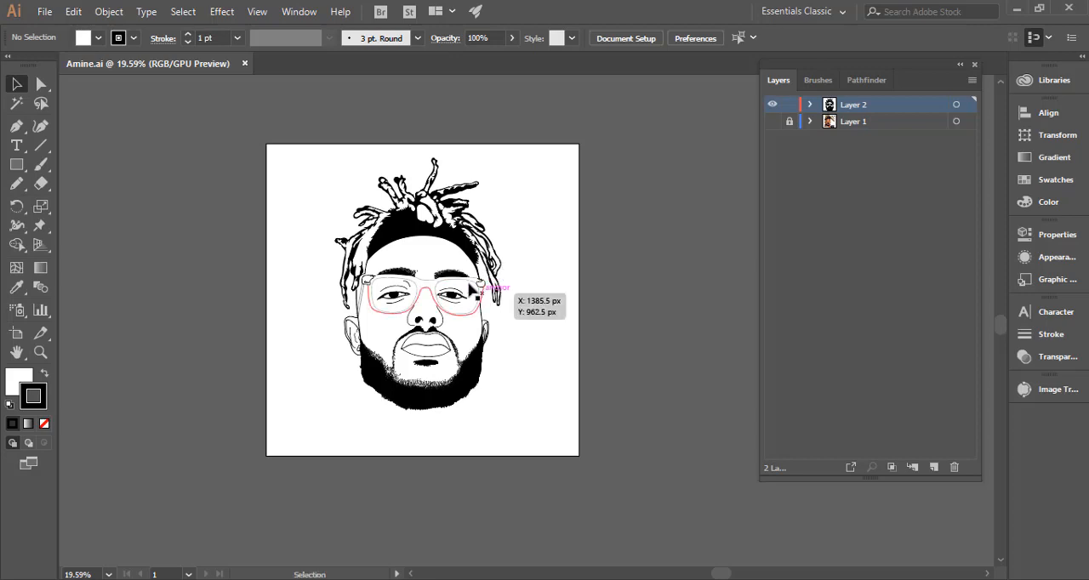
pyautogui.moveTo(416, 258); pyautogui.dragTo(479, 260)
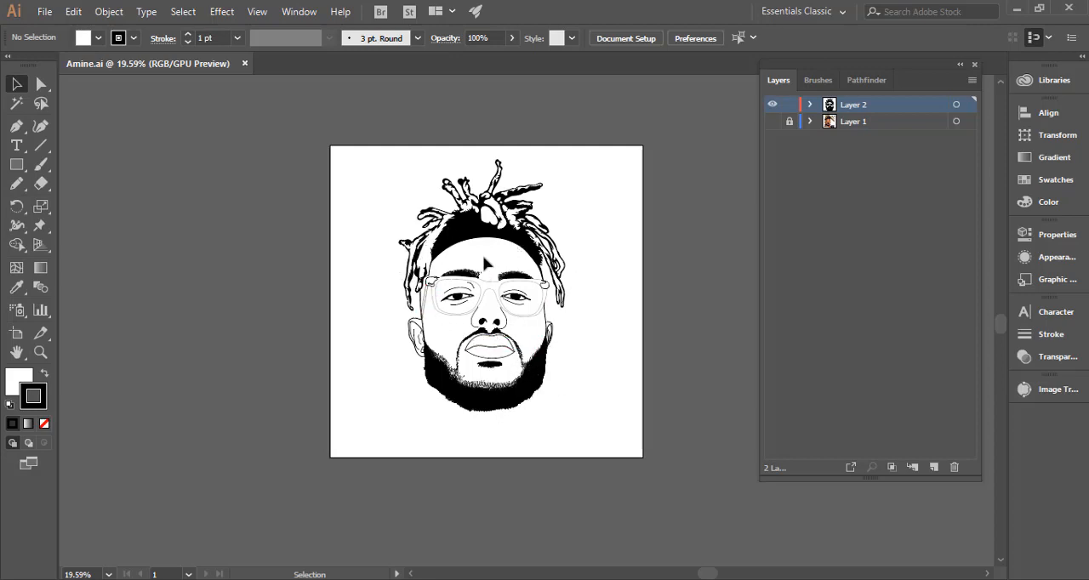
pyautogui.moveTo(459, 348); pyautogui.dragTo(651, 349)
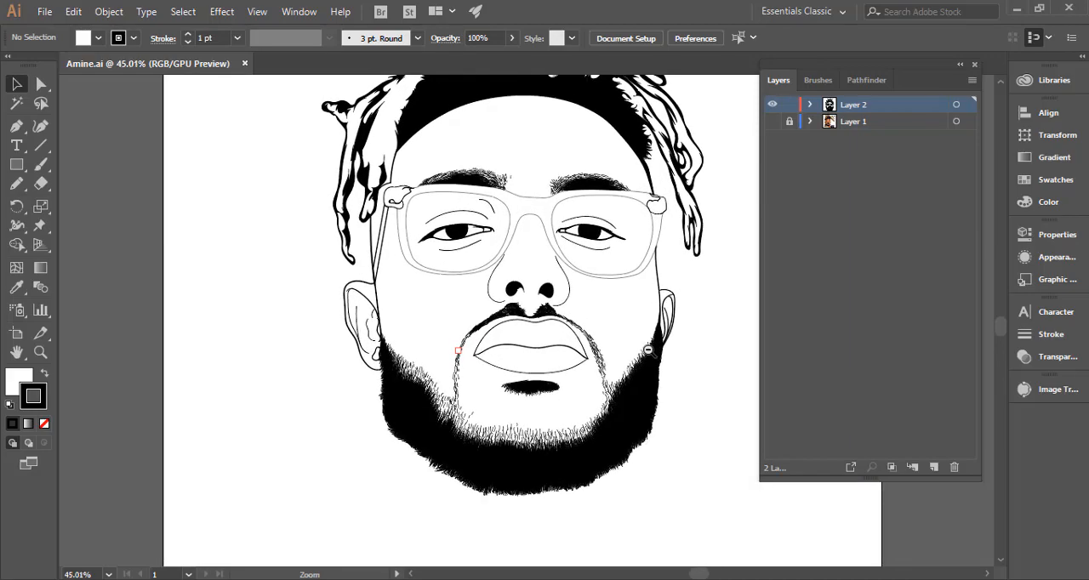
pyautogui.moveTo(634, 411); pyautogui.dragTo(509, 344)
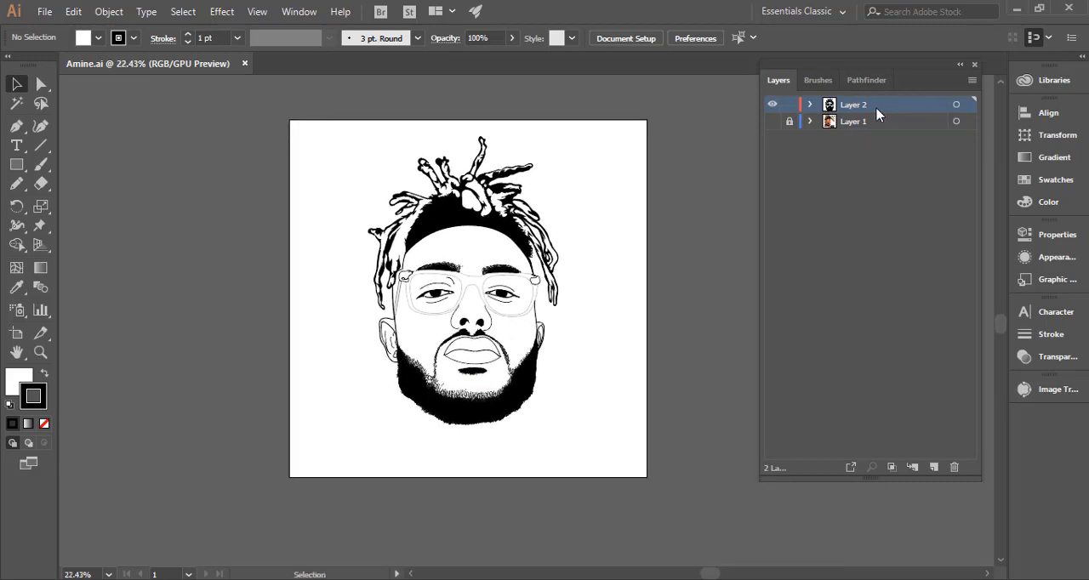
# Duplicate Layer 2 and move the original above its copy in the layer order.
pyautogui.moveTo(882, 112); pyautogui.dragTo(937, 470)
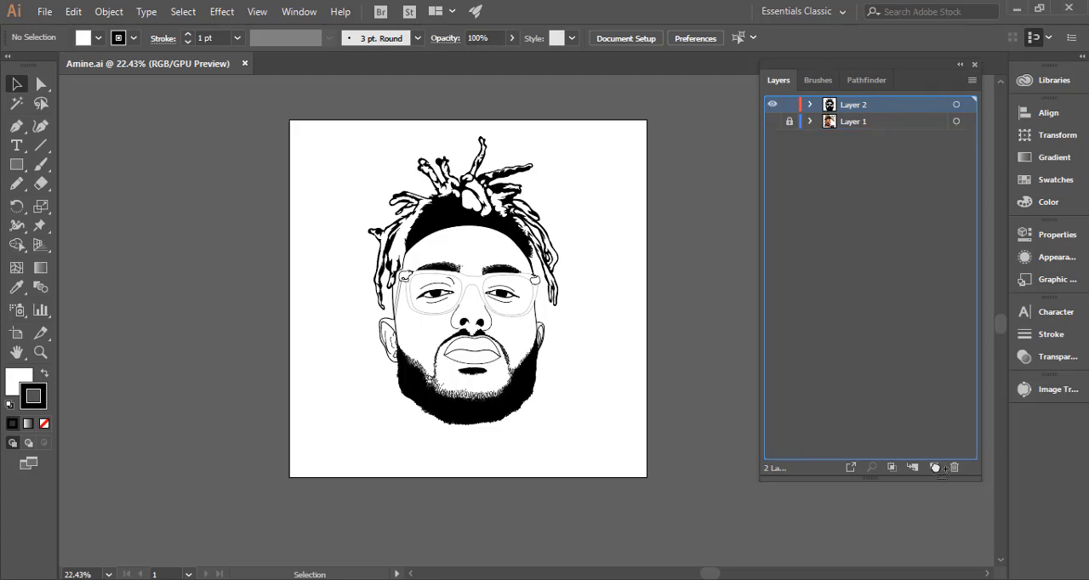
pyautogui.moveTo(935, 467); pyautogui.dragTo(935, 468)
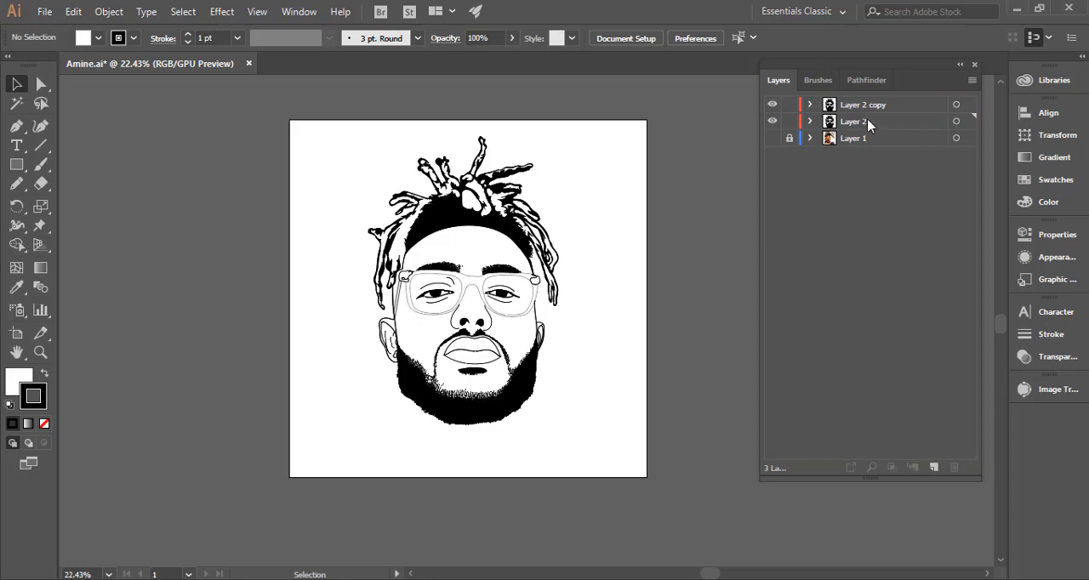
pyautogui.moveTo(868, 121); pyautogui.dragTo(872, 104)
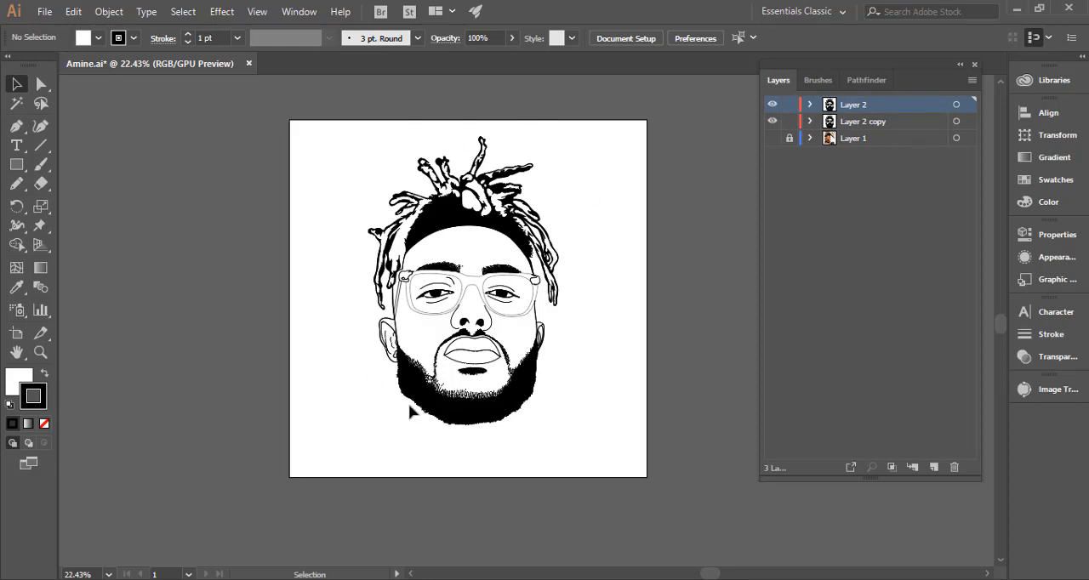
# Lock Layer 2 and make Layer 2 copy the active layer.
pyautogui.click(789, 105)
pyautogui.click(788, 105)
pyautogui.click(911, 121)
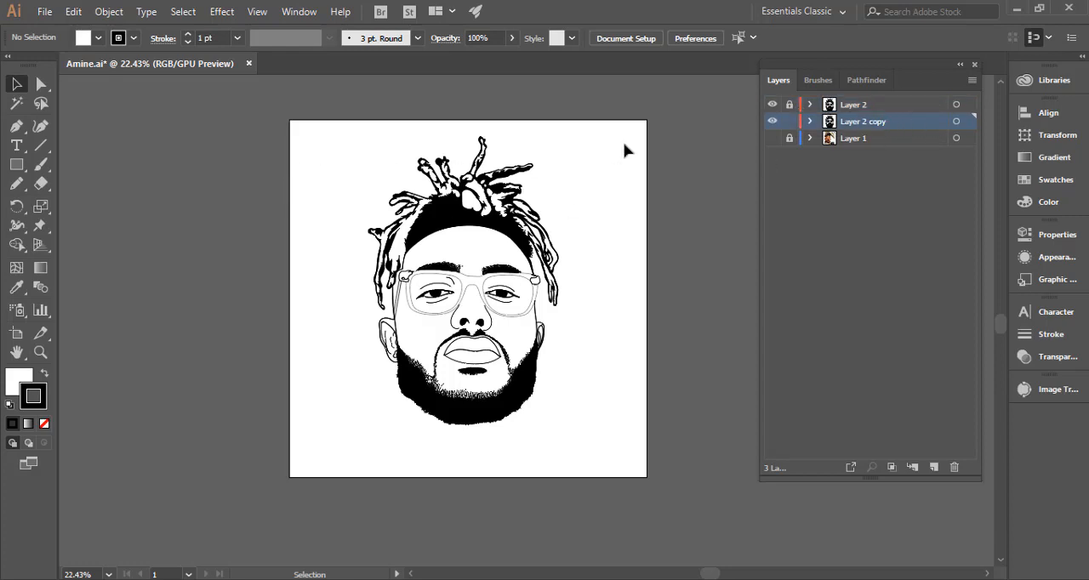
# Select all the portrait line art on Layer 2 copy and expand its appearance.
pyautogui.click(954, 123)
pyautogui.click(266, 283)
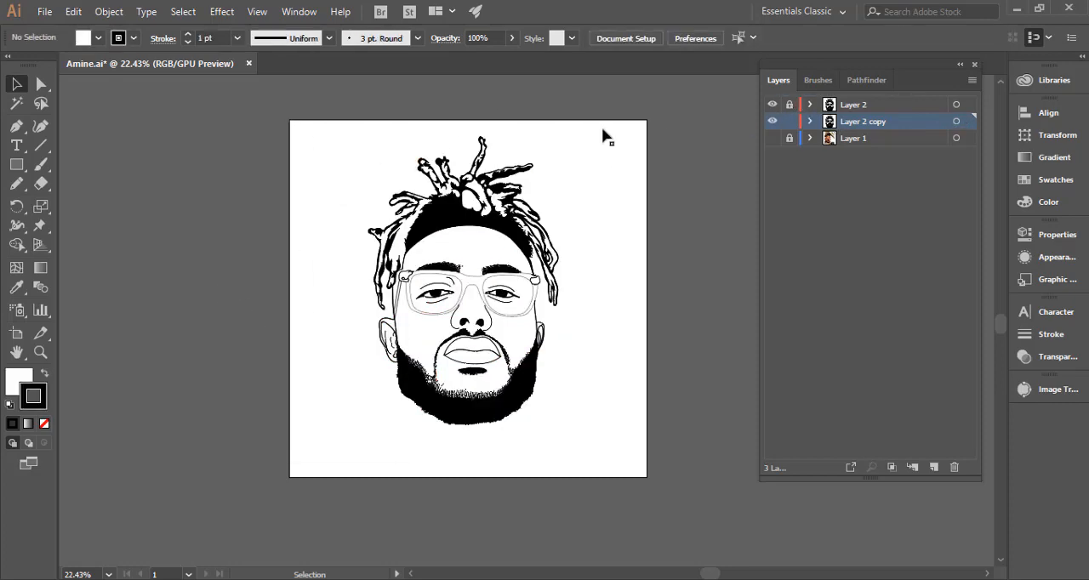
pyautogui.moveTo(284, 120); pyautogui.dragTo(666, 485)
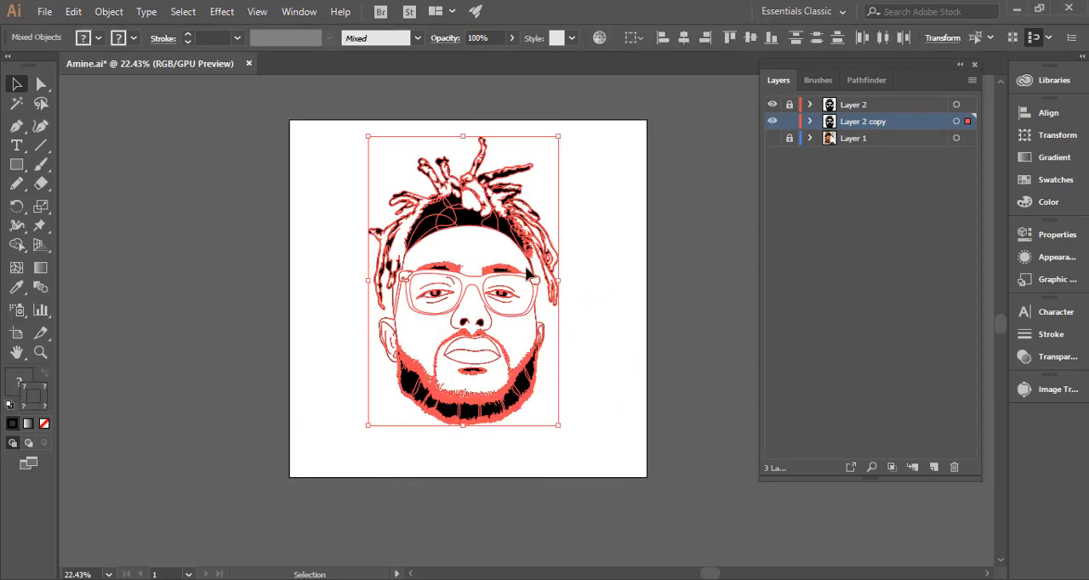
pyautogui.click(108, 12)
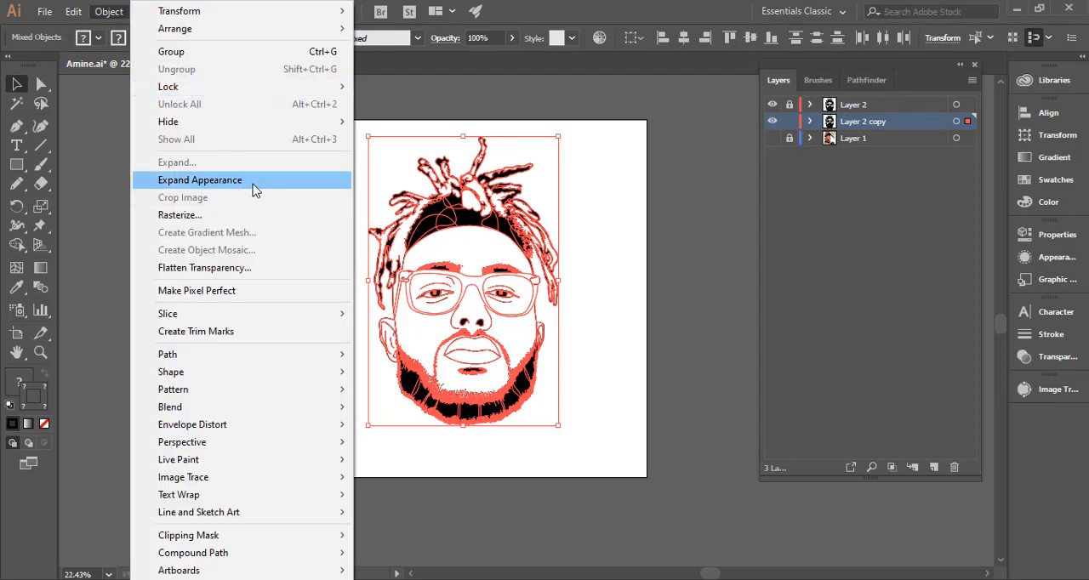
pyautogui.click(250, 182)
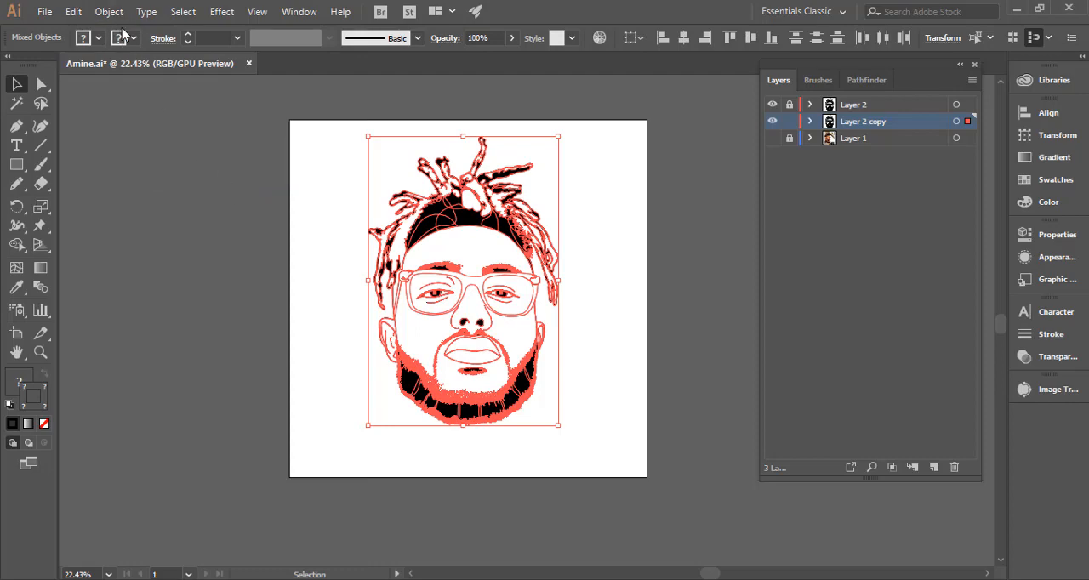
# Expand the selected line art into plain shapes and group the result.
pyautogui.click(110, 13)
pyautogui.click(237, 164)
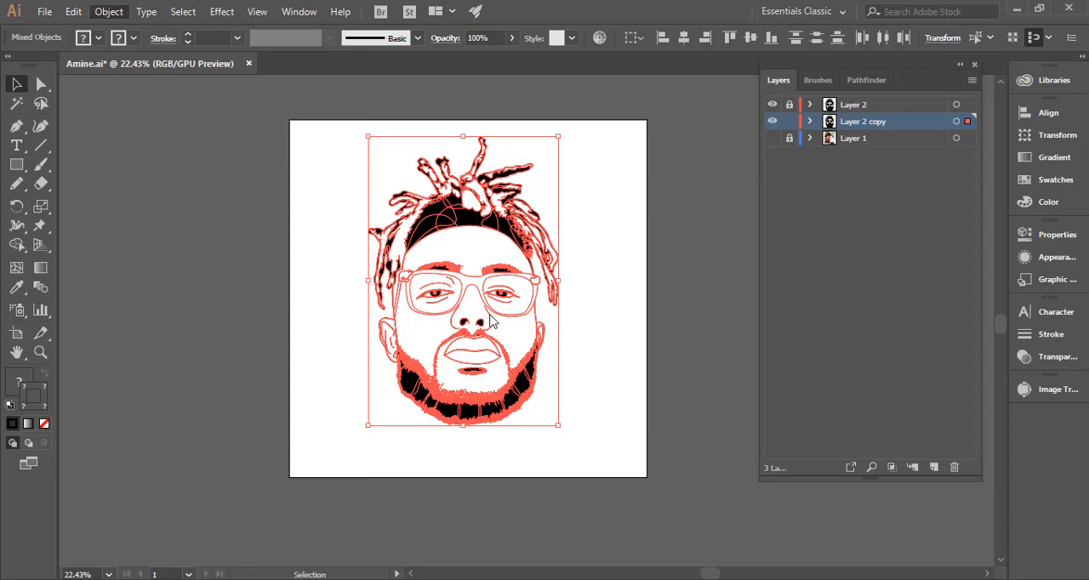
pyautogui.click(507, 388)
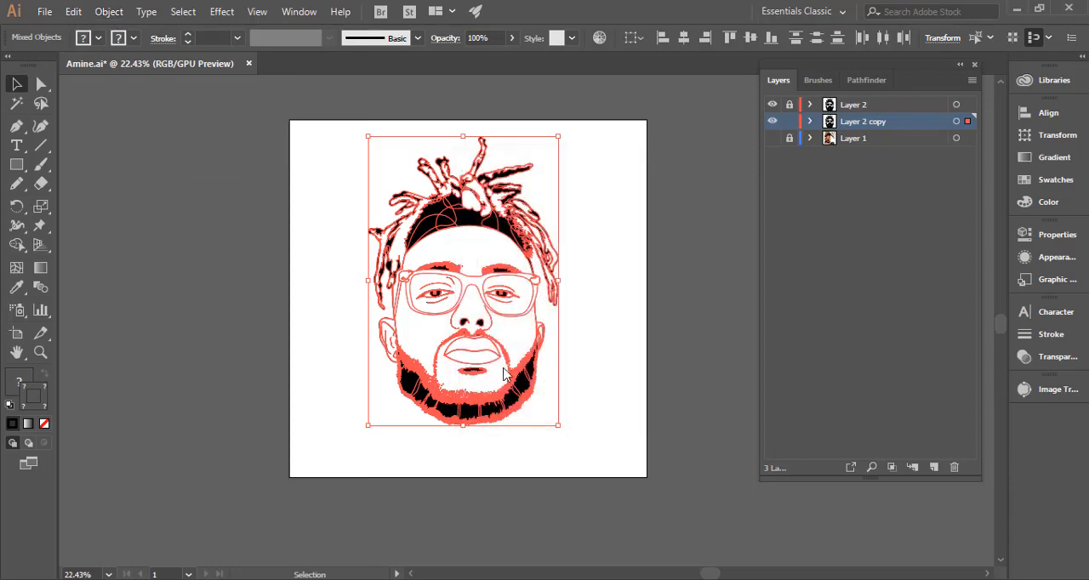
pyautogui.hotkey('ctrl', 'g')
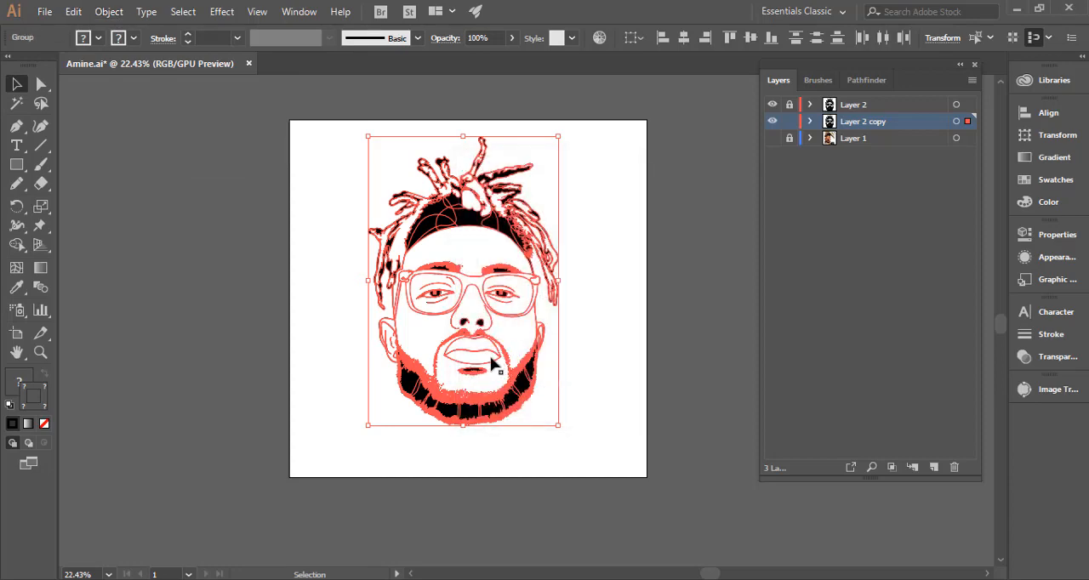
# Combine the grouped line art with the Pathfinder Merge operation and deselect it.
pyautogui.click(866, 82)
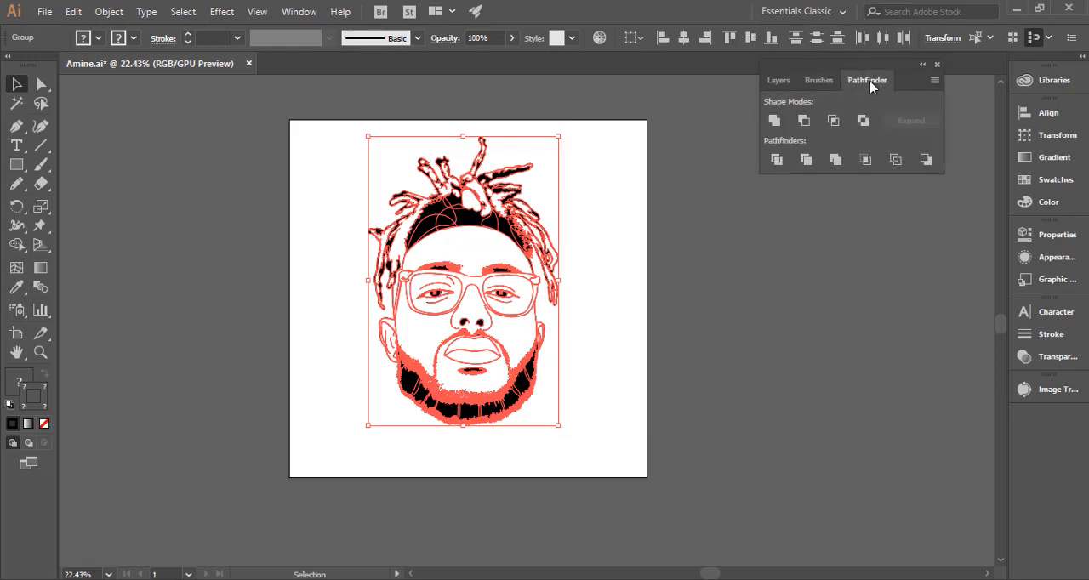
pyautogui.click(299, 12)
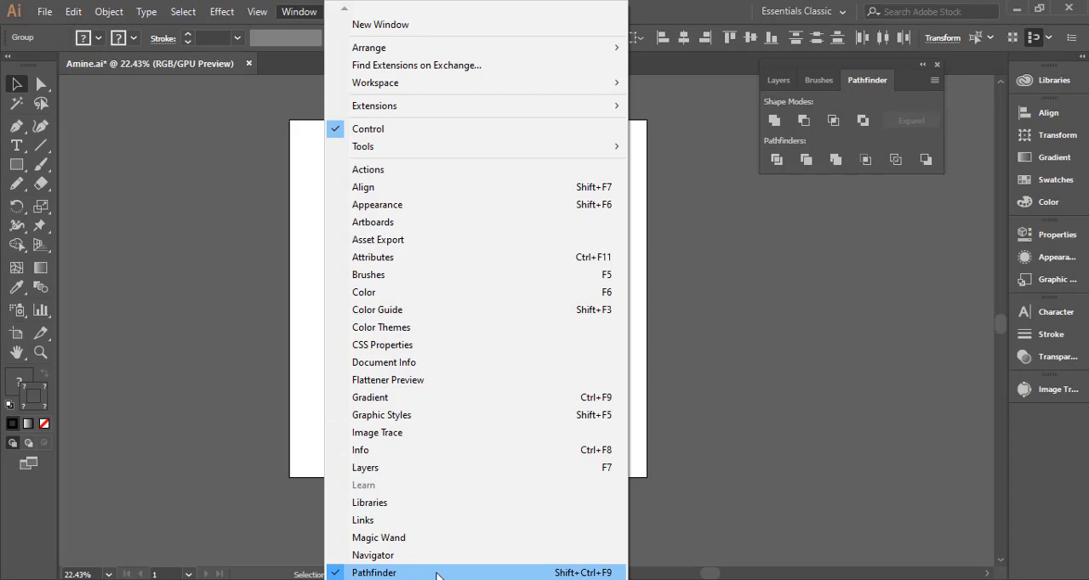
pyautogui.click(880, 72)
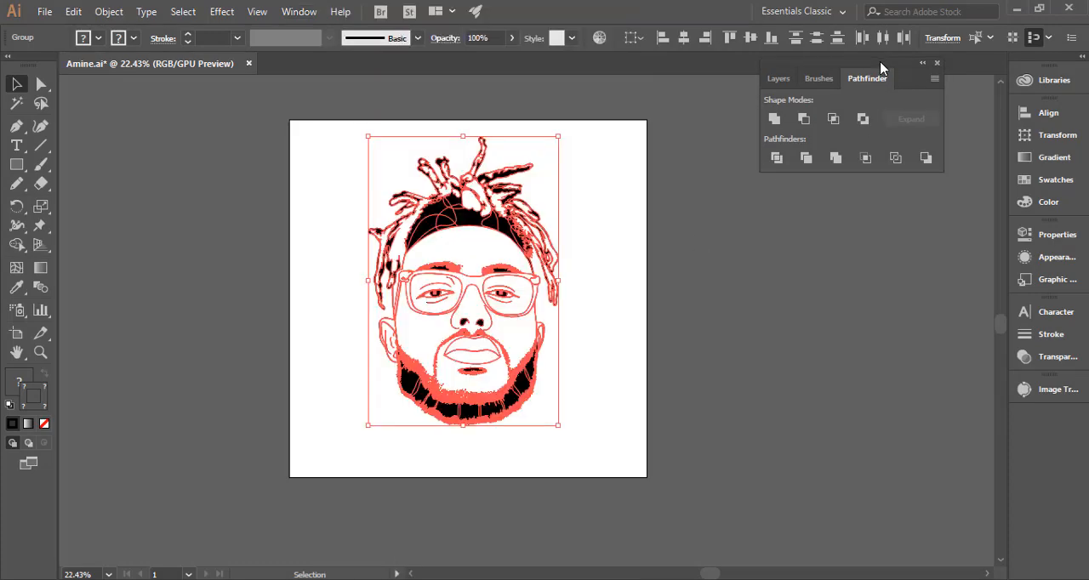
pyautogui.moveTo(881, 66); pyautogui.dragTo(936, 64)
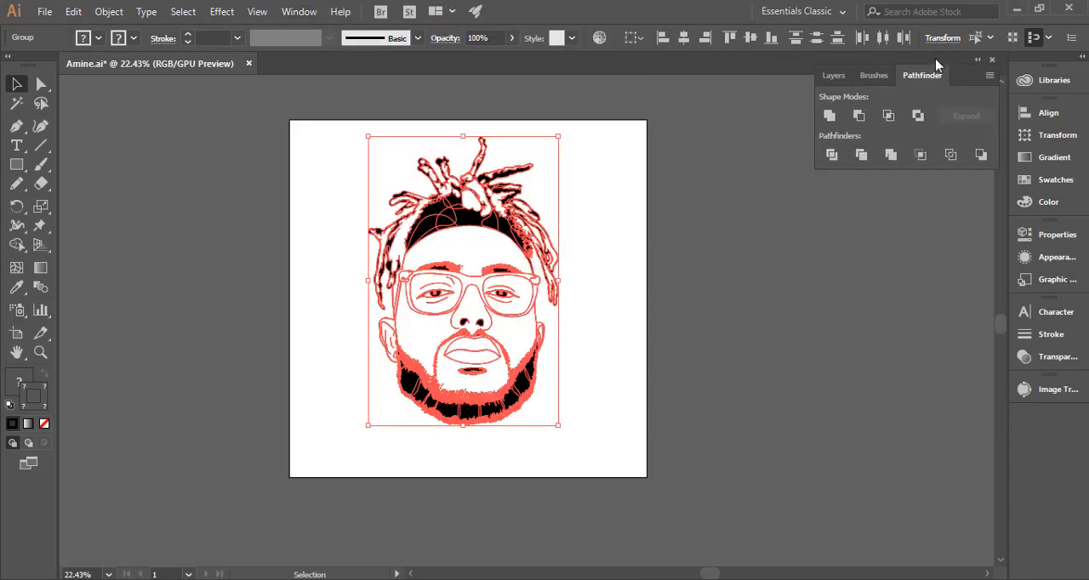
pyautogui.click(891, 156)
pyautogui.click(257, 229)
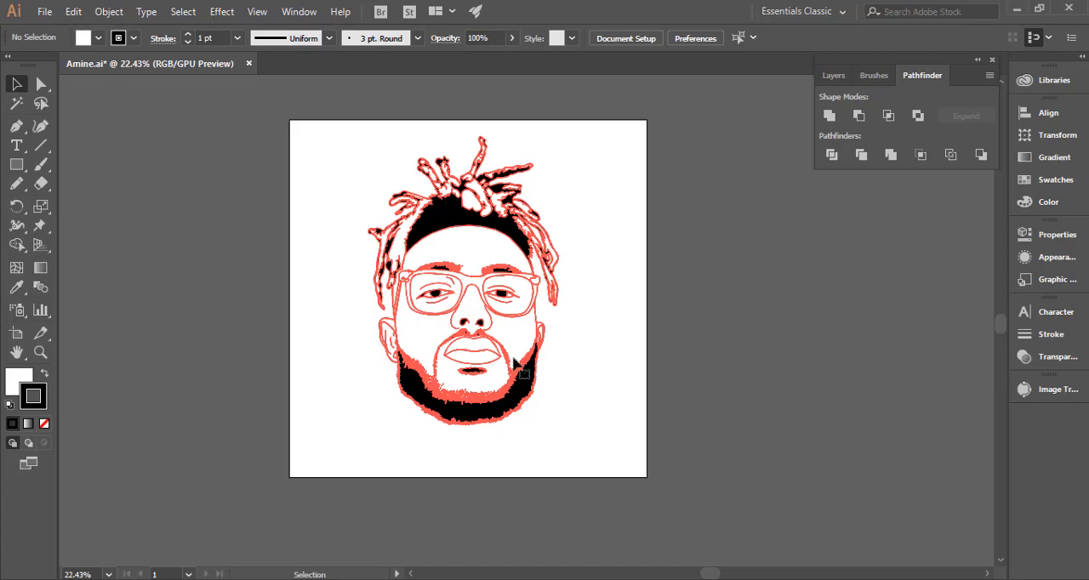
pyautogui.moveTo(263, 301); pyautogui.dragTo(490, 328)
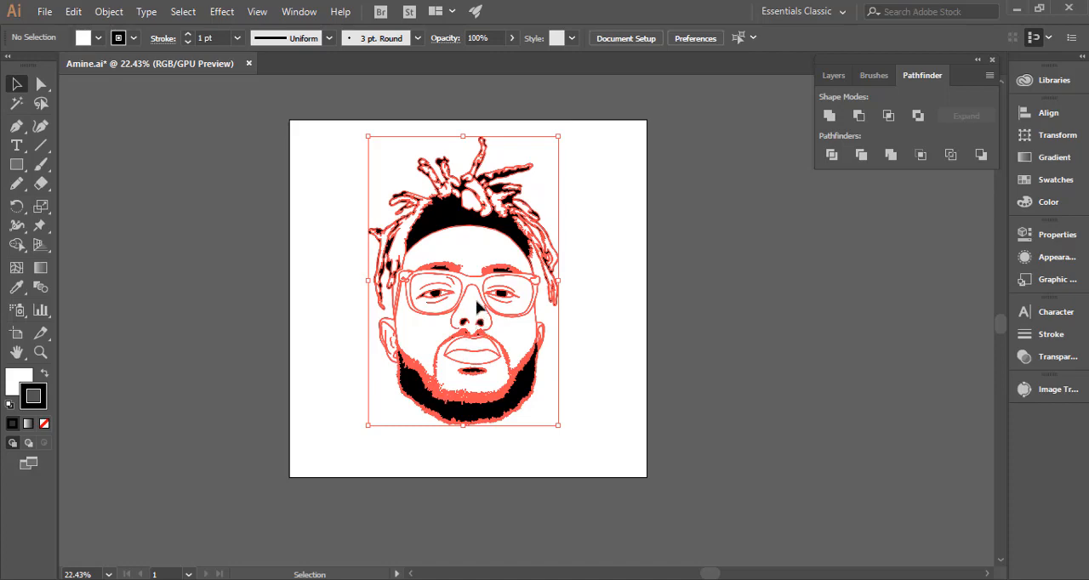
pyautogui.click(664, 242)
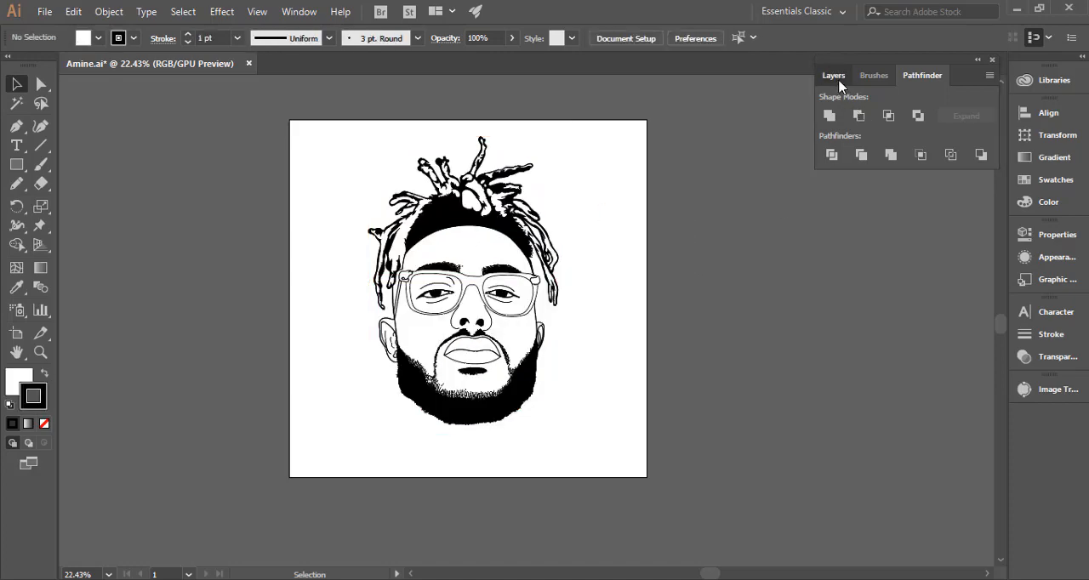
# Compare the merged copy with the original line art by hiding and showing Layer 2.
pyautogui.click(833, 76)
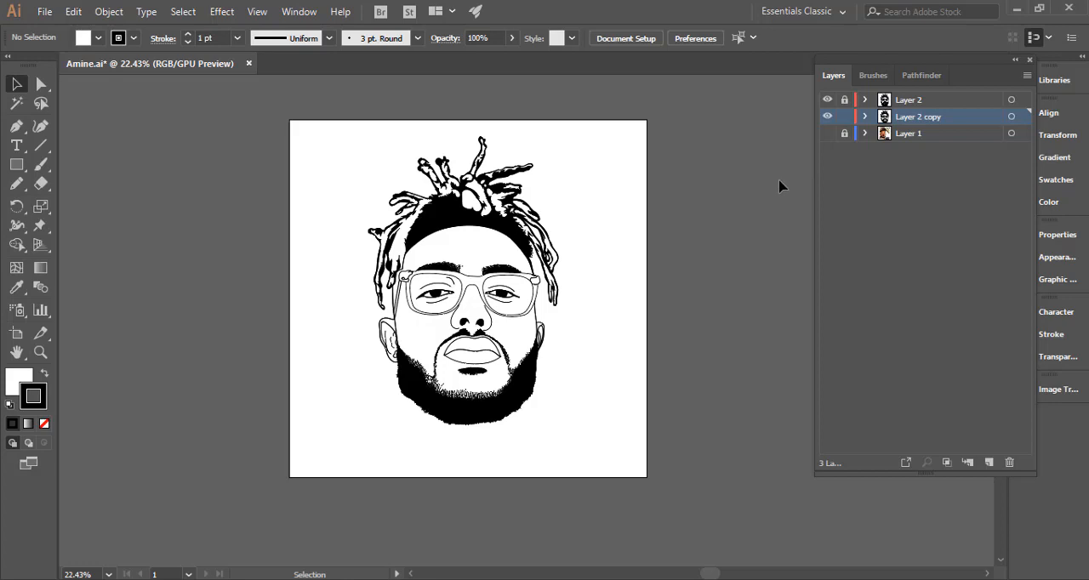
pyautogui.click(826, 100)
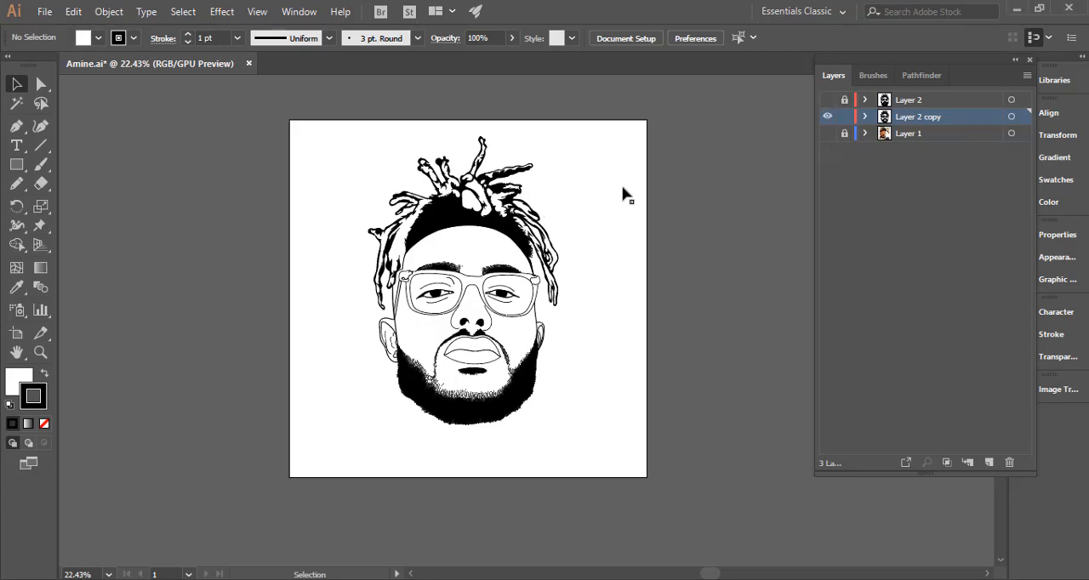
pyautogui.click(826, 101)
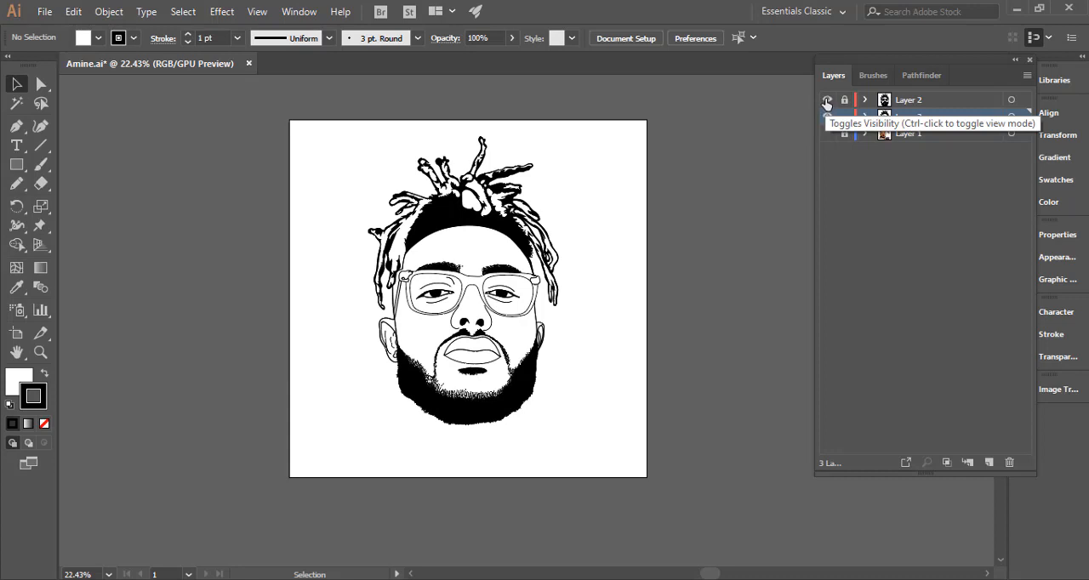
pyautogui.click(825, 101)
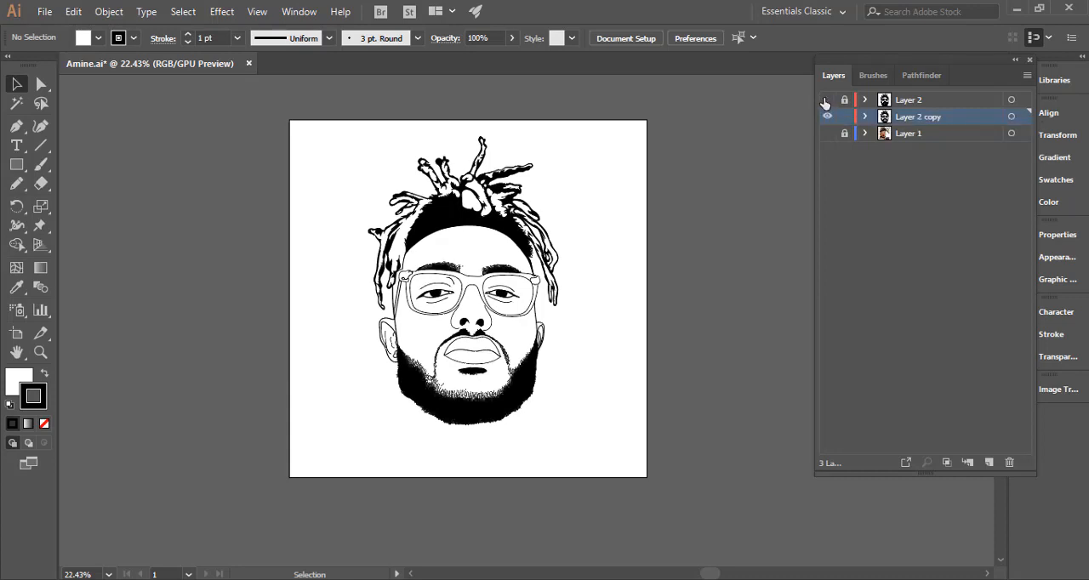
pyautogui.click(826, 100)
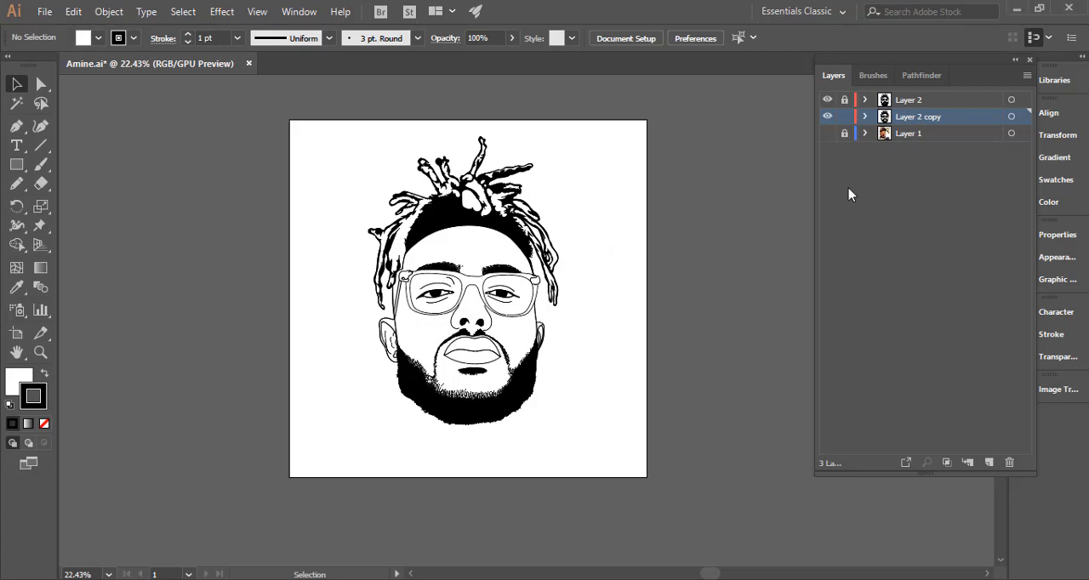
# Show the reference photo on Layer 1 and sample the forehead's skin tone as the fill colour with the Eyedropper.
pyautogui.click(828, 134)
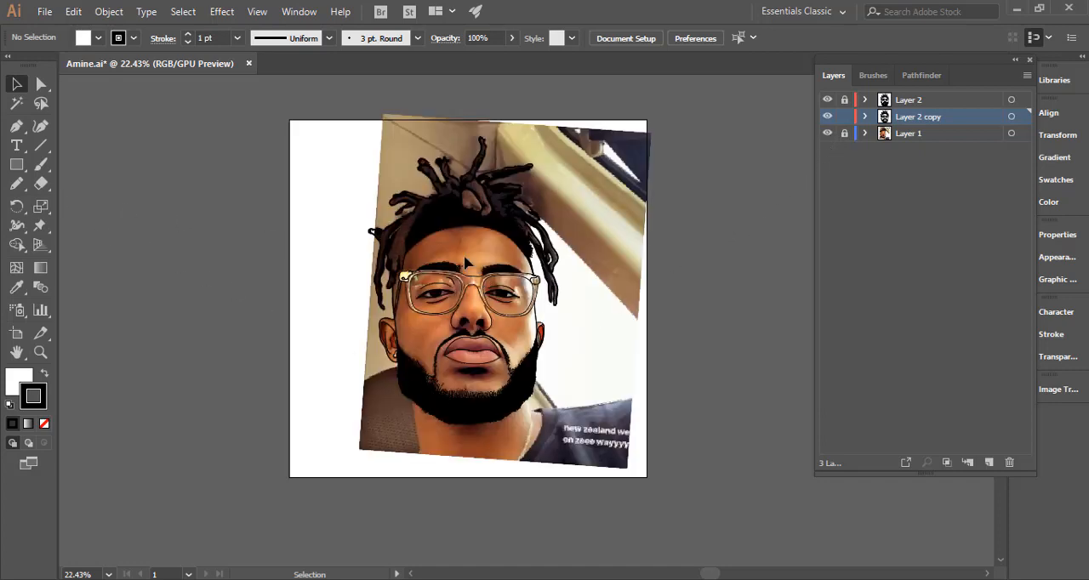
pyautogui.scroll(3, 473, 254)
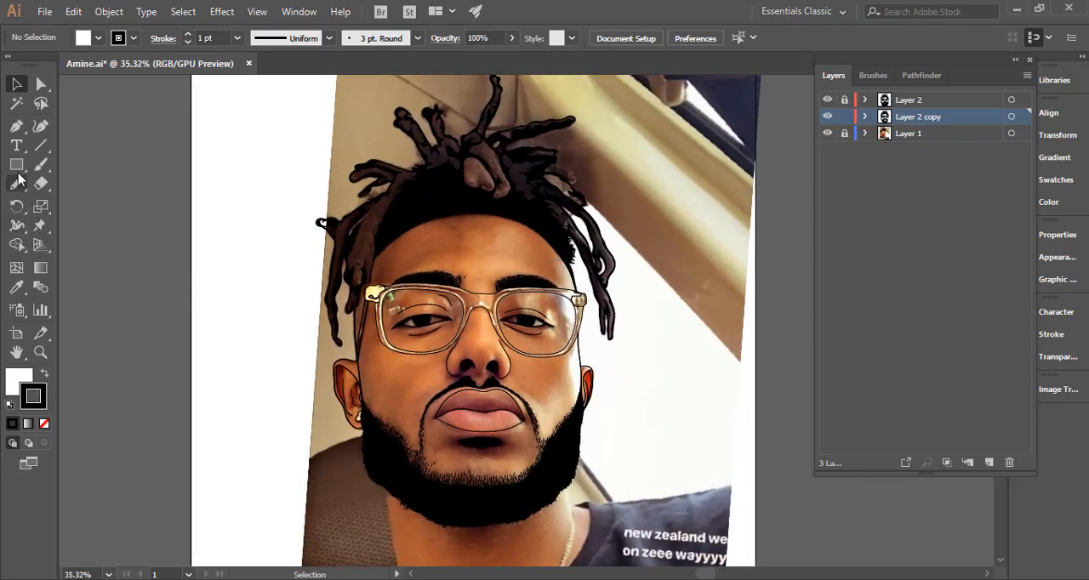
pyautogui.click(18, 288)
pyautogui.click(19, 292)
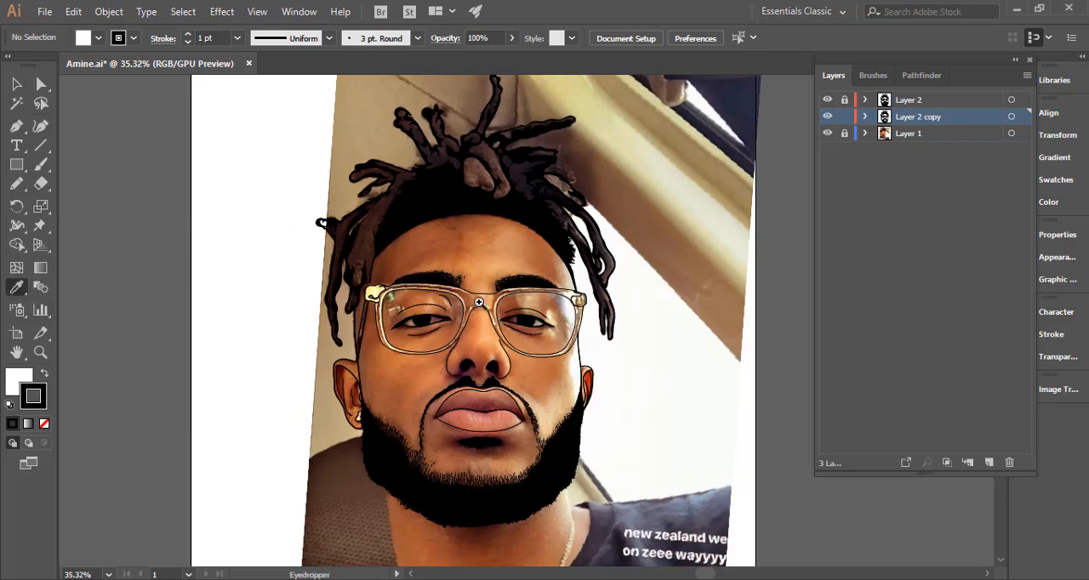
pyautogui.moveTo(482, 302); pyautogui.dragTo(517, 277)
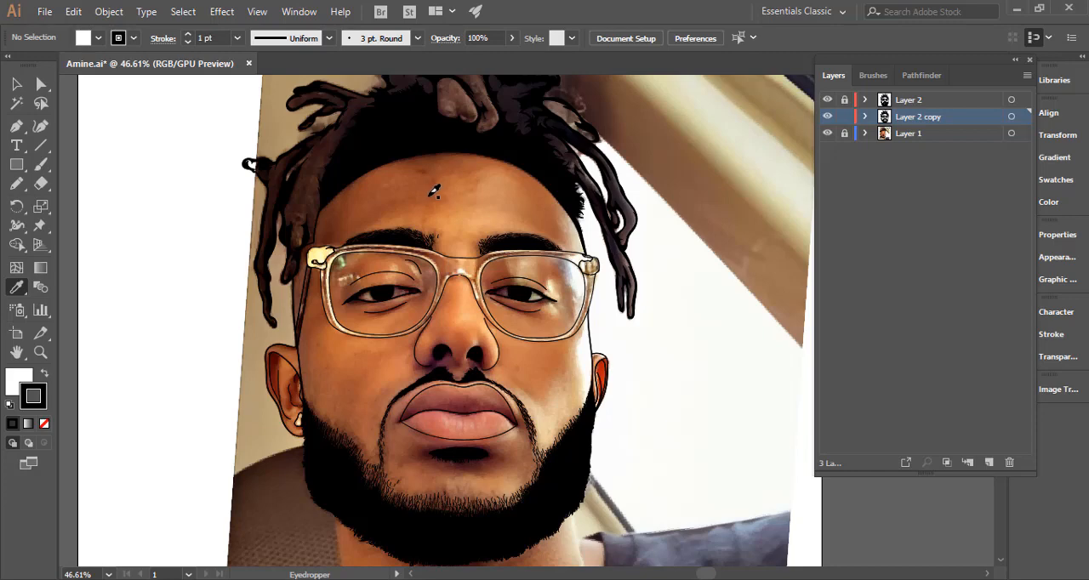
pyautogui.click(429, 196)
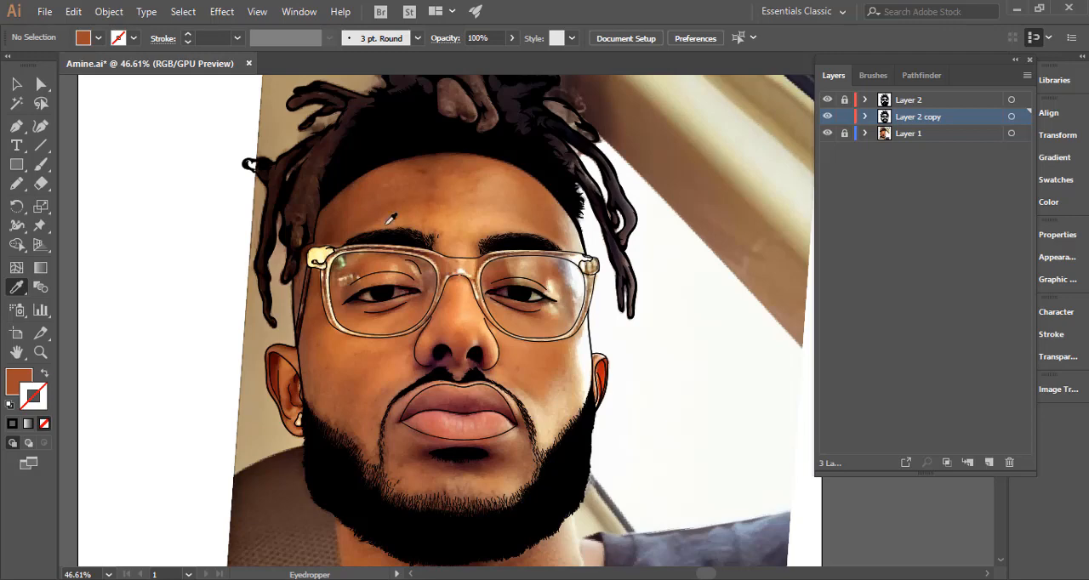
pyautogui.click(313, 275)
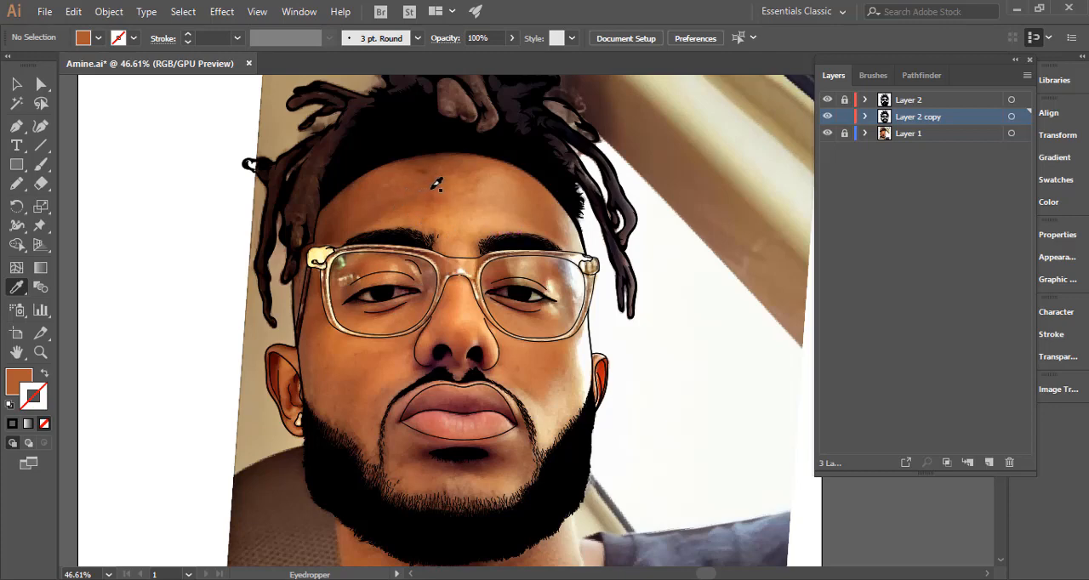
# Adjust the sampled fill colour's hue and brightness to the brighter orange-brown skin tone #bc5e2f.
pyautogui.doubleClick(15, 380)
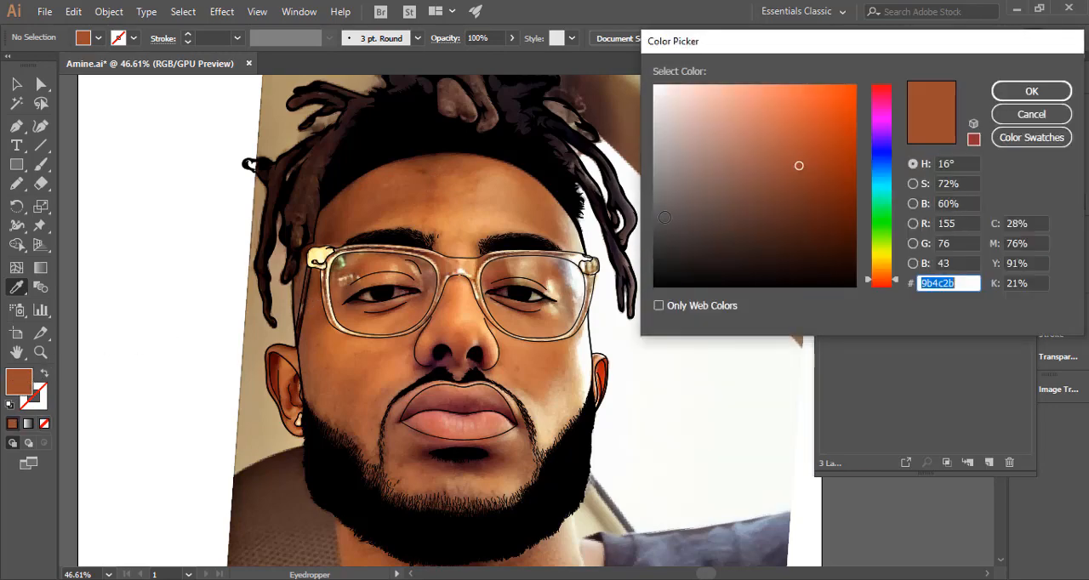
pyautogui.click(880, 286)
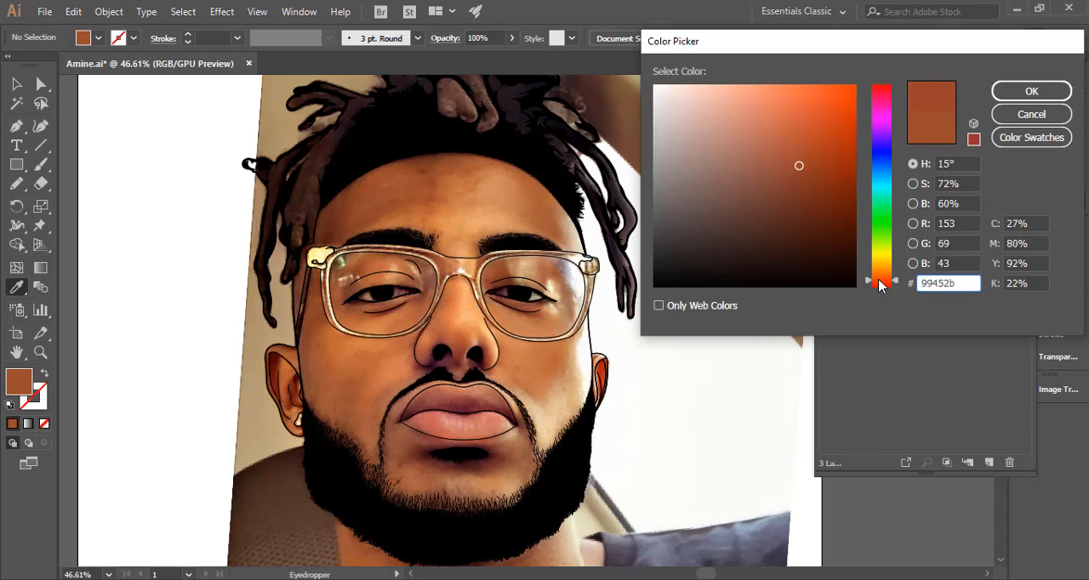
pyautogui.click(880, 284)
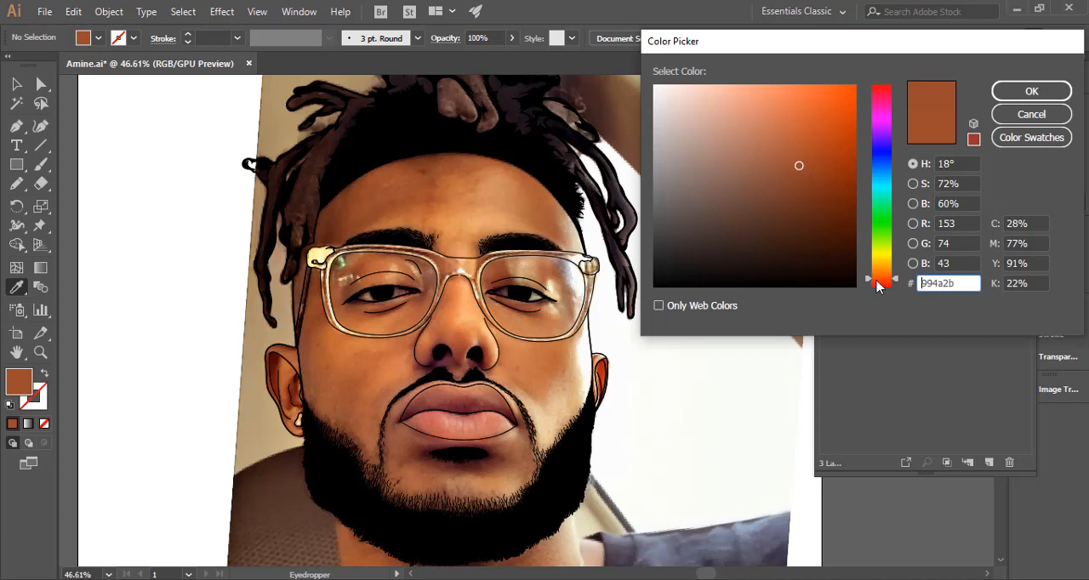
pyautogui.moveTo(878, 287); pyautogui.dragTo(882, 283)
pyautogui.click(884, 277)
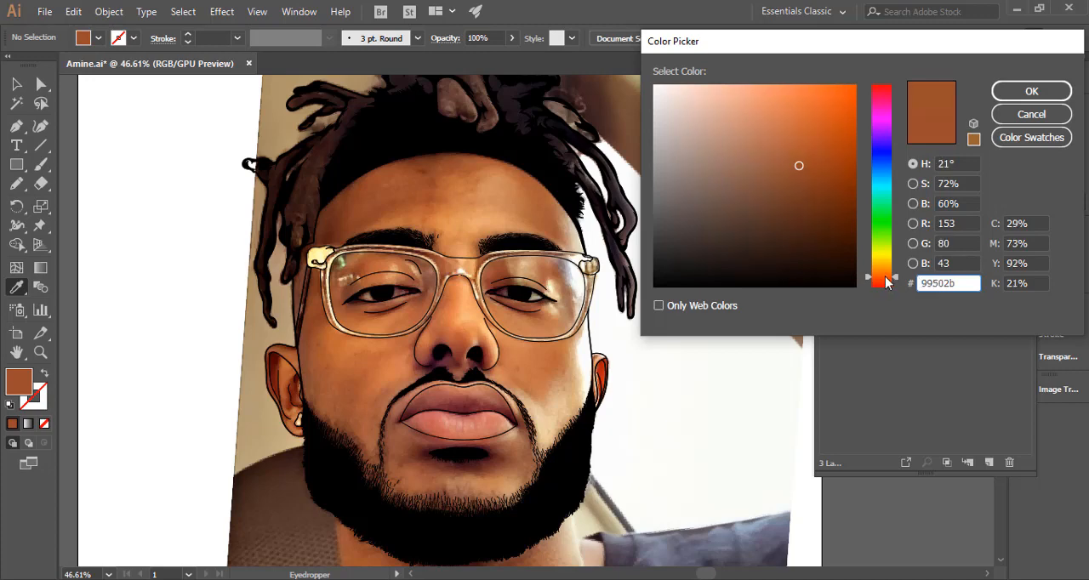
pyautogui.moveTo(781, 145); pyautogui.dragTo(802, 135)
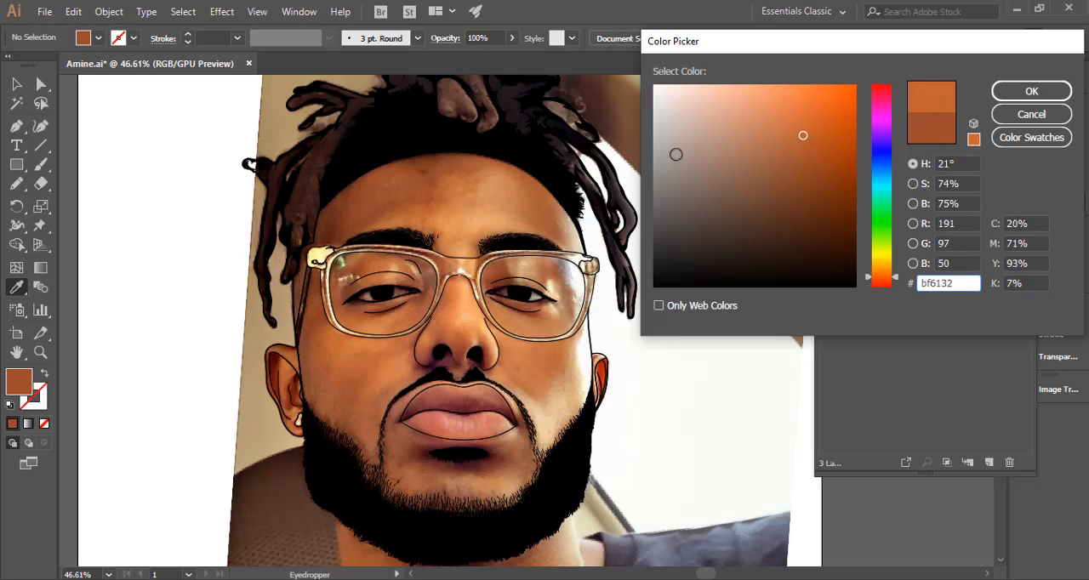
pyautogui.moveTo(803, 135); pyautogui.dragTo(806, 138)
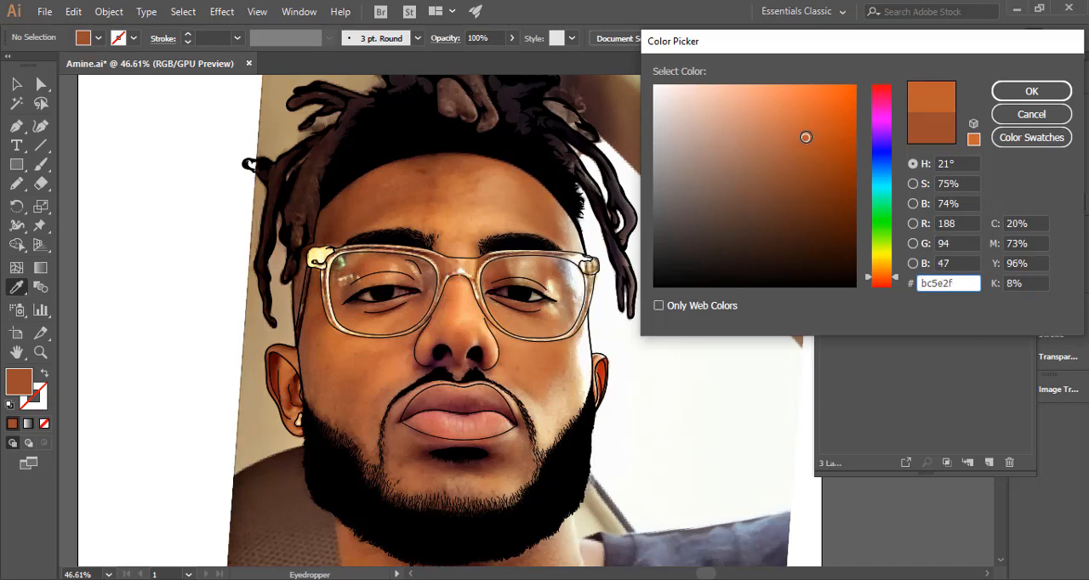
pyautogui.click(1043, 117)
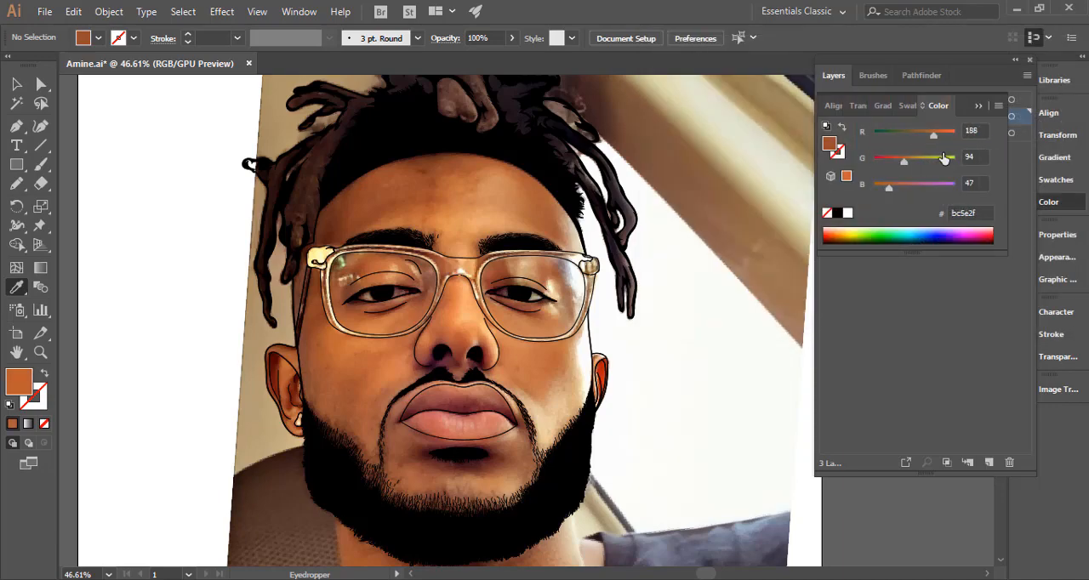
# Hide Layer 1 and draw a rectangle slightly larger than the artboard in the skin colour on Layer 2 copy.
pyautogui.hotkey('ctrl', '-')
pyautogui.hotkey('ctrl', '-')
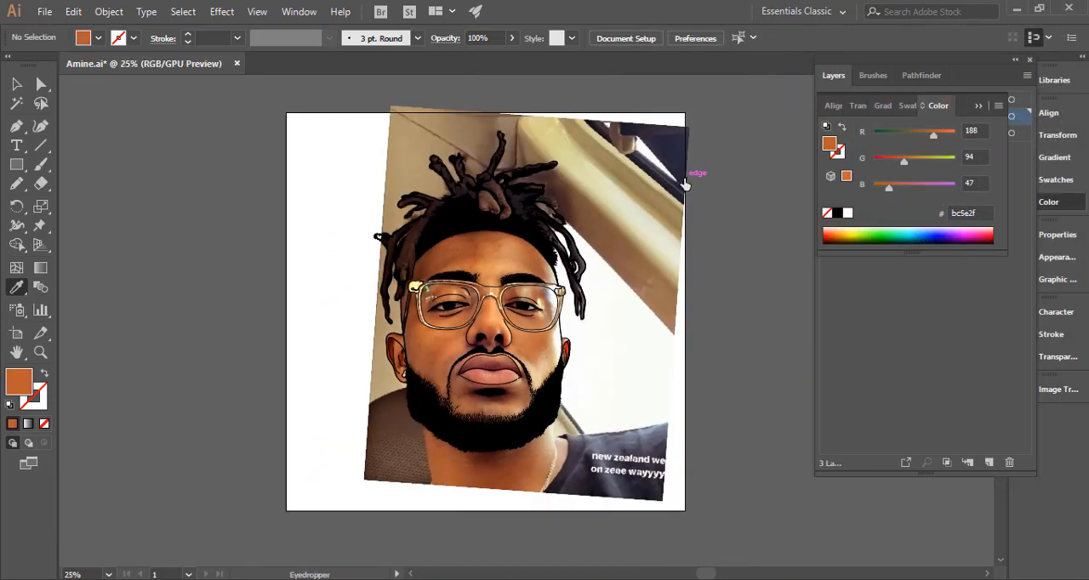
pyautogui.click(17, 183)
pyautogui.click(16, 165)
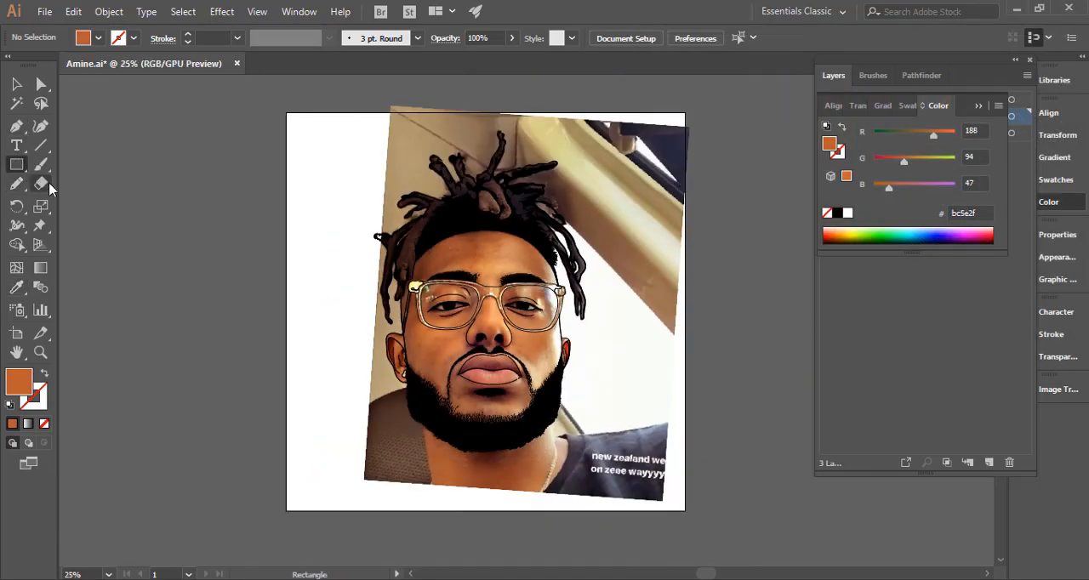
pyautogui.click(979, 106)
pyautogui.click(827, 134)
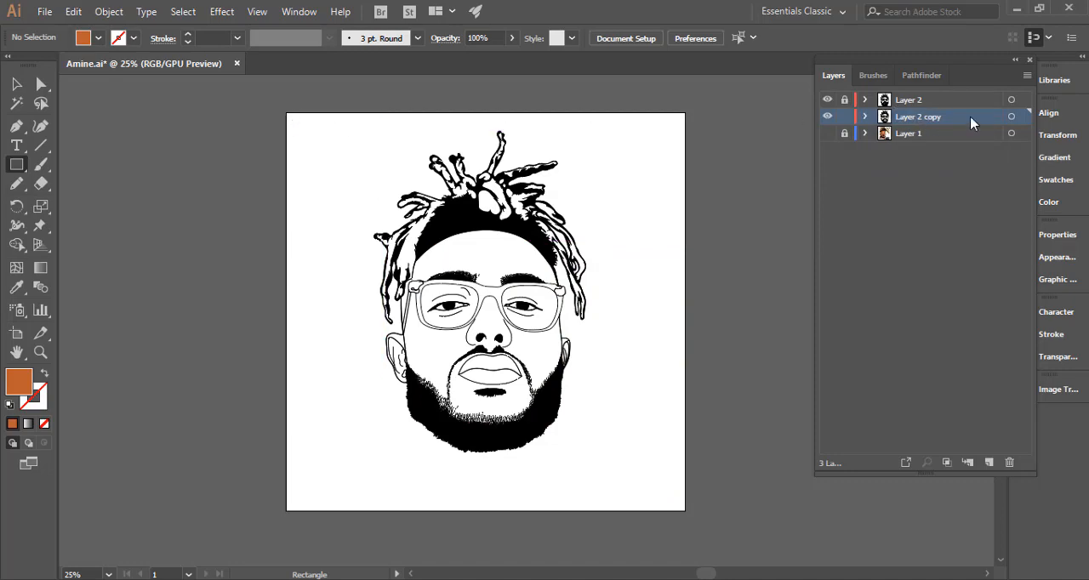
pyautogui.moveTo(271, 99); pyautogui.dragTo(703, 520)
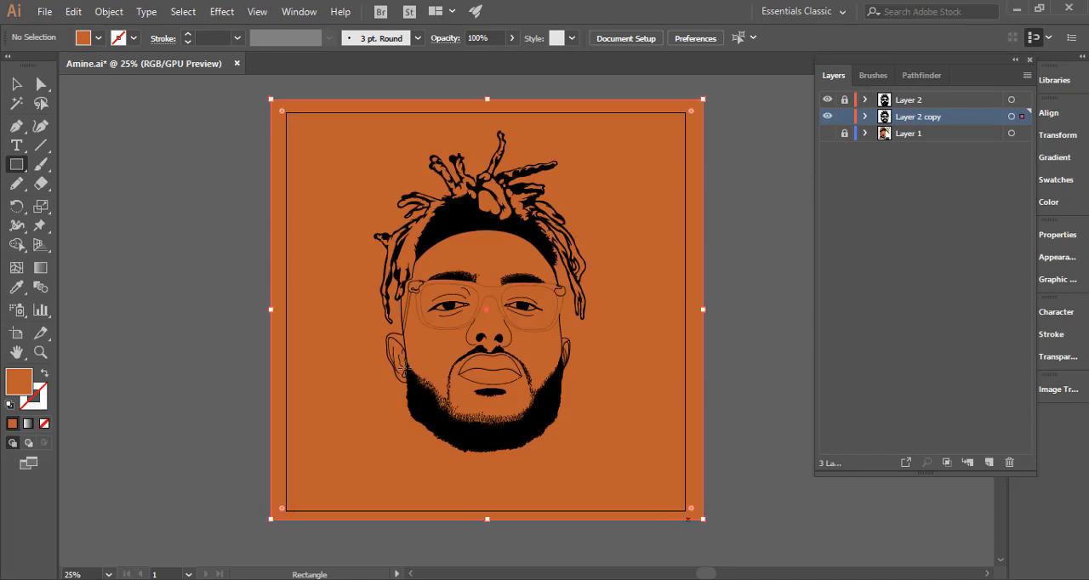
# Send the skin-coloured rectangle to the back and check its stacking order below the line art group in Layer 2 copy.
pyautogui.click(16, 84)
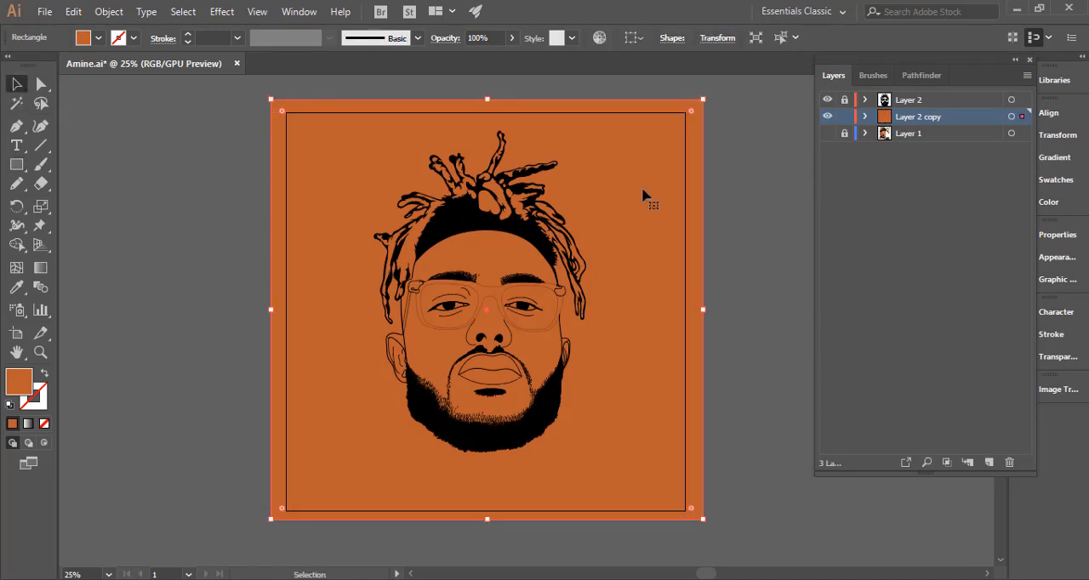
pyautogui.rightClick(605, 248)
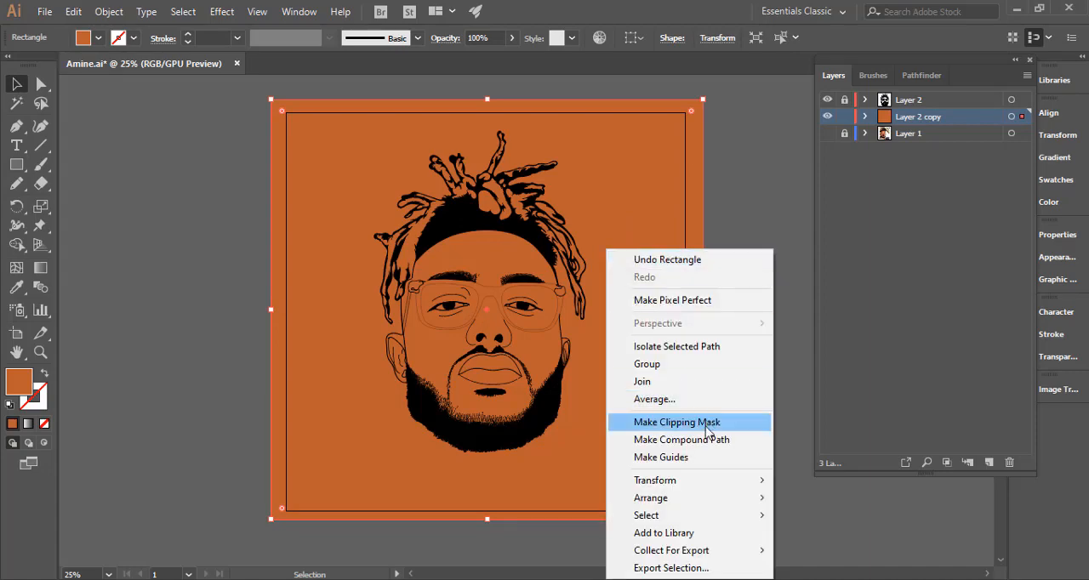
pyautogui.moveTo(743, 502)
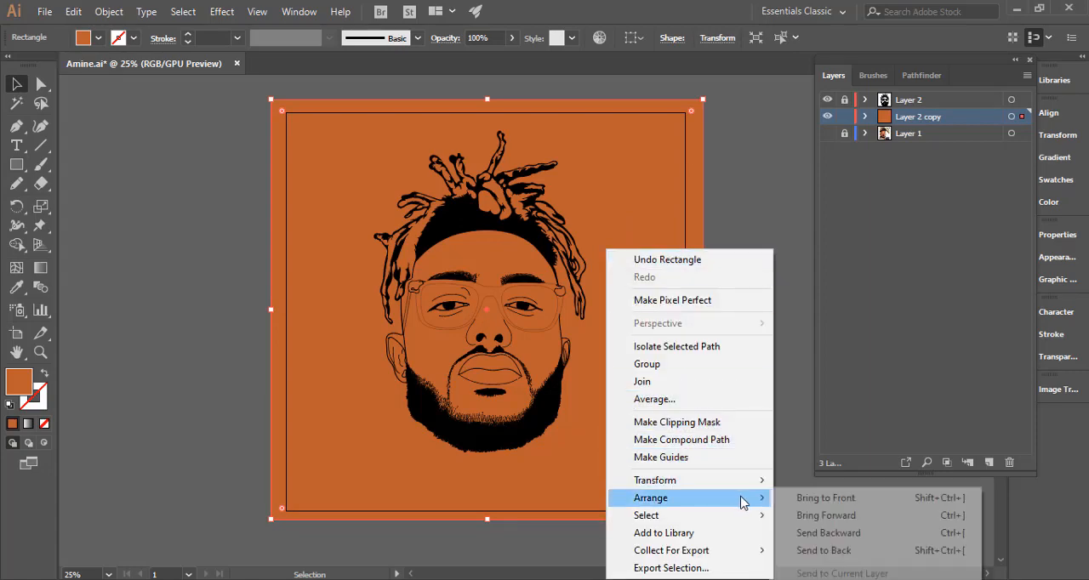
pyautogui.click(822, 551)
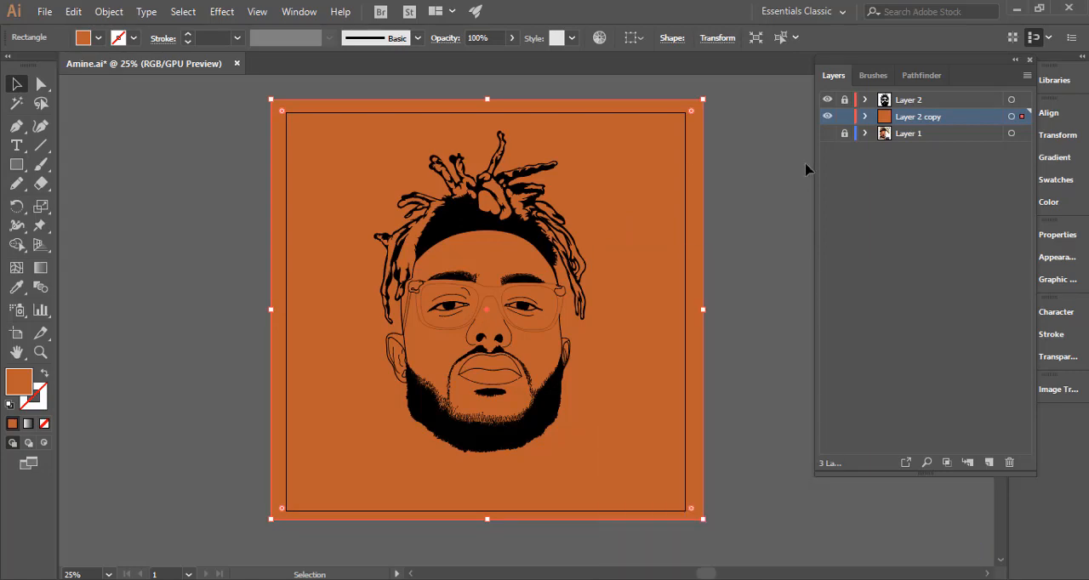
pyautogui.click(865, 116)
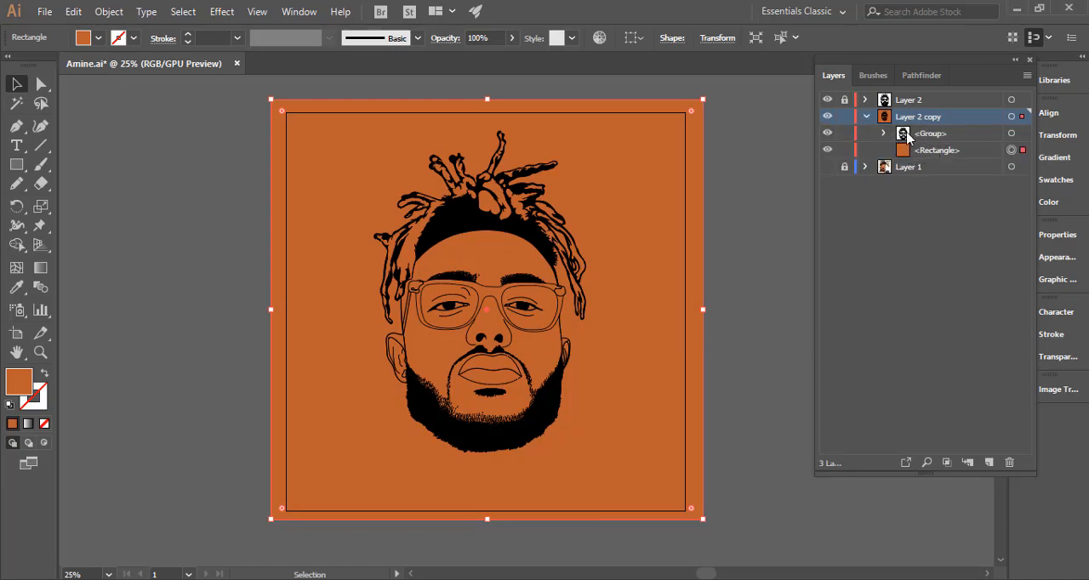
pyautogui.click(865, 117)
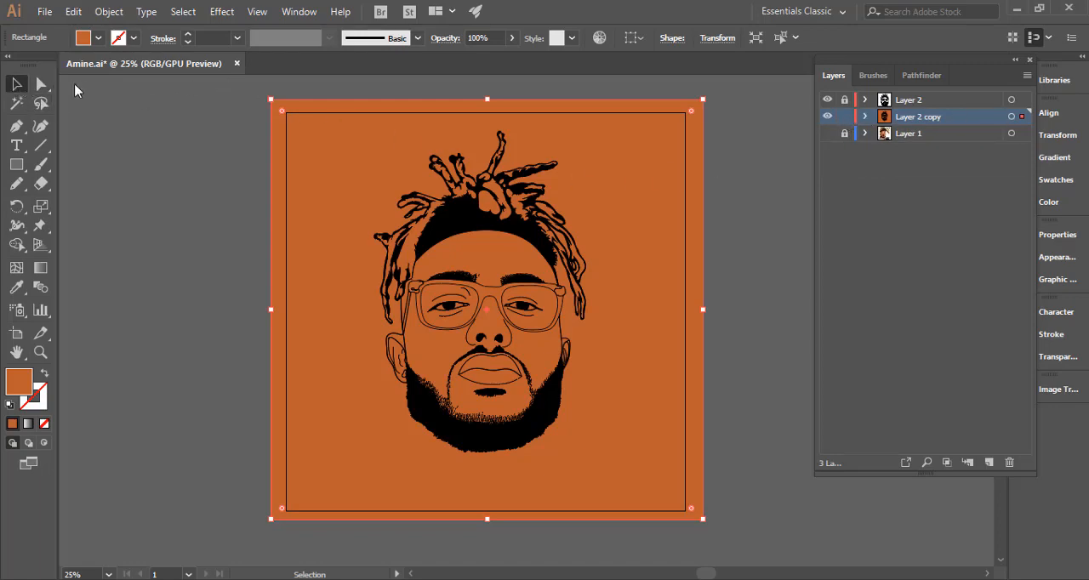
# Select the line art copy together with the rectangle and combine them with the Pathfinder Merge operation.
pyautogui.click(242, 81)
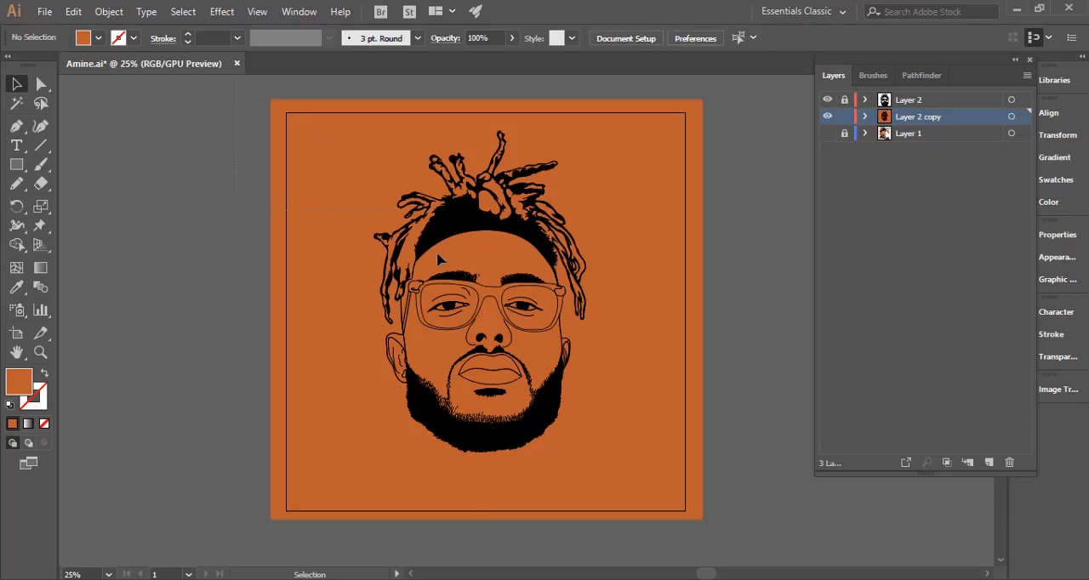
pyautogui.hotkey('ctrl', 'a')
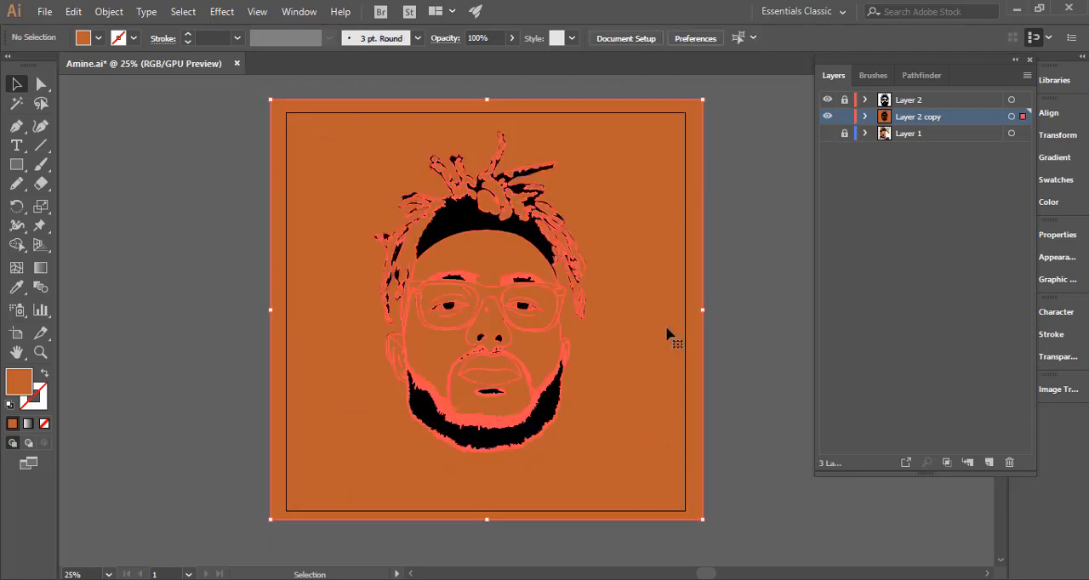
pyautogui.click(921, 77)
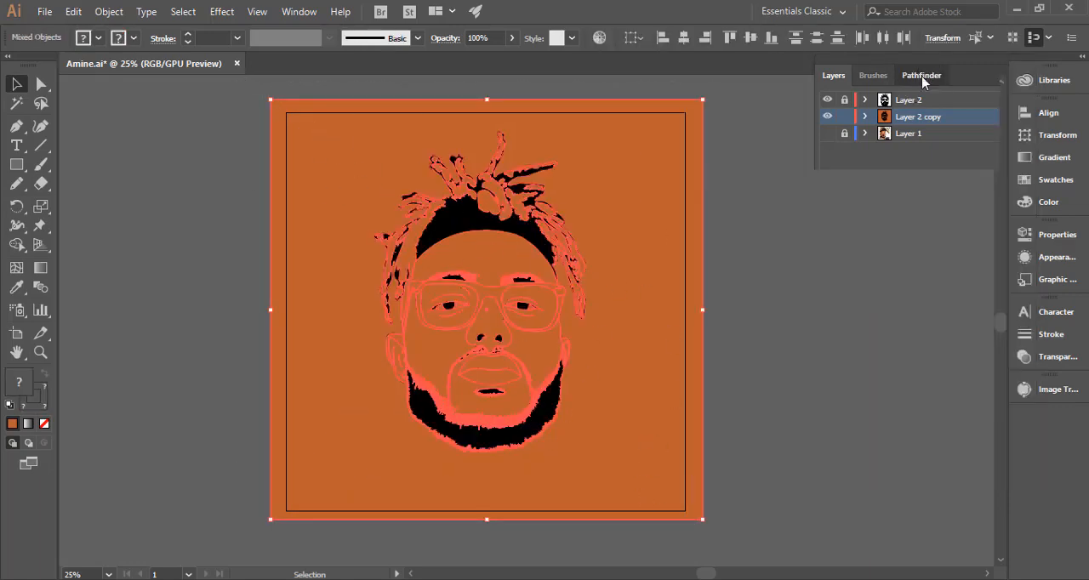
pyautogui.click(891, 157)
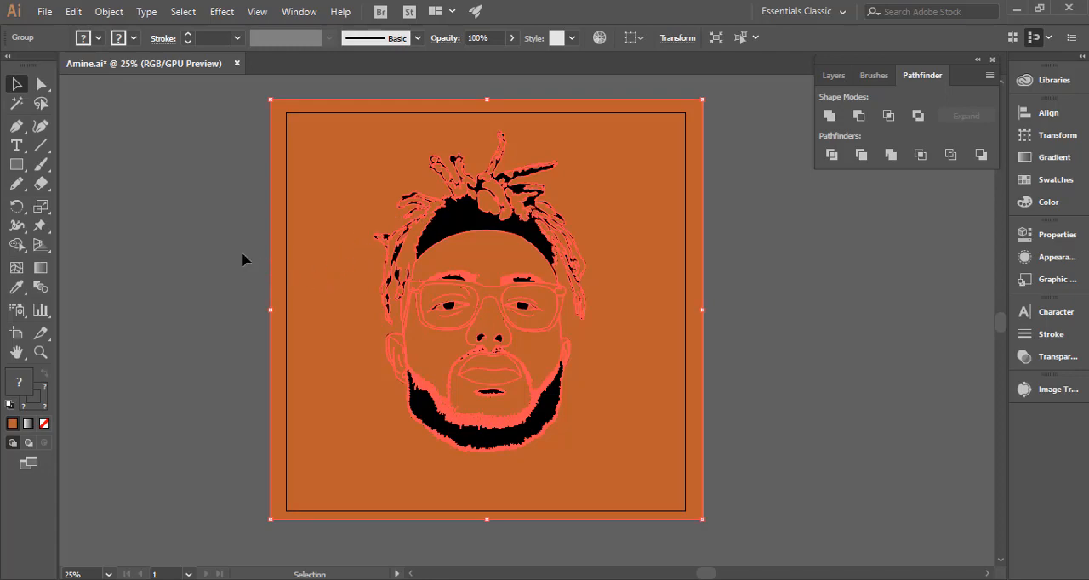
# Ungroup the merged artwork on Layer 2 copy into separate paths and deselect them.
pyautogui.click(223, 272)
pyautogui.click(329, 250)
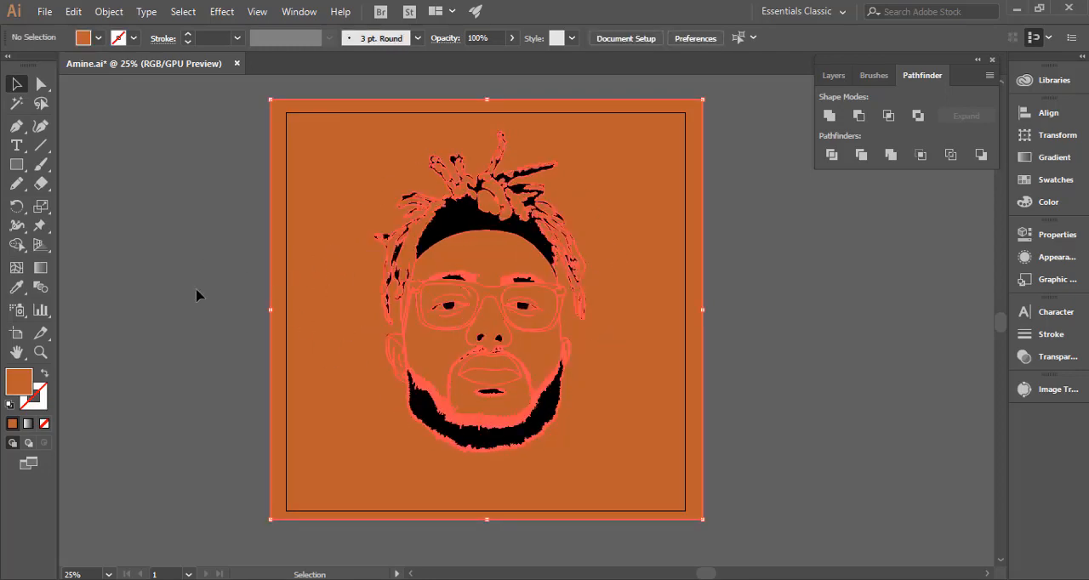
pyautogui.click(143, 292)
pyautogui.click(606, 290)
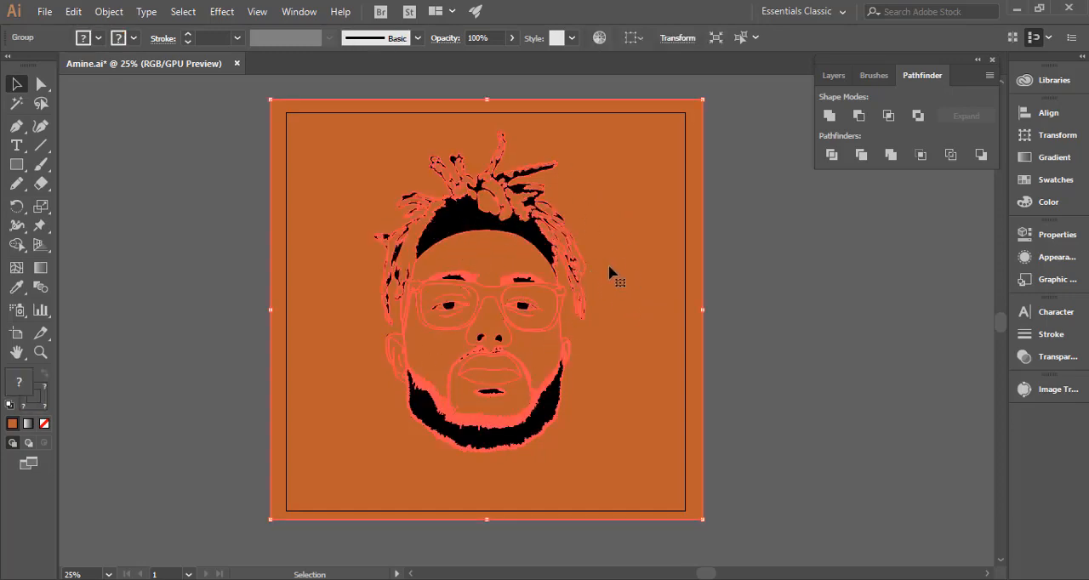
pyautogui.click(834, 76)
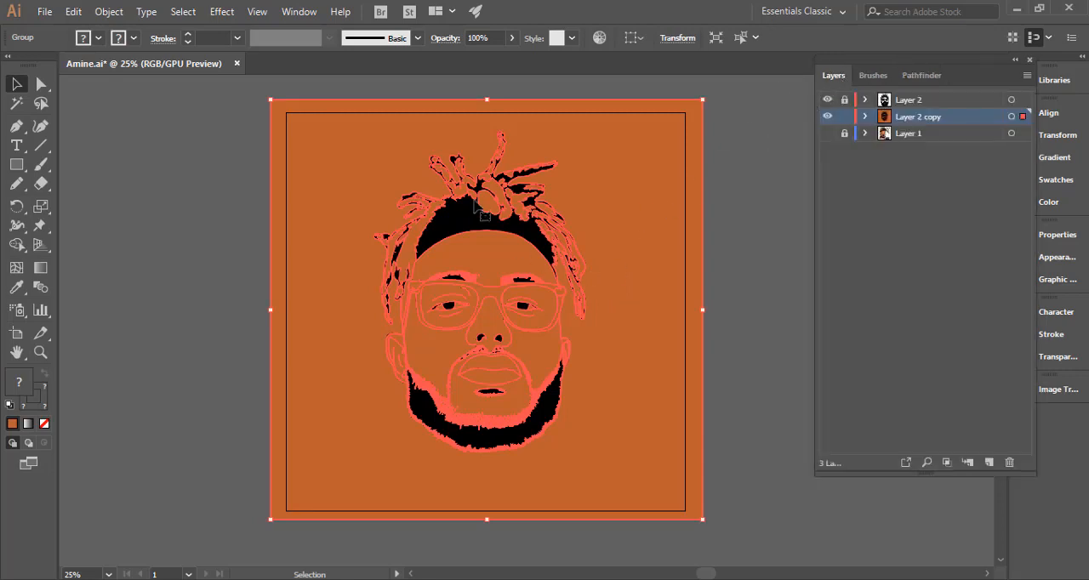
pyautogui.rightClick(589, 201)
pyautogui.click(677, 333)
pyautogui.click(753, 177)
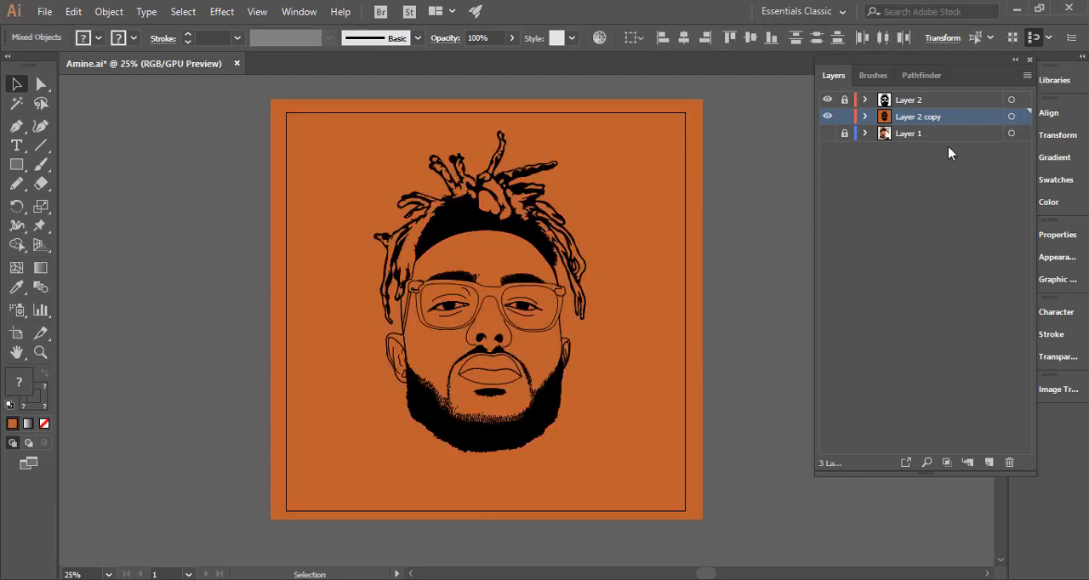
# Create a new layer above Layer 2 copy and move all the black line art paths from Layer 2 copy into it.
pyautogui.click(989, 462)
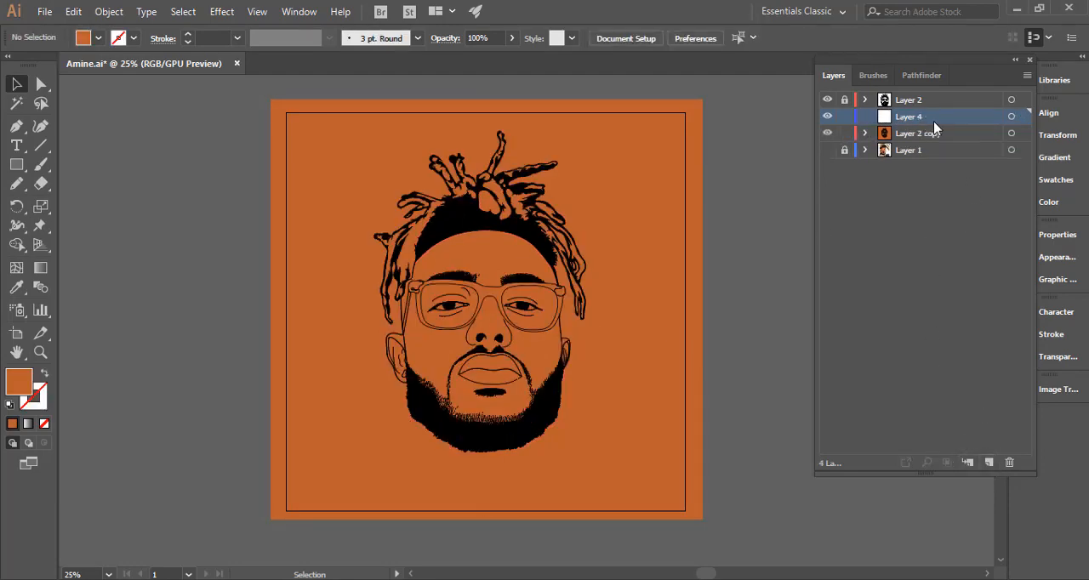
pyautogui.click(865, 134)
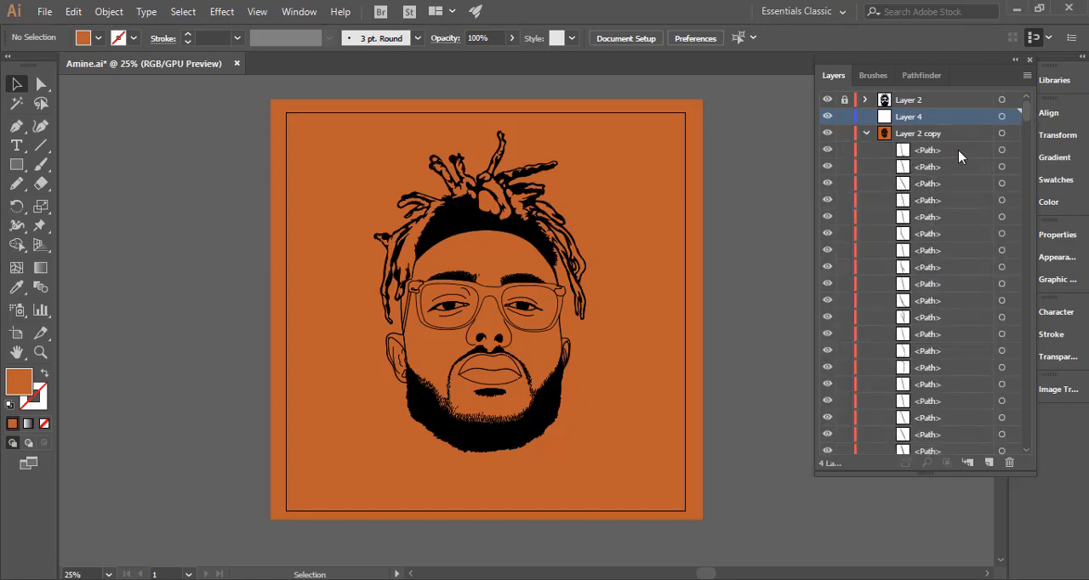
pyautogui.moveTo(1027, 112); pyautogui.dragTo(1026, 189)
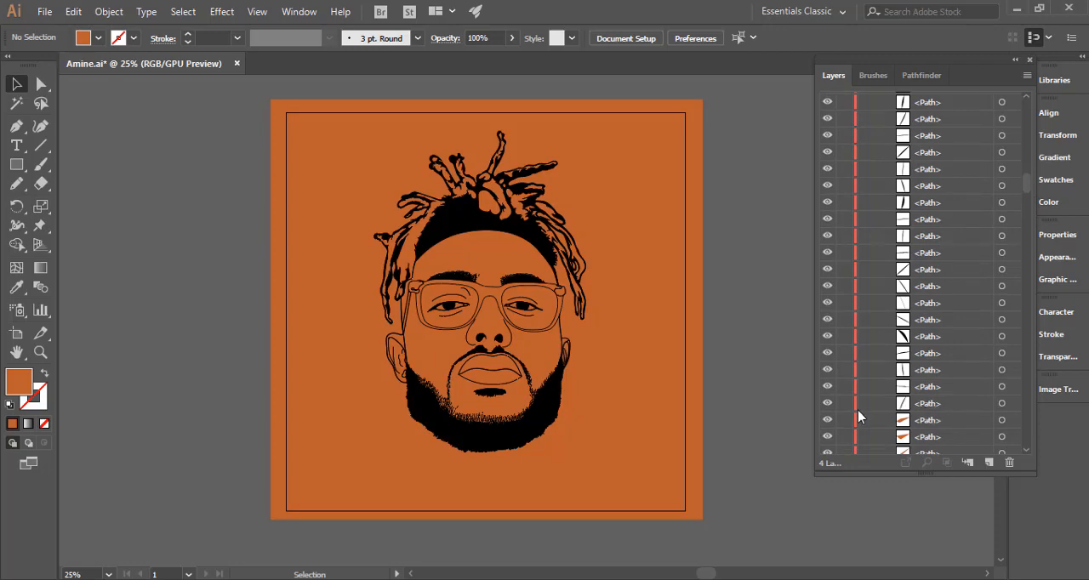
pyautogui.click(1001, 405)
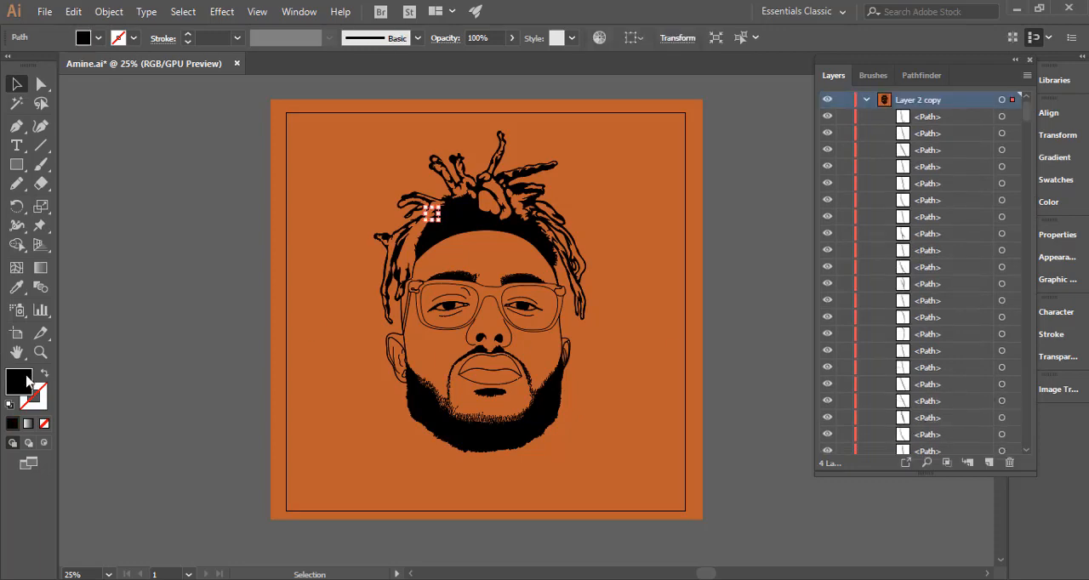
pyautogui.scroll(2, 1028, 118)
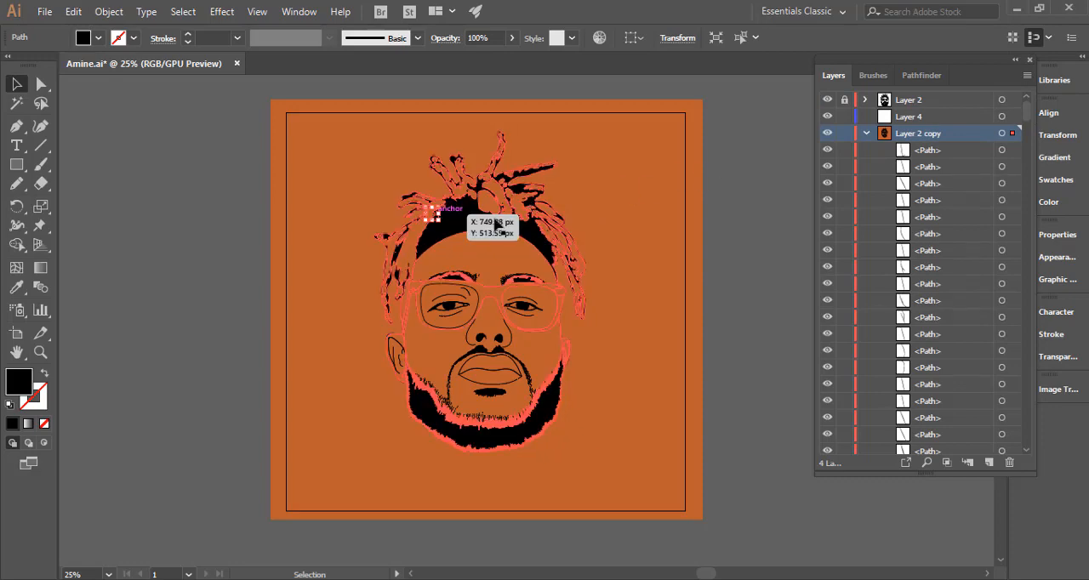
pyautogui.click(1027, 75)
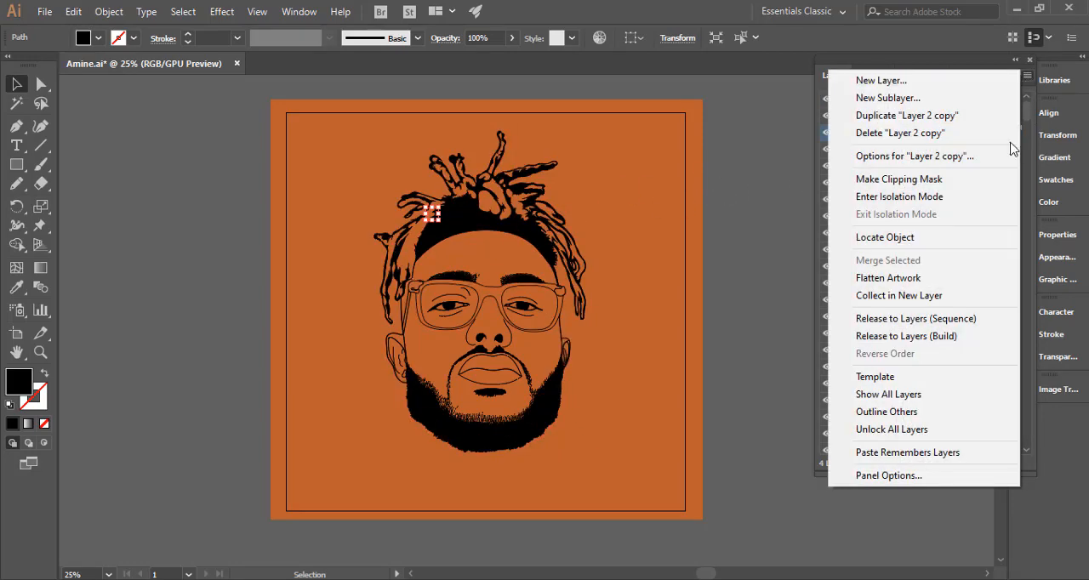
pyautogui.click(848, 243)
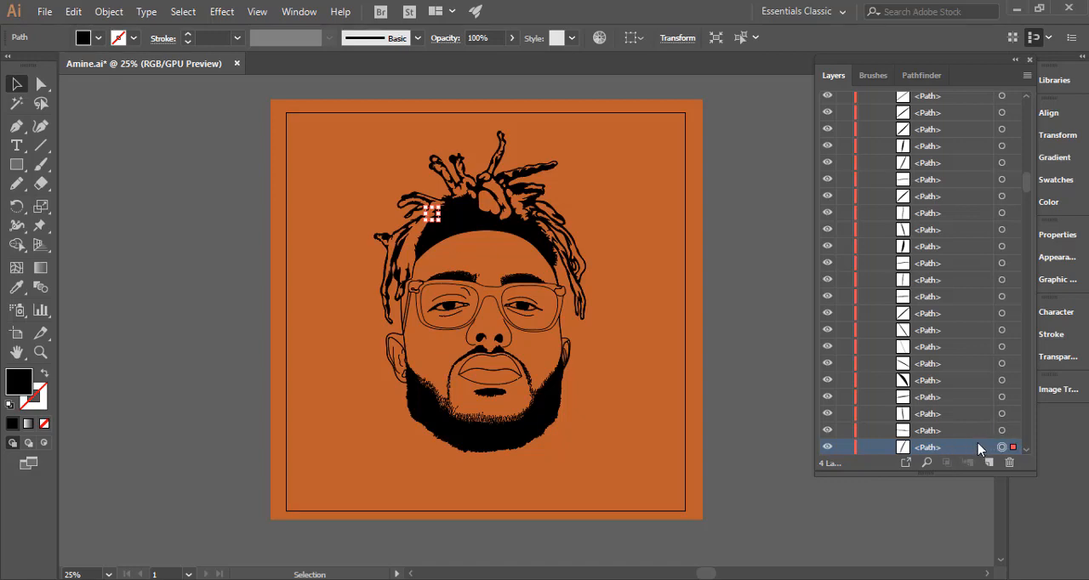
pyautogui.moveTo(1027, 185); pyautogui.dragTo(1028, 97)
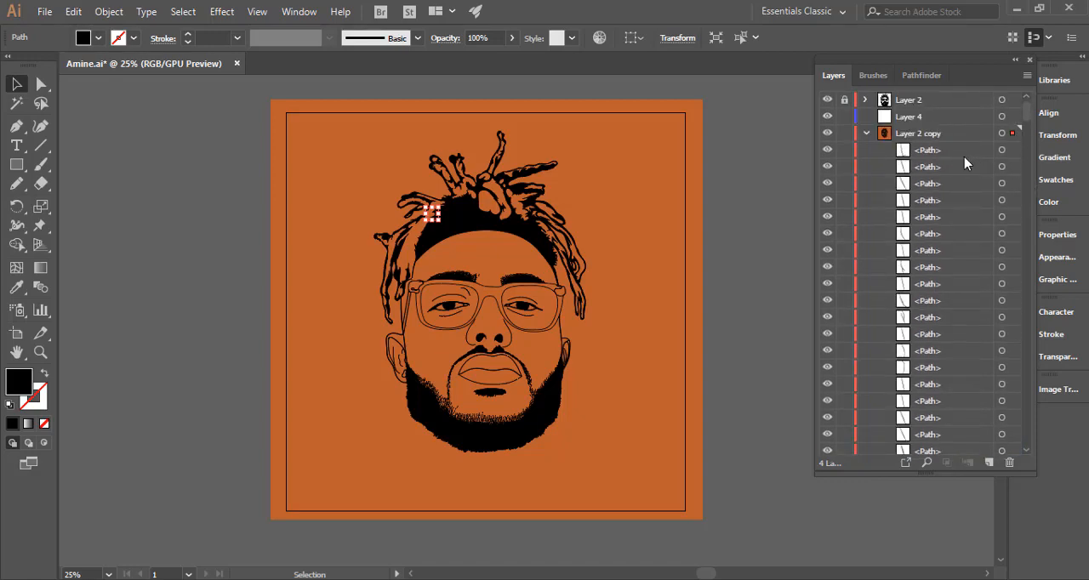
pyautogui.keyDown('shift'); pyautogui.click(958, 151); pyautogui.keyUp('shift')
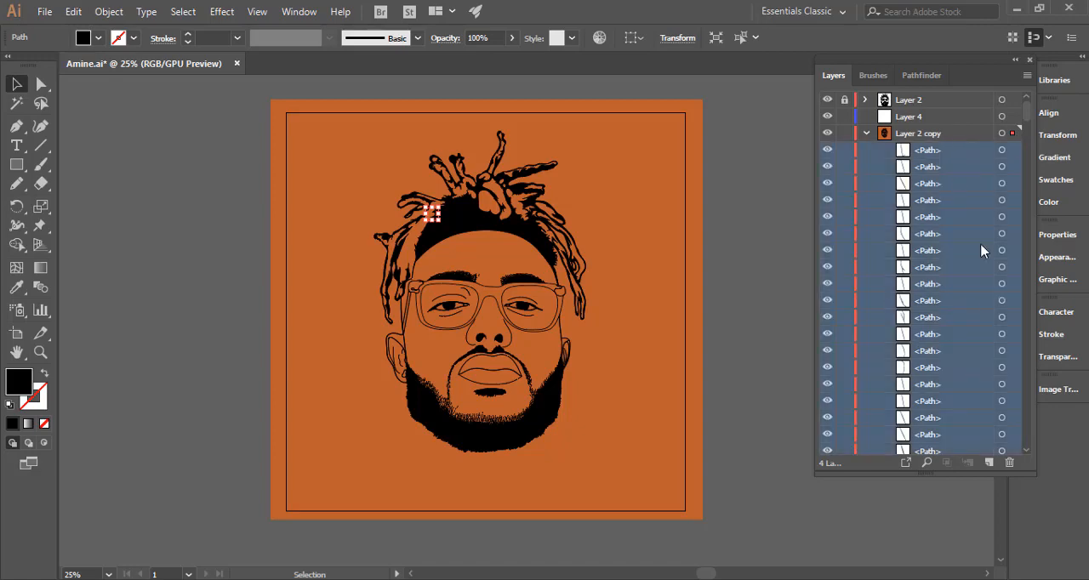
pyautogui.moveTo(953, 158); pyautogui.dragTo(934, 119)
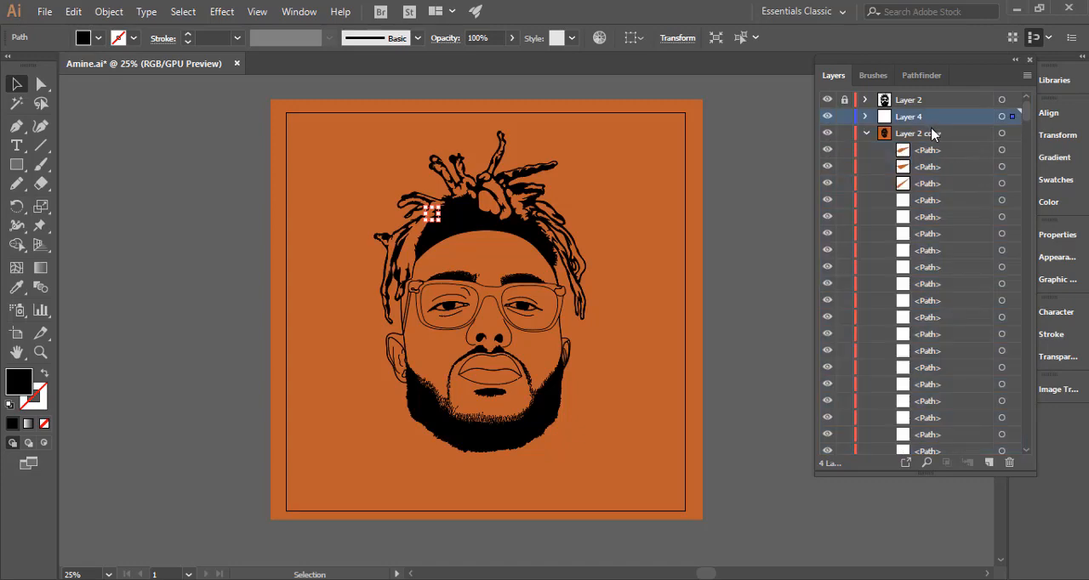
# Group all the black paths on Layer 4 and move the group to the top of Layer 2 copy.
pyautogui.click(866, 118)
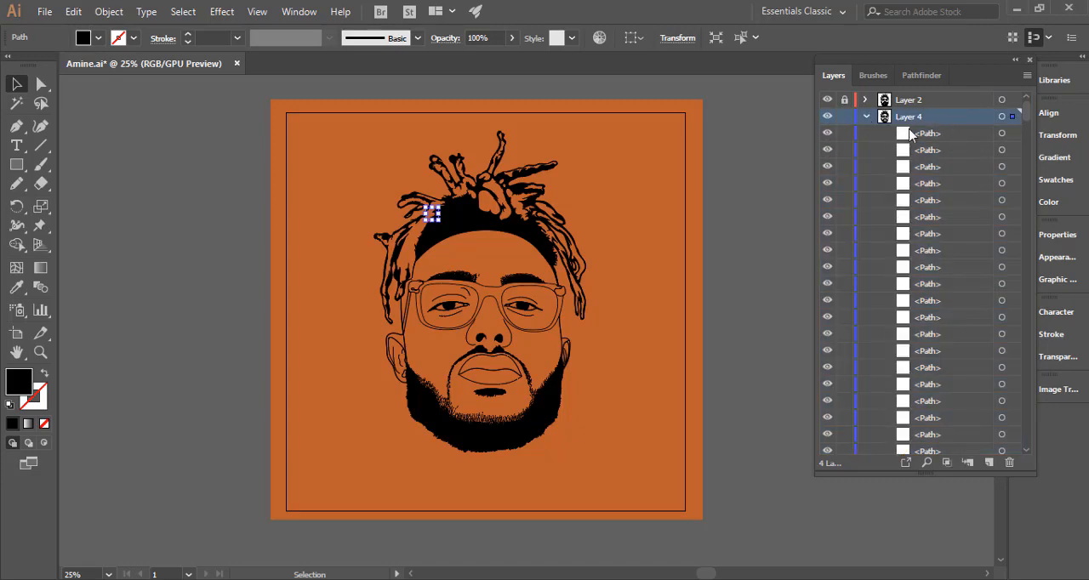
pyautogui.click(1001, 116)
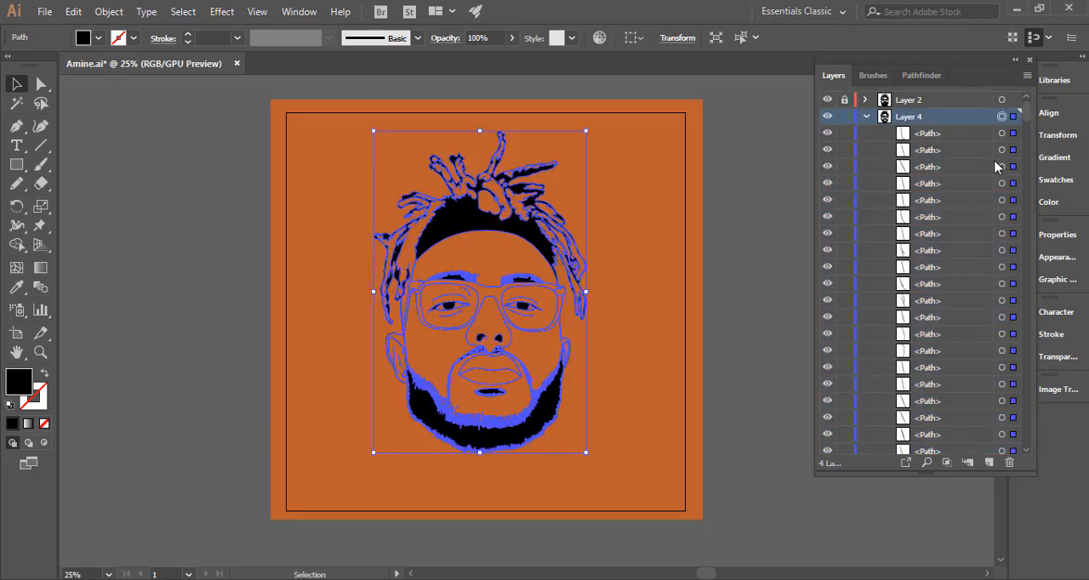
pyautogui.hotkey('ctrl', 'g')
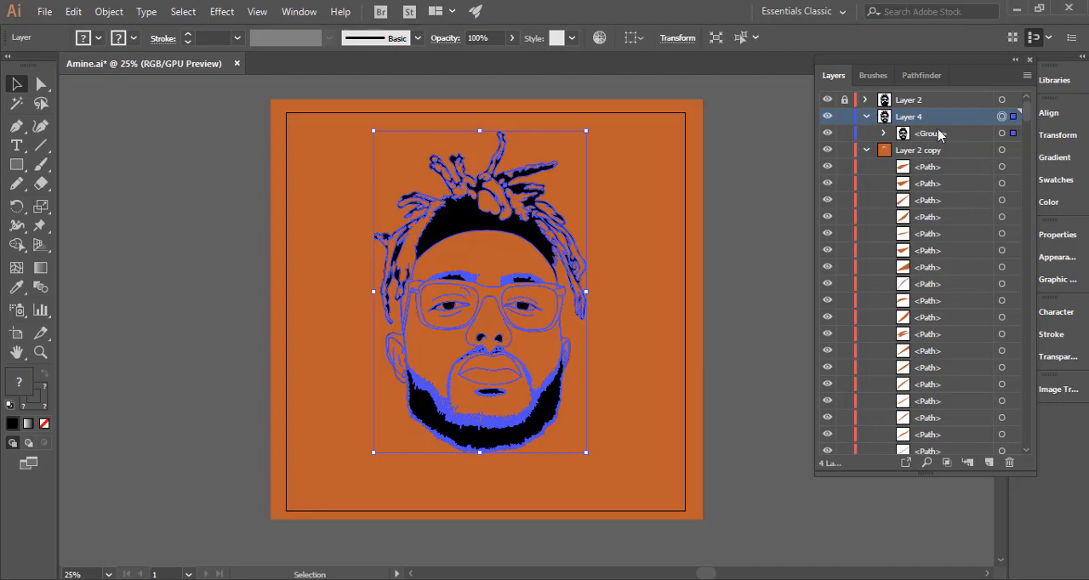
pyautogui.moveTo(960, 139); pyautogui.dragTo(947, 166)
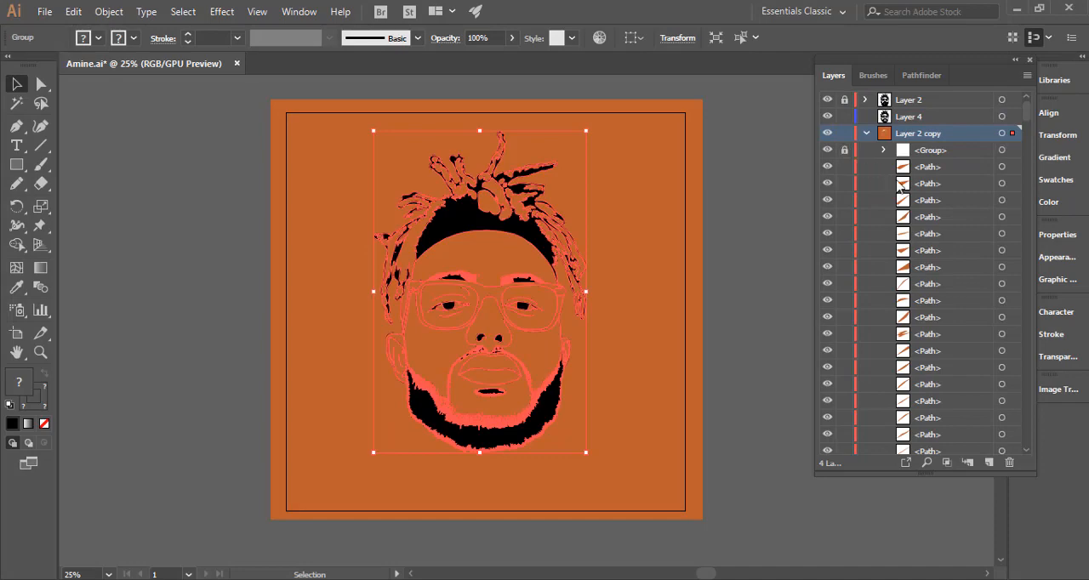
# Lock the black line art group in Layer 2 copy and delete the orange background shape surrounding the head.
pyautogui.click(845, 150)
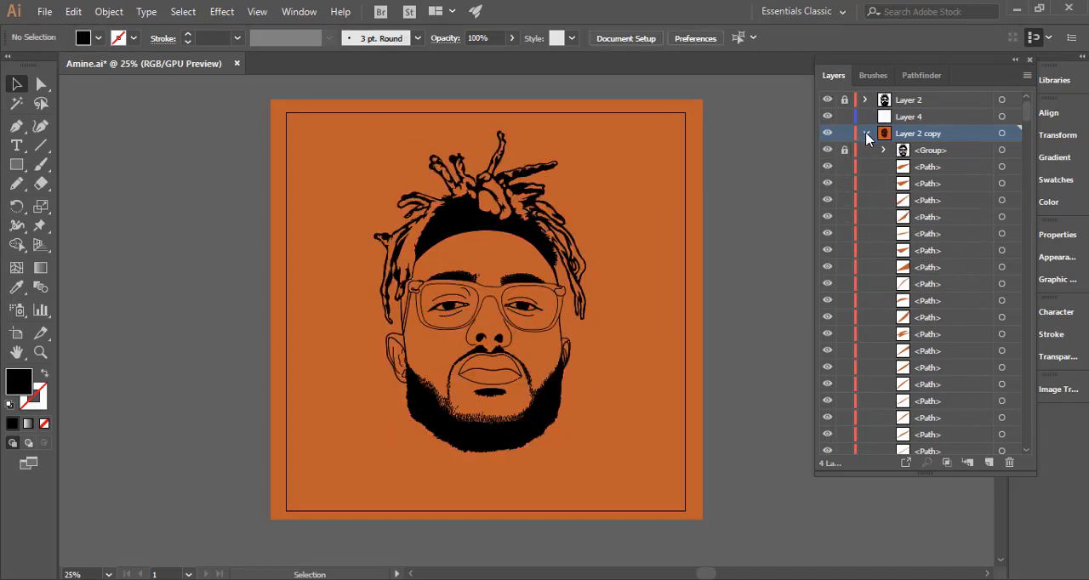
pyautogui.click(866, 133)
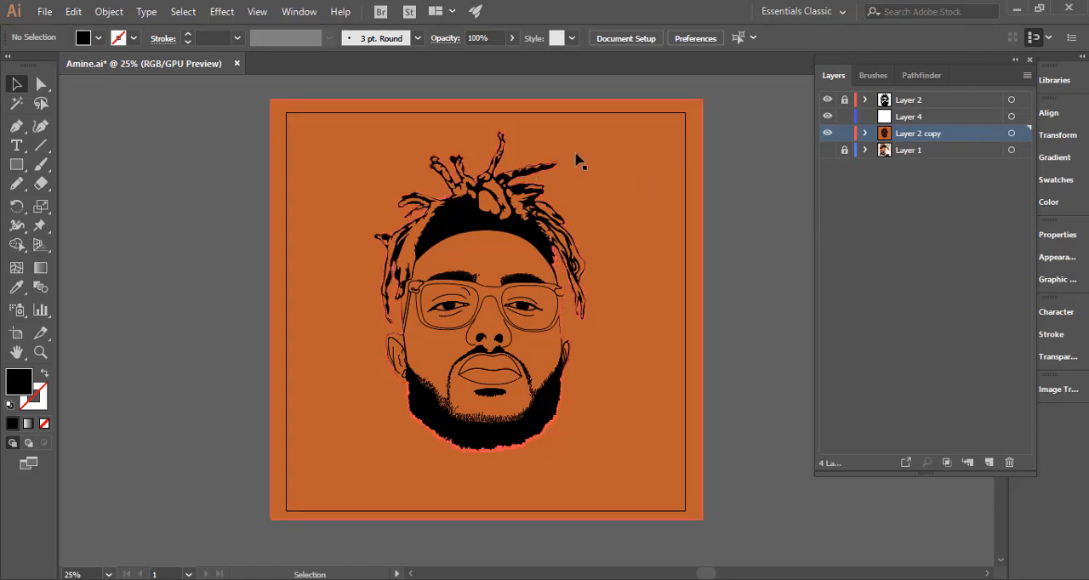
pyautogui.click(630, 181)
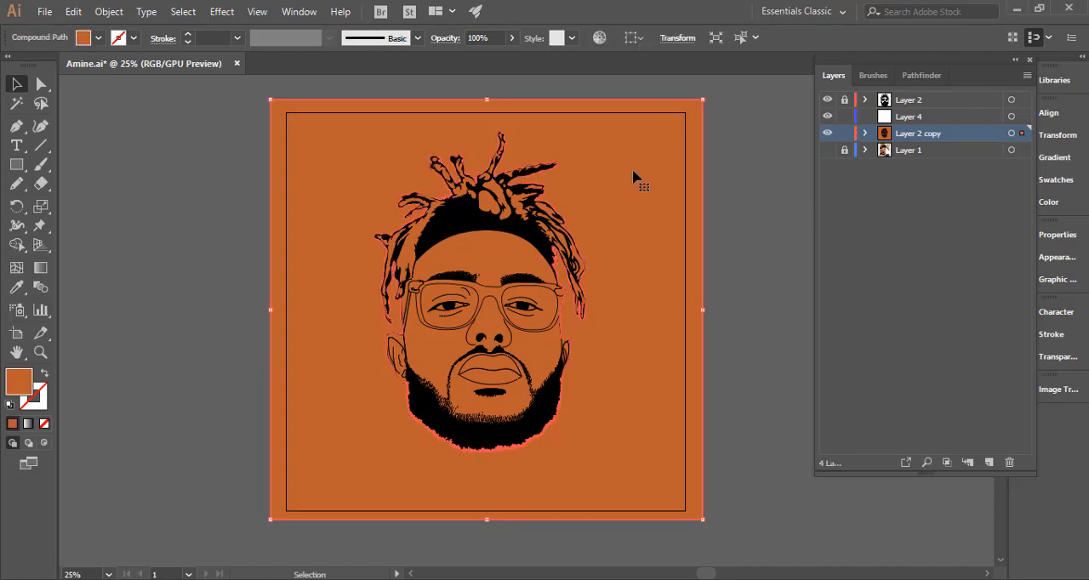
pyautogui.press('Delete')
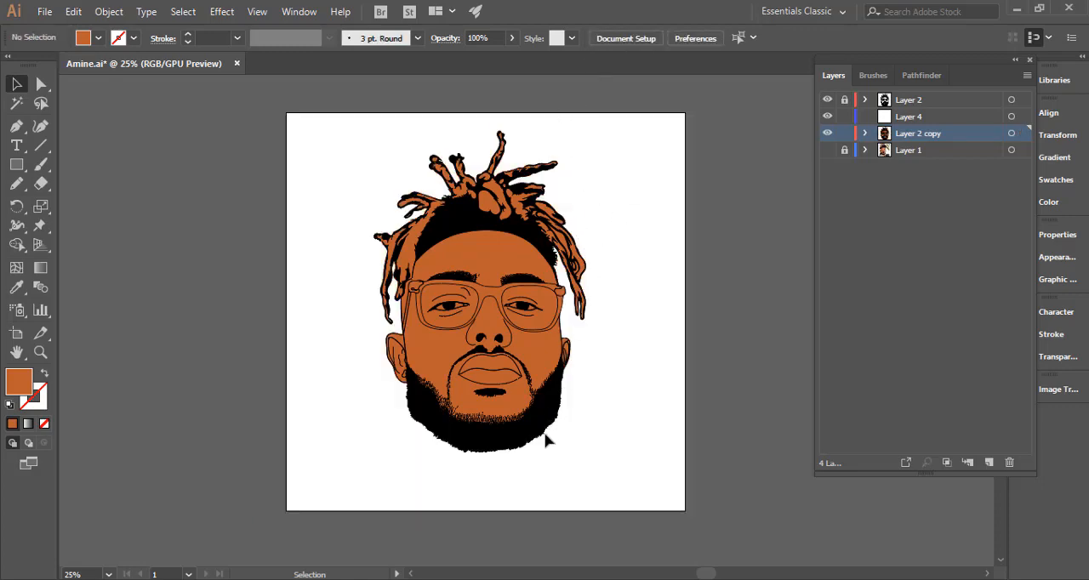
# Fill the whites of both eyes with the off-white colour #f2ebe9.
pyautogui.moveTo(483, 341); pyautogui.dragTo(632, 332)
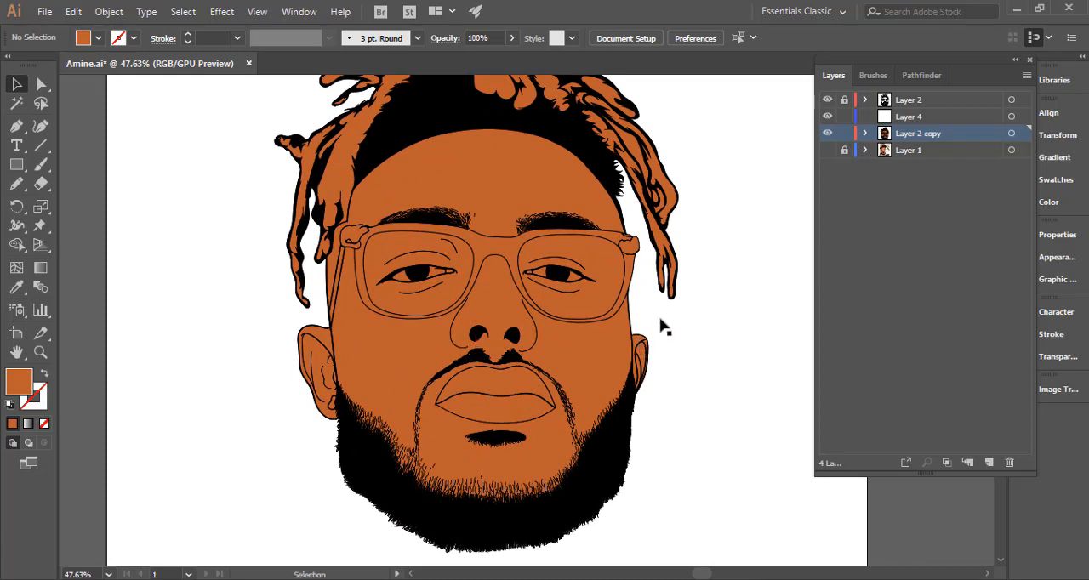
pyautogui.moveTo(492, 291); pyautogui.dragTo(641, 298)
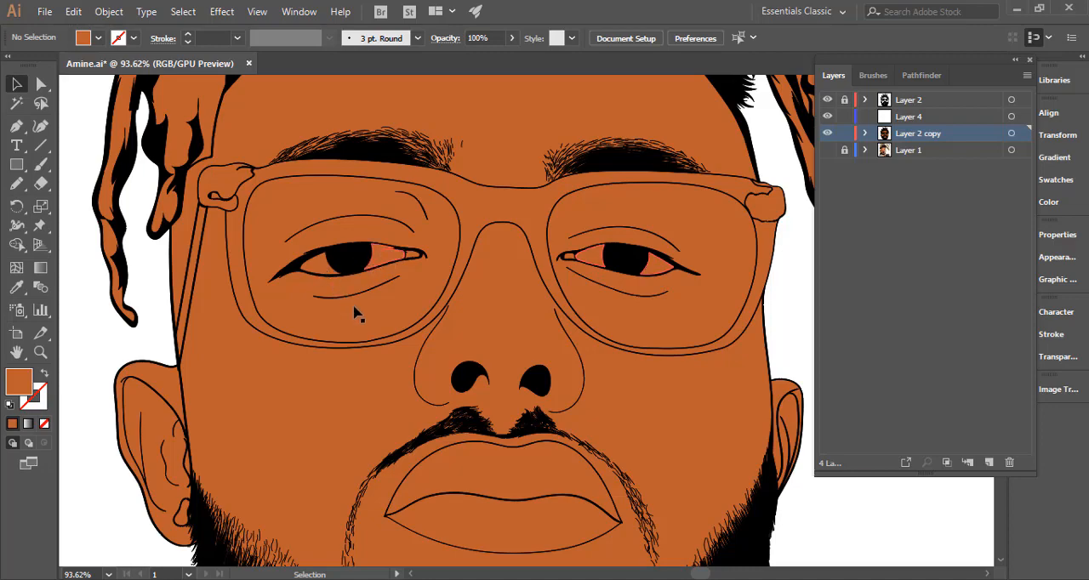
pyautogui.click(387, 324)
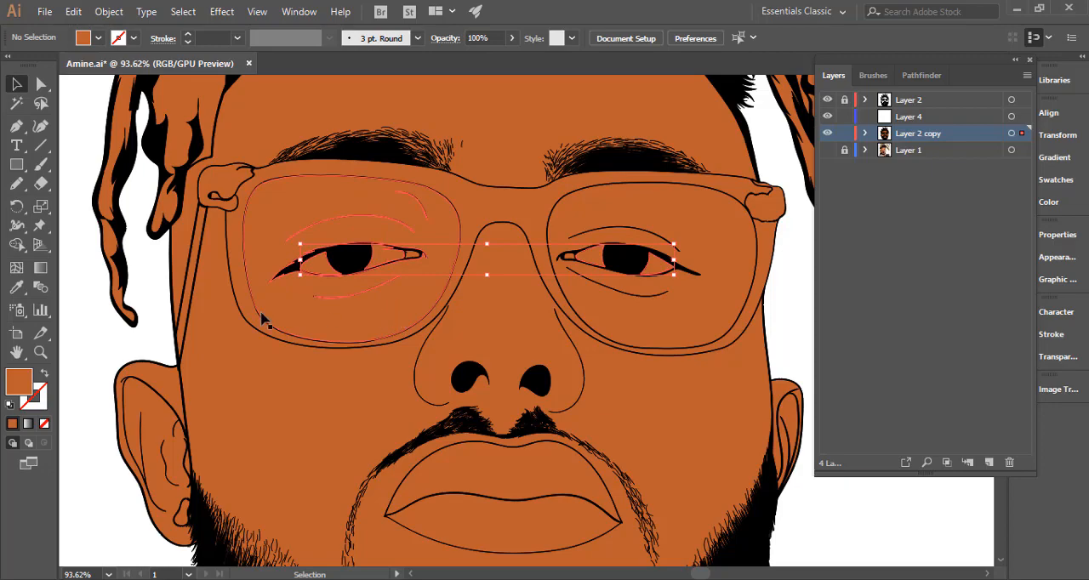
pyautogui.doubleClick(21, 382)
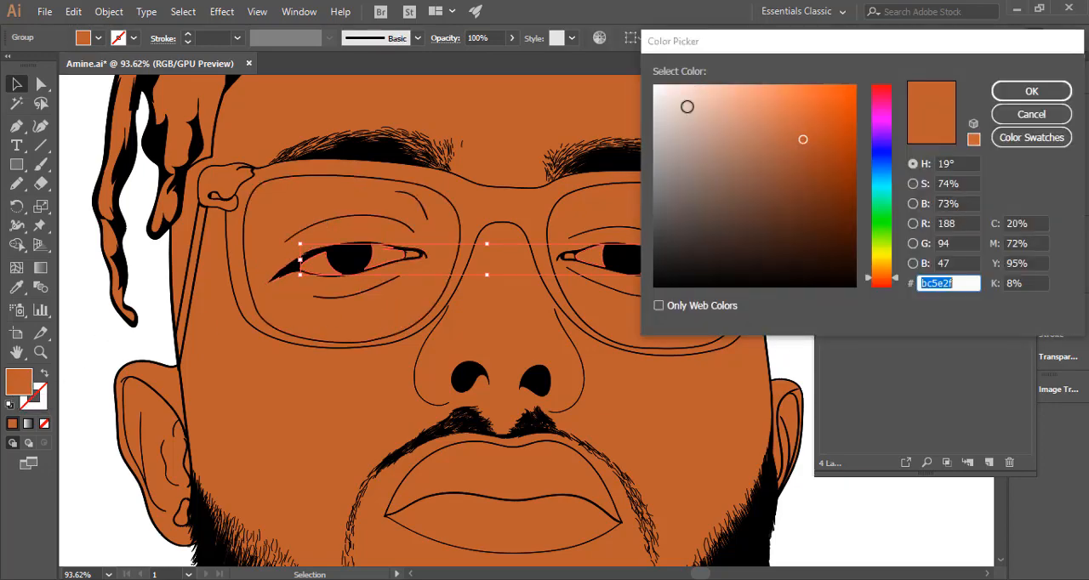
pyautogui.click(653, 103)
pyautogui.moveTo(653, 103); pyautogui.dragTo(662, 92)
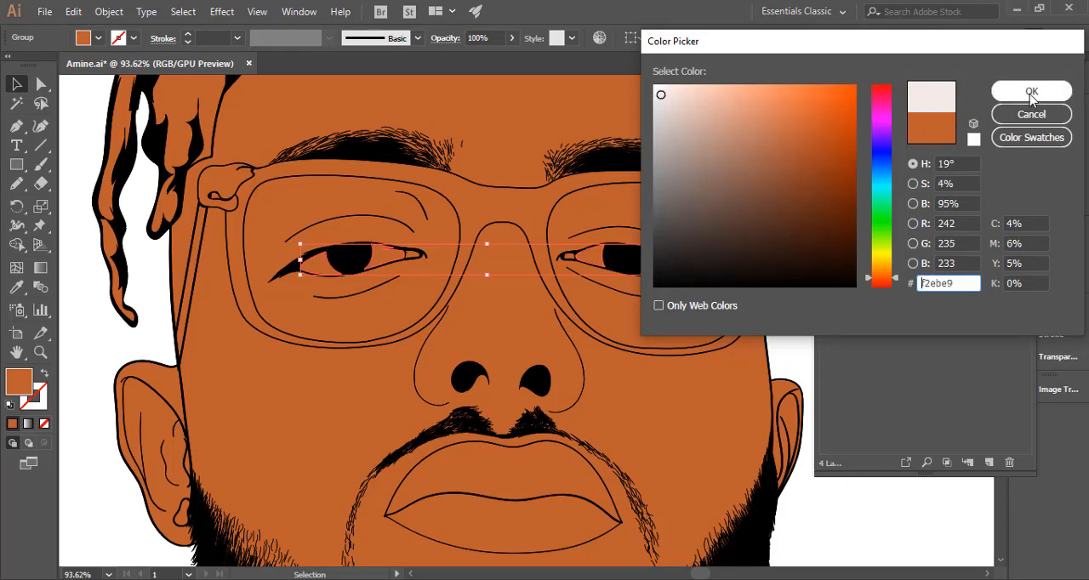
pyautogui.click(1032, 91)
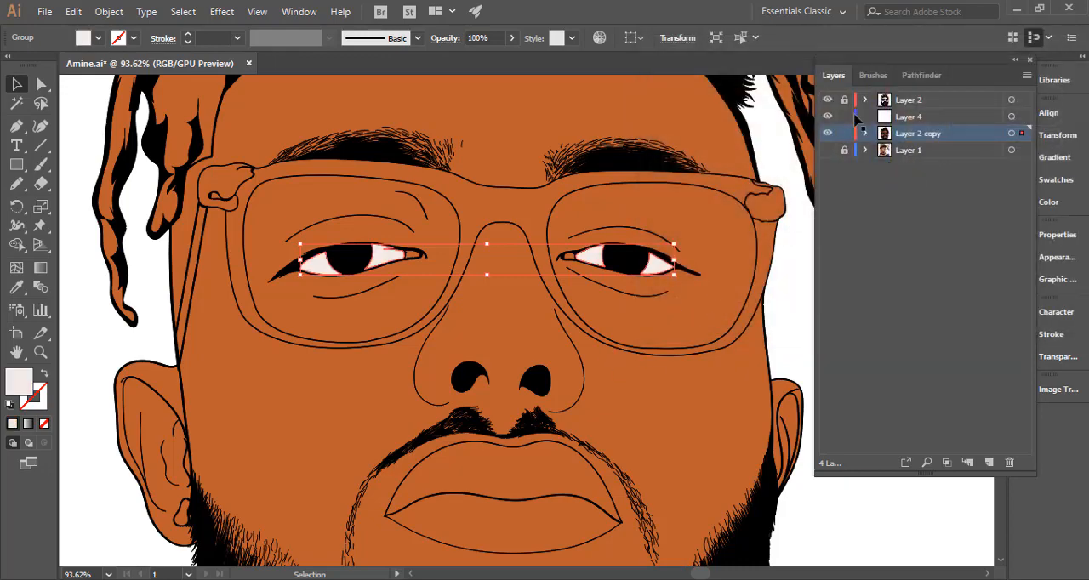
# Show the Layer 1 reference photo for comparison and recolour the whites of both eyes to beige #ead9ca.
pyautogui.click(827, 136)
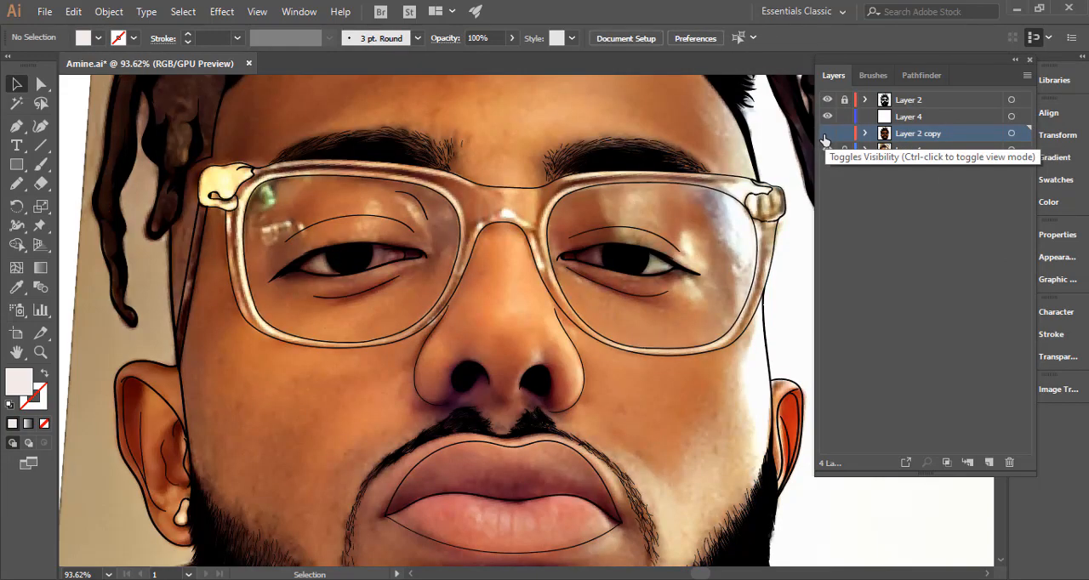
pyautogui.click(826, 134)
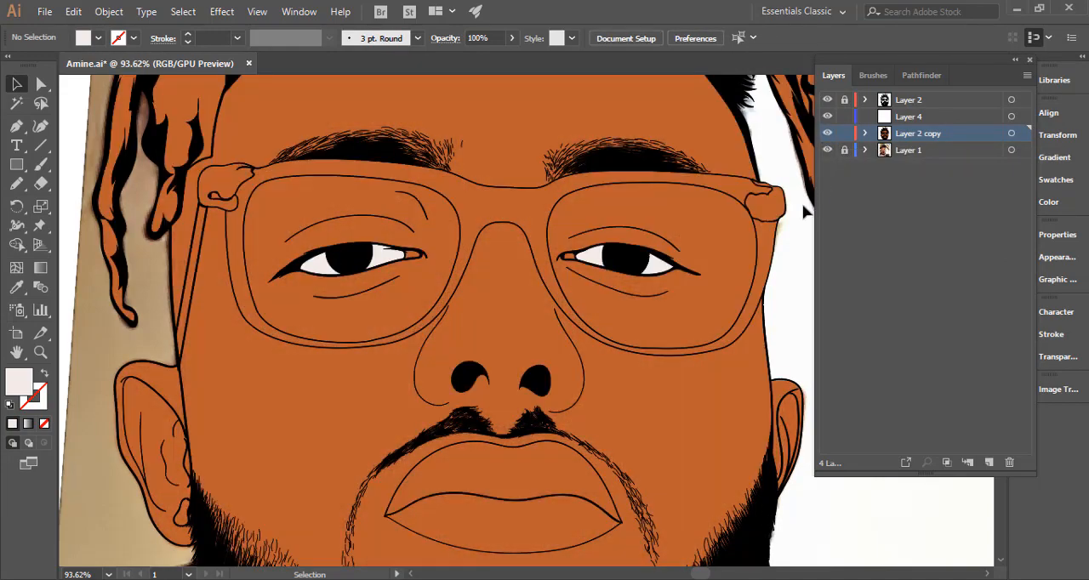
pyautogui.click(598, 262)
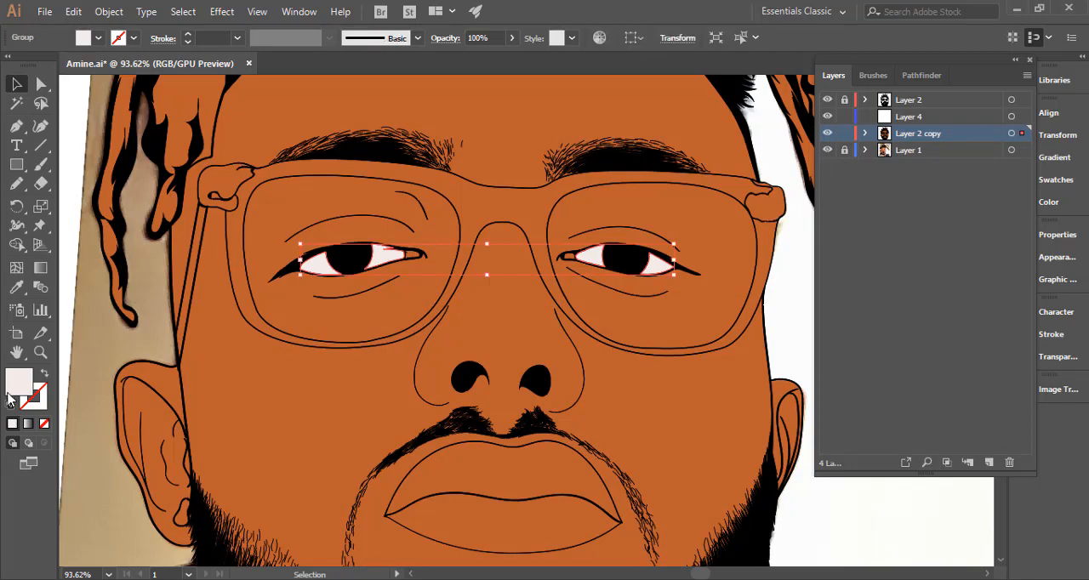
pyautogui.doubleClick(17, 387)
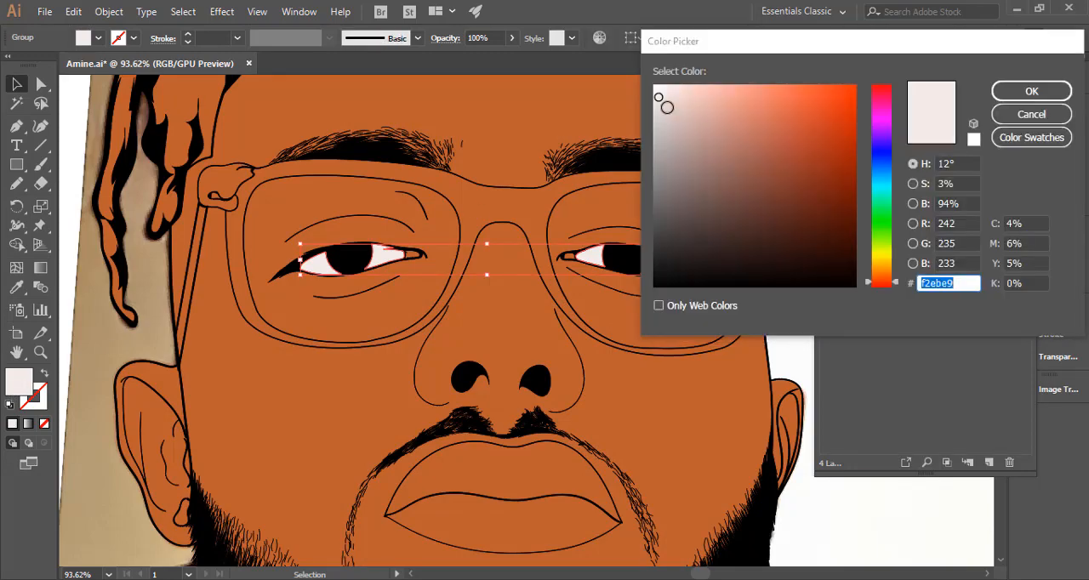
pyautogui.click(666, 107)
pyautogui.moveTo(885, 282); pyautogui.dragTo(883, 269)
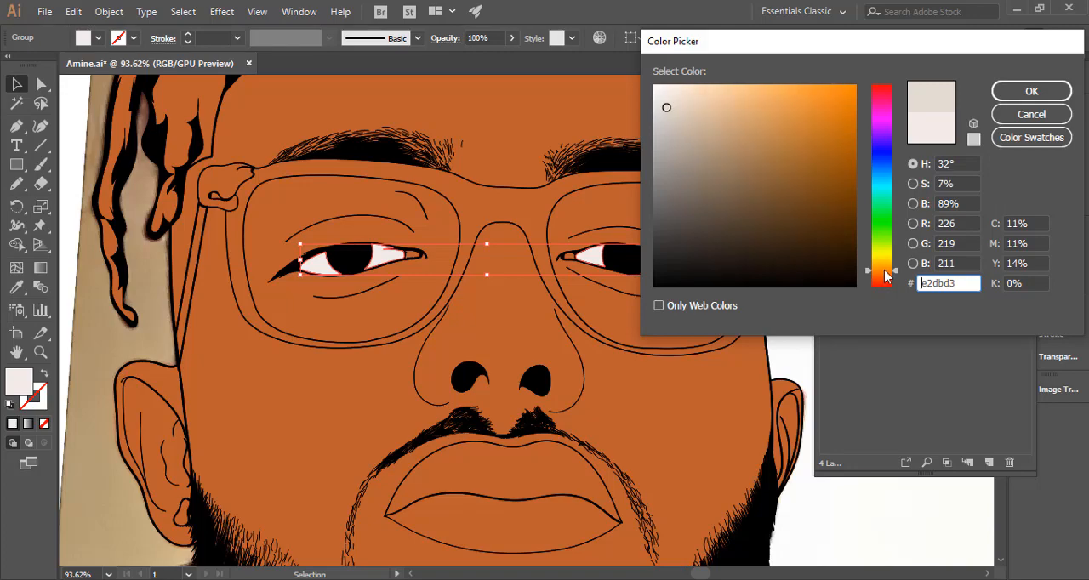
pyautogui.moveTo(667, 104); pyautogui.dragTo(666, 94)
pyautogui.click(1031, 91)
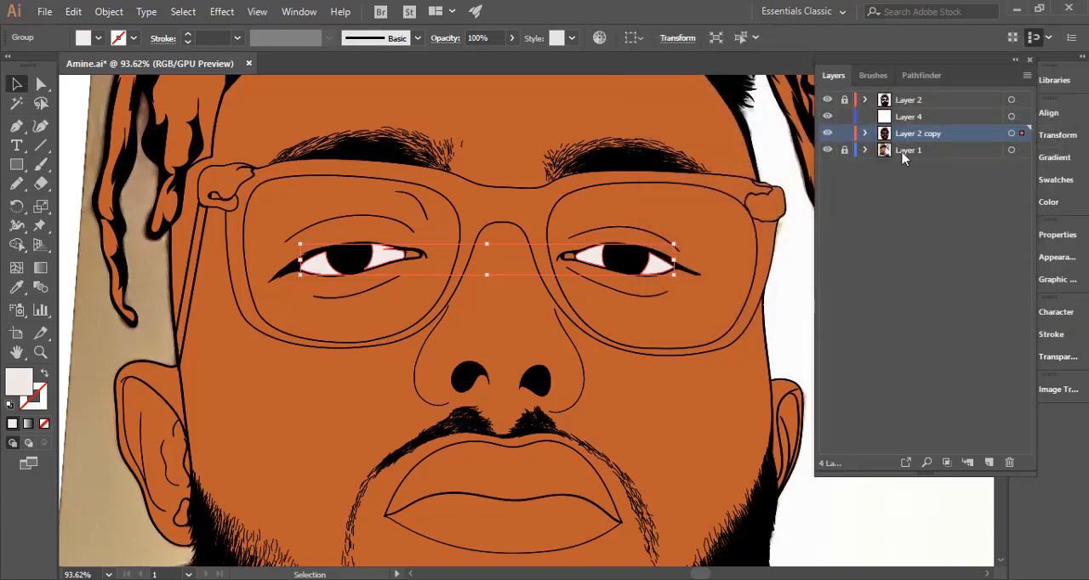
pyautogui.doubleClick(26, 387)
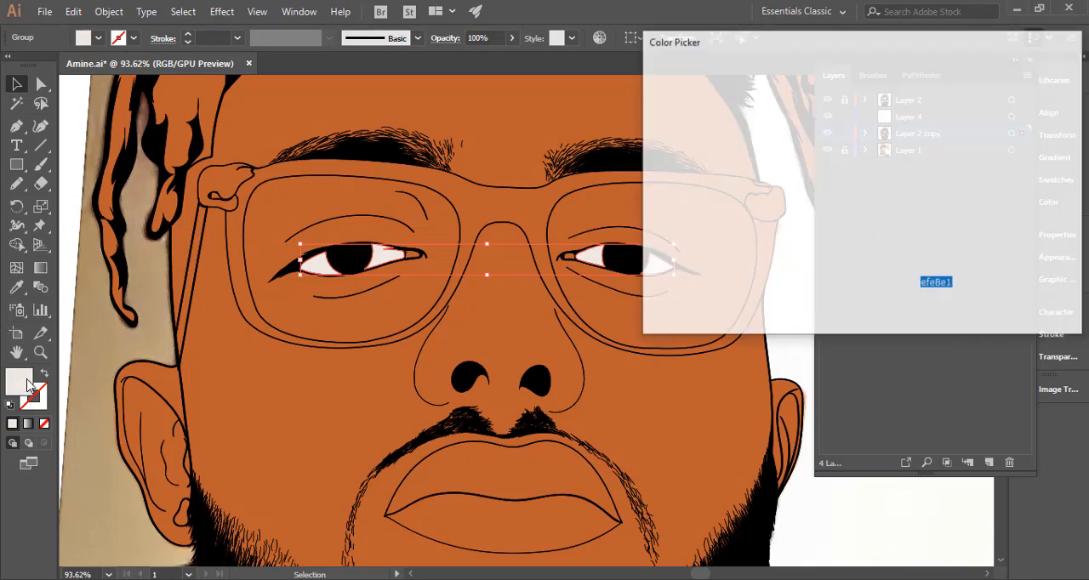
pyautogui.click(682, 99)
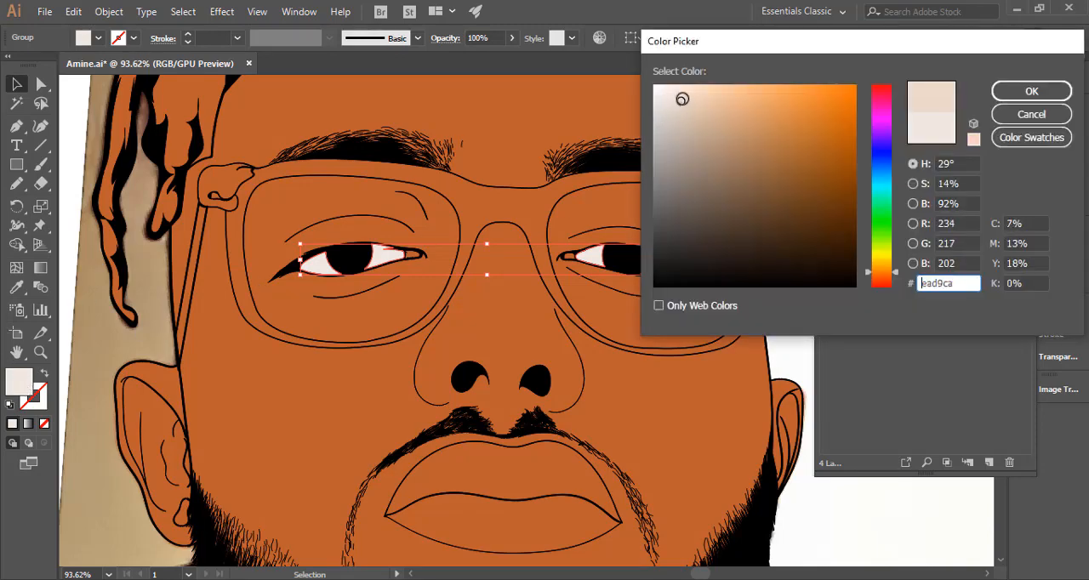
pyautogui.click(1031, 91)
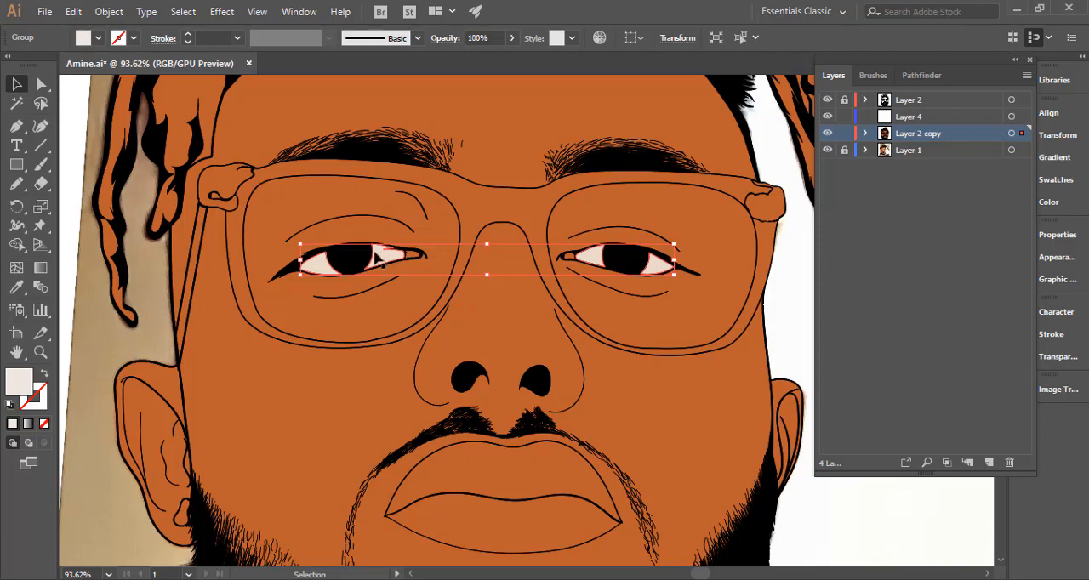
# Compare the inner eye corners with the reference photo and fill both corners with a muted red.
pyautogui.moveTo(527, 249); pyautogui.dragTo(612, 257)
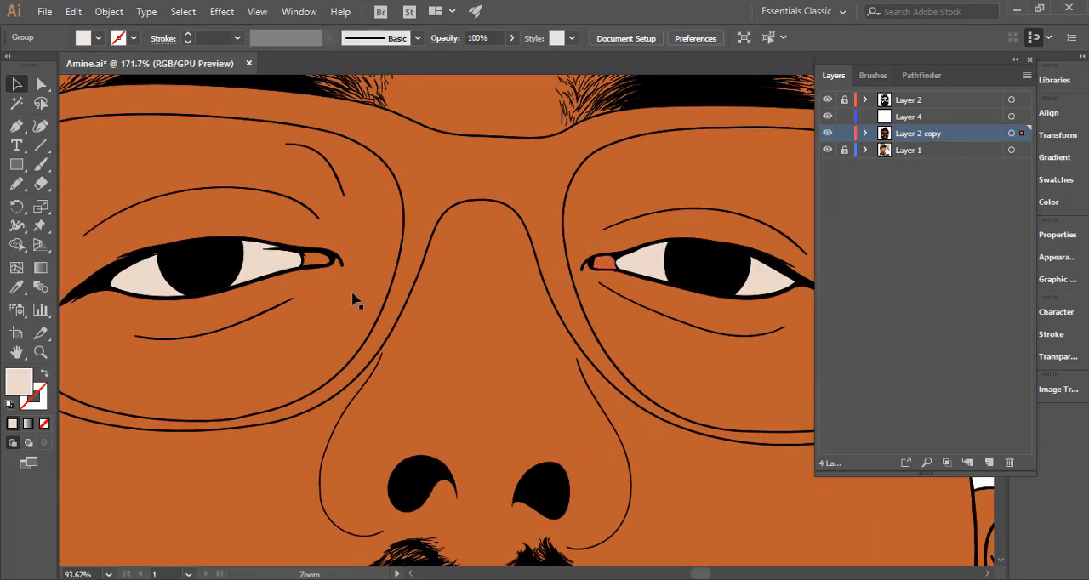
pyautogui.keyDown('shift'); pyautogui.click(316, 262); pyautogui.keyUp('shift')
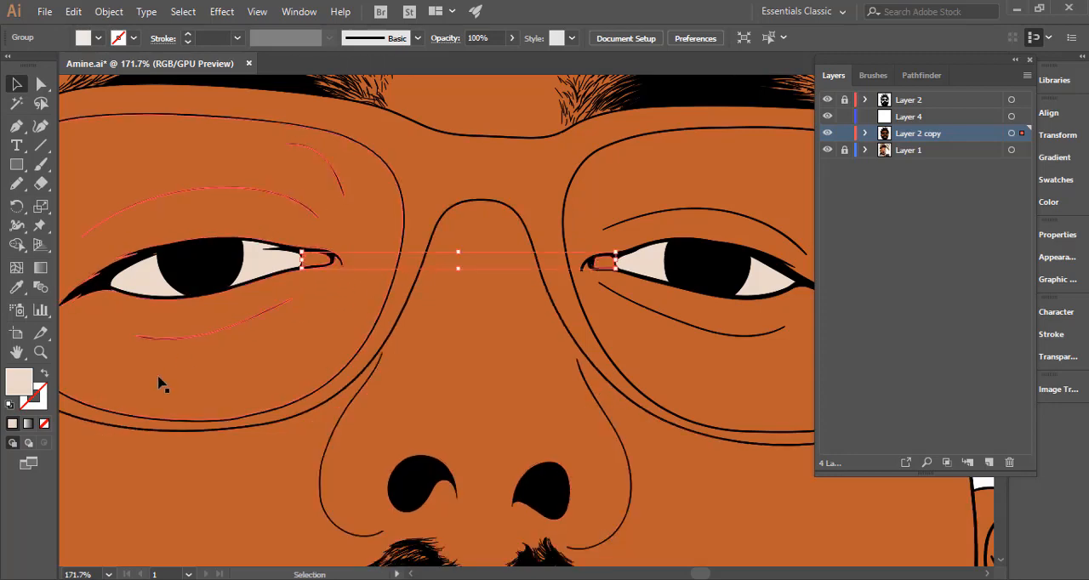
pyautogui.click(827, 133)
pyautogui.click(827, 133)
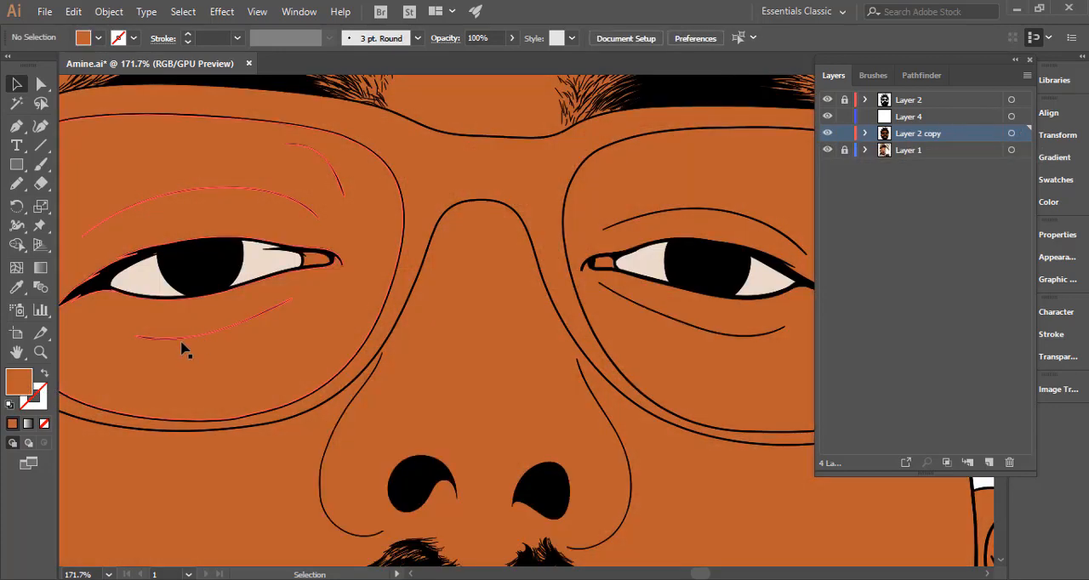
pyautogui.doubleClick(23, 383)
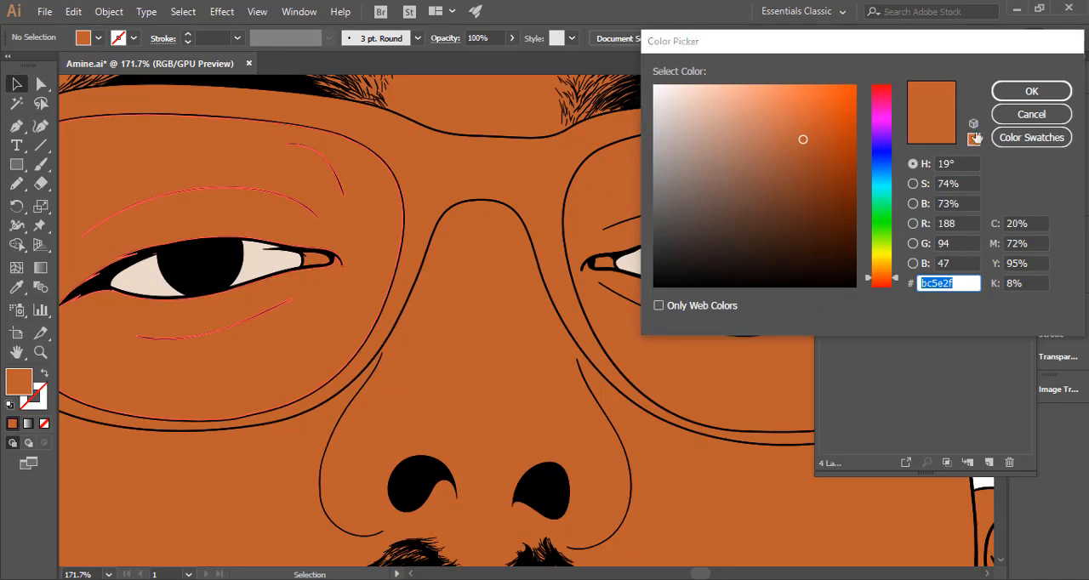
pyautogui.click(1035, 112)
pyautogui.click(316, 260)
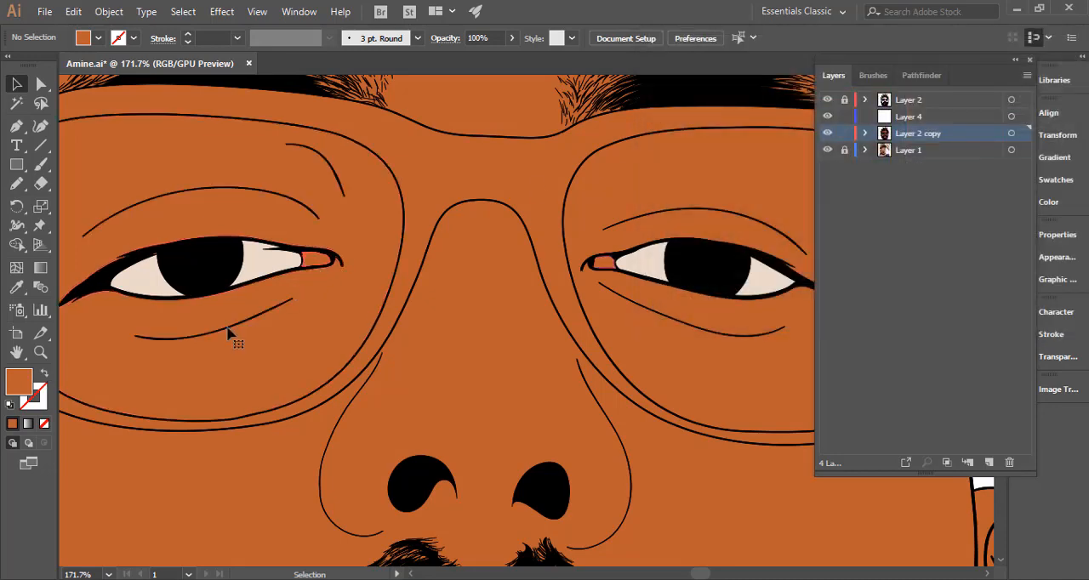
pyautogui.doubleClick(20, 380)
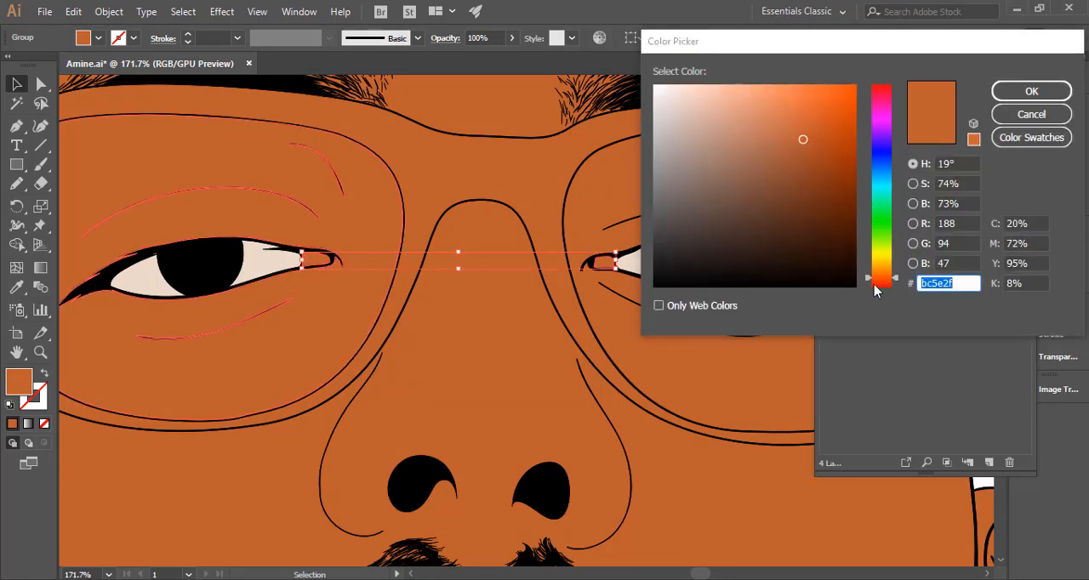
pyautogui.click(879, 284)
pyautogui.moveTo(805, 149)
pyautogui.mouseDown()
pyautogui.moveTo(829, 151)
pyautogui.moveTo(813, 143)
pyautogui.mouseUp()
pyautogui.click(1029, 92)
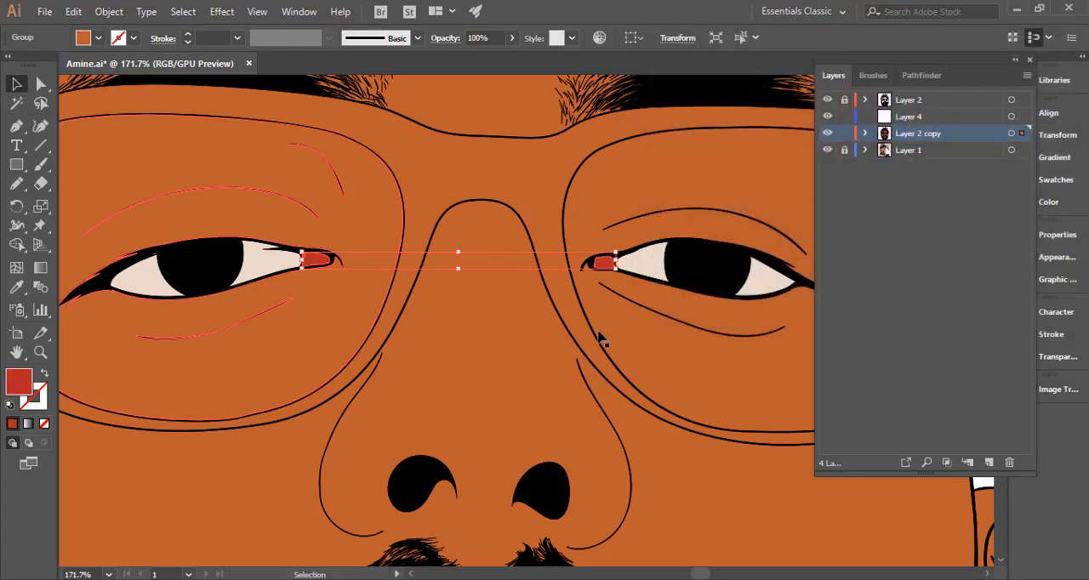
# Deselect the eye corners and examine the lips on the reference photo by temporarily hiding Layer 2 copy.
pyautogui.keyDown('ctrl'); pyautogui.keyDown('alt'); pyautogui.click(360, 372); pyautogui.keyUp('alt'); pyautogui.keyUp('ctrl')
pyautogui.keyDown('ctrl'); pyautogui.keyDown('alt'); pyautogui.click(361, 375); pyautogui.keyUp('alt'); pyautogui.keyUp('ctrl')
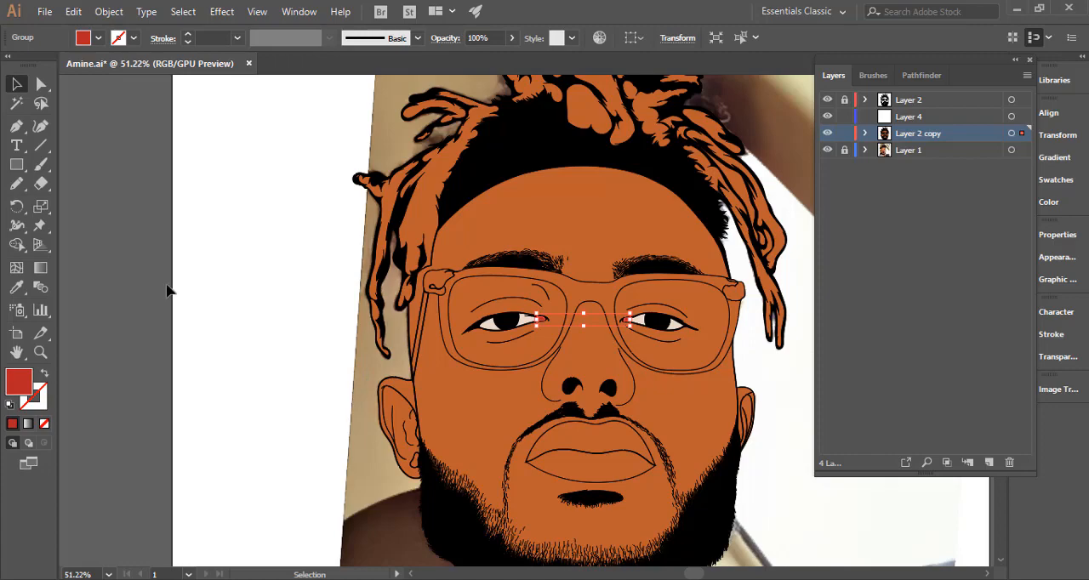
pyautogui.click(204, 324)
pyautogui.press('space')
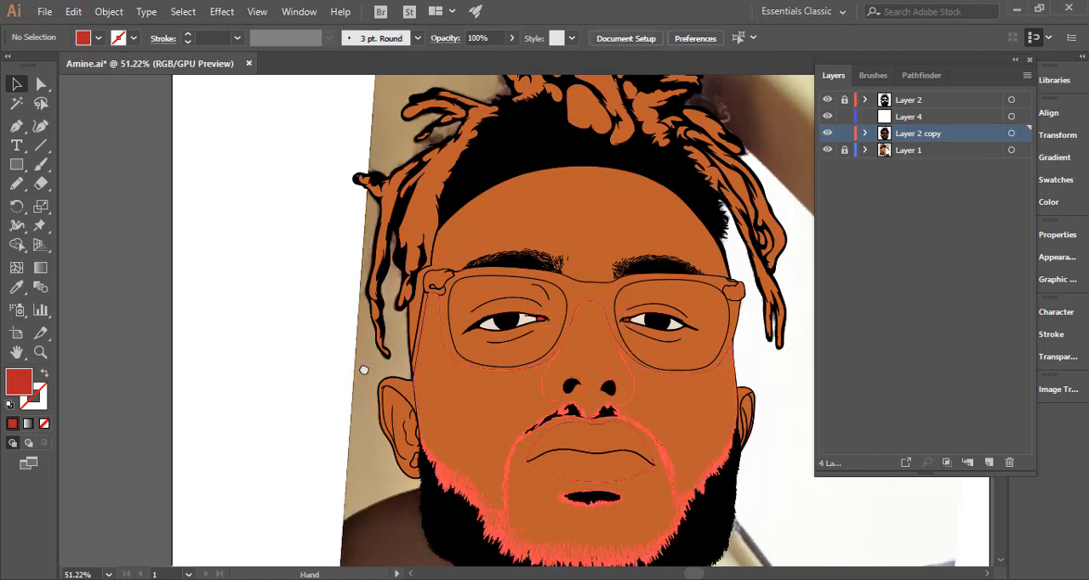
pyautogui.moveTo(363, 370); pyautogui.dragTo(364, 365)
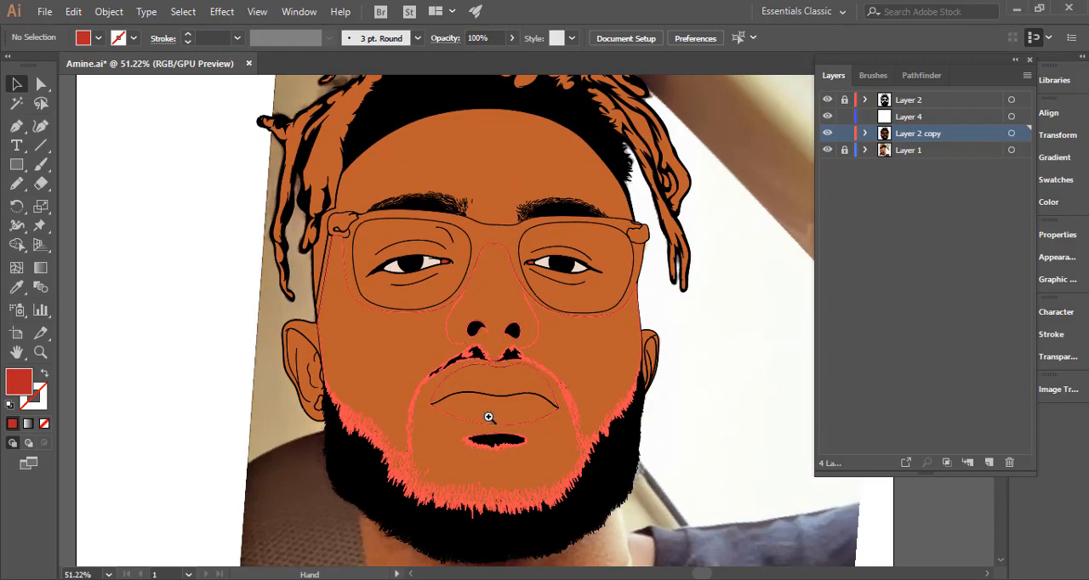
pyautogui.moveTo(488, 417); pyautogui.dragTo(644, 374)
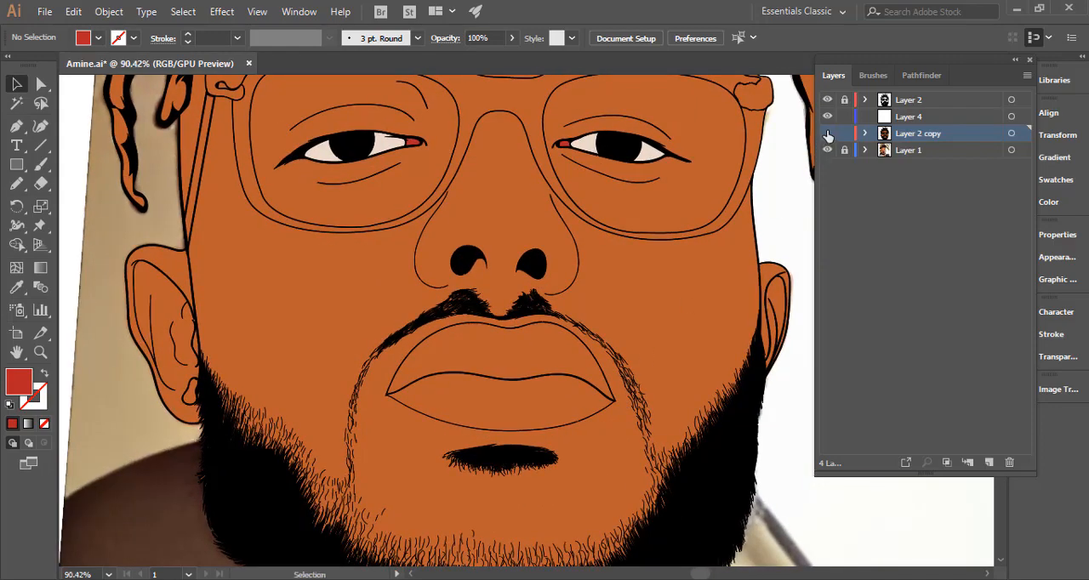
pyautogui.click(828, 135)
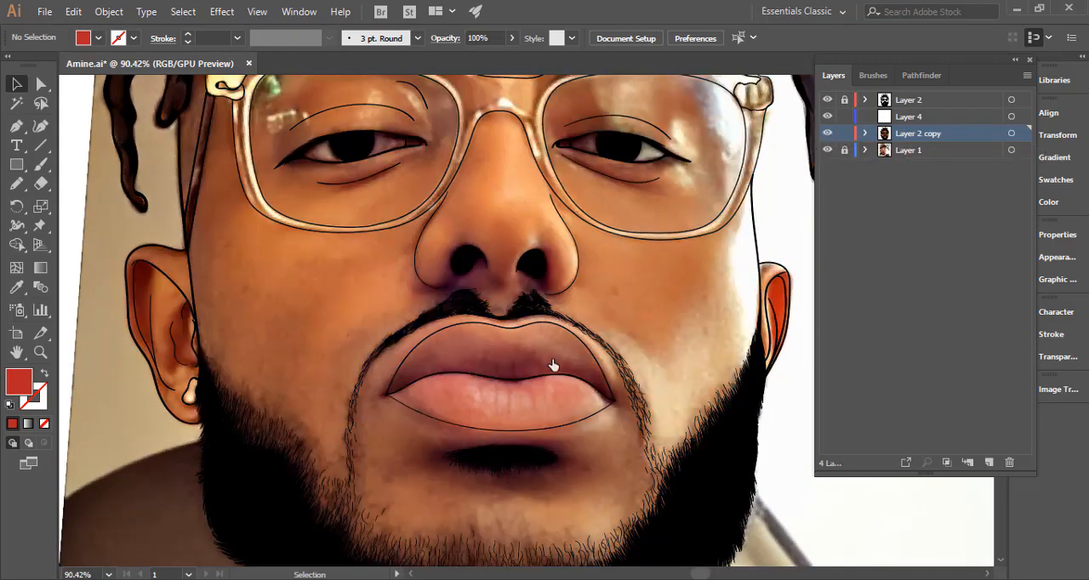
pyautogui.click(828, 134)
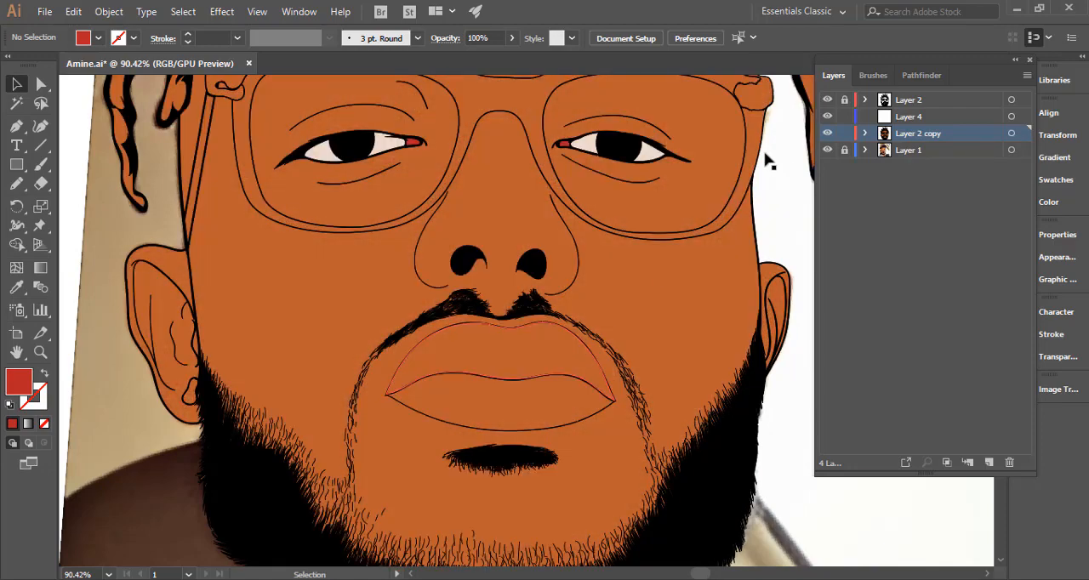
# Fill the upper lip with a brownish red darker than the skin.
pyautogui.click(526, 373)
pyautogui.doubleClick(19, 383)
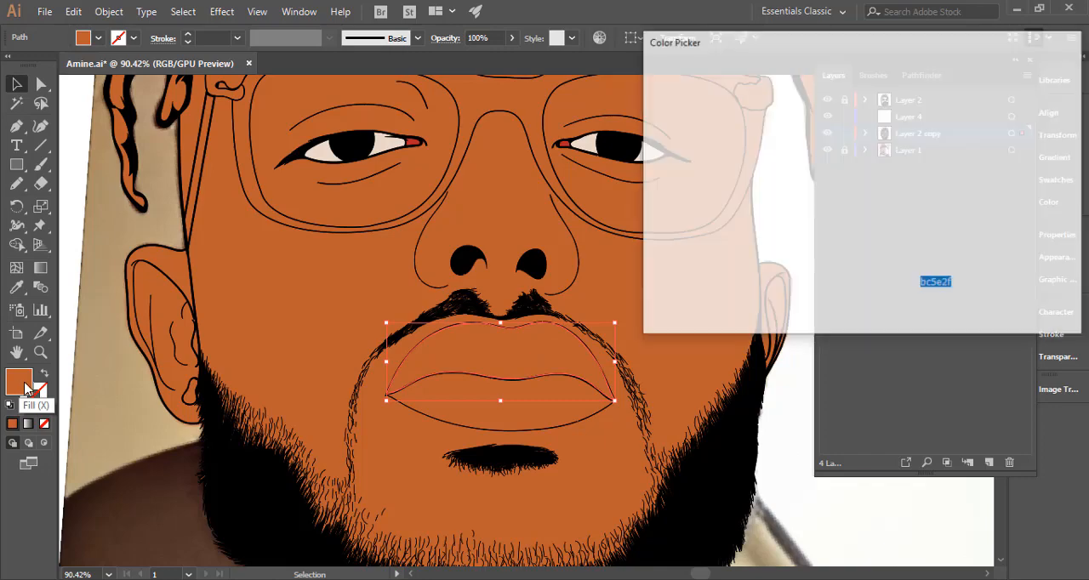
pyautogui.moveTo(881, 284); pyautogui.dragTo(884, 288)
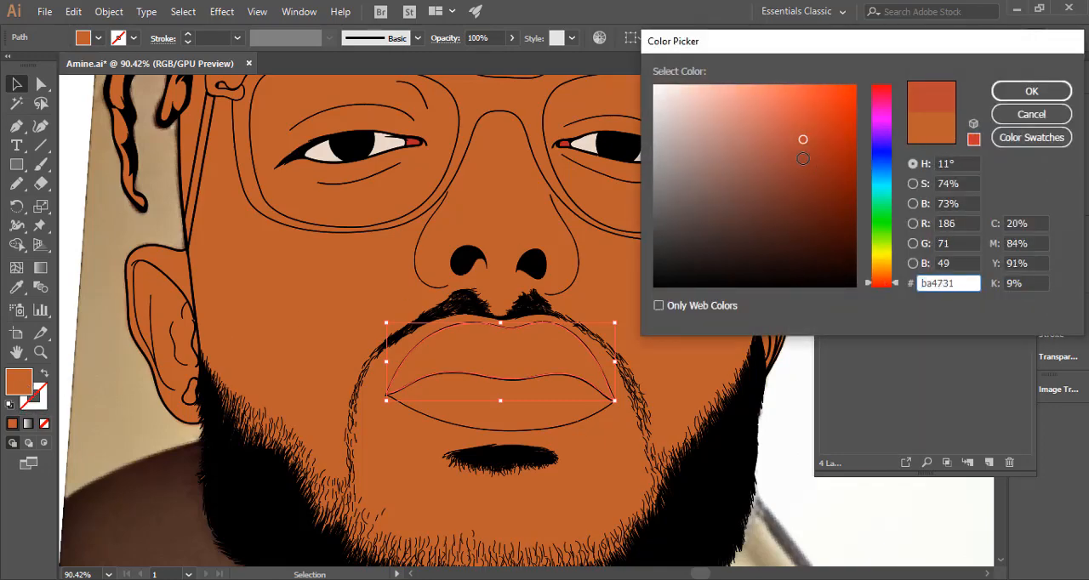
pyautogui.moveTo(802, 139); pyautogui.dragTo(805, 142)
pyautogui.click(1032, 91)
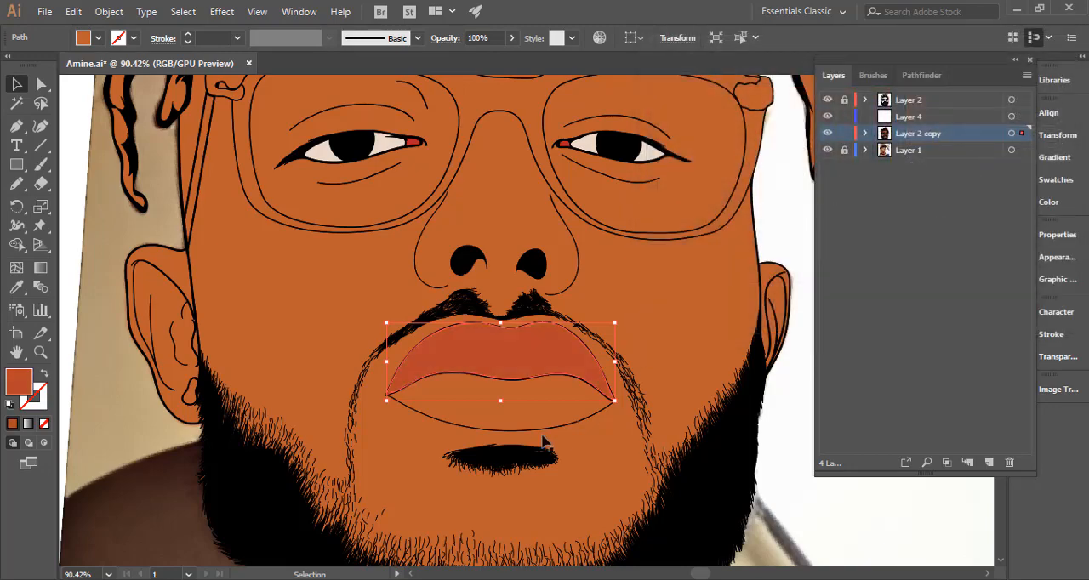
# Fill the lower lip with coral pink, deepen it to a slightly darker coral red, and deselect it.
pyautogui.doubleClick(21, 383)
pyautogui.write('ba3131')
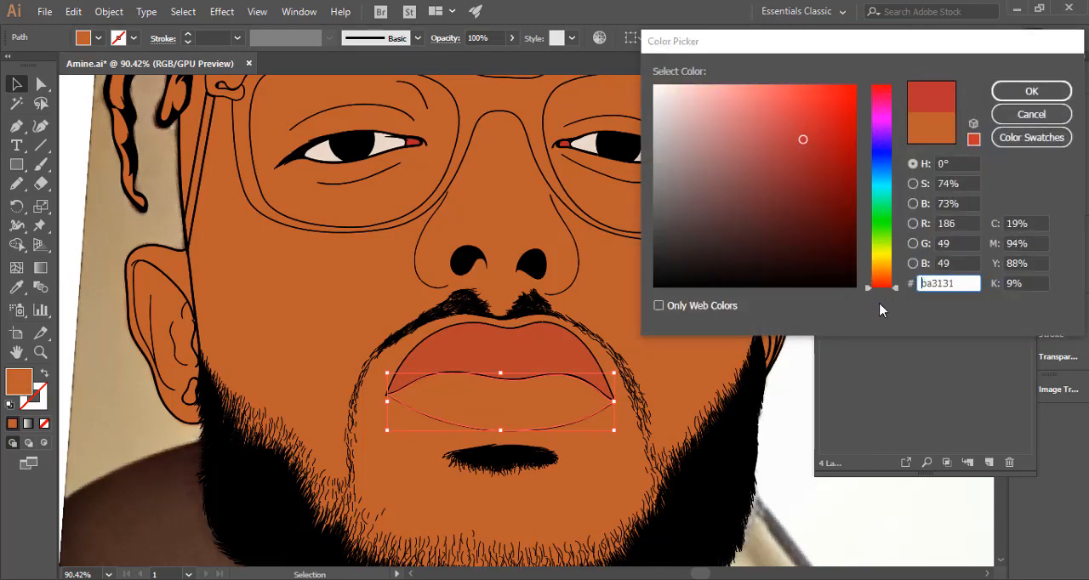
pyautogui.moveTo(765, 119); pyautogui.dragTo(774, 105)
pyautogui.click(1031, 91)
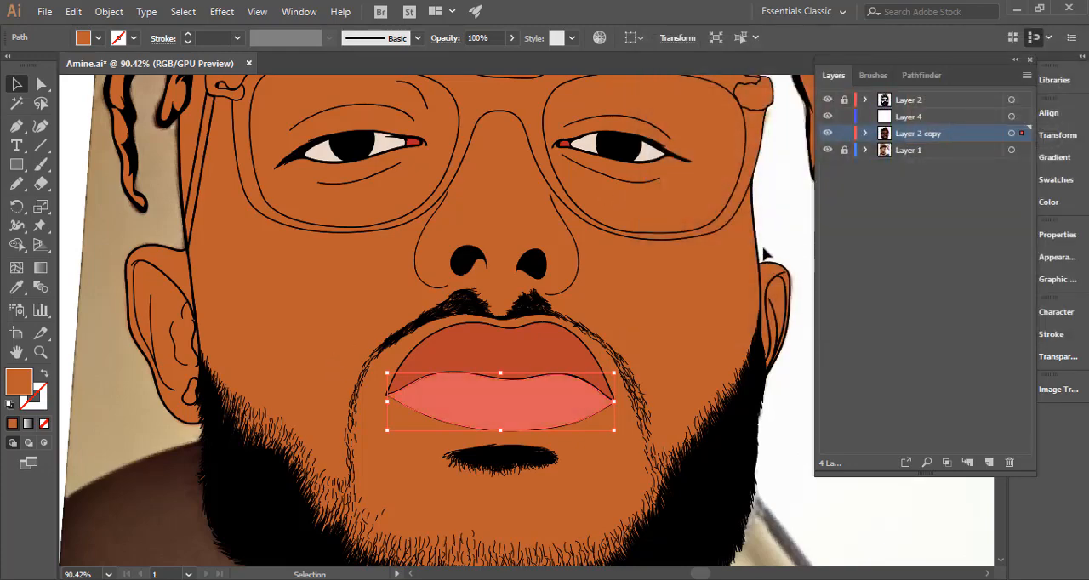
pyautogui.hotkey('ctrl', 'space')
pyautogui.moveTo(654, 406); pyautogui.dragTo(428, 382)
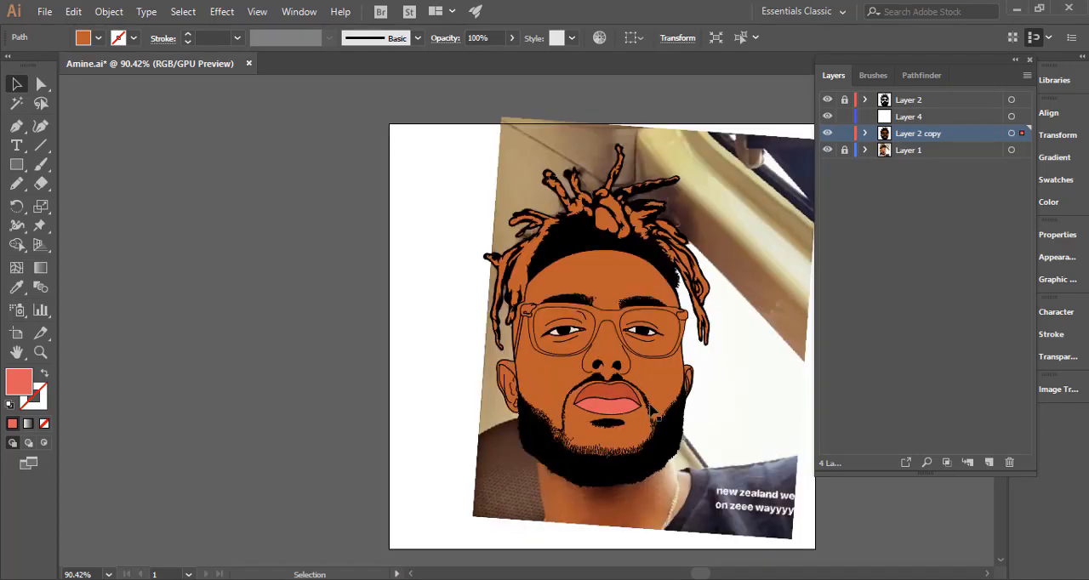
pyautogui.moveTo(653, 412); pyautogui.dragTo(903, 409)
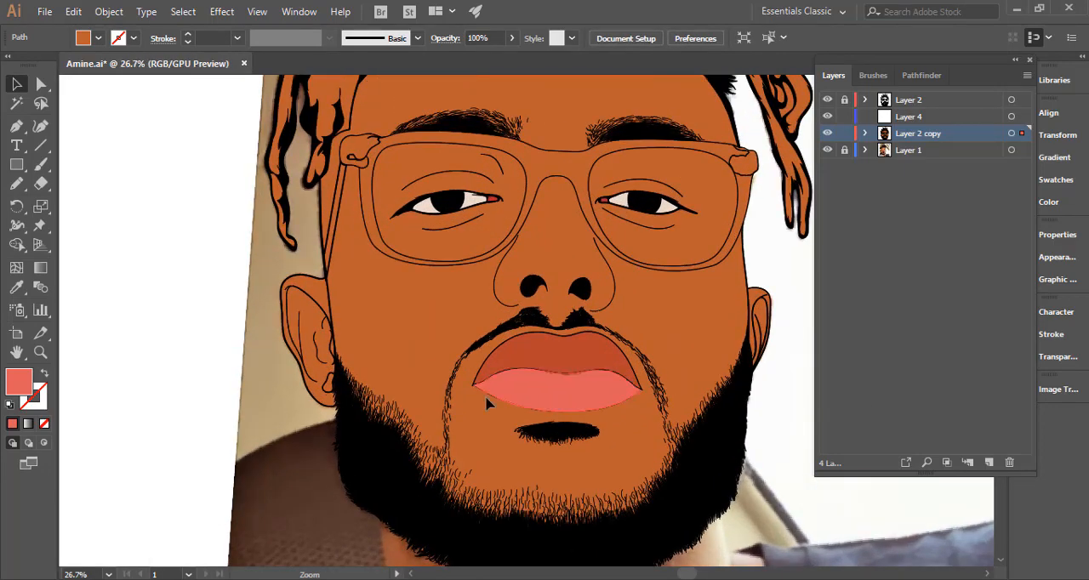
pyautogui.doubleClick(30, 389)
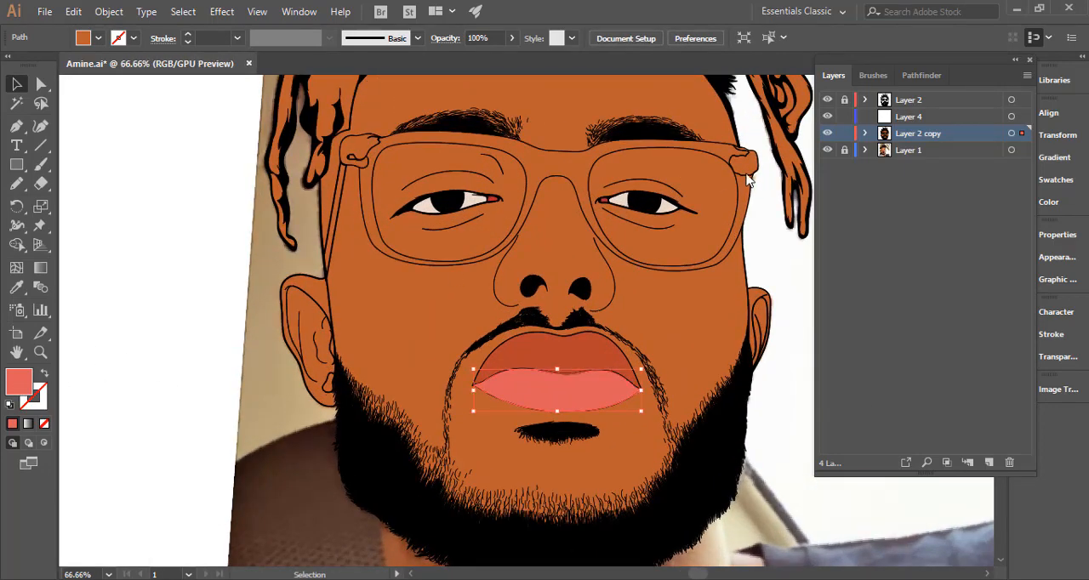
pyautogui.moveTo(779, 113); pyautogui.dragTo(783, 116)
pyautogui.click(1011, 100)
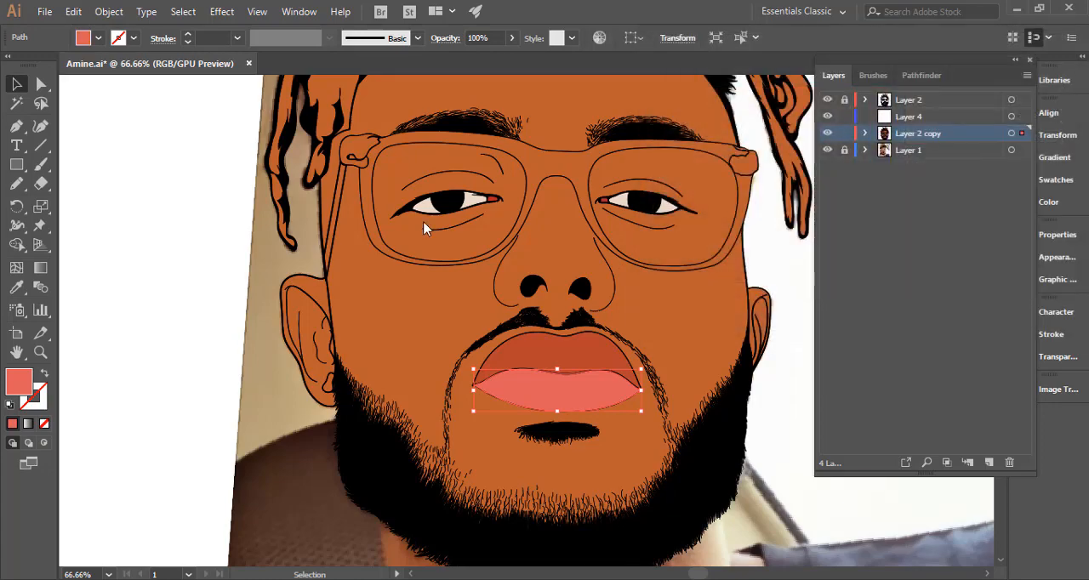
pyautogui.click(265, 290)
pyautogui.hotkey('ctrl', '0')
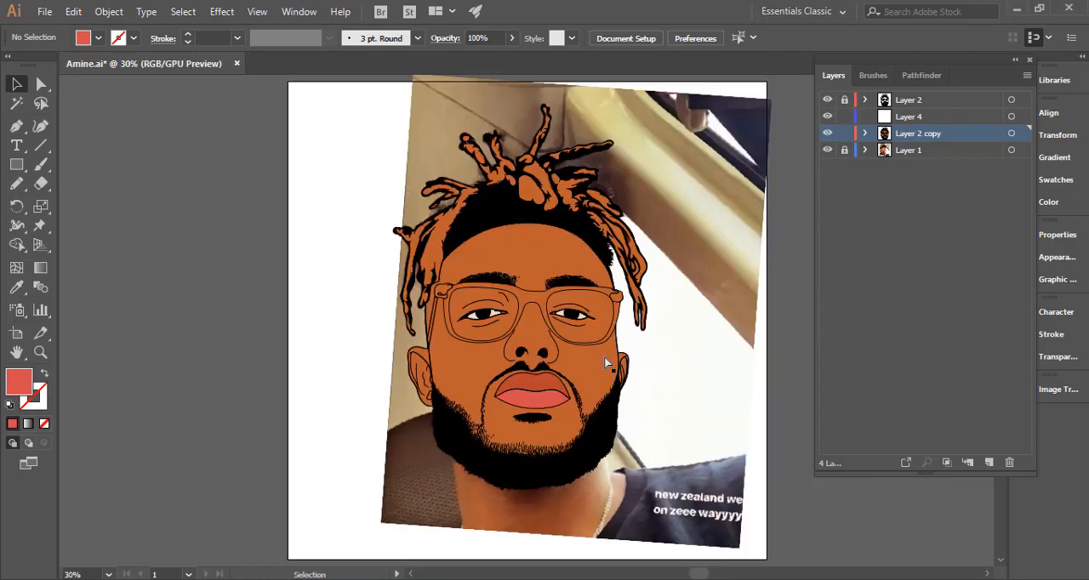
# Compare the hair with the reference photo and delete the orange background pieces in the gaps between the portrait's right-hand dreadlocks.
pyautogui.scroll(-3, 606, 364)
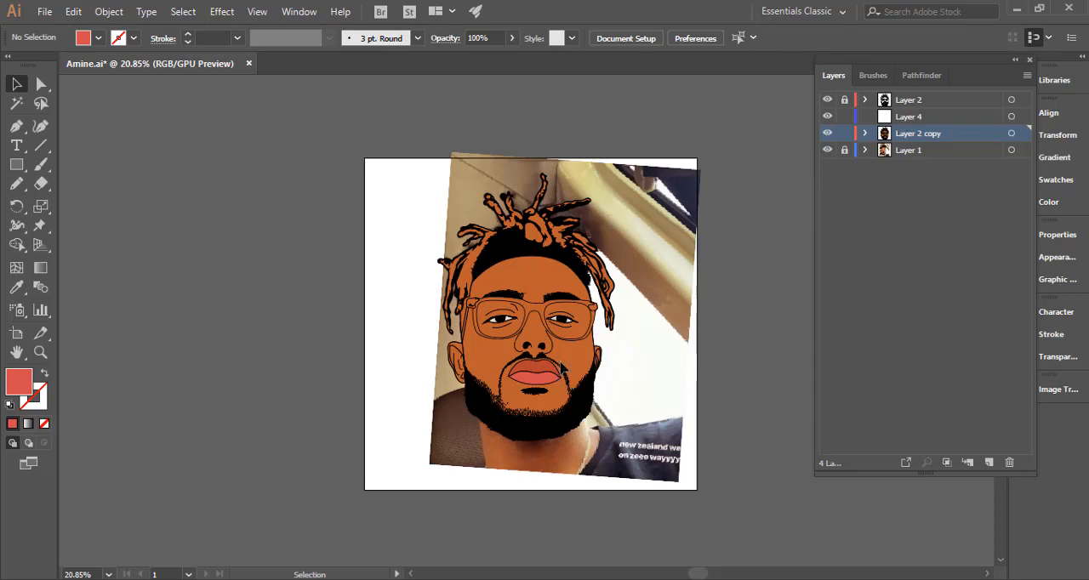
pyautogui.click(826, 136)
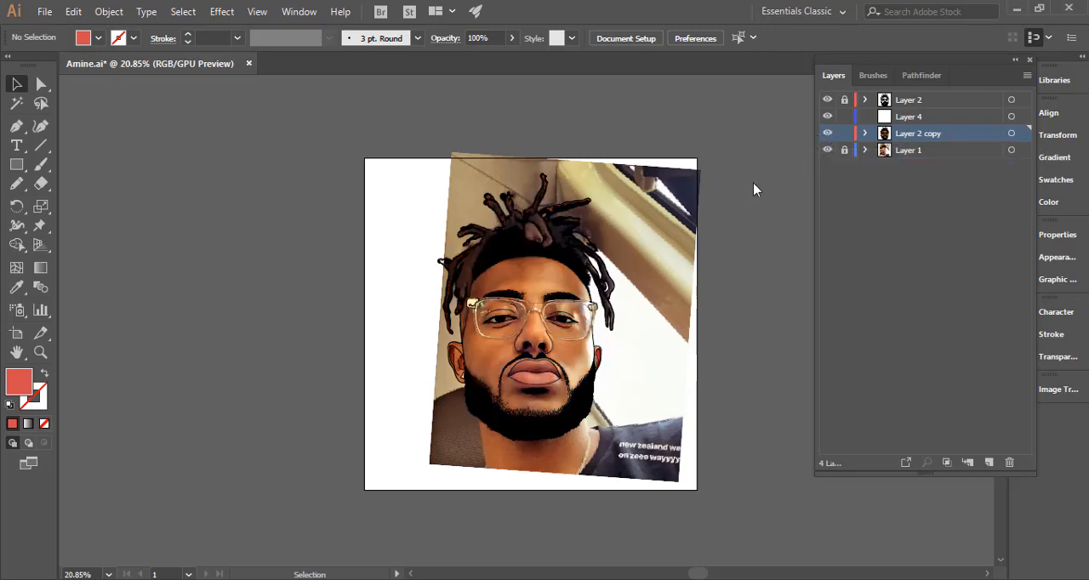
pyautogui.keyDown('ctrl'); pyautogui.moveTo(584, 243); pyautogui.dragTo(831, 256); pyautogui.keyUp('ctrl')
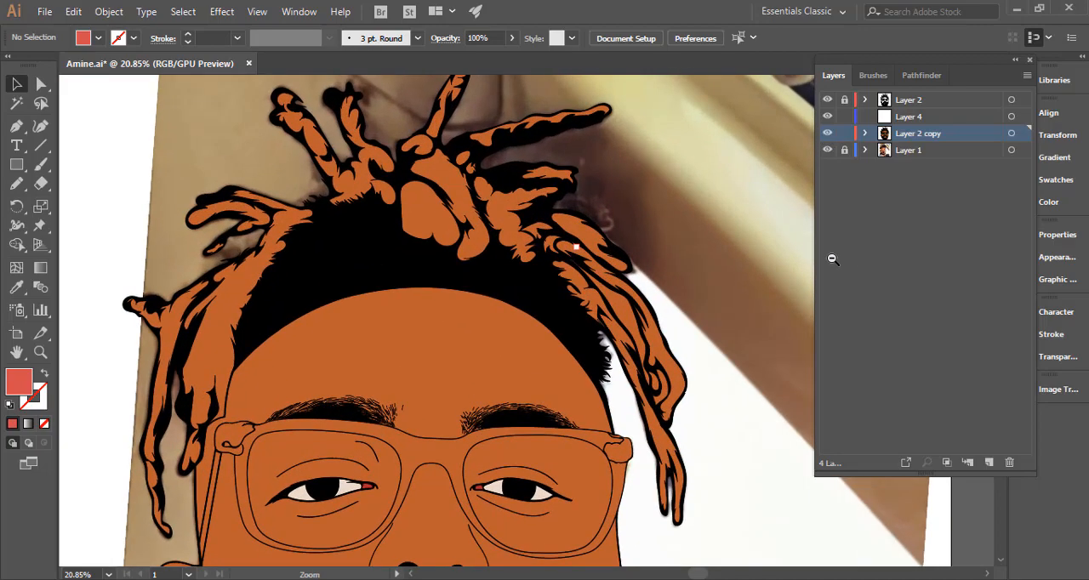
pyautogui.click(827, 134)
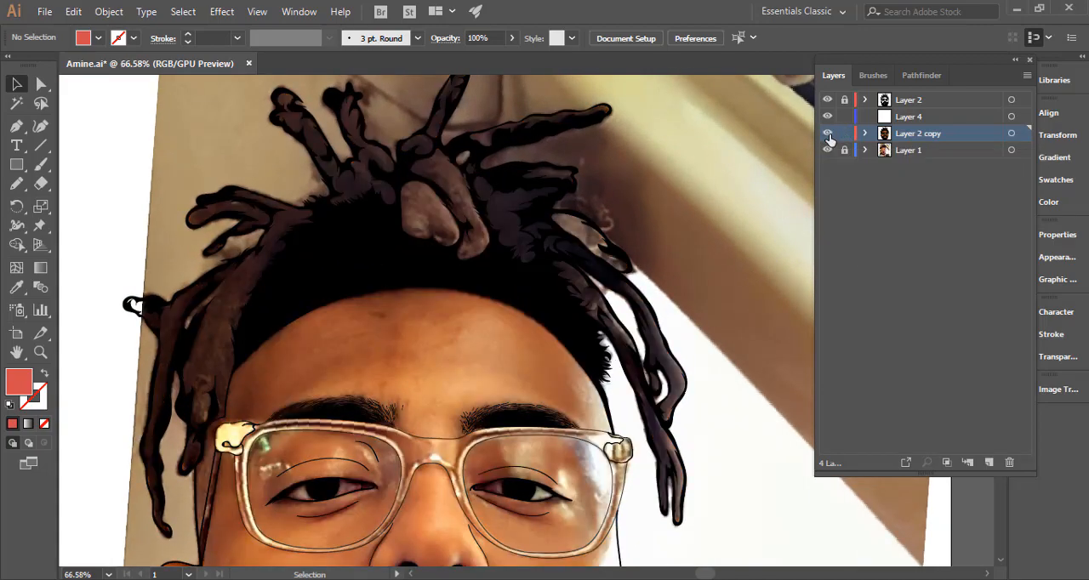
pyautogui.click(627, 316)
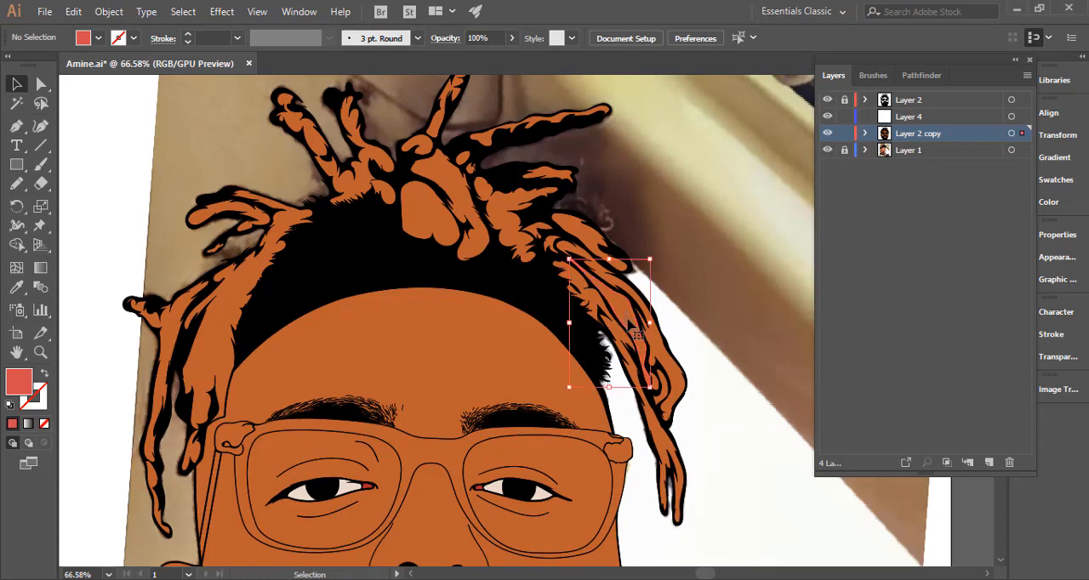
pyautogui.click(798, 180)
pyautogui.click(828, 136)
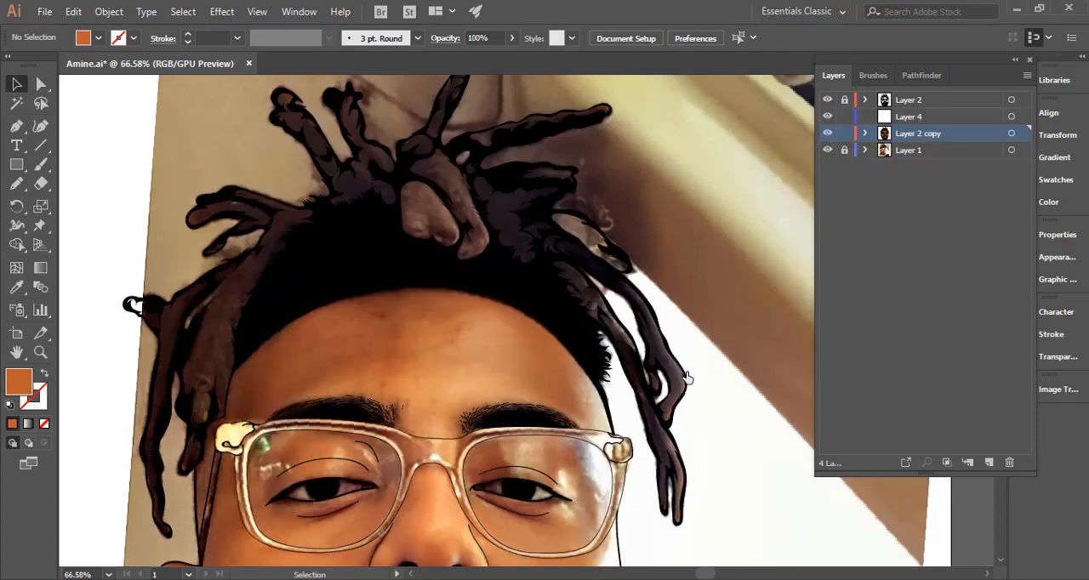
pyautogui.click(667, 400)
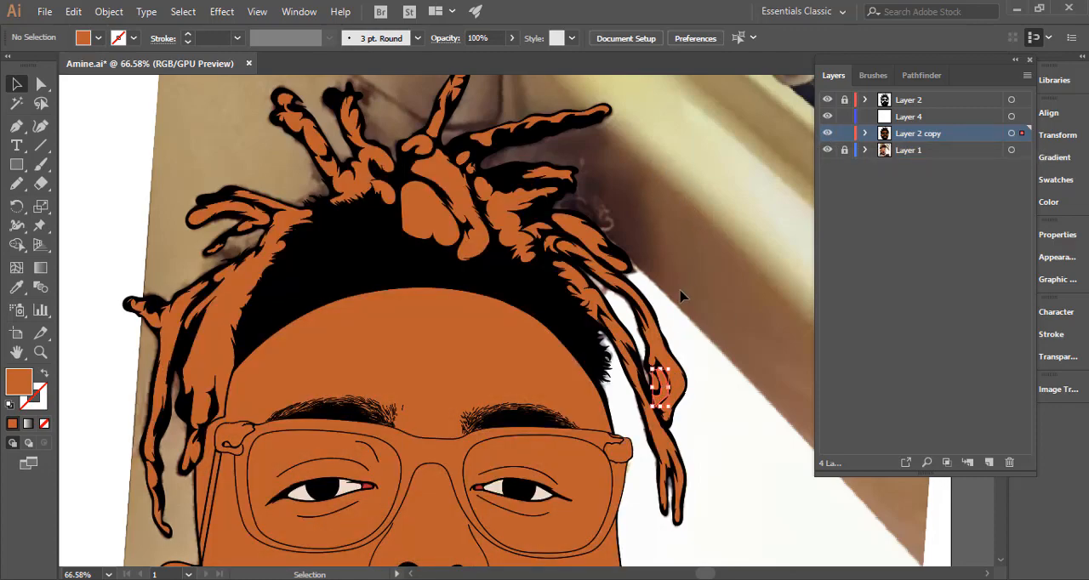
pyautogui.moveTo(685, 391); pyautogui.dragTo(625, 396)
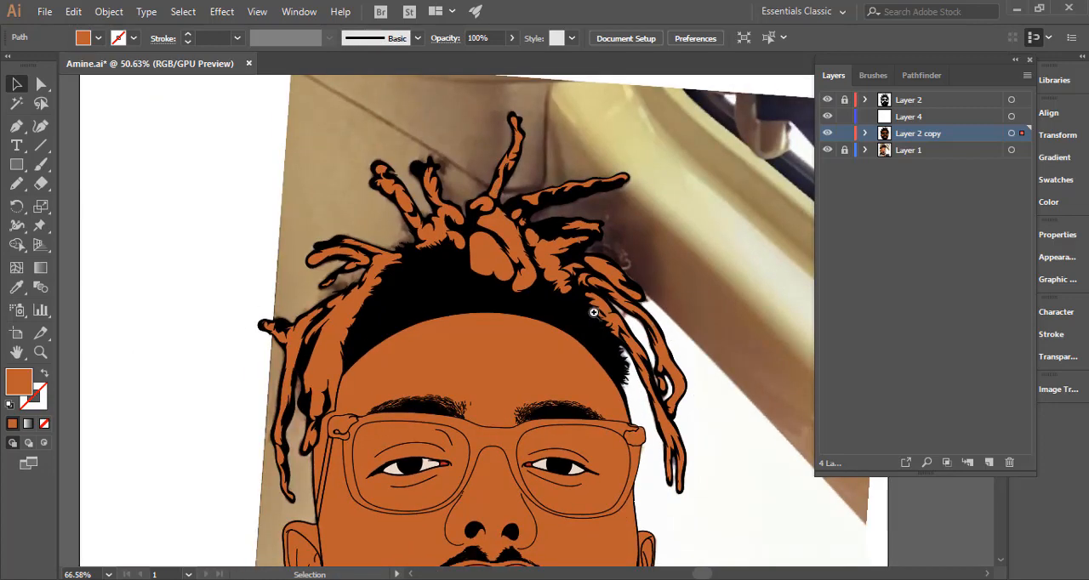
# Select all the orange dreadlock shapes across both sides and the top of the head and group them.
pyautogui.moveTo(590, 312); pyautogui.dragTo(644, 334)
pyautogui.click(680, 451)
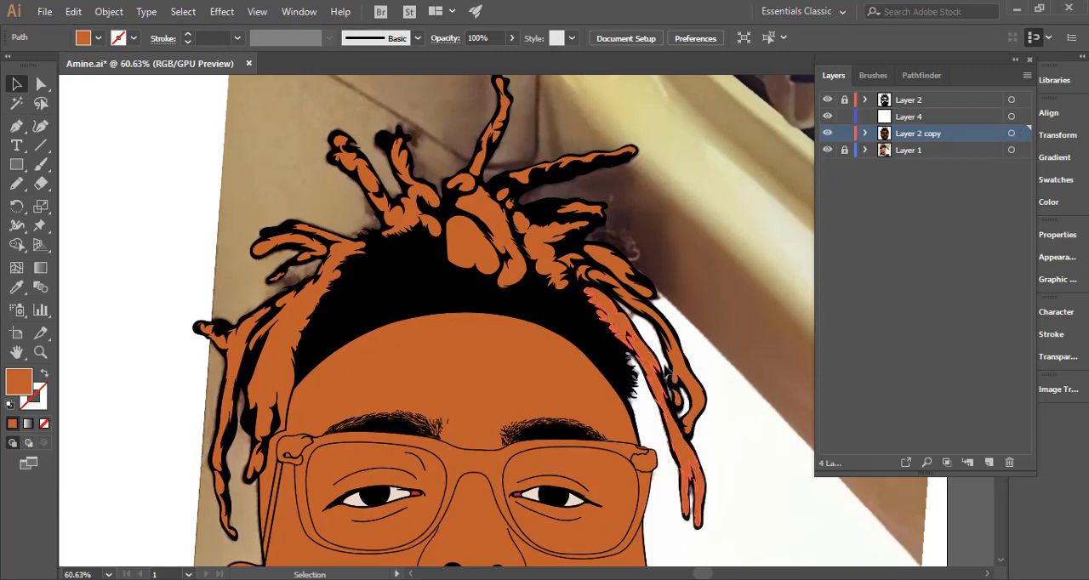
pyautogui.keyDown('shift'); pyautogui.click(679, 364); pyautogui.keyUp('shift')
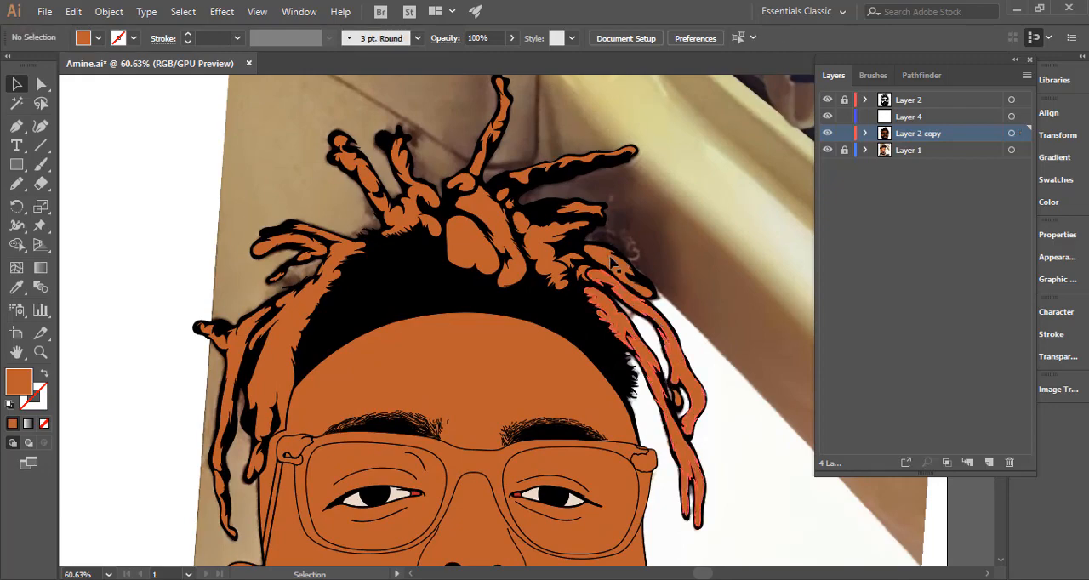
pyautogui.keyDown('shift'); pyautogui.click(611, 259); pyautogui.keyUp('shift')
pyautogui.moveTo(549, 257); pyautogui.dragTo(656, 271)
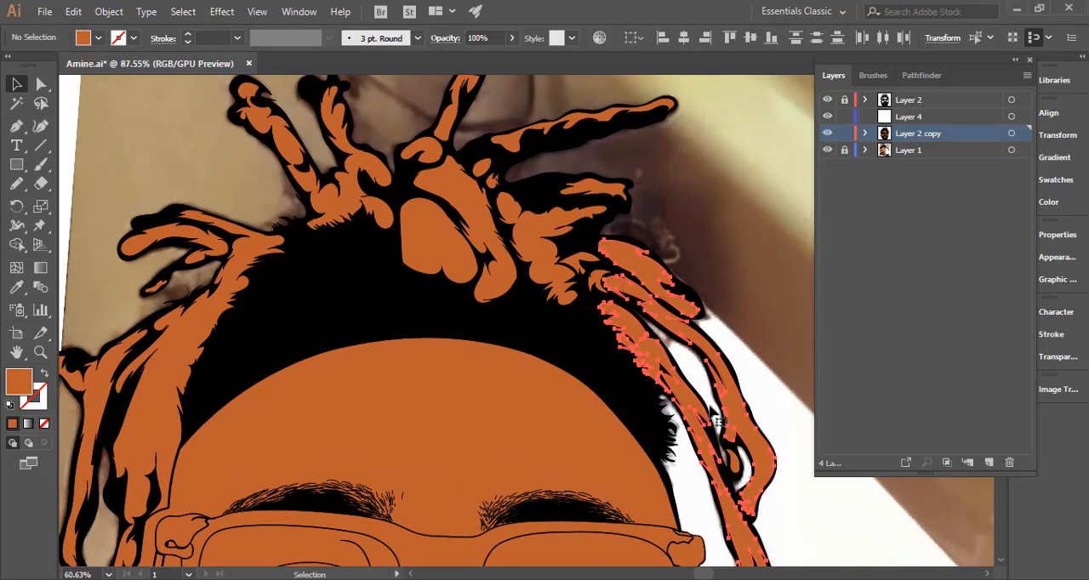
pyautogui.click(710, 378)
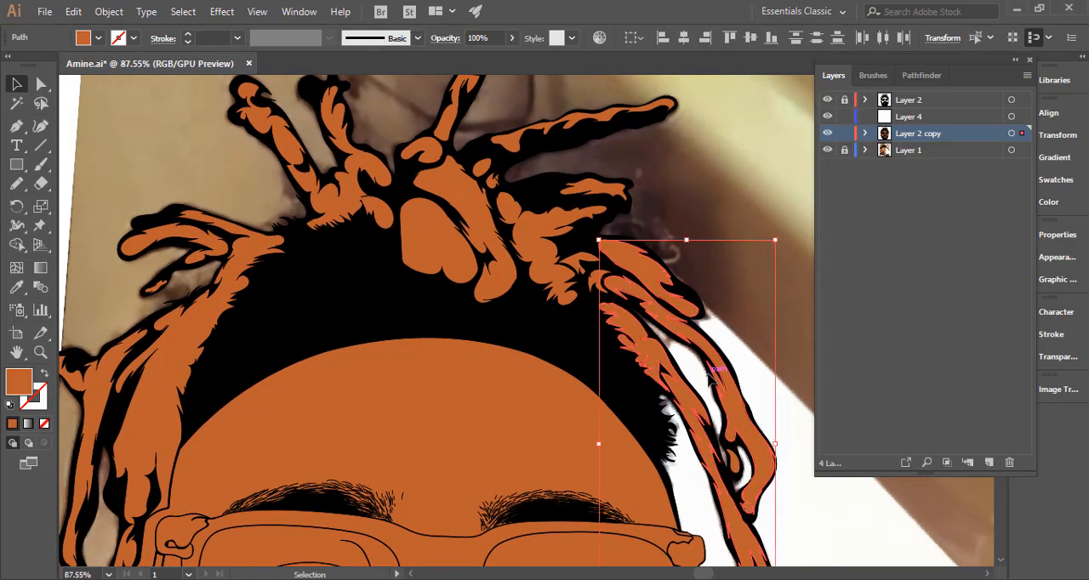
pyautogui.moveTo(654, 363)
pyautogui.mouseDown()
pyautogui.moveTo(725, 360)
pyautogui.moveTo(649, 361)
pyautogui.mouseUp()
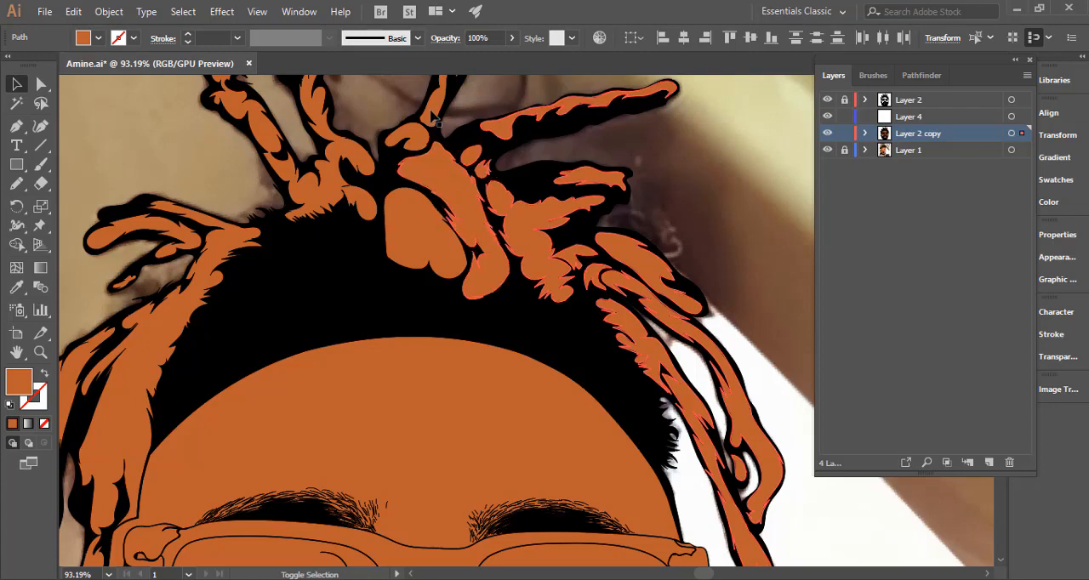
pyautogui.moveTo(503, 216); pyautogui.dragTo(452, 215)
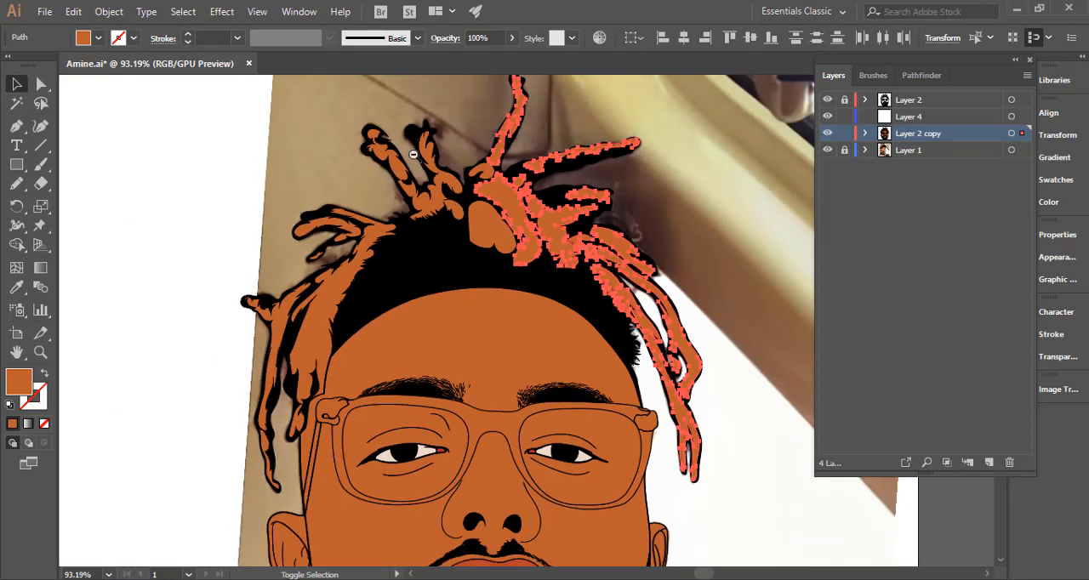
pyautogui.moveTo(396, 151); pyautogui.dragTo(511, 177)
pyautogui.click(466, 171)
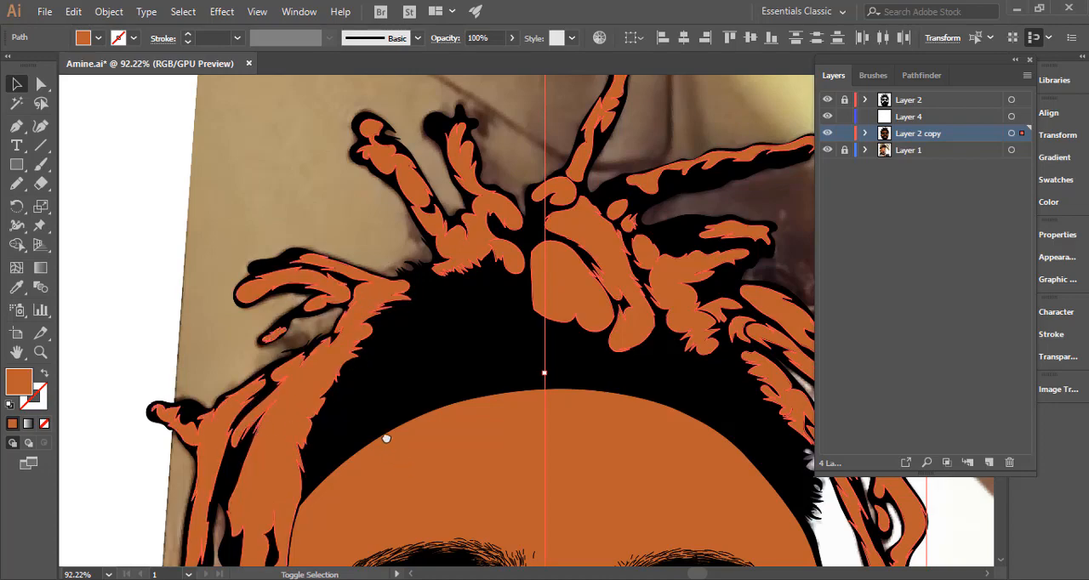
pyautogui.moveTo(386, 438); pyautogui.dragTo(328, 290)
pyautogui.moveTo(505, 350); pyautogui.dragTo(317, 346)
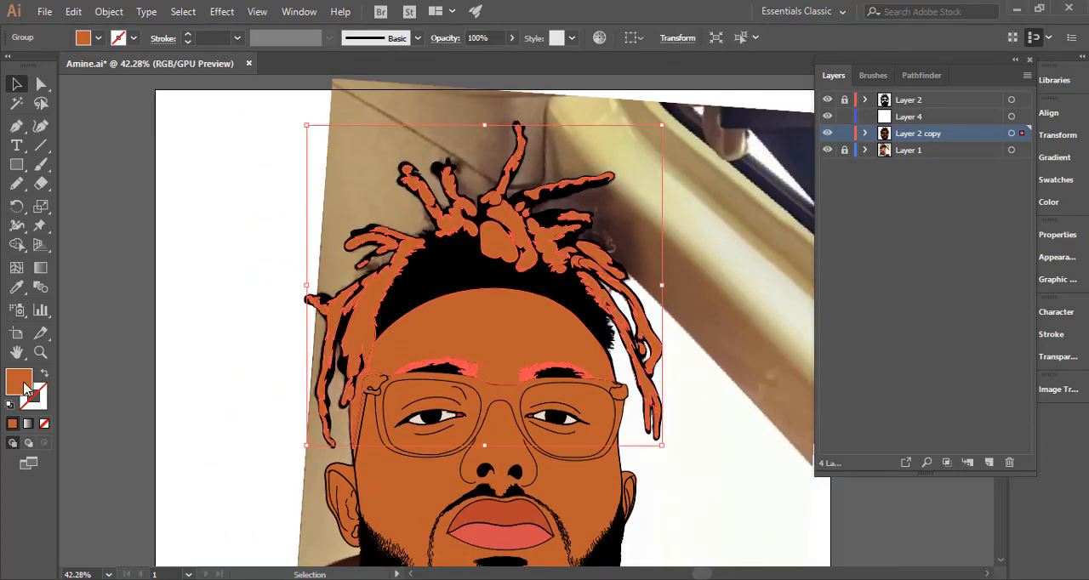
# Fill the grouped dreadlock shapes with a dark brown and deselect them.
pyautogui.doubleClick(26, 384)
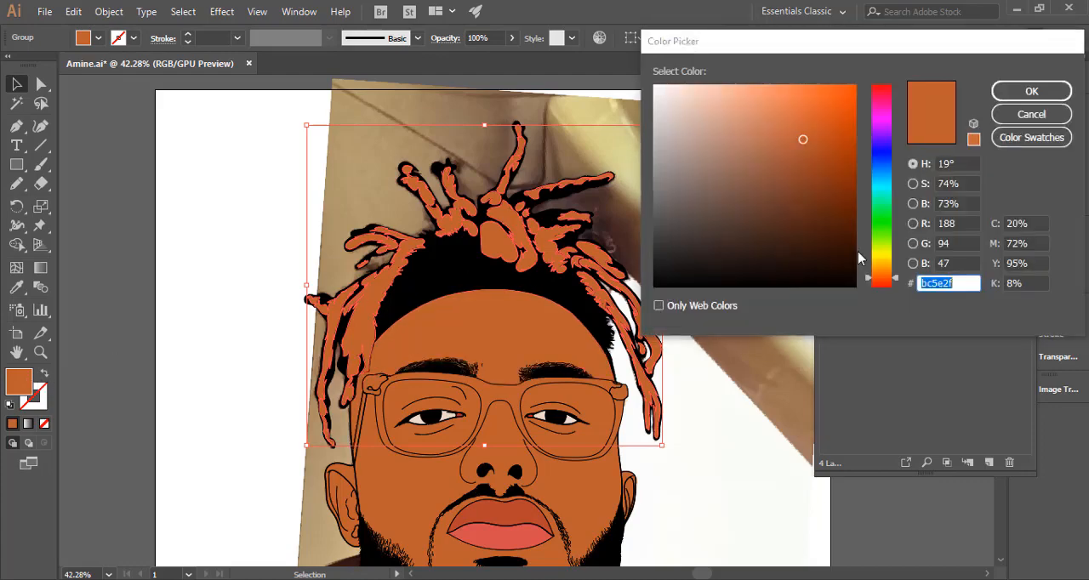
pyautogui.moveTo(823, 242); pyautogui.dragTo(821, 229)
pyautogui.click(1032, 91)
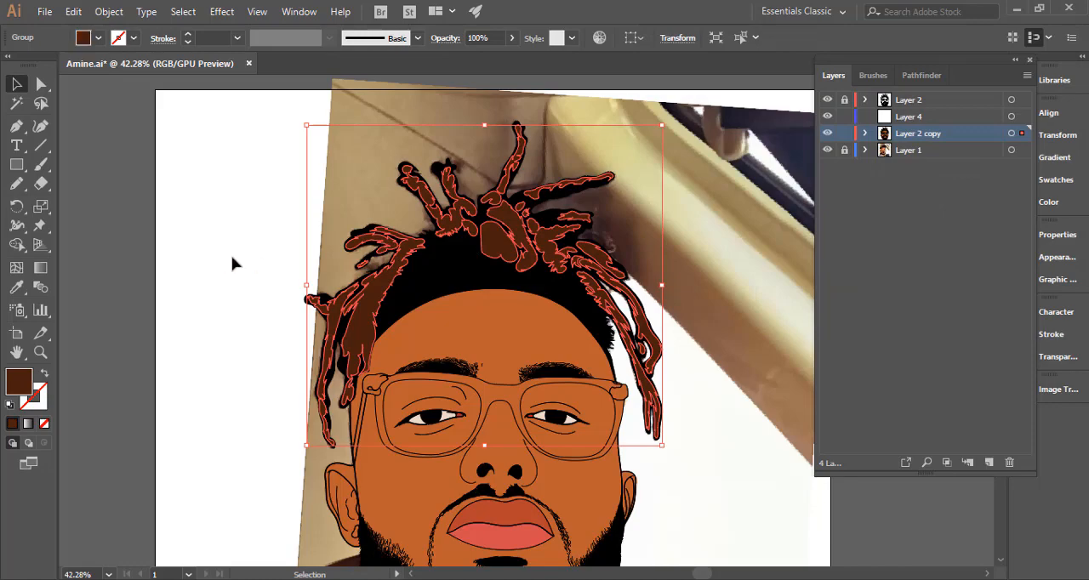
pyautogui.click(282, 254)
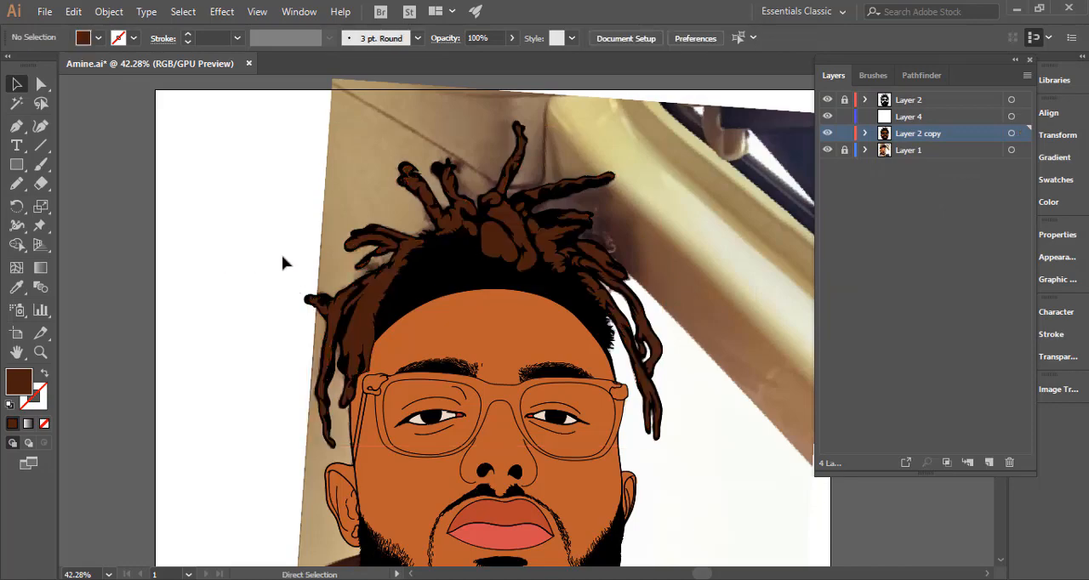
# Compare the coloured portrait with the reference photo, especially the glasses, by toggling the visibility of Layer 1 and Layer 2 copy.
pyautogui.hotkey('ctrl', '-')
pyautogui.hotkey('ctrl', '-')
pyautogui.hotkey('ctrl', '-')
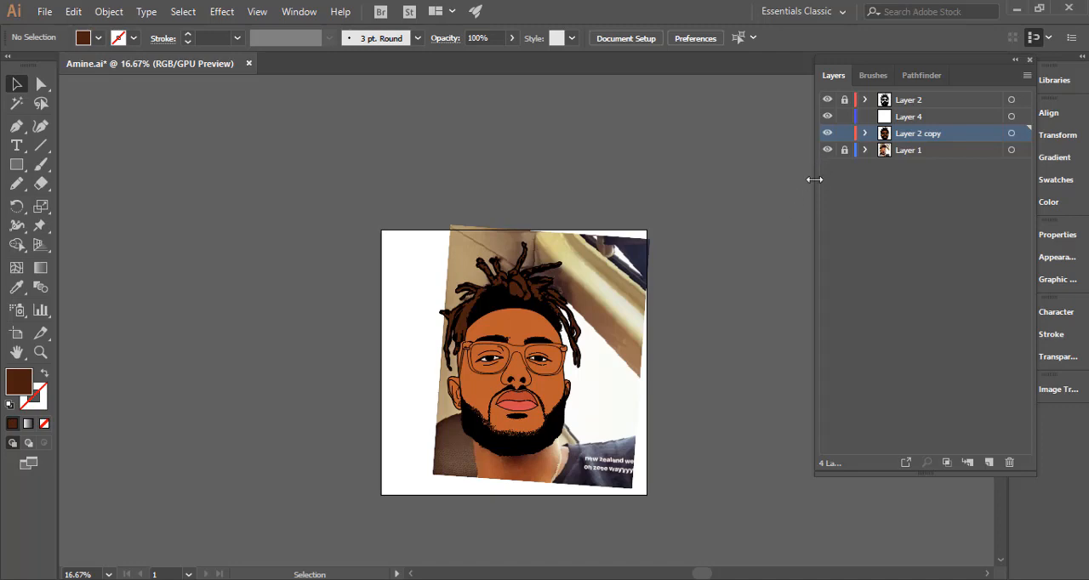
pyautogui.click(828, 149)
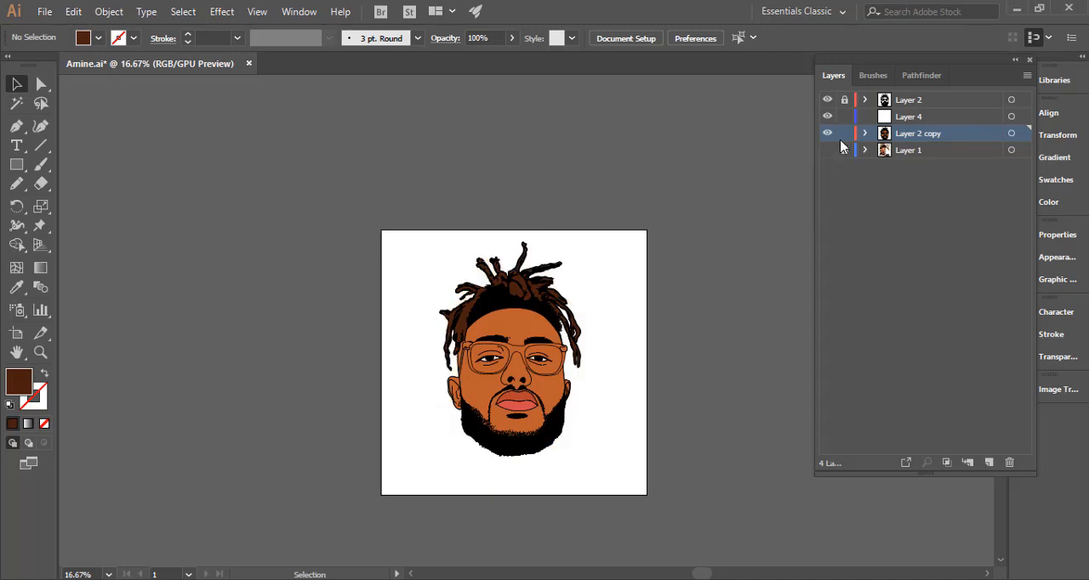
pyautogui.click(826, 138)
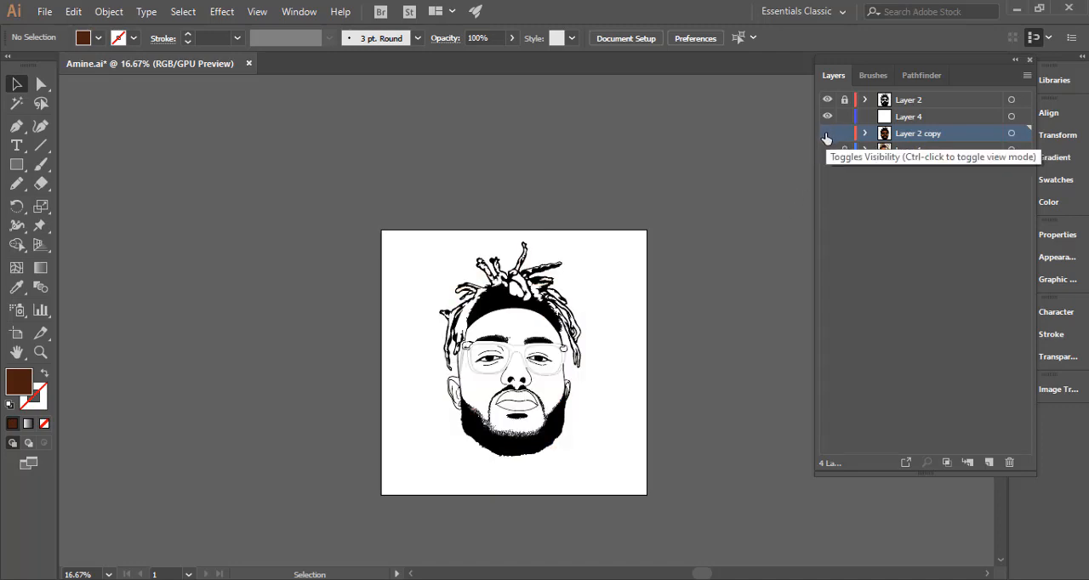
pyautogui.click(828, 150)
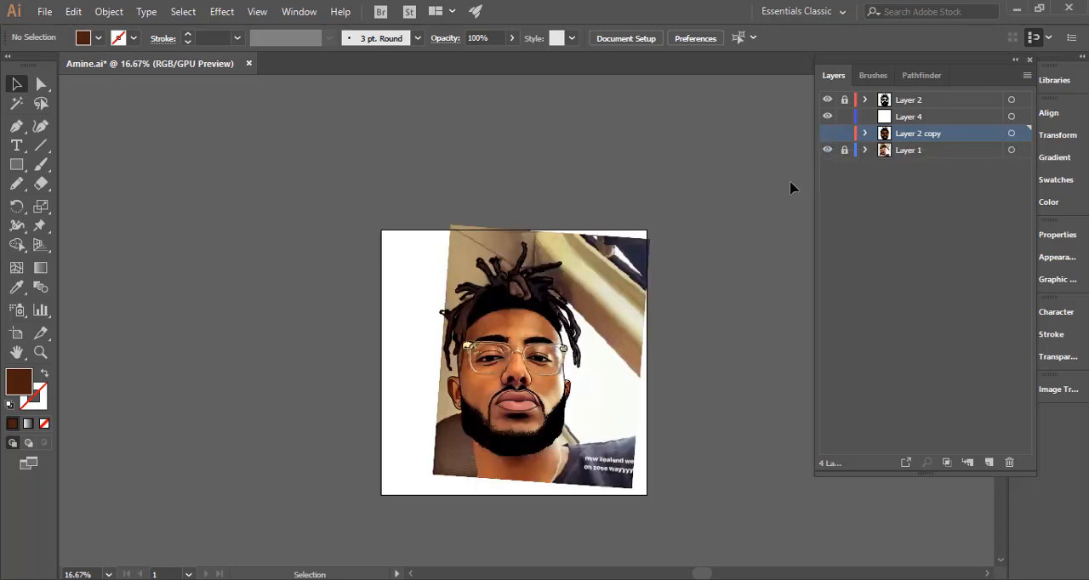
pyautogui.hotkey('ctrl', 'space')
pyautogui.moveTo(514, 354); pyautogui.dragTo(787, 348)
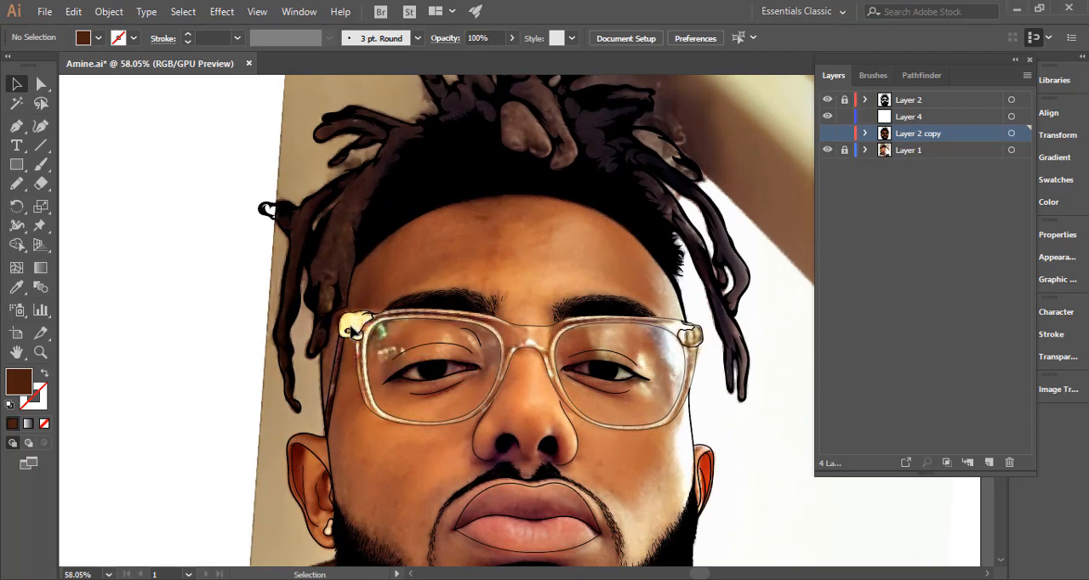
pyautogui.click(827, 133)
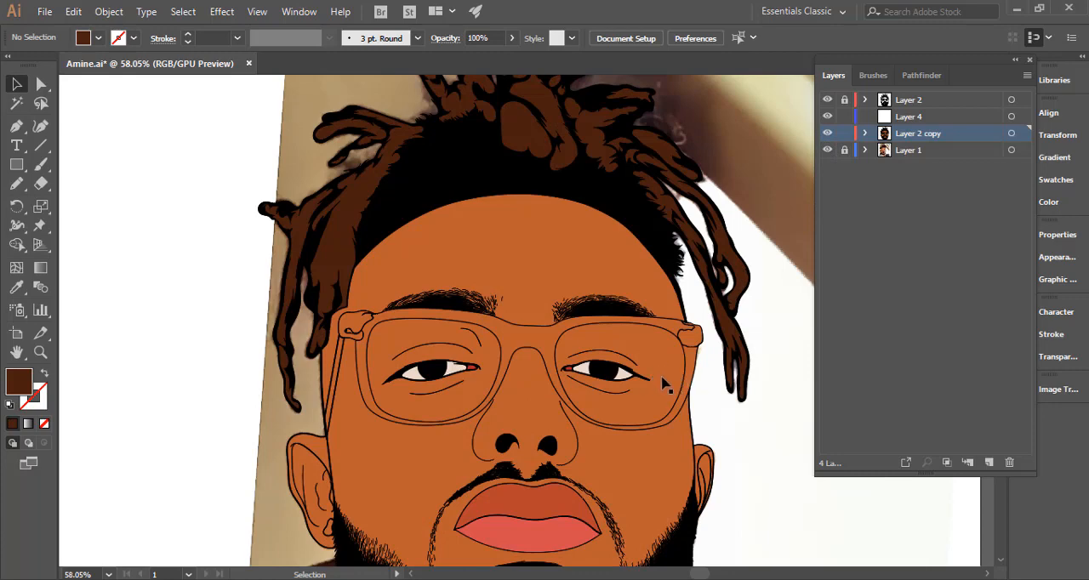
# Check which shapes make up the glasses frame and forehead, and compare the frame and its hinges with the reference photo.
pyautogui.click(513, 361)
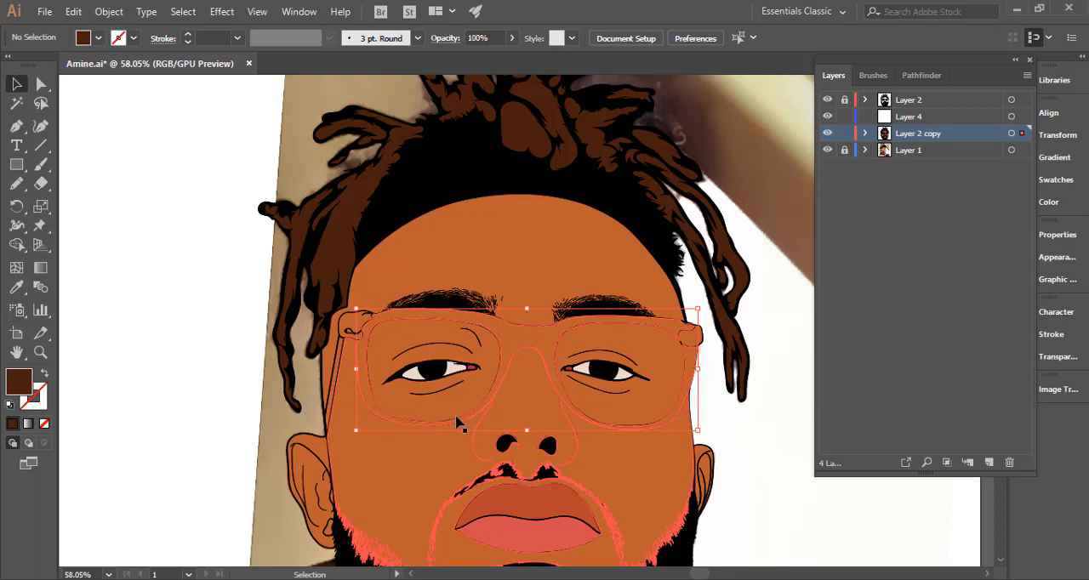
pyautogui.click(579, 275)
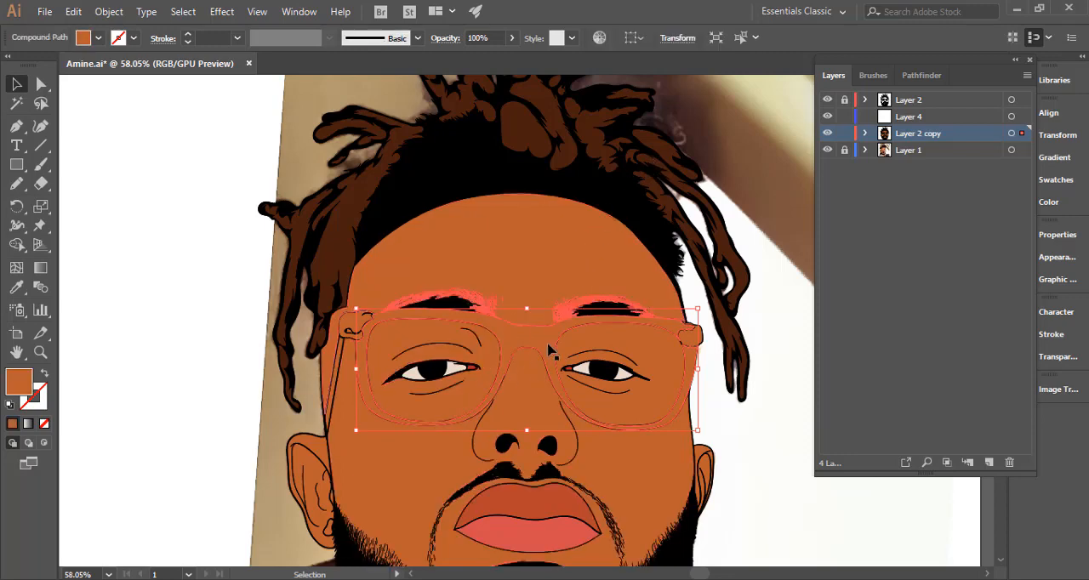
pyautogui.click(197, 310)
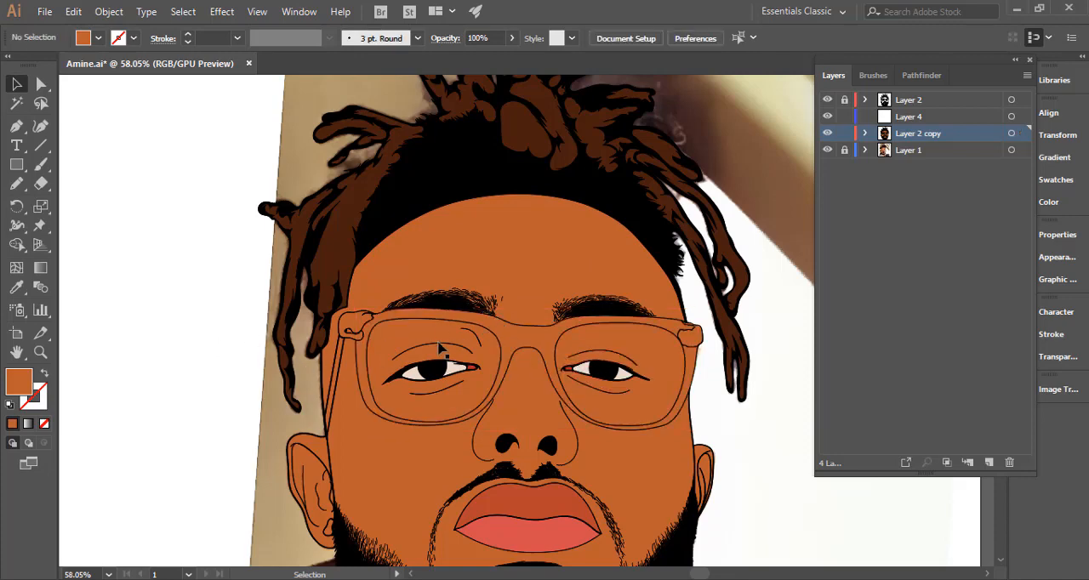
pyautogui.scroll(2, 439, 347)
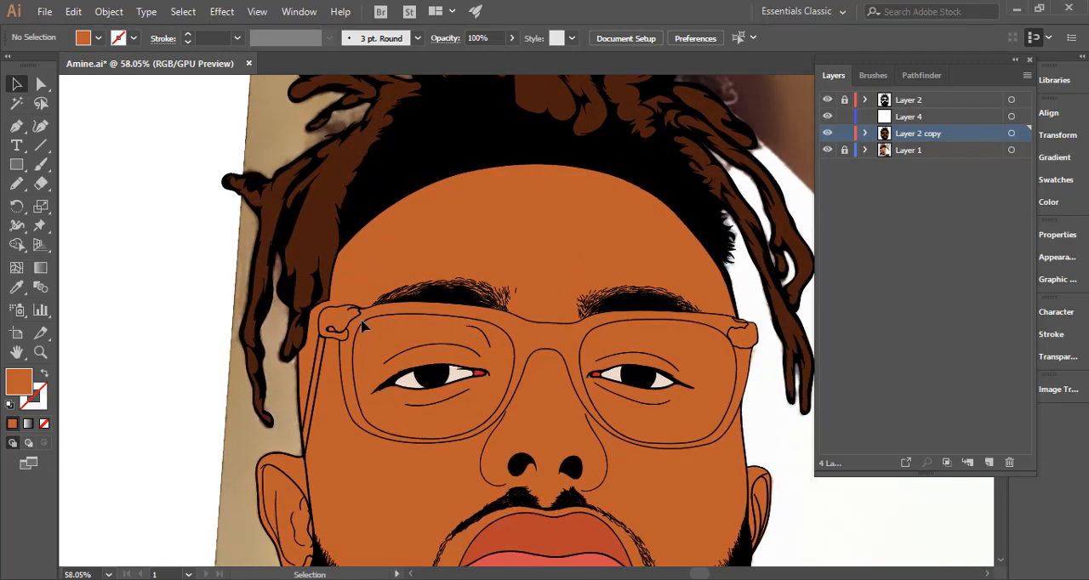
pyautogui.scroll(4, 346, 326)
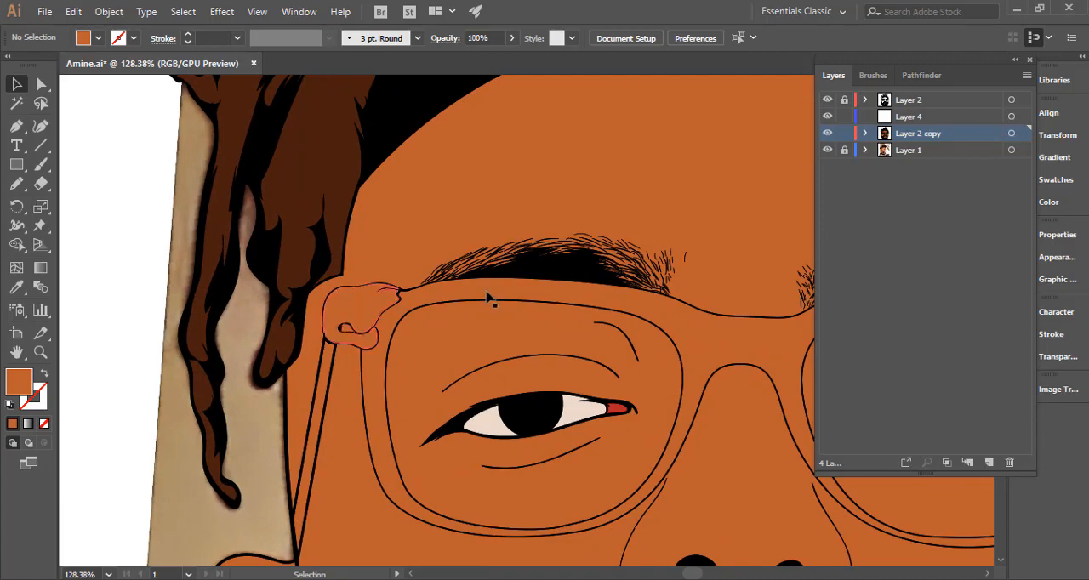
pyautogui.click(828, 135)
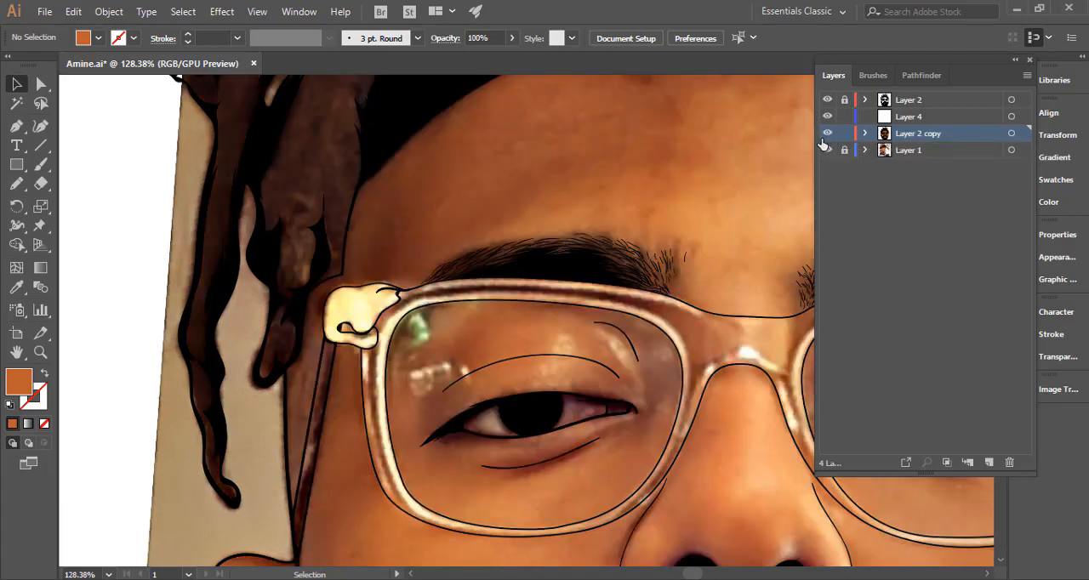
pyautogui.click(828, 135)
pyautogui.moveTo(547, 334); pyautogui.dragTo(408, 336)
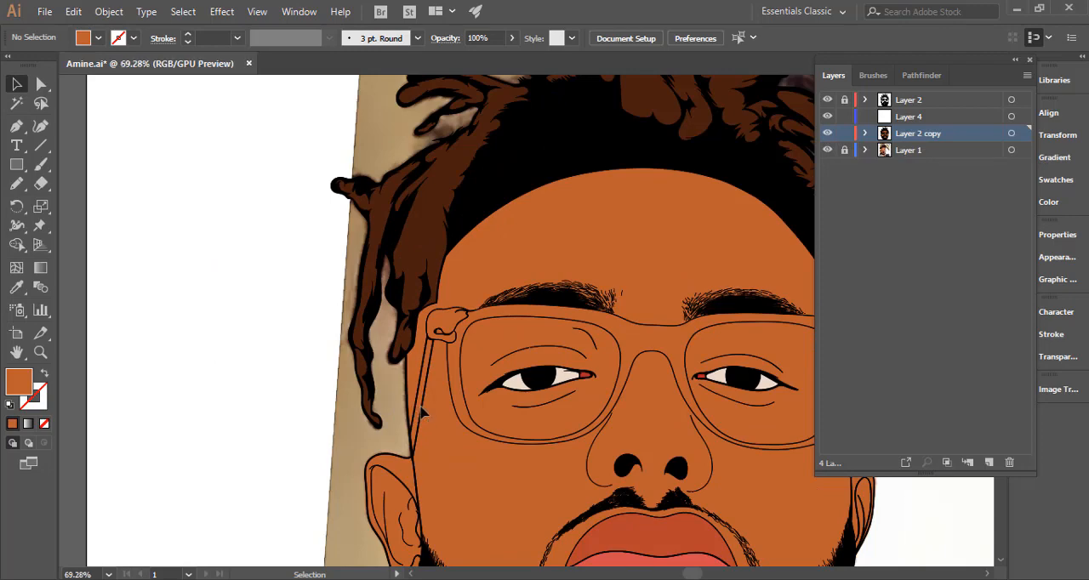
# Fill the glasses' temple arm beside the portrait's left-hand ear with the dark brown sampled from the dreadlocks, and deselect it.
pyautogui.click(423, 412)
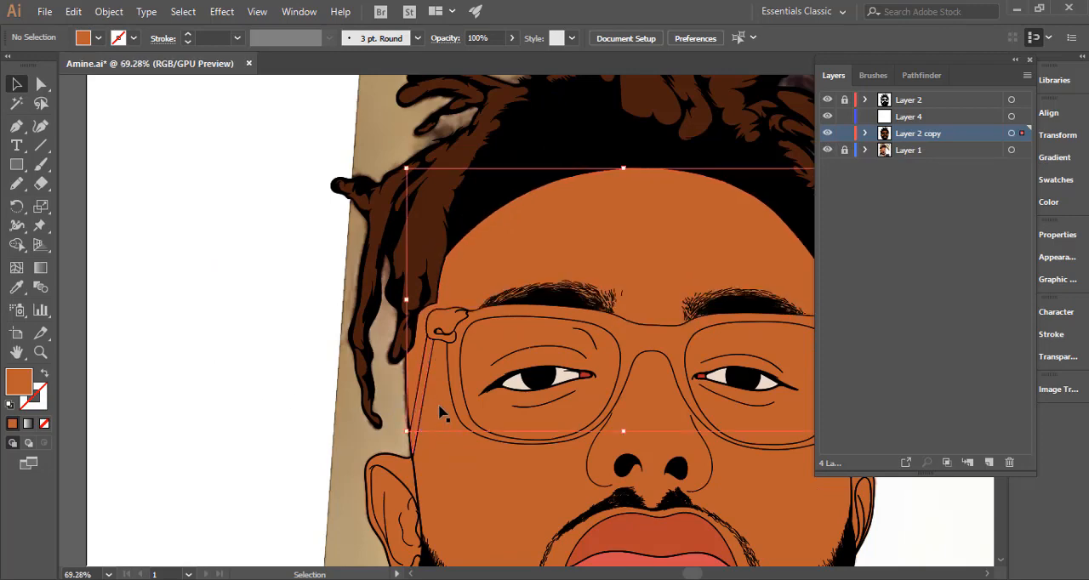
pyautogui.click(432, 222)
pyautogui.press('i')
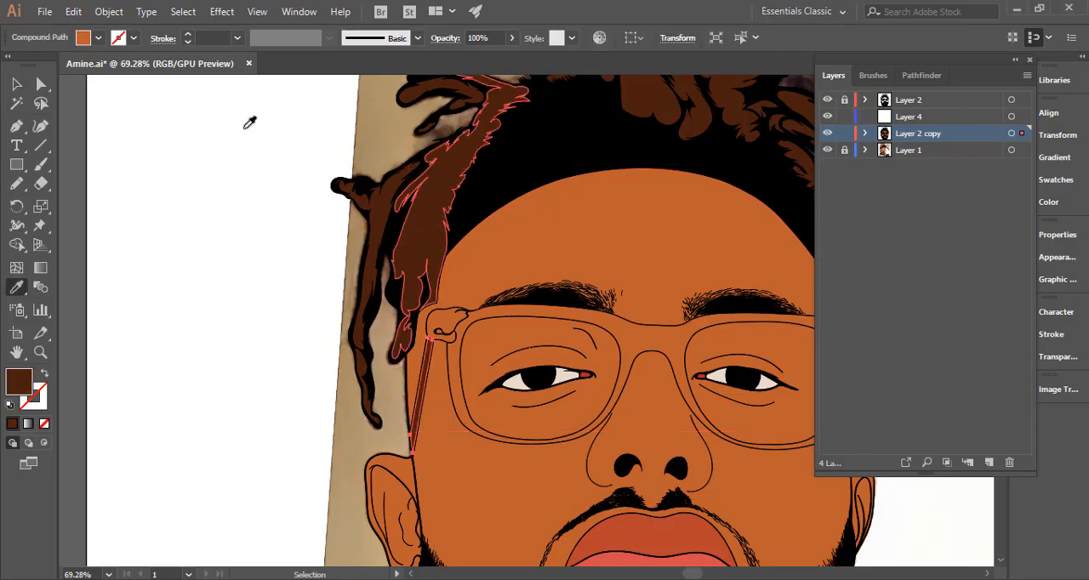
pyautogui.click(17, 84)
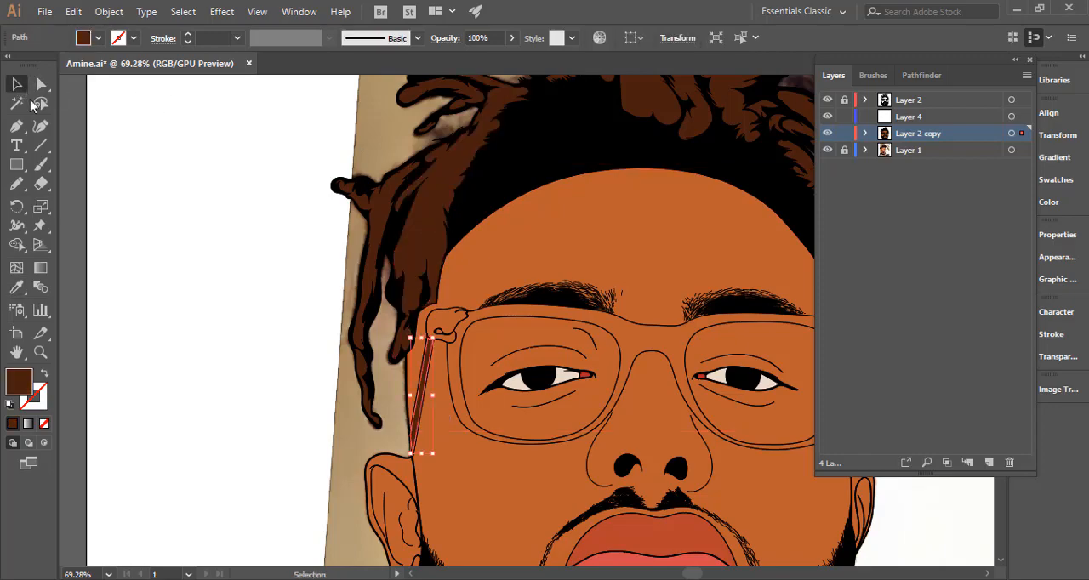
pyautogui.click(181, 283)
# Select the hinge pieces at both outer corners of the glasses frame and group them.
pyautogui.moveTo(509, 398); pyautogui.dragTo(330, 378)
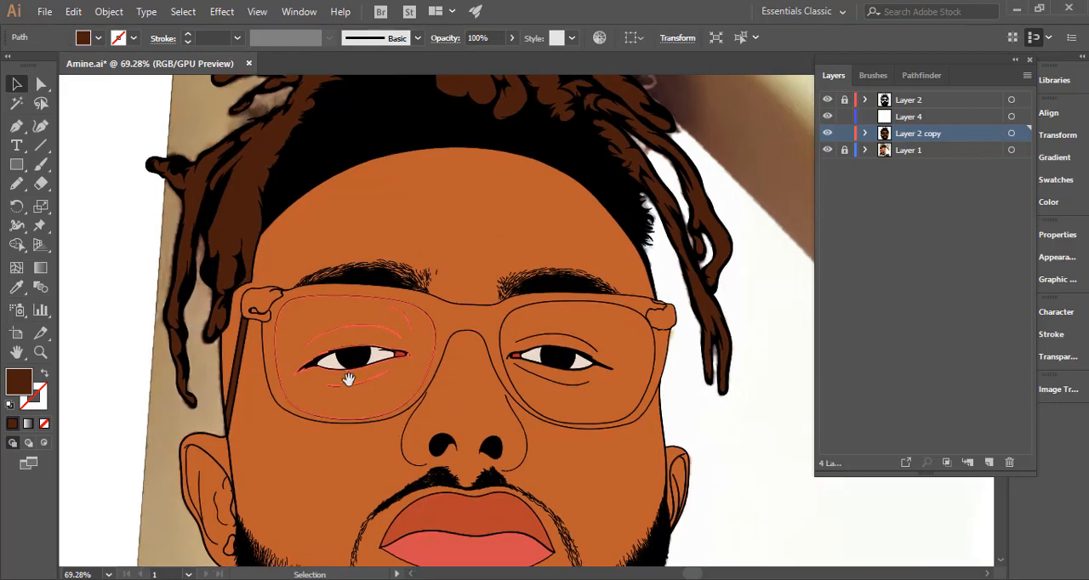
pyautogui.moveTo(387, 341); pyautogui.dragTo(326, 354)
pyautogui.moveTo(666, 276); pyautogui.dragTo(838, 284)
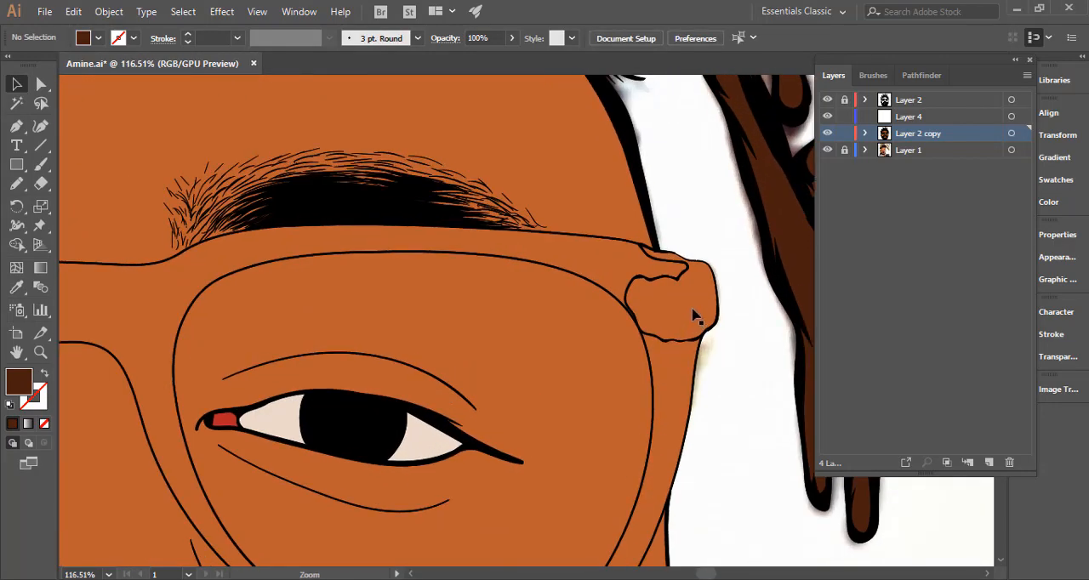
pyautogui.click(694, 317)
pyautogui.moveTo(674, 380); pyautogui.dragTo(435, 378)
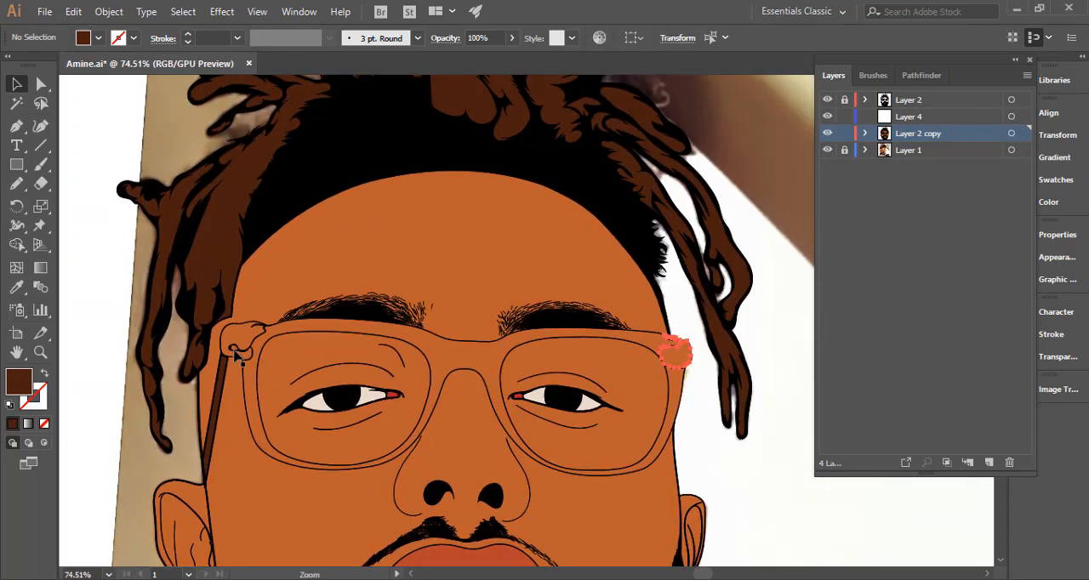
pyautogui.moveTo(204, 344); pyautogui.dragTo(306, 357)
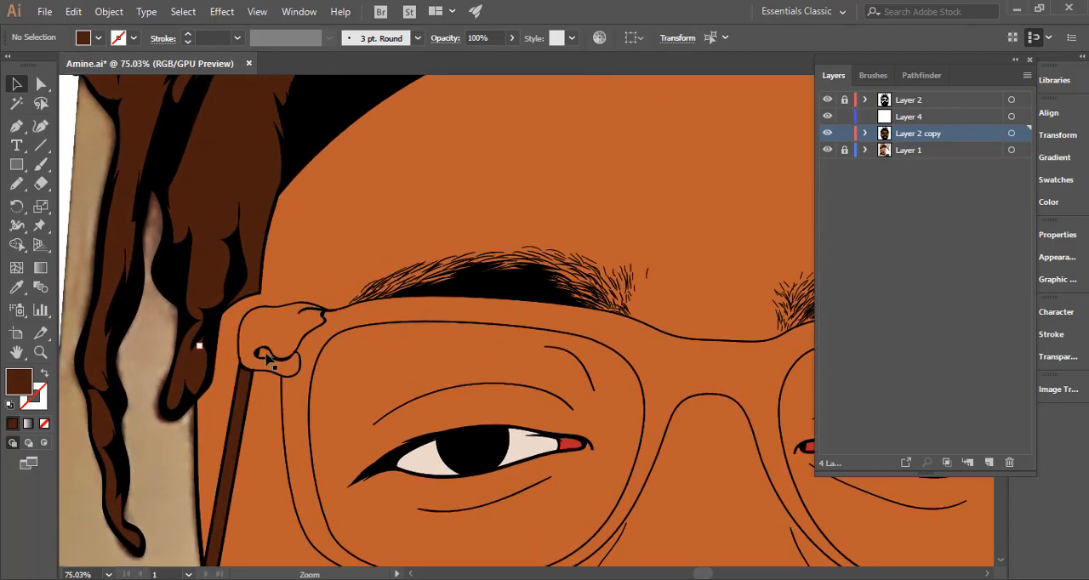
pyautogui.moveTo(502, 377); pyautogui.dragTo(344, 364)
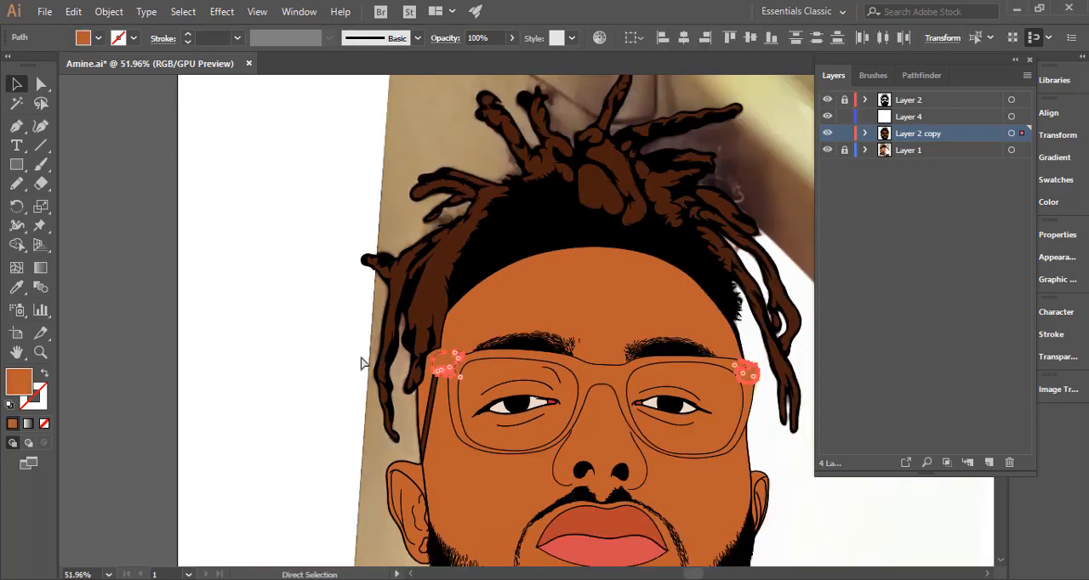
pyautogui.hotkey('ctrl', 'h')
pyautogui.press('a')
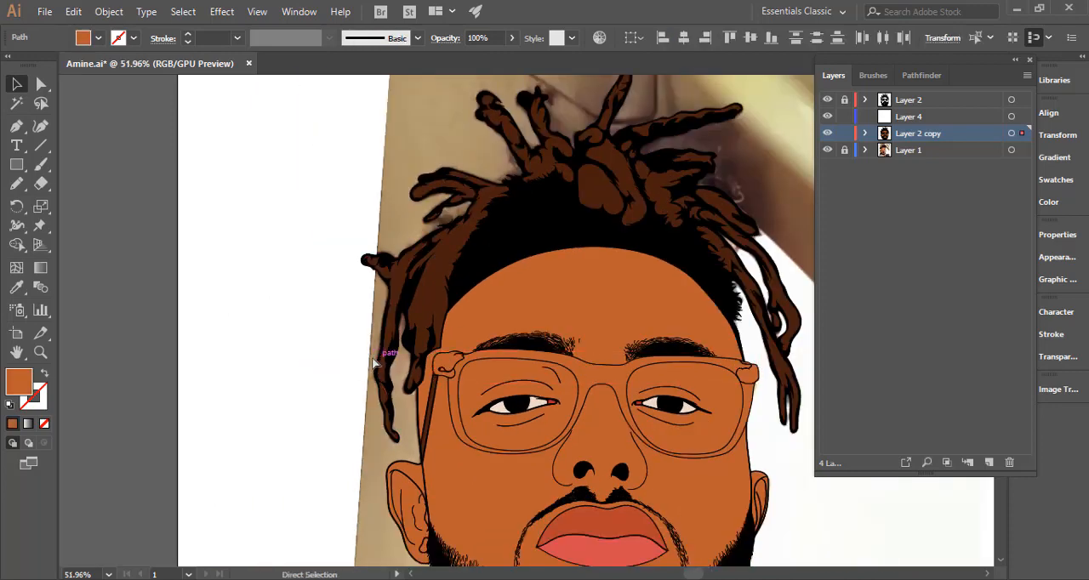
pyautogui.click(377, 362)
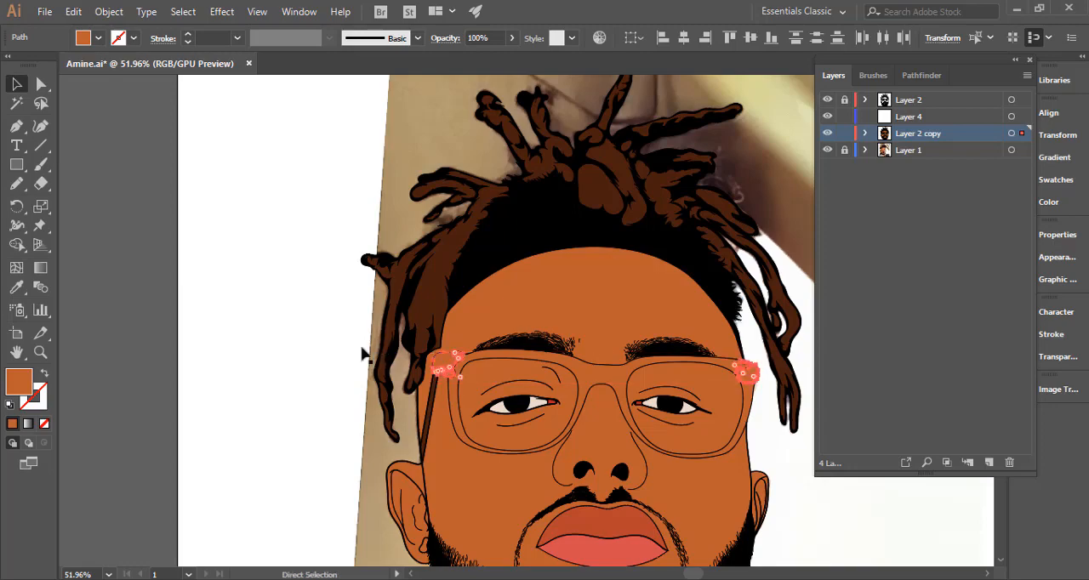
# Fill the grouped hinge pieces of the glasses with golden yellow, hex f2b319.
pyautogui.press('v')
pyautogui.doubleClick(35, 380)
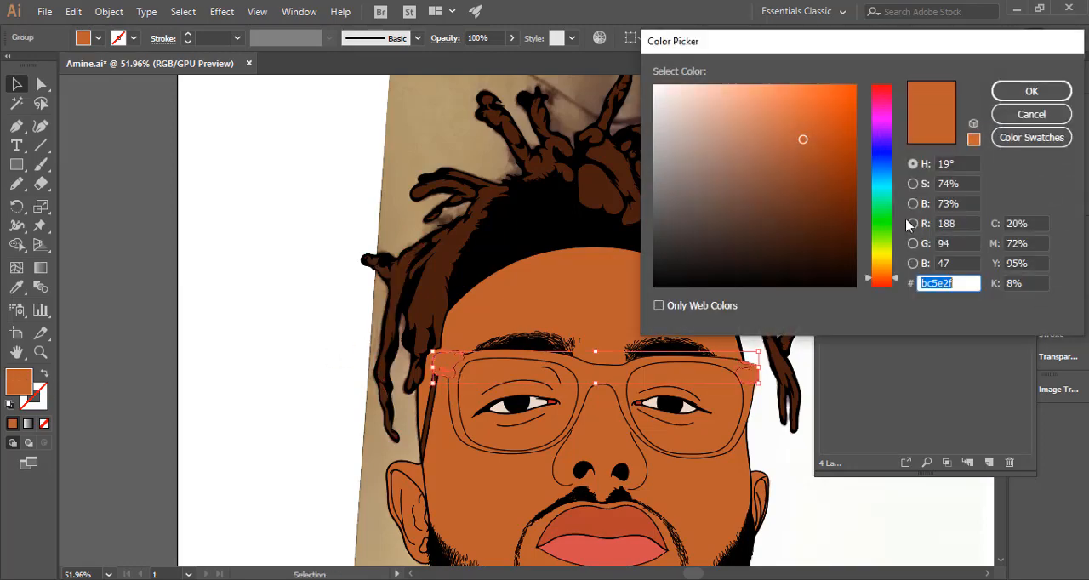
pyautogui.moveTo(883, 276); pyautogui.dragTo(884, 264)
pyautogui.click(827, 95)
pyautogui.moveTo(827, 96); pyautogui.dragTo(837, 92)
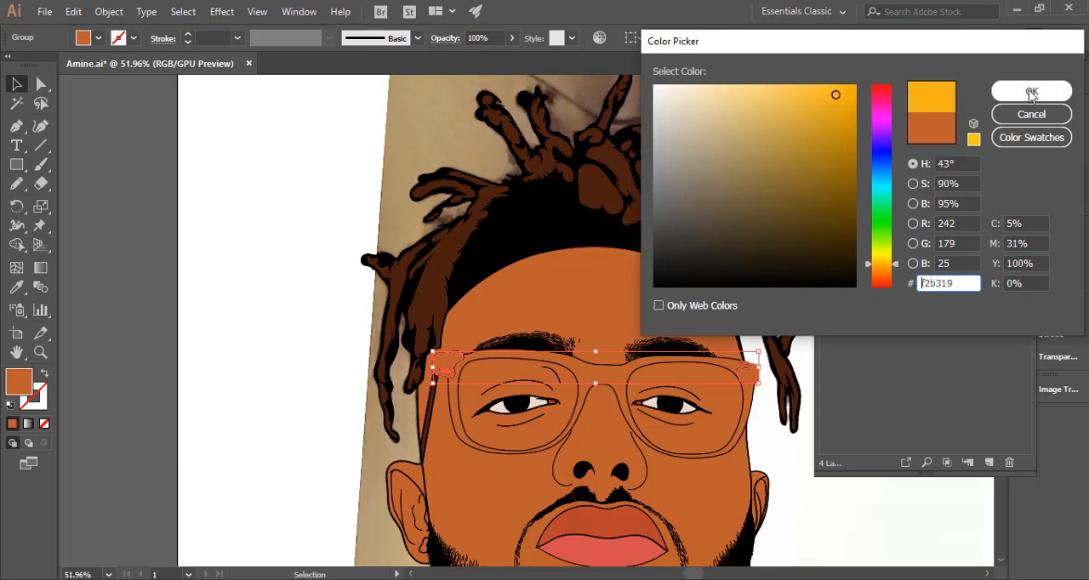
pyautogui.click(1031, 91)
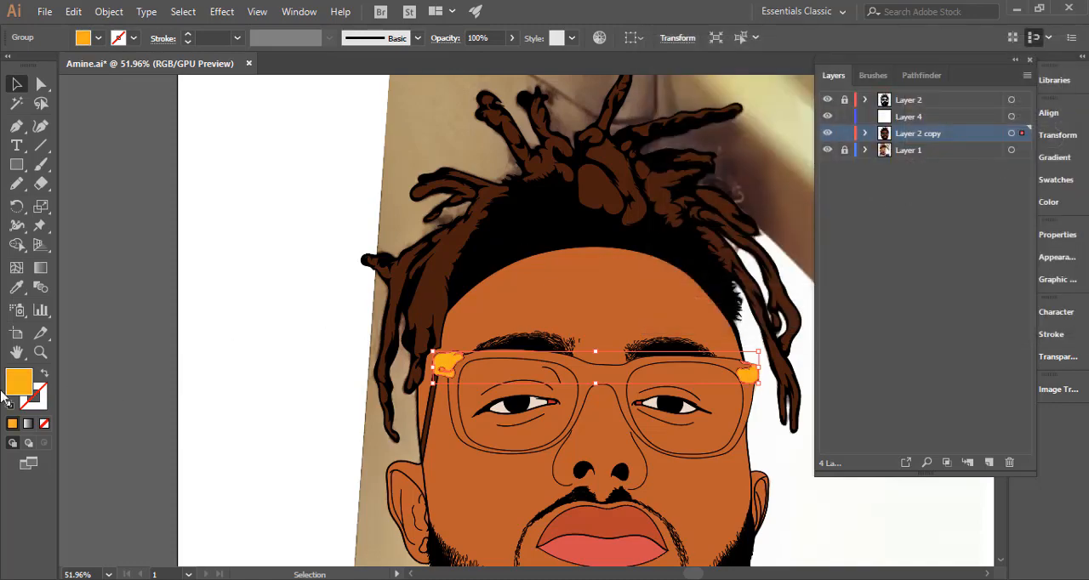
# Shift the hue of the hinge pieces' golden yellow fill slightly and deselect them.
pyautogui.doubleClick(20, 380)
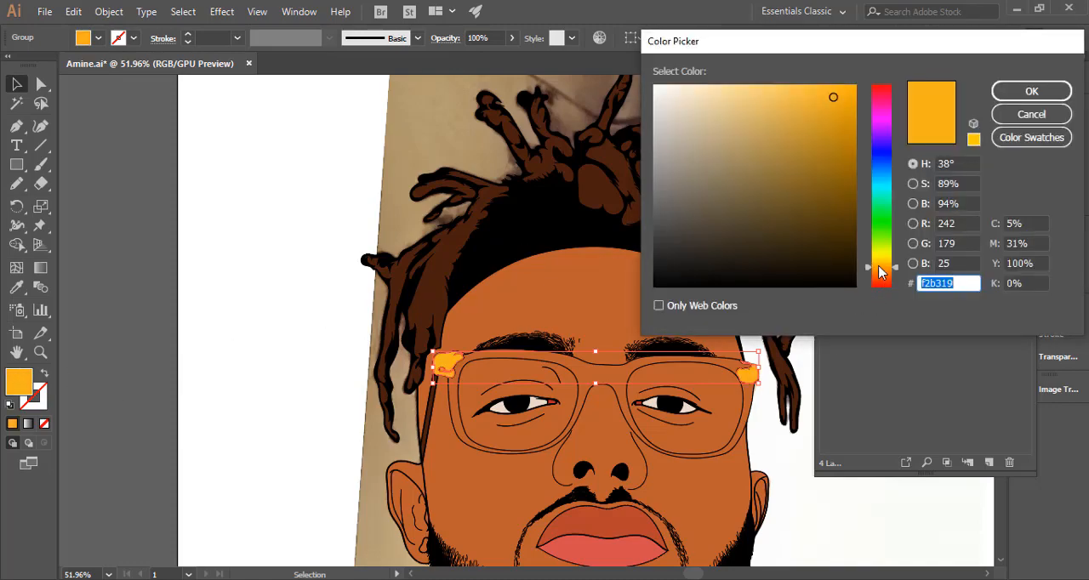
pyautogui.moveTo(880, 277); pyautogui.dragTo(884, 269)
pyautogui.click(1004, 92)
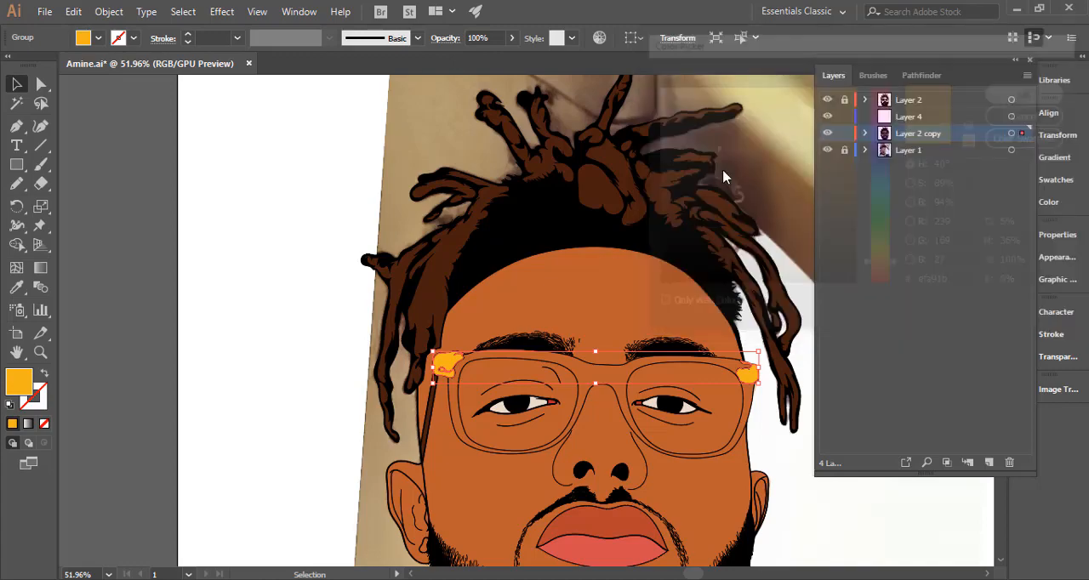
pyautogui.click(206, 258)
pyautogui.scroll(-1, 494, 406)
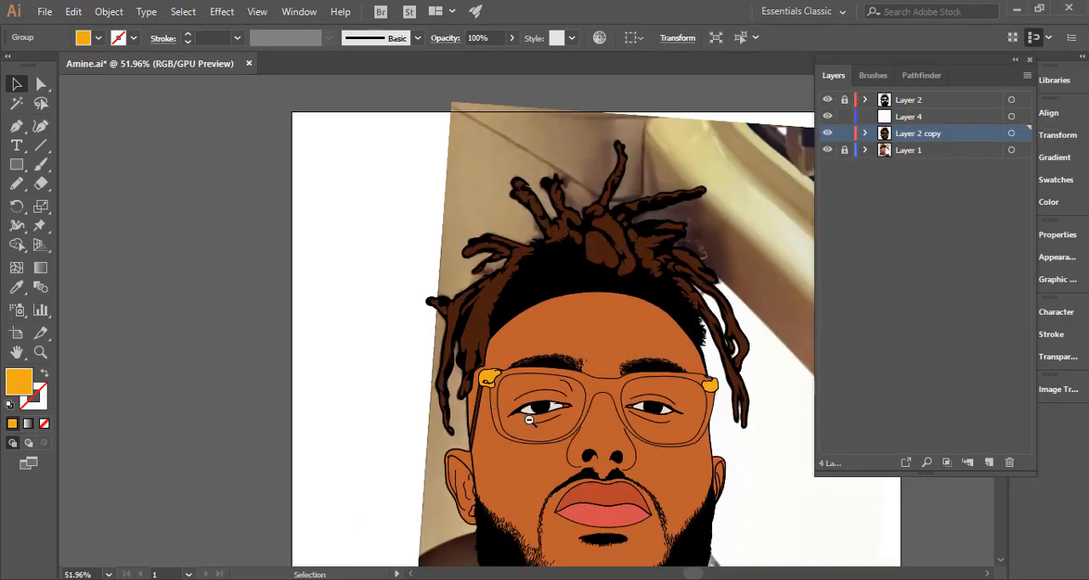
pyautogui.scroll(-1, 545, 446)
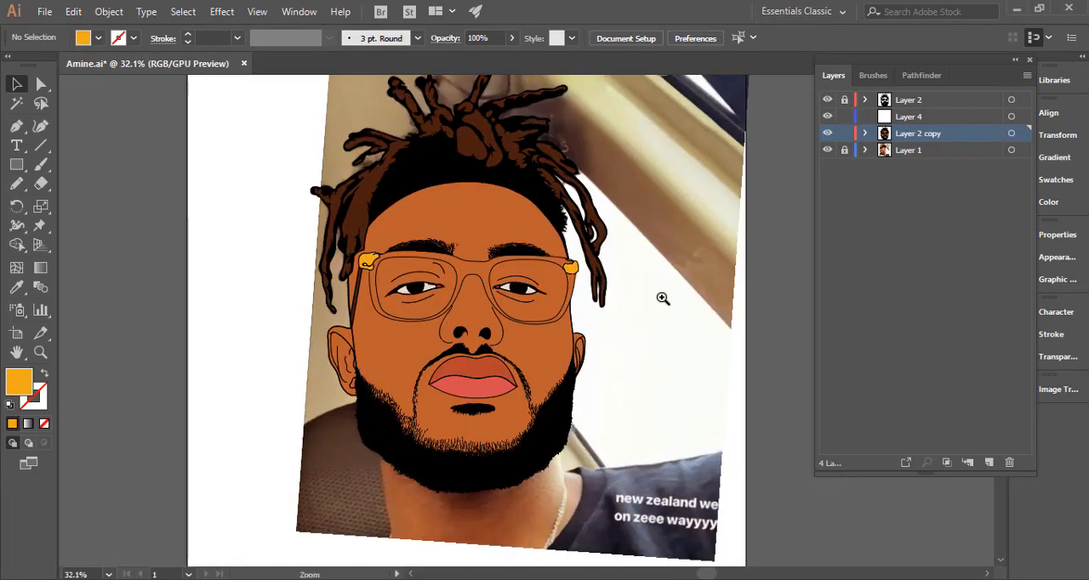
# Fill the glasses frame with black, hex 000000, deselect it, and hide the reference photo on Layer 1.
pyautogui.moveTo(471, 285); pyautogui.dragTo(613, 278)
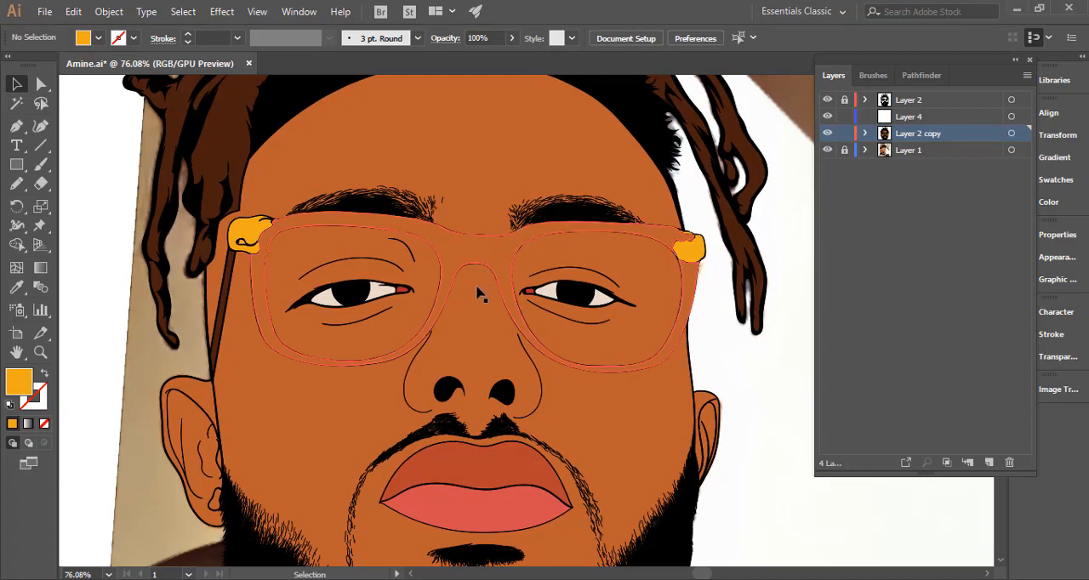
pyautogui.doubleClick(18, 383)
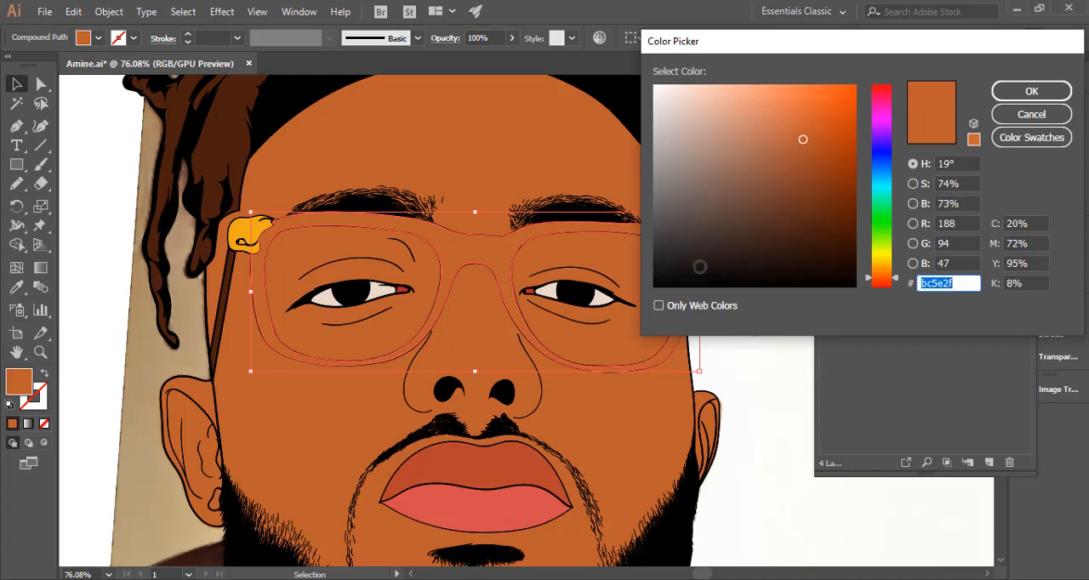
pyautogui.moveTo(695, 279); pyautogui.dragTo(656, 290)
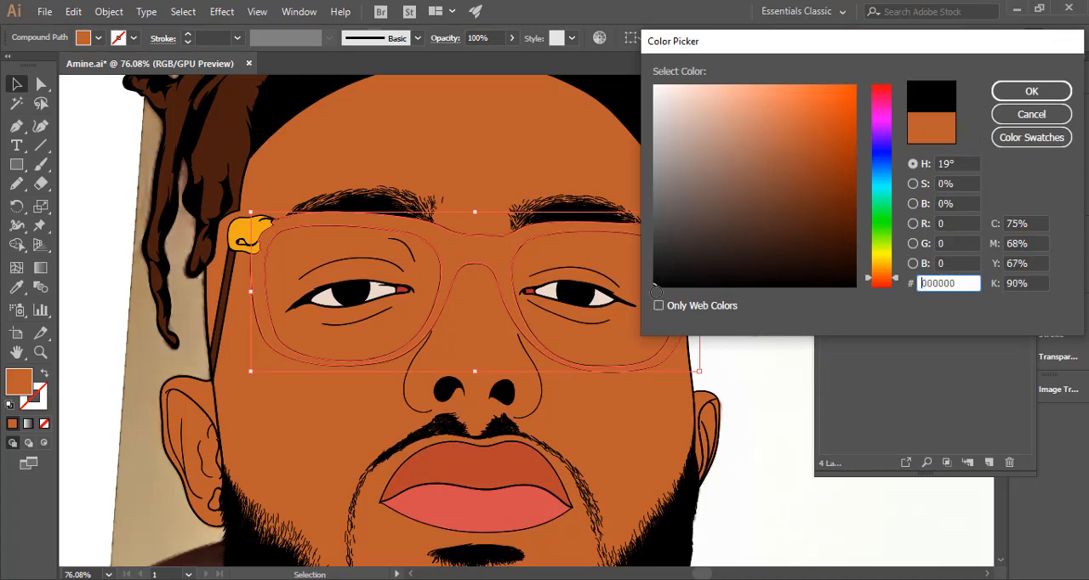
pyautogui.click(1031, 91)
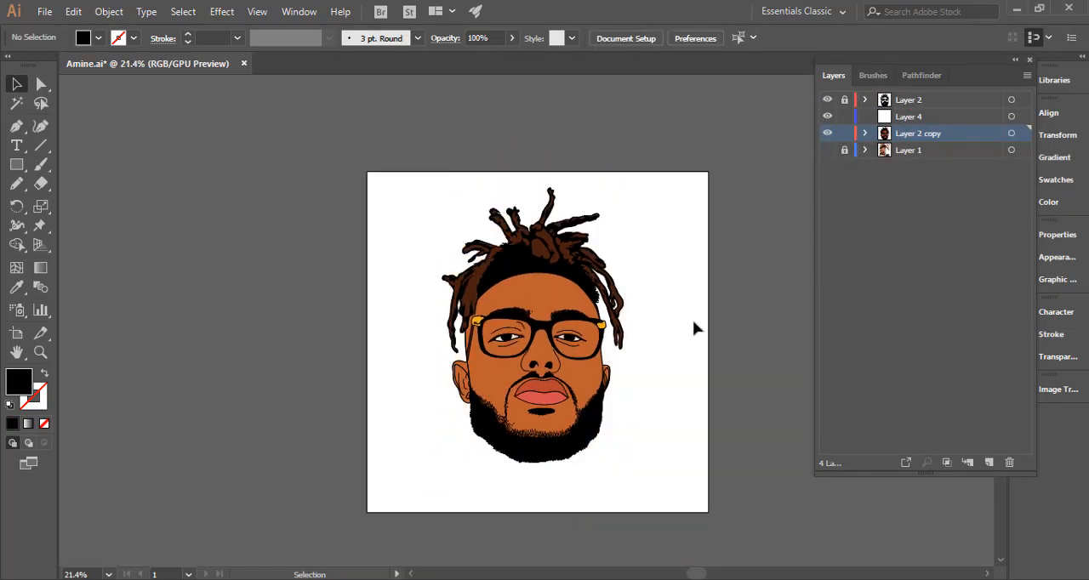
pyautogui.moveTo(859, 324); pyautogui.dragTo(877, 327)
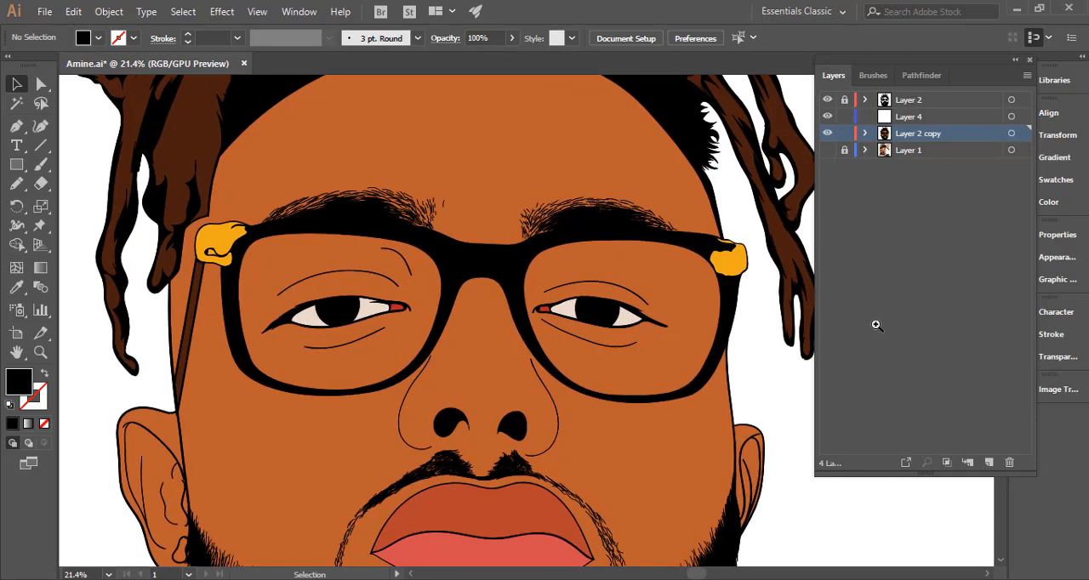
# Fill the glasses frame with pale beige-yellow, hex e8e4b3, and deselect it.
pyautogui.click(478, 263)
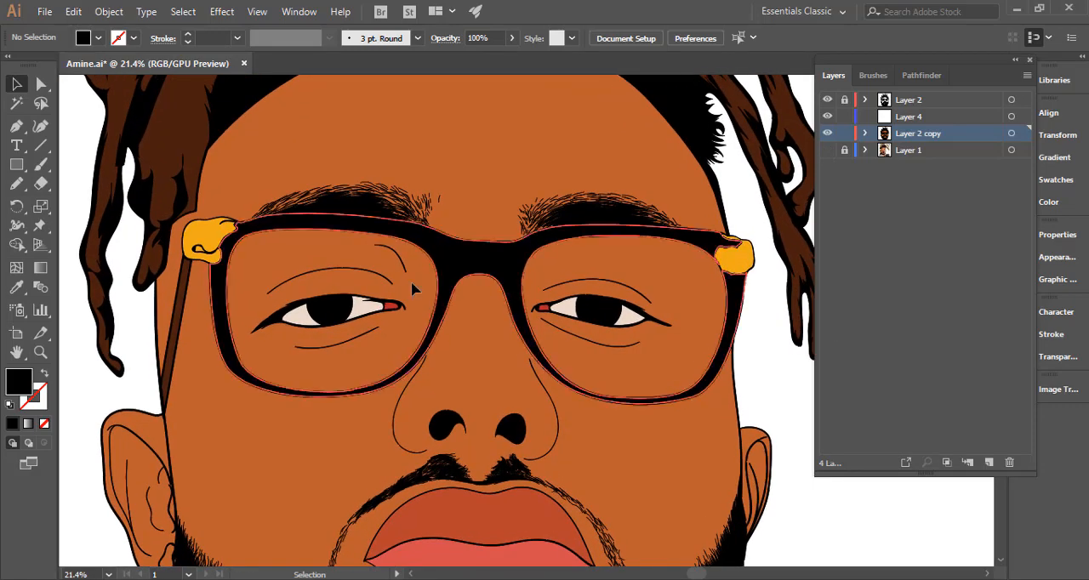
pyautogui.doubleClick(25, 386)
pyautogui.moveTo(882, 252)
pyautogui.mouseDown()
pyautogui.moveTo(885, 271)
pyautogui.moveTo(883, 232)
pyautogui.moveTo(889, 261)
pyautogui.mouseUp()
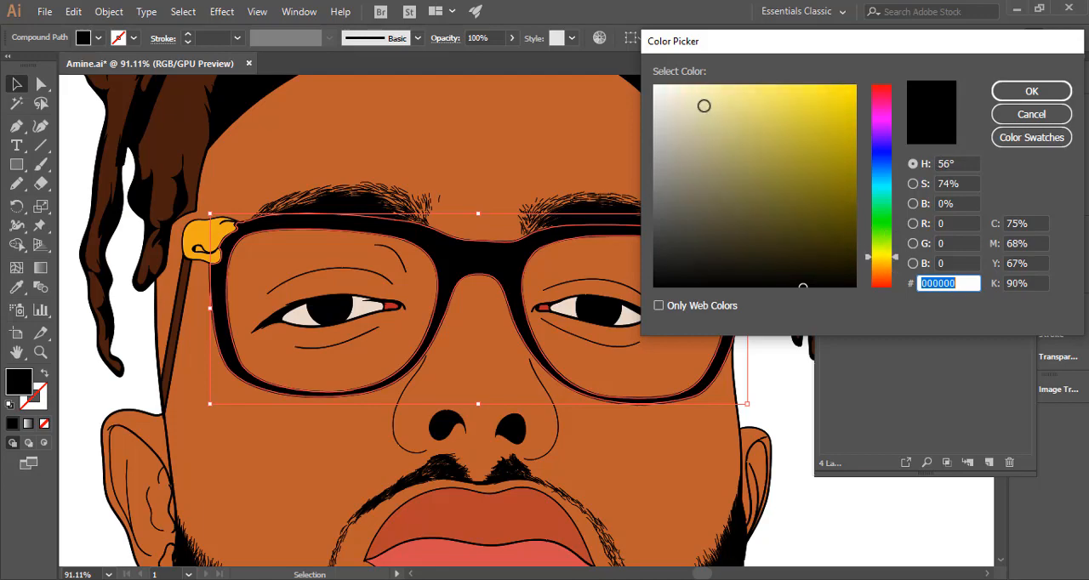
pyautogui.moveTo(703, 107); pyautogui.dragTo(700, 102)
pyautogui.click(1031, 92)
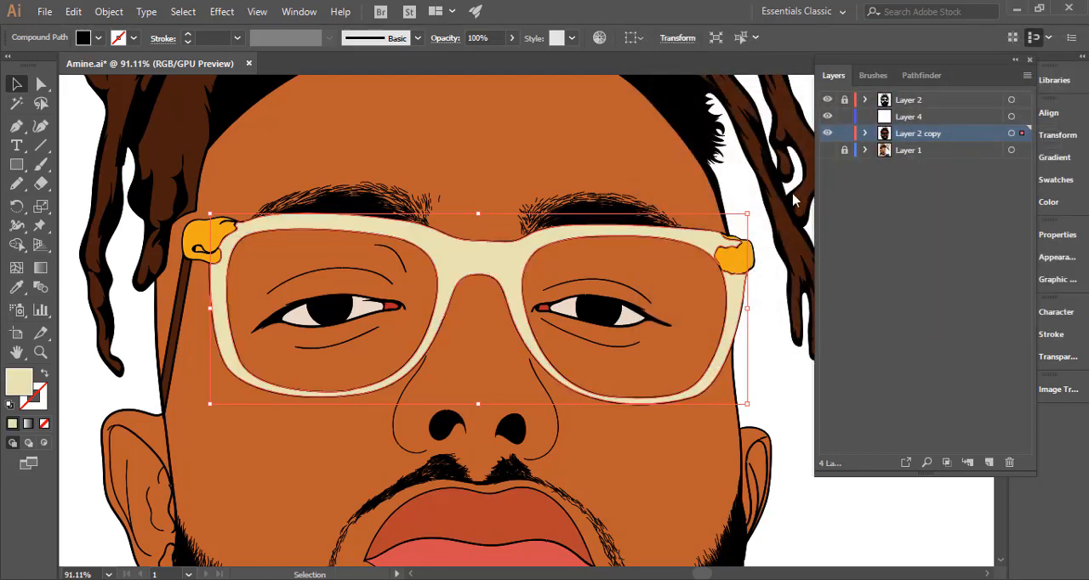
pyautogui.moveTo(469, 396); pyautogui.dragTo(285, 387)
pyautogui.click(154, 380)
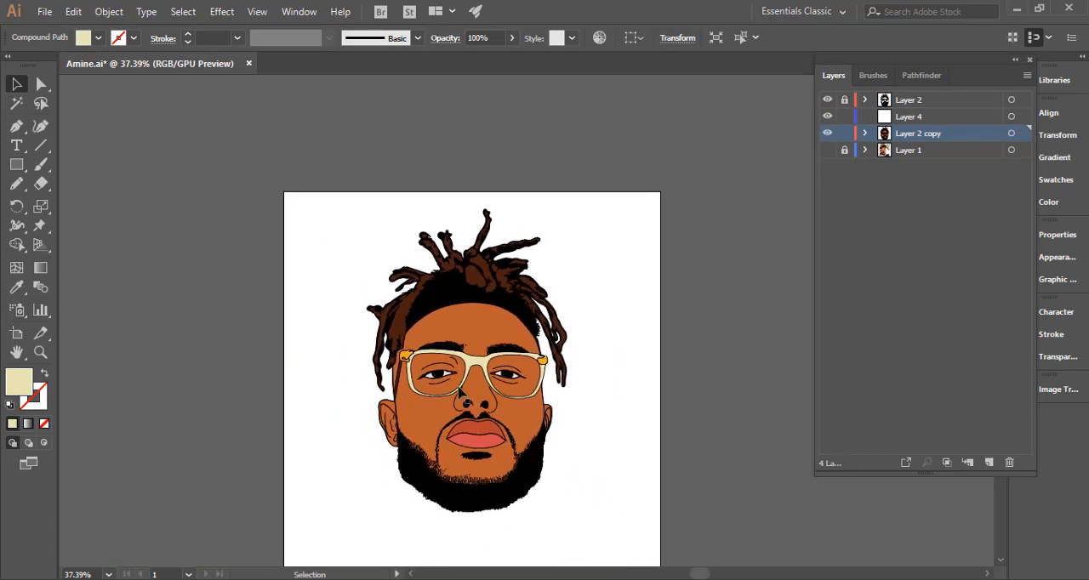
# Select the glasses frame and fill it with white, hex ffffff.
pyautogui.moveTo(456, 375); pyautogui.dragTo(652, 352)
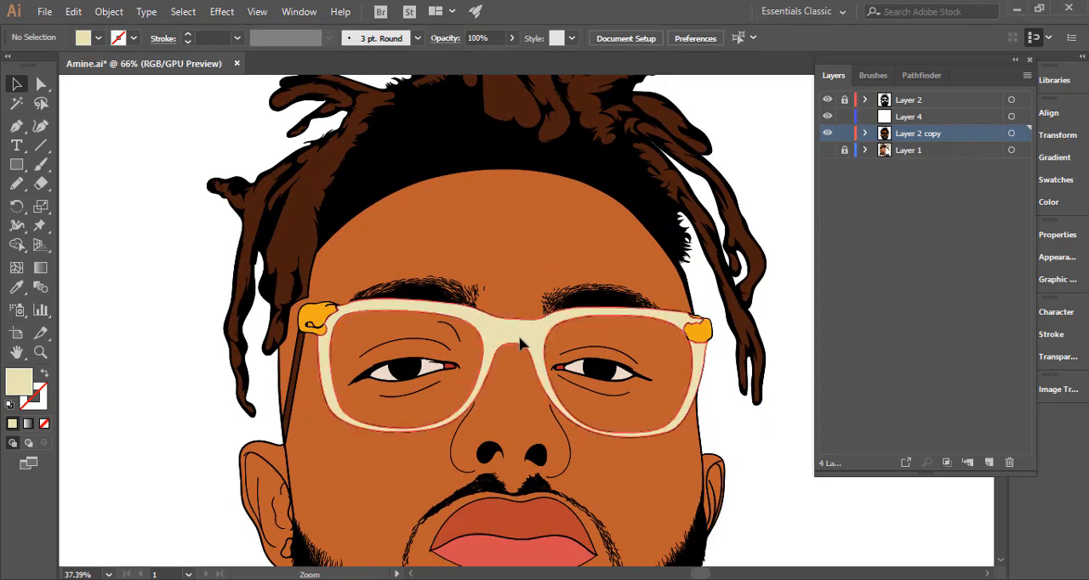
pyautogui.doubleClick(21, 381)
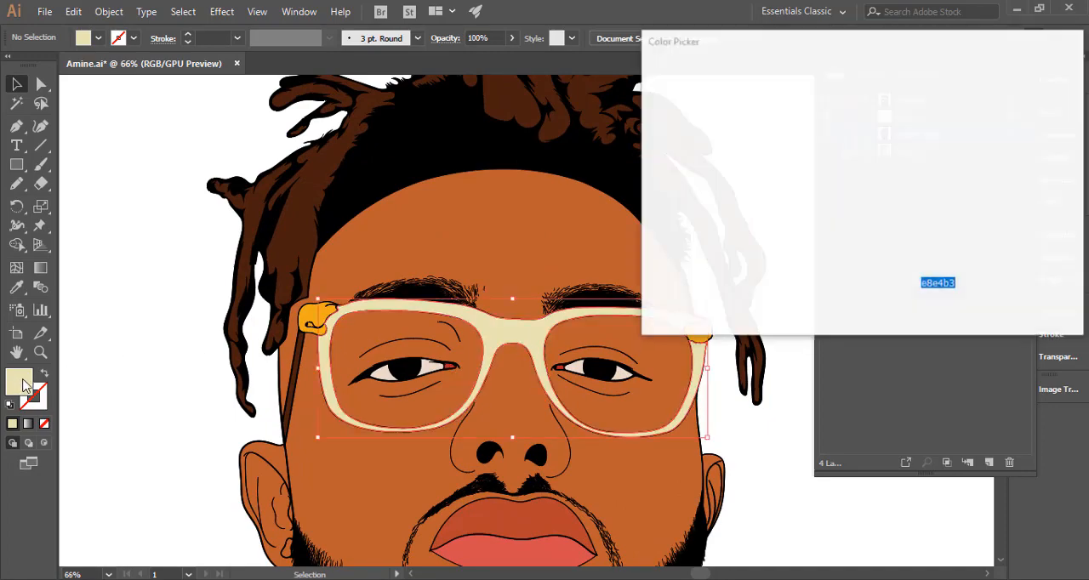
pyautogui.write('ffffff')
pyautogui.click(1031, 91)
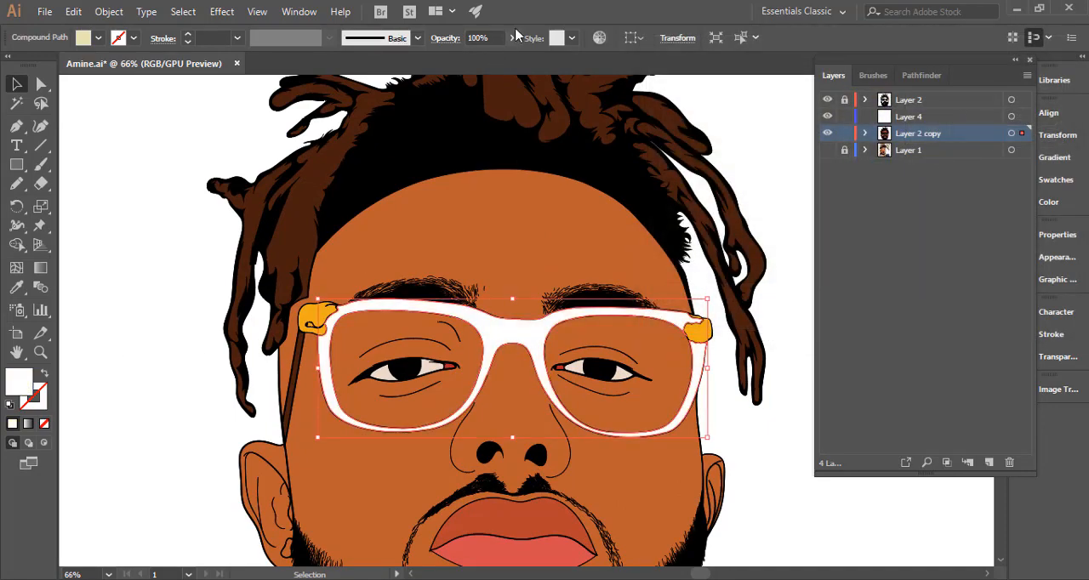
# Lower the white glasses frame's opacity to 42%.
pyautogui.click(514, 44)
pyautogui.moveTo(469, 66); pyautogui.dragTo(466, 81)
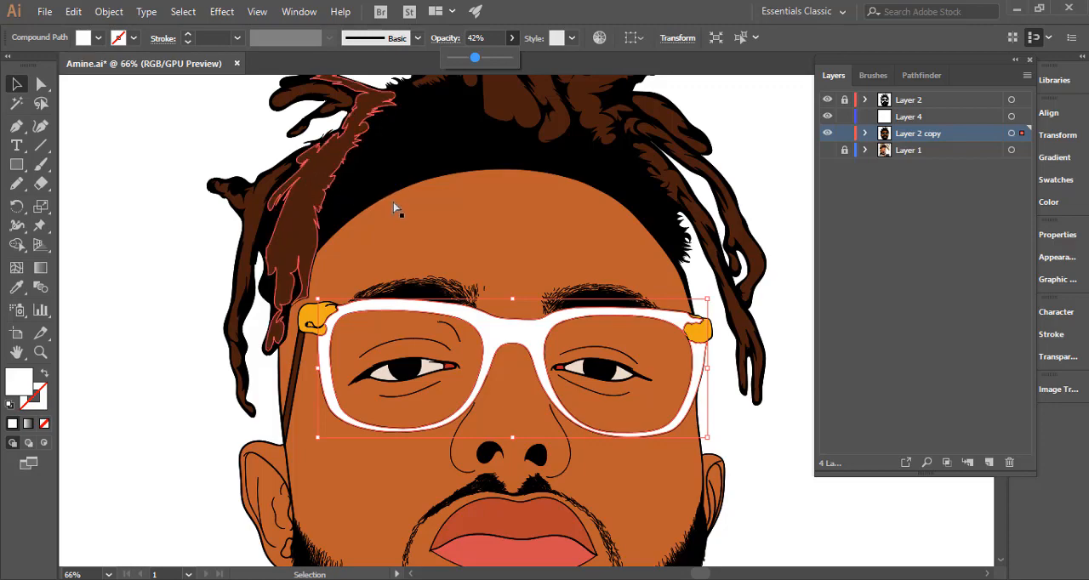
pyautogui.press('z')
pyautogui.moveTo(472, 296); pyautogui.dragTo(432, 231)
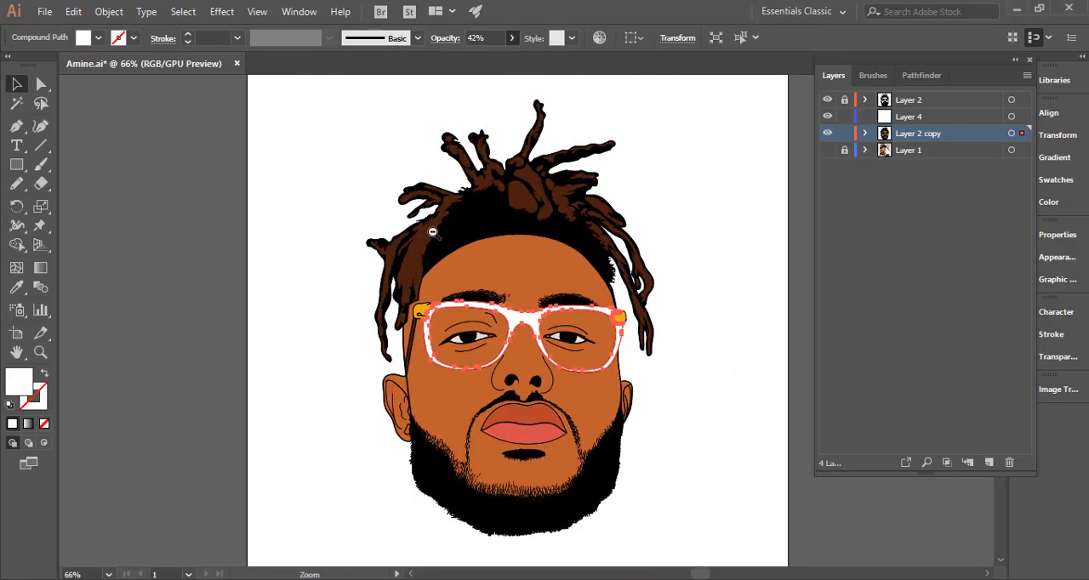
# Set the glasses frame's opacity back to 100%.
pyautogui.click(511, 40)
pyautogui.click(513, 49)
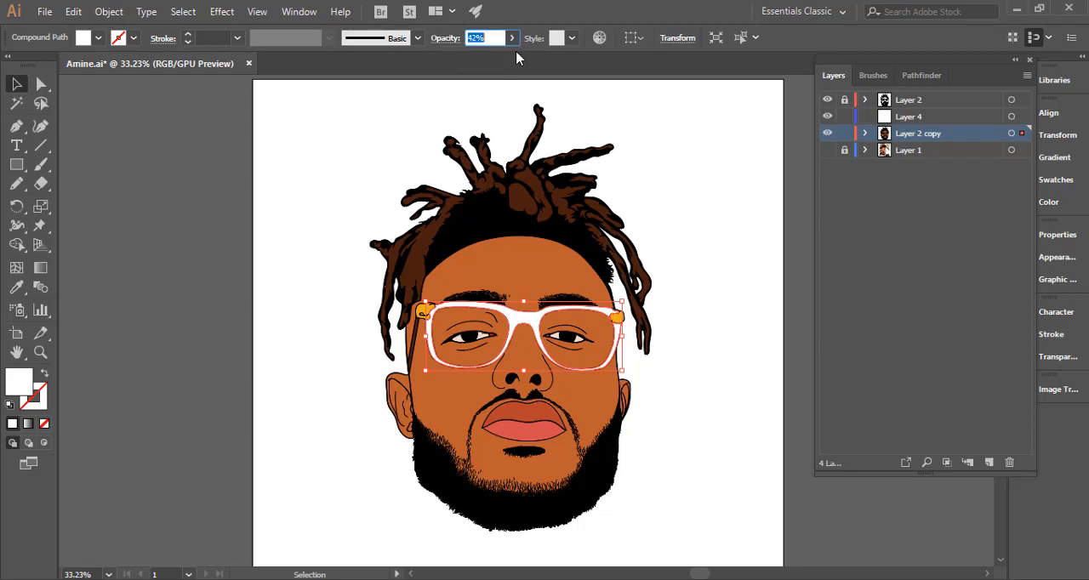
pyautogui.click(512, 39)
pyautogui.moveTo(497, 58); pyautogui.dragTo(544, 66)
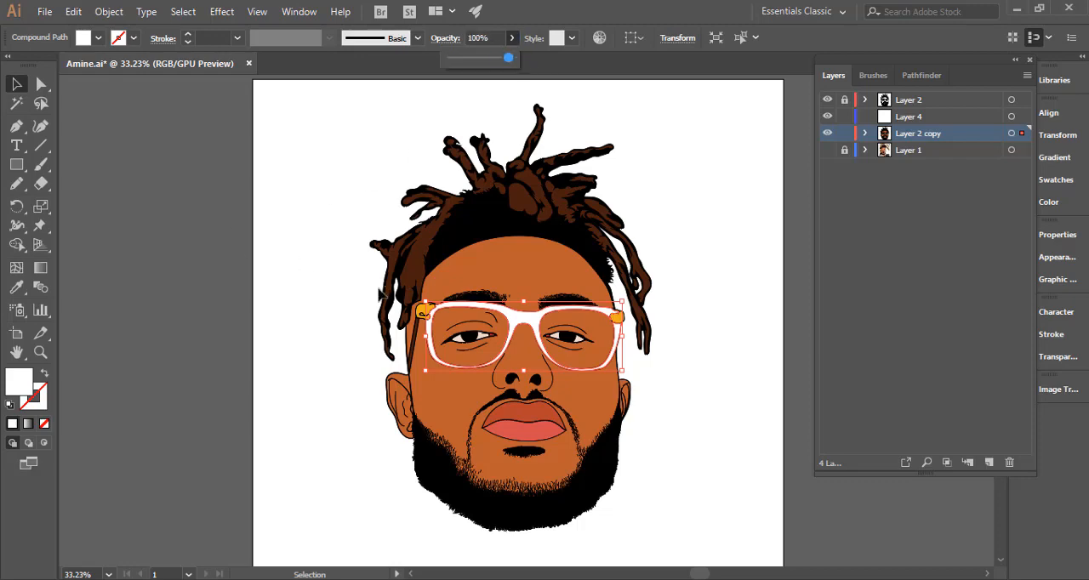
# Fill the glasses frame with light cream, hex f9ebcd, and deselect it.
pyautogui.doubleClick(18, 384)
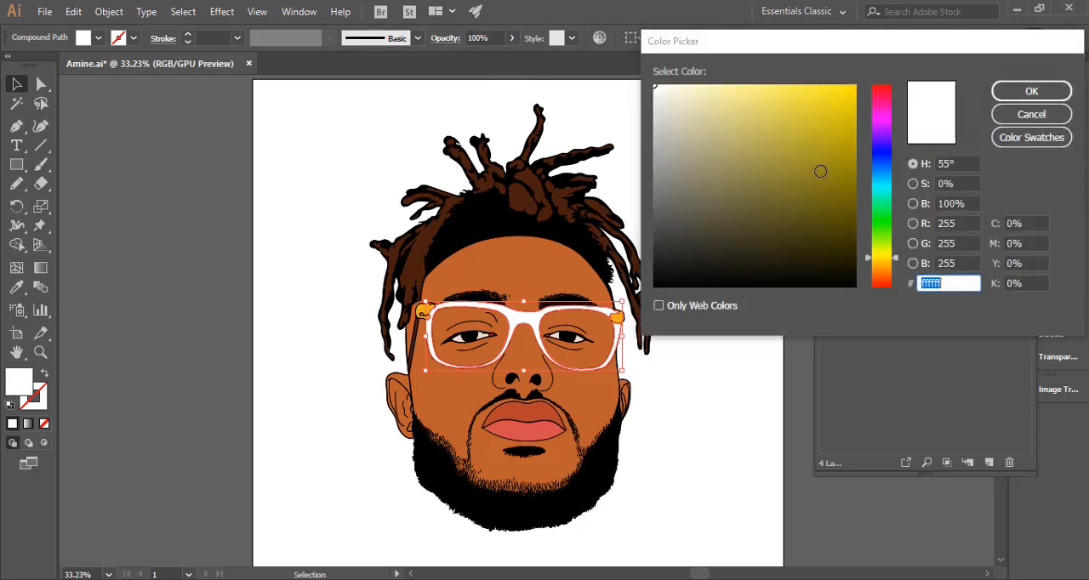
pyautogui.click(676, 96)
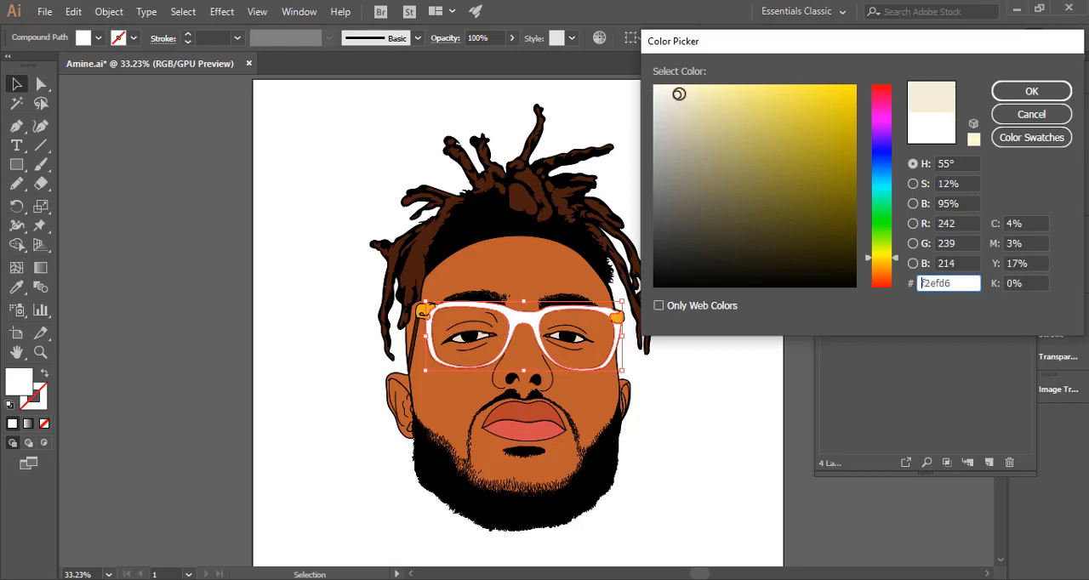
pyautogui.moveTo(885, 259); pyautogui.dragTo(882, 267)
pyautogui.moveTo(688, 114); pyautogui.dragTo(688, 89)
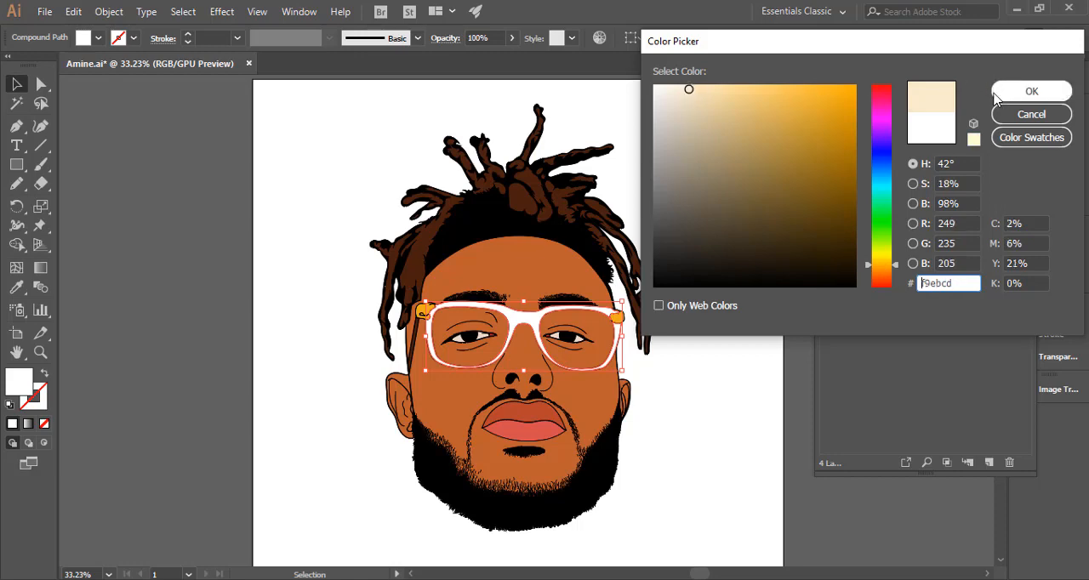
pyautogui.click(1013, 91)
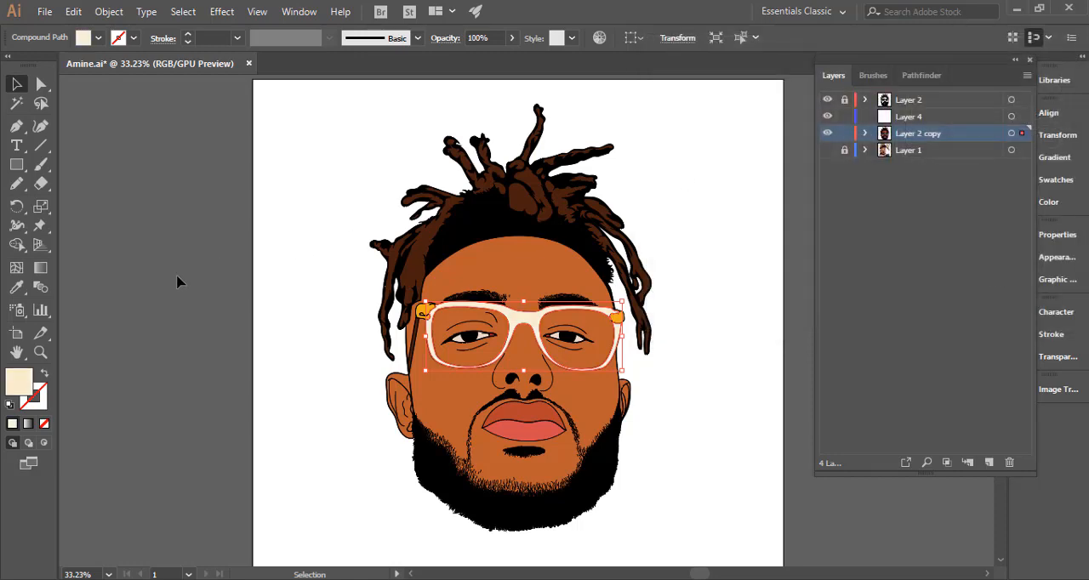
pyautogui.click(183, 283)
# Deepen the glasses frame's cream fill to a slightly more saturated tone of the same hue and deselect it.
pyautogui.click(523, 306)
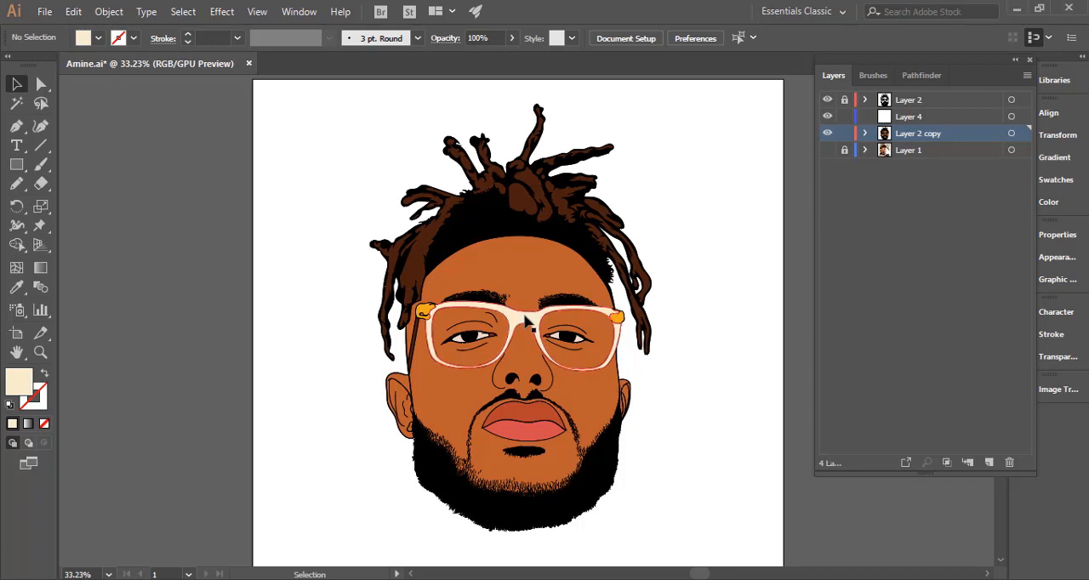
pyautogui.doubleClick(20, 382)
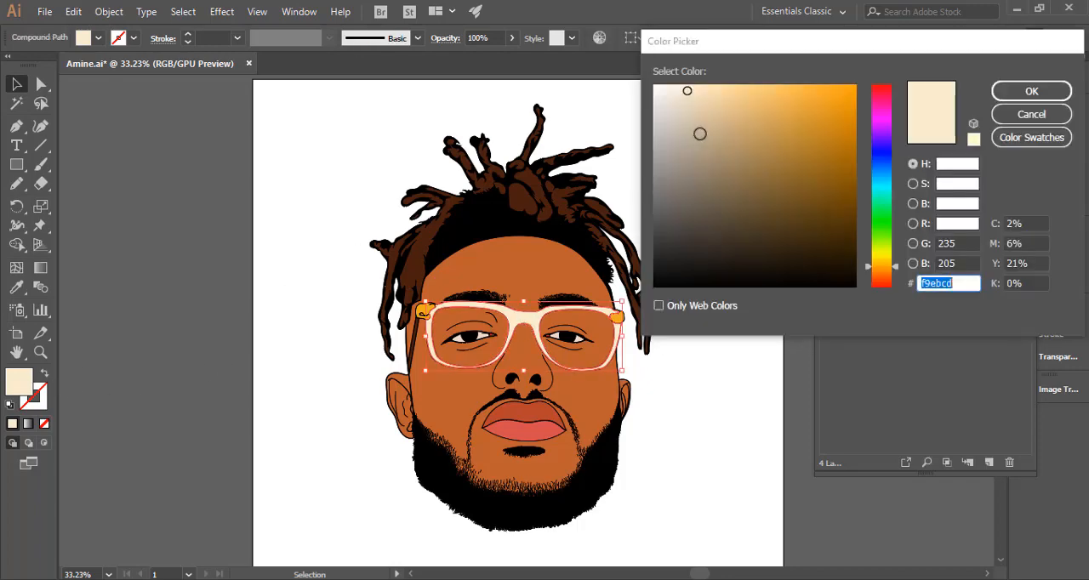
pyautogui.click(710, 92)
pyautogui.click(1031, 91)
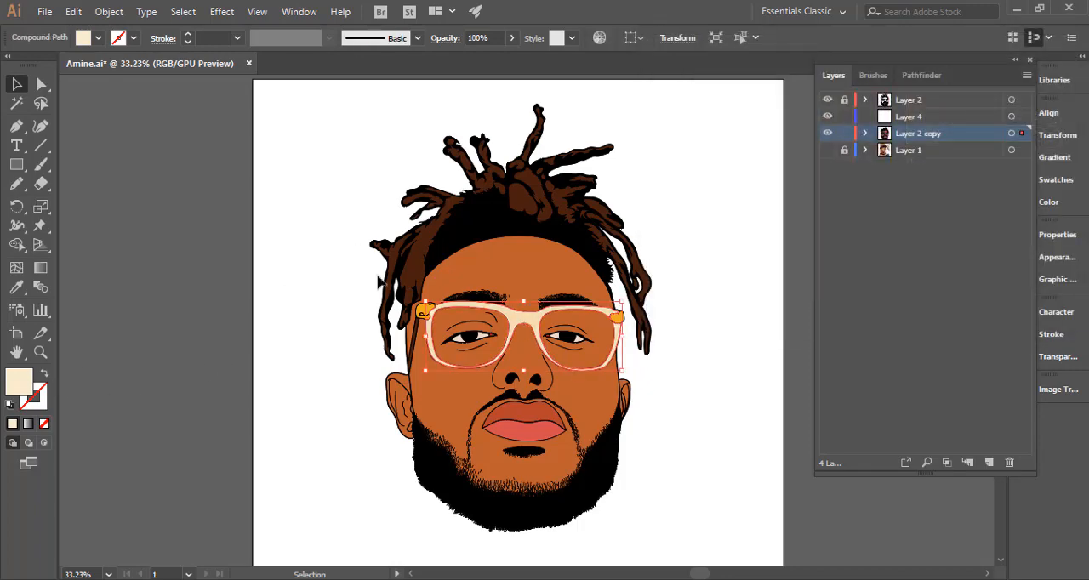
pyautogui.click(171, 332)
# Fill the glasses frame with a warmer light tan, hex f2d3a0, and deselect it.
pyautogui.press('z')
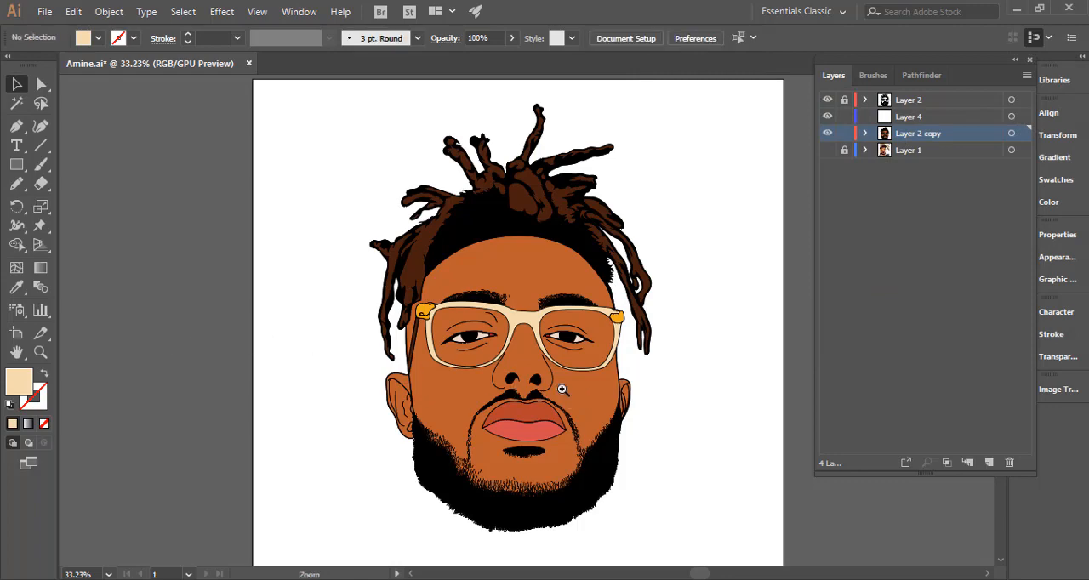
pyautogui.moveTo(566, 390); pyautogui.dragTo(423, 384)
pyautogui.moveTo(647, 384); pyautogui.dragTo(711, 387)
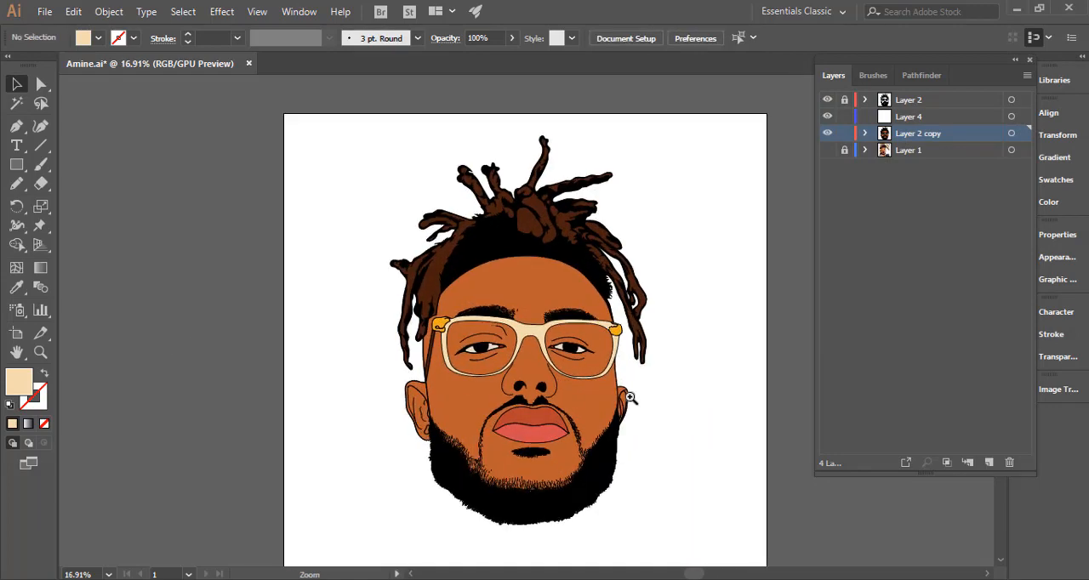
pyautogui.moveTo(596, 408); pyautogui.dragTo(483, 382)
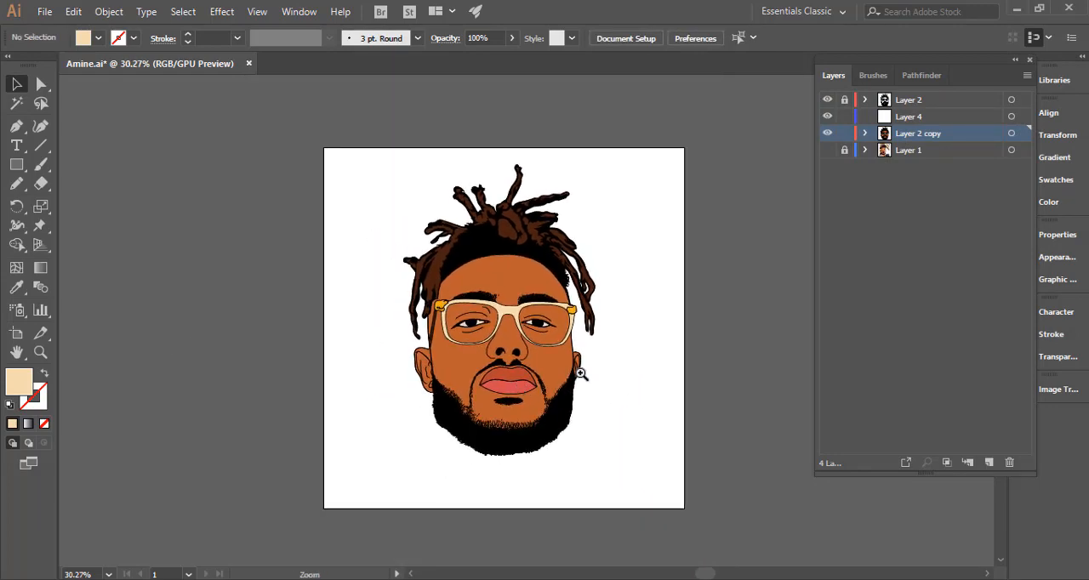
pyautogui.moveTo(503, 333); pyautogui.dragTo(696, 341)
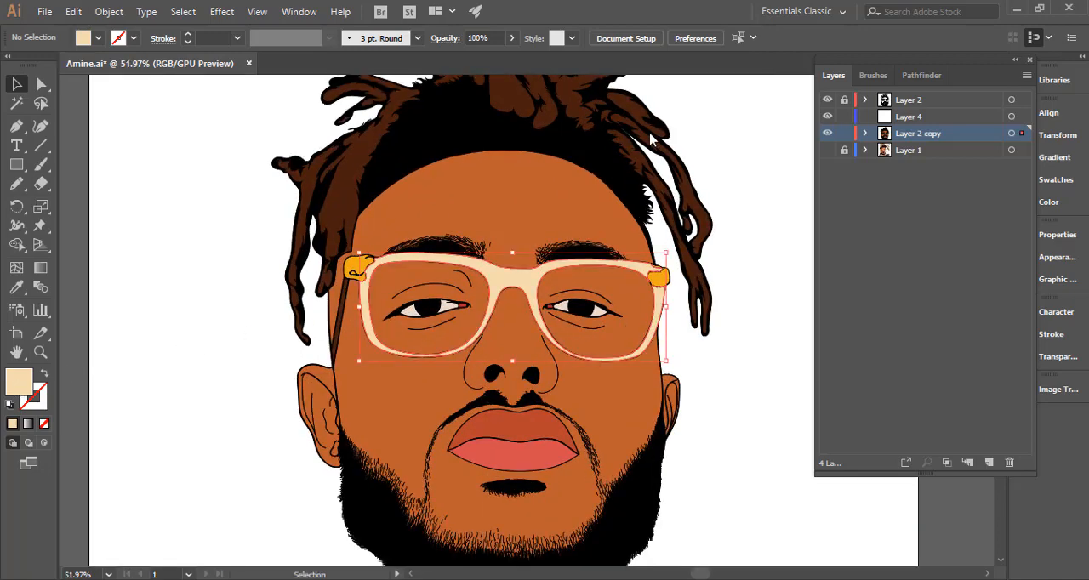
pyautogui.moveTo(711, 96); pyautogui.dragTo(722, 94)
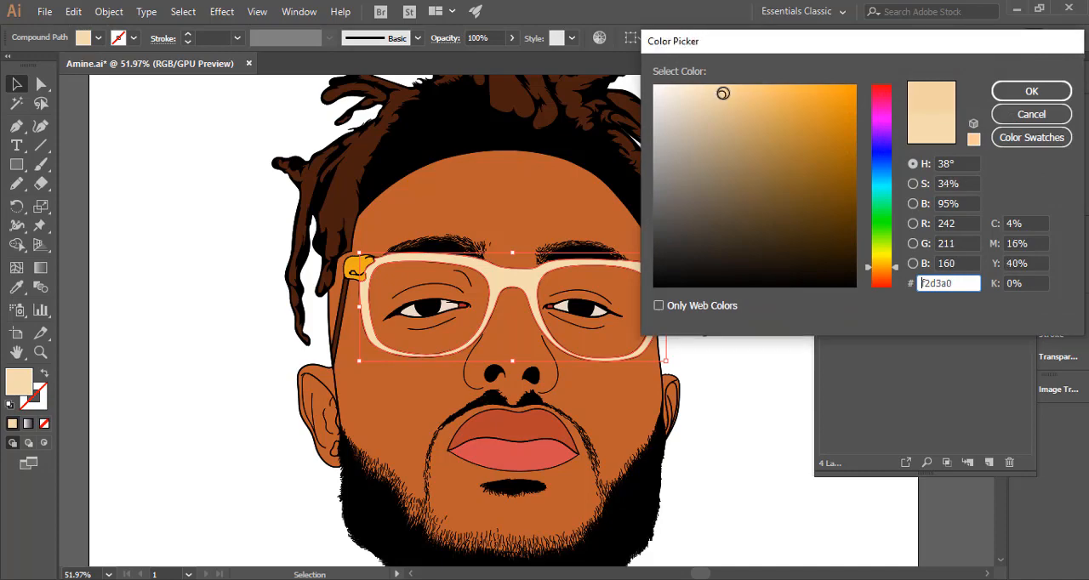
pyautogui.click(1007, 95)
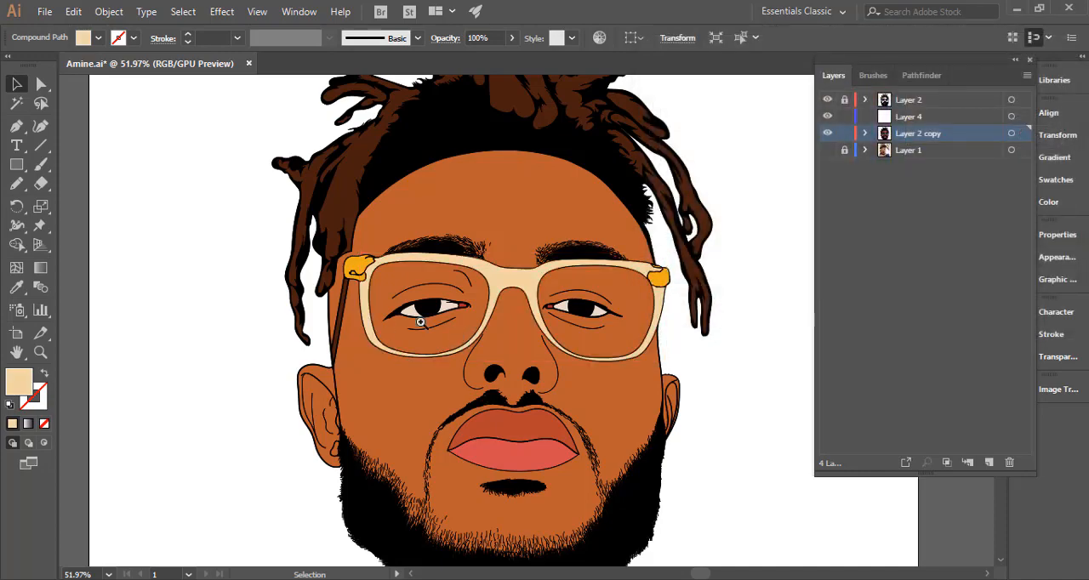
pyautogui.hotkey('ctrl', '-')
pyautogui.hotkey('ctrl', 'shift', 'a')
pyautogui.moveTo(444, 346); pyautogui.dragTo(419, 284)
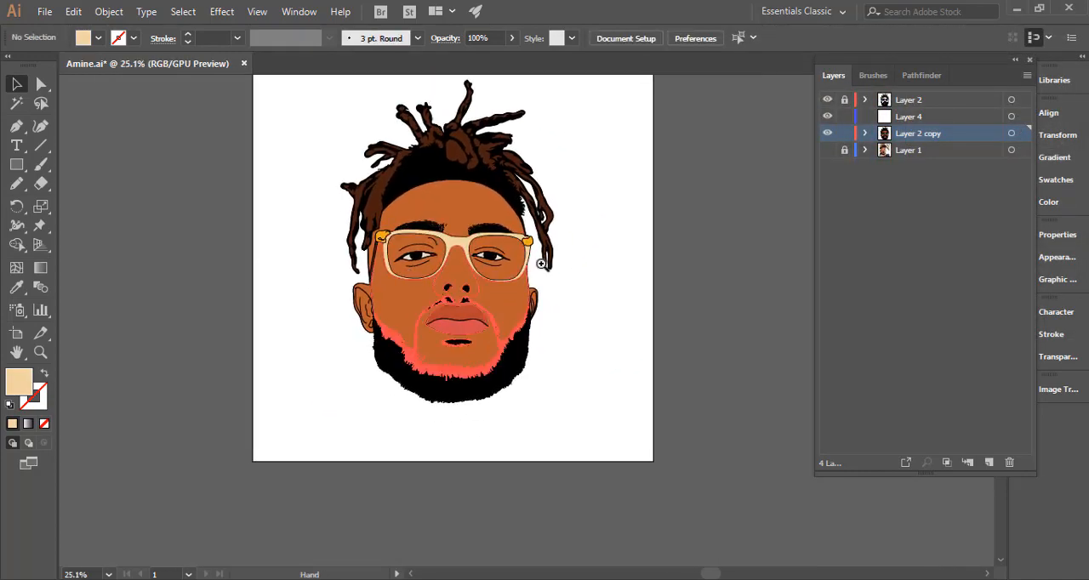
pyautogui.moveTo(539, 262); pyautogui.dragTo(481, 294)
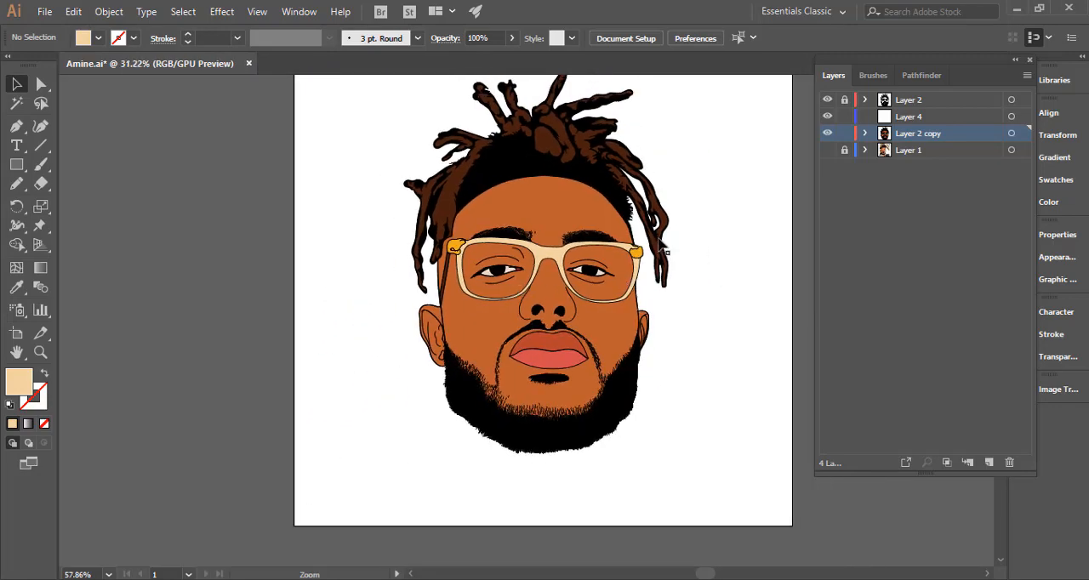
pyautogui.moveTo(632, 302); pyautogui.dragTo(588, 347)
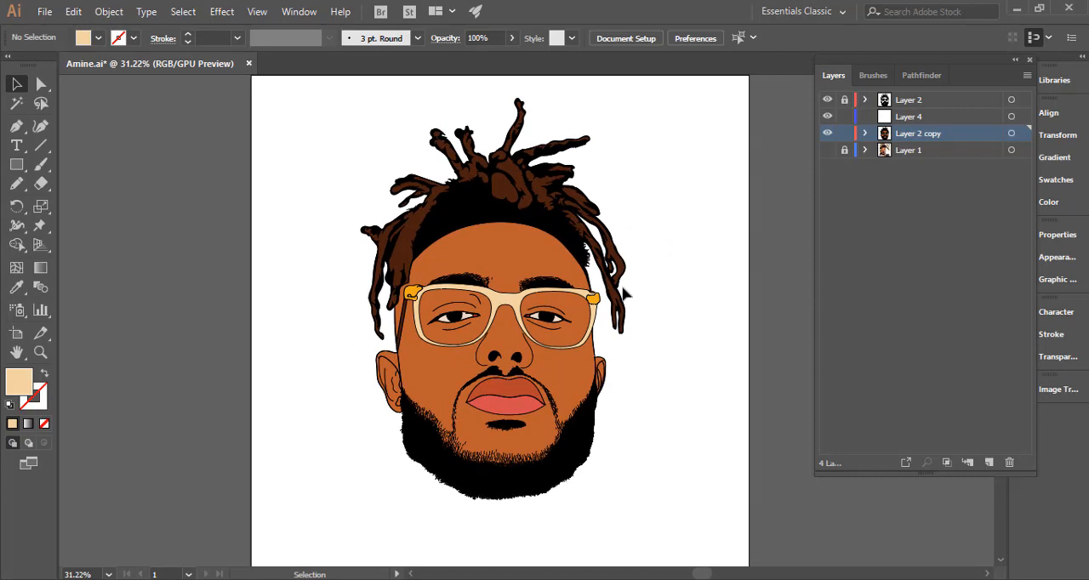
pyautogui.hotkey('ctrl', '-')
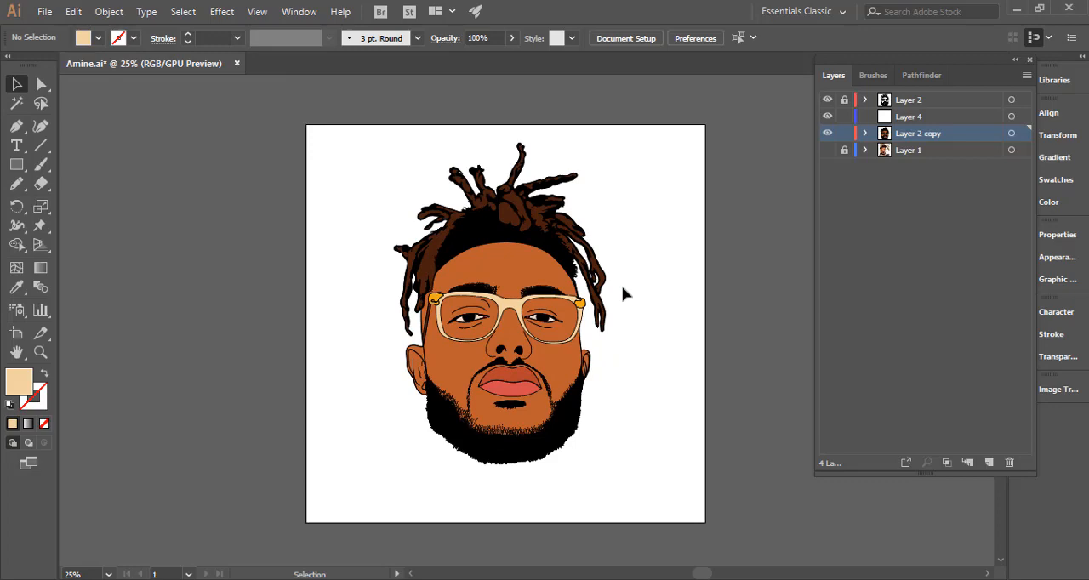
pyautogui.moveTo(500, 315); pyautogui.dragTo(590, 306)
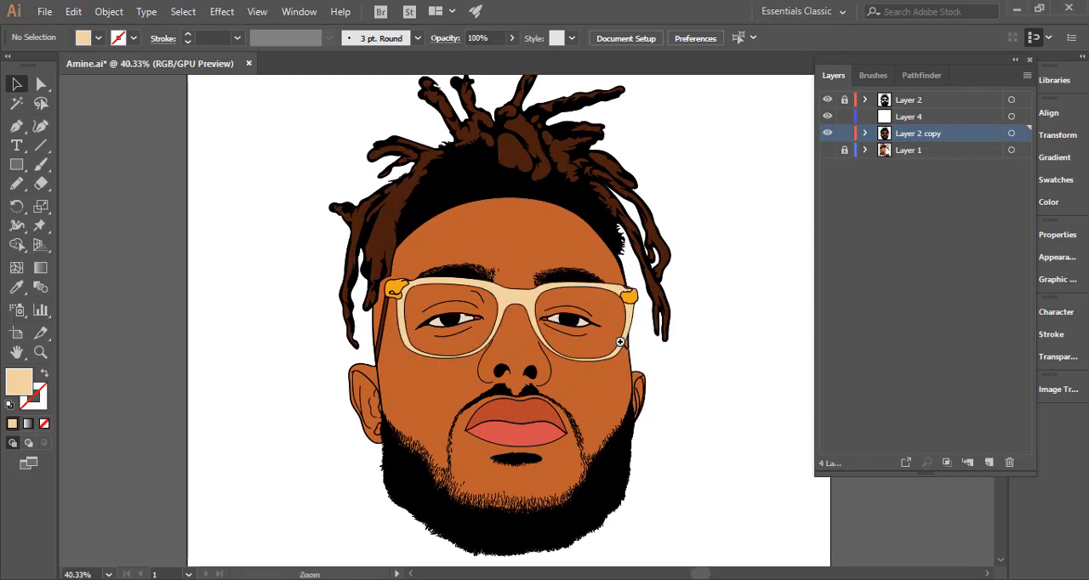
pyautogui.moveTo(664, 353); pyautogui.dragTo(480, 376)
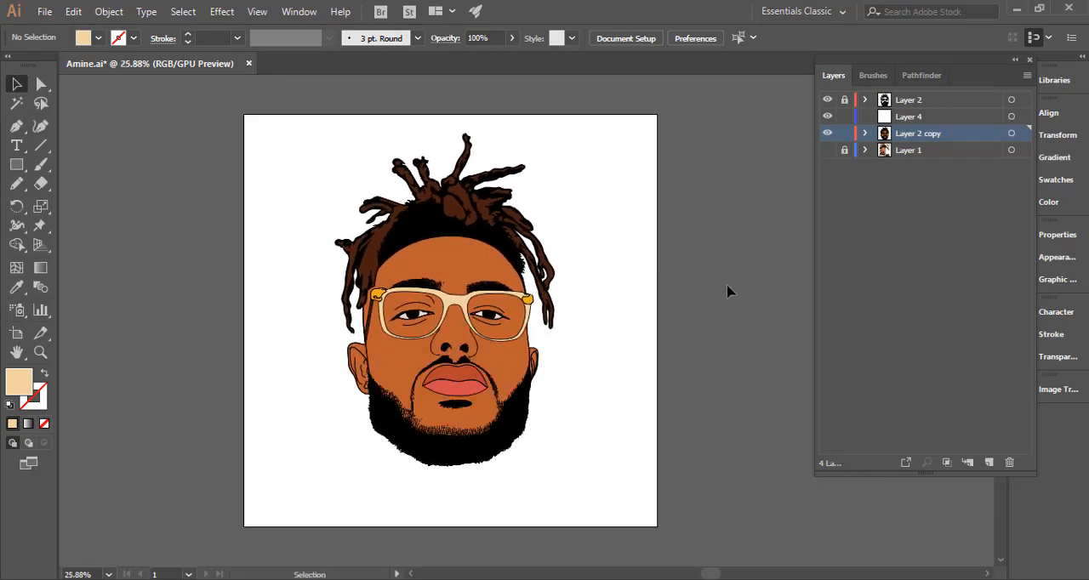
# Lock and hide Layer 2 copy, make Layer 4 the active layer, and show the reference photo on Layer 1.
pyautogui.click(845, 134)
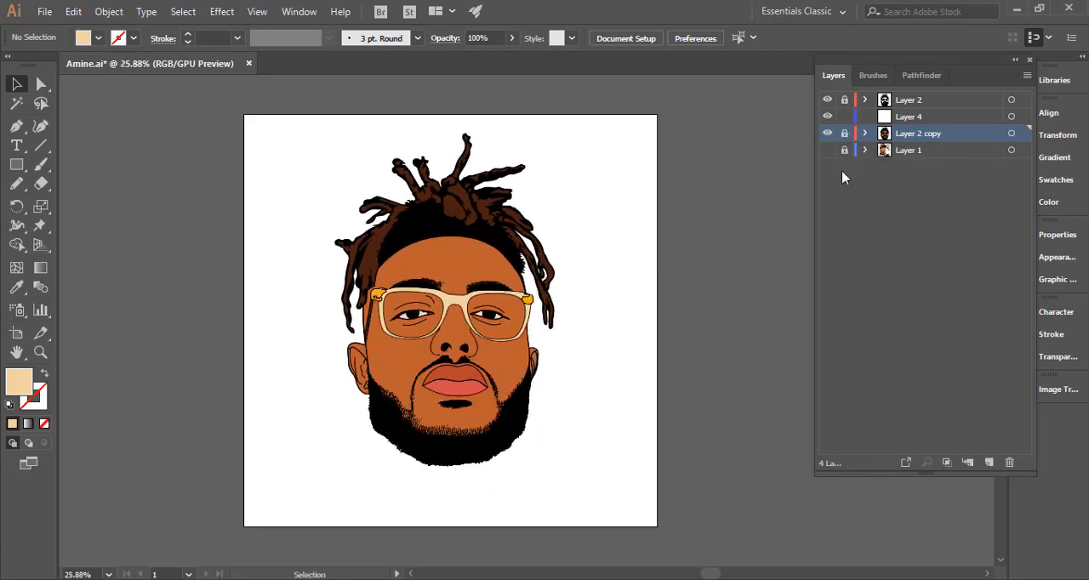
pyautogui.click(940, 119)
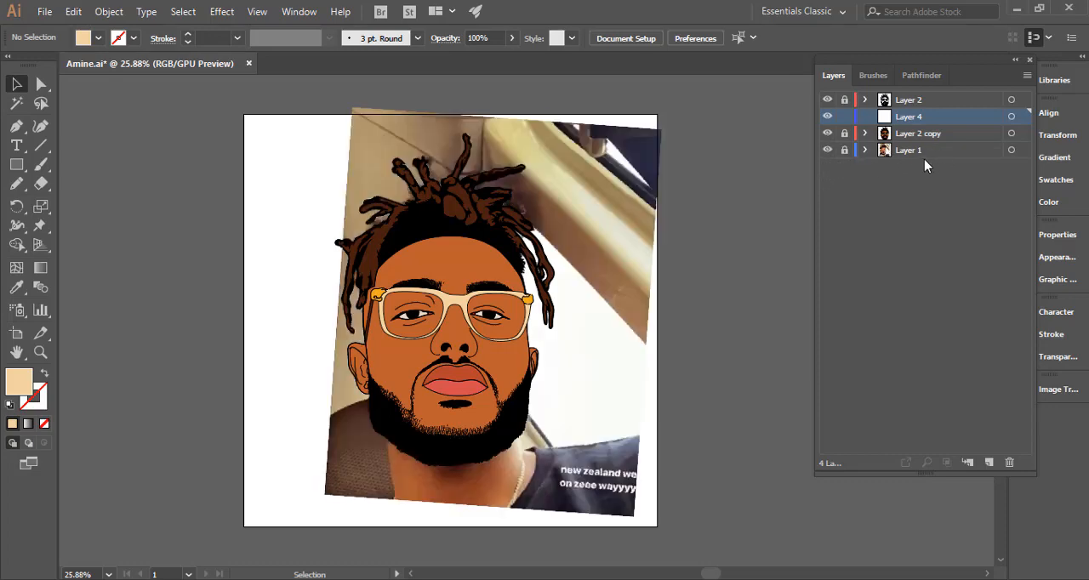
pyautogui.click(828, 134)
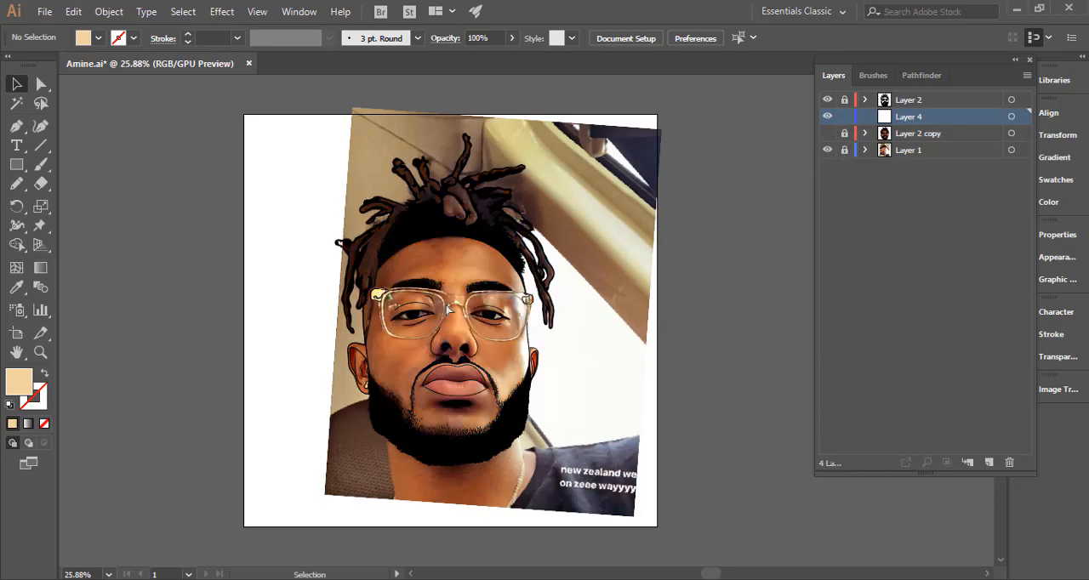
pyautogui.moveTo(450, 300); pyautogui.dragTo(644, 288)
pyautogui.moveTo(528, 368); pyautogui.dragTo(503, 321)
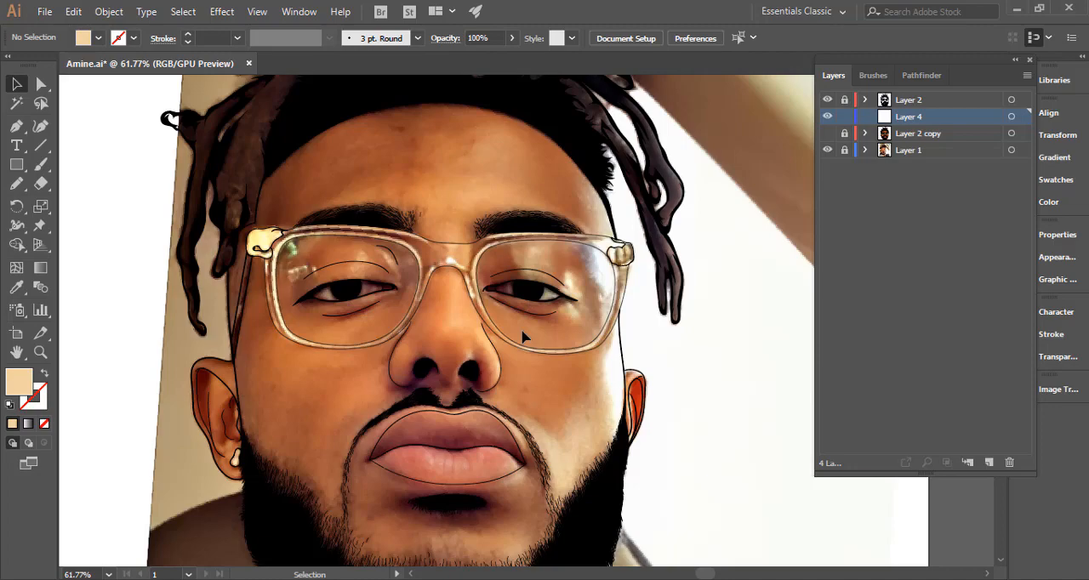
pyautogui.scroll(-4, 523, 338)
pyautogui.press('space')
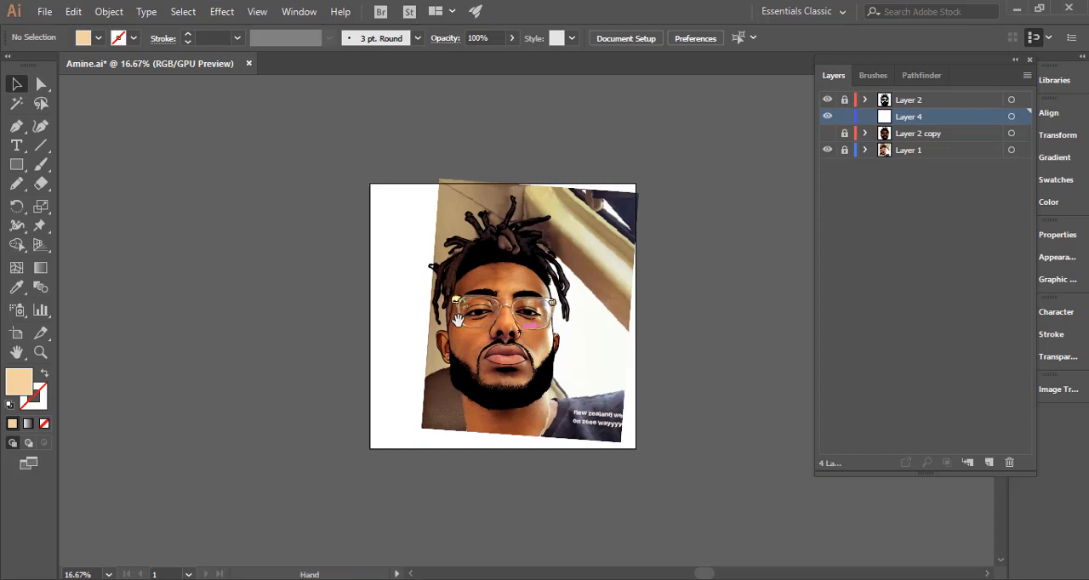
pyautogui.moveTo(526, 297); pyautogui.dragTo(443, 277)
pyautogui.scroll(1, 416, 268)
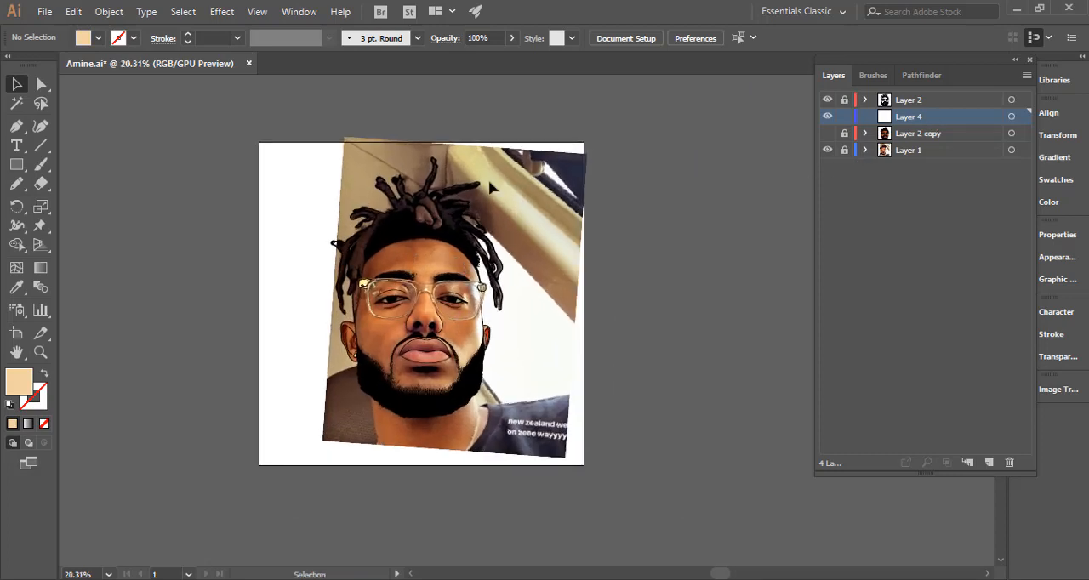
# Draw a small swatch rectangle above the artboard's upper-left corner on Layer 4, show Layer 2 copy, and fill the swatch with the face's skin colour.
pyautogui.click(14, 168)
pyautogui.moveTo(228, 93); pyautogui.dragTo(283, 131)
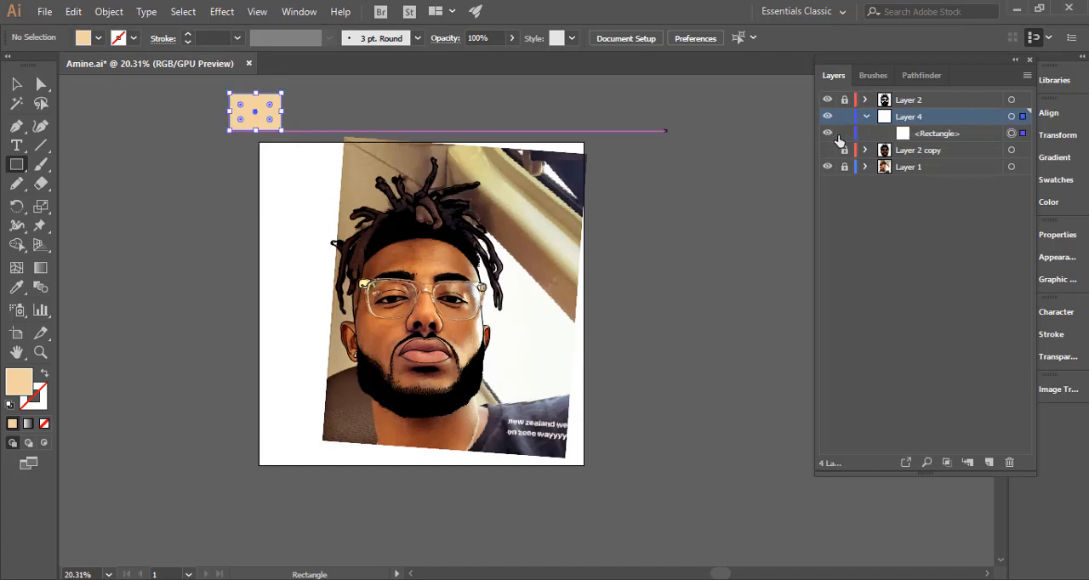
pyautogui.press('i')
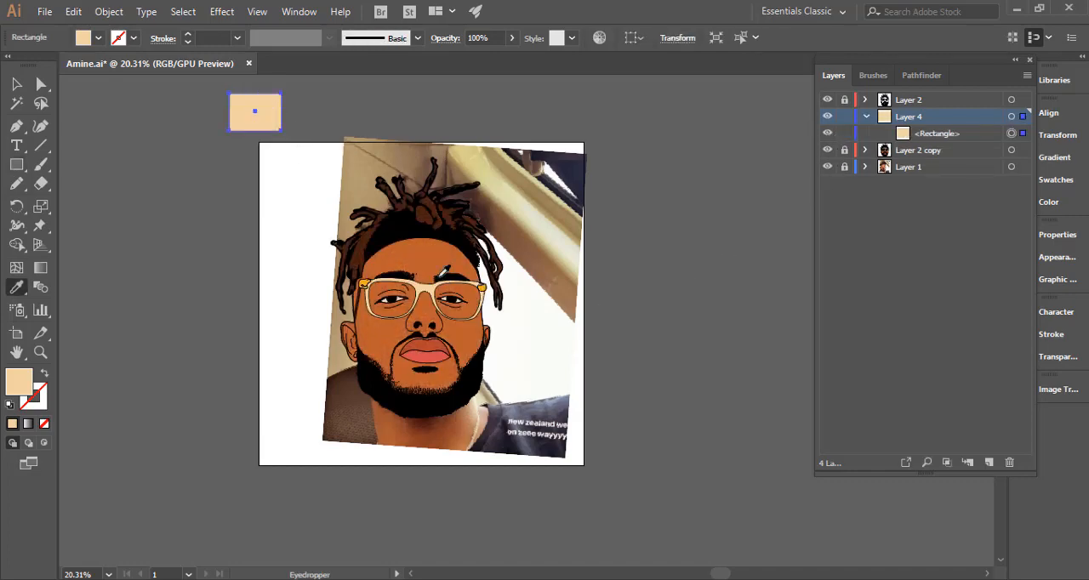
pyautogui.click(439, 257)
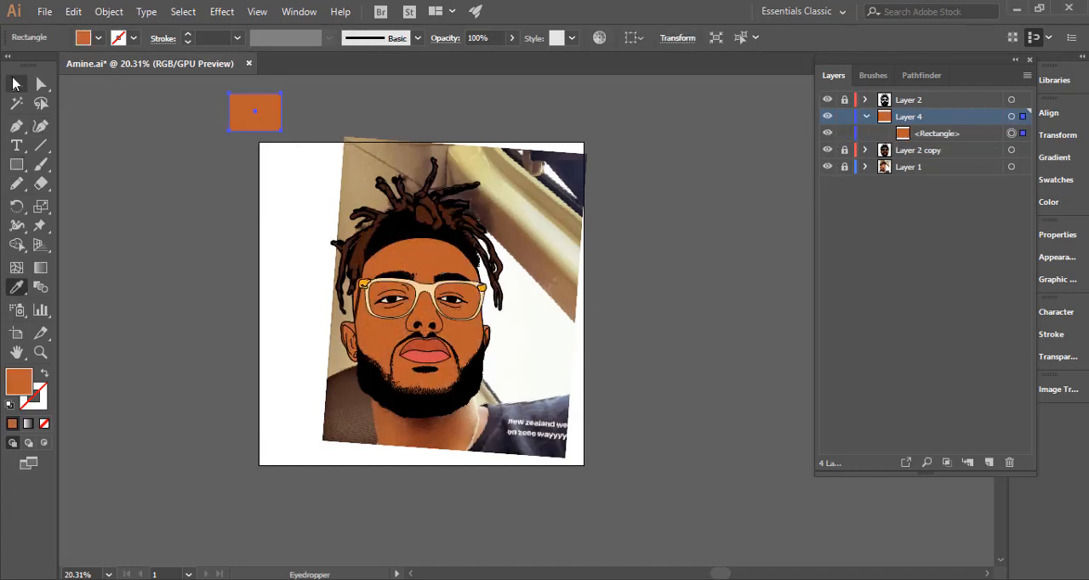
pyautogui.press('v')
pyautogui.moveTo(421, 295); pyautogui.dragTo(391, 324)
pyautogui.click(337, 135)
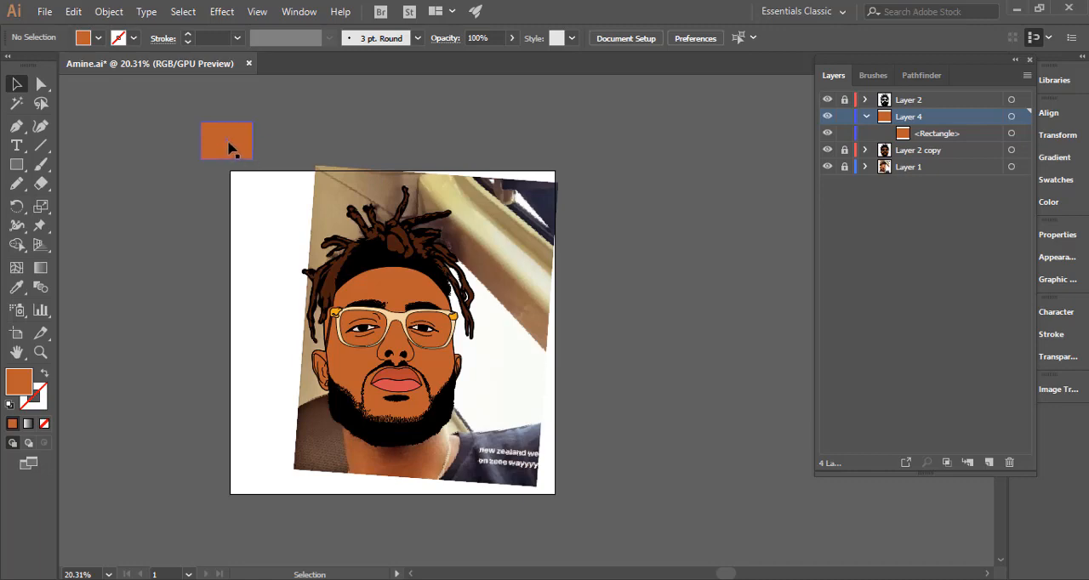
# Shift the skin-colour swatch slightly left and place a duplicate of it level with it, beyond the artboard's upper-right corner.
pyautogui.moveTo(229, 145); pyautogui.dragTo(215, 144)
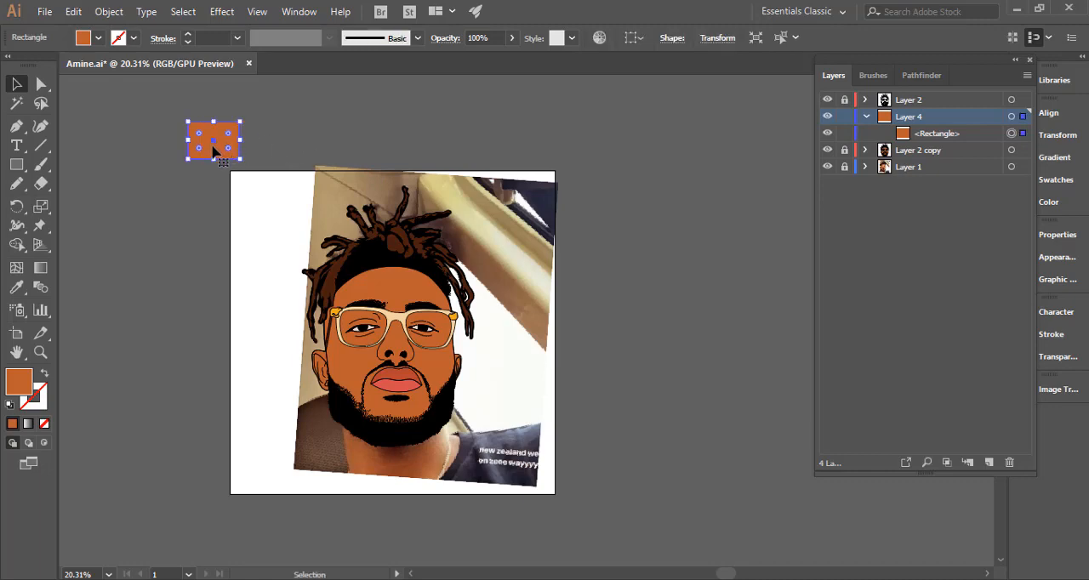
pyautogui.hotkey('ctrl', 'c')
pyautogui.moveTo(212, 151); pyautogui.dragTo(627, 142)
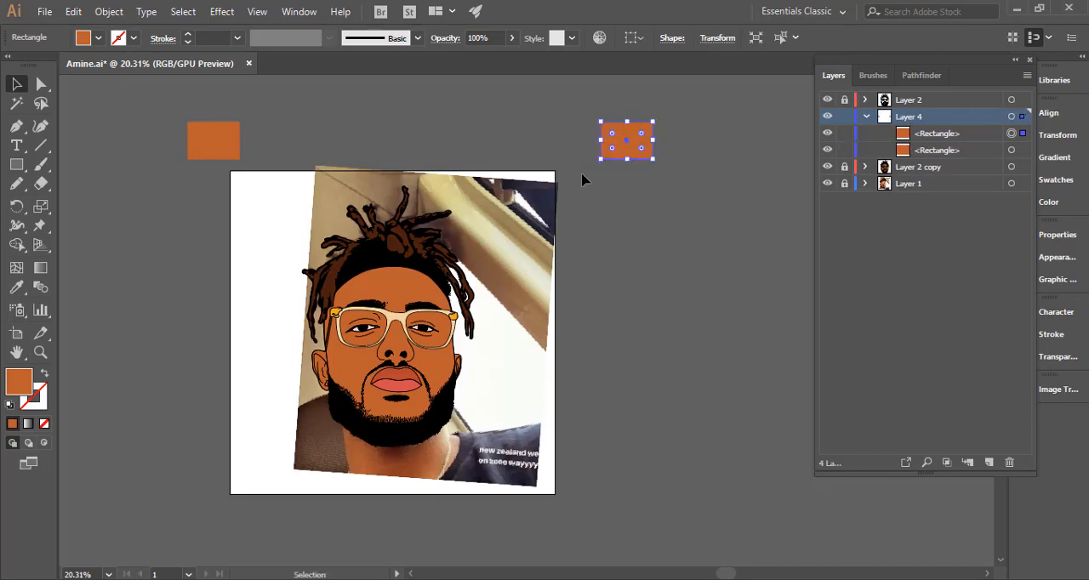
pyautogui.click(628, 166)
pyautogui.click(621, 156)
# Fill the duplicate swatch with very dark brown, hex 351000, and deselect it.
pyautogui.doubleClick(17, 387)
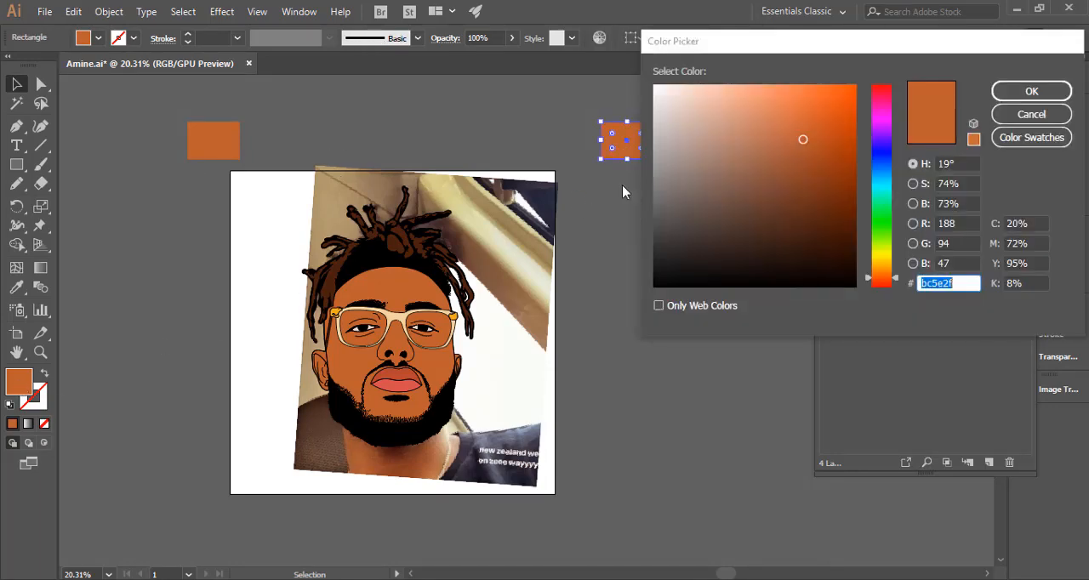
pyautogui.click(852, 230)
pyautogui.moveTo(851, 230); pyautogui.dragTo(860, 237)
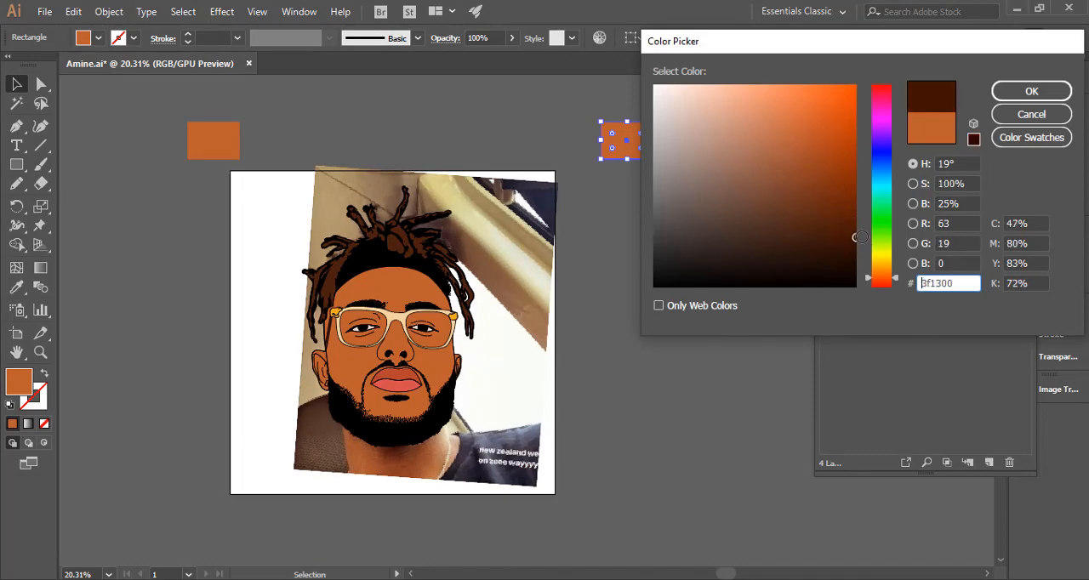
pyautogui.click(882, 283)
pyautogui.click(856, 235)
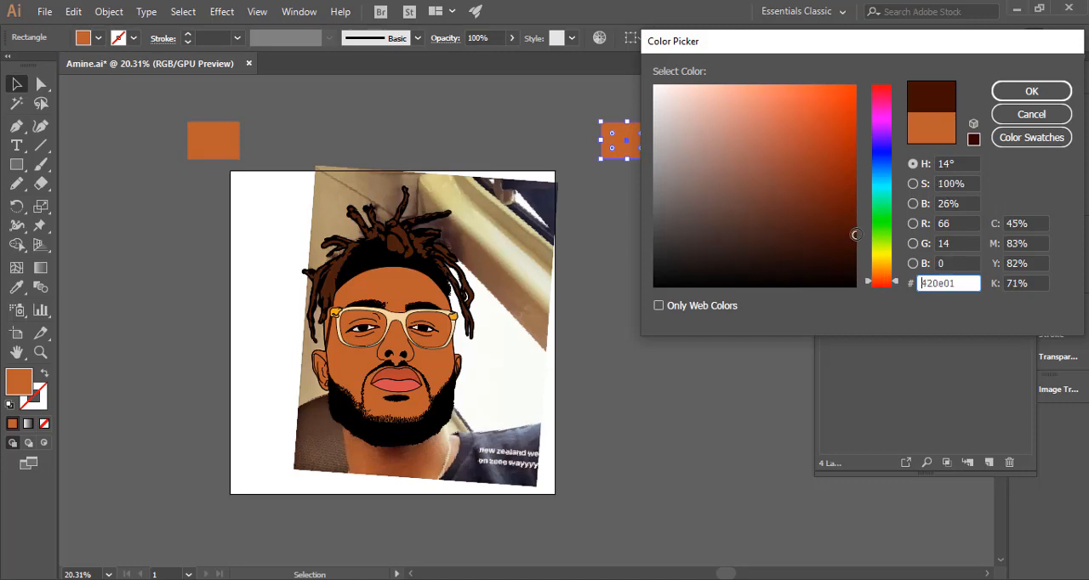
pyautogui.moveTo(857, 234); pyautogui.dragTo(856, 238)
pyautogui.click(883, 279)
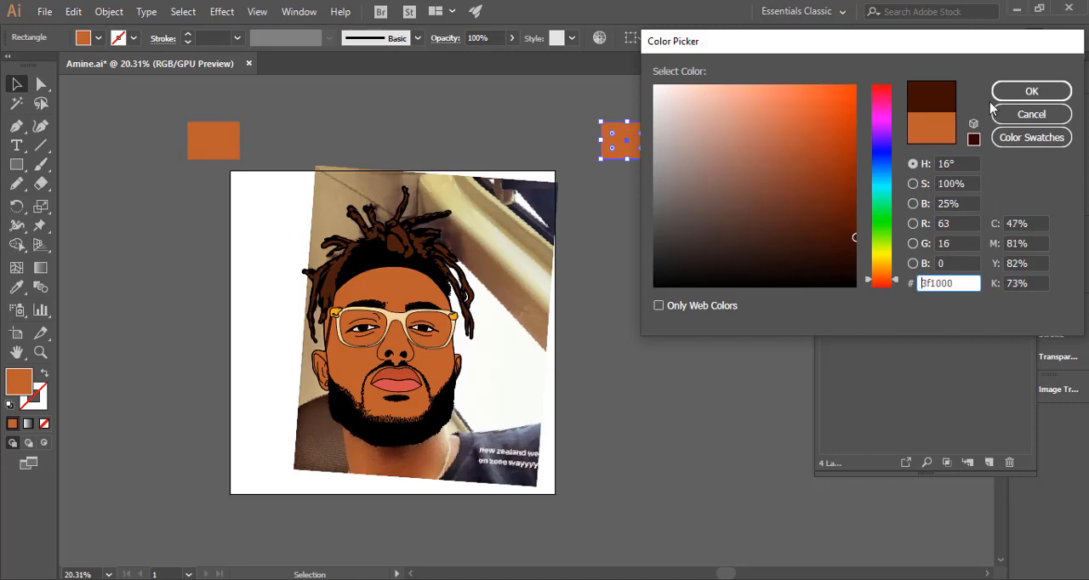
pyautogui.click(936, 129)
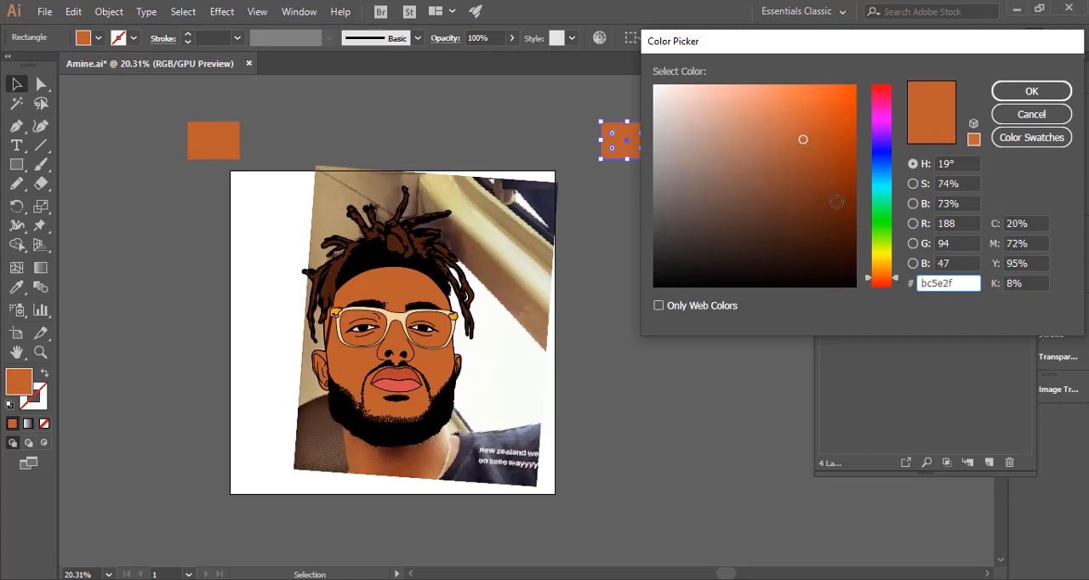
pyautogui.moveTo(843, 217); pyautogui.dragTo(867, 244)
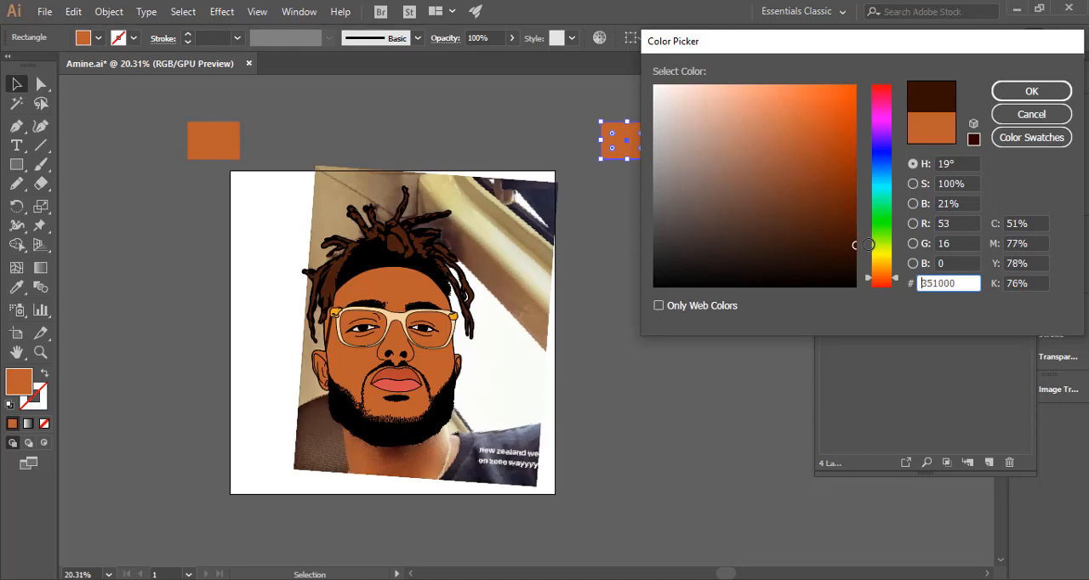
pyautogui.click(1031, 91)
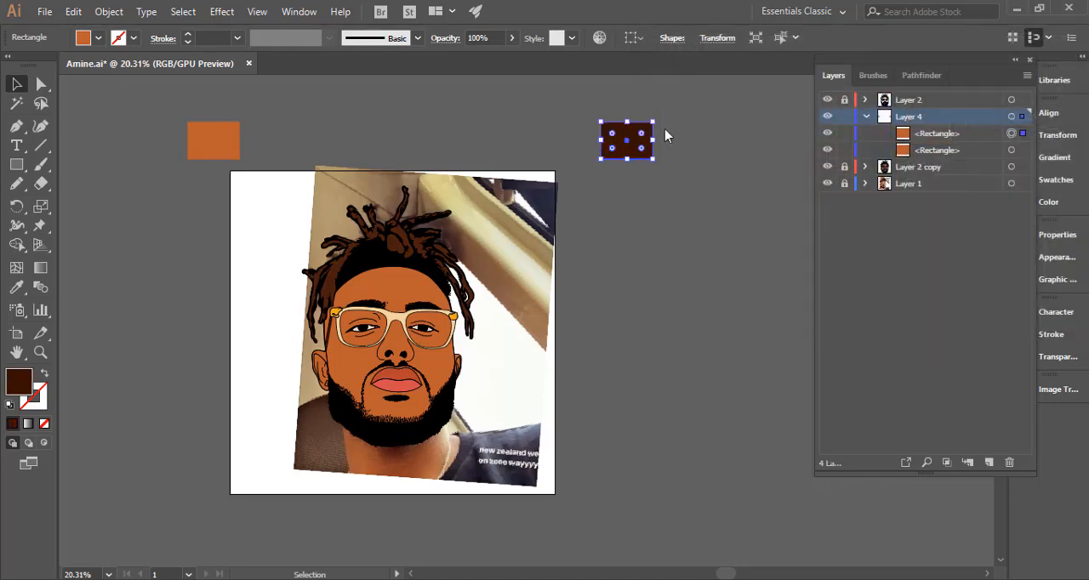
pyautogui.click(705, 145)
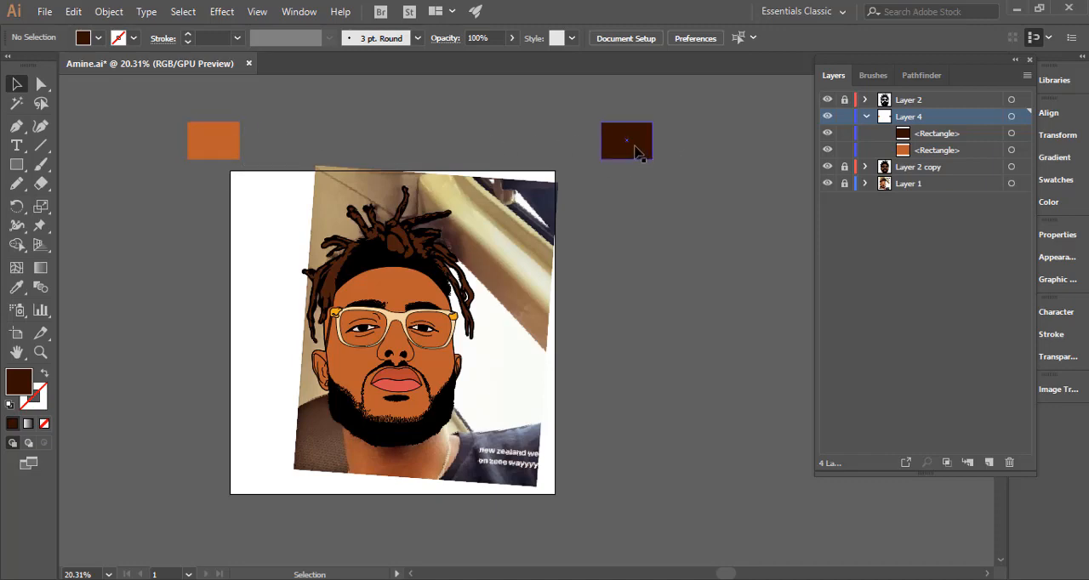
# Select both swatches and set the blend spacing option to Specified Steps.
pyautogui.hotkey('ctrl', 'a')
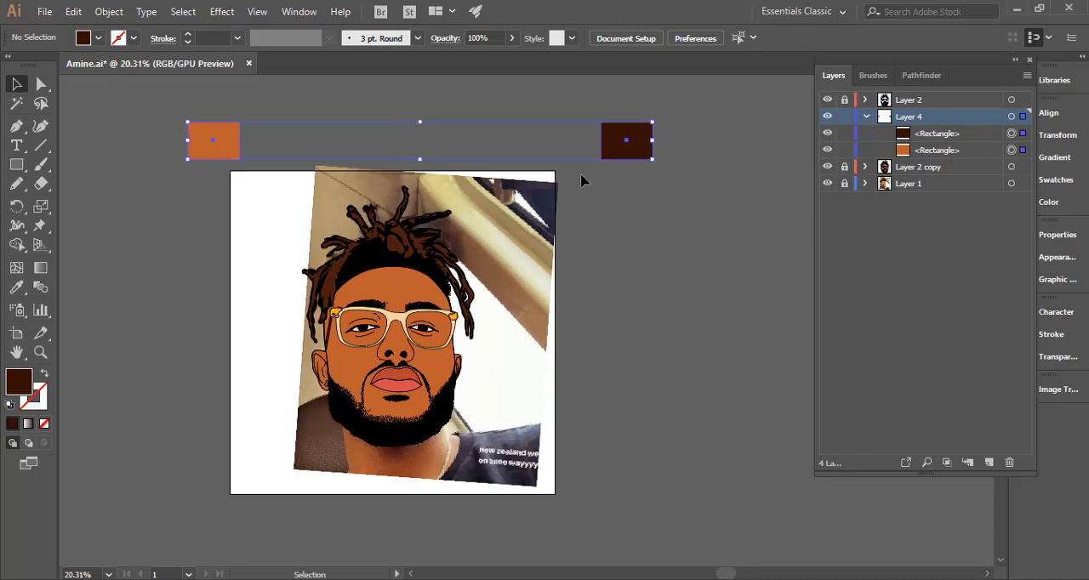
pyautogui.click(109, 11)
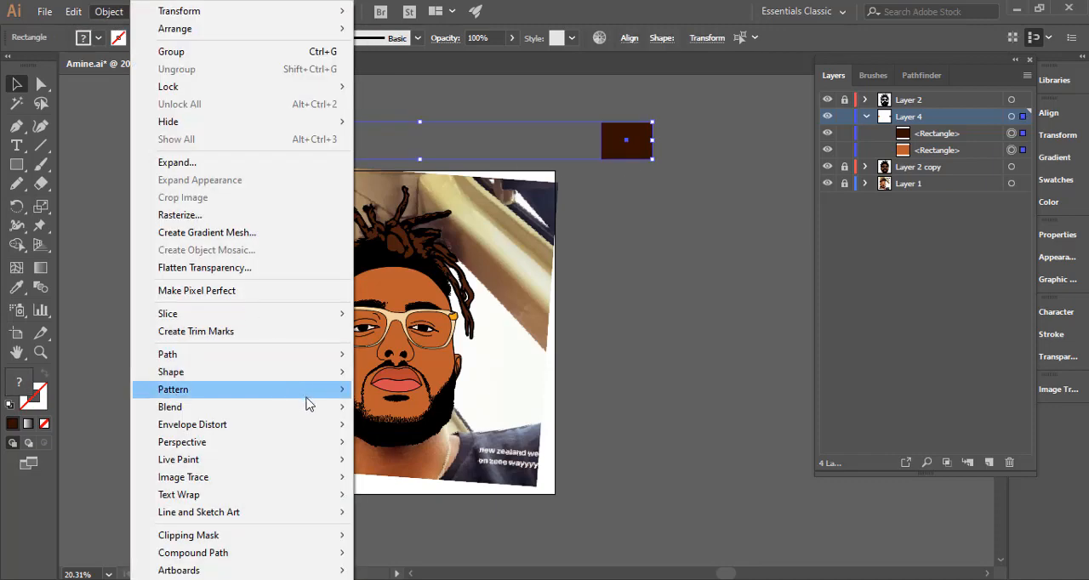
pyautogui.moveTo(331, 415)
pyautogui.click(417, 448)
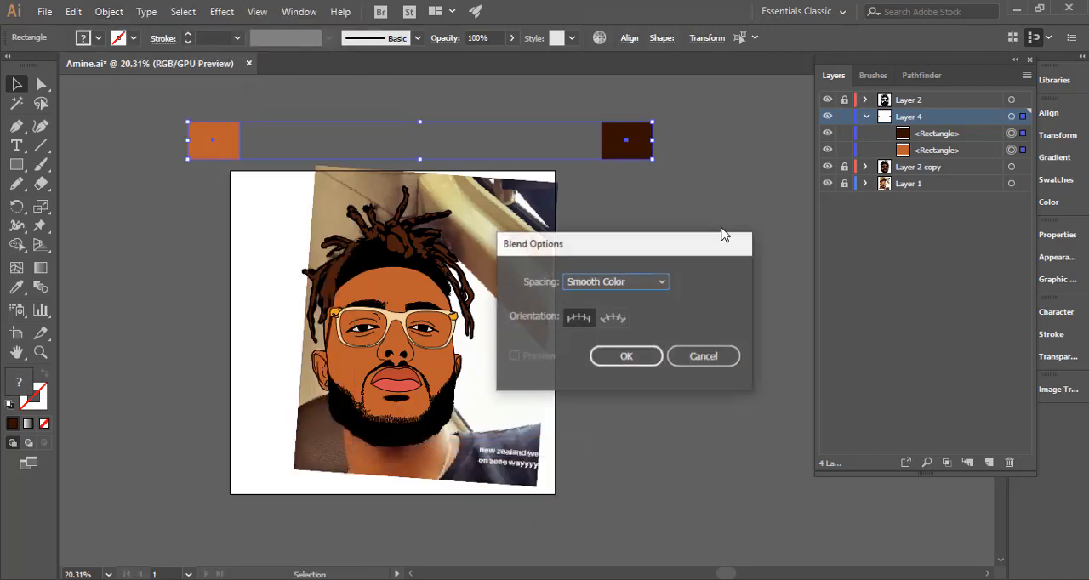
pyautogui.click(623, 281)
pyautogui.click(637, 315)
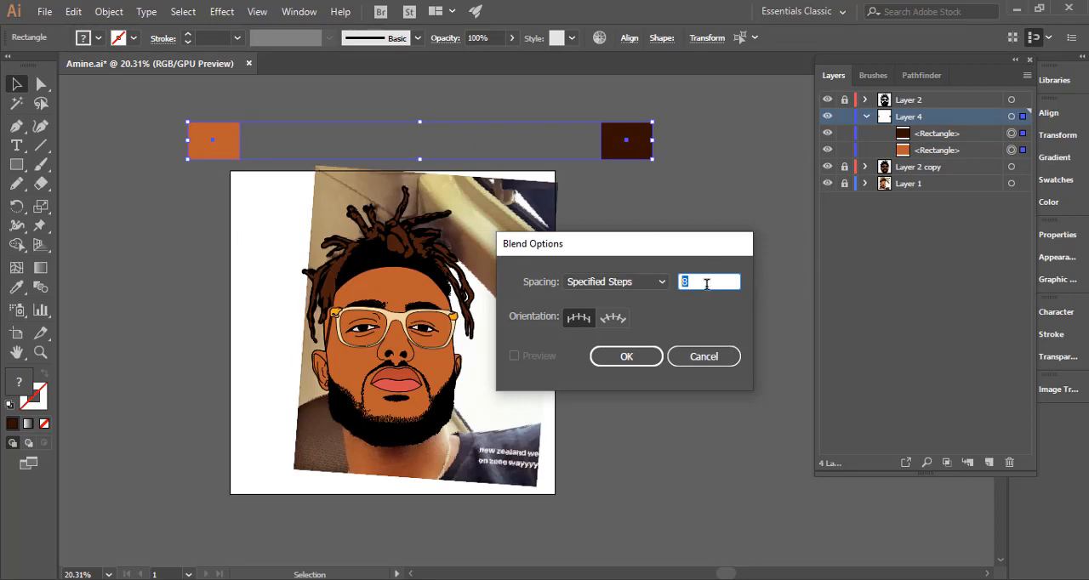
# Set the blend spacing to 4 specified steps and apply the blend options.
pyautogui.write('4')
pyautogui.click(654, 285)
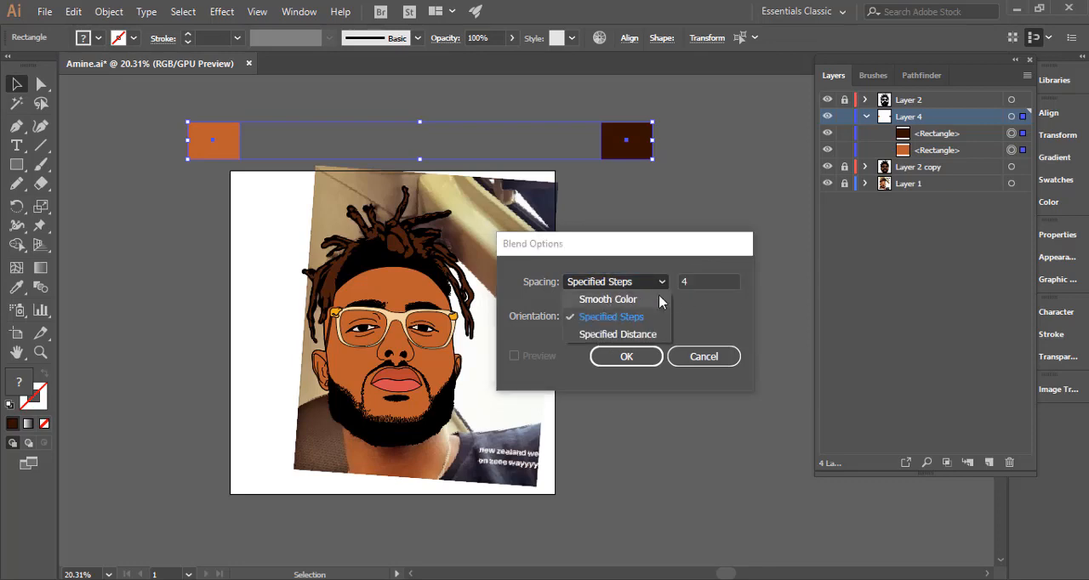
pyautogui.click(640, 282)
pyautogui.click(640, 283)
pyautogui.click(634, 319)
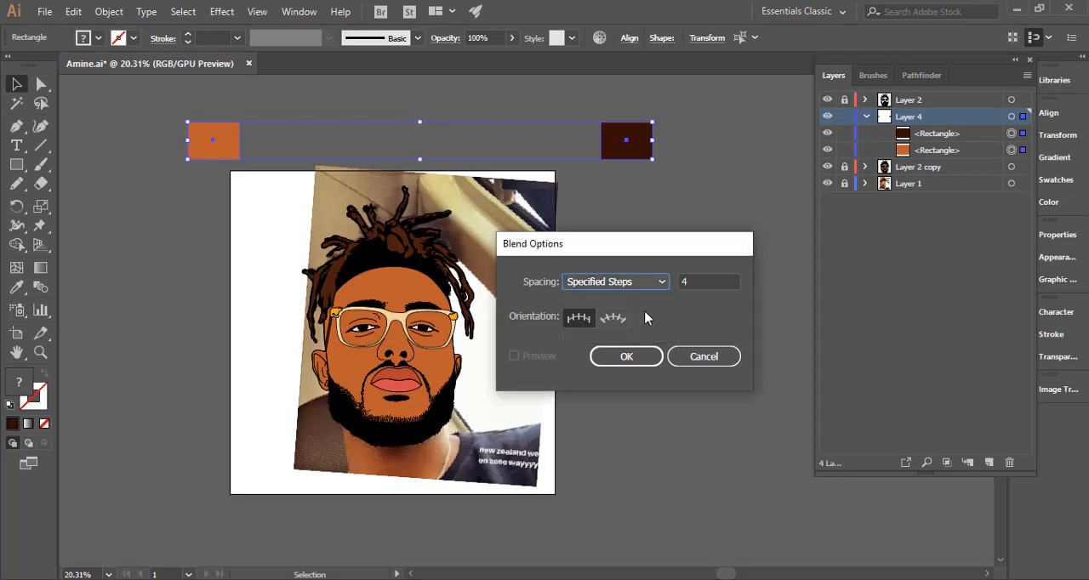
pyautogui.click(627, 356)
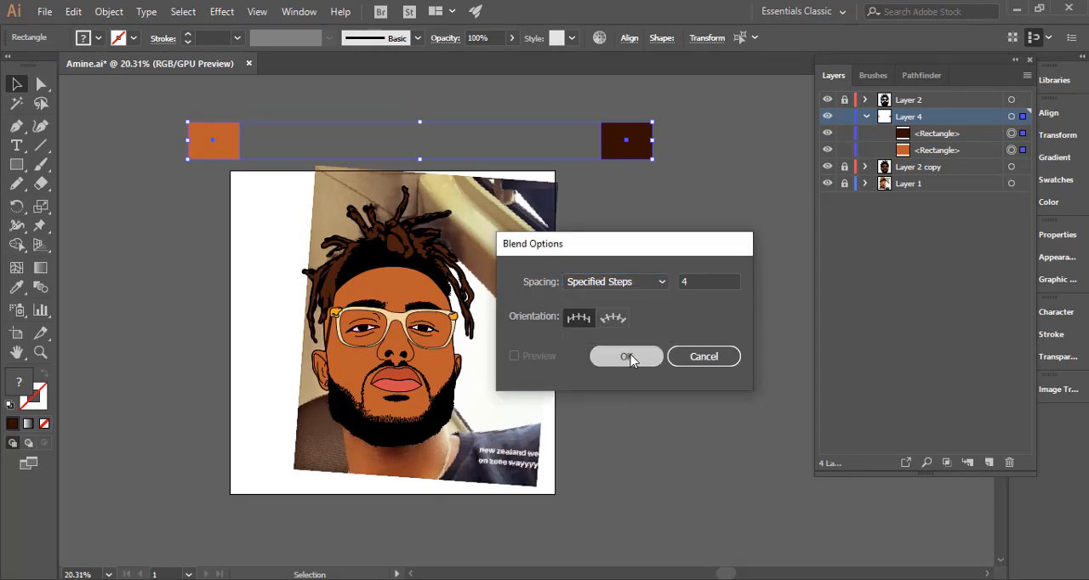
# Blend the two selected swatches and shift the whole row right so it starts just above the photo's upper-left corner.
pyautogui.click(109, 11)
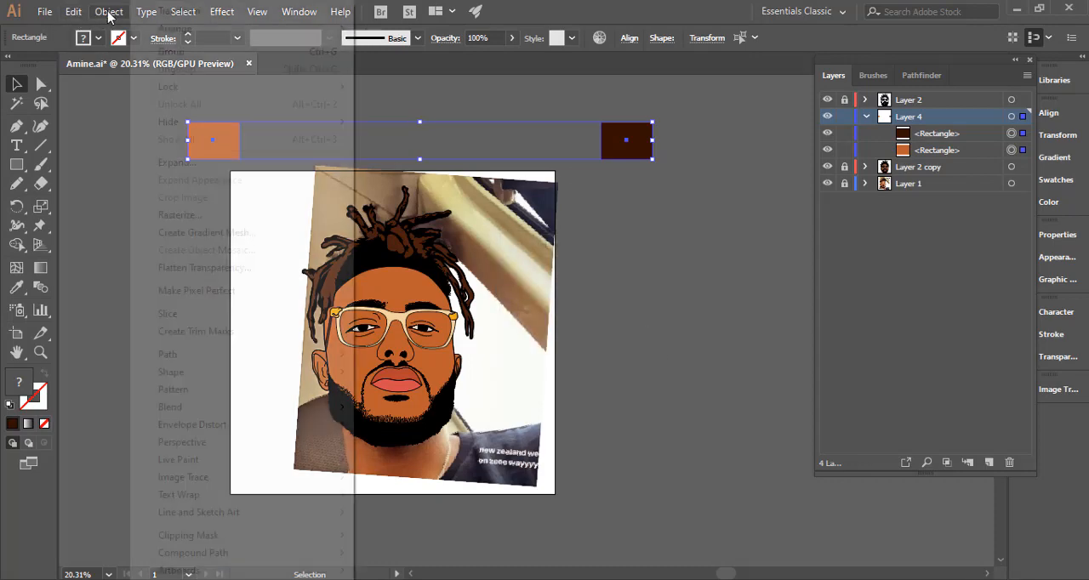
pyautogui.moveTo(309, 412)
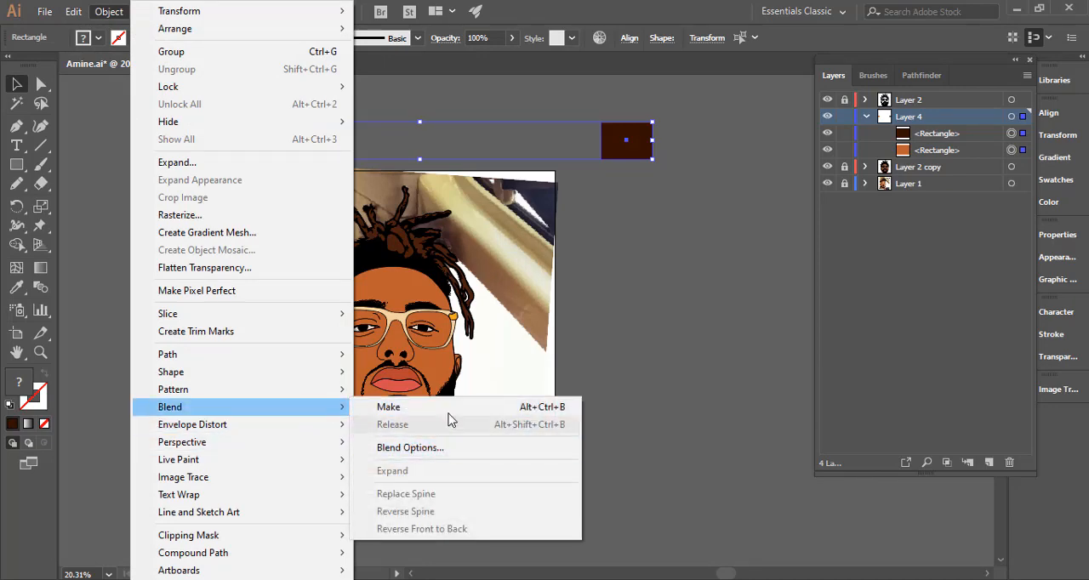
pyautogui.click(443, 407)
pyautogui.click(271, 100)
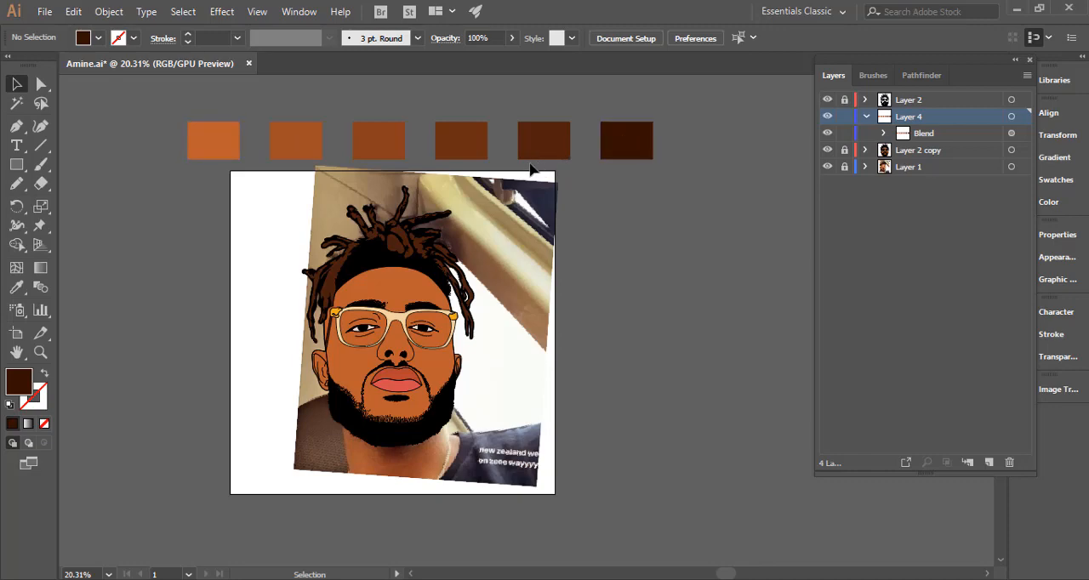
pyautogui.moveTo(378, 142); pyautogui.dragTo(488, 150)
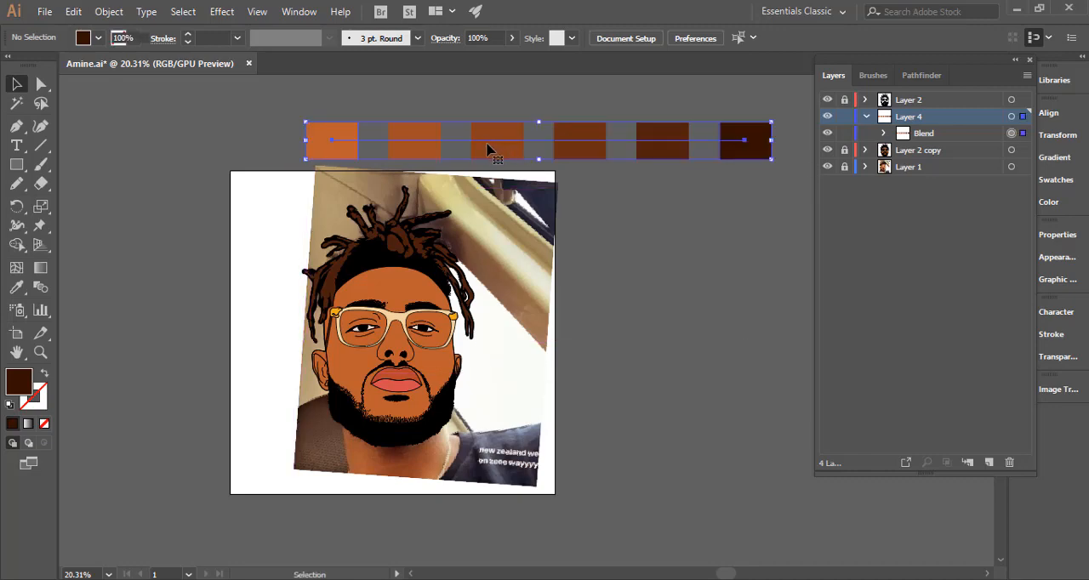
pyautogui.click(618, 202)
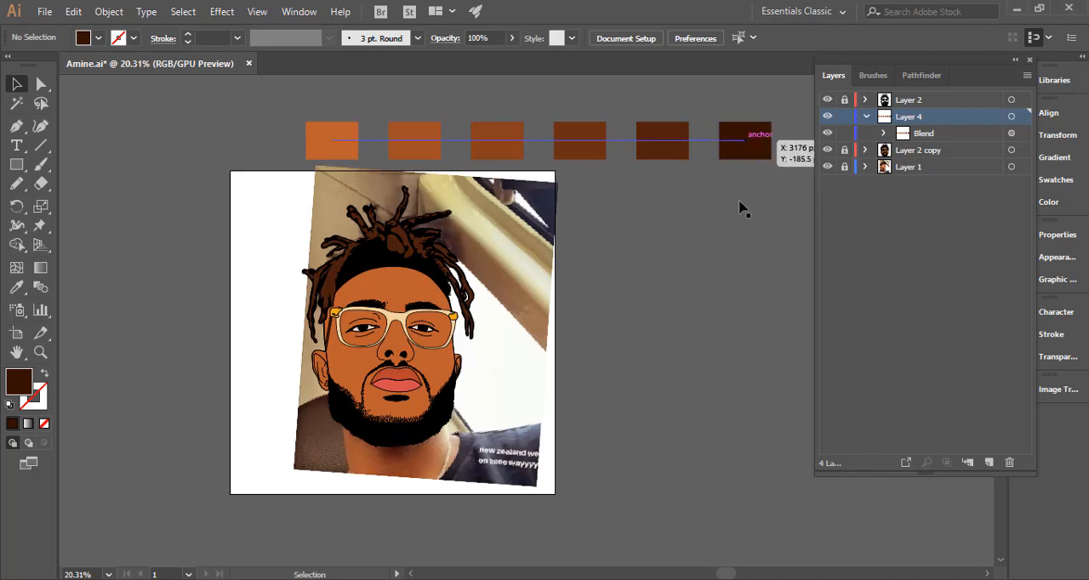
# Recolour only the darkest end swatch of the blend to a deeper brown, hex 230a02, and deselect it.
pyautogui.click(754, 151)
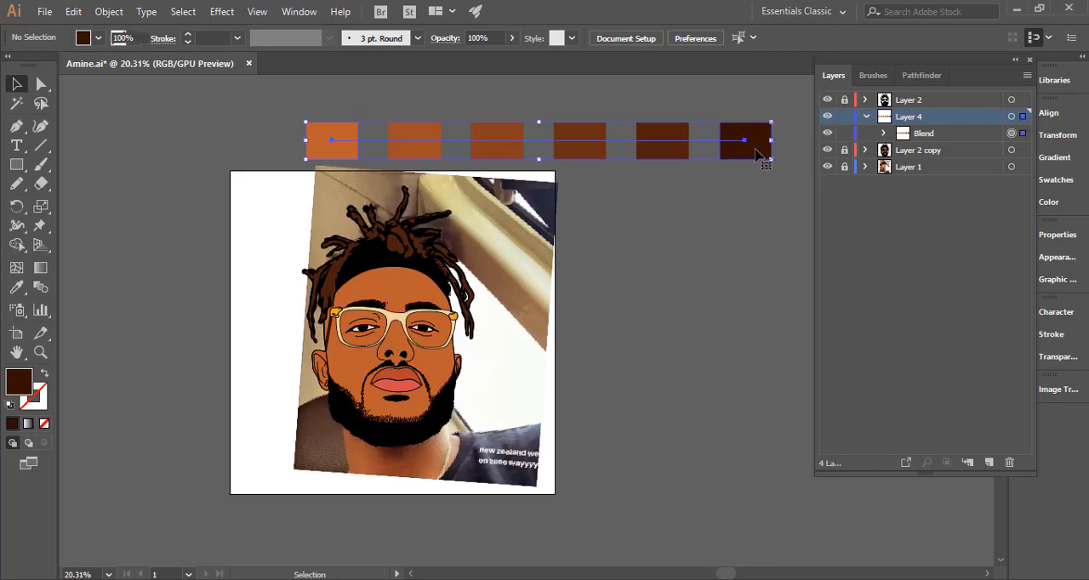
pyautogui.click(754, 151)
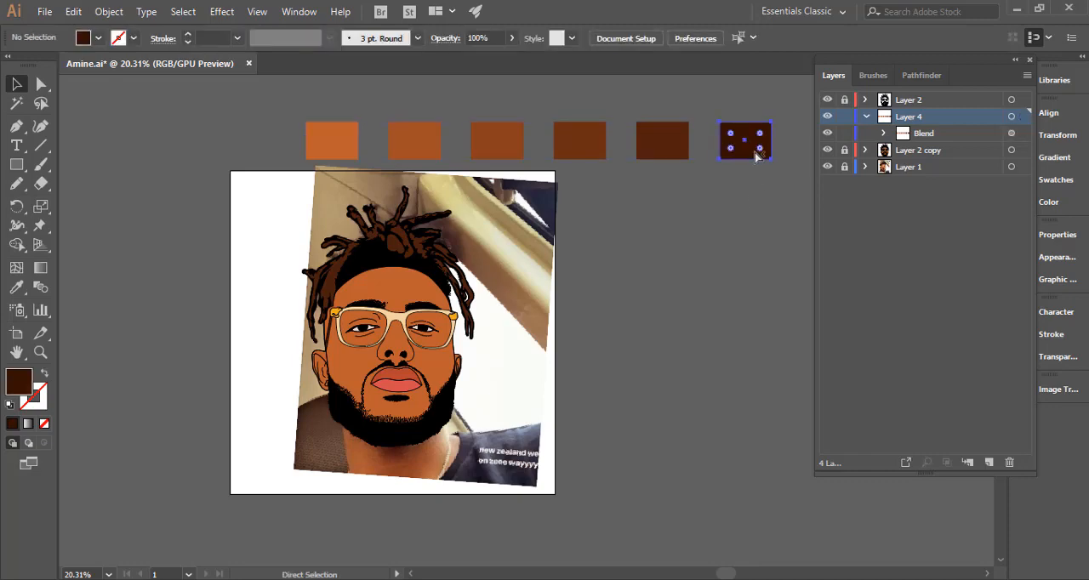
pyautogui.doubleClick(25, 385)
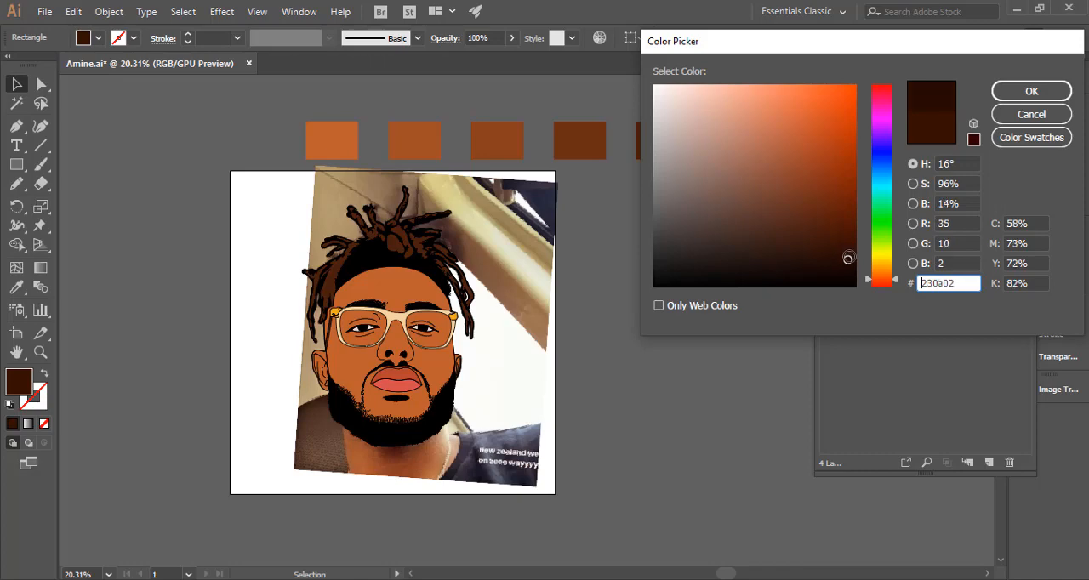
pyautogui.click(999, 91)
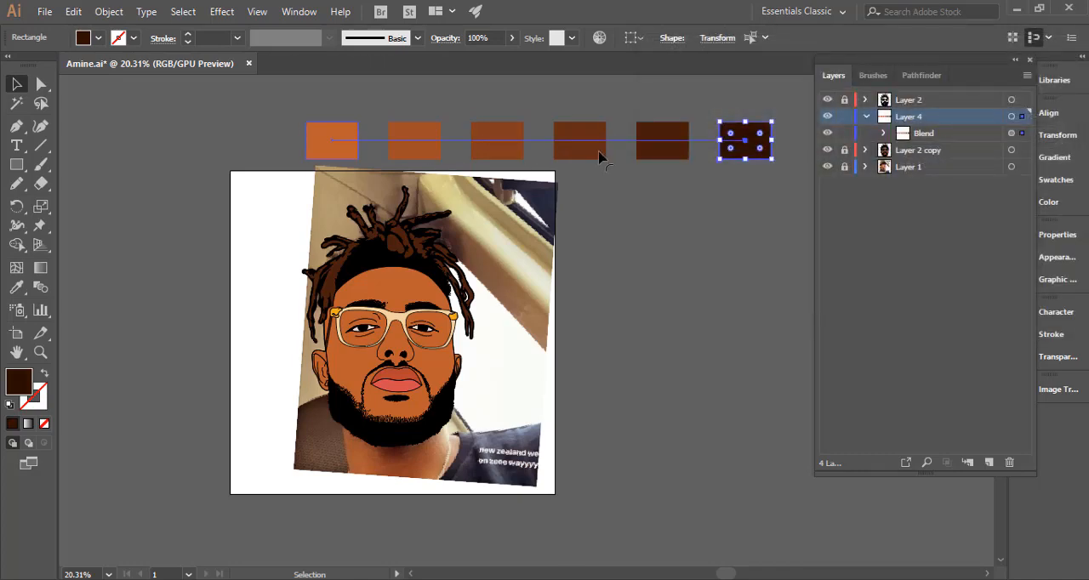
pyautogui.click(666, 291)
pyautogui.moveTo(627, 277); pyautogui.dragTo(529, 278)
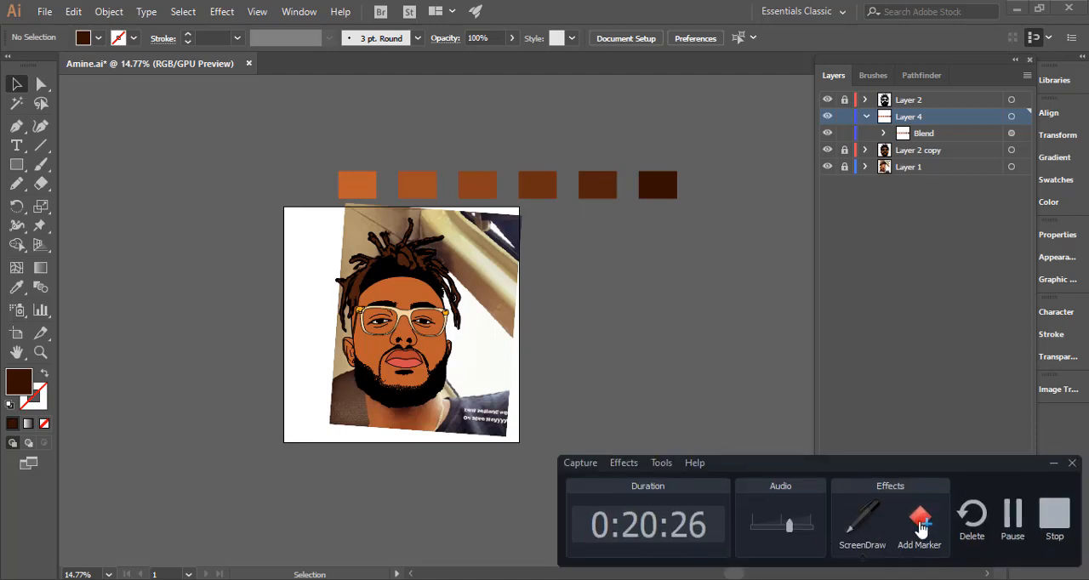
pyautogui.click(1012, 513)
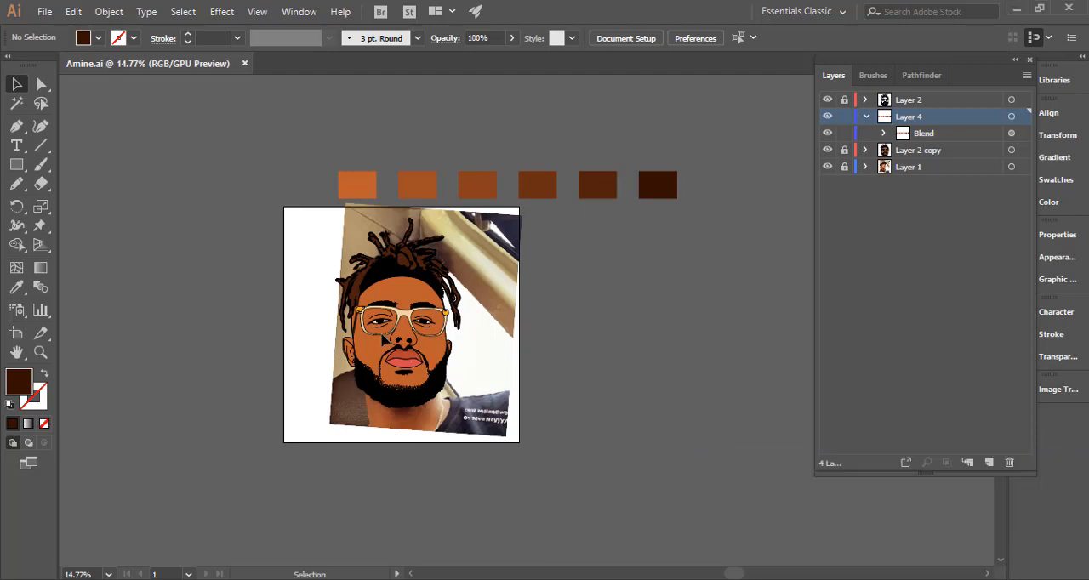
# Try moving only the blend's lightest end swatch farther left, undo the move, and deselect it.
pyautogui.moveTo(426, 316); pyautogui.dragTo(539, 337)
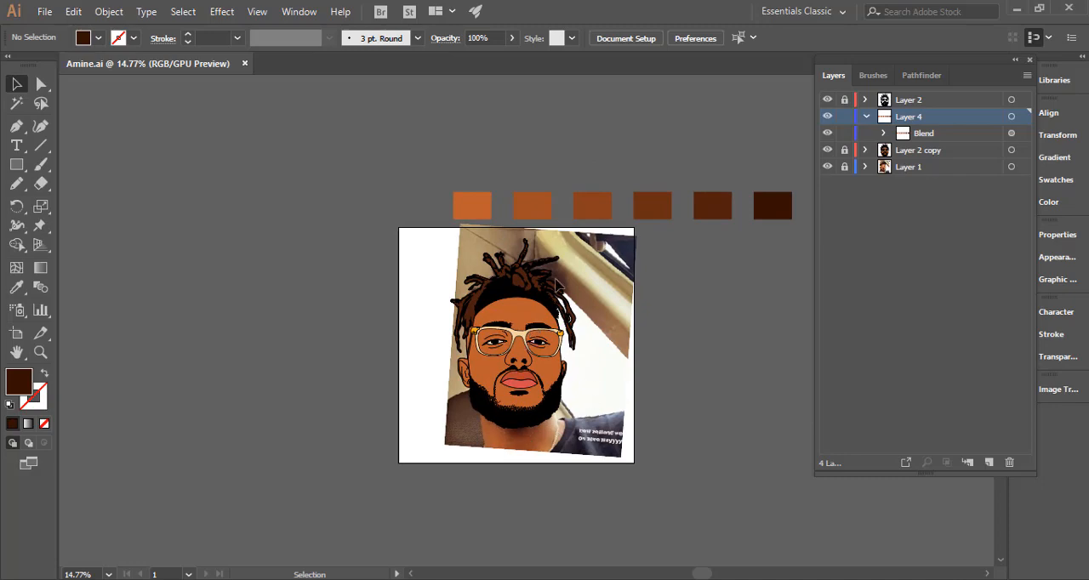
pyautogui.scroll(3, 531, 267)
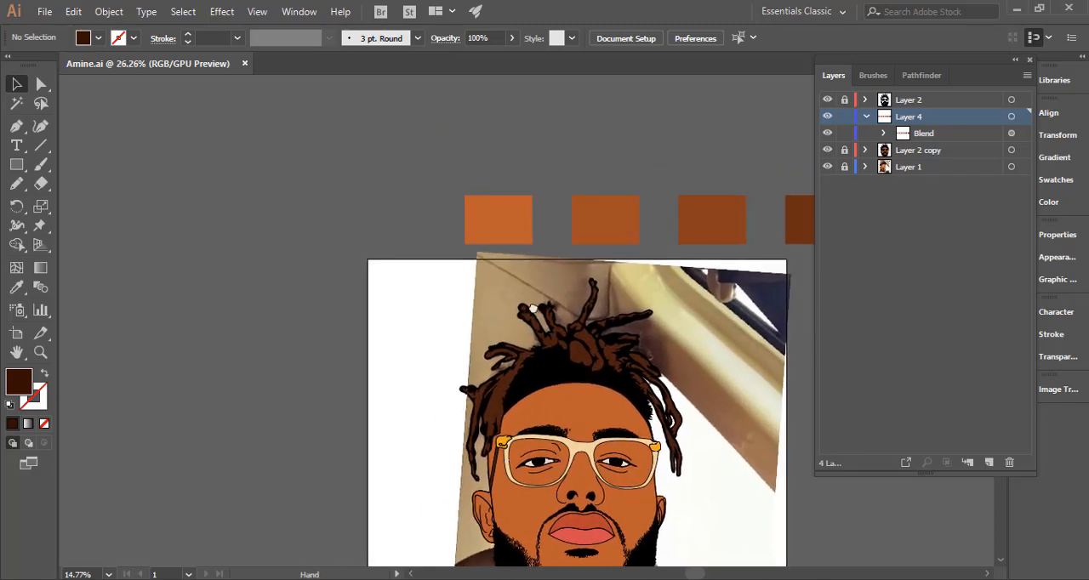
pyautogui.press('a')
pyautogui.click(503, 240)
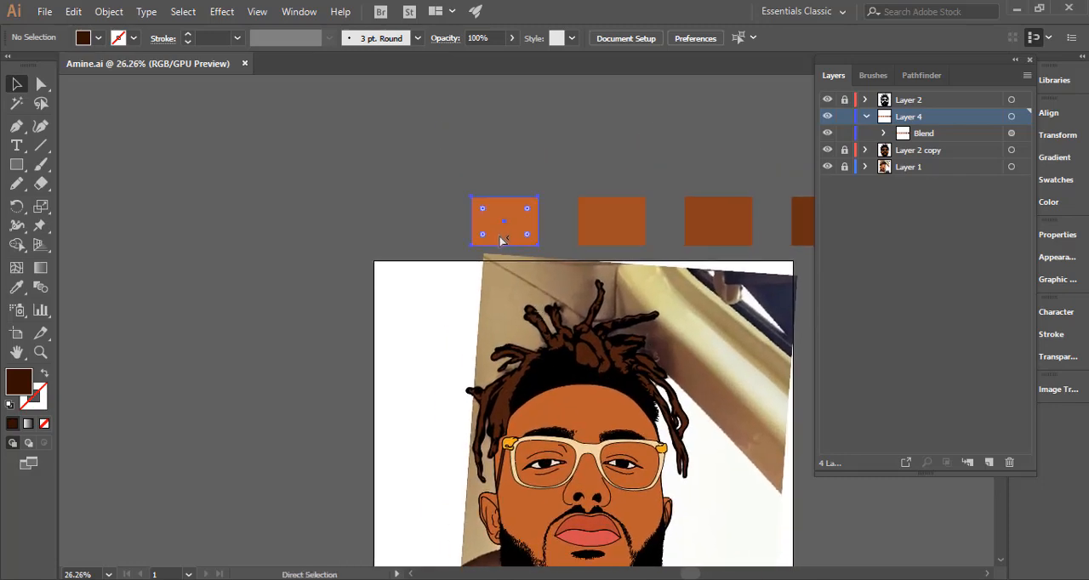
pyautogui.click(507, 236)
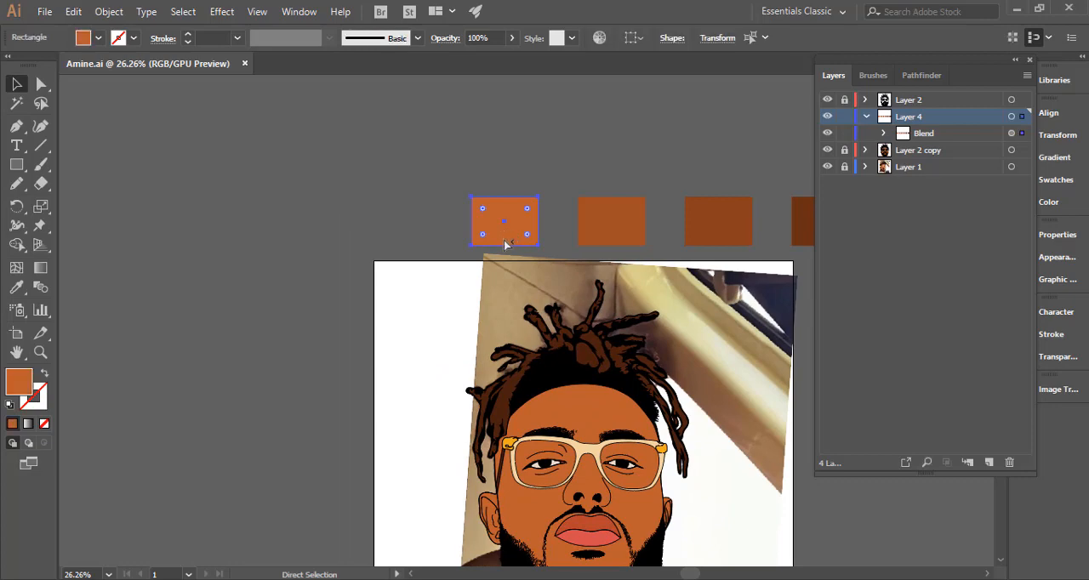
pyautogui.moveTo(503, 241); pyautogui.dragTo(297, 235)
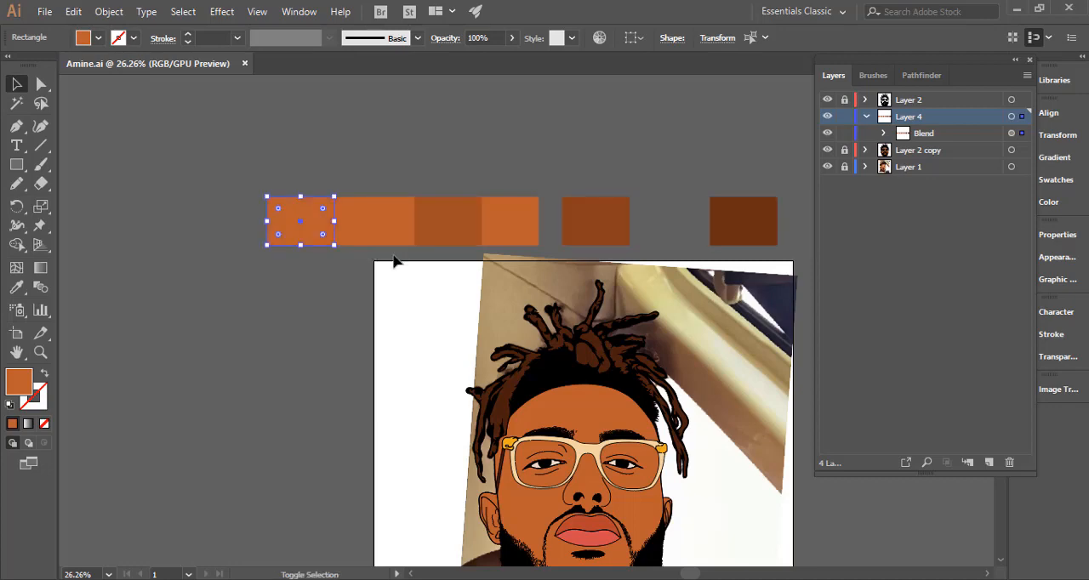
pyautogui.hotkey('ctrl', 'z')
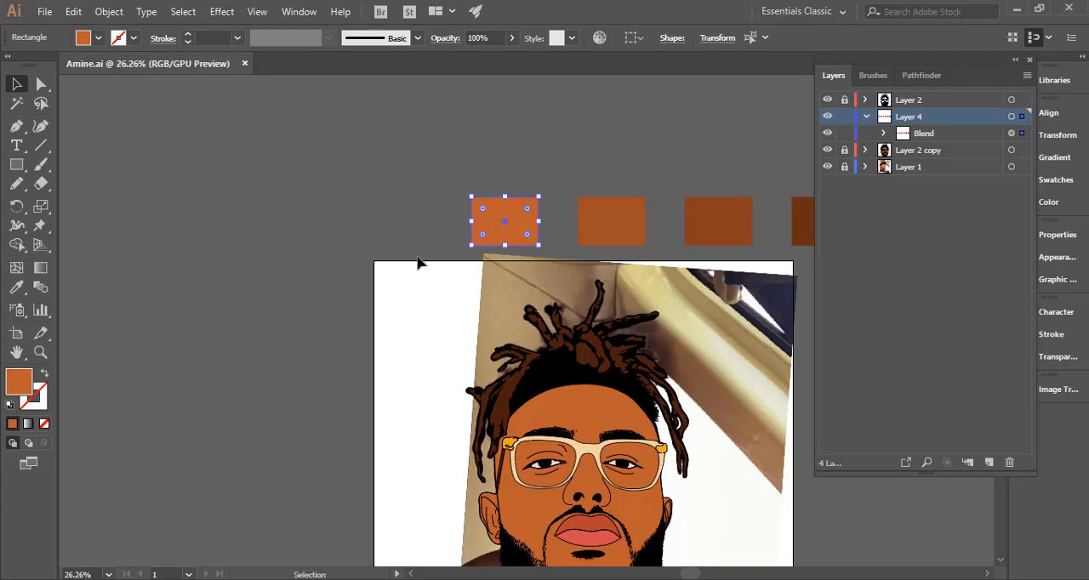
pyautogui.click(265, 248)
# Try moving the whole blend up and slightly left, away from the artboard, and undo the move.
pyautogui.moveTo(500, 318); pyautogui.dragTo(286, 290)
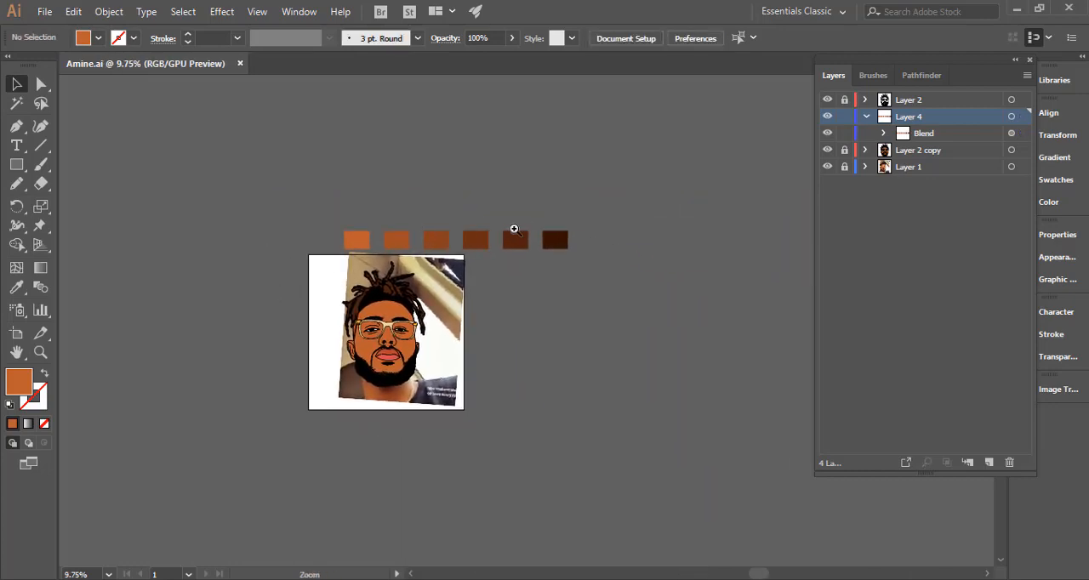
pyautogui.moveTo(424, 228); pyautogui.dragTo(426, 264)
pyautogui.click(448, 258)
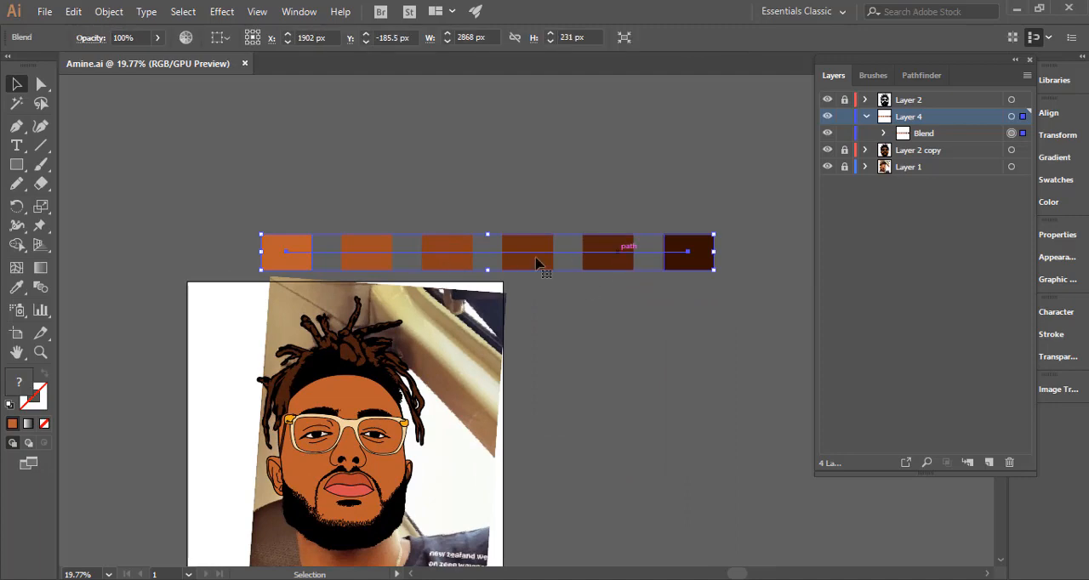
pyautogui.moveTo(535, 265); pyautogui.dragTo(493, 207)
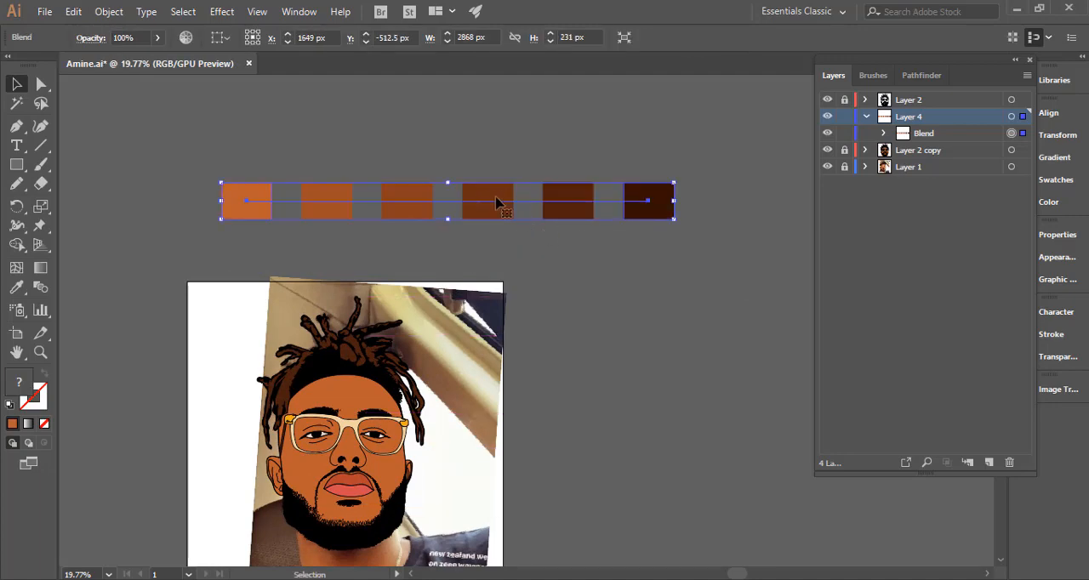
pyautogui.press('x')
pyautogui.hotkey('ctrl', 'z')
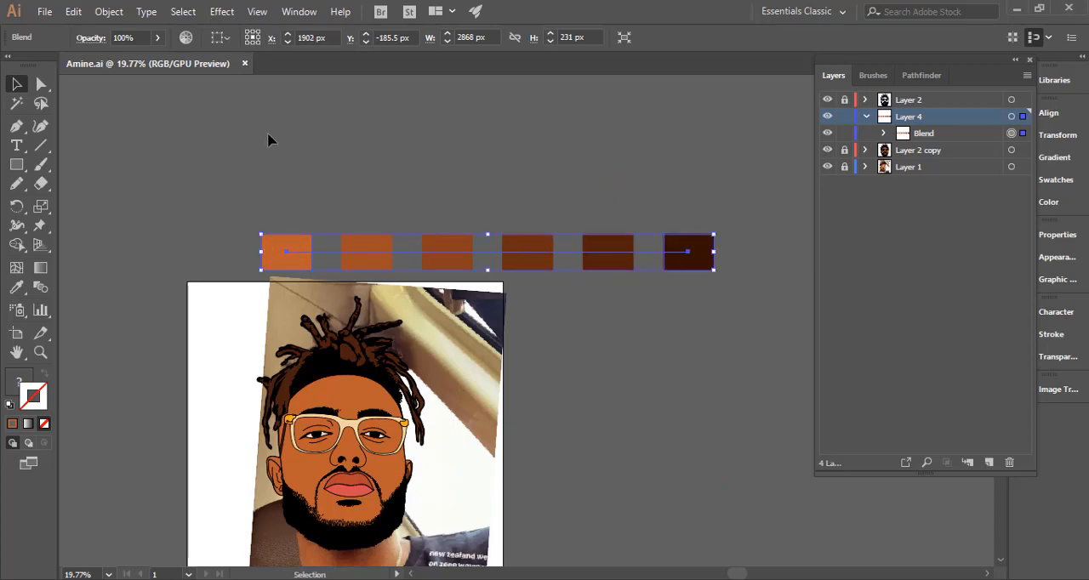
# Nudge the blend 5 px down, expand it into a group of separate swatches, and deselect it.
pyautogui.moveTo(520, 250); pyautogui.dragTo(521, 253)
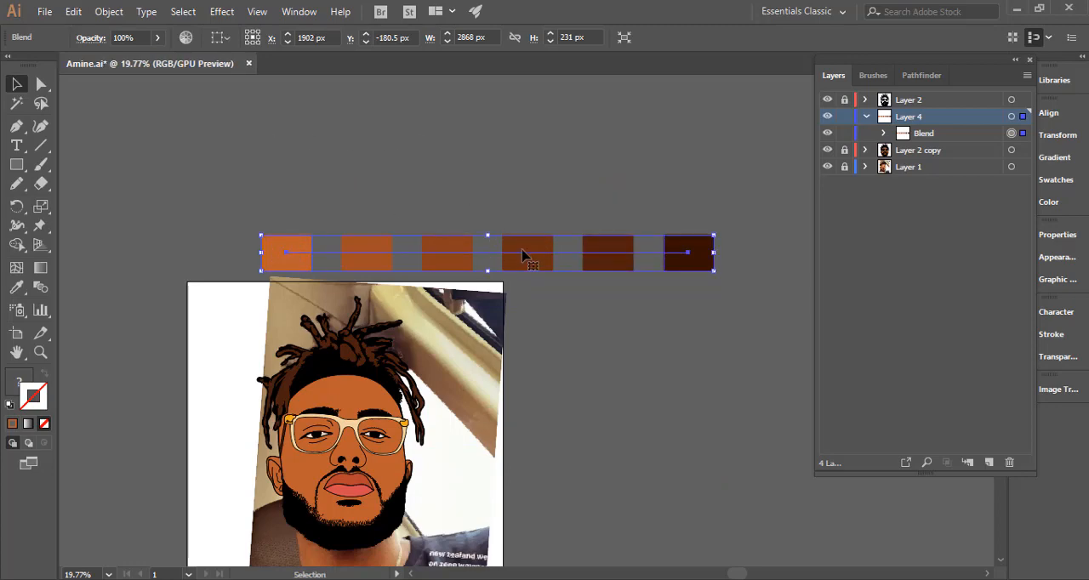
pyautogui.rightClick(523, 259)
pyautogui.click(630, 306)
pyautogui.click(528, 264)
pyautogui.click(108, 12)
pyautogui.click(242, 163)
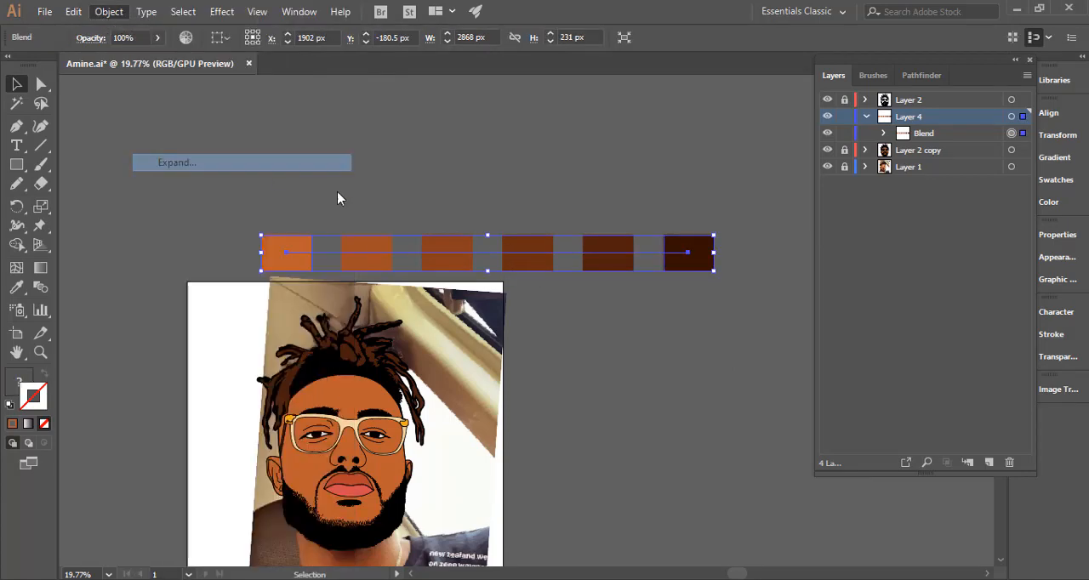
pyautogui.click(506, 384)
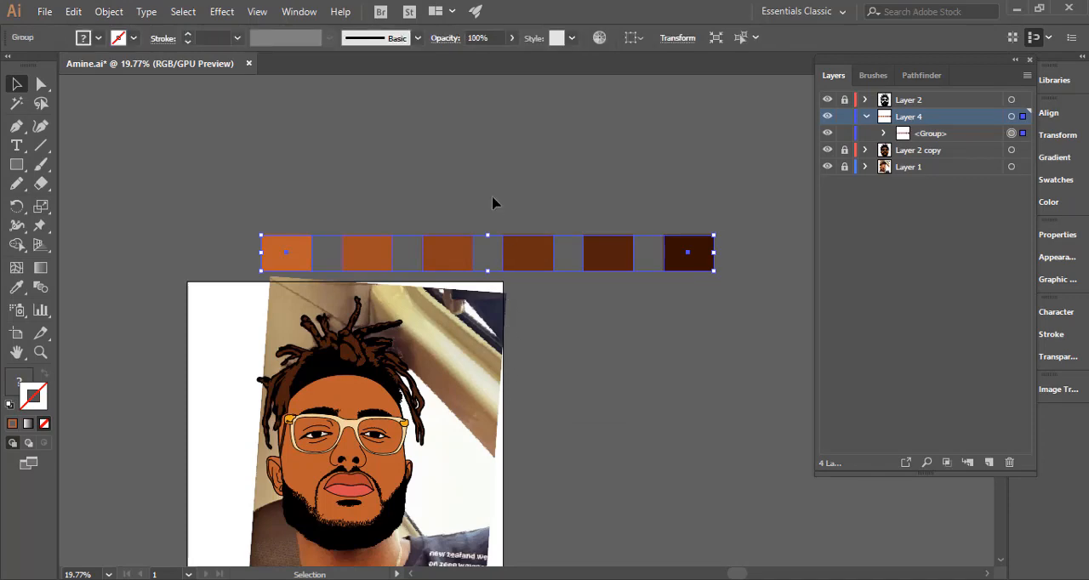
pyautogui.click(458, 225)
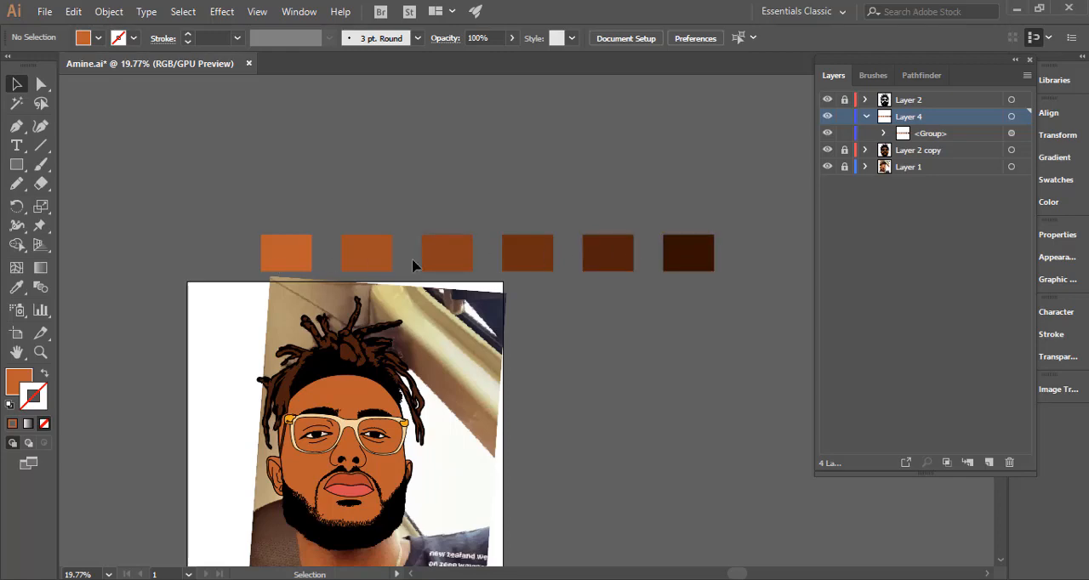
# Ungroup the expanded row so that each colour swatch is an individual path.
pyautogui.click(287, 259)
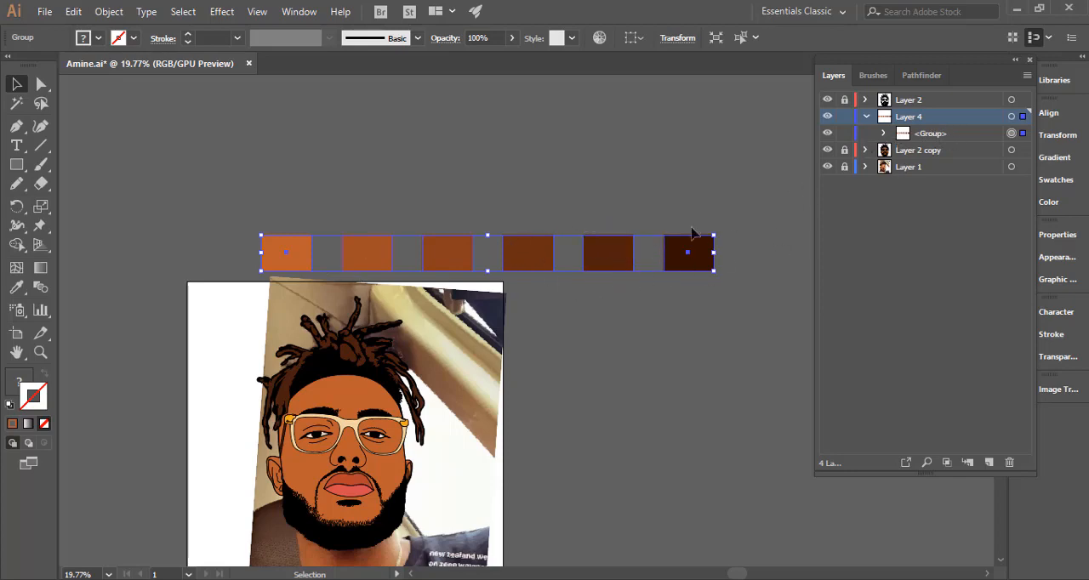
pyautogui.rightClick(303, 266)
pyautogui.click(400, 393)
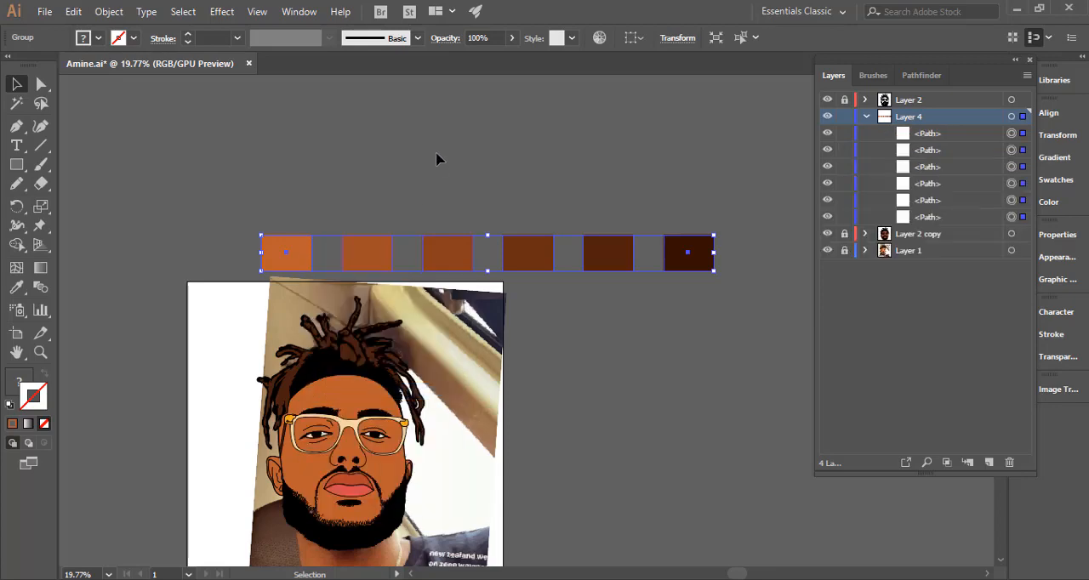
# Test the independence of the ungrouped swatches by moving the lightest one about 700 px left, and undo the move.
pyautogui.click(438, 255)
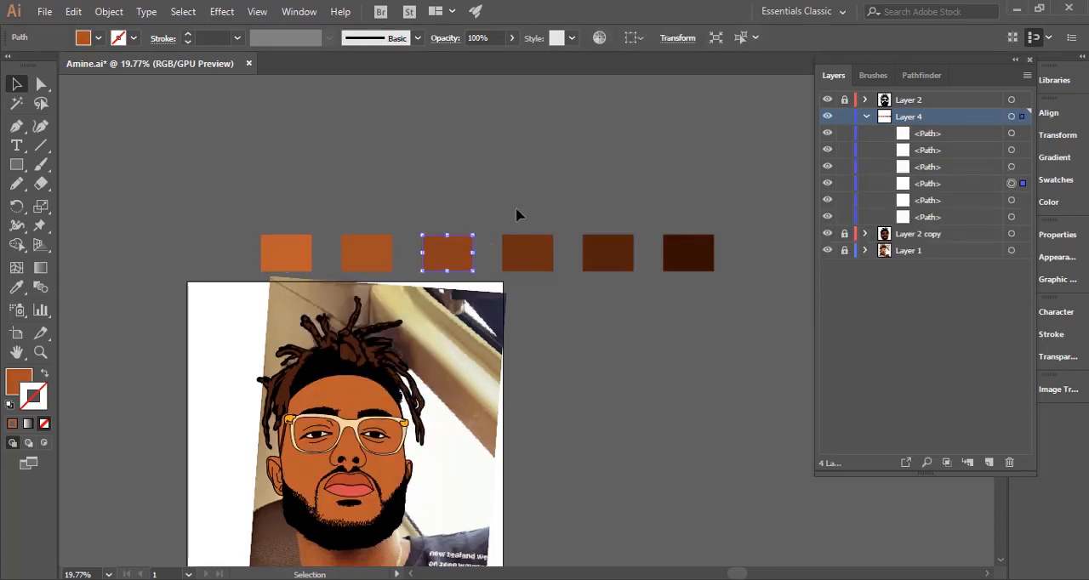
pyautogui.click(292, 252)
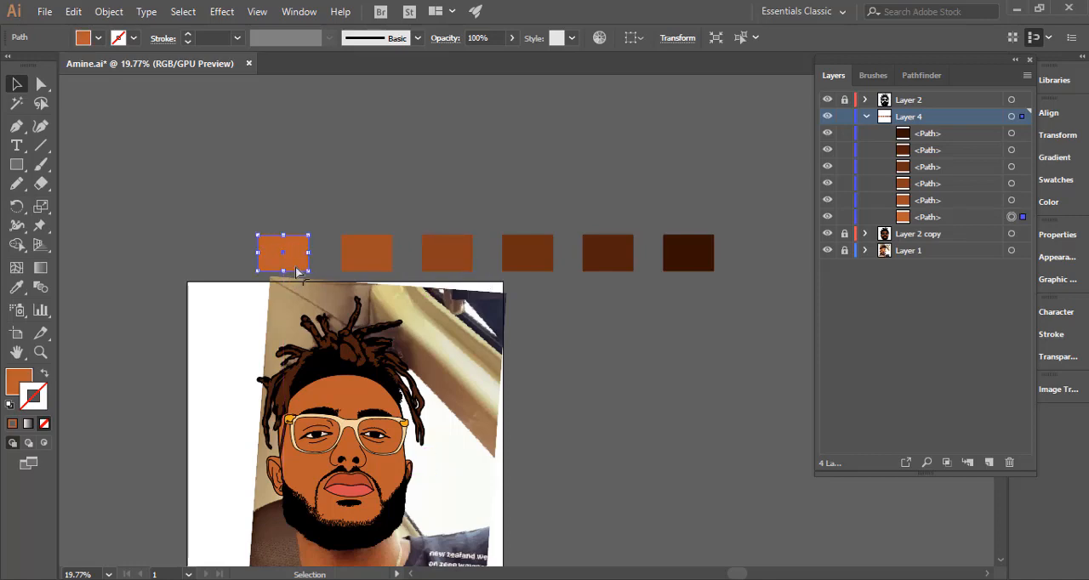
pyautogui.moveTo(299, 267); pyautogui.dragTo(184, 265)
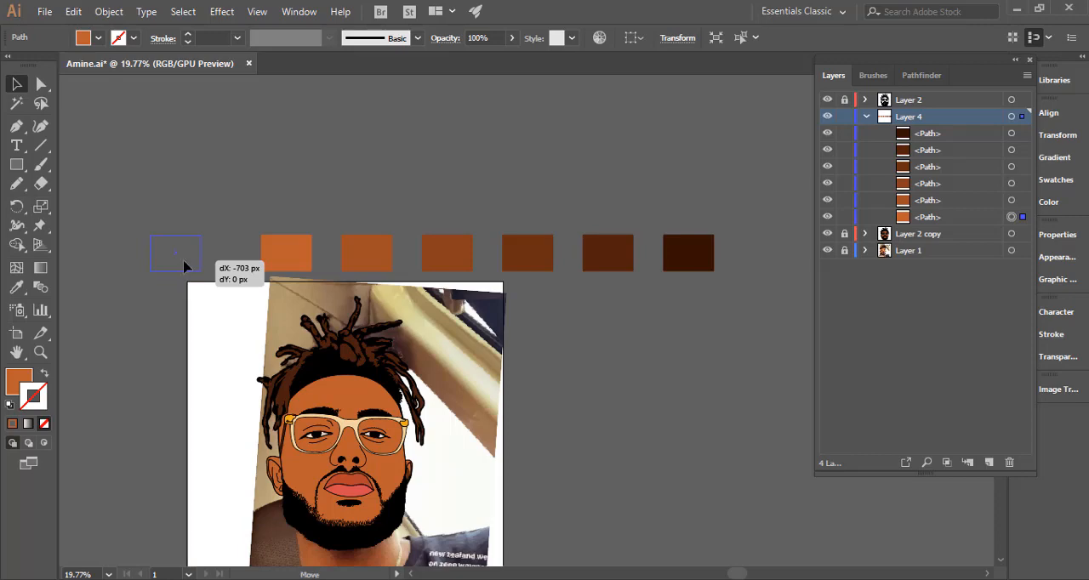
pyautogui.moveTo(184, 266); pyautogui.dragTo(185, 267)
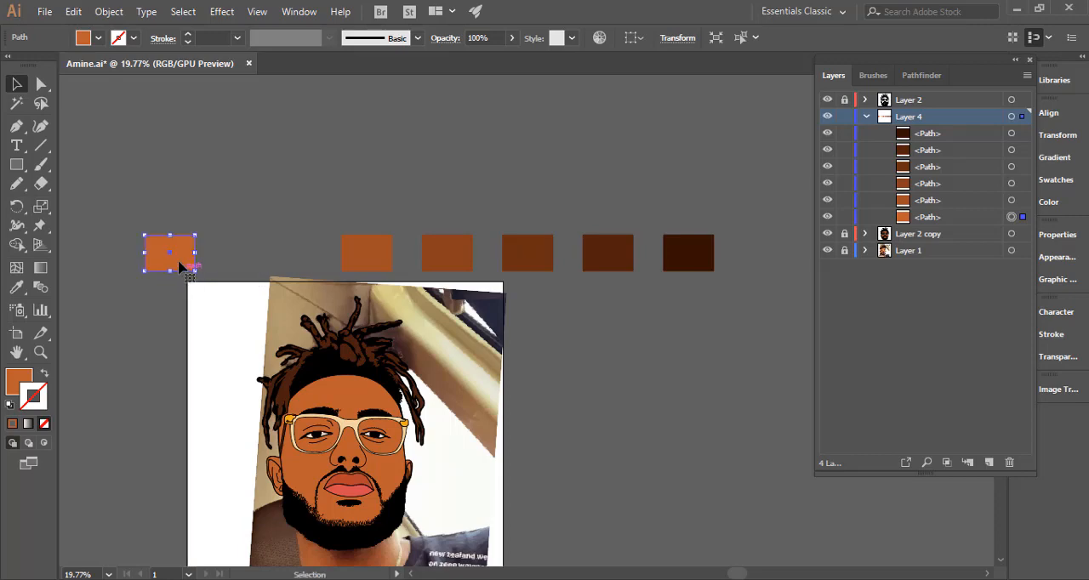
pyautogui.hotkey('ctrl', 'z')
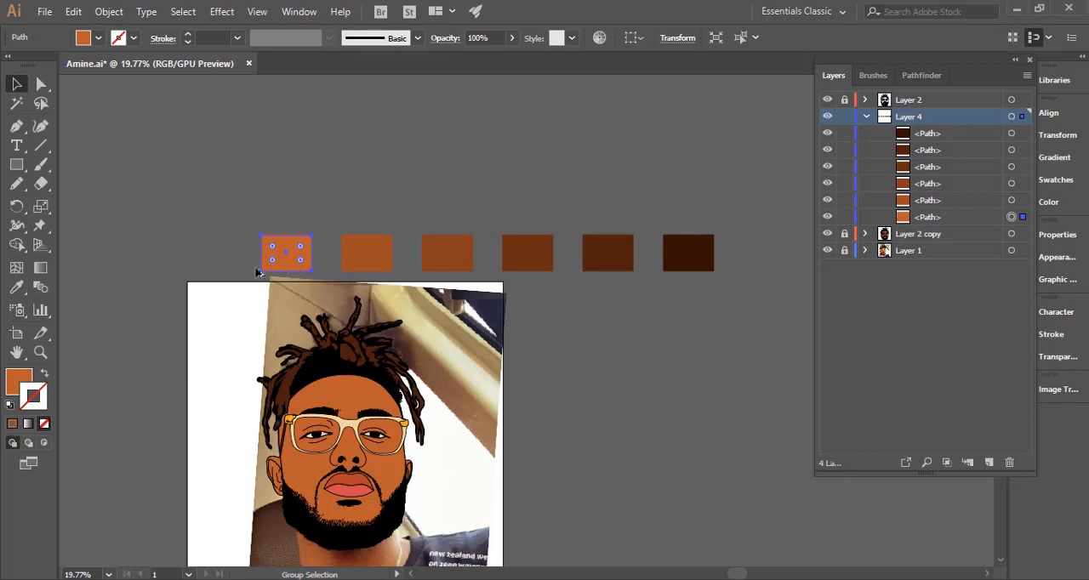
# Duplicate the lightest swatch to the left of the row, recolour the copy to the lighter orange #d36f42, and deselect it.
pyautogui.moveTo(257, 272); pyautogui.dragTo(126, 267)
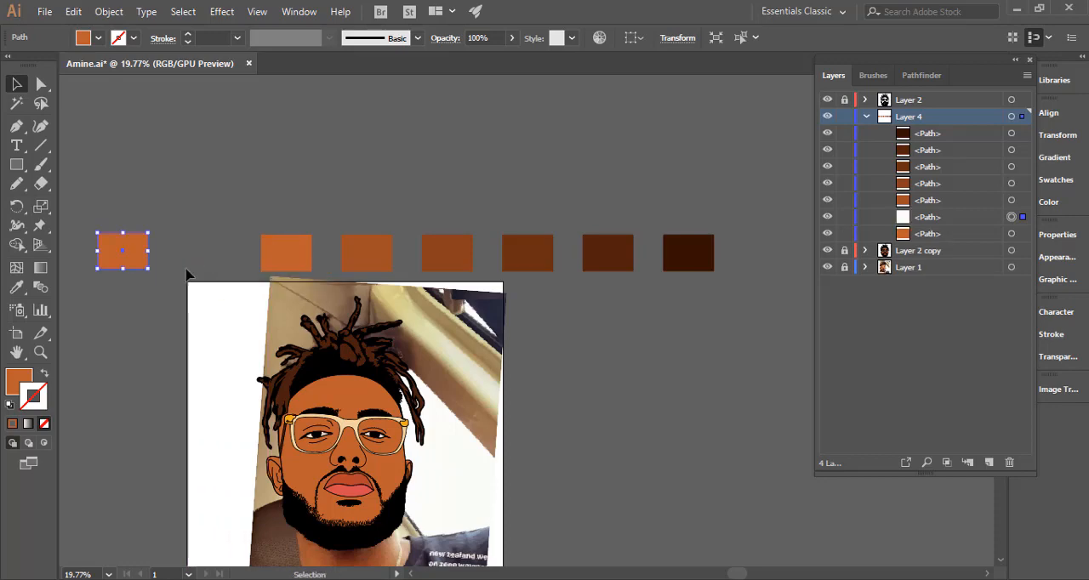
pyautogui.doubleClick(19, 380)
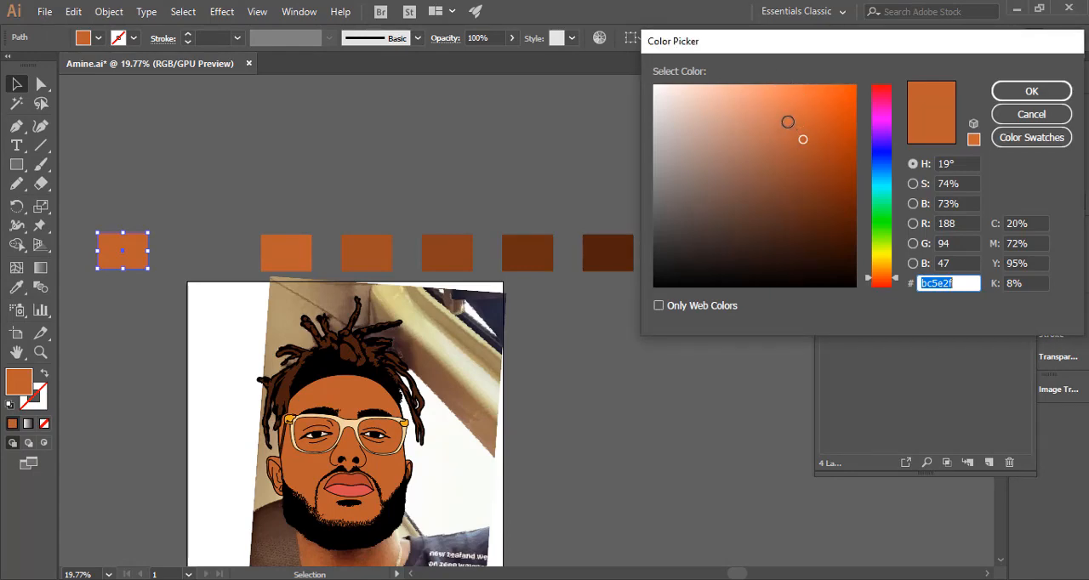
pyautogui.click(788, 119)
pyautogui.moveTo(788, 121); pyautogui.dragTo(792, 118)
pyautogui.click(1031, 91)
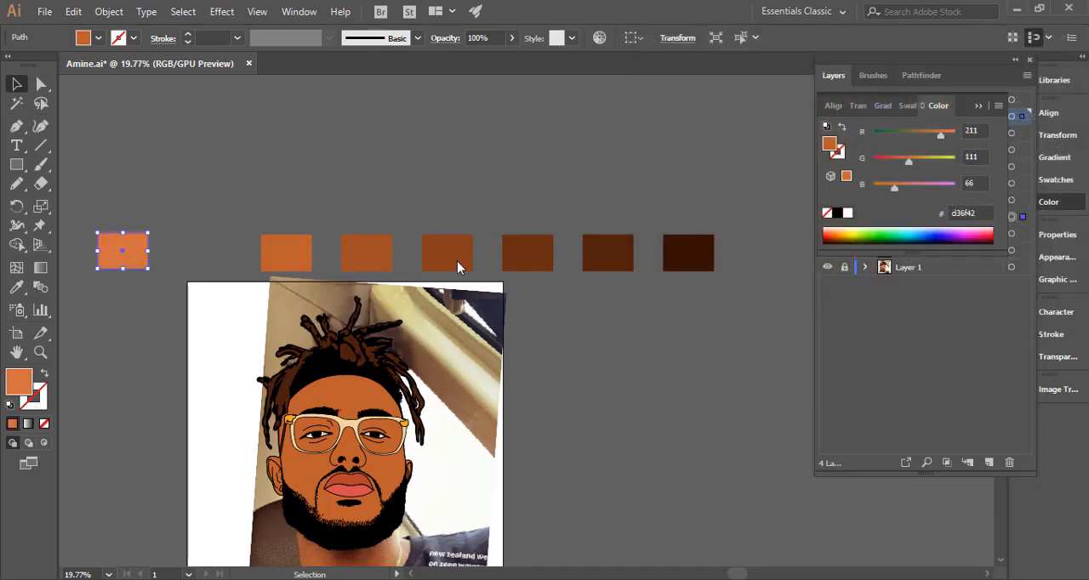
pyautogui.click(247, 209)
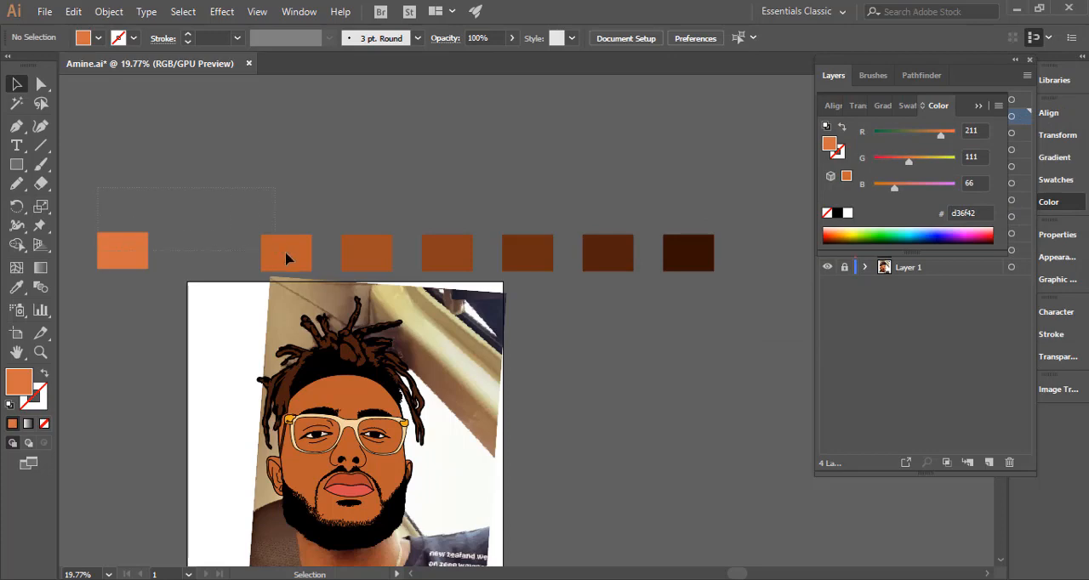
# Select the new light orange swatch and its nearest neighbour, and set the blend spacing to Specified Steps with 1 step.
pyautogui.moveTo(294, 260); pyautogui.dragTo(291, 258)
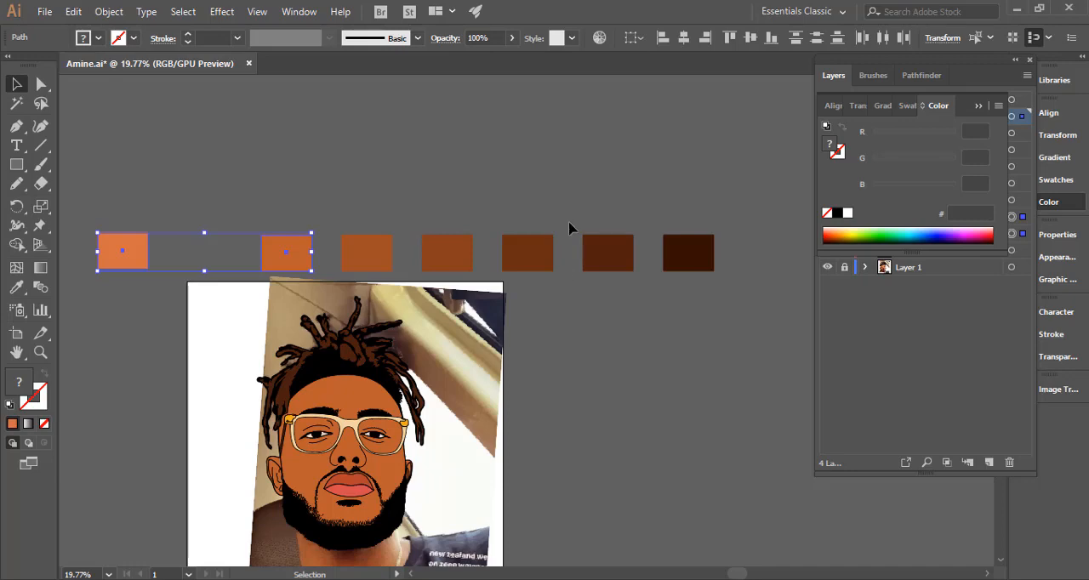
pyautogui.click(470, 113)
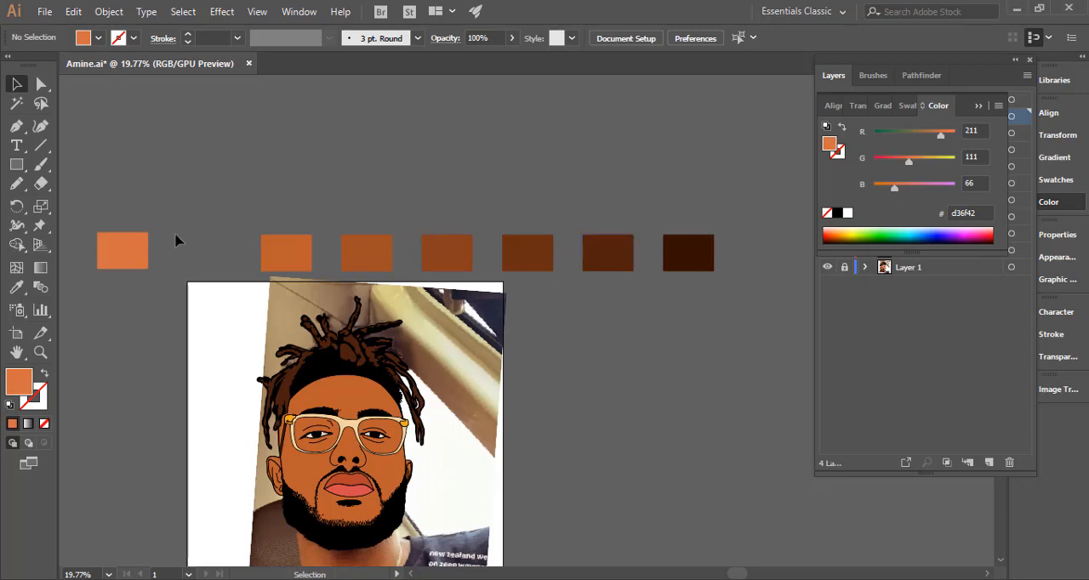
pyautogui.moveTo(283, 263); pyautogui.dragTo(283, 264)
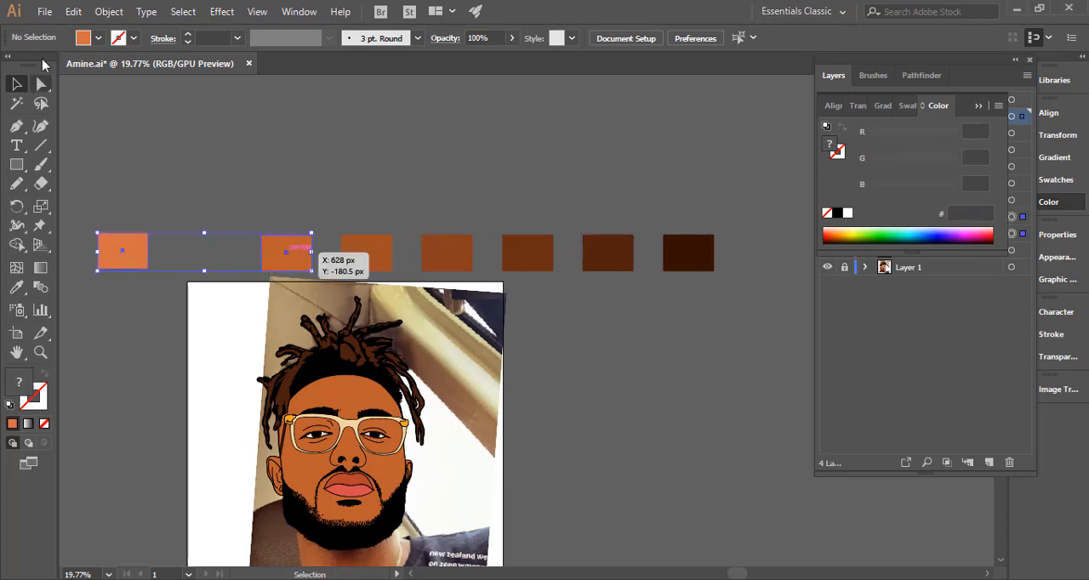
pyautogui.click(72, 11)
pyautogui.click(109, 12)
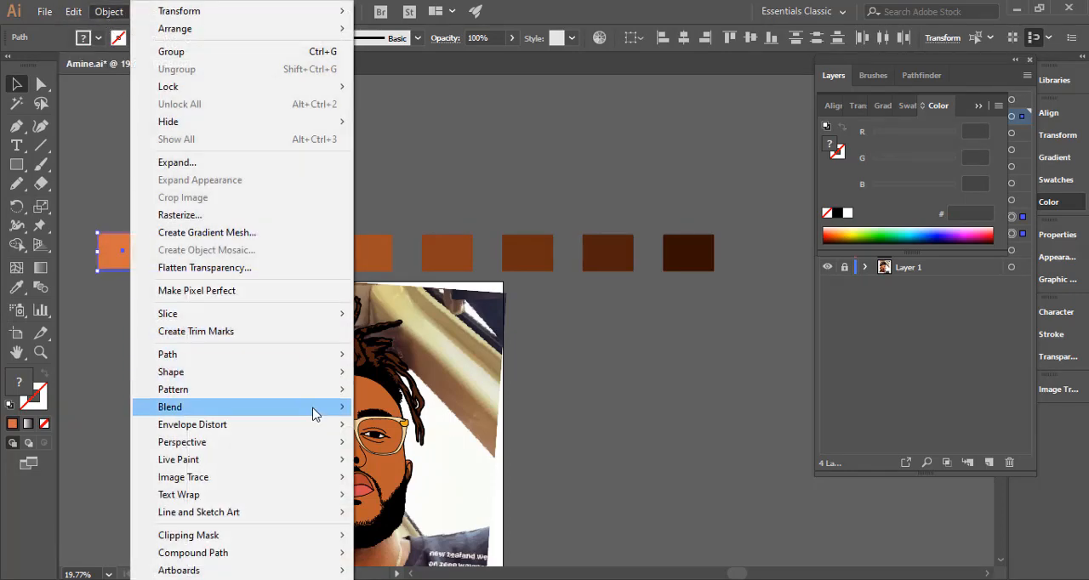
pyautogui.moveTo(314, 410)
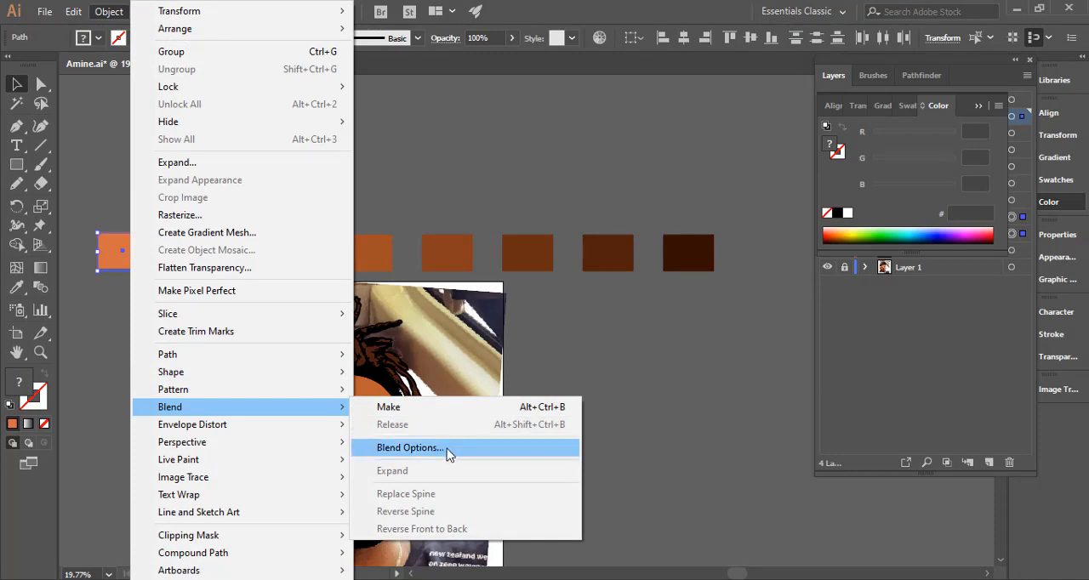
pyautogui.click(448, 449)
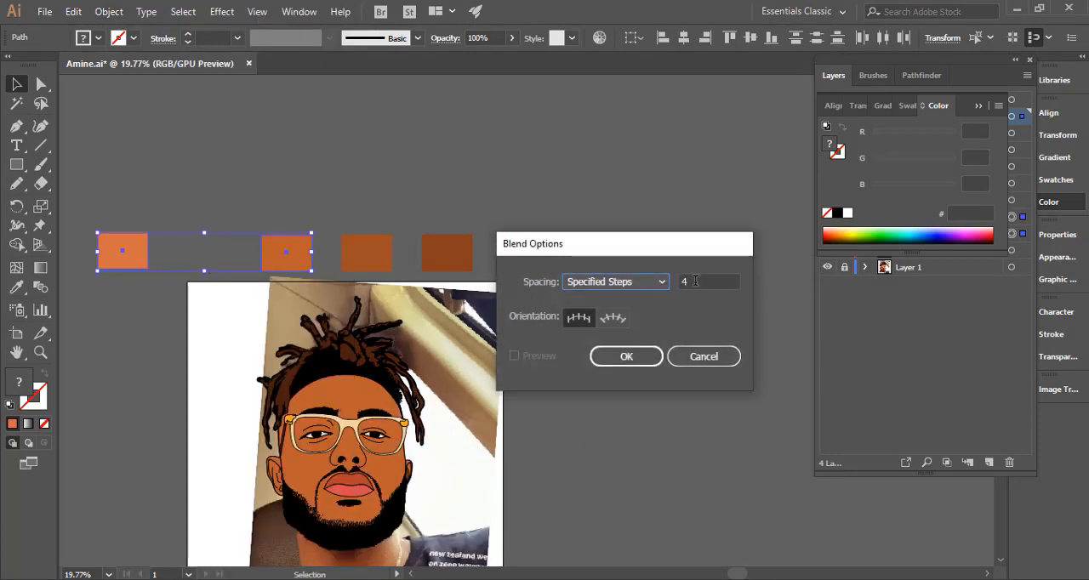
pyautogui.press('Tab')
pyautogui.write('1')
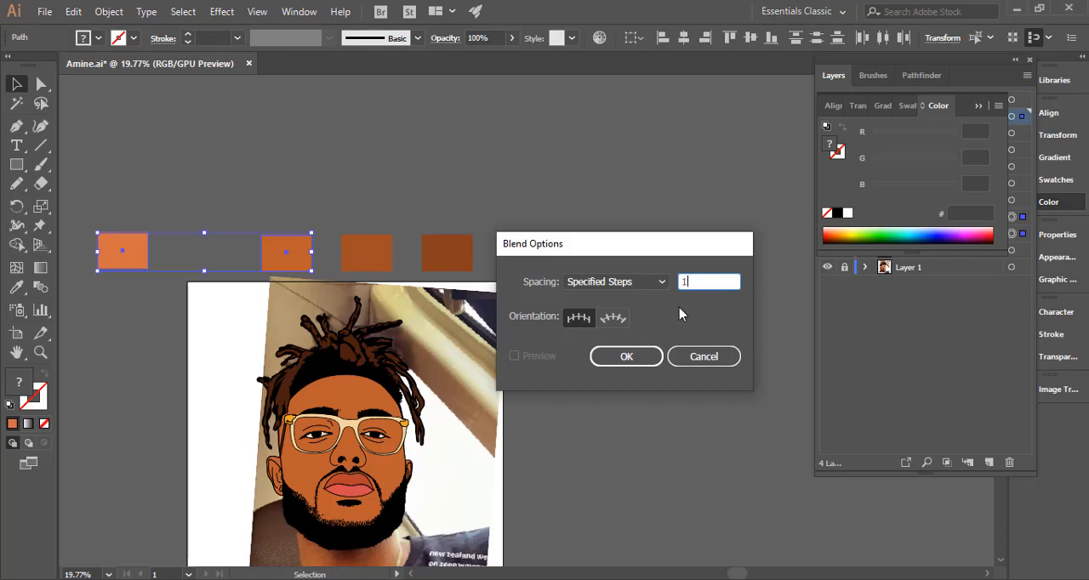
pyautogui.click(647, 358)
# Blend the two selected orange swatches to create one intermediate tone between them, and deselect the blend.
pyautogui.click(109, 11)
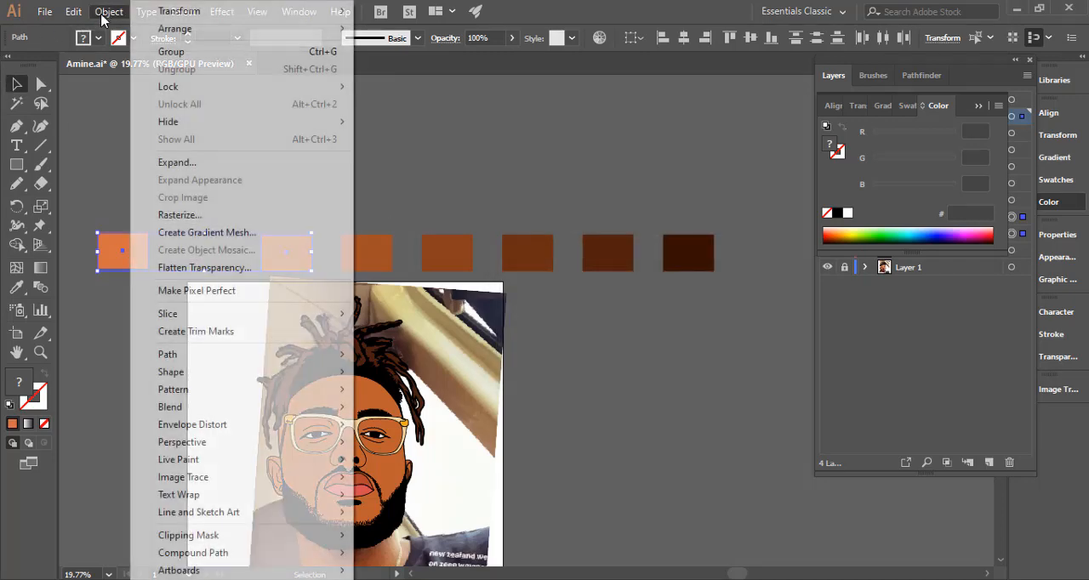
pyautogui.moveTo(325, 408)
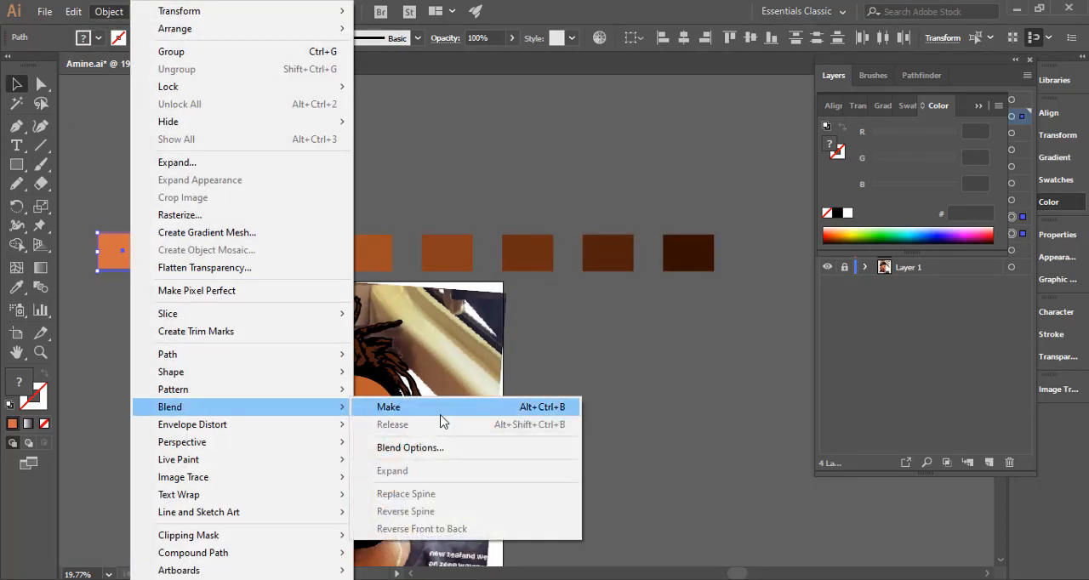
pyautogui.click(388, 406)
pyautogui.click(162, 221)
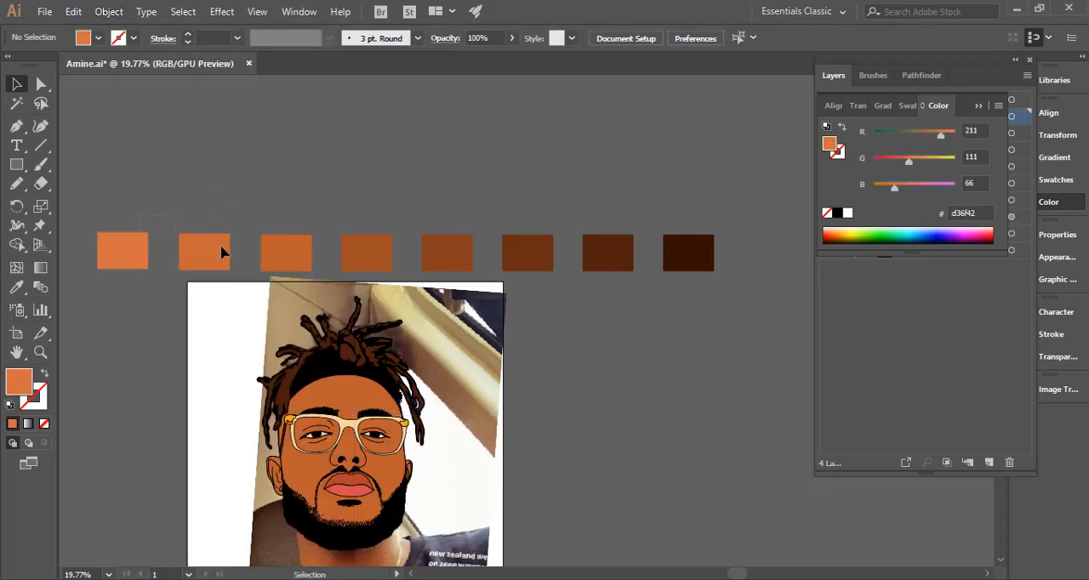
# Expand the new three-swatch blend with object and fill included, and ungroup it into individual paths.
pyautogui.moveTo(268, 269); pyautogui.dragTo(270, 271)
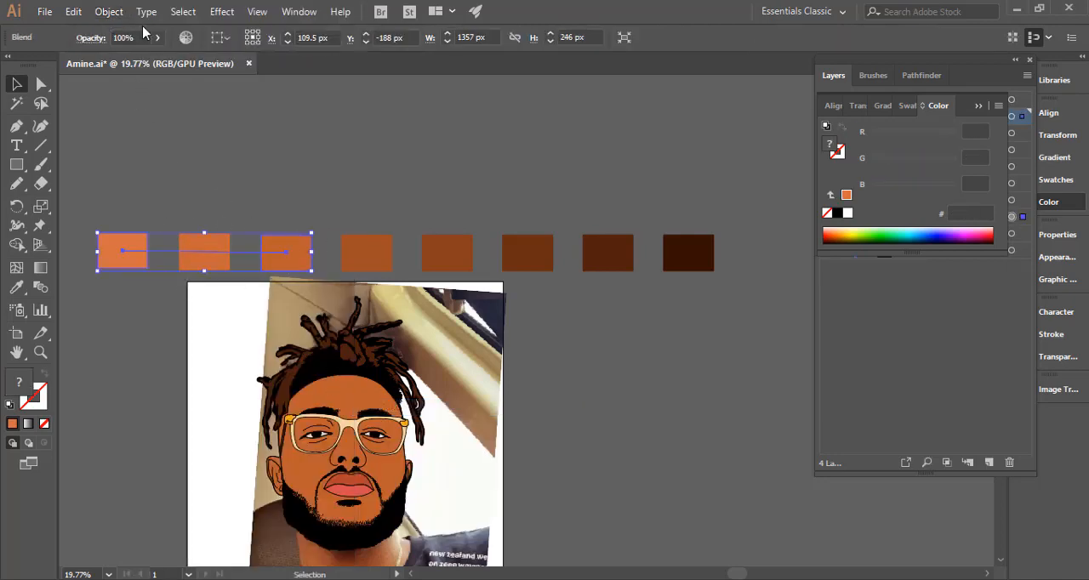
pyautogui.click(109, 12)
pyautogui.click(235, 166)
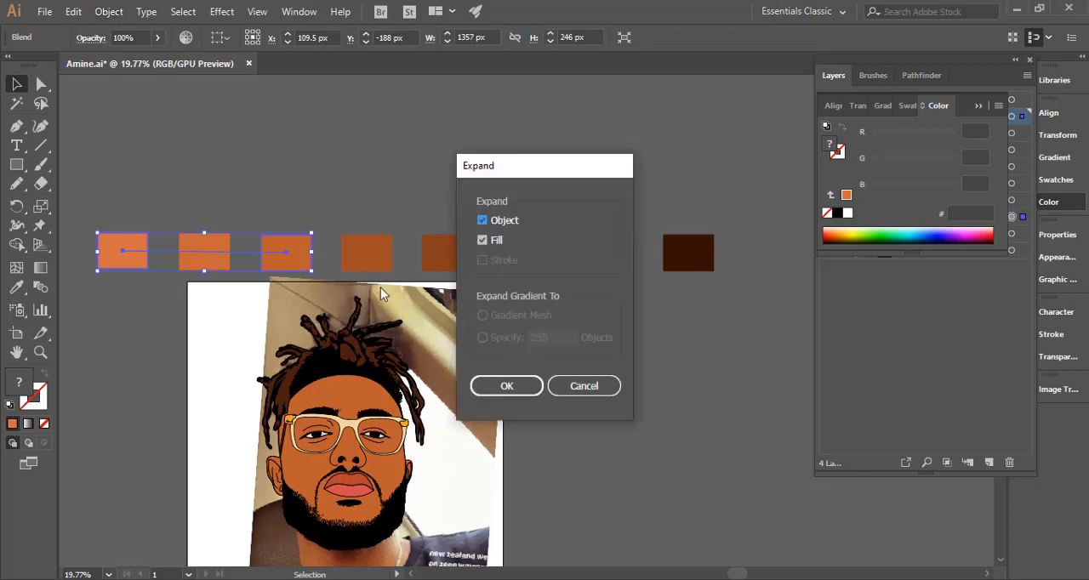
pyautogui.click(508, 386)
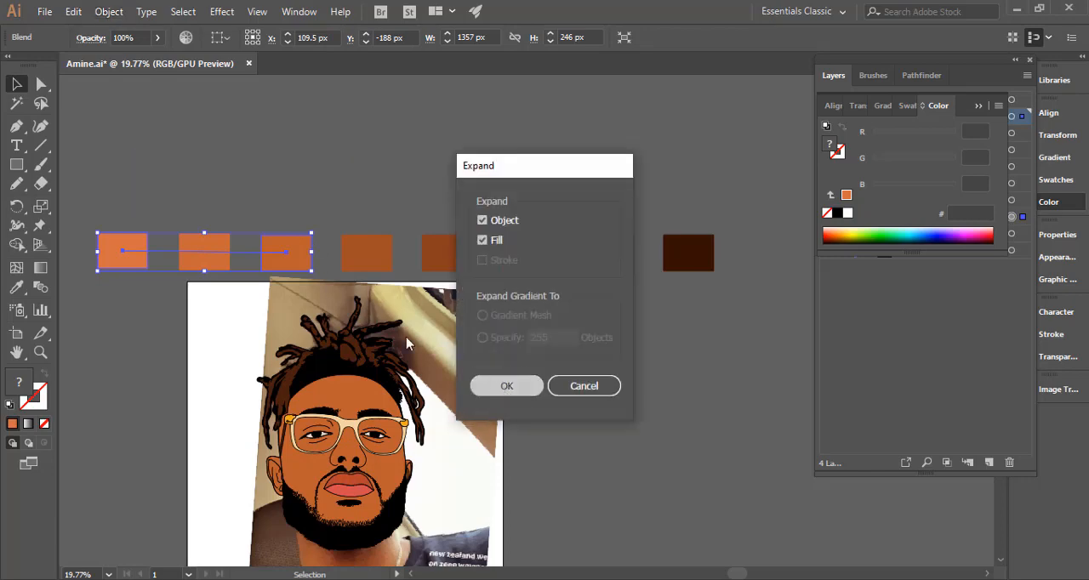
pyautogui.rightClick(197, 254)
pyautogui.click(281, 383)
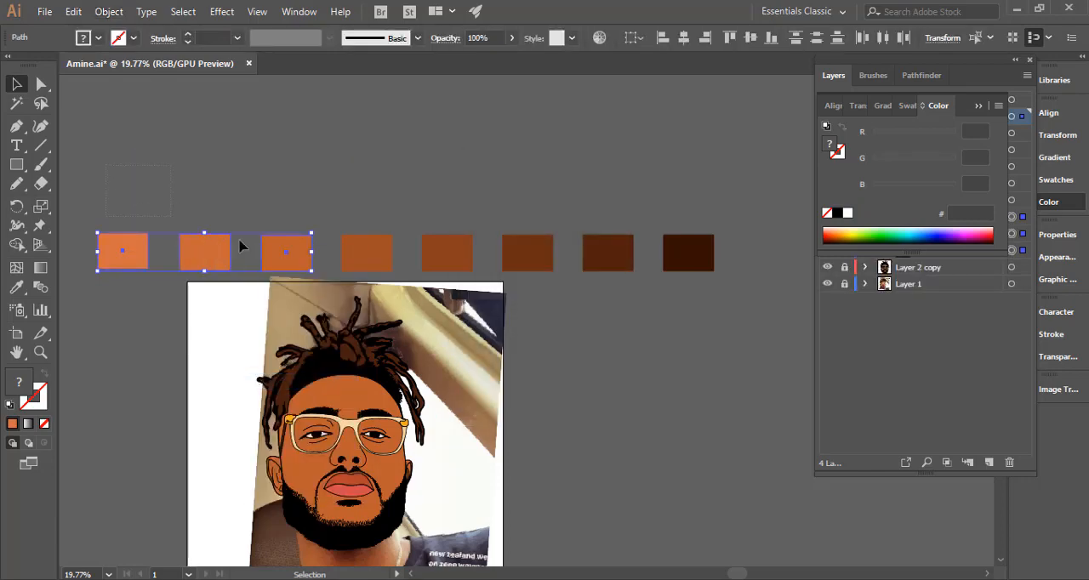
# Move all eight swatches up, well clear of the artboard, and group them into one palette.
pyautogui.hotkey('ctrl', 'a')
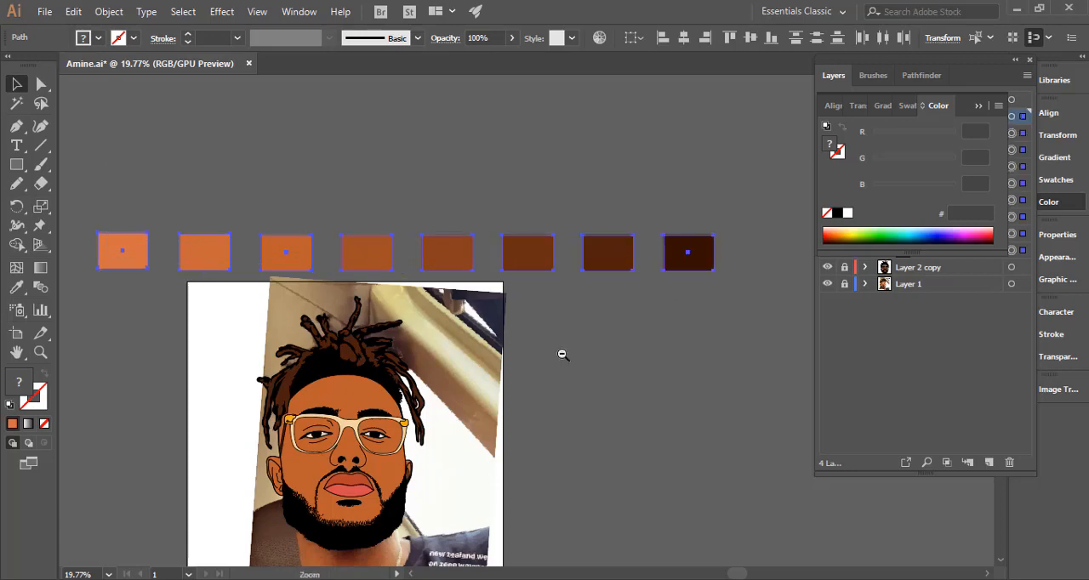
pyautogui.moveTo(562, 355); pyautogui.dragTo(331, 276)
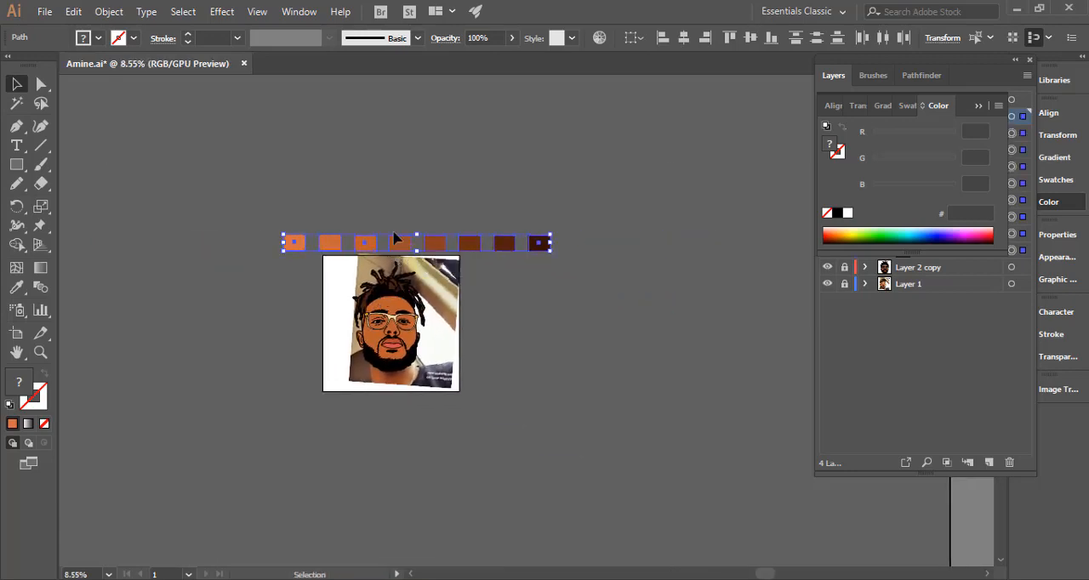
pyautogui.moveTo(395, 238); pyautogui.dragTo(385, 183)
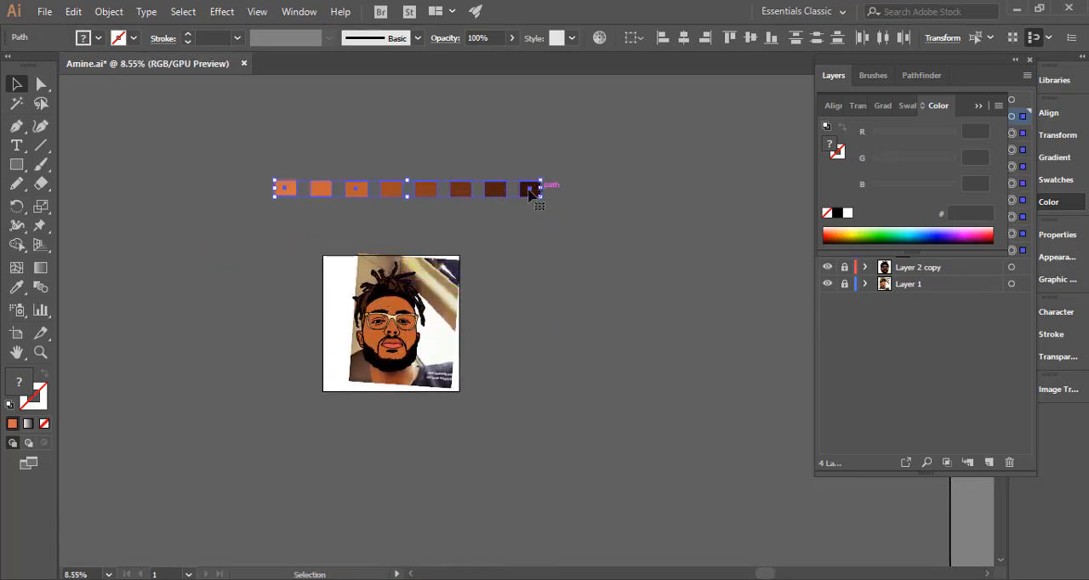
pyautogui.moveTo(530, 187); pyautogui.dragTo(494, 118)
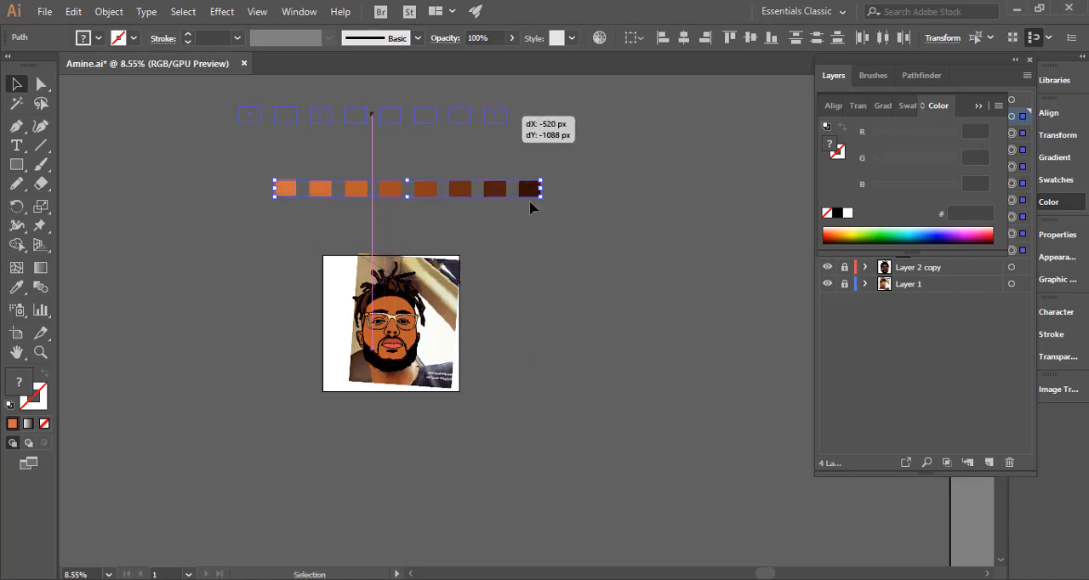
pyautogui.click(568, 265)
pyautogui.moveTo(524, 156); pyautogui.dragTo(254, 99)
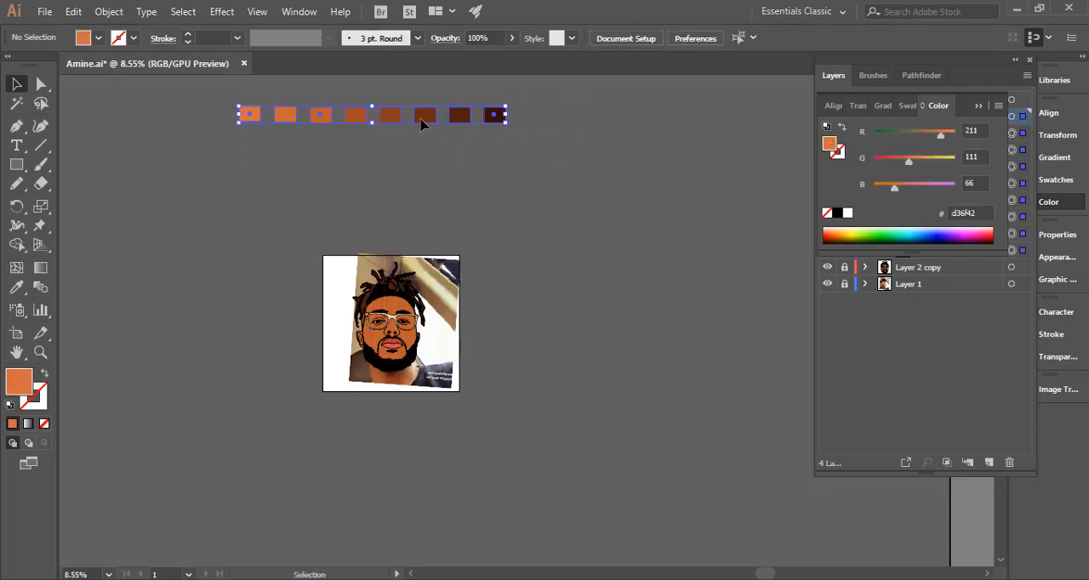
pyautogui.moveTo(492, 114); pyautogui.dragTo(485, 137)
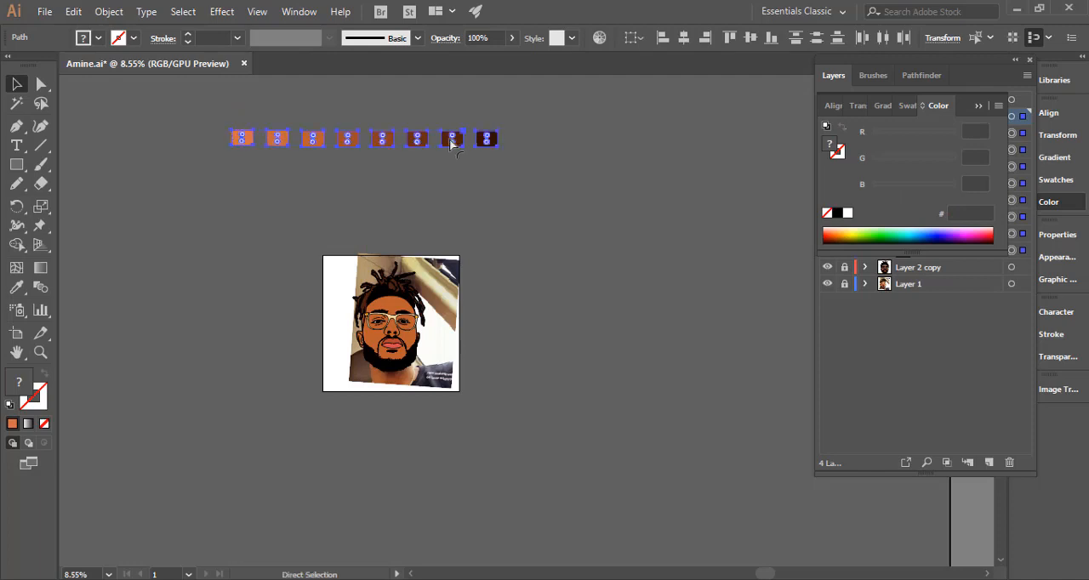
pyautogui.click(553, 243)
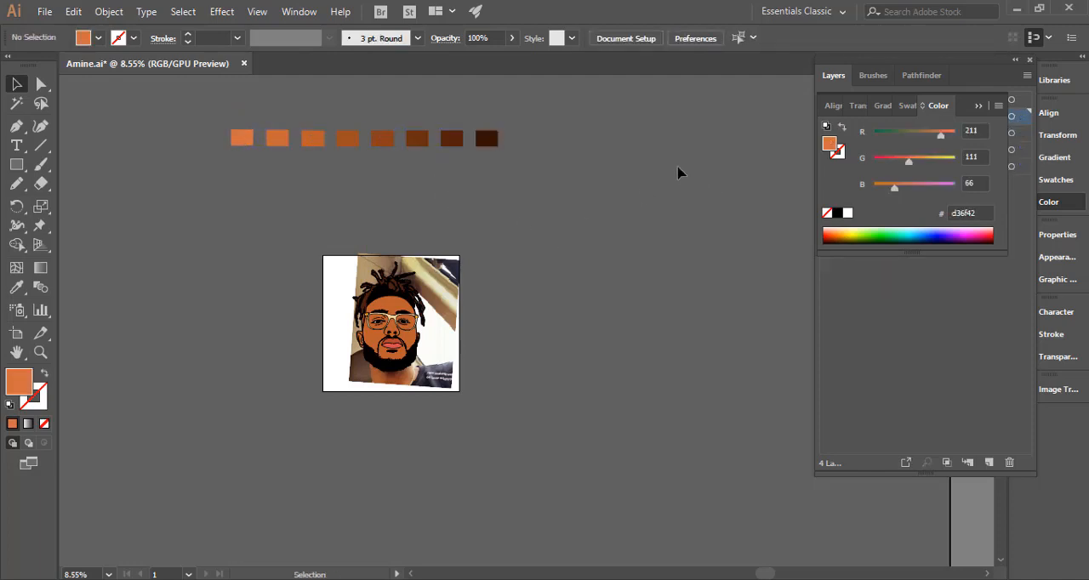
# Move the grouped swatch palette down closer to the artboard's upper edge and deselect it.
pyautogui.scroll(3, 371, 162)
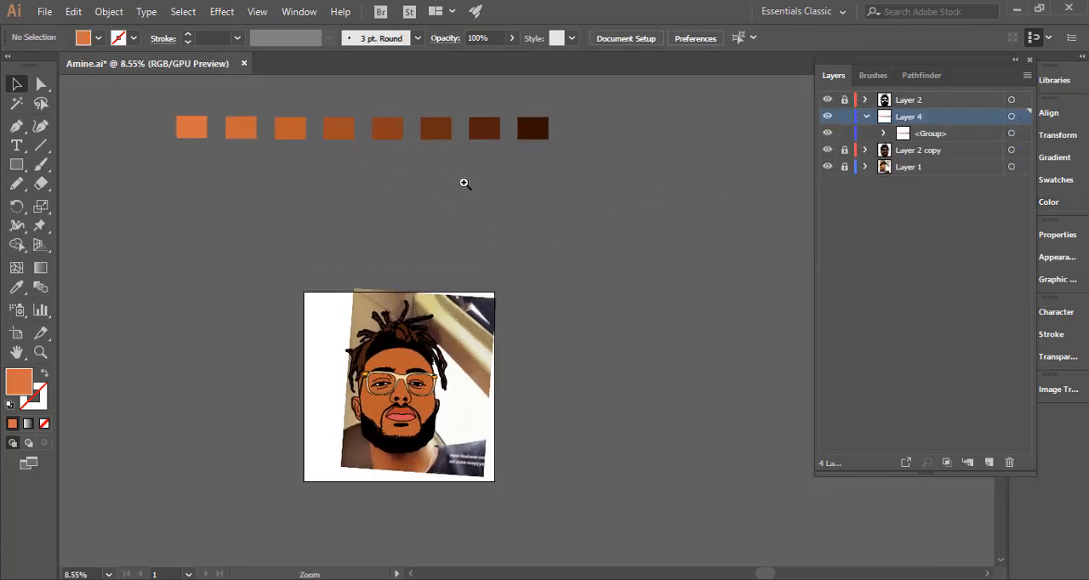
pyautogui.moveTo(409, 126); pyautogui.dragTo(438, 242)
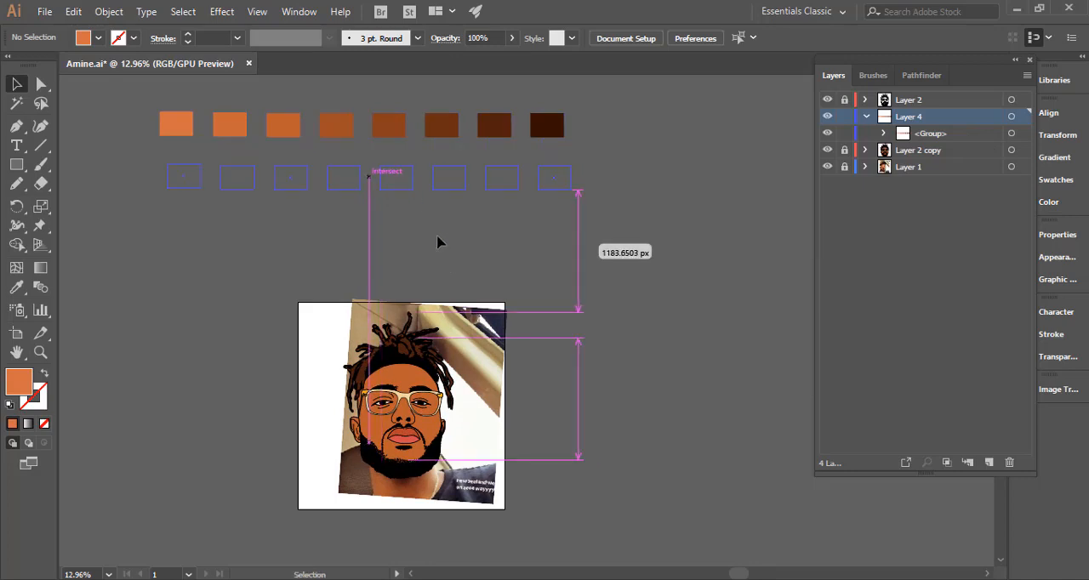
pyautogui.moveTo(431, 183); pyautogui.dragTo(432, 181)
pyautogui.scroll(-2, 432, 177)
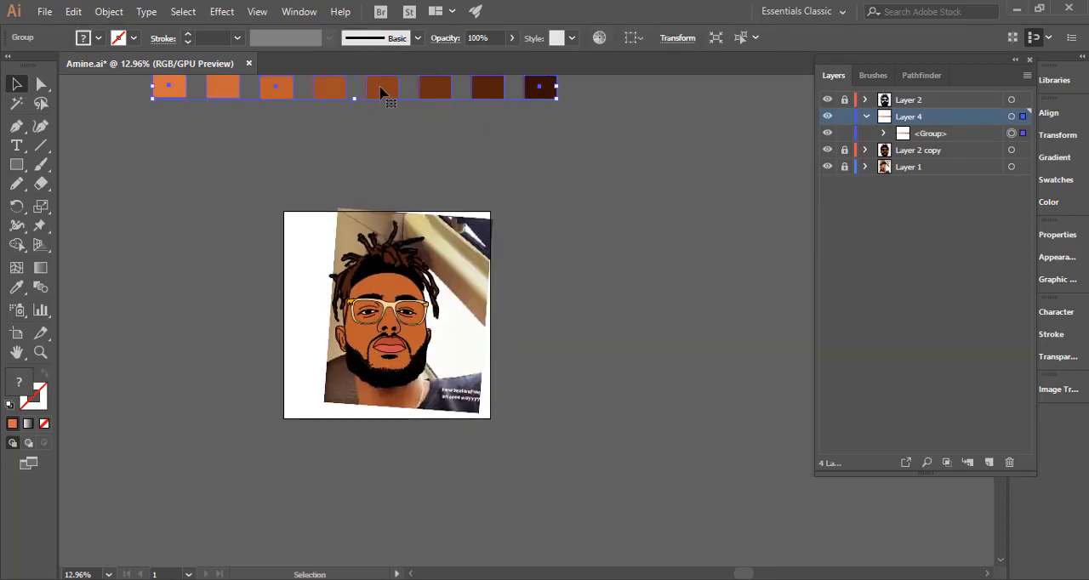
pyautogui.moveTo(383, 93); pyautogui.dragTo(392, 138)
pyautogui.click(545, 183)
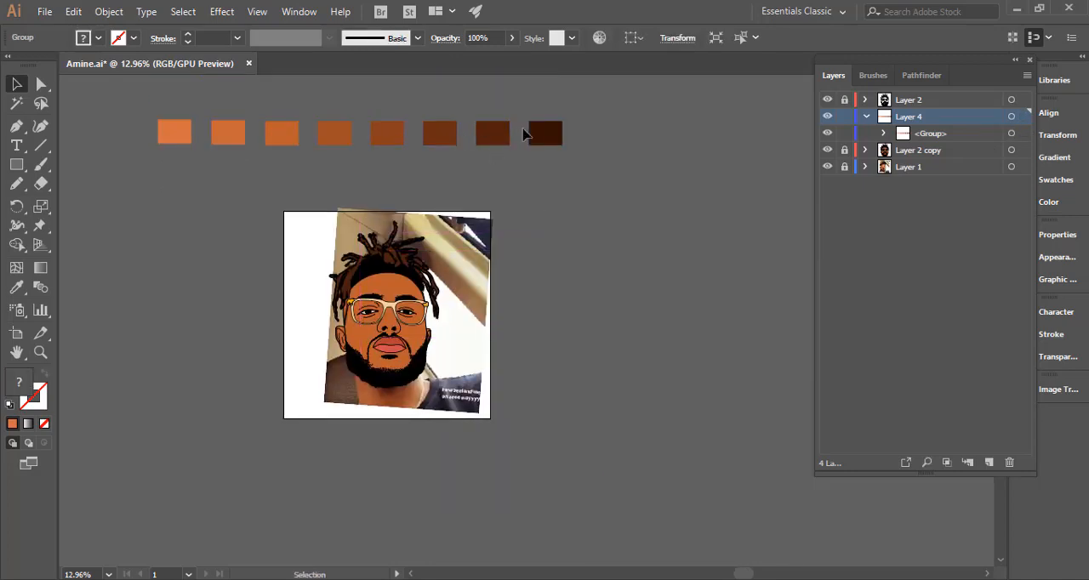
# Move only the third-lightest swatch straight down out of the row, keeping it in the group, and deselect it.
pyautogui.moveTo(389, 332); pyautogui.dragTo(423, 349)
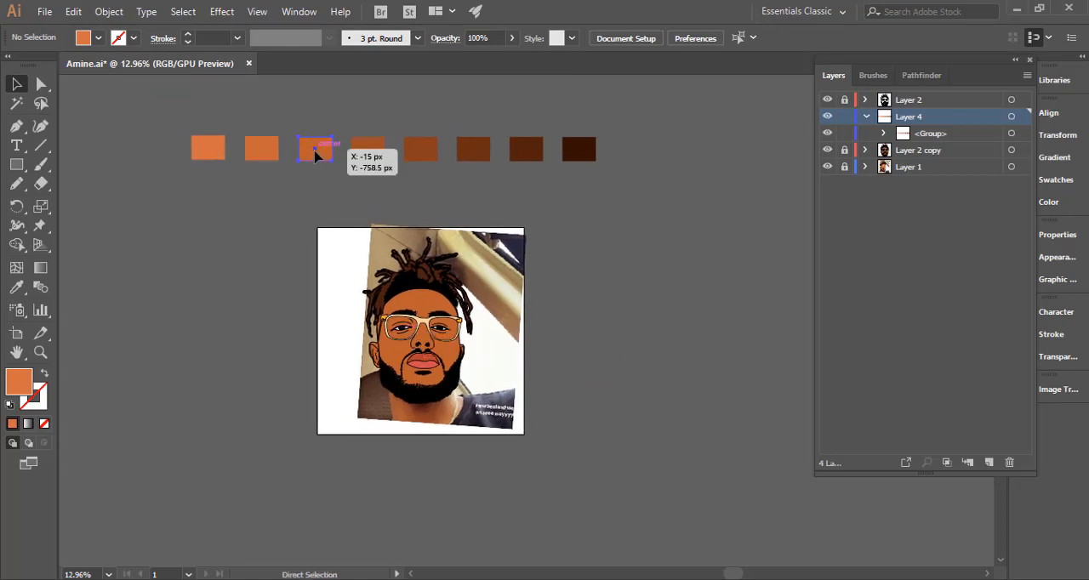
pyautogui.click(315, 158)
pyautogui.moveTo(315, 158); pyautogui.dragTo(315, 180)
pyautogui.click(389, 204)
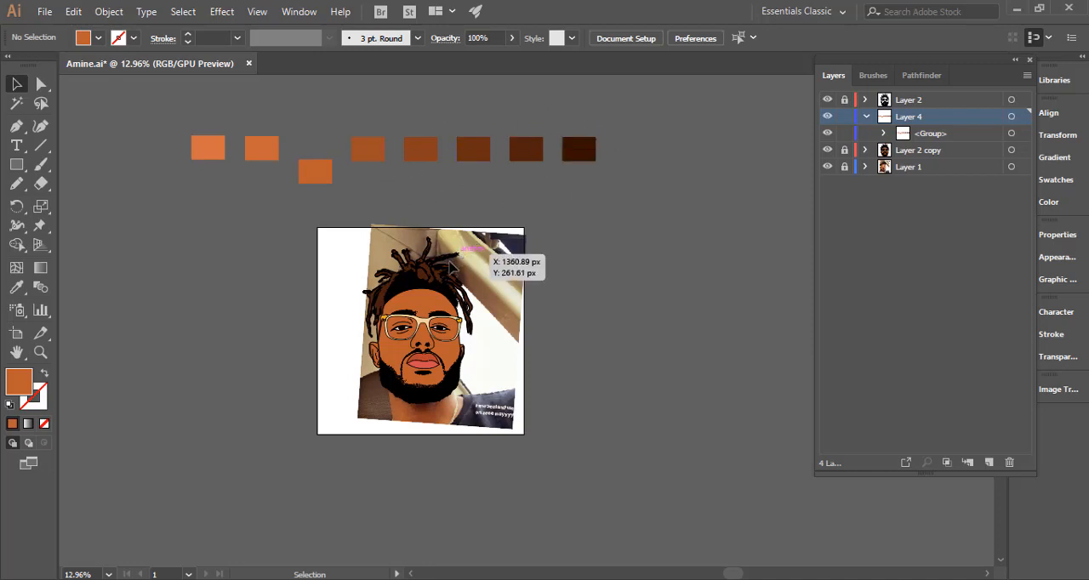
# Sample the darkest brown swatch as the fill colour with the Eyedropper and activate the Pencil tool.
pyautogui.moveTo(403, 353); pyautogui.dragTo(387, 373)
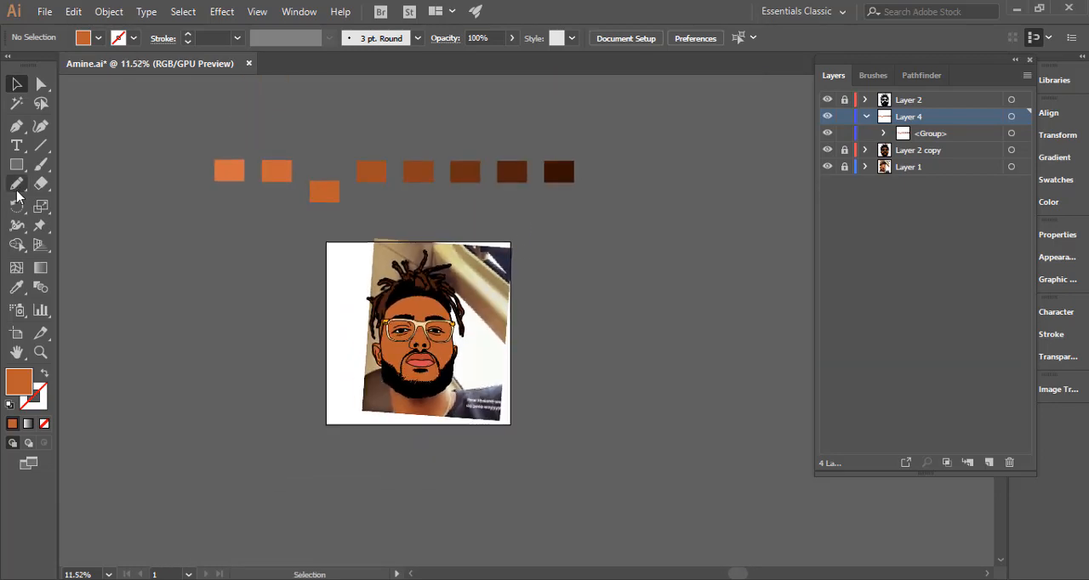
pyautogui.click(18, 288)
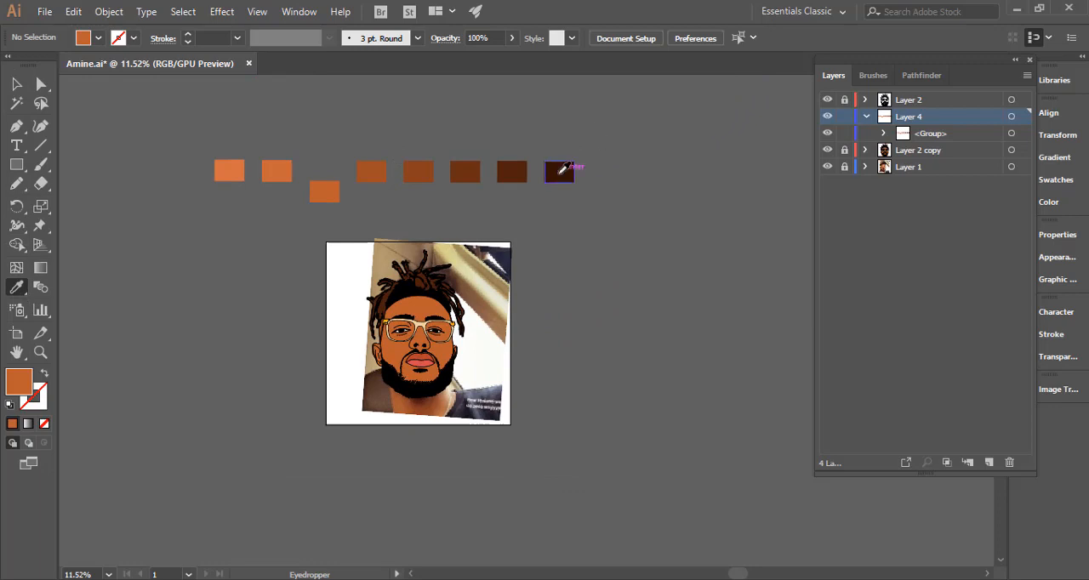
pyautogui.click(559, 172)
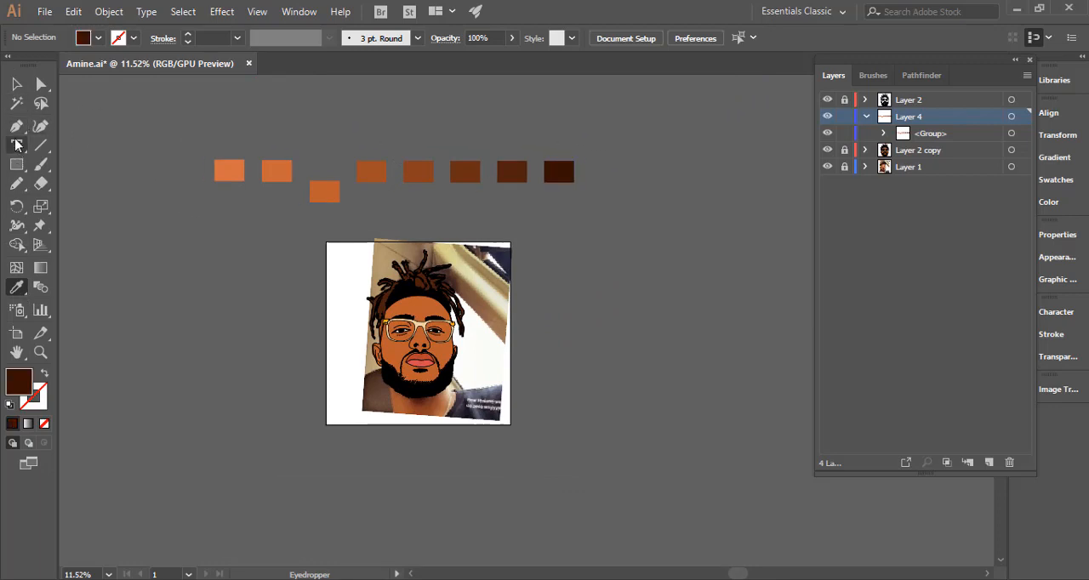
pyautogui.click(16, 182)
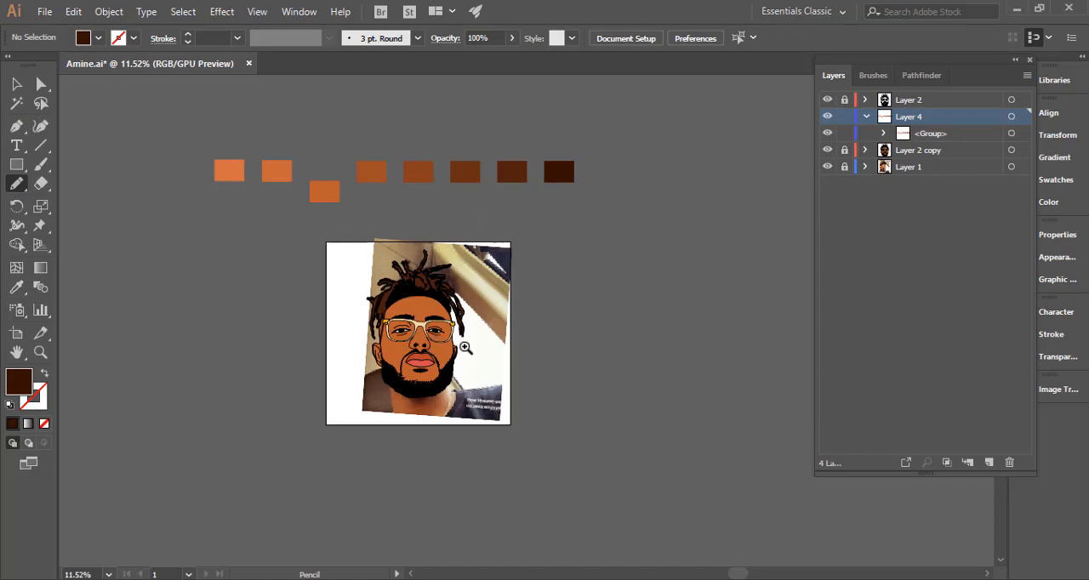
# Hide Layer 2 copy and examine the reference photo's light and shadow areas around the face, nose, lips and ear.
pyautogui.scroll(5, 429, 341)
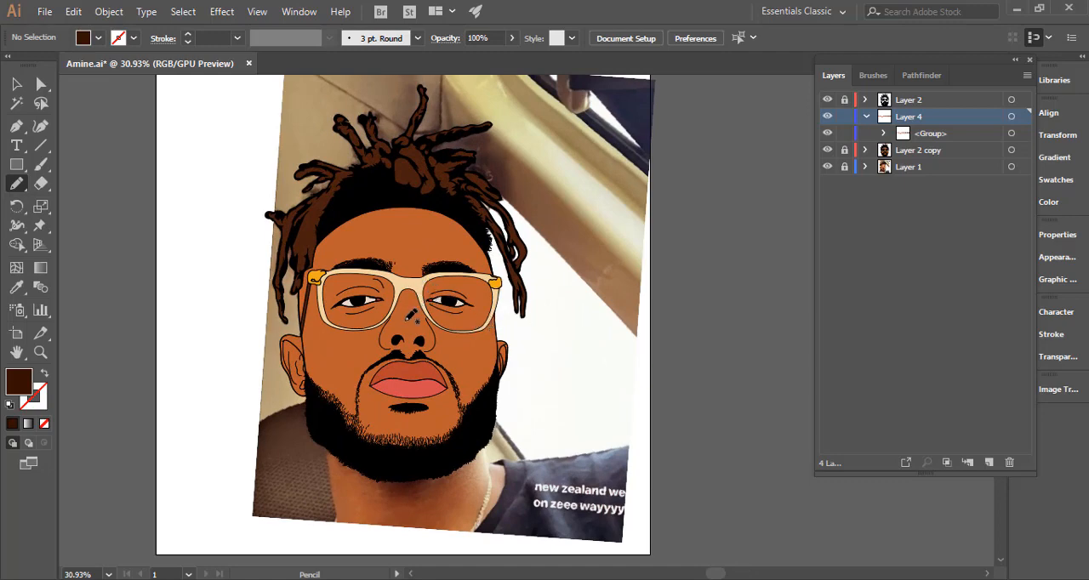
pyautogui.click(826, 151)
pyautogui.moveTo(392, 308)
pyautogui.mouseDown()
pyautogui.moveTo(436, 273)
pyautogui.moveTo(665, 275)
pyautogui.mouseUp()
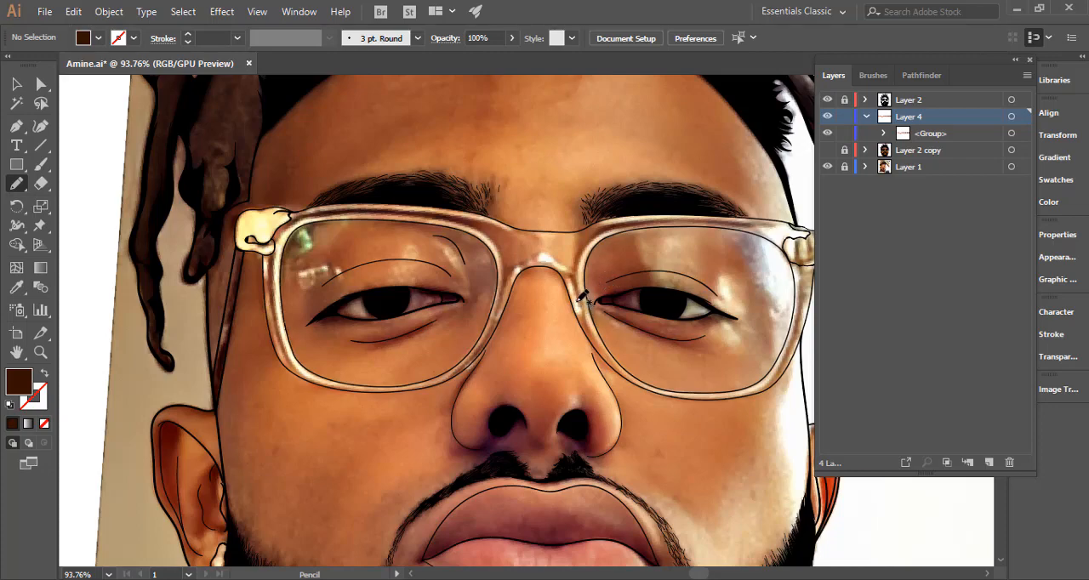
pyautogui.moveTo(456, 350)
pyautogui.mouseDown()
pyautogui.moveTo(373, 319)
pyautogui.moveTo(414, 317)
pyautogui.moveTo(450, 279)
pyautogui.mouseUp()
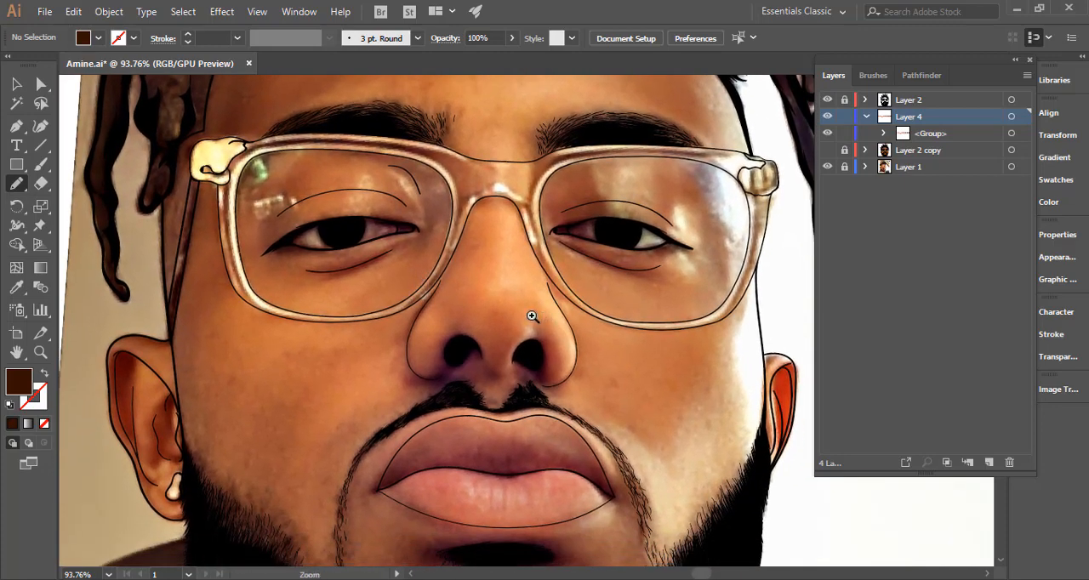
pyautogui.moveTo(533, 317); pyautogui.dragTo(351, 316)
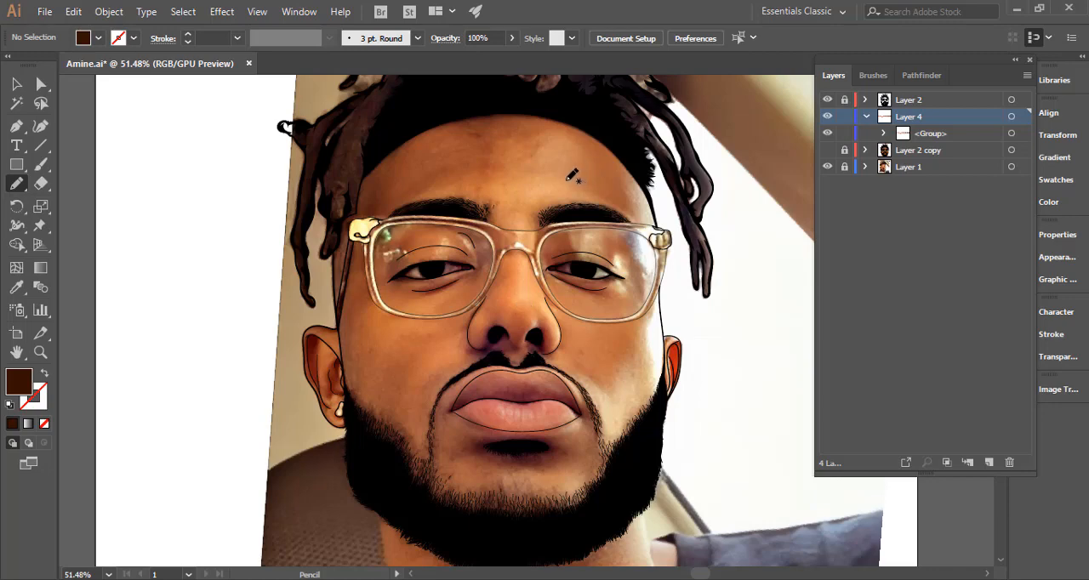
pyautogui.hotkey('ctrl', 'space')
pyautogui.moveTo(549, 335); pyautogui.dragTo(409, 335)
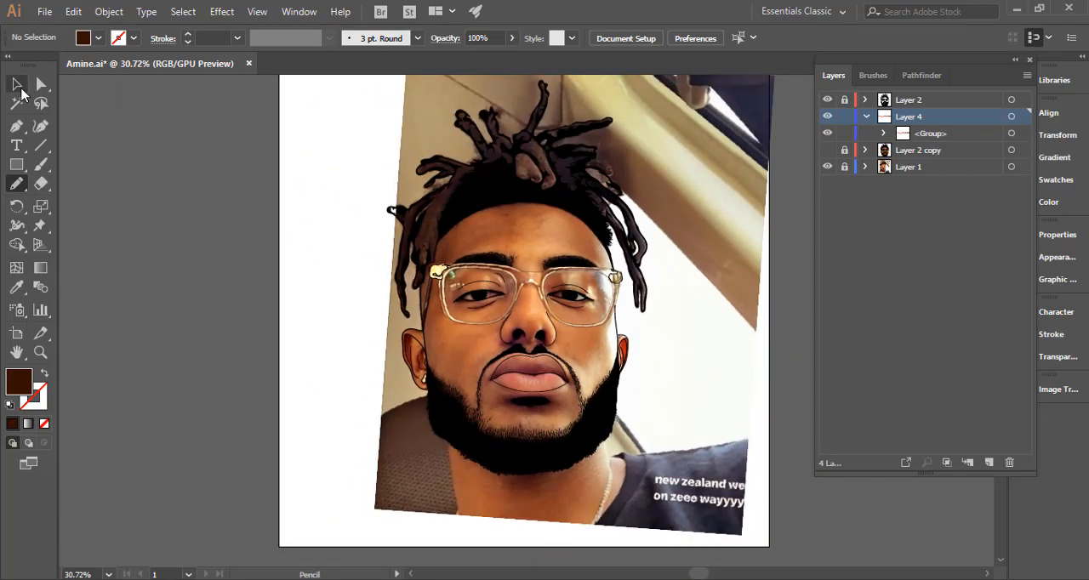
pyautogui.click(17, 83)
pyautogui.hotkey('ctrl', 'space')
pyautogui.moveTo(457, 286); pyautogui.dragTo(430, 298)
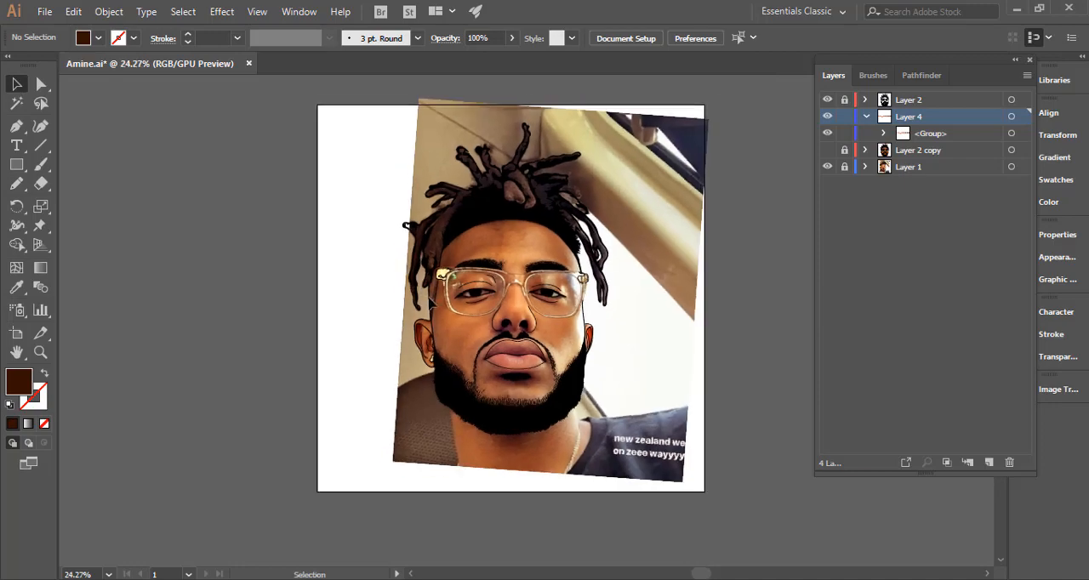
pyautogui.hotkey('ctrl', 'space')
pyautogui.click(432, 366)
pyautogui.click(413, 365)
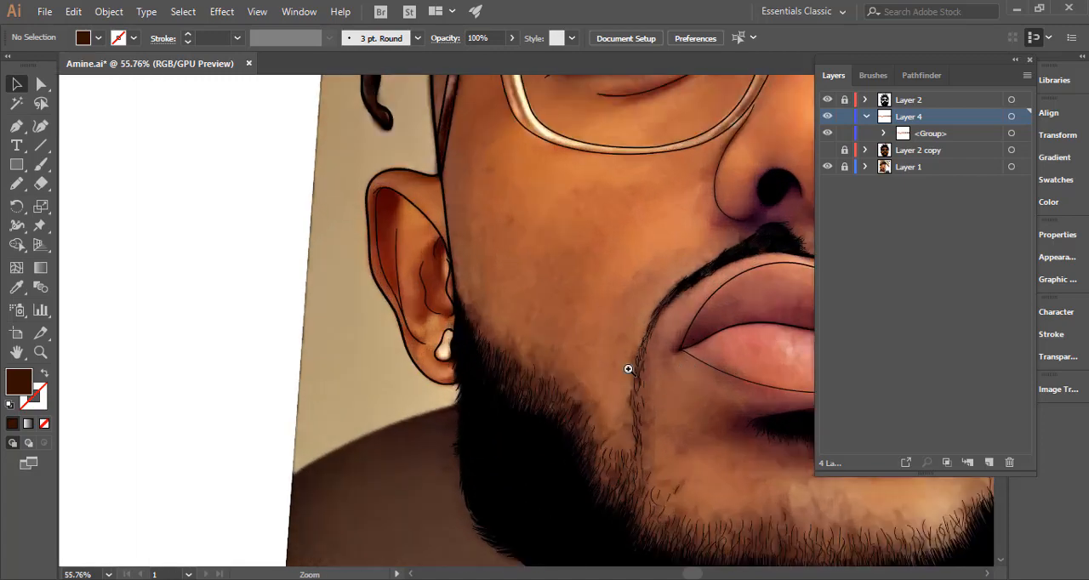
# Show and unlock Layer 2 copy, recolour the earring with the golden yellow sampled from the glasses' hinge, and deselect it.
pyautogui.click(827, 150)
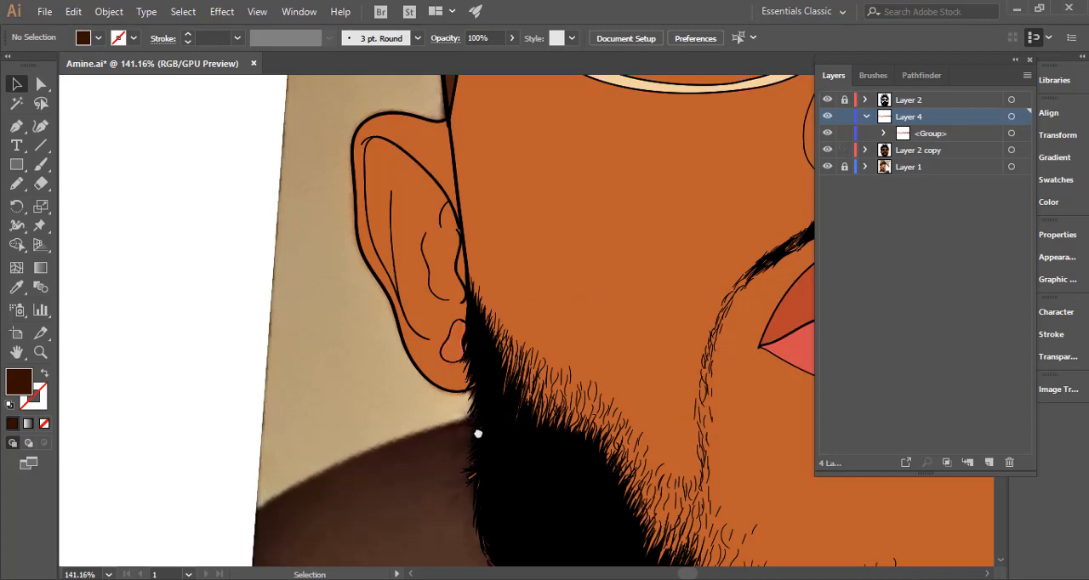
pyautogui.moveTo(478, 434); pyautogui.dragTo(455, 442)
pyautogui.moveTo(412, 231); pyautogui.dragTo(443, 452)
pyautogui.press('i')
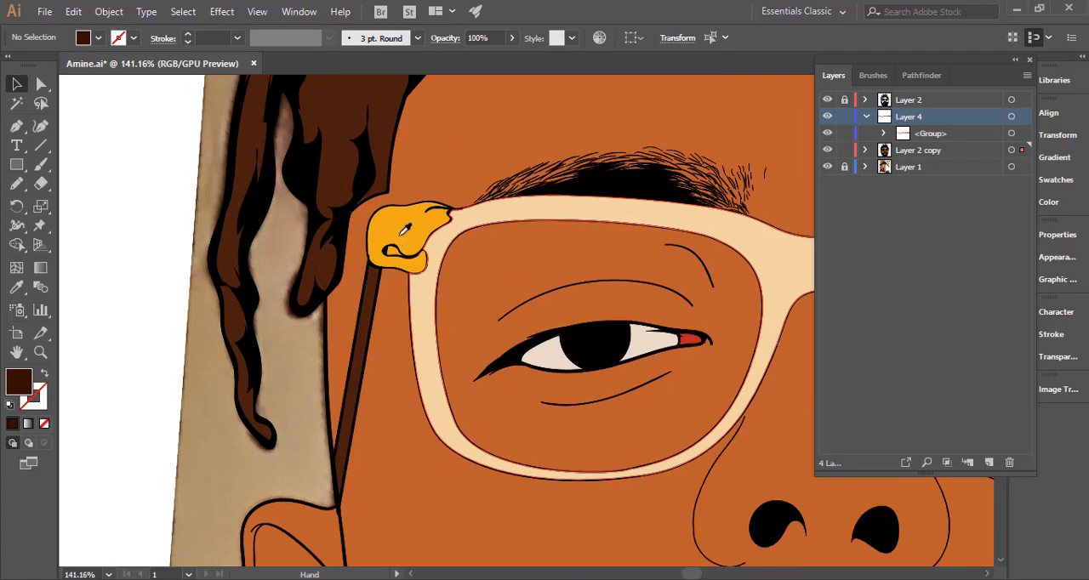
pyautogui.click(403, 233)
pyautogui.moveTo(512, 363); pyautogui.dragTo(319, 336)
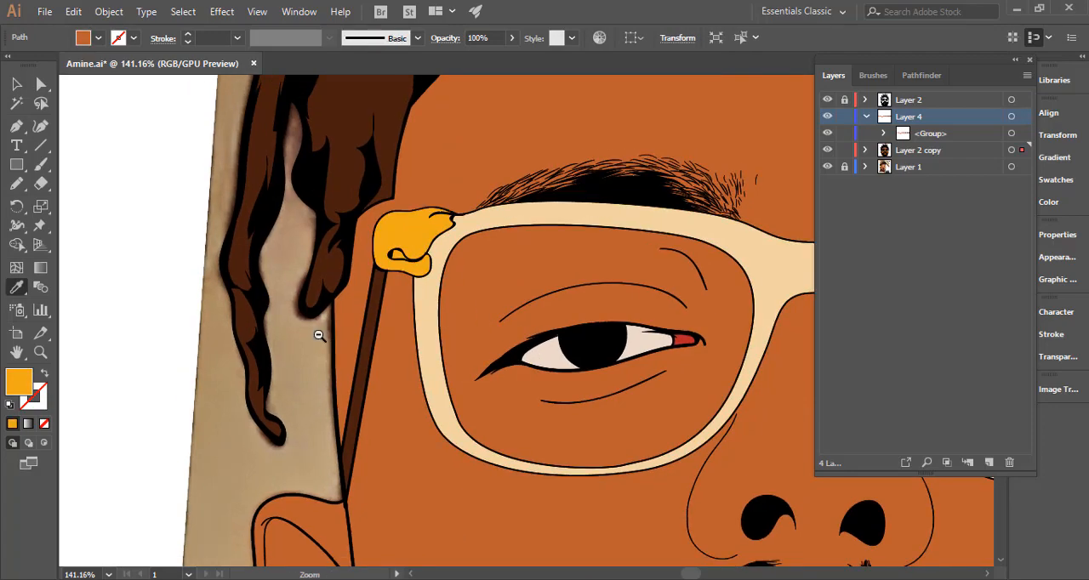
pyautogui.keyDown('alt'); pyautogui.click(283, 327); pyautogui.keyUp('alt')
pyautogui.keyDown('alt'); pyautogui.click(207, 154); pyautogui.keyUp('alt')
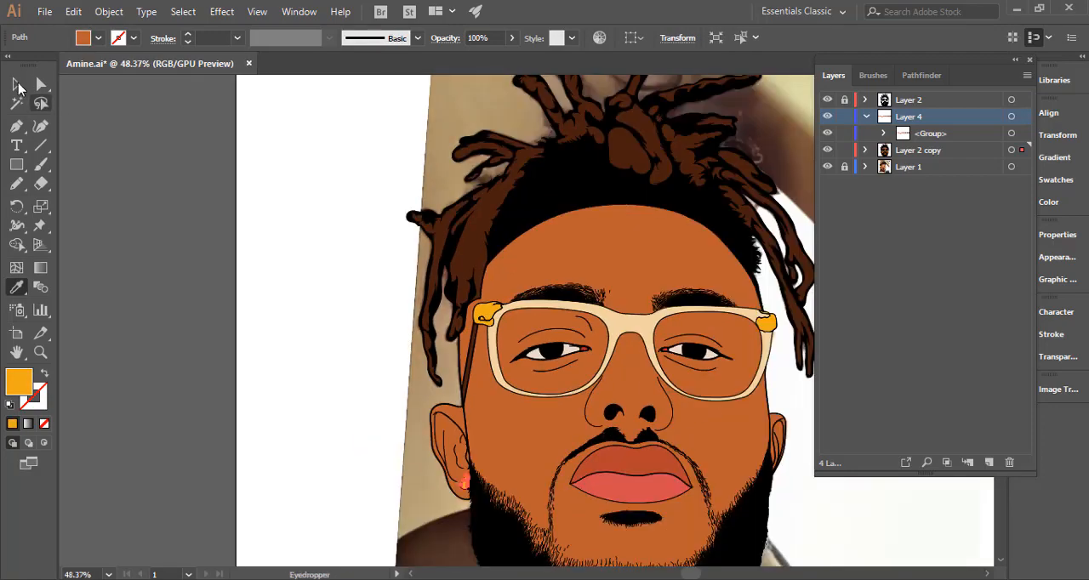
pyautogui.press('v')
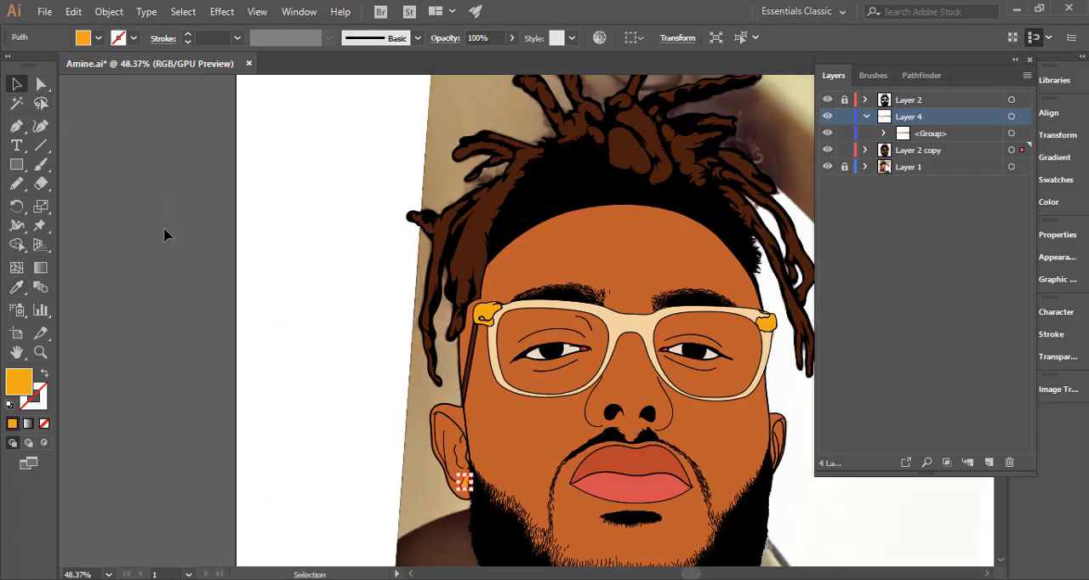
pyautogui.click(167, 235)
# Collapse and lock Layer 4, and create a new layer directly above Layer 2 copy.
pyautogui.press('space')
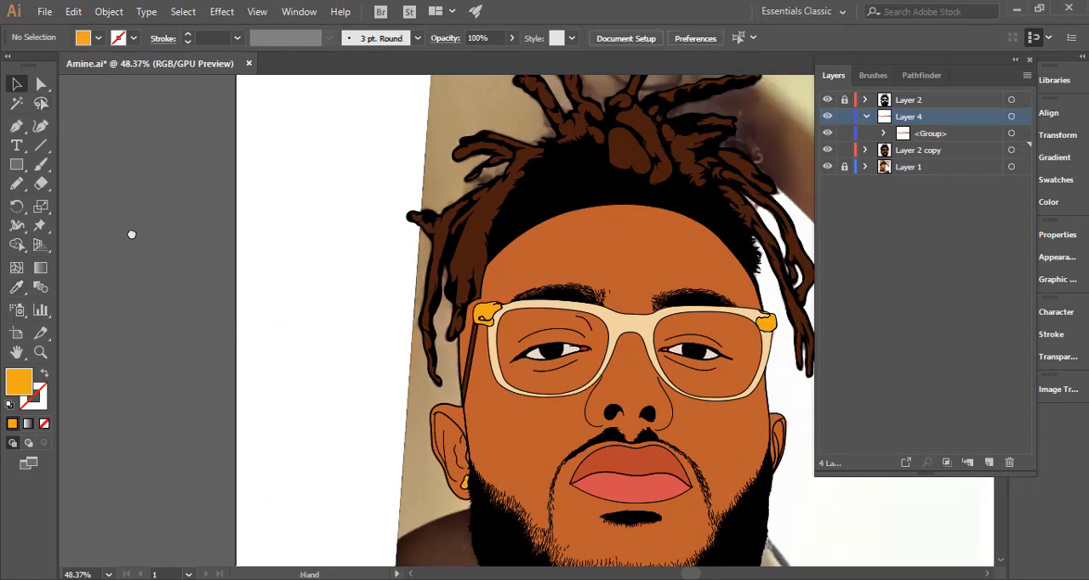
pyautogui.moveTo(131, 234); pyautogui.dragTo(146, 234)
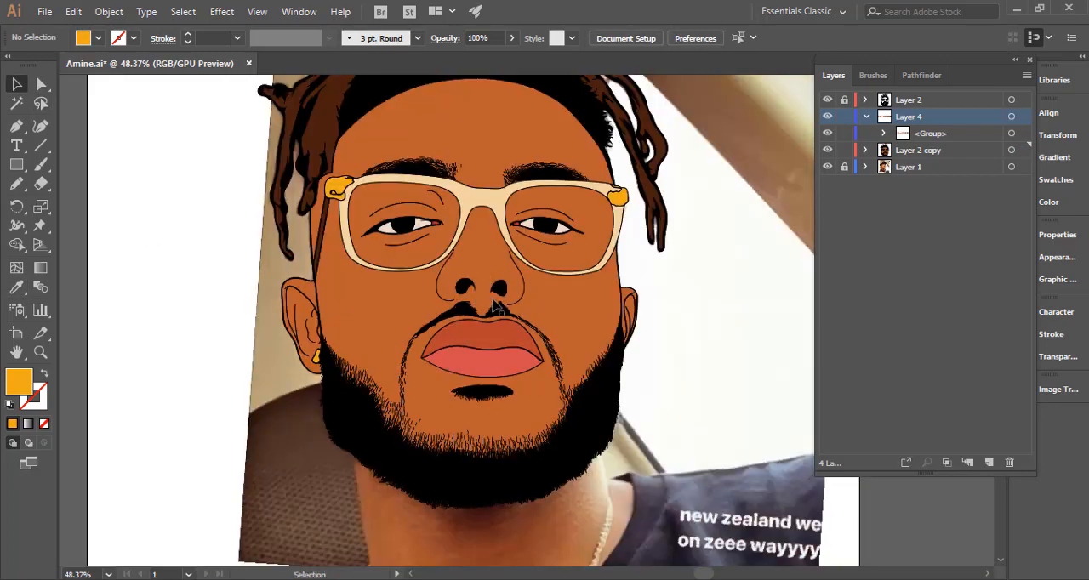
pyautogui.press('space')
pyautogui.moveTo(508, 315)
pyautogui.mouseDown()
pyautogui.moveTo(501, 344)
pyautogui.moveTo(489, 317)
pyautogui.mouseUp()
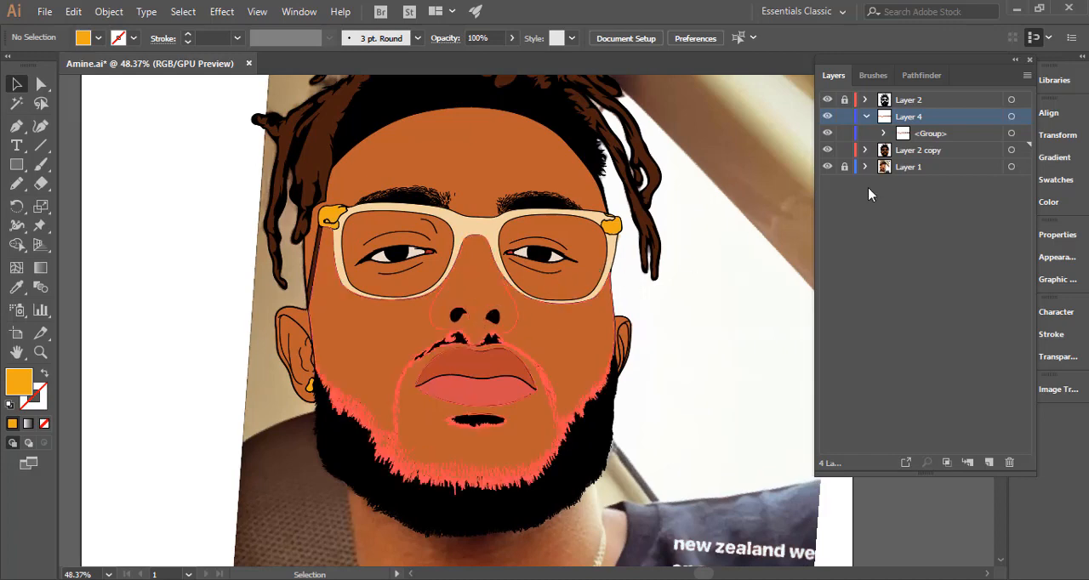
pyautogui.click(866, 117)
pyautogui.click(844, 116)
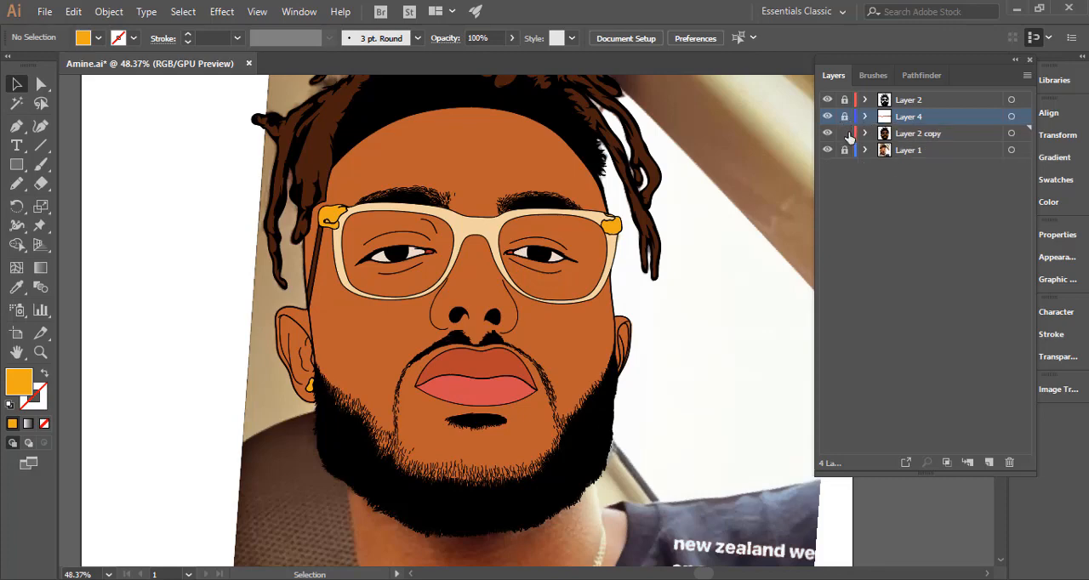
pyautogui.click(989, 462)
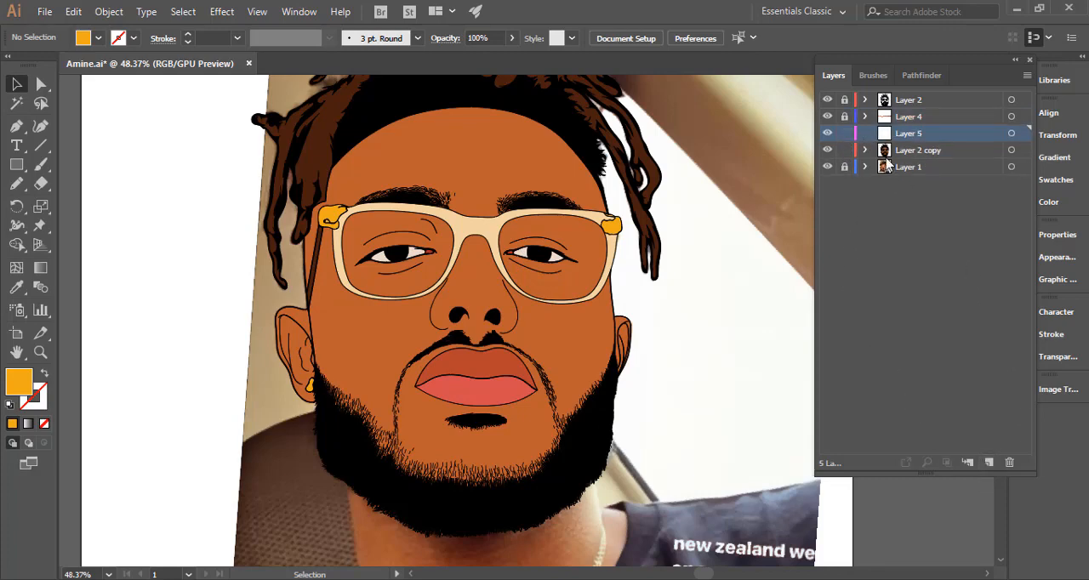
# Bring the eye-whites group to the front of Layer 2 copy and move it into Layer 5.
pyautogui.hotkey('ctrl', 'space')
pyautogui.moveTo(516, 238); pyautogui.dragTo(653, 244)
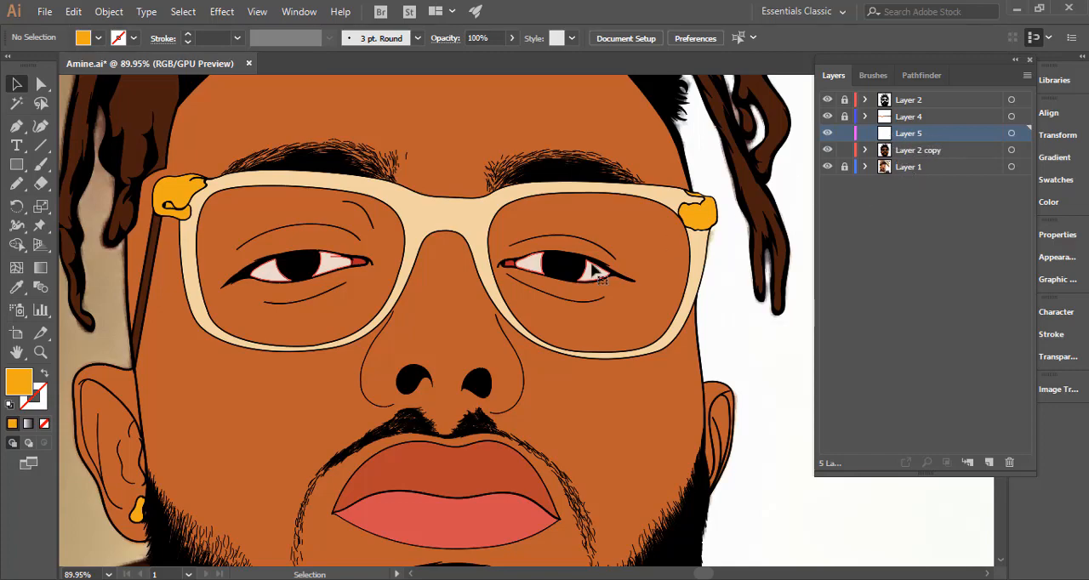
pyautogui.click(532, 268)
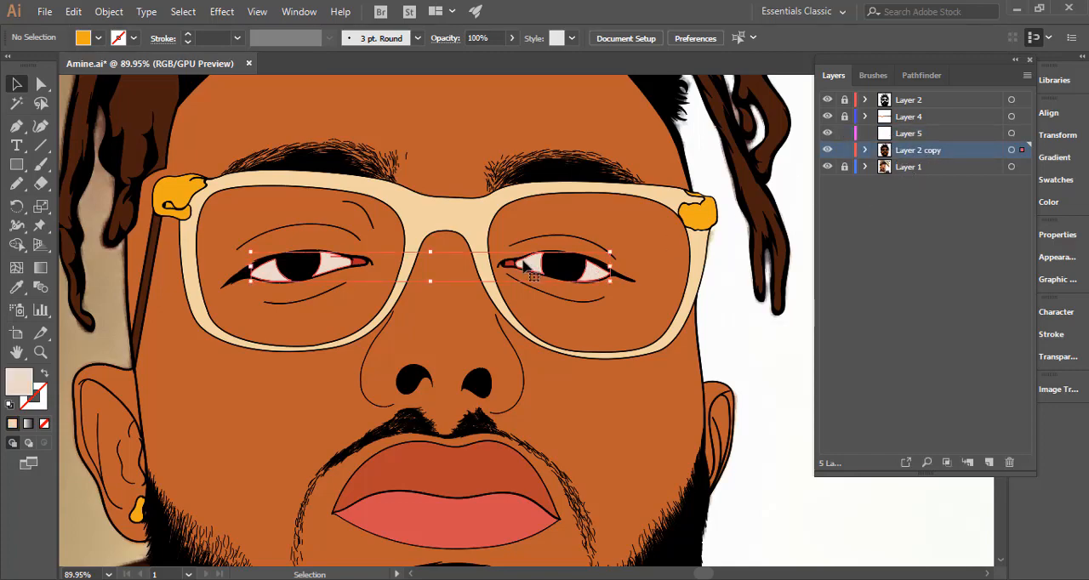
pyautogui.rightClick(521, 263)
pyautogui.moveTo(634, 439)
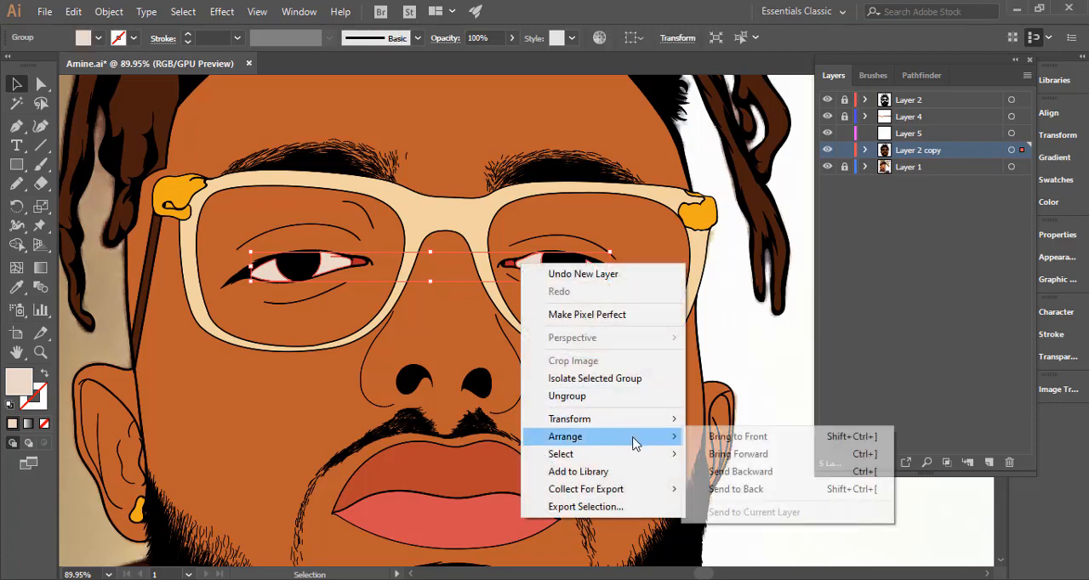
pyautogui.click(713, 440)
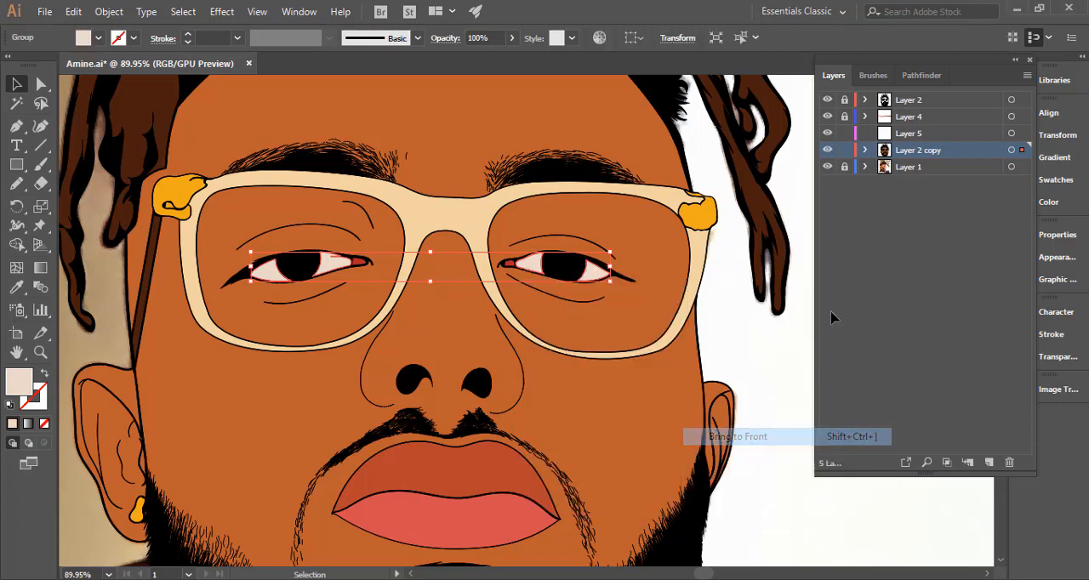
pyautogui.click(865, 151)
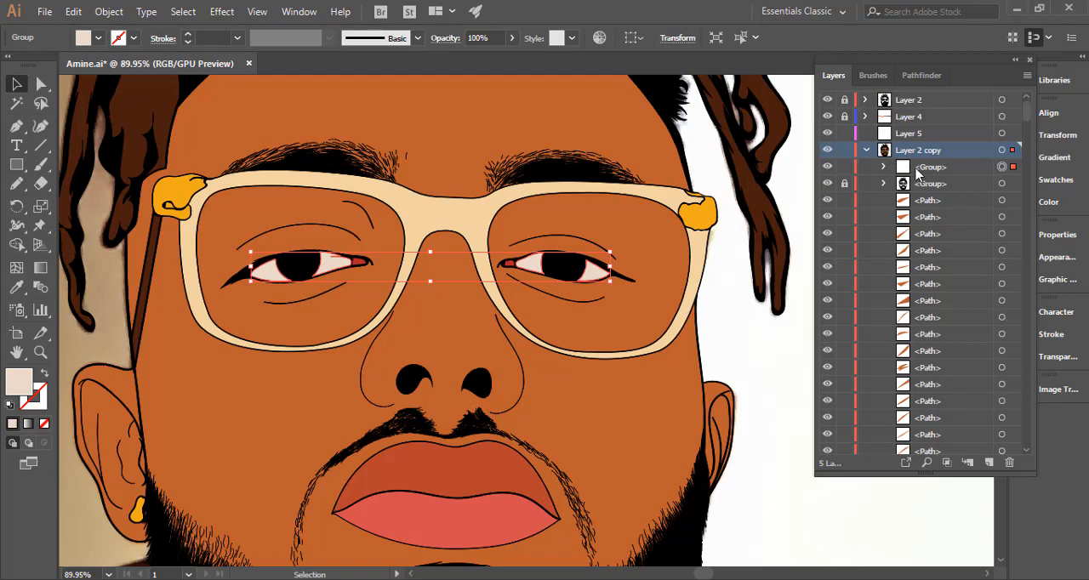
pyautogui.moveTo(940, 168); pyautogui.dragTo(927, 136)
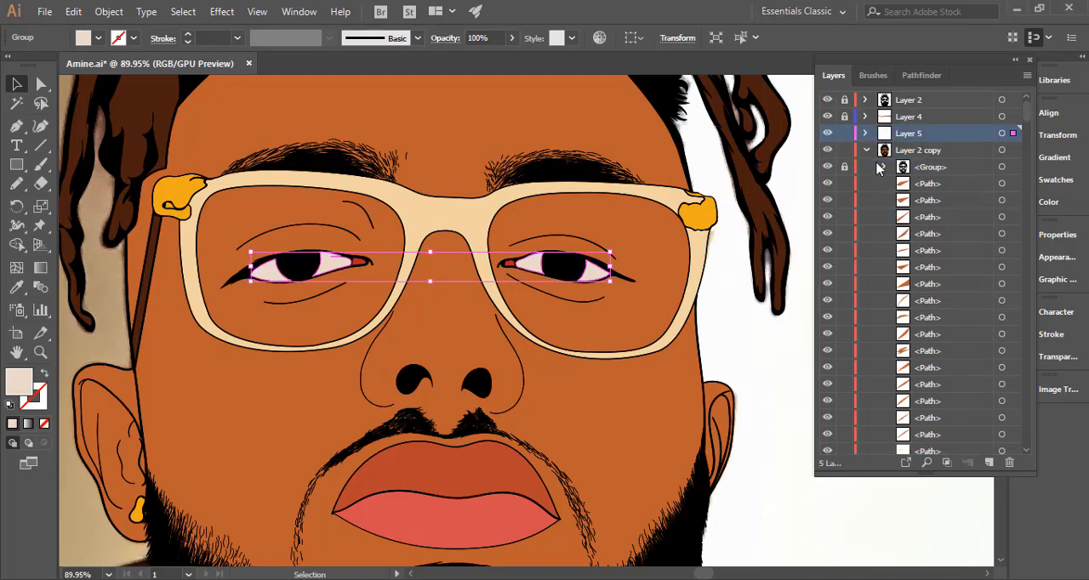
pyautogui.click(522, 268)
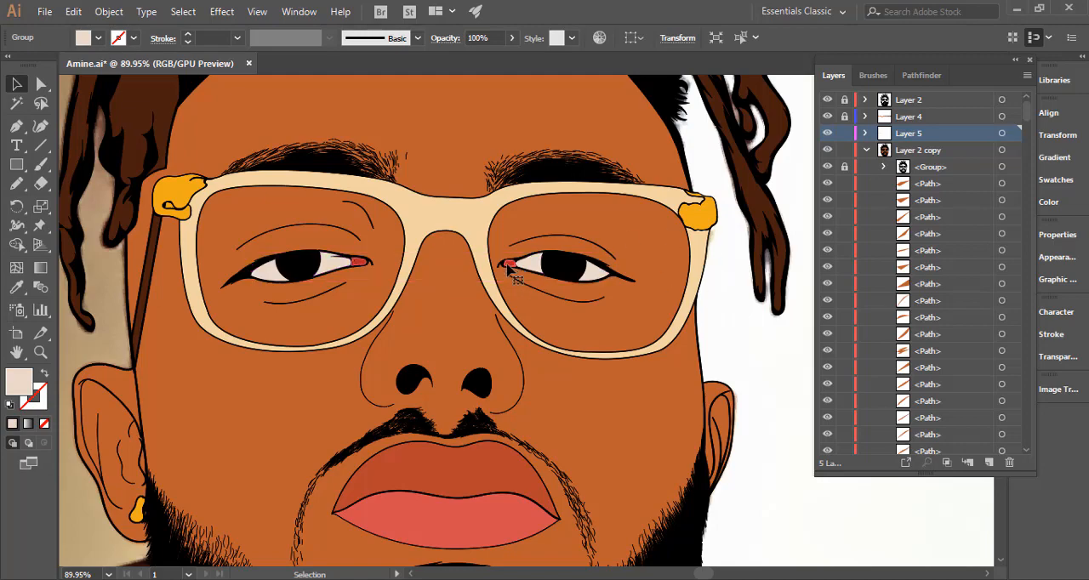
# Bring the red inner eye-corner group to the front of Layer 2 copy and move it into Layer 5.
pyautogui.click(506, 265)
pyautogui.rightClick(507, 264)
pyautogui.moveTo(609, 440)
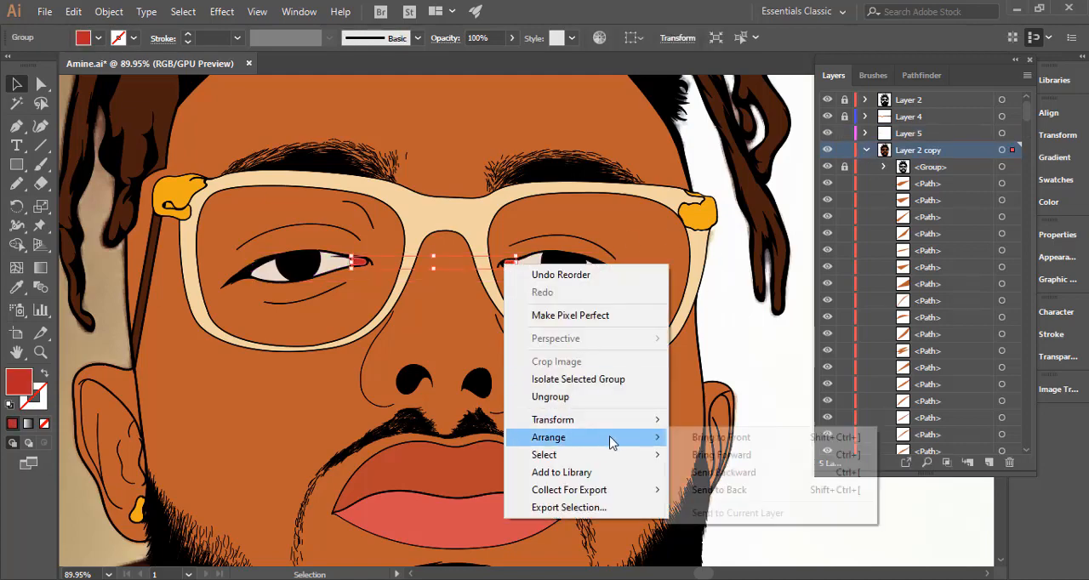
pyautogui.click(732, 439)
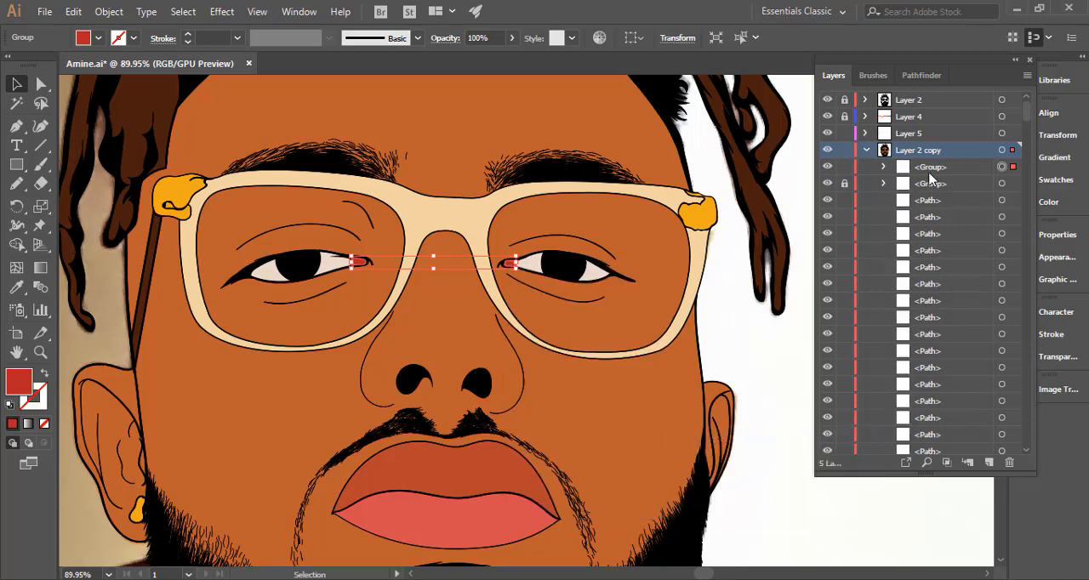
pyautogui.moveTo(930, 167); pyautogui.dragTo(926, 134)
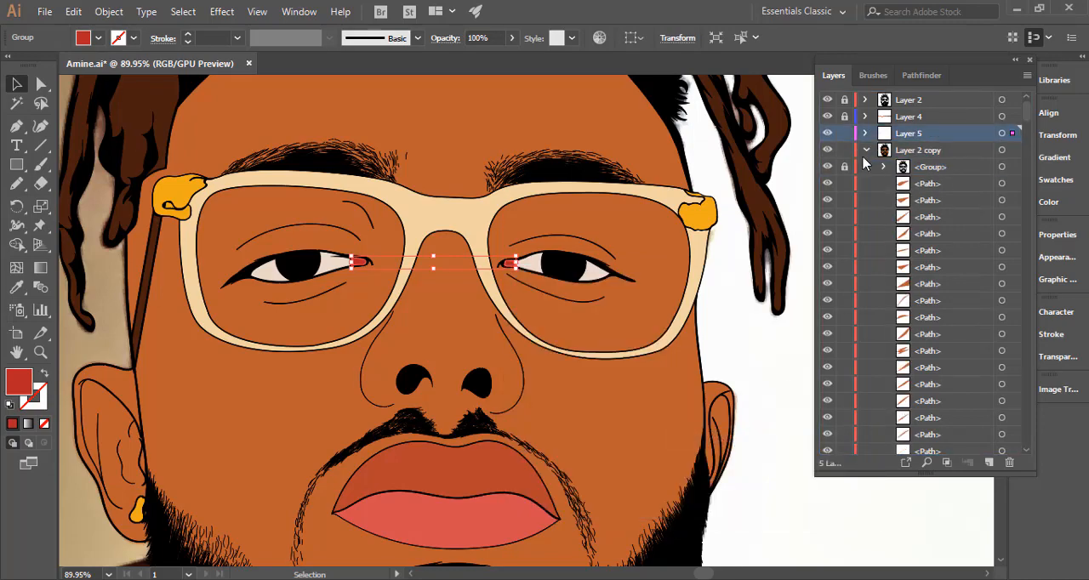
# Collapse and lock Layer 2 copy, expand Layer 5, and deselect the eye-corner group.
pyautogui.click(865, 151)
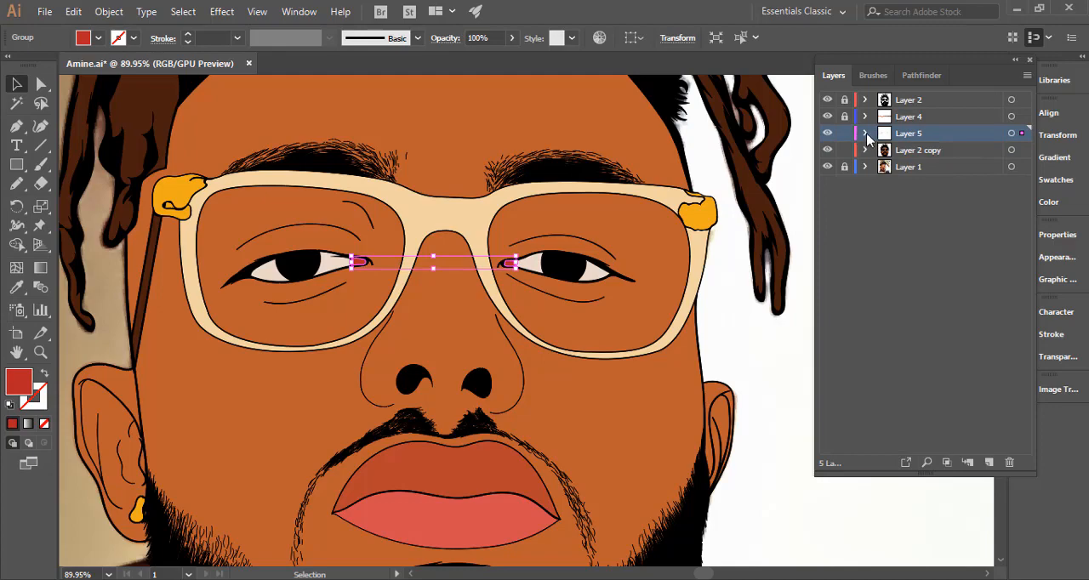
pyautogui.click(865, 134)
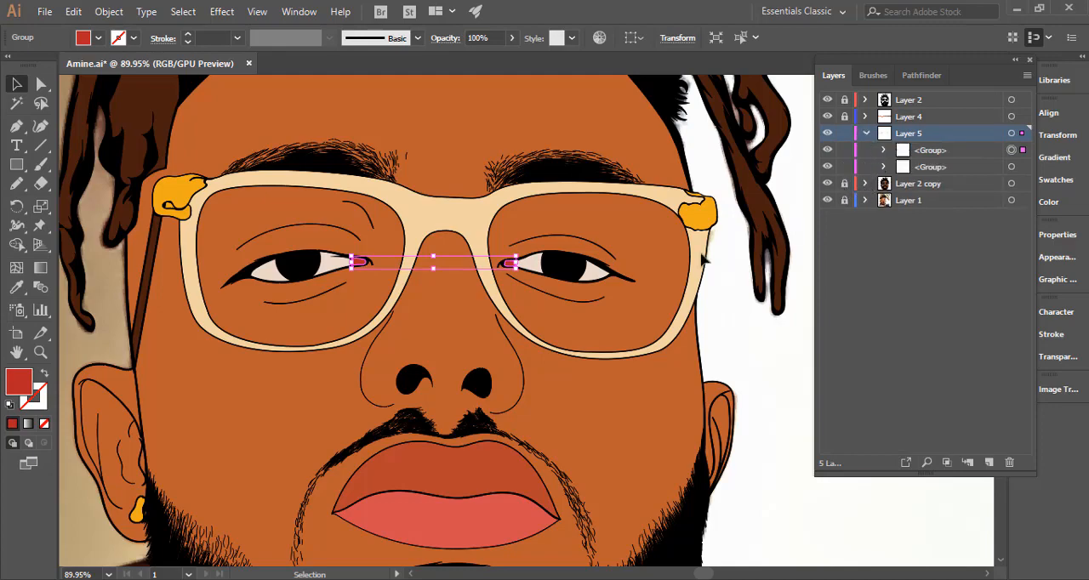
pyautogui.click(766, 266)
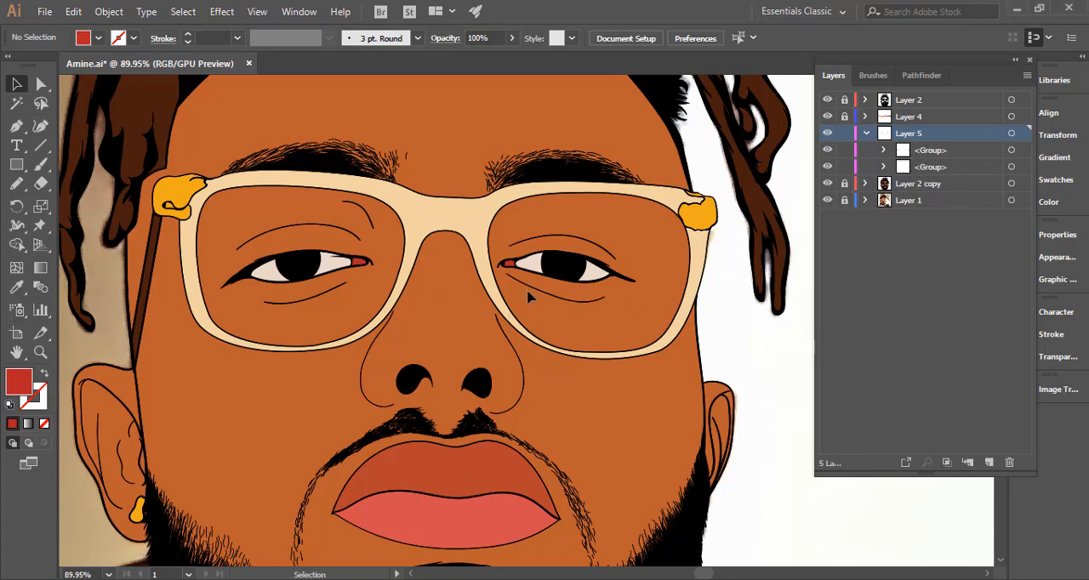
# Temporarily hide Layer 2 copy and both eye groups in Layer 5 to examine the eyes in the reference photo, and show them again.
pyautogui.moveTo(579, 264); pyautogui.dragTo(829, 312)
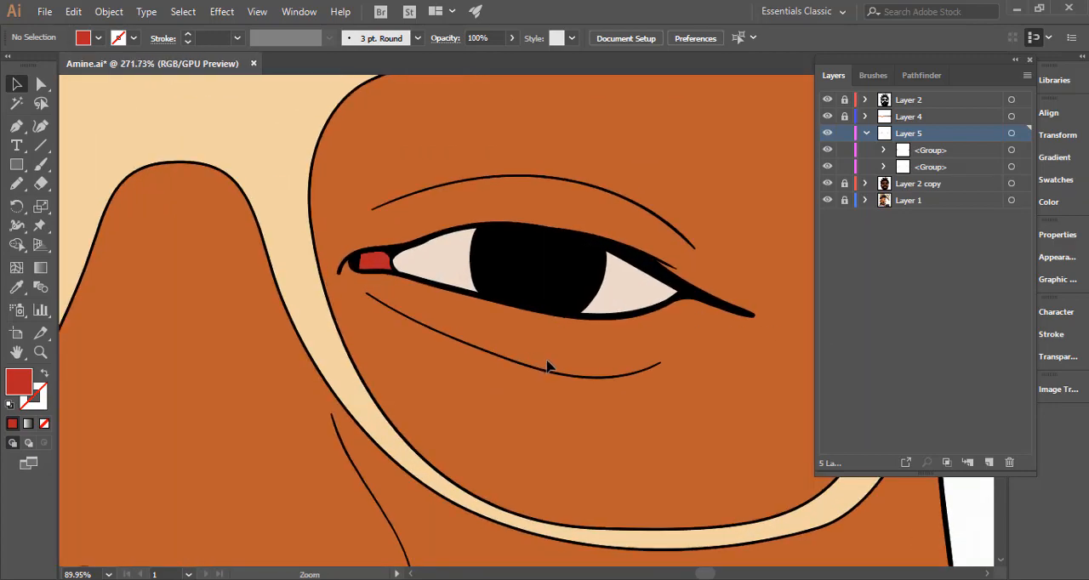
pyautogui.click(827, 184)
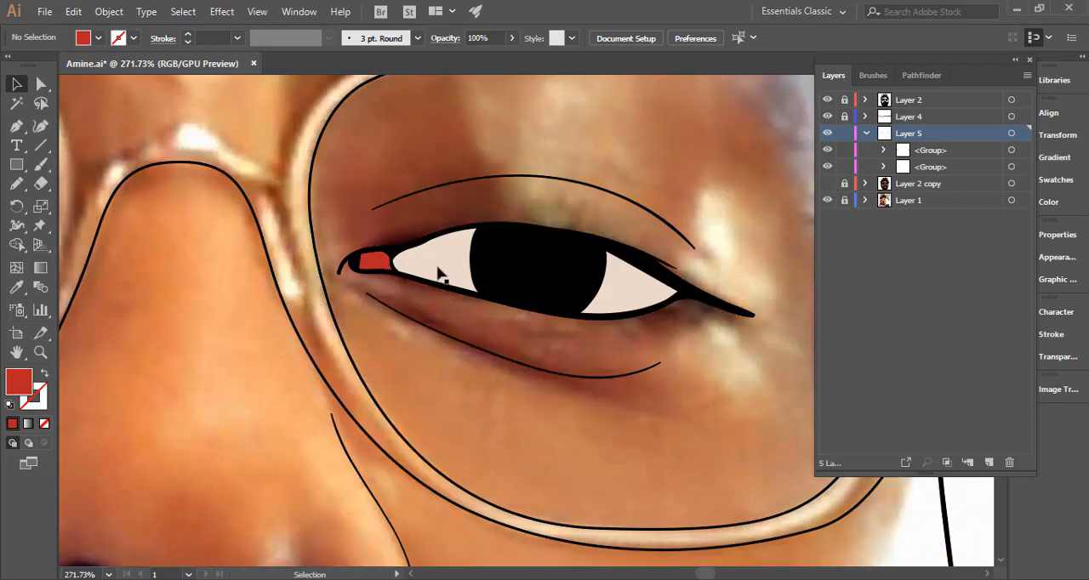
pyautogui.click(827, 150)
pyautogui.click(827, 167)
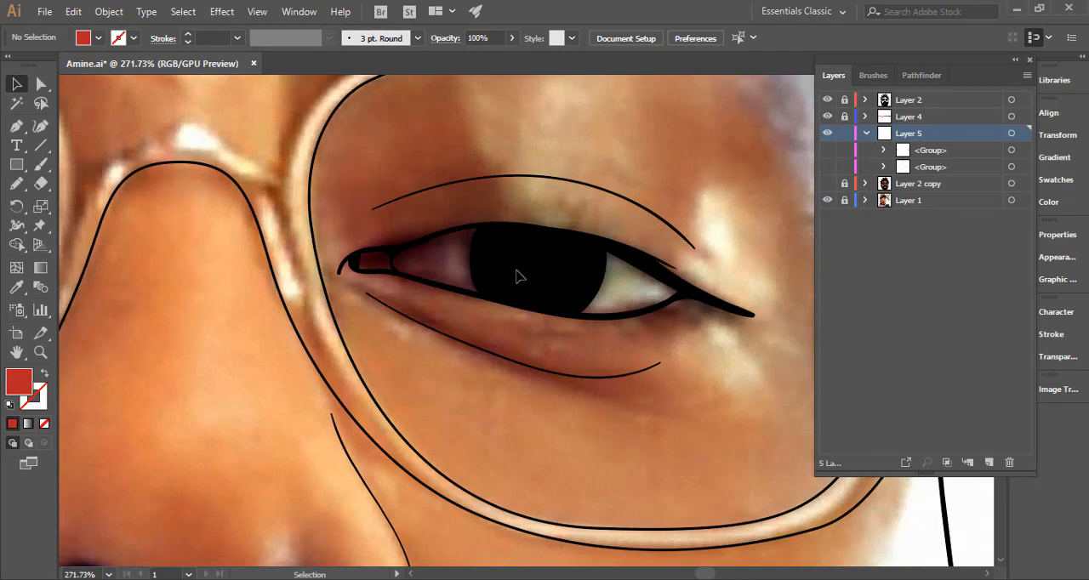
pyautogui.scroll(-5, 628, 346)
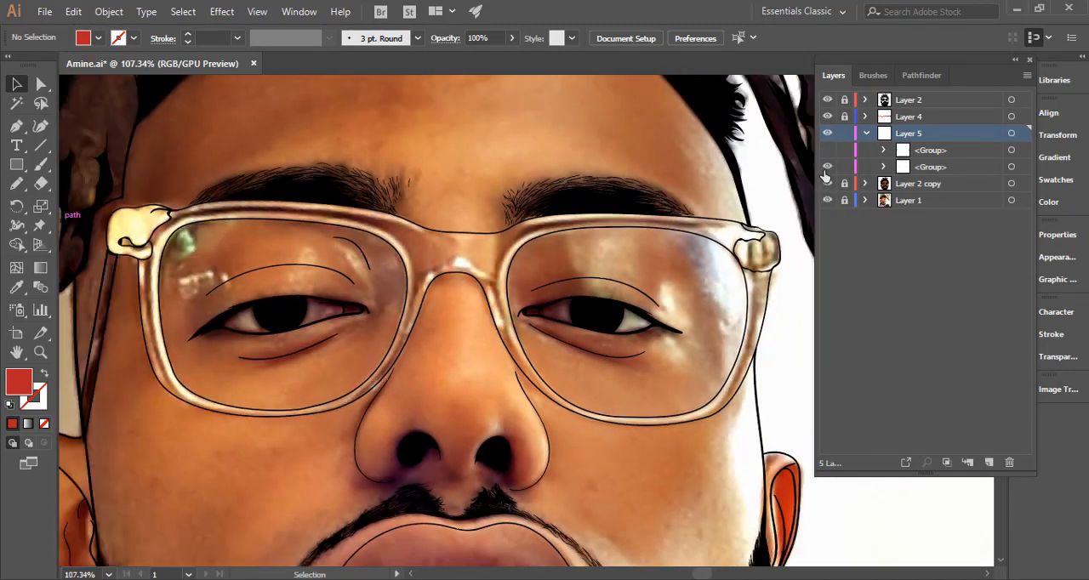
pyautogui.moveTo(827, 149); pyautogui.dragTo(827, 183)
pyautogui.scroll(6, 625, 328)
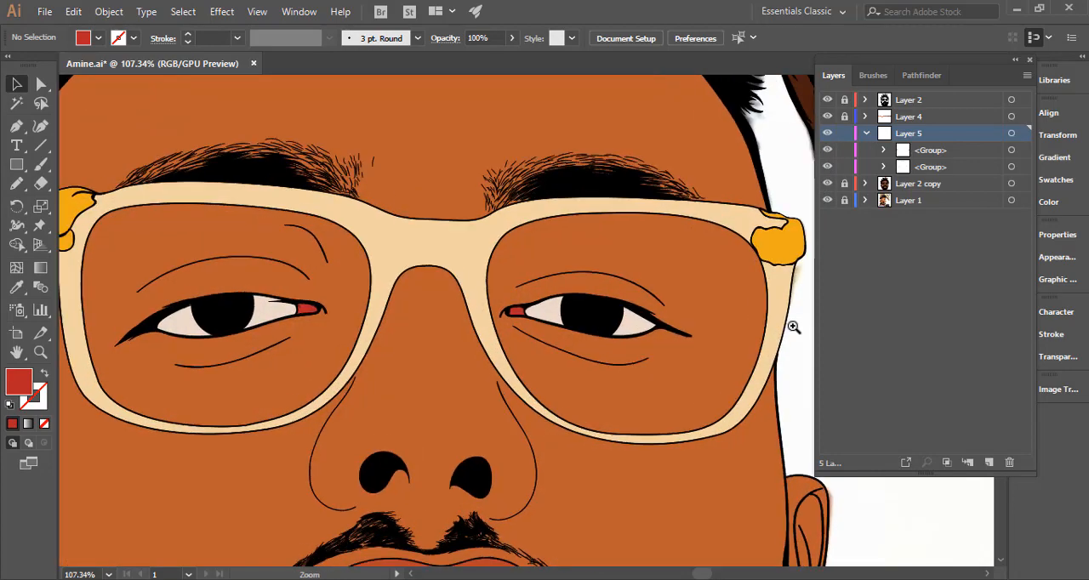
# Draw a closed Pencil shadow shape across the upper part of the right-hand eye in Layer 5, checking it without the Layer 2 linework.
pyautogui.click(16, 183)
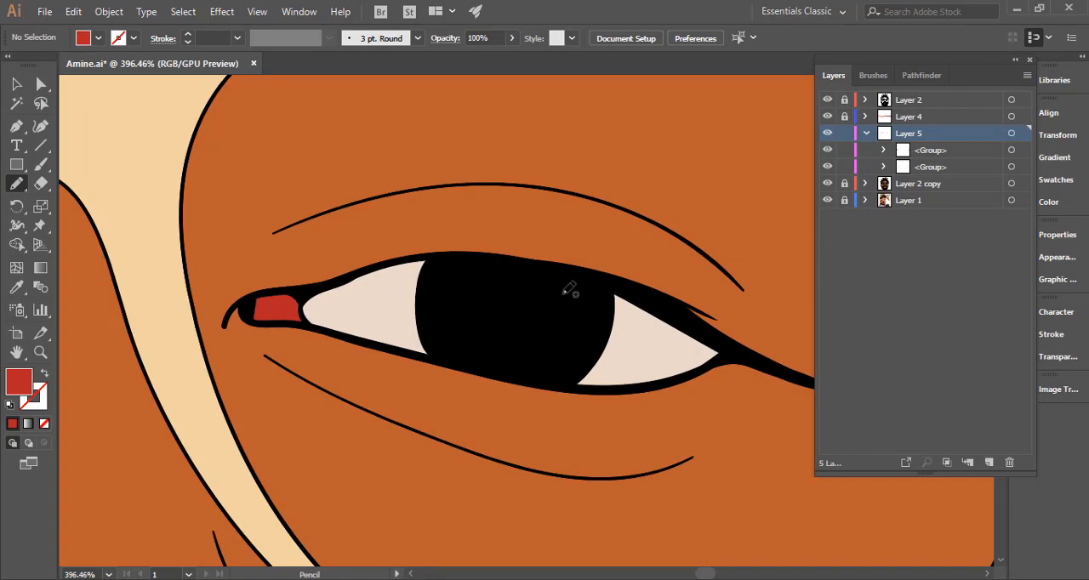
pyautogui.moveTo(568, 290); pyautogui.dragTo(470, 325)
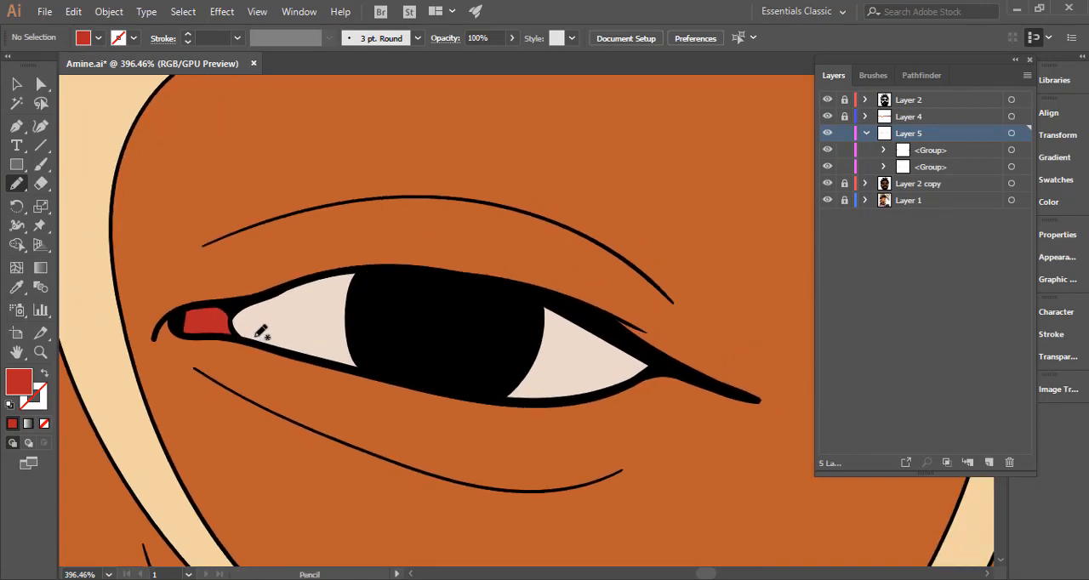
pyautogui.moveTo(251, 339)
pyautogui.mouseDown()
pyautogui.moveTo(309, 298)
pyautogui.moveTo(422, 293)
pyautogui.moveTo(541, 328)
pyautogui.moveTo(621, 384)
pyautogui.moveTo(645, 376)
pyautogui.moveTo(652, 352)
pyautogui.moveTo(578, 304)
pyautogui.moveTo(471, 274)
pyautogui.moveTo(390, 269)
pyautogui.moveTo(345, 267)
pyautogui.moveTo(255, 298)
pyautogui.moveTo(239, 320)
pyautogui.moveTo(245, 335)
pyautogui.moveTo(264, 331)
pyautogui.mouseUp()
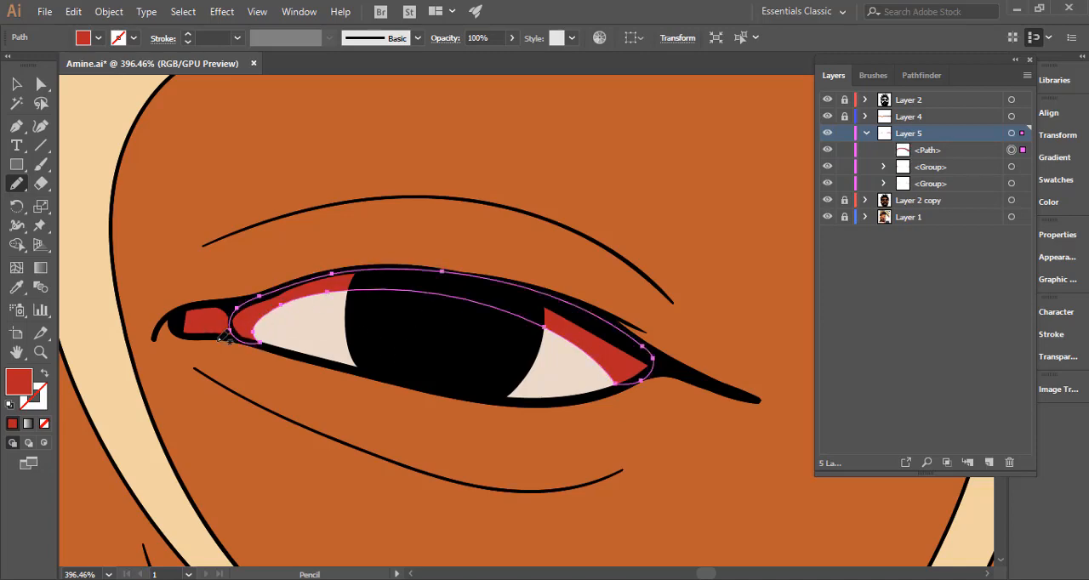
pyautogui.press('i')
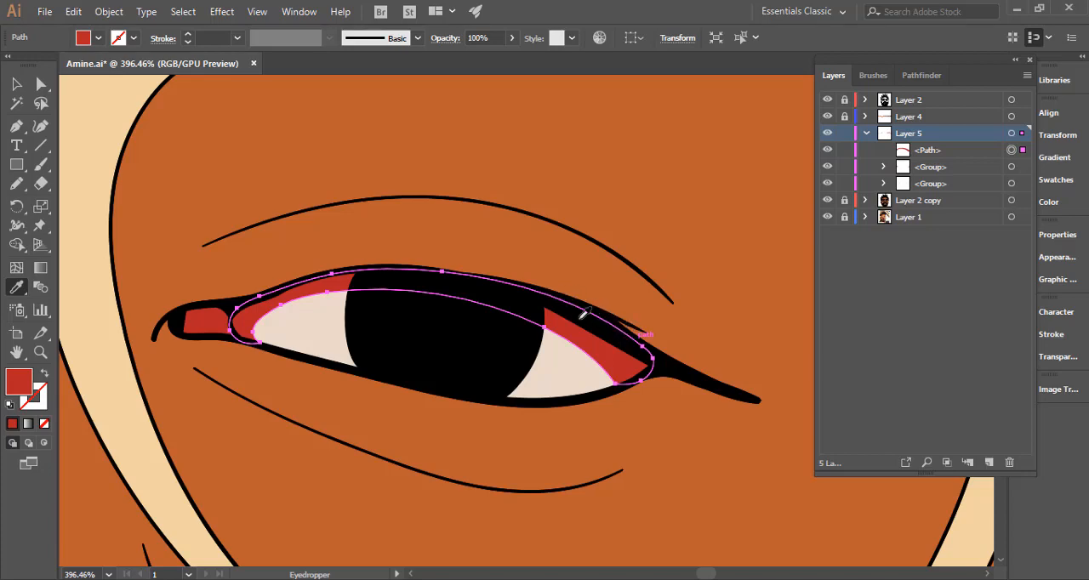
pyautogui.click(826, 101)
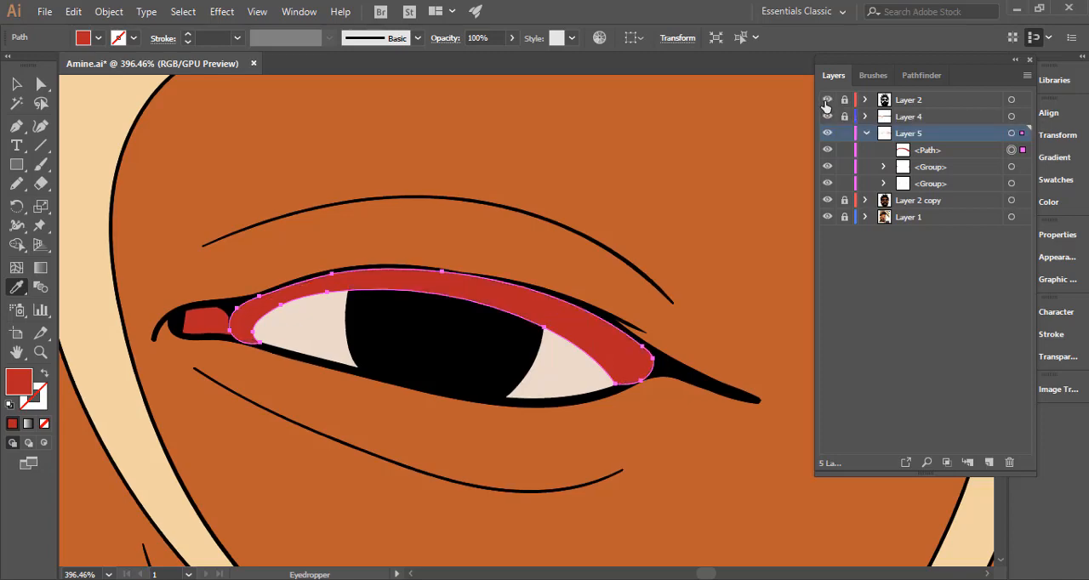
pyautogui.click(826, 100)
pyautogui.click(825, 101)
pyautogui.click(826, 101)
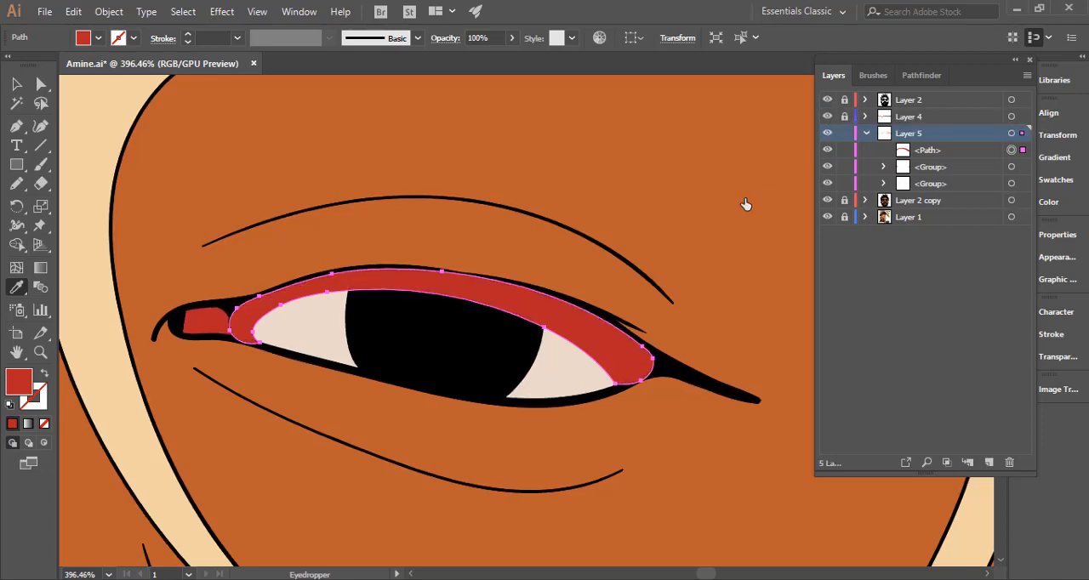
# Fill the eye shadow shape with the sampled eye-white colour, darkened to #4f443d.
pyautogui.click(560, 360)
pyautogui.doubleClick(25, 383)
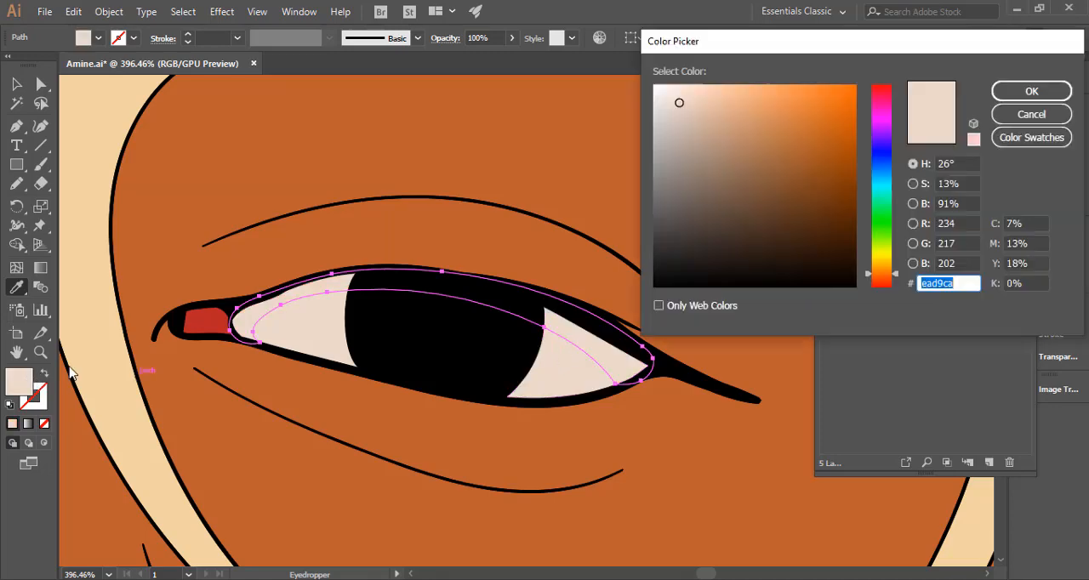
pyautogui.click(686, 162)
pyautogui.moveTo(686, 162); pyautogui.dragTo(694, 205)
pyautogui.click(1021, 92)
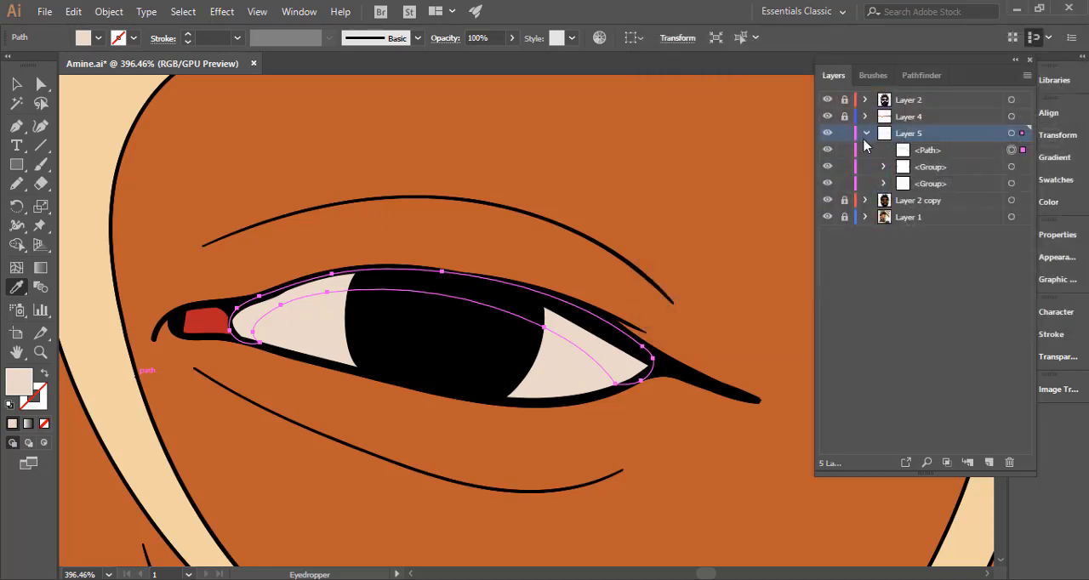
pyautogui.moveTo(545, 283); pyautogui.dragTo(234, 299)
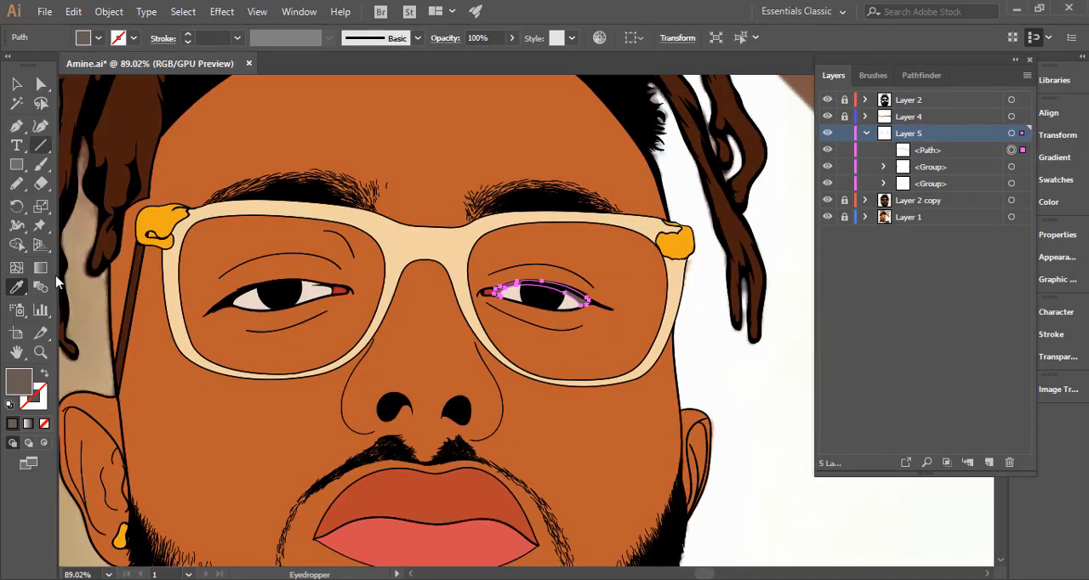
pyautogui.doubleClick(24, 390)
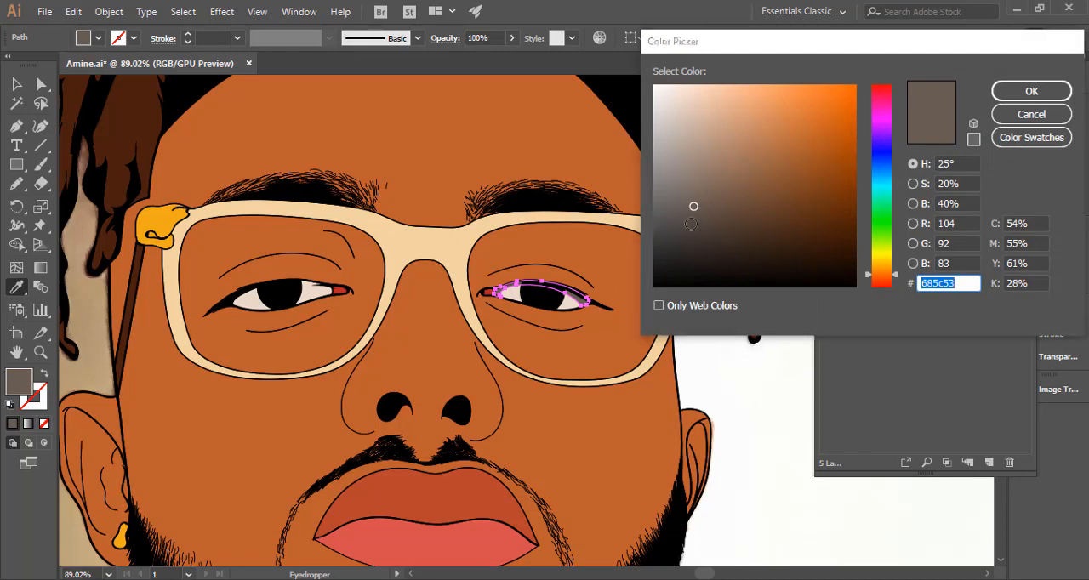
pyautogui.write('4f443d')
pyautogui.click(1030, 91)
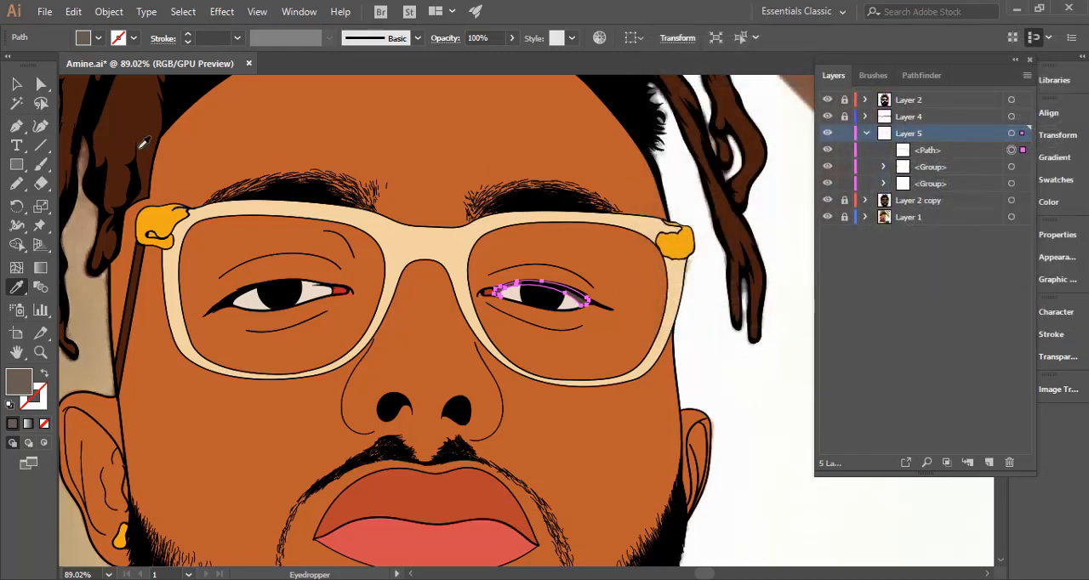
# Draw a matching dark shadow shape with the Pencil tool across the upper part of the left-hand eye.
pyautogui.press('n')
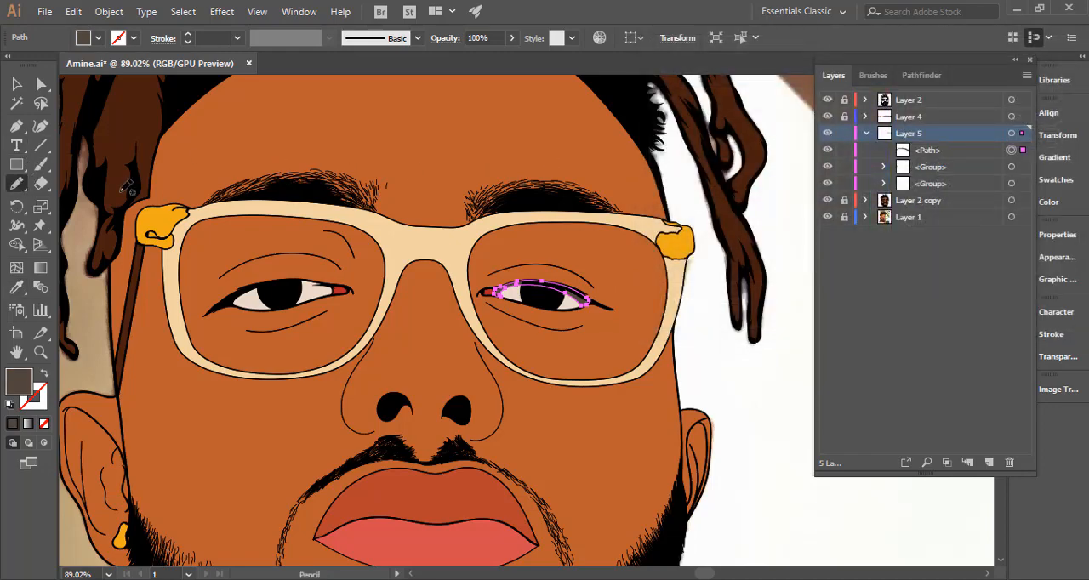
pyautogui.keyDown('ctrl'); pyautogui.click(726, 368); pyautogui.keyUp('ctrl')
pyautogui.moveTo(450, 361); pyautogui.dragTo(313, 348)
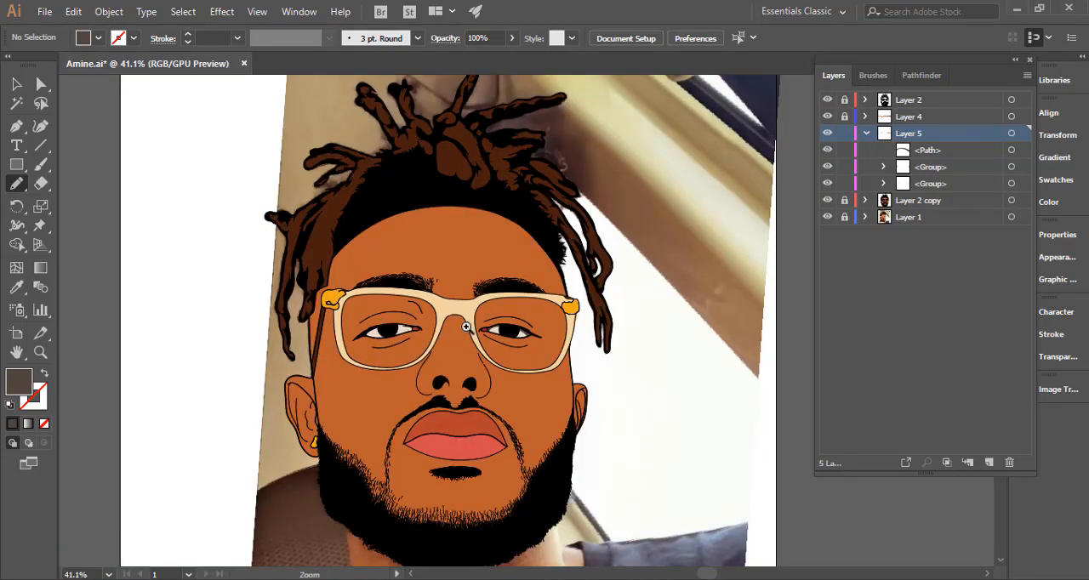
pyautogui.moveTo(377, 325)
pyautogui.mouseDown()
pyautogui.moveTo(720, 360)
pyautogui.moveTo(899, 404)
pyautogui.mouseUp()
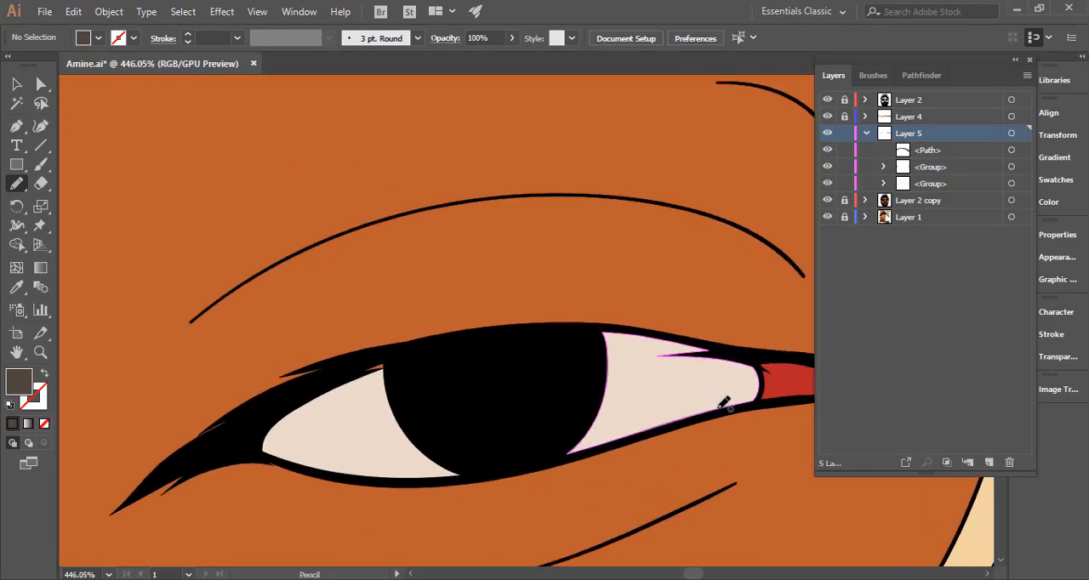
pyautogui.moveTo(715, 412)
pyautogui.mouseDown()
pyautogui.moveTo(698, 375)
pyautogui.moveTo(637, 361)
pyautogui.moveTo(669, 360)
pyautogui.moveTo(540, 356)
pyautogui.moveTo(349, 399)
pyautogui.moveTo(315, 416)
pyautogui.moveTo(333, 418)
pyautogui.moveTo(302, 441)
pyautogui.moveTo(304, 468)
pyautogui.moveTo(251, 439)
pyautogui.moveTo(267, 412)
pyautogui.moveTo(311, 383)
pyautogui.moveTo(448, 343)
pyautogui.moveTo(591, 327)
pyautogui.moveTo(739, 355)
pyautogui.mouseUp()
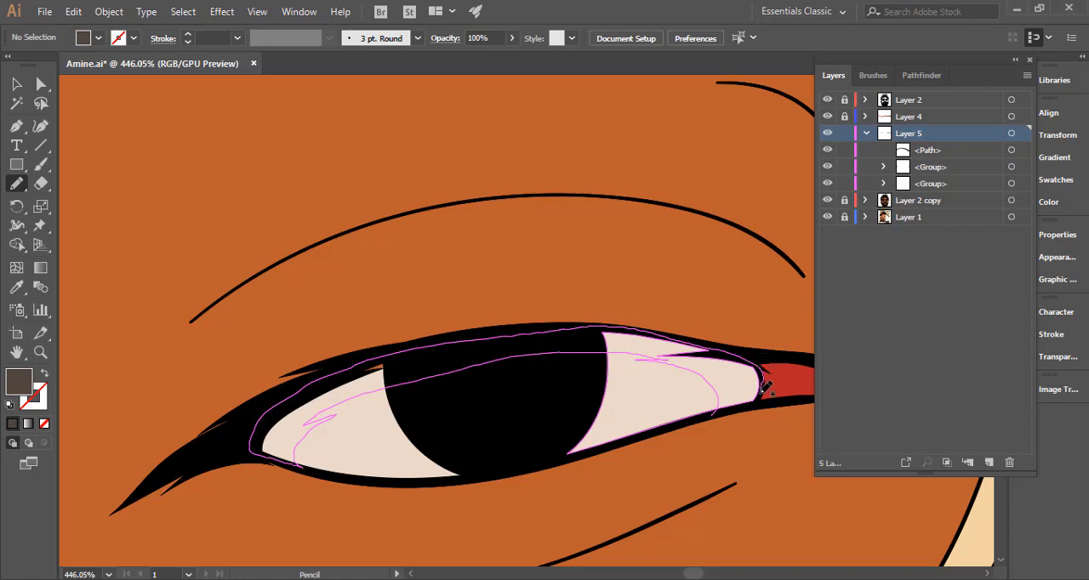
pyautogui.moveTo(758, 404); pyautogui.dragTo(720, 408)
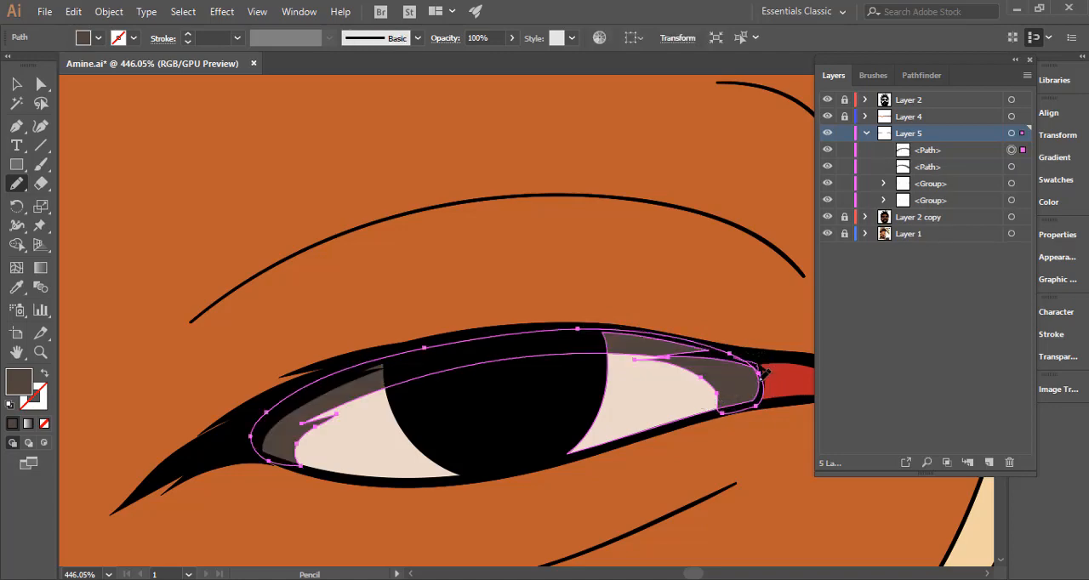
# Combine the dark shadow paths of both eyes into one compound path in Layer 5 and deselect it.
pyautogui.moveTo(700, 419); pyautogui.dragTo(271, 361)
pyautogui.keyDown('ctrl'); pyautogui.click(525, 369); pyautogui.keyUp('ctrl')
pyautogui.moveTo(525, 368)
pyautogui.mouseDown()
pyautogui.moveTo(259, 368)
pyautogui.moveTo(364, 372)
pyautogui.moveTo(294, 374)
pyautogui.mouseUp()
pyautogui.moveTo(494, 399); pyautogui.dragTo(333, 315)
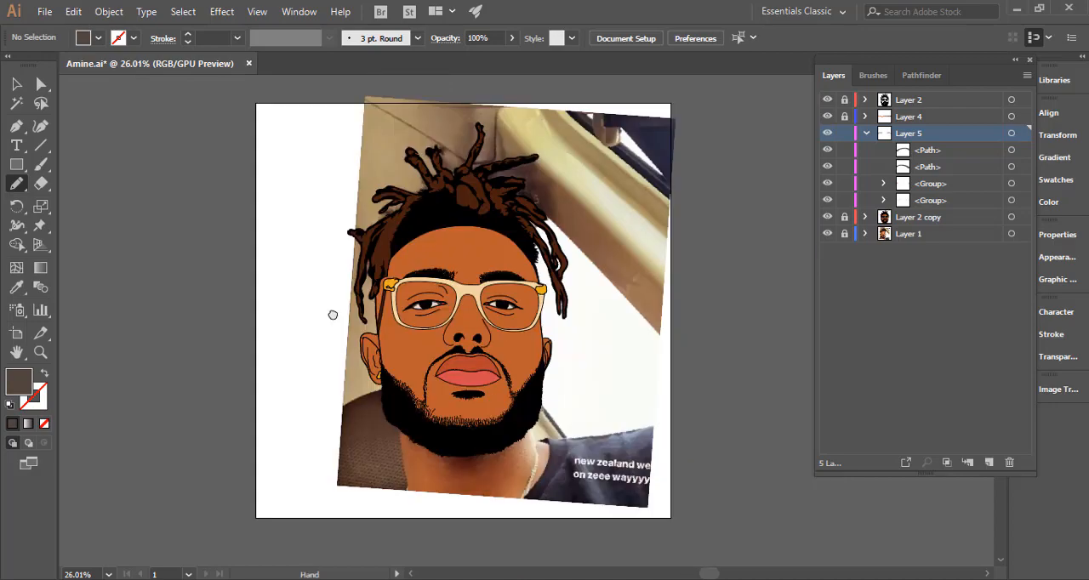
pyautogui.moveTo(469, 314); pyautogui.dragTo(746, 310)
pyautogui.moveTo(588, 272); pyautogui.dragTo(725, 286)
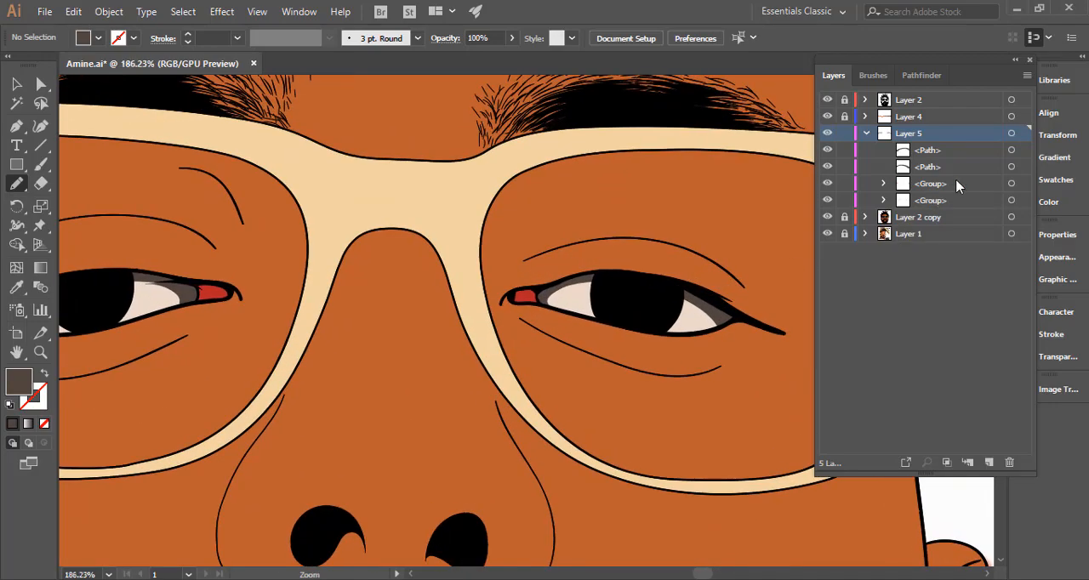
pyautogui.click(1011, 150)
pyautogui.keyDown('shift'); pyautogui.click(1010, 167); pyautogui.keyUp('shift')
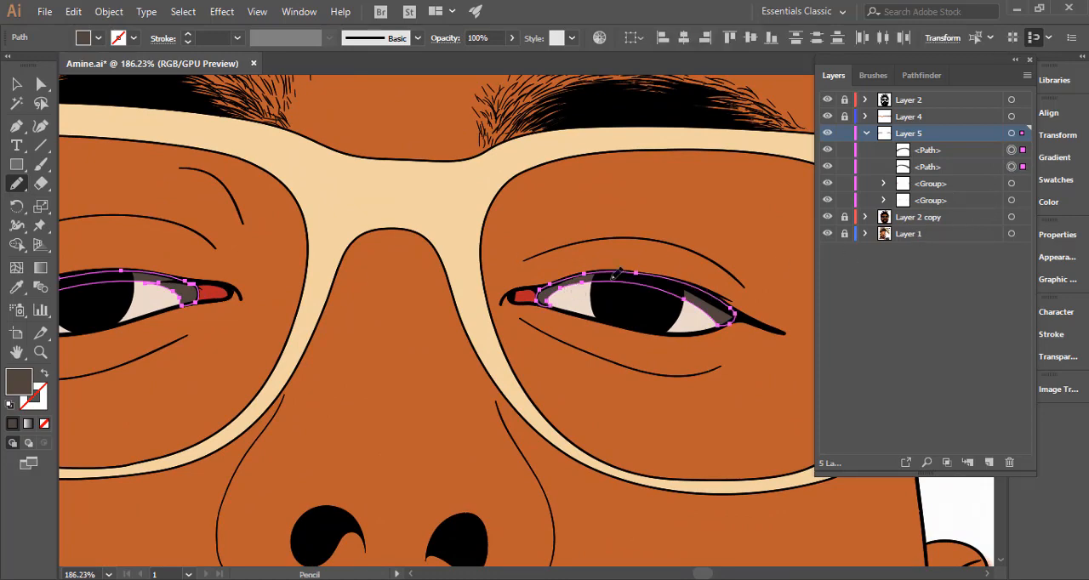
pyautogui.hotkey('ctrl', '8')
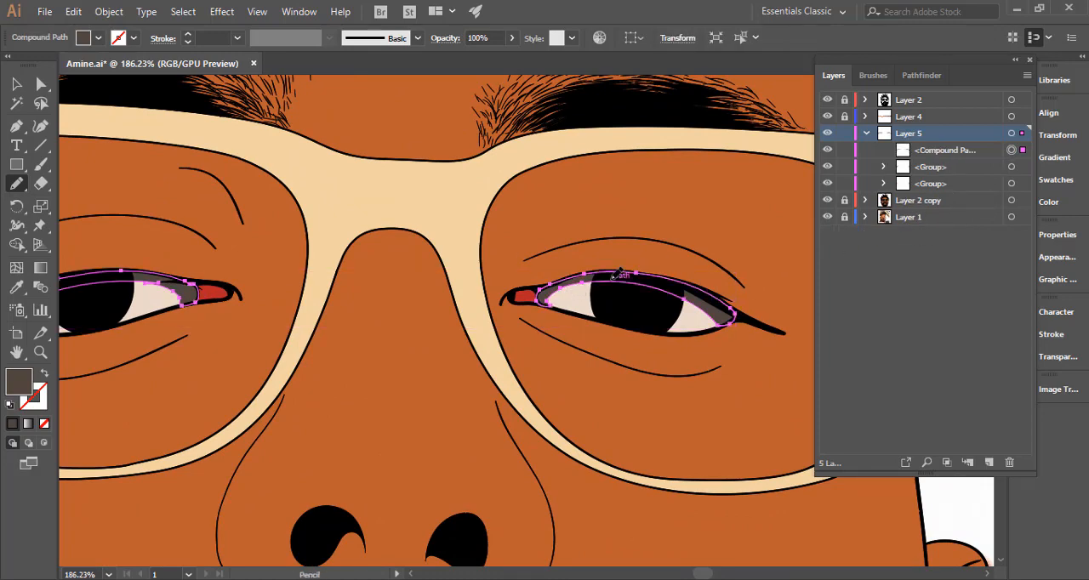
pyautogui.keyDown('ctrl'); pyautogui.click(946, 500); pyautogui.keyUp('ctrl')
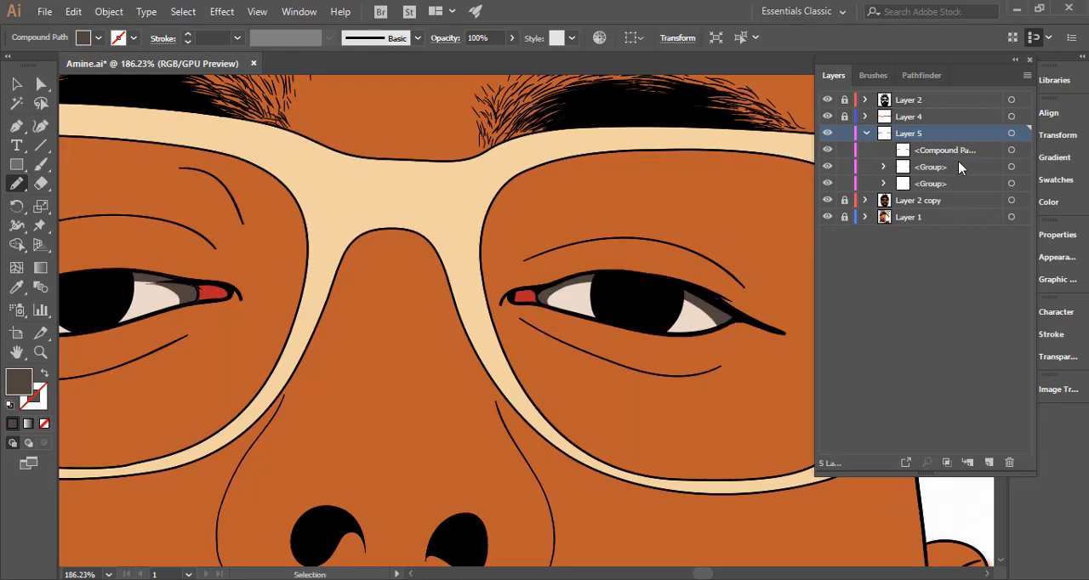
# Draw a second, deeper shading shape over the right-hand eye and place it below the compound path in Layer 5.
pyautogui.scroll(2, 672, 290)
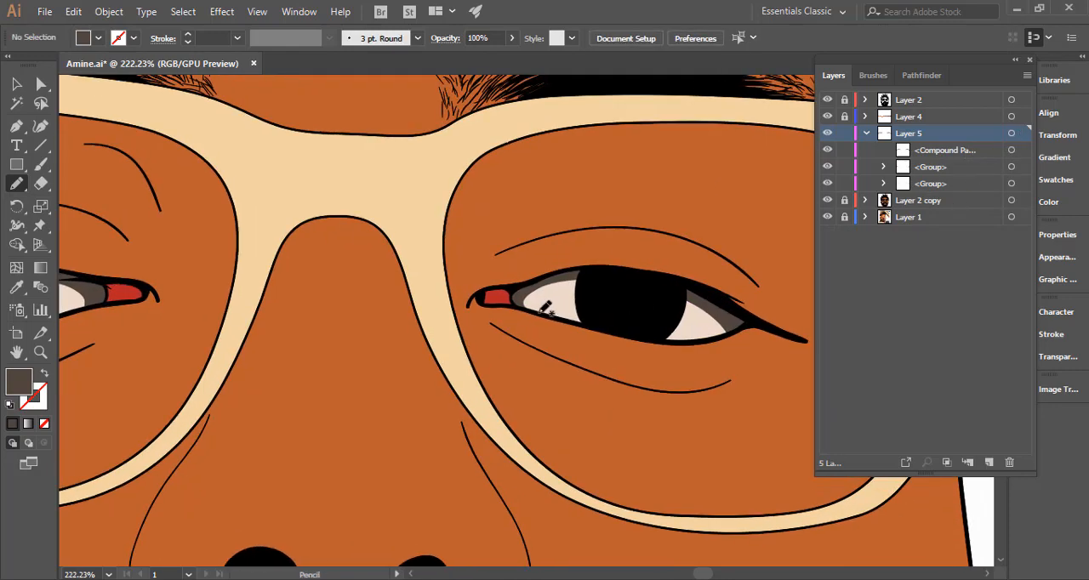
pyautogui.moveTo(548, 305)
pyautogui.mouseDown()
pyautogui.moveTo(583, 294)
pyautogui.moveTo(676, 312)
pyautogui.moveTo(707, 342)
pyautogui.moveTo(733, 330)
pyautogui.moveTo(712, 299)
pyautogui.moveTo(582, 270)
pyautogui.moveTo(519, 300)
pyautogui.moveTo(573, 321)
pyautogui.mouseUp()
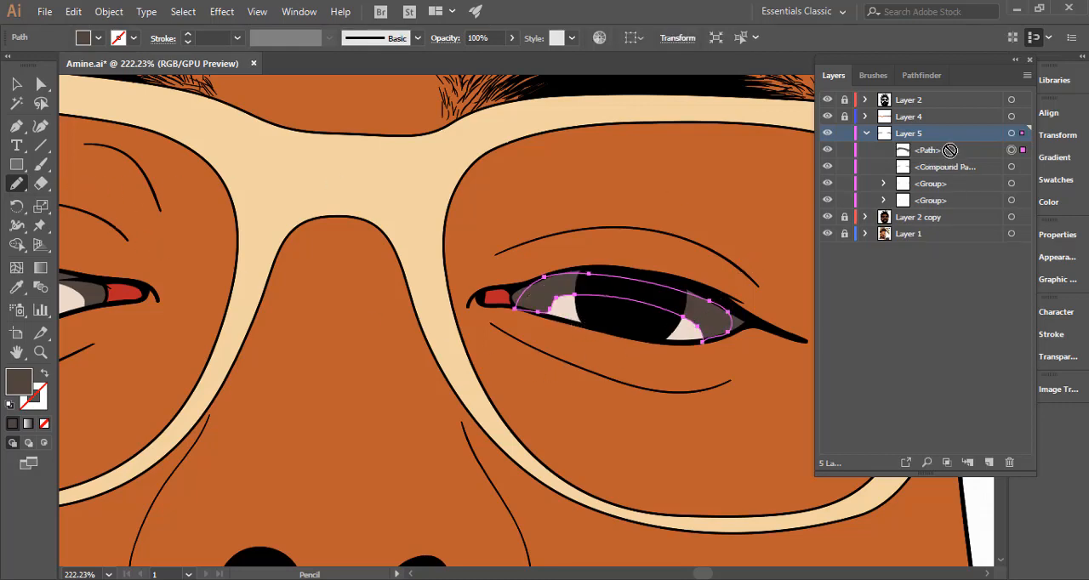
pyautogui.moveTo(950, 150); pyautogui.dragTo(953, 175)
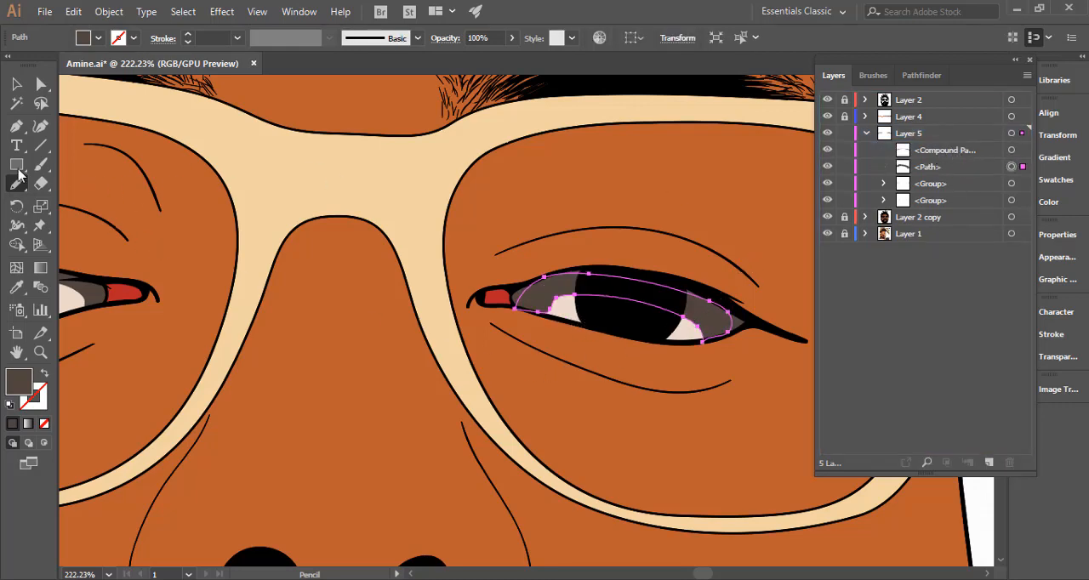
# Fill the second shading shape with the sampled eye-white colour, darkened to a medium greyish beige.
pyautogui.click(16, 287)
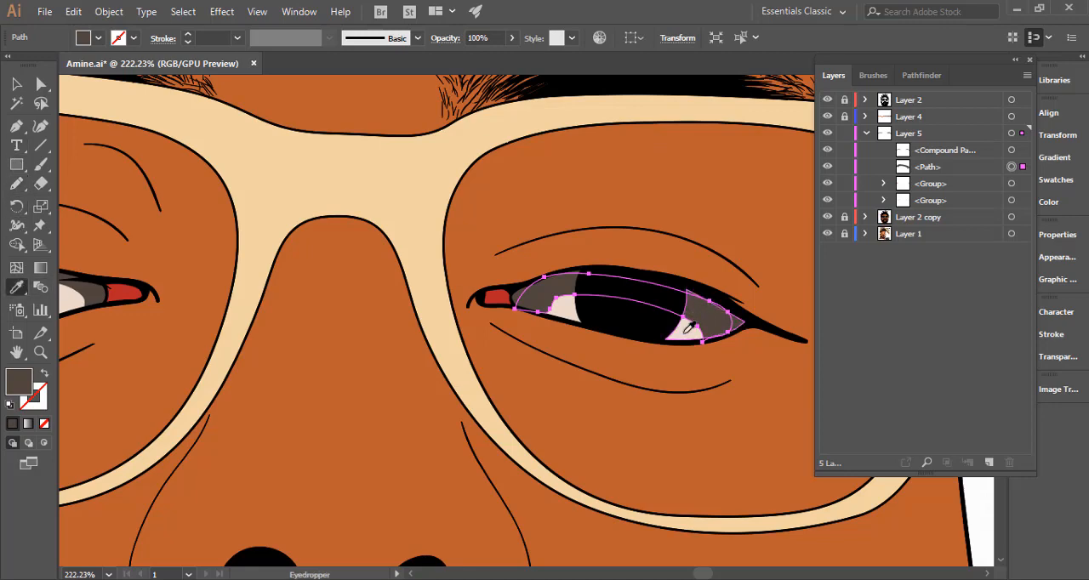
pyautogui.click(685, 332)
pyautogui.doubleClick(21, 382)
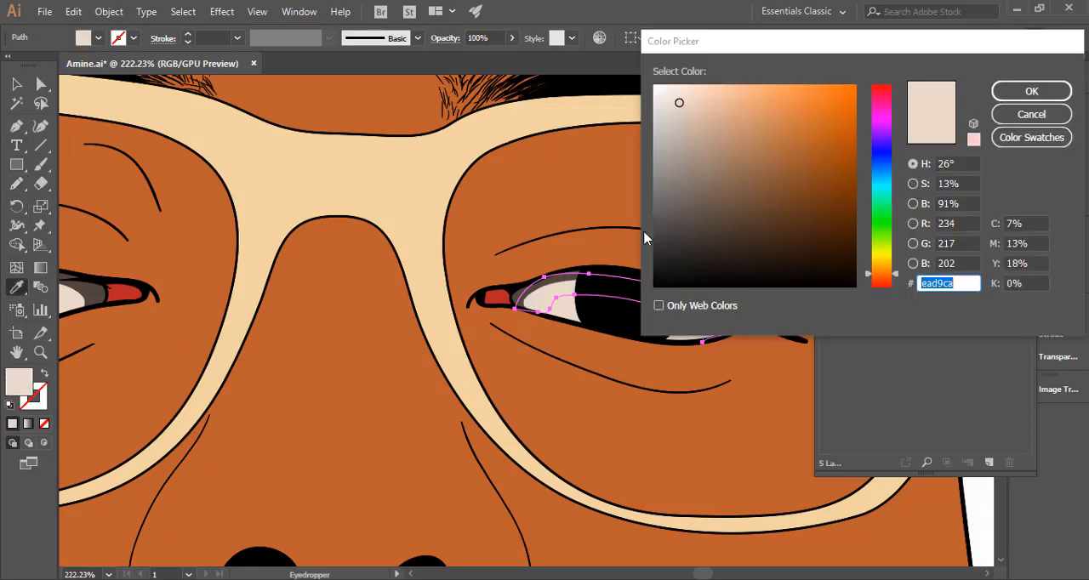
pyautogui.moveTo(696, 156); pyautogui.dragTo(695, 152)
pyautogui.click(1007, 98)
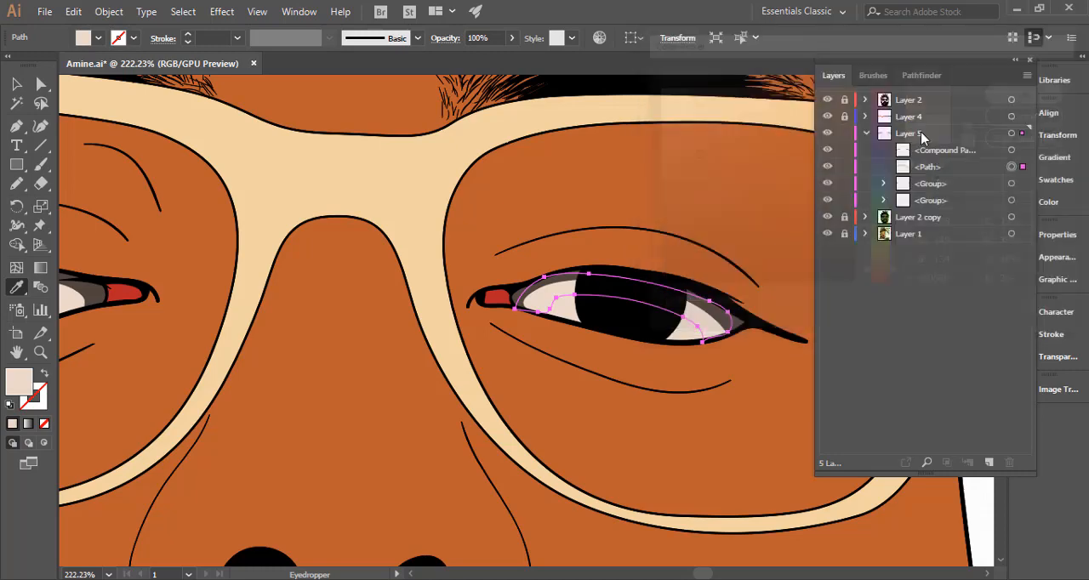
# Redraw the lower edge of the mid-tone shape near the inner corner of the right-hand eye with the Pencil tool.
pyautogui.click(16, 183)
pyautogui.hotkey('ctrl', 'shift', 'a')
pyautogui.moveTo(415, 328)
pyautogui.mouseDown()
pyautogui.moveTo(179, 341)
pyautogui.moveTo(530, 338)
pyautogui.moveTo(698, 323)
pyautogui.mouseUp()
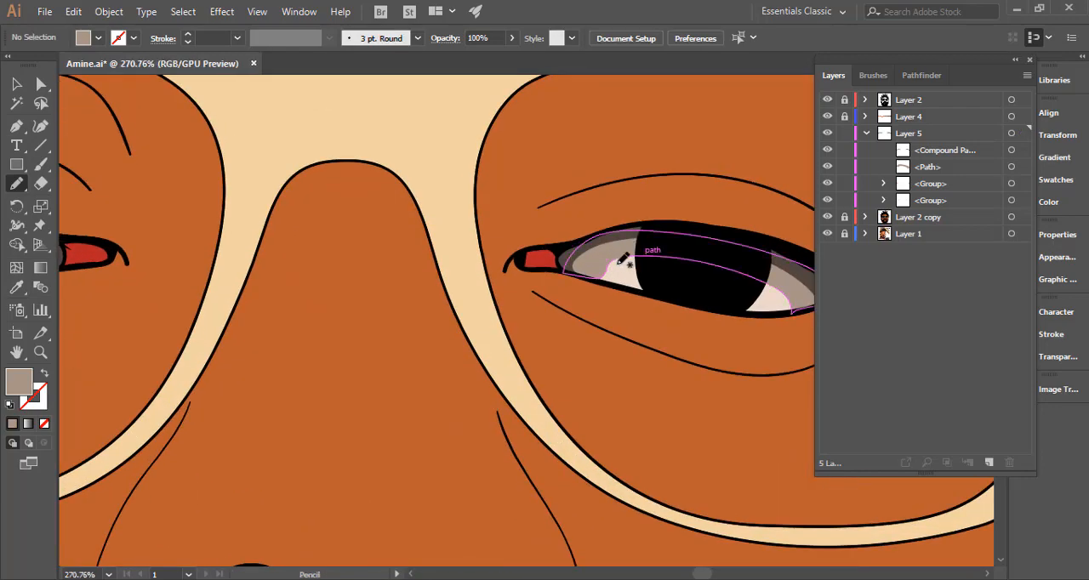
pyautogui.keyDown('ctrl'); pyautogui.click(616, 261); pyautogui.keyUp('ctrl')
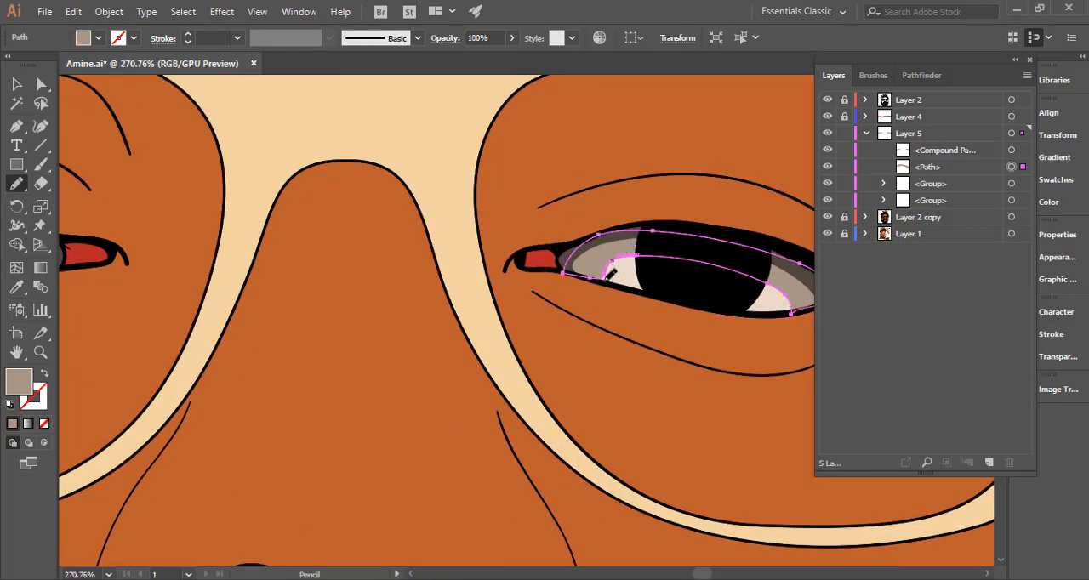
pyautogui.moveTo(602, 277)
pyautogui.mouseDown()
pyautogui.moveTo(567, 272)
pyautogui.moveTo(609, 283)
pyautogui.mouseUp()
# Draw a matching mid-tone shape over the left-hand eye and place it below the compound path in Layer 5.
pyautogui.moveTo(545, 374); pyautogui.dragTo(444, 372)
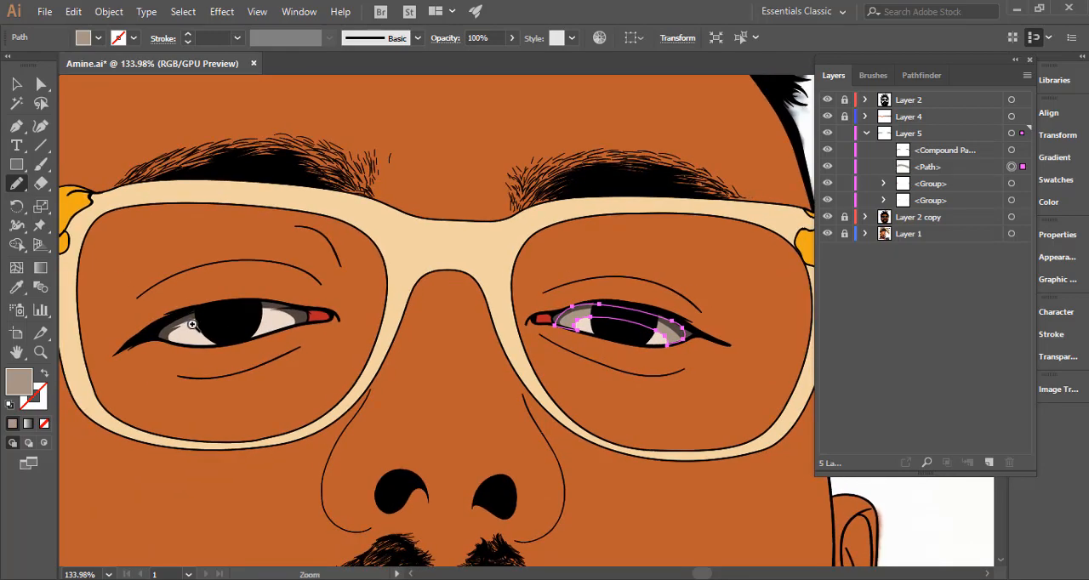
pyautogui.moveTo(193, 324); pyautogui.dragTo(288, 325)
pyautogui.moveTo(182, 361)
pyautogui.mouseDown()
pyautogui.moveTo(226, 330)
pyautogui.moveTo(322, 318)
pyautogui.moveTo(280, 316)
pyautogui.moveTo(344, 312)
pyautogui.moveTo(355, 322)
pyautogui.moveTo(348, 339)
pyautogui.moveTo(407, 321)
pyautogui.moveTo(398, 300)
pyautogui.moveTo(362, 287)
pyautogui.moveTo(260, 288)
pyautogui.moveTo(179, 306)
pyautogui.moveTo(130, 349)
pyautogui.moveTo(188, 363)
pyautogui.mouseUp()
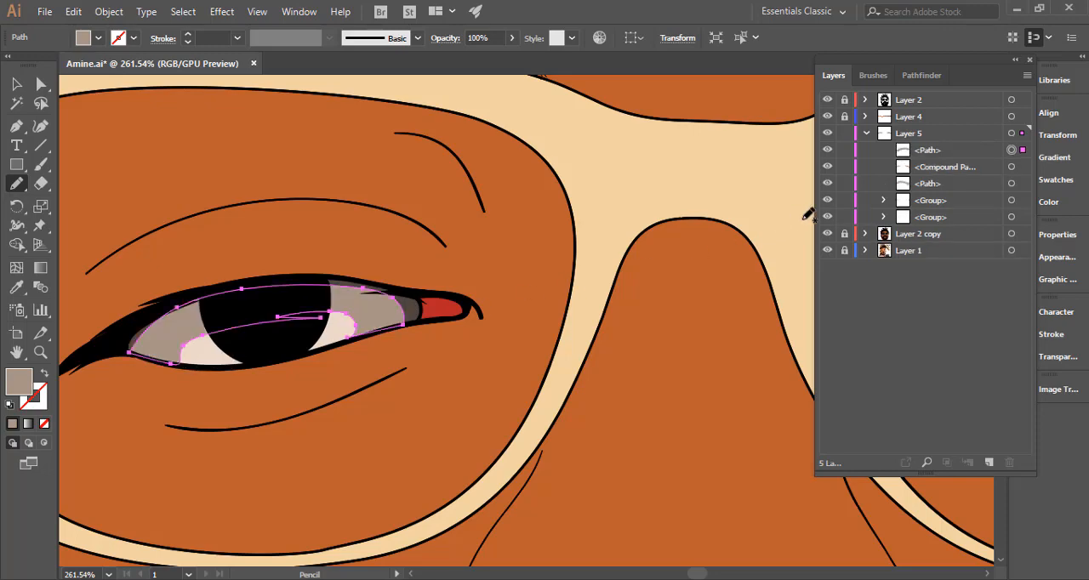
pyautogui.moveTo(936, 152); pyautogui.dragTo(932, 181)
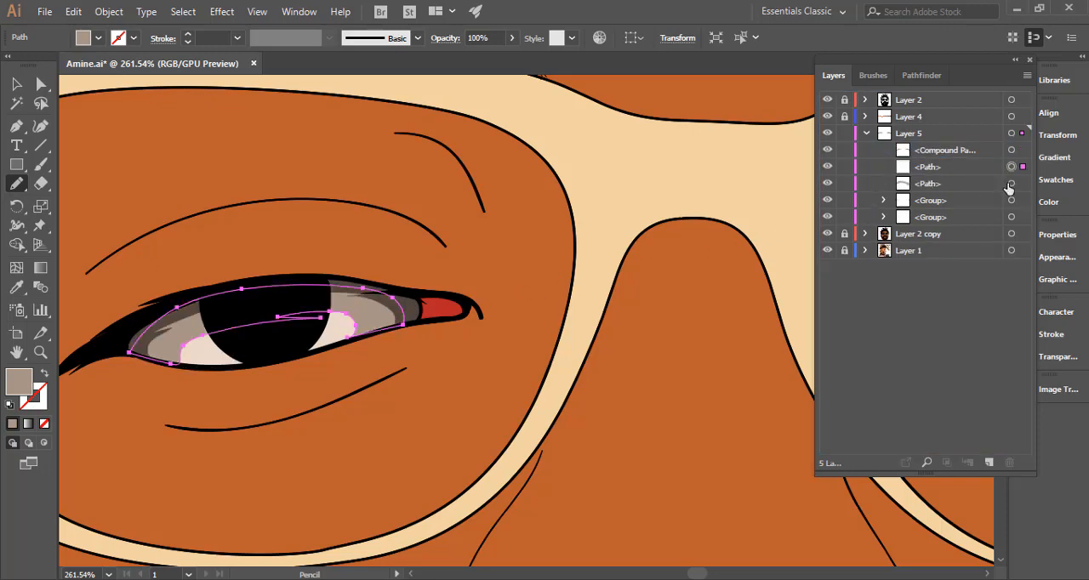
# Combine the two mid-tone eye shading shapes in Layer 5 into one compound path and deselect it.
pyautogui.keyDown('shift'); pyautogui.click(1012, 184); pyautogui.keyUp('shift')
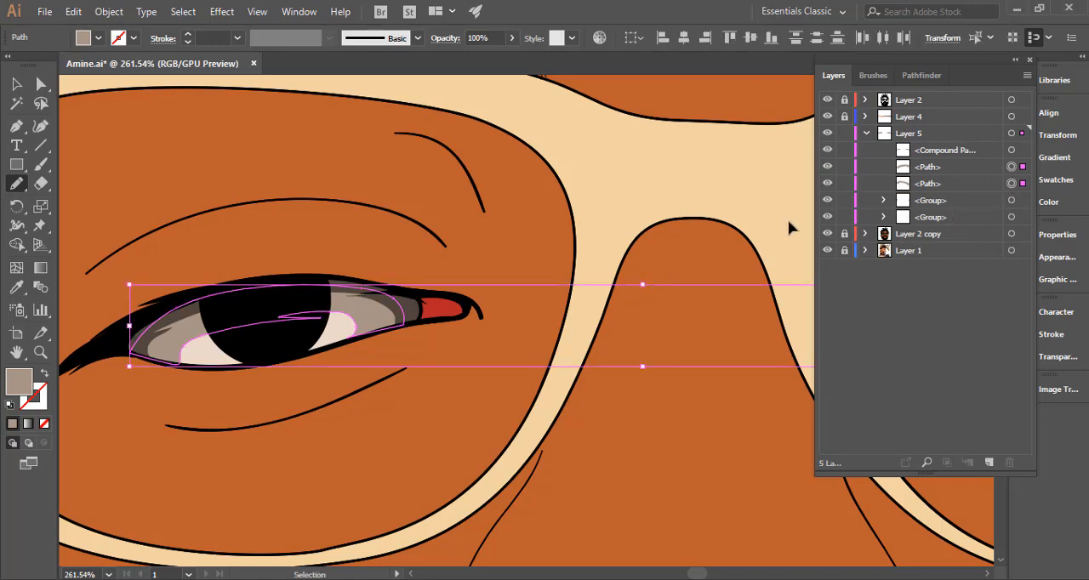
pyautogui.click(1011, 184)
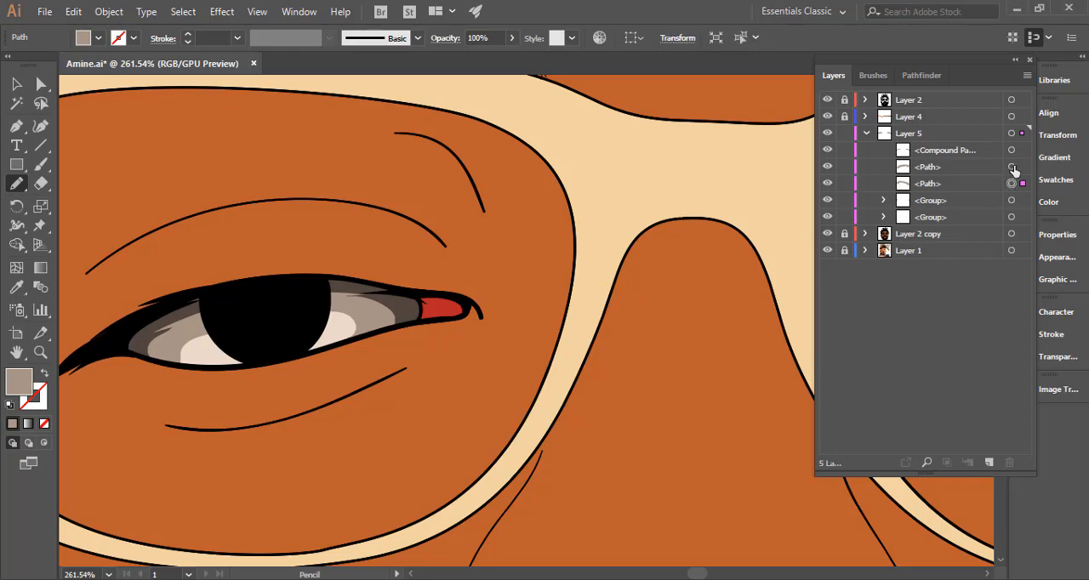
pyautogui.keyDown('shift'); pyautogui.click(1011, 167); pyautogui.keyUp('shift')
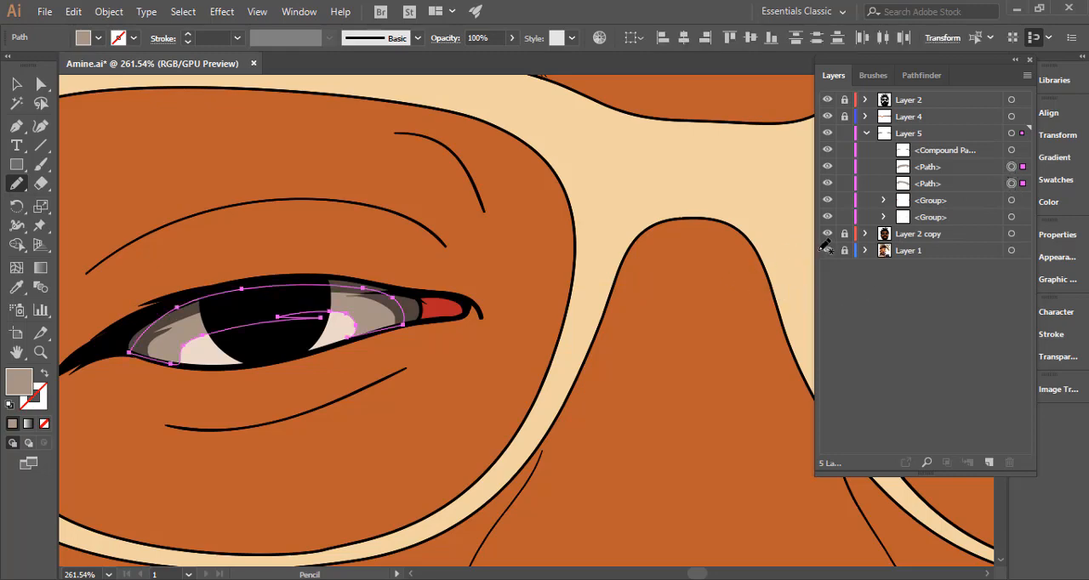
pyautogui.hotkey('ctrl', '8')
pyautogui.hotkey('ctrl', '-')
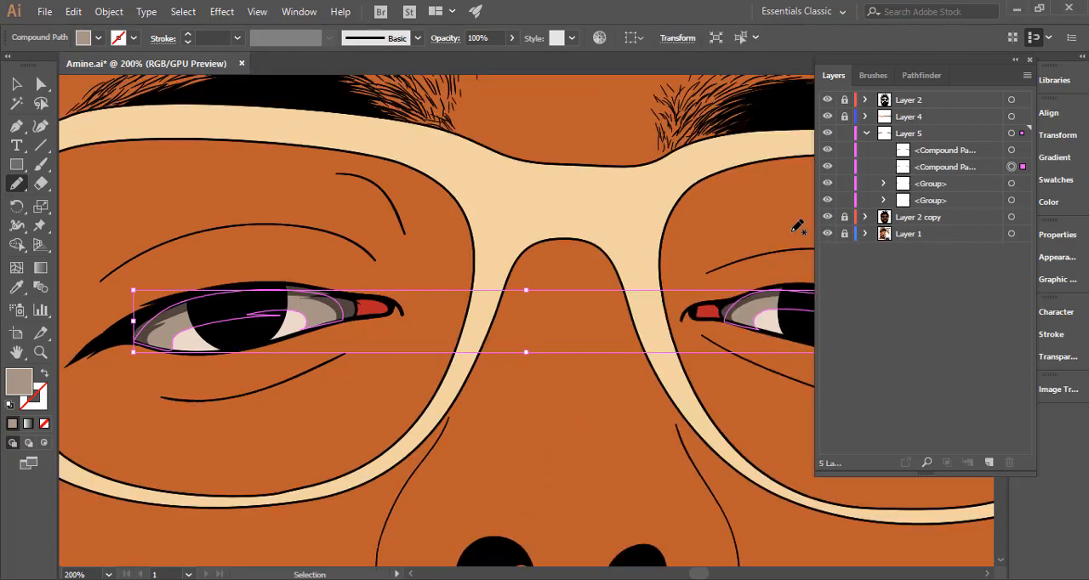
pyautogui.hotkey('ctrl', '0')
pyautogui.hotkey('ctrl', 'shift', 'a')
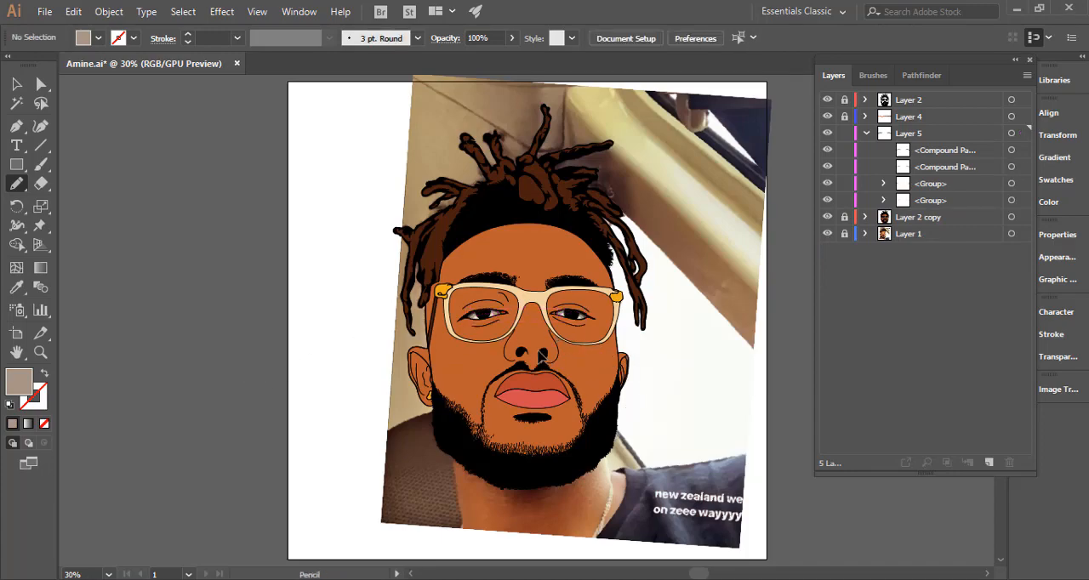
# Draw a curved shading shape with the Pencil tool over the red inner corner of the left-hand eye.
pyautogui.moveTo(468, 320); pyautogui.dragTo(749, 324)
pyautogui.moveTo(582, 290); pyautogui.dragTo(949, 355)
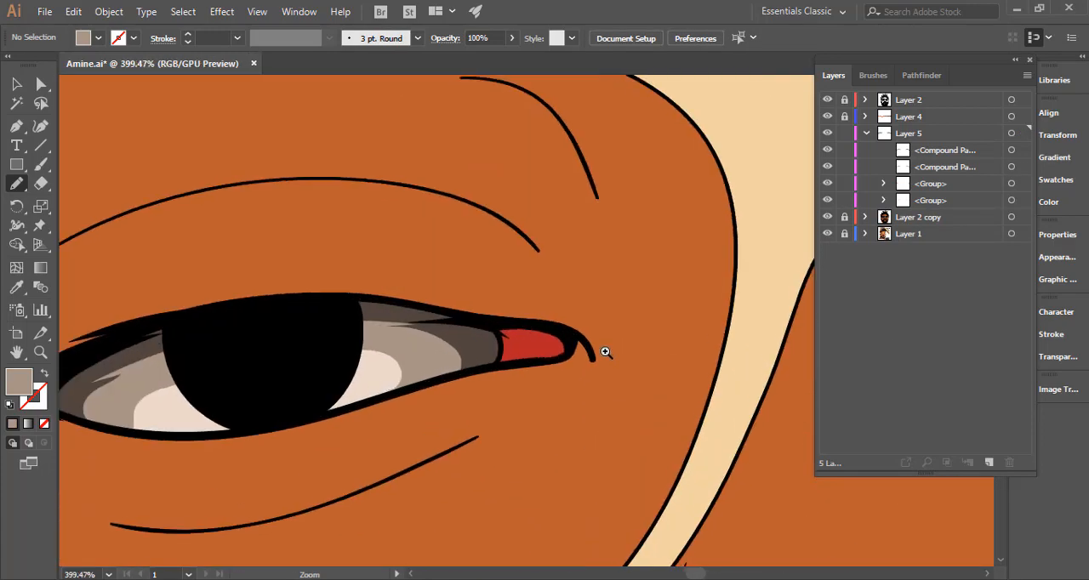
pyautogui.moveTo(605, 352); pyautogui.dragTo(683, 358)
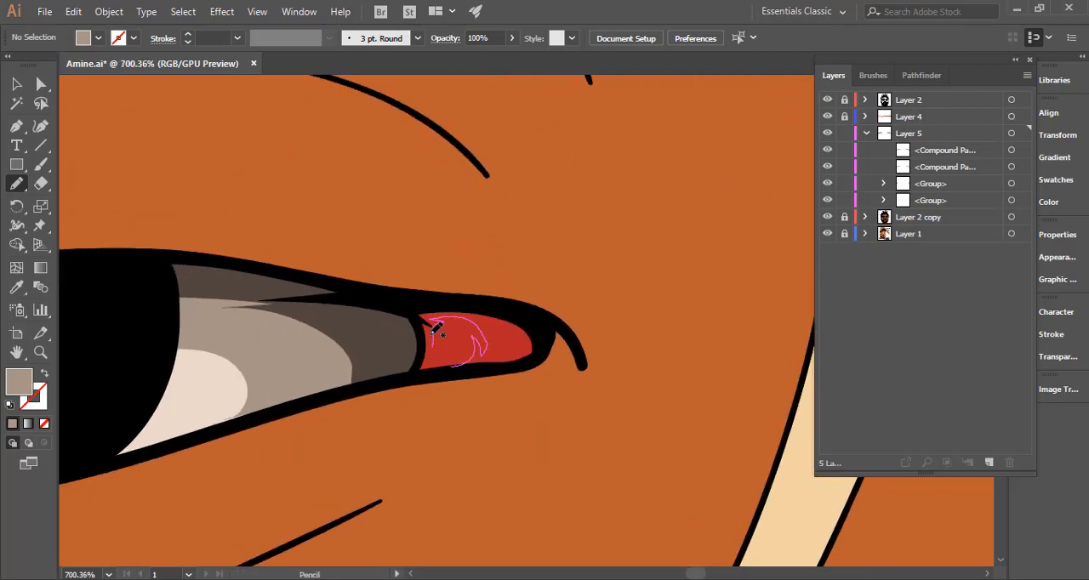
pyautogui.moveTo(424, 326)
pyautogui.mouseDown()
pyautogui.moveTo(407, 303)
pyautogui.moveTo(538, 308)
pyautogui.moveTo(551, 347)
pyautogui.moveTo(441, 374)
pyautogui.moveTo(424, 366)
pyautogui.mouseUp()
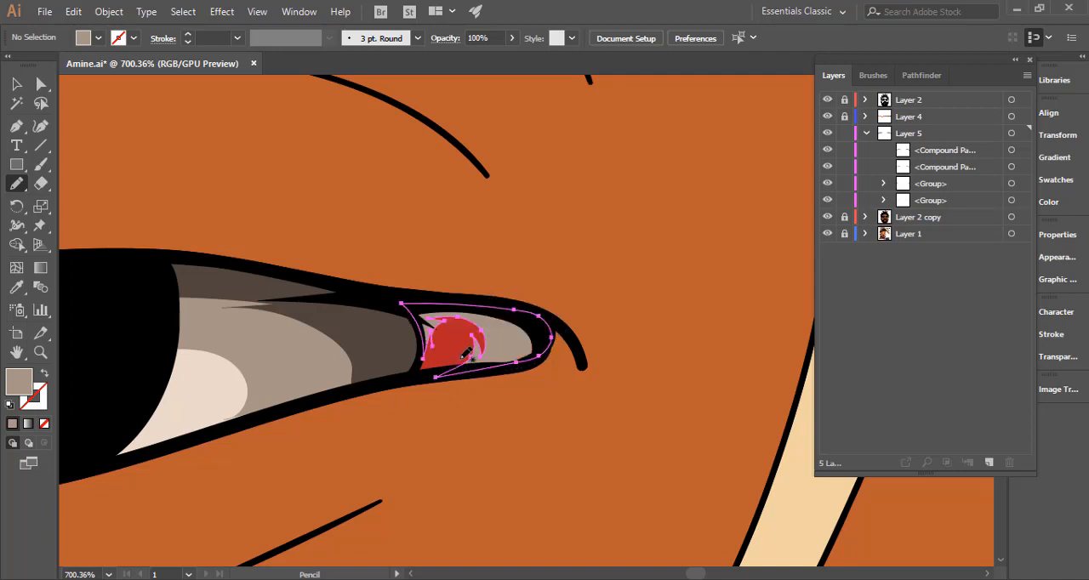
# Fill the inner-corner shading shape with the sampled red, darkened to a deep maroon.
pyautogui.press('i')
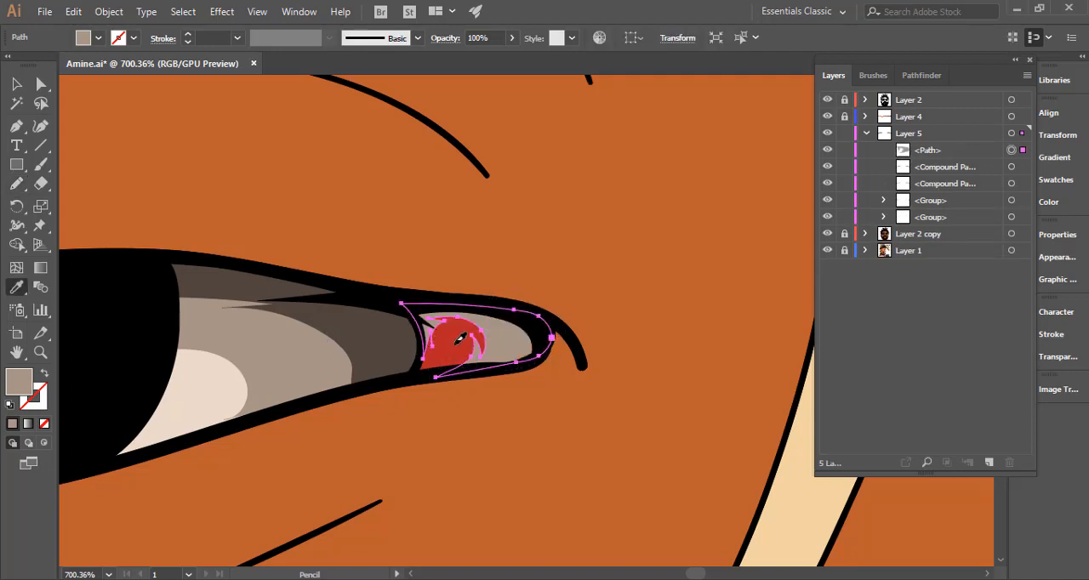
pyautogui.click(459, 338)
pyautogui.doubleClick(27, 384)
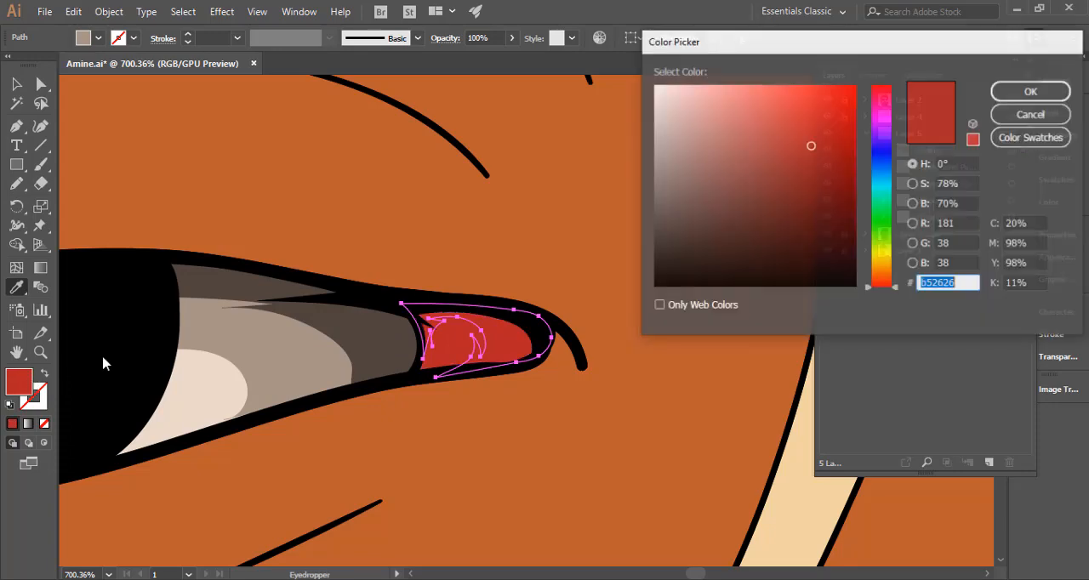
pyautogui.moveTo(840, 210); pyautogui.dragTo(851, 217)
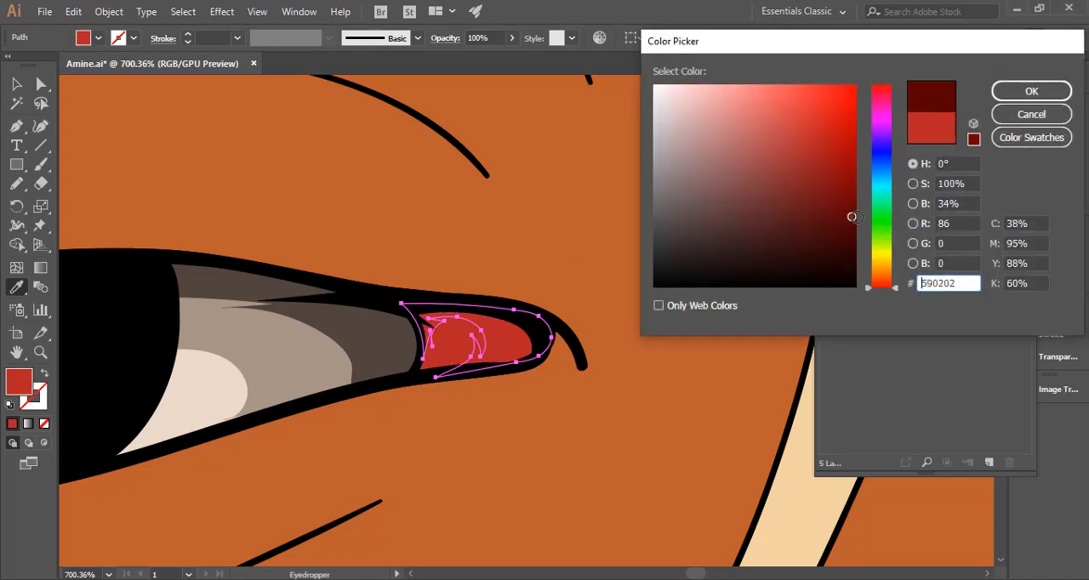
pyautogui.click(1032, 91)
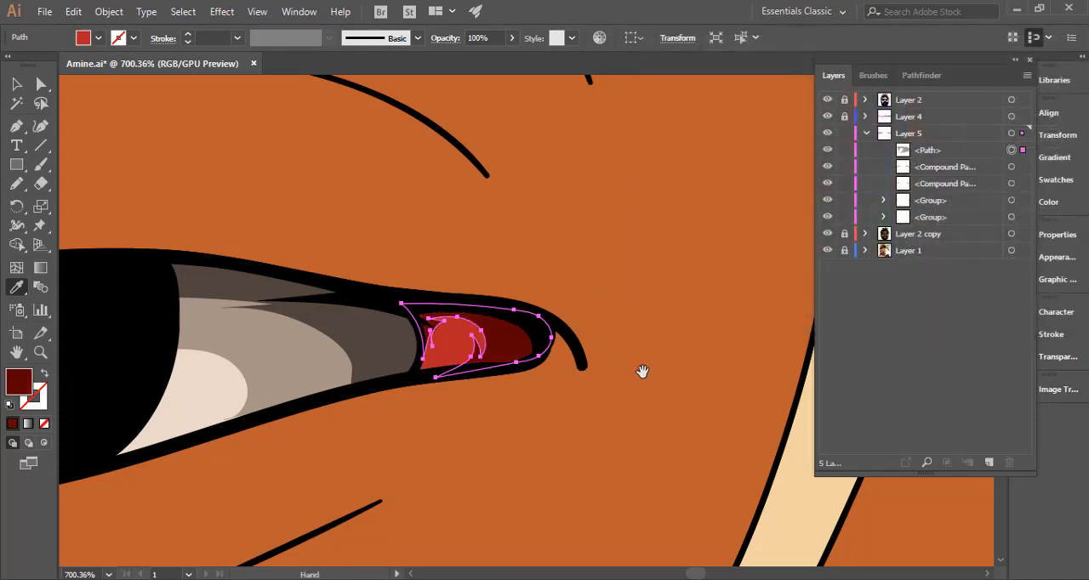
# Draw a matching deep maroon shading shape with the Pencil tool over the red inner corner of the right-hand eye.
pyautogui.moveTo(641, 369); pyautogui.dragTo(253, 340)
pyautogui.moveTo(669, 297)
pyautogui.mouseDown()
pyautogui.moveTo(248, 304)
pyautogui.moveTo(108, 293)
pyautogui.mouseUp()
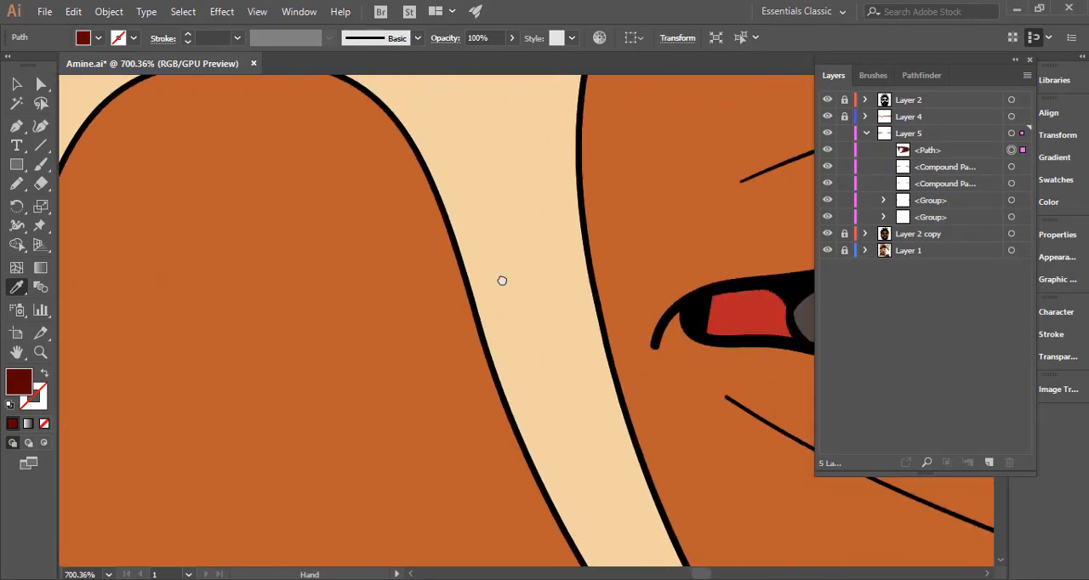
pyautogui.moveTo(378, 256); pyautogui.dragTo(207, 241)
pyautogui.click(17, 184)
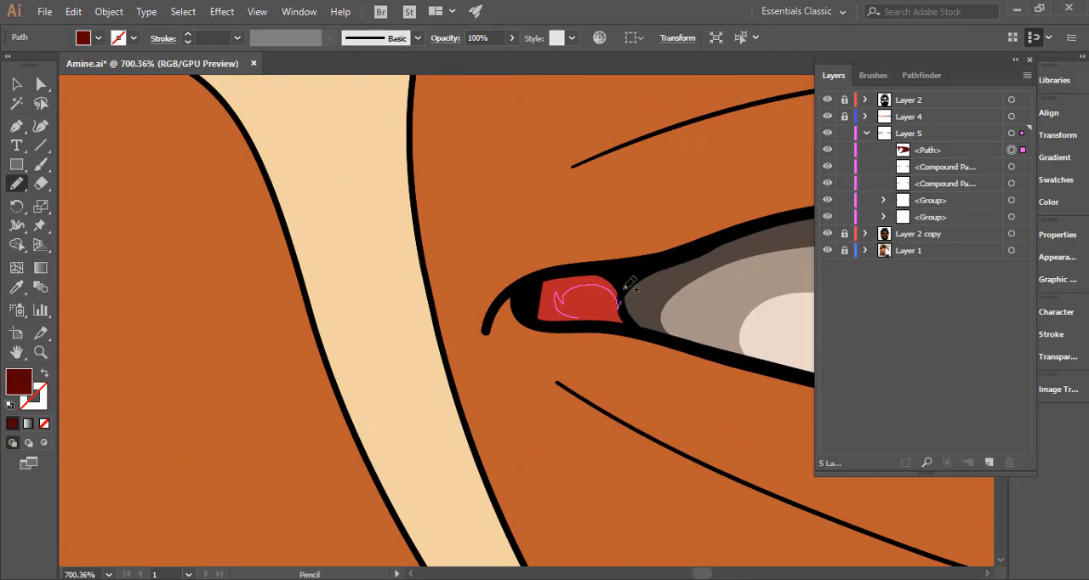
pyautogui.moveTo(626, 287)
pyautogui.mouseDown()
pyautogui.moveTo(587, 261)
pyautogui.moveTo(529, 276)
pyautogui.moveTo(541, 324)
pyautogui.moveTo(596, 320)
pyautogui.mouseUp()
# Combine the two maroon inner-corner shapes in Layer 5 into one compound path and deselect it.
pyautogui.moveTo(633, 373); pyautogui.dragTo(166, 363)
pyautogui.moveTo(547, 376); pyautogui.dragTo(340, 372)
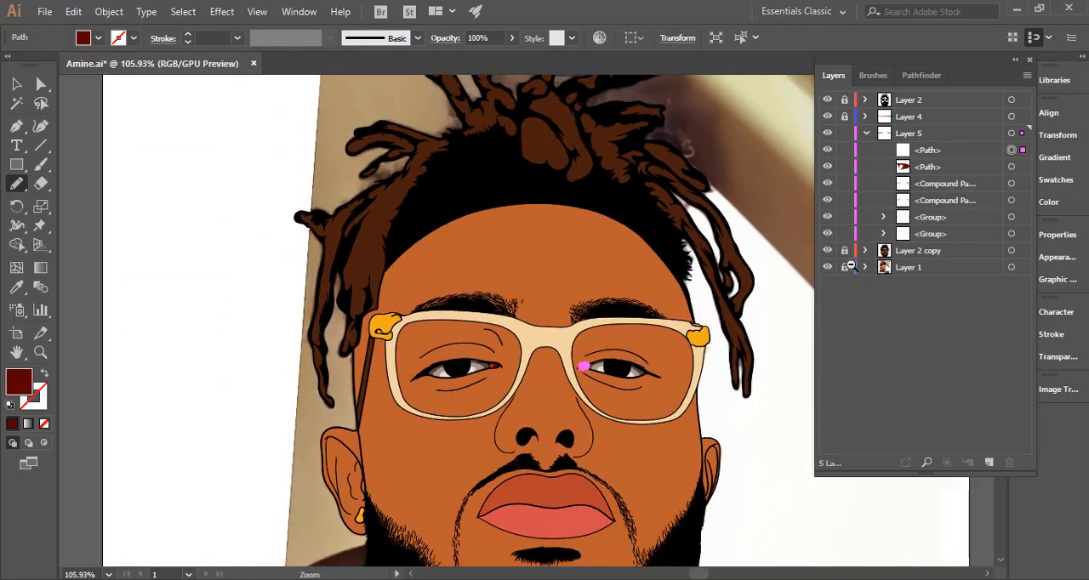
pyautogui.keyDown('shift'); pyautogui.click(1011, 167); pyautogui.keyUp('shift')
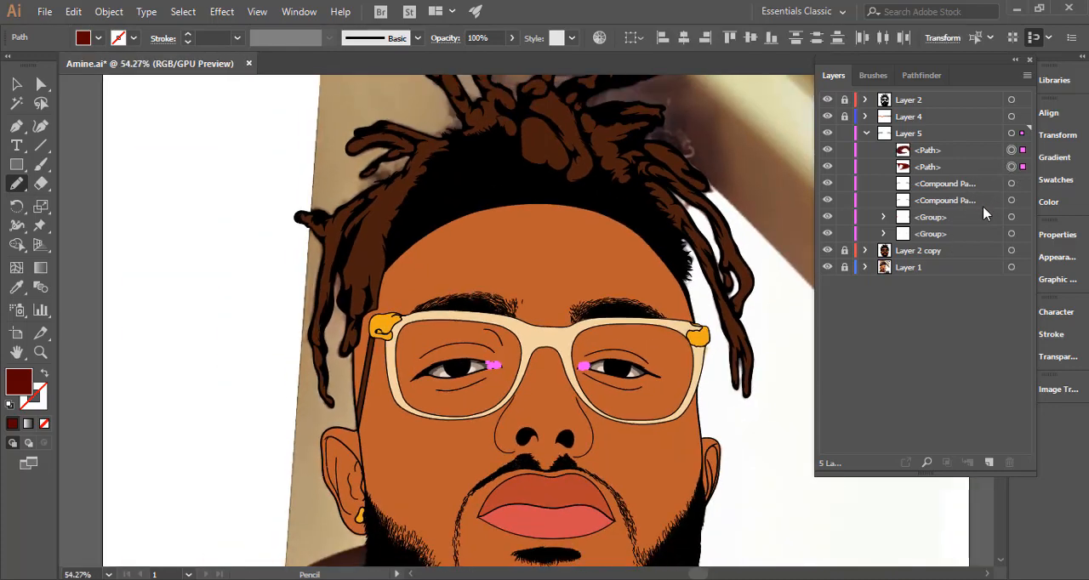
pyautogui.hotkey('ctrl', '8')
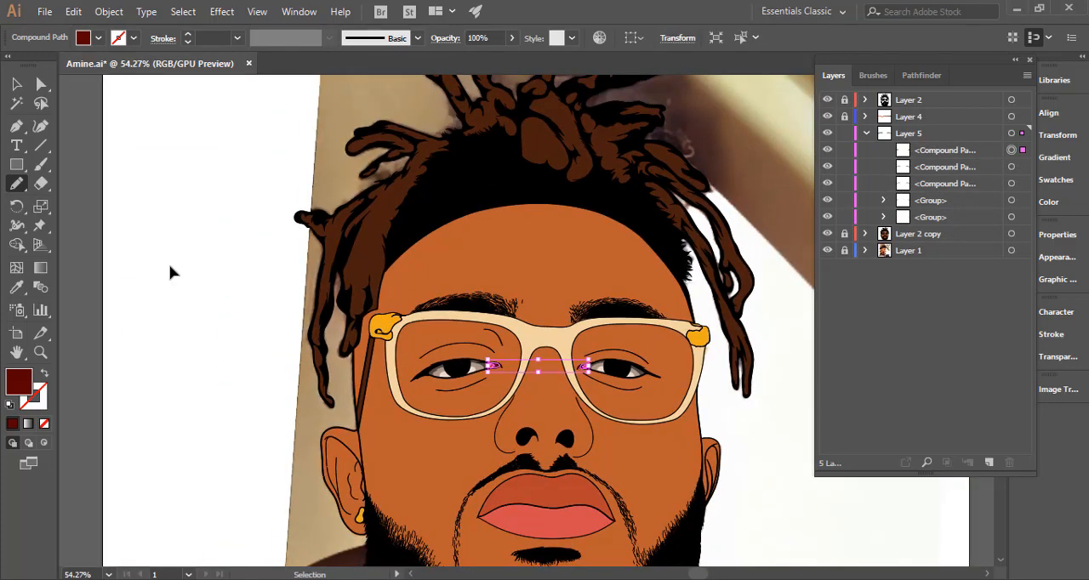
pyautogui.moveTo(470, 346); pyautogui.dragTo(401, 272)
pyautogui.moveTo(518, 309); pyautogui.dragTo(468, 313)
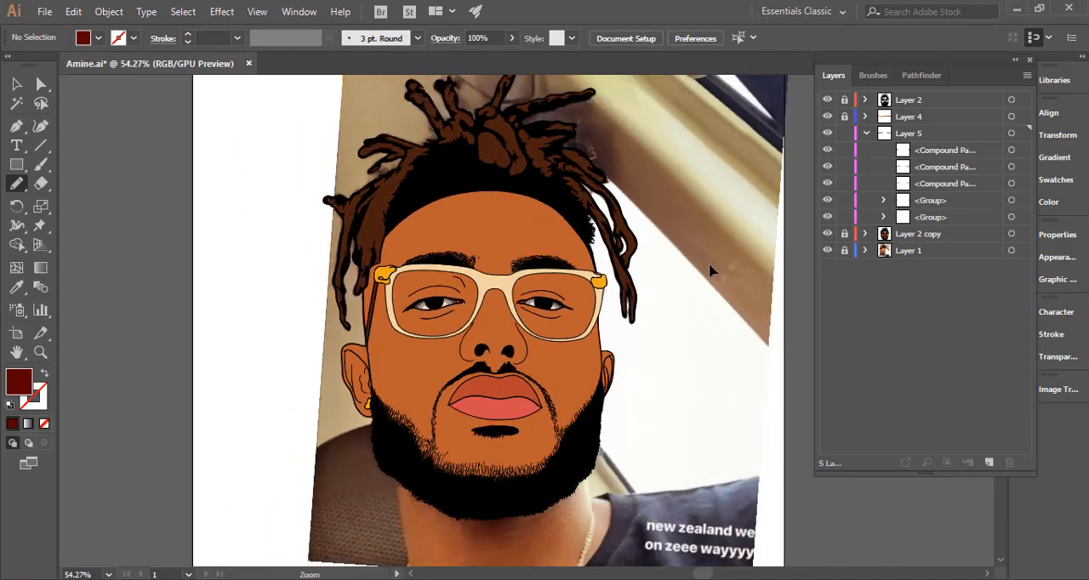
# Collapse and lock Layer 5, and add a new layer directly above Layer 2 copy.
pyautogui.click(856, 133)
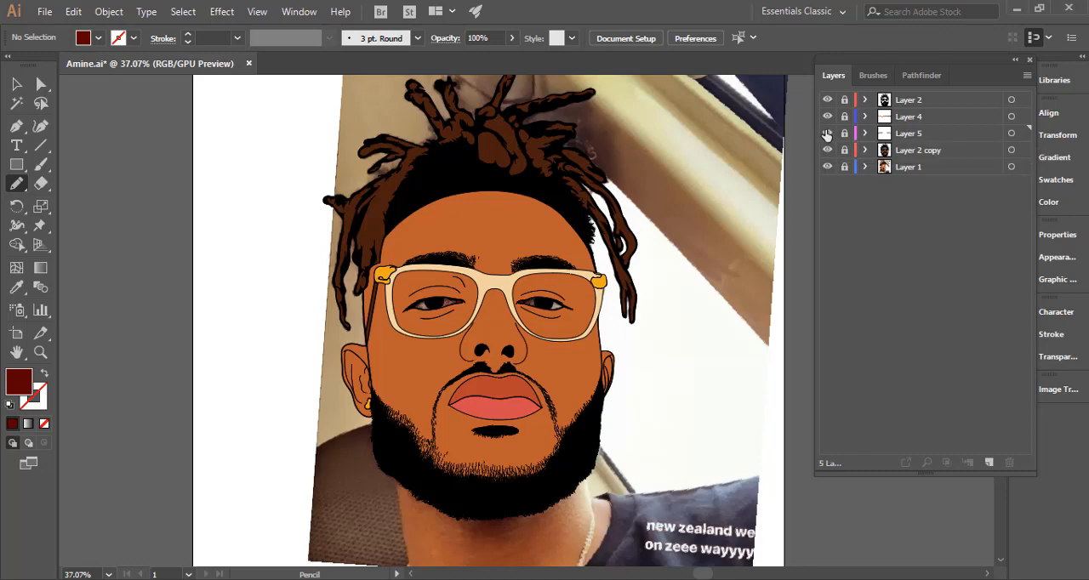
pyautogui.scroll(-3, 468, 358)
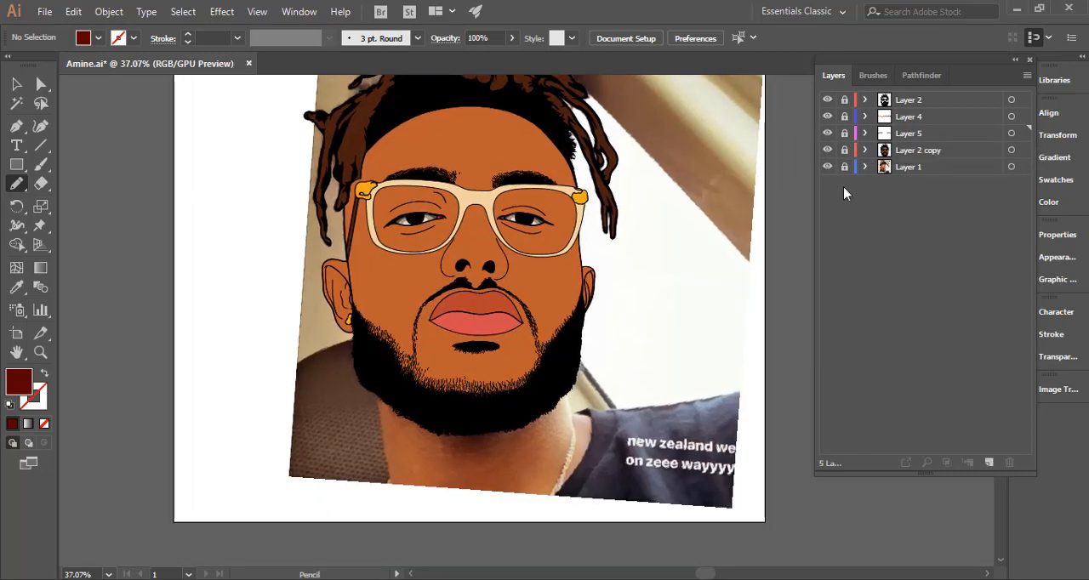
pyautogui.click(926, 151)
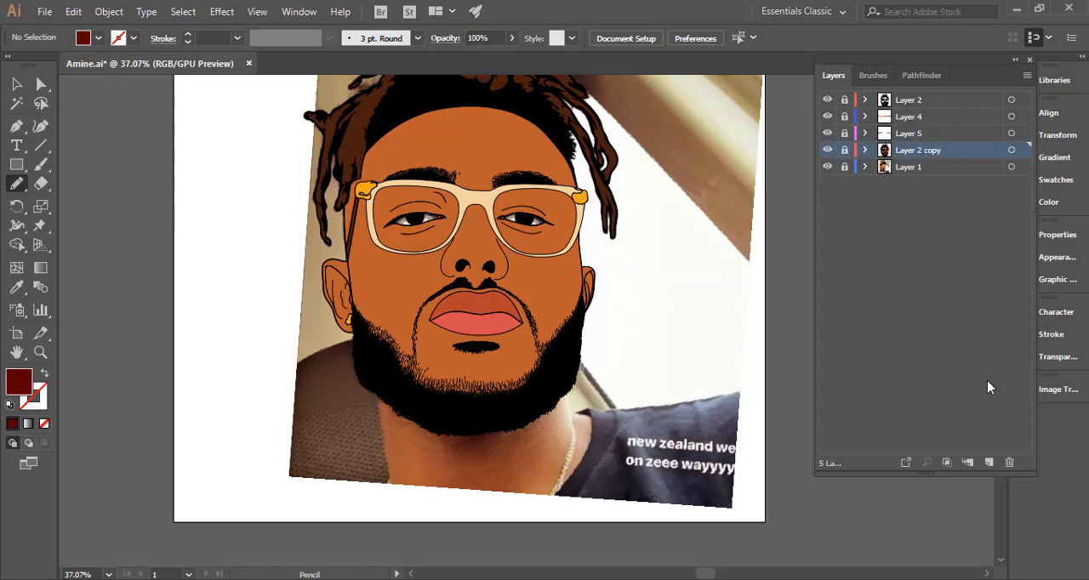
pyautogui.click(989, 462)
# Unlock Layer 2 copy and delete the stray skin-coloured paths along the upper right-hand edge of the beard.
pyautogui.moveTo(491, 316); pyautogui.dragTo(717, 311)
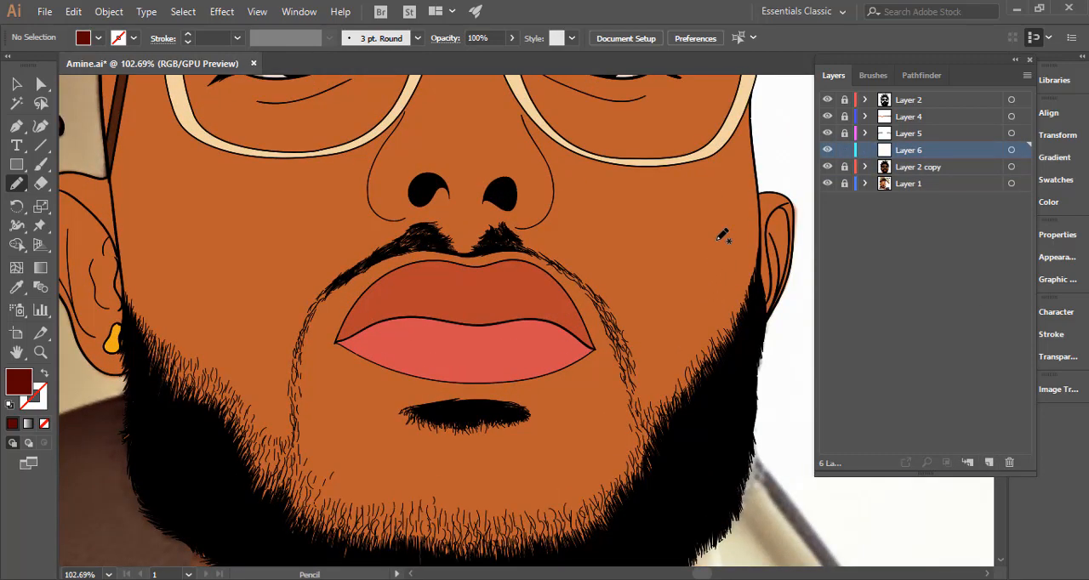
pyautogui.scroll(-8, 510, 298)
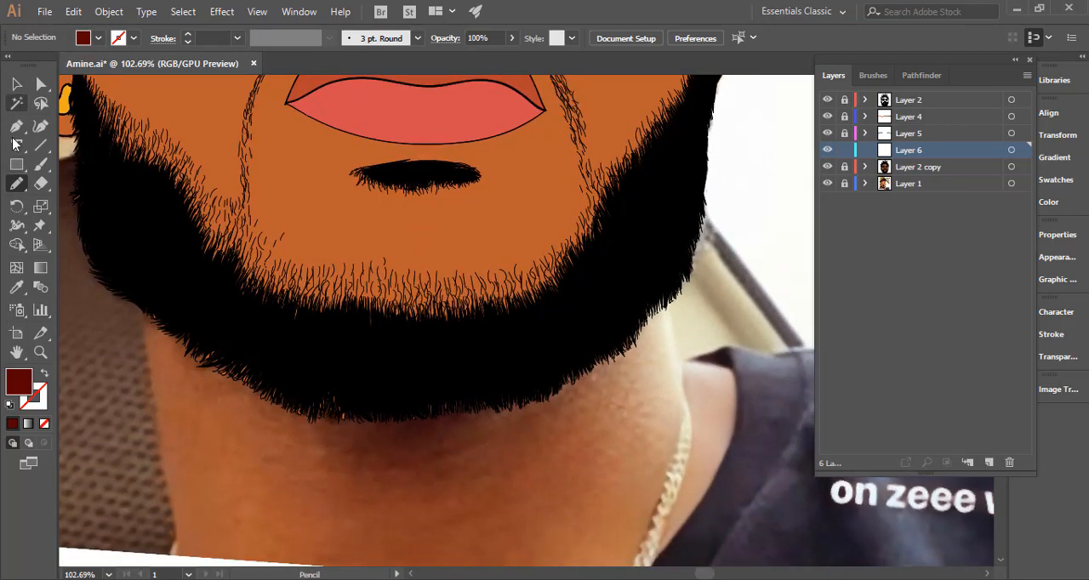
pyautogui.click(16, 84)
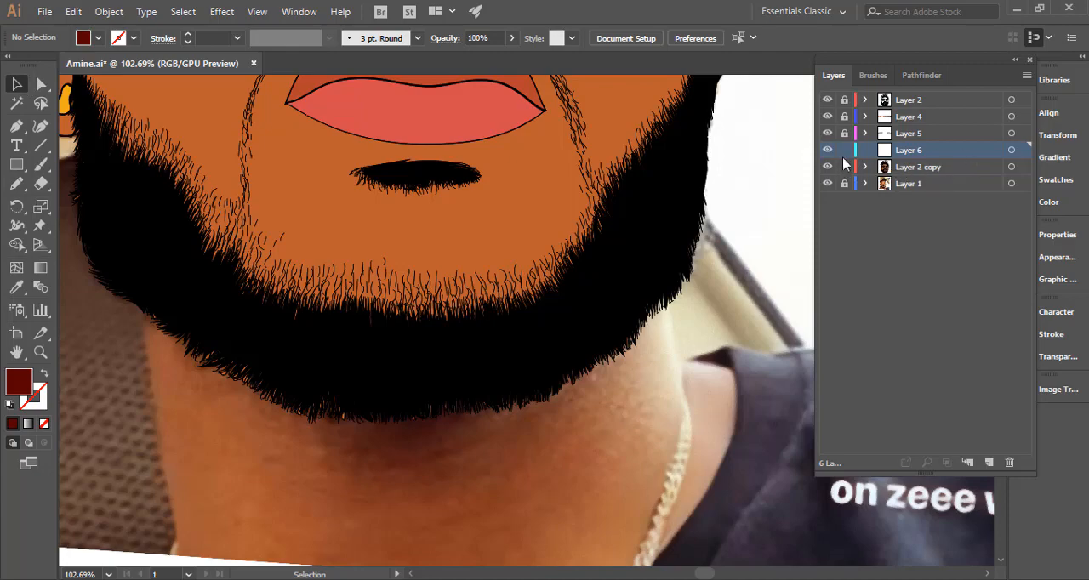
pyautogui.moveTo(660, 408); pyautogui.dragTo(618, 495)
pyautogui.moveTo(718, 444); pyautogui.dragTo(657, 191)
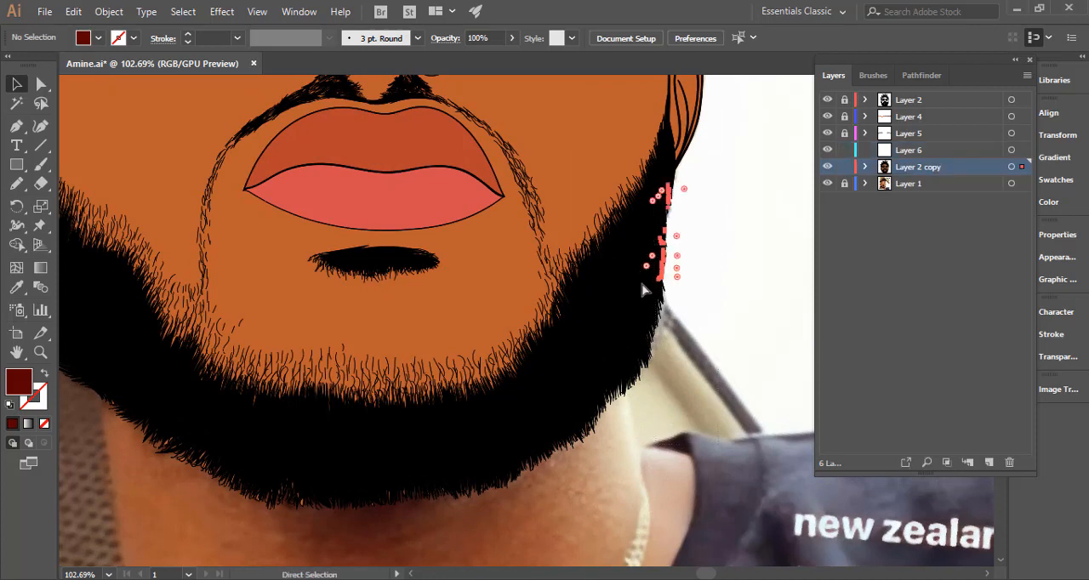
pyautogui.press('Delete')
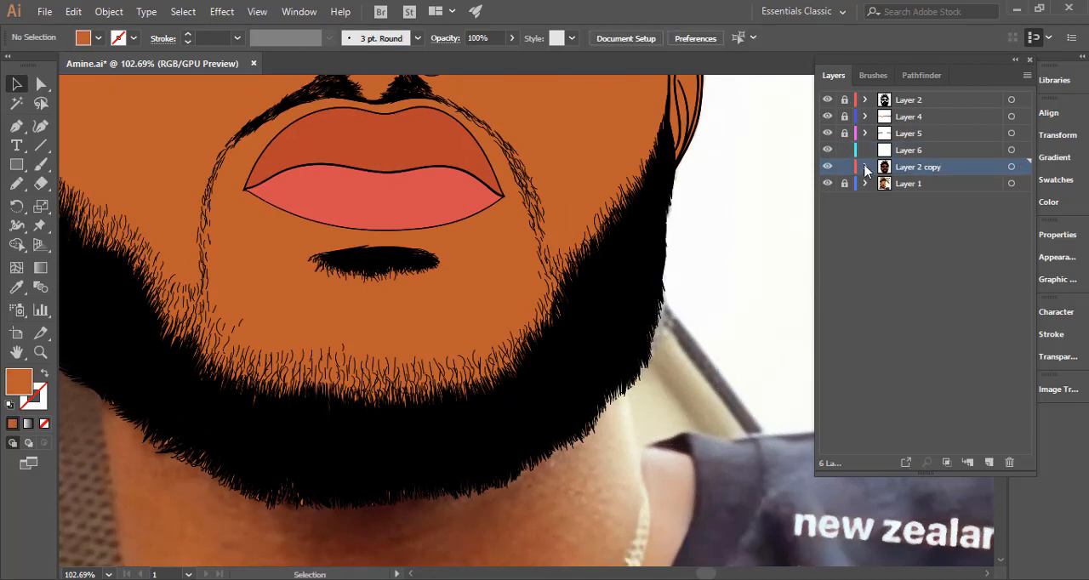
# Delete the stray skin-coloured paths in Layer 2 copy around the lower right-hand curve of the beard.
pyautogui.click(866, 166)
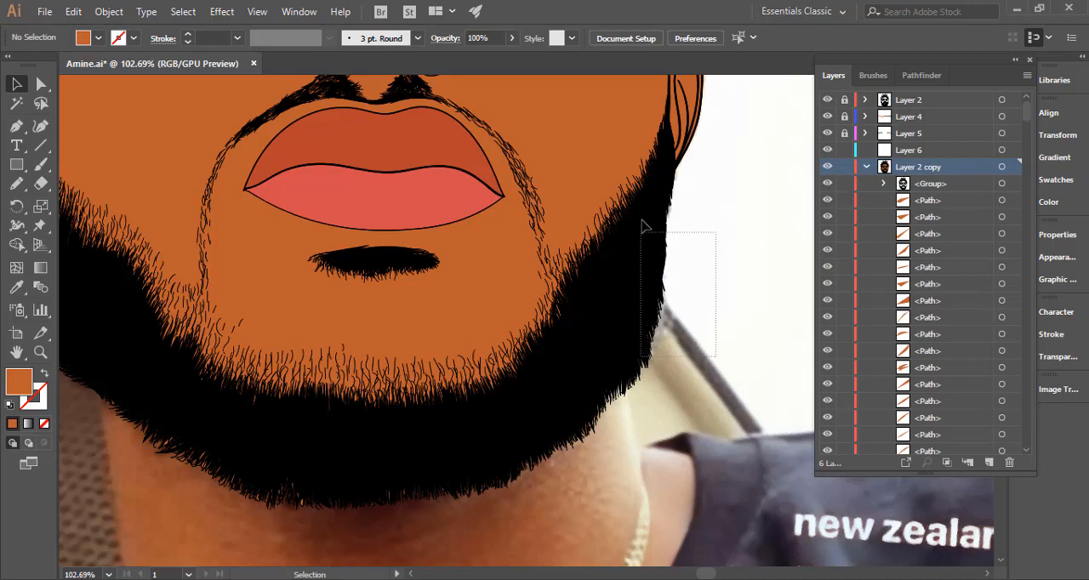
pyautogui.moveTo(644, 226); pyautogui.dragTo(645, 227)
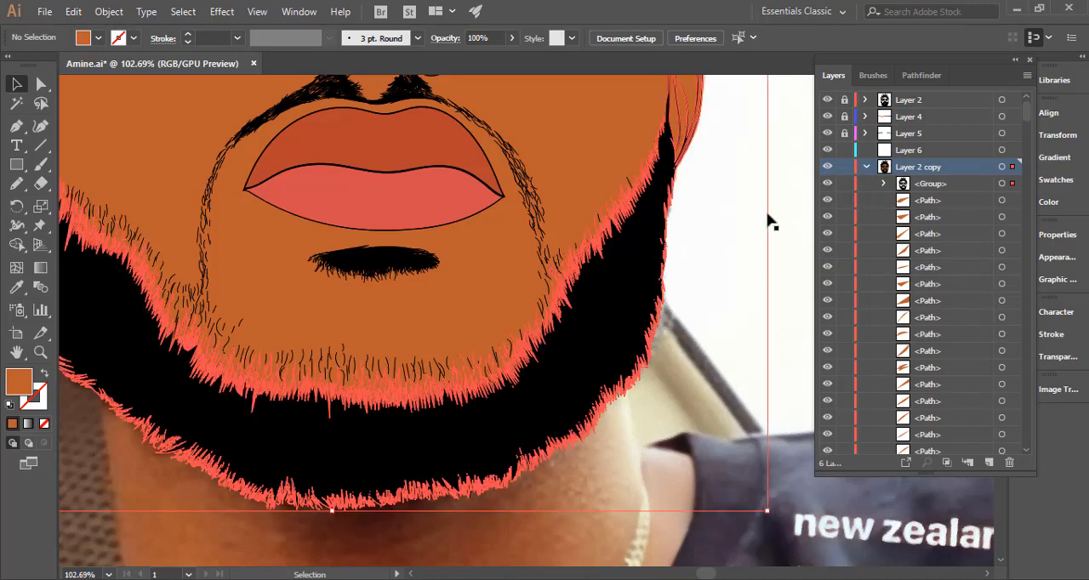
pyautogui.click(867, 168)
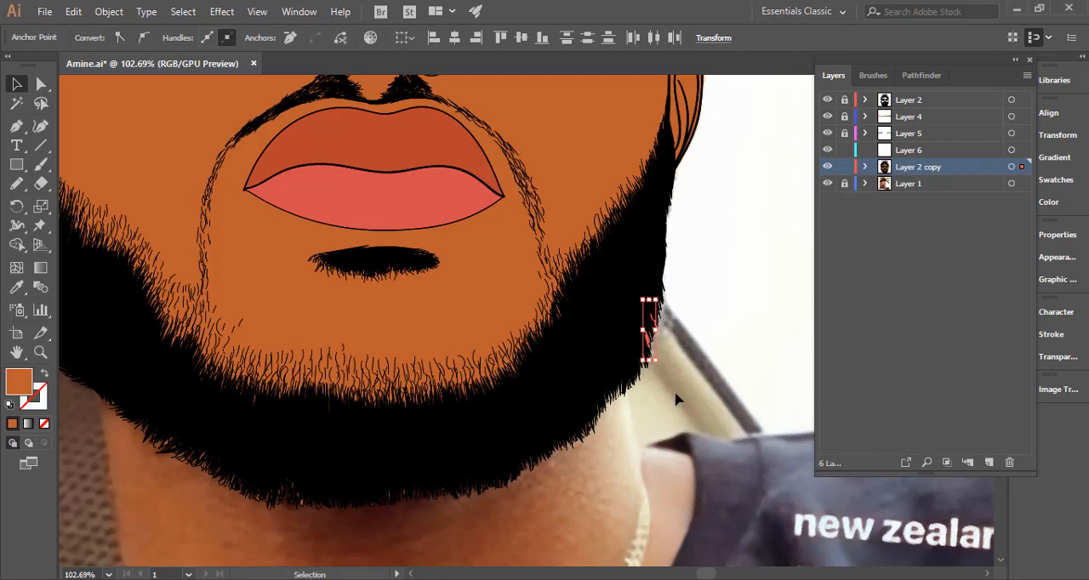
pyautogui.moveTo(690, 470); pyautogui.dragTo(620, 259)
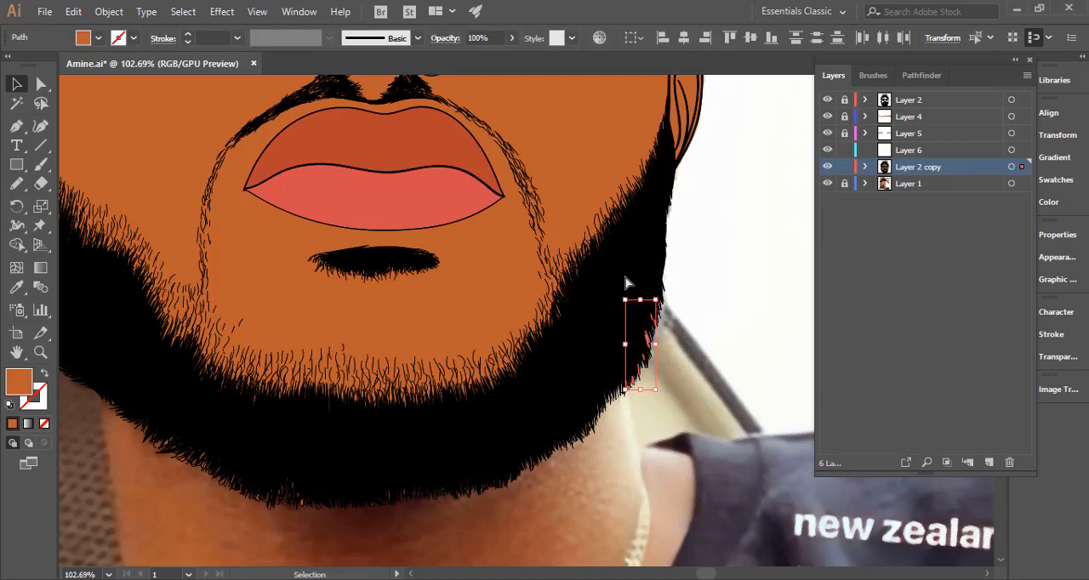
pyautogui.click(668, 479)
pyautogui.moveTo(563, 383); pyautogui.dragTo(563, 382)
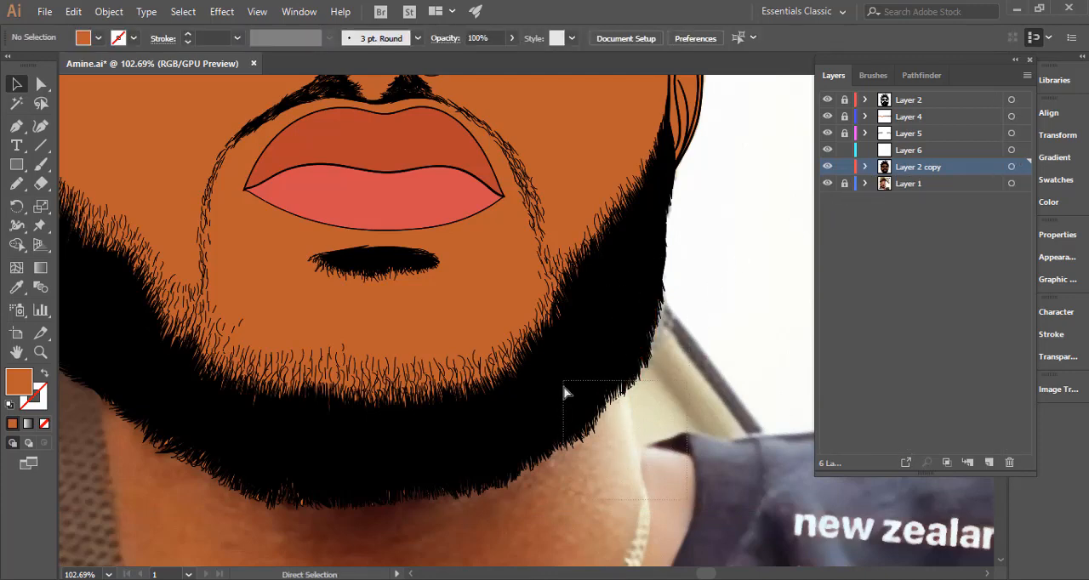
pyautogui.press('Delete')
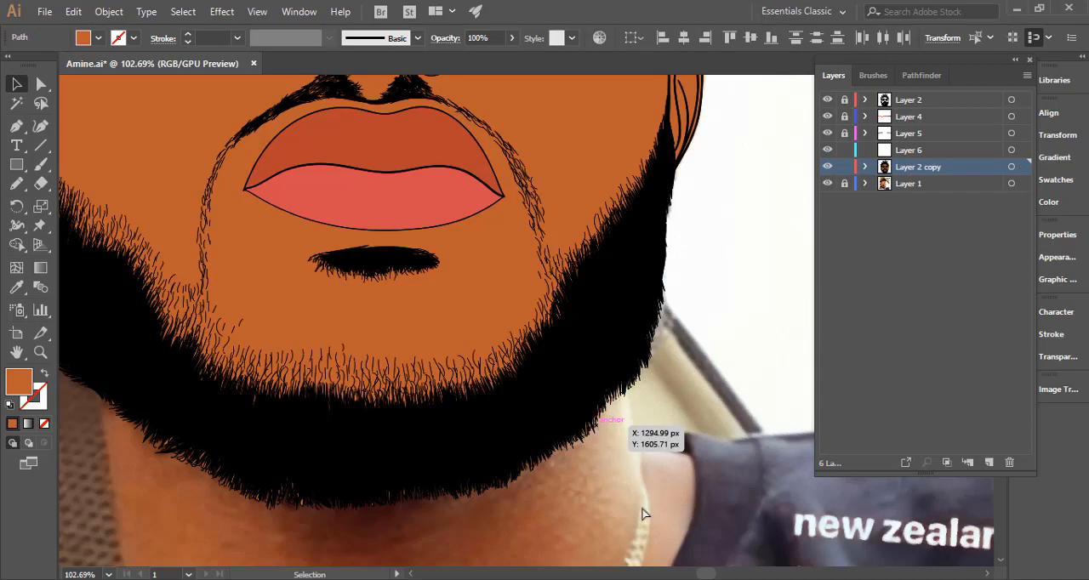
# Delete the stray skin-coloured paths in Layer 2 copy along the bottom edge of the beard under the chin.
pyautogui.moveTo(643, 514); pyautogui.dragTo(387, 443)
pyautogui.moveTo(391, 446); pyautogui.dragTo(547, 503)
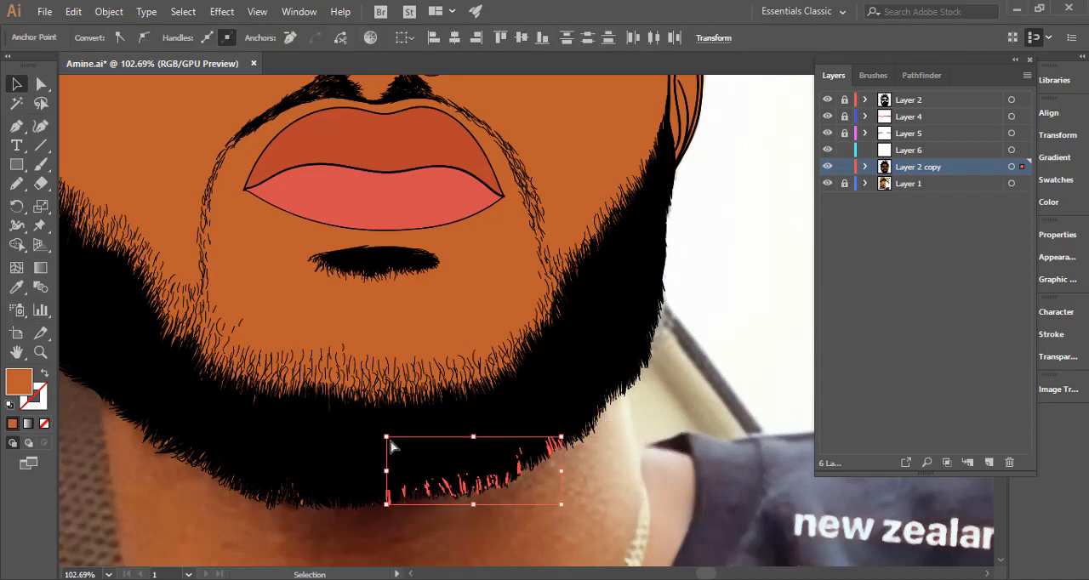
pyautogui.press('Delete')
pyautogui.moveTo(436, 476); pyautogui.dragTo(602, 370)
pyautogui.moveTo(600, 485); pyautogui.dragTo(332, 342)
pyautogui.press('Delete')
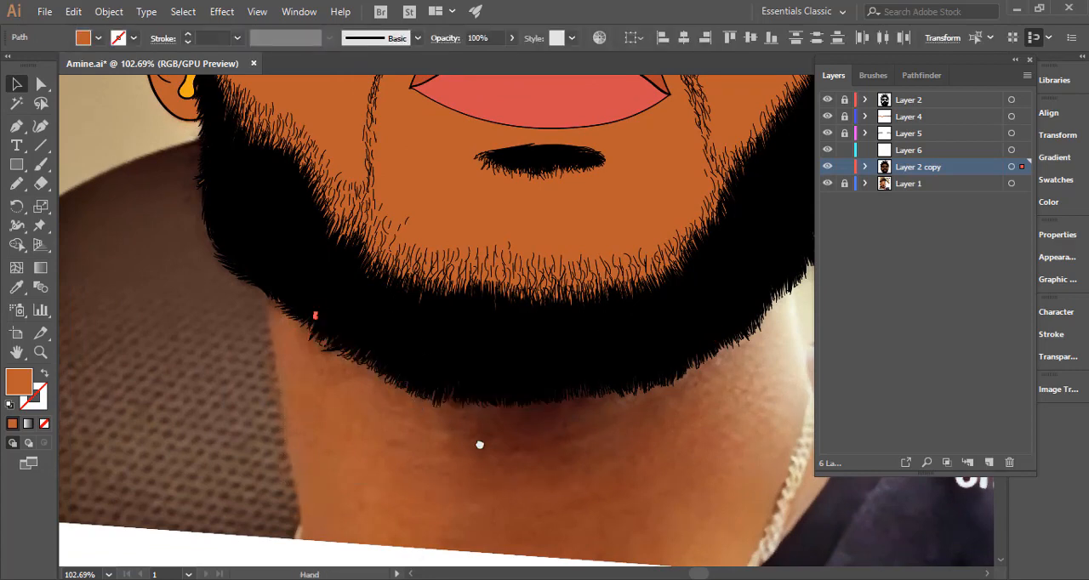
# Delete the stray skin-coloured paths in Layer 2 copy along the lower left-hand curve of the beard.
pyautogui.hscroll(-5, 479, 445)
pyautogui.scroll(3, 551, 494)
pyautogui.moveTo(536, 442); pyautogui.dragTo(357, 368)
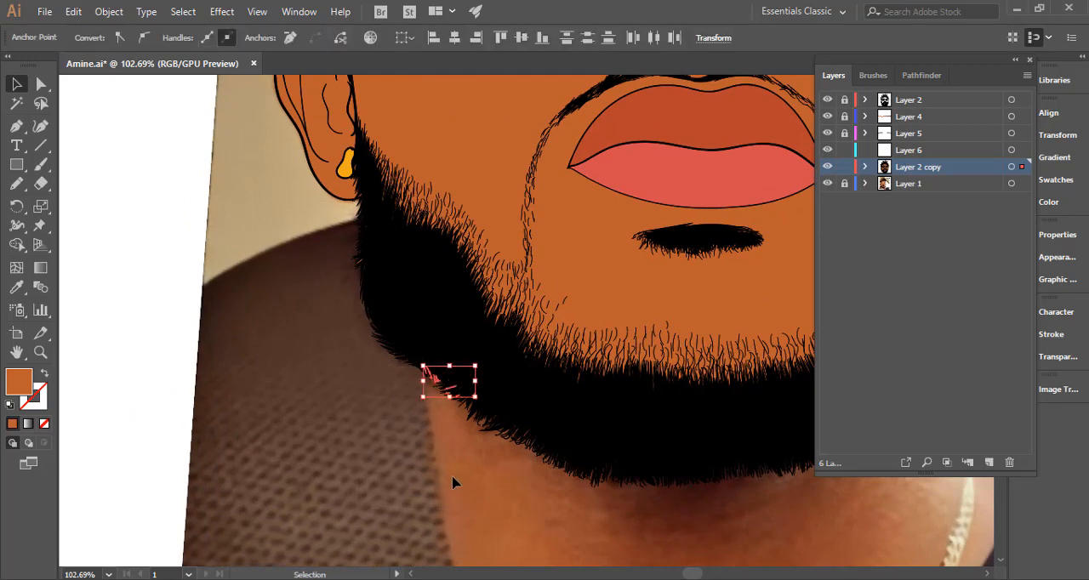
pyautogui.moveTo(465, 501); pyautogui.dragTo(310, 328)
pyautogui.press('Delete')
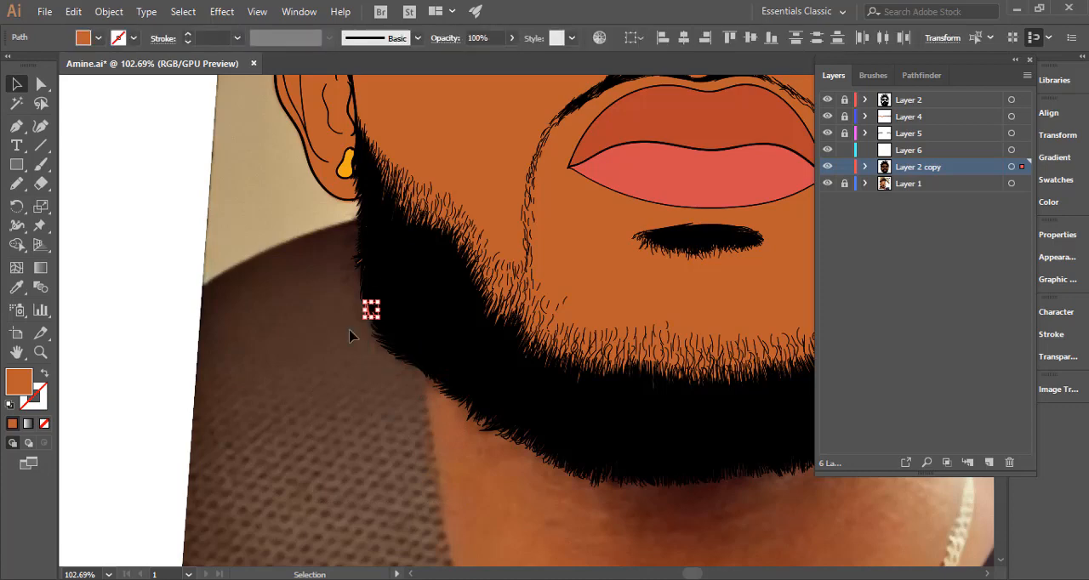
# Clear the stray skin-coloured paths in Layer 2 copy along the left-hand edge of the beard up to the earlobe.
pyautogui.moveTo(412, 439); pyautogui.dragTo(270, 259)
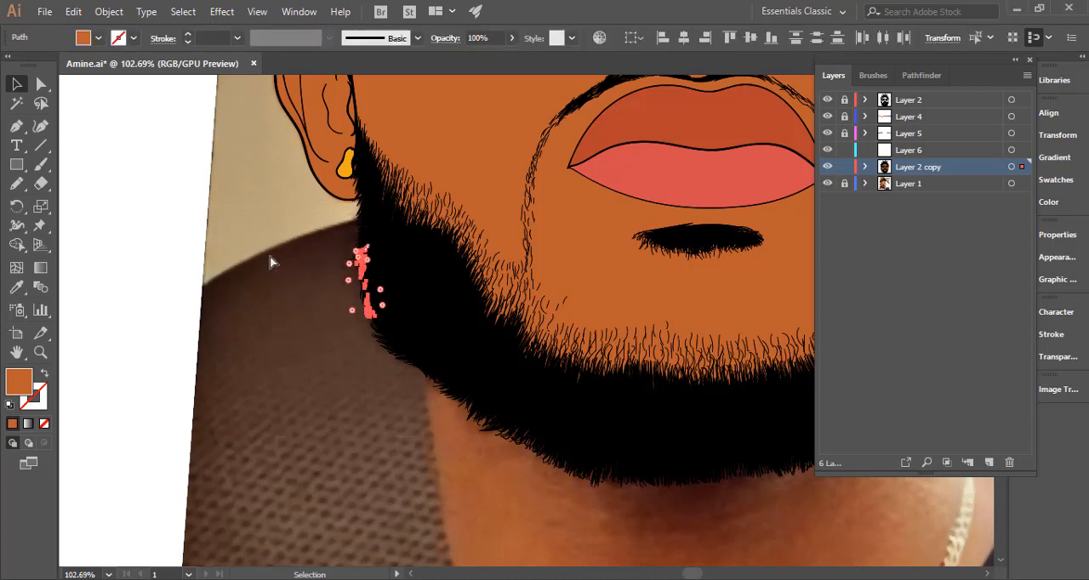
pyautogui.press('Delete')
pyautogui.moveTo(392, 389); pyautogui.dragTo(312, 313)
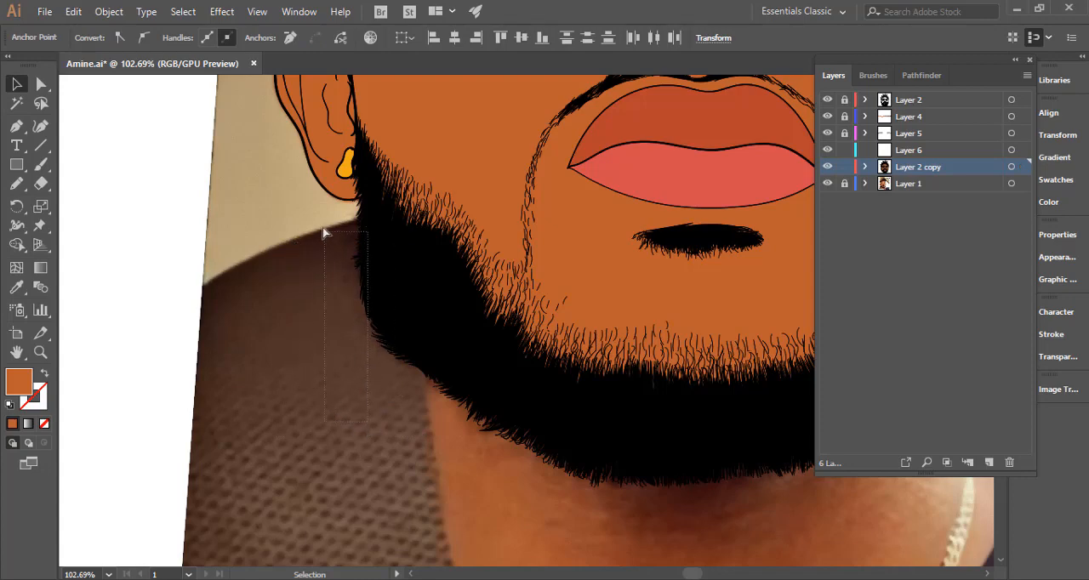
pyautogui.moveTo(323, 207); pyautogui.dragTo(328, 202)
pyautogui.click(358, 223)
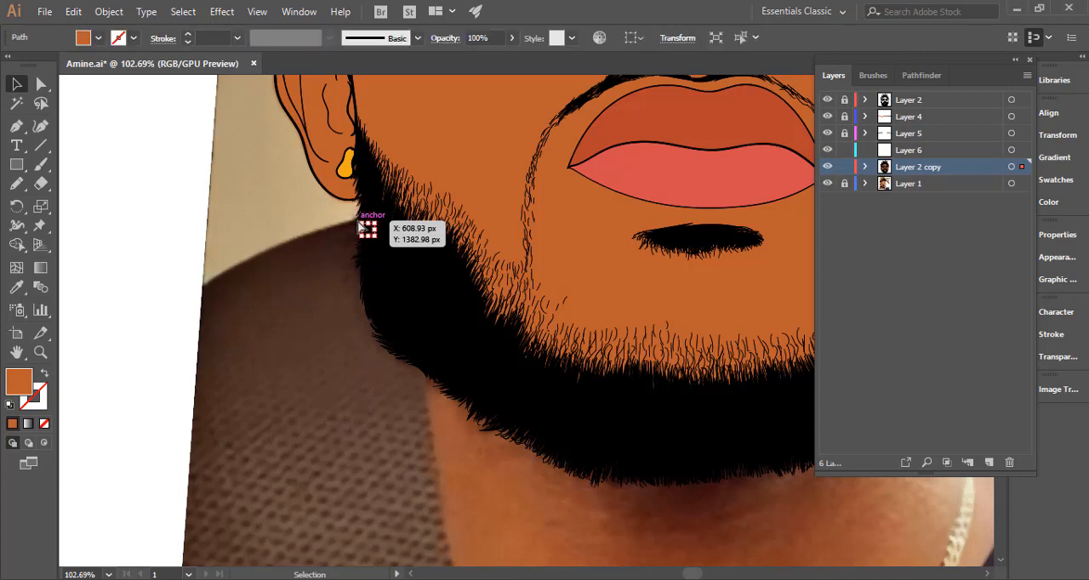
pyautogui.hotkey('ctrl', 'shift', 'a')
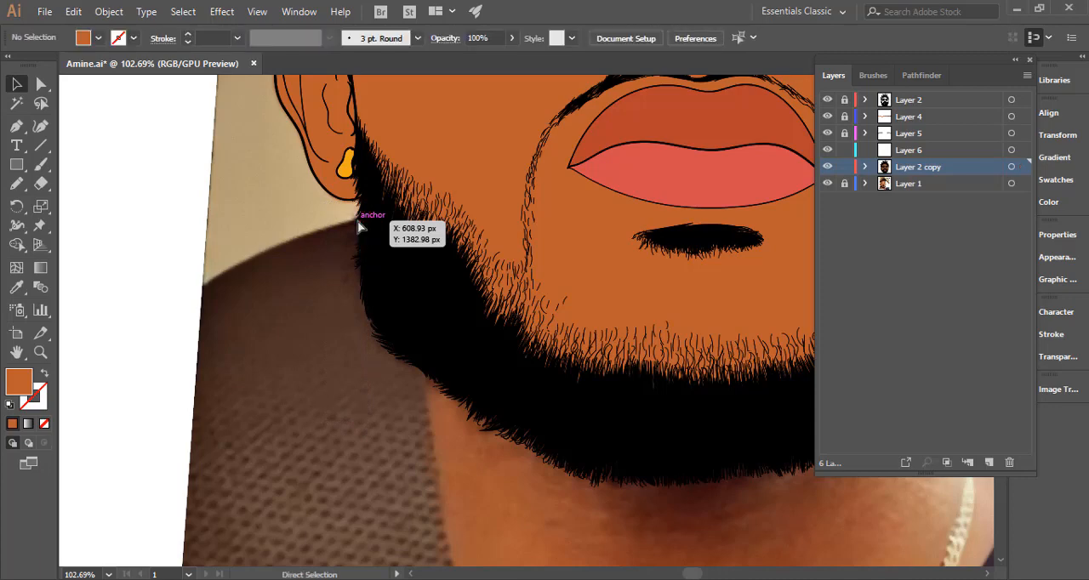
pyautogui.hotkey('ctrl', '0')
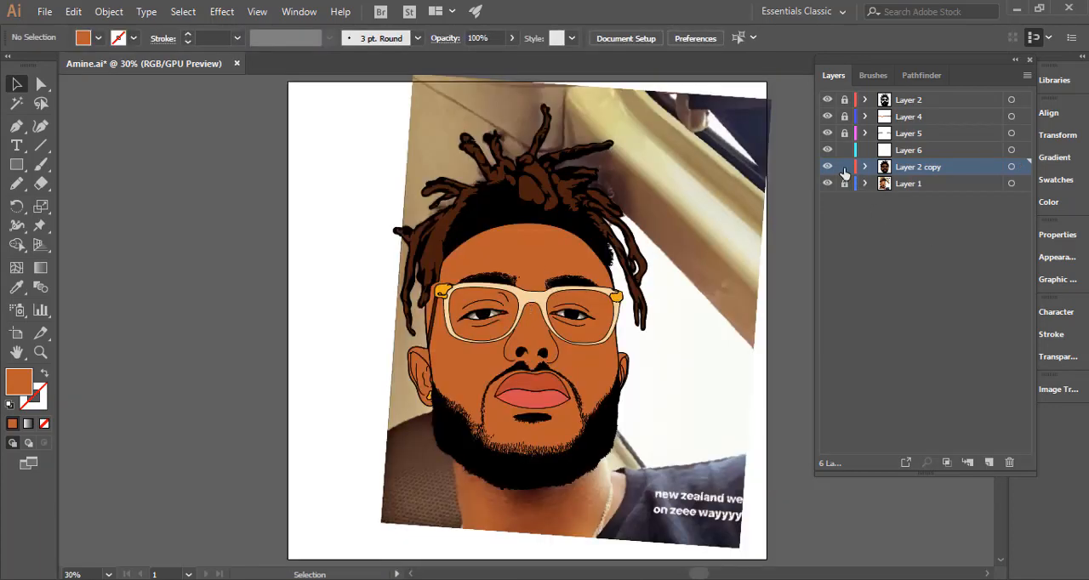
# Lock and hide Layer 2 copy and make Layer 6 active, exposing the reference photo around the mouth.
pyautogui.moveTo(473, 426); pyautogui.dragTo(432, 373)
pyautogui.moveTo(502, 344); pyautogui.dragTo(574, 343)
pyautogui.click(928, 153)
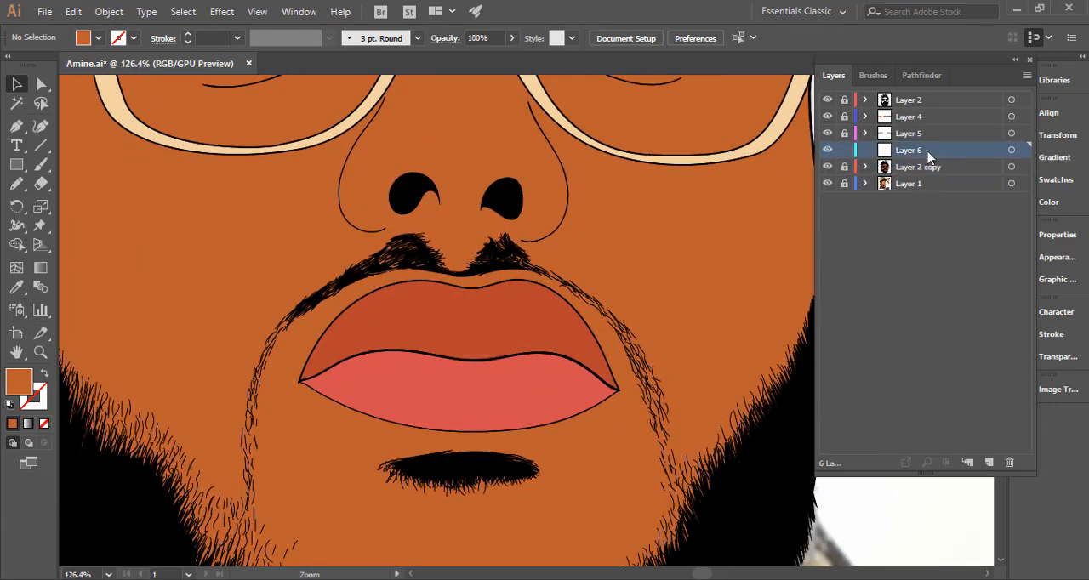
pyautogui.click(16, 184)
pyautogui.click(827, 168)
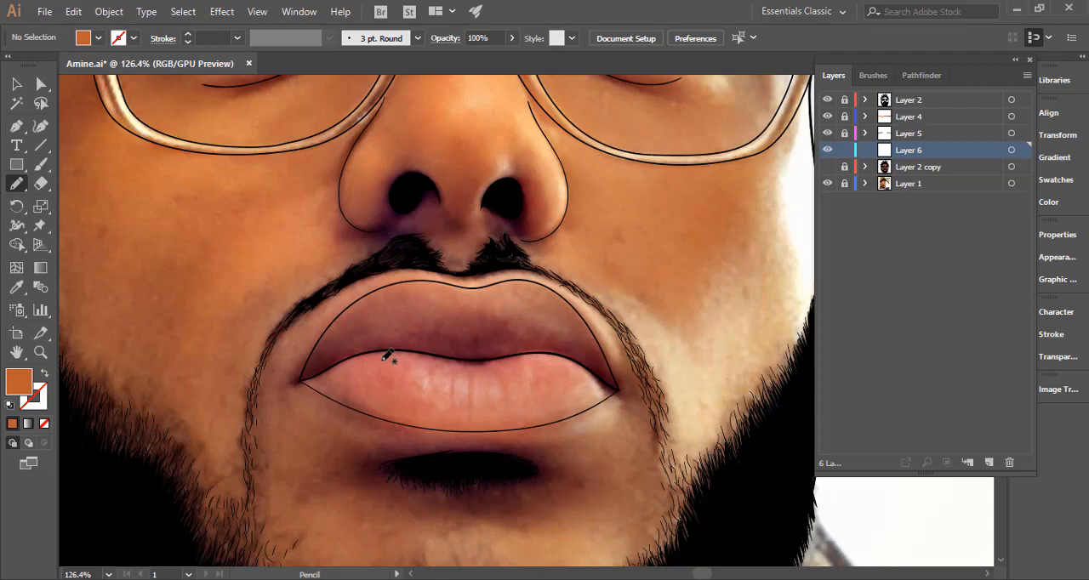
pyautogui.moveTo(381, 361); pyautogui.dragTo(356, 337)
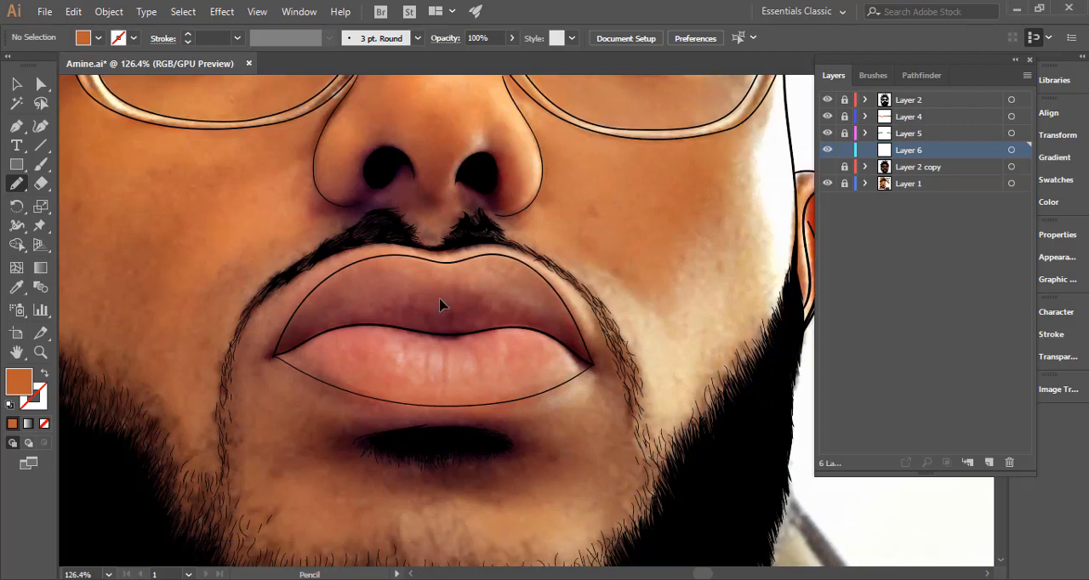
pyautogui.moveTo(443, 301)
pyautogui.mouseDown()
pyautogui.moveTo(518, 314)
pyautogui.moveTo(500, 333)
pyautogui.mouseUp()
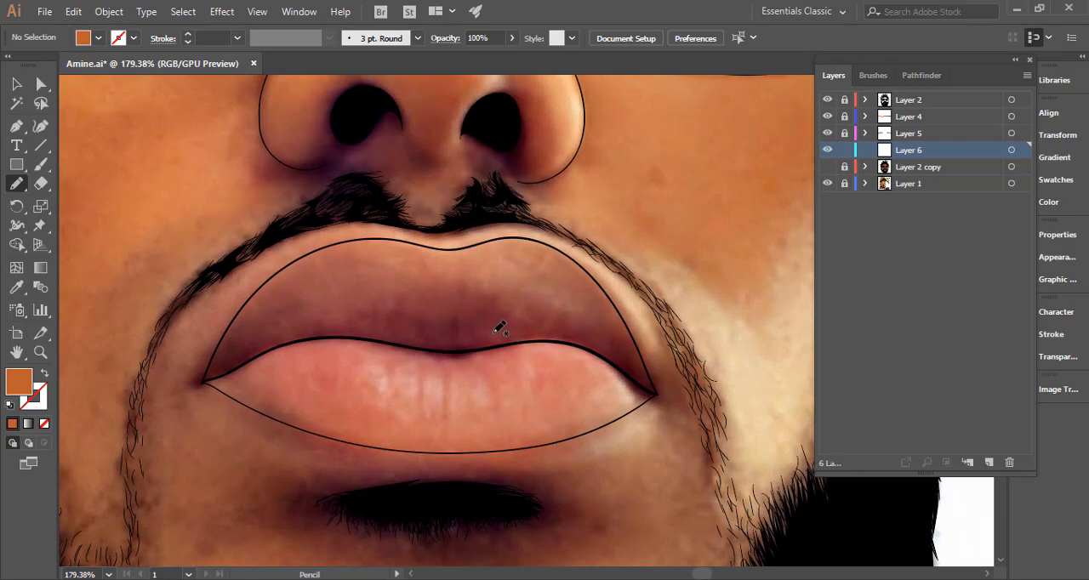
# Show and unlock Layer 2 copy, move its upper lip shape into Layer 6, and lock Layer 2 copy again.
pyautogui.click(827, 167)
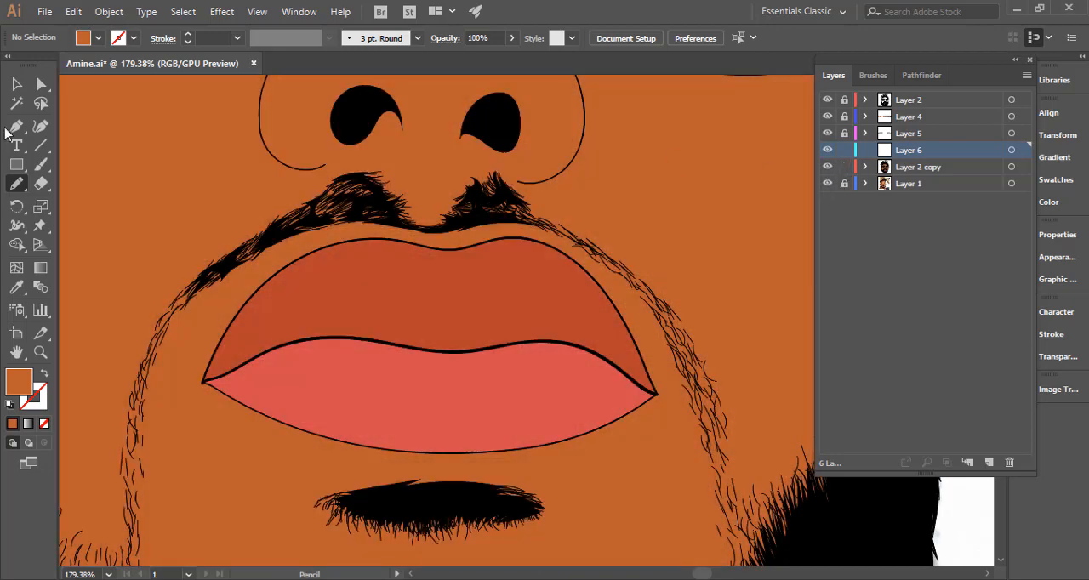
pyautogui.click(15, 82)
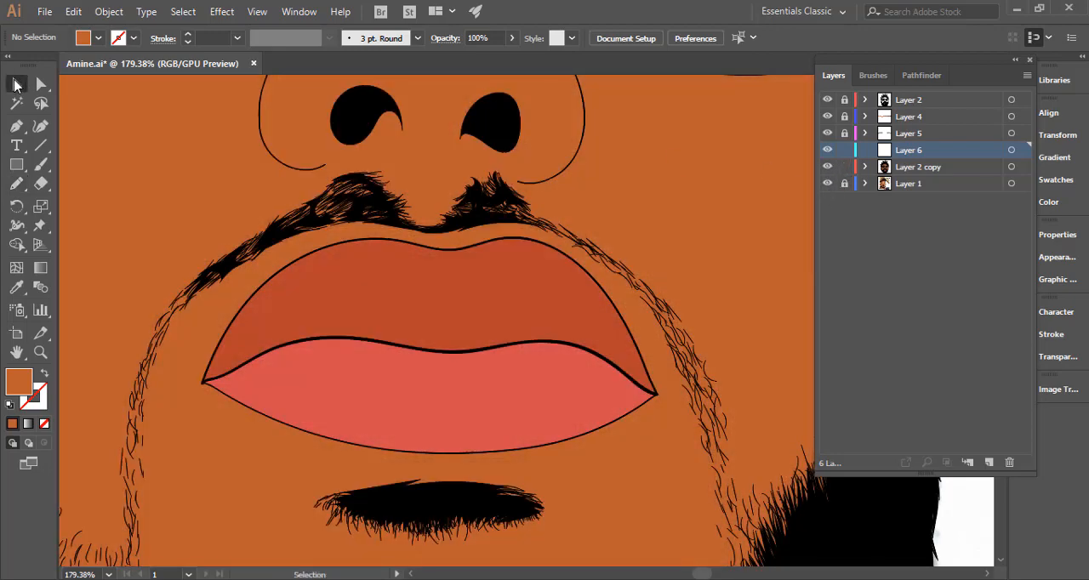
pyautogui.click(508, 297)
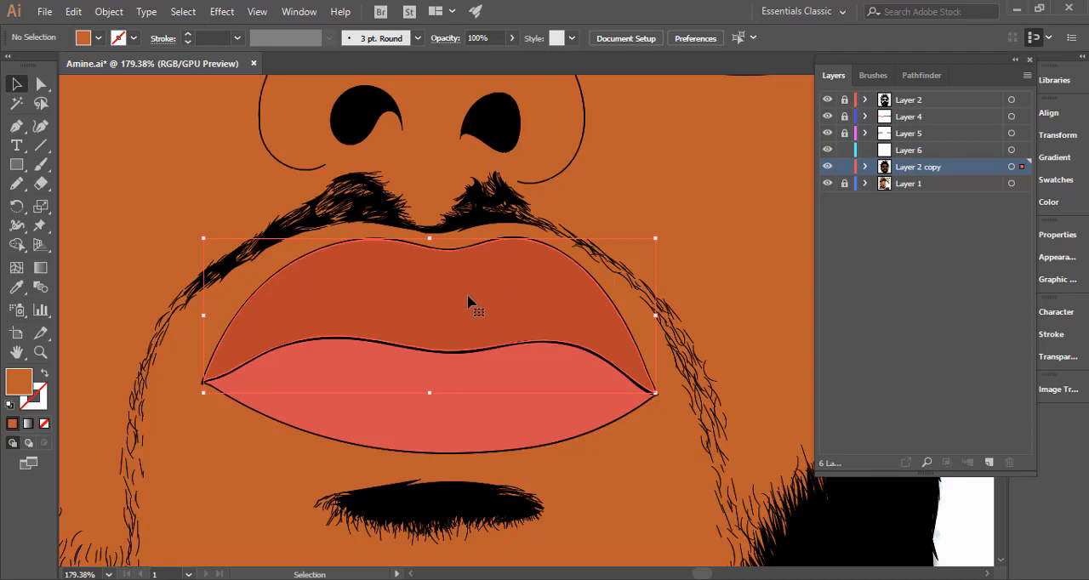
pyautogui.rightClick(468, 305)
pyautogui.moveTo(596, 500)
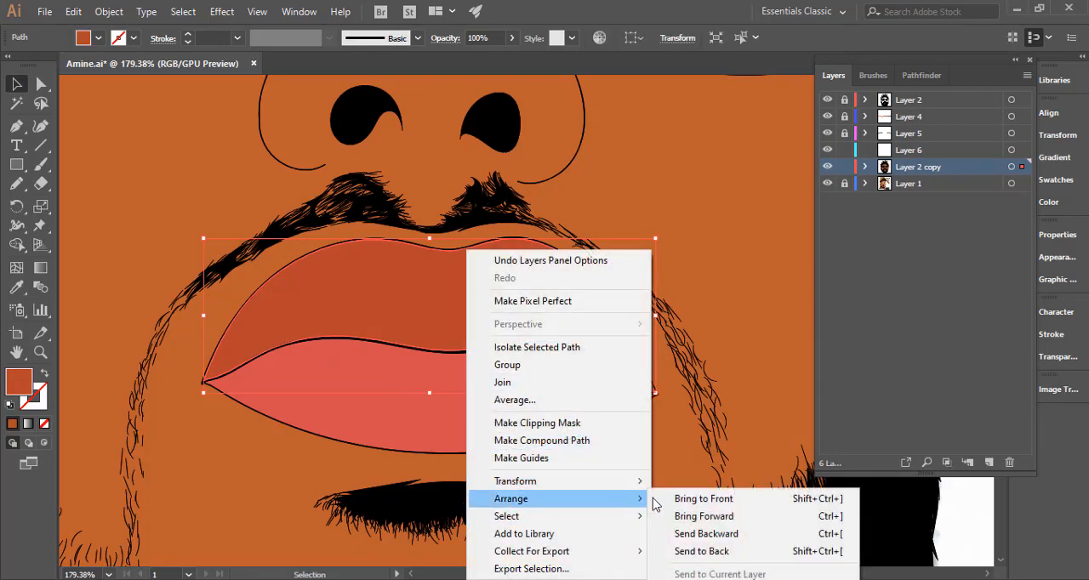
pyautogui.click(673, 503)
pyautogui.click(865, 166)
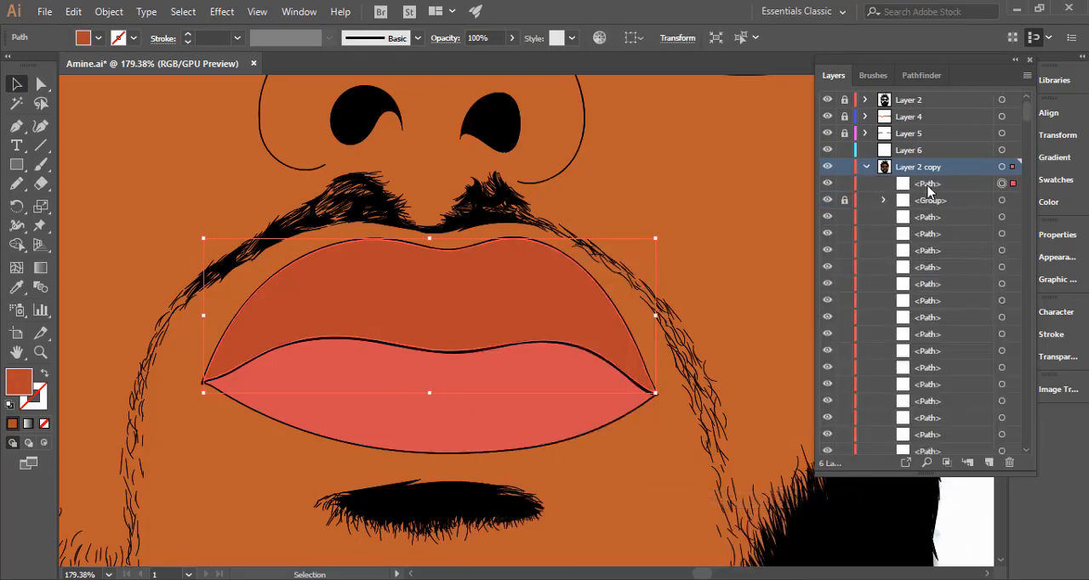
pyautogui.moveTo(926, 185); pyautogui.dragTo(920, 152)
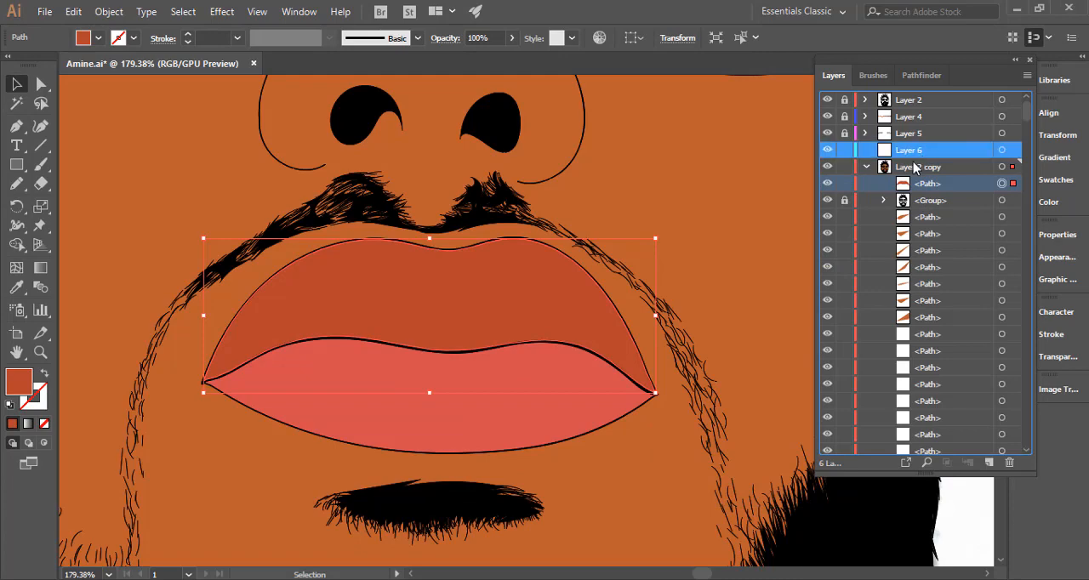
pyautogui.click(865, 167)
pyautogui.click(844, 169)
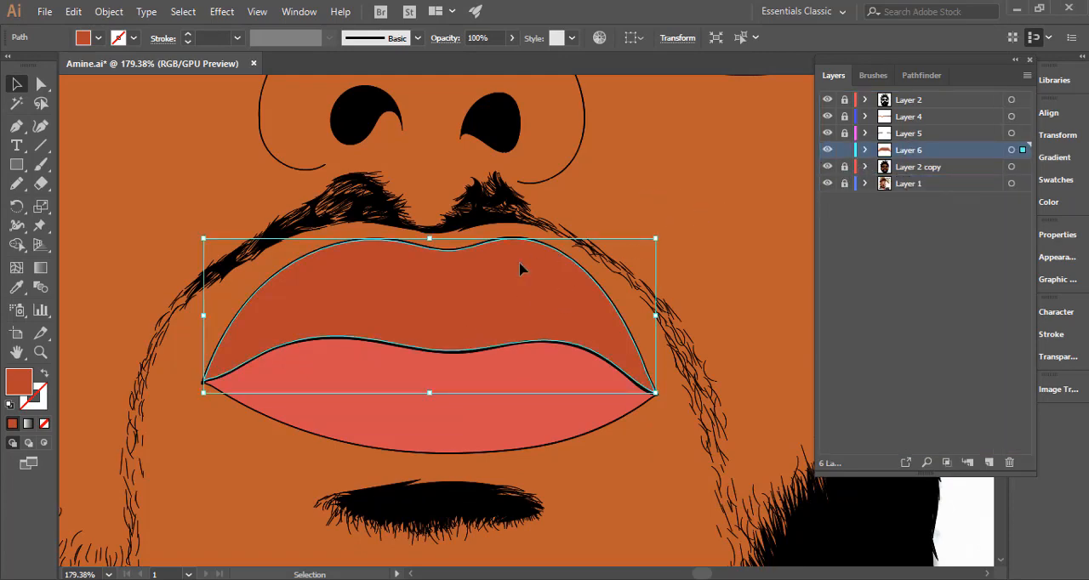
# Expand Layer 6 and hide only its upper lip path to expose the photo's lip shading.
pyautogui.click(828, 183)
pyautogui.click(828, 166)
pyautogui.click(829, 151)
pyautogui.click(865, 149)
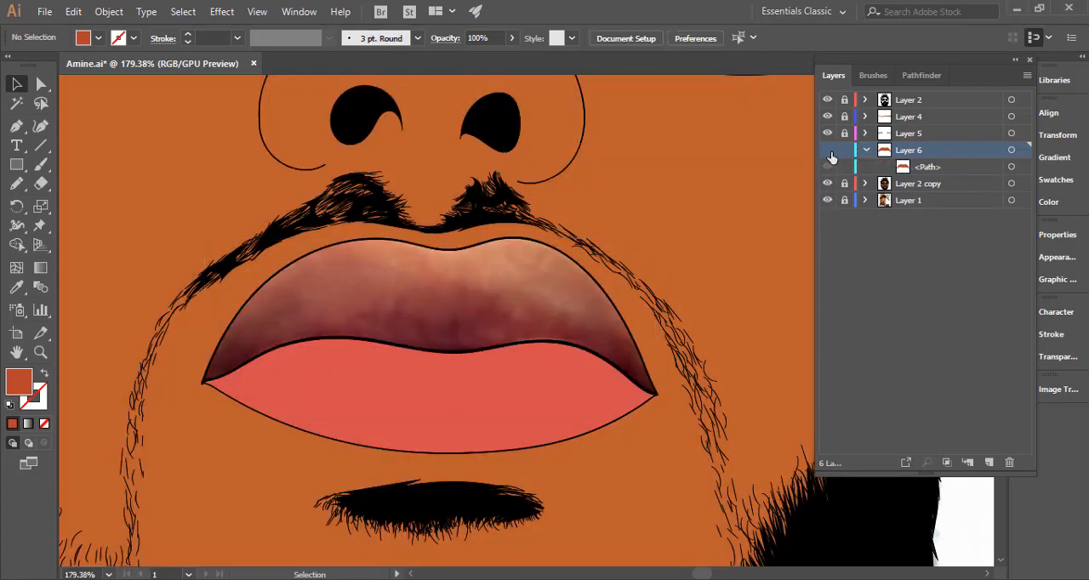
pyautogui.click(827, 167)
# Draw a closed Pencil shadow shape along the base and corners of the upper lip, overlapping the lower lip.
pyautogui.click(16, 184)
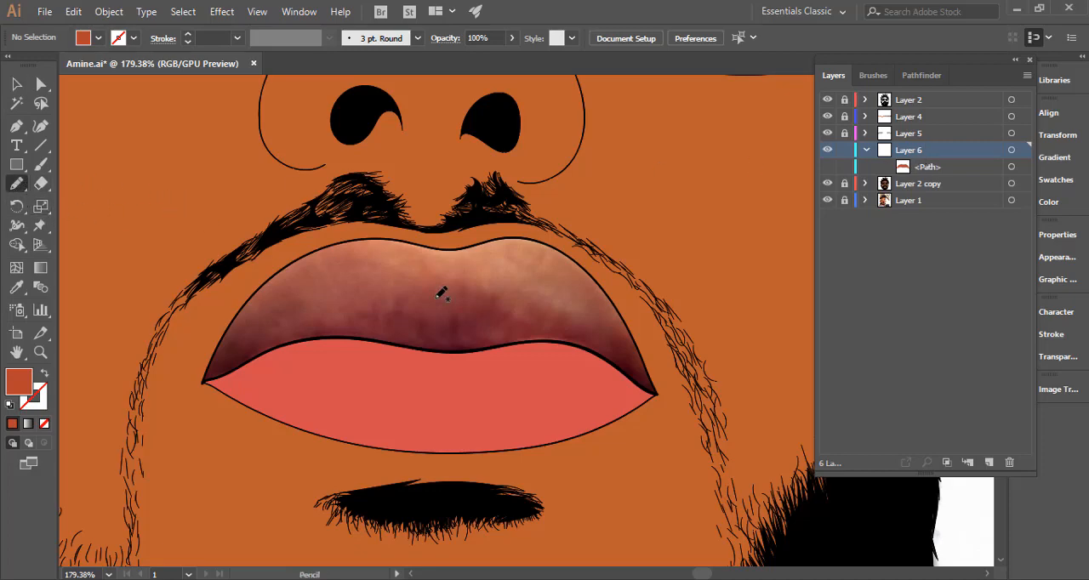
pyautogui.scroll(2, 443, 313)
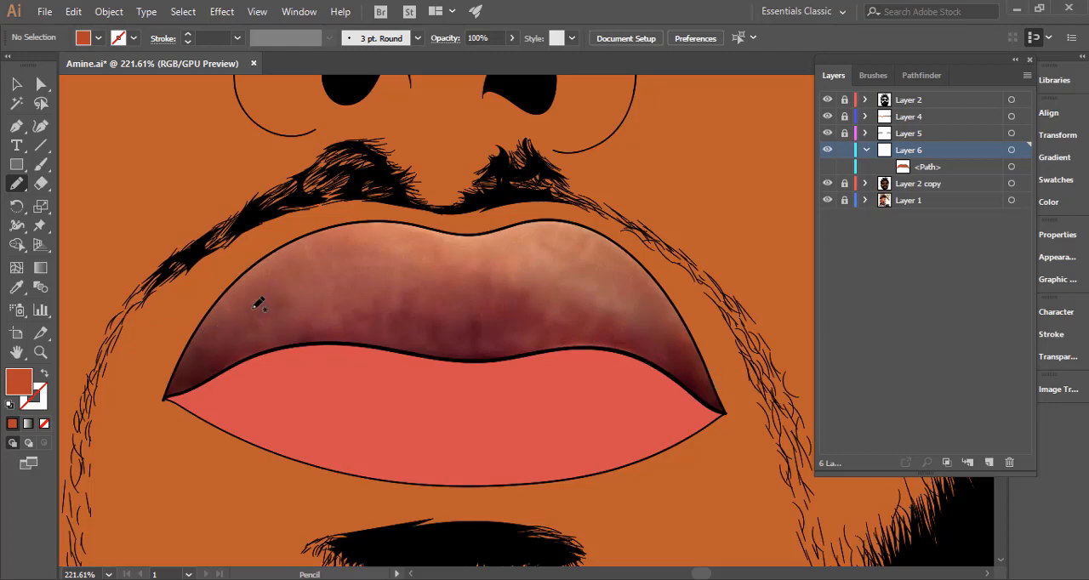
pyautogui.moveTo(211, 304); pyautogui.dragTo(210, 304)
pyautogui.hotkey('ctrl', 'z')
pyautogui.moveTo(209, 311)
pyautogui.mouseDown()
pyautogui.moveTo(188, 356)
pyautogui.moveTo(232, 325)
pyautogui.moveTo(201, 354)
pyautogui.moveTo(268, 334)
pyautogui.moveTo(209, 367)
pyautogui.moveTo(318, 336)
pyautogui.moveTo(416, 353)
pyautogui.moveTo(589, 342)
pyautogui.moveTo(676, 360)
pyautogui.mouseUp()
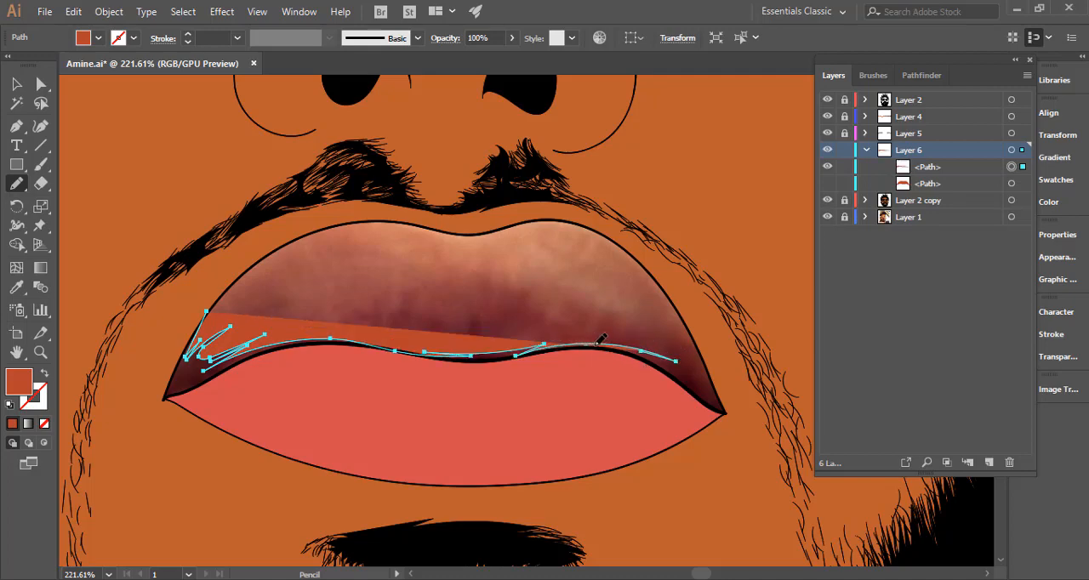
pyautogui.moveTo(597, 344)
pyautogui.mouseDown()
pyautogui.moveTo(699, 377)
pyautogui.moveTo(699, 343)
pyautogui.moveTo(753, 413)
pyautogui.moveTo(727, 433)
pyautogui.moveTo(561, 404)
pyautogui.moveTo(442, 412)
pyautogui.moveTo(302, 453)
pyautogui.moveTo(193, 459)
pyautogui.moveTo(136, 424)
pyautogui.moveTo(143, 374)
pyautogui.moveTo(214, 300)
pyautogui.mouseUp()
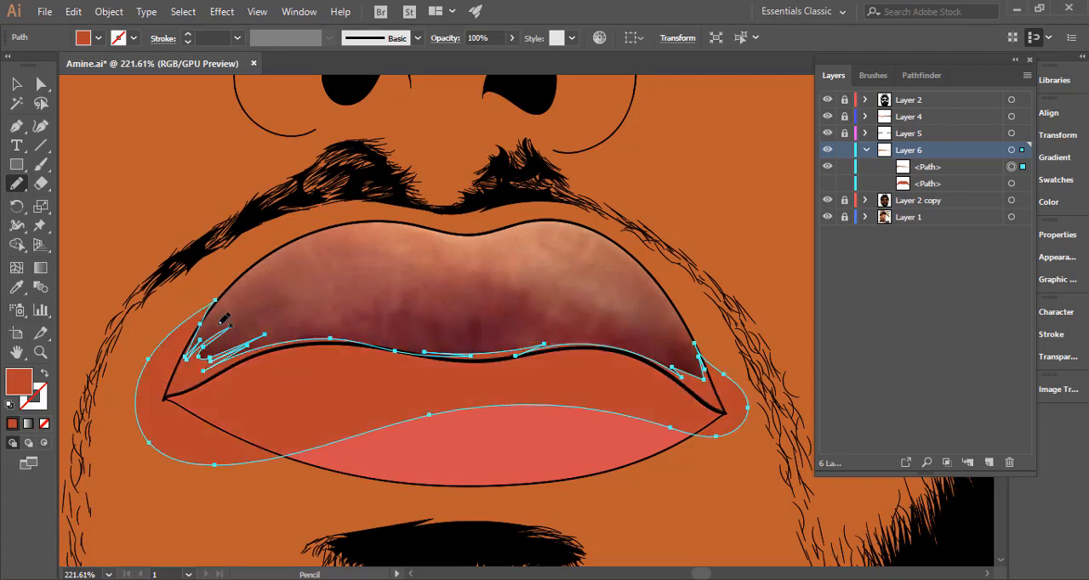
# Show the upper lip path again and fill the new shadow shape with dark brown 470800.
pyautogui.click(828, 183)
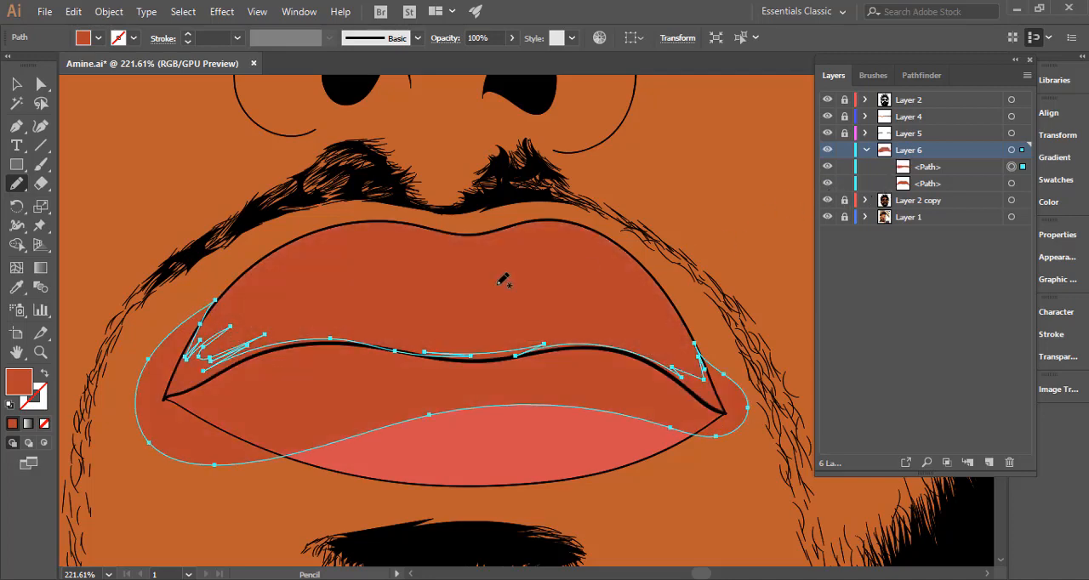
pyautogui.click(16, 287)
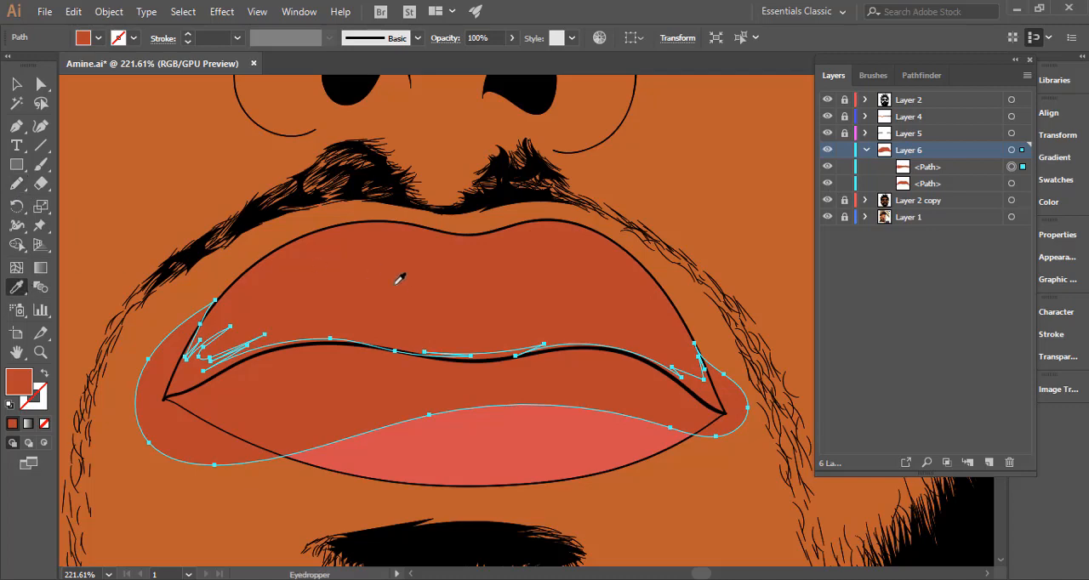
pyautogui.click(415, 289)
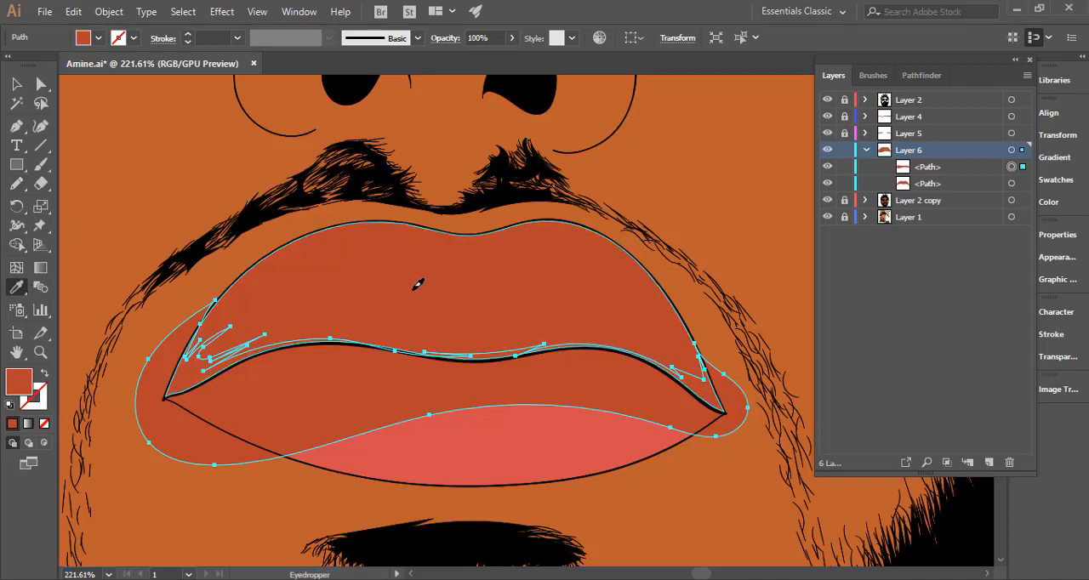
pyautogui.doubleClick(19, 383)
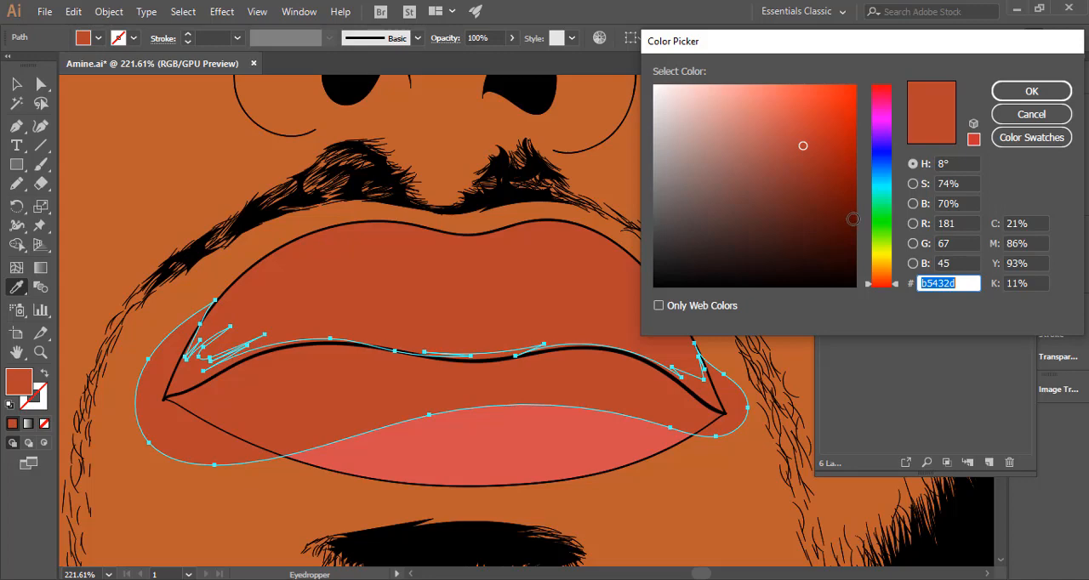
pyautogui.moveTo(853, 219); pyautogui.dragTo(860, 230)
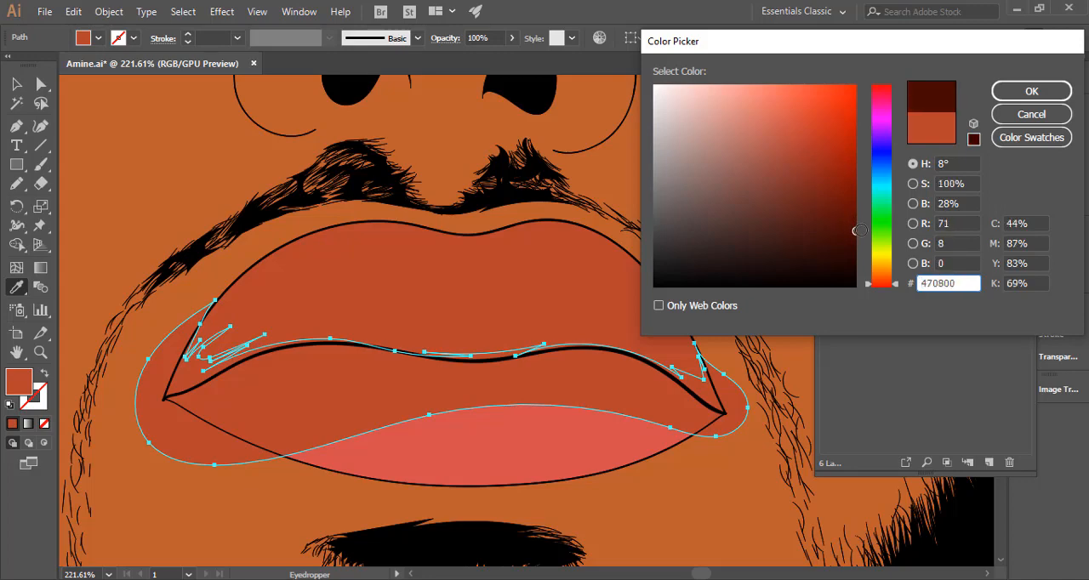
pyautogui.click(1031, 91)
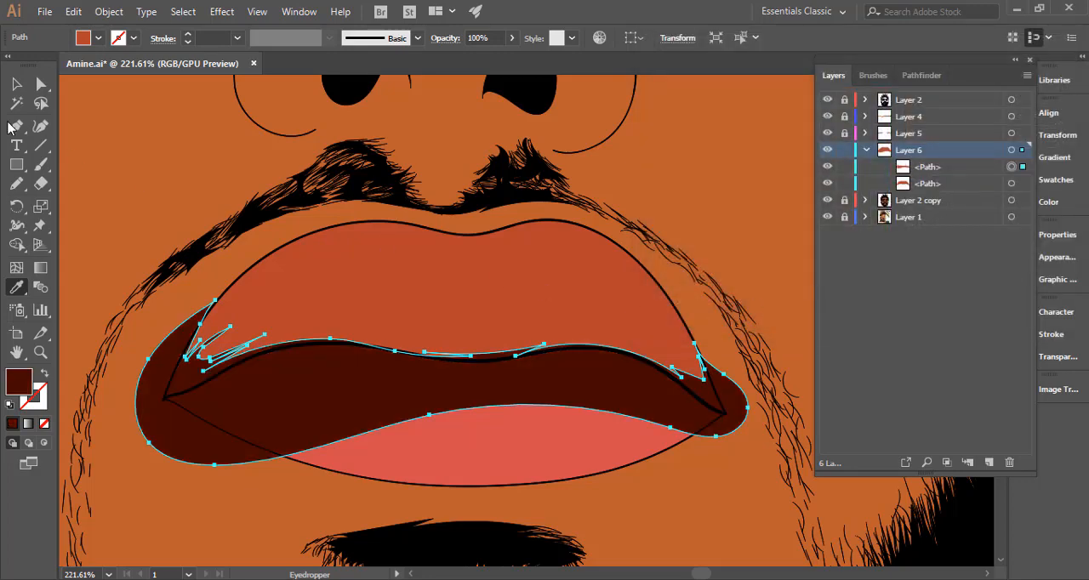
# Make the lip shadow a compound path and trim away its excess outside the upper lip with the Shape Builder.
pyautogui.click(18, 86)
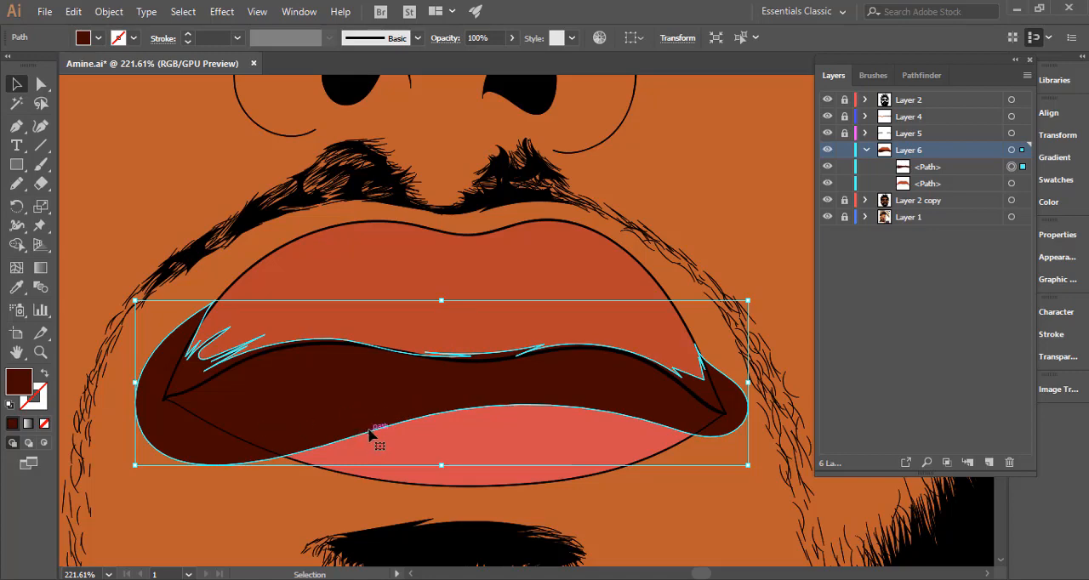
pyautogui.hotkey('ctrl', '8')
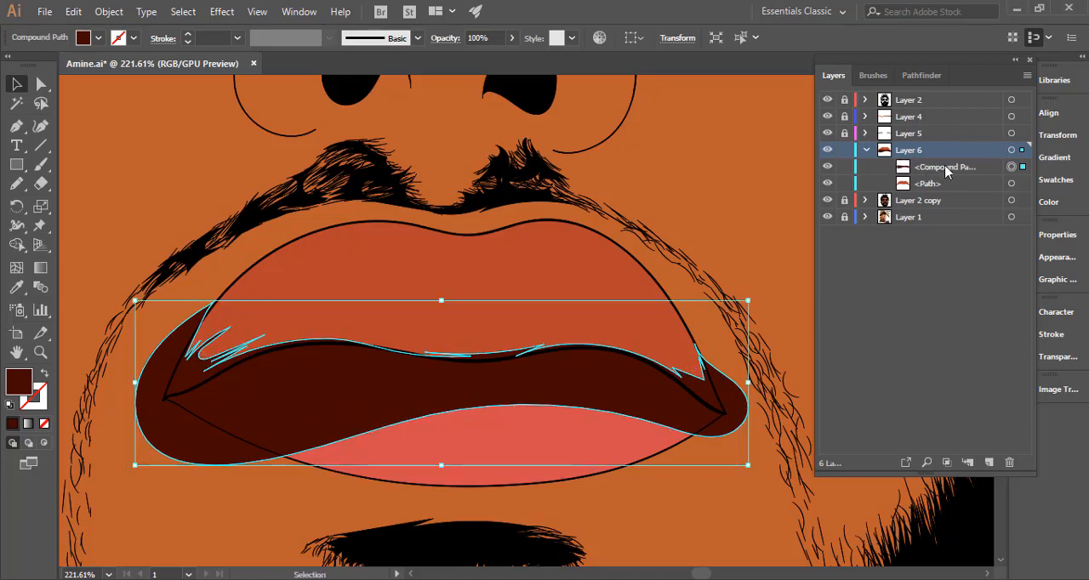
pyautogui.keyDown('shift'); pyautogui.click(1011, 184); pyautogui.keyUp('shift')
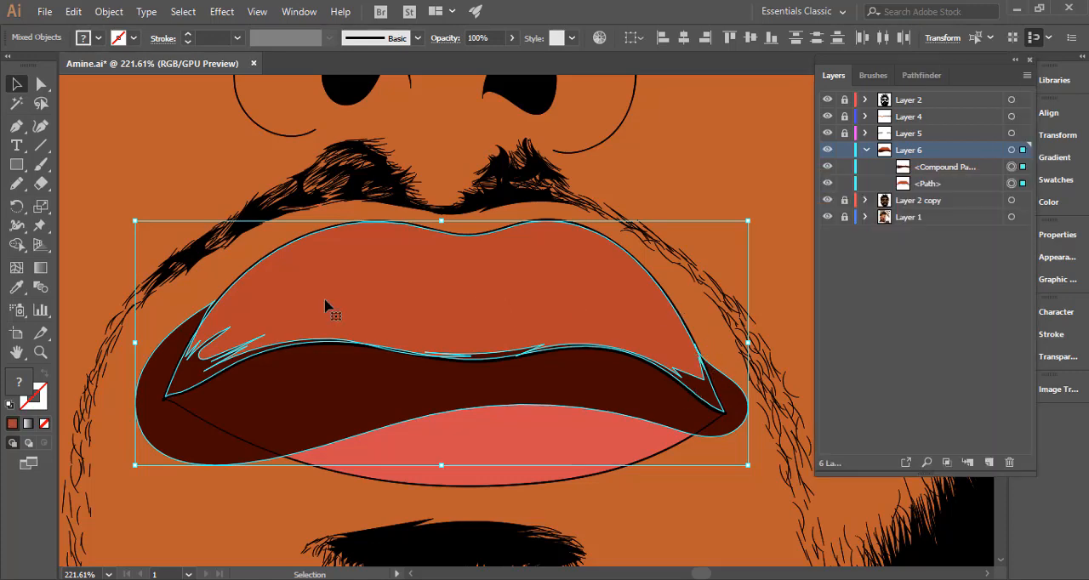
pyautogui.click(19, 247)
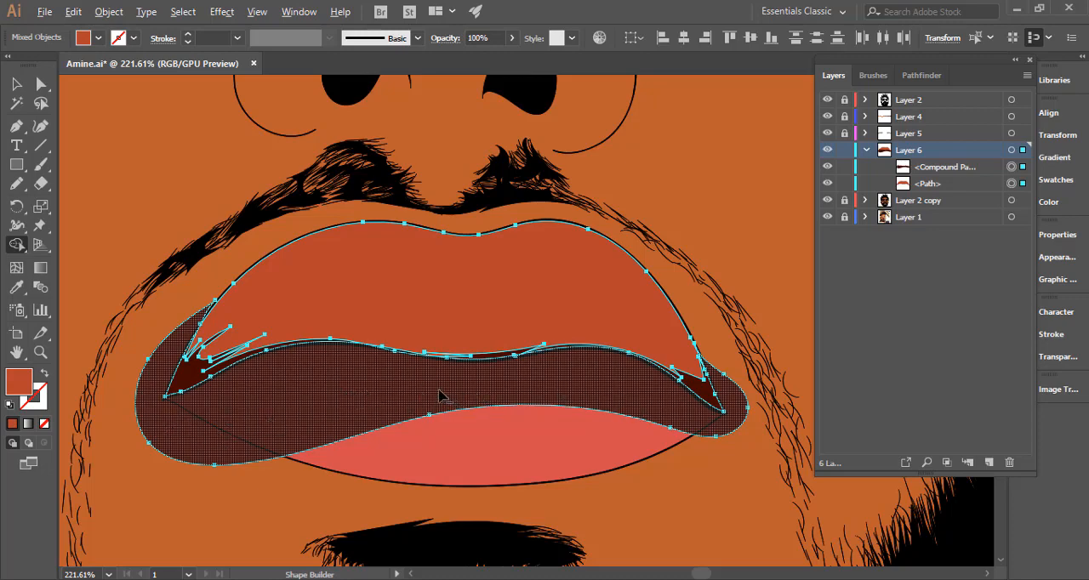
pyautogui.click(410, 397)
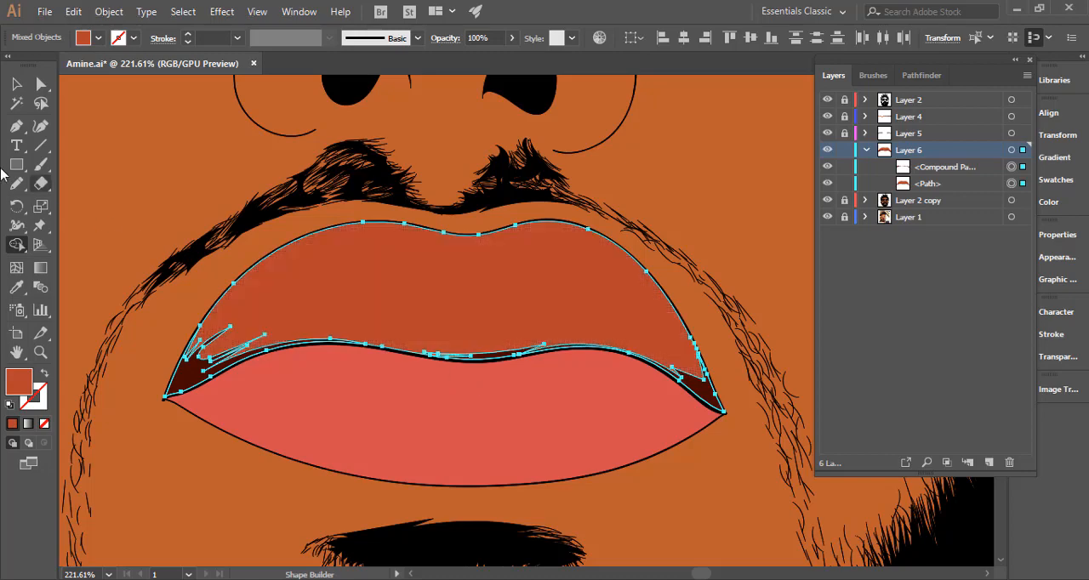
pyautogui.click(24, 186)
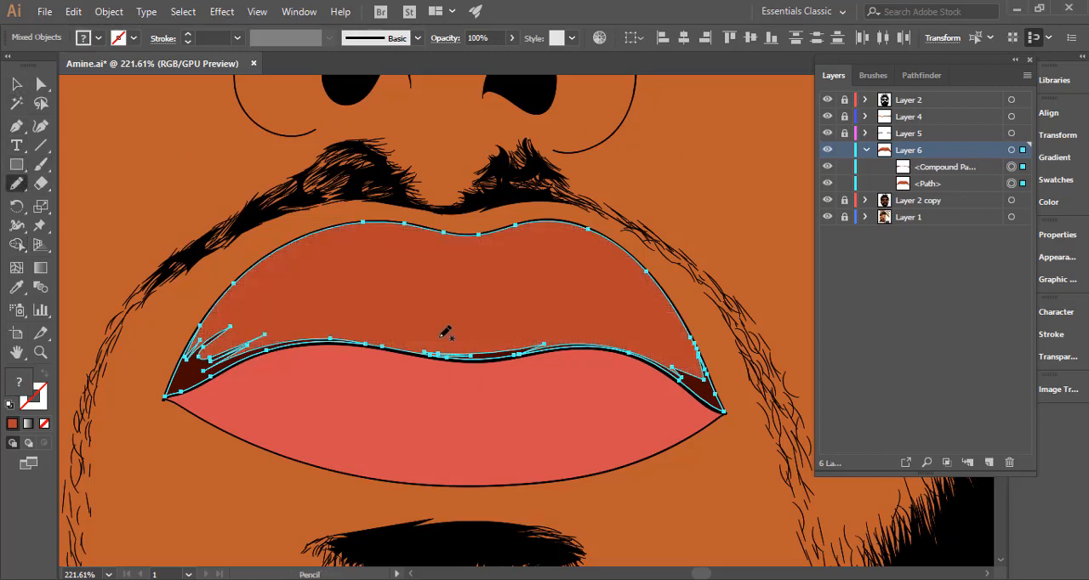
# Hide the upper lip path and redraw the dark shadow's inner edge at the right mouth corner with the Pencil.
pyautogui.keyDown('ctrl'); pyautogui.click(770, 224); pyautogui.keyUp('ctrl')
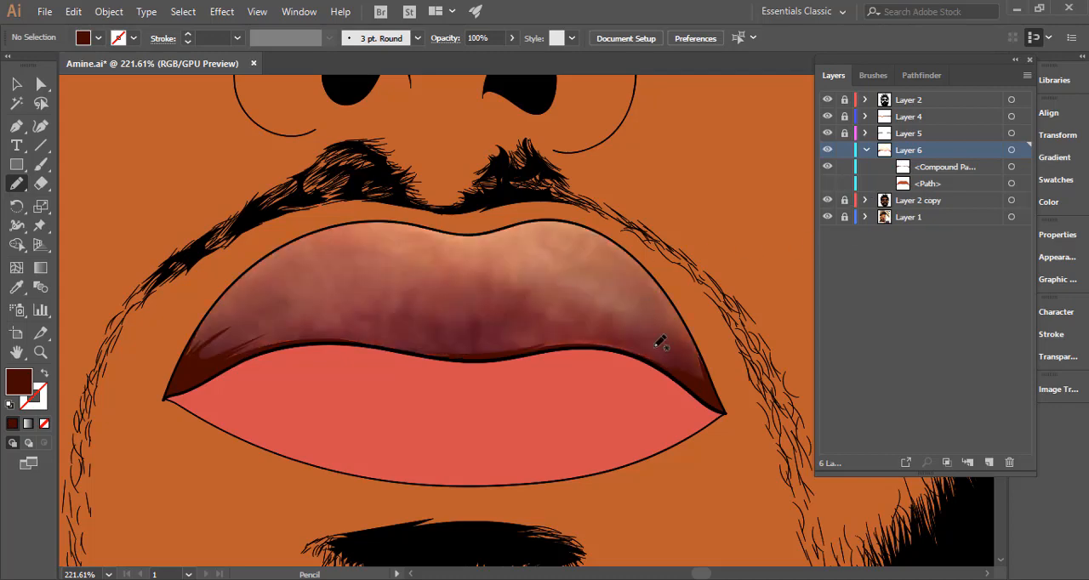
pyautogui.moveTo(881, 388); pyautogui.dragTo(893, 391)
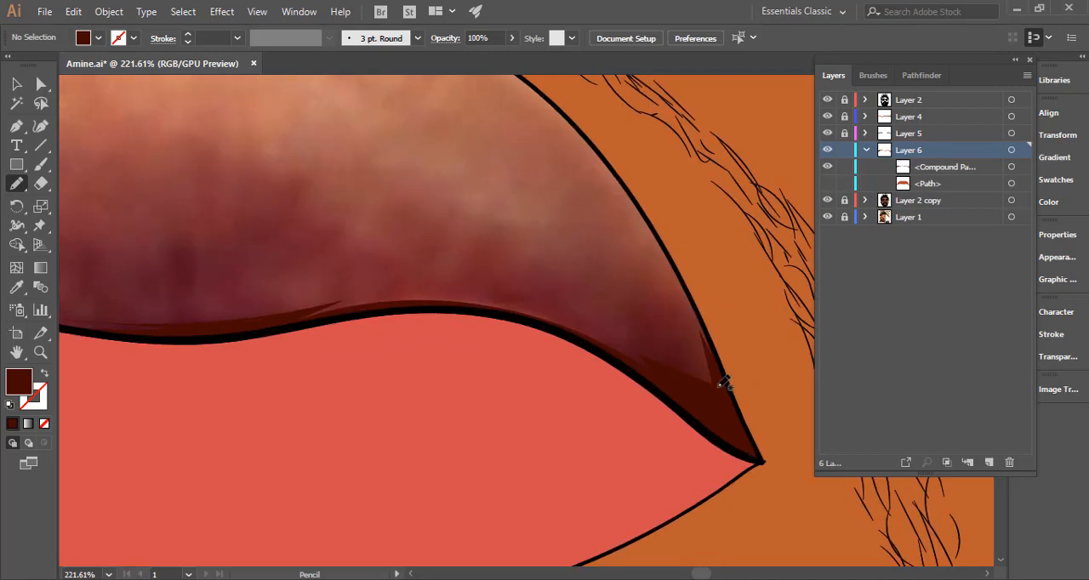
pyautogui.keyDown('ctrl'); pyautogui.click(707, 387); pyautogui.keyUp('ctrl')
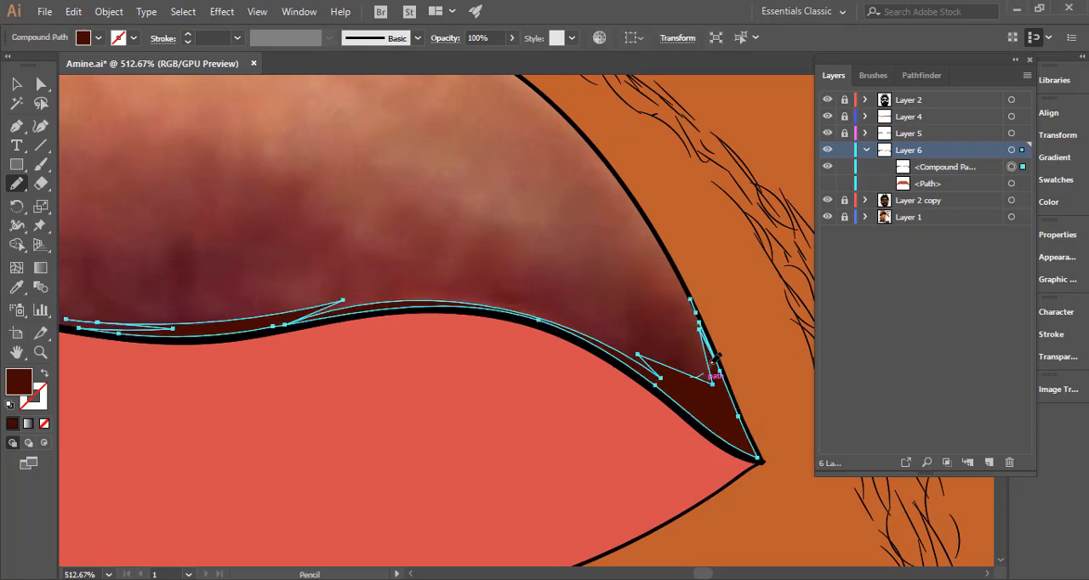
pyautogui.moveTo(711, 363)
pyautogui.mouseDown()
pyautogui.moveTo(542, 380)
pyautogui.moveTo(564, 342)
pyautogui.mouseUp()
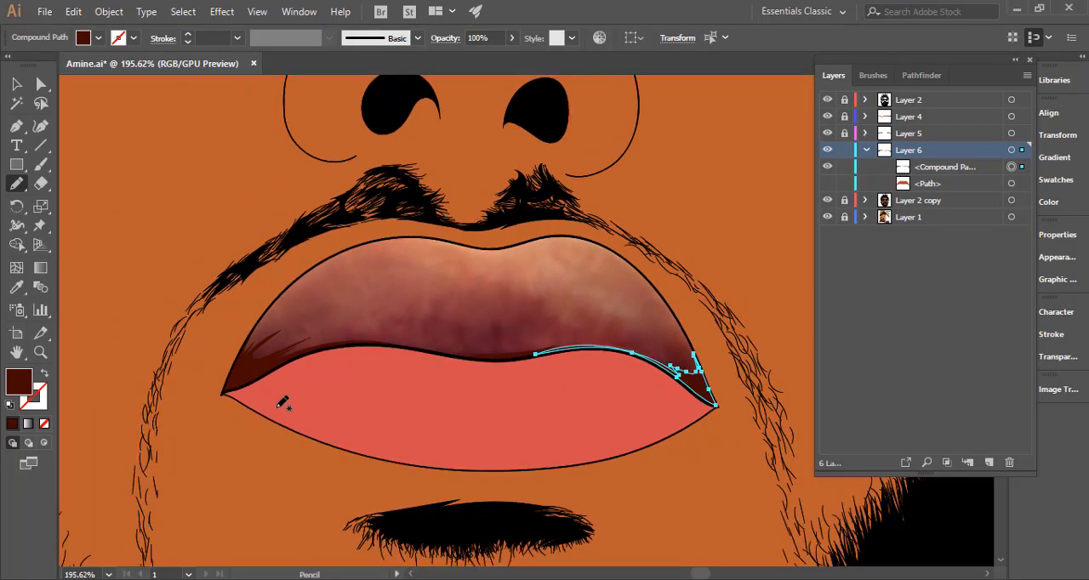
pyautogui.keyDown('ctrl'); pyautogui.click(188, 409); pyautogui.keyUp('ctrl')
# Draw a second closed Pencil shadow shape with spiky edges slightly above the first one, overlapping the lower lip and both mouth corners.
pyautogui.moveTo(358, 301); pyautogui.dragTo(440, 298)
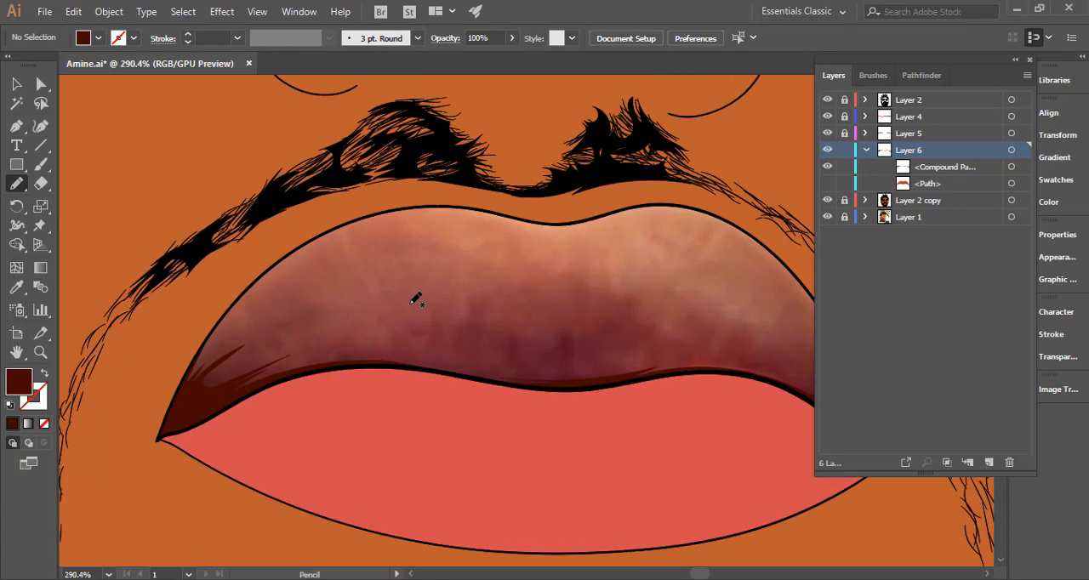
pyautogui.moveTo(414, 332); pyautogui.dragTo(301, 360)
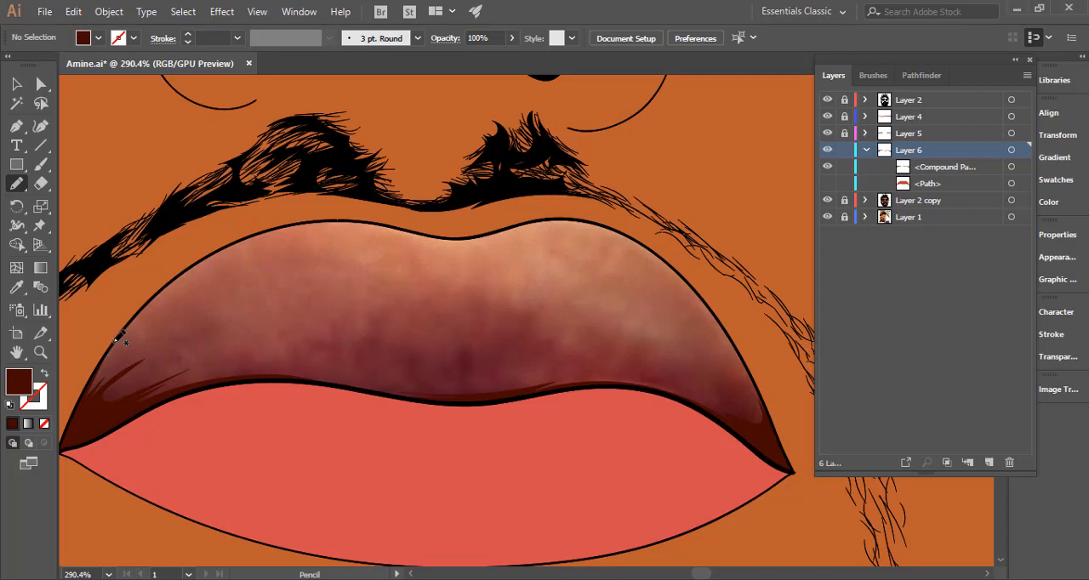
pyautogui.moveTo(110, 344)
pyautogui.mouseDown()
pyautogui.moveTo(191, 339)
pyautogui.moveTo(155, 355)
pyautogui.moveTo(199, 342)
pyautogui.moveTo(177, 364)
pyautogui.moveTo(240, 349)
pyautogui.moveTo(193, 371)
pyautogui.moveTo(269, 364)
pyautogui.moveTo(359, 379)
pyautogui.moveTo(328, 362)
pyautogui.moveTo(451, 389)
pyautogui.moveTo(597, 365)
pyautogui.moveTo(706, 387)
pyautogui.moveTo(678, 372)
pyautogui.moveTo(726, 394)
pyautogui.moveTo(714, 377)
pyautogui.moveTo(733, 389)
pyautogui.moveTo(740, 344)
pyautogui.mouseUp()
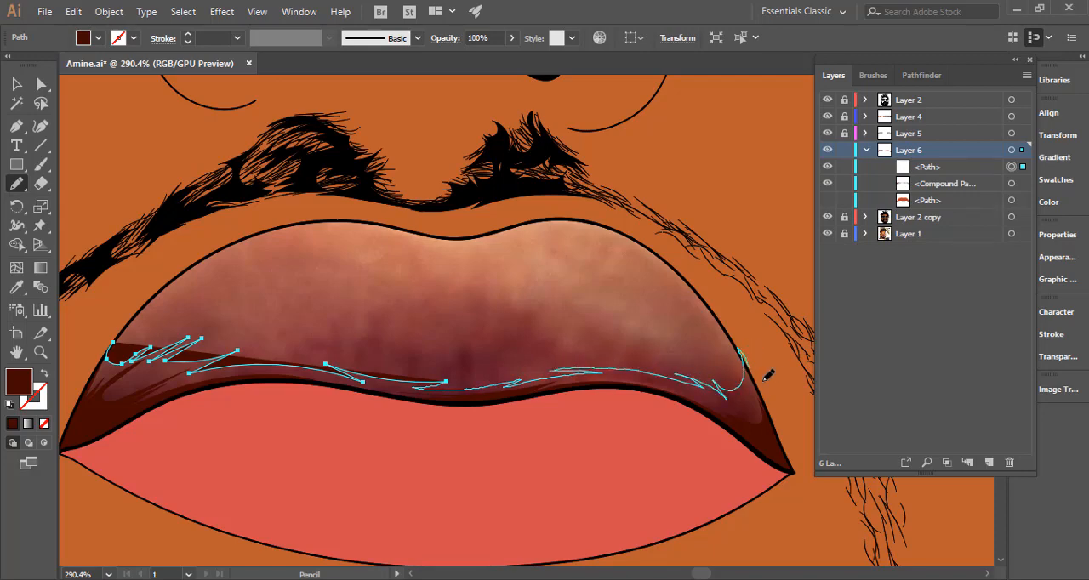
pyautogui.moveTo(769, 375)
pyautogui.mouseDown()
pyautogui.moveTo(791, 472)
pyautogui.moveTo(673, 487)
pyautogui.moveTo(470, 453)
pyautogui.moveTo(140, 474)
pyautogui.moveTo(94, 461)
pyautogui.moveTo(66, 432)
pyautogui.moveTo(71, 394)
pyautogui.moveTo(100, 355)
pyautogui.moveTo(145, 334)
pyautogui.mouseUp()
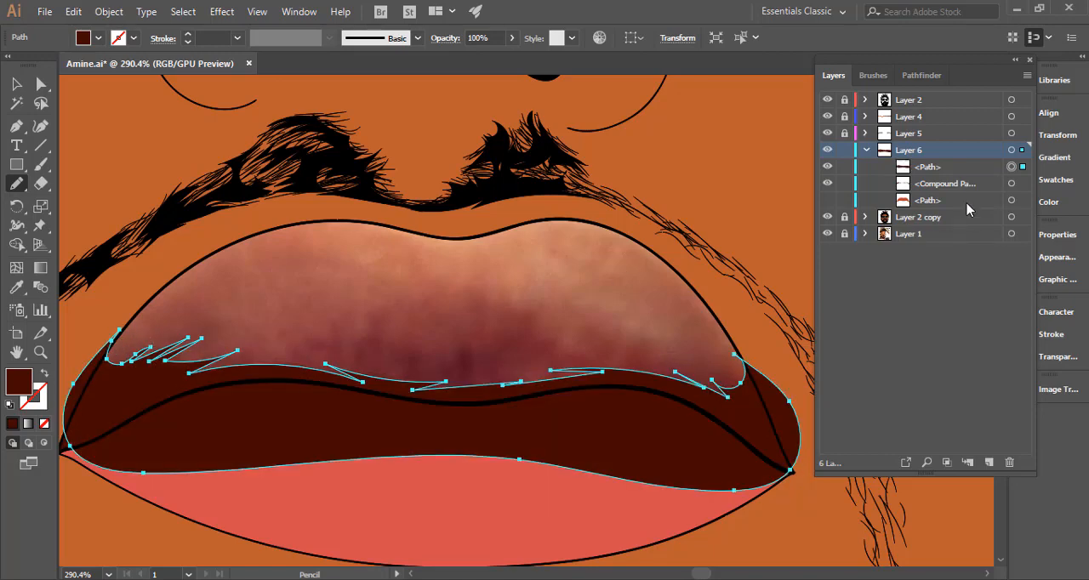
# Show the upper lip path again and move the new shadow shape beneath the darker compound path in Layer 6.
pyautogui.click(827, 200)
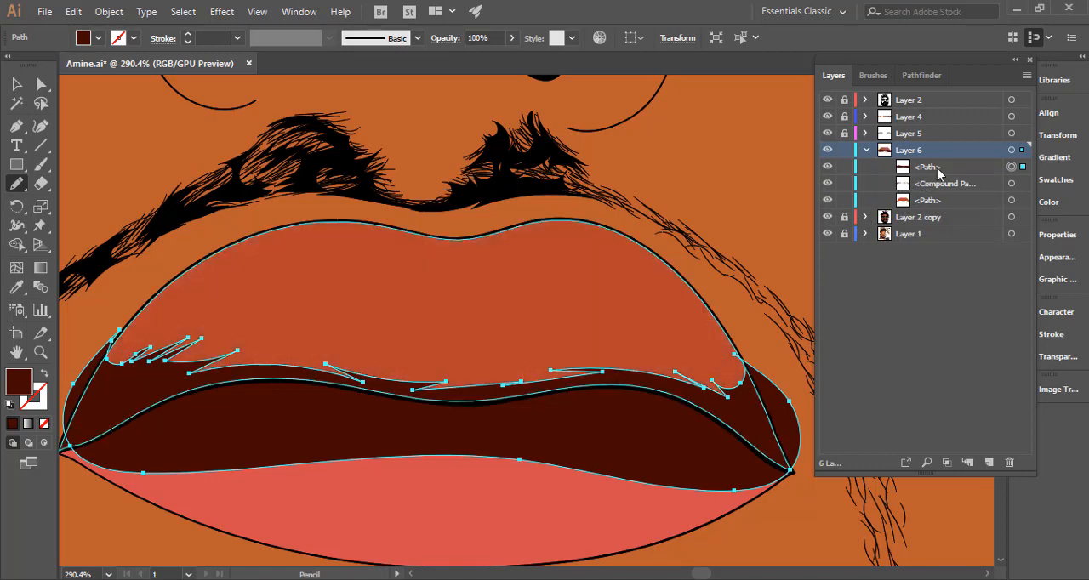
pyautogui.moveTo(939, 168); pyautogui.dragTo(942, 196)
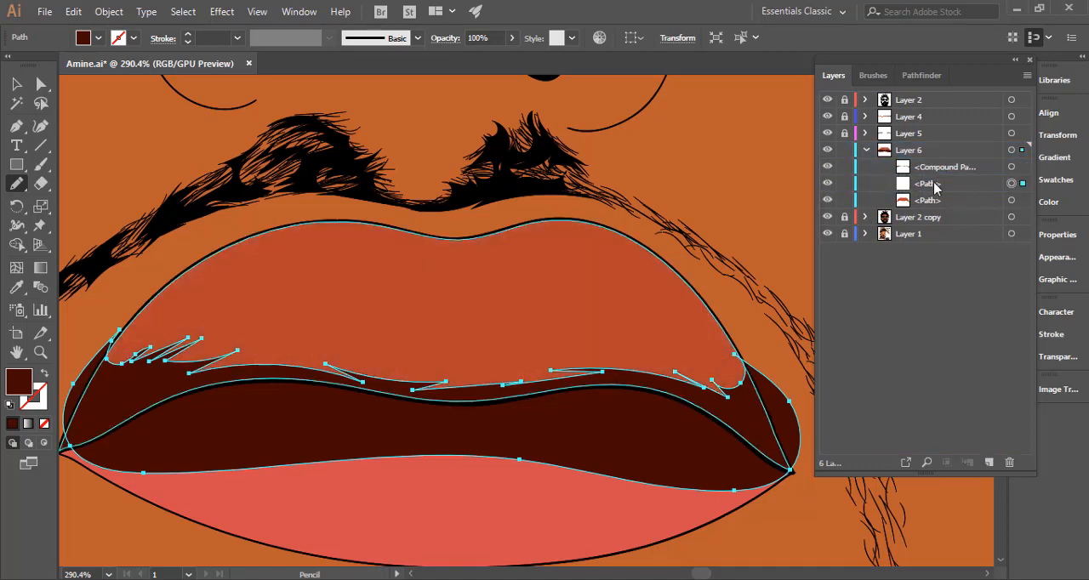
pyautogui.click(1011, 168)
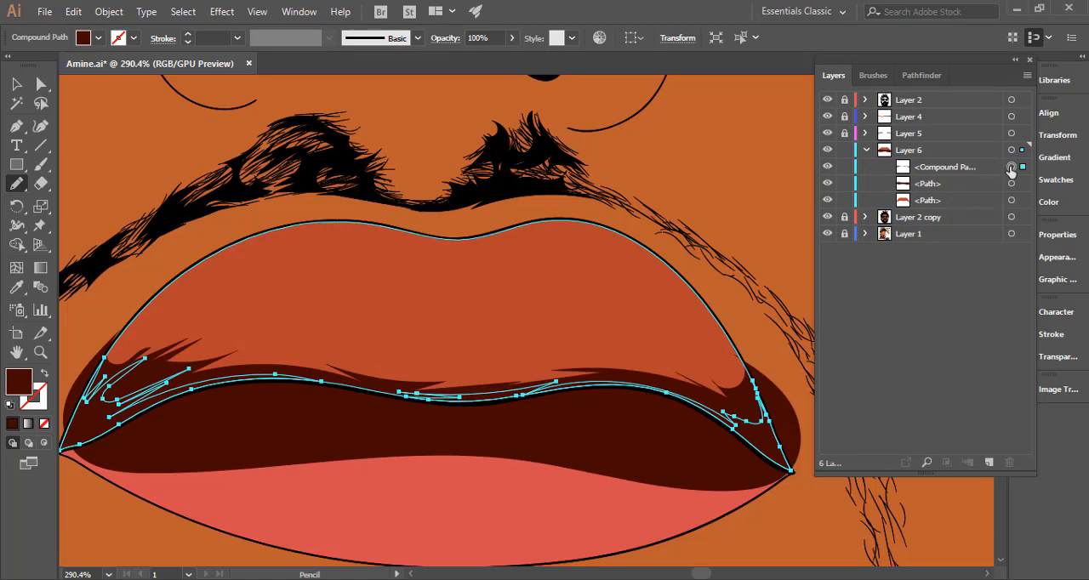
pyautogui.click(1011, 184)
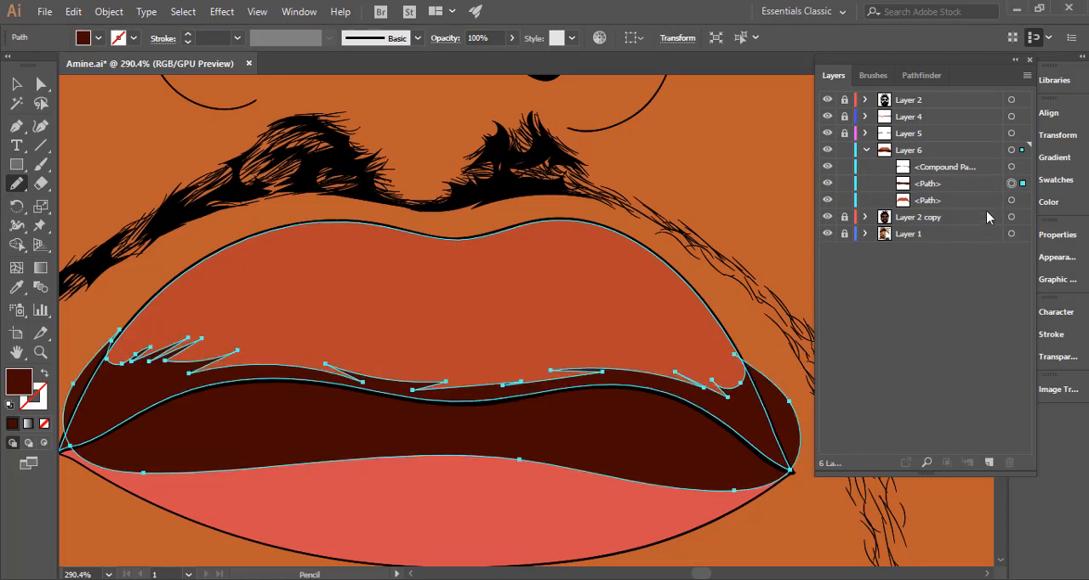
# Apply the upper lip's sampled colour to the new shadow shape and make it a compound path.
pyautogui.press('i')
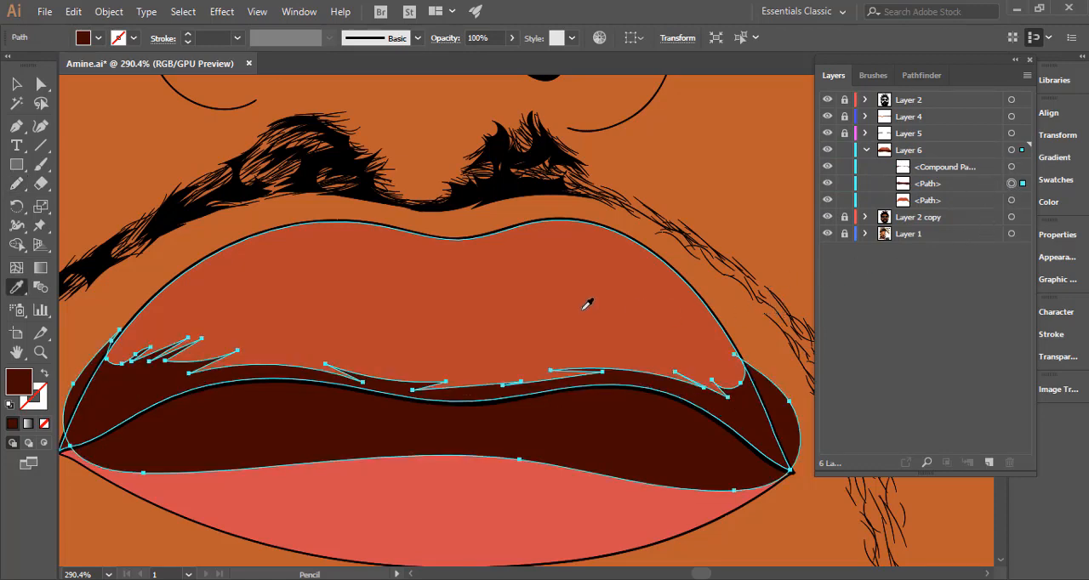
pyautogui.click(579, 300)
pyautogui.press('v')
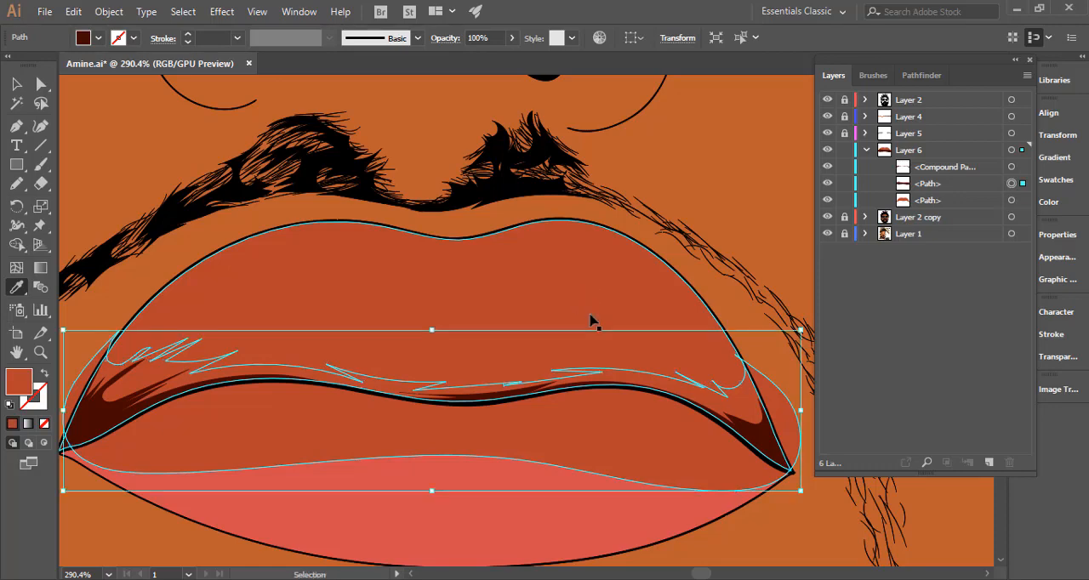
pyautogui.hotkey('ctrl', '8')
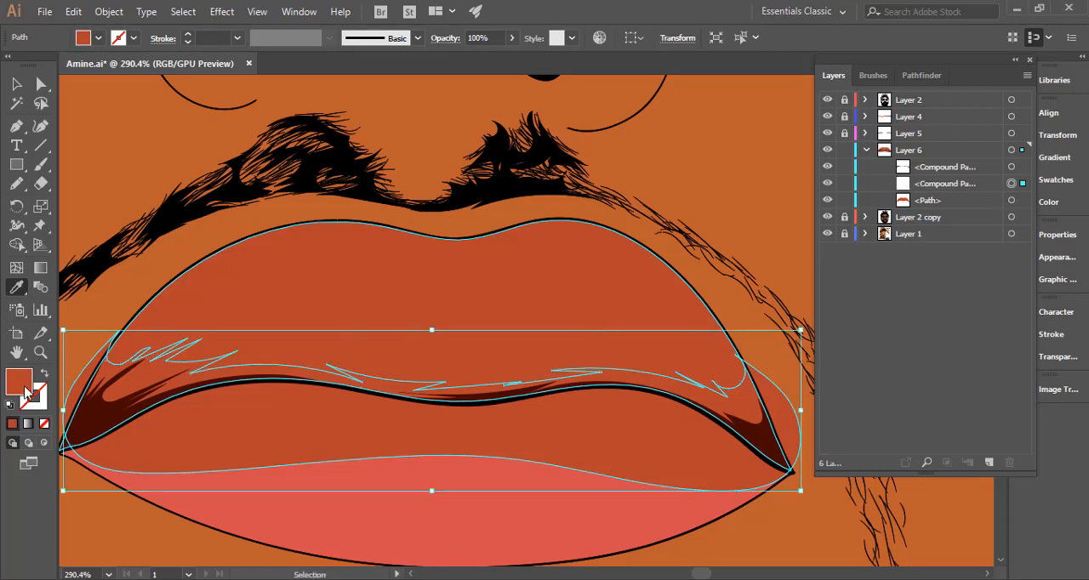
# Try a darker red fill on the second shadow shape.
pyautogui.press('i')
pyautogui.doubleClick(19, 383)
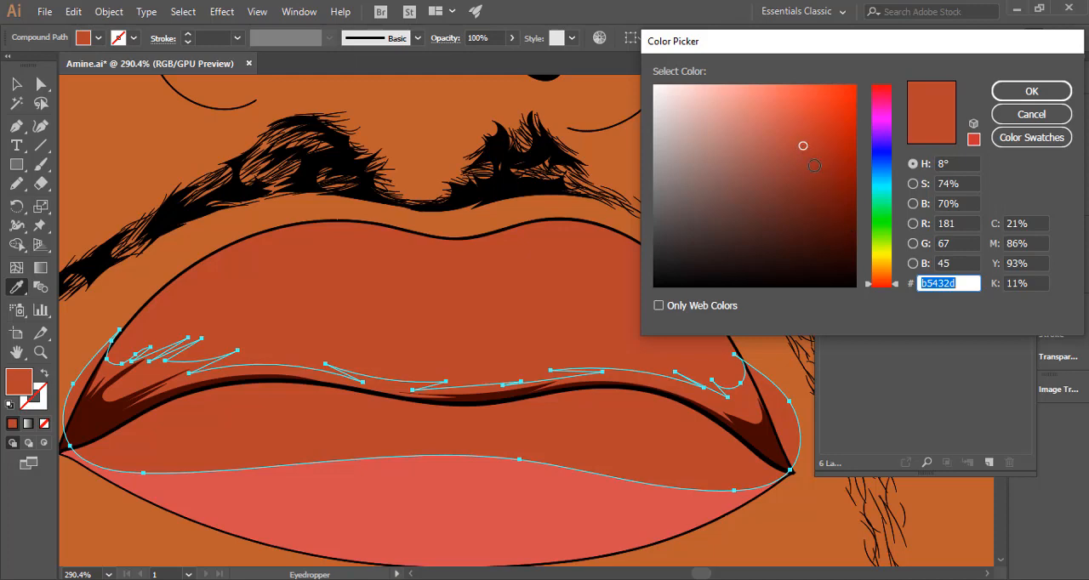
pyautogui.moveTo(835, 188); pyautogui.dragTo(839, 194)
pyautogui.click(1031, 92)
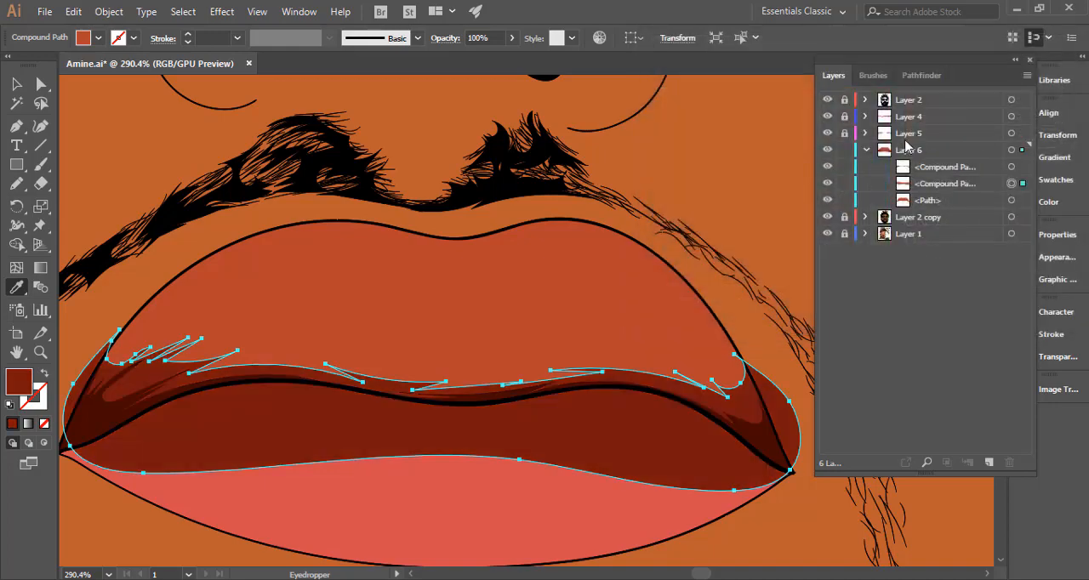
# Restore the sampled lip colour on the second shadow shape and set its fill to dark red 7f1c0f.
pyautogui.click(122, 396)
pyautogui.doubleClick(19, 382)
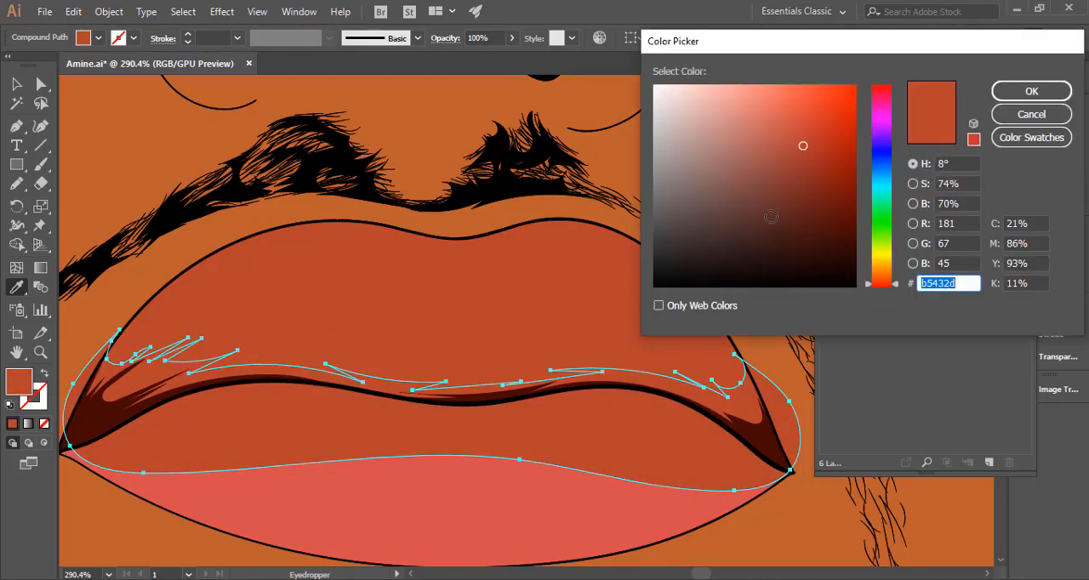
pyautogui.moveTo(836, 192); pyautogui.dragTo(832, 185)
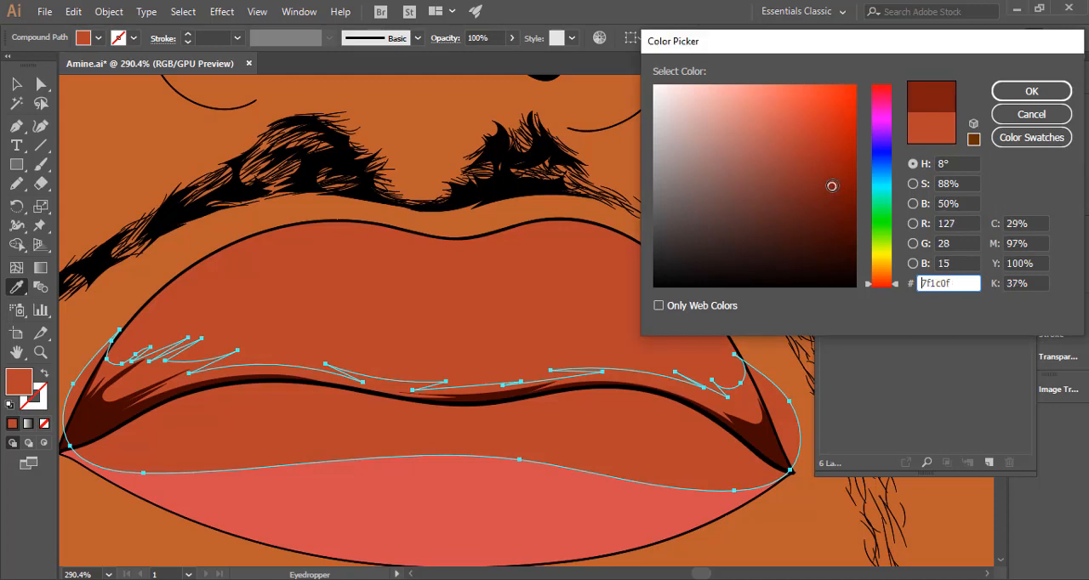
pyautogui.click(1031, 91)
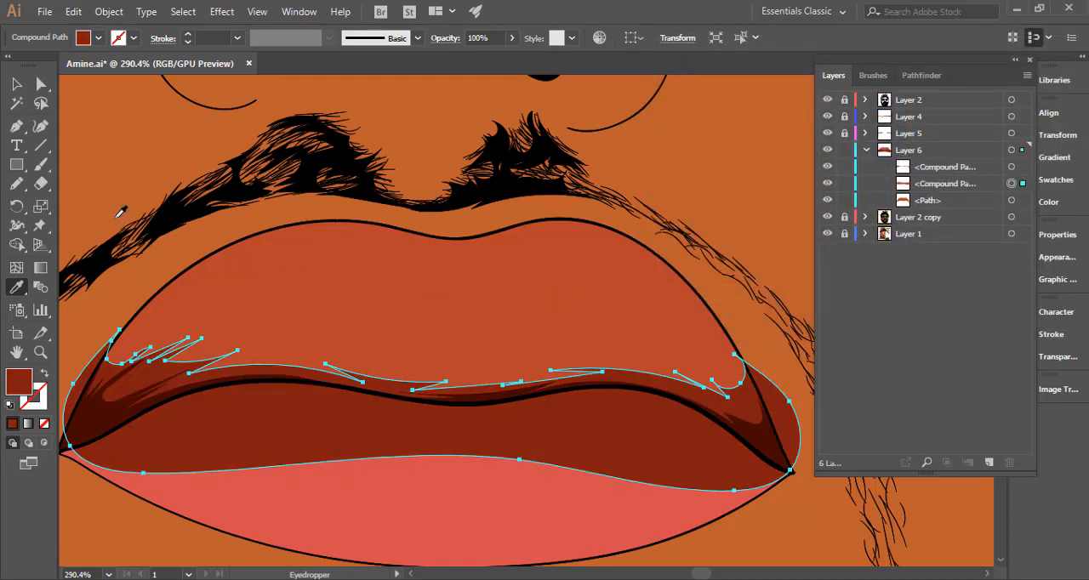
# Select the second shadow together with the upper lip path and trim its excess outside the lip with the Shape Builder.
pyautogui.click(16, 83)
pyautogui.keyDown('shift'); pyautogui.click(714, 361); pyautogui.keyUp('shift')
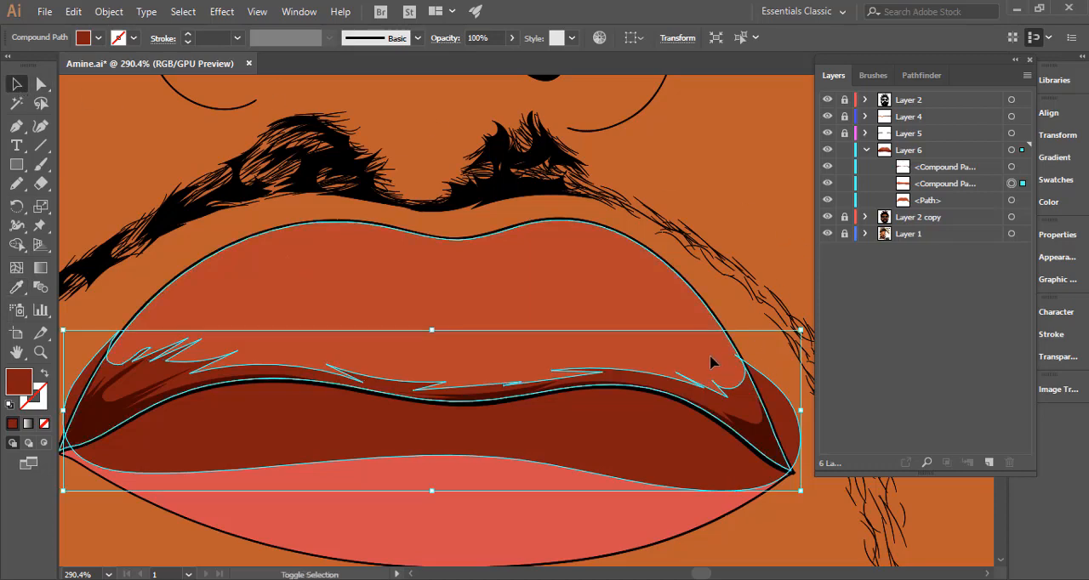
pyautogui.click(15, 247)
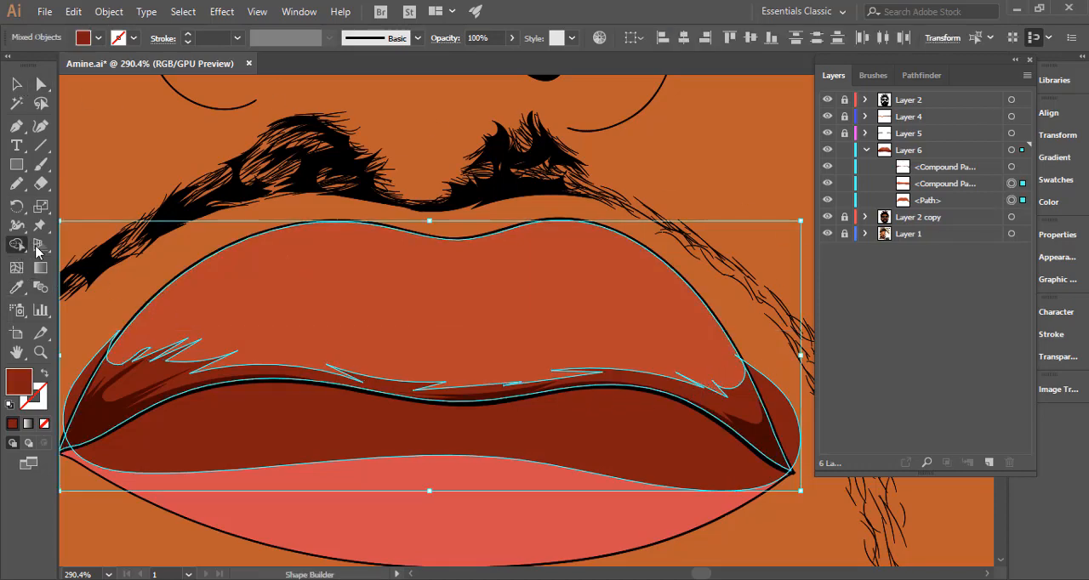
pyautogui.keyDown('alt'); pyautogui.click(388, 439); pyautogui.keyUp('alt')
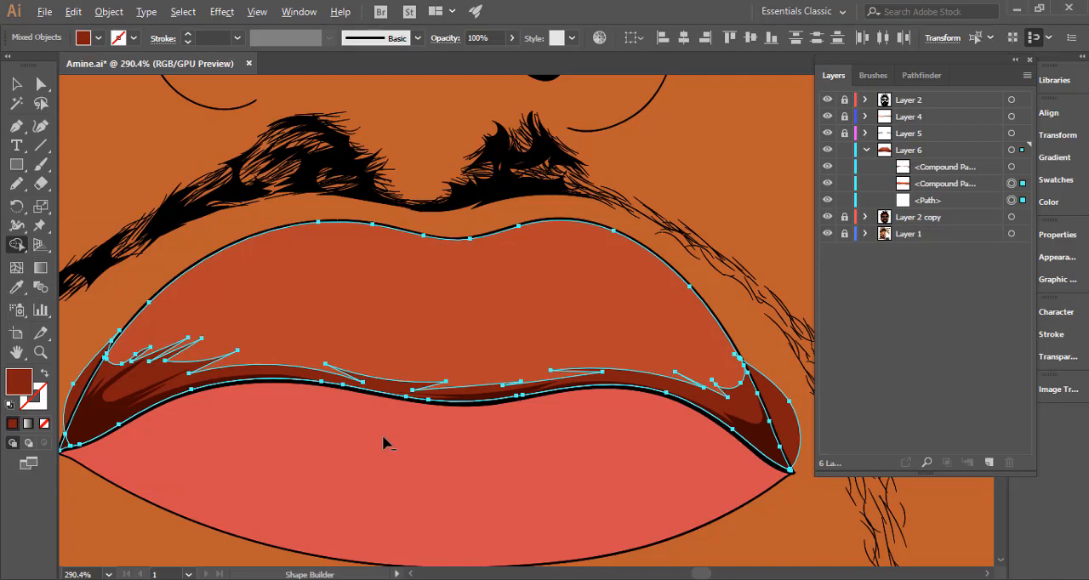
pyautogui.keyDown('alt'); pyautogui.click(76, 397); pyautogui.keyUp('alt')
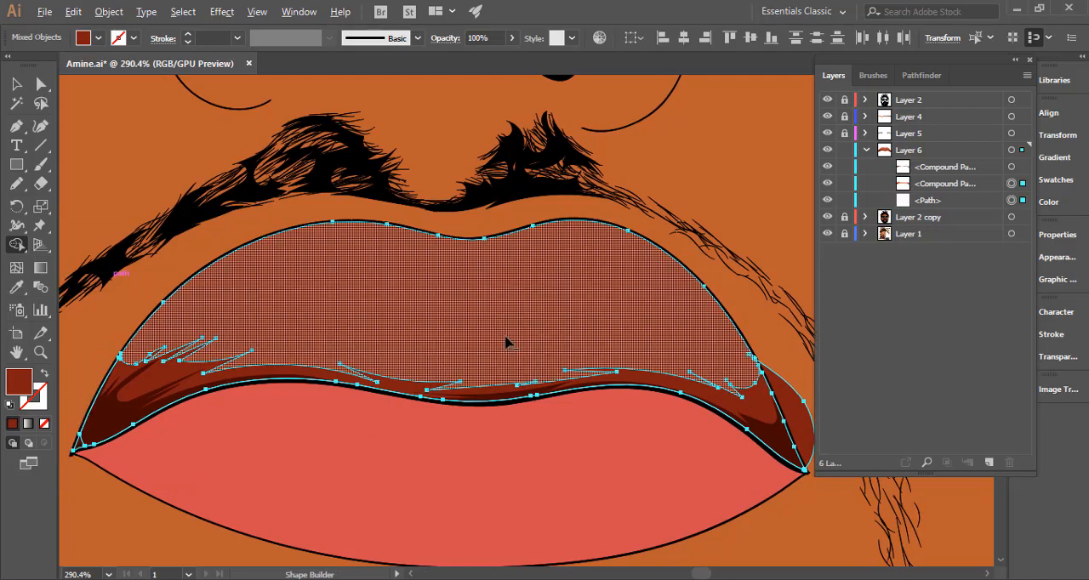
pyautogui.keyDown('alt'); pyautogui.click(799, 401); pyautogui.keyUp('alt')
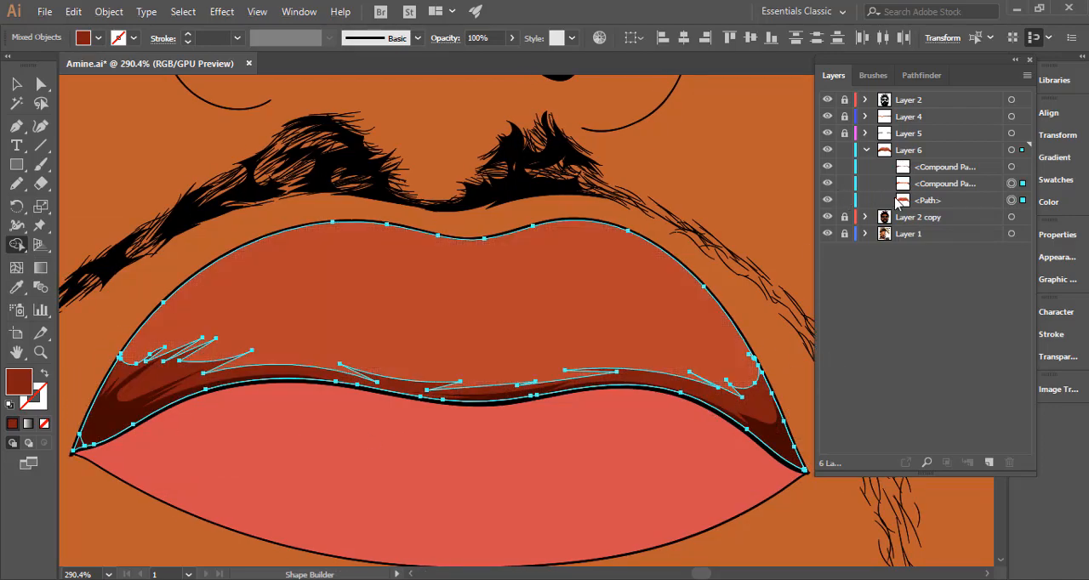
# Lock both shadow compound paths and hide the upper lip path to expose the photo's lip shading for the Pencil.
pyautogui.moveTo(846, 186); pyautogui.dragTo(845, 169)
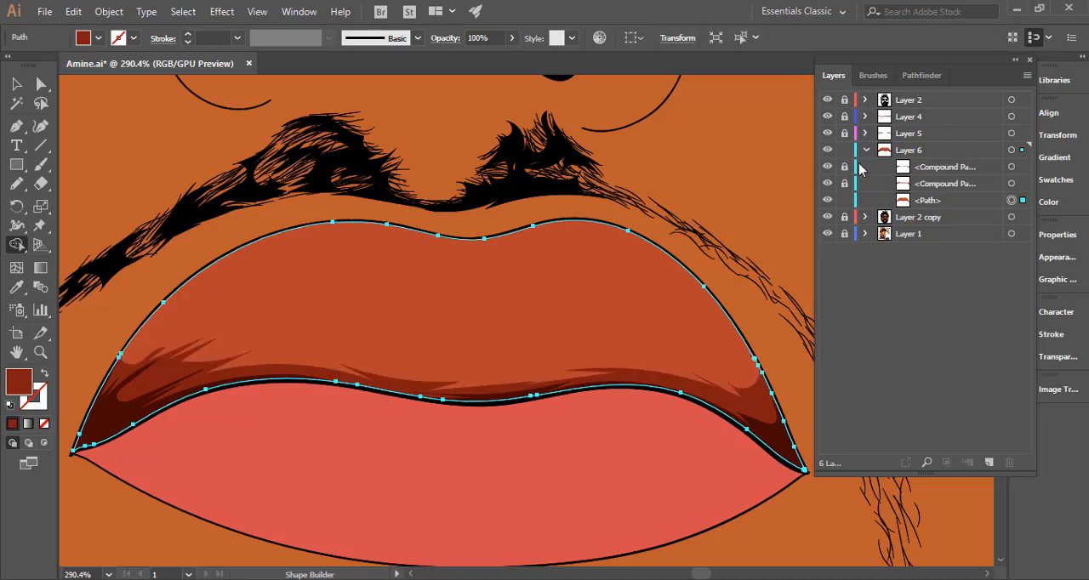
pyautogui.click(16, 184)
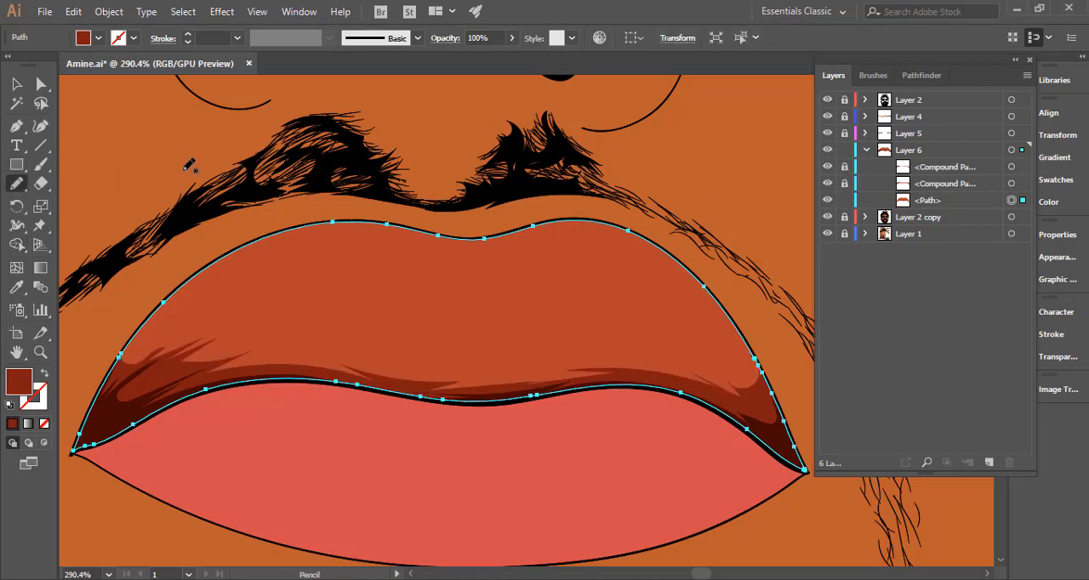
pyautogui.keyDown('ctrl'); pyautogui.click(298, 196); pyautogui.keyUp('ctrl')
pyautogui.moveTo(417, 256); pyautogui.dragTo(200, 292)
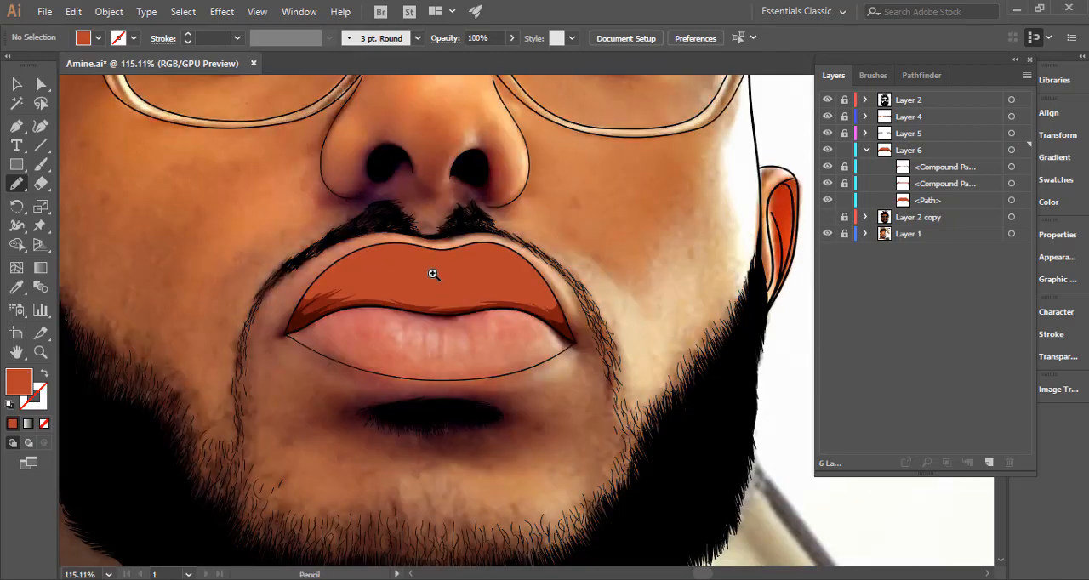
pyautogui.moveTo(432, 275); pyautogui.dragTo(595, 260)
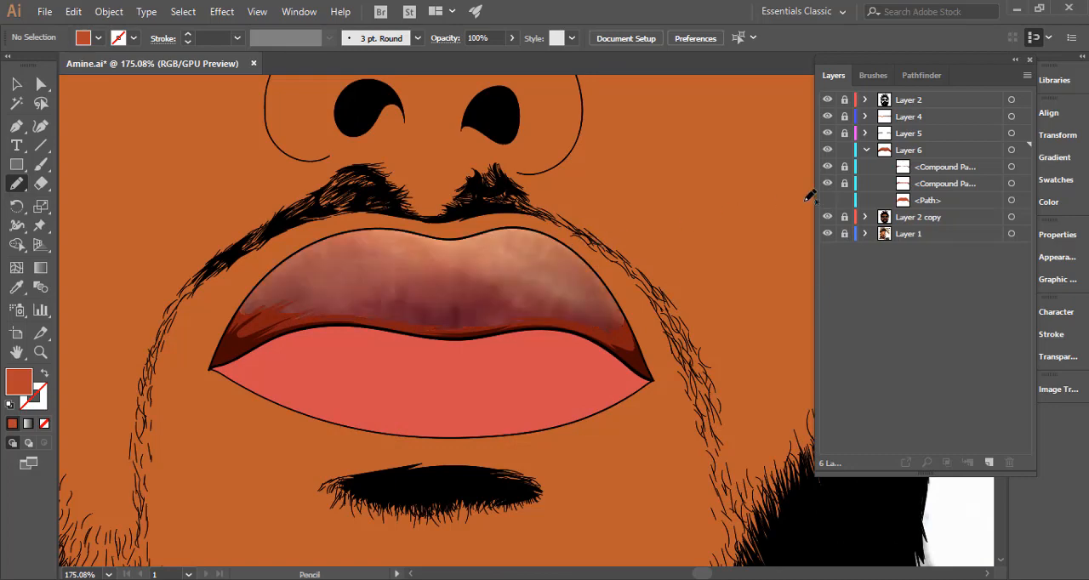
pyautogui.scroll(3, 452, 261)
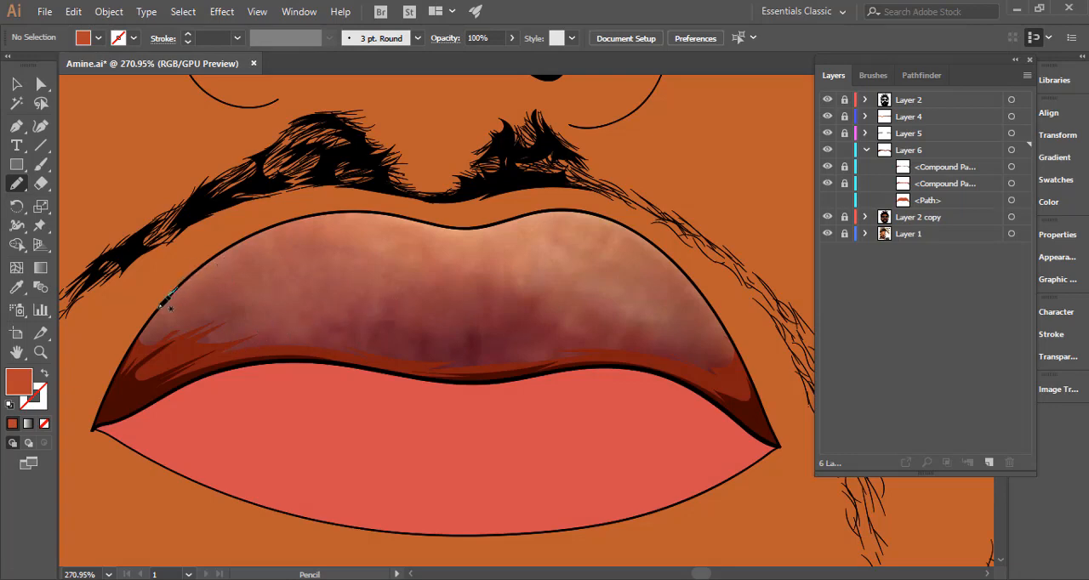
# Draw a third jagged shadow shape across the upper lip with the Pencil and order it beneath the two locked shadows.
pyautogui.moveTo(161, 305)
pyautogui.mouseDown()
pyautogui.moveTo(277, 282)
pyautogui.moveTo(235, 301)
pyautogui.moveTo(273, 290)
pyautogui.mouseUp()
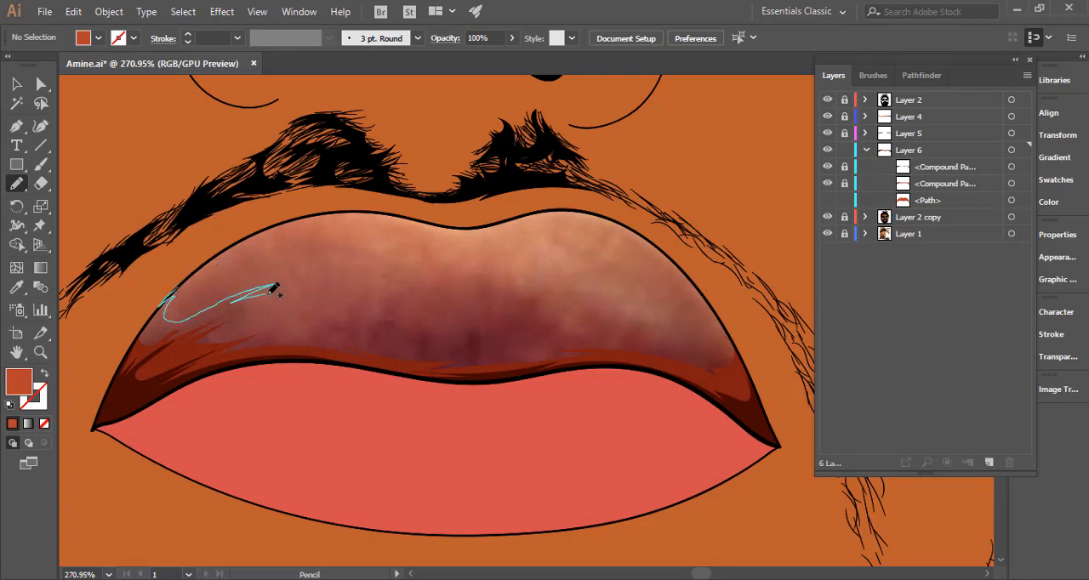
pyautogui.moveTo(280, 327)
pyautogui.mouseDown()
pyautogui.moveTo(349, 308)
pyautogui.moveTo(341, 327)
pyautogui.moveTo(390, 316)
pyautogui.moveTo(383, 323)
pyautogui.moveTo(464, 330)
pyautogui.moveTo(536, 318)
pyautogui.moveTo(545, 304)
pyautogui.mouseUp()
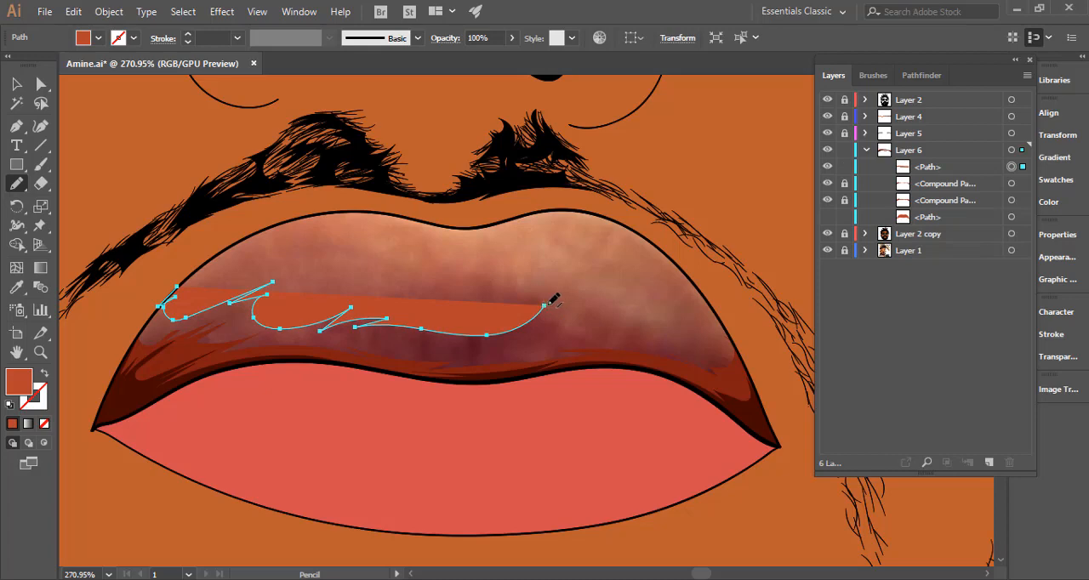
pyautogui.moveTo(557, 329)
pyautogui.mouseDown()
pyautogui.moveTo(614, 327)
pyautogui.moveTo(585, 338)
pyautogui.moveTo(690, 347)
pyautogui.mouseUp()
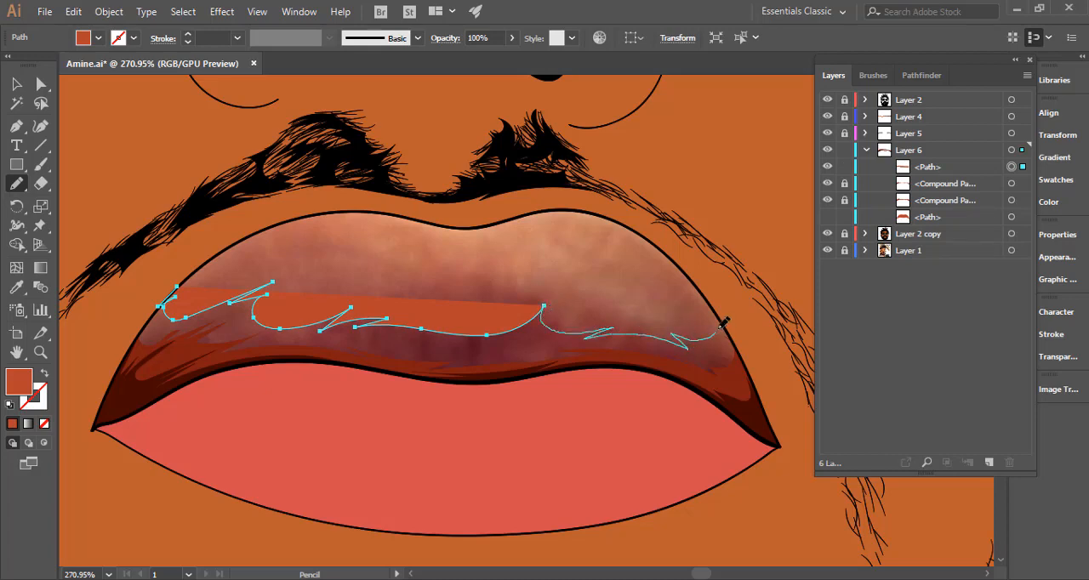
pyautogui.moveTo(711, 298)
pyautogui.mouseDown()
pyautogui.moveTo(704, 340)
pyautogui.moveTo(717, 323)
pyautogui.moveTo(707, 300)
pyautogui.moveTo(753, 357)
pyautogui.moveTo(749, 391)
pyautogui.moveTo(194, 462)
pyautogui.moveTo(124, 432)
pyautogui.moveTo(100, 391)
pyautogui.moveTo(113, 335)
pyautogui.moveTo(139, 302)
pyautogui.moveTo(186, 277)
pyautogui.mouseUp()
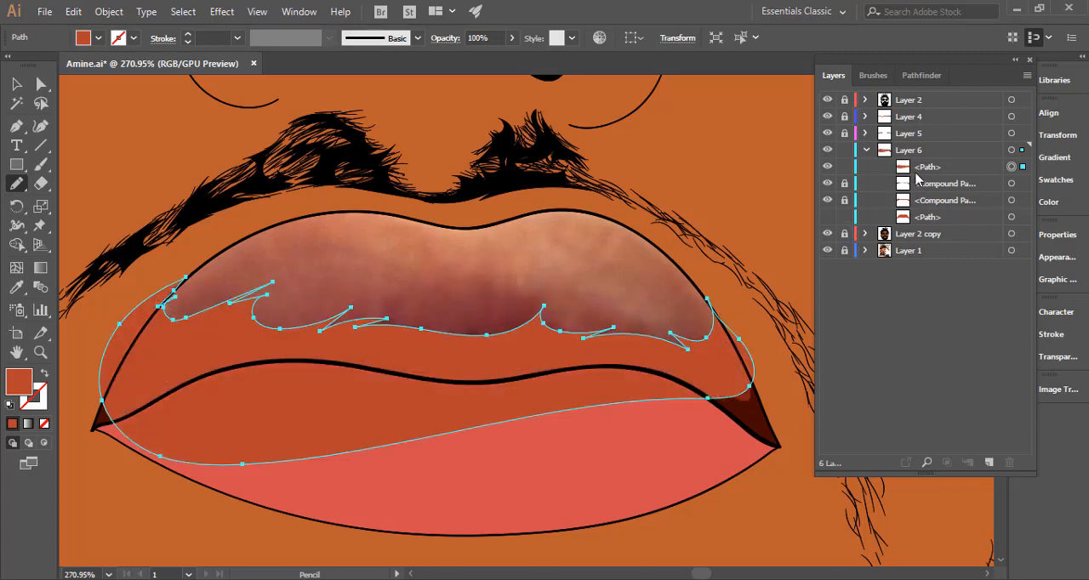
pyautogui.moveTo(928, 168); pyautogui.dragTo(938, 209)
# Show the upper lip path, sample its colour onto the third shadow and set that shadow's fill to dark red 992b1c.
pyautogui.click(827, 218)
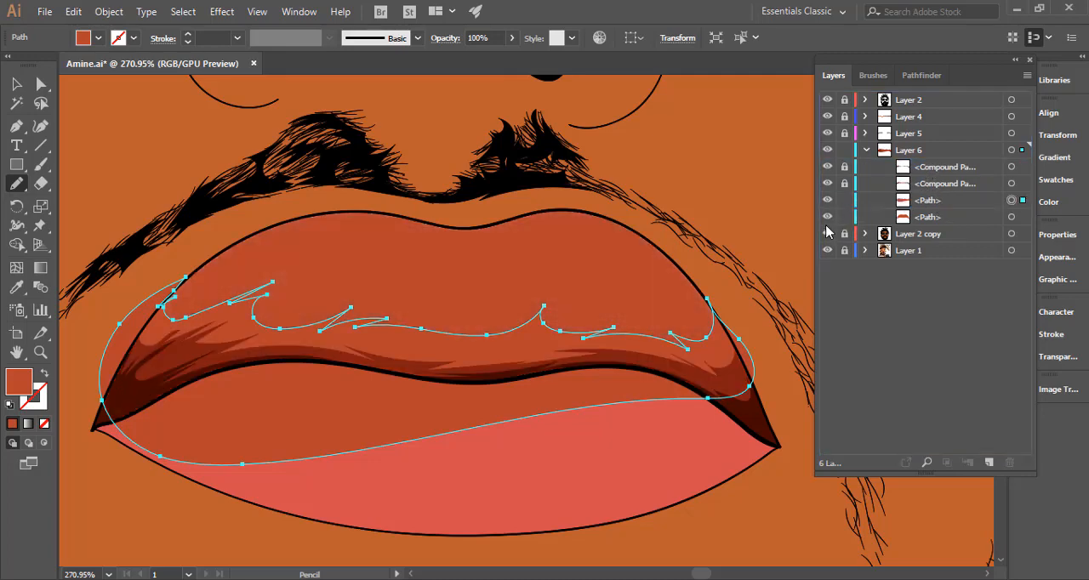
pyautogui.press('i')
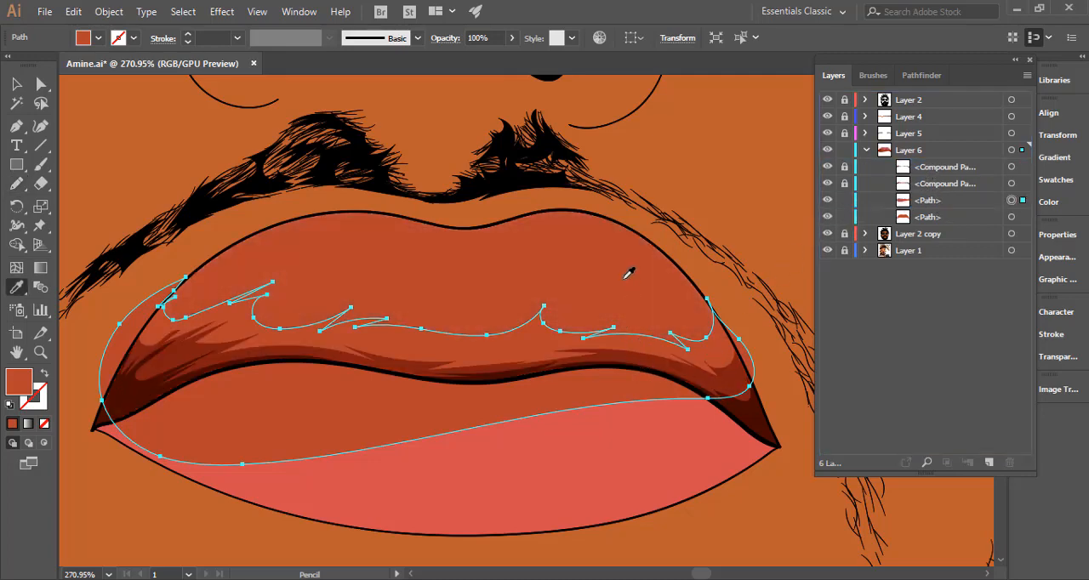
pyautogui.click(625, 272)
pyautogui.click(42, 424)
pyautogui.doubleClick(19, 382)
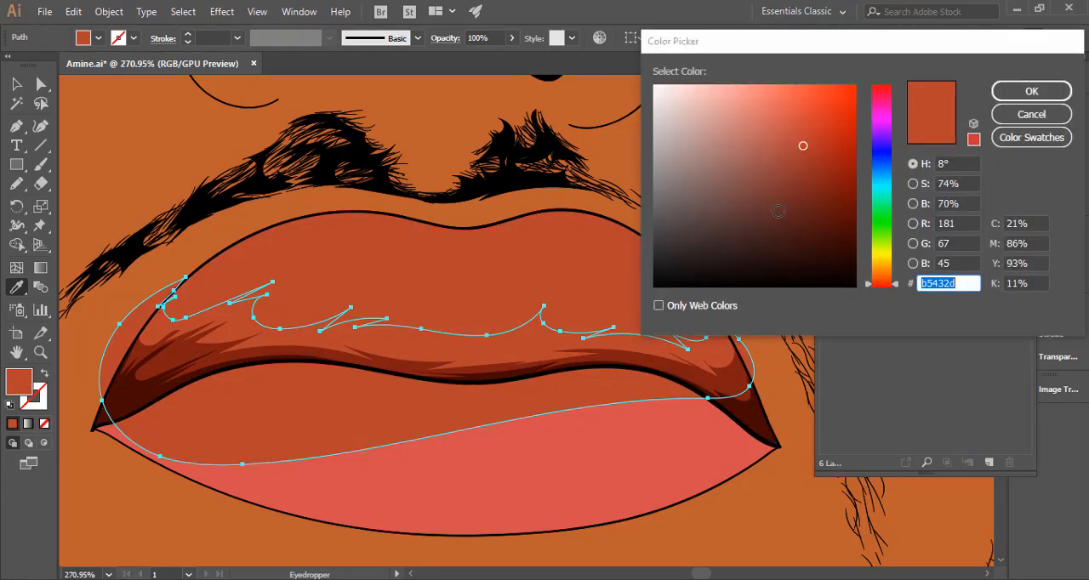
pyautogui.click(820, 165)
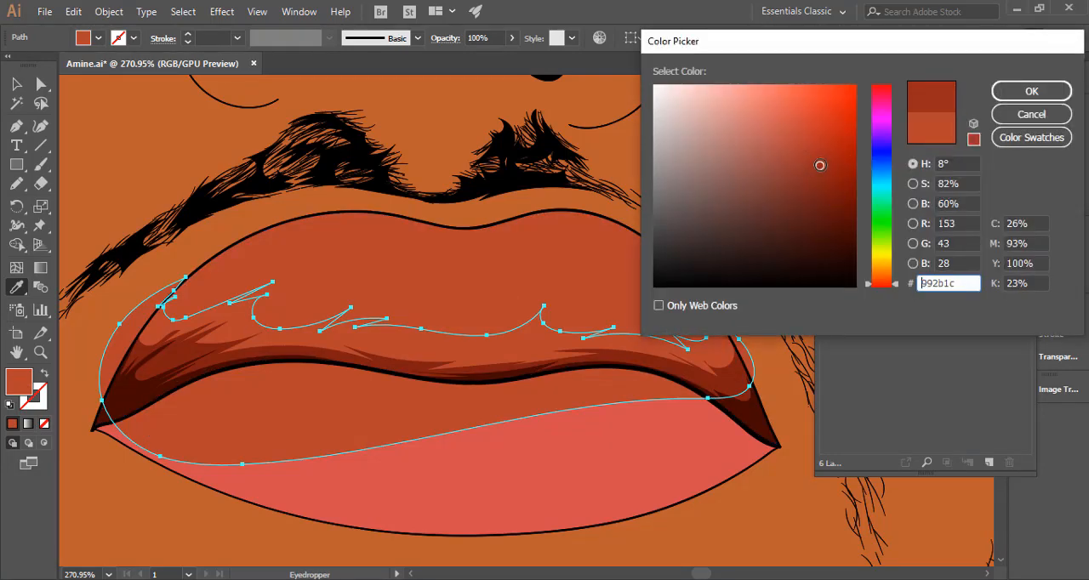
pyautogui.click(997, 93)
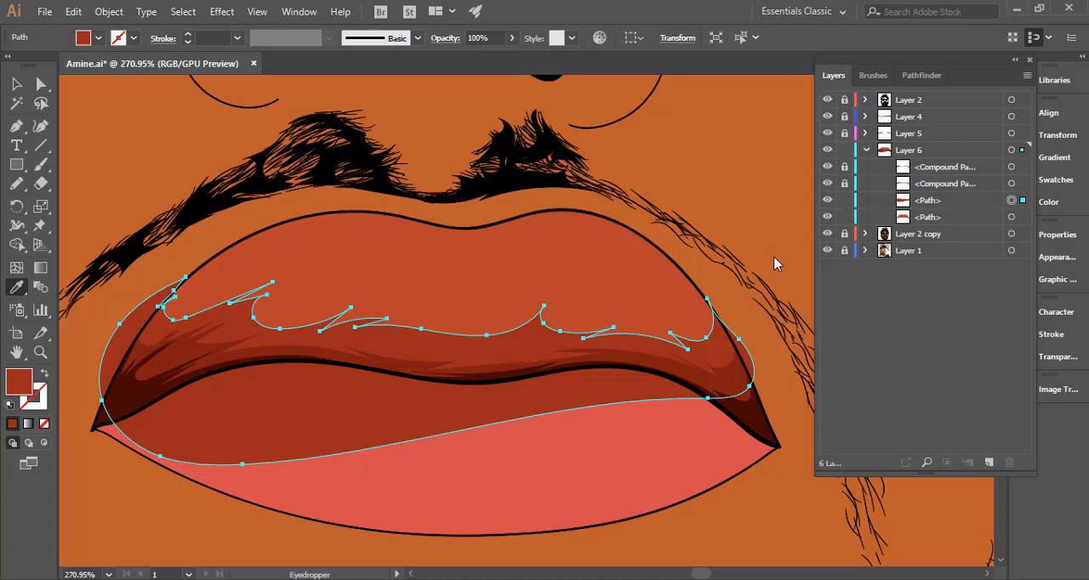
# Make the third shadow a compound path and trim its excess outside the upper lip path with the Shape Builder.
pyautogui.click(17, 84)
pyautogui.hotkey('ctrl', '8')
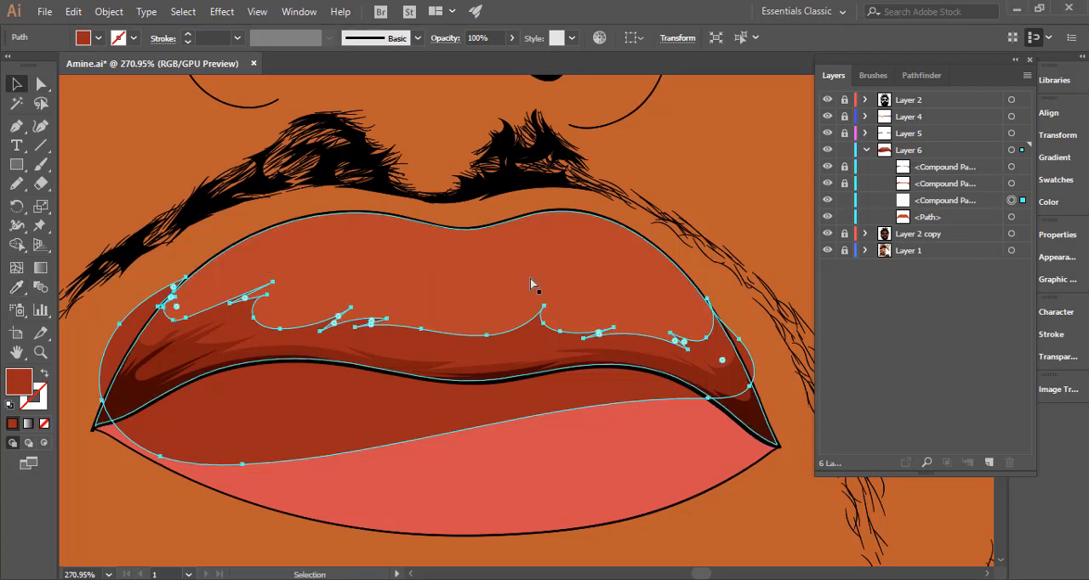
pyautogui.keyDown('shift'); pyautogui.click(599, 269); pyautogui.keyUp('shift')
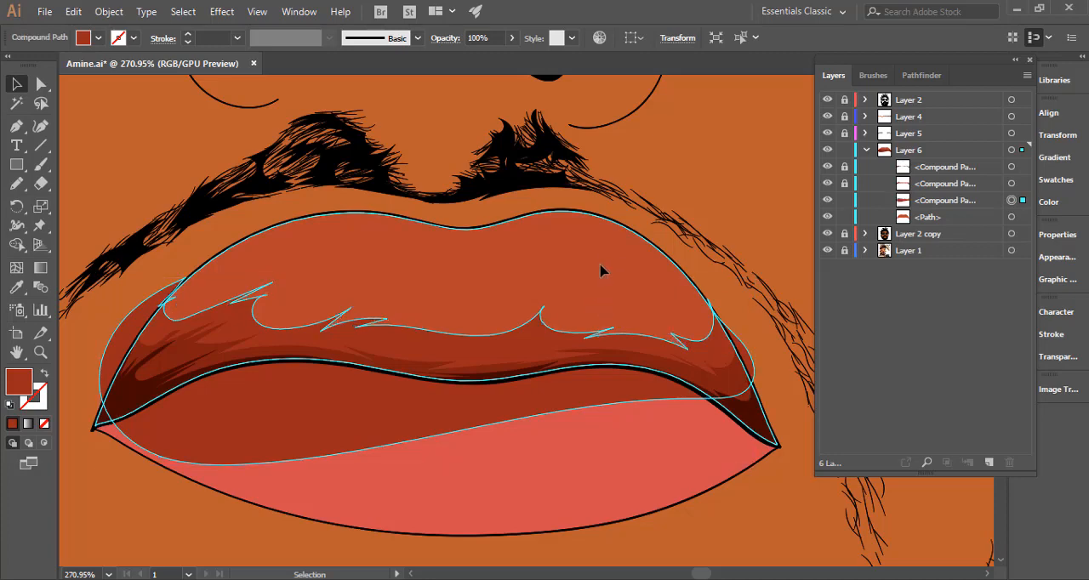
pyautogui.click(16, 244)
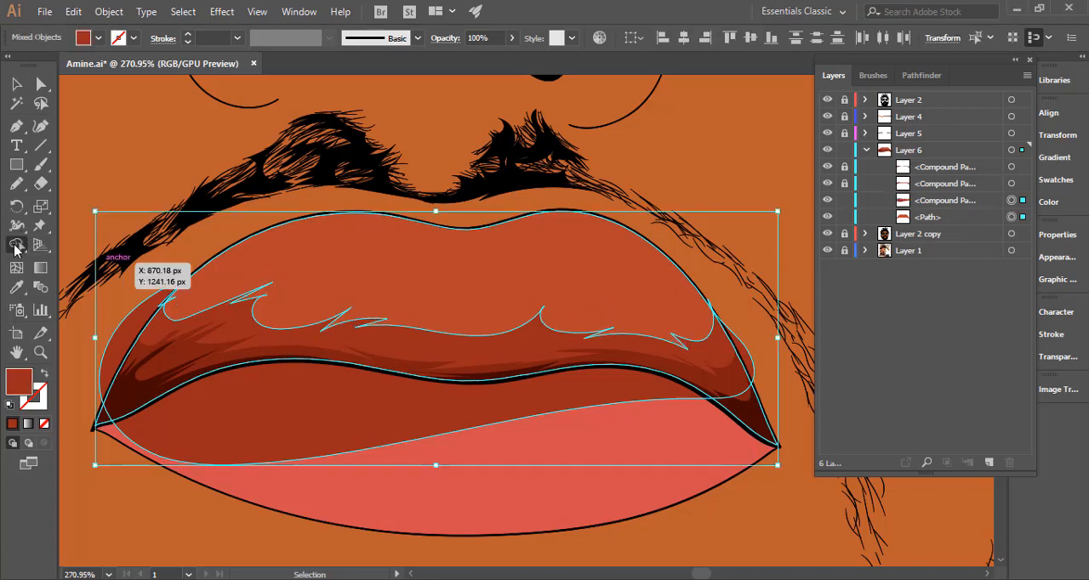
pyautogui.click(289, 434)
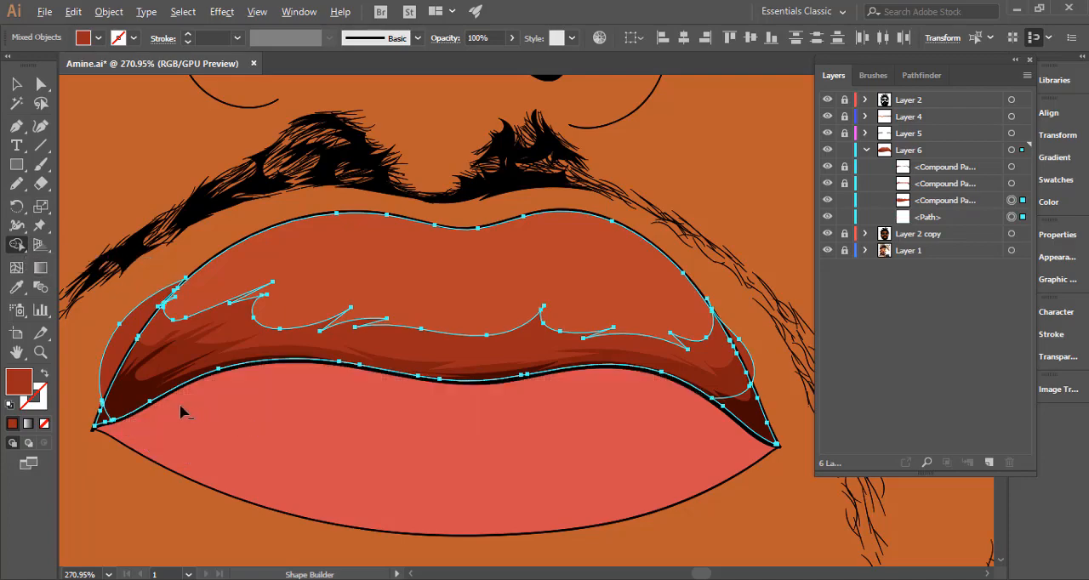
pyautogui.moveTo(136, 345)
pyautogui.mouseDown()
pyautogui.moveTo(706, 340)
pyautogui.moveTo(727, 353)
pyautogui.mouseUp()
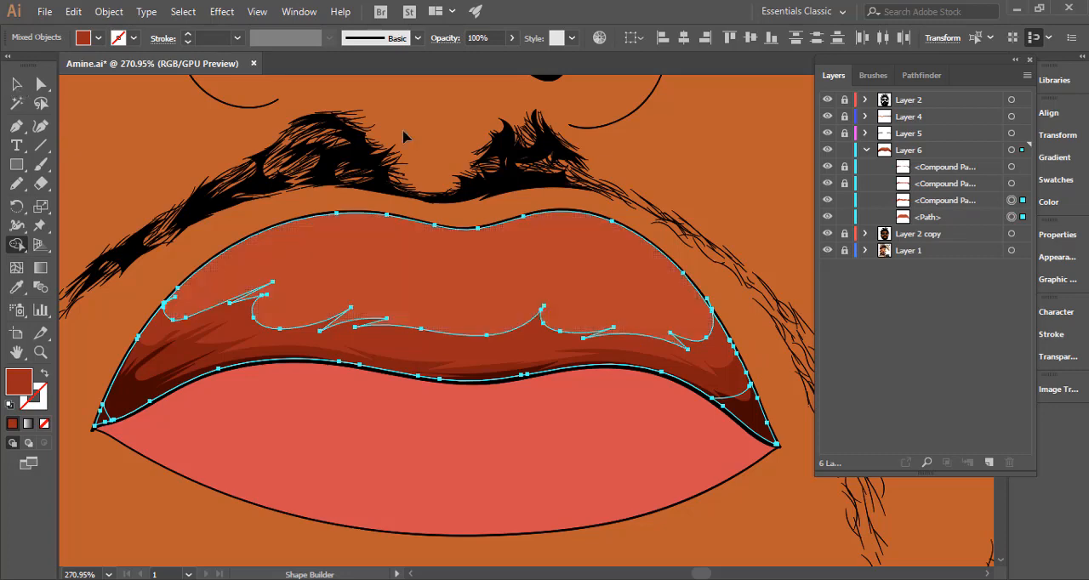
# Unlock the second shadow compound path and set its fill to a darker red, 771a10.
pyautogui.press('v')
pyautogui.moveTo(684, 363); pyautogui.dragTo(327, 401)
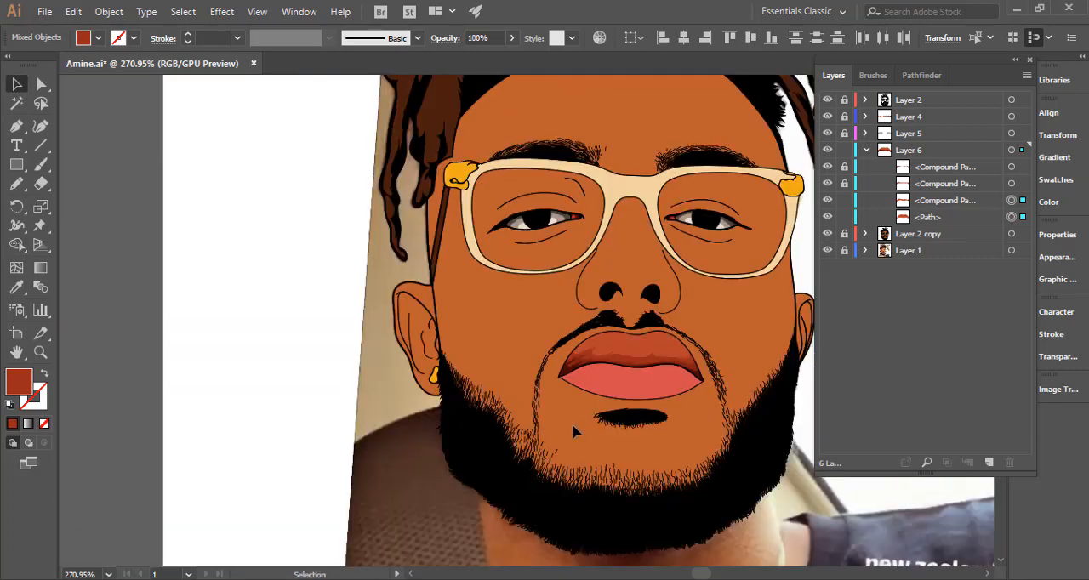
pyautogui.click(695, 389)
pyautogui.moveTo(666, 360)
pyautogui.mouseDown()
pyautogui.moveTo(991, 379)
pyautogui.moveTo(918, 343)
pyautogui.mouseUp()
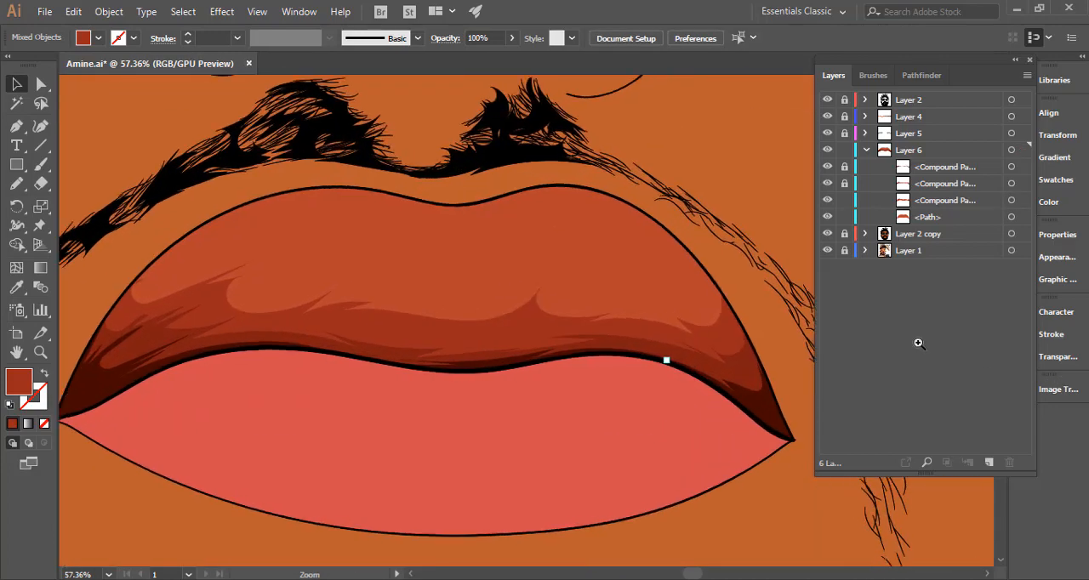
pyautogui.click(746, 370)
pyautogui.click(844, 184)
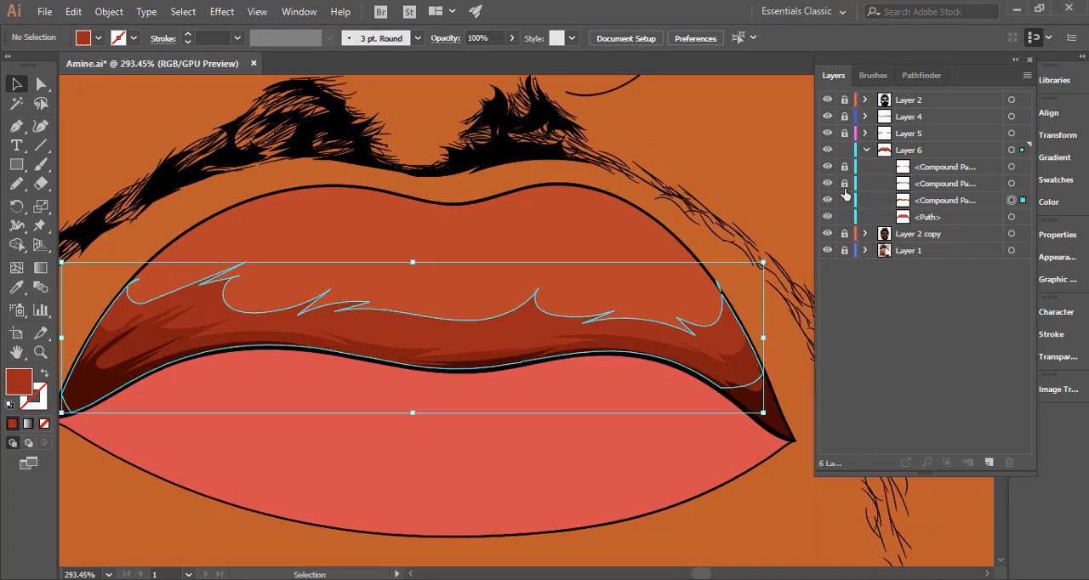
pyautogui.click(749, 372)
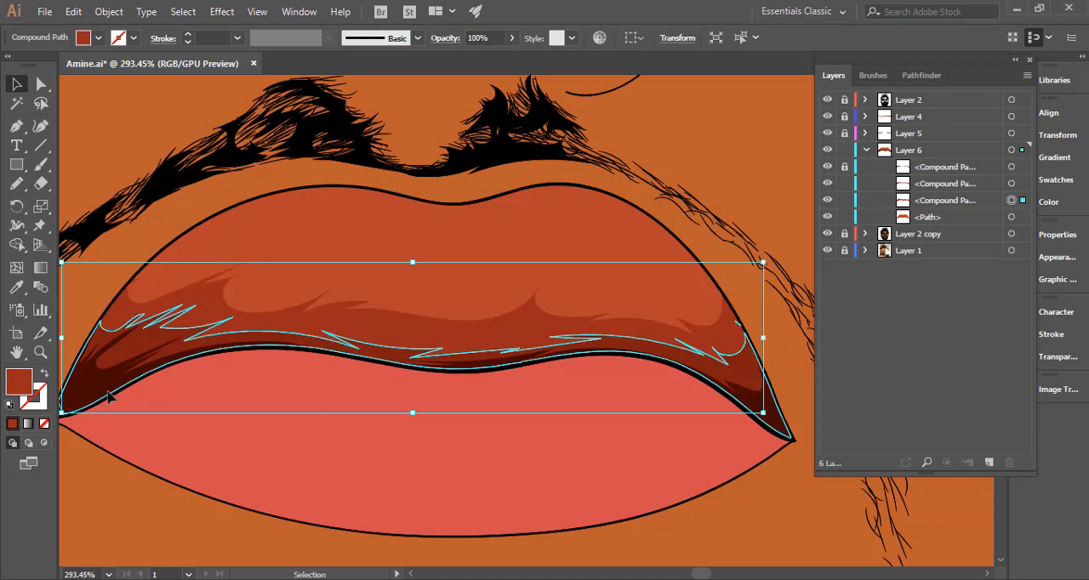
pyautogui.doubleClick(20, 384)
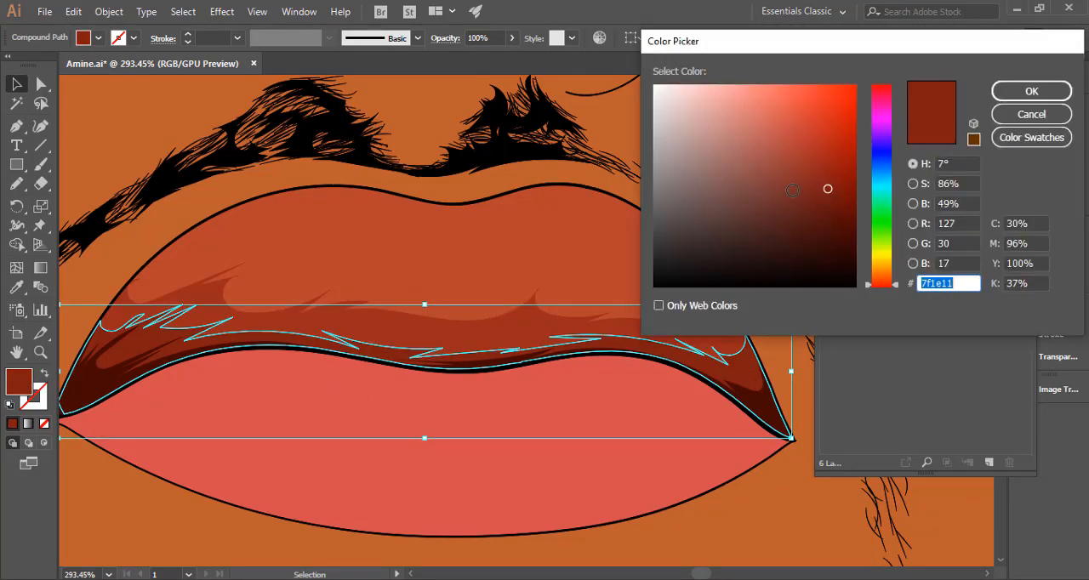
pyautogui.moveTo(827, 189); pyautogui.dragTo(829, 189)
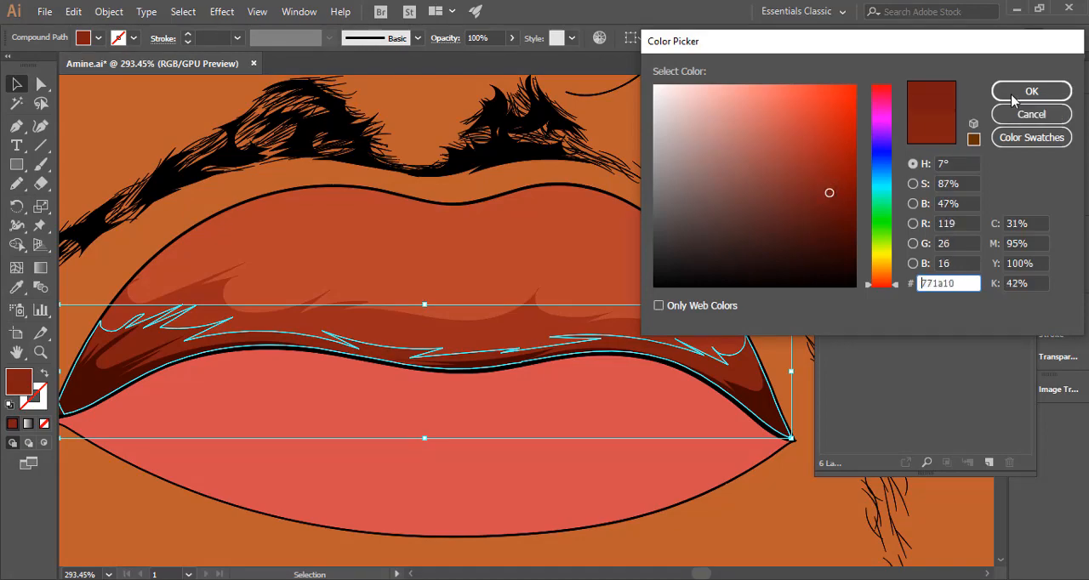
pyautogui.click(1028, 91)
# Lock the second and third shadow compound paths and hide the upper lip path to expose the photo's lip shading.
pyautogui.moveTo(751, 345); pyautogui.dragTo(474, 360)
pyautogui.click(601, 373)
pyautogui.moveTo(592, 375); pyautogui.dragTo(454, 394)
pyautogui.moveTo(816, 276); pyautogui.dragTo(821, 276)
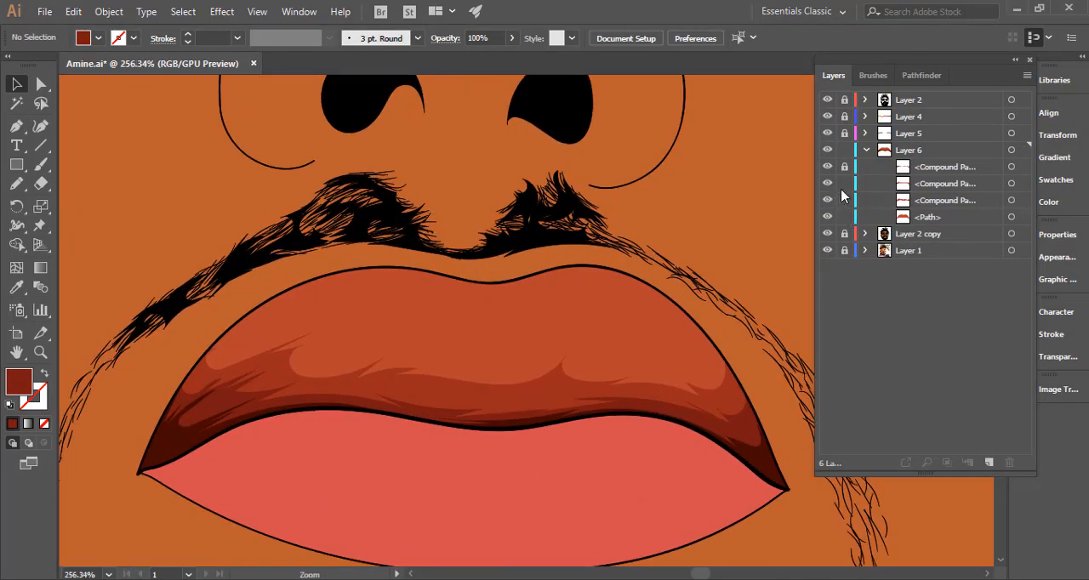
pyautogui.click(842, 185)
pyautogui.click(845, 200)
pyautogui.click(826, 218)
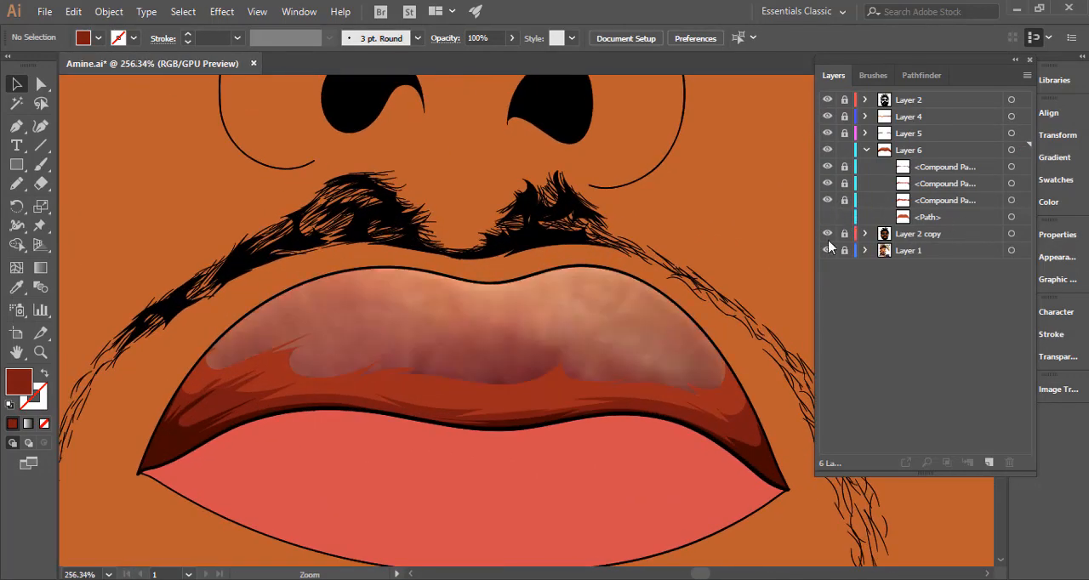
# Draw a fourth shadow shape with the Pencil, with jagged strands at both ends and a closed lower edge over the third shadow.
pyautogui.click(19, 185)
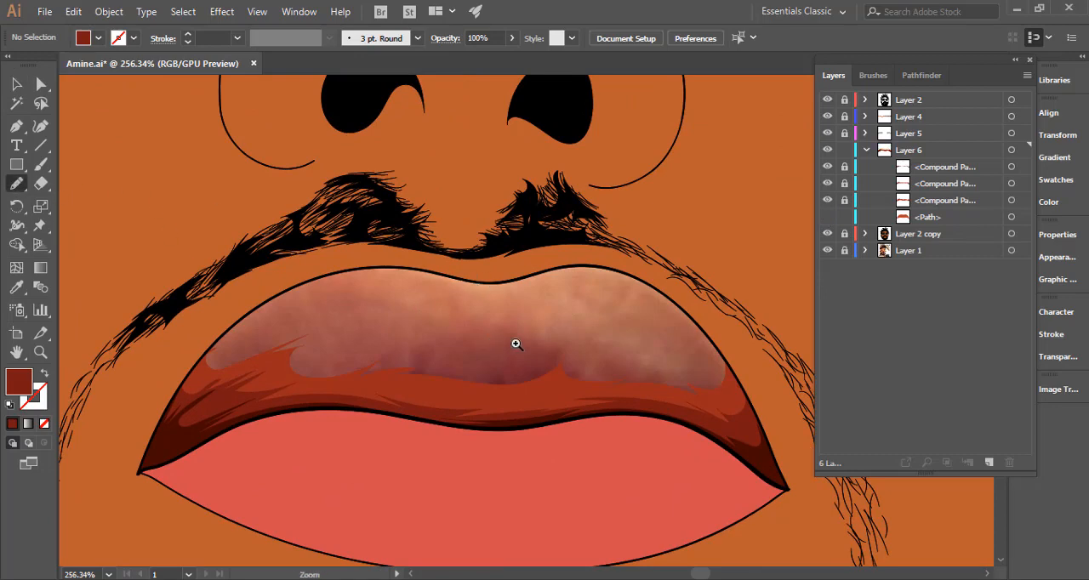
pyautogui.scroll(2, 516, 343)
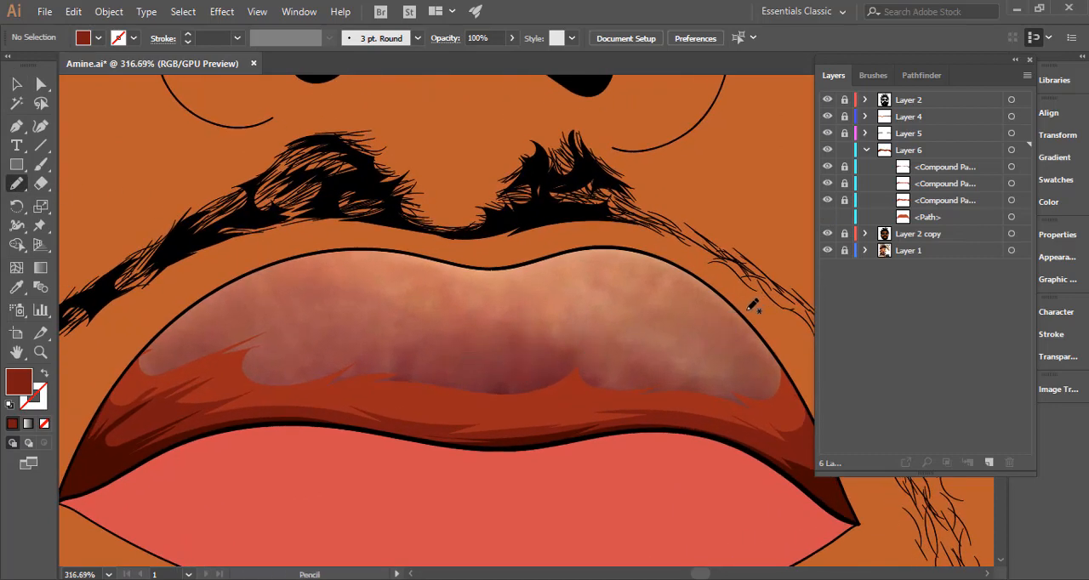
pyautogui.moveTo(737, 308)
pyautogui.mouseDown()
pyautogui.moveTo(773, 353)
pyautogui.moveTo(741, 324)
pyautogui.moveTo(762, 350)
pyautogui.moveTo(697, 324)
pyautogui.moveTo(737, 342)
pyautogui.moveTo(751, 370)
pyautogui.moveTo(732, 385)
pyautogui.moveTo(543, 344)
pyautogui.moveTo(564, 358)
pyautogui.moveTo(341, 347)
pyautogui.moveTo(365, 355)
pyautogui.moveTo(261, 357)
pyautogui.moveTo(260, 332)
pyautogui.moveTo(304, 313)
pyautogui.moveTo(202, 344)
pyautogui.moveTo(313, 295)
pyautogui.moveTo(193, 346)
pyautogui.moveTo(220, 319)
pyautogui.moveTo(187, 335)
pyautogui.moveTo(218, 312)
pyautogui.moveTo(179, 327)
pyautogui.moveTo(198, 304)
pyautogui.mouseUp()
pyautogui.moveTo(138, 355)
pyautogui.mouseDown()
pyautogui.moveTo(167, 414)
pyautogui.moveTo(367, 396)
pyautogui.moveTo(590, 425)
pyautogui.moveTo(771, 423)
pyautogui.mouseUp()
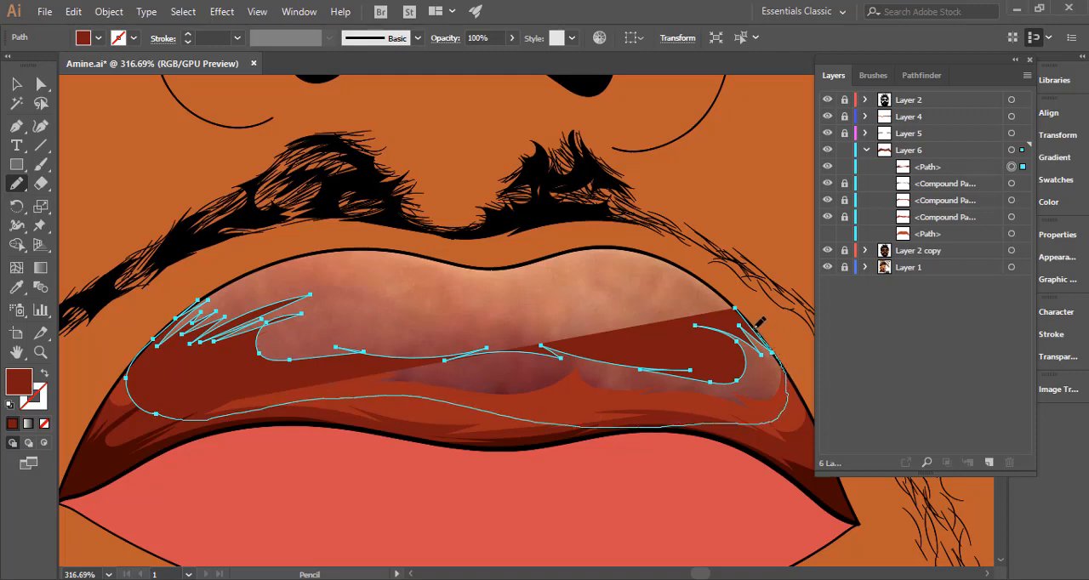
pyautogui.moveTo(746, 313); pyautogui.dragTo(730, 326)
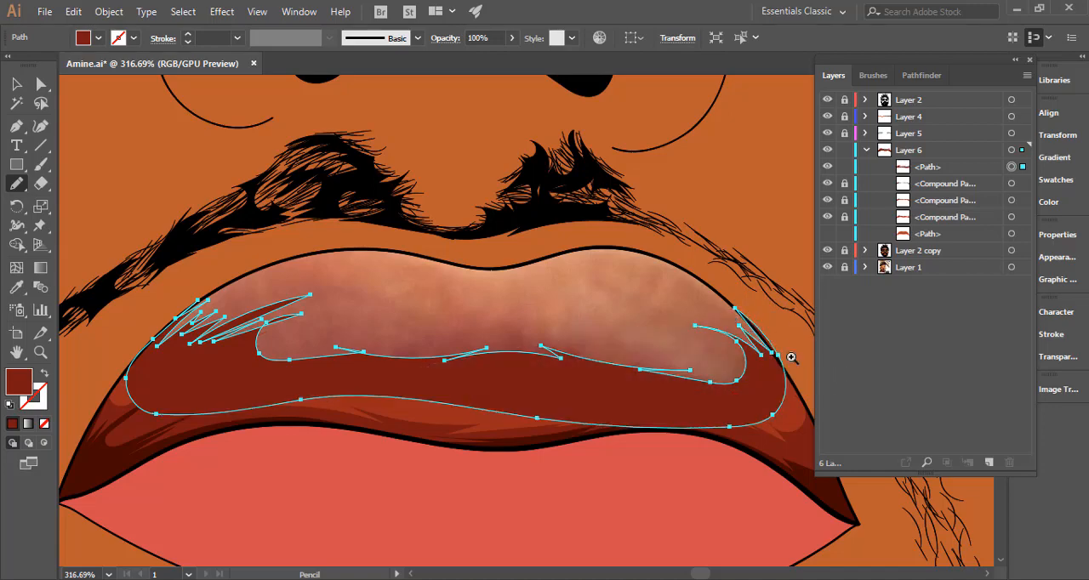
# Redraw the fourth shadow's spiky edge with the Pencil so it follows the outline at the upper lip's right side.
pyautogui.click(729, 364)
pyautogui.click(636, 377)
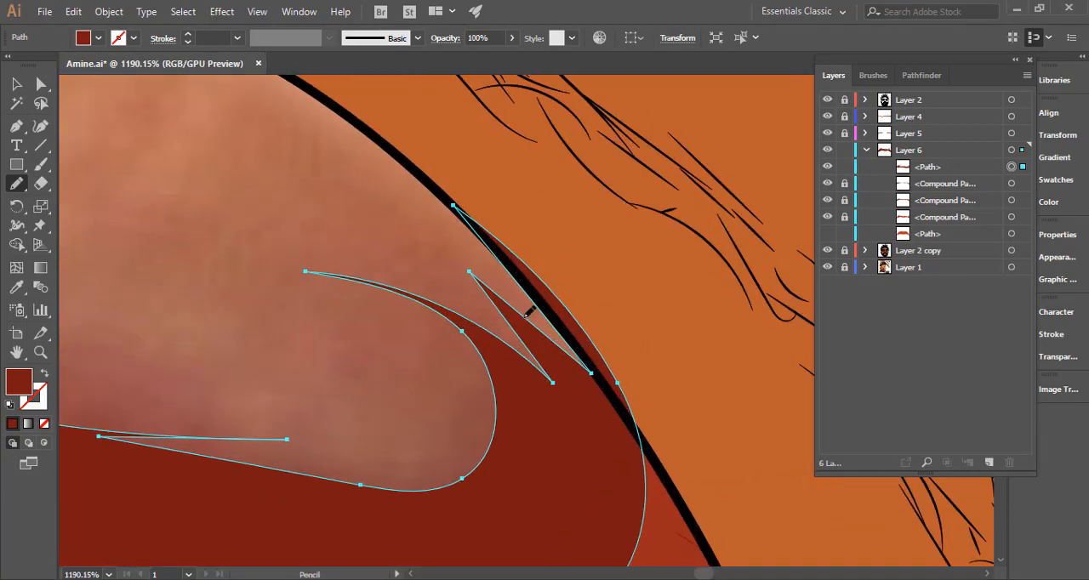
pyautogui.moveTo(528, 313)
pyautogui.mouseDown()
pyautogui.moveTo(550, 328)
pyautogui.moveTo(463, 216)
pyautogui.moveTo(520, 264)
pyautogui.moveTo(662, 473)
pyautogui.mouseUp()
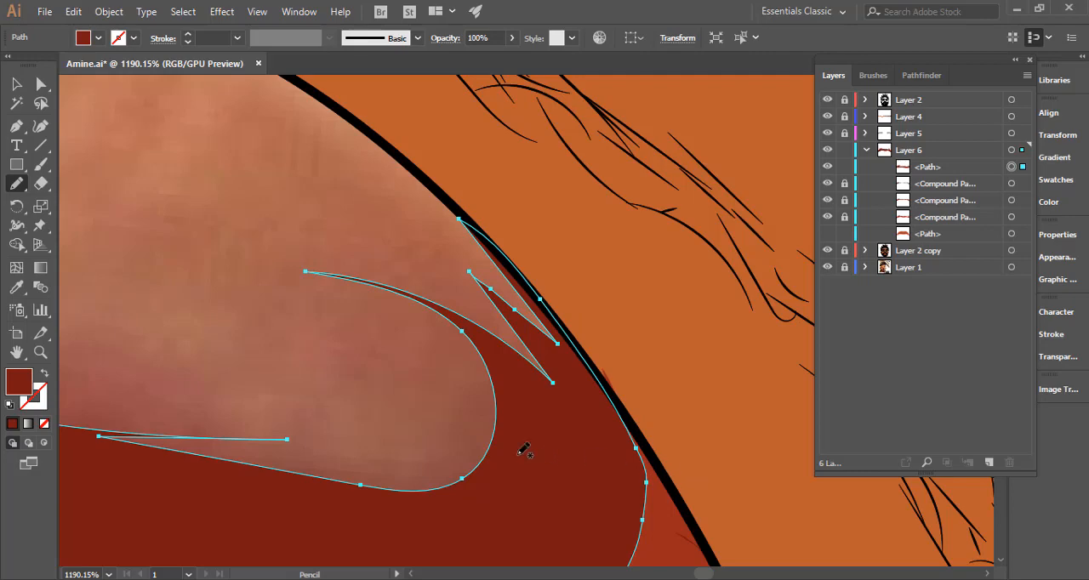
# Move the fourth shadow beneath the three locked compound paths in Layer 6 and show the upper lip path.
pyautogui.scroll(-5, 247, 428)
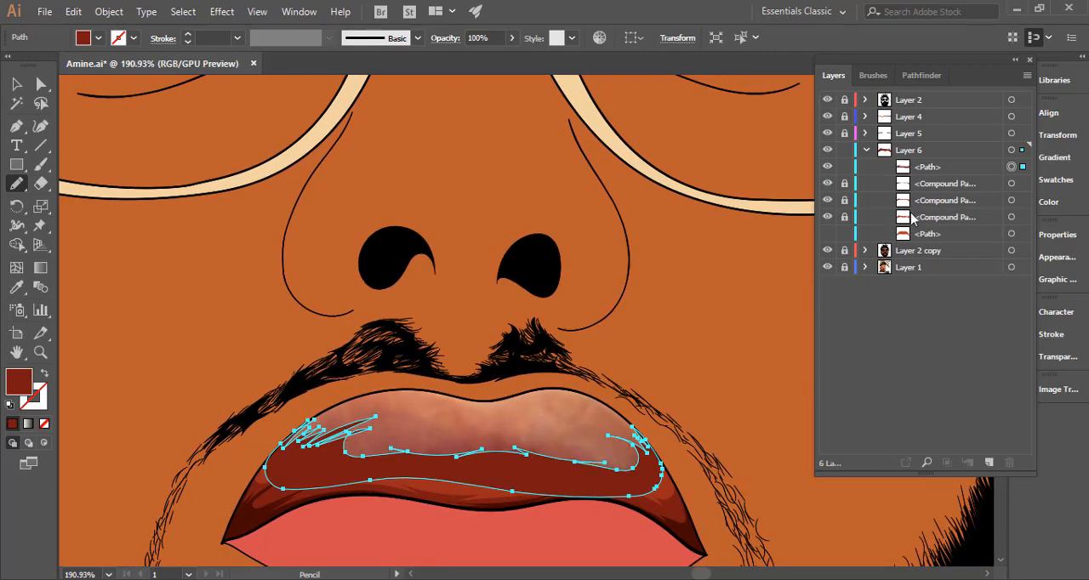
pyautogui.moveTo(921, 171); pyautogui.dragTo(927, 227)
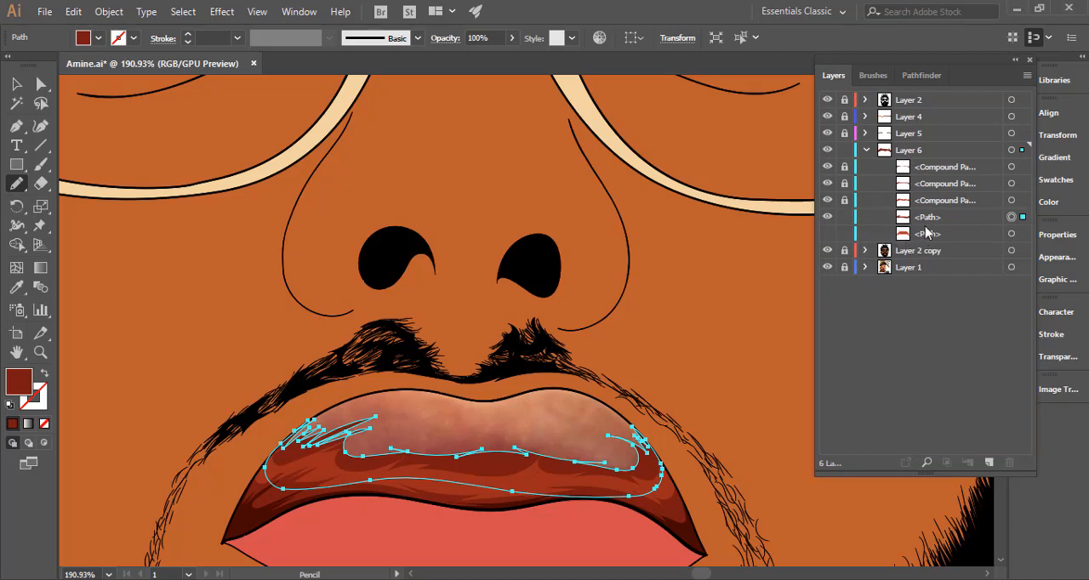
pyautogui.click(827, 234)
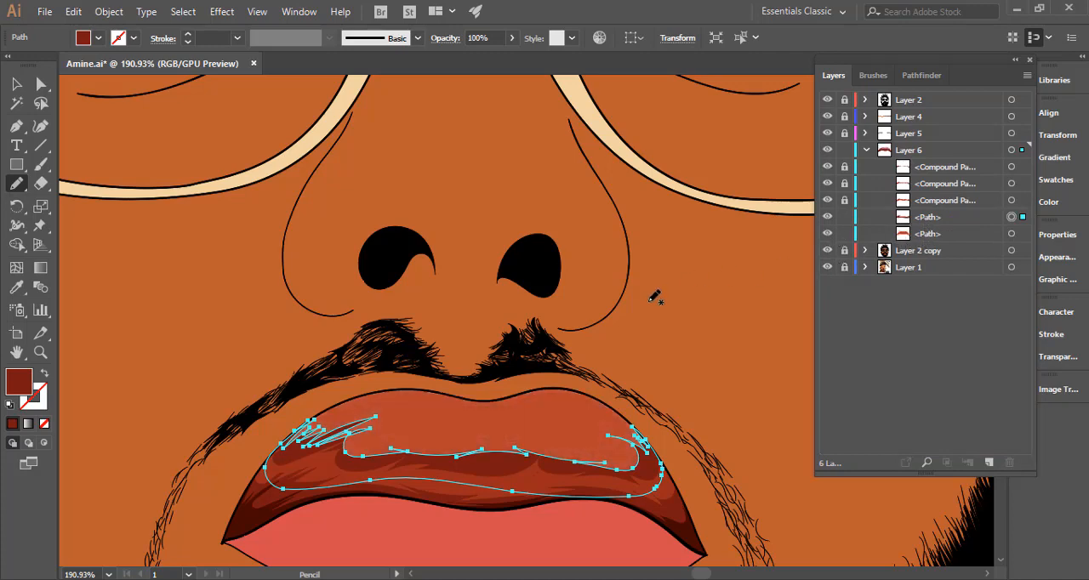
# Fill the fourth shadow with the upper lip's colour using the Eyedropper.
pyautogui.press('i')
pyautogui.click(559, 423)
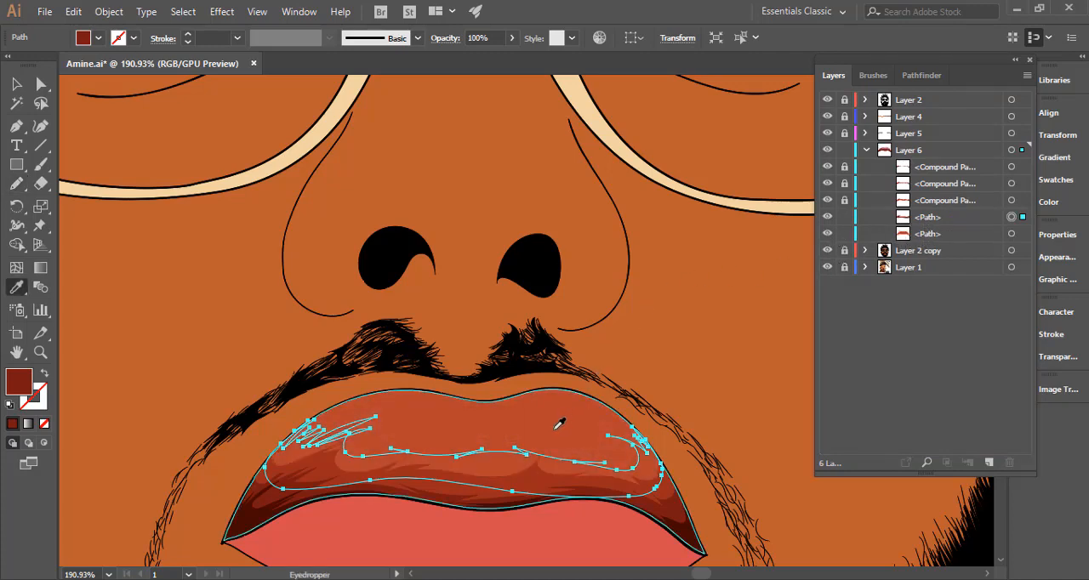
pyautogui.click(409, 421)
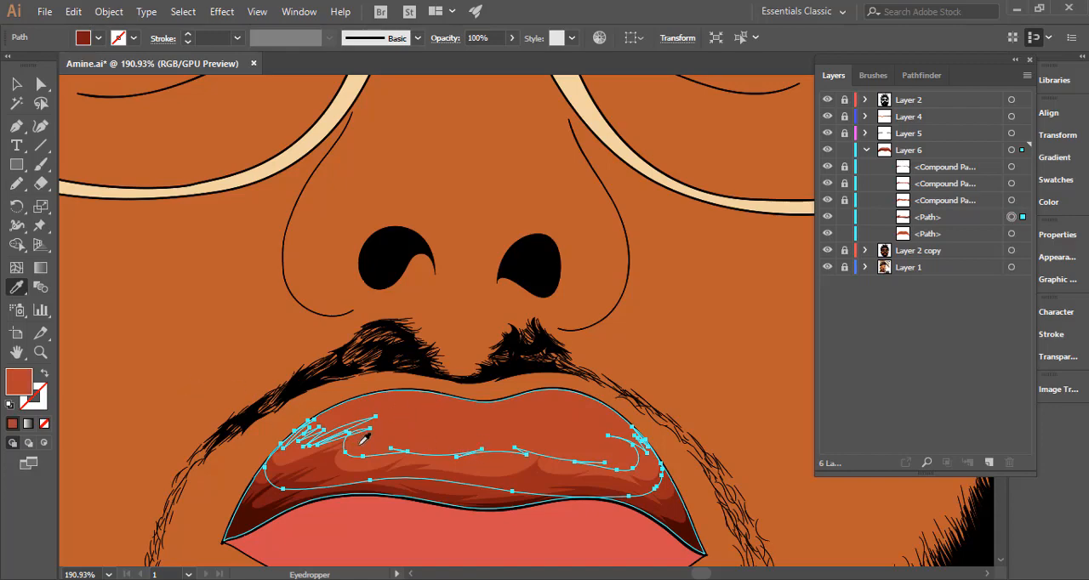
# Redraw the inner curve at the fourth shadow's left end with the Pencil, from the jagged strands into the upper edge.
pyautogui.click(19, 184)
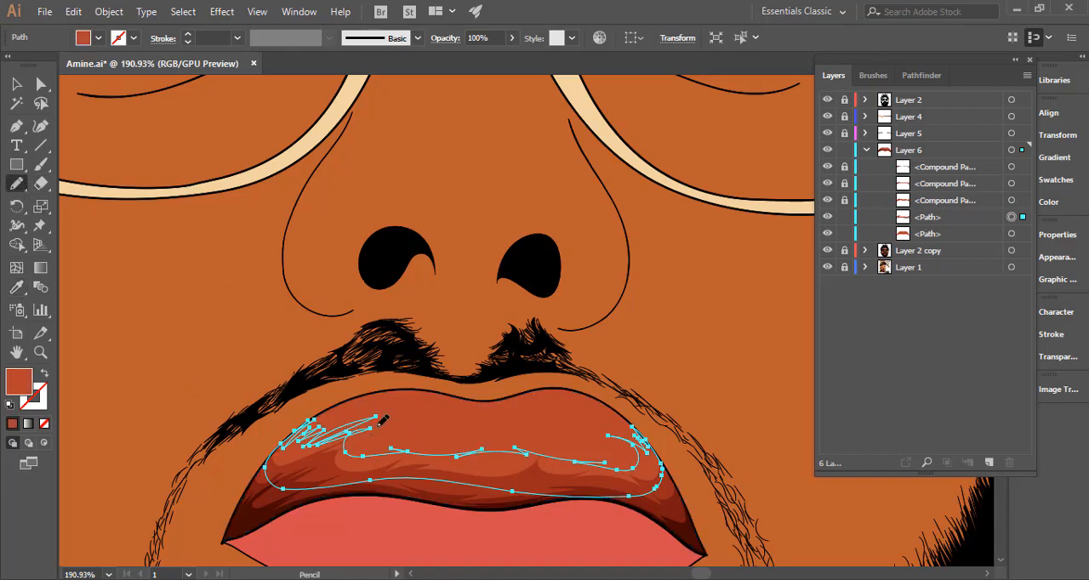
pyautogui.hotkey('ctrl', 'space')
pyautogui.moveTo(338, 464); pyautogui.dragTo(493, 425)
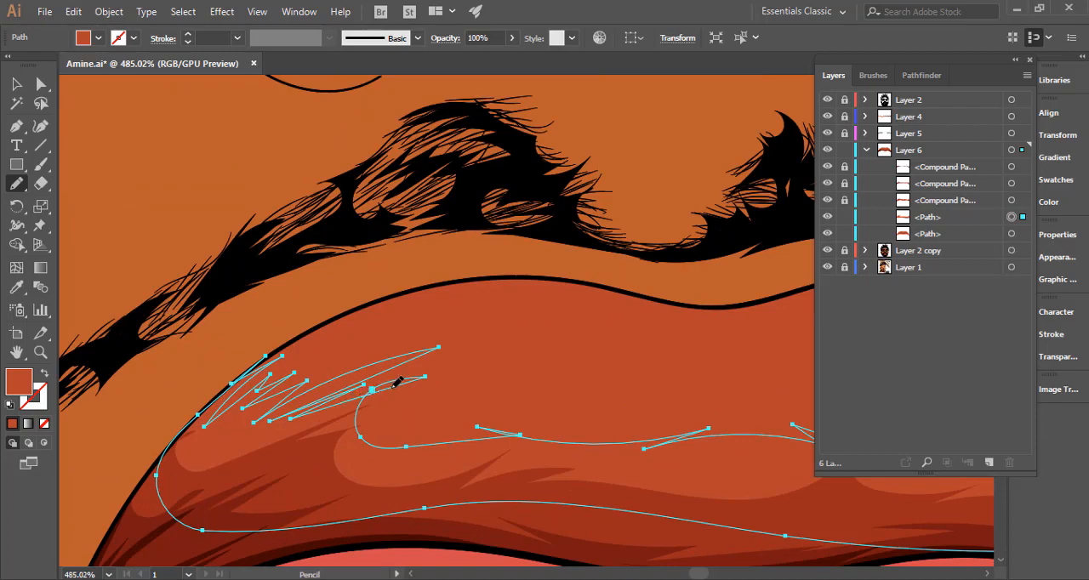
pyautogui.moveTo(395, 385)
pyautogui.mouseDown()
pyautogui.moveTo(376, 388)
pyautogui.moveTo(372, 408)
pyautogui.moveTo(401, 440)
pyautogui.moveTo(443, 442)
pyautogui.mouseUp()
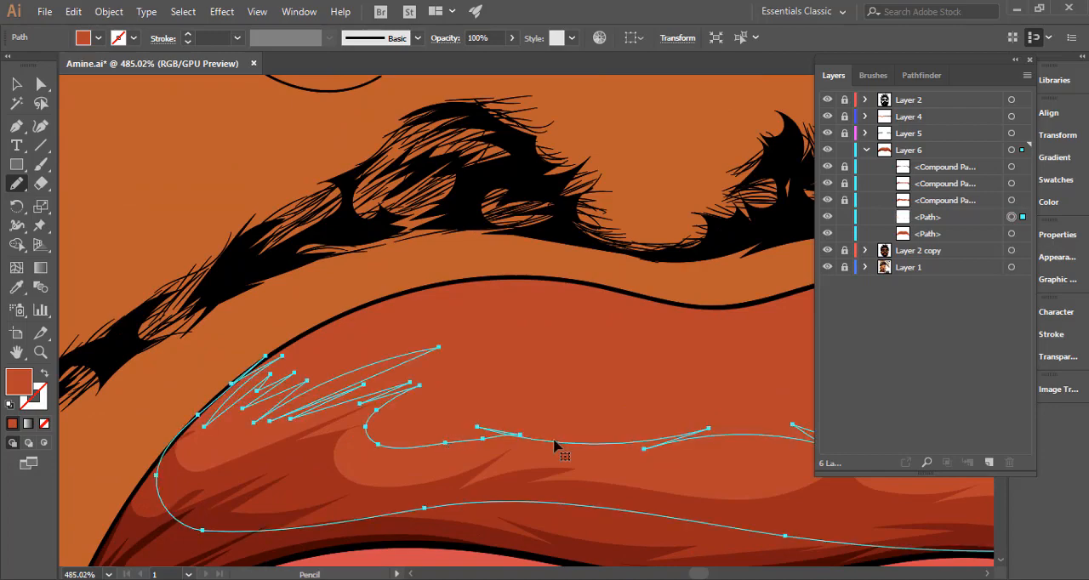
pyautogui.hotkey('ctrl', 'space')
pyautogui.moveTo(559, 436); pyautogui.dragTo(355, 435)
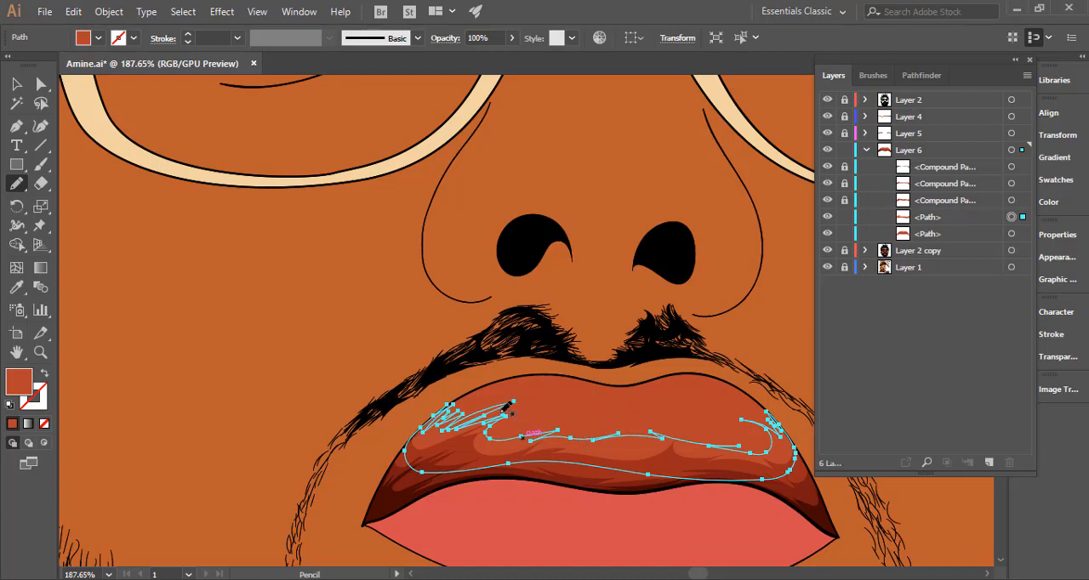
pyautogui.hotkey('ctrl', 'space')
pyautogui.moveTo(644, 448); pyautogui.dragTo(876, 439)
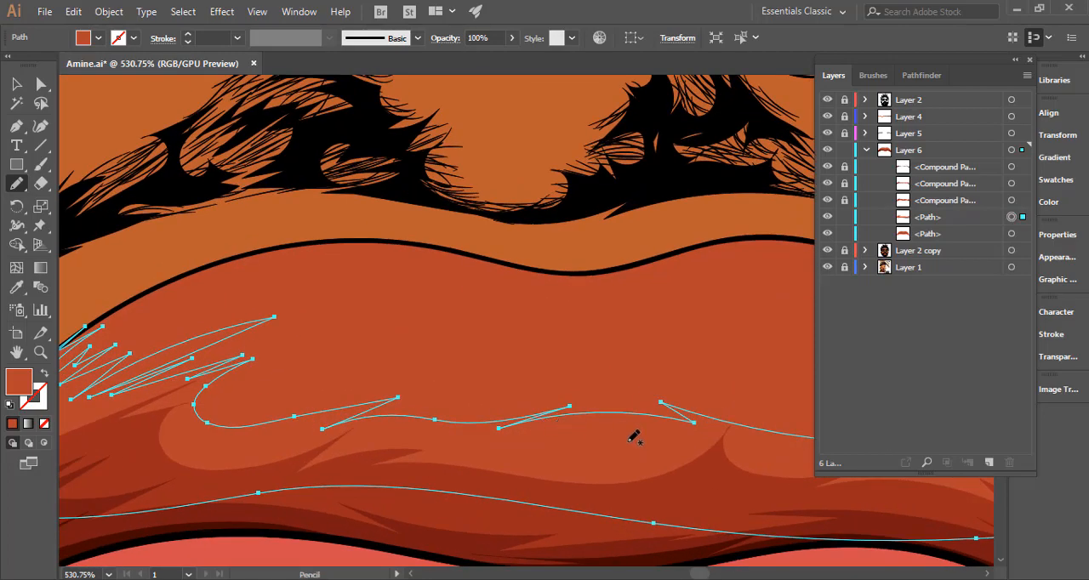
pyautogui.hotkey('ctrl', 'space')
pyautogui.moveTo(629, 441); pyautogui.dragTo(373, 377)
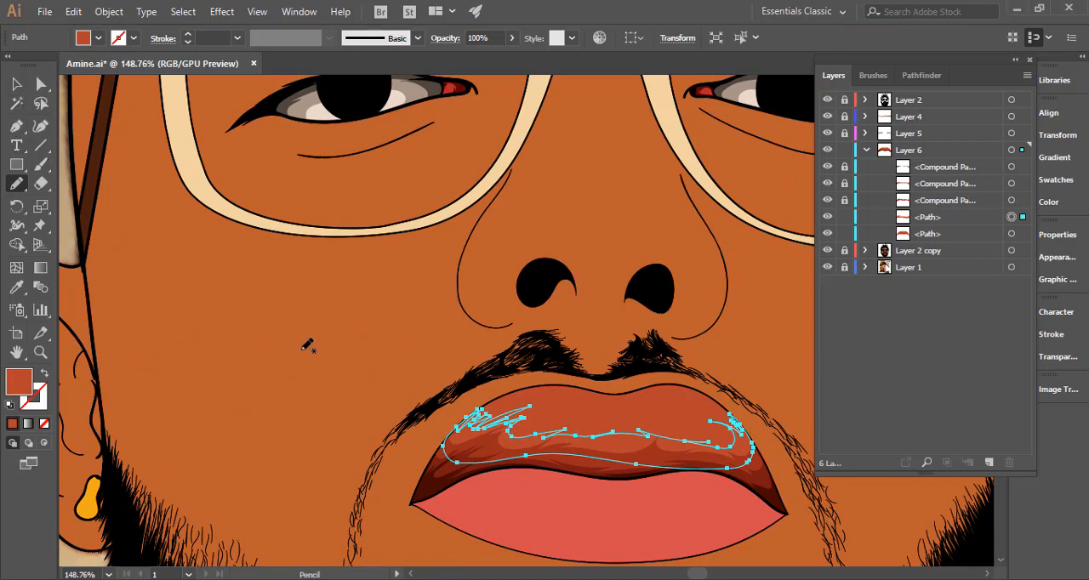
# Hide the selection edges and darken the fourth shadow's fill to #aa3929.
pyautogui.press('i')
pyautogui.press('space')
pyautogui.moveTo(490, 405); pyautogui.dragTo(332, 358)
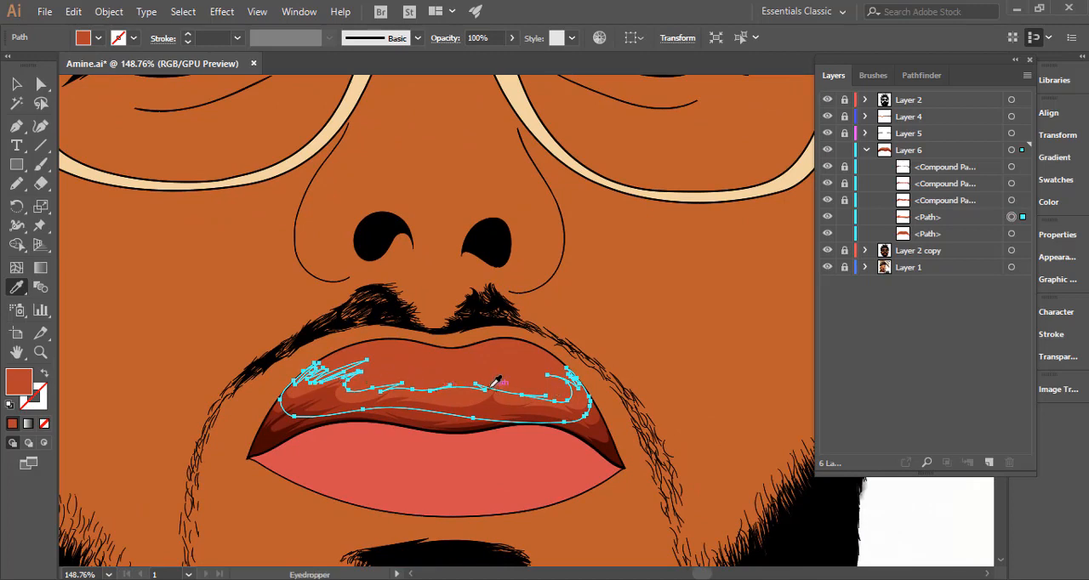
pyautogui.hotkey('ctrl', 'h')
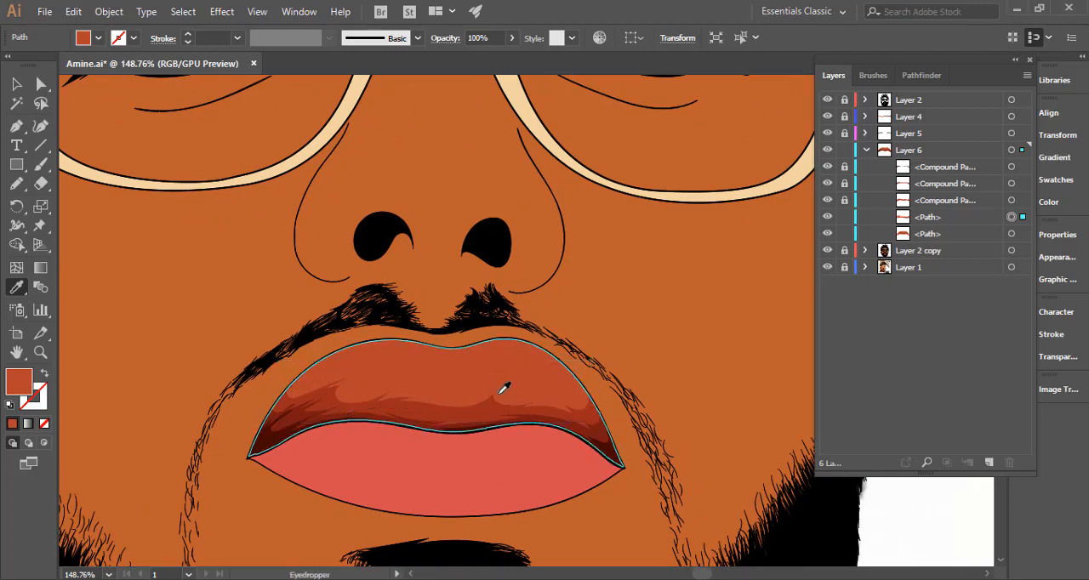
pyautogui.click(509, 377)
pyautogui.hotkey('ctrl', 'z')
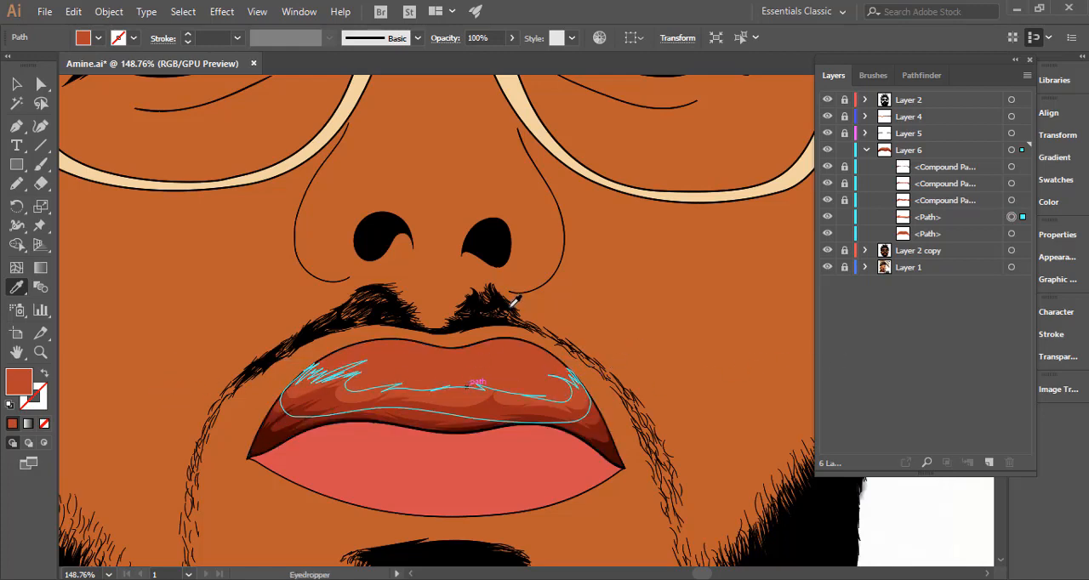
pyautogui.hotkey('ctrl', 'h')
pyautogui.doubleClick(30, 387)
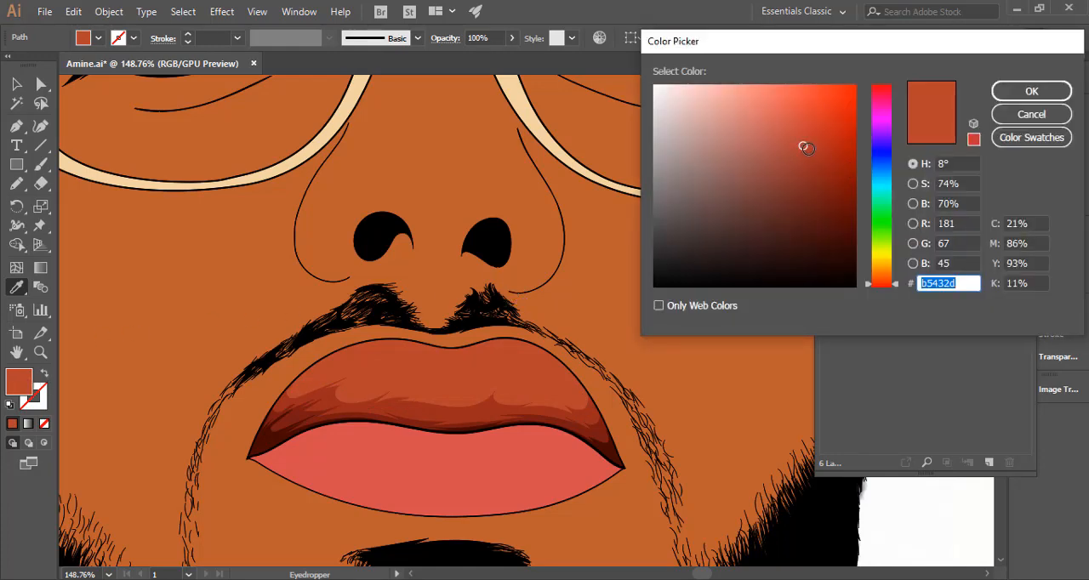
pyautogui.click(809, 150)
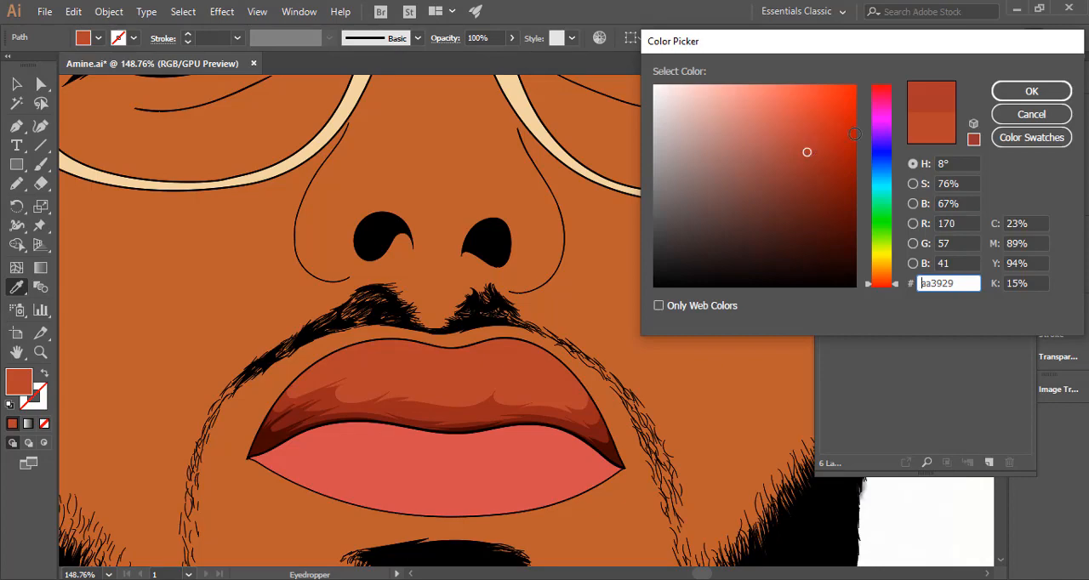
pyautogui.click(1031, 91)
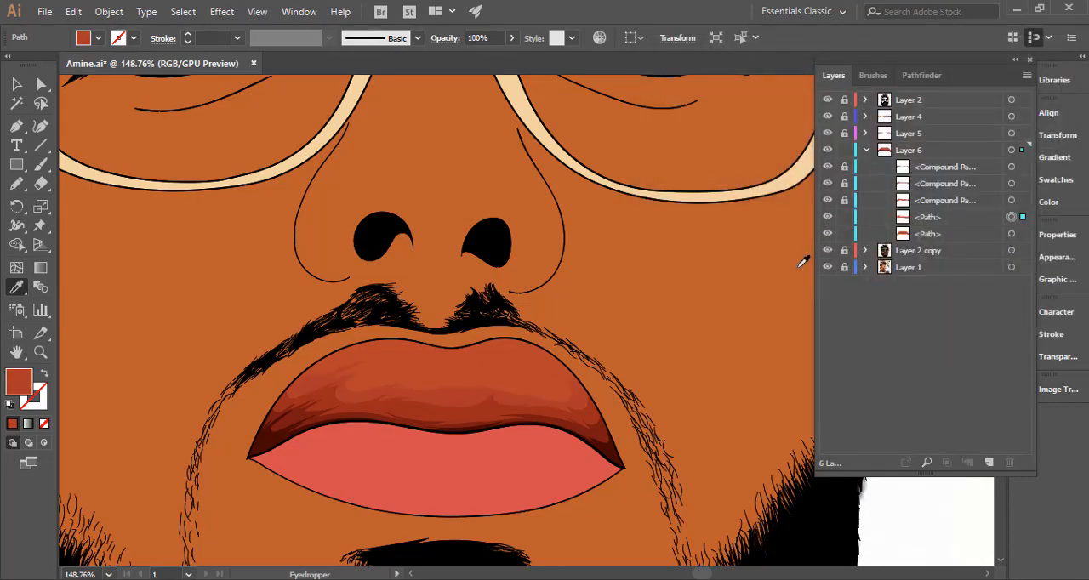
# Adjust the fourth shadow's fill slightly to #aa3529.
pyautogui.moveTo(479, 397); pyautogui.dragTo(636, 374)
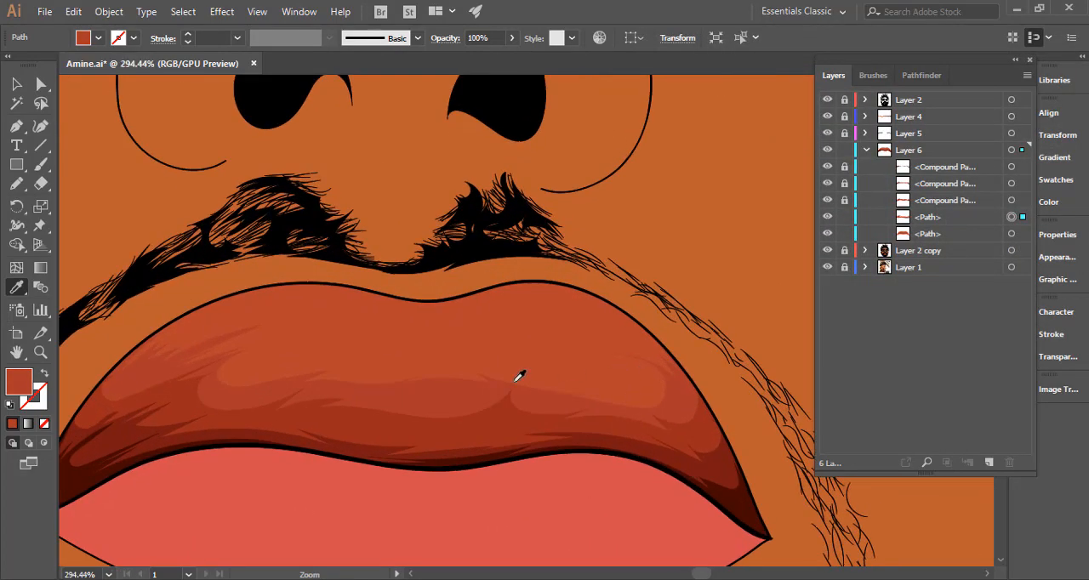
pyautogui.doubleClick(20, 382)
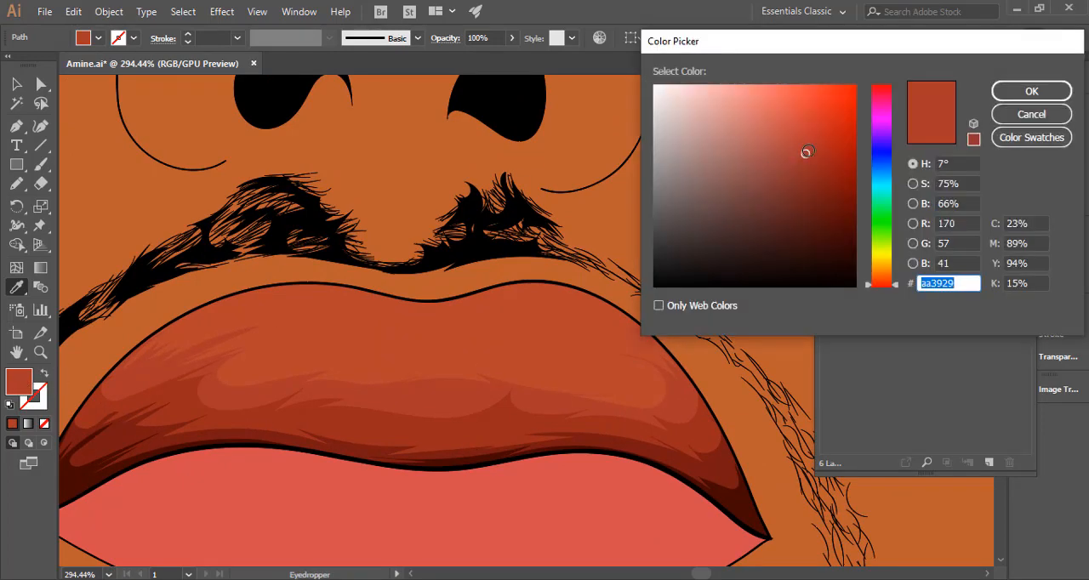
pyautogui.click(808, 150)
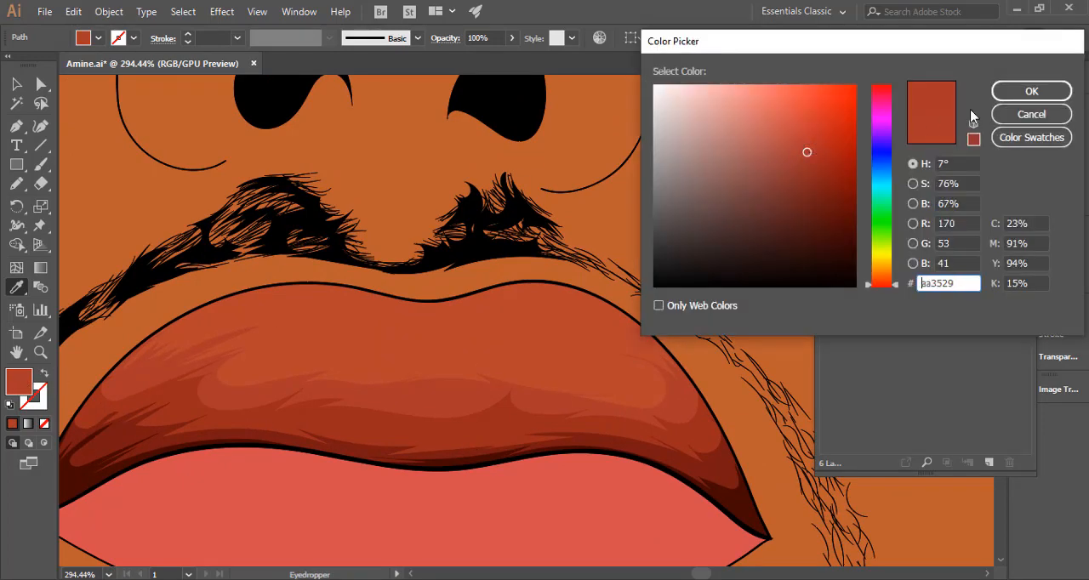
pyautogui.press('Return')
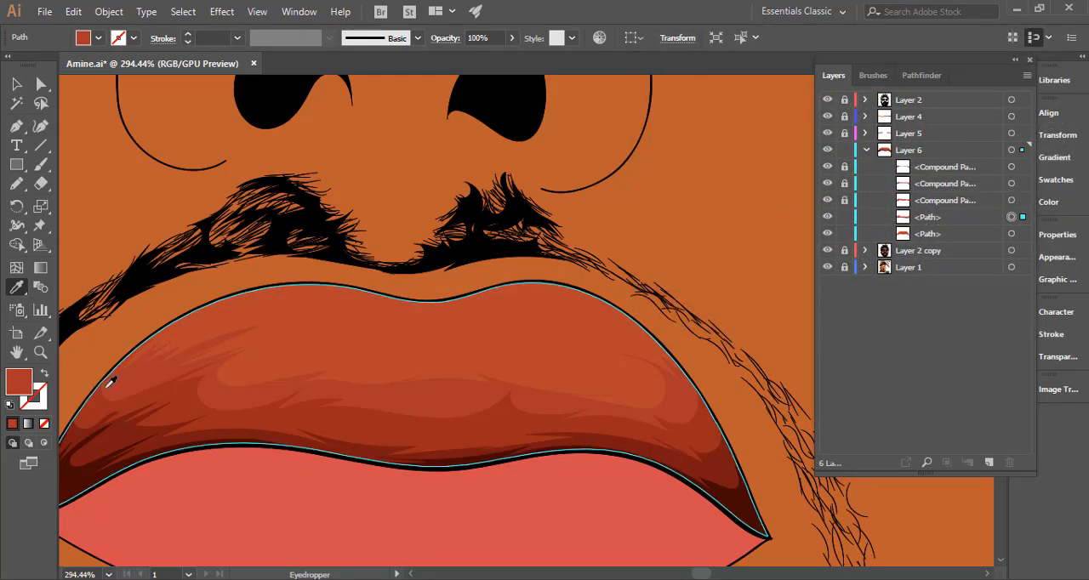
pyautogui.doubleClick(21, 387)
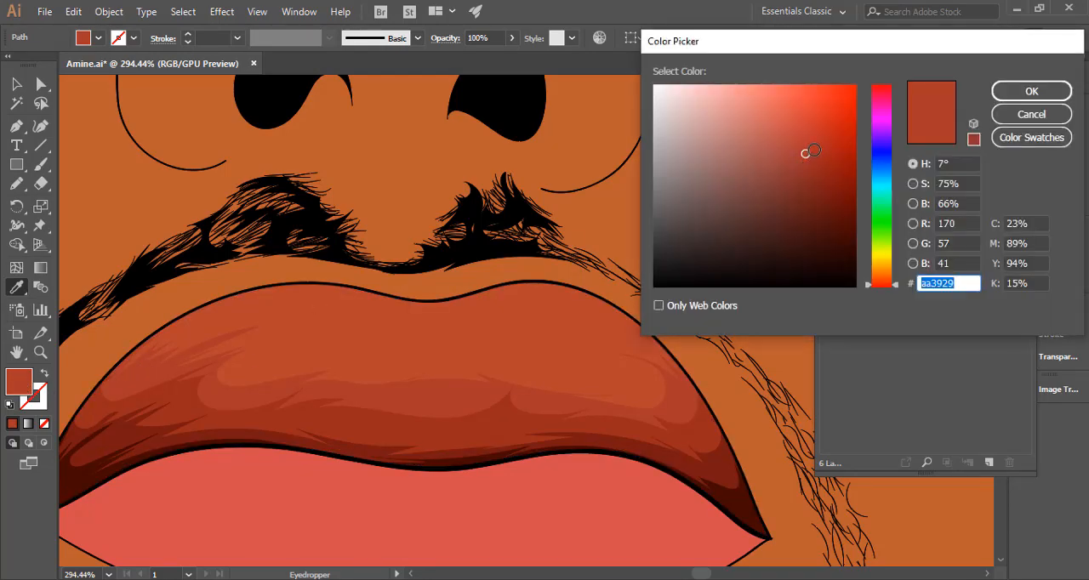
pyautogui.click(808, 152)
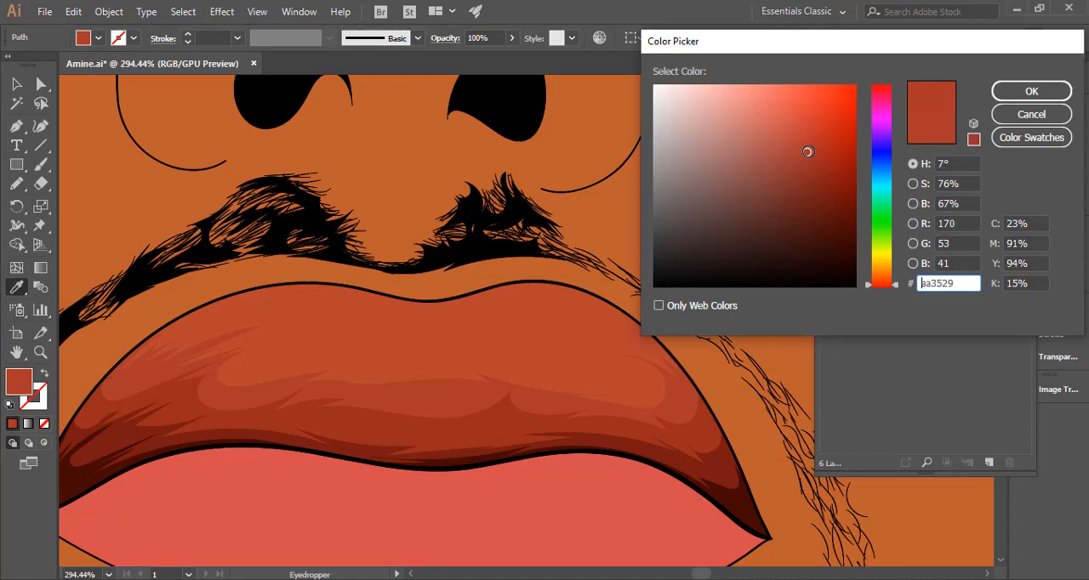
pyautogui.click(1005, 96)
pyautogui.scroll(-3, 471, 328)
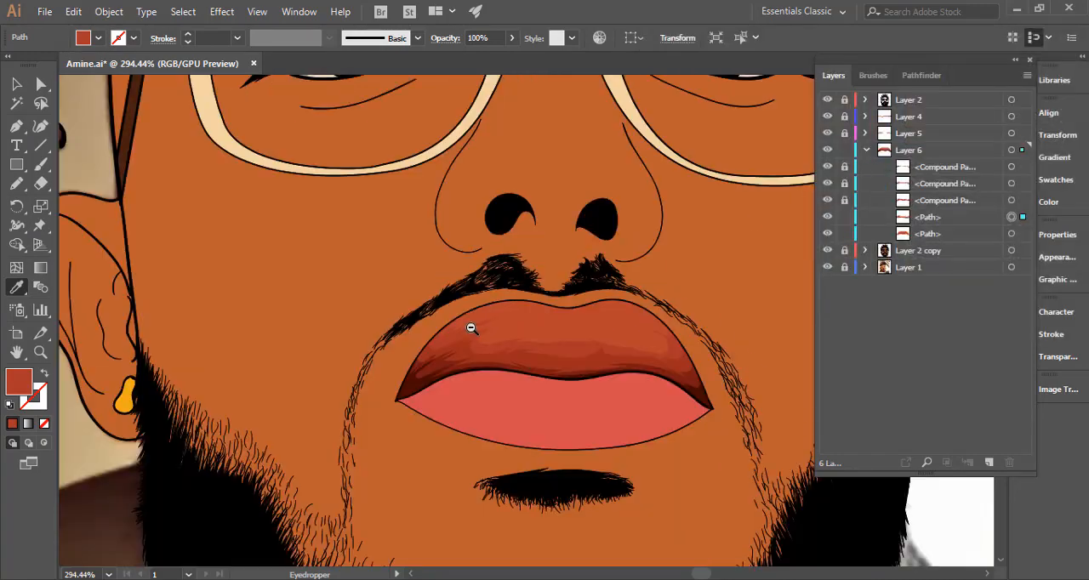
pyautogui.scroll(5, 471, 328)
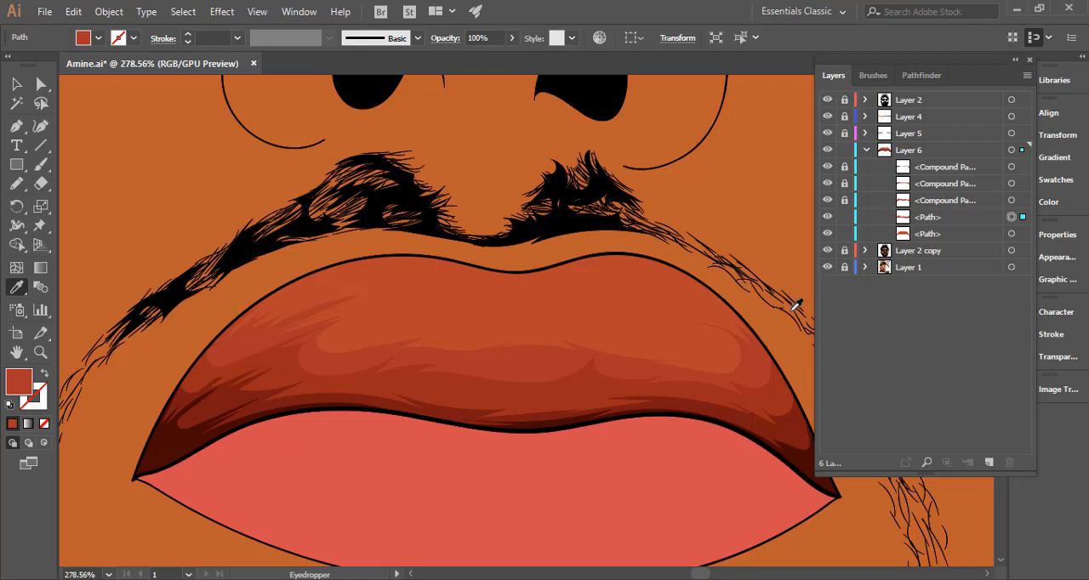
pyautogui.moveTo(661, 362); pyautogui.dragTo(542, 366)
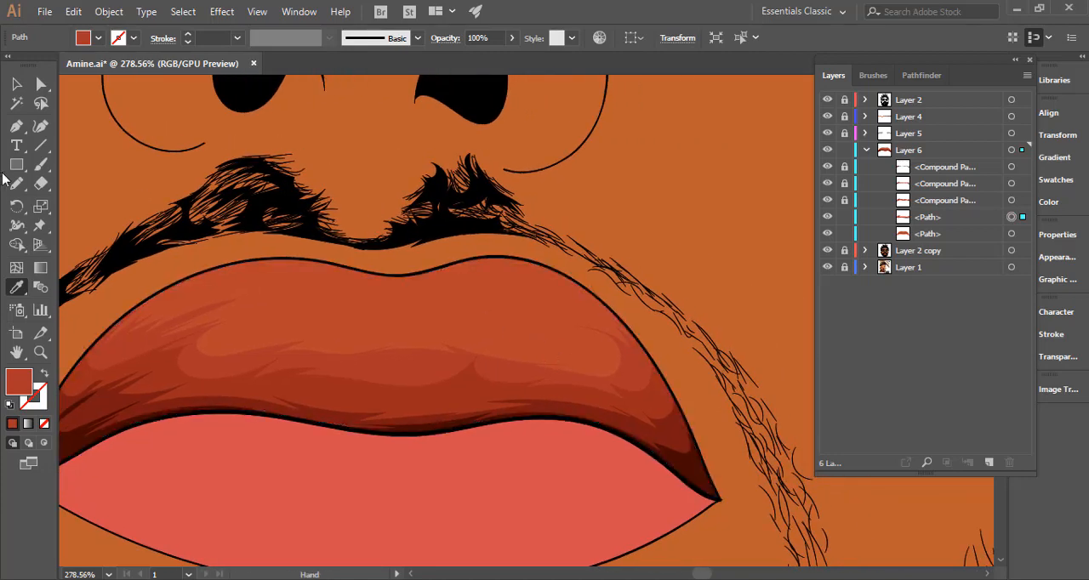
# Redraw the right part of the fourth shadow's upper edge with the Pencil, adding jagged strands up to the curved end.
pyautogui.click(15, 184)
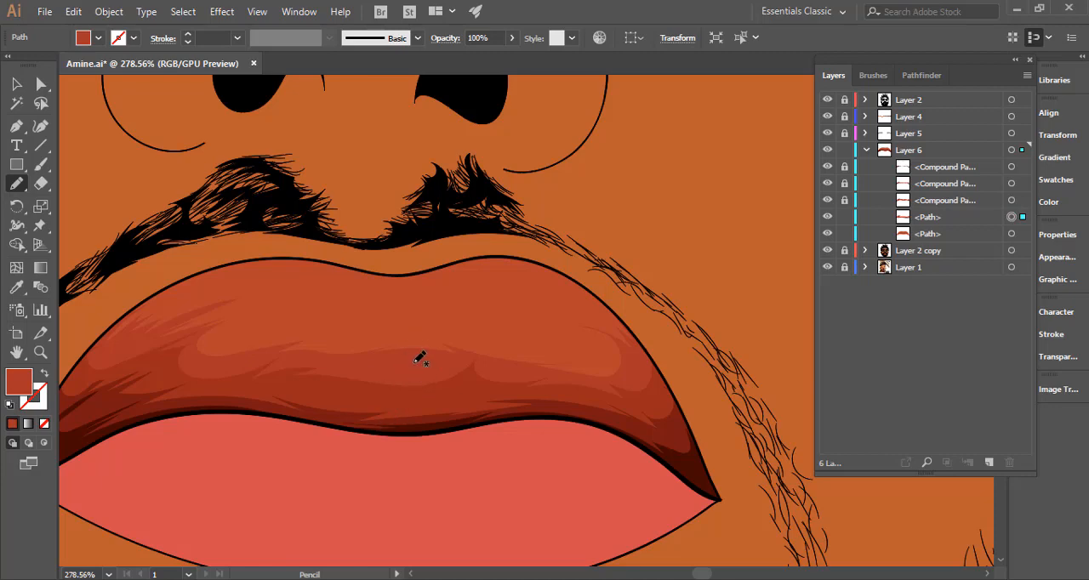
pyautogui.scroll(2, 503, 376)
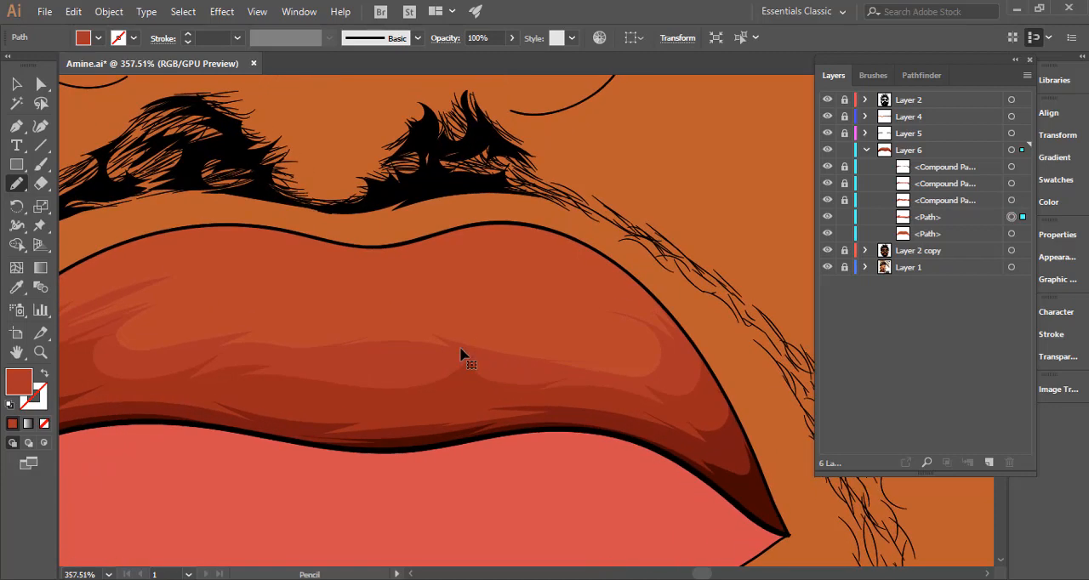
pyautogui.hotkey('ctrl', 'h')
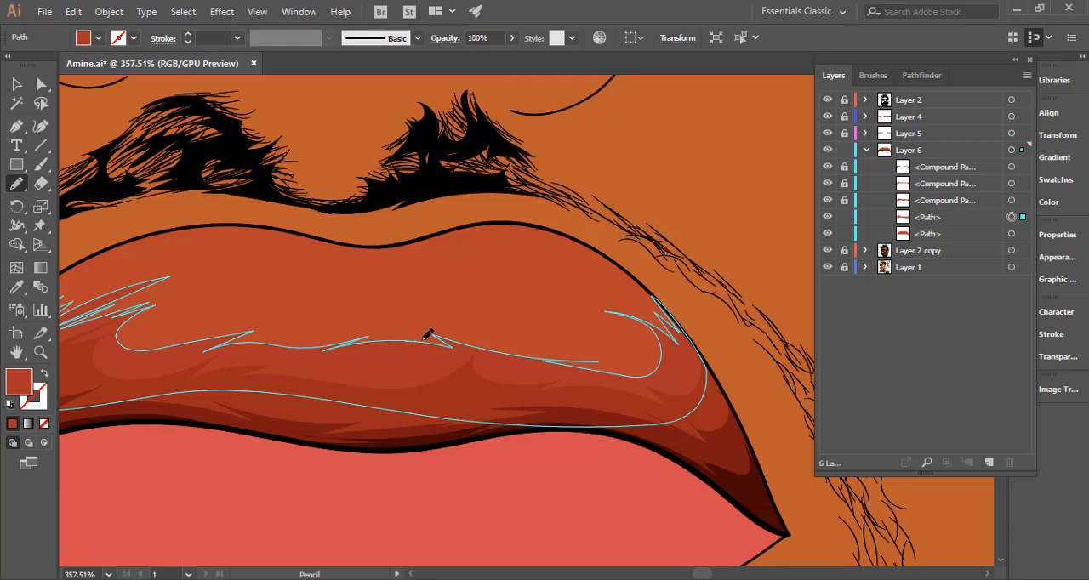
pyautogui.moveTo(481, 340)
pyautogui.mouseDown()
pyautogui.moveTo(609, 364)
pyautogui.moveTo(591, 349)
pyautogui.moveTo(660, 343)
pyautogui.mouseUp()
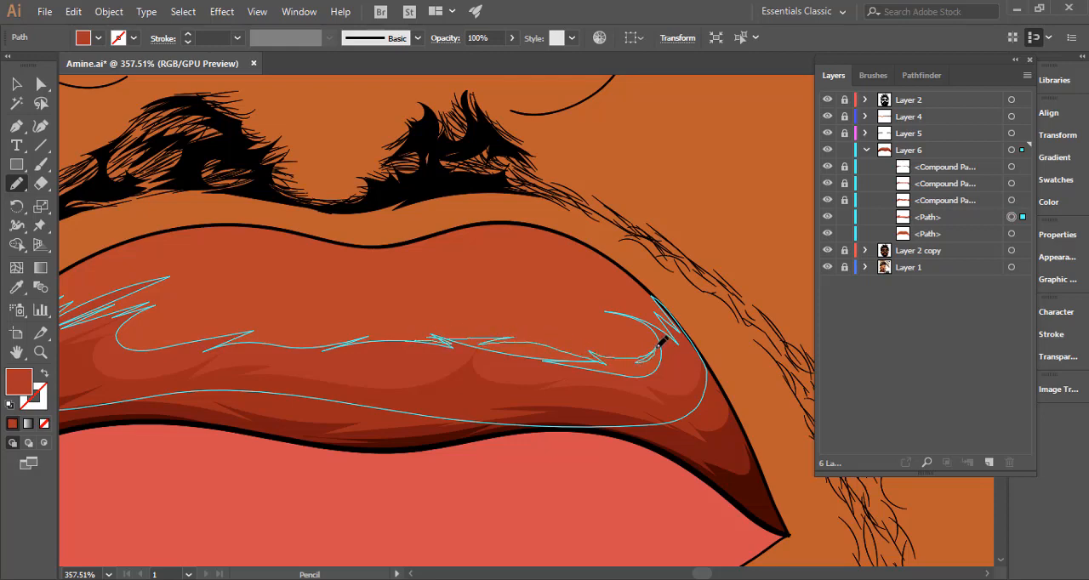
pyautogui.hotkey('ctrl', 'h')
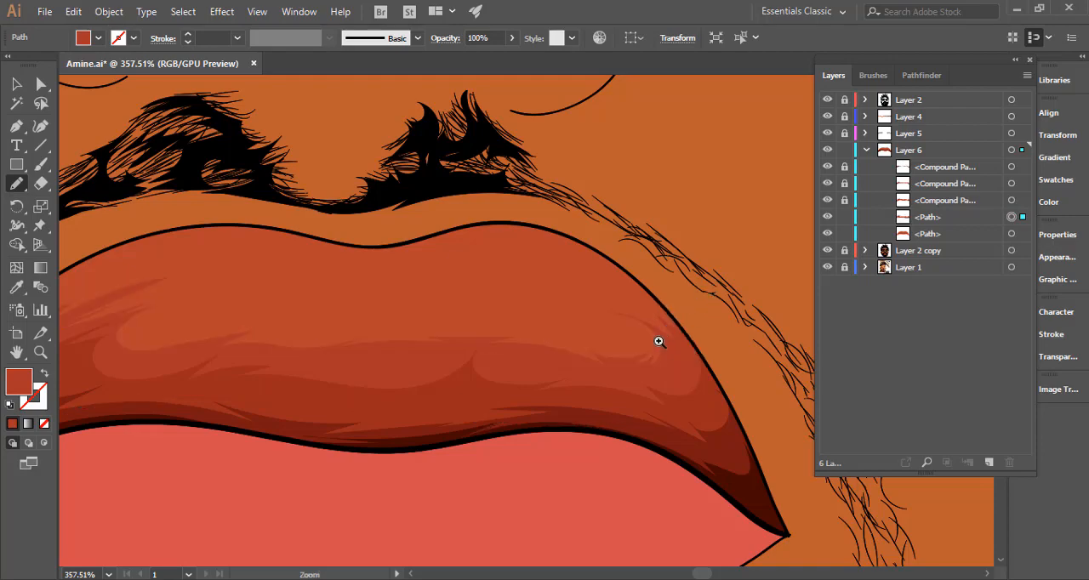
pyautogui.moveTo(659, 341); pyautogui.dragTo(462, 335)
pyautogui.moveTo(604, 342); pyautogui.dragTo(724, 353)
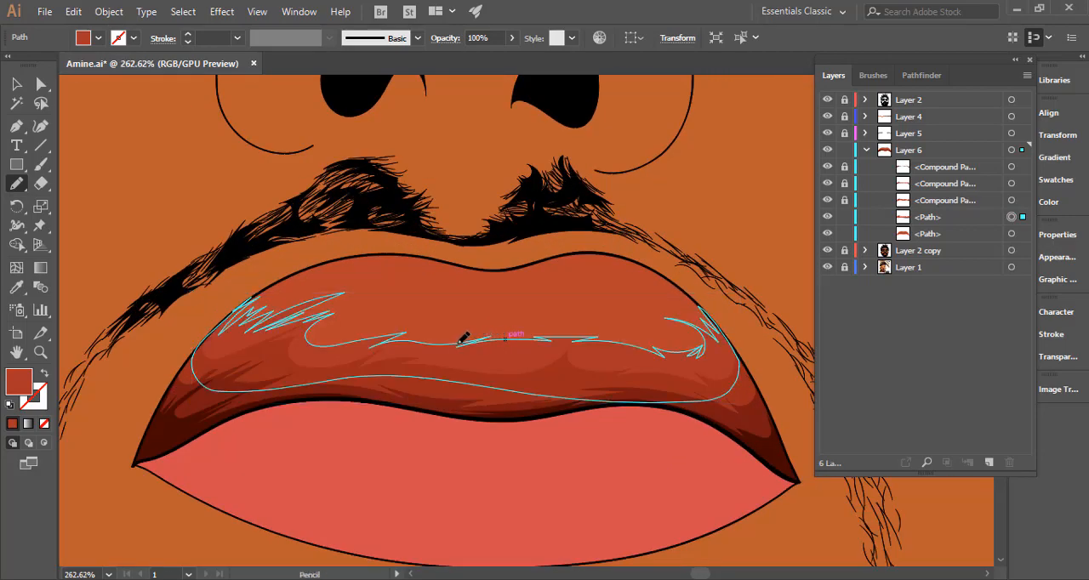
# Redraw the middle of the fourth shadow's upper edge with the Pencil, with fewer, more widely spaced strands.
pyautogui.moveTo(508, 339)
pyautogui.mouseDown()
pyautogui.moveTo(638, 333)
pyautogui.moveTo(678, 353)
pyautogui.moveTo(696, 337)
pyautogui.moveTo(472, 364)
pyautogui.mouseUp()
pyautogui.hotkey('ctrl', 'space')
pyautogui.press('space')
pyautogui.moveTo(565, 383); pyautogui.dragTo(414, 345)
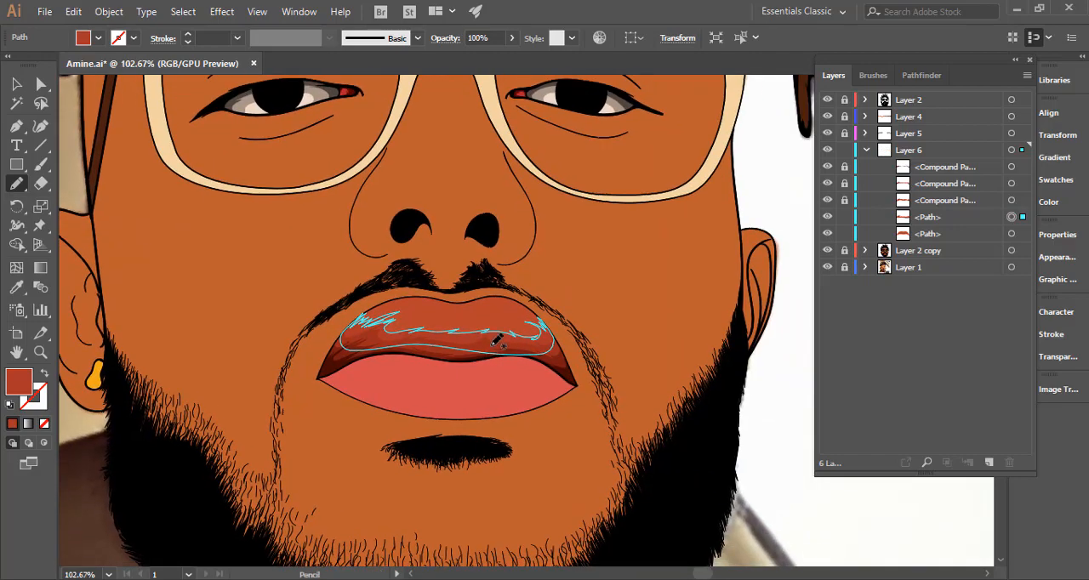
pyautogui.hotkey('ctrl', 'space')
pyautogui.moveTo(491, 338); pyautogui.dragTo(656, 353)
# Sample the upper lip's base colour for the fourth shadow with the Eyedropper and set its fill to a slightly darker red.
pyautogui.press('v')
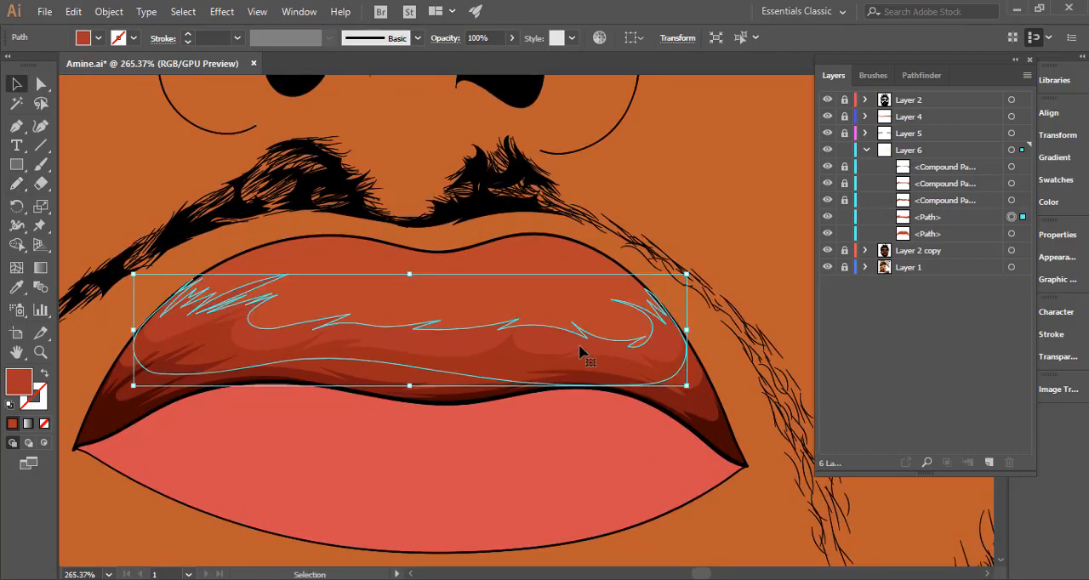
pyautogui.press('i')
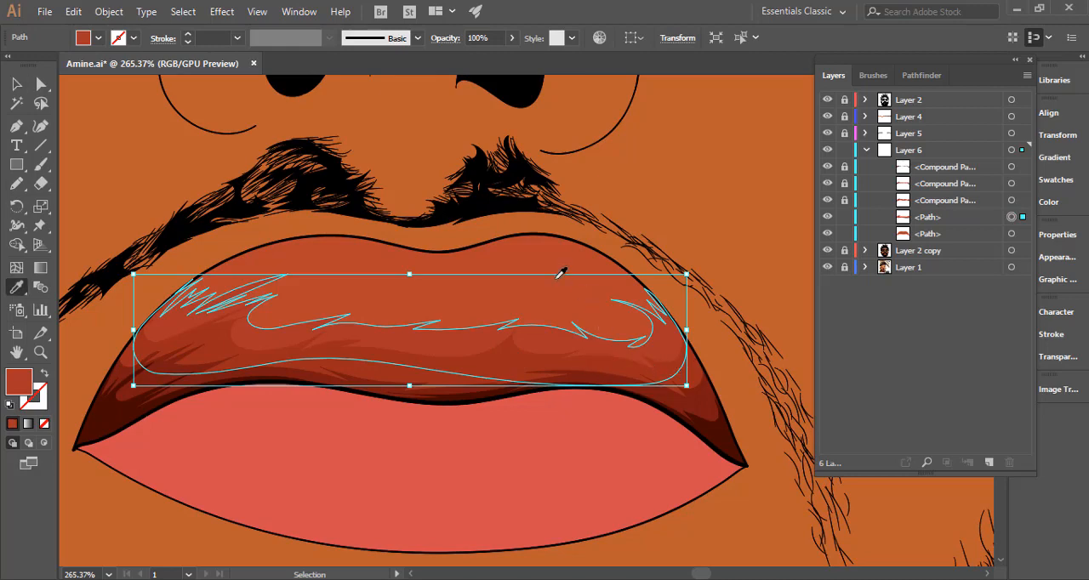
pyautogui.click(548, 259)
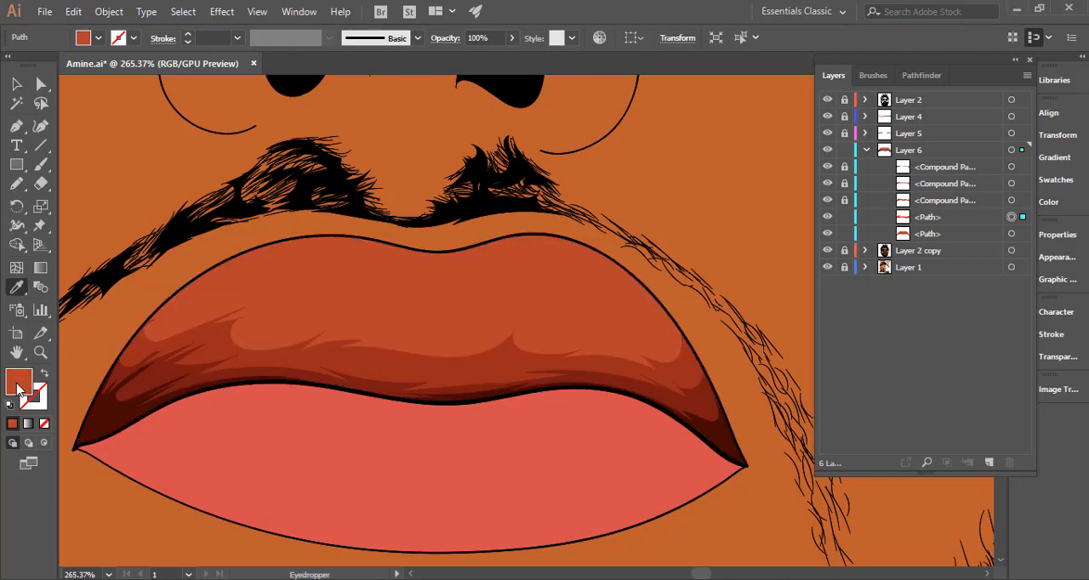
pyautogui.doubleClick(19, 381)
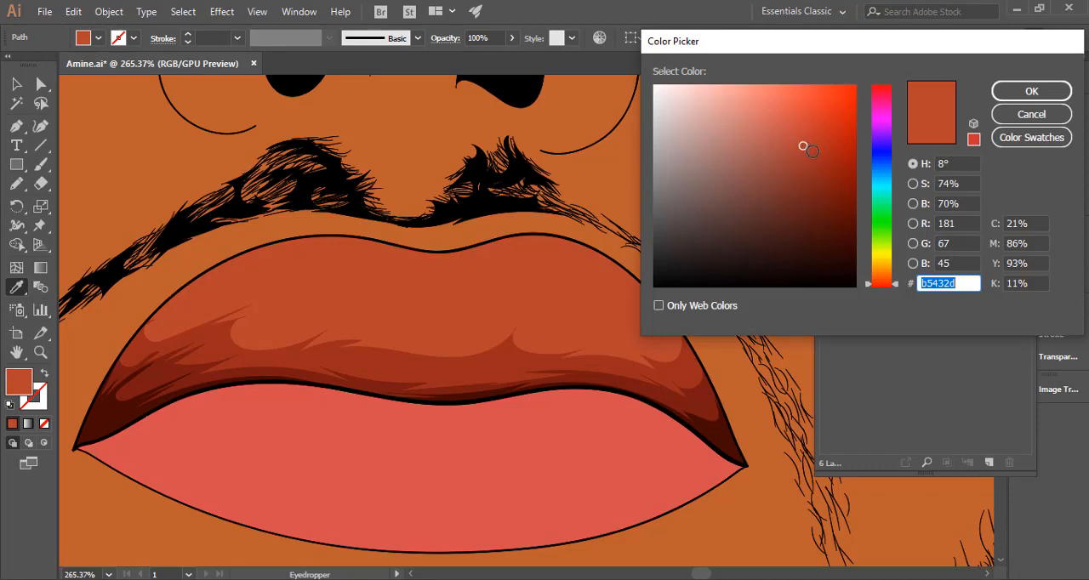
pyautogui.click(1025, 91)
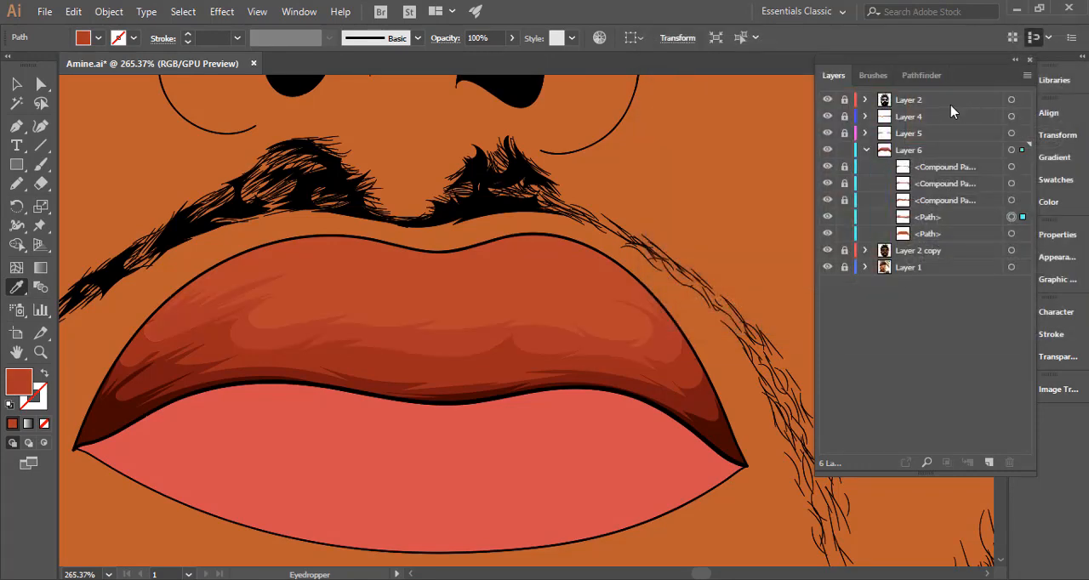
pyautogui.moveTo(686, 341); pyautogui.dragTo(360, 343)
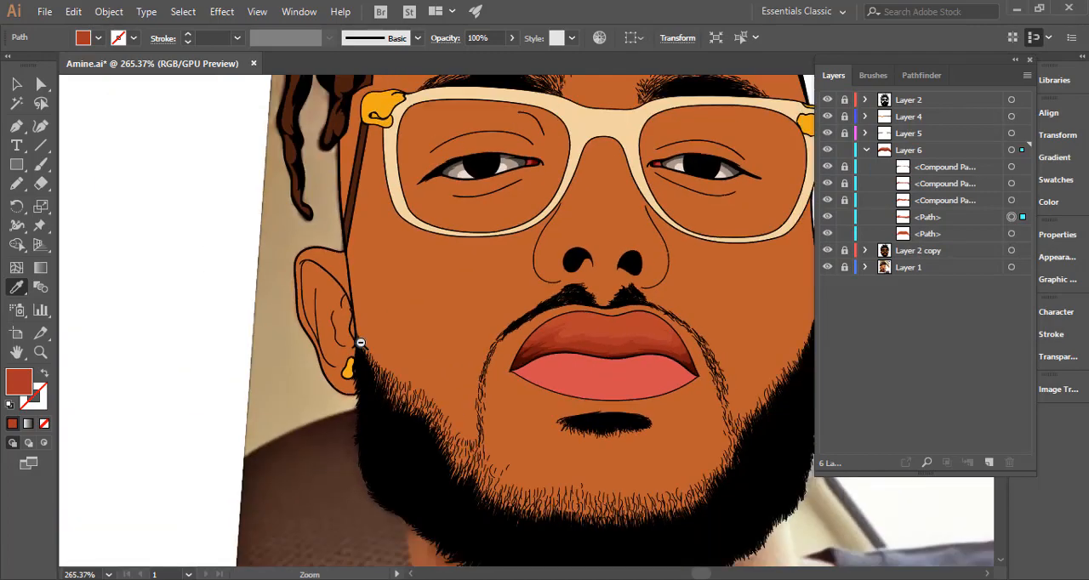
pyautogui.moveTo(633, 375); pyautogui.dragTo(390, 354)
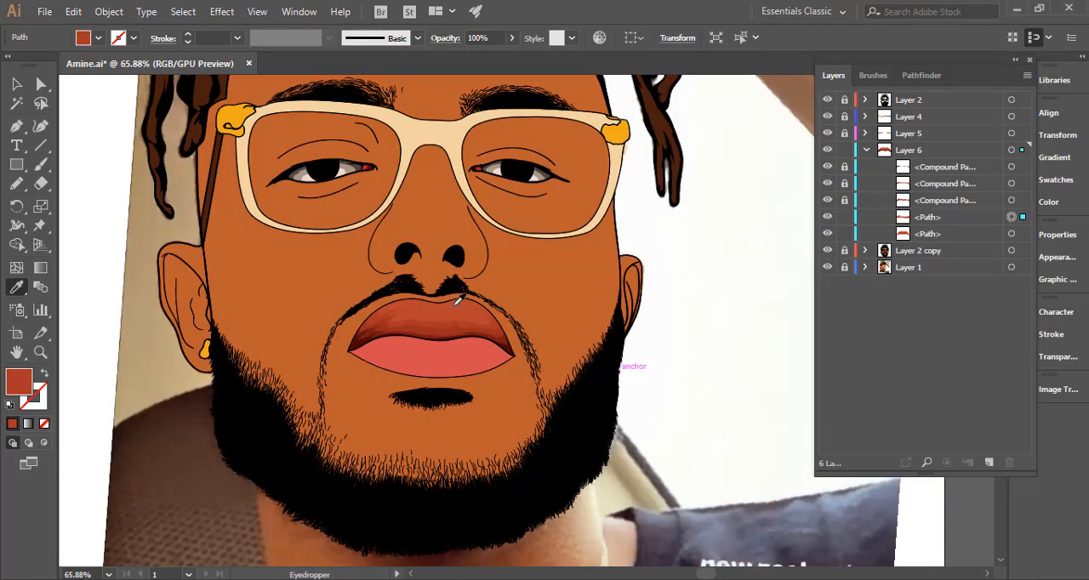
# Hide the upper lip's base shape and redraw the middle and left of the fourth shadow's upper edge with jagged Pencil strands.
pyautogui.moveTo(637, 296); pyautogui.dragTo(727, 306)
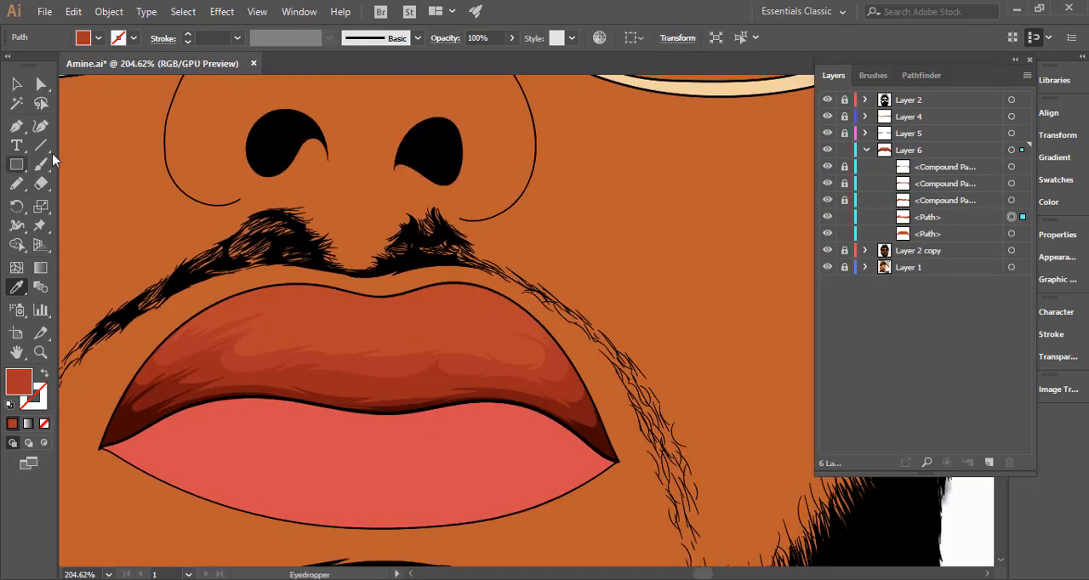
pyautogui.press('n')
pyautogui.moveTo(353, 344)
pyautogui.mouseDown()
pyautogui.moveTo(467, 341)
pyautogui.moveTo(429, 374)
pyautogui.mouseUp()
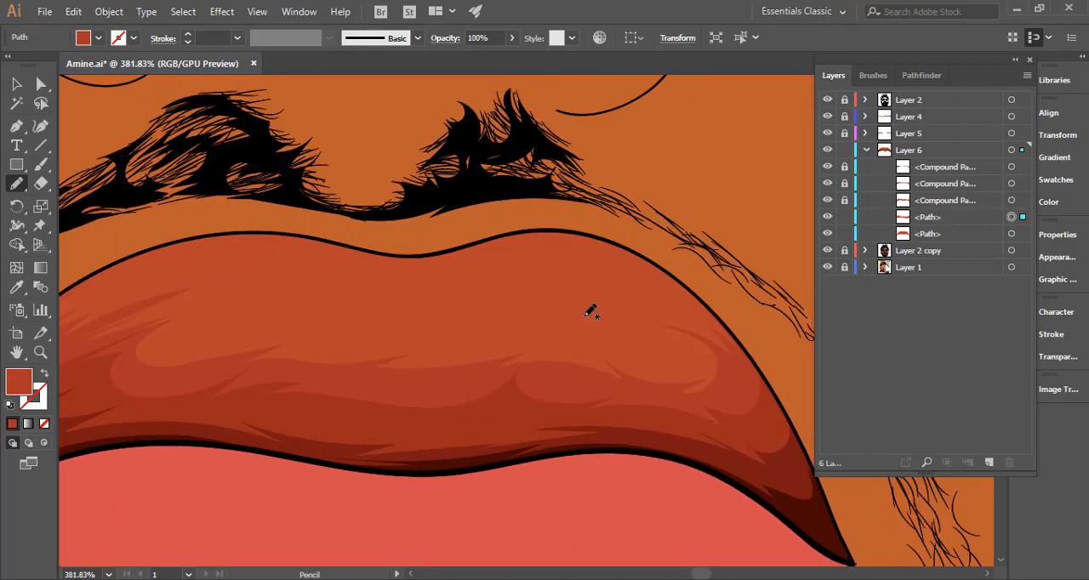
pyautogui.click(827, 234)
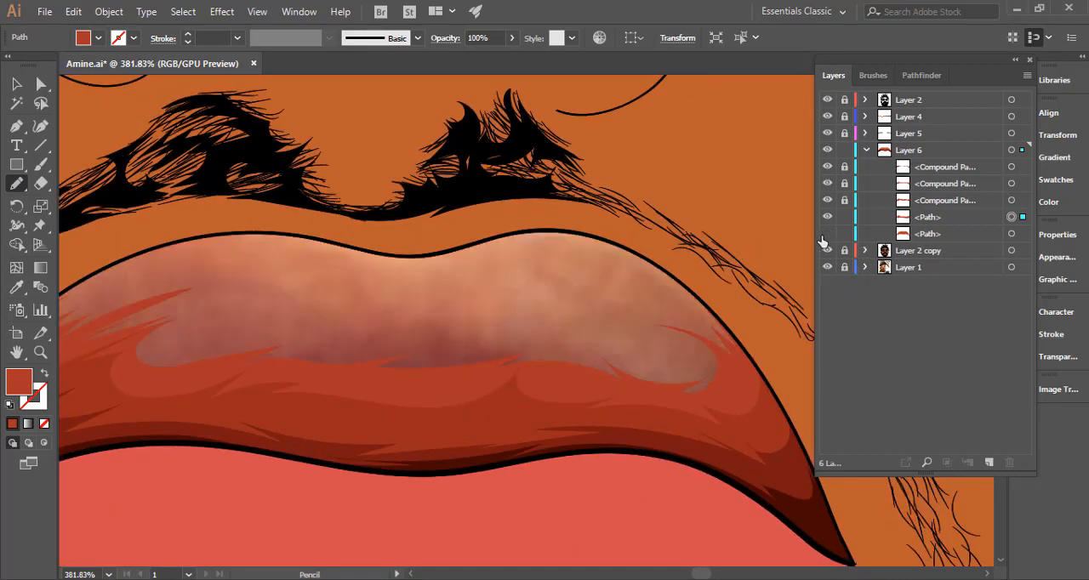
pyautogui.keyDown('ctrl'); pyautogui.click(409, 367); pyautogui.keyUp('ctrl')
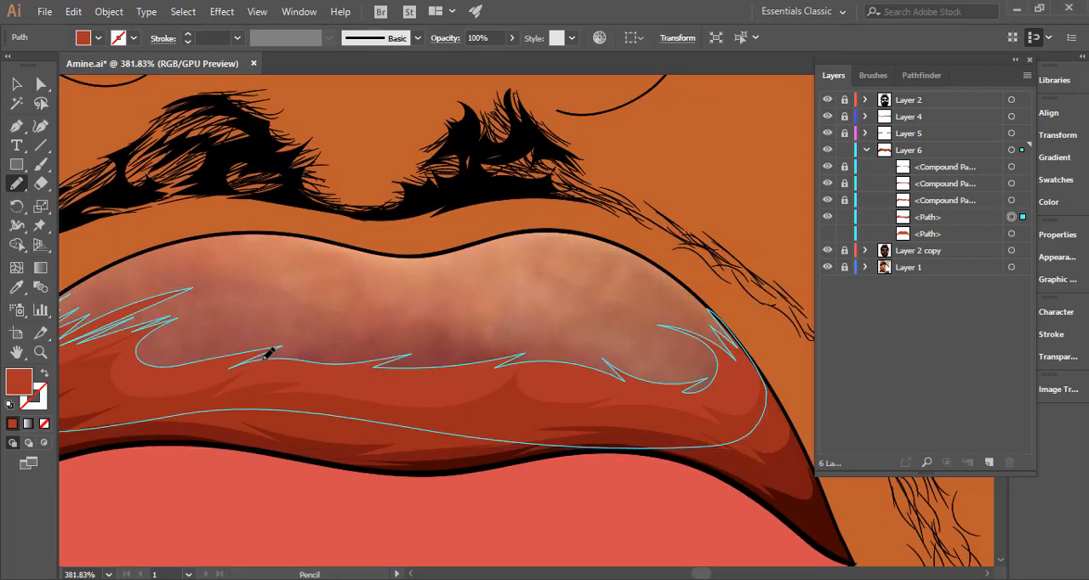
pyautogui.moveTo(244, 347)
pyautogui.mouseDown()
pyautogui.moveTo(319, 337)
pyautogui.moveTo(273, 356)
pyautogui.moveTo(403, 341)
pyautogui.moveTo(446, 344)
pyautogui.moveTo(402, 352)
pyautogui.moveTo(485, 356)
pyautogui.moveTo(437, 337)
pyautogui.moveTo(536, 339)
pyautogui.moveTo(519, 344)
pyautogui.moveTo(633, 371)
pyautogui.moveTo(603, 349)
pyautogui.moveTo(687, 373)
pyautogui.moveTo(644, 380)
pyautogui.moveTo(682, 384)
pyautogui.mouseUp()
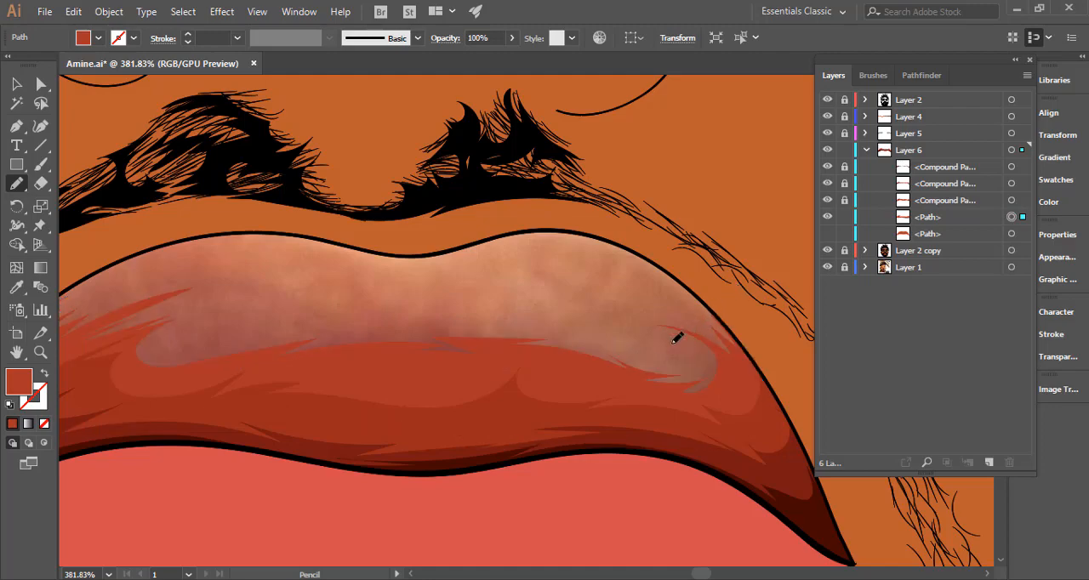
pyautogui.moveTo(681, 342); pyautogui.dragTo(838, 337)
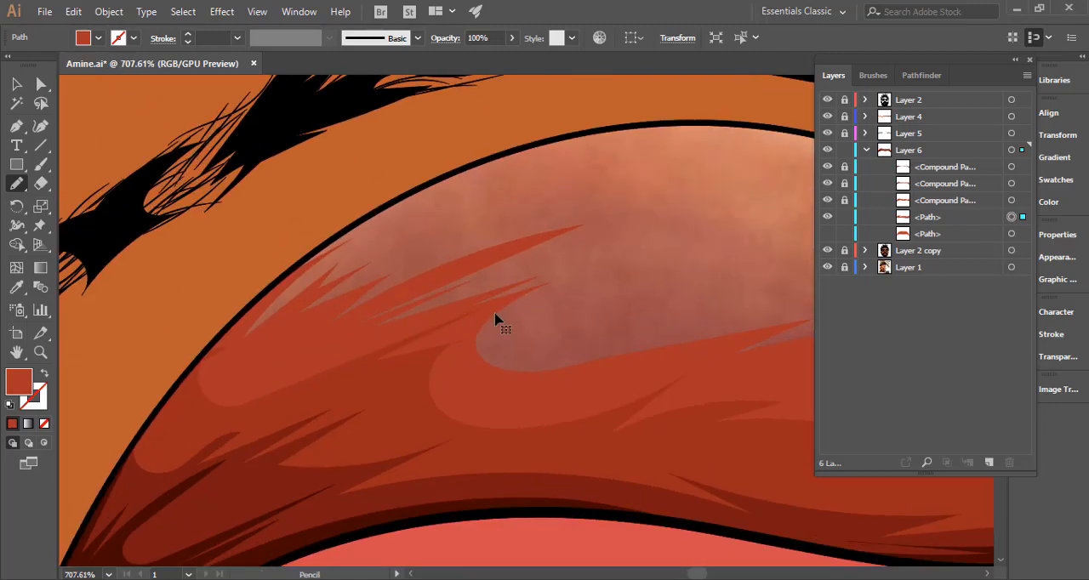
pyautogui.moveTo(521, 291)
pyautogui.mouseDown()
pyautogui.moveTo(578, 282)
pyautogui.moveTo(536, 338)
pyautogui.moveTo(680, 294)
pyautogui.moveTo(587, 330)
pyautogui.mouseUp()
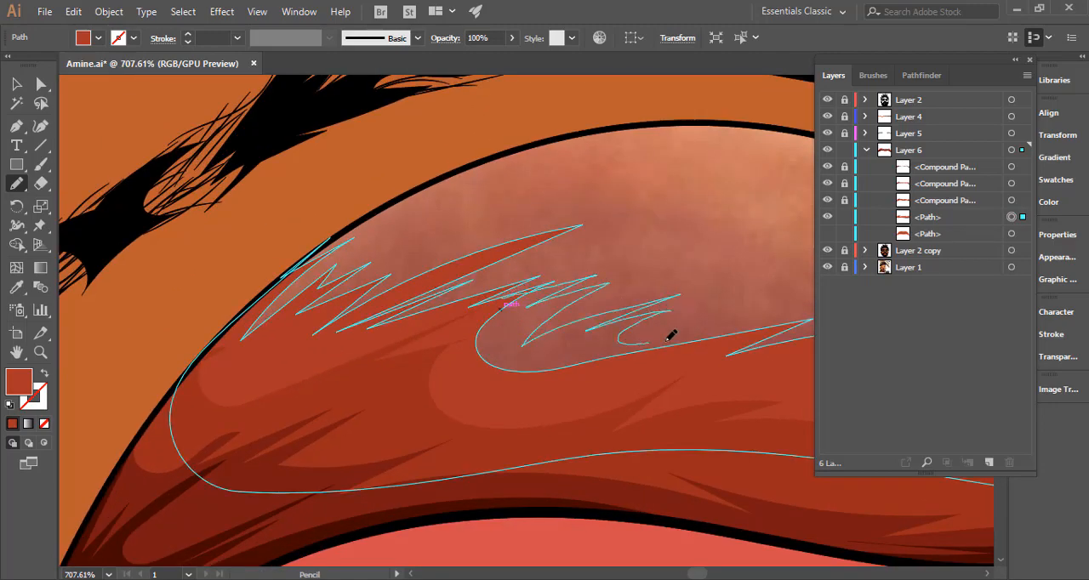
# Show the upper lip's base shape again and lock the fourth shadow's path in Layer 6.
pyautogui.keyDown('ctrl'); pyautogui.keyDown('alt'); pyautogui.moveTo(617, 387); pyautogui.dragTo(289, 398); pyautogui.keyUp('alt'); pyautogui.keyUp('ctrl')
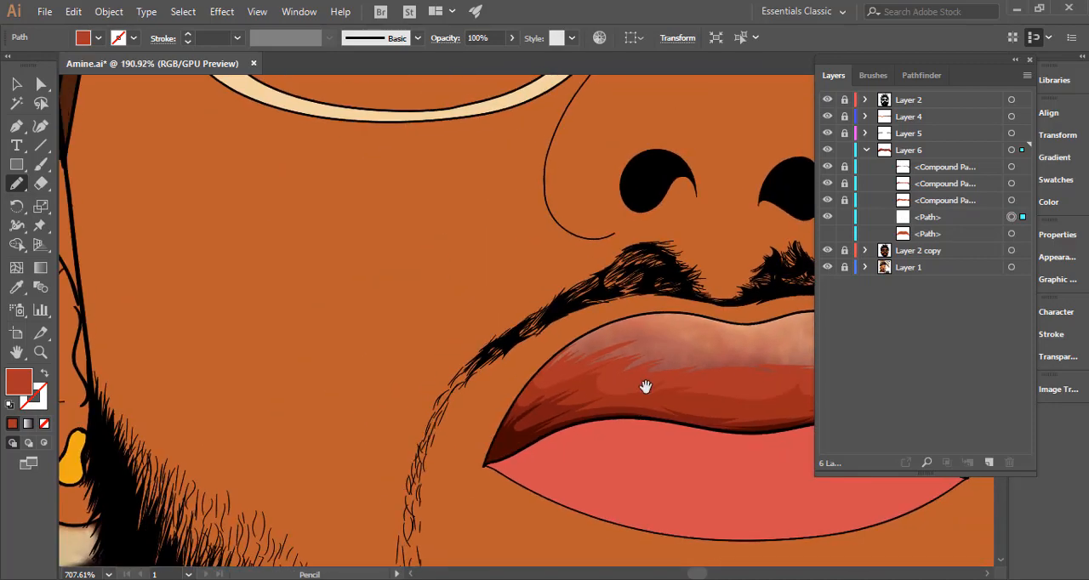
pyautogui.moveTo(663, 389); pyautogui.dragTo(356, 391)
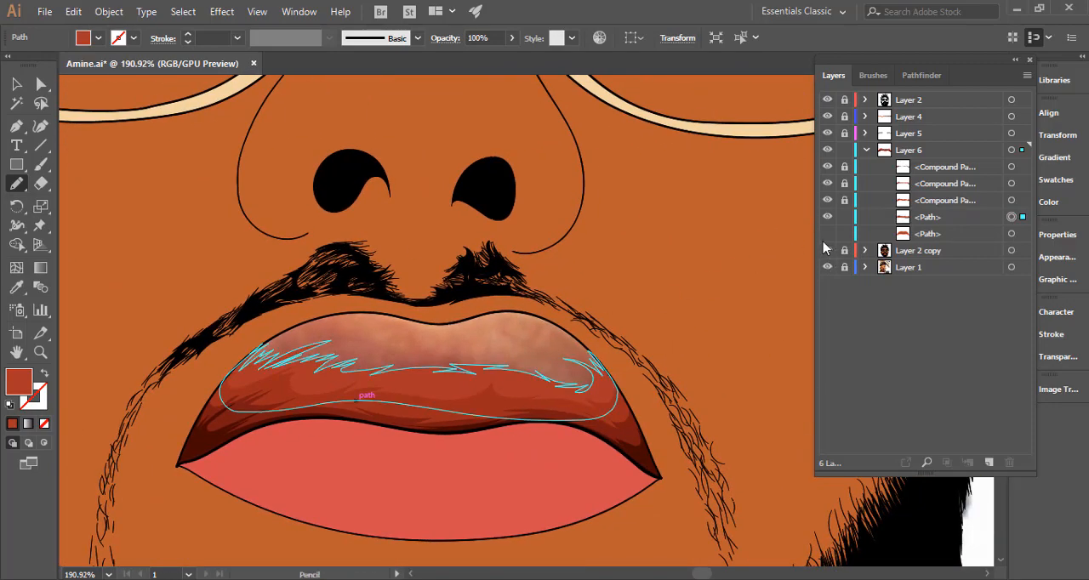
pyautogui.hotkey('ctrl', 'shift', 'a')
pyautogui.keyDown('ctrl'); pyautogui.keyDown('alt'); pyautogui.moveTo(654, 363); pyautogui.dragTo(374, 368); pyautogui.keyUp('alt'); pyautogui.keyUp('ctrl')
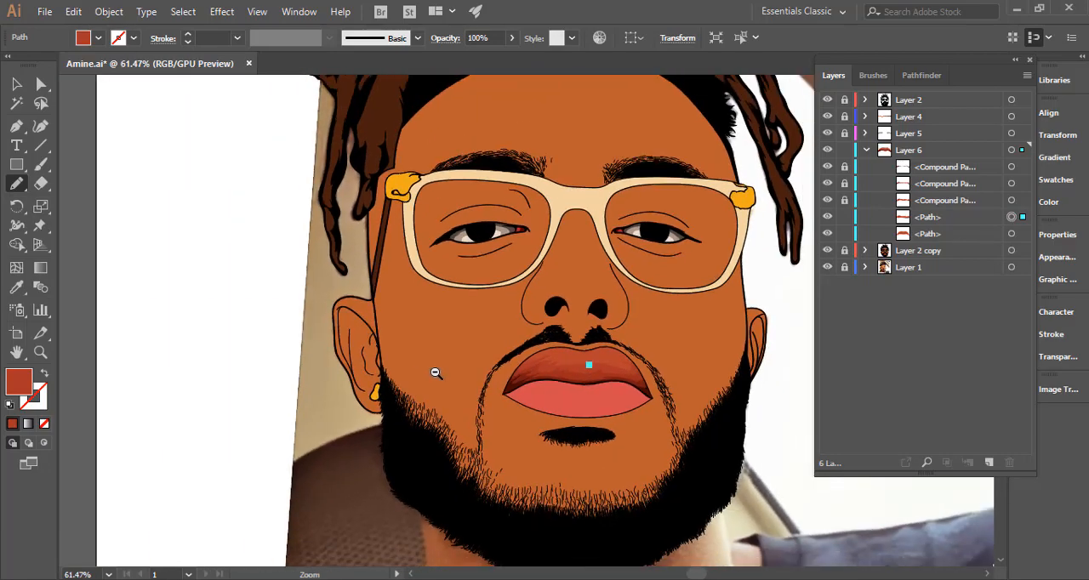
pyautogui.keyDown('ctrl'); pyautogui.keyDown('alt'); pyautogui.moveTo(628, 343); pyautogui.dragTo(784, 313); pyautogui.keyUp('alt'); pyautogui.keyUp('ctrl')
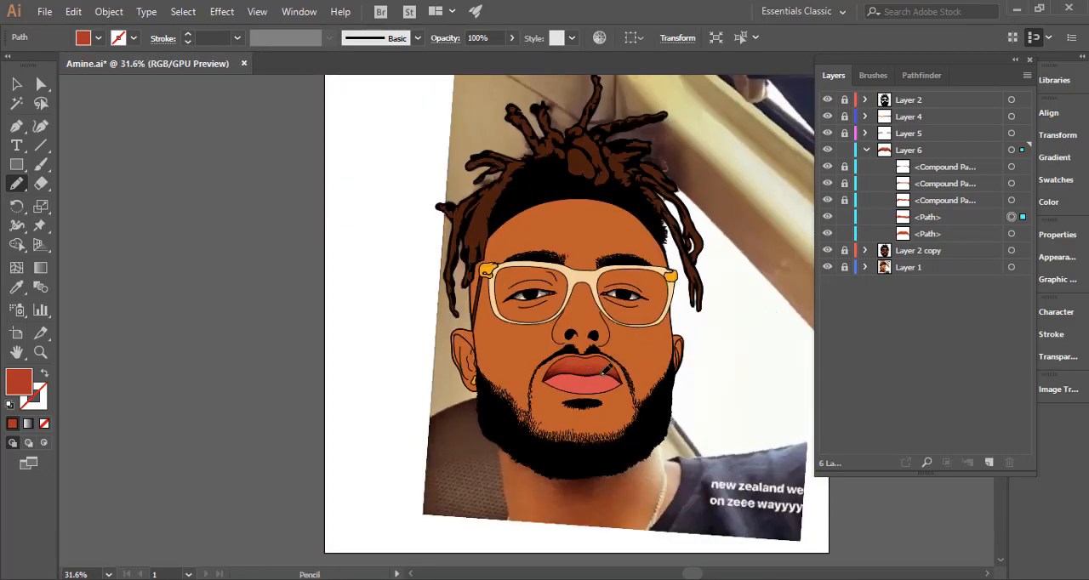
pyautogui.keyDown('ctrl'); pyautogui.moveTo(602, 371); pyautogui.dragTo(602, 364); pyautogui.keyUp('ctrl')
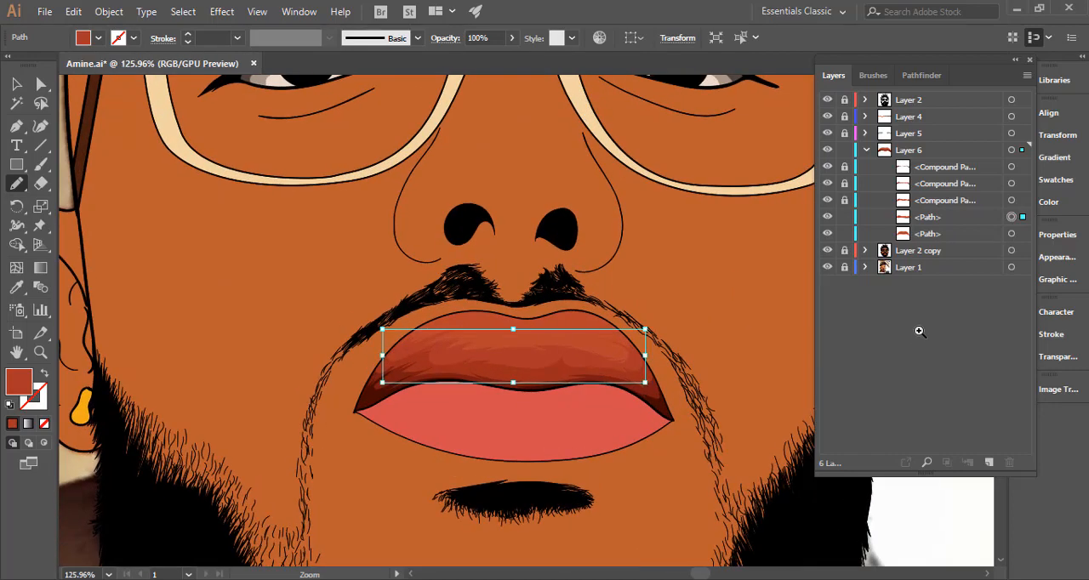
pyautogui.click(845, 217)
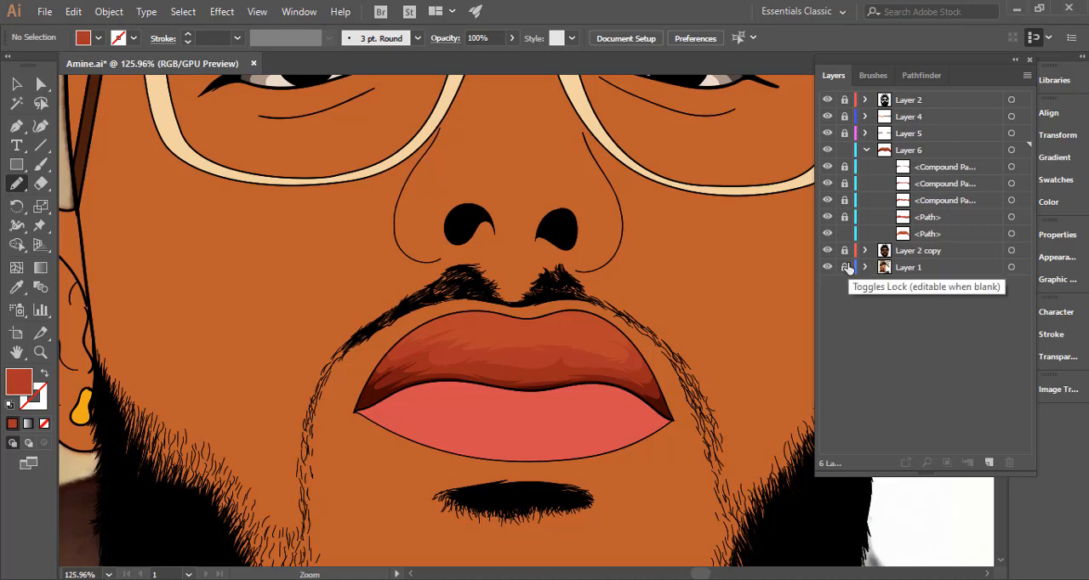
pyautogui.click(844, 267)
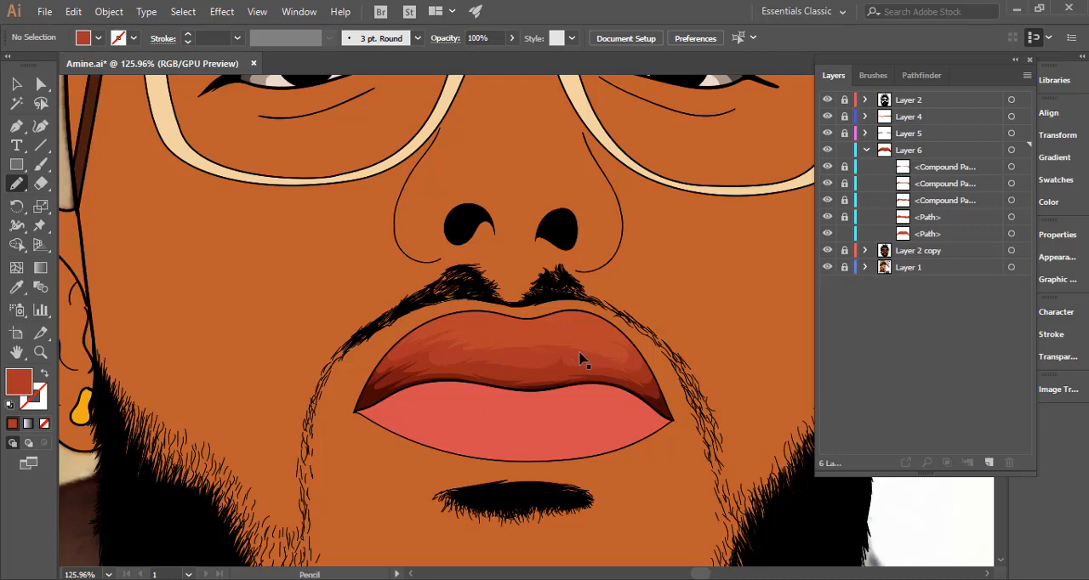
# Draw a fifth tone along the upper lip's top with the Pencil, its jagged lower edge curling at the right end, with the base shape temporarily hidden.
pyautogui.moveTo(772, 339); pyautogui.dragTo(769, 336)
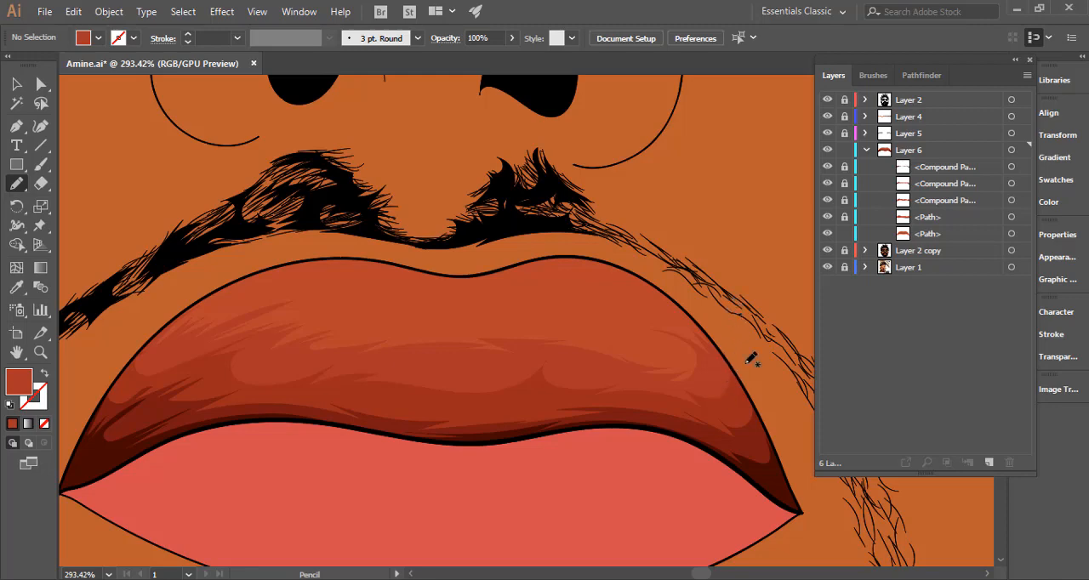
pyautogui.click(828, 250)
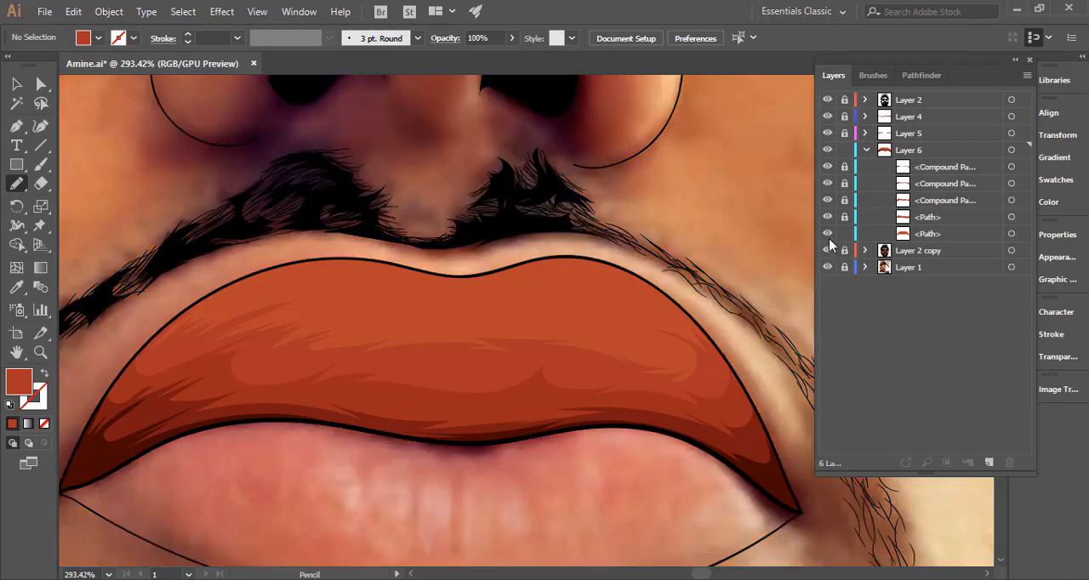
pyautogui.click(828, 250)
pyautogui.click(827, 234)
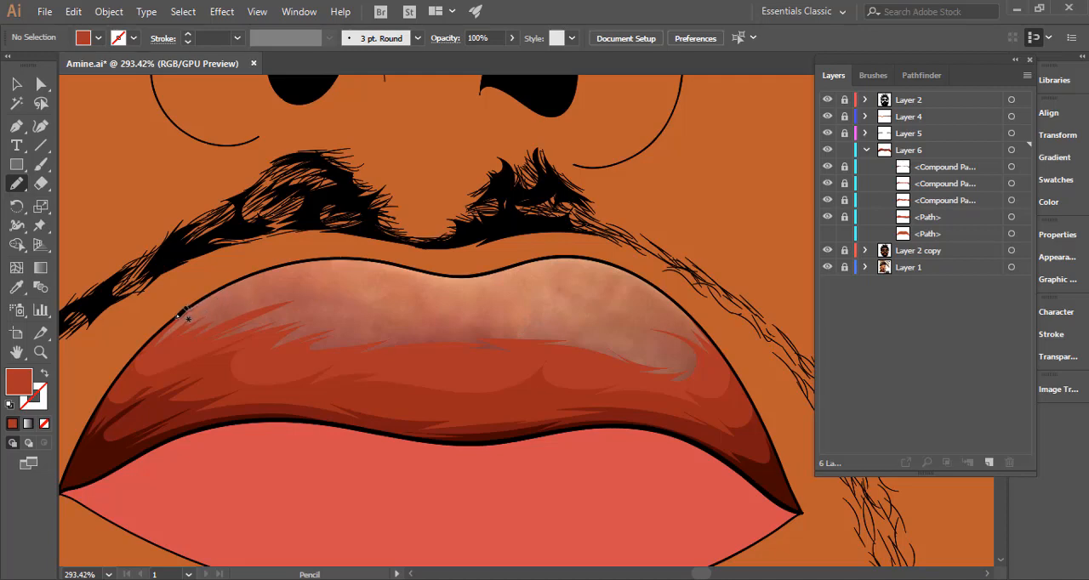
pyautogui.moveTo(183, 313)
pyautogui.mouseDown()
pyautogui.moveTo(214, 298)
pyautogui.moveTo(183, 318)
pyautogui.moveTo(365, 273)
pyautogui.moveTo(303, 300)
pyautogui.moveTo(375, 314)
pyautogui.moveTo(329, 320)
pyautogui.moveTo(469, 325)
pyautogui.moveTo(432, 319)
pyautogui.moveTo(530, 309)
pyautogui.moveTo(507, 322)
pyautogui.moveTo(647, 335)
pyautogui.moveTo(573, 297)
pyautogui.moveTo(624, 312)
pyautogui.moveTo(635, 290)
pyautogui.moveTo(611, 293)
pyautogui.moveTo(681, 314)
pyautogui.moveTo(727, 361)
pyautogui.moveTo(700, 291)
pyautogui.moveTo(601, 229)
pyautogui.moveTo(476, 220)
pyautogui.moveTo(200, 256)
pyautogui.moveTo(158, 301)
pyautogui.moveTo(155, 331)
pyautogui.moveTo(234, 311)
pyautogui.mouseUp()
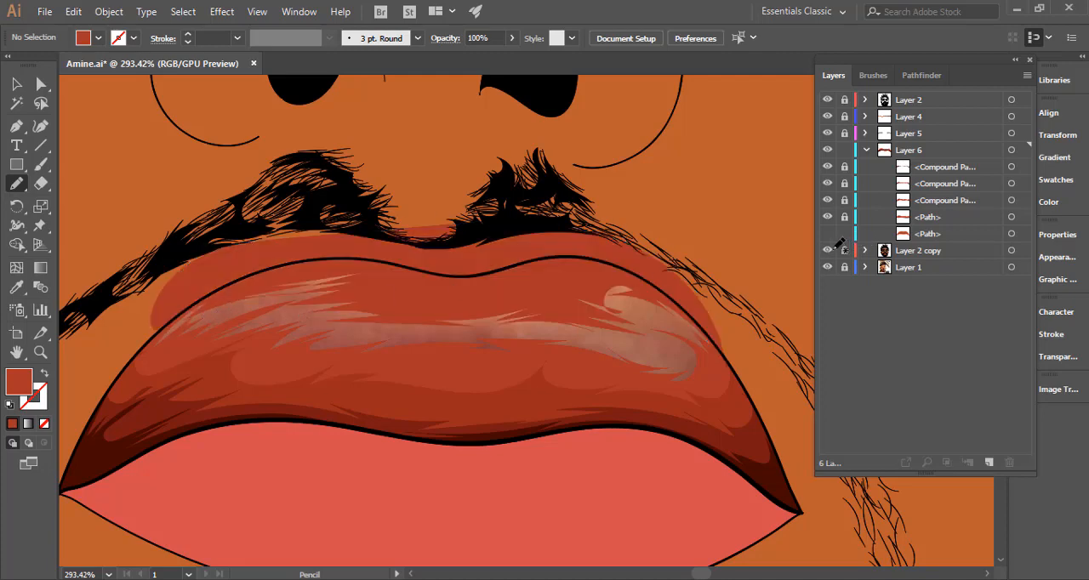
pyautogui.click(825, 251)
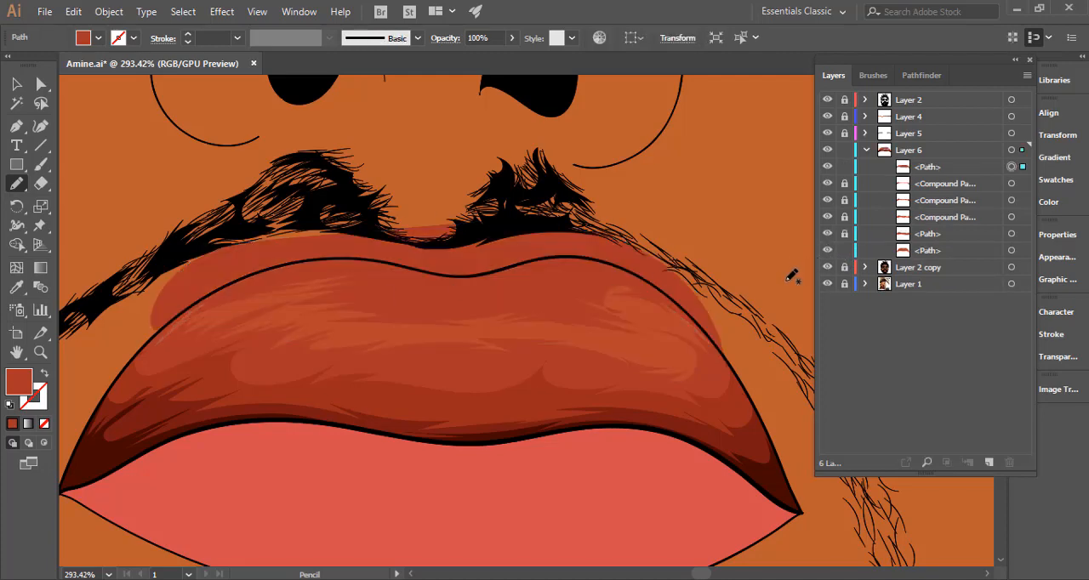
# Sample the upper lip's base colour for the fifth tone with the Eyedropper and set its fill to the lighter red #c14a3a.
pyautogui.press('i')
pyautogui.click(496, 323)
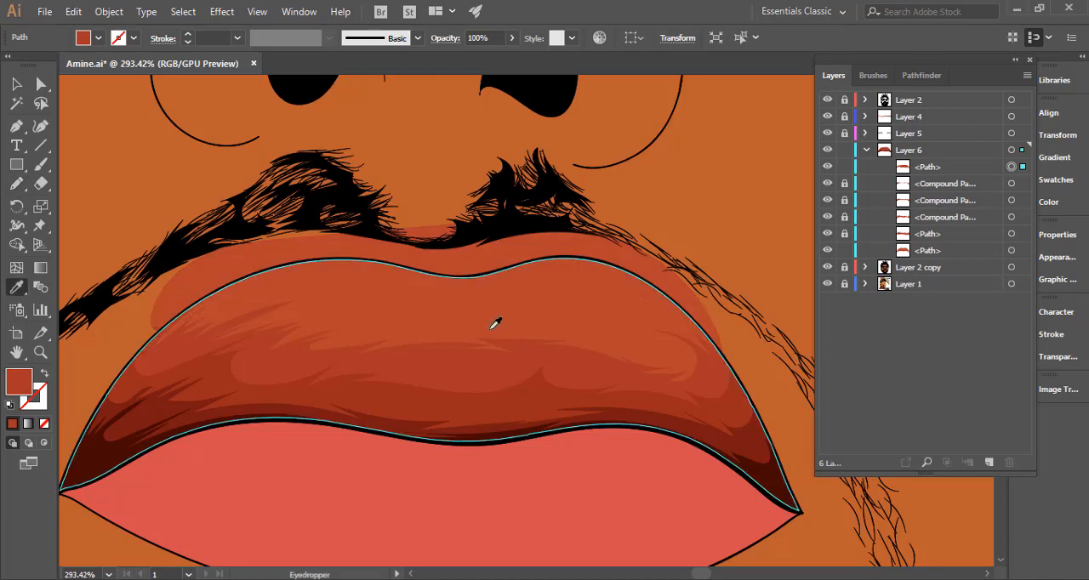
pyautogui.doubleClick(19, 382)
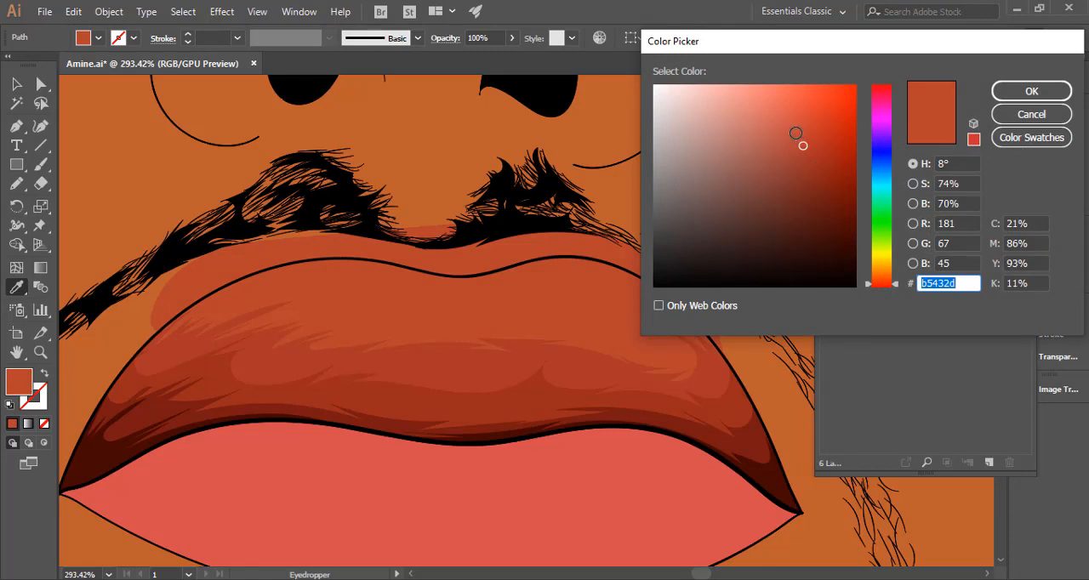
pyautogui.moveTo(799, 135); pyautogui.dragTo(800, 134)
pyautogui.click(997, 93)
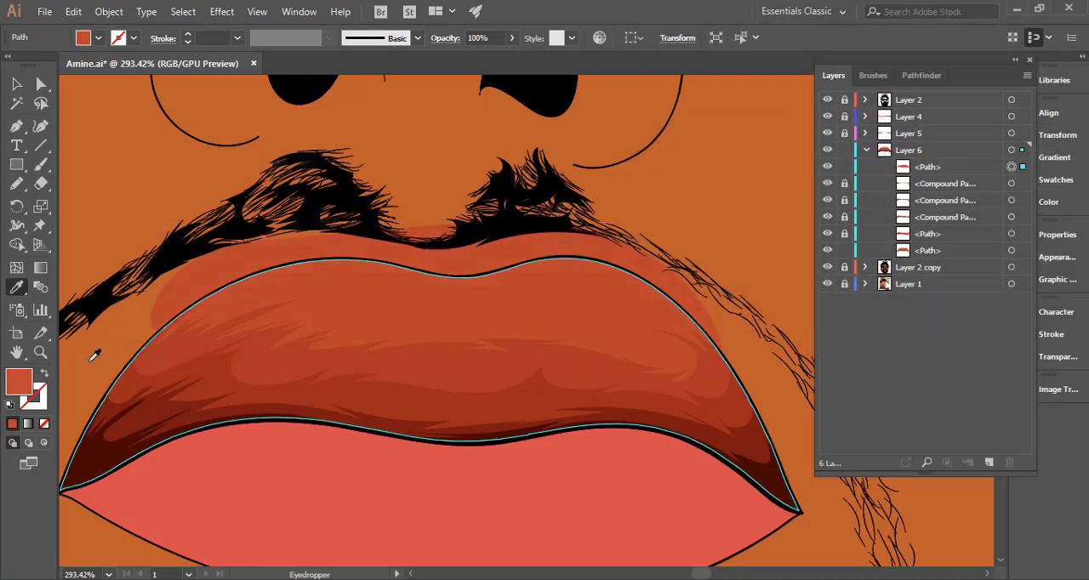
pyautogui.doubleClick(22, 388)
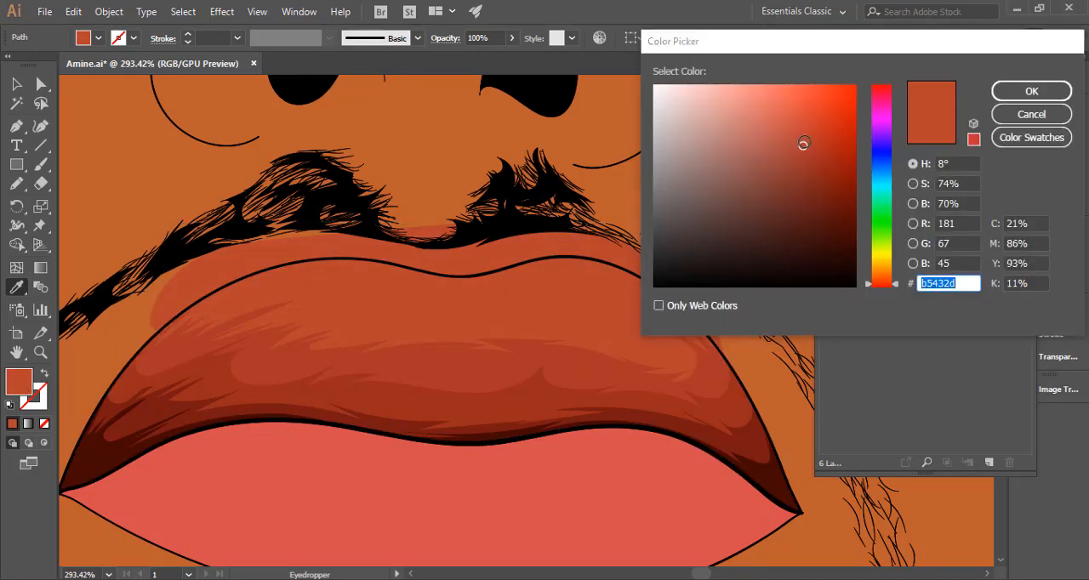
pyautogui.moveTo(800, 143); pyautogui.dragTo(795, 133)
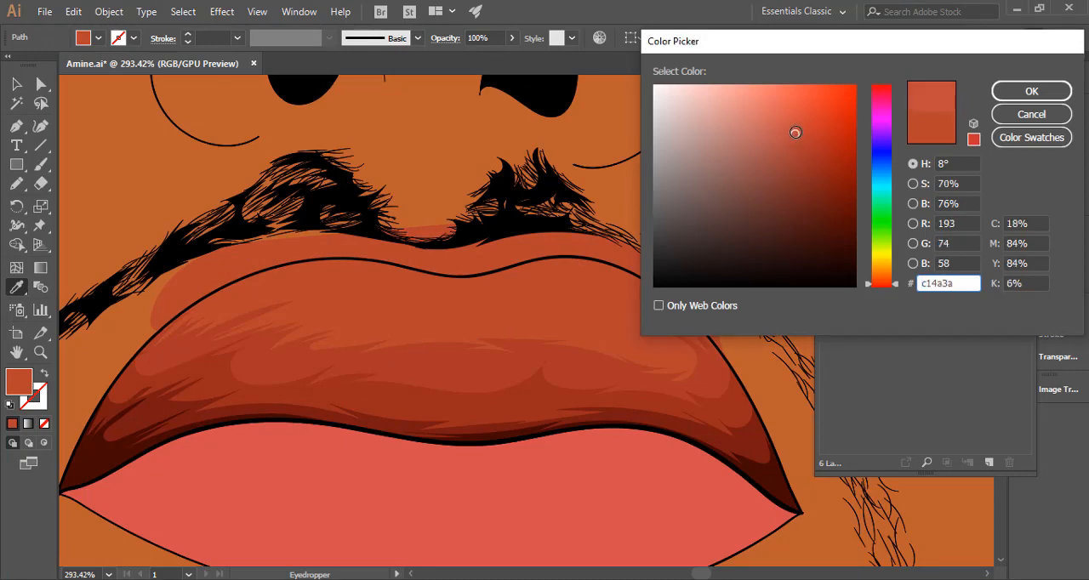
pyautogui.click(999, 98)
# Unlock the fourth shadow's path in Layer 6 and select it on the upper lip.
pyautogui.hotkey('ctrl', 'alt', 'space')
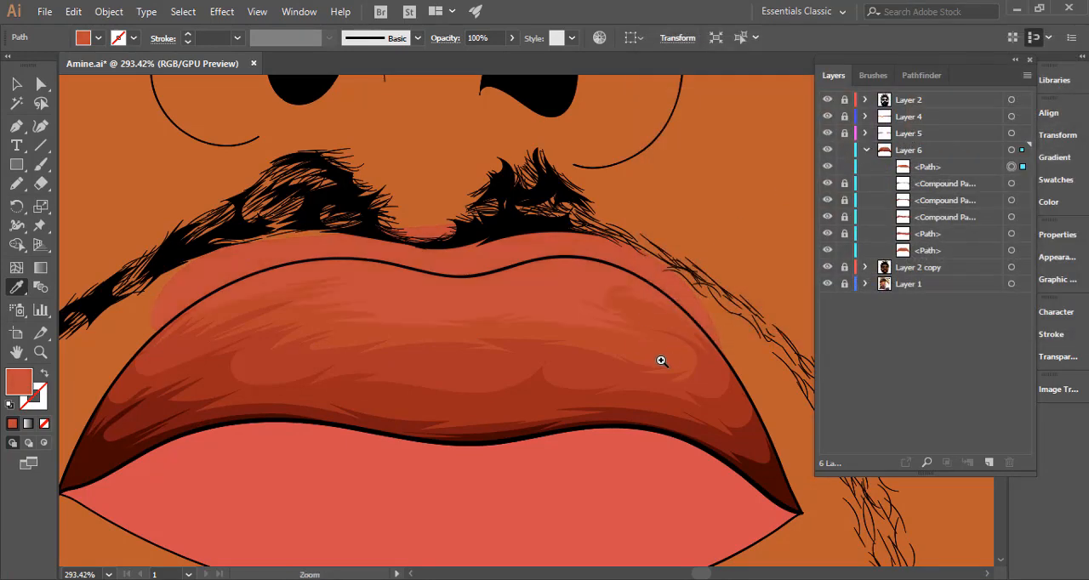
pyautogui.keyDown('ctrl'); pyautogui.keyDown('alt'); pyautogui.click(464, 381); pyautogui.keyUp('alt'); pyautogui.keyUp('ctrl')
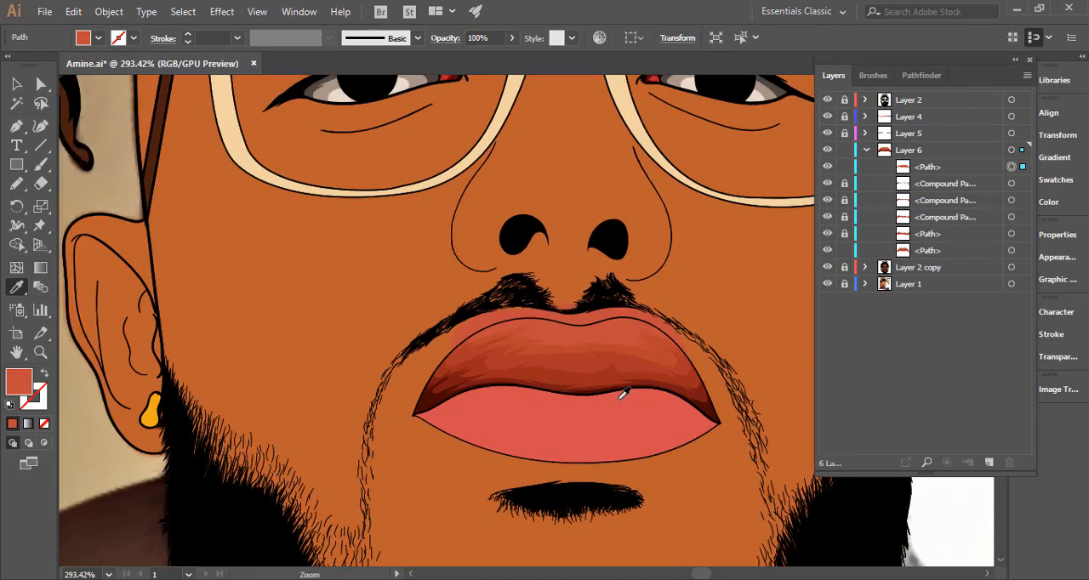
pyautogui.moveTo(527, 379); pyautogui.dragTo(388, 337)
pyautogui.hotkey('ctrl', 'space')
pyautogui.moveTo(456, 303); pyautogui.dragTo(680, 294)
pyautogui.click(17, 83)
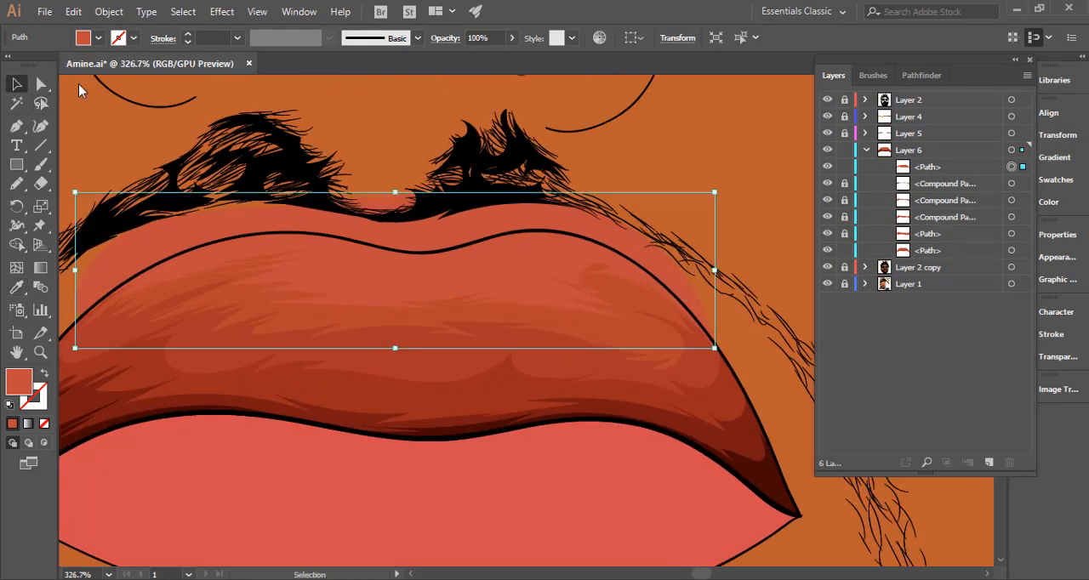
pyautogui.hotkey('ctrl', 'space')
pyautogui.moveTo(595, 365)
pyautogui.mouseDown()
pyautogui.moveTo(615, 365)
pyautogui.moveTo(593, 372)
pyautogui.mouseUp()
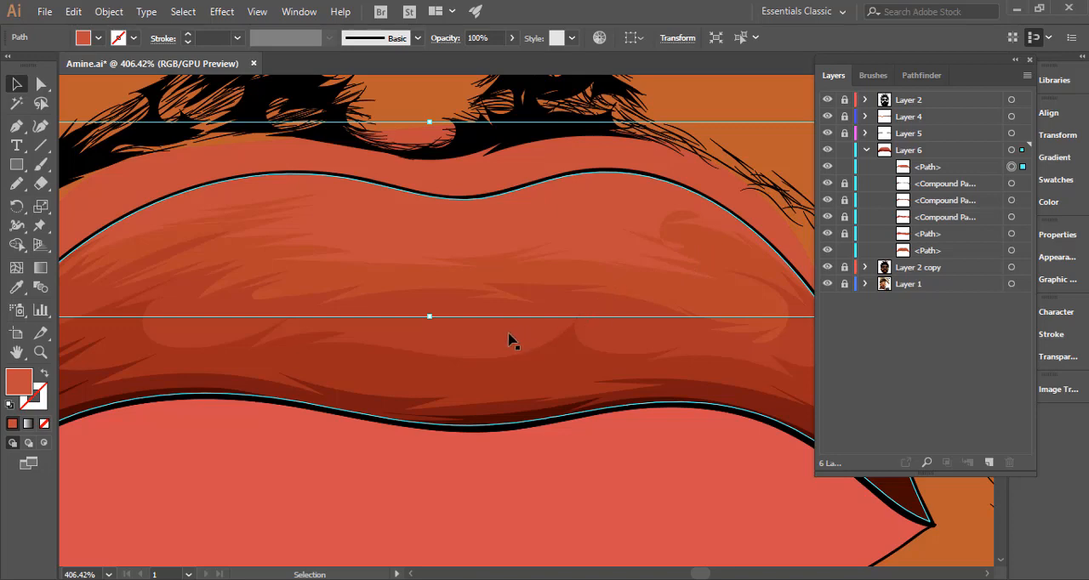
pyautogui.click(843, 234)
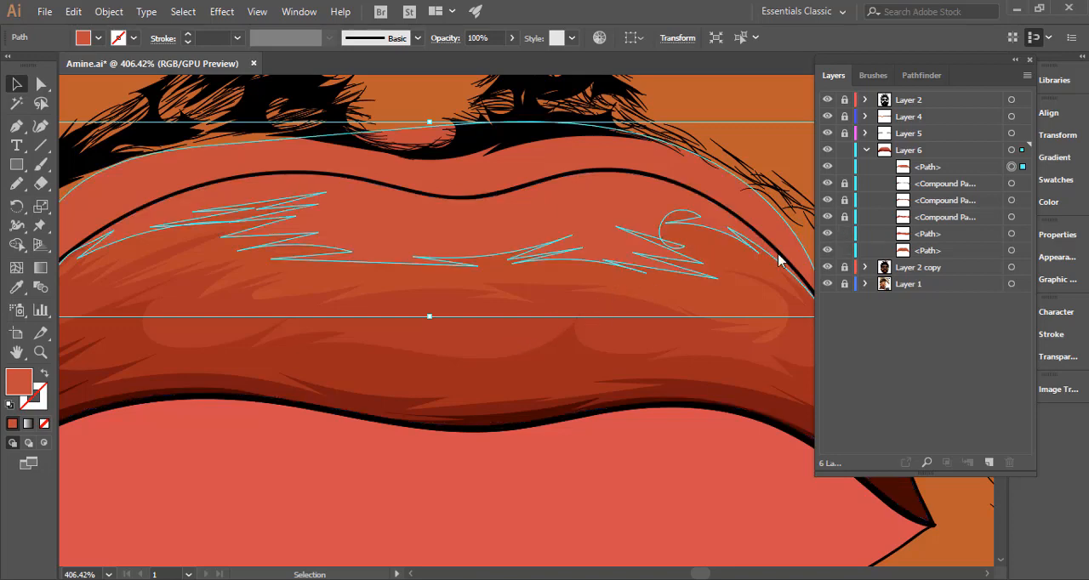
pyautogui.click(490, 347)
pyautogui.keyDown('ctrl'); pyautogui.keyDown('alt'); pyautogui.click(538, 385); pyautogui.keyUp('alt'); pyautogui.keyUp('ctrl')
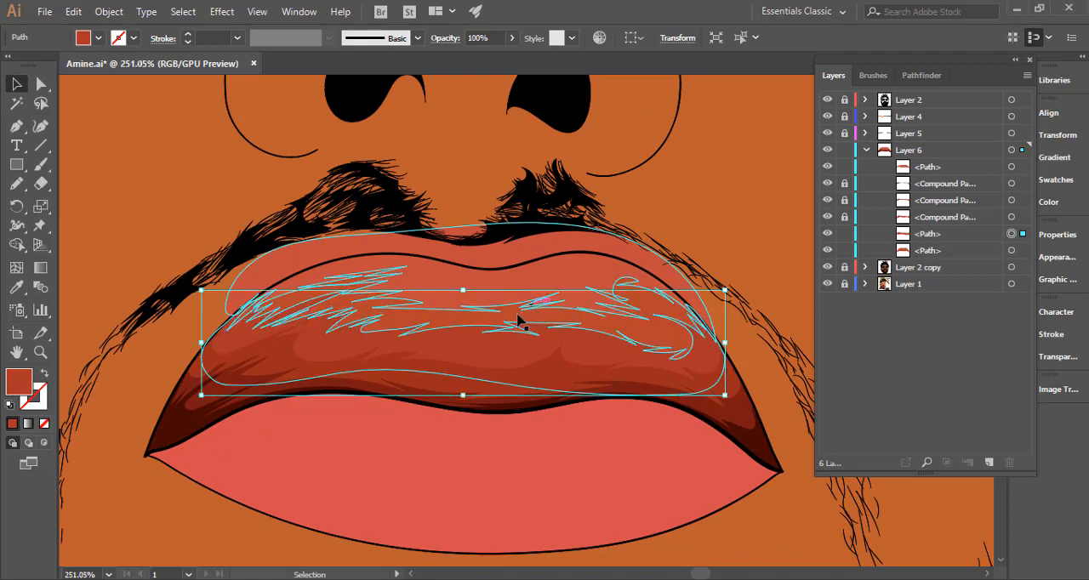
pyautogui.hotkey('ctrl', '2')
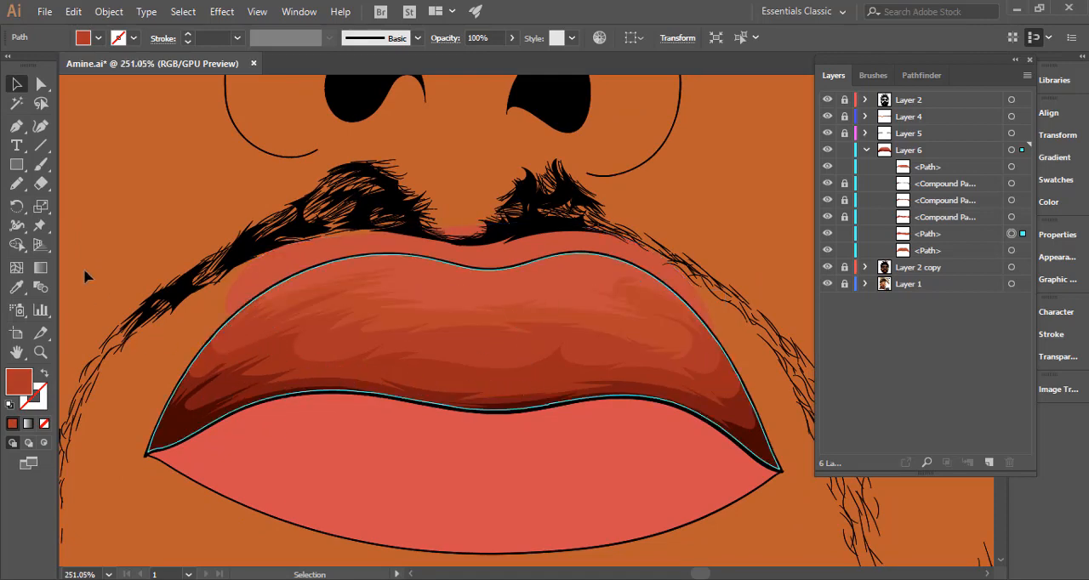
# Adjust the fourth shadow's colour balance in RGB mode with preview on, setting blue to -2%.
pyautogui.click(74, 11)
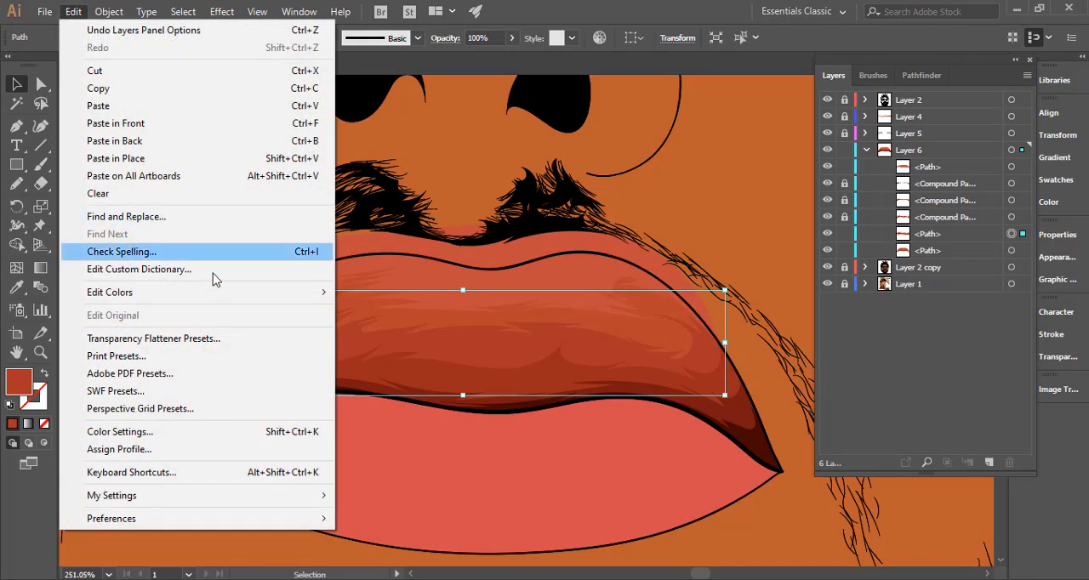
pyautogui.moveTo(249, 298)
pyautogui.click(461, 334)
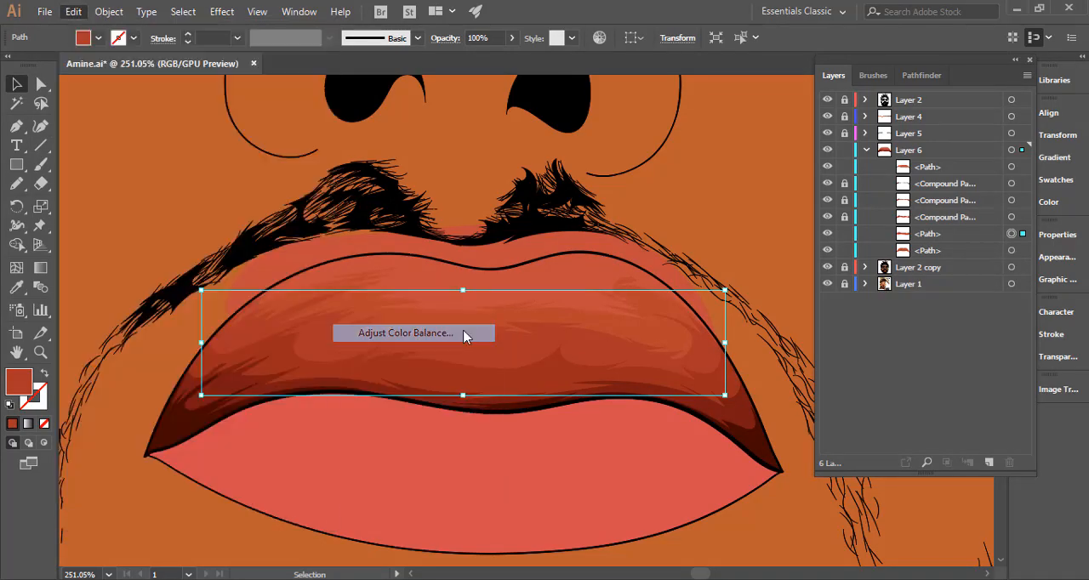
pyautogui.click(742, 296)
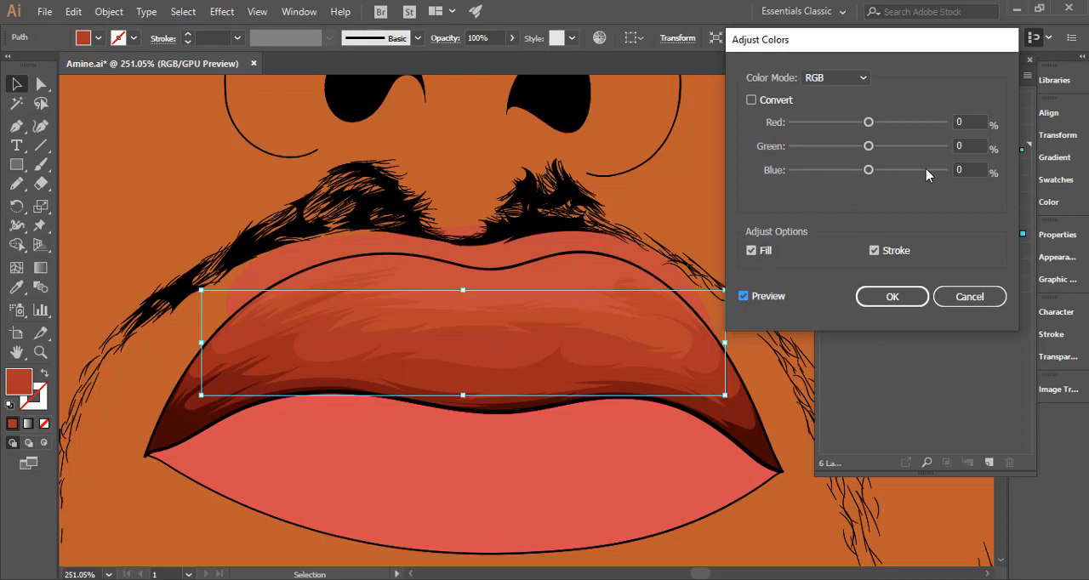
pyautogui.moveTo(968, 169); pyautogui.dragTo(944, 175)
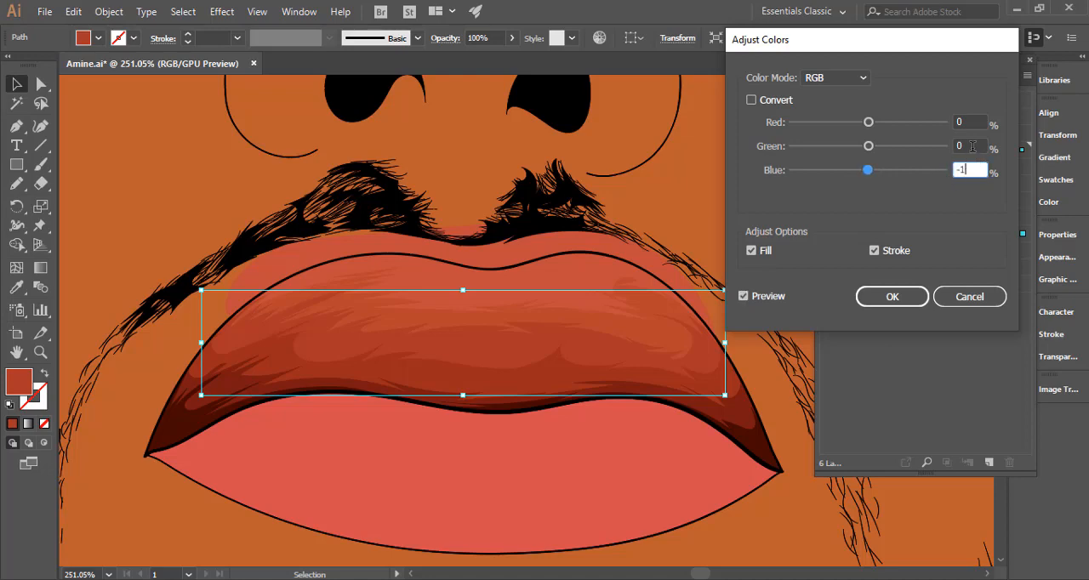
pyautogui.click(975, 147)
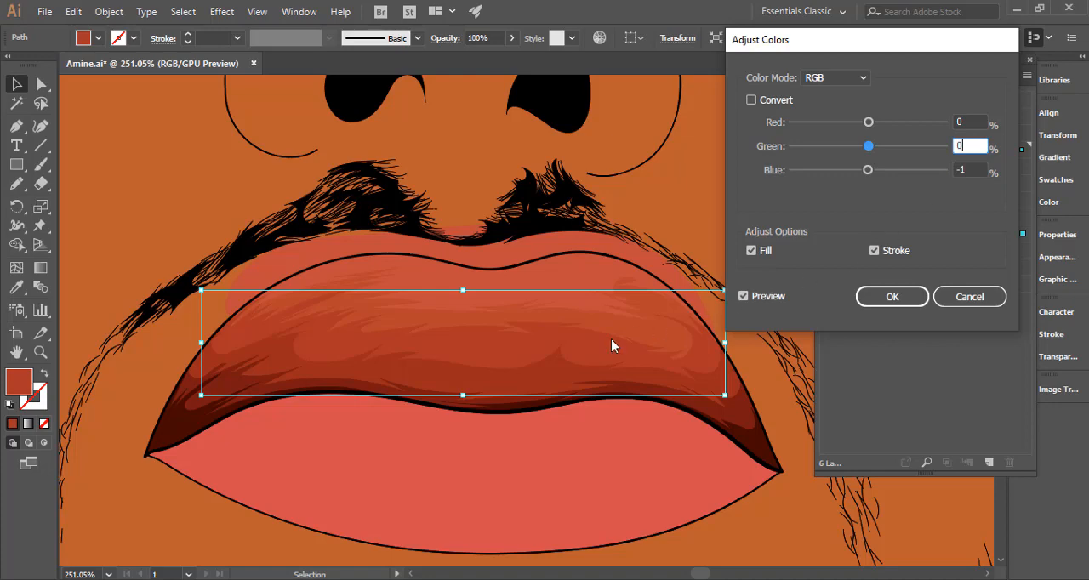
pyautogui.click(744, 298)
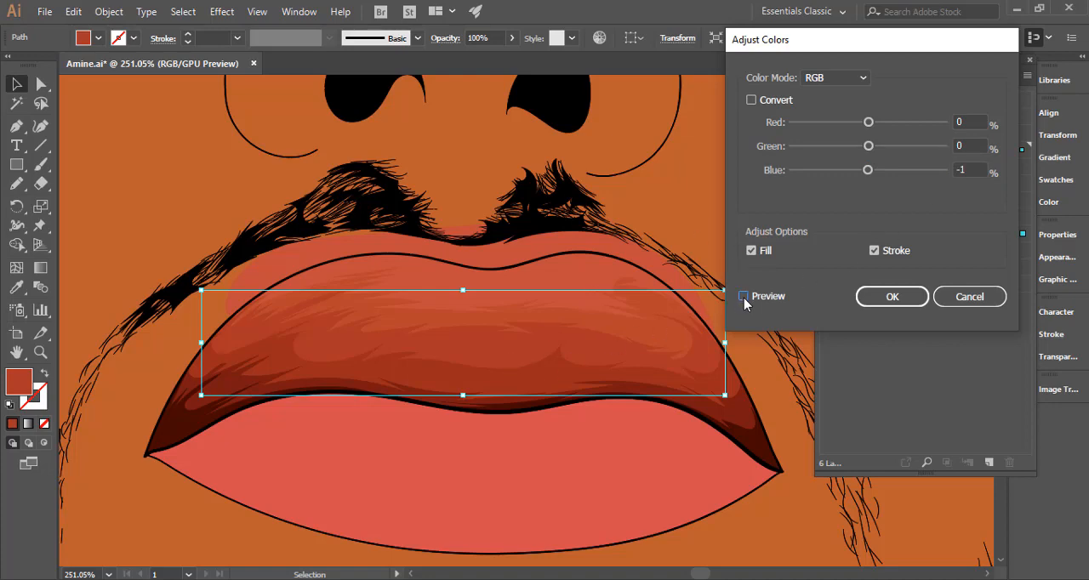
pyautogui.click(744, 298)
pyautogui.moveTo(869, 174); pyautogui.dragTo(866, 177)
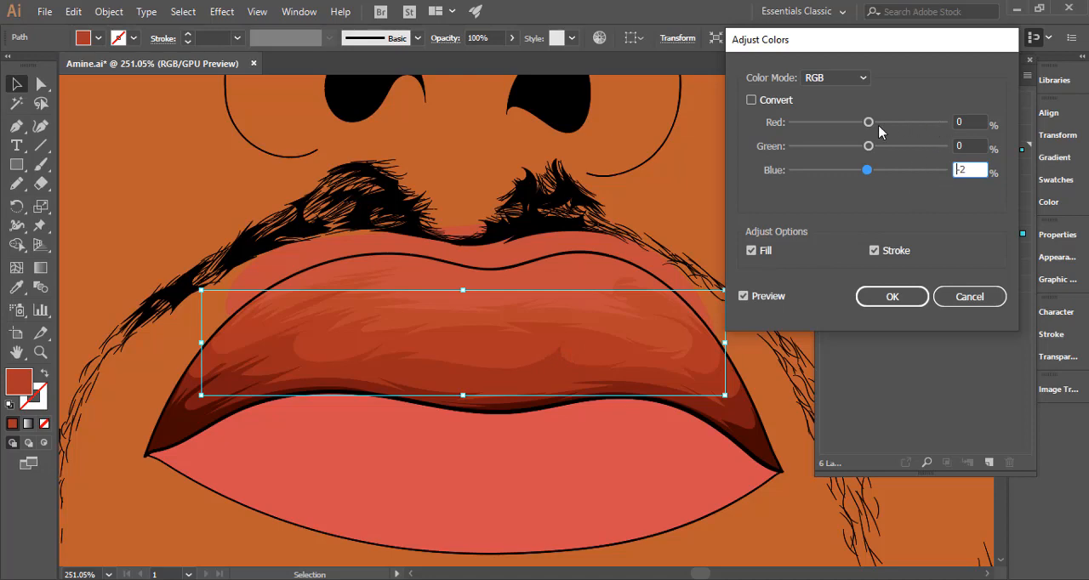
# Try red at -3%, set it to -2% and apply the colour balance adjustment to the fourth shadow.
pyautogui.moveTo(868, 124); pyautogui.dragTo(868, 128)
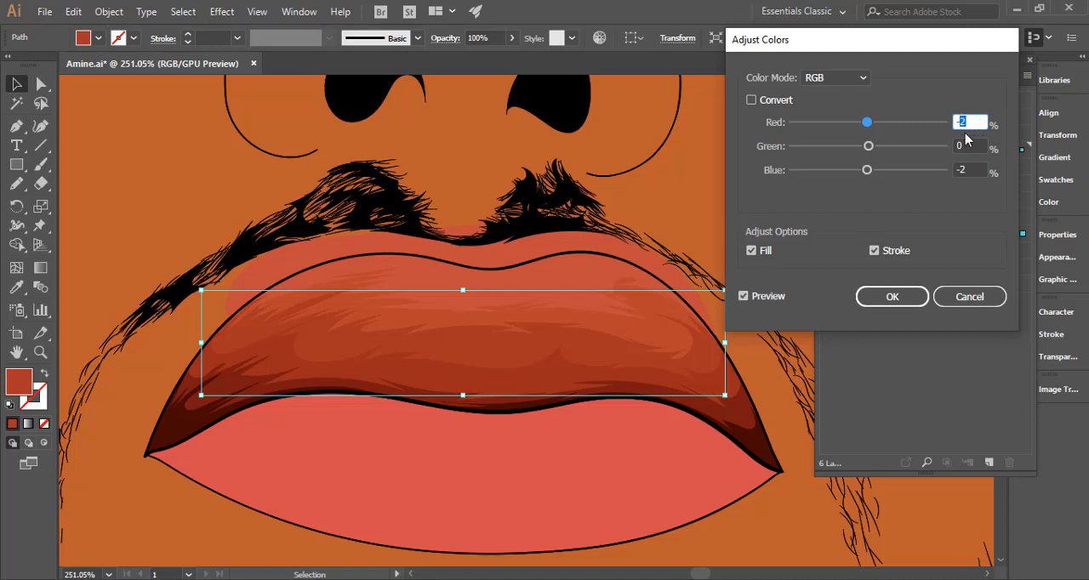
pyautogui.write('-3')
pyautogui.click(974, 169)
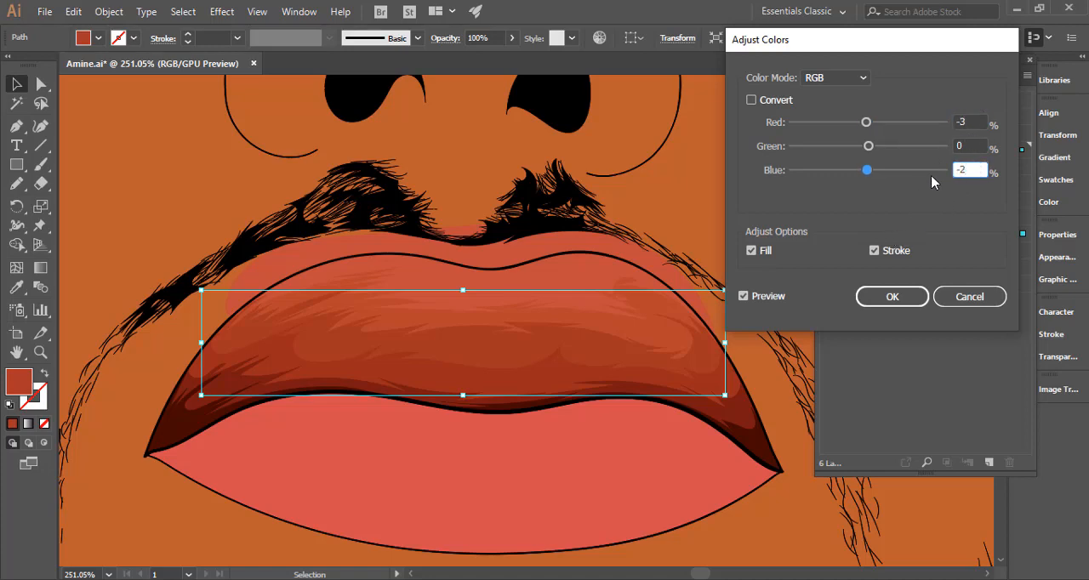
pyautogui.click(962, 121)
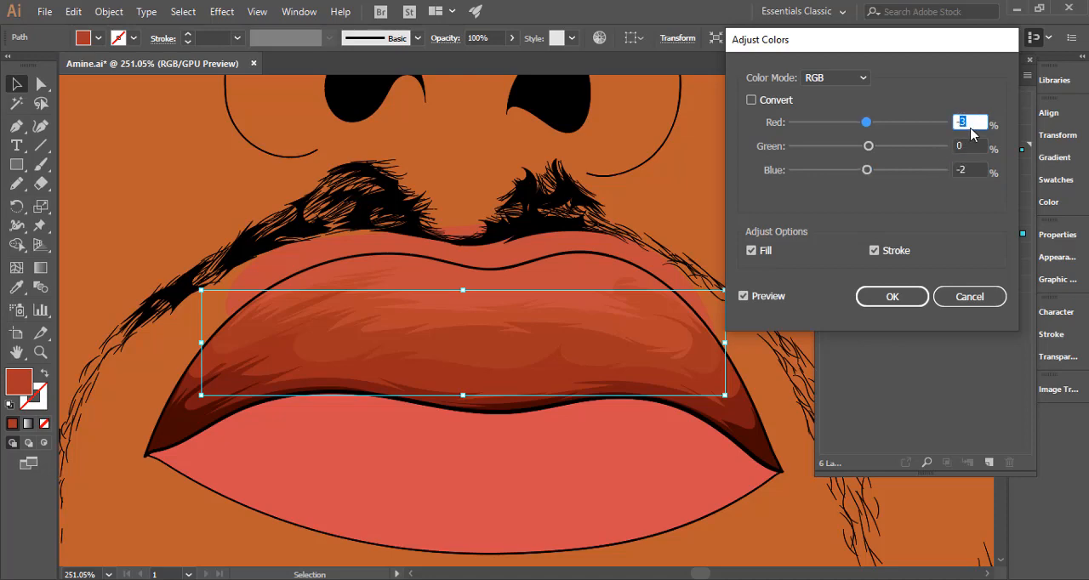
pyautogui.click(975, 170)
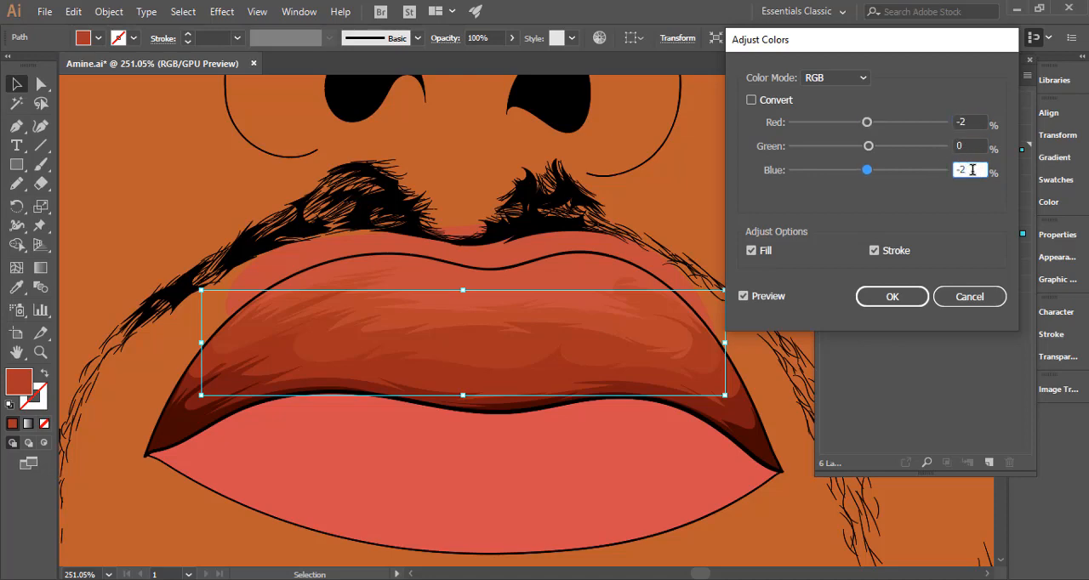
pyautogui.click(745, 297)
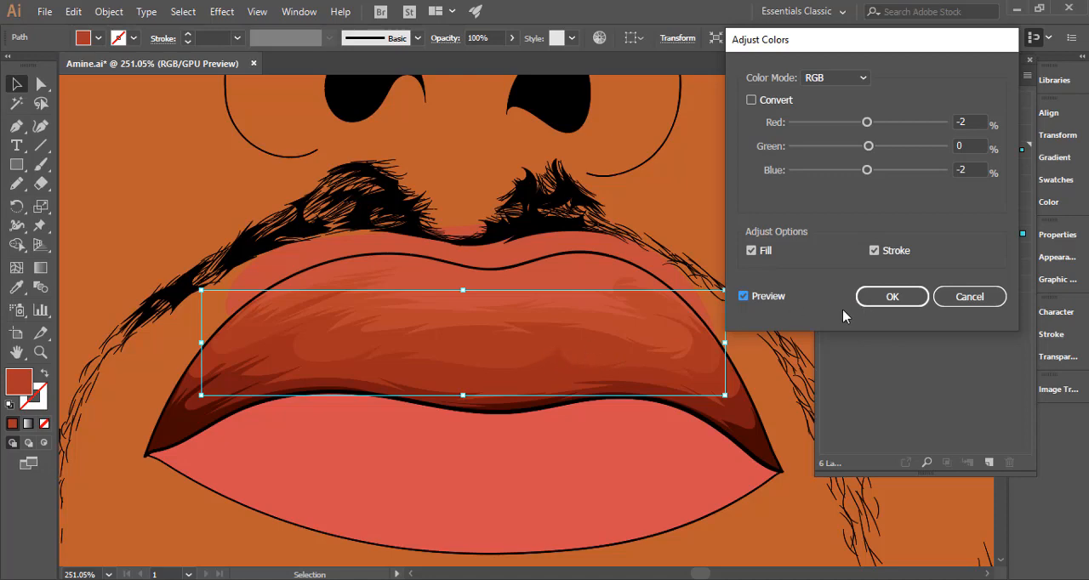
pyautogui.click(892, 302)
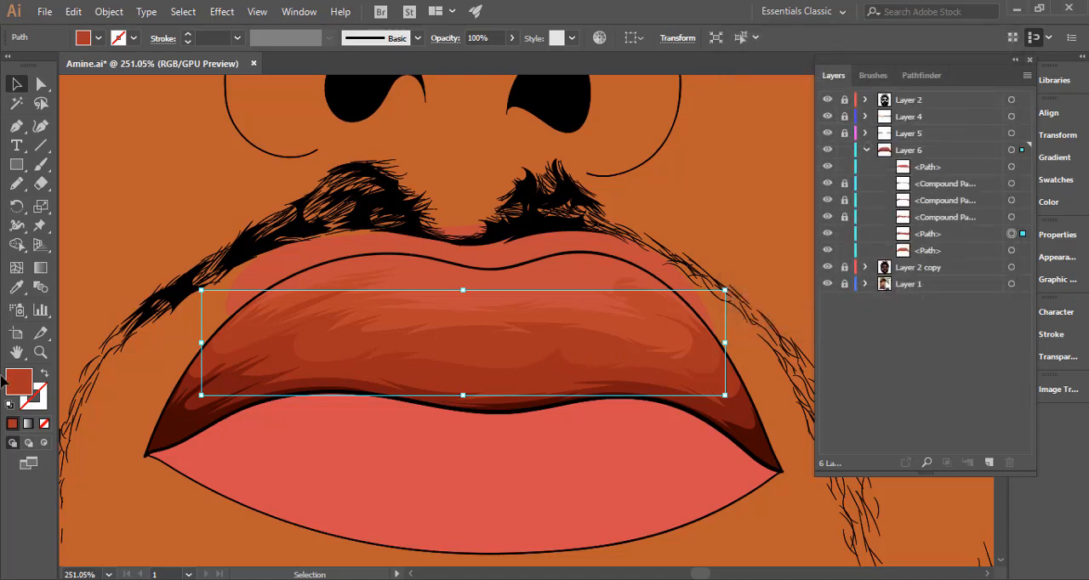
# Set the fourth shadow's fill to #a33021 and check the lip against the whole face.
pyautogui.doubleClick(22, 391)
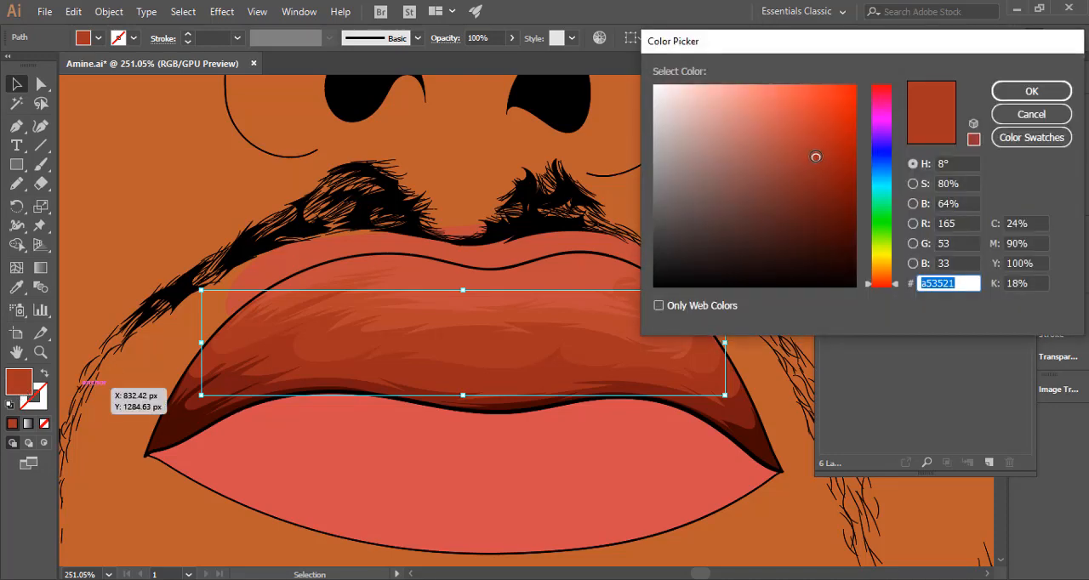
pyautogui.write('a33021')
pyautogui.click(1008, 91)
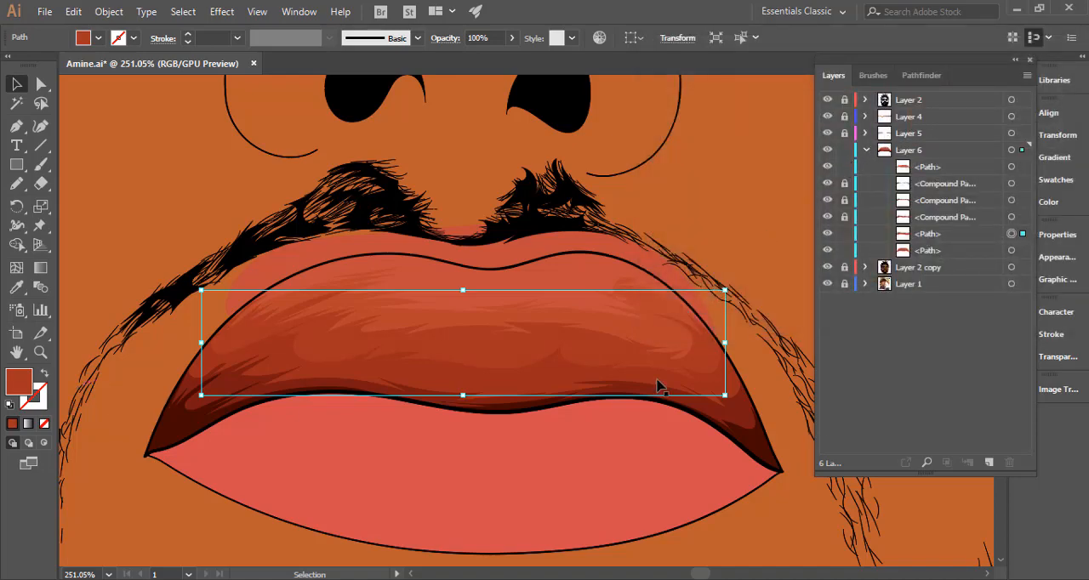
pyautogui.scroll(-5, 452, 403)
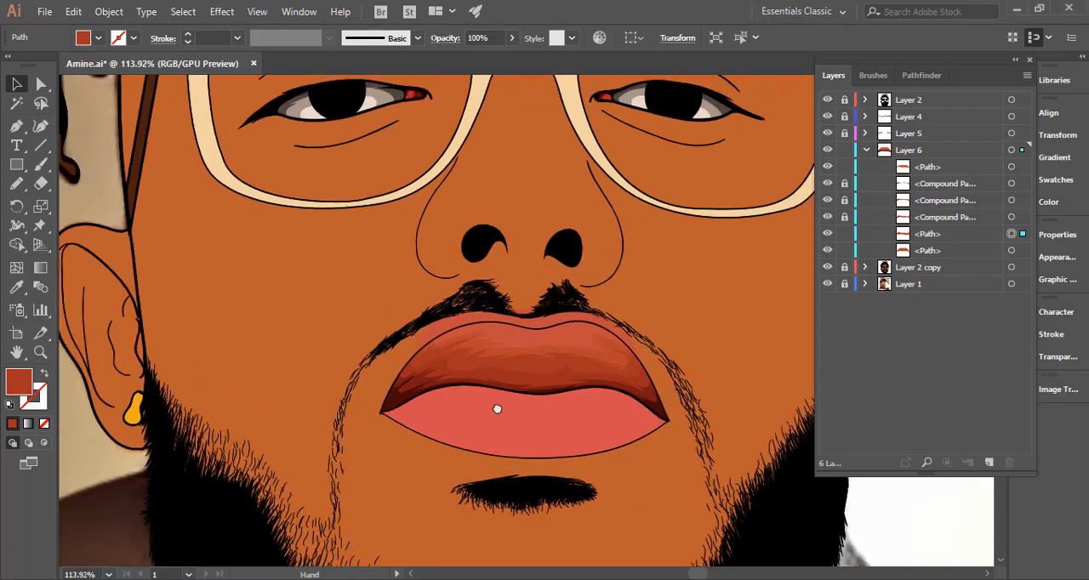
pyautogui.scroll(4, 497, 408)
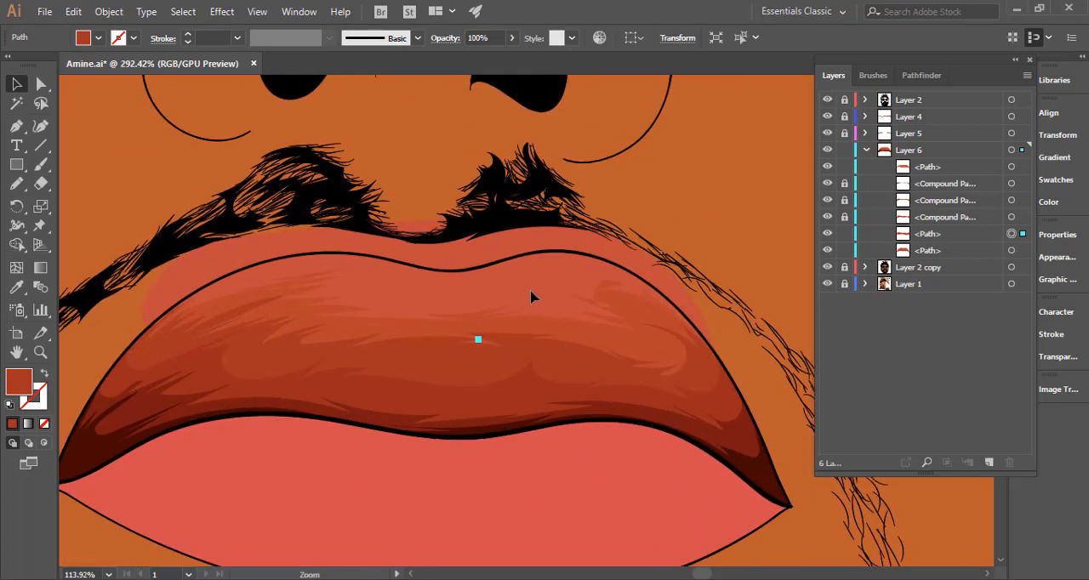
# Sample the neighbouring darker tone's colour for the fifth tone and choose a slightly lighter shade in the Color Picker.
pyautogui.press('i')
pyautogui.click(637, 345)
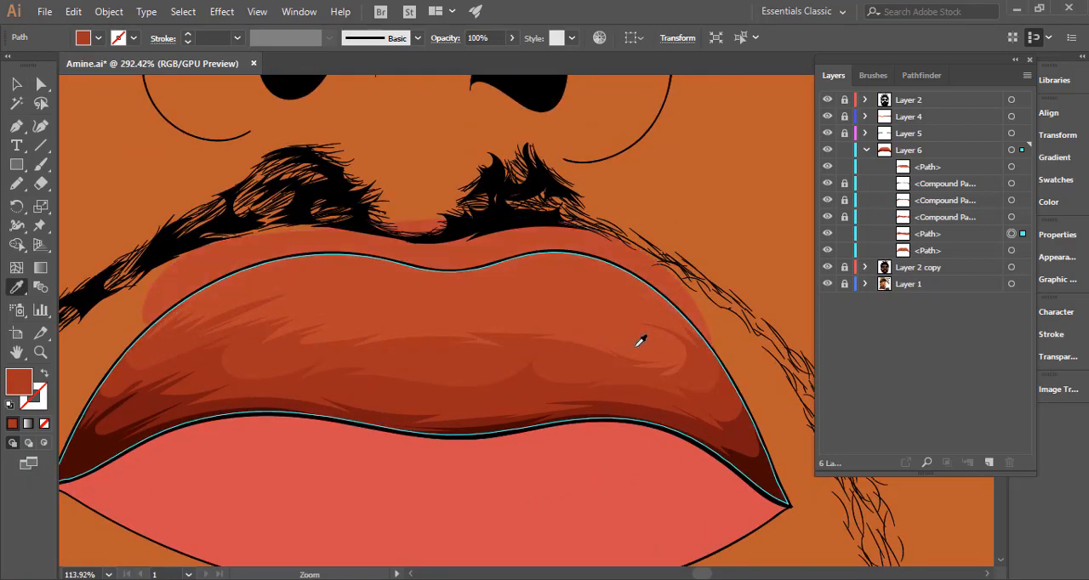
pyautogui.doubleClick(19, 382)
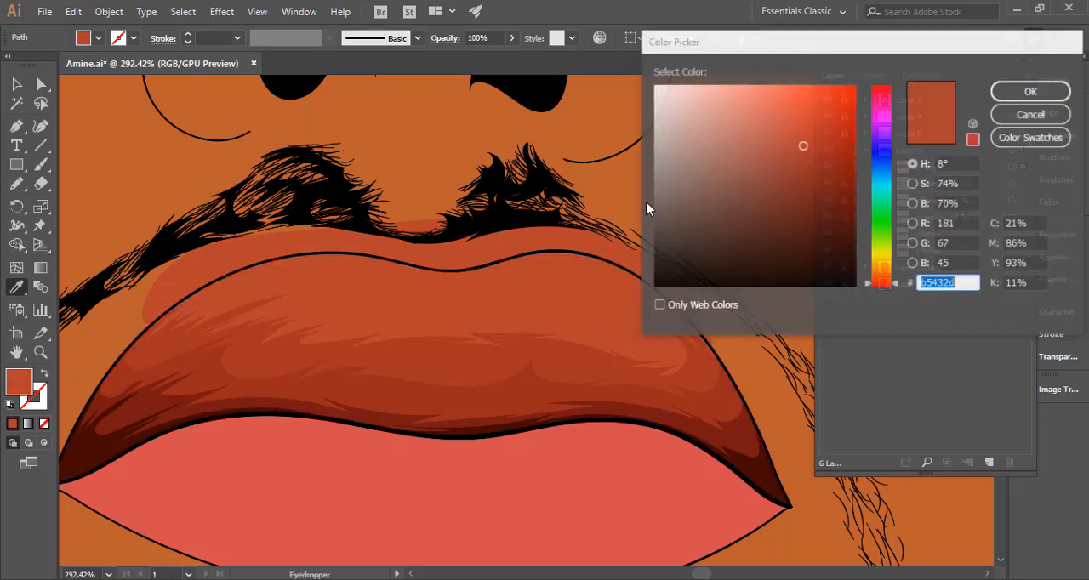
pyautogui.moveTo(799, 130); pyautogui.dragTo(798, 134)
pyautogui.click(1031, 91)
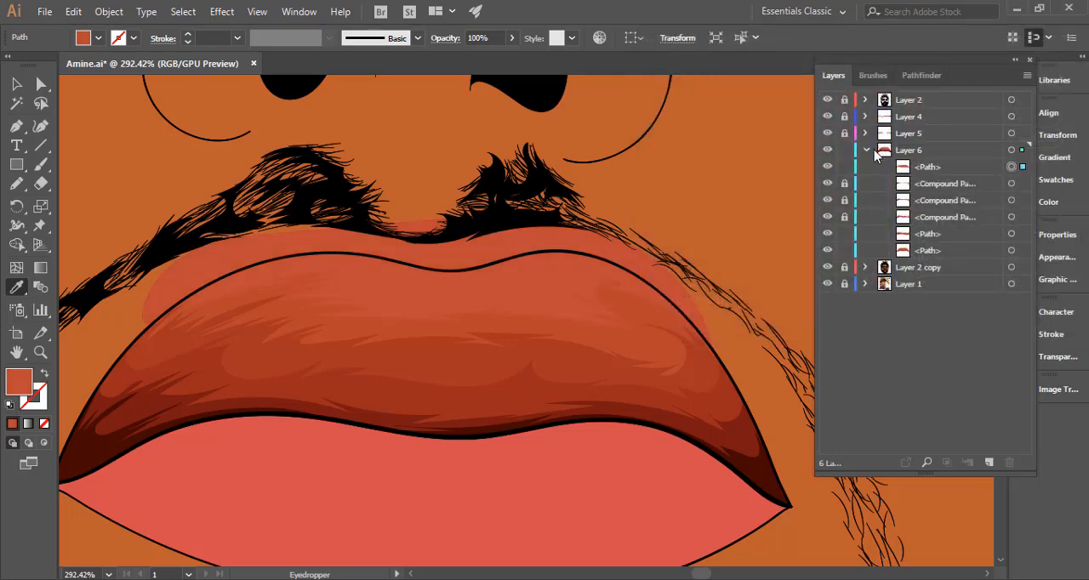
# Adjust the fifth tone's colour balance with preview on, setting red to -1%, green to 1% and blue to -3%.
pyautogui.click(73, 11)
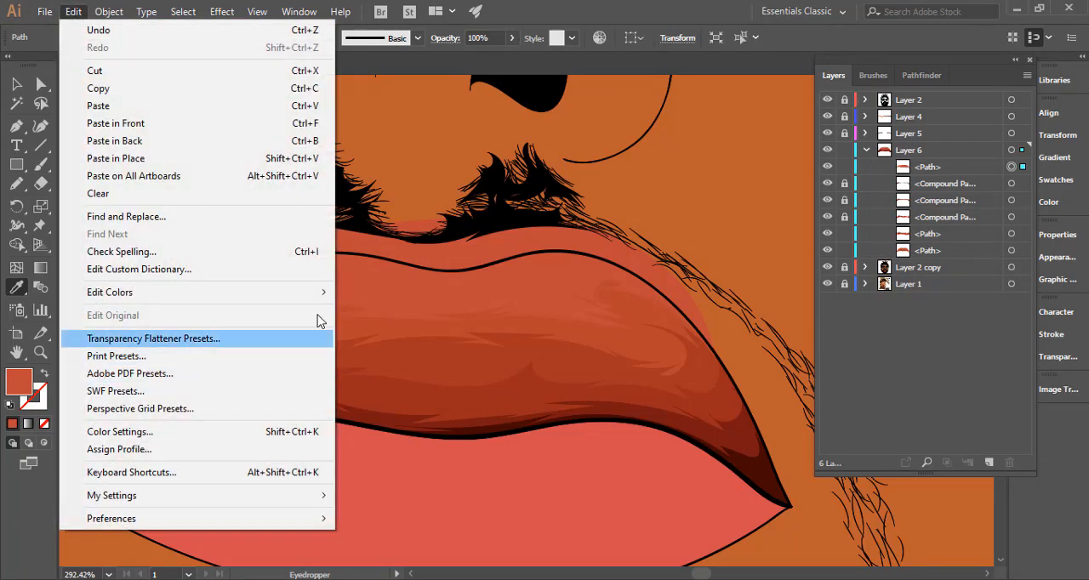
pyautogui.moveTo(325, 292)
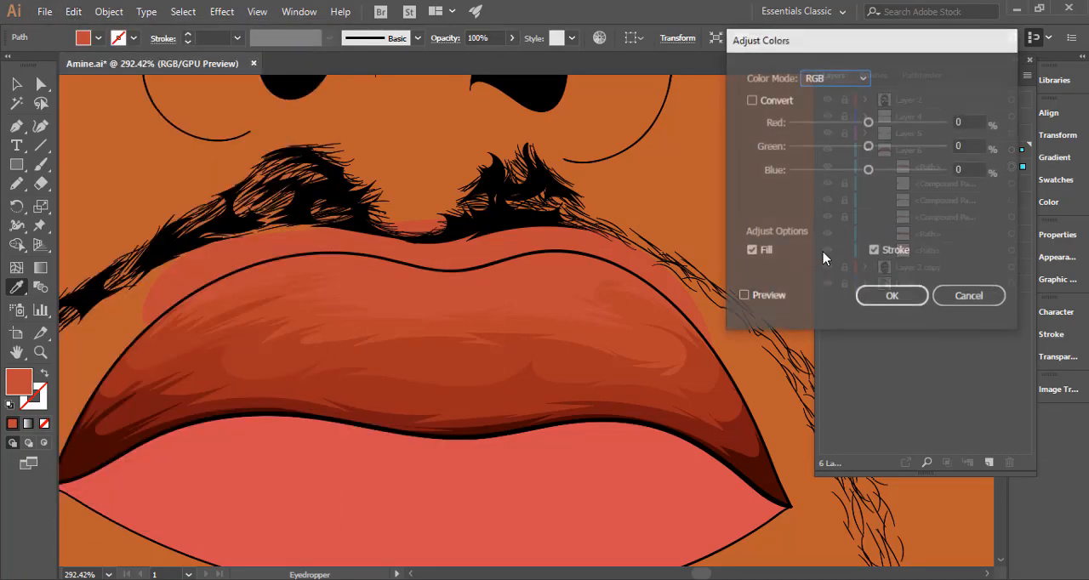
pyautogui.click(743, 296)
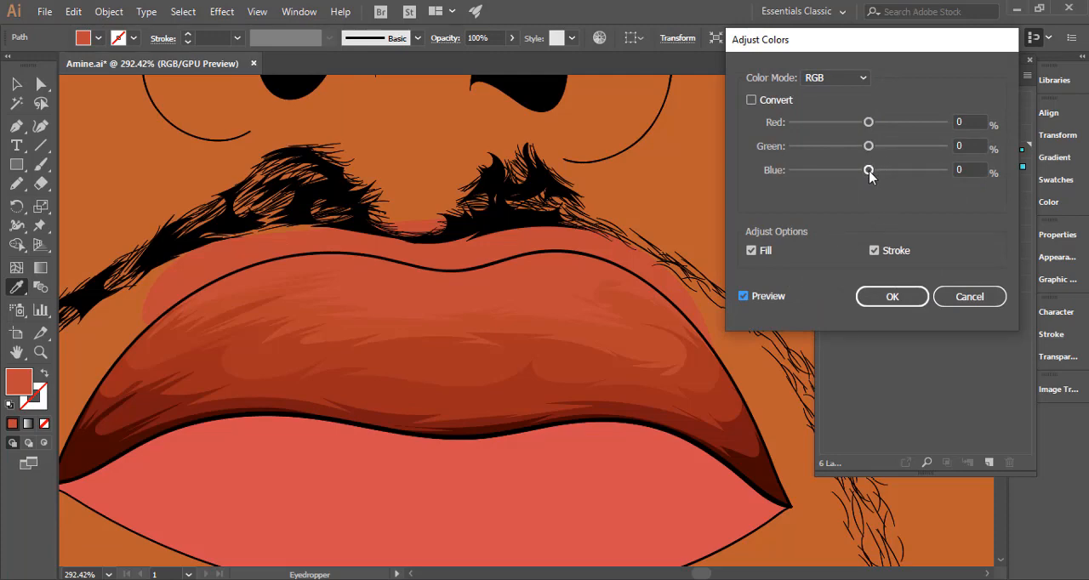
pyautogui.moveTo(870, 174); pyautogui.dragTo(869, 173)
pyautogui.moveTo(868, 122); pyautogui.dragTo(870, 148)
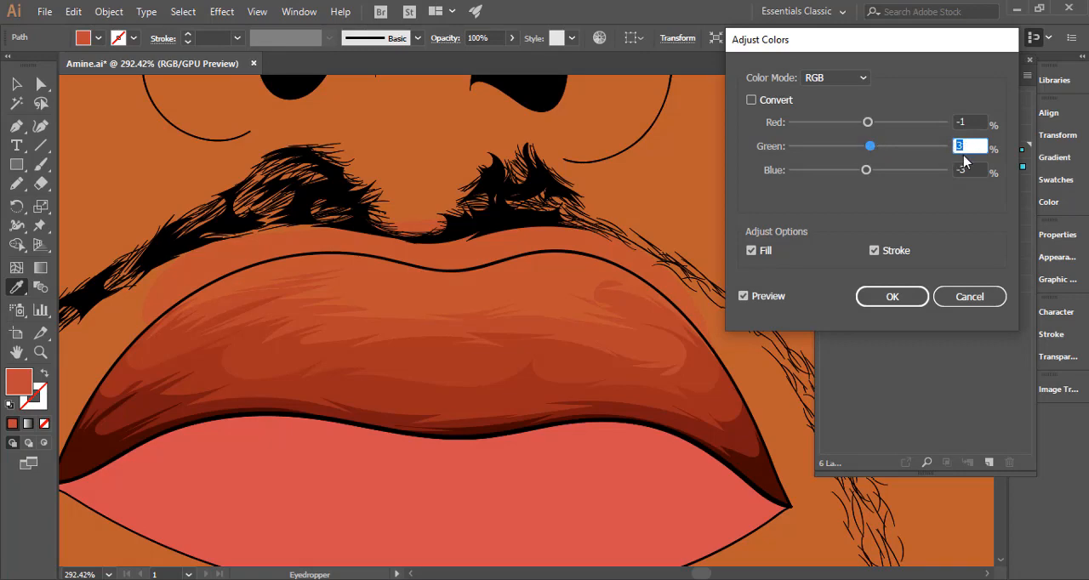
pyautogui.write('1')
pyautogui.press('Tab')
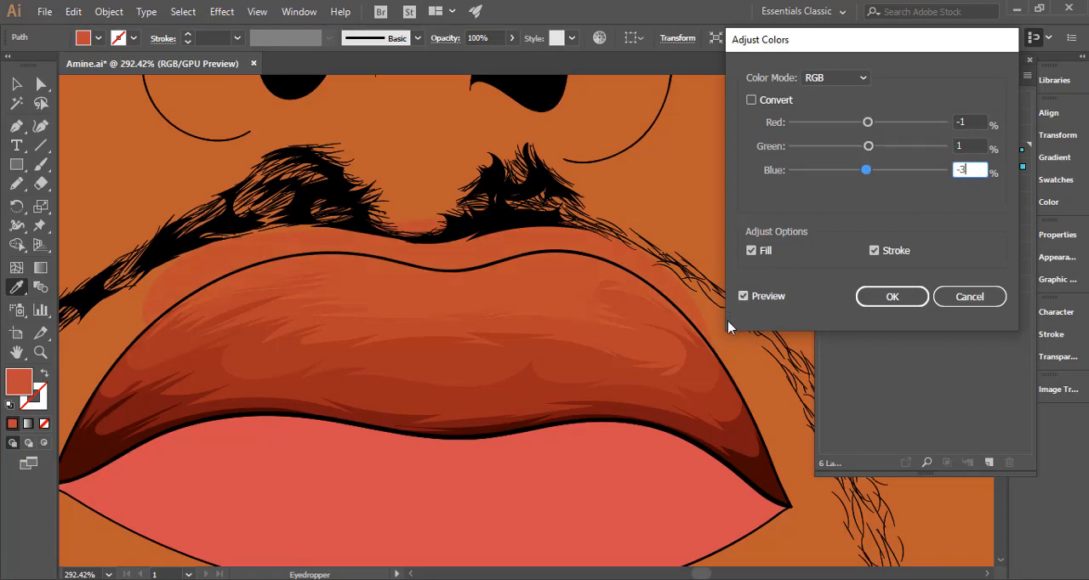
pyautogui.click(743, 297)
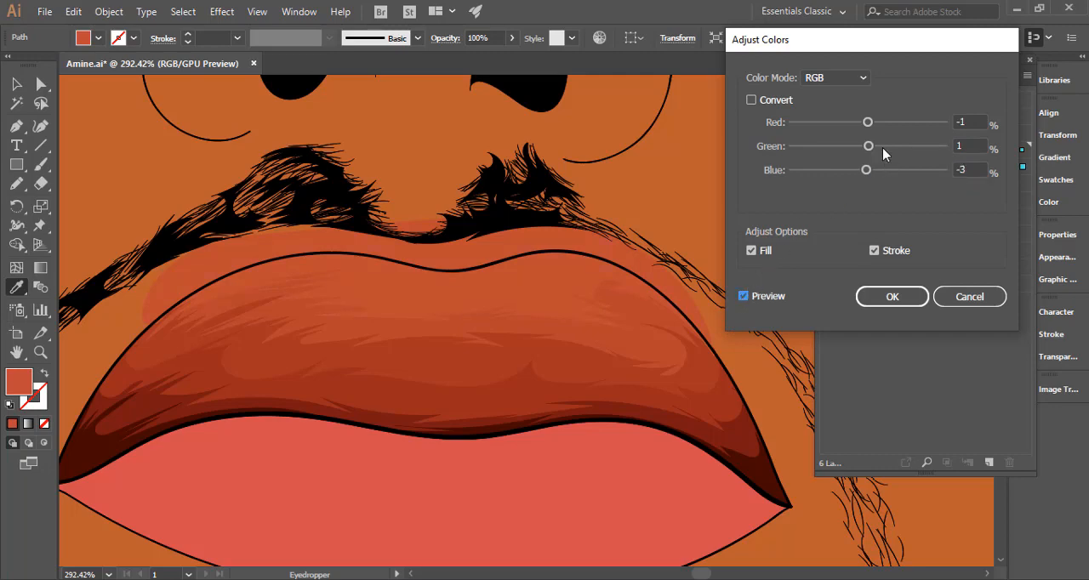
# Set green to 0%, compare red at 0% and -1%, and apply the fifth tone's adjustment with red at -1%.
pyautogui.click(970, 146)
pyautogui.write('0')
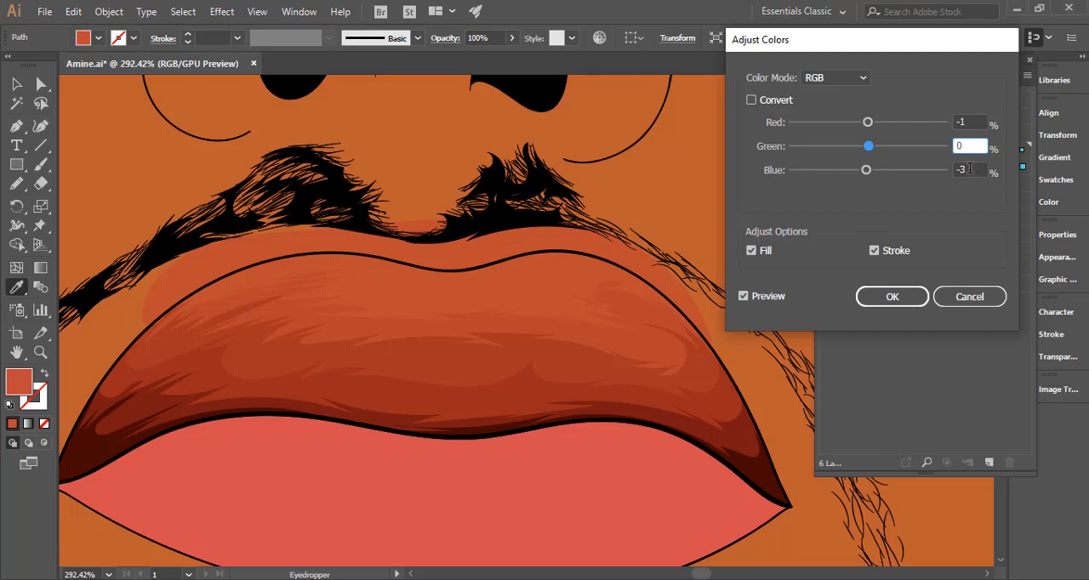
pyautogui.click(969, 168)
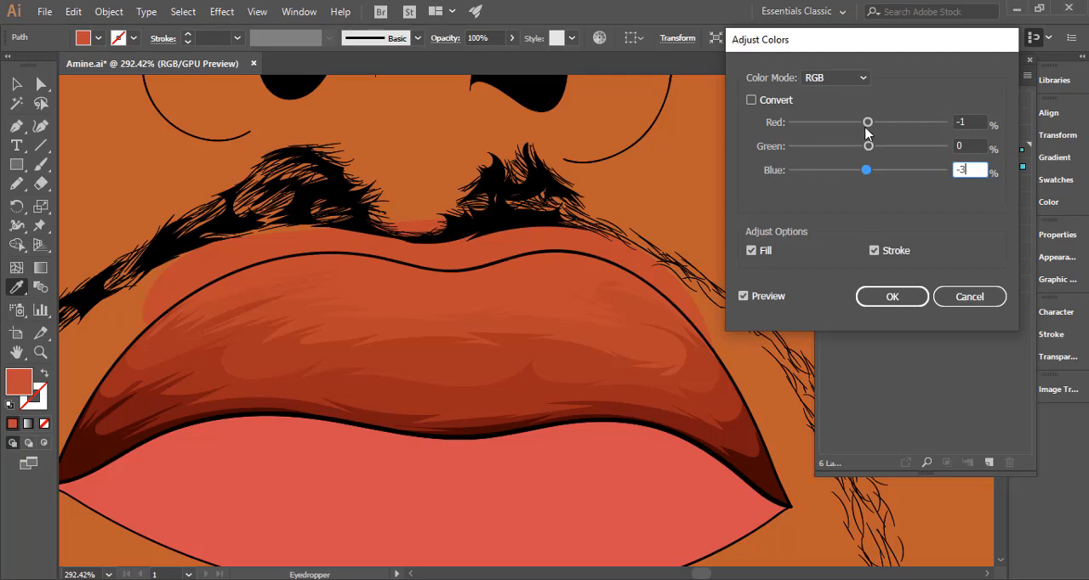
pyautogui.click(964, 121)
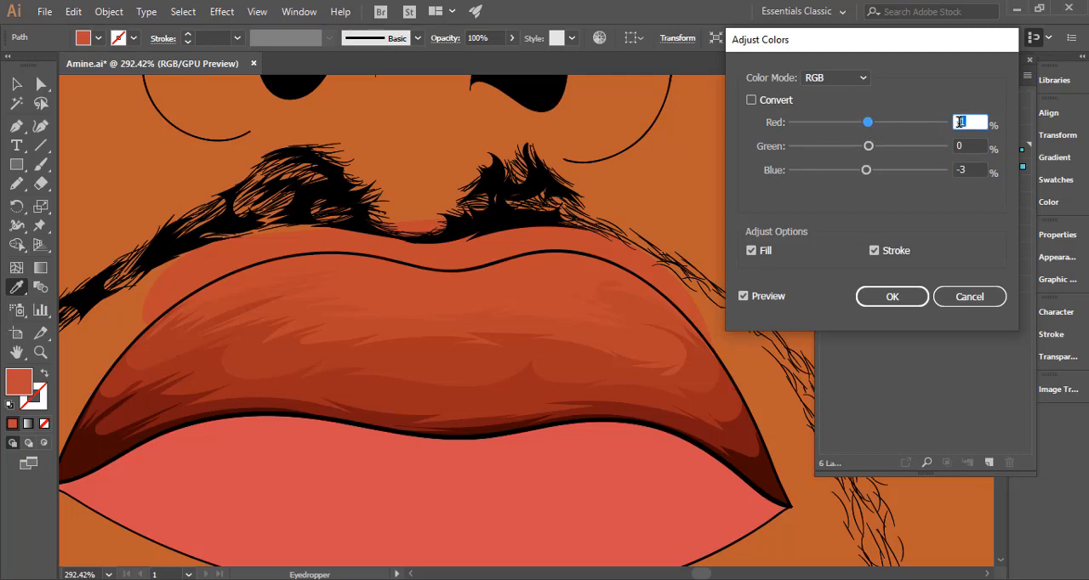
pyautogui.write('0')
pyautogui.click(969, 172)
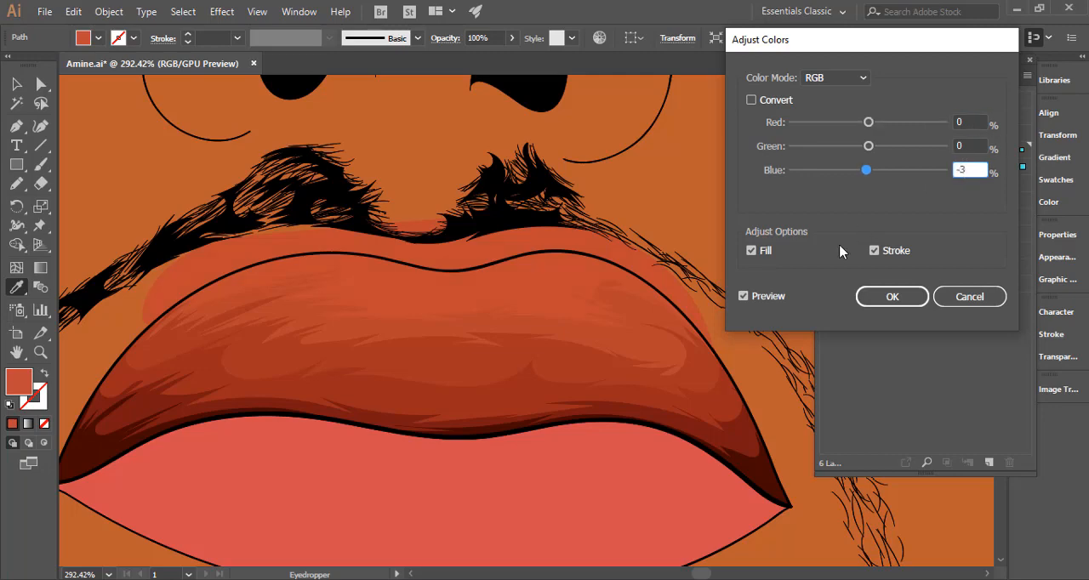
pyautogui.click(744, 297)
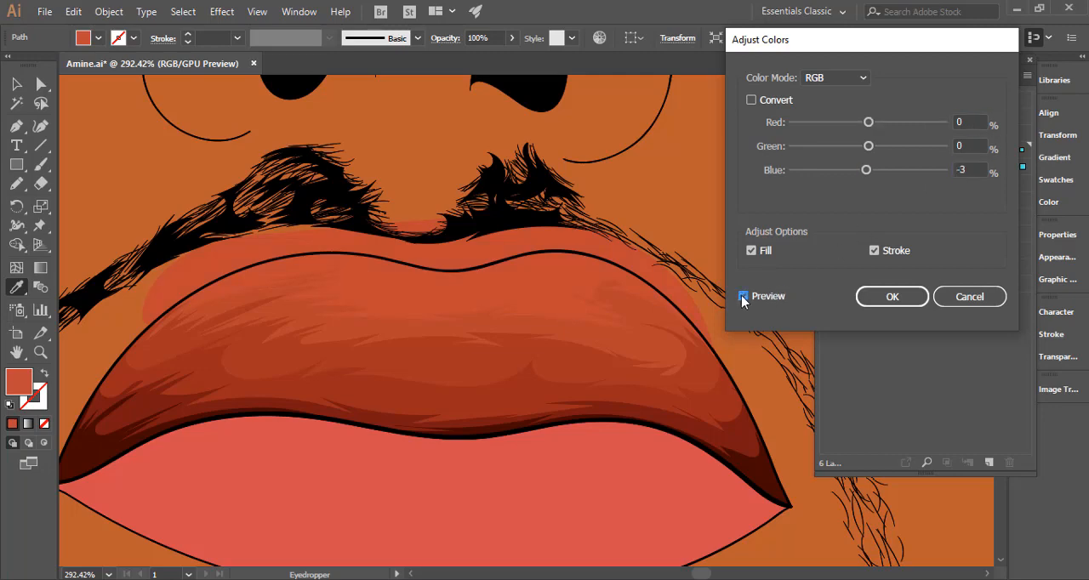
pyautogui.click(966, 123)
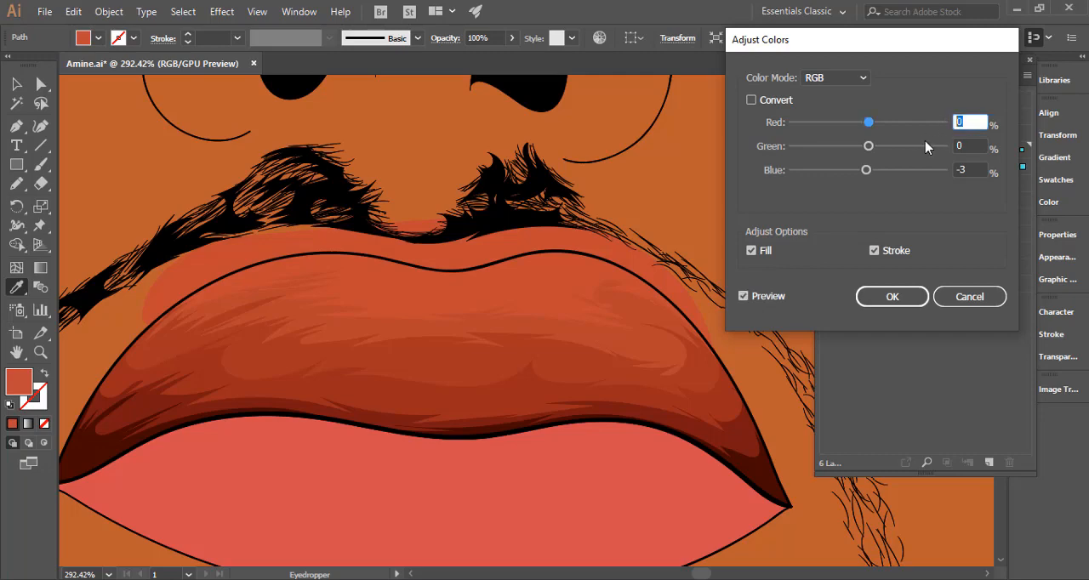
pyautogui.click(969, 170)
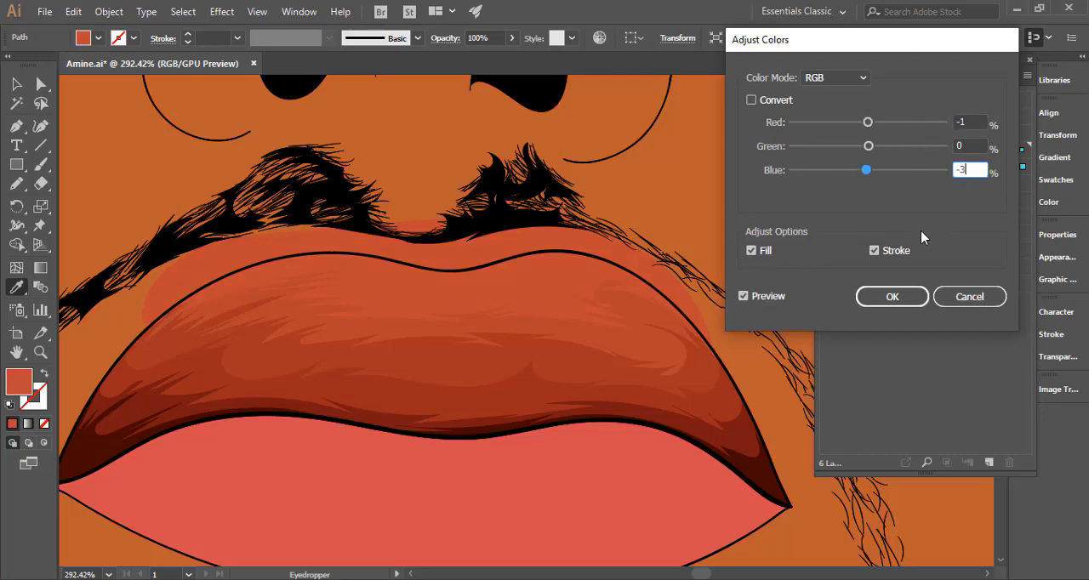
pyautogui.click(892, 297)
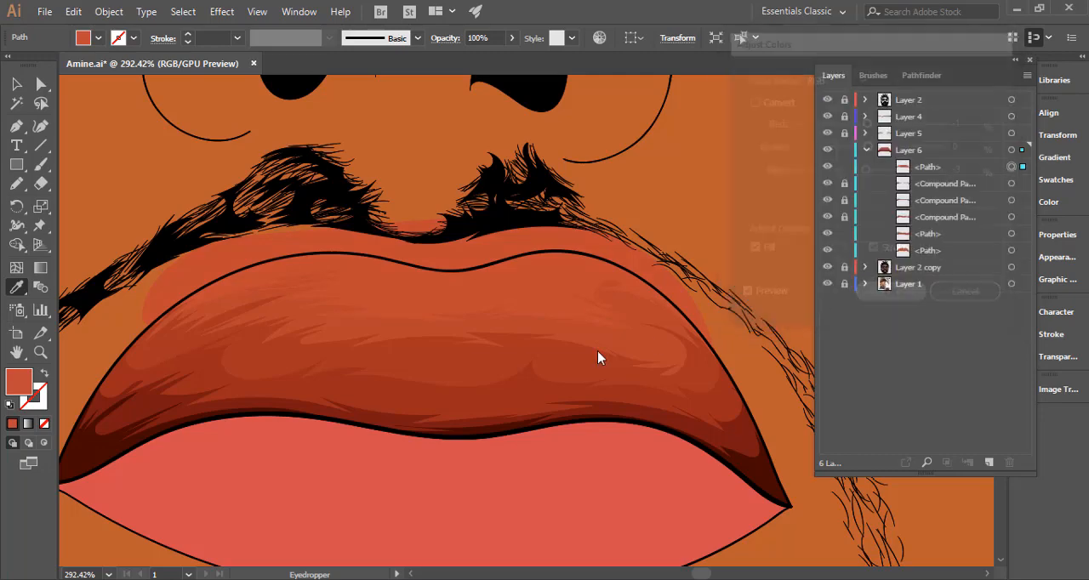
pyautogui.moveTo(598, 353); pyautogui.dragTo(367, 358)
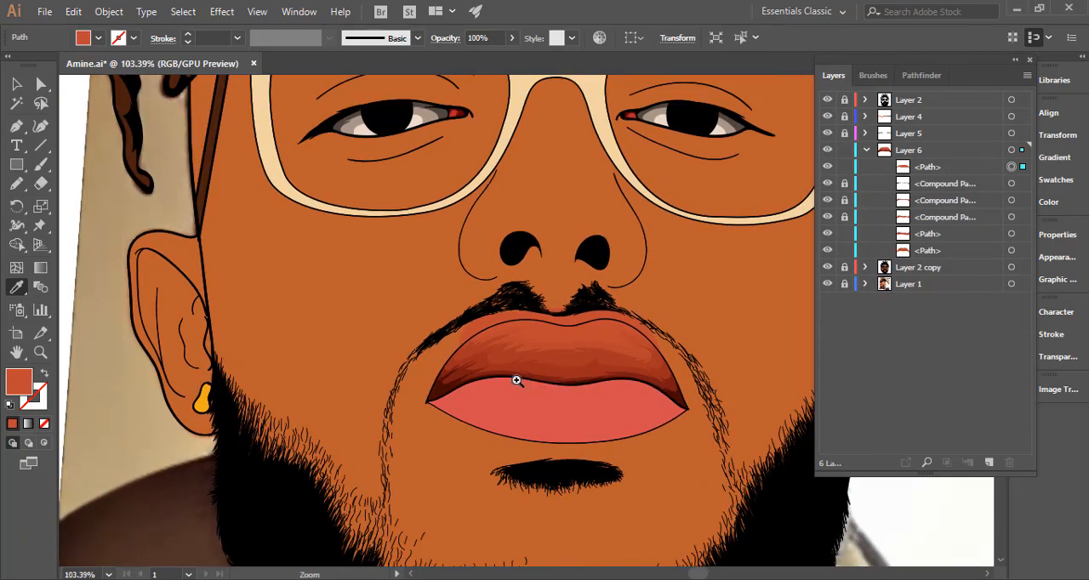
# Check the lip against the face and sample the neighbouring darker tone's colour for the fifth tone again.
pyautogui.moveTo(601, 380); pyautogui.dragTo(476, 383)
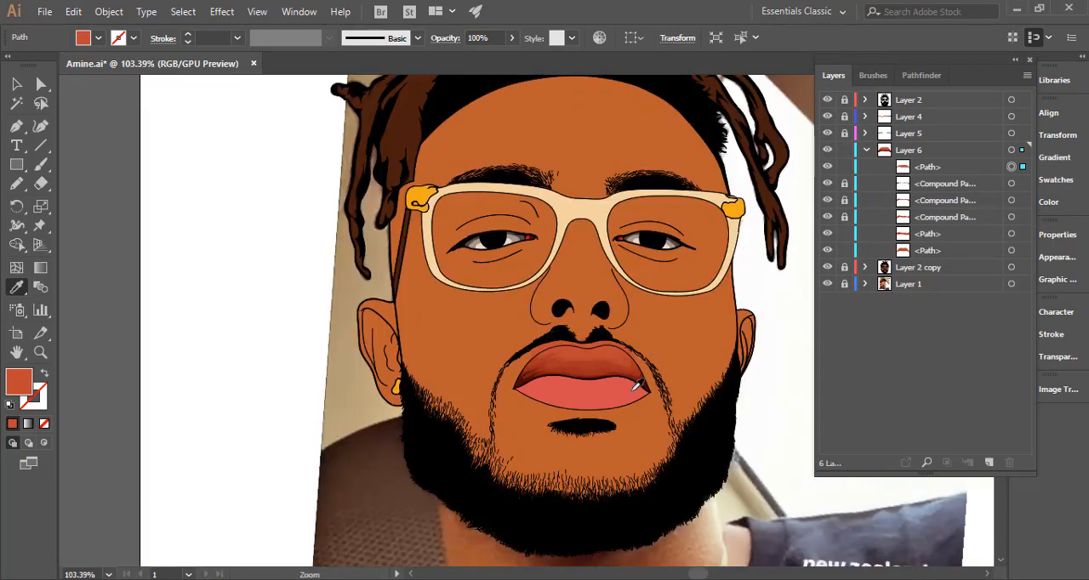
pyautogui.moveTo(591, 380); pyautogui.dragTo(907, 335)
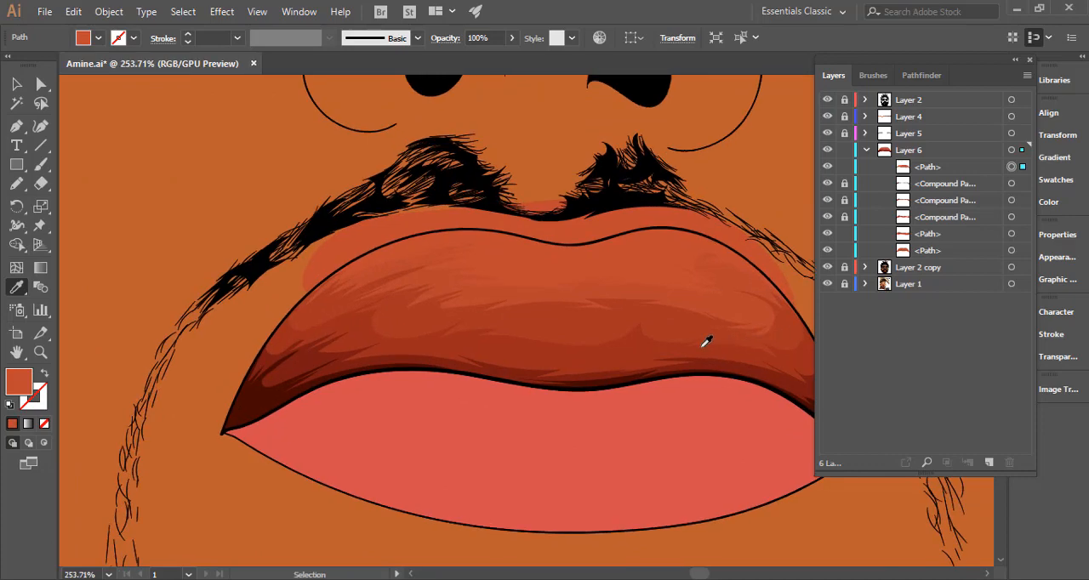
pyautogui.press('v')
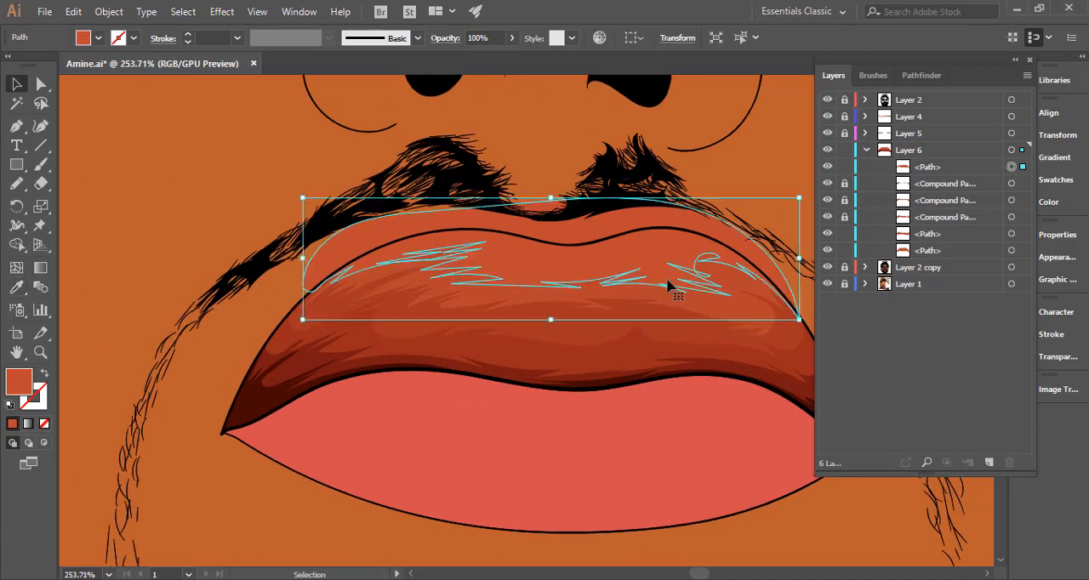
pyautogui.moveTo(635, 357); pyautogui.dragTo(581, 353)
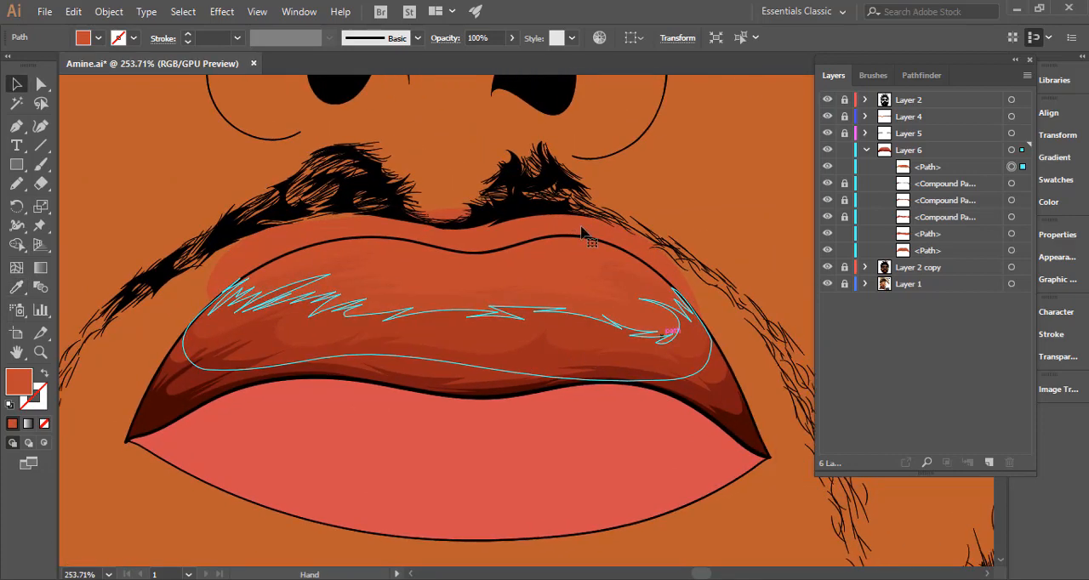
pyautogui.click(530, 269)
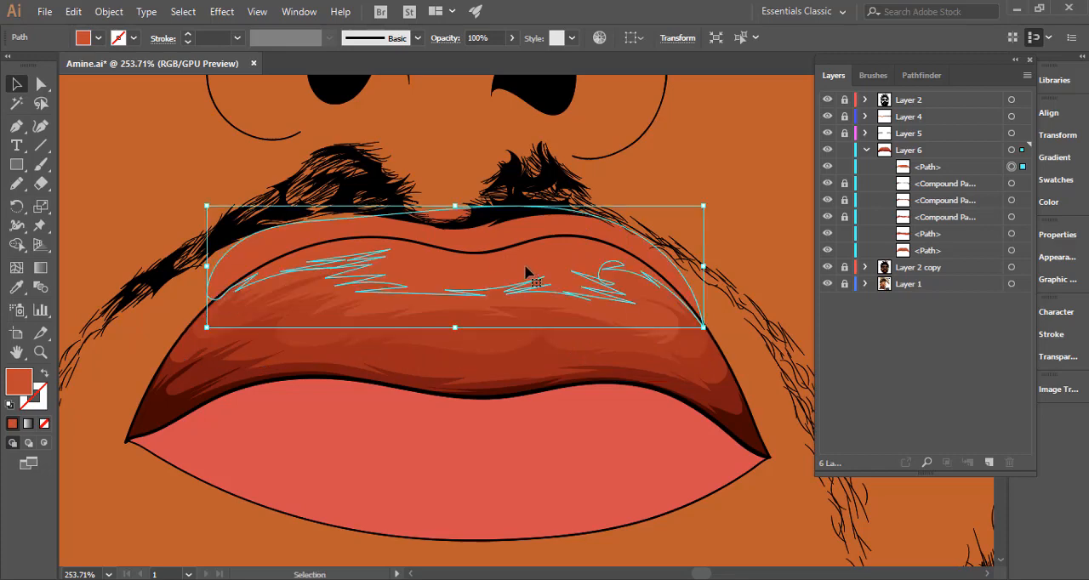
pyautogui.press('i')
pyautogui.click(570, 301)
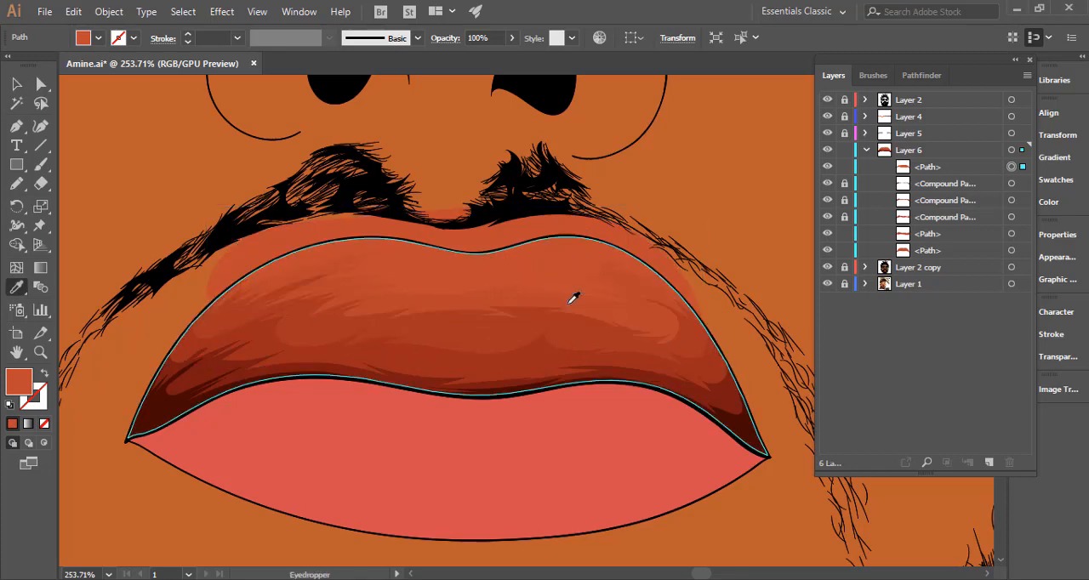
pyautogui.hotkey('ctrl', 'z')
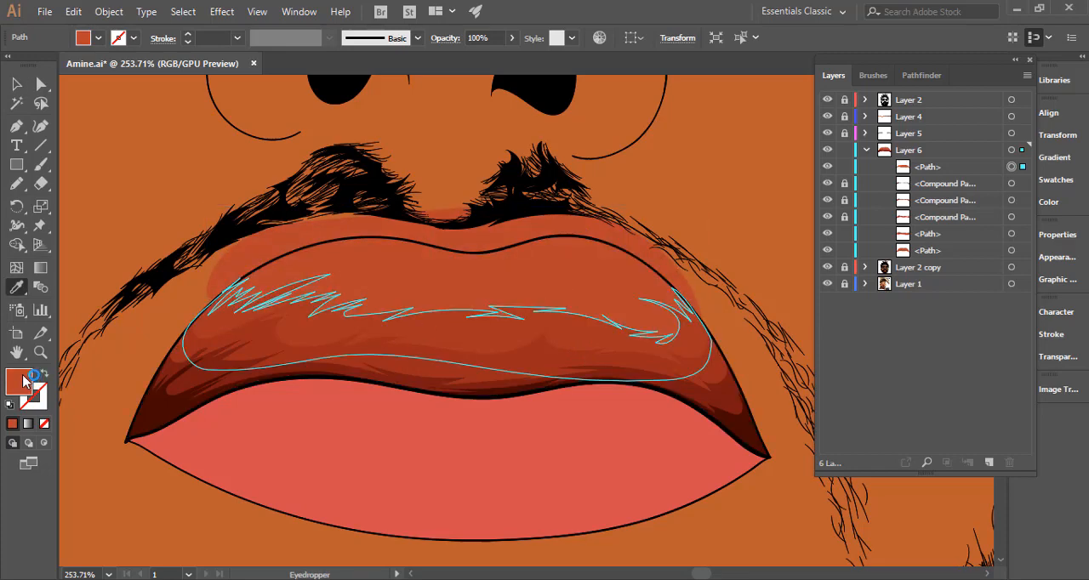
# Lighten the fifth tone's fill to #c6563c in the Color Picker, refine it to #c1503a and check the lip.
pyautogui.doubleClick(18, 382)
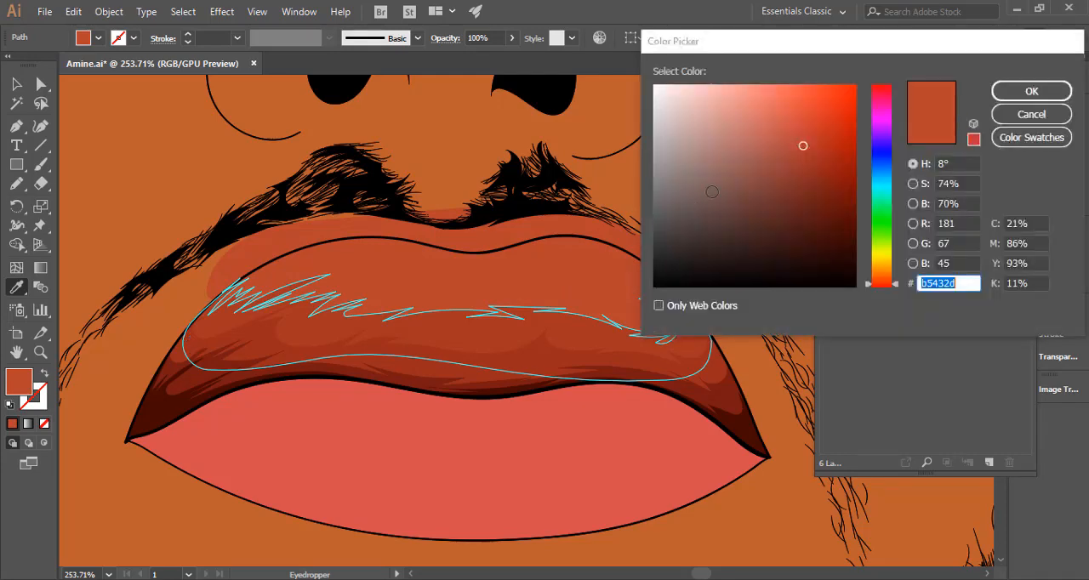
pyautogui.click(793, 127)
pyautogui.moveTo(794, 127); pyautogui.dragTo(797, 128)
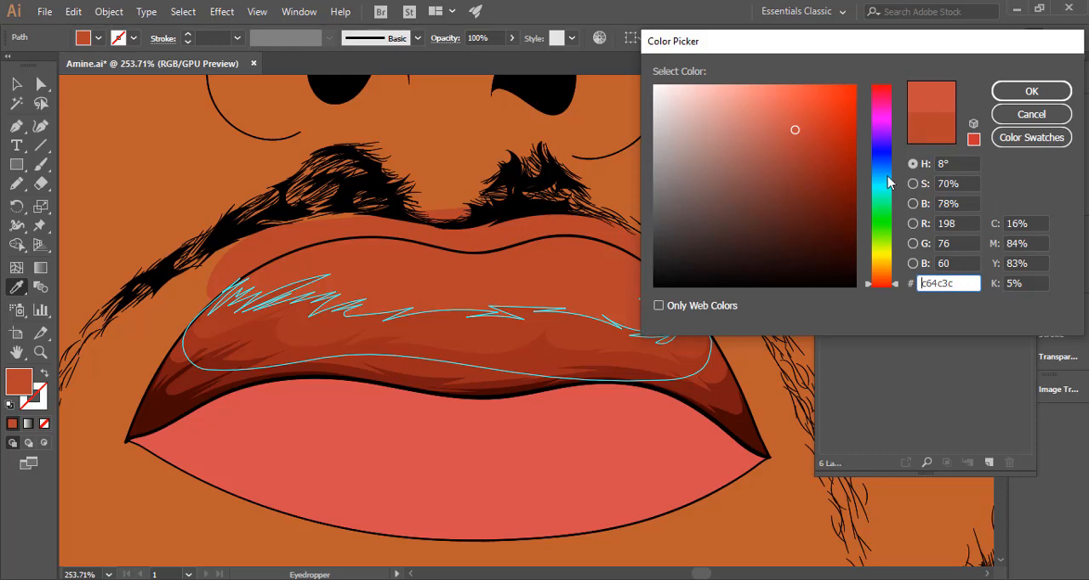
pyautogui.click(880, 284)
pyautogui.click(879, 284)
pyautogui.click(880, 286)
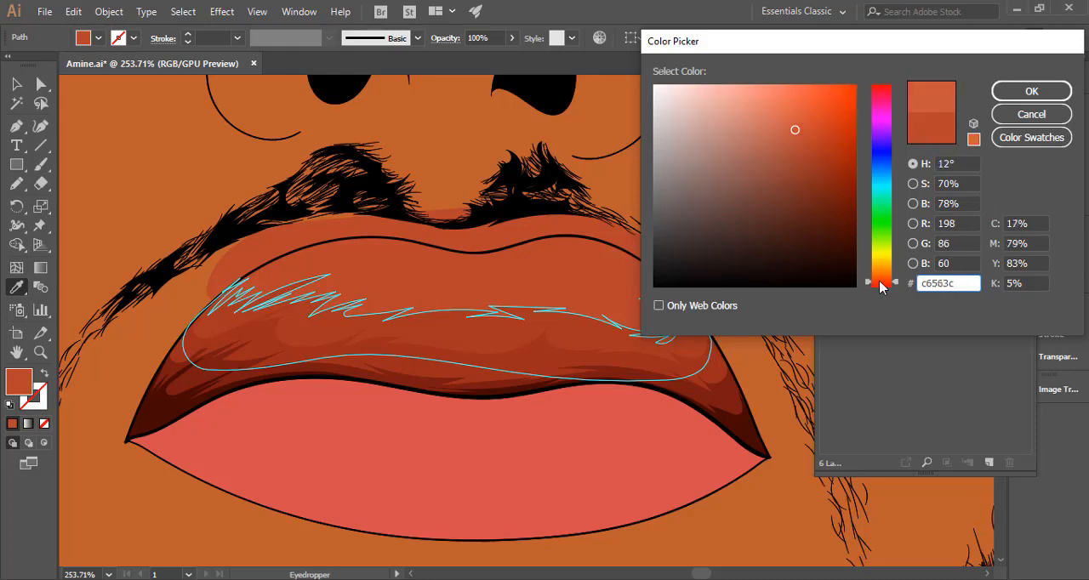
pyautogui.click(1021, 92)
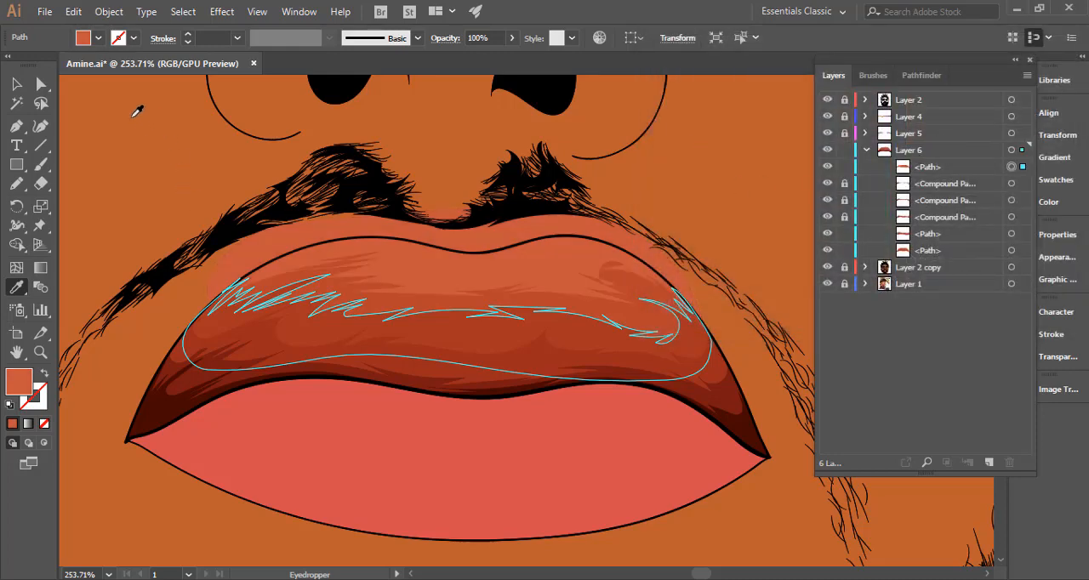
pyautogui.doubleClick(21, 383)
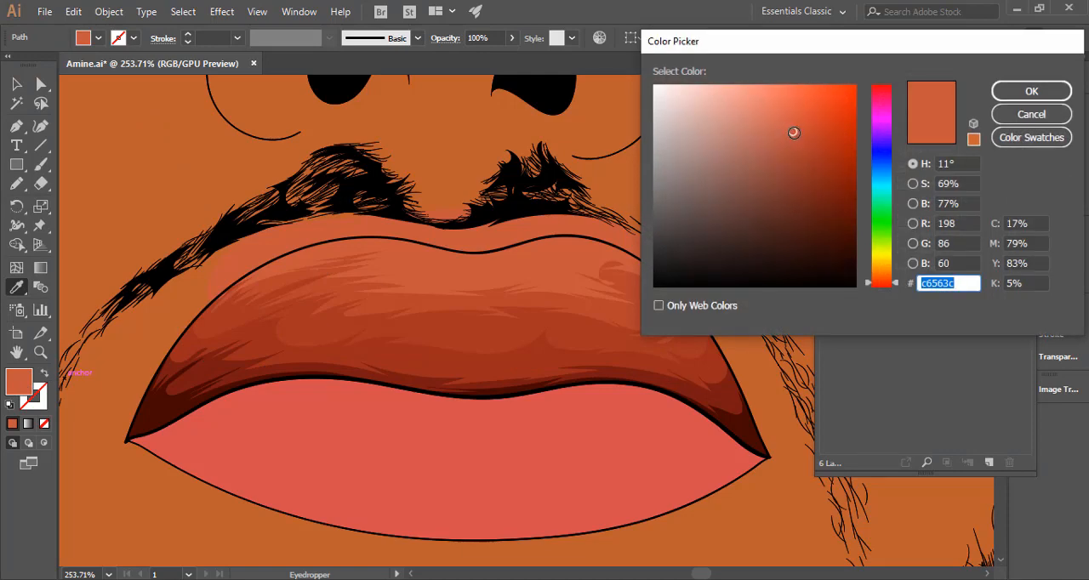
pyautogui.moveTo(793, 133); pyautogui.dragTo(797, 133)
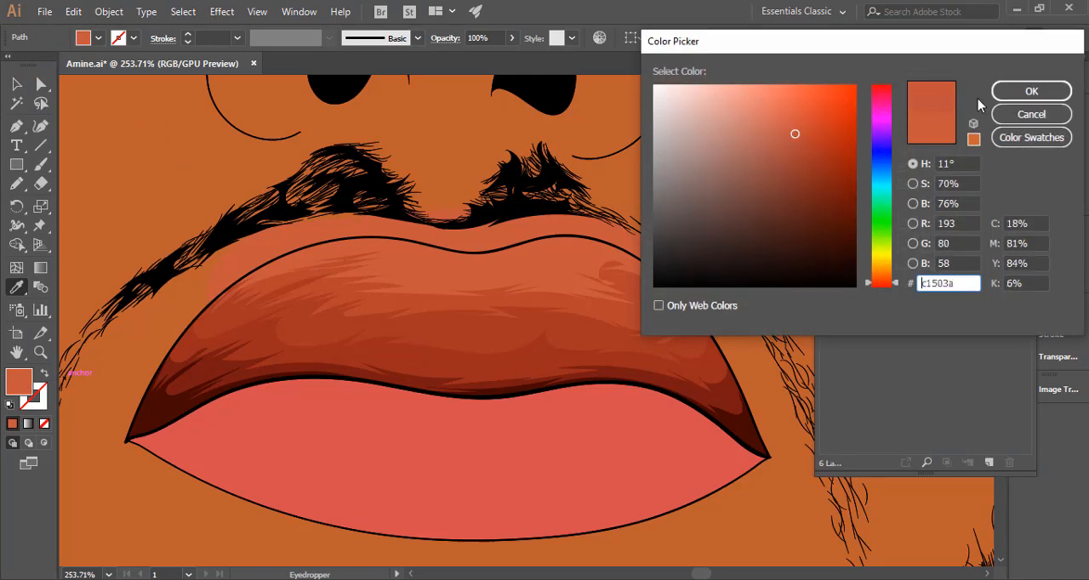
pyautogui.click(1002, 90)
pyautogui.moveTo(656, 341); pyautogui.dragTo(387, 342)
pyautogui.moveTo(606, 343); pyautogui.dragTo(1012, 327)
# Adjust the fifth tone's colour balance with preview on, setting blue to -2%, and check the lip against the whole portrait.
pyautogui.click(15, 85)
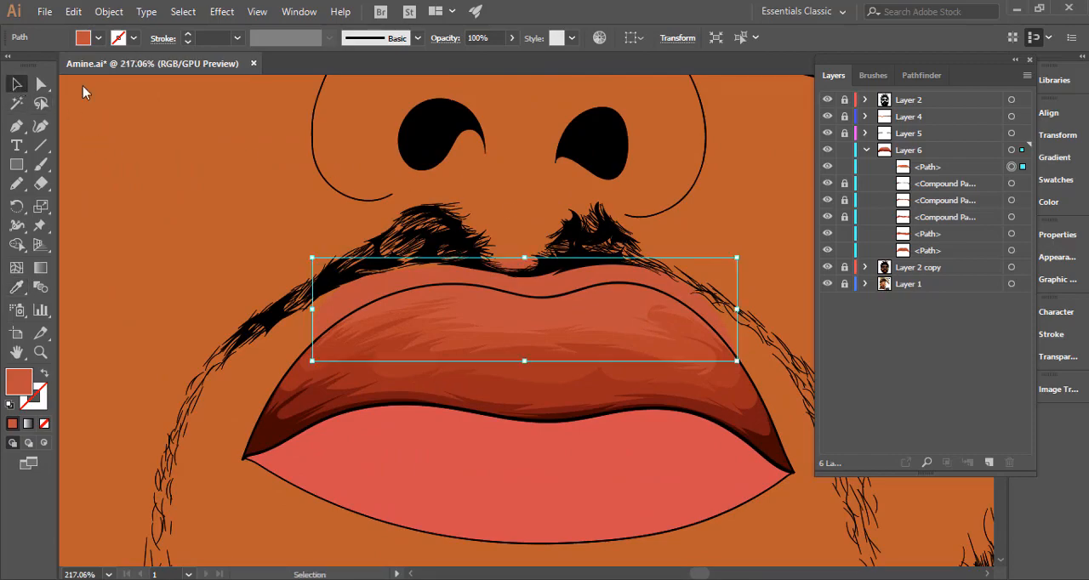
pyautogui.click(74, 11)
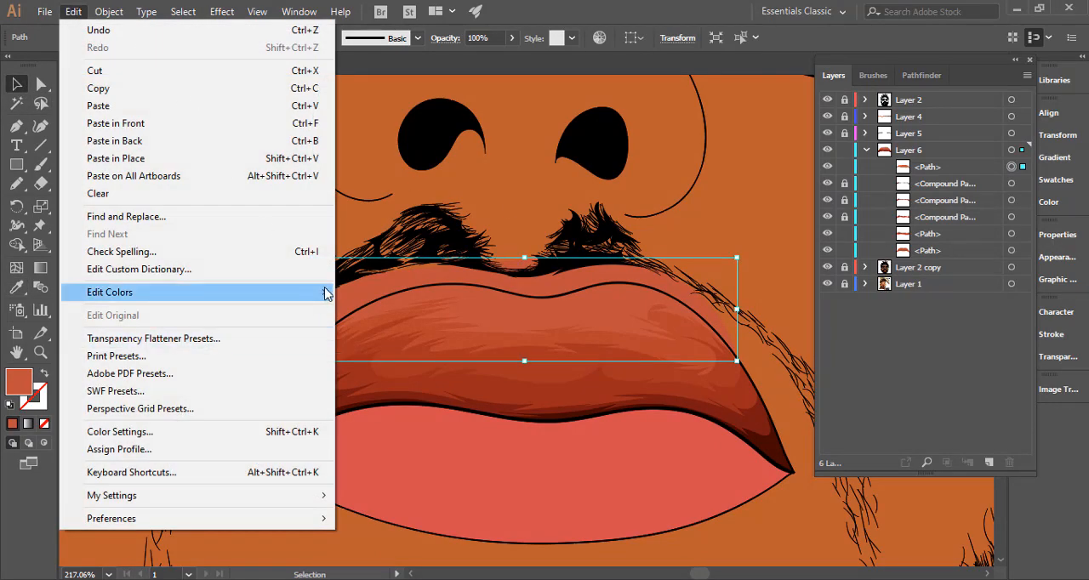
pyautogui.moveTo(327, 294)
pyautogui.click(402, 335)
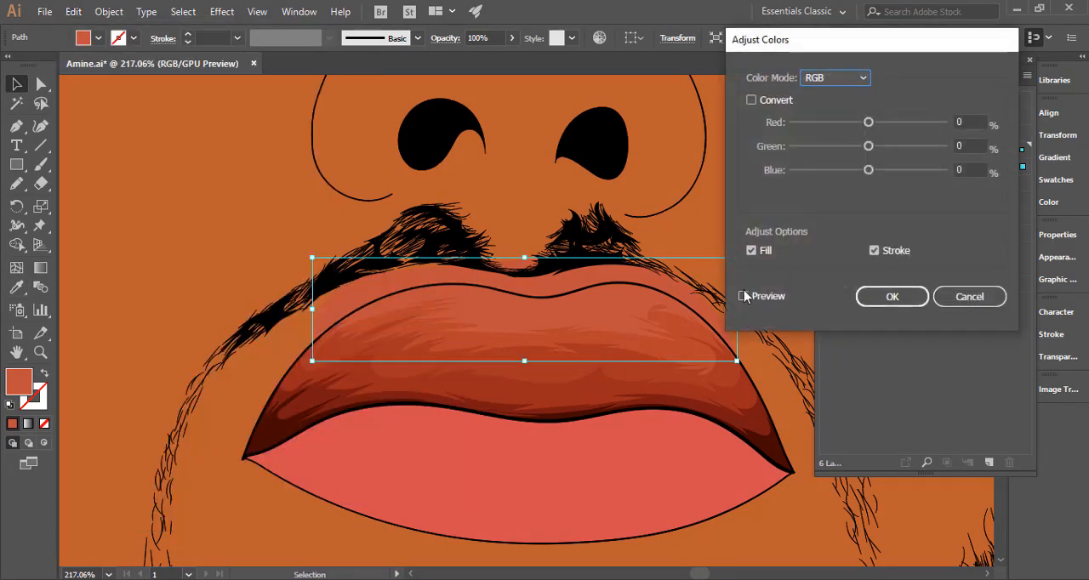
pyautogui.moveTo(867, 171); pyautogui.dragTo(870, 174)
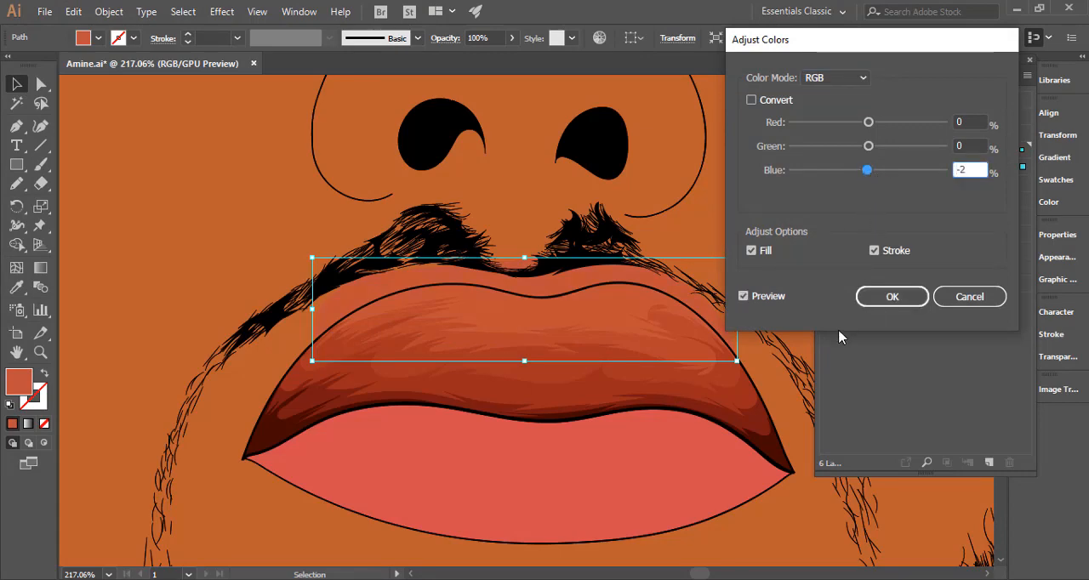
pyautogui.click(888, 298)
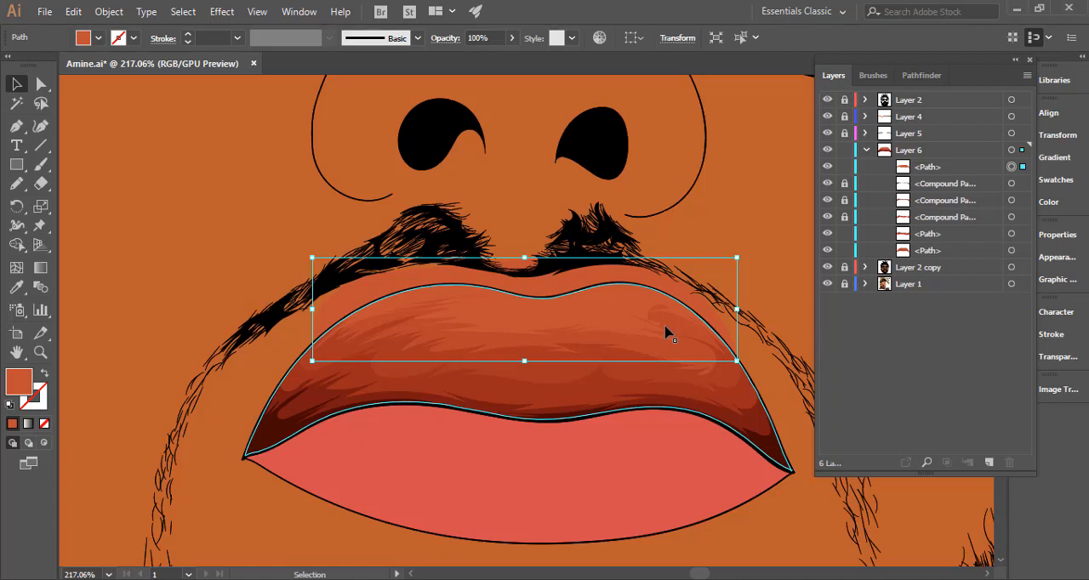
pyautogui.hotkey('ctrl', '0')
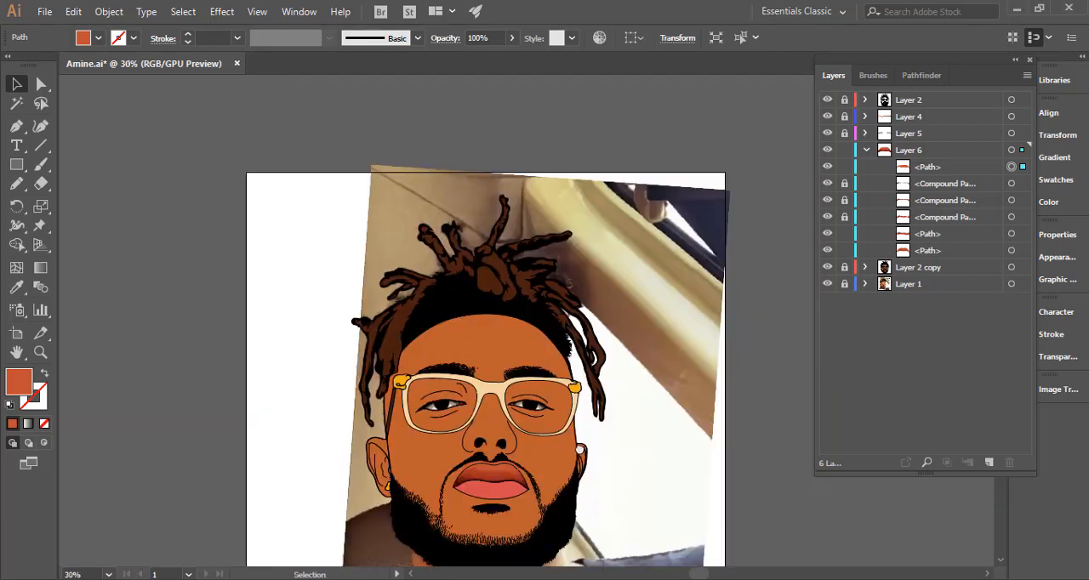
pyautogui.moveTo(641, 272); pyautogui.dragTo(387, 245)
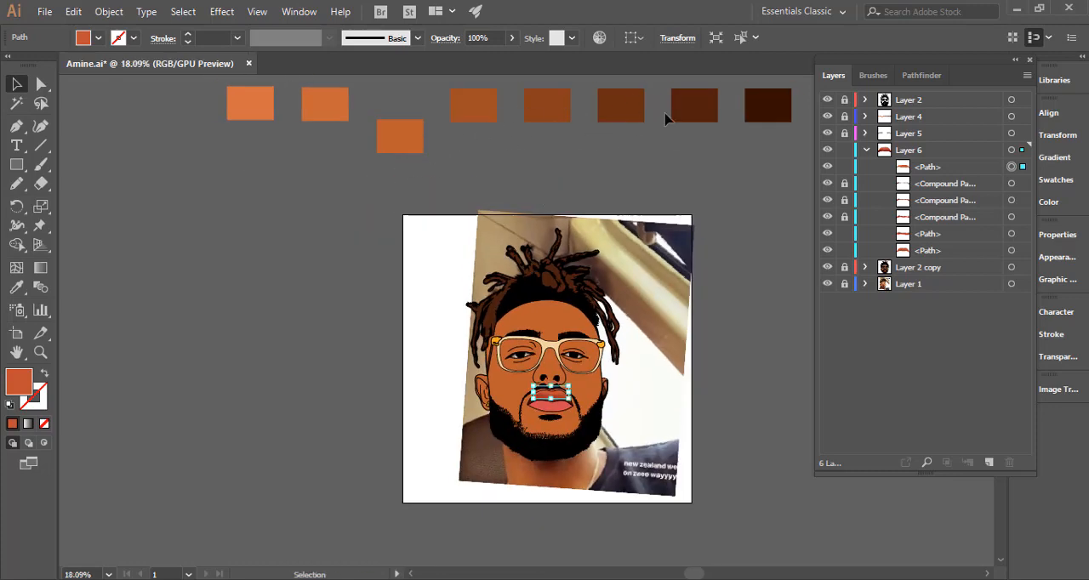
pyautogui.moveTo(564, 405); pyautogui.dragTo(1051, 380)
pyautogui.moveTo(450, 325); pyautogui.dragTo(580, 320)
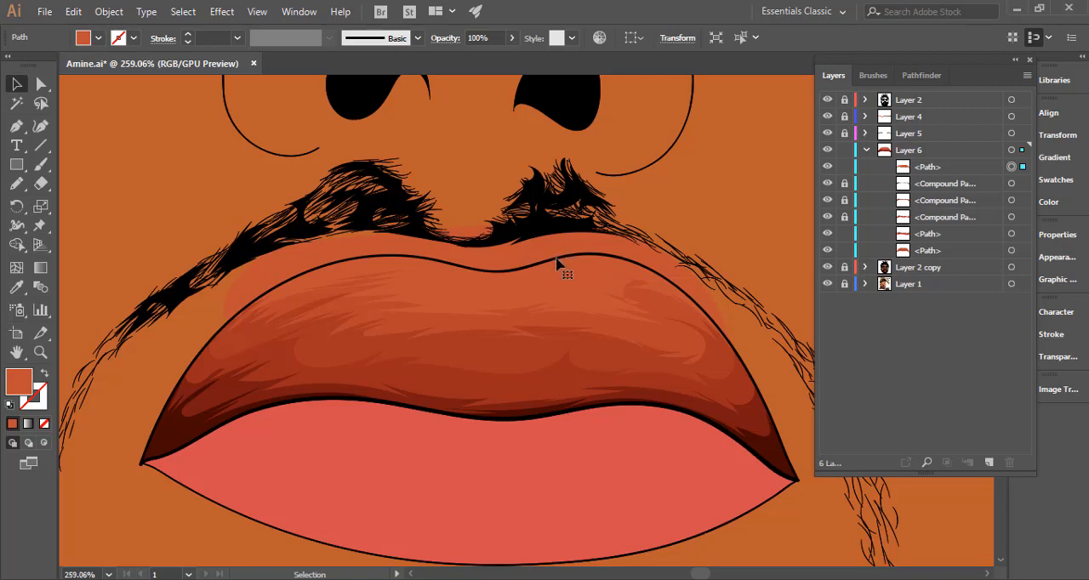
pyautogui.click(557, 265)
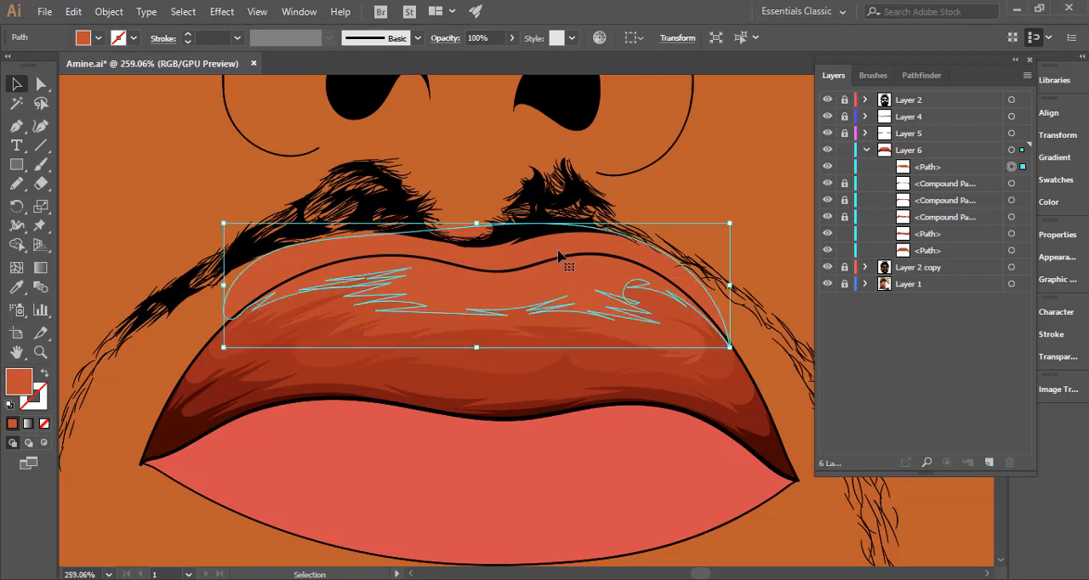
pyautogui.press('a')
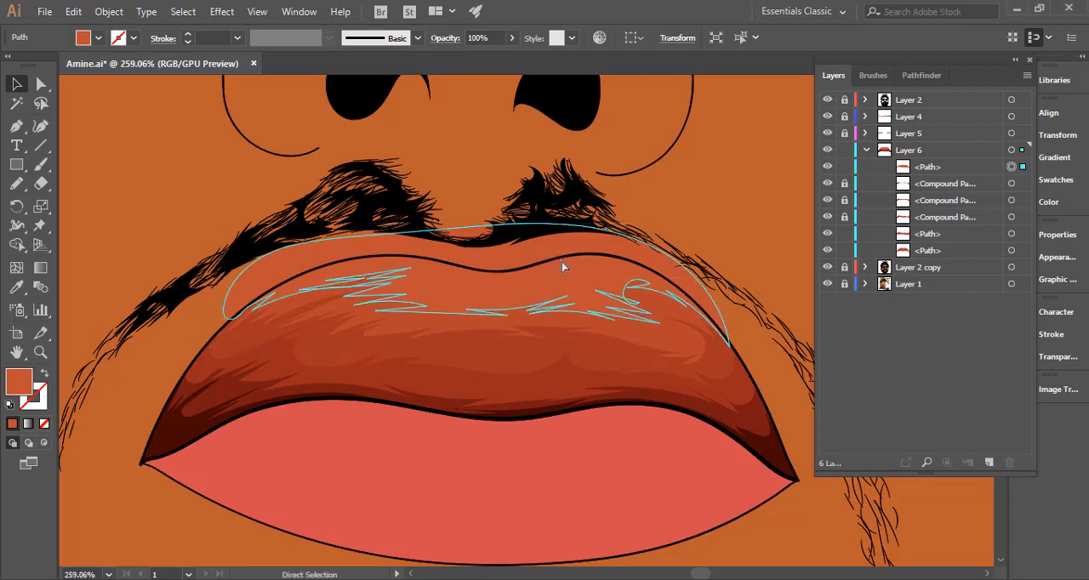
pyautogui.press('v')
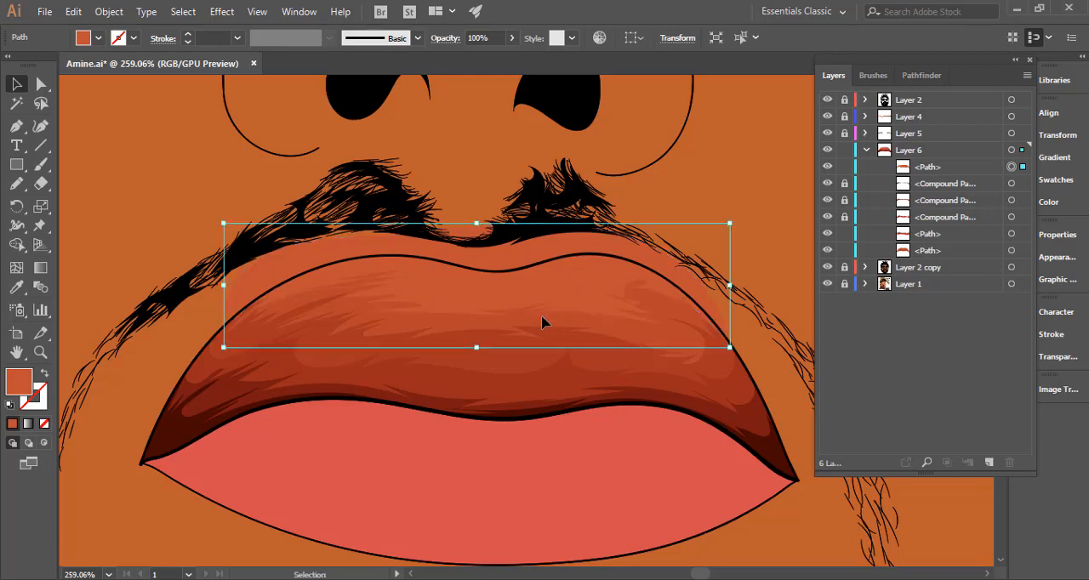
pyautogui.press('ctrl')
pyautogui.keyDown('ctrl'); pyautogui.click(630, 334); pyautogui.keyUp('ctrl')
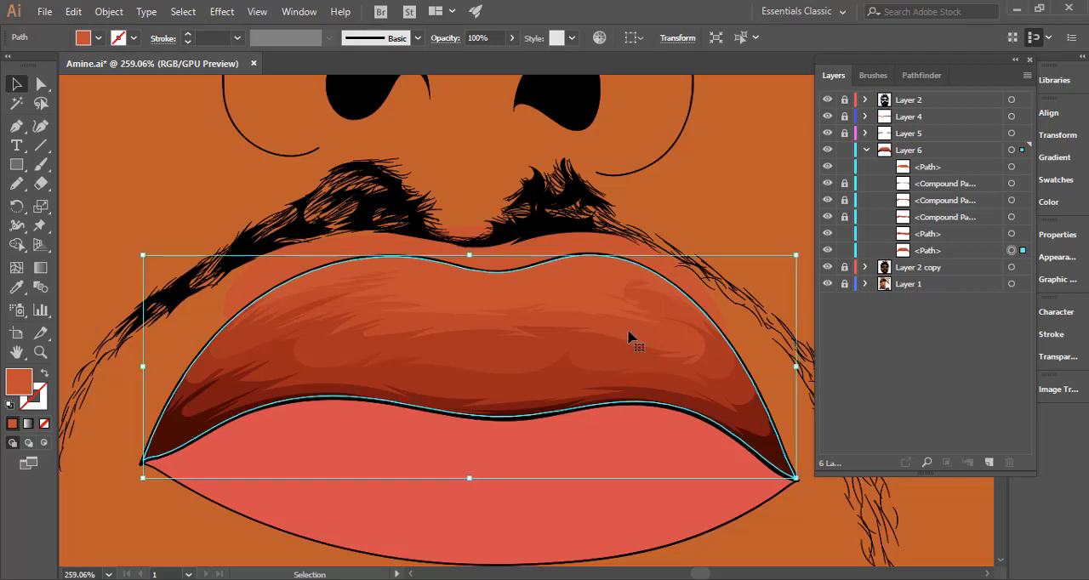
pyautogui.click(856, 579)
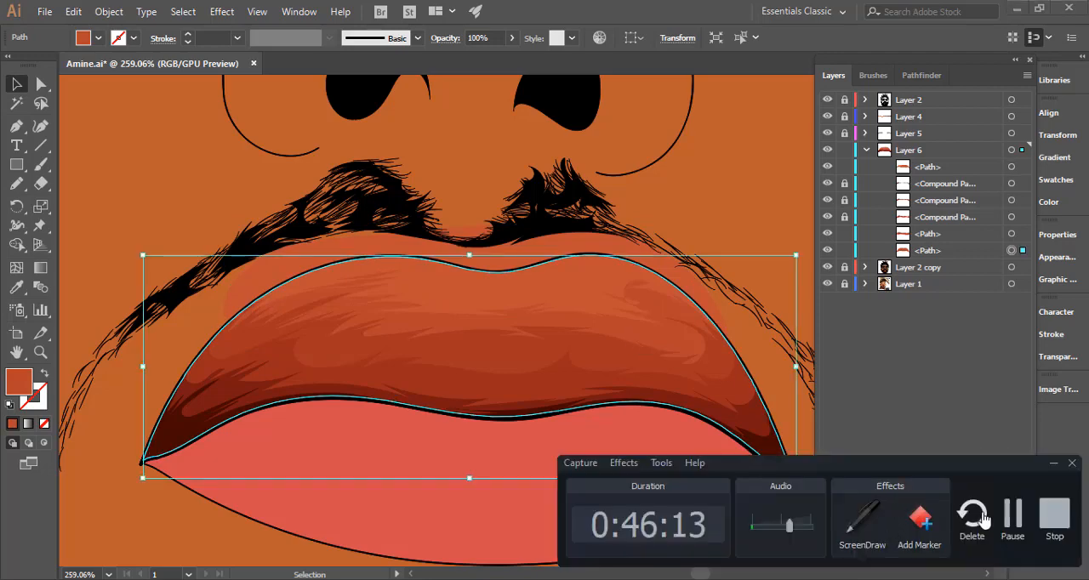
pyautogui.click(1009, 516)
pyautogui.click(1009, 515)
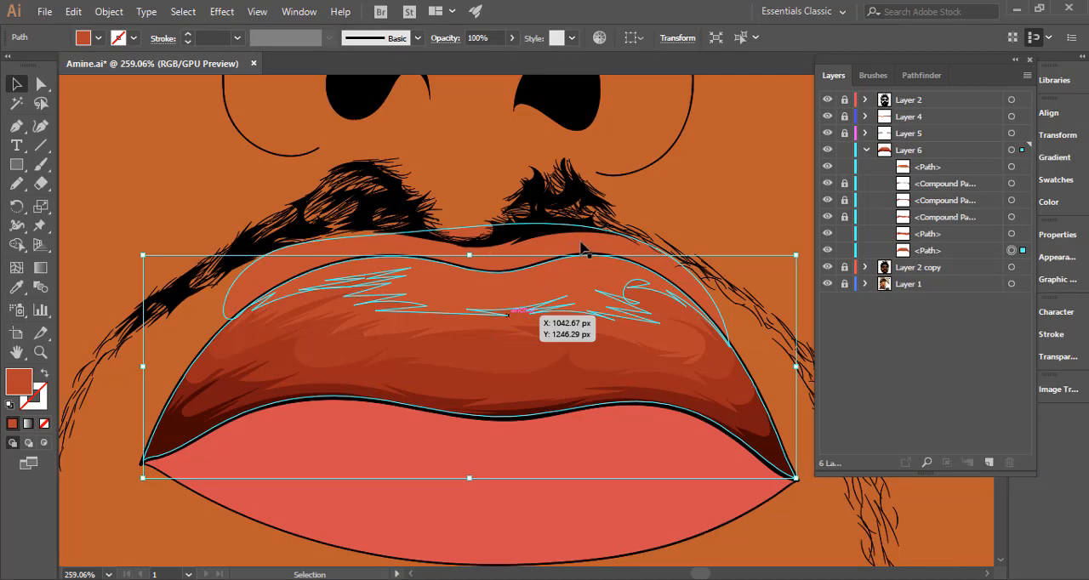
# Select the fifth tone and the base upper-lip shape and remove the tone's area outside the lip outline with Shape Builder.
pyautogui.click(566, 275)
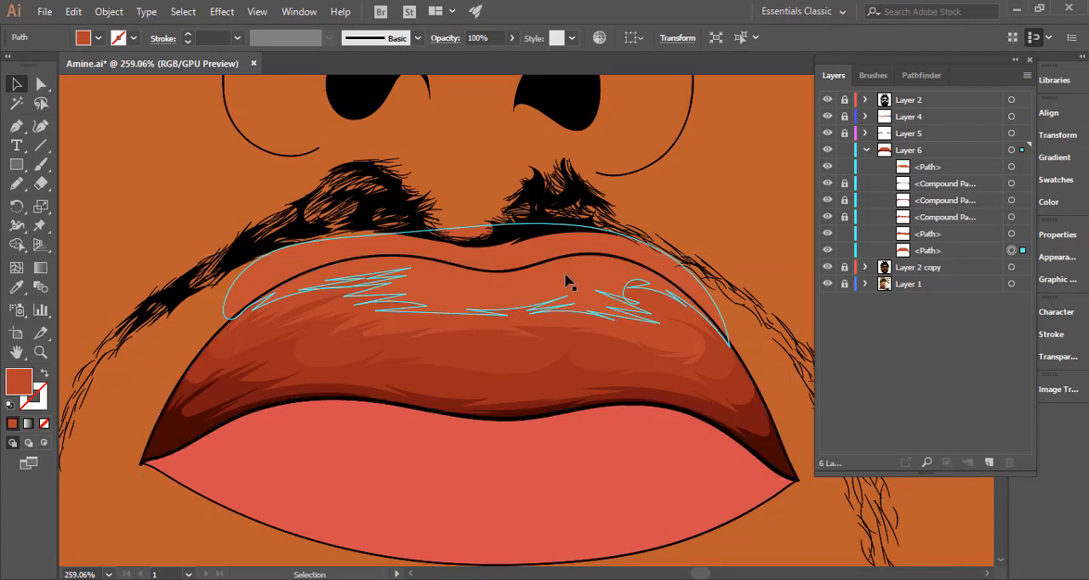
pyautogui.click(560, 280)
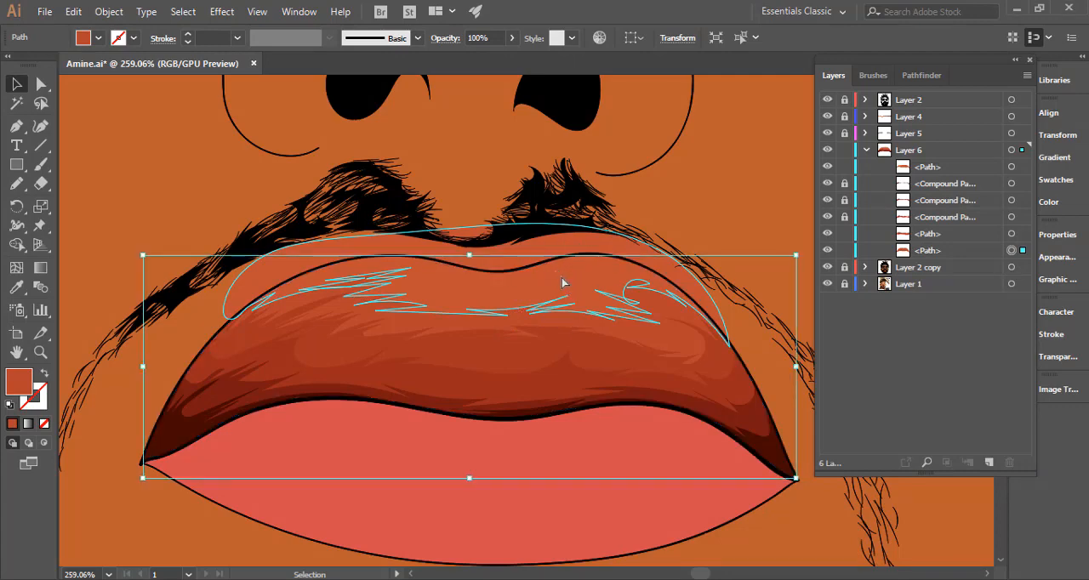
pyautogui.press('a')
pyautogui.click(561, 279)
pyautogui.press('v')
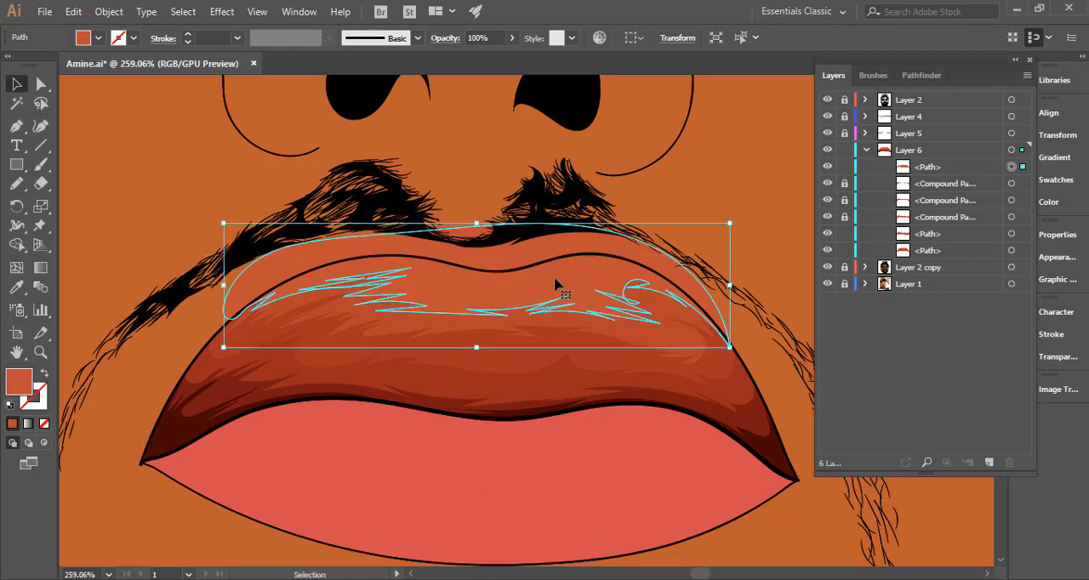
pyautogui.keyDown('shift'); pyautogui.click(679, 336); pyautogui.keyUp('shift')
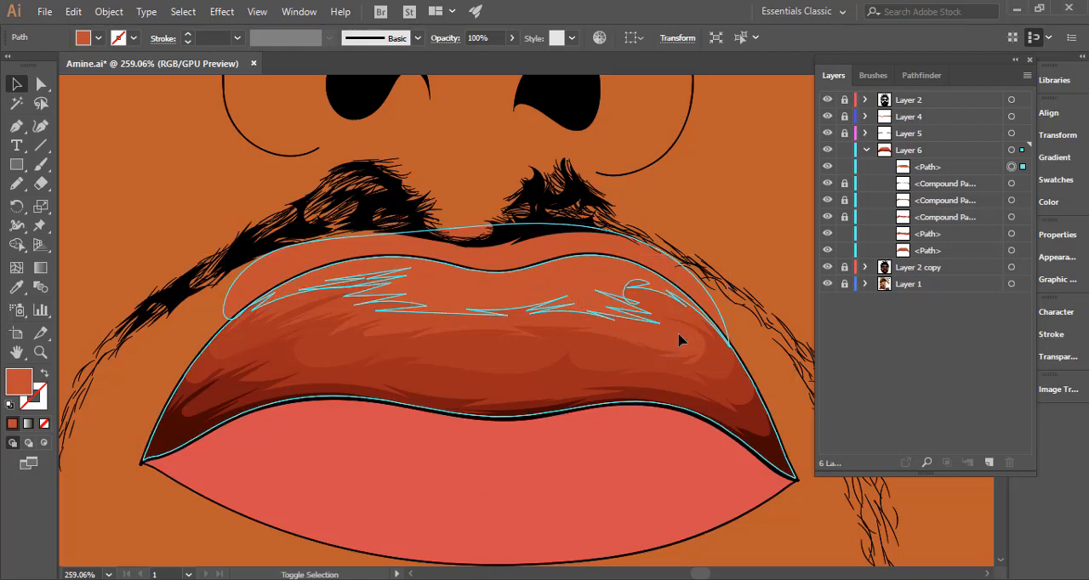
pyautogui.keyDown('shift'); pyautogui.click(668, 345); pyautogui.keyUp('shift')
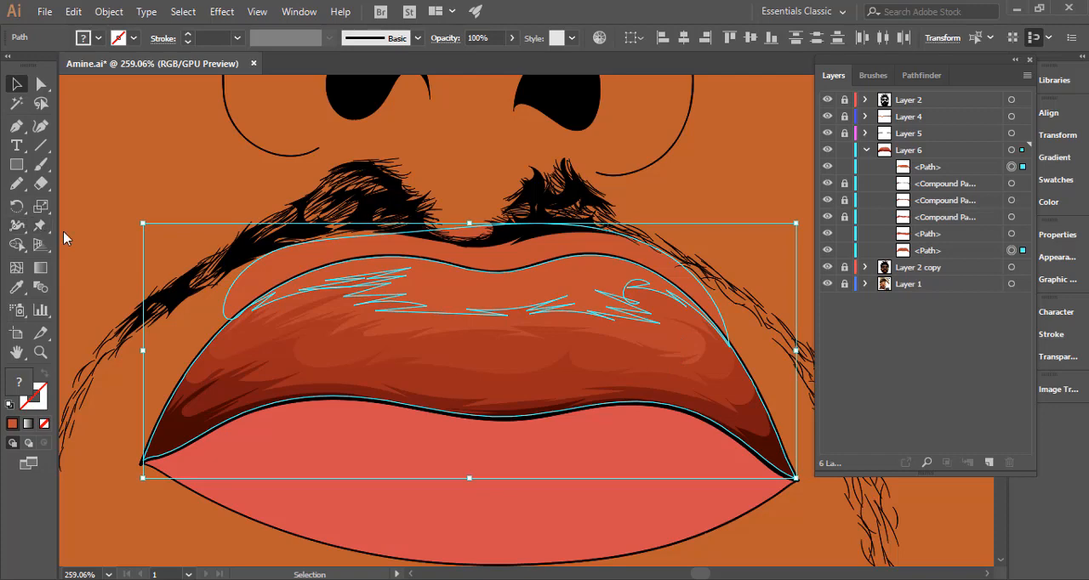
pyautogui.click(17, 245)
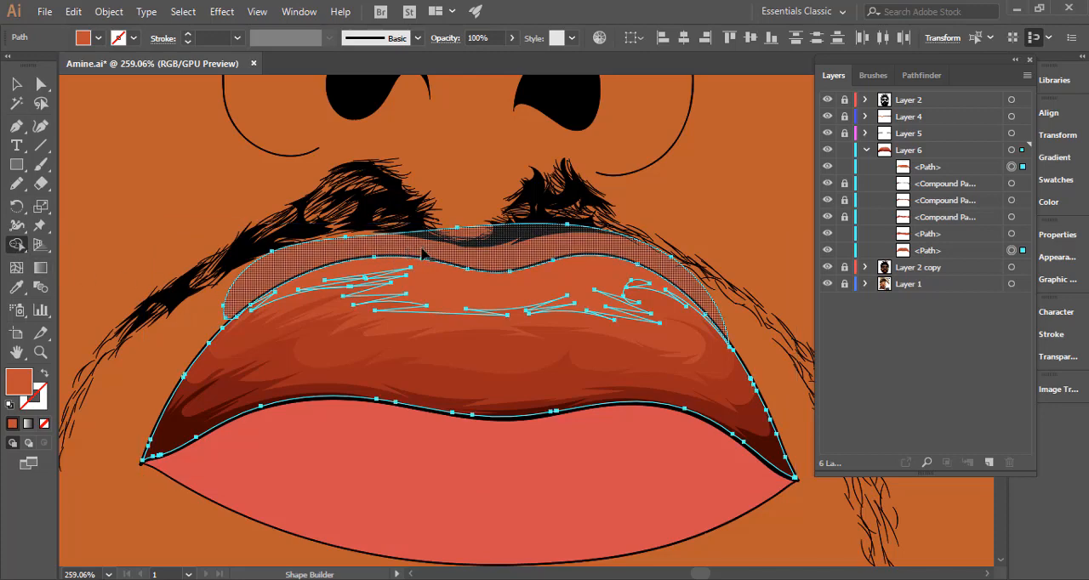
pyautogui.click(454, 242)
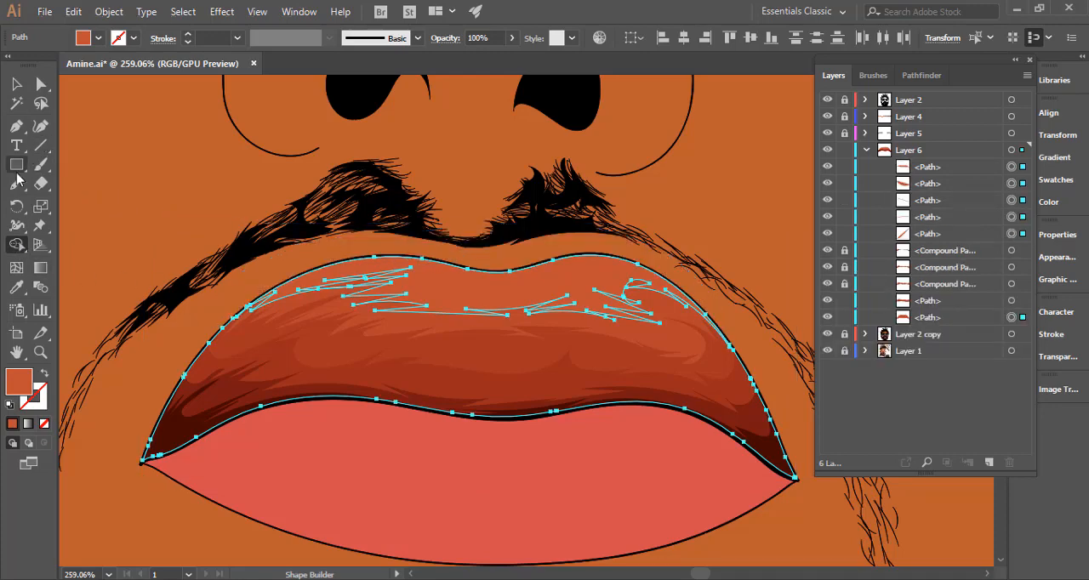
# Try to redraw the fifth tone's jagged edge in the right part of the upper lip with the Pencil tool.
pyautogui.press('n')
pyautogui.hotkey('ctrl', 'space')
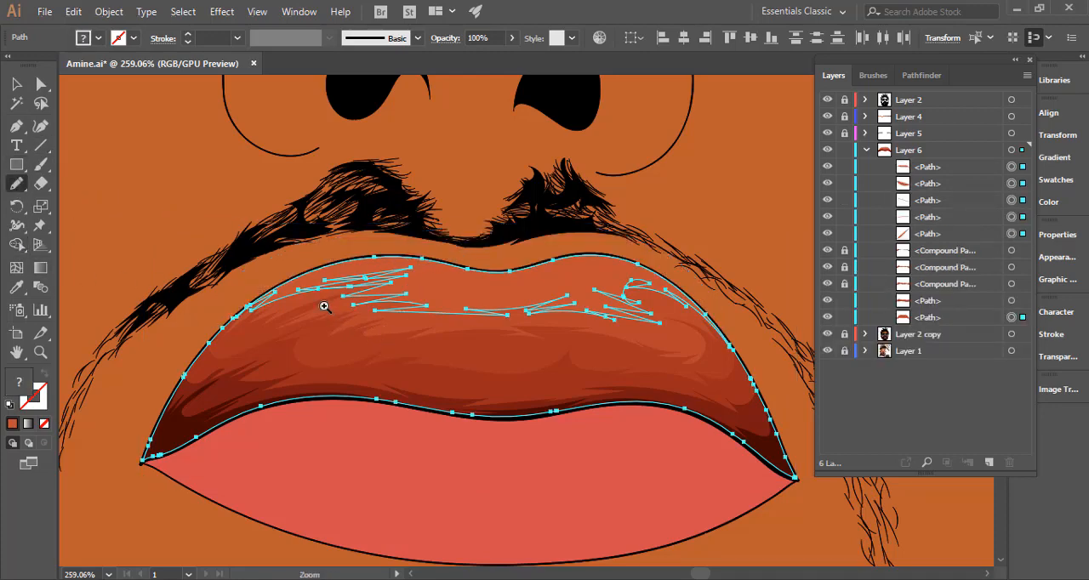
pyautogui.click(324, 306)
pyautogui.moveTo(686, 312)
pyautogui.mouseDown()
pyautogui.moveTo(627, 295)
pyautogui.moveTo(742, 307)
pyautogui.mouseUp()
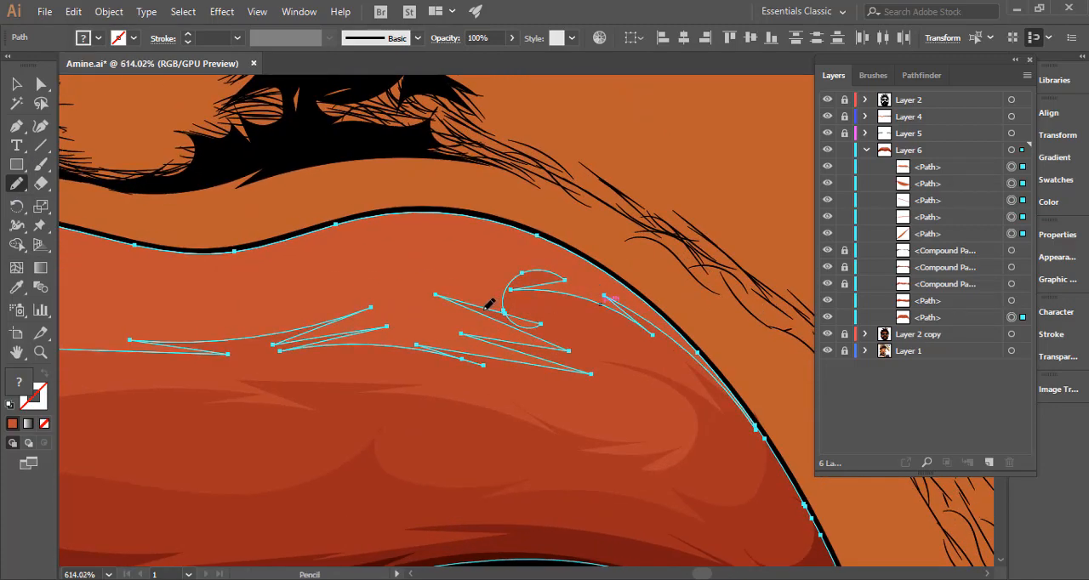
pyautogui.moveTo(490, 302)
pyautogui.mouseDown()
pyautogui.moveTo(549, 327)
pyautogui.moveTo(523, 306)
pyautogui.moveTo(550, 287)
pyautogui.moveTo(619, 313)
pyautogui.mouseUp()
pyautogui.moveTo(672, 337); pyautogui.dragTo(591, 337)
pyautogui.press('v')
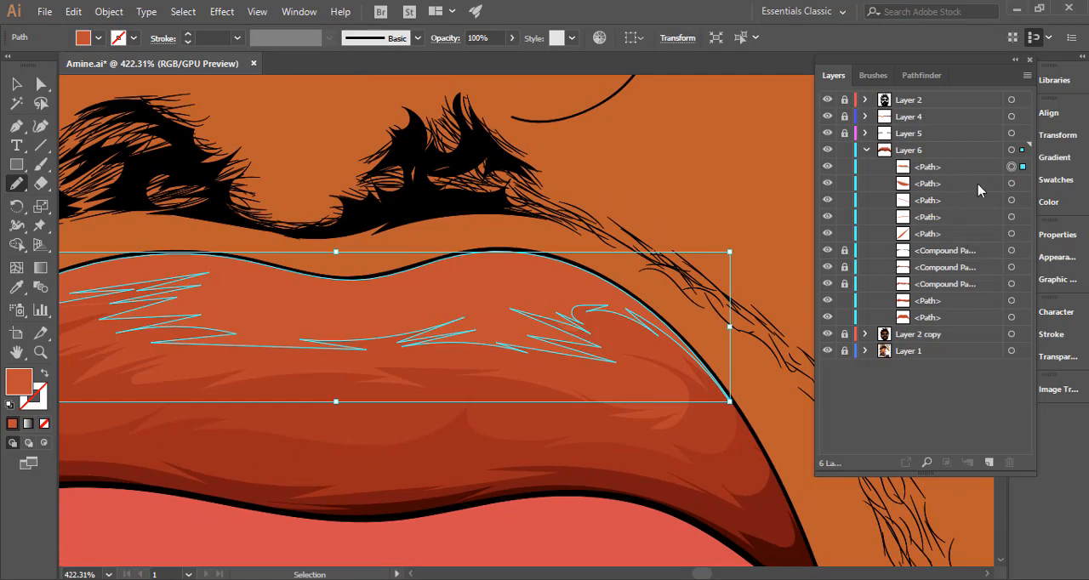
# Undo back to before the fifth tone's trimming, then lock the base upper-lip path and convert the tone to a compound path.
pyautogui.hotkey('ctrl', 'z')
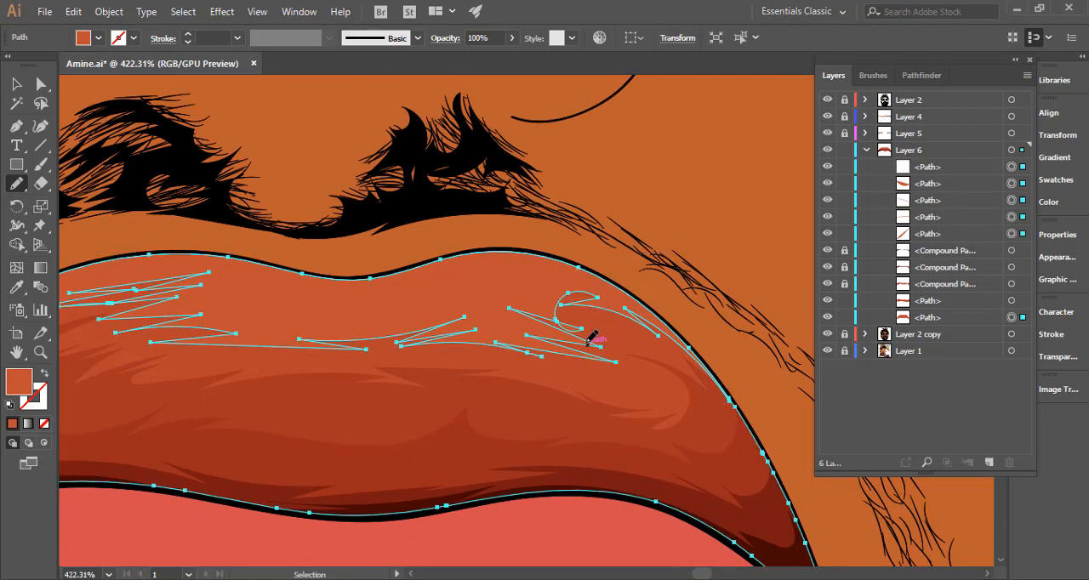
pyautogui.hotkey('ctrl', 'z')
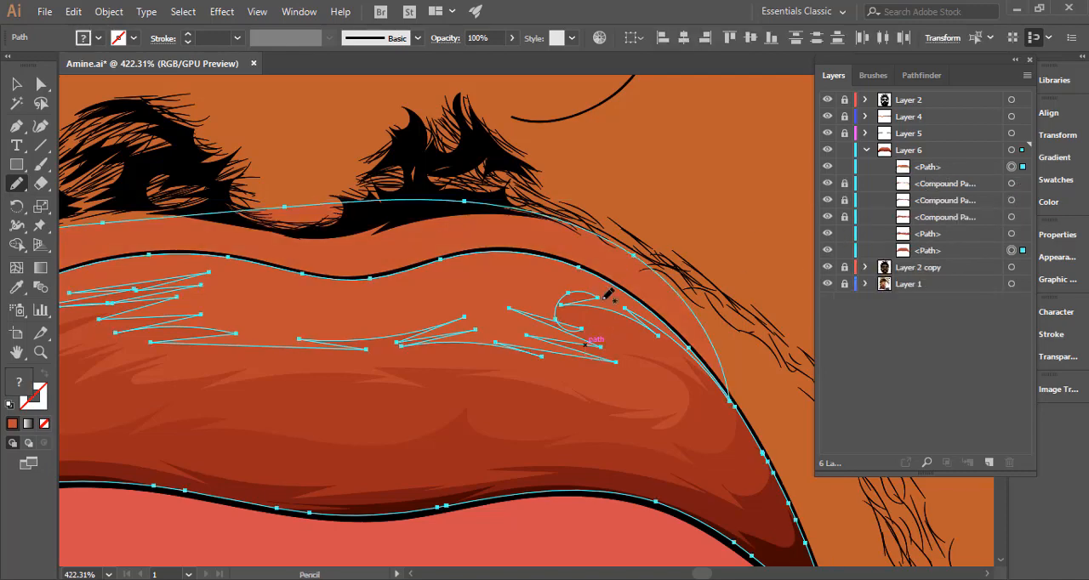
pyautogui.click(844, 250)
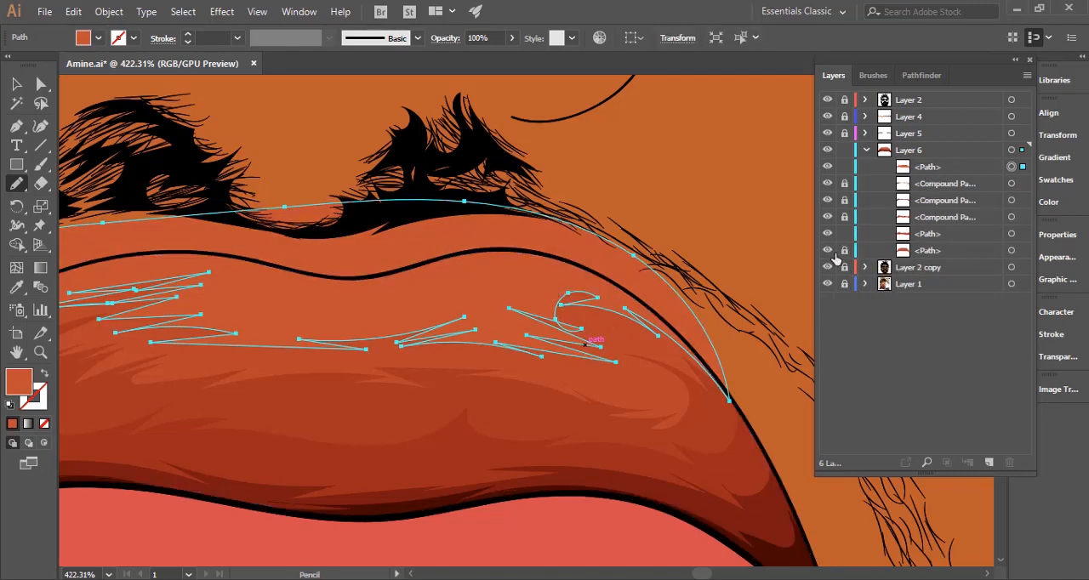
pyautogui.press('ctrl')
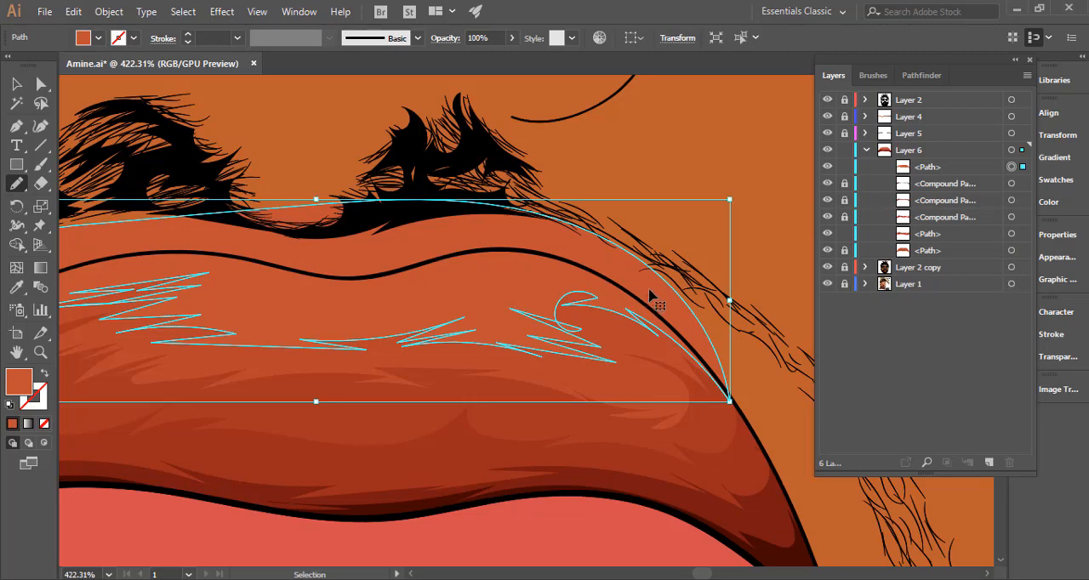
pyautogui.hotkey('ctrl', '8')
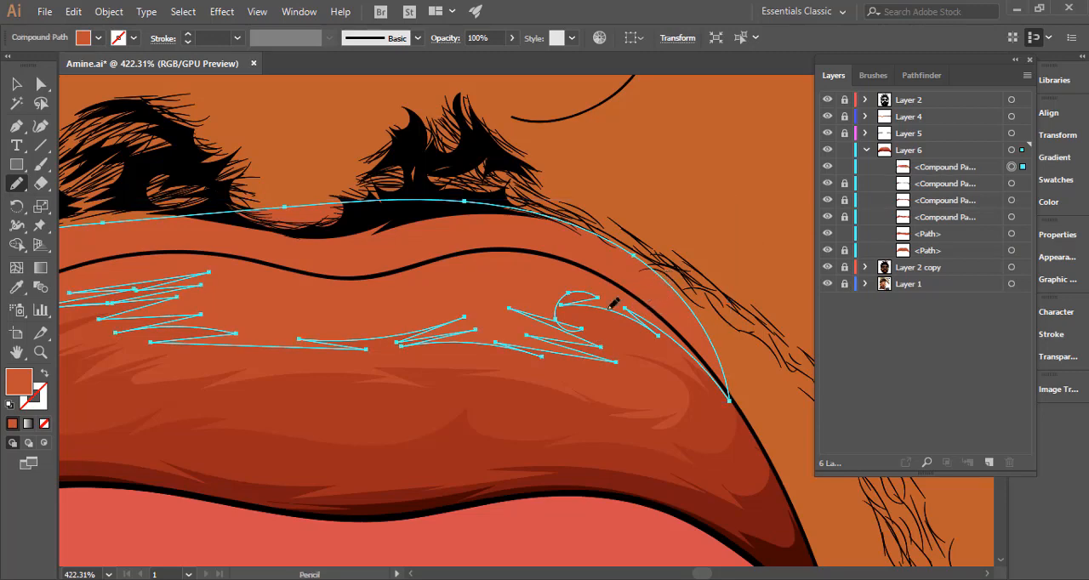
# Reshape the fifth tone's jagged edge in the lip's right part and remove its area outside the lip outline with Shape Builder.
pyautogui.moveTo(558, 310)
pyautogui.mouseDown()
pyautogui.moveTo(587, 326)
pyautogui.moveTo(568, 314)
pyautogui.moveTo(622, 312)
pyautogui.moveTo(592, 302)
pyautogui.moveTo(633, 318)
pyautogui.moveTo(571, 317)
pyautogui.moveTo(609, 306)
pyautogui.mouseUp()
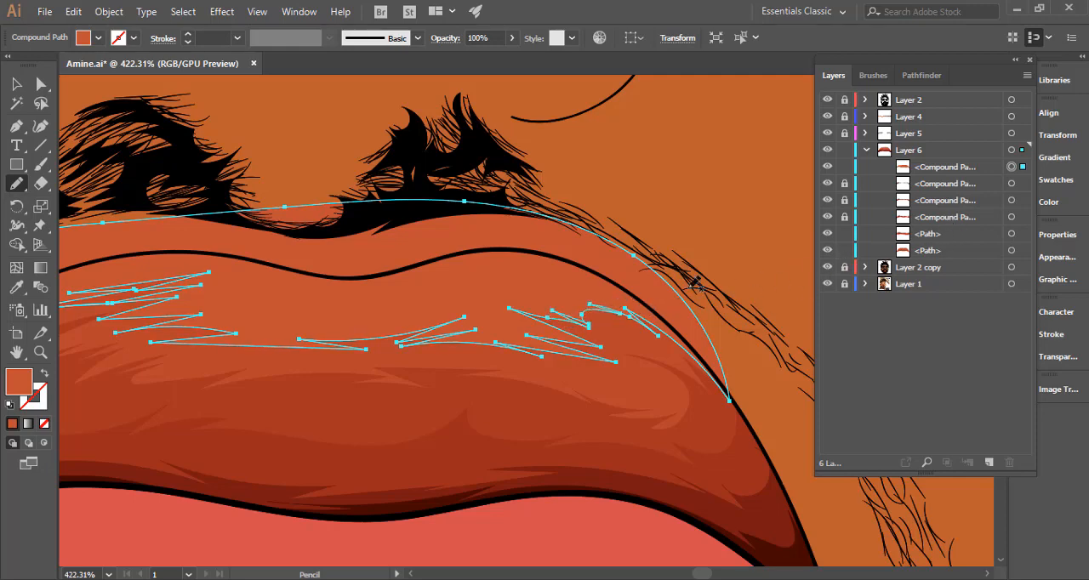
pyautogui.keyDown('ctrl'); pyautogui.keyDown('shift'); pyautogui.click(626, 343); pyautogui.keyUp('shift'); pyautogui.keyUp('ctrl')
pyautogui.hotkey('shift', 'm')
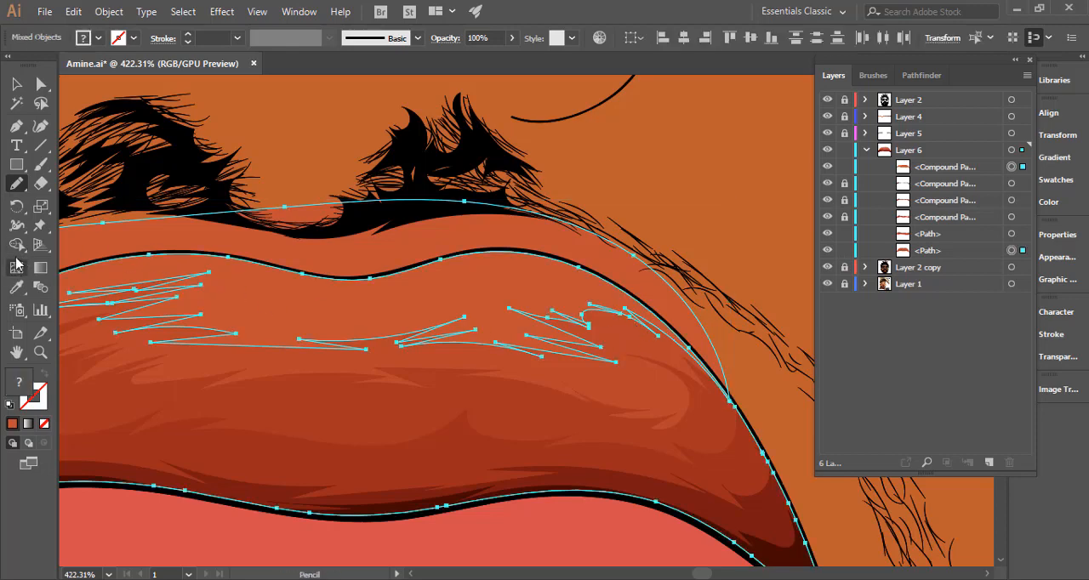
pyautogui.keyDown('alt'); pyautogui.click(448, 239); pyautogui.keyUp('alt')
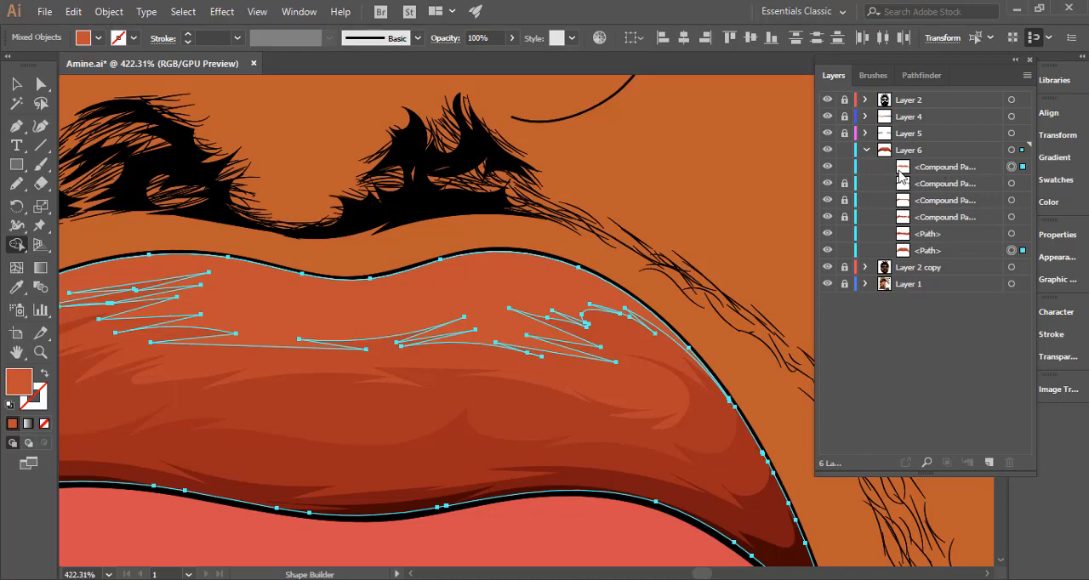
pyautogui.moveTo(692, 283); pyautogui.dragTo(536, 258)
pyautogui.scroll(-3, 489, 308)
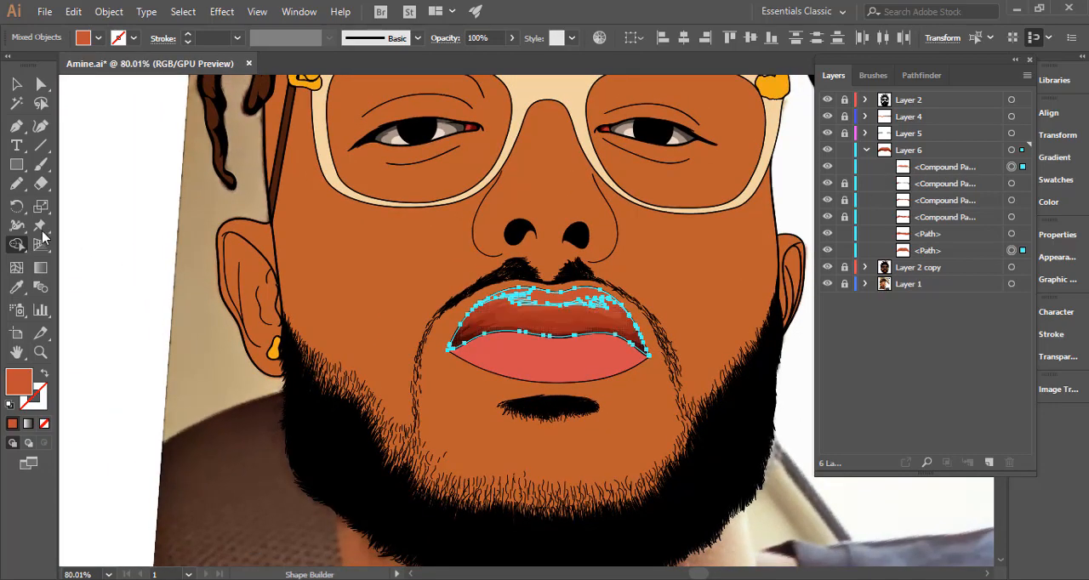
# Deselect the artwork and lock the fifth tone, the darkest tone and the base upper-lip path in Layer 6.
pyautogui.press('n')
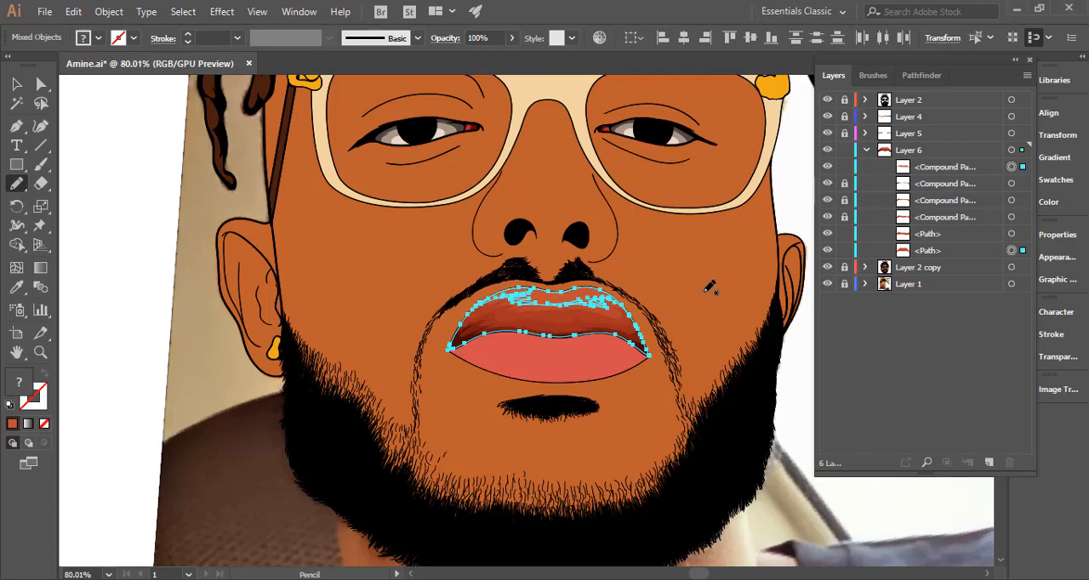
pyautogui.hotkey('ctrl', 'shift', 'a')
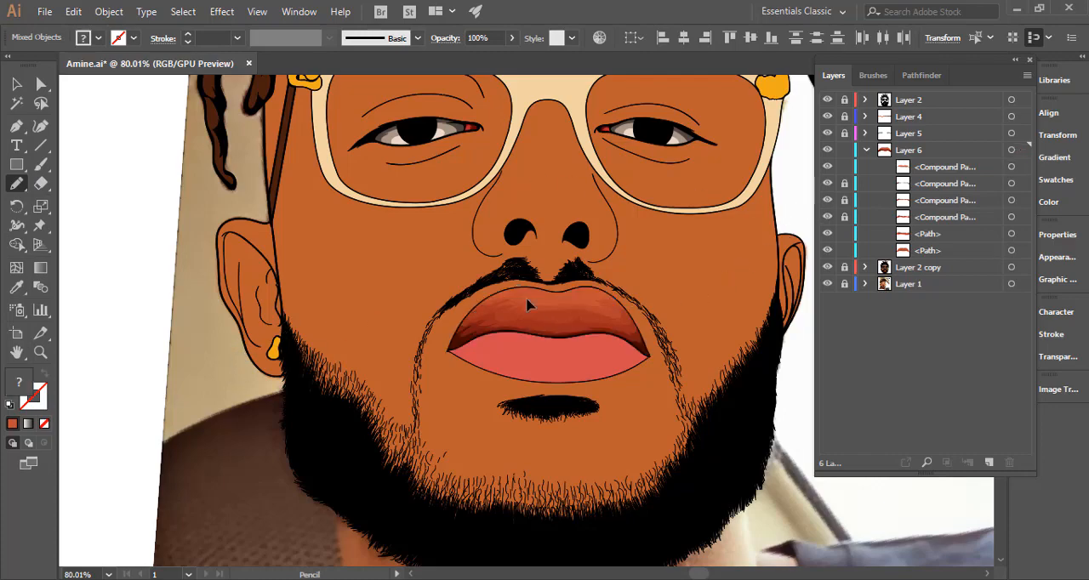
pyautogui.click(844, 168)
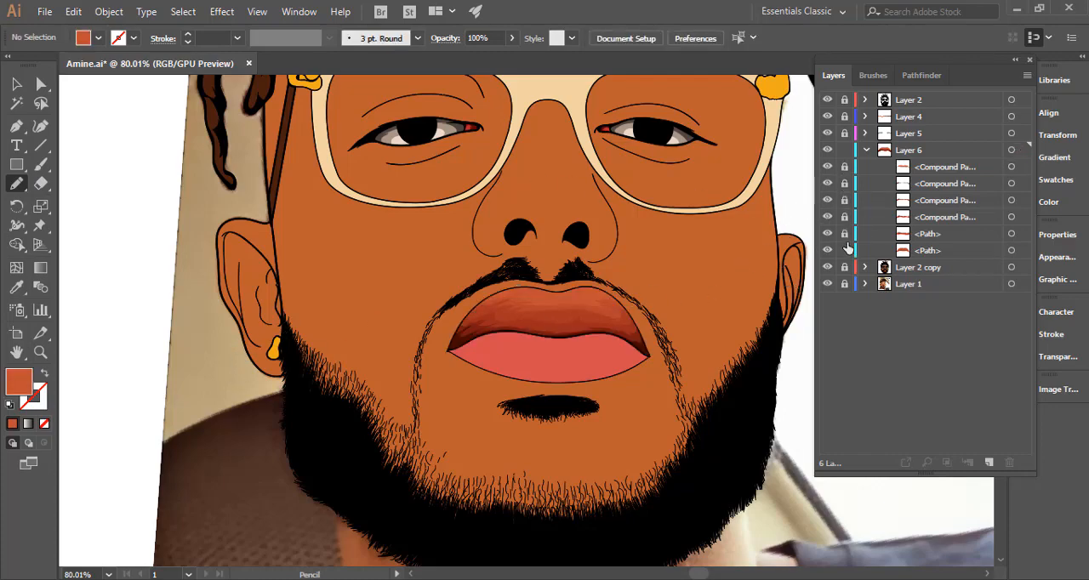
# Examine the upper lip's shading and compare it with the reference photo by temporarily hiding the fifth tone and the base lip path.
pyautogui.scroll(5, 587, 311)
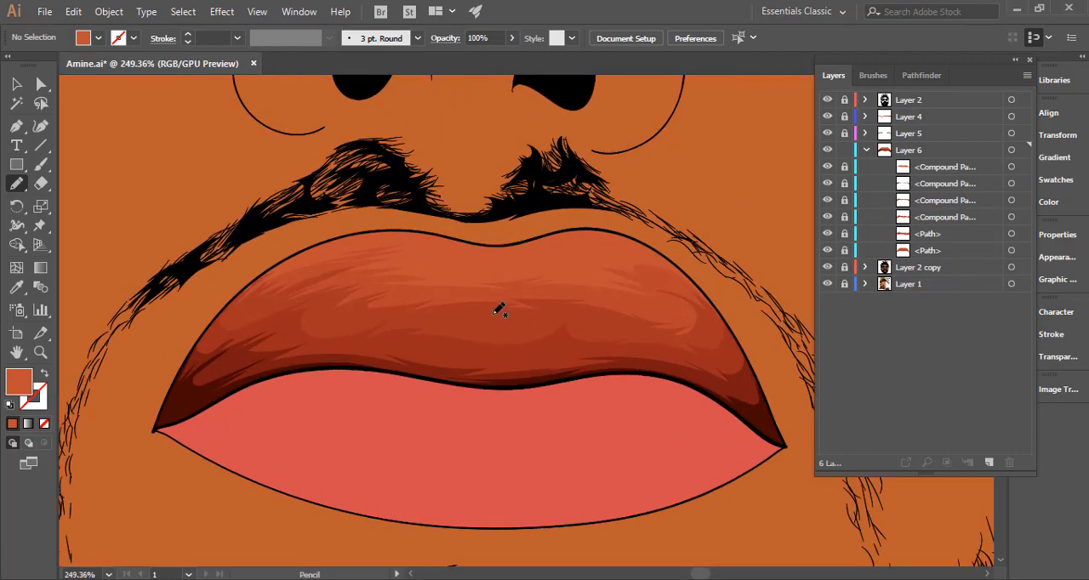
pyautogui.scroll(3, 510, 289)
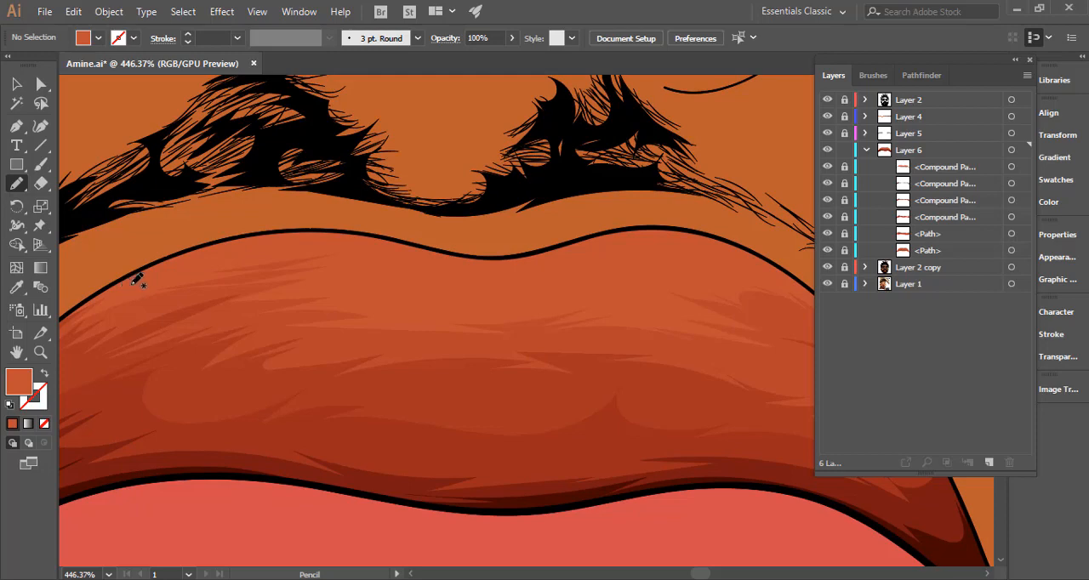
pyautogui.scroll(-2, 541, 302)
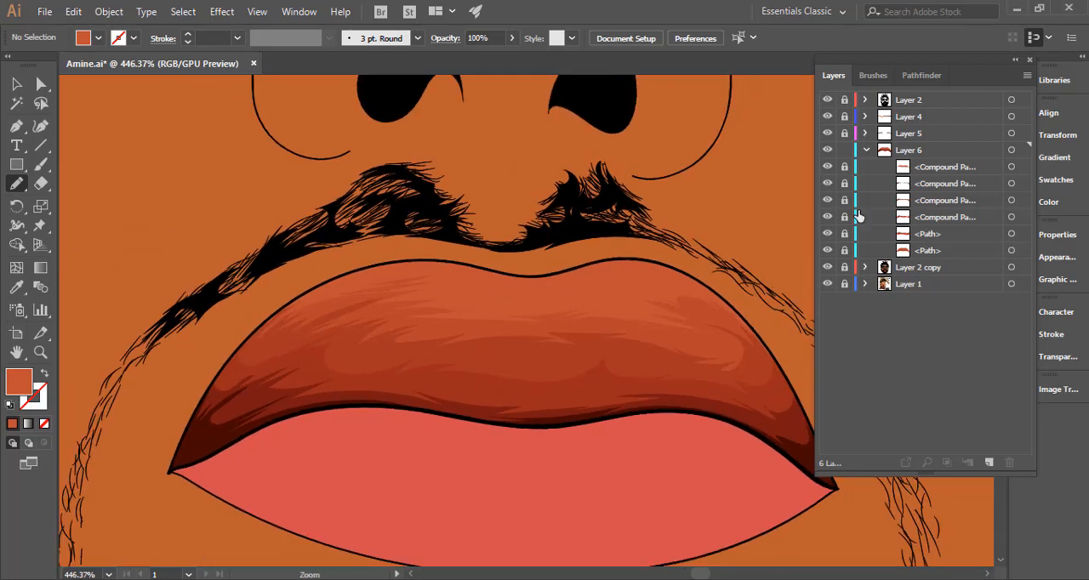
pyautogui.click(827, 166)
pyautogui.click(827, 250)
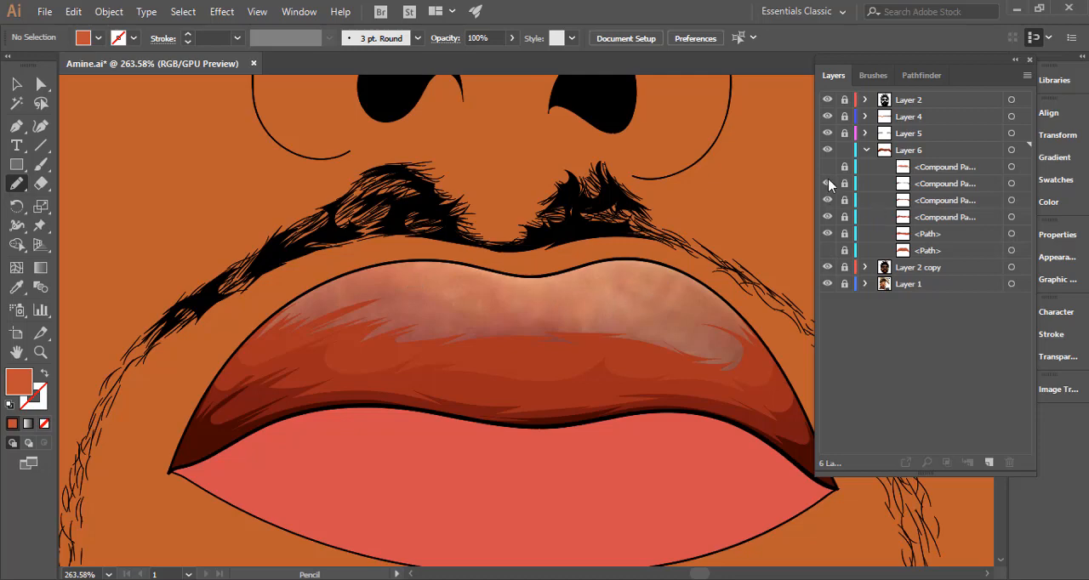
pyautogui.click(827, 250)
pyautogui.click(827, 166)
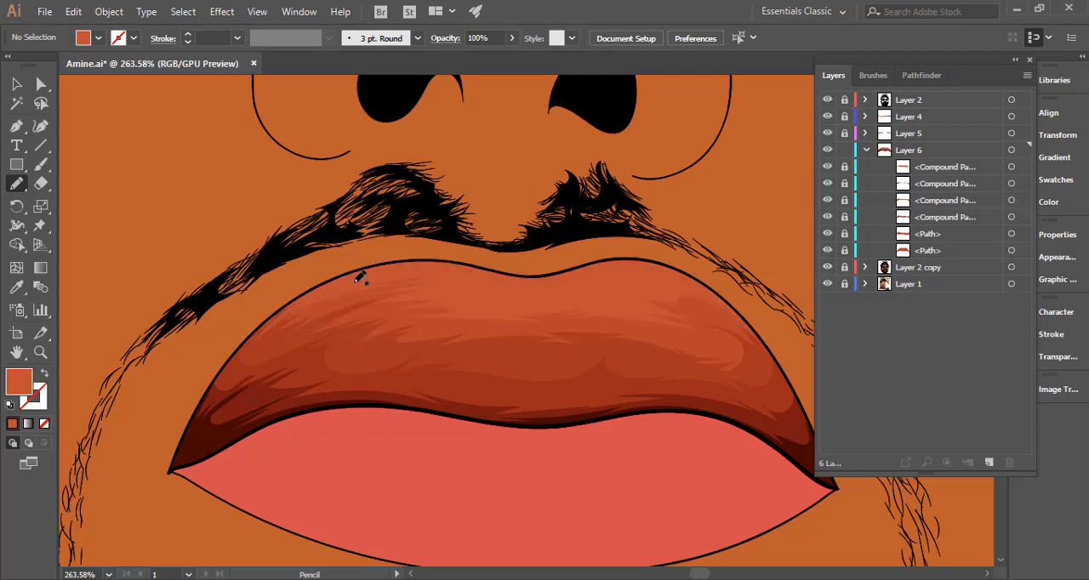
# Draw a jagged sixth tone along the upper lip's top edge with the Pencil and lighten its fill to about #d35b44.
pyautogui.moveTo(312, 290)
pyautogui.mouseDown()
pyautogui.moveTo(375, 268)
pyautogui.moveTo(339, 283)
pyautogui.moveTo(445, 269)
pyautogui.moveTo(434, 275)
pyautogui.moveTo(513, 289)
pyautogui.moveTo(450, 293)
pyautogui.moveTo(467, 298)
pyautogui.moveTo(526, 304)
pyautogui.moveTo(605, 288)
pyautogui.moveTo(578, 298)
pyautogui.moveTo(635, 296)
pyautogui.moveTo(593, 284)
pyautogui.moveTo(548, 291)
pyautogui.moveTo(655, 271)
pyautogui.moveTo(622, 275)
pyautogui.moveTo(696, 283)
pyautogui.moveTo(734, 307)
pyautogui.moveTo(704, 273)
pyautogui.moveTo(609, 245)
pyautogui.moveTo(370, 249)
pyautogui.moveTo(318, 266)
pyautogui.moveTo(278, 306)
pyautogui.mouseUp()
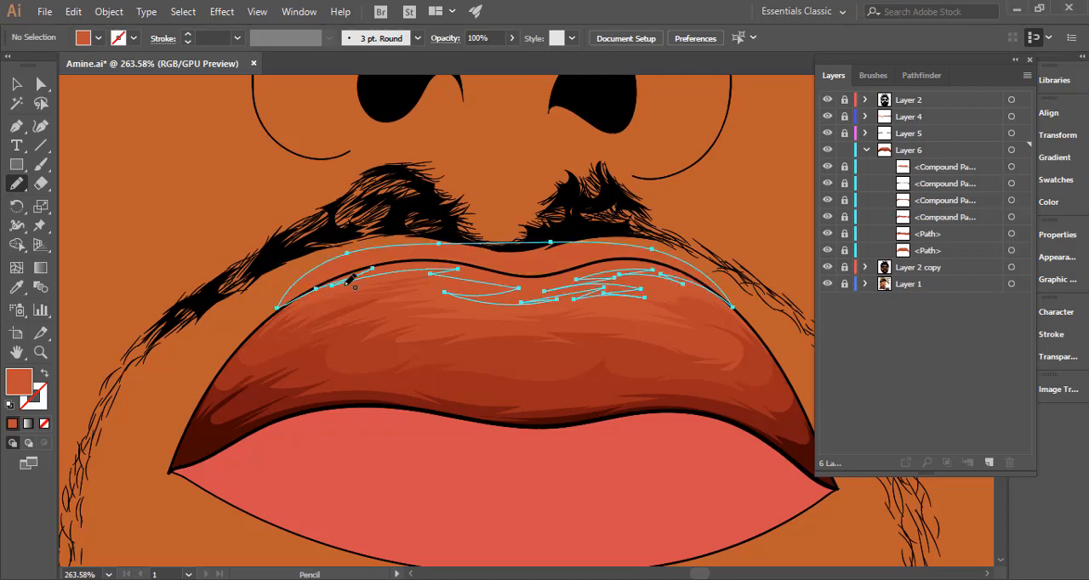
pyautogui.press('i')
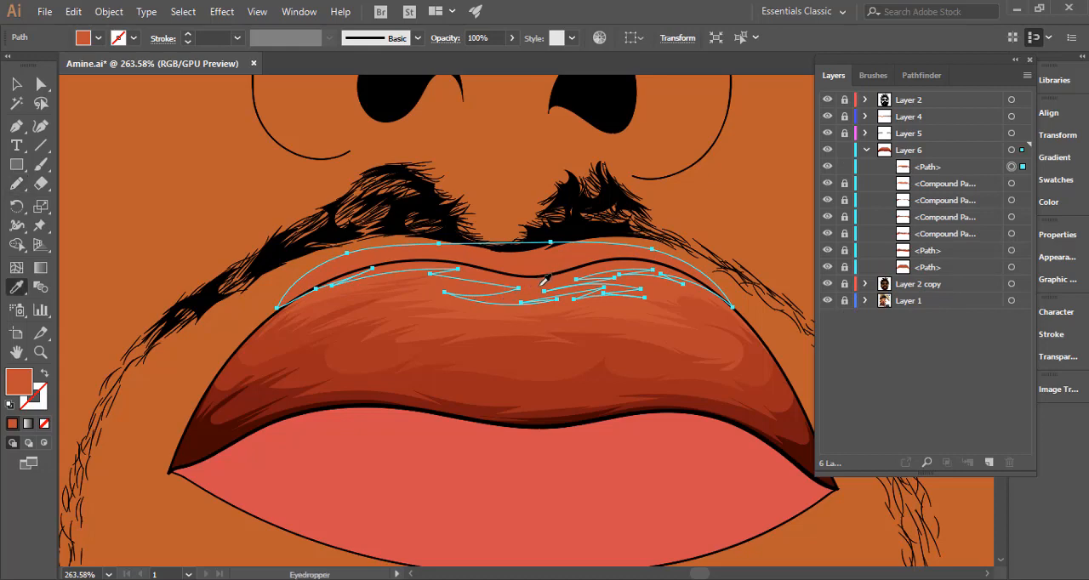
pyautogui.press('ctrl')
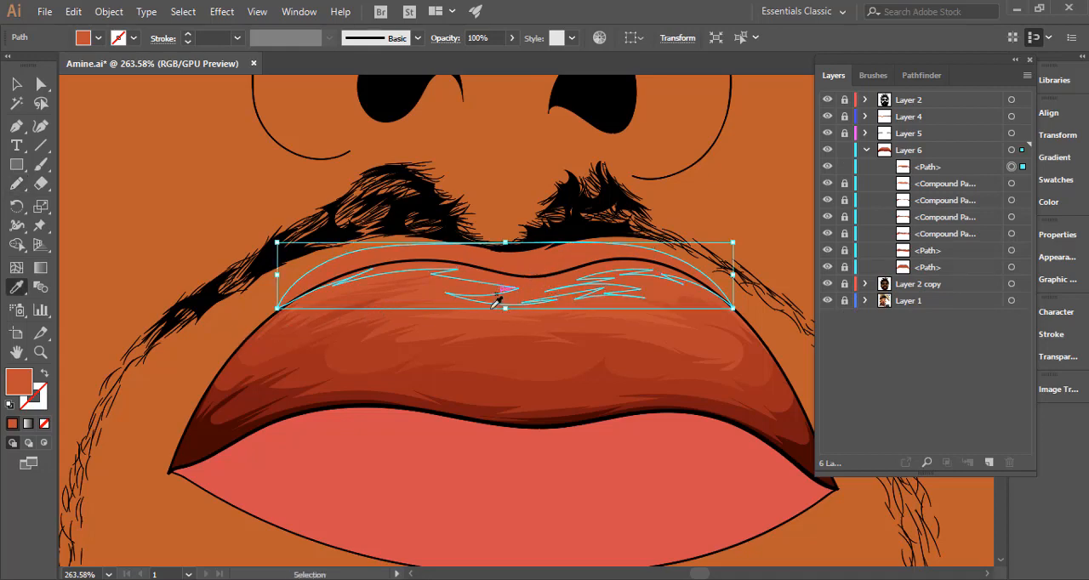
pyautogui.doubleClick(19, 383)
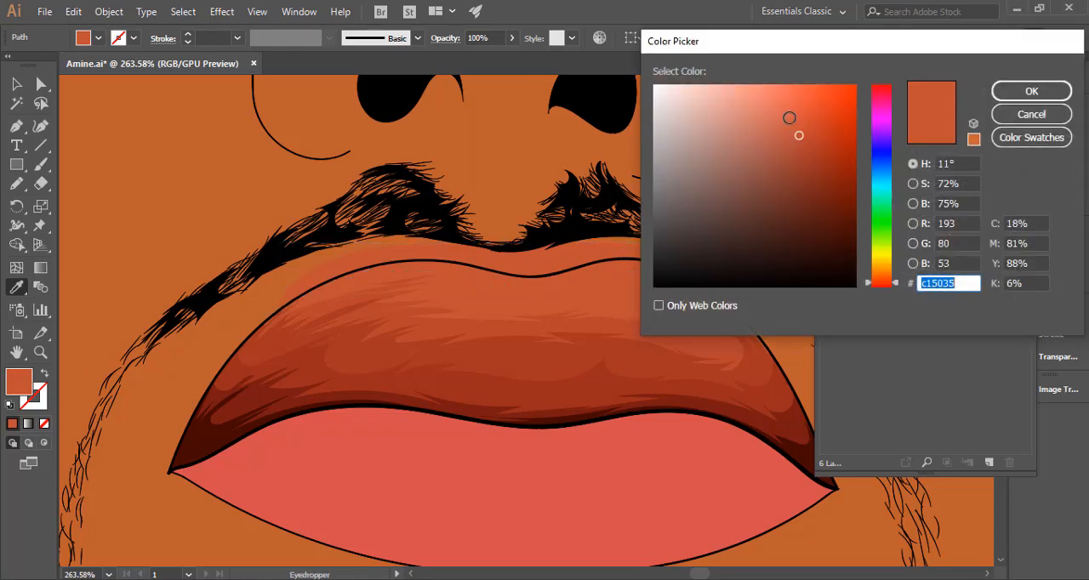
pyautogui.click(792, 118)
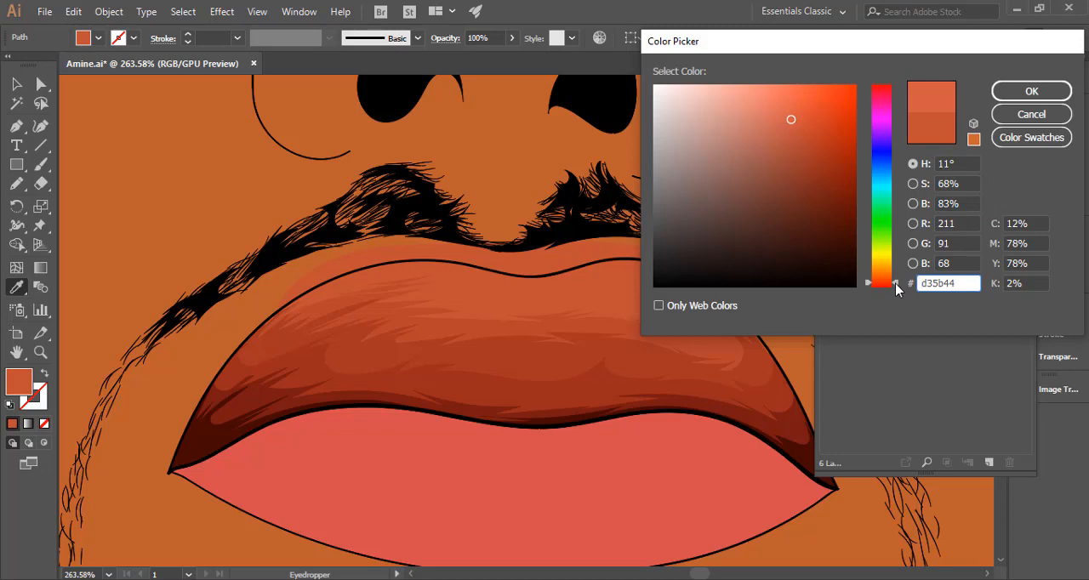
pyautogui.moveTo(896, 290); pyautogui.dragTo(896, 283)
pyautogui.click(997, 91)
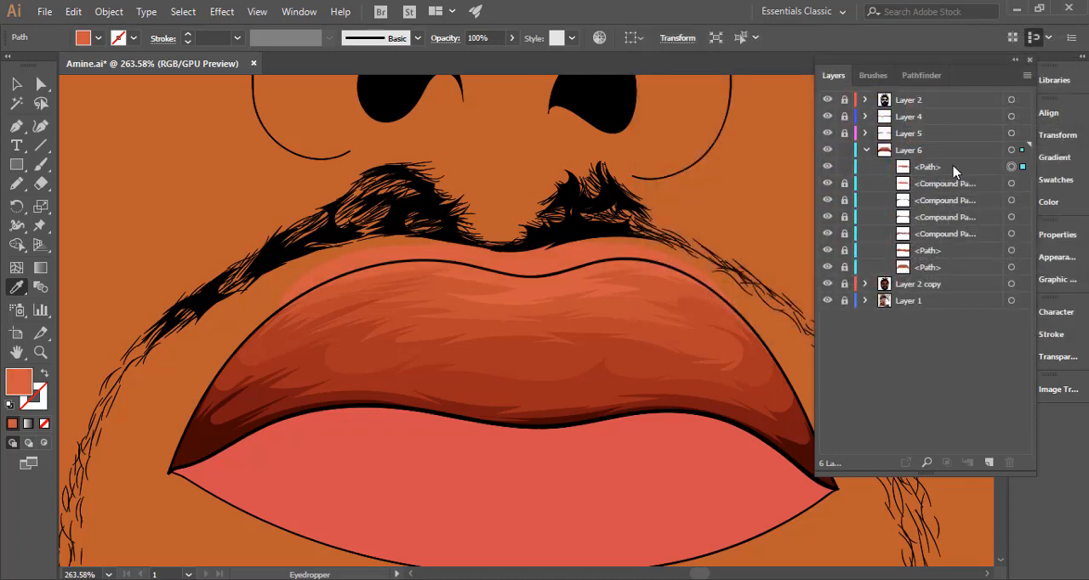
# Try adjusting the sixth tone's colour balance with preview on, setting blue to -2%, and cancel the adjustment.
pyautogui.click(16, 84)
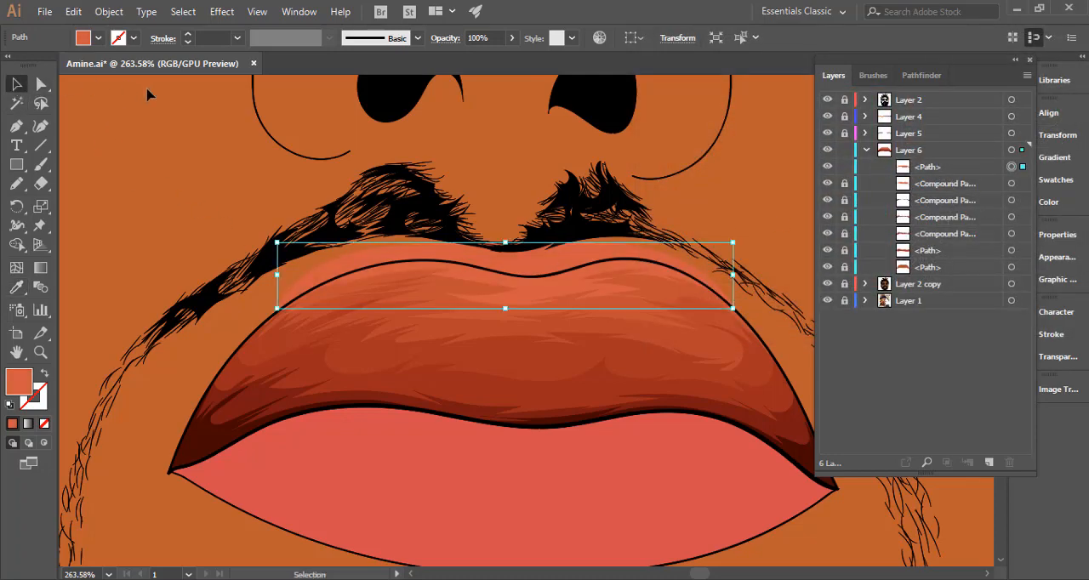
pyautogui.click(102, 12)
pyautogui.click(94, 14)
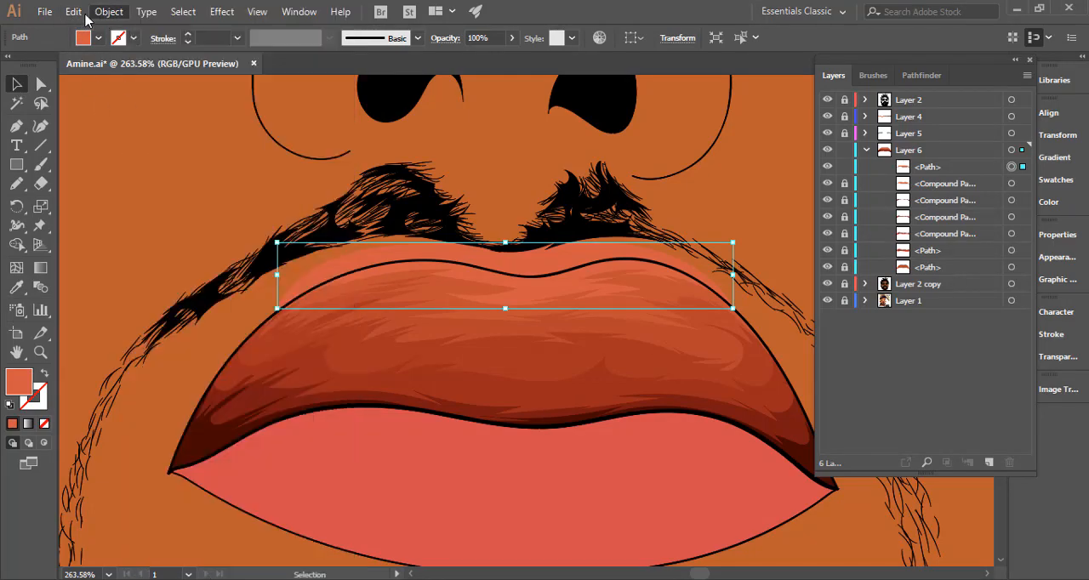
pyautogui.click(75, 12)
pyautogui.moveTo(289, 292)
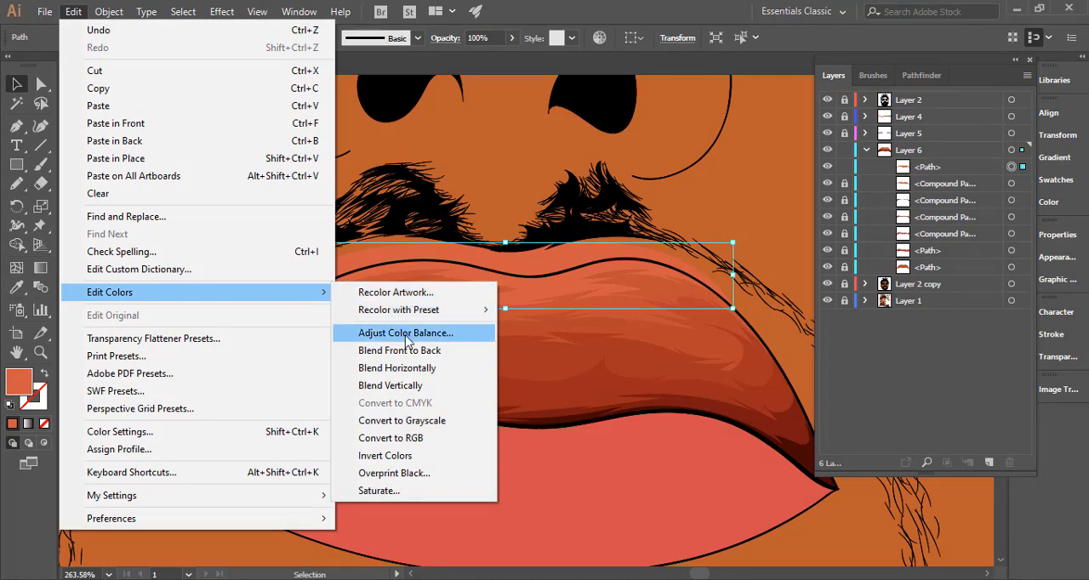
pyautogui.click(405, 332)
pyautogui.click(743, 296)
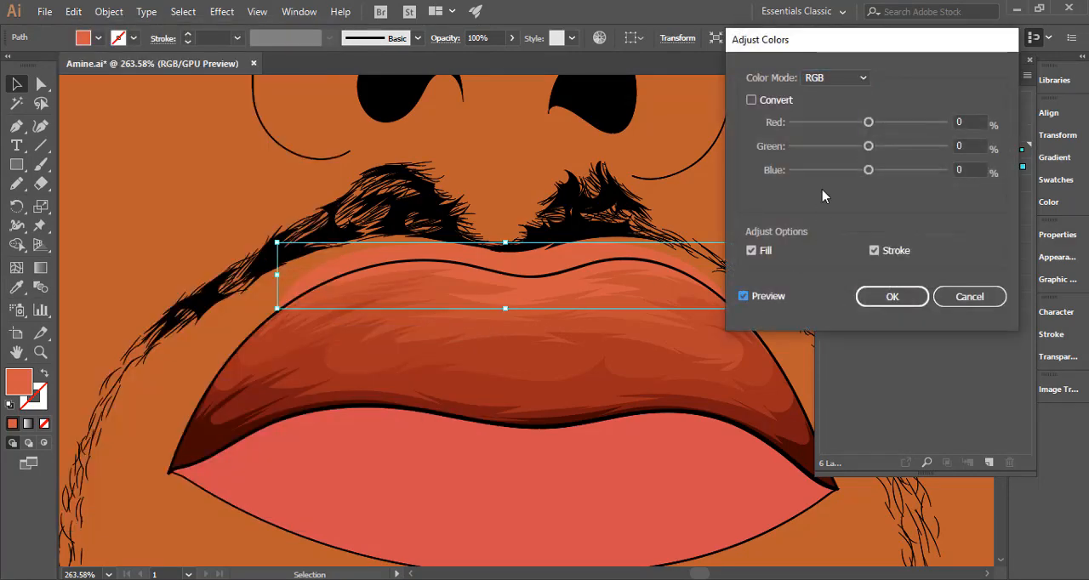
pyautogui.click(869, 171)
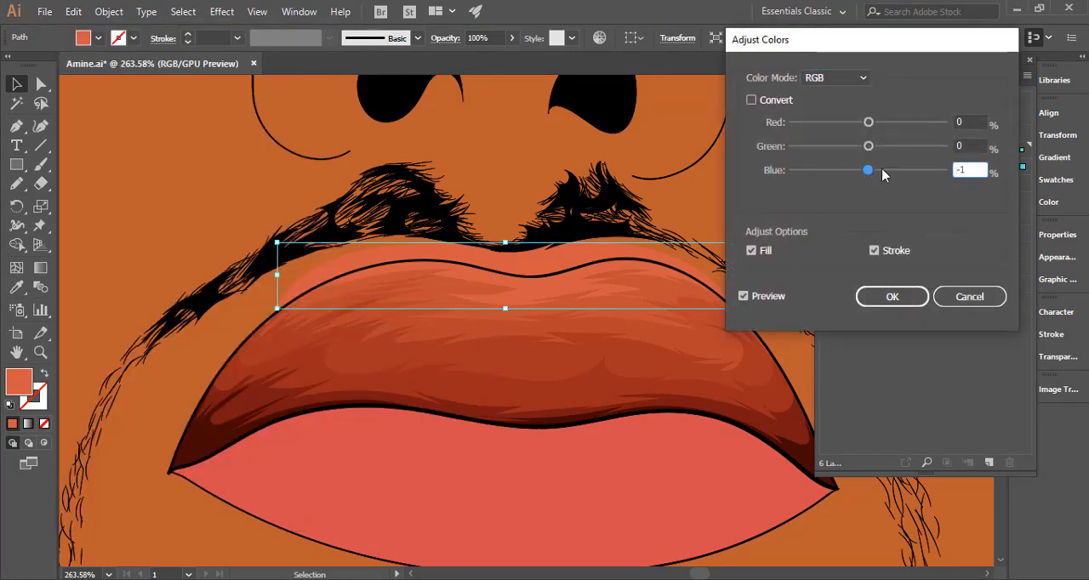
pyautogui.moveTo(868, 172); pyautogui.dragTo(867, 173)
pyautogui.click(887, 552)
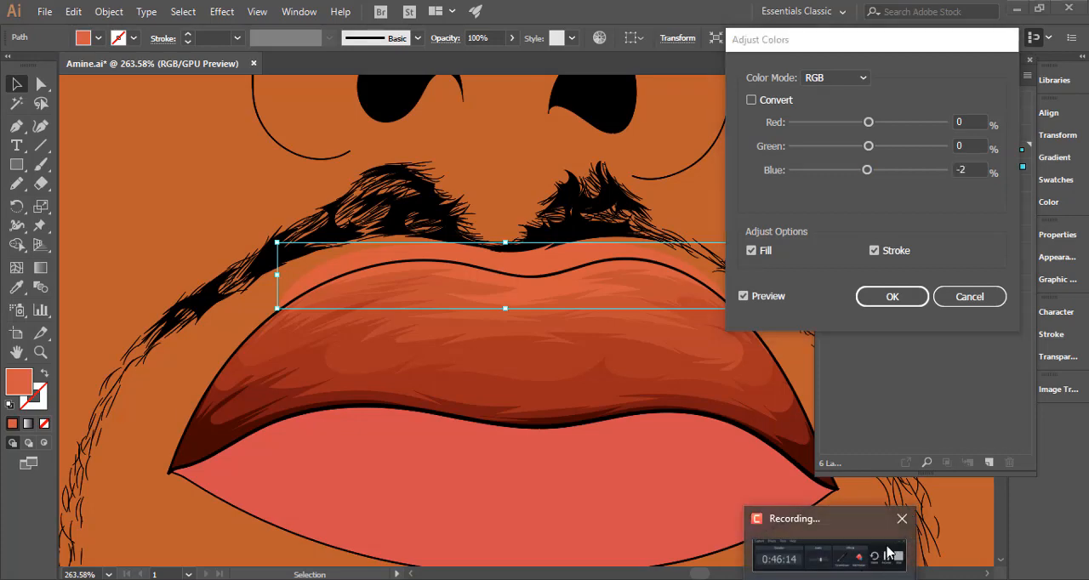
pyautogui.click(1012, 514)
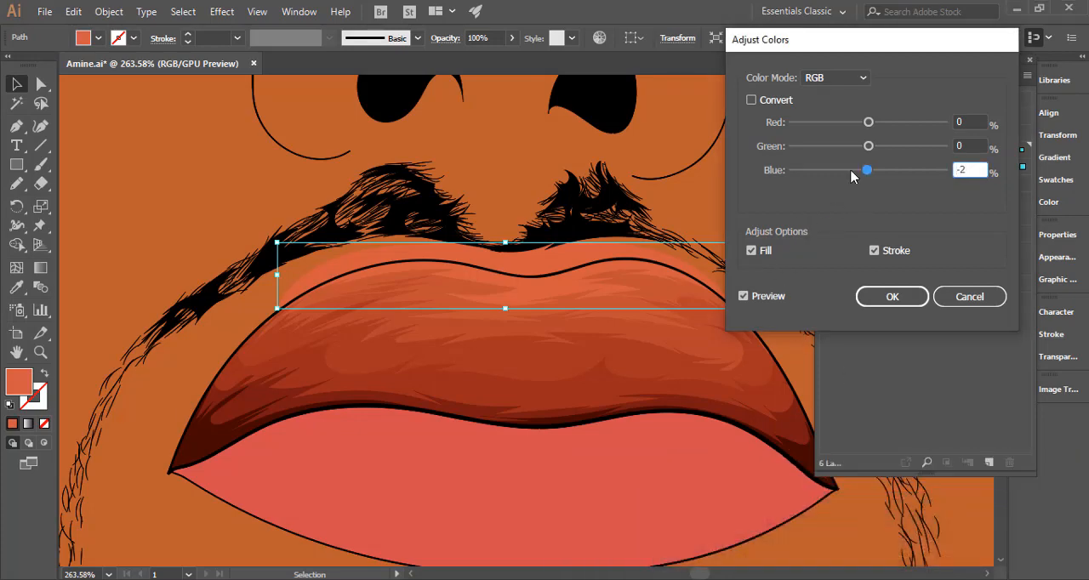
pyautogui.moveTo(867, 170); pyautogui.dragTo(863, 170)
pyautogui.click(965, 299)
pyautogui.press('i')
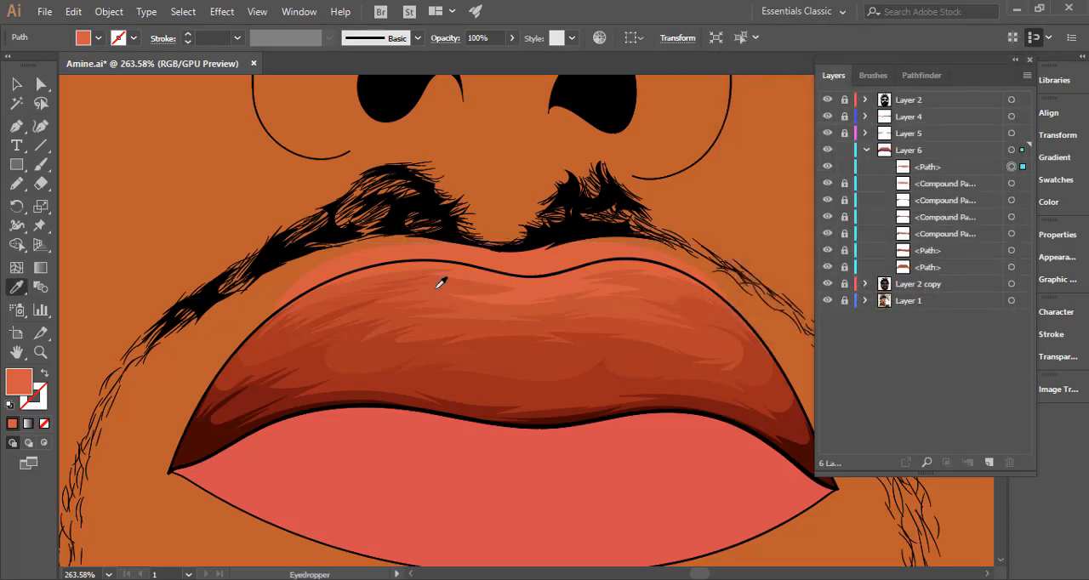
# Resample the sixth tone's fill from the neighbouring upper-lip shading and shift it to a lighter, more orange shade.
pyautogui.click(445, 282)
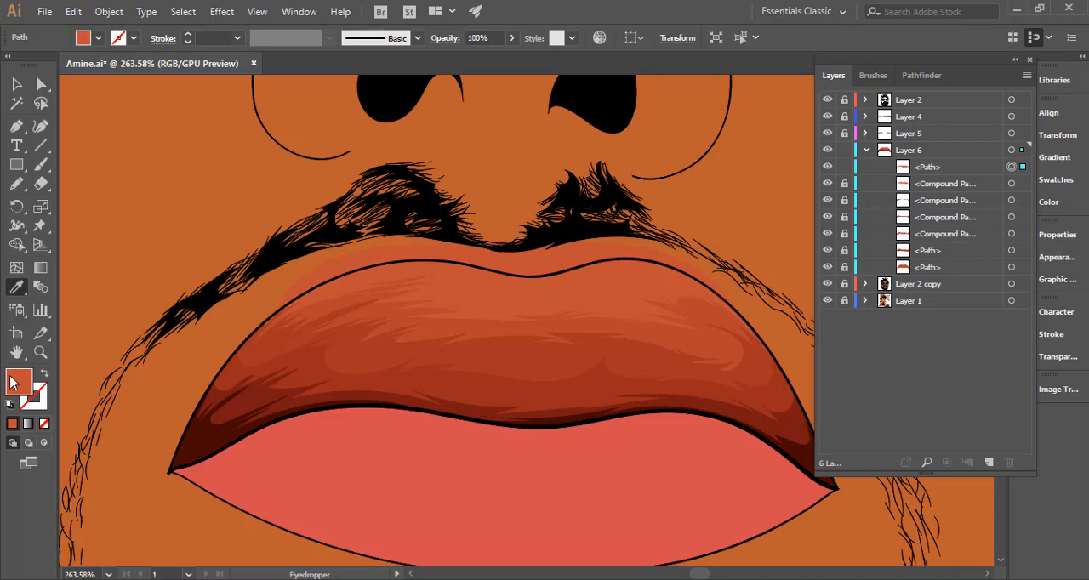
pyautogui.doubleClick(17, 381)
pyautogui.moveTo(783, 111); pyautogui.dragTo(793, 116)
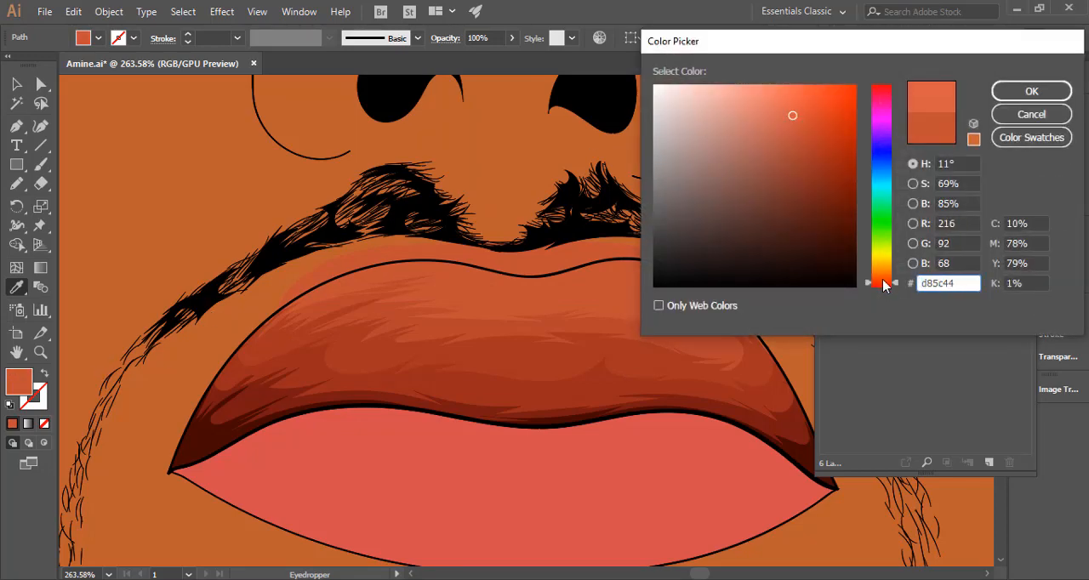
pyautogui.moveTo(895, 289); pyautogui.dragTo(899, 283)
pyautogui.click(1008, 92)
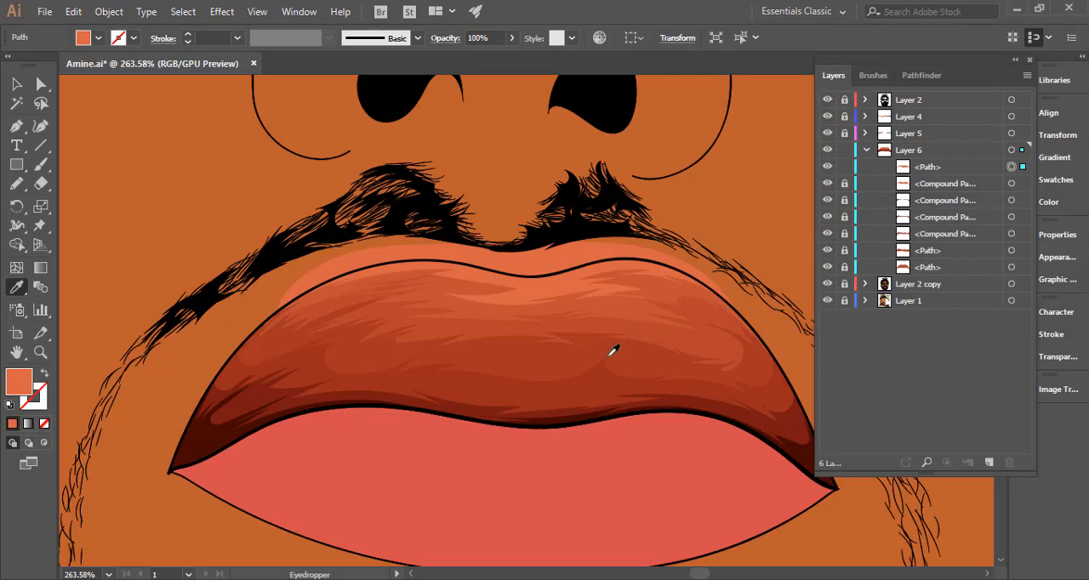
pyautogui.moveTo(666, 369); pyautogui.dragTo(1079, 374)
# Unlock the base upper-lip path, select it with the sixth tone, and split off the part above the lip outline with Shape Builder.
pyautogui.press('v')
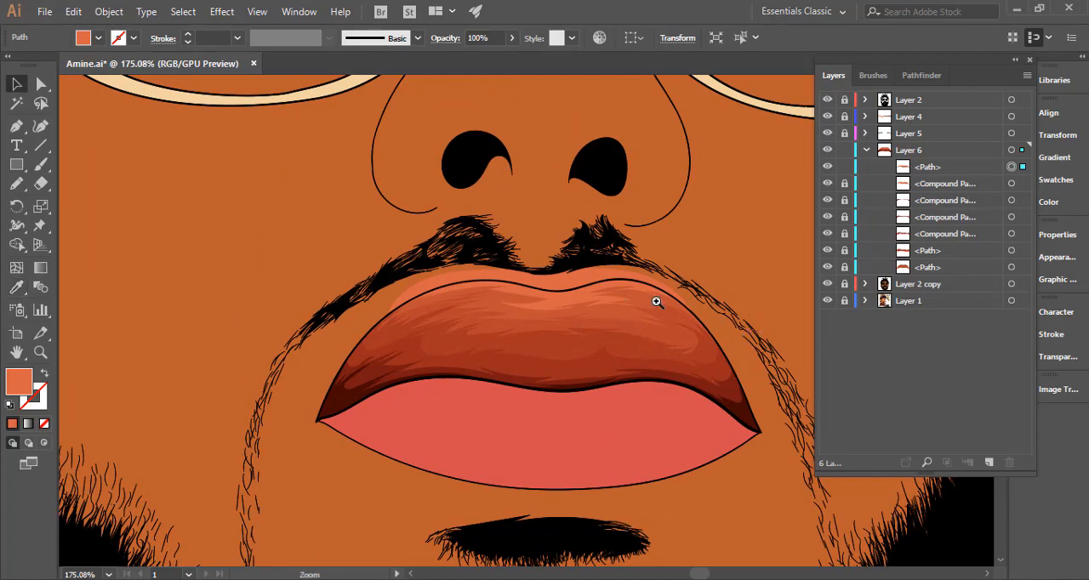
pyautogui.moveTo(656, 302); pyautogui.dragTo(775, 310)
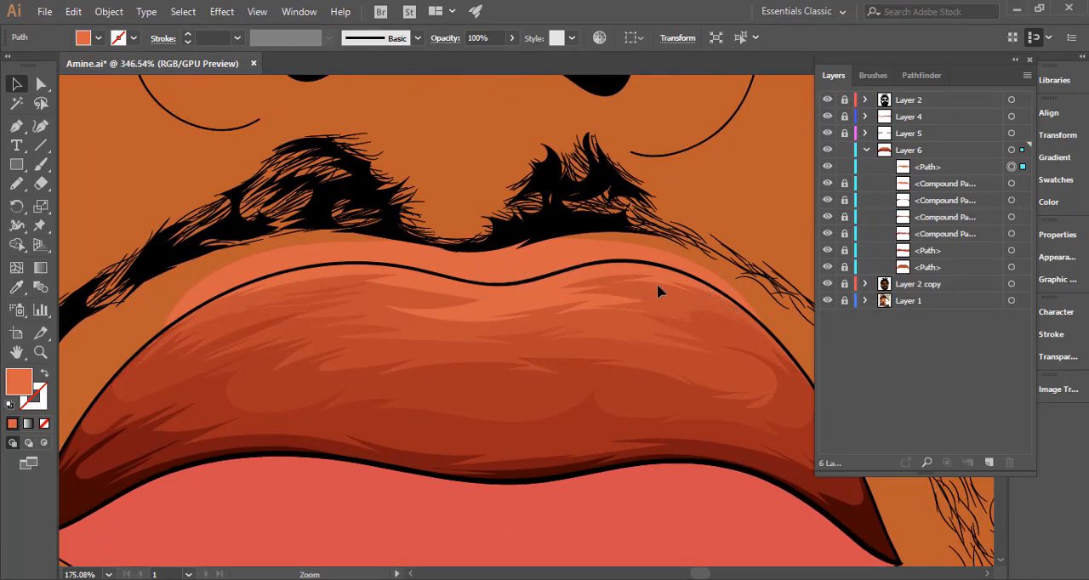
pyautogui.click(615, 285)
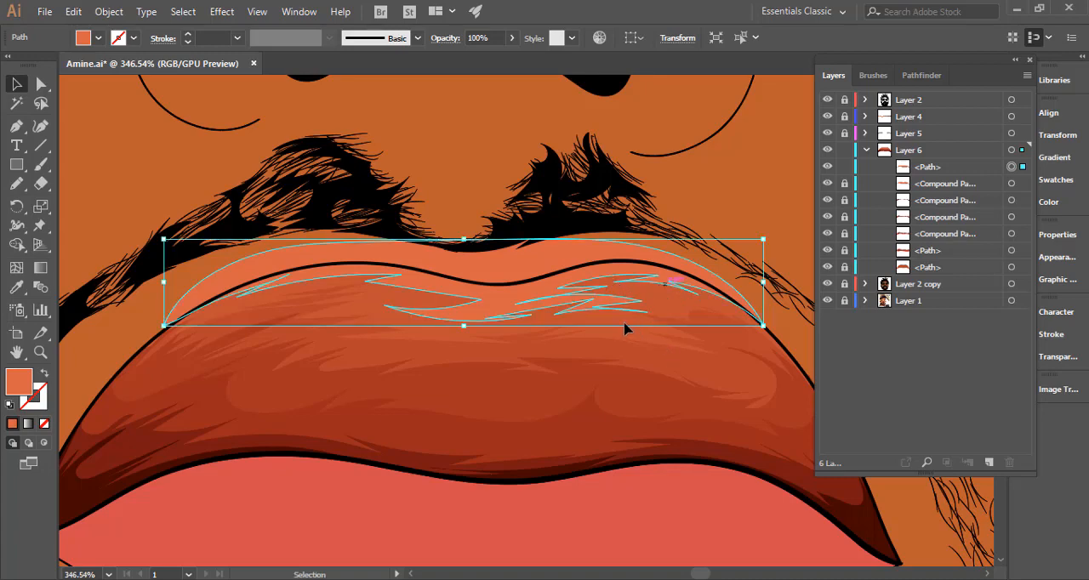
pyautogui.hotkey('ctrl', 'h')
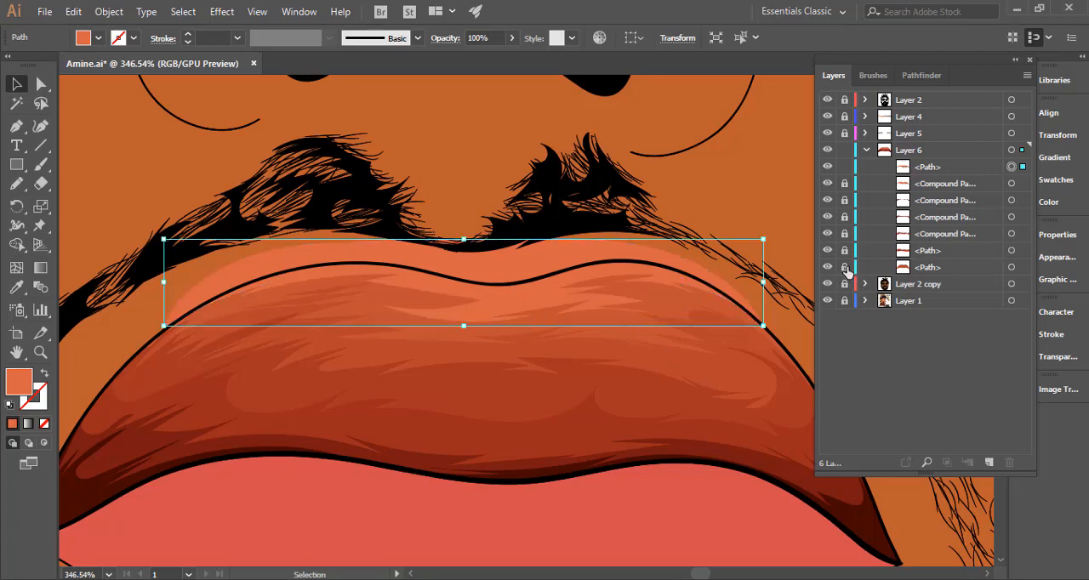
pyautogui.hotkey('ctrl', 'h')
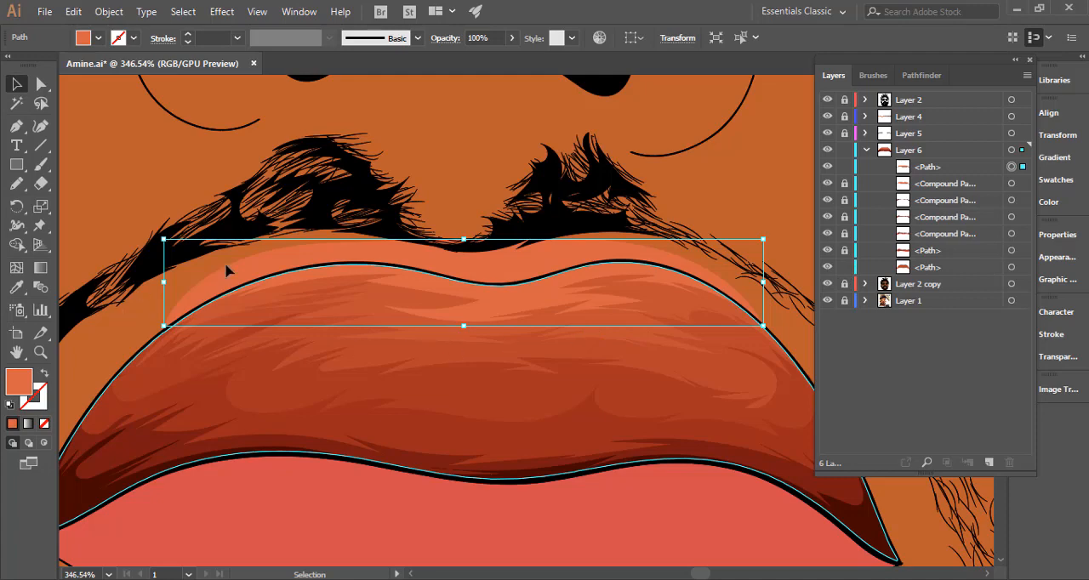
pyautogui.click(481, 290)
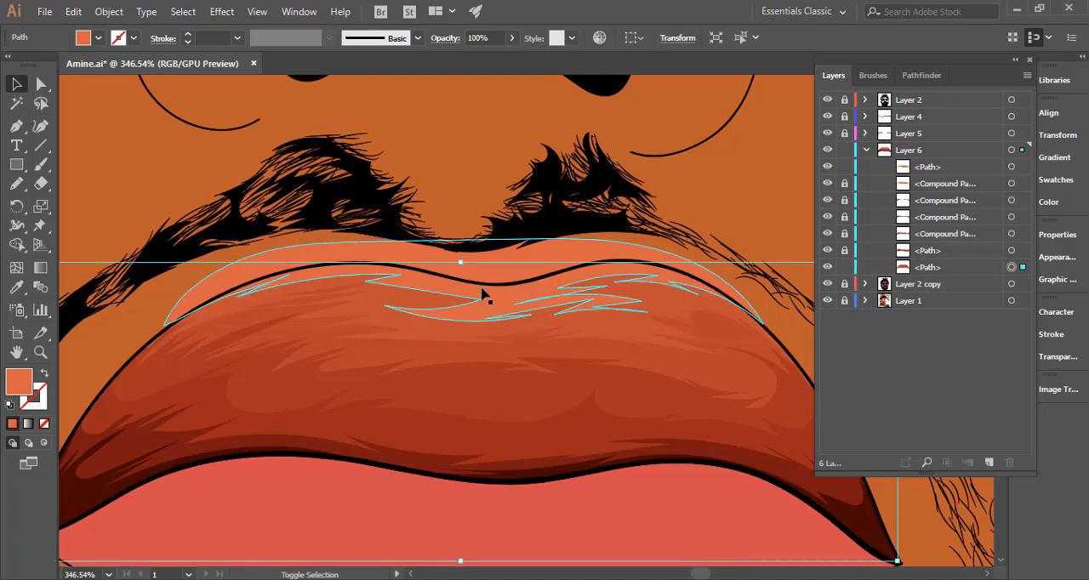
pyautogui.hotkey('ctrl', 'h')
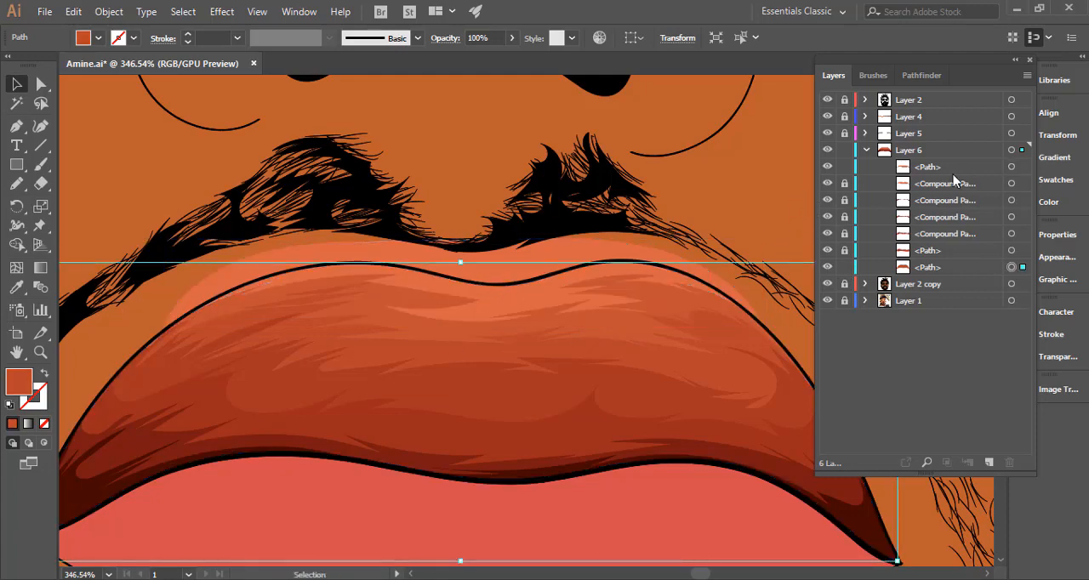
pyautogui.keyDown('shift'); pyautogui.click(548, 269); pyautogui.keyUp('shift')
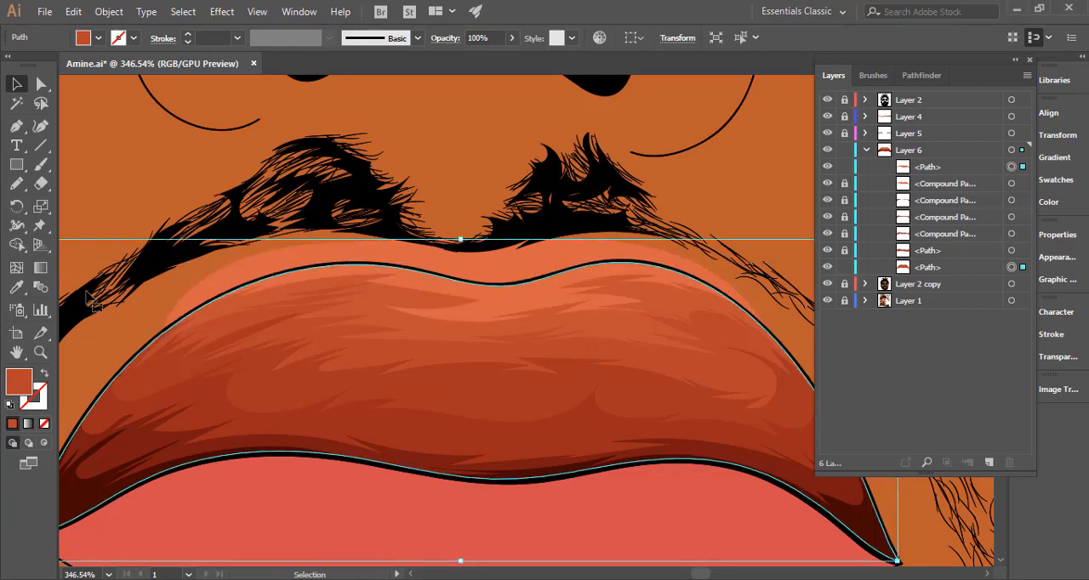
pyautogui.click(16, 245)
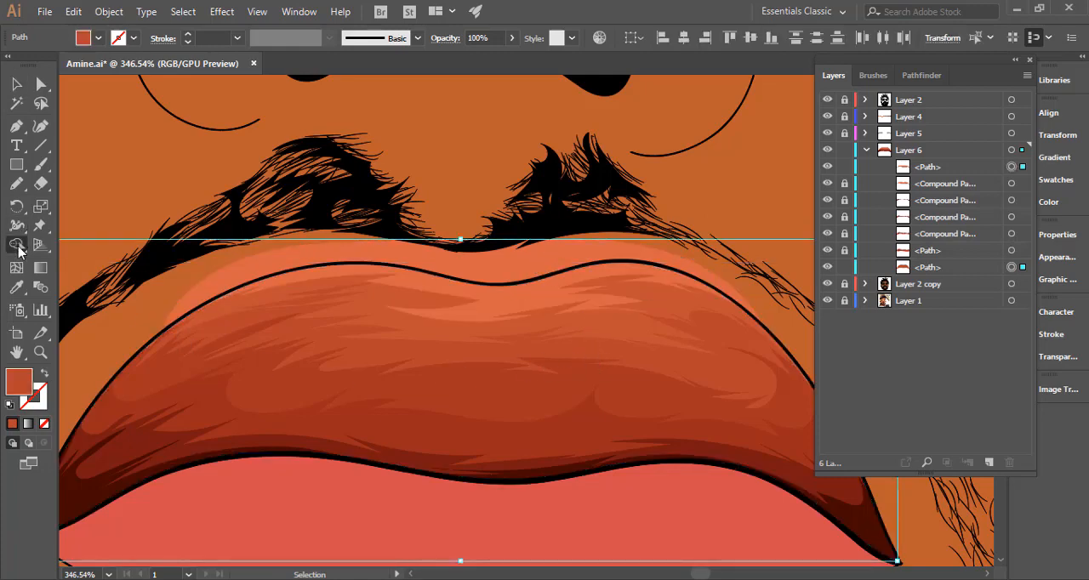
pyautogui.click(534, 278)
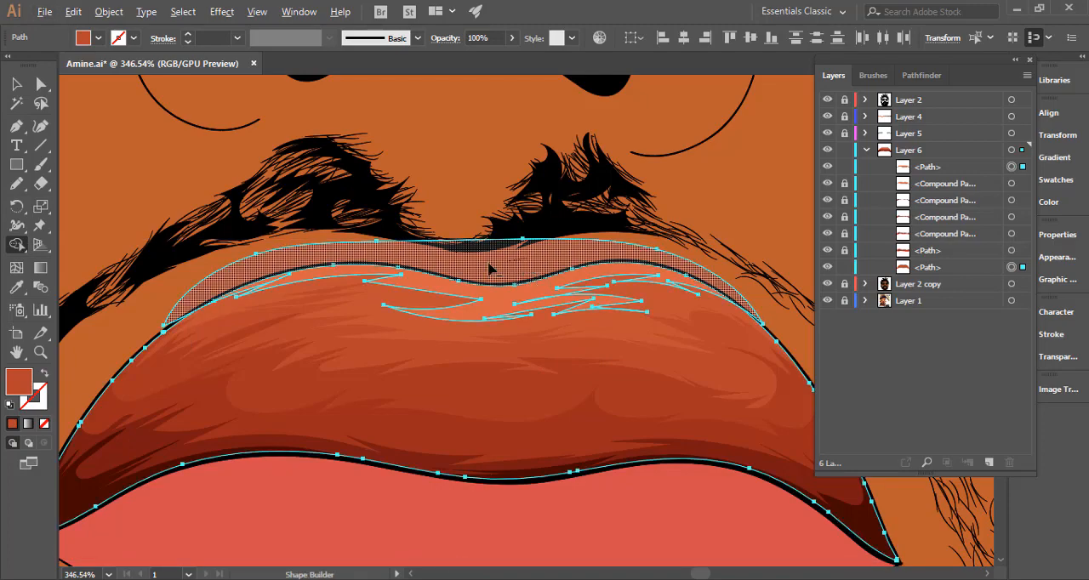
pyautogui.keyDown('alt'); pyautogui.click(491, 270); pyautogui.keyUp('alt')
# Delete the sixth tone's separated excess above the upper-lip outline.
pyautogui.moveTo(659, 370)
pyautogui.mouseDown()
pyautogui.moveTo(447, 323)
pyautogui.moveTo(7, 188)
pyautogui.mouseUp()
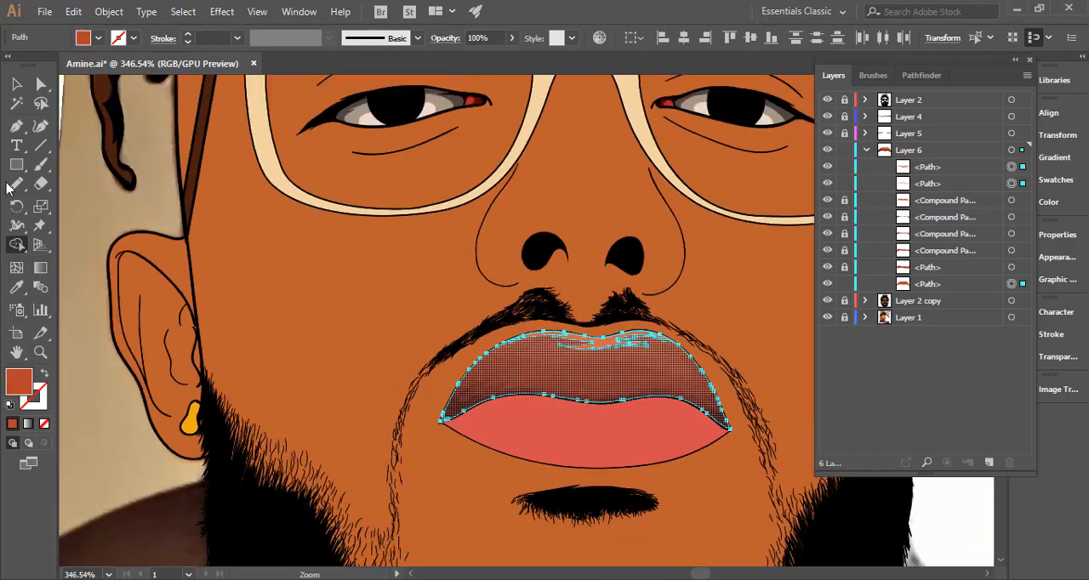
pyautogui.click(16, 83)
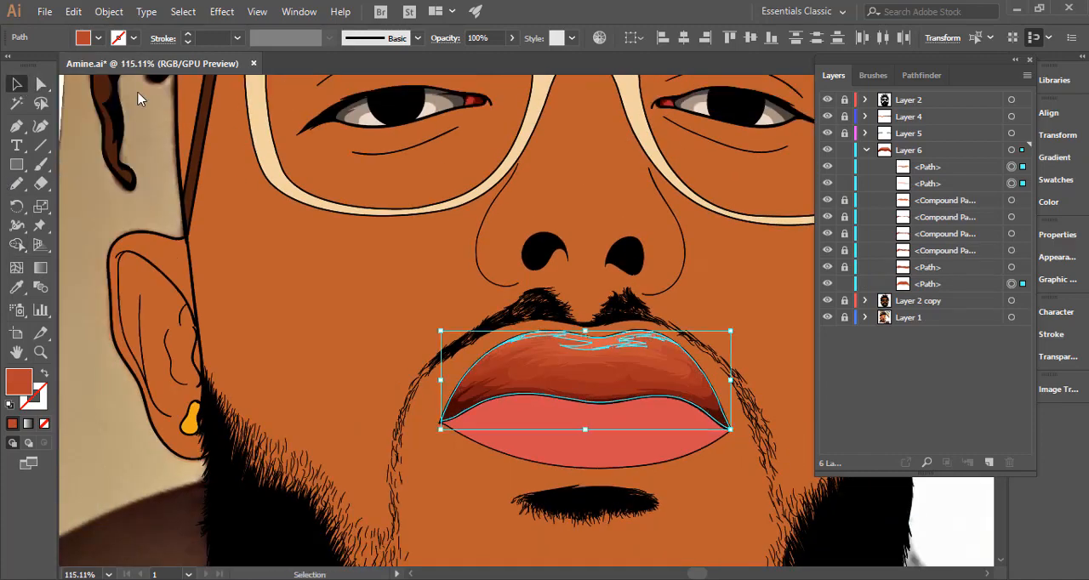
pyautogui.click(1011, 184)
pyautogui.press('Delete')
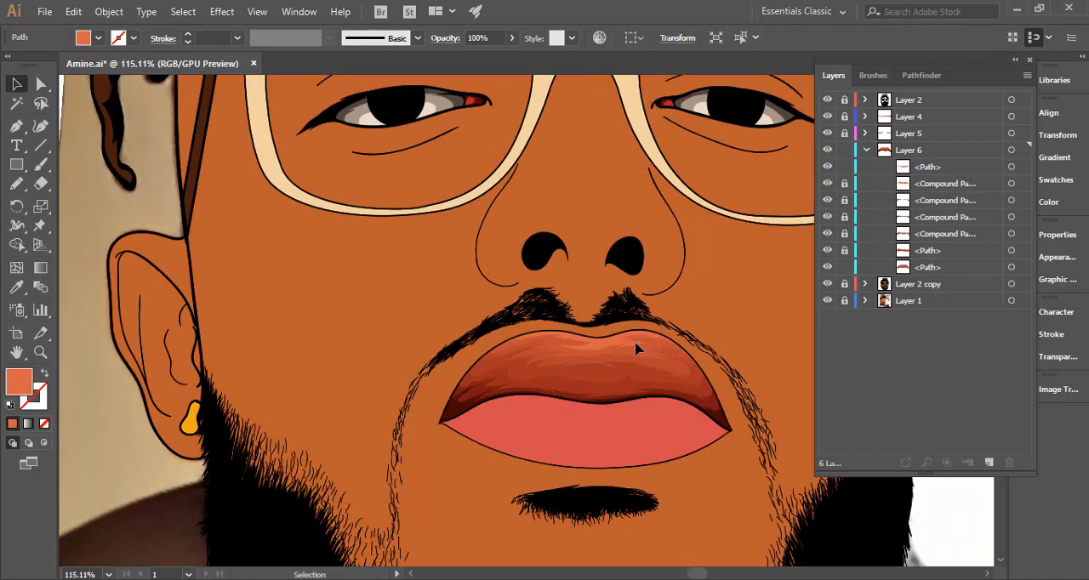
pyautogui.moveTo(520, 384); pyautogui.dragTo(415, 347)
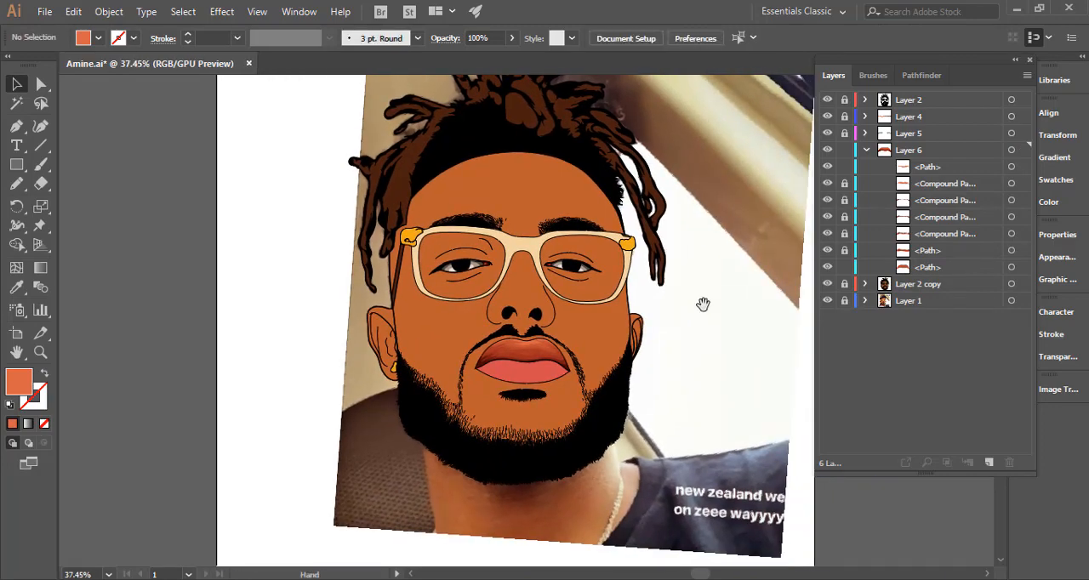
# Unlock all upper-lip paths in Layer 6, group them and lock the group.
pyautogui.click(845, 167)
pyautogui.moveTo(850, 191); pyautogui.dragTo(848, 265)
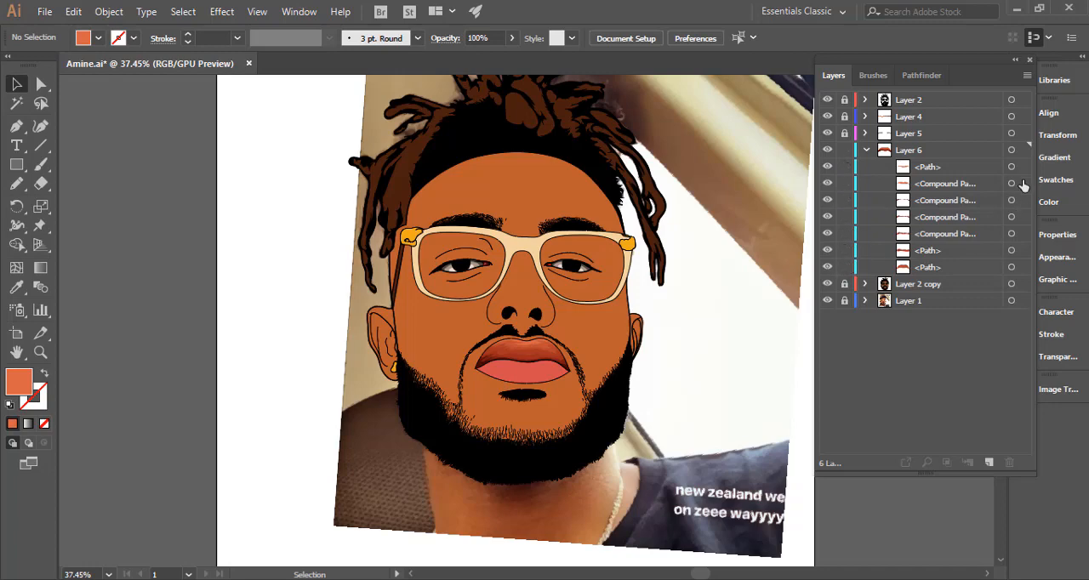
pyautogui.click(1011, 149)
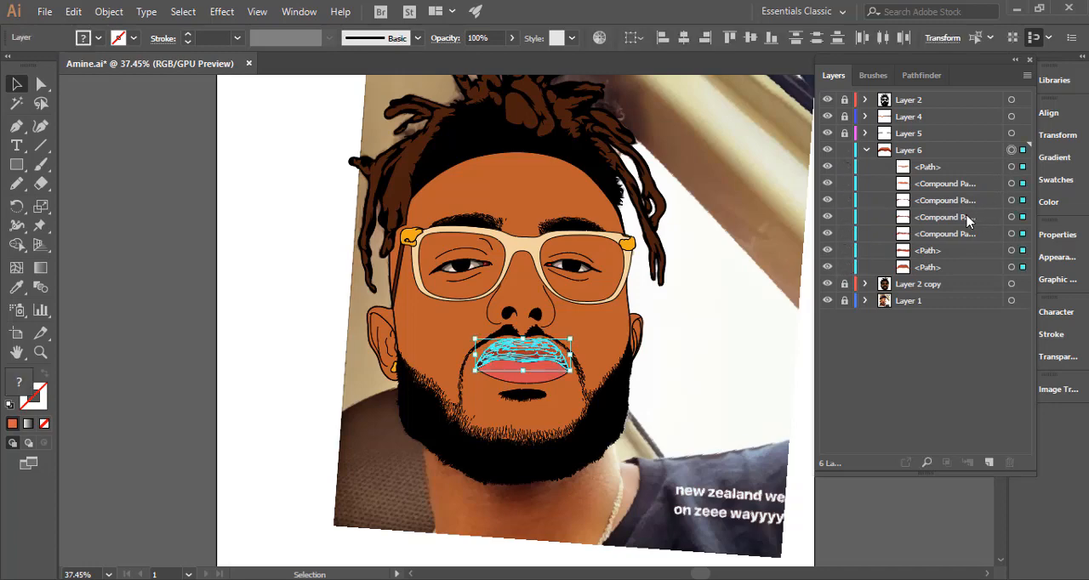
pyautogui.hotkey('ctrl', 'g')
pyautogui.click(649, 363)
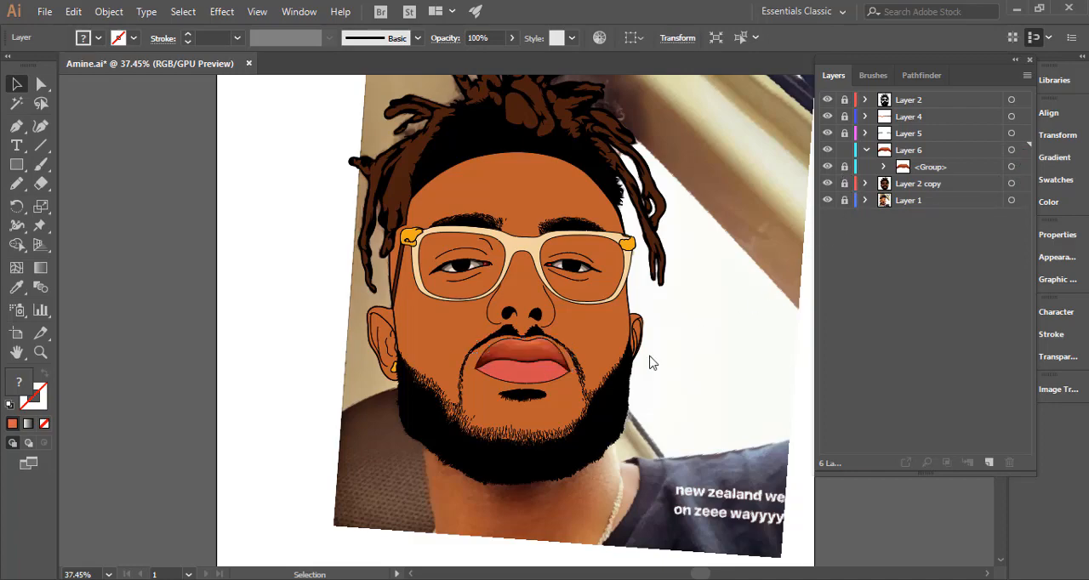
# Unlock the upper-lip group, redraw the central top edge of its mid-red tone with the Pencil, and relock the group.
pyautogui.moveTo(538, 368); pyautogui.dragTo(740, 357)
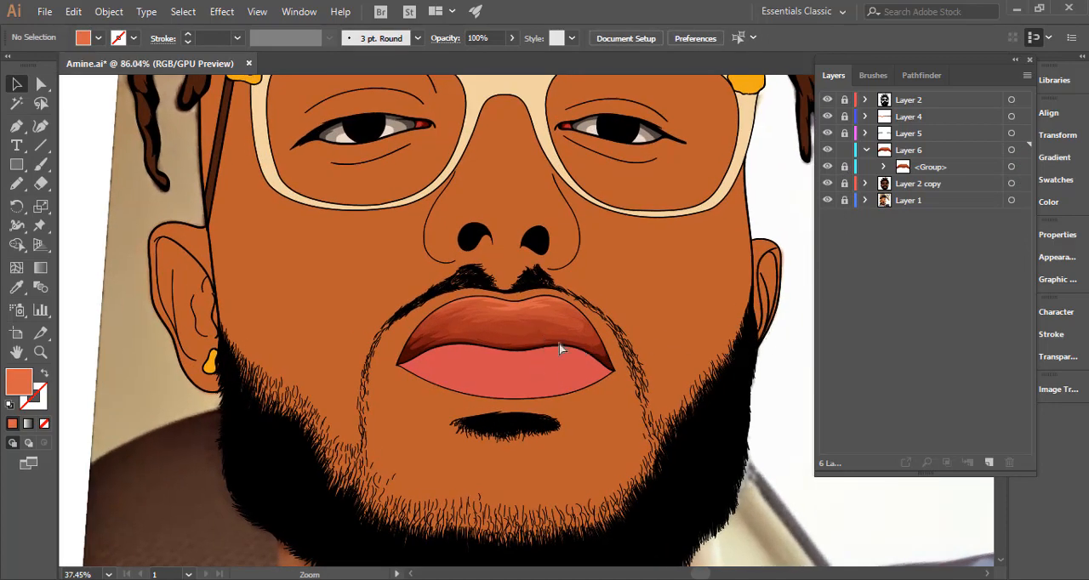
pyautogui.moveTo(527, 337); pyautogui.dragTo(761, 349)
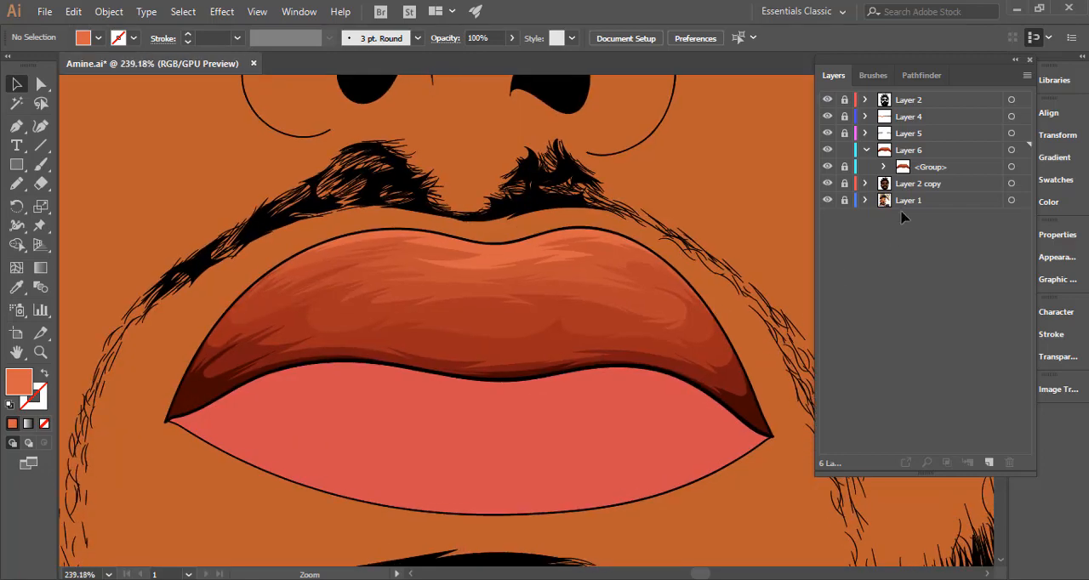
pyautogui.click(513, 304)
pyautogui.click(19, 205)
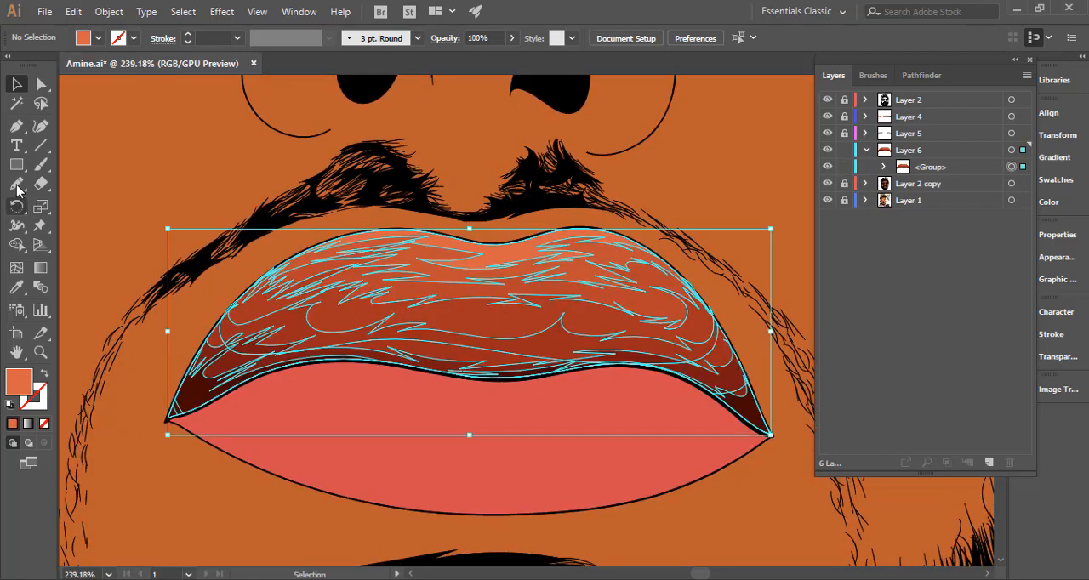
pyautogui.press('n')
pyautogui.keyDown('ctrl'); pyautogui.click(442, 296); pyautogui.keyUp('ctrl')
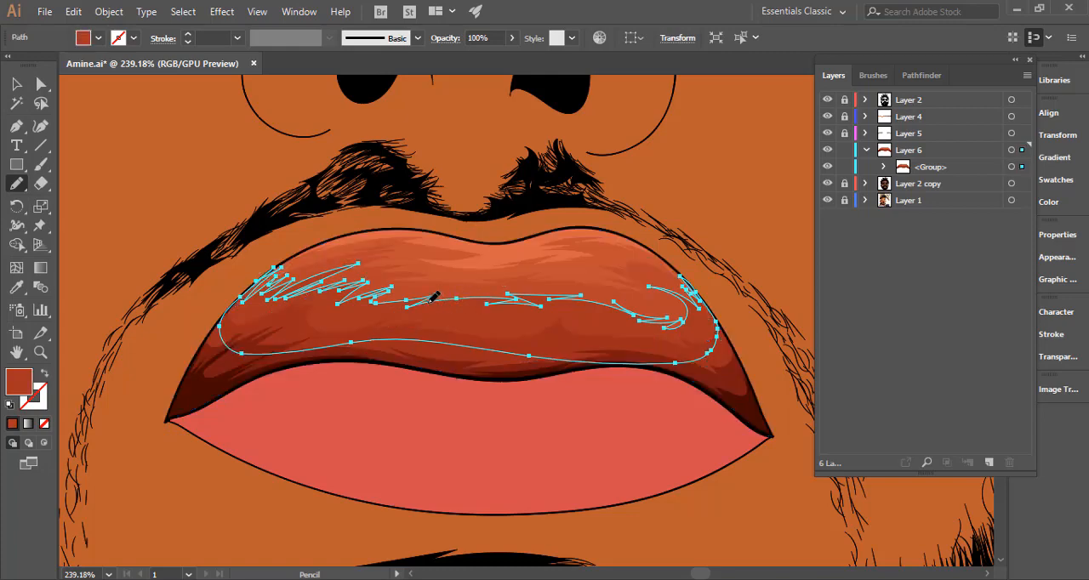
pyautogui.moveTo(491, 309)
pyautogui.mouseDown()
pyautogui.moveTo(526, 318)
pyautogui.moveTo(497, 308)
pyautogui.moveTo(600, 303)
pyautogui.mouseUp()
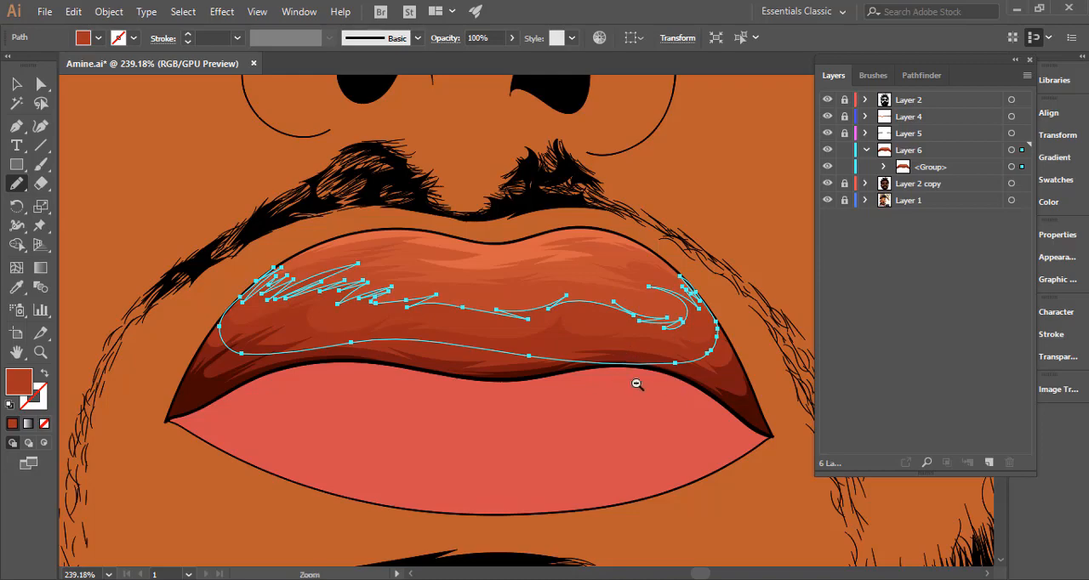
pyautogui.moveTo(639, 383)
pyautogui.mouseDown()
pyautogui.moveTo(419, 362)
pyautogui.moveTo(265, 316)
pyautogui.mouseUp()
pyautogui.keyDown('ctrl'); pyautogui.click(277, 320); pyautogui.keyUp('ctrl')
pyautogui.moveTo(502, 353); pyautogui.dragTo(315, 344)
pyautogui.moveTo(539, 364); pyautogui.dragTo(793, 347)
pyautogui.moveTo(699, 348); pyautogui.dragTo(592, 353)
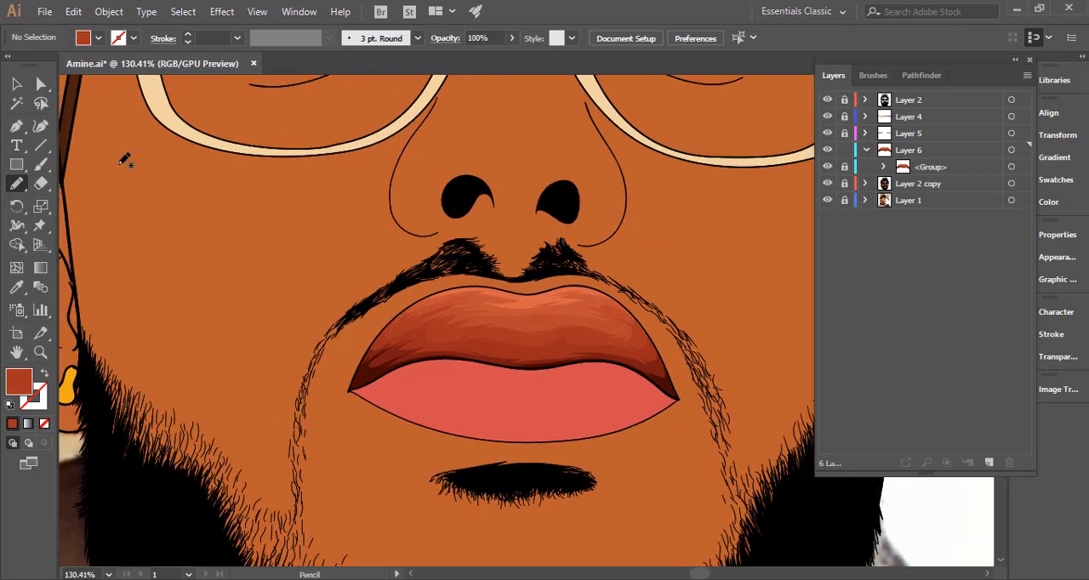
# Unlock Layer 2 copy and bring the pink lower-lip path to the front of that layer.
pyautogui.click(16, 89)
pyautogui.click(844, 183)
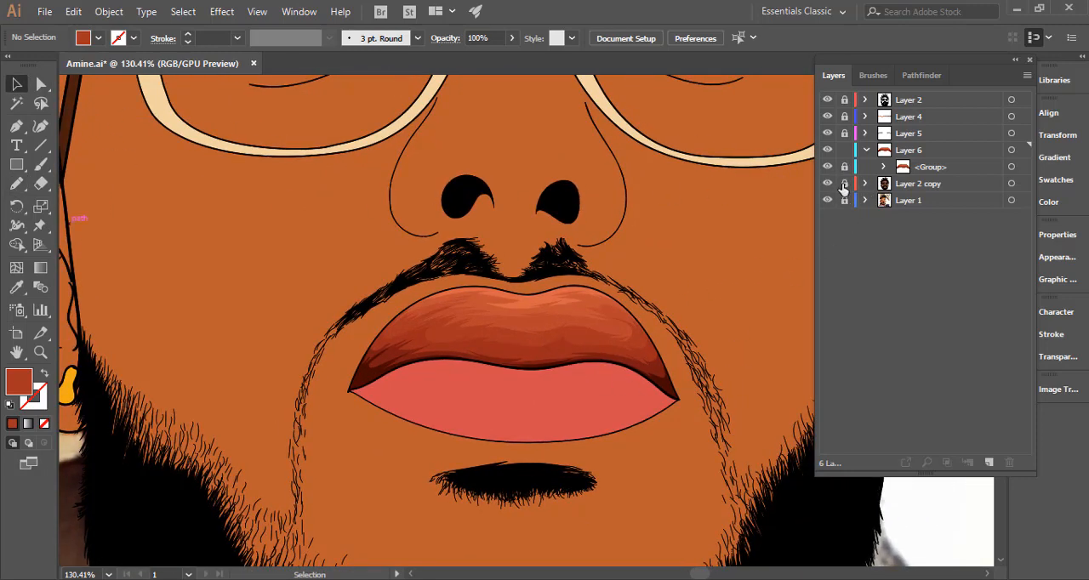
pyautogui.click(498, 425)
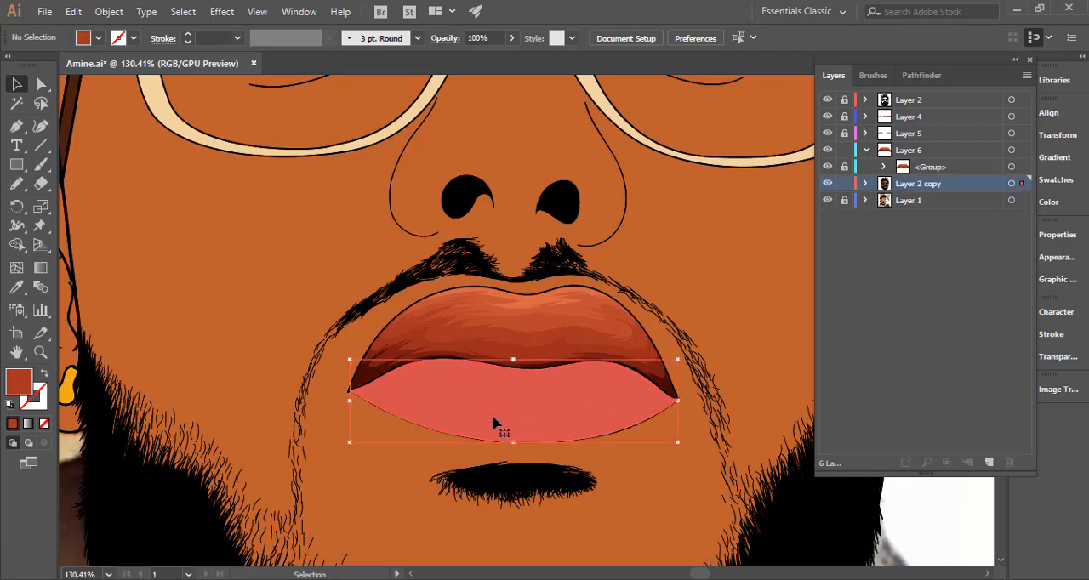
pyautogui.rightClick(495, 426)
pyautogui.moveTo(669, 343)
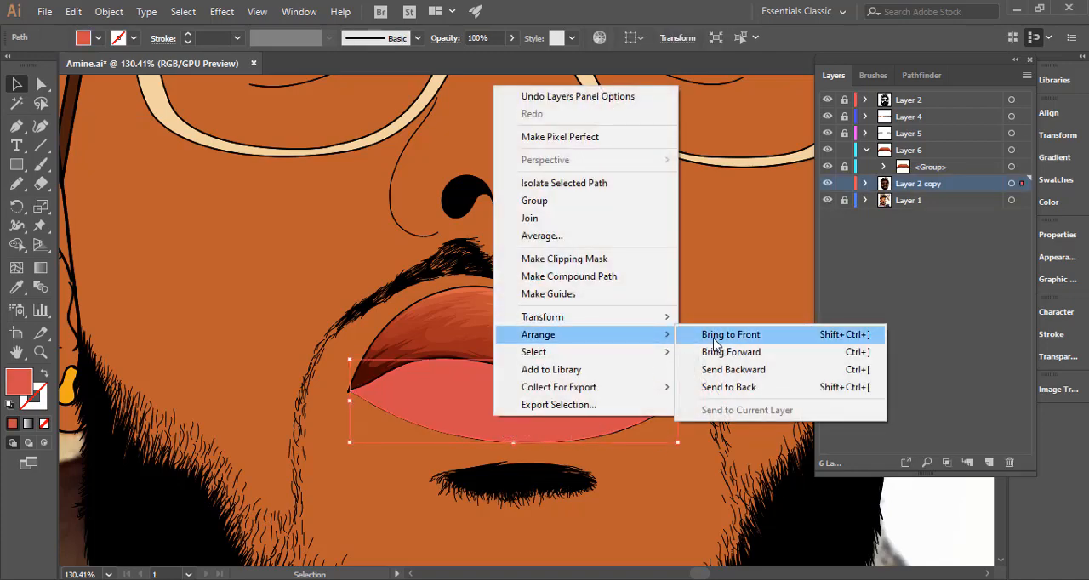
pyautogui.click(727, 335)
# Move the lower-lip path into Layer 6 below the upper-lip group and lock Layer 2 copy.
pyautogui.click(865, 184)
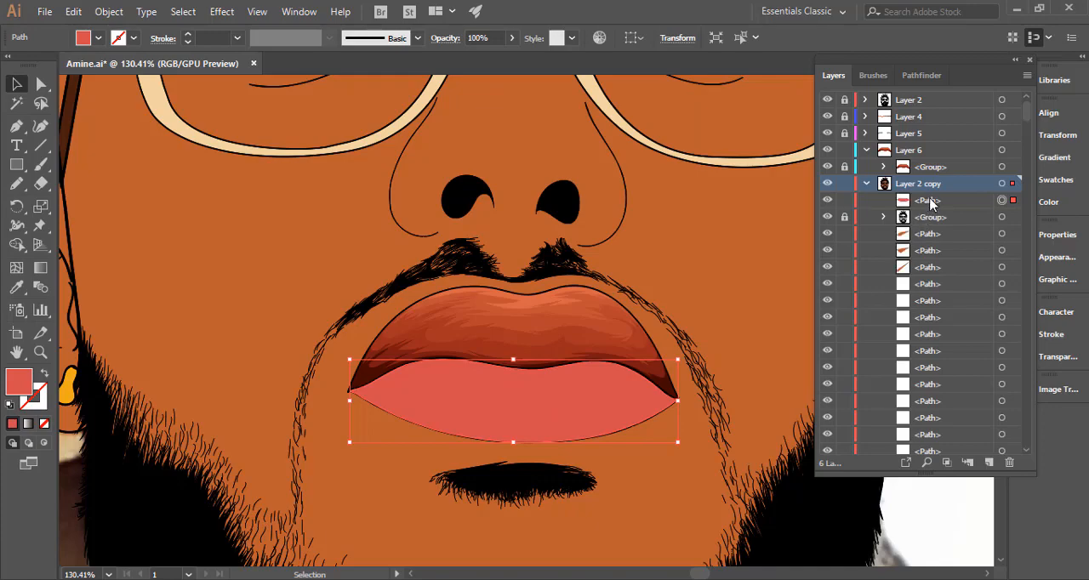
pyautogui.moveTo(927, 200); pyautogui.dragTo(885, 198)
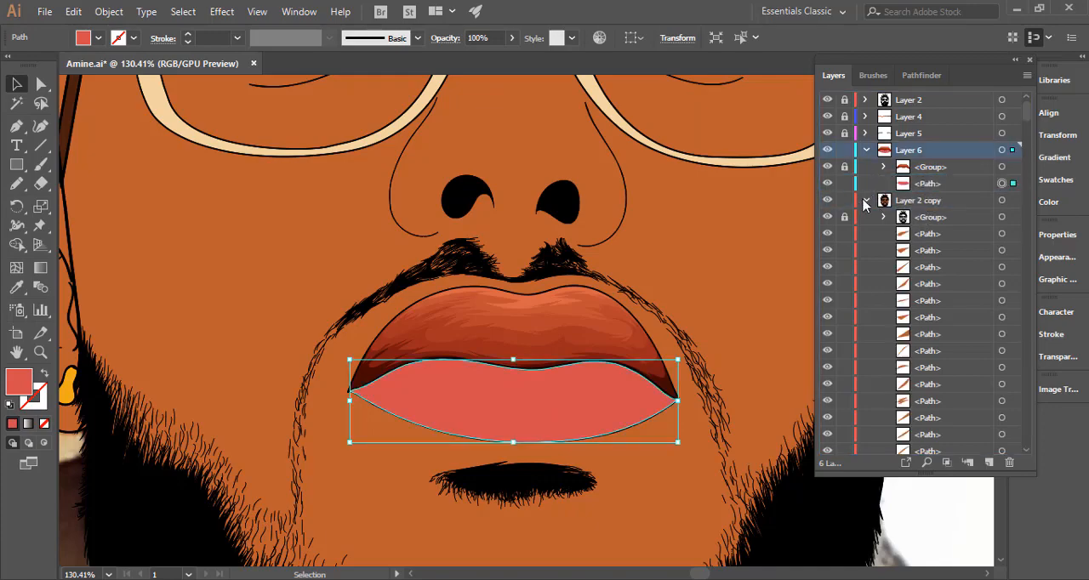
pyautogui.click(865, 200)
pyautogui.moveTo(620, 409); pyautogui.dragTo(316, 391)
pyautogui.click(205, 342)
# Activate the Pencil and hide the lower-lip path in Layer 6 to expose the reference photo.
pyautogui.moveTo(506, 386); pyautogui.dragTo(413, 308)
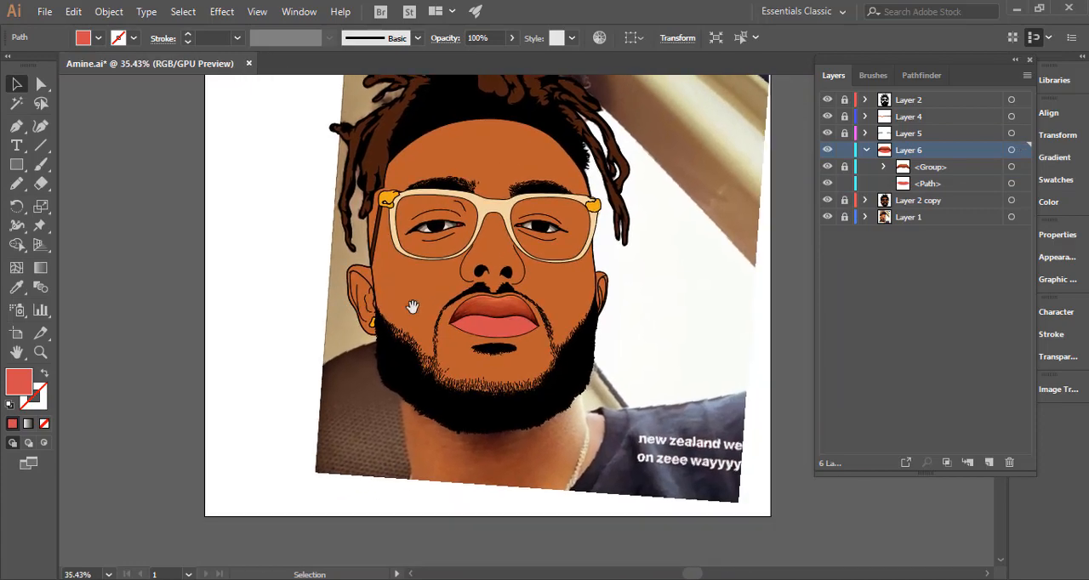
pyautogui.moveTo(502, 316); pyautogui.dragTo(823, 341)
pyautogui.moveTo(501, 314); pyautogui.dragTo(636, 329)
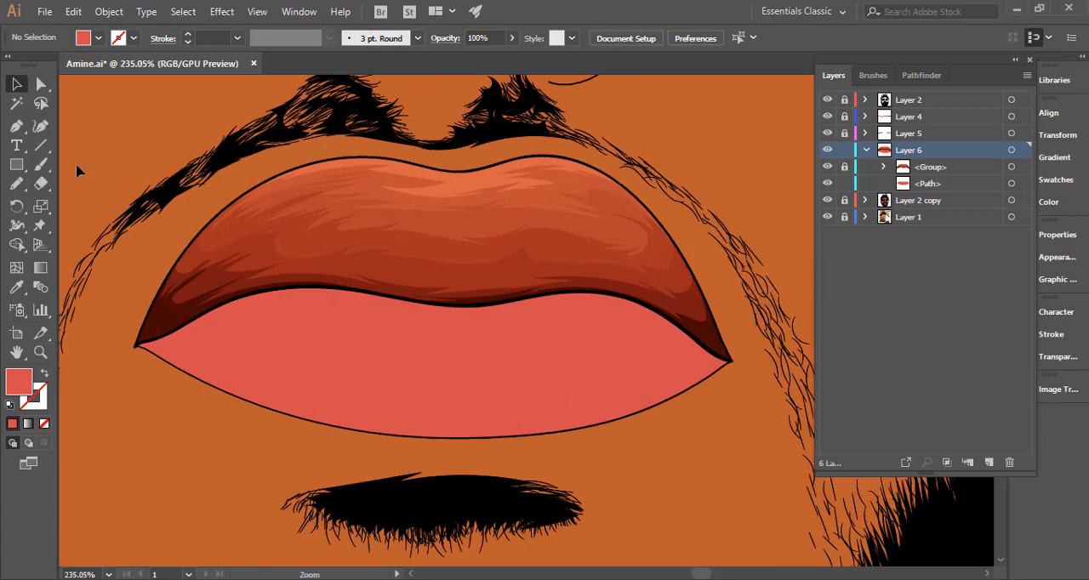
pyautogui.click(16, 183)
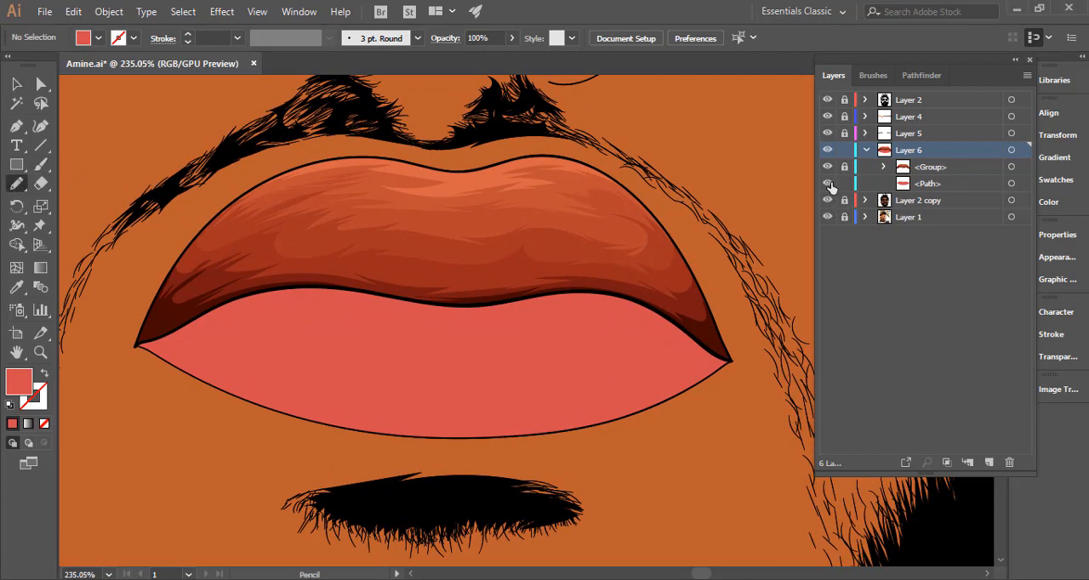
pyautogui.click(827, 183)
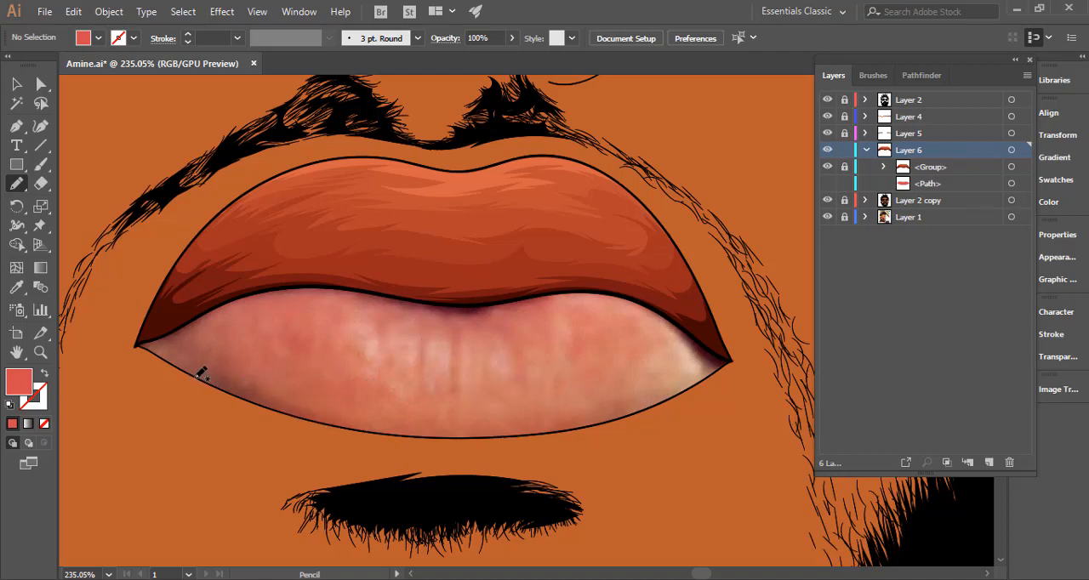
# Draw a closed Pencil shape framing the lower lip, with pointed strokes in both corners and a thin band under the upper-lip line.
pyautogui.moveTo(387, 429); pyautogui.dragTo(268, 402)
pyautogui.moveTo(289, 403); pyautogui.dragTo(176, 353)
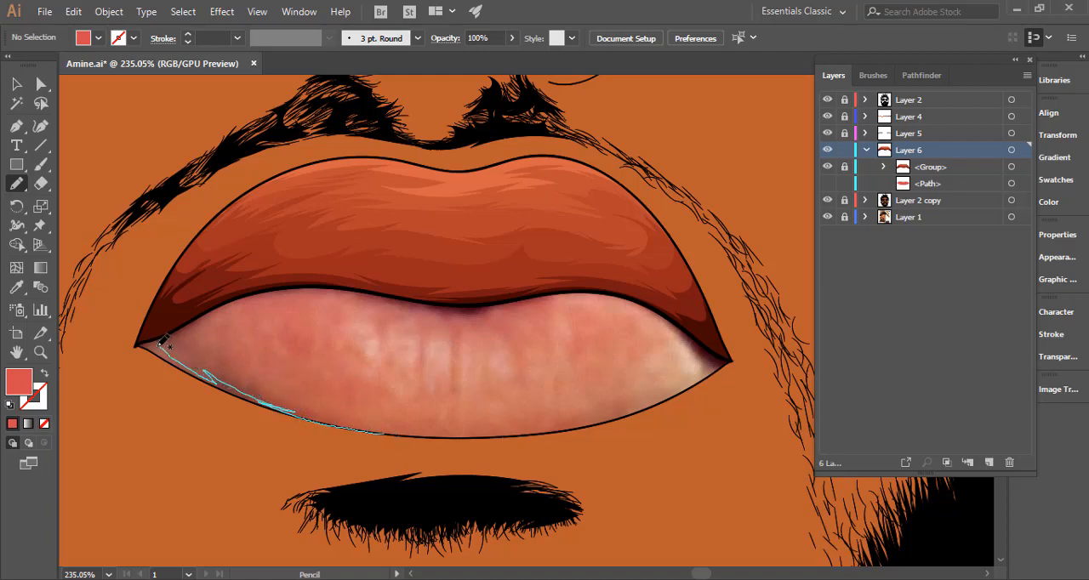
pyautogui.moveTo(205, 319)
pyautogui.mouseDown()
pyautogui.moveTo(236, 301)
pyautogui.moveTo(349, 286)
pyautogui.moveTo(410, 304)
pyautogui.moveTo(554, 299)
pyautogui.mouseUp()
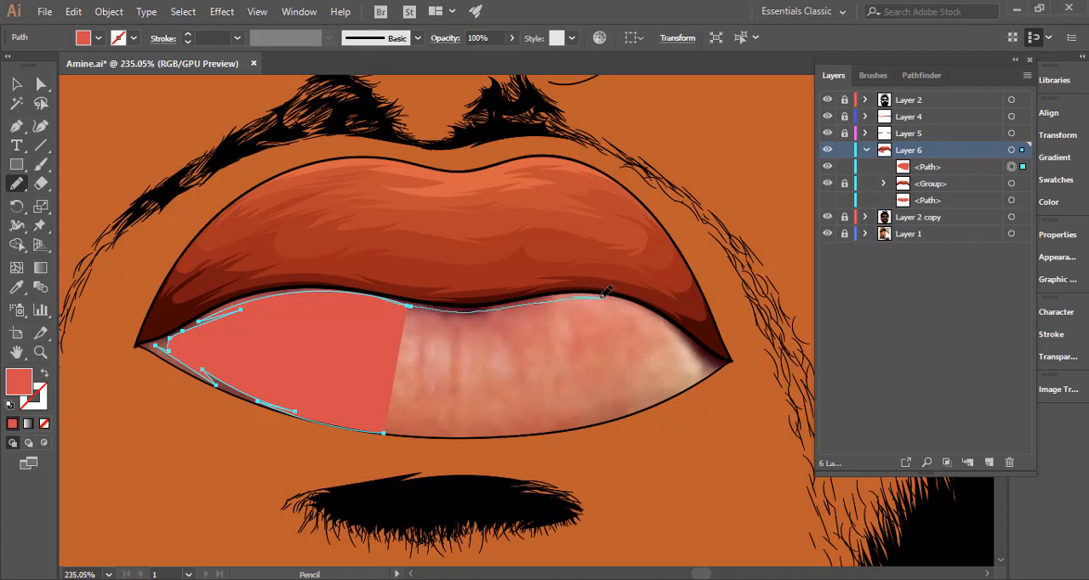
pyautogui.moveTo(700, 319); pyautogui.dragTo(673, 325)
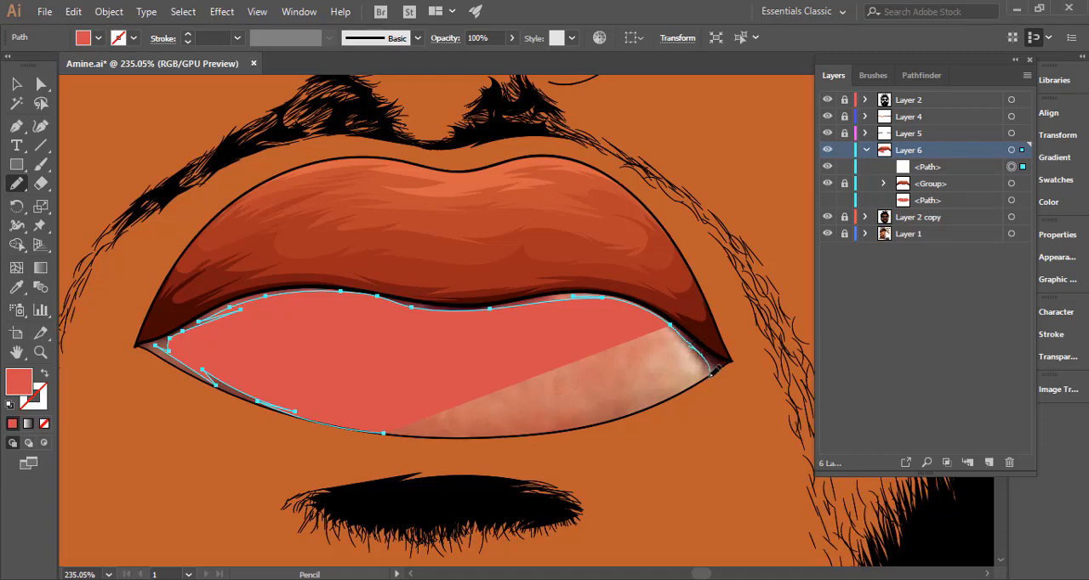
pyautogui.moveTo(713, 371); pyautogui.dragTo(691, 339)
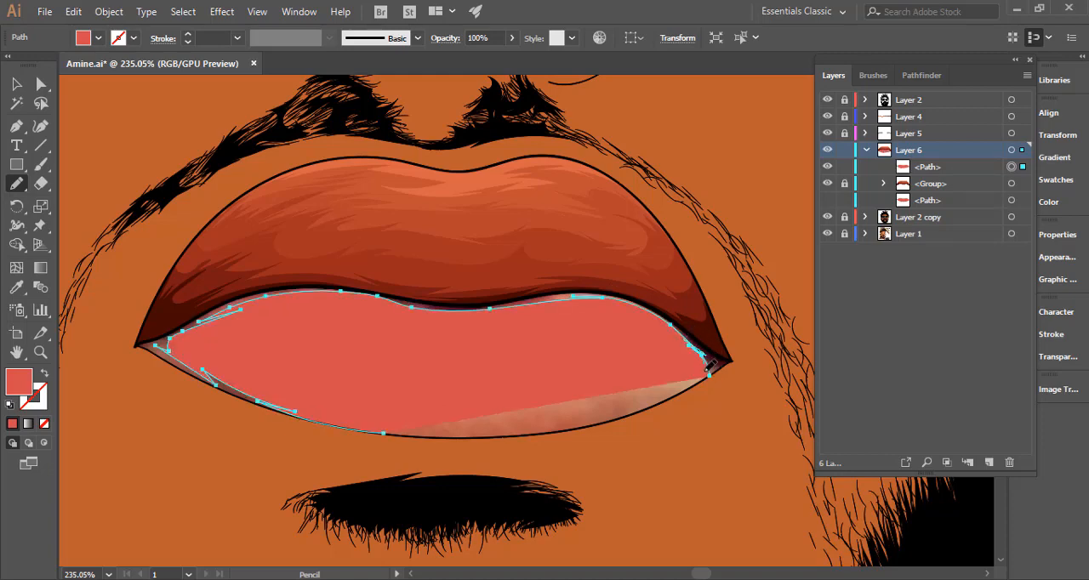
pyautogui.moveTo(738, 376)
pyautogui.mouseDown()
pyautogui.moveTo(661, 289)
pyautogui.moveTo(507, 250)
pyautogui.moveTo(325, 246)
pyautogui.moveTo(164, 266)
pyautogui.moveTo(101, 346)
pyautogui.moveTo(141, 401)
pyautogui.moveTo(268, 441)
pyautogui.moveTo(347, 448)
pyautogui.moveTo(385, 435)
pyautogui.mouseUp()
# Show the lower-lip path in Layer 6 and set the new frame shape's fill to dark red #6d0101.
pyautogui.click(826, 201)
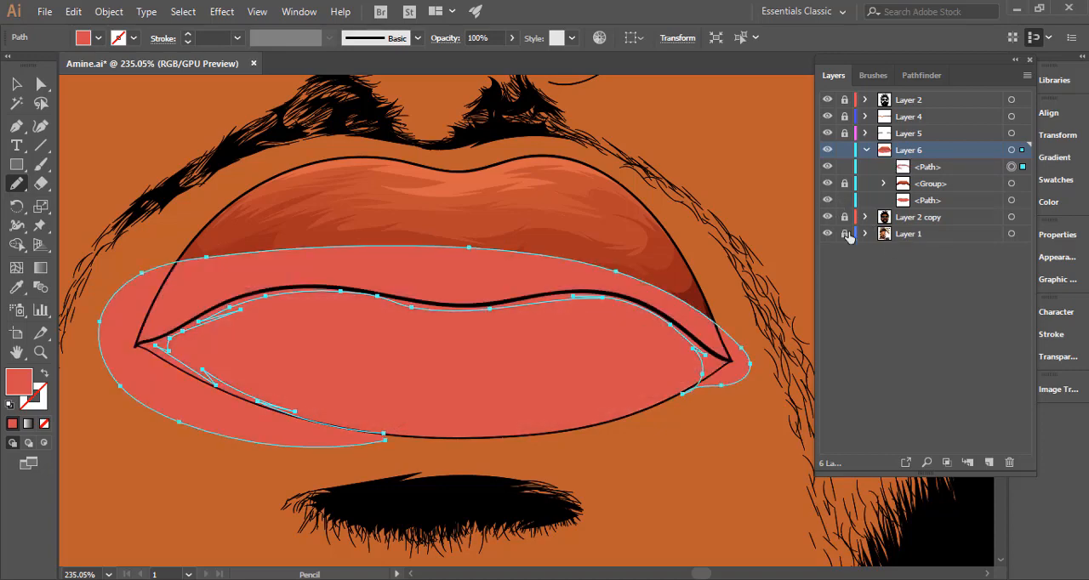
pyautogui.press('i')
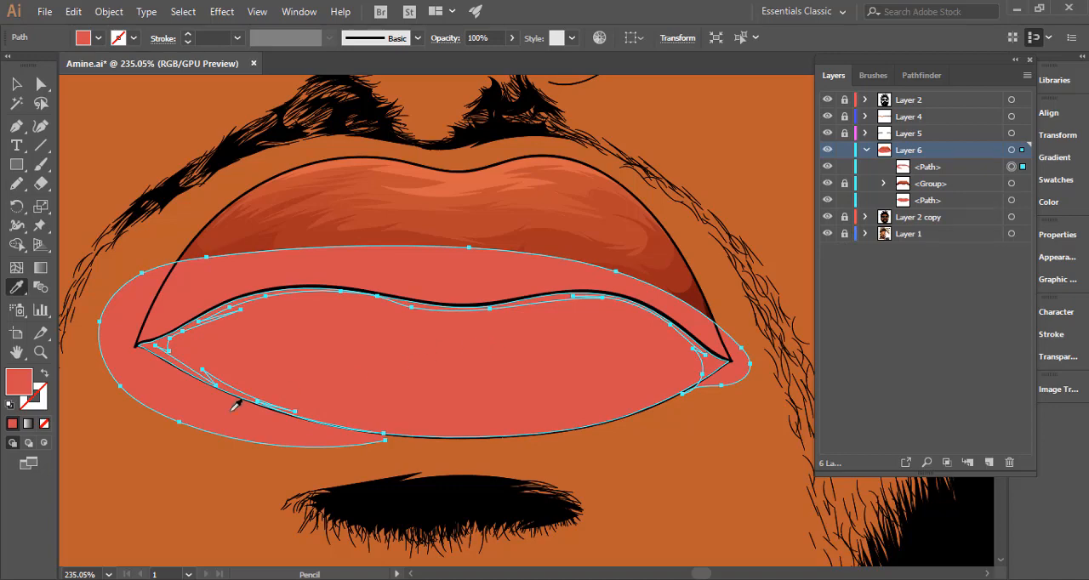
pyautogui.doubleClick(20, 382)
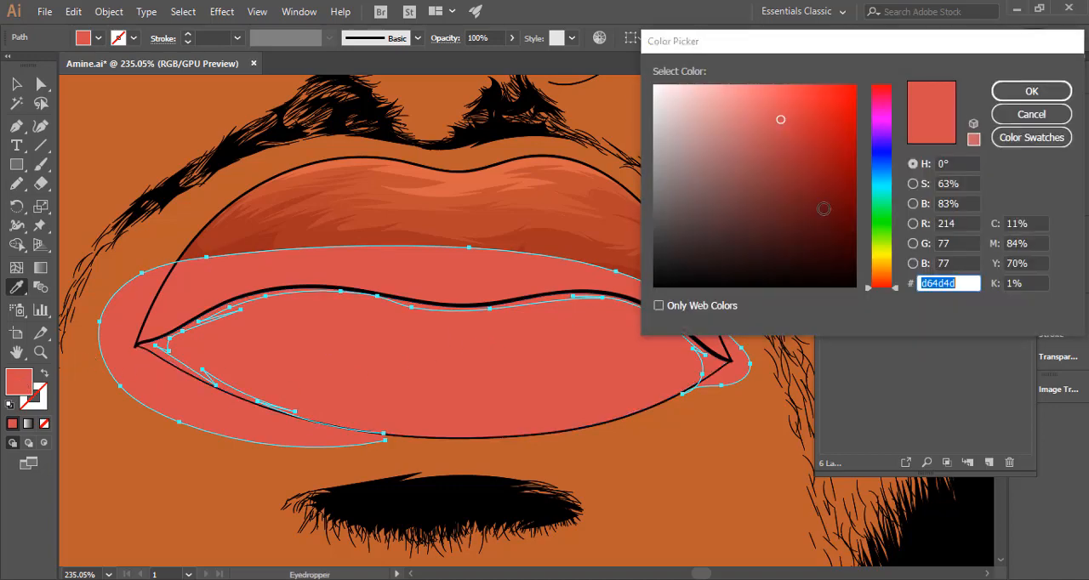
pyautogui.moveTo(839, 187); pyautogui.dragTo(854, 199)
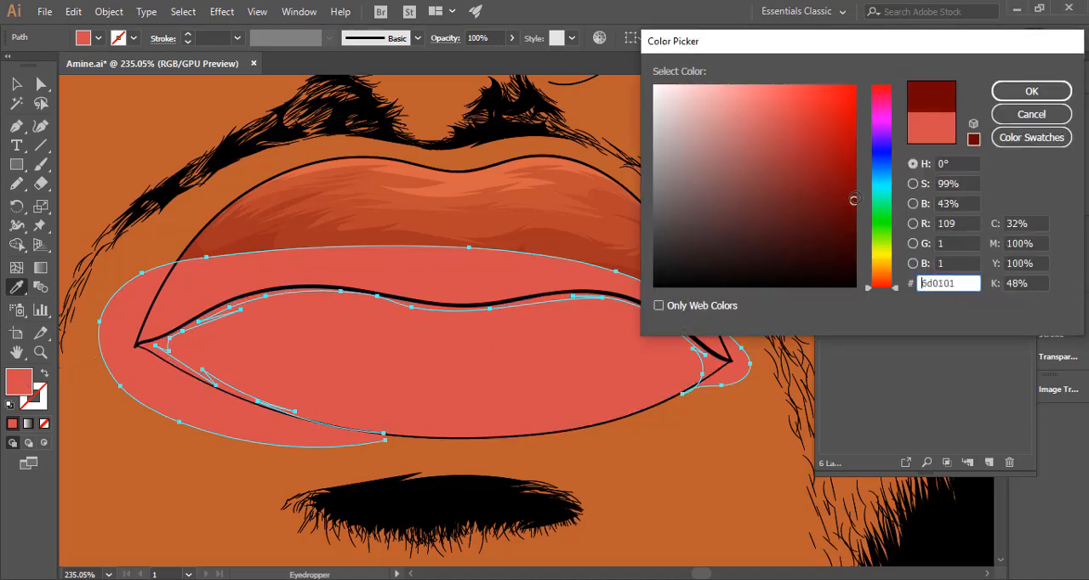
pyautogui.moveTo(954, 283); pyautogui.dragTo(904, 286)
pyautogui.click(1031, 91)
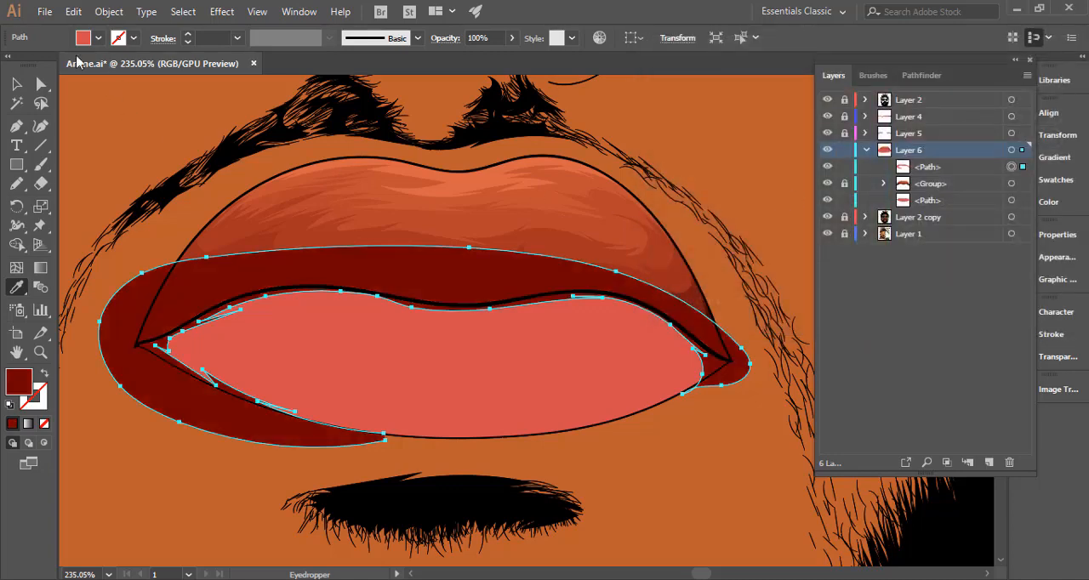
# Make the dark-red shape a compound path and trim its excess outside the lower-lip path with the Shape Builder.
pyautogui.press('v')
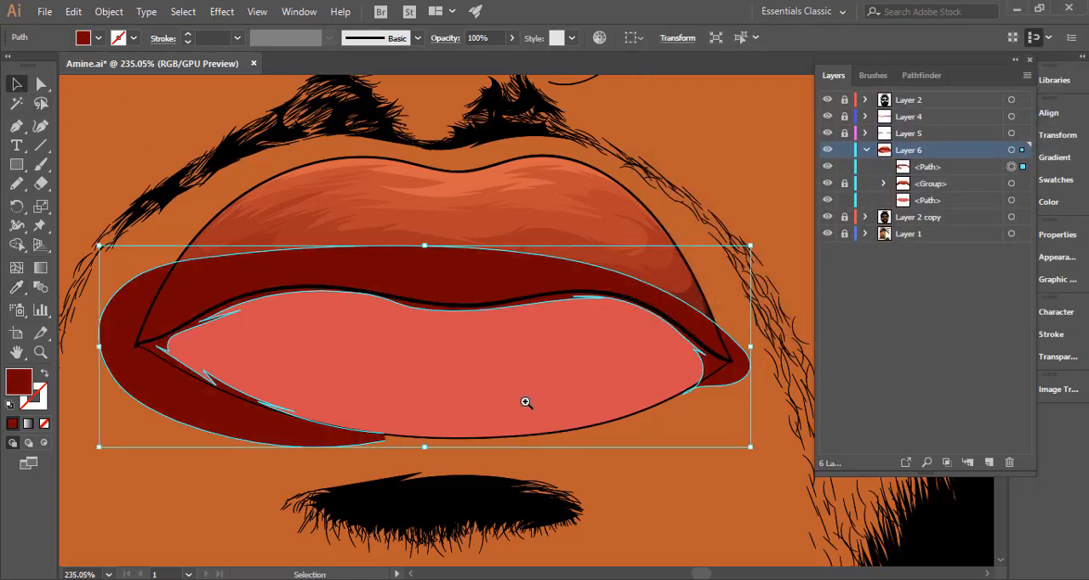
pyautogui.moveTo(526, 403); pyautogui.dragTo(646, 400)
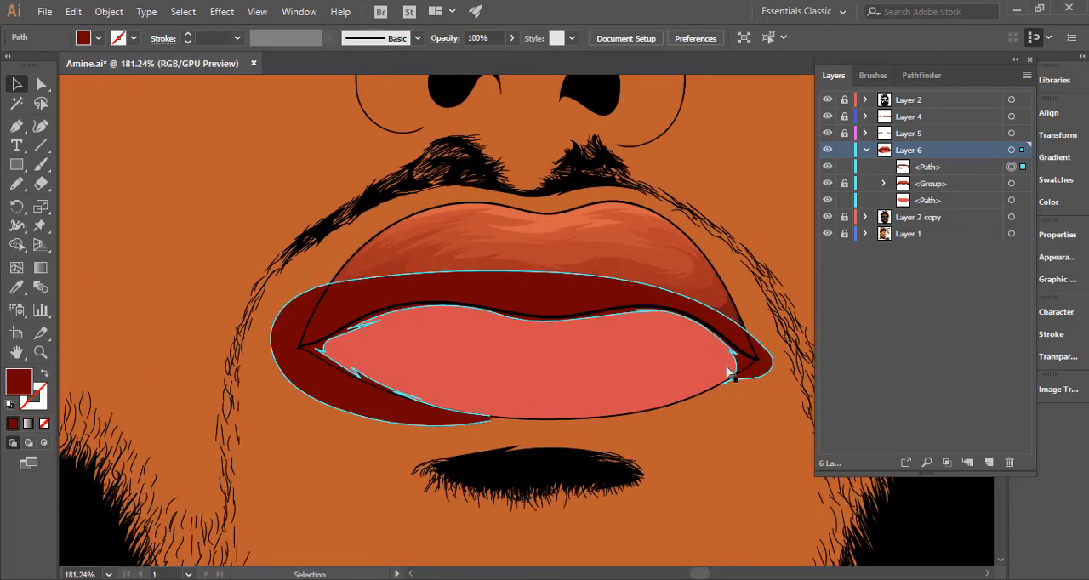
pyautogui.hotkey('ctrl', '8')
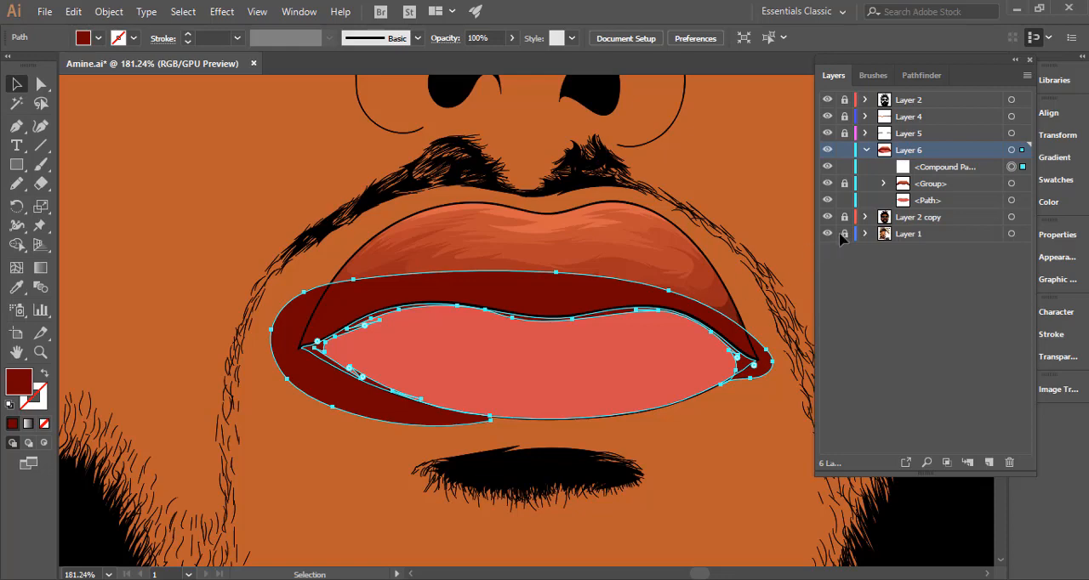
pyautogui.keyDown('shift'); pyautogui.click(1010, 201); pyautogui.keyUp('shift')
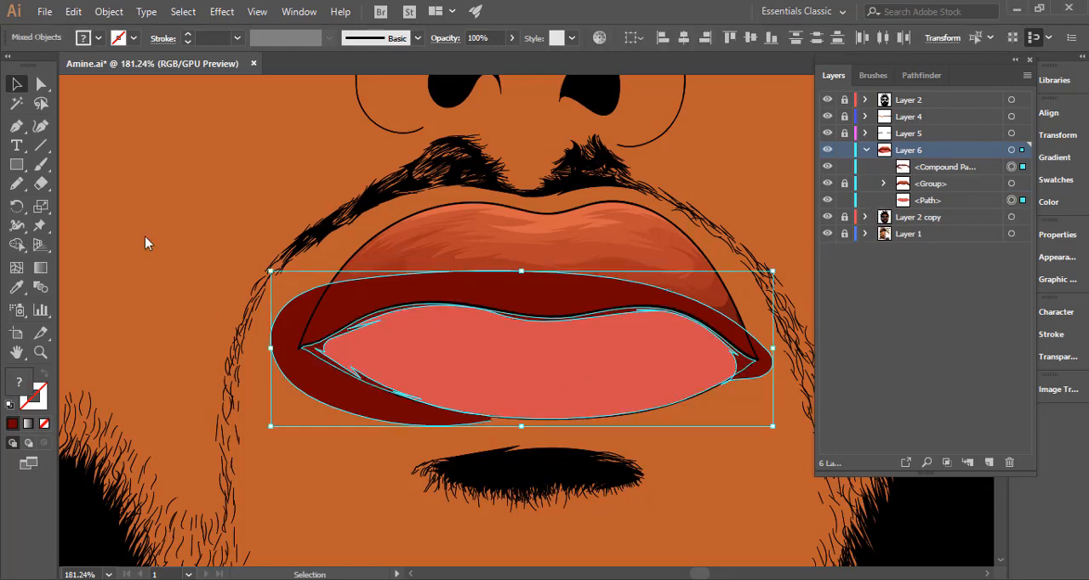
pyautogui.hotkey('shift', 'm')
pyautogui.keyDown('alt'); pyautogui.click(315, 332); pyautogui.keyUp('alt')
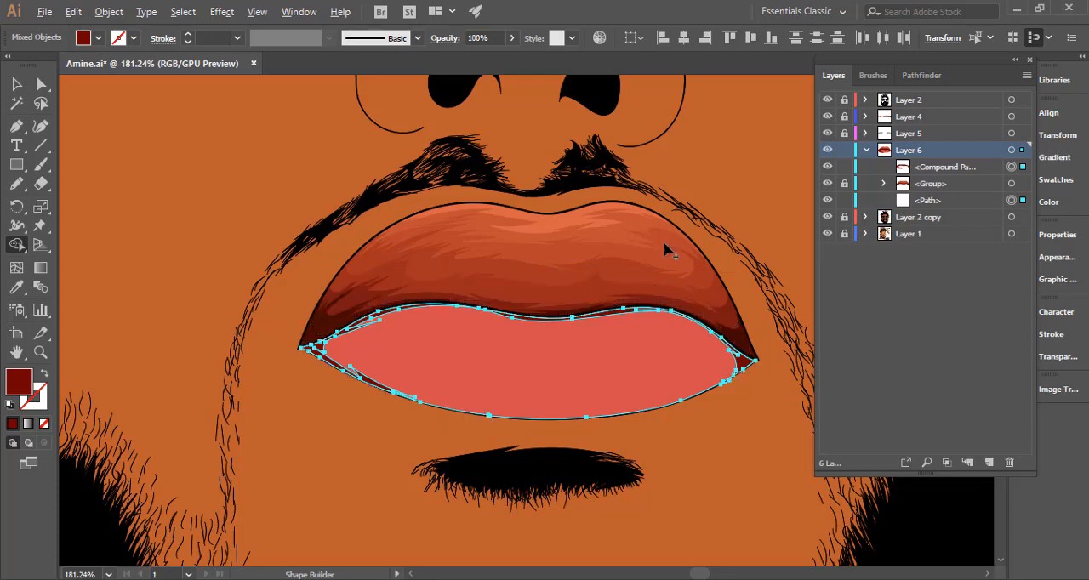
# Lock the dark-red compound path, activate the Pencil and hide the lower-lip path to expose the reference photo.
pyautogui.click(846, 202)
pyautogui.click(845, 168)
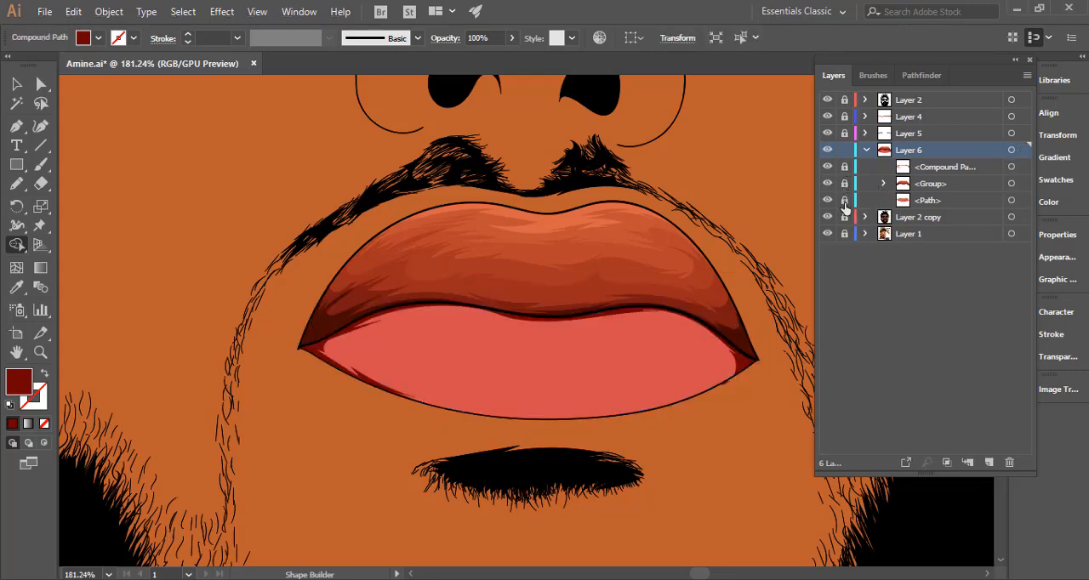
pyautogui.click(16, 183)
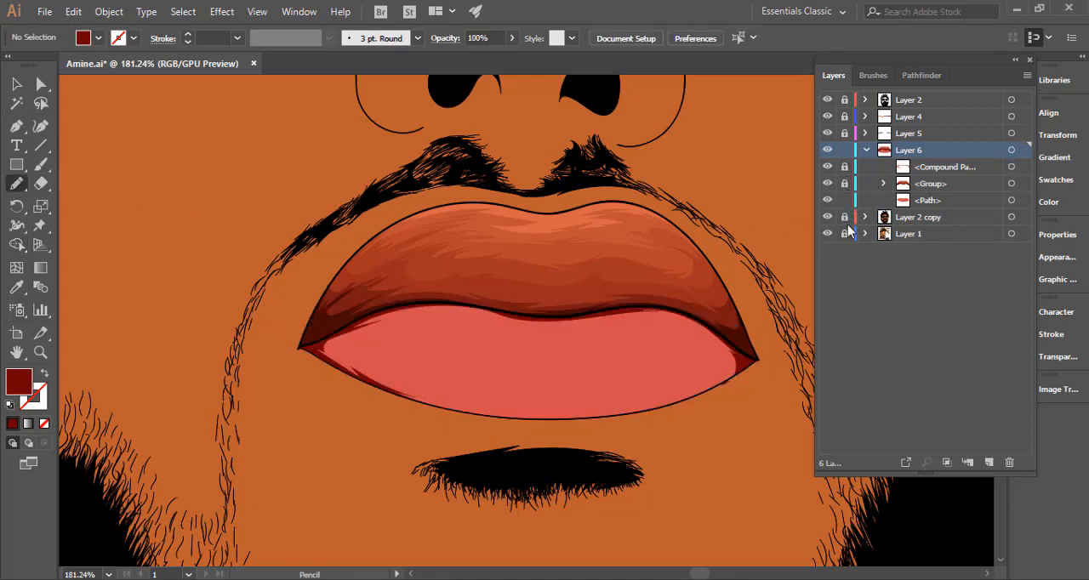
pyautogui.click(828, 219)
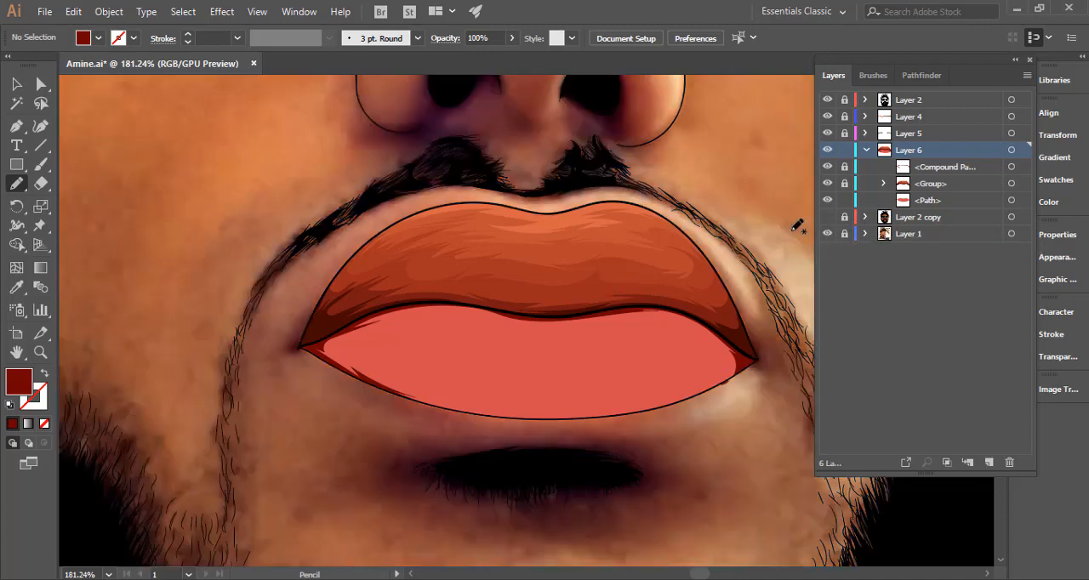
pyautogui.click(829, 201)
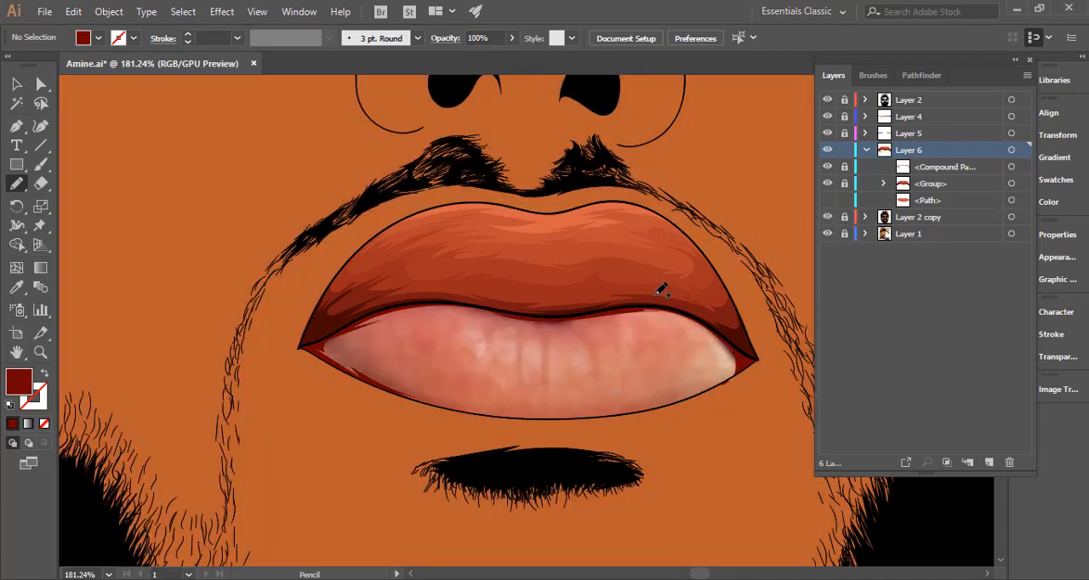
pyautogui.press('space')
pyautogui.moveTo(401, 345); pyautogui.dragTo(310, 330)
pyautogui.hotkey('ctrl', 'space')
pyautogui.moveTo(447, 335); pyautogui.dragTo(536, 336)
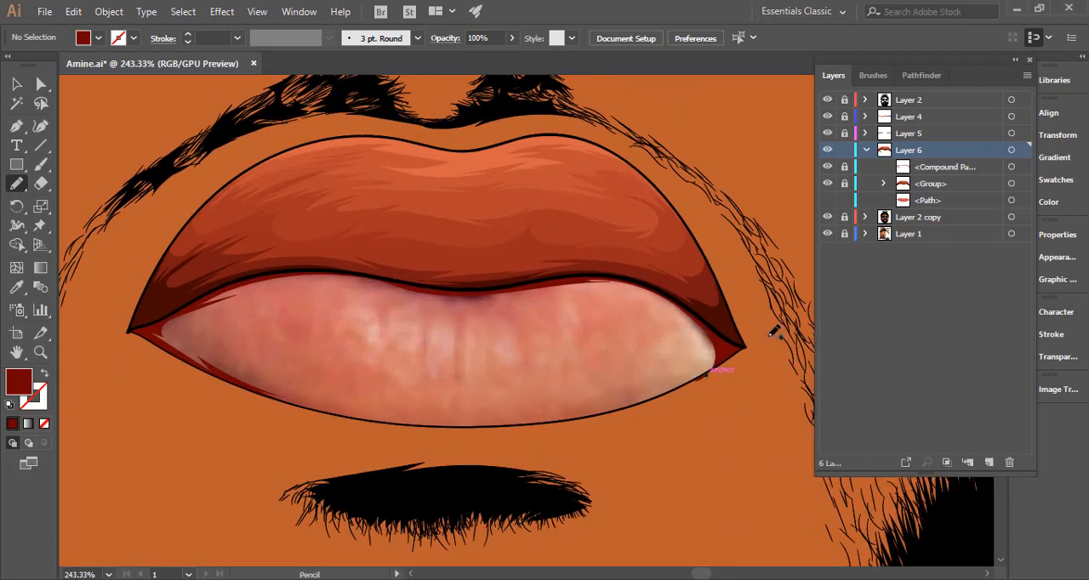
pyautogui.click(844, 167)
pyautogui.keyDown('ctrl'); pyautogui.click(733, 354); pyautogui.keyUp('ctrl')
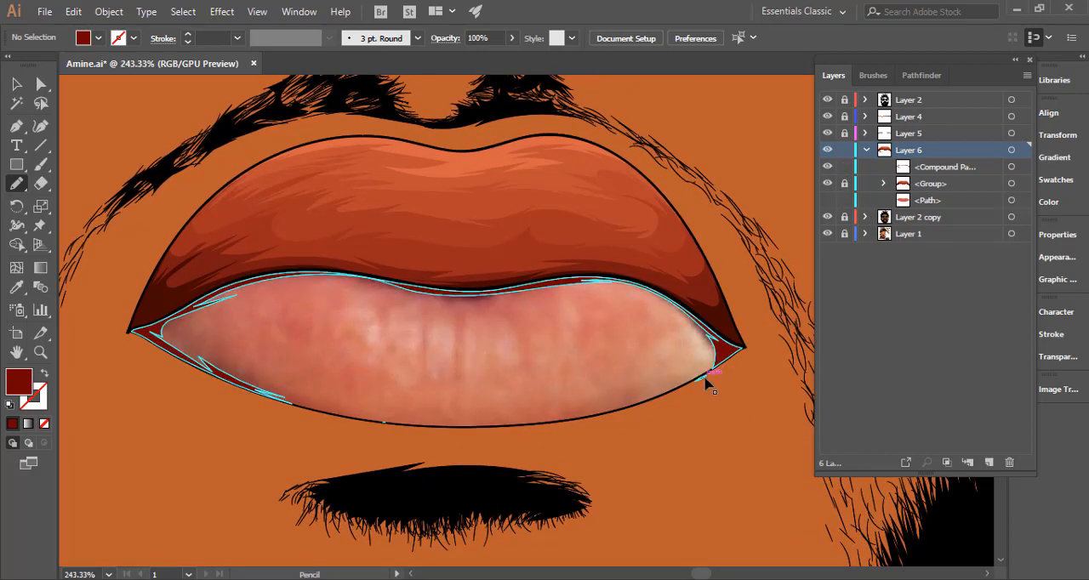
pyautogui.click(707, 374)
pyautogui.hotkey('ctrl', 'shift', 'a')
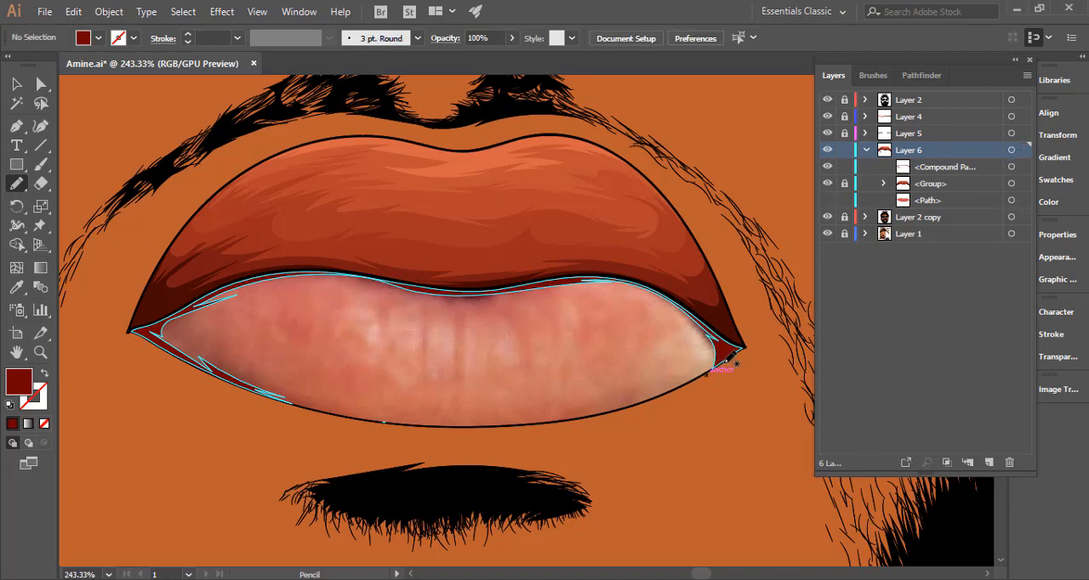
pyautogui.click(844, 167)
# Draw a second closed Pencil shape around the lower lip, its inner edge set further inside the first dark-red band with pointed shading strokes.
pyautogui.moveTo(439, 375); pyautogui.dragTo(456, 347)
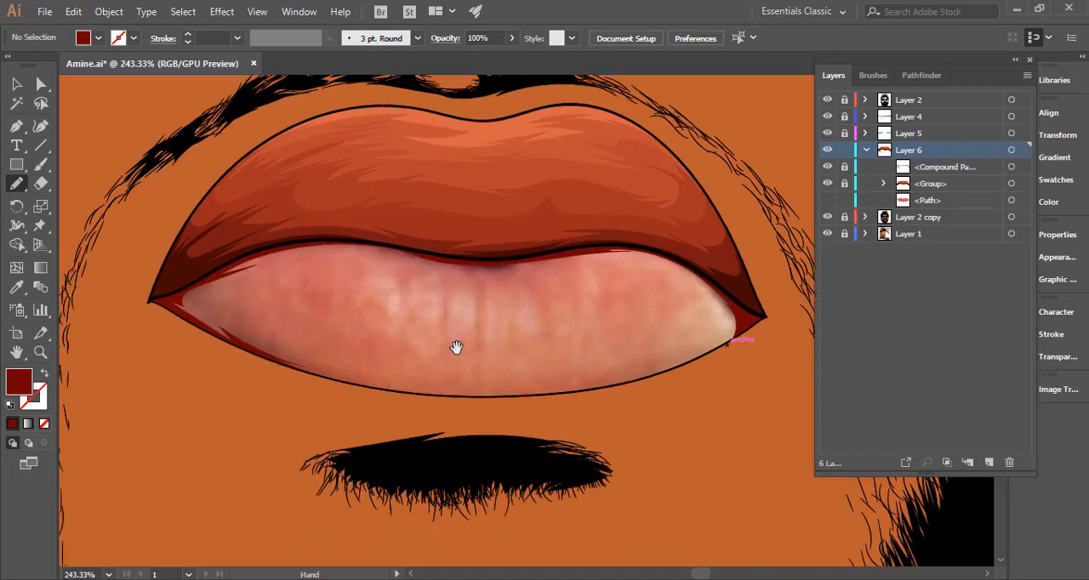
pyautogui.moveTo(262, 342); pyautogui.dragTo(421, 361)
pyautogui.moveTo(534, 398); pyautogui.dragTo(452, 400)
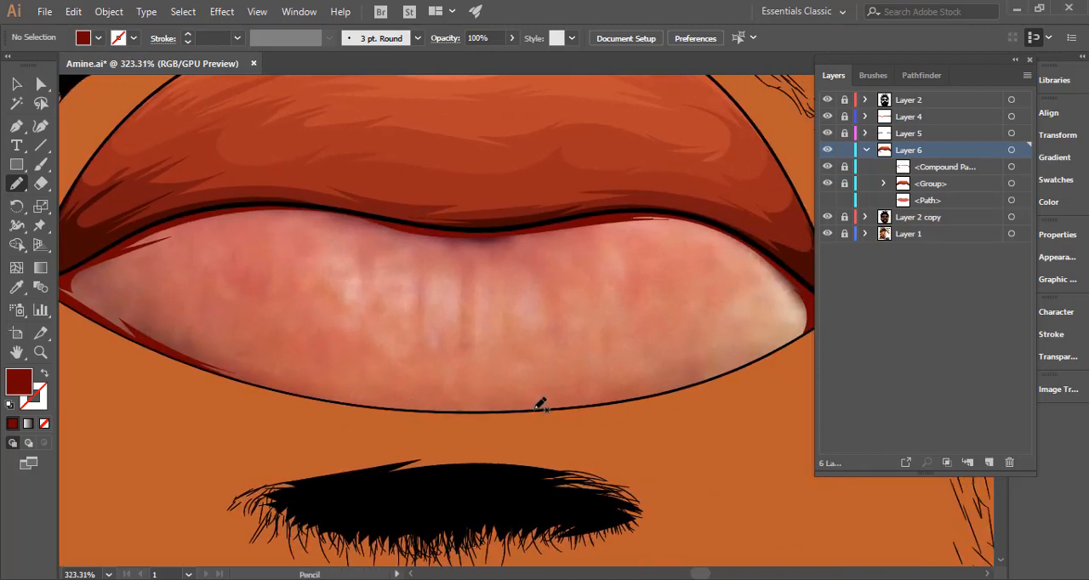
pyautogui.moveTo(534, 407)
pyautogui.mouseDown()
pyautogui.moveTo(709, 377)
pyautogui.moveTo(796, 325)
pyautogui.moveTo(783, 334)
pyautogui.moveTo(793, 313)
pyautogui.moveTo(782, 275)
pyautogui.moveTo(705, 239)
pyautogui.moveTo(744, 244)
pyautogui.moveTo(683, 230)
pyautogui.mouseUp()
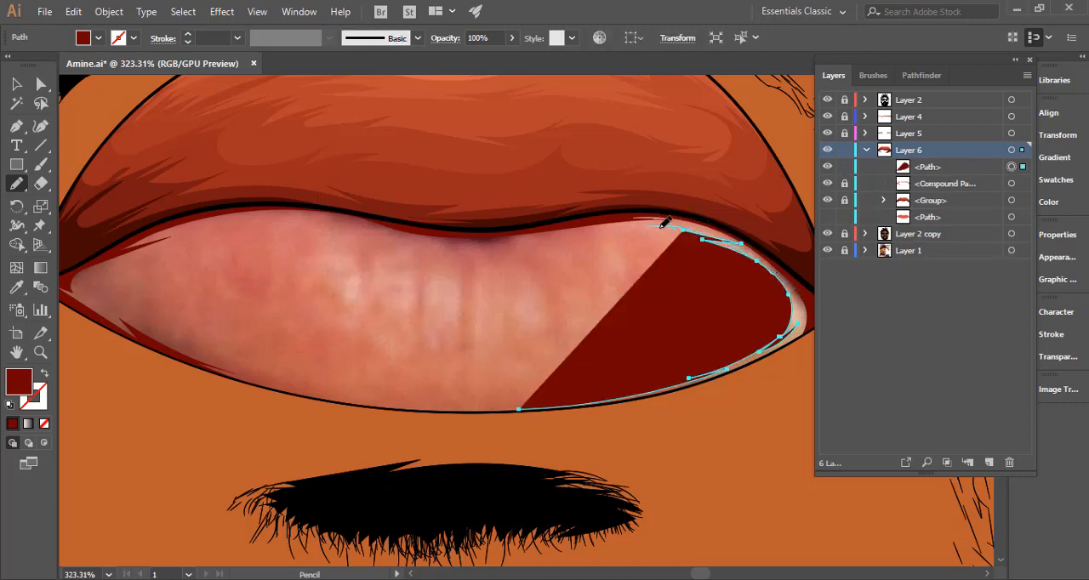
pyautogui.moveTo(665, 223)
pyautogui.mouseDown()
pyautogui.moveTo(520, 242)
pyautogui.moveTo(543, 234)
pyautogui.moveTo(340, 230)
pyautogui.mouseUp()
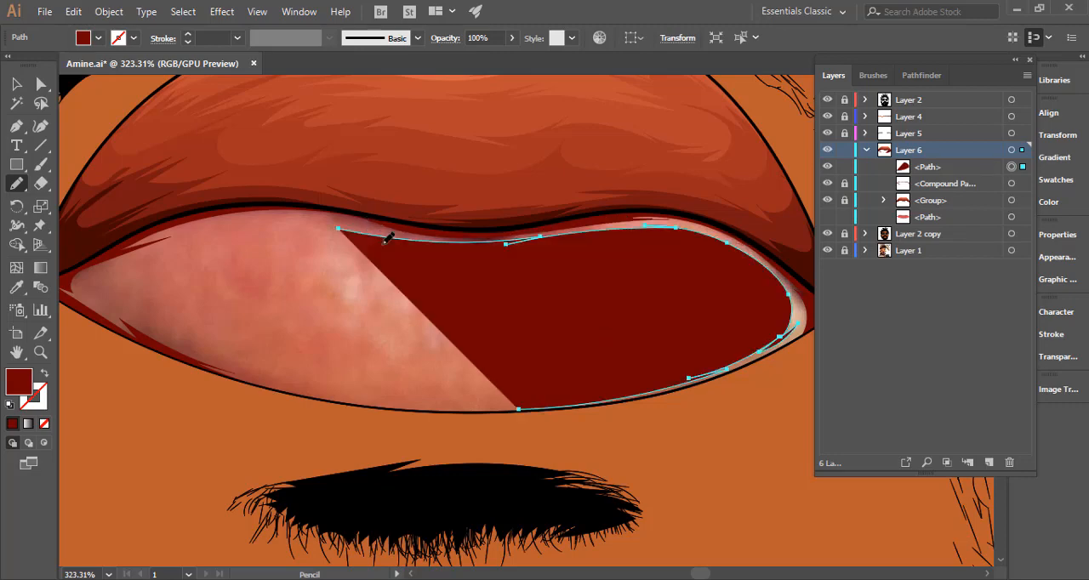
pyautogui.moveTo(463, 258)
pyautogui.mouseDown()
pyautogui.moveTo(656, 272)
pyautogui.moveTo(519, 252)
pyautogui.moveTo(424, 271)
pyautogui.moveTo(362, 303)
pyautogui.moveTo(355, 332)
pyautogui.moveTo(373, 311)
pyautogui.moveTo(394, 351)
pyautogui.moveTo(502, 393)
pyautogui.mouseUp()
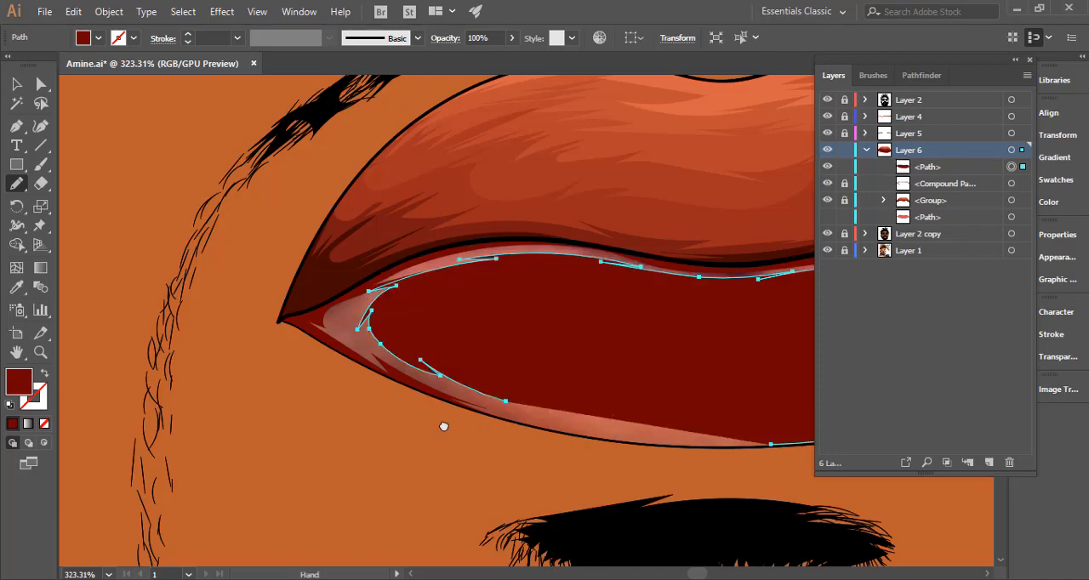
pyautogui.hscroll(3, 442, 428)
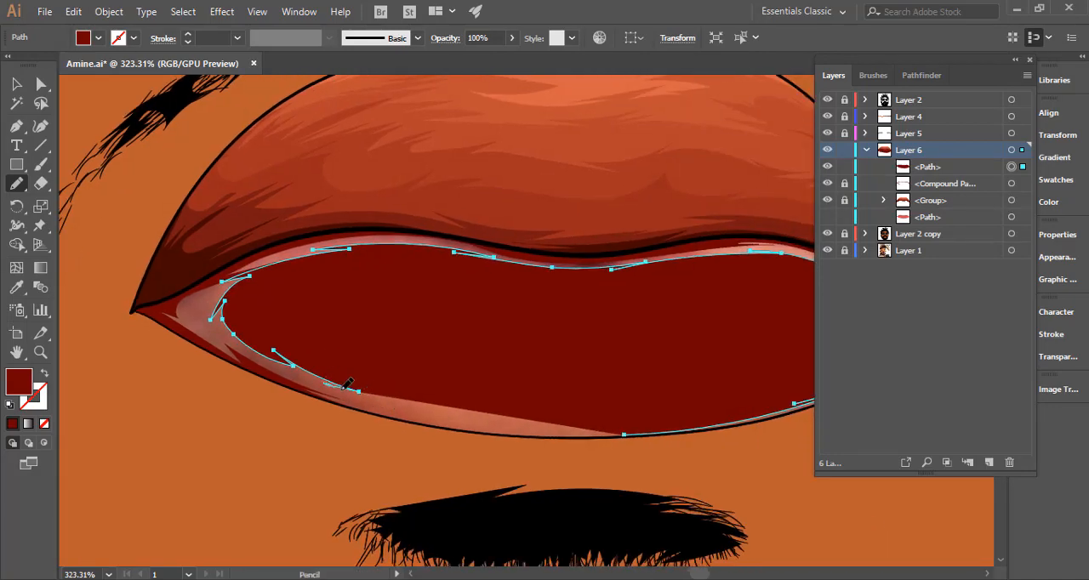
pyautogui.moveTo(348, 384)
pyautogui.mouseDown()
pyautogui.moveTo(456, 422)
pyautogui.moveTo(663, 437)
pyautogui.moveTo(403, 444)
pyautogui.moveTo(205, 379)
pyautogui.moveTo(121, 291)
pyautogui.moveTo(202, 219)
pyautogui.moveTo(503, 185)
pyautogui.moveTo(690, 199)
pyautogui.mouseUp()
pyautogui.press('space')
pyautogui.moveTo(678, 260)
pyautogui.mouseDown()
pyautogui.moveTo(372, 299)
pyautogui.moveTo(392, 289)
pyautogui.mouseUp()
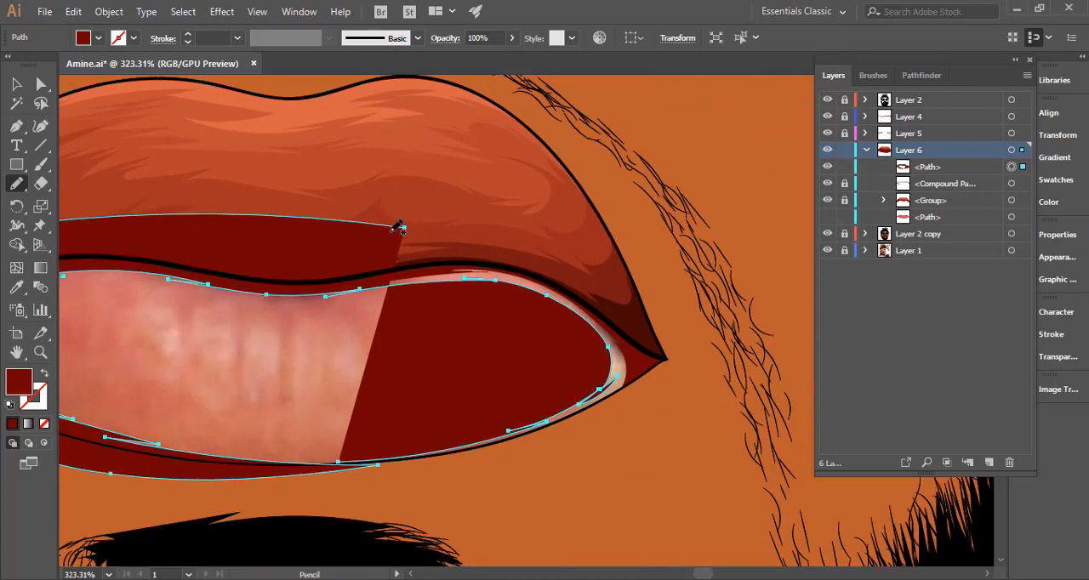
pyautogui.moveTo(398, 228)
pyautogui.mouseDown()
pyautogui.moveTo(571, 264)
pyautogui.moveTo(668, 342)
pyautogui.moveTo(622, 422)
pyautogui.moveTo(459, 486)
pyautogui.moveTo(311, 467)
pyautogui.moveTo(339, 462)
pyautogui.mouseUp()
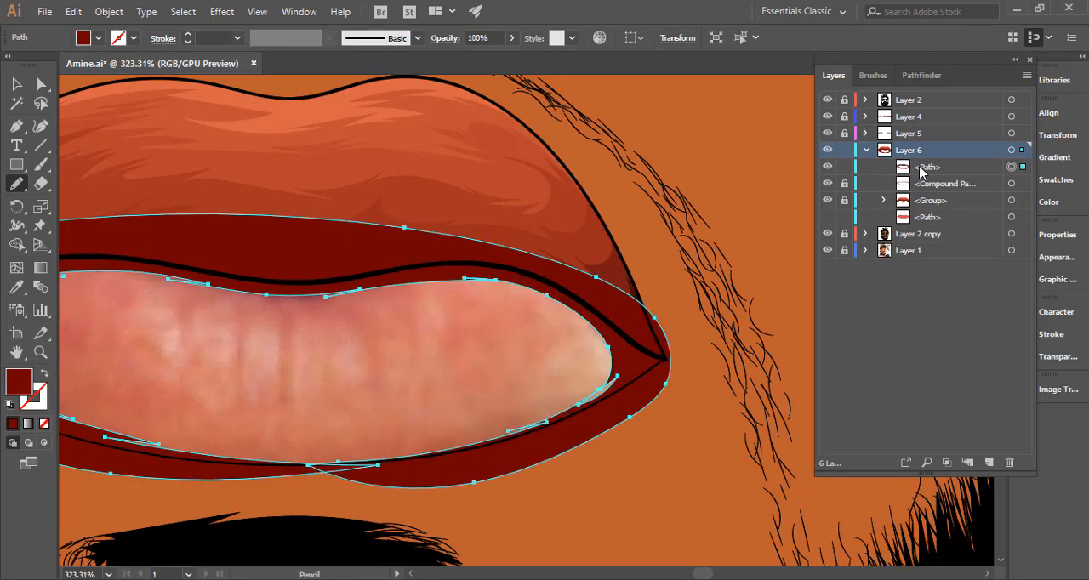
# Move the new tone path below the compound path, show the lower-lip path and sample its pink fill onto the new tone.
pyautogui.moveTo(923, 172); pyautogui.dragTo(918, 192)
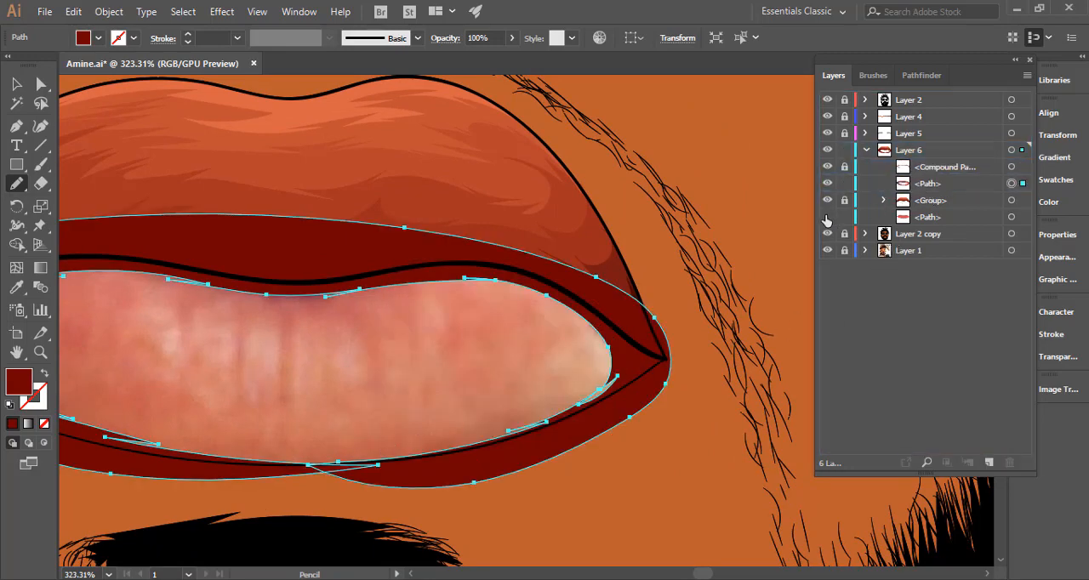
pyautogui.press('i')
pyautogui.click(491, 315)
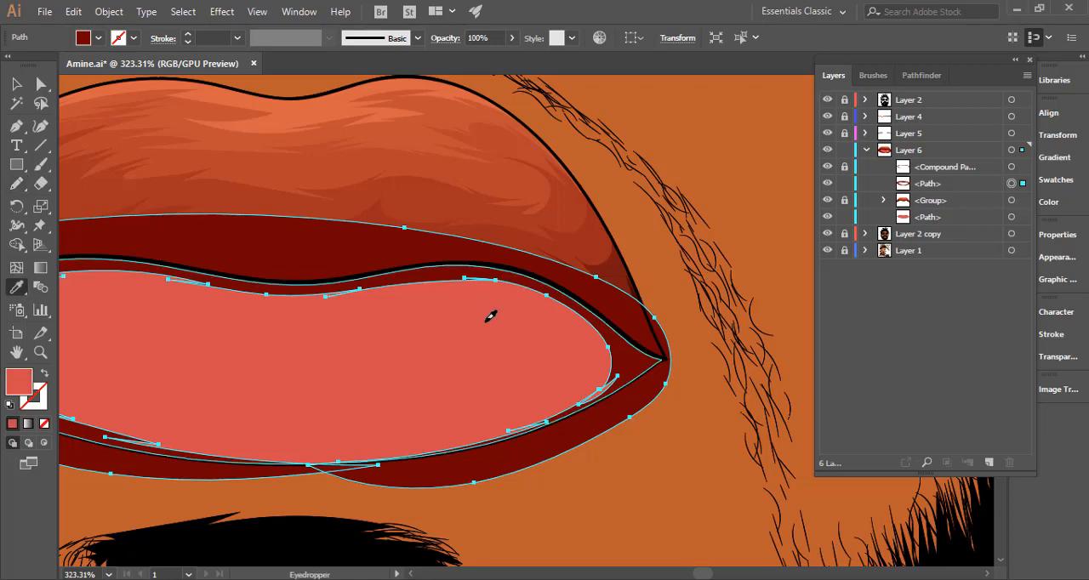
# Try a darker, saturated red fill on the second lower-lip tone.
pyautogui.doubleClick(20, 380)
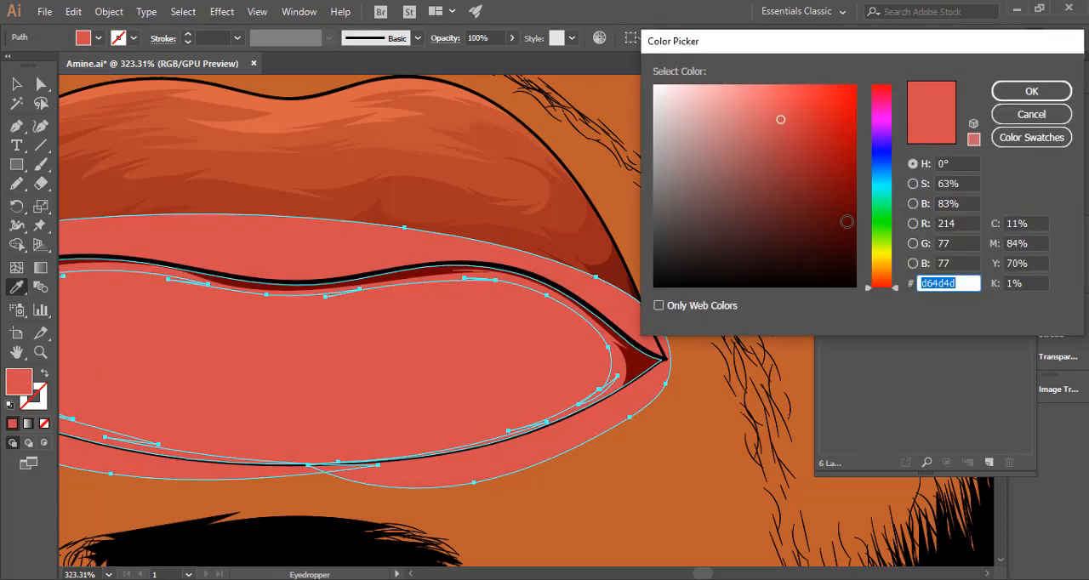
pyautogui.moveTo(819, 168); pyautogui.dragTo(839, 163)
pyautogui.click(1031, 91)
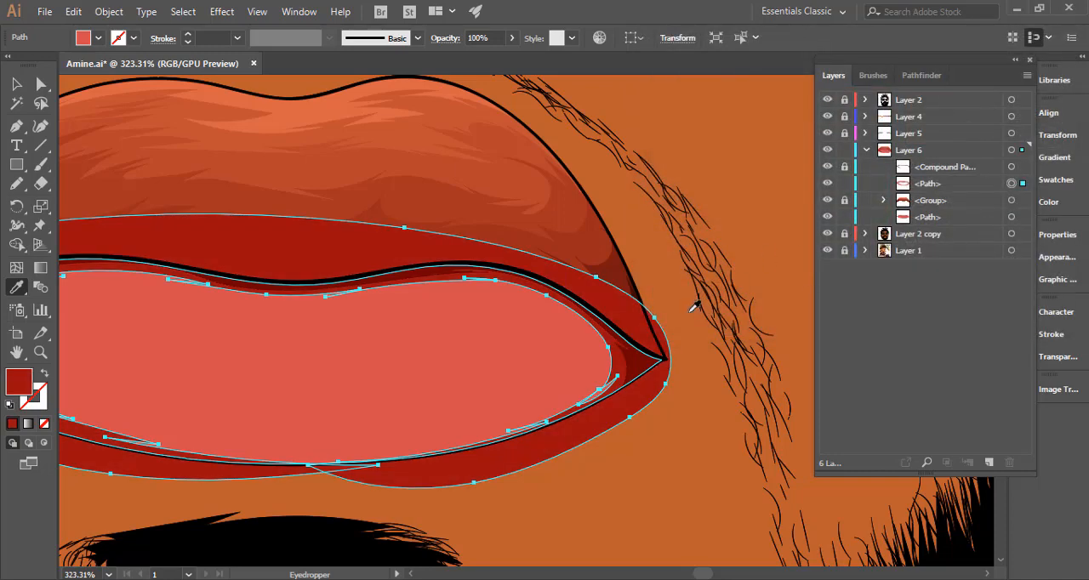
# Resample the lower lip's pink fill onto the second tone path and darken it to red #a82929.
pyautogui.click(399, 379)
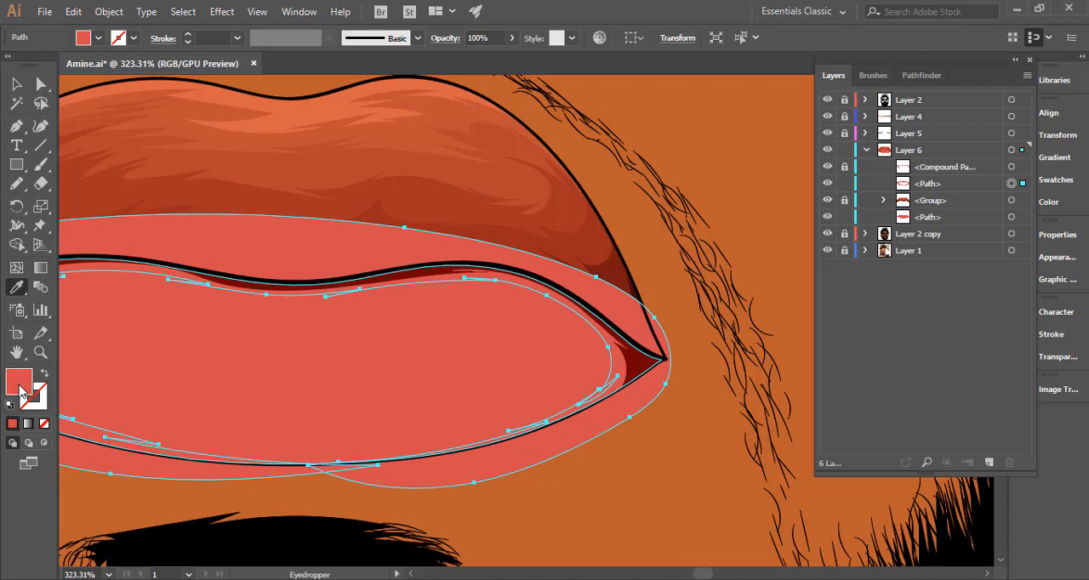
pyautogui.doubleClick(20, 385)
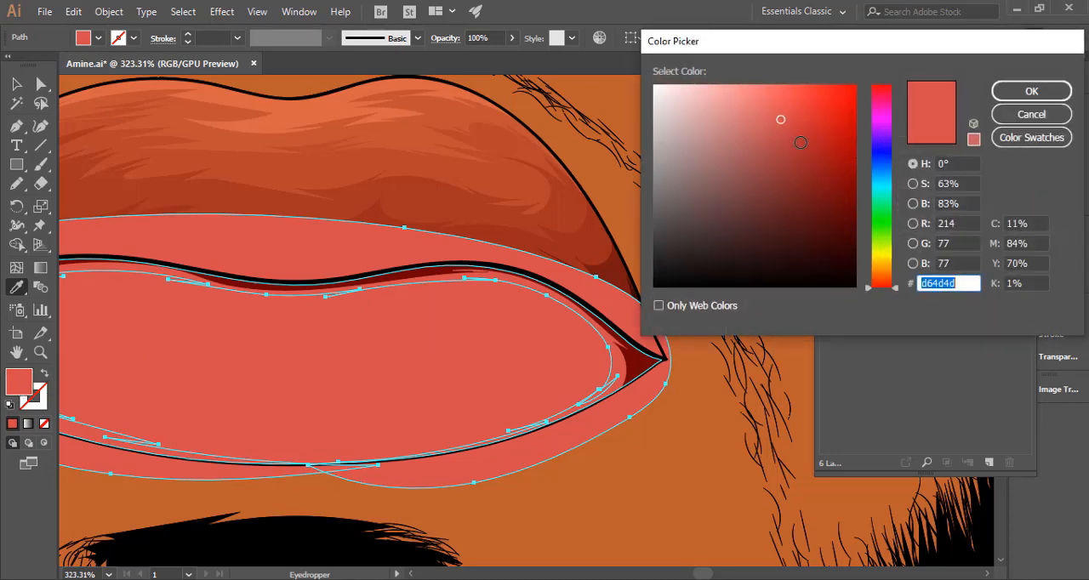
pyautogui.click(808, 150)
pyautogui.moveTo(804, 151); pyautogui.dragTo(808, 152)
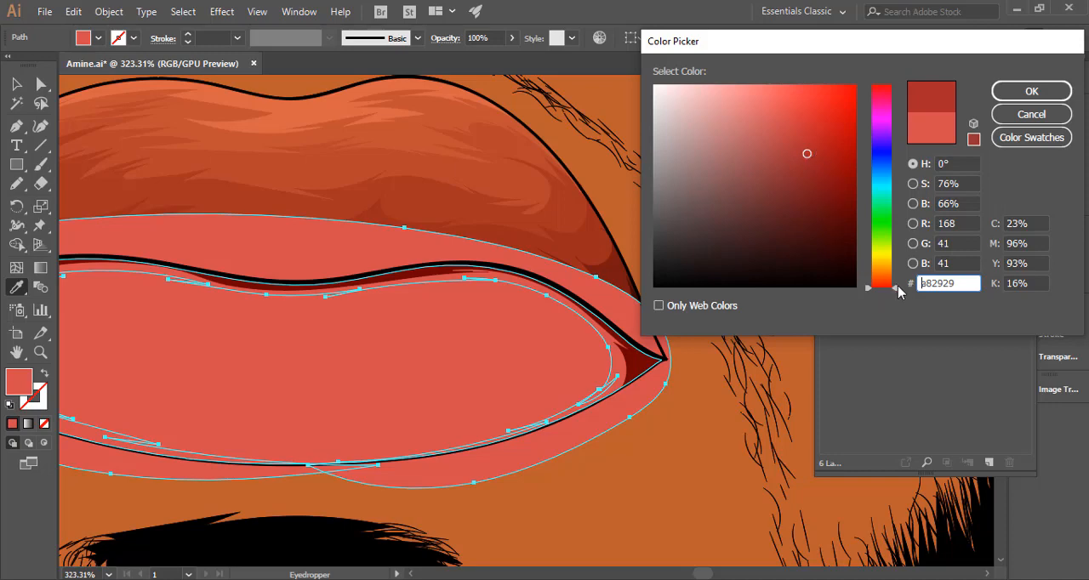
pyautogui.click(1031, 91)
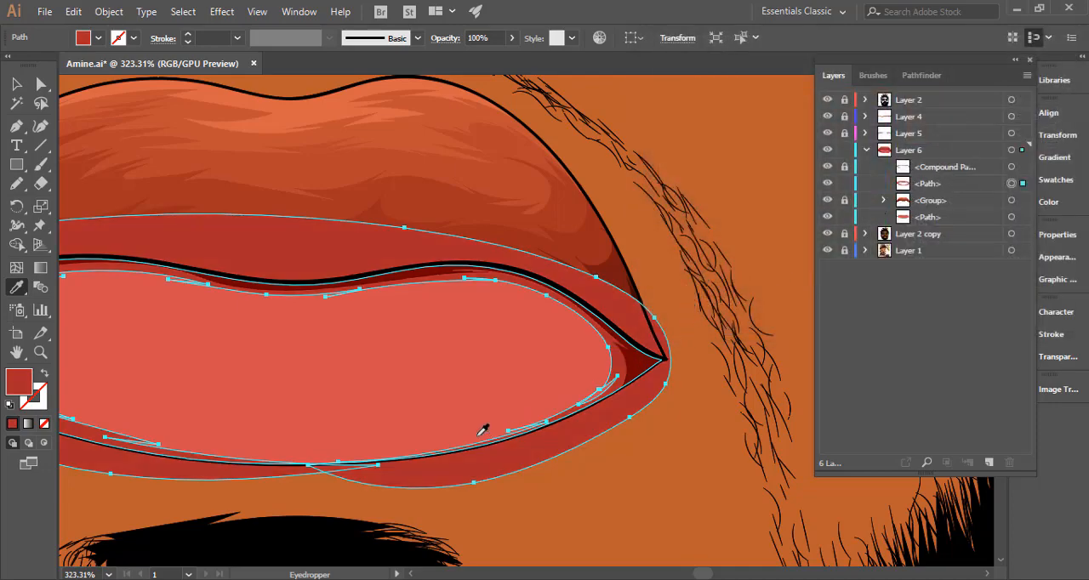
# Turn the second tone into a compound path, trim off its areas outside the lower lip with Shape Builder, and deselect.
pyautogui.scroll(-5, 554, 352)
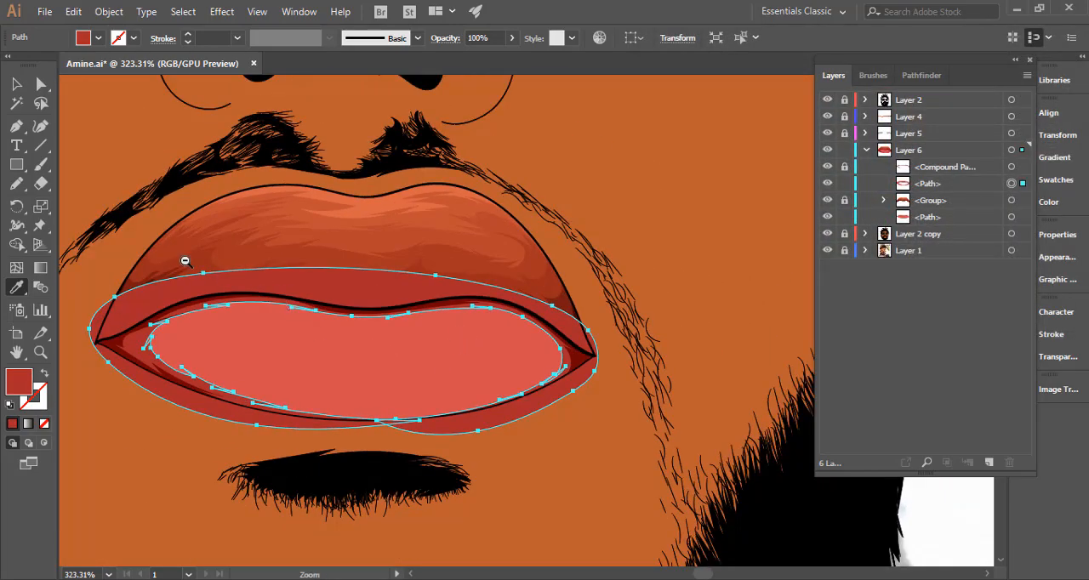
pyautogui.click(16, 85)
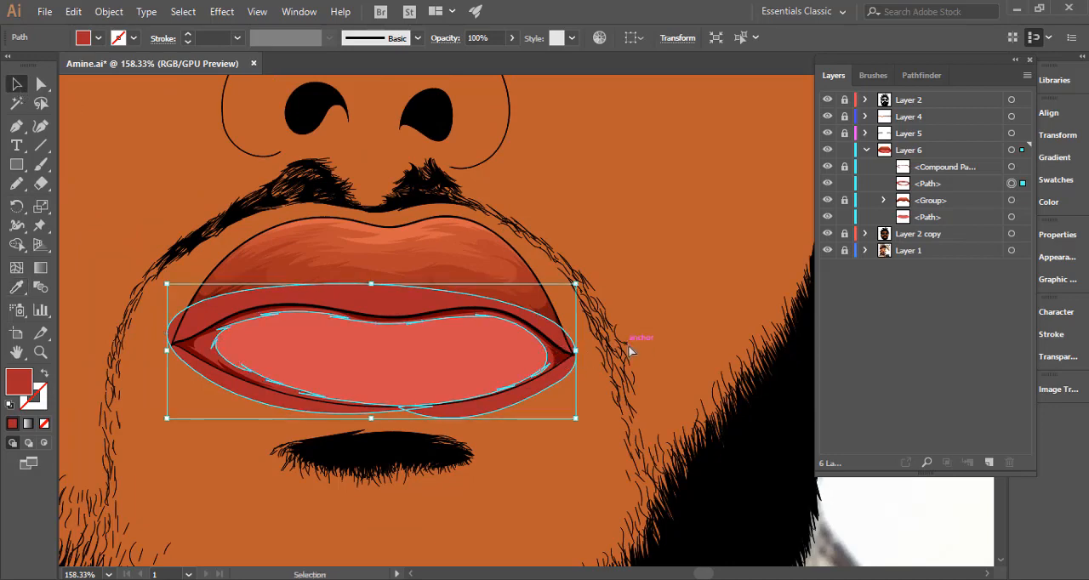
pyautogui.press('a')
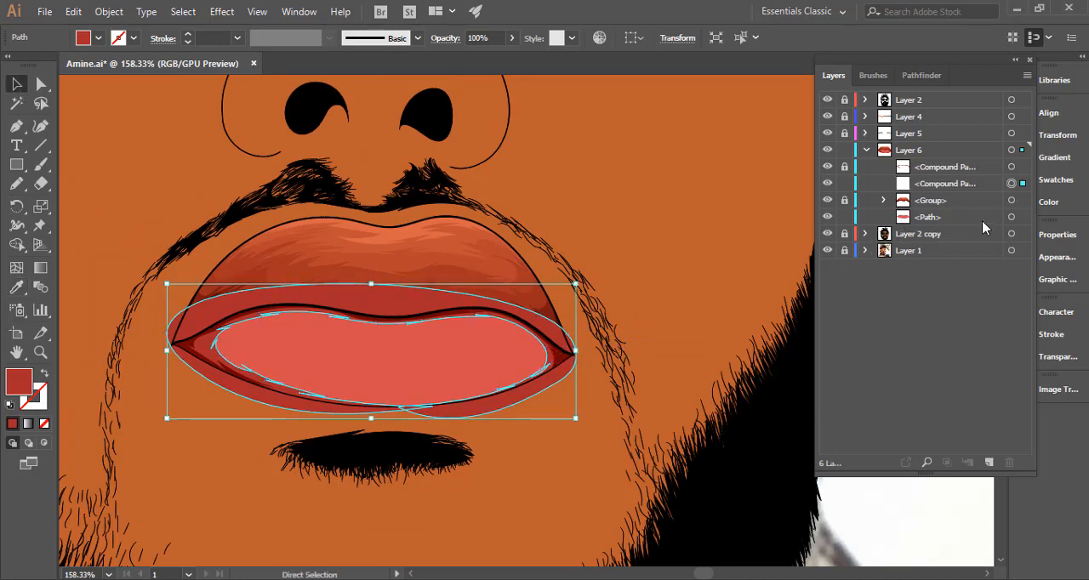
pyautogui.hotkey('ctrl', '8')
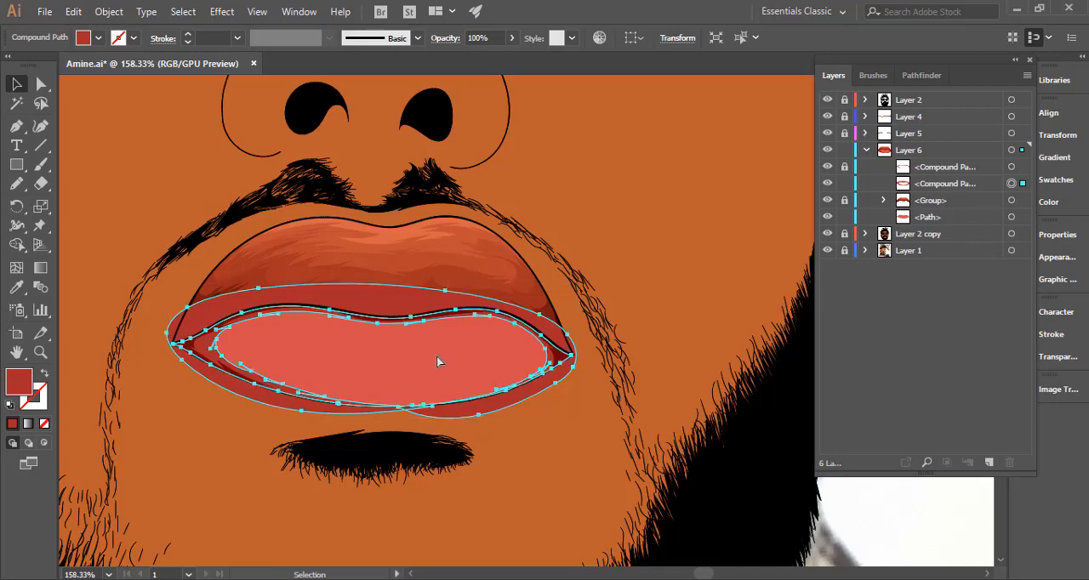
pyautogui.keyDown('shift'); pyautogui.click(245, 347); pyautogui.keyUp('shift')
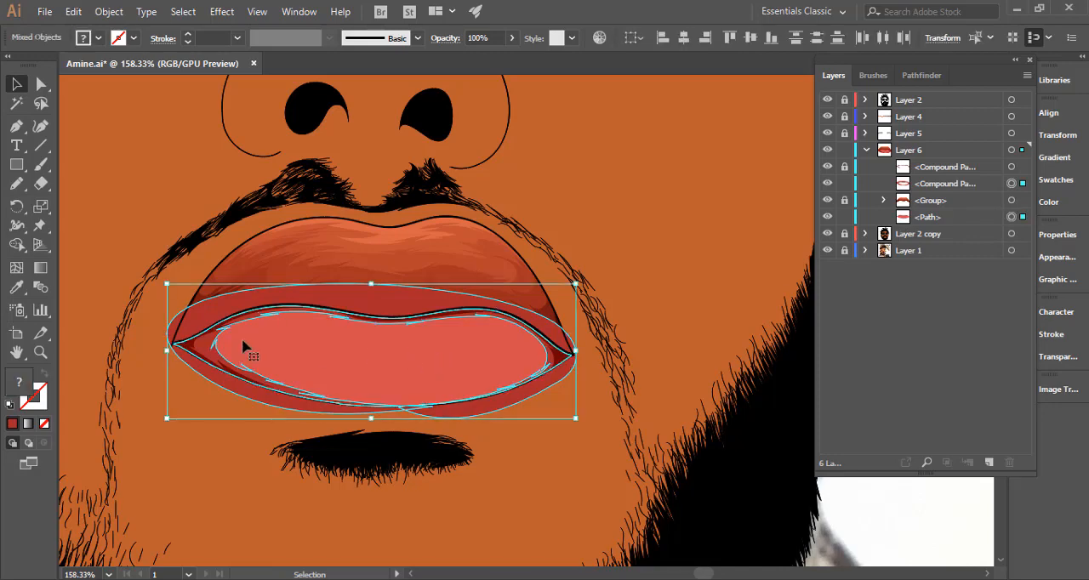
pyautogui.click(17, 245)
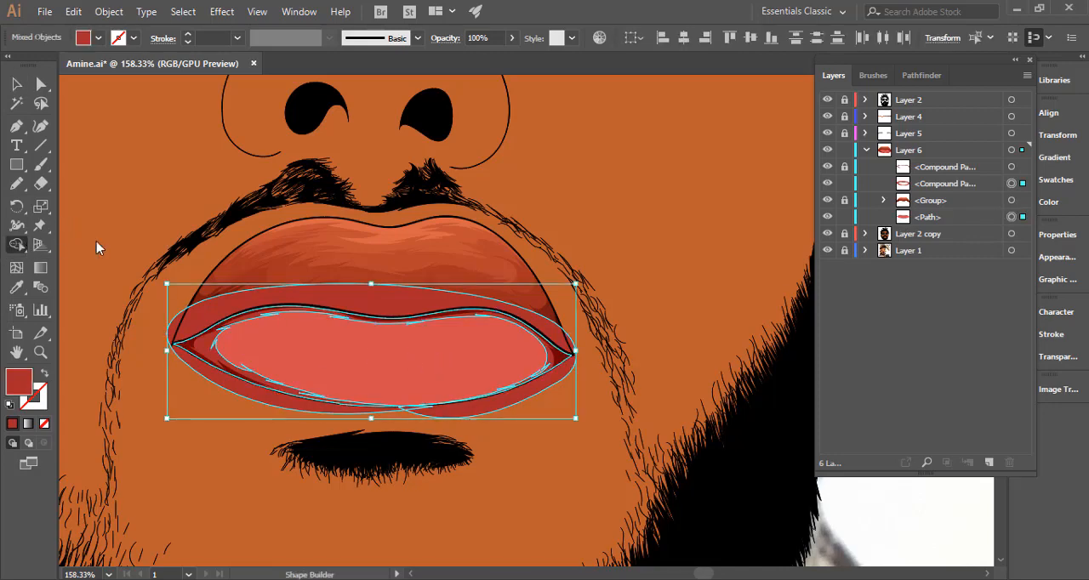
pyautogui.keyDown('alt'); pyautogui.click(401, 310); pyautogui.keyUp('alt')
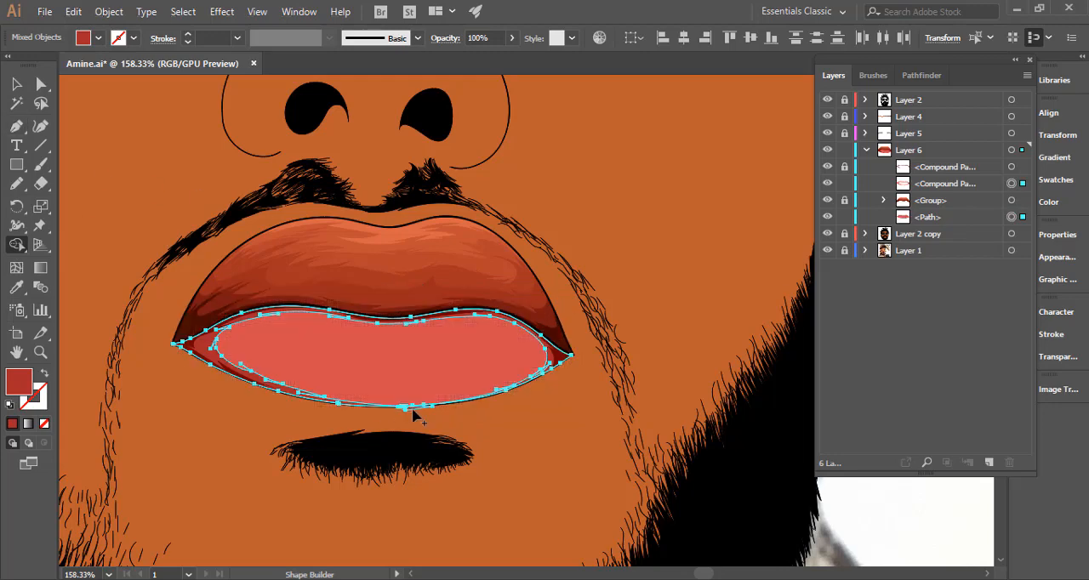
pyautogui.click(21, 86)
pyautogui.click(643, 236)
# Lock the second tone's compound path, hide the lower-lip path to expose the reference photo, and activate the Pencil.
pyautogui.moveTo(602, 353); pyautogui.dragTo(452, 341)
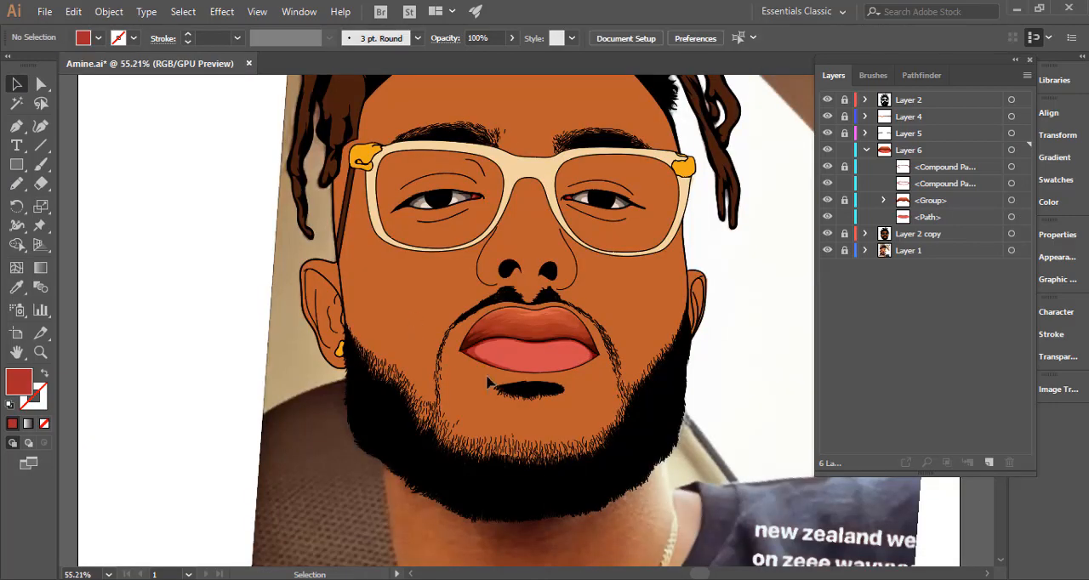
pyautogui.moveTo(539, 373); pyautogui.dragTo(768, 297)
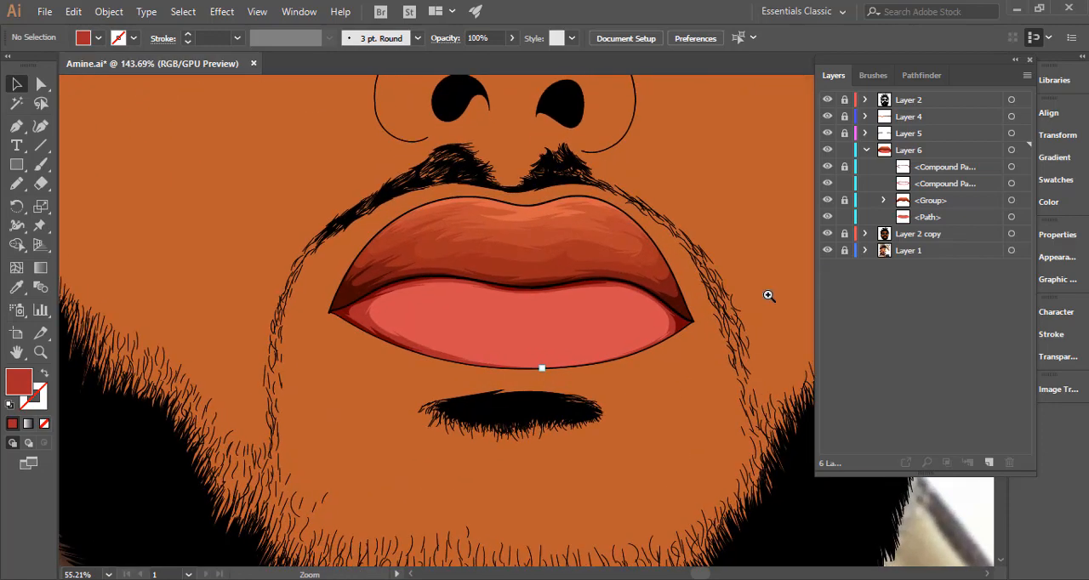
pyautogui.click(843, 233)
pyautogui.moveTo(588, 223); pyautogui.dragTo(687, 226)
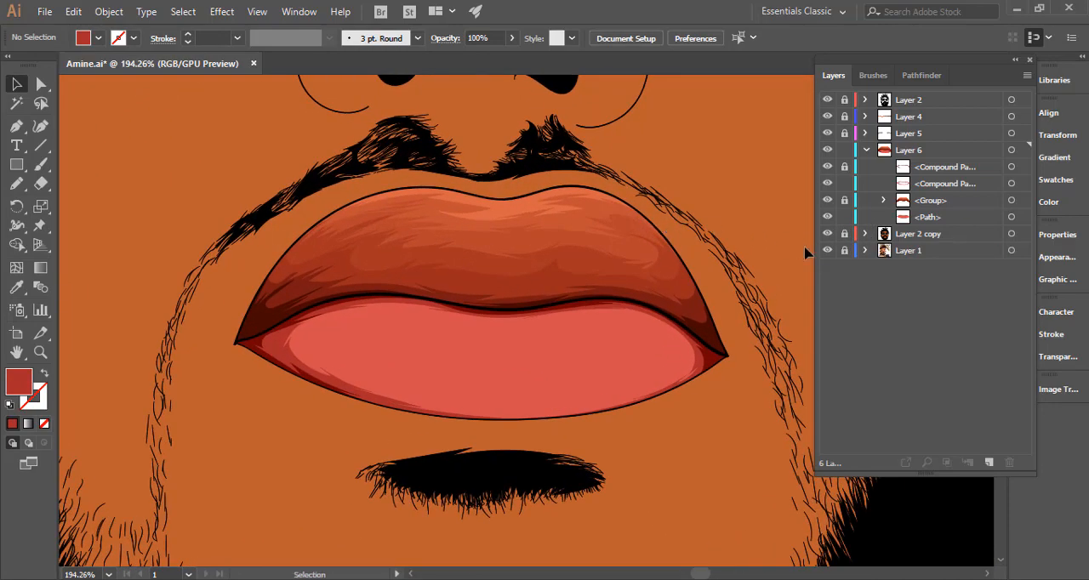
pyautogui.click(826, 250)
pyautogui.click(827, 217)
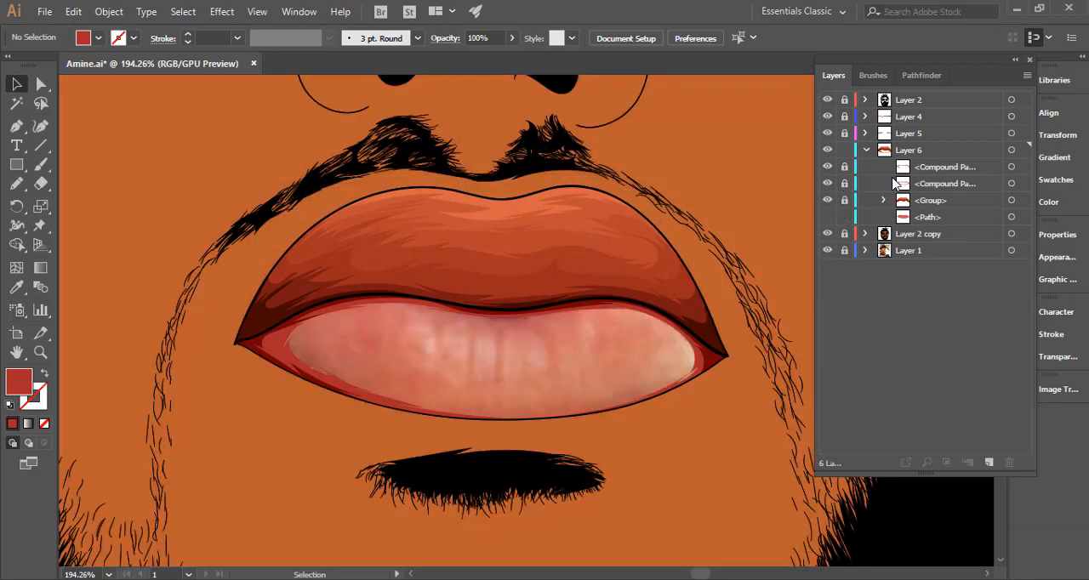
pyautogui.click(16, 183)
pyautogui.moveTo(567, 372); pyautogui.dragTo(624, 377)
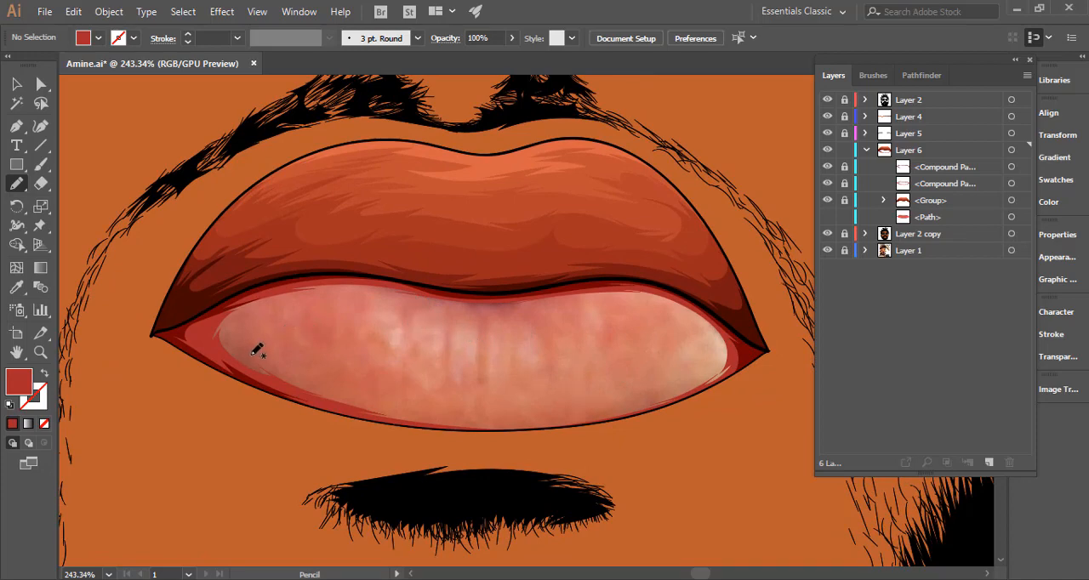
# Draw a third Pencil tone with a scalloped, spiky inner edge along the lower lip's upper side and an outer edge following its underside.
pyautogui.moveTo(254, 355)
pyautogui.mouseDown()
pyautogui.moveTo(272, 304)
pyautogui.moveTo(361, 290)
pyautogui.moveTo(400, 291)
pyautogui.moveTo(387, 295)
pyautogui.moveTo(406, 316)
pyautogui.moveTo(436, 302)
pyautogui.moveTo(483, 319)
pyautogui.moveTo(581, 298)
pyautogui.moveTo(650, 303)
pyautogui.moveTo(636, 297)
pyautogui.moveTo(704, 316)
pyautogui.moveTo(661, 285)
pyautogui.moveTo(555, 272)
pyautogui.moveTo(279, 269)
pyautogui.moveTo(231, 282)
pyautogui.moveTo(204, 306)
pyautogui.moveTo(211, 342)
pyautogui.mouseUp()
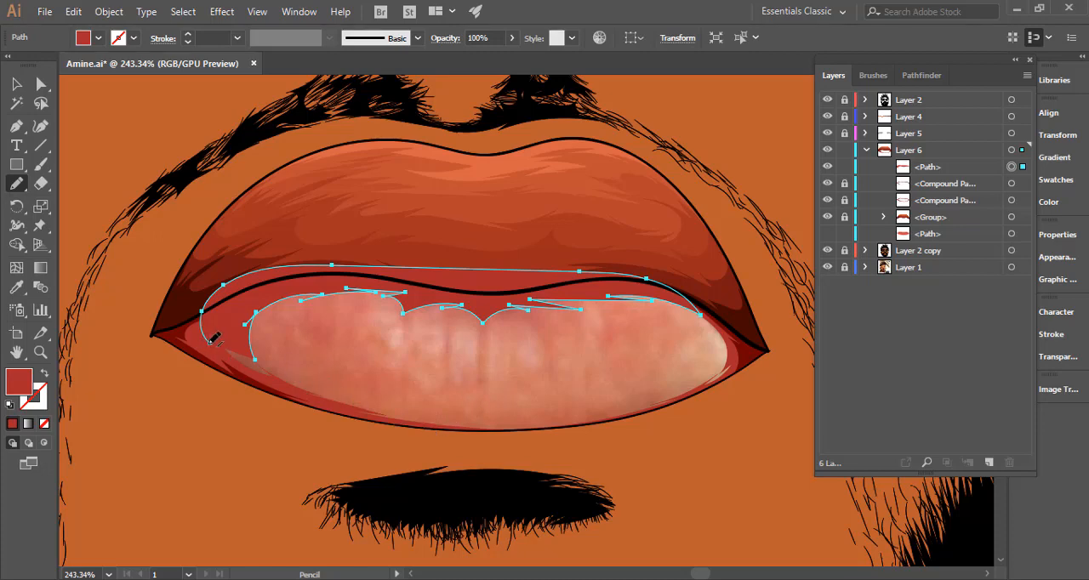
pyautogui.moveTo(255, 376); pyautogui.dragTo(322, 398)
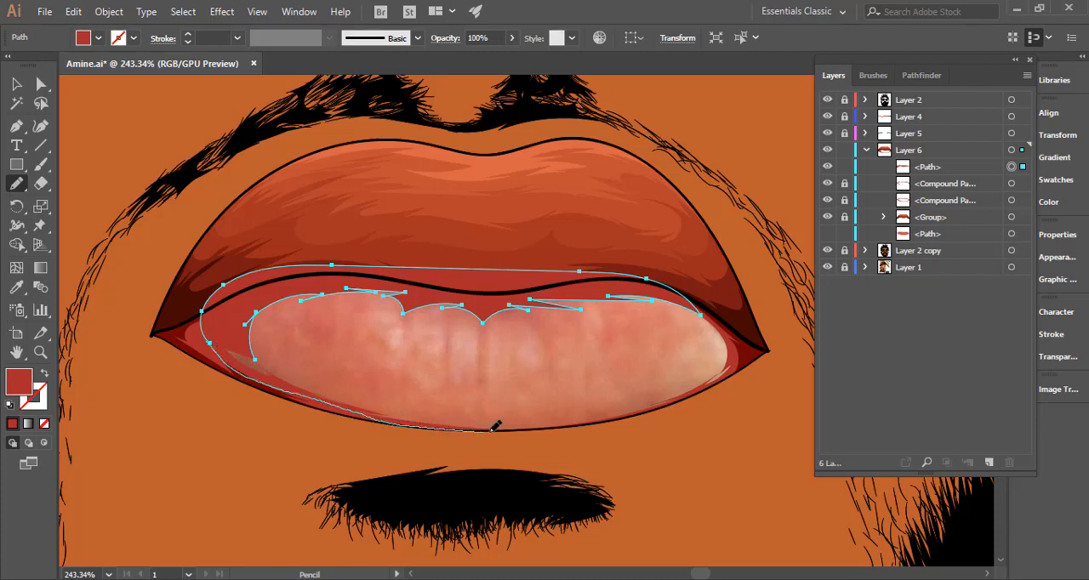
pyautogui.moveTo(598, 417); pyautogui.dragTo(611, 408)
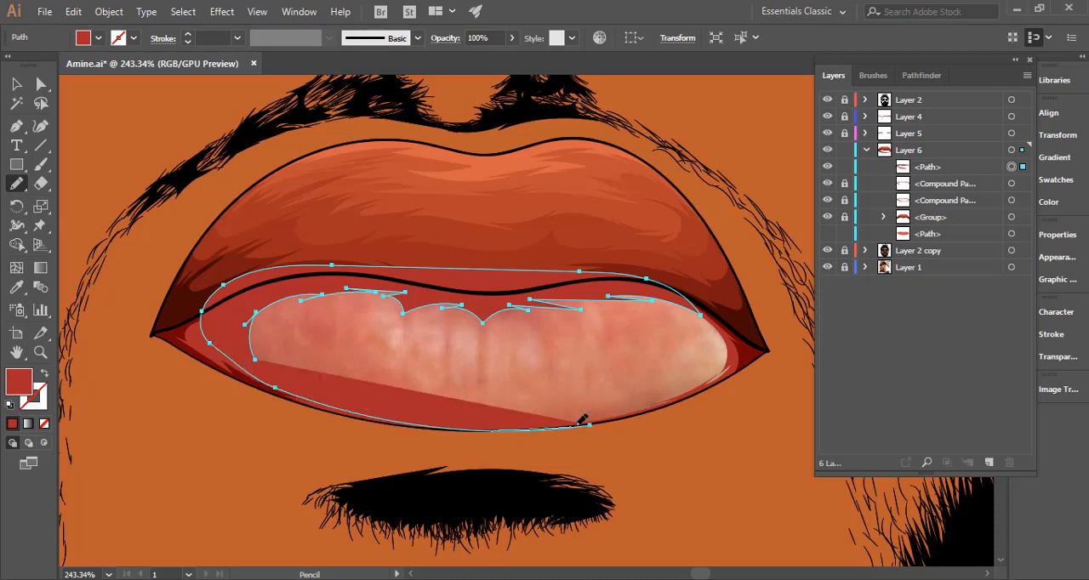
pyautogui.moveTo(607, 419); pyautogui.dragTo(637, 415)
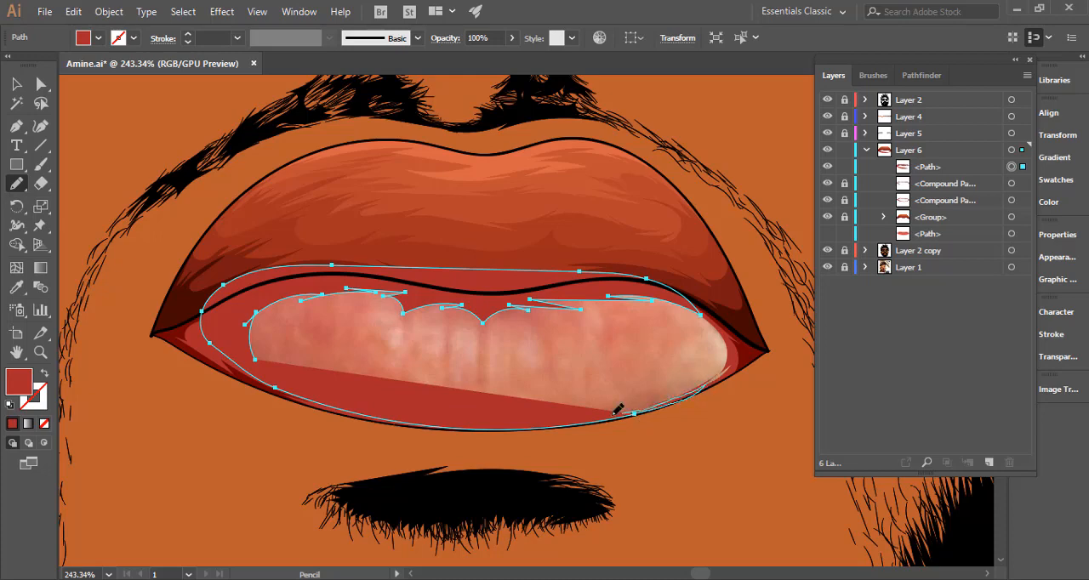
pyautogui.moveTo(614, 413); pyautogui.dragTo(482, 410)
# Swap the path's fill and stroke, and close the third tone by drawing its lower inner edge back to the start.
pyautogui.click(45, 373)
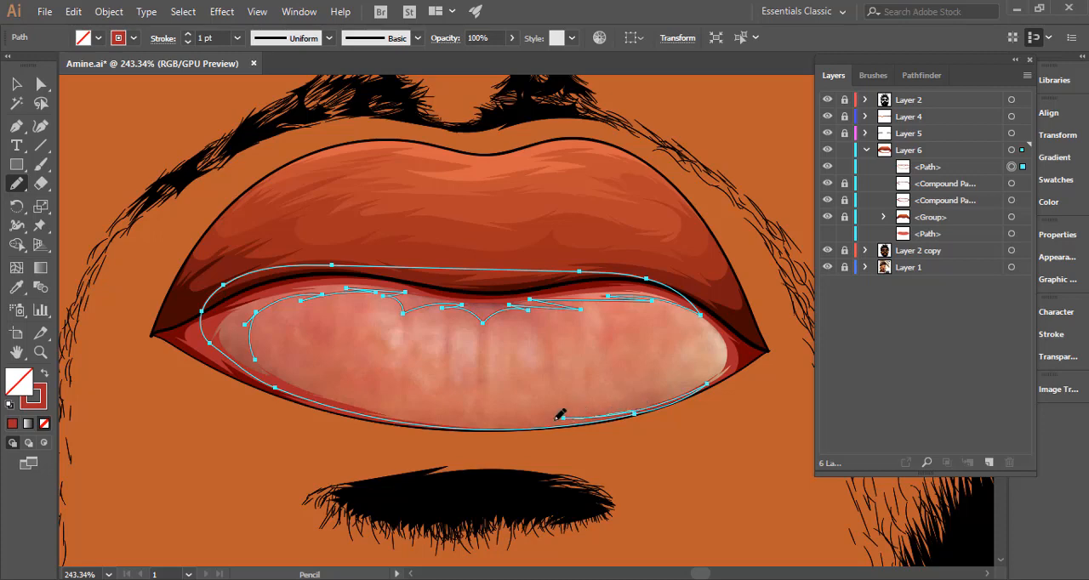
pyautogui.moveTo(467, 417)
pyautogui.mouseDown()
pyautogui.moveTo(501, 420)
pyautogui.moveTo(423, 411)
pyautogui.mouseUp()
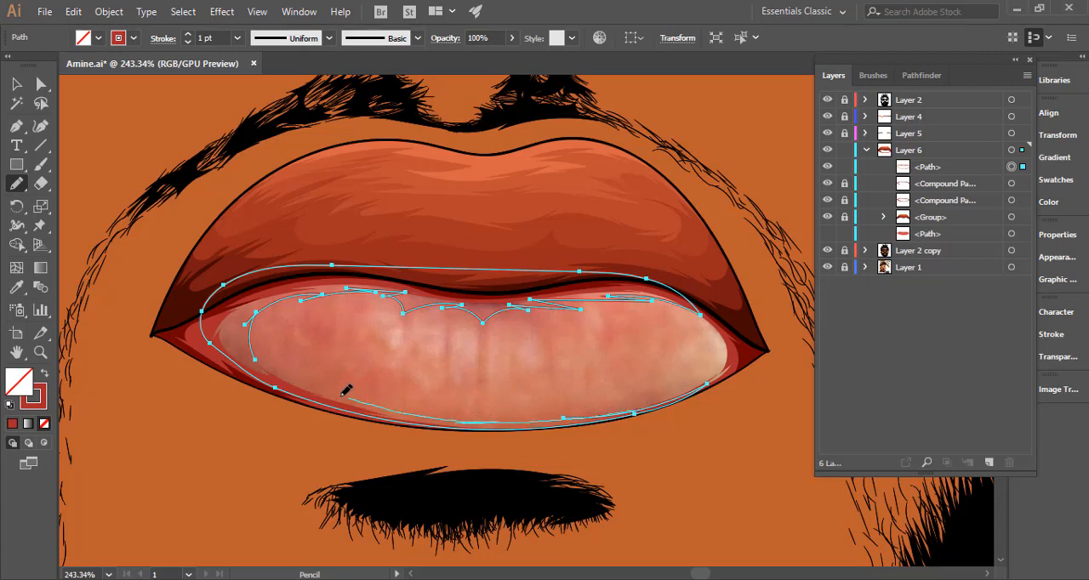
pyautogui.moveTo(290, 380); pyautogui.dragTo(304, 377)
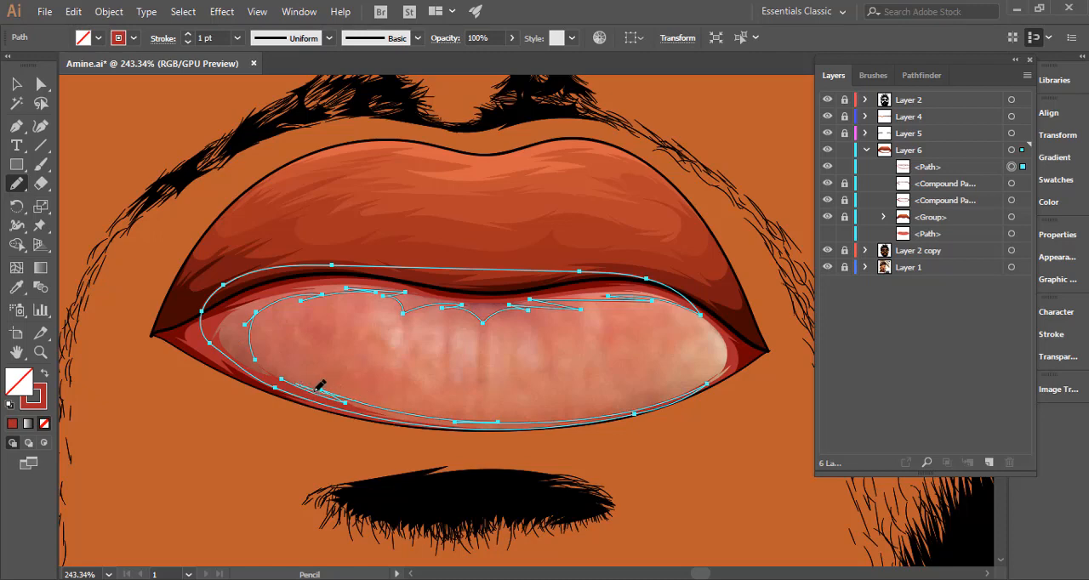
pyautogui.moveTo(257, 343); pyautogui.dragTo(256, 342)
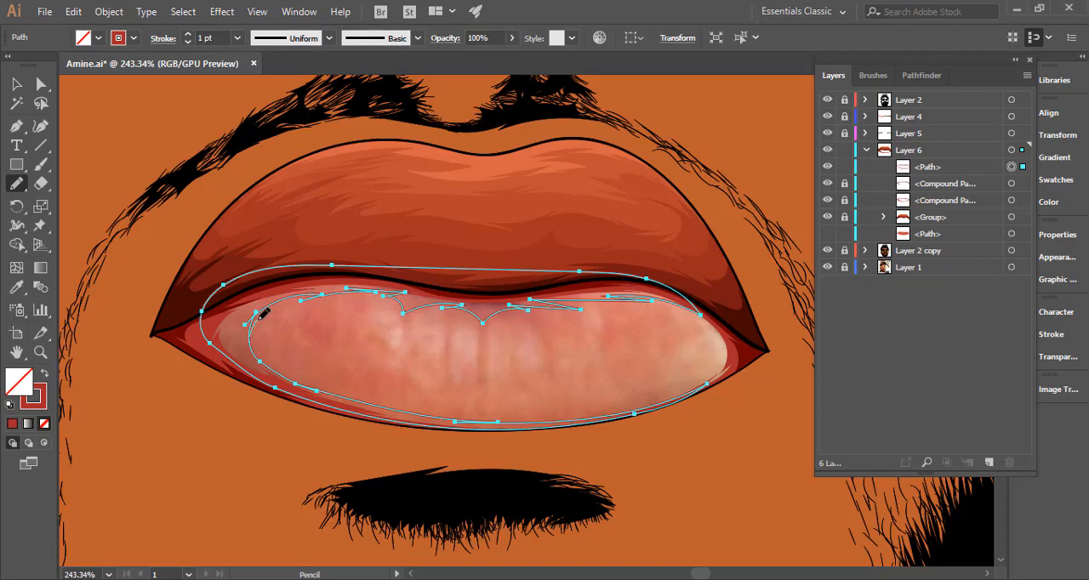
# Refine the third tone's inner edge near the lip's left corner with short pointed shading strokes.
pyautogui.moveTo(257, 311)
pyautogui.mouseDown()
pyautogui.moveTo(286, 295)
pyautogui.moveTo(250, 324)
pyautogui.moveTo(275, 304)
pyautogui.moveTo(395, 315)
pyautogui.mouseUp()
pyautogui.moveTo(283, 368); pyautogui.dragTo(298, 317)
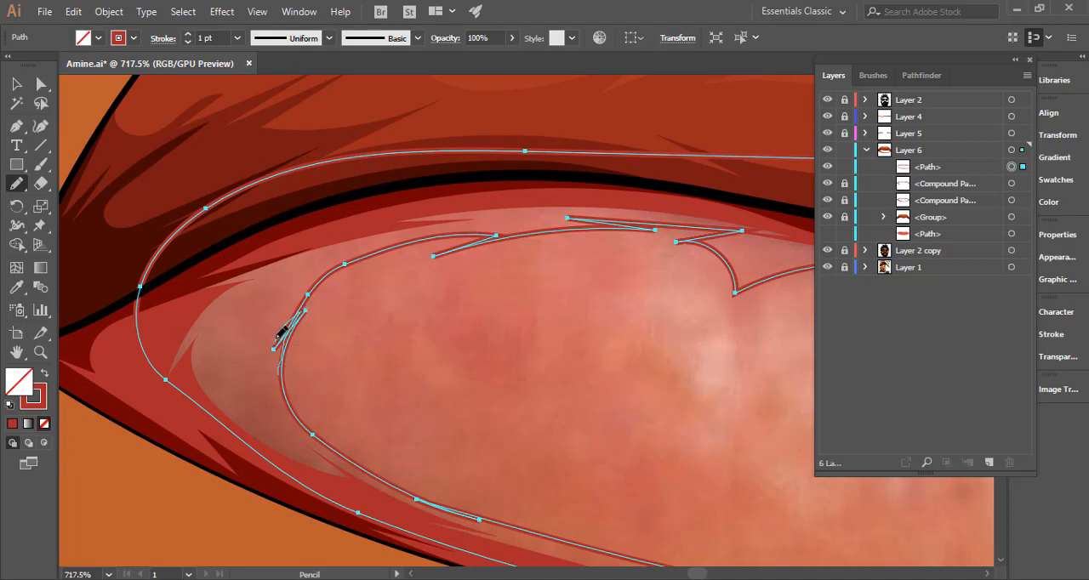
pyautogui.moveTo(356, 257)
pyautogui.mouseDown()
pyautogui.moveTo(454, 241)
pyautogui.moveTo(338, 265)
pyautogui.moveTo(482, 237)
pyautogui.mouseUp()
# Hide Layer 2 copy and show the lower-lip path again.
pyautogui.scroll(-5, 564, 315)
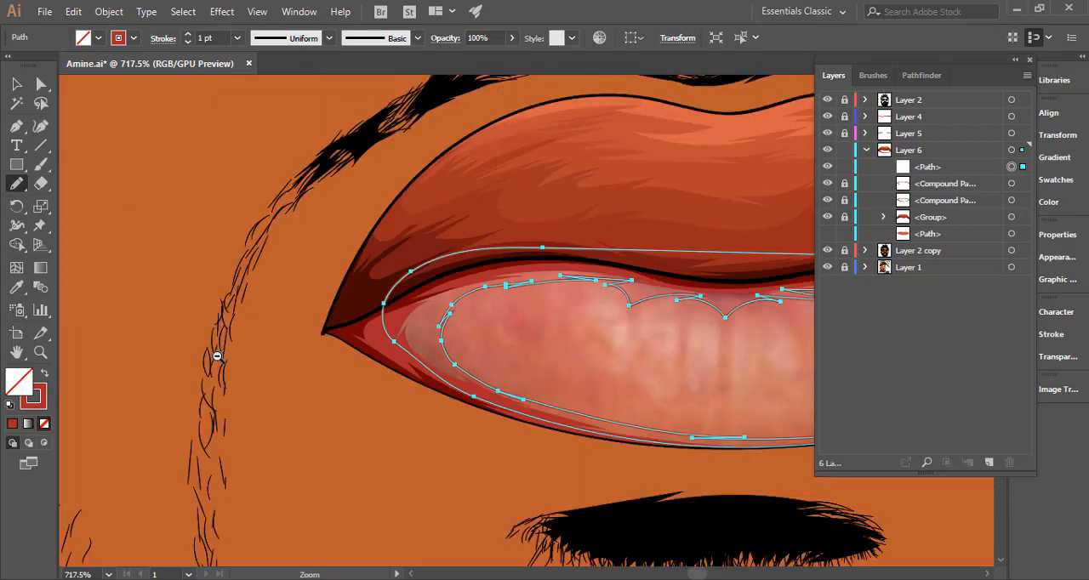
pyautogui.moveTo(496, 386); pyautogui.dragTo(292, 359)
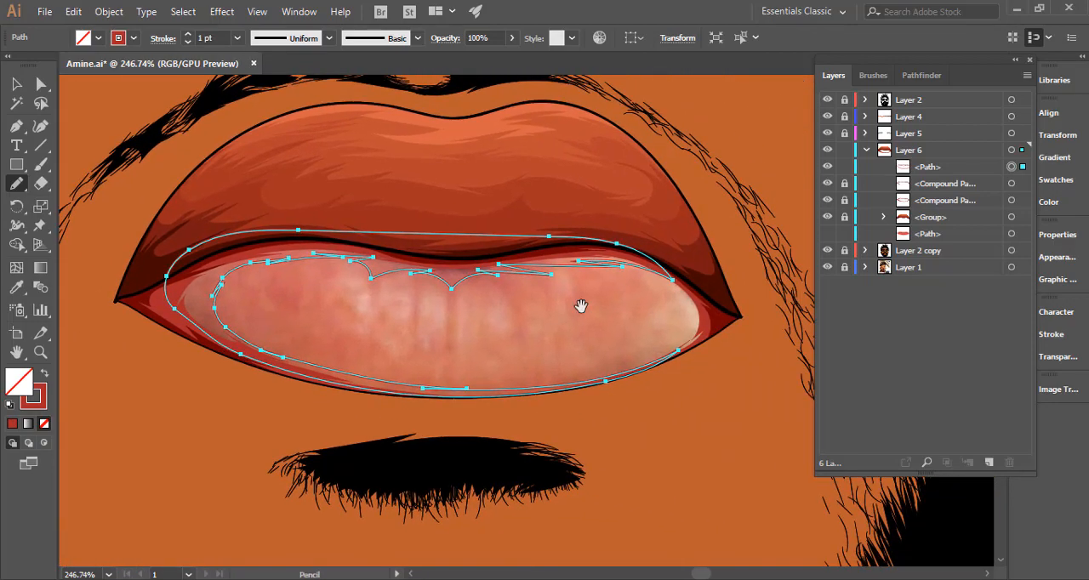
pyautogui.click(827, 250)
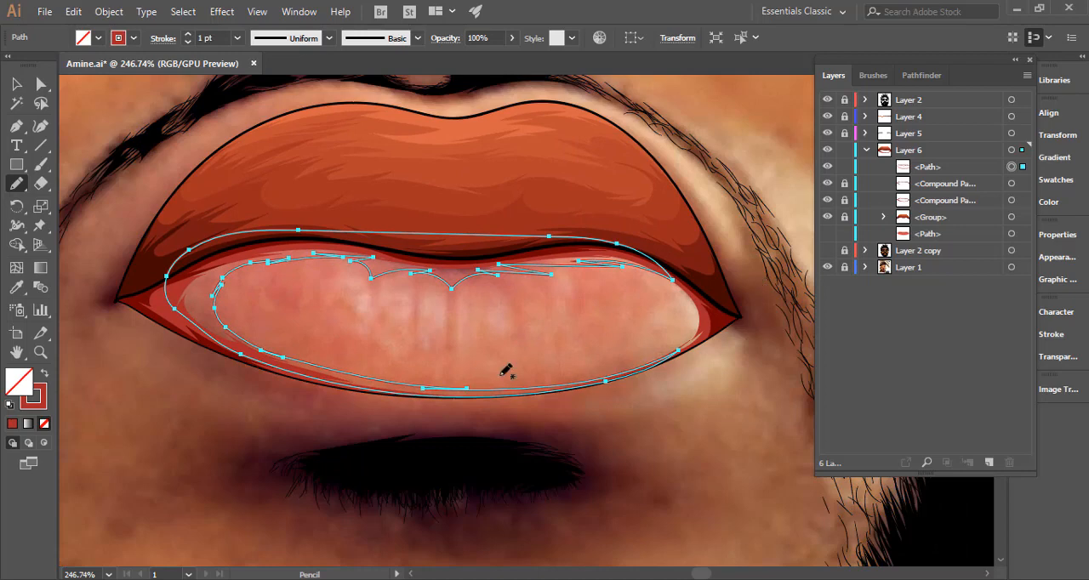
pyautogui.click(827, 241)
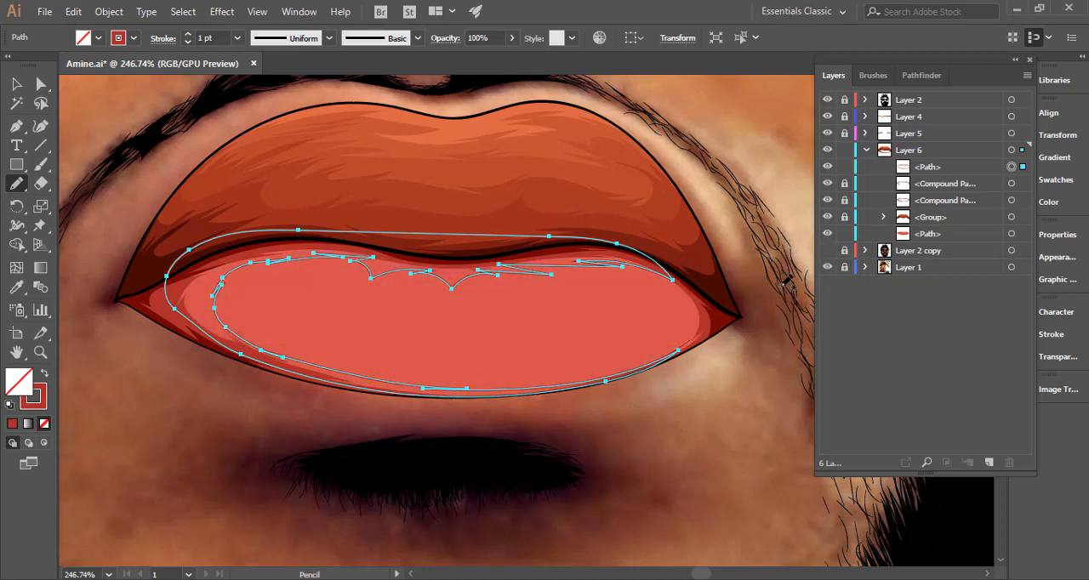
# Sample the lower lip's pink fill onto the third tone path and move it below both compound paths in Layer 6.
pyautogui.press('i')
pyautogui.click(509, 305)
pyautogui.hotkey('shift', 'x')
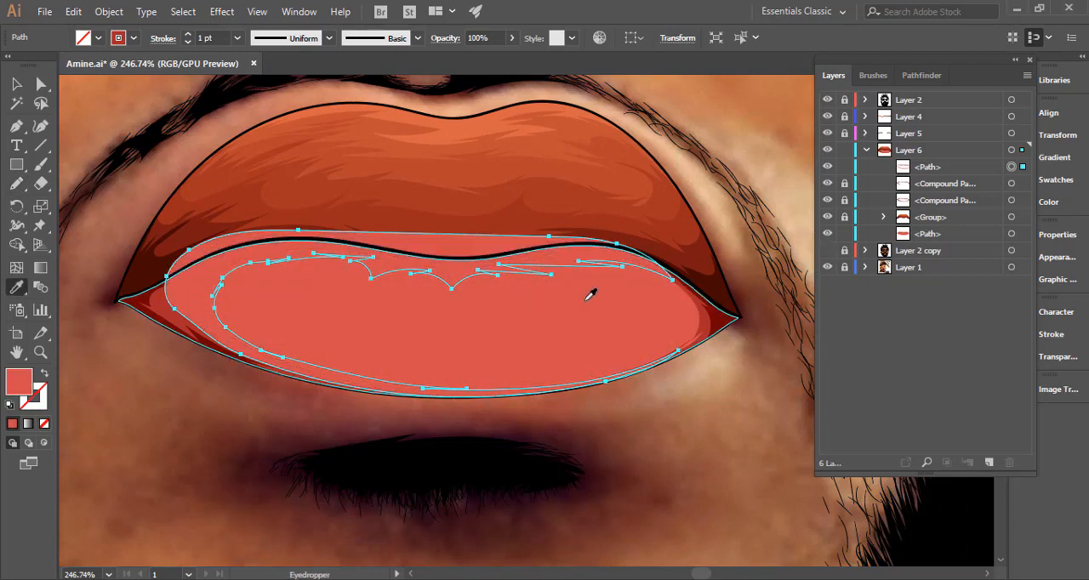
pyautogui.moveTo(963, 170)
pyautogui.mouseDown()
pyautogui.moveTo(942, 224)
pyautogui.moveTo(941, 210)
pyautogui.mouseUp()
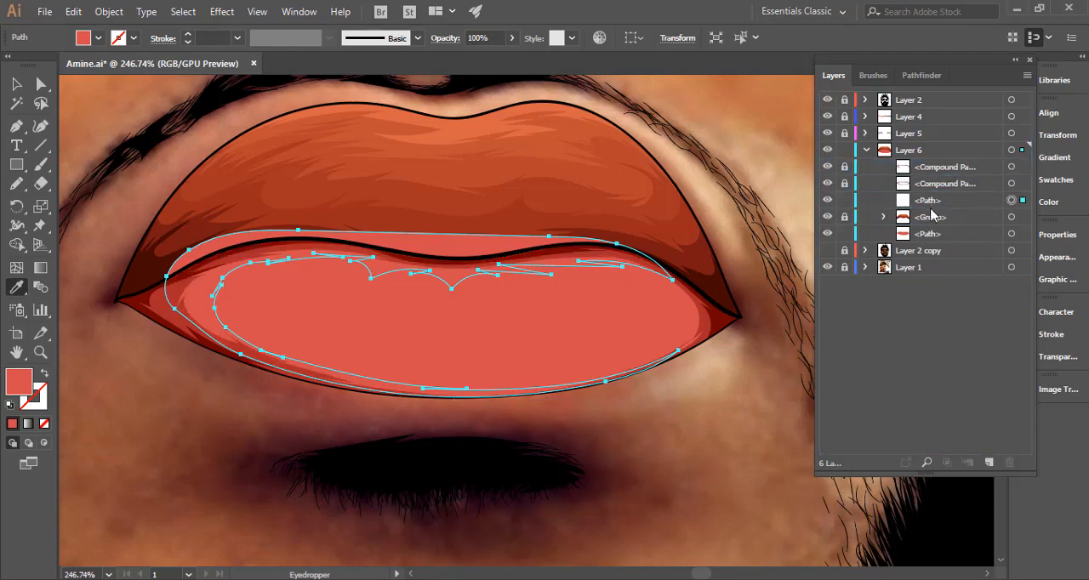
# Darken the third tone's fill to red #c6413e and activate the Selection tool.
pyautogui.doubleClick(19, 382)
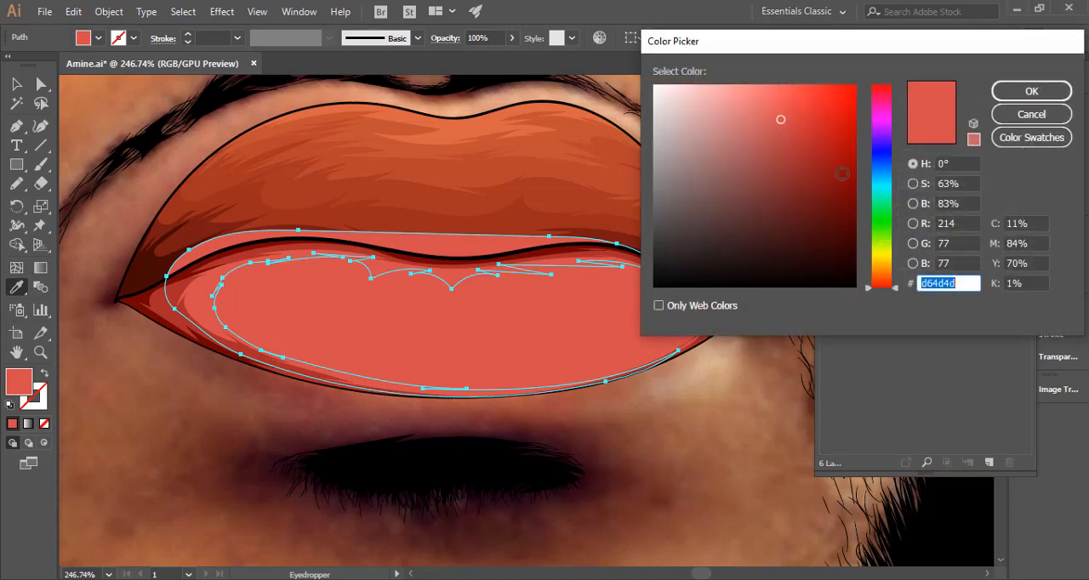
pyautogui.click(792, 127)
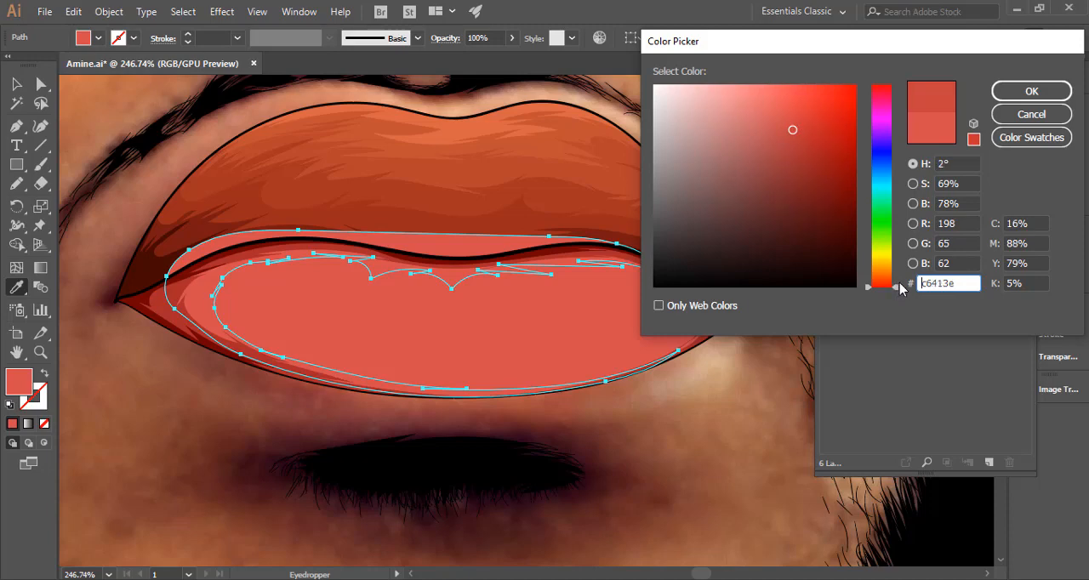
pyautogui.click(1021, 94)
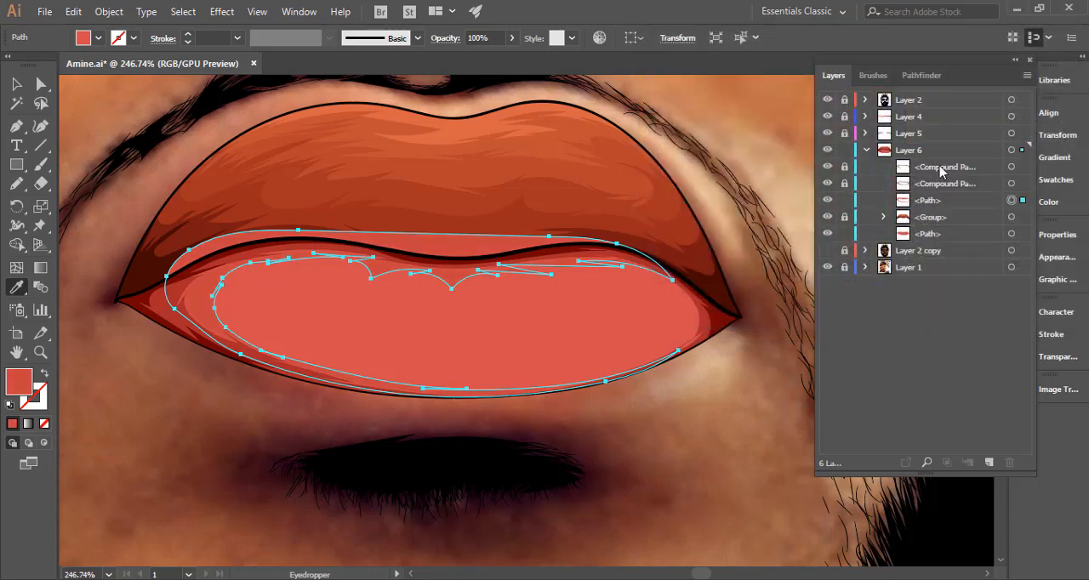
pyautogui.click(17, 83)
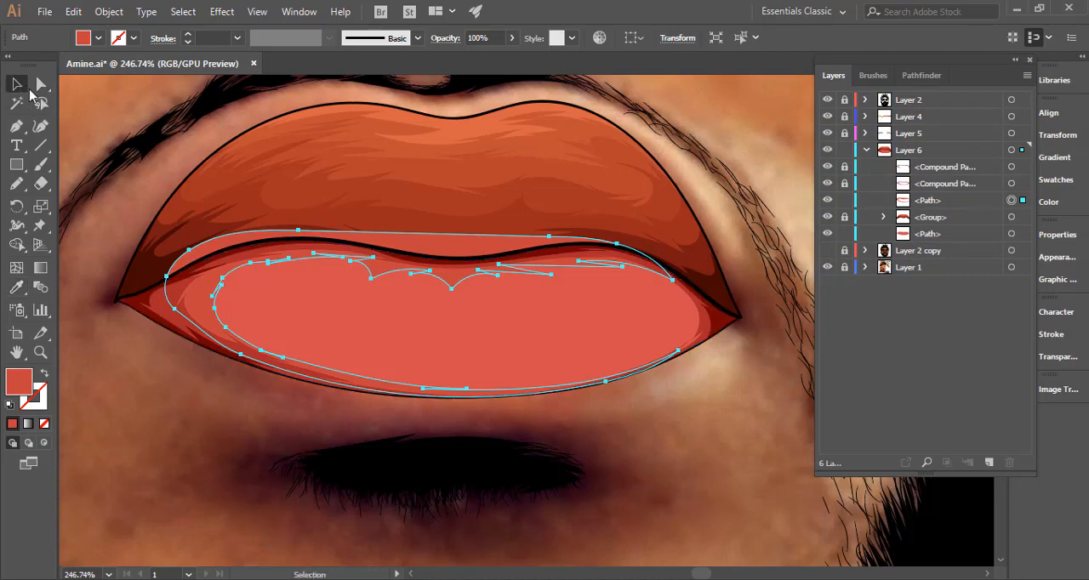
# Resample the lower lip's pink onto the third tone path, set its fill to red #c63c3c, and deselect it.
pyautogui.scroll(-4, 241, 383)
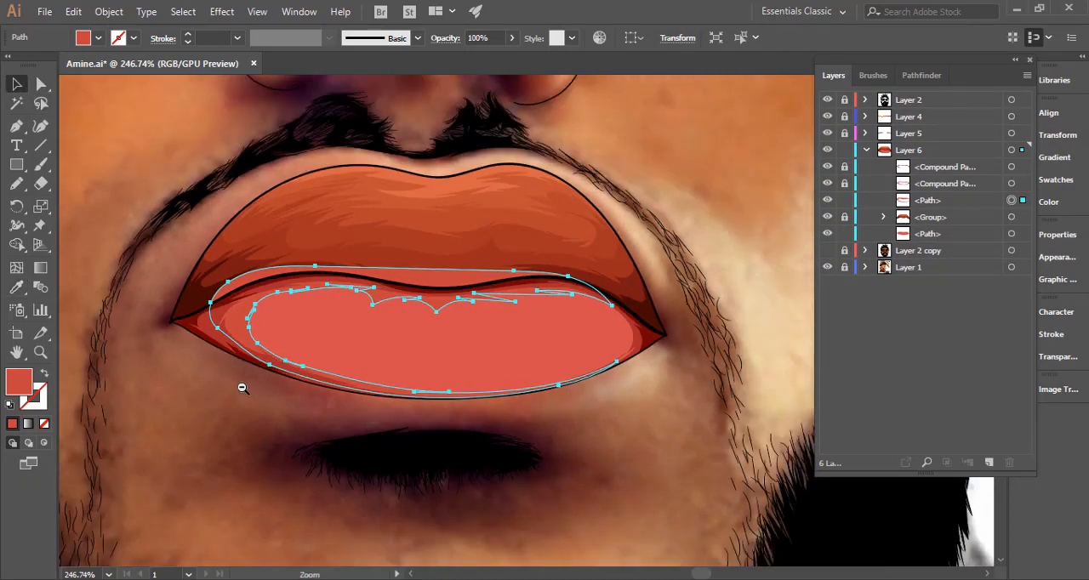
pyautogui.click(244, 398)
pyautogui.scroll(-3, 340, 406)
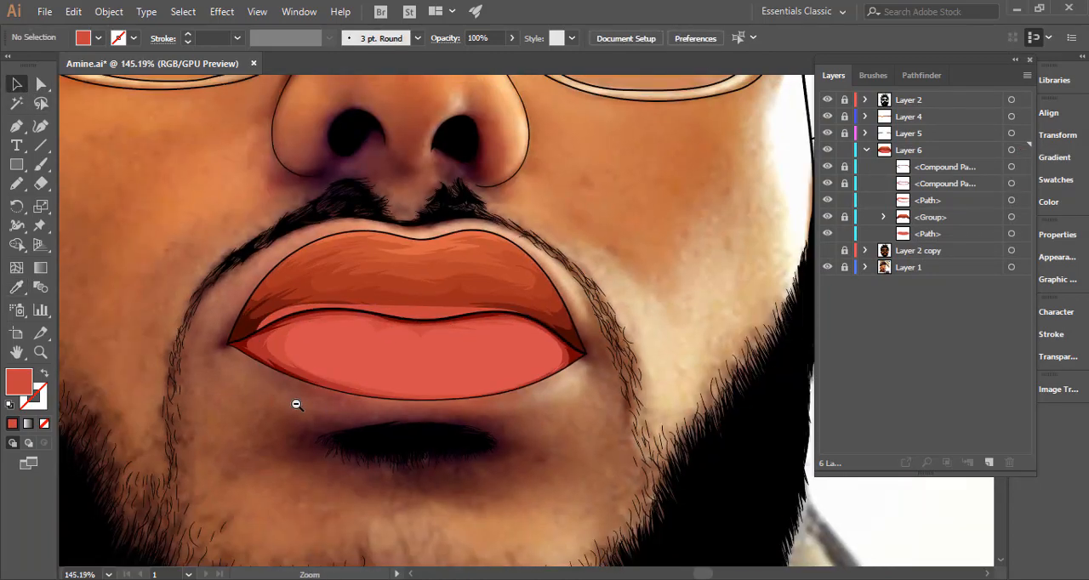
pyautogui.scroll(4, 367, 380)
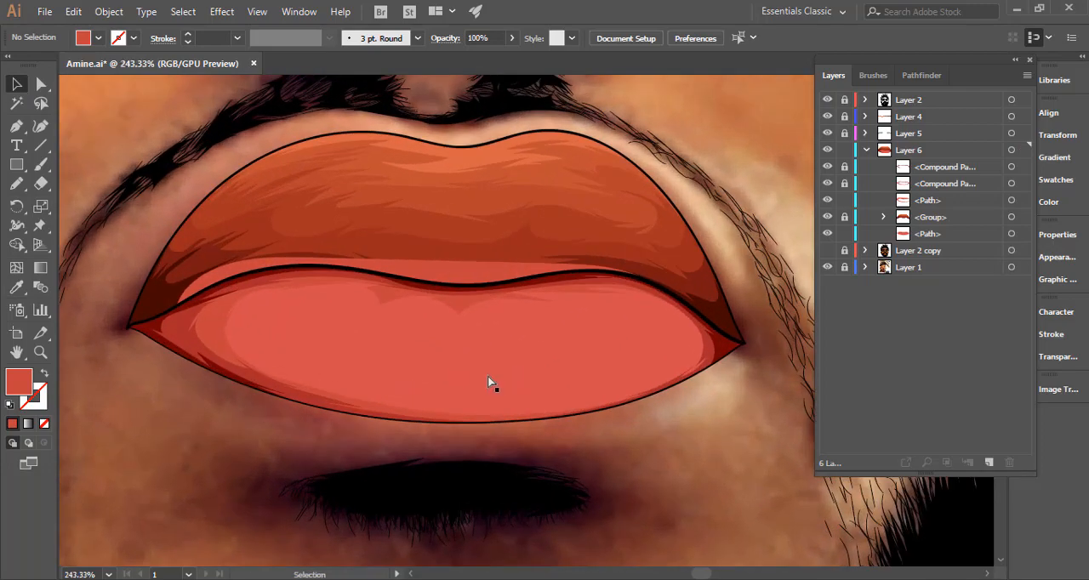
pyautogui.click(487, 376)
pyautogui.press('i')
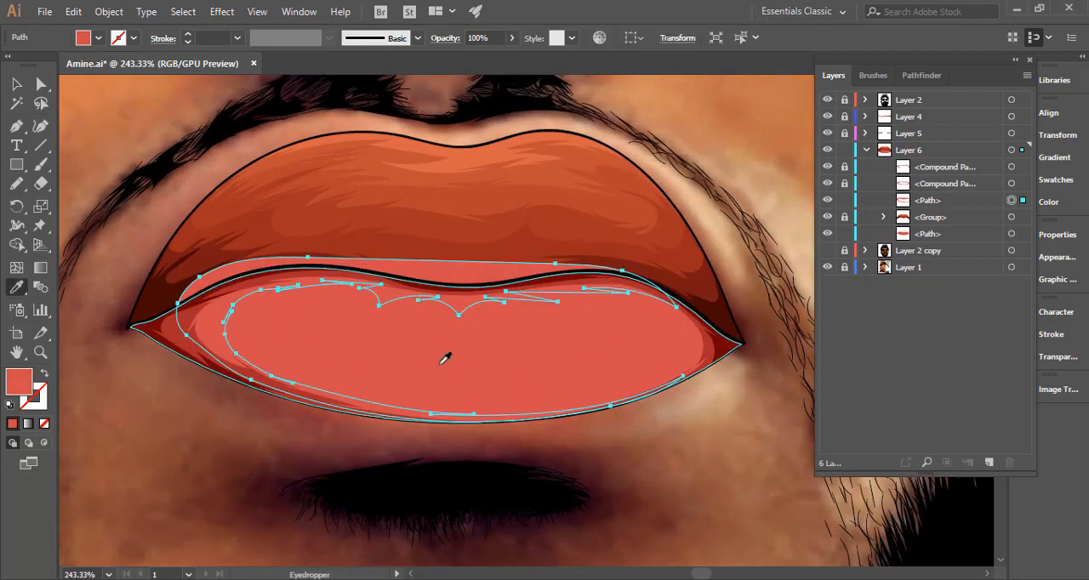
pyautogui.click(412, 352)
pyautogui.doubleClick(23, 385)
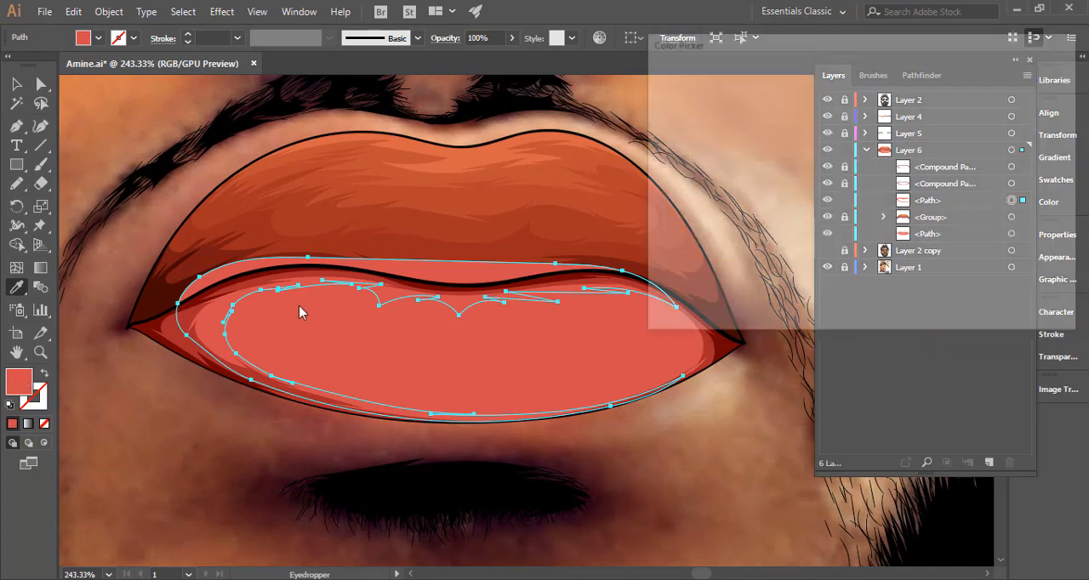
pyautogui.moveTo(792, 131); pyautogui.dragTo(797, 128)
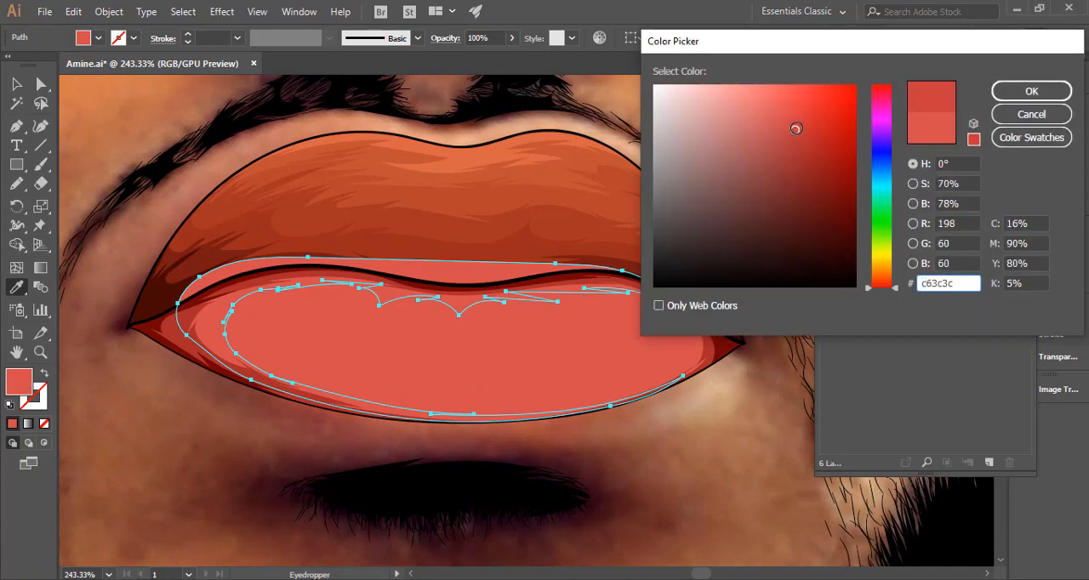
pyautogui.click(1020, 91)
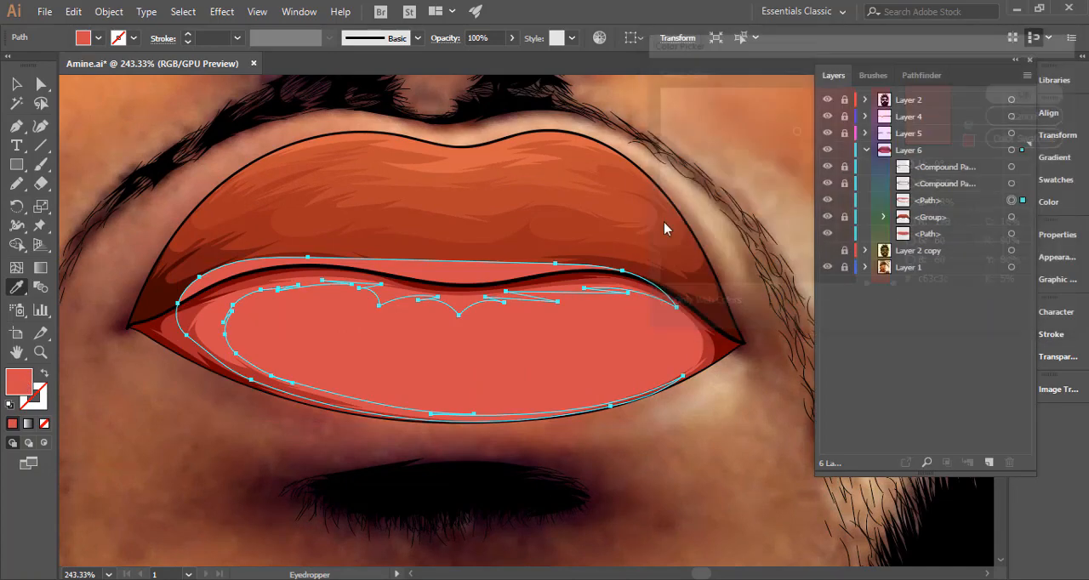
pyautogui.keyDown('ctrl'); pyautogui.click(224, 437); pyautogui.keyUp('ctrl')
# Redraw the third tone's upper inner edge, left of the lip's centre dip, with pointed Pencil shading strokes and deselect it.
pyautogui.moveTo(435, 409); pyautogui.dragTo(234, 409)
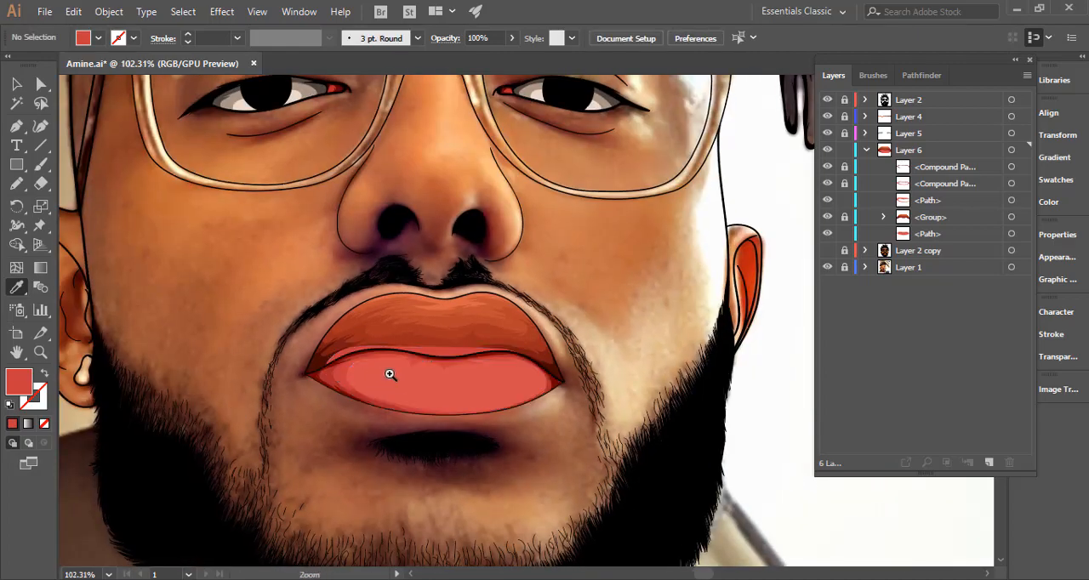
pyautogui.moveTo(394, 377); pyautogui.dragTo(101, 172)
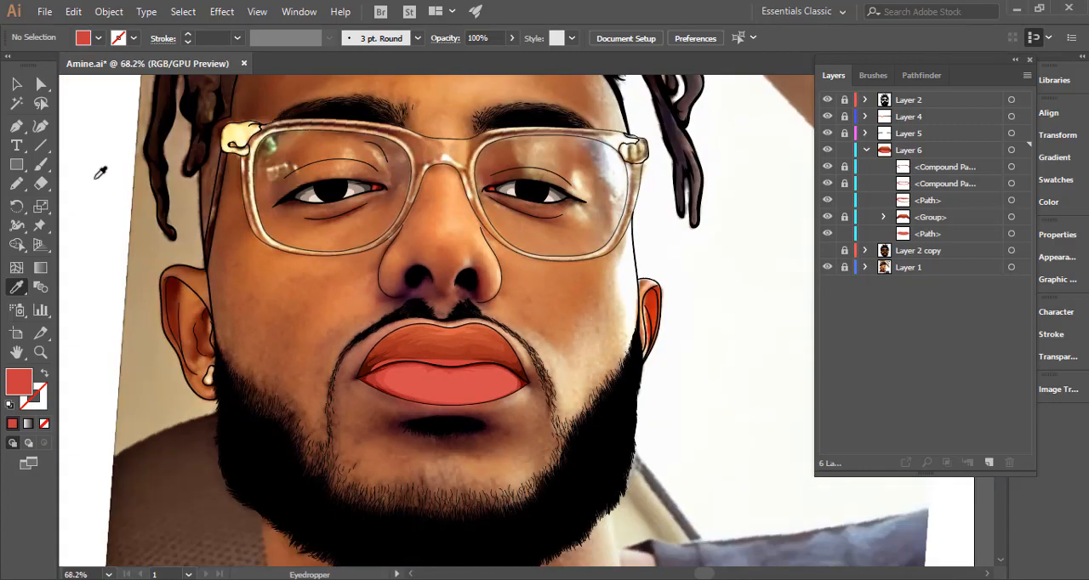
pyautogui.click(17, 185)
pyautogui.moveTo(449, 381)
pyautogui.mouseDown()
pyautogui.moveTo(672, 377)
pyautogui.moveTo(853, 394)
pyautogui.mouseUp()
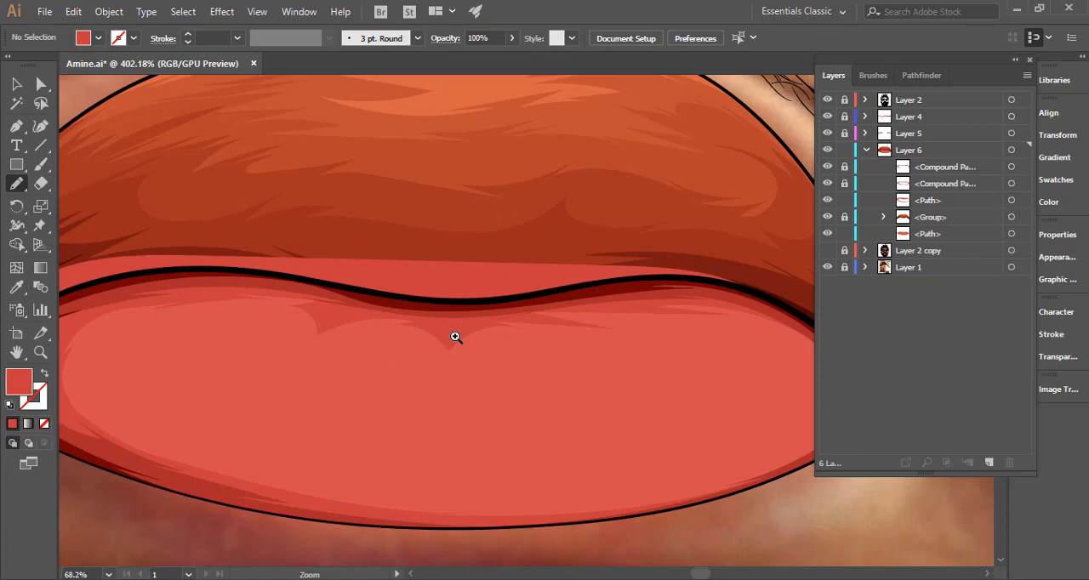
pyautogui.keyDown('ctrl'); pyautogui.click(340, 333); pyautogui.keyUp('ctrl')
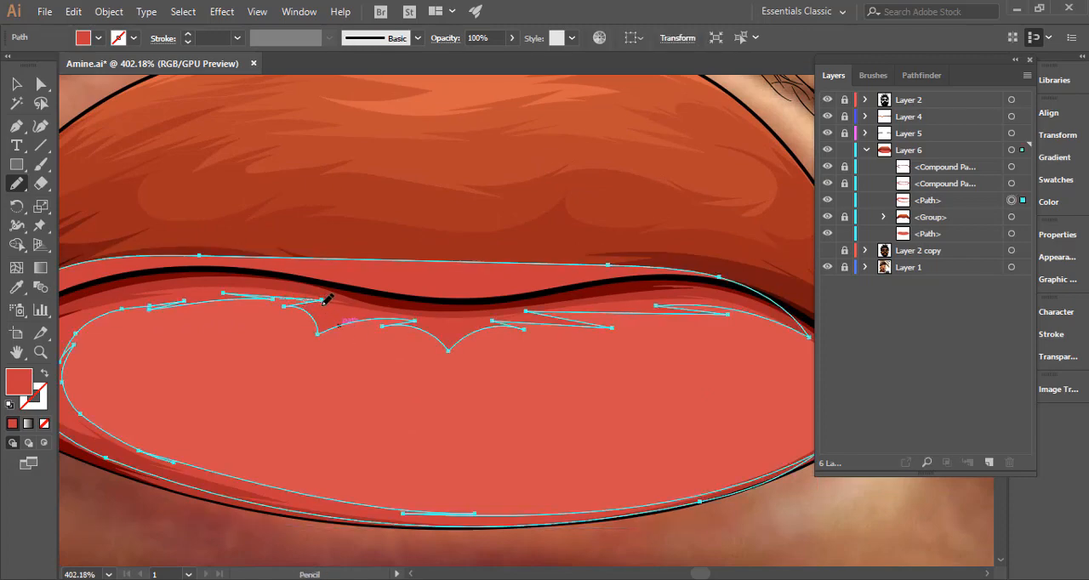
pyautogui.moveTo(325, 299)
pyautogui.mouseDown()
pyautogui.moveTo(293, 315)
pyautogui.moveTo(377, 317)
pyautogui.mouseUp()
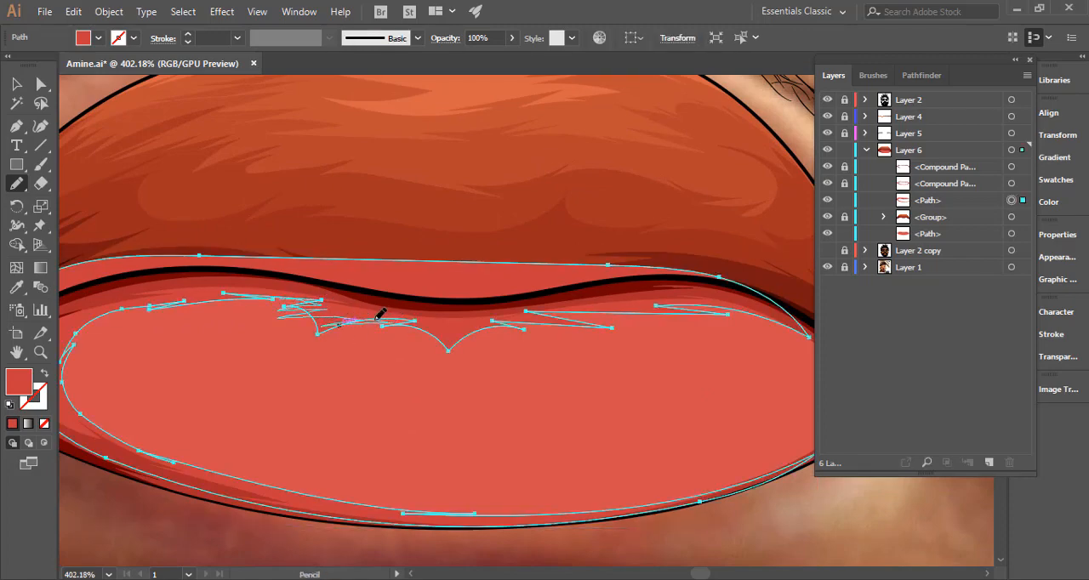
pyautogui.moveTo(452, 333)
pyautogui.mouseDown()
pyautogui.moveTo(550, 326)
pyautogui.moveTo(377, 355)
pyautogui.moveTo(210, 345)
pyautogui.mouseUp()
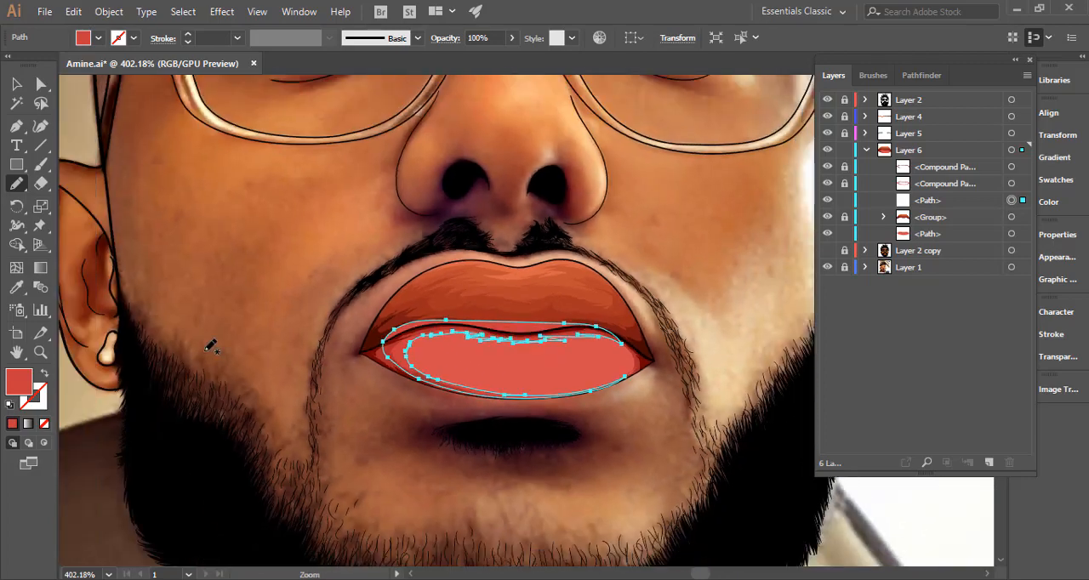
pyautogui.keyDown('ctrl'); pyautogui.click(200, 347); pyautogui.keyUp('ctrl')
pyautogui.moveTo(468, 354); pyautogui.dragTo(390, 355)
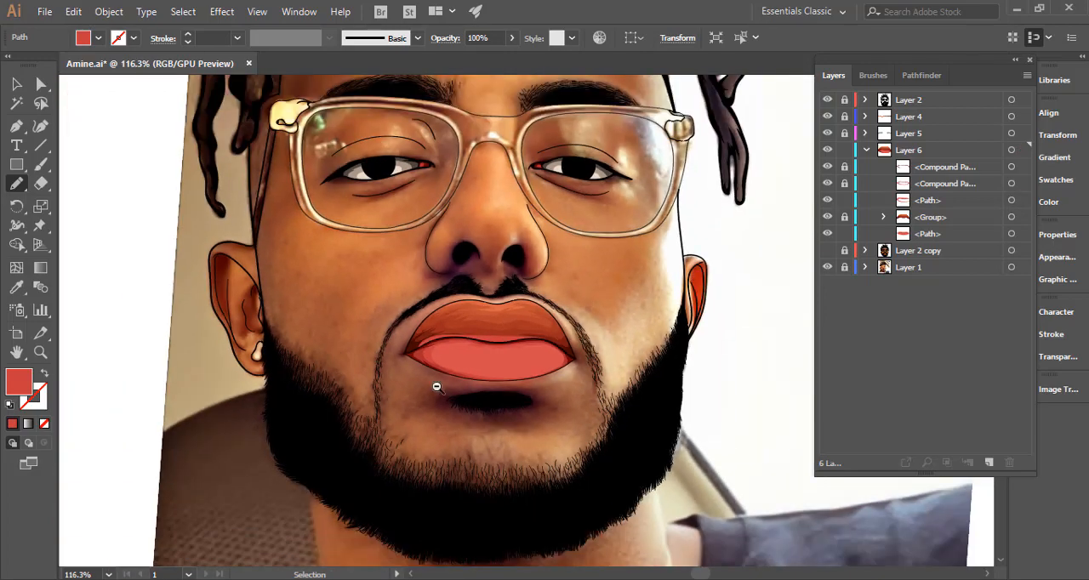
pyautogui.moveTo(508, 409); pyautogui.dragTo(326, 389)
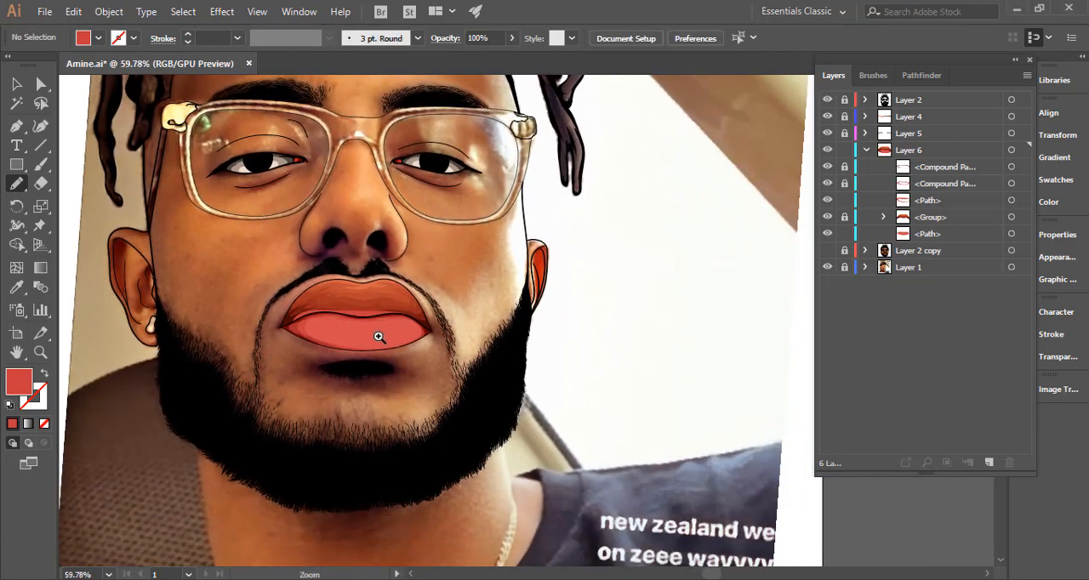
# Group the base lower-lip path with its three tone paths in Layer 6, placing the group beneath the upper-lip group.
pyautogui.moveTo(391, 333); pyautogui.dragTo(610, 338)
pyautogui.keyDown('ctrl'); pyautogui.click(438, 321); pyautogui.keyUp('ctrl')
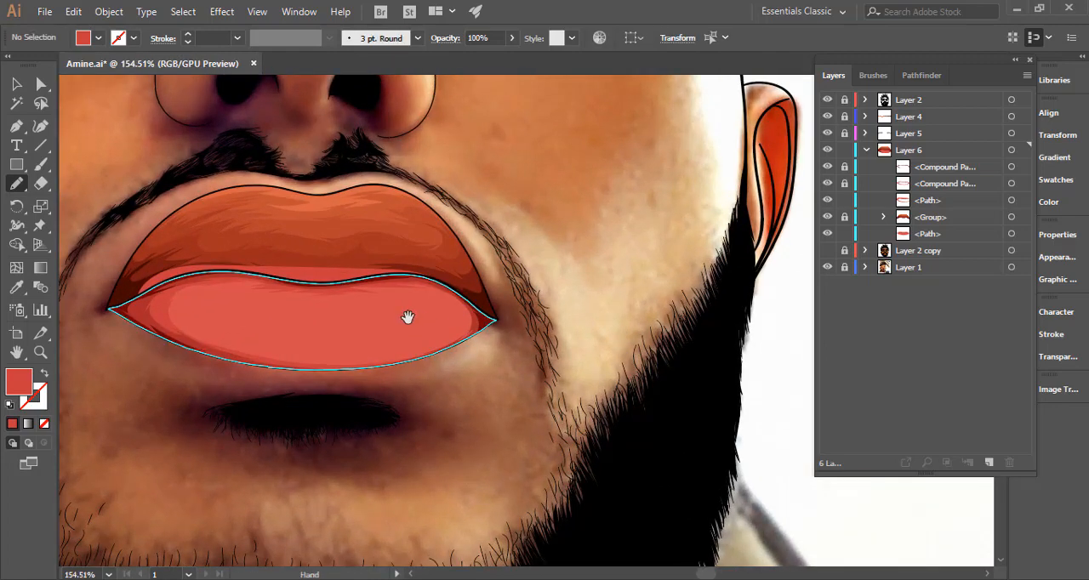
pyautogui.moveTo(407, 316); pyautogui.dragTo(528, 313)
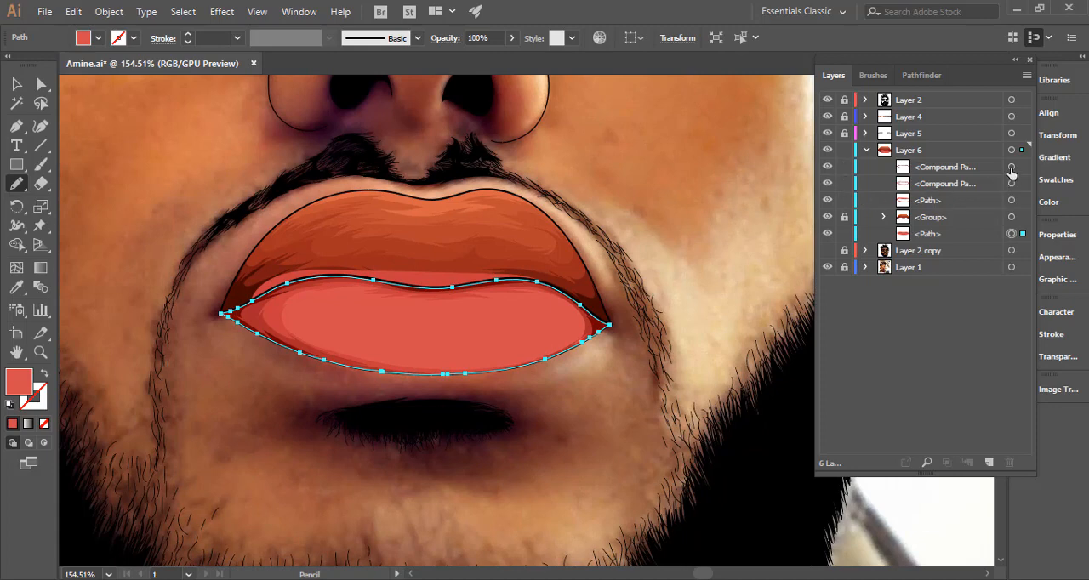
pyautogui.keyDown('shift'); pyautogui.click(1013, 201); pyautogui.keyUp('shift')
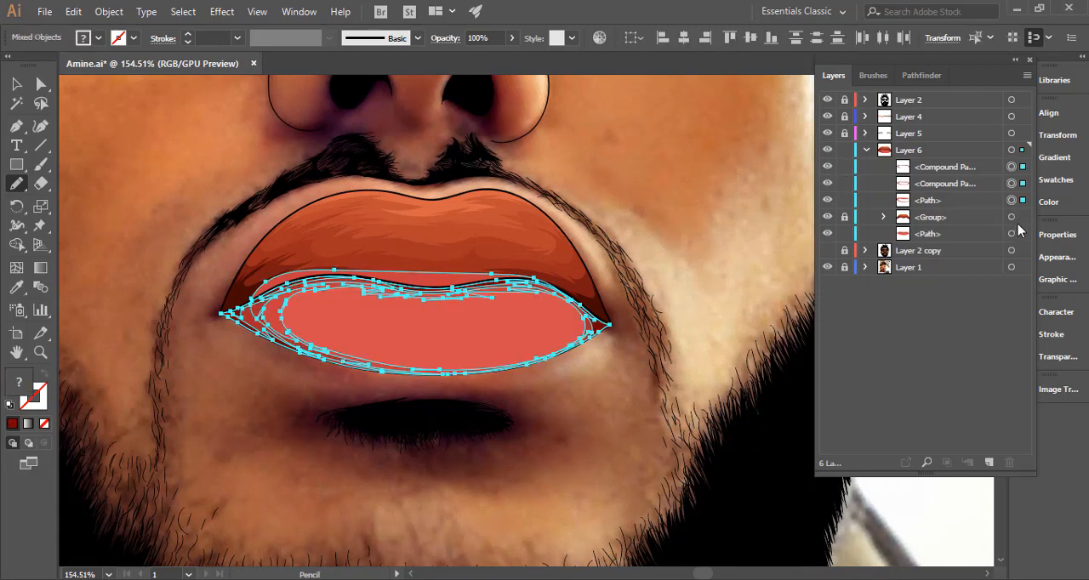
pyautogui.moveTo(982, 234); pyautogui.dragTo(1004, 217)
pyautogui.keyDown('shift'); pyautogui.click(1011, 217); pyautogui.keyUp('shift')
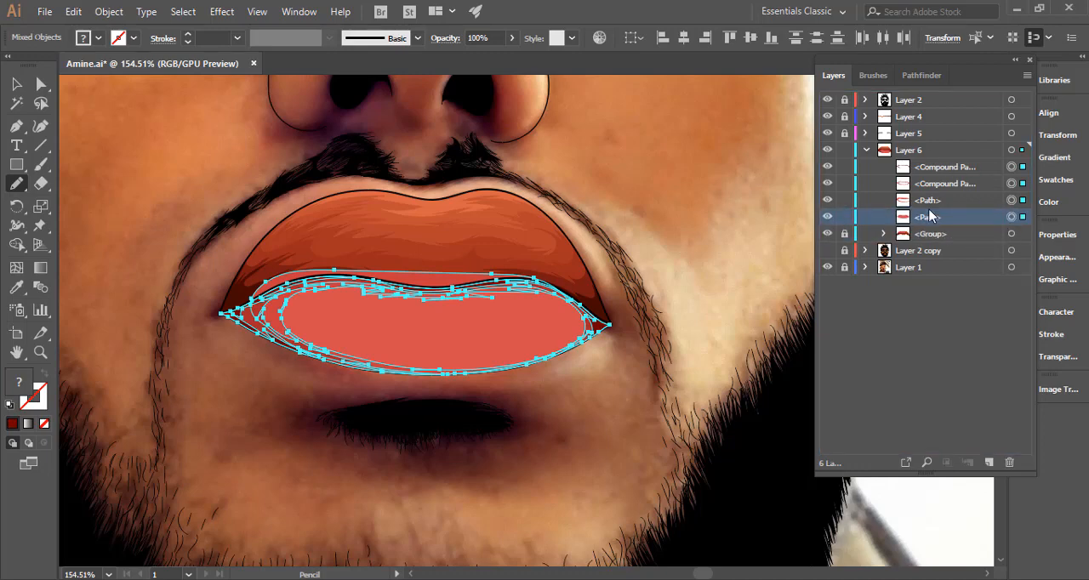
pyautogui.hotkey('ctrl', 'g')
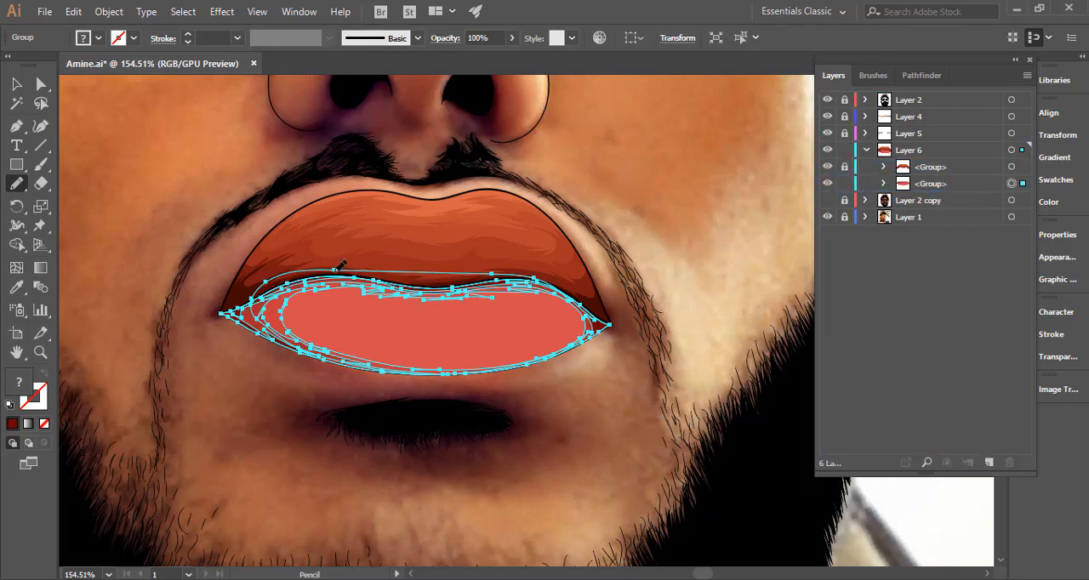
pyautogui.click(16, 85)
pyautogui.click(162, 138)
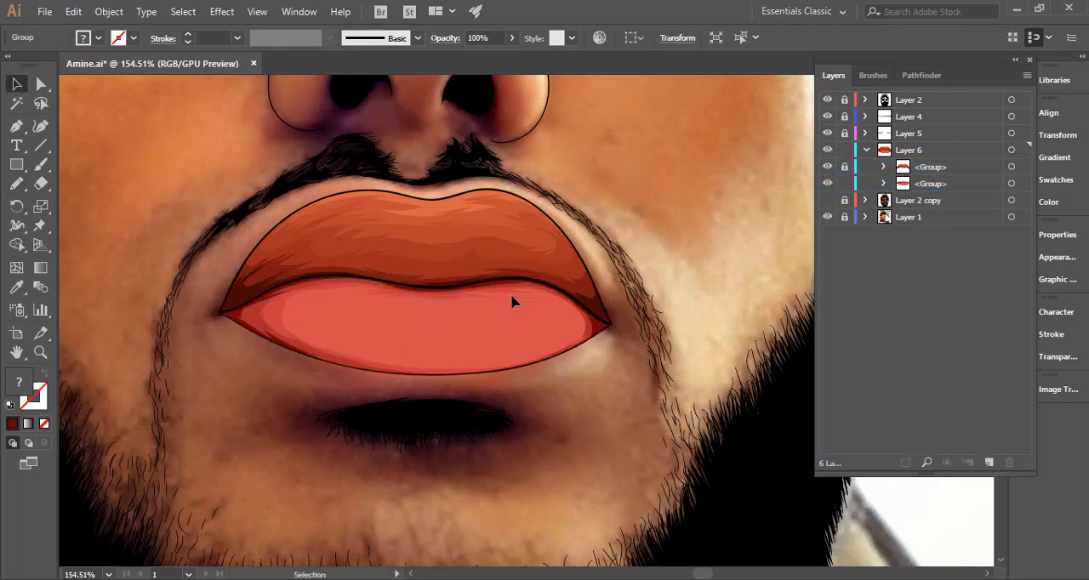
pyautogui.moveTo(490, 288); pyautogui.dragTo(212, 308)
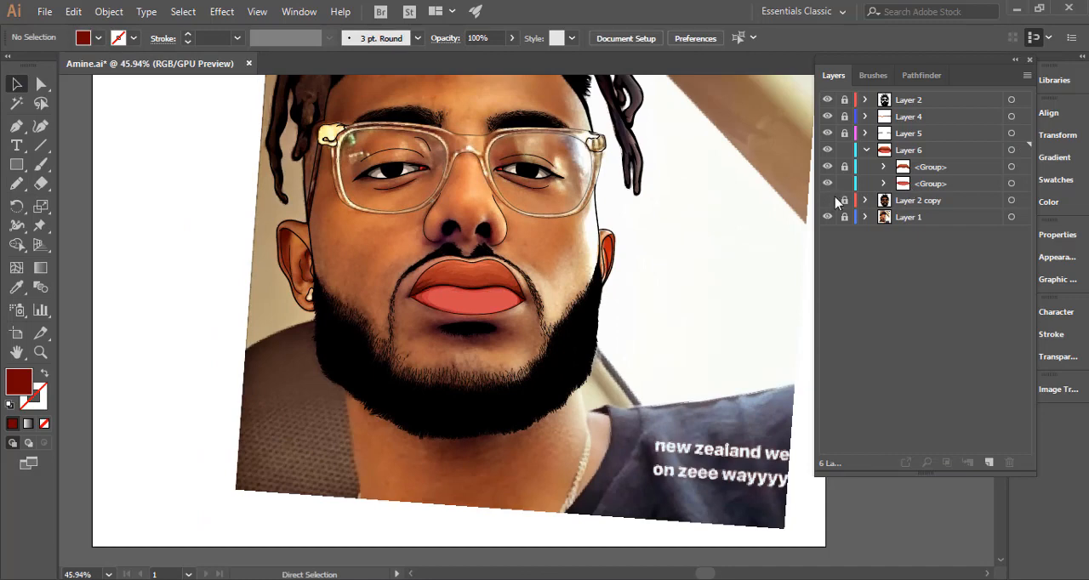
# Expand the lower-lip group and hide its base path to expose the reference photo inside the lip.
pyautogui.click(883, 184)
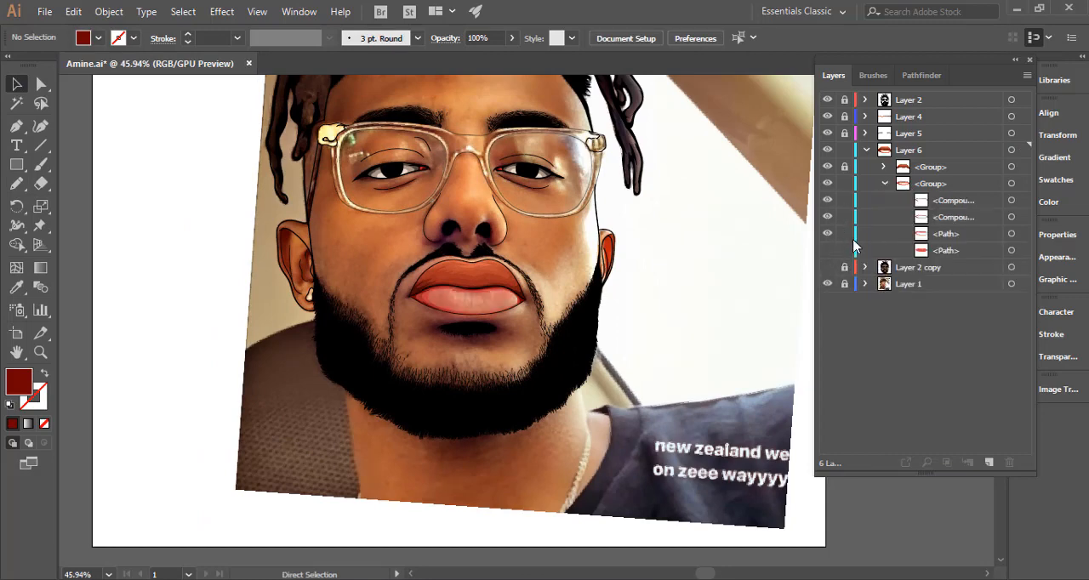
pyautogui.moveTo(469, 287); pyautogui.dragTo(851, 313)
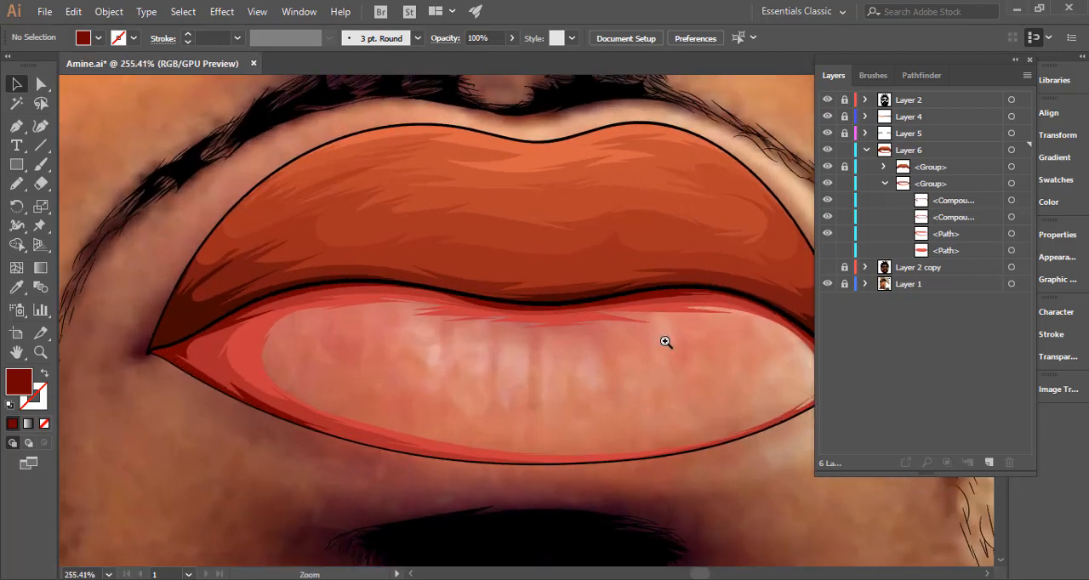
pyautogui.moveTo(665, 341); pyautogui.dragTo(704, 342)
pyautogui.moveTo(639, 405); pyautogui.dragTo(543, 382)
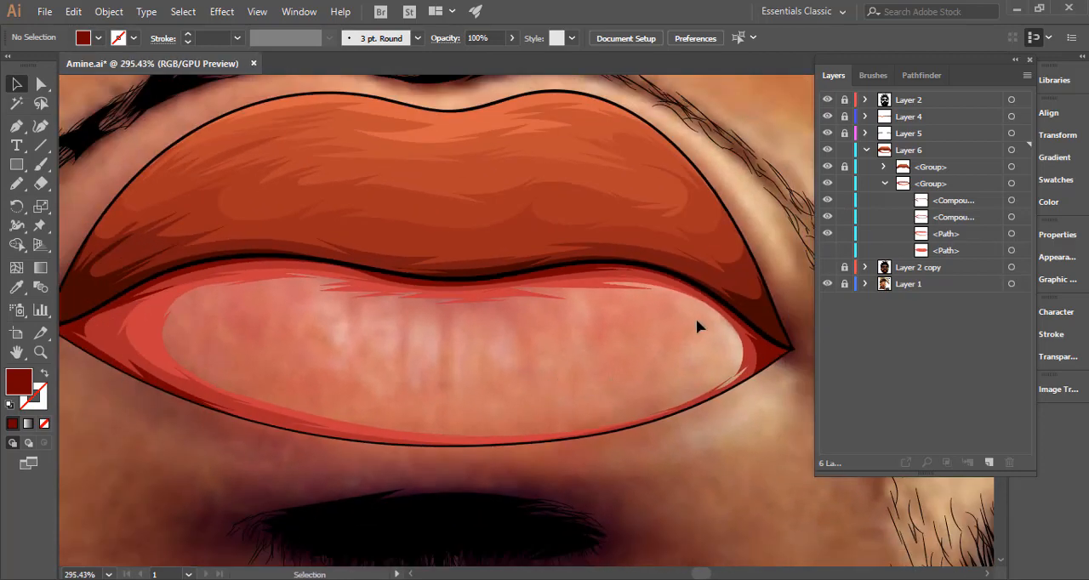
# Draw dark red Pencil shading shapes on the lower lip: a crescent near the right corner, a curved wedge at upper left, and vertical creases between.
pyautogui.click(16, 183)
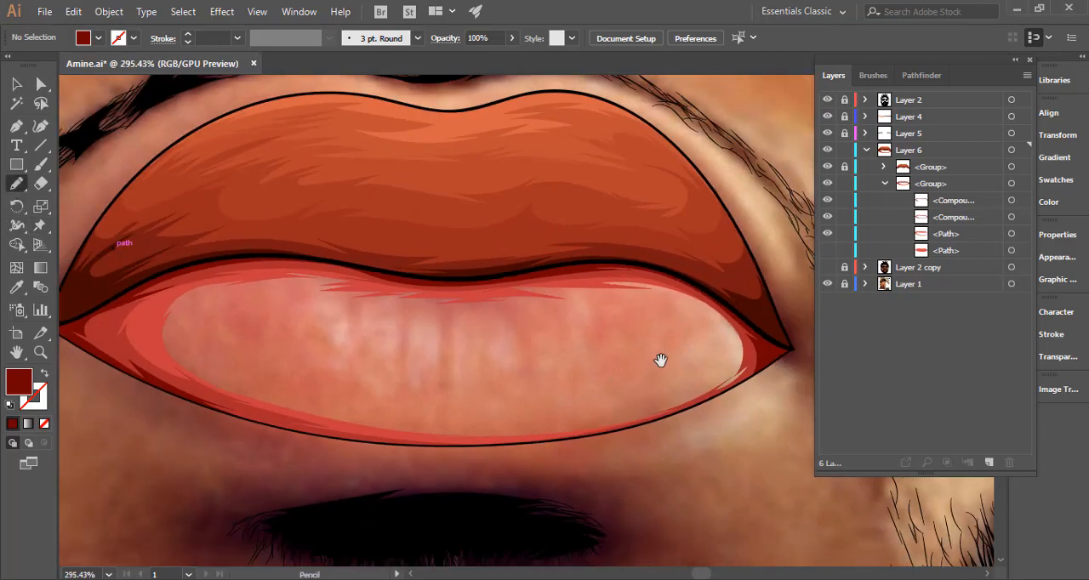
pyautogui.moveTo(651, 365); pyautogui.dragTo(640, 352)
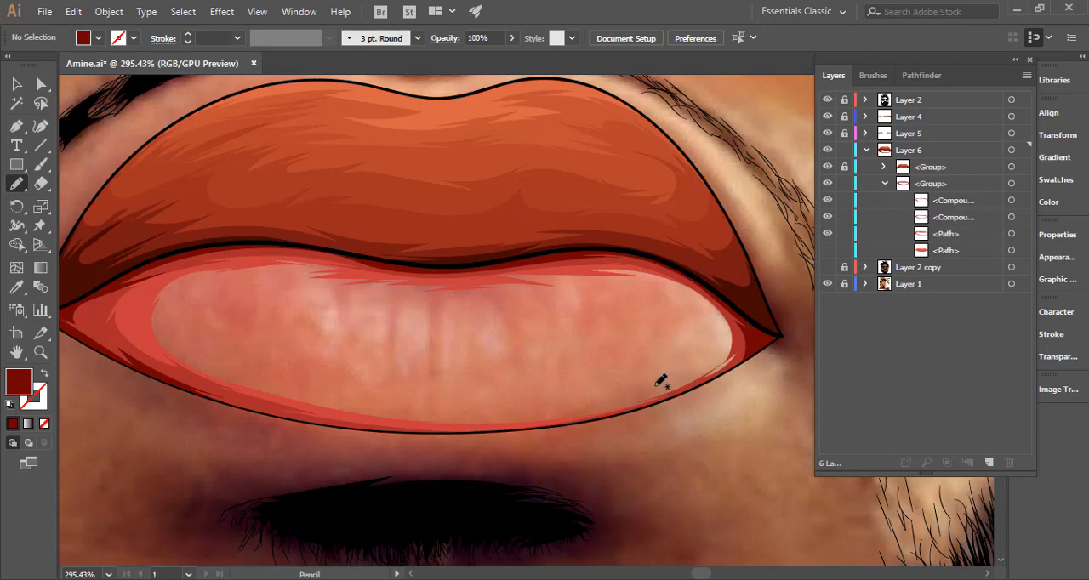
pyautogui.moveTo(643, 375)
pyautogui.mouseDown()
pyautogui.moveTo(684, 327)
pyautogui.moveTo(648, 281)
pyautogui.moveTo(701, 307)
pyautogui.moveTo(713, 328)
pyautogui.moveTo(704, 296)
pyautogui.moveTo(729, 340)
pyautogui.moveTo(719, 362)
pyautogui.moveTo(724, 340)
pyautogui.moveTo(688, 378)
pyautogui.moveTo(643, 390)
pyautogui.moveTo(694, 366)
pyautogui.moveTo(620, 396)
pyautogui.moveTo(662, 373)
pyautogui.moveTo(619, 384)
pyautogui.mouseUp()
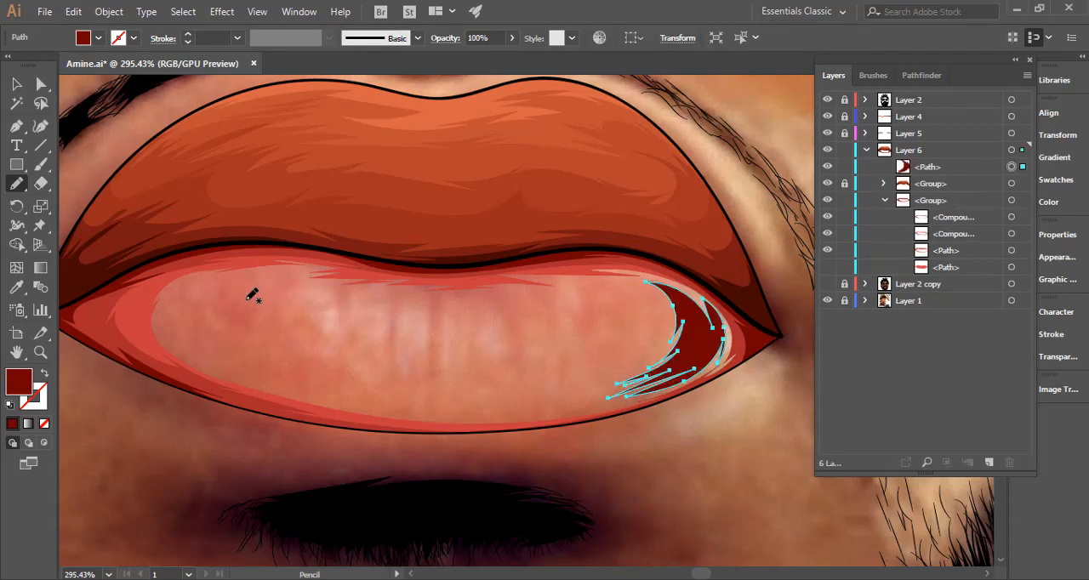
pyautogui.moveTo(254, 291)
pyautogui.mouseDown()
pyautogui.moveTo(307, 321)
pyautogui.moveTo(336, 351)
pyautogui.moveTo(338, 334)
pyautogui.moveTo(345, 342)
pyautogui.moveTo(339, 289)
pyautogui.moveTo(335, 298)
pyautogui.moveTo(312, 281)
pyautogui.moveTo(280, 280)
pyautogui.moveTo(309, 274)
pyautogui.moveTo(229, 278)
pyautogui.moveTo(257, 280)
pyautogui.moveTo(201, 294)
pyautogui.moveTo(243, 288)
pyautogui.mouseUp()
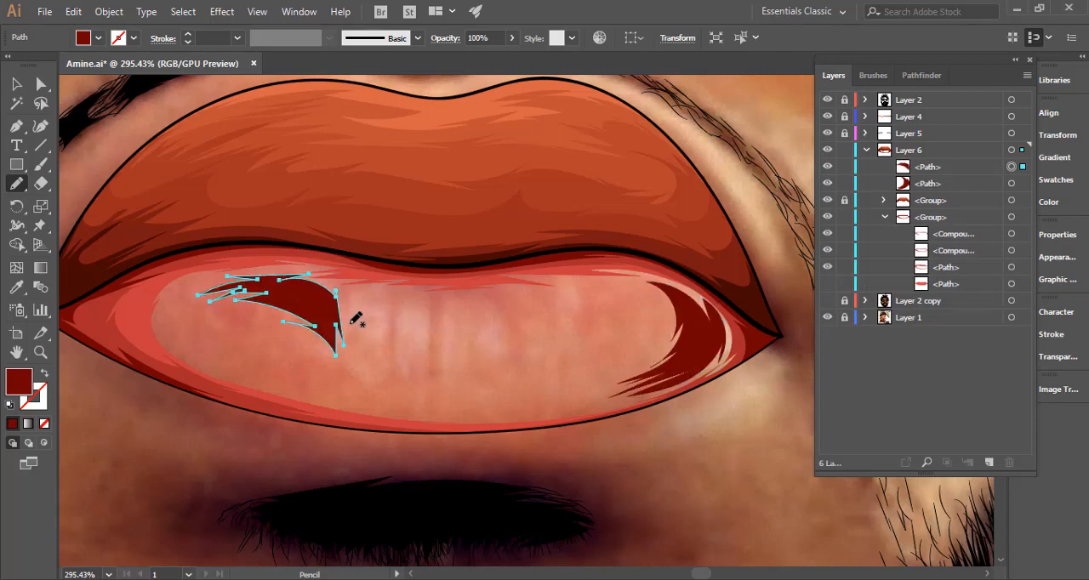
pyautogui.moveTo(350, 324)
pyautogui.mouseDown()
pyautogui.moveTo(362, 293)
pyautogui.moveTo(394, 291)
pyautogui.moveTo(382, 297)
pyautogui.moveTo(388, 363)
pyautogui.moveTo(402, 309)
pyautogui.moveTo(430, 306)
pyautogui.moveTo(423, 372)
pyautogui.moveTo(415, 358)
pyautogui.moveTo(400, 375)
pyautogui.moveTo(397, 363)
pyautogui.moveTo(392, 373)
pyautogui.moveTo(355, 374)
pyautogui.moveTo(365, 370)
pyautogui.moveTo(352, 327)
pyautogui.mouseUp()
pyautogui.moveTo(444, 368)
pyautogui.mouseDown()
pyautogui.moveTo(442, 302)
pyautogui.moveTo(464, 299)
pyautogui.moveTo(450, 308)
pyautogui.moveTo(477, 315)
pyautogui.moveTo(472, 304)
pyautogui.moveTo(491, 299)
pyautogui.moveTo(481, 304)
pyautogui.moveTo(501, 310)
pyautogui.moveTo(513, 337)
pyautogui.moveTo(501, 320)
pyautogui.moveTo(506, 361)
pyautogui.moveTo(474, 367)
pyautogui.moveTo(493, 361)
pyautogui.moveTo(467, 348)
pyautogui.moveTo(464, 370)
pyautogui.moveTo(451, 370)
pyautogui.moveTo(479, 373)
pyautogui.moveTo(437, 379)
pyautogui.mouseUp()
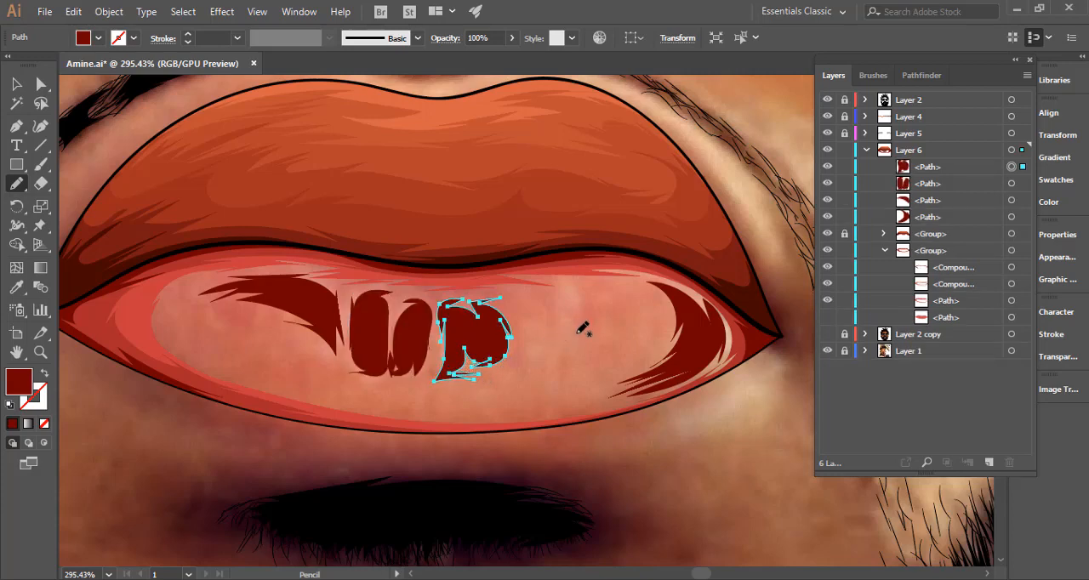
pyautogui.moveTo(527, 364)
pyautogui.mouseDown()
pyautogui.moveTo(549, 342)
pyautogui.moveTo(554, 296)
pyautogui.moveTo(604, 301)
pyautogui.moveTo(586, 315)
pyautogui.moveTo(589, 357)
pyautogui.moveTo(527, 393)
pyautogui.moveTo(551, 381)
pyautogui.moveTo(562, 350)
pyautogui.moveTo(515, 375)
pyautogui.moveTo(554, 332)
pyautogui.moveTo(553, 308)
pyautogui.mouseUp()
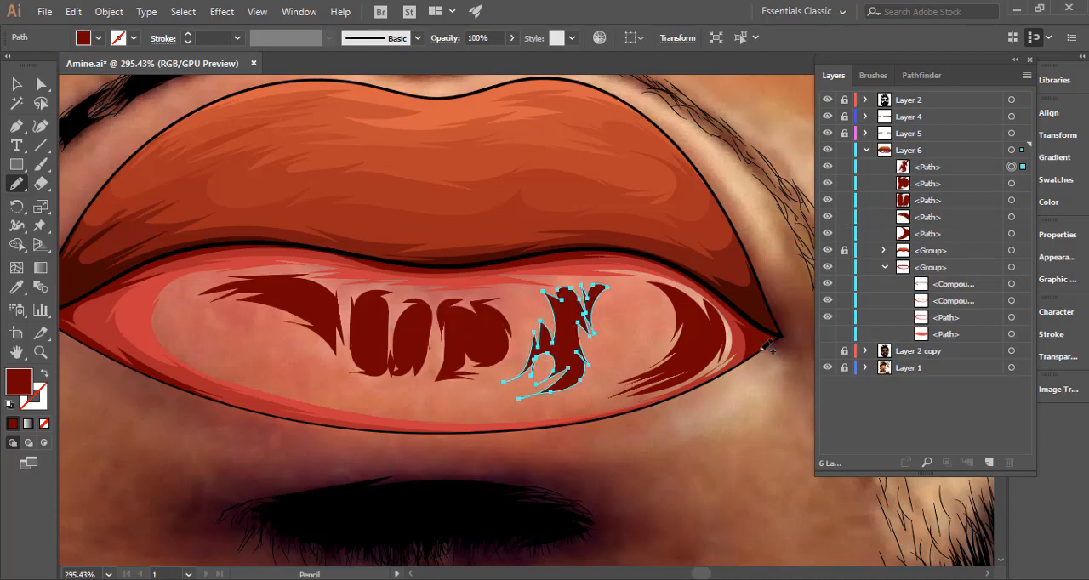
# Show Layer 2 copy and the hidden base path of the lower lip again.
pyautogui.scroll(-5, 695, 352)
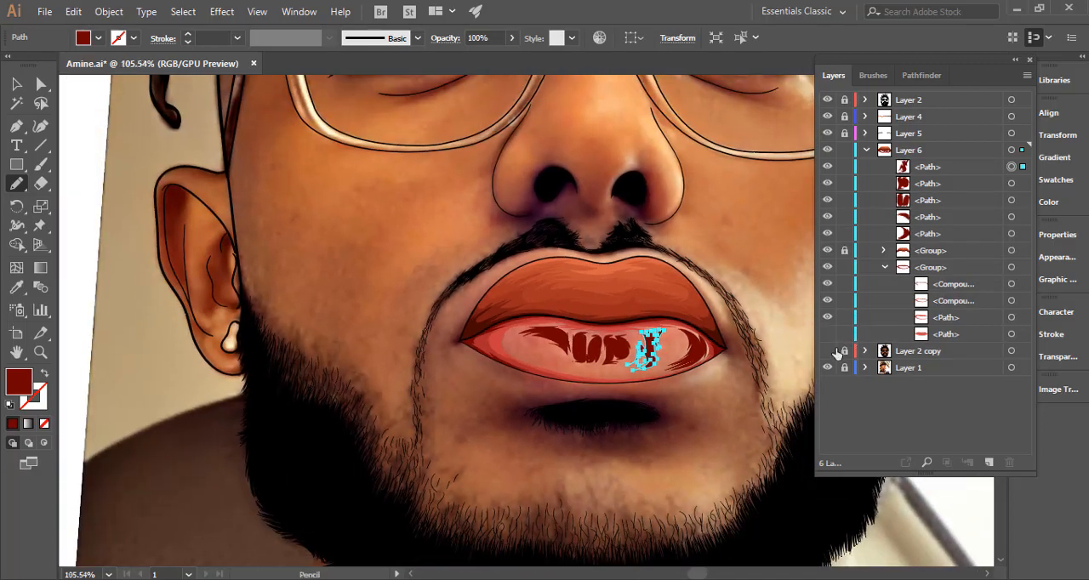
pyautogui.click(827, 352)
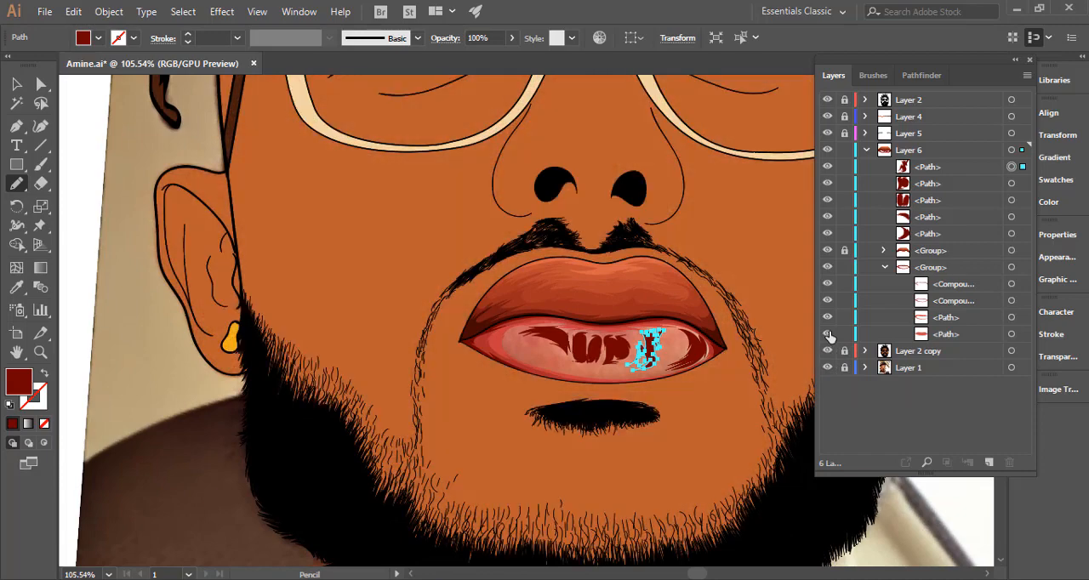
# Combine the five dark red lower-lip shading paths in Layer 6 into one compound path.
pyautogui.press('v')
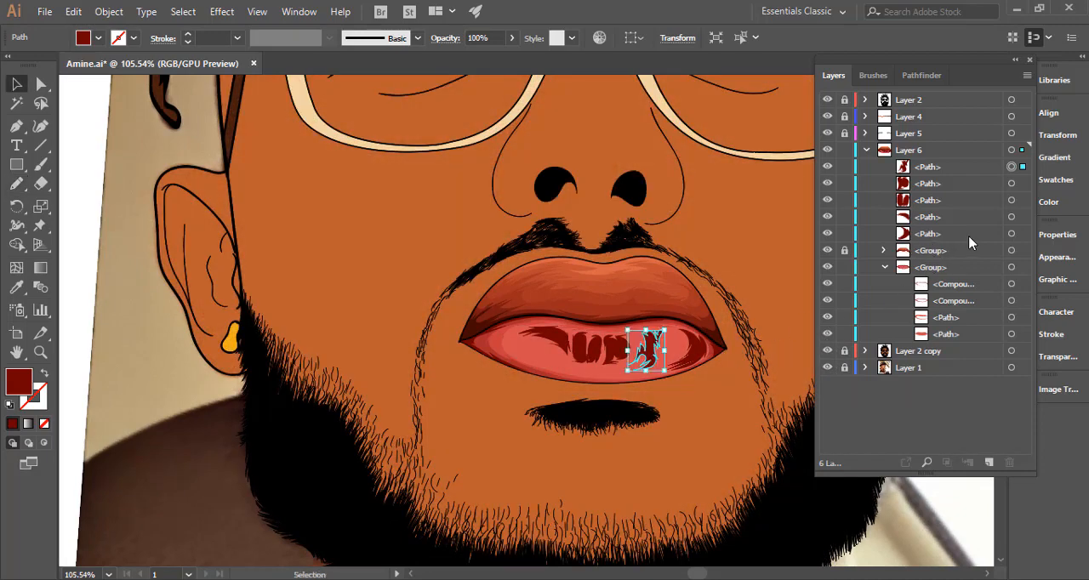
pyautogui.keyDown('shift'); pyautogui.click(1012, 183); pyautogui.keyUp('shift')
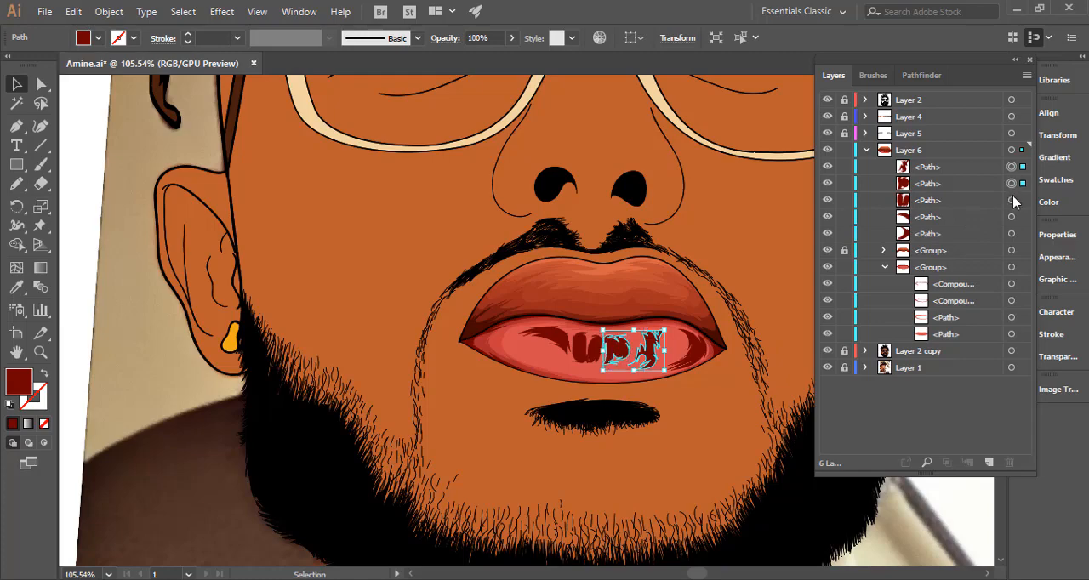
pyautogui.keyDown('shift'); pyautogui.click(1012, 200); pyautogui.keyUp('shift')
pyautogui.keyDown('shift'); pyautogui.click(1011, 217); pyautogui.keyUp('shift')
pyautogui.keyDown('shift'); pyautogui.click(1011, 233); pyautogui.keyUp('shift')
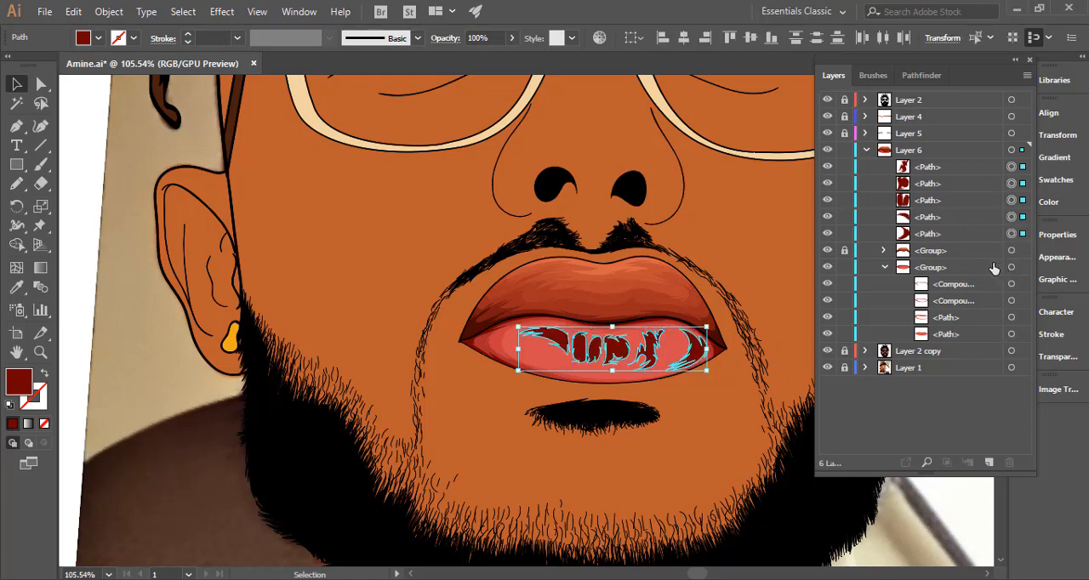
pyautogui.hotkey('ctrl', '8')
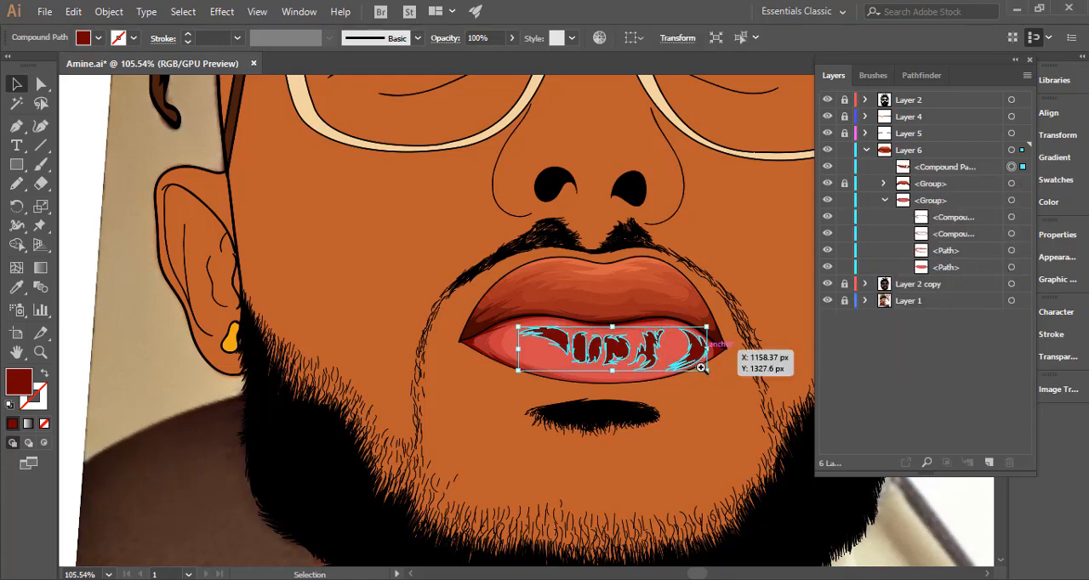
# Sample the lower lip's base red onto the shading compound path and lighten its fill to #e05858.
pyautogui.moveTo(706, 368); pyautogui.dragTo(884, 347)
pyautogui.press('i')
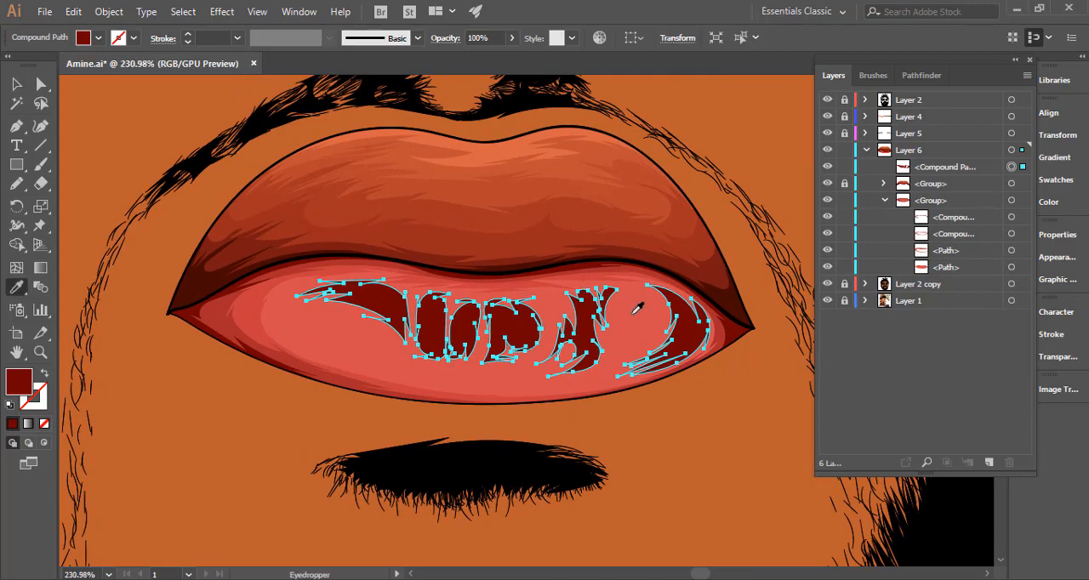
pyautogui.click(639, 316)
pyautogui.hotkey('ctrl', 'h')
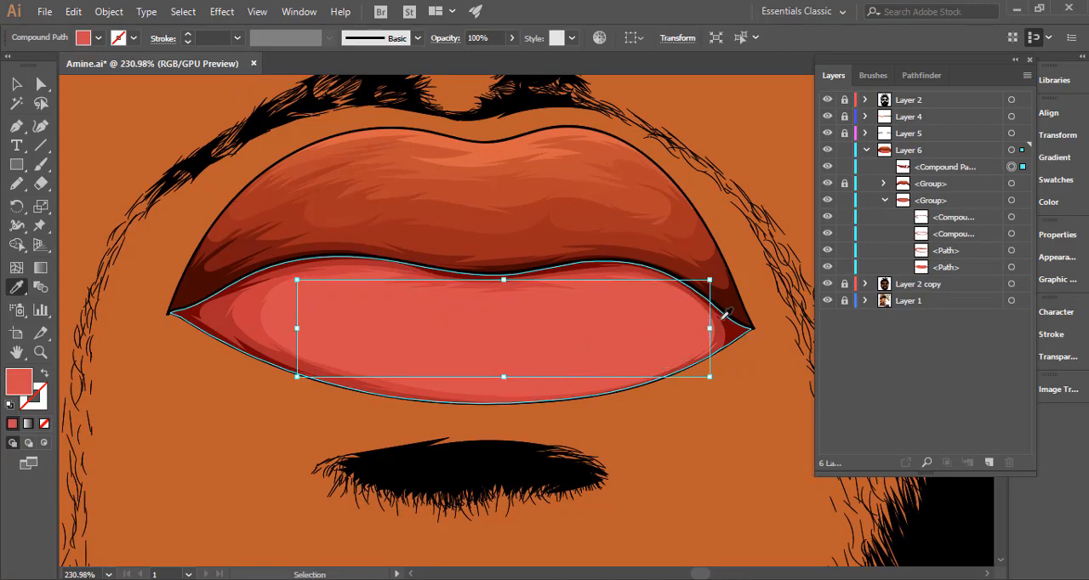
pyautogui.doubleClick(19, 383)
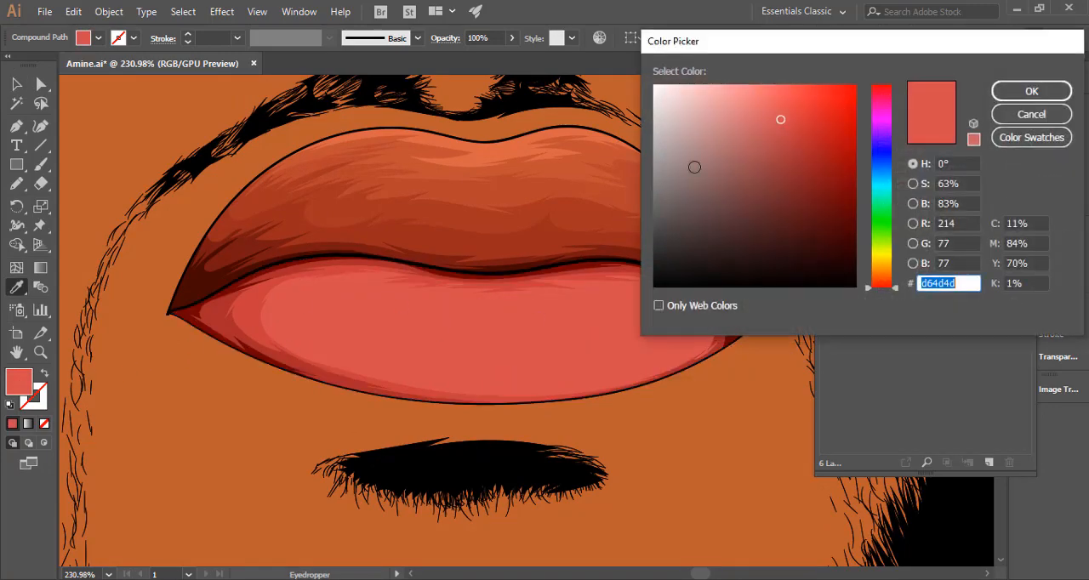
pyautogui.click(777, 109)
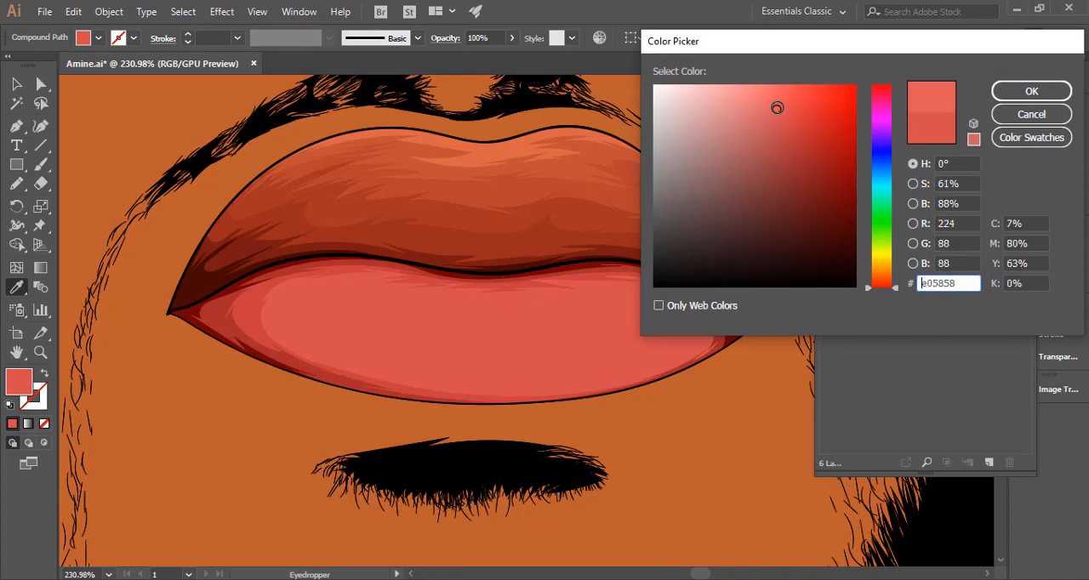
pyautogui.click(1031, 91)
# Examine the recolored lower-lip shading against the whole portrait and up close.
pyautogui.moveTo(709, 341); pyautogui.dragTo(356, 374)
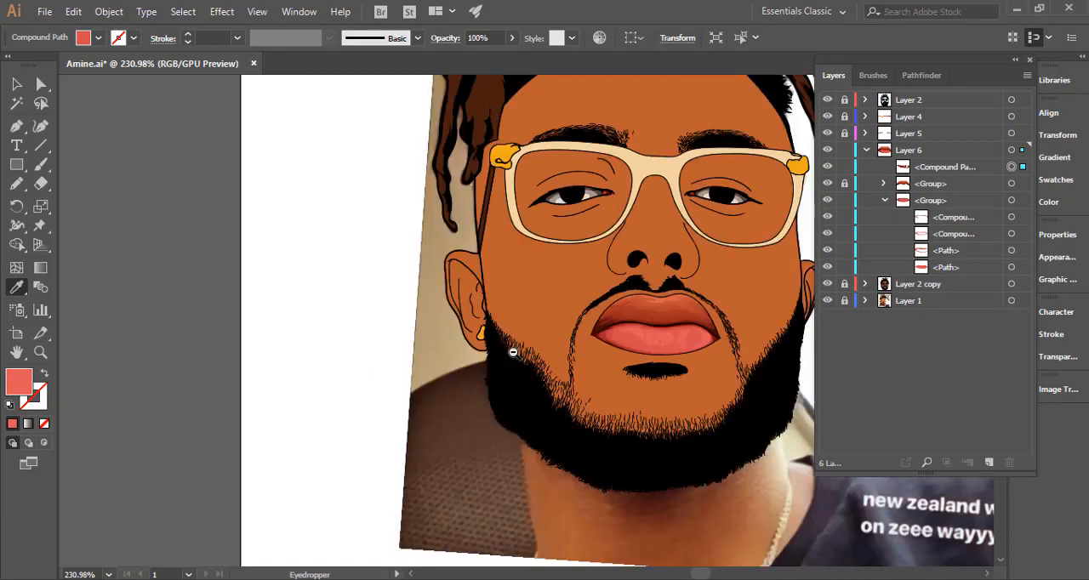
pyautogui.moveTo(667, 402); pyautogui.dragTo(679, 399)
pyautogui.moveTo(616, 416); pyautogui.dragTo(548, 416)
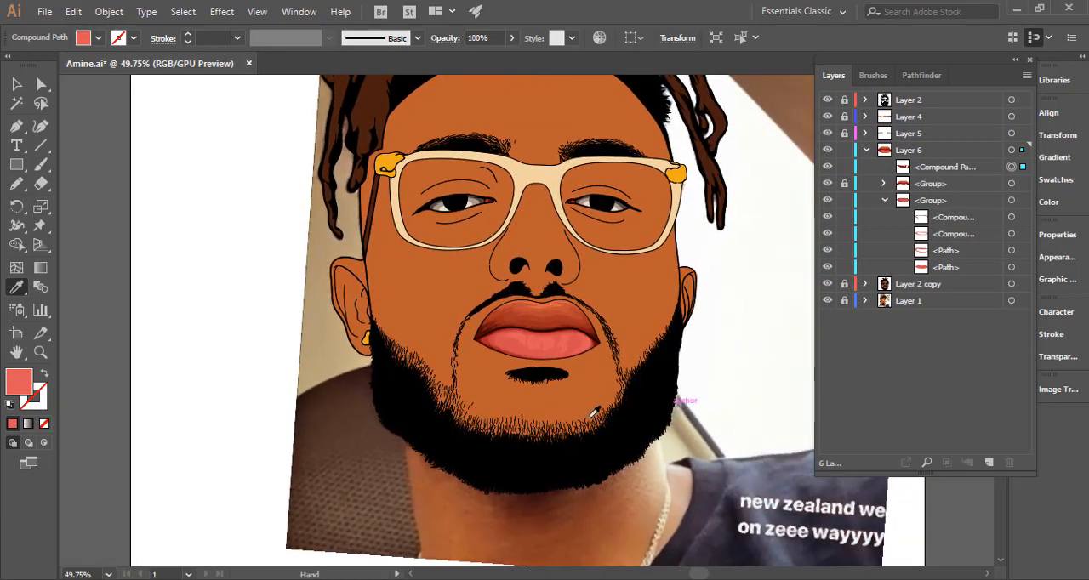
pyautogui.moveTo(613, 393); pyautogui.dragTo(556, 399)
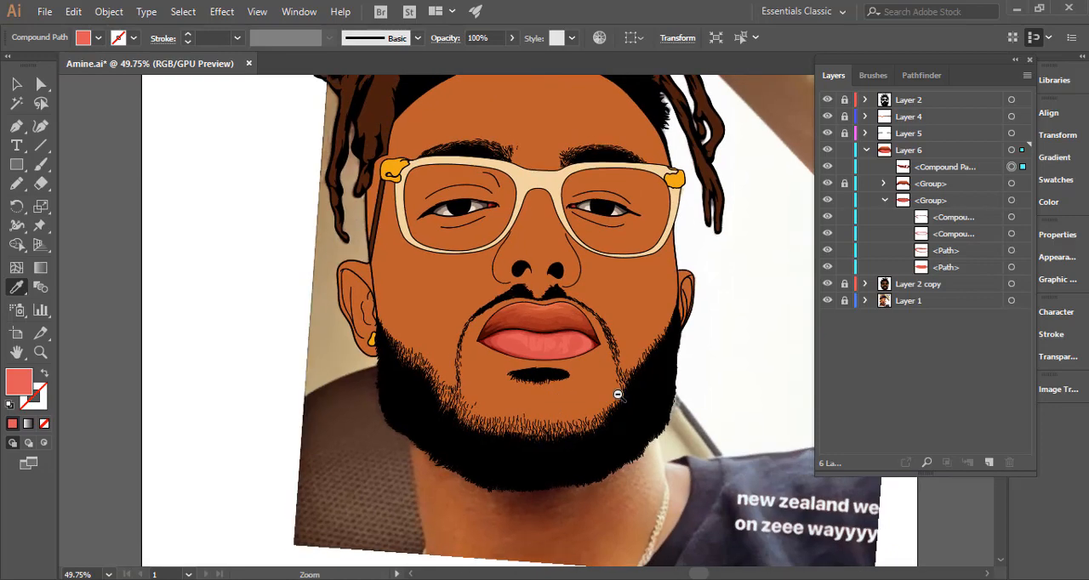
pyautogui.click(615, 389)
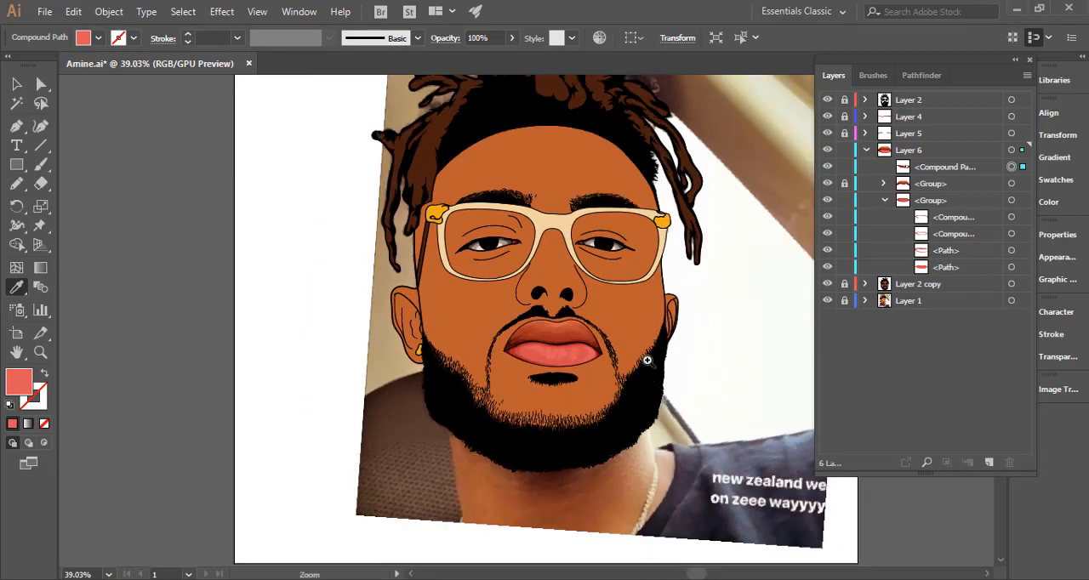
pyautogui.moveTo(646, 360); pyautogui.dragTo(724, 335)
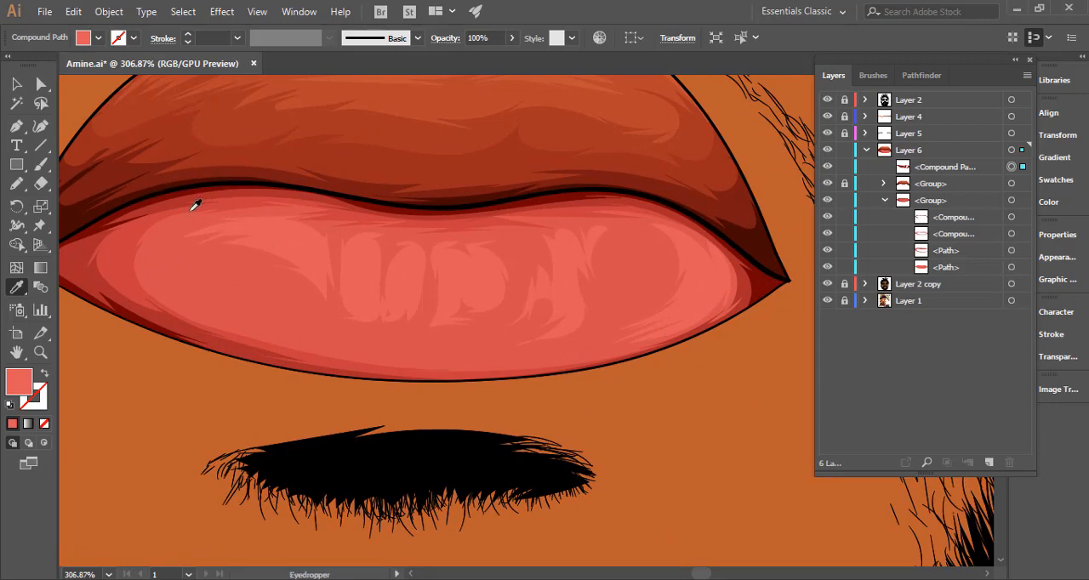
# Deselect the shading compound path and move it to the top of the lower-lip group in Layer 6.
pyautogui.click(16, 183)
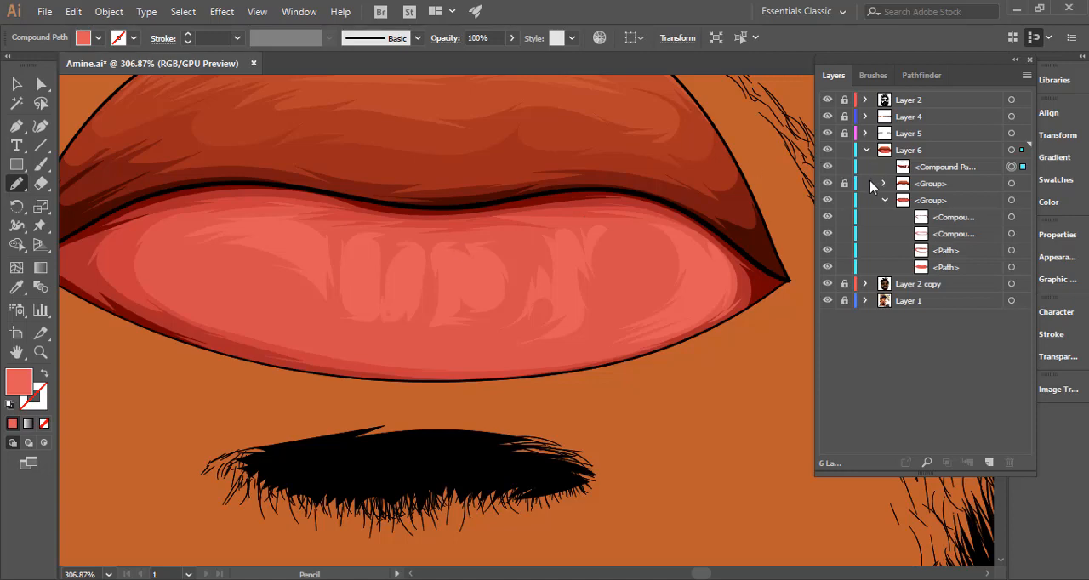
pyautogui.click(844, 166)
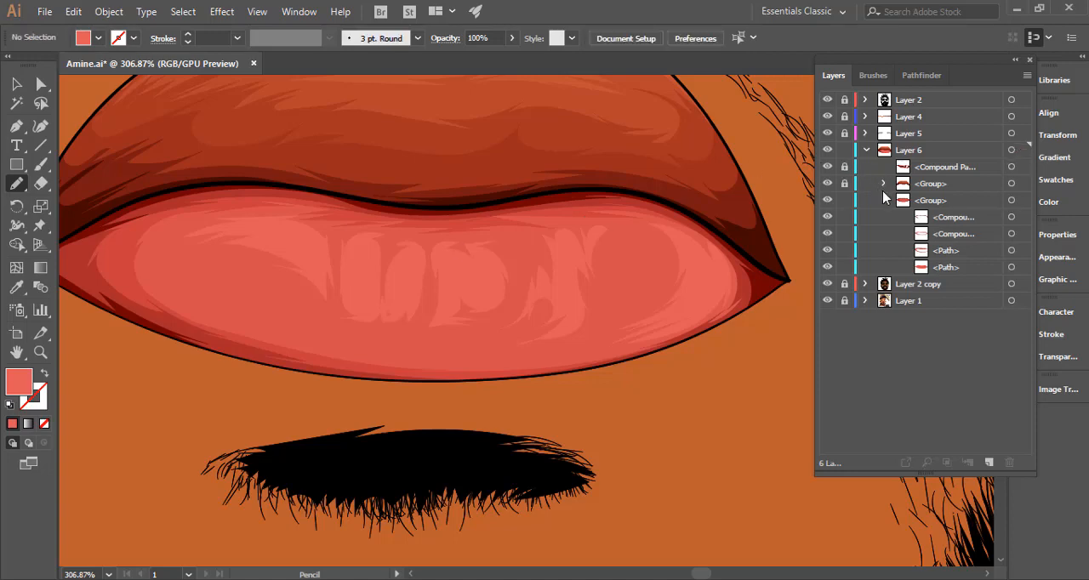
pyautogui.click(844, 167)
pyautogui.moveTo(936, 173); pyautogui.dragTo(939, 209)
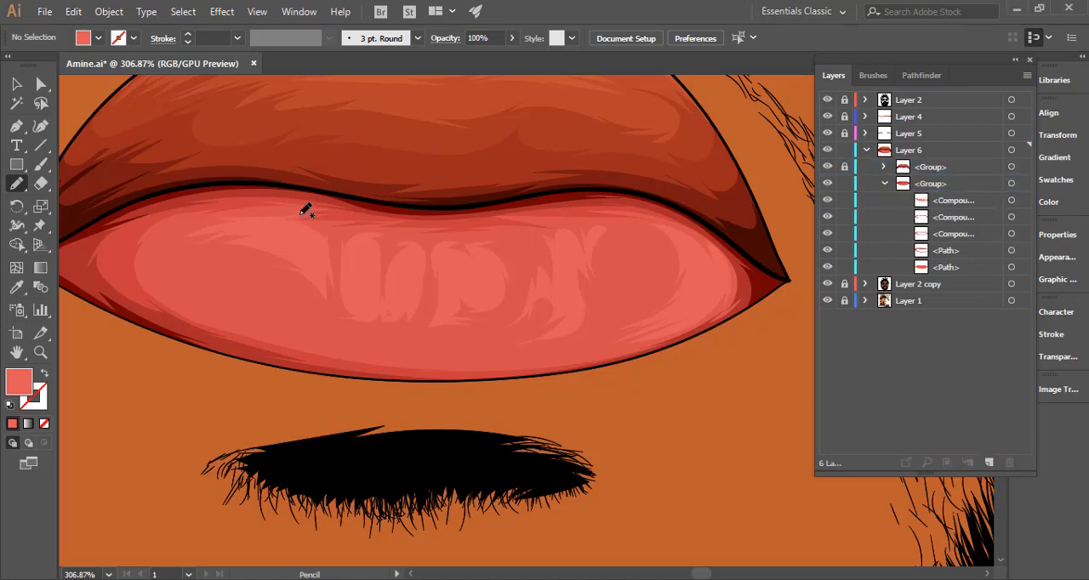
# Draw a large light red Pencil shape over the lower lip, with a jagged inner edge around the creases and an outer edge around the lip.
pyautogui.moveTo(303, 212)
pyautogui.mouseDown()
pyautogui.moveTo(205, 215)
pyautogui.moveTo(173, 229)
pyautogui.moveTo(199, 222)
pyautogui.moveTo(158, 254)
pyautogui.moveTo(208, 240)
pyautogui.moveTo(182, 254)
pyautogui.moveTo(229, 249)
pyautogui.moveTo(172, 265)
pyautogui.moveTo(289, 291)
pyautogui.moveTo(231, 289)
pyautogui.moveTo(318, 327)
pyautogui.moveTo(309, 313)
pyautogui.moveTo(332, 322)
pyautogui.moveTo(332, 309)
pyautogui.moveTo(360, 332)
pyautogui.moveTo(430, 337)
pyautogui.moveTo(371, 343)
pyautogui.moveTo(471, 345)
pyautogui.moveTo(526, 300)
pyautogui.moveTo(510, 329)
pyautogui.moveTo(542, 323)
pyautogui.moveTo(503, 351)
pyautogui.moveTo(561, 348)
pyautogui.moveTo(631, 298)
pyautogui.moveTo(602, 315)
pyautogui.moveTo(631, 283)
pyautogui.moveTo(615, 262)
pyautogui.moveTo(588, 288)
pyautogui.moveTo(626, 224)
pyautogui.moveTo(522, 231)
pyautogui.moveTo(538, 255)
pyautogui.moveTo(516, 239)
pyautogui.moveTo(529, 273)
pyautogui.moveTo(510, 249)
pyautogui.moveTo(456, 237)
pyautogui.moveTo(466, 234)
pyautogui.moveTo(426, 237)
pyautogui.moveTo(427, 248)
pyautogui.moveTo(370, 227)
pyautogui.moveTo(328, 232)
pyautogui.moveTo(345, 230)
pyautogui.moveTo(330, 243)
pyautogui.moveTo(310, 221)
pyautogui.moveTo(573, 179)
pyautogui.moveTo(672, 185)
pyautogui.mouseUp()
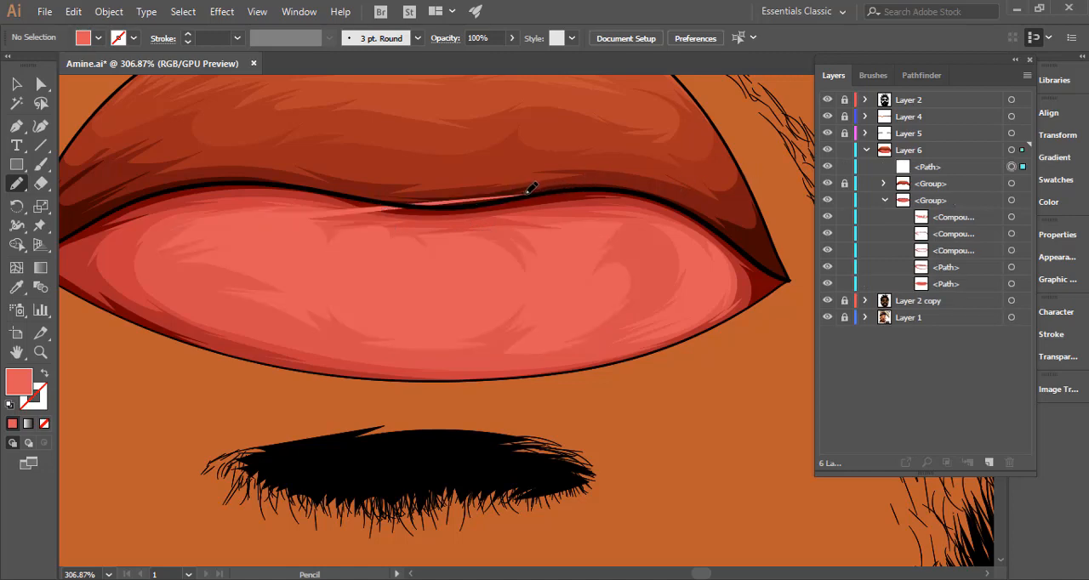
pyautogui.moveTo(542, 193)
pyautogui.mouseDown()
pyautogui.moveTo(644, 186)
pyautogui.moveTo(695, 201)
pyautogui.moveTo(749, 235)
pyautogui.moveTo(768, 269)
pyautogui.moveTo(746, 295)
pyautogui.mouseUp()
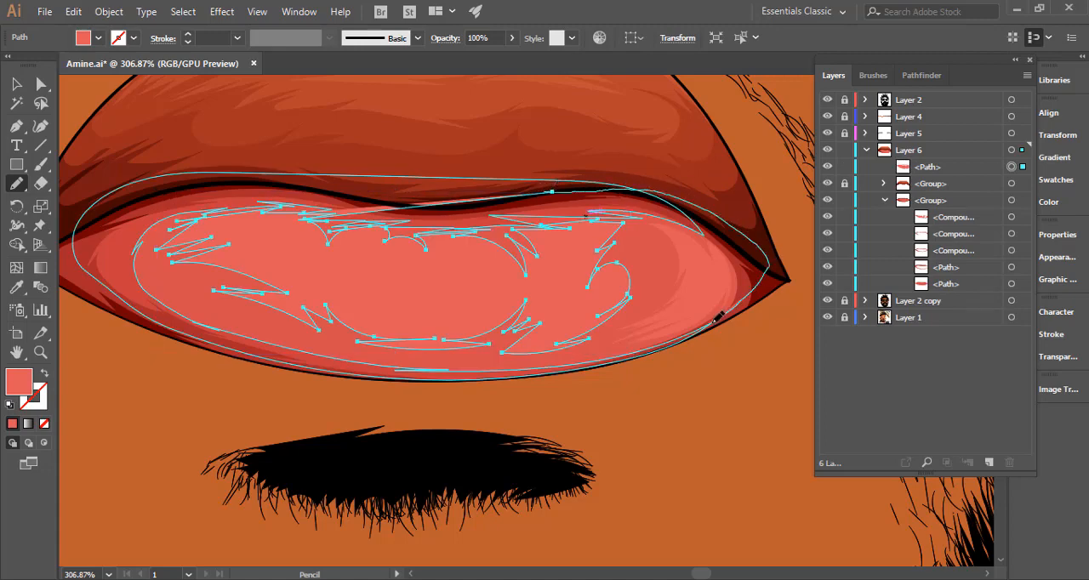
pyautogui.moveTo(649, 349)
pyautogui.mouseDown()
pyautogui.moveTo(508, 374)
pyautogui.moveTo(337, 368)
pyautogui.moveTo(201, 330)
pyautogui.moveTo(131, 296)
pyautogui.moveTo(113, 272)
pyautogui.moveTo(117, 228)
pyautogui.moveTo(159, 191)
pyautogui.moveTo(285, 173)
pyautogui.moveTo(331, 181)
pyautogui.moveTo(356, 199)
pyautogui.mouseUp()
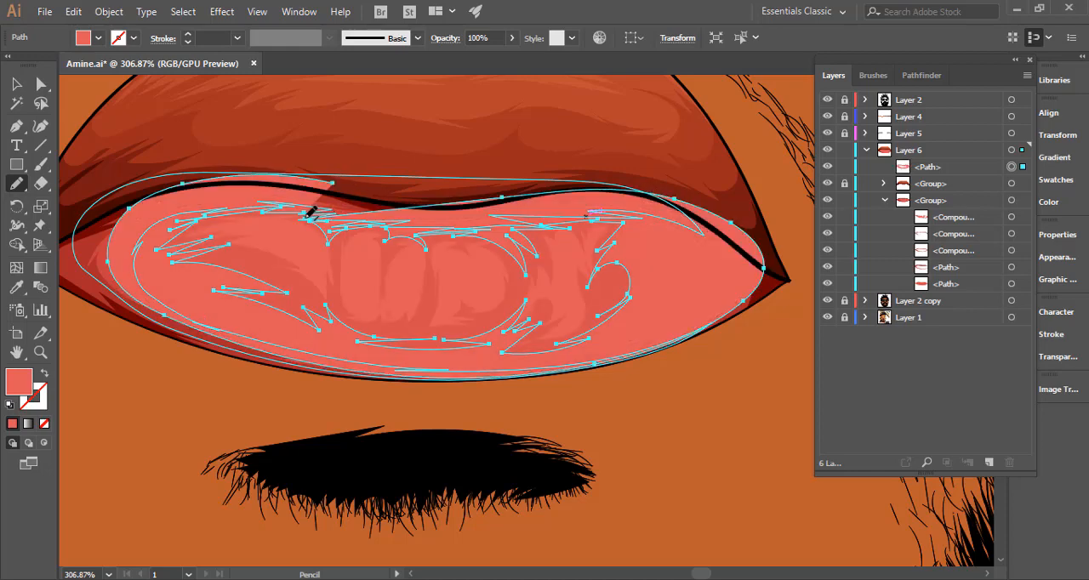
# Try to close the Pencil shape's upper-left opening and move it, as an unfilled outline, just above the lower-lip group's base path.
pyautogui.moveTo(318, 217)
pyautogui.mouseDown()
pyautogui.moveTo(359, 203)
pyautogui.moveTo(279, 176)
pyautogui.mouseUp()
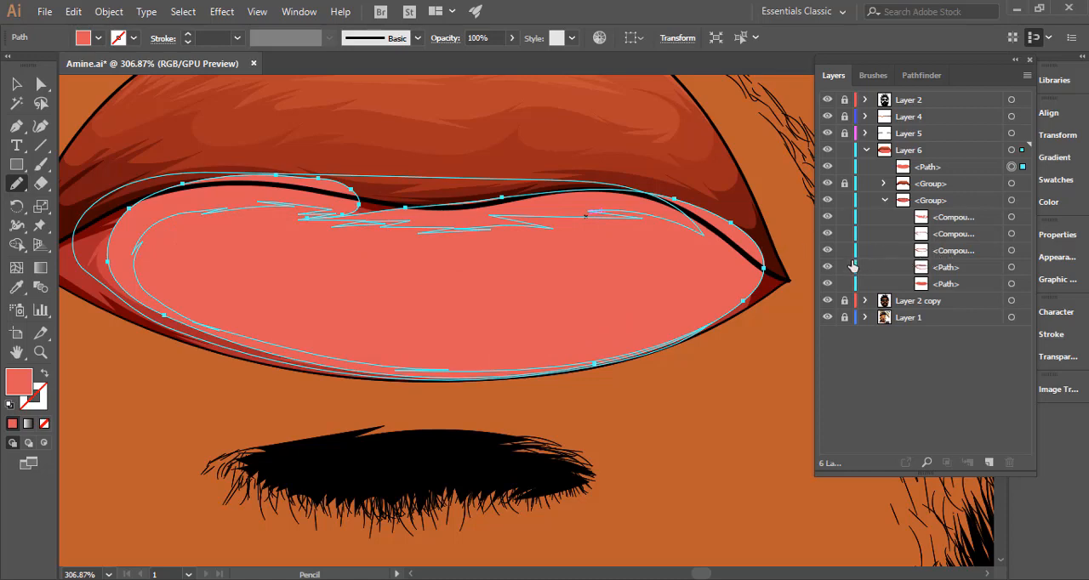
pyautogui.moveTo(958, 173)
pyautogui.mouseDown()
pyautogui.moveTo(958, 218)
pyautogui.moveTo(958, 171)
pyautogui.mouseUp()
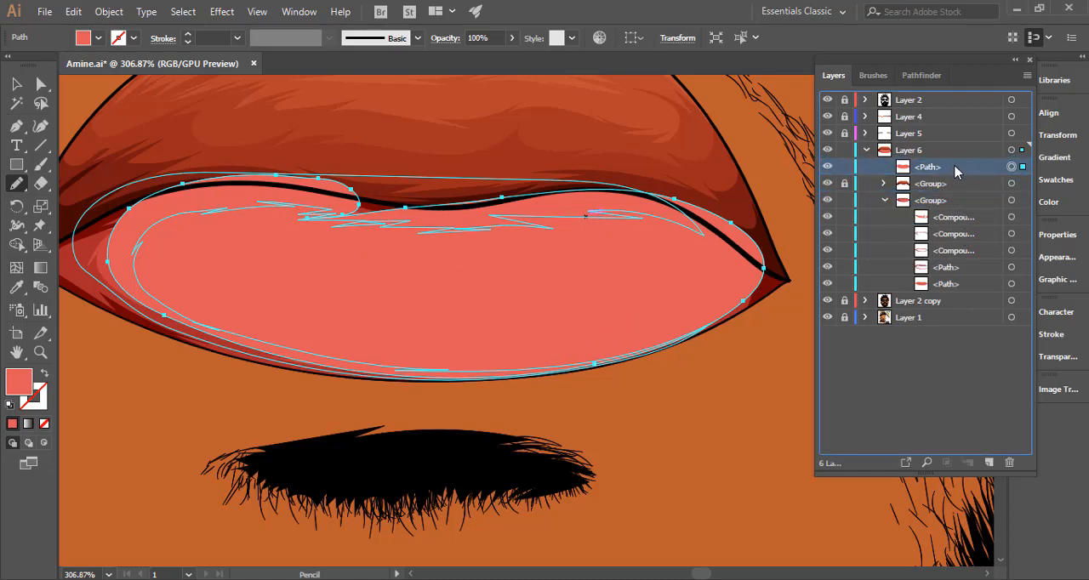
pyautogui.click(42, 374)
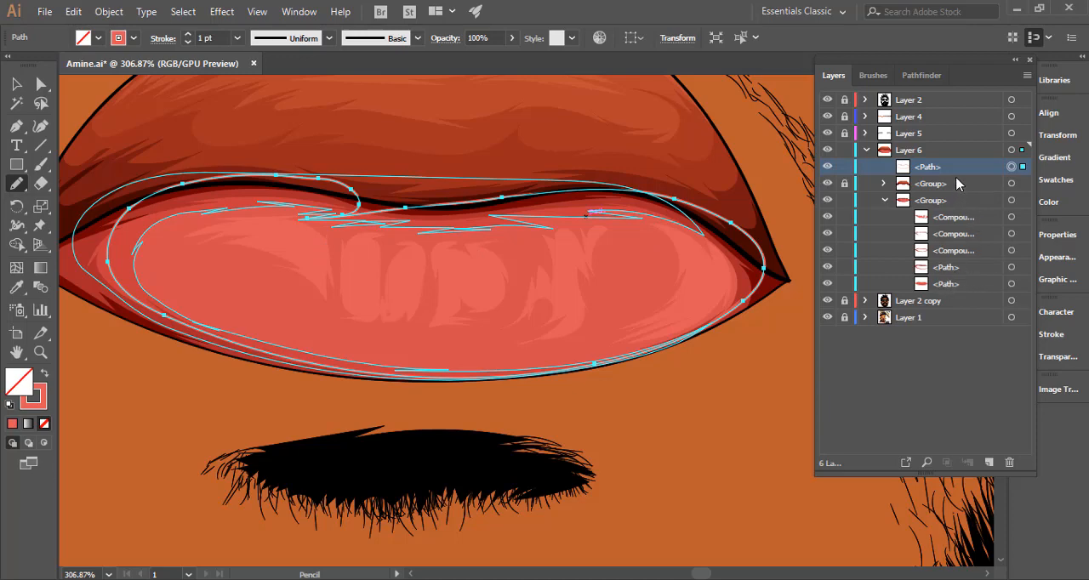
pyautogui.moveTo(956, 178); pyautogui.dragTo(959, 274)
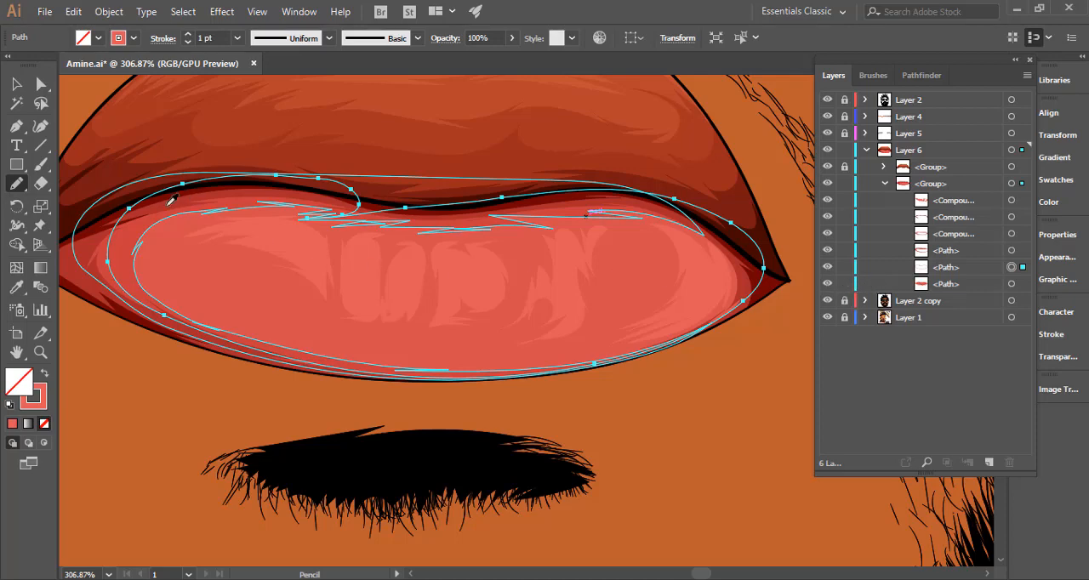
# Try to fill the moved path with the darker red sampled from the lower lip's left side.
pyautogui.press('i')
pyautogui.click(130, 231)
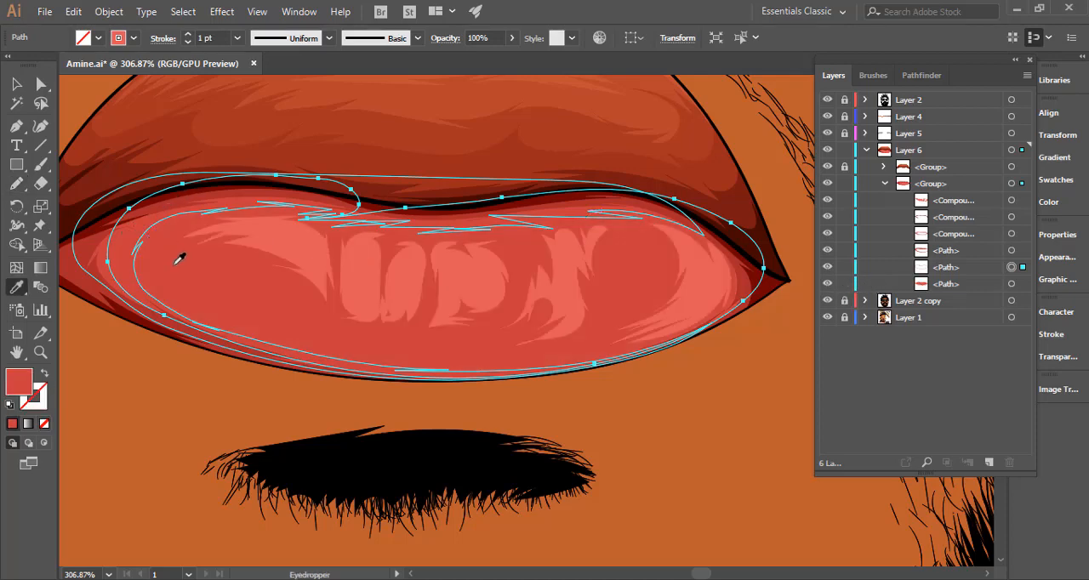
pyautogui.click(316, 179)
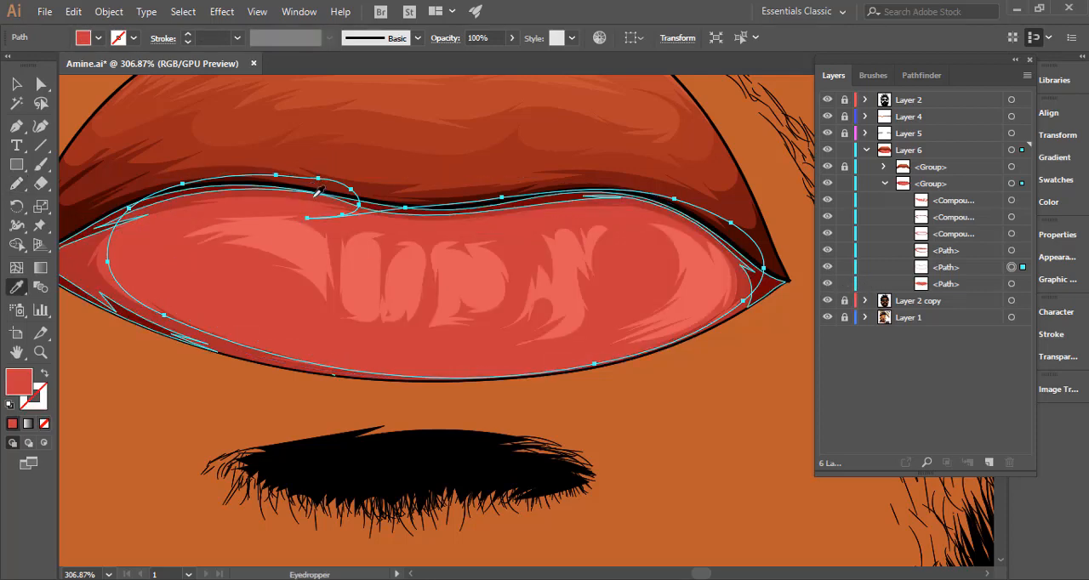
pyautogui.scroll(-5, 341, 270)
pyautogui.press('v')
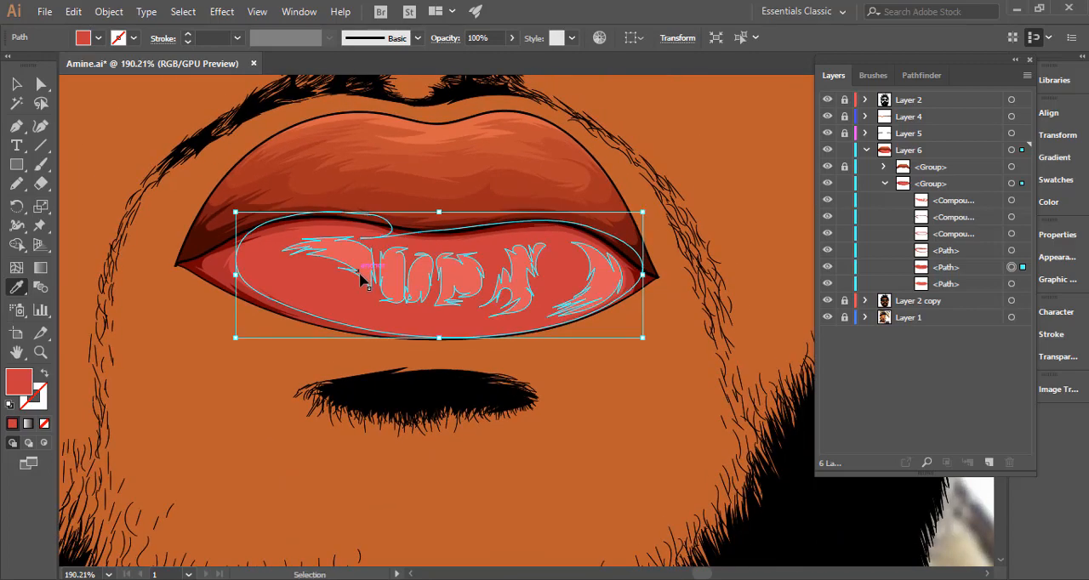
# Undo the path's recolor, its move into the group and the closing stroke, back to the jagged open shape.
pyautogui.scroll(6, 427, 250)
pyautogui.hotkey('ctrl', 'z')
pyautogui.hotkey('ctrl', 'z')
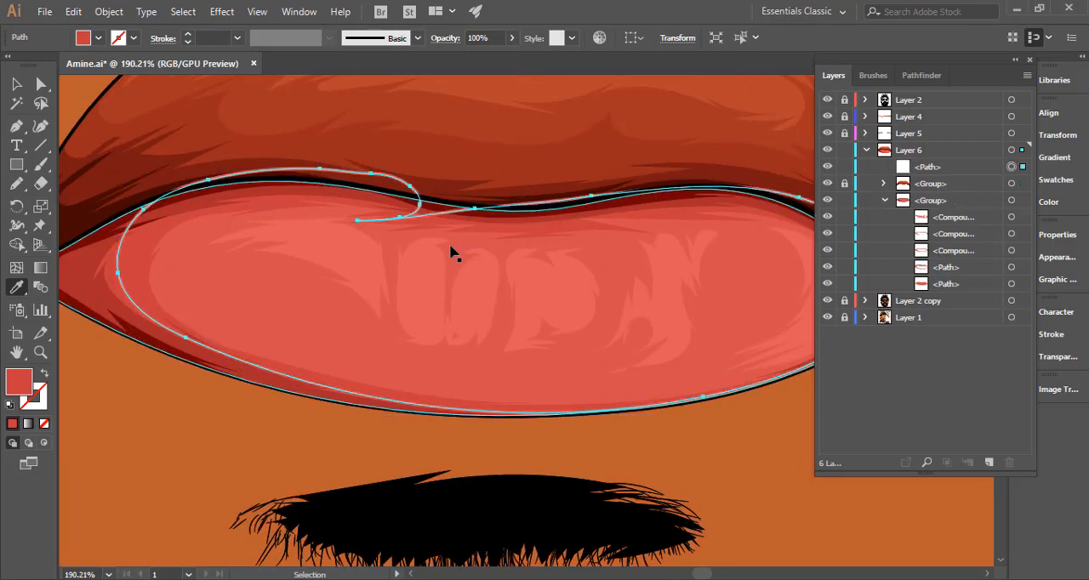
pyautogui.hotkey('ctrl', 'z')
pyautogui.hotkey('ctrl', 'z')
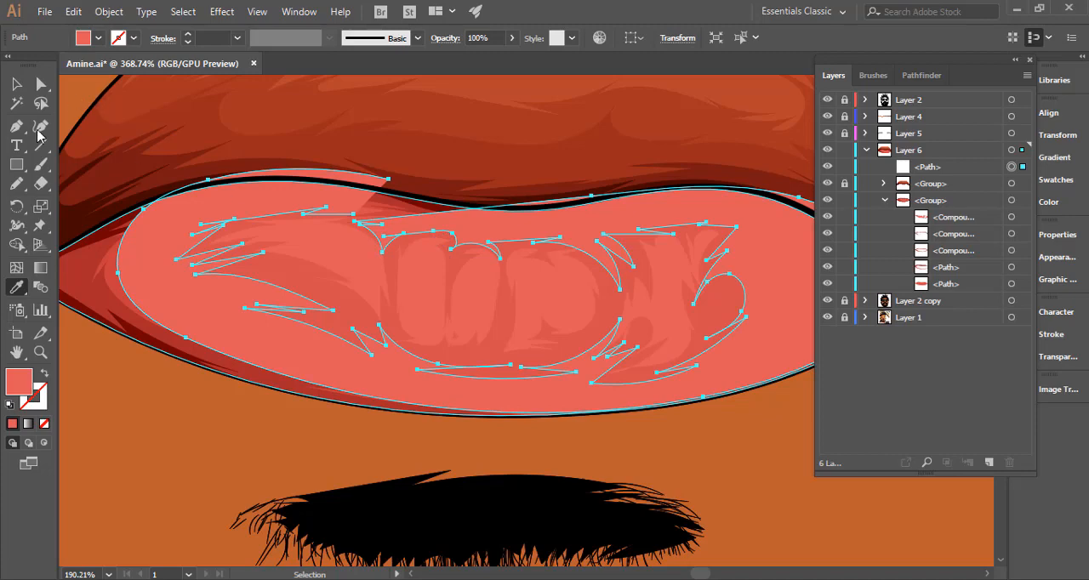
# Refine the shape's upper-left inner edge with the Pencil and close its opening with a pointed stroke looping over the lip line.
pyautogui.press('n')
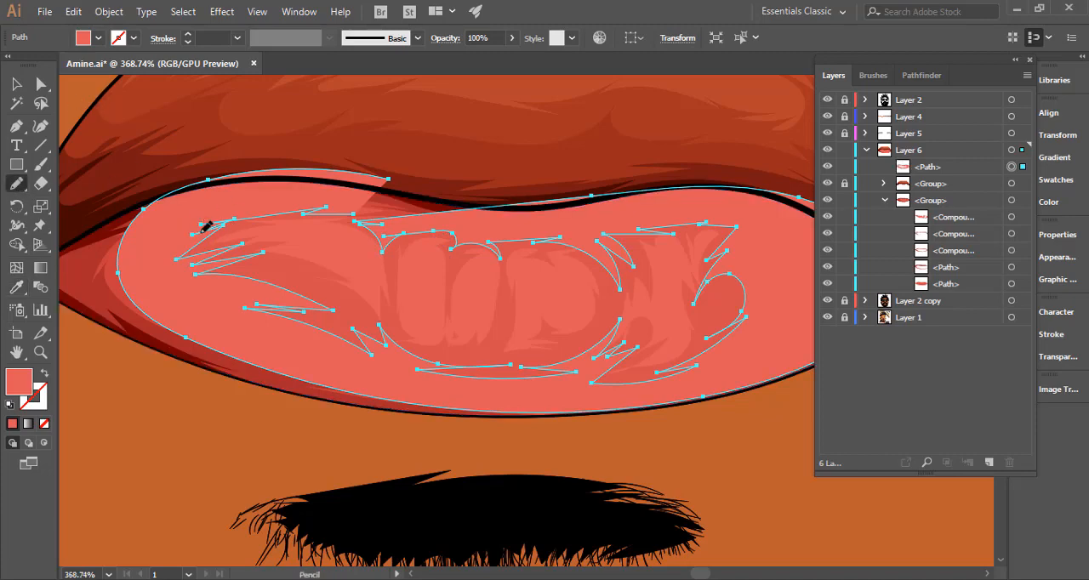
pyautogui.moveTo(231, 218); pyautogui.dragTo(289, 209)
pyautogui.scroll(4, 381, 223)
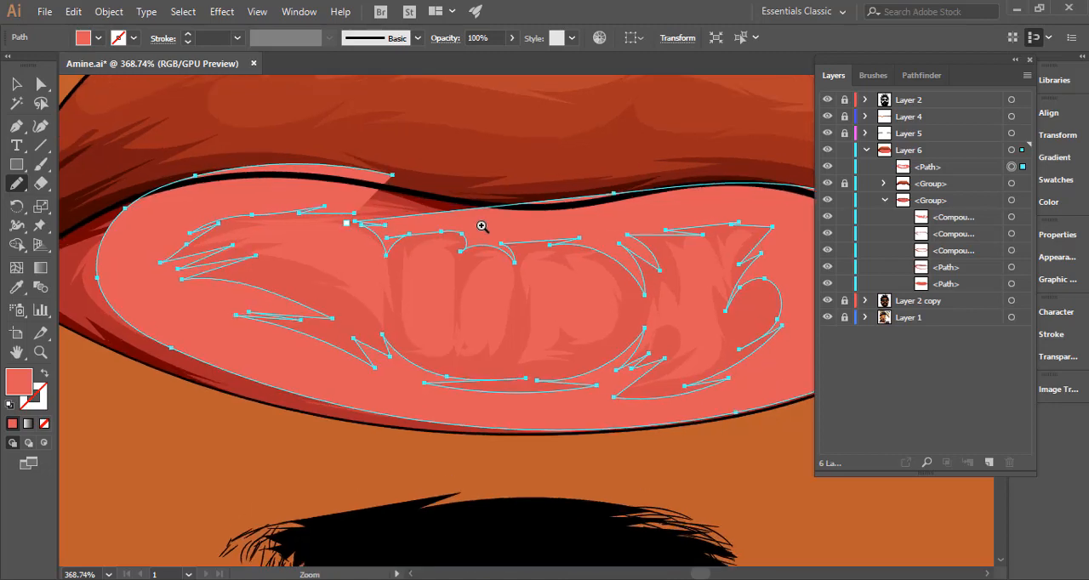
pyautogui.moveTo(460, 256); pyautogui.dragTo(510, 245)
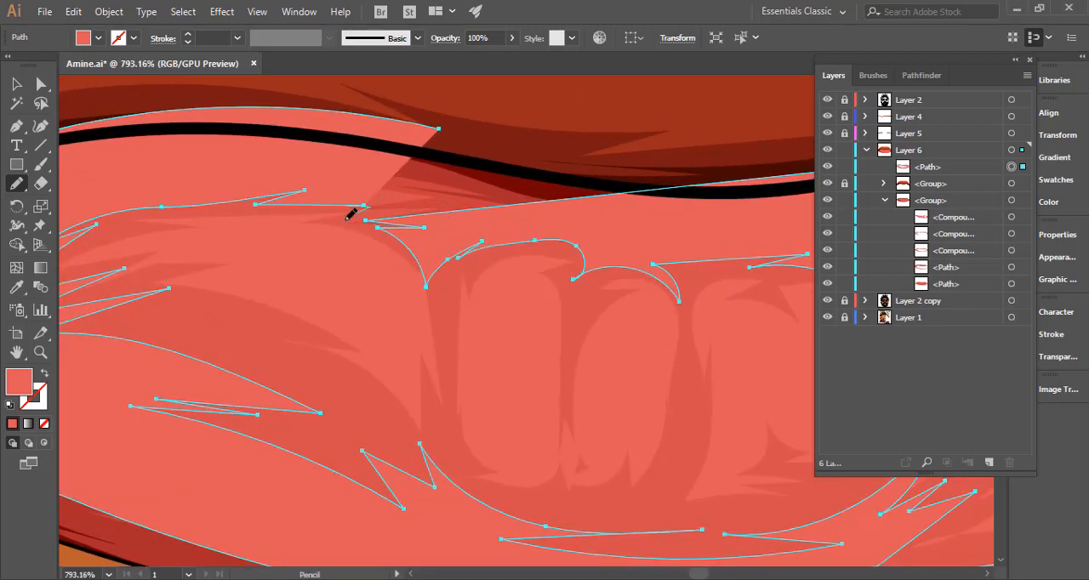
pyautogui.moveTo(349, 214)
pyautogui.mouseDown()
pyautogui.moveTo(436, 220)
pyautogui.moveTo(503, 193)
pyautogui.moveTo(479, 145)
pyautogui.moveTo(436, 128)
pyautogui.mouseUp()
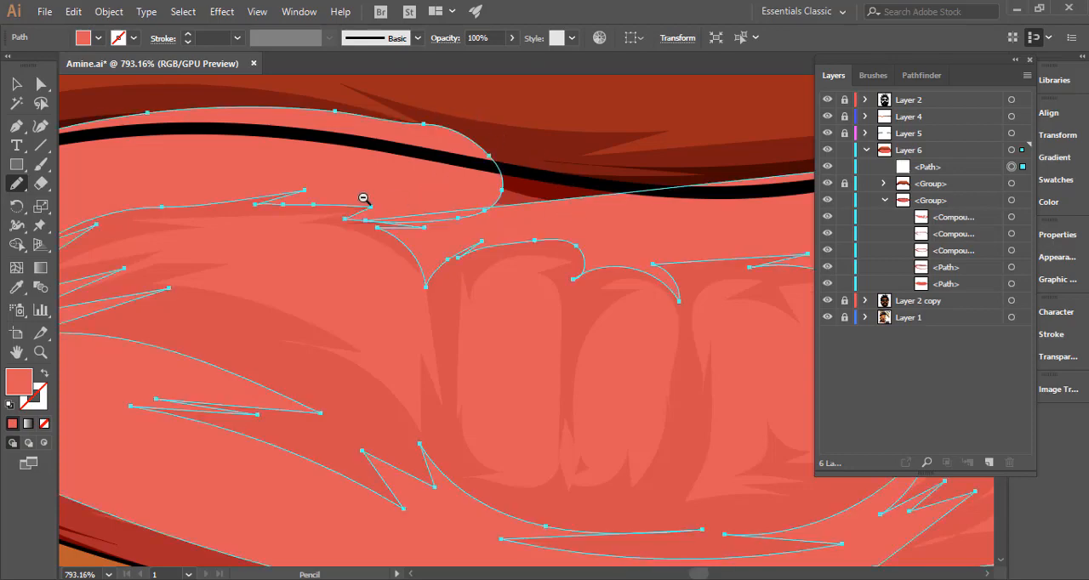
pyautogui.moveTo(363, 198); pyautogui.dragTo(226, 193)
pyautogui.moveTo(557, 306); pyautogui.dragTo(403, 287)
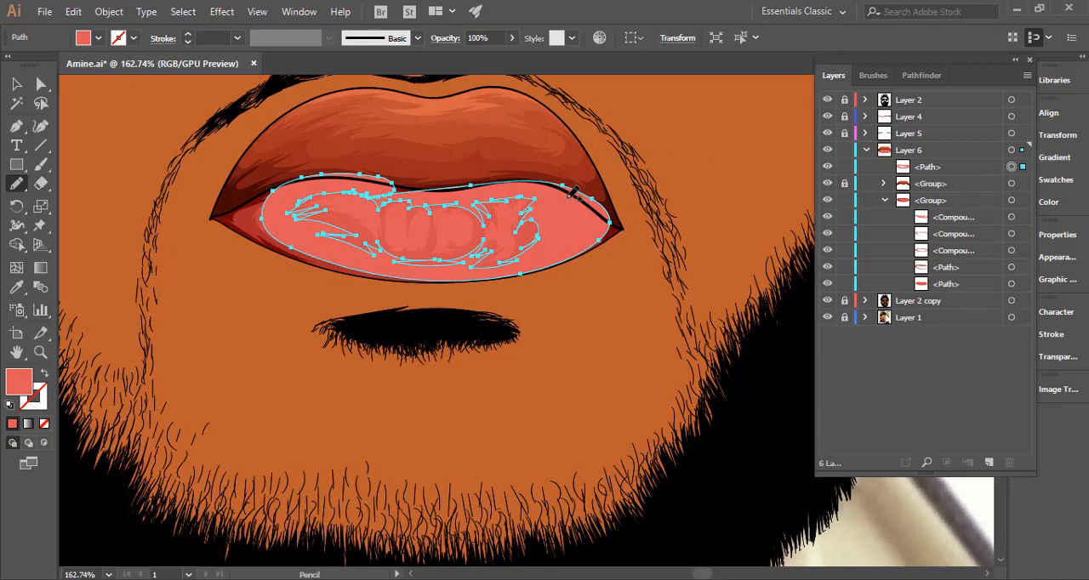
# Fill the jagged Pencil shape with the darker red sampled from the lower lip's left side.
pyautogui.moveTo(548, 202); pyautogui.dragTo(785, 228)
pyautogui.hotkey('ctrl', 'h')
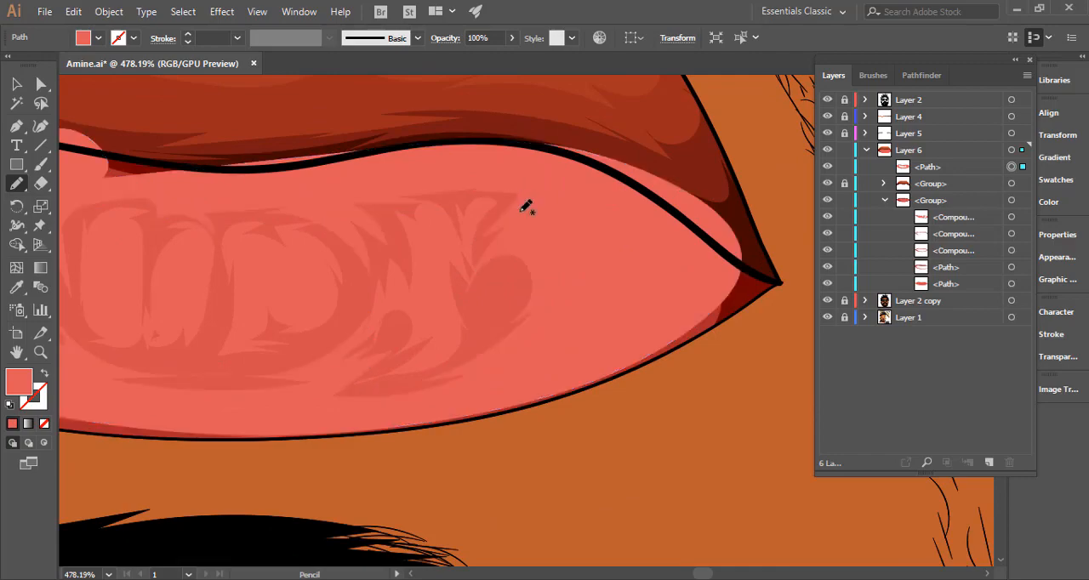
pyautogui.hotkey('ctrl', 'h')
pyautogui.moveTo(639, 258); pyautogui.dragTo(531, 258)
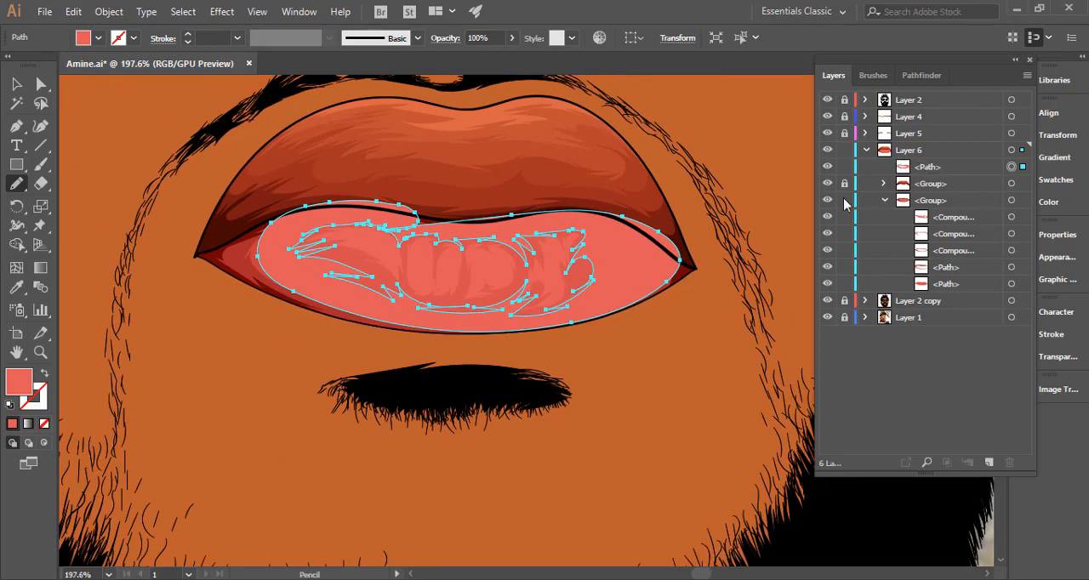
pyautogui.click(44, 378)
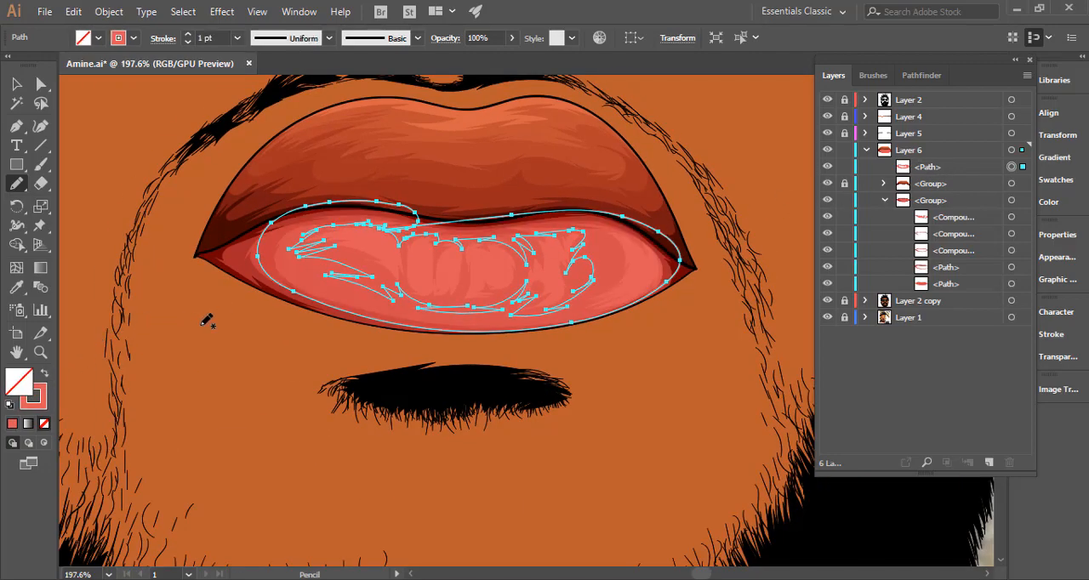
pyautogui.press('i')
pyautogui.moveTo(294, 256); pyautogui.dragTo(434, 244)
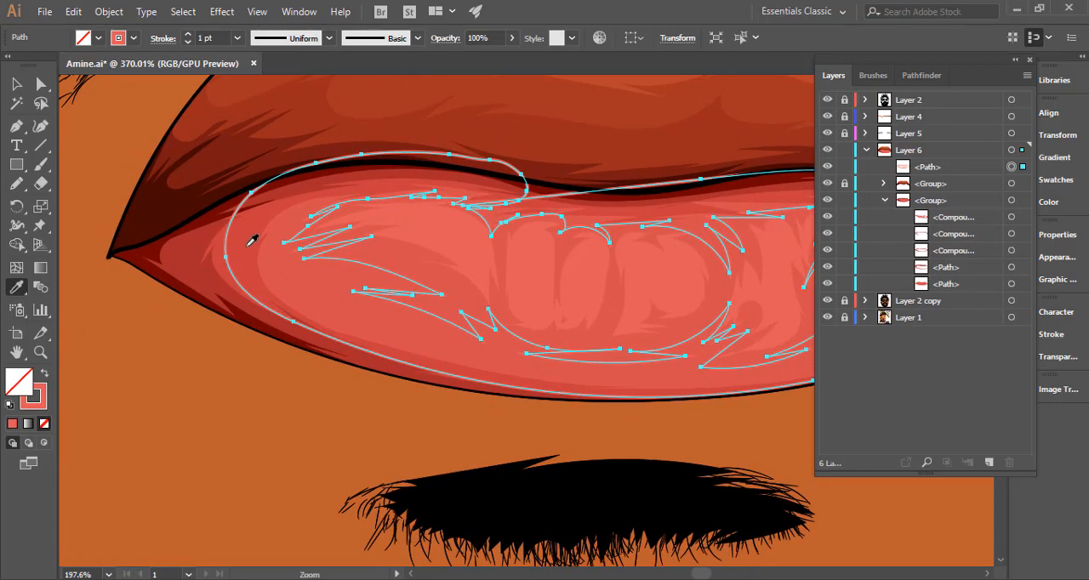
pyautogui.click(268, 235)
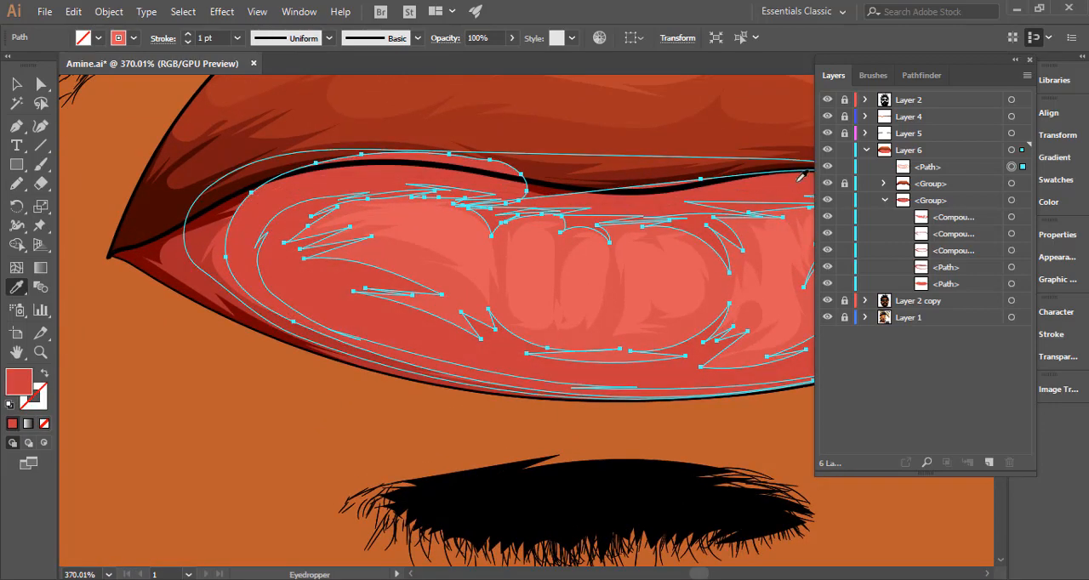
# Move the filled path just above the lower-lip group's base path and set its opacity to 50%.
pyautogui.moveTo(949, 167); pyautogui.dragTo(947, 279)
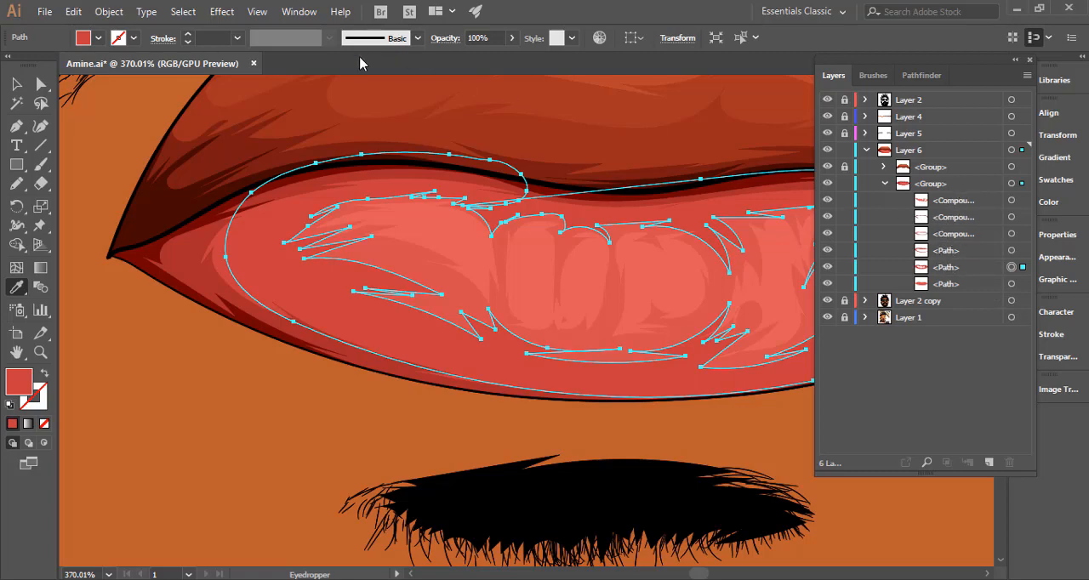
pyautogui.click(15, 84)
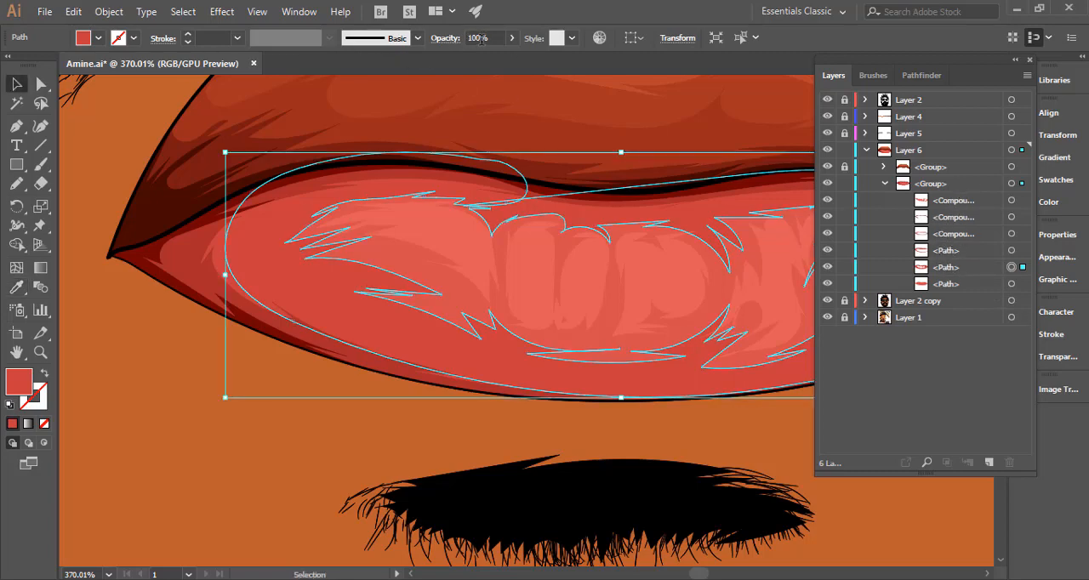
pyautogui.moveTo(479, 38); pyautogui.dragTo(438, 62)
pyautogui.write('5')
pyautogui.press('Return')
pyautogui.click(149, 358)
pyautogui.moveTo(514, 379); pyautogui.dragTo(224, 384)
pyautogui.moveTo(532, 401); pyautogui.dragTo(325, 332)
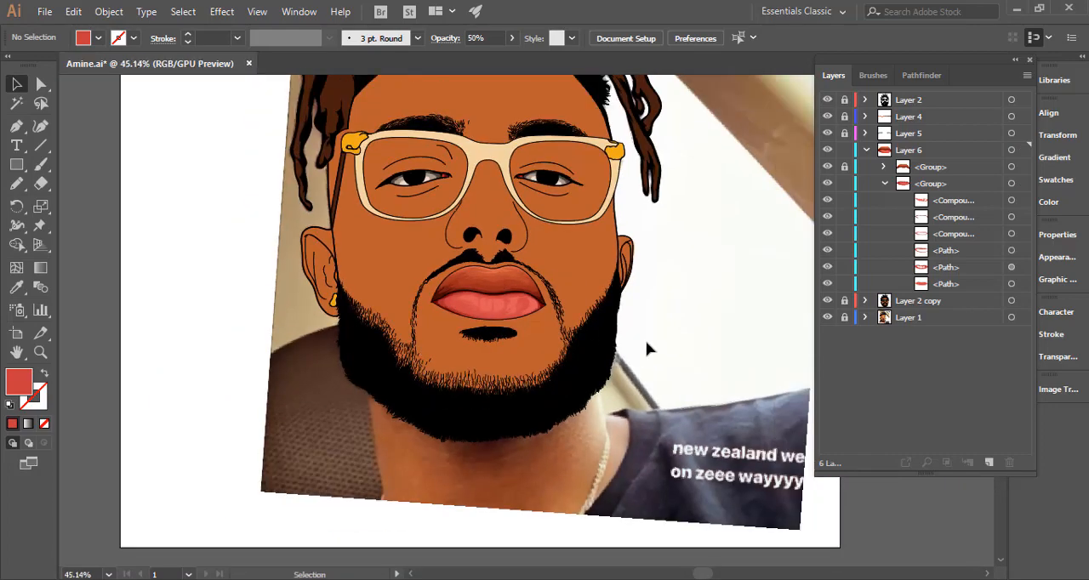
pyautogui.moveTo(590, 336); pyautogui.dragTo(483, 343)
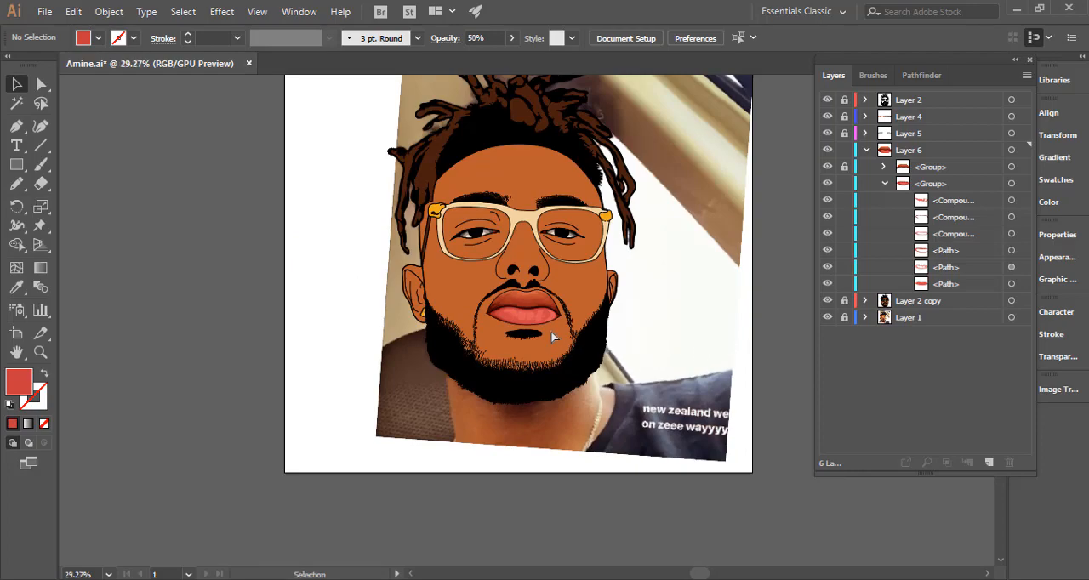
# Lock every item in the lower-lip group except its topmost compound path.
pyautogui.moveTo(546, 323); pyautogui.dragTo(739, 323)
pyautogui.moveTo(541, 312); pyautogui.dragTo(713, 315)
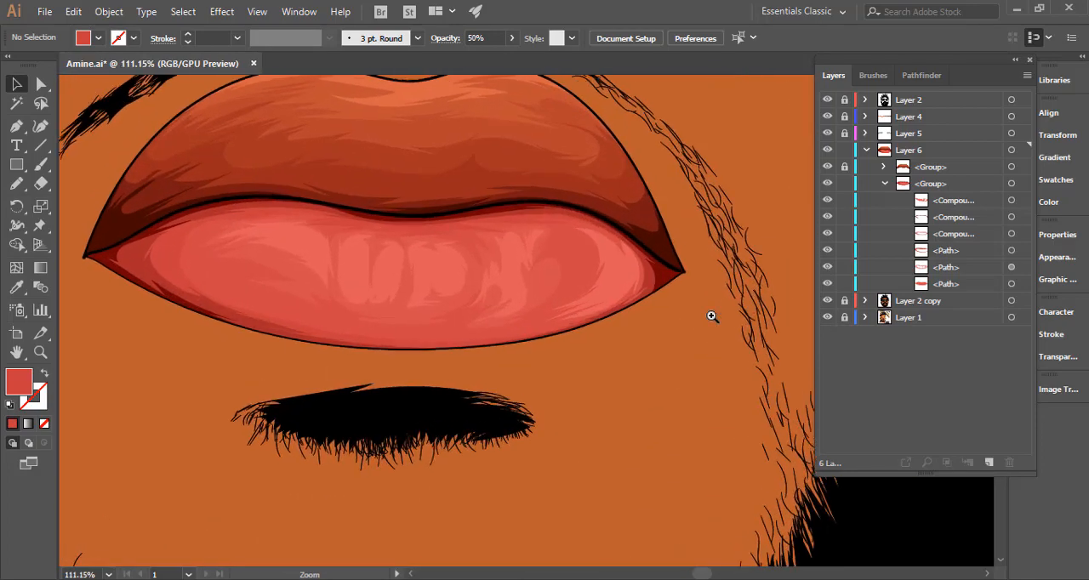
pyautogui.moveTo(588, 301); pyautogui.dragTo(615, 301)
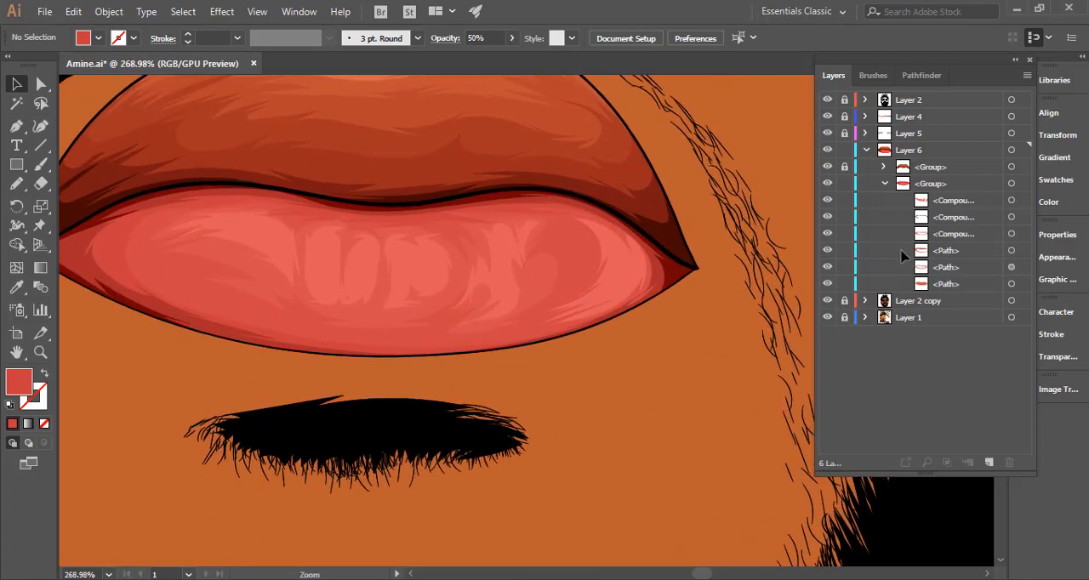
pyautogui.moveTo(845, 285); pyautogui.dragTo(845, 217)
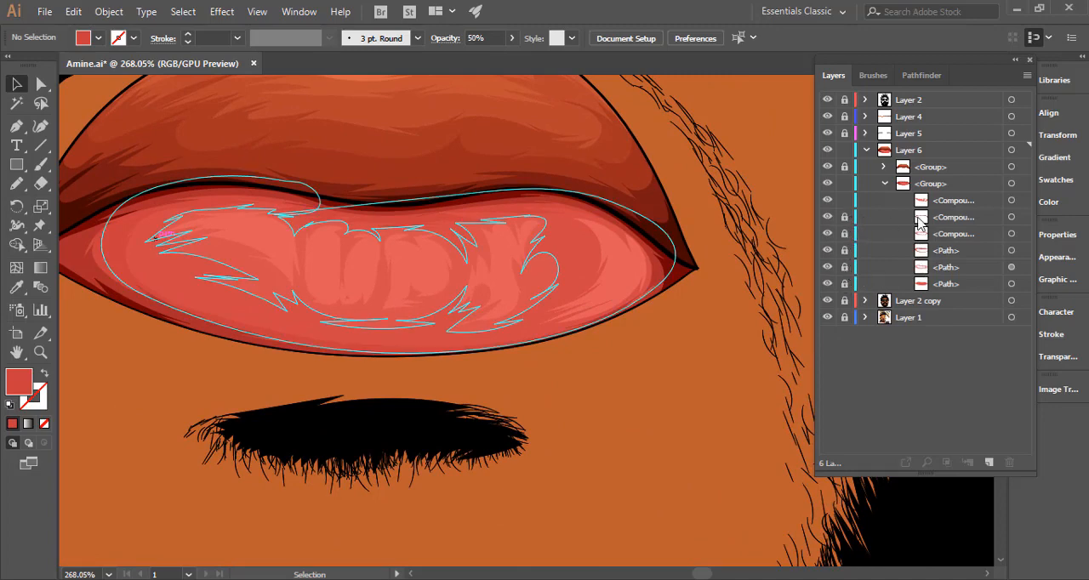
pyautogui.click(492, 257)
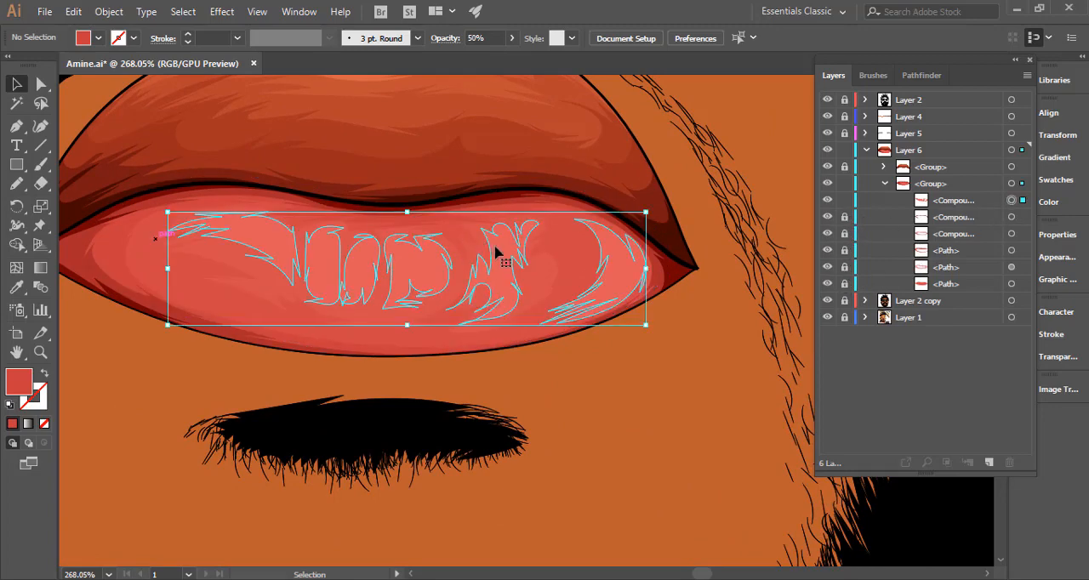
pyautogui.click(618, 293)
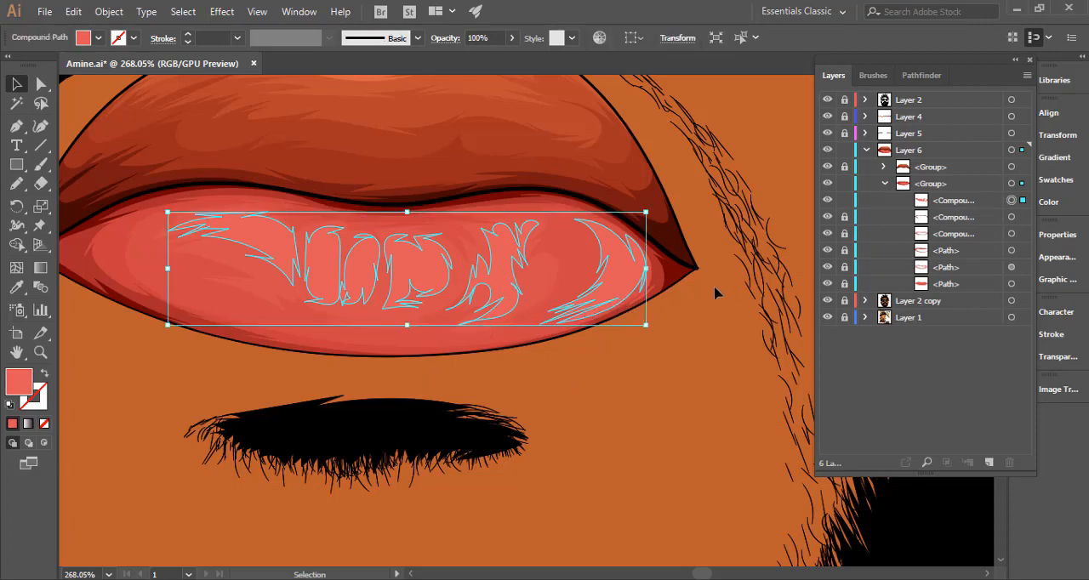
pyautogui.click(635, 351)
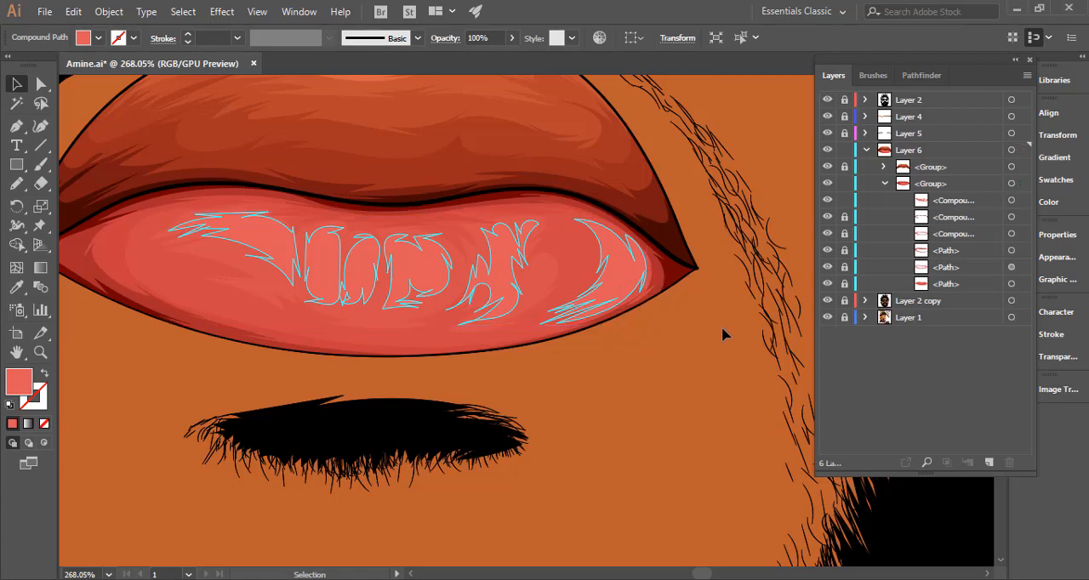
# Darken the topmost compound path's fill slightly to #db5858.
pyautogui.click(1011, 199)
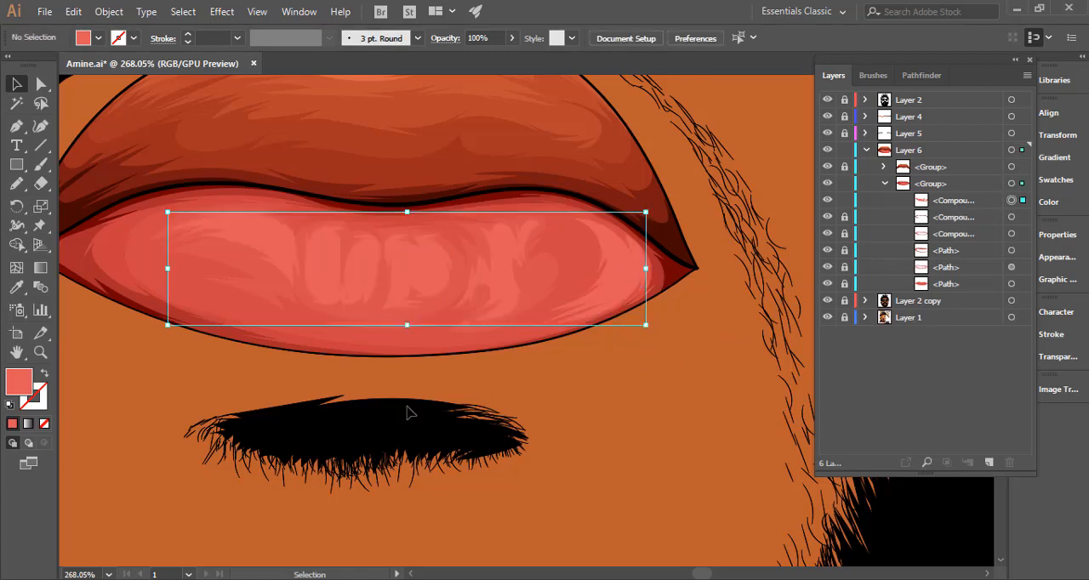
pyautogui.doubleClick(11, 380)
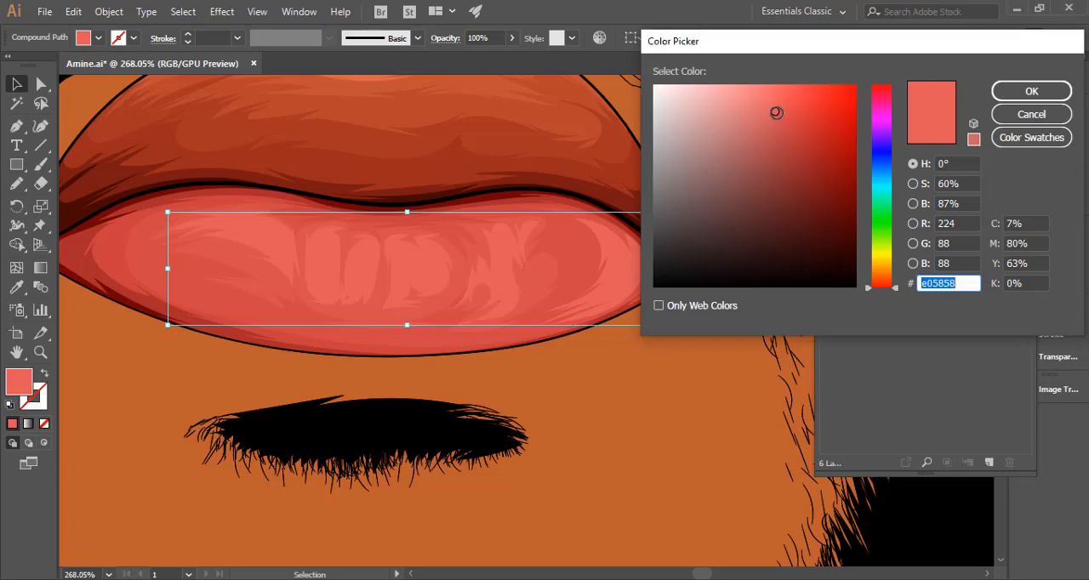
pyautogui.moveTo(776, 113); pyautogui.dragTo(776, 112)
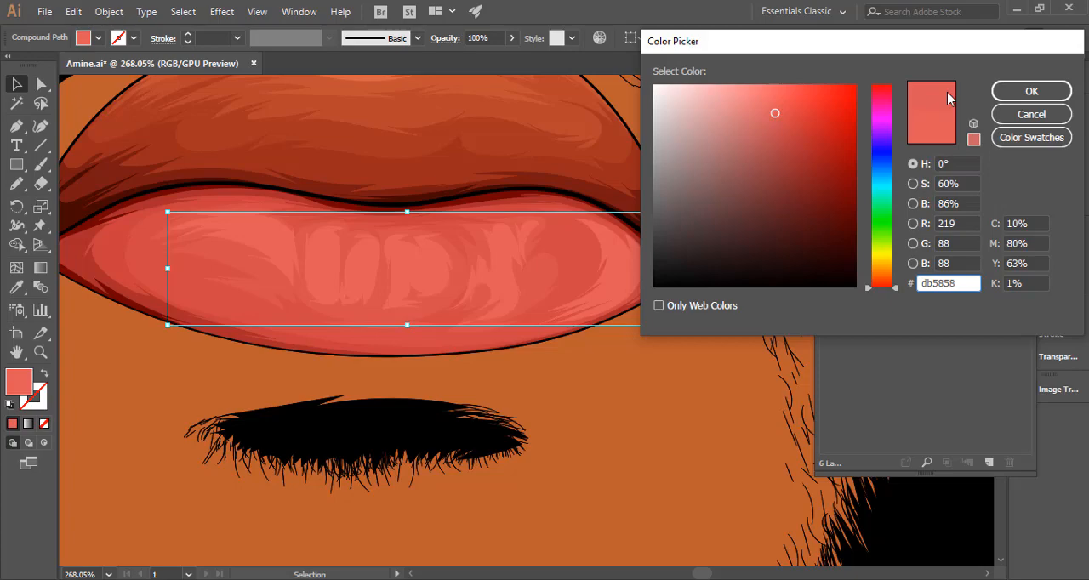
pyautogui.click(1031, 92)
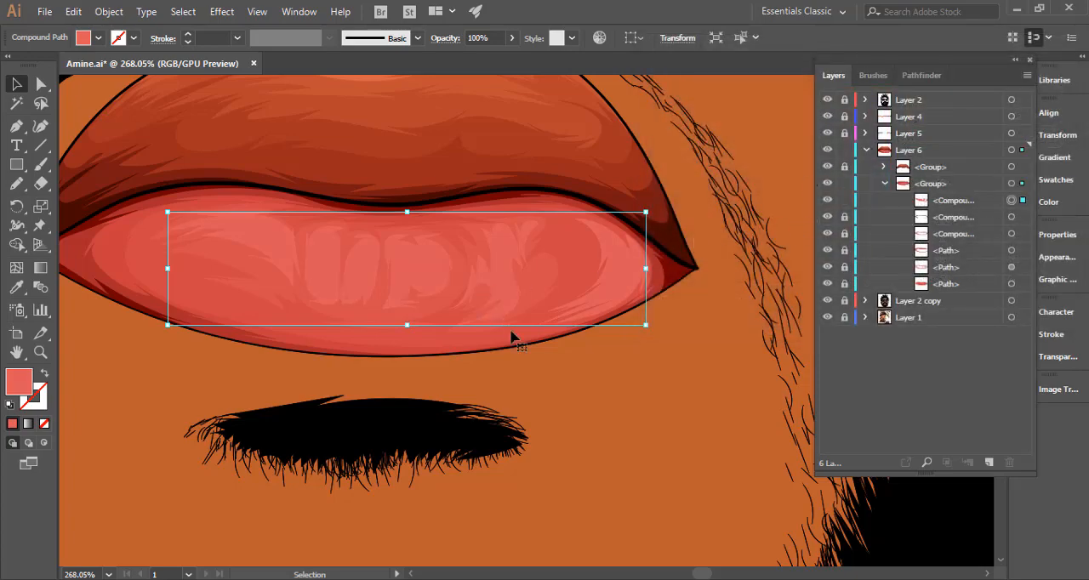
pyautogui.moveTo(485, 329); pyautogui.dragTo(288, 320)
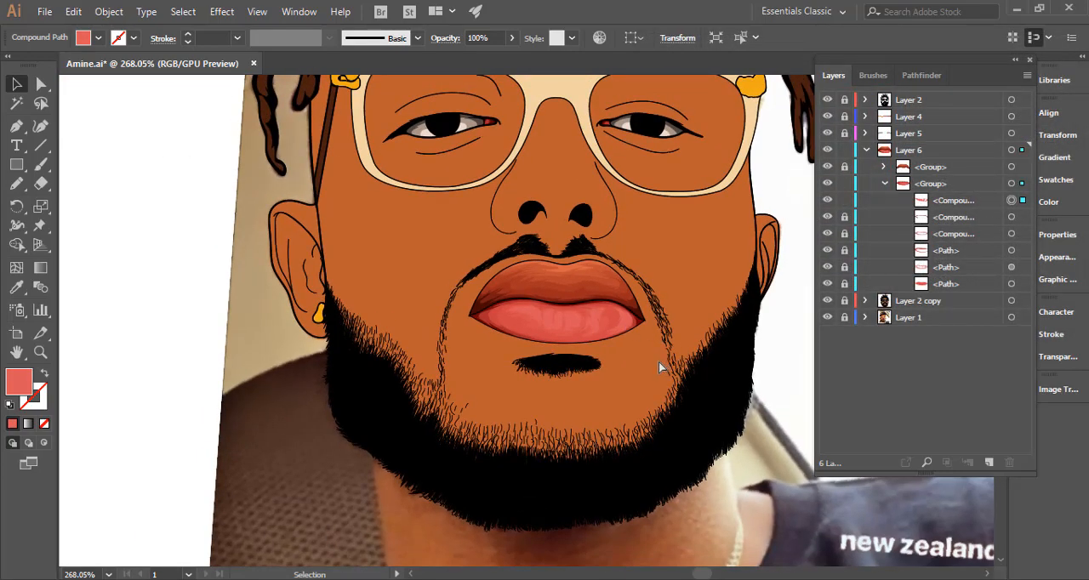
pyautogui.moveTo(655, 360); pyautogui.dragTo(459, 345)
pyautogui.moveTo(645, 348); pyautogui.dragTo(908, 342)
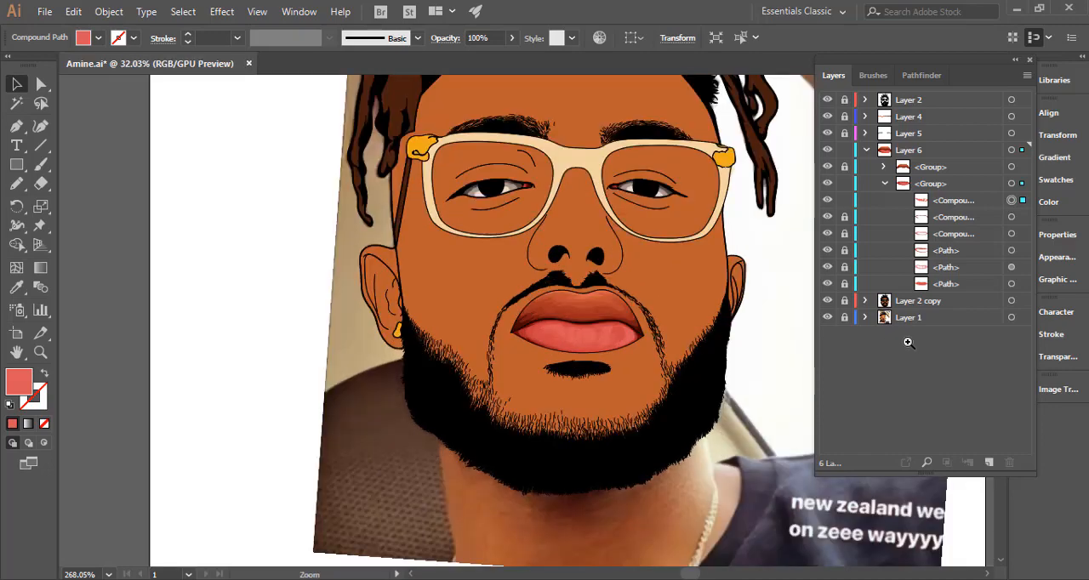
# Lock the topmost compound path and draw a jagged crescent highlight near the lower lip's right end with the Pencil.
pyautogui.press('n')
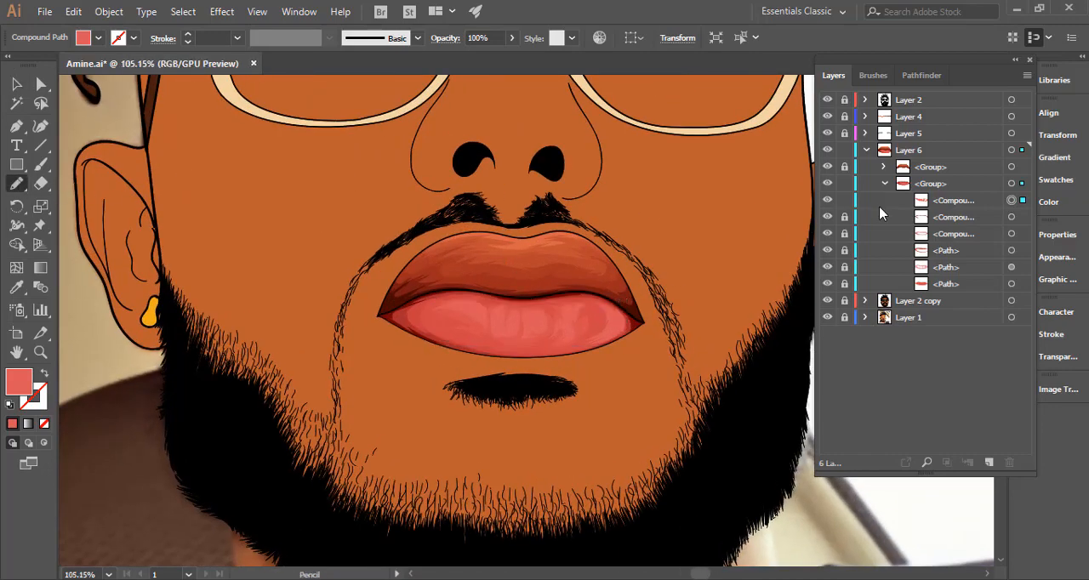
pyautogui.click(848, 201)
pyautogui.moveTo(639, 347); pyautogui.dragTo(757, 292)
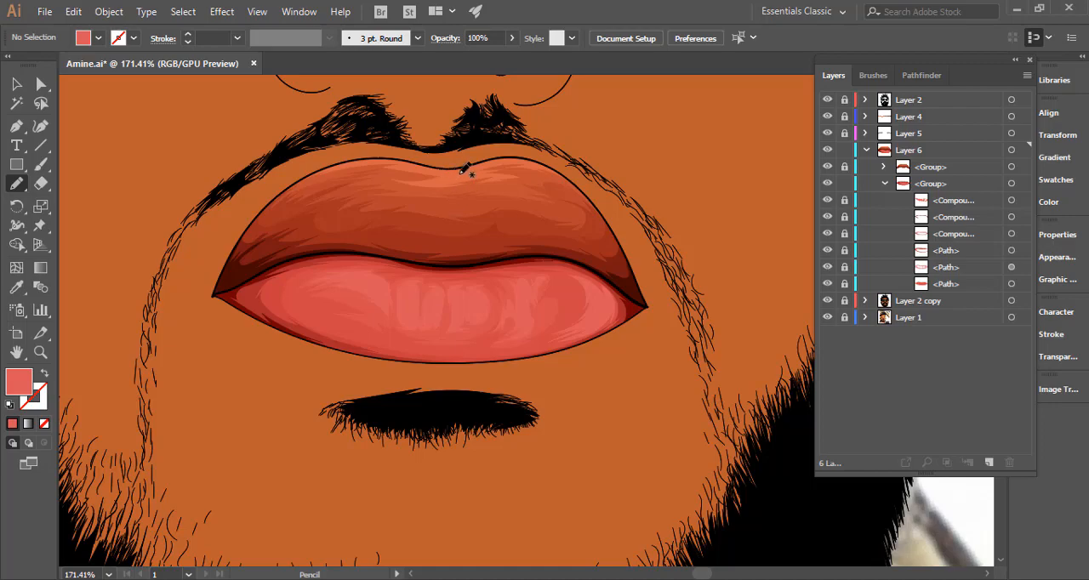
pyautogui.moveTo(655, 321); pyautogui.dragTo(800, 292)
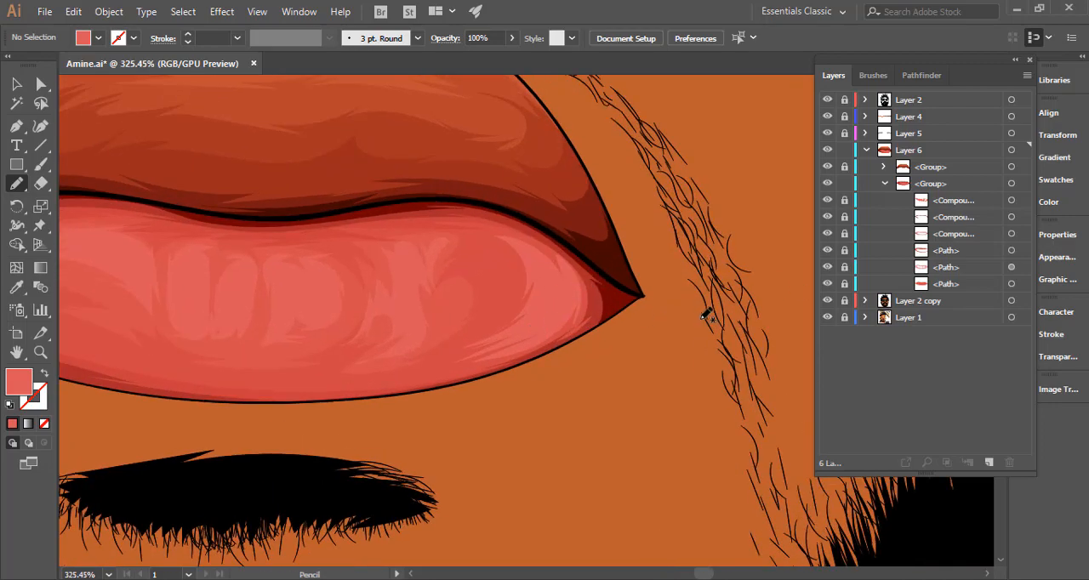
pyautogui.moveTo(536, 332); pyautogui.dragTo(775, 325)
pyautogui.moveTo(690, 348); pyautogui.dragTo(556, 364)
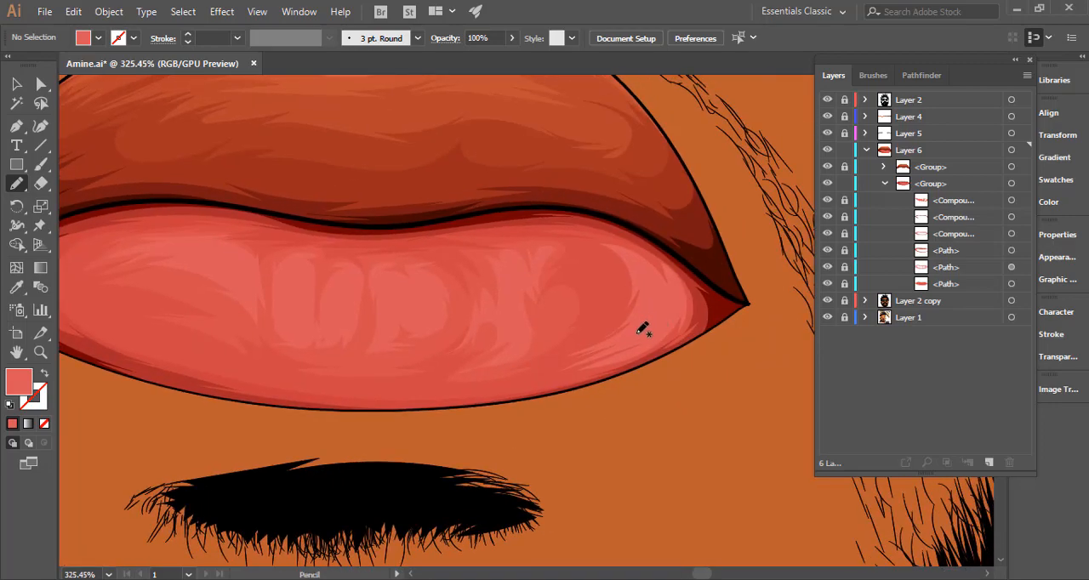
pyautogui.moveTo(647, 326)
pyautogui.mouseDown()
pyautogui.moveTo(648, 291)
pyautogui.moveTo(636, 264)
pyautogui.moveTo(664, 303)
pyautogui.moveTo(659, 280)
pyautogui.moveTo(670, 312)
pyautogui.moveTo(672, 277)
pyautogui.moveTo(674, 317)
pyautogui.moveTo(659, 343)
pyautogui.moveTo(670, 323)
pyautogui.moveTo(615, 366)
pyautogui.moveTo(660, 331)
pyautogui.mouseUp()
# Fill the crescent highlight with the lighter red #e86767.
pyautogui.press('i')
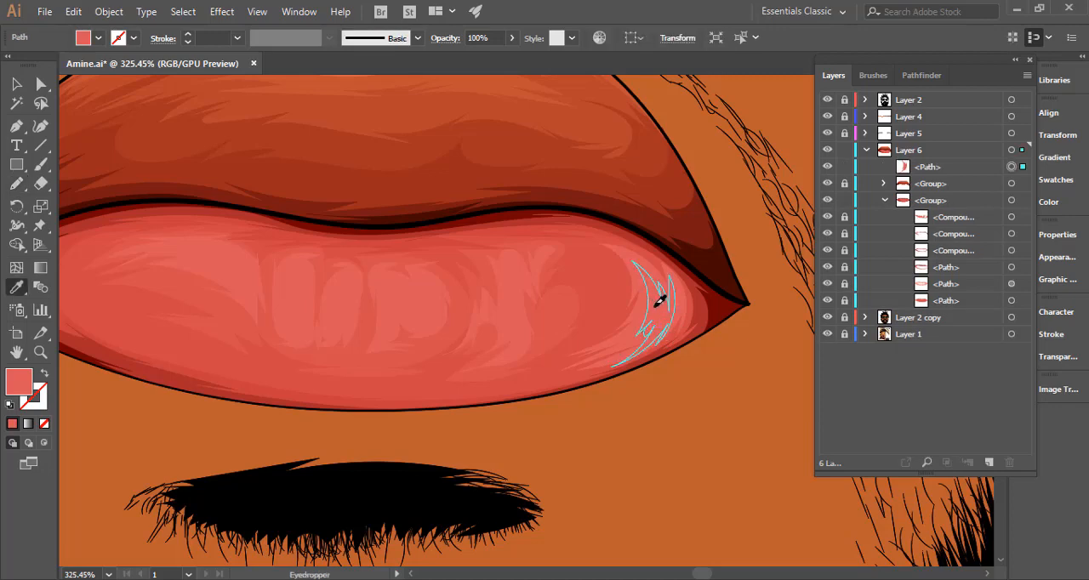
pyautogui.hotkey('ctrl', 'h')
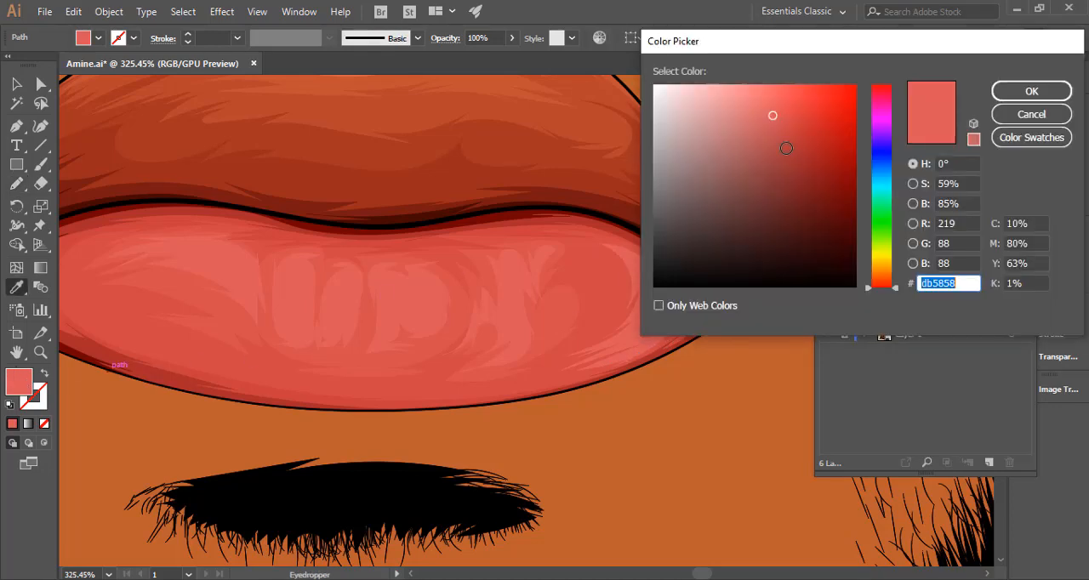
pyautogui.click(766, 101)
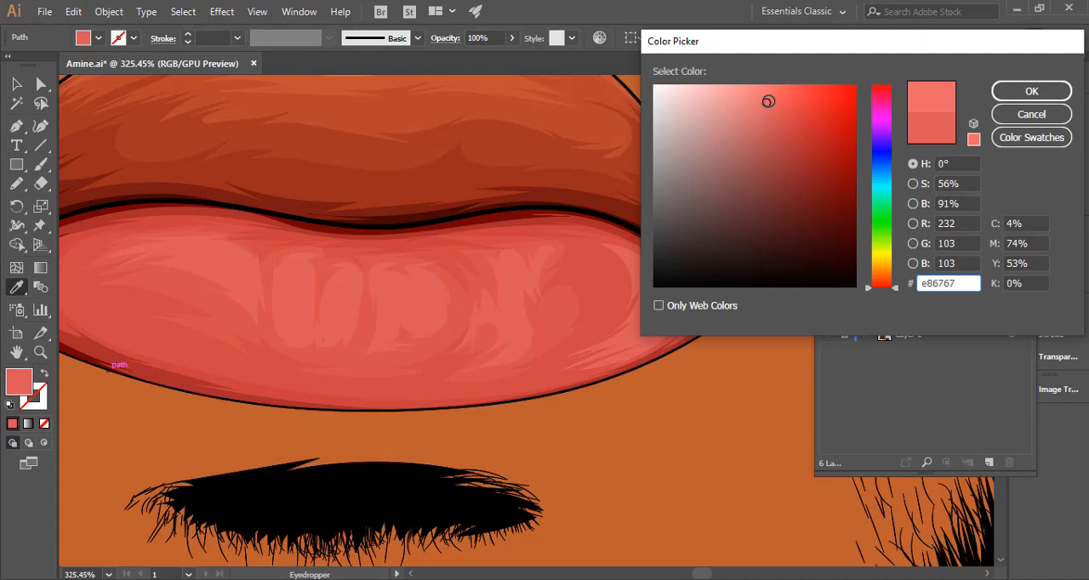
pyautogui.click(1030, 91)
pyautogui.scroll(-5, 365, 323)
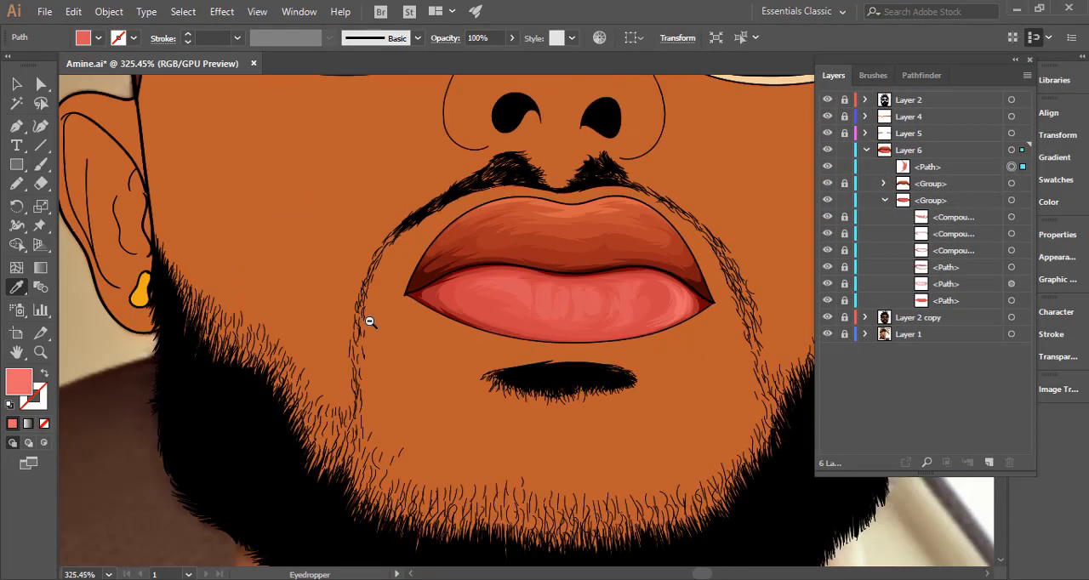
# Draw narrow, pointed highlight shapes in the lighter red over the lower lip's middle creases with the Pencil.
pyautogui.click(17, 184)
pyautogui.scroll(5, 665, 297)
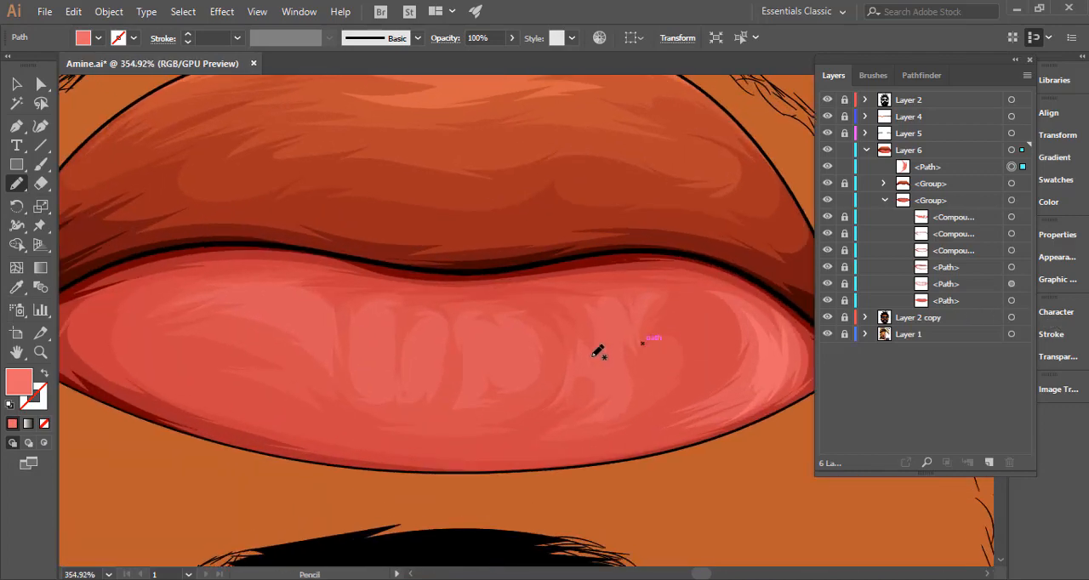
pyautogui.moveTo(584, 362)
pyautogui.mouseDown()
pyautogui.moveTo(615, 400)
pyautogui.moveTo(625, 333)
pyautogui.moveTo(603, 315)
pyautogui.moveTo(613, 368)
pyautogui.moveTo(591, 365)
pyautogui.moveTo(583, 327)
pyautogui.moveTo(577, 373)
pyautogui.moveTo(645, 365)
pyautogui.mouseUp()
pyautogui.press('space')
pyautogui.moveTo(552, 345)
pyautogui.mouseDown()
pyautogui.moveTo(554, 314)
pyautogui.moveTo(571, 336)
pyautogui.moveTo(575, 325)
pyautogui.moveTo(606, 333)
pyautogui.moveTo(611, 363)
pyautogui.moveTo(579, 369)
pyautogui.moveTo(563, 352)
pyautogui.moveTo(559, 383)
pyautogui.moveTo(558, 339)
pyautogui.moveTo(551, 381)
pyautogui.moveTo(552, 364)
pyautogui.moveTo(502, 330)
pyautogui.moveTo(508, 321)
pyautogui.moveTo(513, 381)
pyautogui.moveTo(507, 366)
pyautogui.moveTo(495, 380)
pyautogui.moveTo(494, 363)
pyautogui.moveTo(512, 355)
pyautogui.moveTo(439, 331)
pyautogui.moveTo(462, 310)
pyautogui.moveTo(460, 352)
pyautogui.mouseUp()
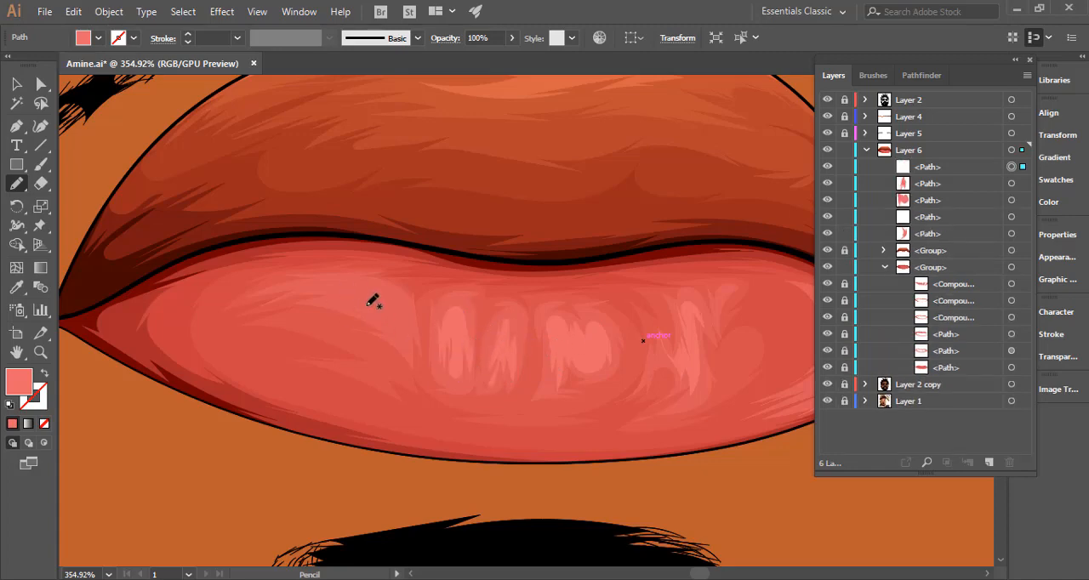
# Draw curved, feathered highlight shapes in the same light red across the lower lip's upper-left area.
pyautogui.moveTo(319, 290)
pyautogui.mouseDown()
pyautogui.moveTo(389, 308)
pyautogui.moveTo(408, 332)
pyautogui.moveTo(396, 291)
pyautogui.moveTo(333, 272)
pyautogui.moveTo(319, 285)
pyautogui.mouseUp()
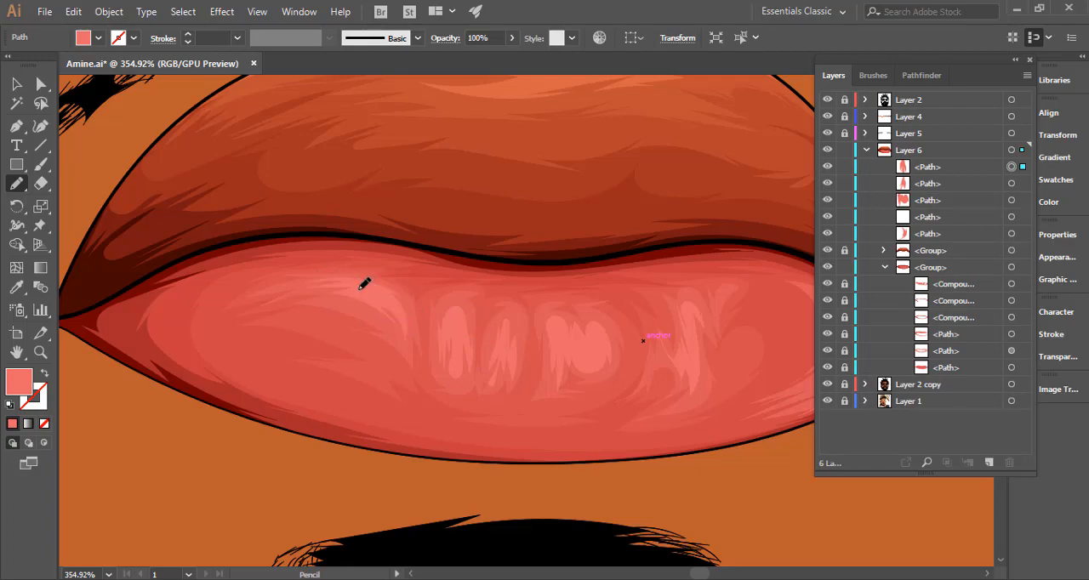
pyautogui.moveTo(368, 318); pyautogui.dragTo(229, 313)
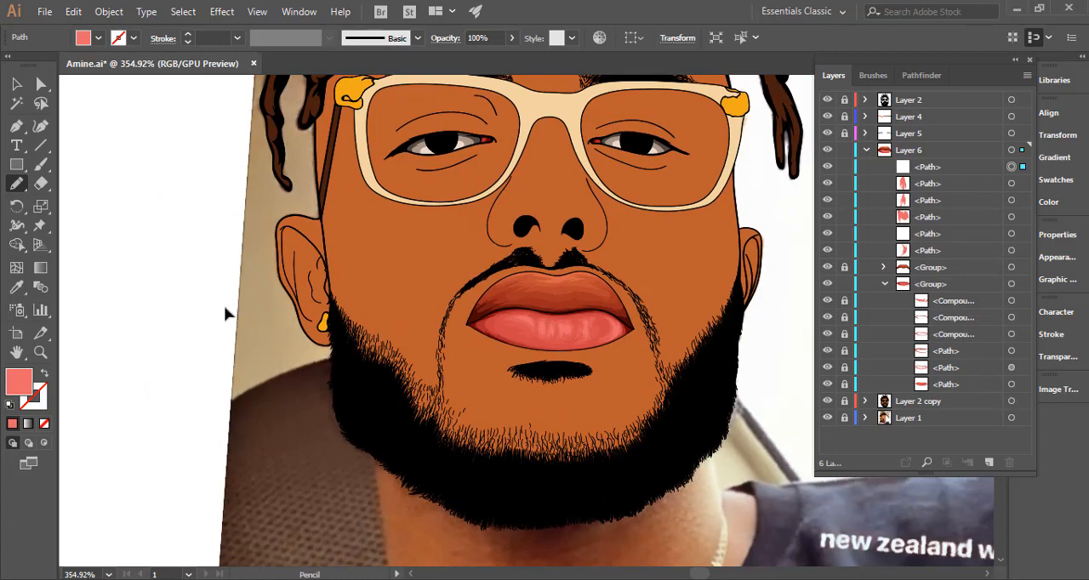
pyautogui.moveTo(508, 313); pyautogui.dragTo(385, 312)
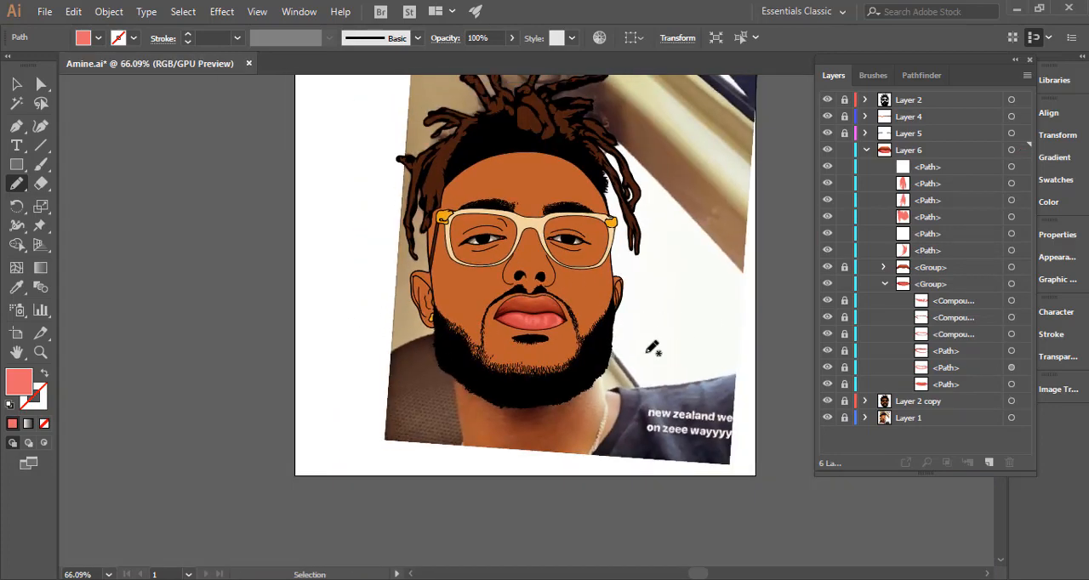
pyautogui.moveTo(595, 322); pyautogui.dragTo(734, 313)
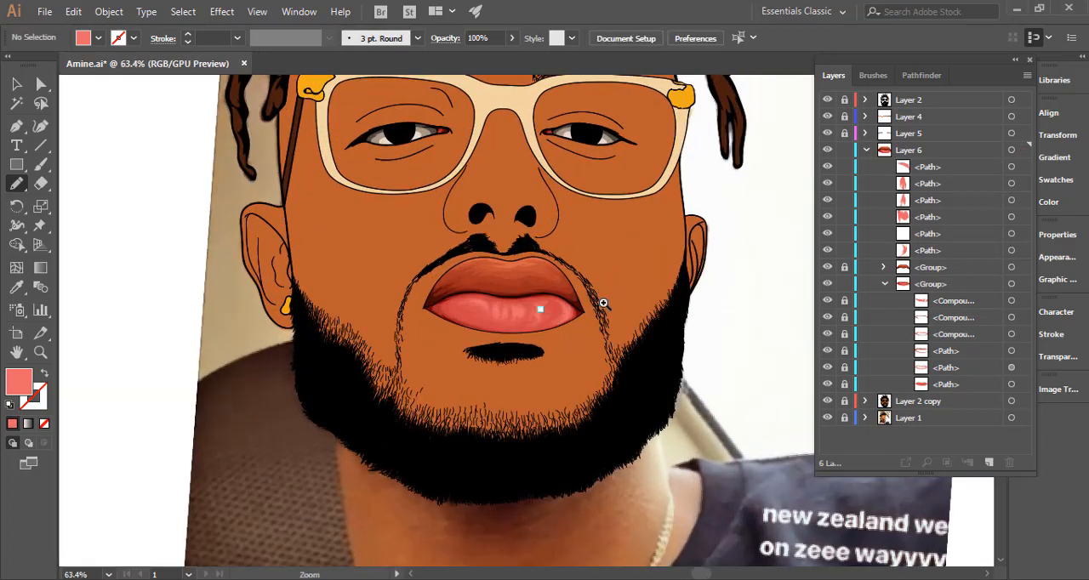
# Combine the six loose lower-lip highlight paths in Layer 6 into a single compound path.
pyautogui.moveTo(601, 301); pyautogui.dragTo(516, 321)
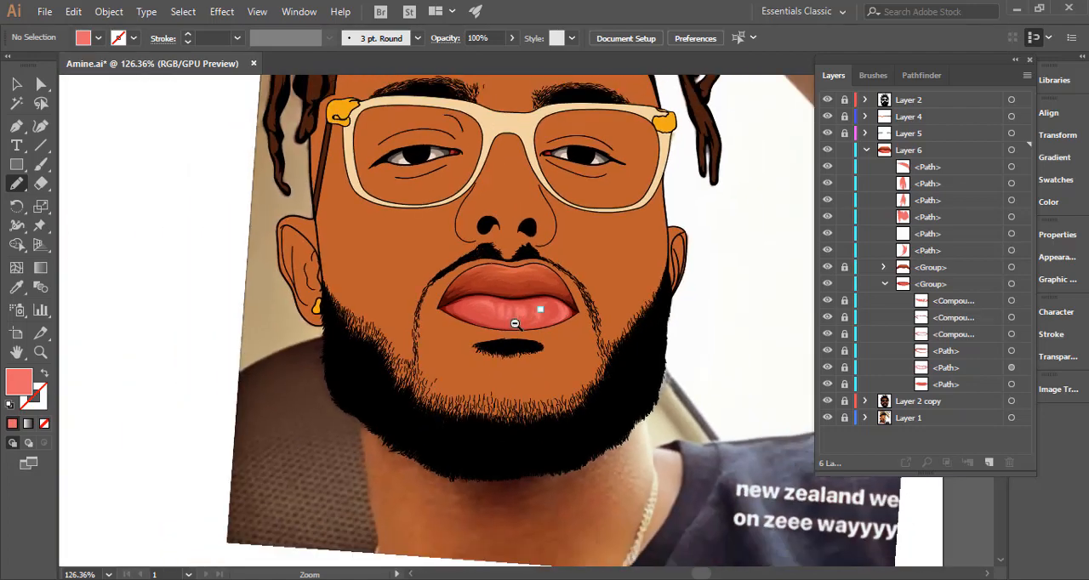
pyautogui.click(1011, 168)
pyautogui.keyDown('shift'); pyautogui.click(1011, 184); pyautogui.keyUp('shift')
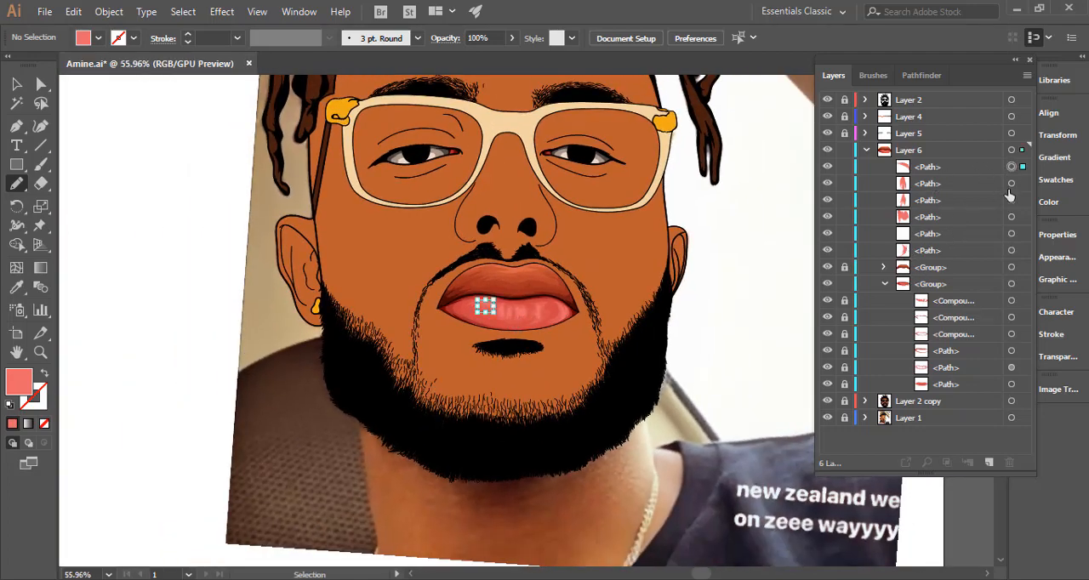
pyautogui.keyDown('shift'); pyautogui.click(1011, 200); pyautogui.keyUp('shift')
pyautogui.keyDown('shift'); pyautogui.click(1011, 217); pyautogui.keyUp('shift')
pyautogui.keyDown('shift'); pyautogui.click(1011, 233); pyautogui.keyUp('shift')
pyautogui.keyDown('shift'); pyautogui.click(1011, 250); pyautogui.keyUp('shift')
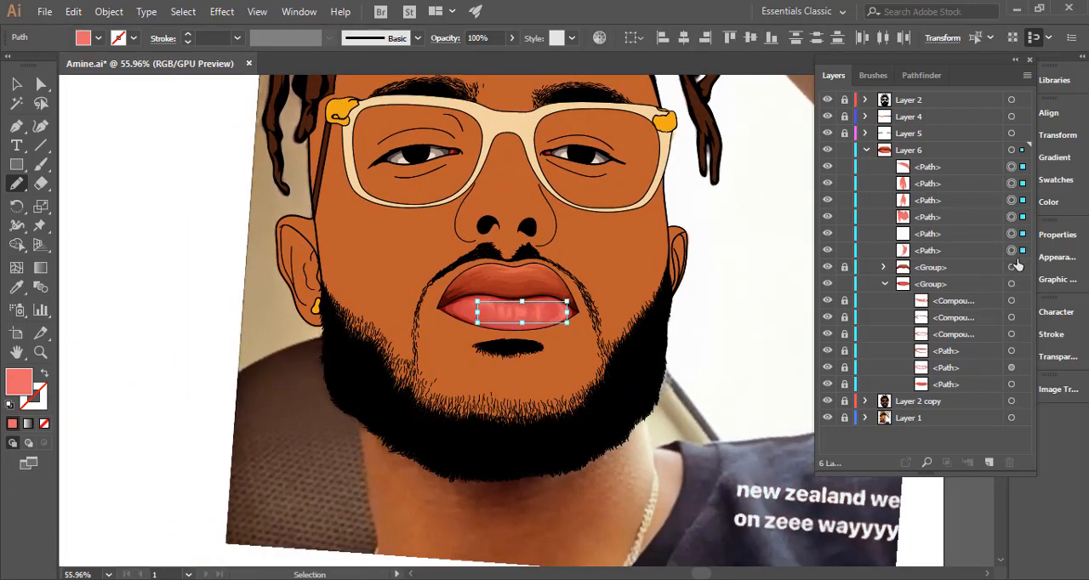
pyautogui.hotkey('ctrl', 'g')
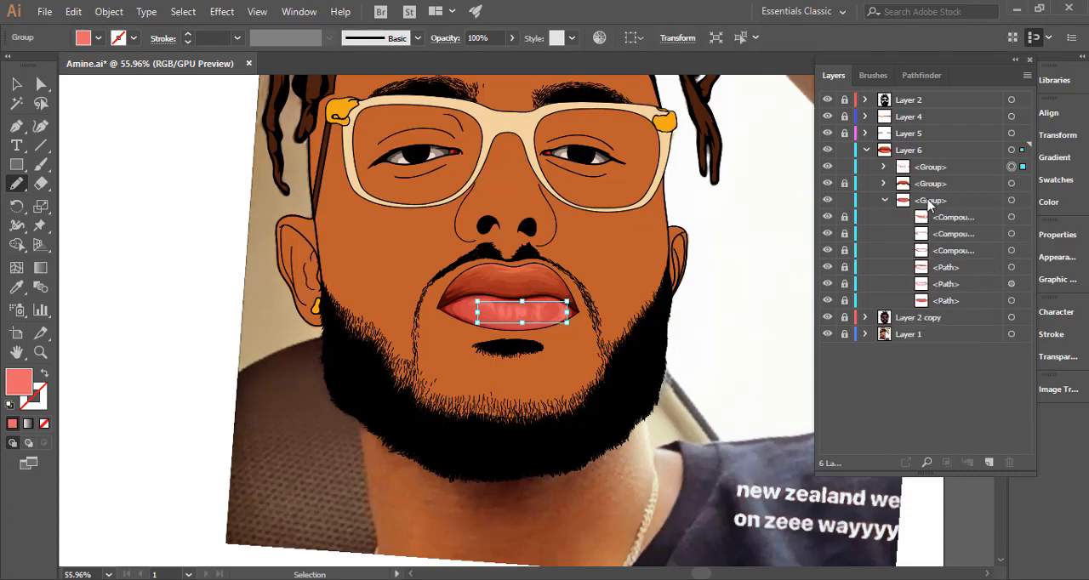
pyautogui.hotkey('ctrl', '8')
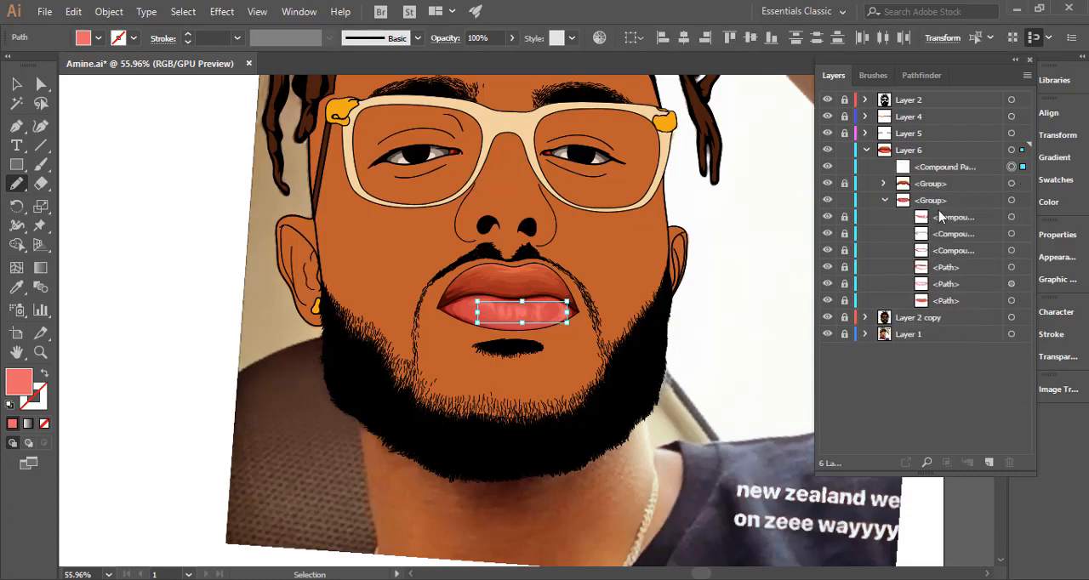
# Move the highlight compound path to the top of the lower-lip group, lock it and deselect everything.
pyautogui.click(949, 167)
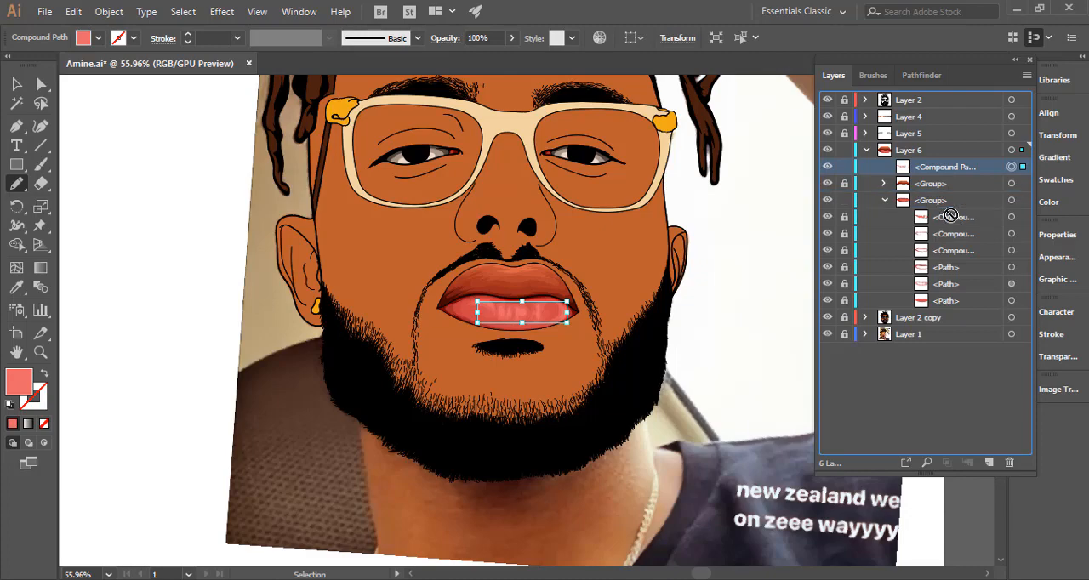
pyautogui.moveTo(944, 167); pyautogui.dragTo(932, 199)
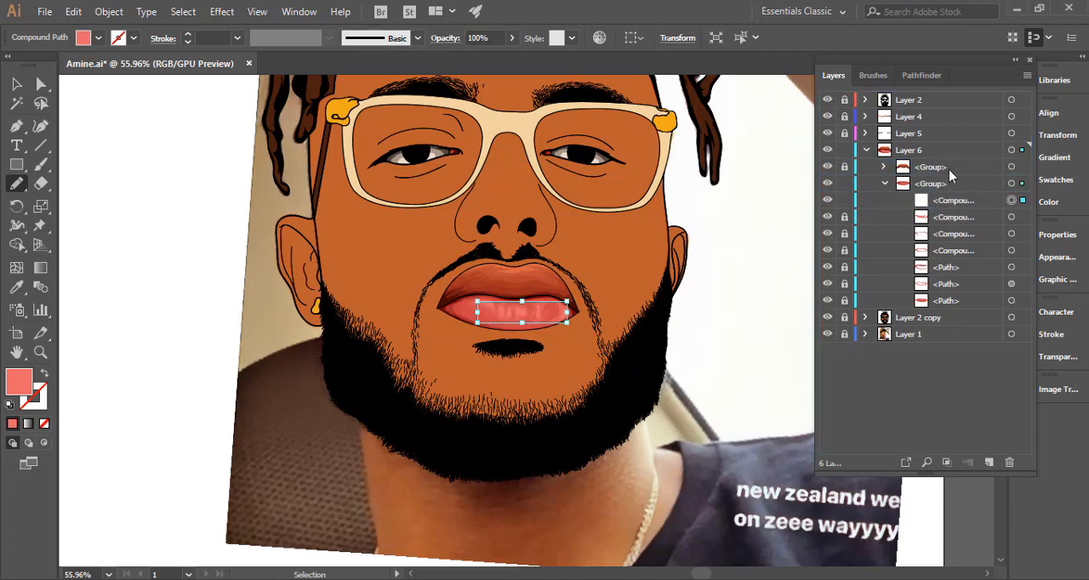
pyautogui.hotkey('ctrl', 'shift', 'a')
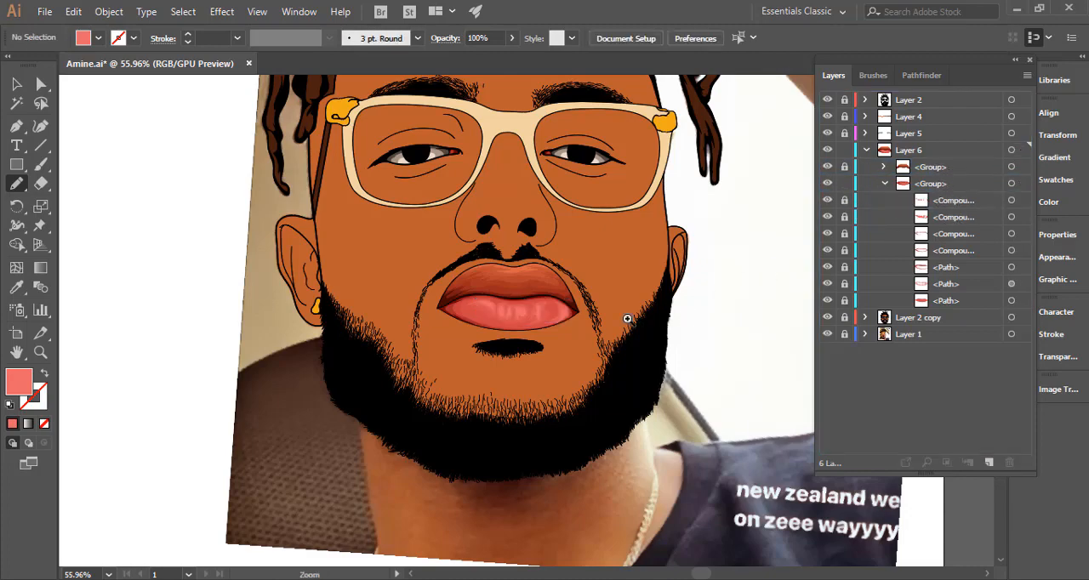
# Lock the lower-lip group and Layer 6, and collapse both in the layer list.
pyautogui.scroll(-2, 662, 282)
pyautogui.press('v')
pyautogui.moveTo(672, 316)
pyautogui.mouseDown()
pyautogui.moveTo(620, 355)
pyautogui.moveTo(639, 338)
pyautogui.mouseUp()
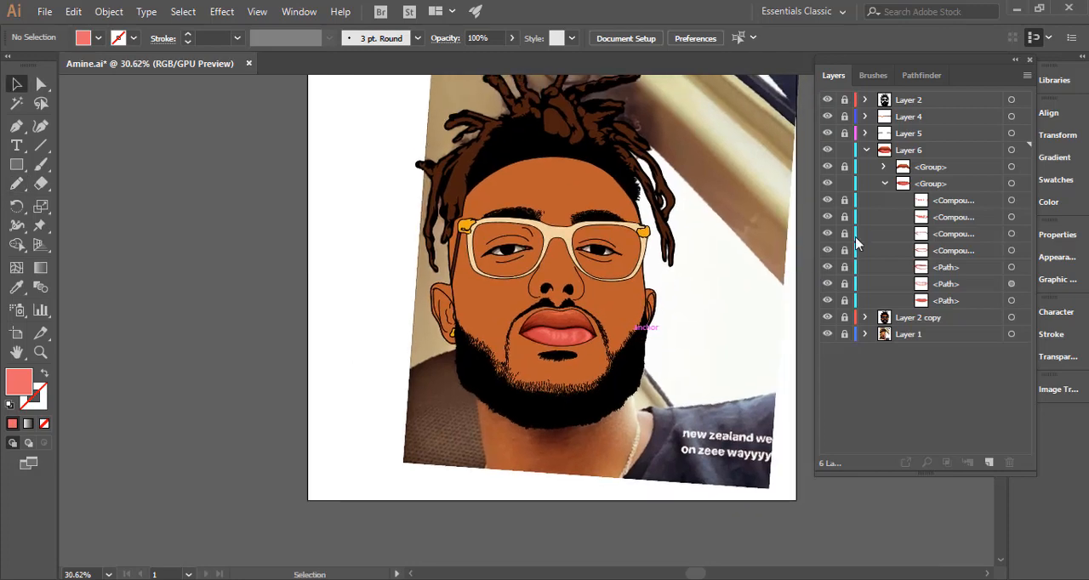
pyautogui.click(886, 183)
pyautogui.click(866, 150)
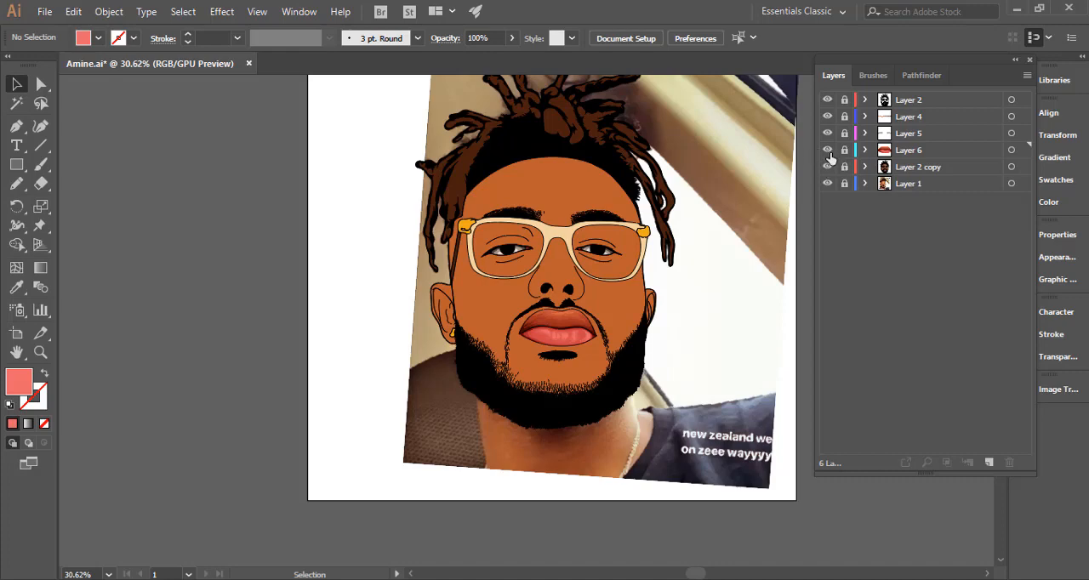
# Hide and show Layer 6 to compare the drawn lips with the reference photo.
pyautogui.click(827, 150)
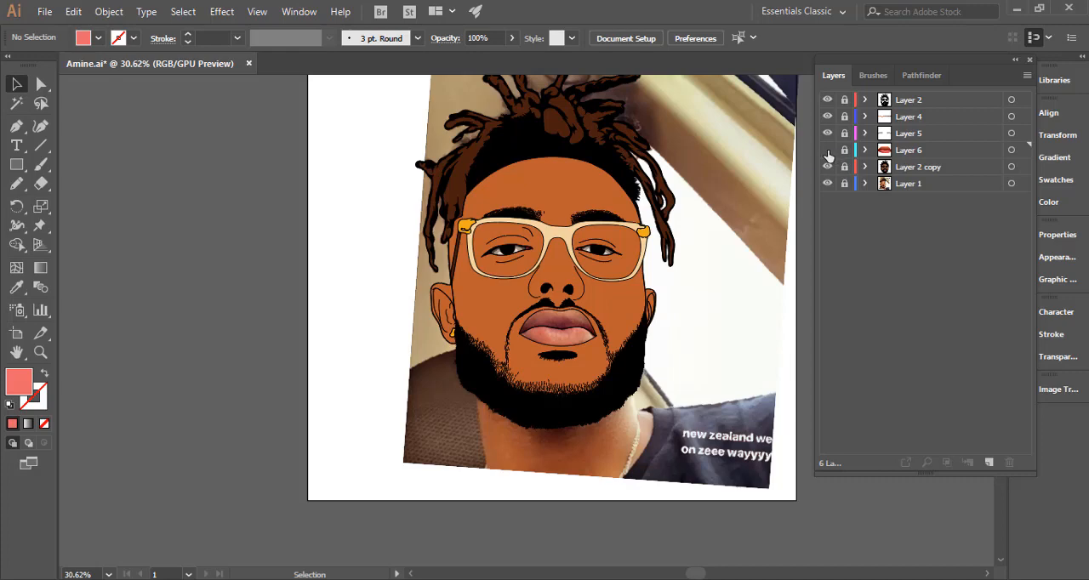
pyautogui.click(827, 150)
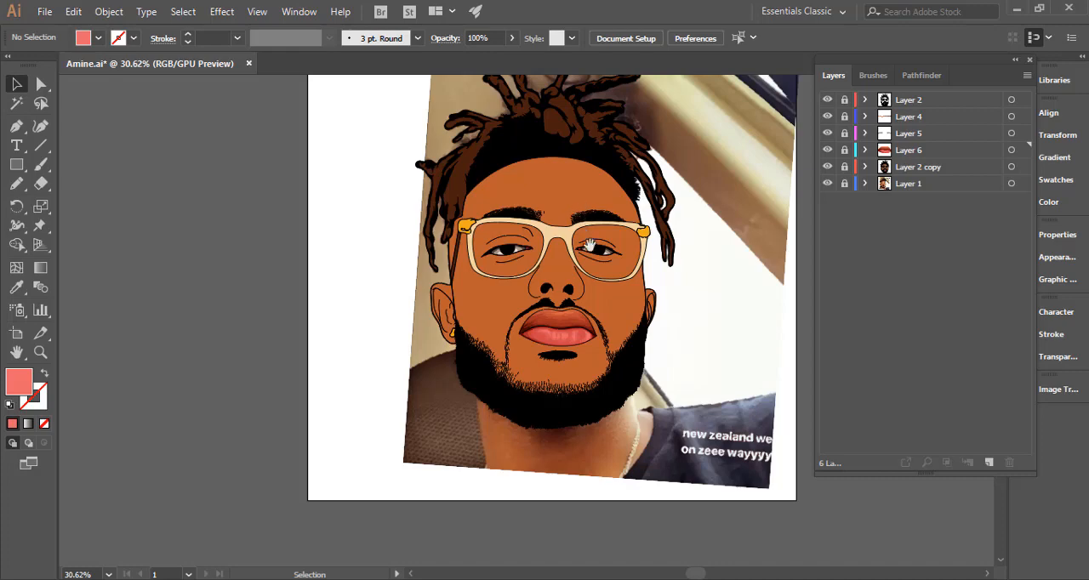
pyautogui.moveTo(550, 298); pyautogui.dragTo(511, 343)
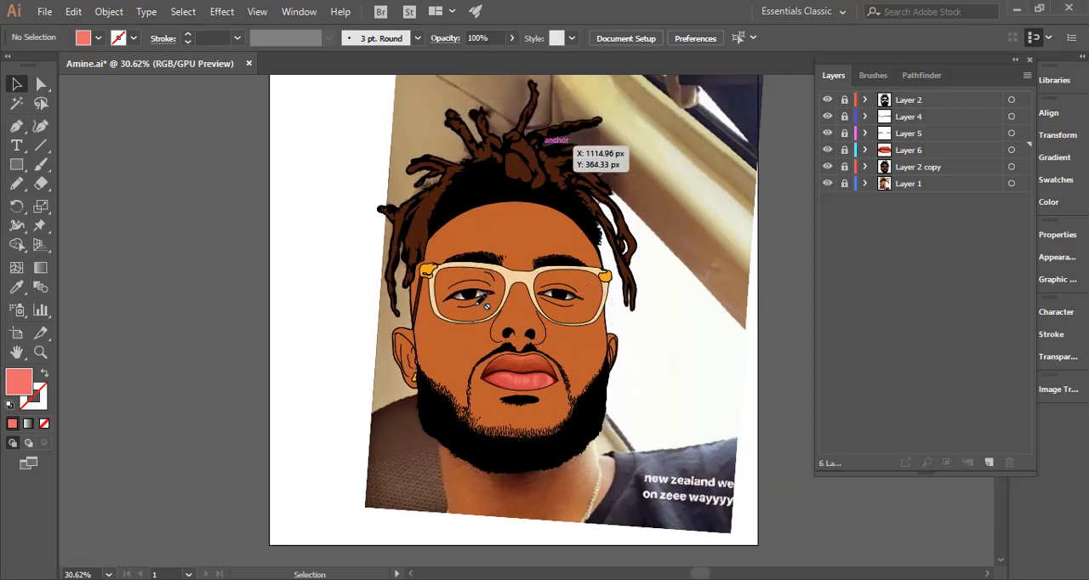
# Create a new layer directly above Layer 2 copy and save the document.
pyautogui.click(918, 169)
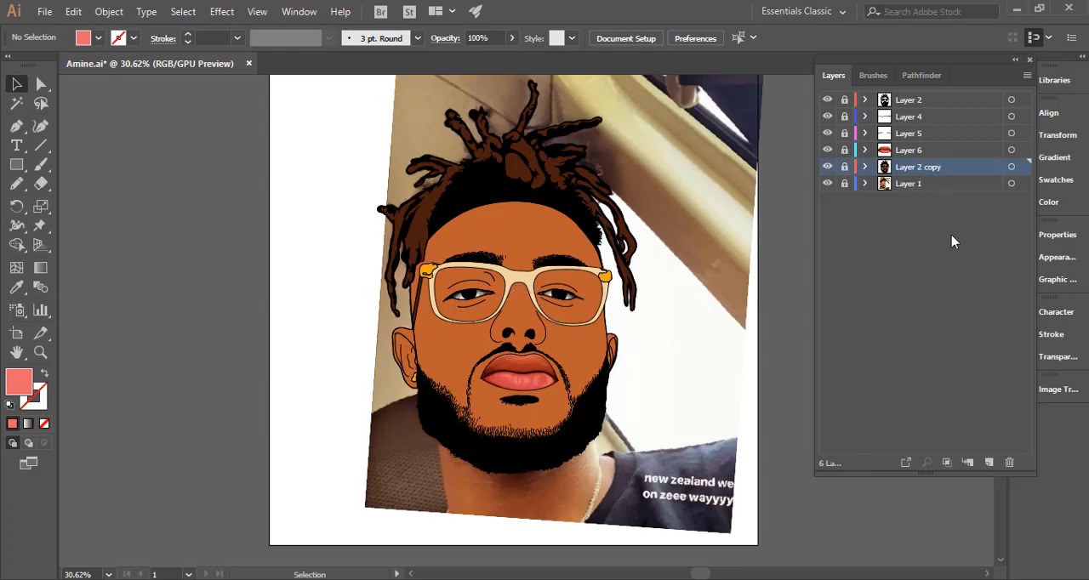
pyautogui.click(989, 462)
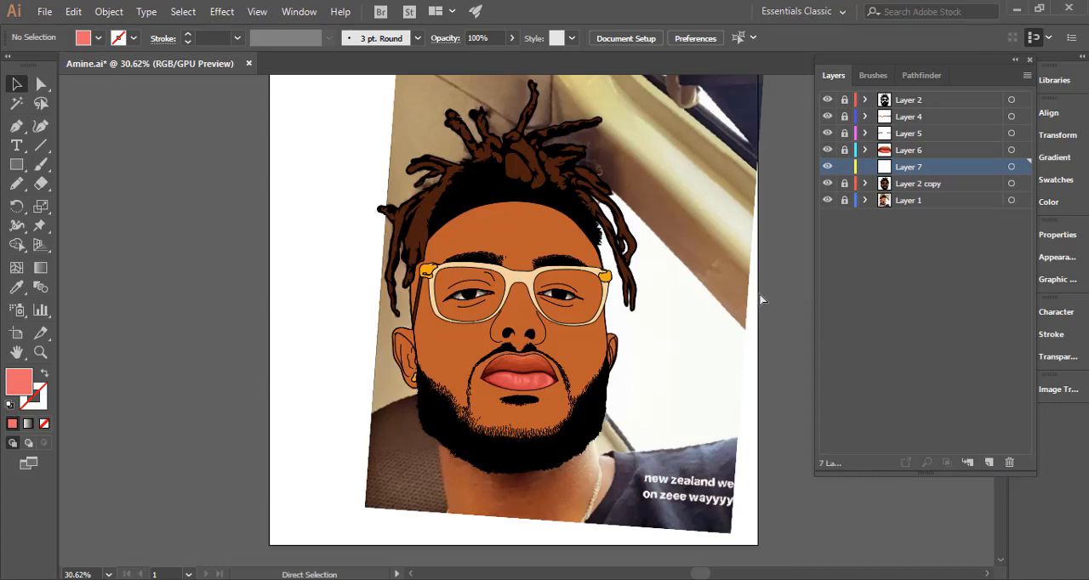
pyautogui.hotkey('ctrl', 's')
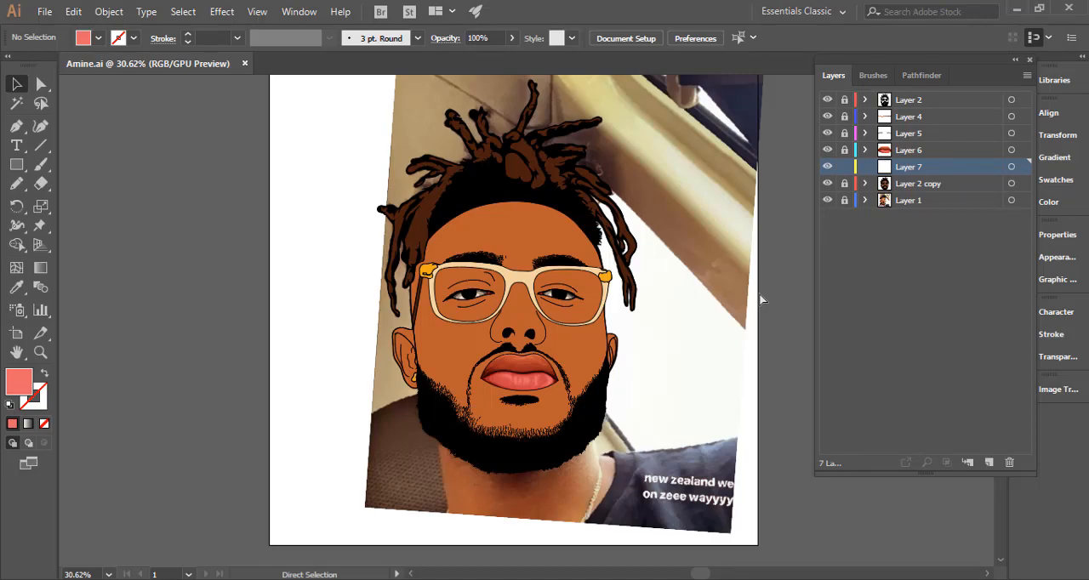
# Hide Layer 2 copy and sample the darkest brown swatch above the artboard as the Pencil's fill.
pyautogui.click(671, 316)
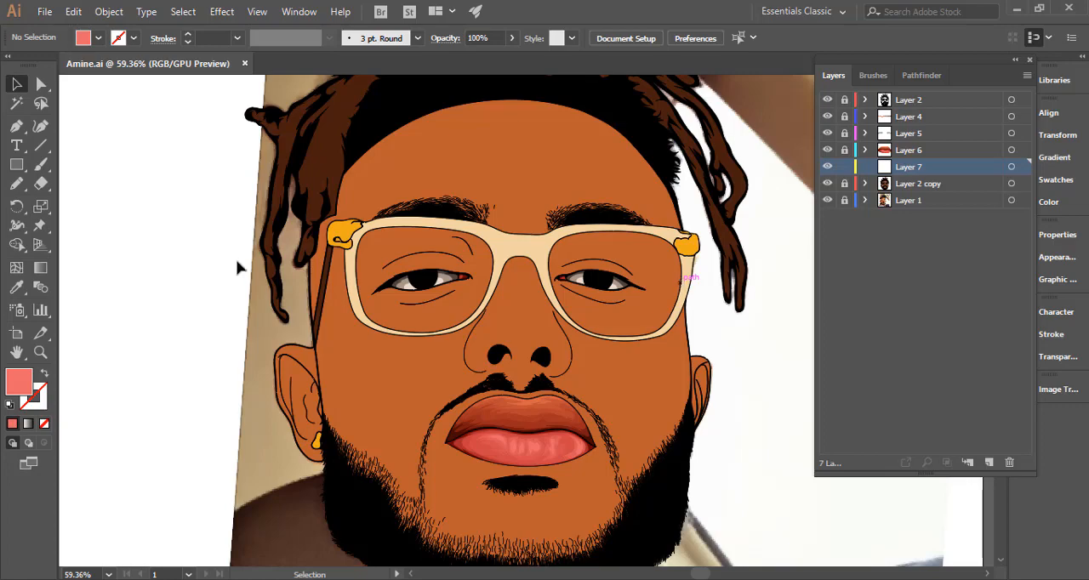
pyautogui.click(16, 184)
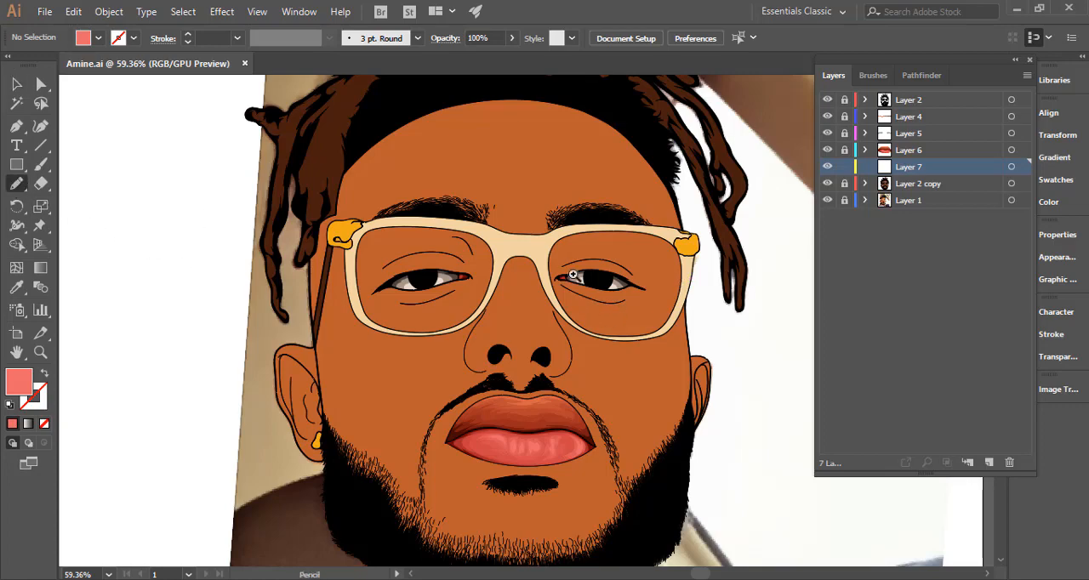
pyautogui.moveTo(582, 263); pyautogui.dragTo(276, 349)
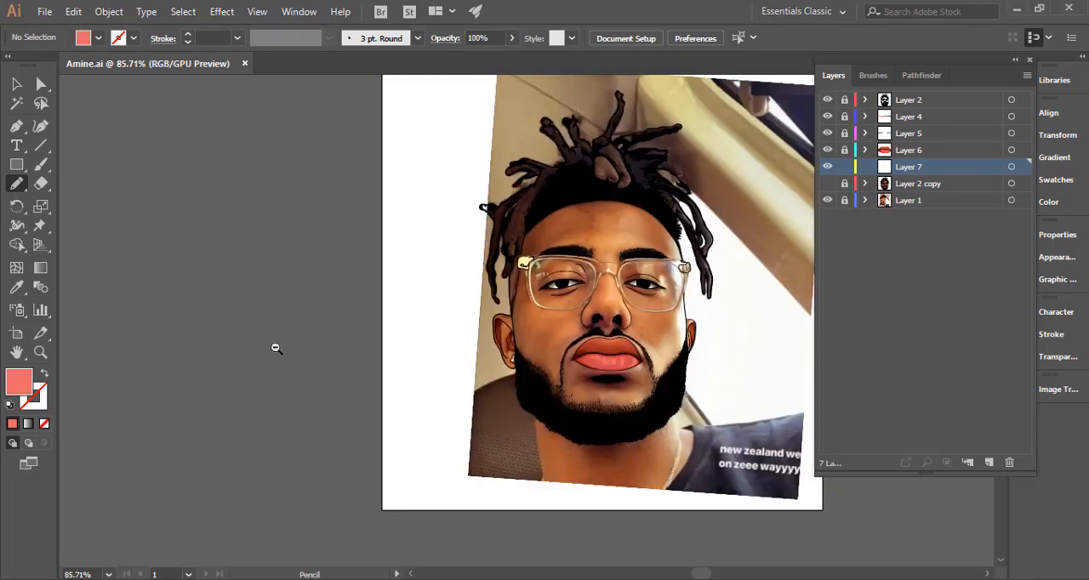
pyautogui.moveTo(632, 267); pyautogui.dragTo(500, 330)
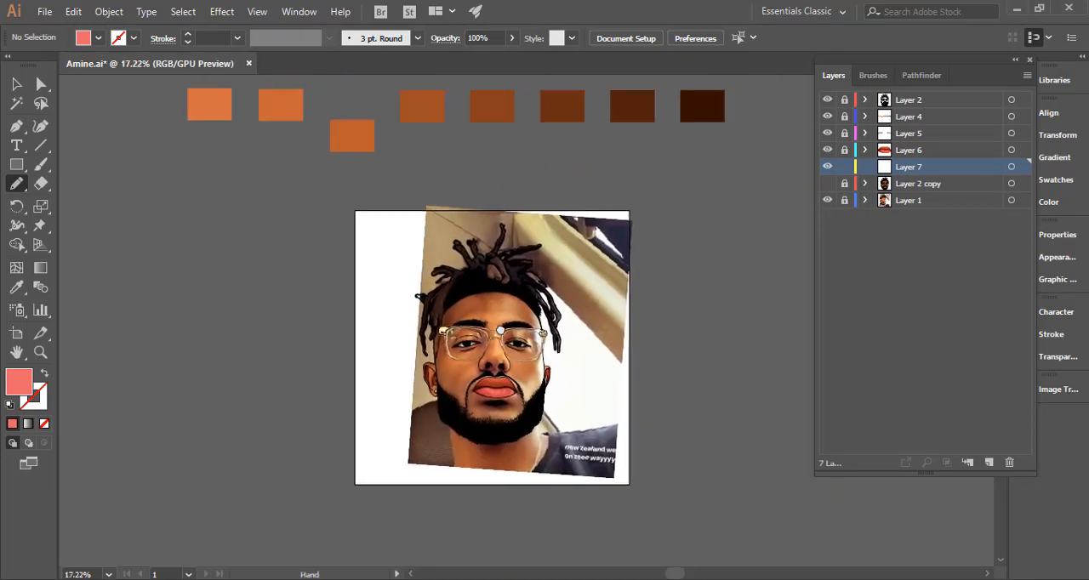
pyautogui.press('i')
pyautogui.click(649, 182)
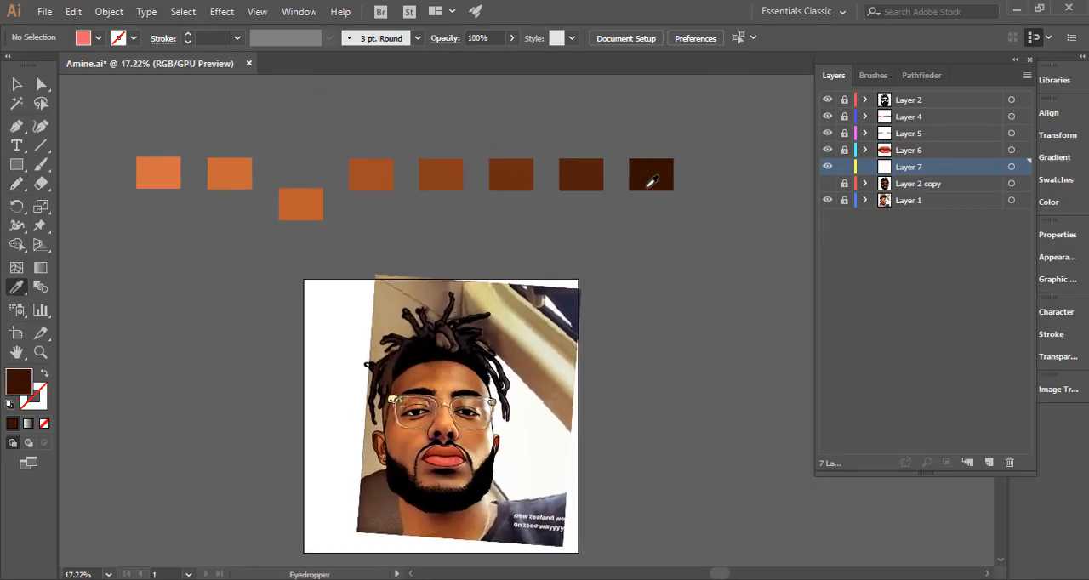
pyautogui.moveTo(432, 448); pyautogui.dragTo(451, 330)
pyautogui.click(17, 184)
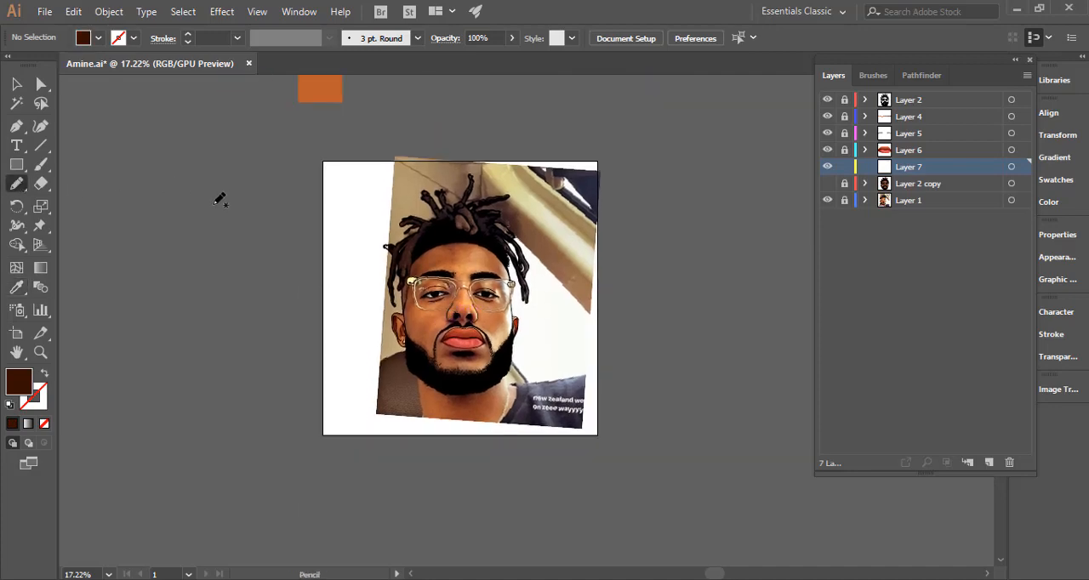
# Draw thin, feathered dark brown shadow shapes along the lower and upper lash lines of the left-hand eye in Layer 7 with the Pencil.
pyautogui.moveTo(432, 292); pyautogui.dragTo(636, 318)
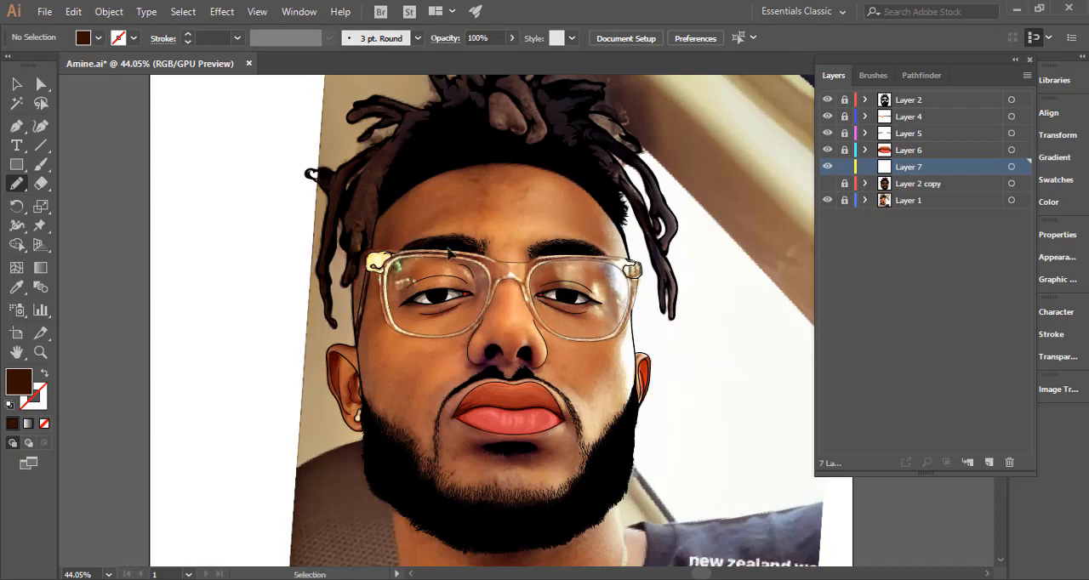
pyautogui.moveTo(472, 287); pyautogui.dragTo(711, 306)
pyautogui.moveTo(372, 378); pyautogui.dragTo(537, 371)
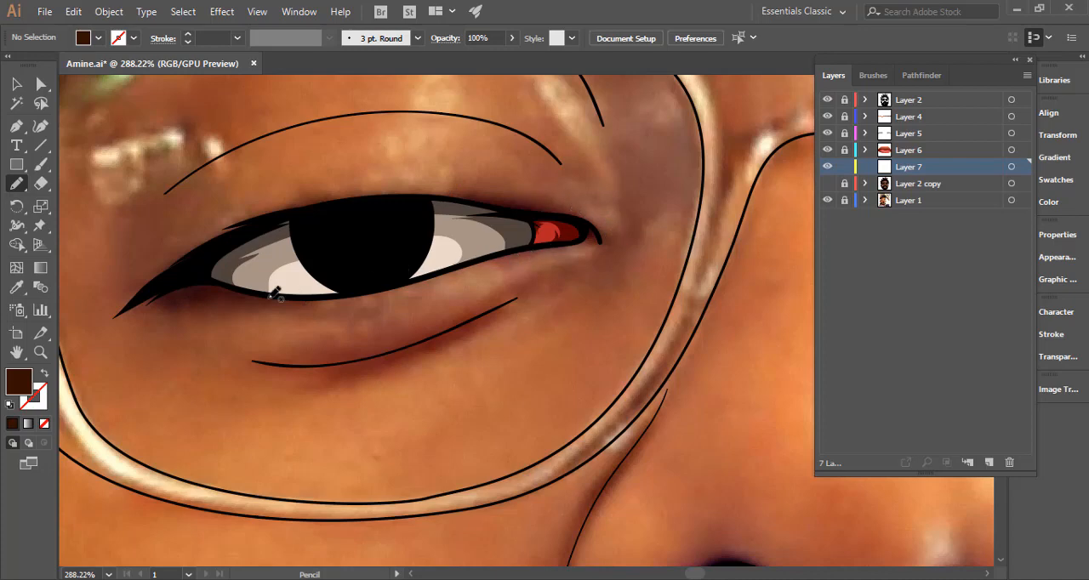
pyautogui.moveTo(124, 313)
pyautogui.mouseDown()
pyautogui.moveTo(187, 299)
pyautogui.moveTo(384, 291)
pyautogui.moveTo(320, 294)
pyautogui.moveTo(193, 272)
pyautogui.moveTo(119, 313)
pyautogui.mouseUp()
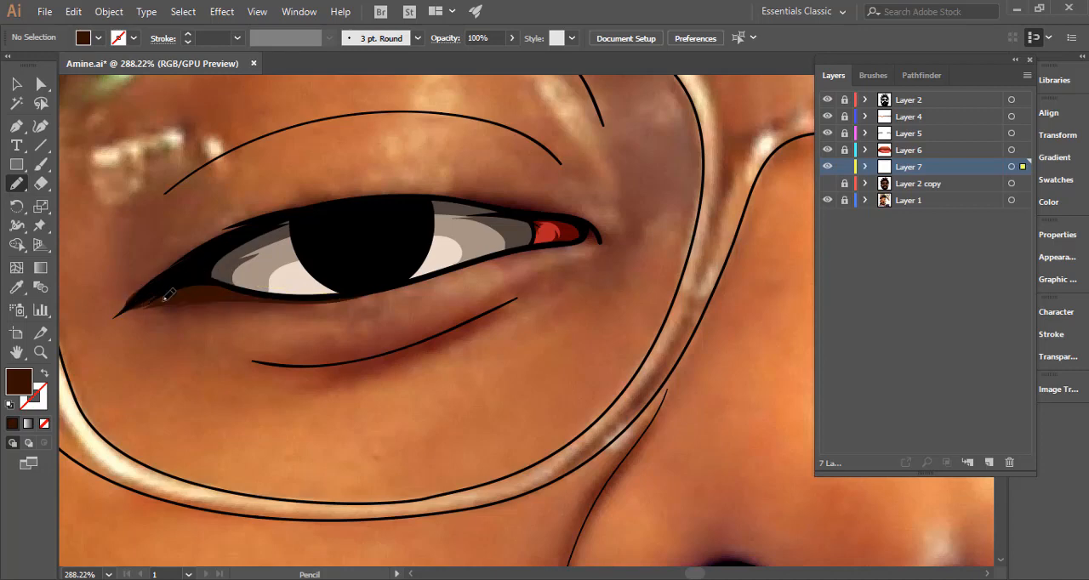
pyautogui.moveTo(316, 294); pyautogui.dragTo(292, 394)
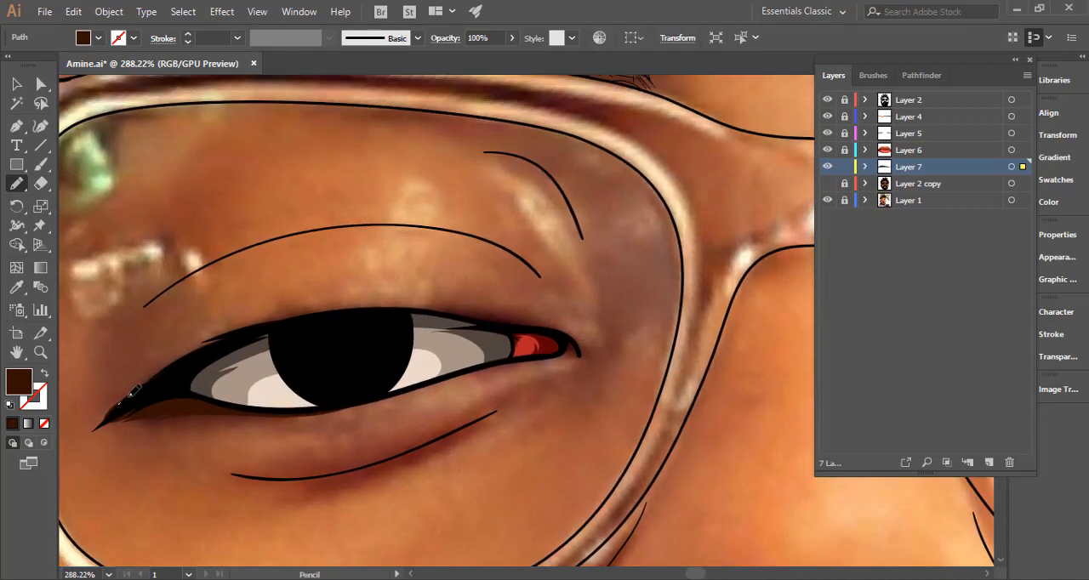
pyautogui.moveTo(132, 393)
pyautogui.mouseDown()
pyautogui.moveTo(229, 327)
pyautogui.moveTo(282, 313)
pyautogui.moveTo(387, 302)
pyautogui.moveTo(543, 324)
pyautogui.moveTo(498, 353)
pyautogui.moveTo(400, 342)
pyautogui.moveTo(179, 368)
pyautogui.moveTo(124, 398)
pyautogui.mouseUp()
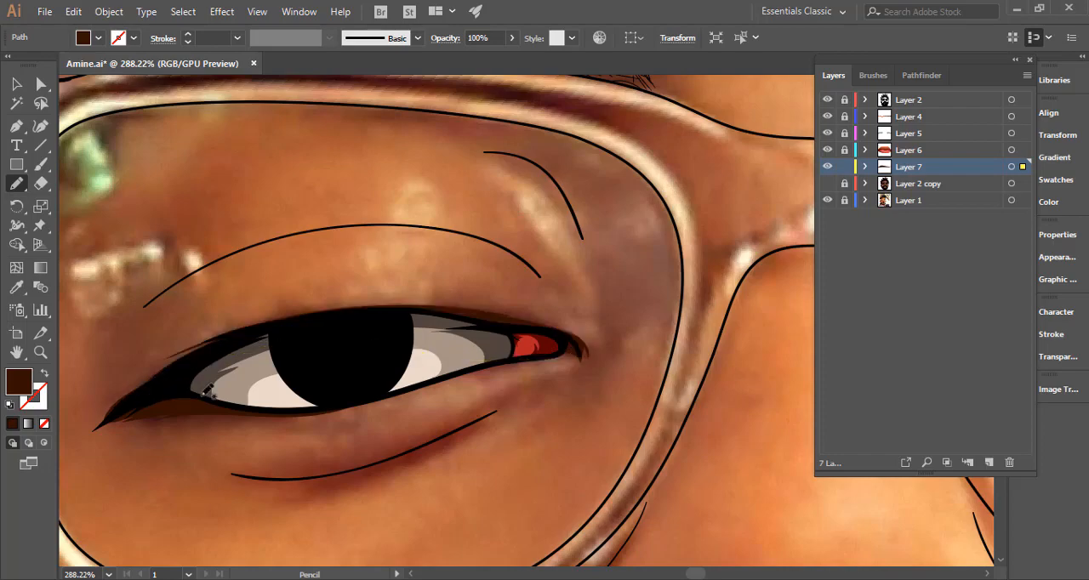
# Draw a thin dark brown shadow shape along the crease beneath the left-hand eye with the Pencil.
pyautogui.moveTo(526, 391); pyautogui.dragTo(471, 312)
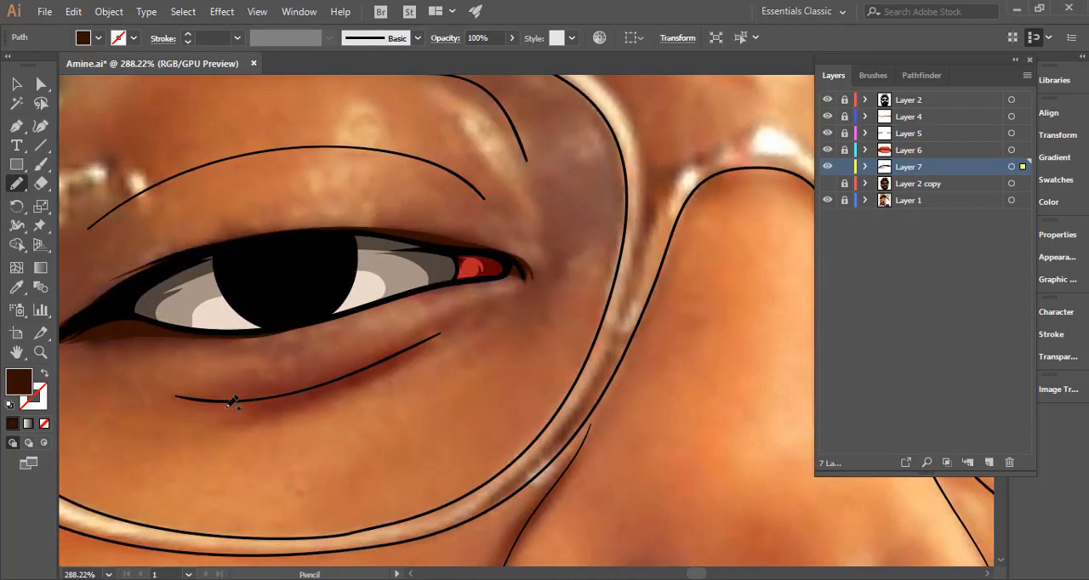
pyautogui.moveTo(220, 398)
pyautogui.mouseDown()
pyautogui.moveTo(336, 391)
pyautogui.moveTo(435, 335)
pyautogui.moveTo(371, 367)
pyautogui.moveTo(204, 397)
pyautogui.mouseUp()
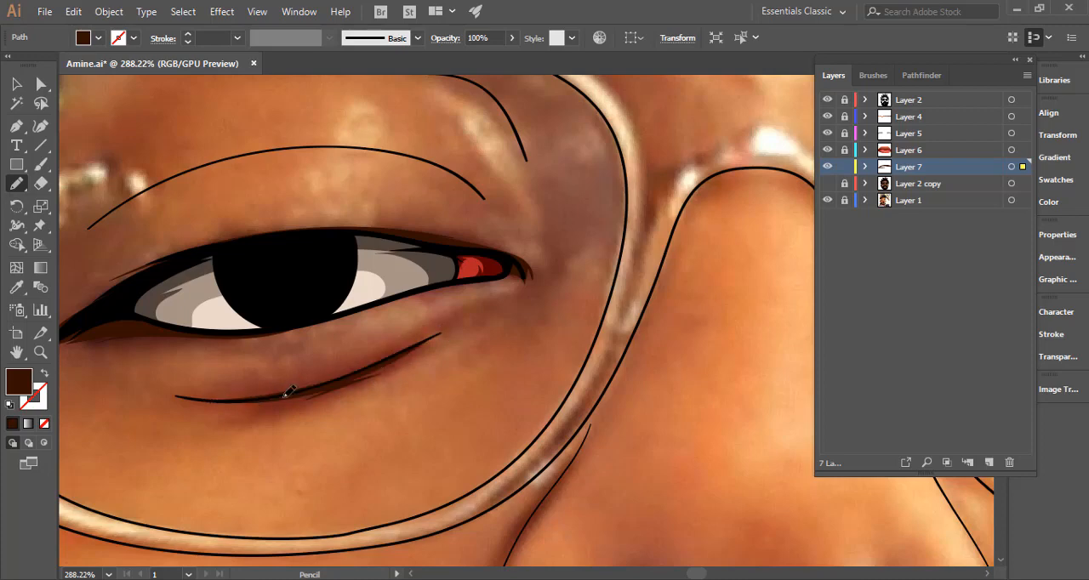
pyautogui.moveTo(473, 370); pyautogui.dragTo(596, 541)
pyautogui.moveTo(493, 386)
pyautogui.mouseDown()
pyautogui.moveTo(478, 400)
pyautogui.moveTo(483, 462)
pyautogui.mouseUp()
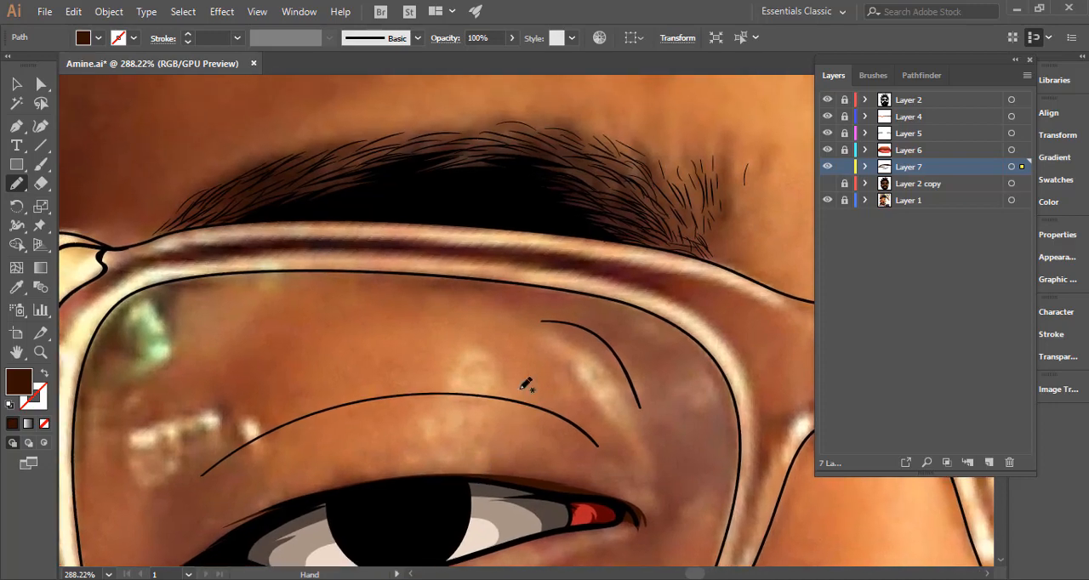
pyautogui.moveTo(539, 338); pyautogui.dragTo(354, 354)
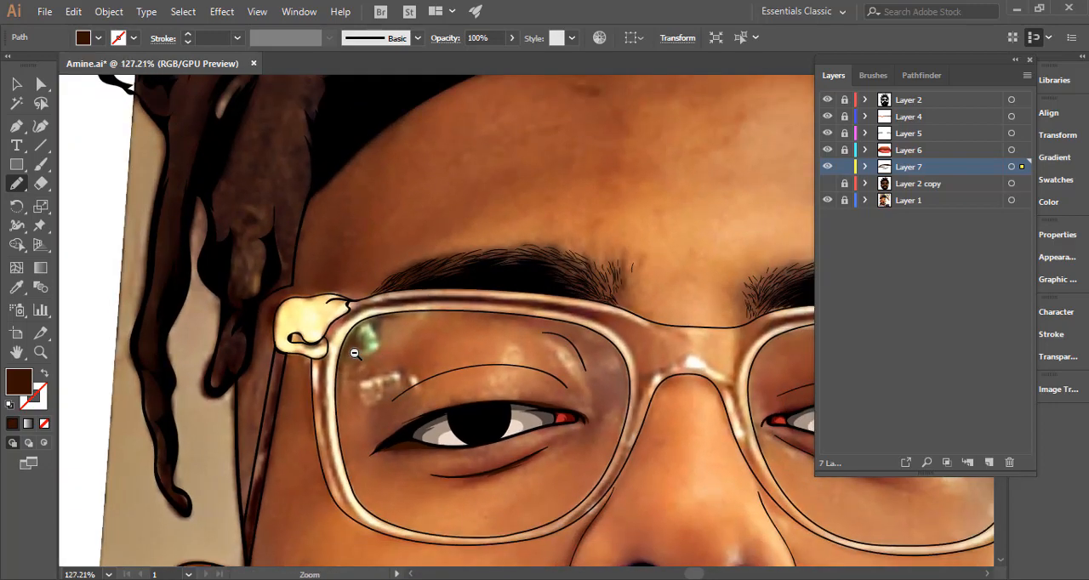
pyautogui.moveTo(482, 371); pyautogui.dragTo(267, 382)
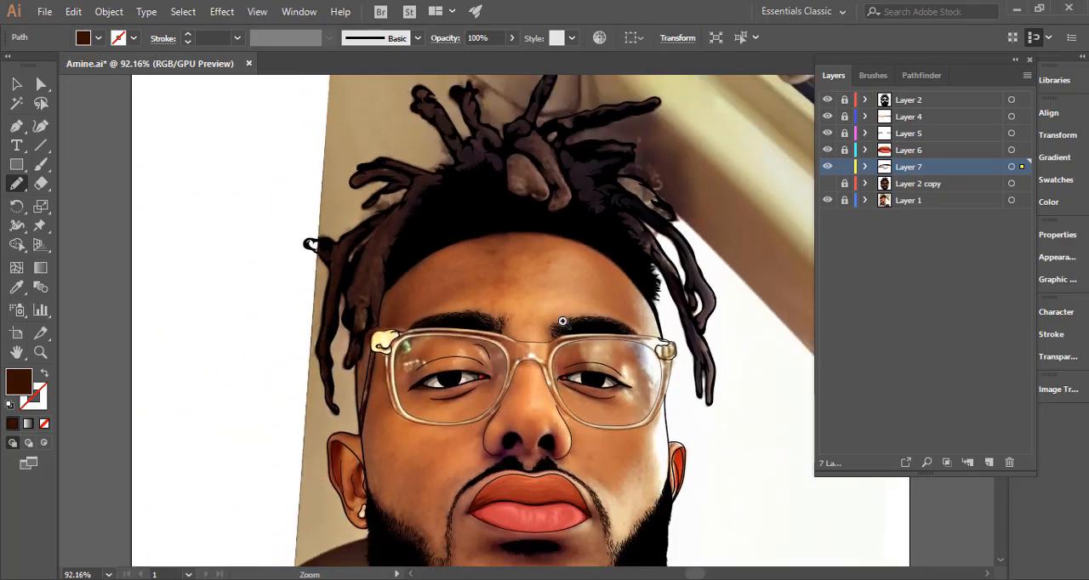
# With Layer 2 unlocked and Layer 2 copy hidden, pick up an eyebrow hair's 0.1 pt black stroke for the Paintbrush.
pyautogui.moveTo(652, 348); pyautogui.dragTo(681, 355)
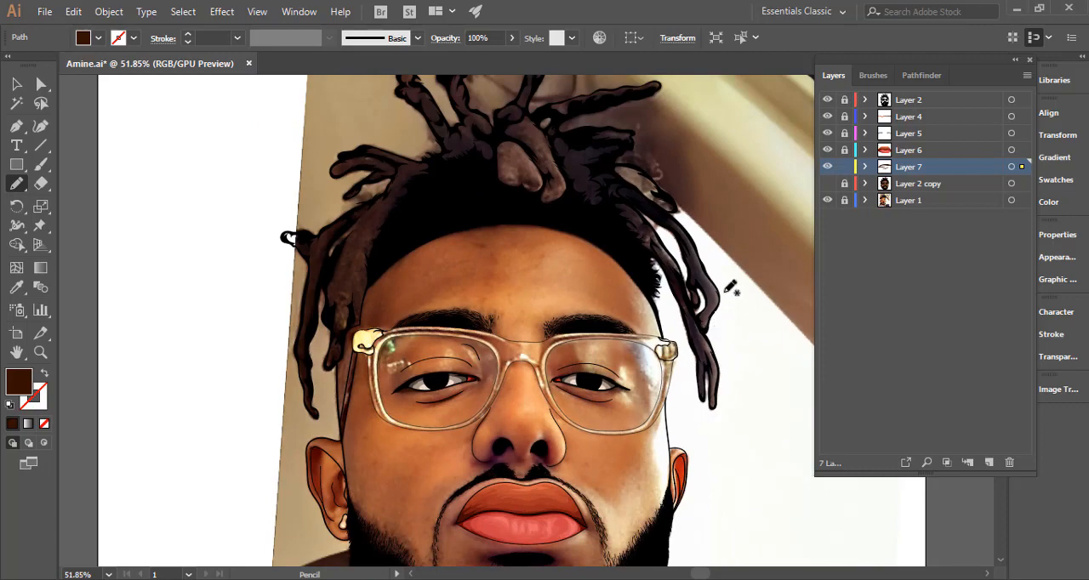
pyautogui.click(865, 101)
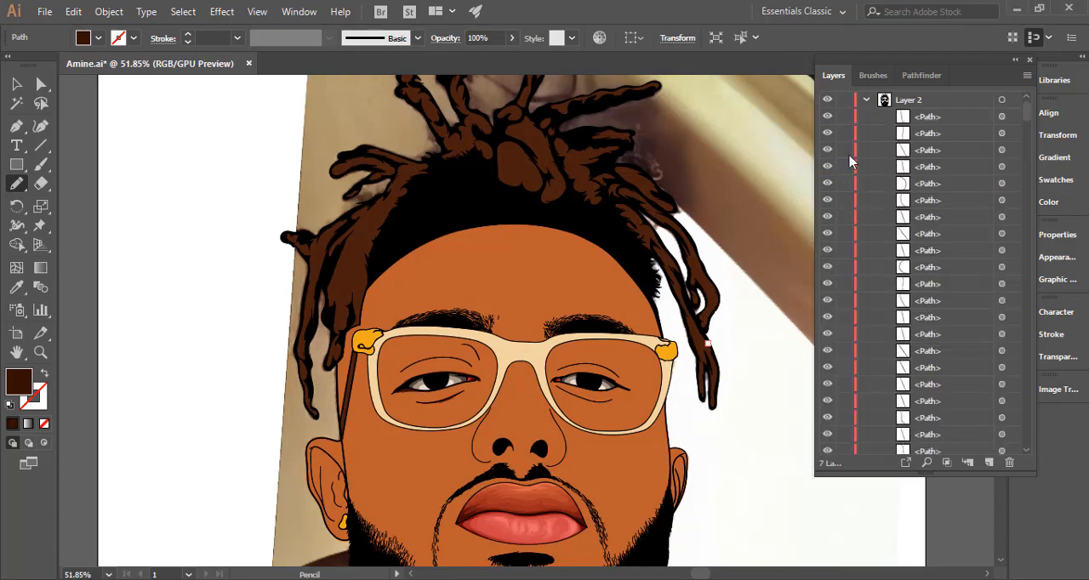
pyautogui.moveTo(617, 336); pyautogui.dragTo(892, 142)
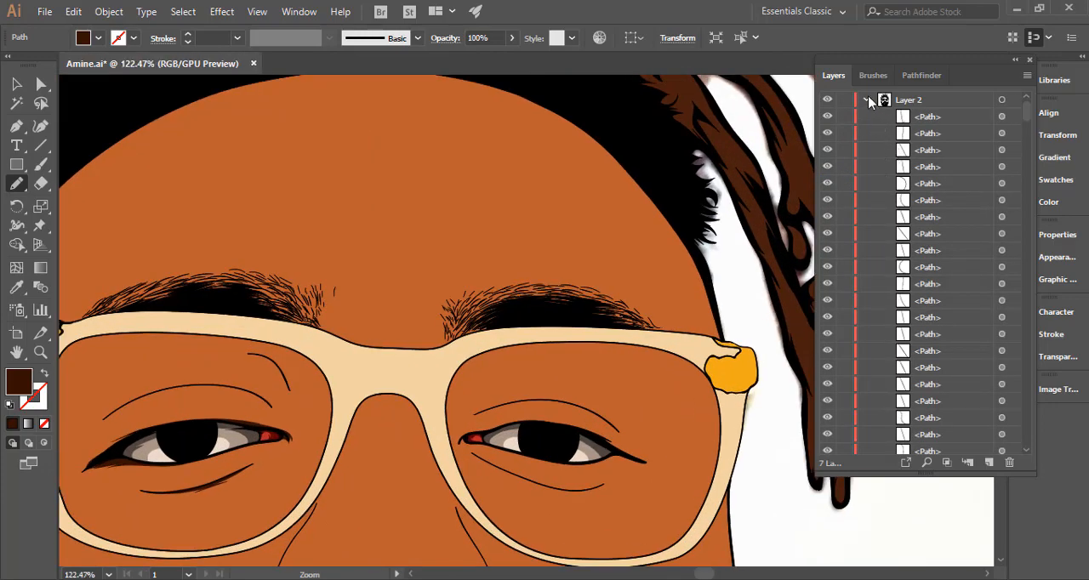
pyautogui.click(866, 101)
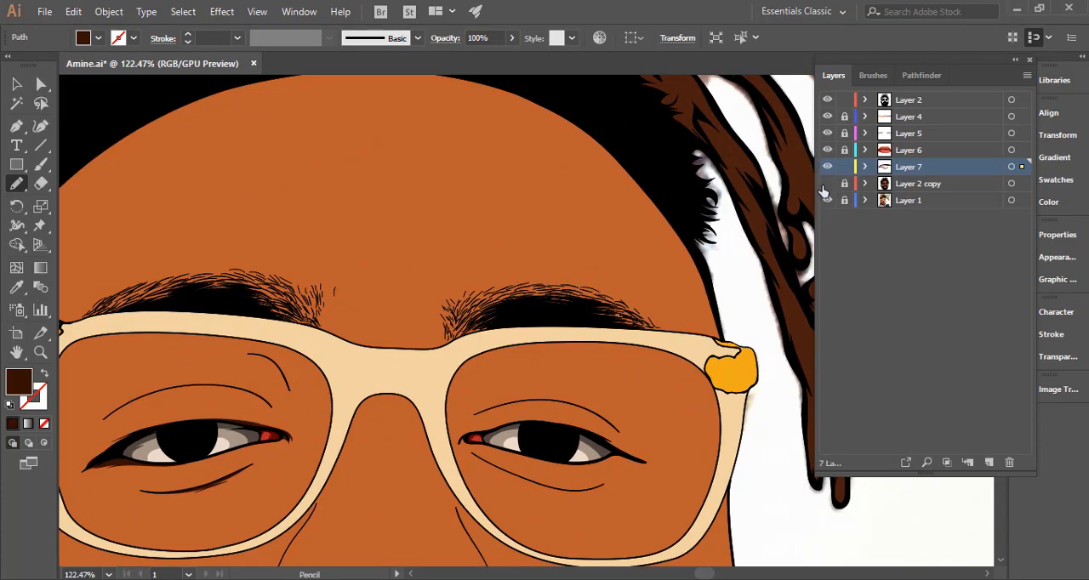
pyautogui.click(827, 199)
pyautogui.scroll(2, 696, 363)
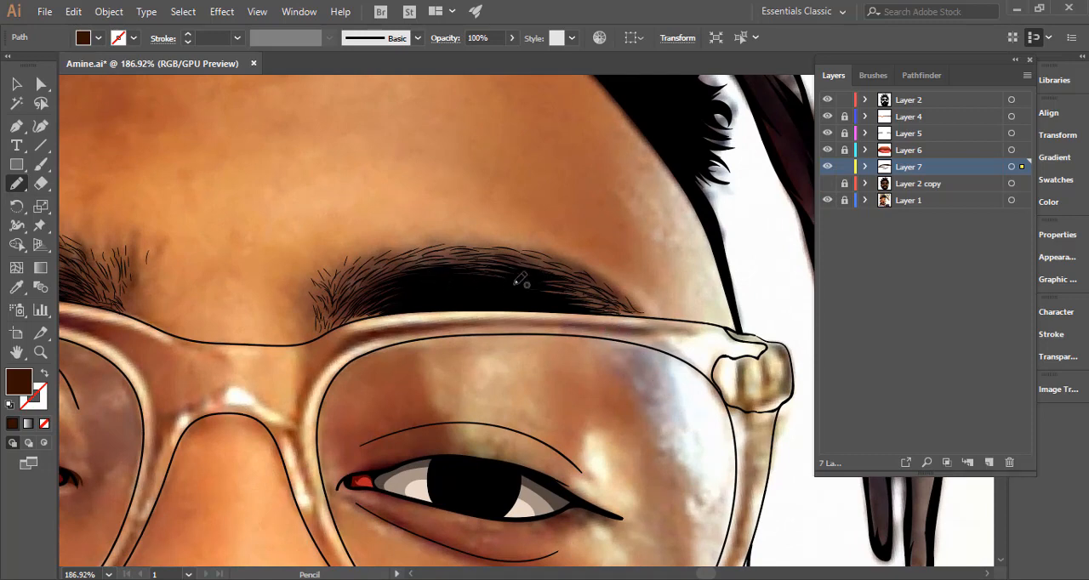
pyautogui.click(41, 164)
pyautogui.keyDown('ctrl'); pyautogui.click(481, 260); pyautogui.keyUp('ctrl')
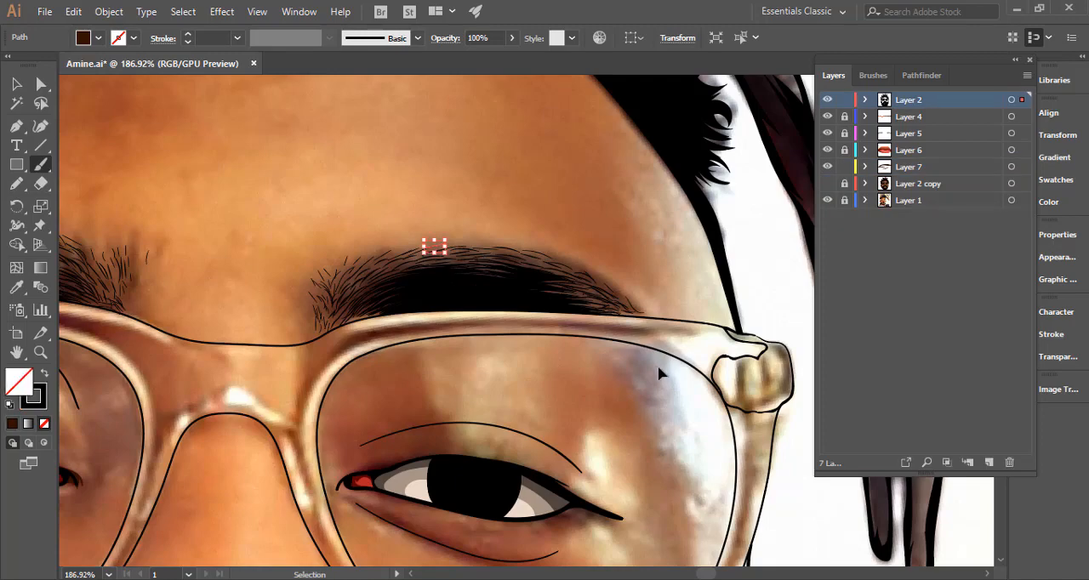
# Paint the first thin hairs inside the right-hand lens's upper outer corner and disable Edit Selected Paths in the Paintbrush options.
pyautogui.scroll(2, 672, 362)
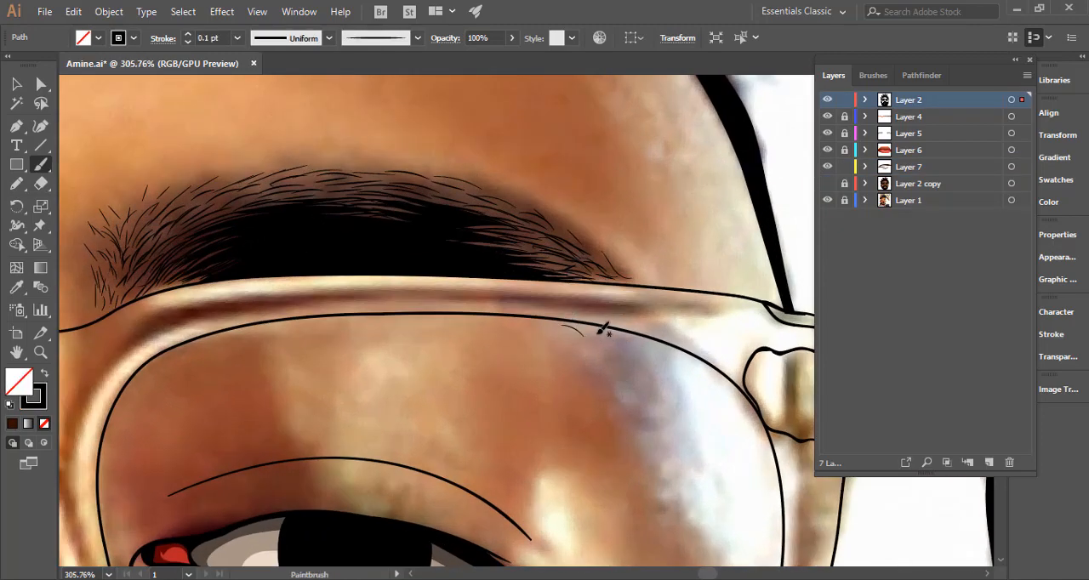
pyautogui.moveTo(644, 359); pyautogui.dragTo(672, 398)
pyautogui.press('Return')
pyautogui.click(439, 321)
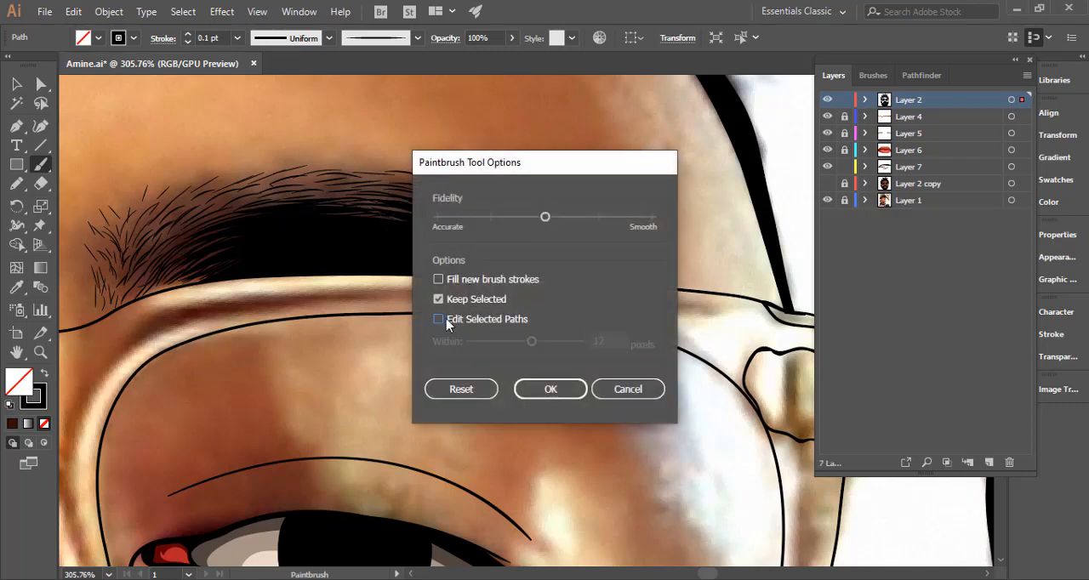
pyautogui.click(555, 393)
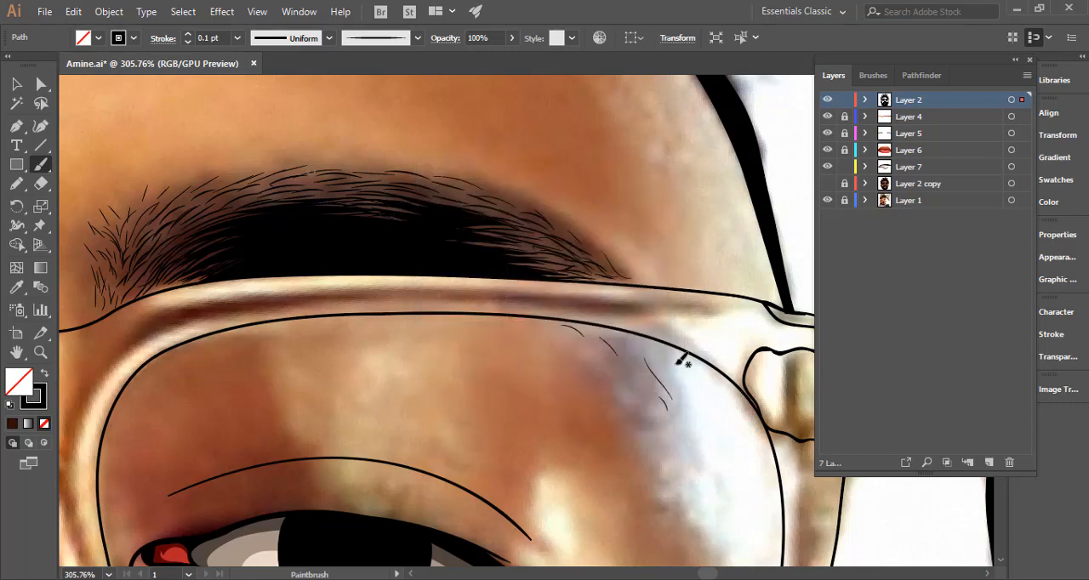
# Fill out the eyebrow tail seen through the right-hand lens with feathered 0.1 pt black Paintbrush hairs following the frame's curve.
pyautogui.moveTo(628, 348)
pyautogui.mouseDown()
pyautogui.moveTo(637, 365)
pyautogui.moveTo(661, 368)
pyautogui.mouseUp()
pyautogui.moveTo(677, 402); pyautogui.dragTo(694, 456)
pyautogui.moveTo(667, 385); pyautogui.dragTo(674, 405)
pyautogui.moveTo(645, 368); pyautogui.dragTo(648, 379)
pyautogui.moveTo(640, 341); pyautogui.dragTo(686, 395)
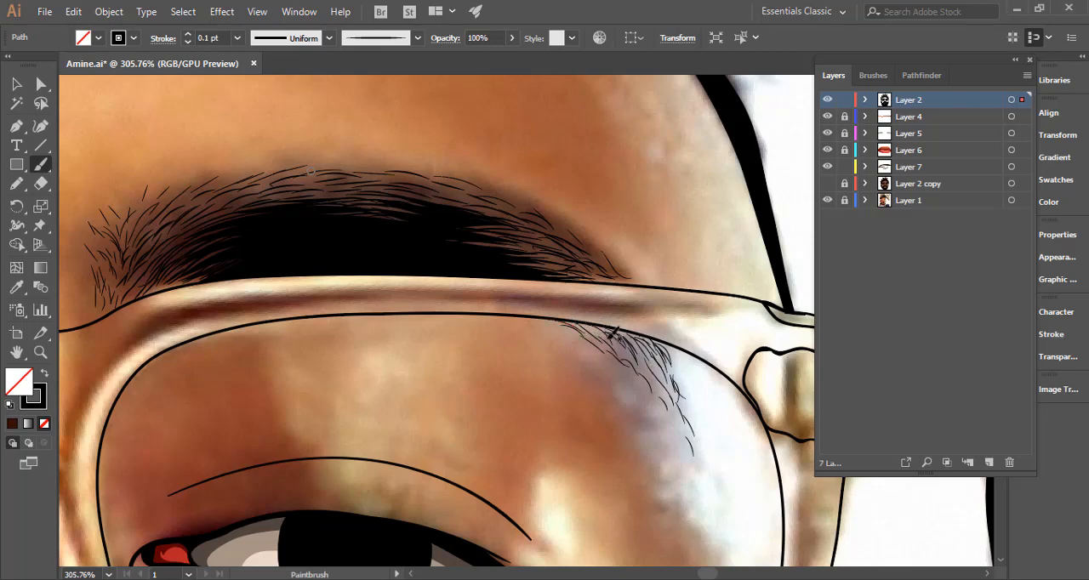
pyautogui.moveTo(610, 338)
pyautogui.mouseDown()
pyautogui.moveTo(638, 370)
pyautogui.moveTo(663, 373)
pyautogui.moveTo(671, 400)
pyautogui.mouseUp()
pyautogui.moveTo(638, 349); pyautogui.dragTo(695, 454)
pyautogui.moveTo(694, 451); pyautogui.dragTo(699, 472)
pyautogui.moveTo(667, 359)
pyautogui.mouseDown()
pyautogui.moveTo(695, 416)
pyautogui.moveTo(587, 441)
pyautogui.moveTo(388, 432)
pyautogui.moveTo(457, 445)
pyautogui.mouseUp()
pyautogui.keyDown('ctrl'); pyautogui.click(717, 426); pyautogui.keyUp('ctrl')
# Paint fine black eyebrow hairs along the inner frame edge at the left-hand lens's upper outer corner.
pyautogui.moveTo(315, 436); pyautogui.dragTo(621, 382)
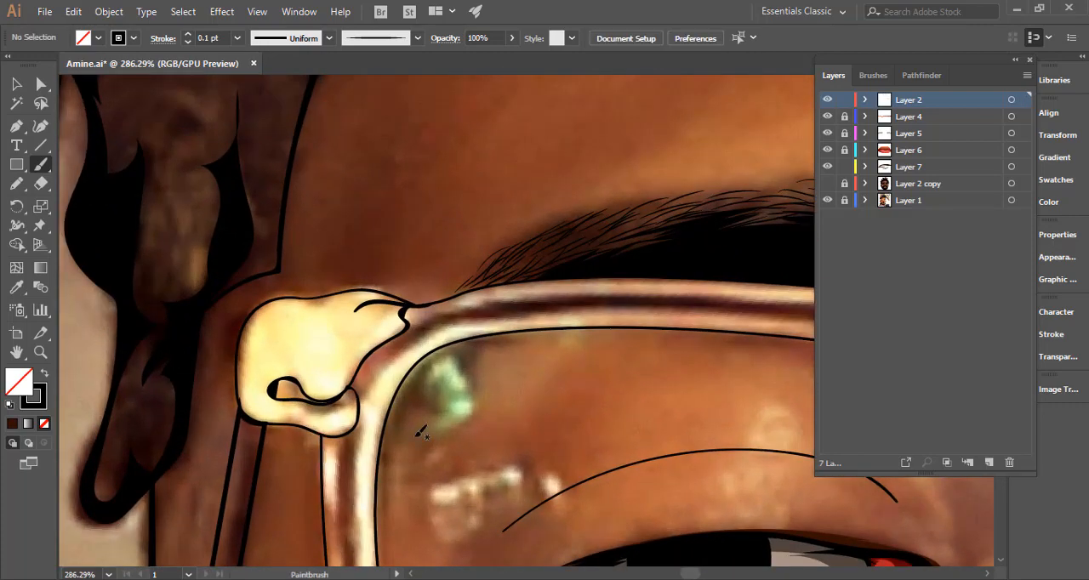
pyautogui.moveTo(403, 412); pyautogui.dragTo(416, 389)
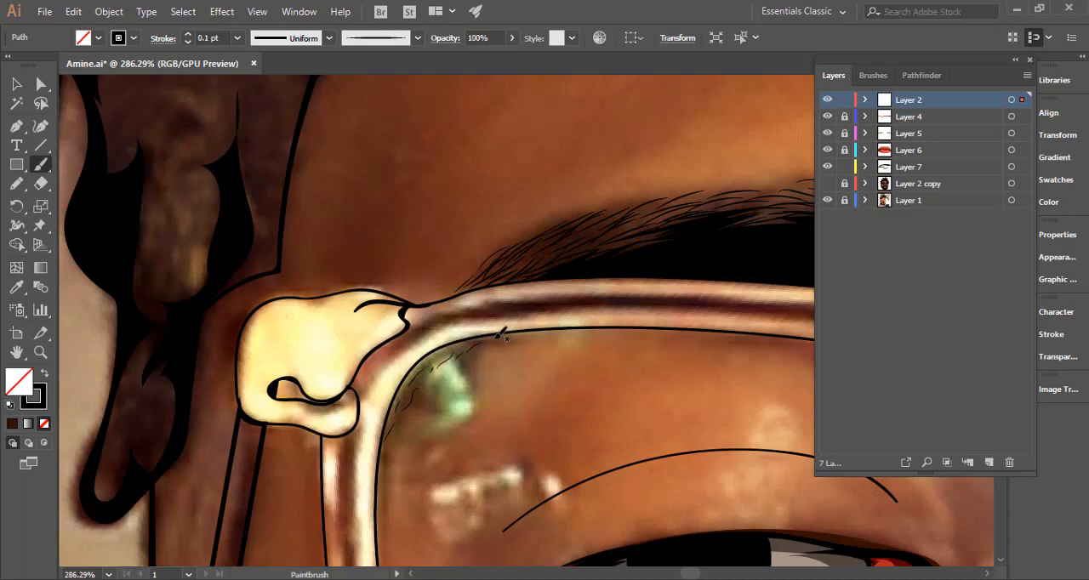
pyautogui.moveTo(498, 337); pyautogui.dragTo(480, 344)
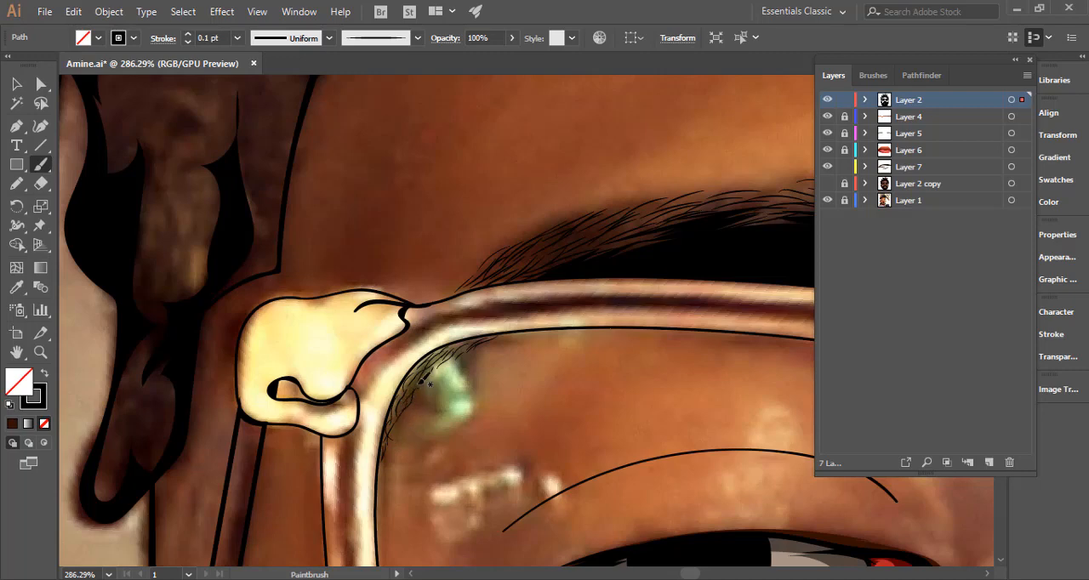
pyautogui.moveTo(432, 374); pyautogui.dragTo(475, 335)
pyautogui.moveTo(473, 285); pyautogui.dragTo(481, 280)
# Lock Layer 2 and return to Layer 7 with the Pencil, restoring the dark brown fill from its existing shadow shapes.
pyautogui.moveTo(558, 406); pyautogui.dragTo(298, 420)
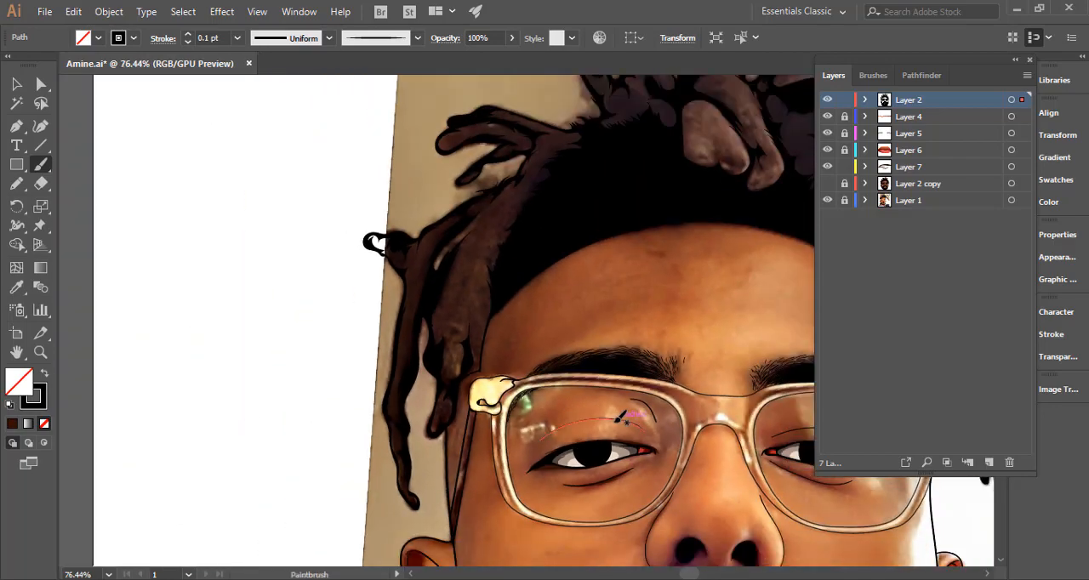
pyautogui.moveTo(615, 436); pyautogui.dragTo(416, 425)
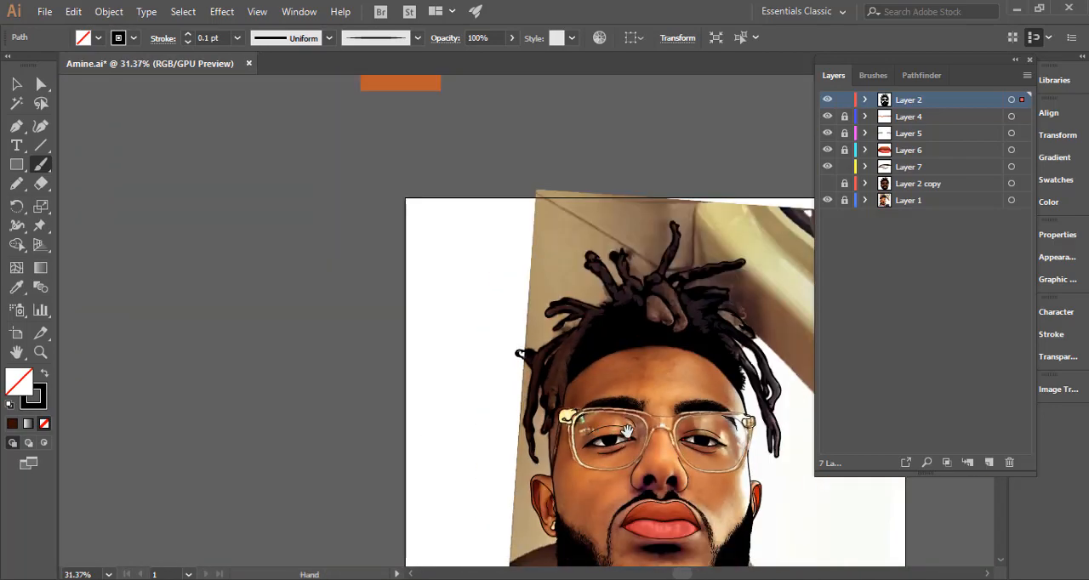
pyautogui.moveTo(443, 335); pyautogui.dragTo(290, 262)
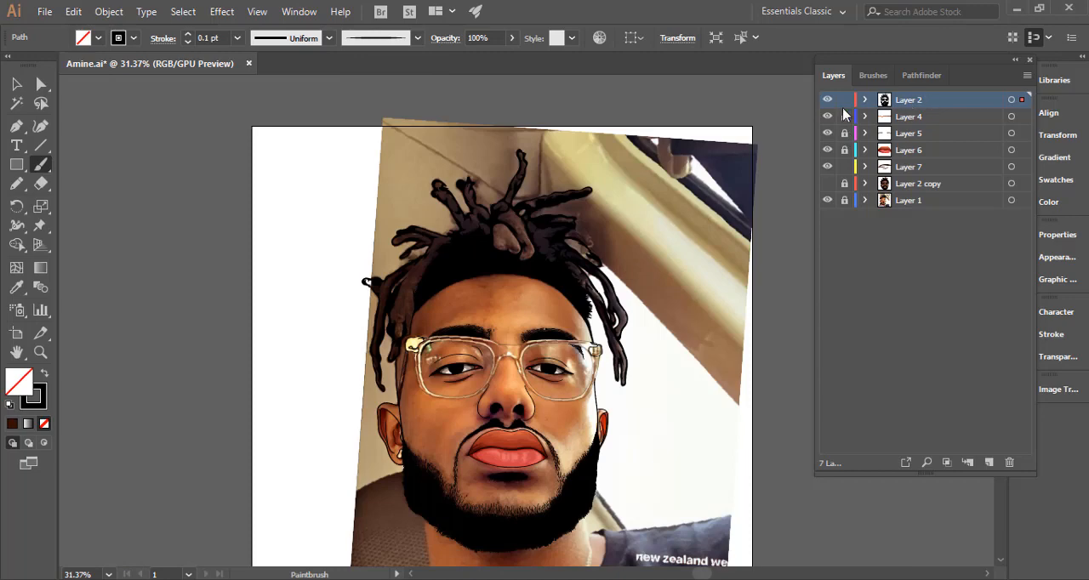
pyautogui.hotkey('ctrl', 'shift', 'a')
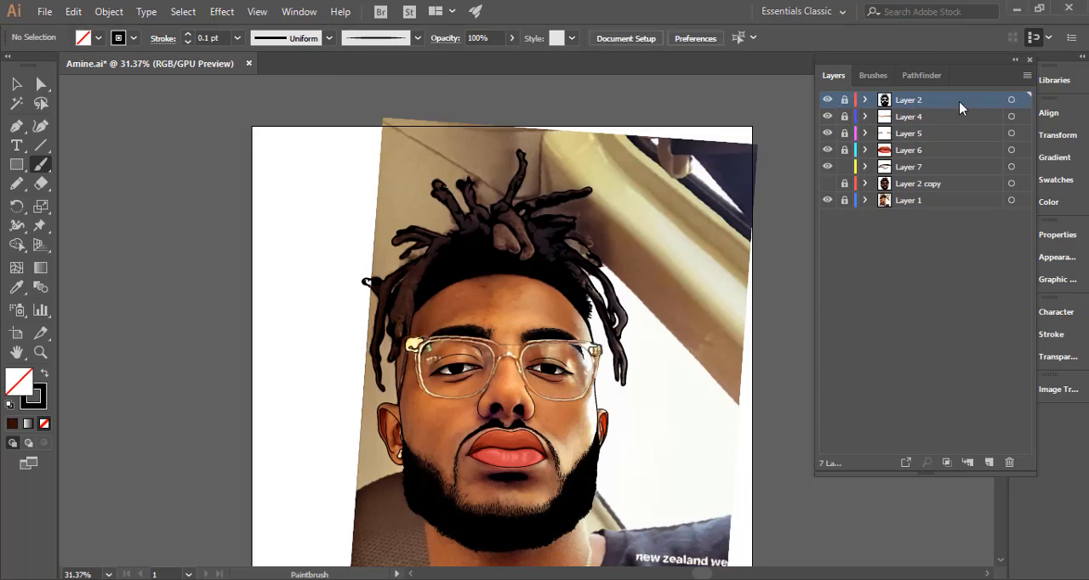
pyautogui.click(928, 167)
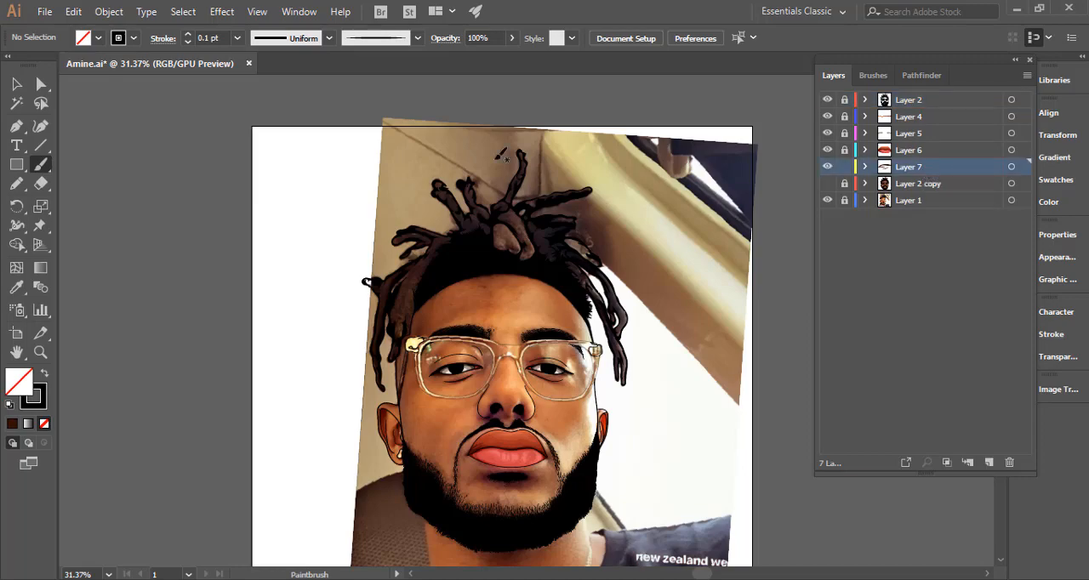
pyautogui.click(16, 183)
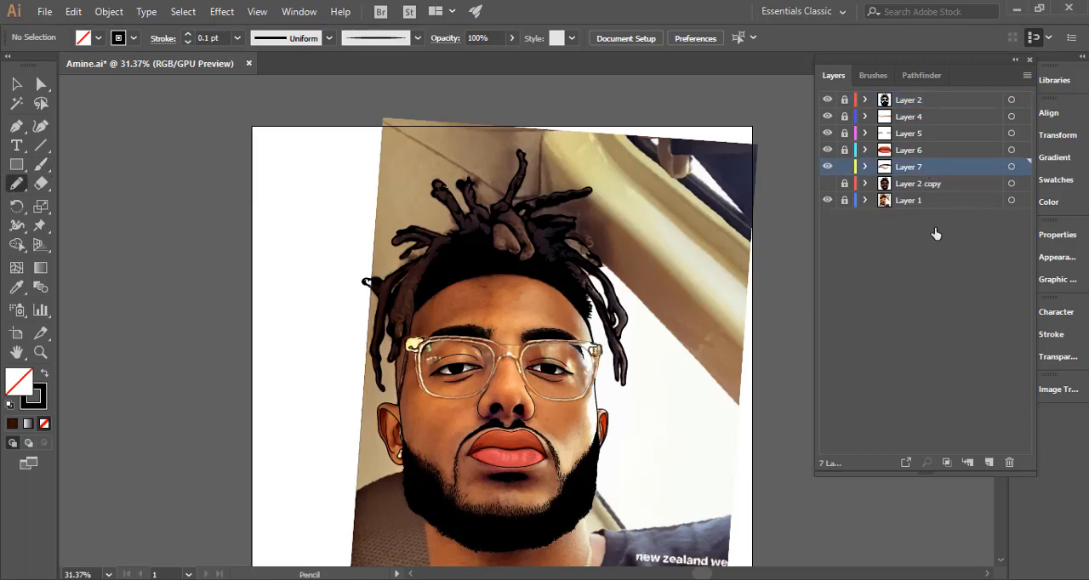
pyautogui.click(1011, 167)
# Draw jagged, feathered dark brown shading through the upper hairs of the left-hand eyebrow in Layer 7 with the Pencil.
pyautogui.scroll(5, 443, 359)
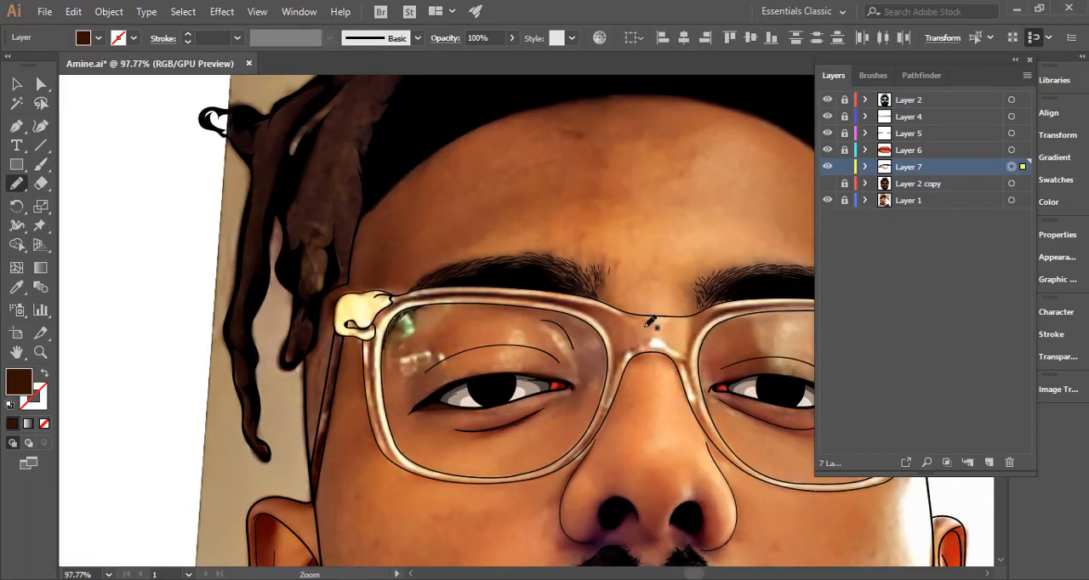
pyautogui.moveTo(606, 357); pyautogui.dragTo(549, 359)
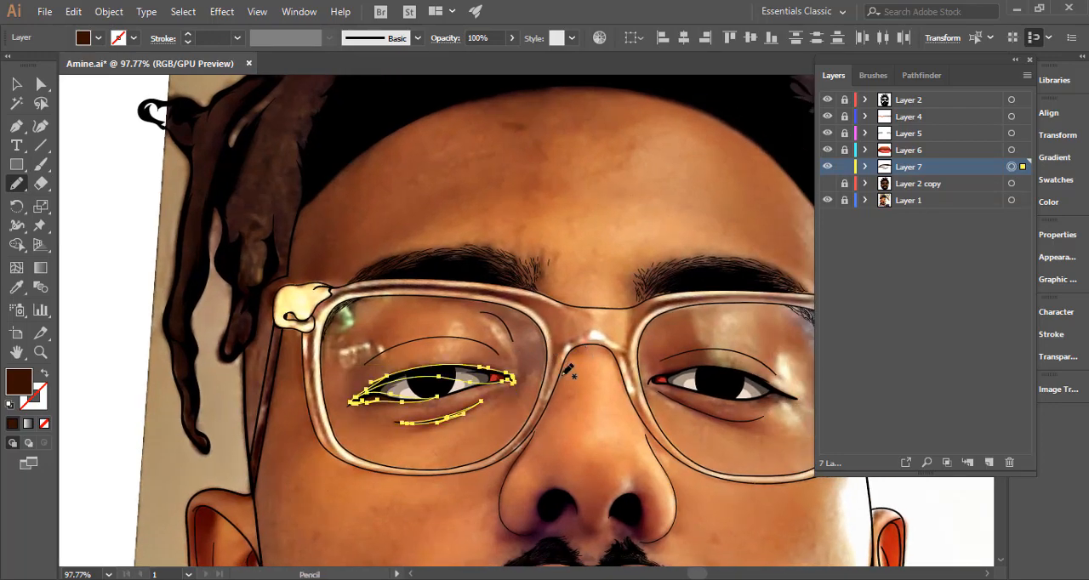
pyautogui.scroll(2, 498, 376)
pyautogui.scroll(3, 441, 298)
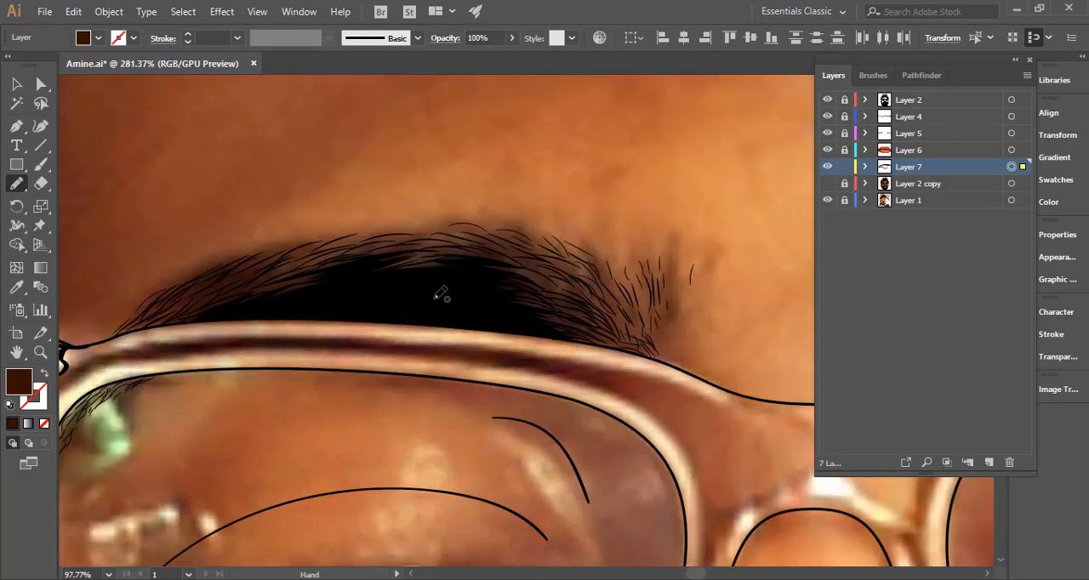
pyautogui.moveTo(323, 344); pyautogui.dragTo(525, 384)
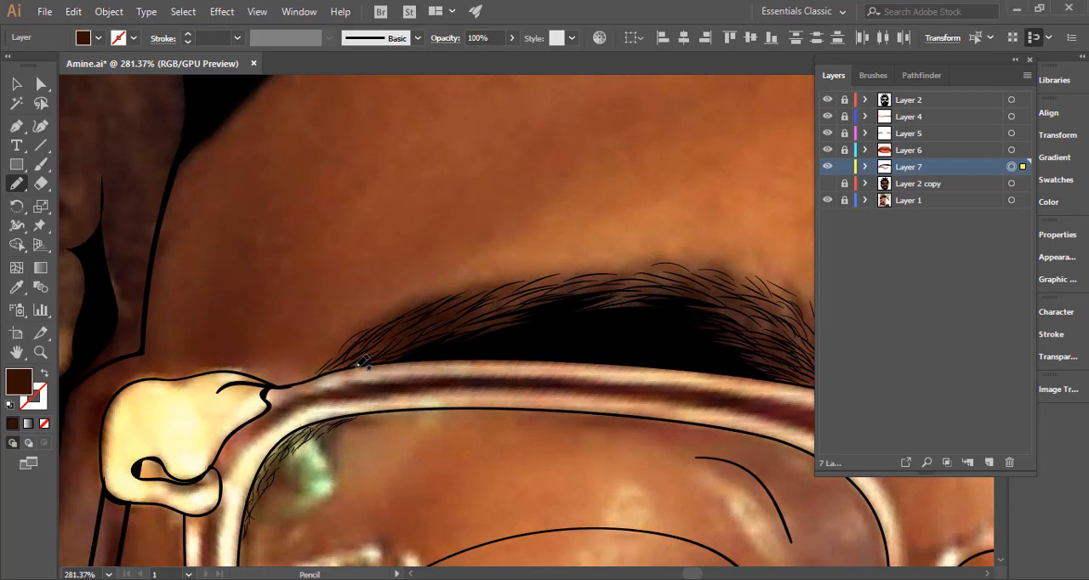
pyautogui.moveTo(359, 363)
pyautogui.mouseDown()
pyautogui.moveTo(350, 355)
pyautogui.moveTo(527, 289)
pyautogui.moveTo(453, 329)
pyautogui.moveTo(665, 291)
pyautogui.mouseUp()
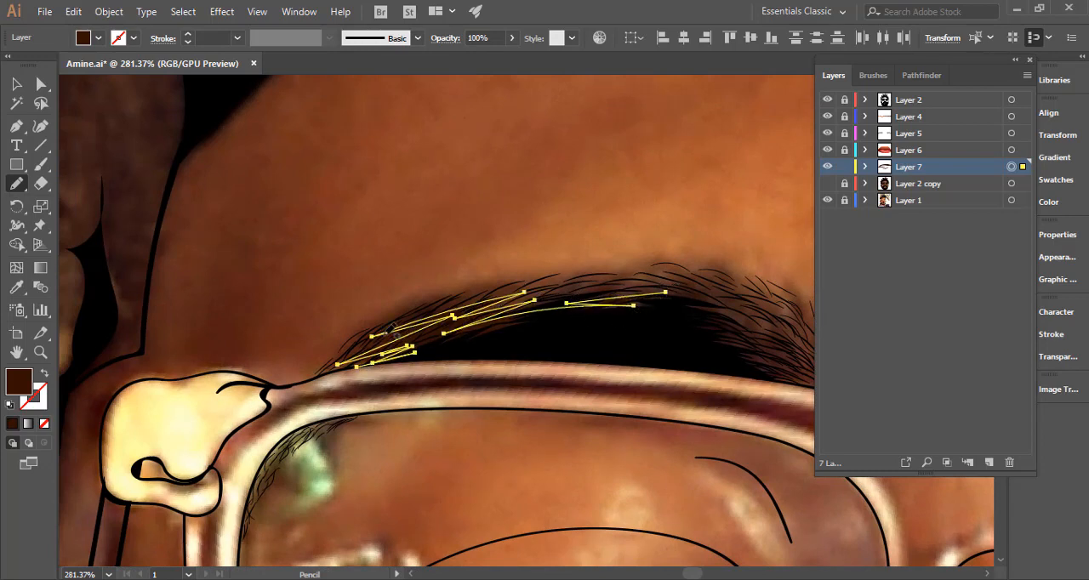
pyautogui.hscroll(5, 338, 333)
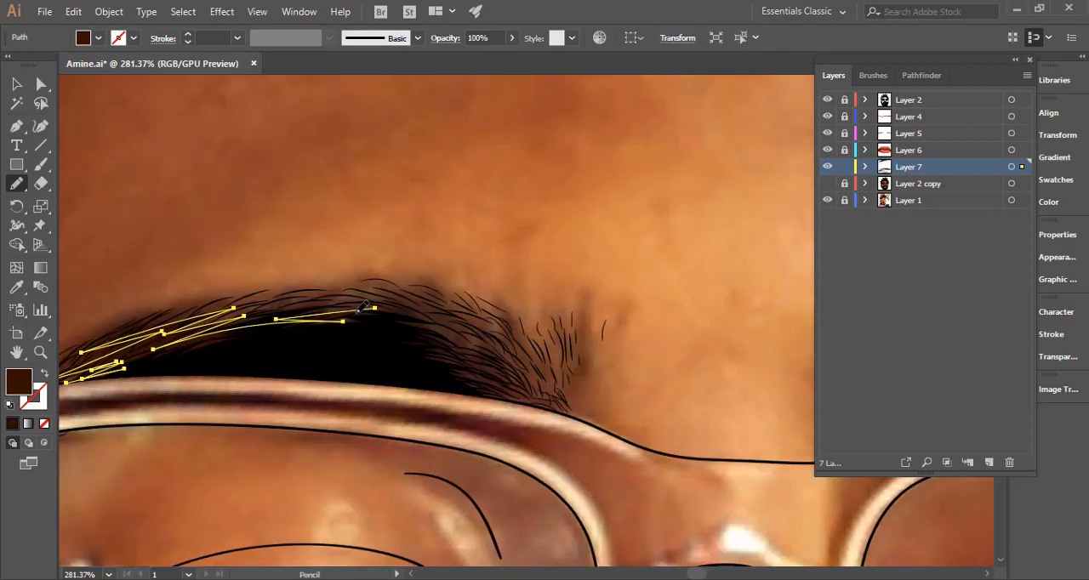
pyautogui.moveTo(372, 302)
pyautogui.mouseDown()
pyautogui.moveTo(461, 320)
pyautogui.moveTo(420, 323)
pyautogui.moveTo(485, 342)
pyautogui.moveTo(453, 345)
pyautogui.moveTo(508, 371)
pyautogui.moveTo(471, 368)
pyautogui.moveTo(529, 384)
pyautogui.moveTo(470, 371)
pyautogui.moveTo(528, 391)
pyautogui.moveTo(460, 385)
pyautogui.mouseUp()
# Close the left-hand eyebrow's dark brown shape along its lower edge just above the glasses frame.
pyautogui.hscroll(-5, 370, 376)
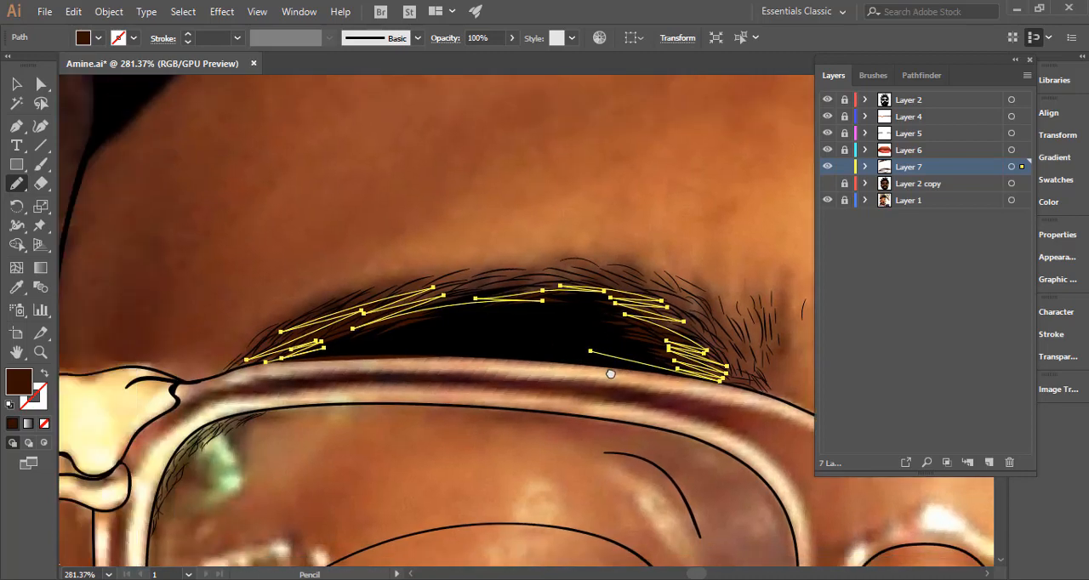
pyautogui.moveTo(345, 353)
pyautogui.mouseDown()
pyautogui.moveTo(383, 345)
pyautogui.moveTo(353, 353)
pyautogui.moveTo(468, 340)
pyautogui.moveTo(664, 362)
pyautogui.mouseUp()
pyautogui.hotkey('ctrl', 'space')
pyautogui.hscroll(5, 340, 366)
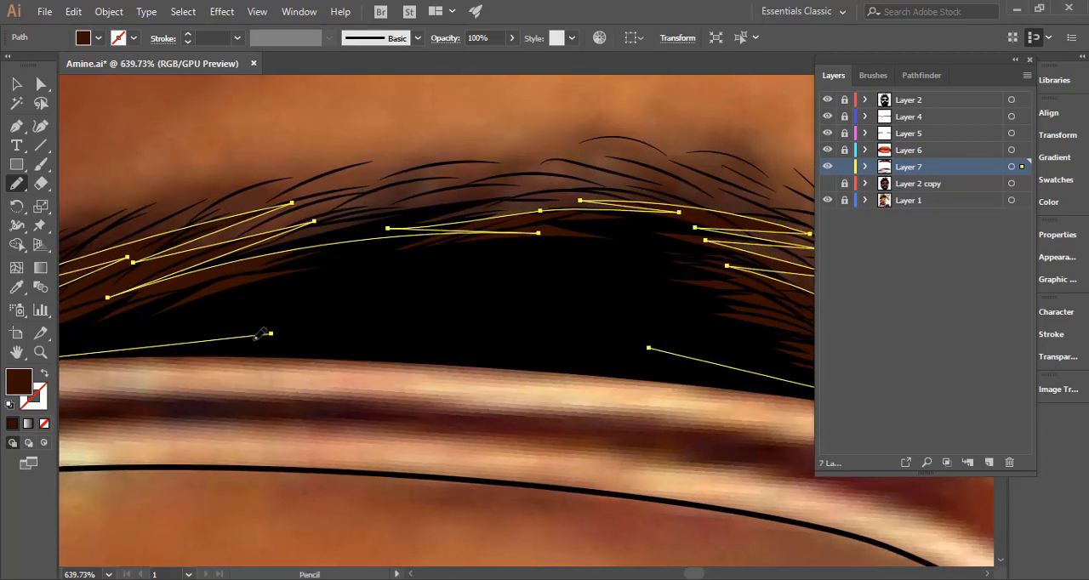
pyautogui.moveTo(268, 335); pyautogui.dragTo(687, 357)
# Draw a closed, feathered dark brown shape beneath the hairs of the right-hand eyebrow with the Pencil.
pyautogui.hotkey('ctrl', 'space')
pyautogui.moveTo(702, 385); pyautogui.dragTo(548, 389)
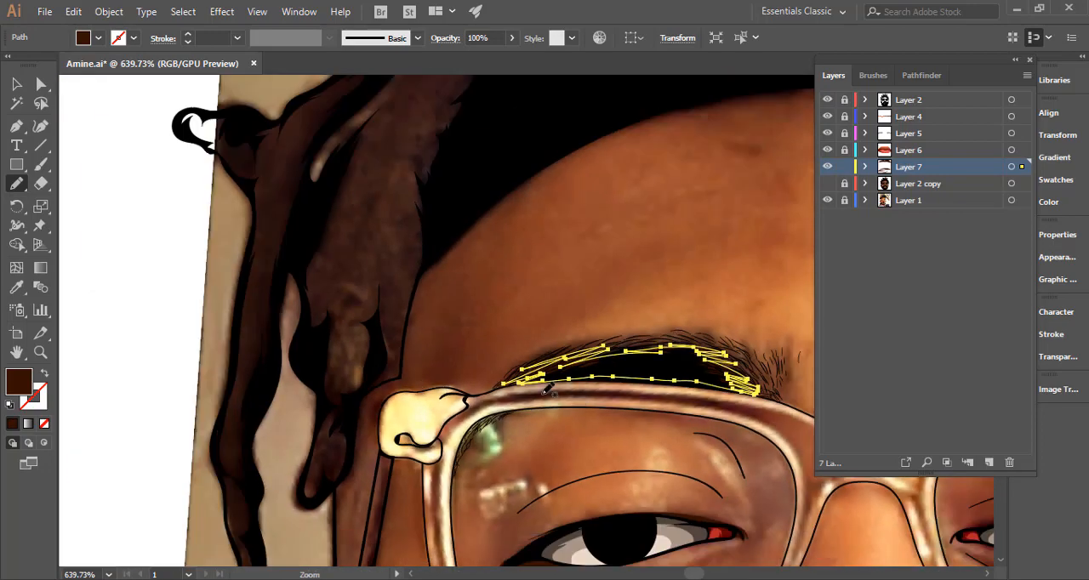
pyautogui.press('space')
pyautogui.moveTo(682, 416); pyautogui.dragTo(305, 334)
pyautogui.moveTo(492, 398); pyautogui.dragTo(309, 350)
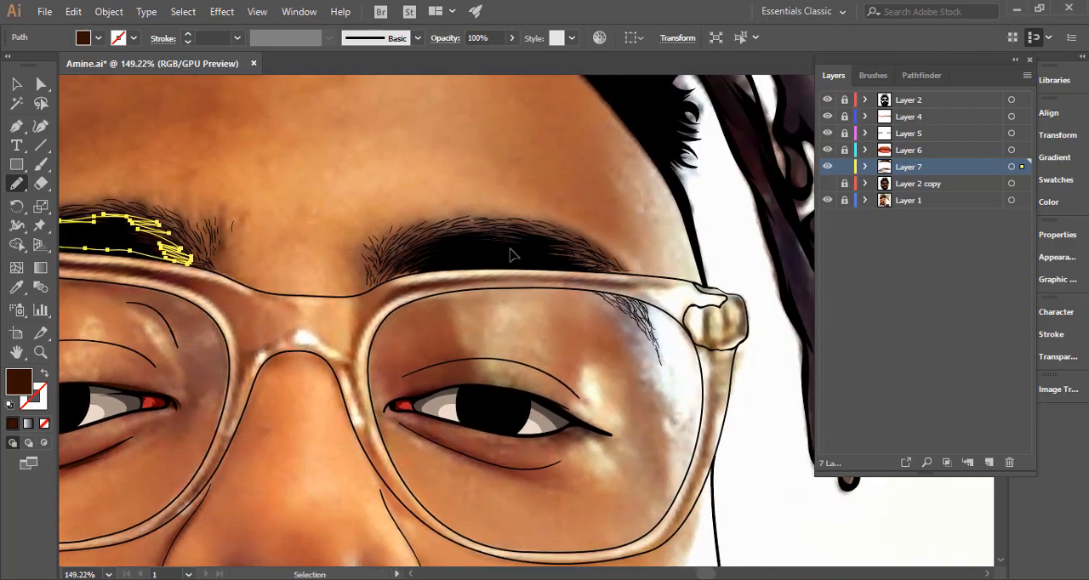
pyautogui.hotkey('ctrl', 'space')
pyautogui.moveTo(547, 249); pyautogui.dragTo(710, 266)
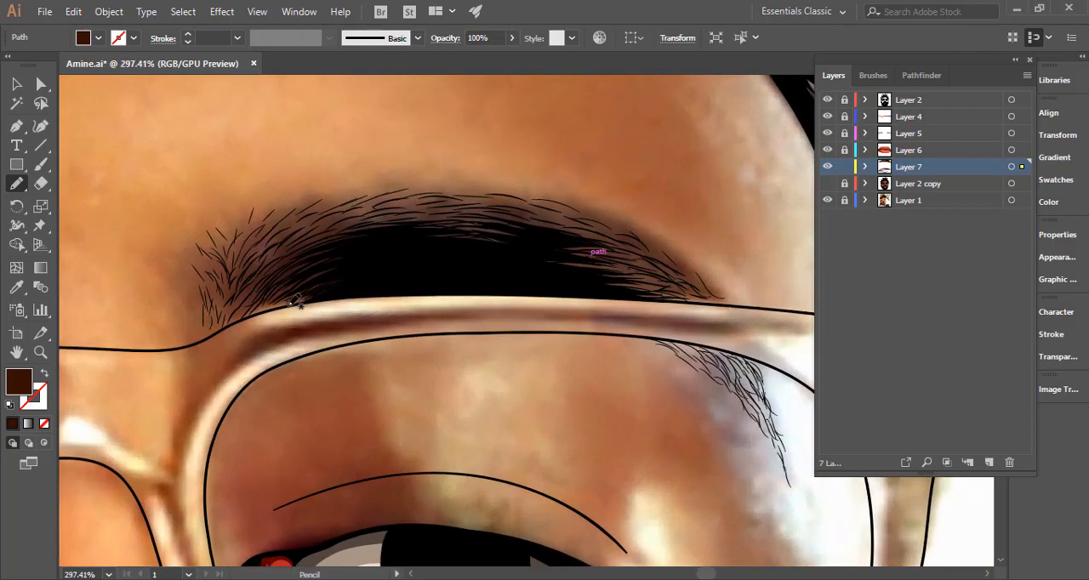
pyautogui.moveTo(293, 302)
pyautogui.mouseDown()
pyautogui.moveTo(344, 269)
pyautogui.moveTo(285, 292)
pyautogui.moveTo(283, 275)
pyautogui.moveTo(256, 293)
pyautogui.moveTo(323, 240)
pyautogui.moveTo(387, 218)
pyautogui.moveTo(528, 213)
pyautogui.moveTo(638, 250)
pyautogui.moveTo(583, 251)
pyautogui.moveTo(681, 298)
pyautogui.moveTo(421, 276)
pyautogui.moveTo(290, 303)
pyautogui.moveTo(561, 304)
pyautogui.mouseUp()
pyautogui.moveTo(369, 262)
pyautogui.mouseDown()
pyautogui.moveTo(416, 259)
pyautogui.moveTo(348, 279)
pyautogui.moveTo(482, 258)
pyautogui.moveTo(545, 233)
pyautogui.mouseUp()
pyautogui.moveTo(589, 293)
pyautogui.mouseDown()
pyautogui.moveTo(314, 302)
pyautogui.moveTo(168, 328)
pyautogui.mouseUp()
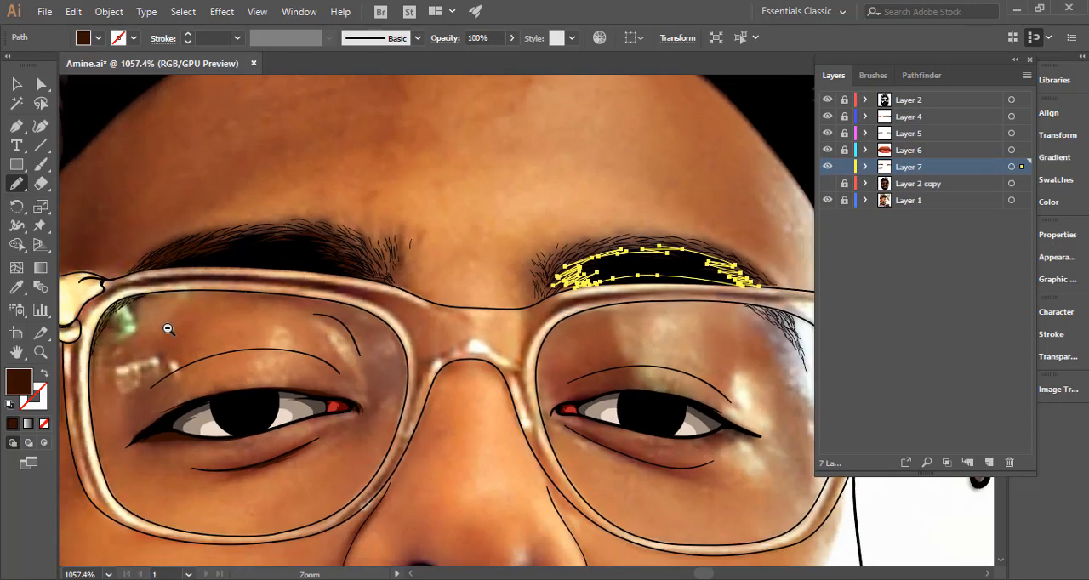
# Draw dark brown shadow shapes around the right-hand eye's inner corner and upper lash line, and along its upper eyelid crease.
pyautogui.moveTo(461, 336); pyautogui.dragTo(313, 229)
pyautogui.moveTo(529, 308)
pyautogui.mouseDown()
pyautogui.moveTo(703, 333)
pyautogui.moveTo(716, 321)
pyautogui.mouseUp()
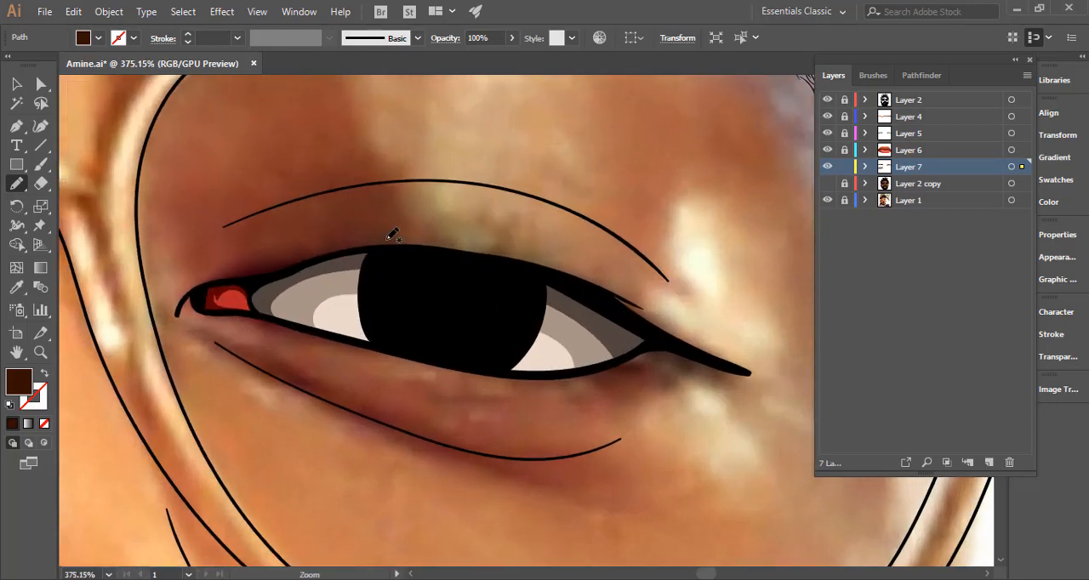
pyautogui.moveTo(499, 257)
pyautogui.mouseDown()
pyautogui.moveTo(320, 246)
pyautogui.moveTo(289, 253)
pyautogui.moveTo(330, 246)
pyautogui.moveTo(203, 281)
pyautogui.moveTo(178, 312)
pyautogui.moveTo(194, 298)
pyautogui.moveTo(192, 312)
pyautogui.moveTo(221, 318)
pyautogui.moveTo(362, 331)
pyautogui.moveTo(393, 273)
pyautogui.moveTo(499, 255)
pyautogui.mouseUp()
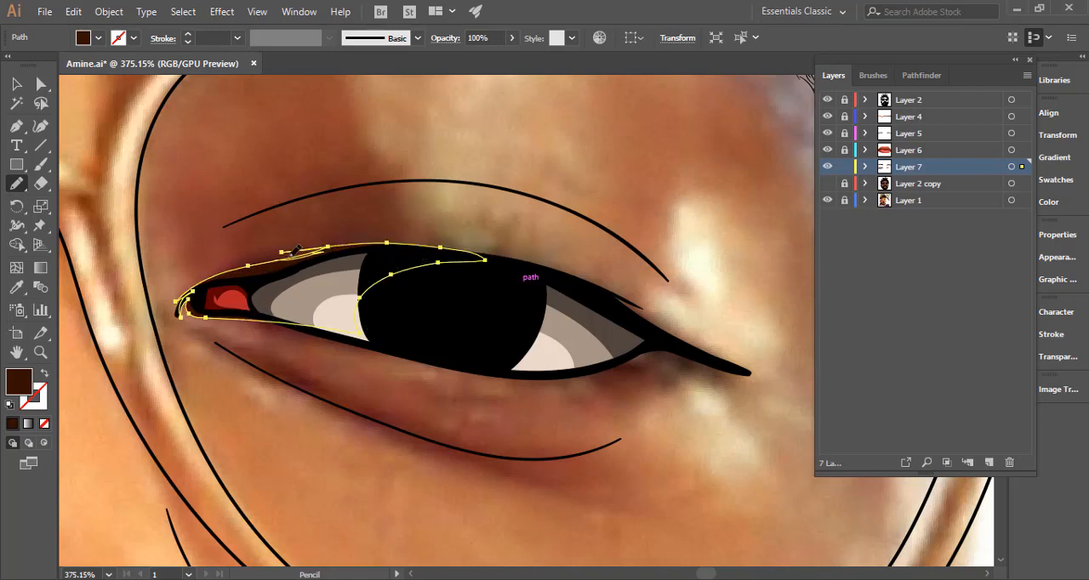
pyautogui.moveTo(295, 251); pyautogui.dragTo(358, 246)
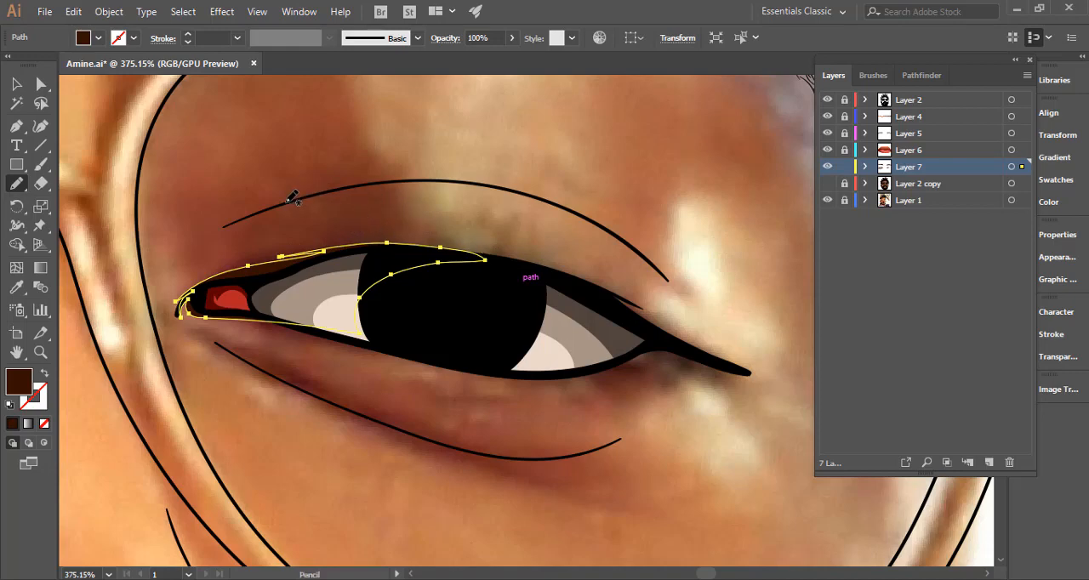
pyautogui.moveTo(276, 207)
pyautogui.mouseDown()
pyautogui.moveTo(495, 183)
pyautogui.moveTo(578, 207)
pyautogui.moveTo(453, 180)
pyautogui.moveTo(510, 181)
pyautogui.mouseUp()
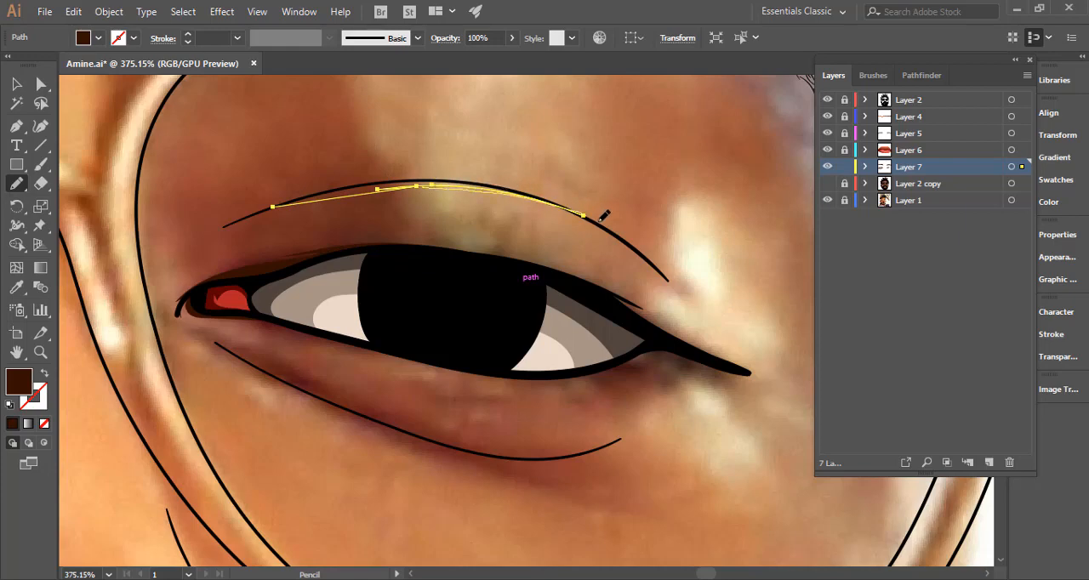
# Close the dark brown crease shadow above the right-hand eye with the Pencil, and extend it toward the crease's outer end.
pyautogui.moveTo(538, 187)
pyautogui.mouseDown()
pyautogui.moveTo(369, 180)
pyautogui.moveTo(251, 211)
pyautogui.moveTo(286, 199)
pyautogui.mouseUp()
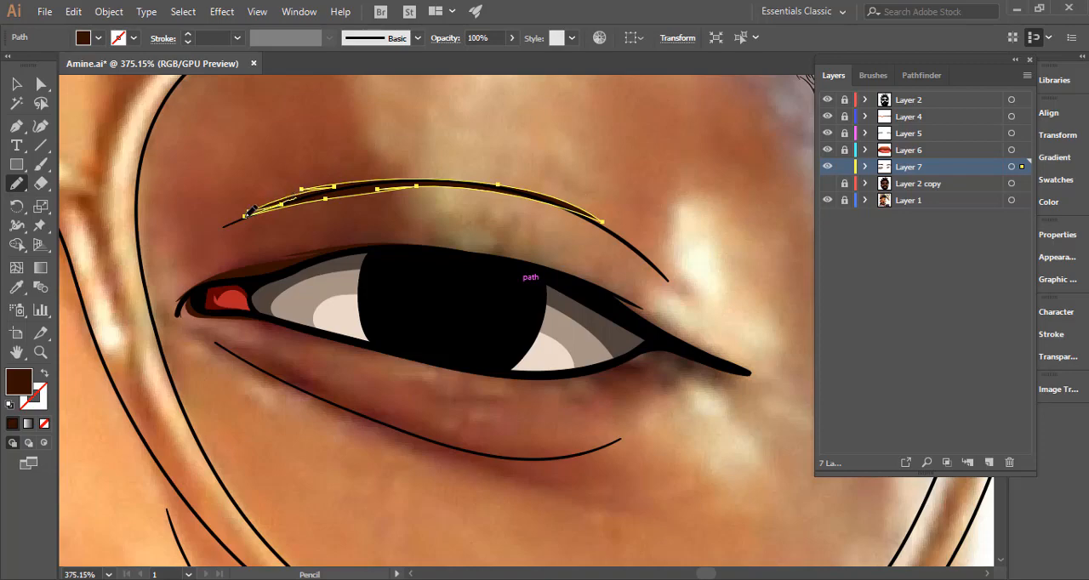
pyautogui.scroll(-3, 503, 252)
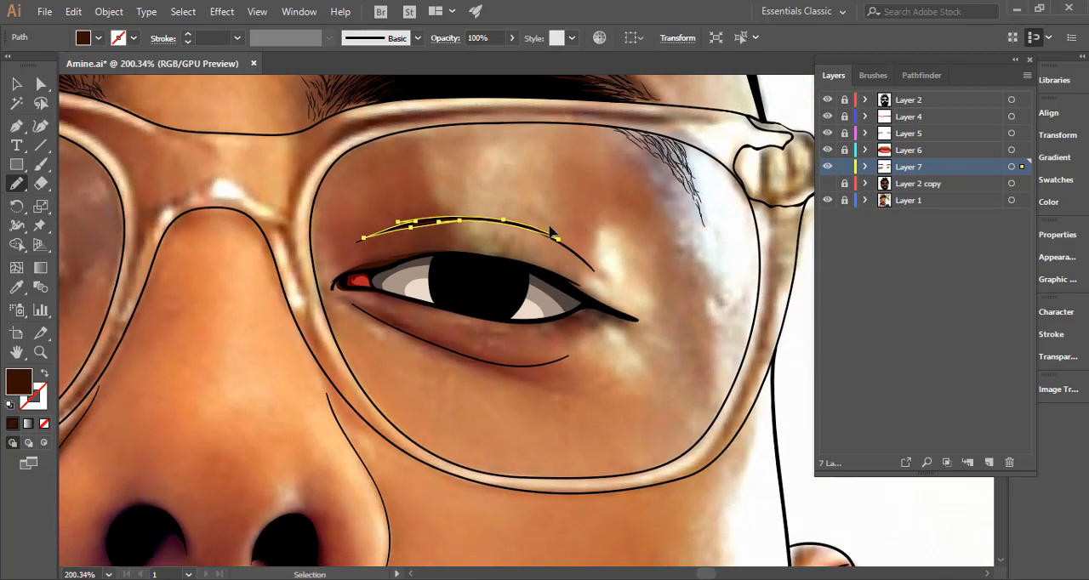
pyautogui.scroll(4, 569, 235)
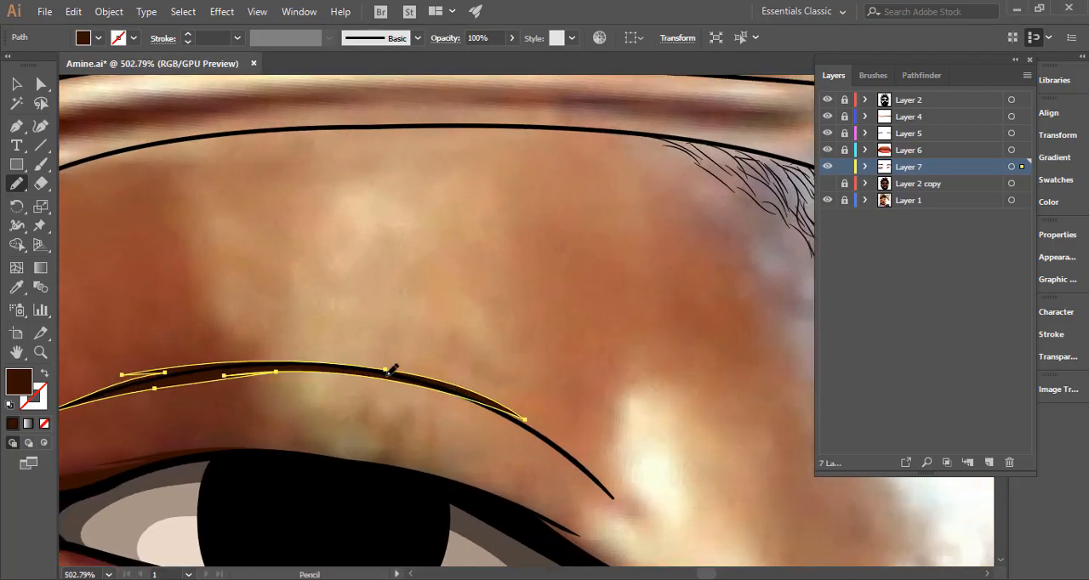
pyautogui.moveTo(449, 375); pyautogui.dragTo(387, 368)
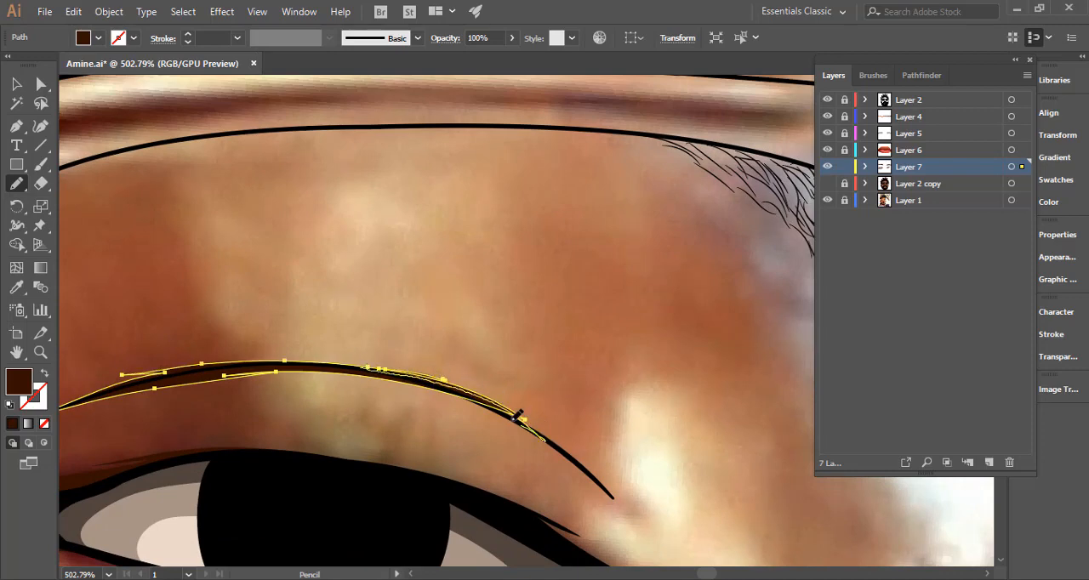
pyautogui.moveTo(514, 419); pyautogui.dragTo(398, 378)
pyautogui.hotkey('ctrl', 'space')
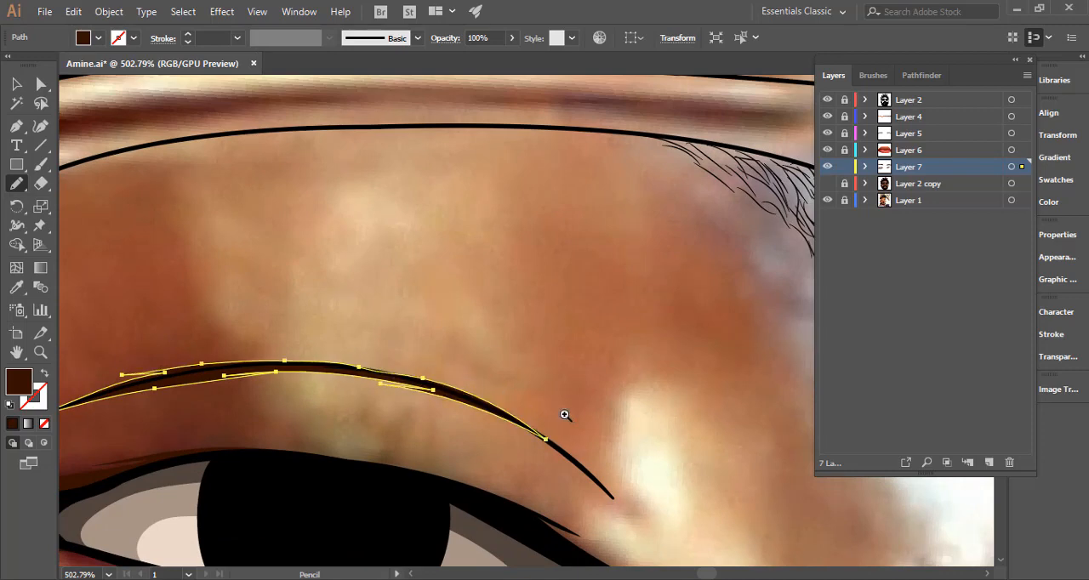
pyautogui.moveTo(567, 415)
pyautogui.mouseDown()
pyautogui.moveTo(439, 398)
pyautogui.moveTo(631, 411)
pyautogui.mouseUp()
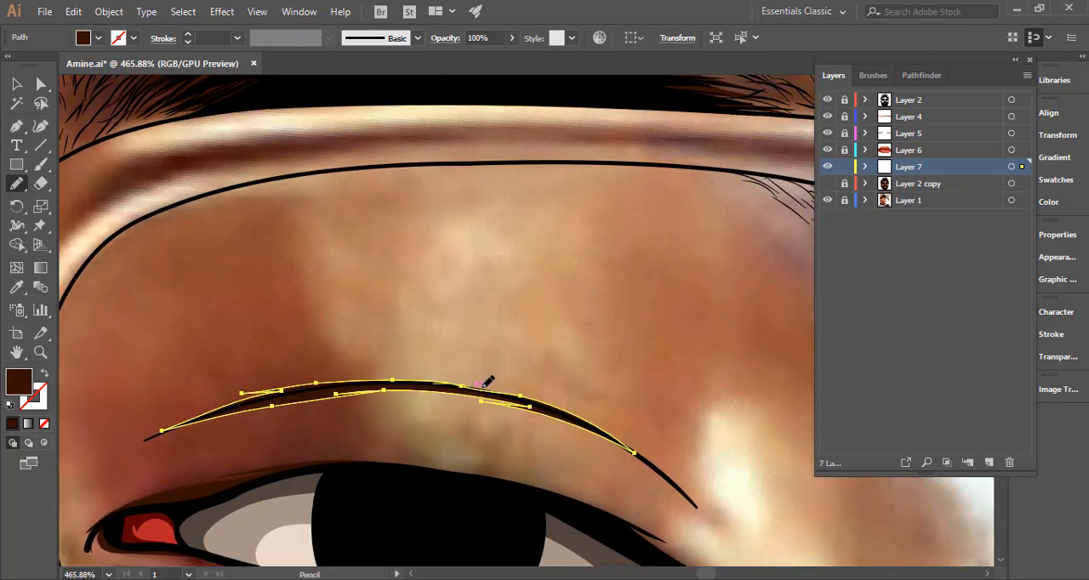
pyautogui.moveTo(483, 388)
pyautogui.mouseDown()
pyautogui.moveTo(578, 417)
pyautogui.moveTo(509, 423)
pyautogui.mouseUp()
pyautogui.hotkey('ctrl', 'space')
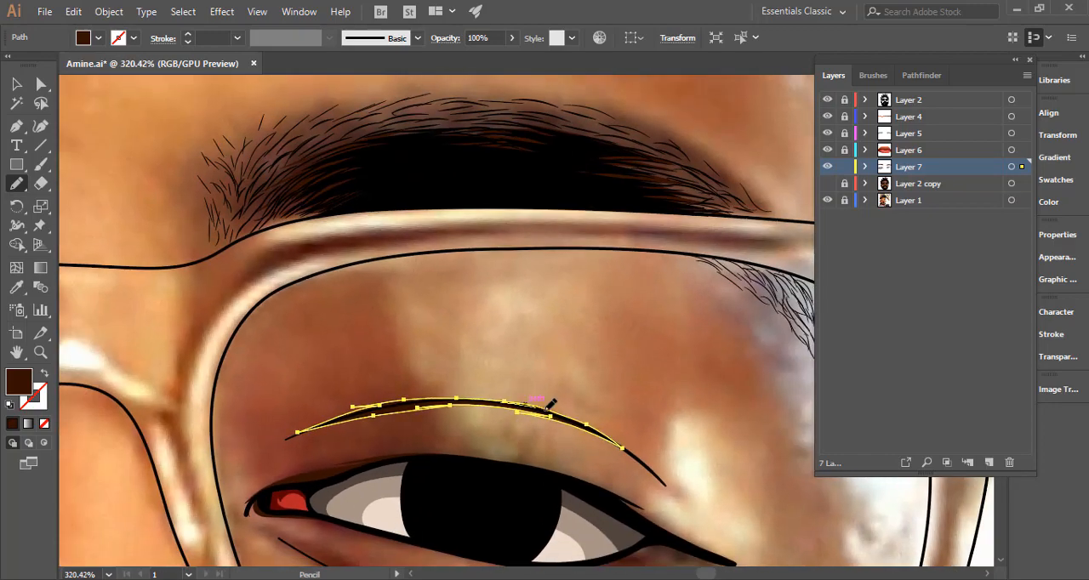
pyautogui.hotkey('ctrl', 'space')
pyautogui.moveTo(571, 436); pyautogui.dragTo(508, 282)
pyautogui.press('space')
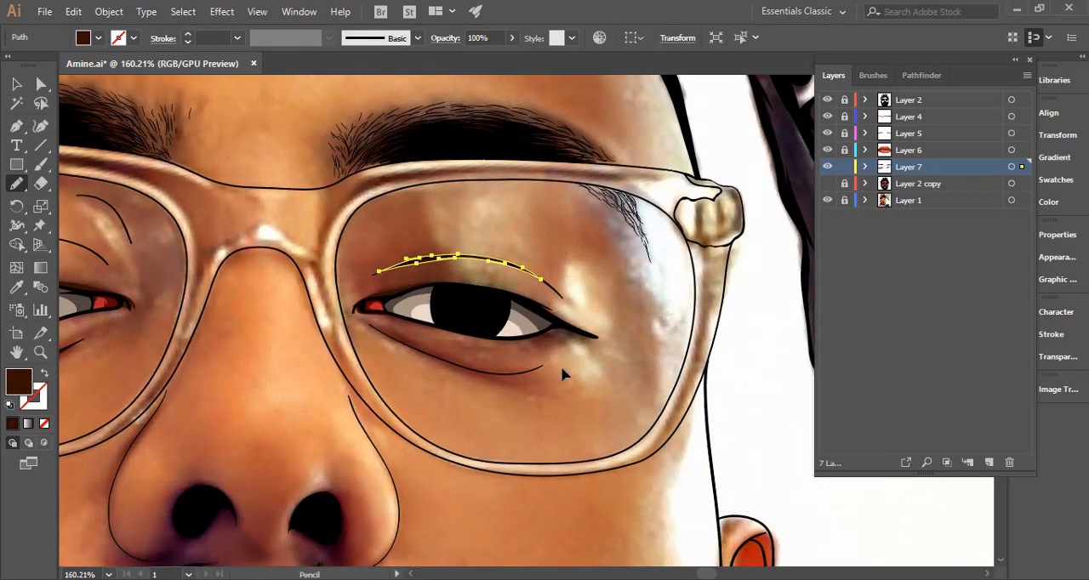
# Draw a closed dark brown shadow beneath the right-hand eye's lower lash line, continuing around the outer corner and along the upper lash line.
pyautogui.hotkey('ctrl', 'space')
pyautogui.moveTo(562, 374); pyautogui.dragTo(669, 372)
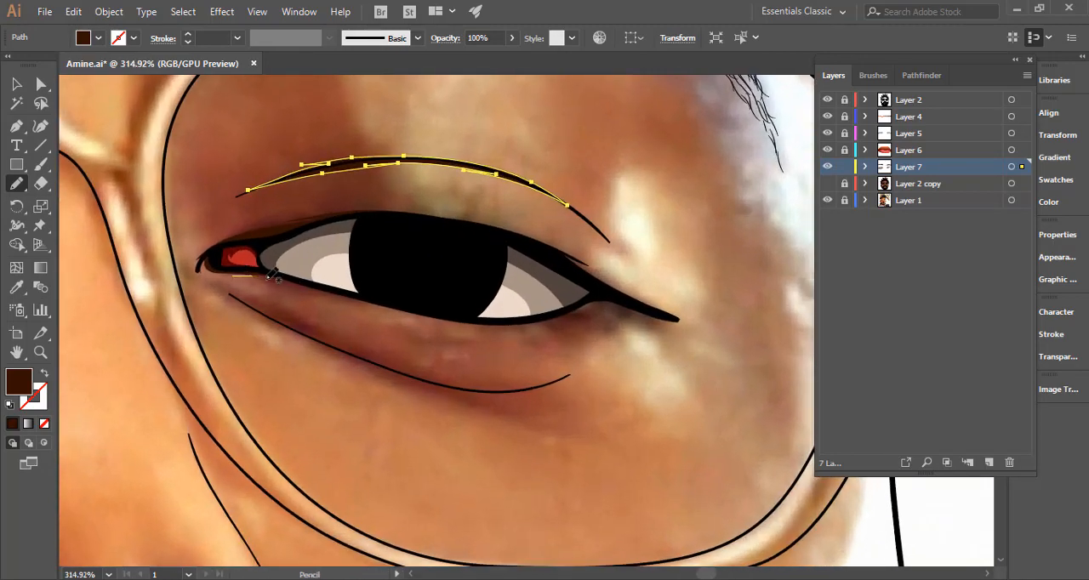
pyautogui.moveTo(270, 275); pyautogui.dragTo(492, 331)
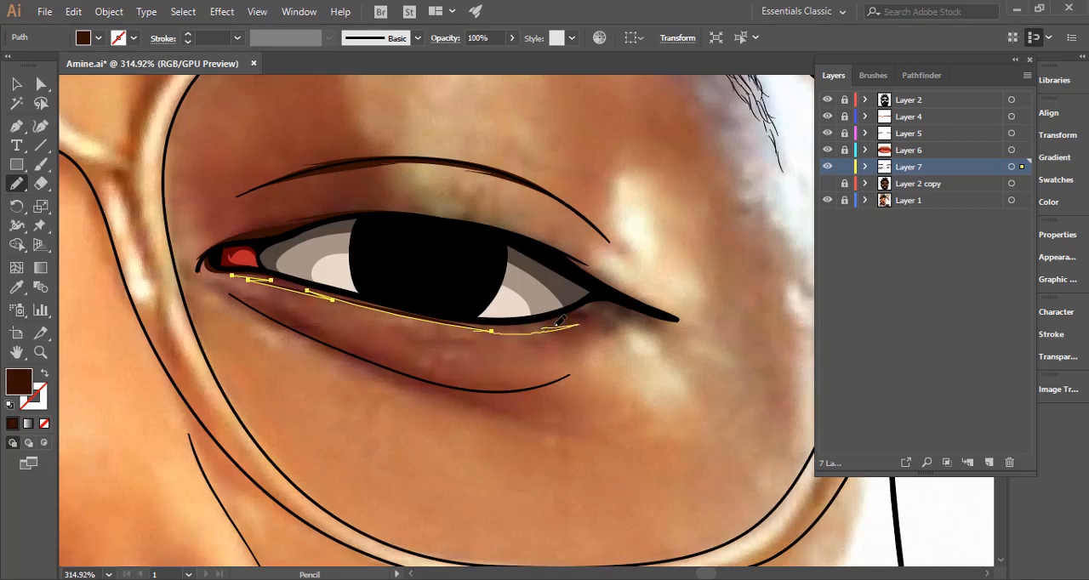
pyautogui.moveTo(559, 321)
pyautogui.mouseDown()
pyautogui.moveTo(684, 320)
pyautogui.moveTo(555, 238)
pyautogui.moveTo(453, 214)
pyautogui.moveTo(345, 210)
pyautogui.moveTo(230, 272)
pyautogui.mouseUp()
pyautogui.moveTo(384, 323); pyautogui.dragTo(405, 268)
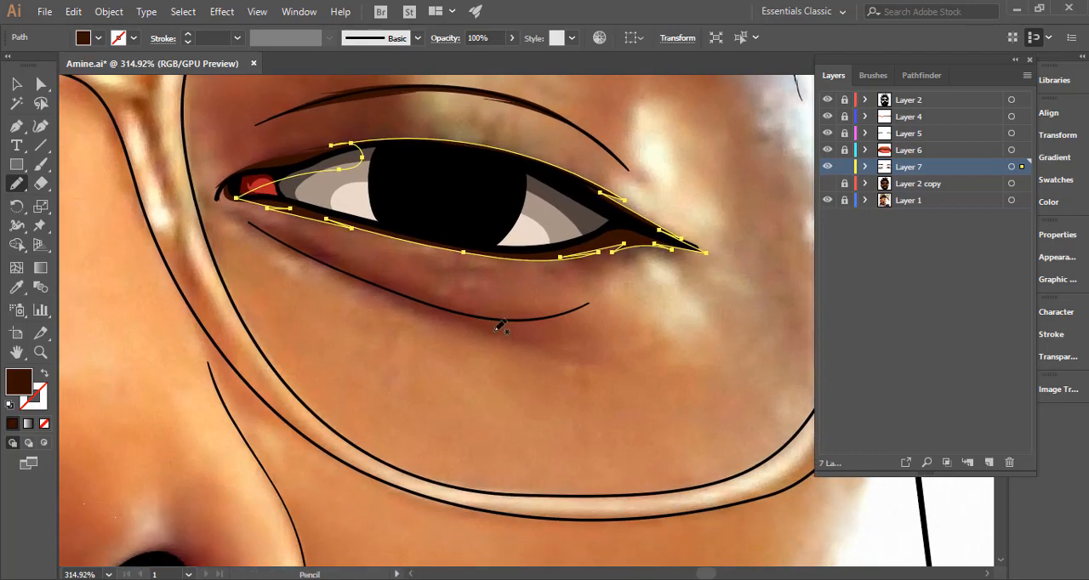
# Draw a closed, tapered dark brown shape along the fold line below the right-hand eye.
pyautogui.moveTo(485, 325); pyautogui.dragTo(621, 431)
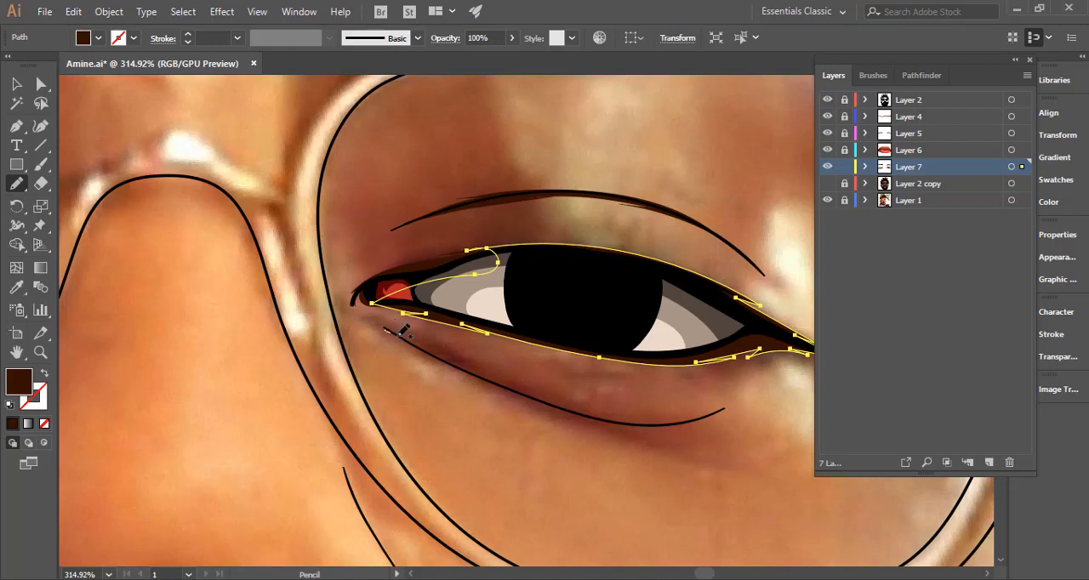
pyautogui.moveTo(403, 331)
pyautogui.mouseDown()
pyautogui.moveTo(592, 408)
pyautogui.moveTo(712, 416)
pyautogui.moveTo(598, 420)
pyautogui.moveTo(614, 425)
pyautogui.moveTo(486, 384)
pyautogui.moveTo(386, 330)
pyautogui.mouseUp()
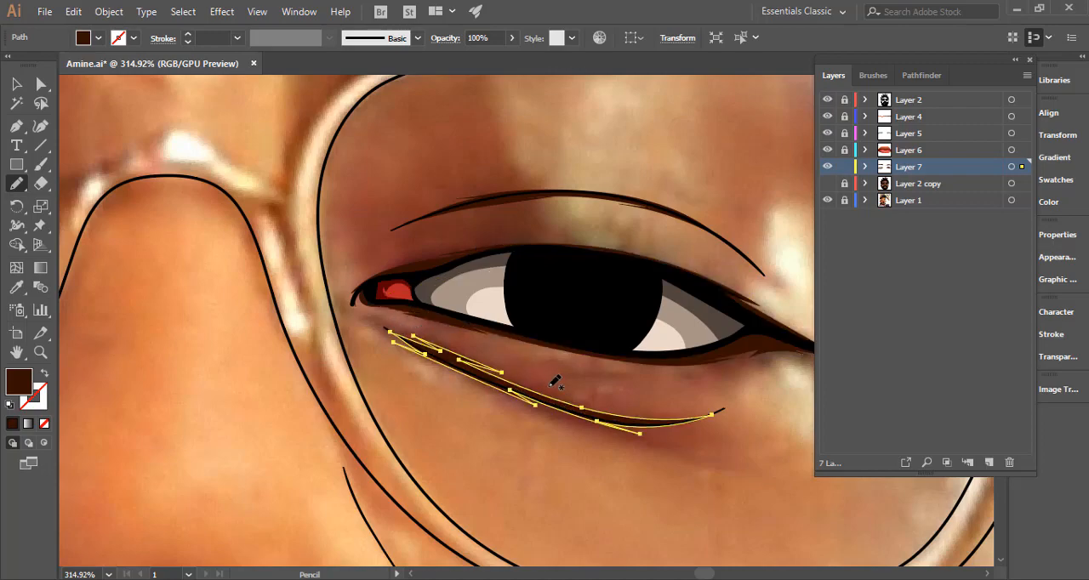
pyautogui.moveTo(185, 394); pyautogui.dragTo(156, 397)
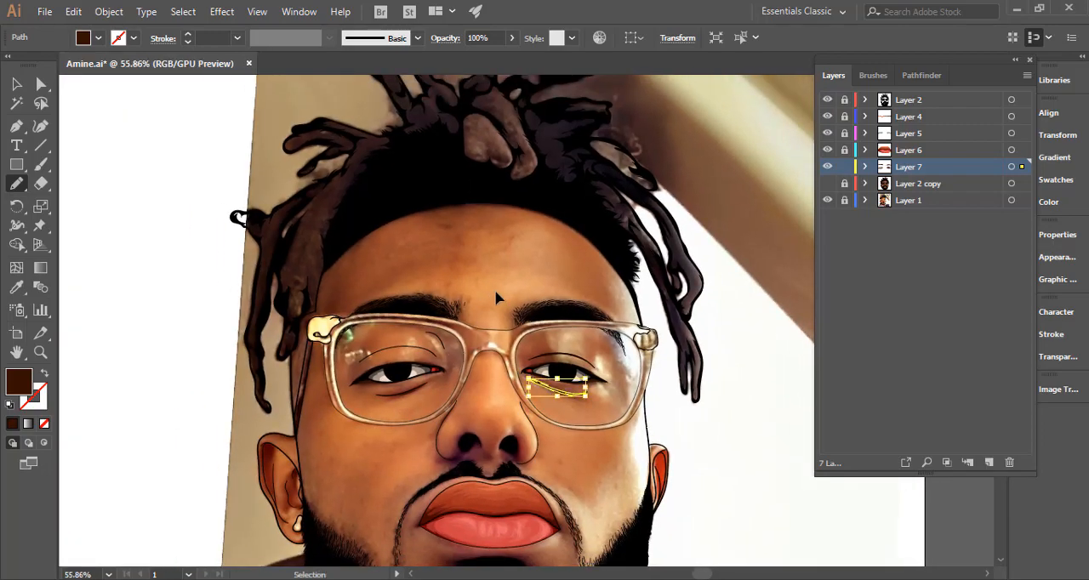
# Review the whole portrait with the flat colours of Layer 2 copy shown, and select all artwork in Layer 7.
pyautogui.hotkey('ctrl', 'shift', 'a')
pyautogui.hotkey('ctrl', '0')
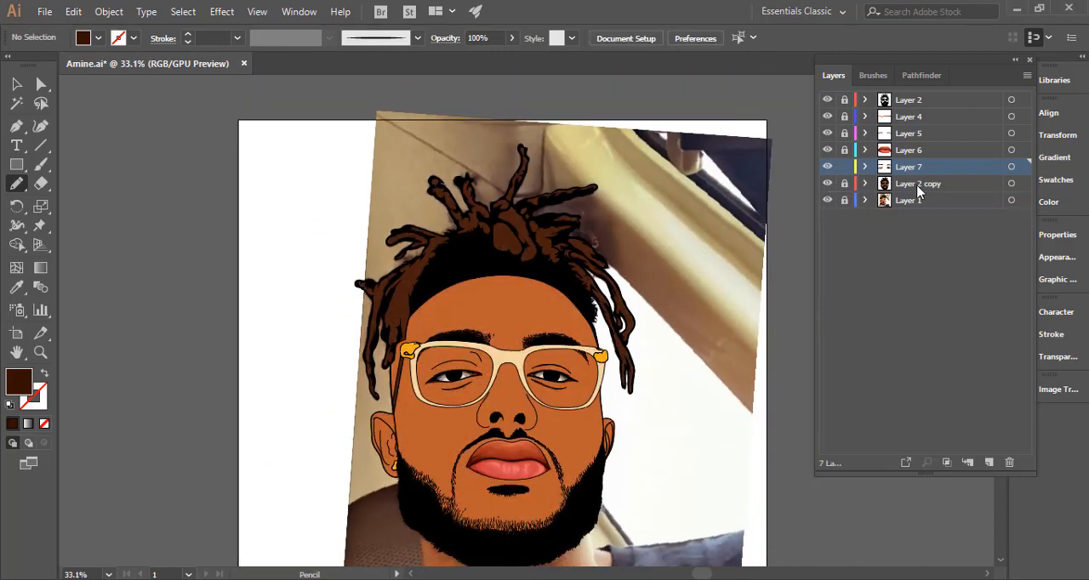
pyautogui.click(1011, 168)
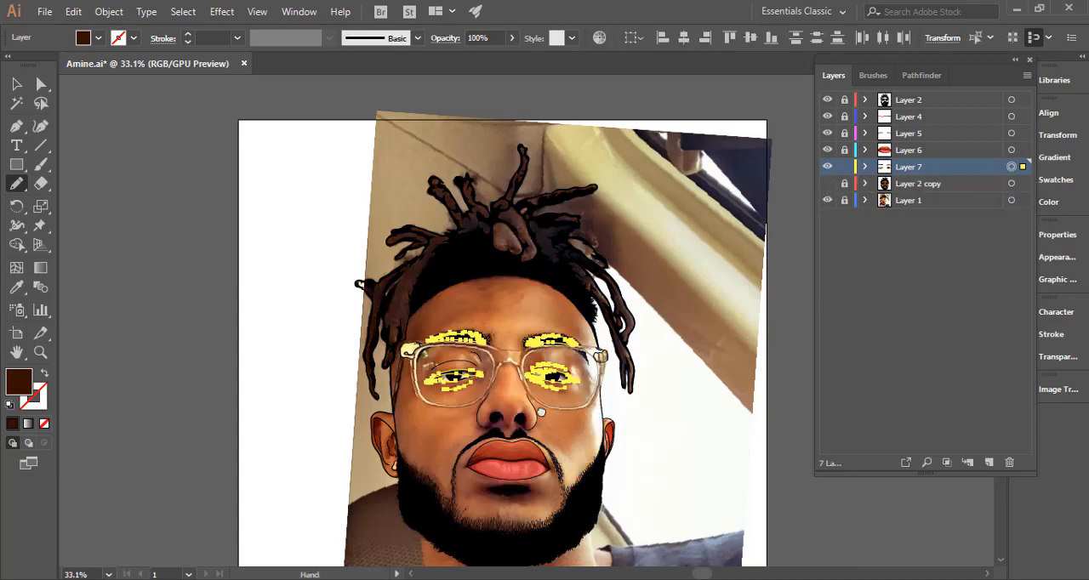
# Draw a closed, jagged dark brown shadow from the base of the left-hand nose wing down through the moustache hairs below it.
pyautogui.moveTo(542, 422); pyautogui.dragTo(910, 319)
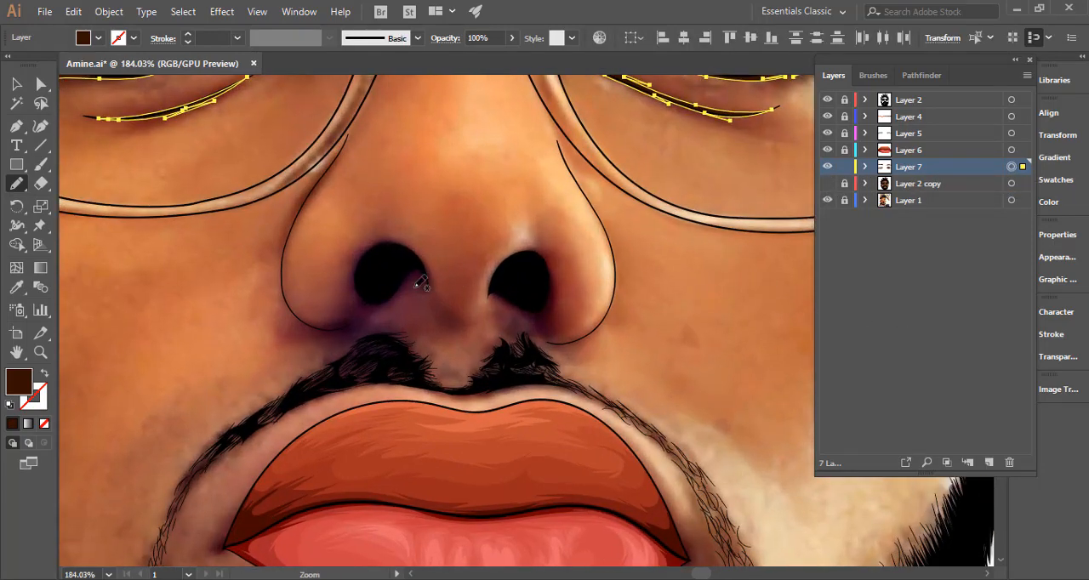
pyautogui.moveTo(340, 312); pyautogui.dragTo(477, 323)
pyautogui.moveTo(339, 406)
pyautogui.mouseDown()
pyautogui.moveTo(370, 385)
pyautogui.moveTo(370, 360)
pyautogui.moveTo(344, 357)
pyautogui.moveTo(360, 348)
pyautogui.moveTo(291, 339)
pyautogui.moveTo(355, 337)
pyautogui.moveTo(395, 314)
pyautogui.moveTo(390, 344)
pyautogui.moveTo(447, 340)
pyautogui.moveTo(464, 351)
pyautogui.moveTo(440, 357)
pyautogui.moveTo(477, 380)
pyautogui.mouseUp()
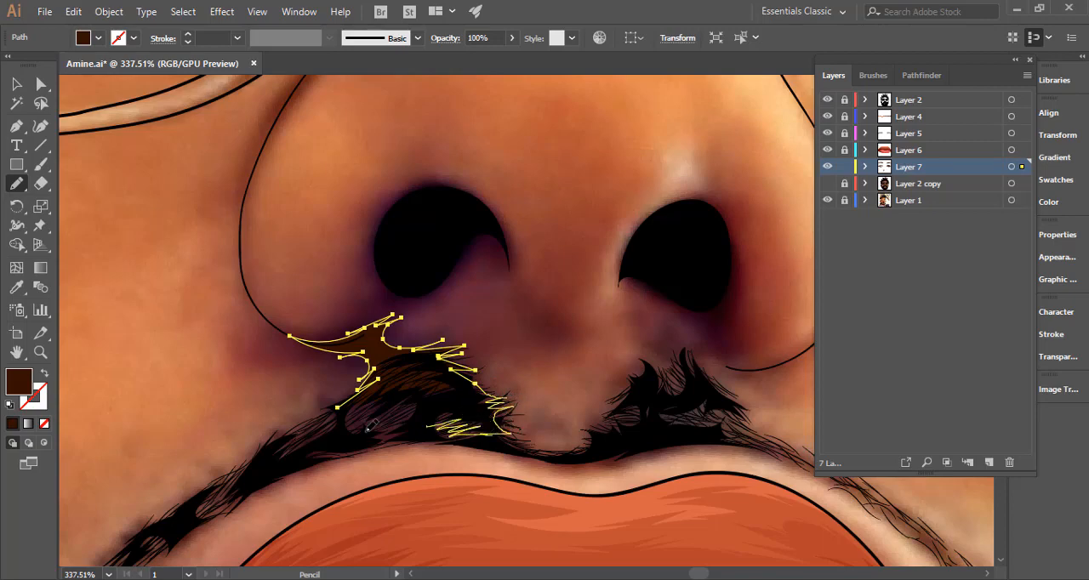
pyautogui.moveTo(371, 425)
pyautogui.mouseDown()
pyautogui.moveTo(398, 411)
pyautogui.moveTo(335, 407)
pyautogui.mouseUp()
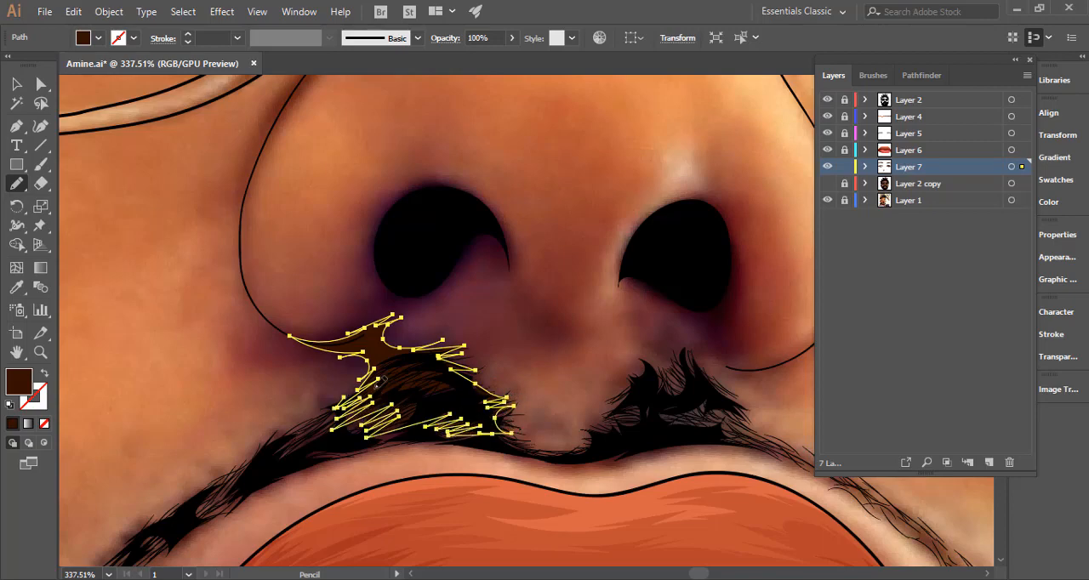
# Draw a closed dark brown rim around the left-hand nostril with the Pencil, and refine its lower edge.
pyautogui.scroll(2, 523, 316)
pyautogui.hscroll(-1, 523, 316)
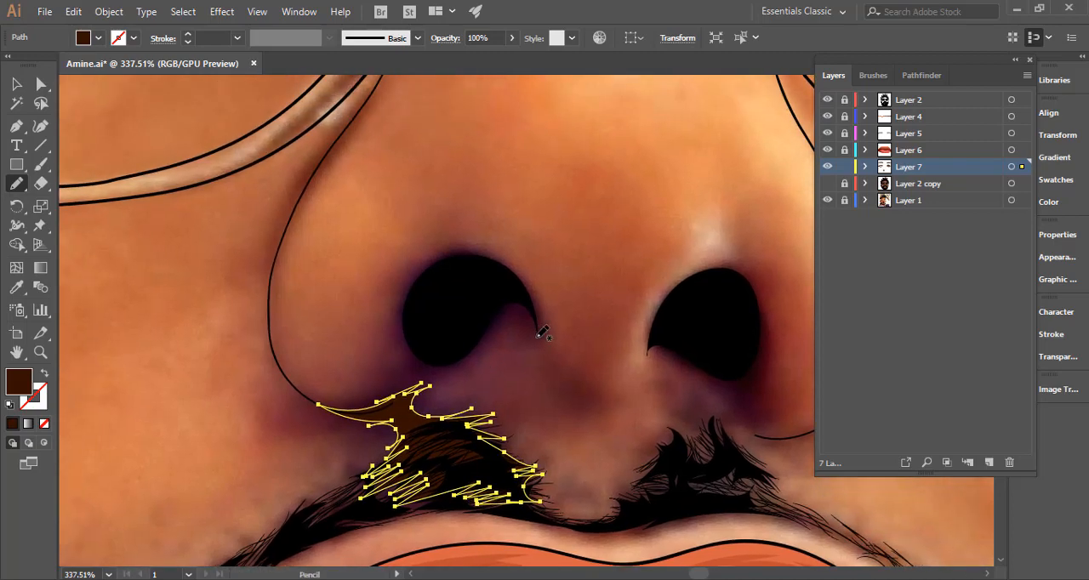
pyautogui.moveTo(538, 332)
pyautogui.mouseDown()
pyautogui.moveTo(503, 321)
pyautogui.moveTo(518, 318)
pyautogui.moveTo(471, 362)
pyautogui.moveTo(421, 371)
pyautogui.mouseUp()
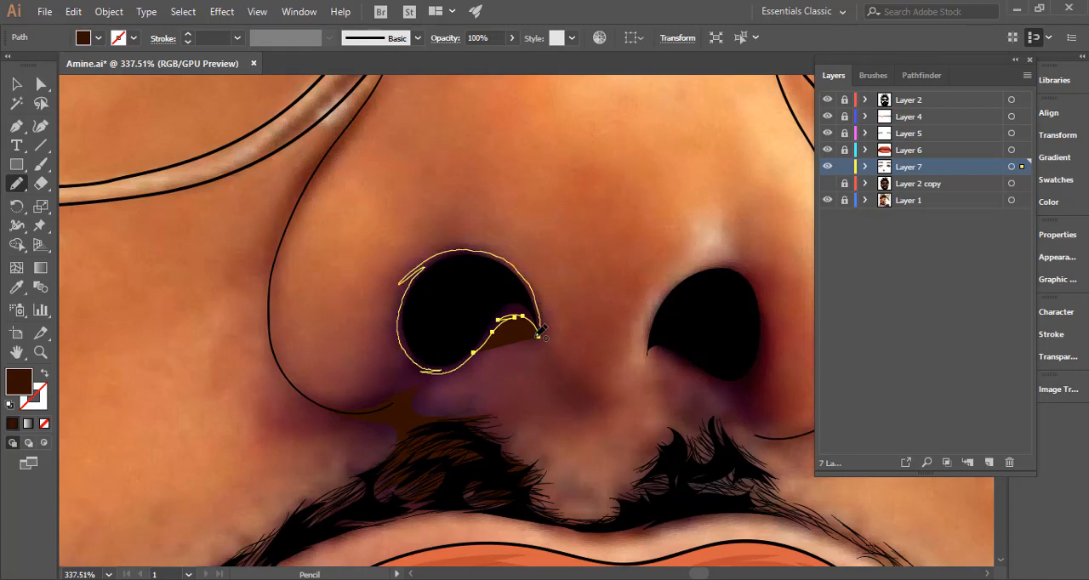
pyautogui.moveTo(539, 332); pyautogui.dragTo(541, 334)
pyautogui.hscroll(4, 564, 364)
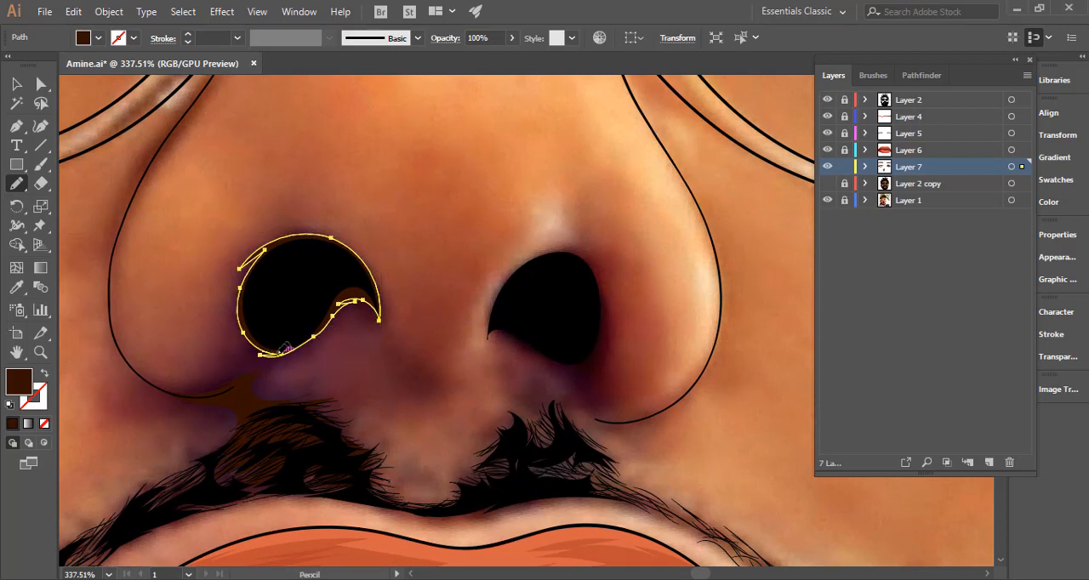
pyautogui.moveTo(322, 331); pyautogui.dragTo(353, 314)
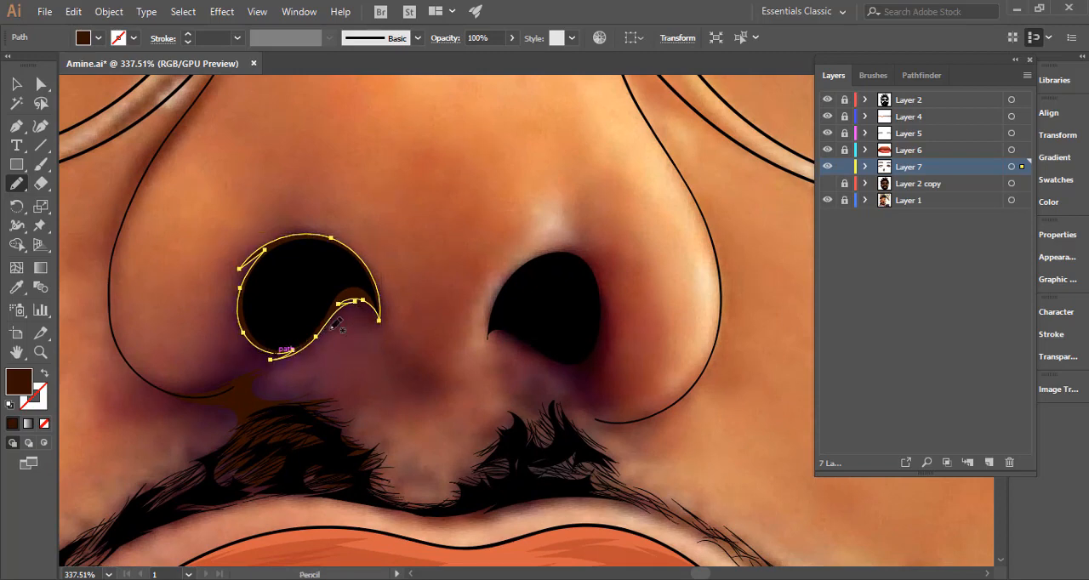
# Draw a jagged dark brown shadow from the moustache tip up to the right-hand nostril and along its inner edge.
pyautogui.hscroll(3, 498, 365)
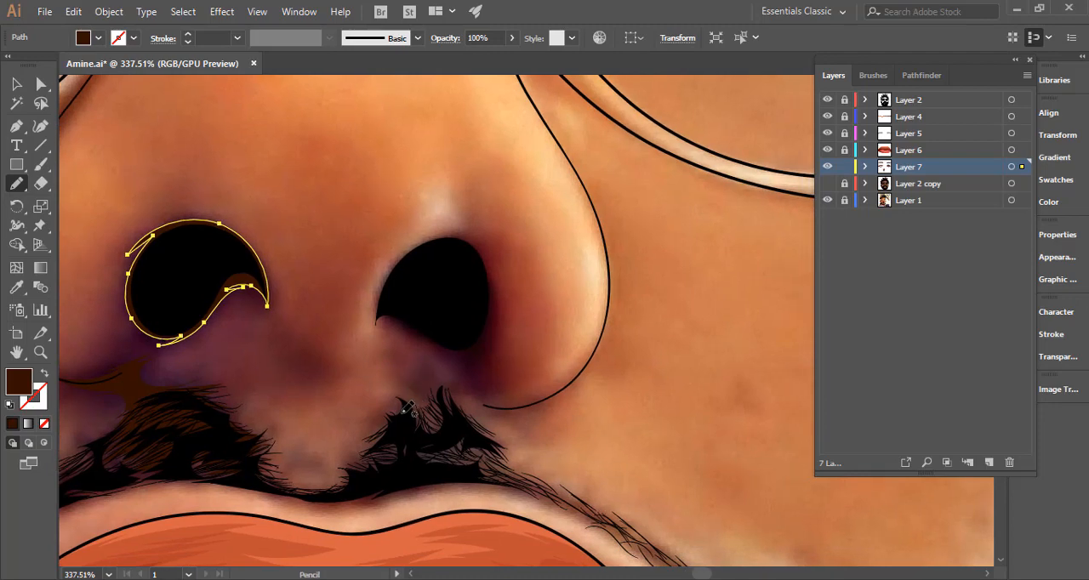
pyautogui.moveTo(403, 412)
pyautogui.mouseDown()
pyautogui.moveTo(433, 403)
pyautogui.moveTo(416, 374)
pyautogui.moveTo(455, 384)
pyautogui.moveTo(443, 382)
pyautogui.moveTo(463, 374)
pyautogui.moveTo(457, 354)
pyautogui.moveTo(401, 324)
pyautogui.moveTo(374, 330)
pyautogui.moveTo(382, 282)
pyautogui.mouseUp()
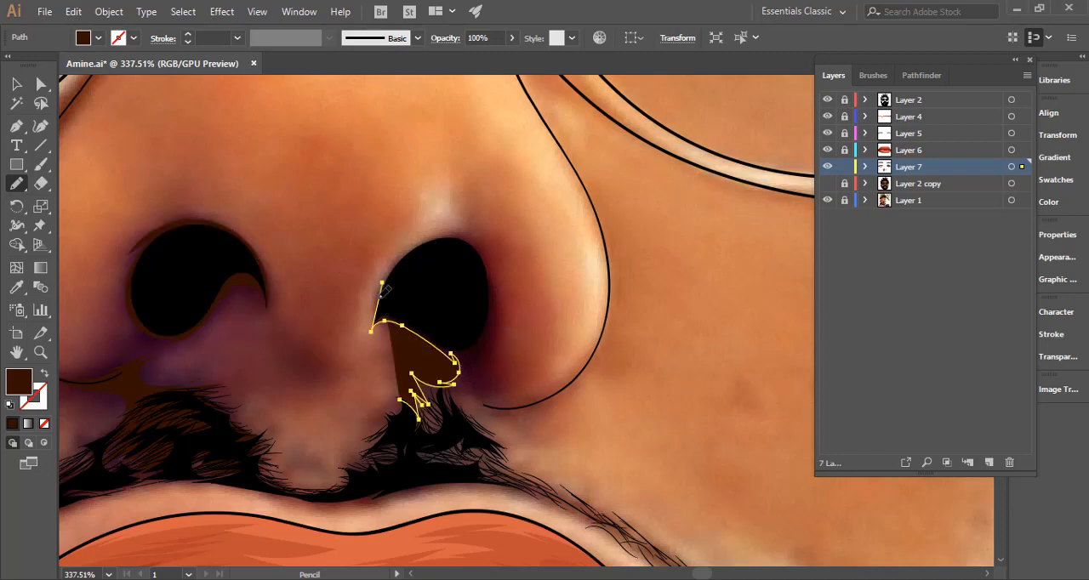
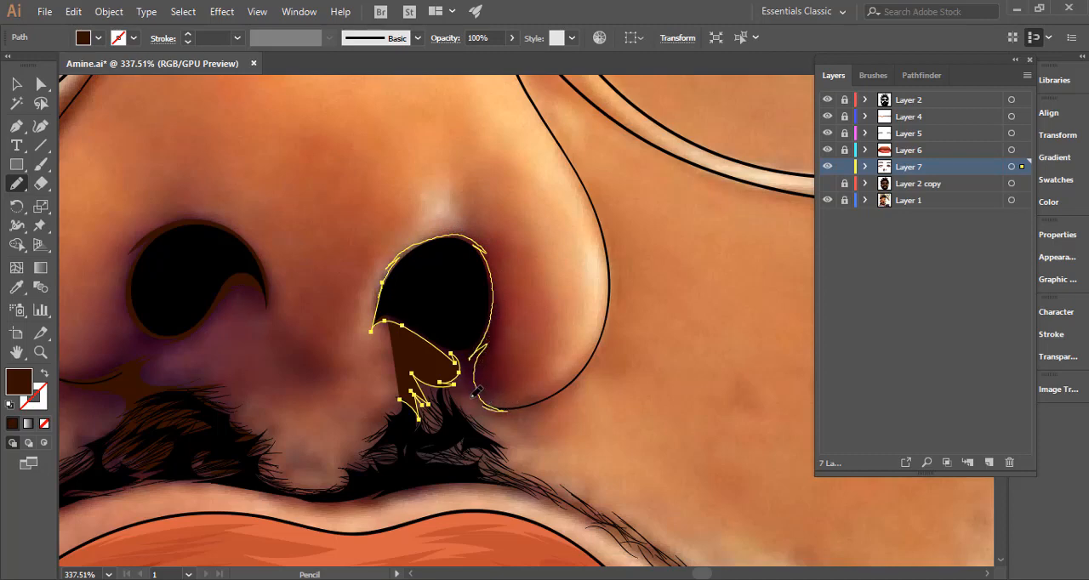
# Finish the dark brown shadow around the nostril on the image's right, extending its jagged edge into the moustache below, and deselect it.
pyautogui.moveTo(485, 428); pyautogui.dragTo(455, 410)
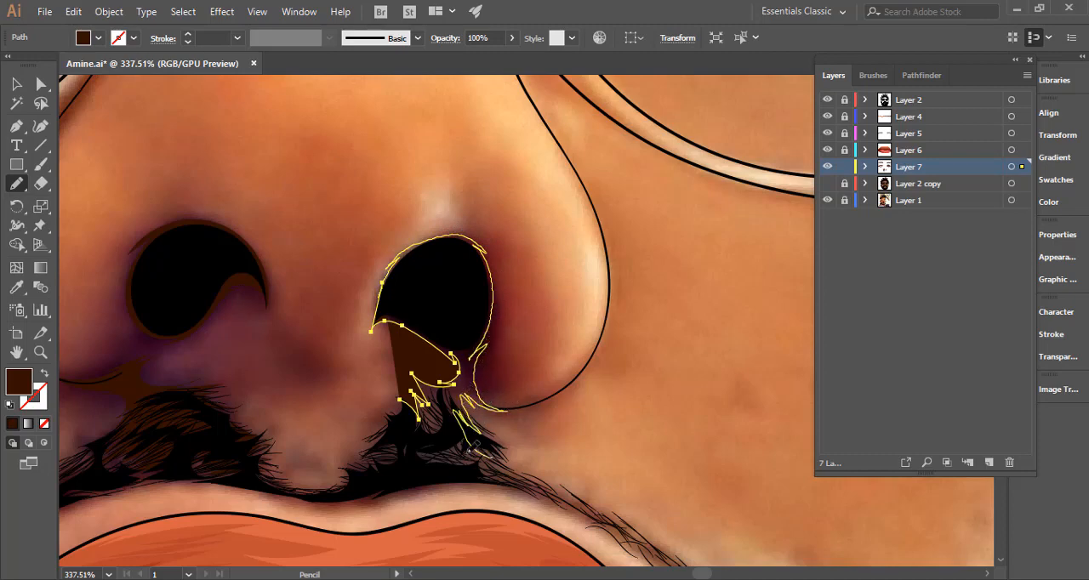
pyautogui.moveTo(461, 451)
pyautogui.mouseDown()
pyautogui.moveTo(430, 463)
pyautogui.moveTo(377, 456)
pyautogui.mouseUp()
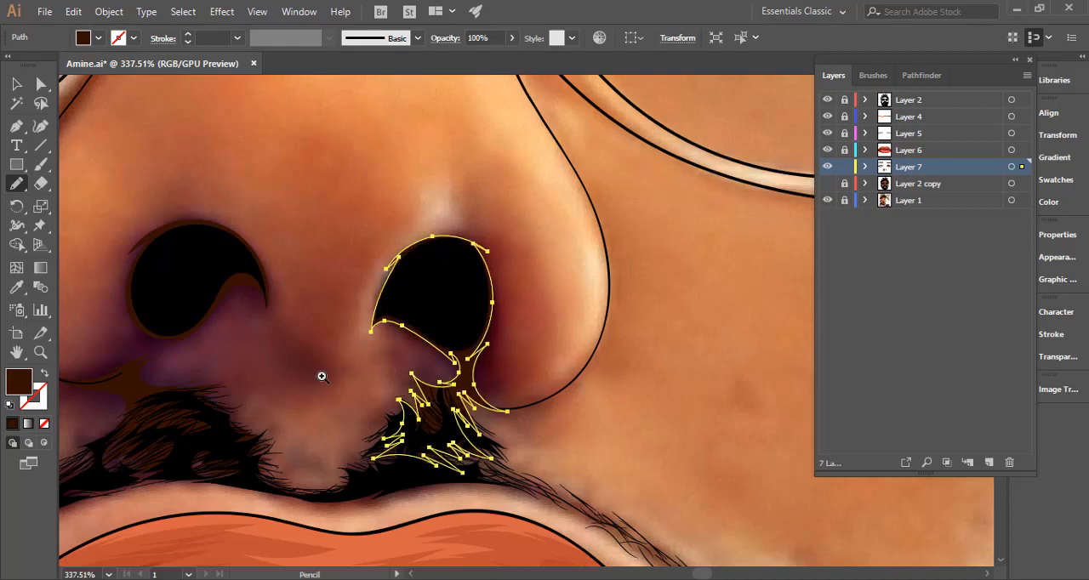
pyautogui.moveTo(322, 376); pyautogui.dragTo(309, 377)
pyautogui.keyDown('ctrl'); pyautogui.click(588, 334); pyautogui.keyUp('ctrl')
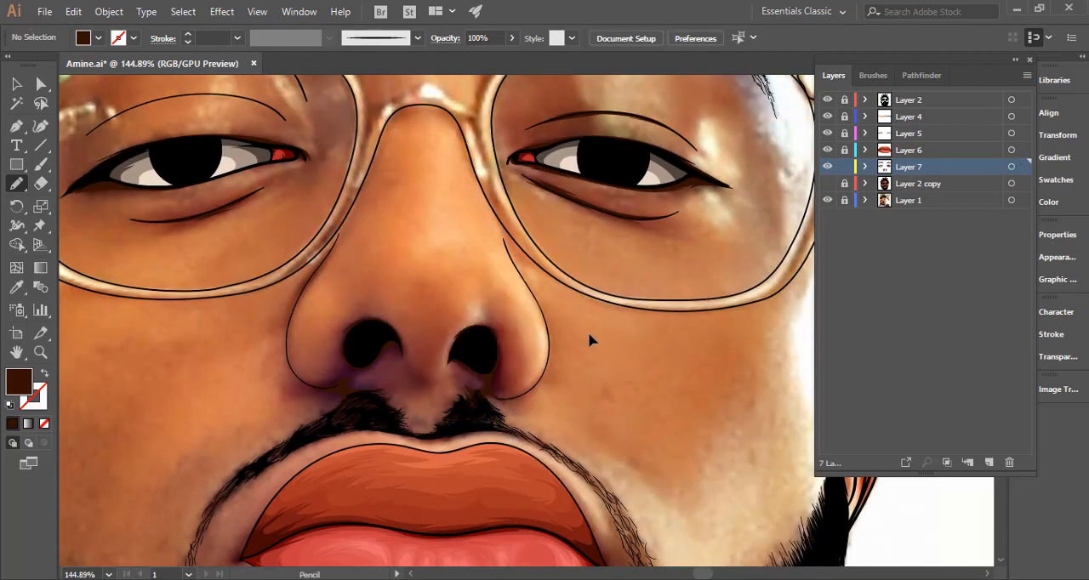
# Preview the shadows over the flat skin colour of Layer 2 copy, hide that layer again and select all Layer 7 artwork.
pyautogui.hotkey('ctrl', '-')
pyautogui.hotkey('ctrl', '-')
pyautogui.hotkey('ctrl', '-')
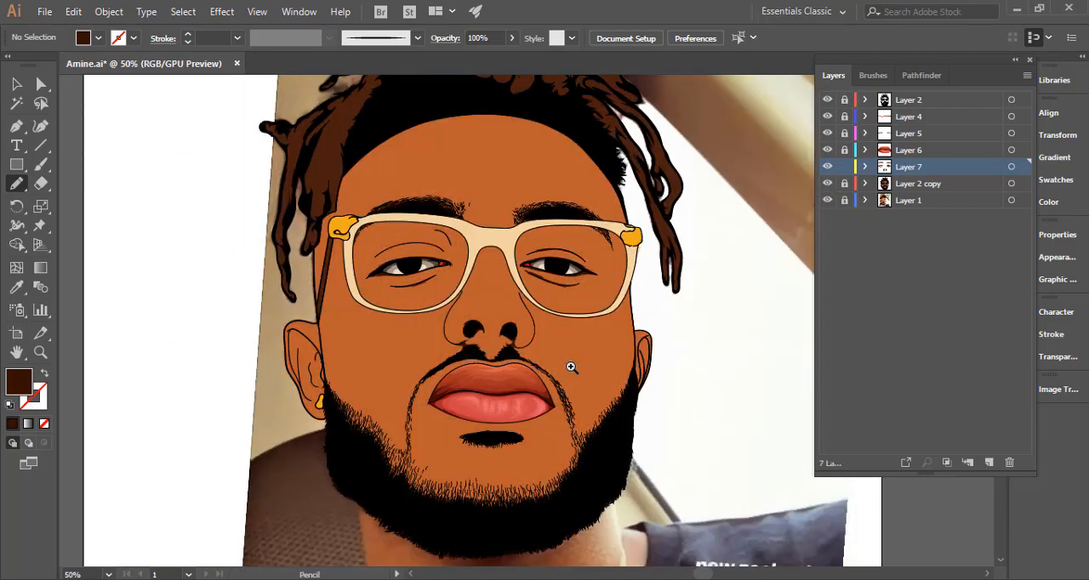
pyautogui.moveTo(534, 374)
pyautogui.mouseDown()
pyautogui.moveTo(524, 377)
pyautogui.moveTo(575, 375)
pyautogui.mouseUp()
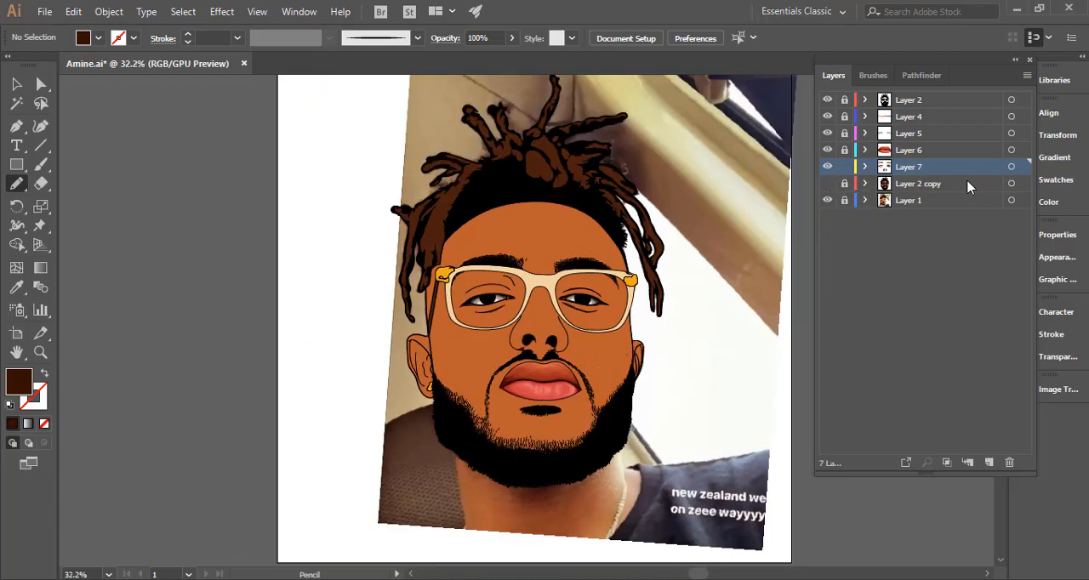
pyautogui.click(1012, 167)
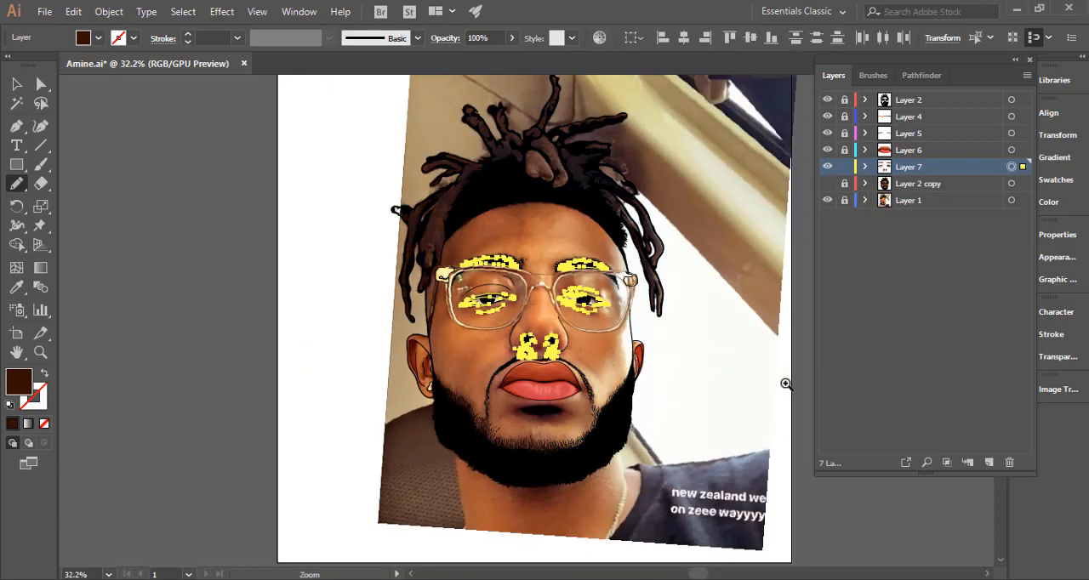
# Draw a small dark brown shadow shape at the mouth corner on the image's left.
pyautogui.moveTo(786, 384); pyautogui.dragTo(880, 384)
pyautogui.moveTo(352, 361); pyautogui.dragTo(677, 325)
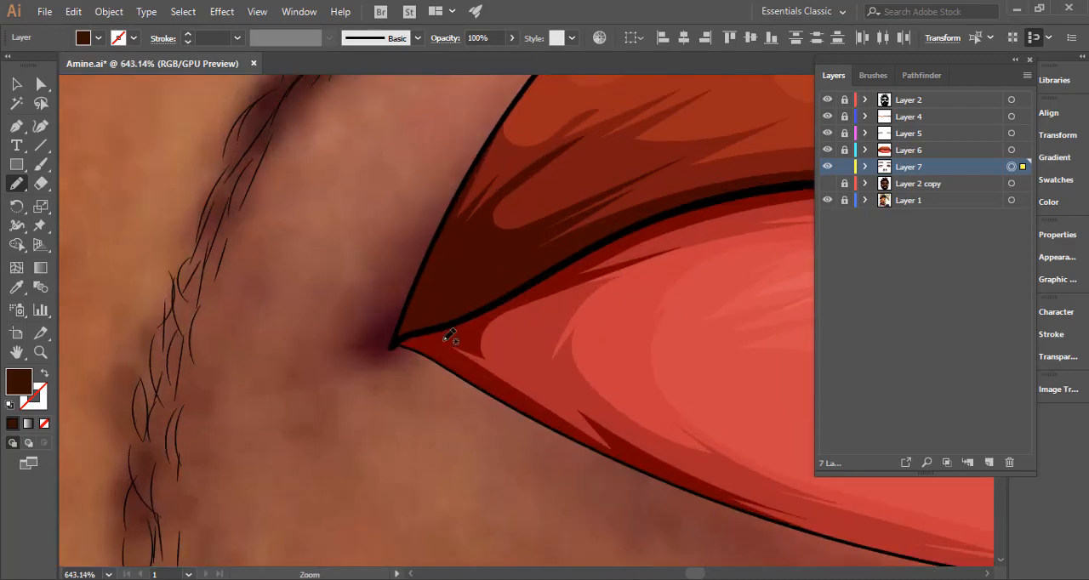
pyautogui.moveTo(421, 349)
pyautogui.mouseDown()
pyautogui.moveTo(383, 349)
pyautogui.moveTo(445, 218)
pyautogui.moveTo(430, 348)
pyautogui.moveTo(385, 350)
pyautogui.mouseUp()
# Draw a matching jagged dark brown shadow shape at the mouth corner on the image's right.
pyautogui.moveTo(564, 369); pyautogui.dragTo(124, 340)
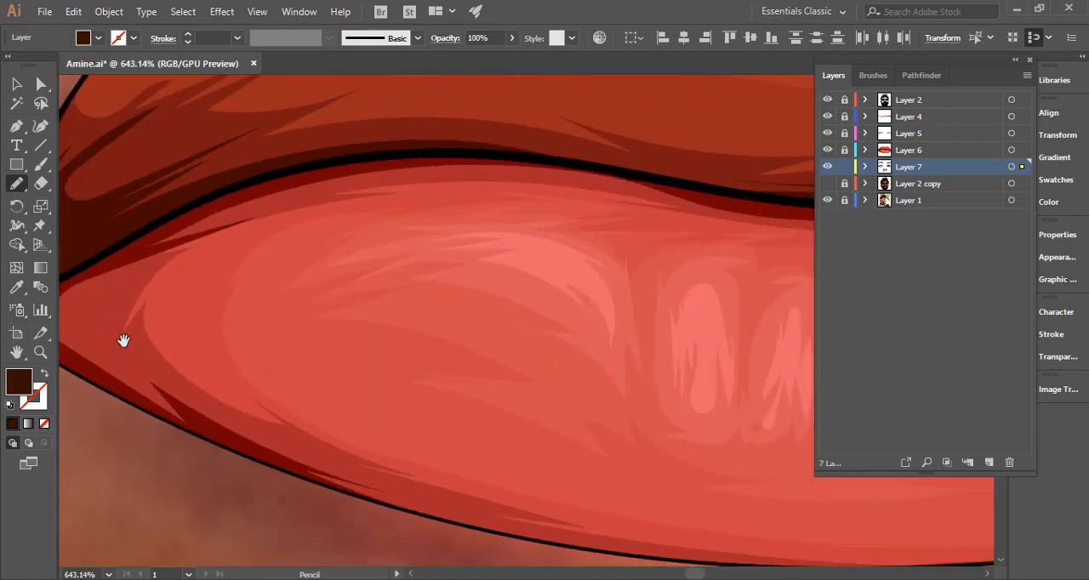
pyautogui.moveTo(510, 330); pyautogui.dragTo(98, 295)
pyautogui.moveTo(578, 294); pyautogui.dragTo(96, 291)
pyautogui.moveTo(527, 319)
pyautogui.mouseDown()
pyautogui.moveTo(345, 345)
pyautogui.moveTo(221, 393)
pyautogui.mouseUp()
pyautogui.moveTo(339, 189)
pyautogui.mouseDown()
pyautogui.moveTo(425, 363)
pyautogui.moveTo(424, 376)
pyautogui.moveTo(409, 370)
pyautogui.moveTo(360, 394)
pyautogui.moveTo(368, 337)
pyautogui.moveTo(338, 194)
pyautogui.mouseUp()
pyautogui.moveTo(501, 396); pyautogui.dragTo(316, 369)
pyautogui.moveTo(571, 433); pyautogui.dragTo(374, 399)
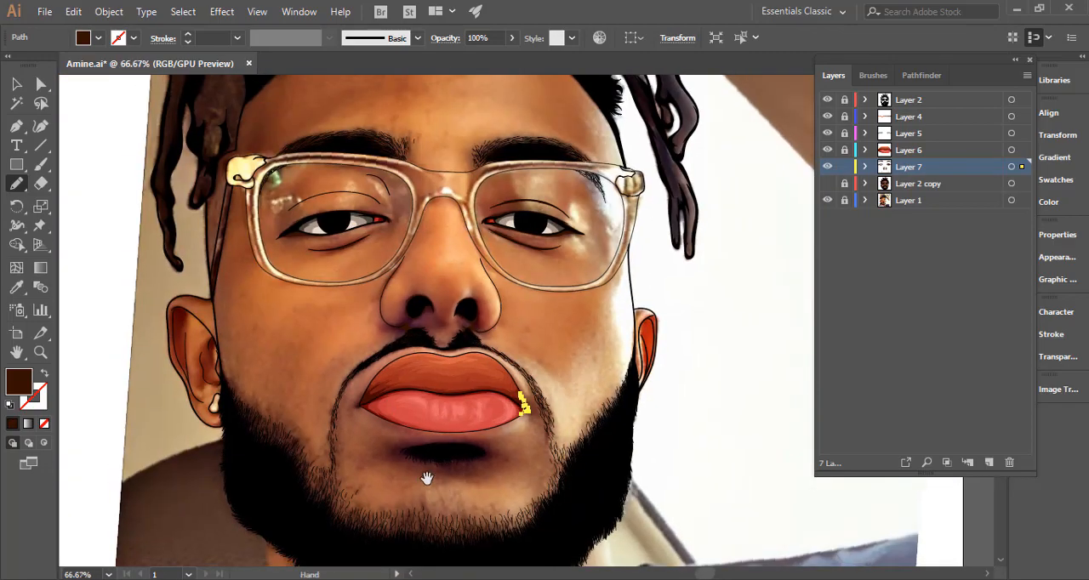
# Draw a closed dark brown shadow with spiky ends around the black hair patch below the lower lip and deselect it.
pyautogui.moveTo(427, 475); pyautogui.dragTo(681, 279)
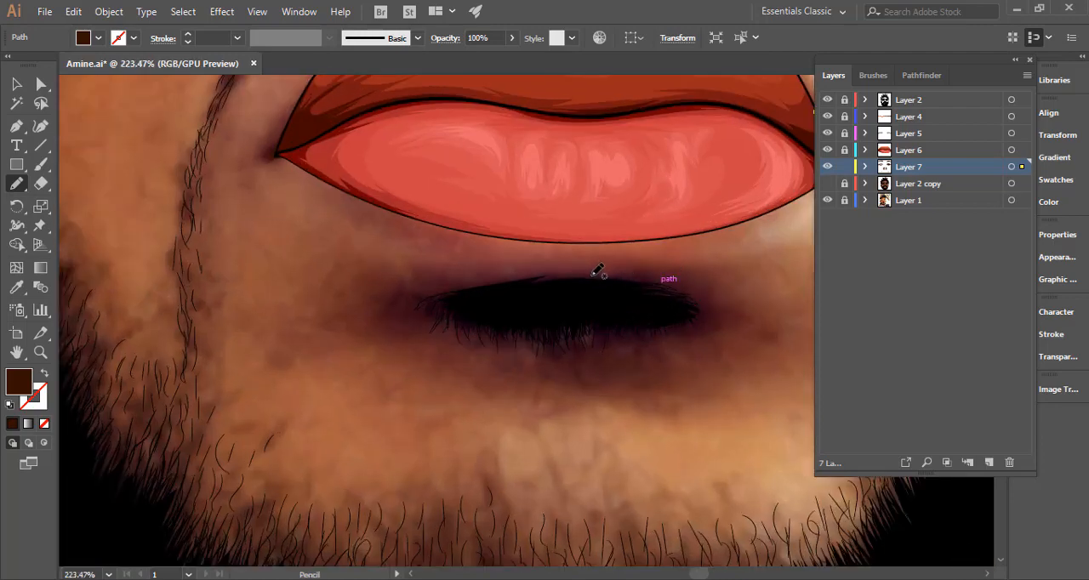
pyautogui.moveTo(568, 273)
pyautogui.mouseDown()
pyautogui.moveTo(464, 274)
pyautogui.moveTo(523, 272)
pyautogui.moveTo(375, 291)
pyautogui.moveTo(392, 293)
pyautogui.moveTo(372, 306)
pyautogui.moveTo(411, 306)
pyautogui.moveTo(403, 319)
pyautogui.moveTo(576, 353)
pyautogui.moveTo(553, 342)
pyautogui.moveTo(672, 332)
pyautogui.moveTo(659, 342)
pyautogui.moveTo(724, 318)
pyautogui.moveTo(698, 322)
pyautogui.moveTo(706, 304)
pyautogui.moveTo(687, 292)
pyautogui.moveTo(708, 298)
pyautogui.moveTo(661, 286)
pyautogui.moveTo(710, 276)
pyautogui.moveTo(591, 274)
pyautogui.mouseUp()
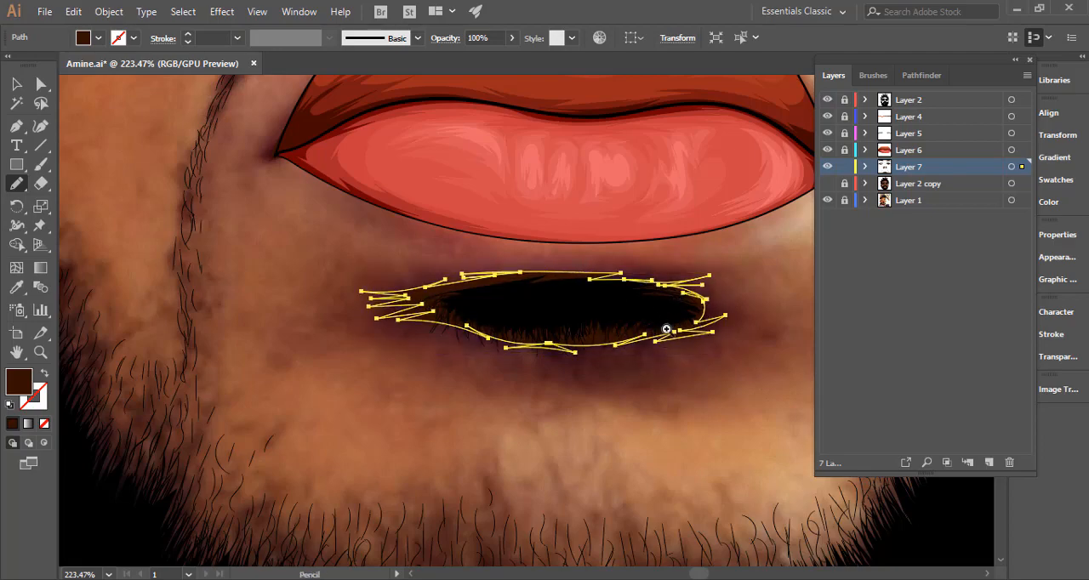
pyautogui.scroll(-6, 669, 333)
pyautogui.keyDown('ctrl'); pyautogui.click(685, 367); pyautogui.keyUp('ctrl')
# Check the mouth and chin shadows against Layer 2 copy's flat skin colour, hide that layer and highlight Layer 7's shapes.
pyautogui.moveTo(685, 366); pyautogui.dragTo(564, 362)
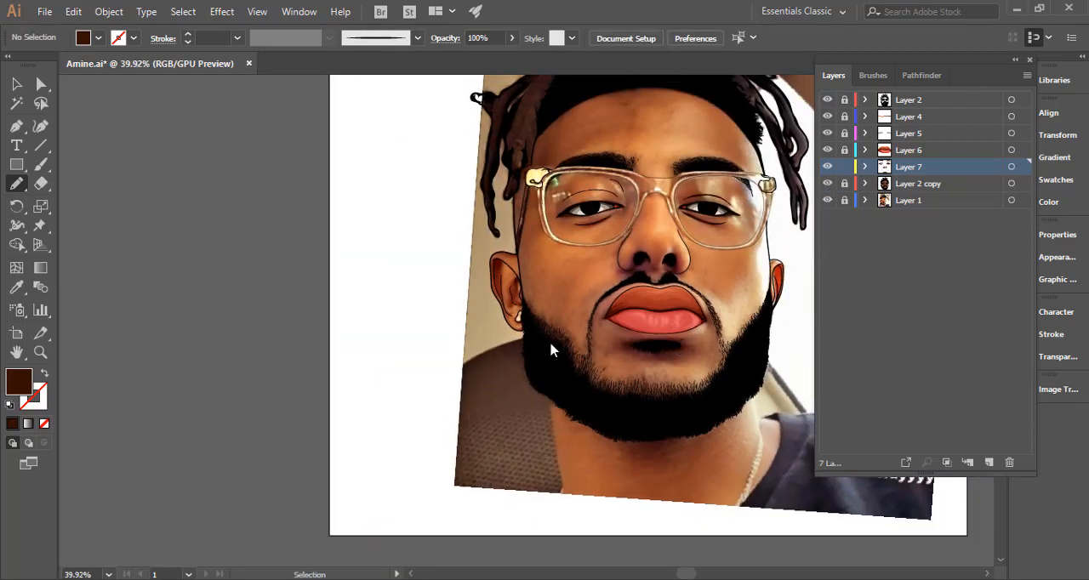
pyautogui.moveTo(678, 342); pyautogui.dragTo(501, 355)
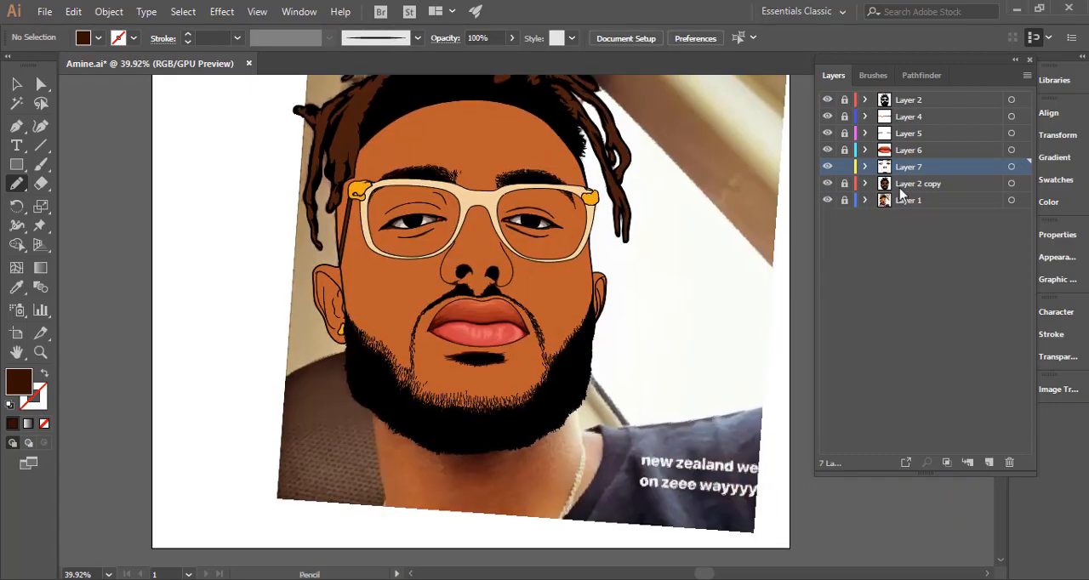
pyautogui.click(1011, 168)
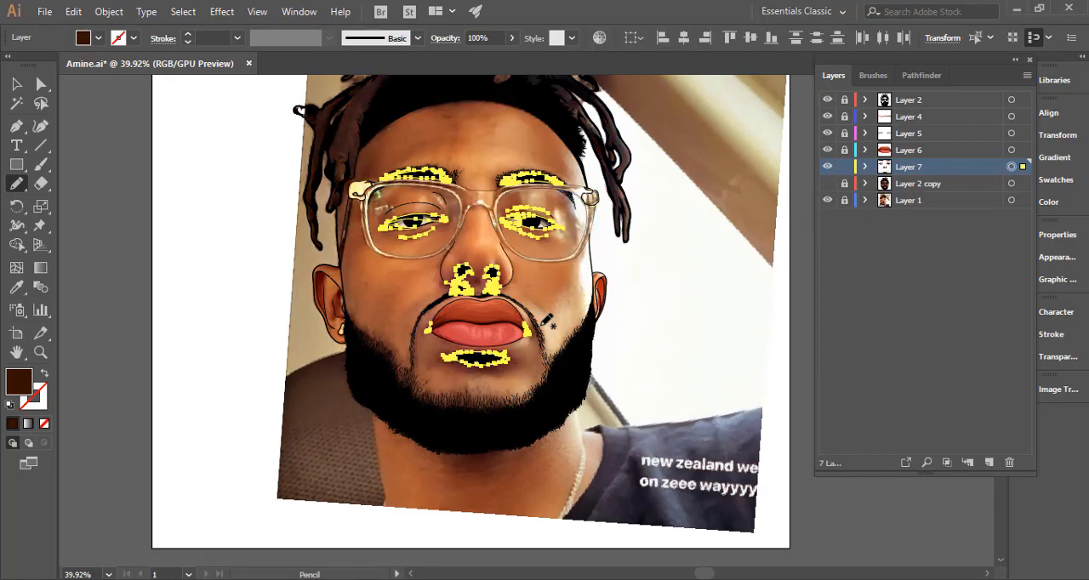
# Draw a dark brown shadow along the temple on the image's left, between the hair lock and the glasses hinge.
pyautogui.moveTo(379, 341); pyautogui.dragTo(569, 348)
pyautogui.moveTo(587, 396)
pyautogui.mouseDown()
pyautogui.moveTo(567, 403)
pyautogui.moveTo(529, 475)
pyautogui.moveTo(546, 492)
pyautogui.mouseUp()
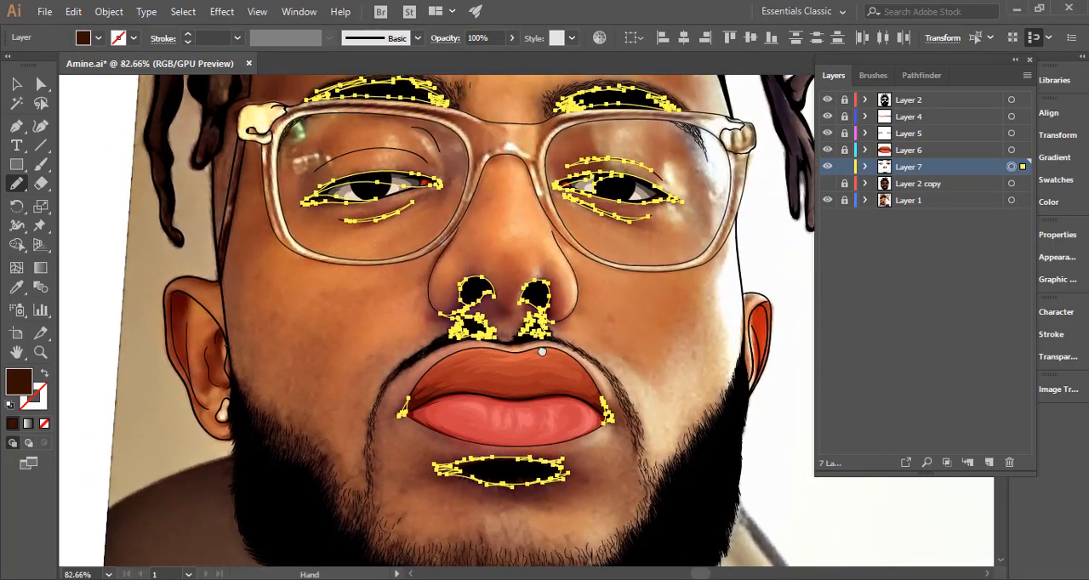
pyautogui.moveTo(543, 352)
pyautogui.mouseDown()
pyautogui.moveTo(494, 469)
pyautogui.moveTo(550, 545)
pyautogui.mouseUp()
pyautogui.moveTo(443, 349); pyautogui.dragTo(473, 346)
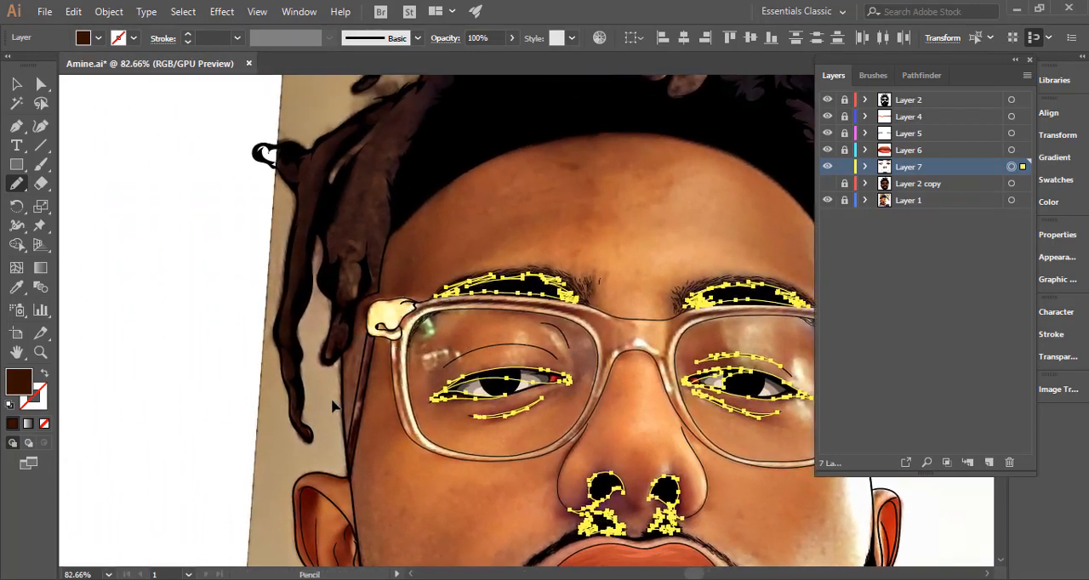
pyautogui.moveTo(342, 393); pyautogui.dragTo(550, 332)
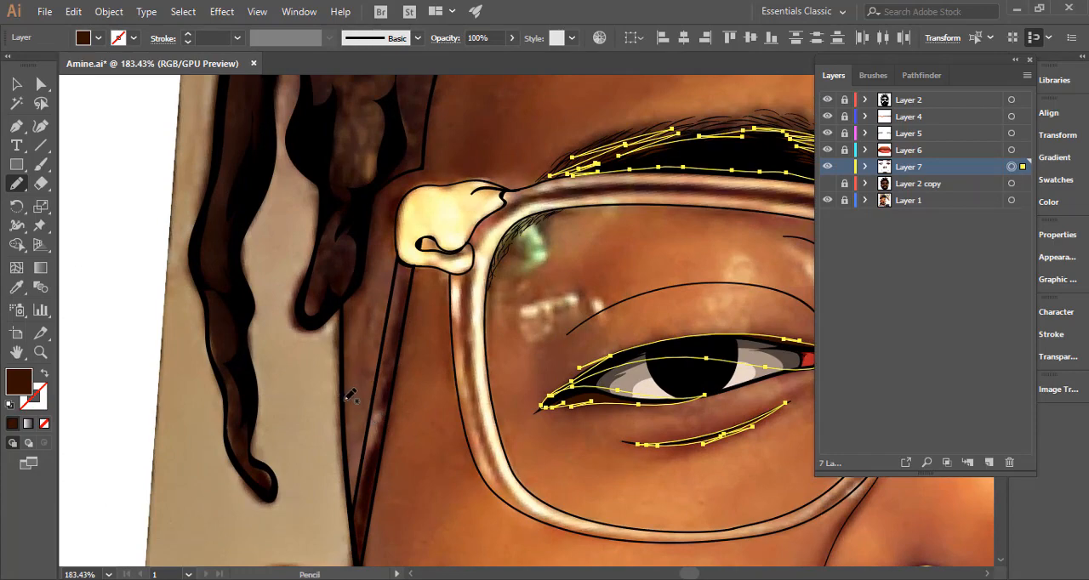
pyautogui.moveTo(347, 401); pyautogui.dragTo(382, 209)
pyautogui.moveTo(398, 257)
pyautogui.mouseDown()
pyautogui.moveTo(367, 402)
pyautogui.moveTo(355, 334)
pyautogui.mouseUp()
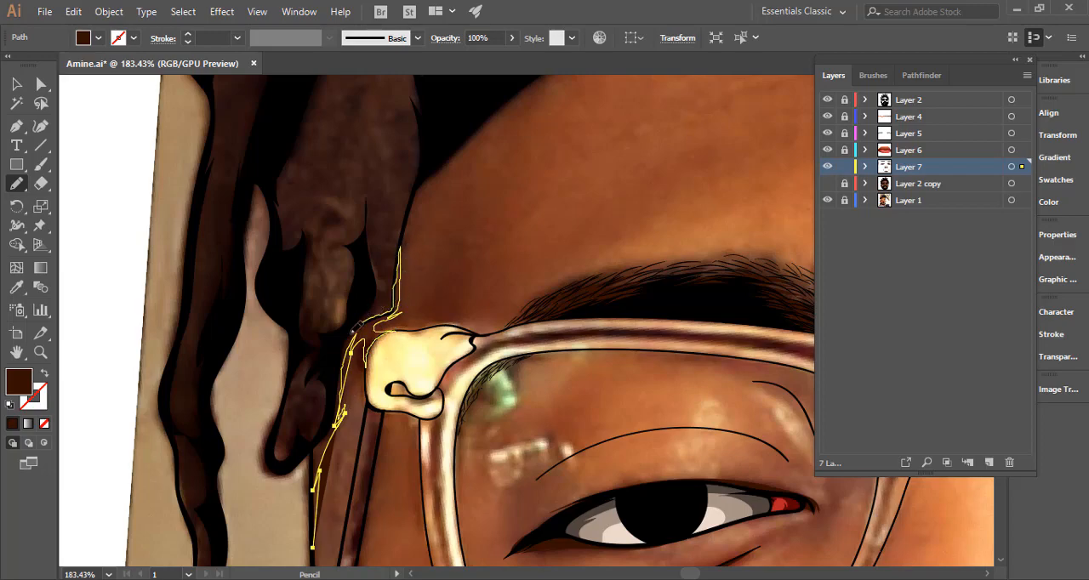
pyautogui.moveTo(336, 377); pyautogui.dragTo(337, 380)
# Redraw the temple shadow's edges above and beside the glasses hinge so they follow the black face outline and hair lock.
pyautogui.moveTo(382, 280); pyautogui.dragTo(582, 252)
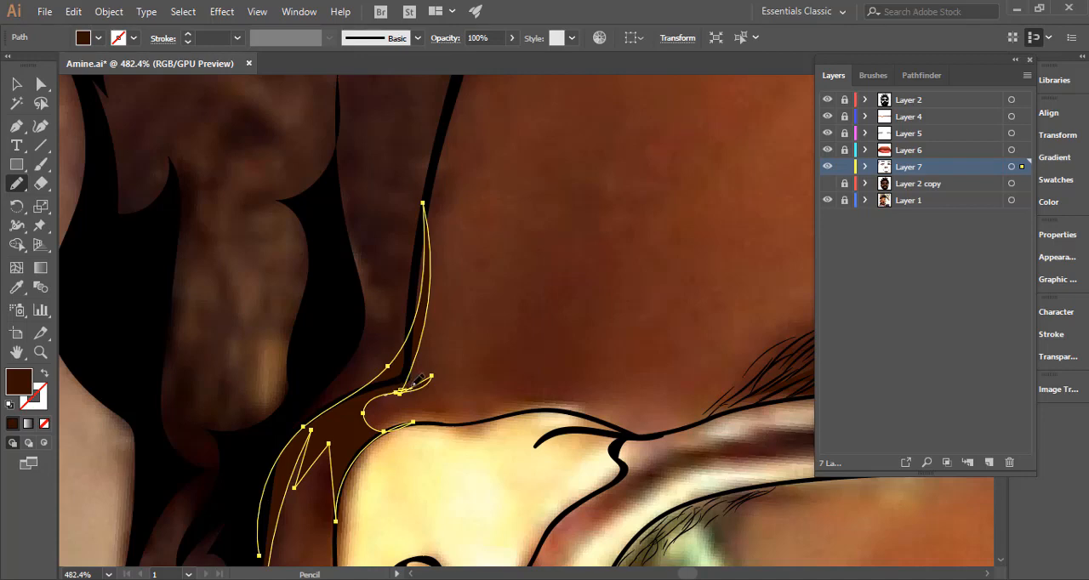
pyautogui.moveTo(415, 383)
pyautogui.mouseDown()
pyautogui.moveTo(424, 240)
pyautogui.moveTo(415, 289)
pyautogui.mouseUp()
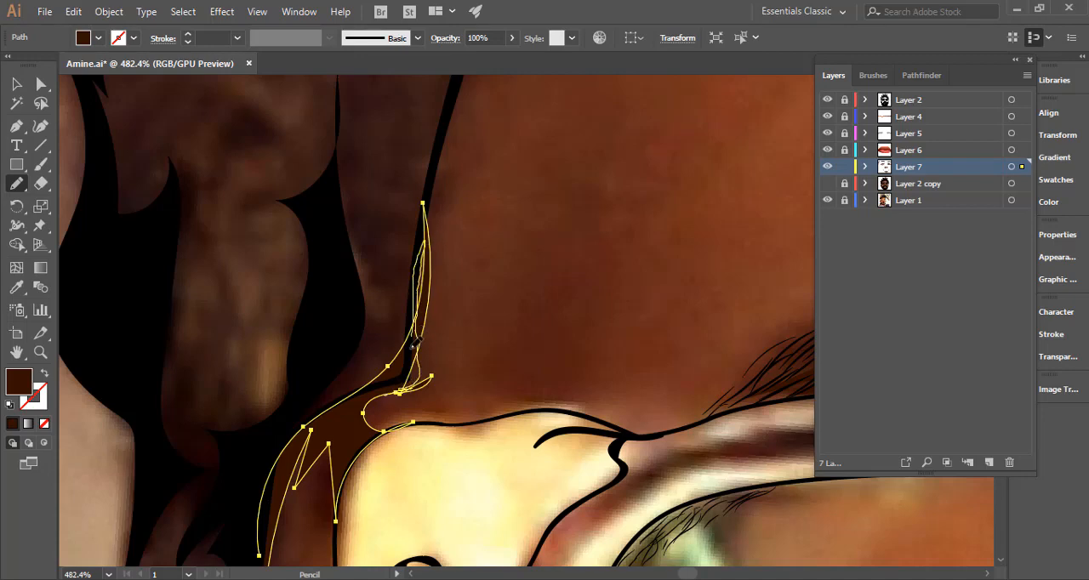
pyautogui.moveTo(360, 391)
pyautogui.mouseDown()
pyautogui.moveTo(337, 400)
pyautogui.moveTo(416, 270)
pyautogui.moveTo(437, 166)
pyautogui.mouseUp()
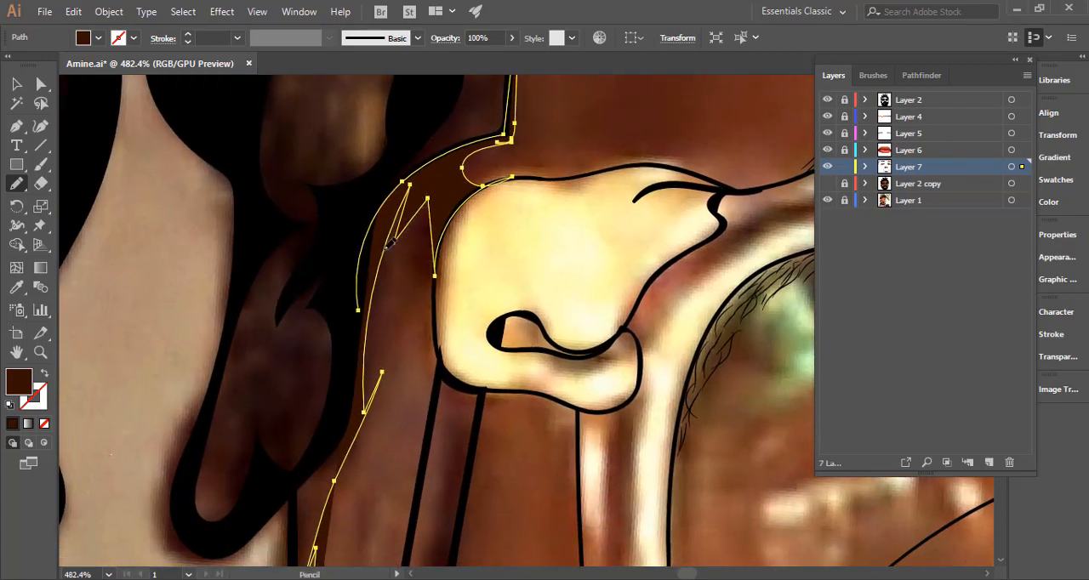
pyautogui.moveTo(387, 247)
pyautogui.mouseDown()
pyautogui.moveTo(428, 207)
pyautogui.moveTo(435, 248)
pyautogui.mouseUp()
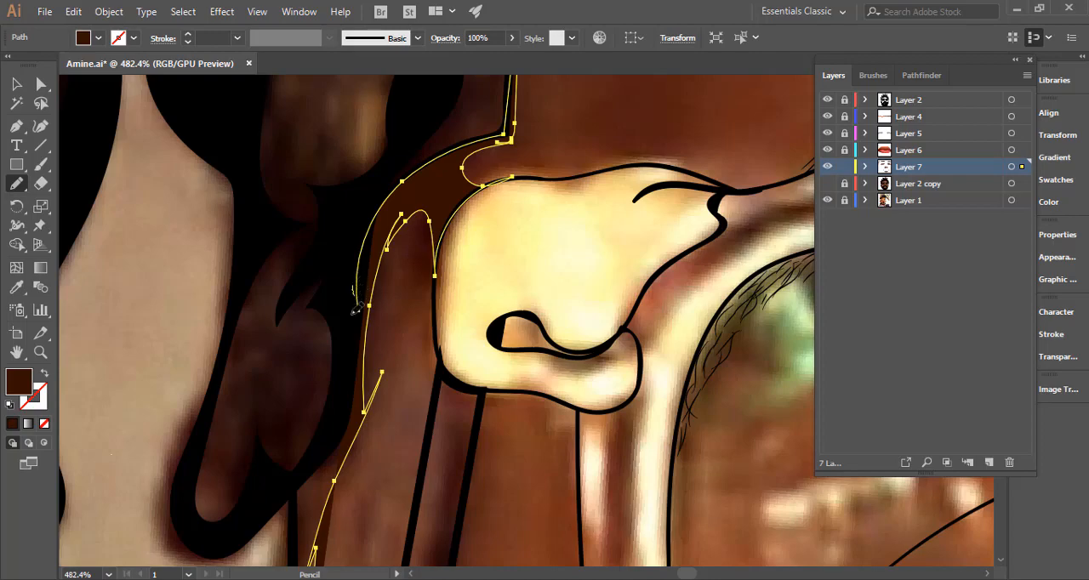
pyautogui.moveTo(356, 309); pyautogui.dragTo(324, 435)
# Refine the lower temple shadow below the glasses hinge, tapering it to a point along the black face outline, and deselect it.
pyautogui.moveTo(353, 372); pyautogui.dragTo(374, 204)
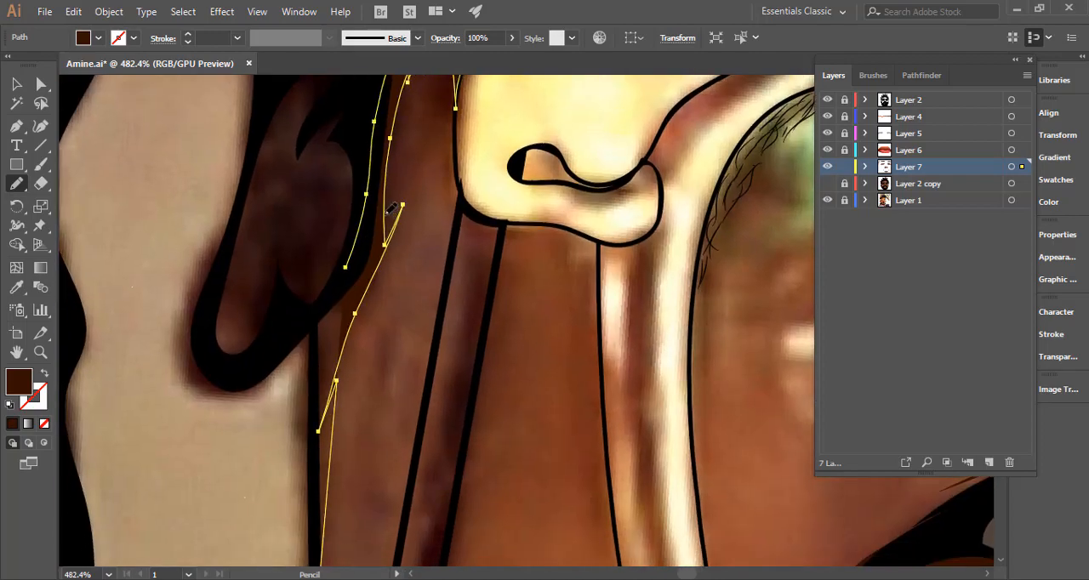
pyautogui.moveTo(394, 247); pyautogui.dragTo(362, 303)
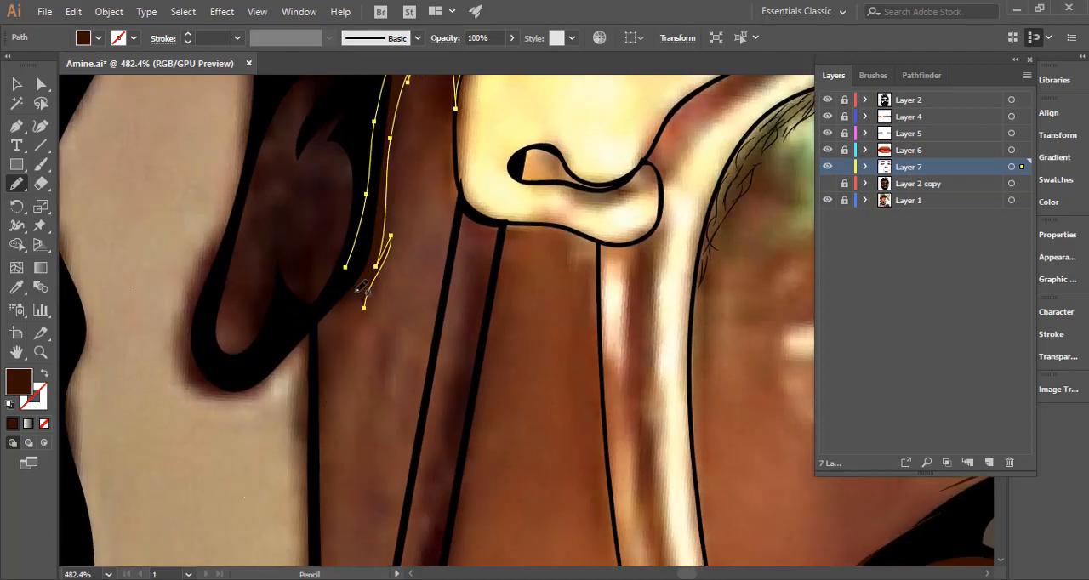
pyautogui.hotkey('ctrl', 'z')
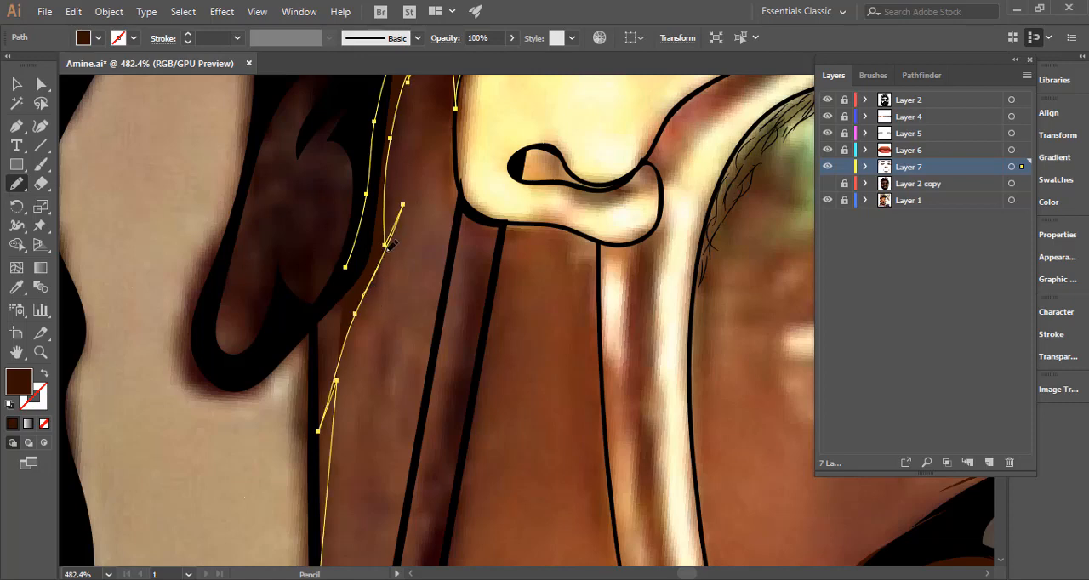
pyautogui.moveTo(390, 228); pyautogui.dragTo(394, 194)
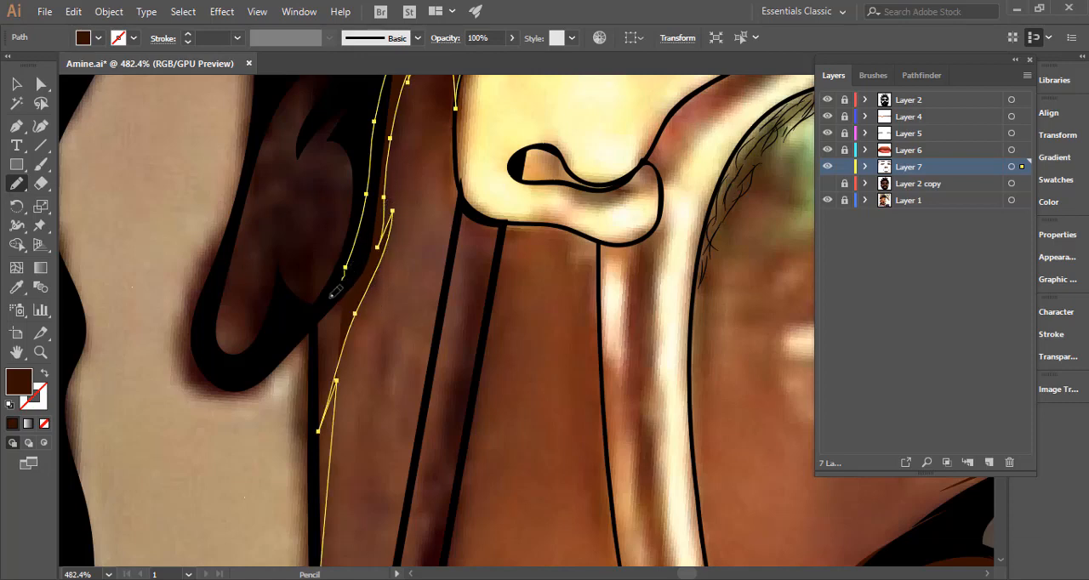
pyautogui.moveTo(314, 421); pyautogui.dragTo(310, 434)
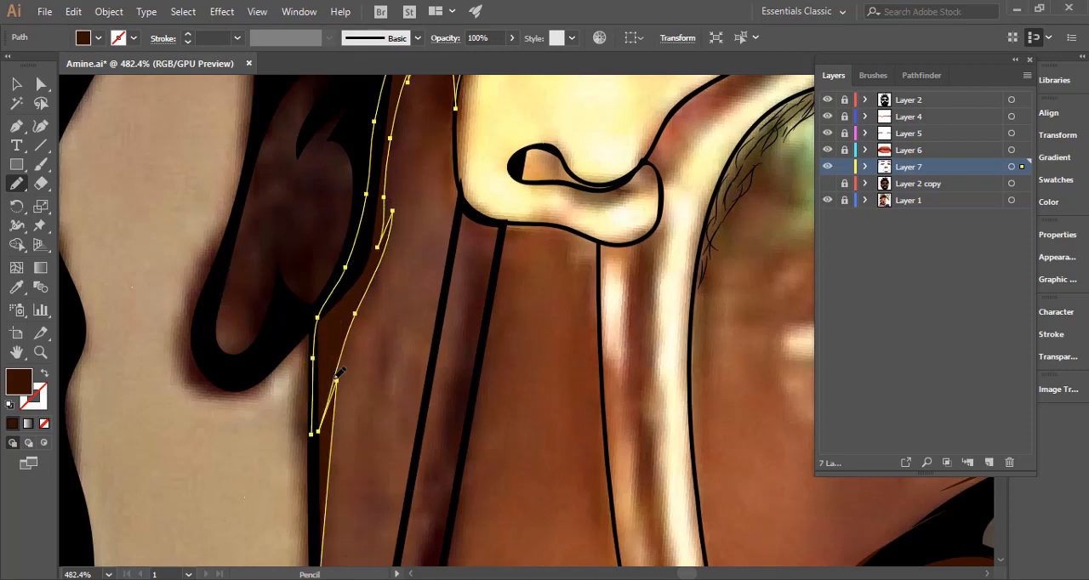
pyautogui.moveTo(342, 374)
pyautogui.mouseDown()
pyautogui.moveTo(334, 411)
pyautogui.moveTo(368, 200)
pyautogui.moveTo(343, 253)
pyautogui.mouseUp()
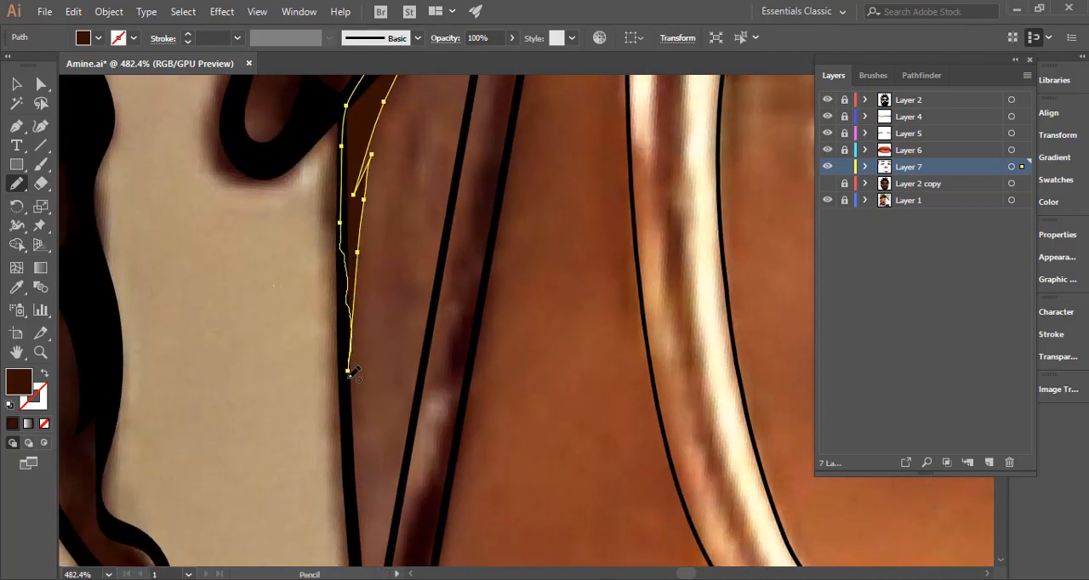
pyautogui.moveTo(349, 375); pyautogui.dragTo(348, 373)
pyautogui.moveTo(431, 328); pyautogui.dragTo(221, 335)
pyautogui.moveTo(487, 279); pyautogui.dragTo(162, 297)
pyautogui.keyDown('ctrl'); pyautogui.click(361, 270); pyautogui.keyUp('ctrl')
# Preview the temple shadow over Layer 2 copy's flat skin colour and target Layer 7 to highlight the shapes drawn so far.
pyautogui.moveTo(408, 280); pyautogui.dragTo(390, 283)
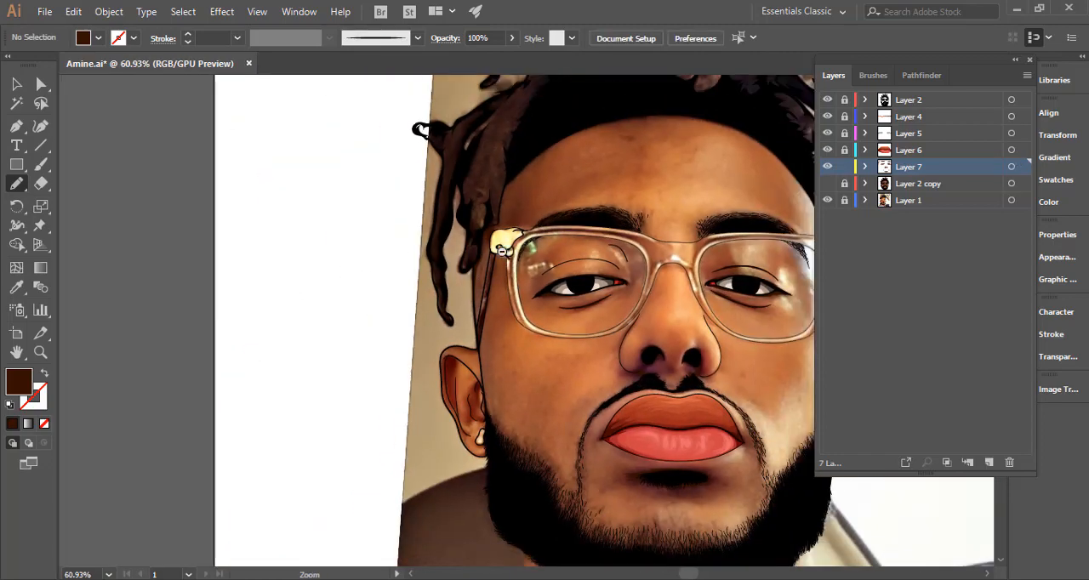
pyautogui.click(827, 183)
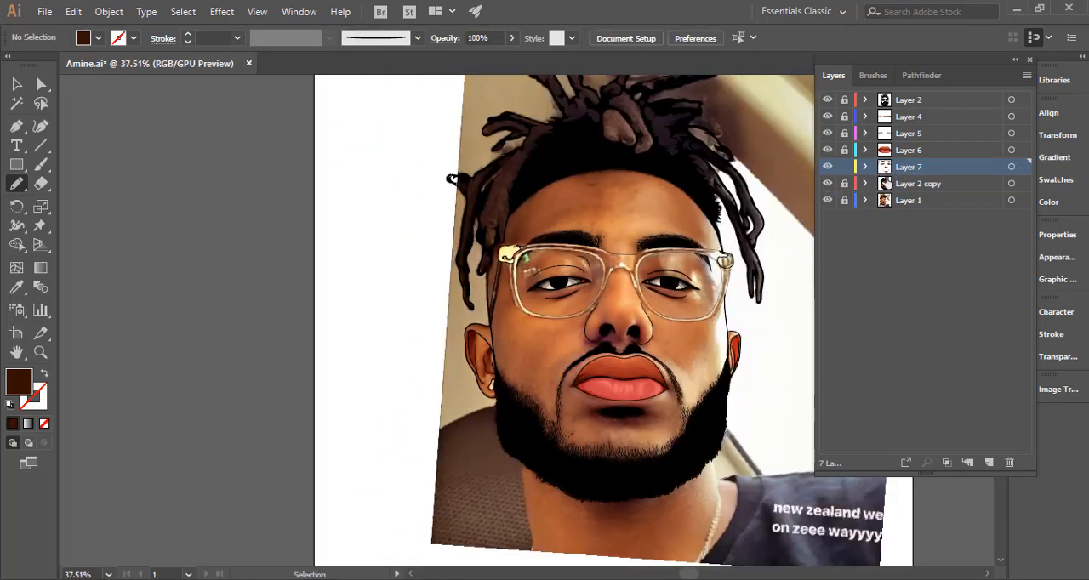
pyautogui.click(1011, 167)
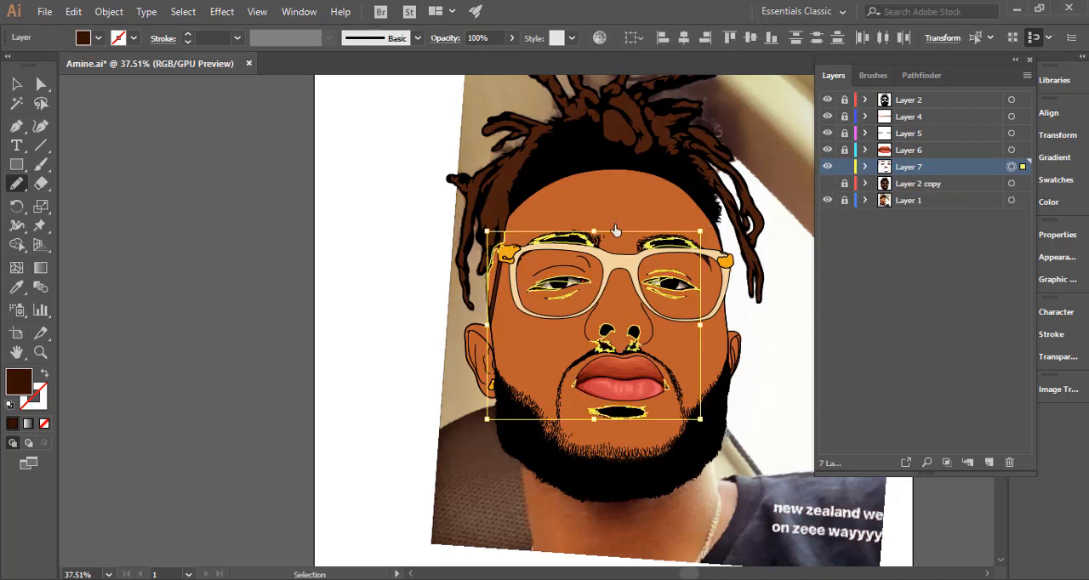
# Trace the upper edge of a dark brown forehead shadow along the hairline, from the image's left temple across to the right side.
pyautogui.moveTo(563, 196); pyautogui.dragTo(934, 200)
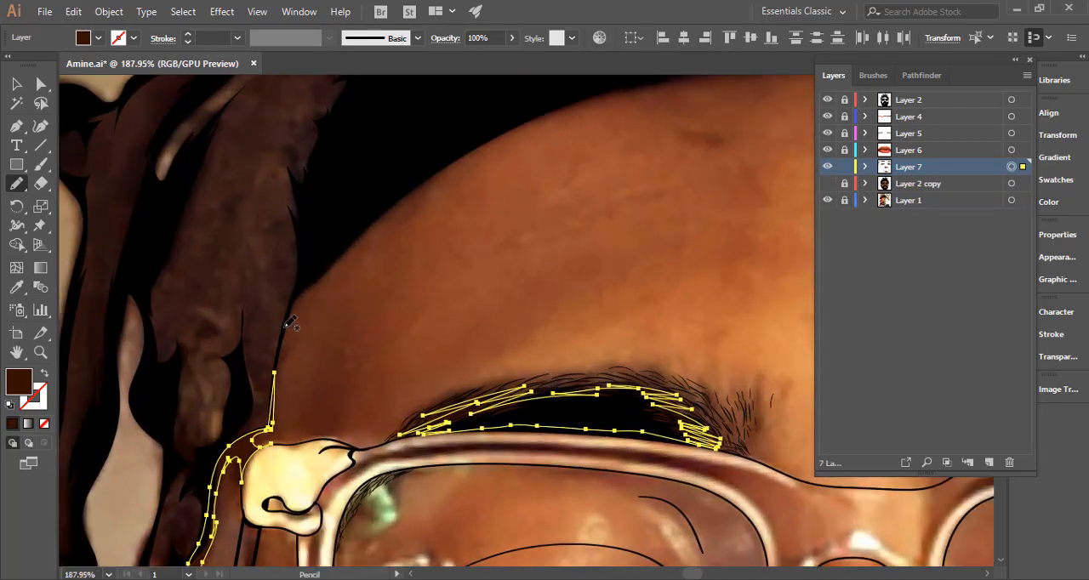
pyautogui.moveTo(286, 326)
pyautogui.mouseDown()
pyautogui.moveTo(375, 228)
pyautogui.moveTo(472, 159)
pyautogui.mouseUp()
pyautogui.moveTo(570, 130); pyautogui.dragTo(410, 306)
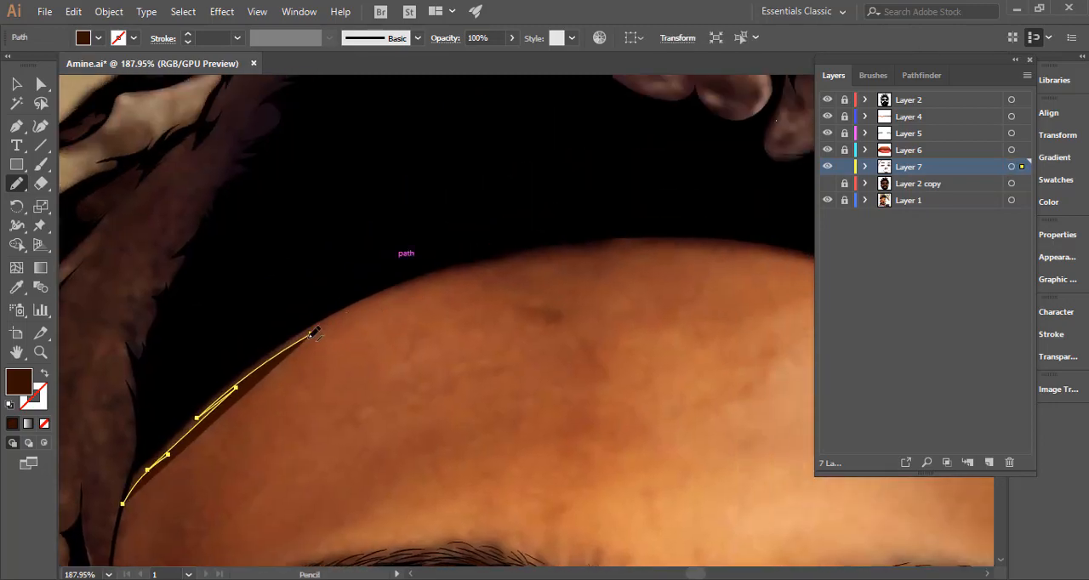
pyautogui.moveTo(337, 319)
pyautogui.mouseDown()
pyautogui.moveTo(495, 251)
pyautogui.moveTo(597, 238)
pyautogui.mouseUp()
pyautogui.moveTo(727, 293); pyautogui.dragTo(505, 333)
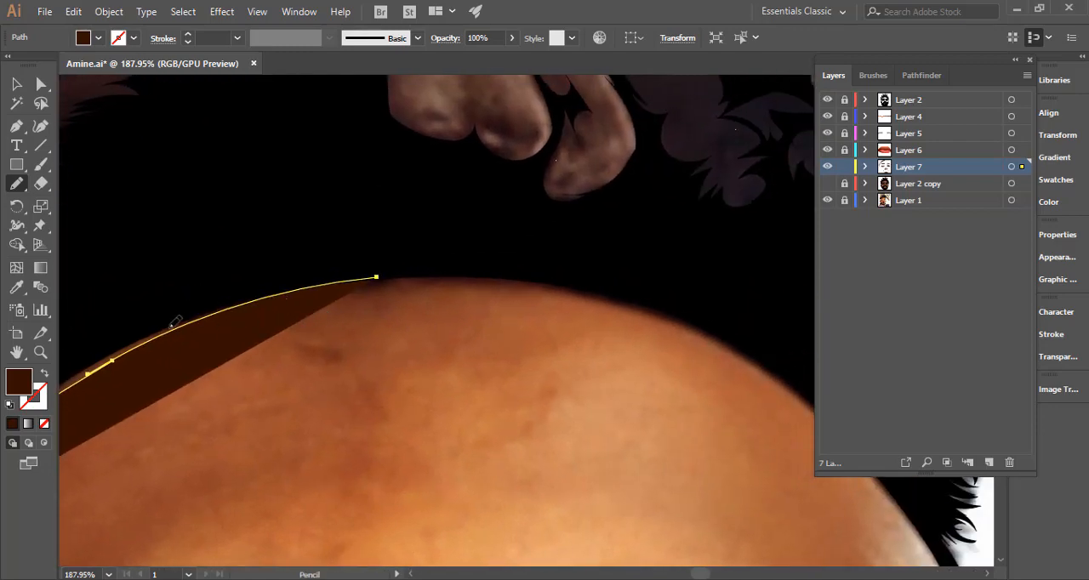
pyautogui.moveTo(172, 329)
pyautogui.mouseDown()
pyautogui.moveTo(266, 301)
pyautogui.moveTo(530, 281)
pyautogui.moveTo(635, 304)
pyautogui.moveTo(733, 347)
pyautogui.mouseUp()
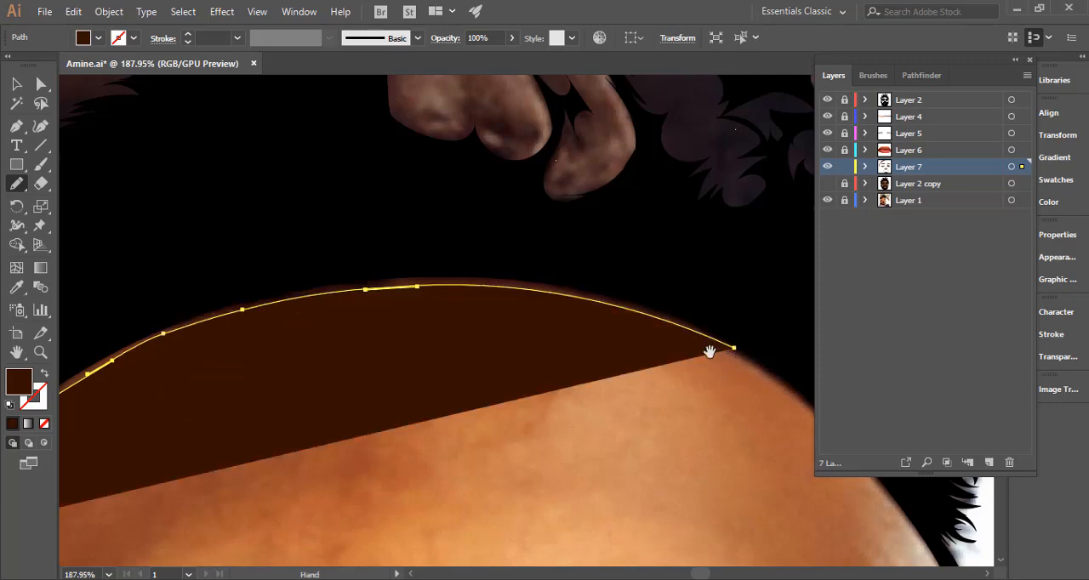
pyautogui.moveTo(456, 267); pyautogui.dragTo(108, 165)
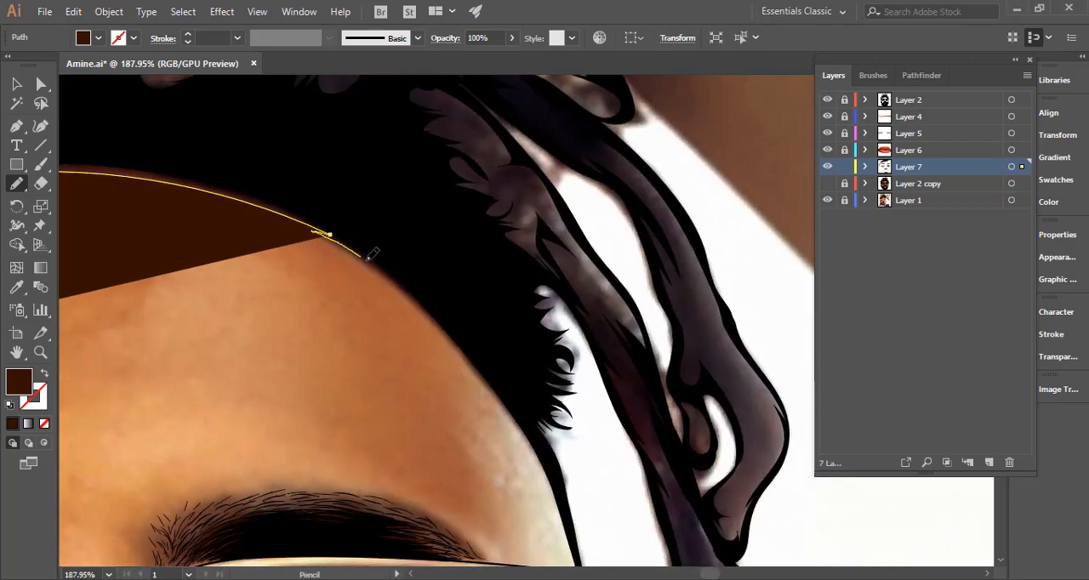
pyautogui.moveTo(369, 257); pyautogui.dragTo(411, 292)
pyautogui.moveTo(446, 330)
pyautogui.mouseDown()
pyautogui.moveTo(450, 308)
pyautogui.moveTo(383, 236)
pyautogui.mouseUp()
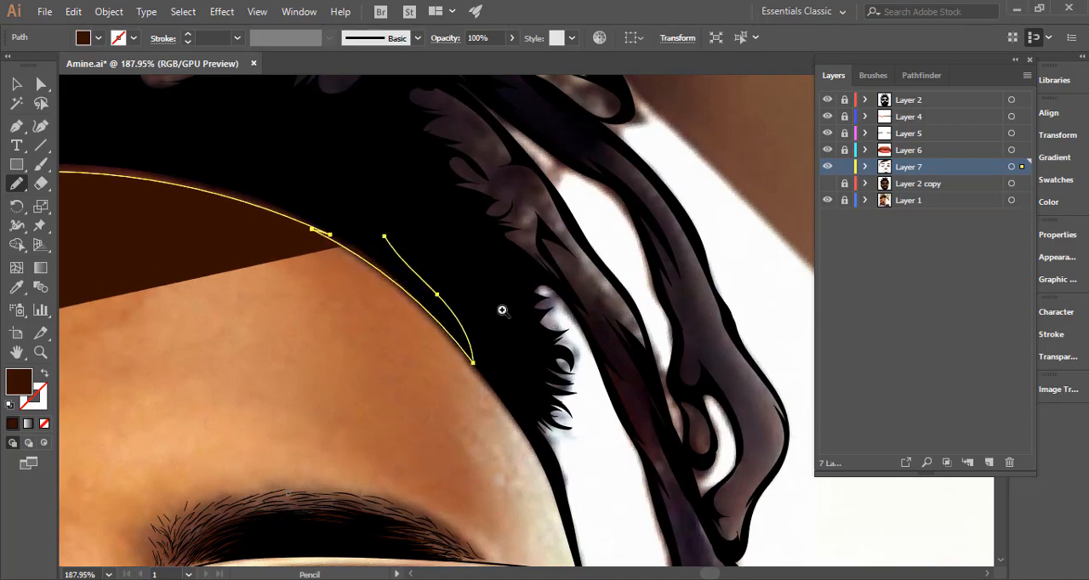
# Fit the forehead shadow's left end to the hair corner and close the shape through the black hair above the hairline.
pyautogui.moveTo(502, 311)
pyautogui.mouseDown()
pyautogui.moveTo(338, 278)
pyautogui.moveTo(298, 286)
pyautogui.mouseUp()
pyautogui.moveTo(298, 286); pyautogui.dragTo(525, 285)
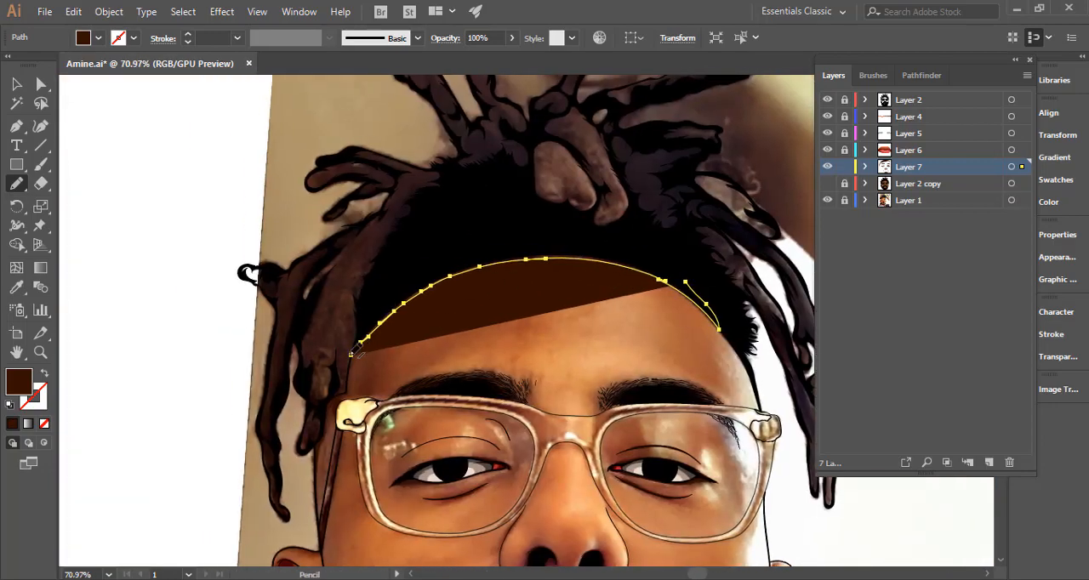
pyautogui.moveTo(351, 353)
pyautogui.mouseDown()
pyautogui.moveTo(385, 297)
pyautogui.moveTo(598, 297)
pyautogui.moveTo(651, 285)
pyautogui.mouseUp()
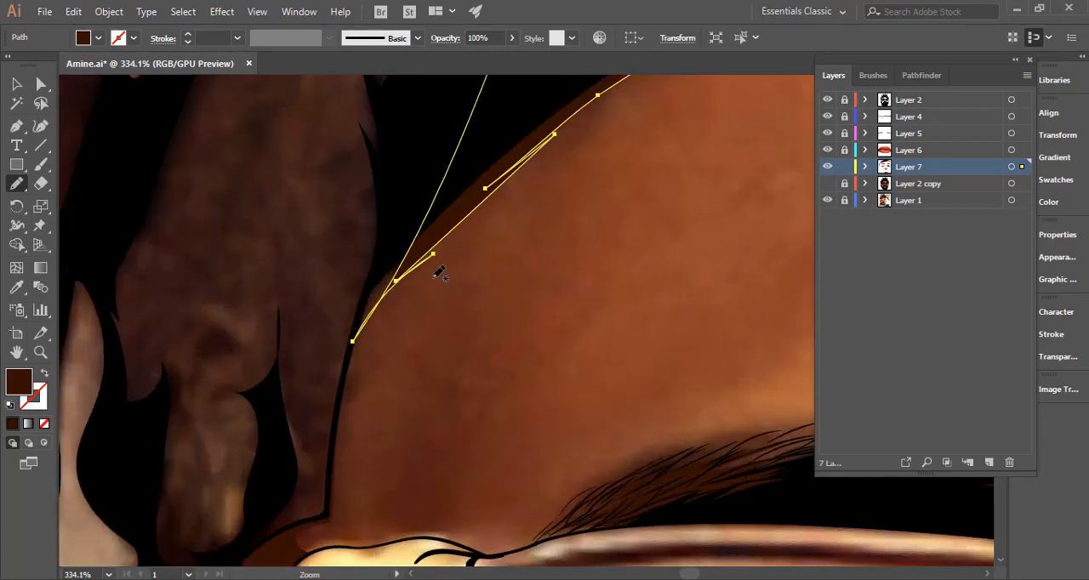
pyautogui.hotkey('ctrl', 'z')
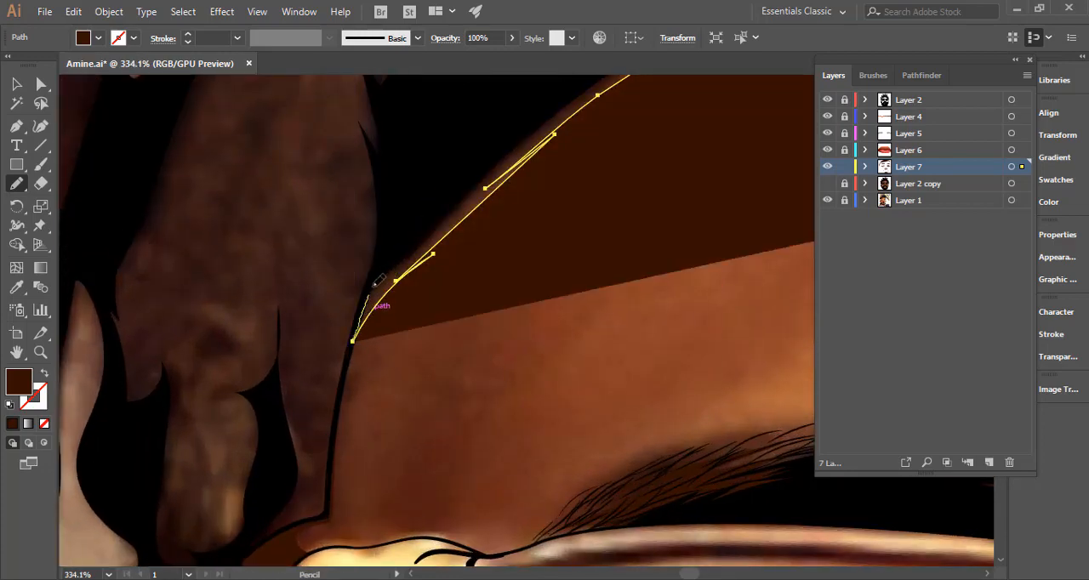
pyautogui.moveTo(374, 285); pyautogui.dragTo(396, 217)
pyautogui.moveTo(545, 278); pyautogui.dragTo(308, 272)
pyautogui.moveTo(580, 283)
pyautogui.mouseDown()
pyautogui.moveTo(595, 280)
pyautogui.moveTo(246, 312)
pyautogui.mouseUp()
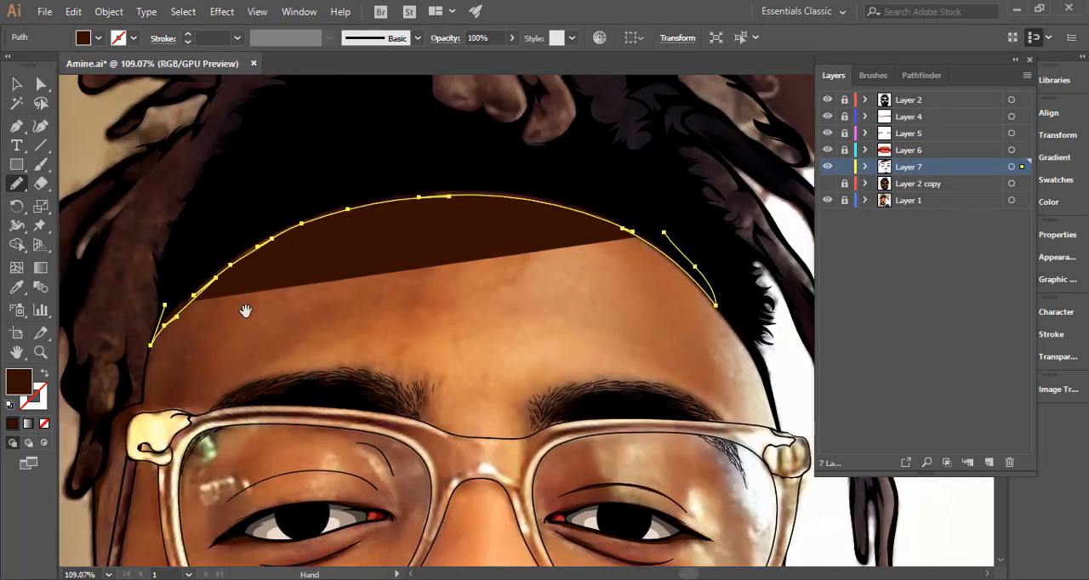
pyautogui.moveTo(167, 307)
pyautogui.mouseDown()
pyautogui.moveTo(181, 276)
pyautogui.moveTo(251, 202)
pyautogui.moveTo(389, 163)
pyautogui.moveTo(519, 169)
pyautogui.moveTo(663, 231)
pyautogui.mouseUp()
# Draw a dark brown shadow on the image's left ear, along the face outline from the small front flap to just above the earring.
pyautogui.moveTo(620, 322); pyautogui.dragTo(657, 136)
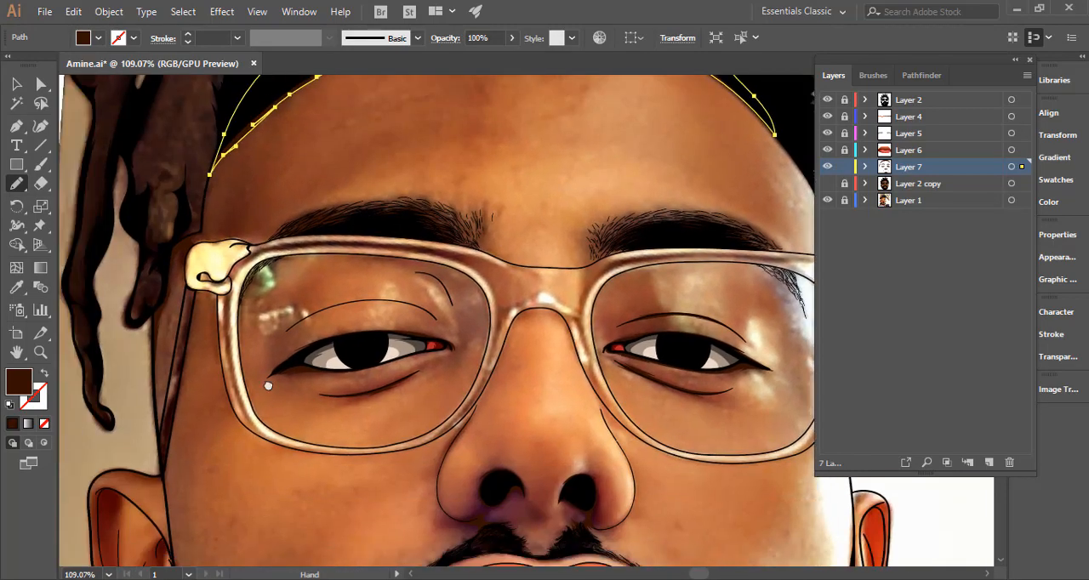
pyautogui.moveTo(335, 378); pyautogui.dragTo(521, 231)
pyautogui.keyDown('ctrl'); pyautogui.moveTo(436, 317); pyautogui.dragTo(504, 173); pyautogui.keyUp('ctrl')
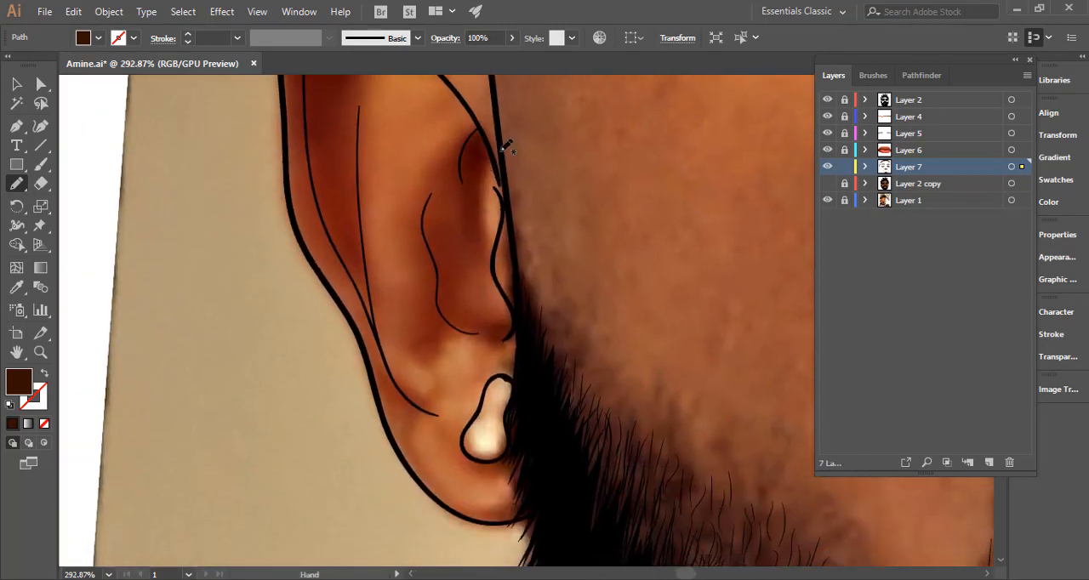
pyautogui.keyDown('ctrl'); pyautogui.moveTo(492, 233); pyautogui.dragTo(539, 382); pyautogui.keyUp('ctrl')
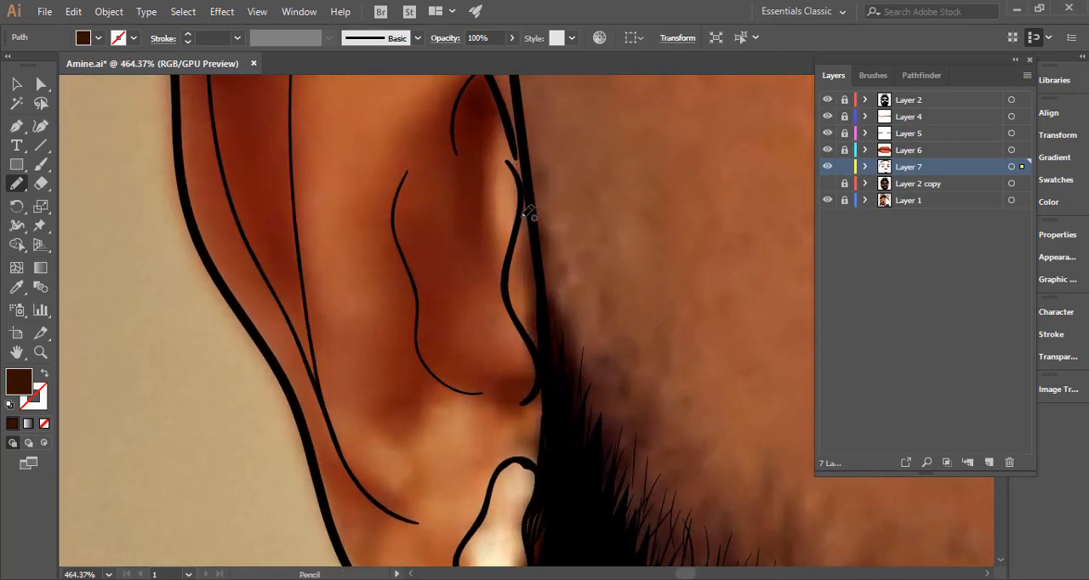
pyautogui.moveTo(517, 242)
pyautogui.mouseDown()
pyautogui.moveTo(532, 304)
pyautogui.moveTo(525, 321)
pyautogui.moveTo(517, 314)
pyautogui.moveTo(530, 377)
pyautogui.moveTo(453, 391)
pyautogui.moveTo(511, 406)
pyautogui.moveTo(516, 422)
pyautogui.moveTo(534, 404)
pyautogui.moveTo(541, 424)
pyautogui.moveTo(523, 461)
pyautogui.moveTo(542, 473)
pyautogui.moveTo(553, 345)
pyautogui.moveTo(523, 185)
pyautogui.moveTo(527, 237)
pyautogui.mouseUp()
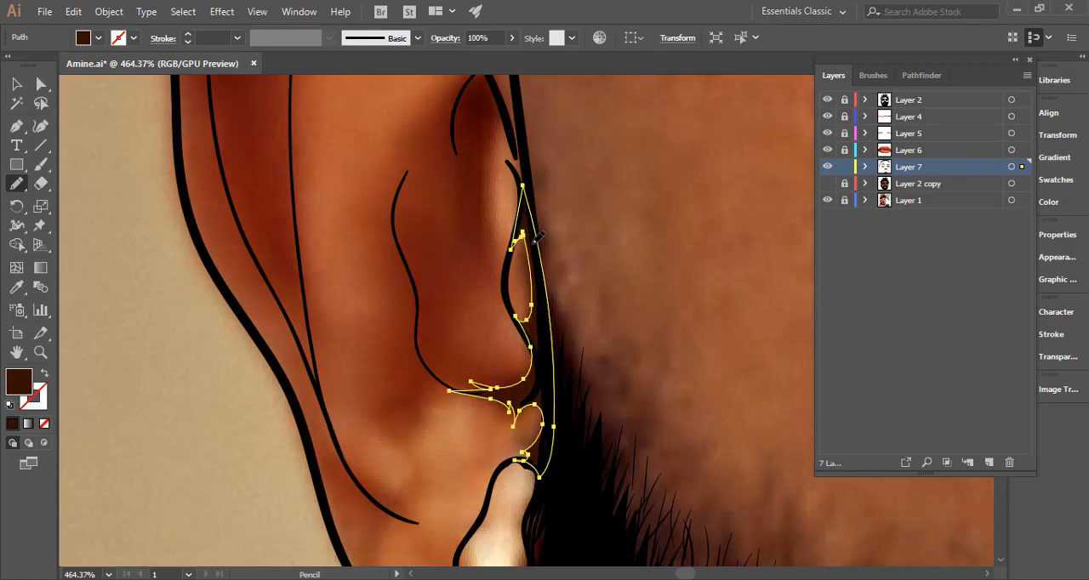
# Draw a pointed shadow in the left ear's inner fold beside the face outline and a spiky one under the top of its inner rim.
pyautogui.scroll(-3, 536, 246)
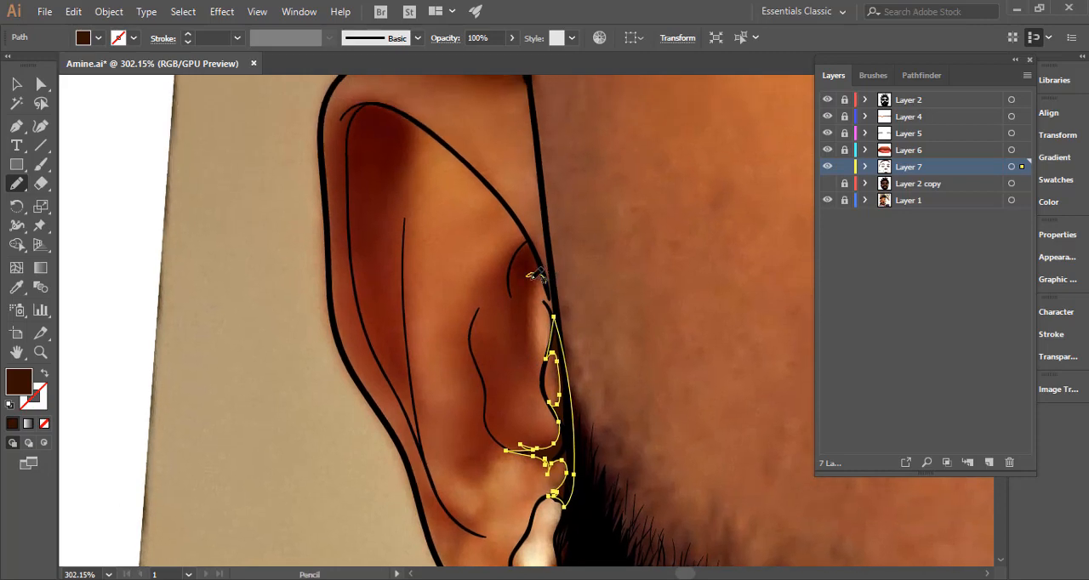
pyautogui.moveTo(523, 316)
pyautogui.mouseDown()
pyautogui.moveTo(511, 277)
pyautogui.moveTo(522, 246)
pyautogui.moveTo(558, 286)
pyautogui.mouseUp()
pyautogui.press('space')
pyautogui.moveTo(406, 143); pyautogui.dragTo(490, 234)
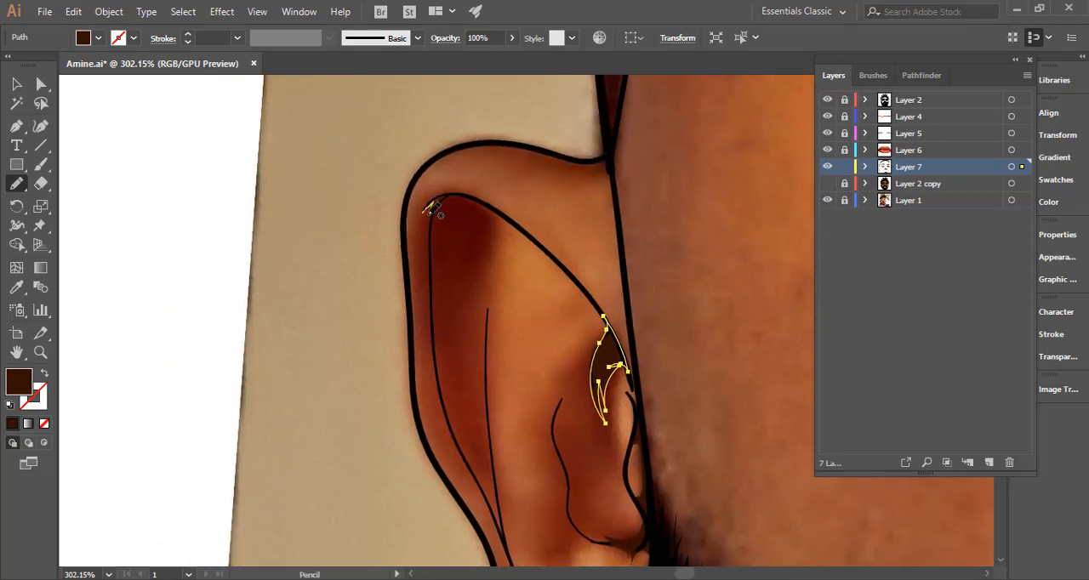
pyautogui.moveTo(429, 209)
pyautogui.mouseDown()
pyautogui.moveTo(433, 261)
pyautogui.moveTo(460, 235)
pyautogui.moveTo(475, 286)
pyautogui.moveTo(503, 224)
pyautogui.mouseUp()
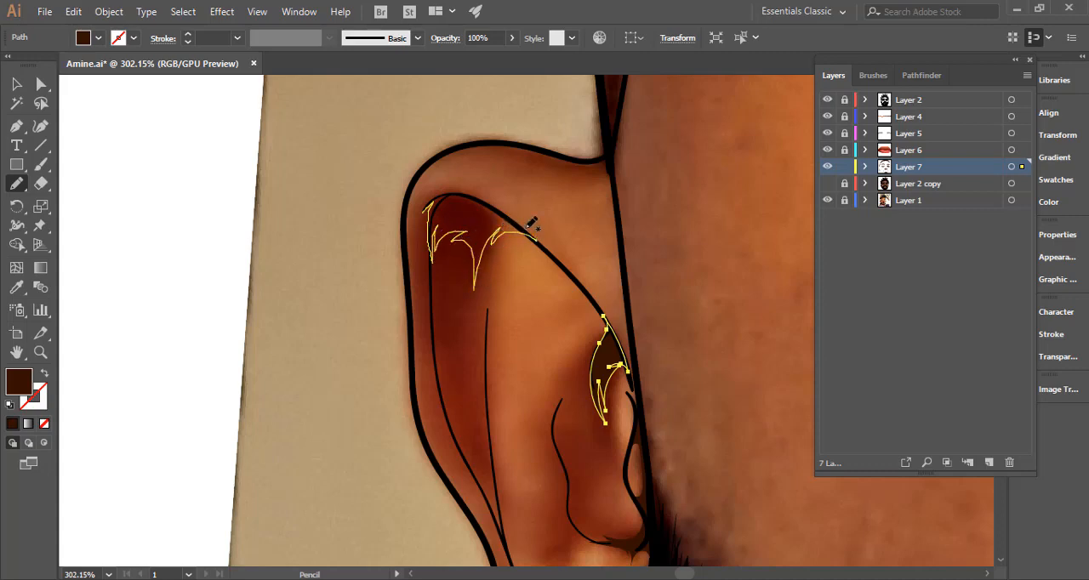
pyautogui.moveTo(428, 212); pyautogui.dragTo(433, 222)
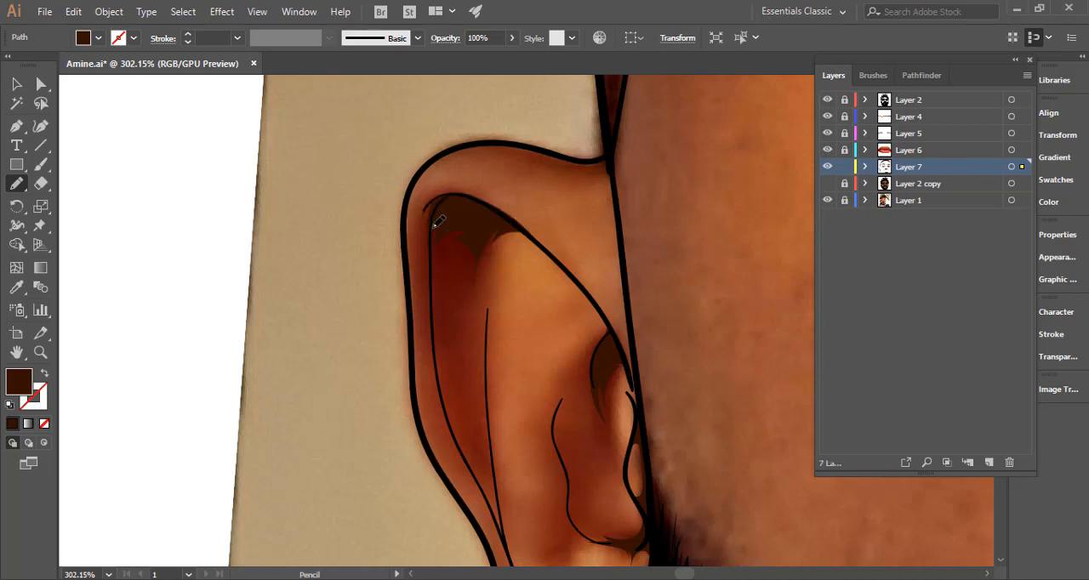
# Draw a thin dark brown shadow where the left ear's top edge meets the face outline, and deselect it.
pyautogui.moveTo(572, 134); pyautogui.dragTo(500, 192)
pyautogui.moveTo(417, 201)
pyautogui.mouseDown()
pyautogui.moveTo(518, 223)
pyautogui.moveTo(498, 226)
pyautogui.moveTo(523, 227)
pyautogui.moveTo(542, 255)
pyautogui.moveTo(536, 211)
pyautogui.moveTo(500, 220)
pyautogui.moveTo(409, 203)
pyautogui.mouseUp()
pyautogui.press('Up')
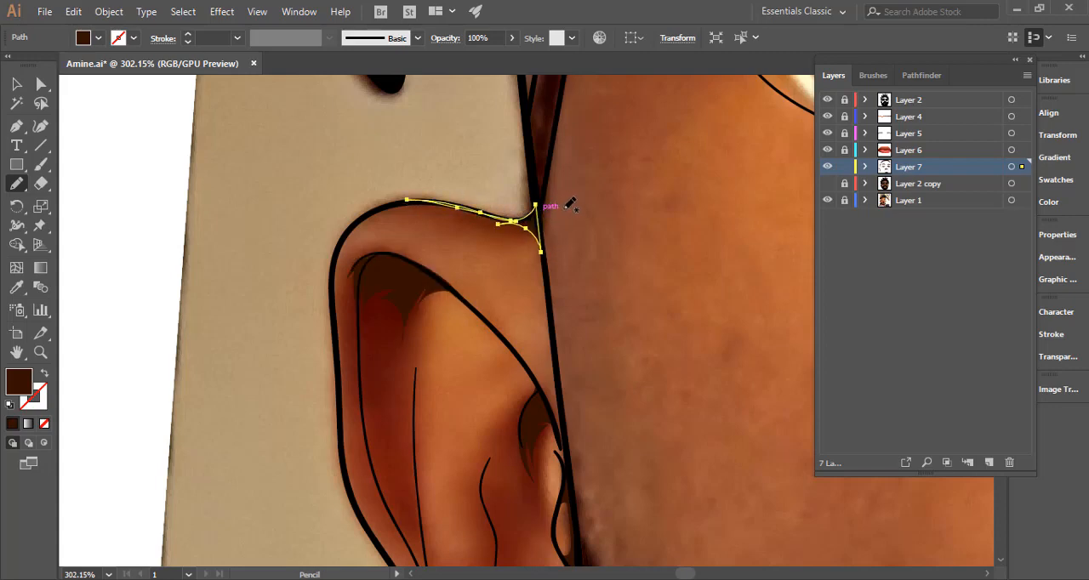
pyautogui.keyDown('ctrl'); pyautogui.click(642, 256); pyautogui.keyUp('ctrl')
pyautogui.moveTo(645, 294); pyautogui.dragTo(503, 297)
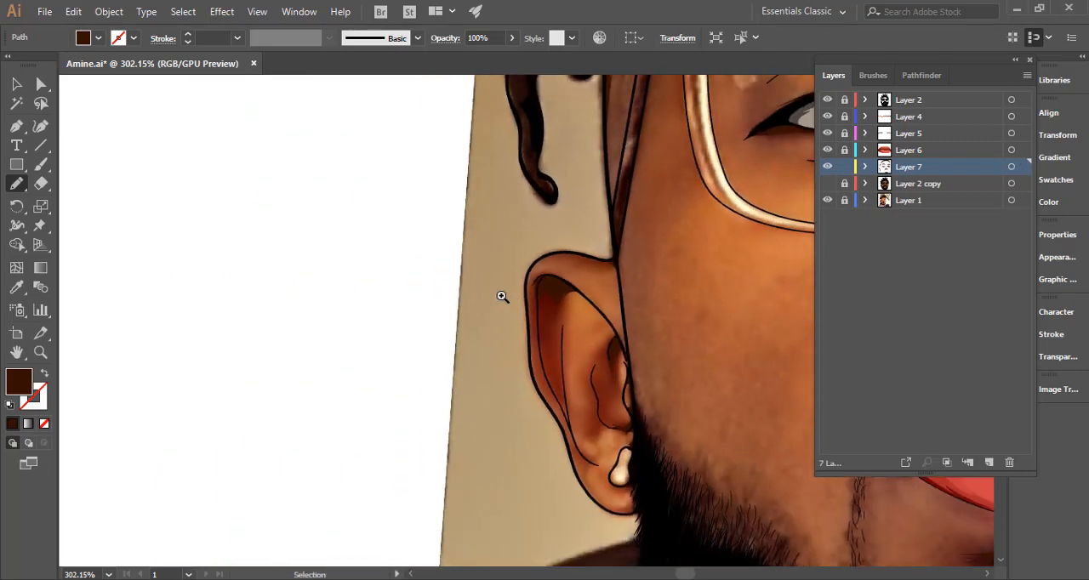
# Draw a small spiky shadow around the lower end of the left ear's inner rim line, above the lobe, and deselect it.
pyautogui.moveTo(581, 295); pyautogui.dragTo(582, 292)
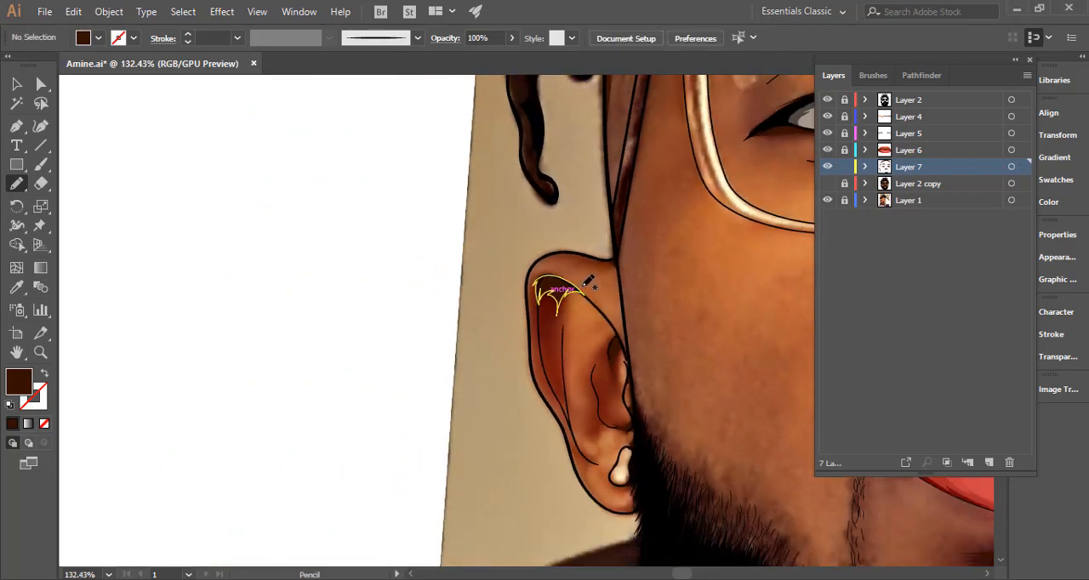
pyautogui.moveTo(510, 265); pyautogui.dragTo(349, 97)
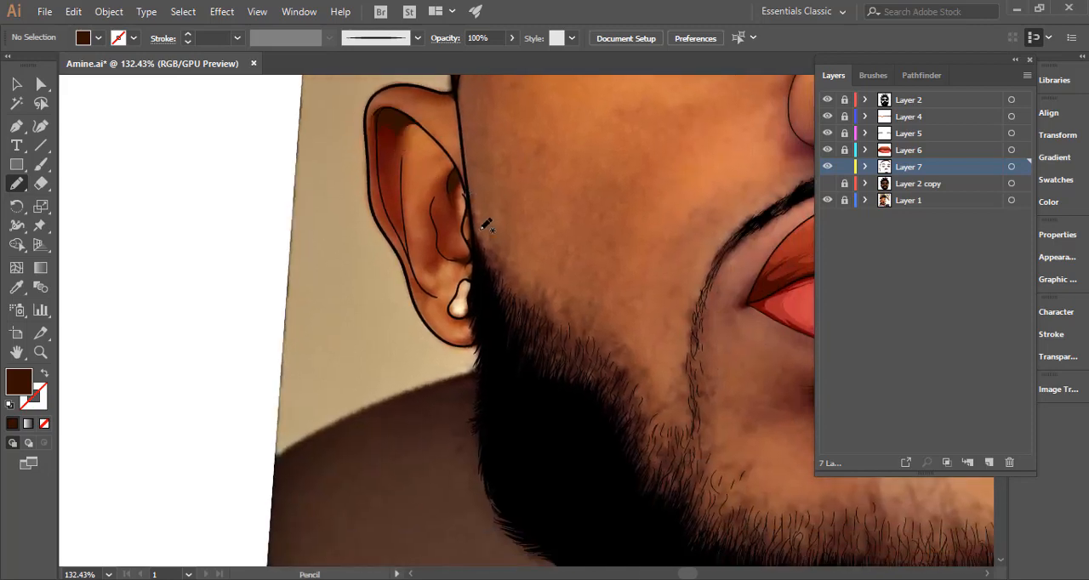
pyautogui.moveTo(394, 225)
pyautogui.mouseDown()
pyautogui.moveTo(532, 207)
pyautogui.moveTo(575, 223)
pyautogui.mouseUp()
pyautogui.moveTo(501, 308); pyautogui.dragTo(415, 173)
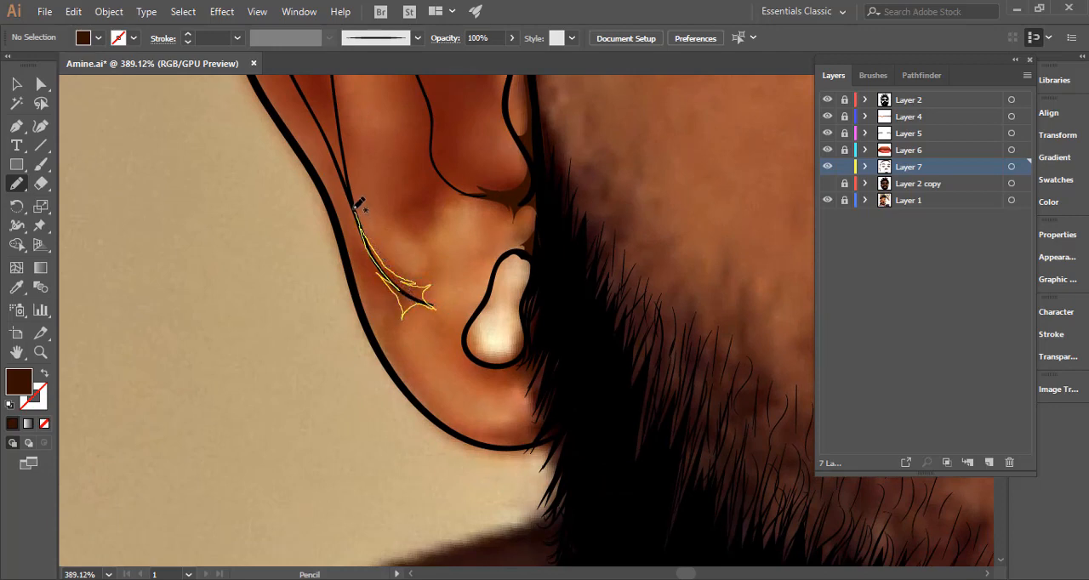
pyautogui.moveTo(357, 203); pyautogui.dragTo(356, 204)
pyautogui.keyDown('ctrl'); pyautogui.click(302, 382); pyautogui.keyUp('ctrl')
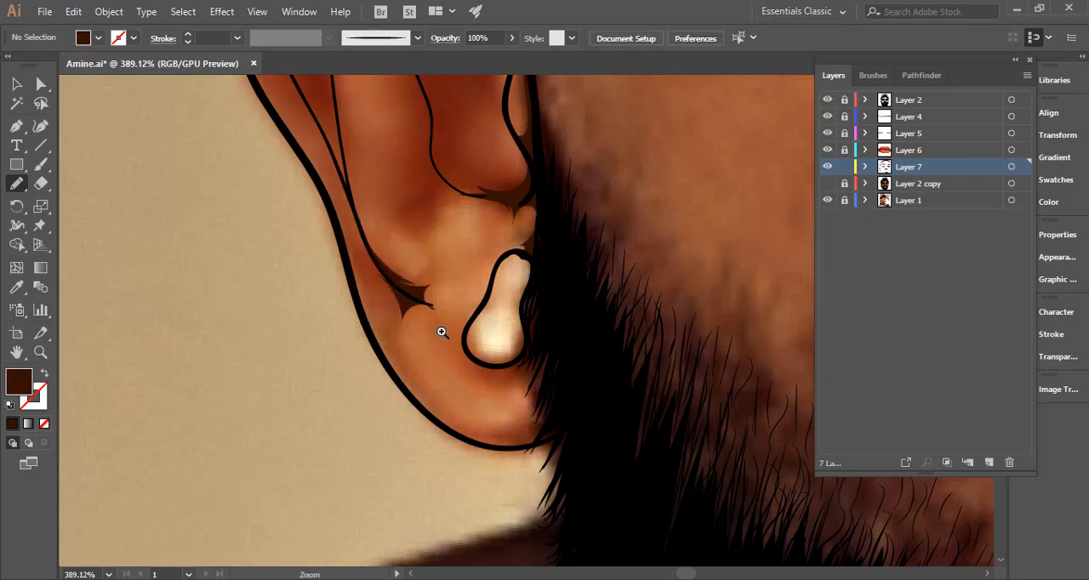
# Draw a dark brown shadow between the earring, the earlobe and the beard, closing it inside the beard, and deselect it.
pyautogui.moveTo(444, 332); pyautogui.dragTo(228, 346)
pyautogui.moveTo(494, 353); pyautogui.dragTo(758, 314)
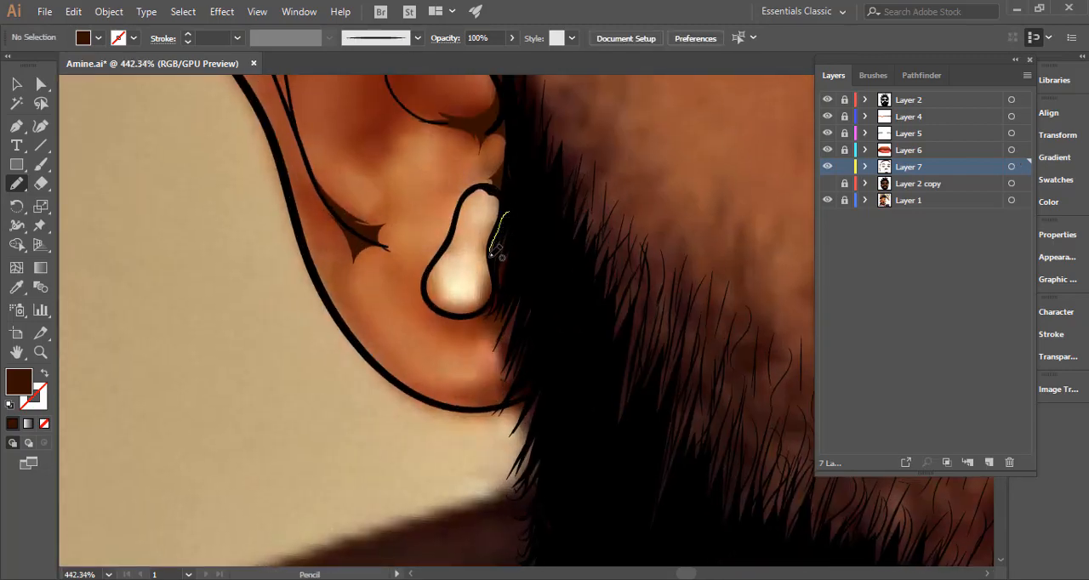
pyautogui.moveTo(458, 317)
pyautogui.mouseDown()
pyautogui.moveTo(492, 317)
pyautogui.moveTo(475, 329)
pyautogui.moveTo(501, 344)
pyautogui.moveTo(490, 339)
pyautogui.moveTo(503, 377)
pyautogui.moveTo(453, 396)
pyautogui.moveTo(491, 394)
pyautogui.moveTo(477, 402)
pyautogui.moveTo(439, 402)
pyautogui.moveTo(505, 405)
pyautogui.moveTo(532, 392)
pyautogui.moveTo(550, 362)
pyautogui.moveTo(551, 297)
pyautogui.moveTo(534, 235)
pyautogui.moveTo(513, 213)
pyautogui.mouseUp()
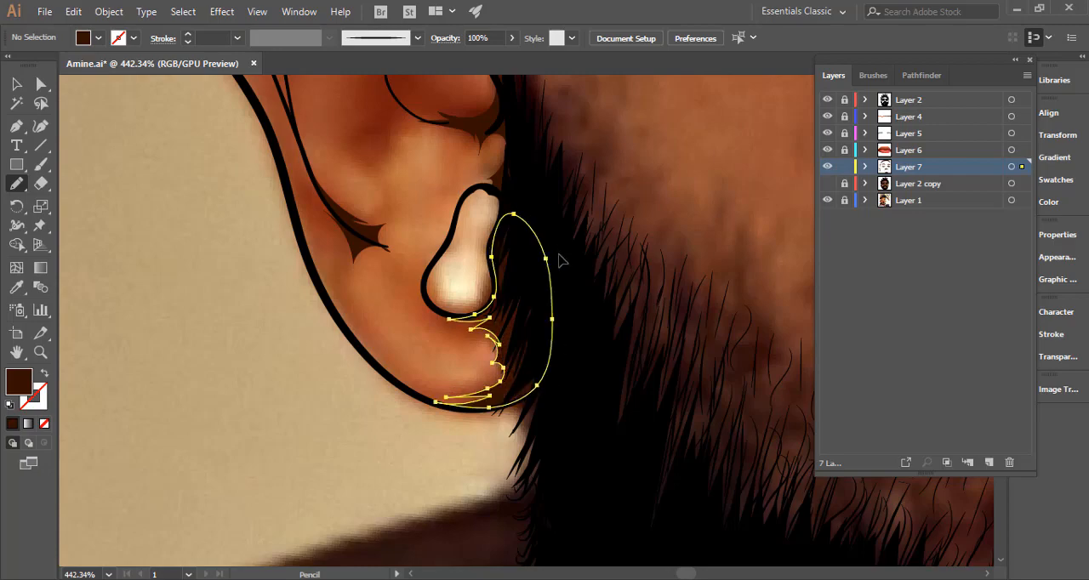
pyautogui.moveTo(591, 264); pyautogui.dragTo(342, 298)
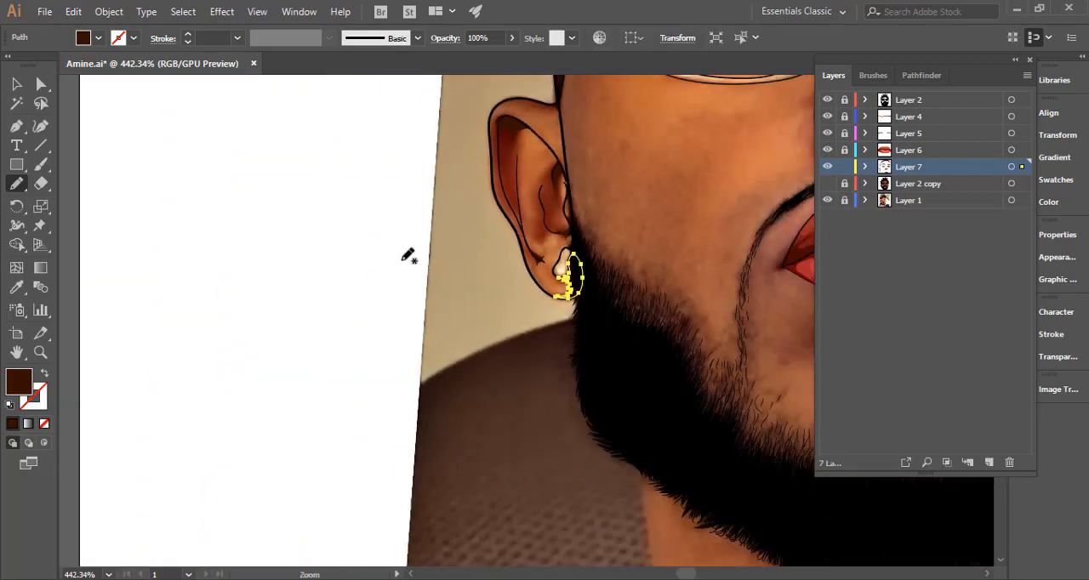
pyautogui.keyDown('ctrl'); pyautogui.click(464, 282); pyautogui.keyUp('ctrl')
# Draw dark brown shadows inside the image's right ear, at the lower end and under the upper curve of its inner contour.
pyautogui.moveTo(582, 325); pyautogui.dragTo(347, 312)
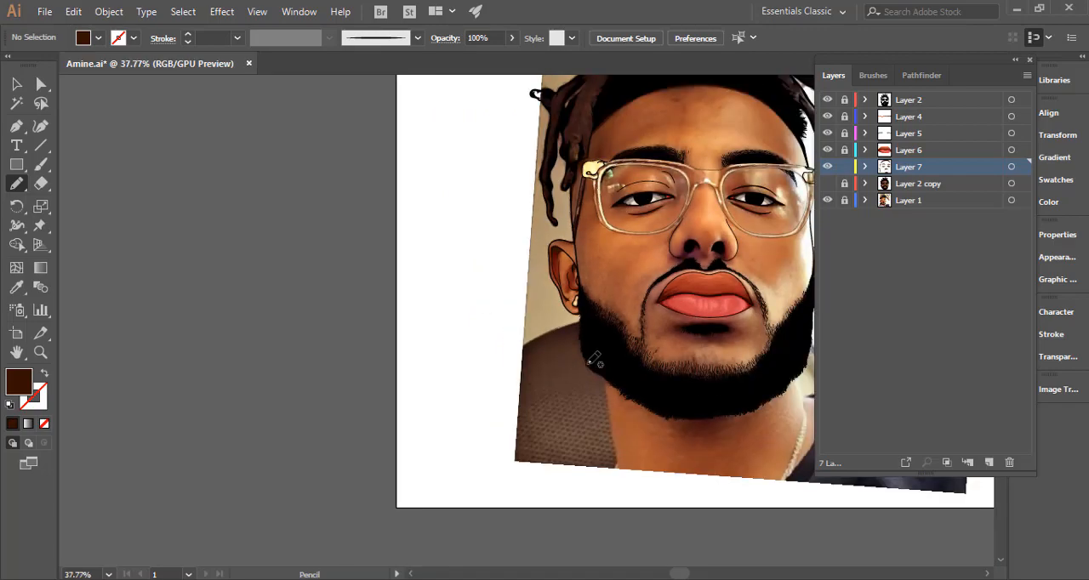
pyautogui.hscroll(5, 362, 347)
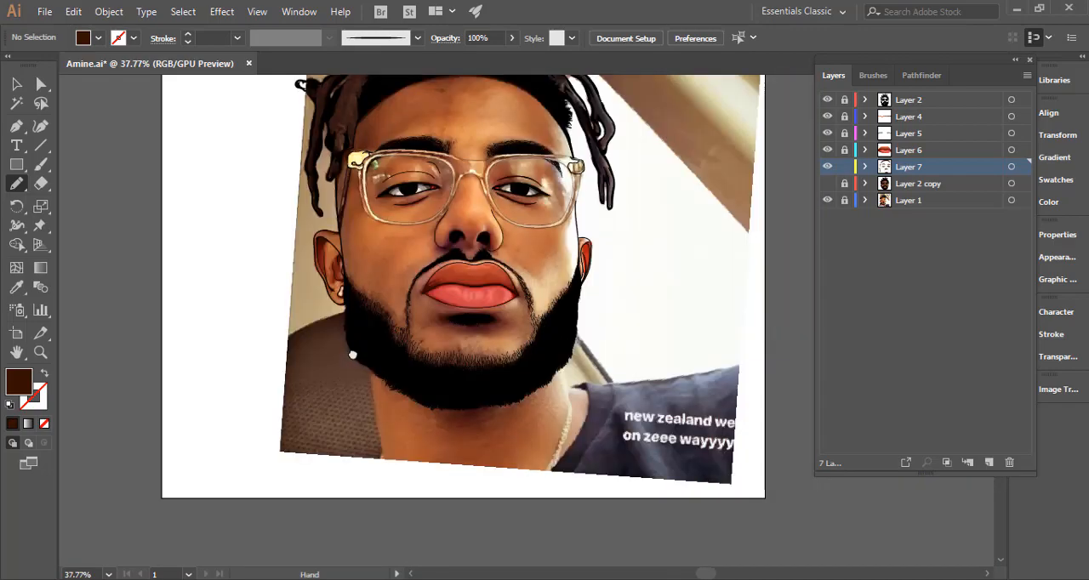
pyautogui.moveTo(870, 258); pyautogui.dragTo(906, 257)
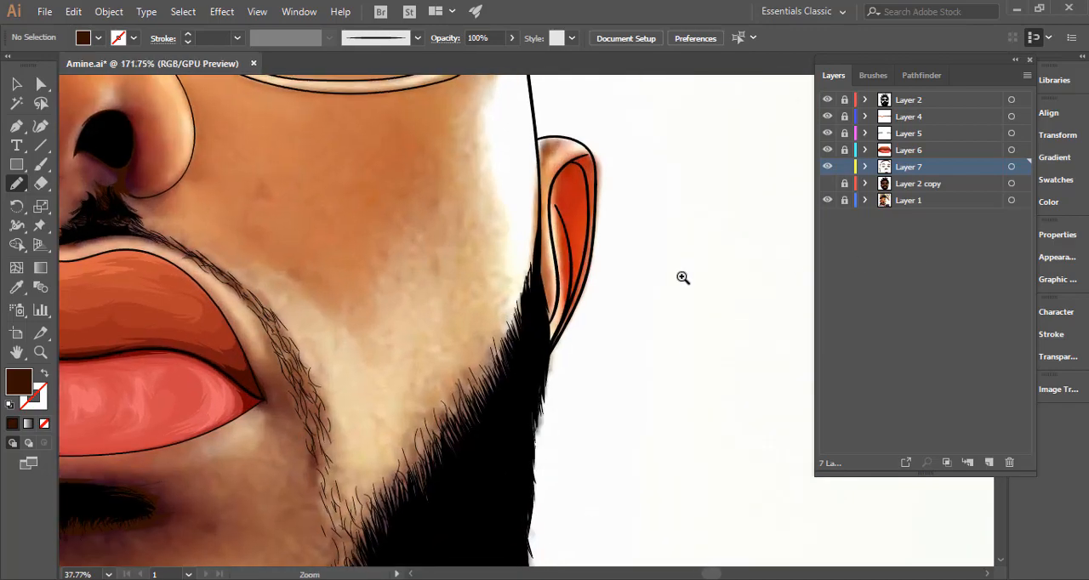
pyautogui.moveTo(571, 275); pyautogui.dragTo(809, 259)
pyautogui.moveTo(566, 352)
pyautogui.mouseDown()
pyautogui.moveTo(573, 284)
pyautogui.moveTo(579, 309)
pyautogui.moveTo(604, 255)
pyautogui.moveTo(584, 339)
pyautogui.moveTo(557, 392)
pyautogui.moveTo(564, 351)
pyautogui.mouseUp()
pyautogui.moveTo(644, 350)
pyautogui.mouseDown()
pyautogui.moveTo(393, 367)
pyautogui.moveTo(635, 238)
pyautogui.mouseUp()
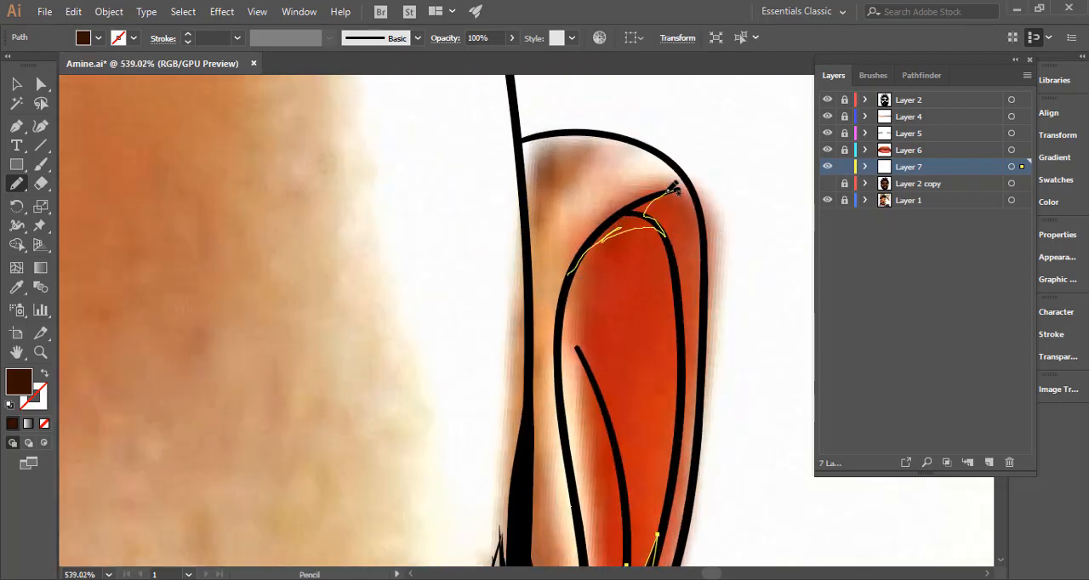
pyautogui.moveTo(605, 230); pyautogui.dragTo(569, 276)
# Start a jagged dark brown shadow edge down the sideburn beside the image's left ear, from the face outline into the beard.
pyautogui.moveTo(651, 293); pyautogui.dragTo(206, 403)
pyautogui.moveTo(486, 401); pyautogui.dragTo(533, 218)
pyautogui.moveTo(678, 304); pyautogui.dragTo(647, 296)
pyautogui.moveTo(710, 191); pyautogui.dragTo(928, 192)
pyautogui.moveTo(644, 296); pyautogui.dragTo(464, 354)
pyautogui.moveTo(604, 358)
pyautogui.mouseDown()
pyautogui.moveTo(688, 163)
pyautogui.moveTo(713, 142)
pyautogui.mouseUp()
pyautogui.moveTo(508, 354); pyautogui.dragTo(635, 328)
pyautogui.moveTo(479, 245); pyautogui.dragTo(657, 304)
pyautogui.moveTo(507, 265); pyautogui.dragTo(633, 436)
pyautogui.moveTo(454, 235); pyautogui.dragTo(493, 189)
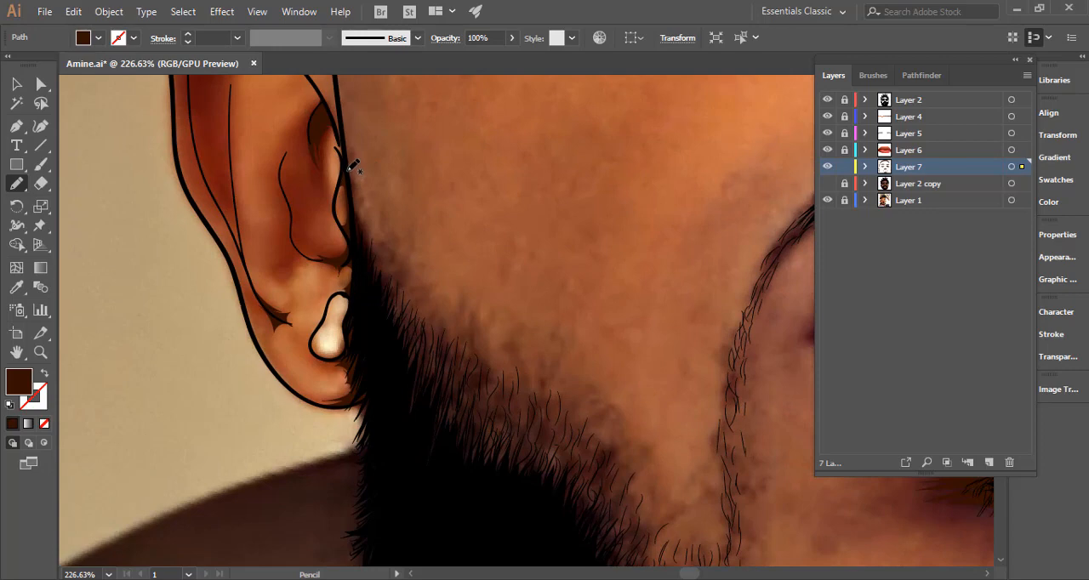
pyautogui.moveTo(350, 164); pyautogui.dragTo(364, 220)
pyautogui.moveTo(371, 256); pyautogui.dragTo(378, 311)
pyautogui.doubleClick(18, 185)
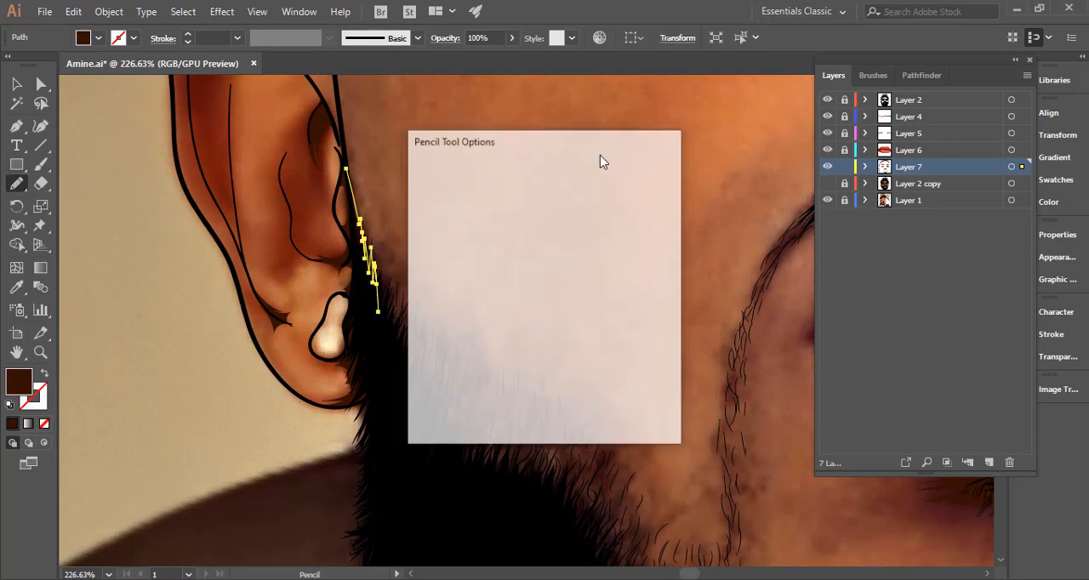
pyautogui.click(549, 409)
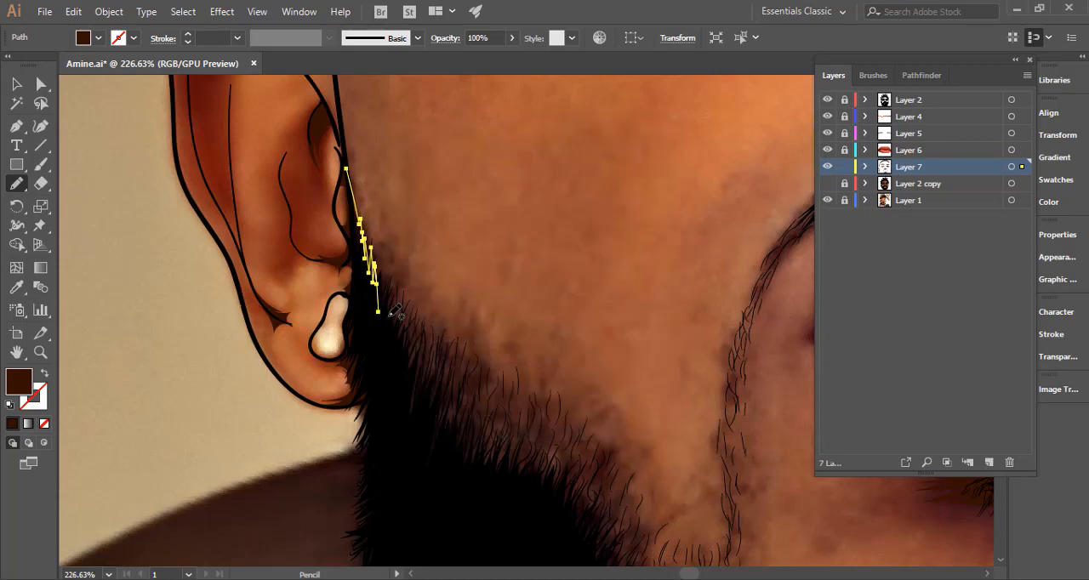
pyautogui.moveTo(407, 317); pyautogui.dragTo(430, 316)
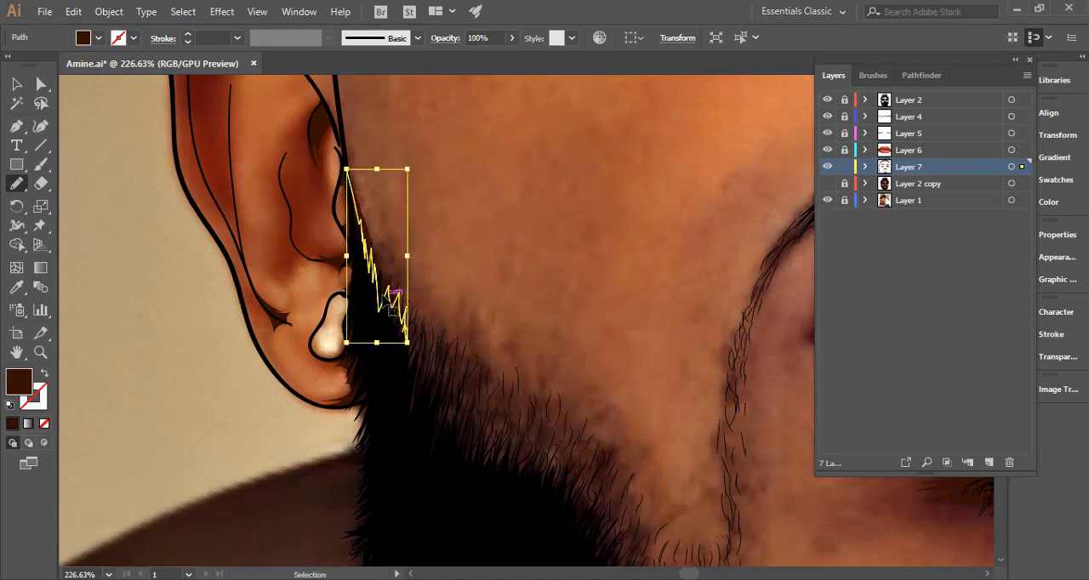
pyautogui.hotkey('ctrl', 'z')
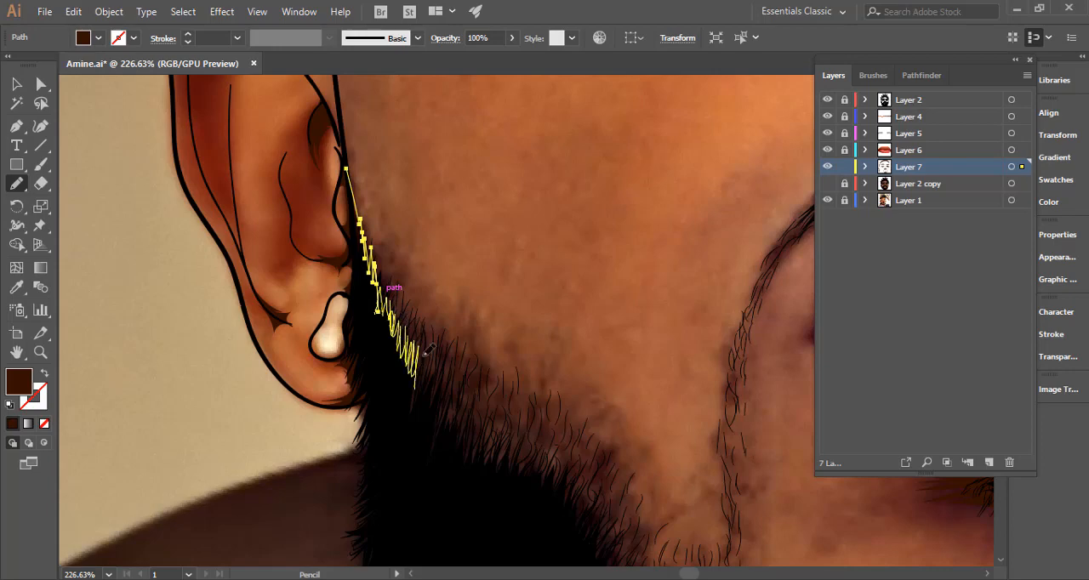
# Continue the jagged shadow edge down the sideburn beside the image's left ear and close the shape inside the beard.
pyautogui.moveTo(425, 355); pyautogui.dragTo(423, 408)
pyautogui.moveTo(411, 376)
pyautogui.mouseDown()
pyautogui.moveTo(258, 310)
pyautogui.moveTo(296, 341)
pyautogui.moveTo(329, 342)
pyautogui.moveTo(353, 389)
pyautogui.moveTo(214, 365)
pyautogui.moveTo(198, 357)
pyautogui.moveTo(206, 353)
pyautogui.moveTo(225, 366)
pyautogui.moveTo(128, 427)
pyautogui.mouseUp()
pyautogui.moveTo(175, 379)
pyautogui.mouseDown()
pyautogui.moveTo(528, 372)
pyautogui.moveTo(517, 364)
pyautogui.mouseUp()
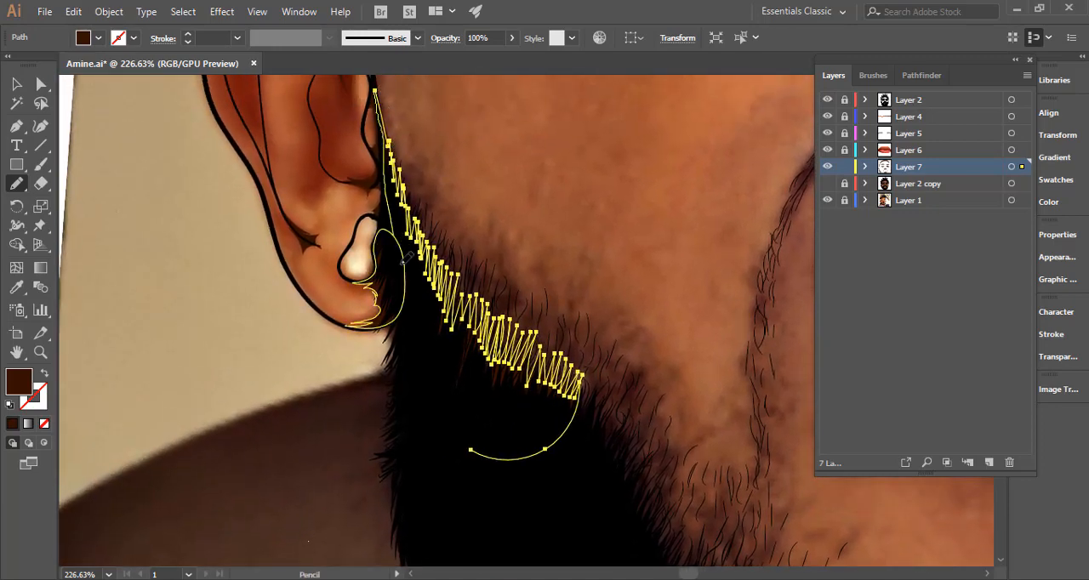
pyautogui.moveTo(407, 255); pyautogui.dragTo(459, 434)
pyautogui.moveTo(469, 349); pyautogui.dragTo(330, 285)
pyautogui.moveTo(323, 359); pyautogui.dragTo(357, 382)
pyautogui.moveTo(367, 343); pyautogui.dragTo(222, 282)
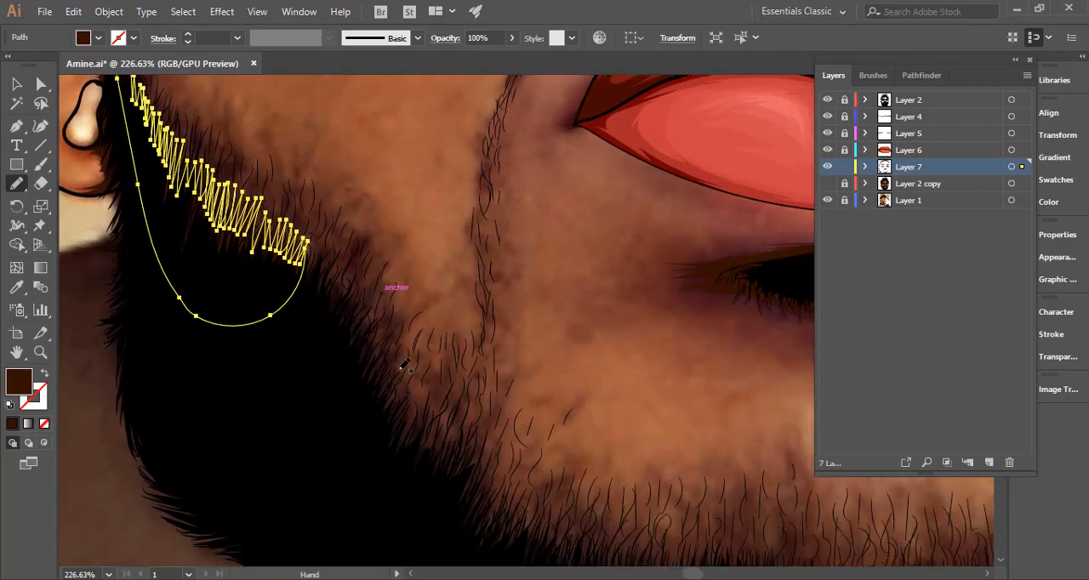
# Draw the next jagged dark brown shadow along the beard's inner edge down the image's left jaw, closing it inside the beard.
pyautogui.moveTo(411, 478)
pyautogui.mouseDown()
pyautogui.moveTo(436, 417)
pyautogui.moveTo(409, 432)
pyautogui.moveTo(385, 380)
pyautogui.moveTo(401, 338)
pyautogui.moveTo(394, 308)
pyautogui.moveTo(461, 374)
pyautogui.moveTo(438, 334)
pyautogui.moveTo(441, 314)
pyautogui.moveTo(406, 309)
pyautogui.mouseUp()
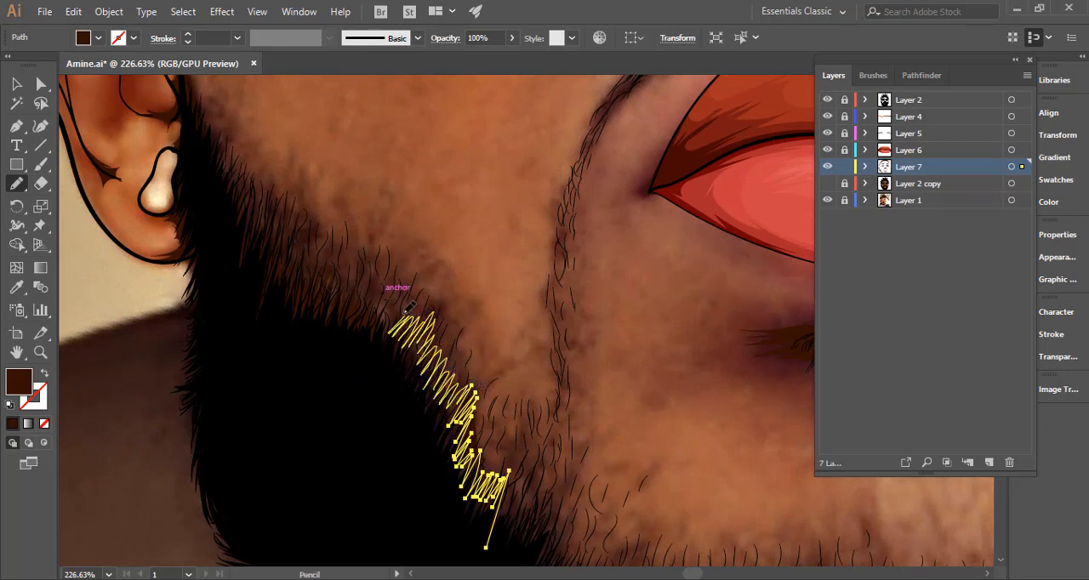
pyautogui.moveTo(351, 364)
pyautogui.mouseDown()
pyautogui.moveTo(432, 532)
pyautogui.moveTo(489, 549)
pyautogui.mouseUp()
pyautogui.moveTo(482, 498)
pyautogui.mouseDown()
pyautogui.moveTo(292, 336)
pyautogui.moveTo(264, 325)
pyautogui.moveTo(299, 336)
pyautogui.moveTo(354, 415)
pyautogui.moveTo(373, 407)
pyautogui.moveTo(387, 426)
pyautogui.moveTo(429, 436)
pyautogui.mouseUp()
pyautogui.keyDown('ctrl'); pyautogui.click(425, 313); pyautogui.keyUp('ctrl')
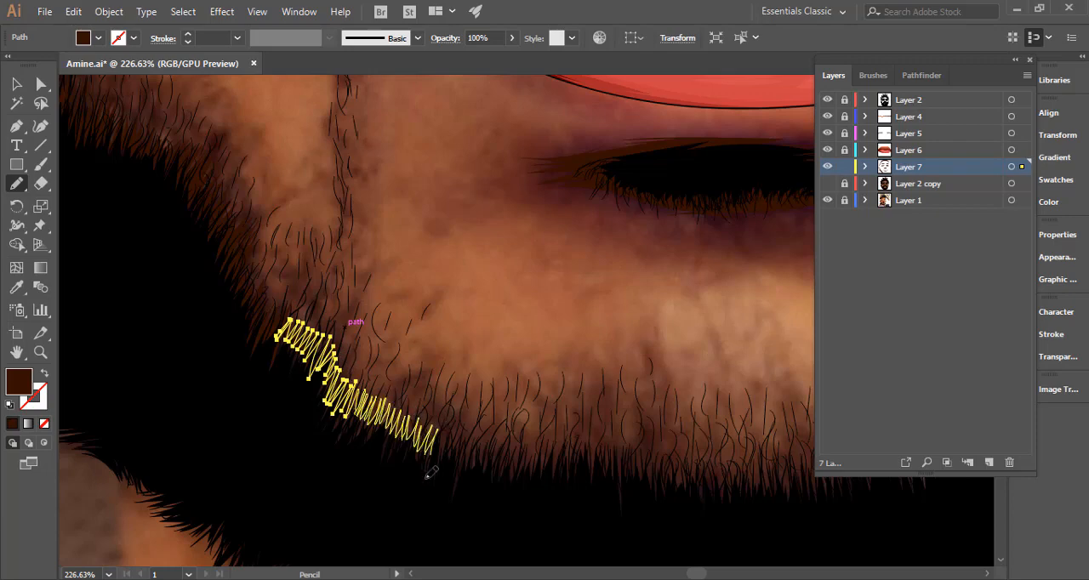
# Draw jagged dark brown shadows where the image's left jaw turns into the chin, close them inside the beard and deselect.
pyautogui.moveTo(428, 476)
pyautogui.mouseDown()
pyautogui.moveTo(230, 415)
pyautogui.moveTo(283, 333)
pyautogui.moveTo(298, 337)
pyautogui.mouseUp()
pyautogui.moveTo(416, 434); pyautogui.dragTo(375, 401)
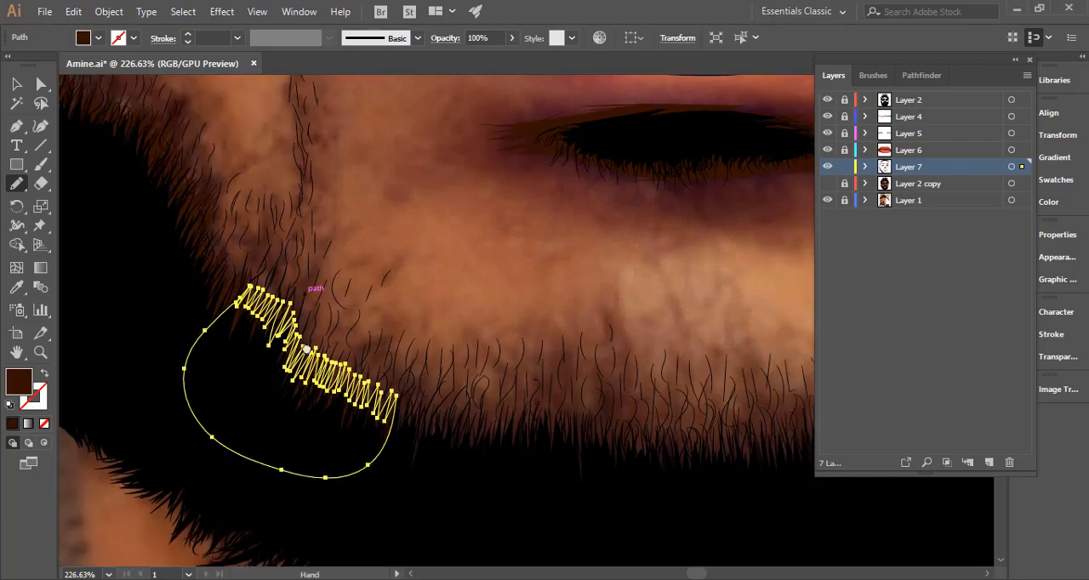
pyautogui.moveTo(306, 349)
pyautogui.mouseDown()
pyautogui.moveTo(301, 330)
pyautogui.moveTo(305, 350)
pyautogui.moveTo(431, 349)
pyautogui.moveTo(444, 374)
pyautogui.moveTo(306, 450)
pyautogui.moveTo(301, 339)
pyautogui.mouseUp()
pyautogui.keyDown('ctrl'); pyautogui.click(363, 309); pyautogui.keyUp('ctrl')
pyautogui.hotkey('ctrl', 'z')
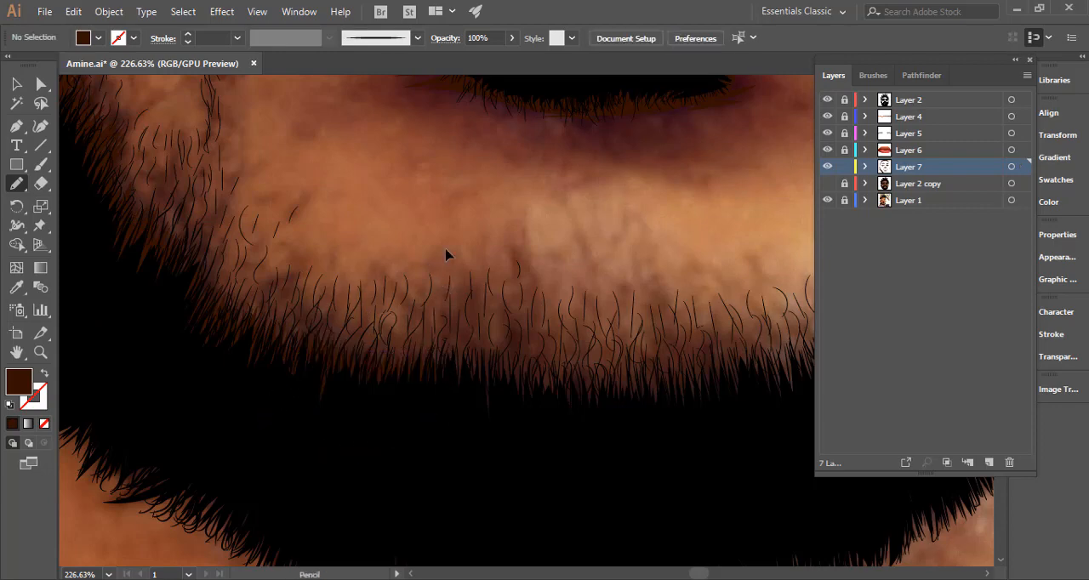
# Check the whole portrait with Layer 2 copy shown and all Layer 7 shadow shapes highlighted, and hide Layer 2 copy again.
pyautogui.hotkey('ctrl', '0')
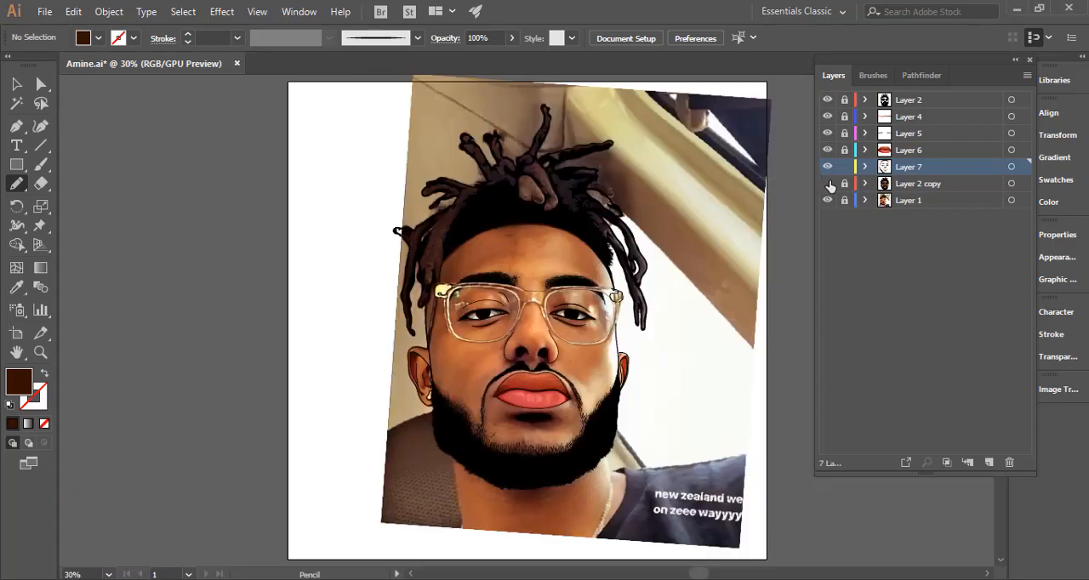
pyautogui.click(1011, 168)
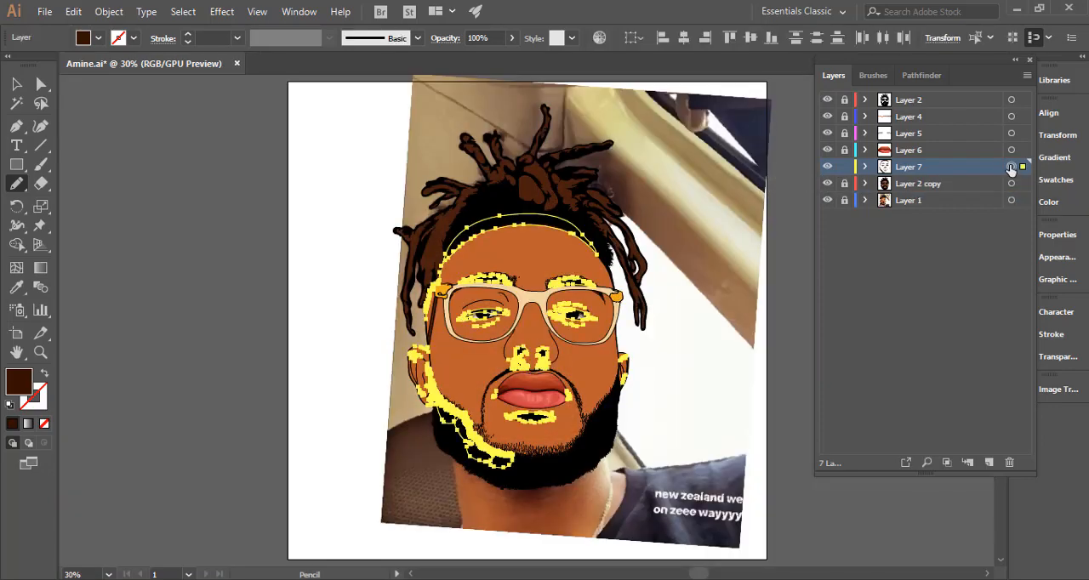
pyautogui.keyDown('ctrl'); pyautogui.click(786, 216); pyautogui.keyUp('ctrl')
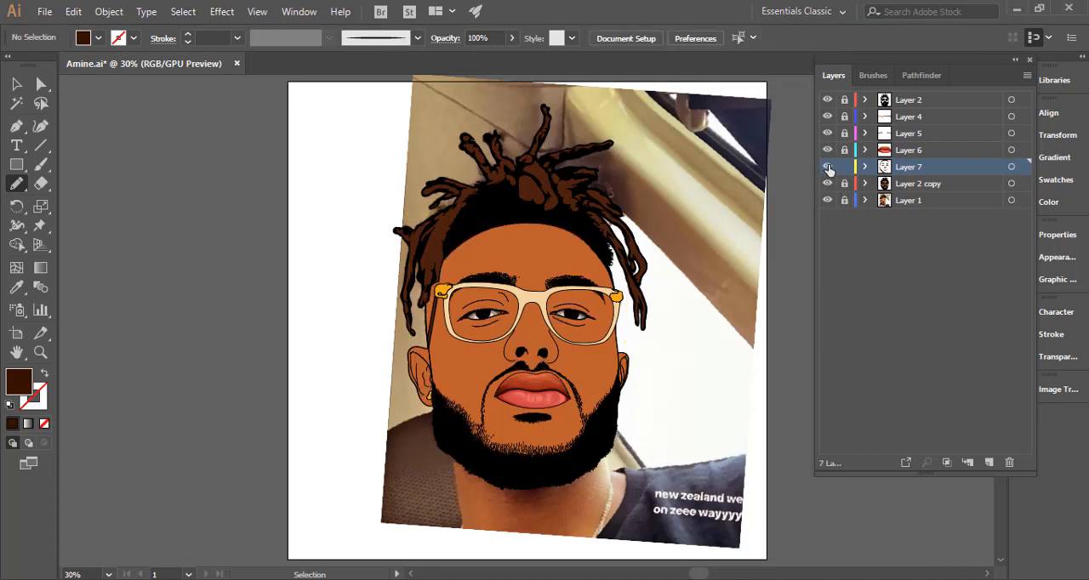
pyautogui.press('space')
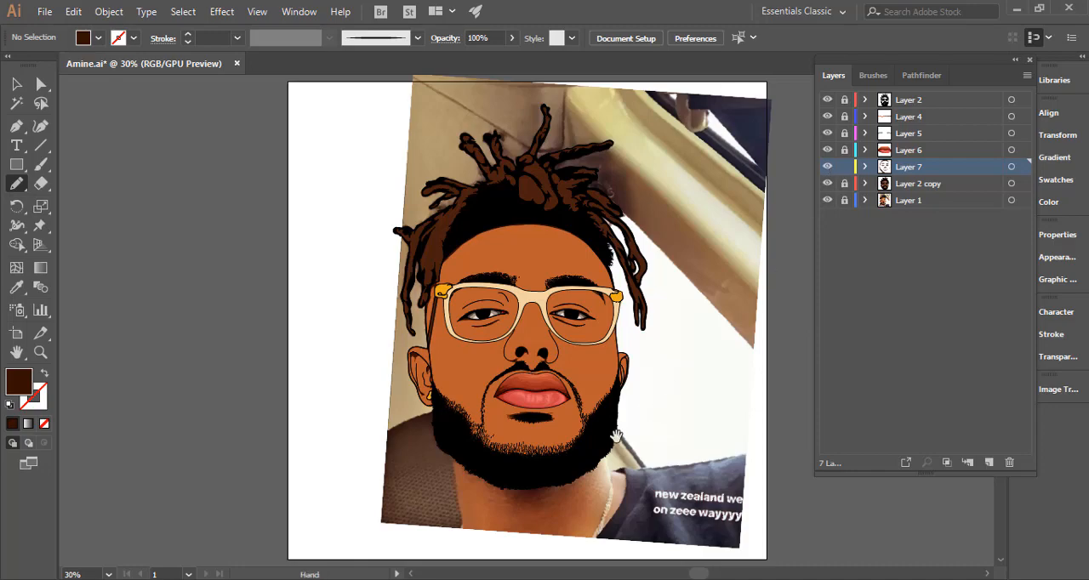
pyautogui.moveTo(562, 398); pyautogui.dragTo(527, 293)
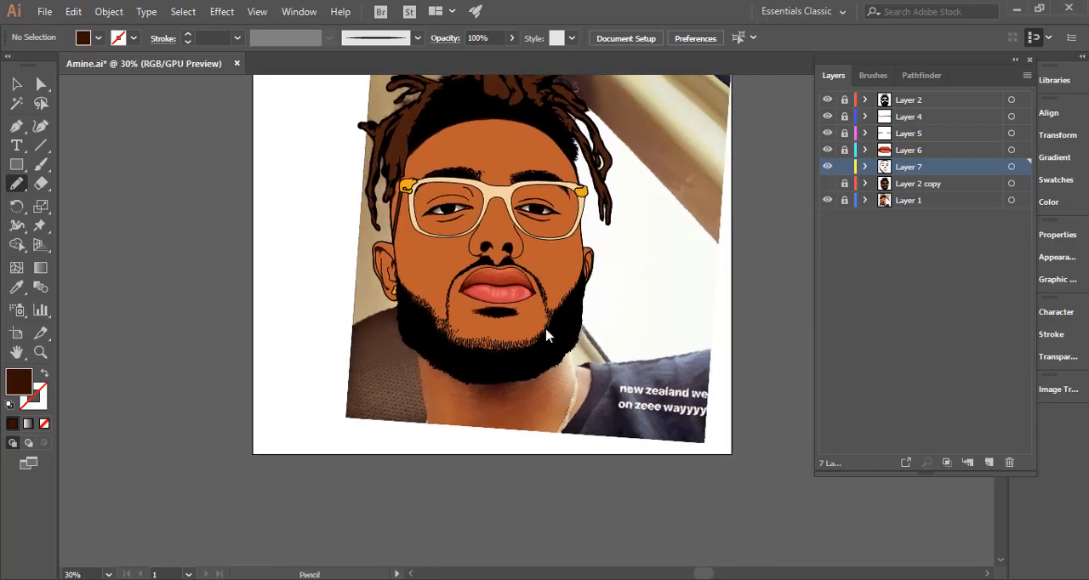
# Draw a jagged dark brown shadow along the beard's upper edge at the middle of the chin, close it and deselect it.
pyautogui.hotkey('ctrl', 'space')
pyautogui.moveTo(494, 339); pyautogui.dragTo(928, 303)
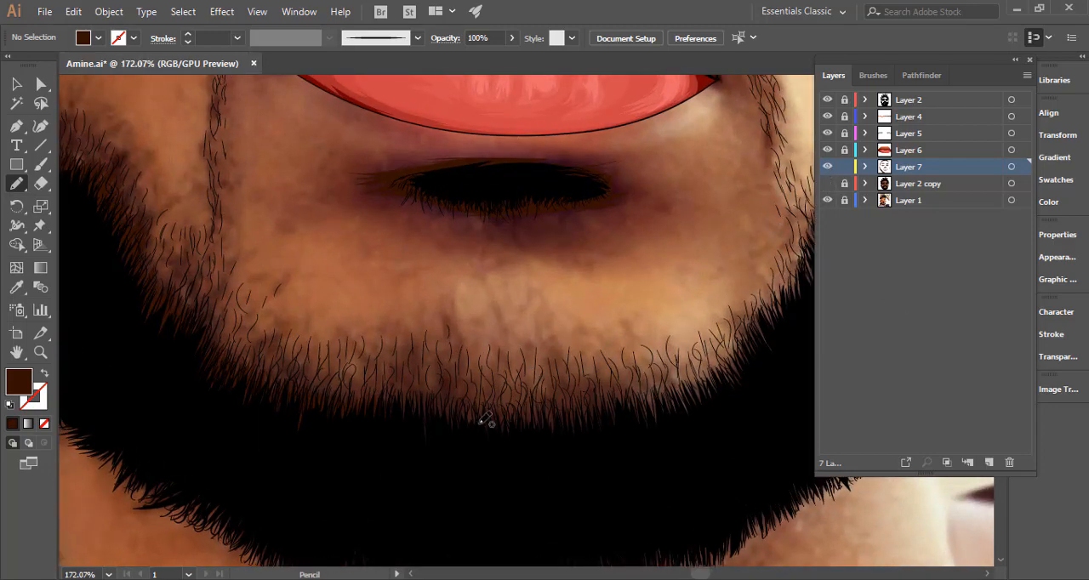
pyautogui.moveTo(382, 408)
pyautogui.mouseDown()
pyautogui.moveTo(421, 396)
pyautogui.moveTo(433, 414)
pyautogui.moveTo(447, 397)
pyautogui.moveTo(464, 415)
pyautogui.moveTo(489, 401)
pyautogui.moveTo(500, 416)
pyautogui.moveTo(505, 401)
pyautogui.moveTo(511, 416)
pyautogui.moveTo(532, 410)
pyautogui.moveTo(479, 479)
pyautogui.moveTo(384, 472)
pyautogui.moveTo(370, 419)
pyautogui.mouseUp()
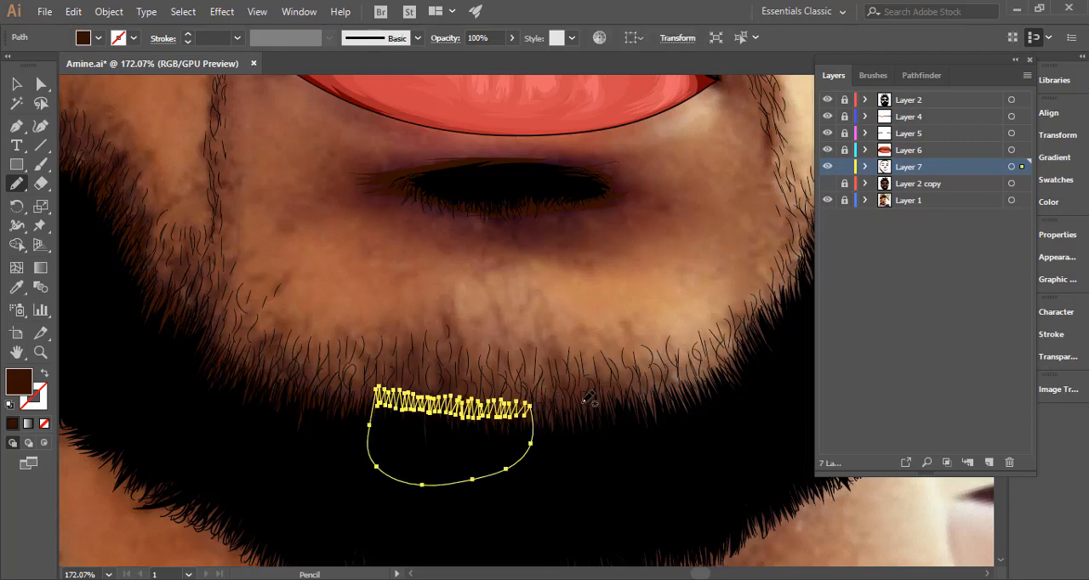
pyautogui.press('ctrl')
pyautogui.keyDown('ctrl'); pyautogui.click(587, 336); pyautogui.keyUp('ctrl')
# Draw jagged dark brown shadows from the chin up along the beard's inner edge on the image's right jaw, and deselect them.
pyautogui.moveTo(527, 413)
pyautogui.mouseDown()
pyautogui.moveTo(653, 398)
pyautogui.moveTo(644, 460)
pyautogui.moveTo(535, 475)
pyautogui.moveTo(527, 412)
pyautogui.mouseUp()
pyautogui.moveTo(617, 403); pyautogui.dragTo(362, 442)
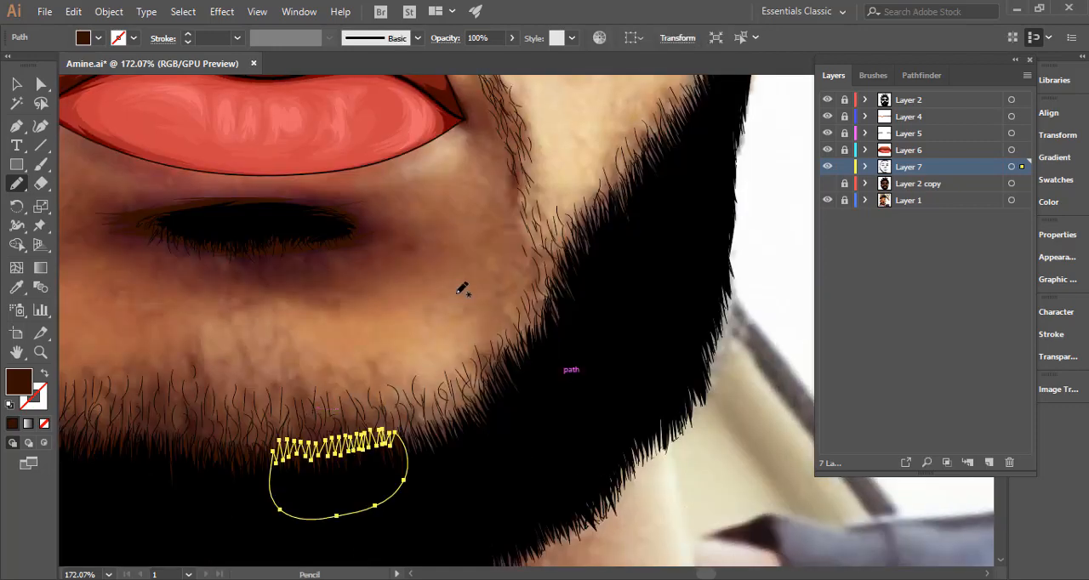
pyautogui.moveTo(623, 247)
pyautogui.mouseDown()
pyautogui.moveTo(593, 236)
pyautogui.moveTo(554, 319)
pyautogui.moveTo(501, 371)
pyautogui.moveTo(471, 424)
pyautogui.moveTo(419, 448)
pyautogui.moveTo(403, 443)
pyautogui.moveTo(421, 472)
pyautogui.moveTo(575, 412)
pyautogui.moveTo(625, 324)
pyautogui.moveTo(621, 244)
pyautogui.mouseUp()
pyautogui.moveTo(634, 280)
pyautogui.mouseDown()
pyautogui.moveTo(517, 347)
pyautogui.moveTo(440, 425)
pyautogui.mouseUp()
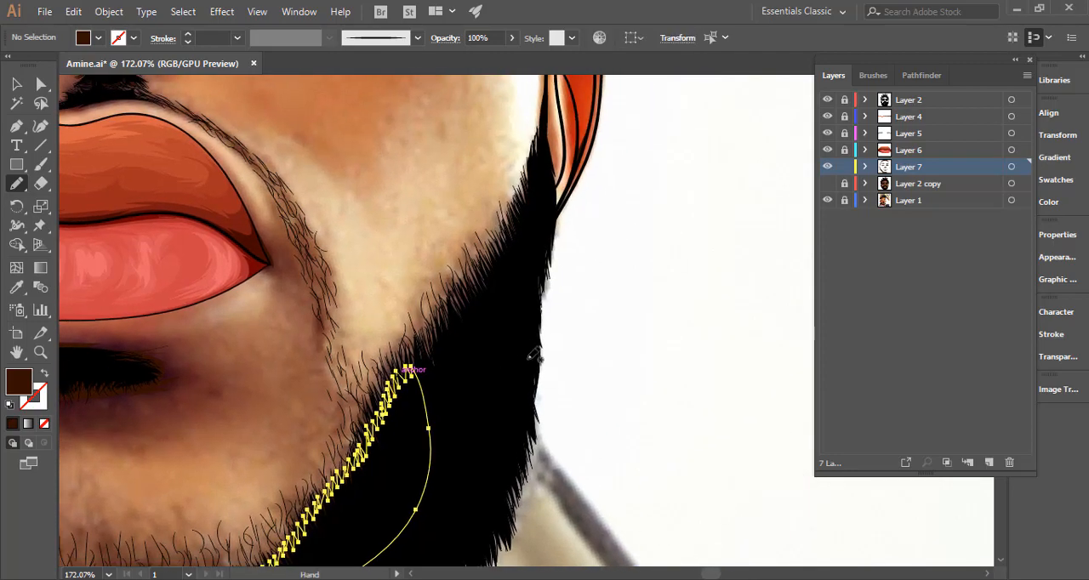
pyautogui.keyDown('ctrl'); pyautogui.click(614, 329); pyautogui.keyUp('ctrl')
# Draw a jagged dark brown shadow on the image's right cheek beard, below the ear, closing it inside the beard, and deselect it.
pyautogui.moveTo(486, 368)
pyautogui.mouseDown()
pyautogui.moveTo(481, 479)
pyautogui.moveTo(426, 459)
pyautogui.moveTo(486, 388)
pyautogui.moveTo(451, 481)
pyautogui.moveTo(420, 467)
pyautogui.mouseUp()
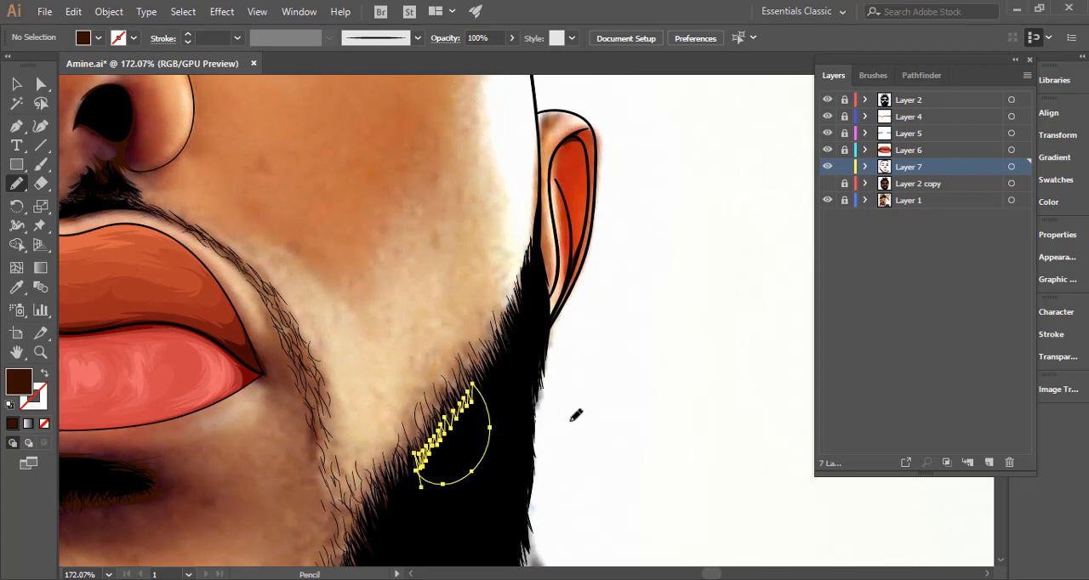
pyautogui.keyDown('ctrl'); pyautogui.click(422, 471); pyautogui.keyUp('ctrl')
pyautogui.moveTo(419, 472); pyautogui.dragTo(436, 482)
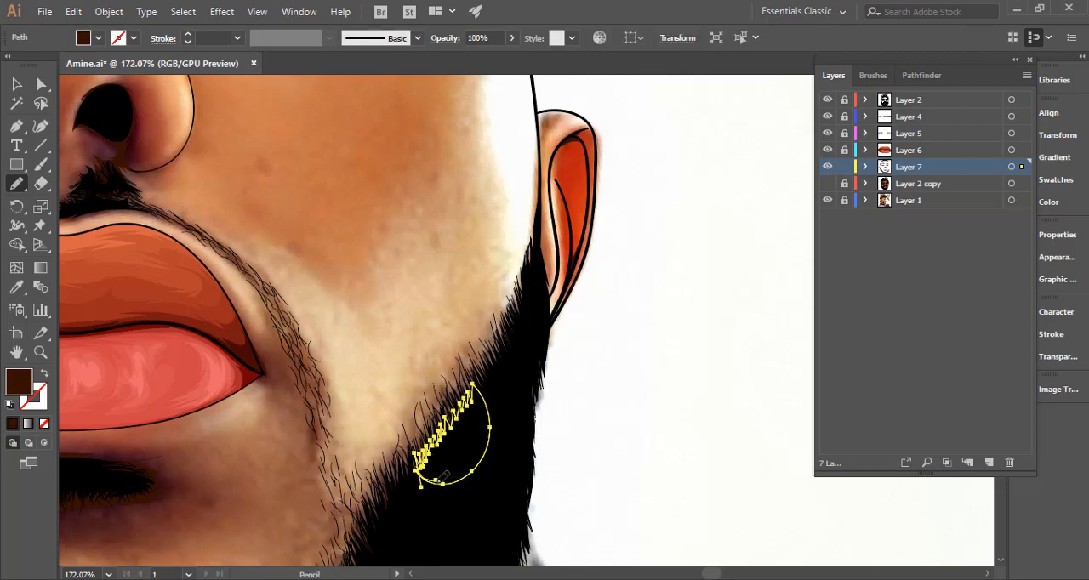
pyautogui.keyDown('ctrl'); pyautogui.click(601, 407); pyautogui.keyUp('ctrl')
# Show Layer 2 copy, group all the shadow shapes on Layer 7, lock the group and deselect it.
pyautogui.moveTo(616, 405); pyautogui.dragTo(297, 408)
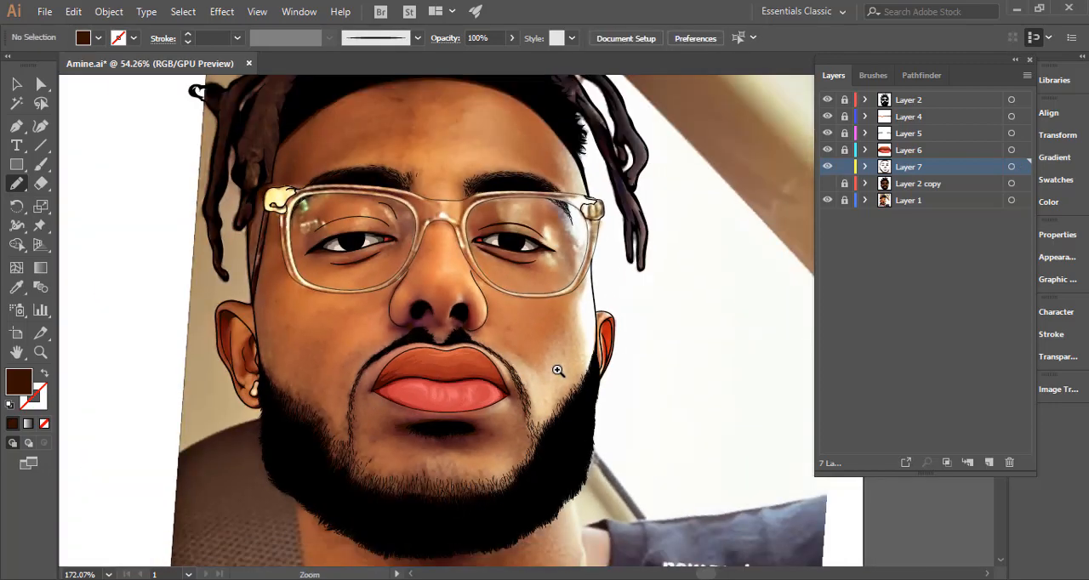
pyautogui.hotkey('ctrl', '0')
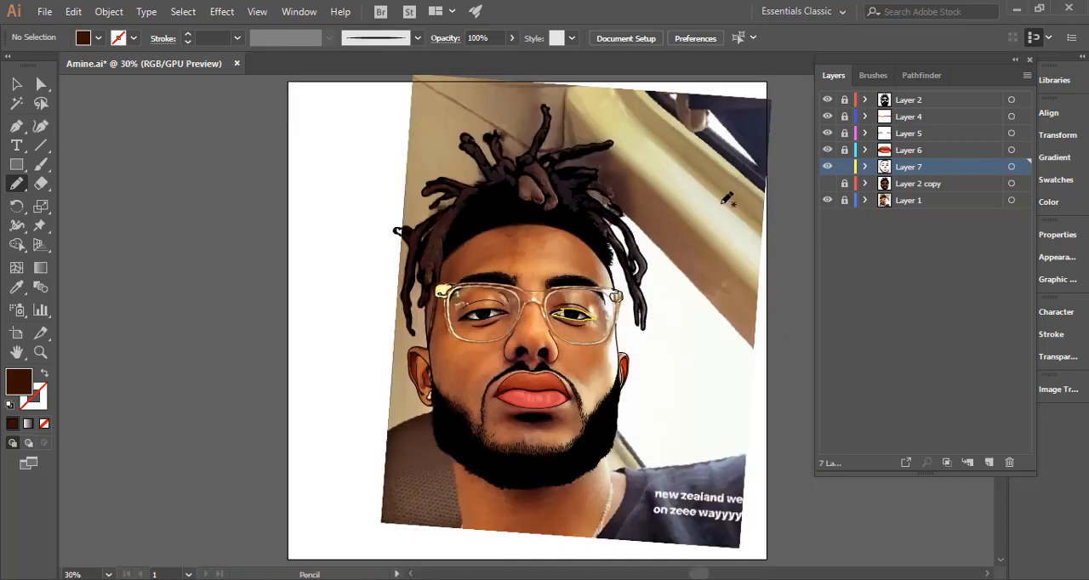
pyautogui.moveTo(681, 342); pyautogui.dragTo(607, 344)
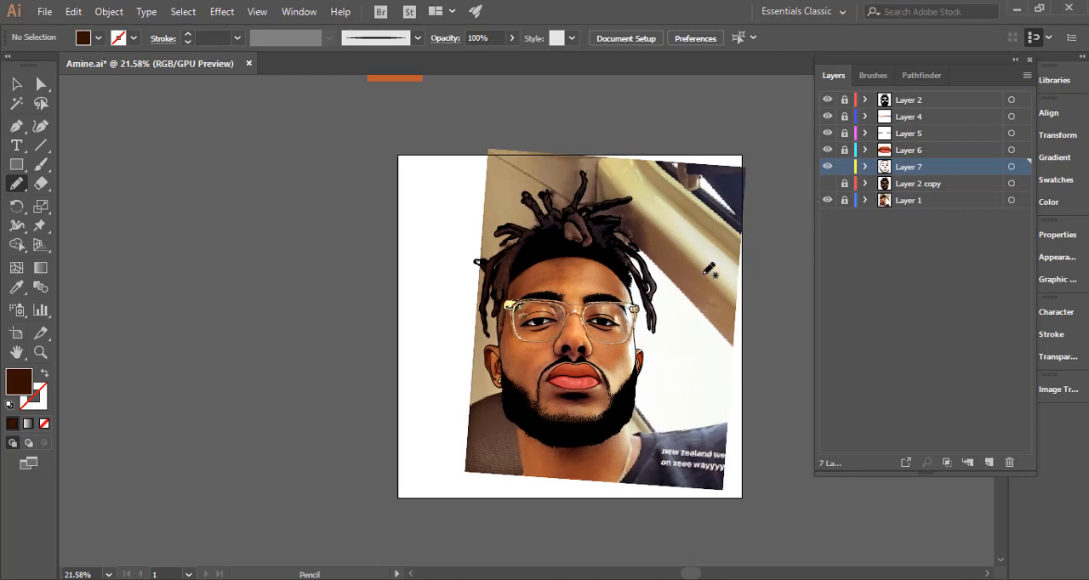
pyautogui.click(828, 184)
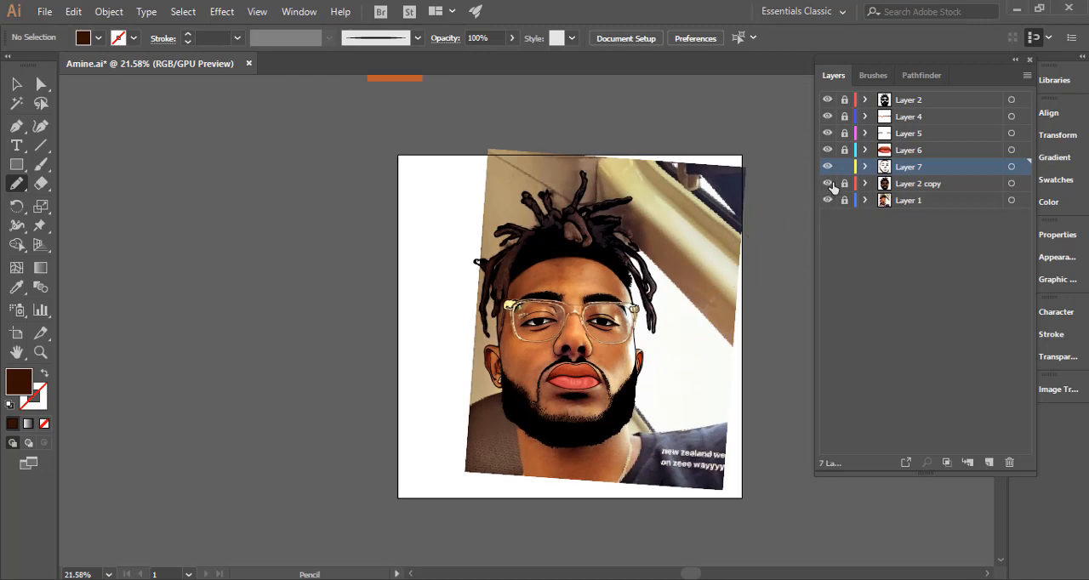
pyautogui.click(1010, 167)
pyautogui.moveTo(706, 319); pyautogui.dragTo(663, 302)
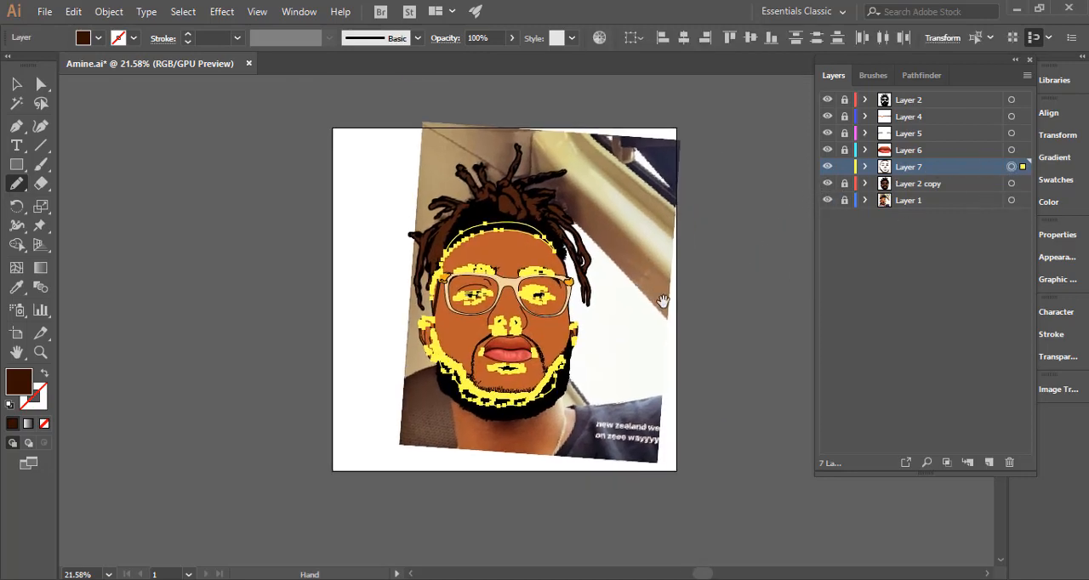
pyautogui.click(864, 166)
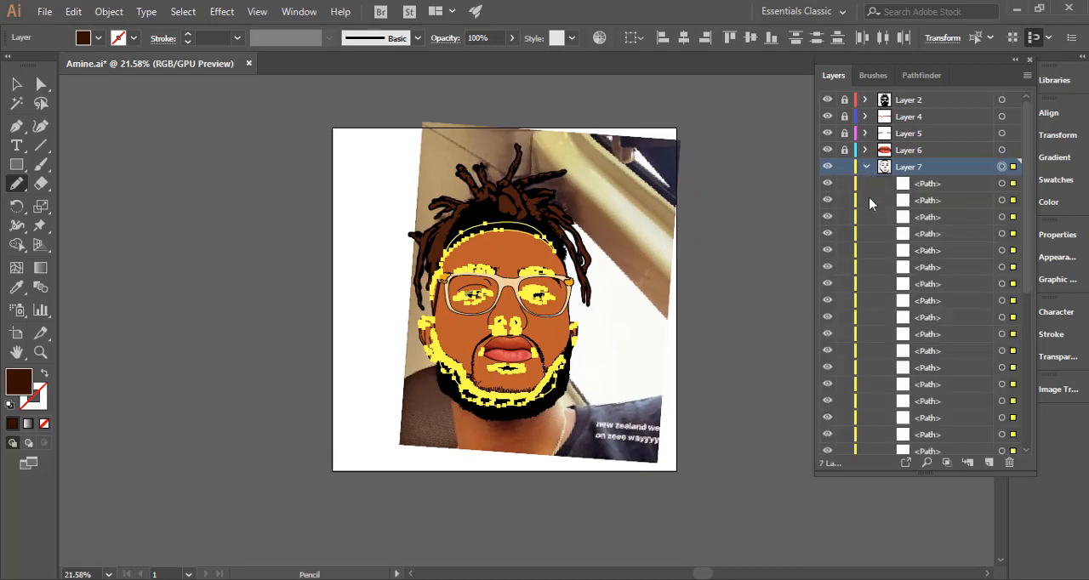
pyautogui.click(883, 183)
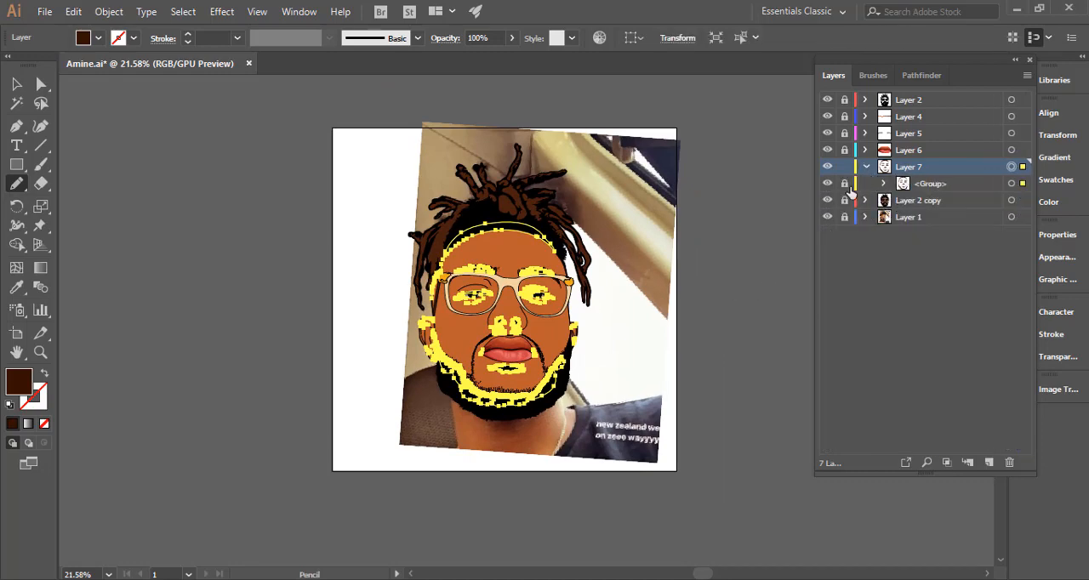
pyautogui.hotkey('ctrl', 'shift', 'a')
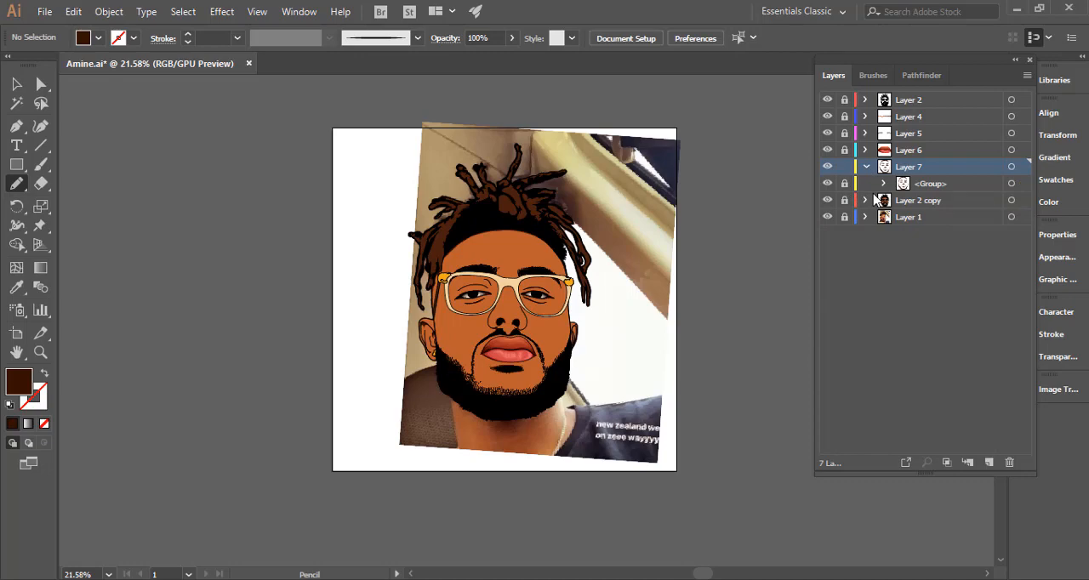
# Add a new layer directly above Layer 2 copy and hide Layer 2 copy.
pyautogui.click(939, 201)
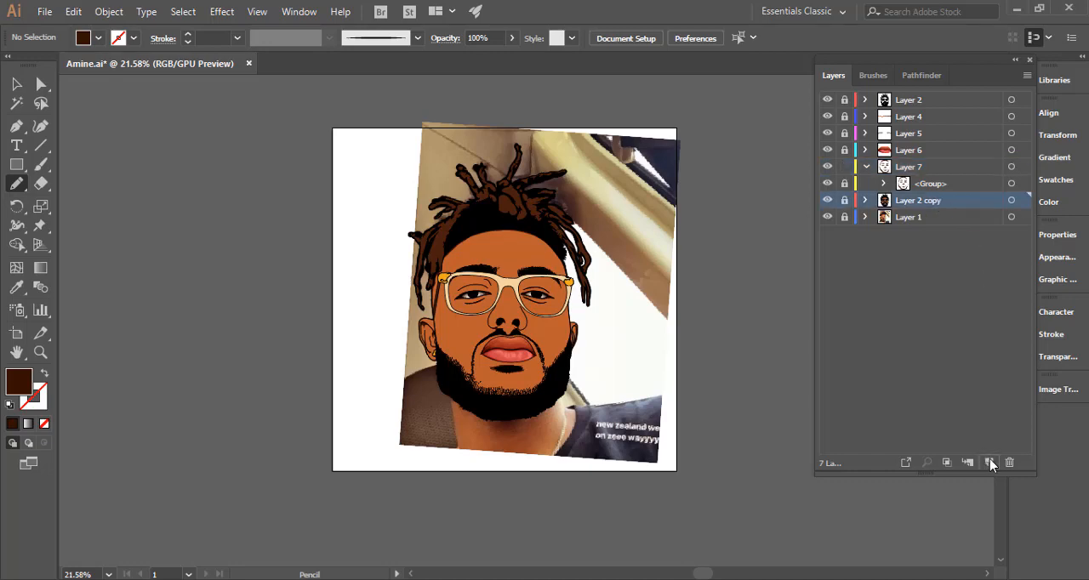
pyautogui.click(990, 462)
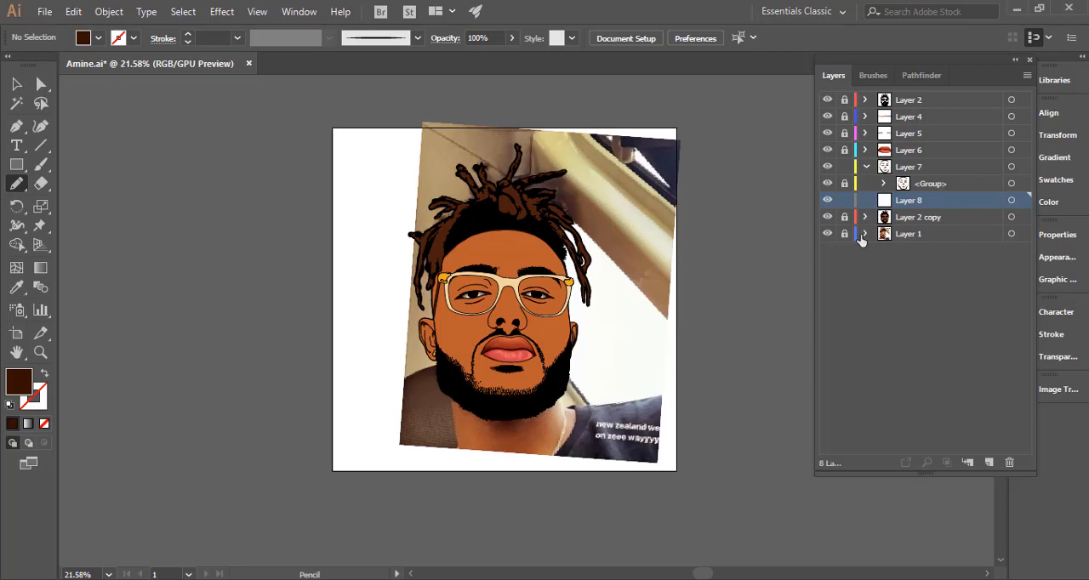
pyautogui.scroll(3, 558, 316)
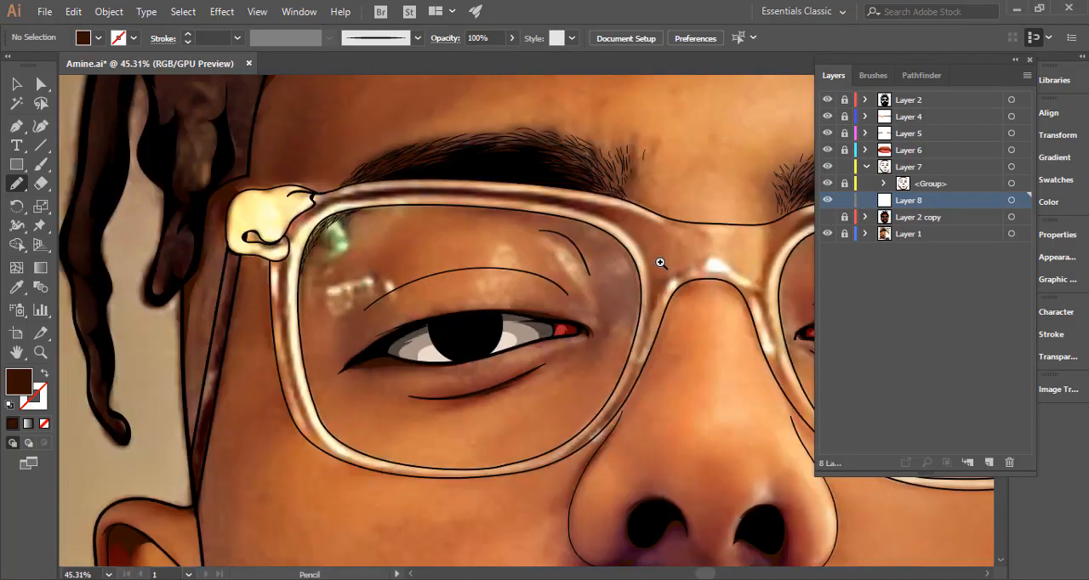
# Draw a dark brown shadow on the new layer along the inner upper-left rim of the image's left glasses lens, behind the eyebrow hairs.
pyautogui.moveTo(576, 248); pyautogui.dragTo(673, 265)
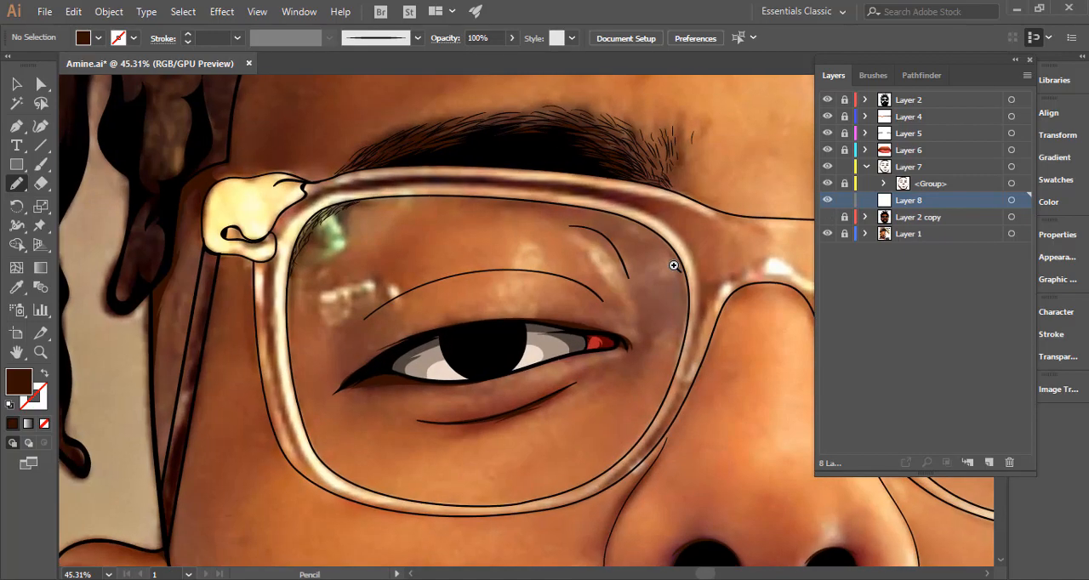
pyautogui.moveTo(403, 218); pyautogui.dragTo(511, 201)
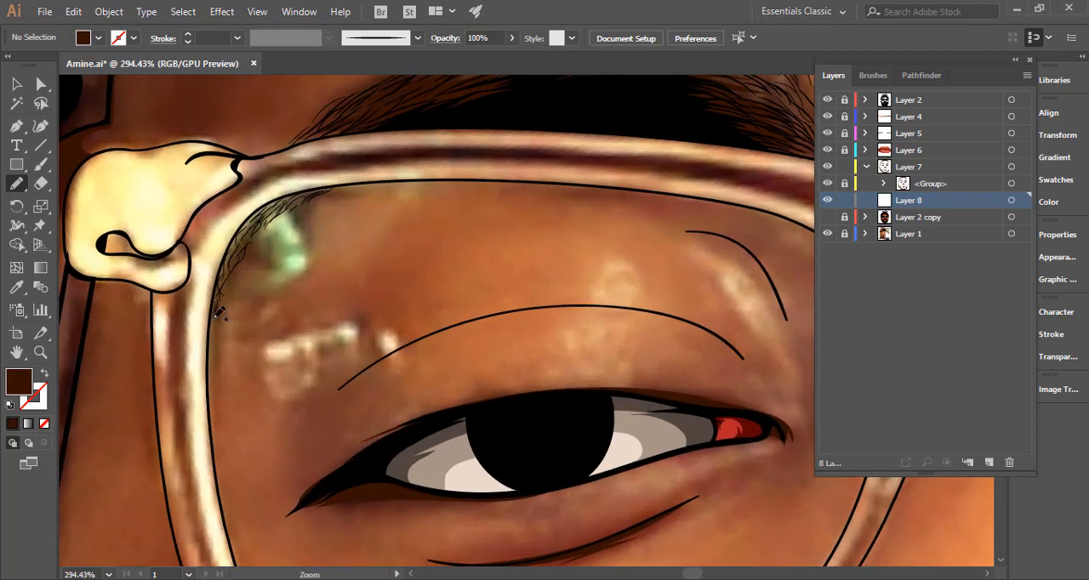
pyautogui.moveTo(214, 313)
pyautogui.mouseDown()
pyautogui.moveTo(237, 257)
pyautogui.moveTo(233, 278)
pyautogui.moveTo(278, 218)
pyautogui.moveTo(264, 226)
pyautogui.moveTo(323, 192)
pyautogui.mouseUp()
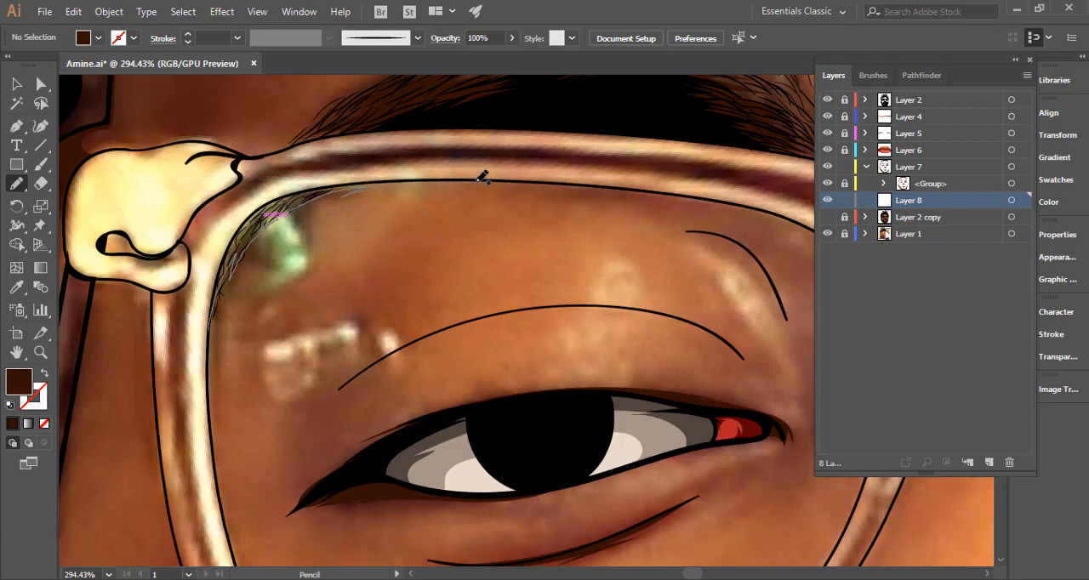
pyautogui.moveTo(500, 177)
pyautogui.mouseDown()
pyautogui.moveTo(333, 186)
pyautogui.moveTo(270, 201)
pyautogui.moveTo(230, 240)
pyautogui.moveTo(210, 328)
pyautogui.mouseUp()
pyautogui.scroll(3, 195, 267)
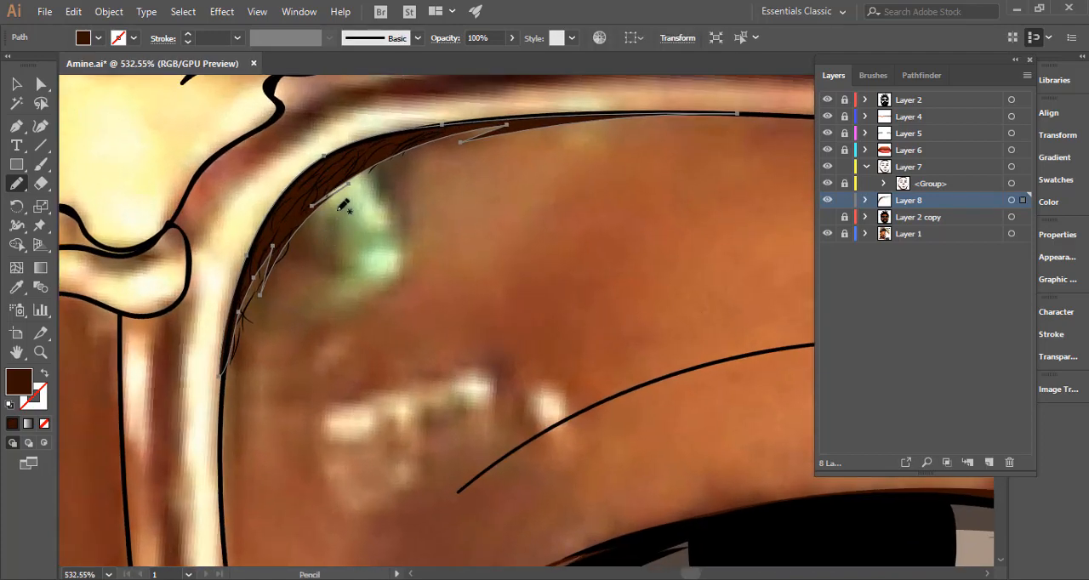
# Nudge the selected lens-rim shadow slightly to the right, recolour it with the second-darkest brown swatch, and deselect it.
pyautogui.press('Right')
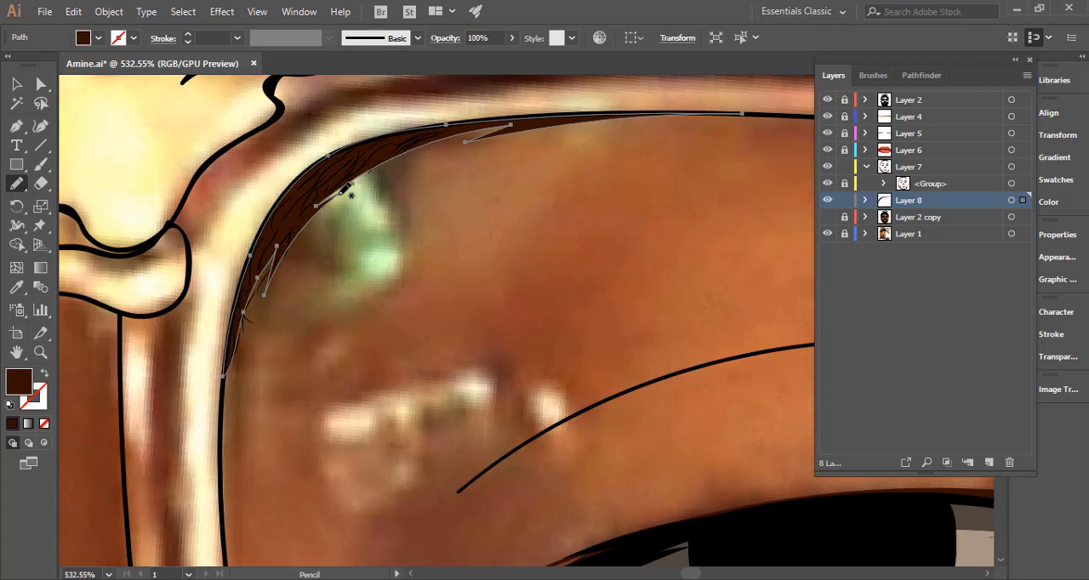
pyautogui.scroll(-5, 632, 236)
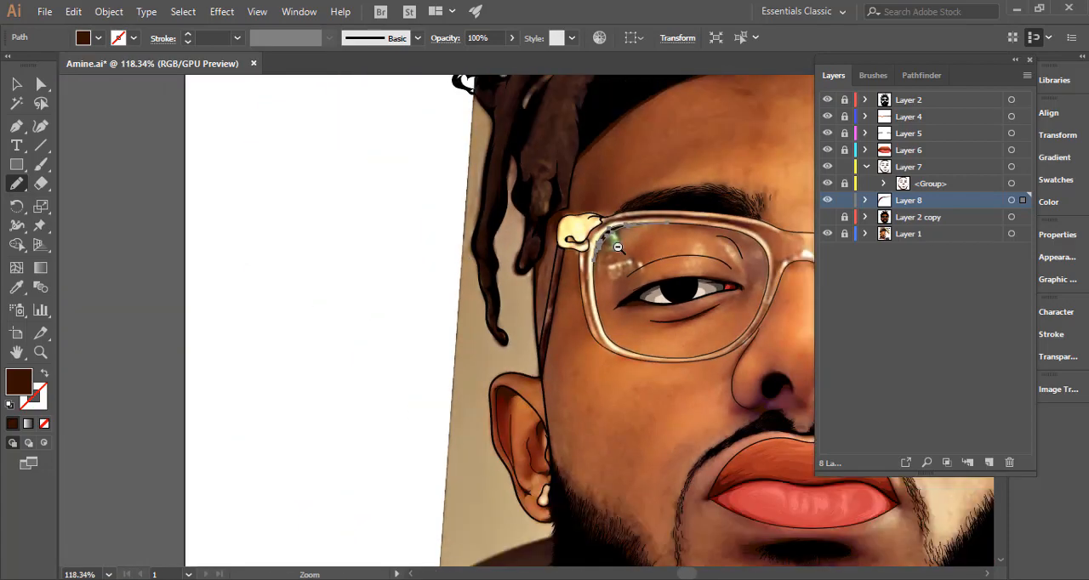
pyautogui.scroll(-4, 618, 247)
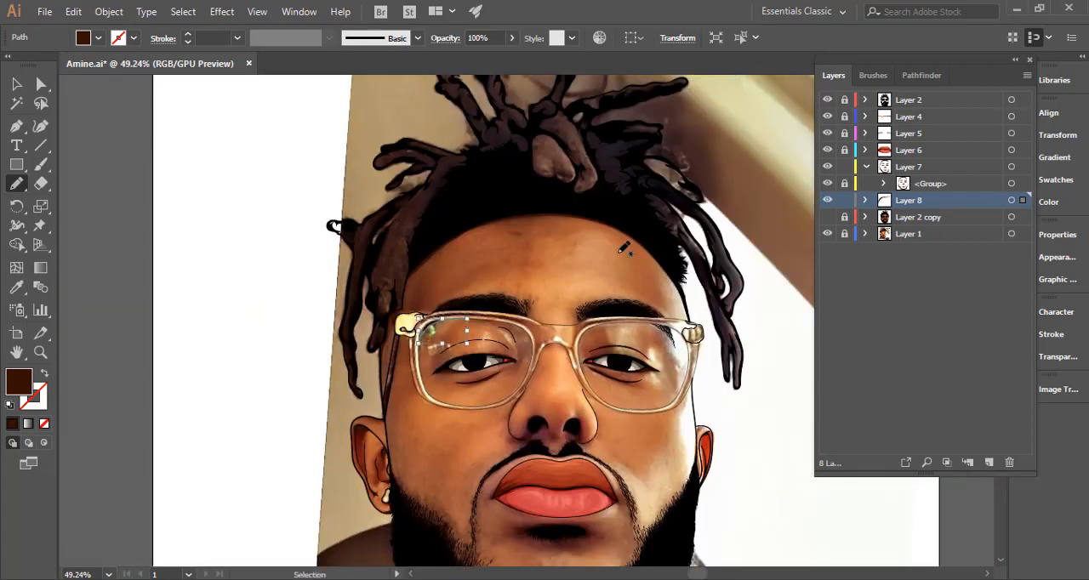
pyautogui.scroll(-3, 624, 248)
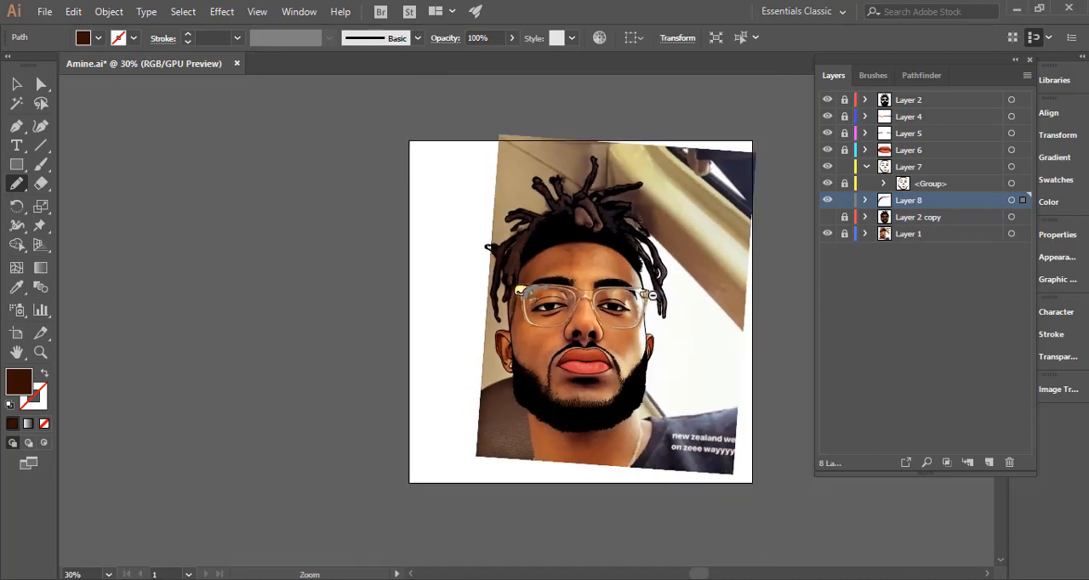
pyautogui.scroll(-1, 624, 248)
pyautogui.scroll(3, 618, 381)
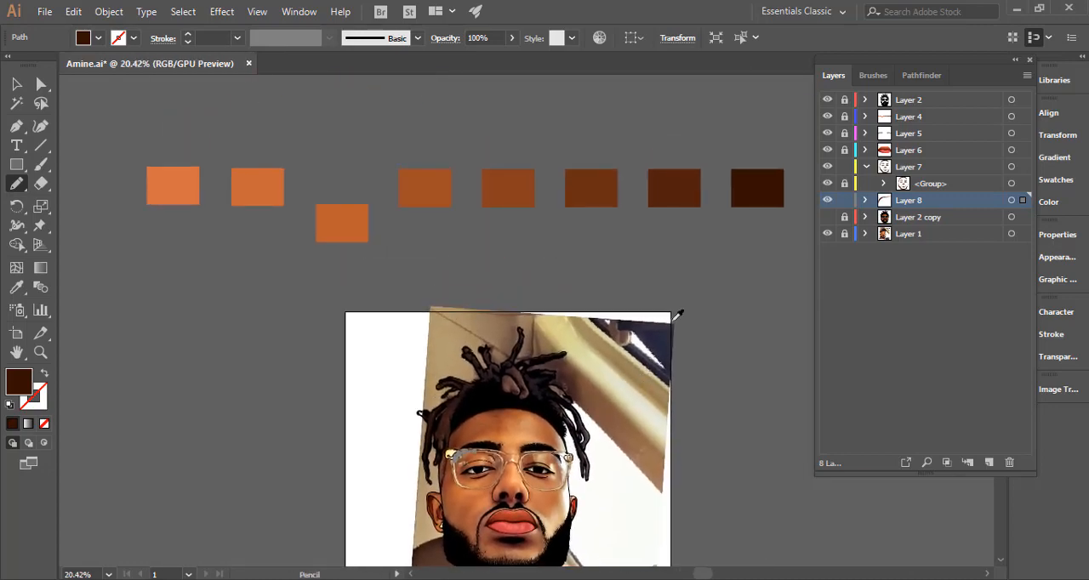
pyautogui.press('i')
pyautogui.click(685, 180)
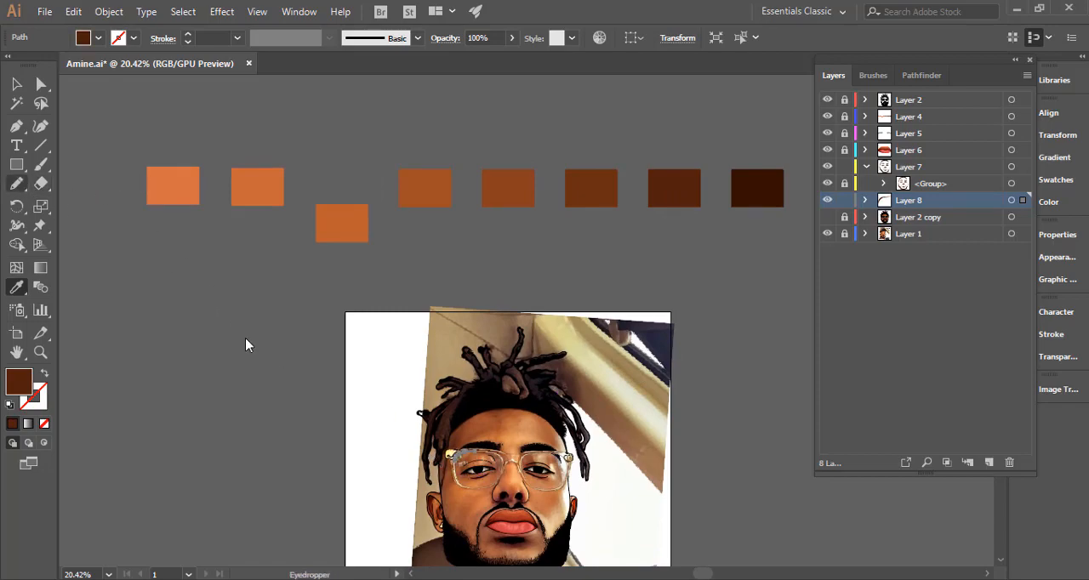
pyautogui.hotkey('ctrl', 'shift', 'a')
# Draw a thin jagged brown shadow just under the upper inner rim of the image's left glasses lens, above the eyelid.
pyautogui.moveTo(489, 486); pyautogui.dragTo(782, 438)
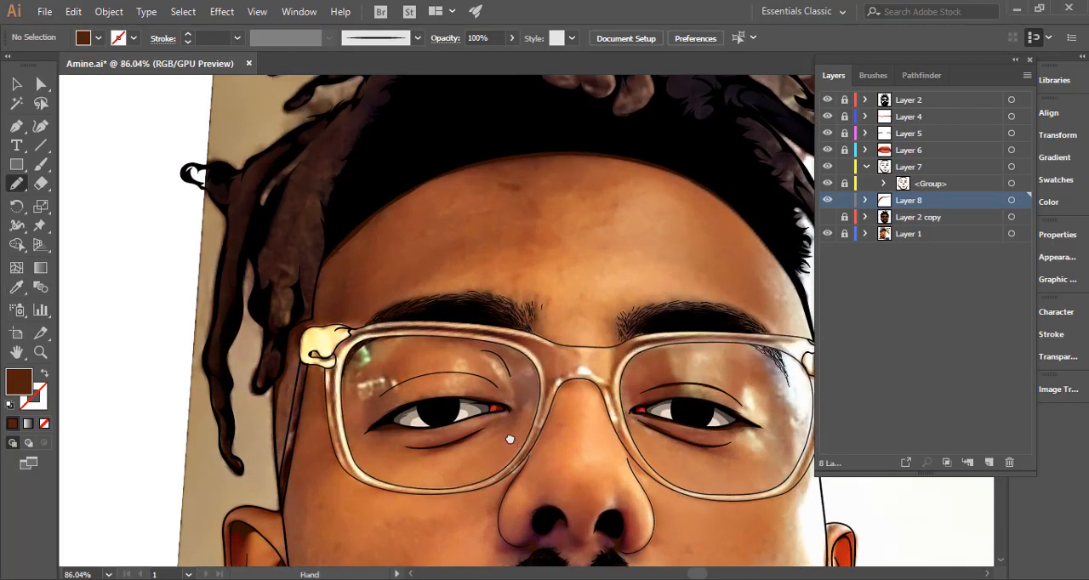
pyautogui.moveTo(509, 439); pyautogui.dragTo(529, 358)
pyautogui.moveTo(481, 280); pyautogui.dragTo(682, 289)
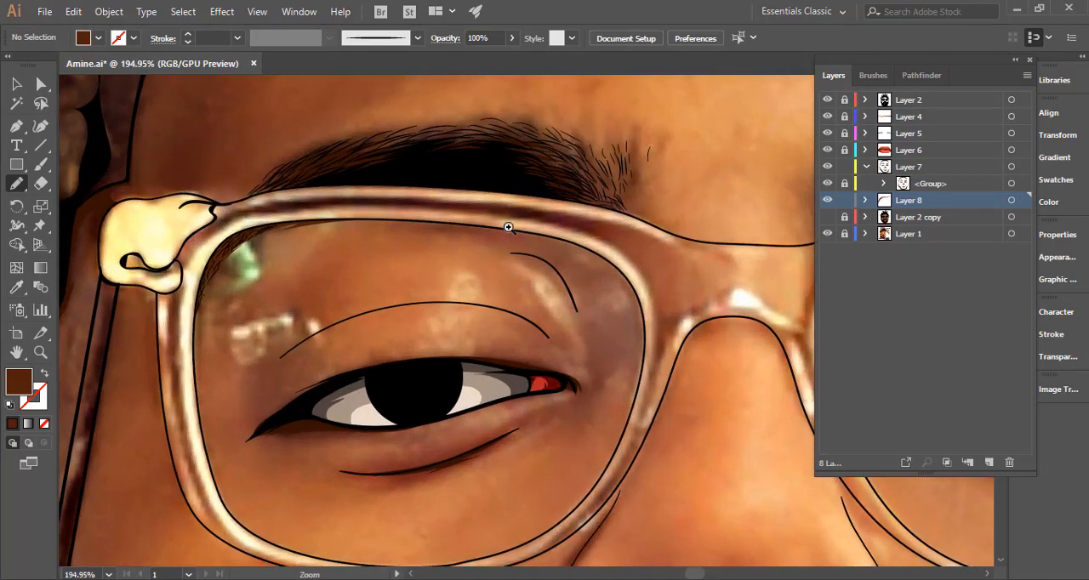
pyautogui.moveTo(508, 228); pyautogui.dragTo(613, 227)
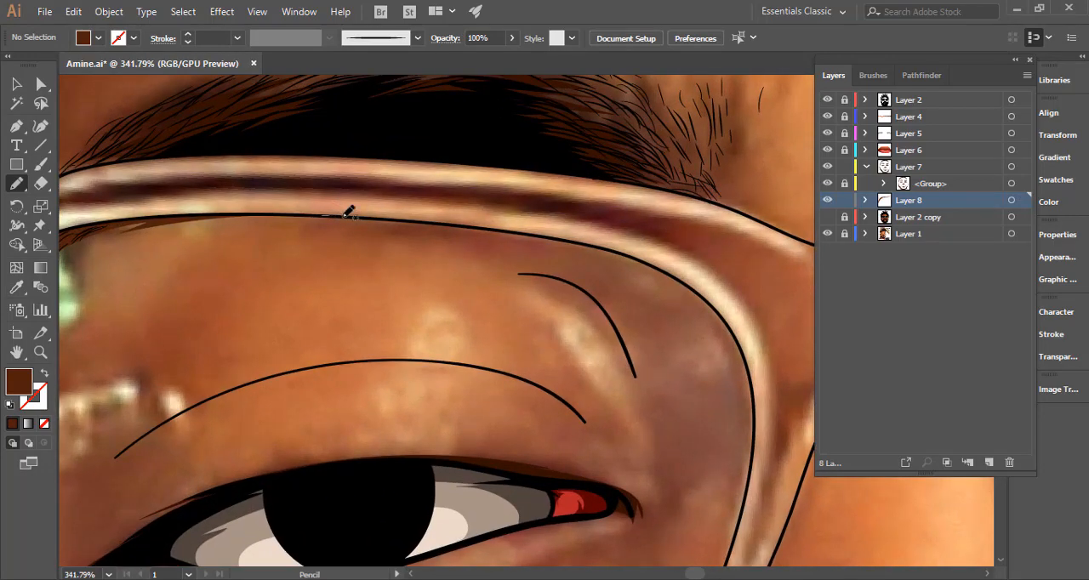
pyautogui.moveTo(348, 212)
pyautogui.mouseDown()
pyautogui.moveTo(317, 223)
pyautogui.moveTo(513, 251)
pyautogui.moveTo(461, 236)
pyautogui.moveTo(594, 246)
pyautogui.moveTo(380, 214)
pyautogui.moveTo(319, 218)
pyautogui.moveTo(407, 226)
pyautogui.moveTo(519, 273)
pyautogui.moveTo(601, 247)
pyautogui.mouseUp()
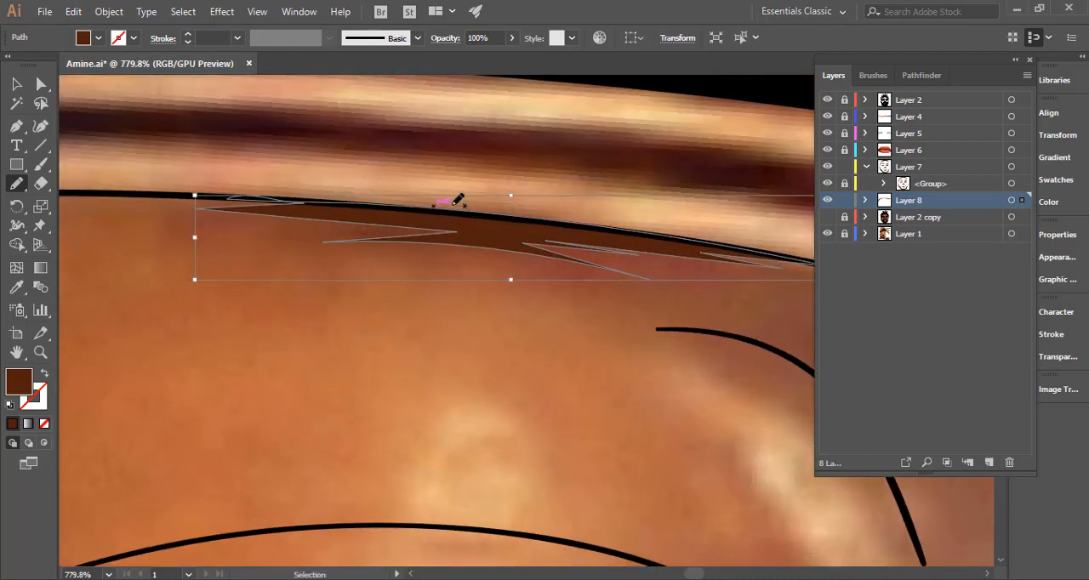
# Draw brown shadows along the short curved fold near the nose side of the lens and the inner end of the eyelid crease.
pyautogui.moveTo(596, 306); pyautogui.dragTo(328, 286)
pyautogui.moveTo(520, 331)
pyautogui.mouseDown()
pyautogui.moveTo(462, 301)
pyautogui.moveTo(364, 211)
pyautogui.mouseUp()
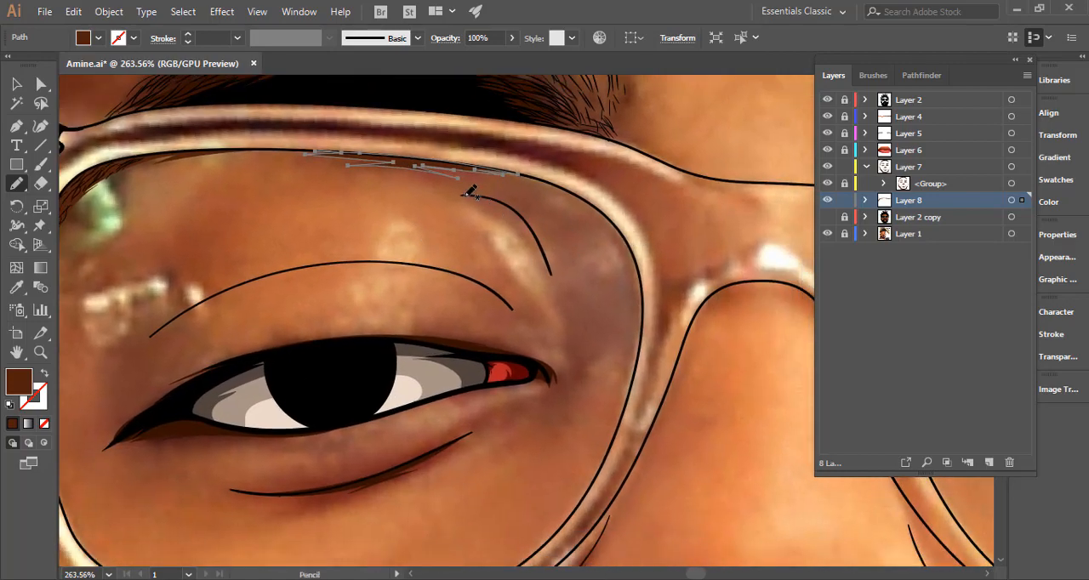
pyautogui.moveTo(502, 201)
pyautogui.mouseDown()
pyautogui.moveTo(492, 210)
pyautogui.moveTo(494, 200)
pyautogui.mouseUp()
pyautogui.hotkey('ctrl', 'z')
pyautogui.moveTo(518, 206)
pyautogui.mouseDown()
pyautogui.moveTo(476, 188)
pyautogui.moveTo(458, 195)
pyautogui.mouseUp()
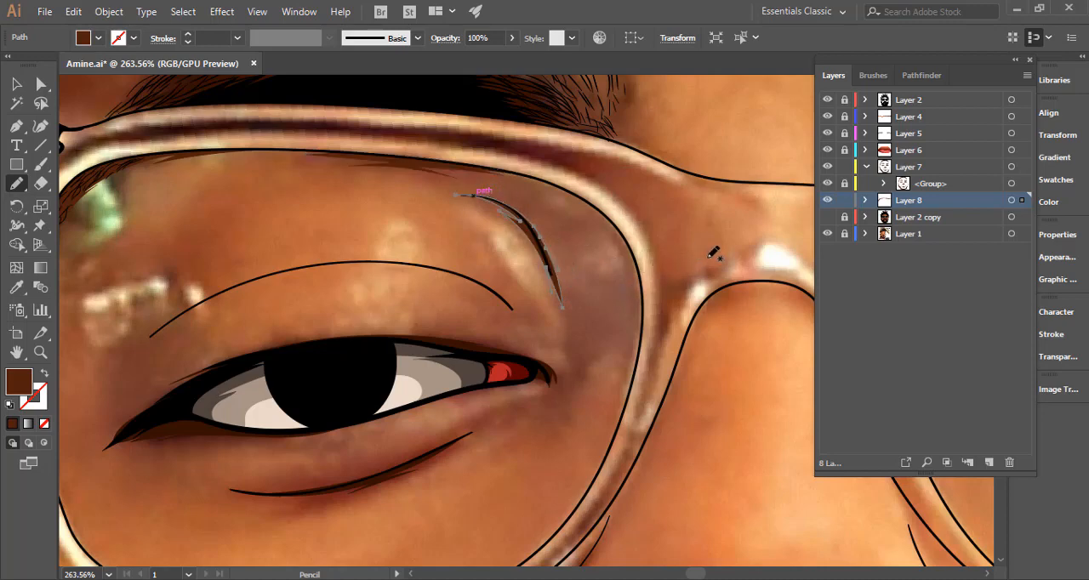
pyautogui.moveTo(616, 300); pyautogui.dragTo(707, 258)
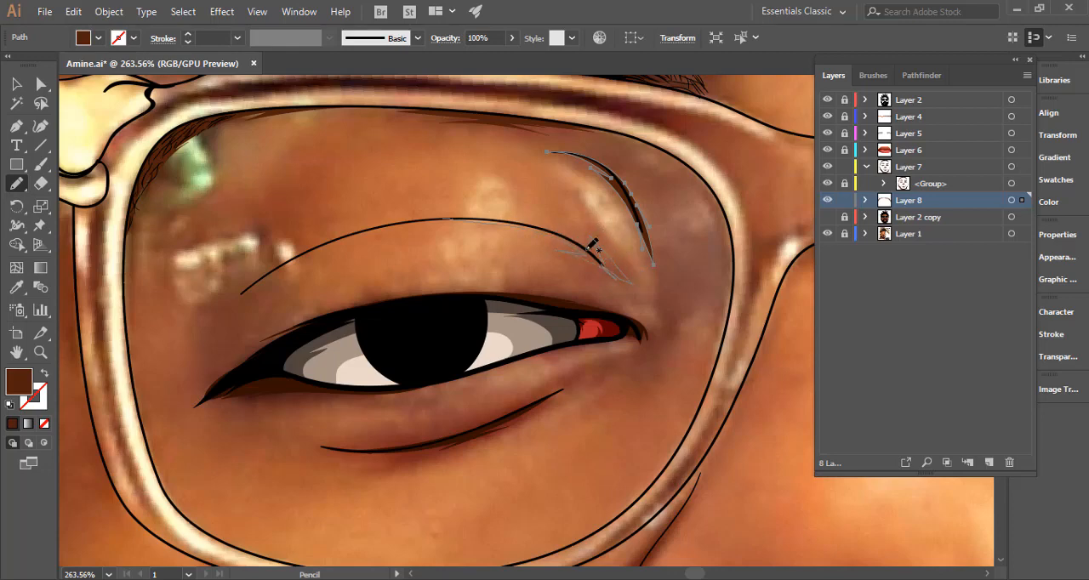
pyautogui.moveTo(593, 246)
pyautogui.mouseDown()
pyautogui.moveTo(497, 215)
pyautogui.moveTo(464, 217)
pyautogui.mouseUp()
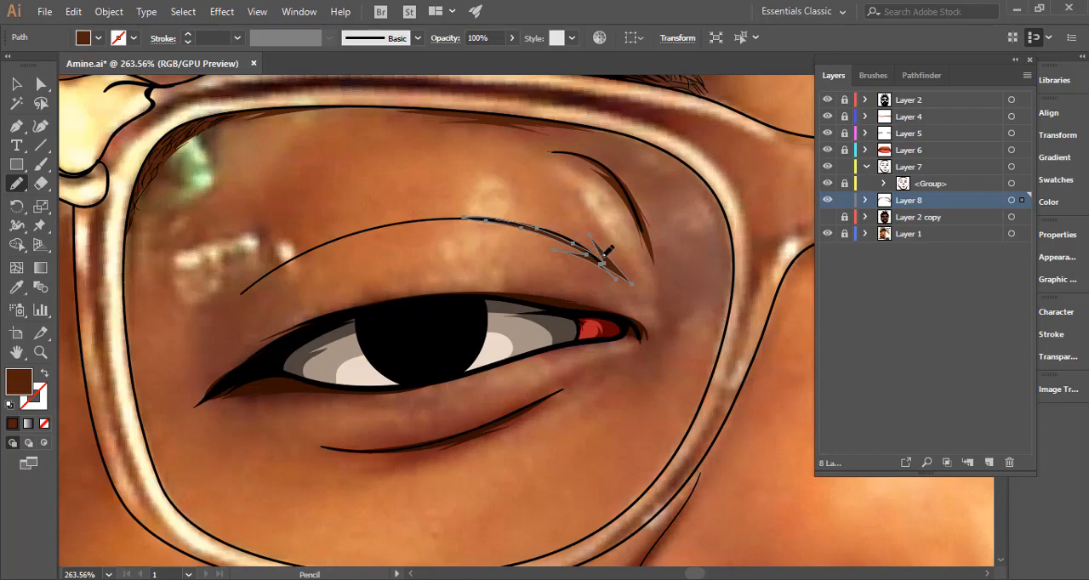
# Draw a closed brown shadow with jagged points around the whole outline of the image's left eye, then deselect it.
pyautogui.scroll(-3, 600, 255)
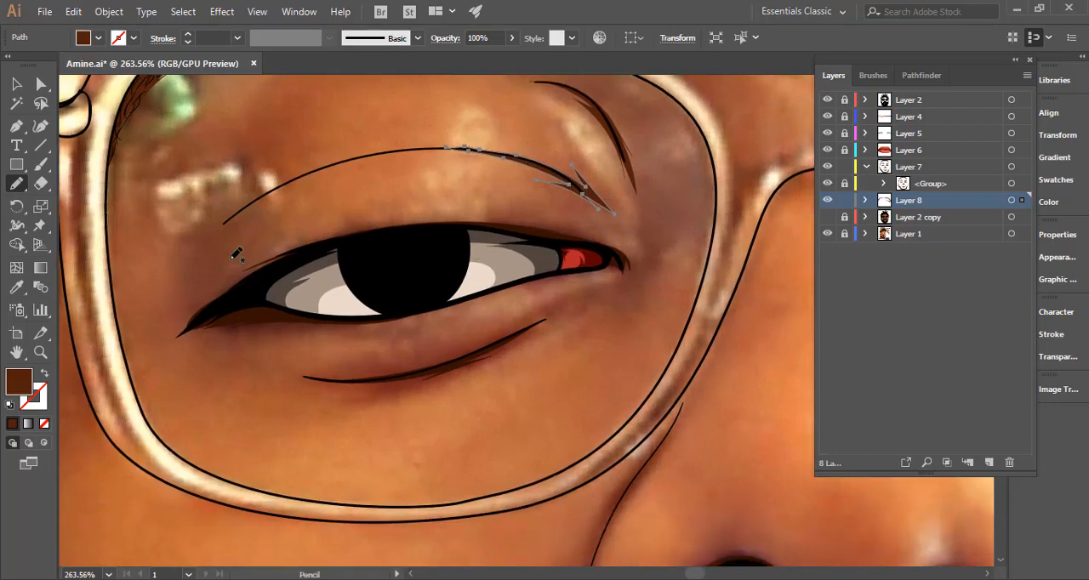
pyautogui.moveTo(220, 294)
pyautogui.mouseDown()
pyautogui.moveTo(197, 308)
pyautogui.moveTo(278, 251)
pyautogui.moveTo(265, 254)
pyautogui.moveTo(396, 215)
pyautogui.mouseUp()
pyautogui.moveTo(587, 230); pyautogui.dragTo(616, 242)
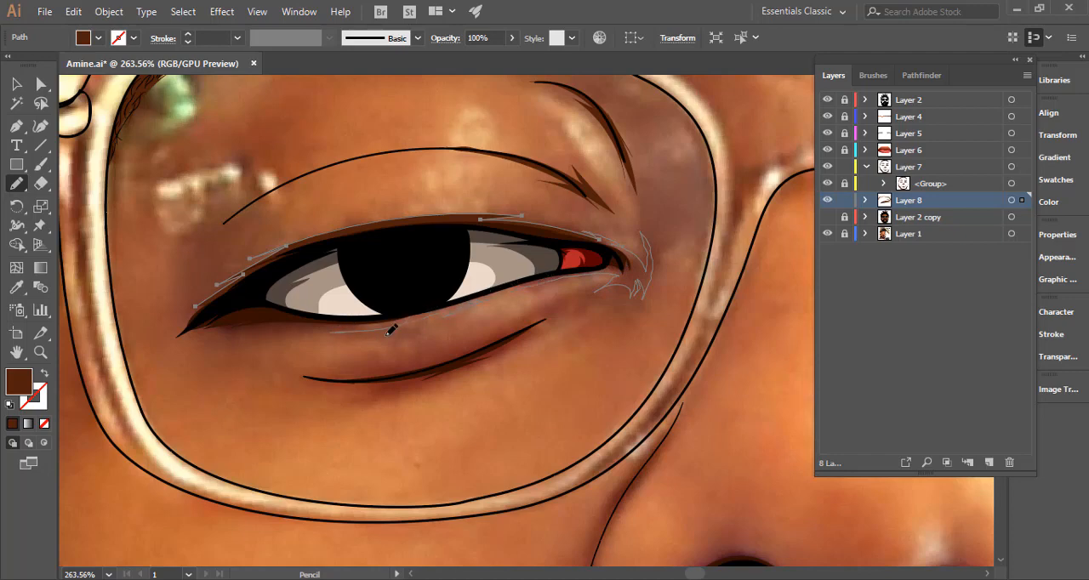
pyautogui.moveTo(389, 329); pyautogui.dragTo(219, 332)
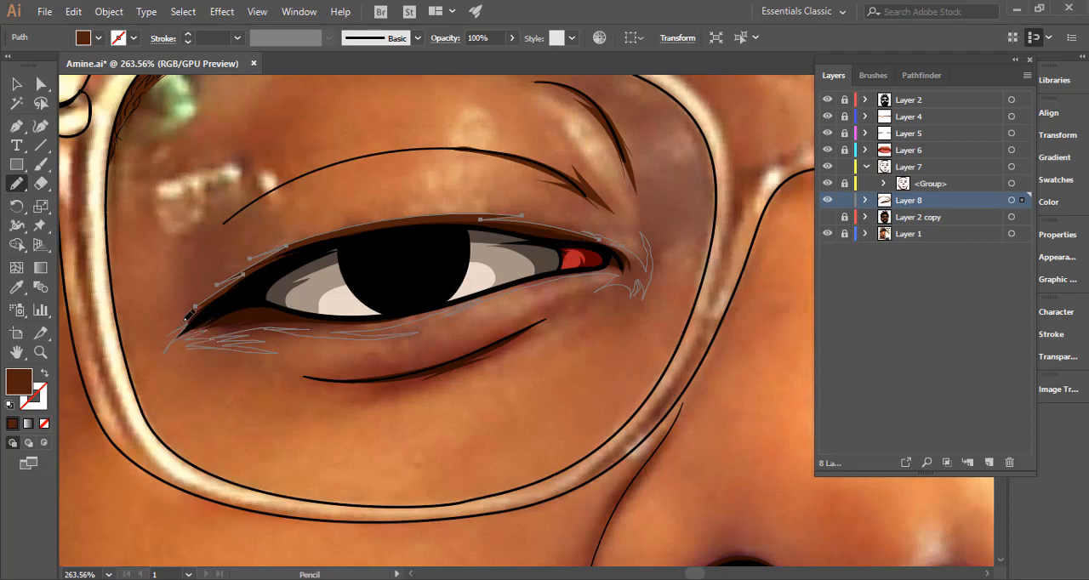
pyautogui.moveTo(204, 300); pyautogui.dragTo(201, 304)
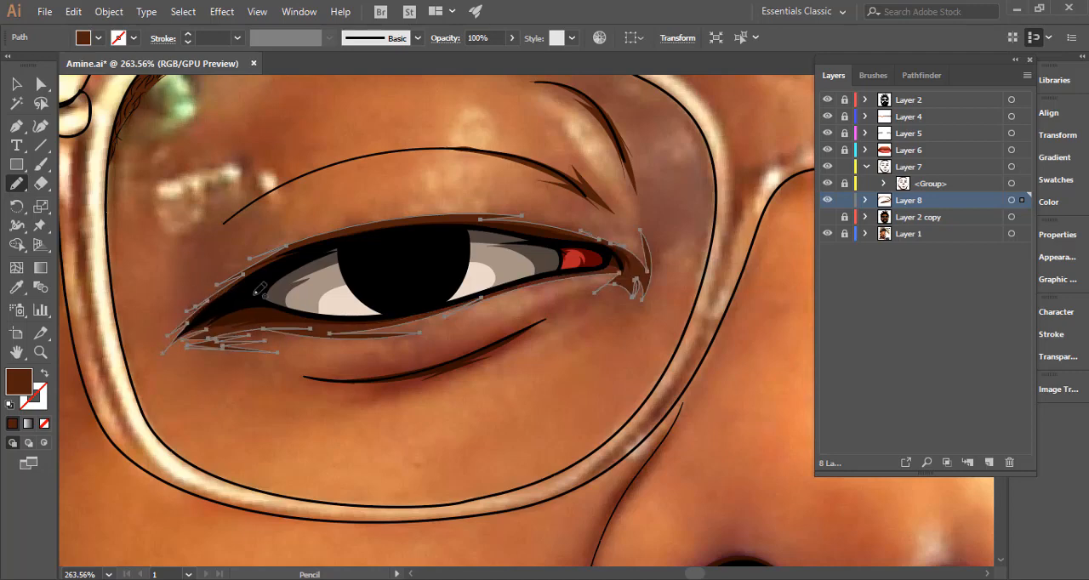
pyautogui.keyDown('ctrl'); pyautogui.click(454, 413); pyautogui.keyUp('ctrl')
pyautogui.press('v')
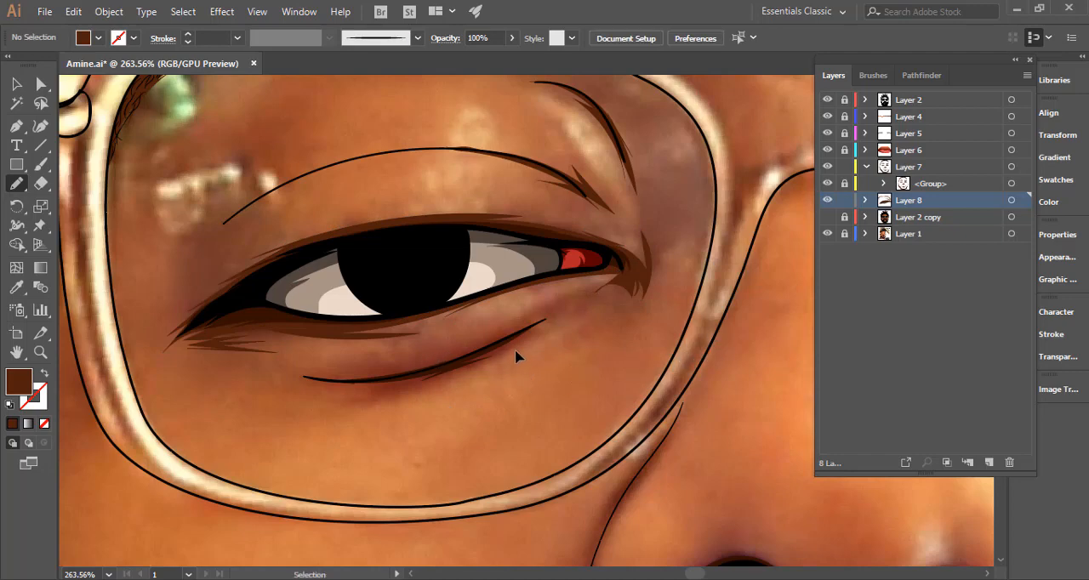
# Draw a jagged brown shadow around the crease line below the eye with hatch-like strokes beneath it, deselect it, and show Layer 2 copy.
pyautogui.moveTo(294, 368)
pyautogui.mouseDown()
pyautogui.moveTo(396, 370)
pyautogui.moveTo(407, 365)
pyautogui.moveTo(372, 366)
pyautogui.moveTo(516, 320)
pyautogui.mouseUp()
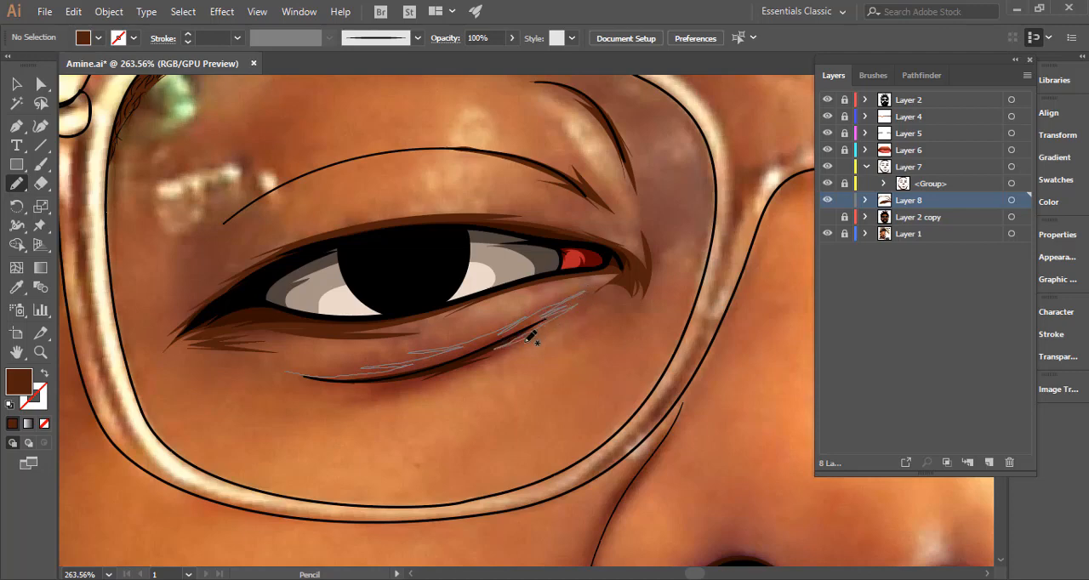
pyautogui.moveTo(440, 374)
pyautogui.mouseDown()
pyautogui.moveTo(392, 384)
pyautogui.moveTo(440, 383)
pyautogui.moveTo(378, 393)
pyautogui.moveTo(392, 395)
pyautogui.moveTo(384, 405)
pyautogui.moveTo(305, 419)
pyautogui.moveTo(345, 411)
pyautogui.moveTo(383, 384)
pyautogui.moveTo(273, 373)
pyautogui.moveTo(299, 368)
pyautogui.mouseUp()
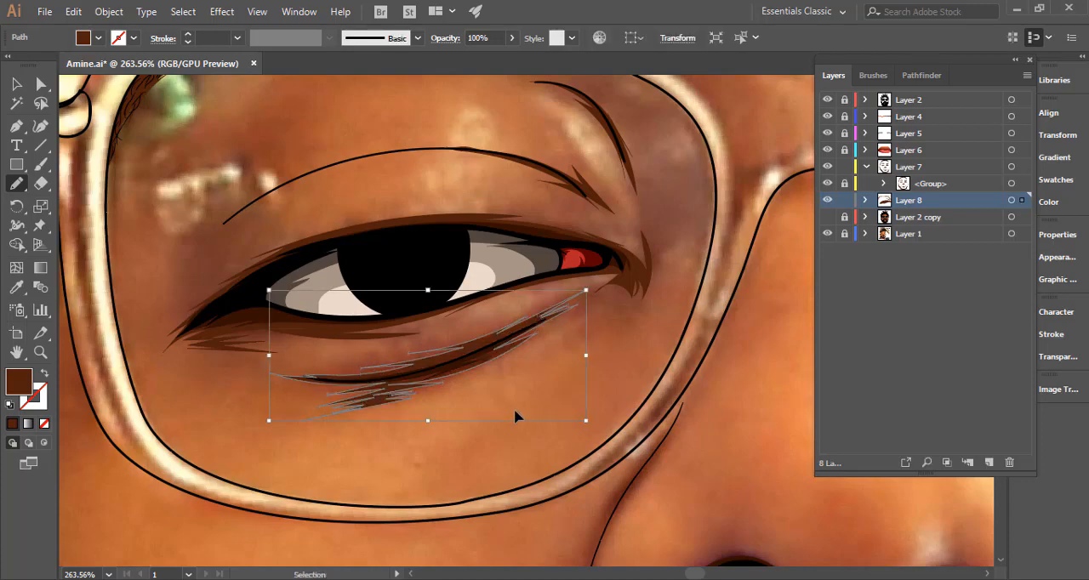
pyautogui.keyDown('ctrl'); pyautogui.click(565, 410); pyautogui.keyUp('ctrl')
pyautogui.moveTo(568, 410)
pyautogui.mouseDown()
pyautogui.moveTo(34, 390)
pyautogui.moveTo(561, 399)
pyautogui.moveTo(264, 378)
pyautogui.mouseUp()
pyautogui.moveTo(607, 393); pyautogui.dragTo(885, 228)
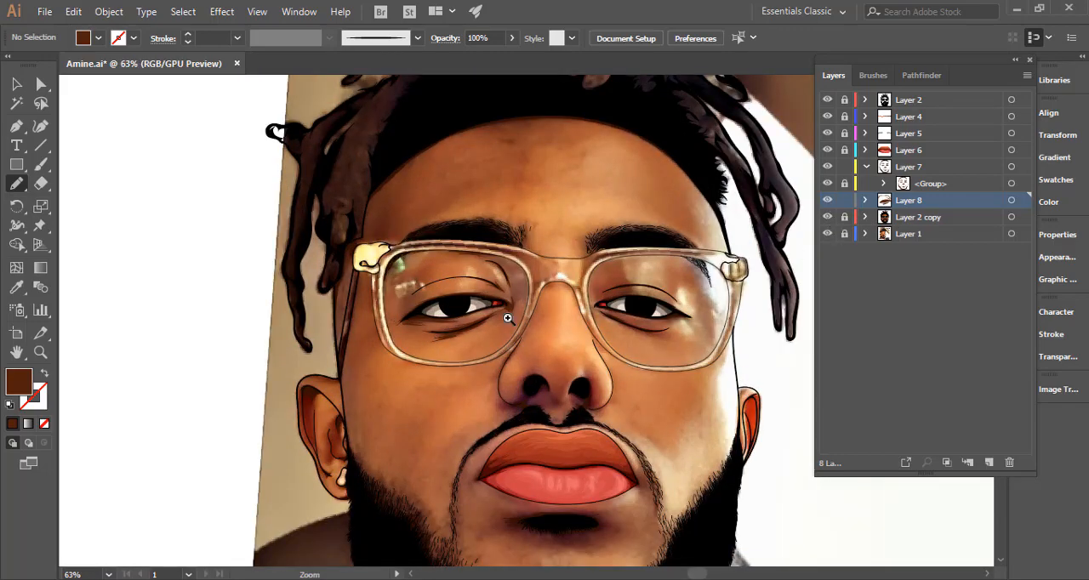
# Recolour all the shadow shapes on Layer 8 with the third-darkest brown swatch and deselect them.
pyautogui.moveTo(508, 317); pyautogui.dragTo(768, 309)
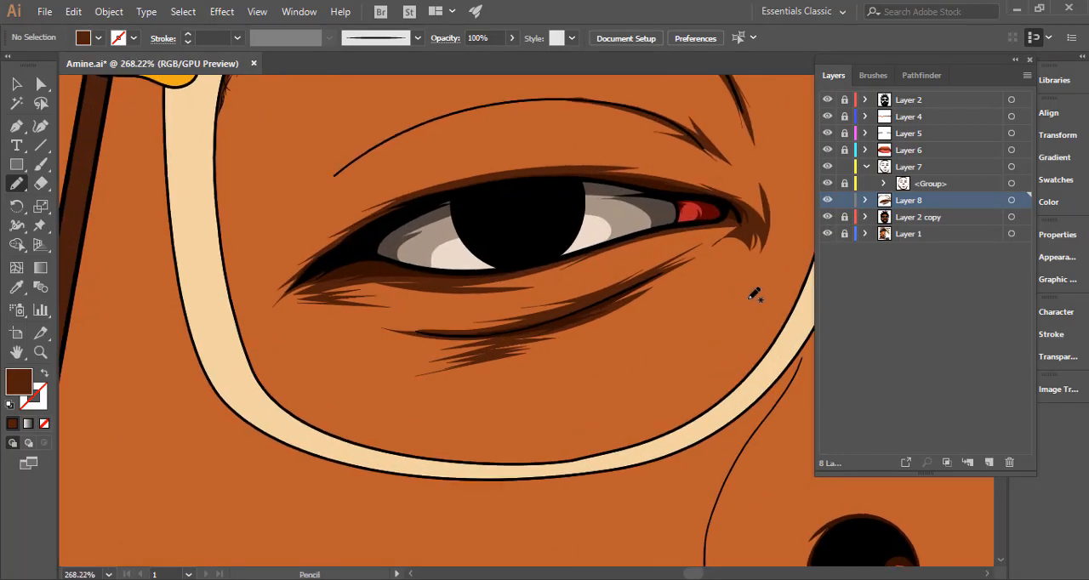
pyautogui.moveTo(700, 308); pyautogui.dragTo(740, 312)
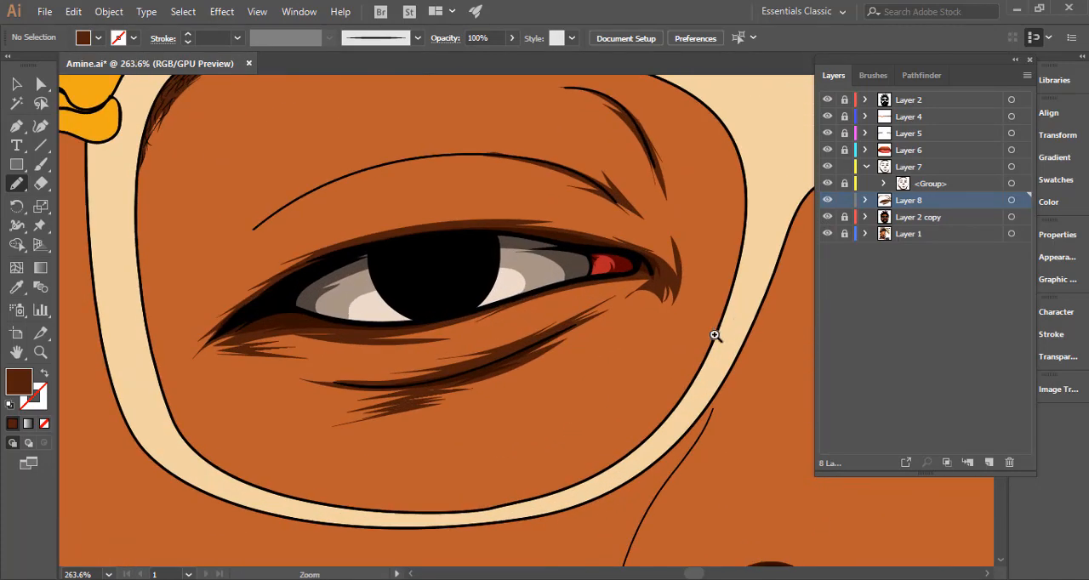
pyautogui.moveTo(664, 274)
pyautogui.mouseDown()
pyautogui.moveTo(751, 277)
pyautogui.moveTo(376, 358)
pyautogui.moveTo(664, 316)
pyautogui.moveTo(548, 344)
pyautogui.moveTo(364, 422)
pyautogui.mouseUp()
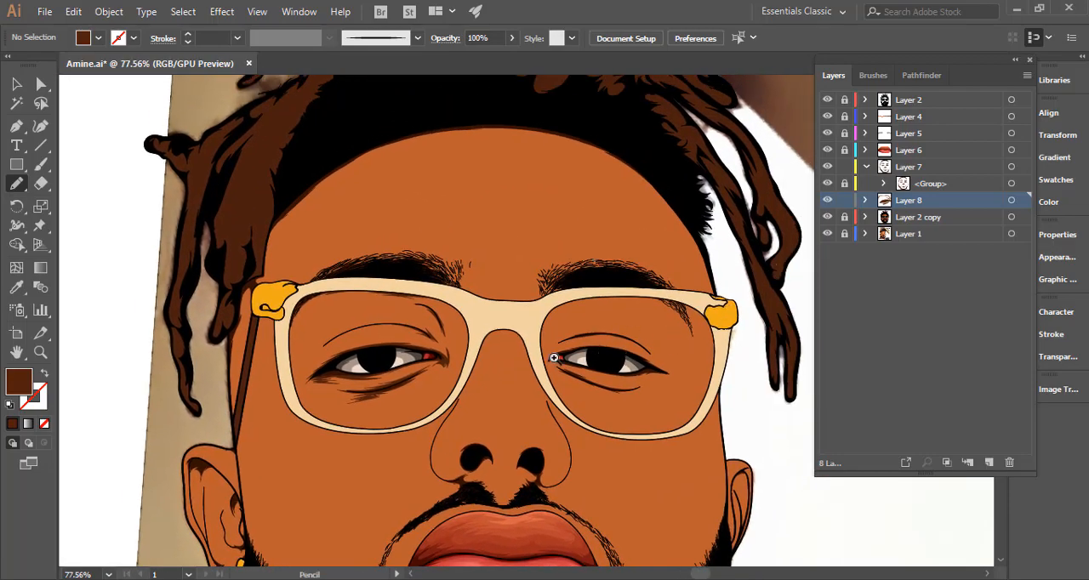
pyautogui.moveTo(534, 361); pyautogui.dragTo(522, 347)
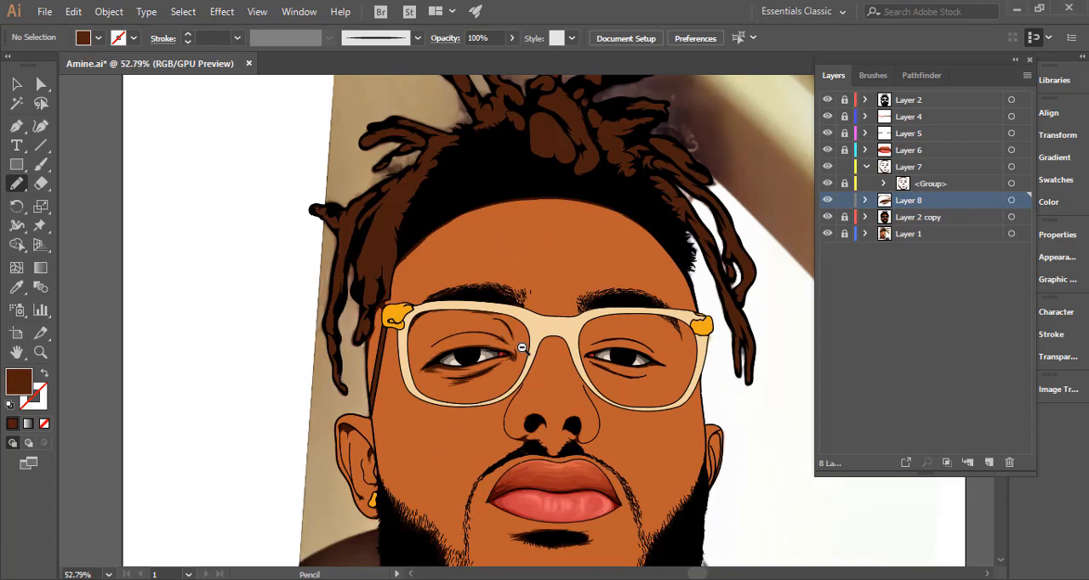
pyautogui.hotkey('ctrl', '0')
pyautogui.click(1011, 200)
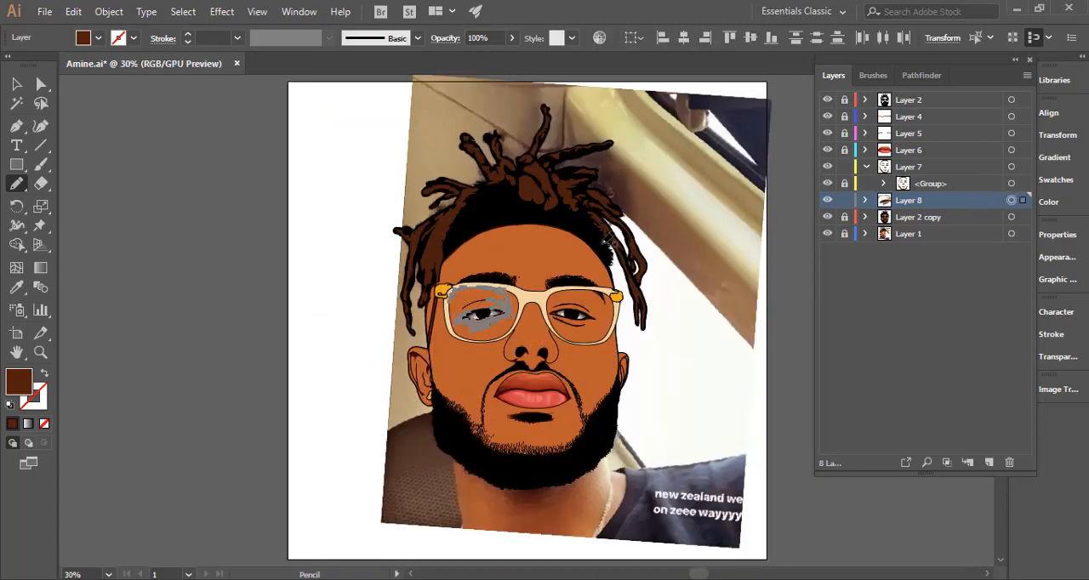
pyautogui.hotkey('ctrl', '-')
pyautogui.hotkey('ctrl', '-')
pyautogui.hotkey('ctrl', '-')
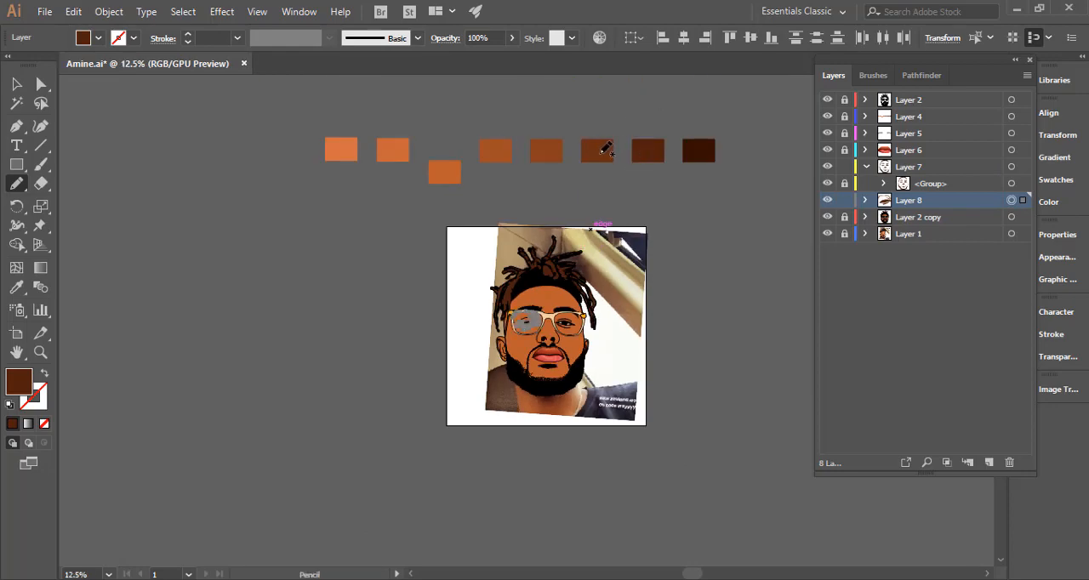
pyautogui.press('i')
pyautogui.click(599, 146)
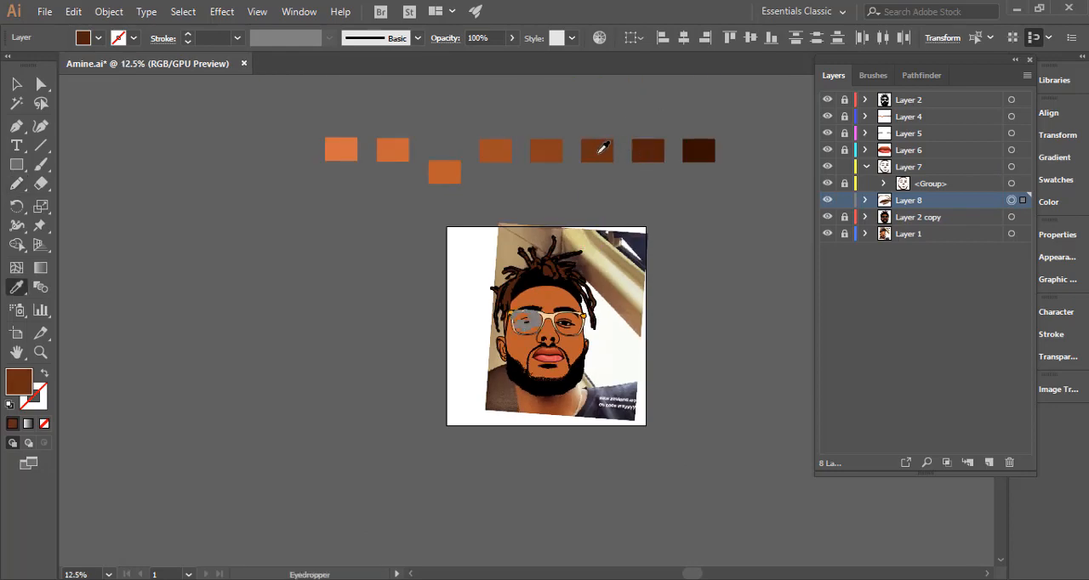
pyautogui.click(16, 84)
pyautogui.click(390, 344)
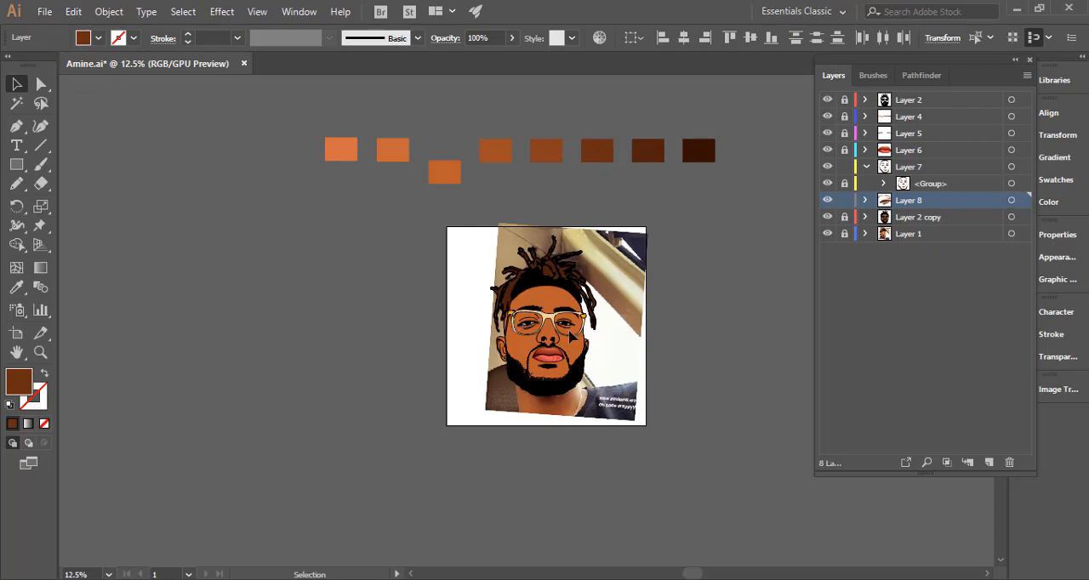
# Examine the recoloured Layer 8 shadows around the image's left eye against the flat skin colour, highlighting the layer's shapes to check them.
pyautogui.hotkey('ctrl', 'space')
pyautogui.moveTo(525, 320); pyautogui.dragTo(865, 346)
pyautogui.moveTo(569, 374); pyautogui.dragTo(683, 352)
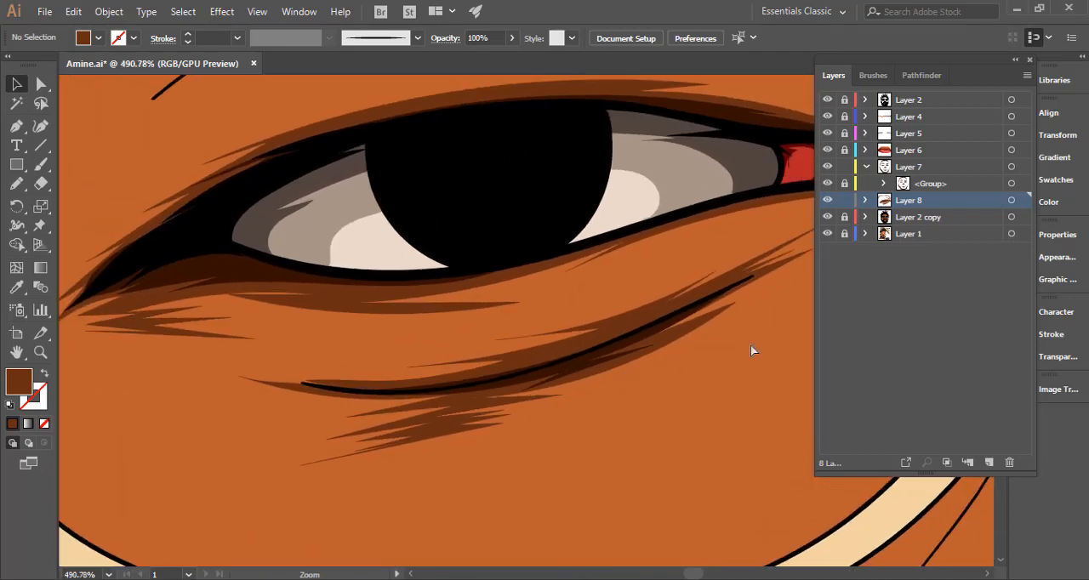
pyautogui.click(1015, 202)
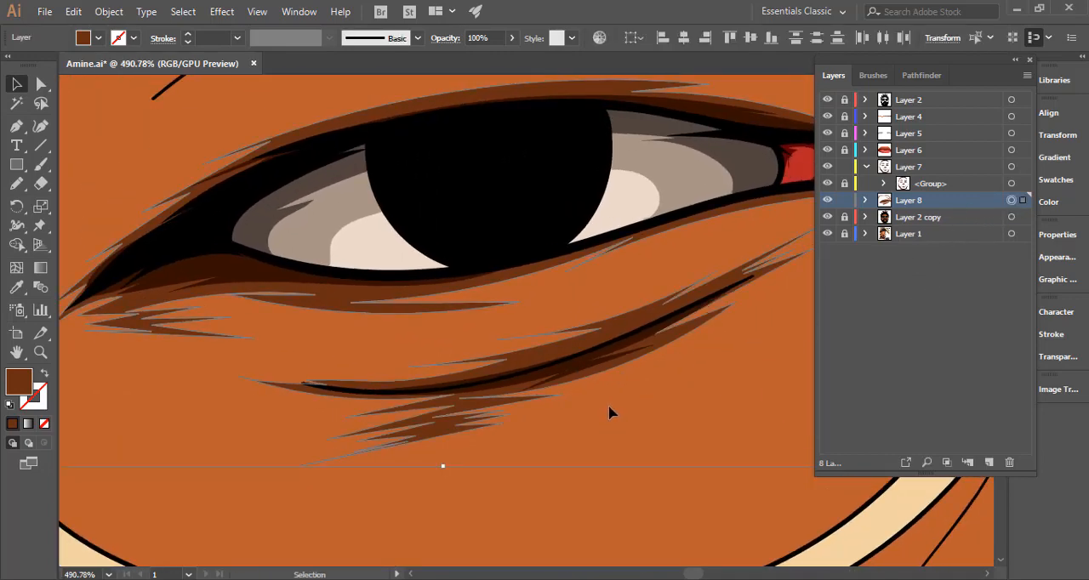
pyautogui.moveTo(608, 435); pyautogui.dragTo(316, 405)
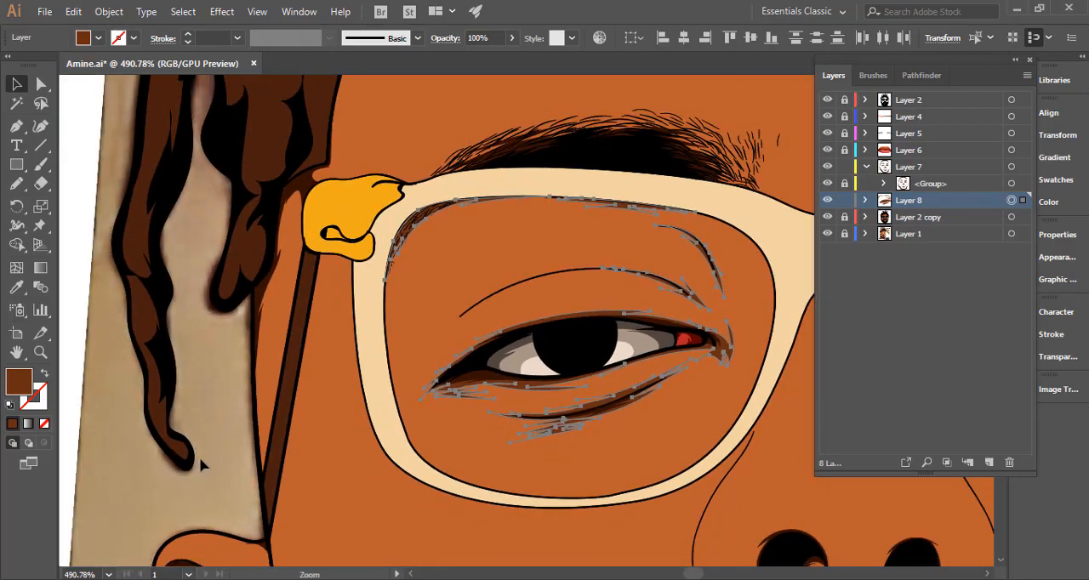
pyautogui.click(507, 446)
pyautogui.moveTo(603, 449); pyautogui.dragTo(482, 435)
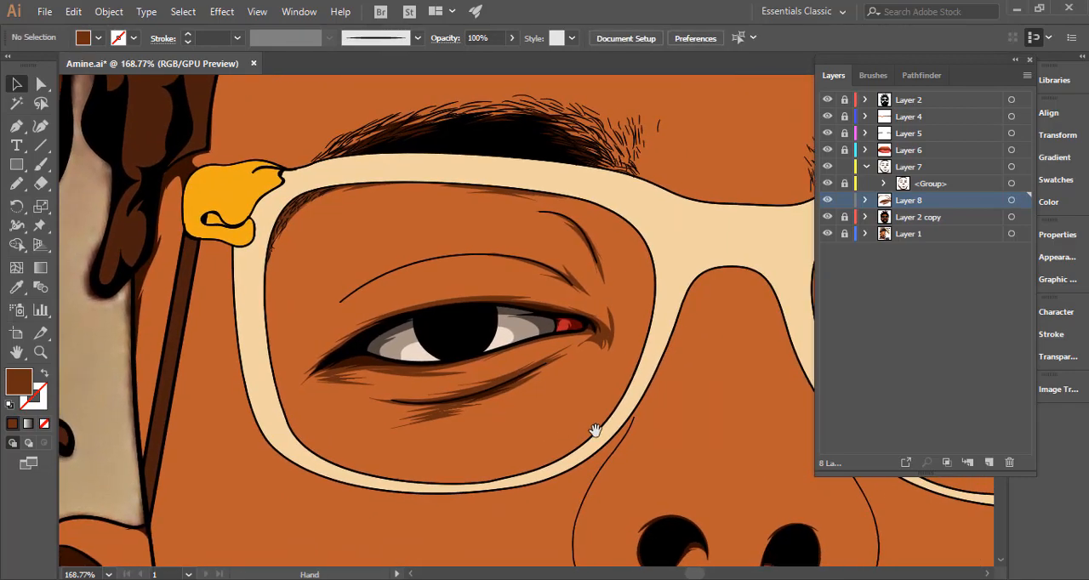
pyautogui.moveTo(667, 437); pyautogui.dragTo(564, 432)
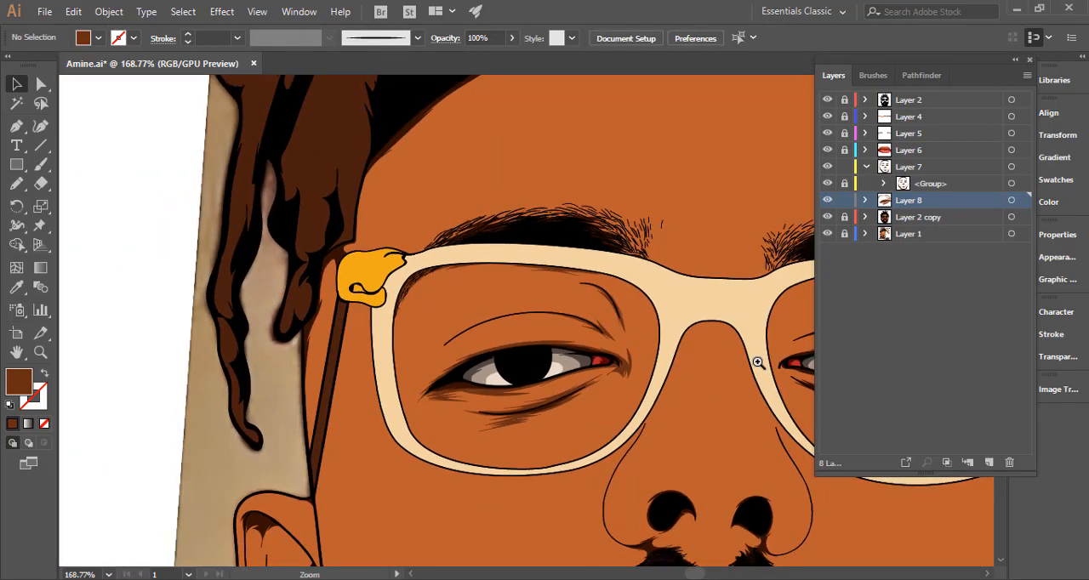
# Recolour all the shadow shapes on Layer 8 with a slightly more saturated, redder brown using the Color Picker.
pyautogui.click(1012, 201)
pyautogui.moveTo(712, 396); pyautogui.dragTo(636, 332)
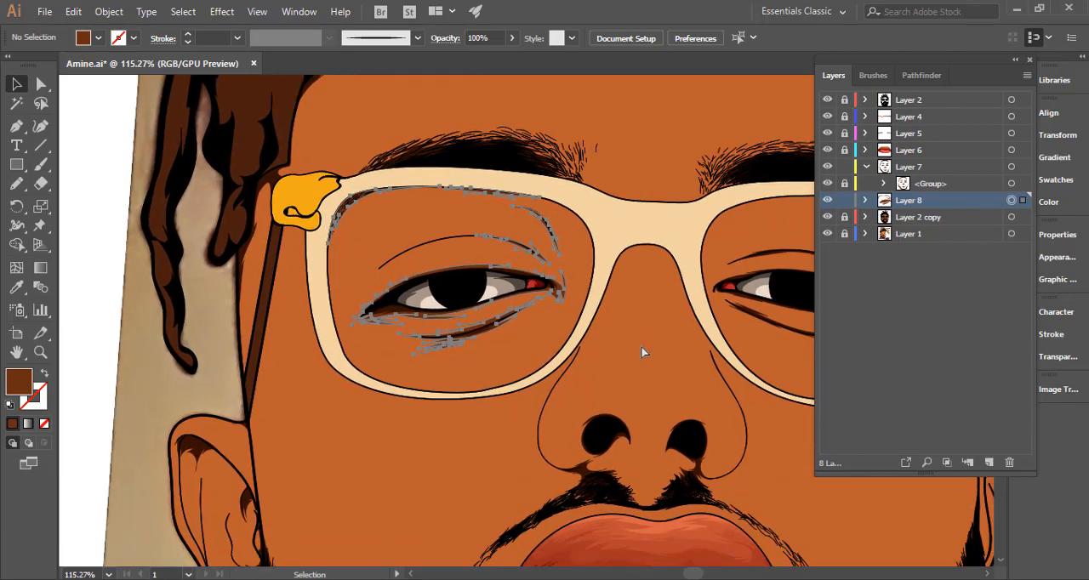
pyautogui.hotkey('ctrl', 'h')
pyautogui.moveTo(579, 305); pyautogui.dragTo(681, 282)
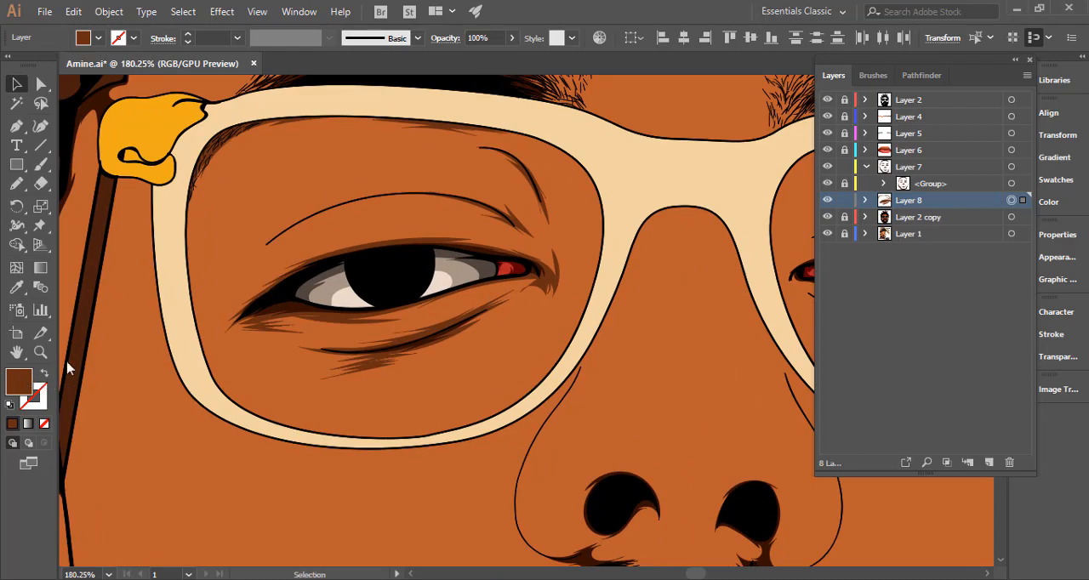
pyautogui.doubleClick(19, 380)
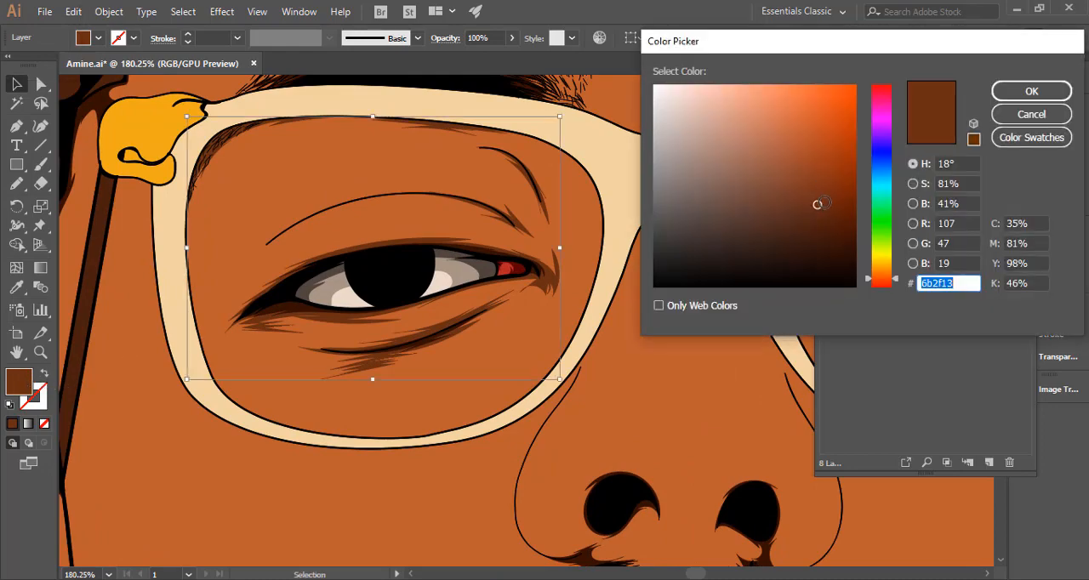
pyautogui.moveTo(818, 204); pyautogui.dragTo(825, 200)
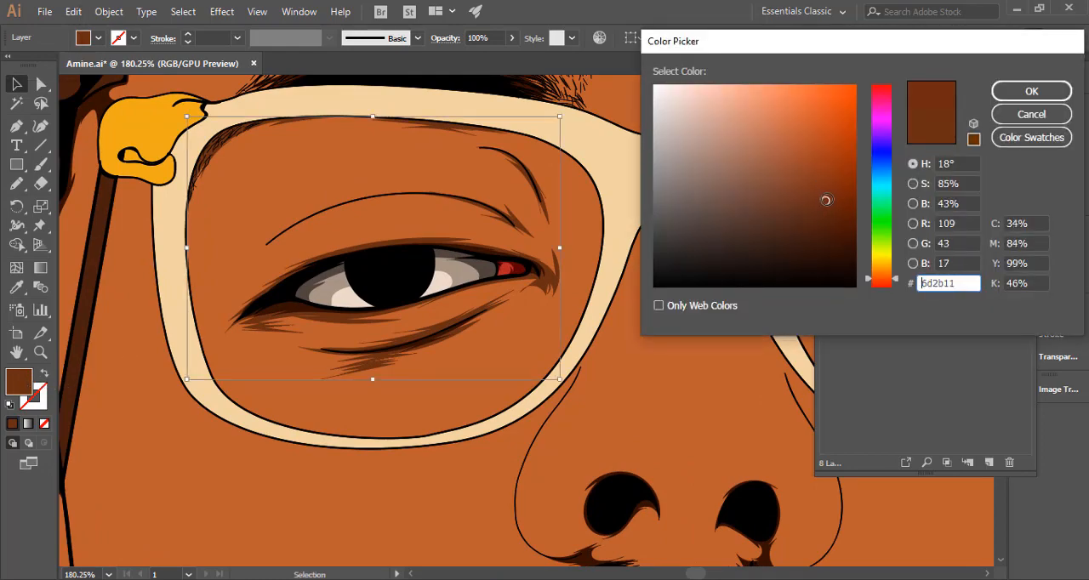
pyautogui.moveTo(886, 283); pyautogui.dragTo(892, 284)
pyautogui.click(1013, 90)
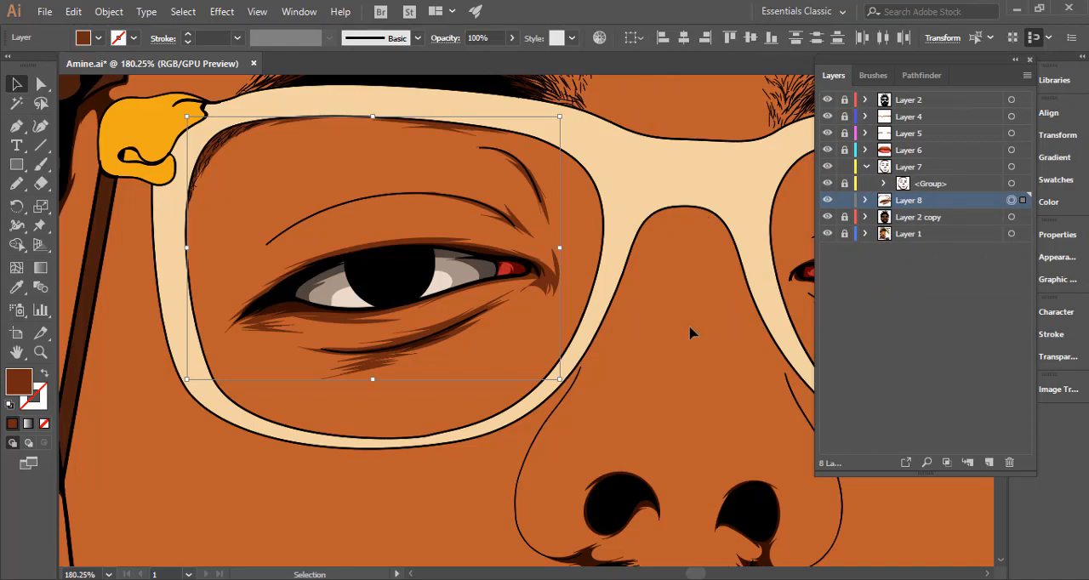
# Hide Layer 2 copy and draw a jagged brown Pencil shadow around the crease line above the image's right eye.
pyautogui.moveTo(681, 333); pyautogui.dragTo(472, 345)
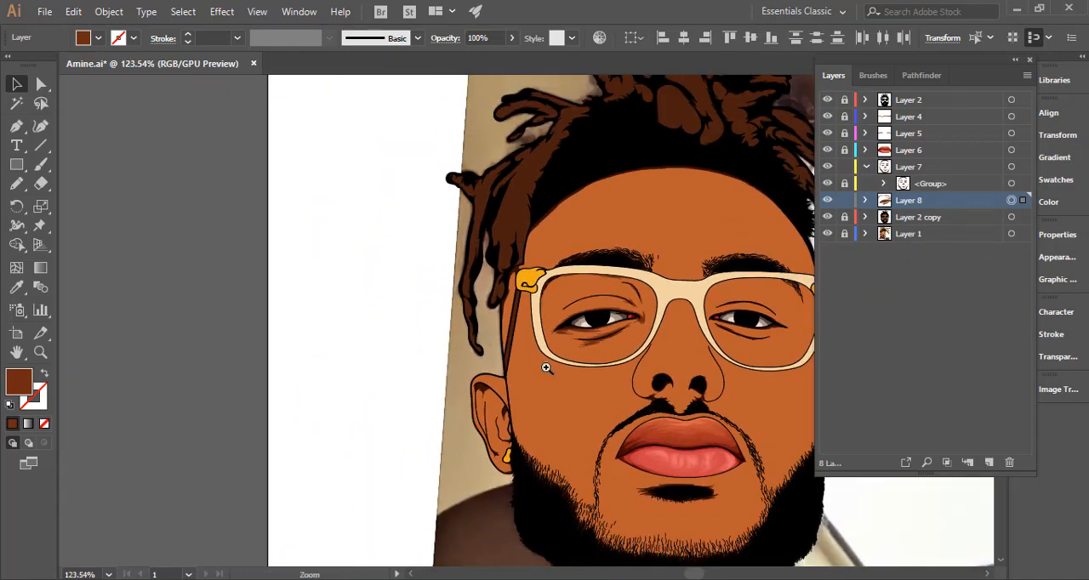
pyautogui.press('n')
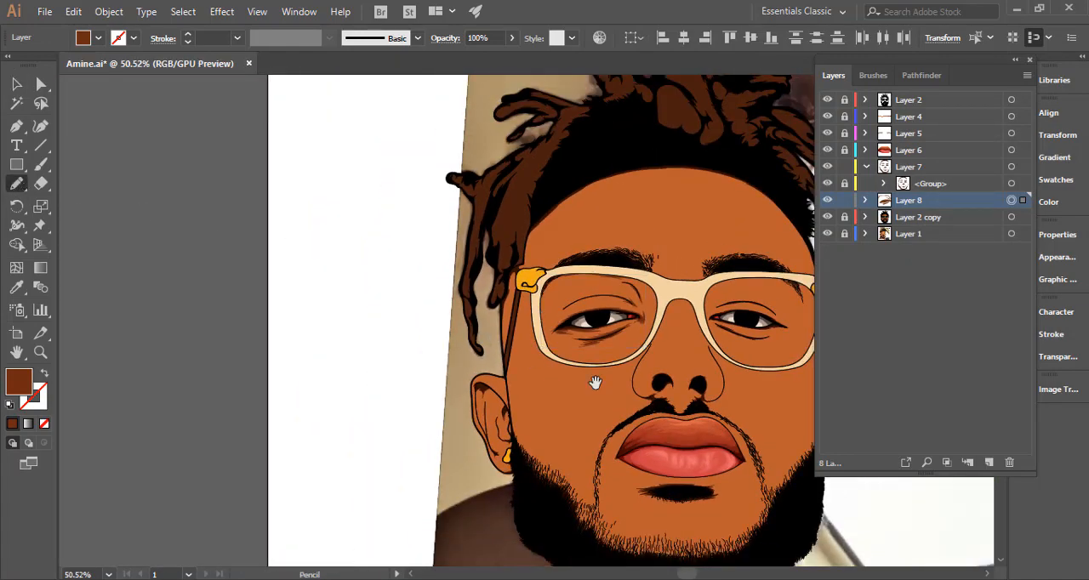
pyautogui.moveTo(497, 388); pyautogui.dragTo(346, 335)
pyautogui.moveTo(467, 264)
pyautogui.mouseDown()
pyautogui.moveTo(731, 262)
pyautogui.moveTo(445, 284)
pyautogui.mouseUp()
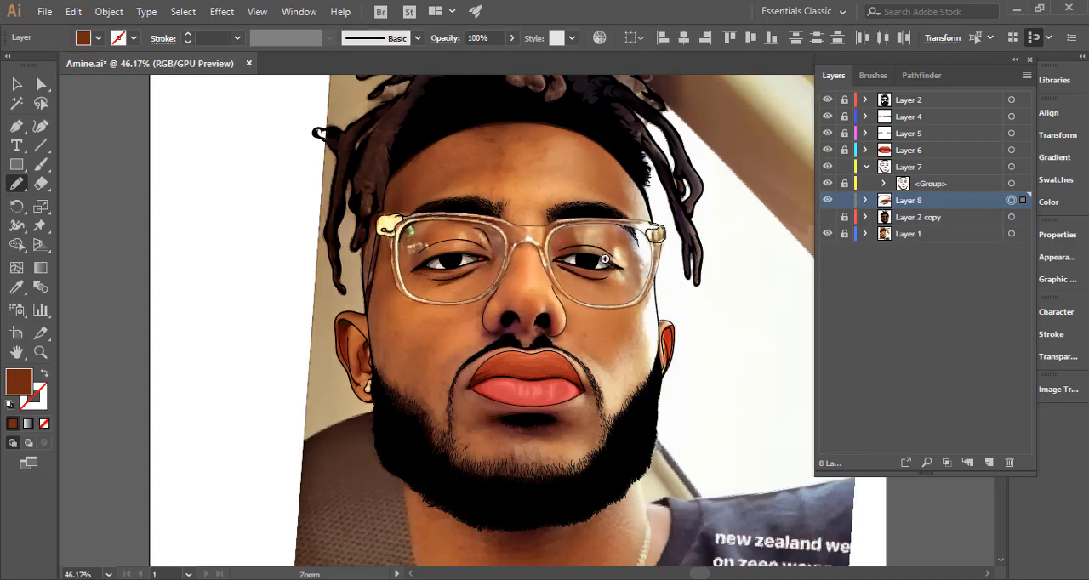
pyautogui.moveTo(571, 246); pyautogui.dragTo(668, 249)
pyautogui.moveTo(359, 260); pyautogui.dragTo(573, 253)
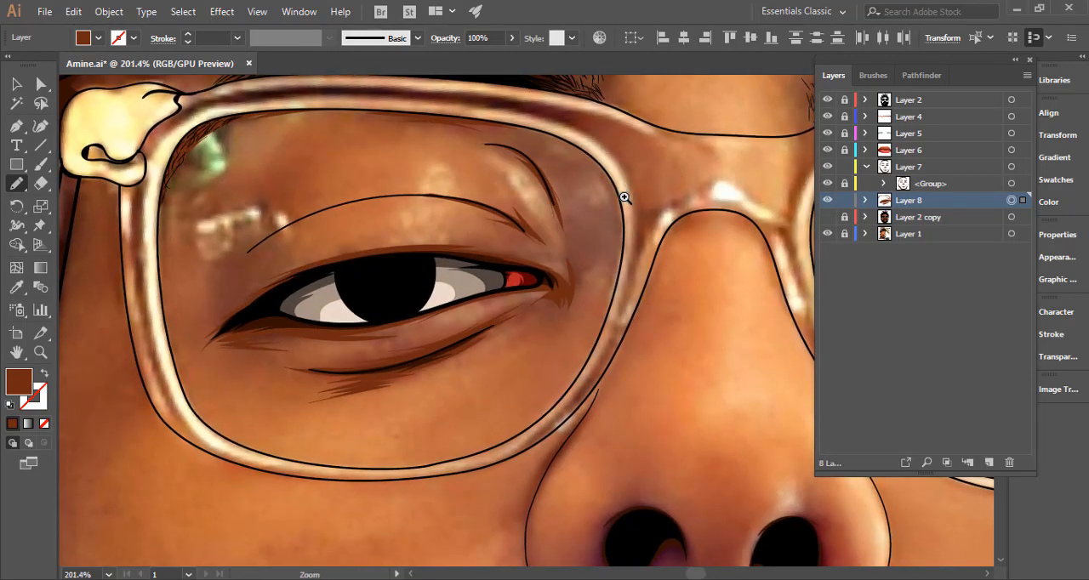
pyautogui.moveTo(567, 253); pyautogui.dragTo(342, 327)
pyautogui.moveTo(531, 258); pyautogui.dragTo(349, 204)
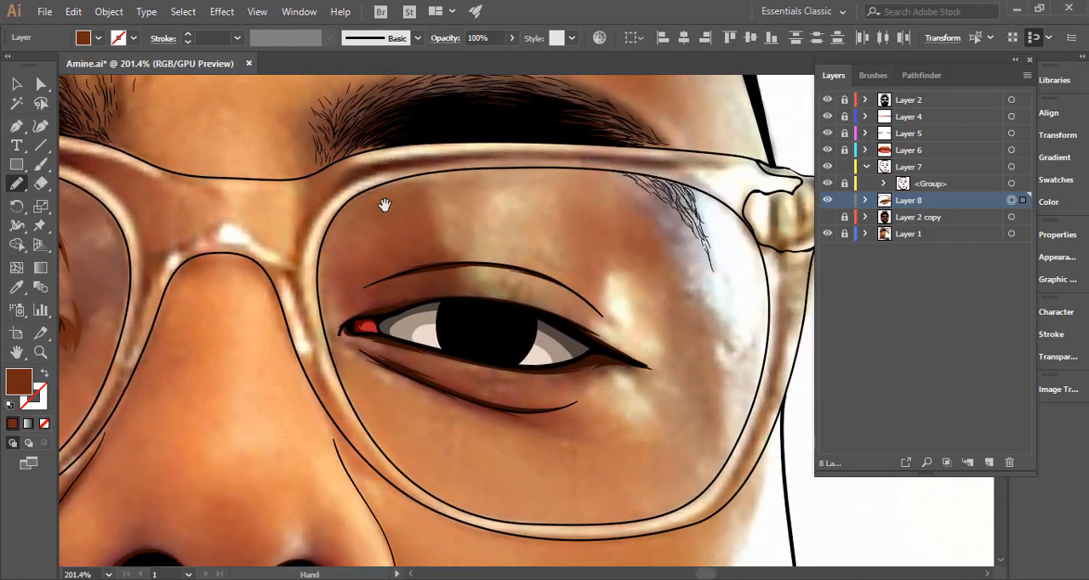
pyautogui.moveTo(491, 280); pyautogui.dragTo(613, 280)
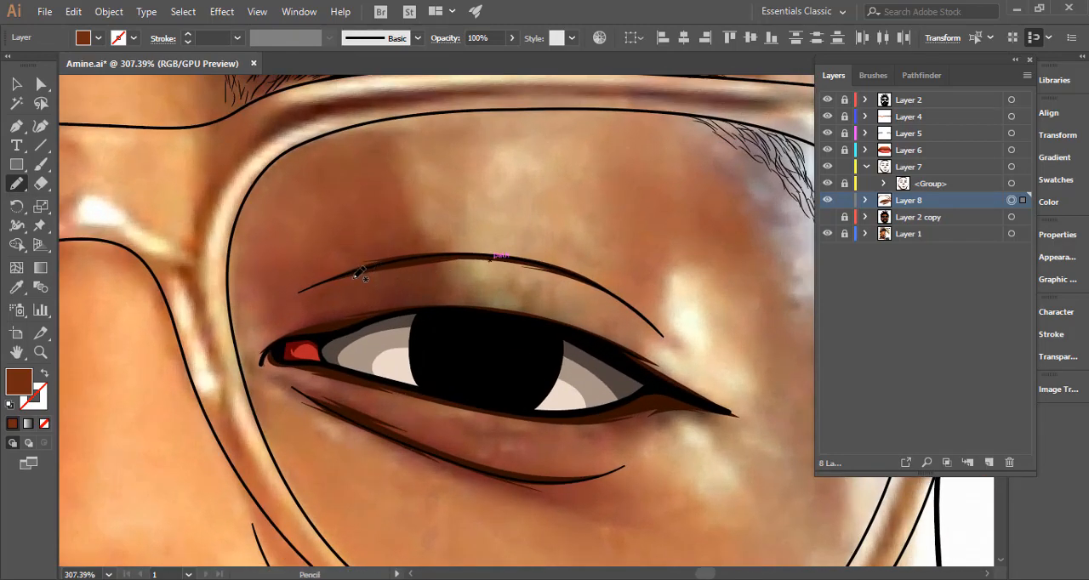
pyautogui.moveTo(295, 297)
pyautogui.mouseDown()
pyautogui.moveTo(475, 262)
pyautogui.moveTo(615, 294)
pyautogui.moveTo(531, 255)
pyautogui.moveTo(560, 261)
pyautogui.moveTo(464, 251)
pyautogui.moveTo(369, 262)
pyautogui.moveTo(410, 250)
pyautogui.moveTo(317, 270)
pyautogui.moveTo(358, 263)
pyautogui.mouseUp()
pyautogui.moveTo(300, 286)
pyautogui.mouseDown()
pyautogui.moveTo(271, 310)
pyautogui.moveTo(311, 289)
pyautogui.mouseUp()
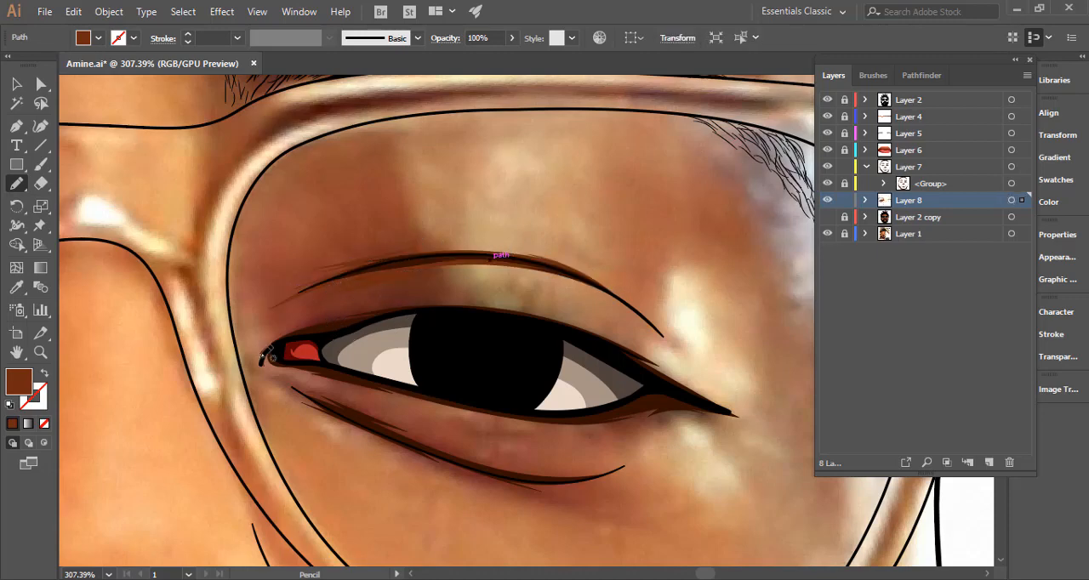
# Draw a closed brown shadow with jagged points around the whole outline of the image's right eye.
pyautogui.moveTo(283, 328)
pyautogui.mouseDown()
pyautogui.moveTo(458, 292)
pyautogui.moveTo(415, 300)
pyautogui.moveTo(545, 307)
pyautogui.mouseUp()
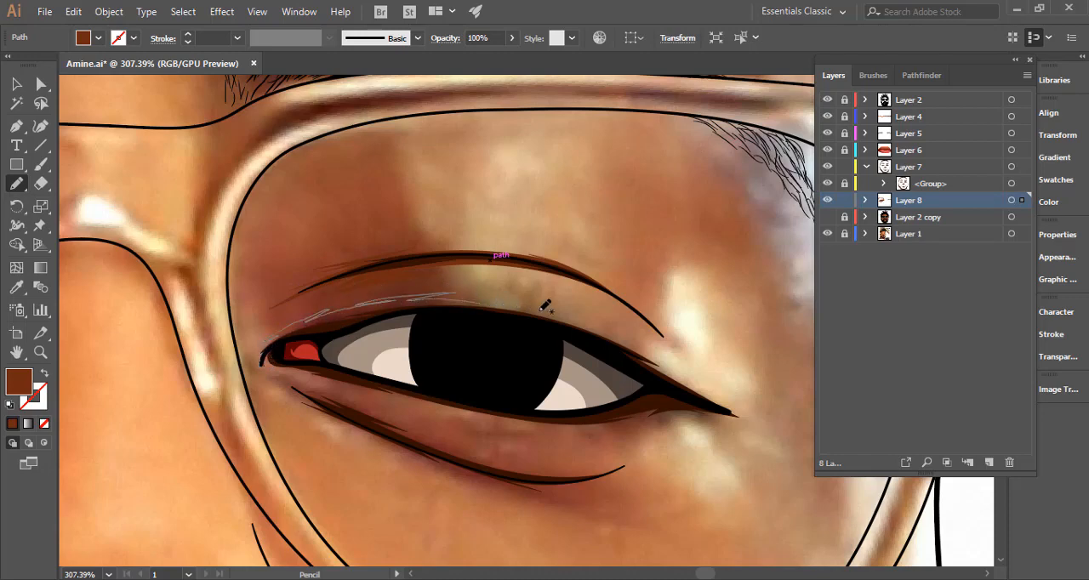
pyautogui.moveTo(616, 335)
pyautogui.mouseDown()
pyautogui.moveTo(757, 424)
pyautogui.moveTo(708, 413)
pyautogui.moveTo(733, 420)
pyautogui.moveTo(713, 419)
pyautogui.moveTo(737, 437)
pyautogui.mouseUp()
pyautogui.moveTo(669, 417)
pyautogui.mouseDown()
pyautogui.moveTo(565, 430)
pyautogui.moveTo(574, 429)
pyautogui.moveTo(453, 408)
pyautogui.moveTo(530, 429)
pyautogui.moveTo(330, 380)
pyautogui.mouseUp()
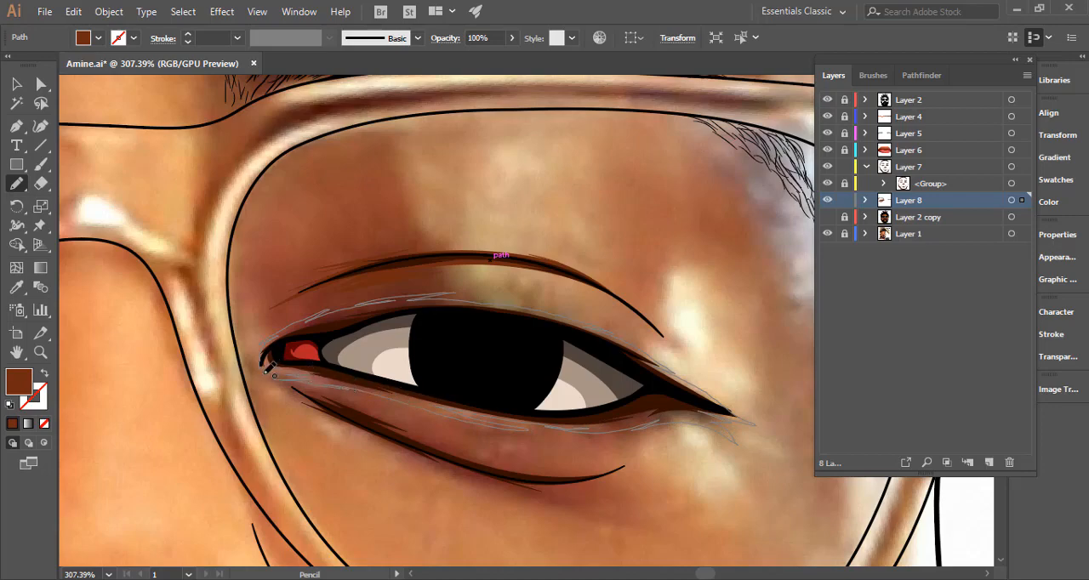
pyautogui.moveTo(268, 338); pyautogui.dragTo(425, 338)
pyautogui.hotkey('ctrl', 'h')
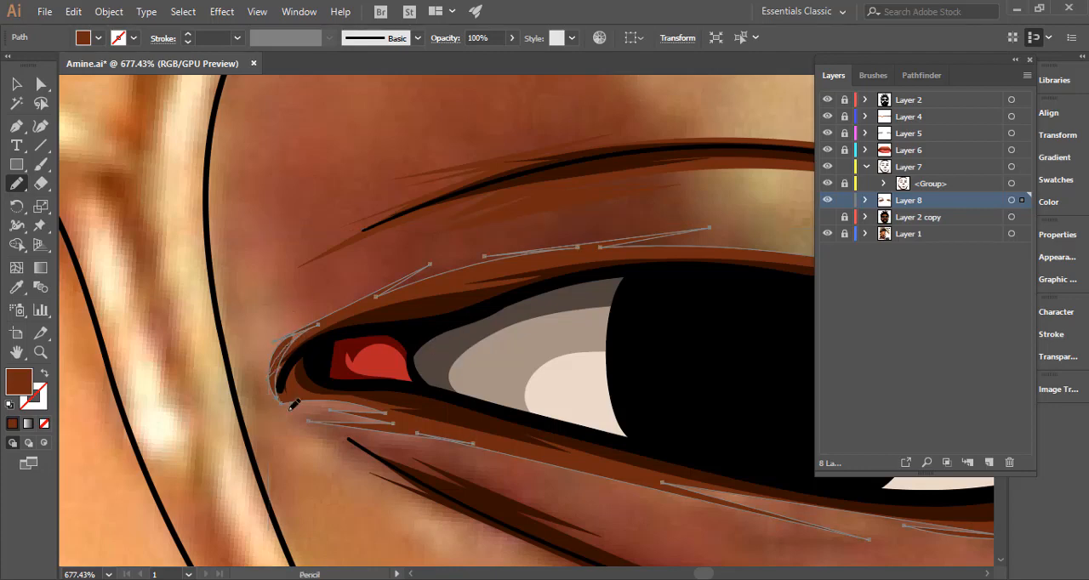
pyautogui.moveTo(455, 415); pyautogui.dragTo(388, 264)
# Draw a jagged brown shadow around the crease line below the image's right eye and deselect it.
pyautogui.moveTo(577, 352); pyautogui.dragTo(431, 334)
pyautogui.moveTo(517, 365); pyautogui.dragTo(419, 324)
pyautogui.moveTo(690, 360)
pyautogui.mouseDown()
pyautogui.moveTo(632, 377)
pyautogui.moveTo(574, 368)
pyautogui.moveTo(547, 359)
pyautogui.moveTo(583, 365)
pyautogui.moveTo(286, 270)
pyautogui.moveTo(323, 290)
pyautogui.moveTo(294, 285)
pyautogui.moveTo(420, 333)
pyautogui.moveTo(371, 321)
pyautogui.moveTo(478, 358)
pyautogui.moveTo(454, 355)
pyautogui.moveTo(593, 392)
pyautogui.moveTo(567, 390)
pyautogui.moveTo(636, 391)
pyautogui.moveTo(594, 386)
pyautogui.moveTo(696, 359)
pyautogui.mouseUp()
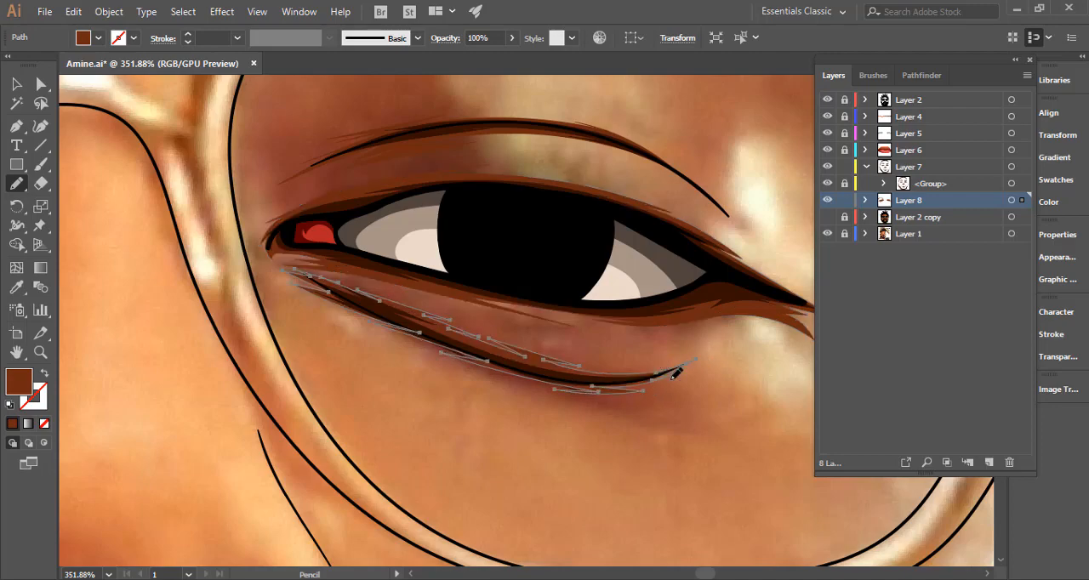
pyautogui.keyDown('ctrl'); pyautogui.click(643, 438); pyautogui.keyUp('ctrl')
# Draw a small brown shadow where the image's right eyebrow tail meets the upper lens rim, then deselect it.
pyautogui.moveTo(642, 439); pyautogui.dragTo(389, 373)
pyautogui.moveTo(649, 334); pyautogui.dragTo(502, 291)
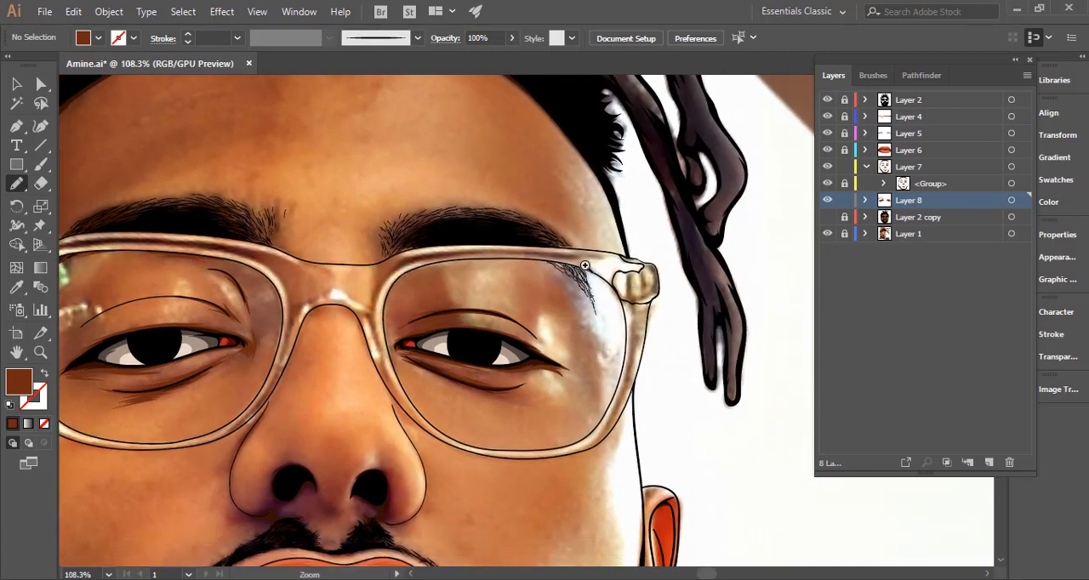
pyautogui.moveTo(585, 257); pyautogui.dragTo(624, 260)
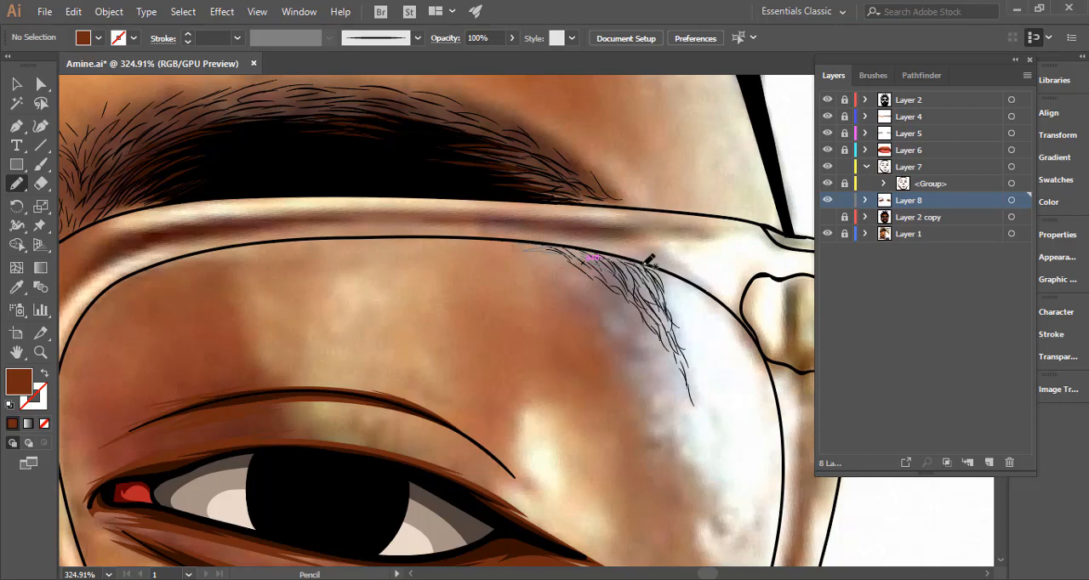
pyautogui.moveTo(513, 240); pyautogui.dragTo(596, 256)
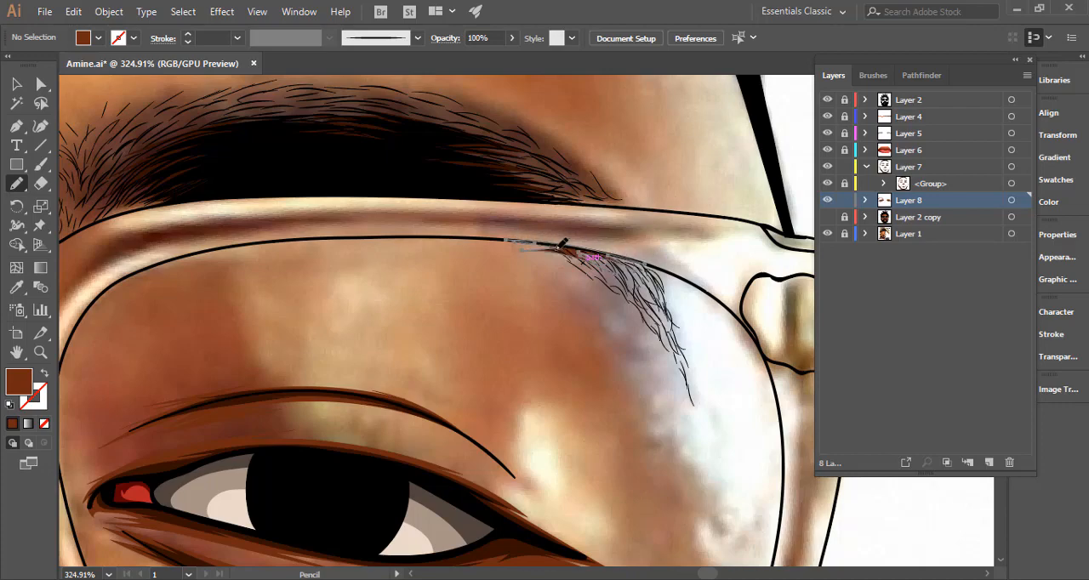
pyautogui.moveTo(576, 344); pyautogui.dragTo(422, 330)
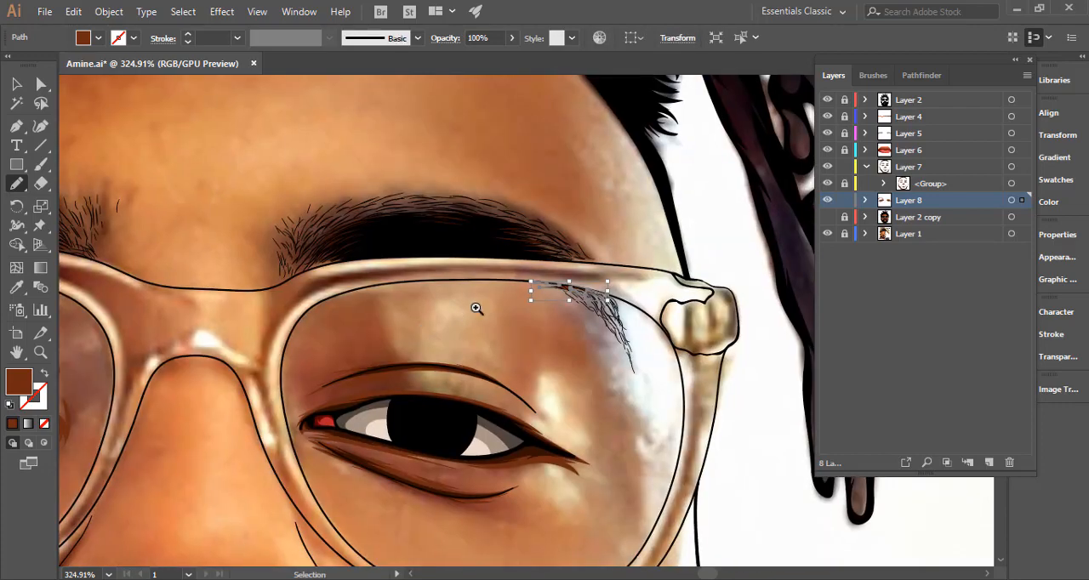
pyautogui.moveTo(492, 254); pyautogui.dragTo(379, 231)
pyautogui.keyDown('ctrl'); pyautogui.click(503, 377); pyautogui.keyUp('ctrl')
pyautogui.moveTo(547, 377); pyautogui.dragTo(545, 298)
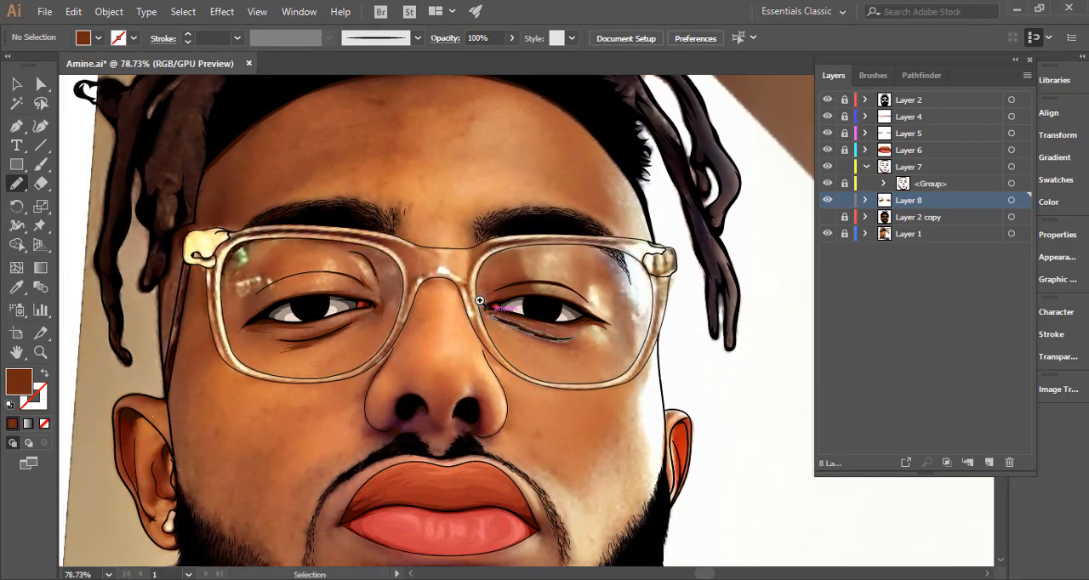
# Draw a thin brown shadow sliver along the nose-side inner edge of the image's right lens and deselect it.
pyautogui.moveTo(479, 302); pyautogui.dragTo(805, 294)
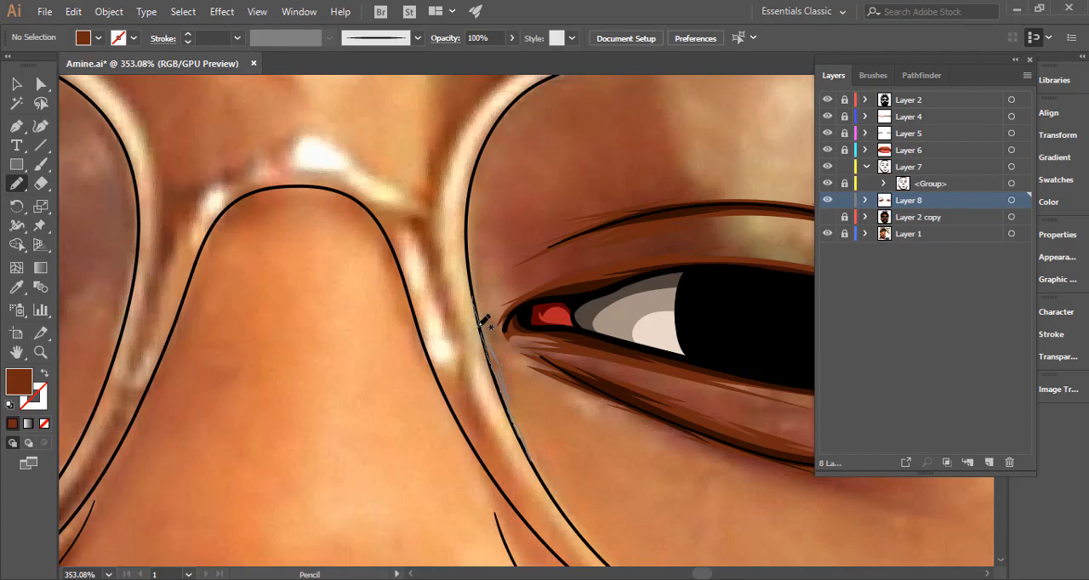
pyautogui.moveTo(474, 300); pyautogui.dragTo(475, 301)
pyautogui.hotkey('ctrl', 'space')
pyautogui.moveTo(545, 373); pyautogui.dragTo(221, 358)
pyautogui.keyDown('ctrl'); pyautogui.click(490, 382); pyautogui.keyUp('ctrl')
# Draw a narrow jagged brown shadow along the upper part of the nose contour on the image's left side.
pyautogui.hotkey('ctrl', 'space')
pyautogui.moveTo(464, 416); pyautogui.dragTo(407, 407)
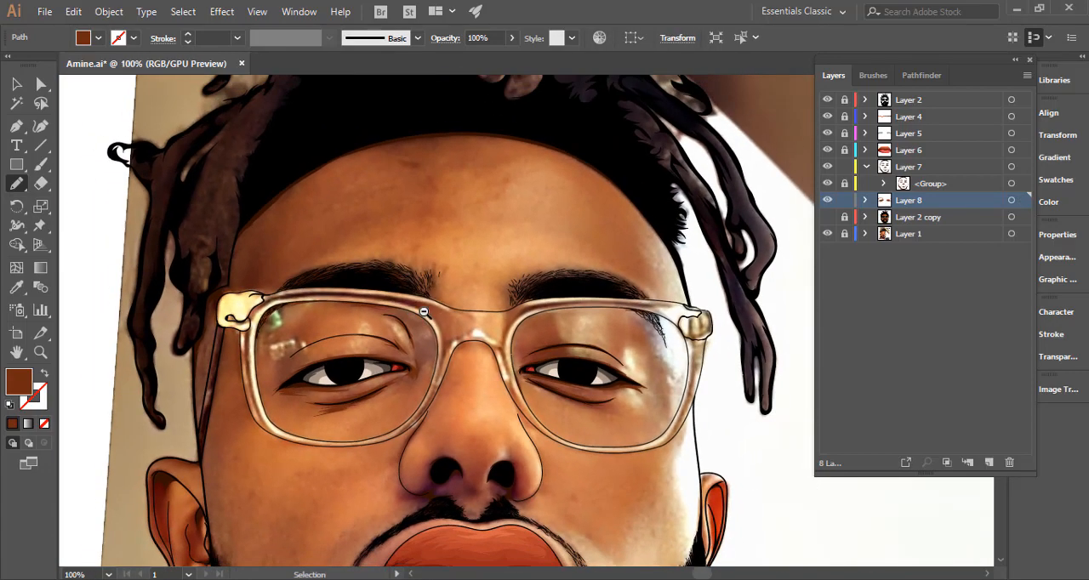
pyautogui.moveTo(440, 373); pyautogui.dragTo(421, 200)
pyautogui.hotkey('ctrl', 'space')
pyautogui.moveTo(513, 247); pyautogui.dragTo(662, 257)
pyautogui.press('space')
pyautogui.moveTo(462, 344); pyautogui.dragTo(470, 263)
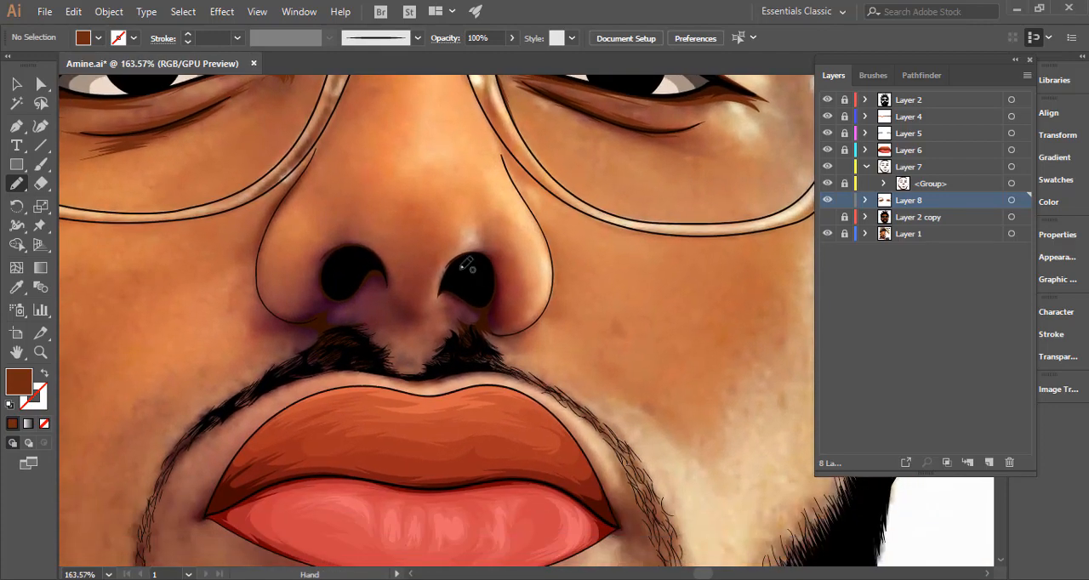
pyautogui.hotkey('ctrl', 'space')
pyautogui.click(279, 181)
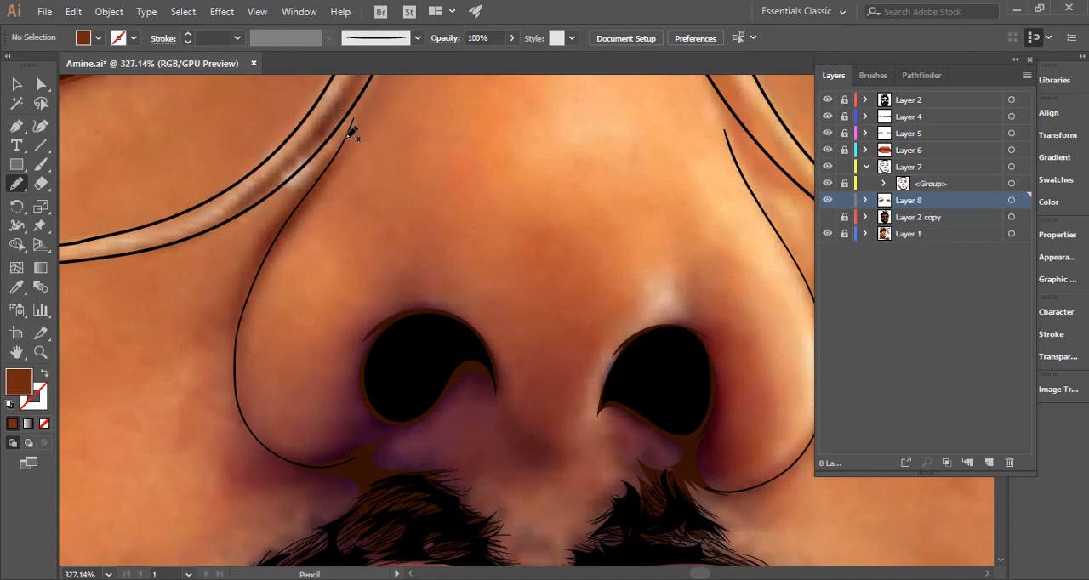
pyautogui.moveTo(314, 176); pyautogui.dragTo(252, 281)
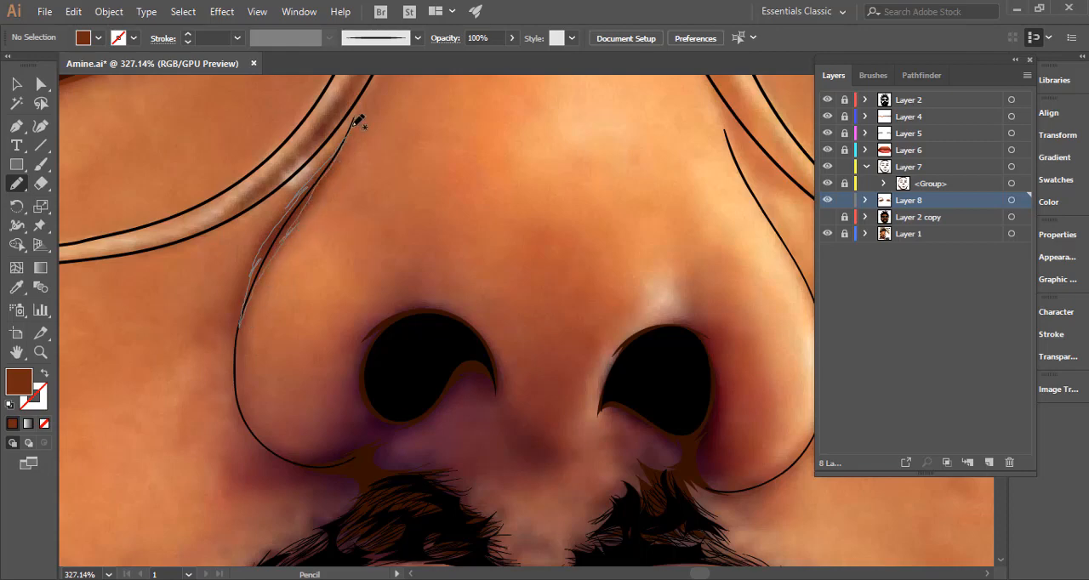
pyautogui.moveTo(353, 124); pyautogui.dragTo(351, 121)
# Start a brown shadow at the image's left nose wing and trace it around the nostril down to the moustache.
pyautogui.scroll(-3, 324, 237)
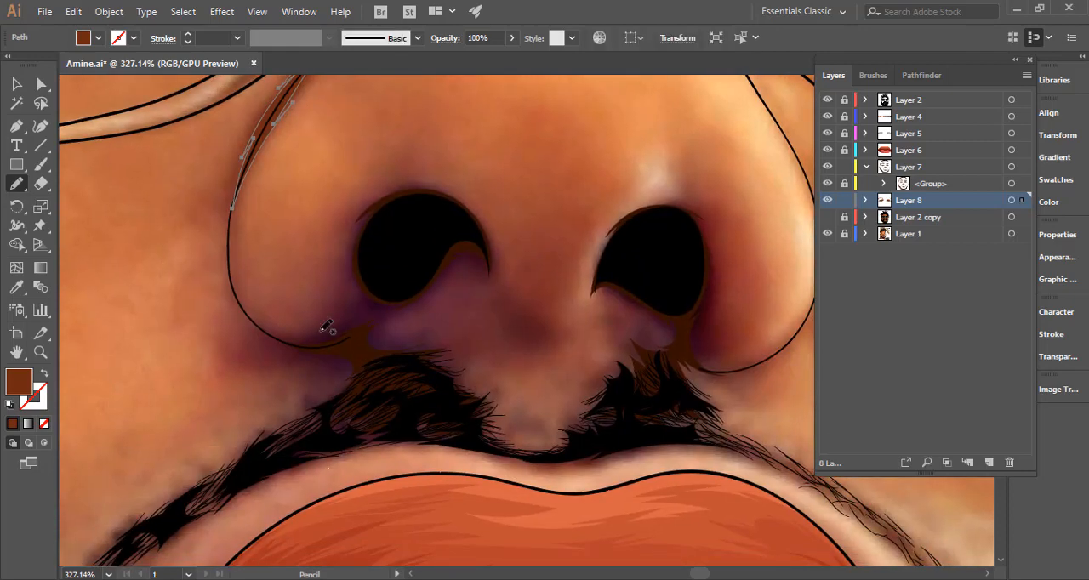
pyautogui.moveTo(273, 320)
pyautogui.mouseDown()
pyautogui.moveTo(359, 313)
pyautogui.moveTo(361, 237)
pyautogui.mouseUp()
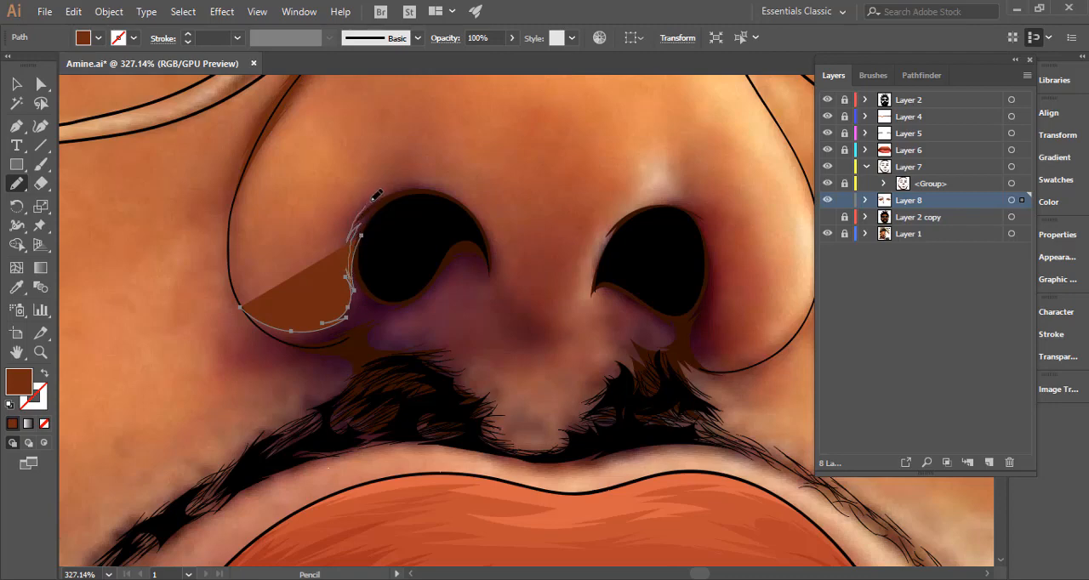
pyautogui.moveTo(468, 205); pyautogui.dragTo(467, 209)
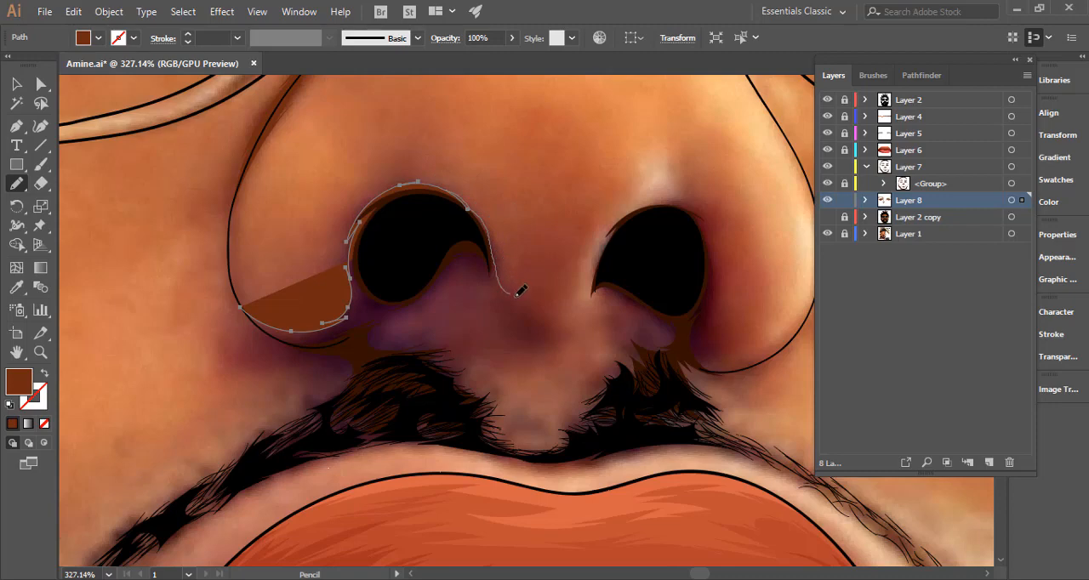
pyautogui.moveTo(489, 280); pyautogui.dragTo(441, 281)
pyautogui.moveTo(451, 337)
pyautogui.mouseDown()
pyautogui.moveTo(486, 347)
pyautogui.moveTo(364, 302)
pyautogui.mouseUp()
# Continue the nostril shadow around the image's left half of the moustache with hair-like jagged points.
pyautogui.press('space')
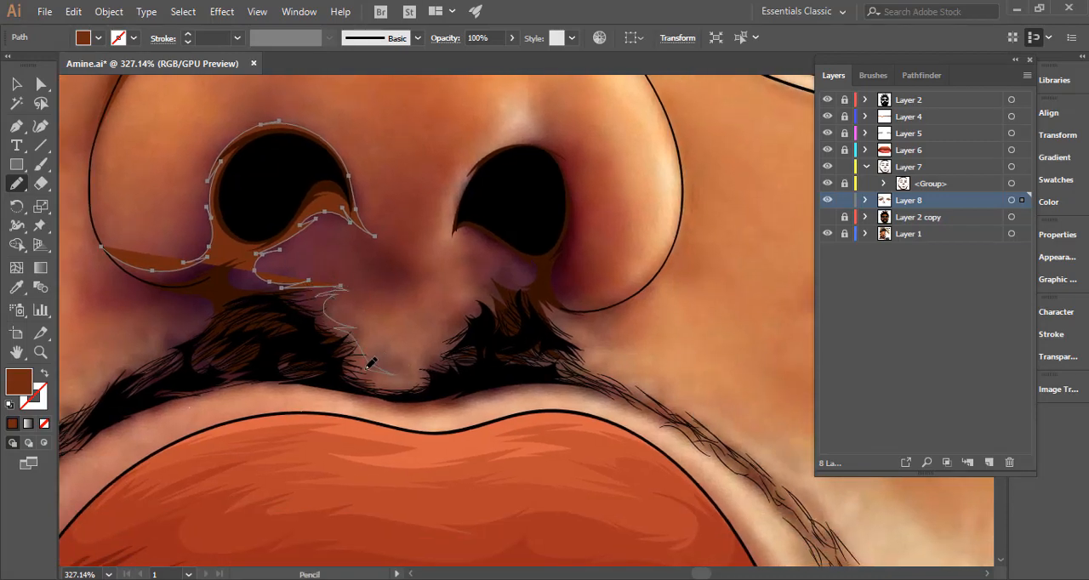
pyautogui.moveTo(422, 374); pyautogui.dragTo(421, 375)
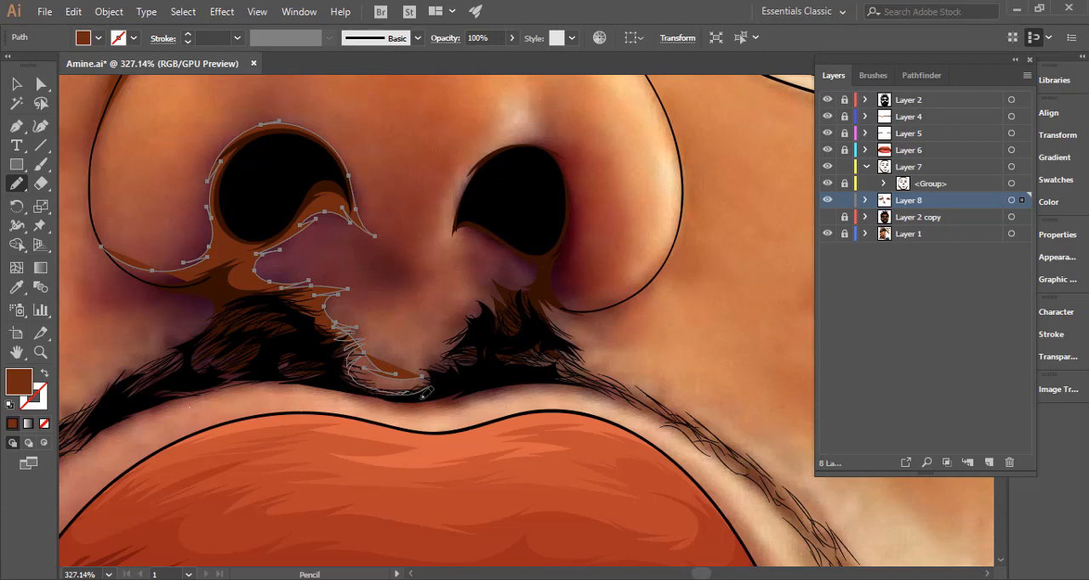
pyautogui.moveTo(377, 393)
pyautogui.mouseDown()
pyautogui.moveTo(270, 383)
pyautogui.moveTo(575, 312)
pyautogui.moveTo(454, 332)
pyautogui.moveTo(466, 330)
pyautogui.moveTo(359, 381)
pyautogui.moveTo(374, 362)
pyautogui.moveTo(363, 350)
pyautogui.moveTo(443, 292)
pyautogui.mouseUp()
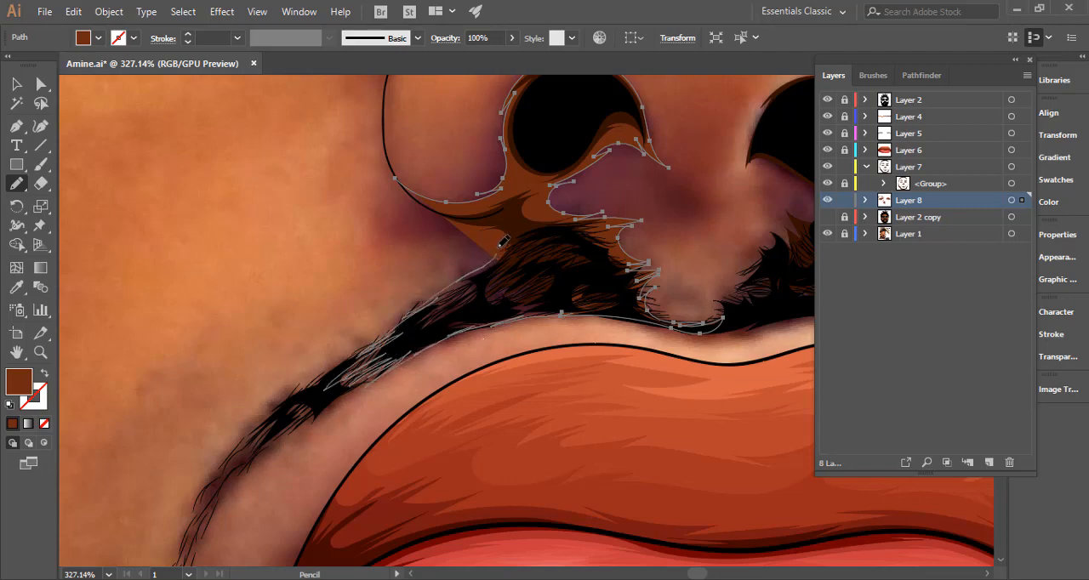
# Finish the moustache hair points of the nostril shadow, close it at the image's left nose wing with the fill temporarily off, and deselect it.
pyautogui.moveTo(476, 231)
pyautogui.mouseDown()
pyautogui.moveTo(444, 228)
pyautogui.moveTo(370, 302)
pyautogui.mouseUp()
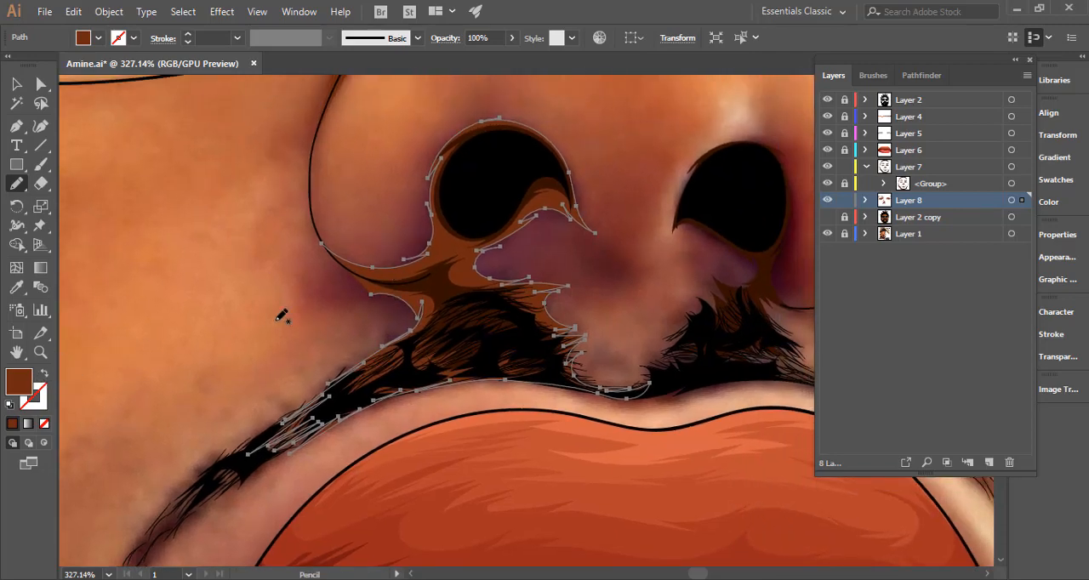
pyautogui.click(45, 375)
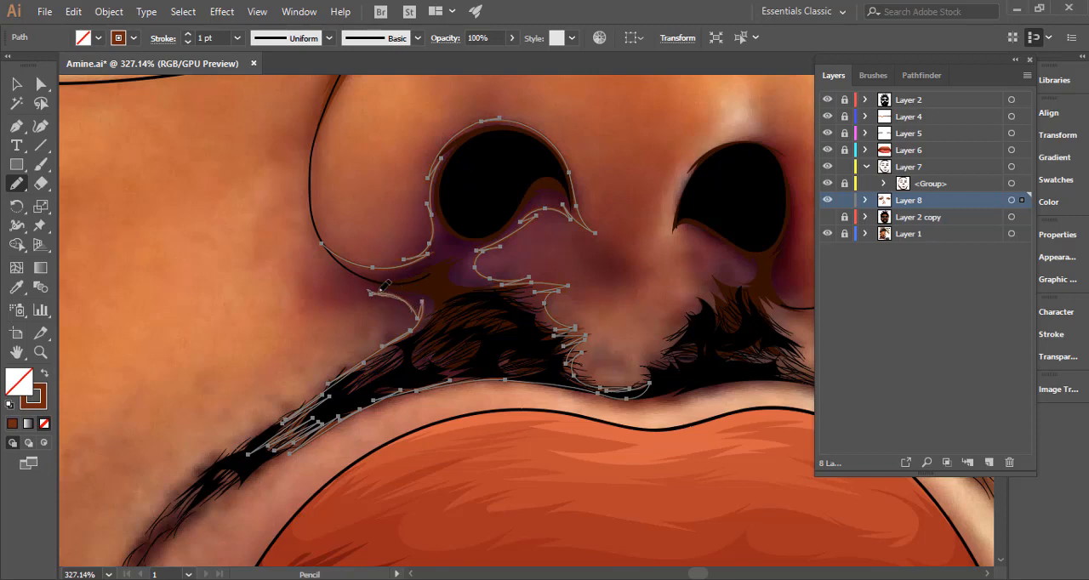
pyautogui.moveTo(384, 285); pyautogui.dragTo(367, 264)
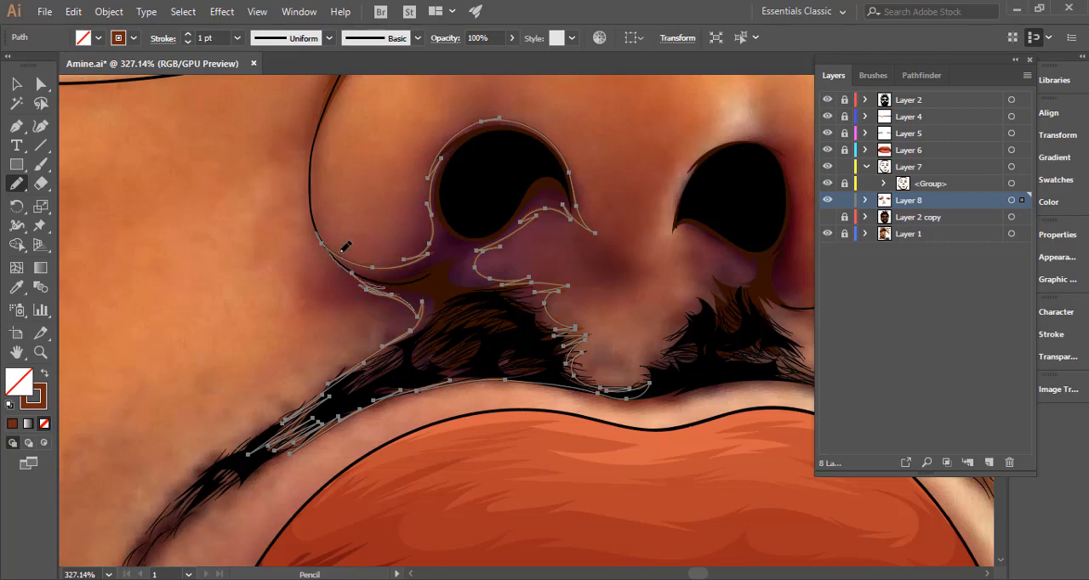
pyautogui.scroll(-5, 400, 289)
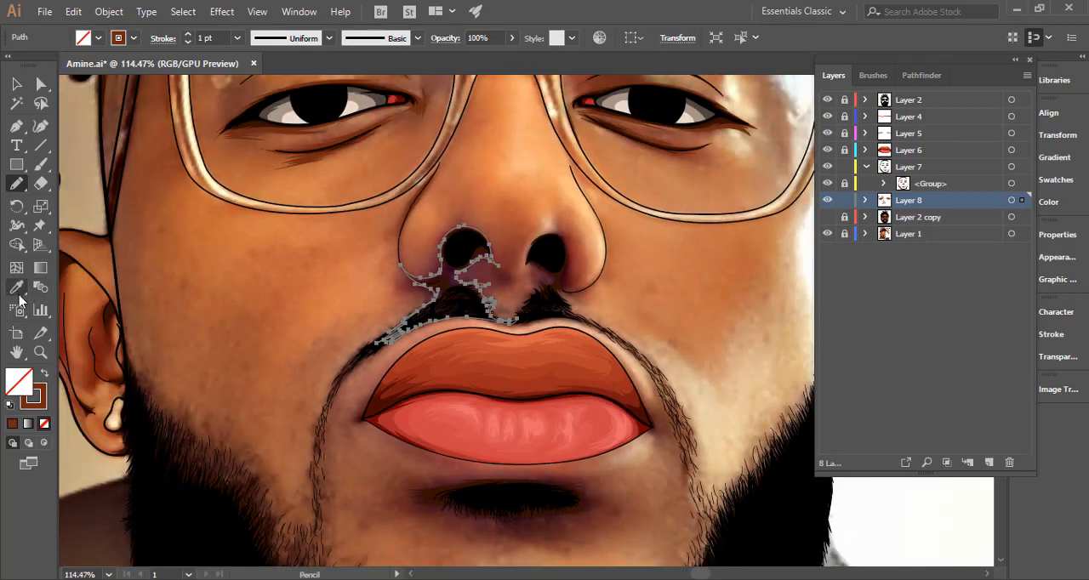
pyautogui.click(45, 373)
pyautogui.keyDown('ctrl'); pyautogui.click(376, 297); pyautogui.keyUp('ctrl')
# Start a brown shadow at the image's right nostril and trace it around that moustache half to the nose wing, undoing a misdrawn stretch.
pyautogui.moveTo(411, 308); pyautogui.dragTo(208, 313)
pyautogui.moveTo(462, 302); pyautogui.dragTo(850, 302)
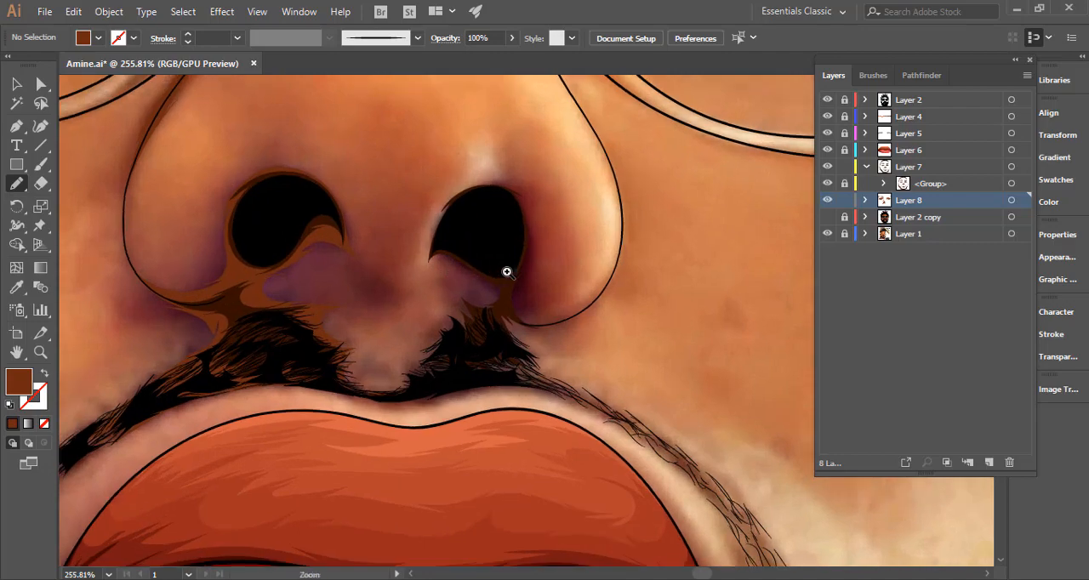
pyautogui.moveTo(458, 271); pyautogui.dragTo(507, 271)
pyautogui.moveTo(429, 253)
pyautogui.mouseDown()
pyautogui.moveTo(476, 276)
pyautogui.moveTo(452, 269)
pyautogui.moveTo(465, 279)
pyautogui.moveTo(458, 288)
pyautogui.moveTo(431, 282)
pyautogui.moveTo(451, 305)
pyautogui.moveTo(438, 298)
pyautogui.moveTo(446, 335)
pyautogui.moveTo(445, 320)
pyautogui.moveTo(415, 354)
pyautogui.moveTo(429, 352)
pyautogui.moveTo(419, 371)
pyautogui.moveTo(392, 388)
pyautogui.moveTo(416, 376)
pyautogui.moveTo(386, 396)
pyautogui.moveTo(392, 407)
pyautogui.moveTo(354, 421)
pyautogui.moveTo(371, 428)
pyautogui.moveTo(351, 424)
pyautogui.moveTo(395, 437)
pyautogui.moveTo(514, 415)
pyautogui.moveTo(644, 431)
pyautogui.mouseUp()
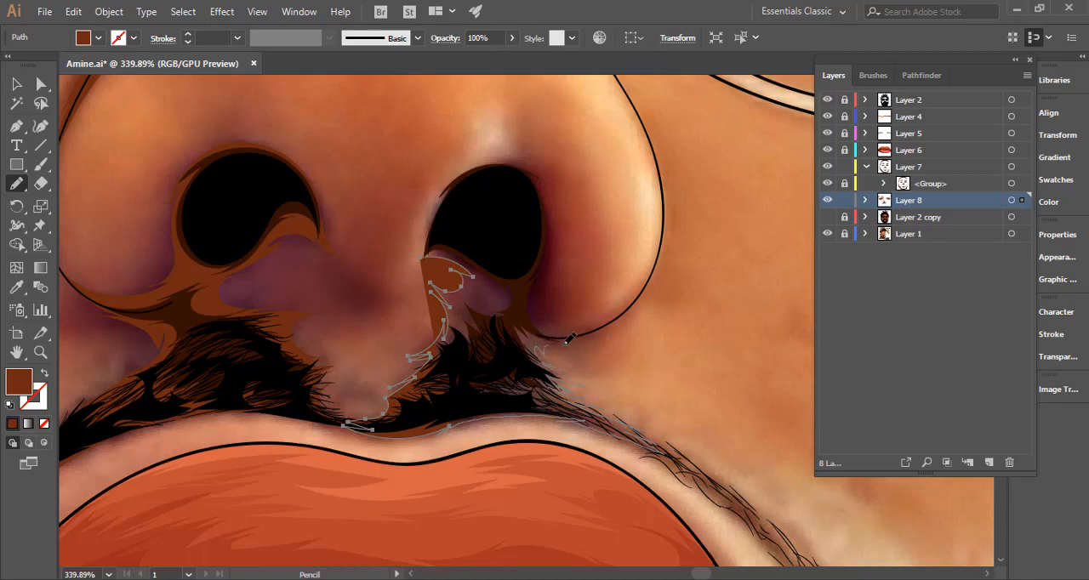
pyautogui.moveTo(652, 272); pyautogui.dragTo(648, 281)
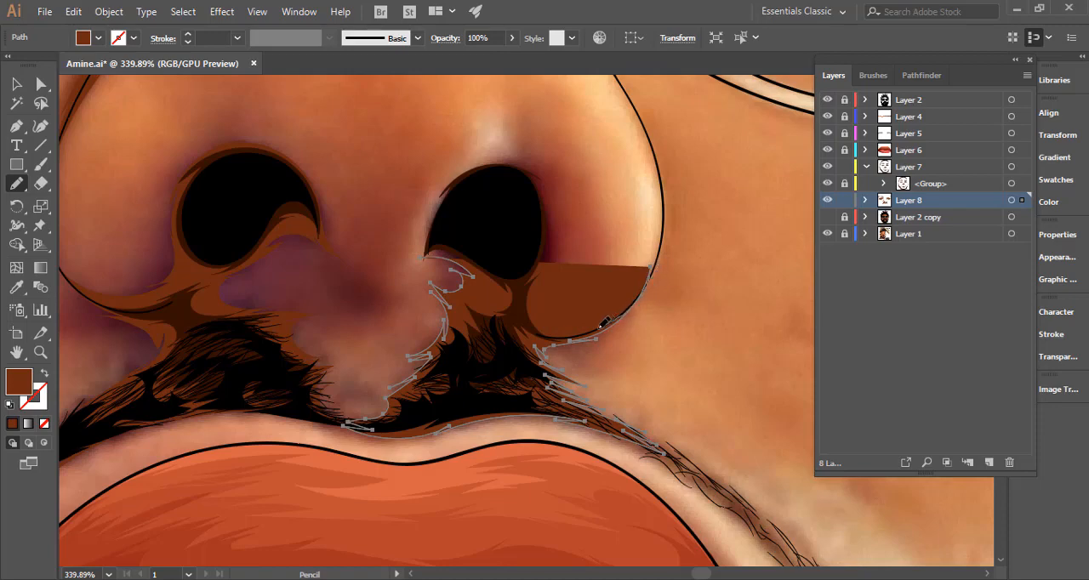
pyautogui.hotkey('ctrl', 'z')
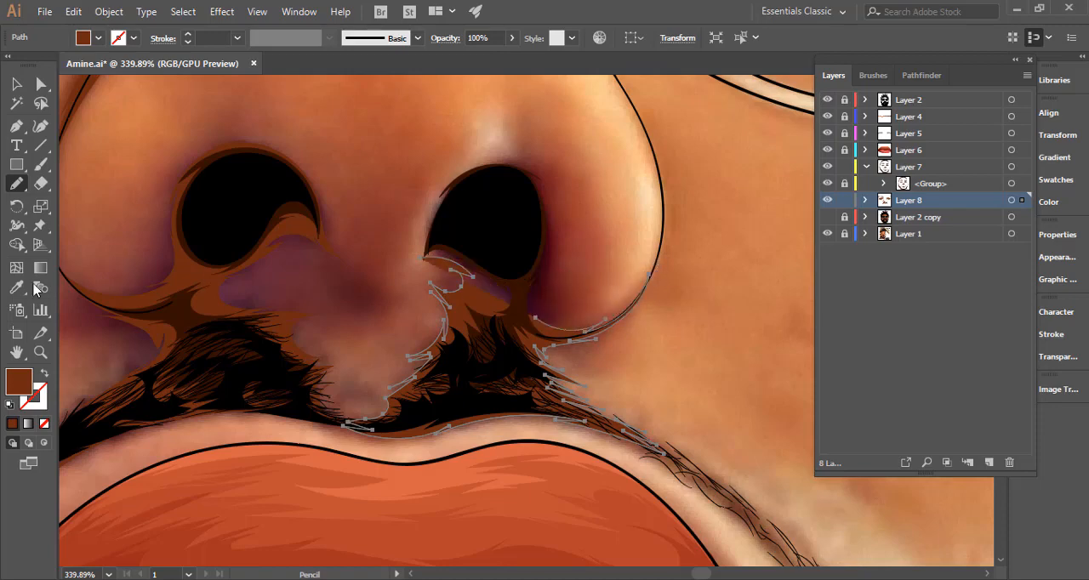
# With the fill swapped to outline, trace the shadow around the image's right nostril, close it, restore the brown fill and deselect.
pyautogui.click(44, 372)
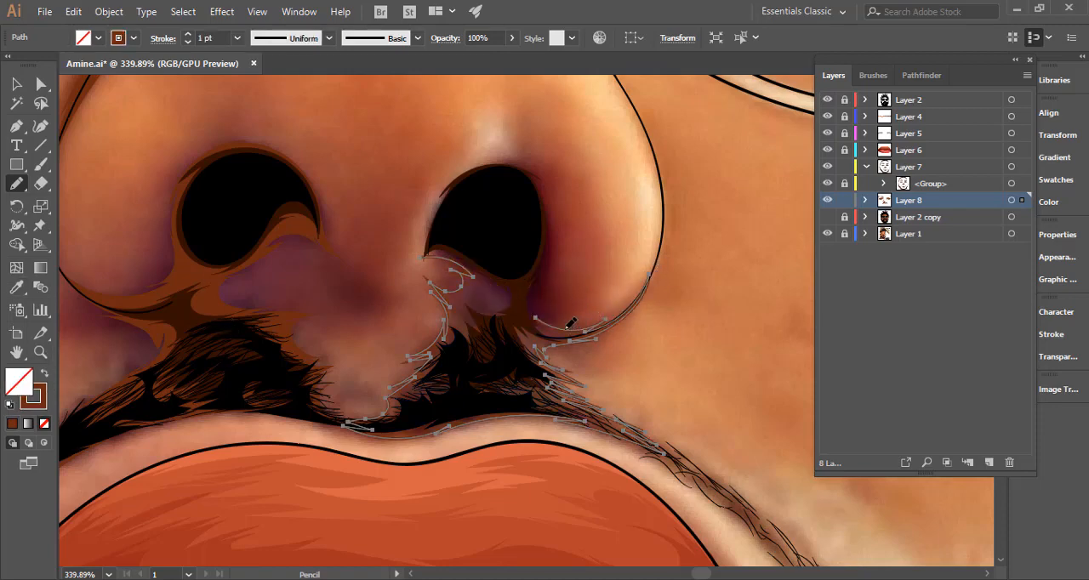
pyautogui.moveTo(545, 311); pyautogui.dragTo(548, 278)
pyautogui.press('space')
pyautogui.moveTo(555, 212)
pyautogui.mouseDown()
pyautogui.moveTo(544, 184)
pyautogui.moveTo(609, 316)
pyautogui.moveTo(610, 298)
pyautogui.mouseUp()
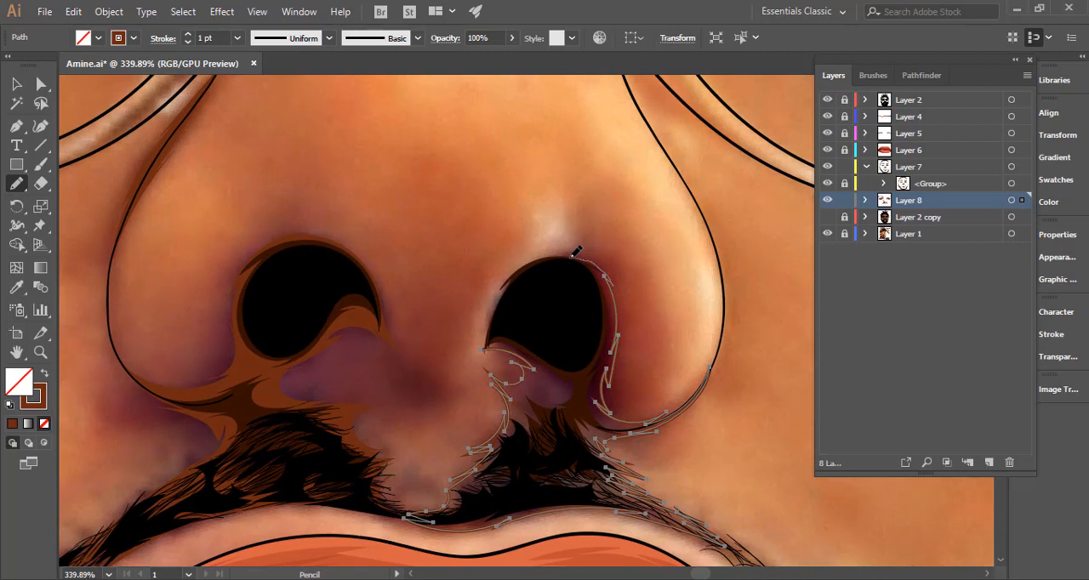
pyautogui.moveTo(571, 256); pyautogui.dragTo(522, 268)
pyautogui.moveTo(492, 342)
pyautogui.mouseDown()
pyautogui.moveTo(475, 360)
pyautogui.moveTo(512, 344)
pyautogui.mouseUp()
pyautogui.scroll(-3, 621, 329)
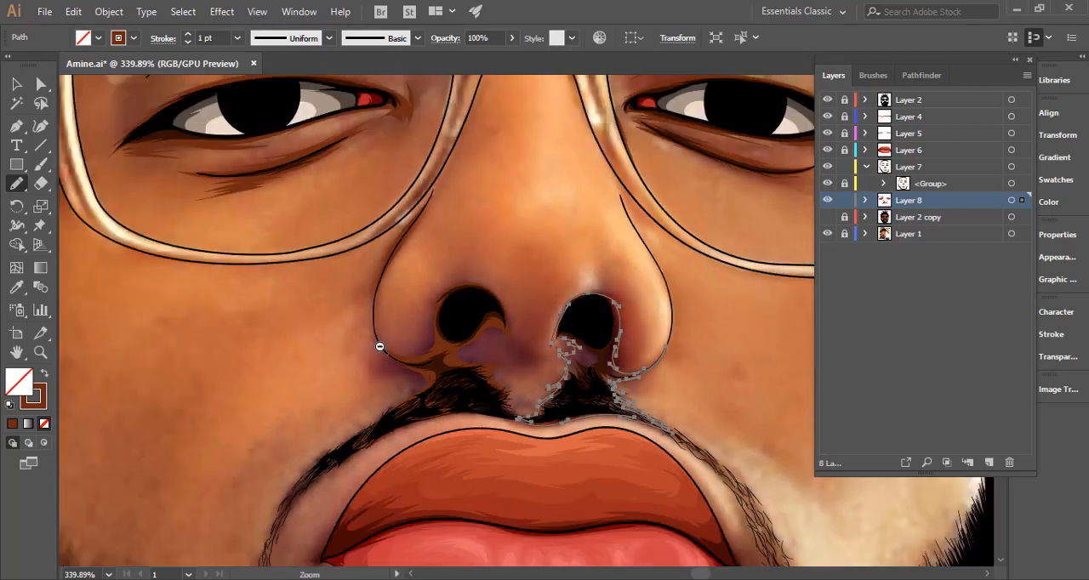
pyautogui.click(45, 376)
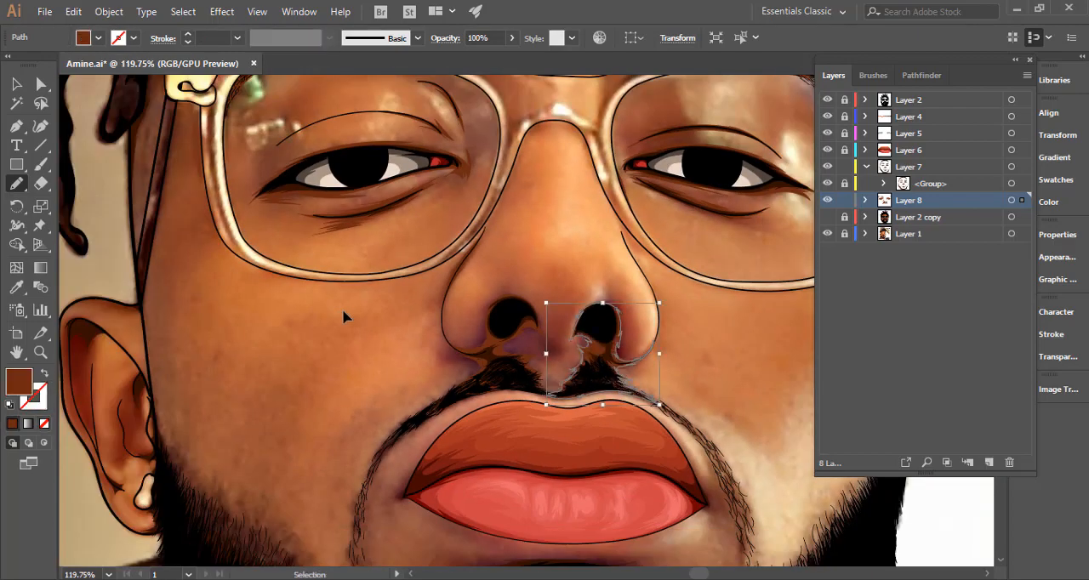
pyautogui.keyDown('ctrl'); pyautogui.click(395, 329); pyautogui.keyUp('ctrl')
# Review the Layer 8 shadows against the flat skin colour, highlight all Layer 8 artwork and hide Layer 2 copy.
pyautogui.moveTo(441, 355); pyautogui.dragTo(619, 321)
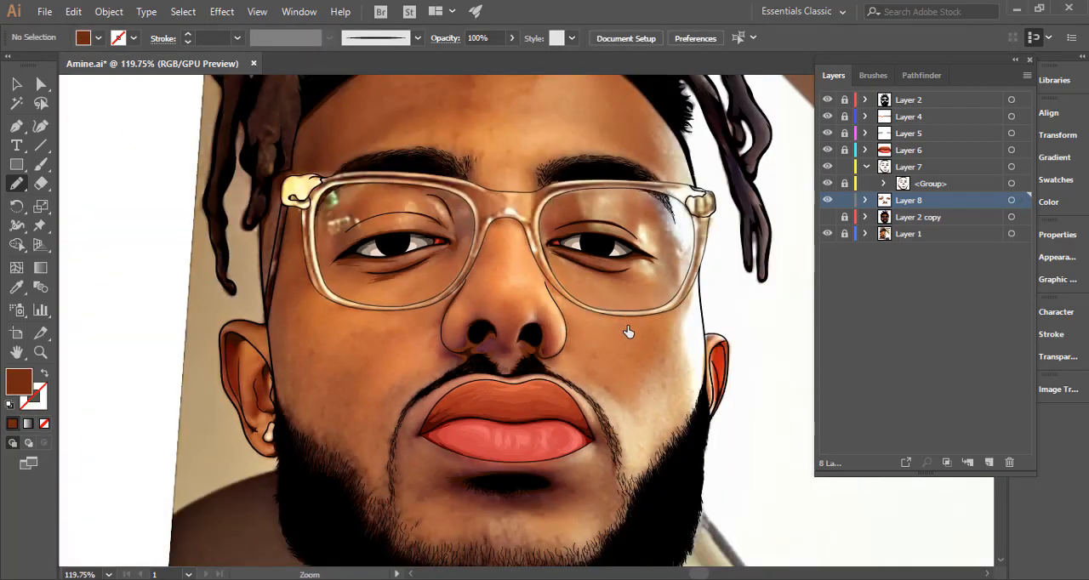
pyautogui.scroll(-4, 626, 339)
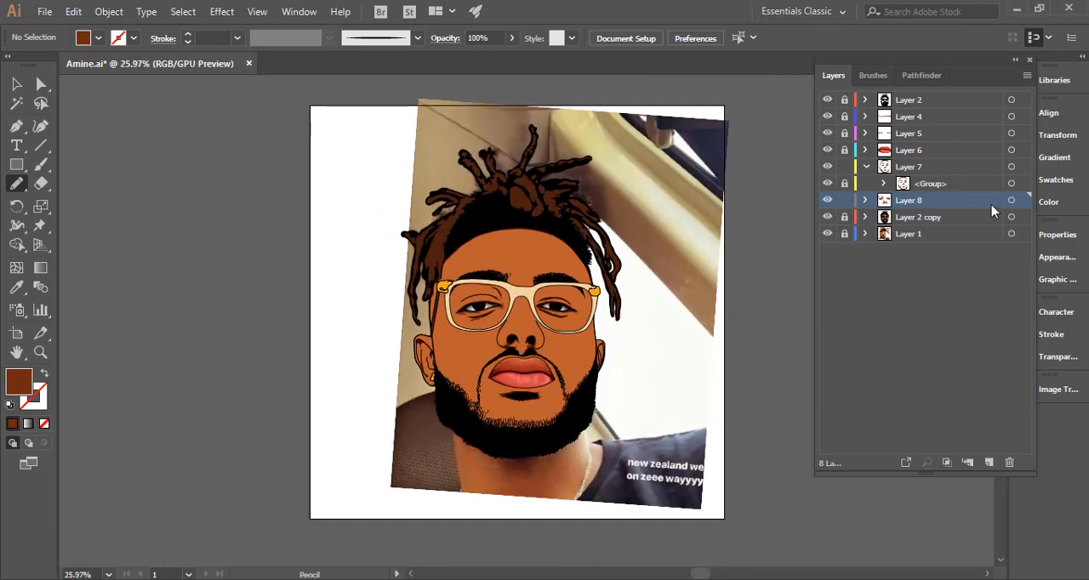
pyautogui.click(1011, 200)
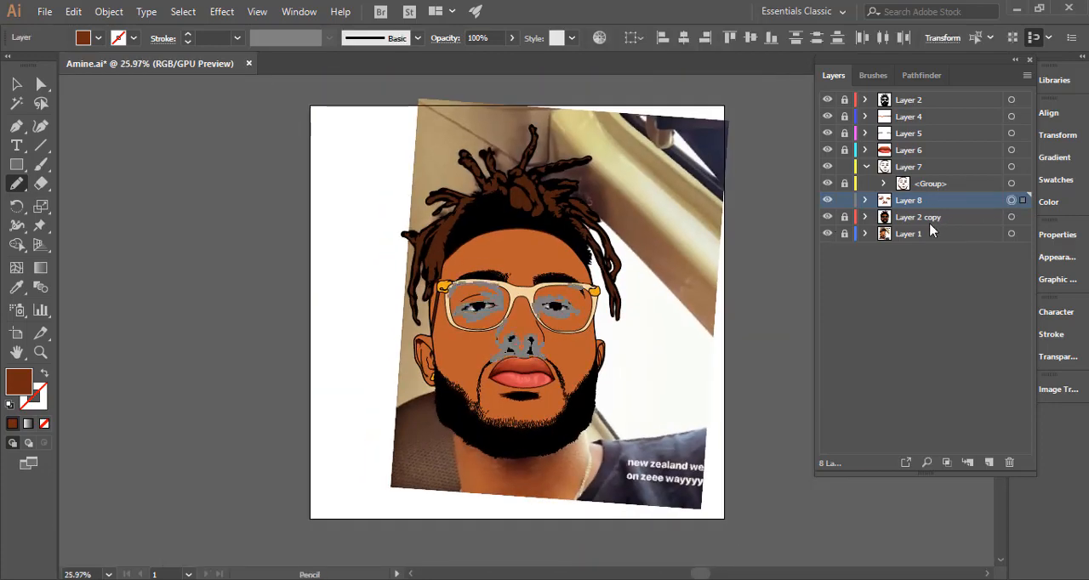
pyautogui.click(828, 218)
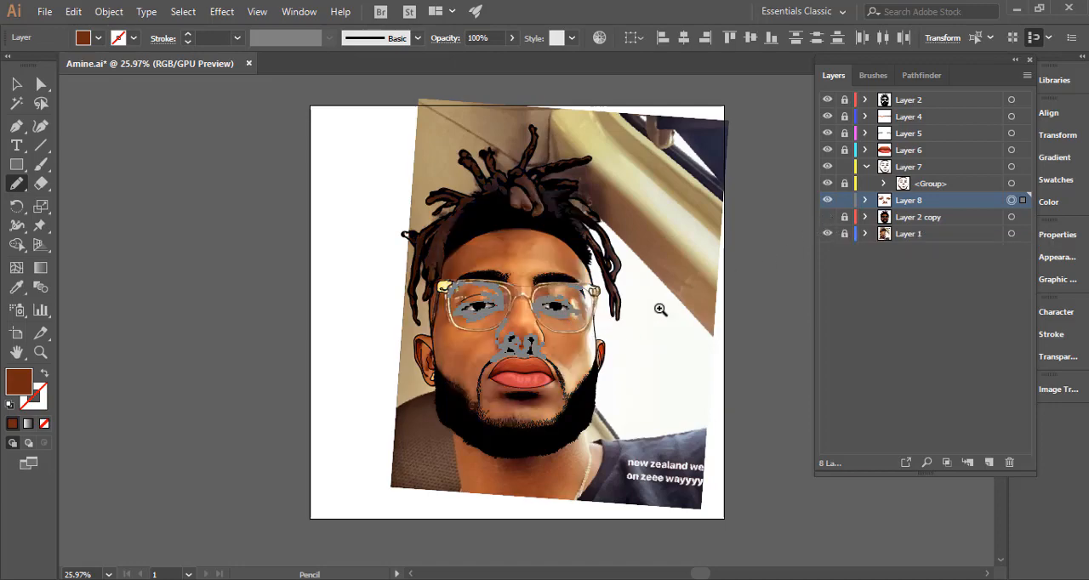
# Draw small pointed brown shadows around both corners of the mouth and deselect them.
pyautogui.scroll(5, 553, 335)
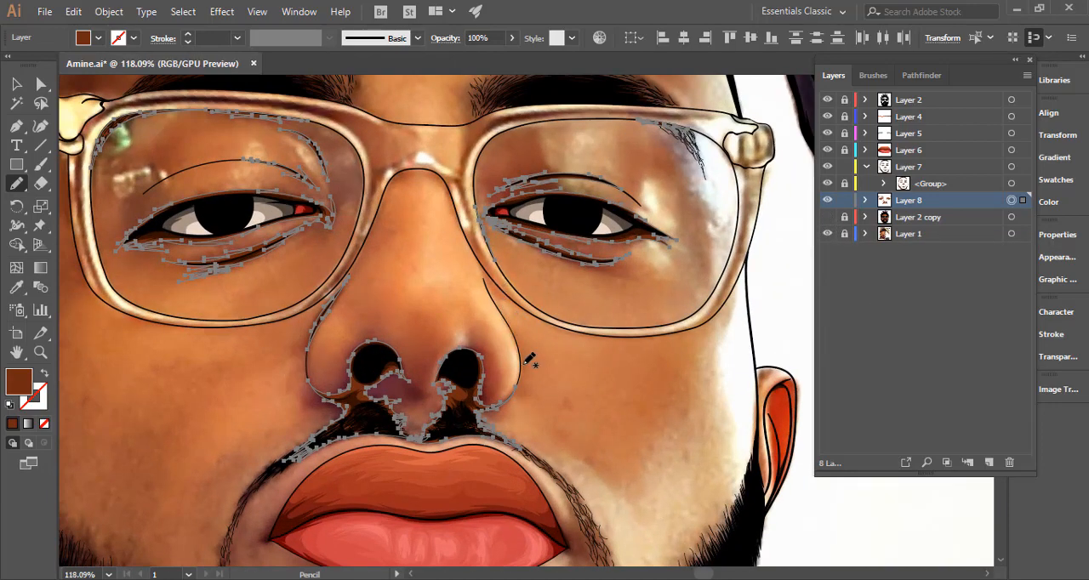
pyautogui.moveTo(497, 371)
pyautogui.mouseDown()
pyautogui.moveTo(512, 253)
pyautogui.moveTo(562, 223)
pyautogui.moveTo(552, 207)
pyautogui.moveTo(574, 222)
pyautogui.mouseUp()
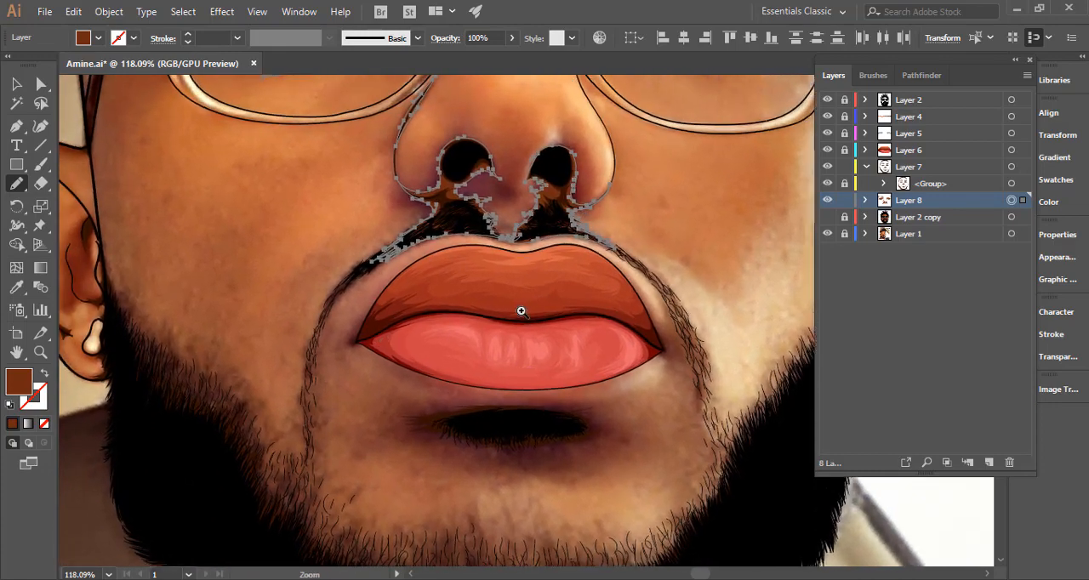
pyautogui.scroll(3, 380, 307)
pyautogui.moveTo(370, 237)
pyautogui.mouseDown()
pyautogui.moveTo(305, 347)
pyautogui.moveTo(373, 362)
pyautogui.moveTo(359, 282)
pyautogui.moveTo(372, 233)
pyautogui.mouseUp()
pyautogui.press('space')
pyautogui.moveTo(444, 274); pyautogui.dragTo(204, 290)
pyautogui.moveTo(649, 318); pyautogui.dragTo(350, 269)
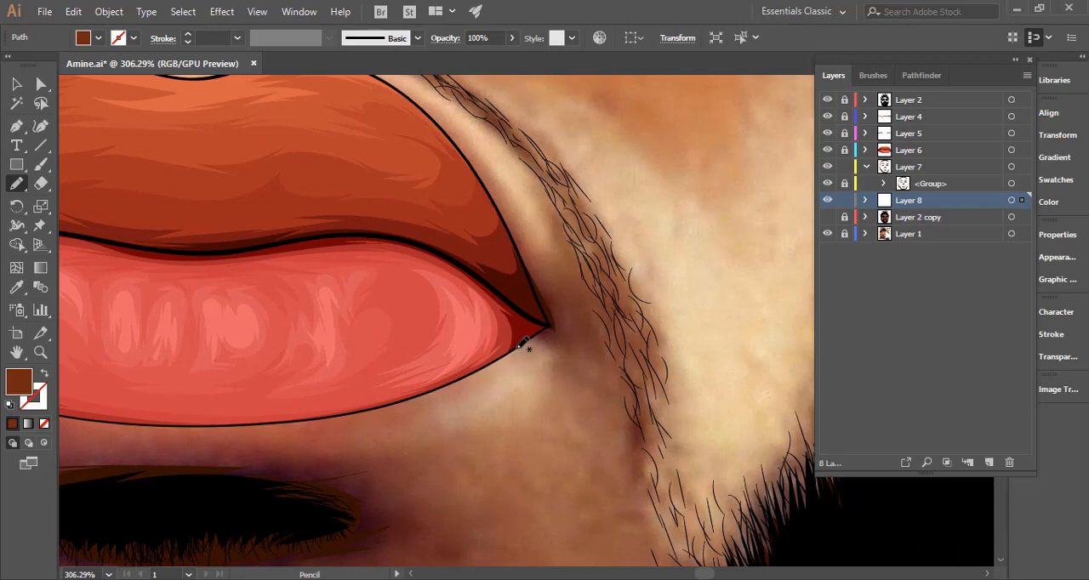
pyautogui.moveTo(519, 347)
pyautogui.mouseDown()
pyautogui.moveTo(567, 337)
pyautogui.moveTo(546, 299)
pyautogui.moveTo(565, 316)
pyautogui.moveTo(501, 209)
pyautogui.moveTo(519, 340)
pyautogui.mouseUp()
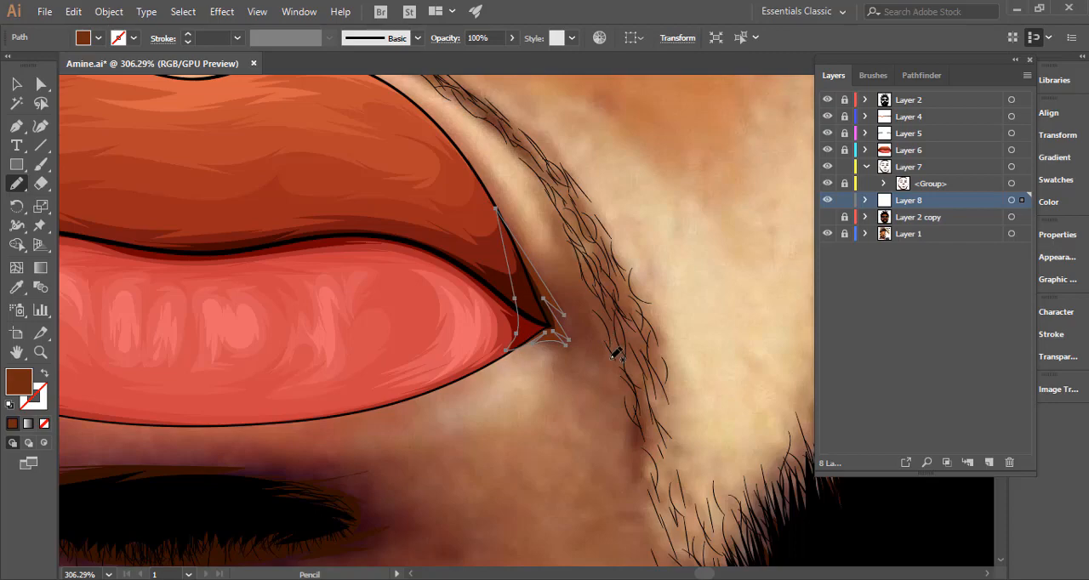
pyautogui.keyDown('ctrl'); pyautogui.click(610, 407); pyautogui.keyUp('ctrl')
# Draw a jagged brown shadow around the dark hair patch below the lower lip, refine its image-right end and deselect it.
pyautogui.moveTo(608, 412); pyautogui.dragTo(418, 411)
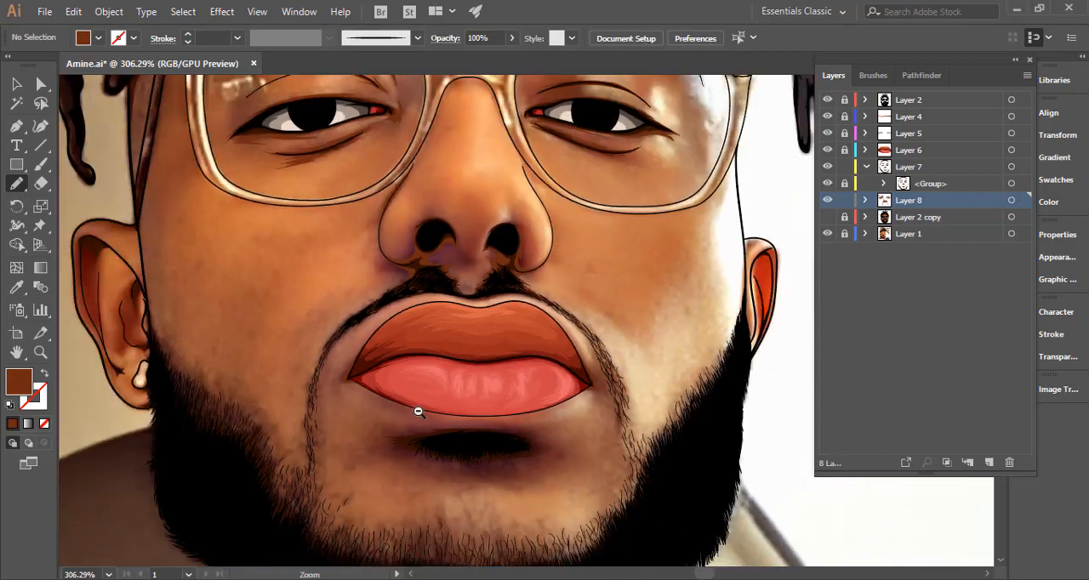
pyautogui.moveTo(469, 386); pyautogui.dragTo(434, 220)
pyautogui.moveTo(424, 287)
pyautogui.mouseDown()
pyautogui.moveTo(581, 280)
pyautogui.moveTo(566, 273)
pyautogui.mouseUp()
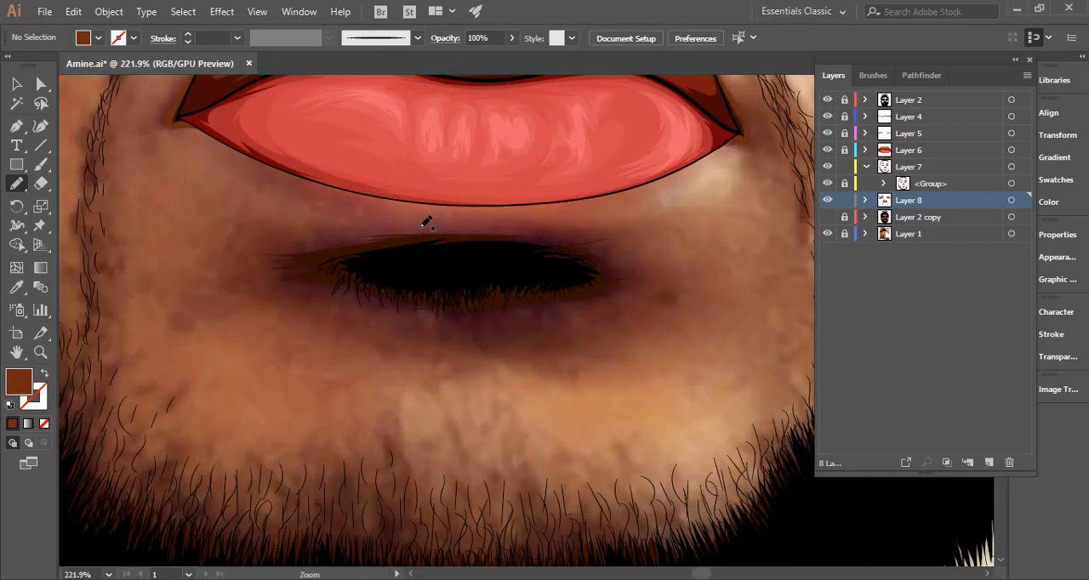
pyautogui.moveTo(459, 228)
pyautogui.mouseDown()
pyautogui.moveTo(273, 233)
pyautogui.moveTo(308, 239)
pyautogui.moveTo(260, 250)
pyautogui.moveTo(275, 254)
pyautogui.moveTo(242, 274)
pyautogui.moveTo(305, 286)
pyautogui.moveTo(261, 296)
pyautogui.moveTo(348, 291)
pyautogui.moveTo(316, 297)
pyautogui.moveTo(435, 323)
pyautogui.moveTo(397, 324)
pyautogui.moveTo(507, 331)
pyautogui.moveTo(495, 327)
pyautogui.moveTo(556, 324)
pyautogui.moveTo(646, 300)
pyautogui.moveTo(625, 295)
pyautogui.moveTo(666, 292)
pyautogui.moveTo(638, 284)
pyautogui.moveTo(627, 274)
pyautogui.moveTo(645, 278)
pyautogui.moveTo(617, 259)
pyautogui.moveTo(634, 239)
pyautogui.moveTo(615, 241)
pyautogui.moveTo(631, 232)
pyautogui.moveTo(439, 232)
pyautogui.mouseUp()
pyautogui.keyDown('ctrl'); pyautogui.click(668, 261); pyautogui.keyUp('ctrl')
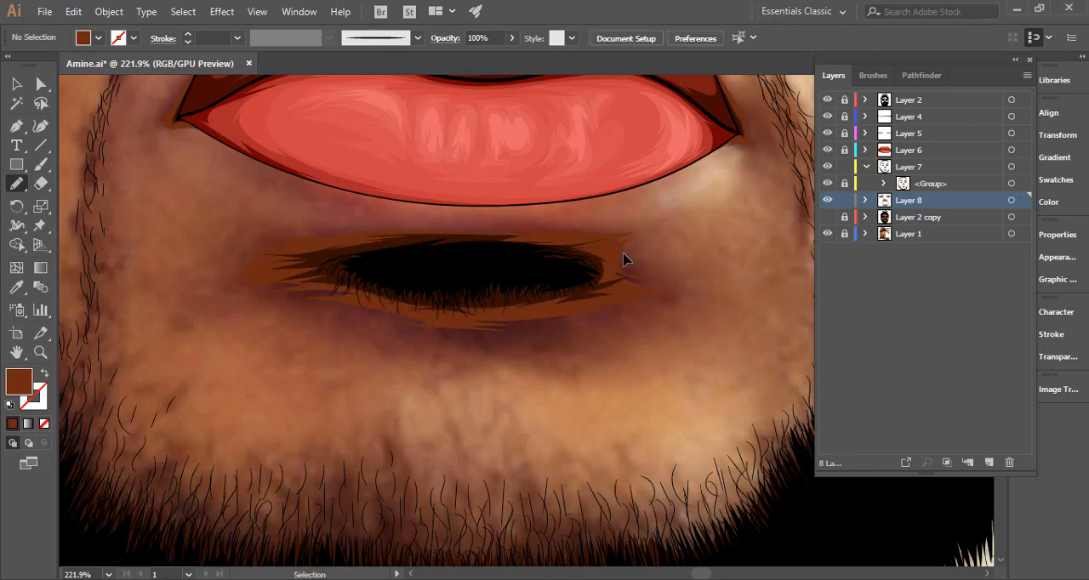
pyautogui.keyDown('ctrl'); pyautogui.click(627, 254); pyautogui.keyUp('ctrl')
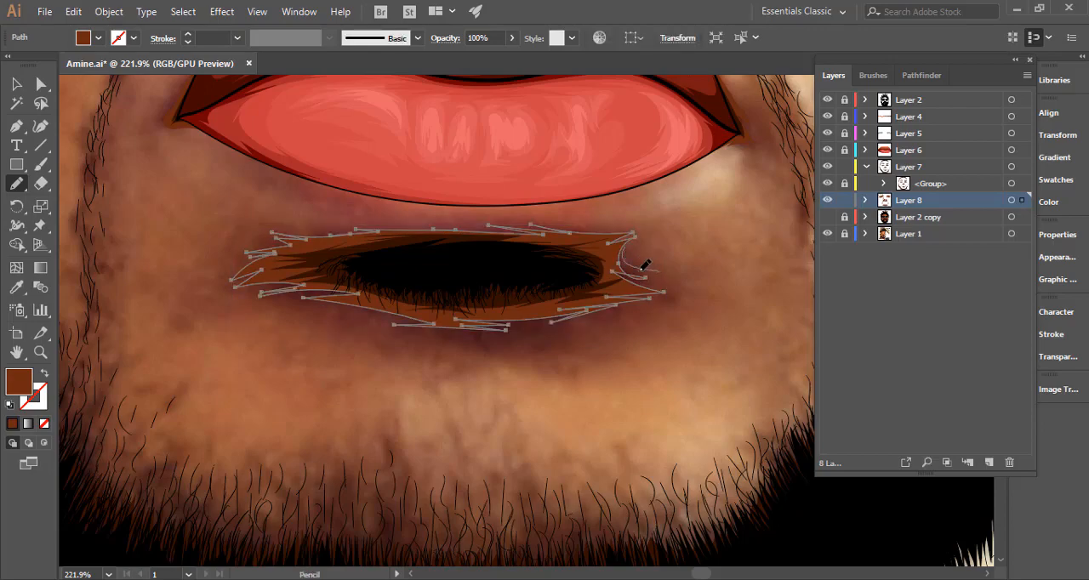
pyautogui.moveTo(646, 279); pyautogui.dragTo(664, 291)
pyautogui.keyDown('ctrl'); pyautogui.click(707, 305); pyautogui.keyUp('ctrl')
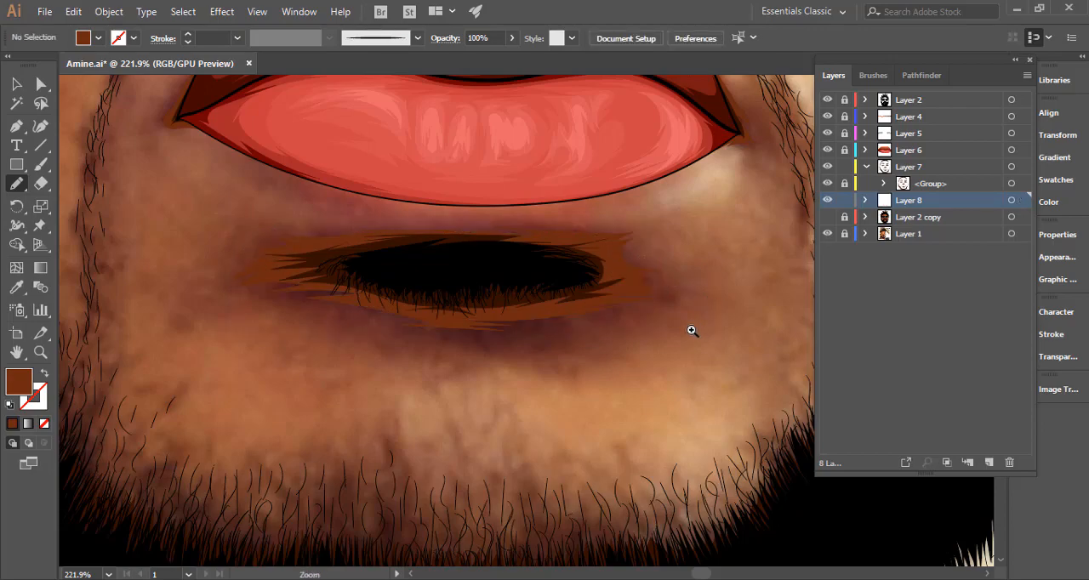
# Highlight the Layer 8 artwork, then start a jagged brown shadow up the image's left temple between the face edge and glasses arm.
pyautogui.moveTo(691, 330); pyautogui.dragTo(384, 332)
pyautogui.moveTo(570, 363); pyautogui.dragTo(347, 427)
pyautogui.click(1010, 200)
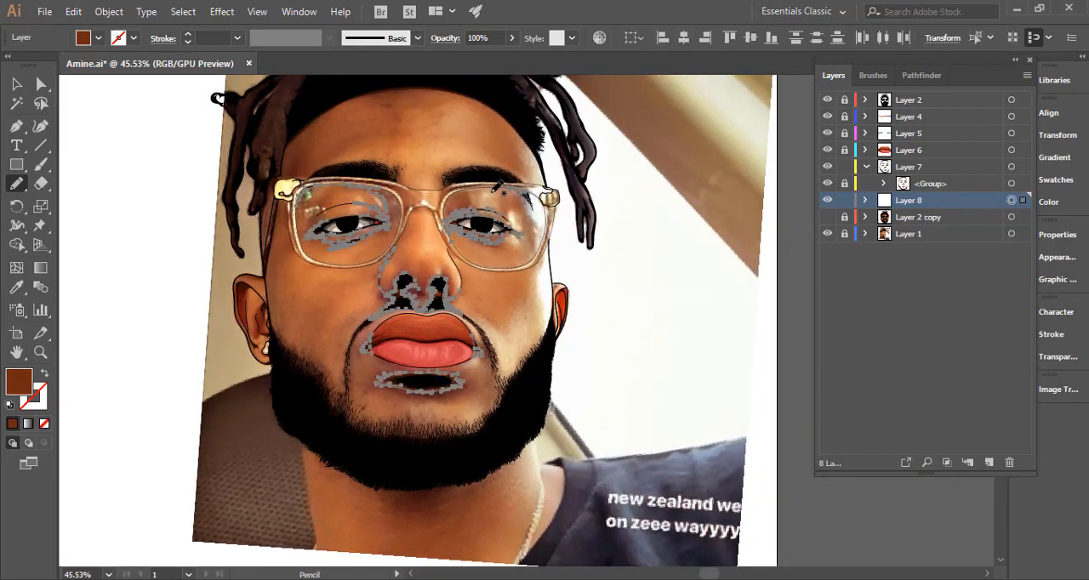
pyautogui.moveTo(344, 210); pyautogui.dragTo(419, 331)
pyautogui.moveTo(344, 332); pyautogui.dragTo(702, 235)
pyautogui.moveTo(361, 353); pyautogui.dragTo(391, 306)
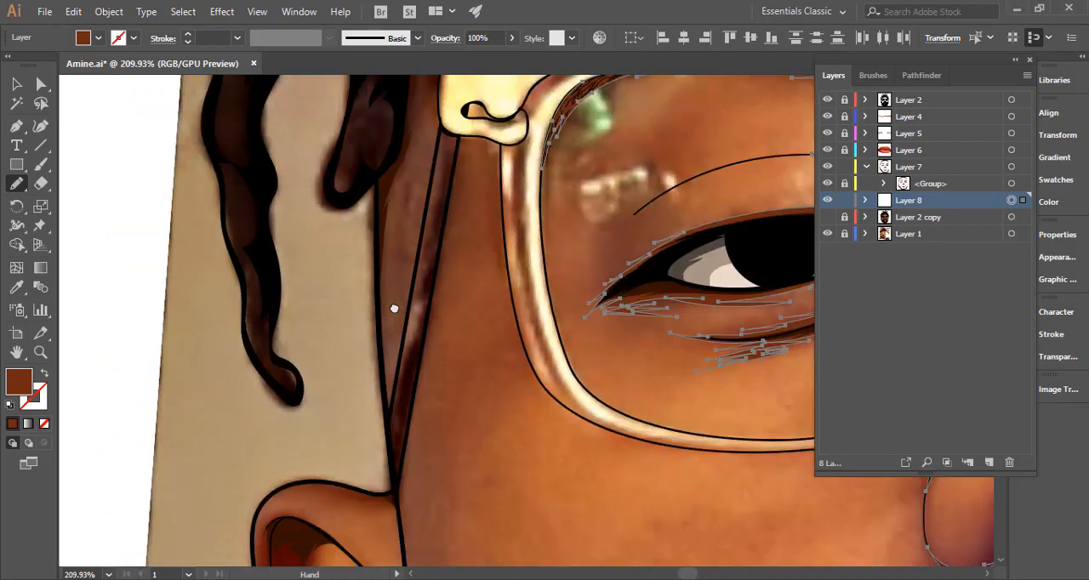
pyautogui.moveTo(390, 366)
pyautogui.mouseDown()
pyautogui.moveTo(395, 230)
pyautogui.moveTo(370, 349)
pyautogui.mouseUp()
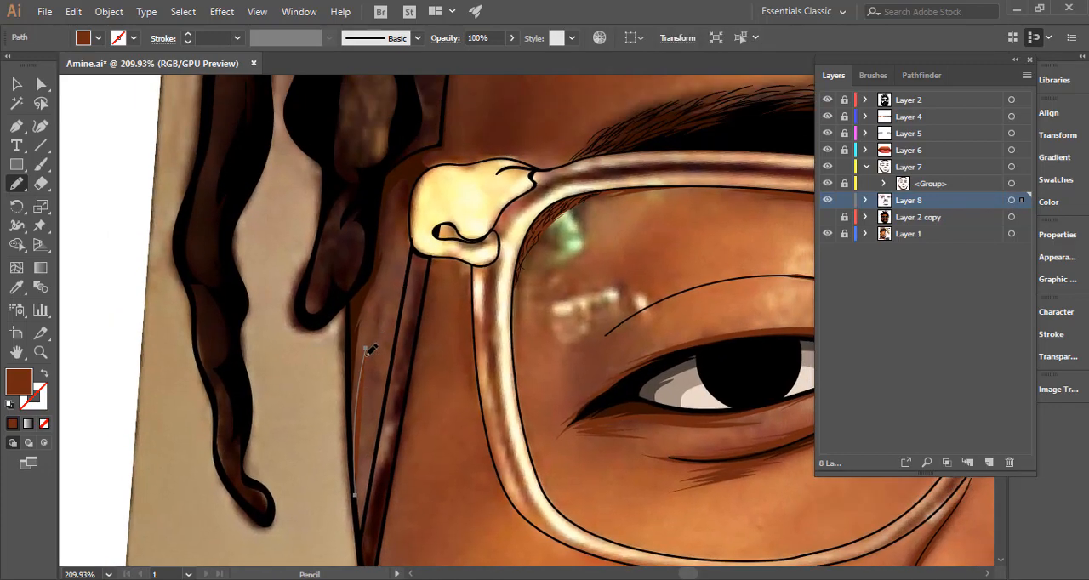
pyautogui.moveTo(373, 307); pyautogui.dragTo(389, 244)
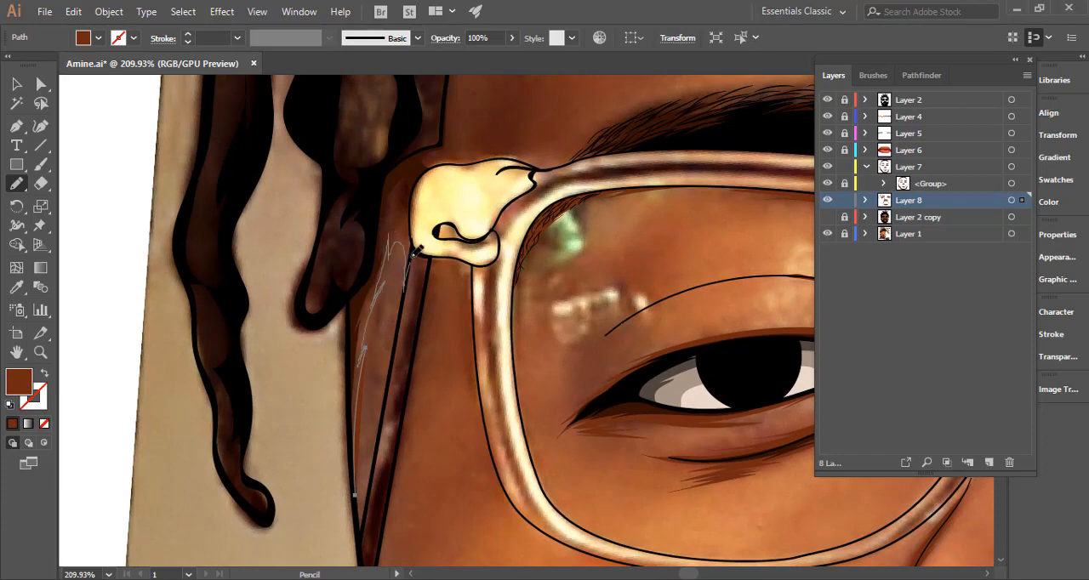
# Continue the temple shadow around the outer edge and over the top of the gold hinge ornament on the glasses.
pyautogui.moveTo(430, 207)
pyautogui.mouseDown()
pyautogui.moveTo(443, 268)
pyautogui.moveTo(691, 260)
pyautogui.mouseUp()
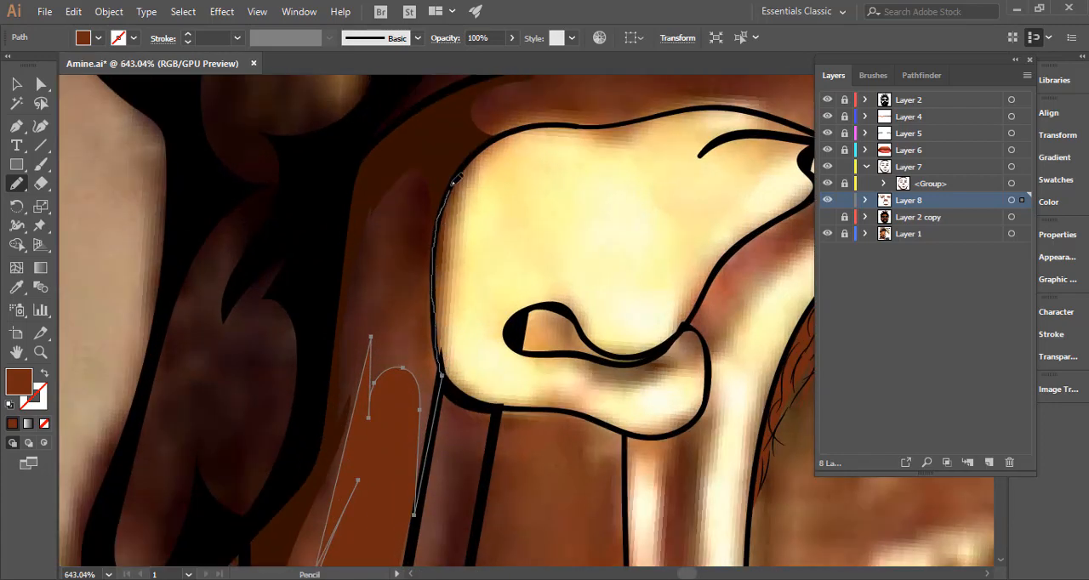
pyautogui.moveTo(513, 143); pyautogui.dragTo(416, 321)
pyautogui.moveTo(379, 442); pyautogui.dragTo(370, 351)
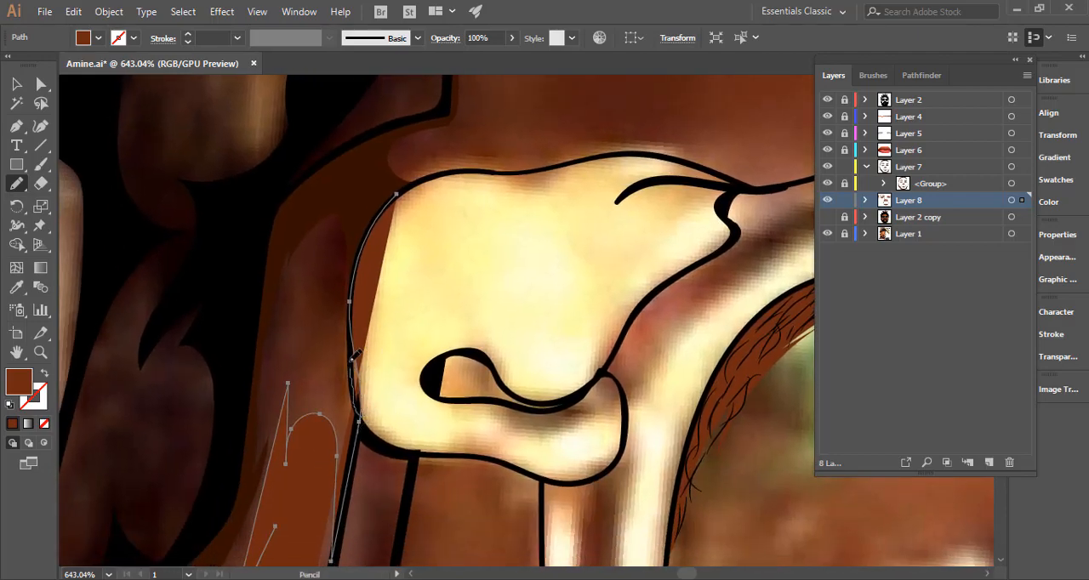
pyautogui.moveTo(403, 200); pyautogui.dragTo(313, 327)
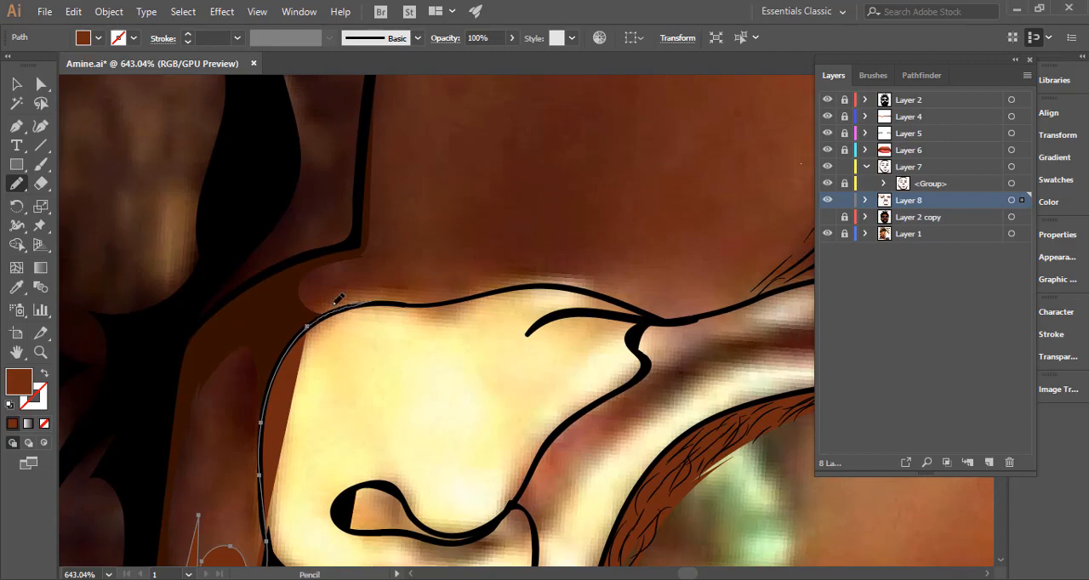
pyautogui.moveTo(359, 272); pyautogui.dragTo(358, 273)
pyautogui.moveTo(460, 305)
pyautogui.mouseDown()
pyautogui.moveTo(277, 350)
pyautogui.moveTo(438, 305)
pyautogui.moveTo(324, 322)
pyautogui.mouseUp()
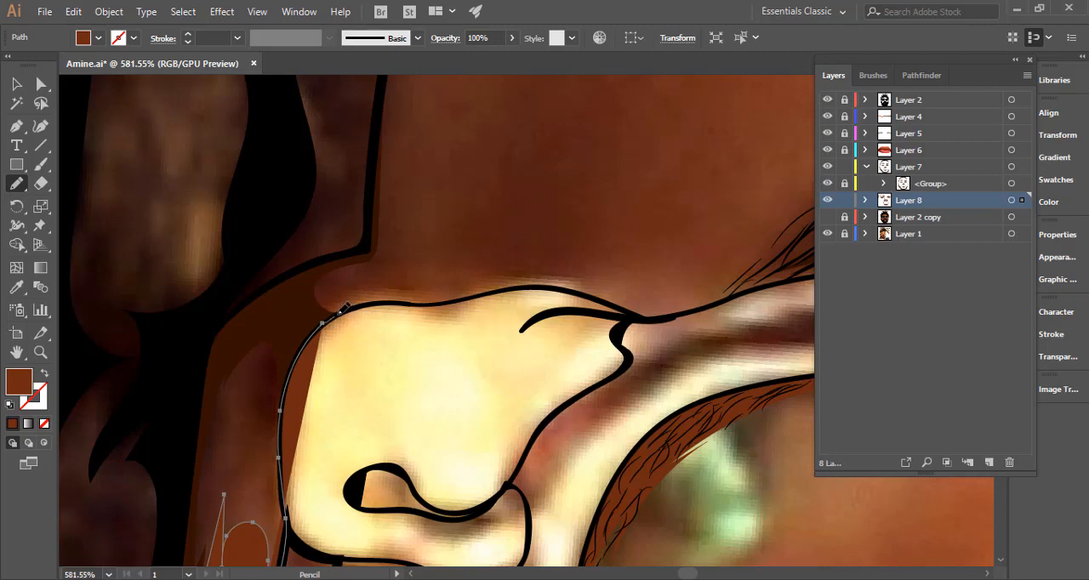
pyautogui.moveTo(466, 291)
pyautogui.mouseDown()
pyautogui.moveTo(395, 300)
pyautogui.moveTo(490, 270)
pyautogui.moveTo(407, 243)
pyautogui.mouseUp()
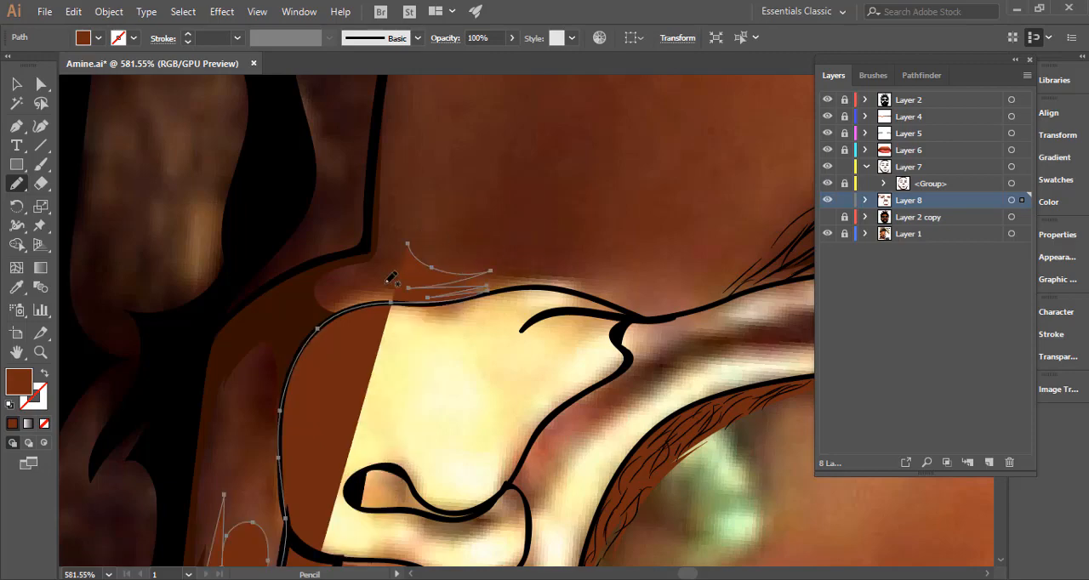
# Extend the temple shadow with jagged strokes up the forehead's edge and bring it back down along the hairline.
pyautogui.moveTo(274, 298); pyautogui.dragTo(299, 288)
pyautogui.moveTo(559, 267)
pyautogui.mouseDown()
pyautogui.moveTo(482, 367)
pyautogui.moveTo(424, 335)
pyautogui.moveTo(458, 259)
pyautogui.moveTo(514, 195)
pyautogui.moveTo(567, 165)
pyautogui.moveTo(392, 324)
pyautogui.moveTo(395, 283)
pyautogui.mouseUp()
pyautogui.press('space')
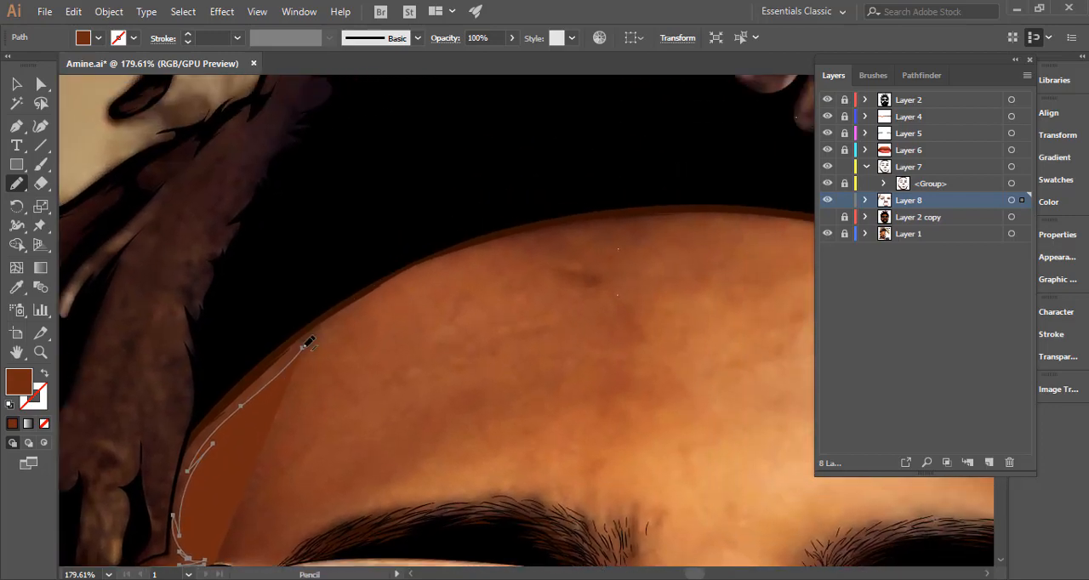
pyautogui.moveTo(441, 256)
pyautogui.mouseDown()
pyautogui.moveTo(404, 254)
pyautogui.moveTo(239, 366)
pyautogui.moveTo(227, 387)
pyautogui.mouseUp()
pyautogui.press('space')
pyautogui.moveTo(236, 389); pyautogui.dragTo(458, 189)
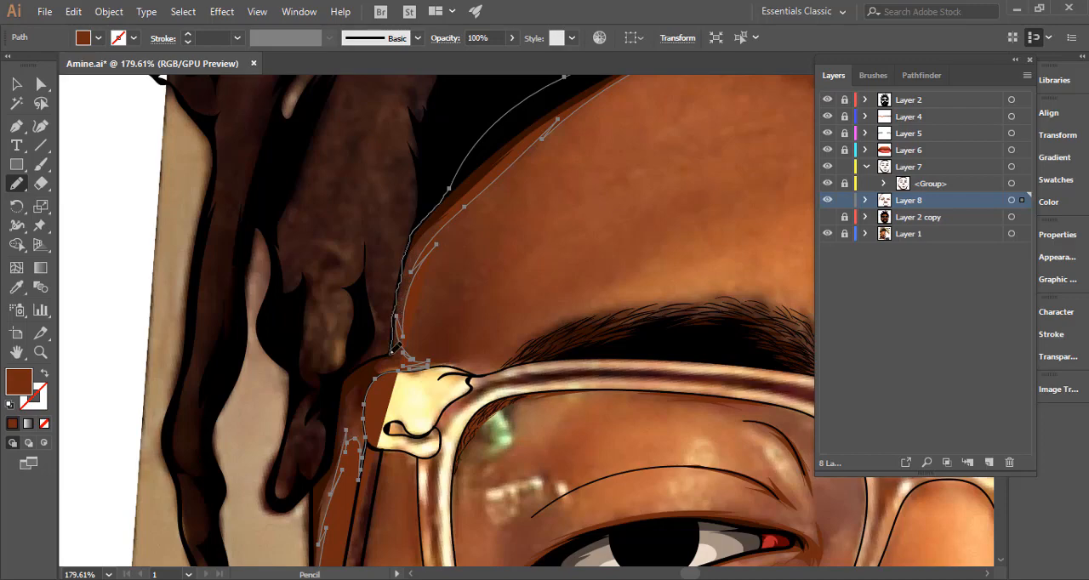
# Trace the temple shadow's outer edge down the face outline beside the glasses arm, close it in a pointed lower tip and deselect it.
pyautogui.hotkey('ctrl', 'space')
pyautogui.moveTo(374, 309); pyautogui.dragTo(513, 273)
pyautogui.press('space')
pyautogui.moveTo(434, 340); pyautogui.dragTo(510, 206)
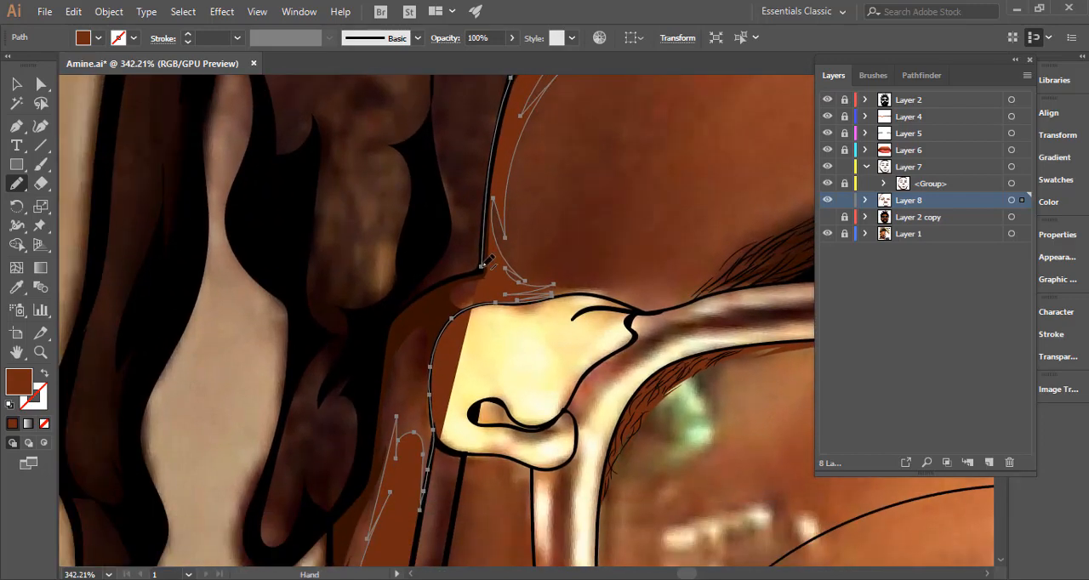
pyautogui.moveTo(449, 289); pyautogui.dragTo(398, 336)
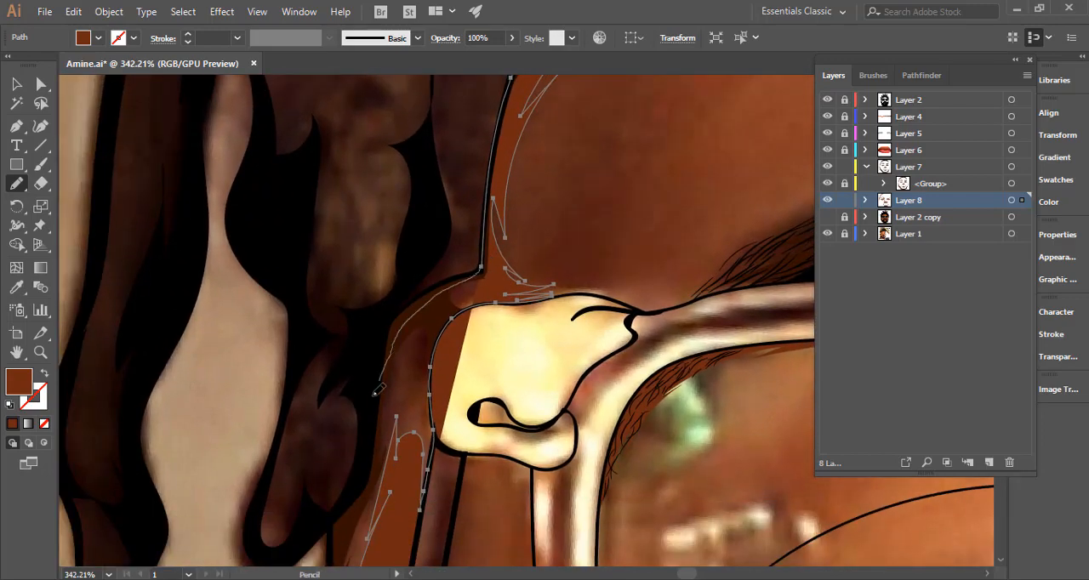
pyautogui.moveTo(374, 393)
pyautogui.mouseDown()
pyautogui.moveTo(369, 459)
pyautogui.moveTo(420, 247)
pyautogui.moveTo(389, 337)
pyautogui.moveTo(386, 407)
pyautogui.moveTo(400, 422)
pyautogui.moveTo(399, 223)
pyautogui.mouseUp()
pyautogui.press('space')
pyautogui.press('space')
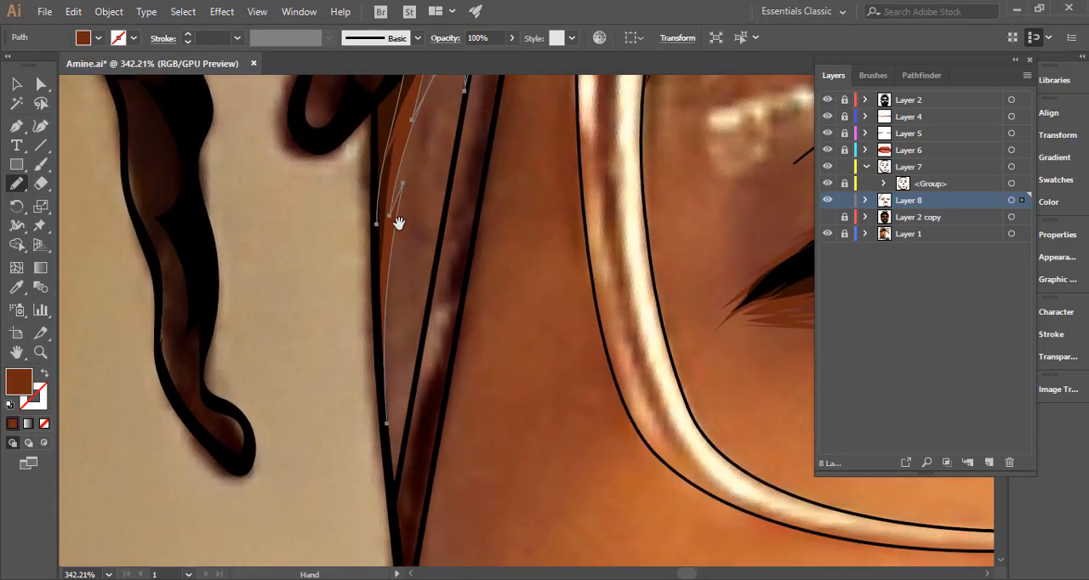
pyautogui.moveTo(381, 308); pyautogui.dragTo(382, 374)
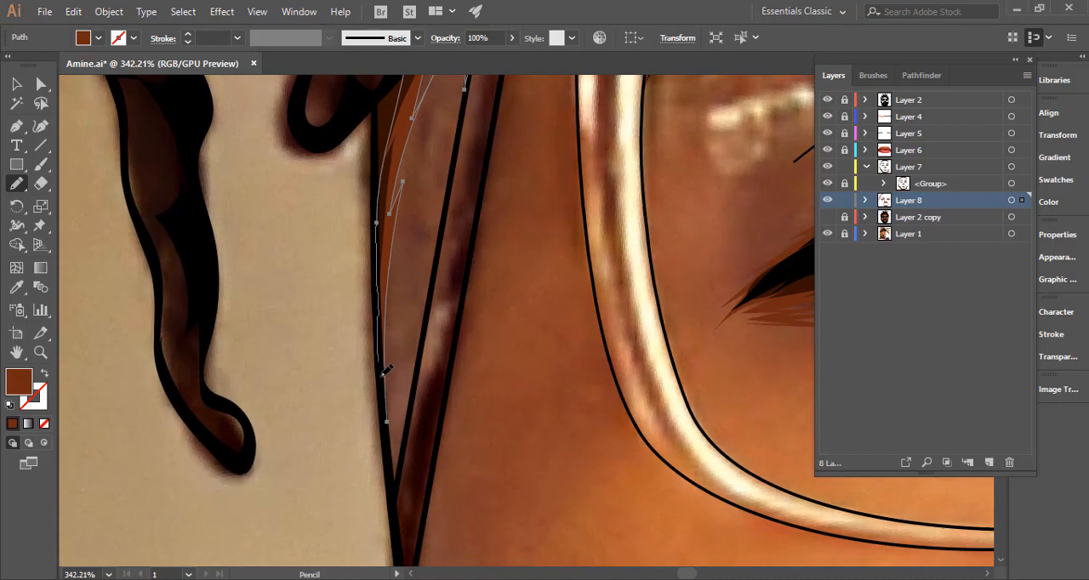
pyautogui.moveTo(389, 422); pyautogui.dragTo(388, 443)
pyautogui.moveTo(370, 373); pyautogui.dragTo(256, 374)
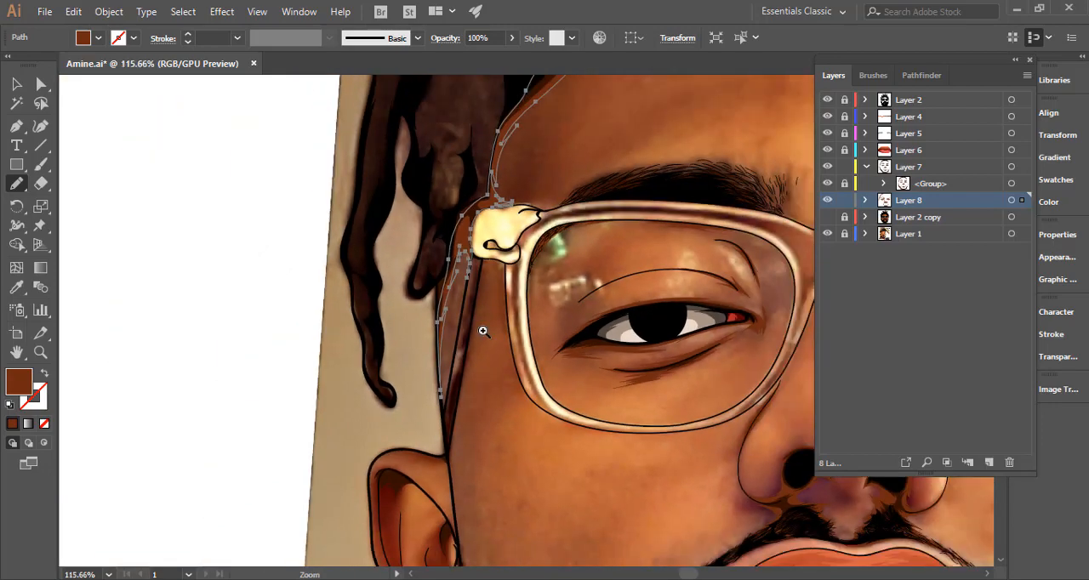
pyautogui.moveTo(529, 331); pyautogui.dragTo(221, 340)
pyautogui.keyDown('ctrl'); pyautogui.click(340, 336); pyautogui.keyUp('ctrl')
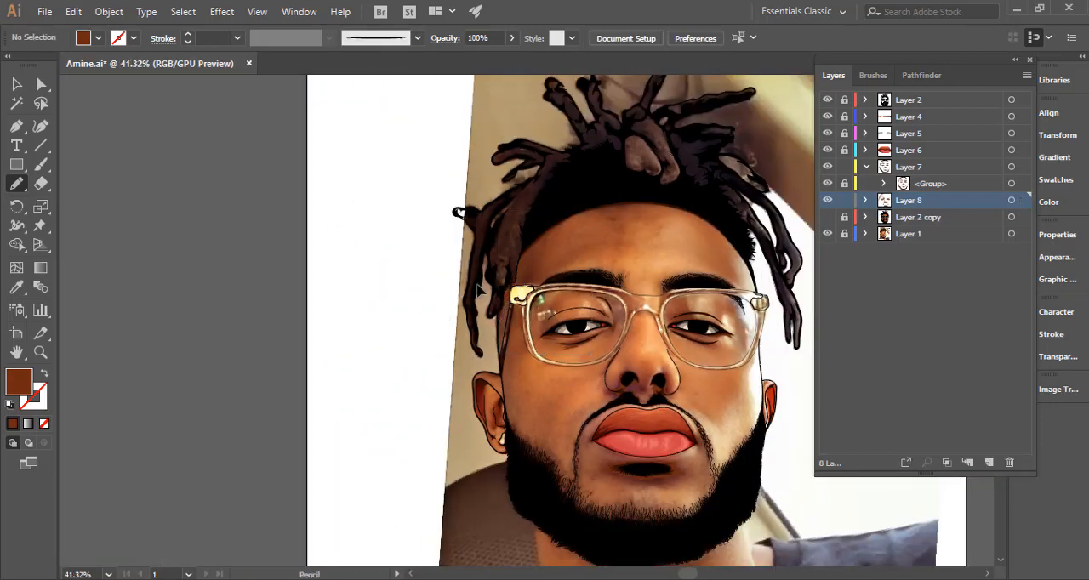
# Check the Layer 8 shadows over the whole portrait with the Layer 2 copy base colours shown and the shadow artwork highlighted.
pyautogui.hotkey('ctrl', '0')
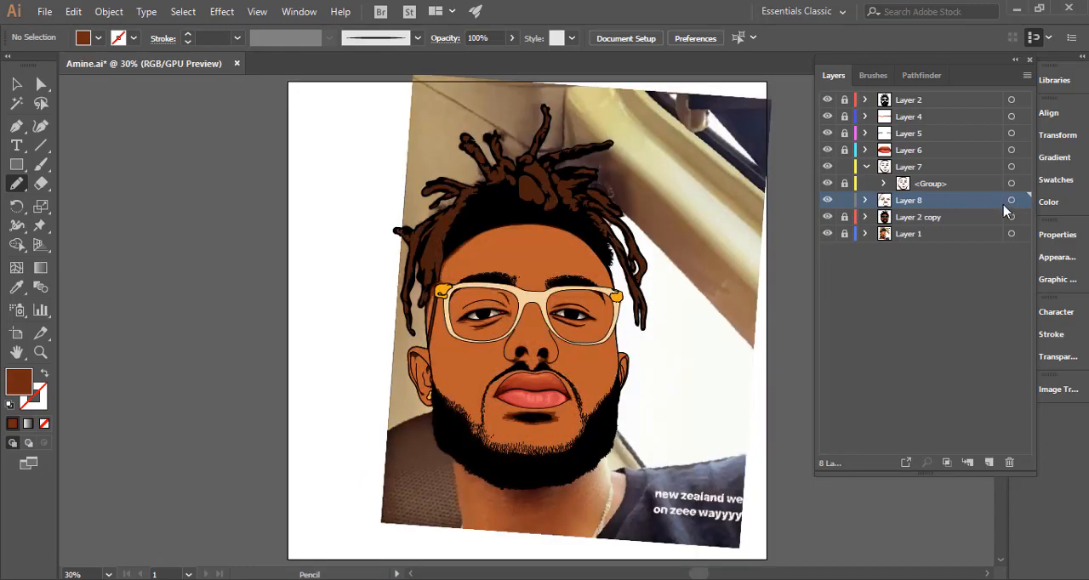
pyautogui.click(1011, 201)
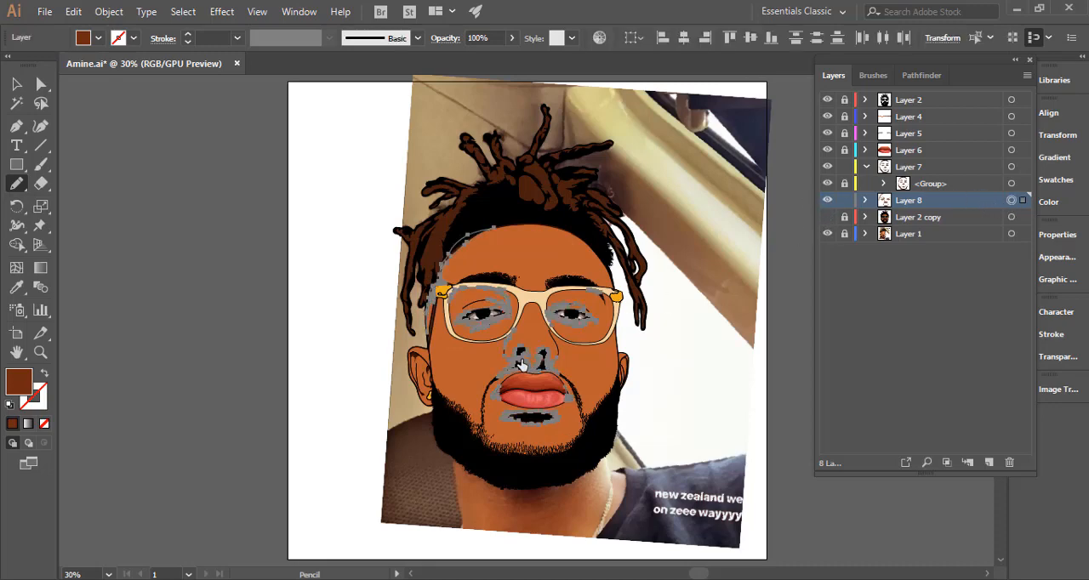
pyautogui.press('Delete')
pyautogui.moveTo(443, 317); pyautogui.dragTo(861, 268)
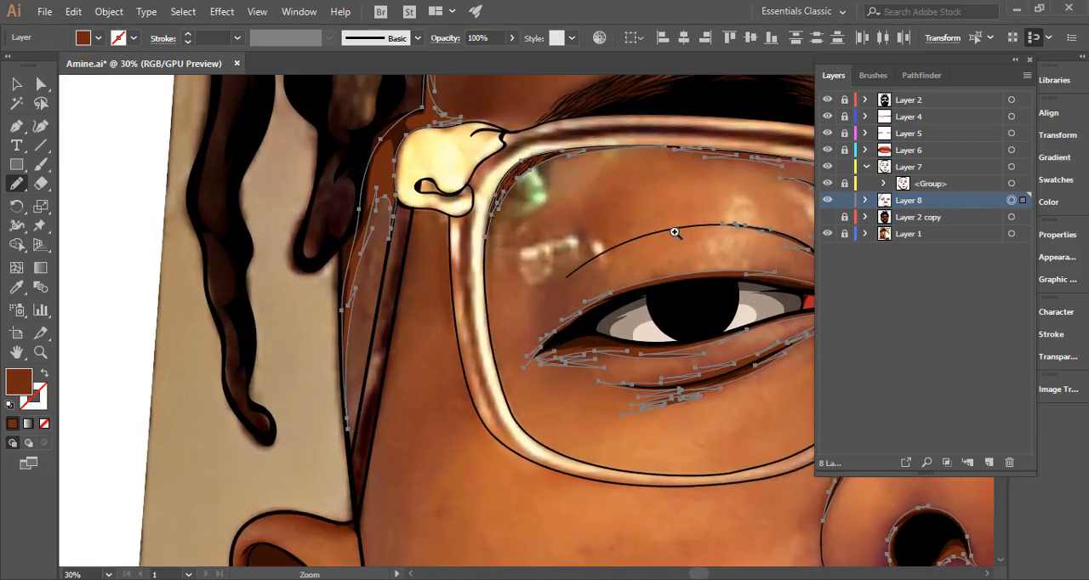
pyautogui.moveTo(458, 214); pyautogui.dragTo(626, 217)
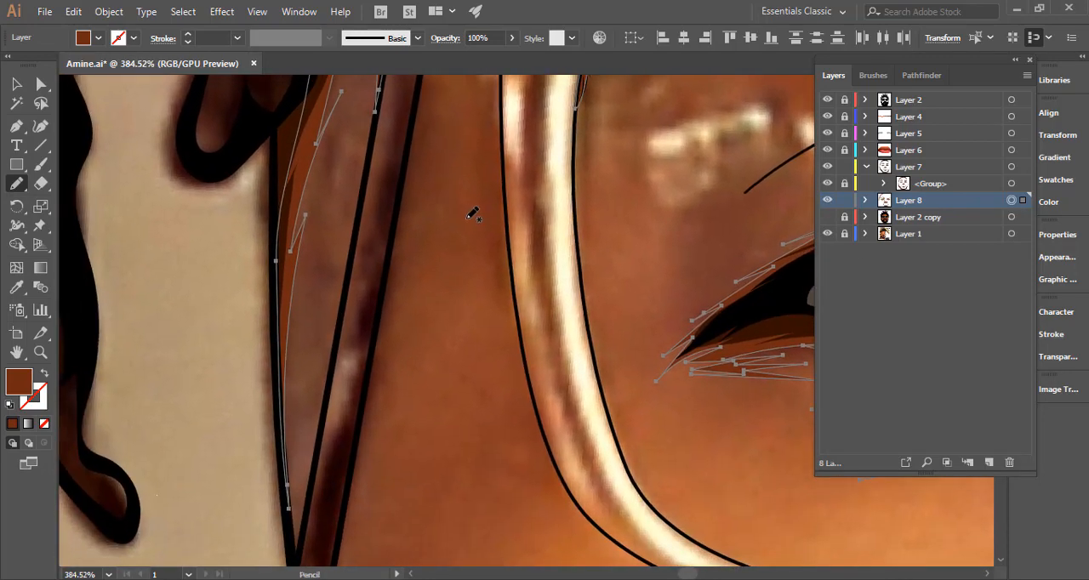
pyautogui.moveTo(557, 309); pyautogui.dragTo(444, 325)
pyautogui.moveTo(501, 401); pyautogui.dragTo(443, 274)
pyautogui.moveTo(368, 444)
pyautogui.mouseDown()
pyautogui.moveTo(374, 361)
pyautogui.moveTo(368, 449)
pyautogui.mouseUp()
pyautogui.keyDown('ctrl'); pyautogui.click(408, 391); pyautogui.keyUp('ctrl')
# Draw a thin pointed brown shadow below the gold hinge and down the inner edge of the glasses arm, and deselect it.
pyautogui.moveTo(450, 342); pyautogui.dragTo(379, 373)
pyautogui.moveTo(507, 248); pyautogui.dragTo(446, 349)
pyautogui.moveTo(375, 304); pyautogui.dragTo(397, 362)
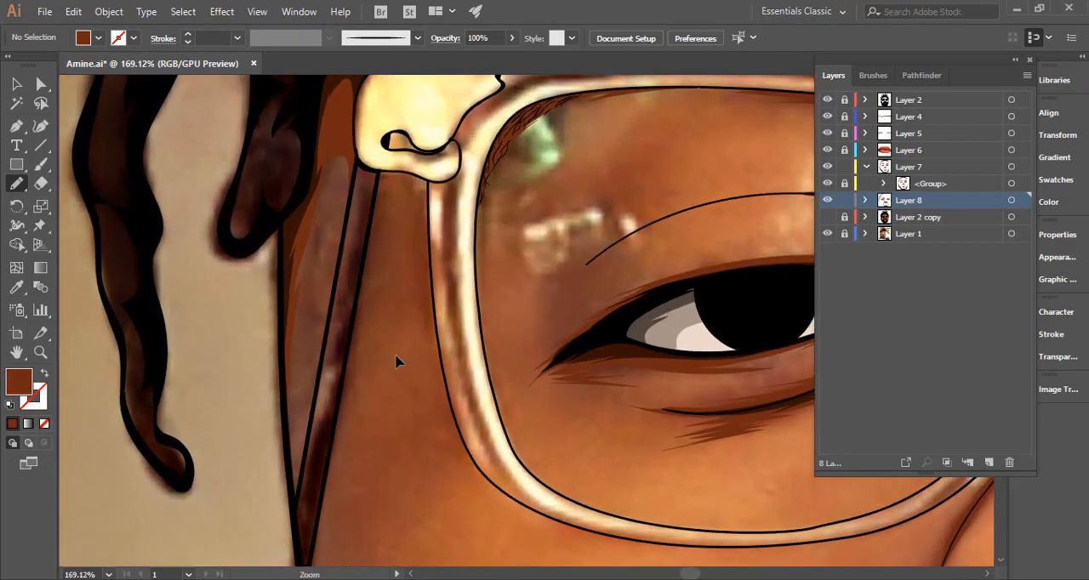
pyautogui.moveTo(343, 410)
pyautogui.mouseDown()
pyautogui.moveTo(326, 447)
pyautogui.moveTo(334, 460)
pyautogui.mouseUp()
pyautogui.moveTo(337, 417)
pyautogui.mouseDown()
pyautogui.moveTo(381, 189)
pyautogui.moveTo(379, 315)
pyautogui.moveTo(368, 319)
pyautogui.moveTo(388, 290)
pyautogui.moveTo(602, 303)
pyautogui.moveTo(481, 295)
pyautogui.moveTo(460, 366)
pyautogui.mouseUp()
pyautogui.moveTo(549, 363)
pyautogui.mouseDown()
pyautogui.moveTo(553, 382)
pyautogui.moveTo(455, 205)
pyautogui.mouseUp()
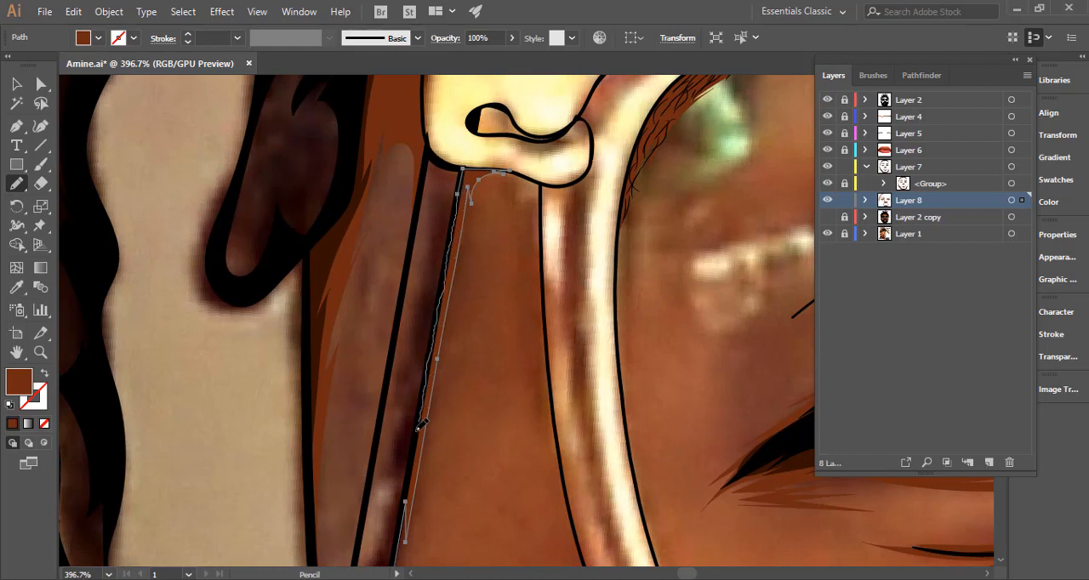
pyautogui.moveTo(414, 474); pyautogui.dragTo(423, 281)
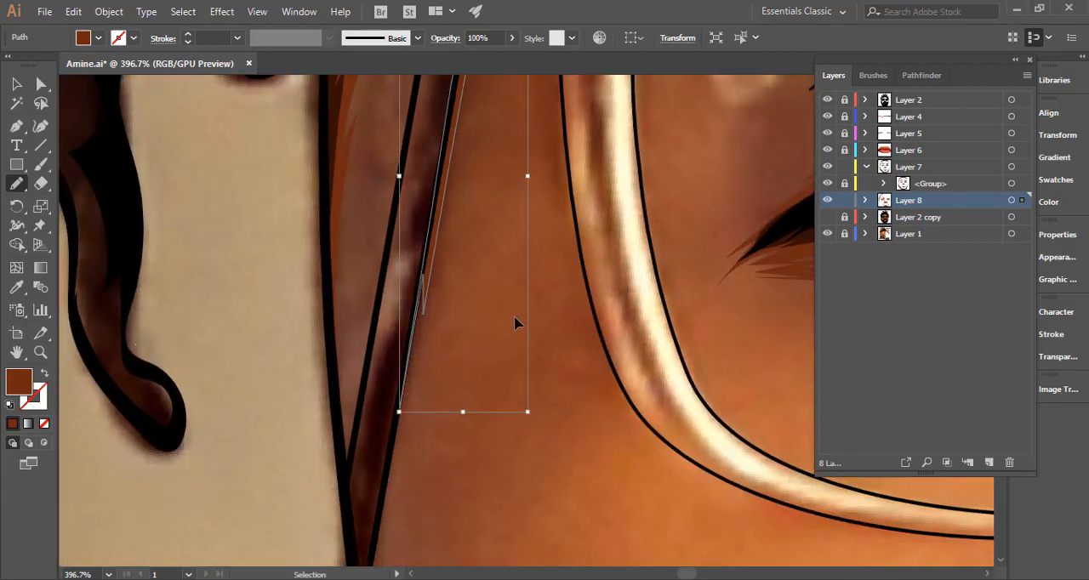
pyautogui.keyDown('ctrl'); pyautogui.click(534, 330); pyautogui.keyUp('ctrl')
# Start a narrow brown shadow from beneath the gold hinge down the outer edge of the image-left lens frame.
pyautogui.moveTo(542, 335); pyautogui.dragTo(298, 335)
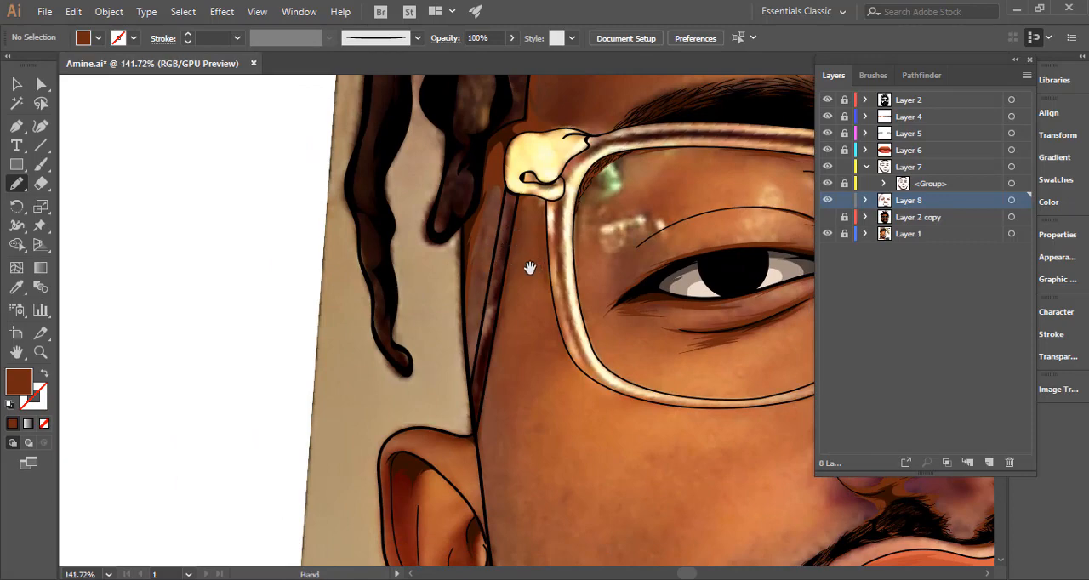
pyautogui.hscroll(5, 525, 261)
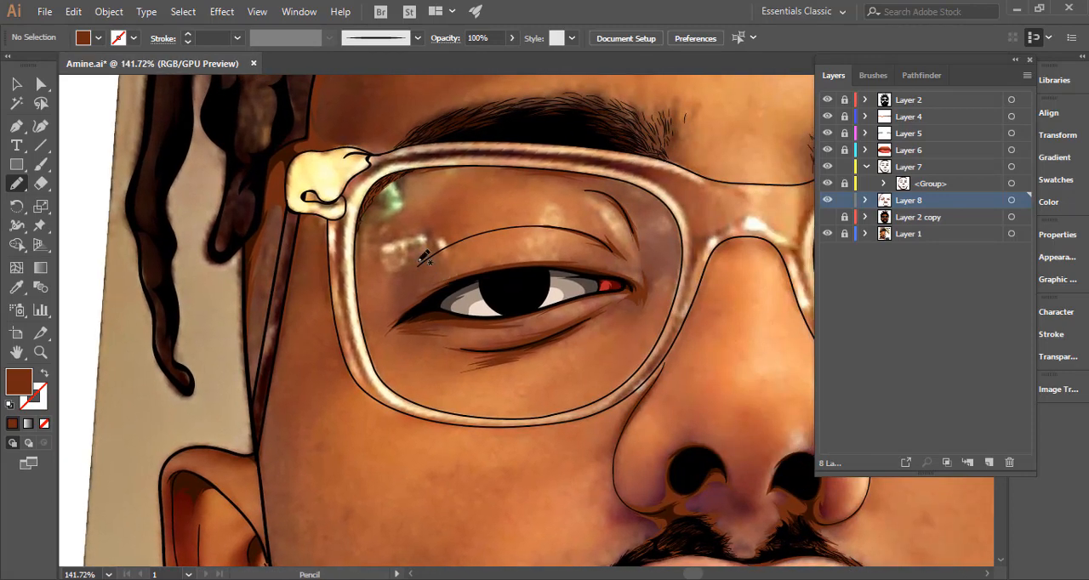
pyautogui.moveTo(325, 222); pyautogui.dragTo(587, 222)
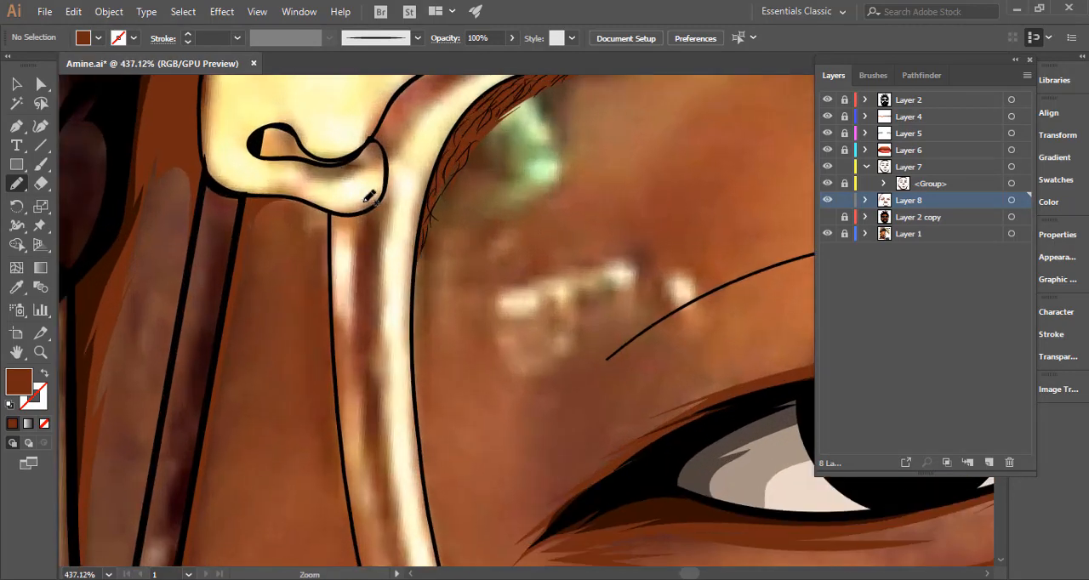
pyautogui.moveTo(310, 205); pyautogui.dragTo(332, 340)
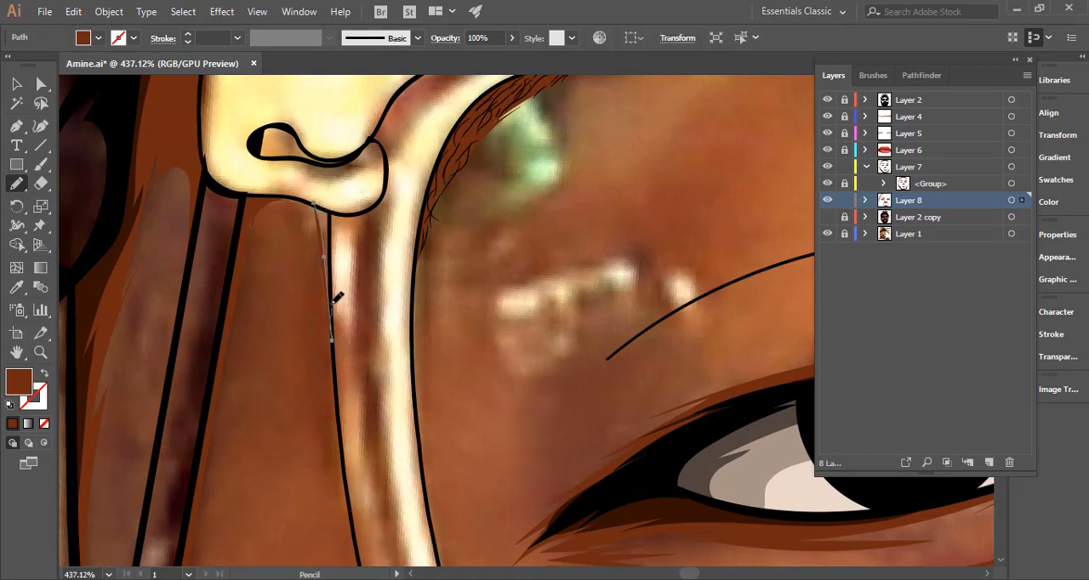
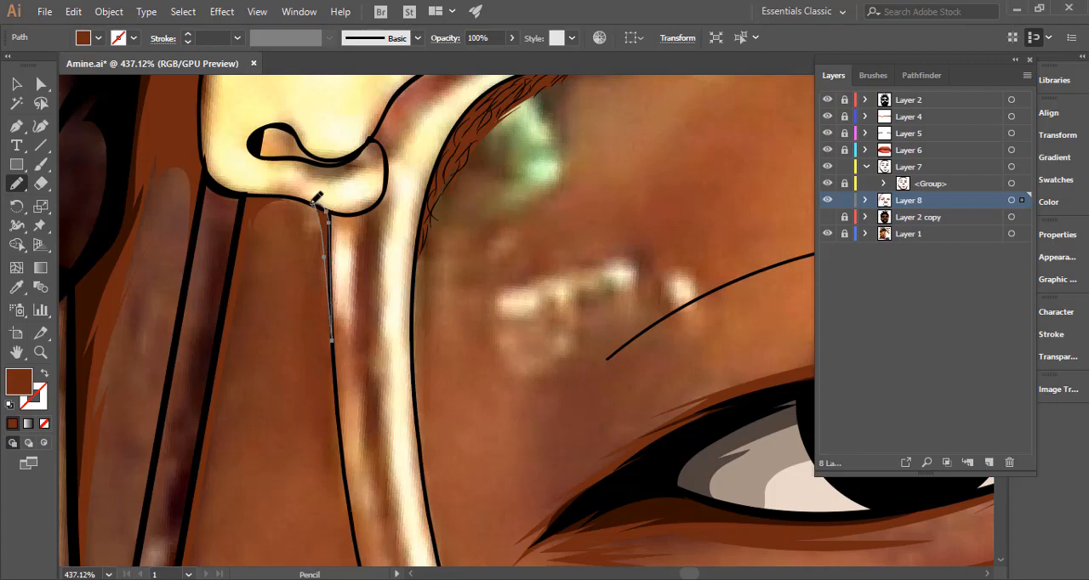
# Finish the narrow brown shadow beneath the gold hinge along the outer edge of the image-left lens frame and deselect it.
pyautogui.moveTo(333, 209); pyautogui.dragTo(332, 219)
pyautogui.keyDown('ctrl'); pyautogui.click(389, 291); pyautogui.keyUp('ctrl')
pyautogui.scroll(-5, 408, 305)
pyautogui.moveTo(471, 313); pyautogui.dragTo(288, 303)
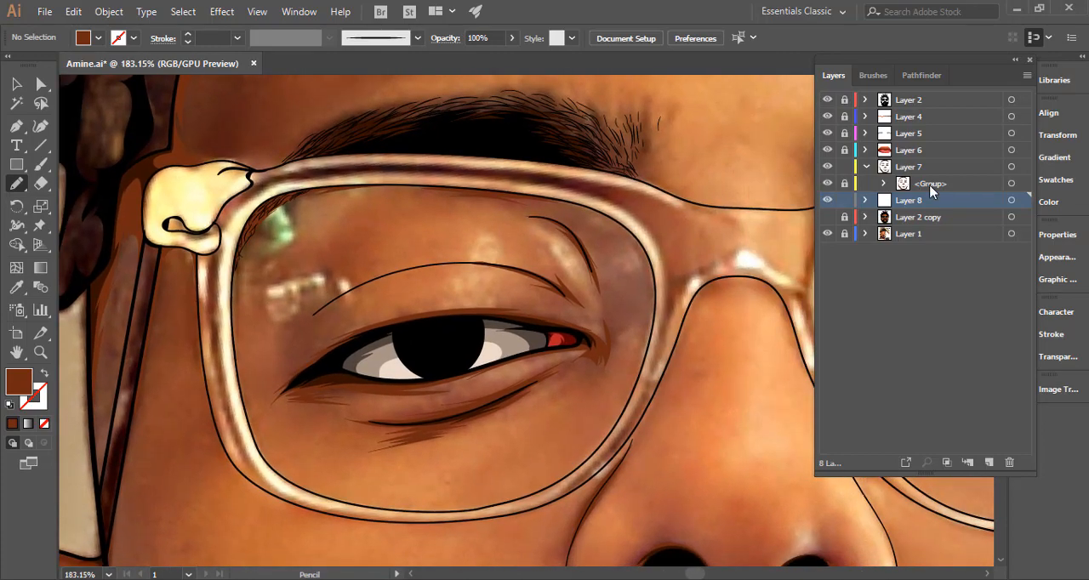
# With the Layer 8 shadows highlighted, draw thin pointed brown shadows beneath both sides of the glasses' bridge on the nose.
pyautogui.click(1010, 201)
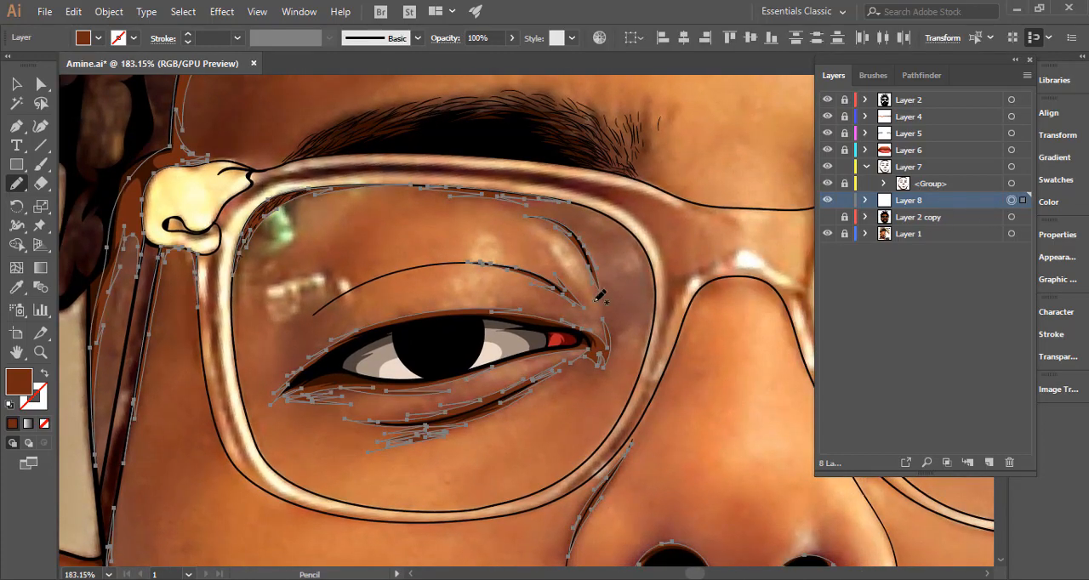
pyautogui.moveTo(750, 363); pyautogui.dragTo(479, 277)
pyautogui.moveTo(533, 298); pyautogui.dragTo(492, 298)
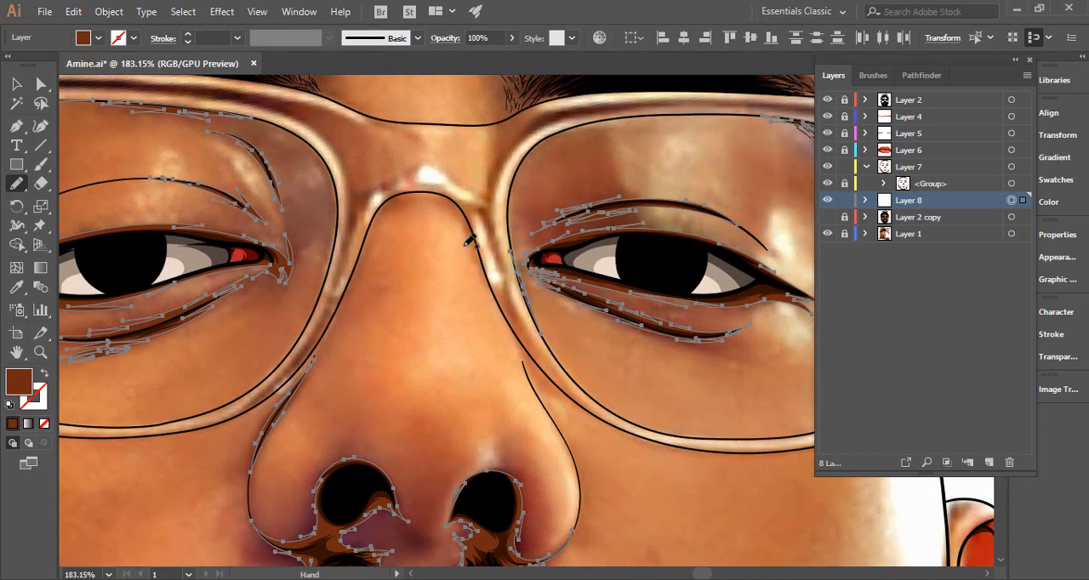
pyautogui.scroll(3, 434, 200)
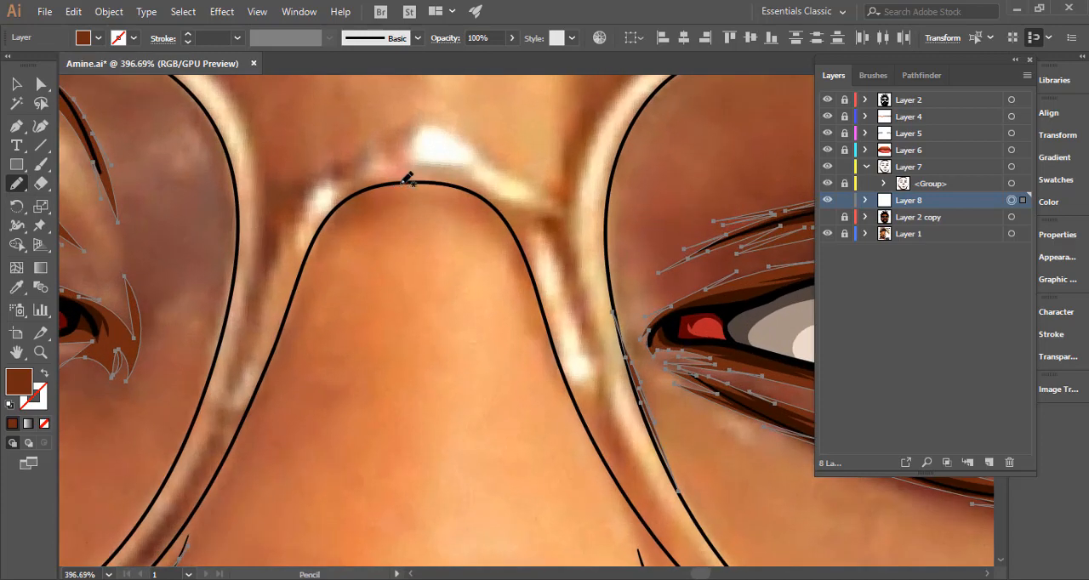
pyautogui.moveTo(403, 182); pyautogui.dragTo(382, 183)
pyautogui.moveTo(375, 185)
pyautogui.mouseDown()
pyautogui.moveTo(492, 206)
pyautogui.moveTo(478, 202)
pyautogui.moveTo(508, 220)
pyautogui.mouseUp()
pyautogui.moveTo(524, 266)
pyautogui.mouseDown()
pyautogui.moveTo(552, 356)
pyautogui.moveTo(524, 247)
pyautogui.moveTo(461, 187)
pyautogui.moveTo(710, 238)
pyautogui.mouseUp()
pyautogui.hotkey('ctrl', 'space')
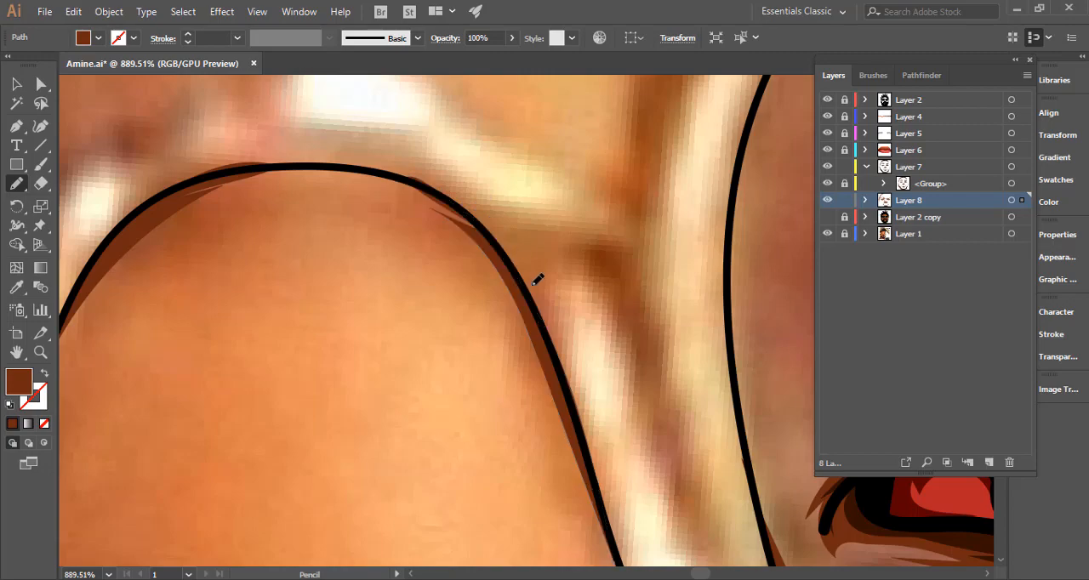
# Redraw the outer edge of the image-right nose-bridge shadow to run beneath the black frame line, and deselect it.
pyautogui.hotkey('ctrl', 'space')
pyautogui.moveTo(576, 323); pyautogui.dragTo(719, 343)
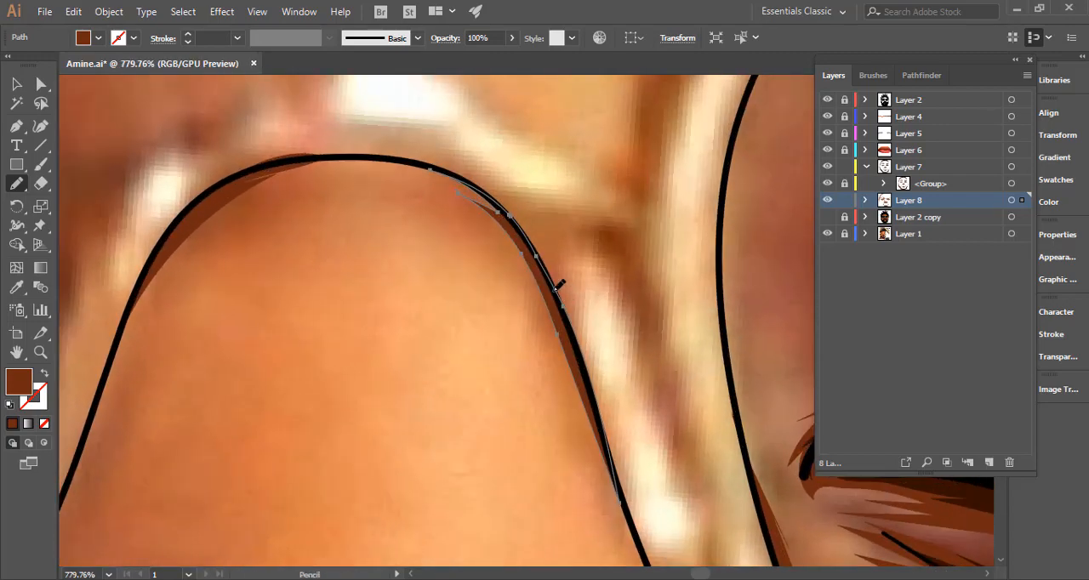
pyautogui.moveTo(574, 337); pyautogui.dragTo(614, 464)
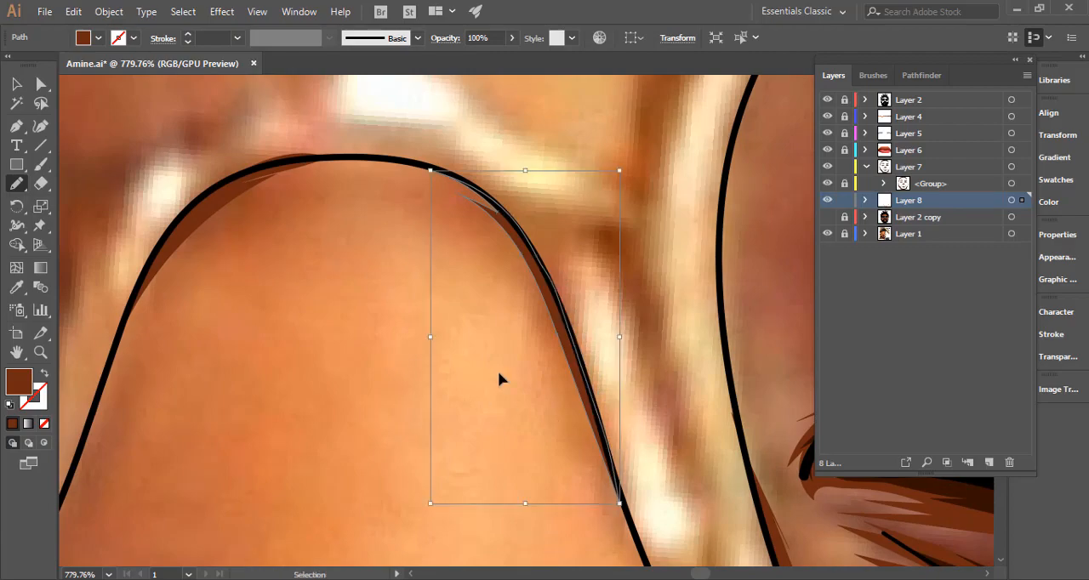
pyautogui.keyDown('ctrl'); pyautogui.click(501, 379); pyautogui.keyUp('ctrl')
# Reshape the upper edge of the image-left nose-bridge shadow to stay within the black frame line, and deselect it.
pyautogui.hotkey('ctrl', 'space')
pyautogui.moveTo(613, 366); pyautogui.dragTo(298, 368)
pyautogui.moveTo(569, 336); pyautogui.dragTo(357, 332)
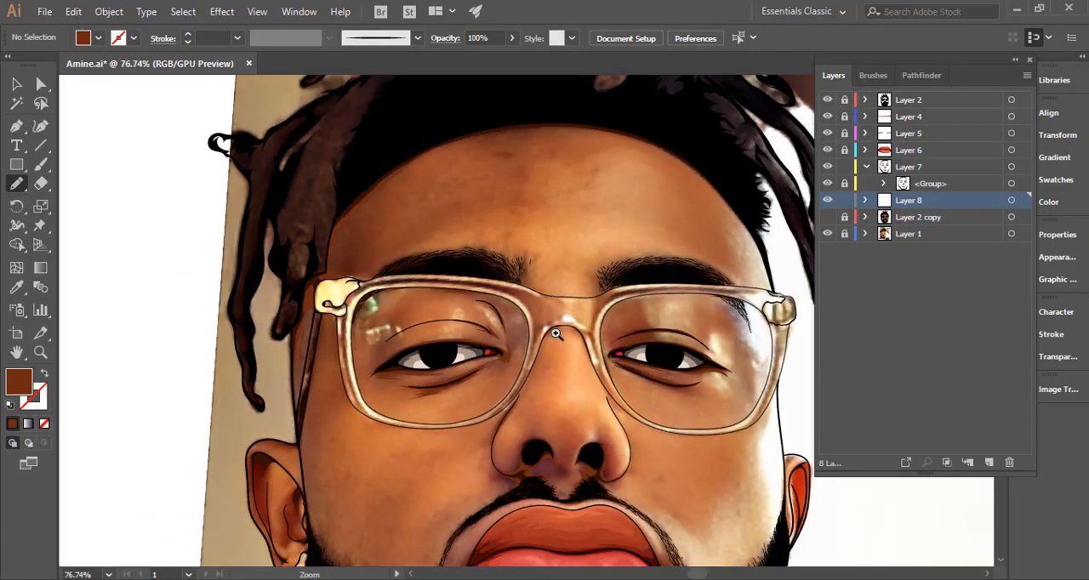
pyautogui.moveTo(555, 333); pyautogui.dragTo(970, 316)
pyautogui.moveTo(587, 285); pyautogui.dragTo(675, 274)
pyautogui.keyDown('ctrl'); pyautogui.click(632, 292); pyautogui.keyUp('ctrl')
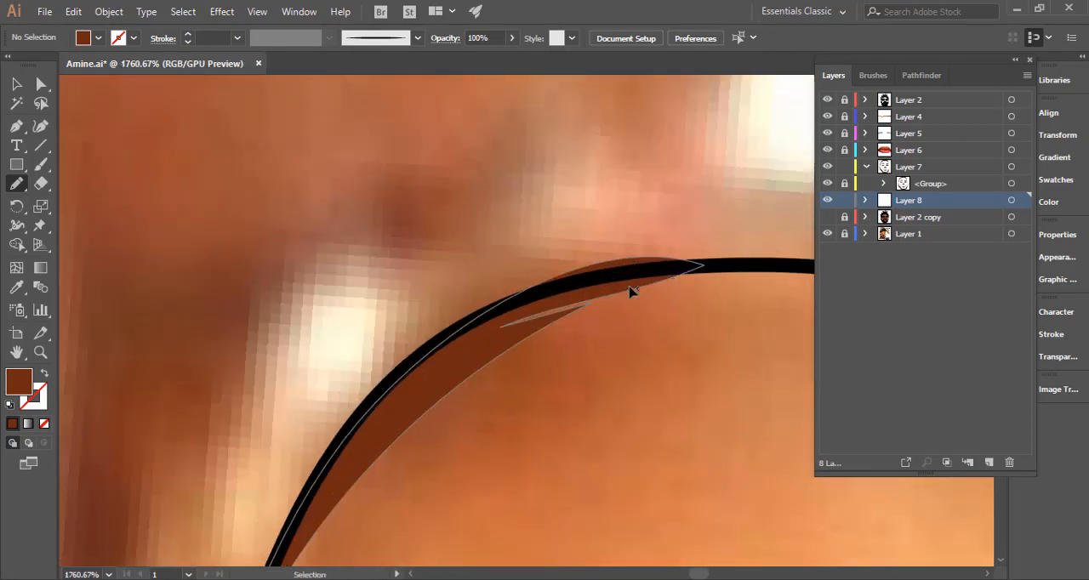
pyautogui.moveTo(508, 300)
pyautogui.mouseDown()
pyautogui.moveTo(640, 268)
pyautogui.moveTo(738, 268)
pyautogui.moveTo(676, 275)
pyautogui.moveTo(645, 294)
pyautogui.mouseUp()
pyautogui.keyDown('ctrl'); pyautogui.click(706, 331); pyautogui.keyUp('ctrl')
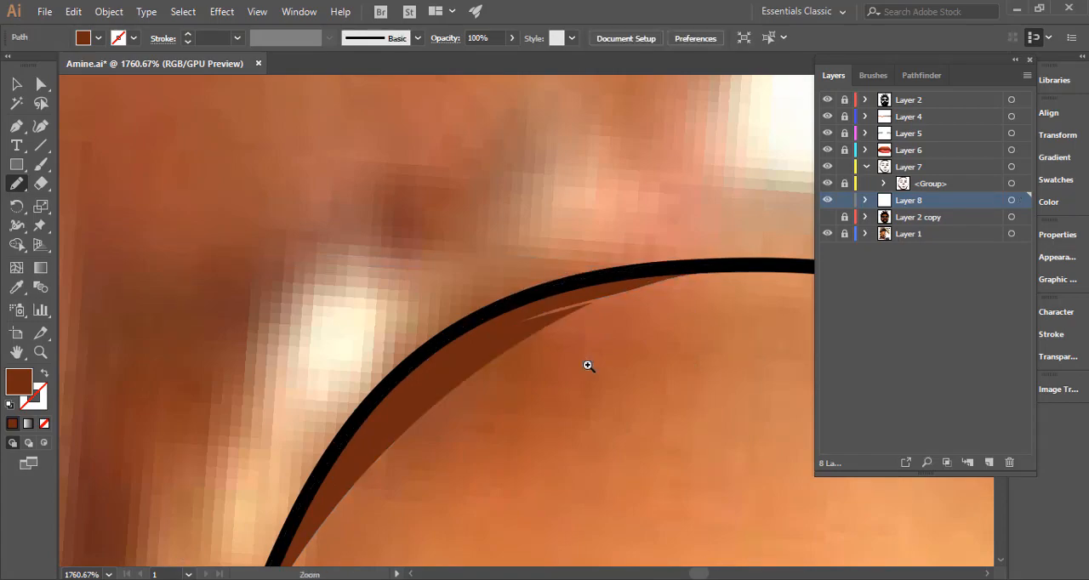
# Check the Layer 8 shadows over the whole portrait with their artwork highlighted.
pyautogui.moveTo(588, 367)
pyautogui.mouseDown()
pyautogui.moveTo(442, 365)
pyautogui.moveTo(392, 384)
pyautogui.mouseUp()
pyautogui.moveTo(627, 368); pyautogui.dragTo(383, 271)
pyautogui.moveTo(602, 287); pyautogui.dragTo(465, 288)
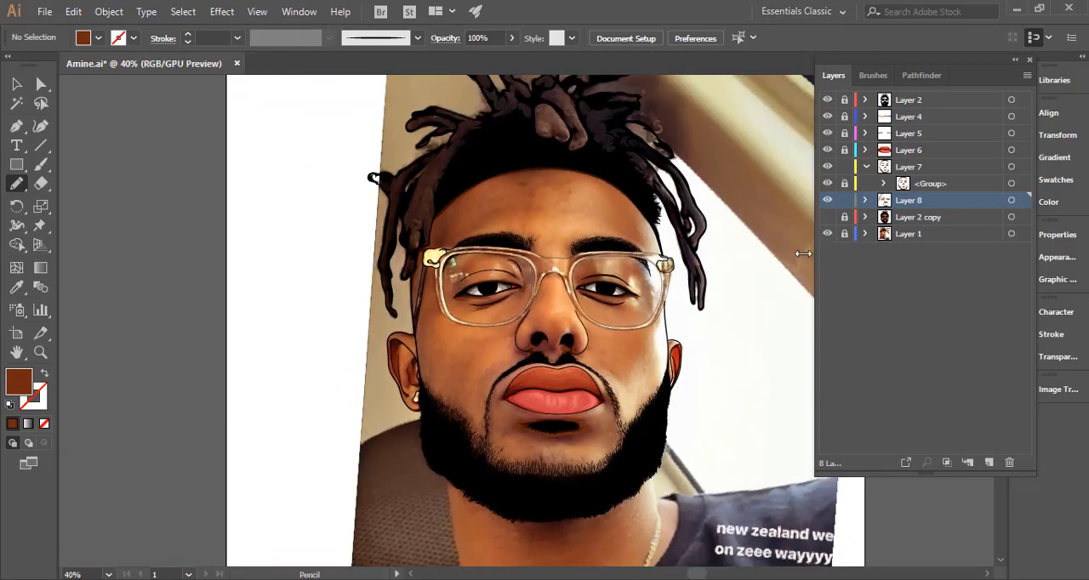
pyautogui.moveTo(620, 322); pyautogui.dragTo(583, 289)
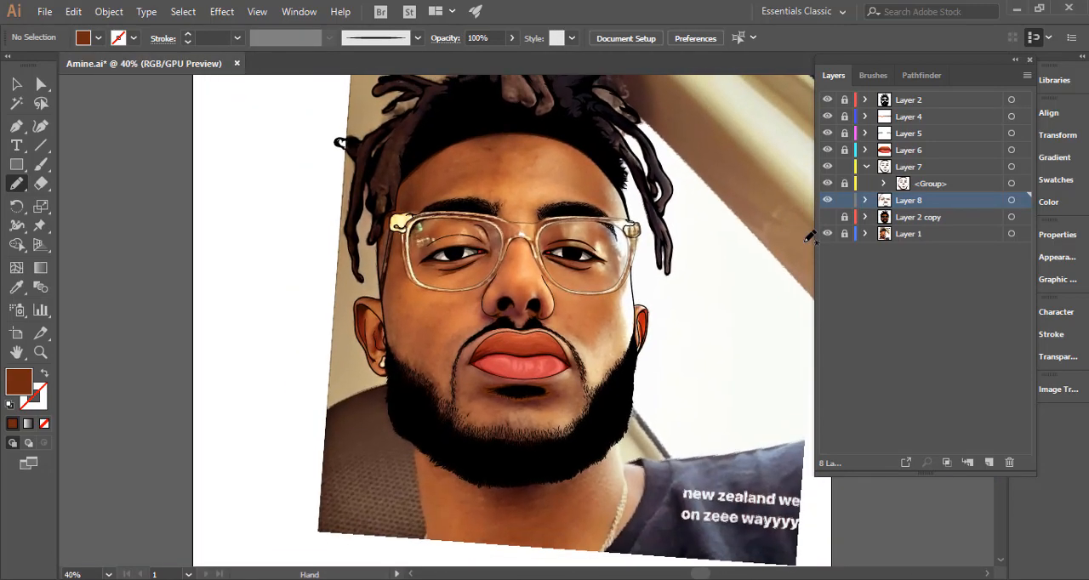
pyautogui.click(1012, 201)
# Trace a spiky brown shadow along the upper hairs of the image-left eyebrow and around its inner end to the glasses frame.
pyautogui.moveTo(573, 199); pyautogui.dragTo(753, 202)
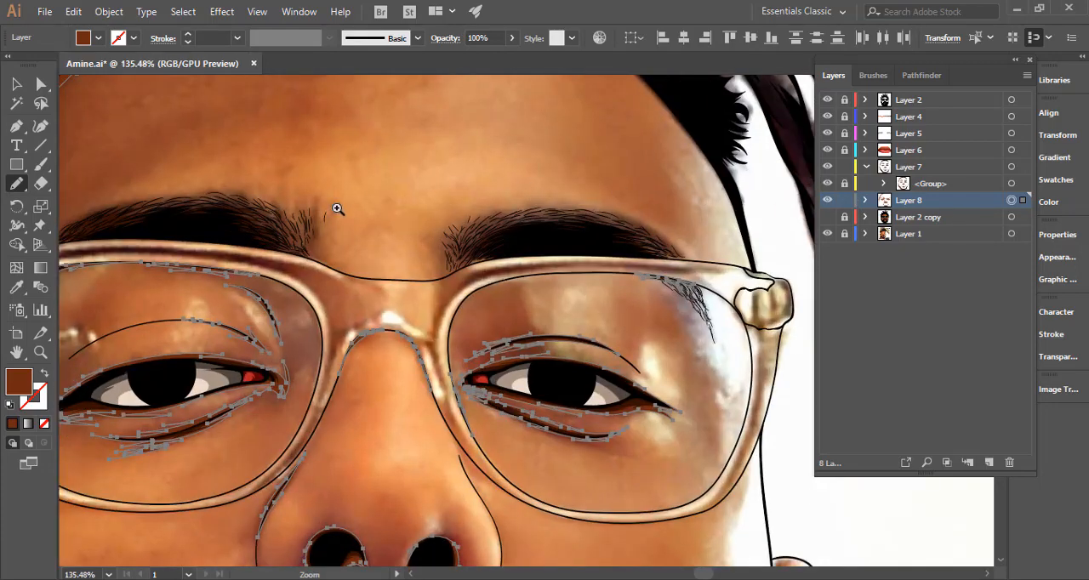
pyautogui.moveTo(256, 213); pyautogui.dragTo(391, 205)
pyautogui.moveTo(524, 233); pyautogui.dragTo(880, 257)
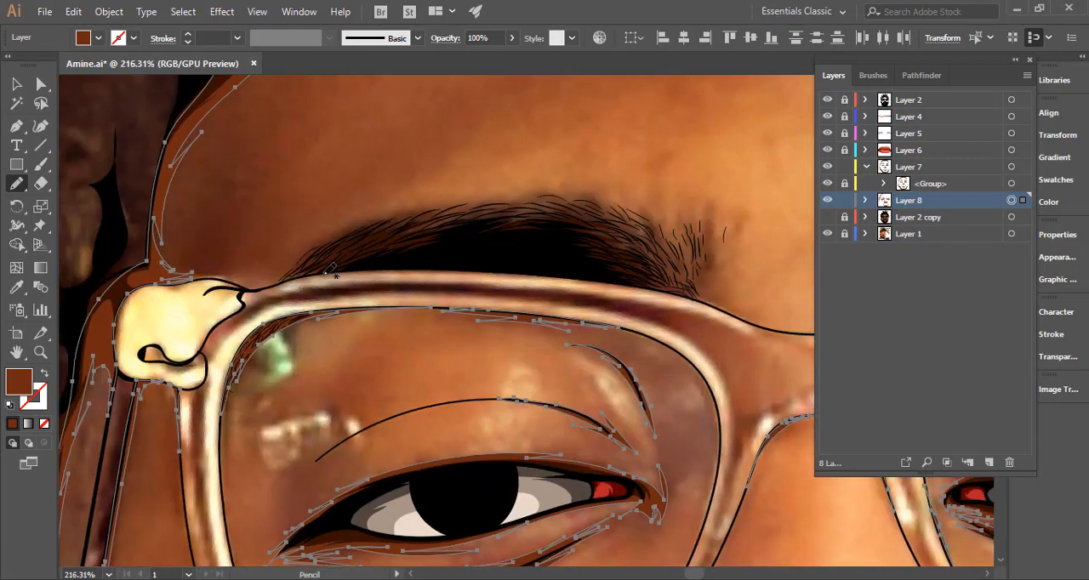
pyautogui.moveTo(308, 253); pyautogui.dragTo(387, 244)
pyautogui.moveTo(270, 291)
pyautogui.mouseDown()
pyautogui.moveTo(417, 209)
pyautogui.moveTo(359, 253)
pyautogui.moveTo(542, 210)
pyautogui.moveTo(526, 203)
pyautogui.moveTo(526, 187)
pyautogui.moveTo(626, 173)
pyautogui.moveTo(686, 190)
pyautogui.moveTo(289, 251)
pyautogui.mouseUp()
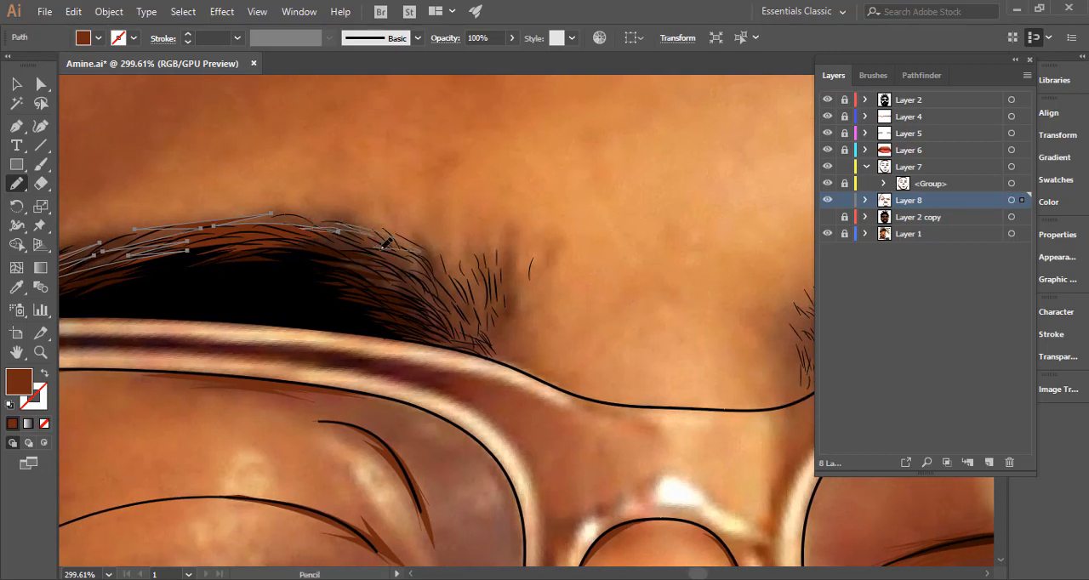
pyautogui.moveTo(384, 244)
pyautogui.mouseDown()
pyautogui.moveTo(453, 295)
pyautogui.moveTo(443, 265)
pyautogui.moveTo(475, 311)
pyautogui.moveTo(477, 296)
pyautogui.moveTo(506, 302)
pyautogui.mouseUp()
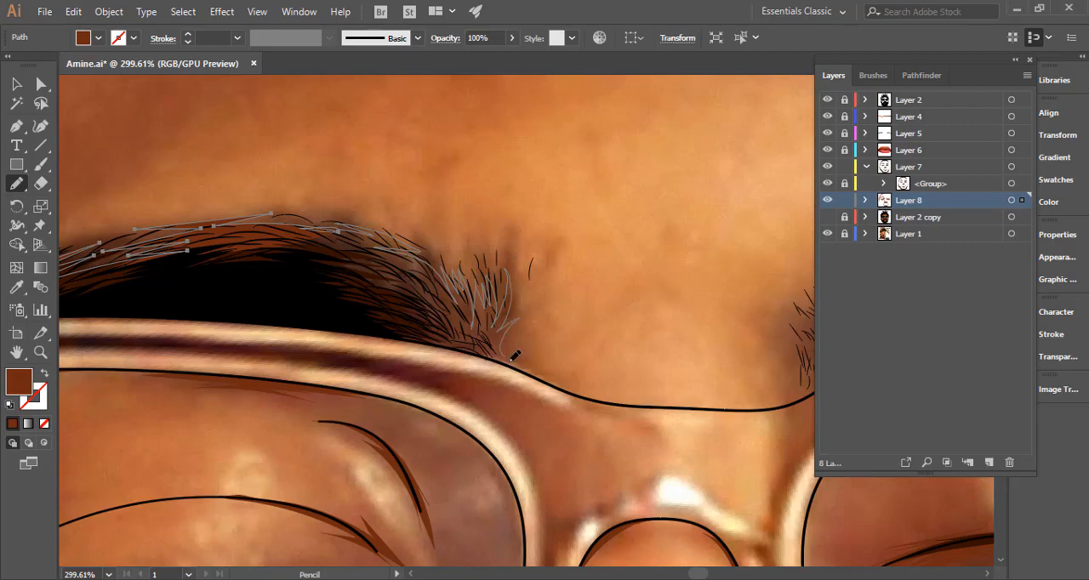
pyautogui.moveTo(518, 353); pyautogui.dragTo(511, 362)
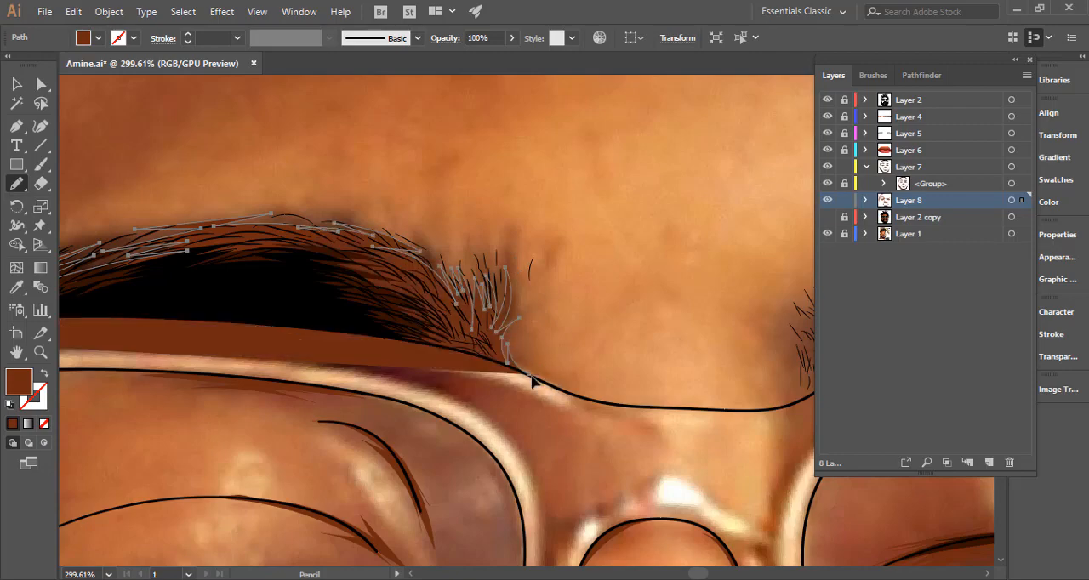
# Trace the image-left eyebrow shadow's lower edge along the top line of the glasses frame and close the shape.
pyautogui.moveTo(394, 348); pyautogui.dragTo(618, 381)
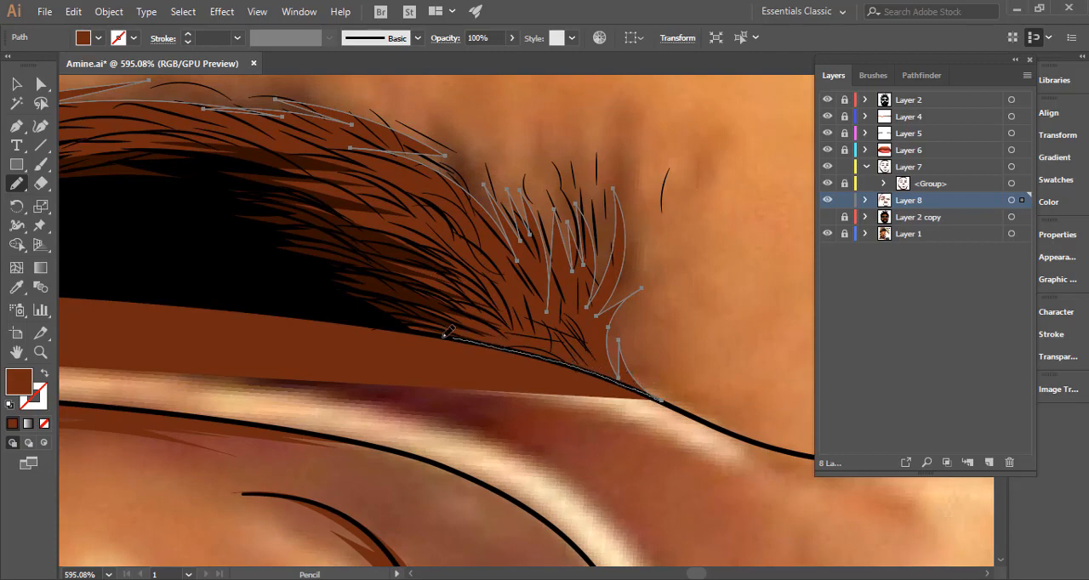
pyautogui.moveTo(401, 332); pyautogui.dragTo(330, 303)
pyautogui.moveTo(467, 353)
pyautogui.mouseDown()
pyautogui.moveTo(265, 353)
pyautogui.moveTo(410, 346)
pyautogui.mouseUp()
pyautogui.moveTo(251, 324); pyautogui.dragTo(420, 309)
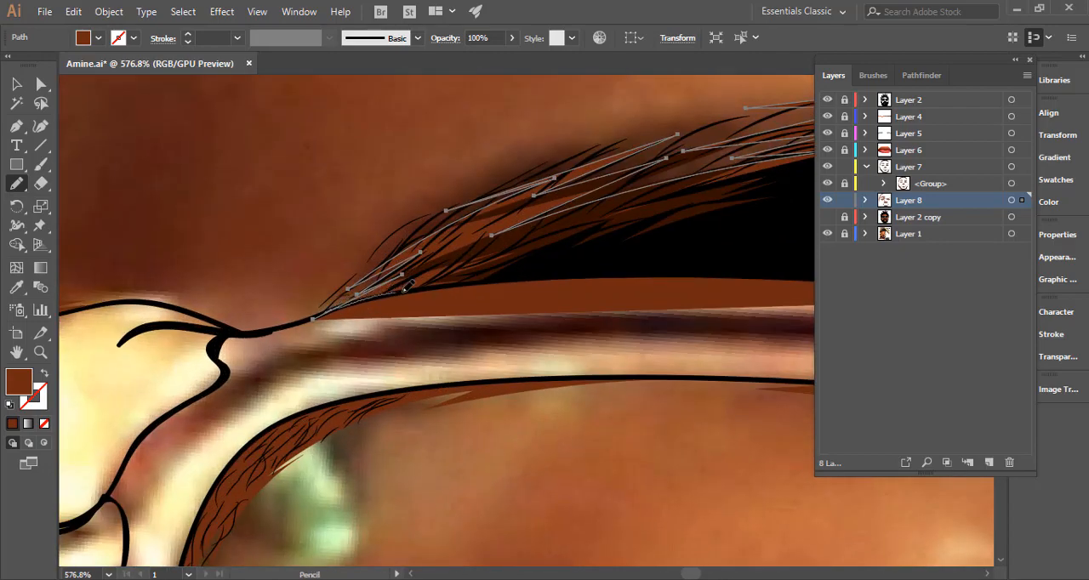
pyautogui.moveTo(448, 286); pyautogui.dragTo(578, 278)
pyautogui.moveTo(591, 296); pyautogui.dragTo(372, 327)
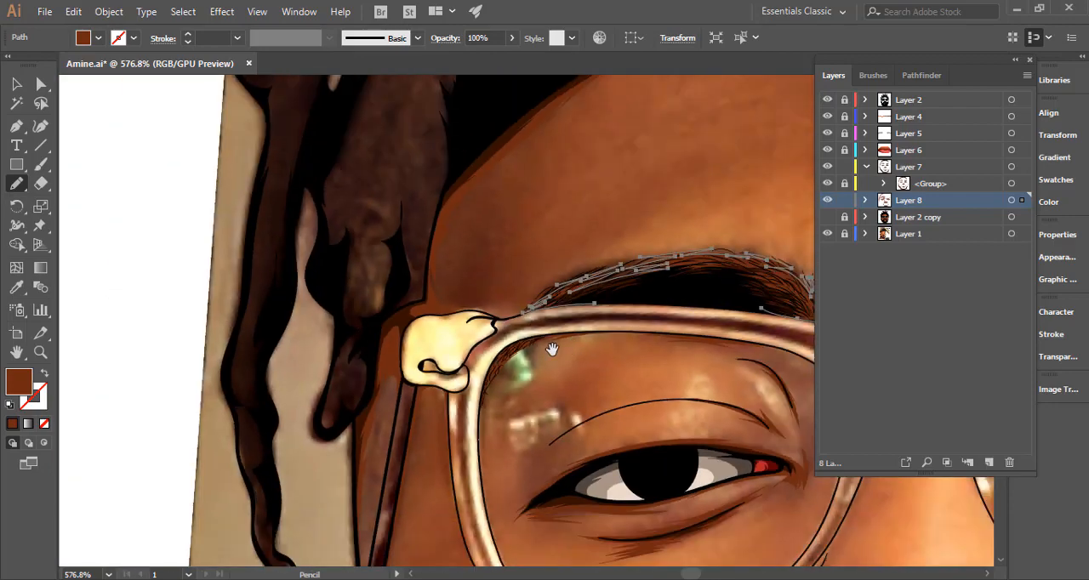
# Trace a spiky brown shadow from the inner end of the image-right eyebrow along its upper hairs.
pyautogui.moveTo(551, 347); pyautogui.dragTo(388, 355)
pyautogui.moveTo(423, 311)
pyautogui.mouseDown()
pyautogui.moveTo(516, 301)
pyautogui.moveTo(600, 320)
pyautogui.mouseUp()
pyautogui.moveTo(670, 331); pyautogui.dragTo(294, 343)
pyautogui.moveTo(462, 344); pyautogui.dragTo(655, 328)
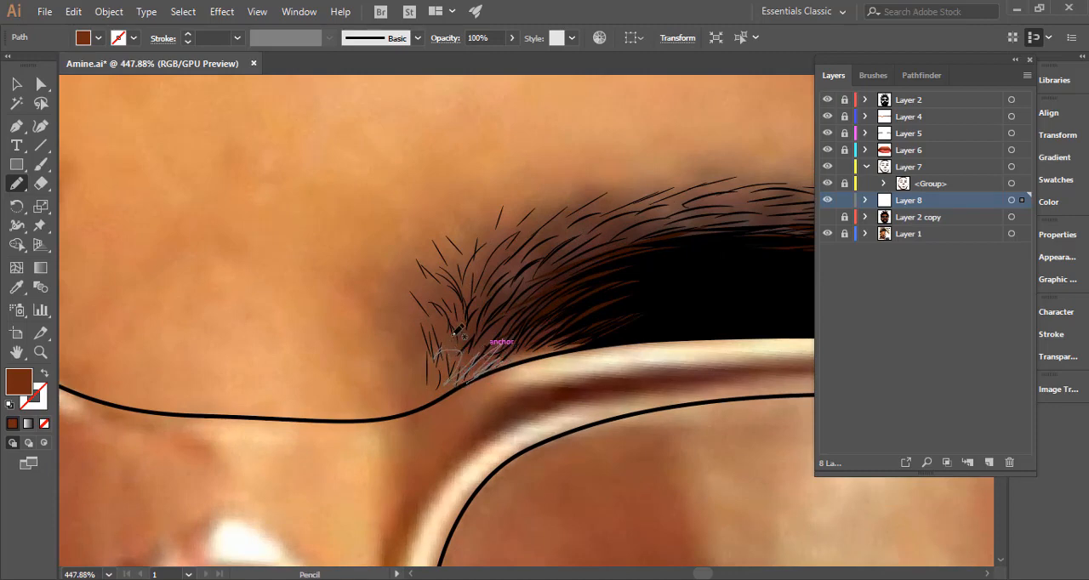
pyautogui.moveTo(457, 331)
pyautogui.mouseDown()
pyautogui.moveTo(449, 317)
pyautogui.moveTo(466, 279)
pyautogui.mouseUp()
pyautogui.moveTo(523, 230); pyautogui.dragTo(715, 192)
pyautogui.press('space')
pyautogui.moveTo(727, 200)
pyautogui.mouseDown()
pyautogui.moveTo(622, 231)
pyautogui.moveTo(418, 258)
pyautogui.moveTo(608, 256)
pyautogui.moveTo(601, 268)
pyautogui.moveTo(745, 313)
pyautogui.mouseUp()
pyautogui.press('space')
pyautogui.moveTo(721, 338); pyautogui.dragTo(394, 278)
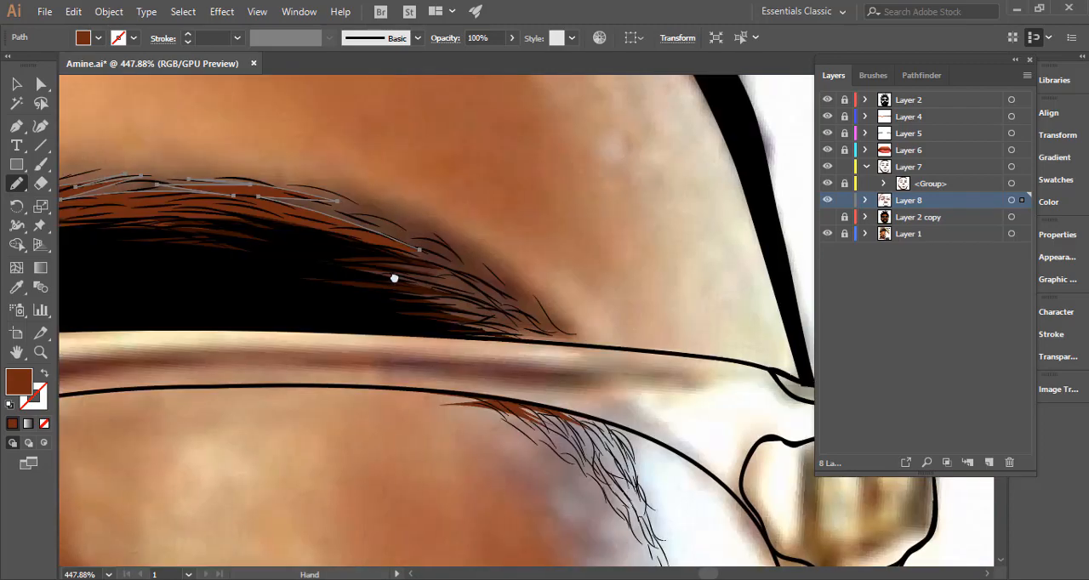
# Continue the image-right eyebrow shadow around its outer tip and back above the glasses frame, closing the shape.
pyautogui.moveTo(385, 221); pyautogui.dragTo(555, 310)
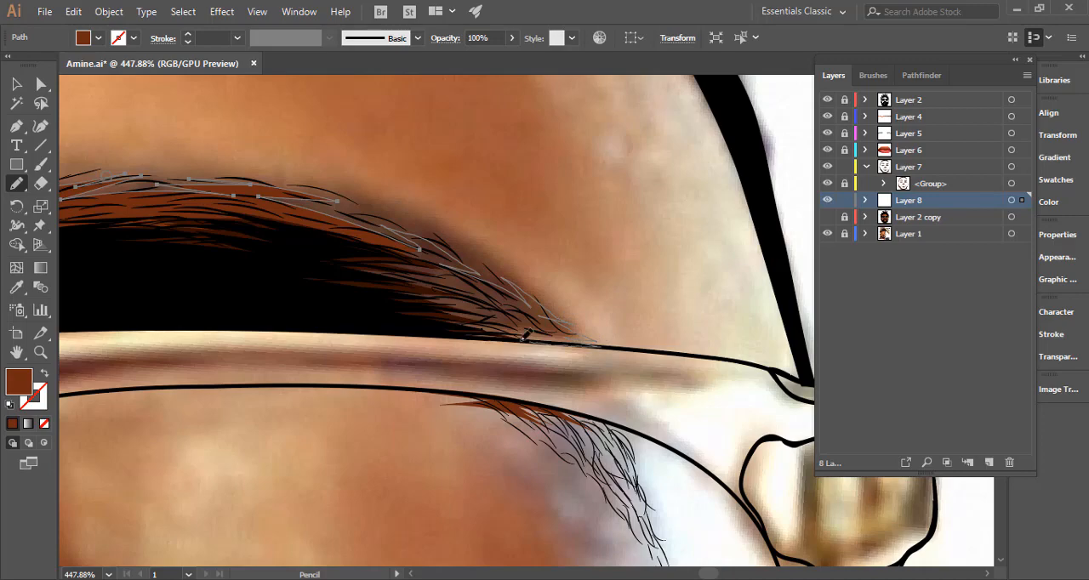
pyautogui.moveTo(369, 323)
pyautogui.mouseDown()
pyautogui.moveTo(627, 315)
pyautogui.moveTo(655, 304)
pyautogui.moveTo(496, 287)
pyautogui.moveTo(293, 294)
pyautogui.moveTo(508, 301)
pyautogui.mouseUp()
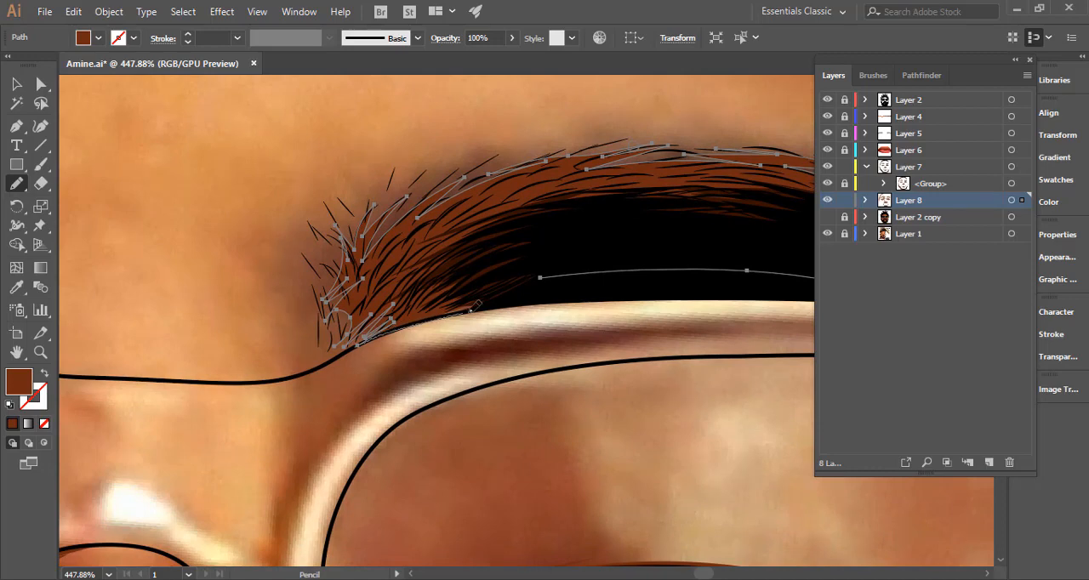
pyautogui.moveTo(525, 303); pyautogui.dragTo(389, 330)
pyautogui.moveTo(524, 303); pyautogui.dragTo(672, 270)
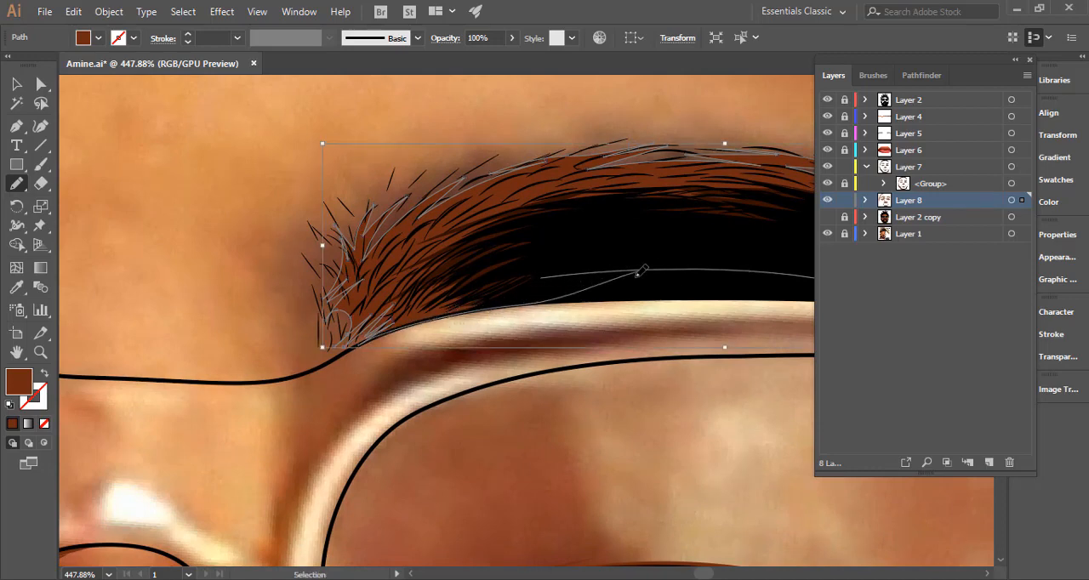
# Trace a brown forehead shadow with pointed notches along the hairline and down its image-right side.
pyautogui.hotkey('ctrl', '0')
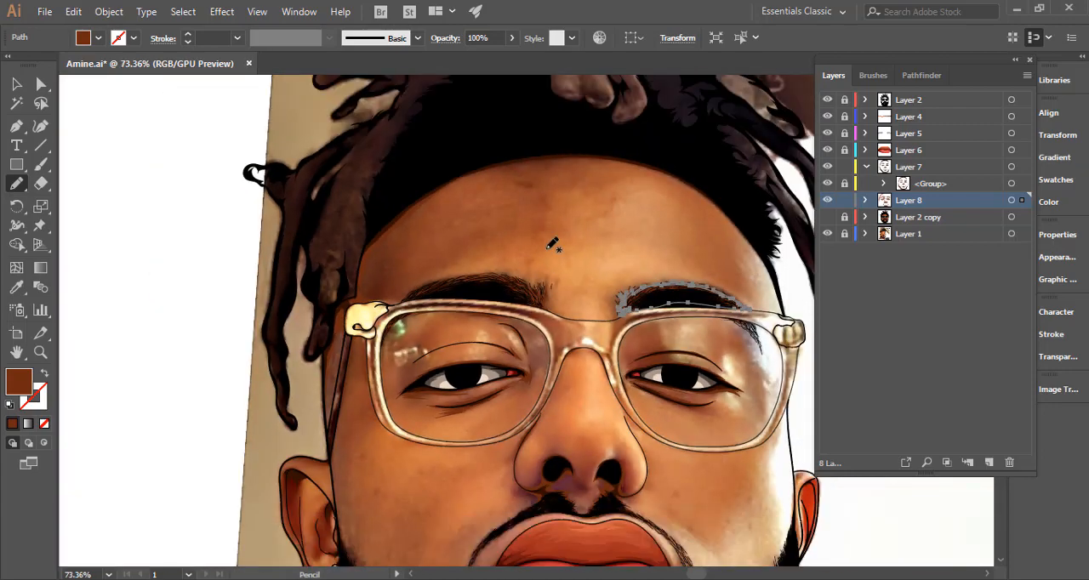
pyautogui.scroll(3, 535, 227)
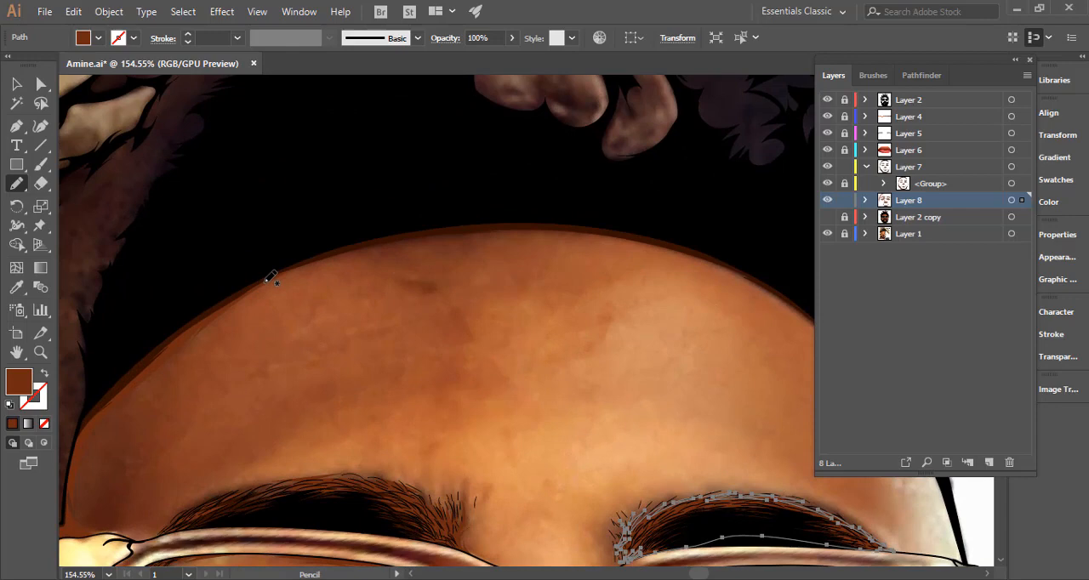
pyautogui.moveTo(271, 278)
pyautogui.mouseDown()
pyautogui.moveTo(325, 252)
pyautogui.moveTo(495, 239)
pyautogui.moveTo(606, 244)
pyautogui.moveTo(699, 255)
pyautogui.moveTo(770, 285)
pyautogui.moveTo(803, 315)
pyautogui.mouseUp()
pyautogui.moveTo(629, 297)
pyautogui.mouseDown()
pyautogui.moveTo(546, 279)
pyautogui.moveTo(554, 248)
pyautogui.mouseUp()
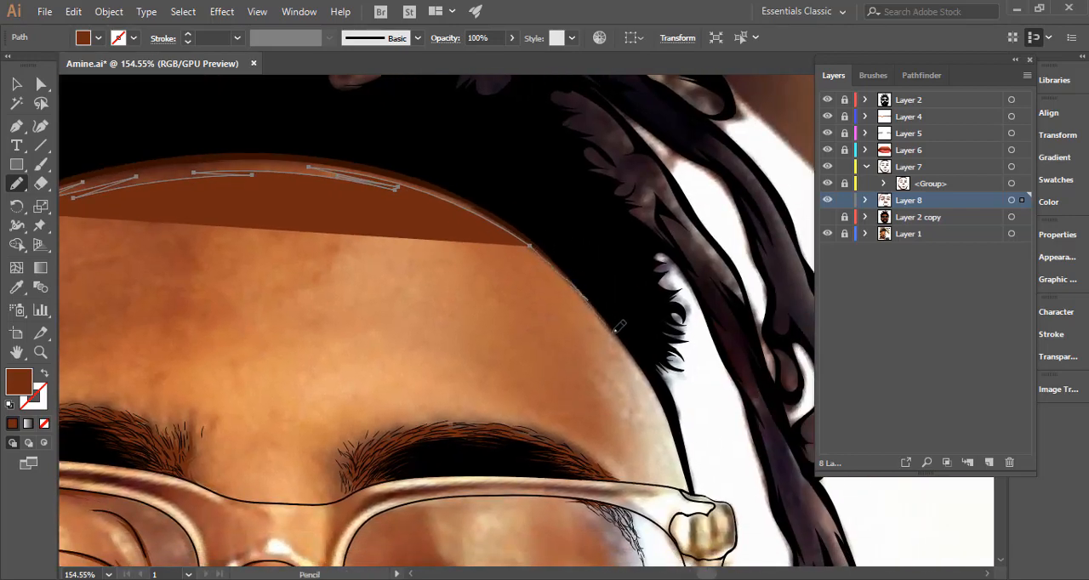
pyautogui.moveTo(644, 368)
pyautogui.mouseDown()
pyautogui.moveTo(666, 401)
pyautogui.moveTo(588, 304)
pyautogui.moveTo(455, 328)
pyautogui.mouseUp()
pyautogui.moveTo(541, 341); pyautogui.dragTo(693, 380)
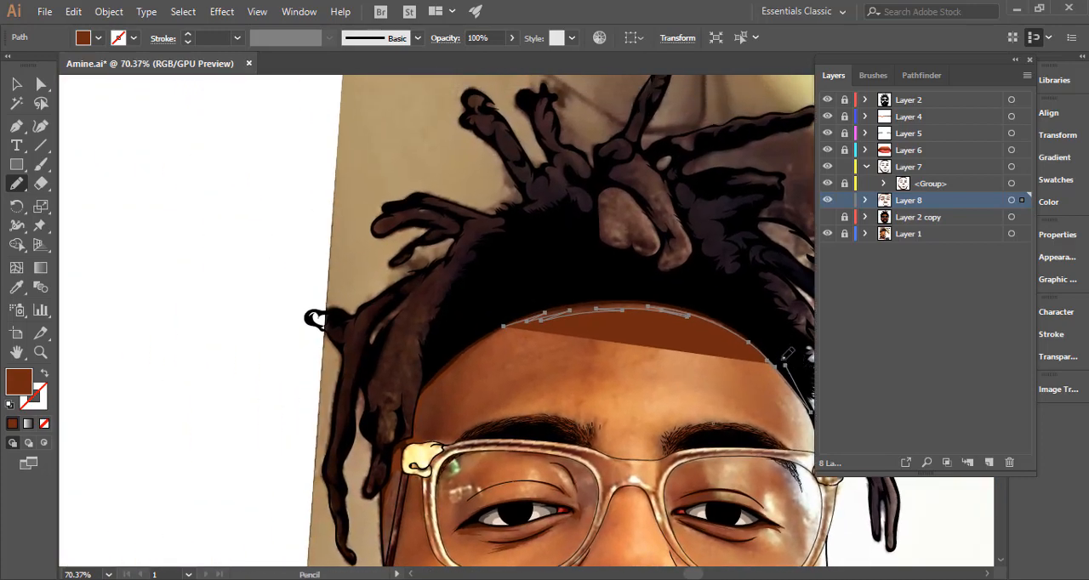
# Close the forehead shadow with an arc through the black hair back to its image-left end, and deselect it.
pyautogui.moveTo(784, 357)
pyautogui.mouseDown()
pyautogui.moveTo(689, 286)
pyautogui.moveTo(528, 292)
pyautogui.mouseUp()
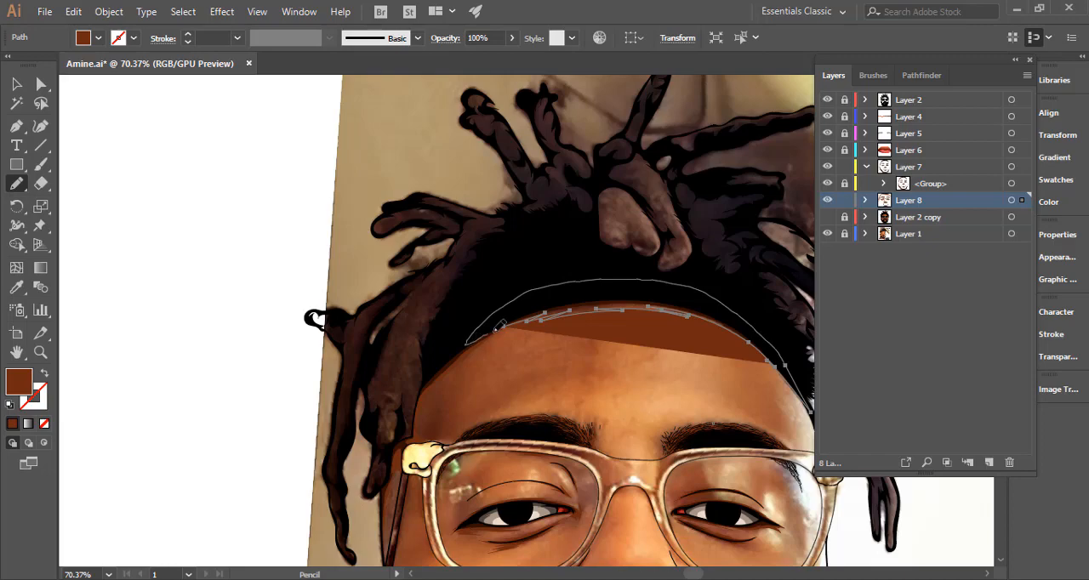
pyautogui.moveTo(499, 328); pyautogui.dragTo(502, 327)
pyautogui.keyDown('ctrl'); pyautogui.click(268, 364); pyautogui.keyUp('ctrl')
# Check the highlighted Layer 8 shadows against the Layer 2 copy base colours over the portrait, and hide that copy again.
pyautogui.moveTo(592, 364); pyautogui.dragTo(456, 368)
pyautogui.hotkey('ctrl', '0')
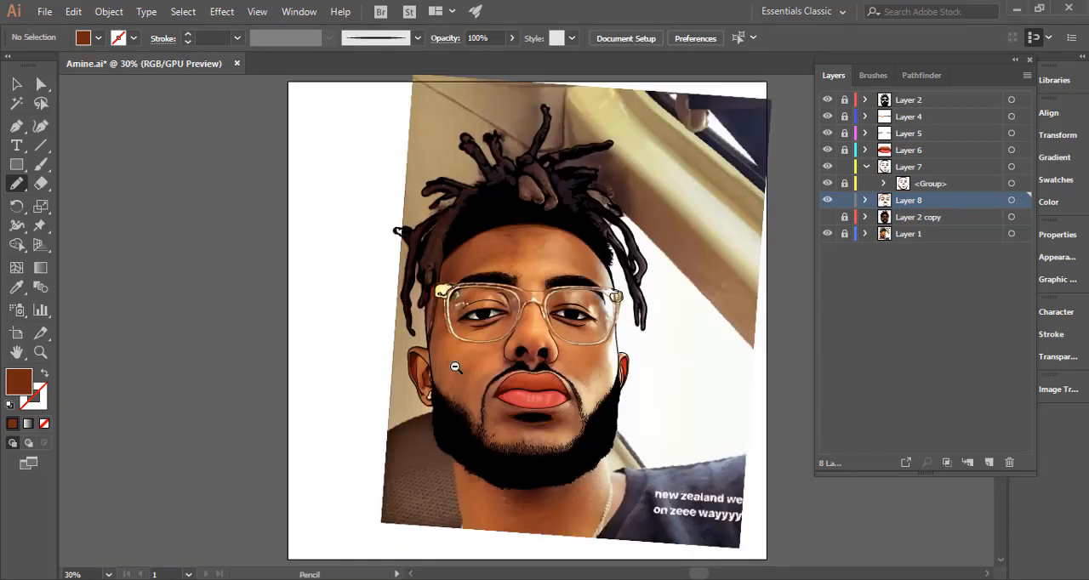
pyautogui.click(1011, 202)
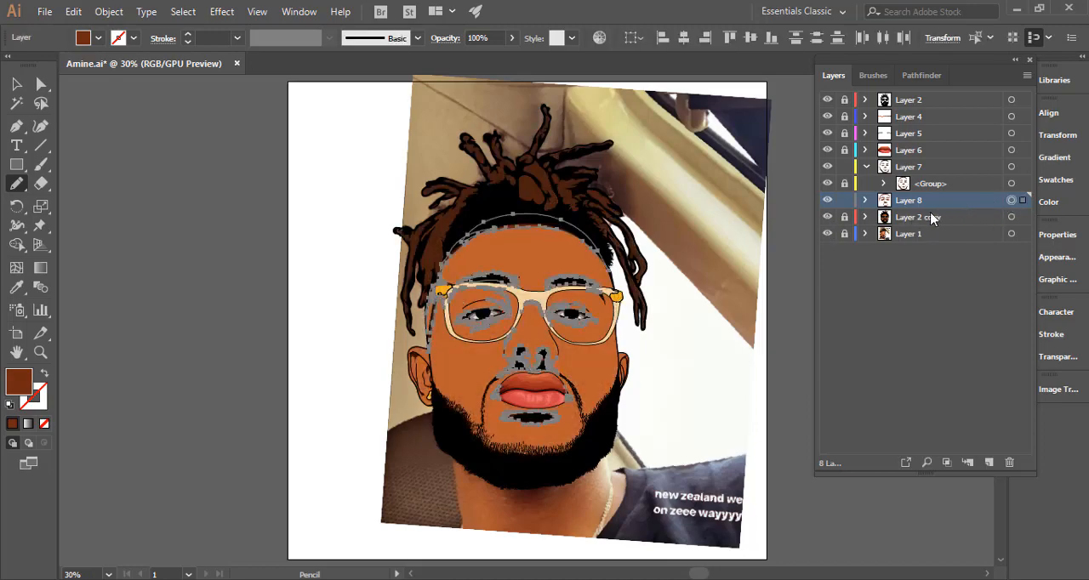
pyautogui.moveTo(572, 344); pyautogui.dragTo(538, 271)
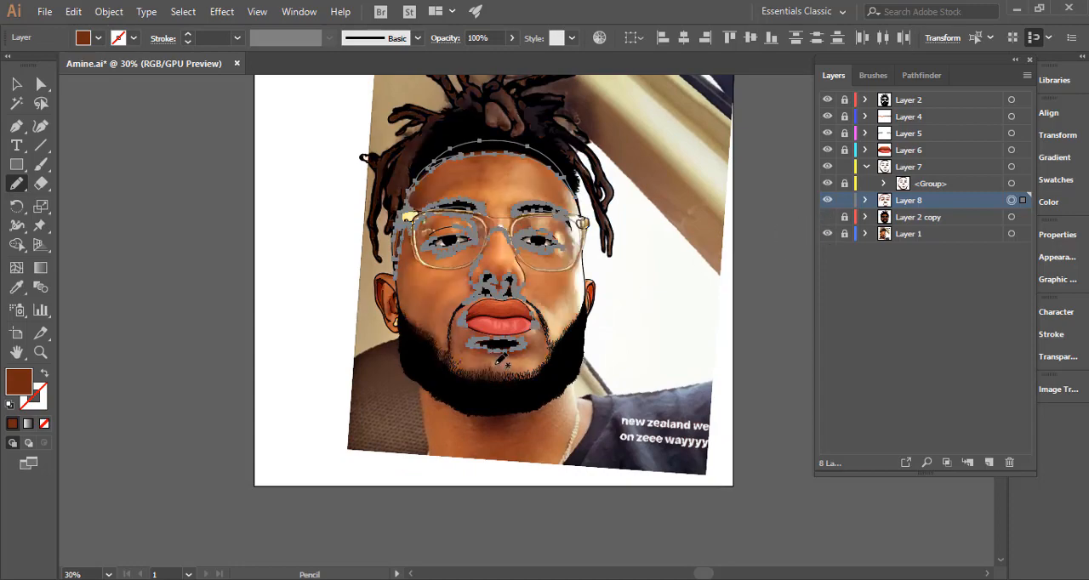
# Deselect the Layer 8 artwork and draw a thin brown shadow along the upper rim of the image-left ear to the face outline.
pyautogui.moveTo(436, 357); pyautogui.dragTo(681, 293)
pyautogui.moveTo(285, 171); pyautogui.dragTo(521, 297)
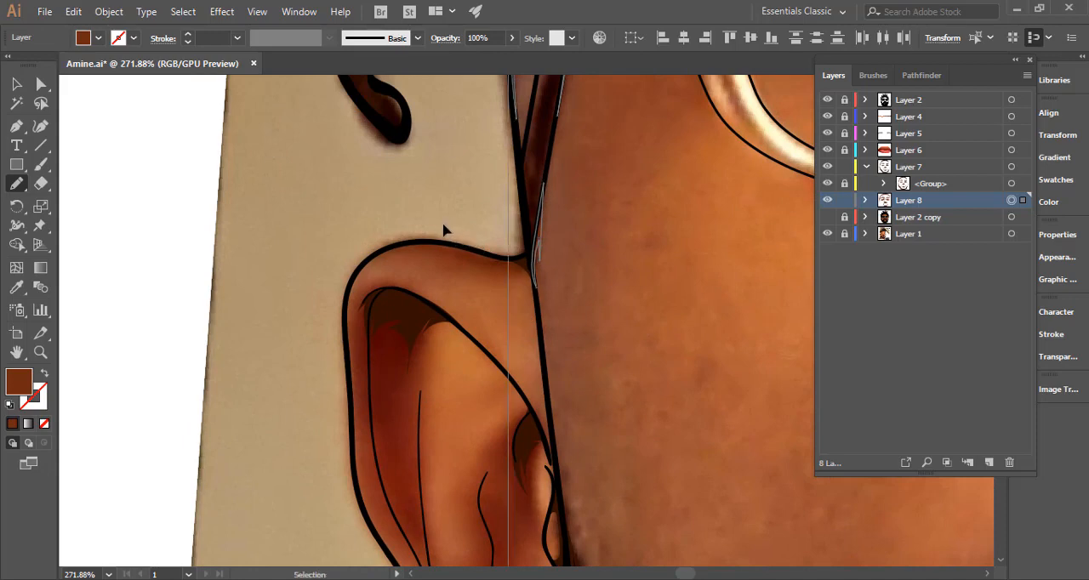
pyautogui.hotkey('ctrl', 'shift', 'a')
pyautogui.moveTo(519, 267)
pyautogui.mouseDown()
pyautogui.moveTo(414, 247)
pyautogui.moveTo(364, 265)
pyautogui.moveTo(429, 241)
pyautogui.moveTo(531, 252)
pyautogui.moveTo(534, 284)
pyautogui.mouseUp()
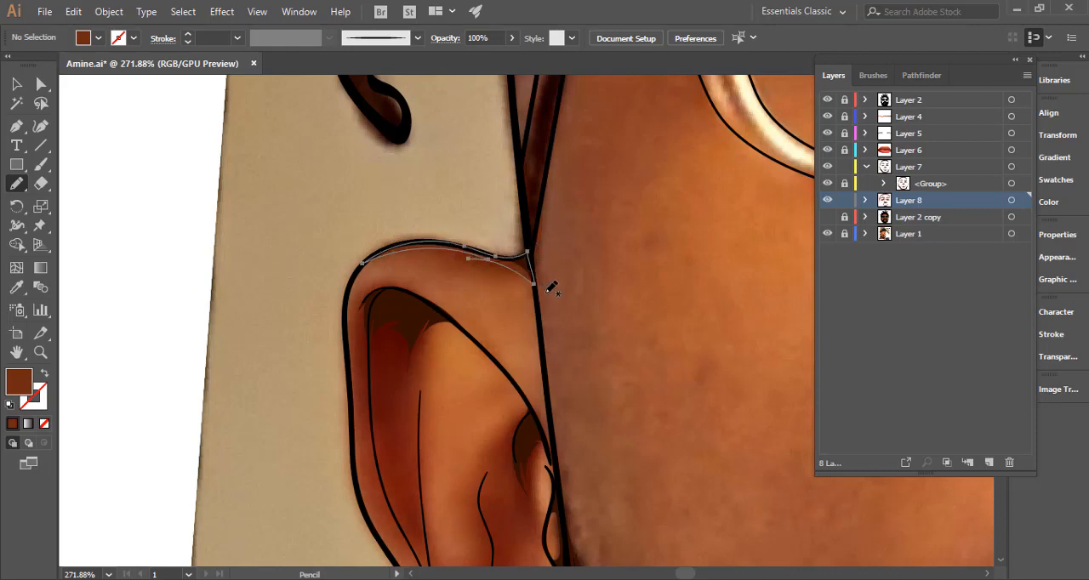
# Draw a notched brown shadow around the dark hollow of the image-left ear, down the inner ear and up along the face outline.
pyautogui.moveTo(504, 333); pyautogui.dragTo(451, 276)
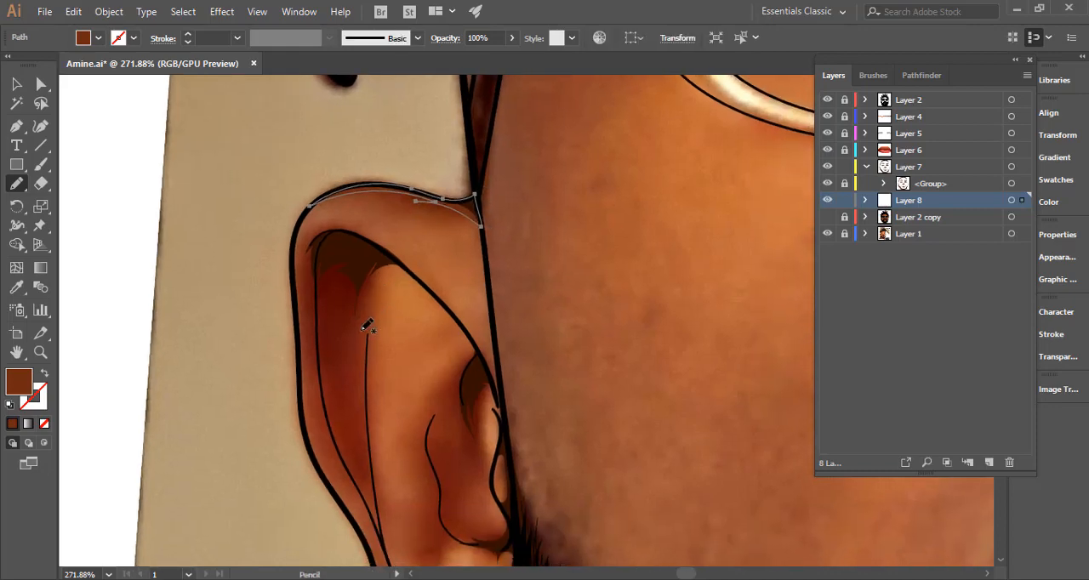
pyautogui.moveTo(446, 330)
pyautogui.mouseDown()
pyautogui.moveTo(428, 228)
pyautogui.moveTo(442, 255)
pyautogui.moveTo(428, 270)
pyautogui.moveTo(443, 333)
pyautogui.mouseUp()
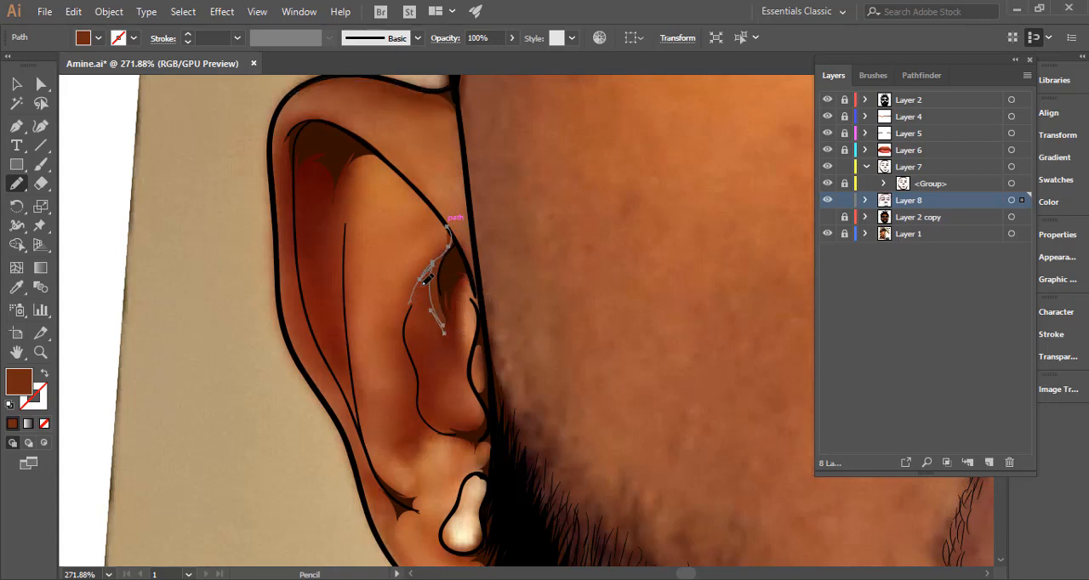
pyautogui.moveTo(428, 289); pyautogui.dragTo(444, 312)
pyautogui.moveTo(468, 378); pyautogui.dragTo(479, 394)
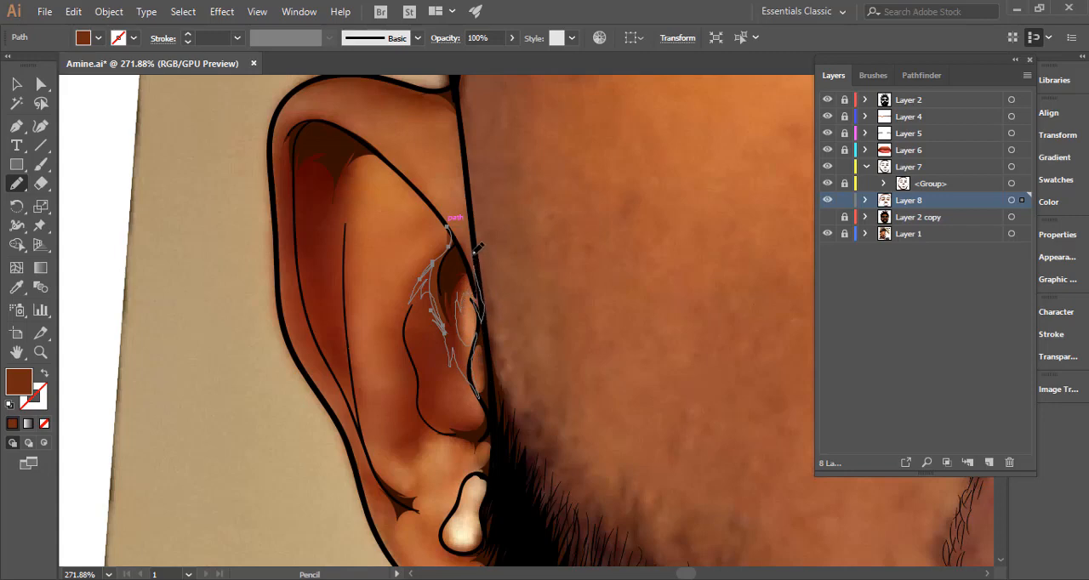
pyautogui.moveTo(478, 247)
pyautogui.mouseDown()
pyautogui.moveTo(446, 217)
pyautogui.moveTo(471, 253)
pyautogui.moveTo(472, 238)
pyautogui.moveTo(475, 275)
pyautogui.mouseUp()
# Extend the hollow's shadow around the small lower opening beside the face outline, undo the faulty redraw, and deselect the path.
pyautogui.press('space')
pyautogui.moveTo(485, 318); pyautogui.dragTo(462, 244)
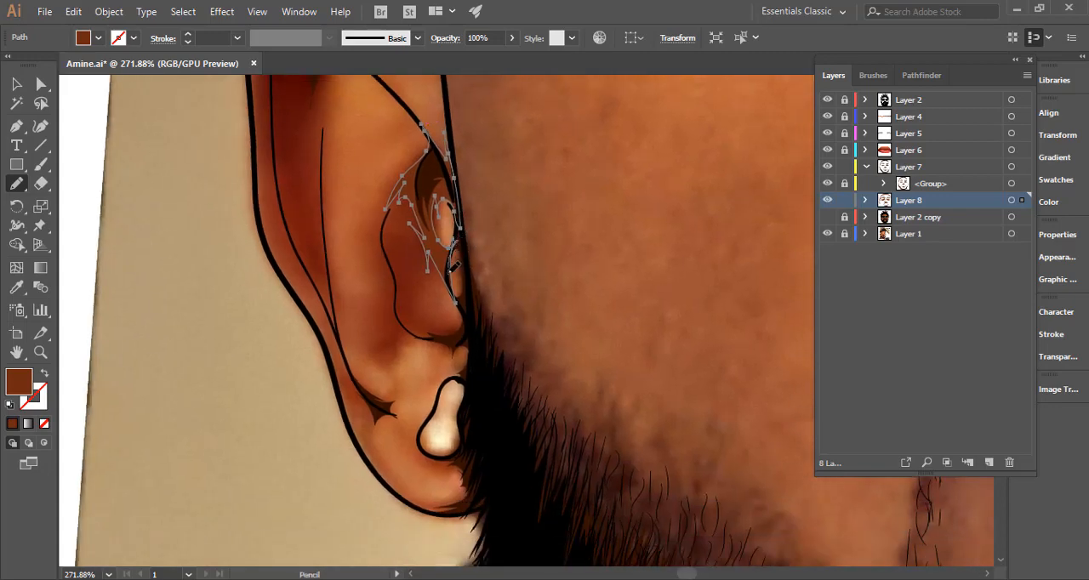
pyautogui.moveTo(447, 274); pyautogui.dragTo(462, 269)
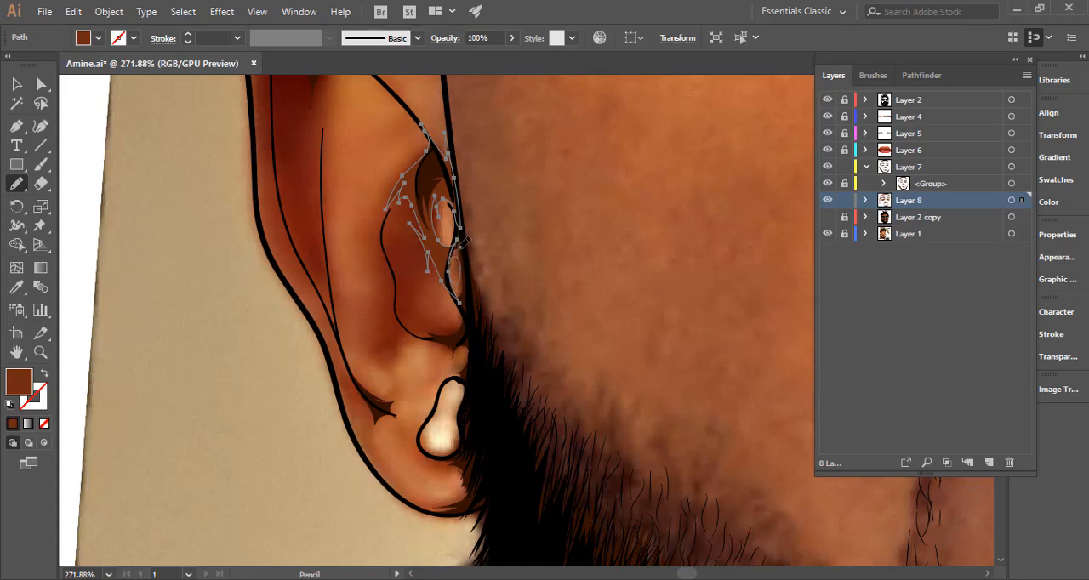
pyautogui.moveTo(445, 275)
pyautogui.mouseDown()
pyautogui.moveTo(461, 243)
pyautogui.moveTo(476, 295)
pyautogui.mouseUp()
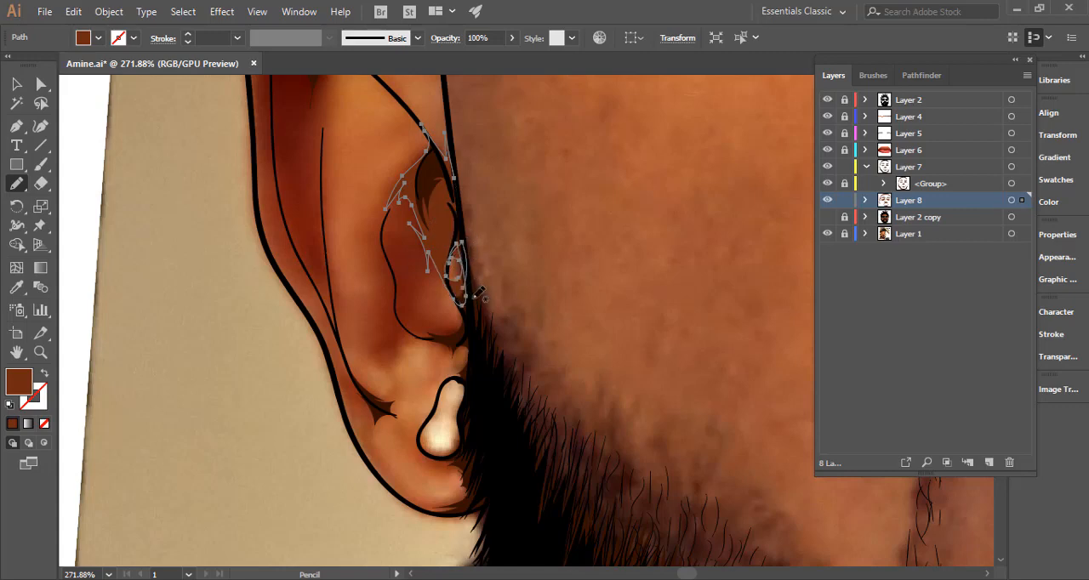
pyautogui.moveTo(460, 240)
pyautogui.mouseDown()
pyautogui.moveTo(470, 278)
pyautogui.moveTo(517, 233)
pyautogui.moveTo(576, 227)
pyautogui.mouseUp()
pyautogui.hotkey('ctrl', 'z')
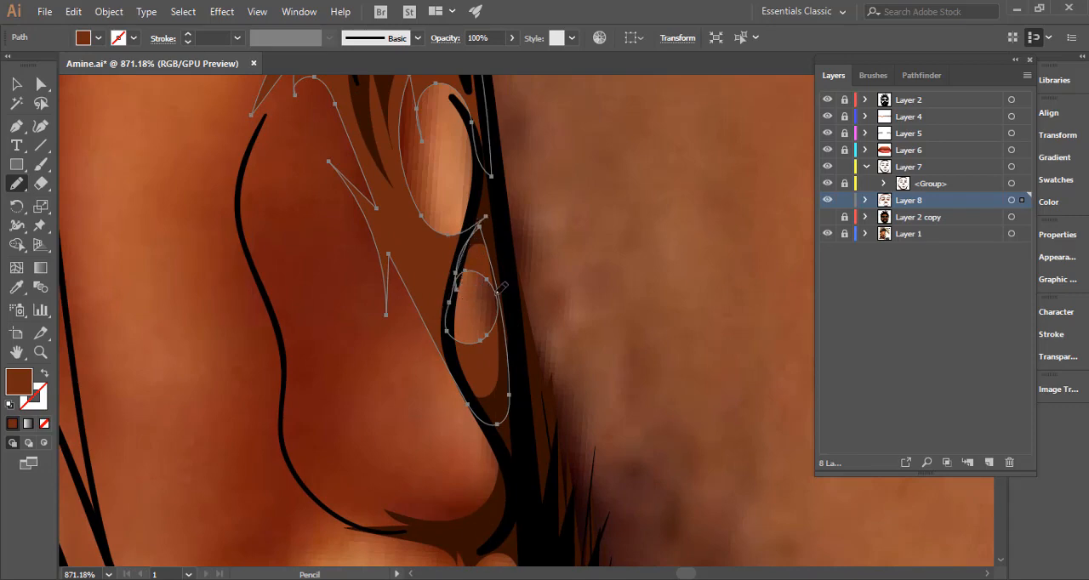
pyautogui.scroll(-1, 502, 287)
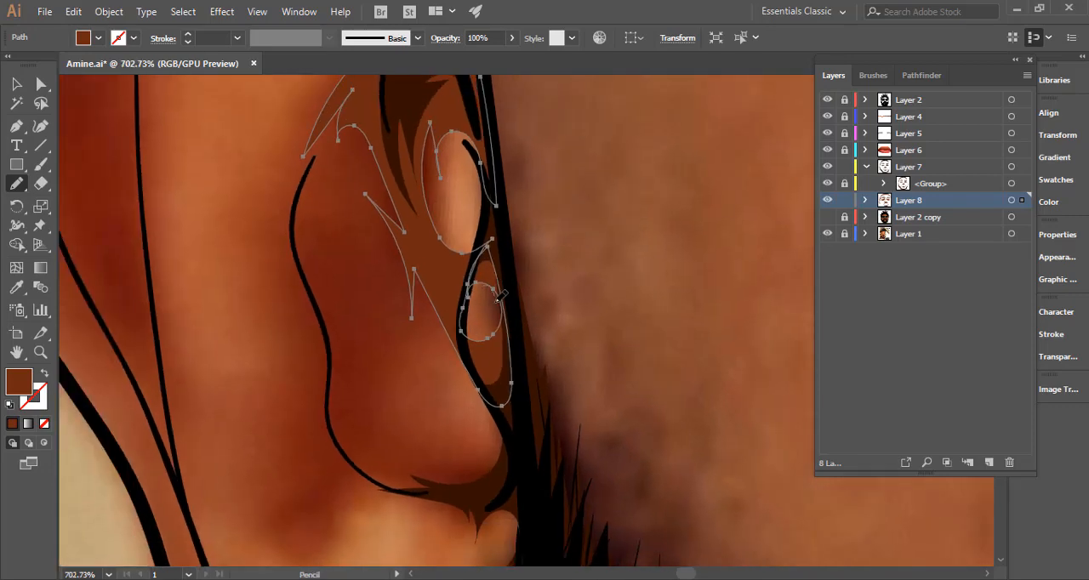
pyautogui.scroll(-2, 425, 360)
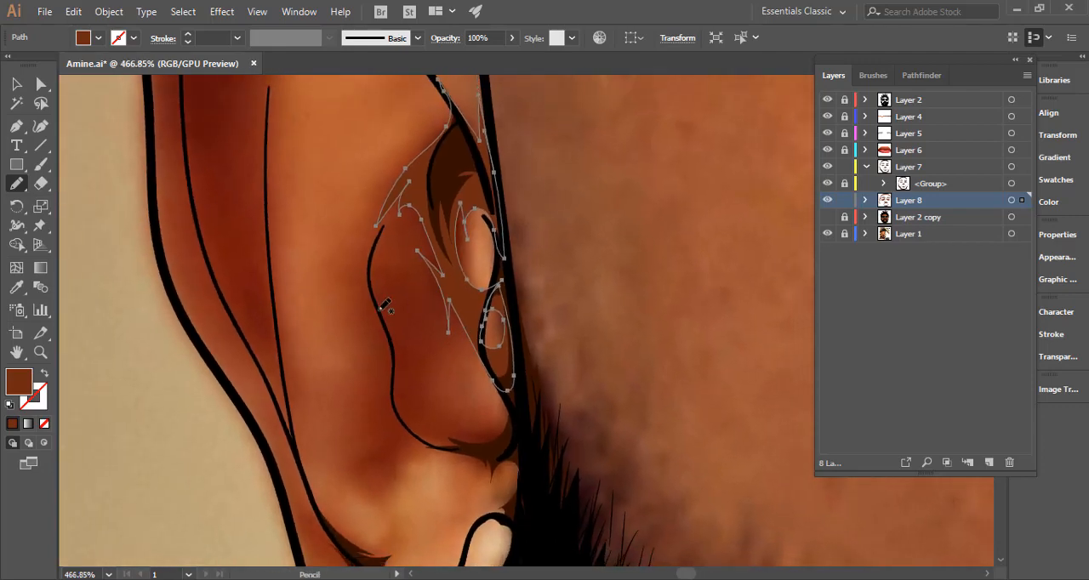
pyautogui.keyDown('ctrl'); pyautogui.click(315, 324); pyautogui.keyUp('ctrl')
pyautogui.moveTo(498, 307); pyautogui.dragTo(343, 321)
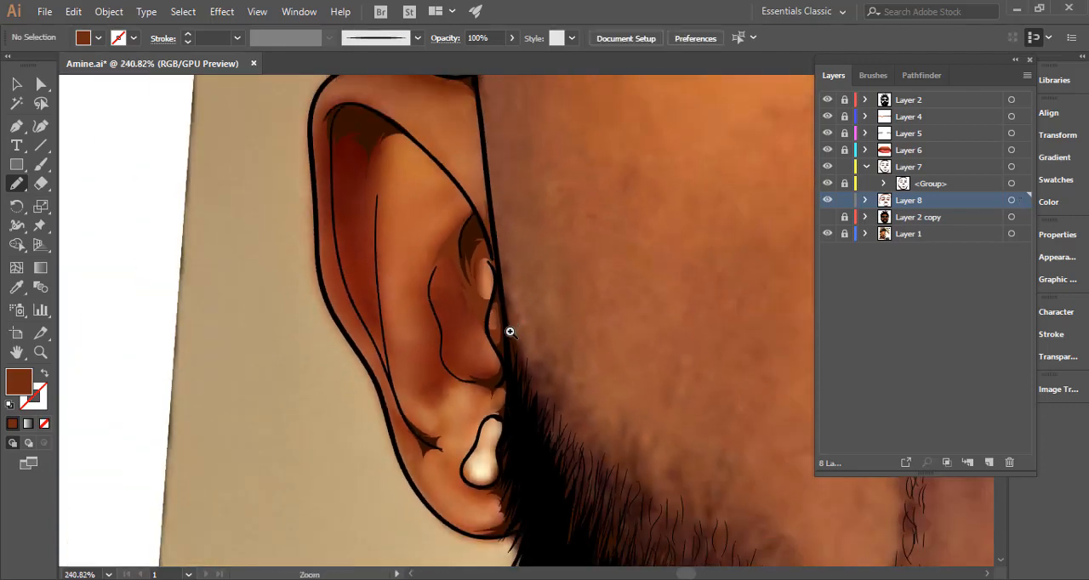
# Draw a brown shadow along the curved inner-ear line down to the earring, and check it against the Layer 2 copy base colours.
pyautogui.moveTo(509, 331)
pyautogui.mouseDown()
pyautogui.moveTo(464, 402)
pyautogui.moveTo(431, 395)
pyautogui.moveTo(402, 354)
pyautogui.moveTo(379, 287)
pyautogui.mouseUp()
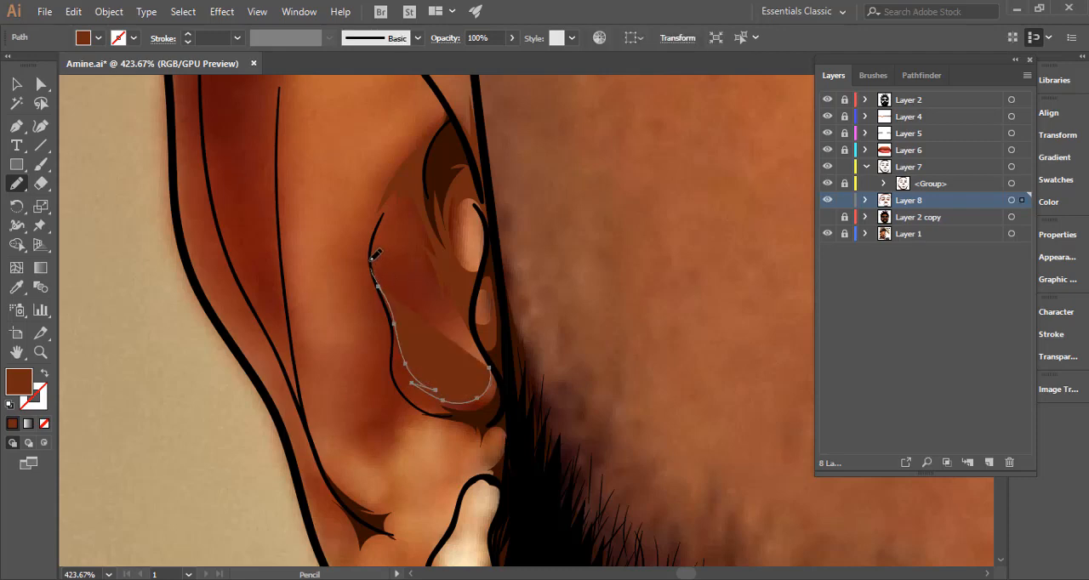
pyautogui.moveTo(372, 243); pyautogui.dragTo(395, 346)
pyautogui.moveTo(406, 394); pyautogui.dragTo(424, 413)
pyautogui.moveTo(381, 295); pyautogui.dragTo(398, 342)
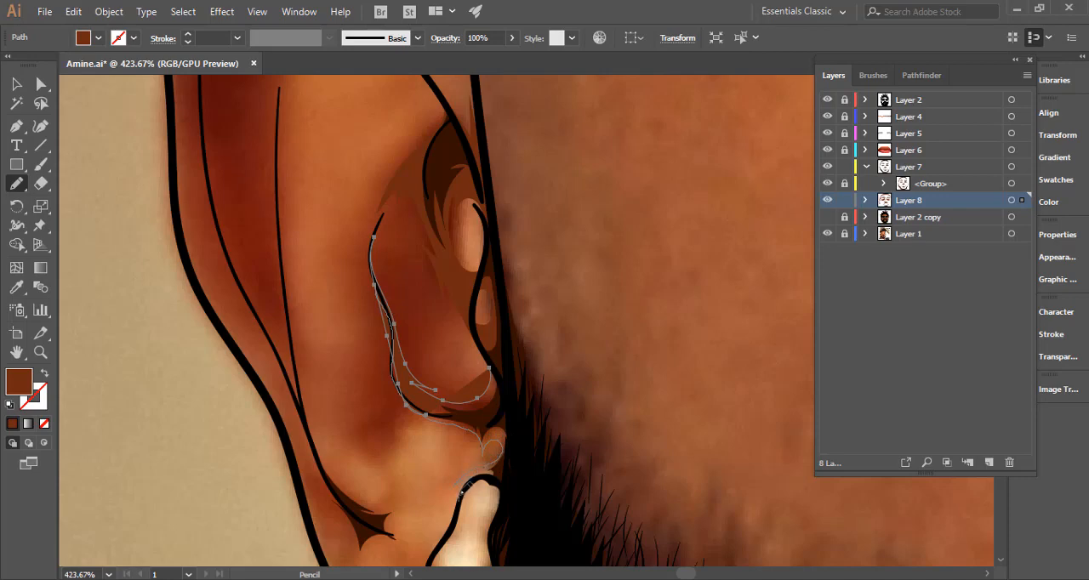
pyautogui.moveTo(487, 474)
pyautogui.mouseDown()
pyautogui.moveTo(510, 477)
pyautogui.moveTo(516, 414)
pyautogui.moveTo(496, 358)
pyautogui.moveTo(490, 369)
pyautogui.mouseUp()
pyautogui.moveTo(537, 418); pyautogui.dragTo(338, 420)
pyautogui.keyDown('ctrl'); pyautogui.click(391, 371); pyautogui.keyUp('ctrl')
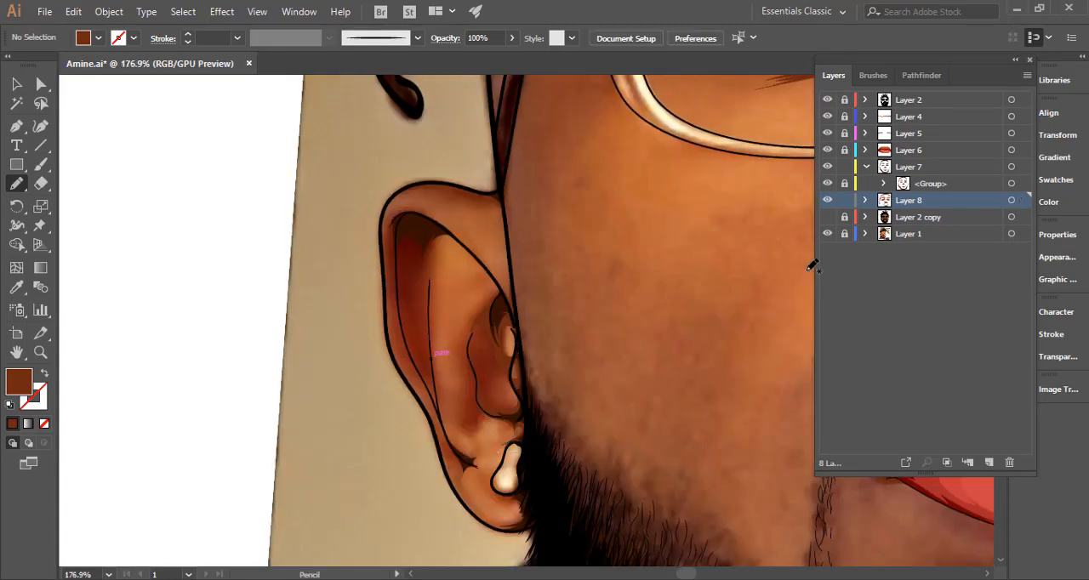
pyautogui.click(827, 217)
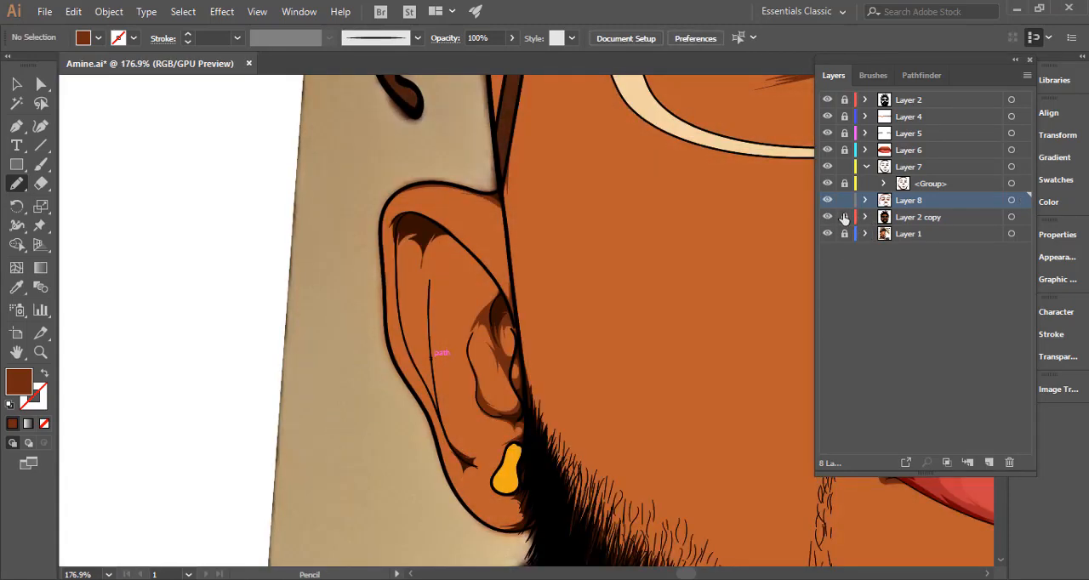
pyautogui.click(827, 217)
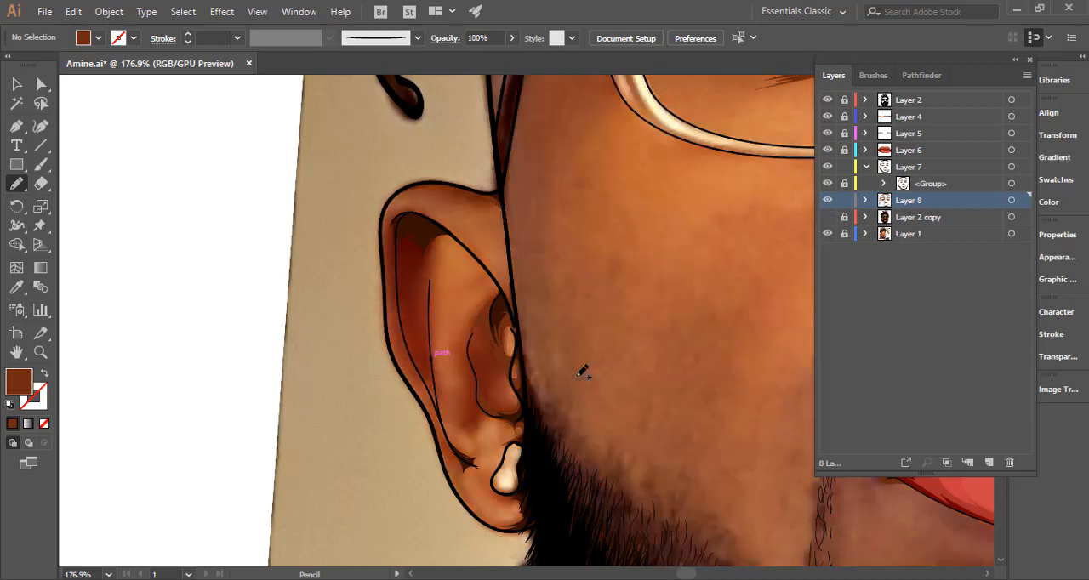
# Rework the inner-ear shadow's edge beside the face outline, between the earring's upper end and the small lower opening.
pyautogui.moveTo(513, 423); pyautogui.dragTo(519, 425)
pyautogui.keyDown('ctrl'); pyautogui.click(516, 421); pyautogui.keyUp('ctrl')
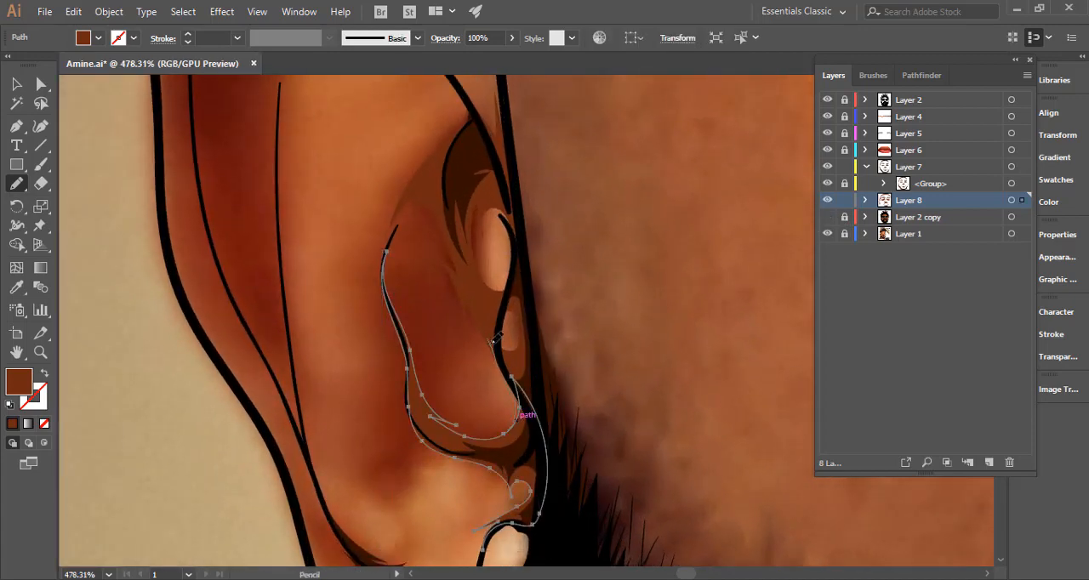
pyautogui.moveTo(544, 389); pyautogui.dragTo(547, 310)
pyautogui.moveTo(535, 406); pyautogui.dragTo(390, 430)
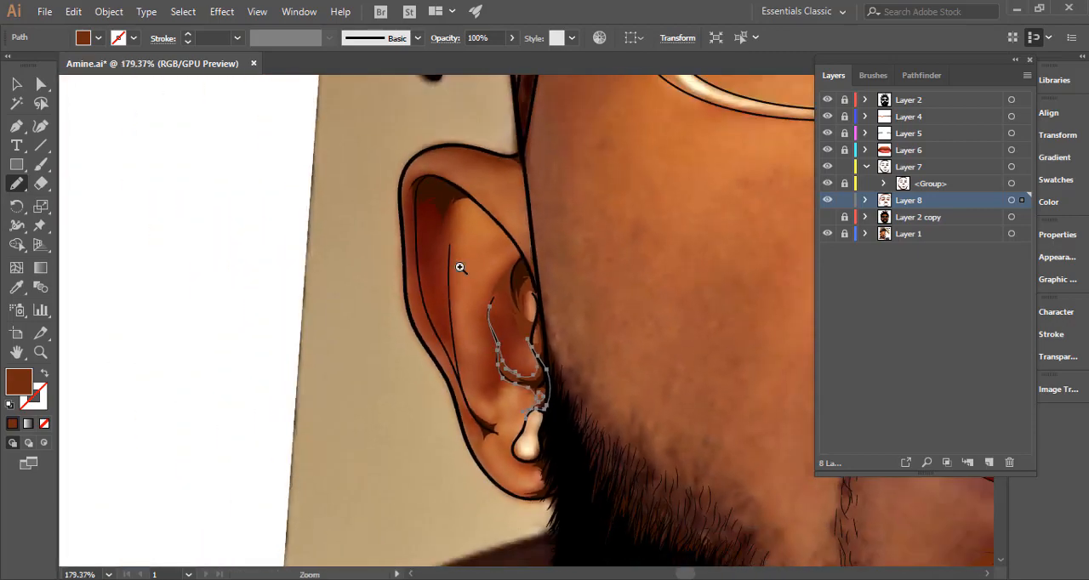
# Draw a brown shadow with jagged points under the upper fold of the image-left ear, running down between the inner lines, and deselect it.
pyautogui.moveTo(443, 231); pyautogui.dragTo(514, 244)
pyautogui.moveTo(474, 316); pyautogui.dragTo(470, 398)
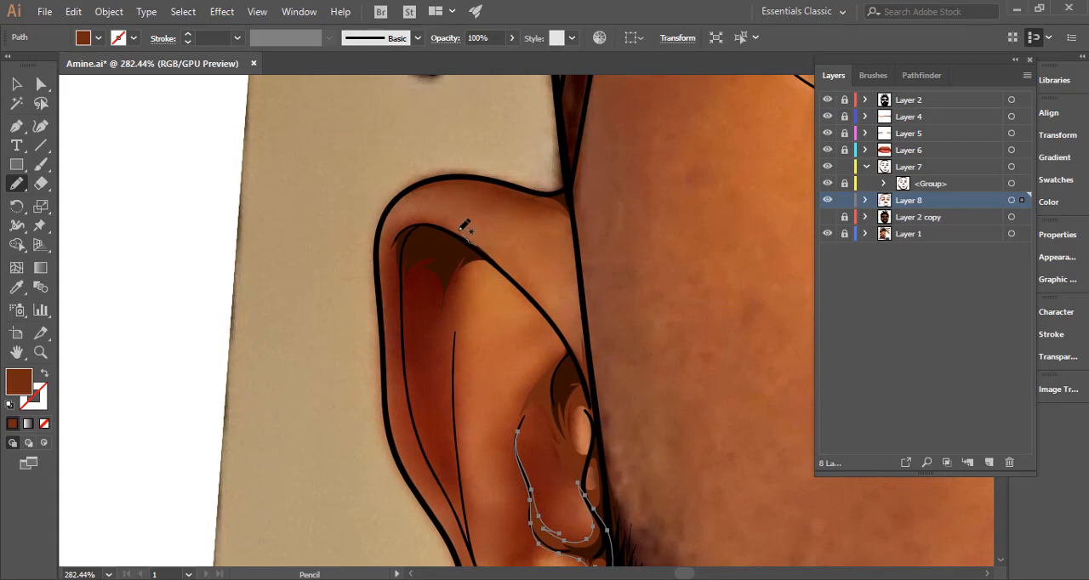
pyautogui.moveTo(436, 220)
pyautogui.mouseDown()
pyautogui.moveTo(397, 229)
pyautogui.moveTo(392, 246)
pyautogui.moveTo(413, 414)
pyautogui.moveTo(413, 332)
pyautogui.moveTo(417, 363)
pyautogui.moveTo(420, 337)
pyautogui.moveTo(433, 335)
pyautogui.moveTo(434, 364)
pyautogui.moveTo(438, 313)
pyautogui.moveTo(443, 337)
pyautogui.moveTo(451, 304)
pyautogui.moveTo(451, 354)
pyautogui.mouseUp()
pyautogui.moveTo(459, 426); pyautogui.dragTo(458, 347)
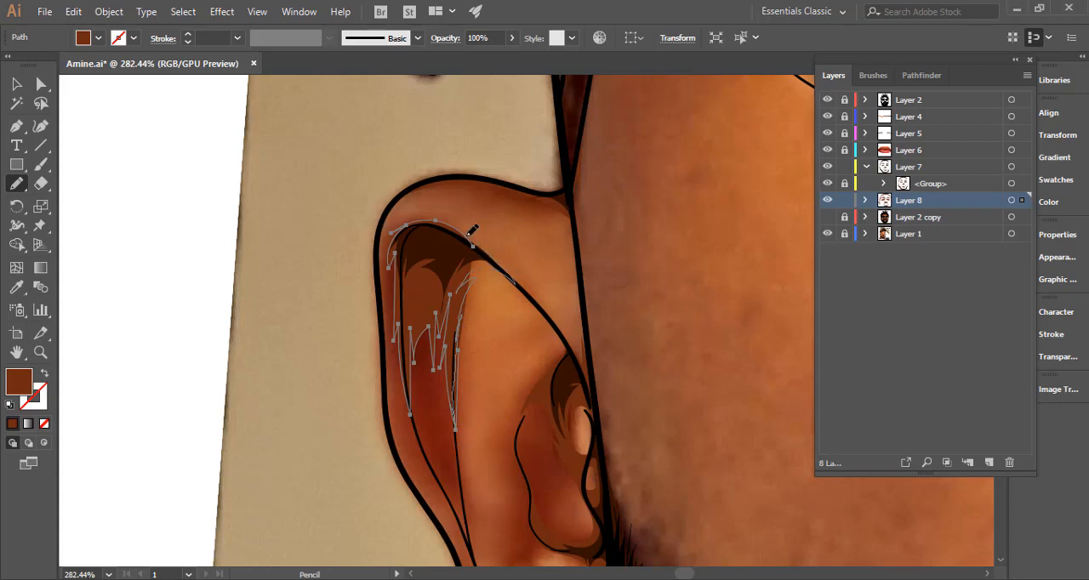
pyautogui.moveTo(467, 236); pyautogui.dragTo(466, 235)
pyautogui.keyDown('ctrl'); pyautogui.click(533, 238); pyautogui.keyUp('ctrl')
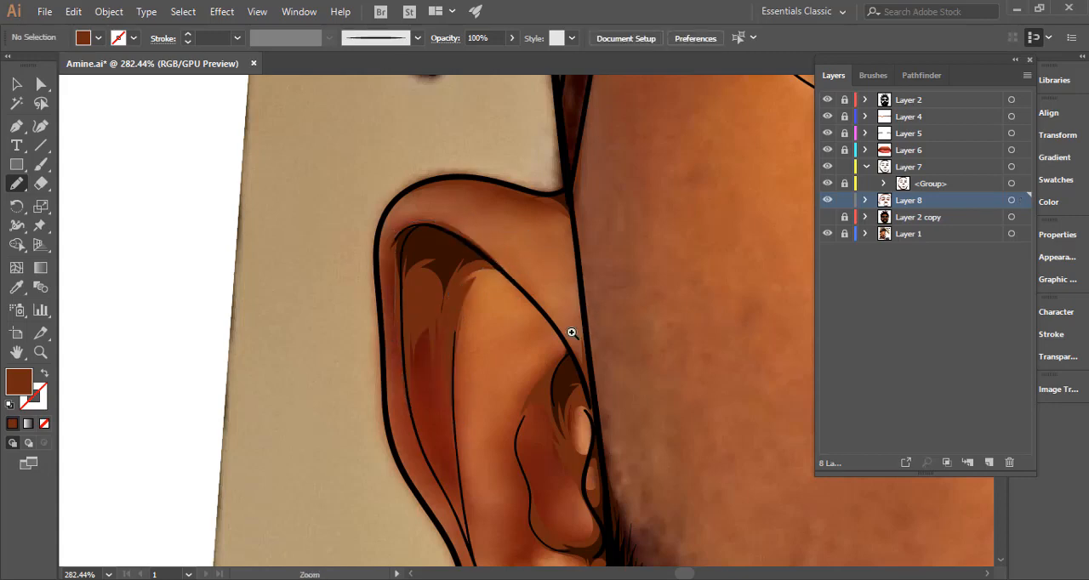
# Draw a thin brown shadow in the narrow wedge where the two long inner lines of the image-left ear meet.
pyautogui.moveTo(571, 331); pyautogui.dragTo(391, 333)
pyautogui.moveTo(499, 372); pyautogui.dragTo(210, 141)
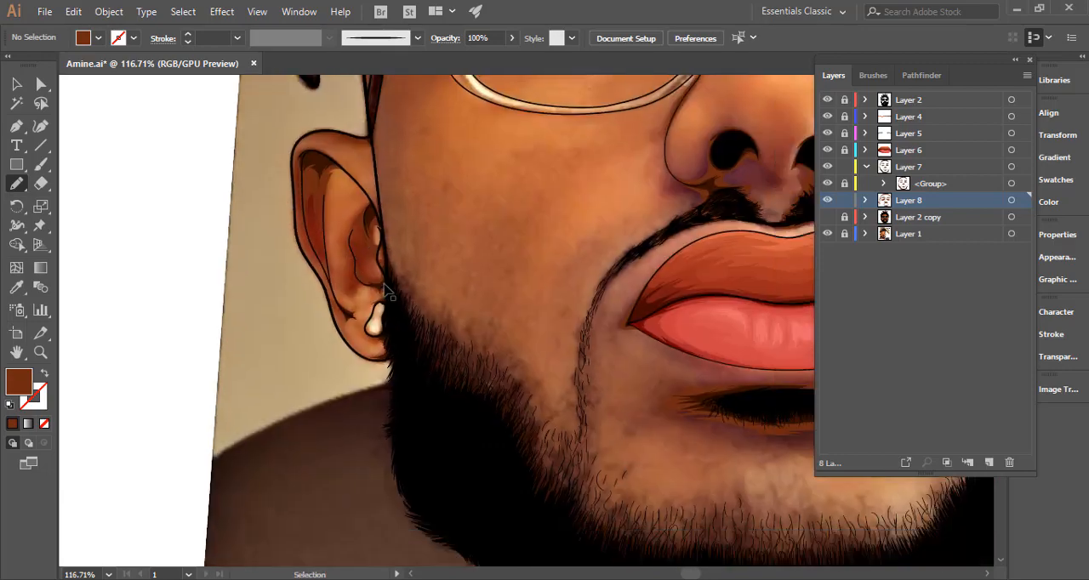
pyautogui.moveTo(384, 258); pyautogui.dragTo(518, 230)
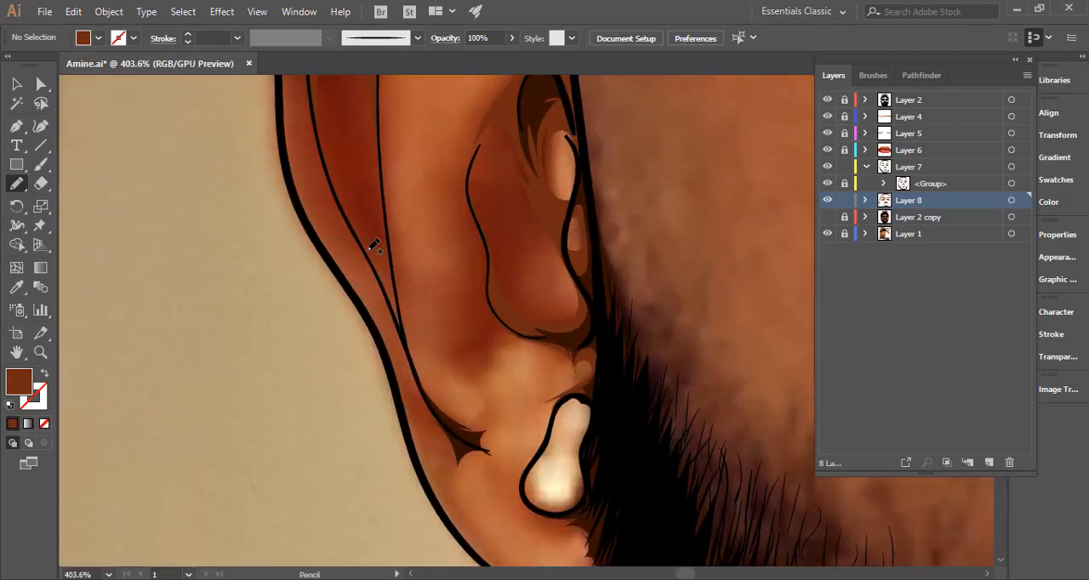
pyautogui.moveTo(351, 224); pyautogui.dragTo(392, 279)
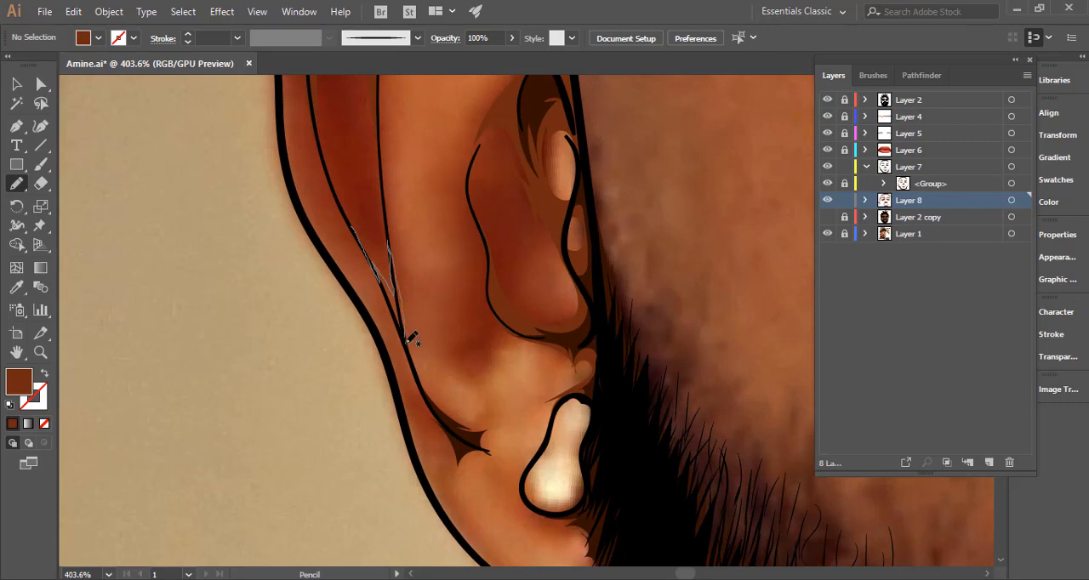
pyautogui.moveTo(407, 340)
pyautogui.mouseDown()
pyautogui.moveTo(421, 376)
pyautogui.moveTo(381, 271)
pyautogui.moveTo(349, 222)
pyautogui.mouseUp()
# Draw a pointed brown shadow around the dark forked crease above the image-left earlobe, and deselect it.
pyautogui.press('space')
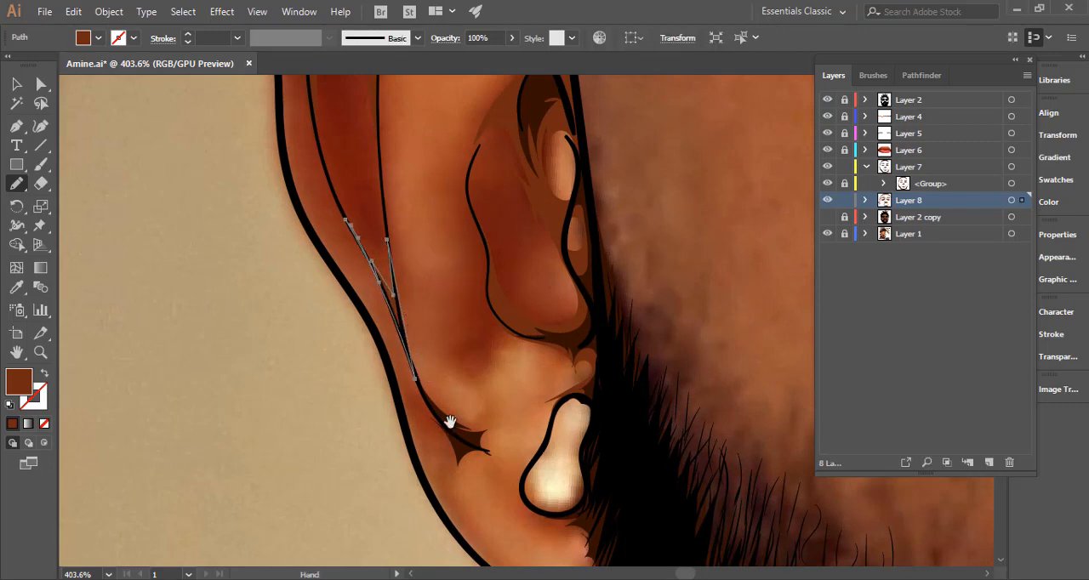
pyautogui.moveTo(466, 432); pyautogui.dragTo(400, 359)
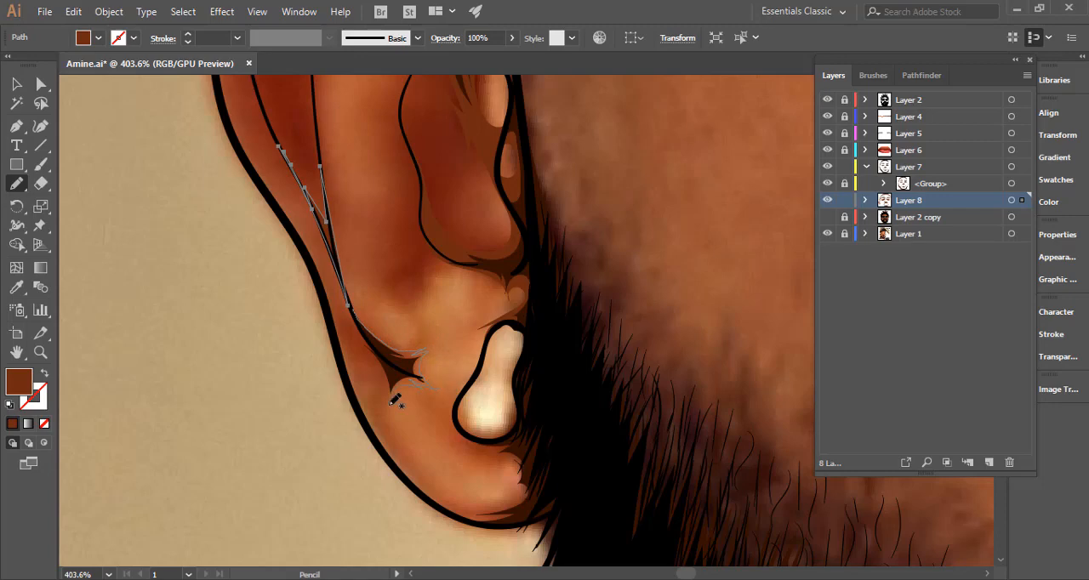
pyautogui.moveTo(382, 369)
pyautogui.mouseDown()
pyautogui.moveTo(358, 303)
pyautogui.moveTo(356, 313)
pyautogui.mouseUp()
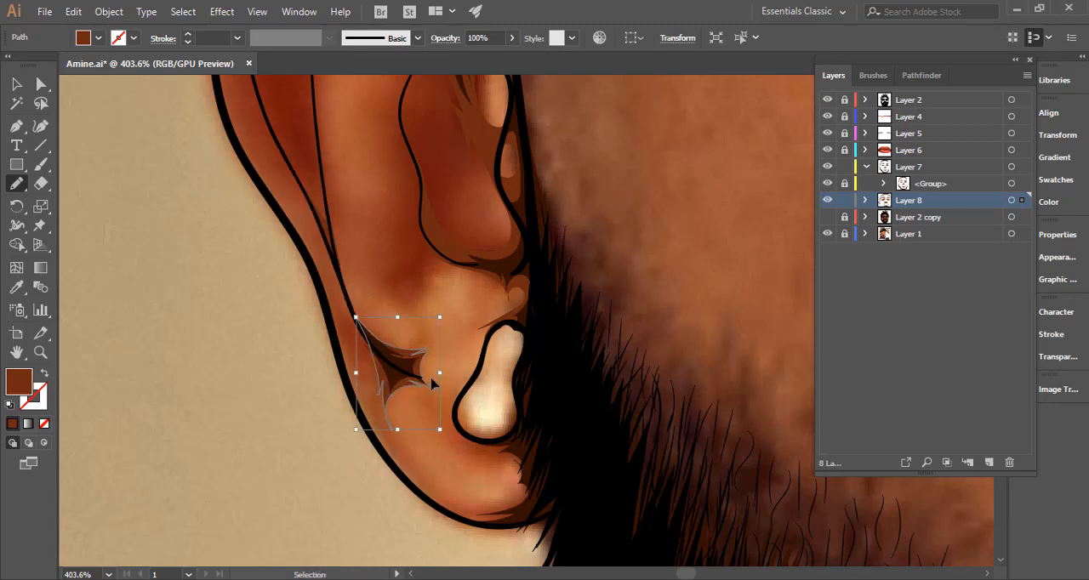
pyautogui.keyDown('ctrl'); pyautogui.click(434, 382); pyautogui.keyUp('ctrl')
# Draw a brown shadow around the earlobe below the earring, following the lobe's lower outline, and deselect it.
pyautogui.moveTo(449, 385)
pyautogui.mouseDown()
pyautogui.moveTo(289, 401)
pyautogui.moveTo(276, 403)
pyautogui.moveTo(280, 415)
pyautogui.mouseUp()
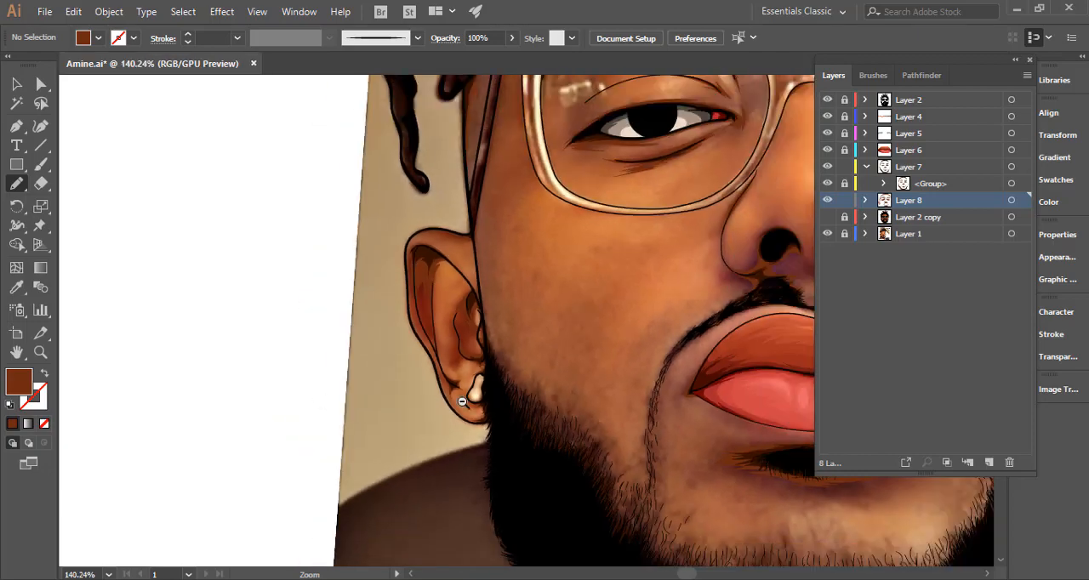
pyautogui.moveTo(464, 402); pyautogui.dragTo(277, 417)
pyautogui.moveTo(469, 434); pyautogui.dragTo(851, 393)
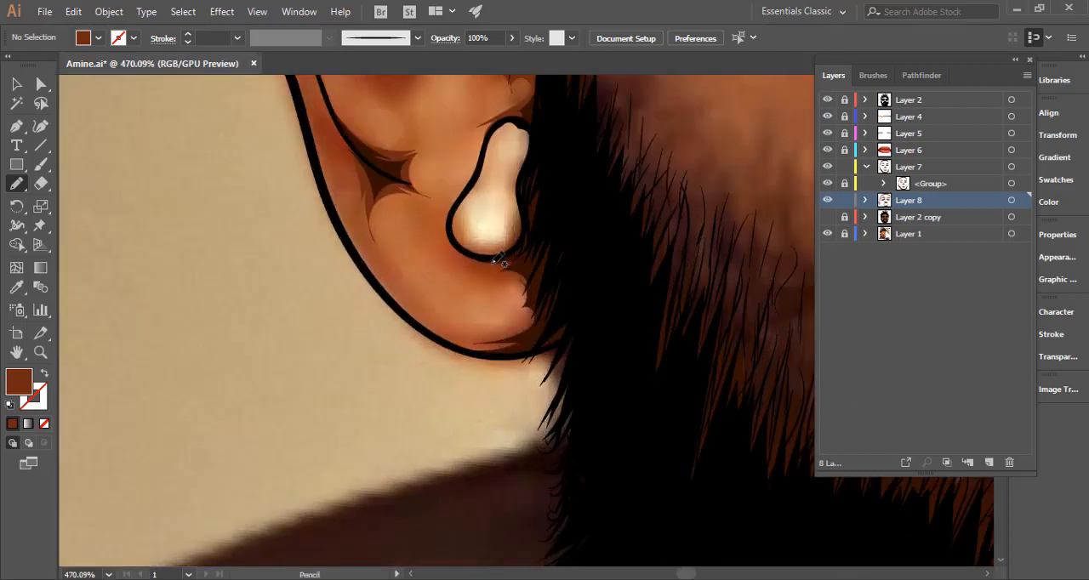
pyautogui.moveTo(457, 247)
pyautogui.mouseDown()
pyautogui.moveTo(507, 269)
pyautogui.moveTo(482, 276)
pyautogui.moveTo(525, 294)
pyautogui.moveTo(504, 287)
pyautogui.moveTo(500, 336)
pyautogui.mouseUp()
pyautogui.moveTo(424, 325)
pyautogui.mouseDown()
pyautogui.moveTo(470, 349)
pyautogui.moveTo(529, 350)
pyautogui.moveTo(570, 257)
pyautogui.moveTo(457, 249)
pyautogui.mouseUp()
pyautogui.keyDown('ctrl'); pyautogui.click(433, 394); pyautogui.keyUp('ctrl')
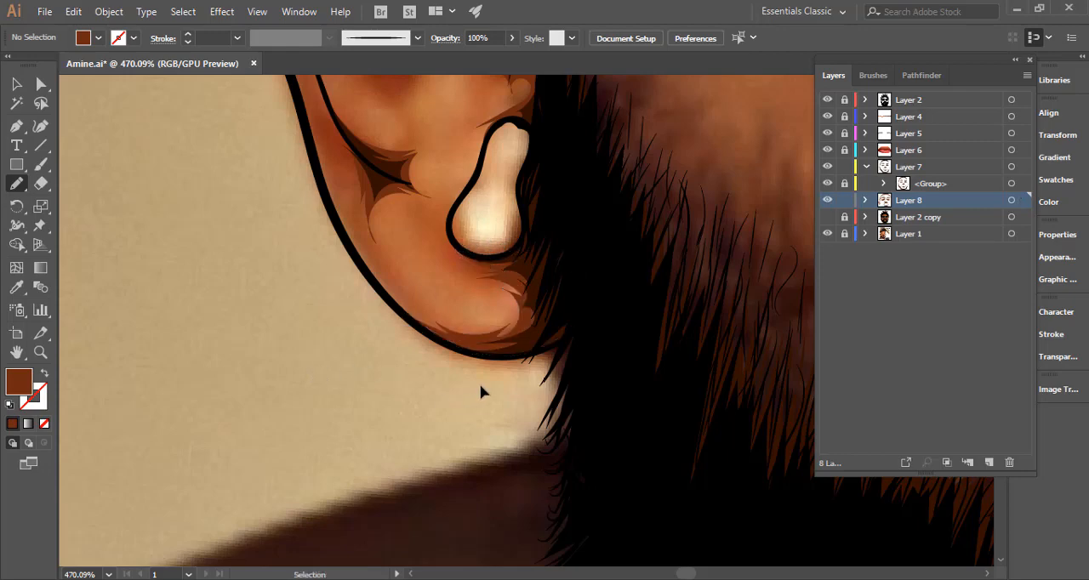
# Check the highlighted Layer 8 shadows over the whole portrait against the Layer 2 copy base colours, and hide the copy again.
pyautogui.moveTo(608, 399); pyautogui.dragTo(316, 363)
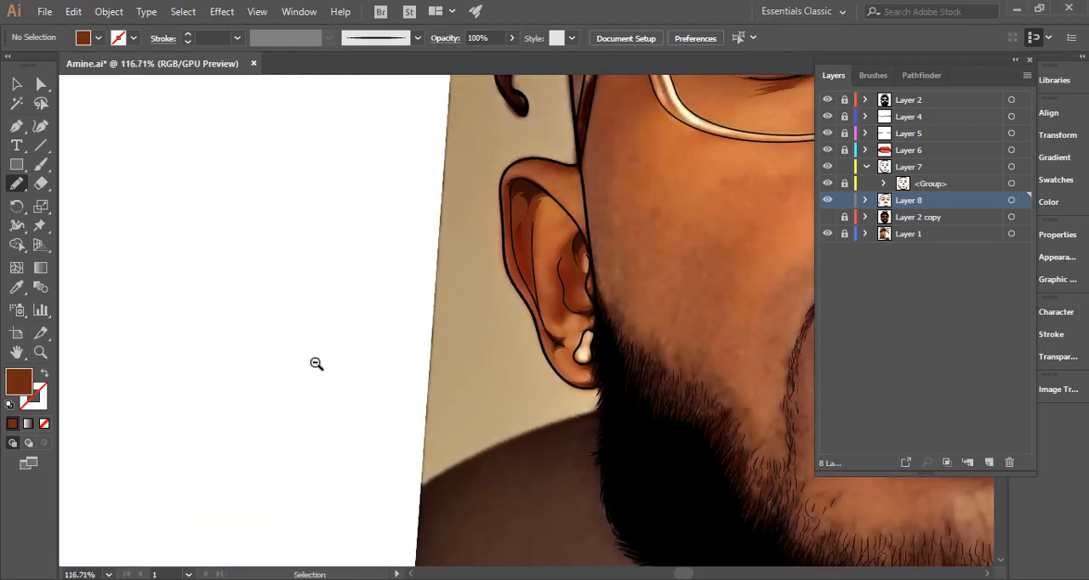
pyautogui.hotkey('ctrl', '0')
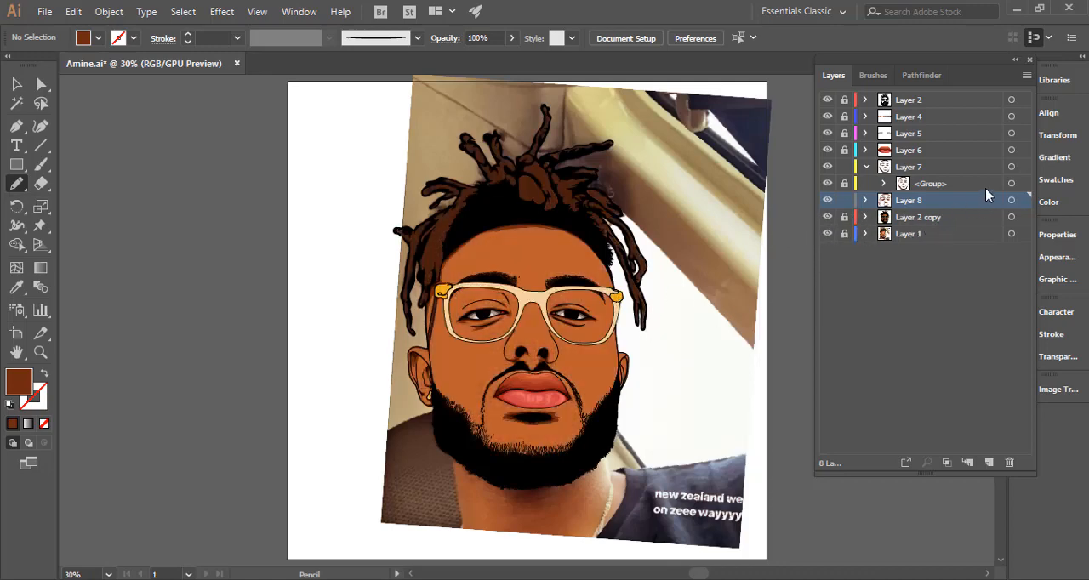
pyautogui.click(1012, 200)
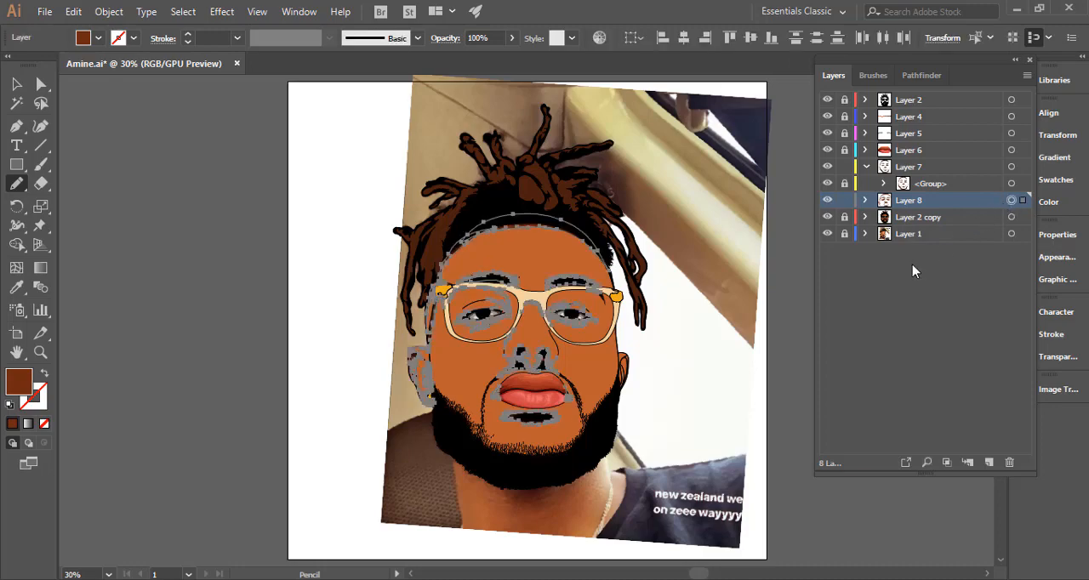
pyautogui.moveTo(643, 385); pyautogui.dragTo(904, 335)
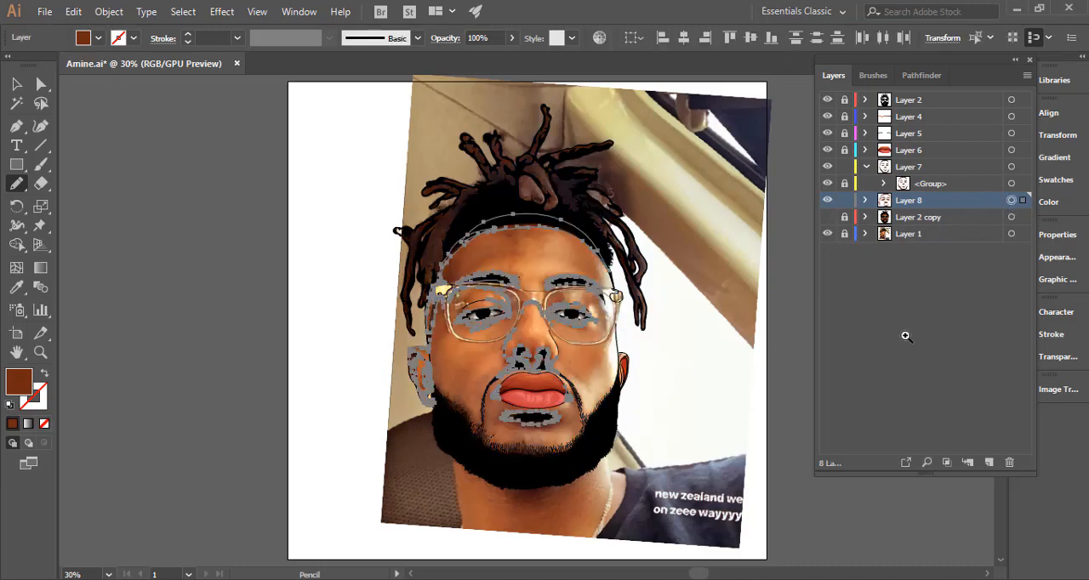
# Draw thin brown shadows on the image-right ear's front edge, from near its top down beside the face outline into the beard.
pyautogui.moveTo(582, 374); pyautogui.dragTo(788, 328)
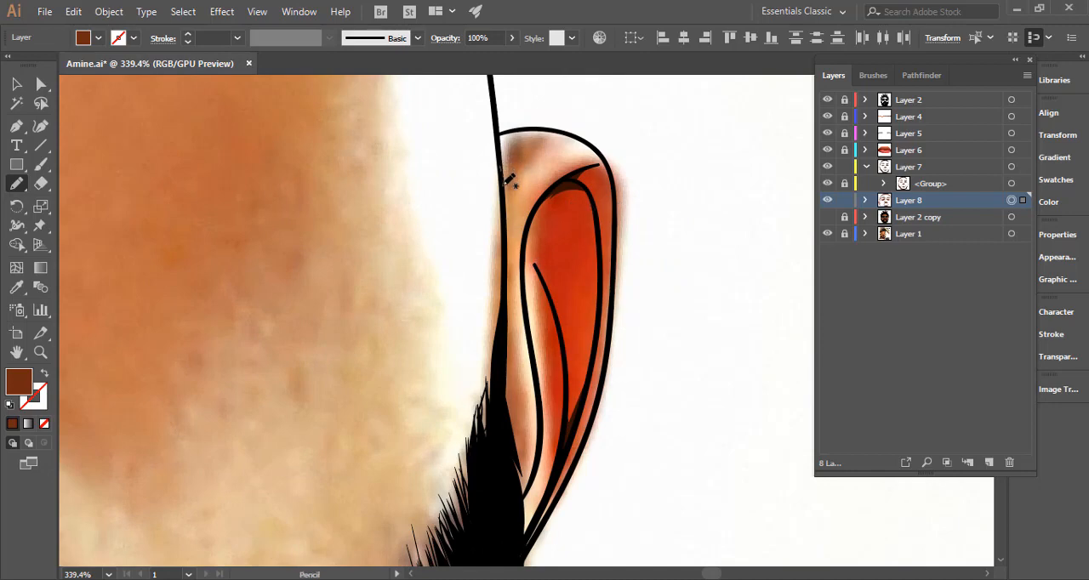
pyautogui.moveTo(525, 175)
pyautogui.mouseDown()
pyautogui.moveTo(507, 260)
pyautogui.moveTo(502, 167)
pyautogui.mouseUp()
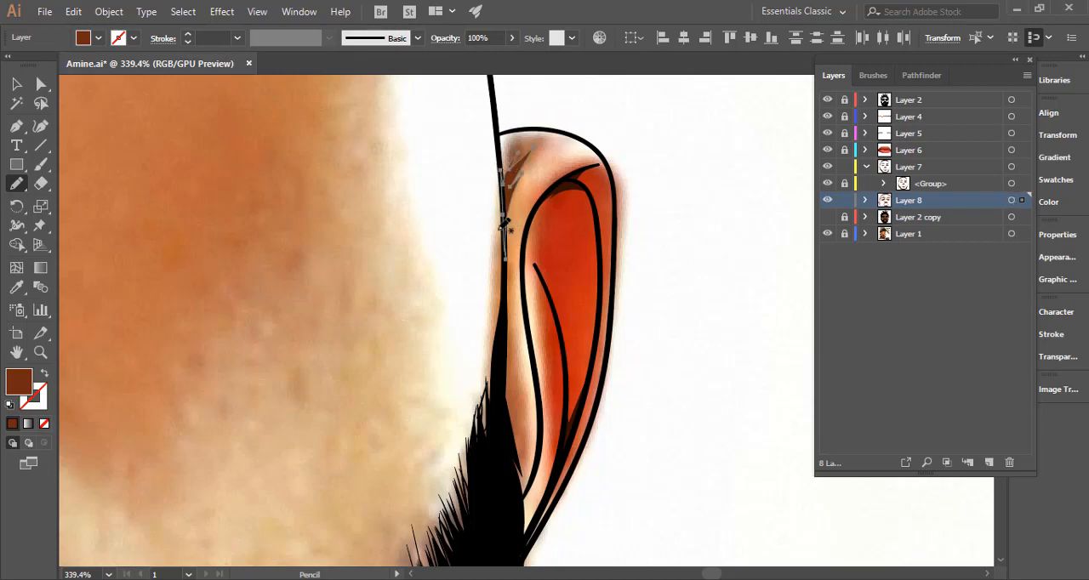
pyautogui.moveTo(494, 282)
pyautogui.mouseDown()
pyautogui.moveTo(469, 199)
pyautogui.moveTo(492, 265)
pyautogui.moveTo(513, 415)
pyautogui.moveTo(483, 348)
pyautogui.moveTo(481, 180)
pyautogui.mouseUp()
pyautogui.moveTo(494, 278); pyautogui.dragTo(426, 231)
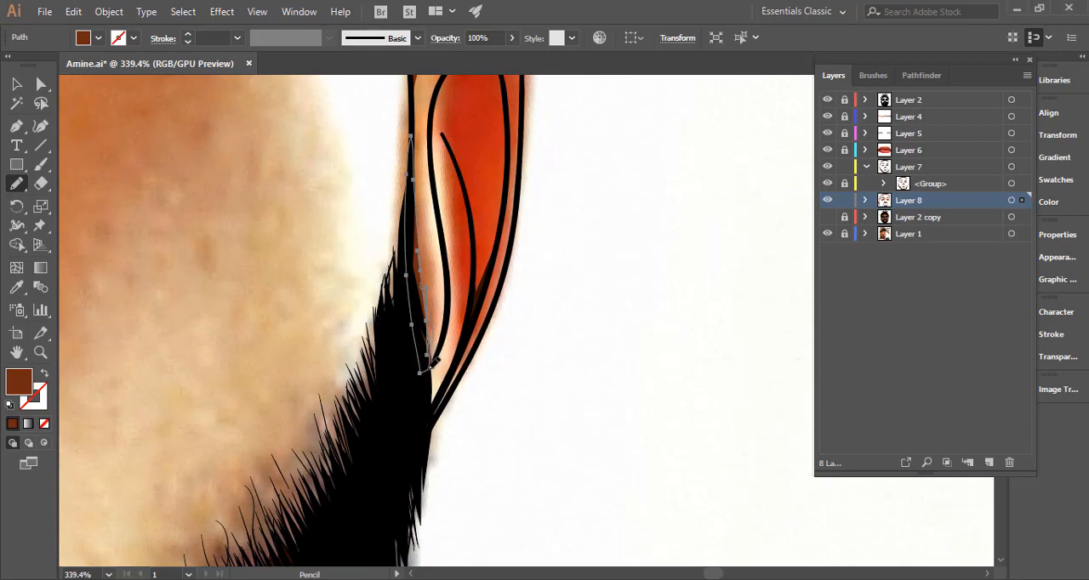
pyautogui.moveTo(432, 361); pyautogui.dragTo(423, 334)
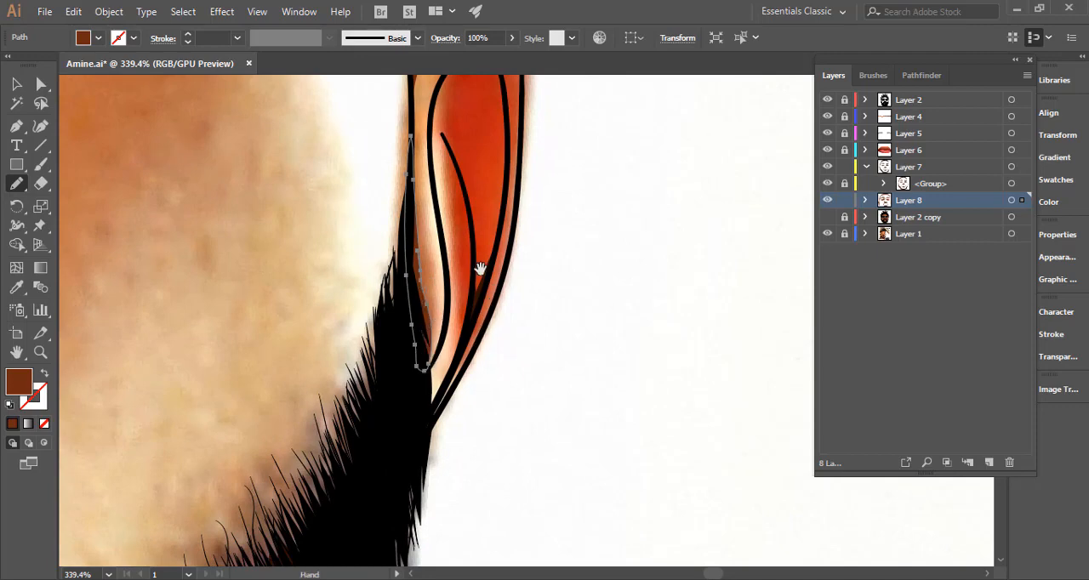
# Draw brown shadows on both sides of the image-right ear's curved inner crease, including the wedge where it meets the inner rim line.
pyautogui.moveTo(481, 267); pyautogui.dragTo(457, 355)
pyautogui.moveTo(451, 416)
pyautogui.mouseDown()
pyautogui.moveTo(462, 345)
pyautogui.moveTo(448, 263)
pyautogui.moveTo(460, 279)
pyautogui.mouseUp()
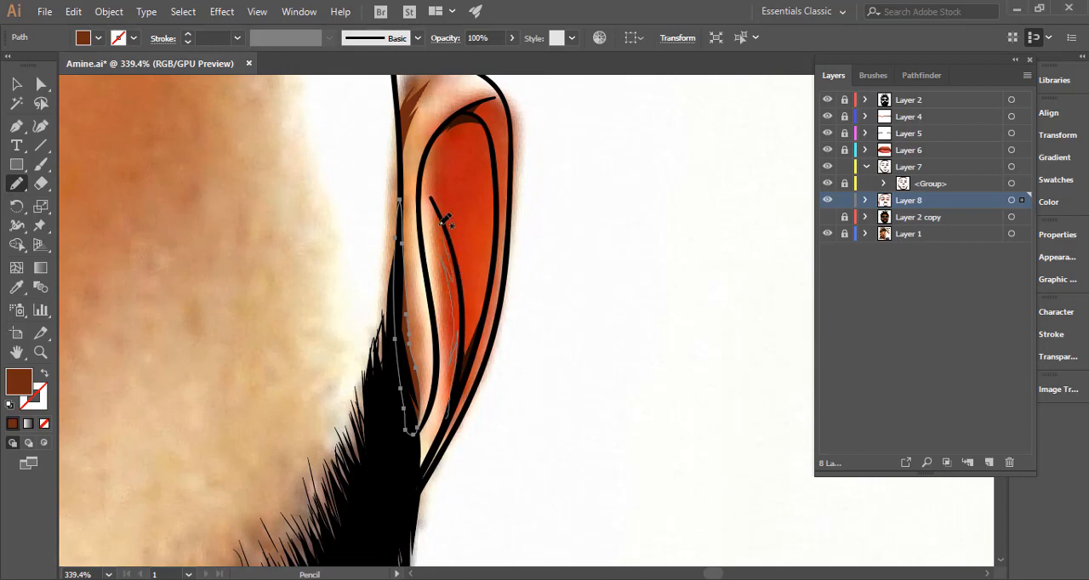
pyautogui.moveTo(433, 199); pyautogui.dragTo(458, 257)
pyautogui.moveTo(490, 286); pyautogui.dragTo(454, 422)
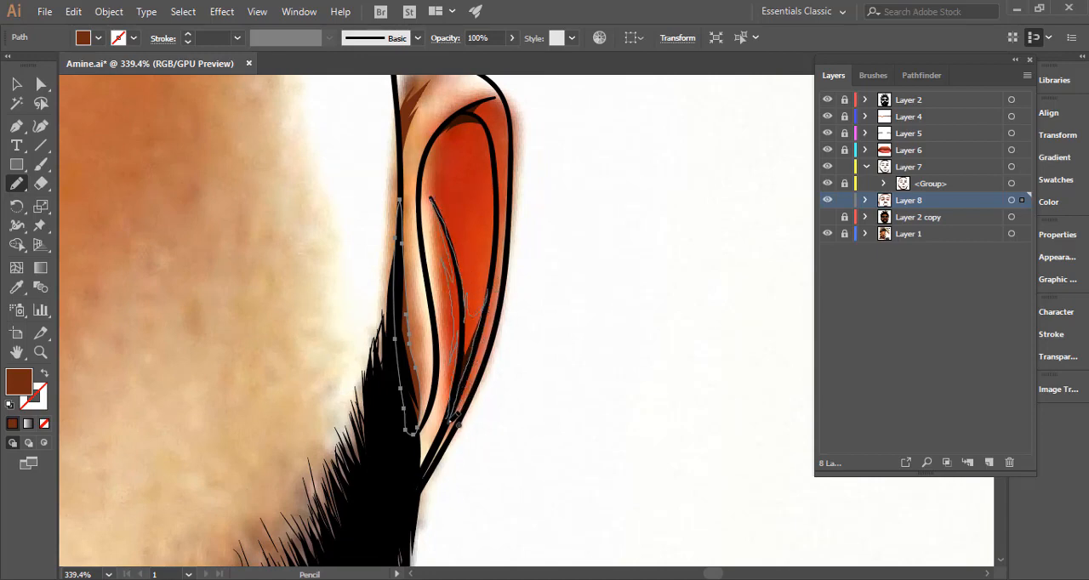
# Draw a brown shadow around the short fold line near the top of the image-right ear, and deselect it.
pyautogui.moveTo(544, 236); pyautogui.dragTo(522, 313)
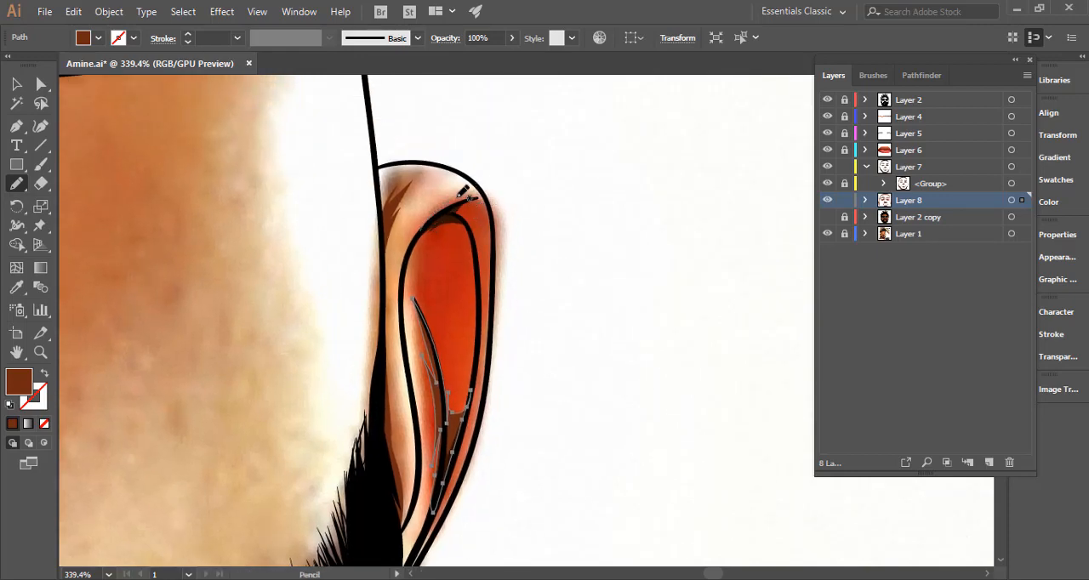
pyautogui.moveTo(475, 188)
pyautogui.mouseDown()
pyautogui.moveTo(494, 221)
pyautogui.moveTo(481, 208)
pyautogui.moveTo(477, 227)
pyautogui.moveTo(480, 279)
pyautogui.moveTo(470, 237)
pyautogui.moveTo(447, 228)
pyautogui.moveTo(410, 257)
pyautogui.mouseUp()
pyautogui.keyDown('ctrl'); pyautogui.click(569, 237); pyautogui.keyUp('ctrl')
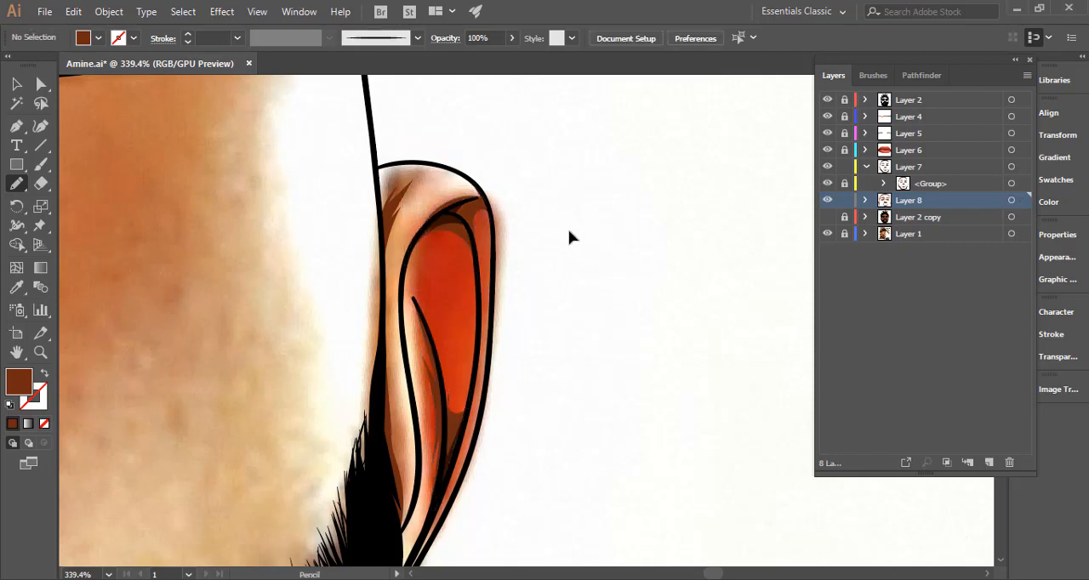
# Check the highlighted Layer 8 shadows over the whole portrait and up close around the image-left ear and mouth, then deselect them.
pyautogui.hotkey('ctrl', '0')
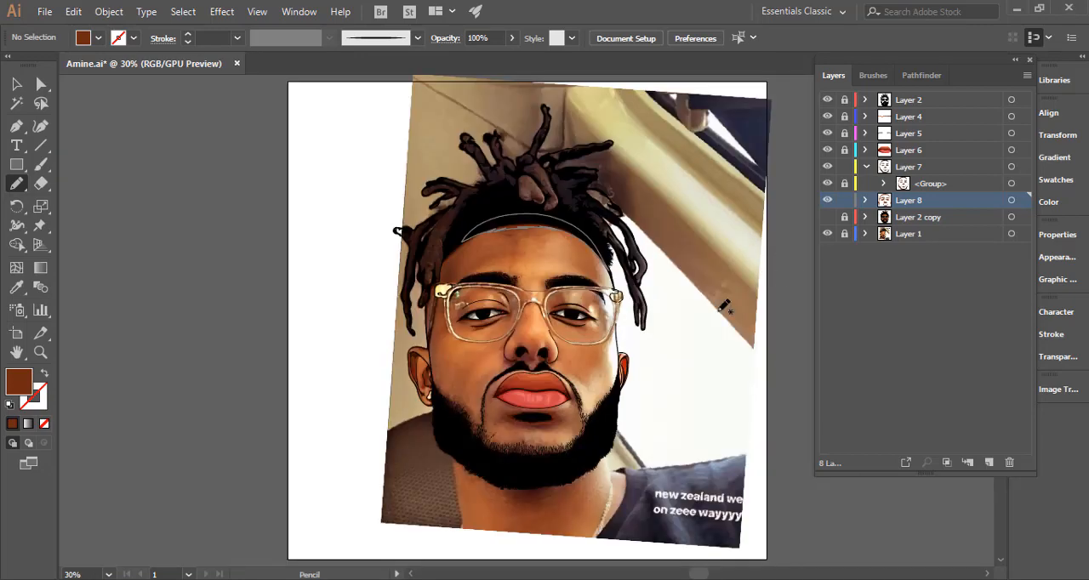
pyautogui.keyDown('ctrl'); pyautogui.click(606, 431); pyautogui.keyUp('ctrl')
pyautogui.keyDown('ctrl'); pyautogui.click(682, 373); pyautogui.keyUp('ctrl')
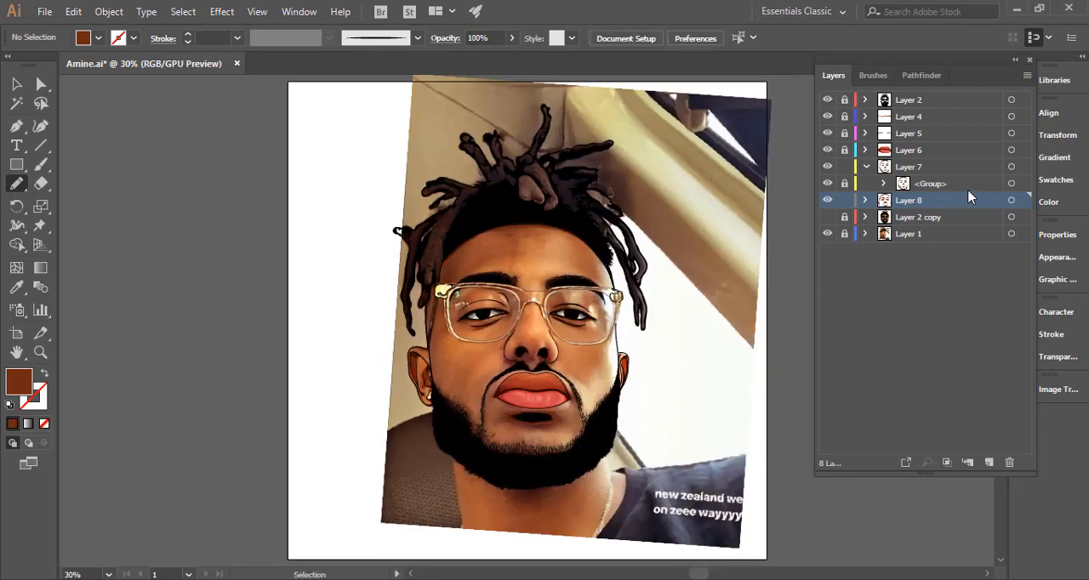
pyautogui.click(1011, 200)
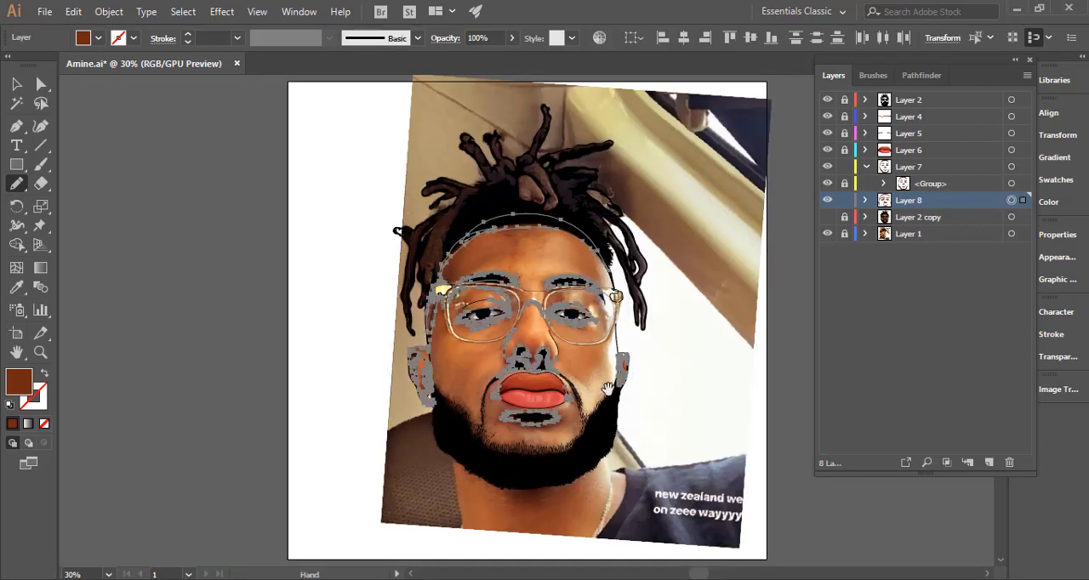
pyautogui.moveTo(611, 391); pyautogui.dragTo(590, 302)
pyautogui.scroll(8, 715, 255)
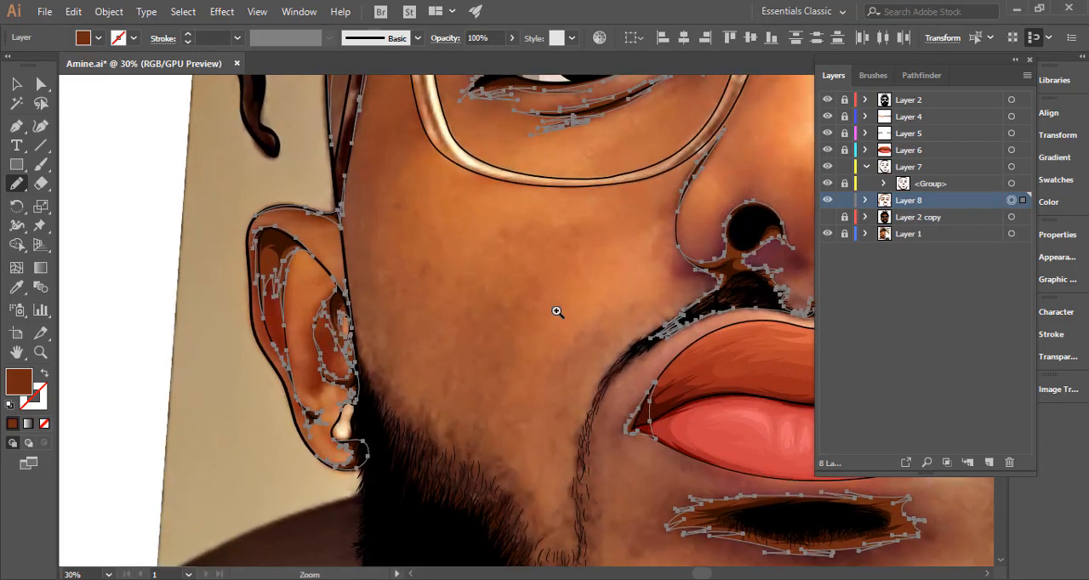
pyautogui.keyDown('ctrl'); pyautogui.click(366, 290); pyautogui.keyUp('ctrl')
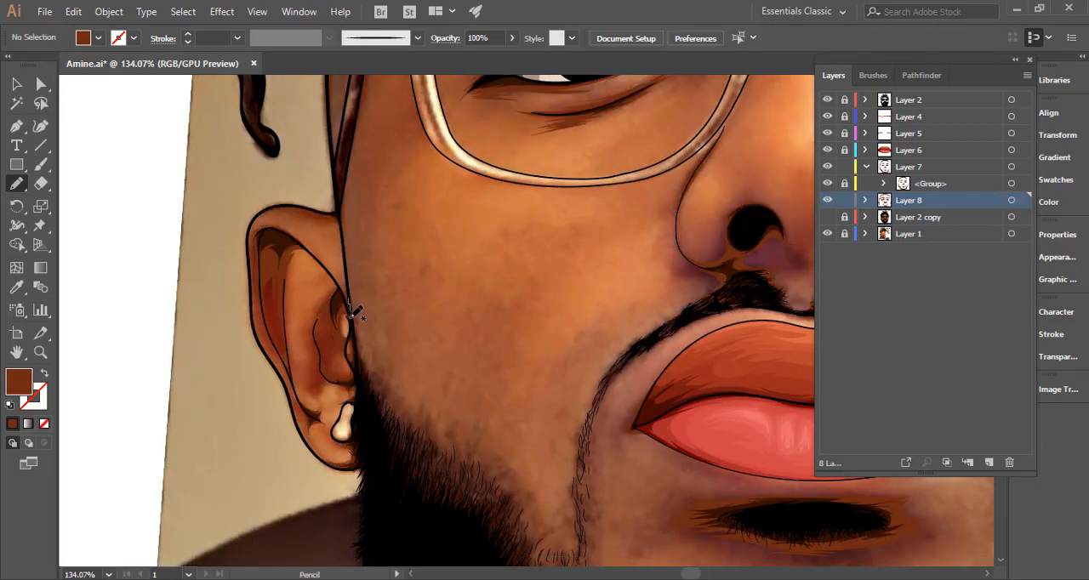
# Draw a jagged hair-like brown shadow along the upper edge of the image-left beard, from the ear to the chin, closing it inside the beard.
pyautogui.moveTo(355, 342)
pyautogui.mouseDown()
pyautogui.moveTo(405, 446)
pyautogui.moveTo(352, 365)
pyautogui.mouseUp()
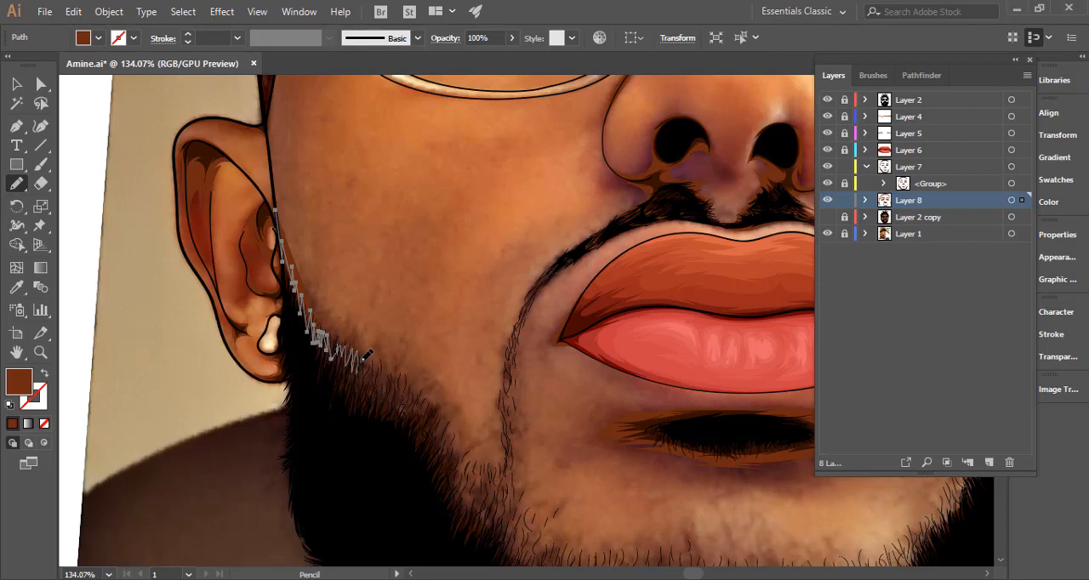
pyautogui.moveTo(374, 366)
pyautogui.mouseDown()
pyautogui.moveTo(407, 400)
pyautogui.moveTo(426, 397)
pyautogui.moveTo(444, 412)
pyautogui.moveTo(465, 459)
pyautogui.moveTo(396, 329)
pyautogui.mouseUp()
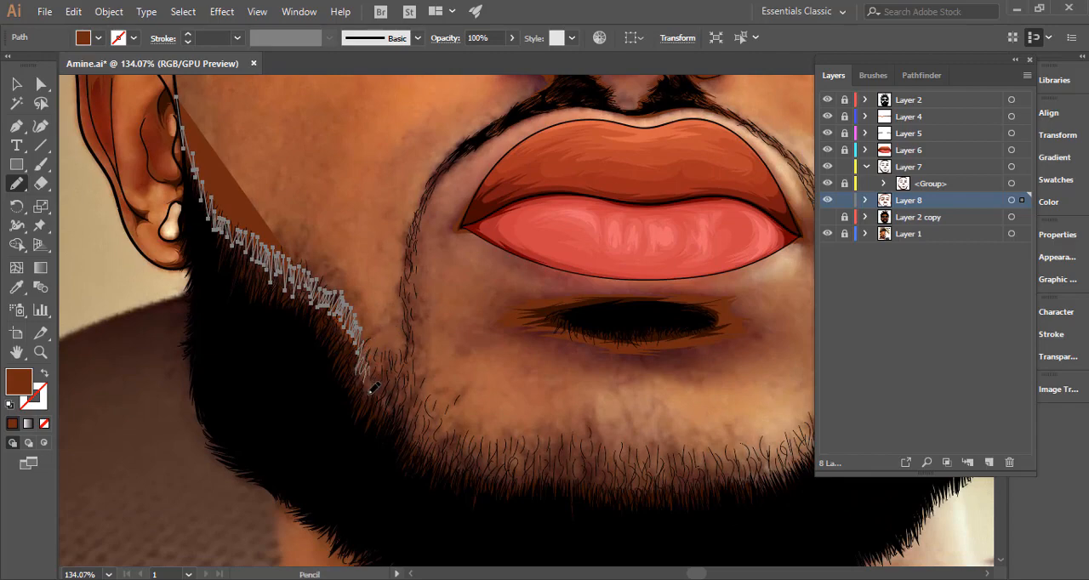
pyautogui.moveTo(370, 393)
pyautogui.mouseDown()
pyautogui.moveTo(384, 371)
pyautogui.moveTo(387, 400)
pyautogui.moveTo(421, 402)
pyautogui.mouseUp()
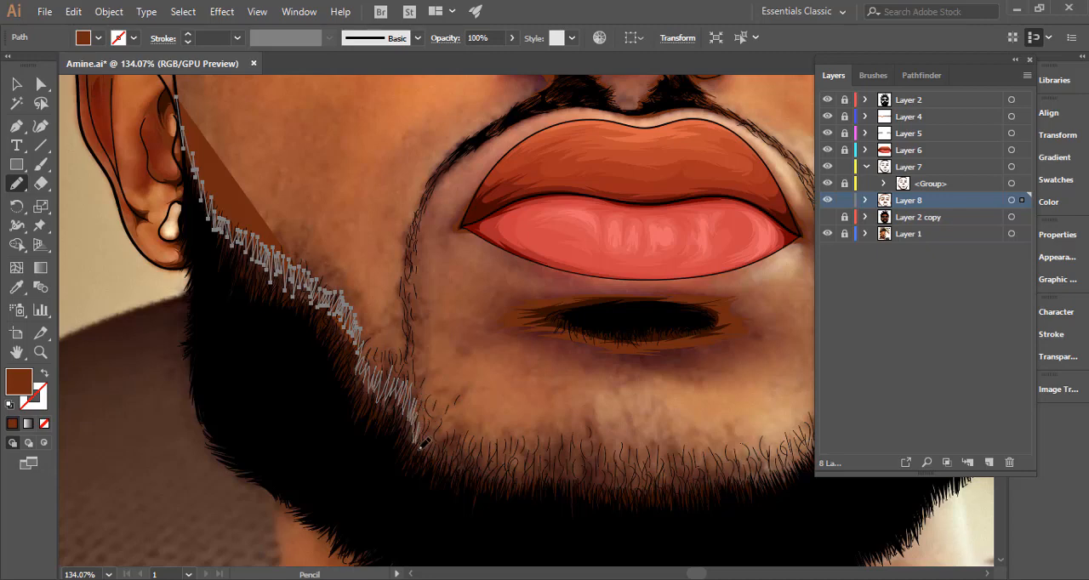
pyautogui.moveTo(421, 445)
pyautogui.mouseDown()
pyautogui.moveTo(435, 427)
pyautogui.moveTo(457, 445)
pyautogui.moveTo(336, 439)
pyautogui.mouseUp()
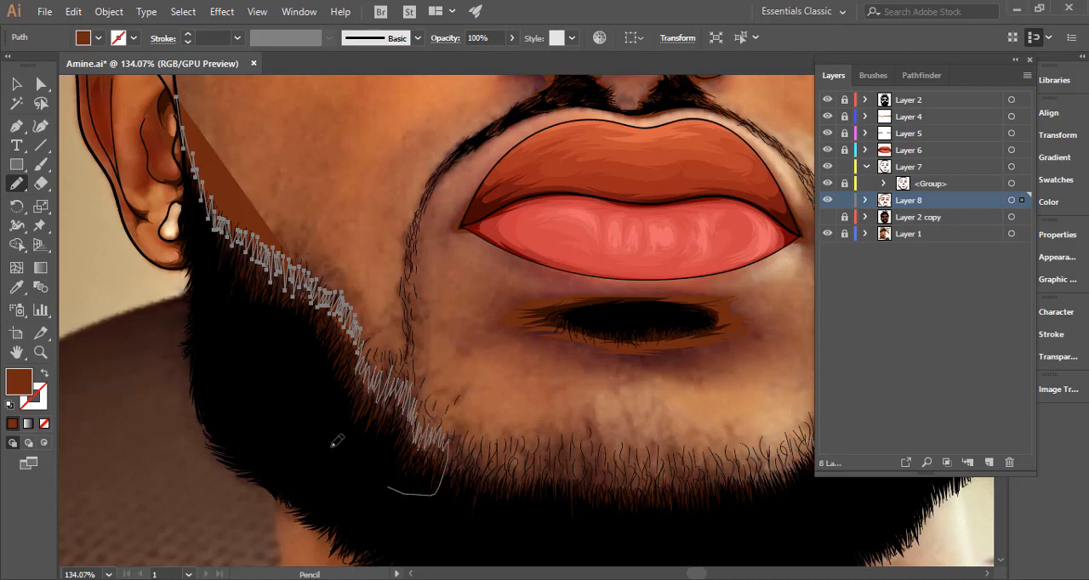
pyautogui.moveTo(287, 384); pyautogui.dragTo(423, 451)
pyautogui.moveTo(445, 500)
pyautogui.mouseDown()
pyautogui.moveTo(342, 368)
pyautogui.moveTo(369, 294)
pyautogui.moveTo(353, 327)
pyautogui.moveTo(328, 337)
pyautogui.moveTo(318, 242)
pyautogui.moveTo(371, 422)
pyautogui.mouseUp()
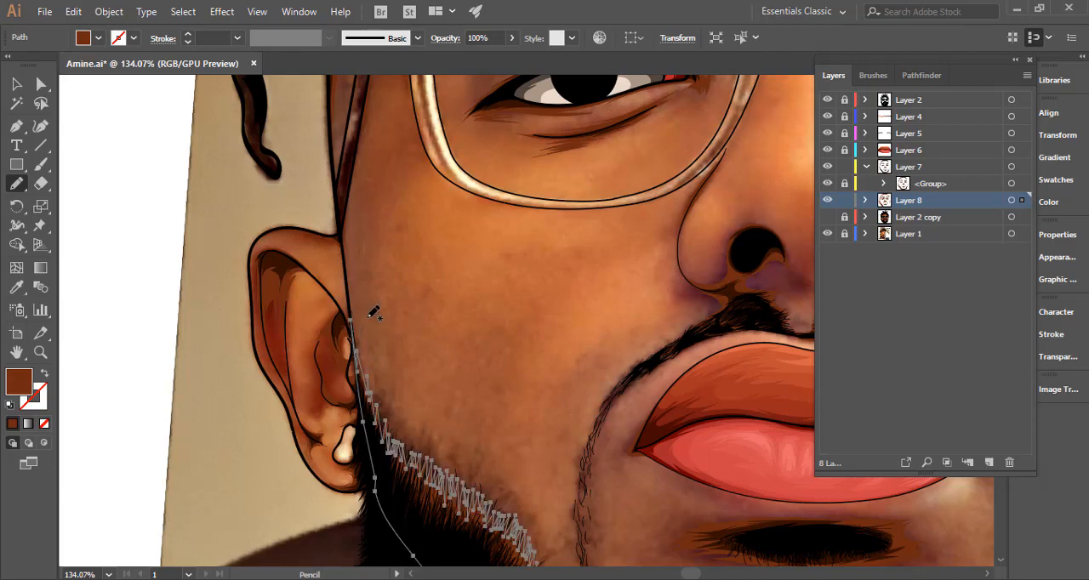
# Draw a jagged brown shadow along the image-left half of the chin beard's upper edge, closed inside the black beard, and deselect it.
pyautogui.moveTo(431, 390); pyautogui.dragTo(318, 215)
pyautogui.moveTo(493, 368); pyautogui.dragTo(382, 220)
pyautogui.keyDown('ctrl'); pyautogui.click(422, 343); pyautogui.keyUp('ctrl')
pyautogui.moveTo(398, 364)
pyautogui.mouseDown()
pyautogui.moveTo(434, 349)
pyautogui.moveTo(453, 374)
pyautogui.moveTo(474, 352)
pyautogui.moveTo(499, 375)
pyautogui.moveTo(525, 365)
pyautogui.moveTo(532, 389)
pyautogui.moveTo(541, 351)
pyautogui.moveTo(563, 366)
pyautogui.moveTo(559, 418)
pyautogui.moveTo(474, 456)
pyautogui.moveTo(367, 429)
pyautogui.moveTo(378, 384)
pyautogui.moveTo(434, 356)
pyautogui.mouseUp()
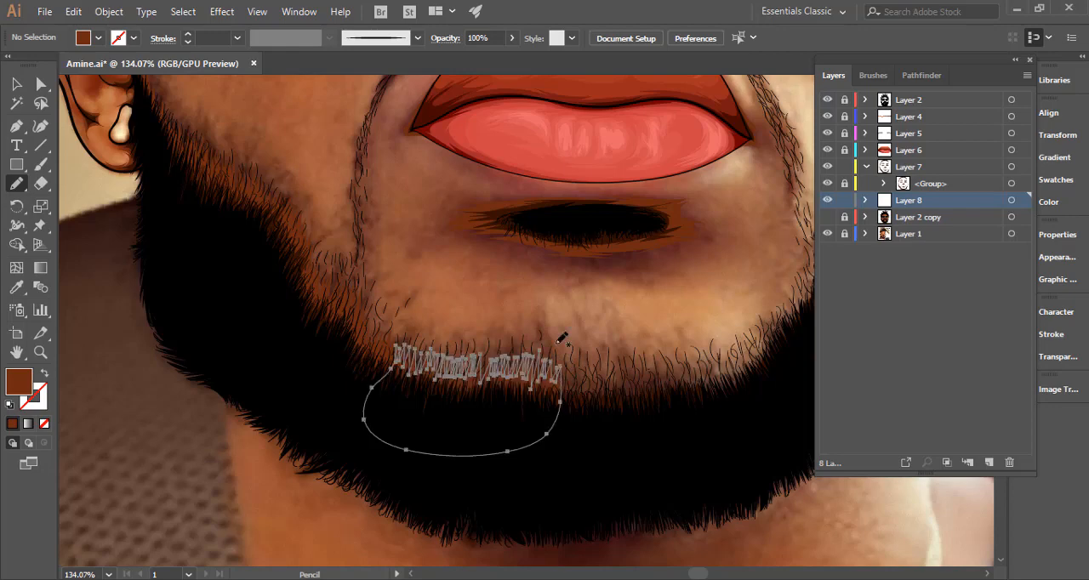
pyautogui.hscroll(5, 510, 361)
pyautogui.hotkey('ctrl', 'shift', 'a')
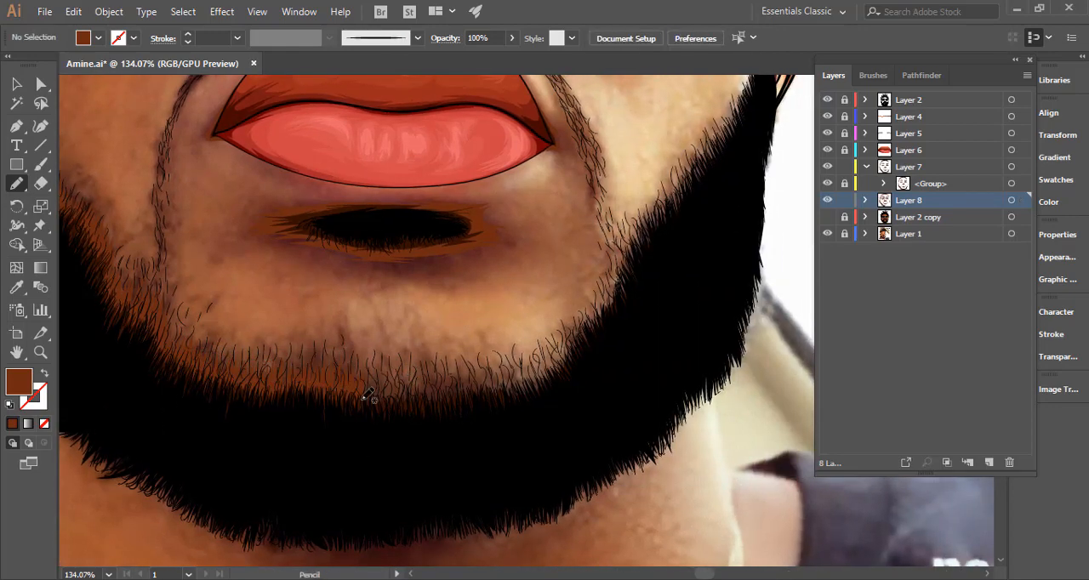
# Continue the jagged brown beard shadow from the middle of the chin towards the image-right corner of the beard.
pyautogui.moveTo(365, 389)
pyautogui.mouseDown()
pyautogui.moveTo(409, 363)
pyautogui.moveTo(427, 389)
pyautogui.moveTo(438, 370)
pyautogui.moveTo(451, 386)
pyautogui.moveTo(484, 379)
pyautogui.moveTo(491, 387)
pyautogui.moveTo(498, 367)
pyautogui.moveTo(517, 369)
pyautogui.moveTo(510, 438)
pyautogui.moveTo(377, 449)
pyautogui.moveTo(360, 407)
pyautogui.mouseUp()
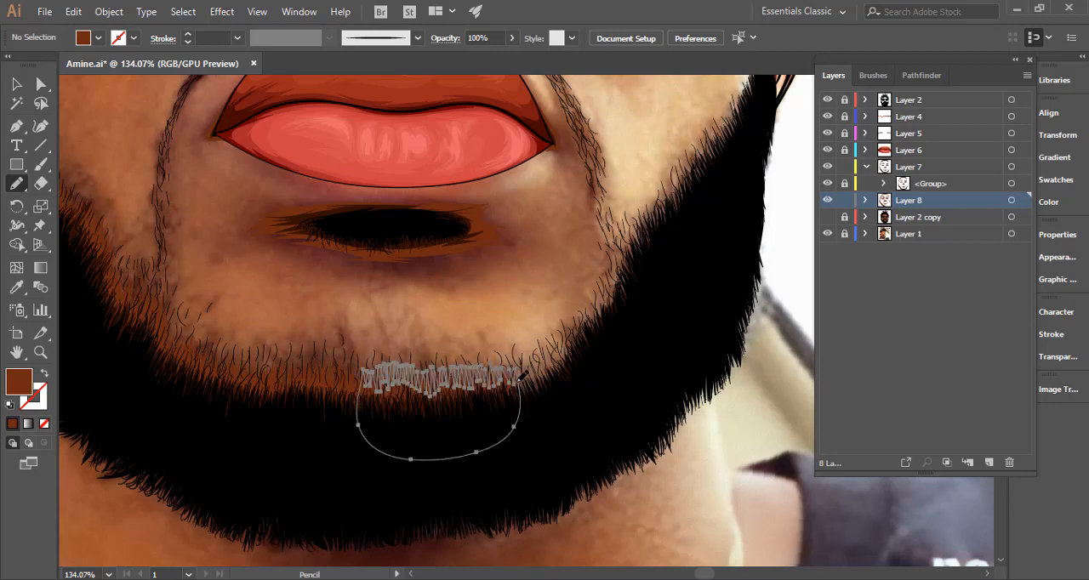
pyautogui.press('space')
pyautogui.moveTo(496, 405); pyautogui.dragTo(361, 456)
pyautogui.keyDown('ctrl'); pyautogui.click(372, 357); pyautogui.keyUp('ctrl')
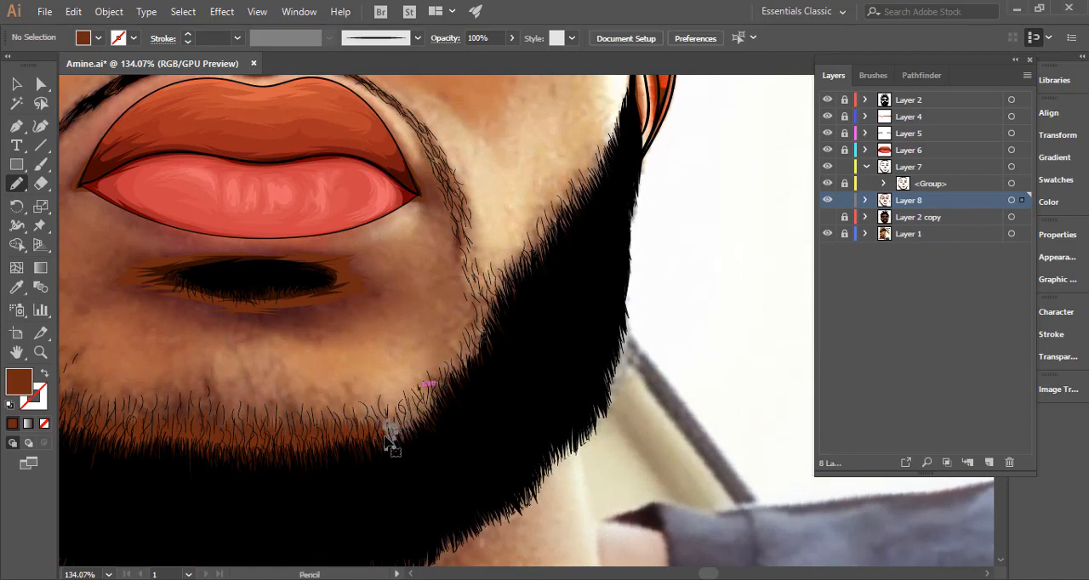
# Draw jagged brown shadows up the inner edge of the image-right beard, from the chin corner along the jaw to the ear.
pyautogui.moveTo(392, 444)
pyautogui.mouseDown()
pyautogui.moveTo(417, 425)
pyautogui.moveTo(414, 403)
pyautogui.moveTo(429, 405)
pyautogui.moveTo(466, 356)
pyautogui.moveTo(462, 344)
pyautogui.moveTo(486, 335)
pyautogui.moveTo(493, 306)
pyautogui.moveTo(476, 436)
pyautogui.moveTo(407, 464)
pyautogui.moveTo(391, 452)
pyautogui.moveTo(392, 415)
pyautogui.mouseUp()
pyautogui.moveTo(497, 356)
pyautogui.mouseDown()
pyautogui.moveTo(417, 437)
pyautogui.moveTo(387, 450)
pyautogui.moveTo(391, 383)
pyautogui.moveTo(400, 394)
pyautogui.moveTo(400, 381)
pyautogui.moveTo(426, 373)
pyautogui.moveTo(446, 333)
pyautogui.moveTo(456, 397)
pyautogui.moveTo(429, 456)
pyautogui.moveTo(399, 461)
pyautogui.moveTo(376, 446)
pyautogui.moveTo(408, 382)
pyautogui.moveTo(470, 347)
pyautogui.moveTo(413, 449)
pyautogui.mouseUp()
pyautogui.keyDown('ctrl'); pyautogui.click(382, 336); pyautogui.keyUp('ctrl')
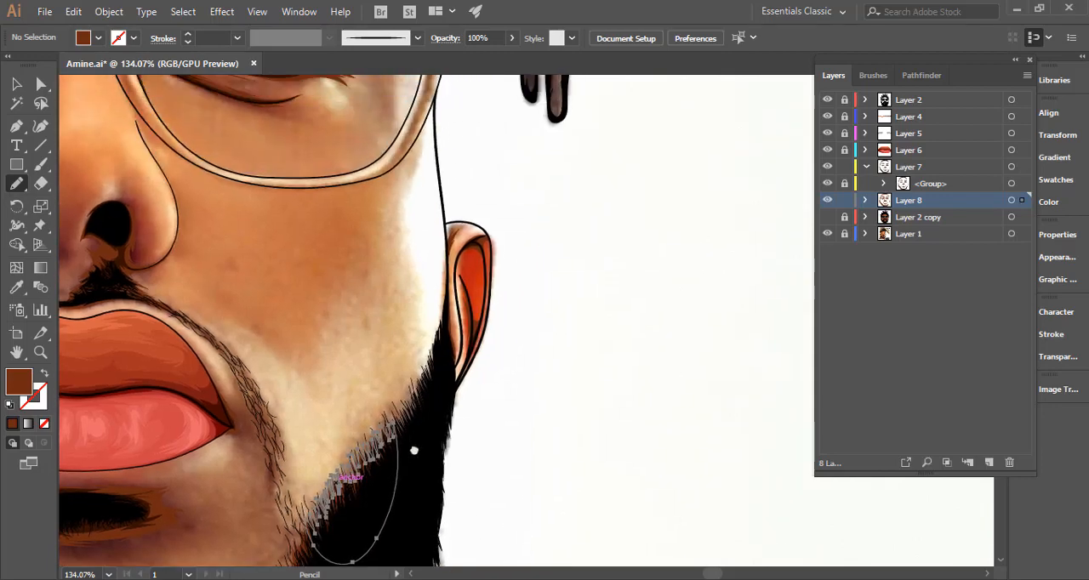
pyautogui.keyDown('ctrl'); pyautogui.click(482, 405); pyautogui.keyUp('ctrl')
pyautogui.moveTo(439, 355)
pyautogui.mouseDown()
pyautogui.moveTo(447, 350)
pyautogui.moveTo(434, 342)
pyautogui.moveTo(436, 364)
pyautogui.moveTo(415, 387)
pyautogui.moveTo(425, 411)
pyautogui.moveTo(417, 442)
pyautogui.moveTo(406, 426)
pyautogui.moveTo(434, 367)
pyautogui.moveTo(445, 391)
pyautogui.mouseUp()
pyautogui.moveTo(543, 401)
pyautogui.mouseDown()
pyautogui.moveTo(360, 413)
pyautogui.moveTo(385, 394)
pyautogui.mouseUp()
# Group all the shadow shapes on Layer 8 and show the Layer 2 copy base colours beneath them.
pyautogui.hotkey('ctrl', '0')
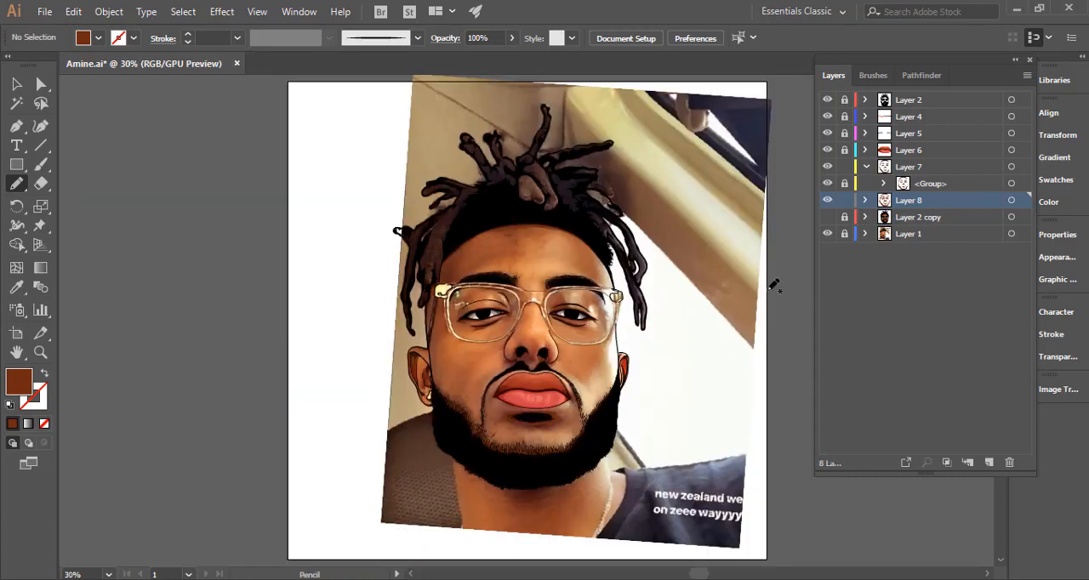
pyautogui.click(1011, 201)
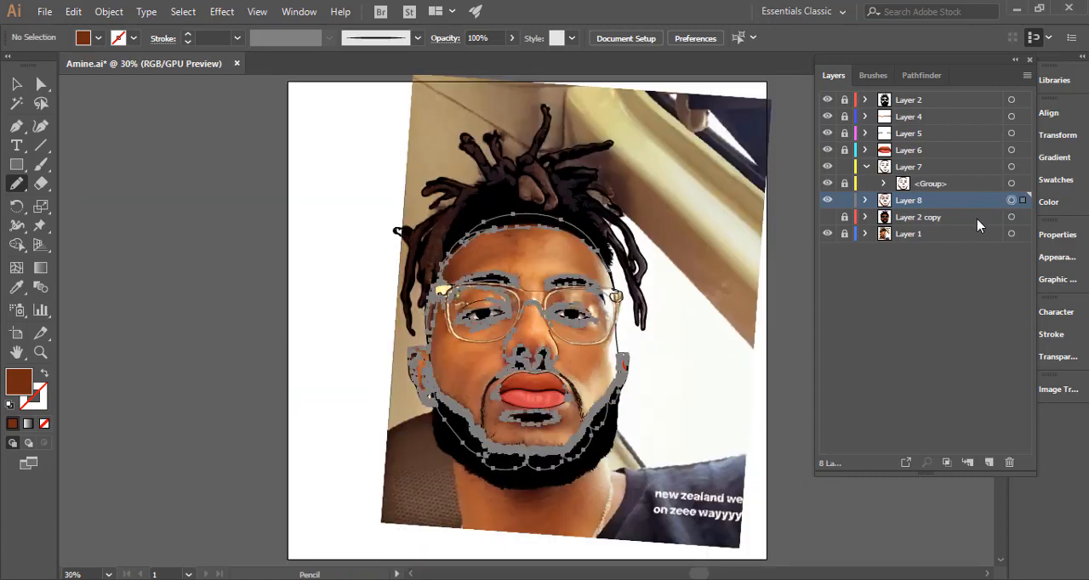
pyautogui.click(863, 202)
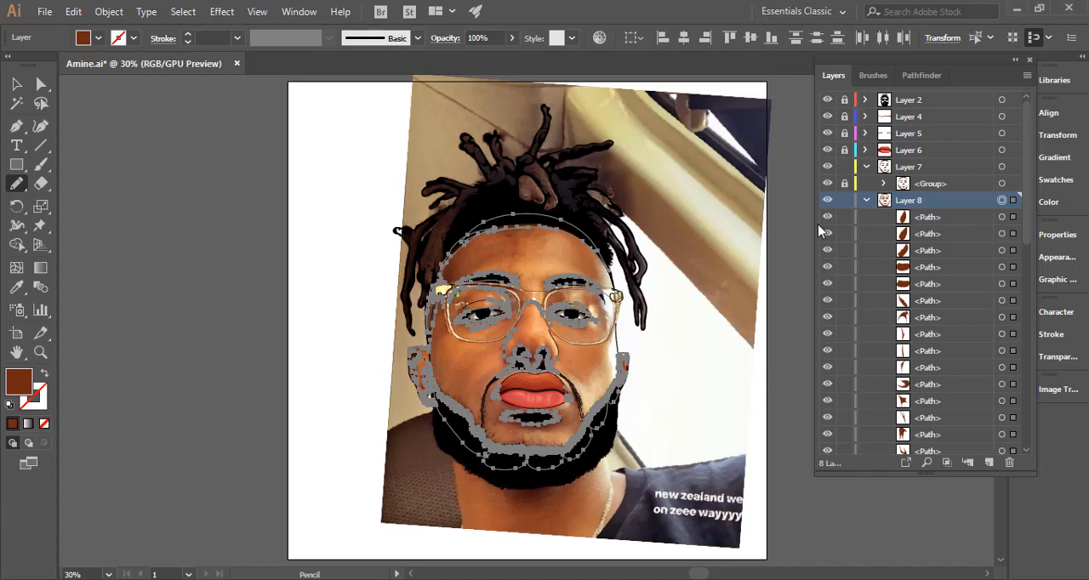
pyautogui.hotkey('ctrl', 'g')
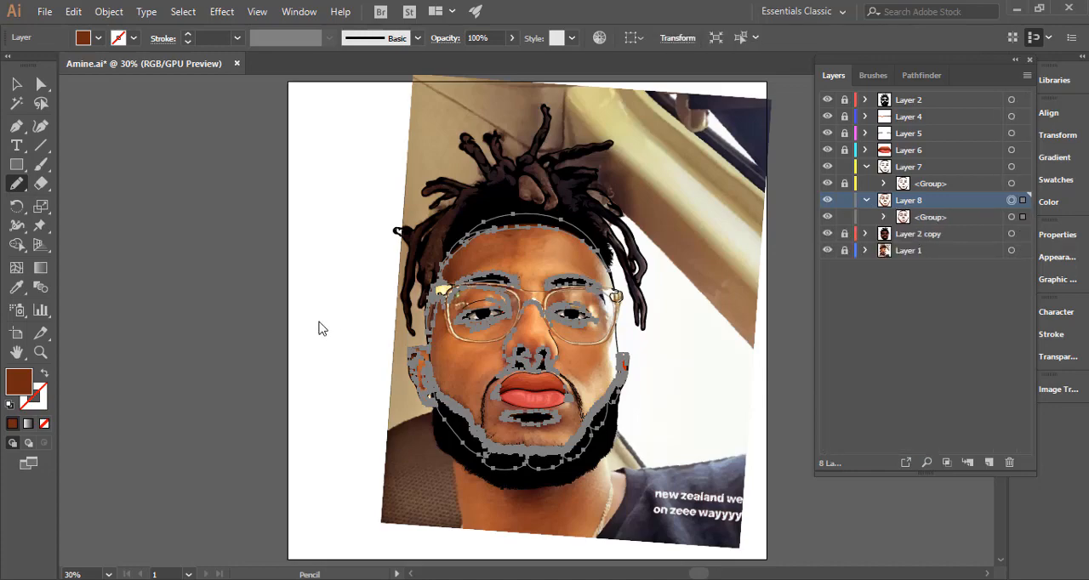
pyautogui.press('v')
pyautogui.click(261, 327)
# Move the Layer 8 shadow group into Layer 7 beneath the existing group, lock it, and make the empty Layer 8 active.
pyautogui.scroll(2, 588, 301)
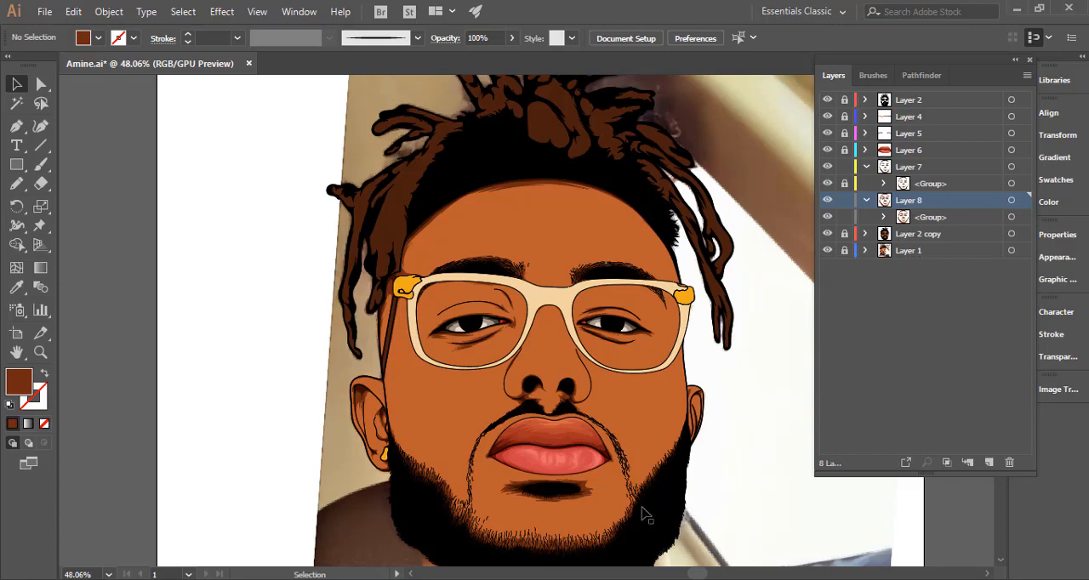
pyautogui.hotkey('ctrl', 'space')
pyautogui.moveTo(587, 503); pyautogui.dragTo(796, 443)
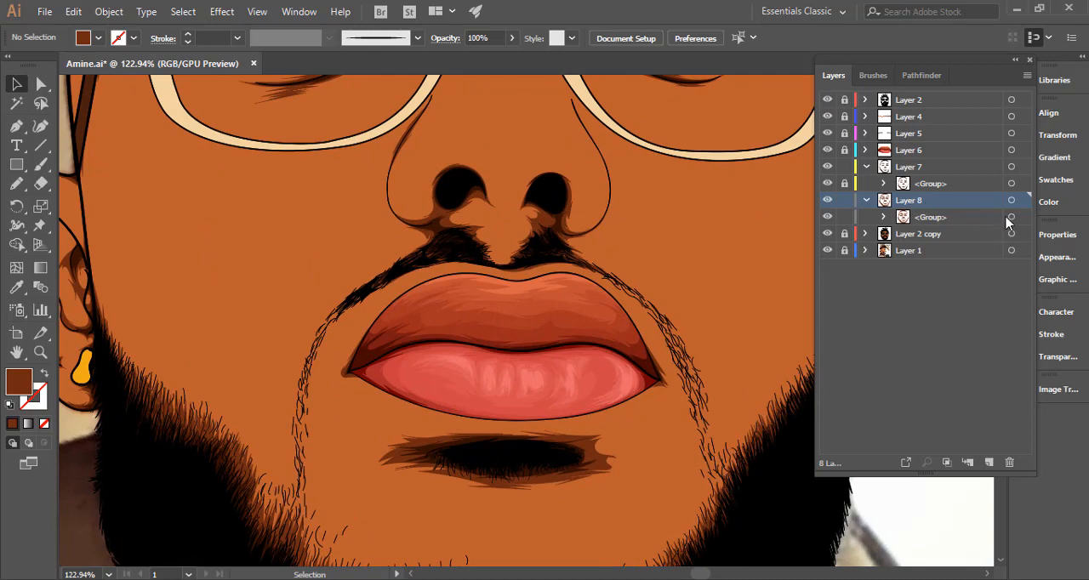
pyautogui.moveTo(976, 219); pyautogui.dragTo(969, 195)
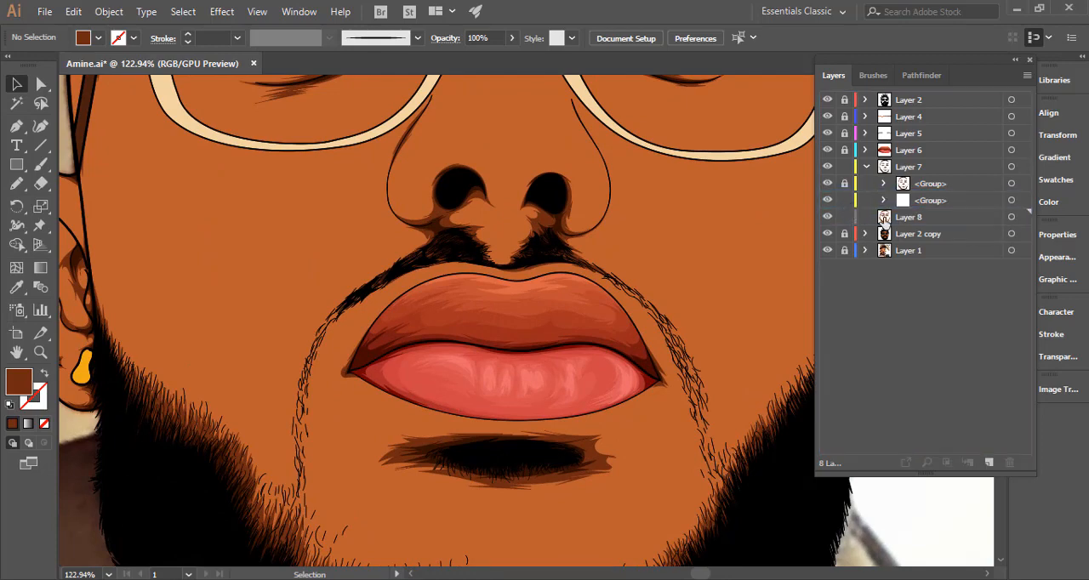
pyautogui.click(946, 221)
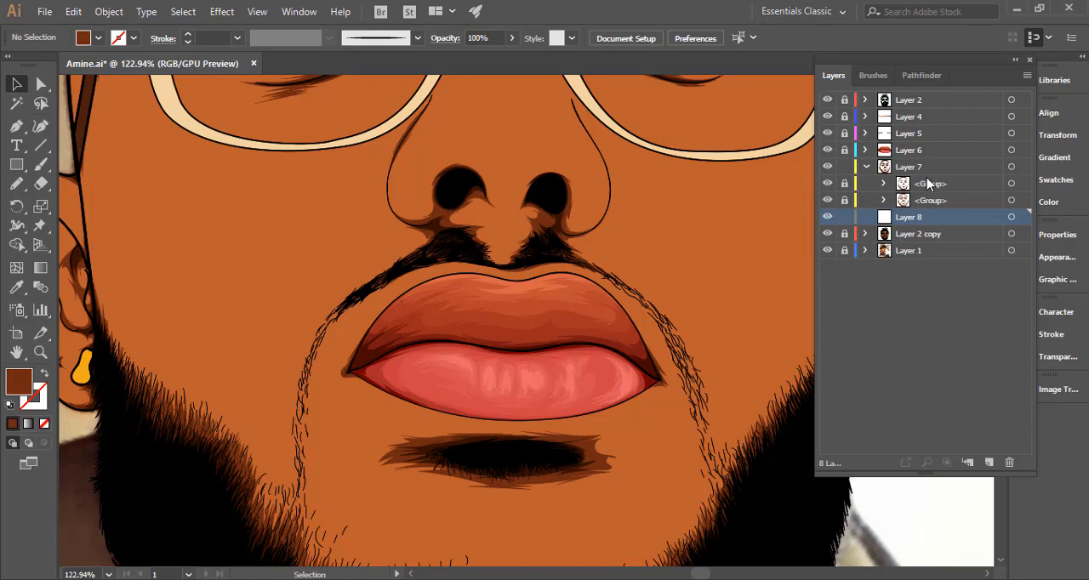
pyautogui.moveTo(699, 397); pyautogui.dragTo(427, 432)
pyautogui.moveTo(629, 387); pyautogui.dragTo(544, 405)
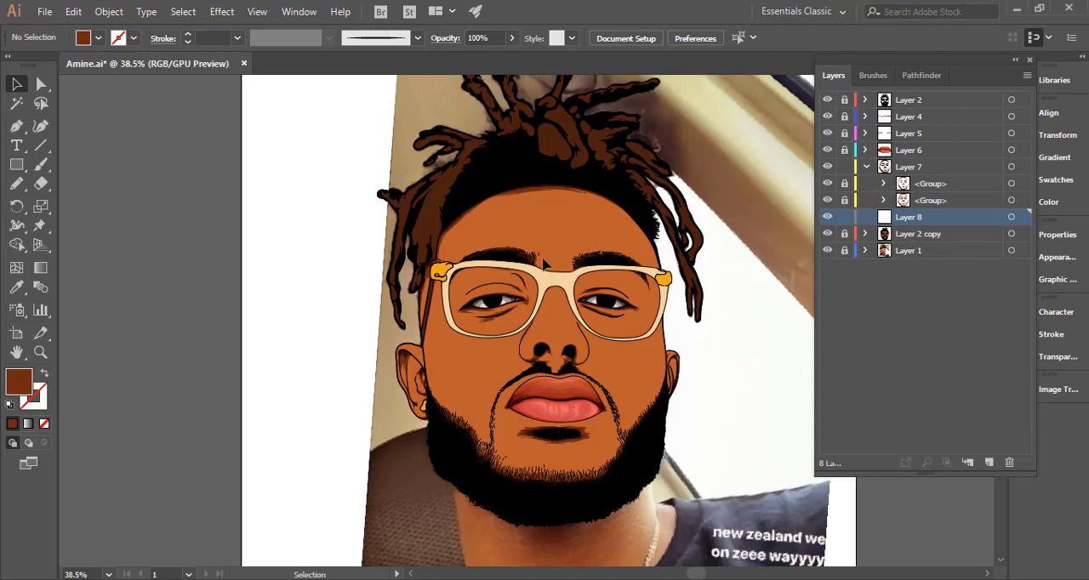
# Hide the Layer 2 copy base colours and try a Pencil stroke along the image-left eyelid crease, undoing it.
pyautogui.click(16, 184)
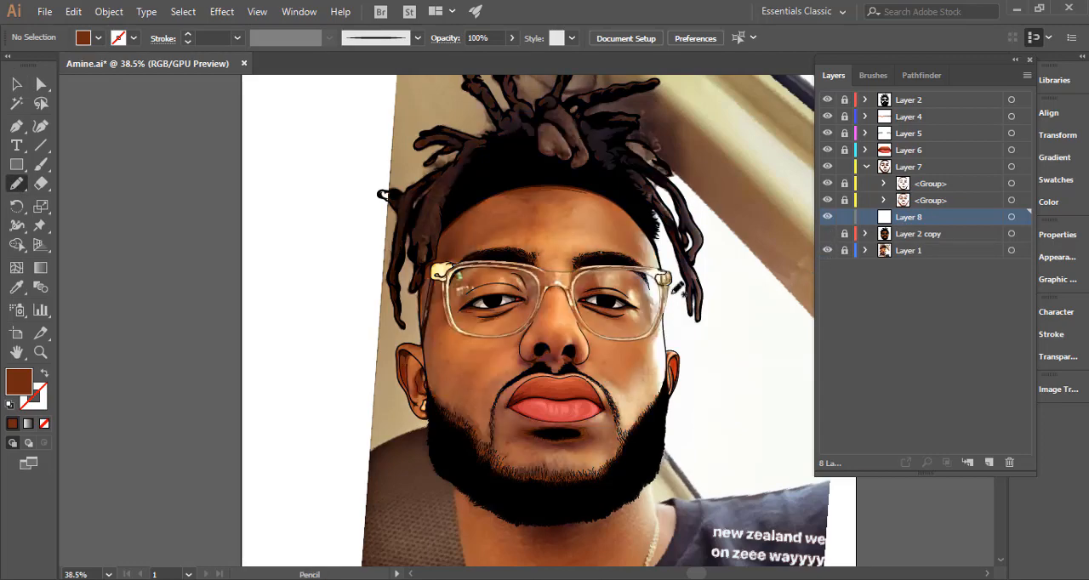
pyautogui.hotkey('ctrl', 'space')
pyautogui.moveTo(503, 281); pyautogui.dragTo(594, 290)
pyautogui.hotkey('ctrl', 'space')
pyautogui.moveTo(548, 258); pyautogui.dragTo(671, 263)
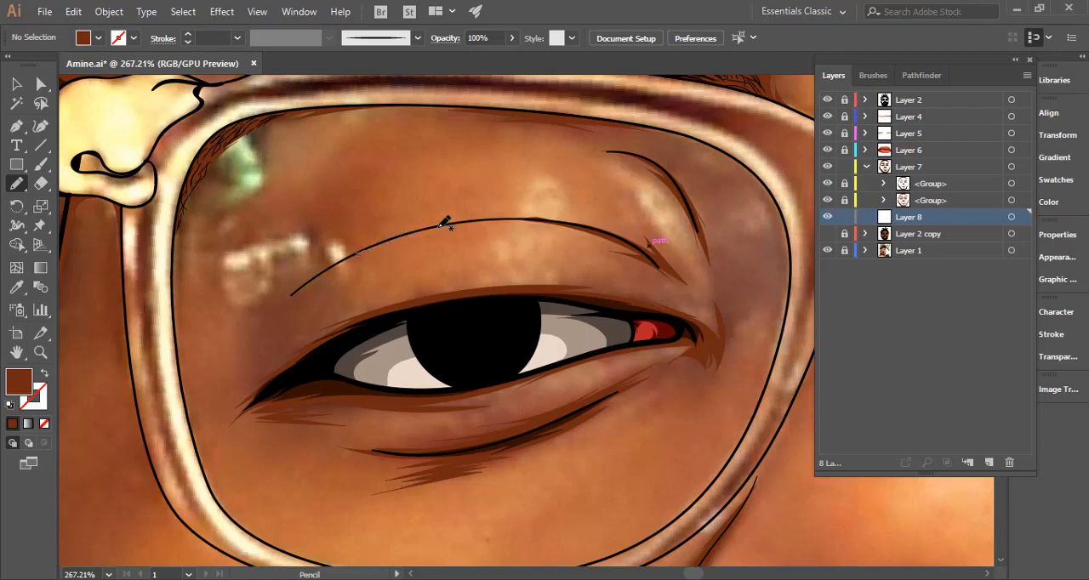
pyautogui.moveTo(439, 228)
pyautogui.mouseDown()
pyautogui.moveTo(528, 216)
pyautogui.moveTo(485, 226)
pyautogui.mouseUp()
pyautogui.hotkey('ctrl', 'z')
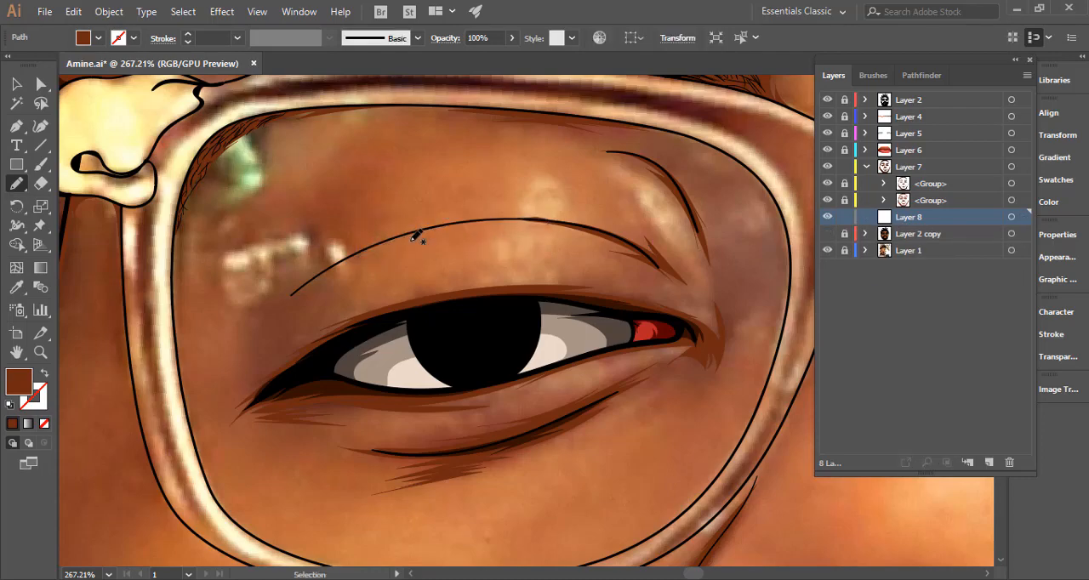
pyautogui.hotkey('ctrl', '0')
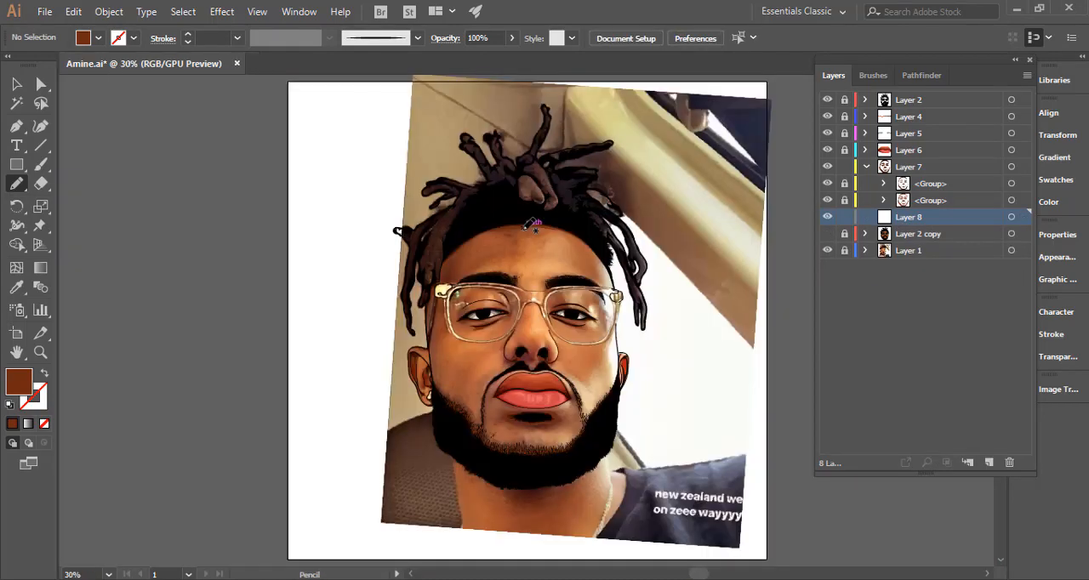
# Sample the fifth swatch in the colour row above the artboard as the new, lighter brown shadow fill.
pyautogui.press('i')
pyautogui.moveTo(687, 310); pyautogui.dragTo(464, 337)
pyautogui.moveTo(654, 277); pyautogui.dragTo(627, 289)
pyautogui.moveTo(752, 170); pyautogui.dragTo(699, 216)
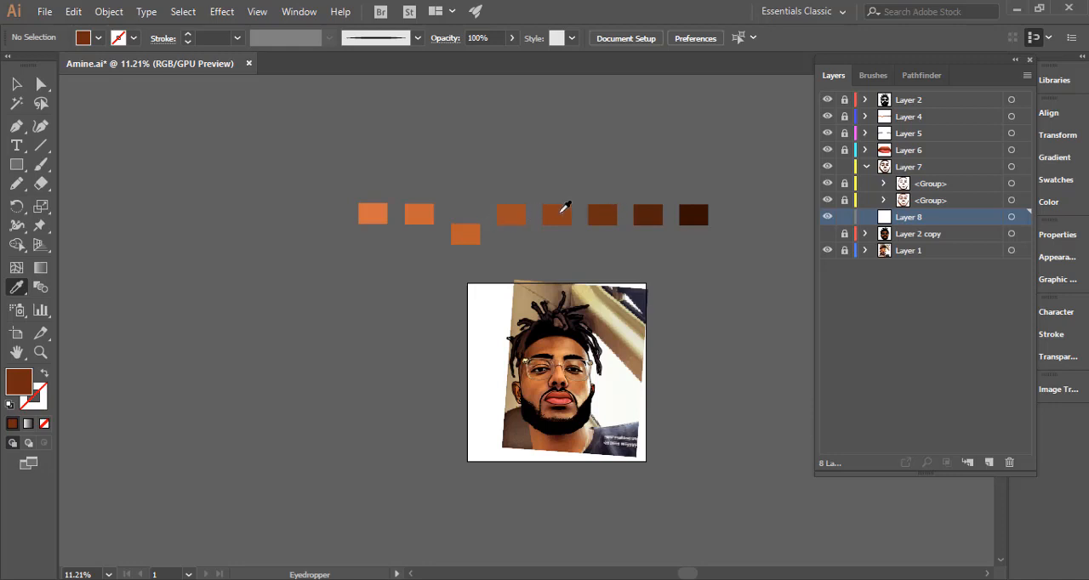
pyautogui.click(562, 211)
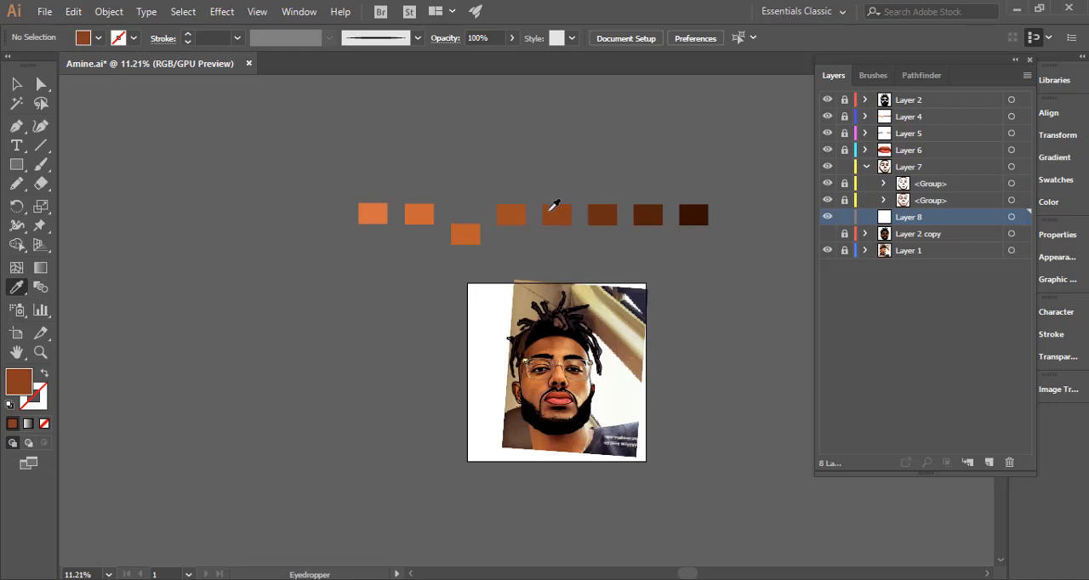
# Draw a jagged brown shadow around the image-left eye, from the upper lid crease past the outer corner and beneath the eye to the inner corner.
pyautogui.hotkey('ctrl', 'space')
pyautogui.moveTo(588, 377); pyautogui.dragTo(957, 356)
pyautogui.moveTo(497, 340); pyautogui.dragTo(710, 333)
pyautogui.press('space')
pyautogui.moveTo(337, 357); pyautogui.dragTo(554, 354)
pyautogui.press('n')
pyautogui.hotkey('ctrl', 'space')
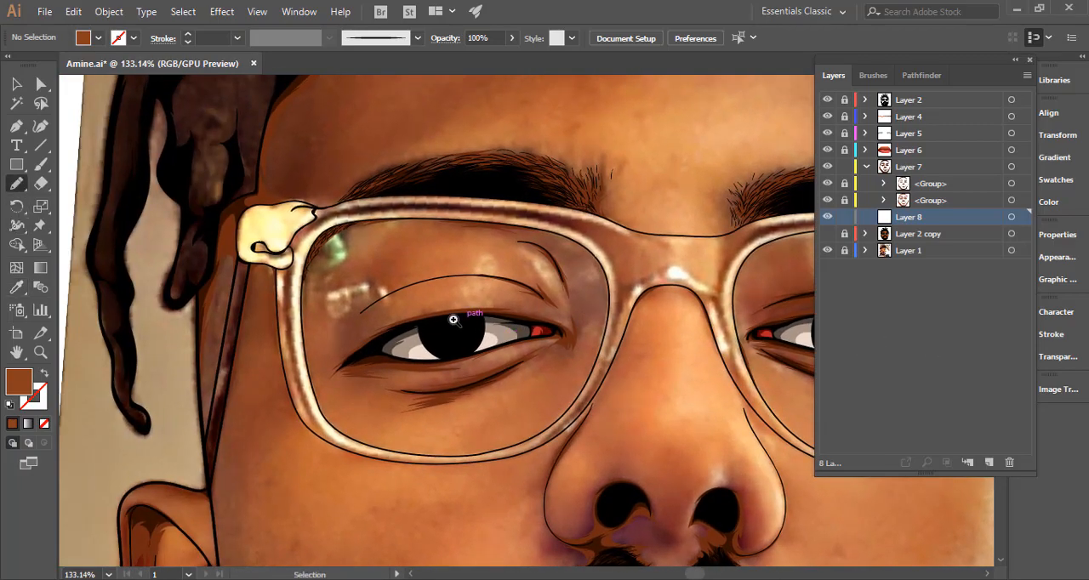
pyautogui.moveTo(458, 323); pyautogui.dragTo(523, 288)
pyautogui.moveTo(385, 271)
pyautogui.mouseDown()
pyautogui.moveTo(506, 260)
pyautogui.moveTo(517, 262)
pyautogui.moveTo(485, 267)
pyautogui.moveTo(539, 270)
pyautogui.moveTo(527, 273)
pyautogui.moveTo(590, 295)
pyautogui.moveTo(571, 291)
pyautogui.moveTo(580, 310)
pyautogui.moveTo(510, 297)
pyautogui.moveTo(542, 300)
pyautogui.moveTo(383, 317)
pyautogui.moveTo(406, 308)
pyautogui.moveTo(326, 336)
pyautogui.moveTo(282, 369)
pyautogui.moveTo(316, 335)
pyautogui.moveTo(269, 383)
pyautogui.moveTo(289, 377)
pyautogui.moveTo(267, 405)
pyautogui.moveTo(282, 393)
pyautogui.moveTo(275, 406)
pyautogui.moveTo(321, 398)
pyautogui.moveTo(289, 405)
pyautogui.moveTo(324, 398)
pyautogui.mouseUp()
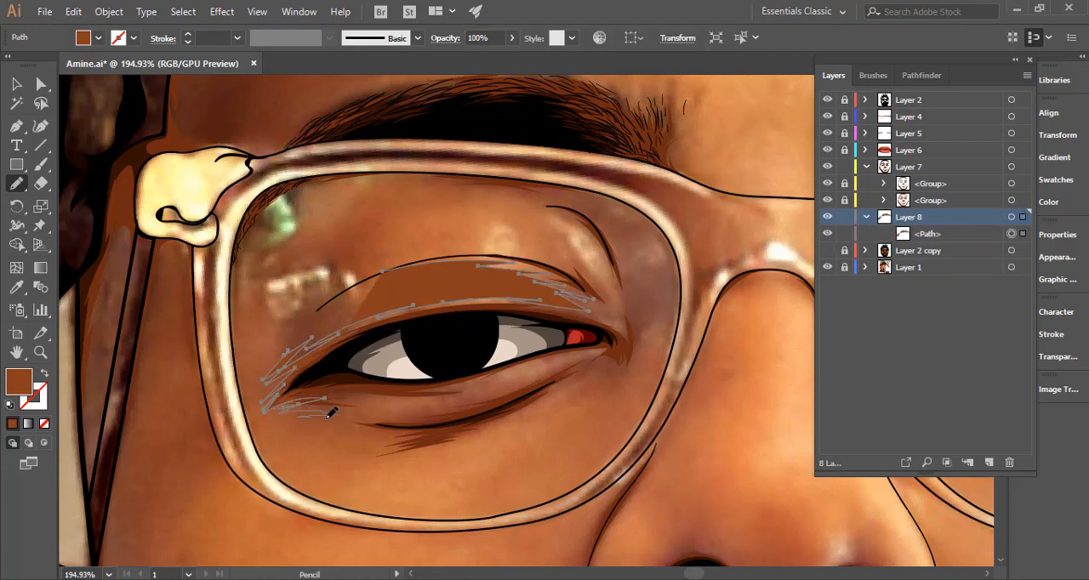
pyautogui.moveTo(331, 413)
pyautogui.mouseDown()
pyautogui.moveTo(398, 431)
pyautogui.moveTo(353, 439)
pyautogui.moveTo(400, 434)
pyautogui.mouseUp()
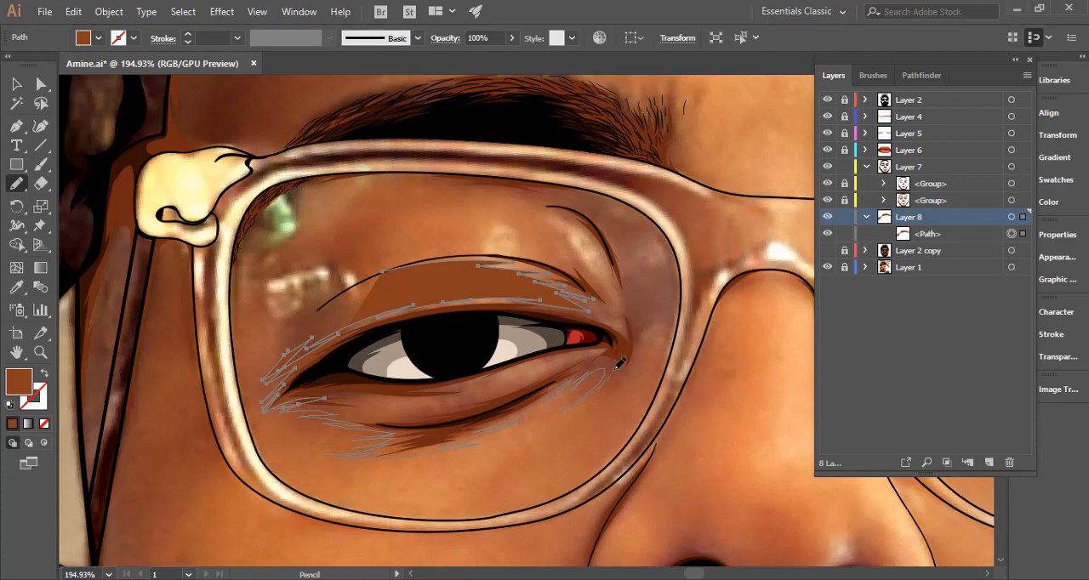
pyautogui.moveTo(644, 339); pyautogui.dragTo(638, 325)
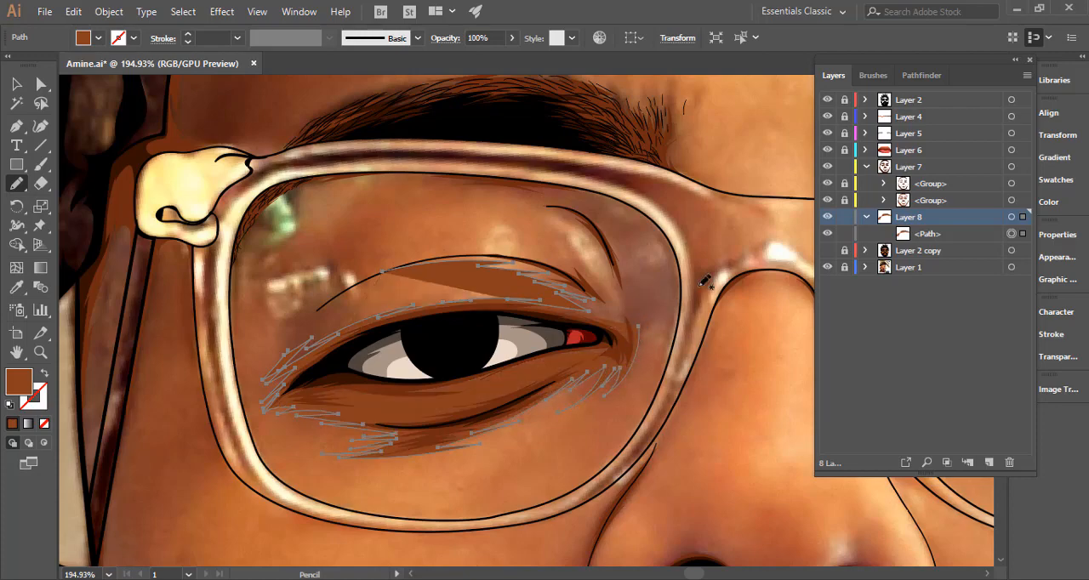
# Show the eye shadow as an outline and extend it up the inner corner, along the inner glasses rim and back over the lid crease.
pyautogui.click(42, 375)
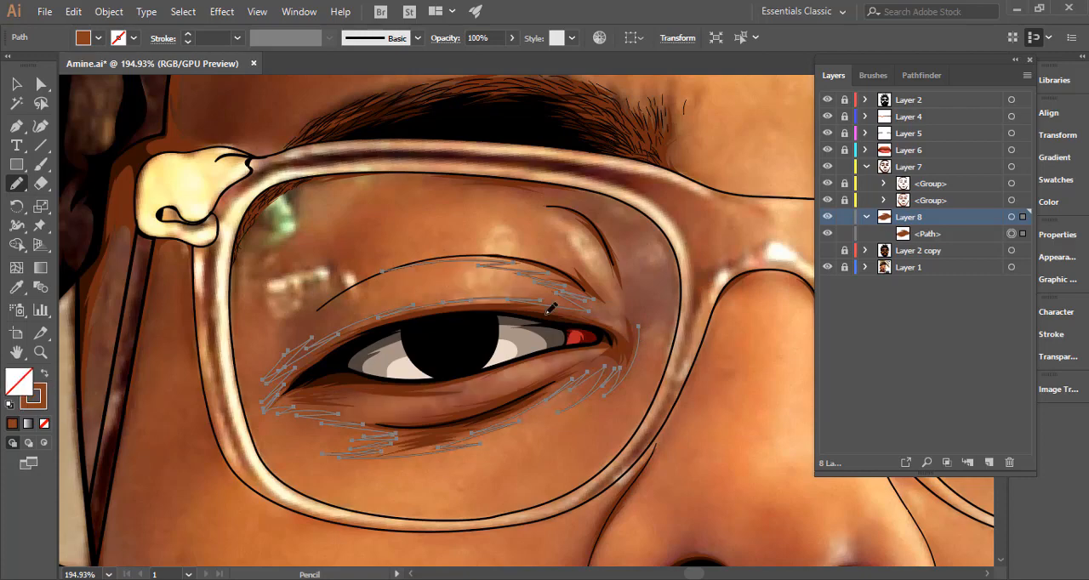
pyautogui.scroll(2, 610, 332)
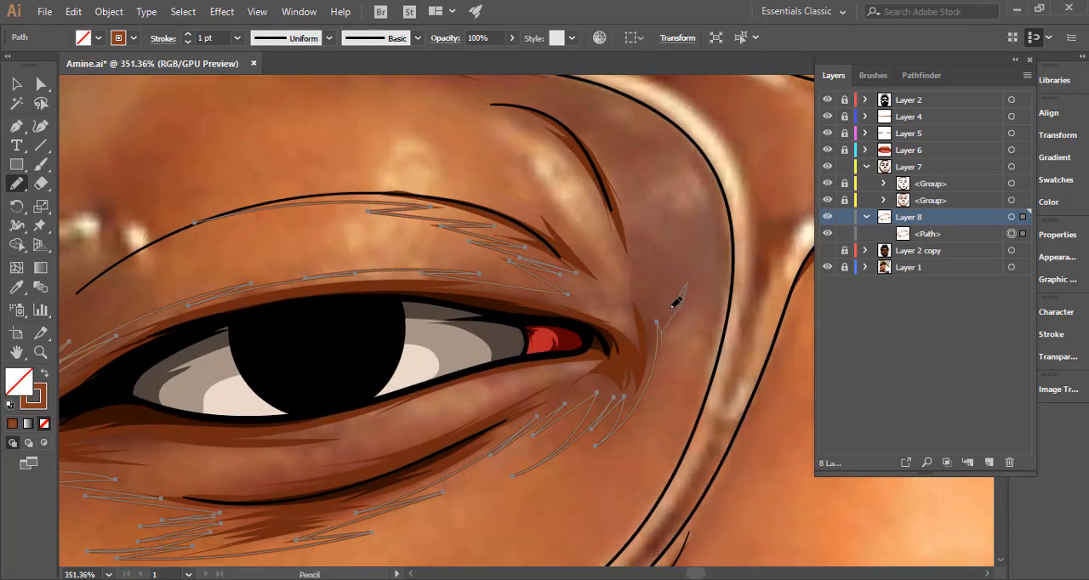
pyautogui.moveTo(664, 298); pyautogui.dragTo(629, 198)
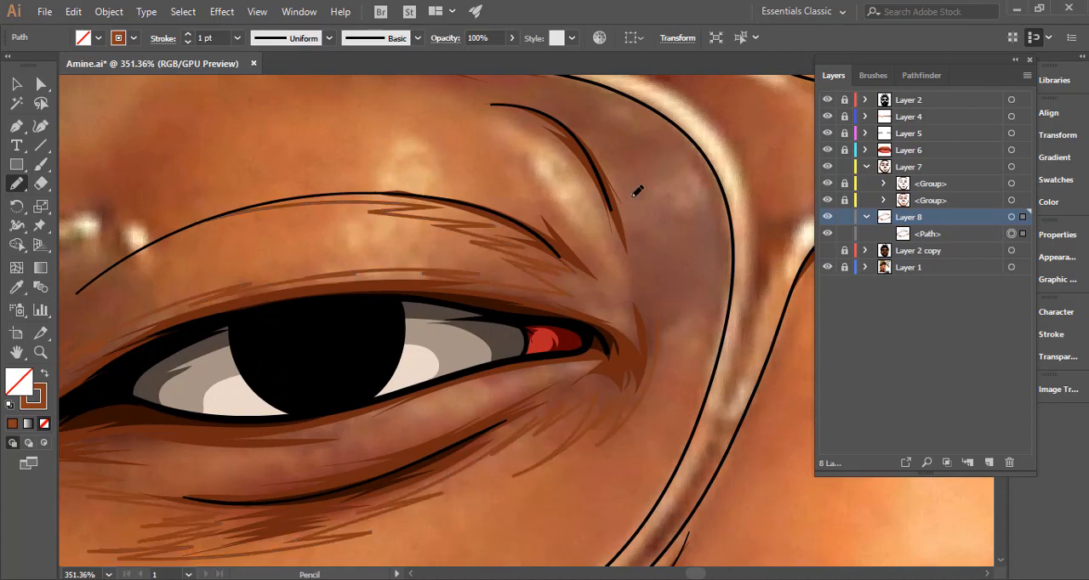
pyautogui.moveTo(659, 247); pyautogui.dragTo(581, 255)
pyautogui.moveTo(677, 275); pyautogui.dragTo(730, 334)
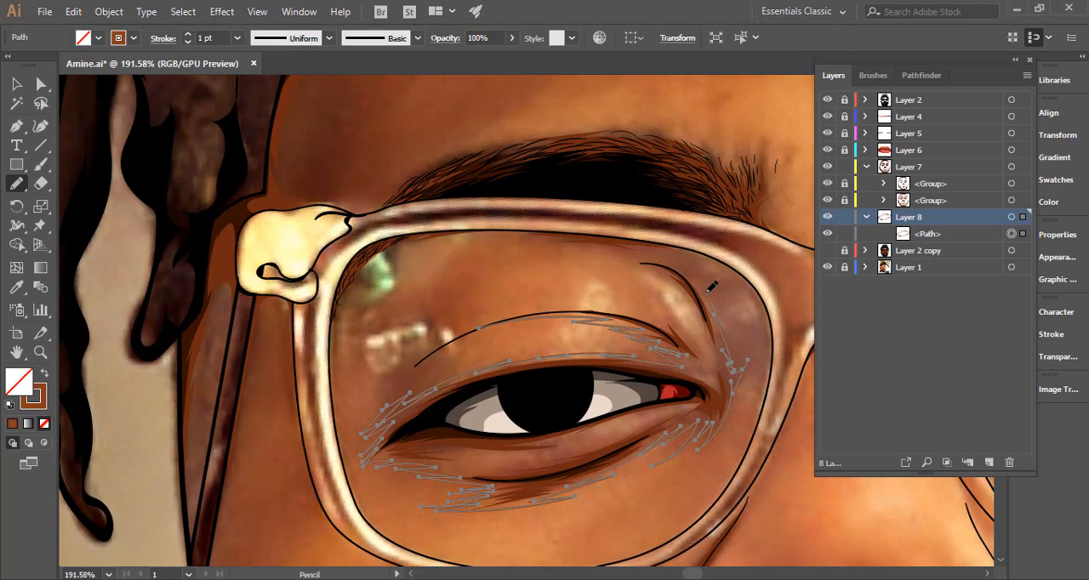
pyautogui.moveTo(690, 263)
pyautogui.mouseDown()
pyautogui.moveTo(729, 276)
pyautogui.moveTo(762, 311)
pyautogui.moveTo(750, 303)
pyautogui.moveTo(770, 367)
pyautogui.mouseUp()
pyautogui.moveTo(783, 388)
pyautogui.mouseDown()
pyautogui.moveTo(792, 346)
pyautogui.moveTo(779, 291)
pyautogui.moveTo(737, 245)
pyautogui.moveTo(699, 228)
pyautogui.moveTo(596, 215)
pyautogui.moveTo(432, 234)
pyautogui.moveTo(520, 232)
pyautogui.moveTo(456, 245)
pyautogui.moveTo(546, 236)
pyautogui.moveTo(495, 246)
pyautogui.moveTo(558, 242)
pyautogui.moveTo(681, 260)
pyautogui.mouseUp()
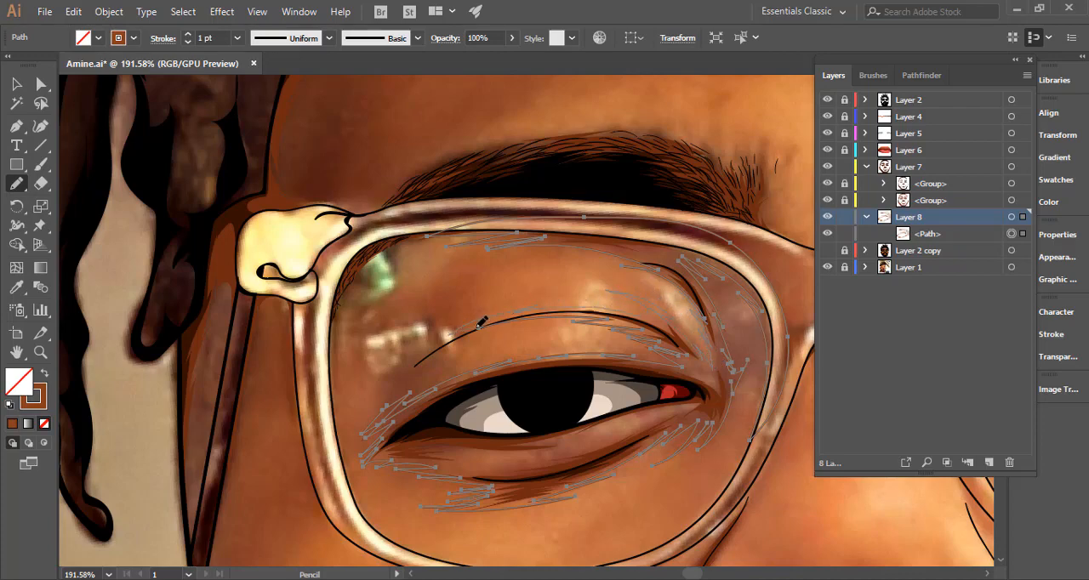
pyautogui.moveTo(477, 328)
pyautogui.mouseDown()
pyautogui.moveTo(439, 344)
pyautogui.moveTo(540, 320)
pyautogui.mouseUp()
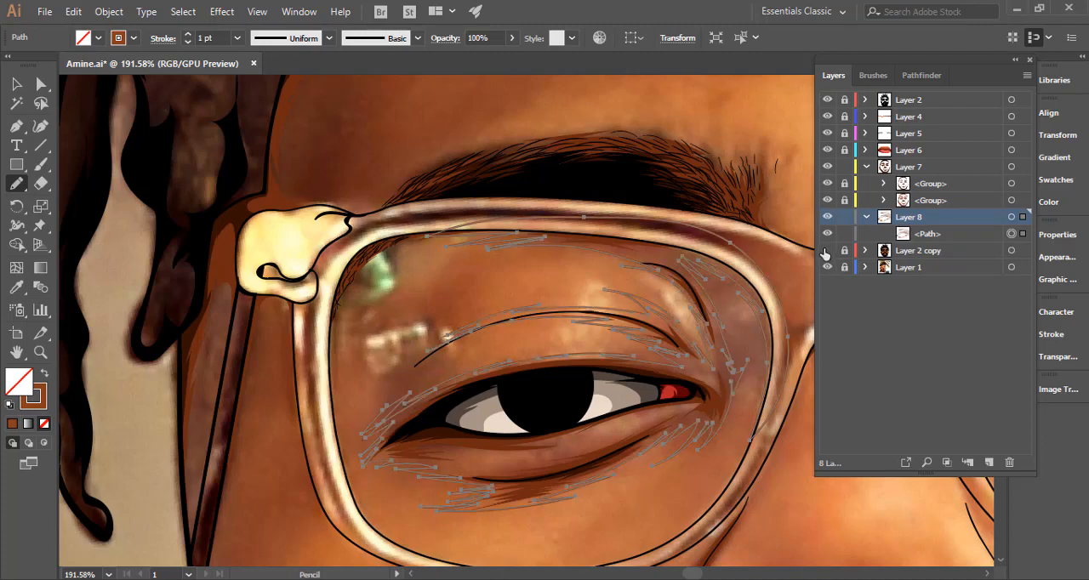
# Show the Layer 2 copy base colours, restore the eye shadow's brown fill without a stroke, and deselect it.
pyautogui.click(827, 251)
pyautogui.click(44, 374)
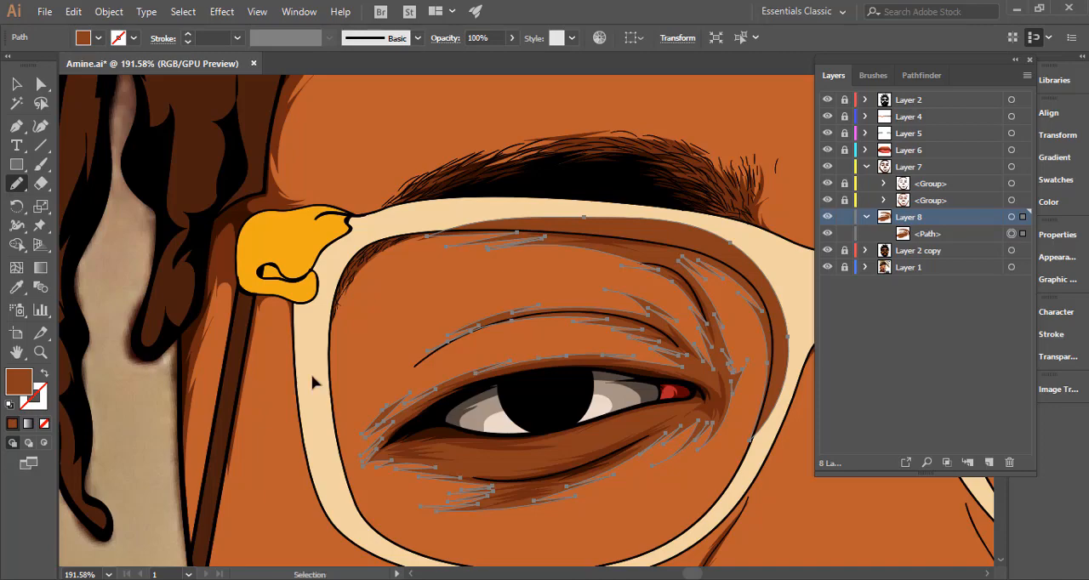
pyautogui.hotkey('ctrl', 'shift', 'a')
pyautogui.moveTo(490, 356); pyautogui.dragTo(483, 353)
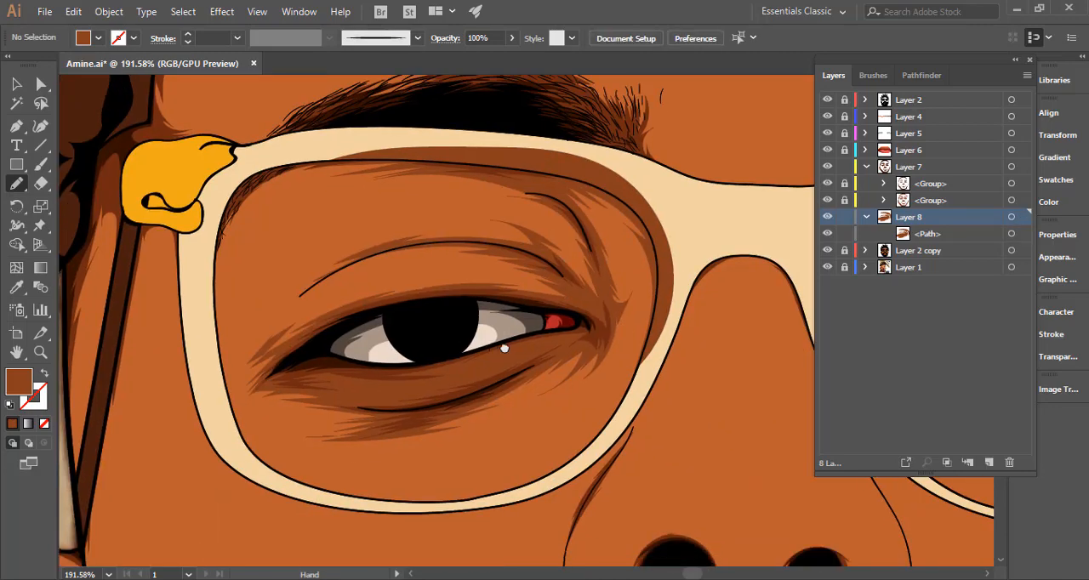
pyautogui.moveTo(564, 333); pyautogui.dragTo(594, 354)
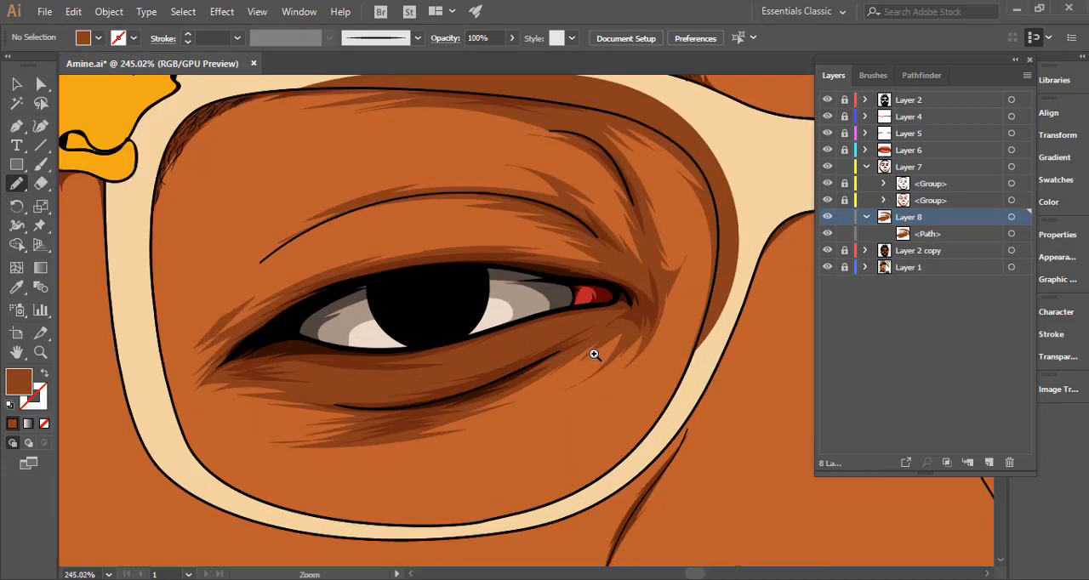
# Adjust the eye shadow's colour balance in RGB mode, raising red to 3%.
pyautogui.click(15, 83)
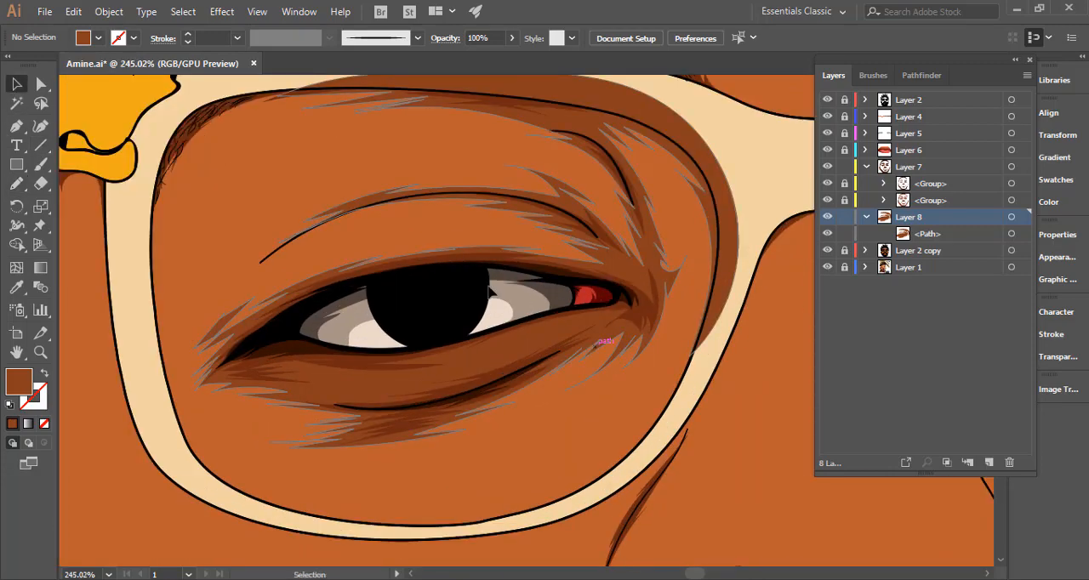
pyautogui.click(530, 345)
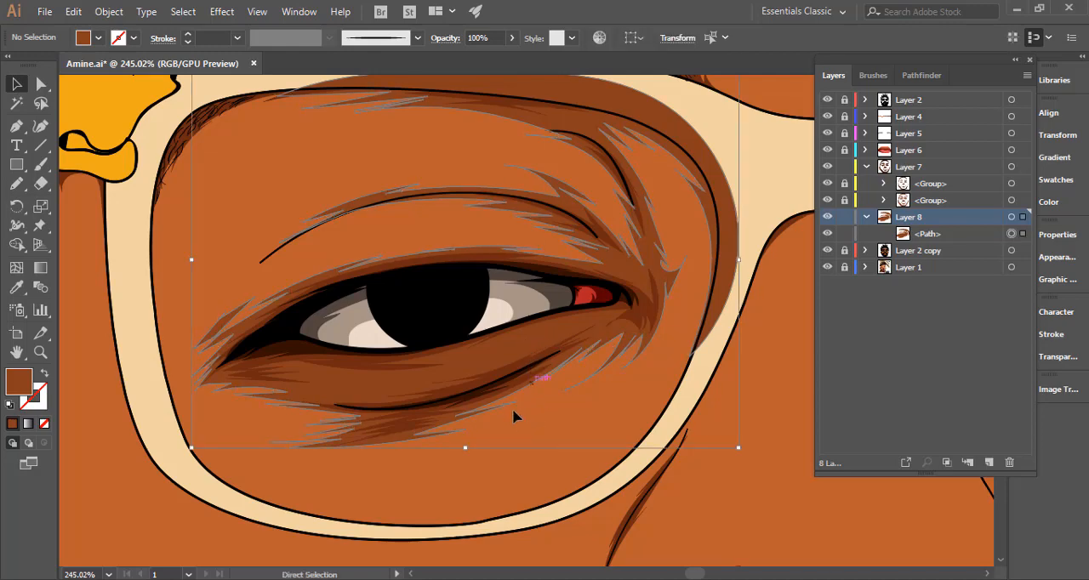
pyautogui.click(73, 12)
pyautogui.moveTo(250, 295)
pyautogui.click(408, 333)
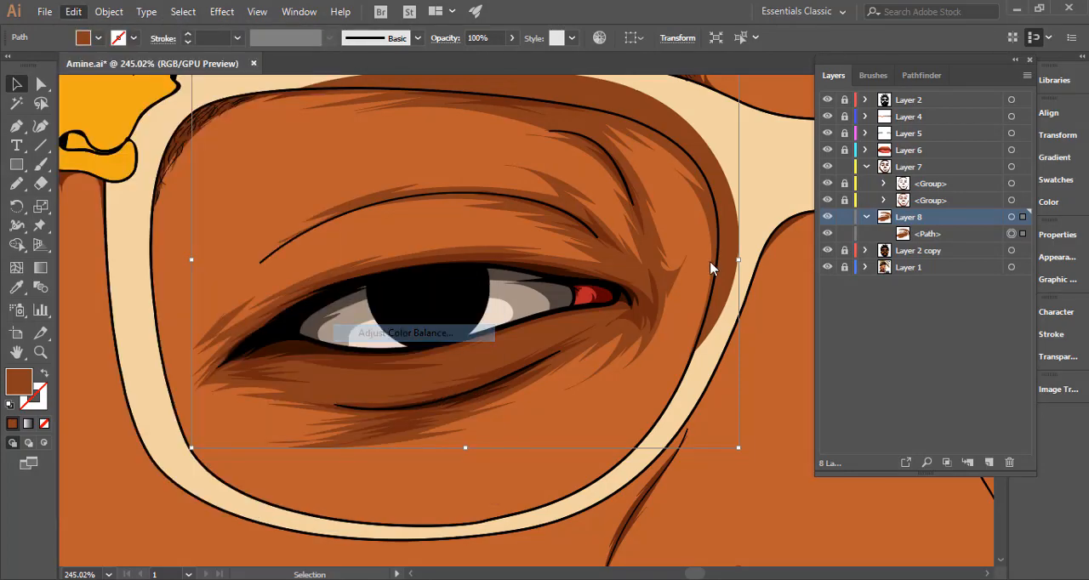
pyautogui.click(743, 296)
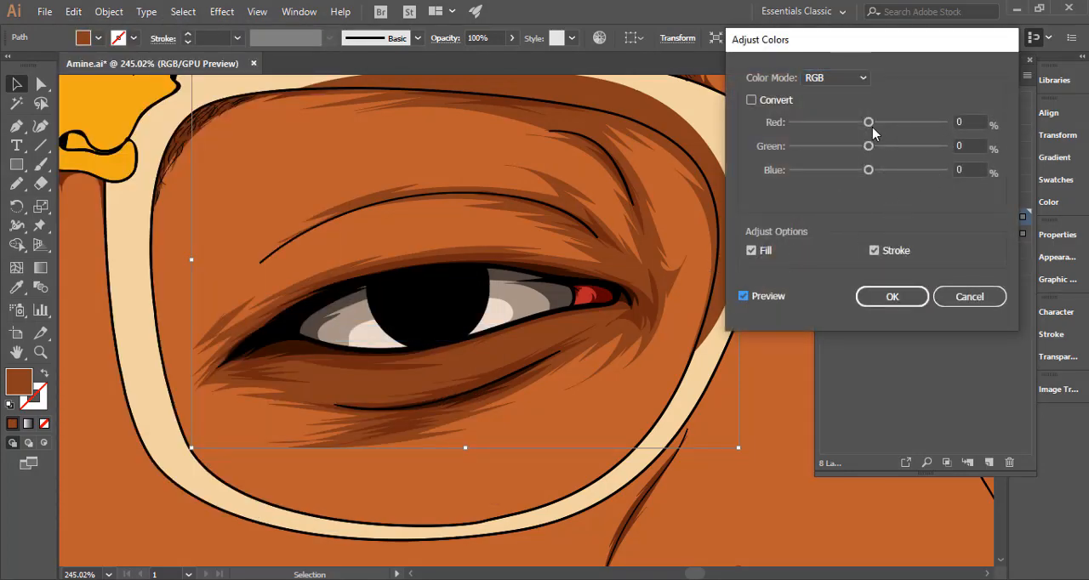
pyautogui.moveTo(869, 123); pyautogui.dragTo(871, 123)
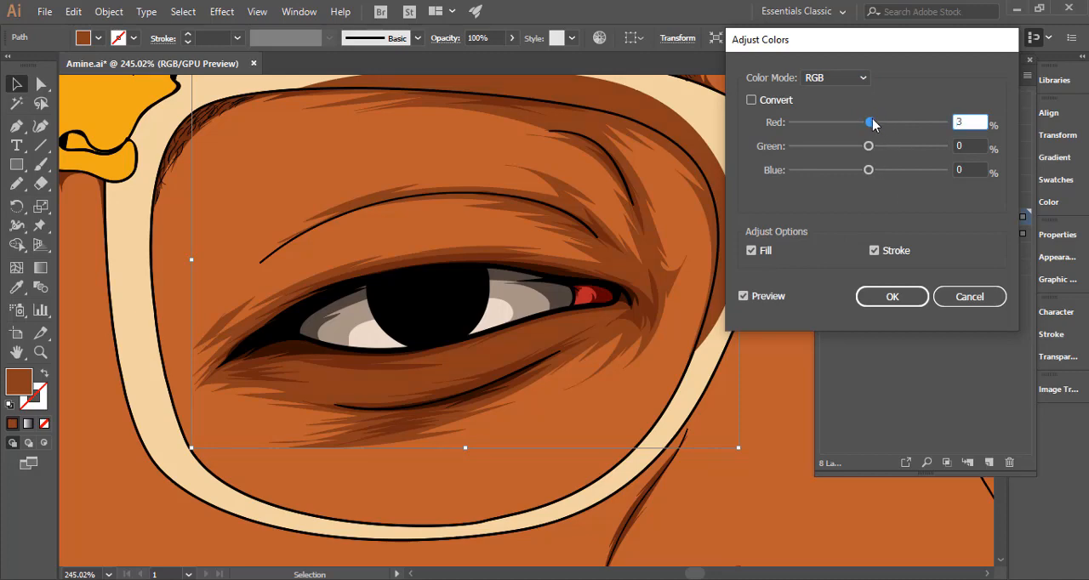
pyautogui.click(744, 297)
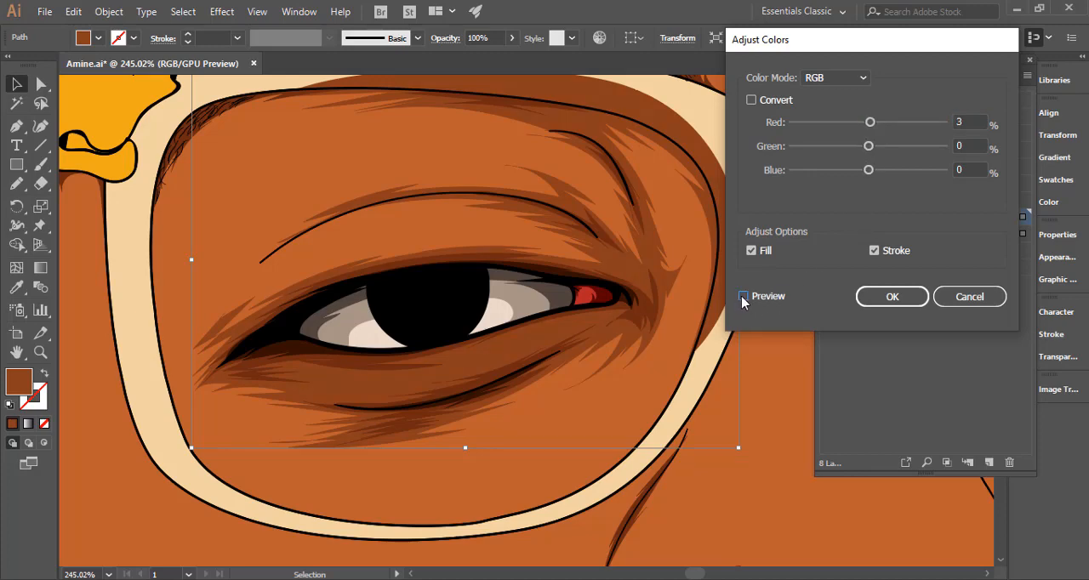
pyautogui.click(742, 297)
pyautogui.click(892, 297)
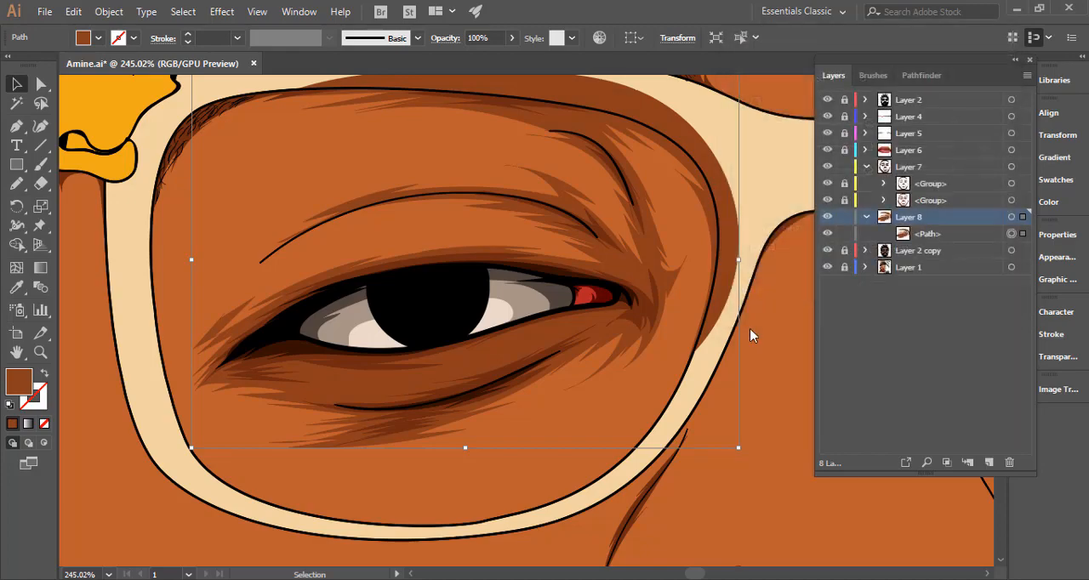
# Outline the eye shadow, hide Layer 2 copy, and draw a jagged closed shape between the image-left eye's lower lash line and the under-eye crease.
pyautogui.keyDown('ctrl'); pyautogui.keyDown('alt'); pyautogui.click(382, 348); pyautogui.keyUp('alt'); pyautogui.keyUp('ctrl')
pyautogui.keyDown('ctrl'); pyautogui.keyDown('alt'); pyautogui.click(371, 354); pyautogui.keyUp('alt'); pyautogui.keyUp('ctrl')
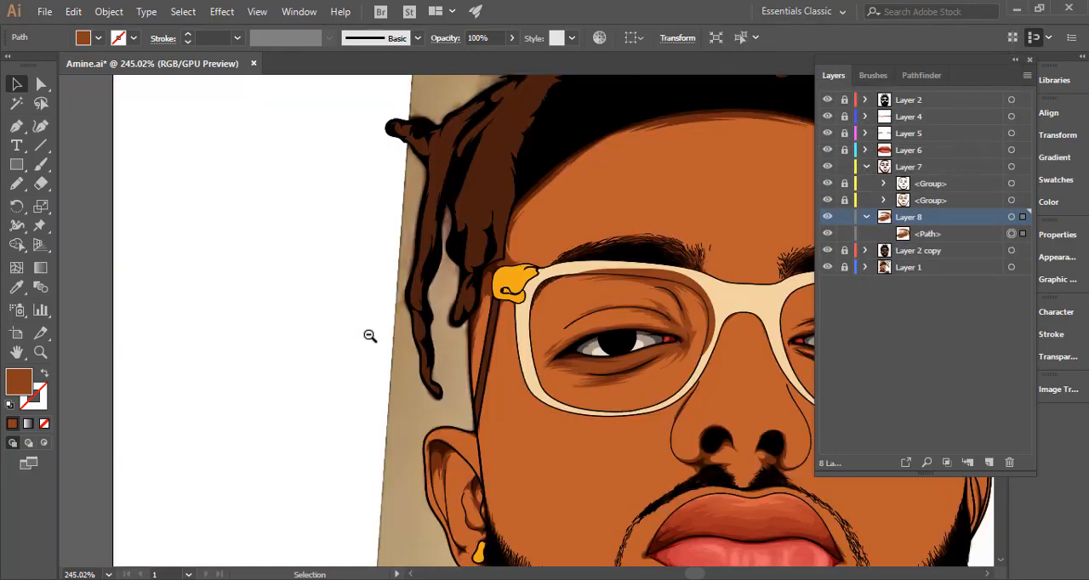
pyautogui.keyDown('ctrl'); pyautogui.keyDown('alt'); pyautogui.click(369, 336); pyautogui.keyUp('alt'); pyautogui.keyUp('ctrl')
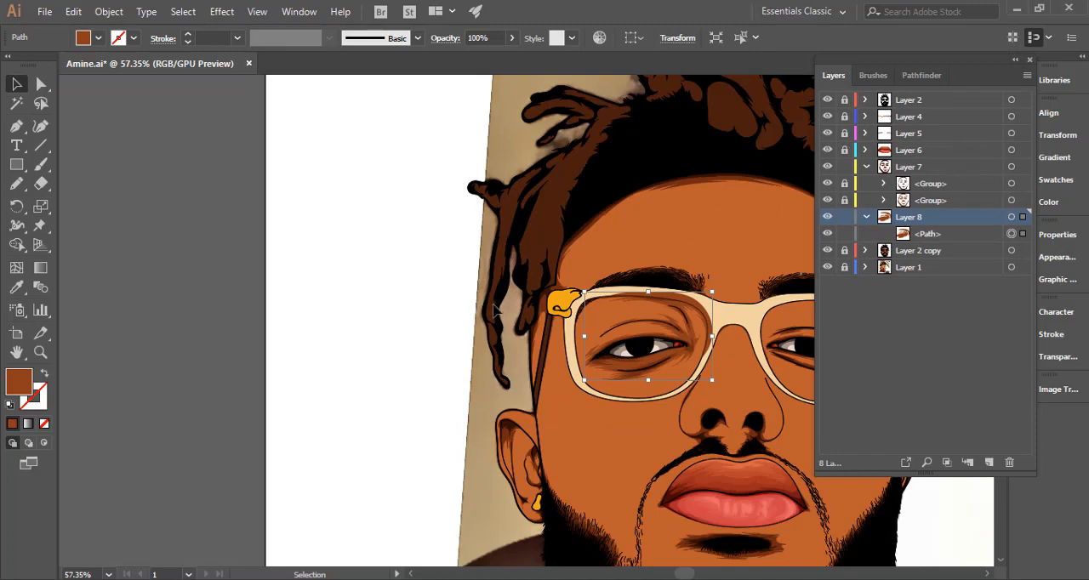
pyautogui.hscroll(4, 365, 311)
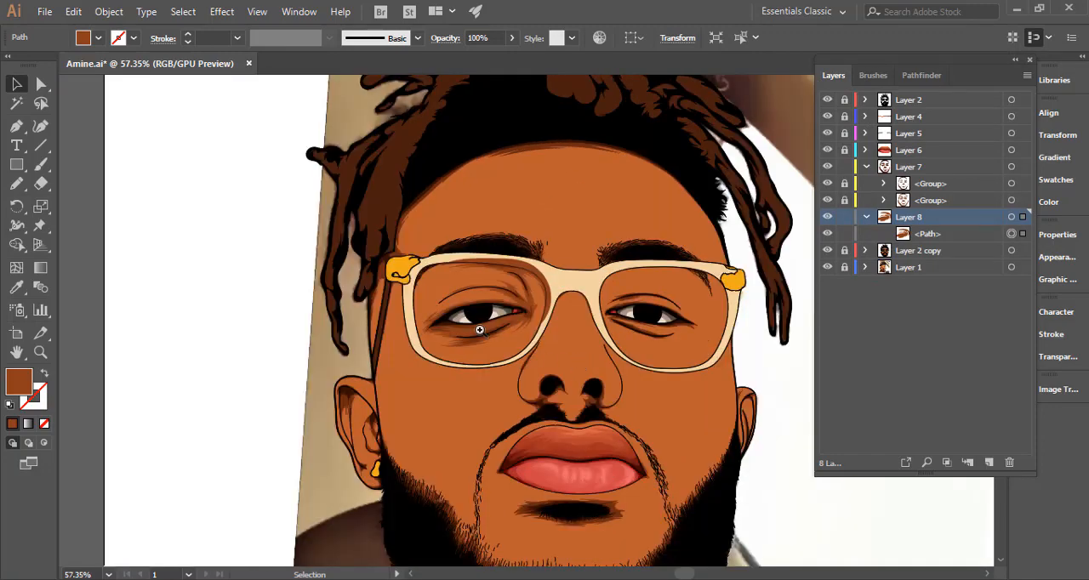
pyautogui.moveTo(689, 317); pyautogui.dragTo(734, 315)
pyautogui.moveTo(625, 194); pyautogui.dragTo(686, 190)
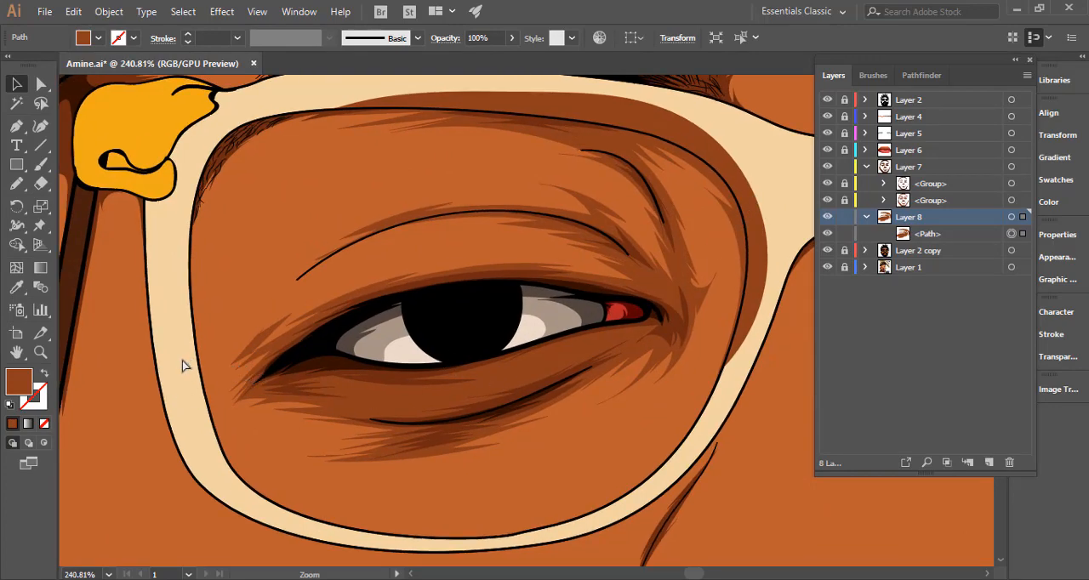
pyautogui.hotkey('ctrl', 'a')
pyautogui.press('v')
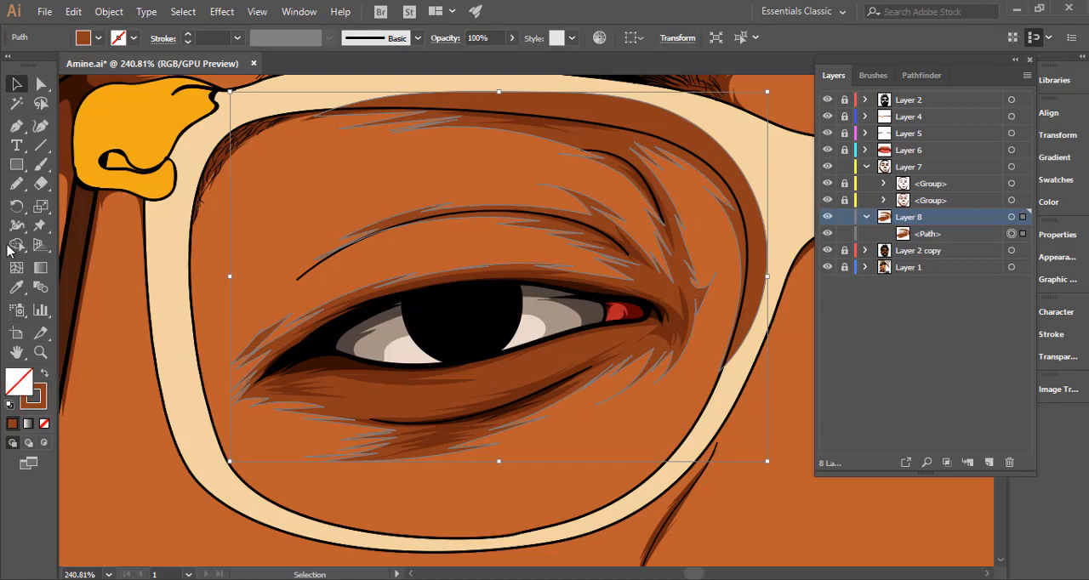
pyautogui.press('n')
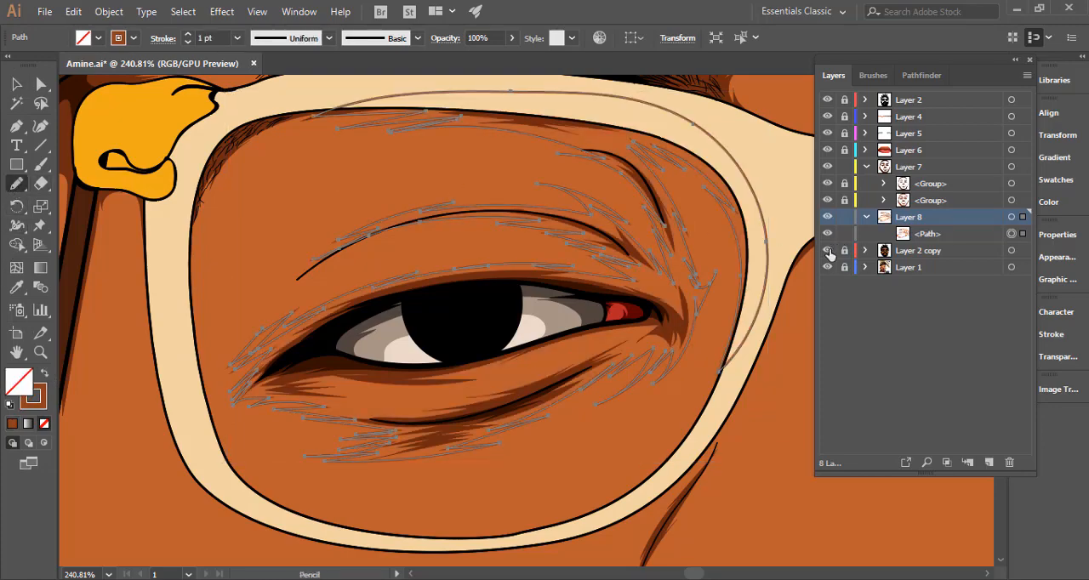
pyautogui.click(828, 251)
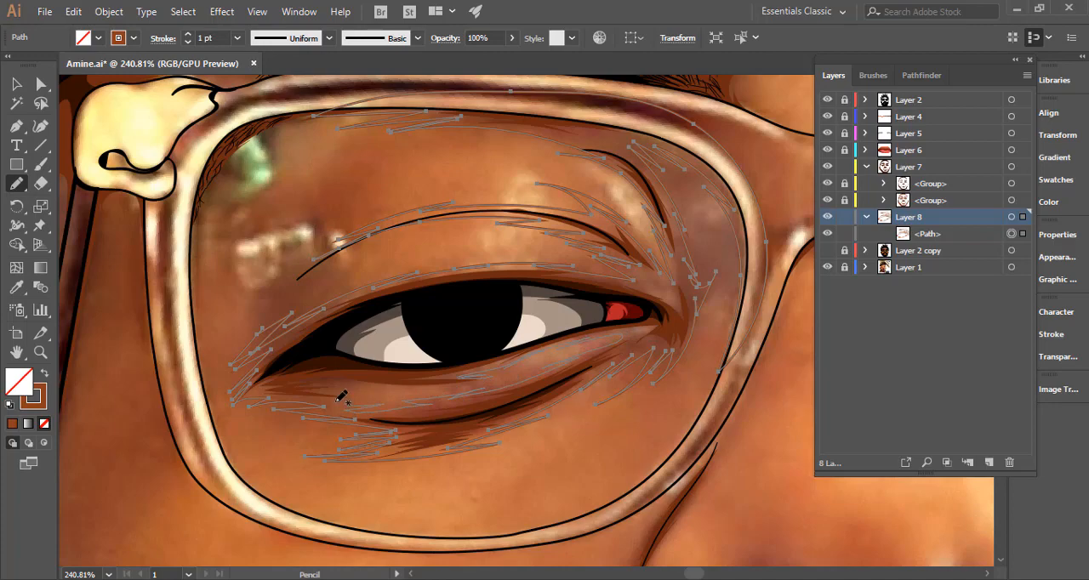
pyautogui.moveTo(352, 389); pyautogui.dragTo(525, 375)
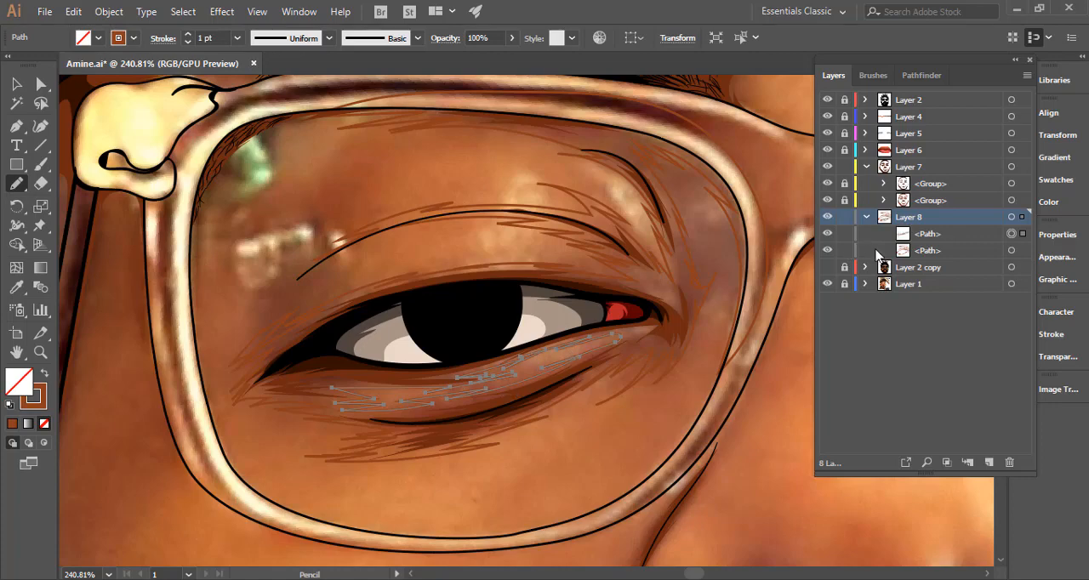
# Show the Layer 2 copy base colours, restore the brown fill on both eye shadow paths, and combine them into a compound path.
pyautogui.click(827, 267)
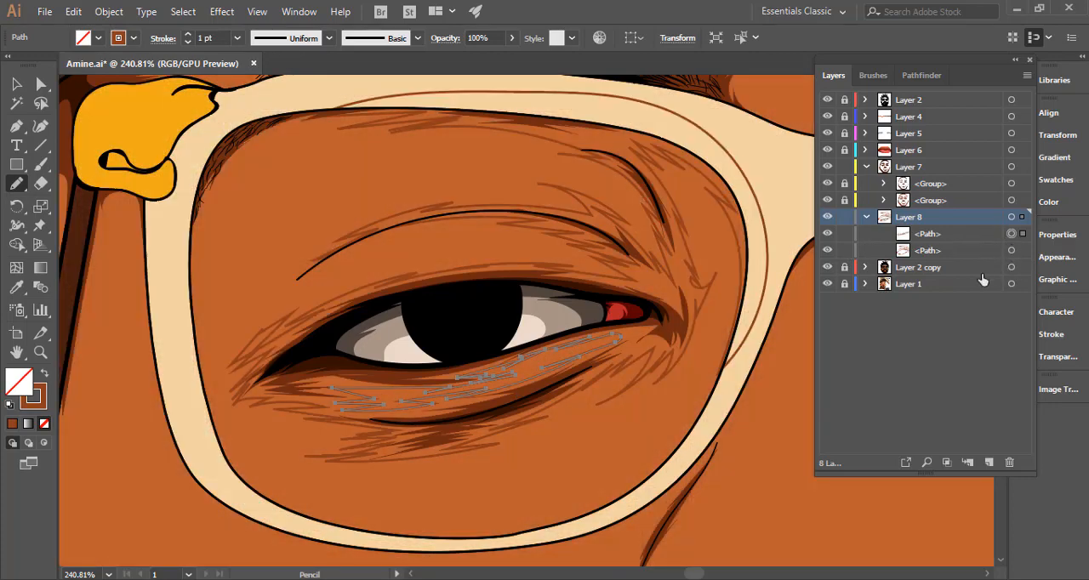
pyautogui.hotkey('ctrl', 'a')
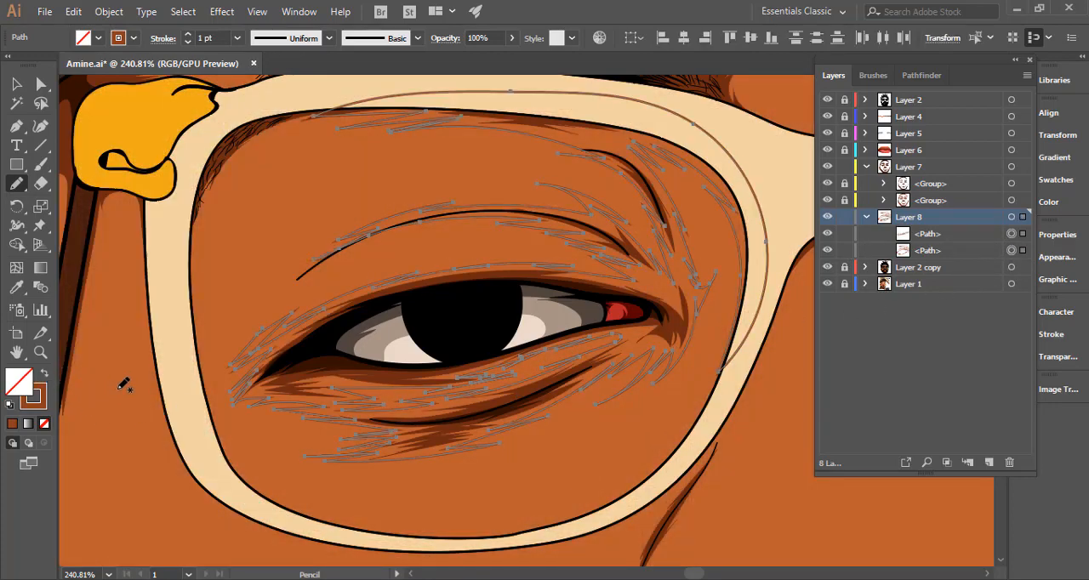
pyautogui.click(42, 375)
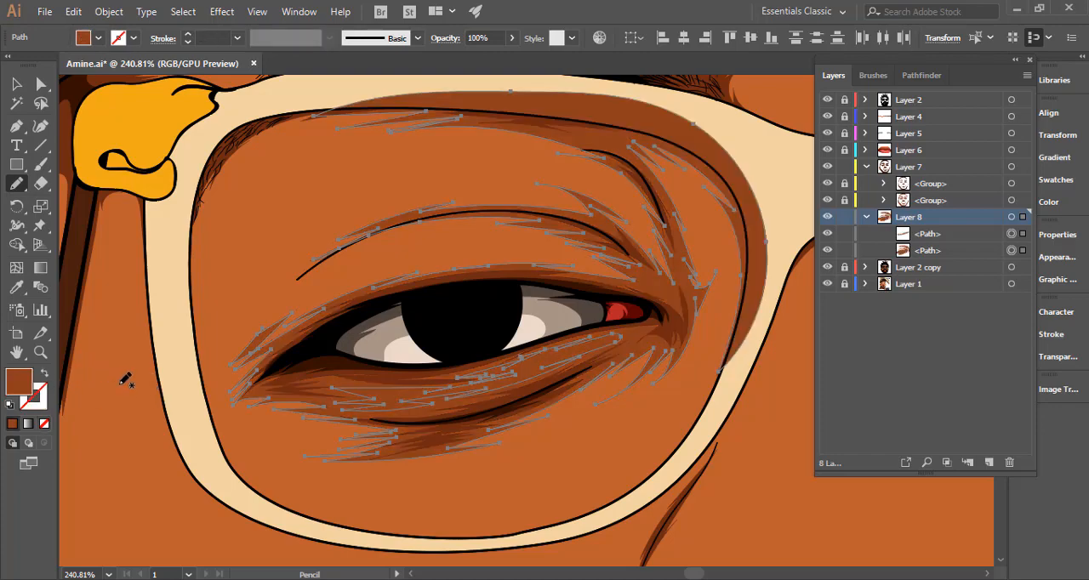
pyautogui.hotkey('ctrl', '8')
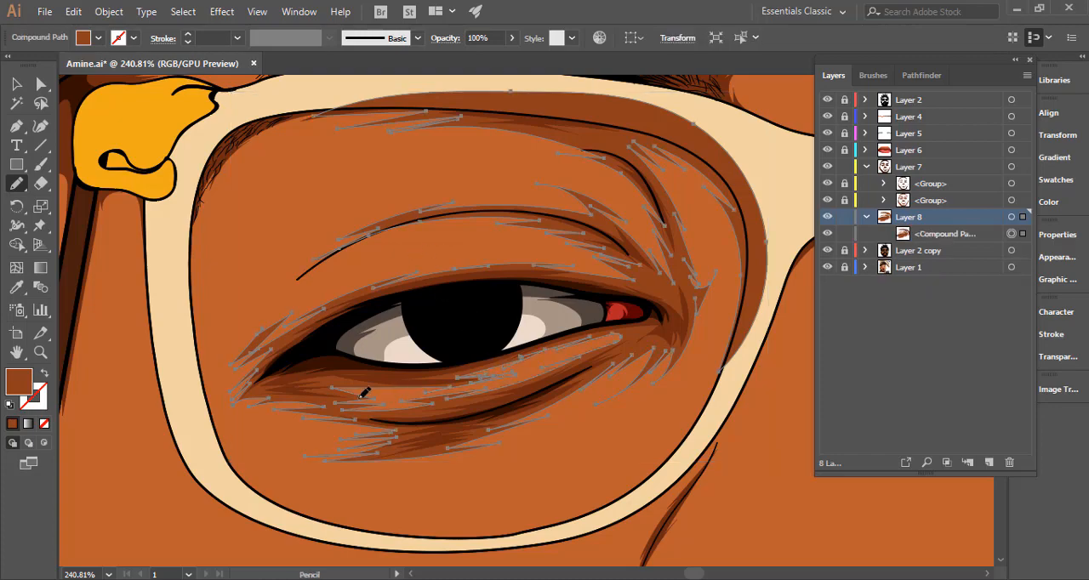
pyautogui.moveTo(353, 389); pyautogui.dragTo(458, 377)
pyautogui.moveTo(385, 372); pyautogui.dragTo(237, 407)
# Trim the eye shadow beyond the inner glasses rim with Shape Builder, using the lens outline on the unlocked Layer 2 copy, and deselect.
pyautogui.press('v')
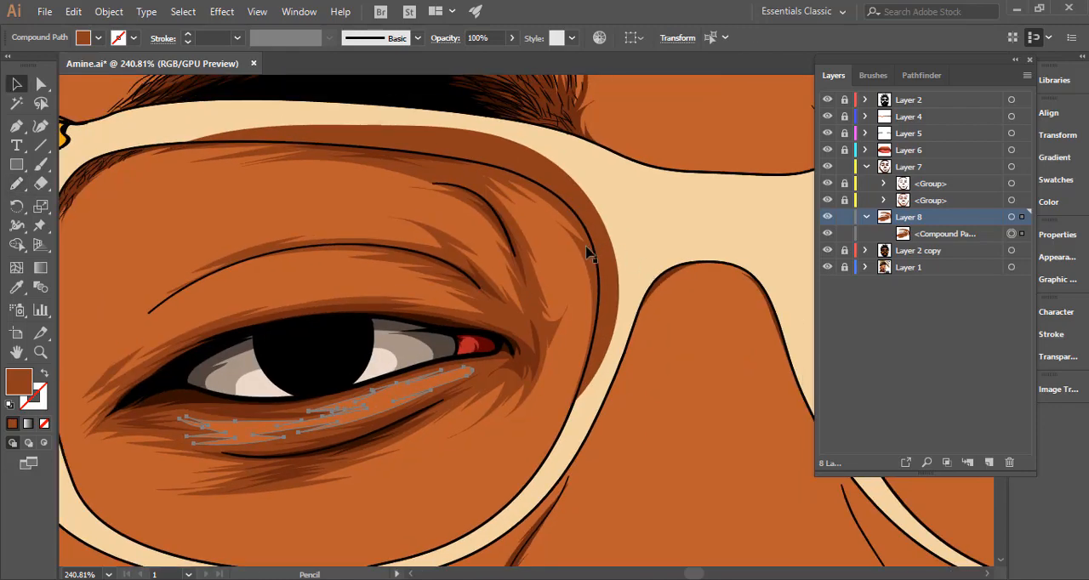
pyautogui.click(617, 268)
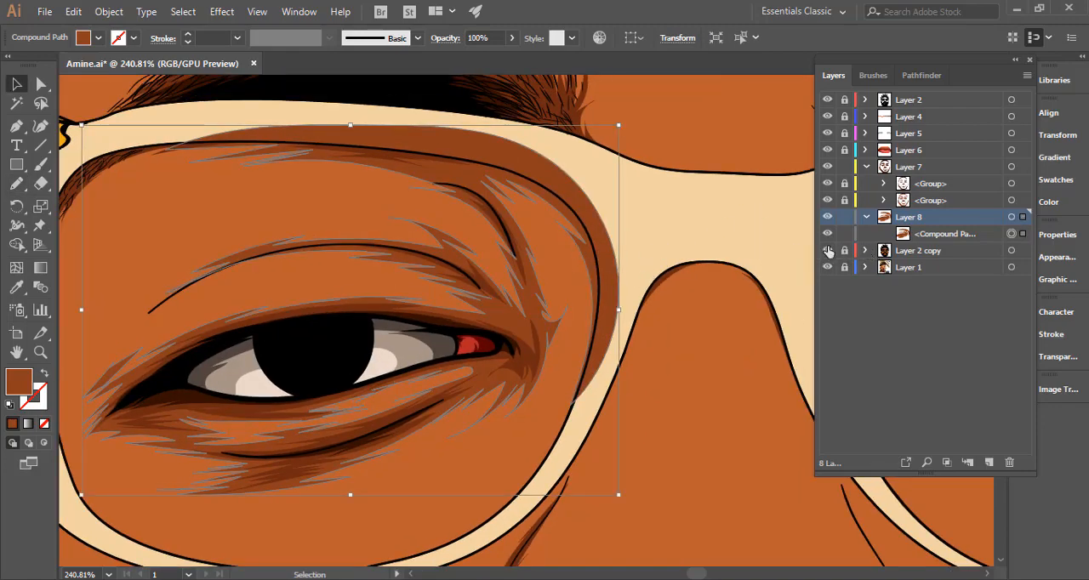
pyautogui.keyDown('shift'); pyautogui.click(561, 285); pyautogui.keyUp('shift')
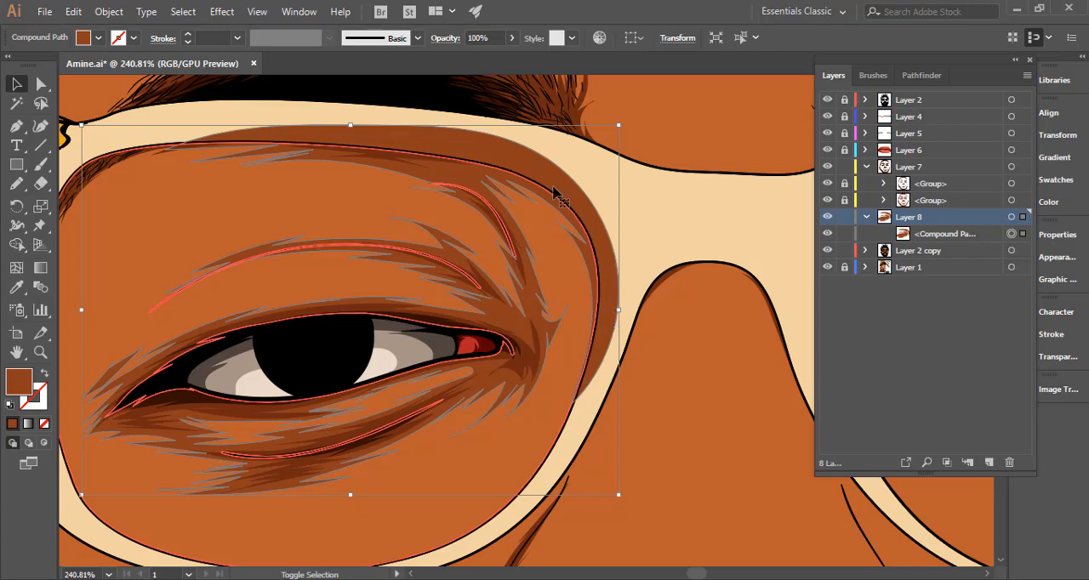
pyautogui.keyDown('shift'); pyautogui.click(570, 166); pyautogui.keyUp('shift')
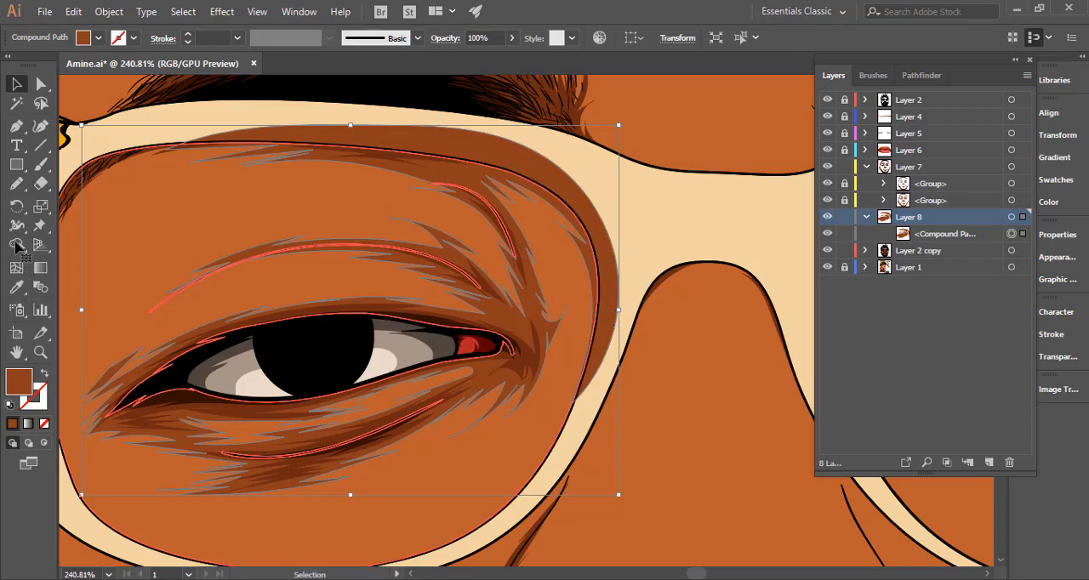
pyautogui.click(16, 244)
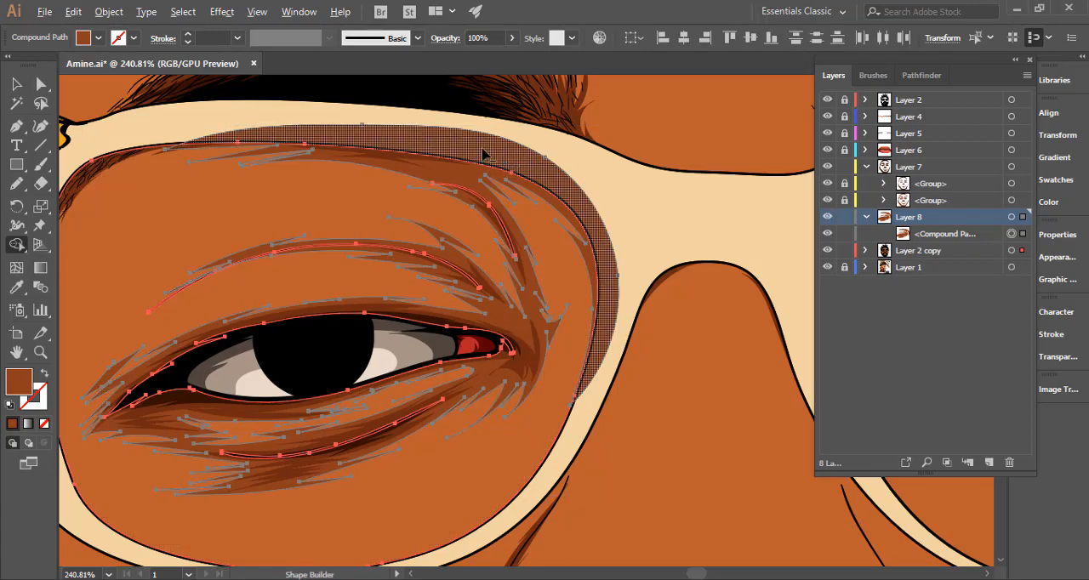
pyautogui.keyDown('alt'); pyautogui.click(457, 162); pyautogui.keyUp('alt')
pyautogui.press('v')
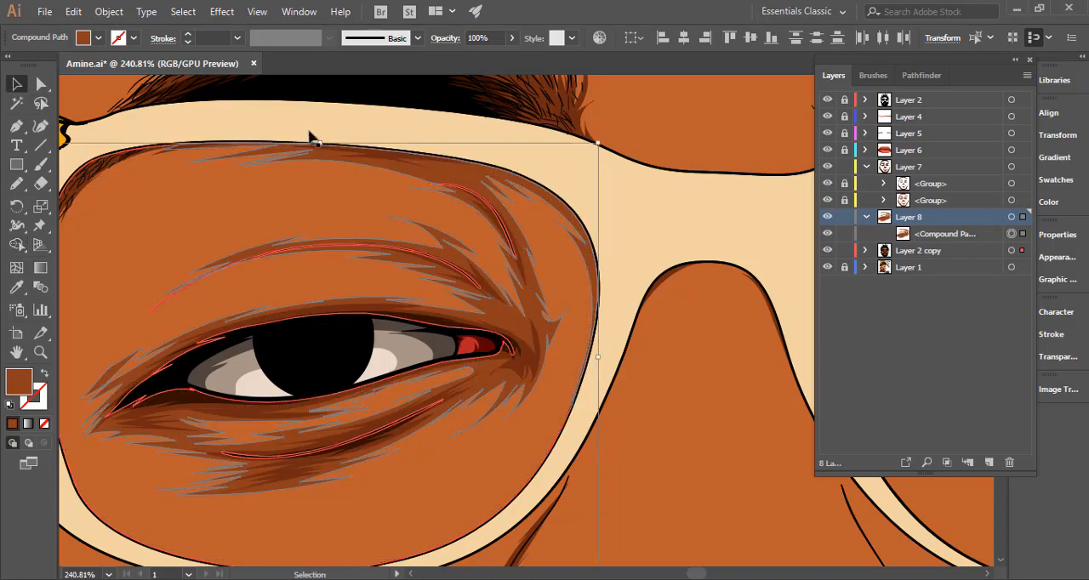
pyautogui.keyDown('ctrl'); pyautogui.keyDown('alt'); pyautogui.click(236, 279); pyautogui.keyUp('alt'); pyautogui.keyUp('ctrl')
pyautogui.keyDown('ctrl'); pyautogui.keyDown('alt'); pyautogui.click(195, 289); pyautogui.keyUp('alt'); pyautogui.keyUp('ctrl')
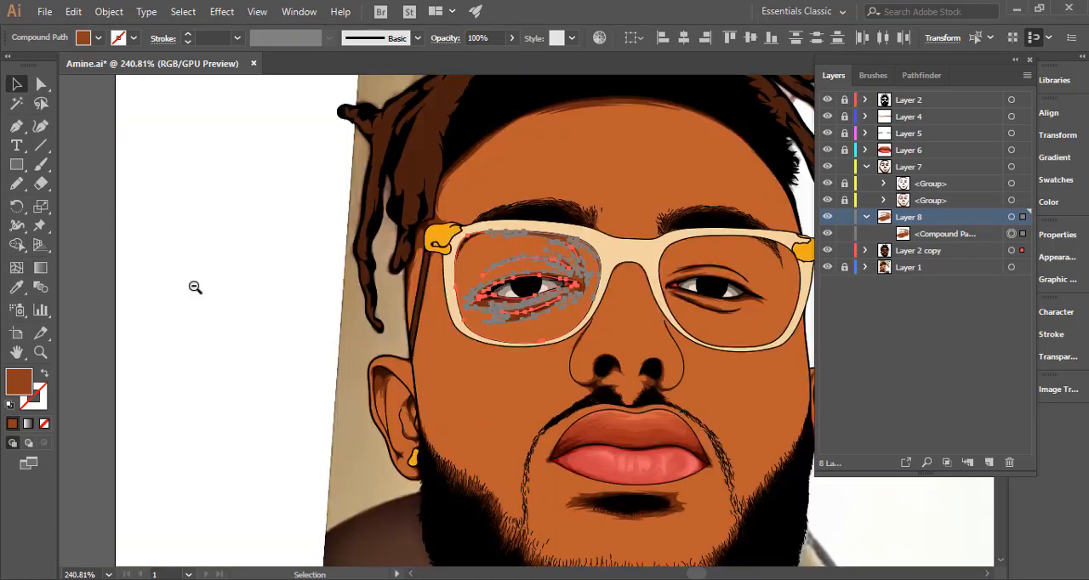
pyautogui.moveTo(201, 259); pyautogui.dragTo(143, 260)
pyautogui.click(279, 243)
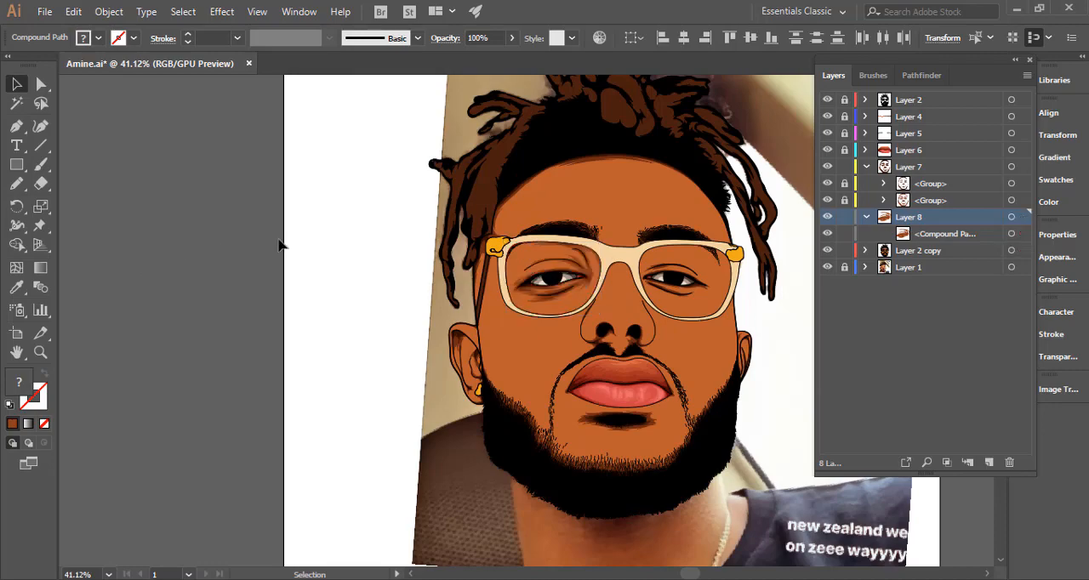
pyautogui.moveTo(346, 292); pyautogui.dragTo(275, 287)
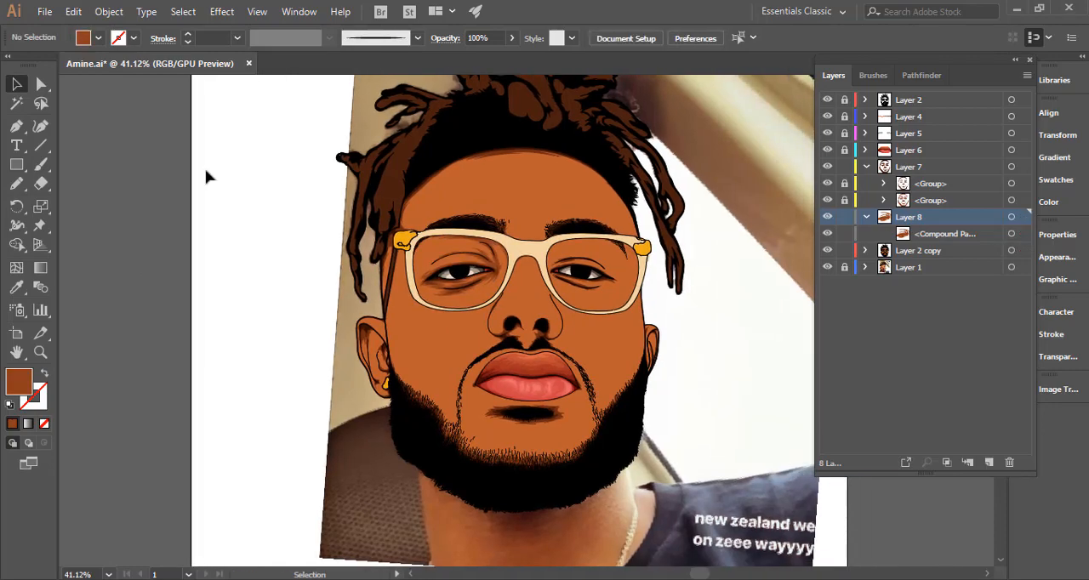
# Hide Layer 2 copy and pencil a jagged brown shadow shape around the outer end of the image-left eye's lid crease.
pyautogui.click(16, 183)
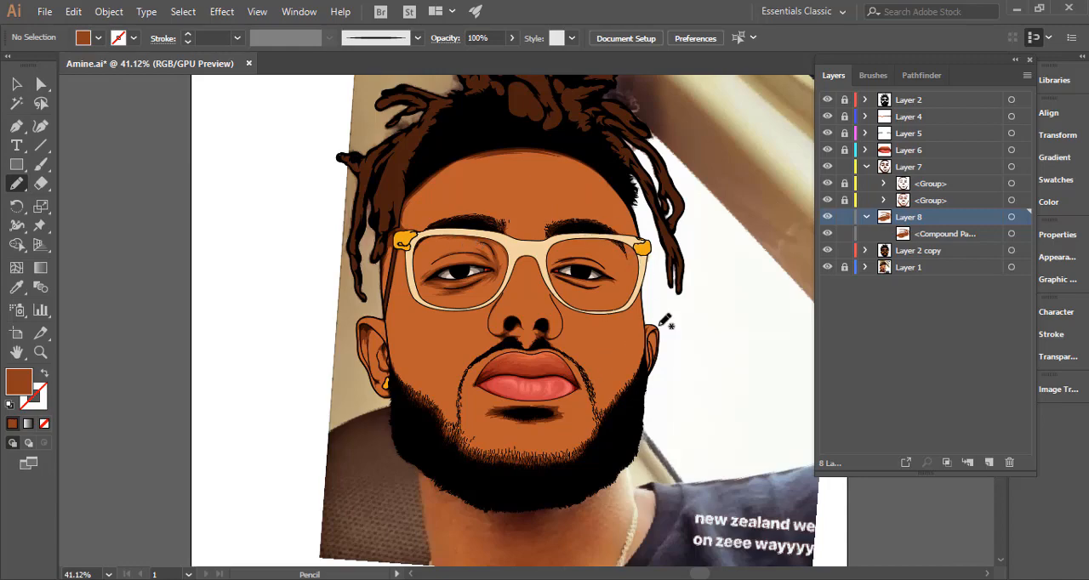
pyautogui.moveTo(590, 364); pyautogui.dragTo(703, 331)
pyautogui.moveTo(471, 231); pyautogui.dragTo(797, 216)
pyautogui.moveTo(382, 238); pyautogui.dragTo(507, 237)
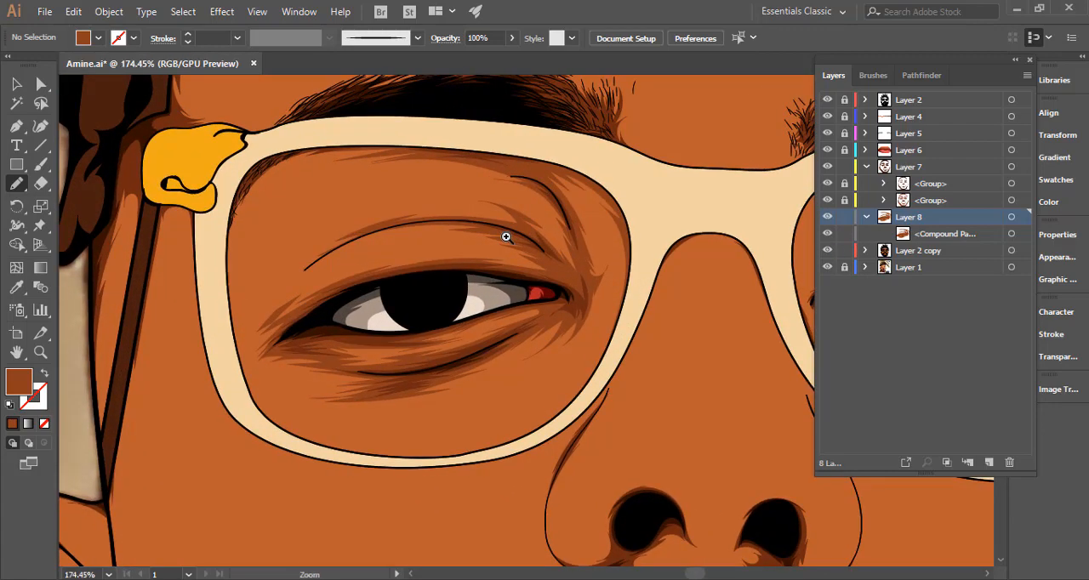
pyautogui.moveTo(570, 359); pyautogui.dragTo(399, 395)
pyautogui.click(827, 251)
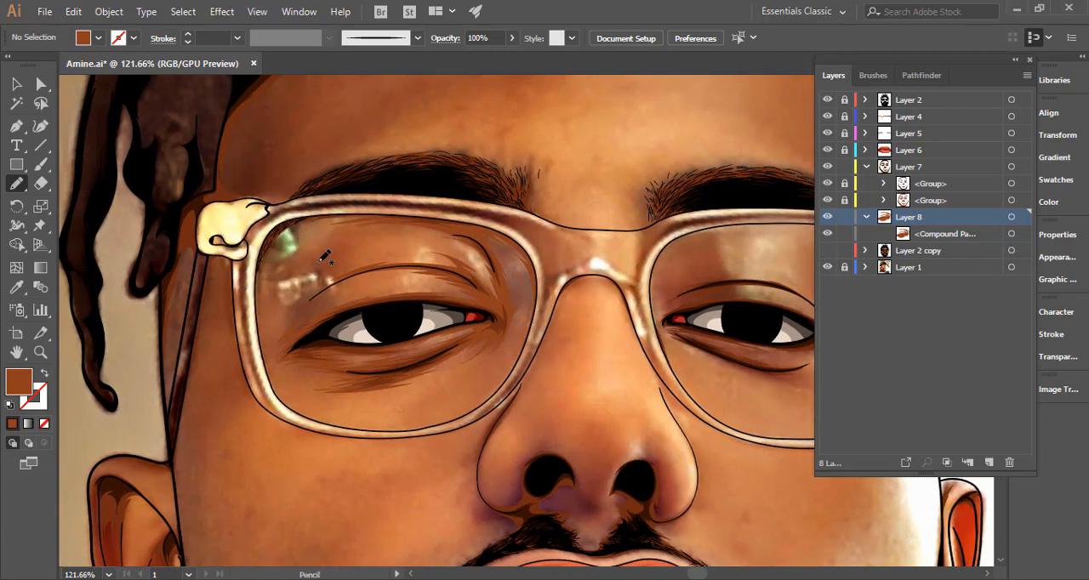
pyautogui.moveTo(244, 235); pyautogui.dragTo(544, 243)
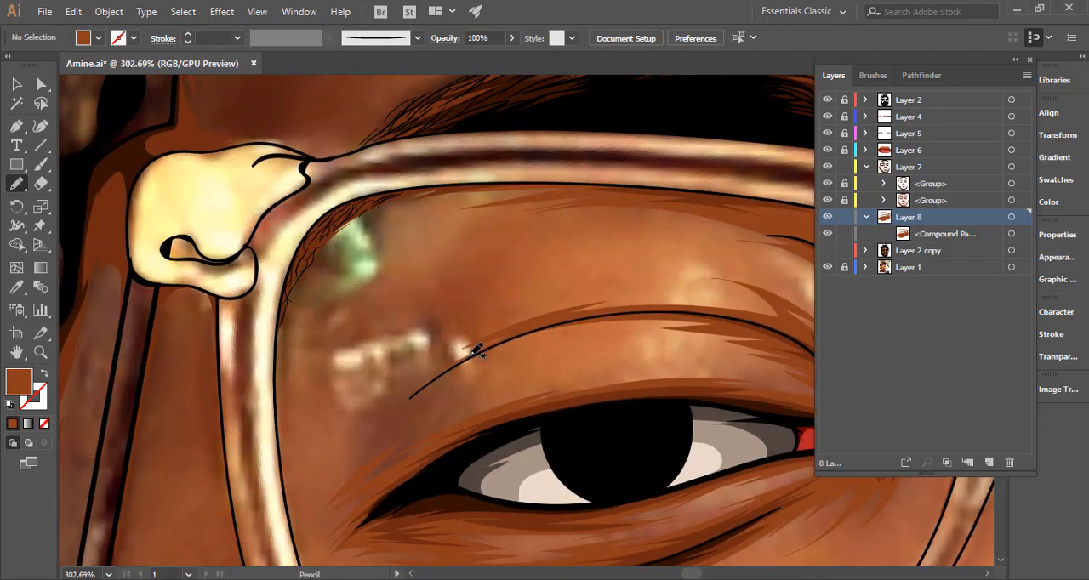
pyautogui.moveTo(429, 378)
pyautogui.mouseDown()
pyautogui.moveTo(422, 363)
pyautogui.moveTo(458, 319)
pyautogui.moveTo(432, 327)
pyautogui.moveTo(474, 284)
pyautogui.moveTo(376, 343)
pyautogui.moveTo(415, 327)
pyautogui.mouseUp()
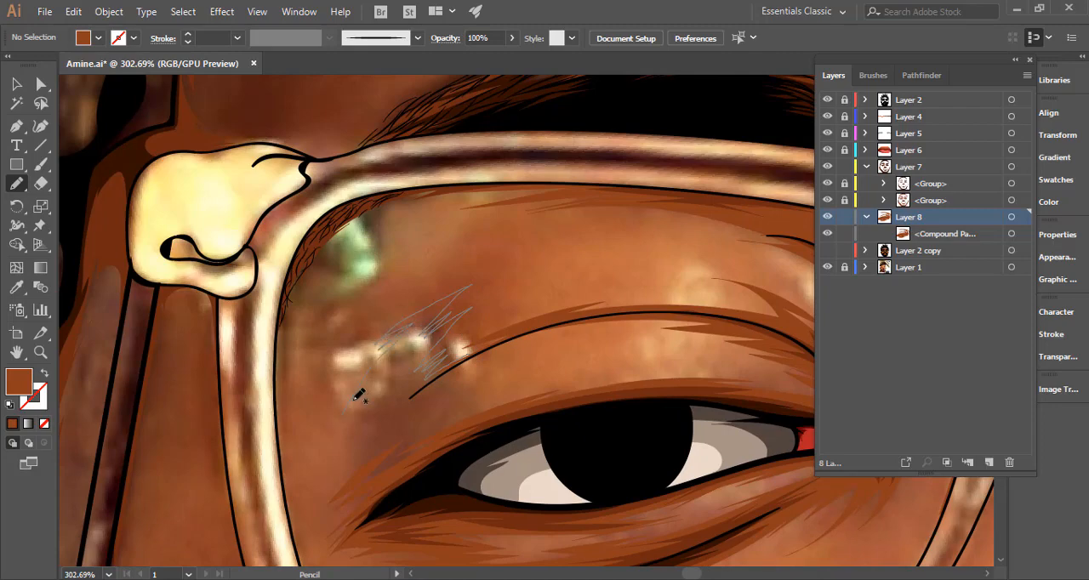
pyautogui.moveTo(352, 443)
pyautogui.mouseDown()
pyautogui.moveTo(369, 425)
pyautogui.moveTo(360, 451)
pyautogui.moveTo(432, 397)
pyautogui.moveTo(421, 395)
pyautogui.moveTo(439, 377)
pyautogui.moveTo(401, 400)
pyautogui.moveTo(489, 348)
pyautogui.moveTo(464, 357)
pyautogui.mouseUp()
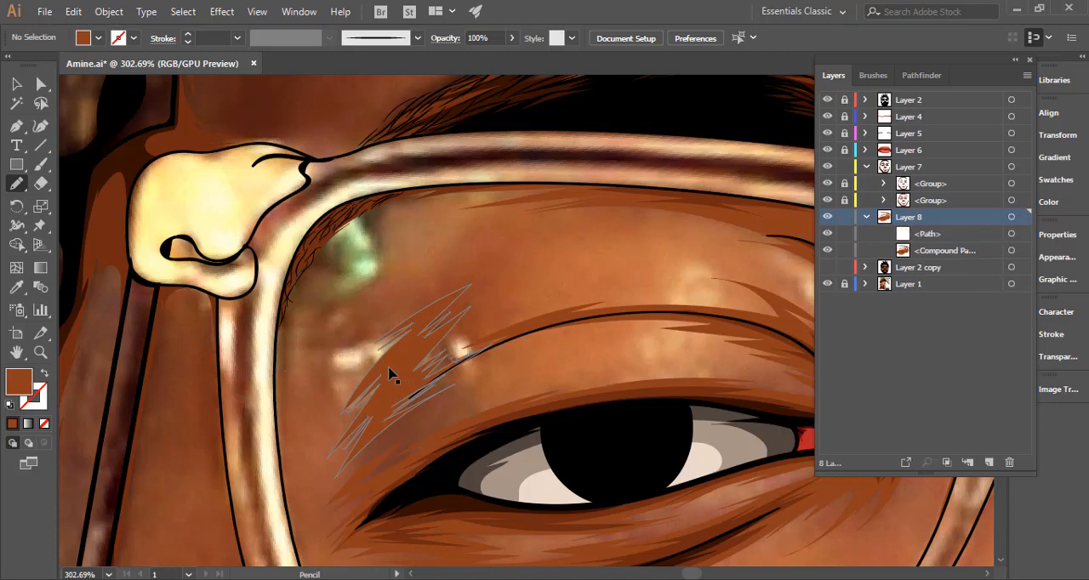
# Show Layer 2 copy and examine the new eye shadow against the whole face.
pyautogui.hotkey('ctrl', '-')
pyautogui.hotkey('ctrl', '-')
pyautogui.hotkey('ctrl', '-')
pyautogui.hotkey('ctrl', '-')
pyautogui.hotkey('ctrl', '-')
pyautogui.hotkey('ctrl', '-')
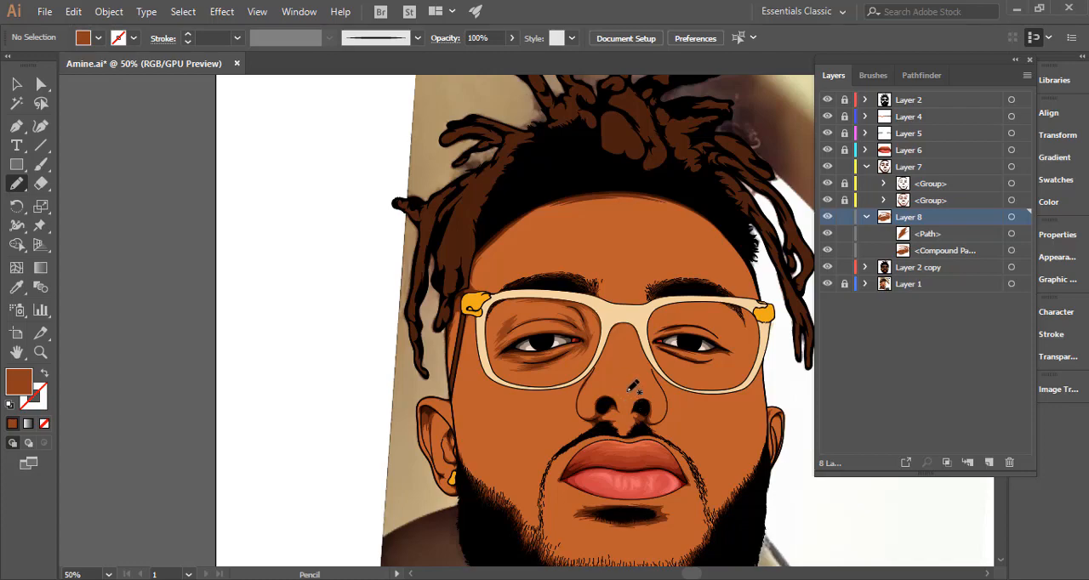
pyautogui.press('space')
pyautogui.moveTo(607, 391); pyautogui.dragTo(466, 396)
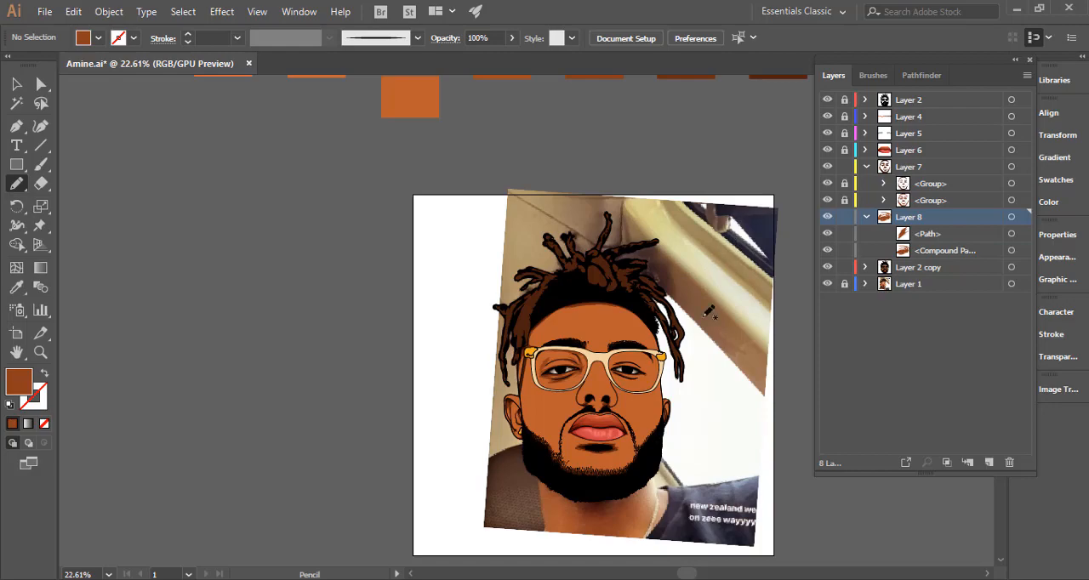
pyautogui.moveTo(710, 332); pyautogui.dragTo(606, 334)
pyautogui.moveTo(681, 352); pyautogui.dragTo(821, 336)
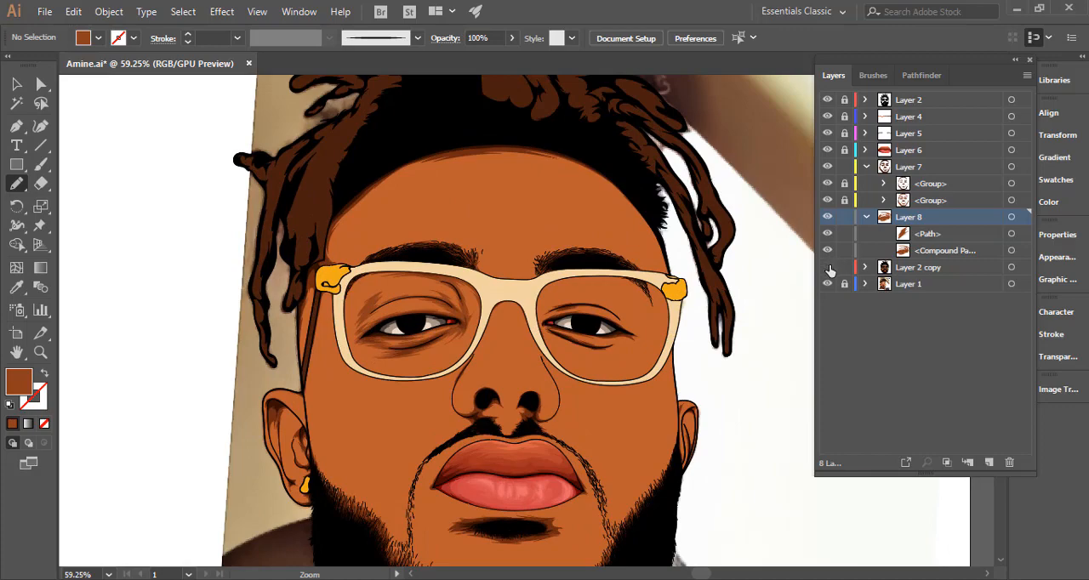
# Hide Layer 2 copy and pencil a closed brown shadow shape along the glasses bridge, arching over the top of the nose.
pyautogui.click(830, 269)
pyautogui.moveTo(450, 328); pyautogui.dragTo(472, 334)
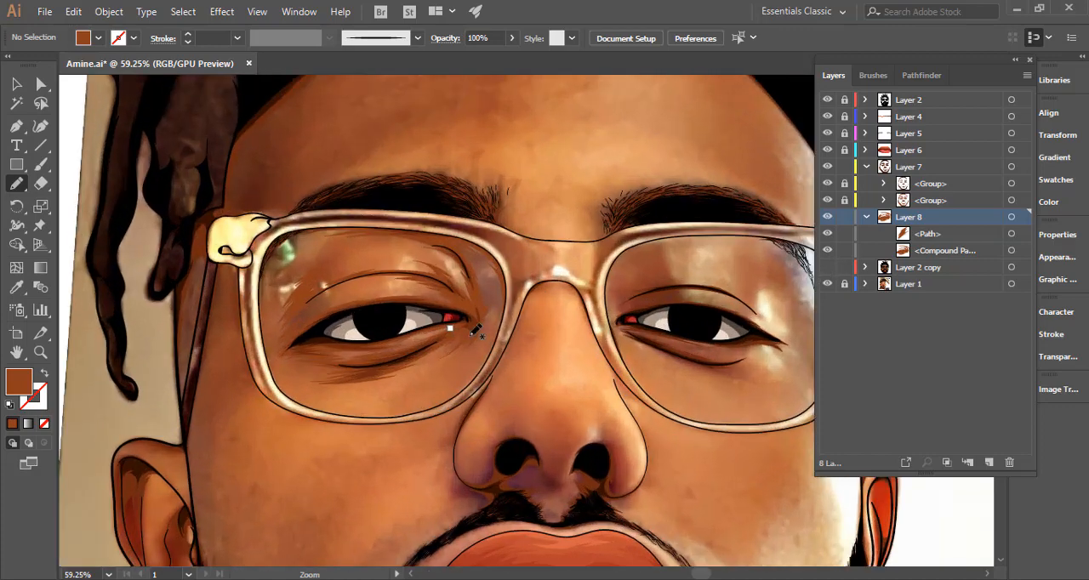
pyautogui.moveTo(567, 326)
pyautogui.mouseDown()
pyautogui.moveTo(524, 368)
pyautogui.moveTo(710, 325)
pyautogui.mouseUp()
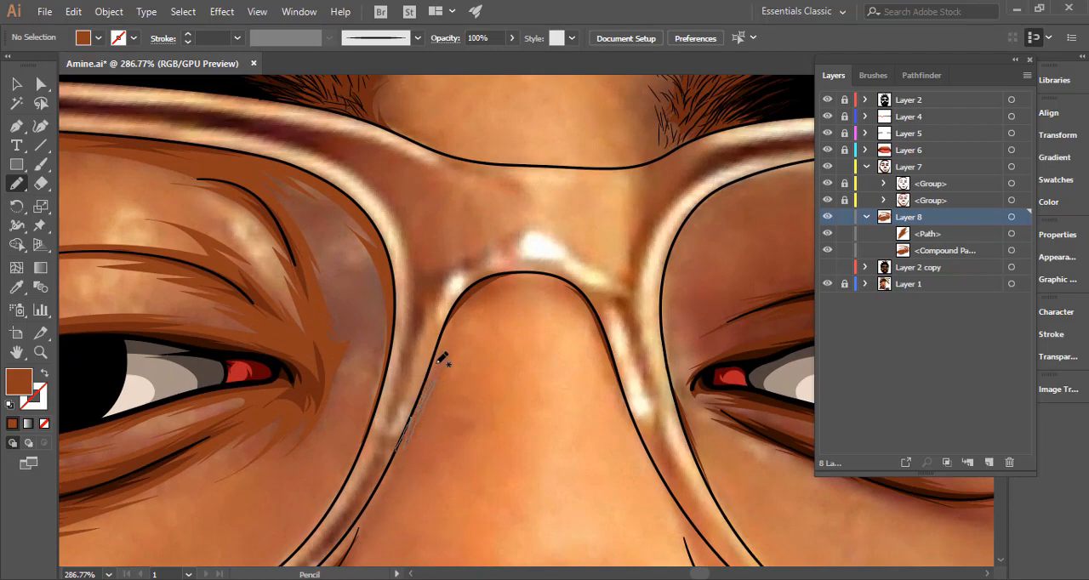
pyautogui.moveTo(513, 277)
pyautogui.mouseDown()
pyautogui.moveTo(571, 284)
pyautogui.moveTo(556, 283)
pyautogui.moveTo(602, 339)
pyautogui.mouseUp()
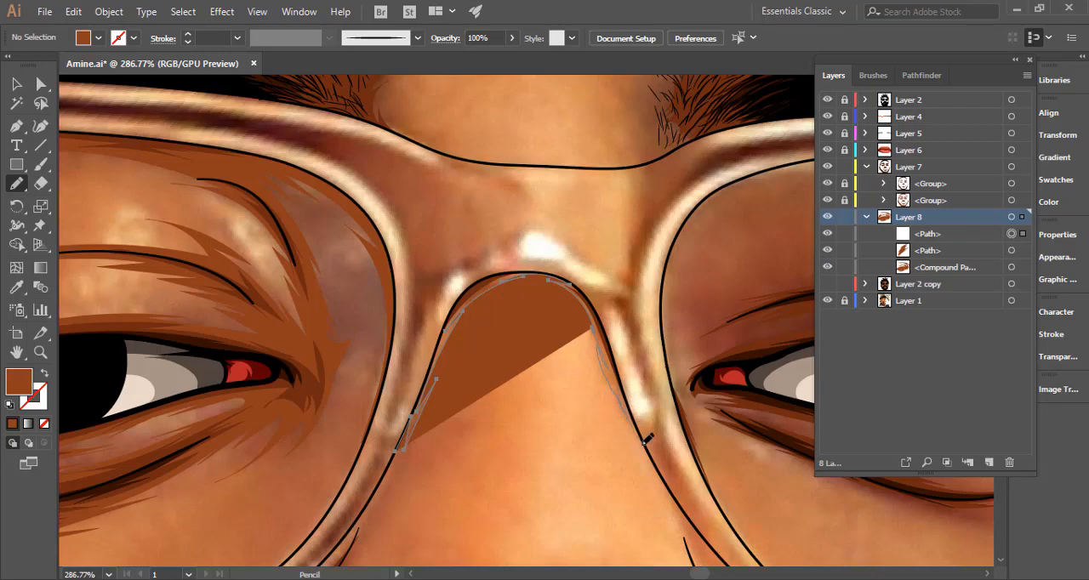
pyautogui.moveTo(651, 435)
pyautogui.mouseDown()
pyautogui.moveTo(609, 295)
pyautogui.moveTo(562, 247)
pyautogui.moveTo(516, 244)
pyautogui.mouseUp()
pyautogui.moveTo(432, 302)
pyautogui.mouseDown()
pyautogui.moveTo(393, 430)
pyautogui.moveTo(399, 452)
pyautogui.mouseUp()
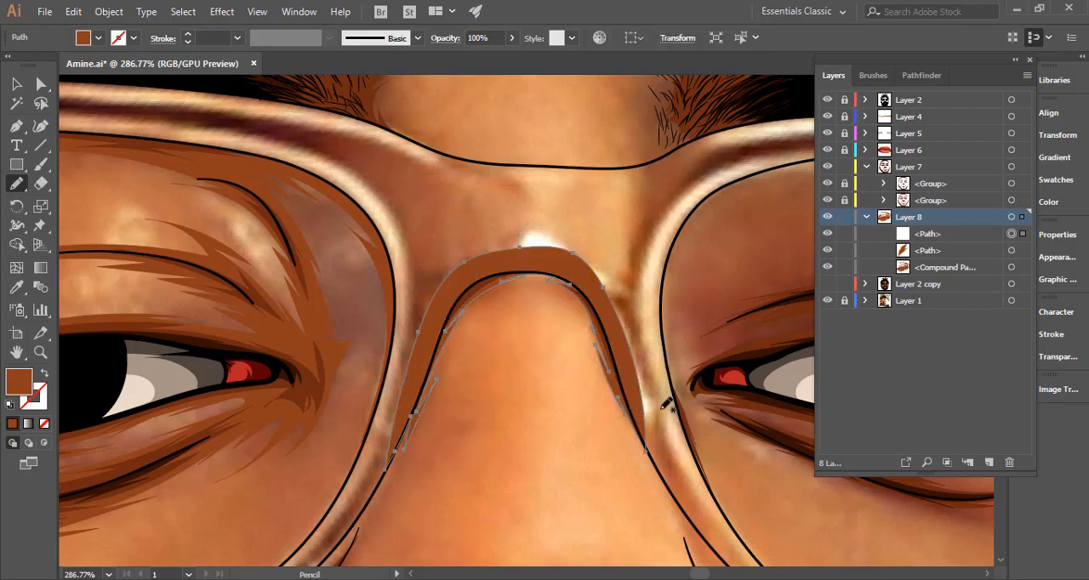
# Start a brown shadow shape along the image-right lens's inner rim, from its upper edge down to the inner eye corner.
pyautogui.moveTo(673, 382)
pyautogui.mouseDown()
pyautogui.moveTo(513, 441)
pyautogui.moveTo(522, 479)
pyautogui.mouseUp()
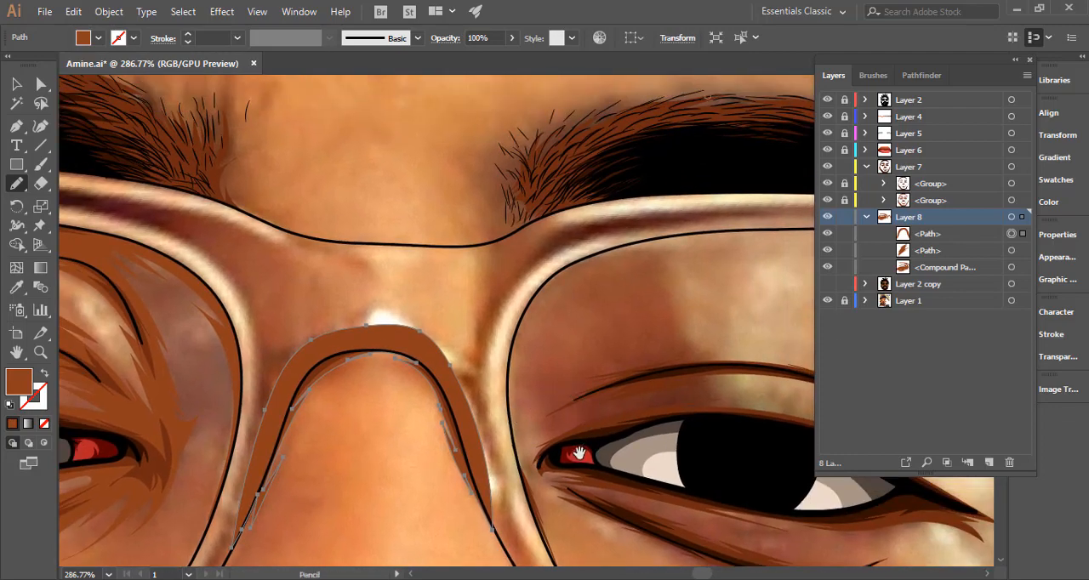
pyautogui.moveTo(580, 454); pyautogui.dragTo(462, 361)
pyautogui.moveTo(570, 396); pyautogui.dragTo(501, 392)
pyautogui.moveTo(517, 430); pyautogui.dragTo(403, 446)
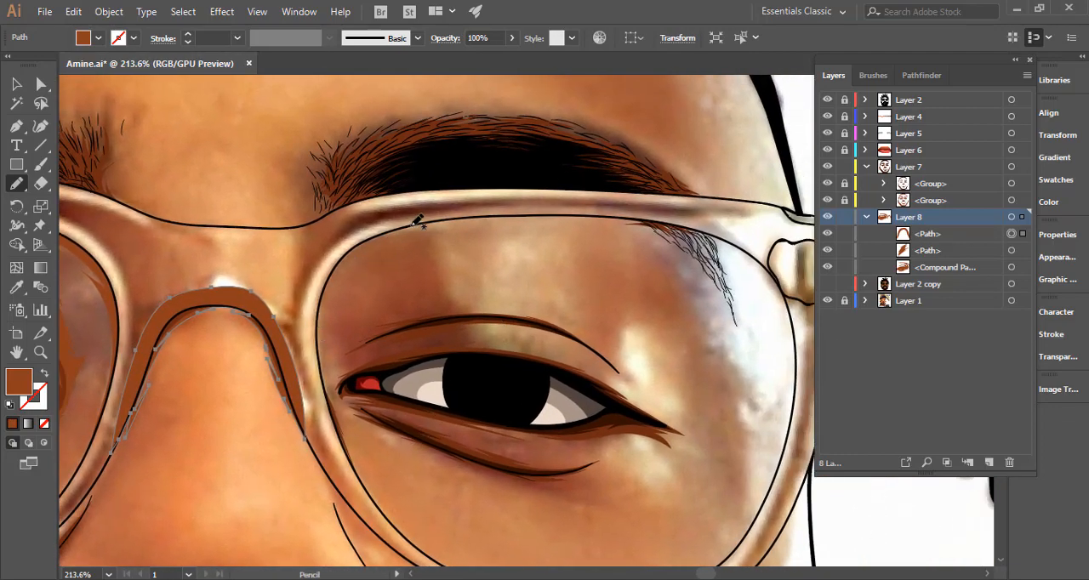
pyautogui.moveTo(423, 226); pyautogui.dragTo(348, 261)
pyautogui.moveTo(328, 378); pyautogui.dragTo(426, 357)
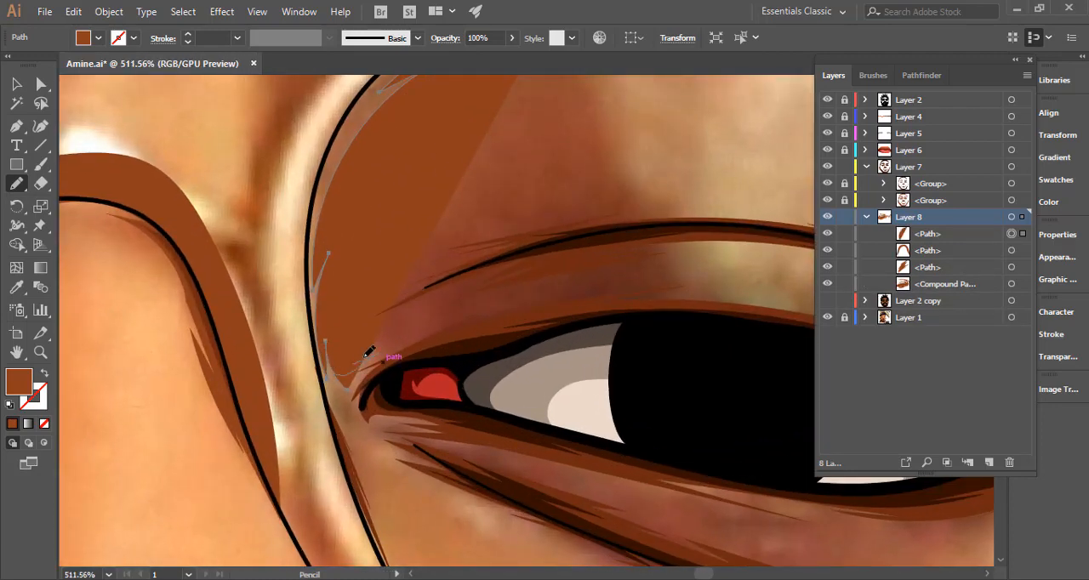
# Undo the first extension from the inner eye corner and redraw the jagged shadow edge up past the start of the lid crease.
pyautogui.moveTo(368, 352)
pyautogui.mouseDown()
pyautogui.moveTo(496, 304)
pyautogui.moveTo(414, 325)
pyautogui.moveTo(489, 291)
pyautogui.moveTo(408, 320)
pyautogui.moveTo(459, 292)
pyautogui.moveTo(377, 323)
pyautogui.moveTo(440, 294)
pyautogui.moveTo(343, 329)
pyautogui.moveTo(429, 277)
pyautogui.moveTo(377, 300)
pyautogui.moveTo(410, 254)
pyautogui.moveTo(378, 242)
pyautogui.moveTo(652, 199)
pyautogui.mouseUp()
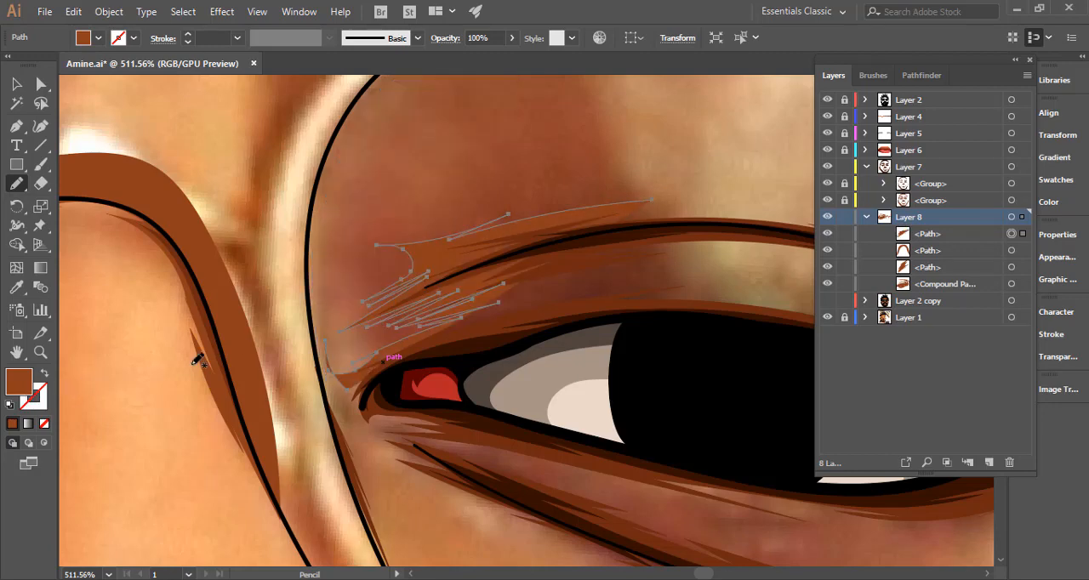
pyautogui.hotkey('ctrl', 'z')
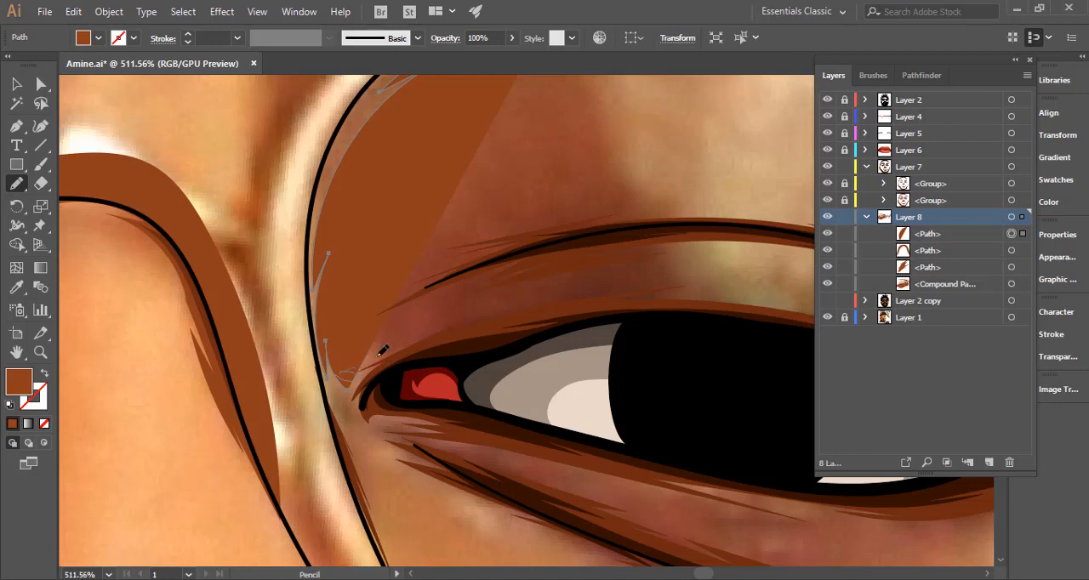
pyautogui.moveTo(414, 332)
pyautogui.mouseDown()
pyautogui.moveTo(484, 301)
pyautogui.moveTo(388, 324)
pyautogui.moveTo(449, 290)
pyautogui.moveTo(345, 328)
pyautogui.moveTo(429, 282)
pyautogui.moveTo(369, 301)
pyautogui.moveTo(413, 274)
pyautogui.mouseUp()
pyautogui.moveTo(389, 238); pyautogui.dragTo(619, 206)
pyautogui.moveTo(494, 321)
pyautogui.mouseDown()
pyautogui.moveTo(379, 347)
pyautogui.moveTo(257, 399)
pyautogui.mouseUp()
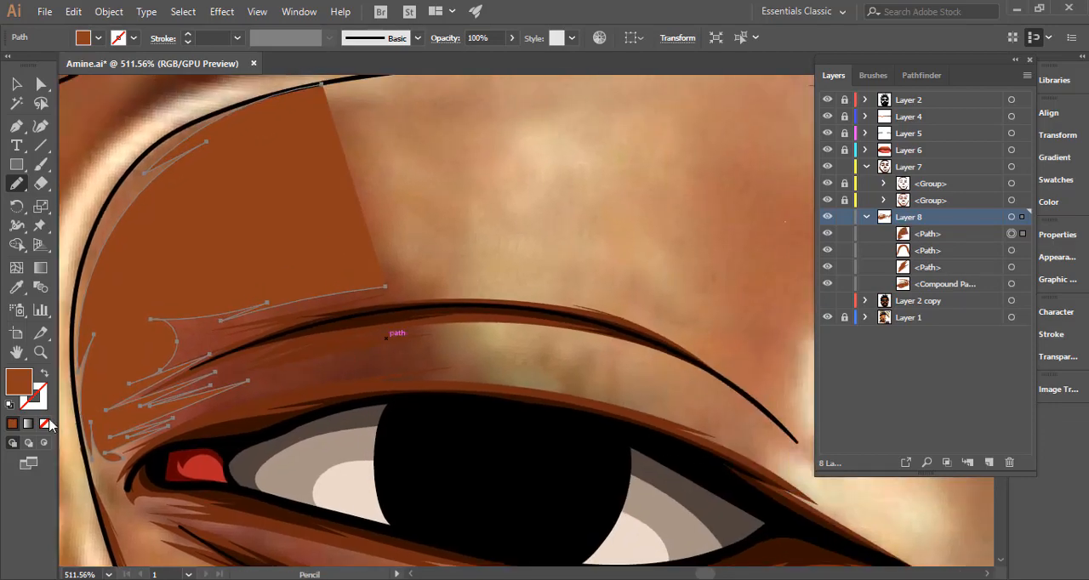
# Display the image-right shadow path as an unfilled brown outline and extend its jagged edge over the lid crease to the crease's outer end.
pyautogui.click(45, 377)
pyautogui.scroll(-2, 428, 299)
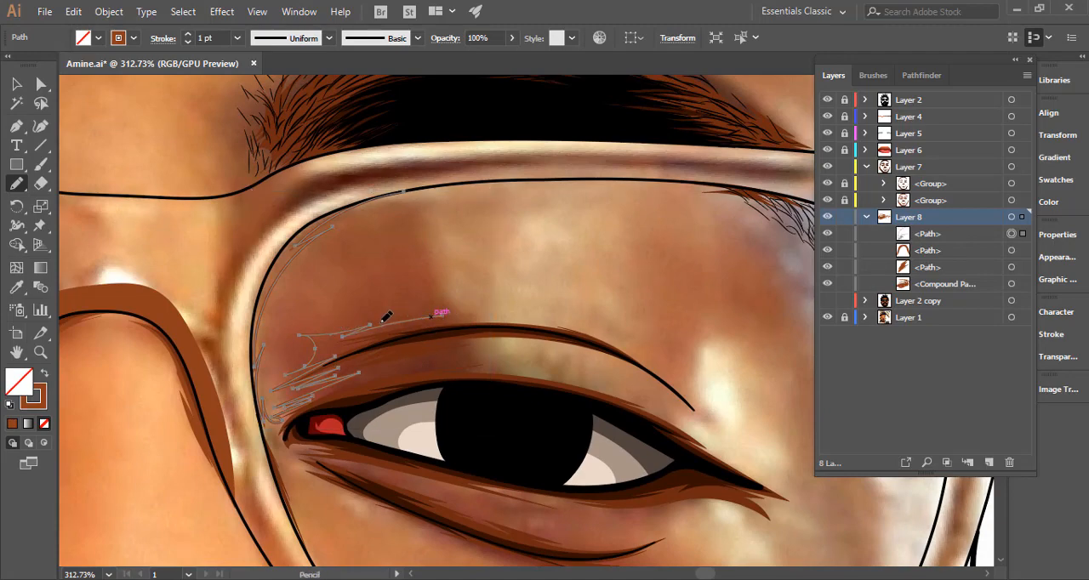
pyautogui.moveTo(373, 317); pyautogui.dragTo(452, 313)
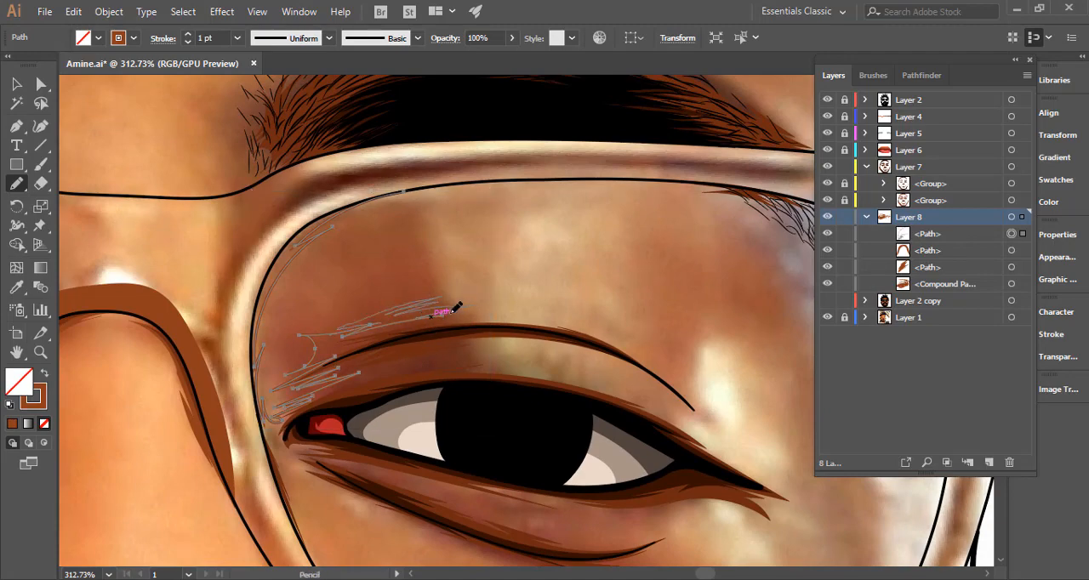
pyautogui.moveTo(526, 312); pyautogui.dragTo(612, 333)
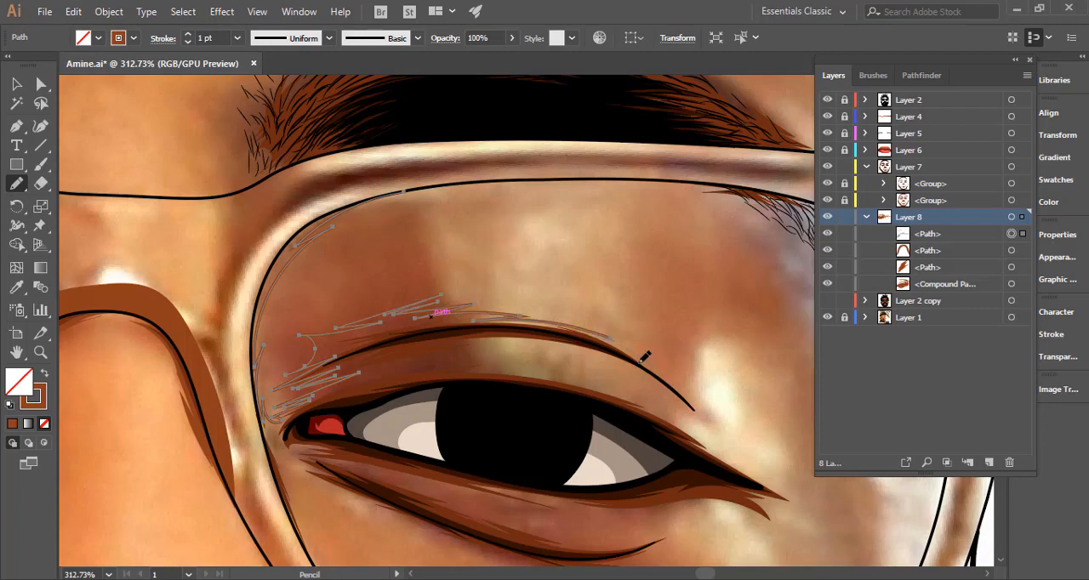
pyautogui.moveTo(689, 392)
pyautogui.mouseDown()
pyautogui.moveTo(676, 366)
pyautogui.moveTo(645, 352)
pyautogui.mouseUp()
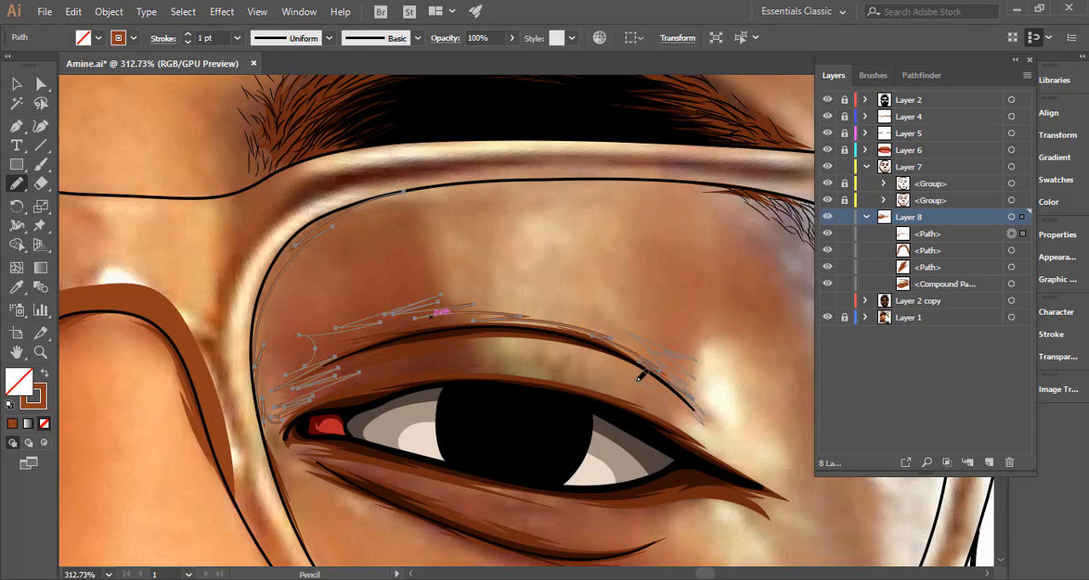
# Pencil the shadow's edge back beneath the lid crease, around the pale lid highlight, and outward again above the upper lash line.
pyautogui.moveTo(567, 346); pyautogui.dragTo(551, 343)
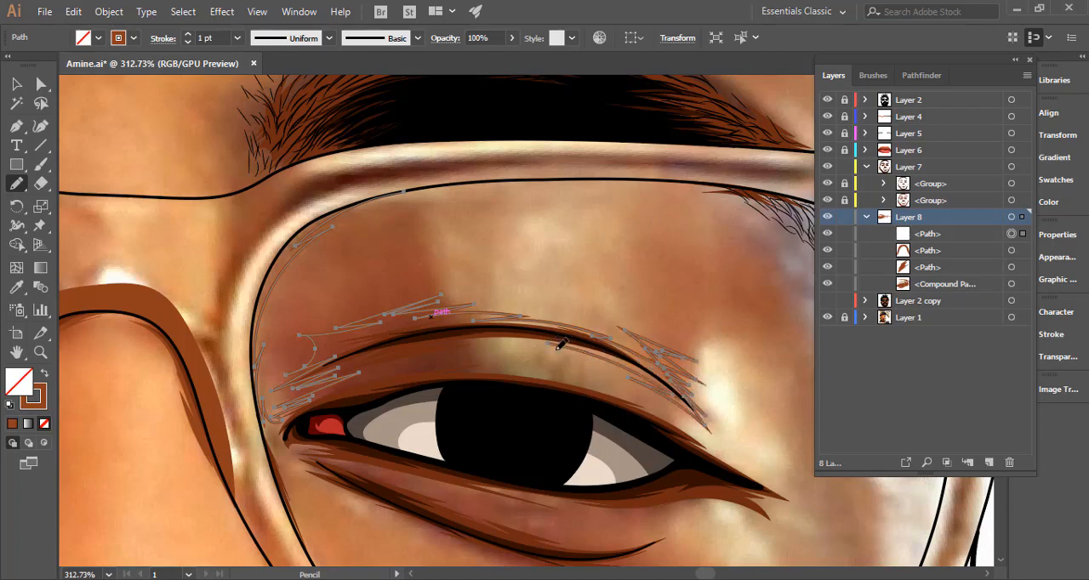
pyautogui.moveTo(484, 341)
pyautogui.mouseDown()
pyautogui.moveTo(521, 338)
pyautogui.moveTo(518, 347)
pyautogui.mouseUp()
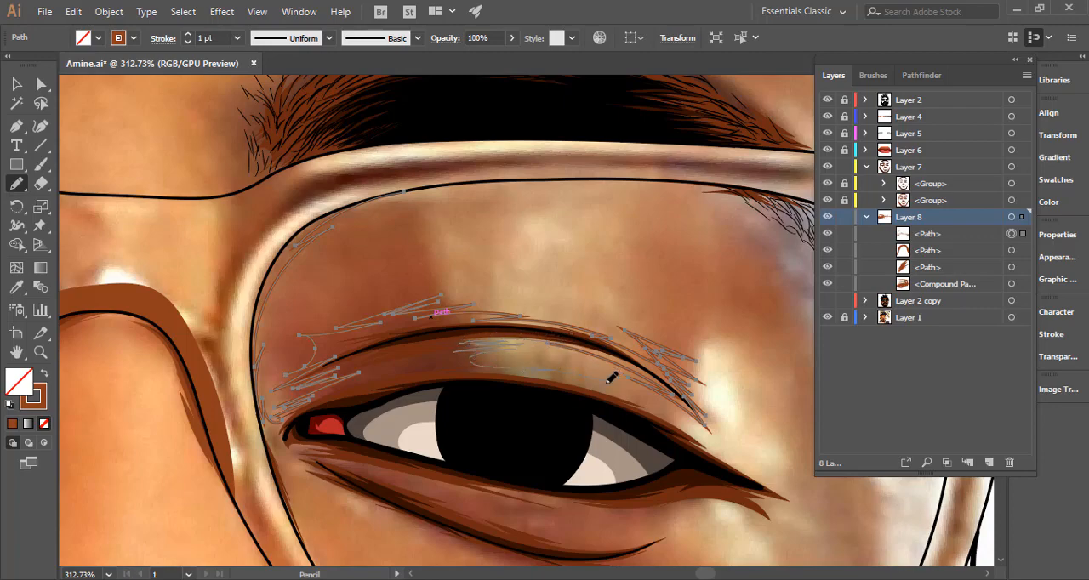
pyautogui.moveTo(672, 410); pyautogui.dragTo(613, 382)
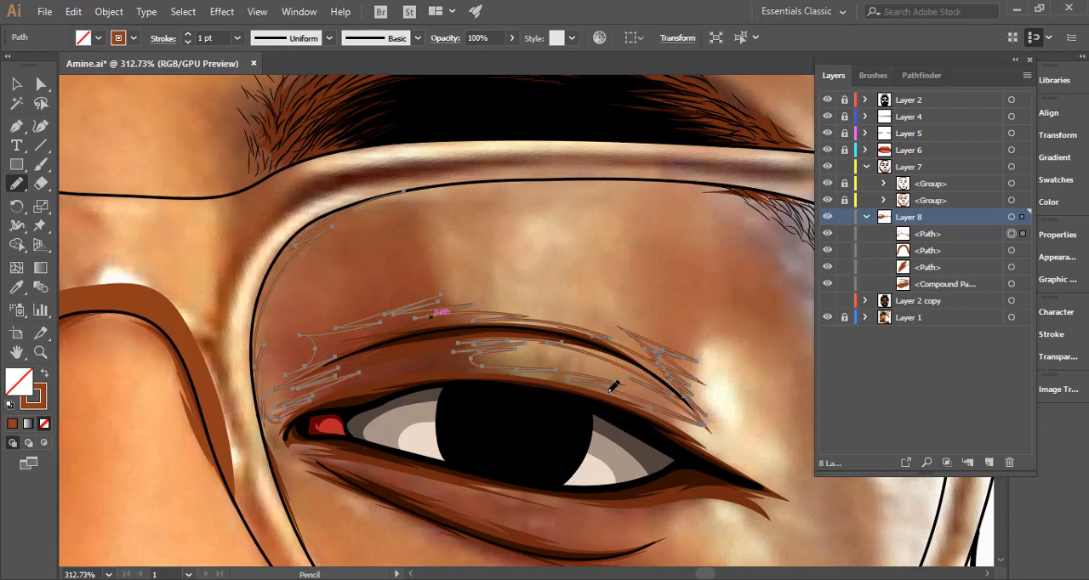
# Extend the shadow path past the outer eye corner with jagged points and continue it along the lower lid and below its fold.
pyautogui.moveTo(702, 435); pyautogui.dragTo(798, 491)
pyautogui.moveTo(697, 468); pyautogui.dragTo(454, 371)
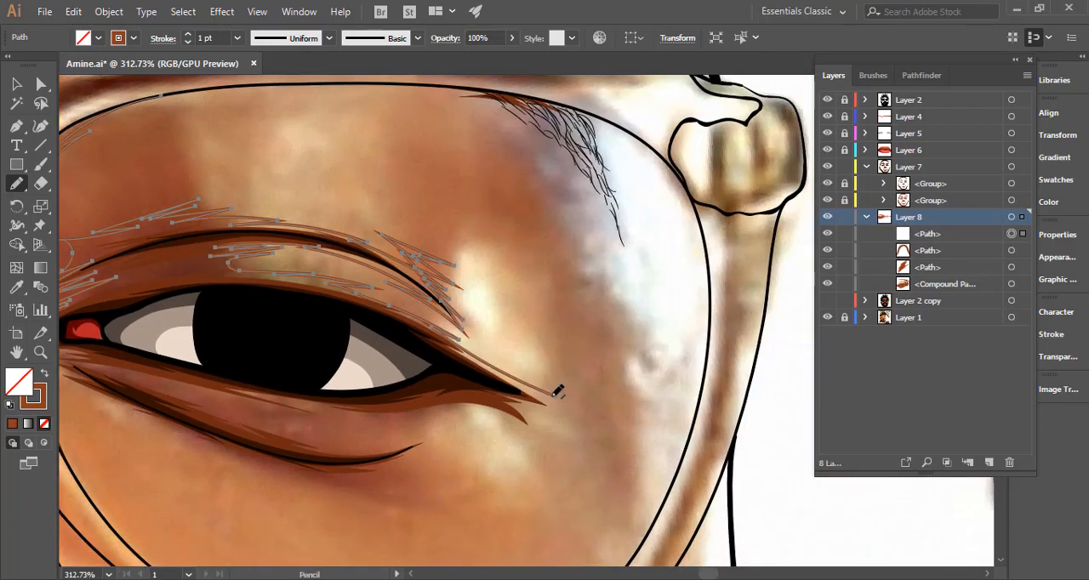
pyautogui.moveTo(554, 394)
pyautogui.mouseDown()
pyautogui.moveTo(543, 375)
pyautogui.moveTo(552, 388)
pyautogui.mouseUp()
pyautogui.moveTo(553, 417)
pyautogui.mouseDown()
pyautogui.moveTo(526, 422)
pyautogui.moveTo(541, 447)
pyautogui.moveTo(513, 421)
pyautogui.moveTo(531, 435)
pyautogui.moveTo(481, 413)
pyautogui.moveTo(424, 411)
pyautogui.moveTo(687, 427)
pyautogui.moveTo(713, 402)
pyautogui.moveTo(603, 385)
pyautogui.moveTo(635, 405)
pyautogui.moveTo(470, 370)
pyautogui.moveTo(637, 415)
pyautogui.moveTo(612, 415)
pyautogui.moveTo(627, 419)
pyautogui.moveTo(788, 426)
pyautogui.moveTo(665, 450)
pyautogui.moveTo(722, 452)
pyautogui.moveTo(689, 464)
pyautogui.moveTo(724, 469)
pyautogui.moveTo(742, 496)
pyautogui.moveTo(559, 439)
pyautogui.moveTo(581, 456)
pyautogui.mouseUp()
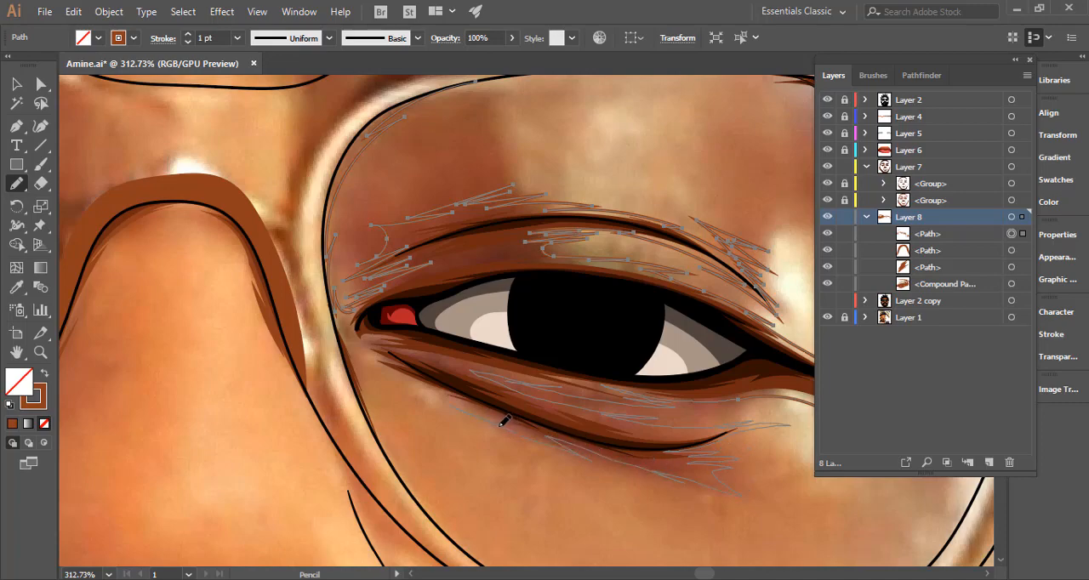
# Pencil the shadow's lower edge beneath the under-eye fold to the inner eye corner and turn it down beside the nose-side lens rim.
pyautogui.moveTo(500, 425); pyautogui.dragTo(640, 428)
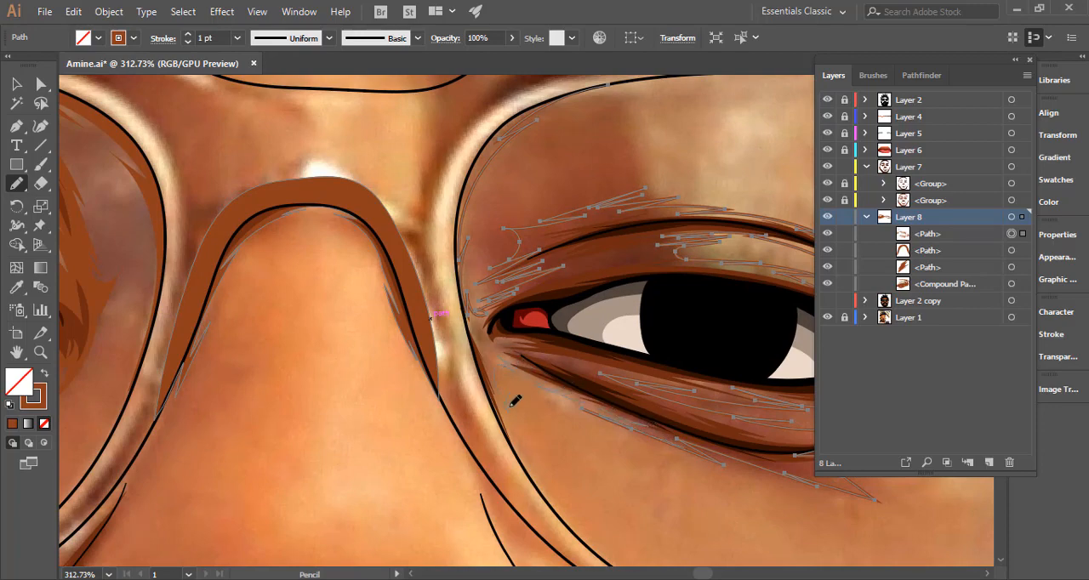
pyautogui.moveTo(562, 500); pyautogui.dragTo(459, 465)
pyautogui.moveTo(532, 432); pyautogui.dragTo(737, 432)
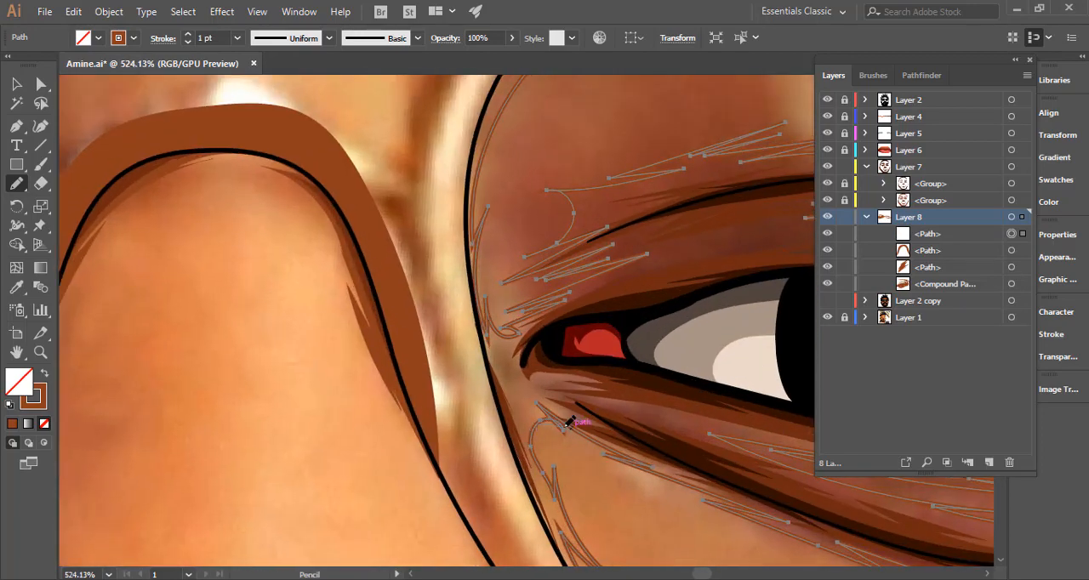
# Extend the shadow down the nose-side lens rim and close the path by returning up over the frame to the lens's upper edge.
pyautogui.moveTo(566, 427)
pyautogui.mouseDown()
pyautogui.moveTo(597, 435)
pyautogui.moveTo(518, 416)
pyautogui.moveTo(429, 292)
pyautogui.mouseUp()
pyautogui.moveTo(646, 442); pyautogui.dragTo(408, 399)
pyautogui.moveTo(537, 433); pyautogui.dragTo(447, 361)
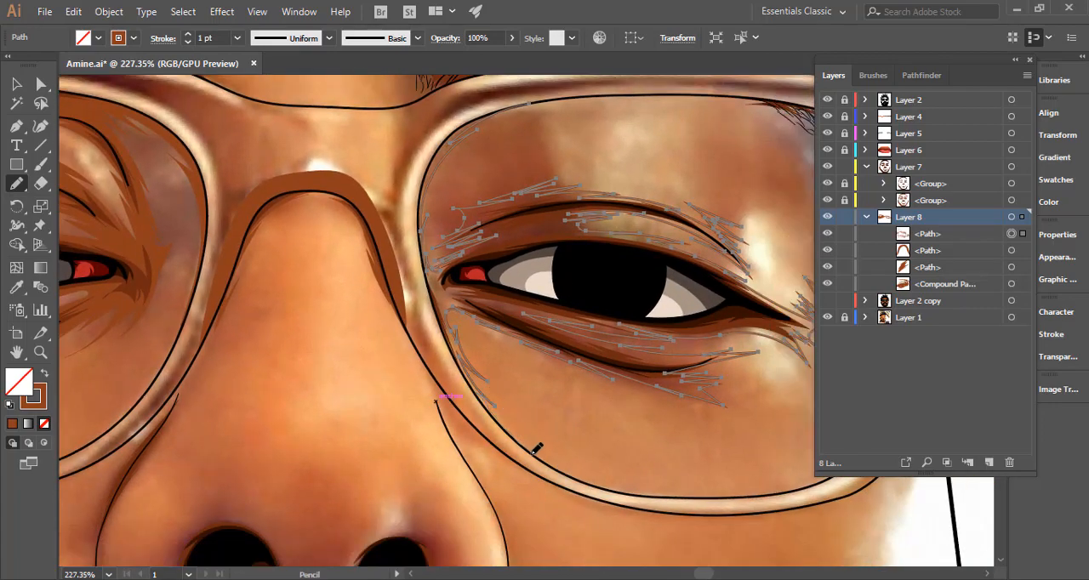
pyautogui.moveTo(535, 449); pyautogui.dragTo(451, 369)
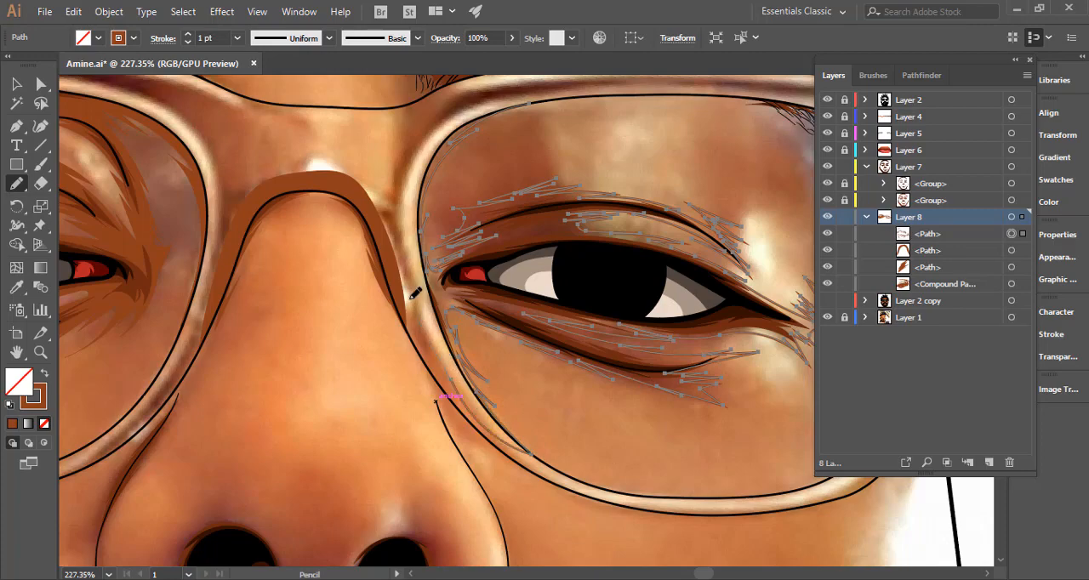
pyautogui.moveTo(415, 292); pyautogui.dragTo(439, 391)
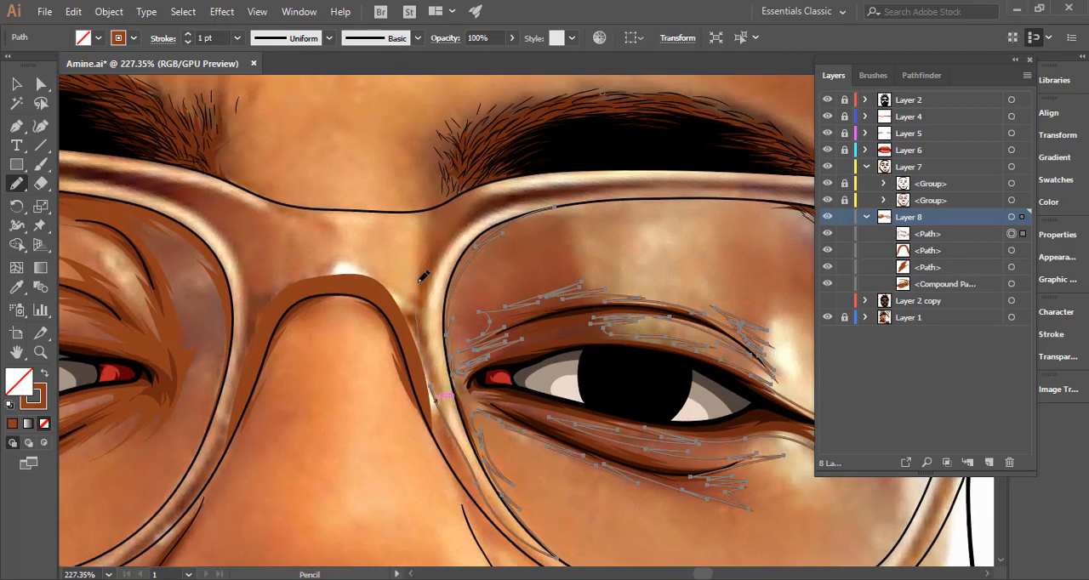
pyautogui.moveTo(477, 216)
pyautogui.mouseDown()
pyautogui.moveTo(566, 200)
pyautogui.moveTo(554, 206)
pyautogui.mouseUp()
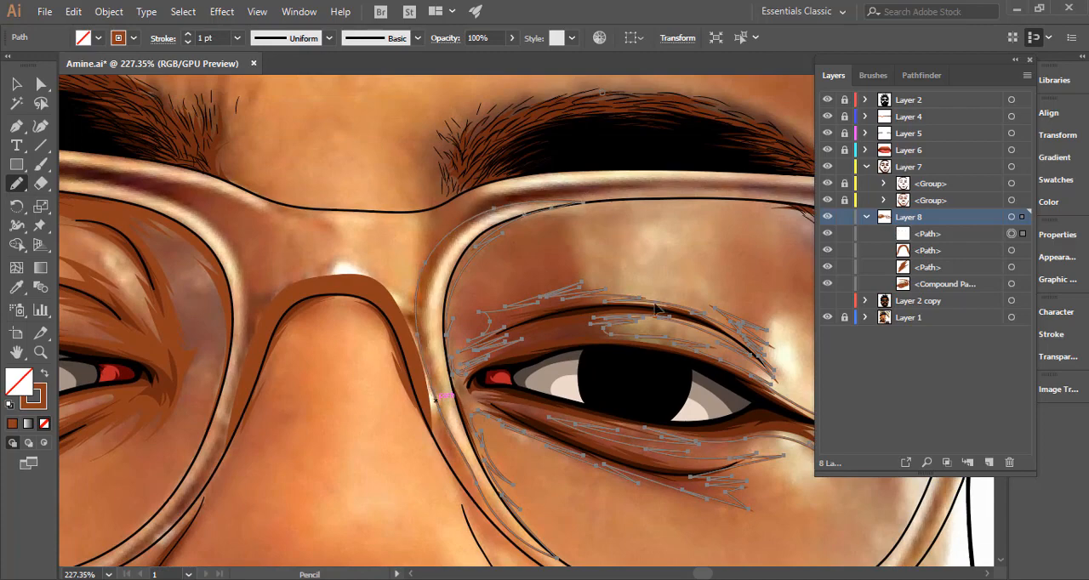
pyautogui.moveTo(629, 330); pyautogui.dragTo(472, 349)
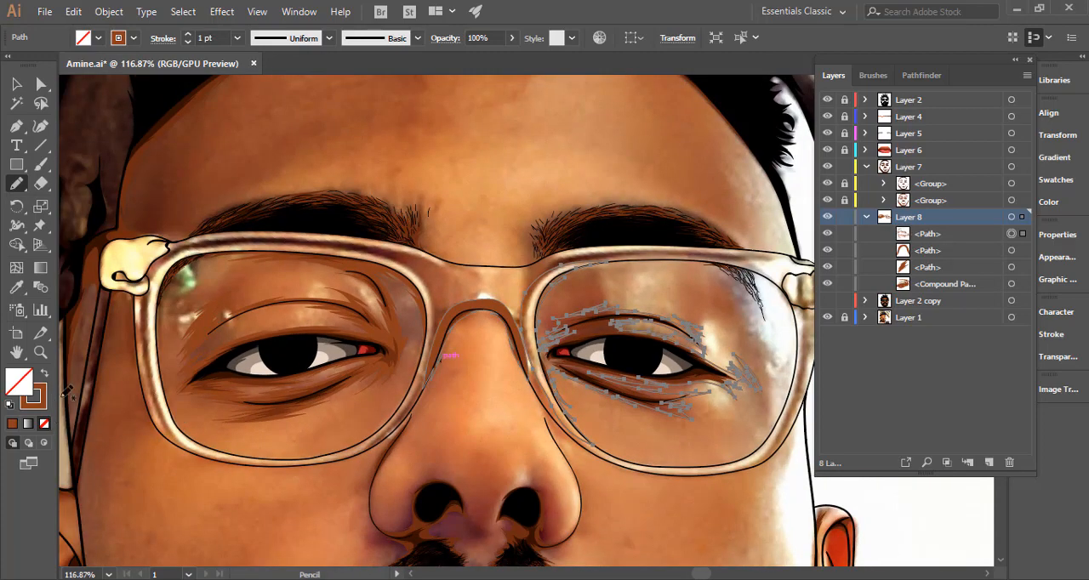
# Give the closed shadow shape a brown fill without stroke and show Layer 2 copy.
pyautogui.click(42, 375)
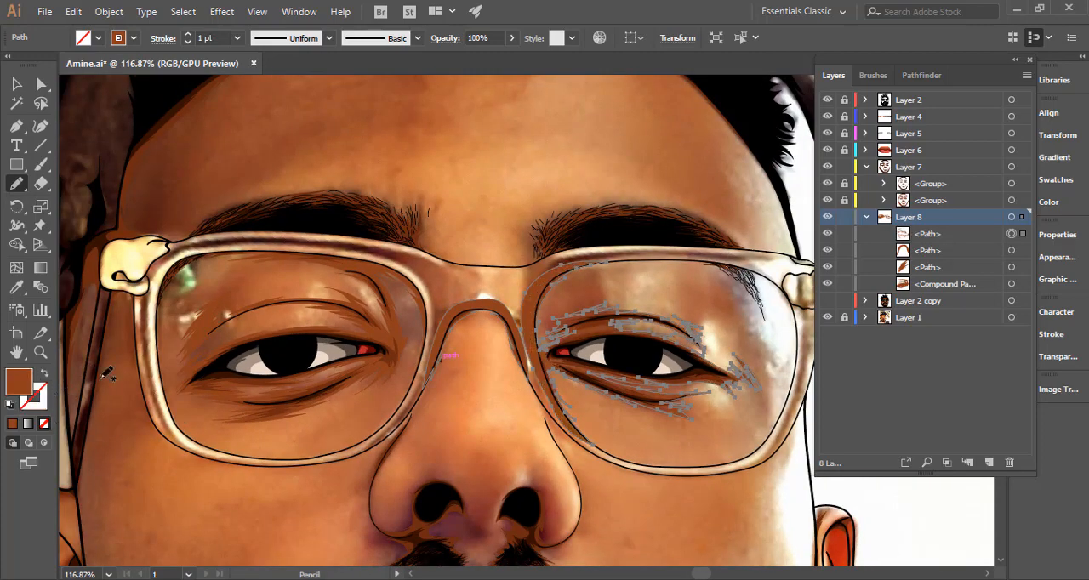
pyautogui.click(9, 90)
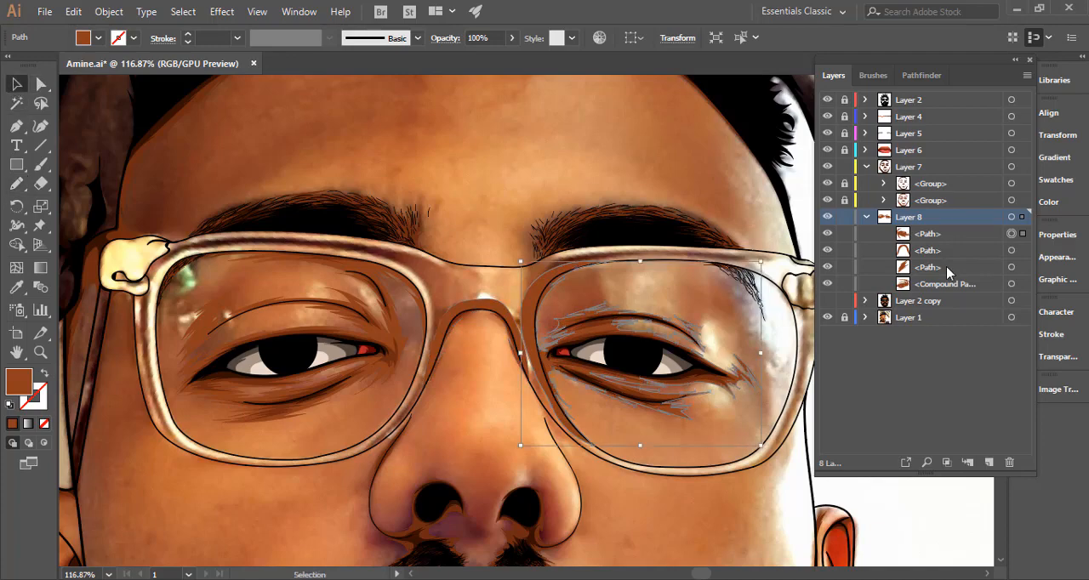
pyautogui.click(828, 301)
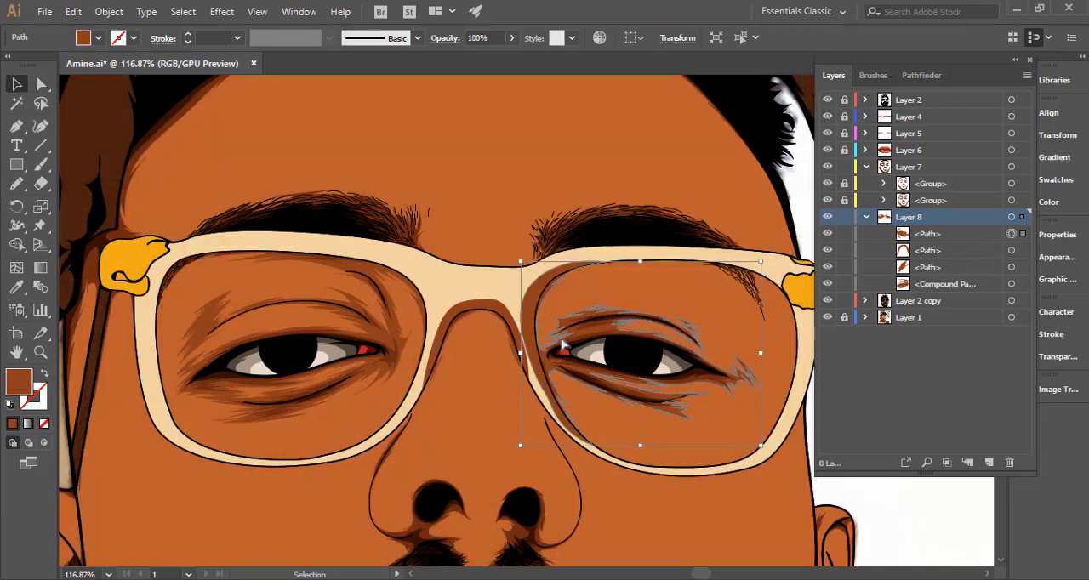
# Select the lens and bridge shadows with the Layer 2 copy artwork and remove the parts overlapping the glasses frame using Shape Builder.
pyautogui.press('a')
pyautogui.keyDown('shift'); pyautogui.click(526, 319); pyautogui.keyUp('shift')
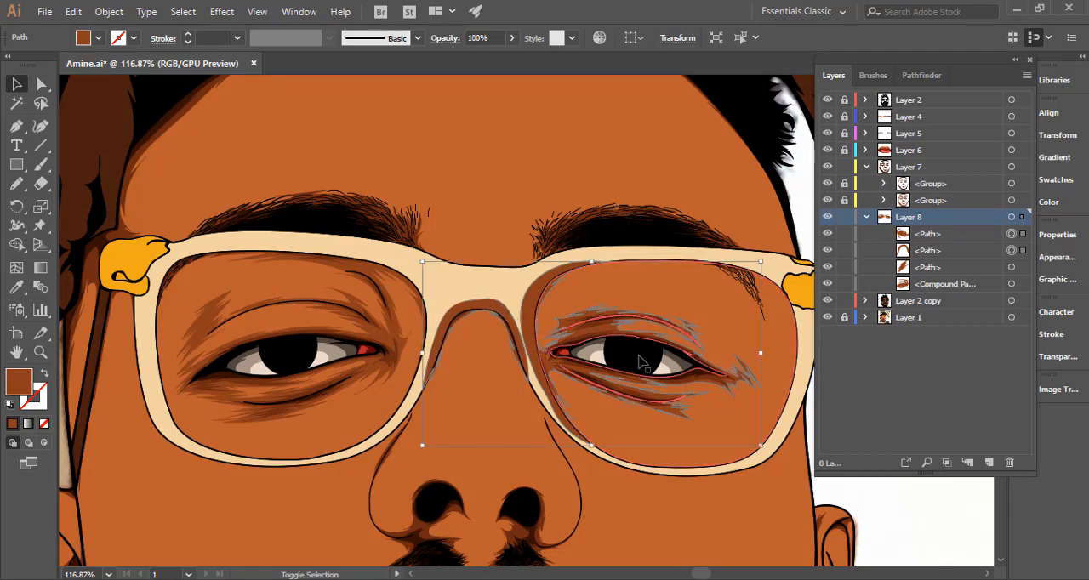
pyautogui.keyDown('alt'); pyautogui.scroll(2, 756, 349); pyautogui.keyUp('alt')
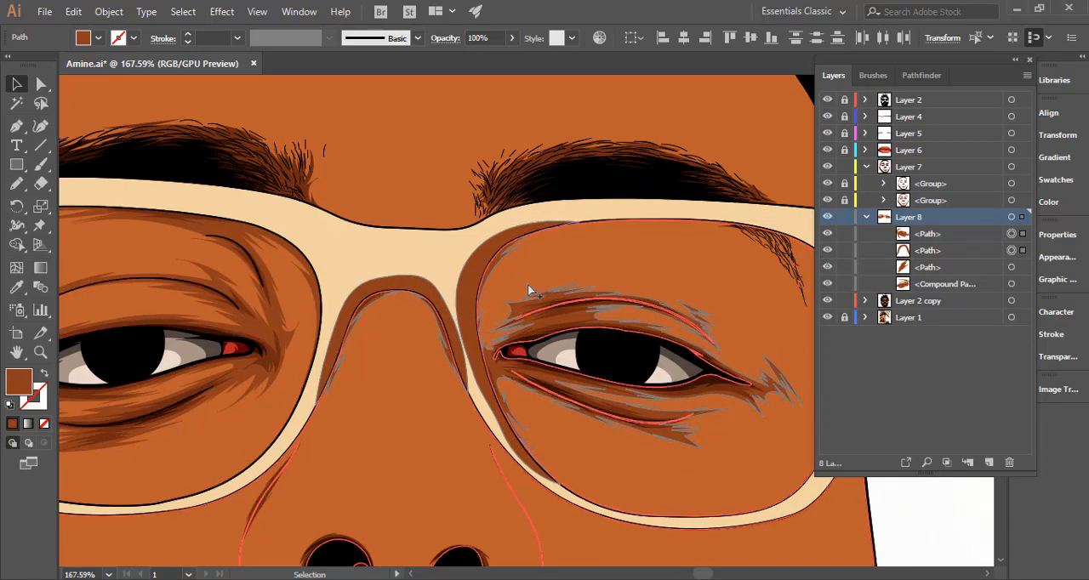
pyautogui.click(16, 244)
pyautogui.hotkey('shift', 'm')
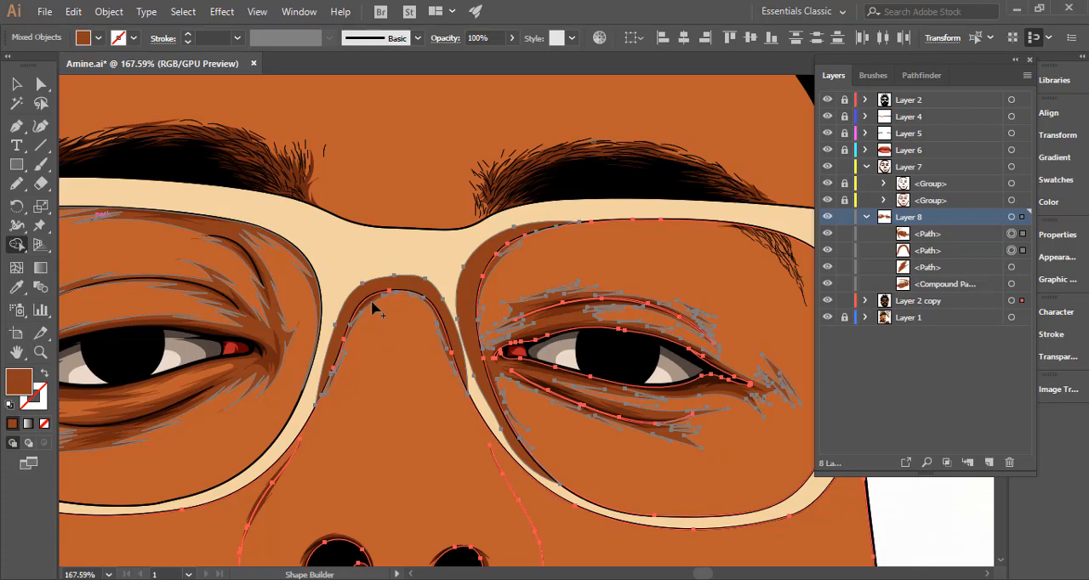
pyautogui.press('ctrl')
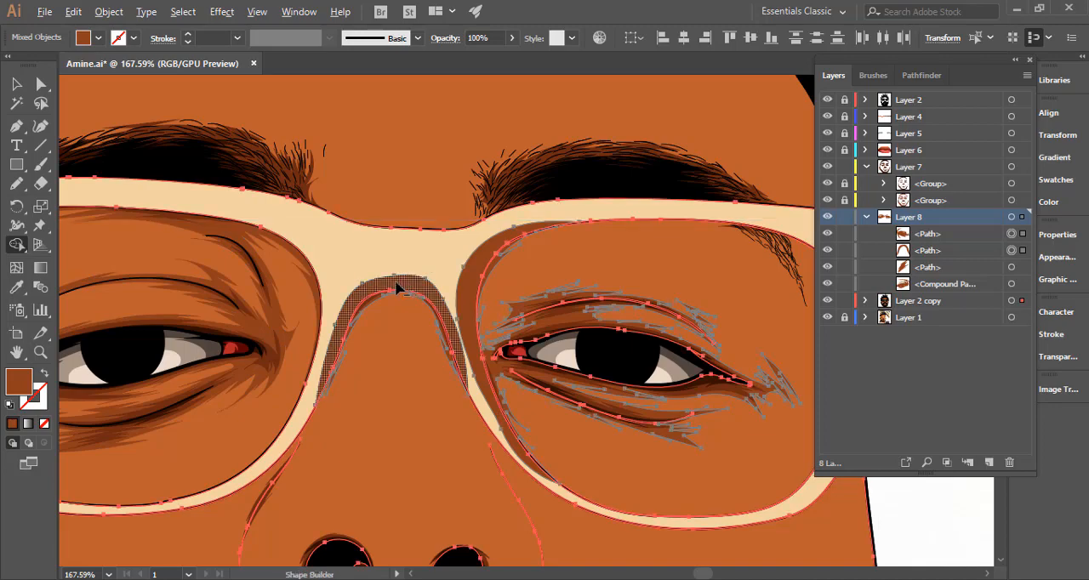
pyautogui.keyDown('alt'); pyautogui.click(432, 361); pyautogui.keyUp('alt')
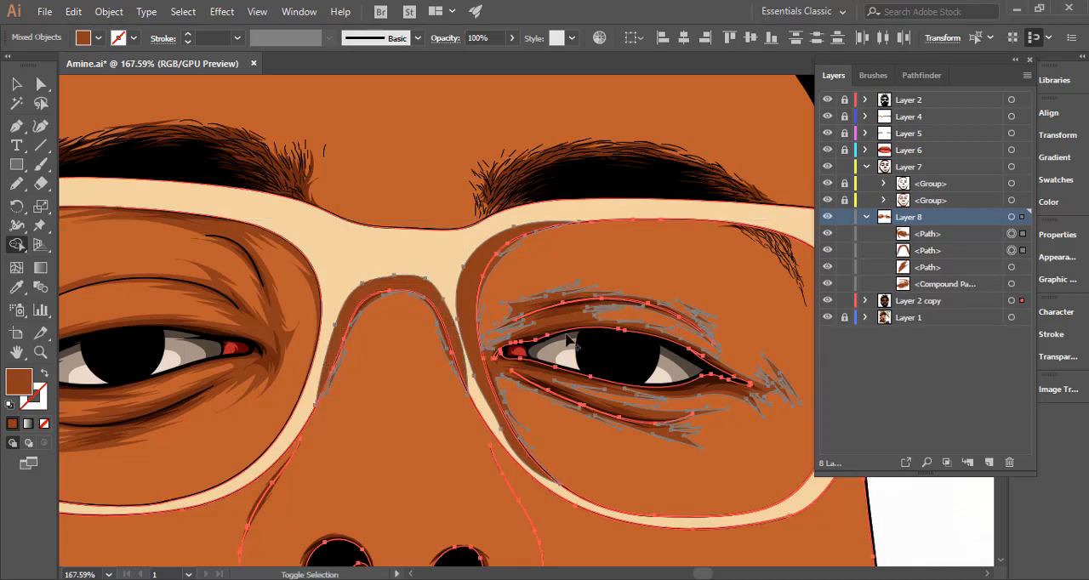
pyautogui.keyDown('alt'); pyautogui.click(399, 290); pyautogui.keyUp('alt')
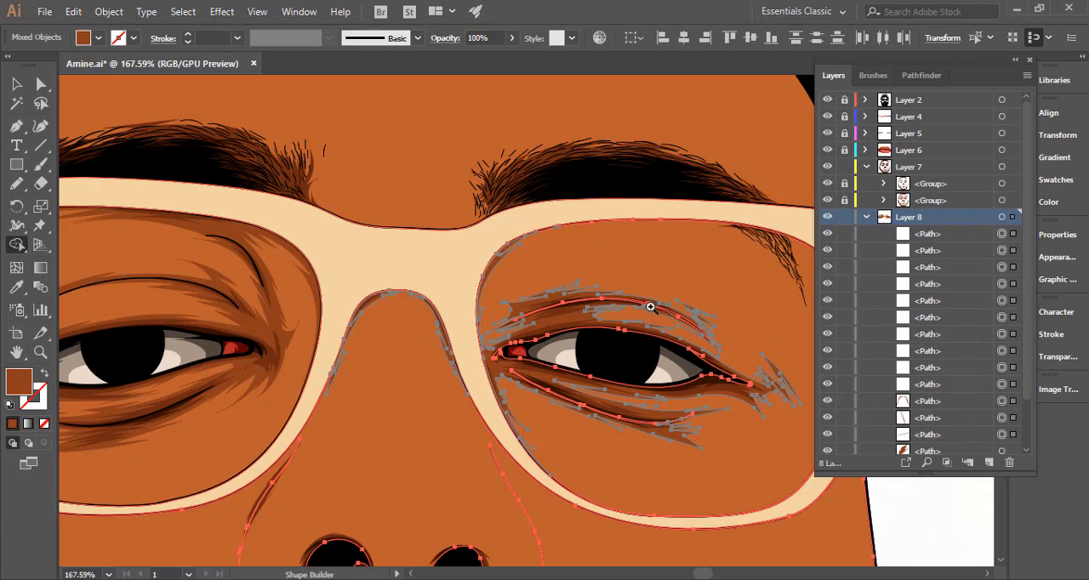
# Collapse Layer 8 and lock Layer 2 copy, keeping Layer 8 unlocked.
pyautogui.moveTo(650, 307); pyautogui.dragTo(36, 103)
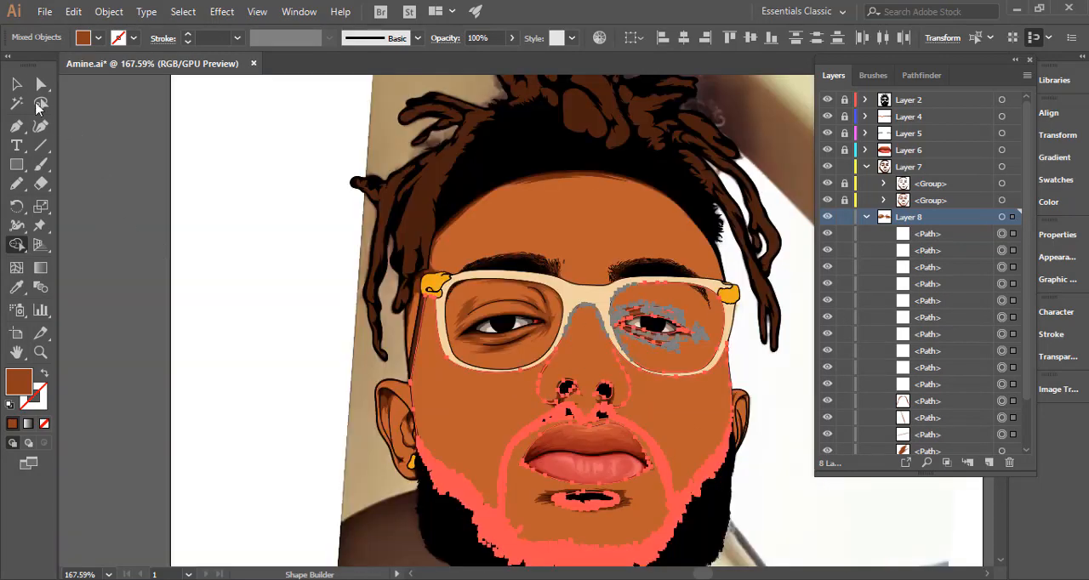
pyautogui.press('v')
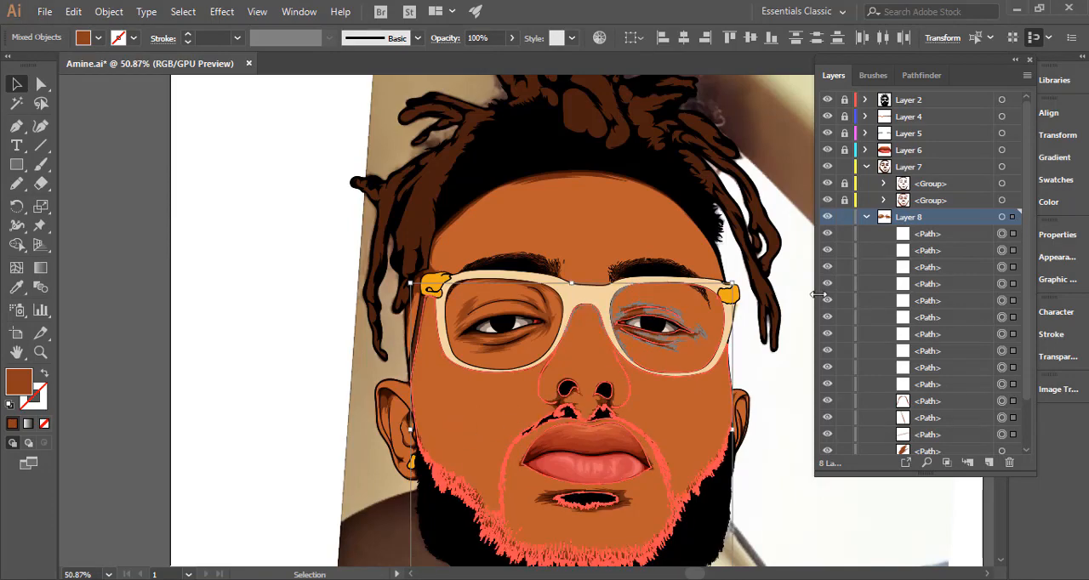
pyautogui.click(866, 217)
pyautogui.click(844, 217)
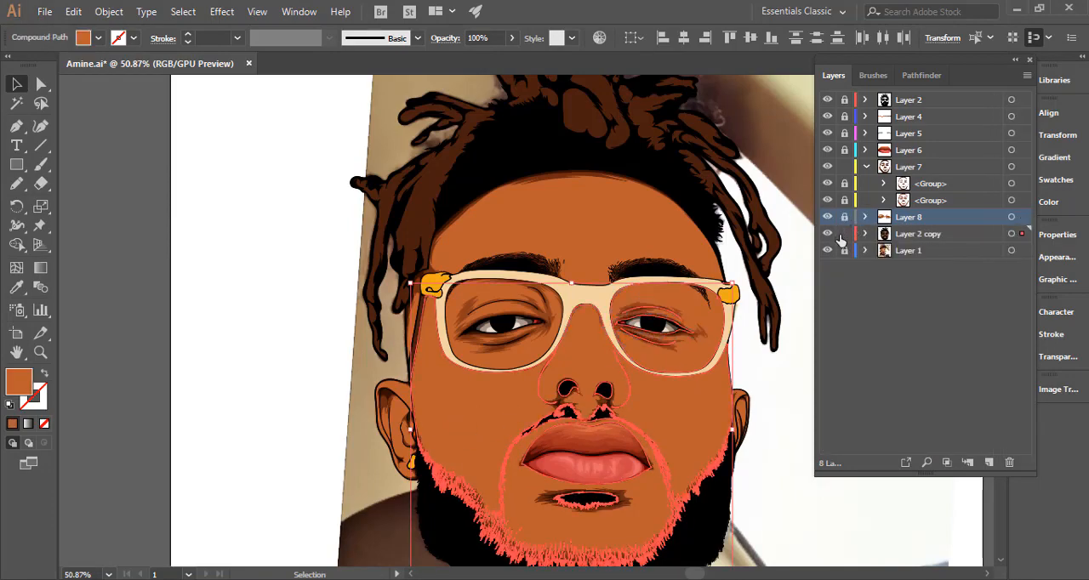
pyautogui.click(844, 234)
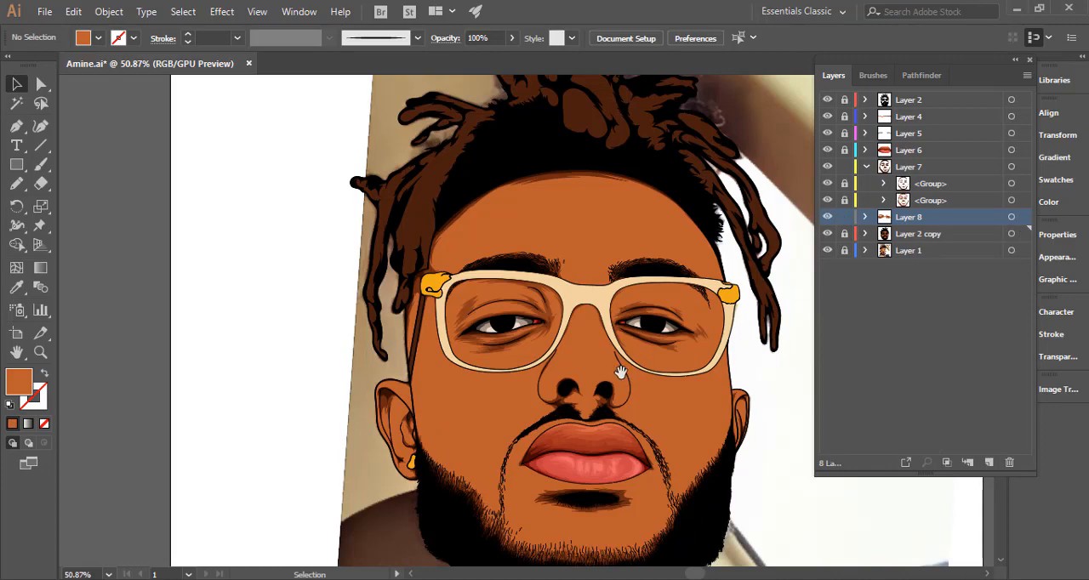
# Select all the shadow artwork on Layer 8 and activate the Pencil tool without changing its options.
pyautogui.moveTo(485, 346); pyautogui.dragTo(460, 338)
pyautogui.moveTo(646, 267); pyautogui.dragTo(513, 240)
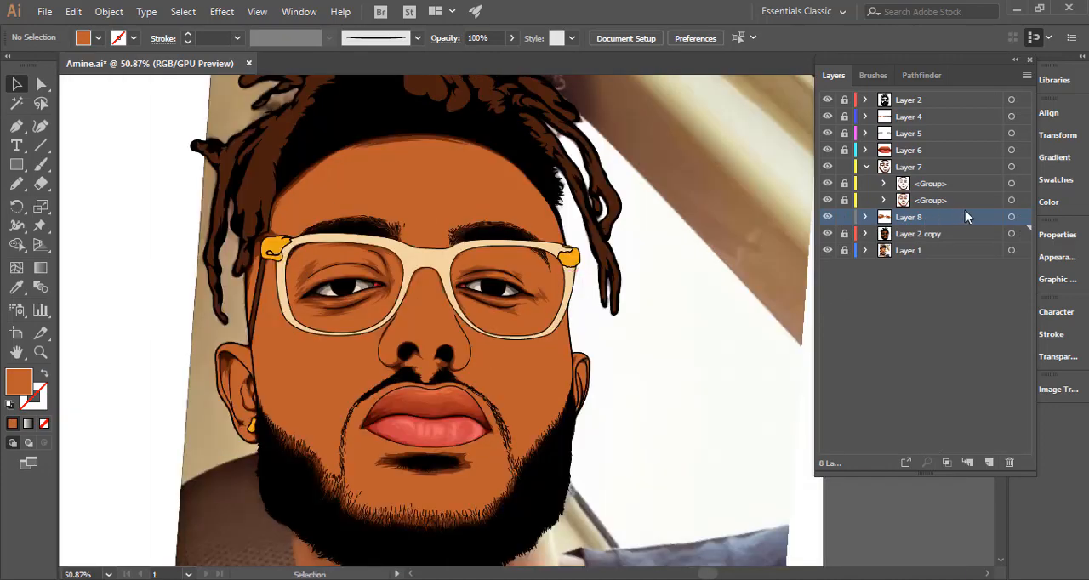
pyautogui.click(1010, 219)
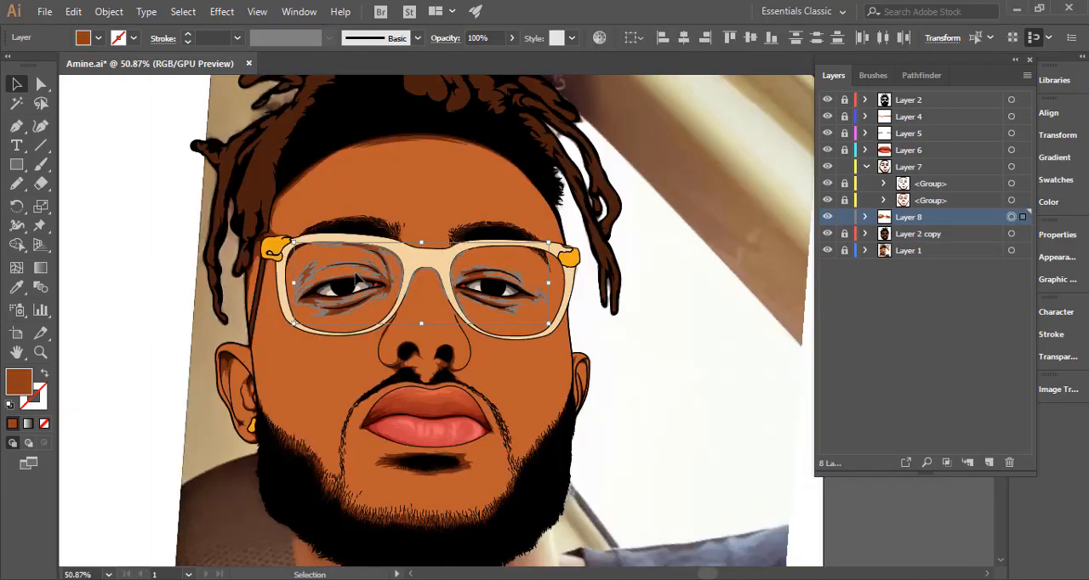
pyautogui.doubleClick(16, 184)
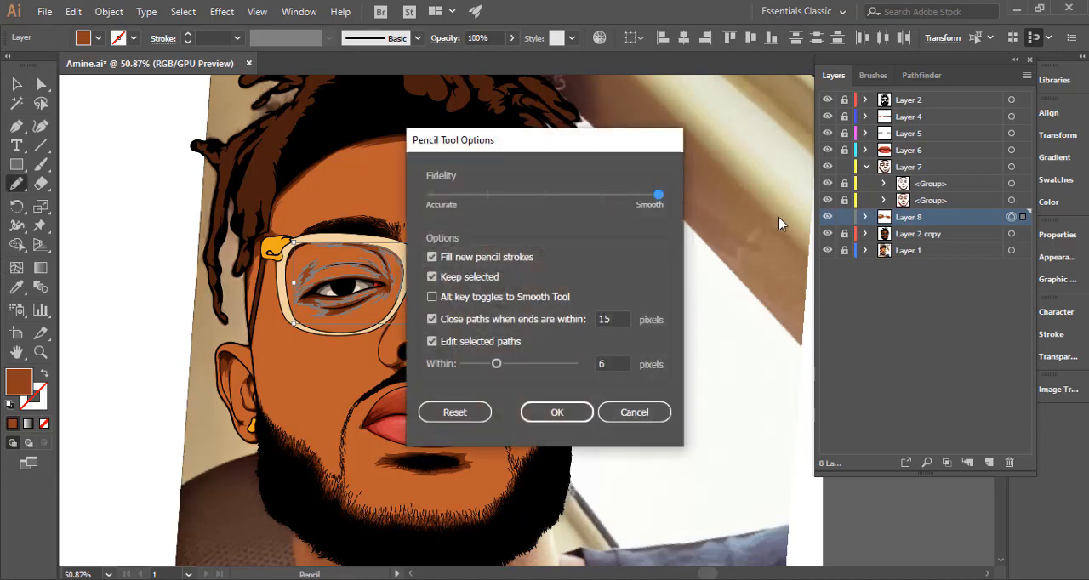
pyautogui.click(633, 414)
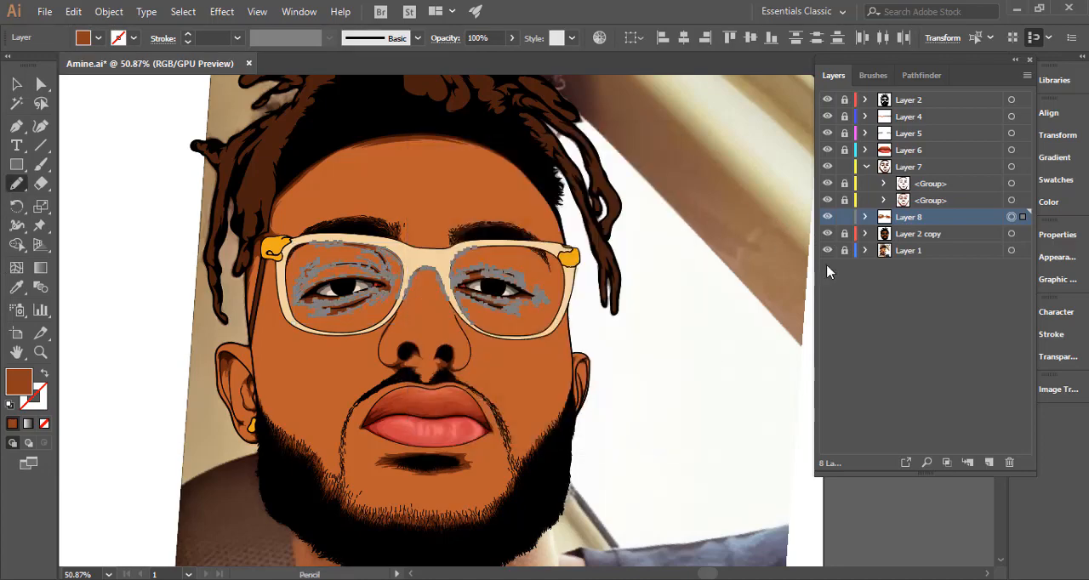
# Hide Layer 2 copy to expose the reference photo around the image-right lens.
pyautogui.click(826, 234)
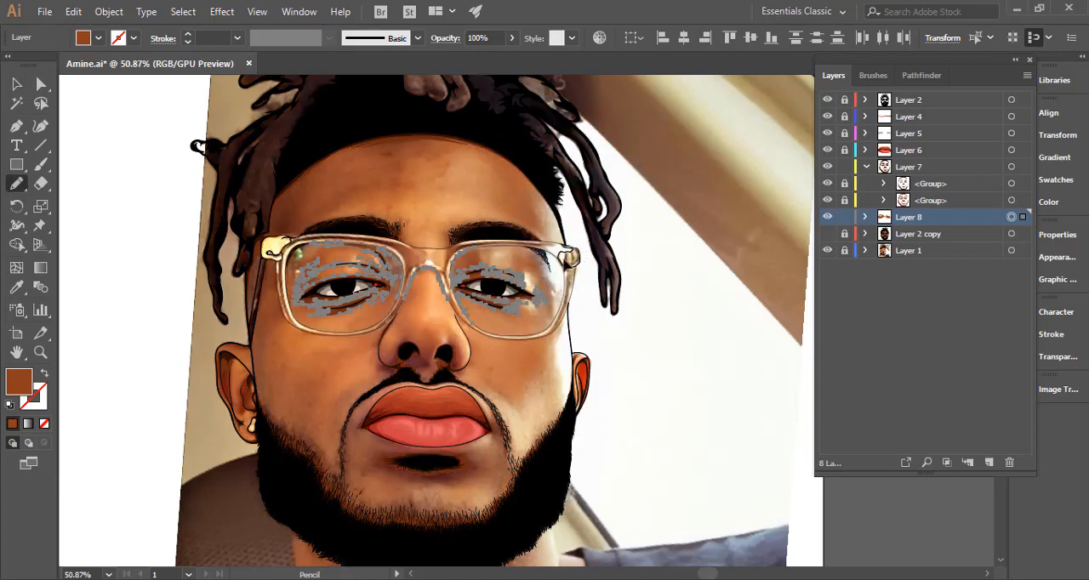
pyautogui.moveTo(576, 251); pyautogui.dragTo(779, 264)
pyautogui.click(577, 253)
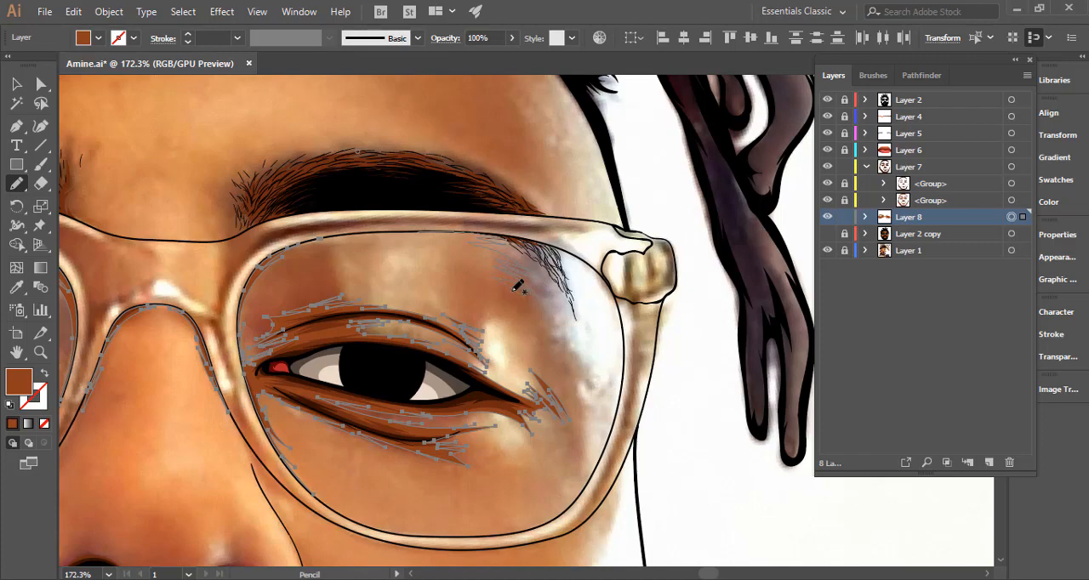
# Draw a jagged brown shadow below the outer brow end inside the image-right lens, closing it across the upper glasses frame.
pyautogui.moveTo(526, 303)
pyautogui.mouseDown()
pyautogui.moveTo(577, 348)
pyautogui.moveTo(549, 310)
pyautogui.moveTo(546, 298)
pyautogui.moveTo(570, 320)
pyautogui.moveTo(554, 282)
pyautogui.moveTo(575, 314)
pyautogui.mouseUp()
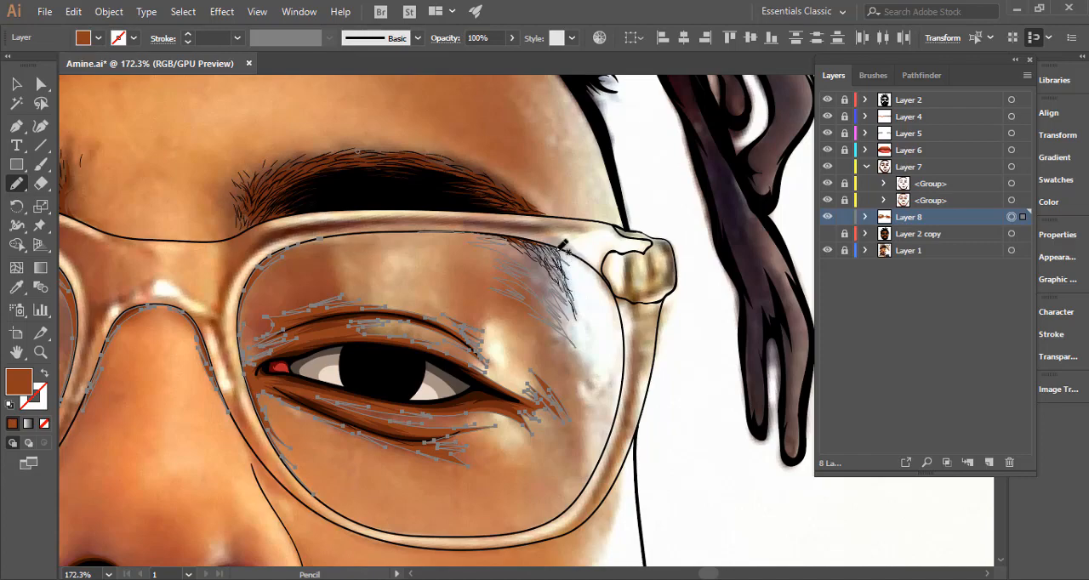
pyautogui.moveTo(588, 267)
pyautogui.mouseDown()
pyautogui.moveTo(614, 297)
pyautogui.moveTo(598, 255)
pyautogui.moveTo(505, 213)
pyautogui.moveTo(401, 219)
pyautogui.moveTo(415, 224)
pyautogui.mouseUp()
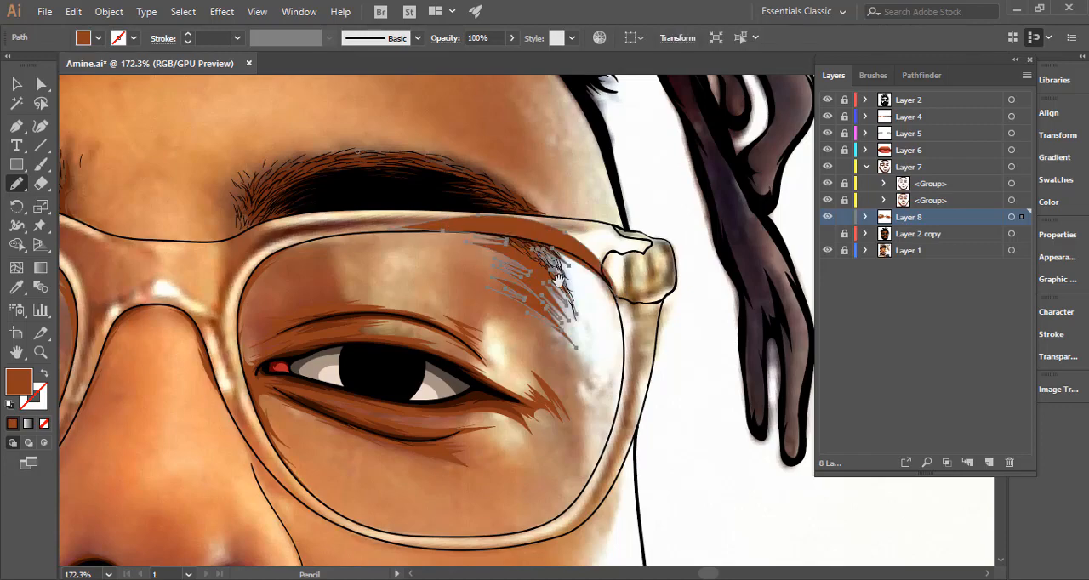
pyautogui.moveTo(566, 269); pyautogui.dragTo(600, 293)
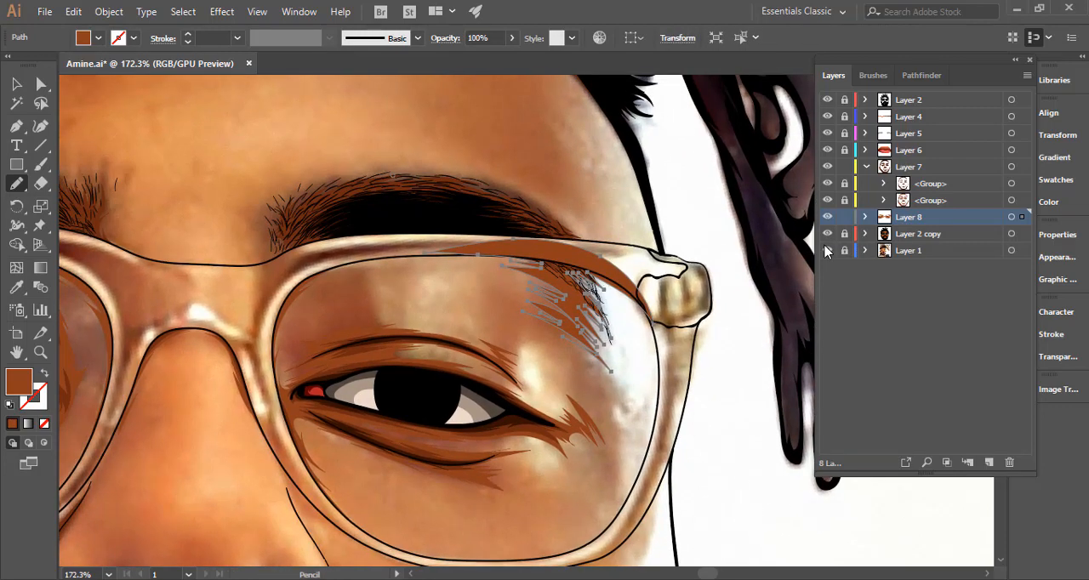
# Trim the new lens shadow against the Layer 2 copy artwork with Shape Builder, removing the overlap on the frame, and relock Layer 2 copy.
pyautogui.click(827, 250)
pyautogui.press('v')
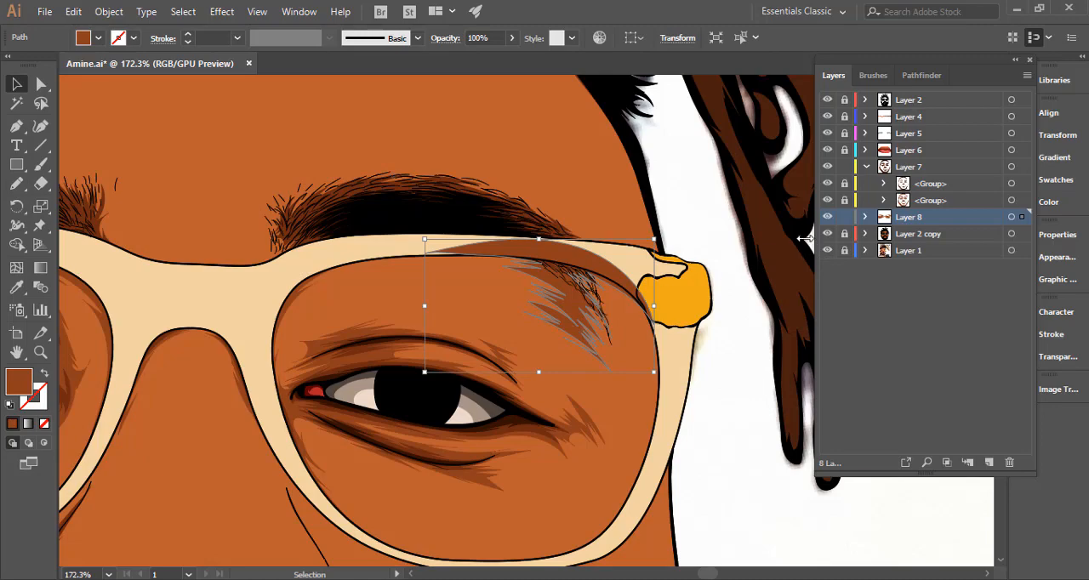
pyautogui.click(513, 311)
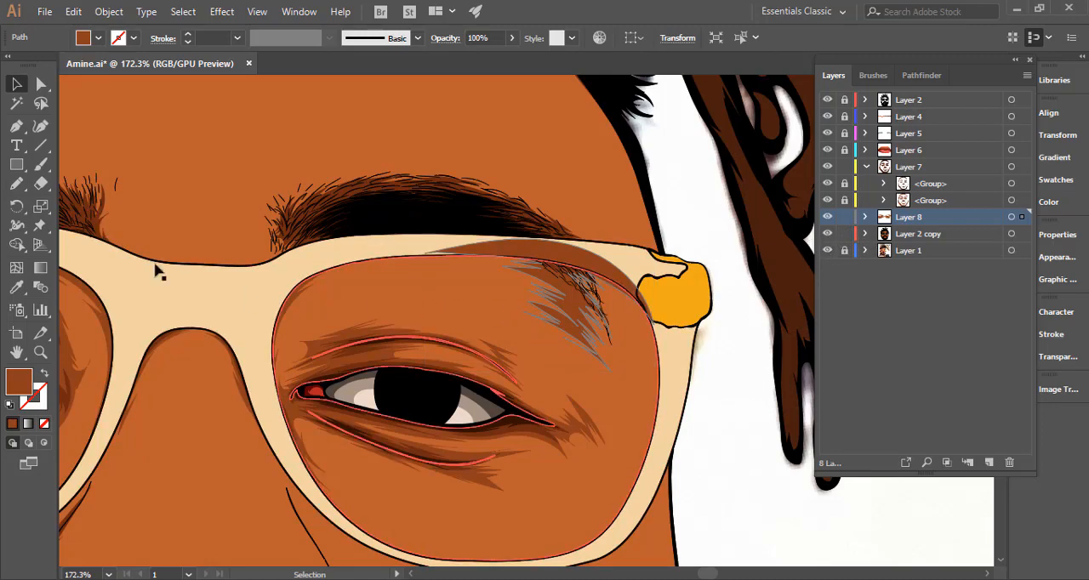
pyautogui.click(16, 244)
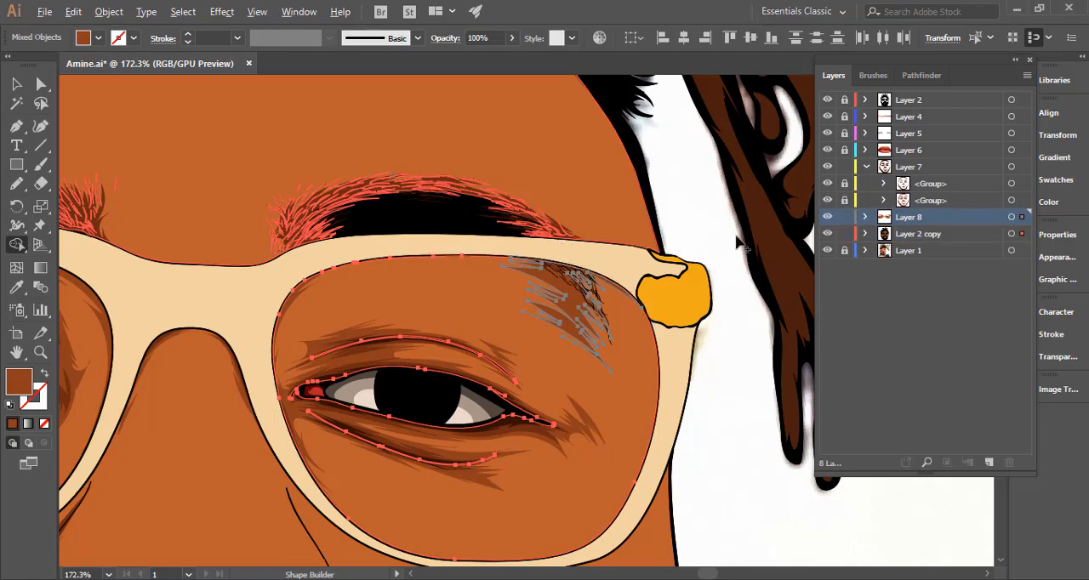
pyautogui.click(16, 183)
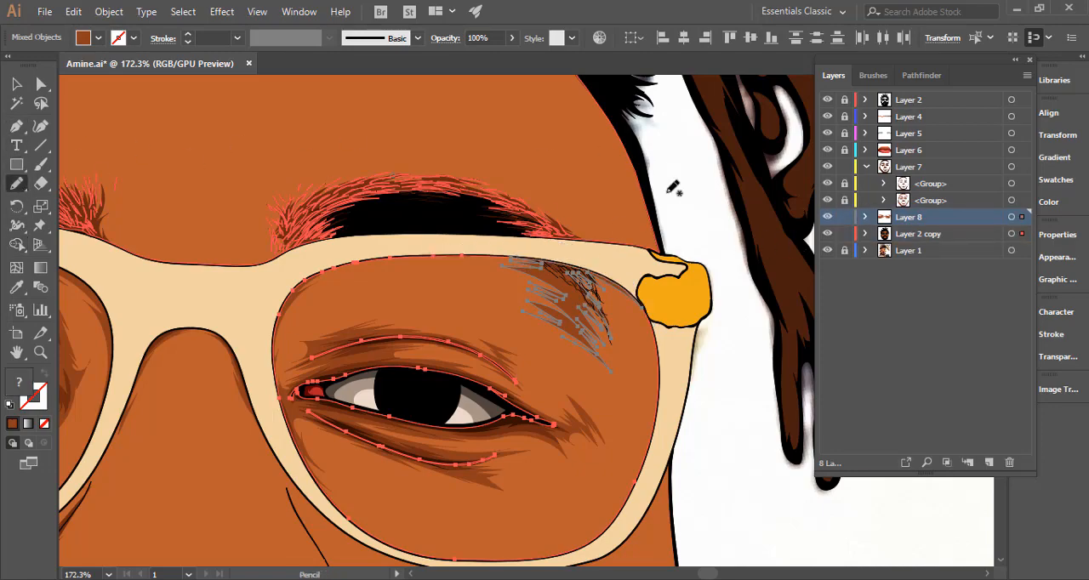
pyautogui.click(844, 235)
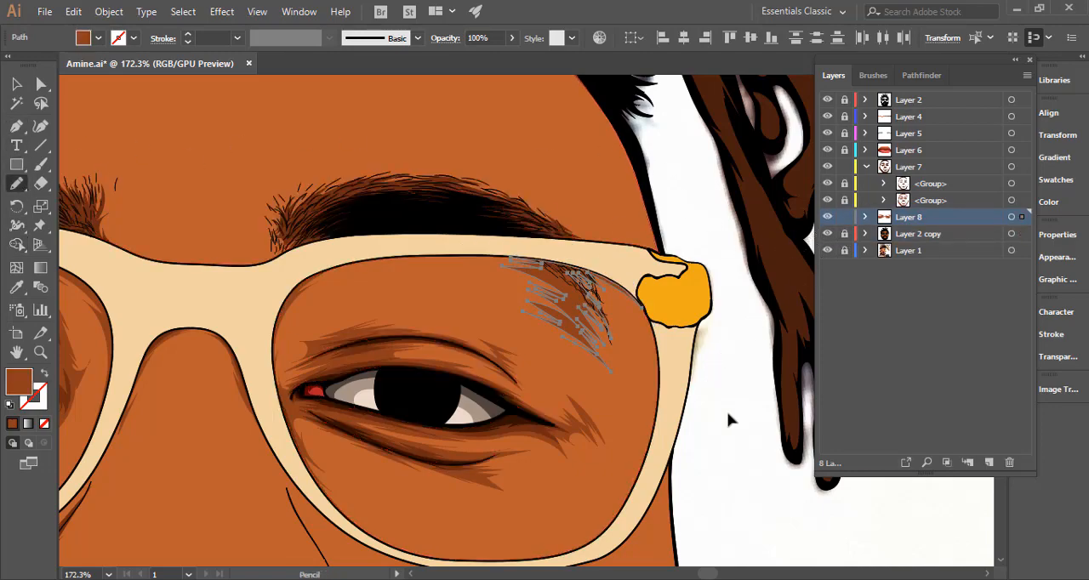
pyautogui.keyDown('ctrl'); pyautogui.click(701, 414); pyautogui.keyUp('ctrl')
# Hide Layer 2 copy and draw a narrow jagged shadow between the image-left face edge and the glasses' temple arm.
pyautogui.scroll(-5, 464, 389)
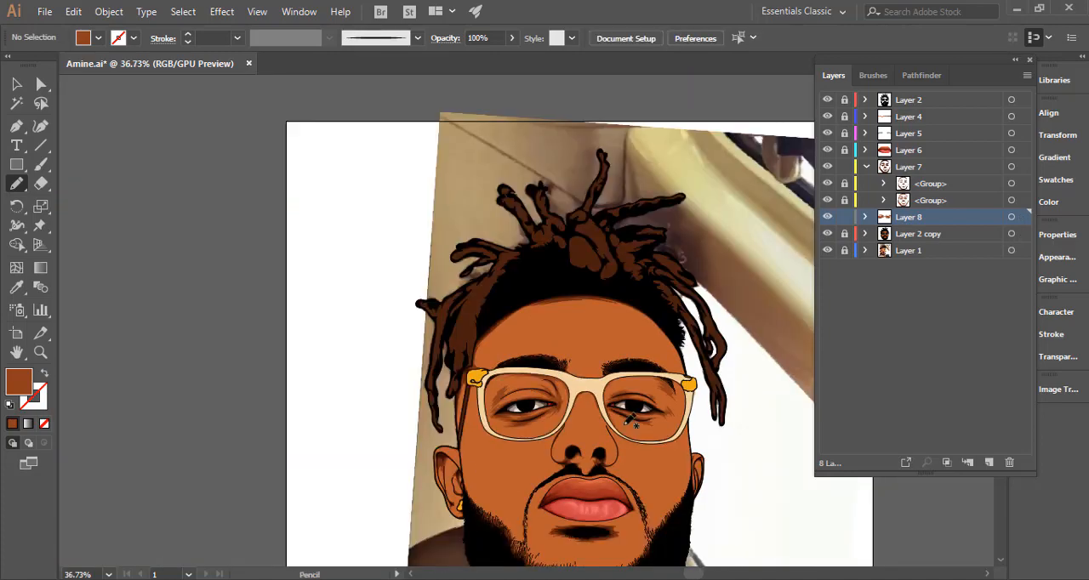
pyautogui.moveTo(625, 433); pyautogui.dragTo(522, 293)
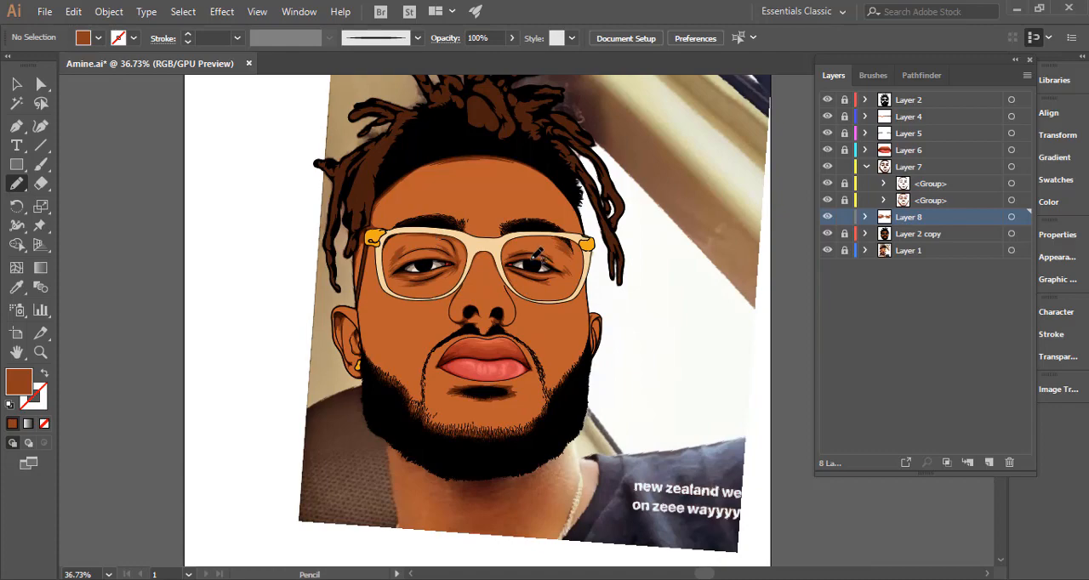
pyautogui.click(827, 233)
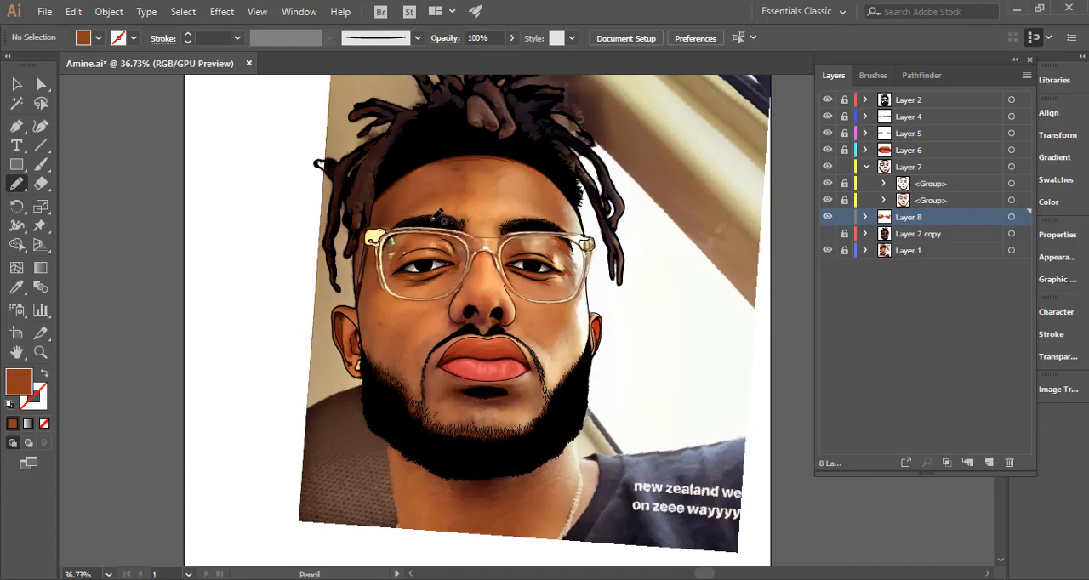
pyautogui.hotkey('ctrl', 'space')
pyautogui.moveTo(347, 246); pyautogui.dragTo(772, 256)
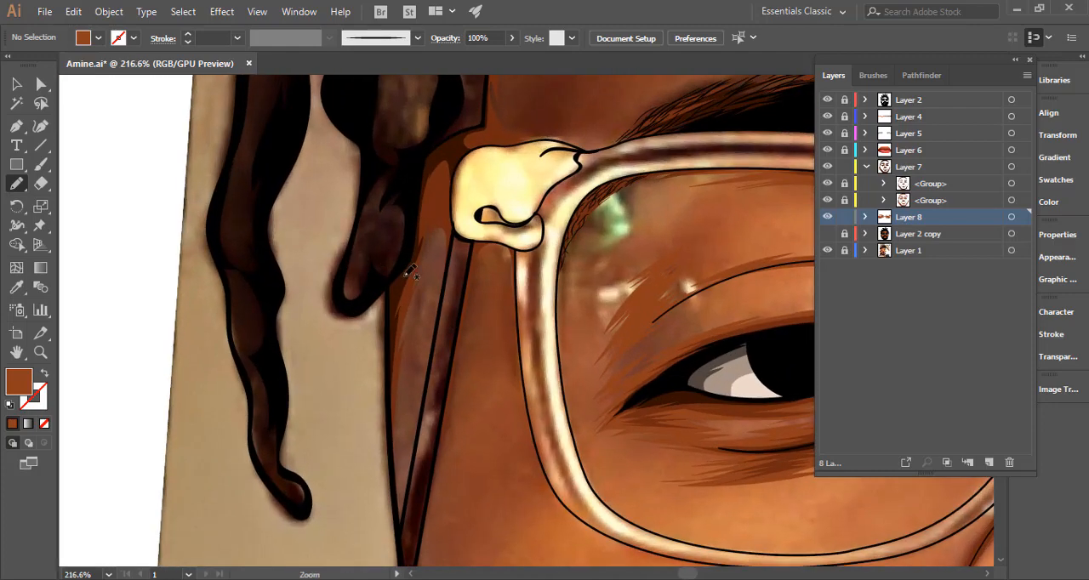
pyautogui.scroll(-3, 425, 315)
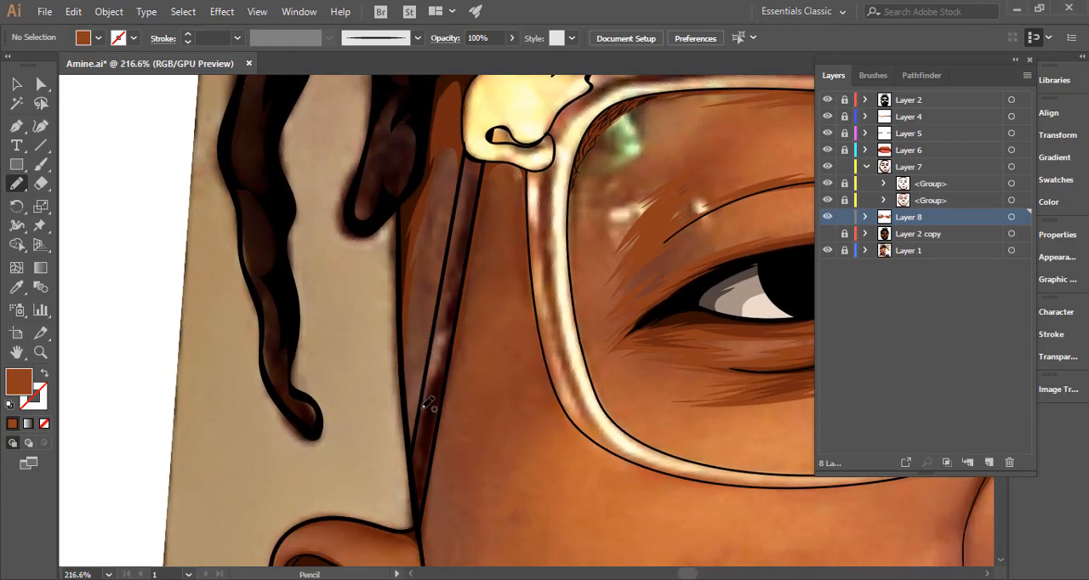
pyautogui.moveTo(419, 410)
pyautogui.mouseDown()
pyautogui.moveTo(431, 232)
pyautogui.moveTo(421, 260)
pyautogui.moveTo(449, 195)
pyautogui.moveTo(446, 261)
pyautogui.moveTo(459, 188)
pyautogui.moveTo(462, 149)
pyautogui.moveTo(448, 122)
pyautogui.moveTo(413, 199)
pyautogui.moveTo(407, 315)
pyautogui.mouseUp()
pyautogui.moveTo(407, 390)
pyautogui.mouseDown()
pyautogui.moveTo(414, 447)
pyautogui.moveTo(422, 392)
pyautogui.moveTo(419, 410)
pyautogui.mouseUp()
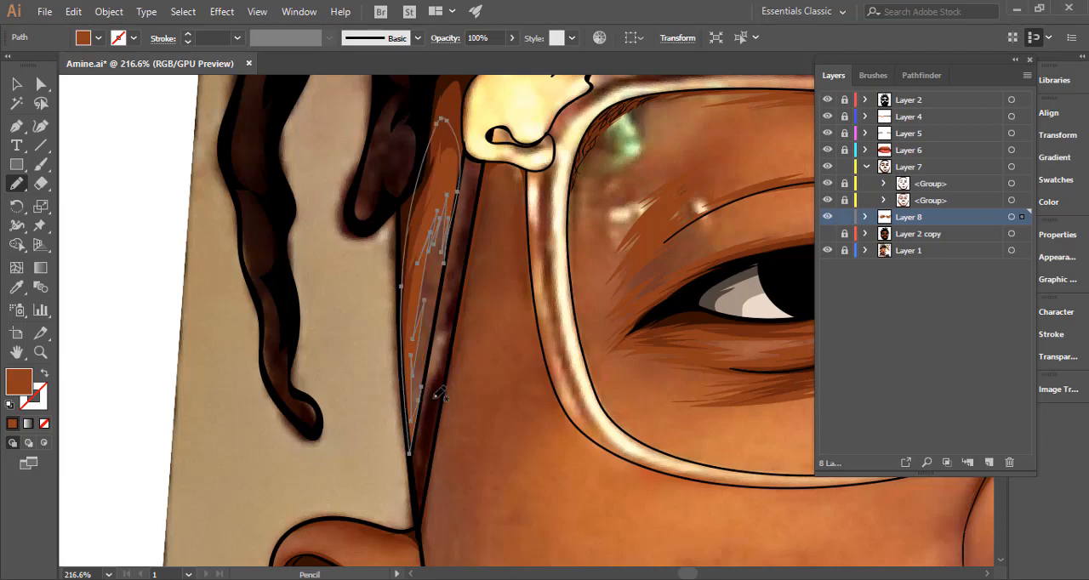
# Draw the jagged inner edge of a large forehead shadow from above the image-left brow up along the hairline.
pyautogui.press('space')
pyautogui.moveTo(527, 326)
pyautogui.mouseDown()
pyautogui.moveTo(370, 386)
pyautogui.moveTo(341, 464)
pyautogui.mouseUp()
pyautogui.press('space')
pyautogui.moveTo(476, 285); pyautogui.dragTo(367, 456)
pyautogui.hotkey('ctrl', 'space')
pyautogui.moveTo(521, 347); pyautogui.dragTo(389, 372)
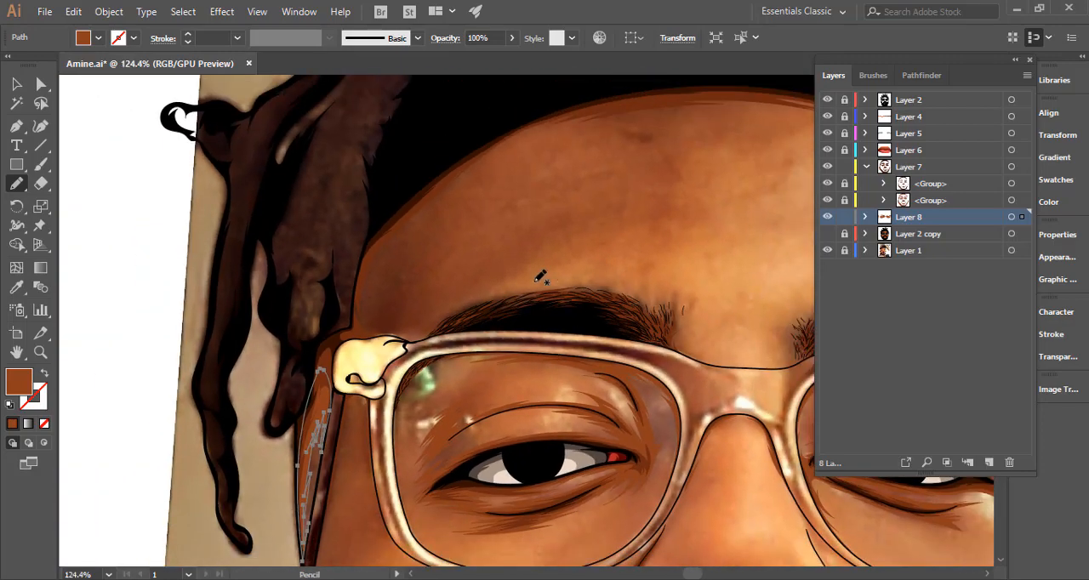
pyautogui.moveTo(563, 286)
pyautogui.mouseDown()
pyautogui.moveTo(474, 301)
pyautogui.moveTo(414, 329)
pyautogui.moveTo(434, 318)
pyautogui.moveTo(392, 324)
pyautogui.moveTo(444, 302)
pyautogui.moveTo(384, 311)
pyautogui.moveTo(415, 307)
pyautogui.moveTo(391, 305)
pyautogui.moveTo(382, 291)
pyautogui.moveTo(414, 226)
pyautogui.moveTo(400, 260)
pyautogui.moveTo(468, 194)
pyautogui.moveTo(416, 220)
pyautogui.moveTo(519, 143)
pyautogui.moveTo(594, 119)
pyautogui.moveTo(551, 137)
pyautogui.moveTo(661, 119)
pyautogui.mouseUp()
pyautogui.moveTo(653, 169); pyautogui.dragTo(418, 262)
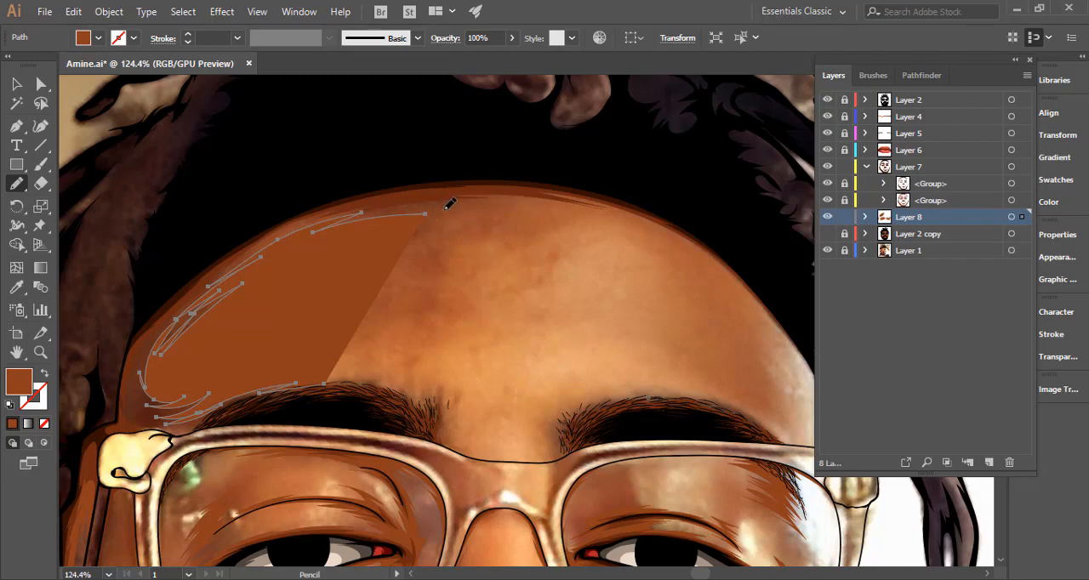
pyautogui.moveTo(455, 210)
pyautogui.mouseDown()
pyautogui.moveTo(555, 205)
pyautogui.moveTo(505, 204)
pyautogui.moveTo(624, 219)
pyautogui.mouseUp()
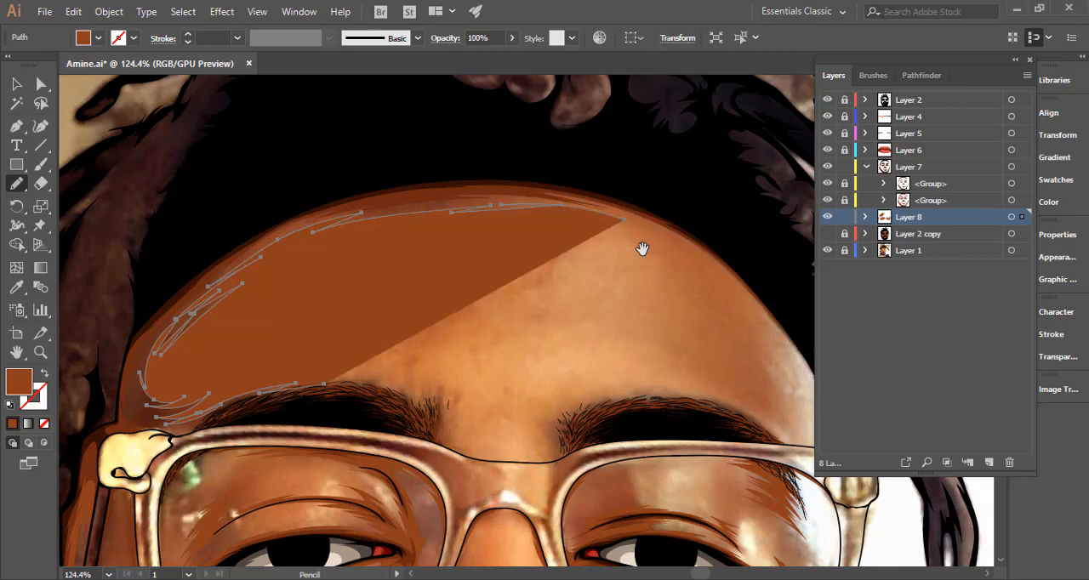
# Extend the forehead shadow down the image-right hairline and bring its outer edge back through the hair to the image-left temple.
pyautogui.moveTo(606, 273); pyautogui.dragTo(387, 280)
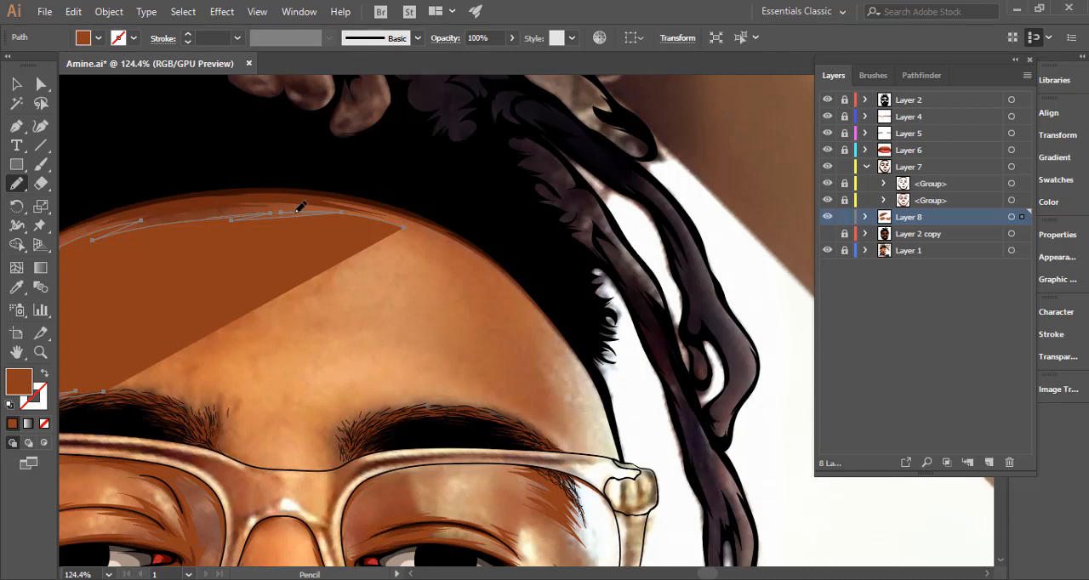
pyautogui.moveTo(349, 213); pyautogui.dragTo(406, 221)
pyautogui.moveTo(482, 253); pyautogui.dragTo(504, 267)
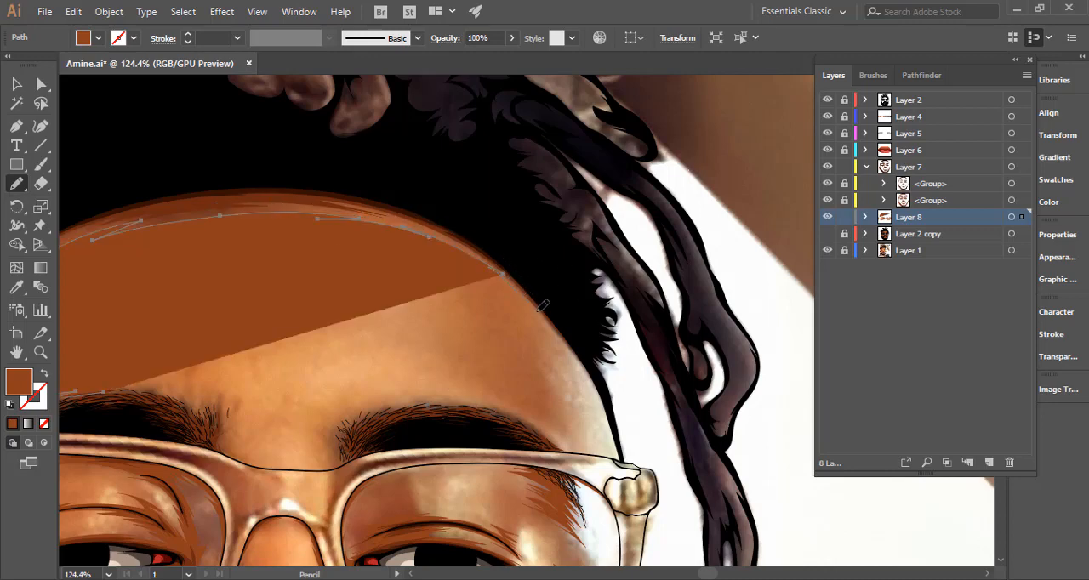
pyautogui.moveTo(538, 316)
pyautogui.mouseDown()
pyautogui.moveTo(584, 361)
pyautogui.moveTo(561, 311)
pyautogui.moveTo(470, 227)
pyautogui.mouseUp()
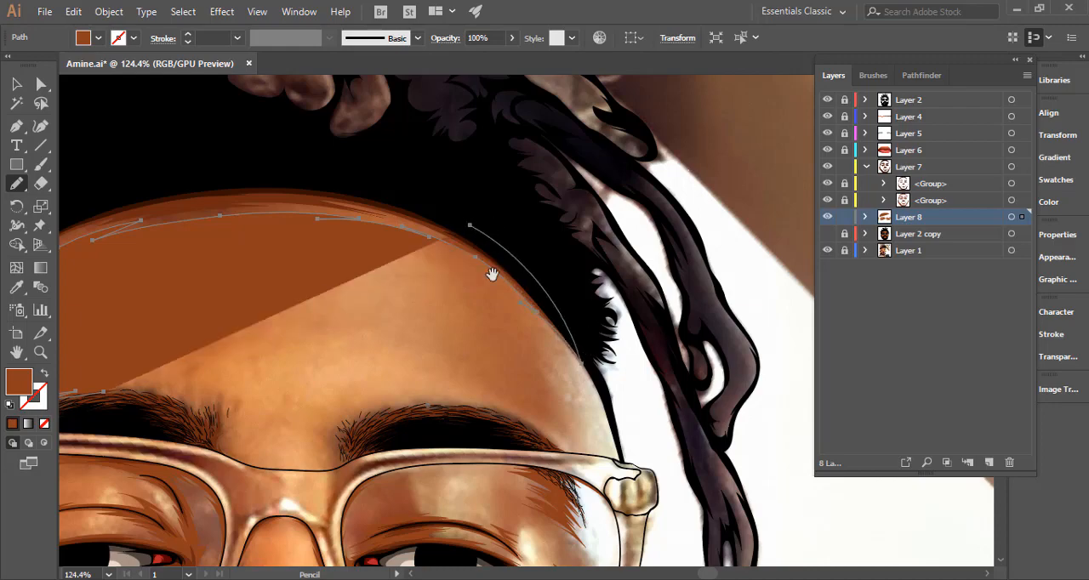
pyautogui.moveTo(491, 275); pyautogui.dragTo(744, 318)
pyautogui.moveTo(733, 264)
pyautogui.mouseDown()
pyautogui.moveTo(546, 214)
pyautogui.moveTo(344, 228)
pyautogui.moveTo(233, 280)
pyautogui.moveTo(180, 381)
pyautogui.mouseUp()
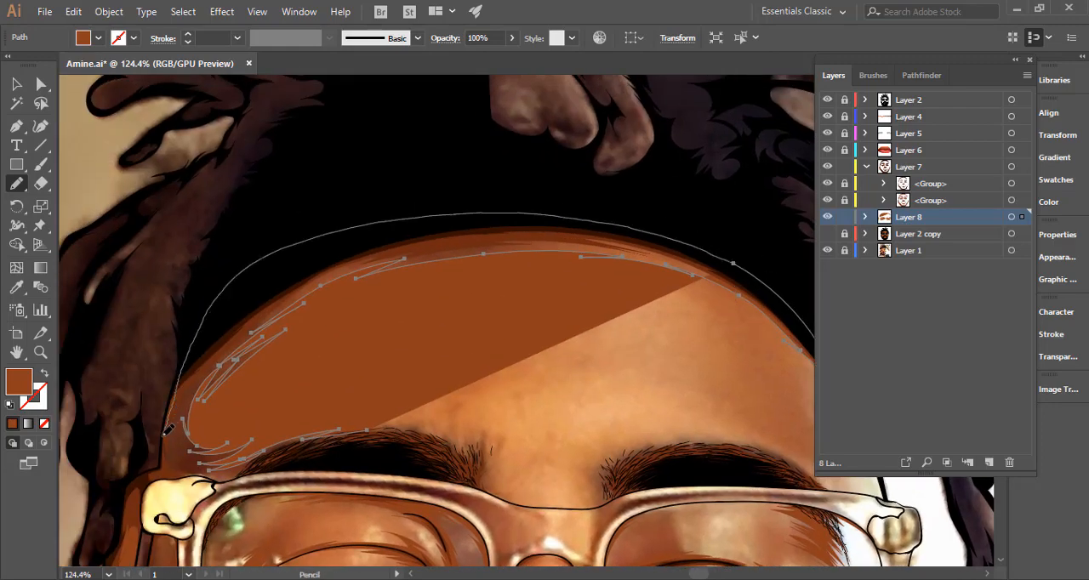
# Close the forehead shadow along the image-left glasses hinge and frame and through the eyebrow, and deselect it.
pyautogui.moveTo(168, 471)
pyautogui.mouseDown()
pyautogui.moveTo(261, 347)
pyautogui.moveTo(481, 332)
pyautogui.mouseUp()
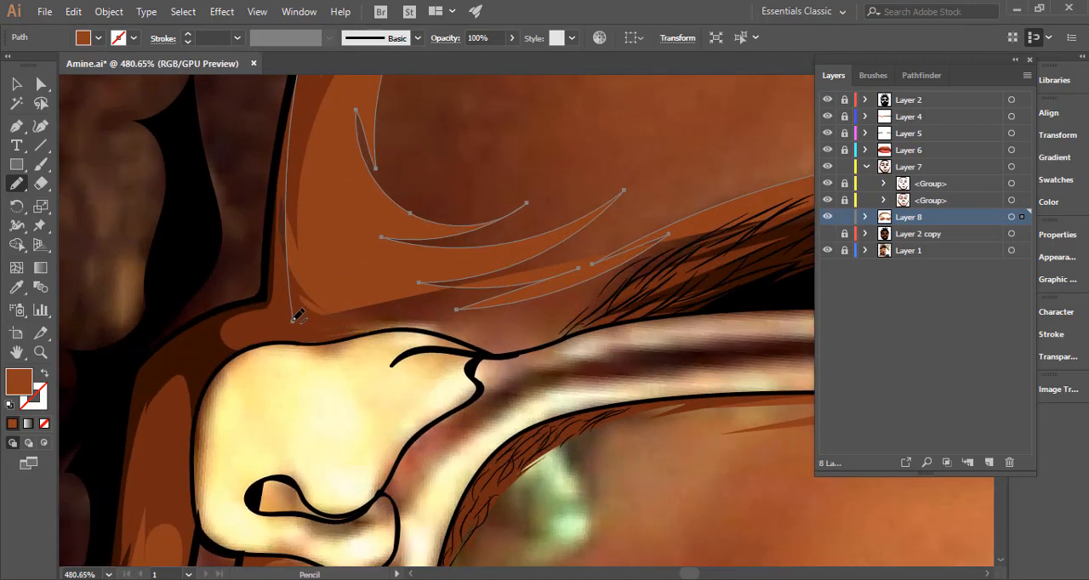
pyautogui.moveTo(286, 339); pyautogui.dragTo(435, 325)
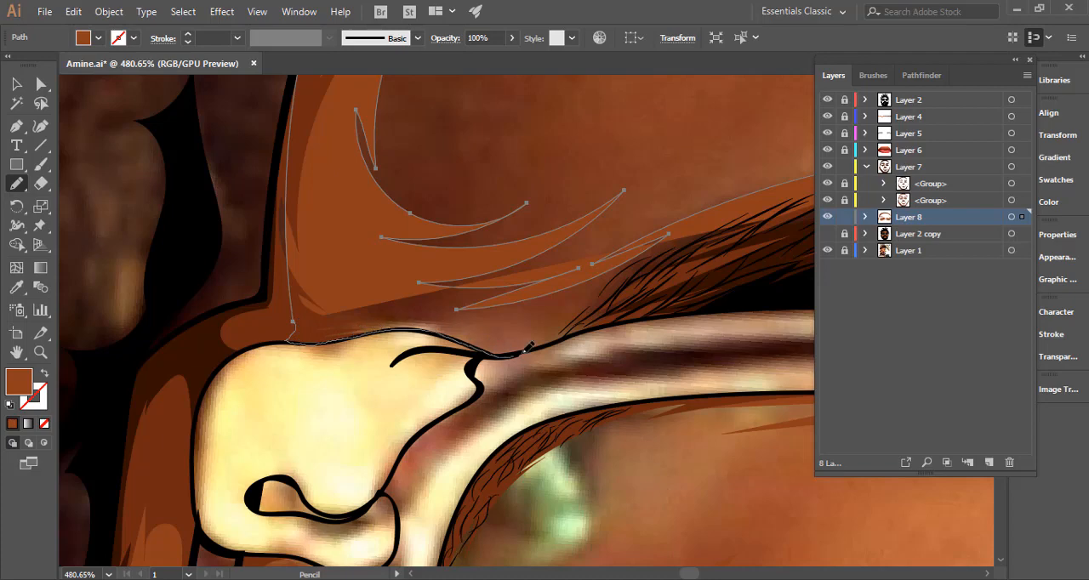
pyautogui.moveTo(630, 316)
pyautogui.mouseDown()
pyautogui.moveTo(522, 350)
pyautogui.moveTo(644, 317)
pyautogui.mouseUp()
pyautogui.moveTo(719, 310); pyautogui.dragTo(340, 387)
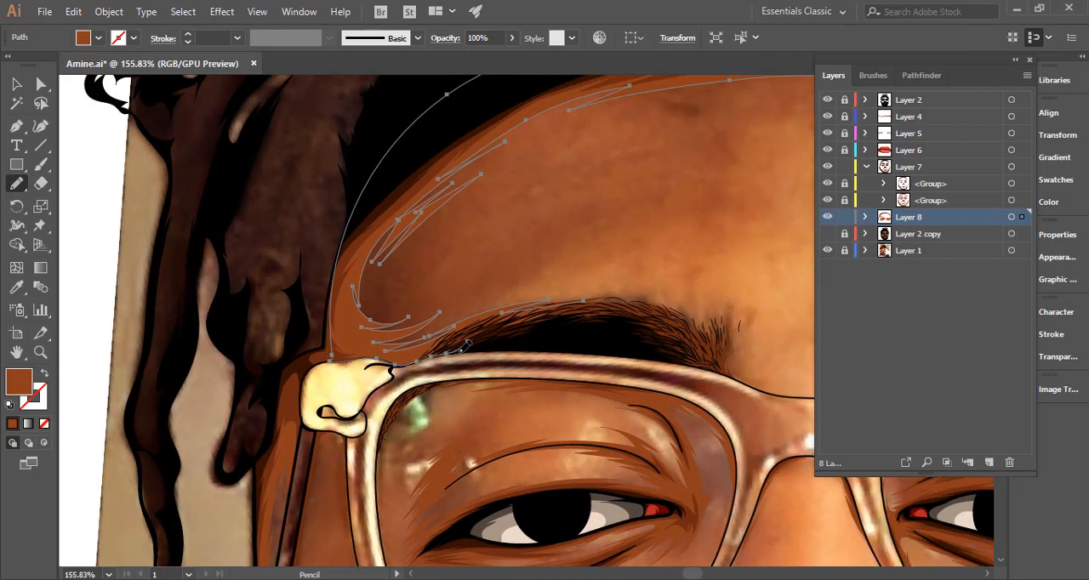
pyautogui.moveTo(468, 344); pyautogui.dragTo(612, 295)
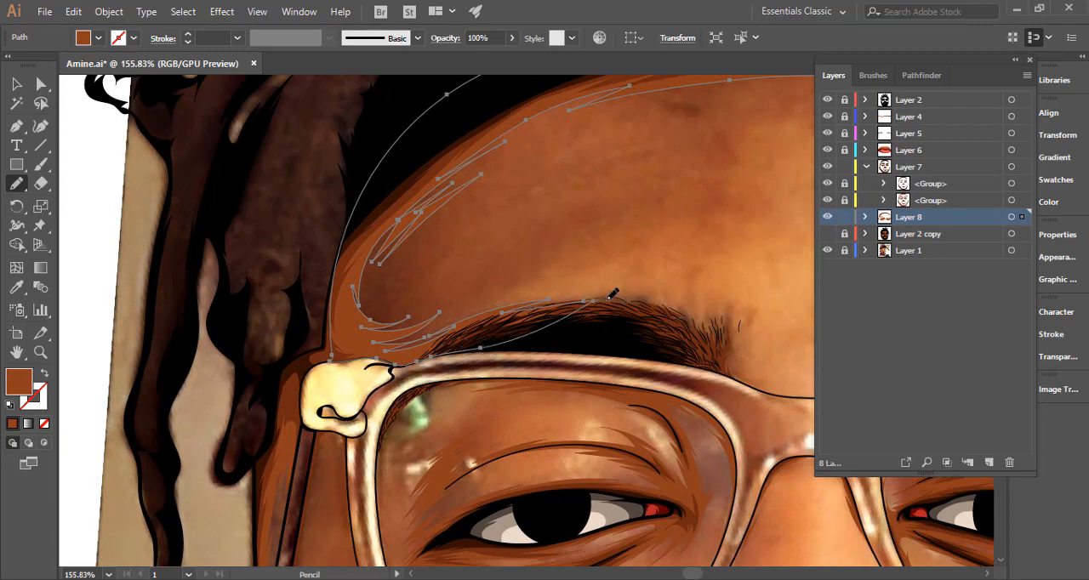
pyautogui.keyDown('ctrl'); pyautogui.click(561, 271); pyautogui.keyUp('ctrl')
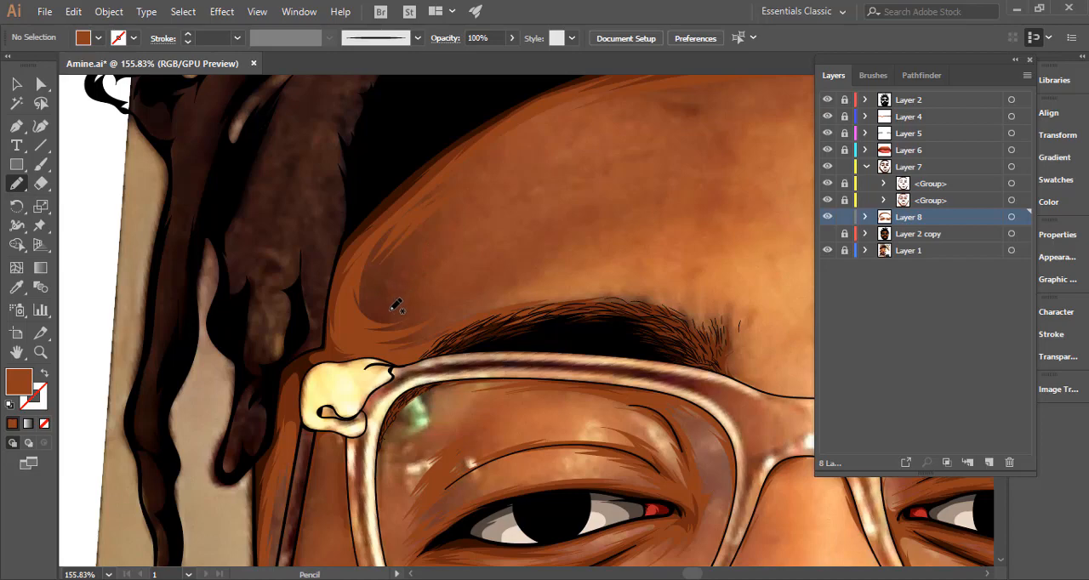
# Draw a small branching shadow accent inside the image-left temple shadow and briefly show Layer 2 copy to check it over the flat colours.
pyautogui.moveTo(397, 308)
pyautogui.mouseDown()
pyautogui.moveTo(375, 278)
pyautogui.moveTo(381, 299)
pyautogui.moveTo(386, 263)
pyautogui.moveTo(422, 235)
pyautogui.moveTo(385, 271)
pyautogui.moveTo(391, 298)
pyautogui.moveTo(424, 272)
pyautogui.moveTo(395, 301)
pyautogui.moveTo(422, 304)
pyautogui.moveTo(385, 303)
pyautogui.mouseUp()
pyautogui.moveTo(404, 311); pyautogui.dragTo(418, 258)
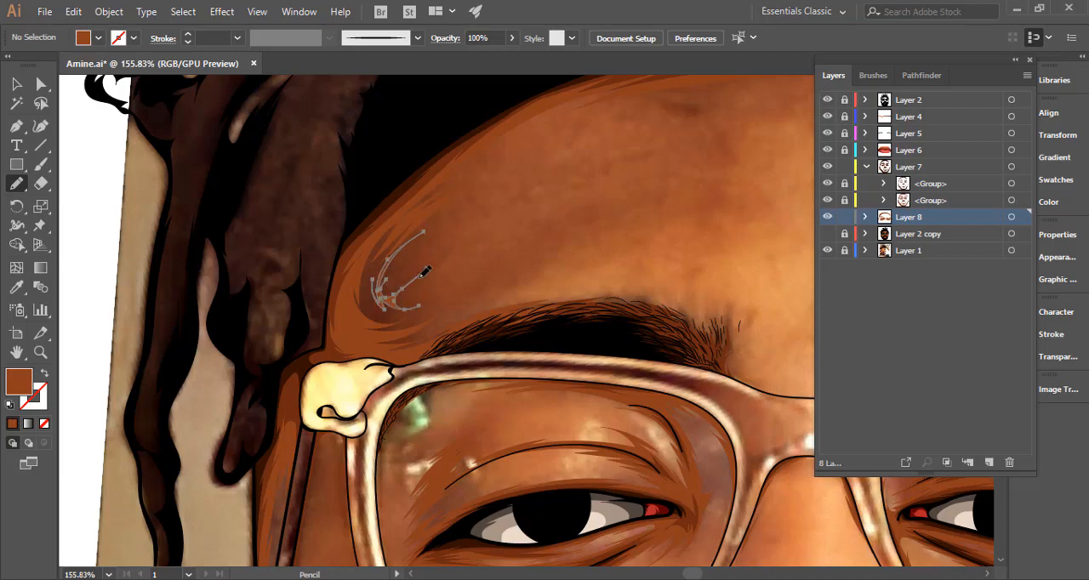
pyautogui.moveTo(579, 269); pyautogui.dragTo(316, 313)
pyautogui.hotkey('ctrl', 'shift', 'a')
pyautogui.click(828, 234)
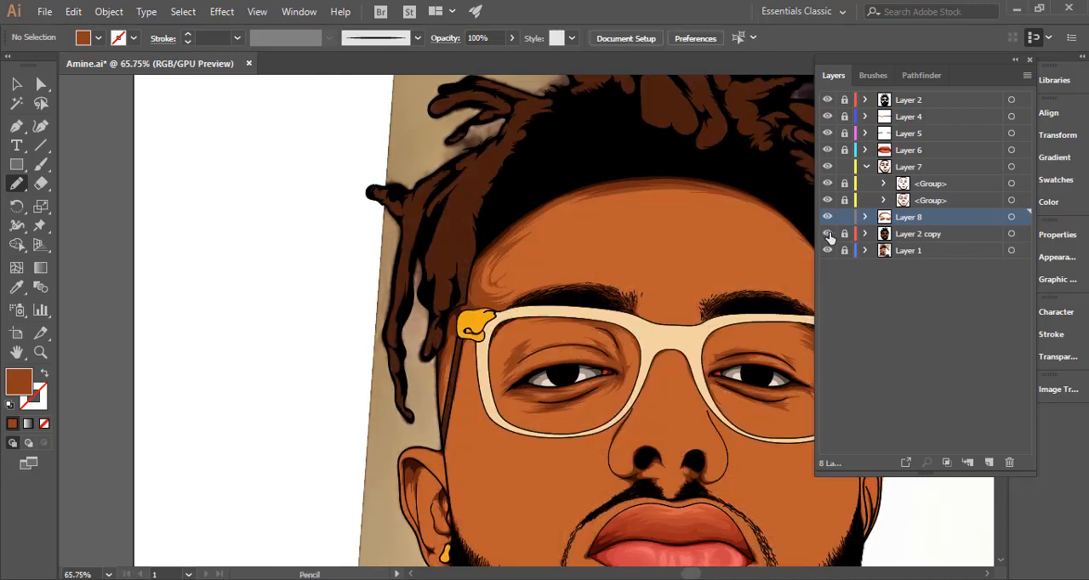
pyautogui.click(828, 235)
# Draw a cluster of thin, pointed shadow strokes just below the hairline on the upper forehead.
pyautogui.moveTo(568, 234)
pyautogui.mouseDown()
pyautogui.moveTo(454, 263)
pyautogui.moveTo(632, 247)
pyautogui.moveTo(522, 312)
pyautogui.mouseUp()
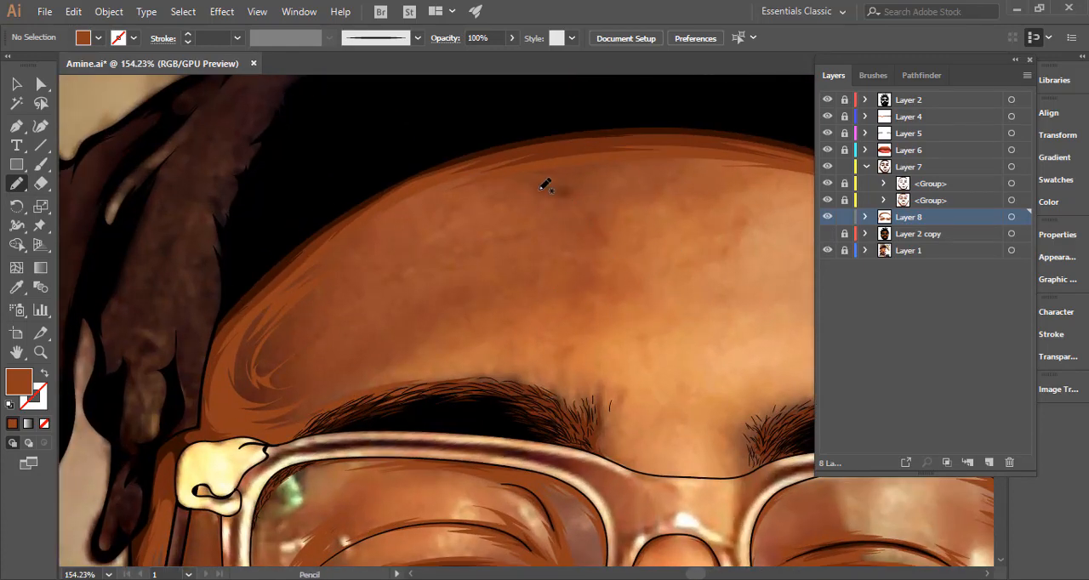
pyautogui.moveTo(495, 192)
pyautogui.mouseDown()
pyautogui.moveTo(649, 170)
pyautogui.moveTo(543, 183)
pyautogui.moveTo(589, 181)
pyautogui.moveTo(497, 203)
pyautogui.moveTo(558, 186)
pyautogui.moveTo(527, 189)
pyautogui.moveTo(539, 184)
pyautogui.moveTo(443, 217)
pyautogui.moveTo(511, 186)
pyautogui.mouseUp()
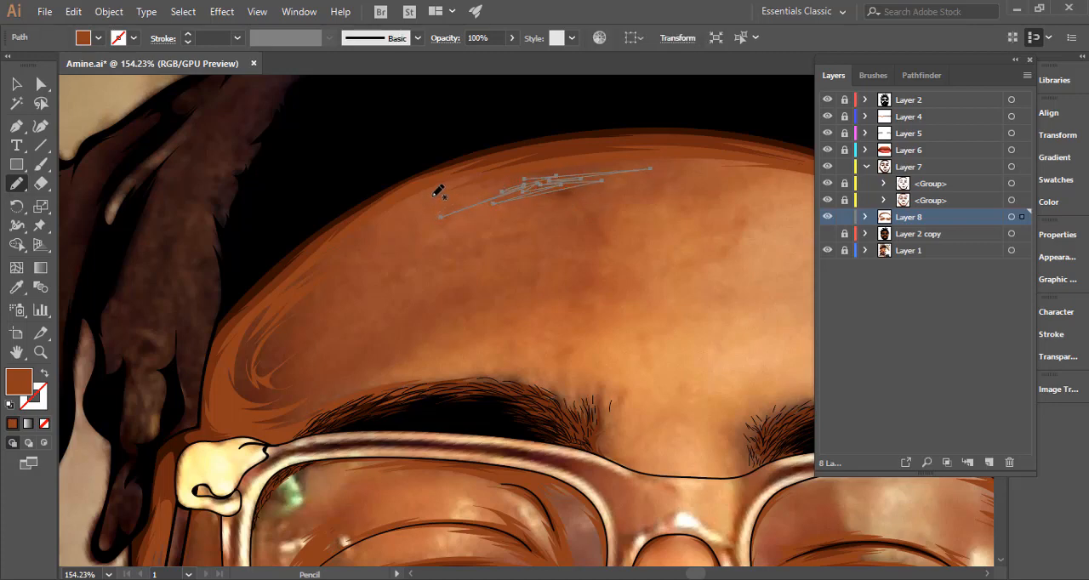
pyautogui.keyDown('ctrl'); pyautogui.click(636, 258); pyautogui.keyUp('ctrl')
# Select all Layer 8 artwork and draw a spiky shadow along the top and inner end of the image-left eyebrow, closing it through the brow.
pyautogui.moveTo(626, 283); pyautogui.dragTo(408, 302)
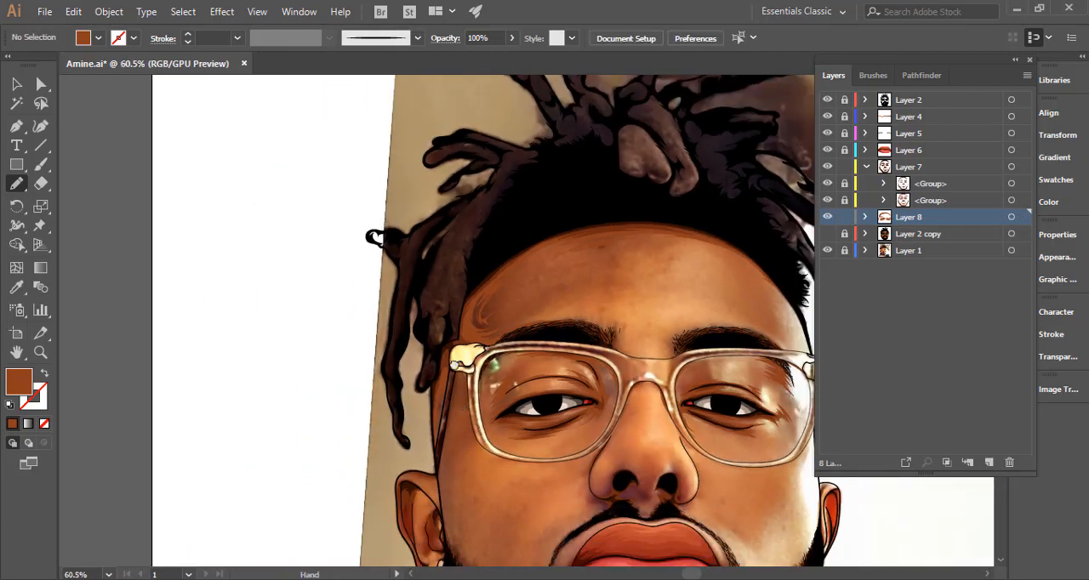
pyautogui.moveTo(454, 364); pyautogui.dragTo(498, 252)
pyautogui.moveTo(521, 142); pyautogui.dragTo(735, 147)
pyautogui.moveTo(643, 305); pyautogui.dragTo(399, 321)
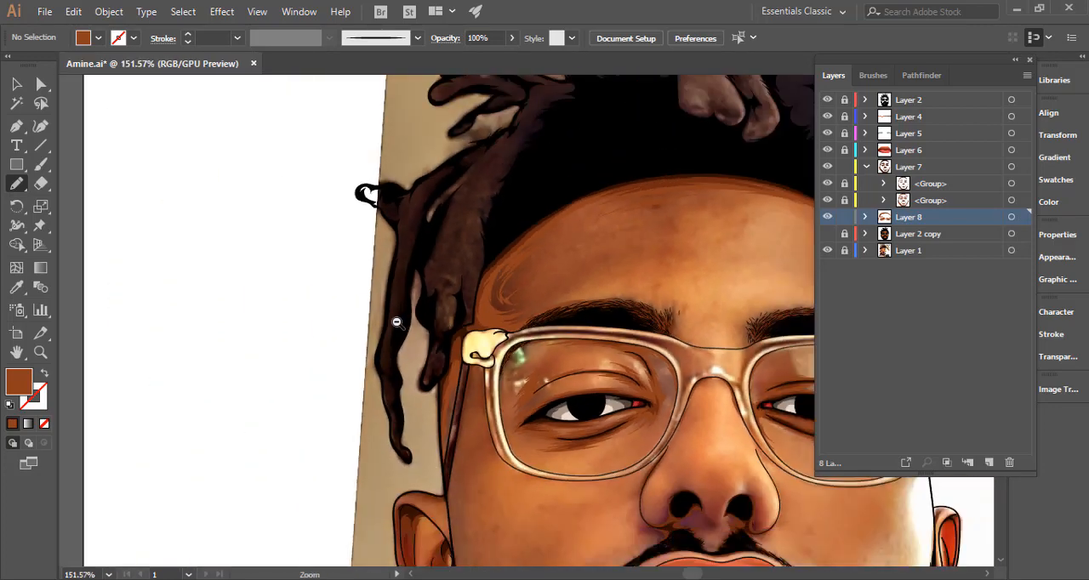
pyautogui.moveTo(636, 321); pyautogui.dragTo(321, 307)
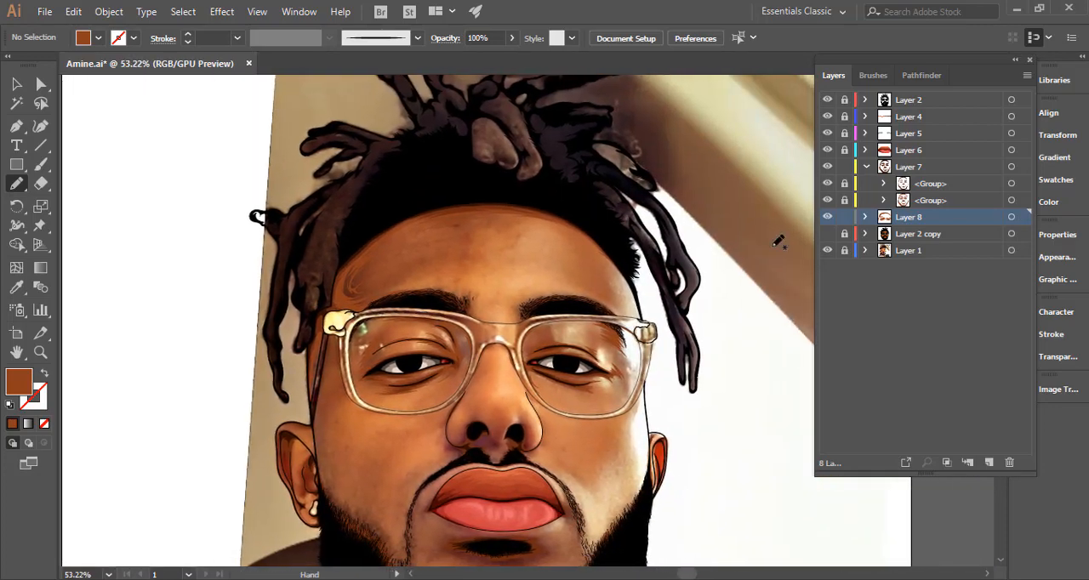
pyautogui.click(1011, 217)
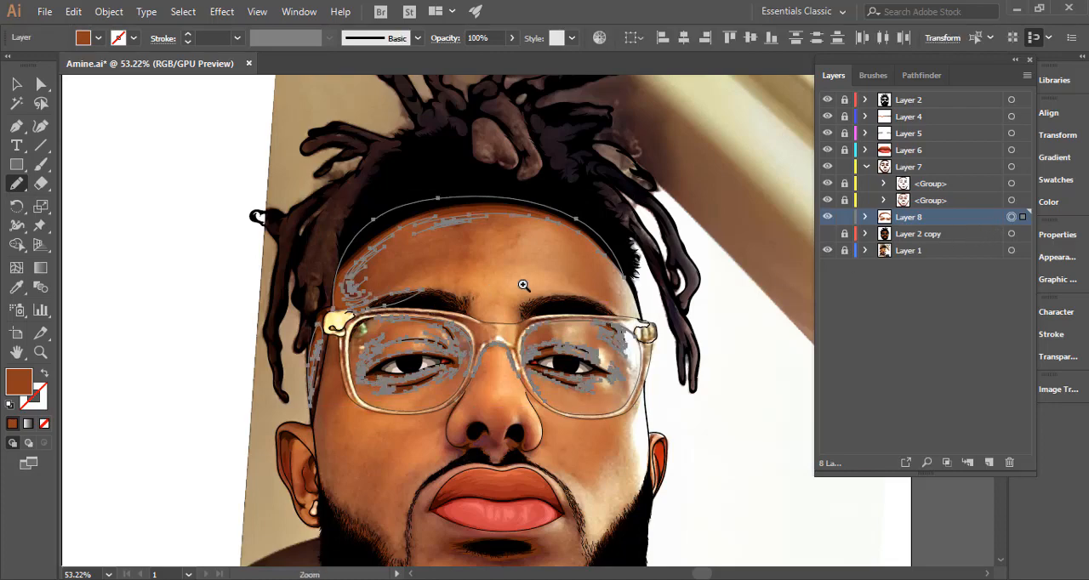
pyautogui.moveTo(522, 285); pyautogui.dragTo(631, 230)
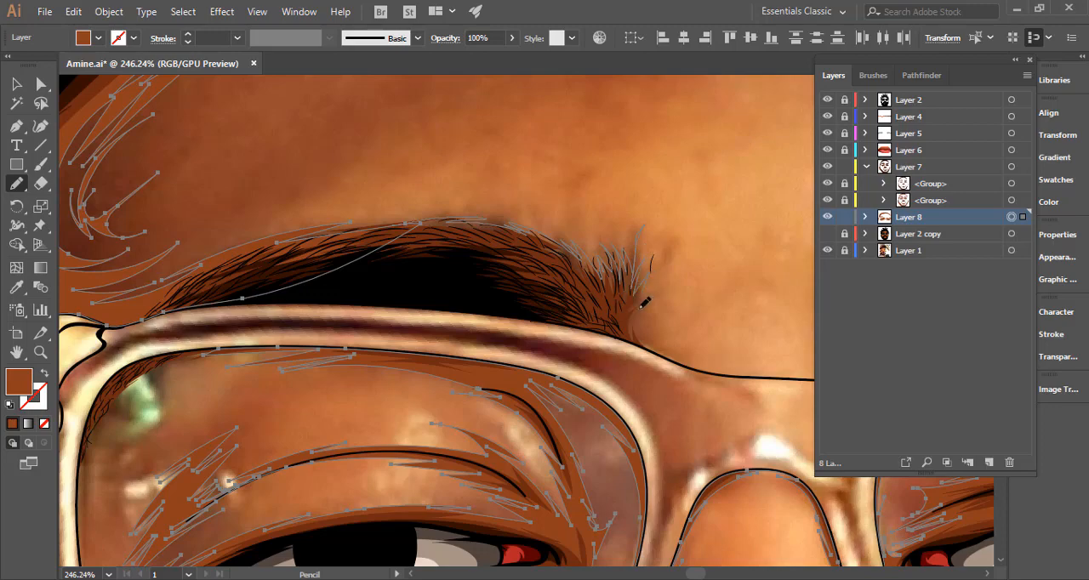
pyautogui.moveTo(638, 328)
pyautogui.mouseDown()
pyautogui.moveTo(584, 300)
pyautogui.moveTo(467, 274)
pyautogui.moveTo(311, 276)
pyautogui.mouseUp()
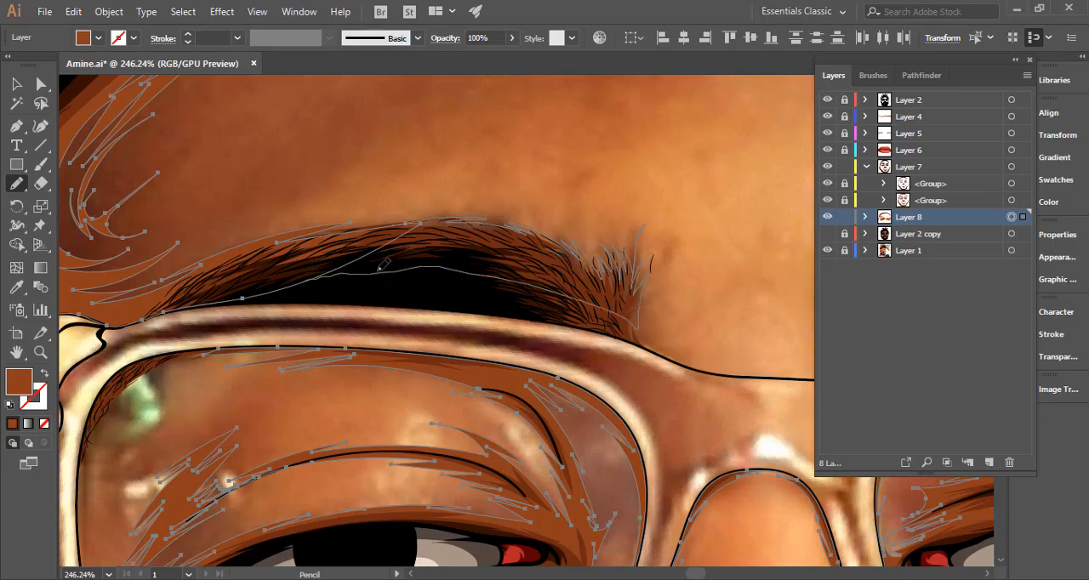
# Draw a tapering shadow from the inner end of the image-left eyebrow down along the glasses bridge, and deselect it.
pyautogui.moveTo(663, 263); pyautogui.dragTo(442, 188)
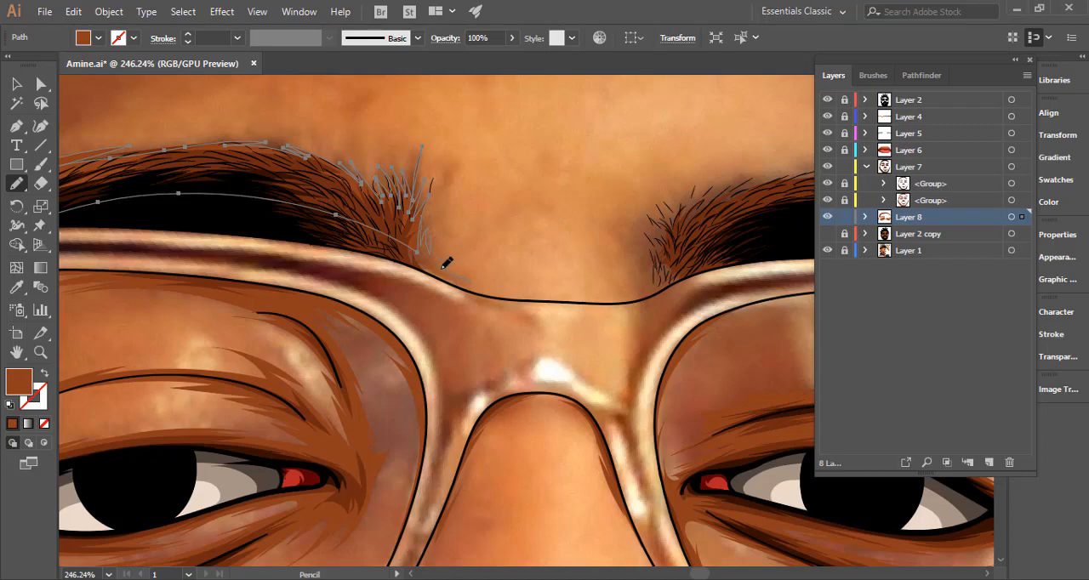
pyautogui.moveTo(501, 296); pyautogui.dragTo(466, 288)
pyautogui.moveTo(407, 256); pyautogui.dragTo(373, 223)
pyautogui.keyDown('ctrl'); pyautogui.click(555, 265); pyautogui.keyUp('ctrl')
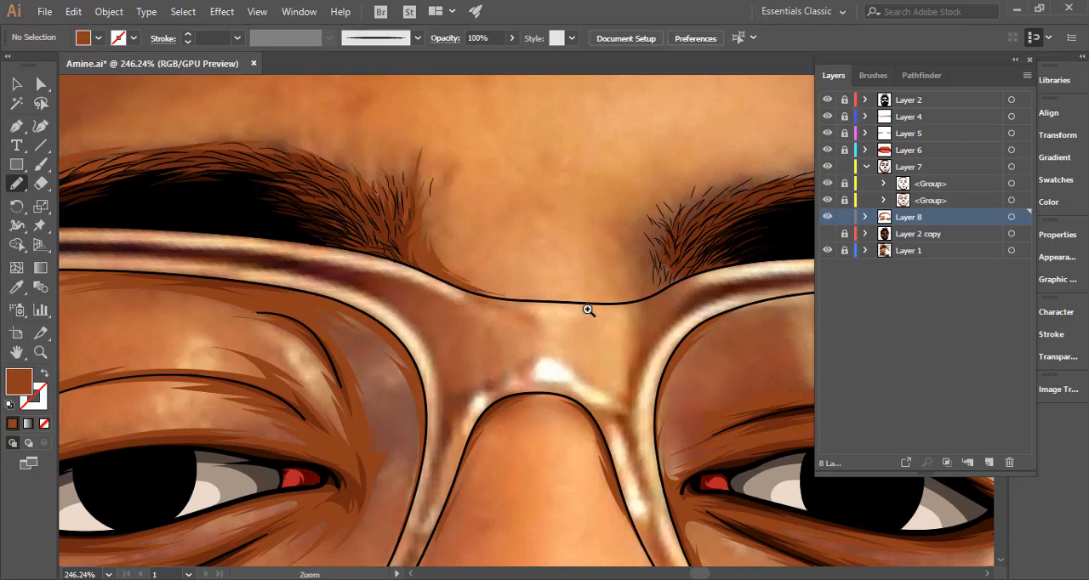
pyautogui.moveTo(588, 309); pyautogui.dragTo(551, 300)
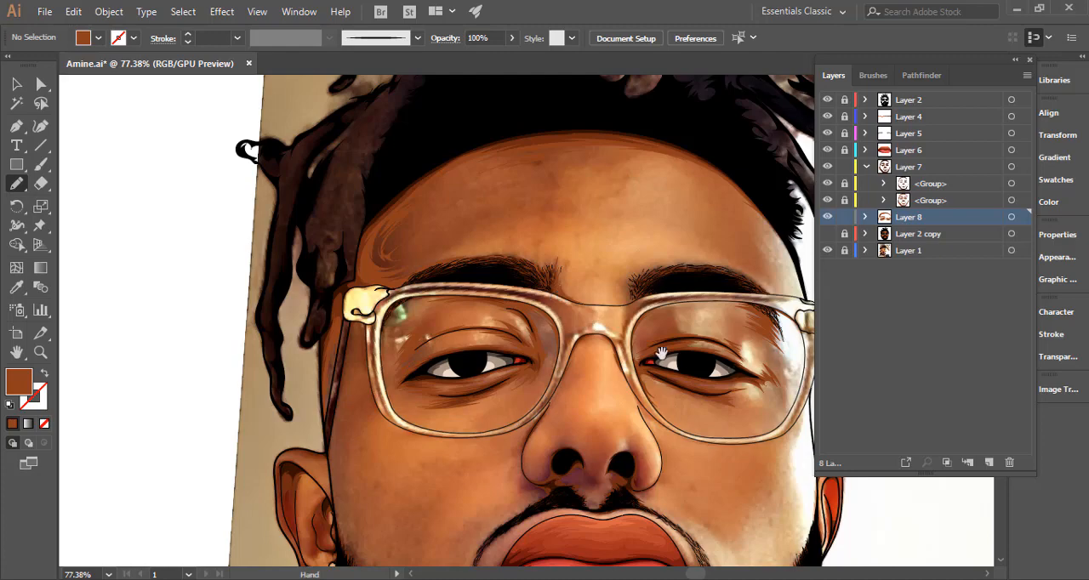
pyautogui.moveTo(730, 254)
pyautogui.mouseDown()
pyautogui.moveTo(540, 308)
pyautogui.moveTo(692, 365)
pyautogui.mouseUp()
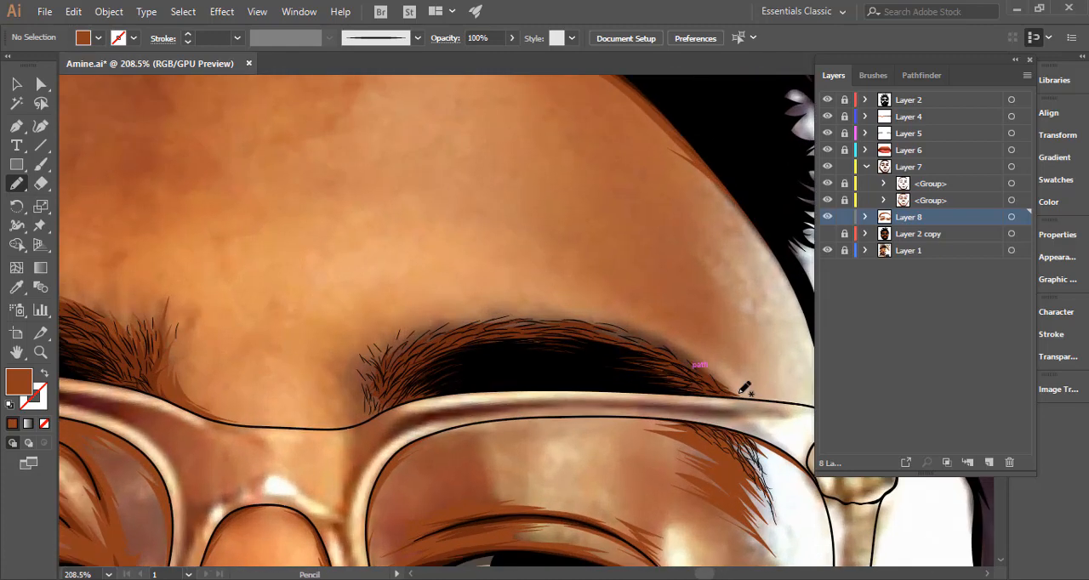
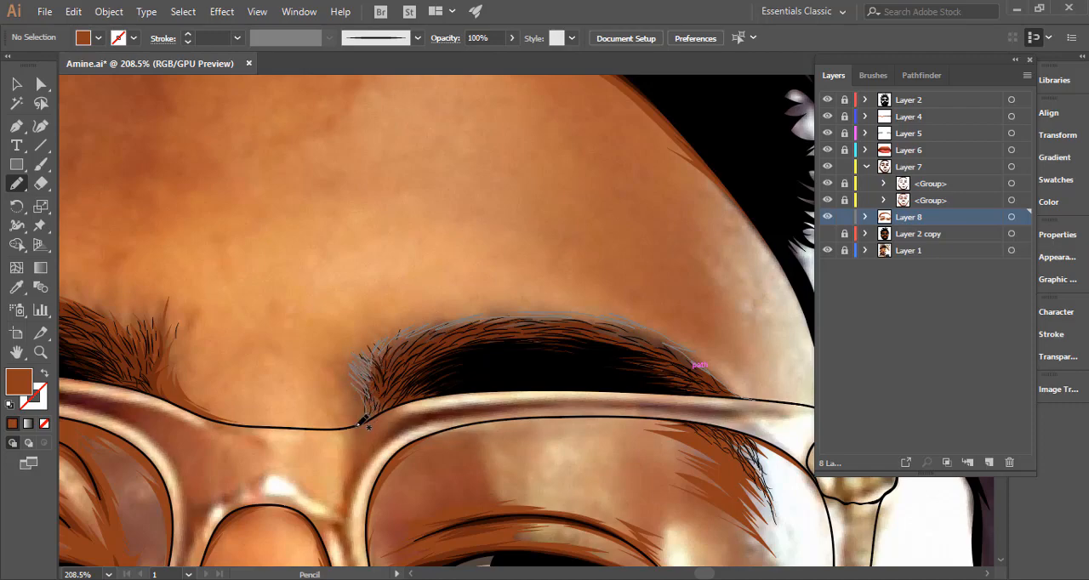
# Draw a spiky shadow along the inner end and top of the image-right eyebrow, close it above the glasses rim and deselect it.
pyautogui.moveTo(377, 416)
pyautogui.mouseDown()
pyautogui.moveTo(436, 396)
pyautogui.moveTo(572, 404)
pyautogui.mouseUp()
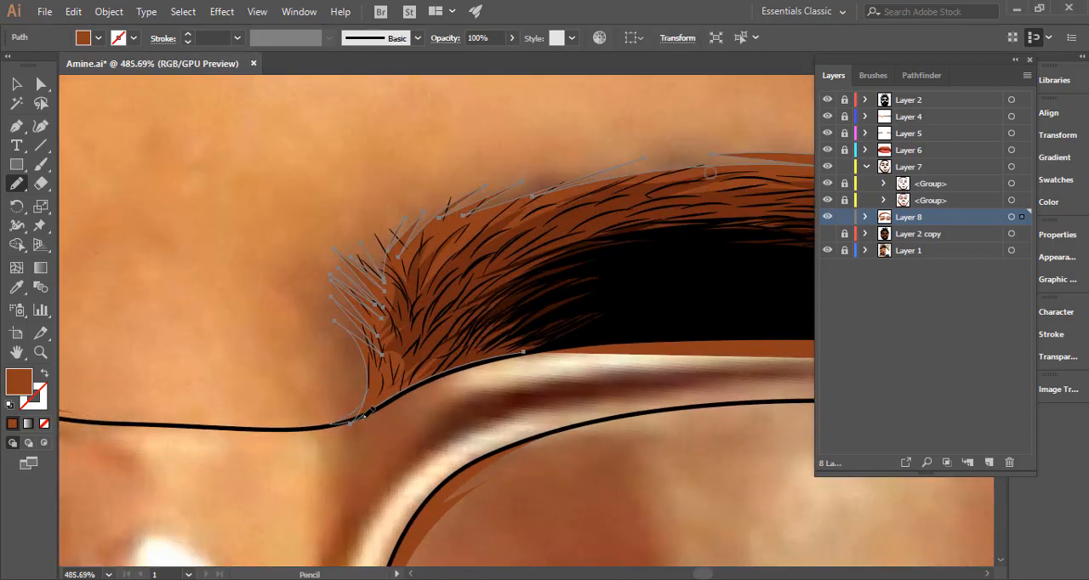
pyautogui.moveTo(454, 368)
pyautogui.mouseDown()
pyautogui.moveTo(392, 399)
pyautogui.moveTo(503, 355)
pyautogui.mouseUp()
pyautogui.moveTo(624, 388); pyautogui.dragTo(528, 381)
pyautogui.scroll(-3, 532, 378)
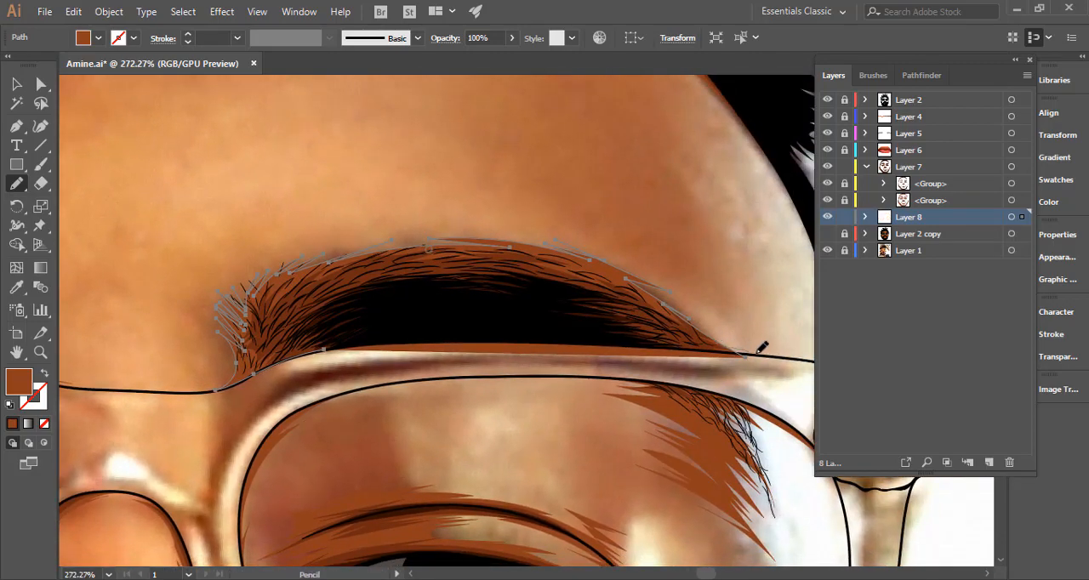
pyautogui.moveTo(745, 348)
pyautogui.mouseDown()
pyautogui.moveTo(654, 337)
pyautogui.moveTo(671, 328)
pyautogui.moveTo(703, 340)
pyautogui.moveTo(325, 347)
pyautogui.mouseUp()
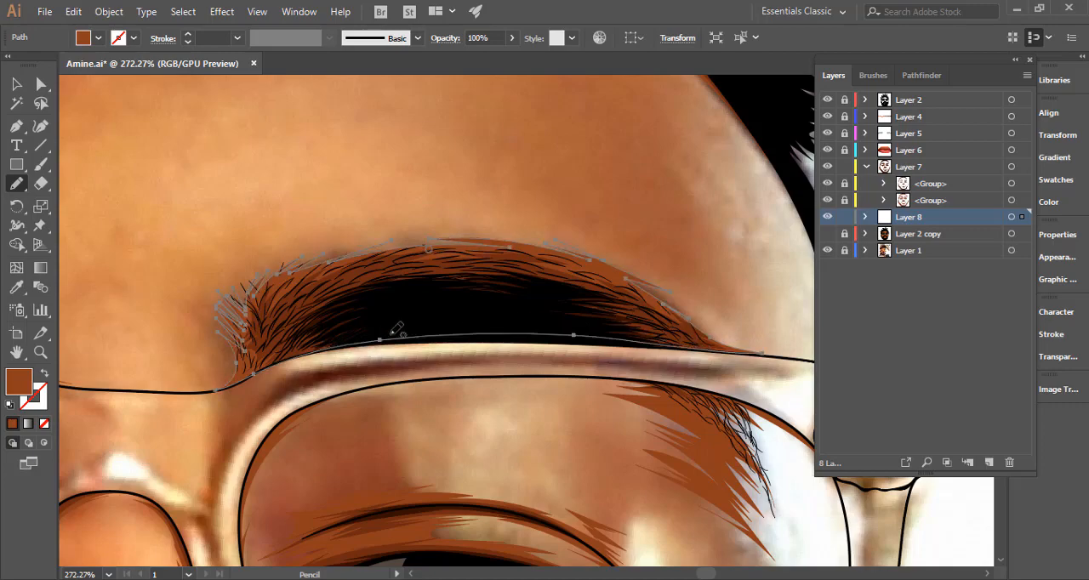
pyautogui.moveTo(481, 399); pyautogui.dragTo(359, 361)
pyautogui.keyDown('ctrl'); pyautogui.click(522, 330); pyautogui.keyUp('ctrl')
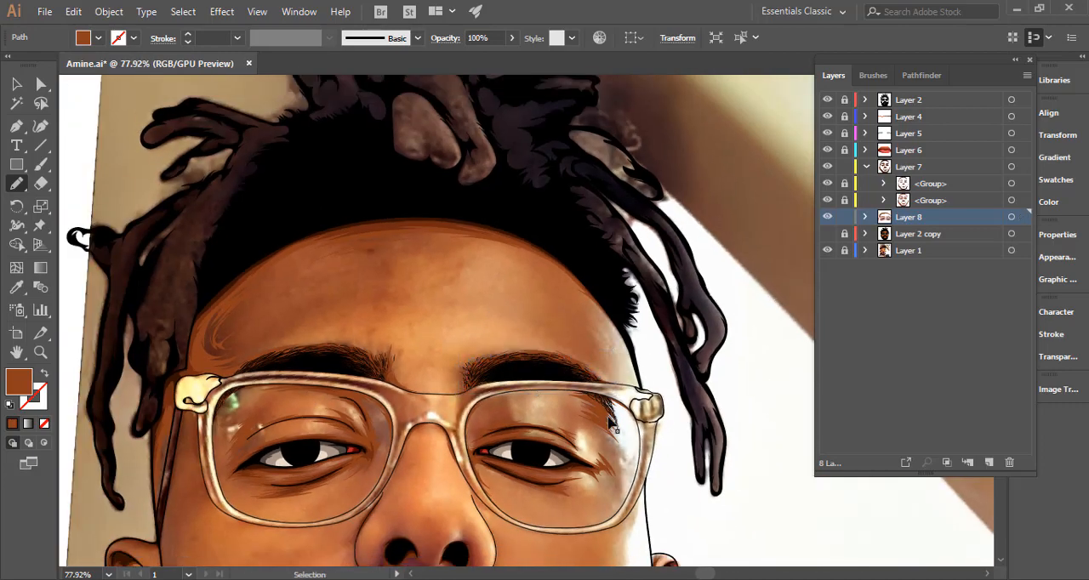
pyautogui.moveTo(602, 430); pyautogui.dragTo(358, 408)
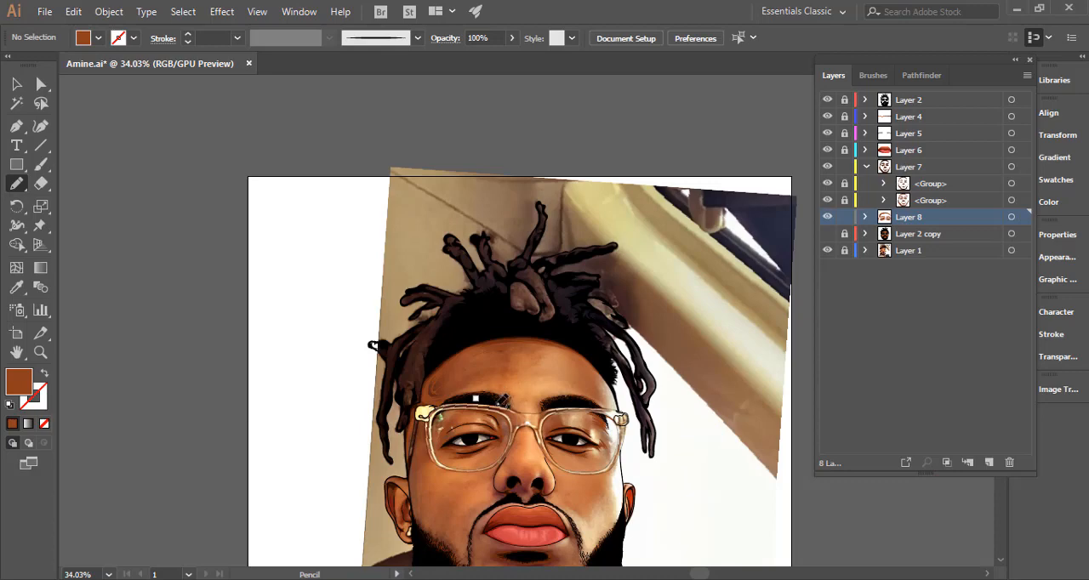
pyautogui.moveTo(495, 462); pyautogui.dragTo(506, 228)
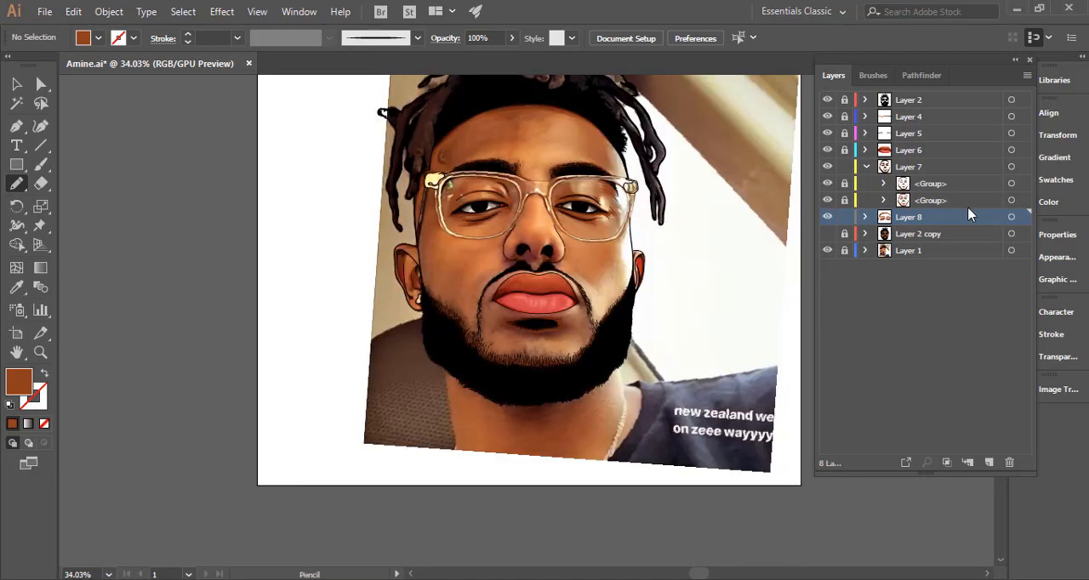
# Select all Layer 8 artwork and start a shadow from the glasses down the image-left side of the nose into a spiky crease.
pyautogui.click(1011, 218)
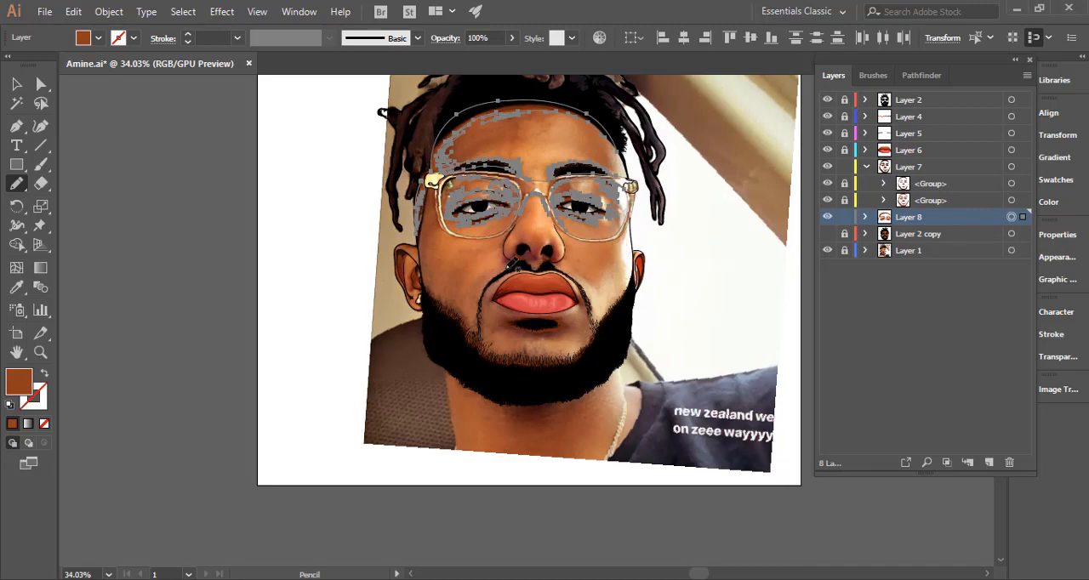
pyautogui.moveTo(526, 236); pyautogui.dragTo(874, 258)
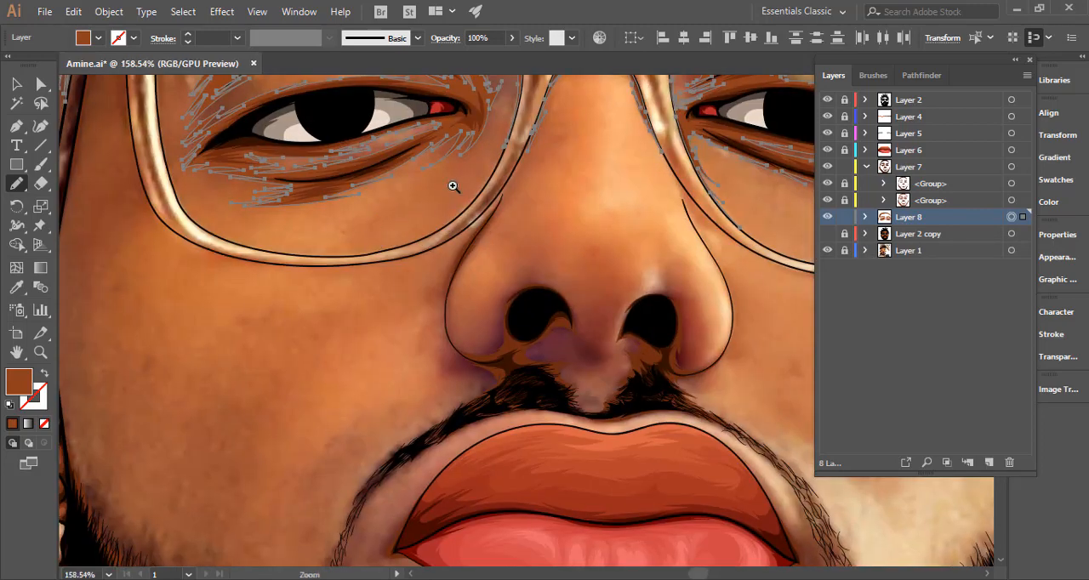
pyautogui.moveTo(453, 187); pyautogui.dragTo(547, 219)
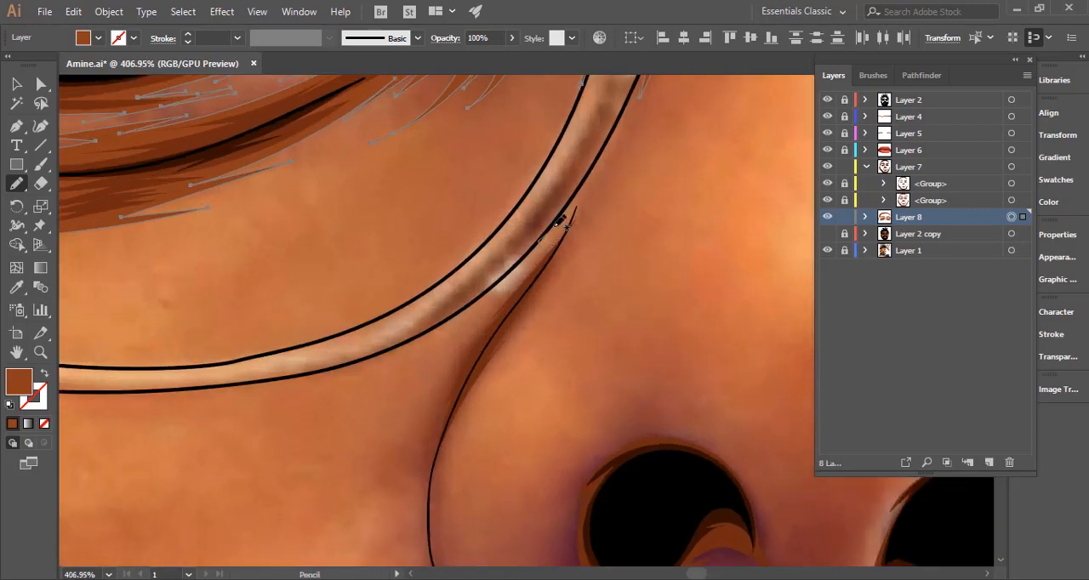
pyautogui.moveTo(544, 242)
pyautogui.mouseDown()
pyautogui.moveTo(463, 361)
pyautogui.moveTo(474, 344)
pyautogui.moveTo(426, 452)
pyautogui.moveTo(479, 282)
pyautogui.mouseUp()
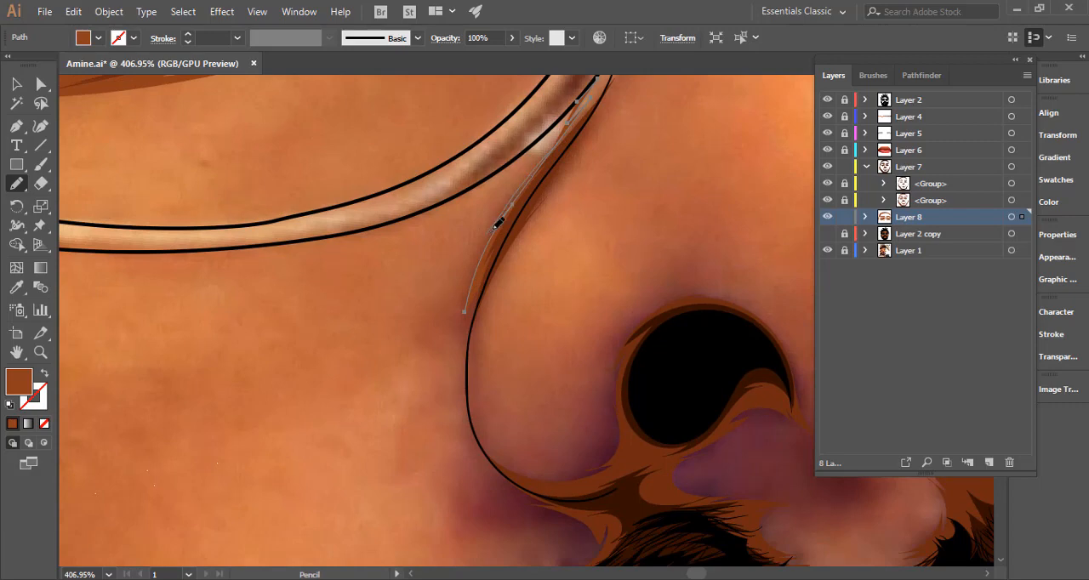
pyautogui.moveTo(477, 266); pyautogui.dragTo(464, 356)
pyautogui.moveTo(498, 466)
pyautogui.mouseDown()
pyautogui.moveTo(482, 505)
pyautogui.moveTo(324, 297)
pyautogui.moveTo(348, 301)
pyautogui.moveTo(312, 303)
pyautogui.moveTo(359, 315)
pyautogui.moveTo(272, 347)
pyautogui.moveTo(368, 330)
pyautogui.moveTo(321, 349)
pyautogui.moveTo(402, 337)
pyautogui.moveTo(363, 346)
pyautogui.moveTo(405, 367)
pyautogui.mouseUp()
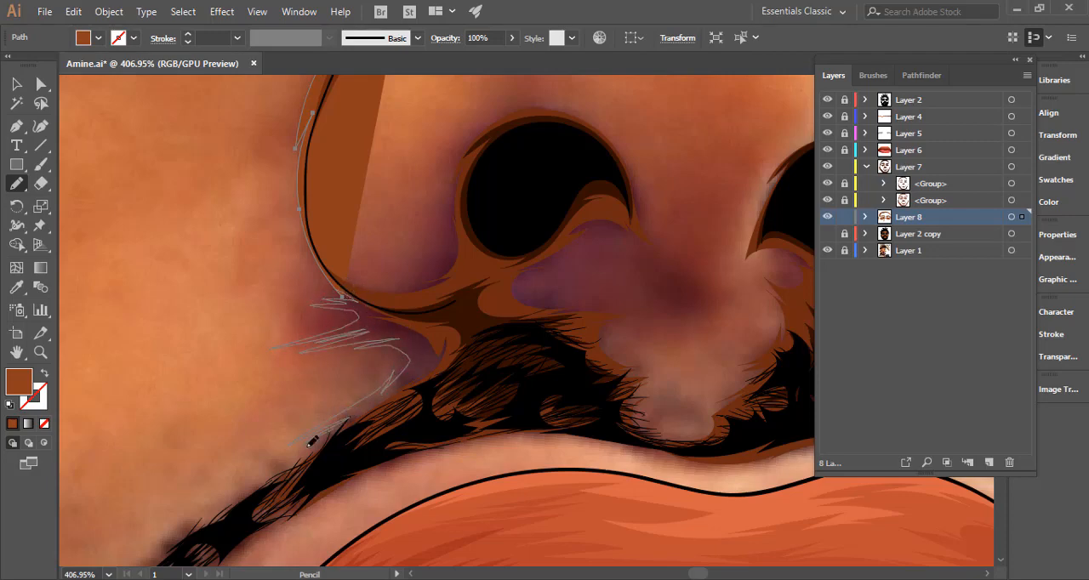
# Continue the shadow with spikes down the outer edge of the image-left moustache and back along its lower edge.
pyautogui.moveTo(309, 447); pyautogui.dragTo(234, 500)
pyautogui.moveTo(373, 443); pyautogui.dragTo(473, 237)
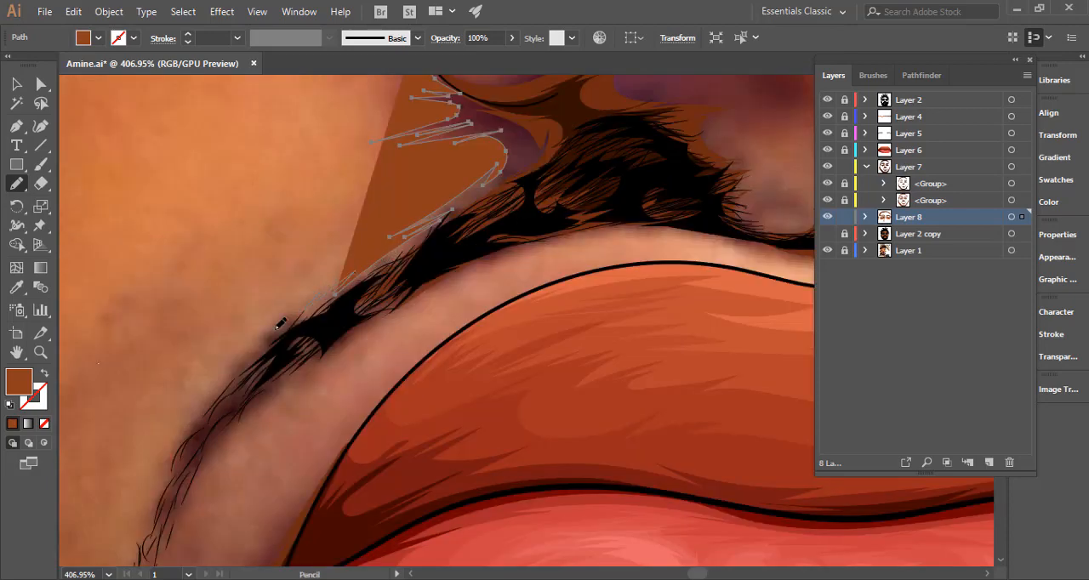
pyautogui.moveTo(255, 352)
pyautogui.mouseDown()
pyautogui.moveTo(357, 222)
pyautogui.moveTo(298, 317)
pyautogui.moveTo(279, 404)
pyautogui.moveTo(330, 301)
pyautogui.moveTo(391, 246)
pyautogui.moveTo(384, 239)
pyautogui.moveTo(429, 220)
pyautogui.moveTo(498, 164)
pyautogui.moveTo(319, 325)
pyautogui.moveTo(438, 245)
pyautogui.moveTo(547, 223)
pyautogui.mouseUp()
pyautogui.moveTo(561, 270); pyautogui.dragTo(394, 350)
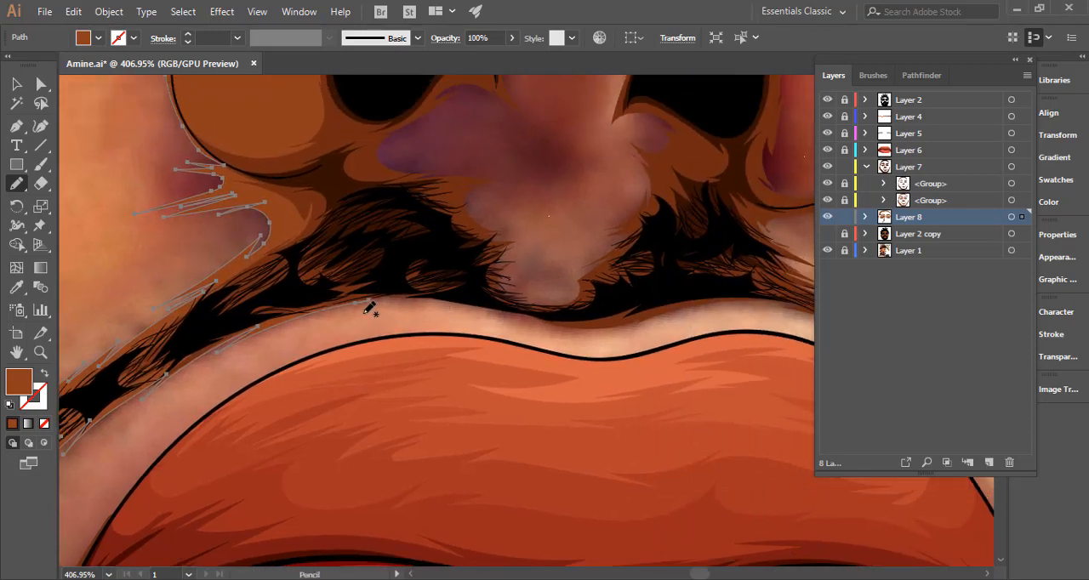
# Extend the shadow outline along the moustache's lower edge across the dip above the centre of the upper lip.
pyautogui.moveTo(356, 304); pyautogui.dragTo(431, 297)
pyautogui.moveTo(521, 314)
pyautogui.mouseDown()
pyautogui.moveTo(634, 326)
pyautogui.moveTo(681, 309)
pyautogui.mouseUp()
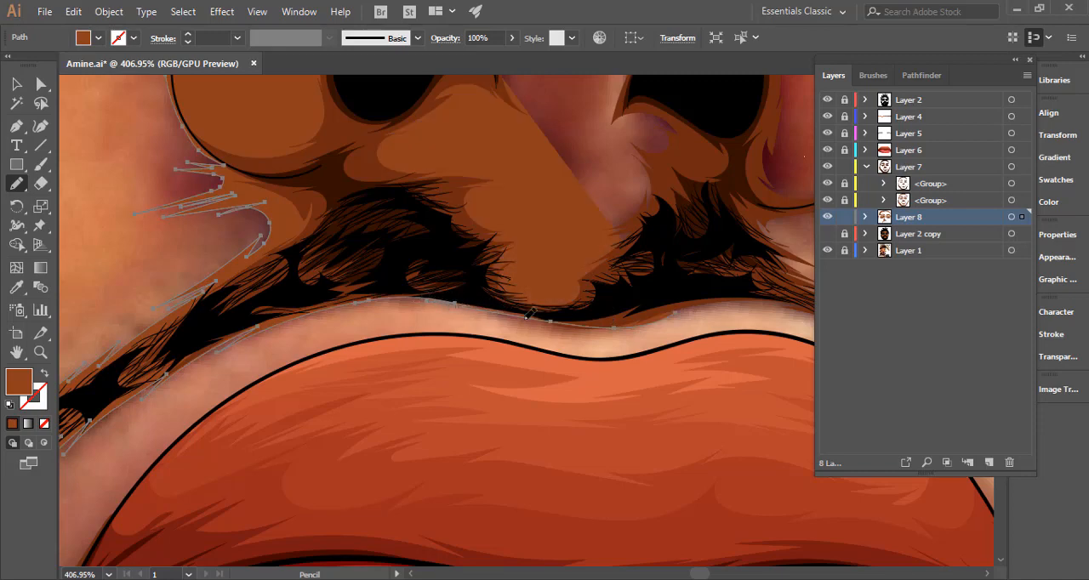
pyautogui.moveTo(526, 318); pyautogui.dragTo(605, 330)
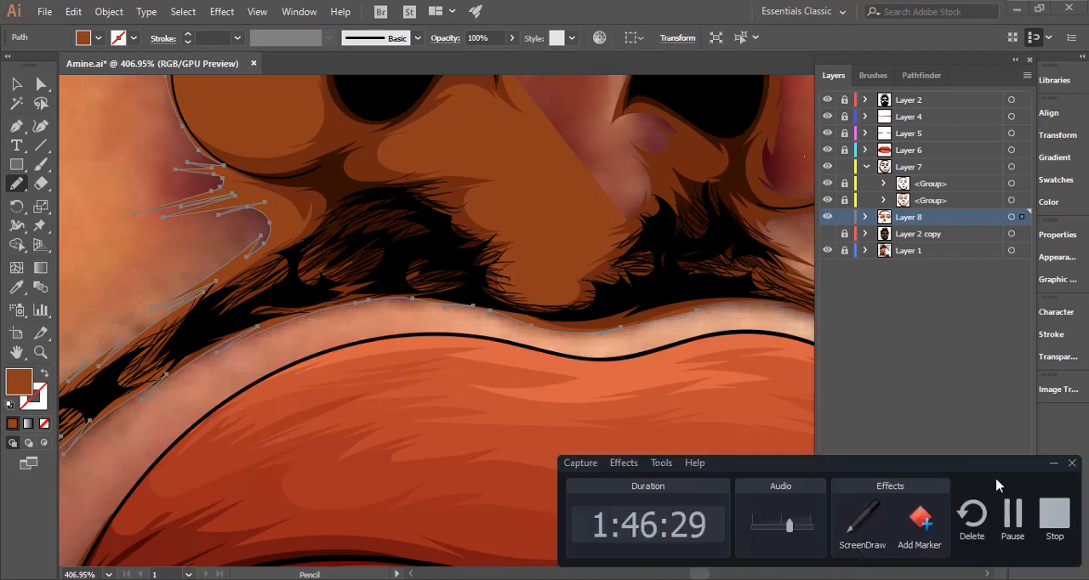
pyautogui.click(1012, 516)
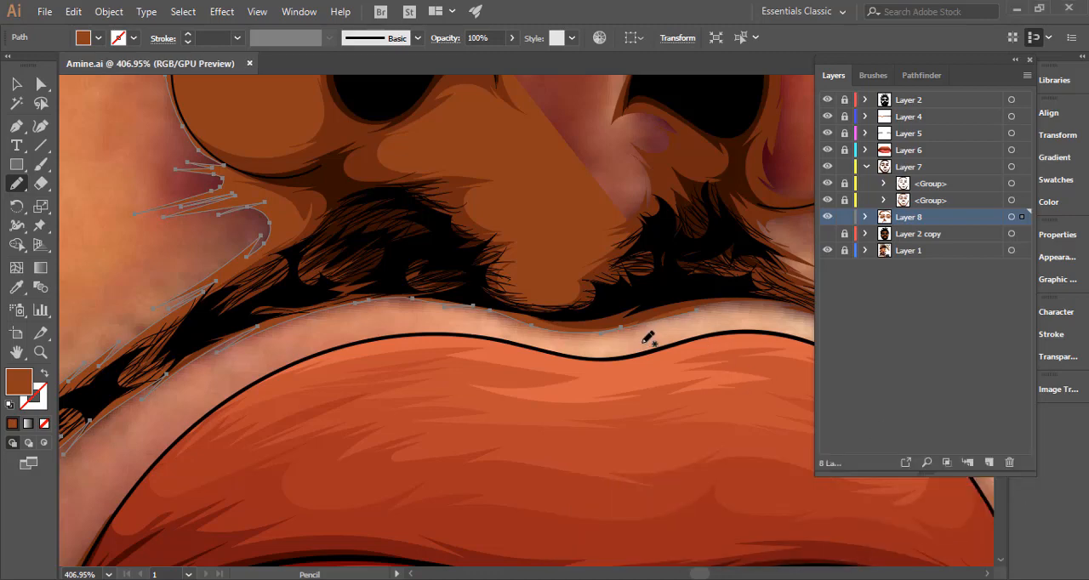
pyautogui.moveTo(687, 372); pyautogui.dragTo(474, 340)
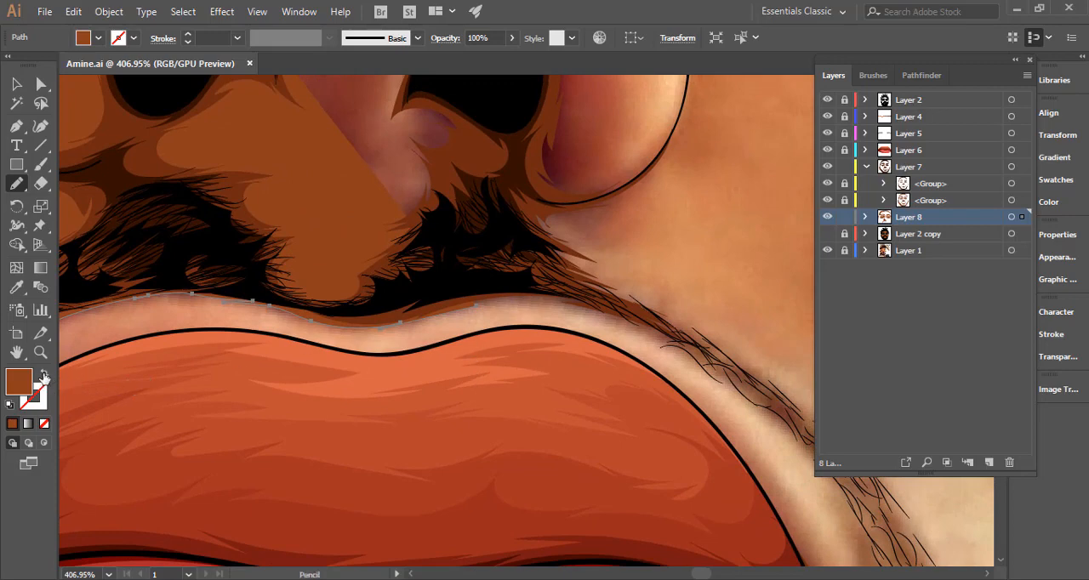
# Swap the path's fill and stroke, then continue the outline around the image-right moustache and up the outer edge of the nose.
pyautogui.click(45, 374)
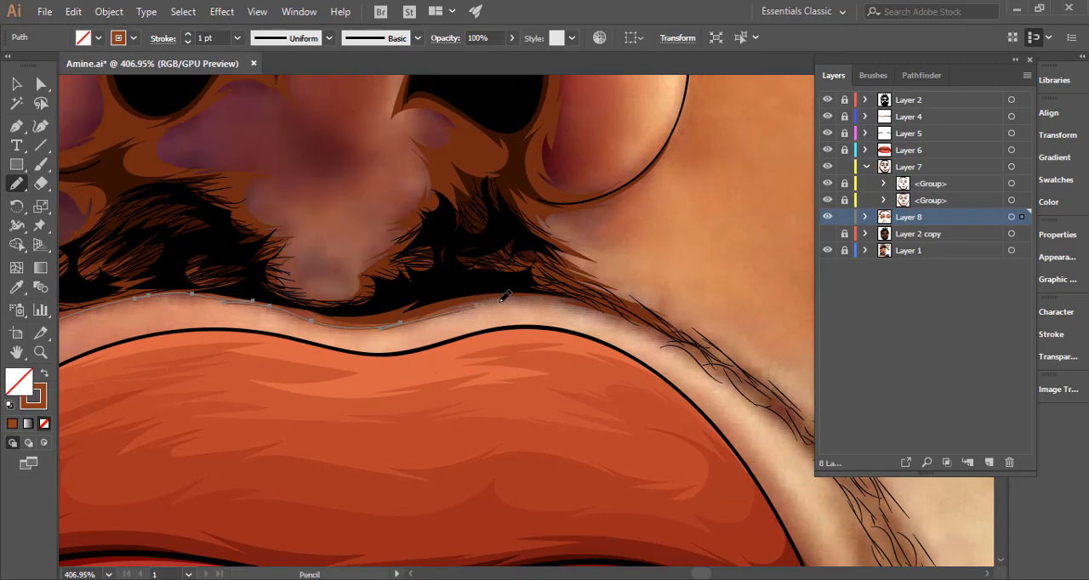
pyautogui.moveTo(577, 303)
pyautogui.mouseDown()
pyautogui.moveTo(627, 322)
pyautogui.moveTo(508, 296)
pyautogui.mouseUp()
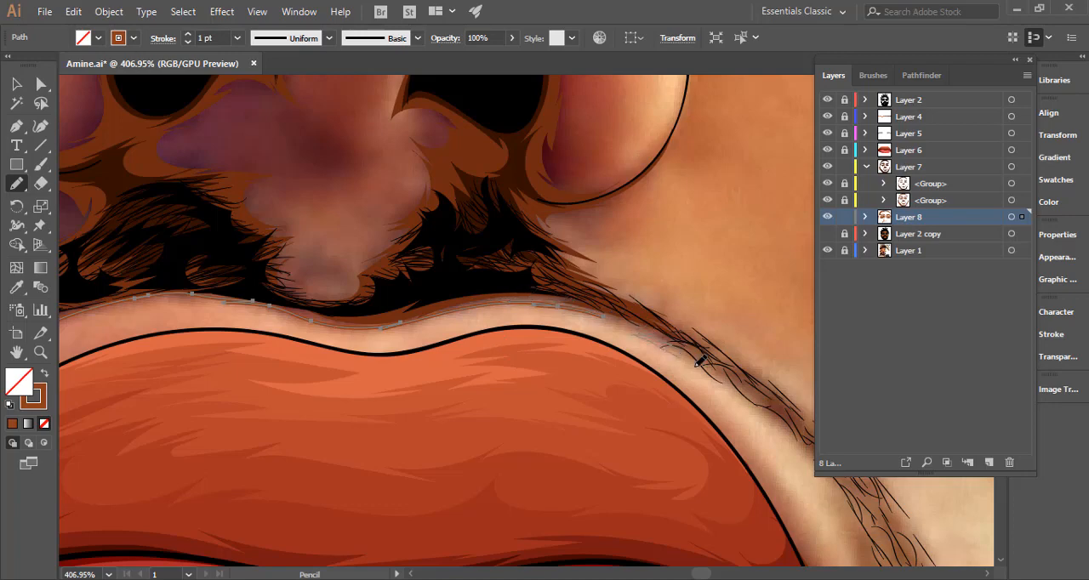
pyautogui.moveTo(741, 377)
pyautogui.mouseDown()
pyautogui.moveTo(510, 302)
pyautogui.moveTo(628, 386)
pyautogui.moveTo(475, 269)
pyautogui.moveTo(469, 289)
pyautogui.moveTo(702, 393)
pyautogui.mouseUp()
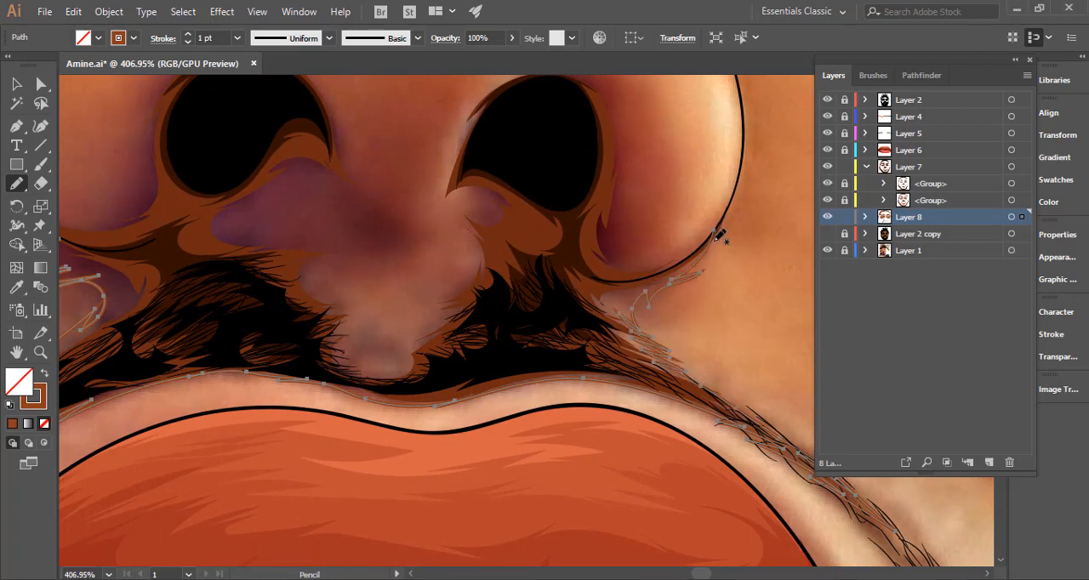
pyautogui.moveTo(722, 238); pyautogui.dragTo(604, 389)
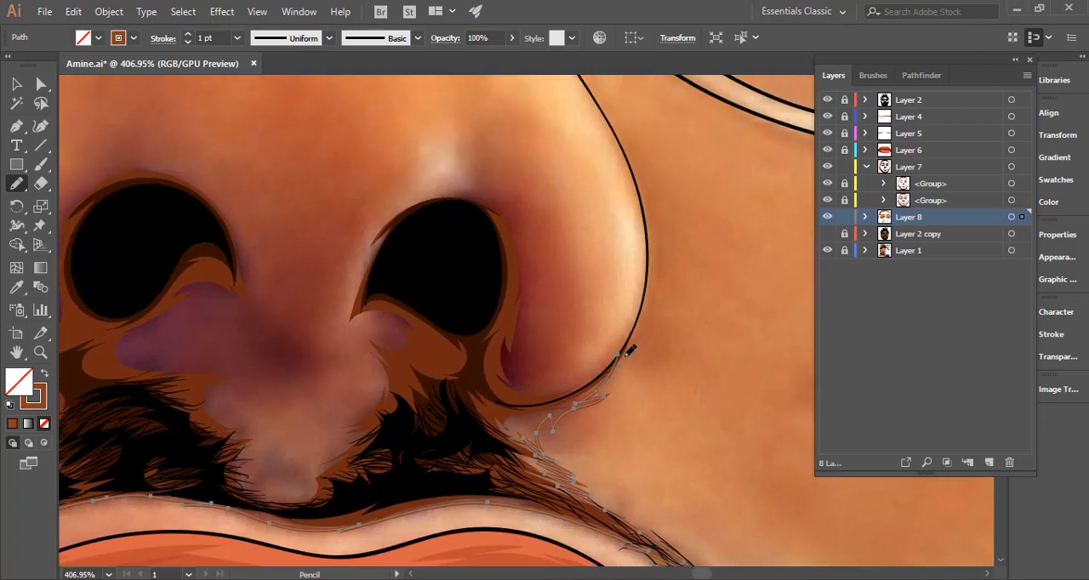
pyautogui.moveTo(651, 272); pyautogui.dragTo(649, 249)
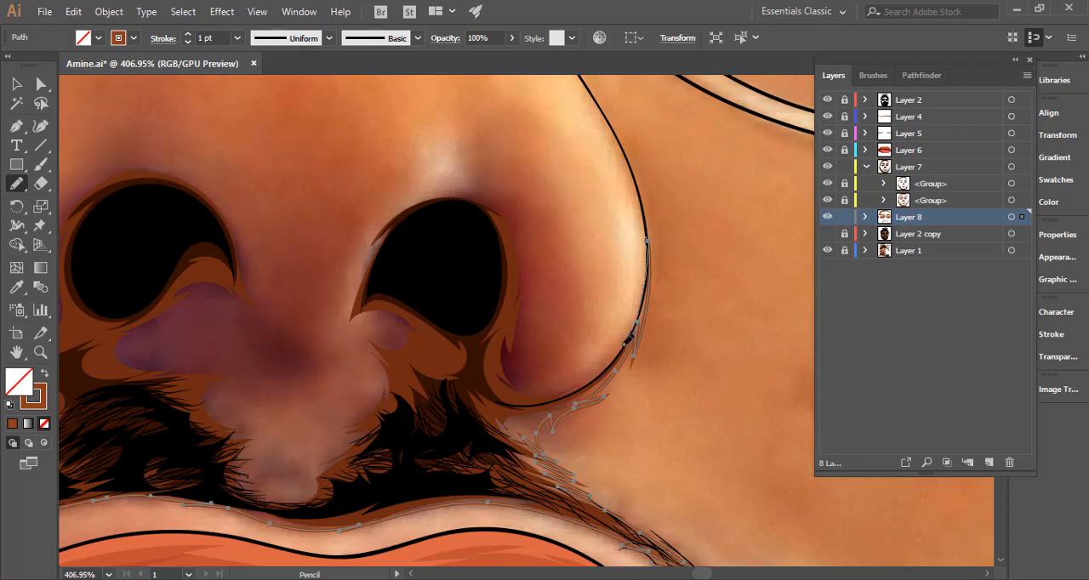
# Continue the outline inside the image-right nose wing, over that nostril and into spikes below its inner corner.
pyautogui.moveTo(548, 383)
pyautogui.mouseDown()
pyautogui.moveTo(531, 358)
pyautogui.moveTo(522, 333)
pyautogui.mouseUp()
pyautogui.moveTo(529, 274); pyautogui.dragTo(528, 273)
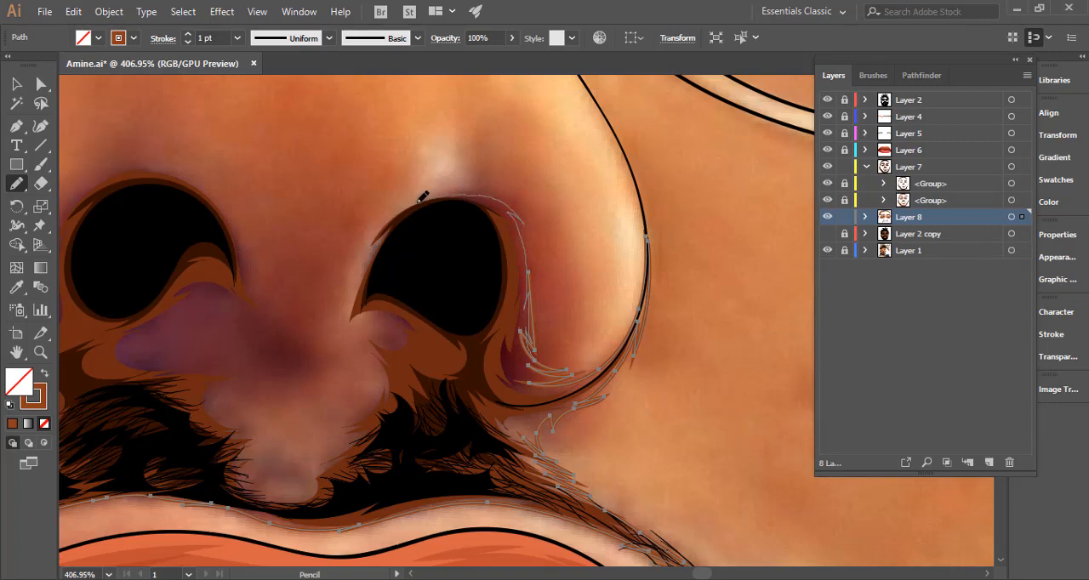
pyautogui.moveTo(375, 253); pyautogui.dragTo(351, 313)
pyautogui.moveTo(329, 361); pyautogui.dragTo(322, 364)
pyautogui.moveTo(367, 411)
pyautogui.mouseDown()
pyautogui.moveTo(336, 431)
pyautogui.moveTo(443, 388)
pyautogui.moveTo(644, 335)
pyautogui.mouseUp()
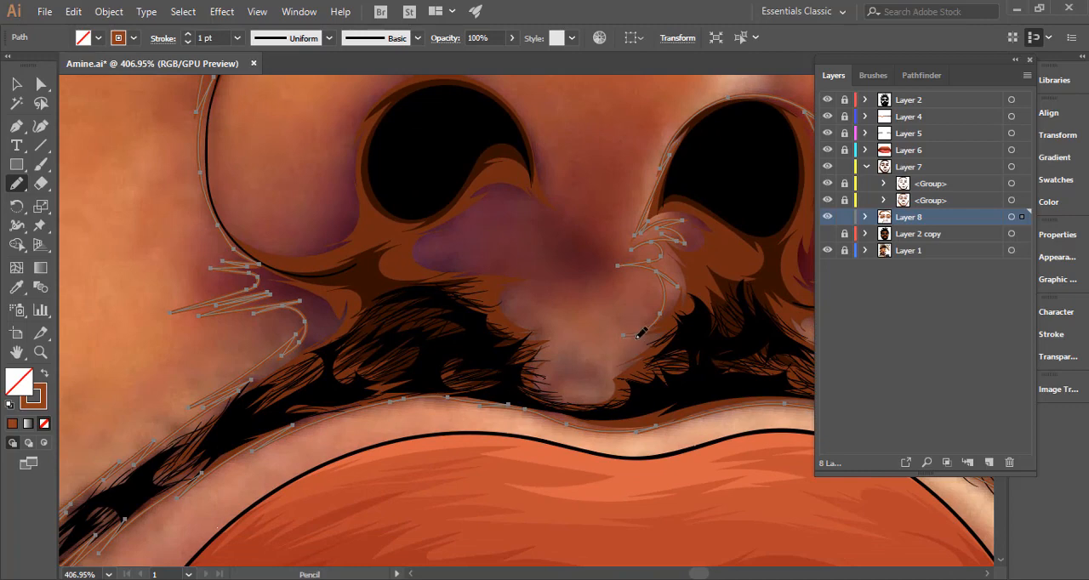
# Continue the outline through the area under the nose and around the image-left nostril to the lower edge of the nose wing.
pyautogui.moveTo(613, 370)
pyautogui.mouseDown()
pyautogui.moveTo(545, 381)
pyautogui.moveTo(576, 373)
pyautogui.moveTo(545, 359)
pyautogui.moveTo(567, 331)
pyautogui.moveTo(515, 304)
pyautogui.moveTo(520, 286)
pyautogui.moveTo(594, 268)
pyautogui.moveTo(537, 274)
pyautogui.moveTo(496, 262)
pyautogui.moveTo(485, 321)
pyautogui.moveTo(377, 446)
pyautogui.moveTo(291, 442)
pyautogui.moveTo(343, 409)
pyautogui.moveTo(278, 427)
pyautogui.moveTo(337, 370)
pyautogui.moveTo(330, 385)
pyautogui.moveTo(366, 374)
pyautogui.moveTo(343, 388)
pyautogui.moveTo(372, 388)
pyautogui.moveTo(427, 421)
pyautogui.moveTo(471, 424)
pyautogui.moveTo(418, 406)
pyautogui.moveTo(393, 380)
pyautogui.moveTo(420, 400)
pyautogui.moveTo(392, 320)
pyautogui.moveTo(638, 393)
pyautogui.mouseUp()
pyautogui.press('space')
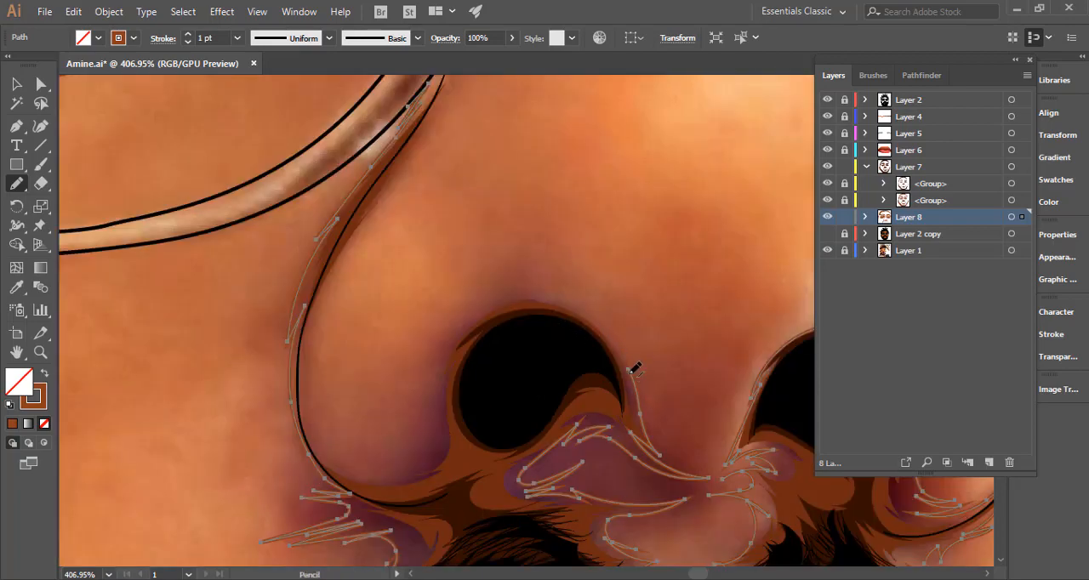
pyautogui.moveTo(593, 318)
pyautogui.mouseDown()
pyautogui.moveTo(633, 367)
pyautogui.moveTo(618, 337)
pyautogui.moveTo(575, 305)
pyautogui.moveTo(552, 304)
pyautogui.moveTo(585, 308)
pyautogui.moveTo(557, 301)
pyautogui.moveTo(576, 301)
pyautogui.moveTo(513, 299)
pyautogui.moveTo(478, 314)
pyautogui.moveTo(444, 357)
pyautogui.moveTo(459, 345)
pyautogui.moveTo(430, 455)
pyautogui.moveTo(369, 474)
pyautogui.moveTo(327, 455)
pyautogui.moveTo(433, 477)
pyautogui.moveTo(477, 503)
pyautogui.mouseUp()
pyautogui.press('space')
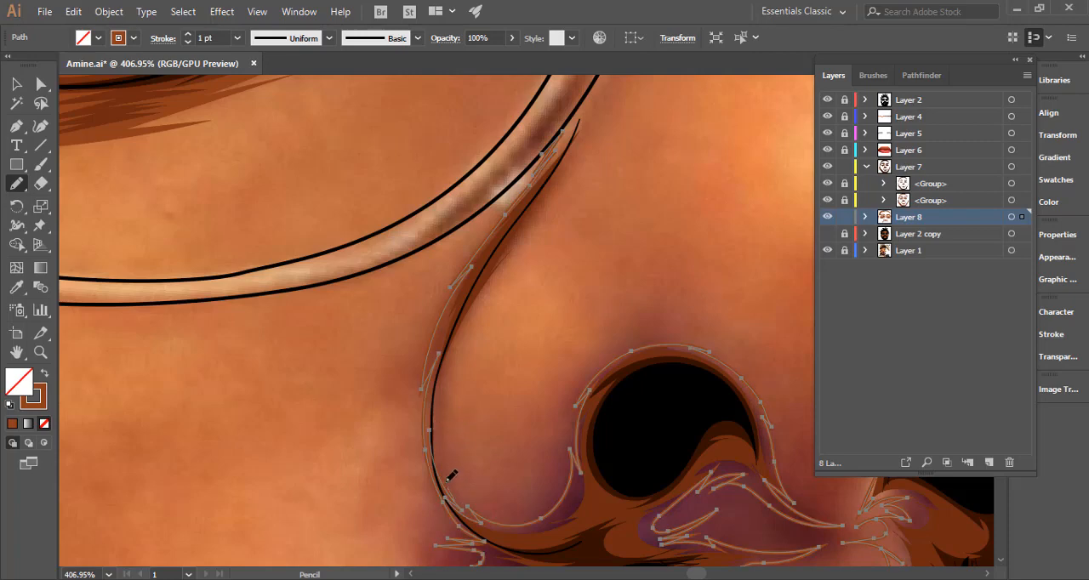
# Draw the shadow's inner edge up the image-left side of the nose and close it in a point along the glasses rim.
pyautogui.moveTo(491, 290); pyautogui.dragTo(464, 445)
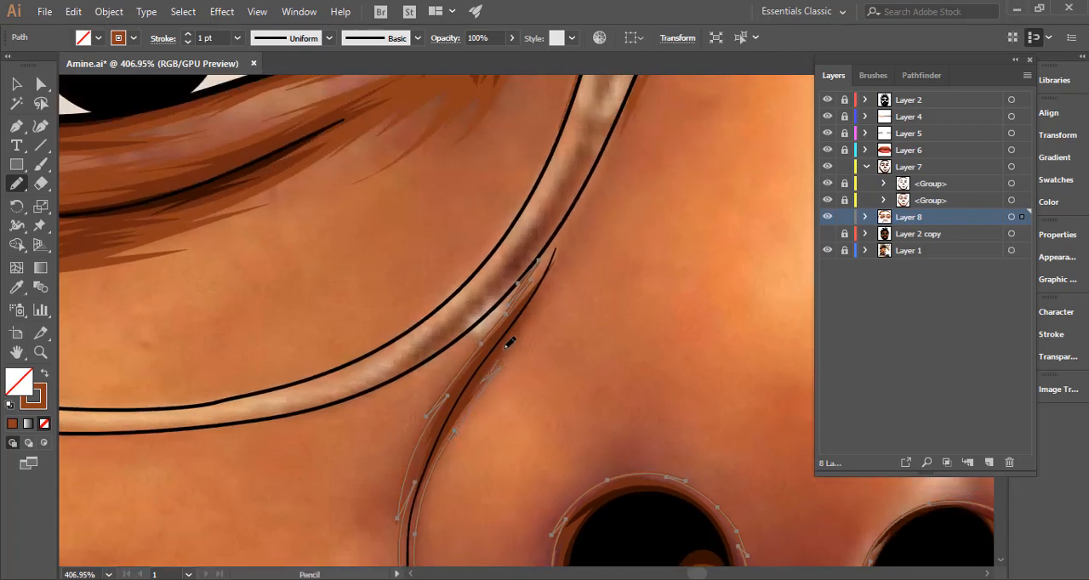
pyautogui.moveTo(566, 255); pyautogui.dragTo(519, 393)
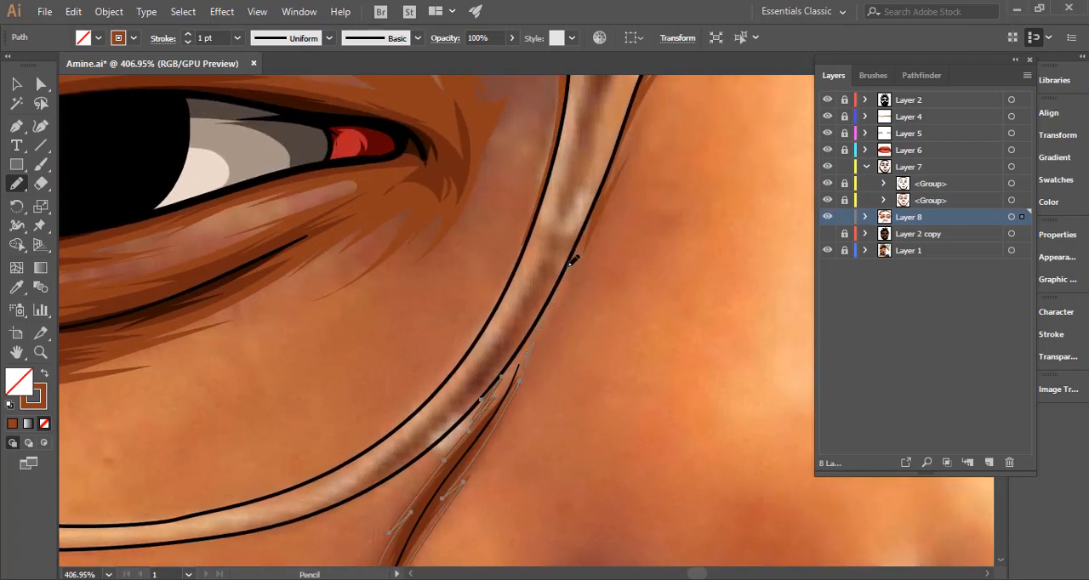
pyautogui.moveTo(572, 262); pyautogui.dragTo(498, 392)
pyautogui.moveTo(568, 273); pyautogui.dragTo(581, 234)
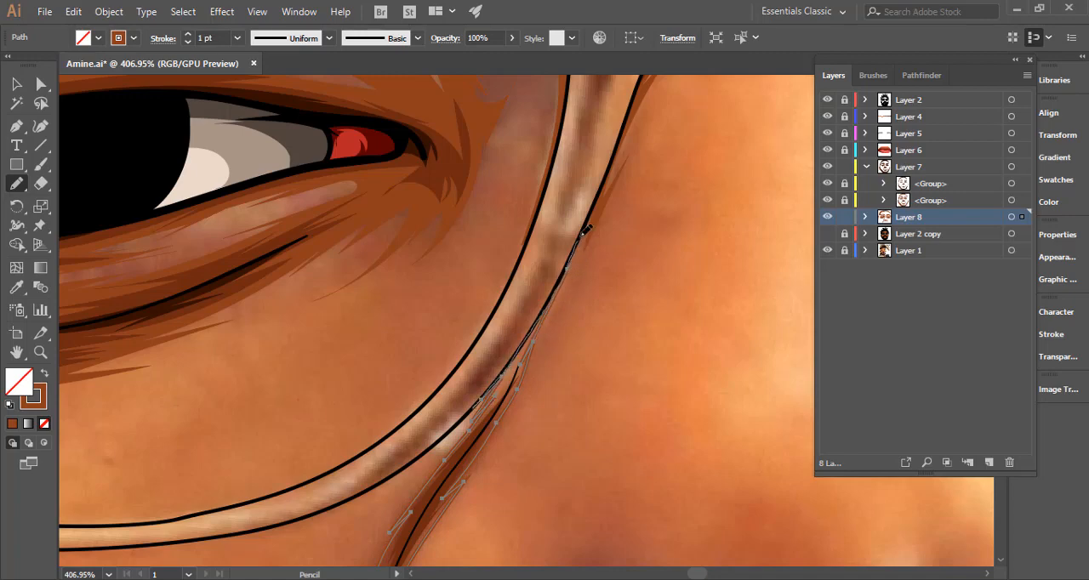
pyautogui.moveTo(541, 312); pyautogui.dragTo(581, 236)
pyautogui.moveTo(607, 349); pyautogui.dragTo(432, 408)
pyautogui.moveTo(541, 453)
pyautogui.mouseDown()
pyautogui.moveTo(406, 471)
pyautogui.moveTo(209, 420)
pyautogui.mouseUp()
# Swap the shadow's brown stroke back to a fill, deselect it and show Layer 2 copy to check it over the flat colours.
pyautogui.click(45, 374)
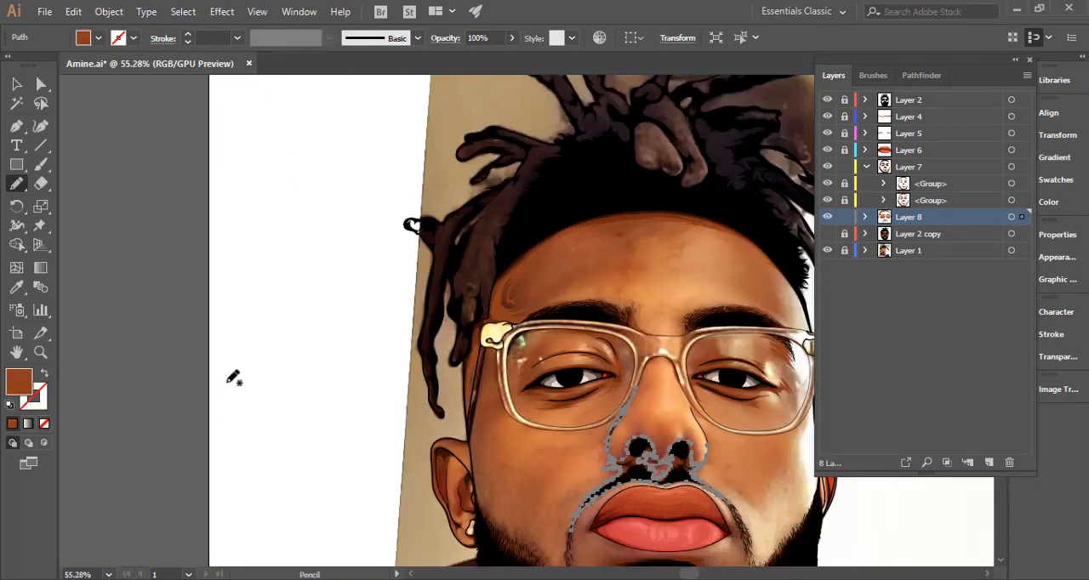
pyautogui.keyDown('ctrl'); pyautogui.click(269, 391); pyautogui.keyUp('ctrl')
pyautogui.moveTo(473, 431); pyautogui.dragTo(305, 407)
pyautogui.moveTo(558, 444); pyautogui.dragTo(455, 347)
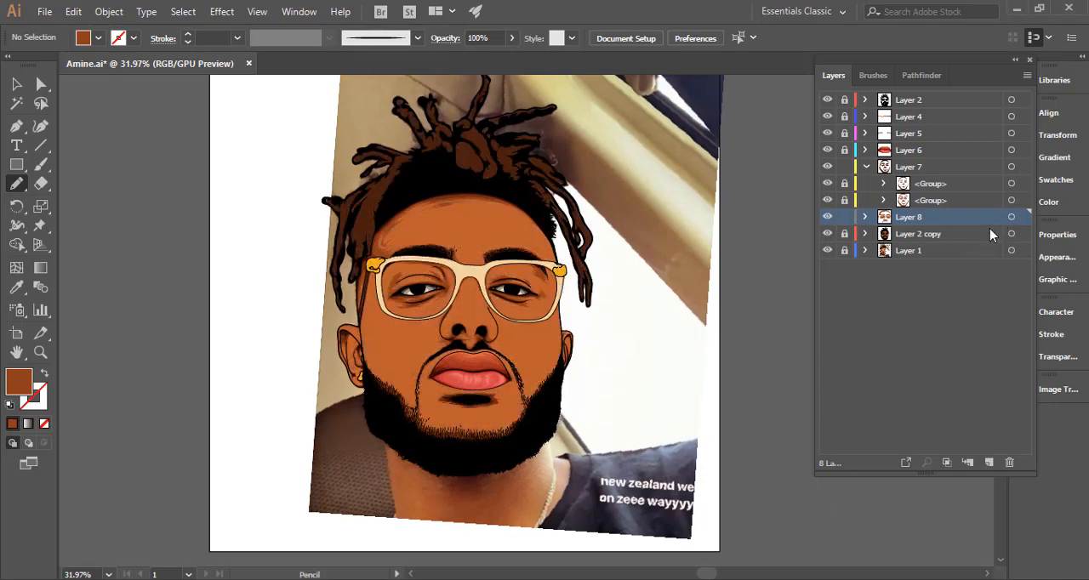
# Hide Layer 2 copy and begin a new shadow outline from the image-left temple down the cheek edge to the beard.
pyautogui.click(1011, 218)
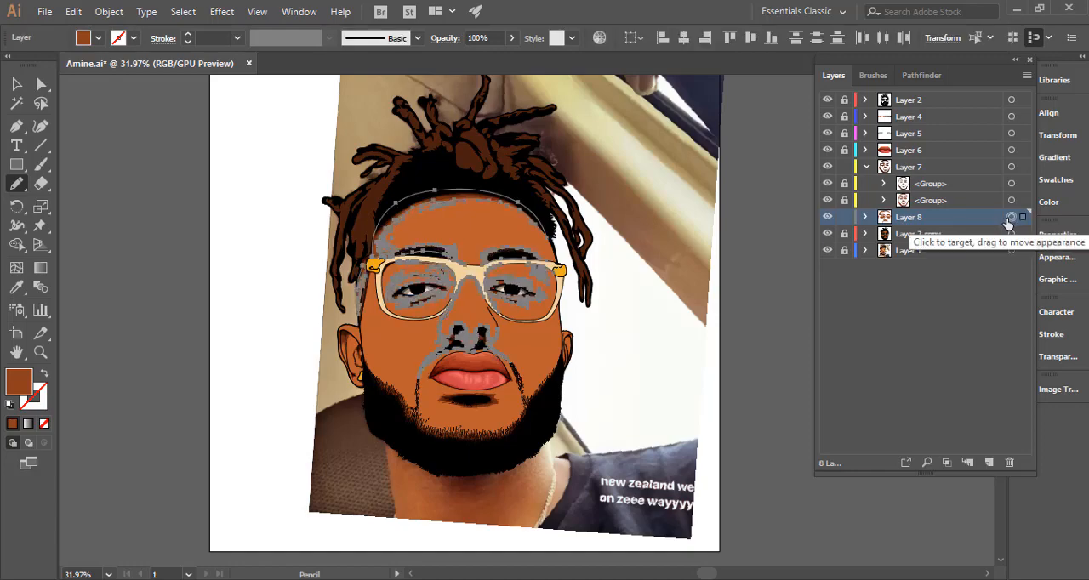
pyautogui.click(827, 233)
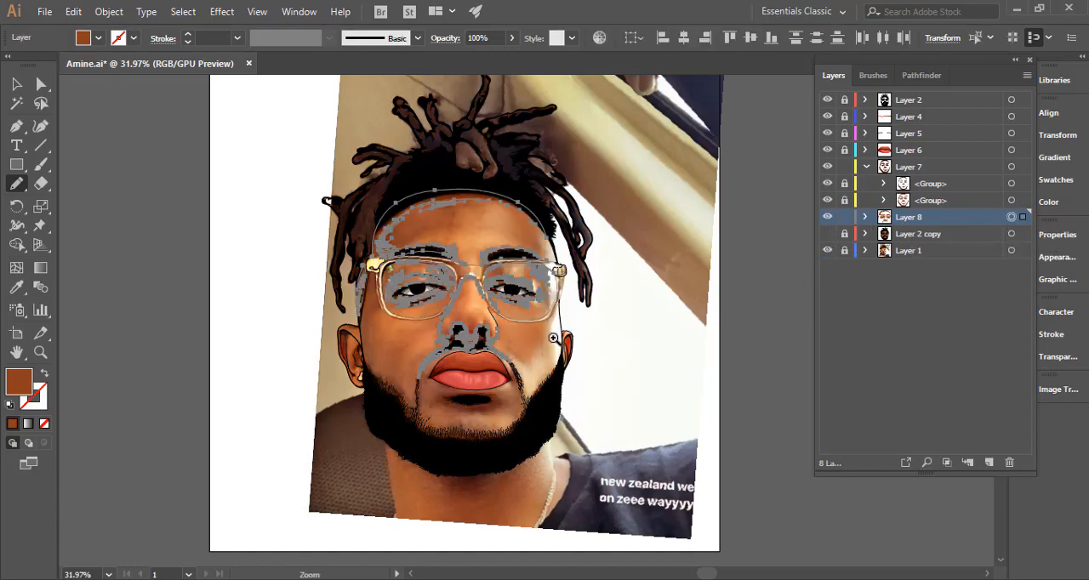
pyautogui.moveTo(365, 341)
pyautogui.mouseDown()
pyautogui.moveTo(606, 300)
pyautogui.moveTo(528, 270)
pyautogui.mouseUp()
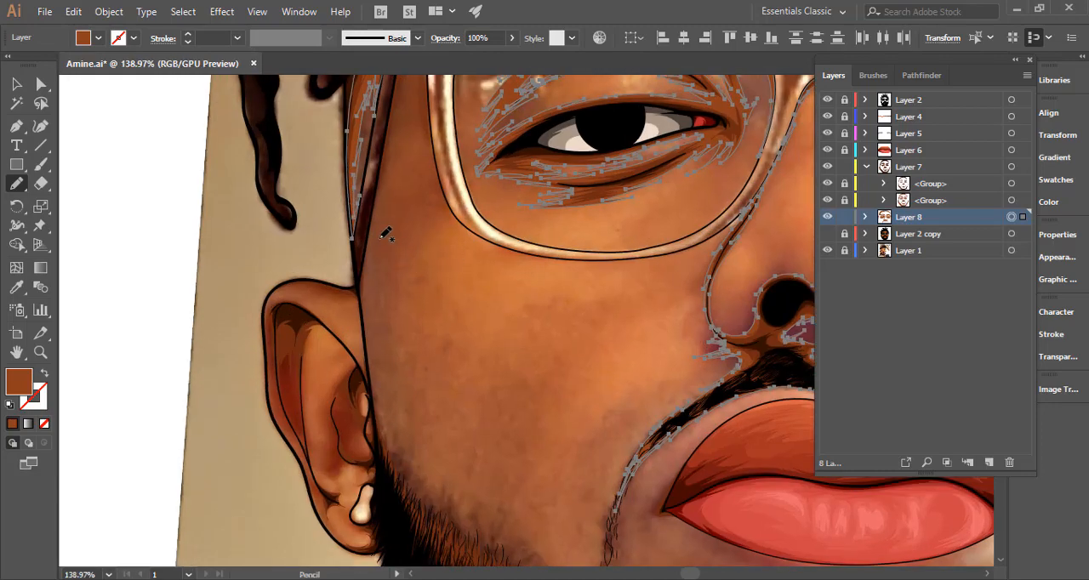
pyautogui.moveTo(381, 167); pyautogui.dragTo(371, 261)
pyautogui.moveTo(374, 296)
pyautogui.mouseDown()
pyautogui.moveTo(377, 386)
pyautogui.moveTo(376, 364)
pyautogui.moveTo(383, 406)
pyautogui.moveTo(385, 361)
pyautogui.moveTo(390, 411)
pyautogui.moveTo(393, 400)
pyautogui.moveTo(421, 470)
pyautogui.moveTo(299, 328)
pyautogui.mouseUp()
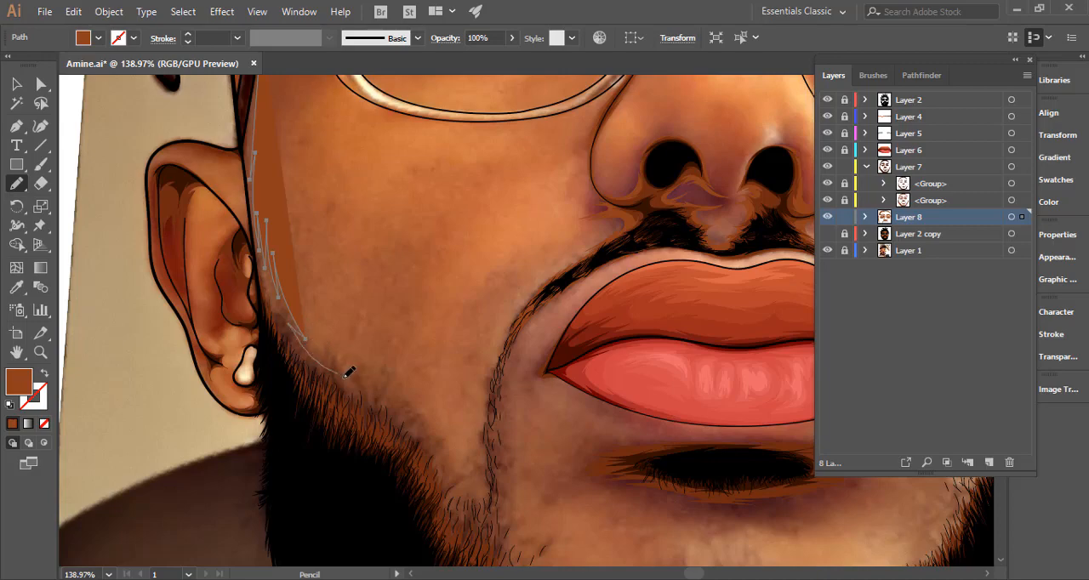
pyautogui.moveTo(347, 374); pyautogui.dragTo(342, 375)
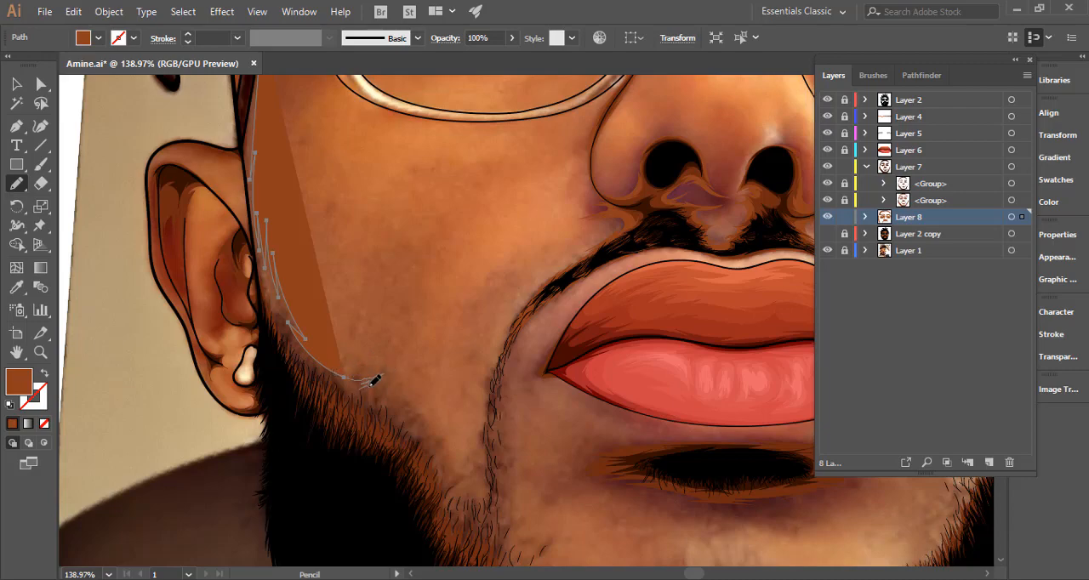
# Continue the outline in hair spikes along the image-left beard edge, around the moustache strand and down onto the chin.
pyautogui.moveTo(372, 384)
pyautogui.mouseDown()
pyautogui.moveTo(406, 372)
pyautogui.moveTo(397, 395)
pyautogui.moveTo(408, 382)
pyautogui.moveTo(440, 457)
pyautogui.mouseUp()
pyautogui.press('space')
pyautogui.moveTo(417, 416)
pyautogui.mouseDown()
pyautogui.moveTo(373, 331)
pyautogui.moveTo(385, 364)
pyautogui.moveTo(387, 338)
pyautogui.moveTo(398, 368)
pyautogui.moveTo(398, 405)
pyautogui.moveTo(409, 355)
pyautogui.moveTo(417, 414)
pyautogui.moveTo(420, 324)
pyautogui.moveTo(411, 350)
pyautogui.moveTo(429, 259)
pyautogui.moveTo(433, 422)
pyautogui.moveTo(439, 412)
pyautogui.moveTo(451, 457)
pyautogui.mouseUp()
pyautogui.press('space')
pyautogui.moveTo(452, 457)
pyautogui.mouseDown()
pyautogui.moveTo(399, 363)
pyautogui.moveTo(372, 349)
pyautogui.moveTo(378, 367)
pyautogui.moveTo(390, 343)
pyautogui.moveTo(392, 371)
pyautogui.moveTo(402, 345)
pyautogui.moveTo(403, 376)
pyautogui.moveTo(425, 360)
pyautogui.moveTo(428, 382)
pyautogui.moveTo(443, 356)
pyautogui.moveTo(379, 408)
pyautogui.moveTo(308, 438)
pyautogui.moveTo(303, 414)
pyautogui.moveTo(332, 409)
pyautogui.mouseUp()
pyautogui.press('space')
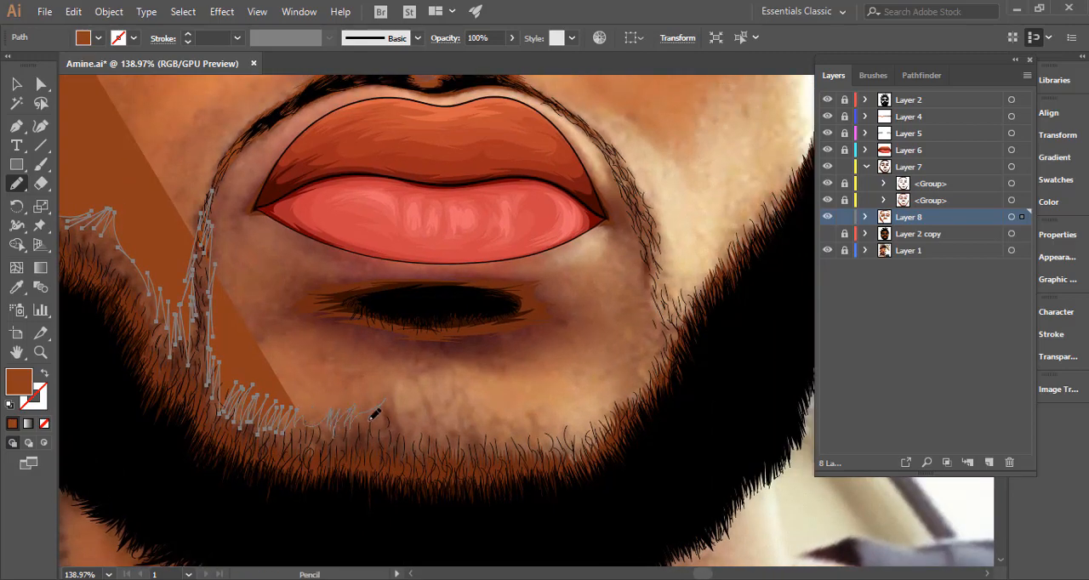
# Continue the spiky outline across the chin hairline and up the image-right side of the chin.
pyautogui.moveTo(394, 402); pyautogui.dragTo(399, 406)
pyautogui.moveTo(466, 413); pyautogui.dragTo(470, 417)
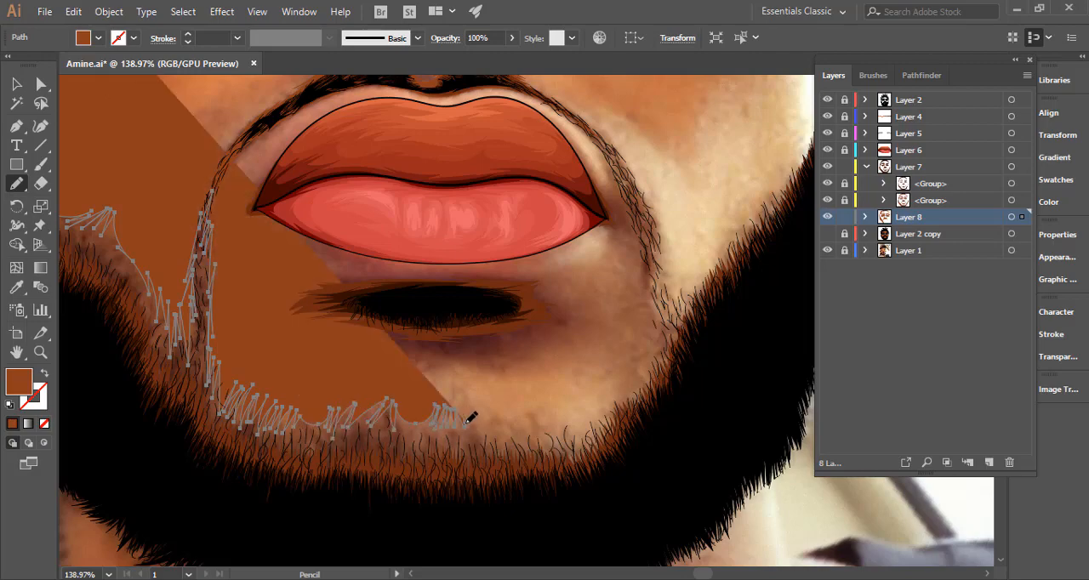
pyautogui.hscroll(5, 273, 381)
pyautogui.scroll(-1, 272, 381)
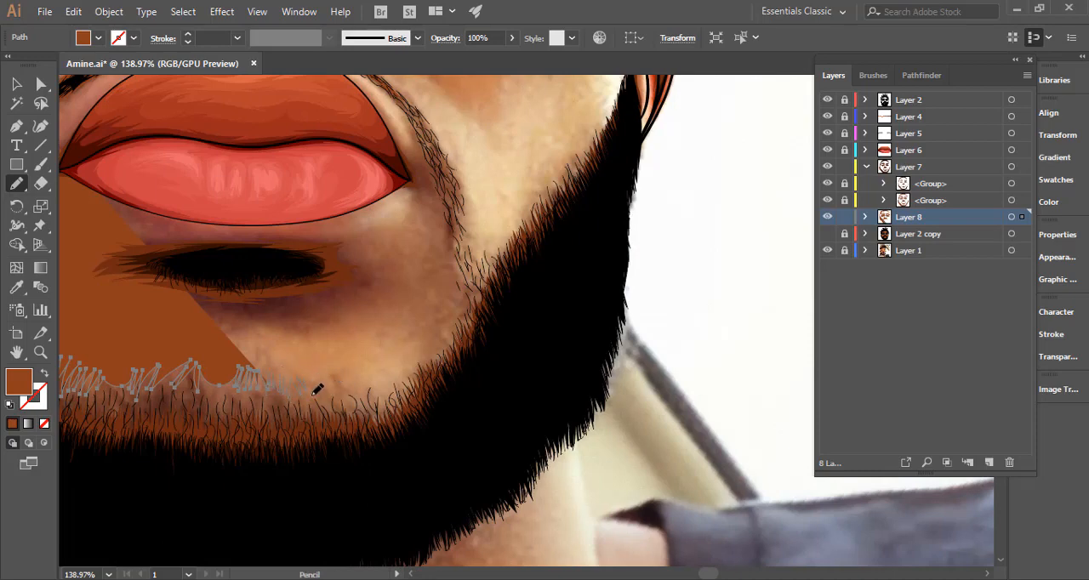
pyautogui.moveTo(349, 392)
pyautogui.mouseDown()
pyautogui.moveTo(347, 375)
pyautogui.moveTo(361, 393)
pyautogui.moveTo(365, 378)
pyautogui.moveTo(383, 385)
pyautogui.mouseUp()
pyautogui.moveTo(444, 288); pyautogui.dragTo(443, 333)
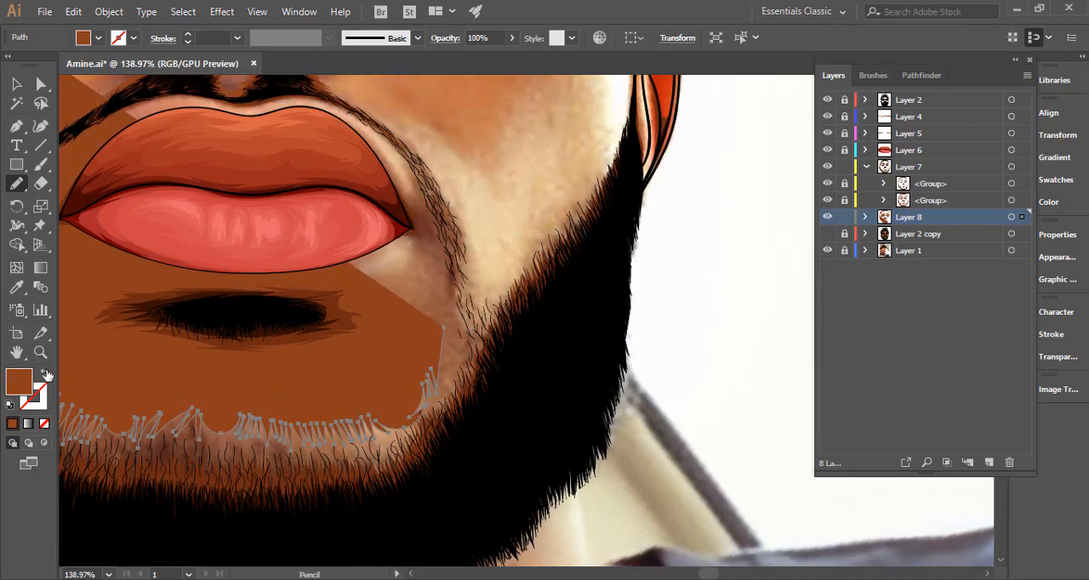
# Swap the shadow's brown fill to a stroke and redraw the spikes on the image-left moustache strand beside the mouth corner.
pyautogui.click(44, 372)
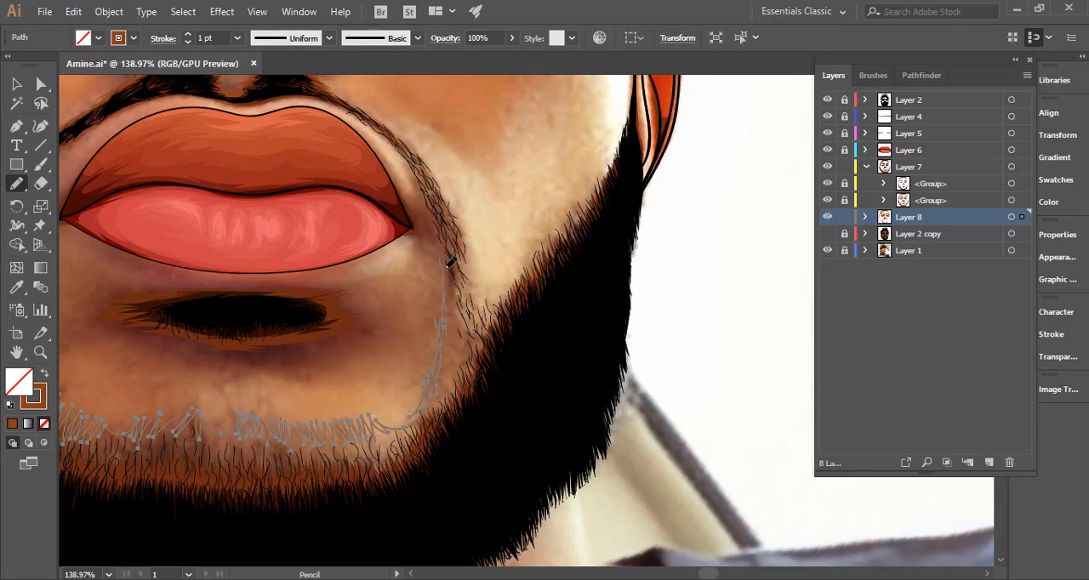
pyautogui.moveTo(420, 267); pyautogui.dragTo(639, 281)
pyautogui.scroll(3, 239, 219)
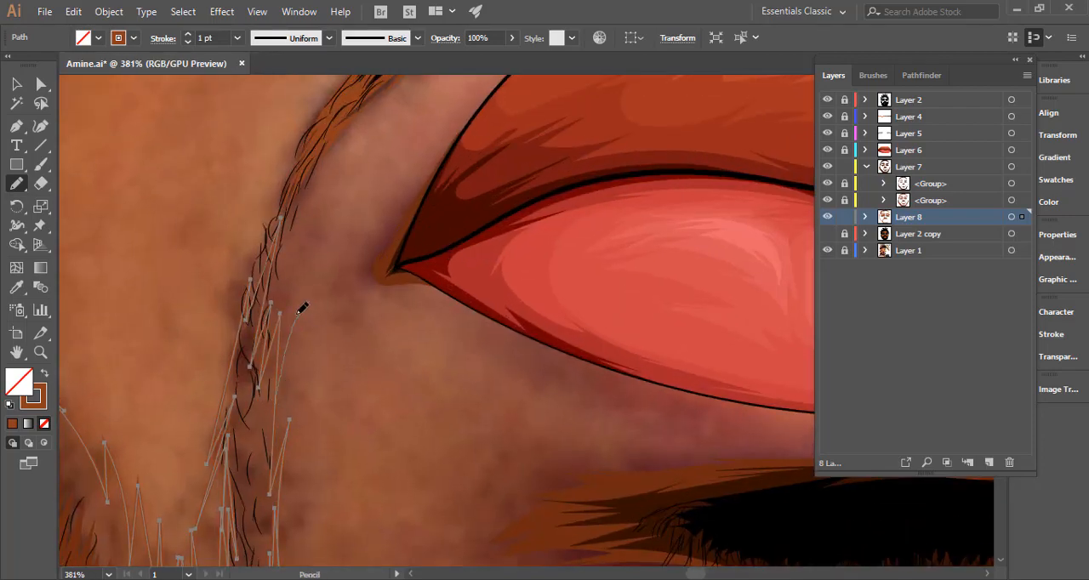
pyautogui.moveTo(297, 314)
pyautogui.mouseDown()
pyautogui.moveTo(304, 271)
pyautogui.moveTo(278, 302)
pyautogui.moveTo(288, 276)
pyautogui.moveTo(270, 317)
pyautogui.moveTo(296, 186)
pyautogui.moveTo(241, 349)
pyautogui.mouseUp()
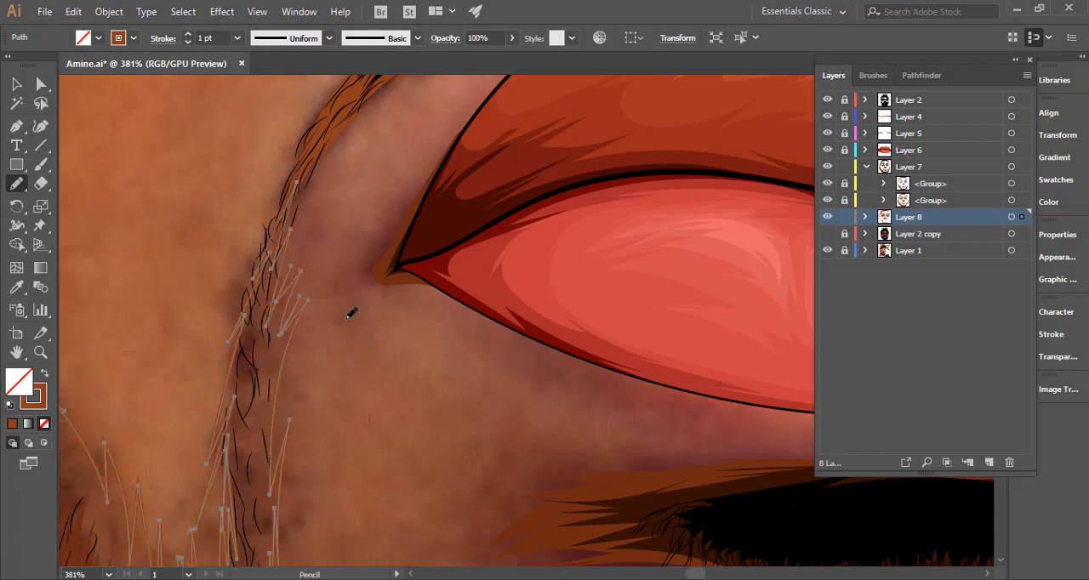
pyautogui.moveTo(415, 306); pyautogui.dragTo(293, 282)
pyautogui.moveTo(456, 292); pyautogui.dragTo(223, 336)
pyautogui.moveTo(489, 349); pyautogui.dragTo(210, 330)
# Extend the outline upward around the image-right mouth corner and over the lip to the inner edge of the moustache strand.
pyautogui.moveTo(433, 266); pyautogui.dragTo(528, 295)
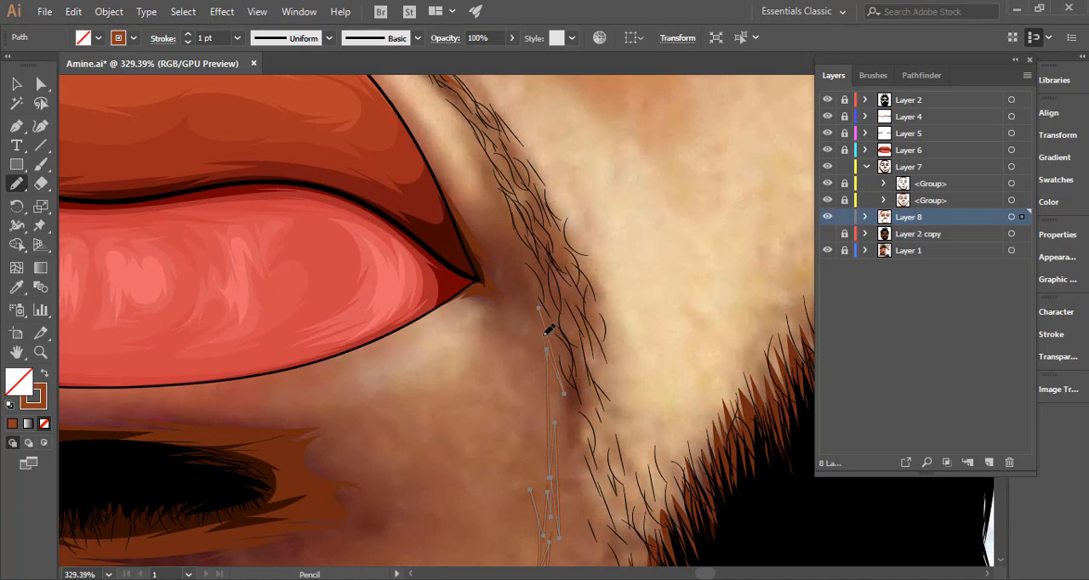
pyautogui.moveTo(539, 333)
pyautogui.mouseDown()
pyautogui.moveTo(540, 343)
pyautogui.moveTo(503, 316)
pyautogui.mouseUp()
pyautogui.moveTo(435, 310)
pyautogui.mouseDown()
pyautogui.moveTo(391, 322)
pyautogui.moveTo(412, 180)
pyautogui.moveTo(420, 379)
pyautogui.moveTo(381, 268)
pyautogui.moveTo(409, 287)
pyautogui.moveTo(457, 363)
pyautogui.moveTo(468, 283)
pyautogui.moveTo(476, 289)
pyautogui.moveTo(468, 277)
pyautogui.moveTo(500, 289)
pyautogui.moveTo(563, 394)
pyautogui.moveTo(412, 336)
pyautogui.mouseUp()
pyautogui.hotkey('ctrl', 'space')
pyautogui.moveTo(479, 337); pyautogui.dragTo(357, 240)
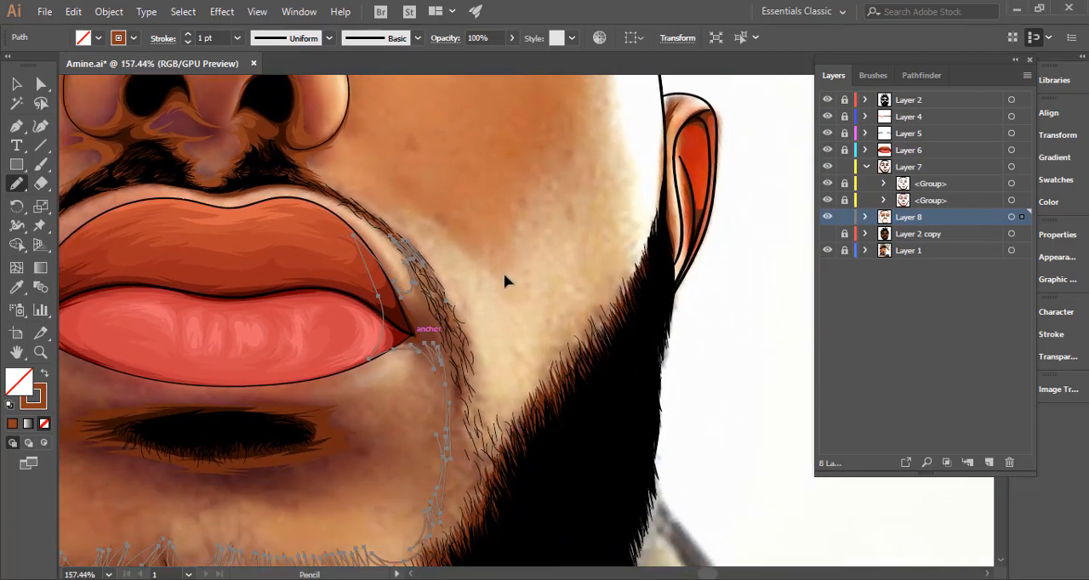
# Draw the outline down the outer edge of the image-right moustache strand and into the beard edge on the cheek.
pyautogui.hotkey('ctrl', 'space')
pyautogui.moveTo(443, 322); pyautogui.dragTo(542, 308)
pyautogui.moveTo(449, 291)
pyautogui.mouseDown()
pyautogui.moveTo(479, 384)
pyautogui.moveTo(476, 425)
pyautogui.mouseUp()
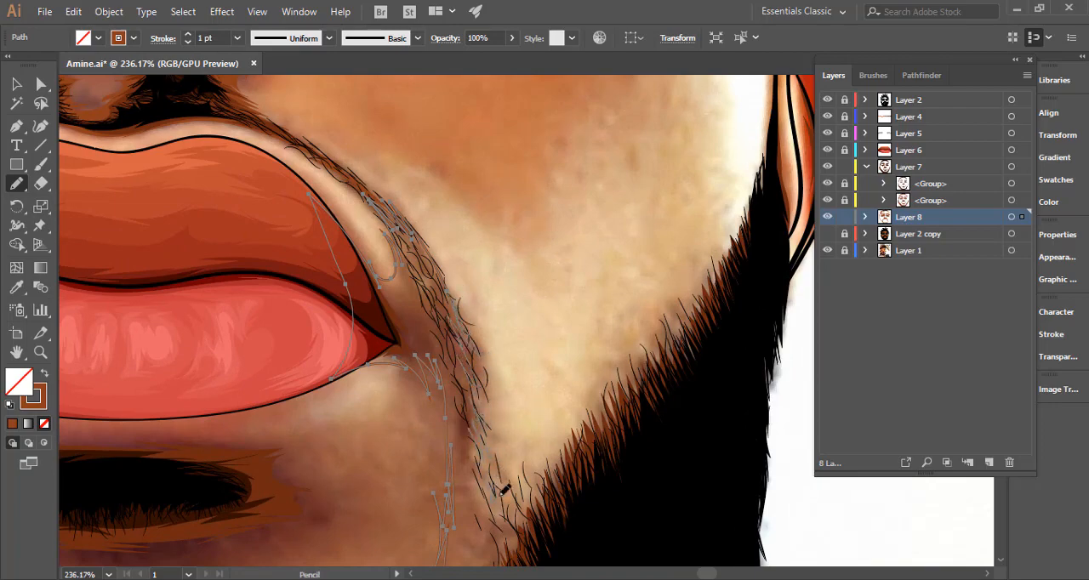
pyautogui.moveTo(503, 491)
pyautogui.mouseDown()
pyautogui.moveTo(513, 463)
pyautogui.moveTo(576, 426)
pyautogui.moveTo(624, 361)
pyautogui.mouseUp()
pyautogui.moveTo(640, 327)
pyautogui.mouseDown()
pyautogui.moveTo(508, 314)
pyautogui.moveTo(531, 231)
pyautogui.mouseUp()
# Continue the hair spikes along the image-right beard edge up to the ear, and curve the outline back down inside the beard.
pyautogui.press('space')
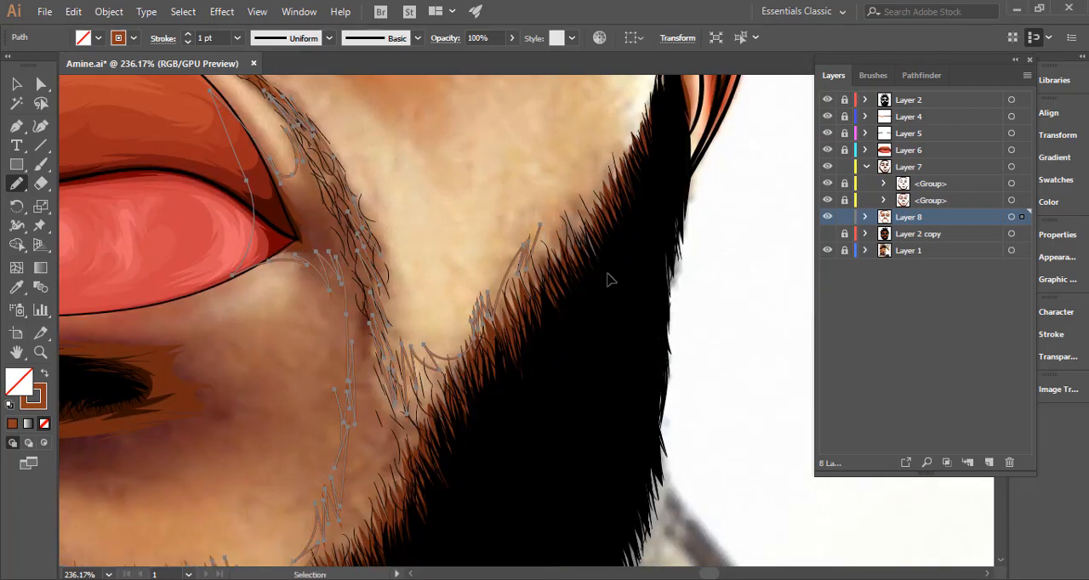
pyautogui.keyDown('ctrl'); pyautogui.keyDown('alt'); pyautogui.click(607, 277); pyautogui.keyUp('alt'); pyautogui.keyUp('ctrl')
pyautogui.keyDown('ctrl'); pyautogui.keyDown('alt'); pyautogui.click(516, 283); pyautogui.keyUp('alt'); pyautogui.keyUp('ctrl')
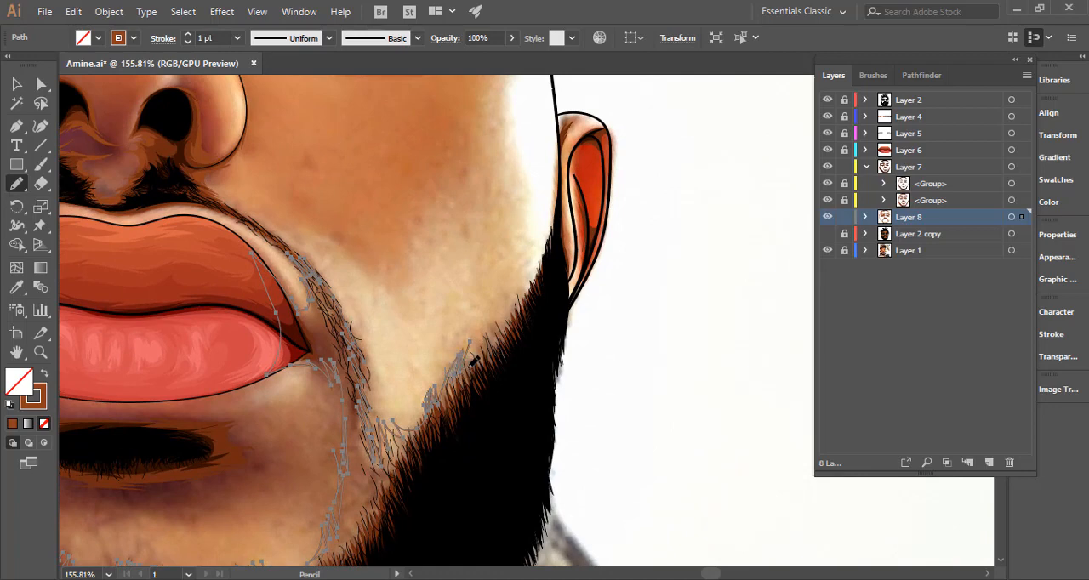
pyautogui.moveTo(492, 342); pyautogui.dragTo(491, 332)
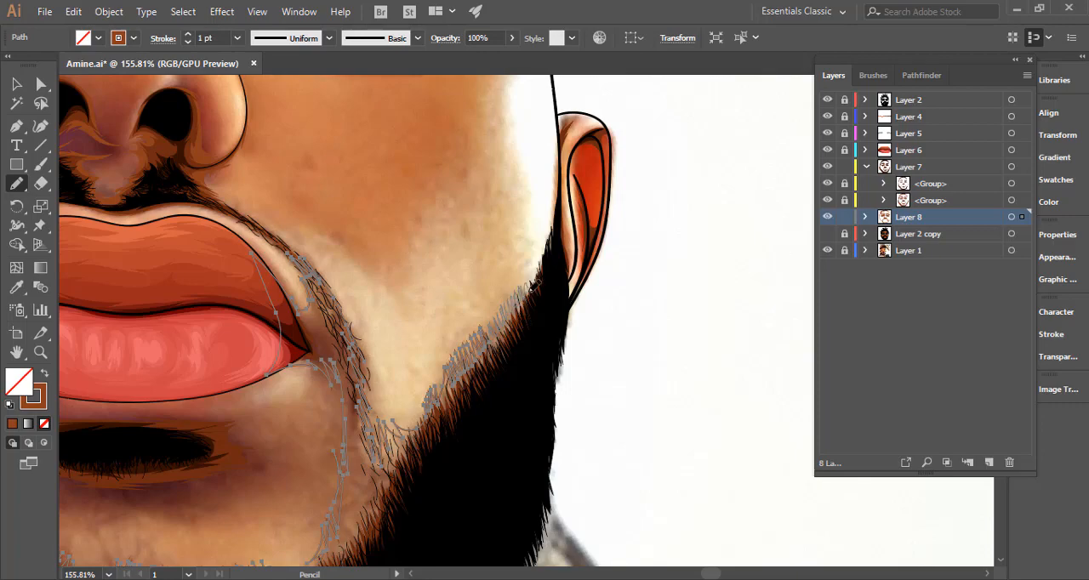
pyautogui.moveTo(547, 261)
pyautogui.mouseDown()
pyautogui.moveTo(557, 314)
pyautogui.moveTo(528, 398)
pyautogui.mouseUp()
pyautogui.moveTo(502, 425)
pyautogui.mouseDown()
pyautogui.moveTo(549, 300)
pyautogui.moveTo(596, 207)
pyautogui.mouseUp()
pyautogui.moveTo(625, 174)
pyautogui.mouseDown()
pyautogui.moveTo(557, 299)
pyautogui.moveTo(479, 391)
pyautogui.moveTo(327, 409)
pyautogui.moveTo(537, 373)
pyautogui.mouseUp()
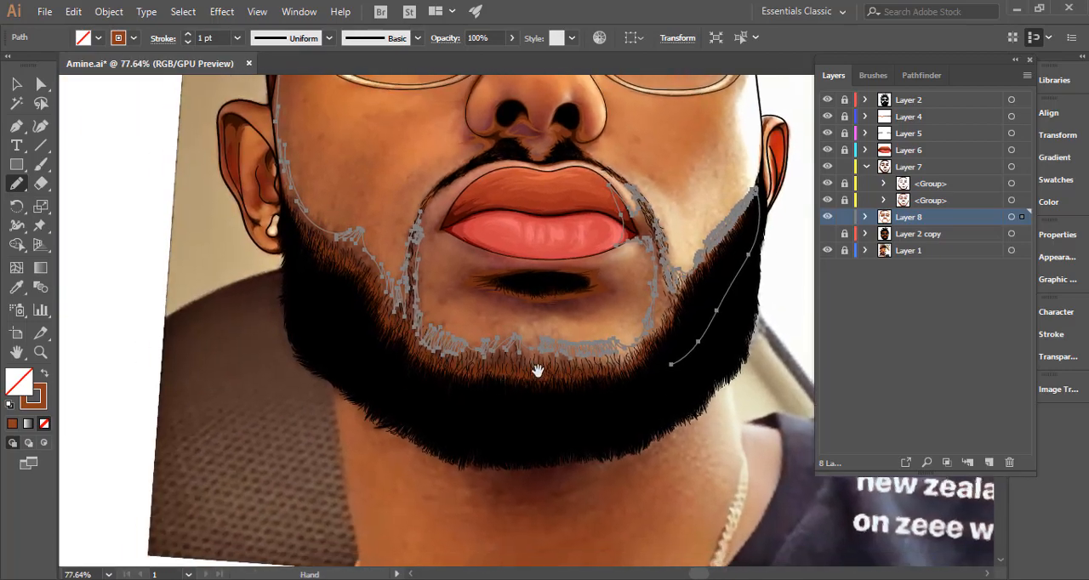
# Redraw the smooth outline along the image-left cheek's beard edge as dense hair spikes.
pyautogui.scroll(6, 300, 211)
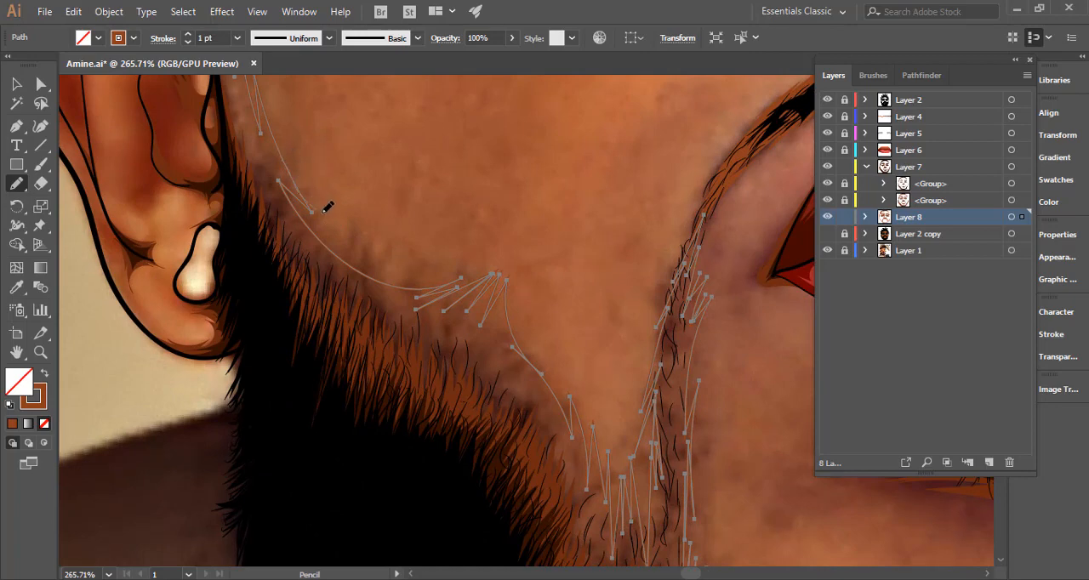
pyautogui.moveTo(344, 220)
pyautogui.mouseDown()
pyautogui.moveTo(343, 258)
pyautogui.moveTo(364, 282)
pyautogui.moveTo(394, 273)
pyautogui.moveTo(433, 280)
pyautogui.moveTo(435, 330)
pyautogui.moveTo(480, 282)
pyautogui.moveTo(469, 322)
pyautogui.moveTo(491, 326)
pyautogui.moveTo(387, 302)
pyautogui.mouseUp()
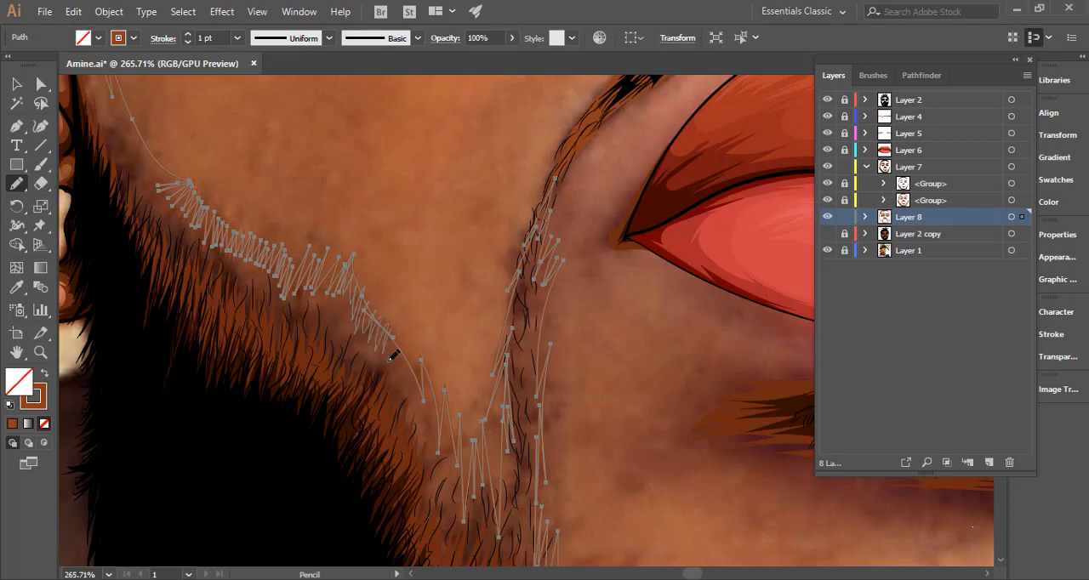
pyautogui.hotkey('ctrl', 'shift', 'a')
pyautogui.moveTo(435, 378); pyautogui.dragTo(441, 368)
pyautogui.scroll(-4, 442, 362)
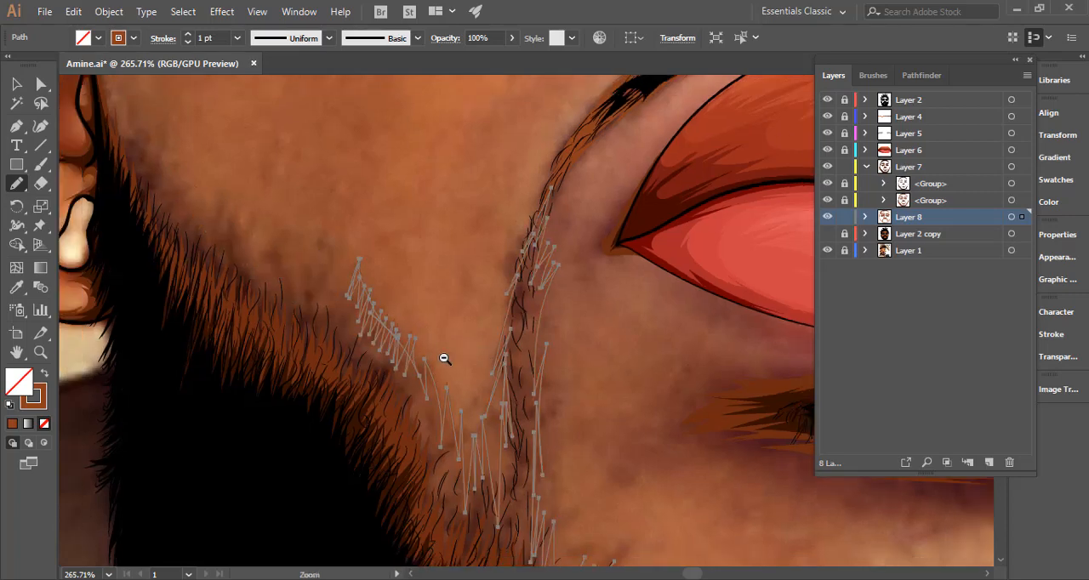
pyautogui.hotkey('ctrl', 'z')
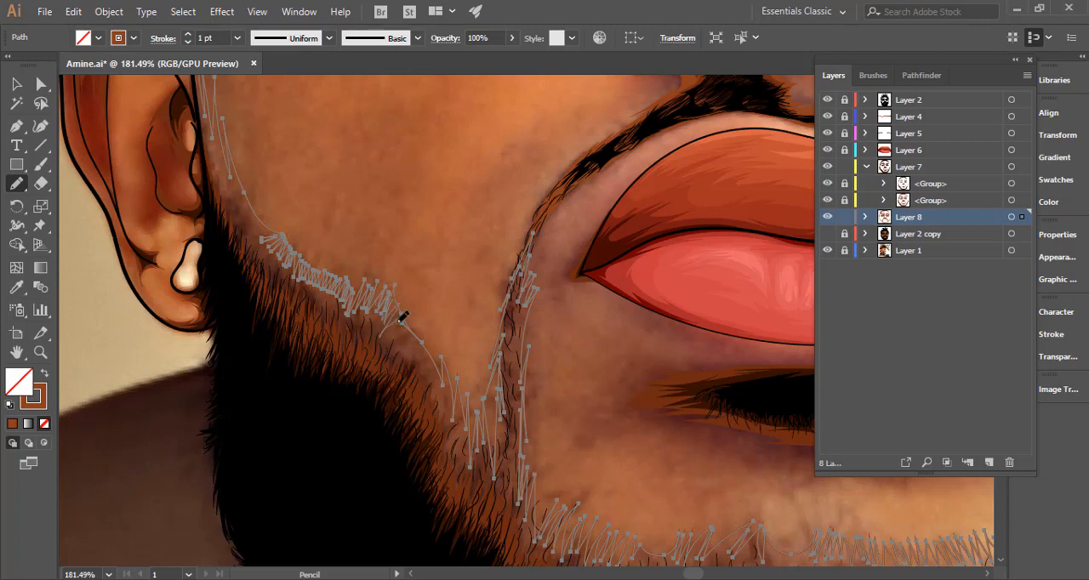
pyautogui.moveTo(403, 316)
pyautogui.mouseDown()
pyautogui.moveTo(427, 329)
pyautogui.moveTo(433, 365)
pyautogui.mouseUp()
pyautogui.hotkey('ctrl', 'shift', 'a')
# Draw the shadow's lower edge as a smooth curve through the black beard from the image-right side to the image-left side.
pyautogui.moveTo(510, 325); pyautogui.dragTo(194, 342)
pyautogui.keyDown('ctrl'); pyautogui.click(649, 398); pyautogui.keyUp('ctrl')
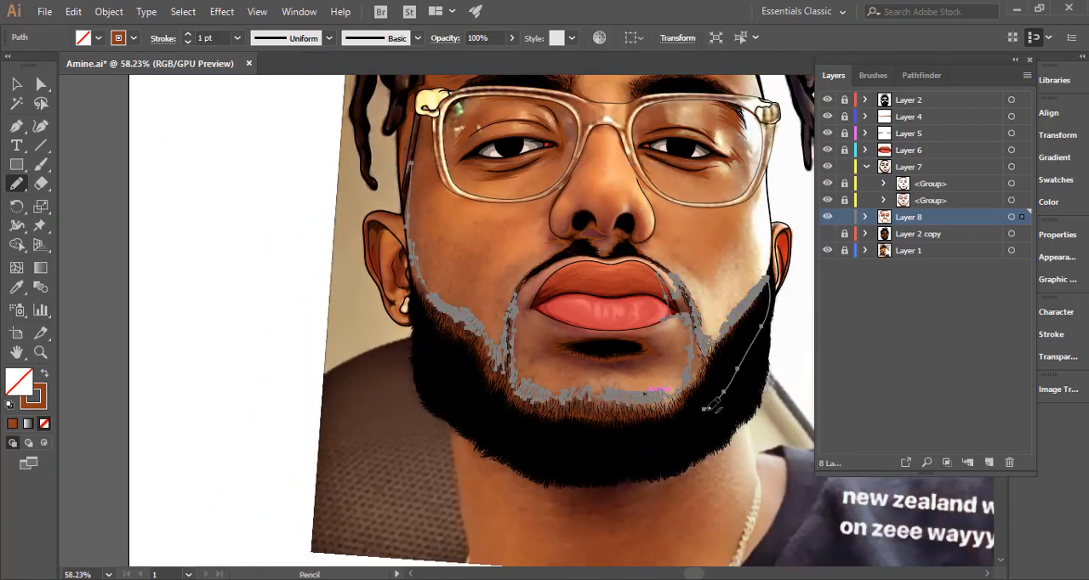
pyautogui.moveTo(713, 407)
pyautogui.mouseDown()
pyautogui.moveTo(597, 438)
pyautogui.moveTo(519, 436)
pyautogui.moveTo(464, 400)
pyautogui.moveTo(424, 311)
pyautogui.mouseUp()
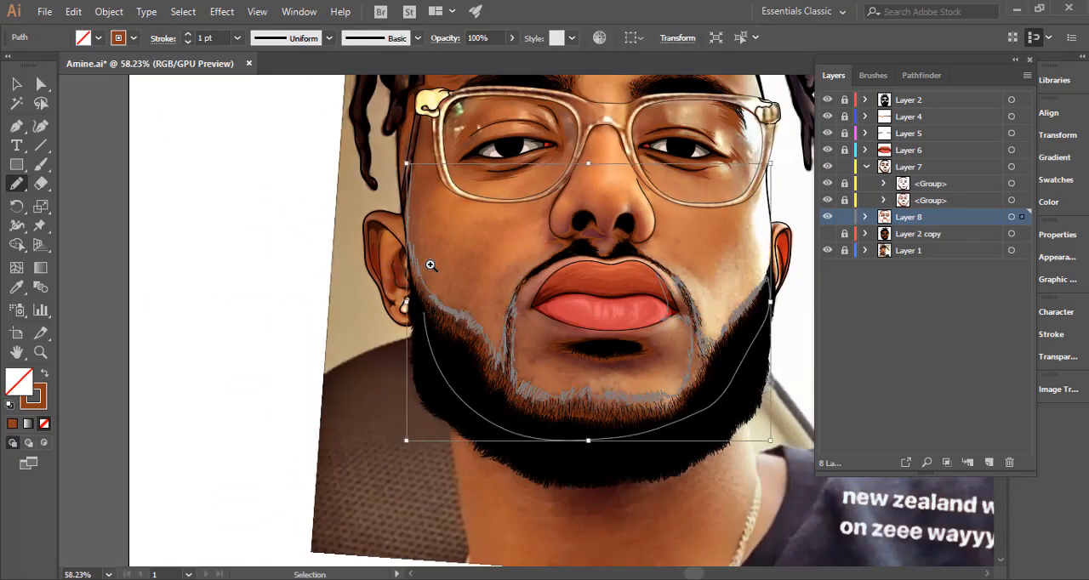
# Refine the shadow outline at the image-left temple and bring its outer edge down the face line beside the ear.
pyautogui.moveTo(388, 263); pyautogui.dragTo(583, 255)
pyautogui.moveTo(490, 219); pyautogui.dragTo(520, 377)
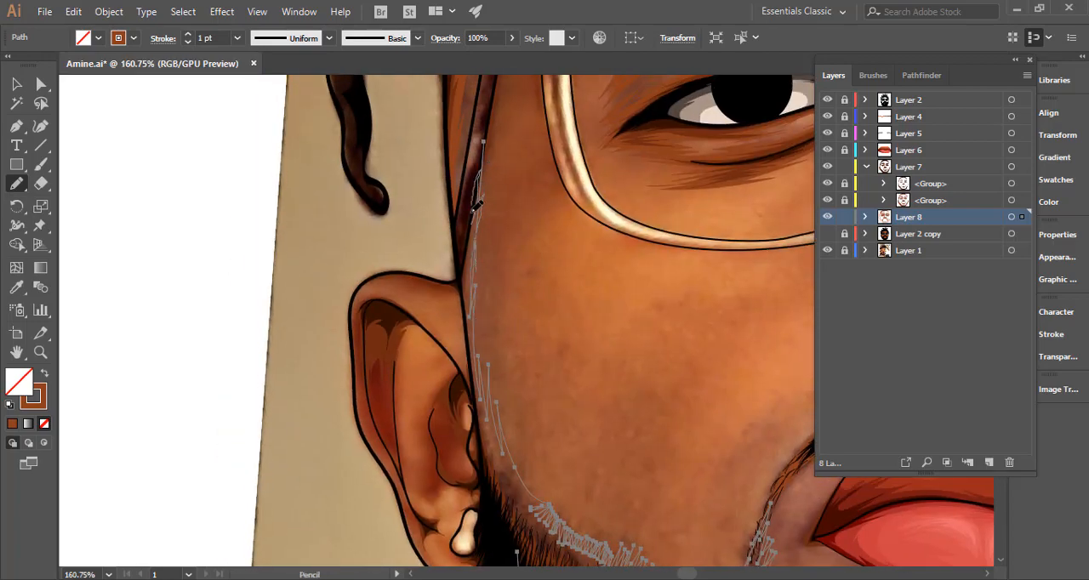
pyautogui.moveTo(461, 281); pyautogui.dragTo(464, 300)
pyautogui.moveTo(459, 188); pyautogui.dragTo(589, 163)
pyautogui.scroll(-5, 493, 281)
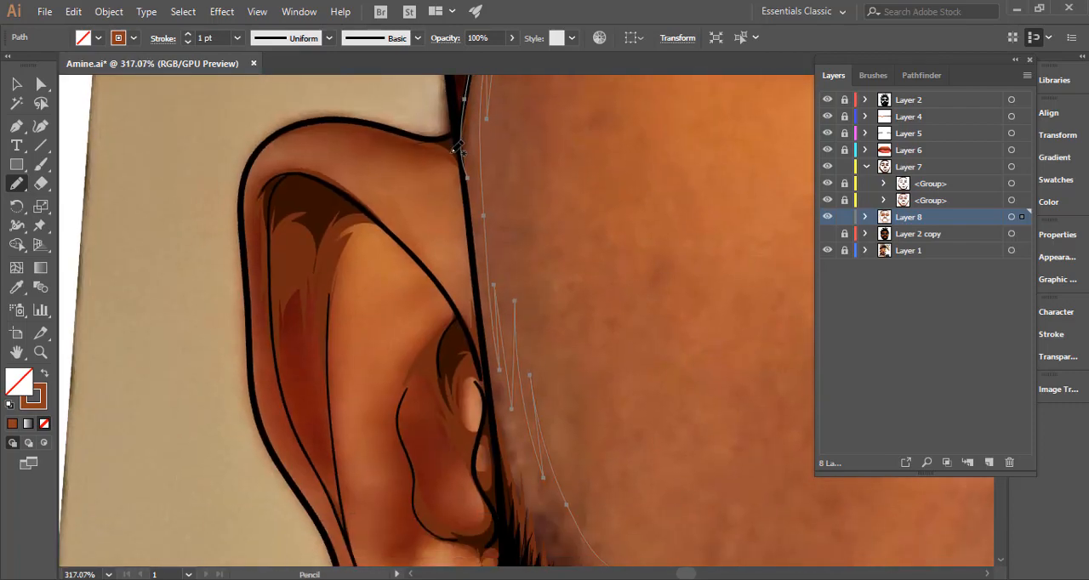
pyautogui.moveTo(465, 159); pyautogui.dragTo(494, 339)
pyautogui.hotkey('ctrl', 'shift', 'a')
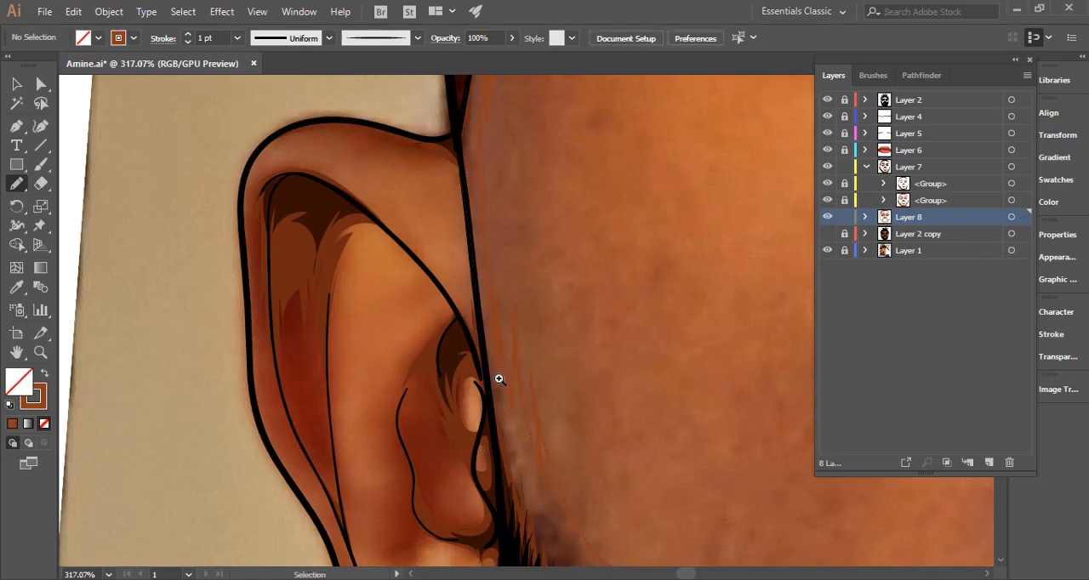
# Select the beard shadow, finish its edge by the image-left ear, swap its stroke to a fill, and show Layer 2 copy.
pyautogui.moveTo(495, 376); pyautogui.dragTo(326, 388)
pyautogui.moveTo(440, 319); pyautogui.dragTo(347, 217)
pyautogui.keyDown('ctrl'); pyautogui.click(394, 243); pyautogui.keyUp('ctrl')
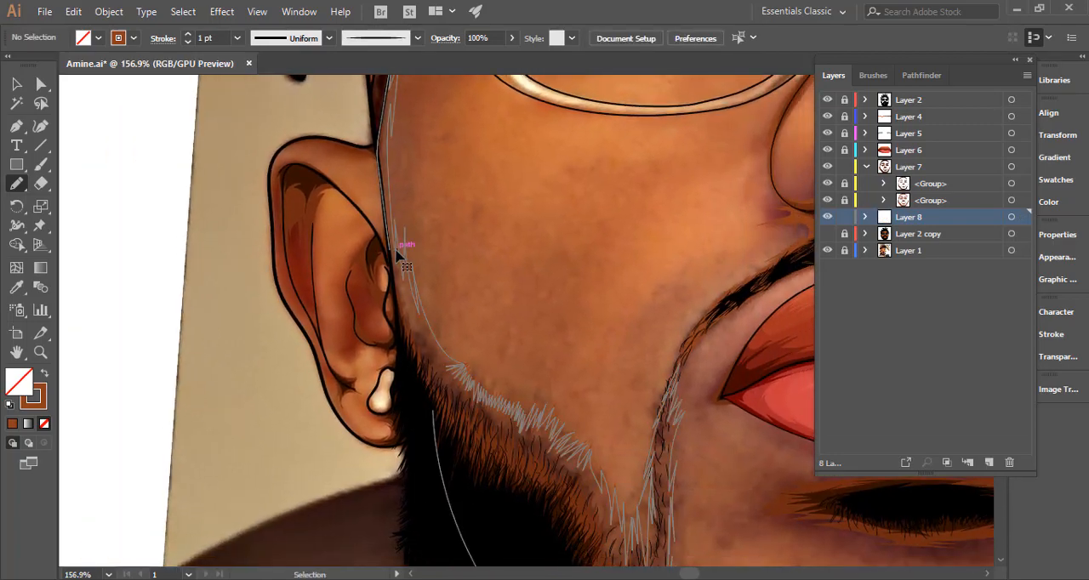
pyautogui.moveTo(393, 271)
pyautogui.mouseDown()
pyautogui.moveTo(401, 342)
pyautogui.moveTo(440, 445)
pyautogui.moveTo(176, 422)
pyautogui.mouseUp()
pyautogui.click(44, 378)
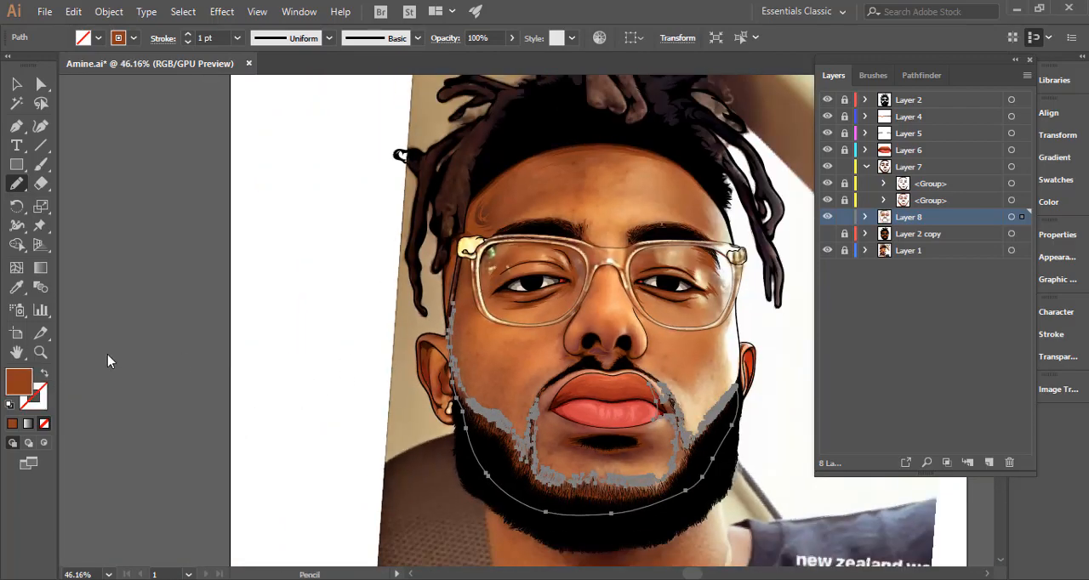
pyautogui.keyDown('ctrl'); pyautogui.click(155, 339); pyautogui.keyUp('ctrl')
pyautogui.moveTo(634, 403); pyautogui.dragTo(488, 315)
pyautogui.click(826, 236)
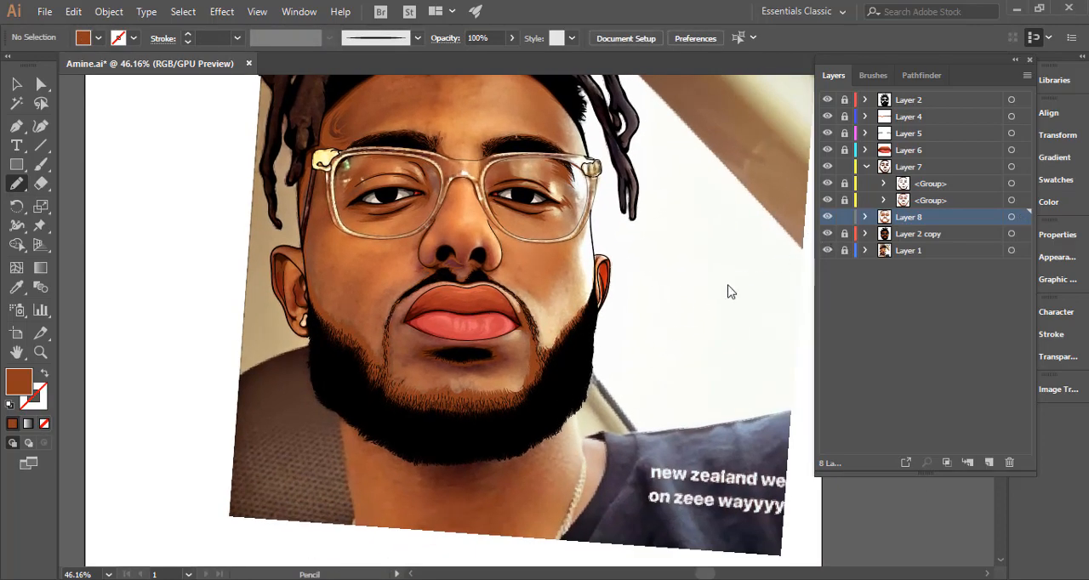
# Examine the beard shadow over the flat colours and select all artwork on Layer 8.
pyautogui.moveTo(586, 323); pyautogui.dragTo(434, 334)
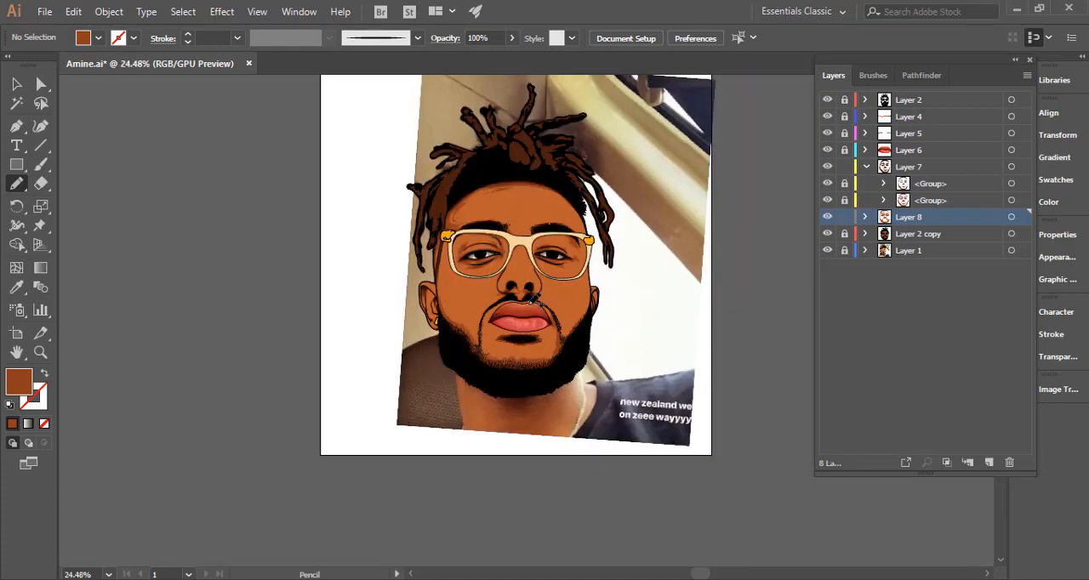
pyautogui.moveTo(531, 255); pyautogui.dragTo(732, 254)
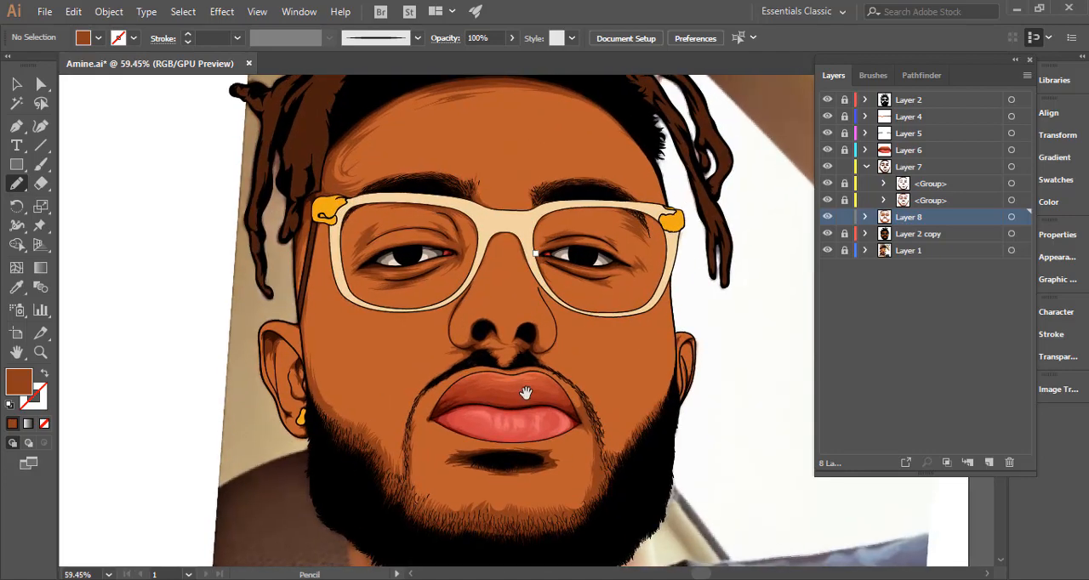
pyautogui.moveTo(524, 394); pyautogui.dragTo(542, 303)
pyautogui.moveTo(559, 422); pyautogui.dragTo(881, 357)
pyautogui.moveTo(645, 406); pyautogui.dragTo(354, 416)
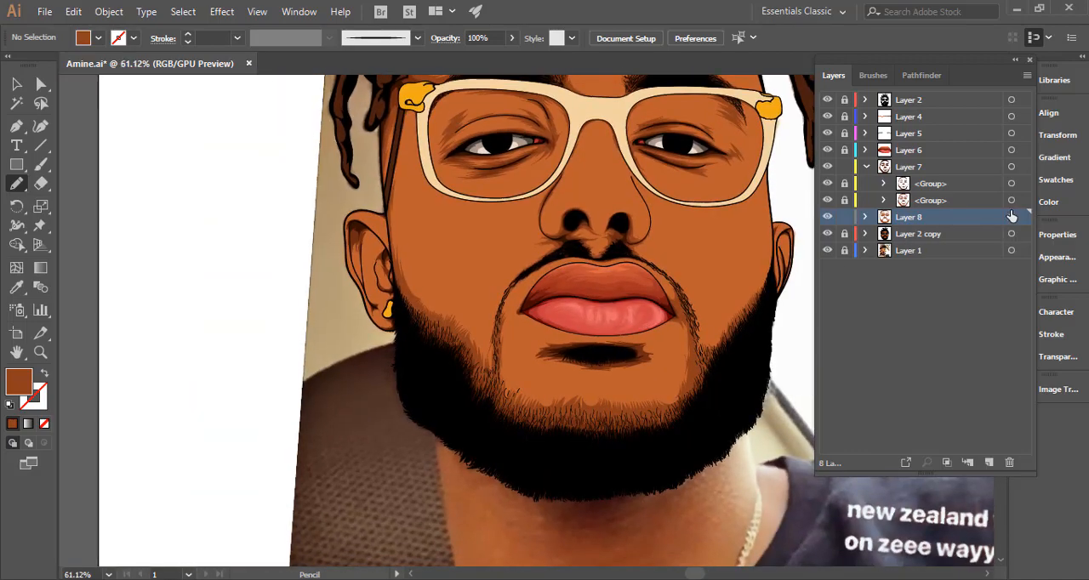
pyautogui.click(1011, 218)
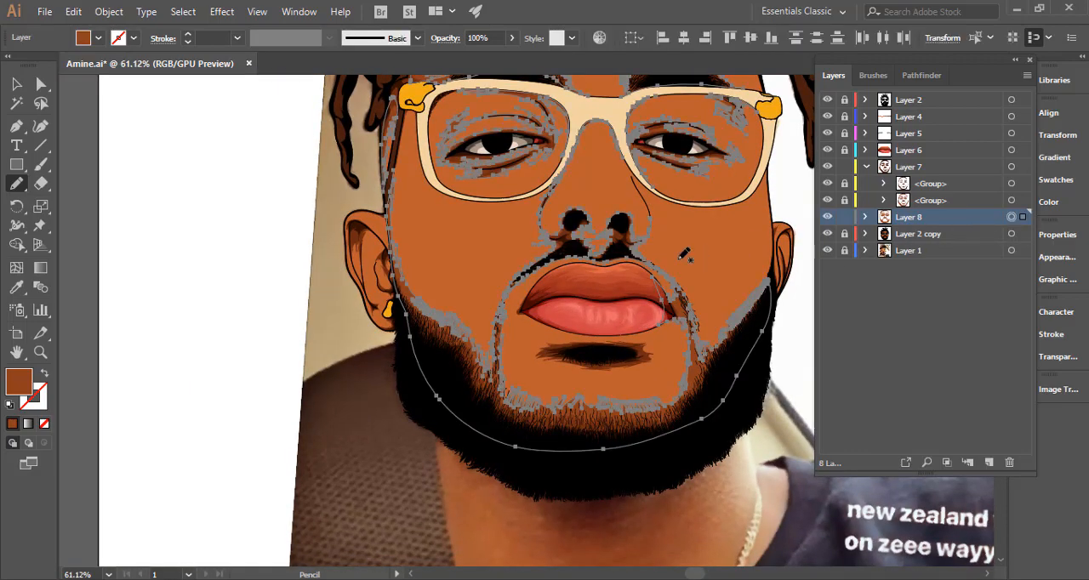
# Review the Layer 8 shading over the flat colours and hide Layer 2 copy to expose the reference photo.
pyautogui.press('ctrl')
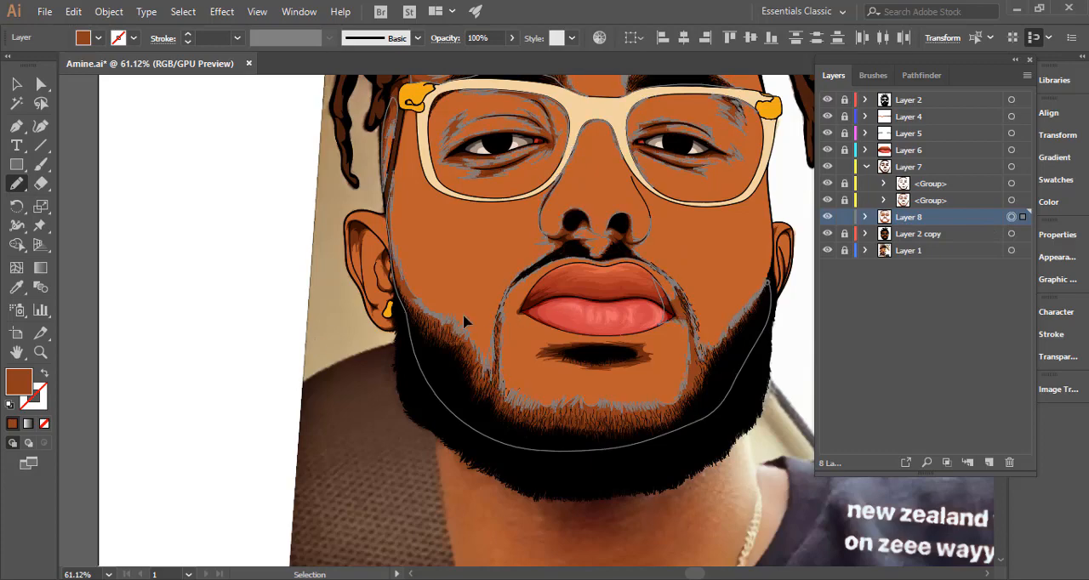
pyautogui.keyDown('ctrl'); pyautogui.click(353, 340); pyautogui.keyUp('ctrl')
pyautogui.moveTo(553, 312); pyautogui.dragTo(389, 331)
pyautogui.moveTo(508, 370); pyautogui.dragTo(451, 393)
pyautogui.moveTo(525, 340); pyautogui.dragTo(667, 311)
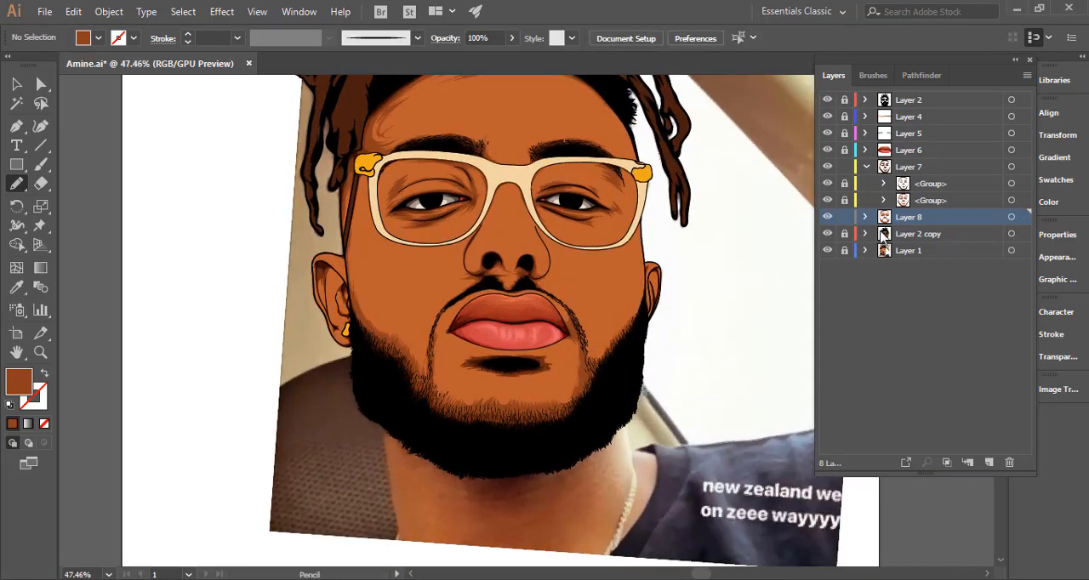
pyautogui.click(1012, 217)
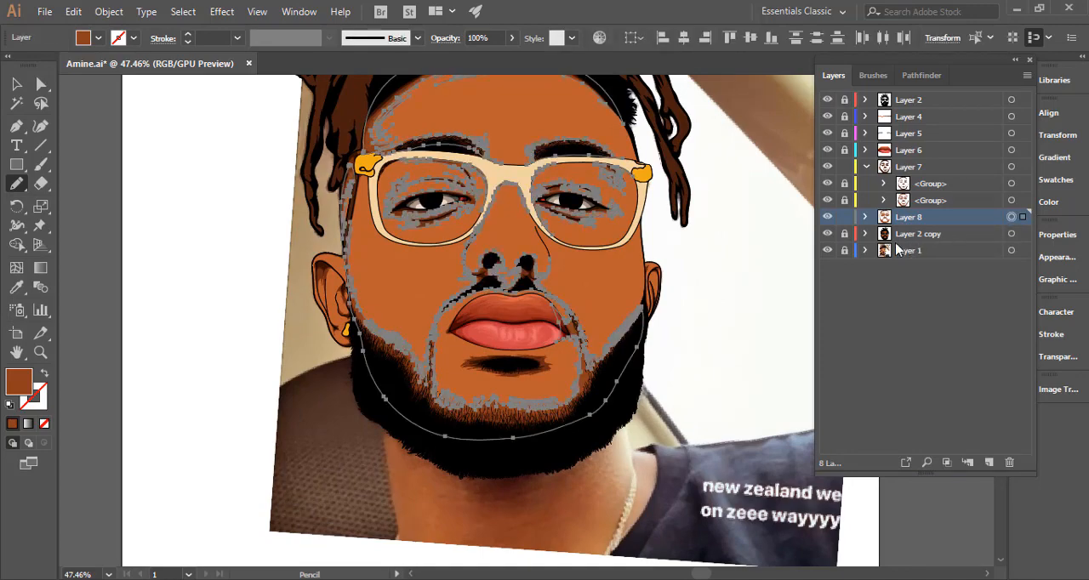
pyautogui.click(827, 234)
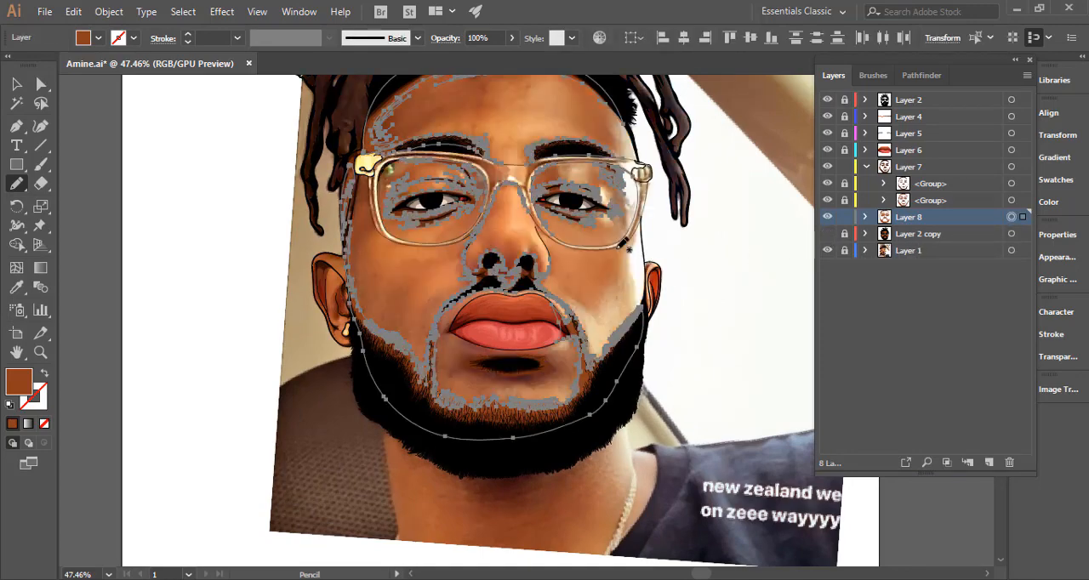
# Draw a small spiky brown shadow where the glasses frame crosses the image-right side of the nose.
pyautogui.moveTo(547, 223); pyautogui.dragTo(990, 250)
pyautogui.moveTo(487, 241); pyautogui.dragTo(640, 245)
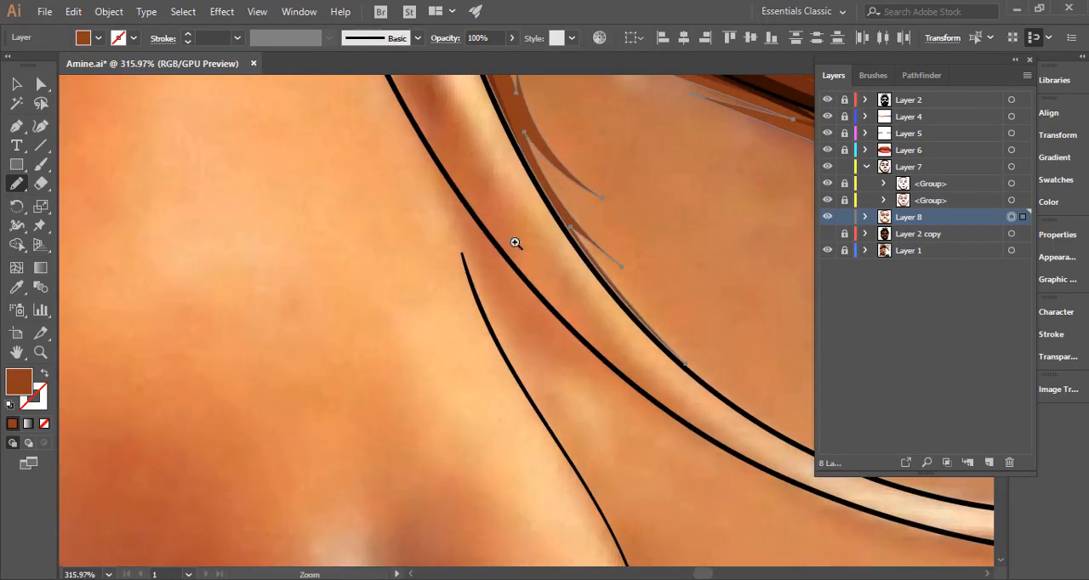
pyautogui.moveTo(534, 401)
pyautogui.mouseDown()
pyautogui.moveTo(463, 262)
pyautogui.moveTo(455, 236)
pyautogui.moveTo(473, 274)
pyautogui.moveTo(455, 235)
pyautogui.moveTo(481, 267)
pyautogui.moveTo(443, 164)
pyautogui.moveTo(571, 333)
pyautogui.moveTo(535, 295)
pyautogui.moveTo(489, 279)
pyautogui.moveTo(557, 438)
pyautogui.moveTo(533, 384)
pyautogui.mouseUp()
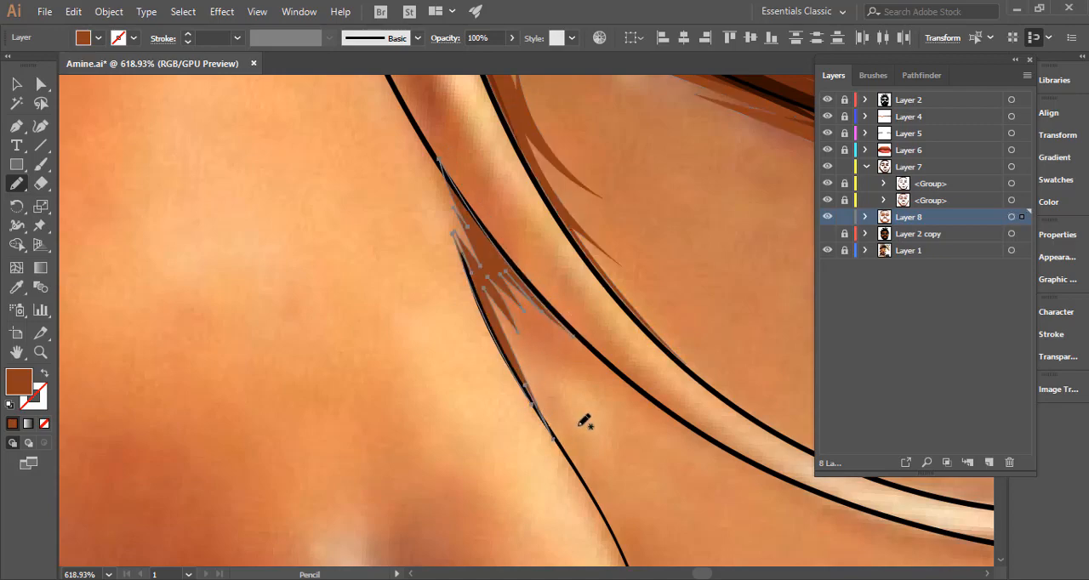
pyautogui.moveTo(528, 443); pyautogui.dragTo(328, 420)
pyautogui.keyDown('ctrl'); pyautogui.click(536, 367); pyautogui.keyUp('ctrl')
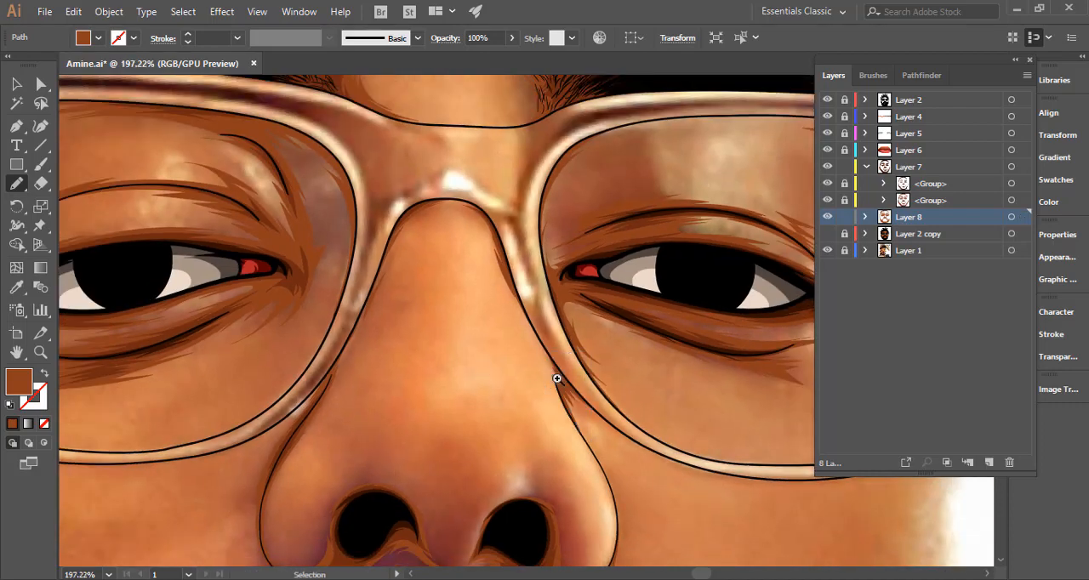
# Check the face for unshaded areas and draw a brown shadow along the upper rim of the image-left ear to the face line.
pyautogui.moveTo(587, 381); pyautogui.dragTo(402, 389)
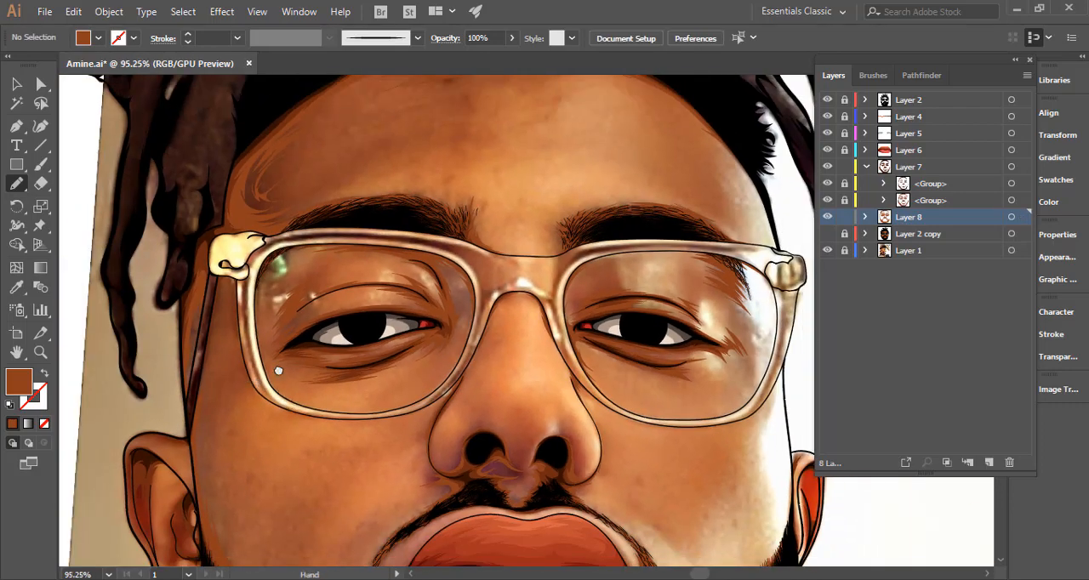
pyautogui.moveTo(261, 387); pyautogui.dragTo(263, 303)
pyautogui.moveTo(463, 341); pyautogui.dragTo(249, 358)
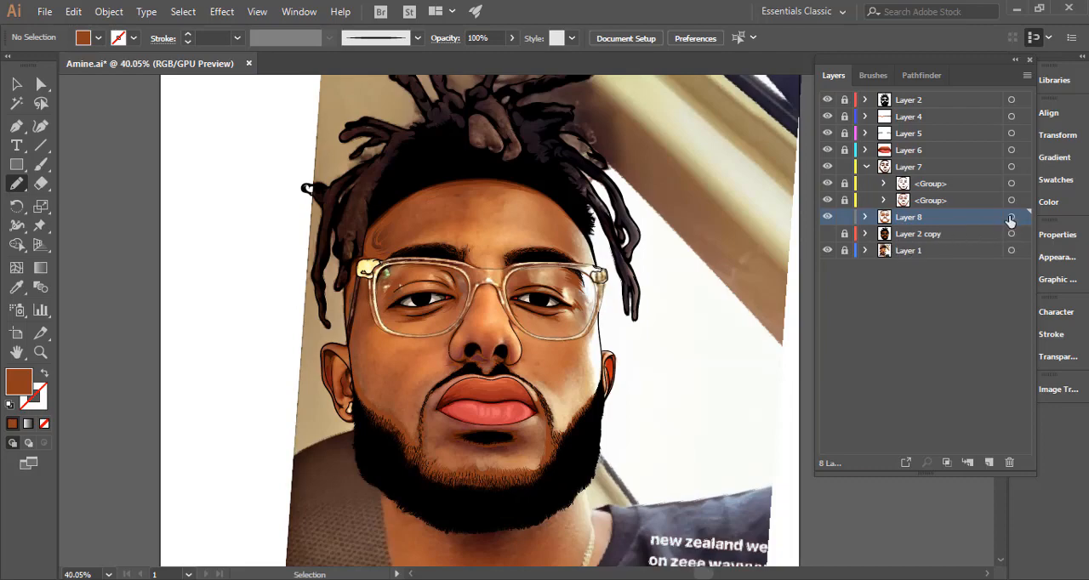
pyautogui.click(1010, 220)
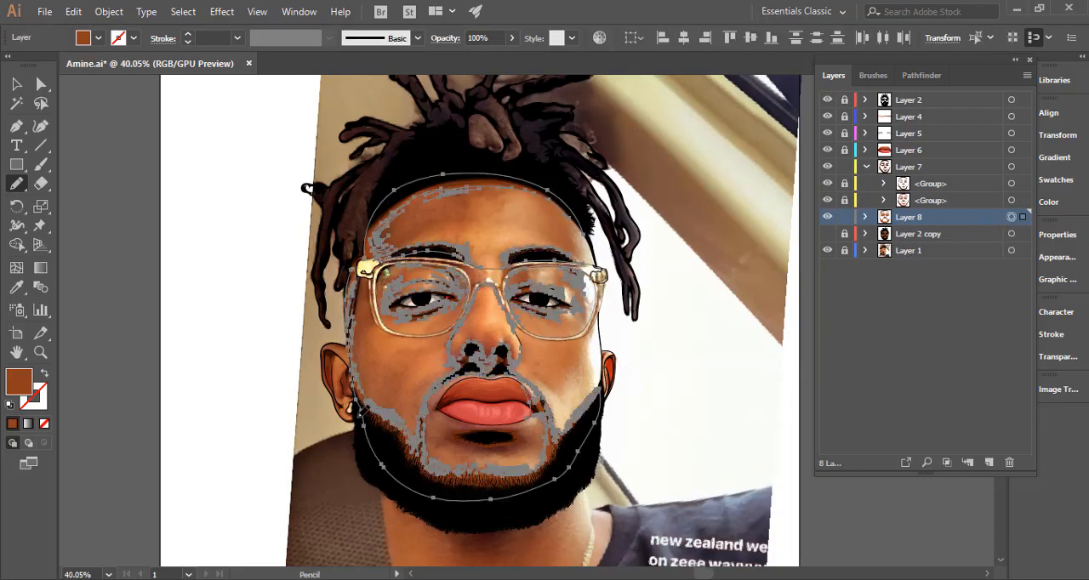
pyautogui.moveTo(324, 387); pyautogui.dragTo(728, 299)
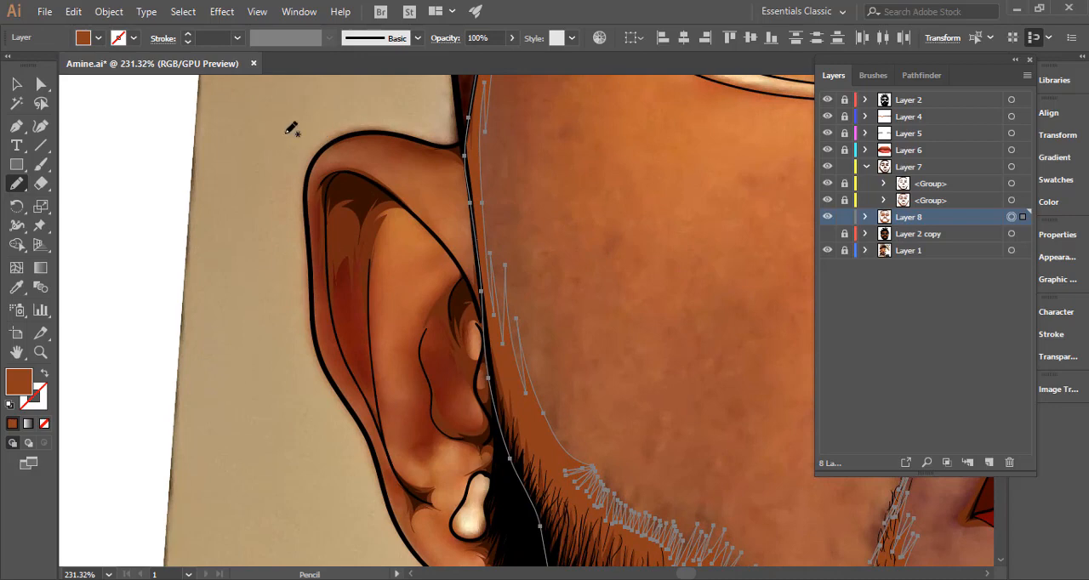
pyautogui.hotkey('ctrl', 'shift', 'a')
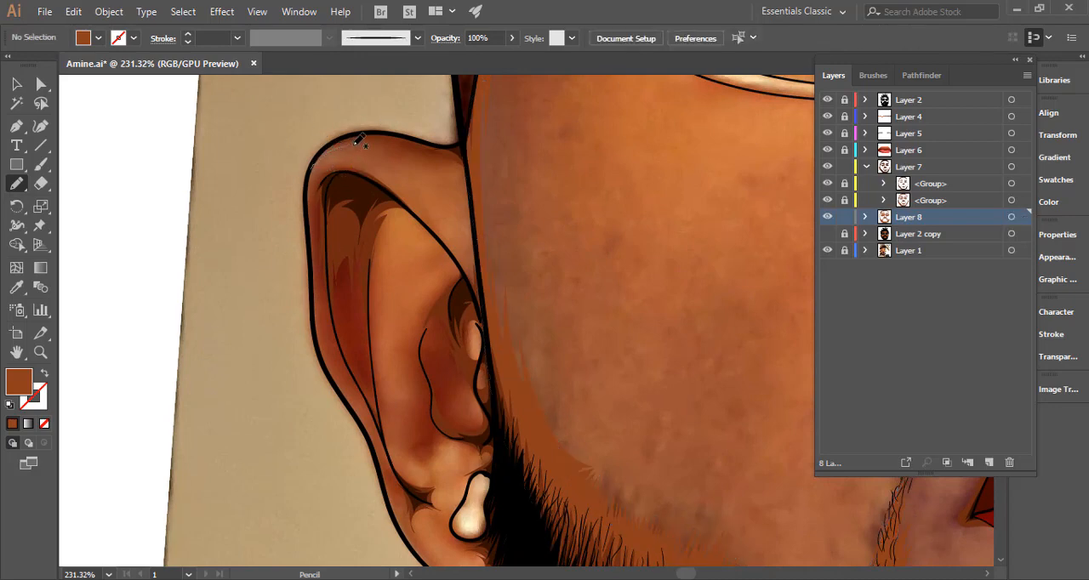
pyautogui.moveTo(355, 143)
pyautogui.mouseDown()
pyautogui.moveTo(434, 162)
pyautogui.moveTo(473, 202)
pyautogui.mouseUp()
pyautogui.moveTo(470, 168)
pyautogui.mouseDown()
pyautogui.moveTo(461, 192)
pyautogui.moveTo(459, 179)
pyautogui.moveTo(475, 225)
pyautogui.moveTo(467, 153)
pyautogui.moveTo(363, 133)
pyautogui.mouseUp()
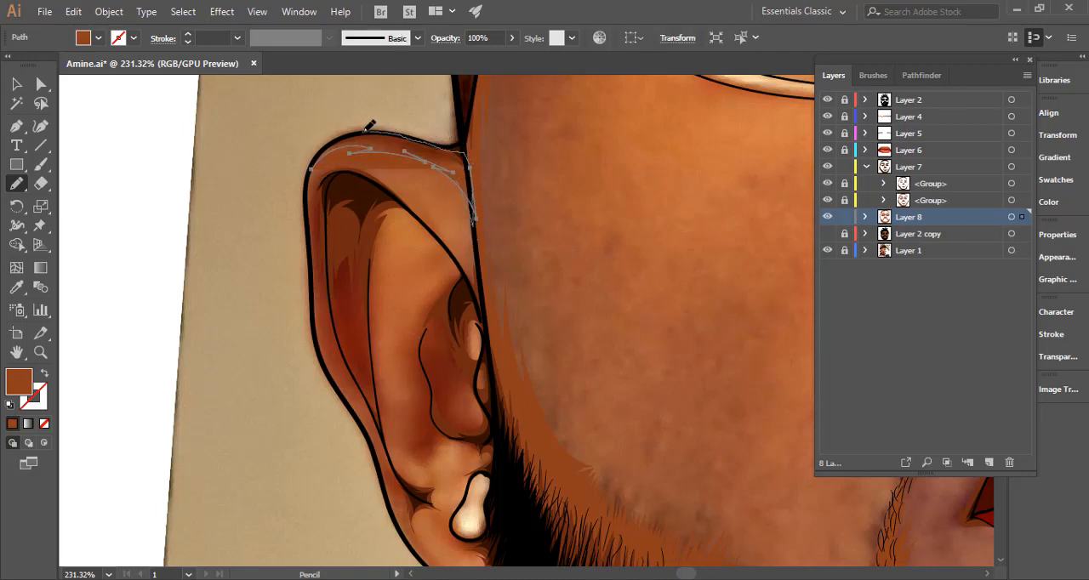
pyautogui.moveTo(309, 170); pyautogui.dragTo(308, 174)
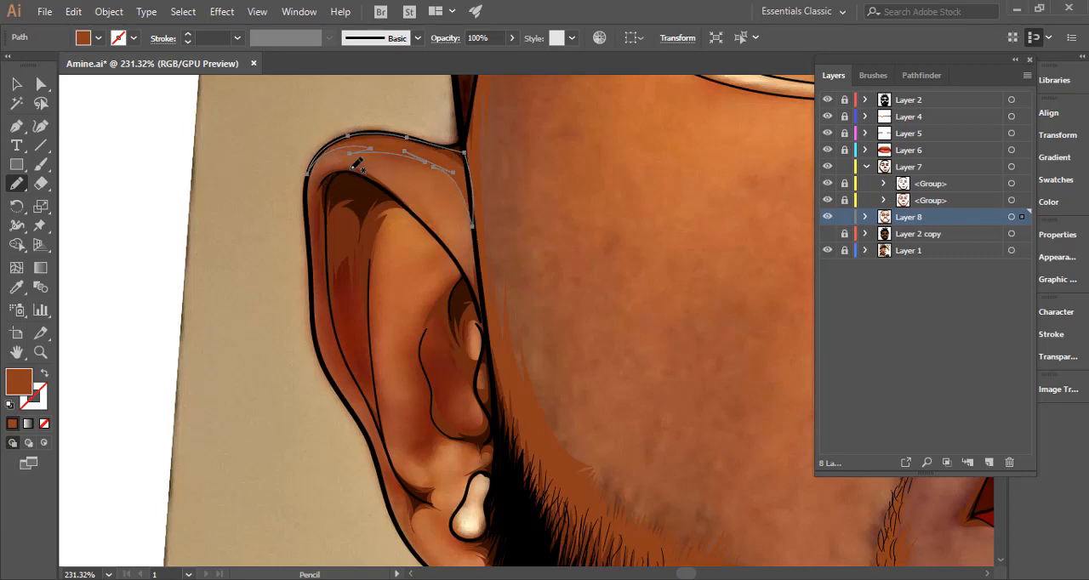
# Start a jagged shadow outline down the image-left ear's outer rim to the fold above the lobe and swap its fill to a stroke.
pyautogui.moveTo(308, 178)
pyautogui.mouseDown()
pyautogui.moveTo(335, 347)
pyautogui.moveTo(329, 330)
pyautogui.moveTo(357, 380)
pyautogui.moveTo(337, 360)
pyautogui.moveTo(377, 423)
pyautogui.moveTo(368, 410)
pyautogui.moveTo(397, 477)
pyautogui.moveTo(379, 456)
pyautogui.moveTo(391, 500)
pyautogui.moveTo(424, 540)
pyautogui.moveTo(421, 515)
pyautogui.moveTo(436, 517)
pyautogui.moveTo(375, 412)
pyautogui.moveTo(347, 304)
pyautogui.mouseUp()
pyautogui.press('space')
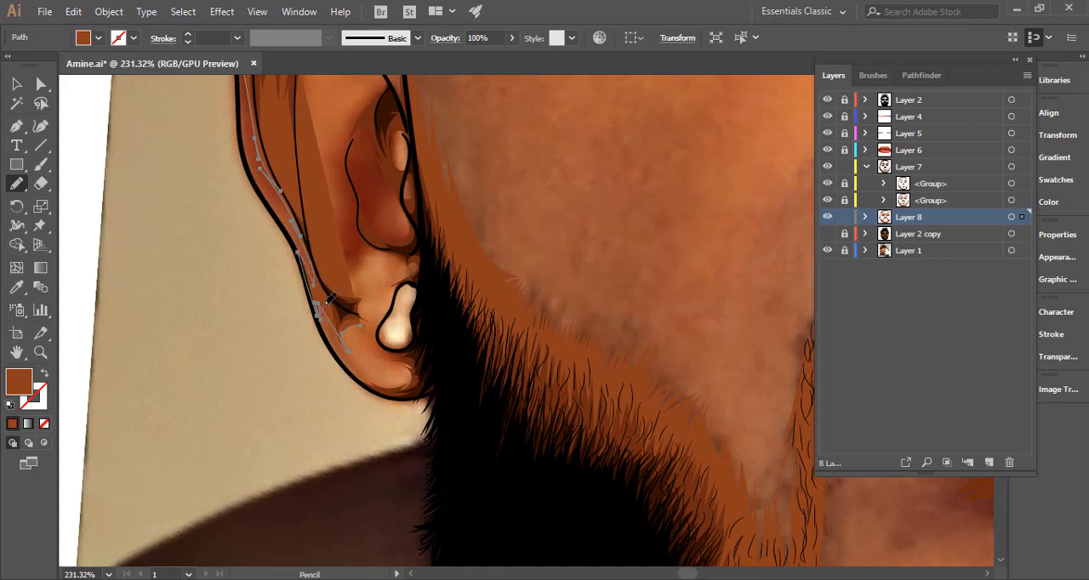
pyautogui.moveTo(350, 354); pyautogui.dragTo(359, 322)
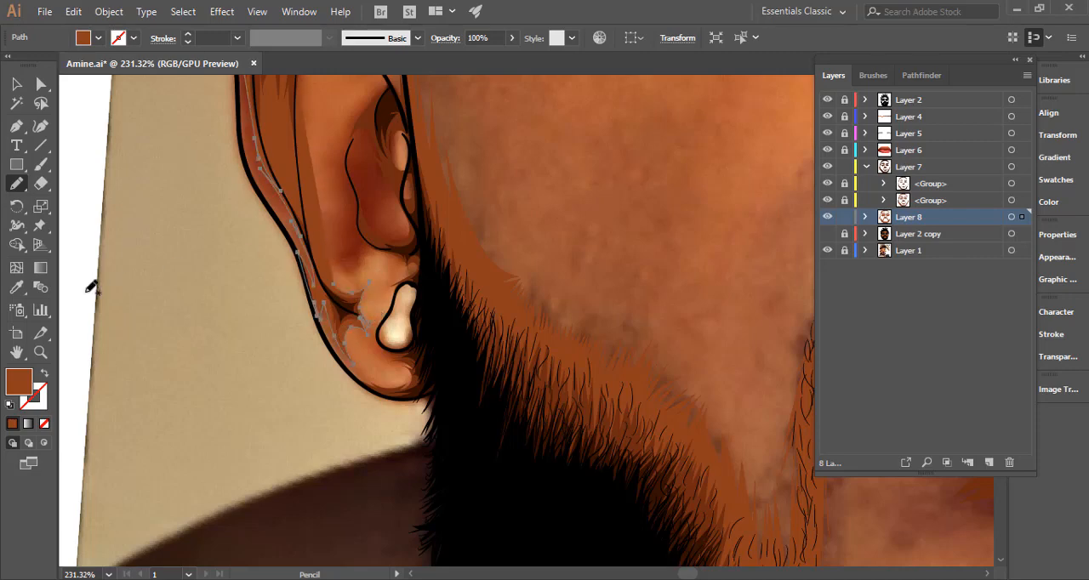
pyautogui.click(45, 372)
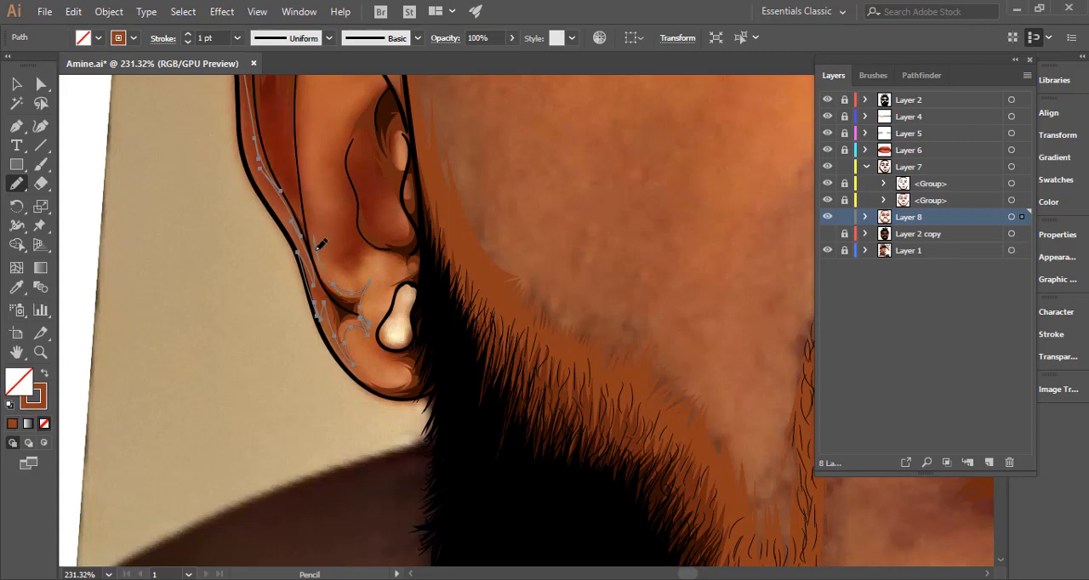
# Continue the shadow outline around the ear's raised inner fold, down beside the ear hollow and toward the earring.
pyautogui.moveTo(304, 119); pyautogui.dragTo(328, 279)
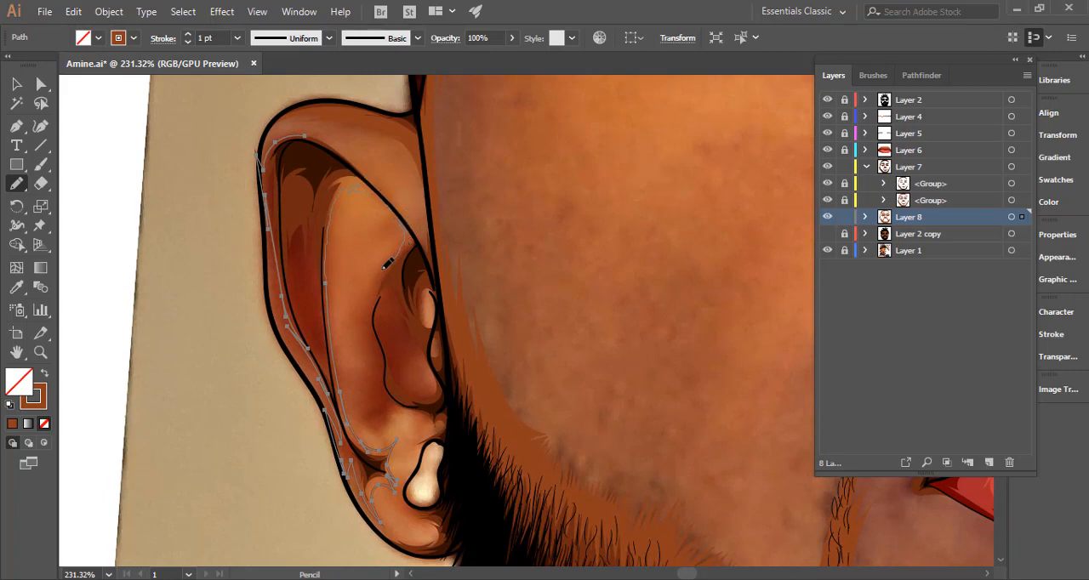
pyautogui.moveTo(377, 289); pyautogui.dragTo(380, 368)
pyautogui.moveTo(380, 424); pyautogui.dragTo(379, 425)
pyautogui.moveTo(374, 384); pyautogui.dragTo(339, 193)
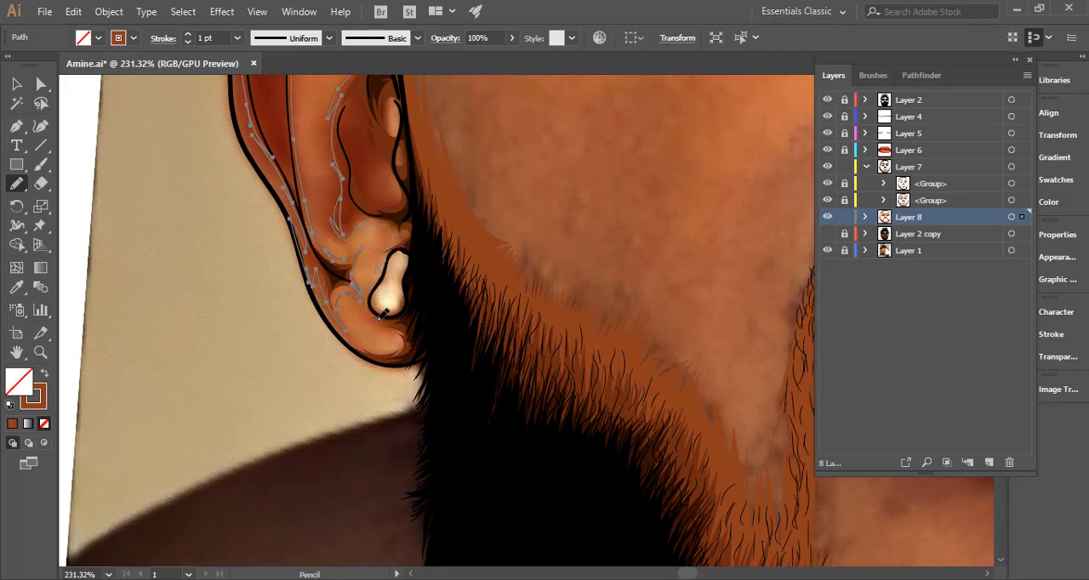
pyautogui.moveTo(380, 314); pyautogui.dragTo(323, 217)
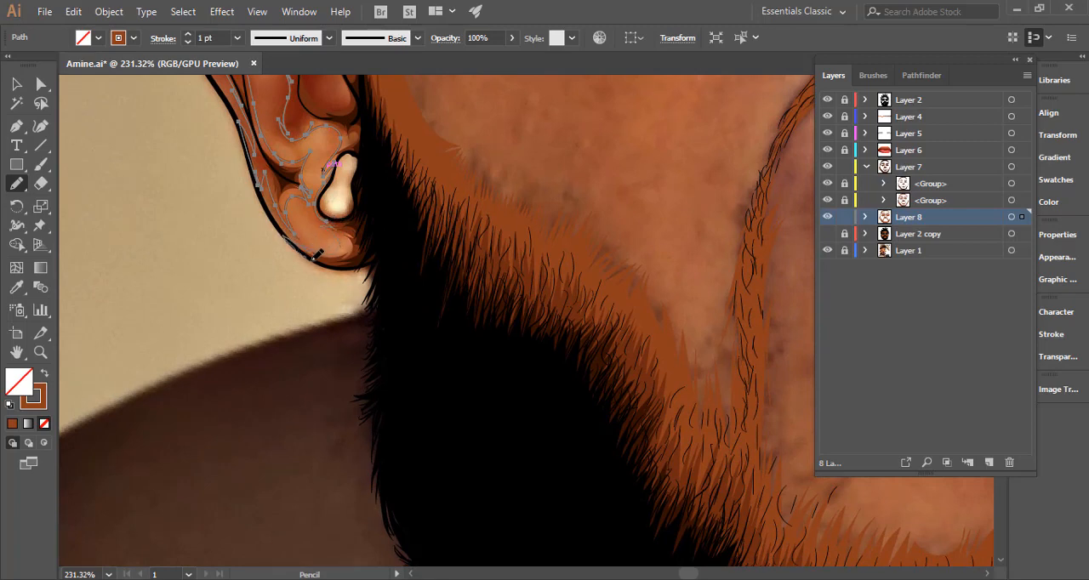
# Trace the shadow outline along the lower edge of the earlobe and around its lit area.
pyautogui.moveTo(315, 254)
pyautogui.mouseDown()
pyautogui.moveTo(355, 261)
pyautogui.moveTo(389, 230)
pyautogui.mouseUp()
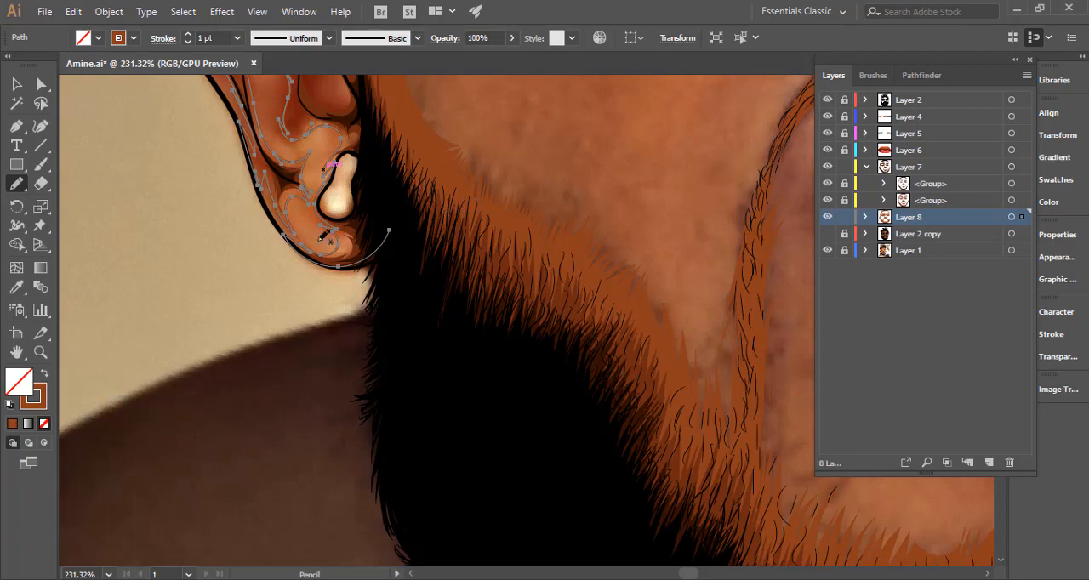
pyautogui.moveTo(319, 240); pyautogui.dragTo(281, 252)
pyautogui.moveTo(413, 210); pyautogui.dragTo(393, 295)
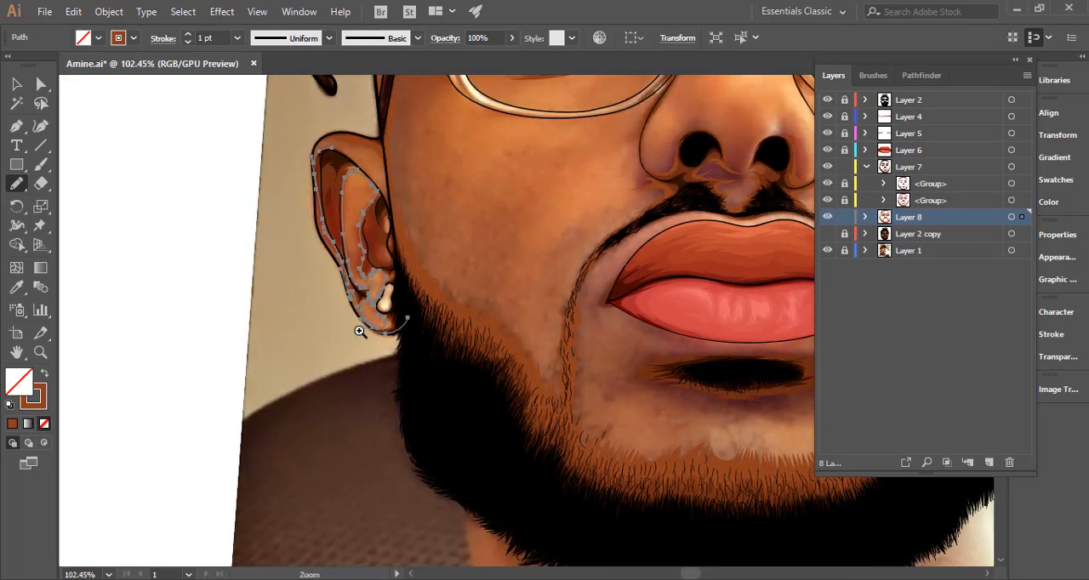
# Carry the shadow outline around the earring and into the black beard beside it.
pyautogui.moveTo(359, 331); pyautogui.dragTo(619, 250)
pyautogui.moveTo(526, 299)
pyautogui.mouseDown()
pyautogui.moveTo(508, 267)
pyautogui.moveTo(469, 261)
pyautogui.mouseUp()
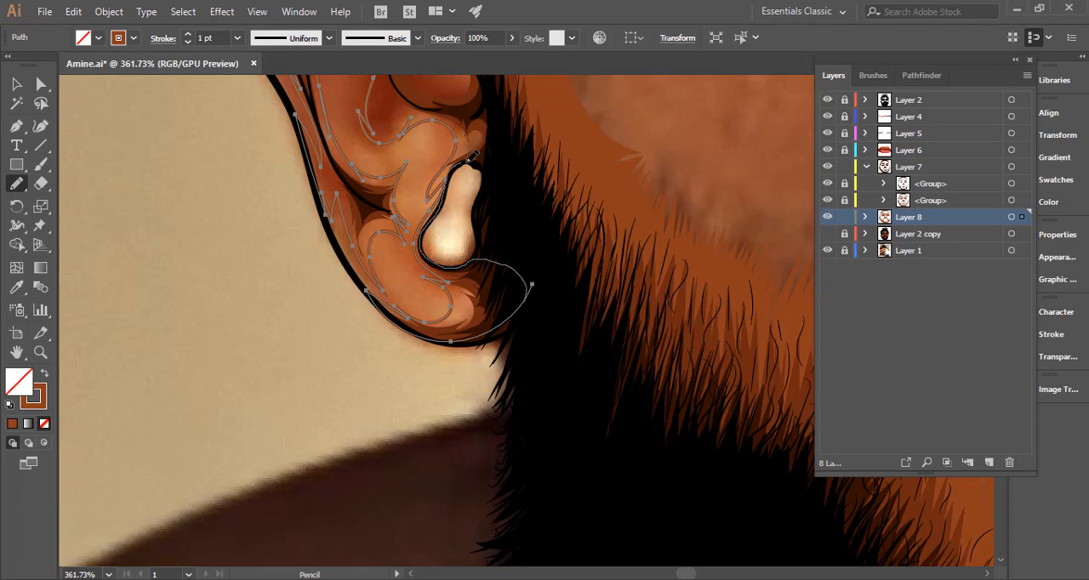
pyautogui.moveTo(469, 158)
pyautogui.mouseDown()
pyautogui.moveTo(507, 150)
pyautogui.moveTo(503, 125)
pyautogui.mouseUp()
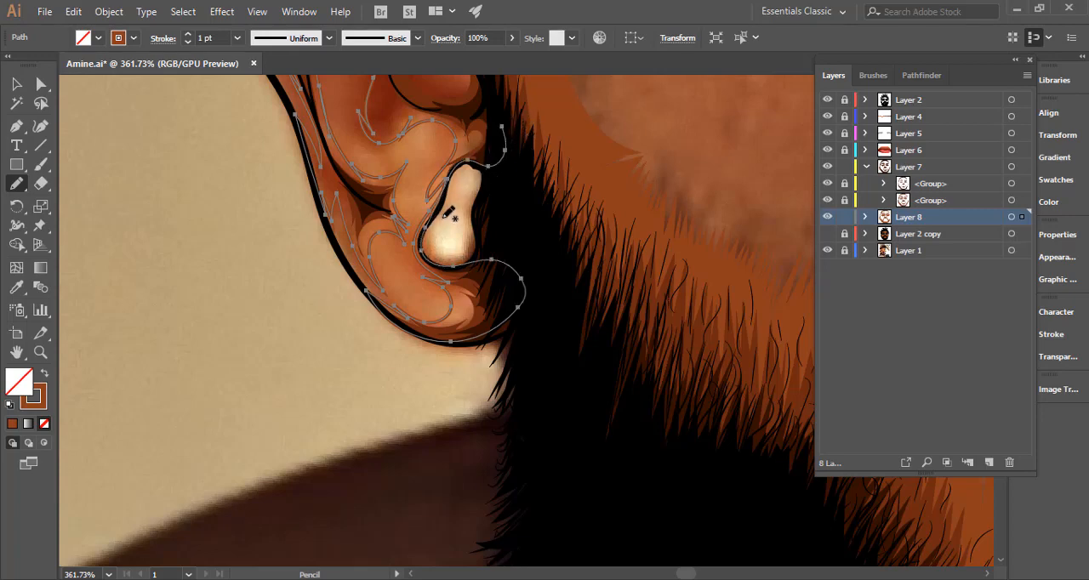
pyautogui.moveTo(445, 217)
pyautogui.mouseDown()
pyautogui.moveTo(452, 185)
pyautogui.moveTo(497, 159)
pyautogui.moveTo(489, 163)
pyautogui.mouseUp()
pyautogui.scroll(-3, 497, 169)
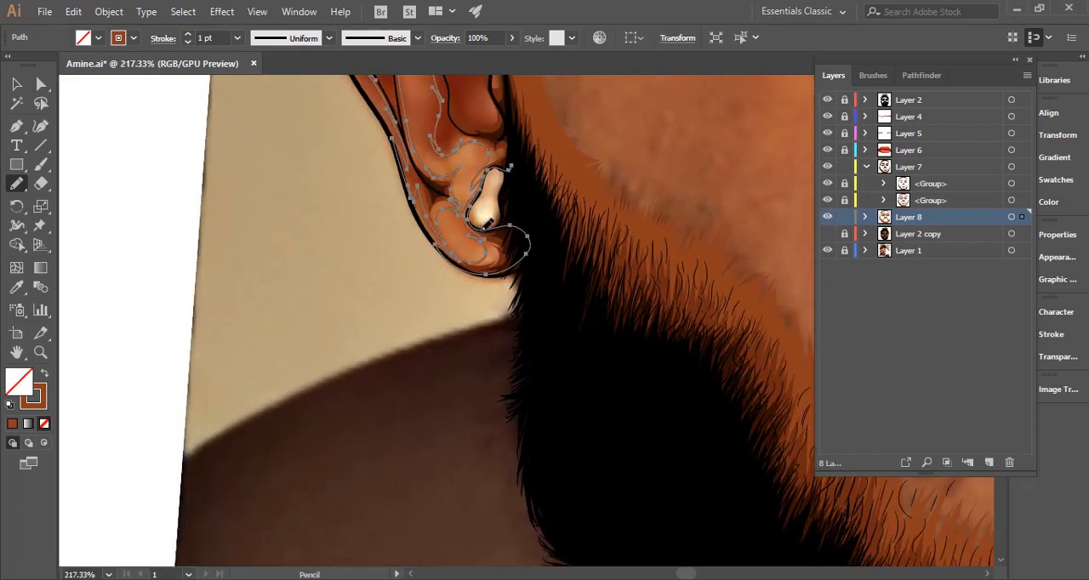
# Extend the shadow outline up from the earring along the face edge and around the lit areas of the lower ear hollow.
pyautogui.moveTo(519, 194); pyautogui.dragTo(451, 343)
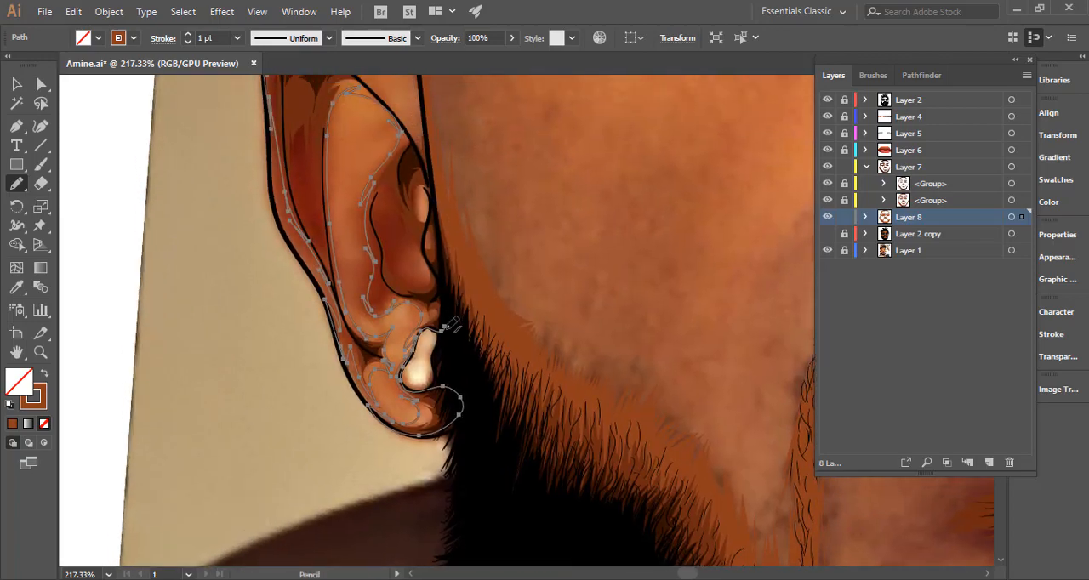
pyautogui.moveTo(422, 242); pyautogui.dragTo(519, 223)
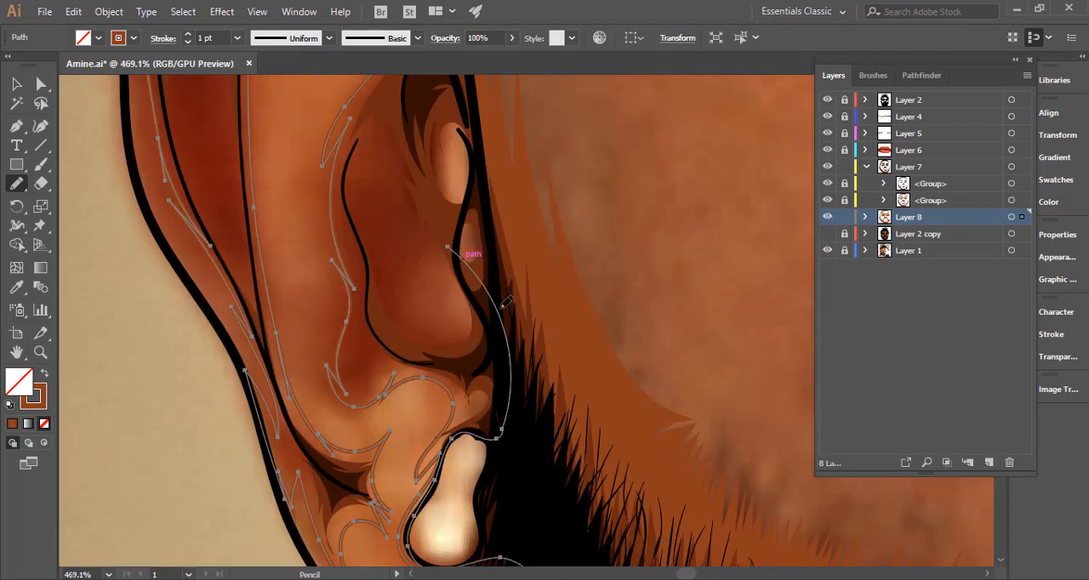
pyautogui.moveTo(505, 303)
pyautogui.mouseDown()
pyautogui.moveTo(499, 256)
pyautogui.moveTo(470, 214)
pyautogui.mouseUp()
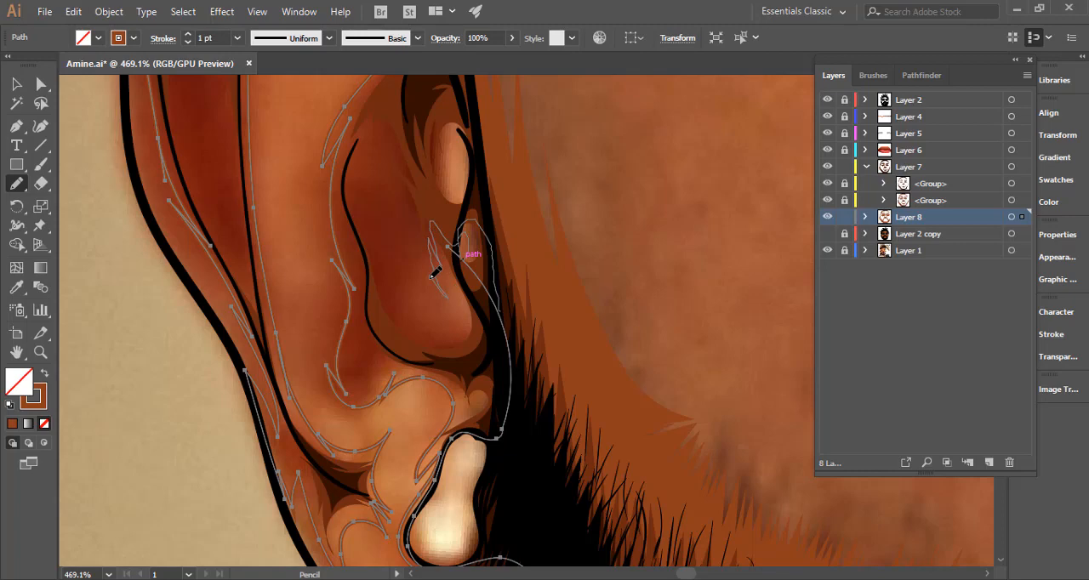
pyautogui.moveTo(431, 275); pyautogui.dragTo(509, 326)
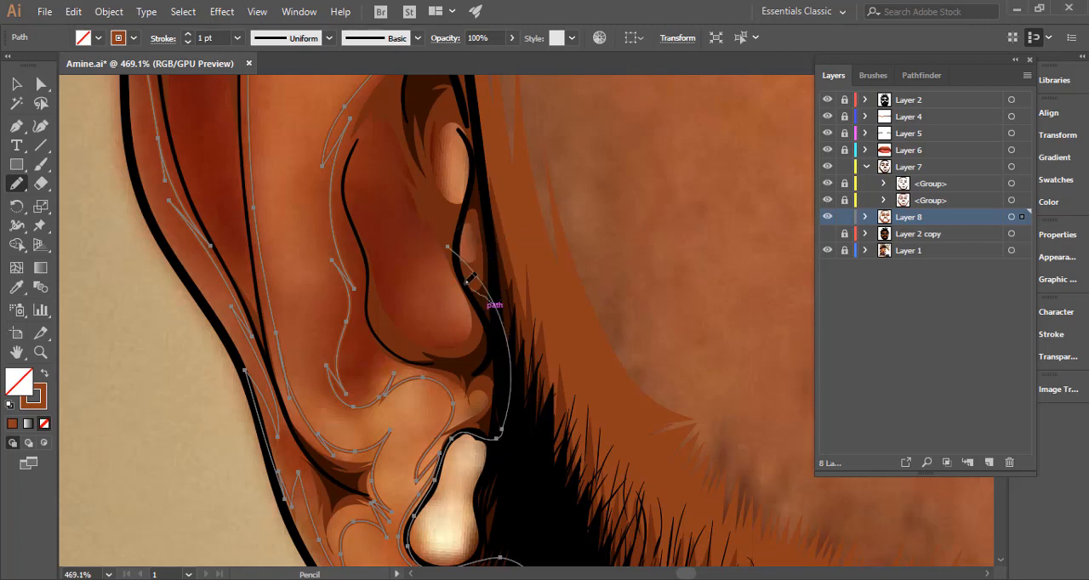
pyautogui.moveTo(453, 326); pyautogui.dragTo(409, 284)
pyautogui.moveTo(439, 244)
pyautogui.mouseDown()
pyautogui.moveTo(463, 274)
pyautogui.moveTo(484, 181)
pyautogui.moveTo(471, 189)
pyautogui.mouseUp()
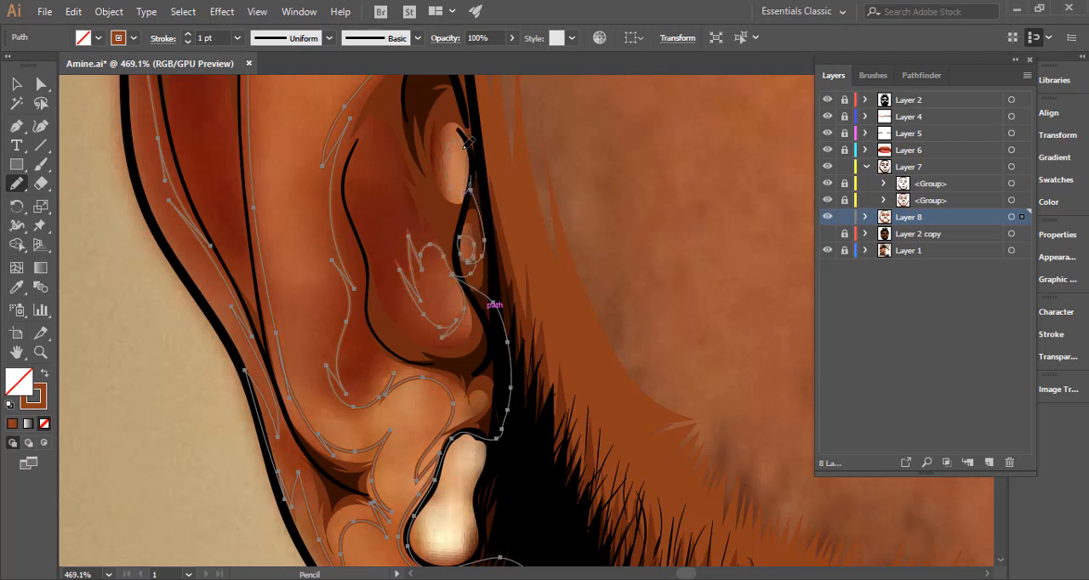
# Outline the lit bump at the front of the ear and run the shadow edge up along the face line.
pyautogui.press('space')
pyautogui.moveTo(484, 125); pyautogui.dragTo(475, 315)
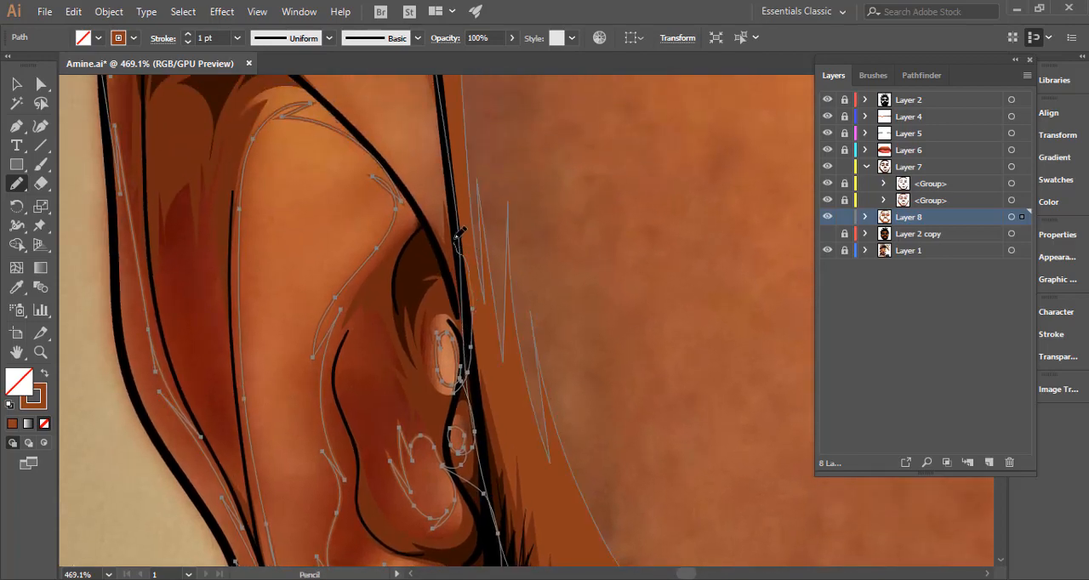
pyautogui.moveTo(457, 240); pyautogui.dragTo(443, 165)
pyautogui.press('space')
pyautogui.moveTo(454, 168)
pyautogui.mouseDown()
pyautogui.moveTo(474, 284)
pyautogui.moveTo(500, 300)
pyautogui.moveTo(473, 302)
pyautogui.mouseUp()
pyautogui.hotkey('ctrl', 'space')
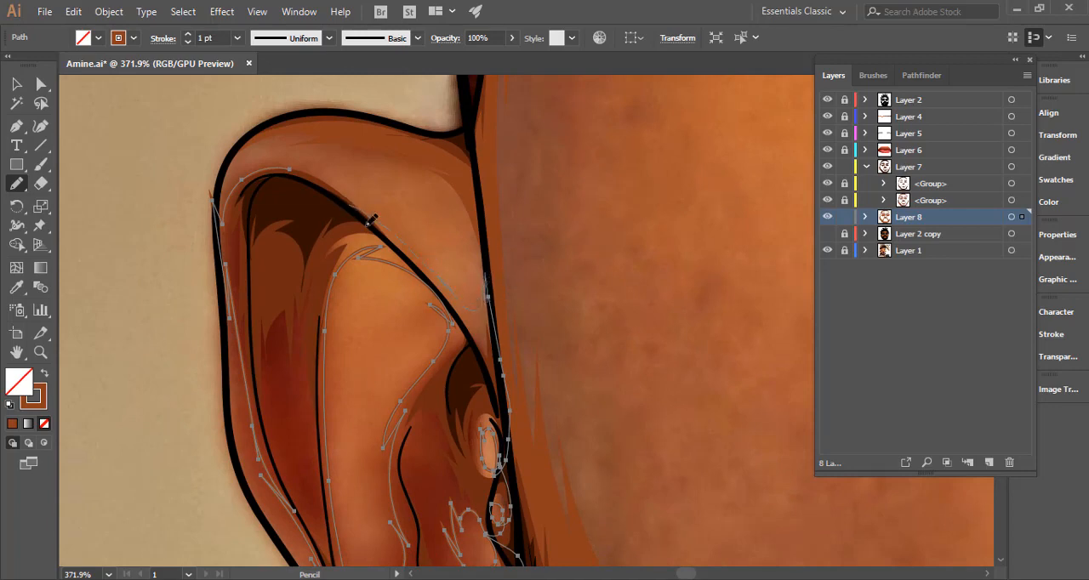
# Trace the shadow outline along the upper inner fold of the ear, over its top and down the outer rim.
pyautogui.moveTo(367, 224); pyautogui.dragTo(446, 314)
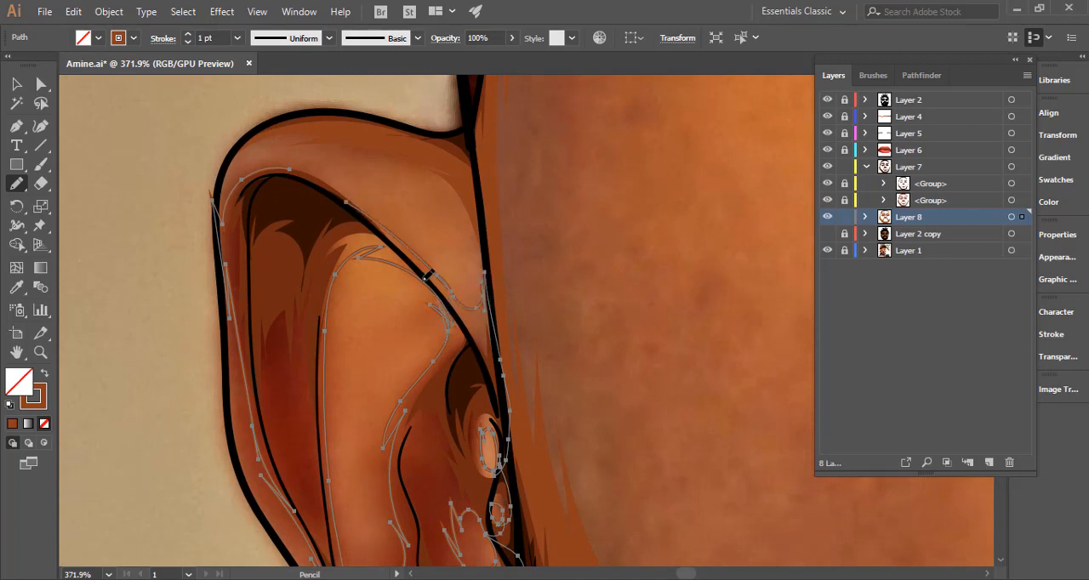
pyautogui.press('space')
pyautogui.moveTo(429, 272)
pyautogui.mouseDown()
pyautogui.moveTo(557, 349)
pyautogui.moveTo(504, 304)
pyautogui.mouseUp()
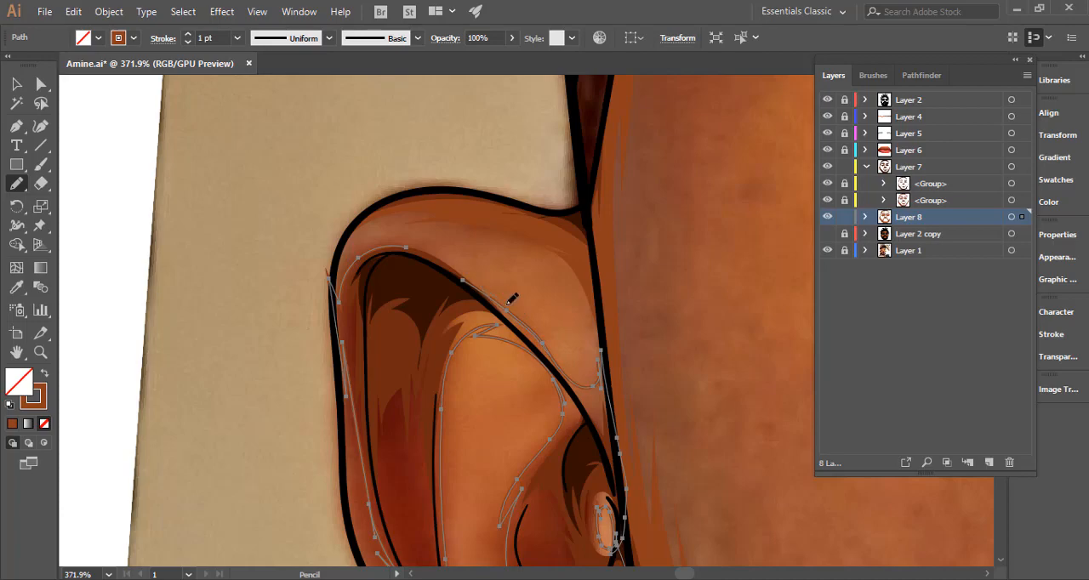
pyautogui.moveTo(412, 248); pyautogui.dragTo(410, 246)
pyautogui.hotkey('ctrl', 'space')
pyautogui.moveTo(361, 312); pyautogui.dragTo(351, 316)
pyautogui.keyDown('alt'); pyautogui.scroll(5, 360, 289); pyautogui.keyUp('alt')
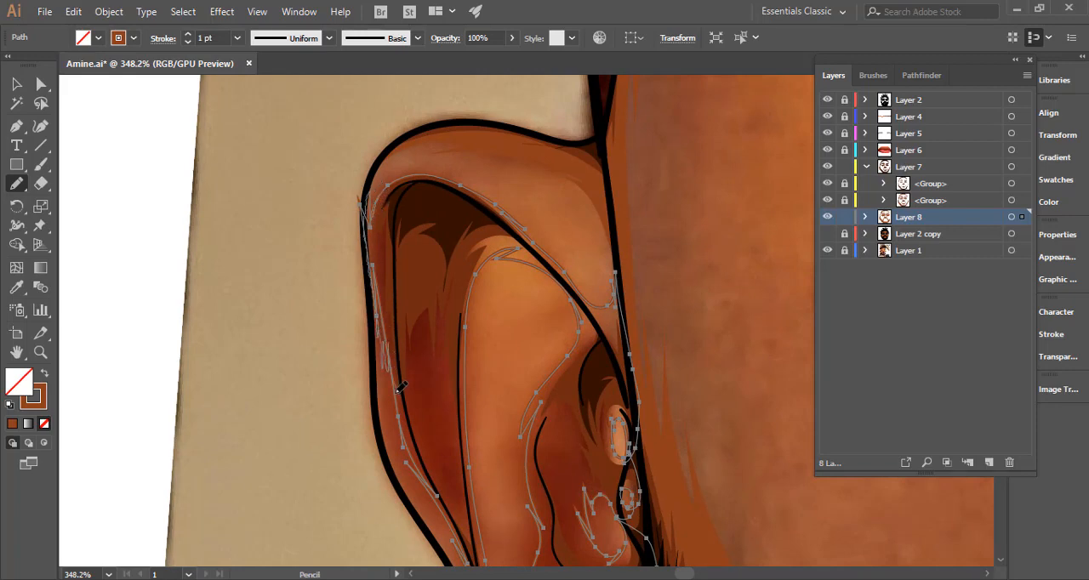
pyautogui.moveTo(397, 389); pyautogui.dragTo(397, 405)
# Swap the finished ear outline to a solid brown fill with no stroke and deselect it.
pyautogui.hotkey('ctrl', 'space')
pyautogui.moveTo(480, 334); pyautogui.dragTo(247, 380)
pyautogui.press('space')
pyautogui.moveTo(408, 335); pyautogui.dragTo(260, 261)
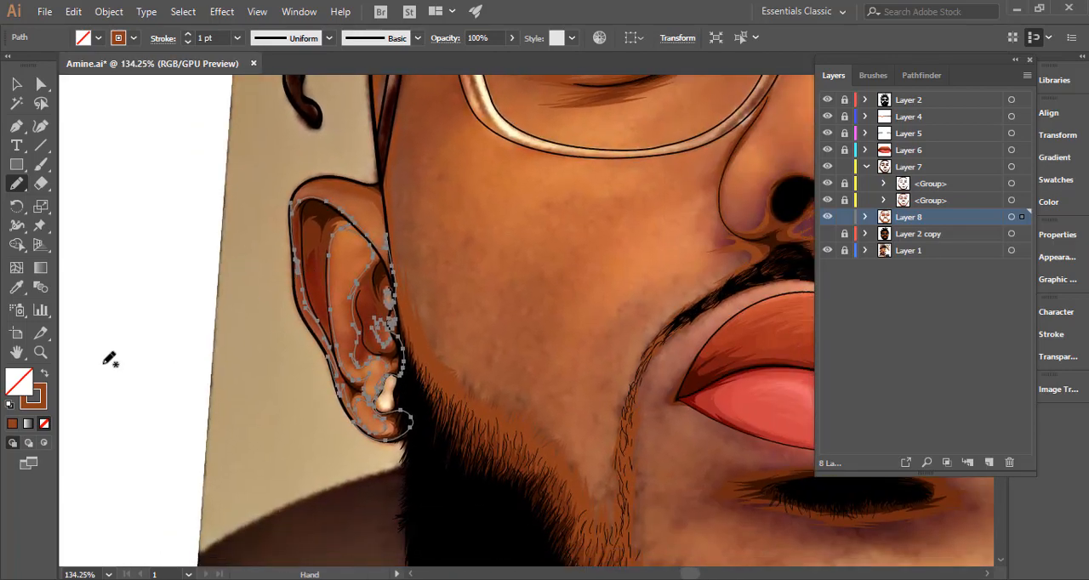
pyautogui.click(45, 374)
pyautogui.hotkey('ctrl', 'shift', 'a')
# Check the brown shading on the whole portrait over the flat colours of Layer 2 copy, and highlight all shapes on Layer 8.
pyautogui.hotkey('ctrl', 'space')
pyautogui.moveTo(372, 279); pyautogui.dragTo(212, 324)
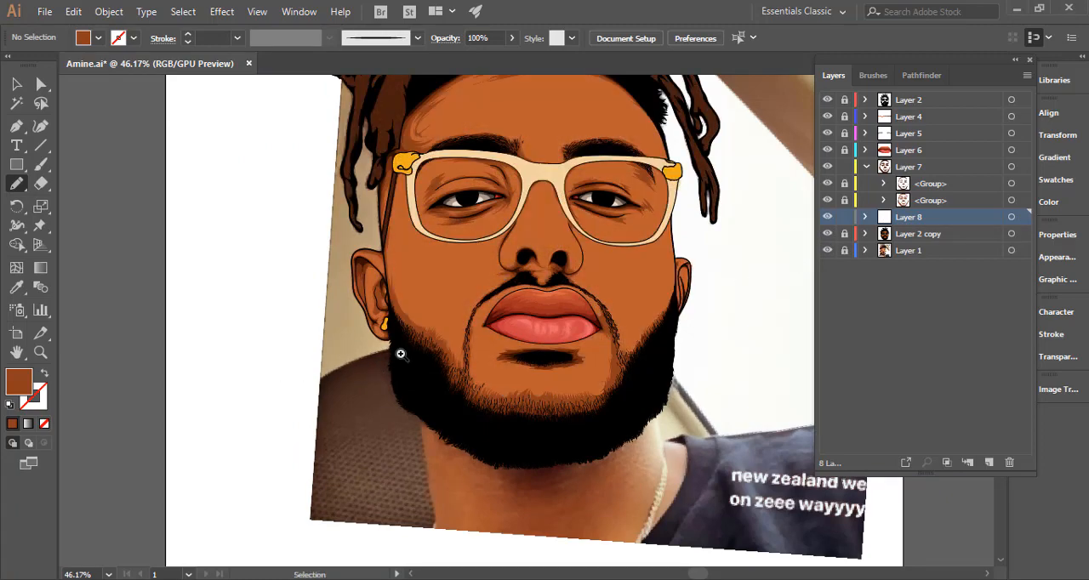
pyautogui.moveTo(297, 369)
pyautogui.mouseDown()
pyautogui.moveTo(282, 371)
pyautogui.moveTo(300, 370)
pyautogui.mouseUp()
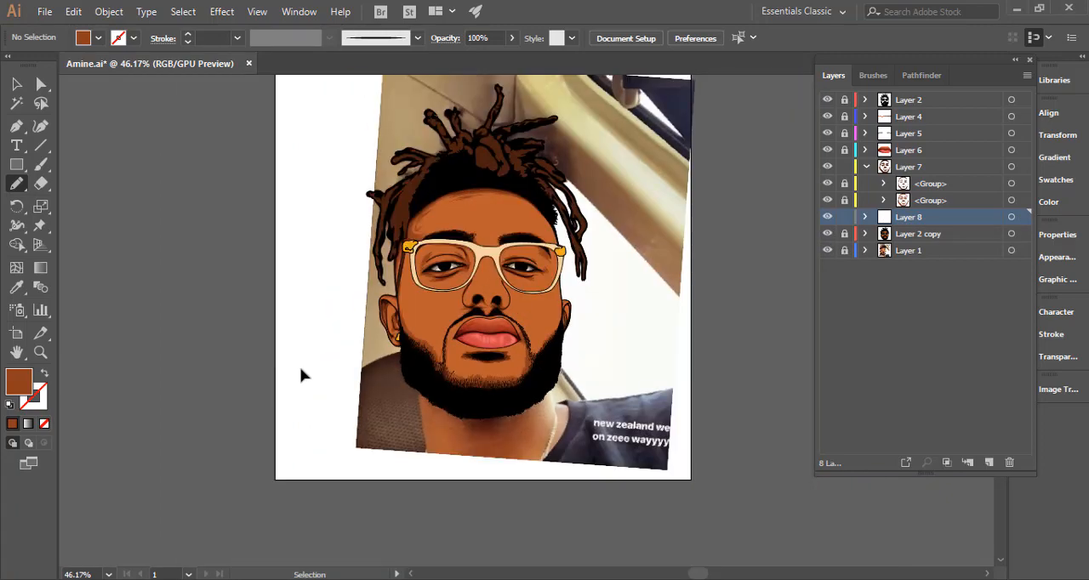
pyautogui.moveTo(531, 307); pyautogui.dragTo(598, 348)
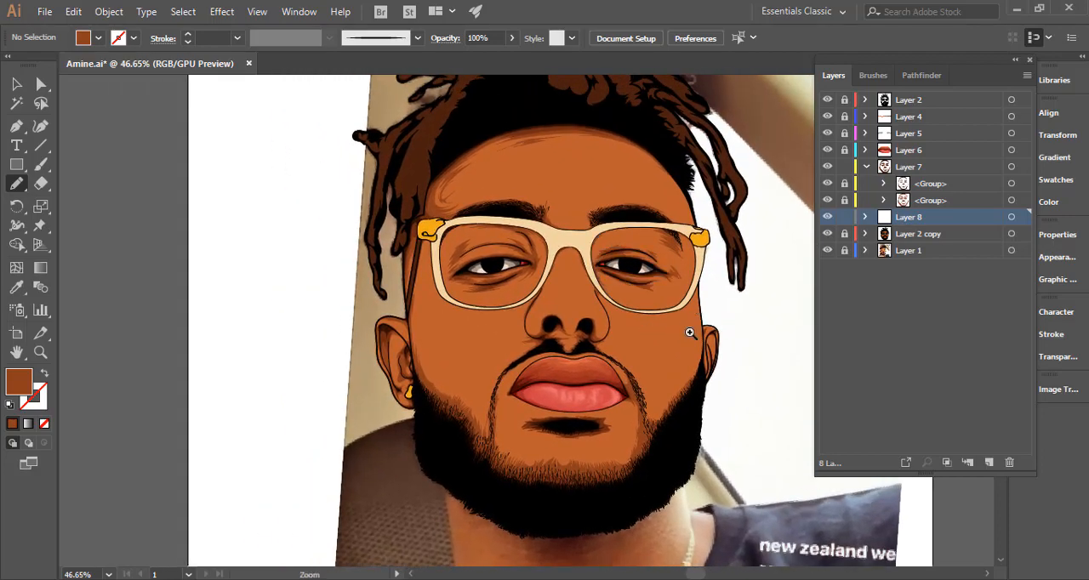
pyautogui.moveTo(646, 343); pyautogui.dragTo(539, 315)
pyautogui.click(1010, 218)
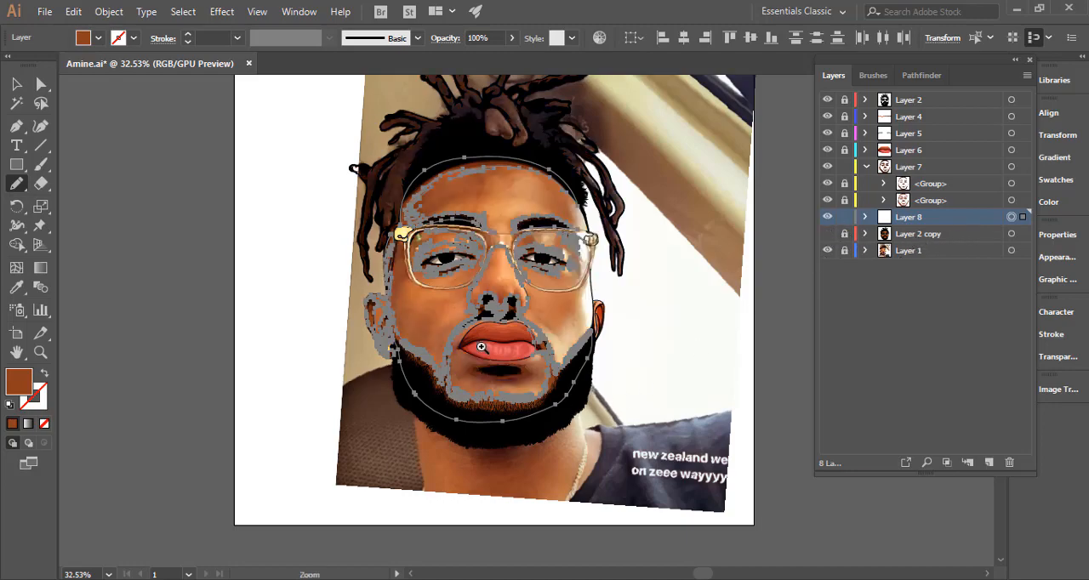
# Draw a small spiky brown shadow shape around the image-left corner of the mouth, with its inner edge hidden under the lips.
pyautogui.moveTo(475, 356); pyautogui.dragTo(820, 318)
pyautogui.moveTo(456, 303)
pyautogui.mouseDown()
pyautogui.moveTo(586, 279)
pyautogui.moveTo(536, 235)
pyautogui.mouseUp()
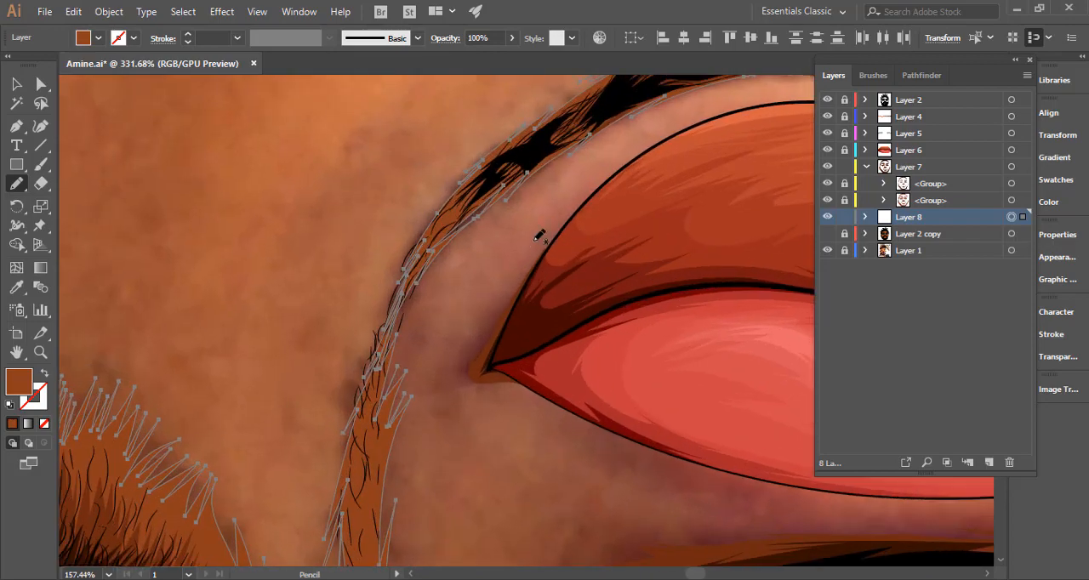
pyautogui.moveTo(509, 290); pyautogui.dragTo(468, 363)
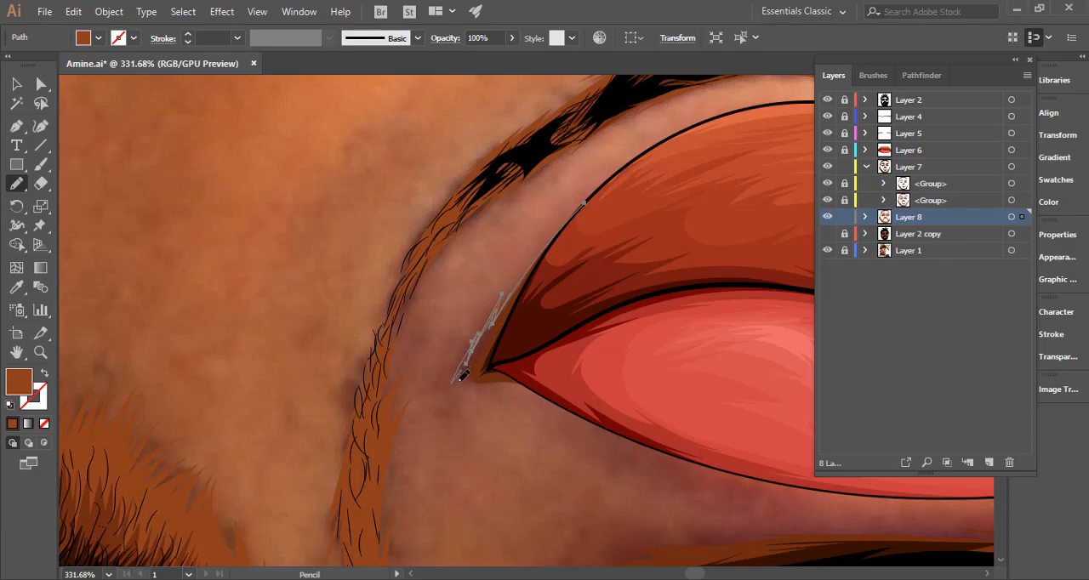
pyautogui.moveTo(574, 405)
pyautogui.mouseDown()
pyautogui.moveTo(549, 358)
pyautogui.moveTo(561, 257)
pyautogui.moveTo(596, 197)
pyautogui.mouseUp()
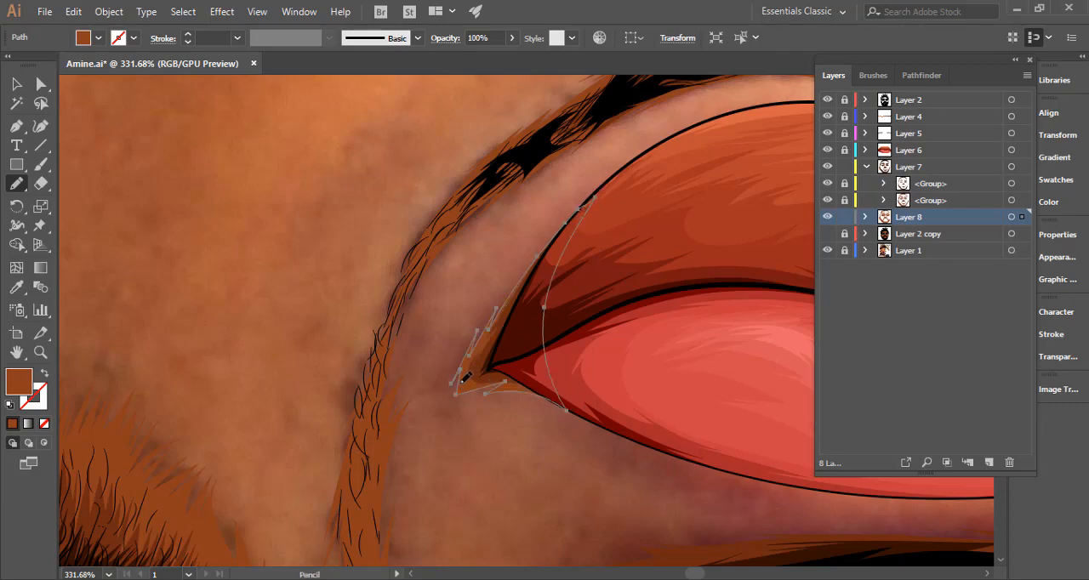
# Draw a spiky brown shadow shape around the dark patch below the lower lip and clear the selection.
pyautogui.moveTo(520, 406); pyautogui.dragTo(298, 297)
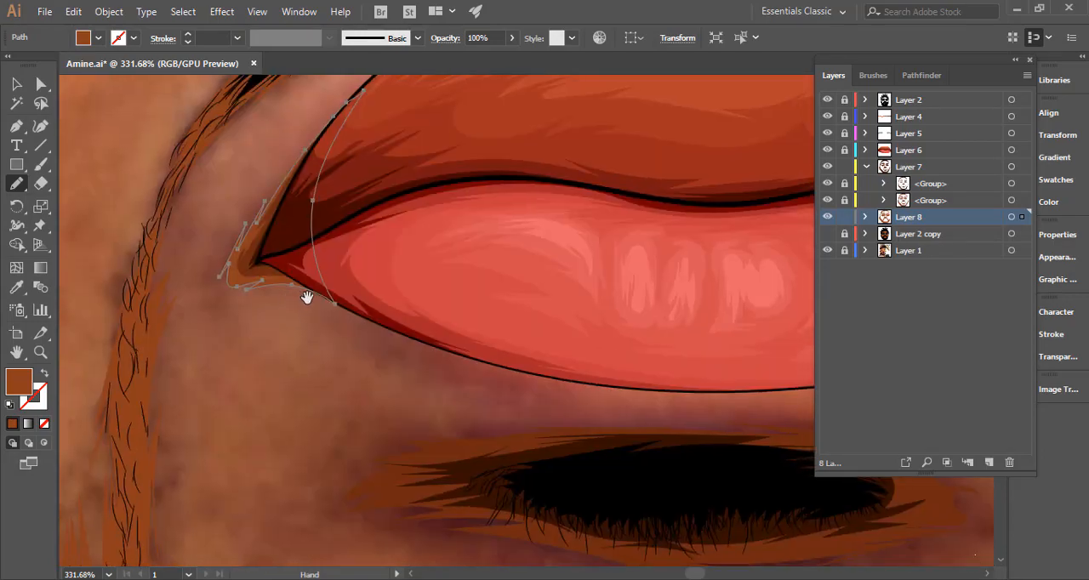
pyautogui.moveTo(576, 332); pyautogui.dragTo(462, 188)
pyautogui.moveTo(615, 326); pyautogui.dragTo(499, 330)
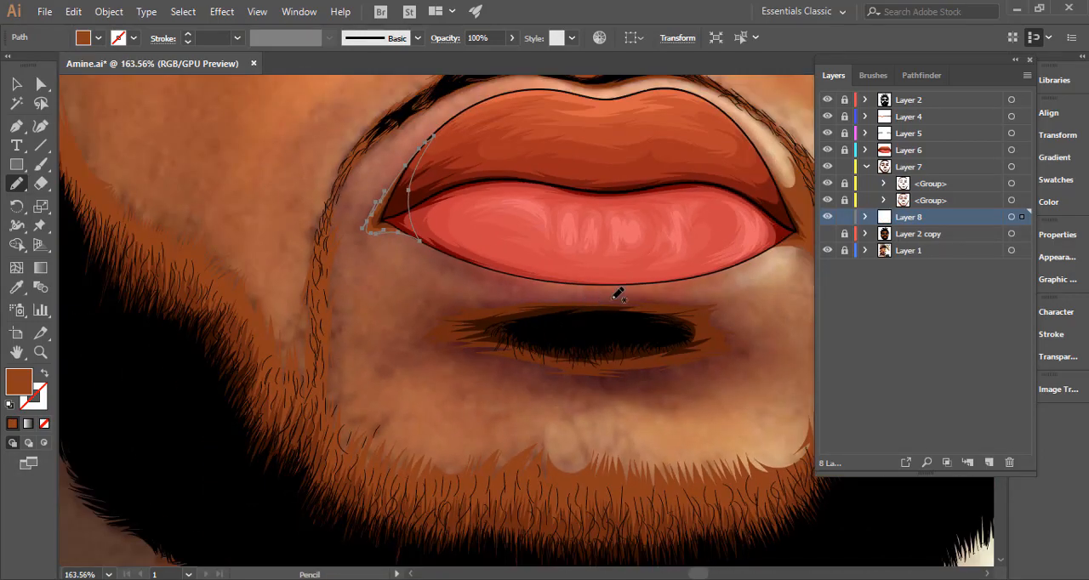
pyautogui.moveTo(612, 295)
pyautogui.mouseDown()
pyautogui.moveTo(481, 285)
pyautogui.moveTo(515, 292)
pyautogui.moveTo(401, 319)
pyautogui.moveTo(424, 320)
pyautogui.moveTo(393, 357)
pyautogui.moveTo(487, 355)
pyautogui.moveTo(477, 359)
pyautogui.moveTo(622, 383)
pyautogui.moveTo(587, 387)
pyautogui.moveTo(698, 367)
pyautogui.moveTo(671, 379)
pyautogui.moveTo(773, 349)
pyautogui.moveTo(749, 348)
pyautogui.moveTo(741, 331)
pyautogui.moveTo(752, 327)
pyautogui.moveTo(727, 321)
pyautogui.moveTo(757, 292)
pyautogui.moveTo(594, 297)
pyautogui.moveTo(656, 290)
pyautogui.mouseUp()
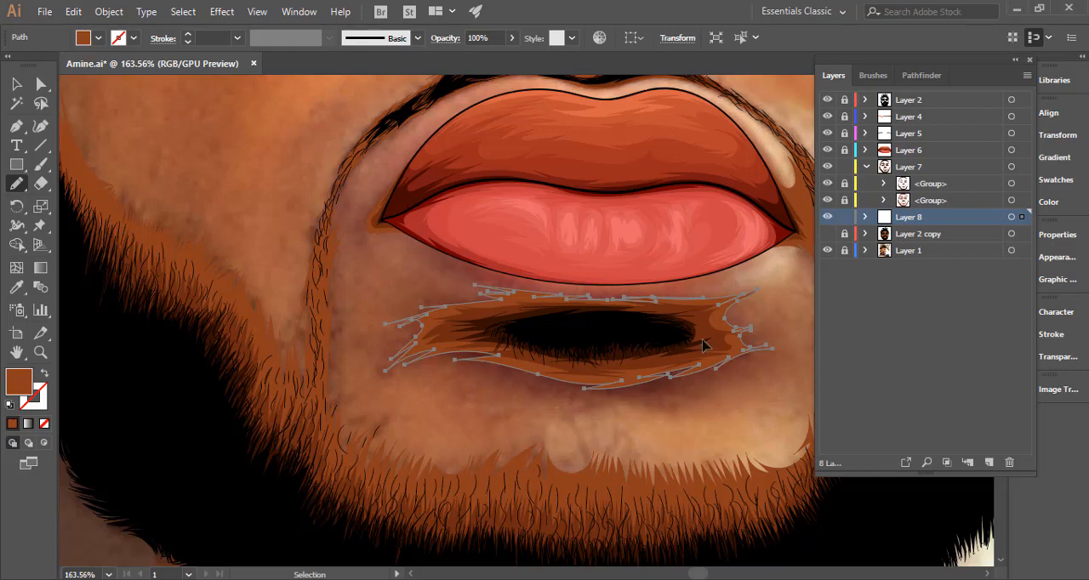
pyautogui.scroll(-6, 462, 349)
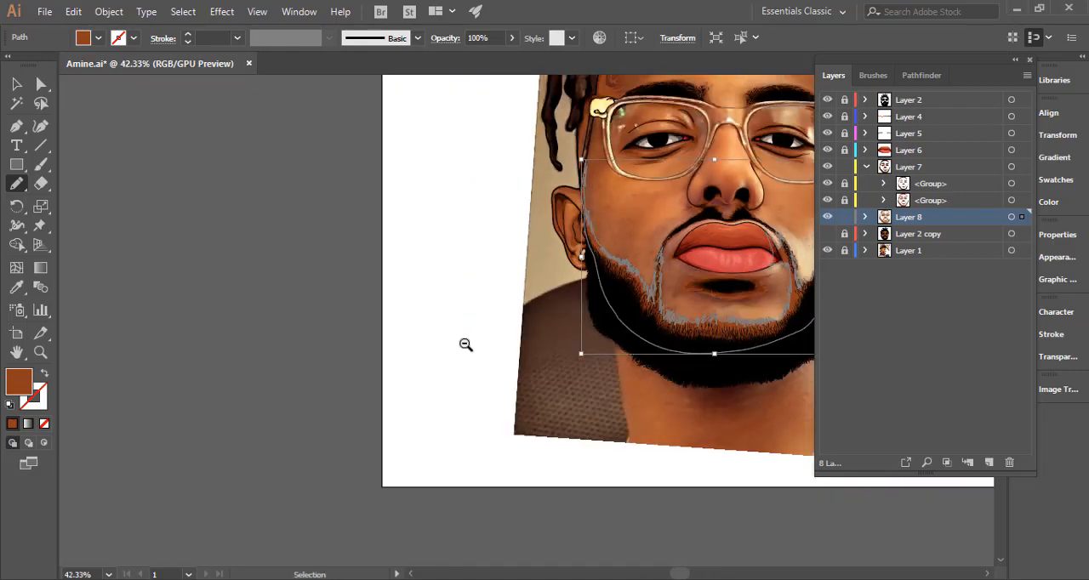
pyautogui.hotkey('ctrl', '0')
pyautogui.press('v')
pyautogui.click(291, 298)
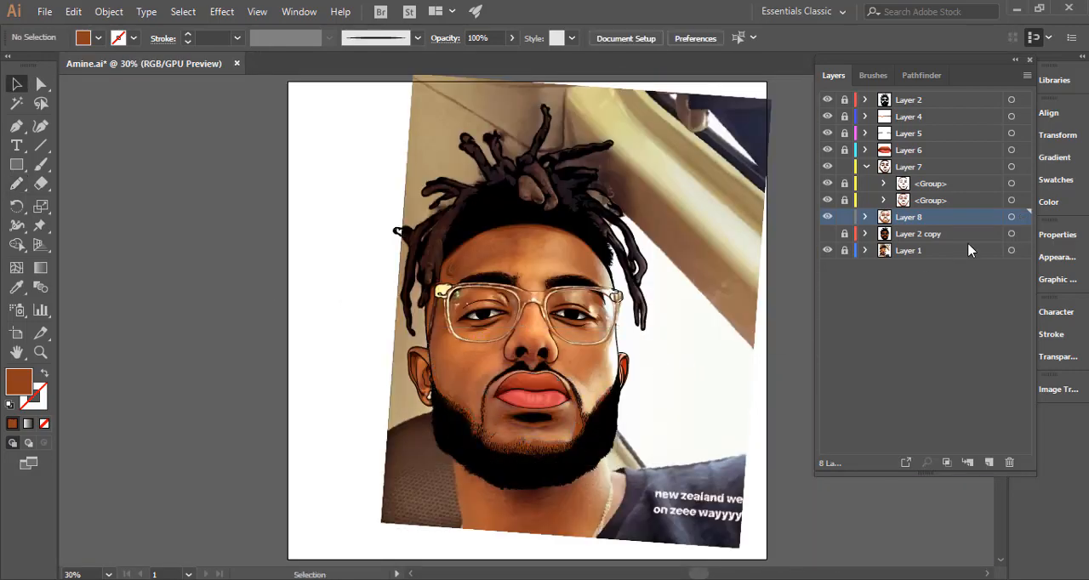
# Highlight the Layer 8 shapes and draw a brown shadow with jagged tips at the top of the image-right ear beside the face.
pyautogui.click(1012, 218)
pyautogui.scroll(6, 598, 356)
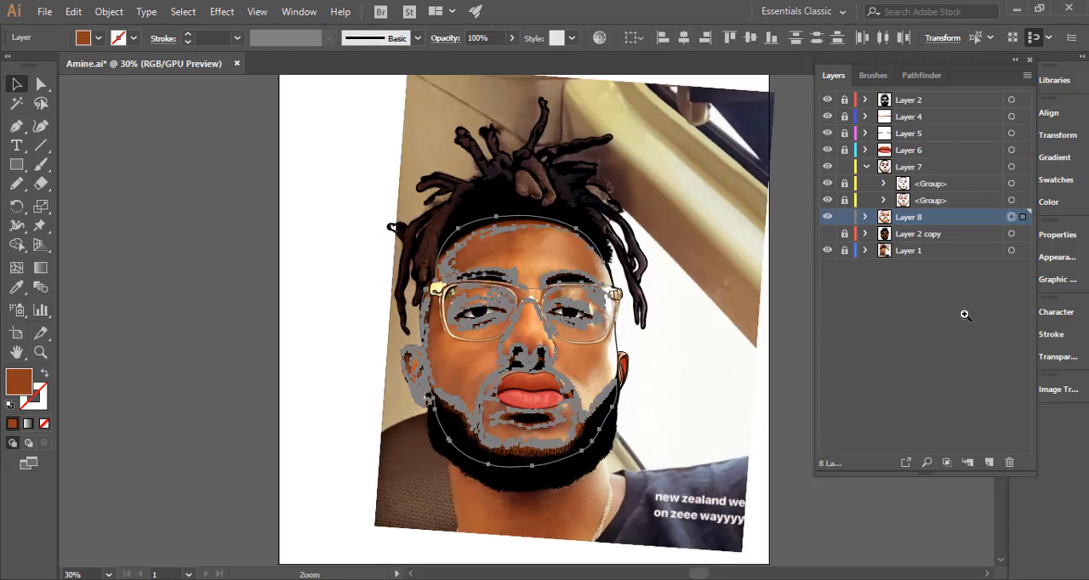
pyautogui.scroll(4, 597, 356)
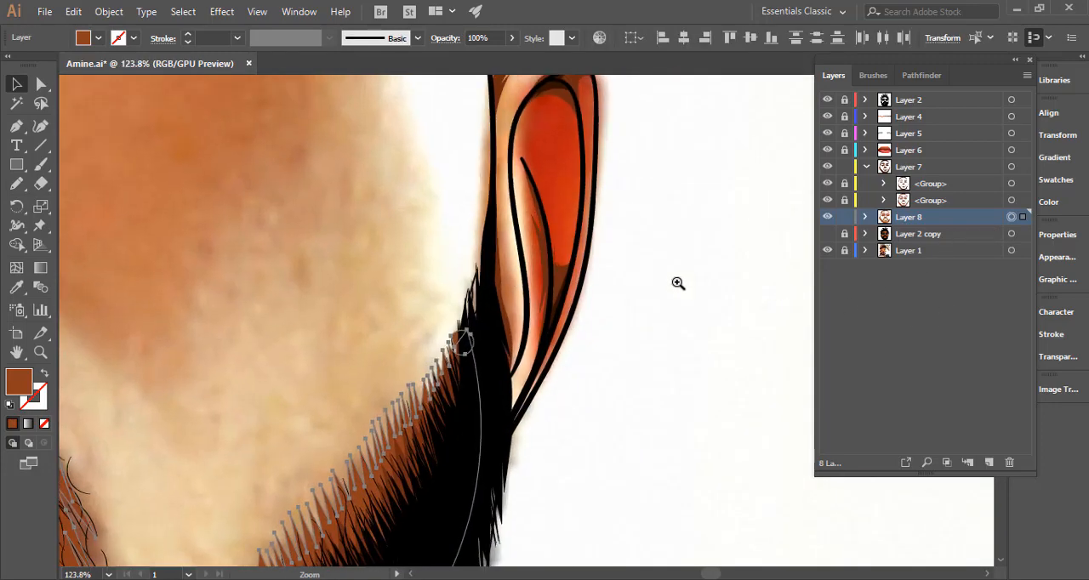
pyautogui.click(16, 184)
pyautogui.moveTo(521, 144); pyautogui.dragTo(493, 268)
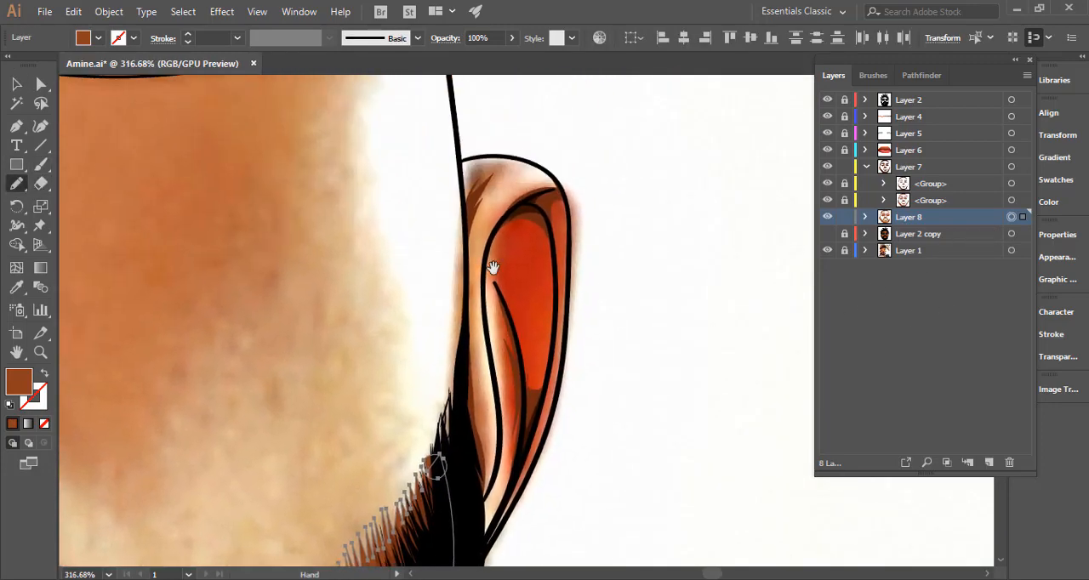
pyautogui.scroll(2, 471, 207)
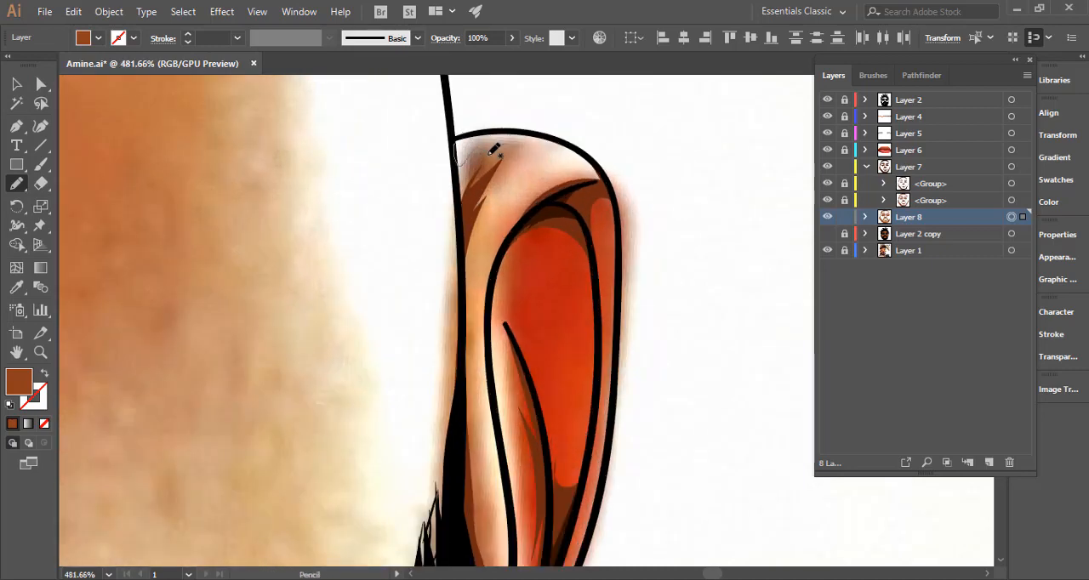
pyautogui.moveTo(490, 155)
pyautogui.mouseDown()
pyautogui.moveTo(513, 129)
pyautogui.moveTo(560, 141)
pyautogui.moveTo(498, 166)
pyautogui.moveTo(524, 155)
pyautogui.moveTo(485, 195)
pyautogui.moveTo(502, 178)
pyautogui.moveTo(460, 290)
pyautogui.moveTo(471, 146)
pyautogui.mouseUp()
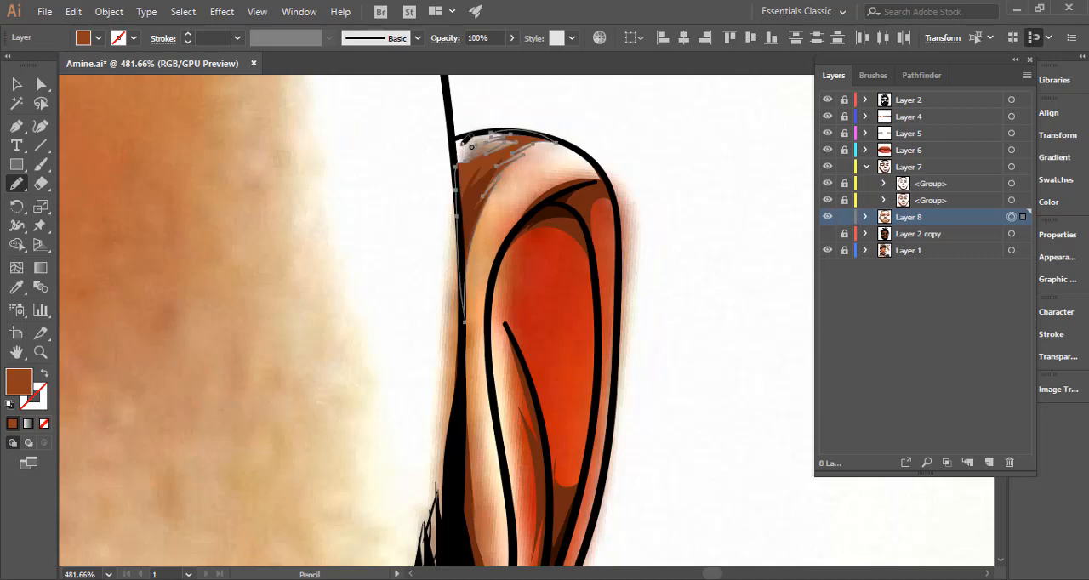
# Draw a thin brown shadow down the face edge beside the image-right ear and into the top of the beard, and deselect it.
pyautogui.moveTo(456, 270); pyautogui.dragTo(444, 143)
pyautogui.moveTo(450, 188); pyautogui.dragTo(455, 268)
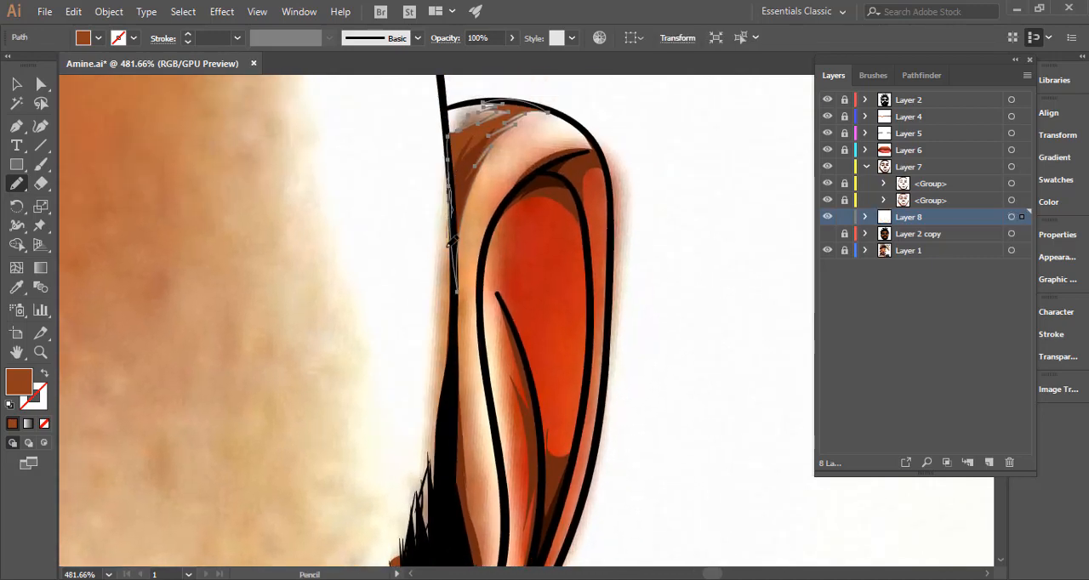
pyautogui.moveTo(445, 432); pyautogui.dragTo(460, 272)
pyautogui.scroll(-4, 467, 240)
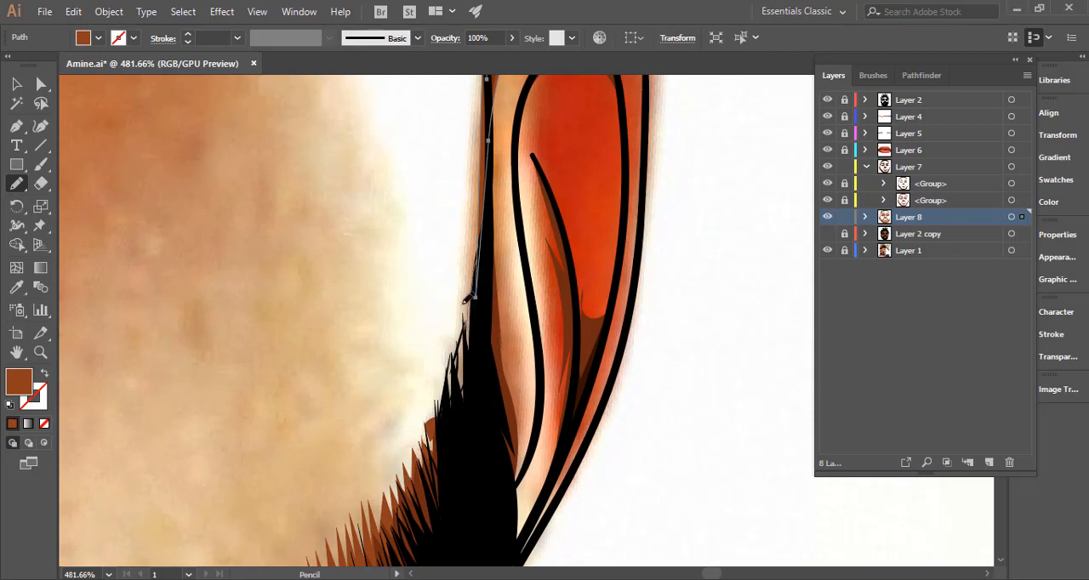
pyautogui.moveTo(466, 299)
pyautogui.mouseDown()
pyautogui.moveTo(425, 438)
pyautogui.moveTo(441, 476)
pyautogui.moveTo(465, 426)
pyautogui.moveTo(497, 141)
pyautogui.mouseUp()
pyautogui.press('v')
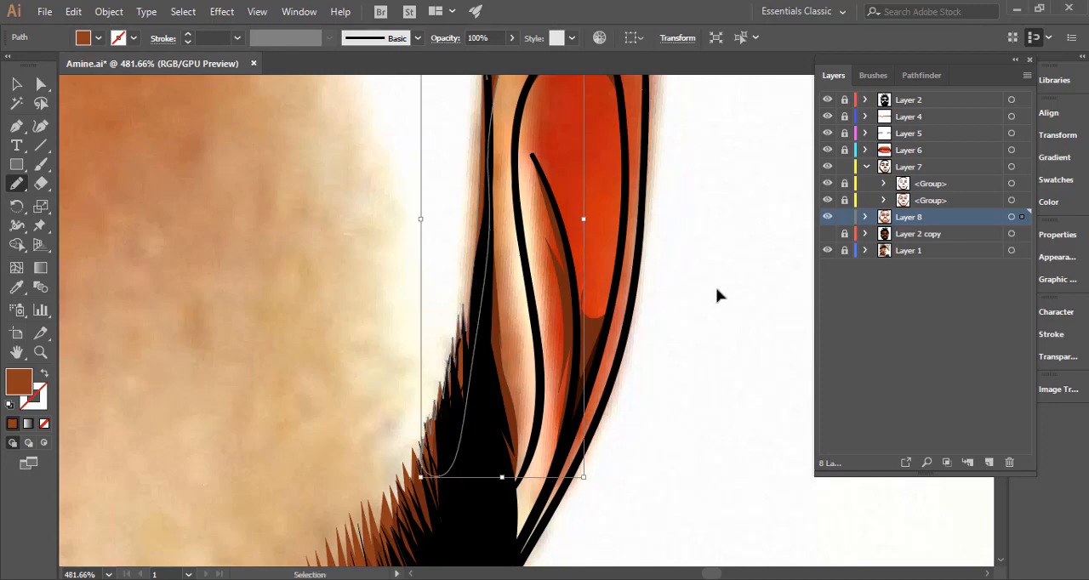
pyautogui.keyDown('ctrl'); pyautogui.click(716, 290); pyautogui.keyUp('ctrl')
# Draw a brown shadow shape at the lower front of the image-right ear, running behind the beard and up the face line.
pyautogui.moveTo(662, 328); pyautogui.dragTo(564, 331)
pyautogui.moveTo(584, 265); pyautogui.dragTo(414, 195)
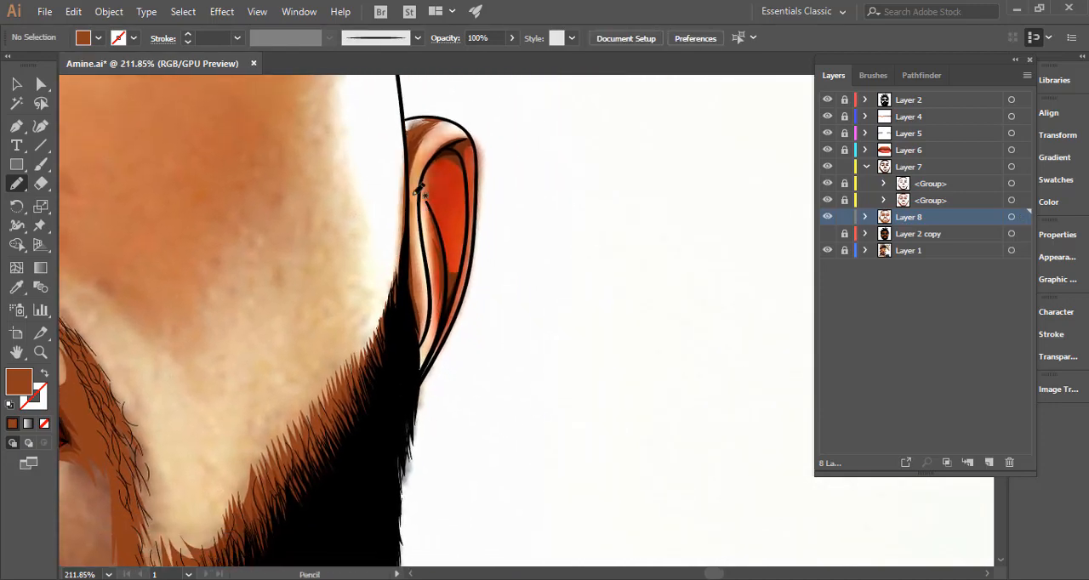
pyautogui.keyDown('ctrl'); pyautogui.click(446, 222); pyautogui.keyUp('ctrl')
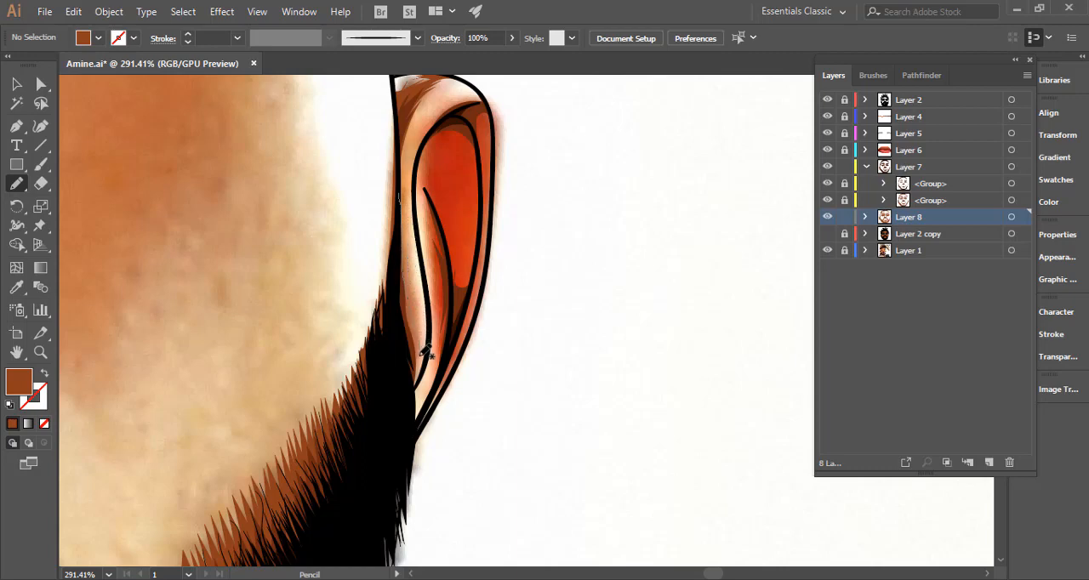
pyautogui.moveTo(425, 343)
pyautogui.mouseDown()
pyautogui.moveTo(415, 418)
pyautogui.moveTo(391, 357)
pyautogui.moveTo(399, 189)
pyautogui.mouseUp()
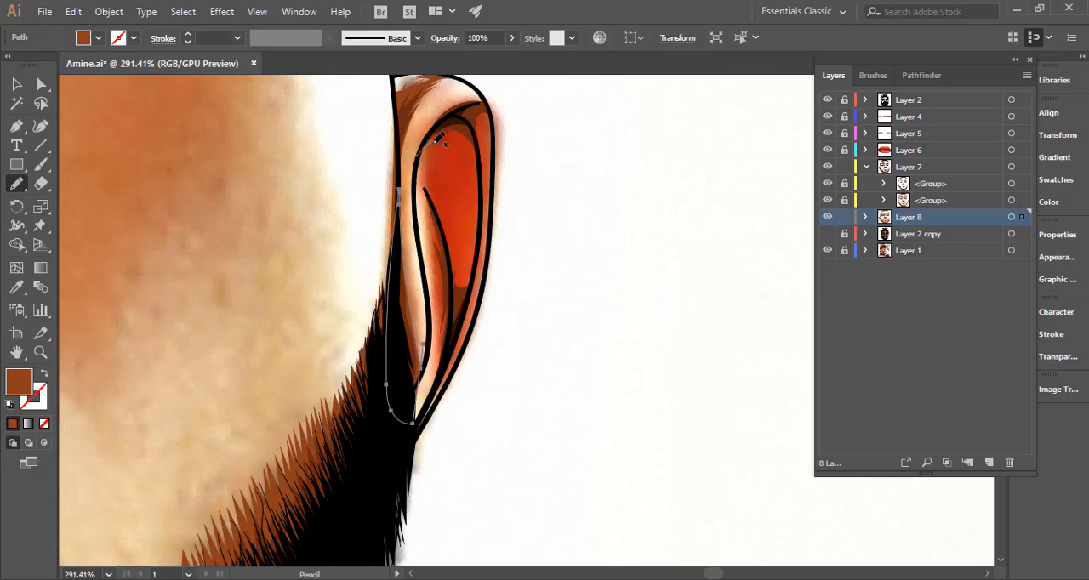
# Draw a brown shadow shape filling the image-right ear's inner hollow and outer rim, leaving jagged lit areas, and deselect it.
pyautogui.moveTo(446, 161)
pyautogui.mouseDown()
pyautogui.moveTo(451, 220)
pyautogui.moveTo(433, 185)
pyautogui.moveTo(445, 387)
pyautogui.moveTo(482, 289)
pyautogui.moveTo(476, 318)
pyautogui.mouseUp()
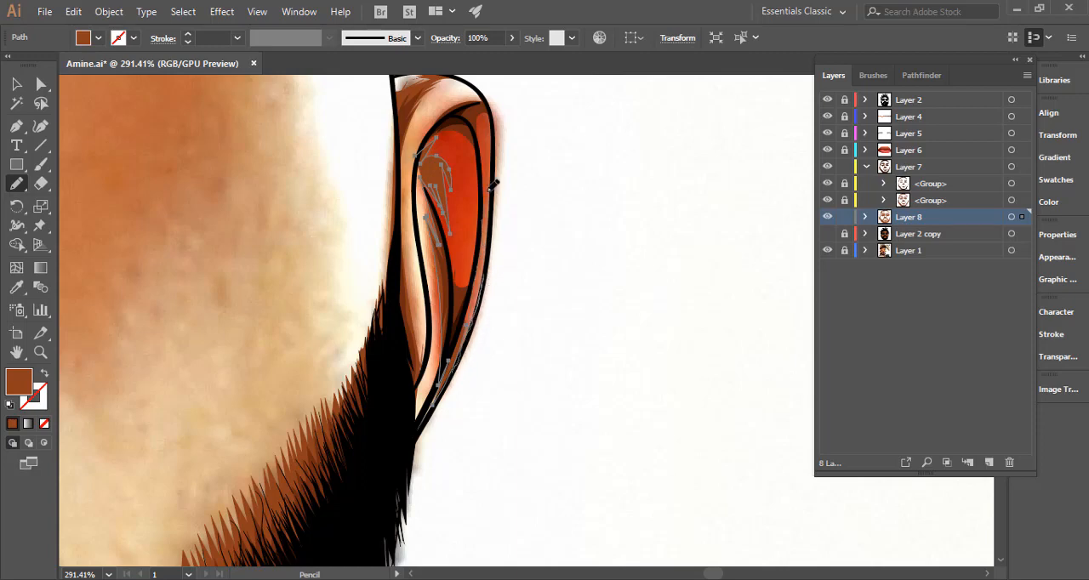
pyautogui.moveTo(494, 148)
pyautogui.mouseDown()
pyautogui.moveTo(486, 210)
pyautogui.moveTo(492, 155)
pyautogui.mouseUp()
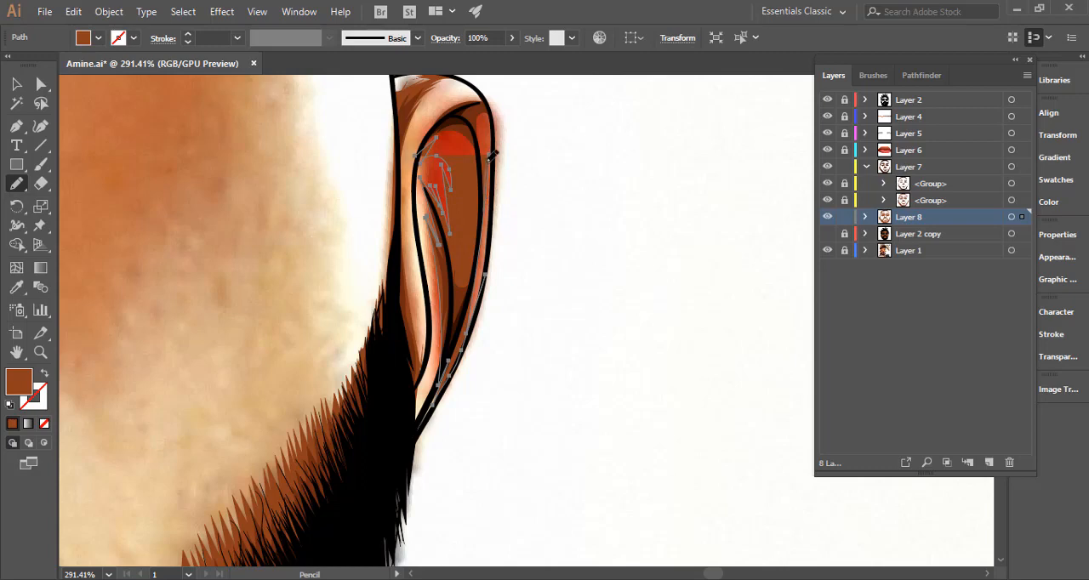
pyautogui.moveTo(497, 191)
pyautogui.mouseDown()
pyautogui.moveTo(498, 122)
pyautogui.moveTo(487, 92)
pyautogui.moveTo(486, 155)
pyautogui.moveTo(524, 185)
pyautogui.mouseUp()
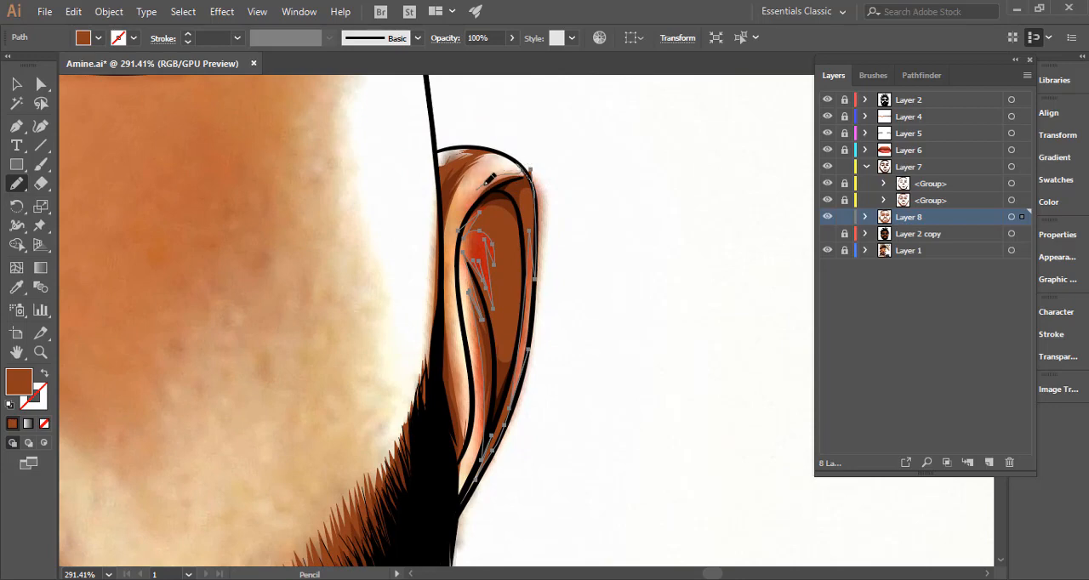
pyautogui.moveTo(459, 246); pyautogui.dragTo(473, 221)
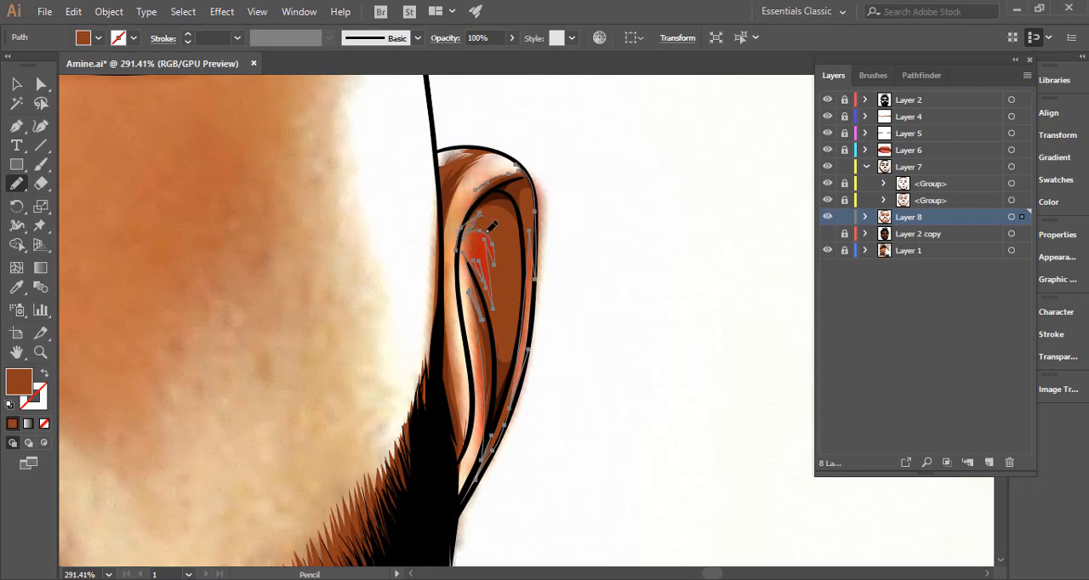
pyautogui.scroll(-5, 595, 247)
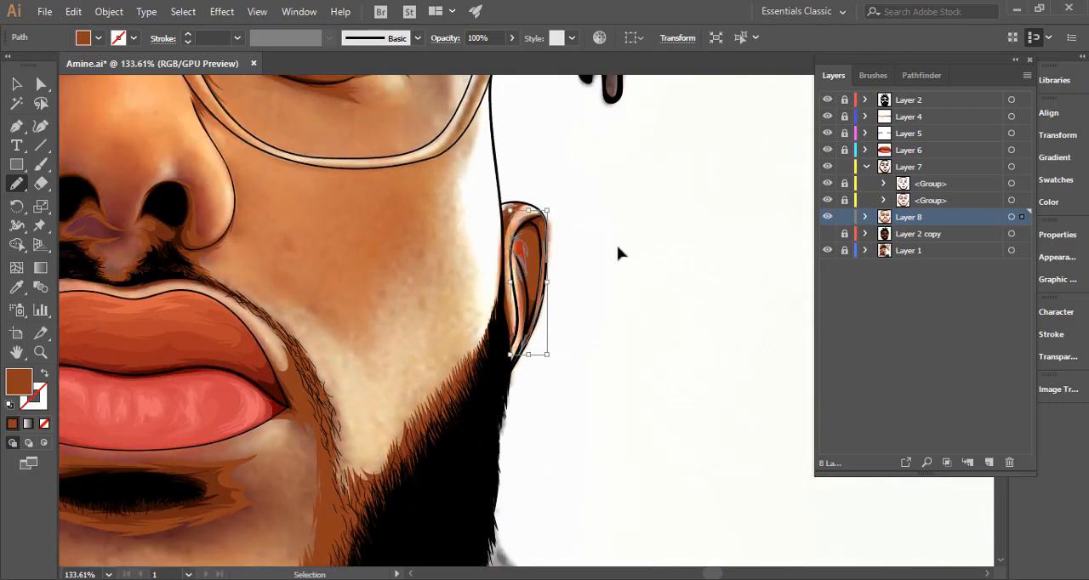
pyautogui.keyDown('ctrl'); pyautogui.click(616, 247); pyautogui.keyUp('ctrl')
# Show the flat-colour Layer 2 copy beneath the shading and fit the whole portrait in view.
pyautogui.scroll(-5, 540, 291)
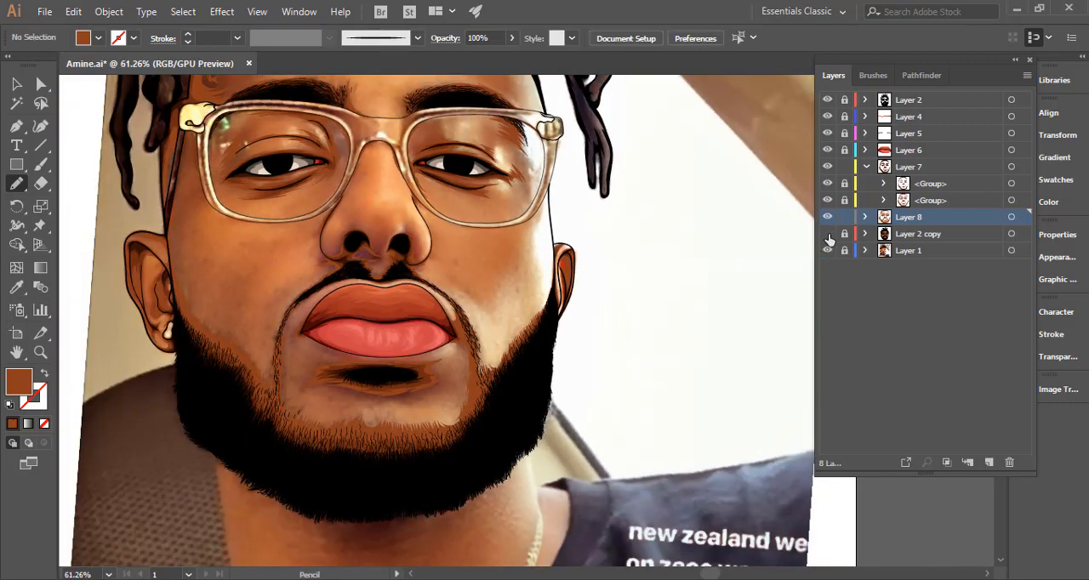
pyautogui.click(827, 234)
pyautogui.hotkey('ctrl', 'space')
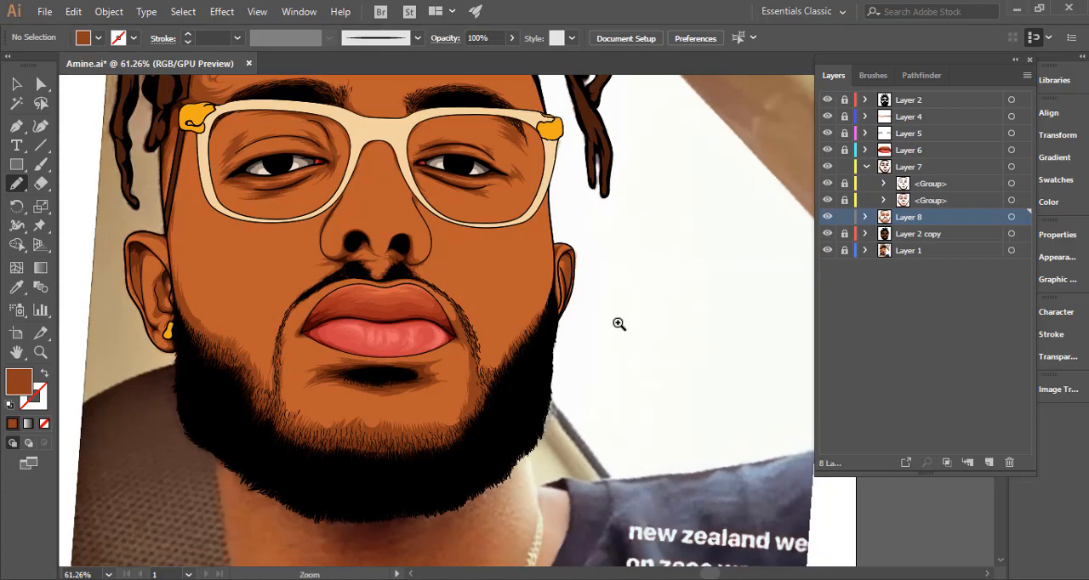
pyautogui.moveTo(619, 323); pyautogui.dragTo(506, 335)
pyautogui.moveTo(626, 342); pyautogui.dragTo(593, 335)
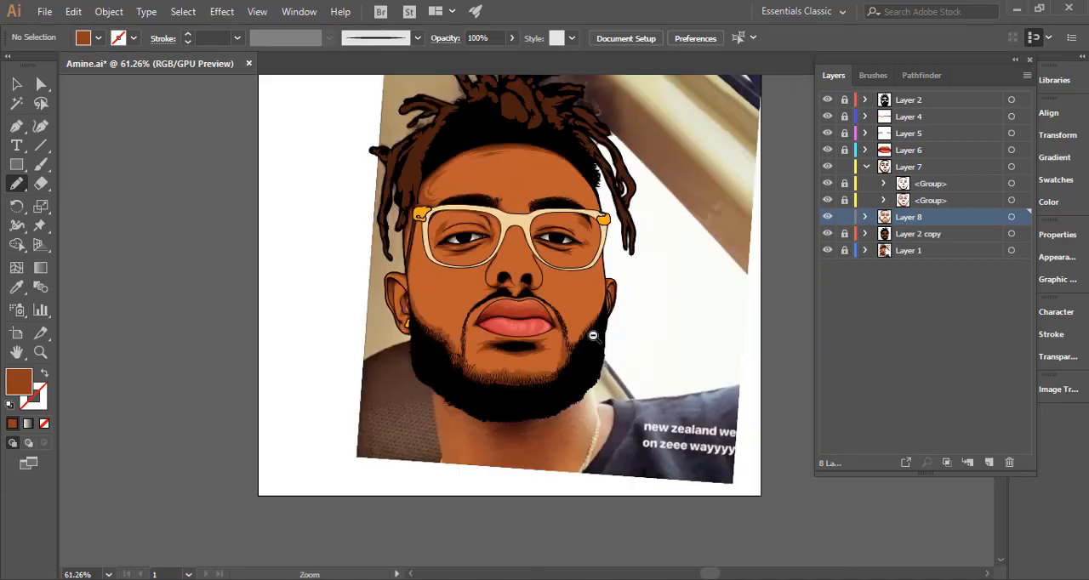
pyautogui.hotkey('ctrl', '0')
pyautogui.press('v')
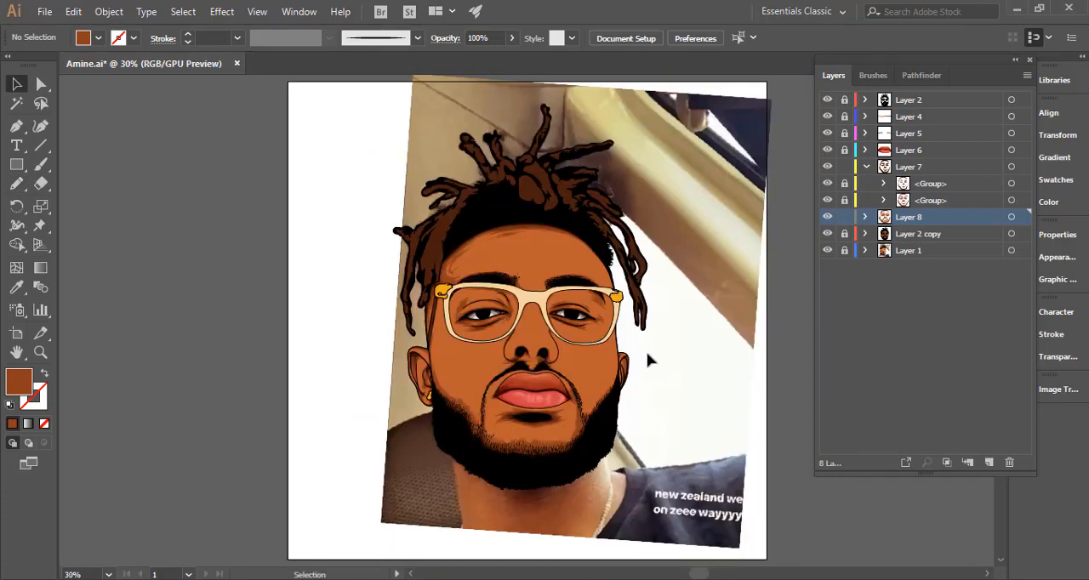
# Group all the shadow shapes on Layer 8 and move the group into Layer 7, beneath its two existing groups.
pyautogui.press('space')
pyautogui.moveTo(583, 432); pyautogui.dragTo(565, 357)
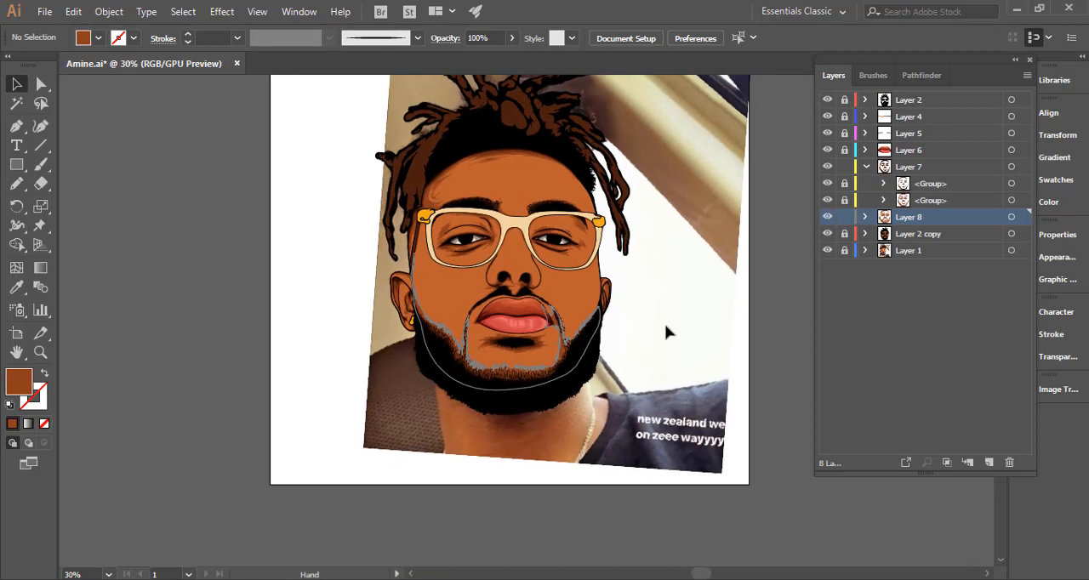
pyautogui.click(1011, 216)
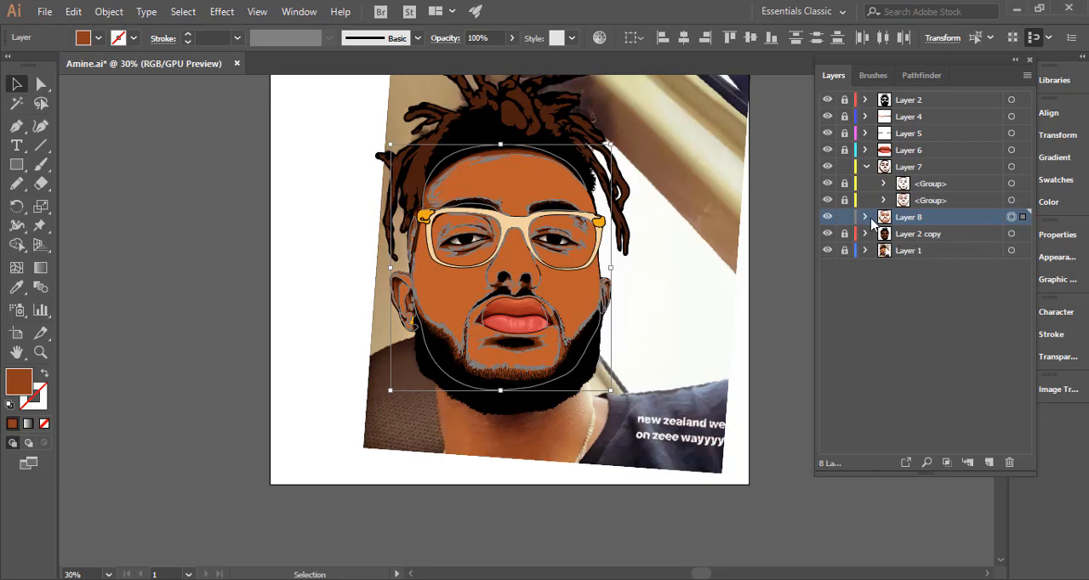
pyautogui.hotkey('ctrl', 'g')
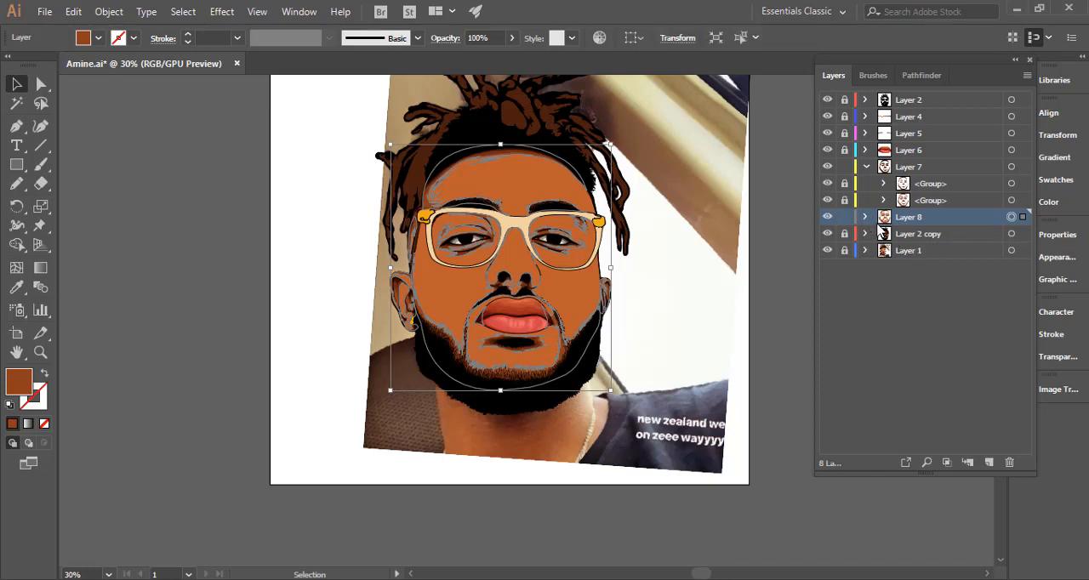
pyautogui.click(865, 217)
pyautogui.moveTo(923, 234); pyautogui.dragTo(914, 208)
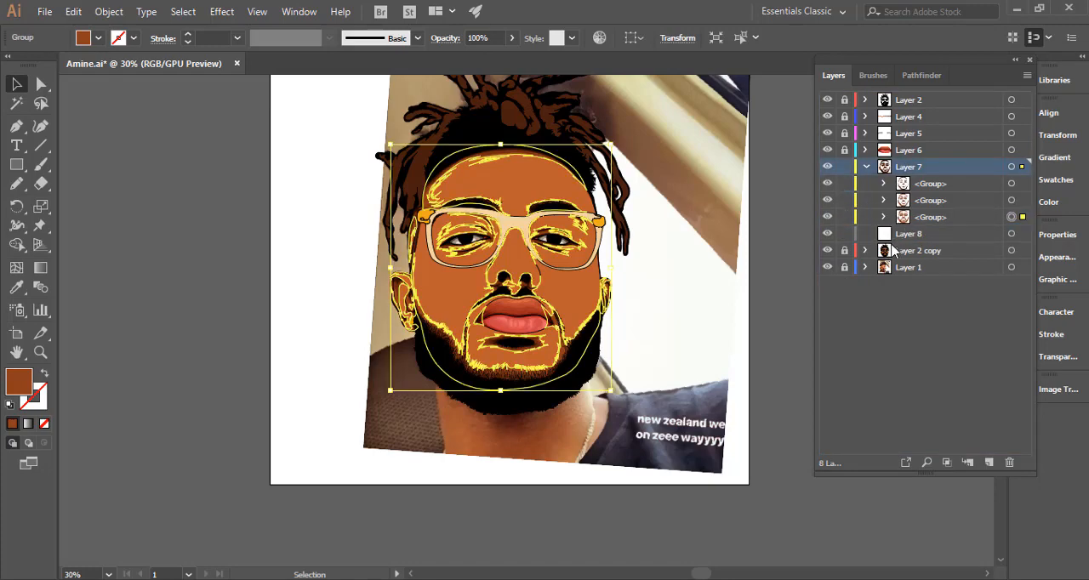
pyautogui.click(759, 285)
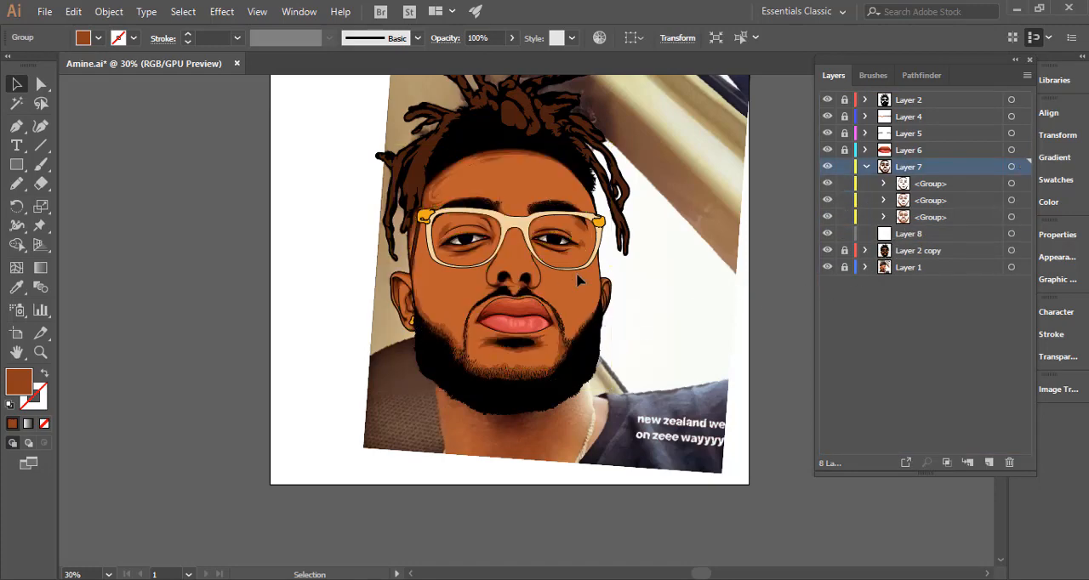
# Unlock Layer 2 copy, lock Layer 7, and group the base skin shapes of the face and ears together.
pyautogui.click(843, 251)
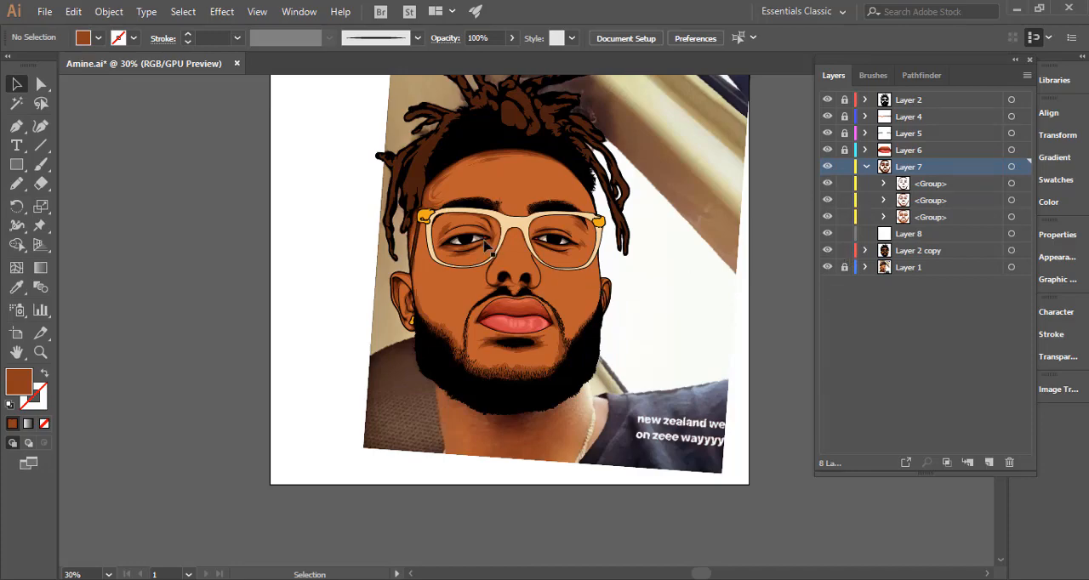
pyautogui.moveTo(483, 243); pyautogui.dragTo(590, 255)
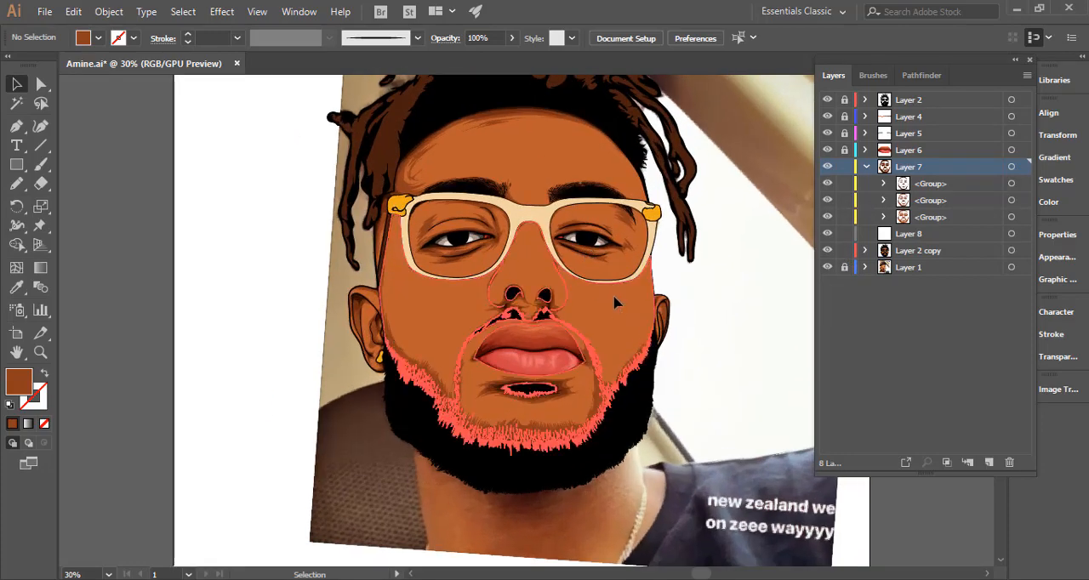
pyautogui.click(620, 308)
pyautogui.moveTo(593, 290); pyautogui.dragTo(669, 290)
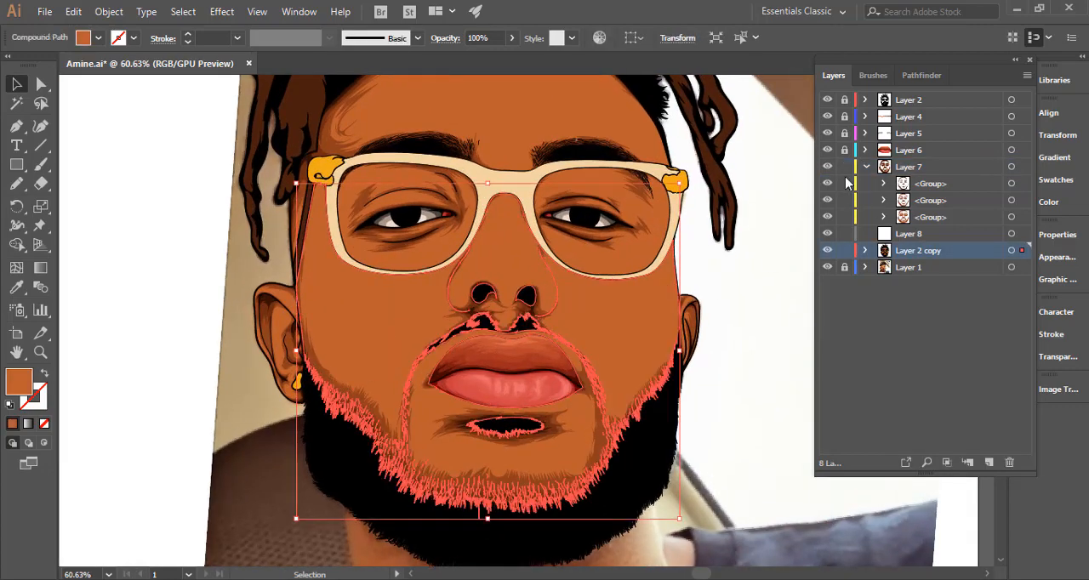
pyautogui.click(844, 168)
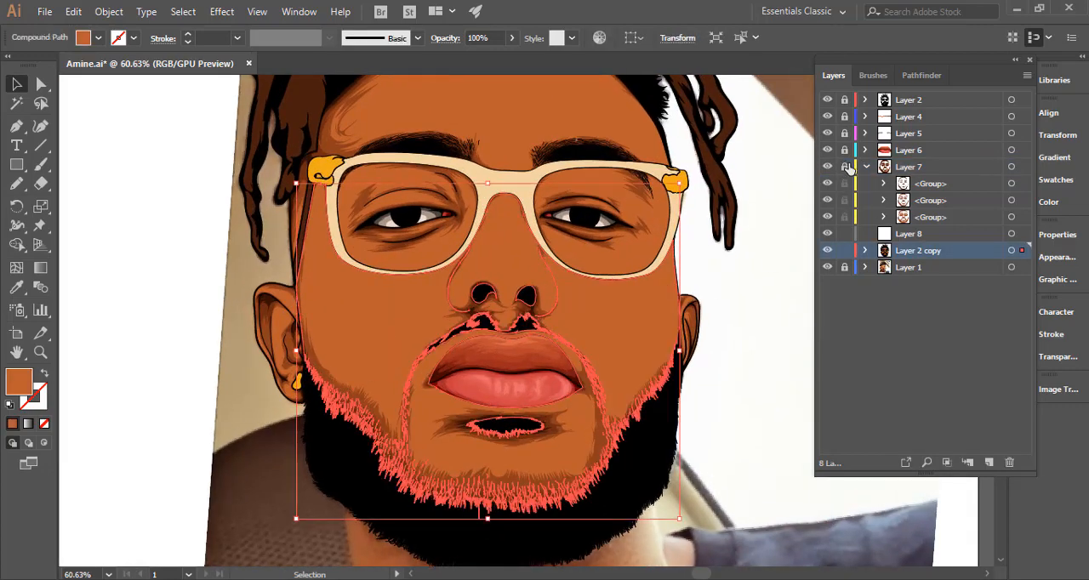
pyautogui.keyDown('shift'); pyautogui.click(689, 307); pyautogui.keyUp('shift')
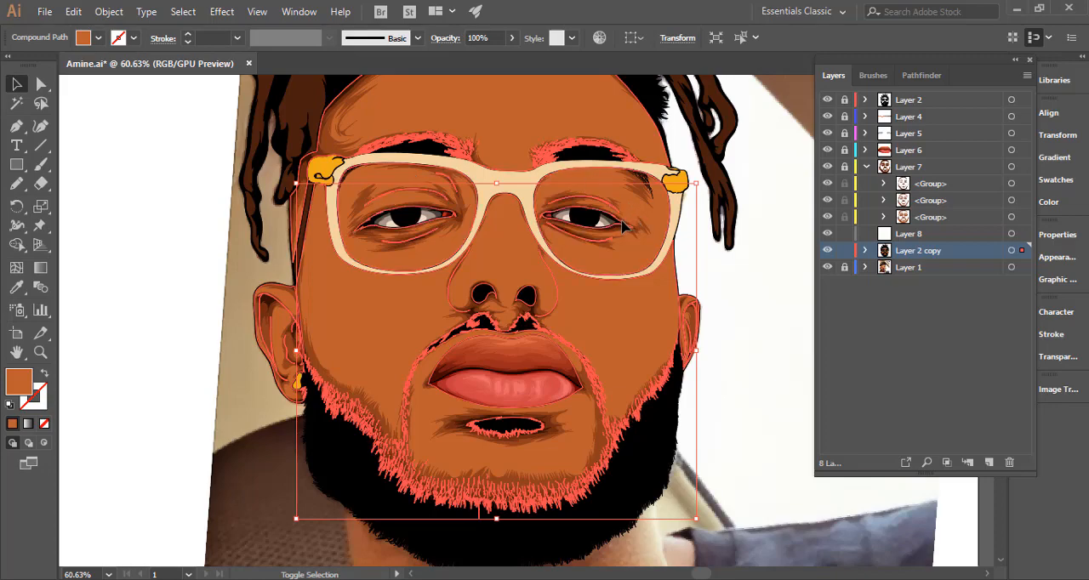
pyautogui.moveTo(622, 294); pyautogui.dragTo(498, 312)
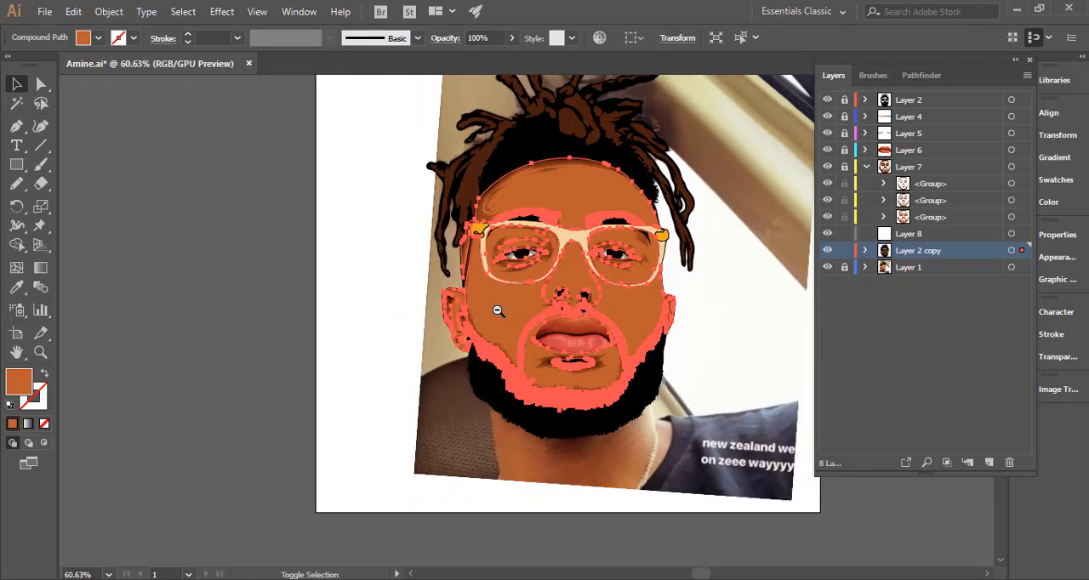
pyautogui.moveTo(685, 281); pyautogui.dragTo(703, 275)
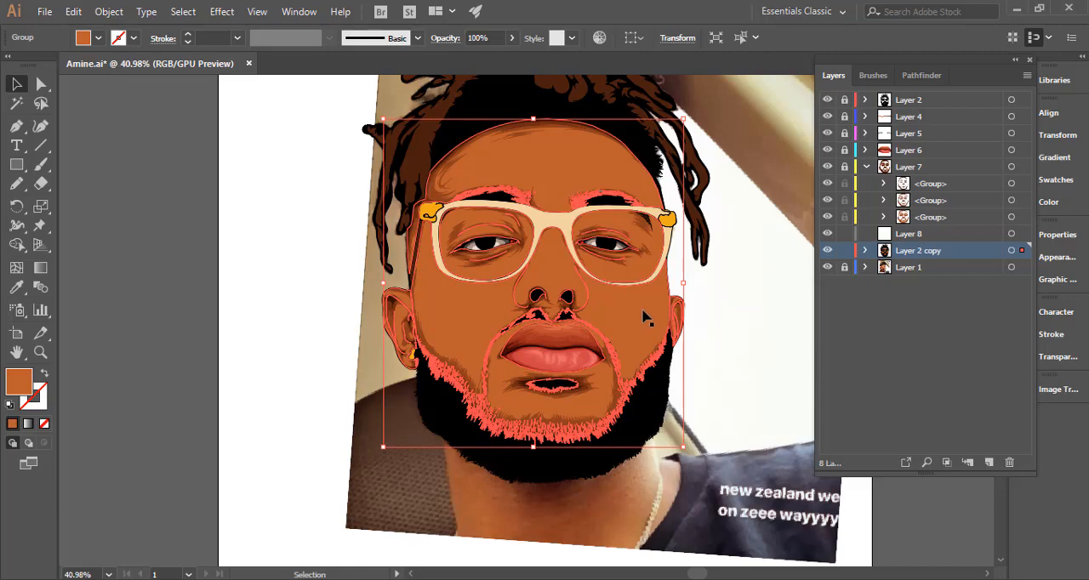
pyautogui.hotkey('ctrl', 'shift', 'a')
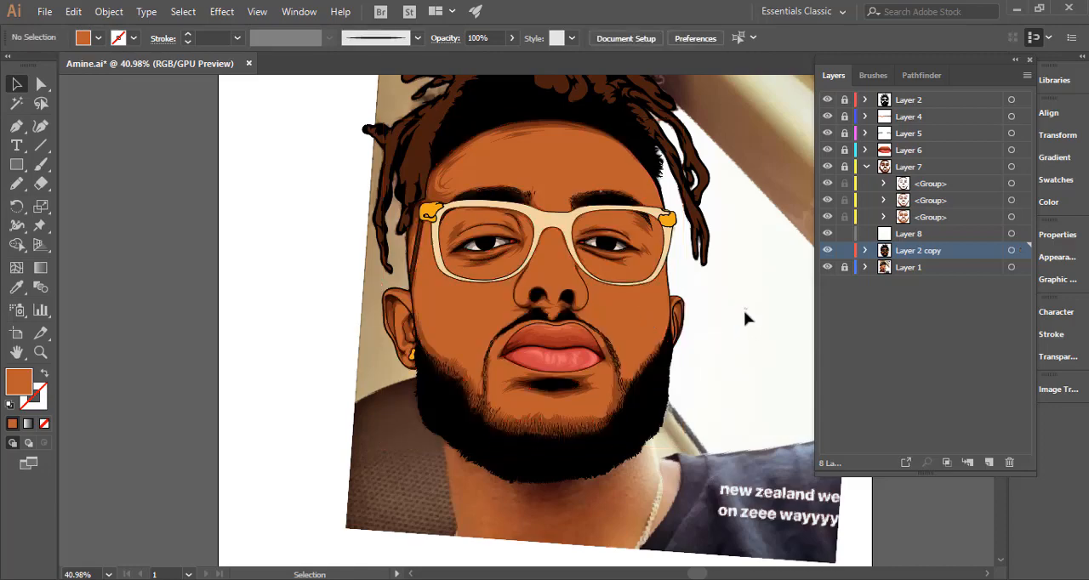
# Select the base skin group together with all of the unlocked Layer 7 shading, and hide the Layer 1 reference photo.
pyautogui.click(636, 333)
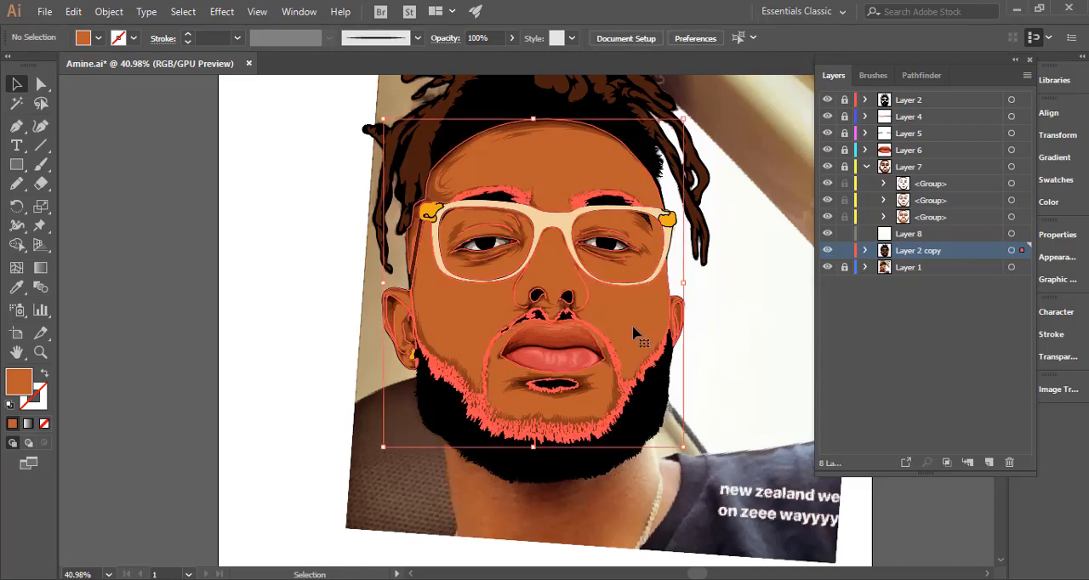
pyautogui.click(844, 167)
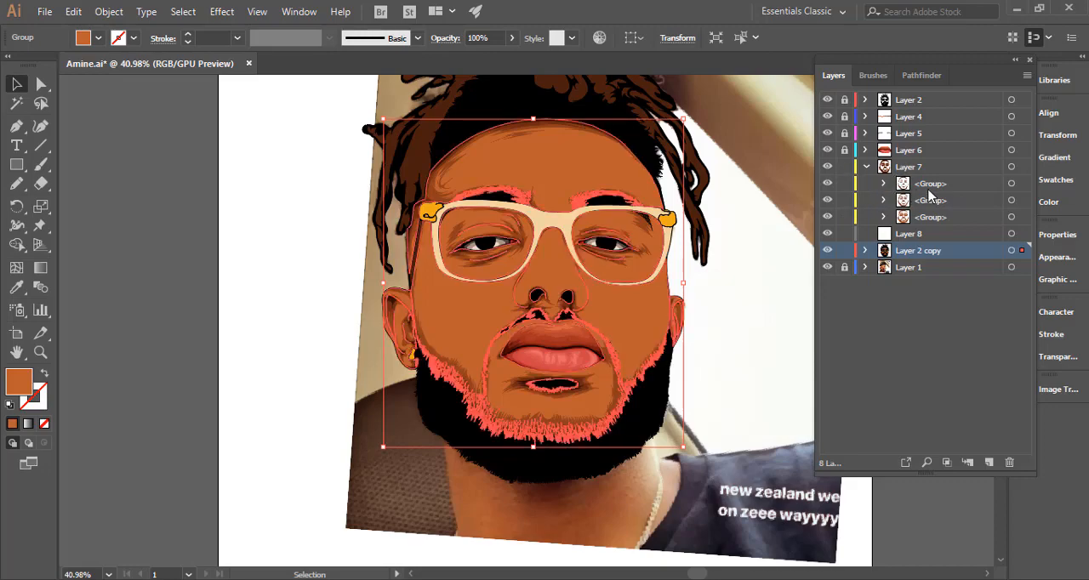
pyautogui.click(1011, 167)
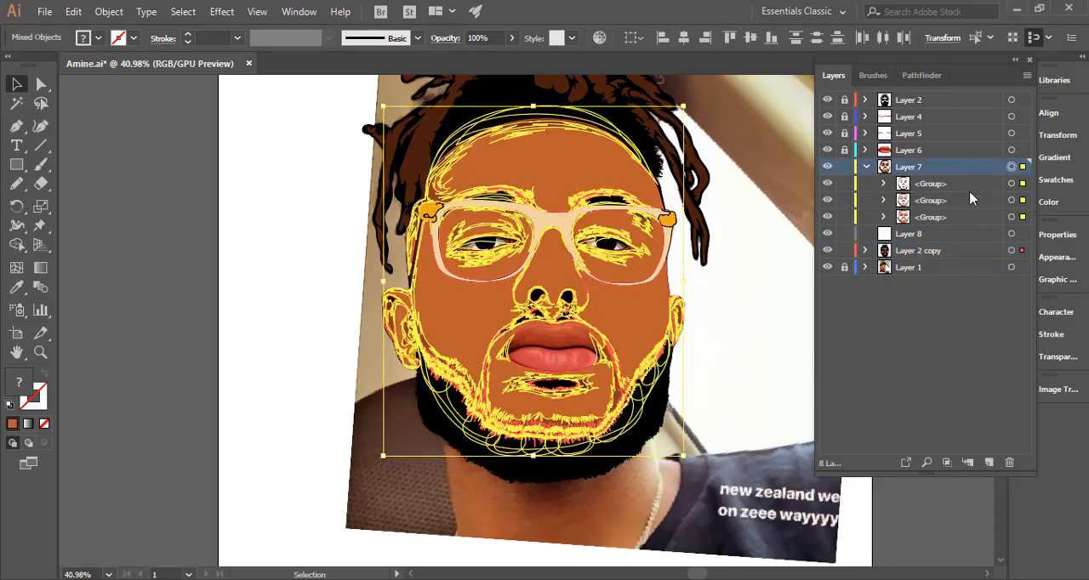
pyautogui.click(701, 269)
pyautogui.scroll(2, 707, 319)
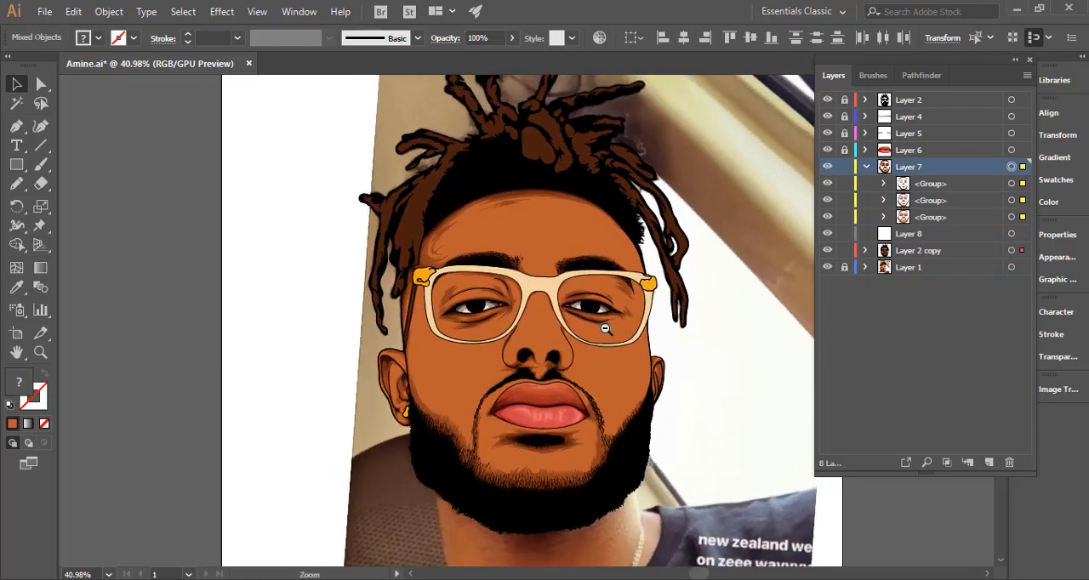
pyautogui.scroll(-3, 608, 327)
pyautogui.moveTo(601, 332); pyautogui.dragTo(595, 330)
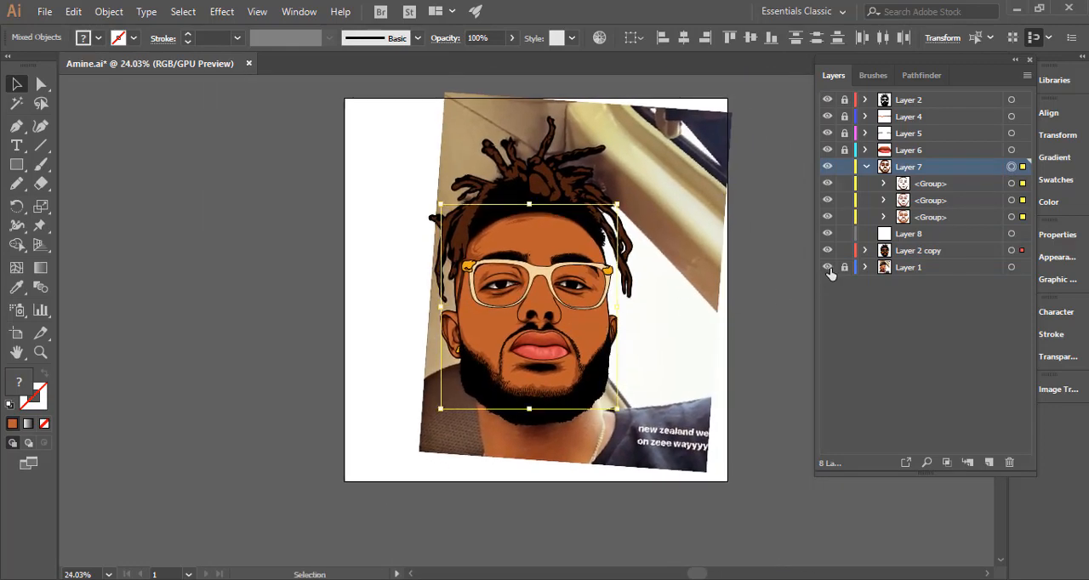
pyautogui.click(827, 268)
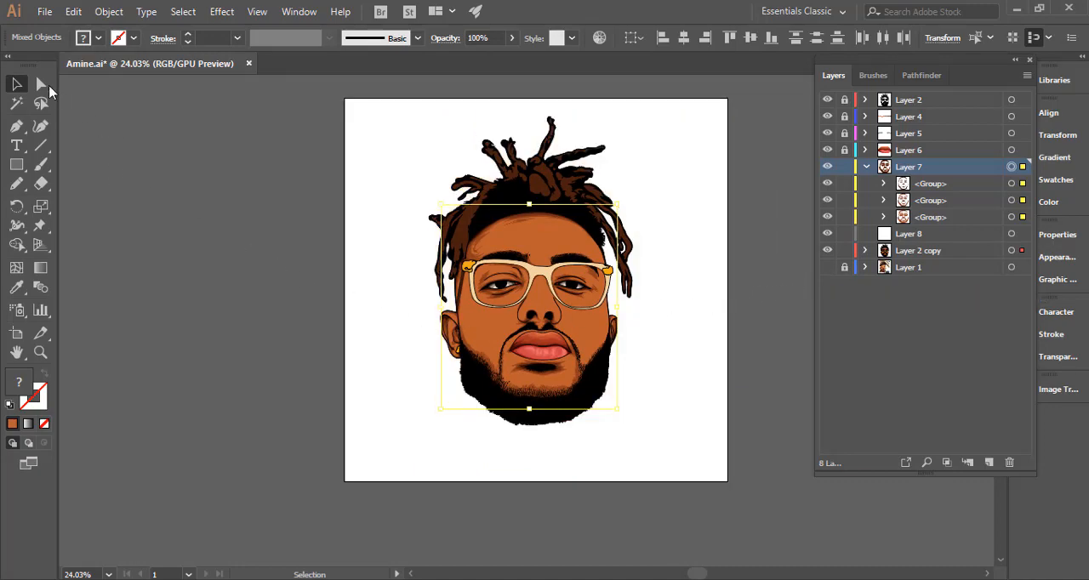
pyautogui.click(73, 12)
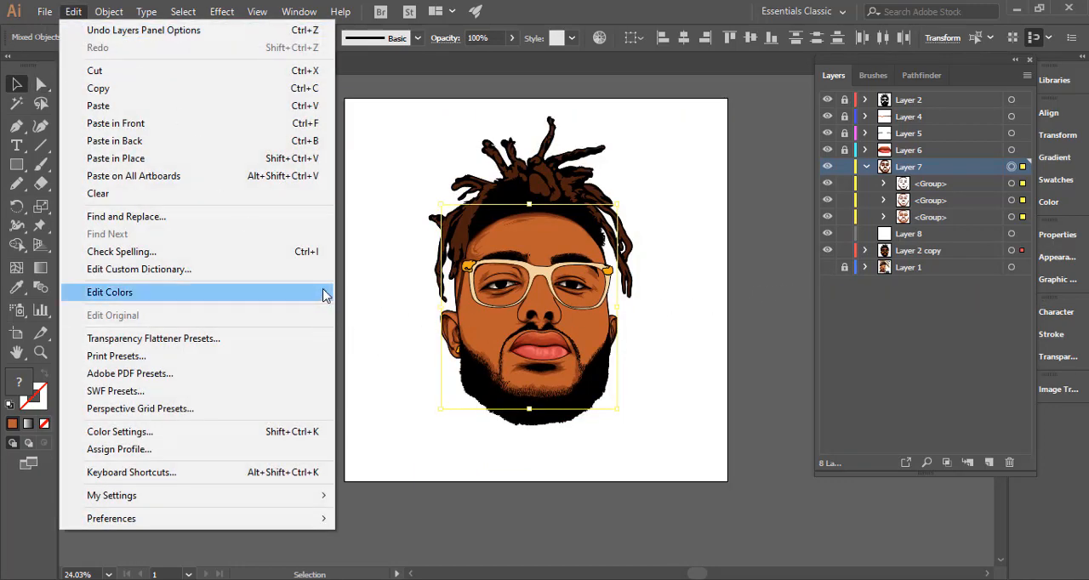
pyautogui.moveTo(323, 295)
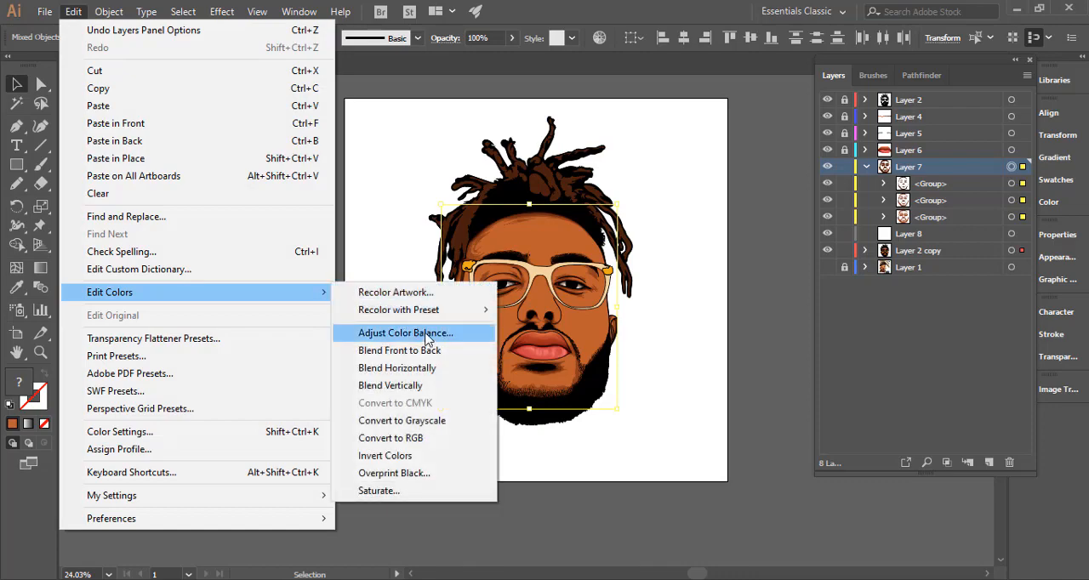
pyautogui.click(640, 17)
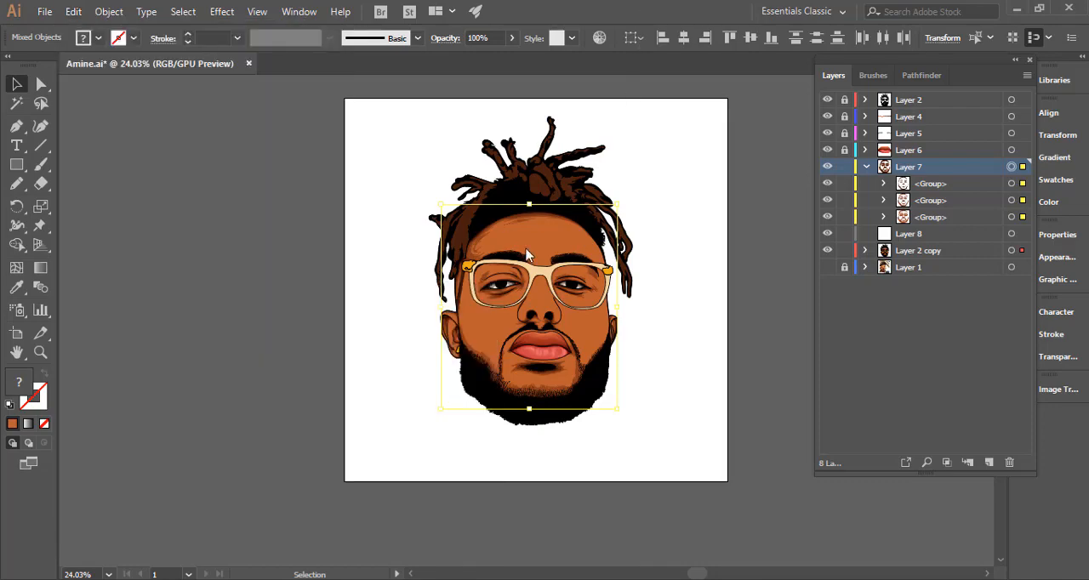
pyautogui.press('ctrl')
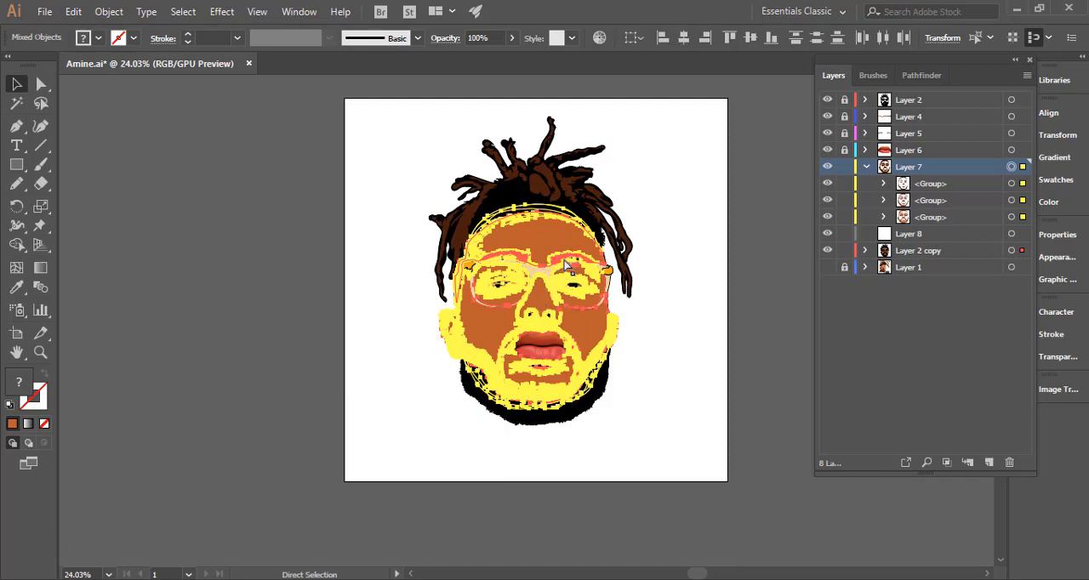
# Start Adjust Color Balance on the selected skin and shading with the preview on, and set red to 2%.
pyautogui.click(73, 11)
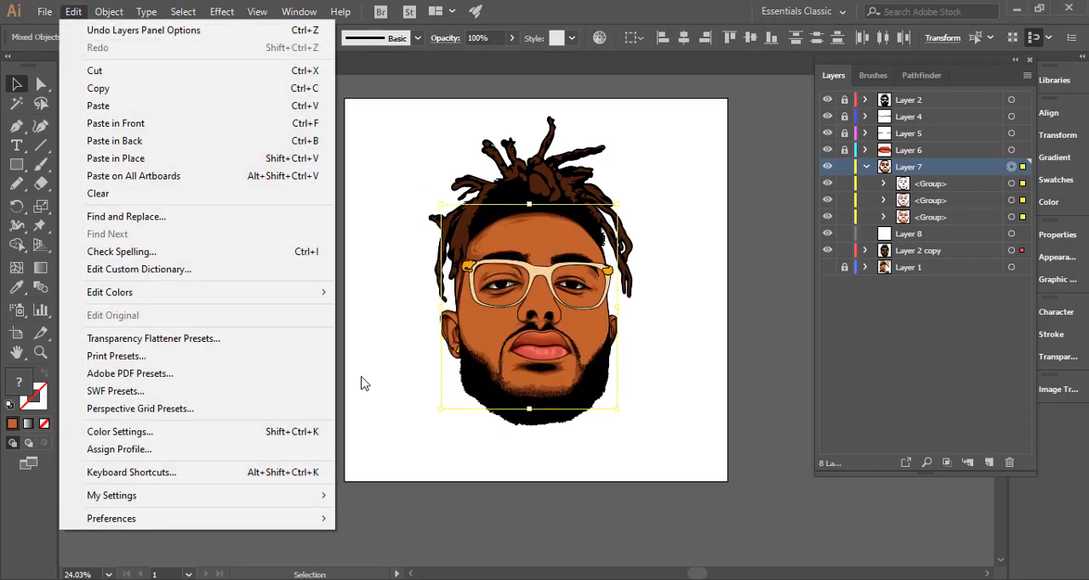
pyautogui.moveTo(311, 292)
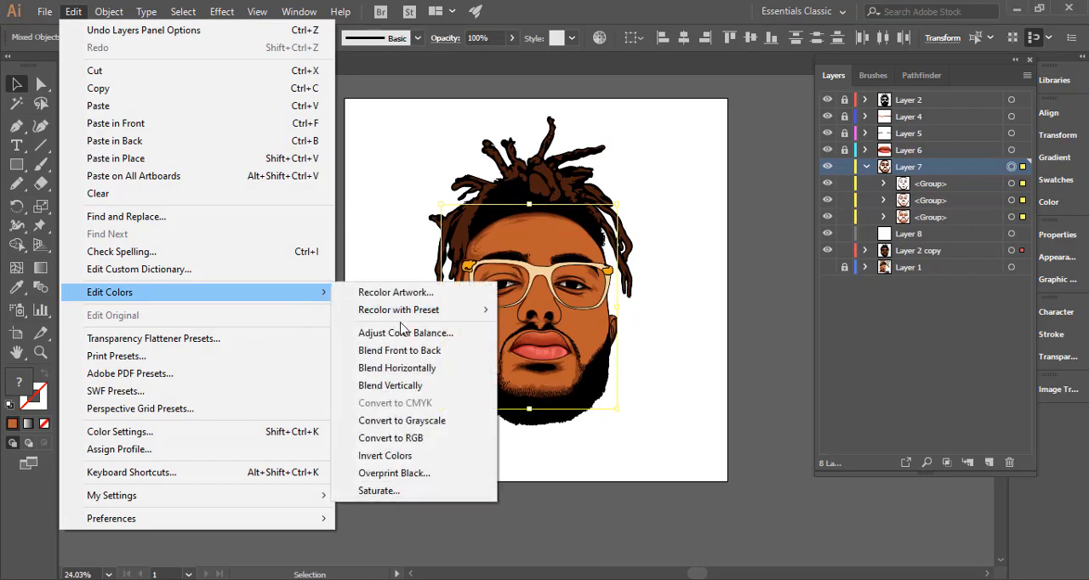
pyautogui.click(400, 333)
pyautogui.click(752, 299)
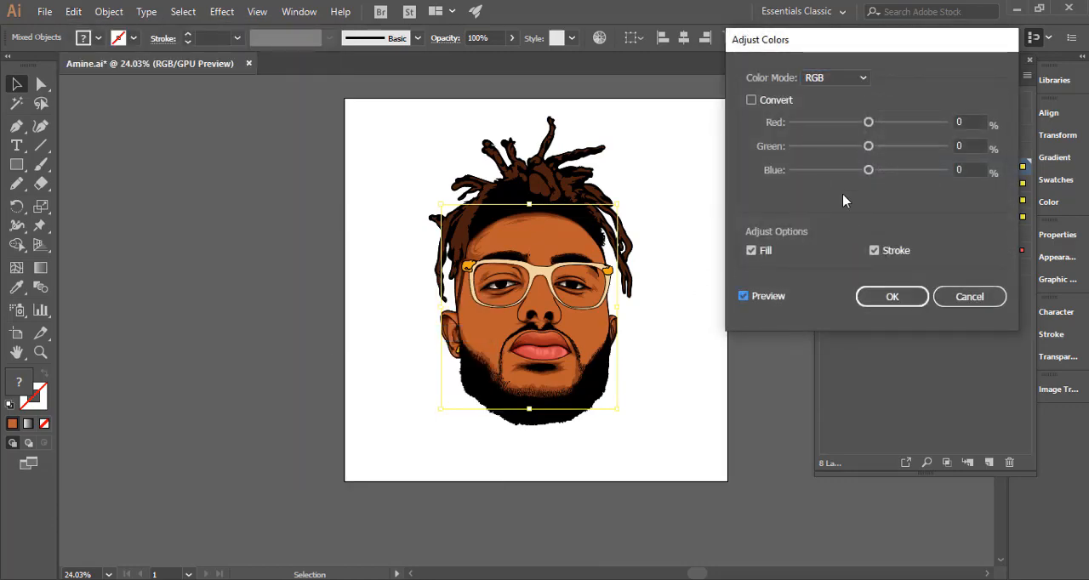
pyautogui.click(869, 123)
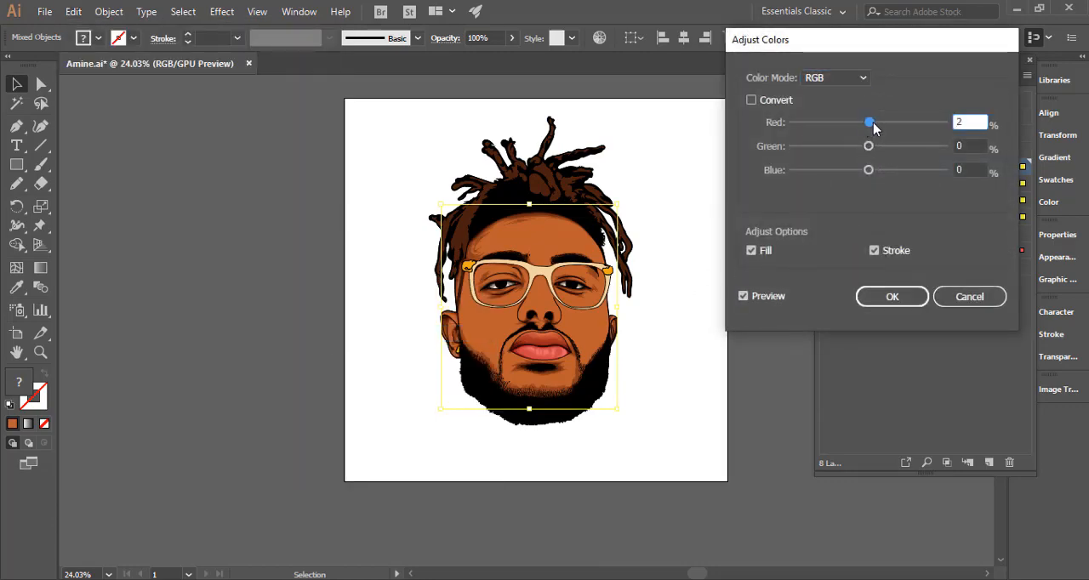
pyautogui.click(742, 297)
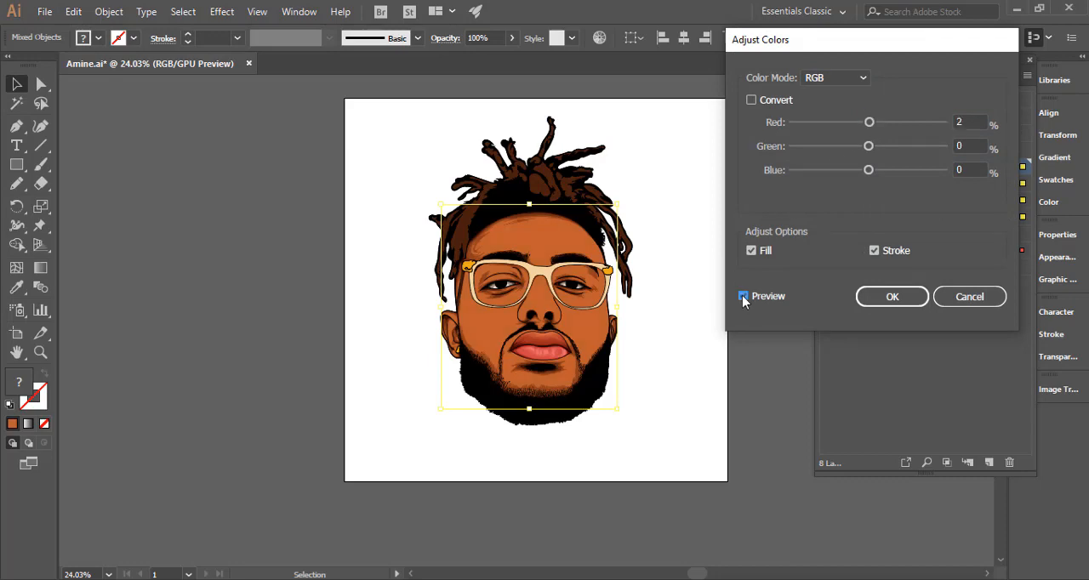
pyautogui.click(743, 295)
# Set blue to -1% and green to -2% in the color adjustment, and compare the skin with and without the preview.
pyautogui.moveTo(868, 171); pyautogui.dragTo(866, 175)
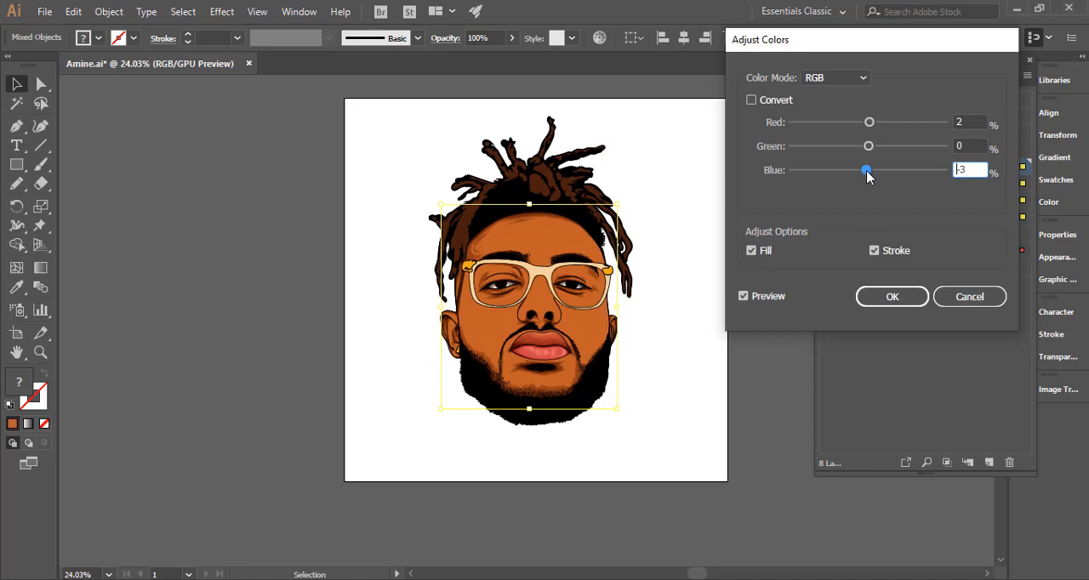
pyautogui.moveTo(866, 170); pyautogui.dragTo(868, 171)
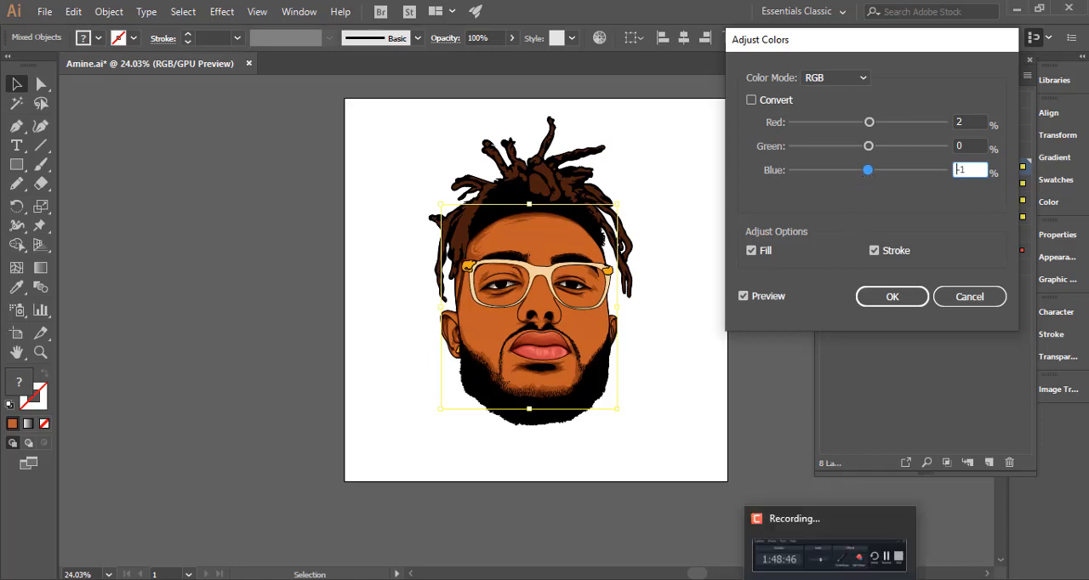
pyautogui.click(885, 559)
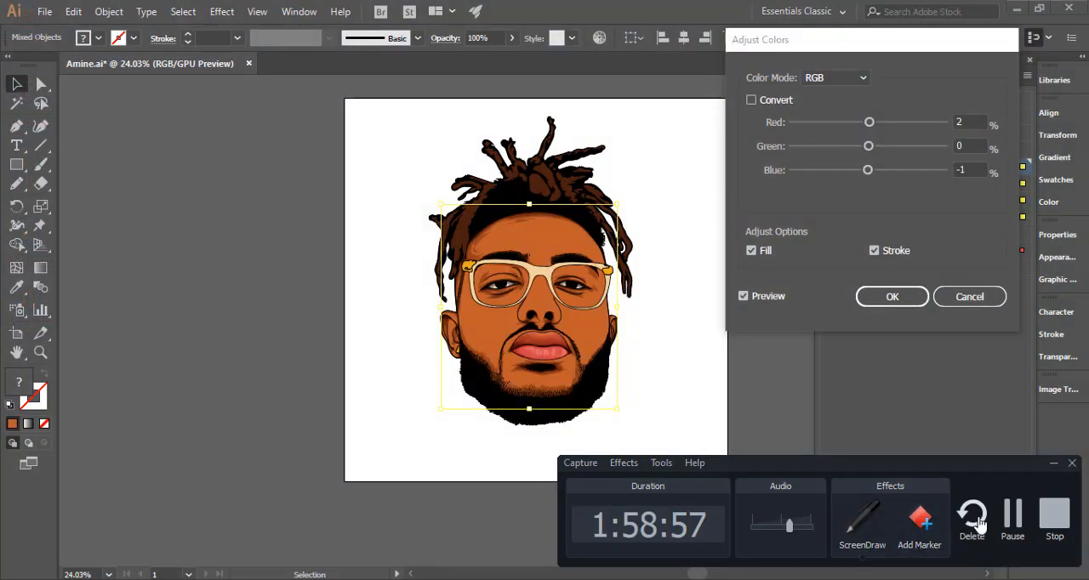
pyautogui.click(870, 147)
pyautogui.moveTo(869, 146); pyautogui.dragTo(866, 147)
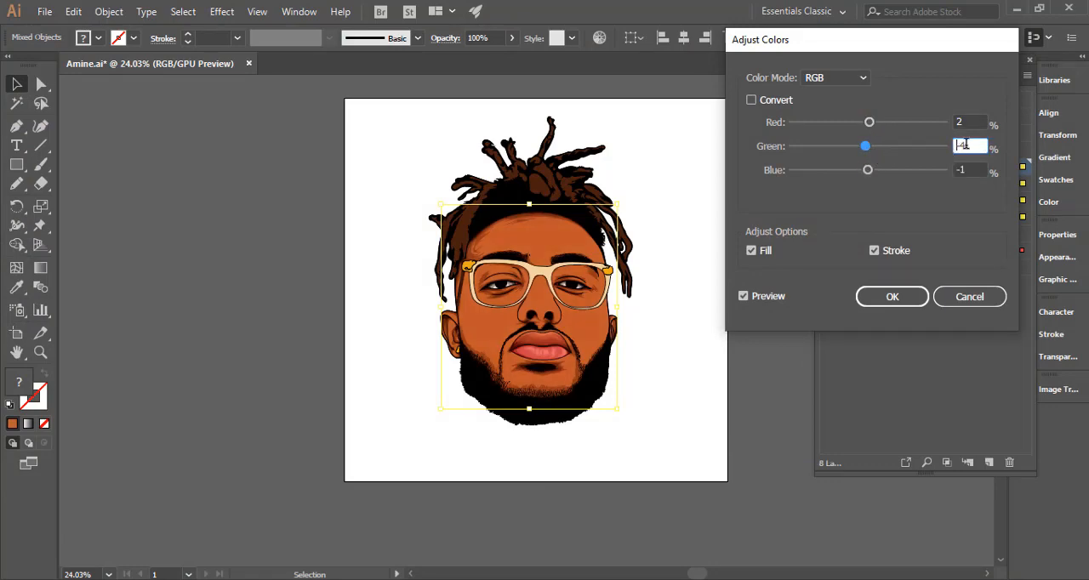
pyautogui.write('-2')
pyautogui.click(966, 170)
pyautogui.click(744, 298)
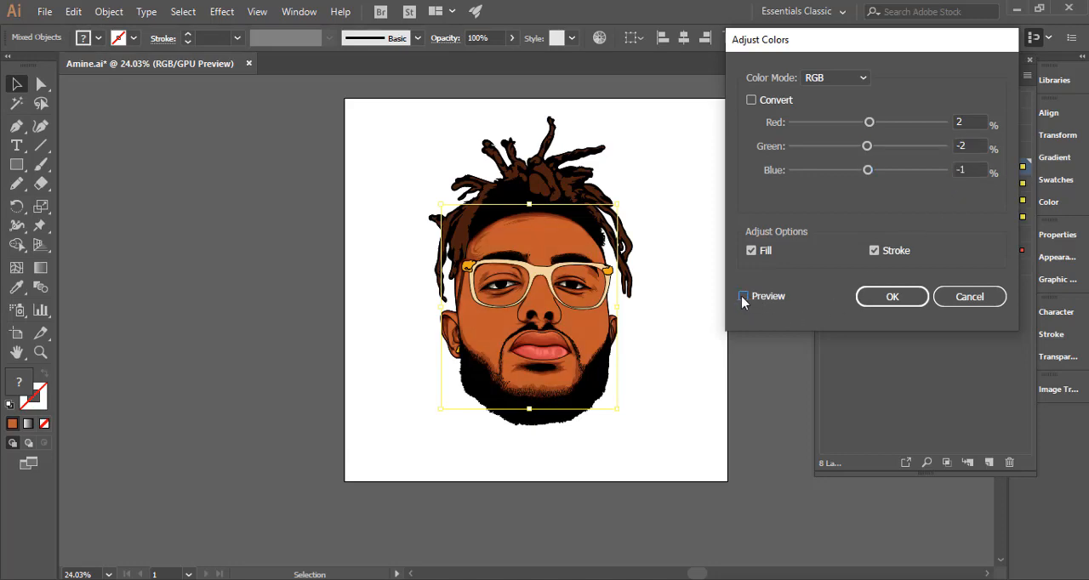
pyautogui.click(743, 296)
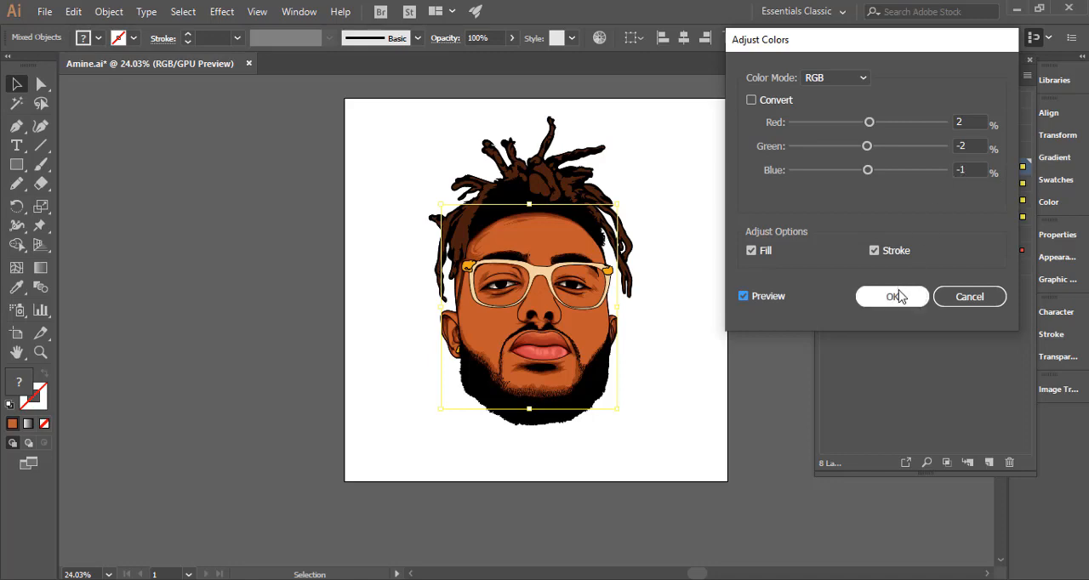
# Set red to 3%, check the preview again, and apply the color adjustment to the skin and shading.
pyautogui.click(959, 118)
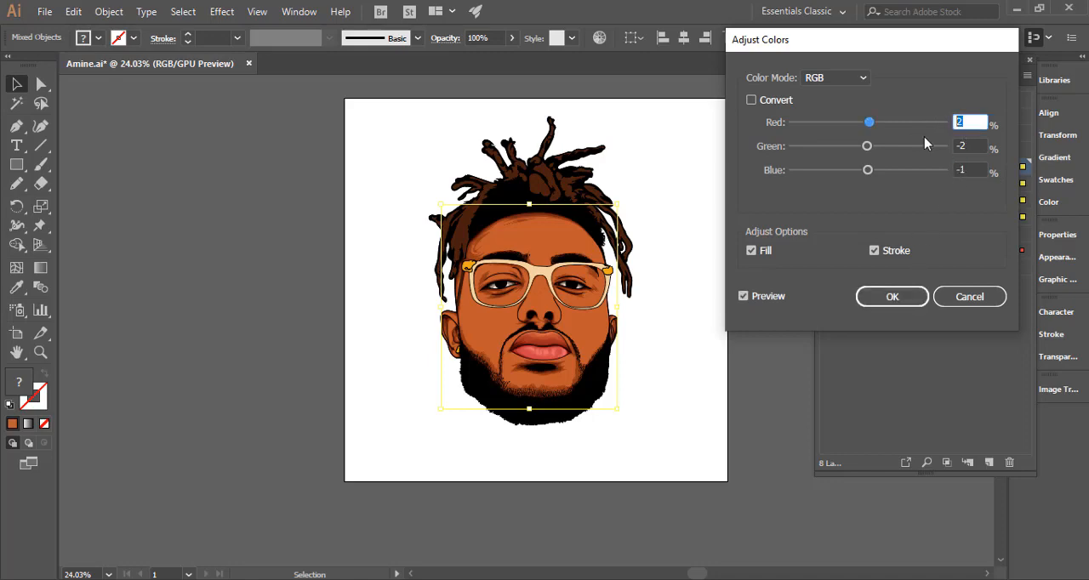
pyautogui.write('3')
pyautogui.click(976, 145)
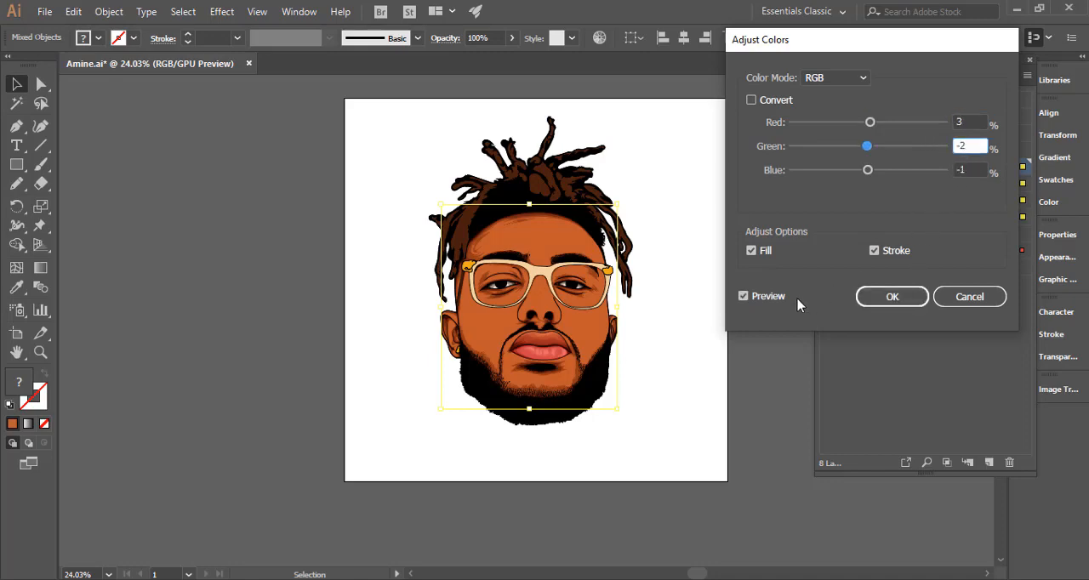
pyautogui.click(743, 296)
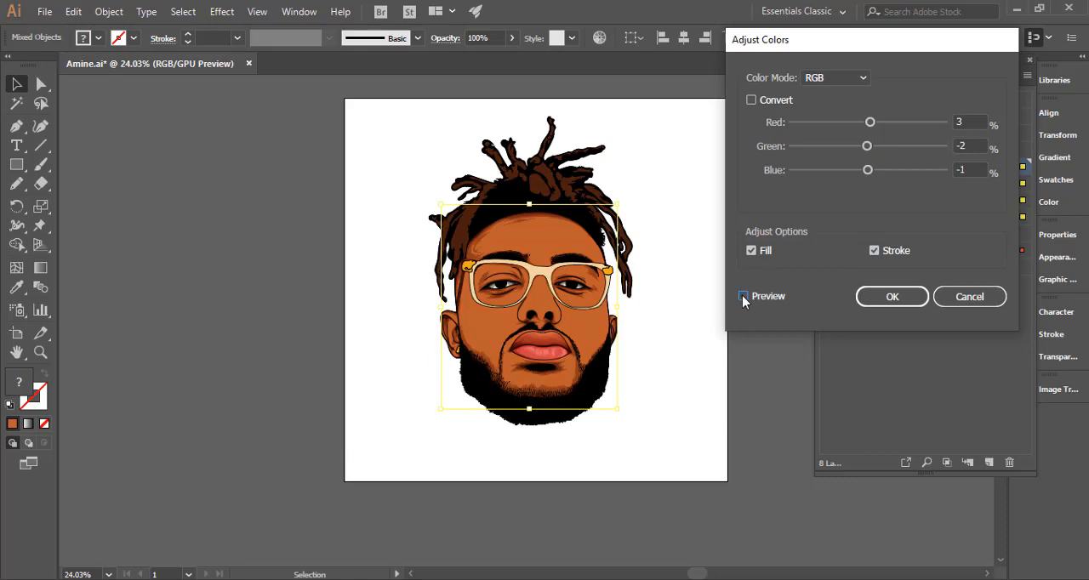
pyautogui.click(909, 298)
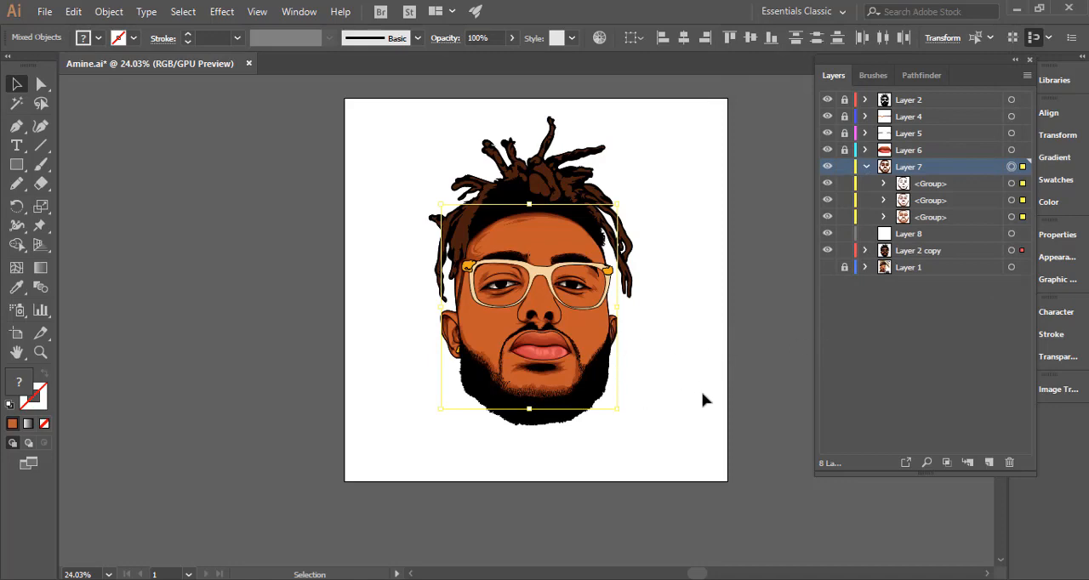
# Lock the upper two groups of Layer 7 so only its lowest shadow group on the chin stays editable.
pyautogui.hotkey('ctrl', 'space')
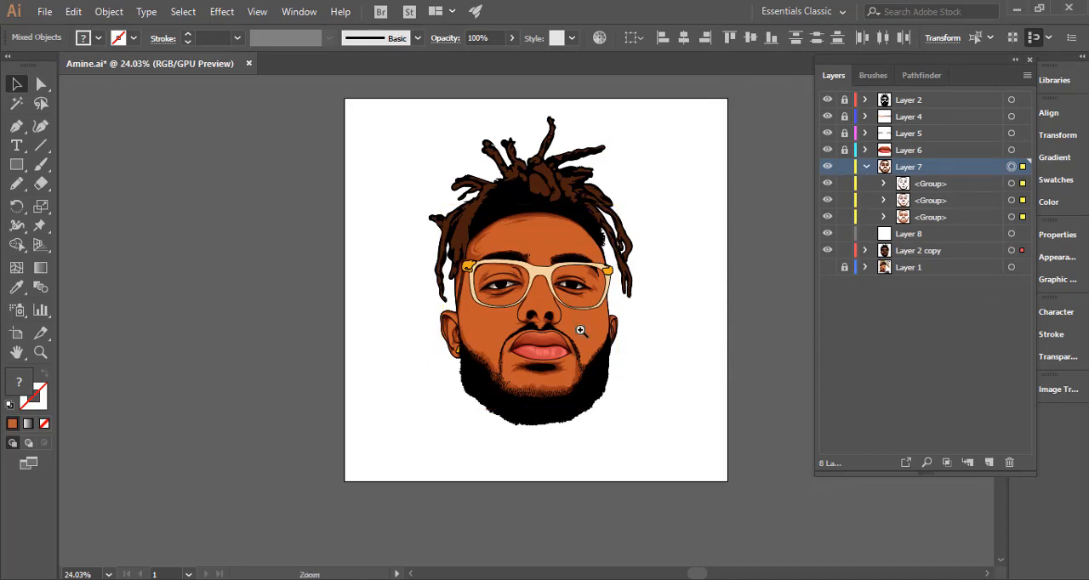
pyautogui.moveTo(555, 325); pyautogui.dragTo(849, 213)
pyautogui.hotkey('ctrl', 'space')
pyautogui.moveTo(624, 286); pyautogui.dragTo(664, 323)
pyautogui.press('space')
pyautogui.moveTo(632, 491); pyautogui.dragTo(834, 365)
pyautogui.click(844, 219)
pyautogui.hotkey('ctrl', 'space')
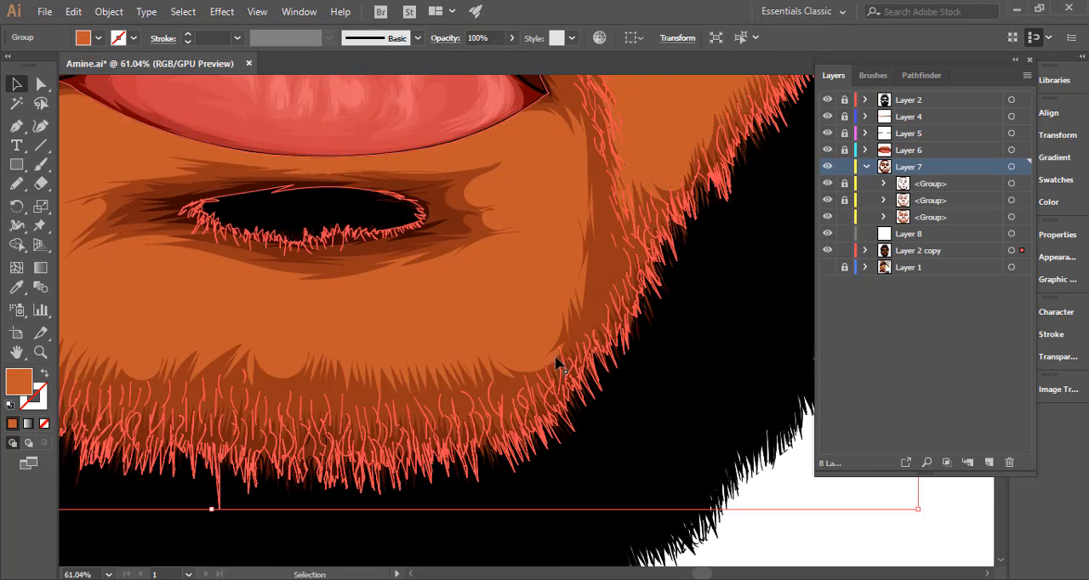
# Select the lighter brown shadow group and redraw its jagged edge along the chin's beard line beside the mouth with the Pencil tool.
pyautogui.click(565, 321)
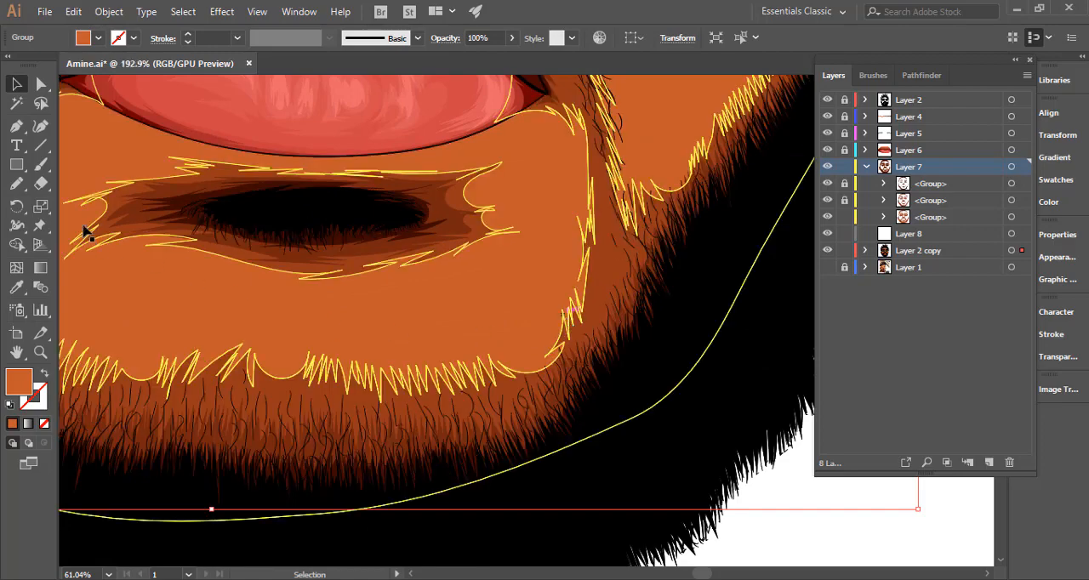
pyautogui.click(17, 185)
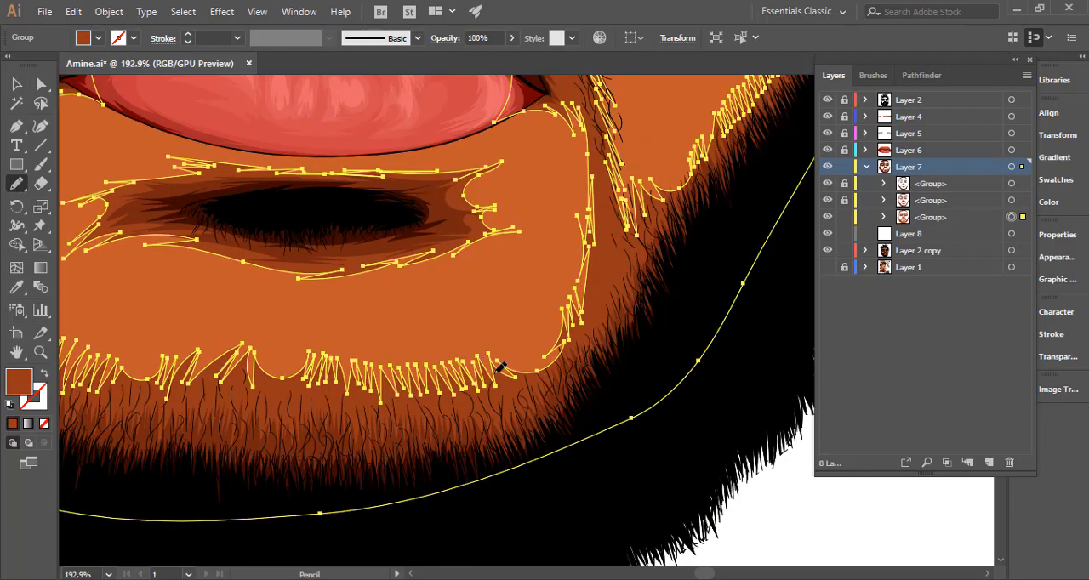
pyautogui.moveTo(499, 357)
pyautogui.mouseDown()
pyautogui.moveTo(531, 329)
pyautogui.moveTo(534, 348)
pyautogui.moveTo(538, 324)
pyautogui.moveTo(543, 344)
pyautogui.moveTo(537, 298)
pyautogui.moveTo(568, 331)
pyautogui.moveTo(559, 291)
pyautogui.moveTo(579, 307)
pyautogui.moveTo(594, 237)
pyautogui.mouseUp()
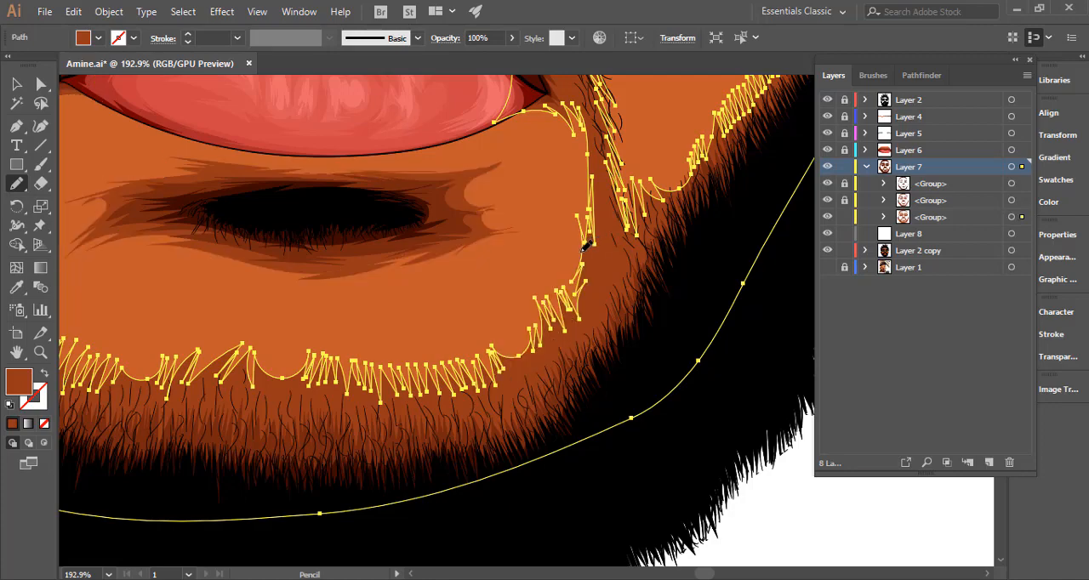
pyautogui.keyDown('ctrl'); pyautogui.click(554, 266); pyautogui.keyUp('ctrl')
pyautogui.moveTo(606, 295); pyautogui.dragTo(345, 348)
pyautogui.keyDown('ctrl'); pyautogui.click(720, 395); pyautogui.keyUp('ctrl')
pyautogui.moveTo(581, 409); pyautogui.dragTo(457, 417)
pyautogui.moveTo(609, 423); pyautogui.dragTo(537, 408)
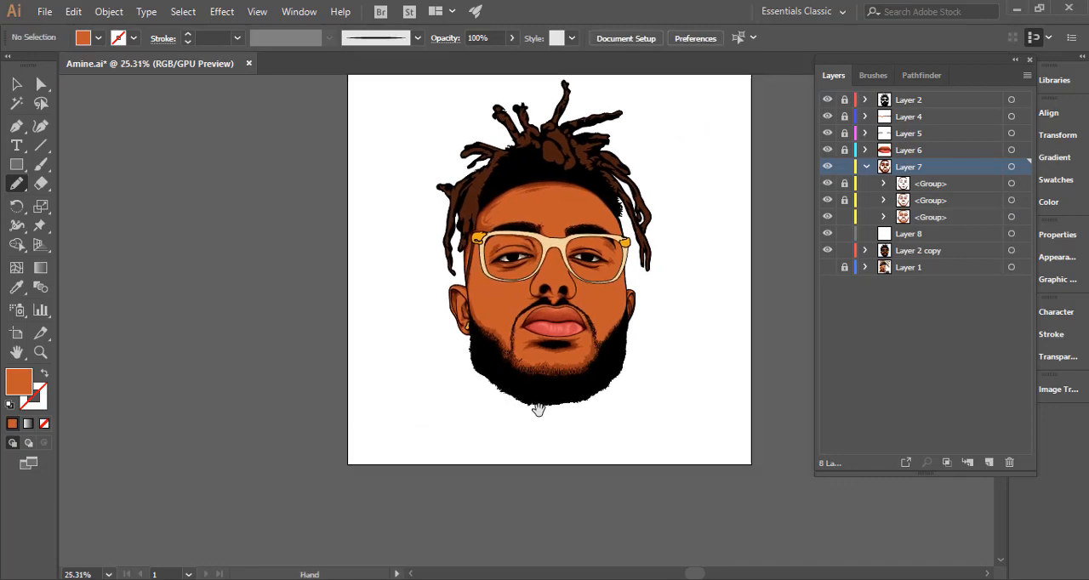
# Pick up the brown fill of Layer 7's lowest group and lock it, with the Layer 1 photo shown and Layer 2 copy hidden.
pyautogui.click(845, 217)
pyautogui.moveTo(595, 240); pyautogui.dragTo(870, 212)
pyautogui.click(845, 218)
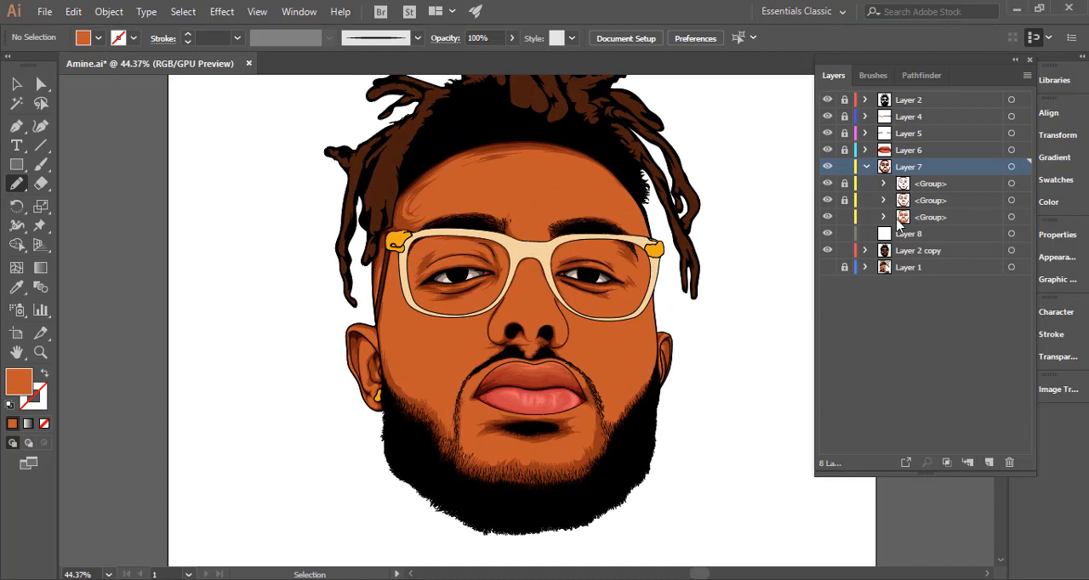
pyautogui.click(1011, 217)
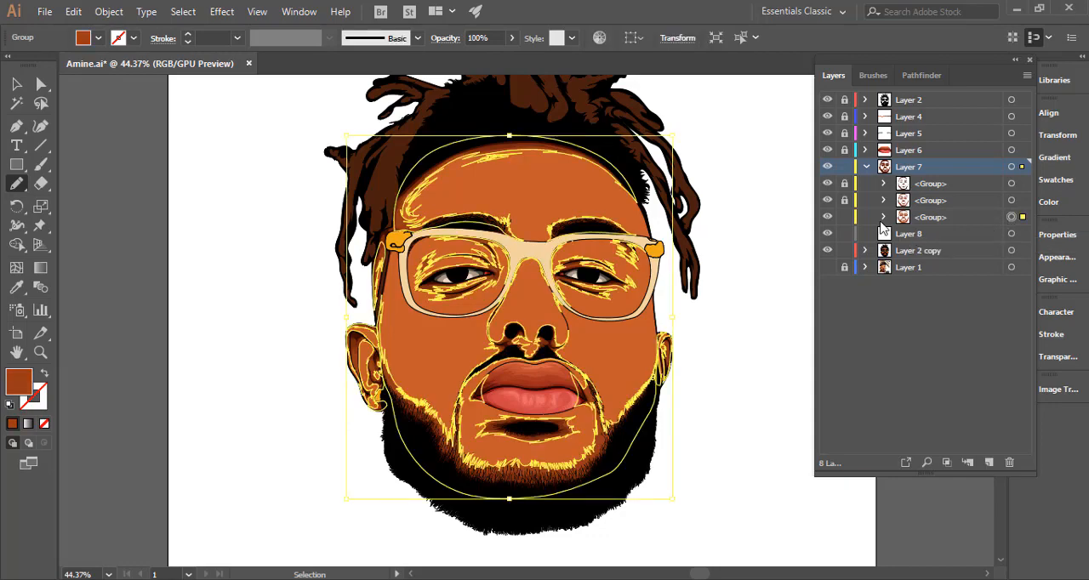
pyautogui.click(846, 218)
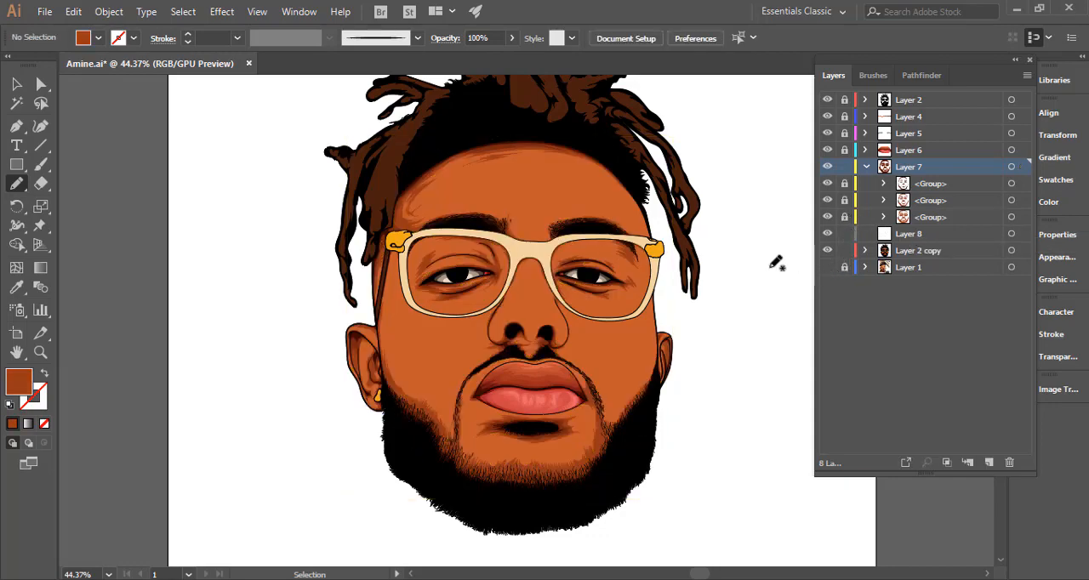
pyautogui.click(826, 262)
pyautogui.click(825, 251)
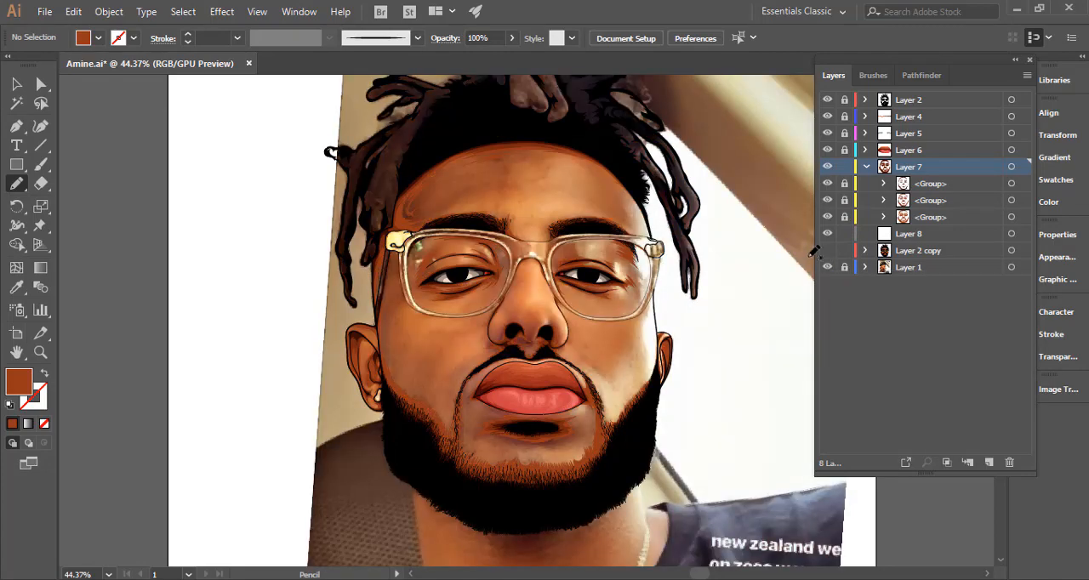
# Sketch a jagged brown Pencil shadow inside the left lens, from below the eyebrow down the outer rim to its lower corner.
pyautogui.hotkey('ctrl', 'space')
pyautogui.moveTo(461, 175)
pyautogui.mouseDown()
pyautogui.moveTo(665, 210)
pyautogui.moveTo(640, 214)
pyautogui.mouseUp()
pyautogui.press('space')
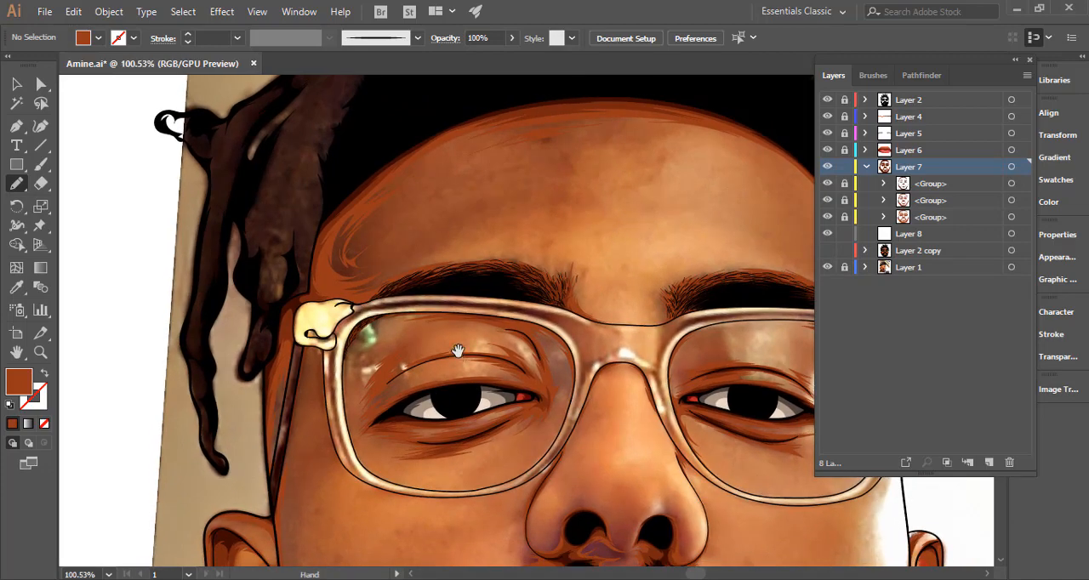
pyautogui.moveTo(456, 352)
pyautogui.mouseDown()
pyautogui.moveTo(437, 291)
pyautogui.moveTo(508, 265)
pyautogui.mouseUp()
pyautogui.hotkey('ctrl', 'space')
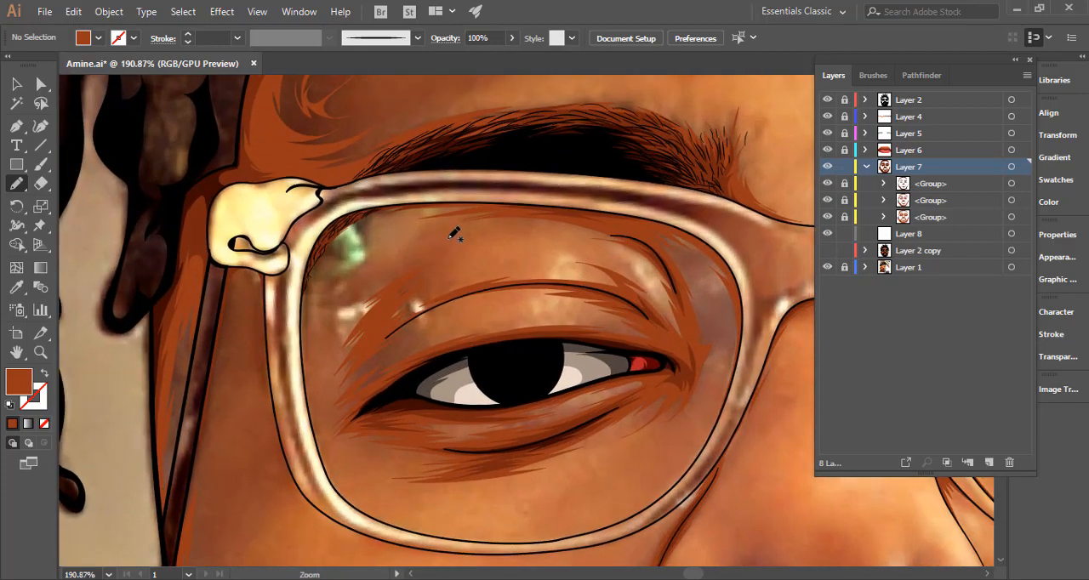
pyautogui.moveTo(318, 273)
pyautogui.mouseDown()
pyautogui.moveTo(372, 226)
pyautogui.moveTo(353, 255)
pyautogui.moveTo(424, 230)
pyautogui.moveTo(402, 228)
pyautogui.moveTo(452, 218)
pyautogui.moveTo(379, 247)
pyautogui.moveTo(374, 257)
pyautogui.moveTo(399, 245)
pyautogui.moveTo(353, 290)
pyautogui.moveTo(383, 268)
pyautogui.moveTo(335, 328)
pyautogui.moveTo(365, 299)
pyautogui.moveTo(332, 364)
pyautogui.moveTo(336, 381)
pyautogui.mouseUp()
pyautogui.moveTo(334, 418)
pyautogui.mouseDown()
pyautogui.moveTo(318, 377)
pyautogui.moveTo(314, 399)
pyautogui.mouseUp()
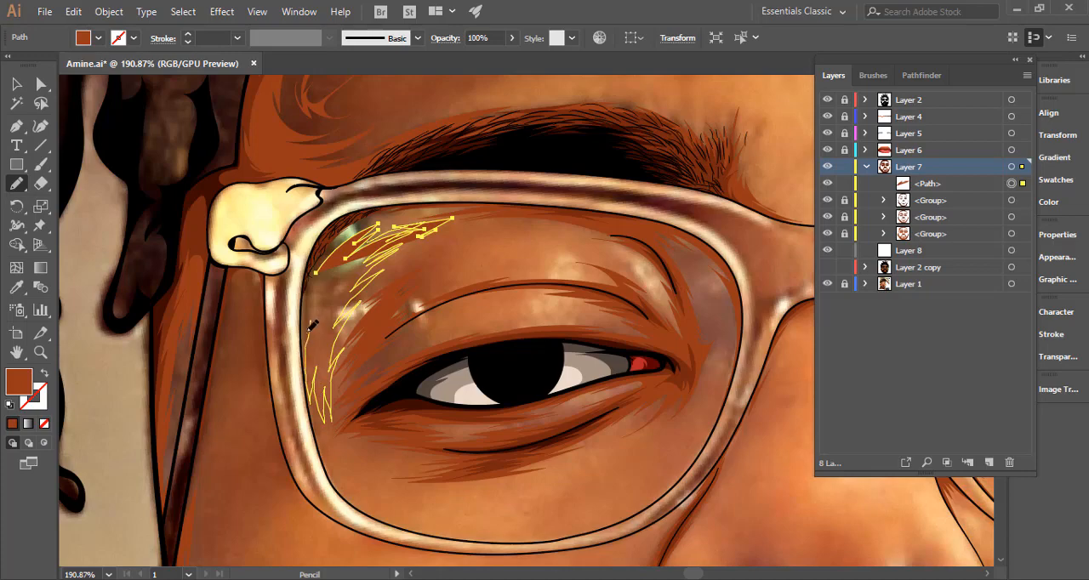
pyautogui.moveTo(305, 284)
pyautogui.mouseDown()
pyautogui.moveTo(297, 441)
pyautogui.moveTo(291, 418)
pyautogui.moveTo(339, 493)
pyautogui.mouseUp()
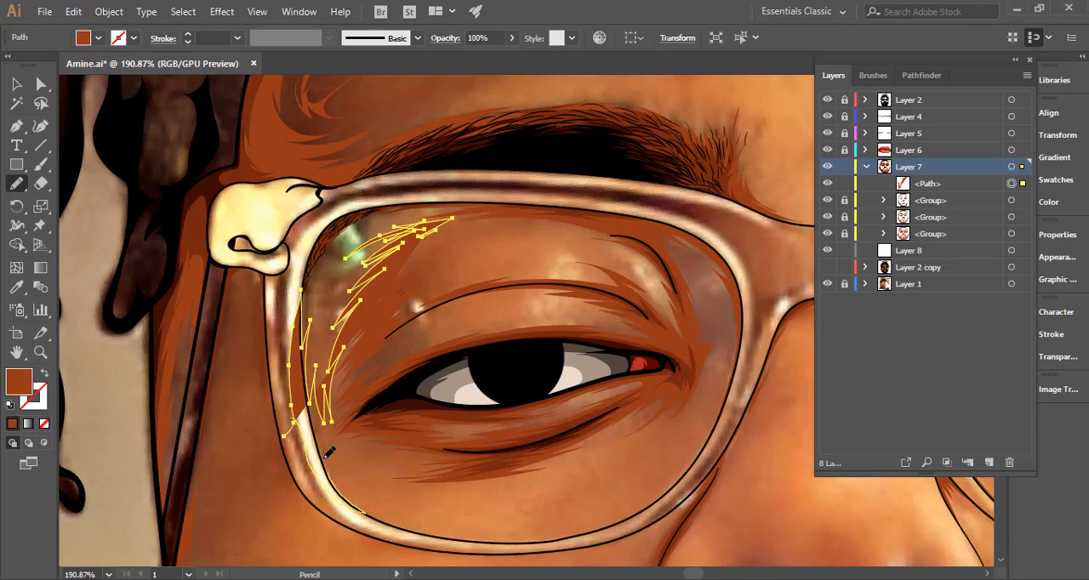
# Extend the lens shadow path with jagged strokes beneath the eye, along the lower rim and up the rim beside the nose.
pyautogui.moveTo(407, 443)
pyautogui.mouseDown()
pyautogui.moveTo(434, 449)
pyautogui.moveTo(385, 460)
pyautogui.moveTo(432, 461)
pyautogui.moveTo(353, 476)
pyautogui.moveTo(507, 486)
pyautogui.moveTo(559, 474)
pyautogui.moveTo(511, 480)
pyautogui.moveTo(645, 422)
pyautogui.moveTo(596, 455)
pyautogui.moveTo(646, 427)
pyautogui.moveTo(614, 458)
pyautogui.moveTo(571, 478)
pyautogui.moveTo(624, 459)
pyautogui.moveTo(665, 419)
pyautogui.mouseUp()
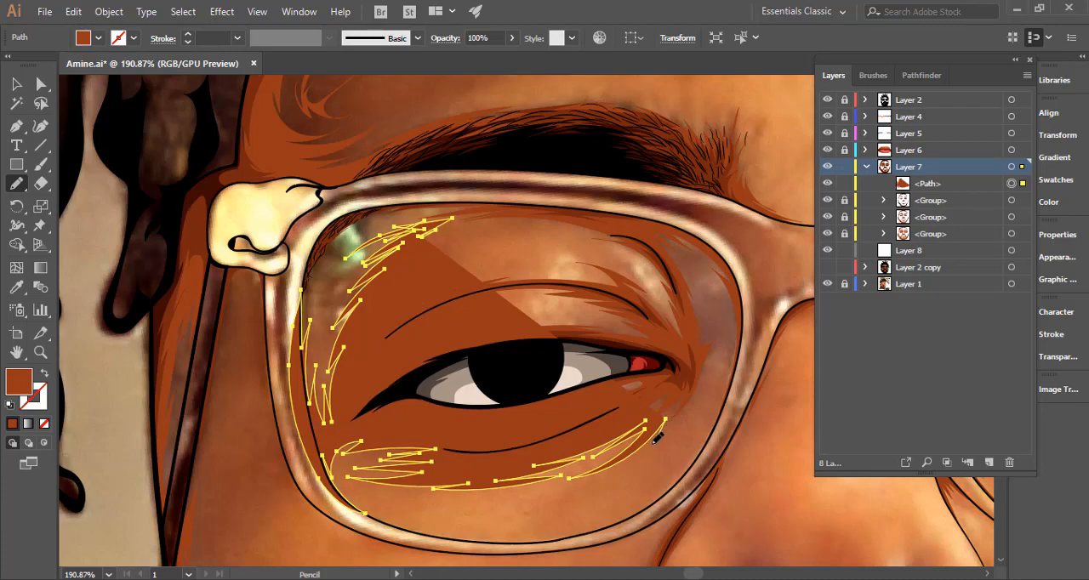
pyautogui.moveTo(710, 371)
pyautogui.mouseDown()
pyautogui.moveTo(693, 417)
pyautogui.moveTo(704, 416)
pyautogui.moveTo(667, 468)
pyautogui.moveTo(683, 438)
pyautogui.moveTo(621, 500)
pyautogui.moveTo(662, 481)
pyautogui.moveTo(628, 507)
pyautogui.moveTo(532, 534)
pyautogui.moveTo(578, 530)
pyautogui.moveTo(479, 543)
pyautogui.moveTo(589, 542)
pyautogui.moveTo(650, 518)
pyautogui.mouseUp()
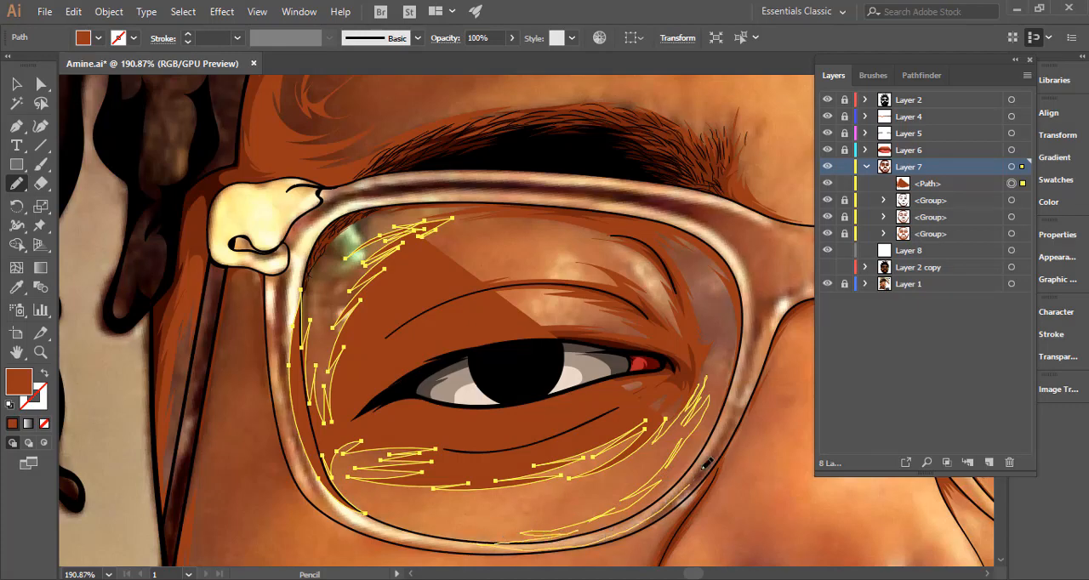
pyautogui.moveTo(729, 423); pyautogui.dragTo(727, 425)
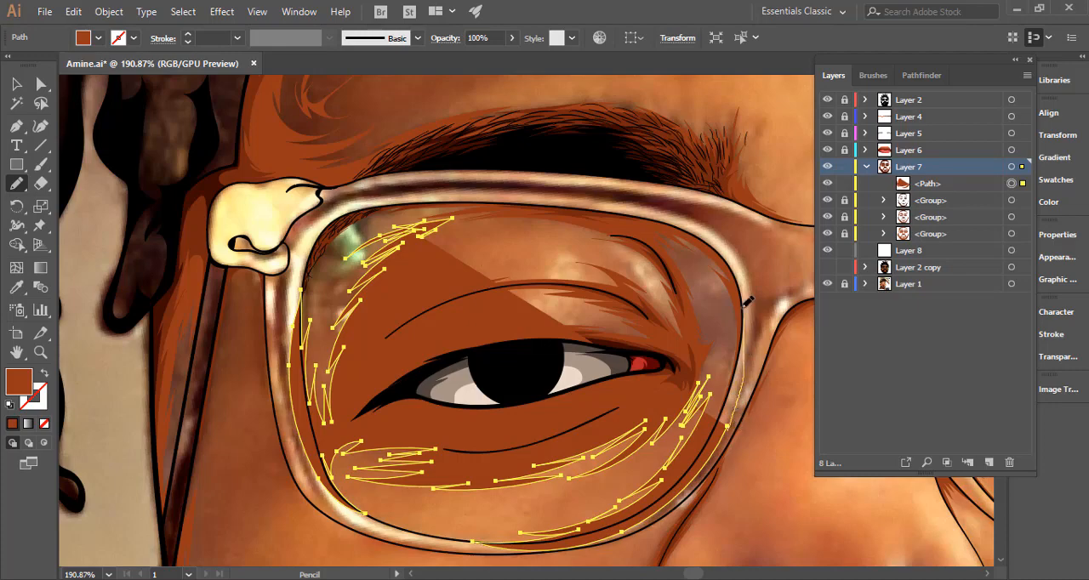
pyautogui.moveTo(748, 300); pyautogui.dragTo(742, 304)
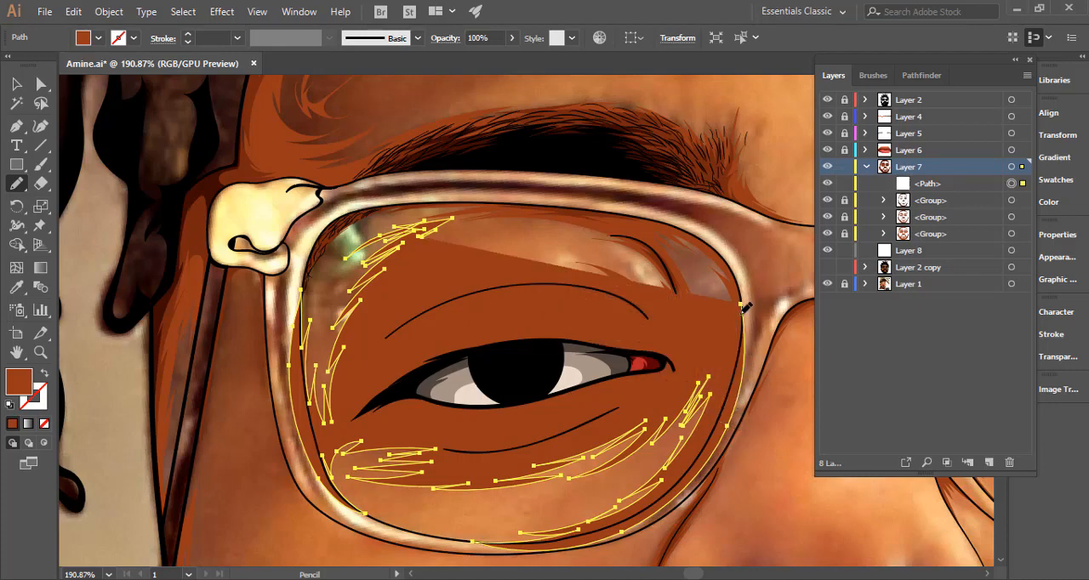
# Swap the path's fill and stroke, and continue the shadow outline above the eyelid and along the upper rim to the outer corner.
pyautogui.click(43, 377)
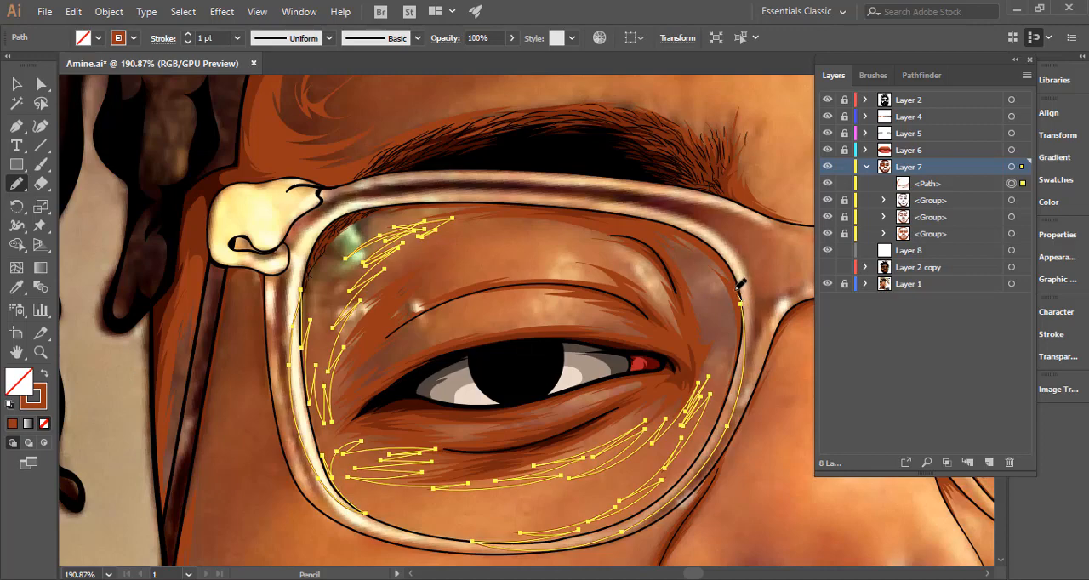
pyautogui.moveTo(736, 291)
pyautogui.mouseDown()
pyautogui.moveTo(714, 275)
pyautogui.moveTo(726, 300)
pyautogui.moveTo(715, 306)
pyautogui.moveTo(694, 276)
pyautogui.moveTo(712, 296)
pyautogui.moveTo(698, 273)
pyautogui.moveTo(714, 284)
pyautogui.moveTo(678, 250)
pyautogui.moveTo(740, 296)
pyautogui.moveTo(713, 246)
pyautogui.moveTo(592, 195)
pyautogui.moveTo(511, 214)
pyautogui.moveTo(563, 220)
pyautogui.moveTo(506, 225)
pyautogui.moveTo(574, 227)
pyautogui.moveTo(526, 230)
pyautogui.moveTo(583, 233)
pyautogui.moveTo(639, 256)
pyautogui.mouseUp()
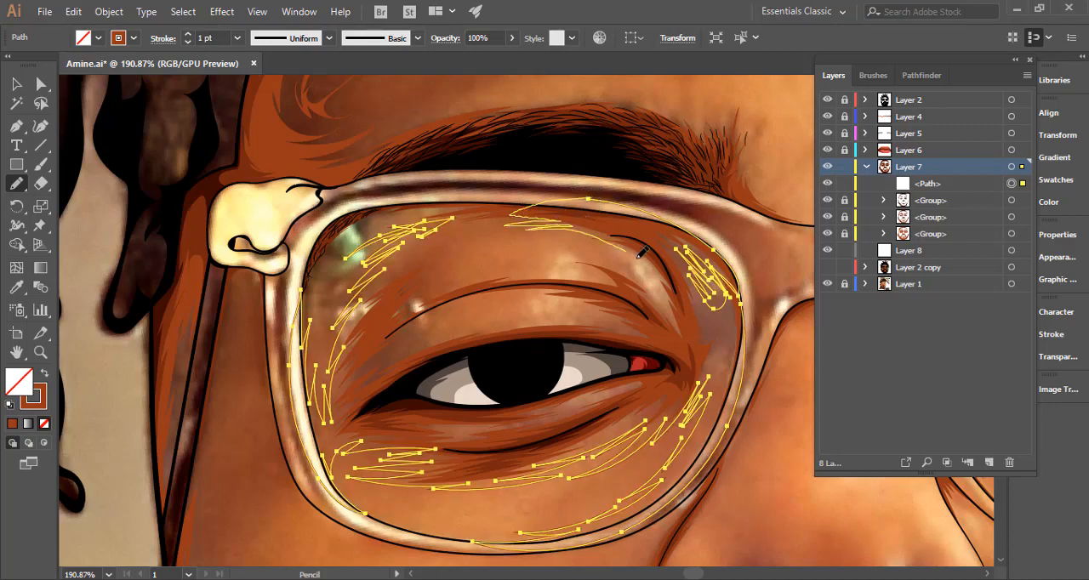
pyautogui.moveTo(663, 294)
pyautogui.mouseDown()
pyautogui.moveTo(583, 256)
pyautogui.moveTo(525, 253)
pyautogui.moveTo(596, 272)
pyautogui.moveTo(495, 272)
pyautogui.moveTo(425, 298)
pyautogui.moveTo(514, 260)
pyautogui.moveTo(436, 277)
pyautogui.moveTo(485, 252)
pyautogui.moveTo(443, 254)
pyautogui.mouseUp()
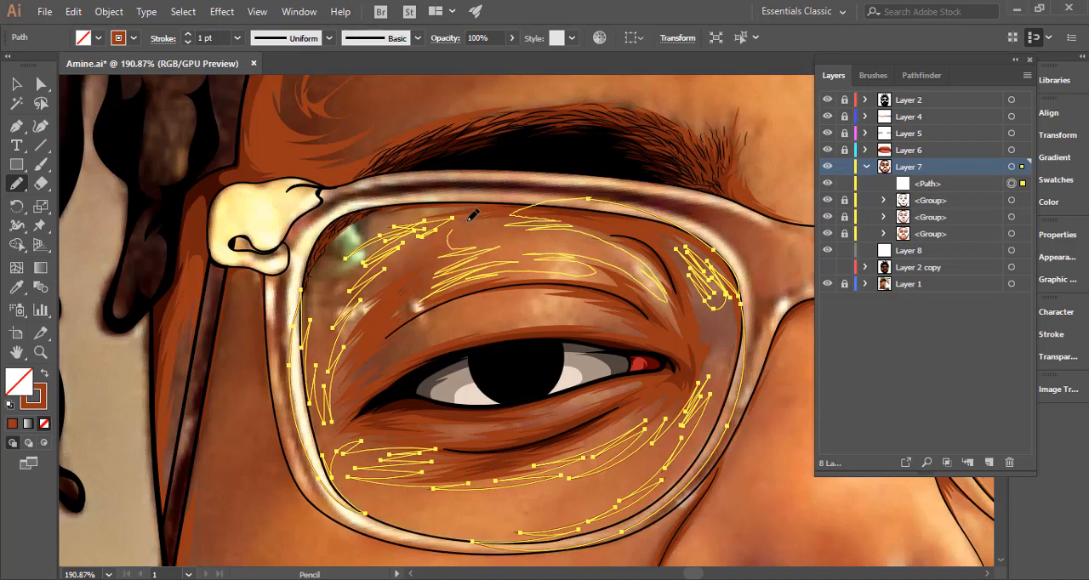
pyautogui.moveTo(500, 224)
pyautogui.mouseDown()
pyautogui.moveTo(470, 237)
pyautogui.moveTo(573, 213)
pyautogui.moveTo(445, 190)
pyautogui.moveTo(335, 211)
pyautogui.mouseUp()
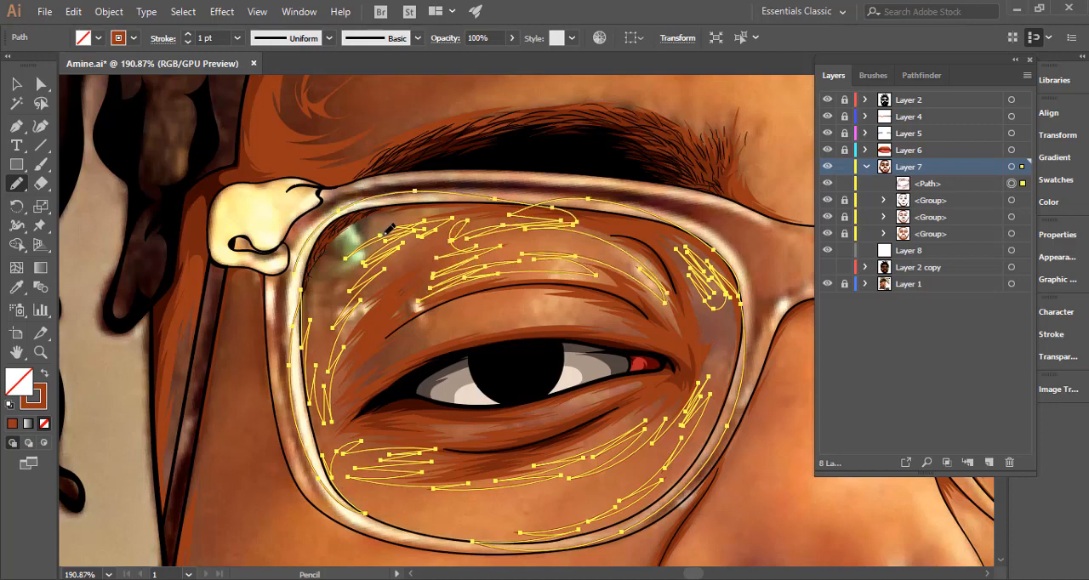
# Redraw the jagged Pencil strokes of the left lens shadow near its upper outer corner, beside the green reflection.
pyautogui.hotkey('ctrl', 'space')
pyautogui.moveTo(302, 241)
pyautogui.mouseDown()
pyautogui.moveTo(519, 226)
pyautogui.moveTo(443, 258)
pyautogui.mouseUp()
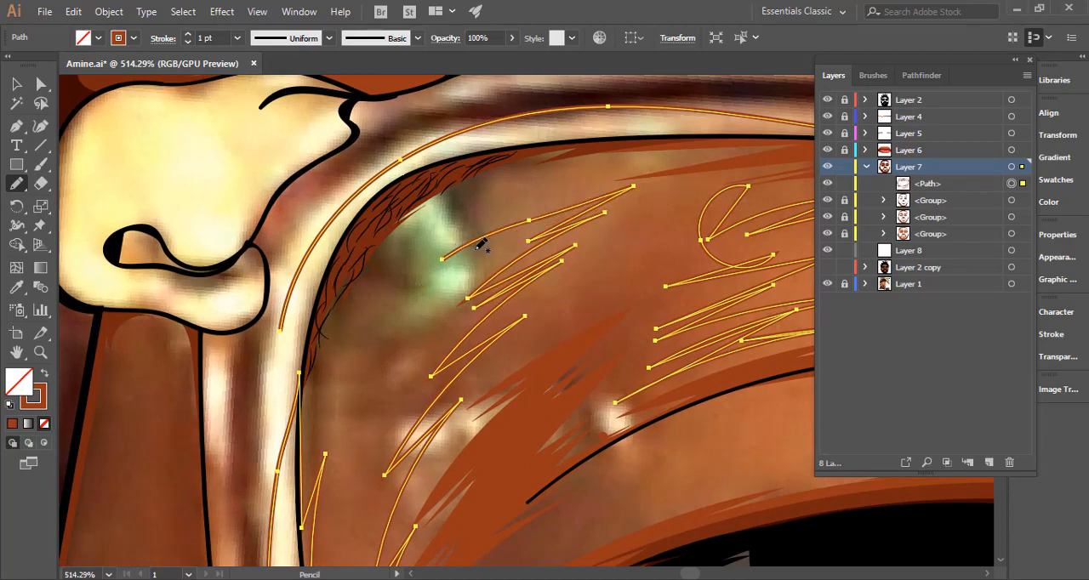
pyautogui.hotkey('ctrl', 'z')
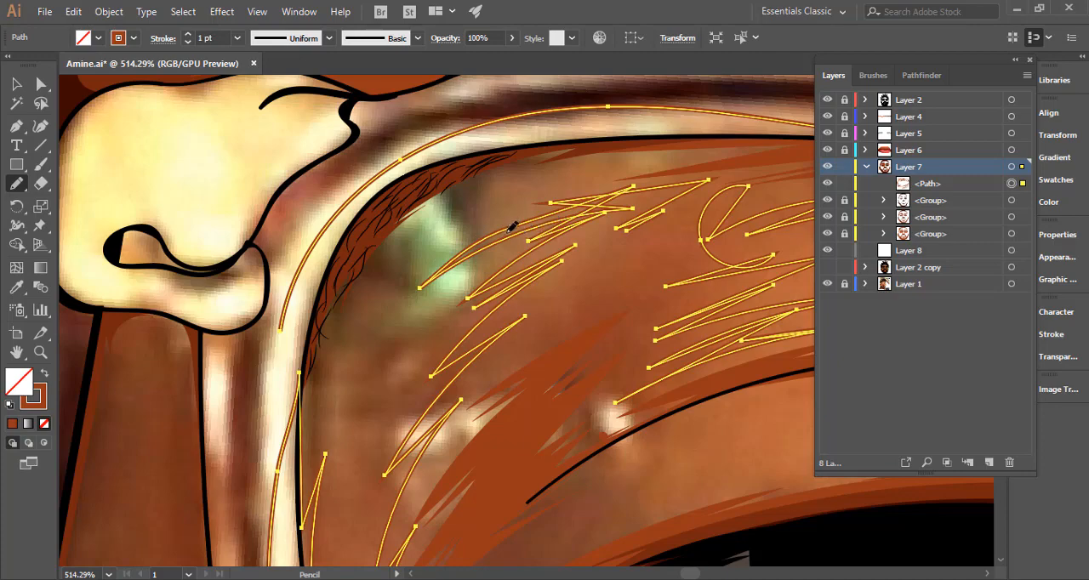
pyautogui.moveTo(481, 233); pyautogui.dragTo(439, 261)
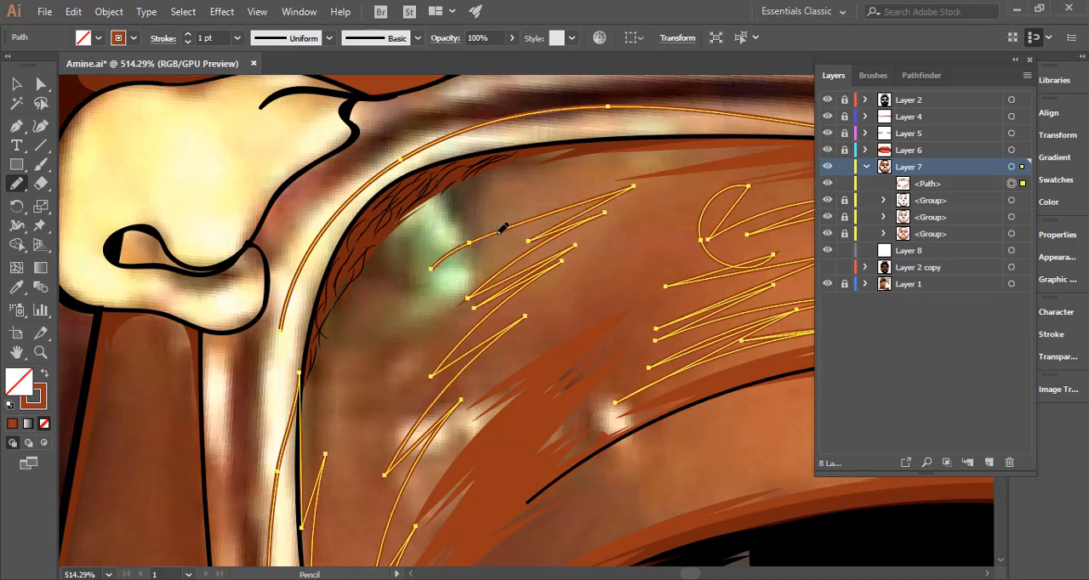
pyautogui.moveTo(549, 240); pyautogui.dragTo(434, 328)
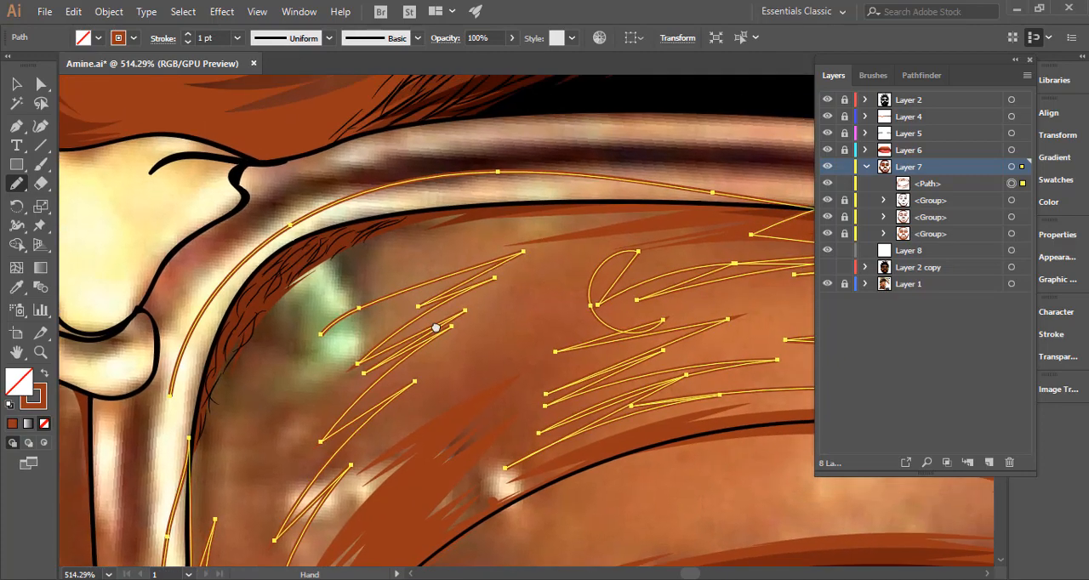
pyautogui.moveTo(499, 274)
pyautogui.mouseDown()
pyautogui.moveTo(539, 269)
pyautogui.moveTo(492, 293)
pyautogui.moveTo(584, 258)
pyautogui.moveTo(607, 252)
pyautogui.moveTo(550, 279)
pyautogui.moveTo(713, 239)
pyautogui.mouseUp()
pyautogui.moveTo(678, 301); pyautogui.dragTo(434, 319)
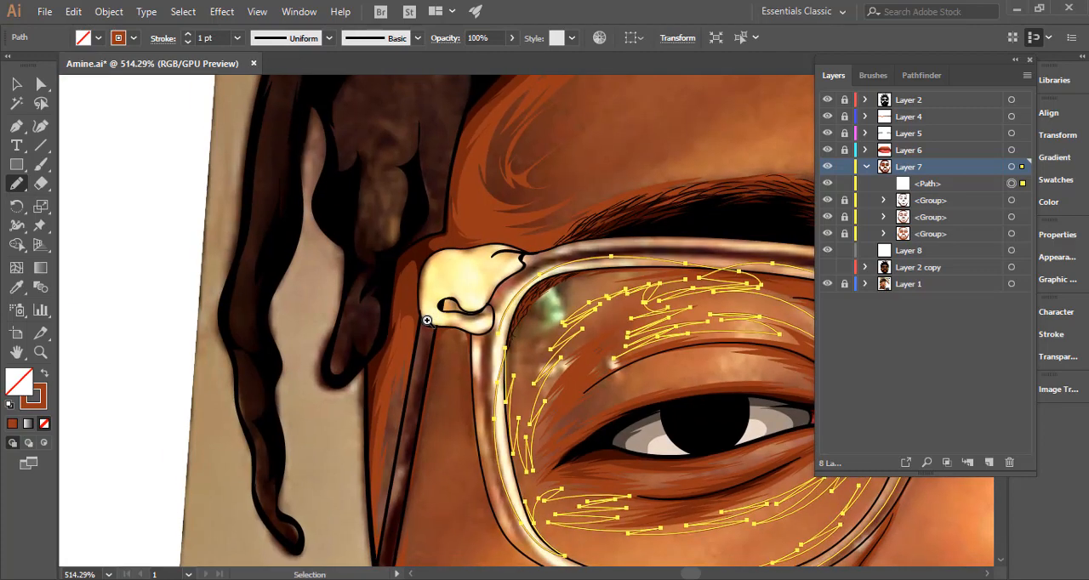
pyautogui.moveTo(603, 335); pyautogui.dragTo(440, 322)
pyautogui.scroll(3, 481, 285)
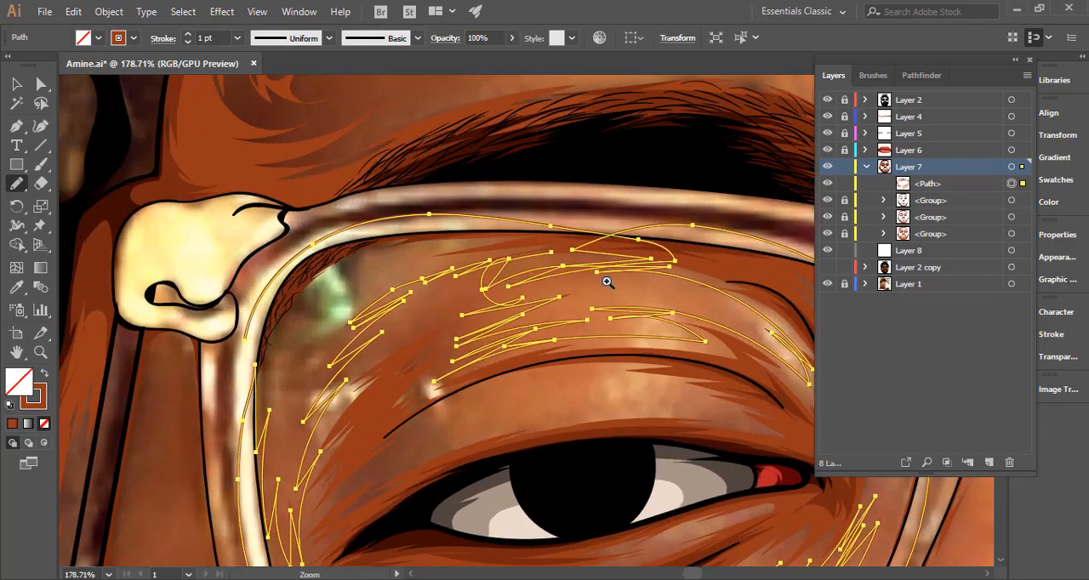
pyautogui.hotkey('ctrl', 'z')
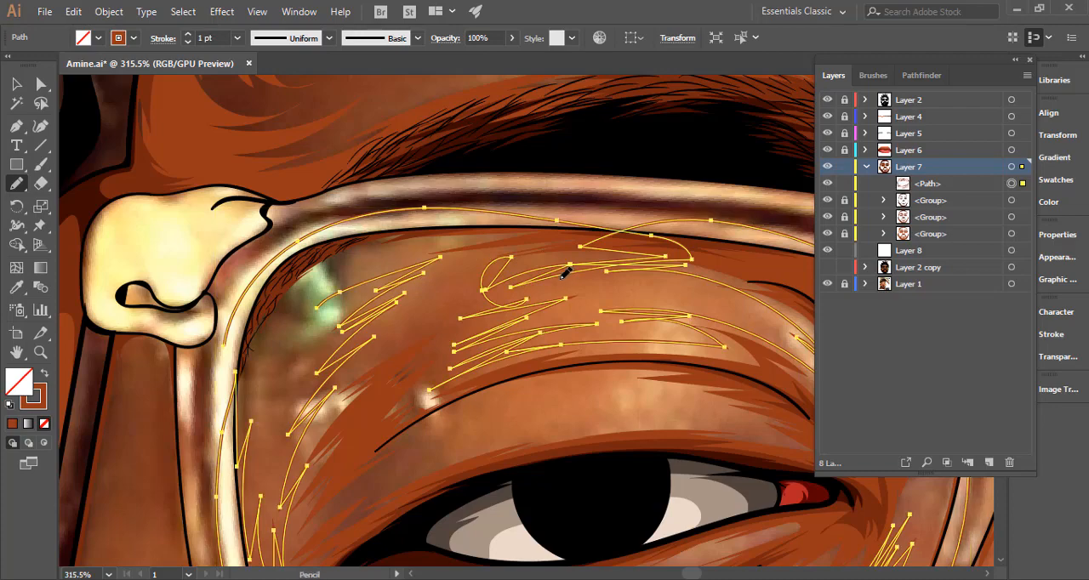
pyautogui.hotkey('ctrl', 'z')
pyautogui.scroll(3, 430, 274)
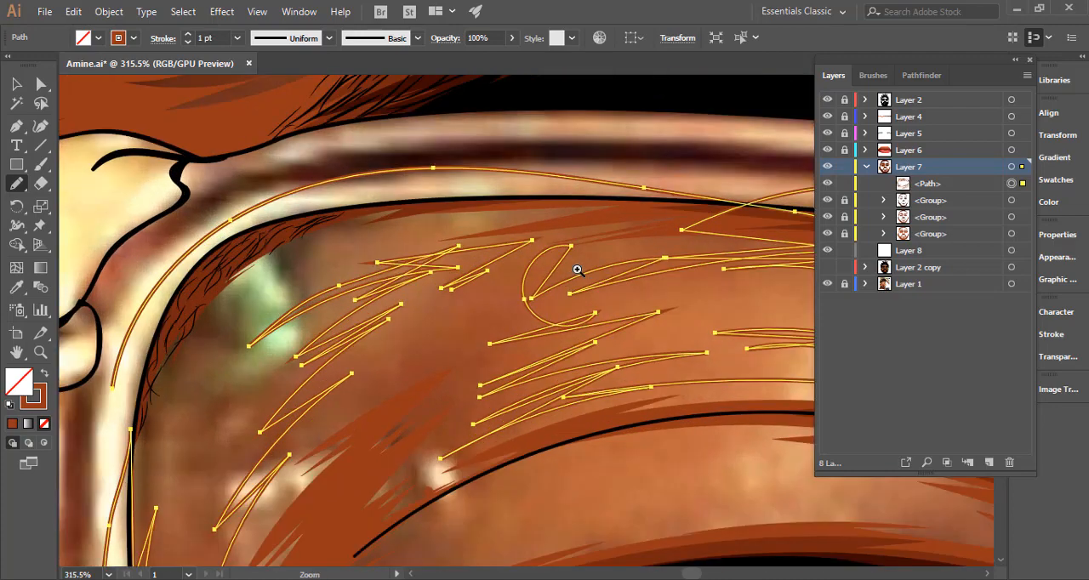
pyautogui.moveTo(674, 284)
pyautogui.mouseDown()
pyautogui.moveTo(489, 320)
pyautogui.moveTo(714, 228)
pyautogui.moveTo(739, 202)
pyautogui.mouseUp()
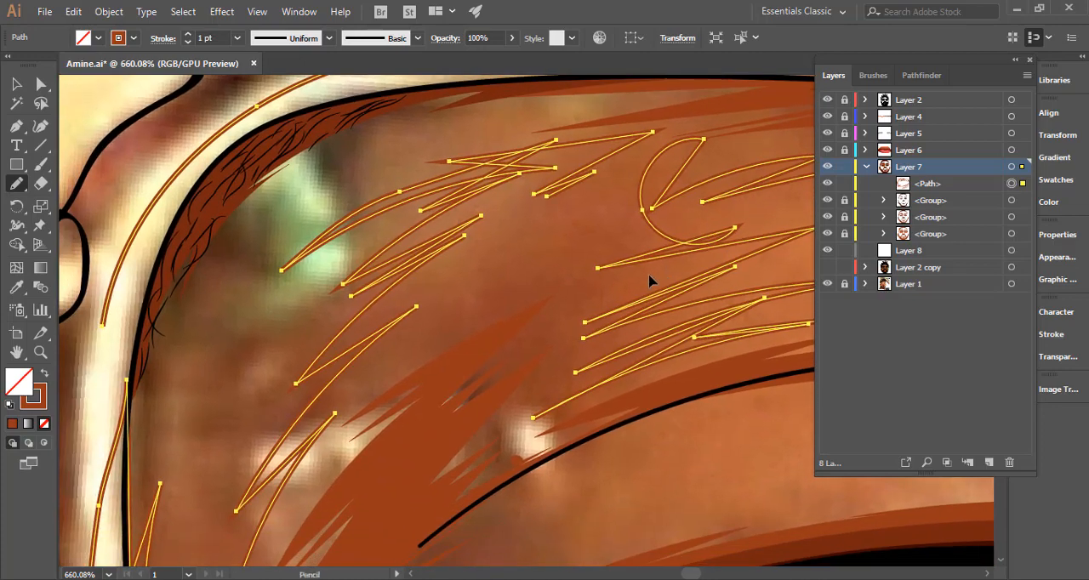
# Close the lens shadow outline with Pencil strokes up the outer rim, around the upper corner and back into the jagged edge.
pyautogui.moveTo(544, 314); pyautogui.dragTo(464, 325)
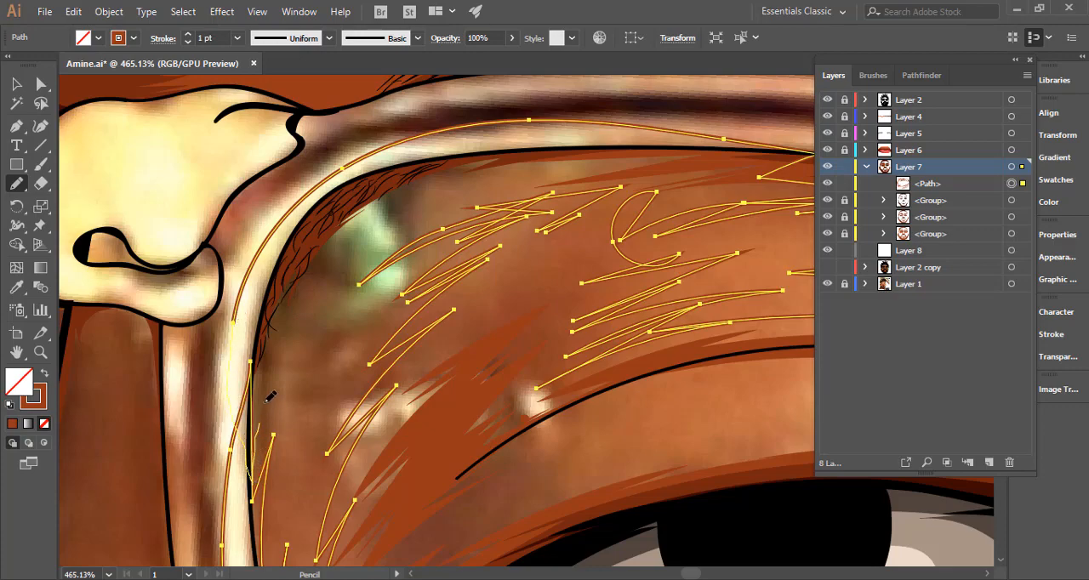
pyautogui.moveTo(256, 408); pyautogui.dragTo(301, 319)
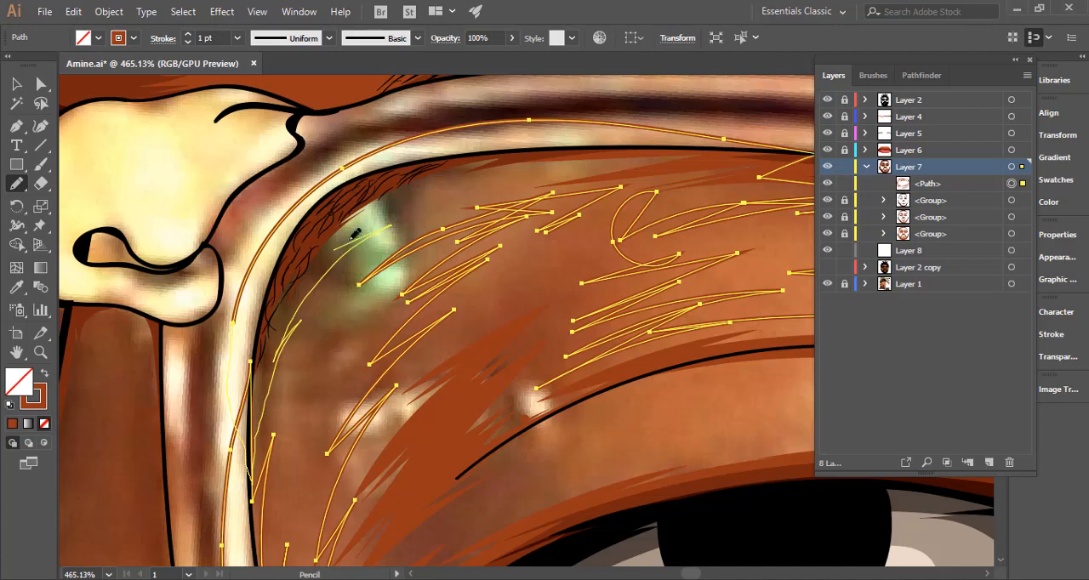
pyautogui.moveTo(331, 250)
pyautogui.mouseDown()
pyautogui.moveTo(438, 188)
pyautogui.moveTo(536, 166)
pyautogui.moveTo(728, 193)
pyautogui.mouseUp()
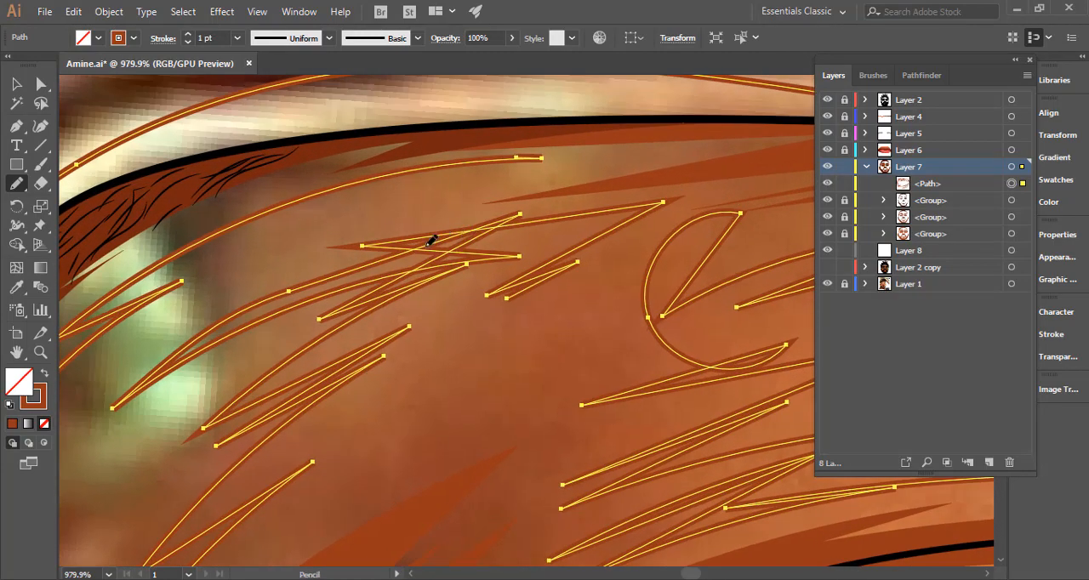
pyautogui.moveTo(444, 226)
pyautogui.mouseDown()
pyautogui.moveTo(381, 228)
pyautogui.moveTo(481, 202)
pyautogui.moveTo(334, 228)
pyautogui.moveTo(475, 176)
pyautogui.moveTo(369, 197)
pyautogui.moveTo(534, 159)
pyautogui.mouseUp()
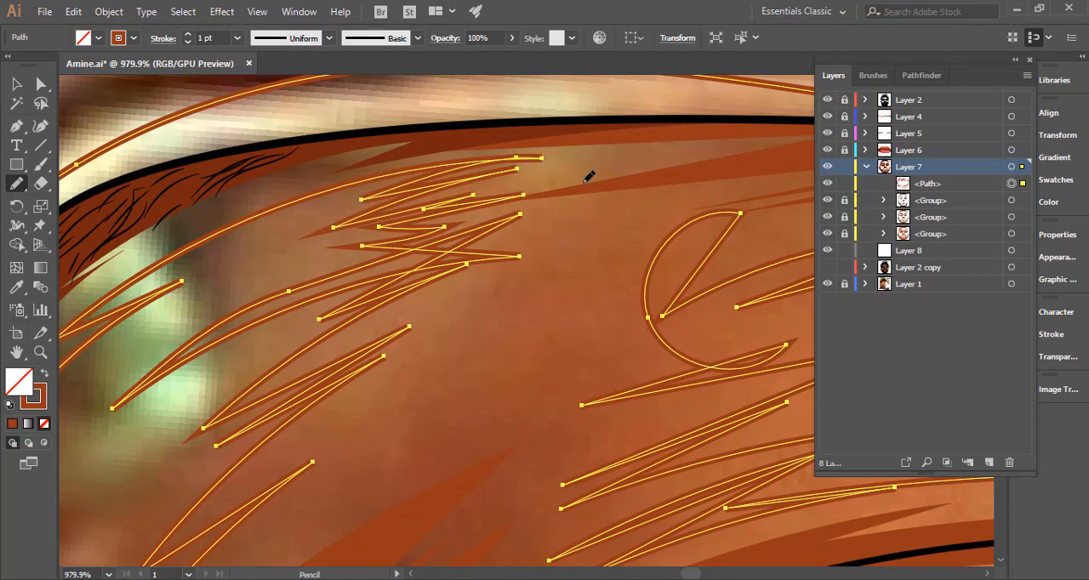
pyautogui.scroll(-5, 359, 269)
pyautogui.scroll(4, 650, 231)
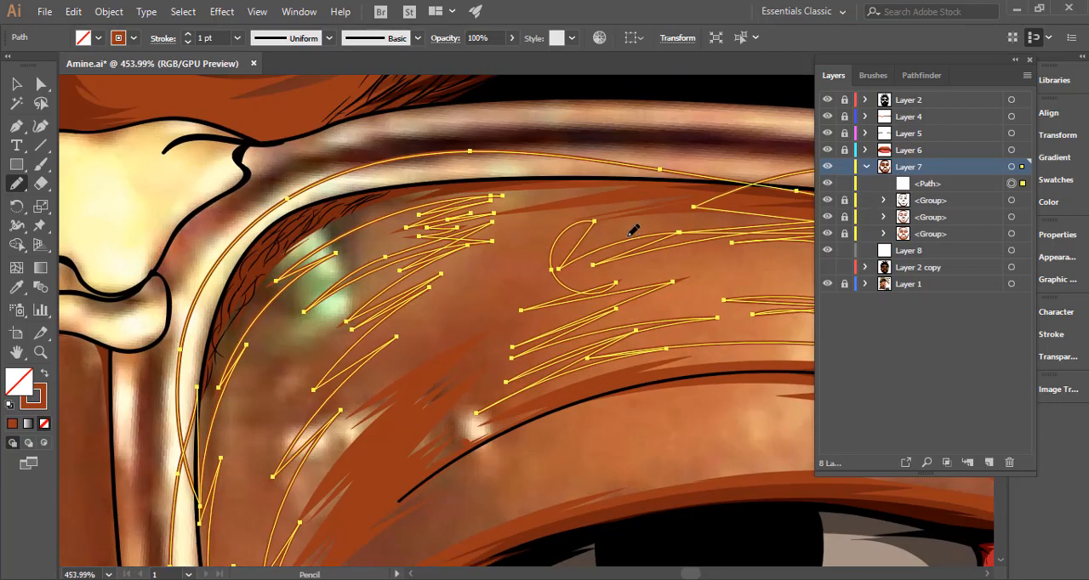
# Show Layer 2 copy and move the lens shadow path from Layer 7 into Layer 8.
pyautogui.moveTo(651, 226)
pyautogui.mouseDown()
pyautogui.moveTo(578, 257)
pyautogui.moveTo(625, 228)
pyautogui.moveTo(609, 229)
pyautogui.moveTo(541, 262)
pyautogui.moveTo(569, 247)
pyautogui.moveTo(554, 270)
pyautogui.moveTo(589, 293)
pyautogui.mouseUp()
pyautogui.moveTo(654, 302); pyautogui.dragTo(296, 350)
pyautogui.moveTo(472, 323); pyautogui.dragTo(321, 279)
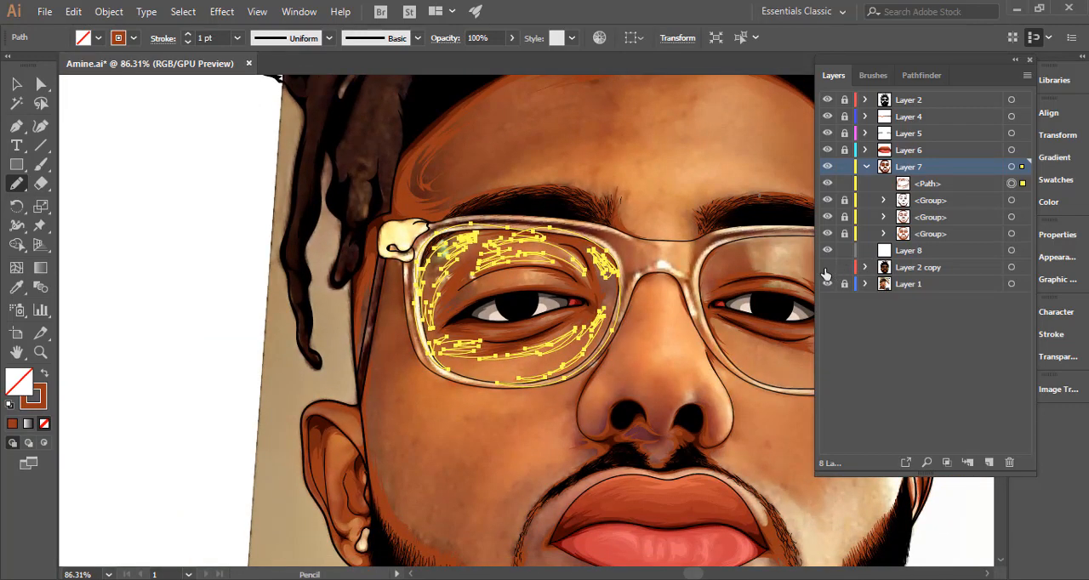
pyautogui.click(928, 186)
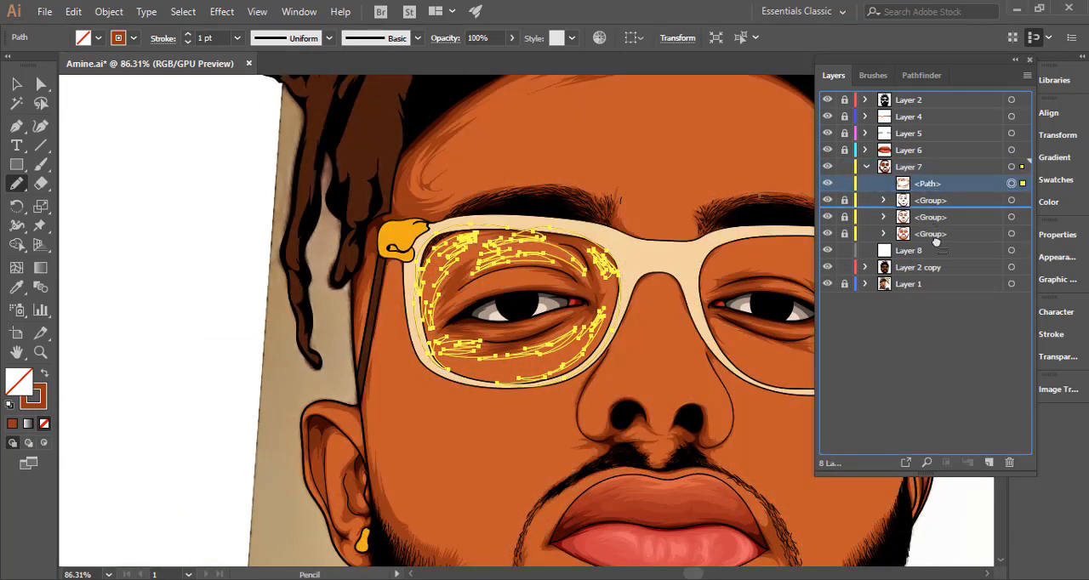
pyautogui.moveTo(900, 255); pyautogui.dragTo(903, 254)
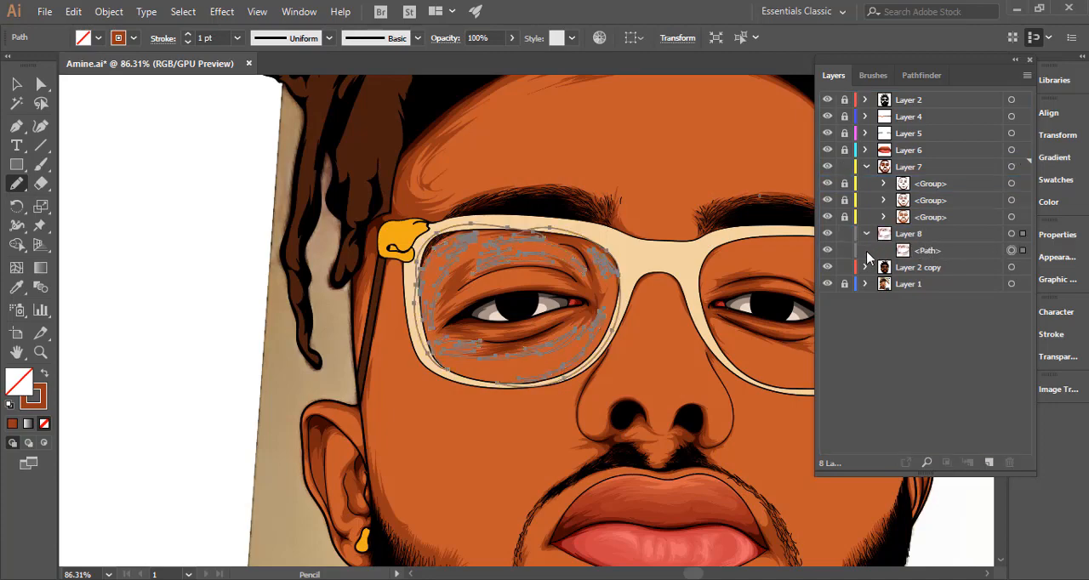
# Apply the sampled orange skin colour to the lens shadow path as its fill, without a stroke.
pyautogui.moveTo(506, 271); pyautogui.dragTo(798, 256)
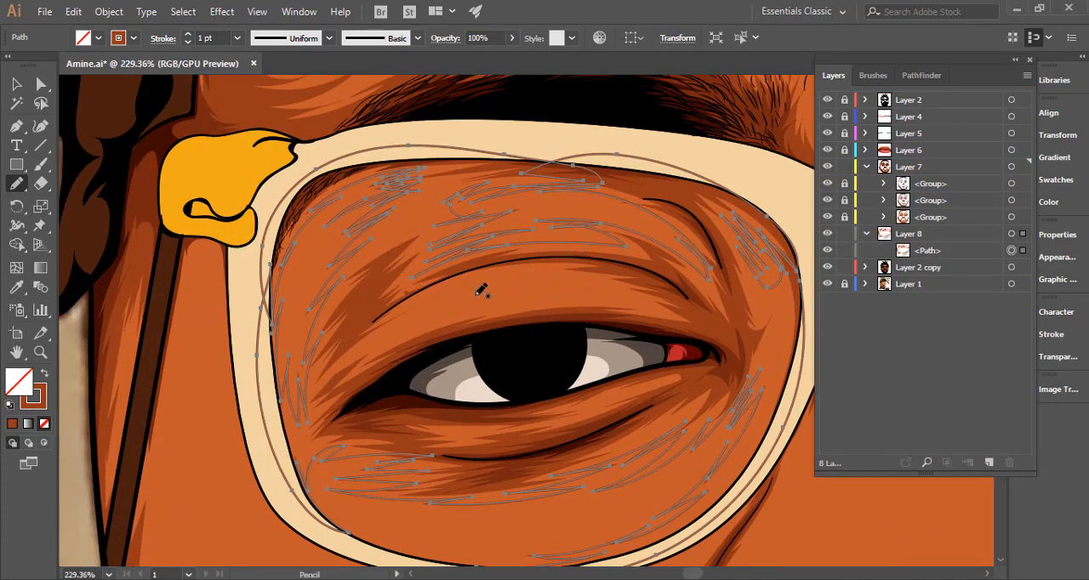
pyautogui.press('i')
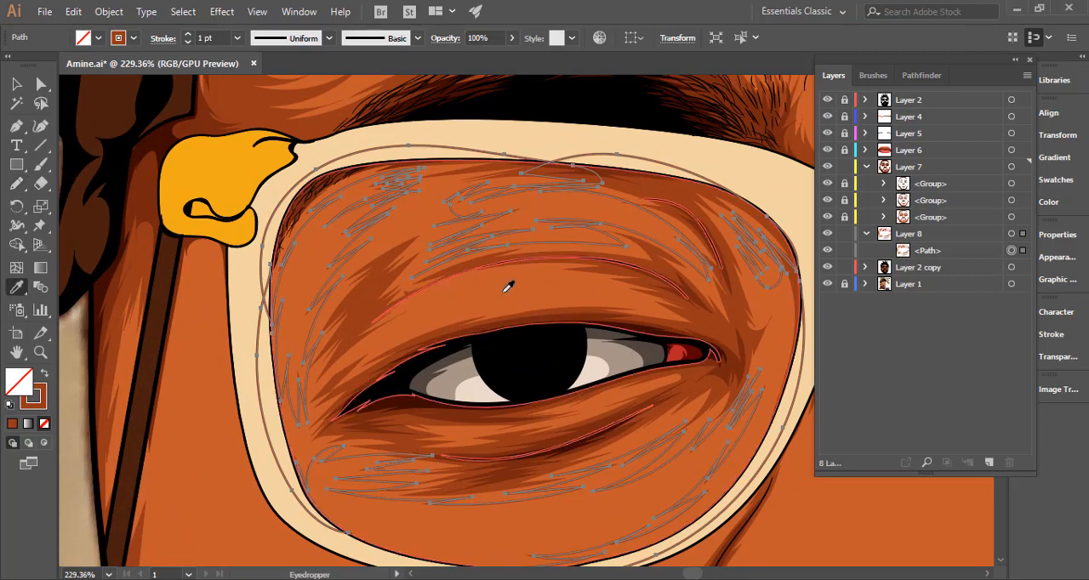
pyautogui.hotkey('shift', 'x')
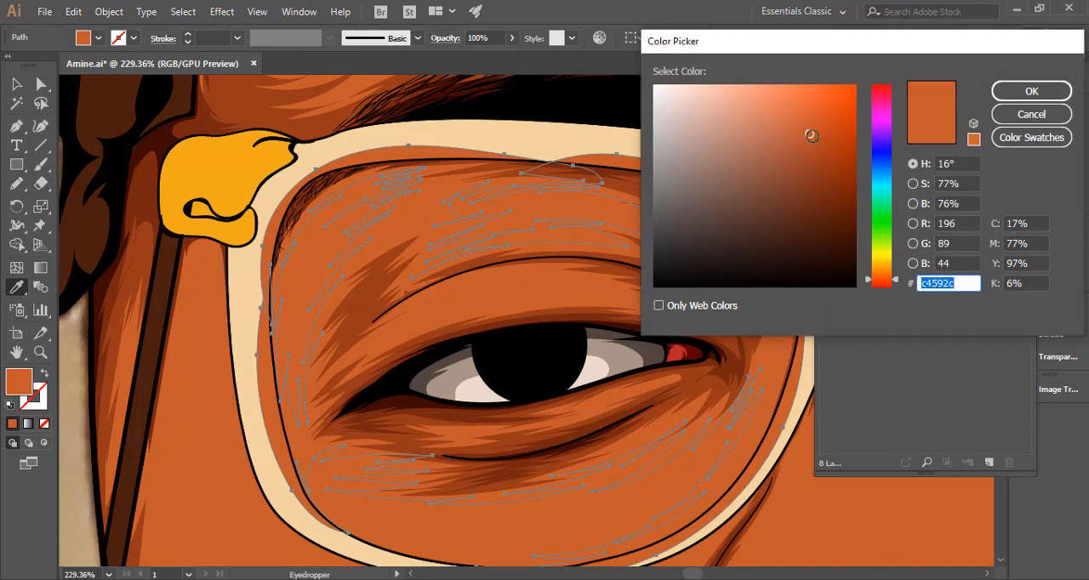
# Try darkening the lens shadow's fill to #b2451f, and undo the colour change.
pyautogui.moveTo(811, 135); pyautogui.dragTo(821, 144)
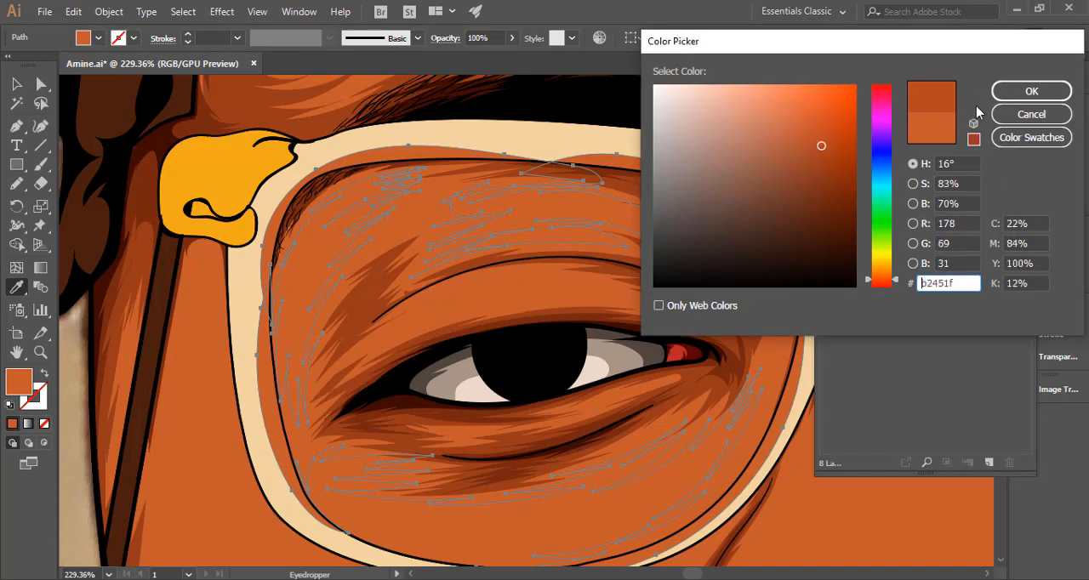
pyautogui.click(1031, 91)
pyautogui.hotkey('ctrl', 'z')
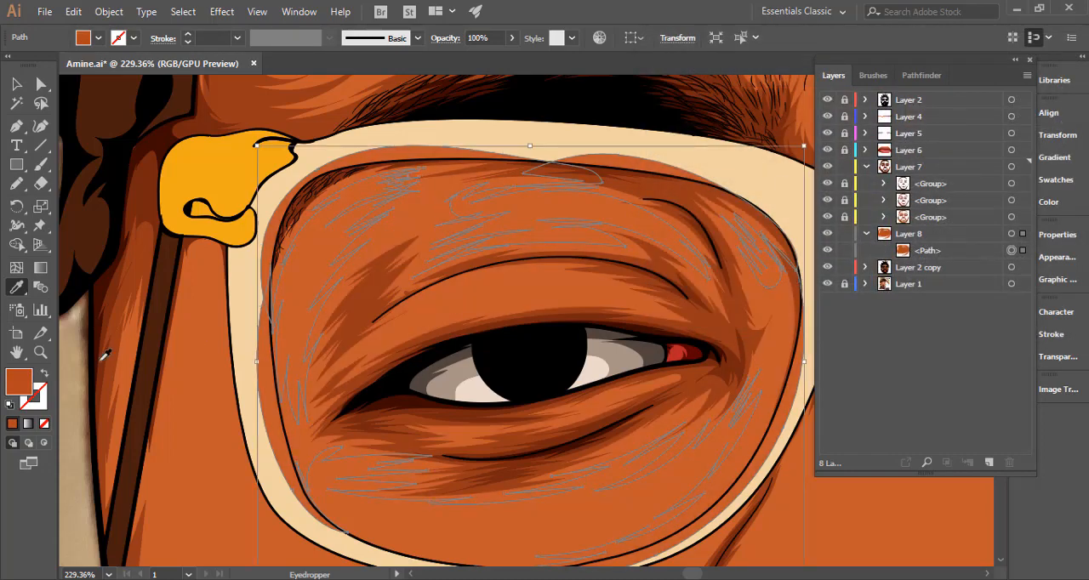
# Set the lens shadow's fill colour to the slightly darker orange #b74b25.
pyautogui.doubleClick(19, 383)
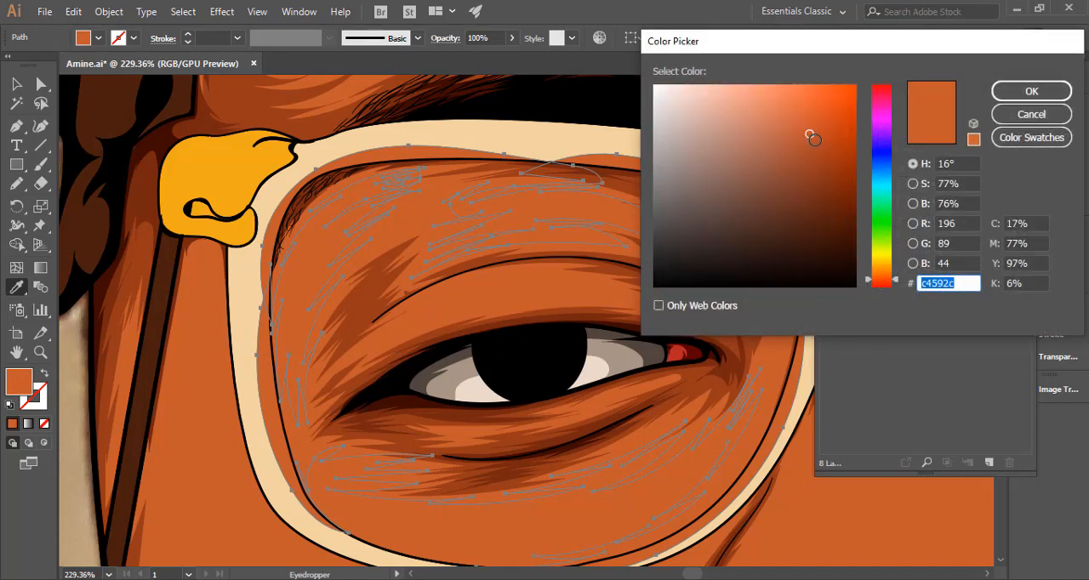
pyautogui.moveTo(814, 139); pyautogui.dragTo(814, 141)
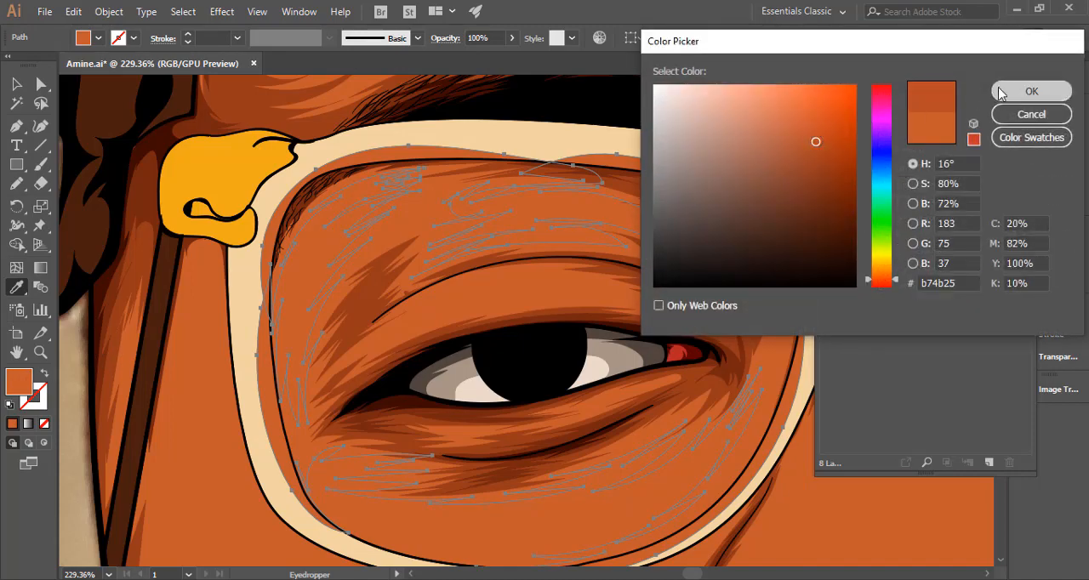
pyautogui.click(997, 91)
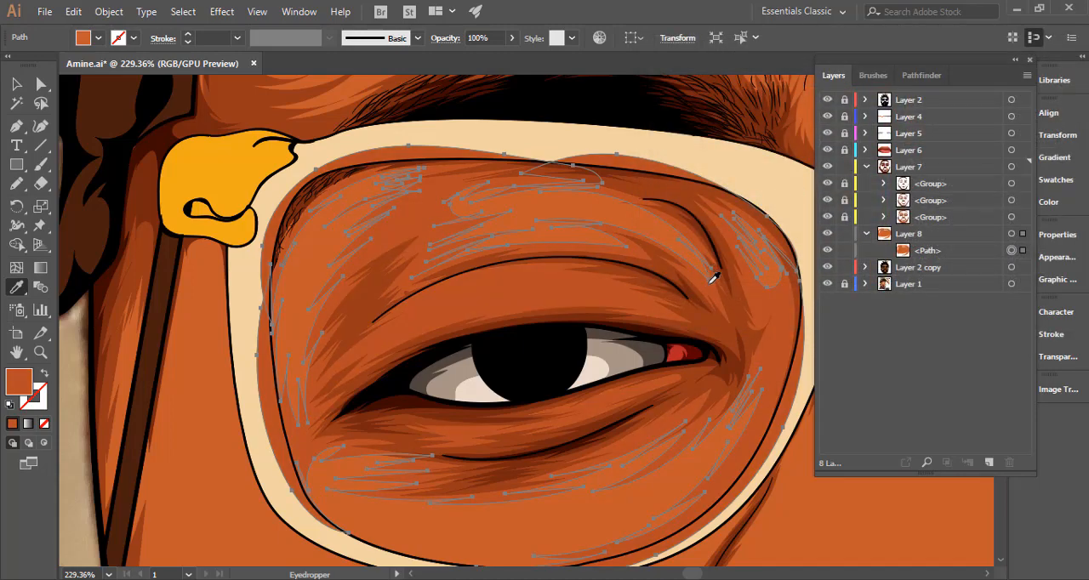
# Hide the selection edges, deselect the path and examine the lens shadow's colour against the surrounding skin.
pyautogui.moveTo(711, 286); pyautogui.dragTo(493, 325)
pyautogui.moveTo(558, 310); pyautogui.dragTo(563, 310)
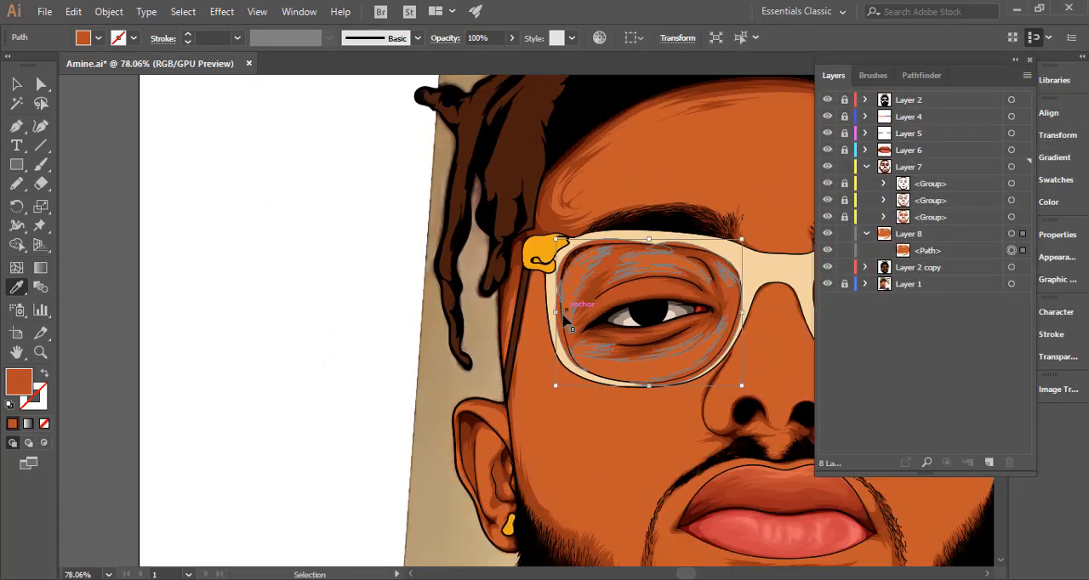
pyautogui.hotkey('ctrl', 'h')
pyautogui.press('v')
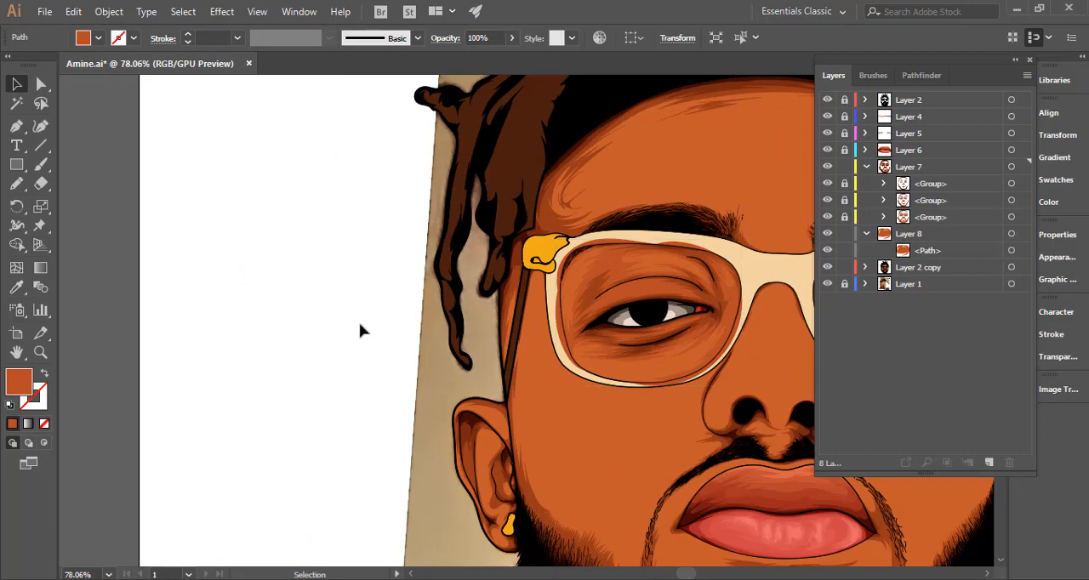
pyautogui.click(358, 326)
pyautogui.moveTo(664, 281); pyautogui.dragTo(863, 251)
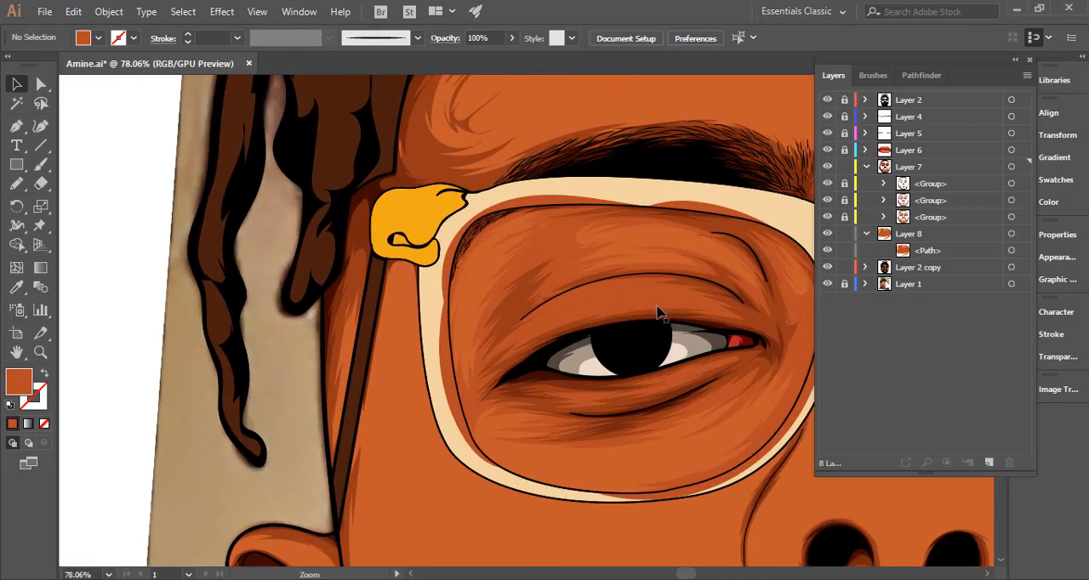
pyautogui.moveTo(657, 312); pyautogui.dragTo(600, 341)
pyautogui.moveTo(532, 295); pyautogui.dragTo(325, 409)
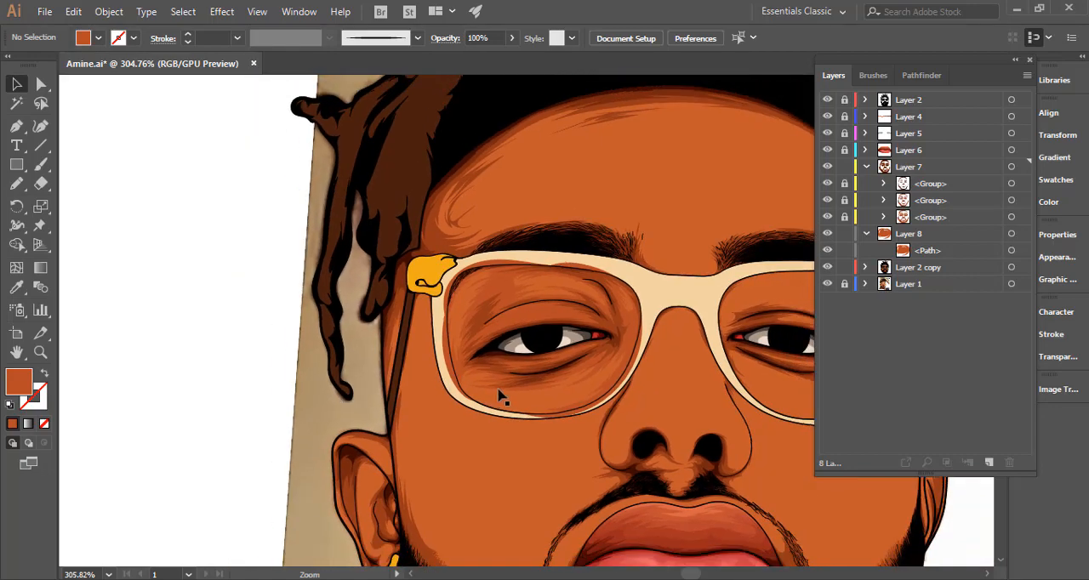
pyautogui.moveTo(538, 390); pyautogui.dragTo(470, 388)
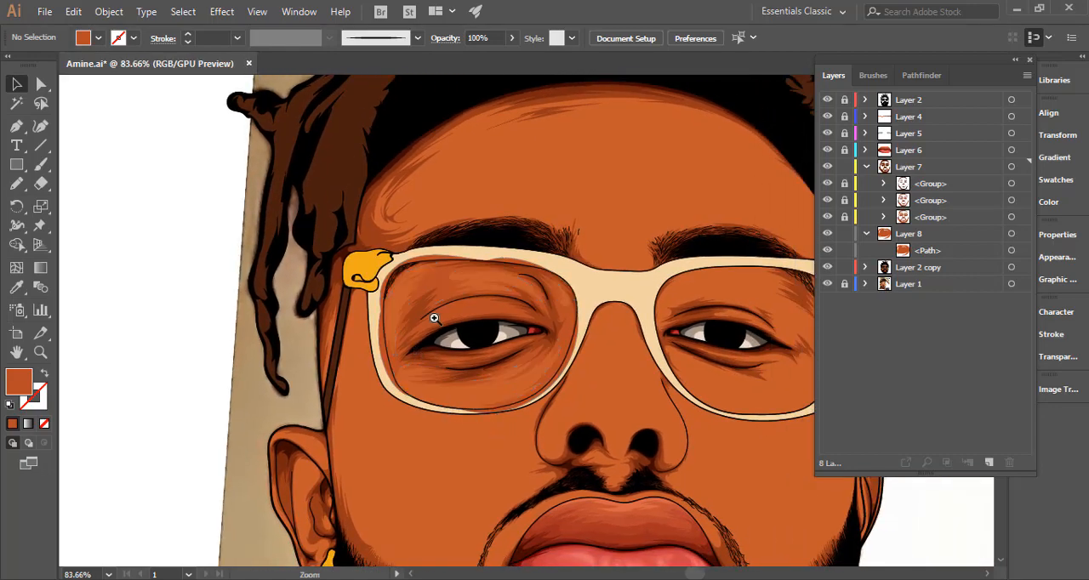
pyautogui.moveTo(433, 318); pyautogui.dragTo(564, 283)
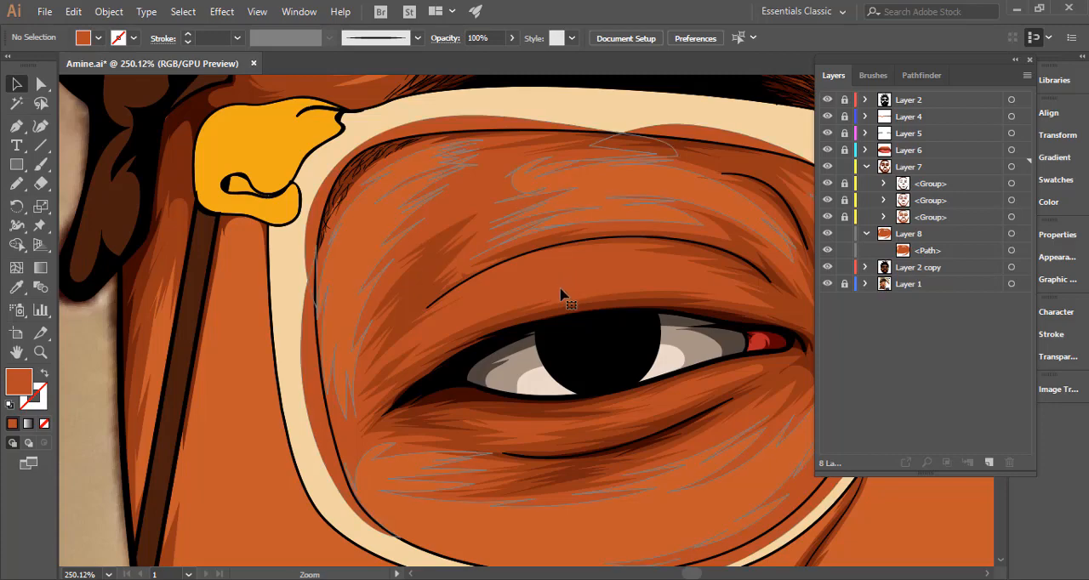
# Switch the lens shadow from fill to outline and draw a jagged highlight shape with the Pencil on the upper eyelid, under the crease.
pyautogui.click(561, 291)
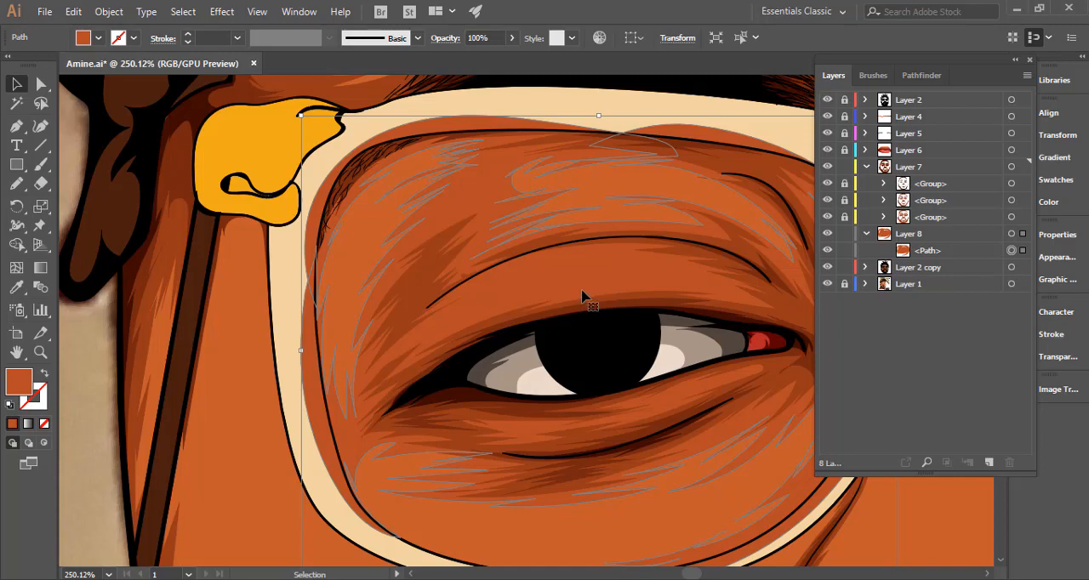
pyautogui.moveTo(607, 299); pyautogui.dragTo(439, 312)
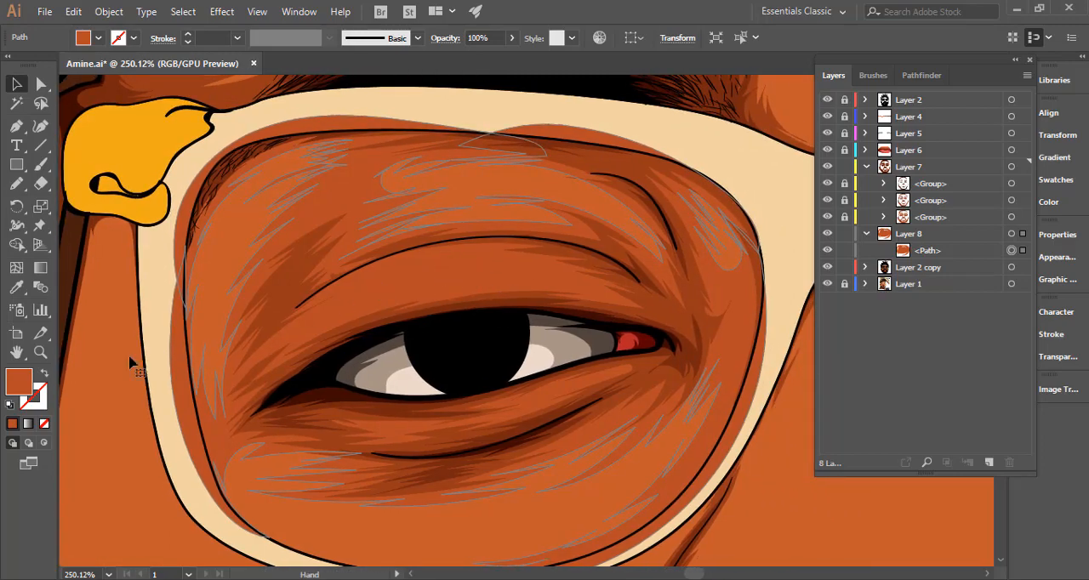
pyautogui.click(44, 374)
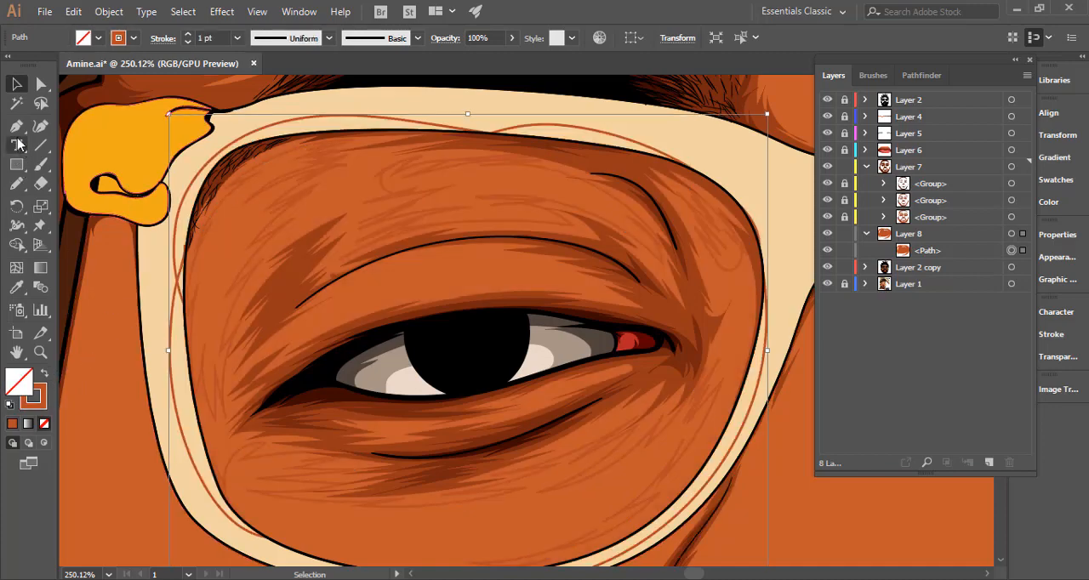
pyautogui.click(16, 183)
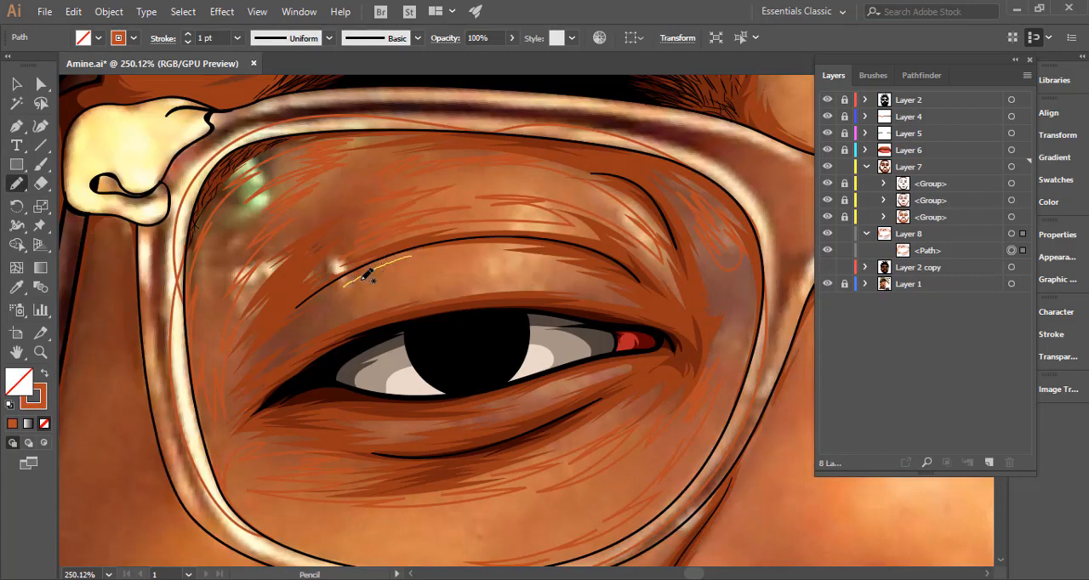
pyautogui.moveTo(367, 274)
pyautogui.mouseDown()
pyautogui.moveTo(327, 311)
pyautogui.moveTo(447, 285)
pyautogui.moveTo(564, 282)
pyautogui.moveTo(550, 271)
pyautogui.moveTo(584, 282)
pyautogui.moveTo(524, 257)
pyautogui.moveTo(457, 257)
pyautogui.moveTo(514, 246)
pyautogui.moveTo(404, 254)
pyautogui.mouseUp()
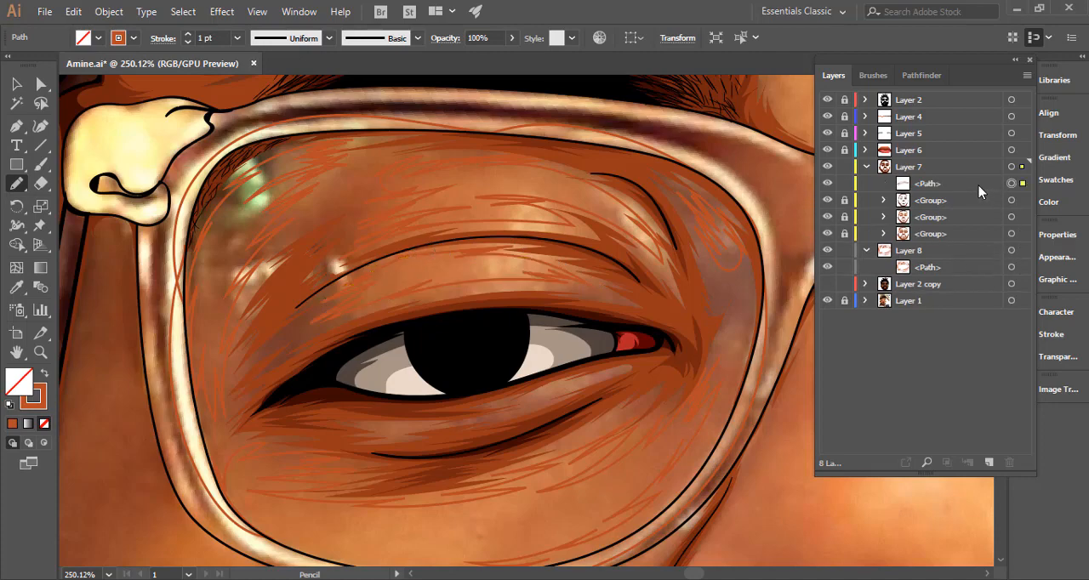
# Move the eyelid highlight path into Layer 8, swap both paths back to the orange fill, and combine them into a compound path.
pyautogui.moveTo(978, 186); pyautogui.dragTo(974, 261)
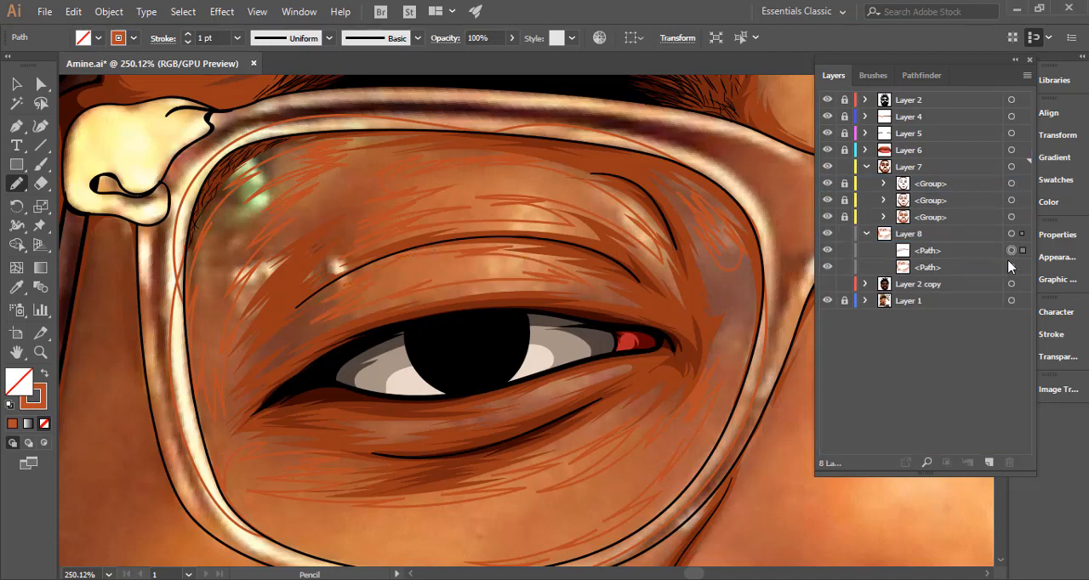
pyautogui.click(1011, 234)
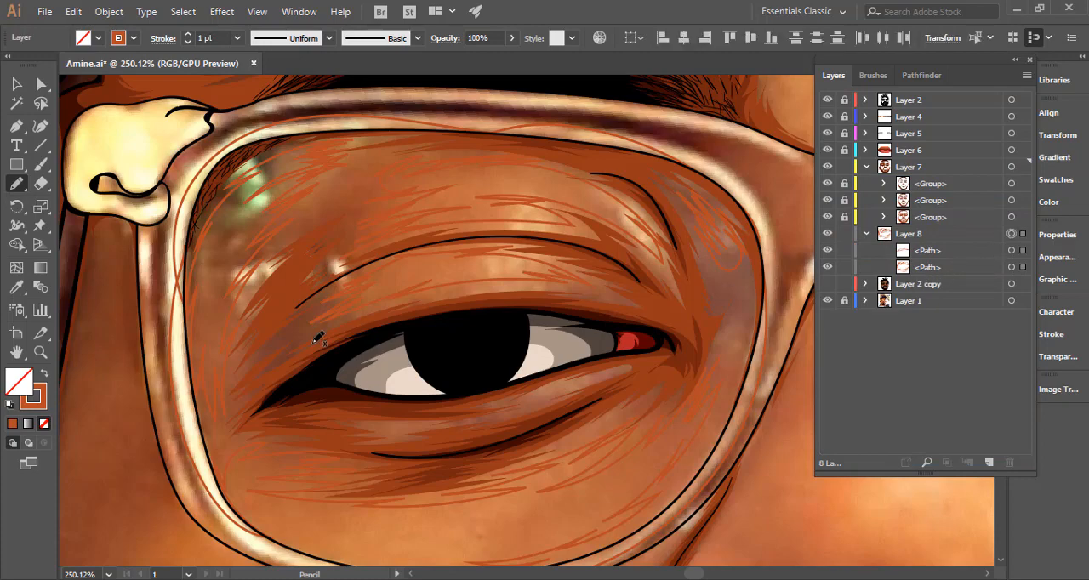
pyautogui.click(45, 375)
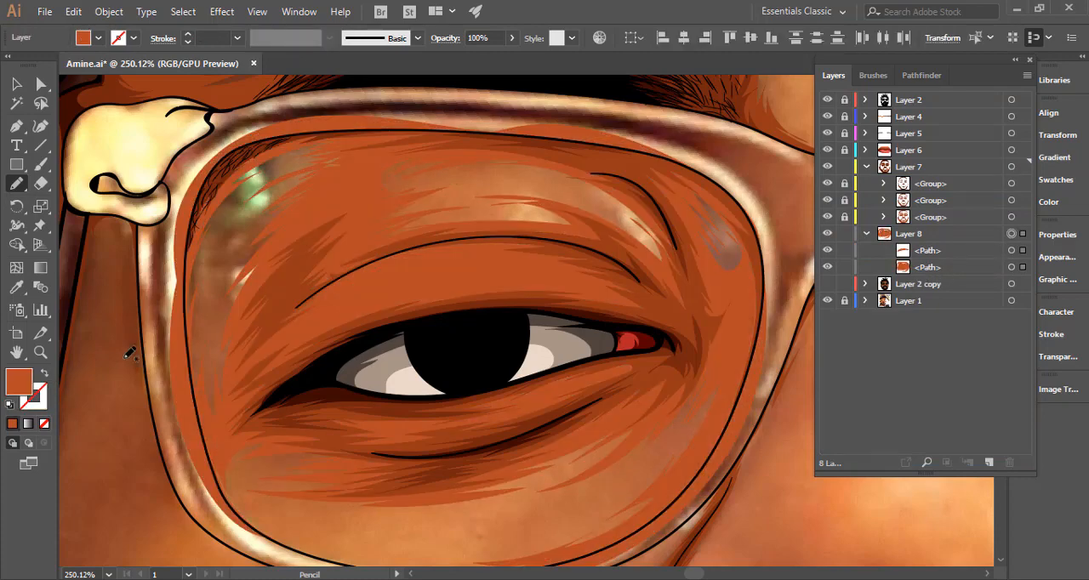
pyautogui.hotkey('ctrl', '8')
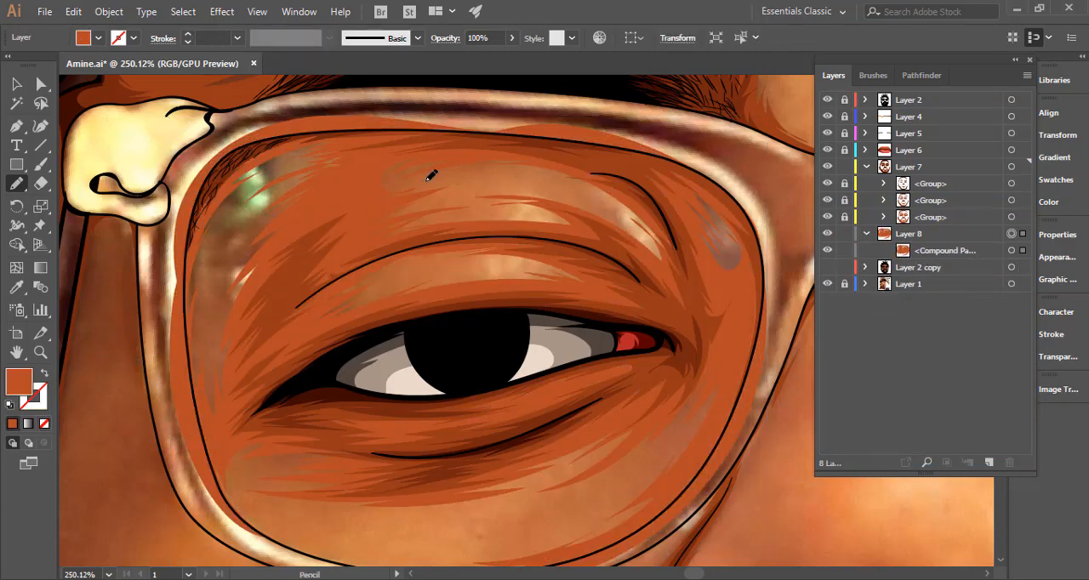
# Trim the lens shadow's overflow onto the glasses frame against the lens outline with the Shape Builder, and deselect everything.
pyautogui.click(16, 84)
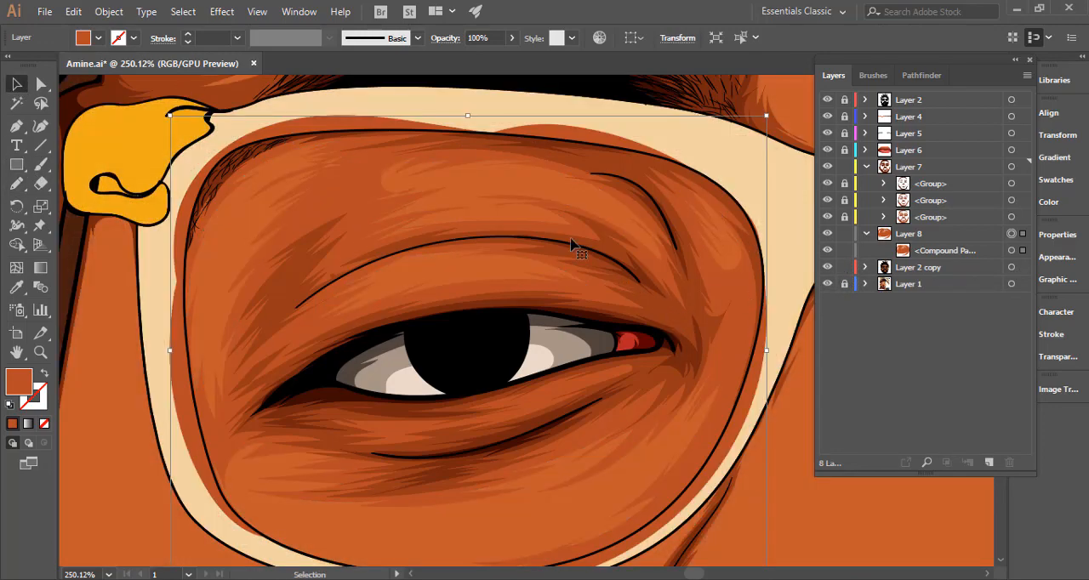
pyautogui.keyDown('shift'); pyautogui.click(476, 205); pyautogui.keyUp('shift')
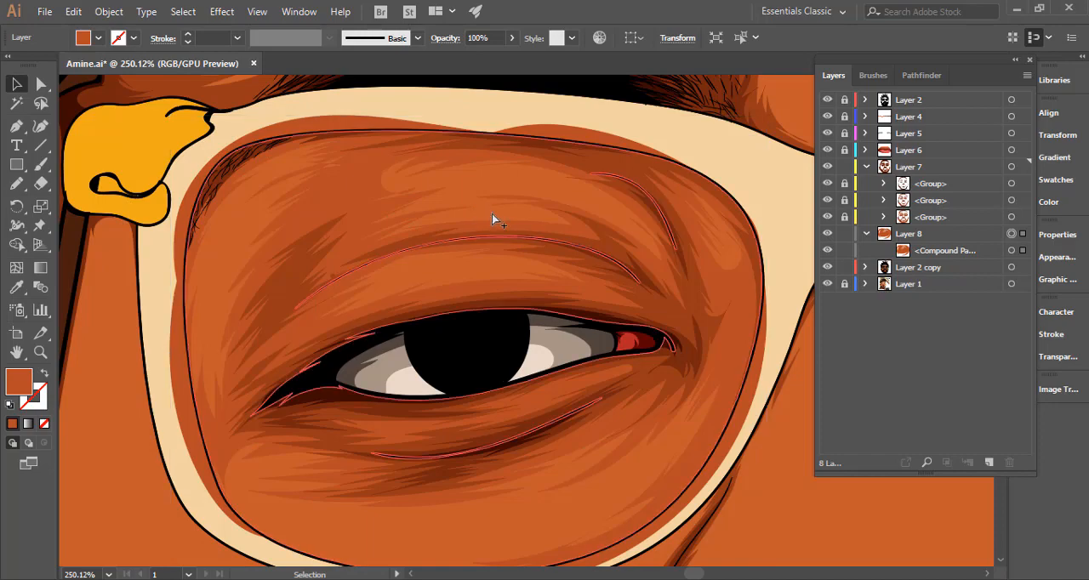
pyautogui.click(16, 245)
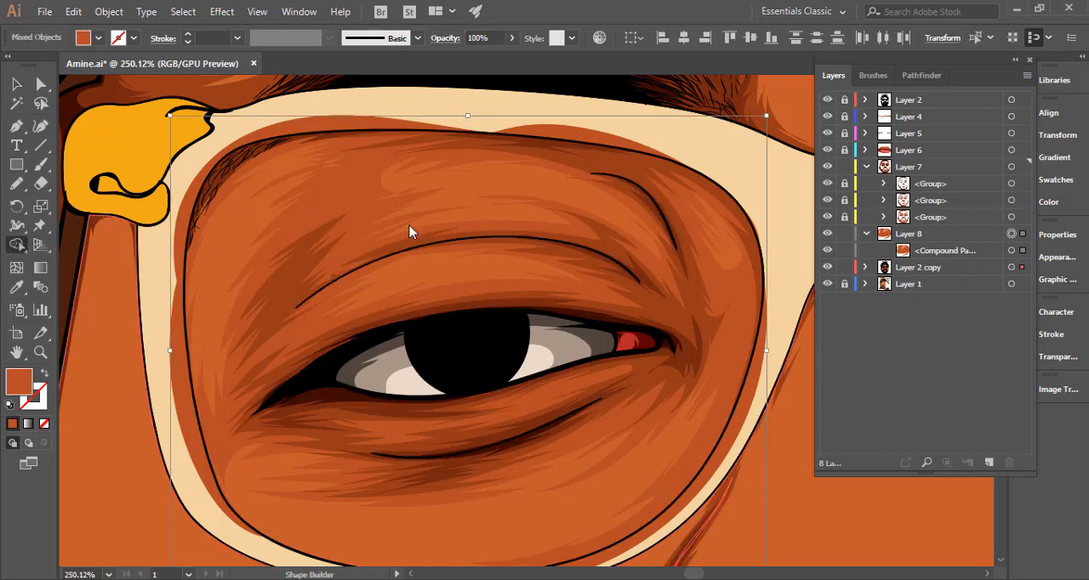
pyautogui.keyDown('alt'); pyautogui.click(746, 382); pyautogui.keyUp('alt')
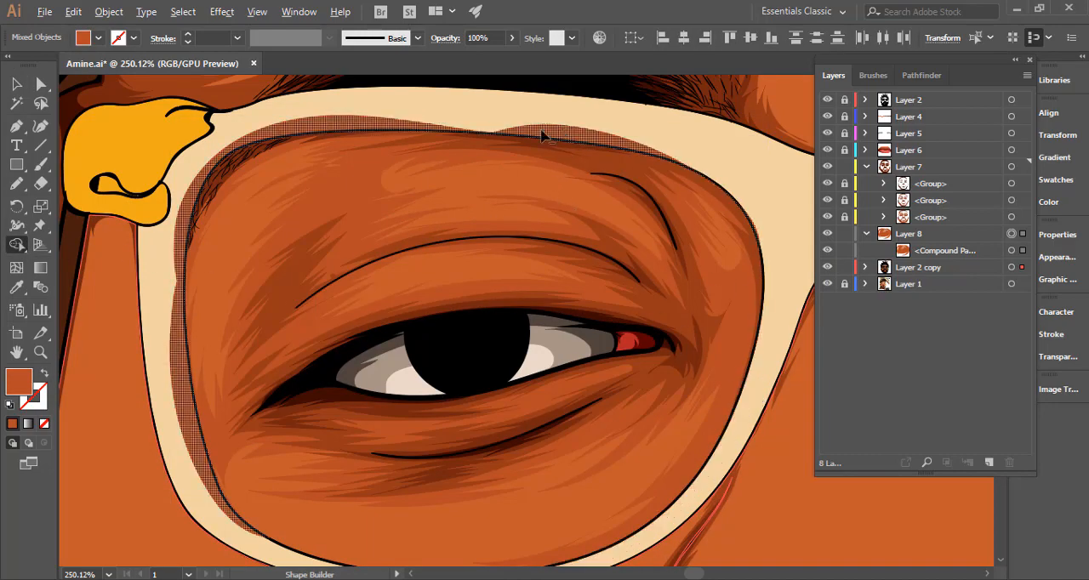
pyautogui.keyDown('alt'); pyautogui.click(537, 132); pyautogui.keyUp('alt')
pyautogui.moveTo(614, 347); pyautogui.dragTo(309, 370)
pyautogui.press('v')
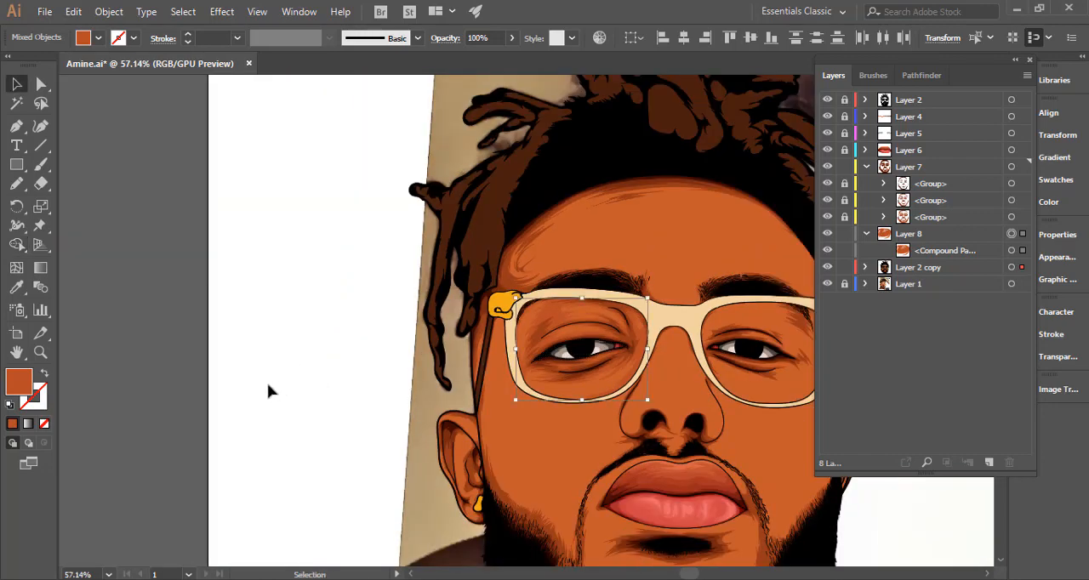
pyautogui.moveTo(247, 354); pyautogui.dragTo(221, 342)
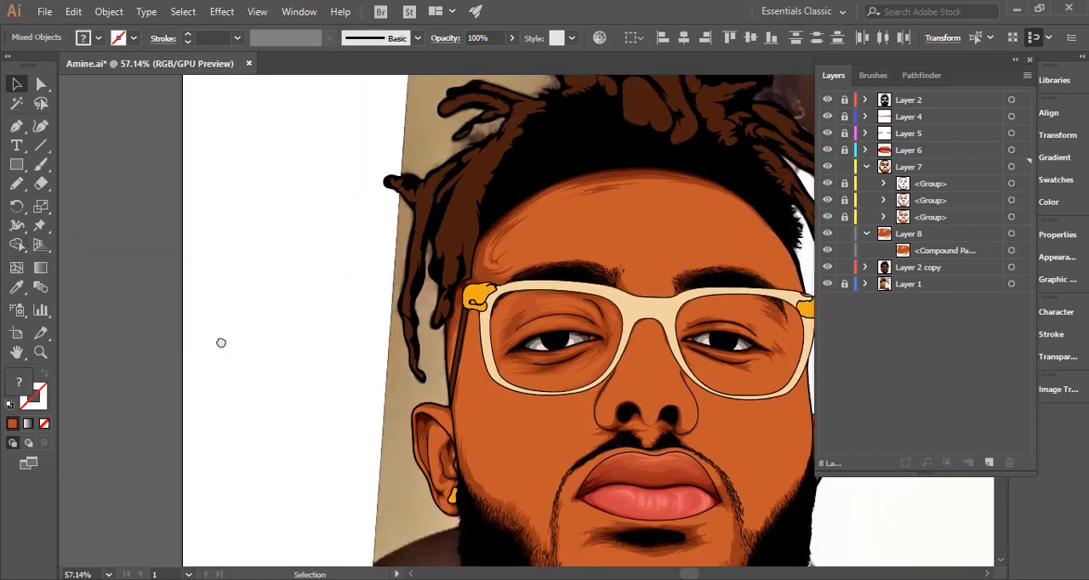
pyautogui.moveTo(558, 364); pyautogui.dragTo(423, 303)
pyautogui.hotkey('ctrl', 'shift', 'a')
# Adjust the colour balance of the lowest shading group in Layer 7, setting Red to 2% with the preview on and selection edges hidden.
pyautogui.moveTo(502, 261); pyautogui.dragTo(841, 297)
pyautogui.moveTo(637, 357); pyautogui.dragTo(287, 342)
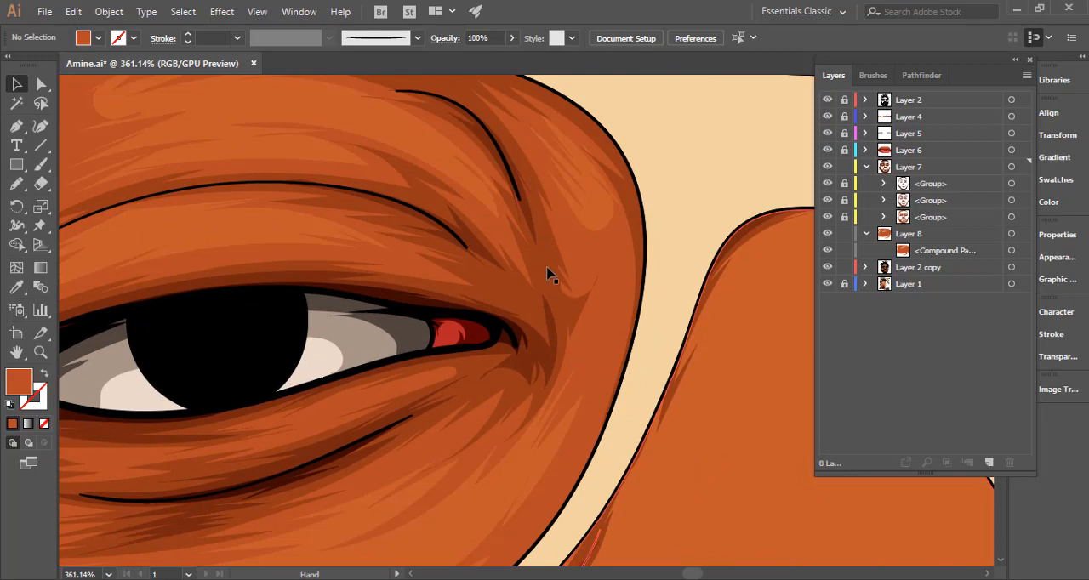
pyautogui.scroll(-3, 554, 294)
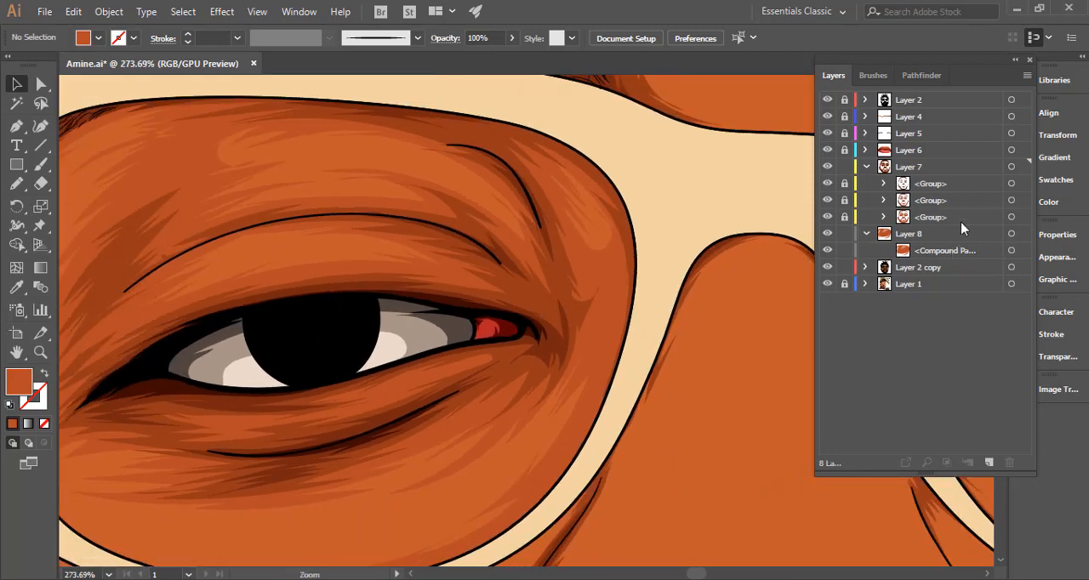
pyautogui.click(1011, 217)
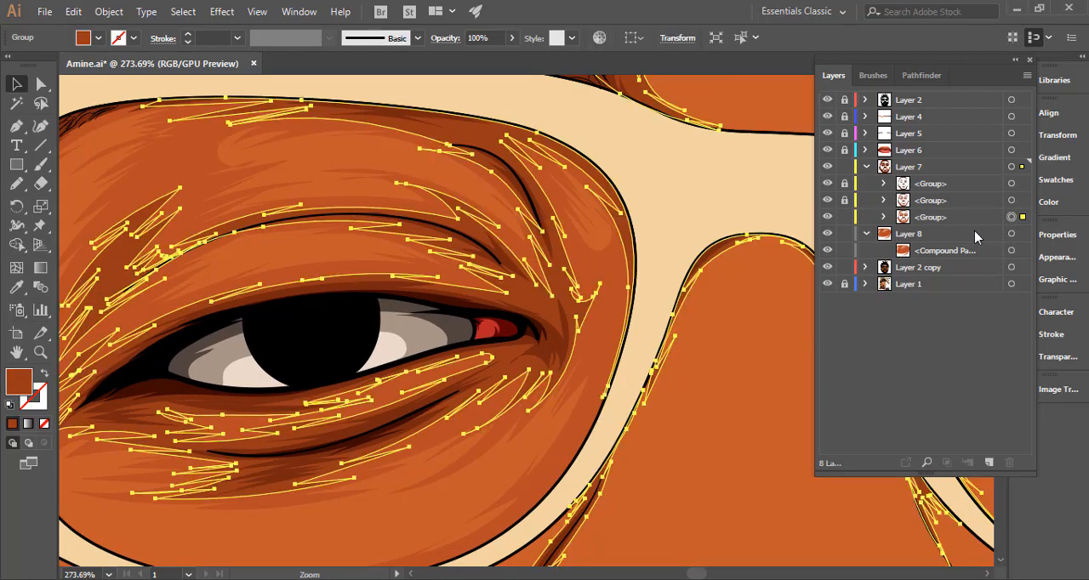
pyautogui.hotkey('ctrl', 'h')
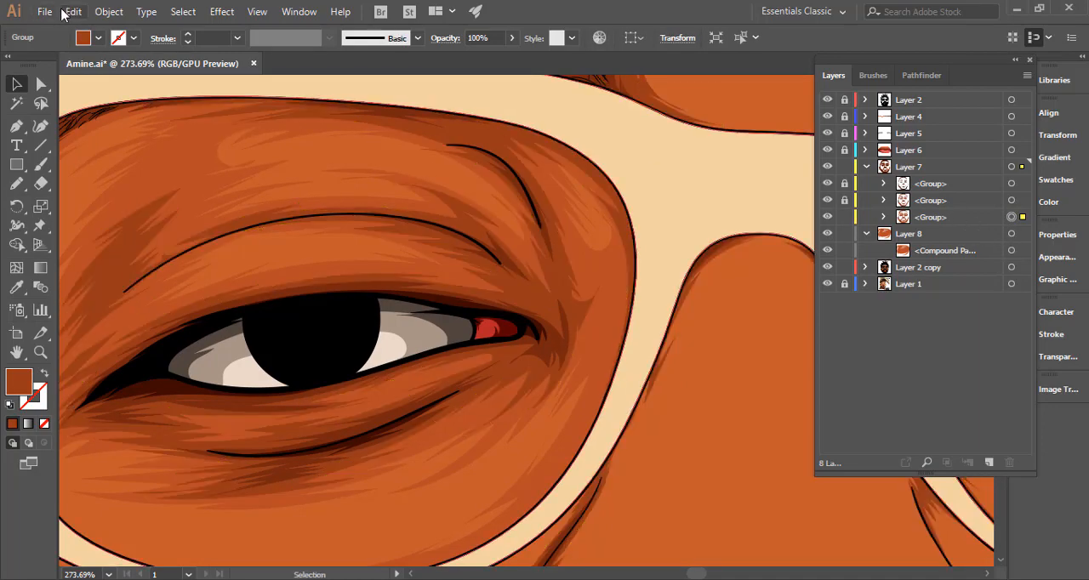
pyautogui.click(73, 11)
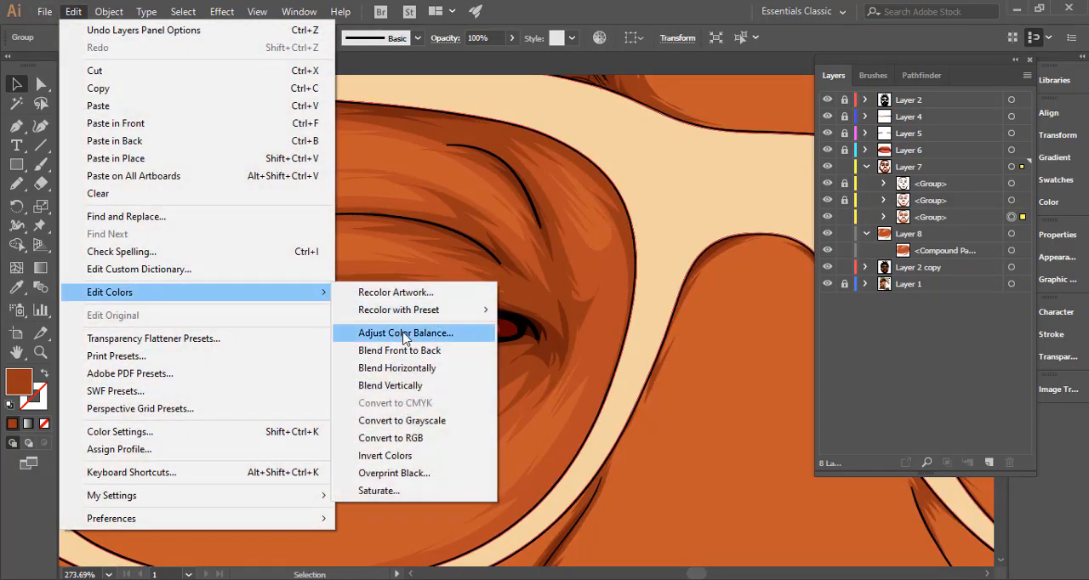
pyautogui.click(400, 330)
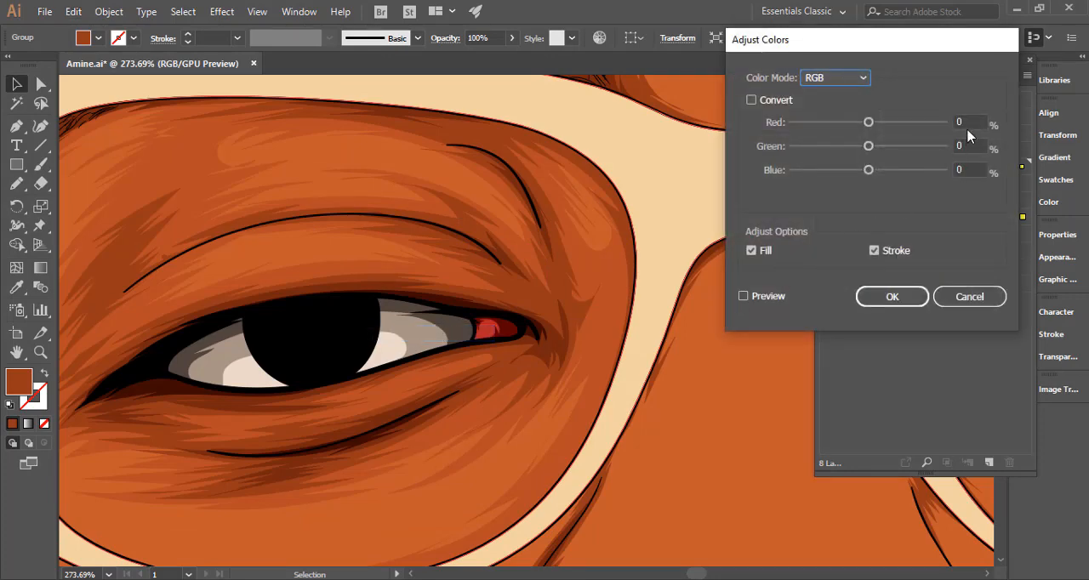
pyautogui.click(869, 122)
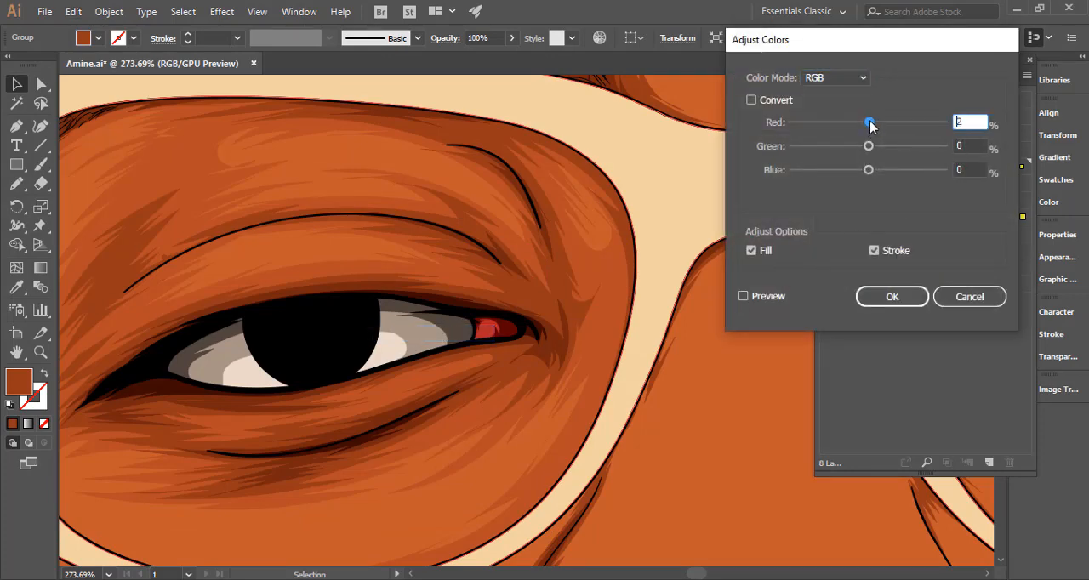
pyautogui.click(743, 296)
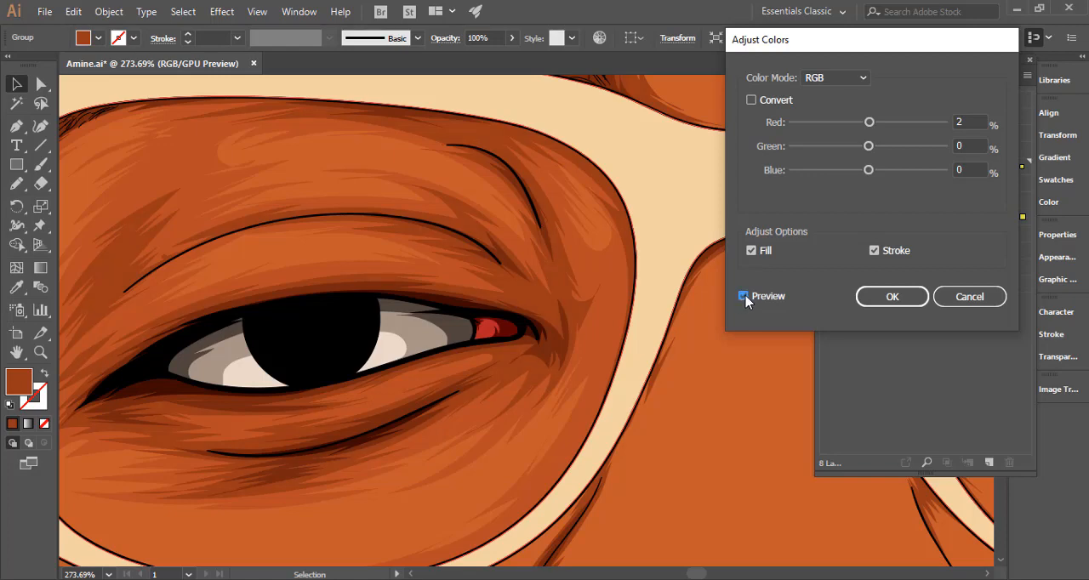
# Set Green to -1% and keep Blue at 0% in the shading group's colour adjustment, apply it, and deselect the artwork.
pyautogui.click(970, 171)
pyautogui.write('-1')
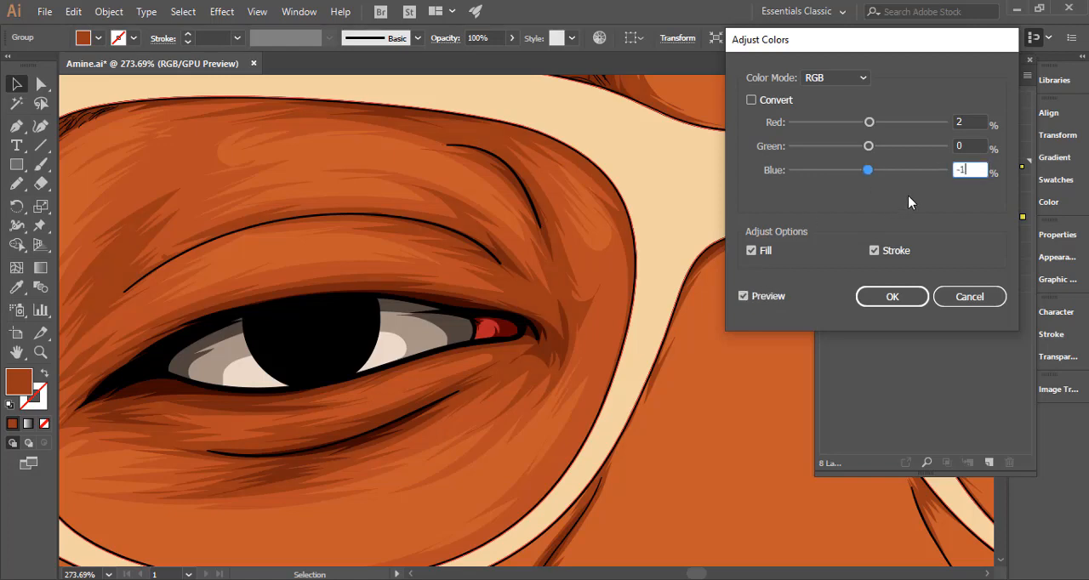
pyautogui.click(972, 147)
pyautogui.click(970, 174)
pyautogui.click(964, 146)
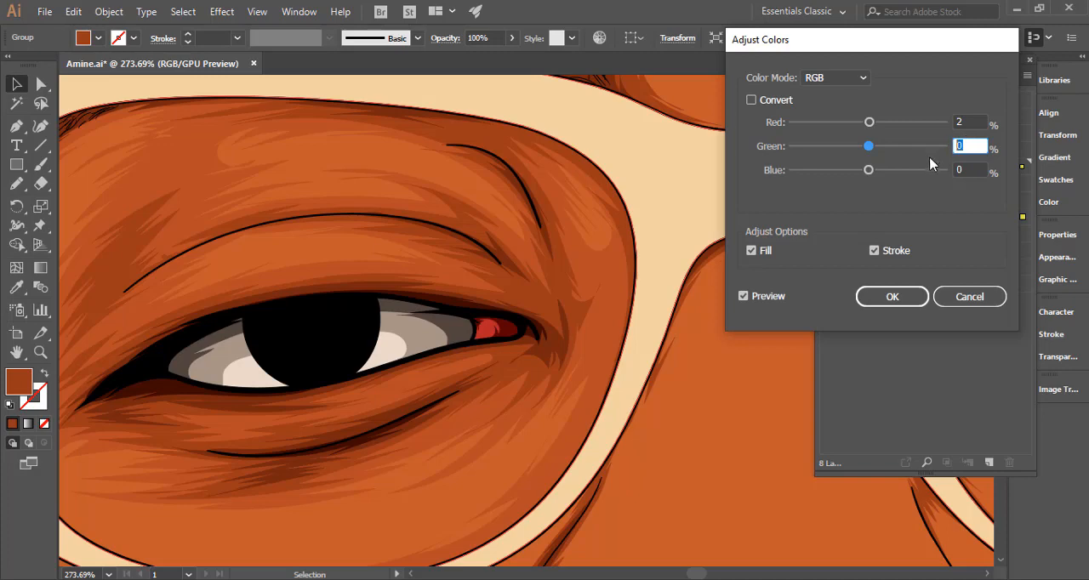
pyautogui.press('Down')
pyautogui.click(978, 169)
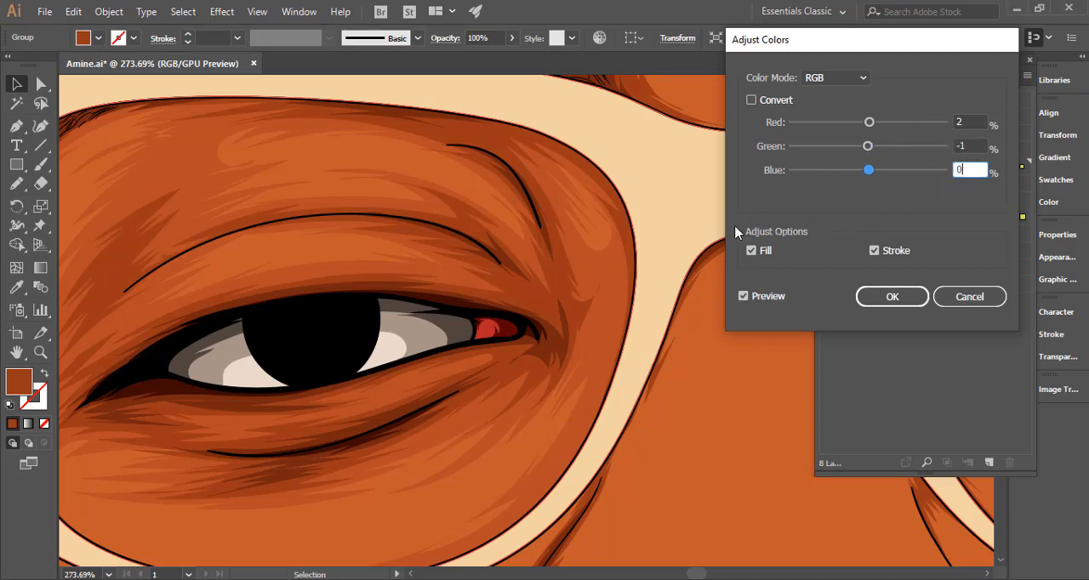
pyautogui.click(743, 296)
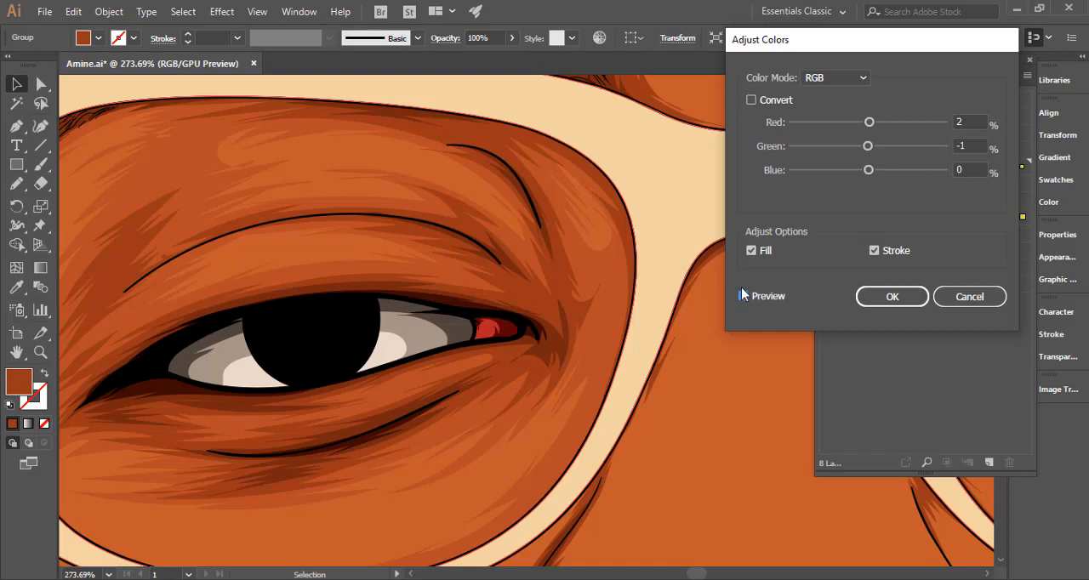
pyautogui.click(892, 296)
pyautogui.scroll(-3, 571, 352)
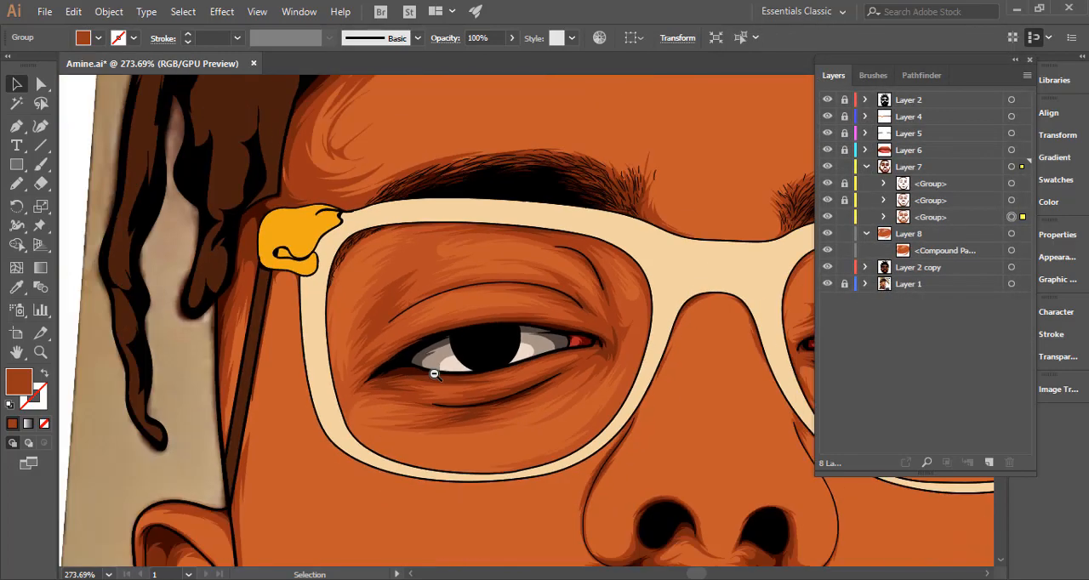
pyautogui.scroll(-3, 571, 352)
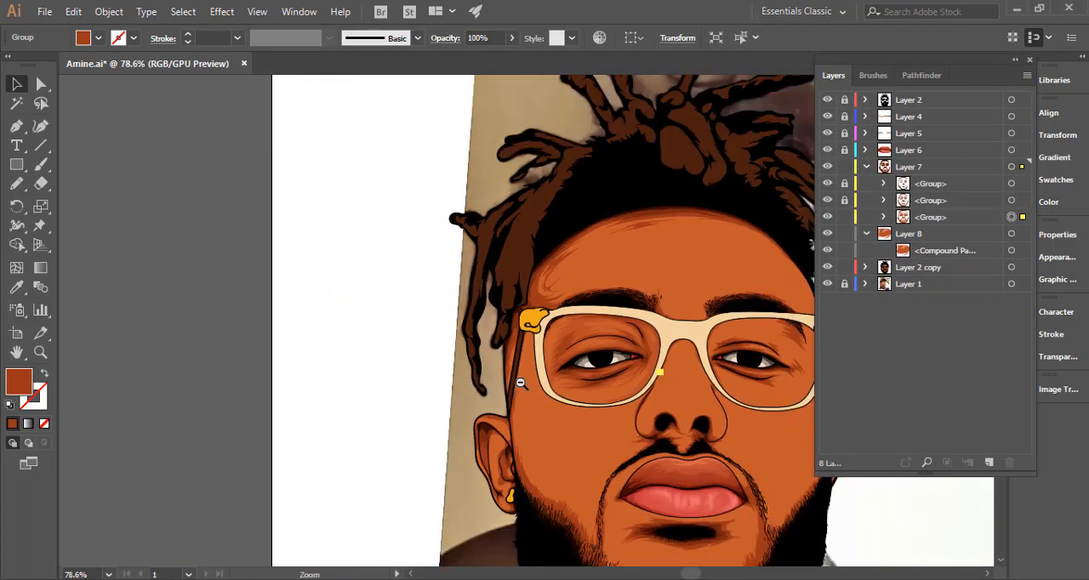
pyautogui.scroll(-3, 624, 435)
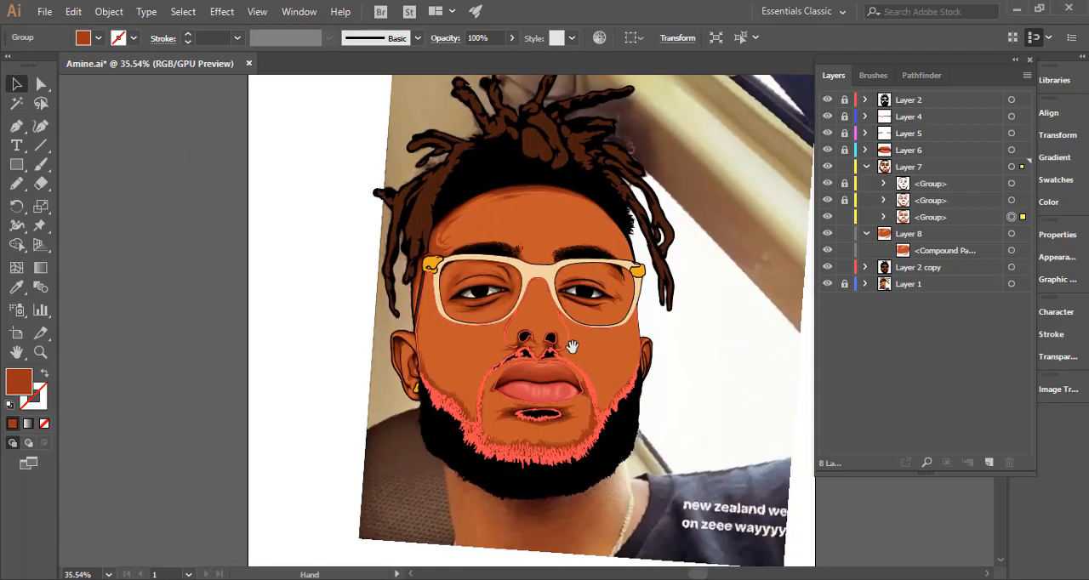
pyautogui.click(250, 383)
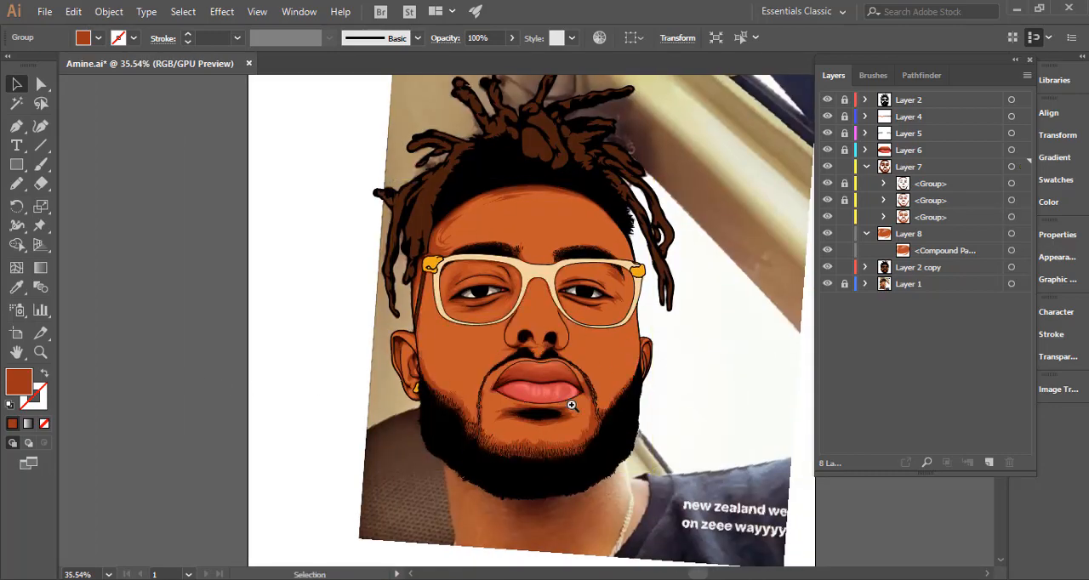
# Unlock the topmost shading group in Layer 7 and select all of its artwork.
pyautogui.moveTo(574, 404); pyautogui.dragTo(497, 404)
pyautogui.moveTo(577, 348); pyautogui.dragTo(825, 340)
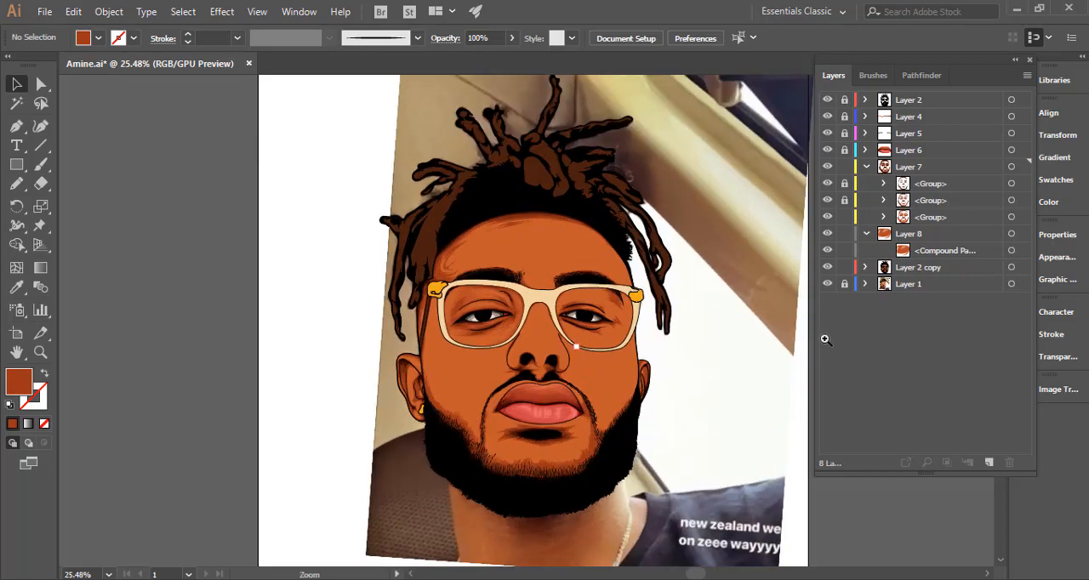
pyautogui.moveTo(500, 280); pyautogui.dragTo(676, 277)
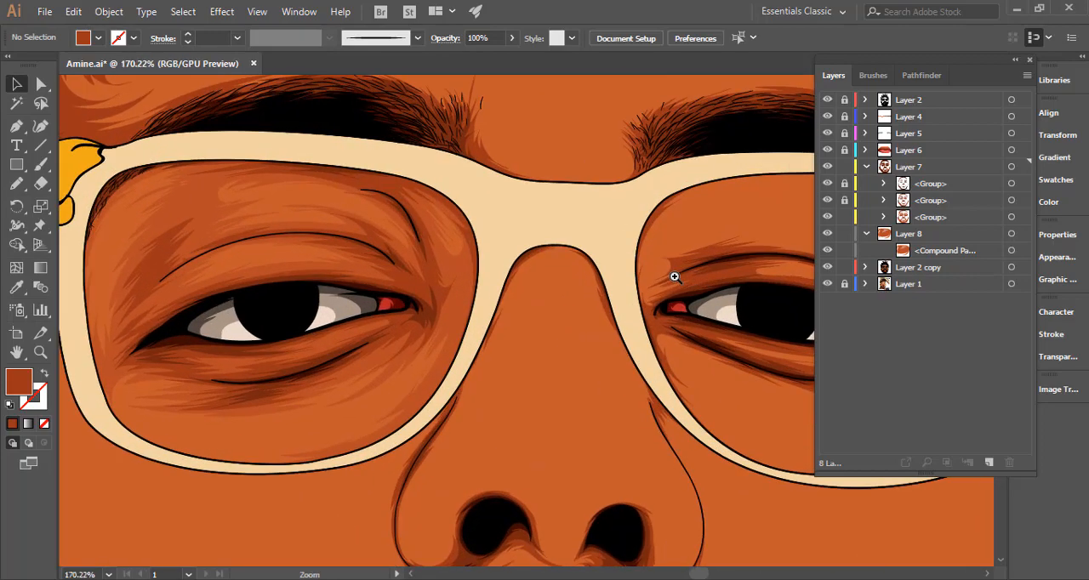
pyautogui.moveTo(737, 326); pyautogui.dragTo(596, 339)
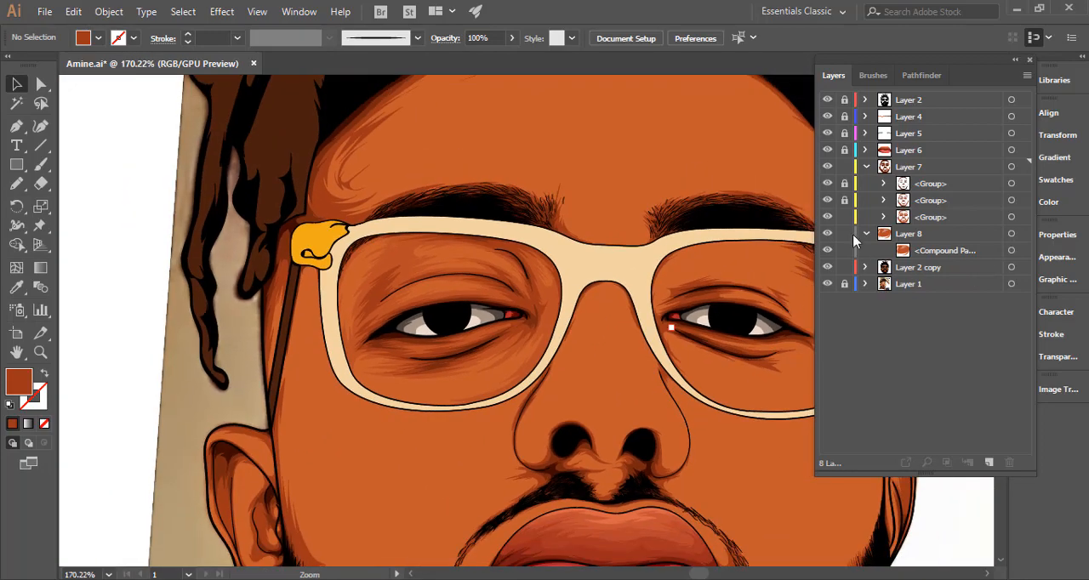
pyautogui.click(846, 183)
pyautogui.moveTo(690, 292); pyautogui.dragTo(603, 279)
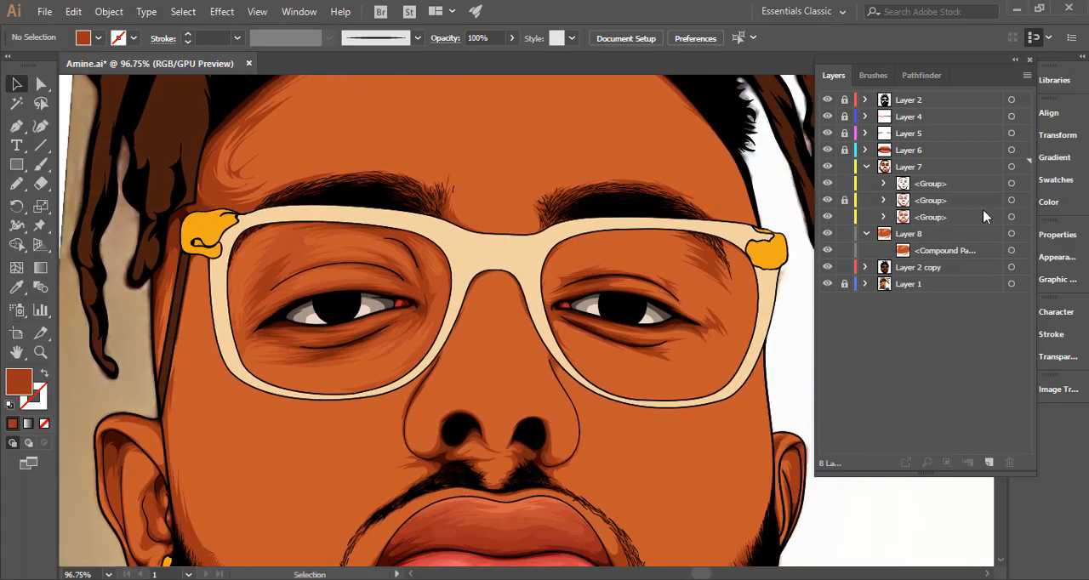
pyautogui.click(1010, 186)
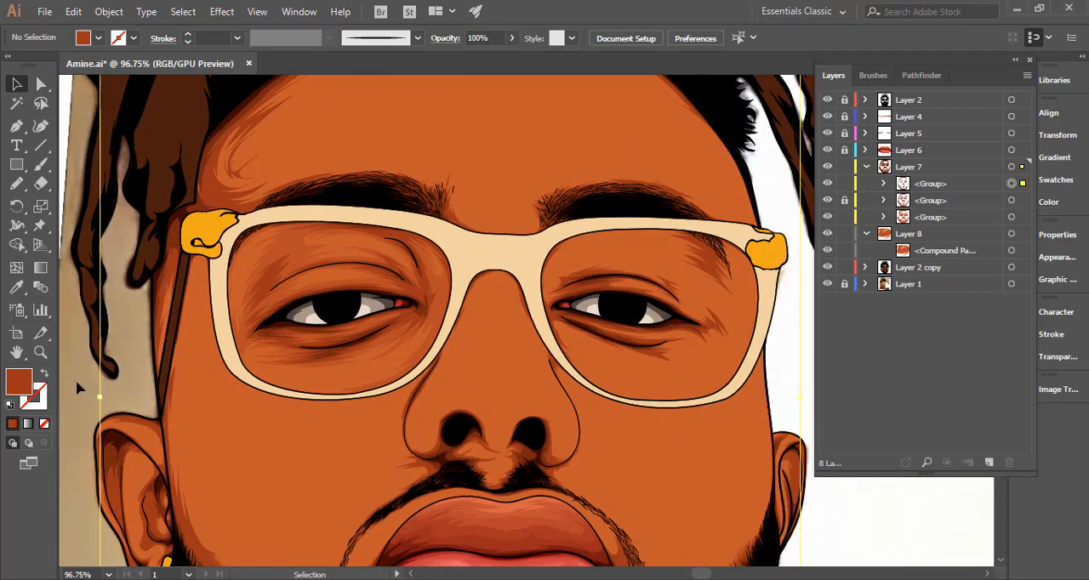
# Try the darker brown fill 2b0a00 on the selected shading group, check it on the whole portrait, and undo it.
pyautogui.doubleClick(20, 382)
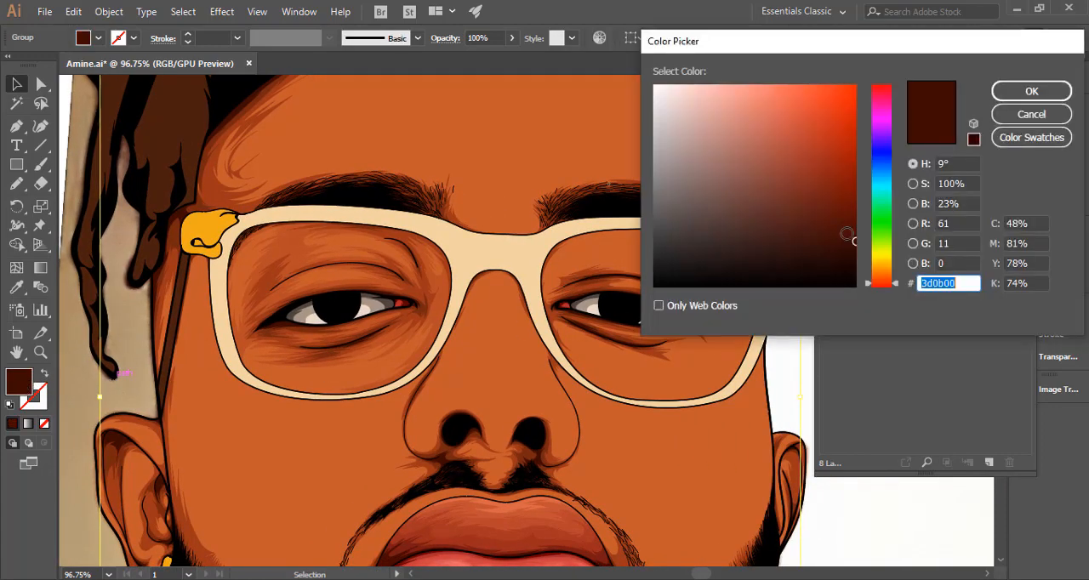
pyautogui.moveTo(879, 289); pyautogui.dragTo(880, 288)
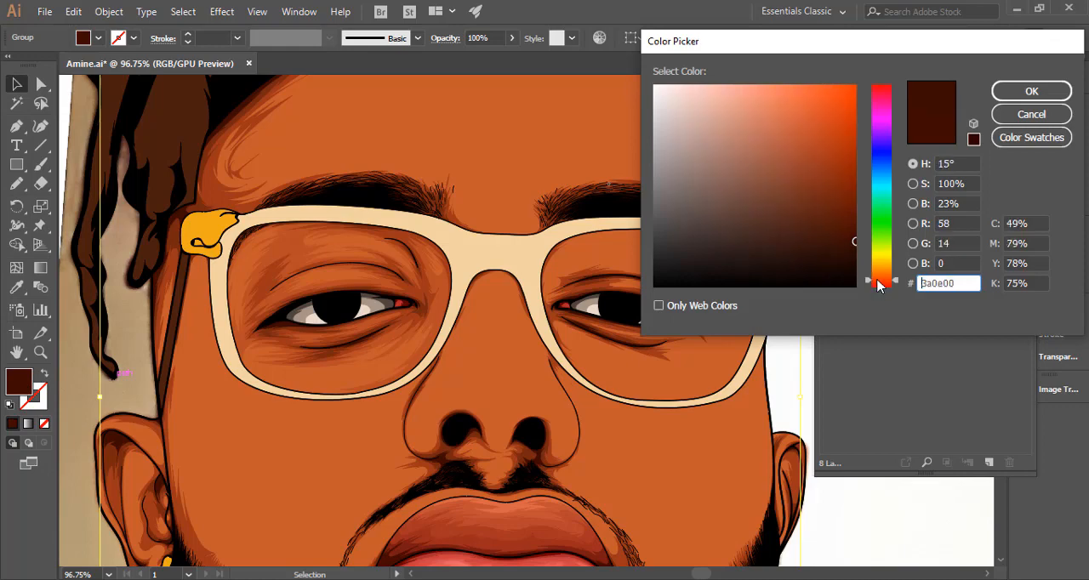
pyautogui.moveTo(850, 248); pyautogui.dragTo(859, 254)
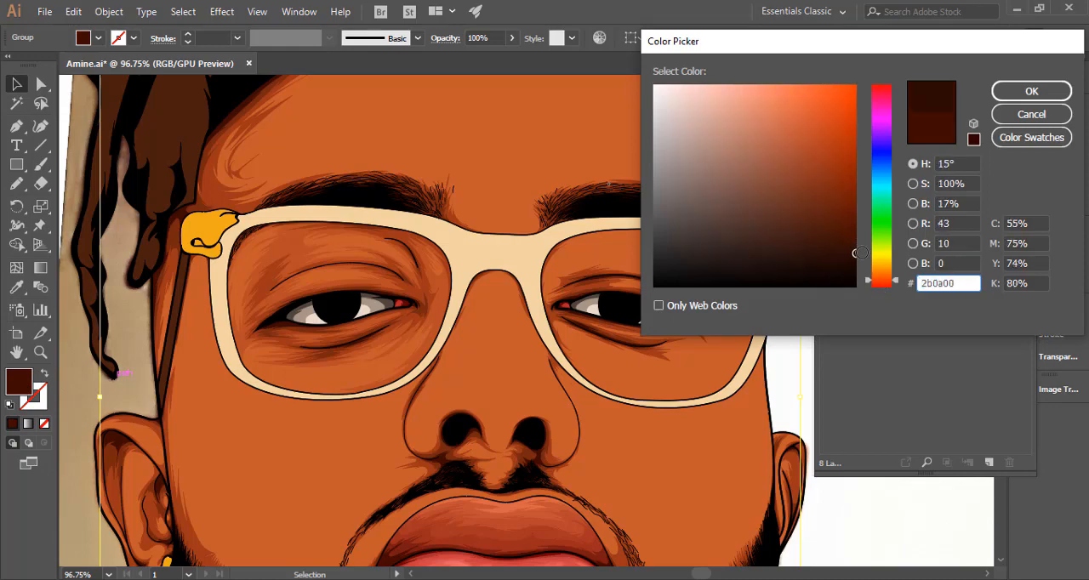
pyautogui.click(1003, 96)
pyautogui.moveTo(576, 354); pyautogui.dragTo(423, 363)
pyautogui.click(281, 375)
pyautogui.moveTo(416, 406); pyautogui.dragTo(310, 353)
pyautogui.click(502, 336)
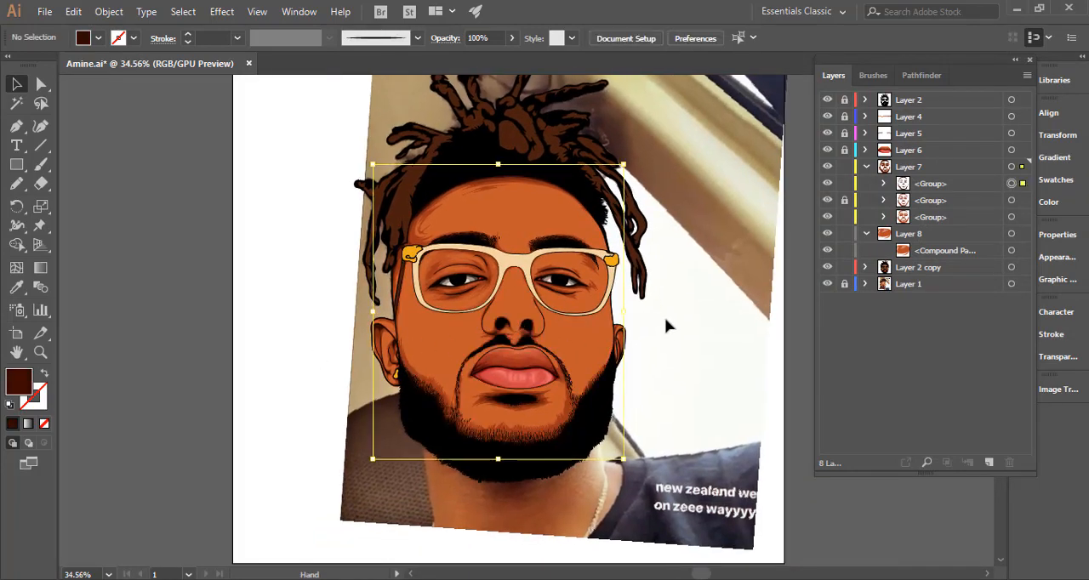
# Change the fill of the topmost Layer 7 shading group to the dark brown 300801 and view the whole portrait.
pyautogui.moveTo(665, 297); pyautogui.dragTo(867, 180)
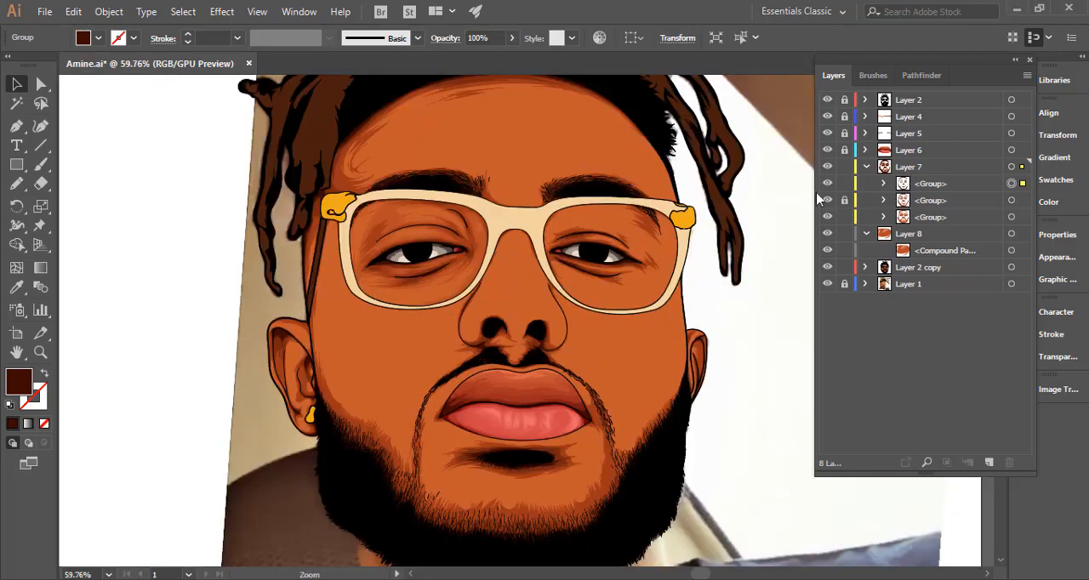
pyautogui.moveTo(609, 278); pyautogui.dragTo(851, 255)
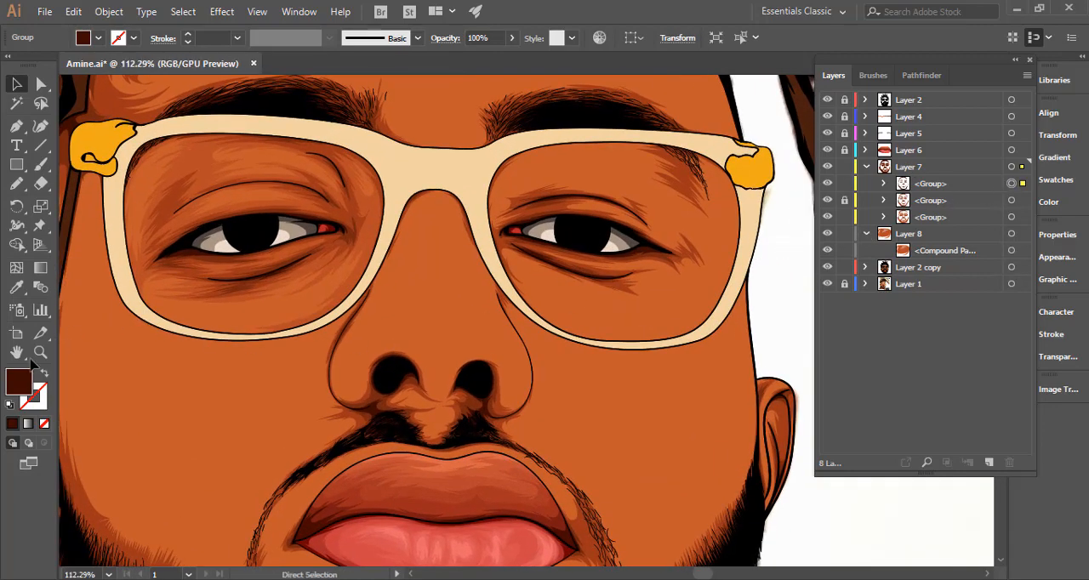
pyautogui.doubleClick(19, 382)
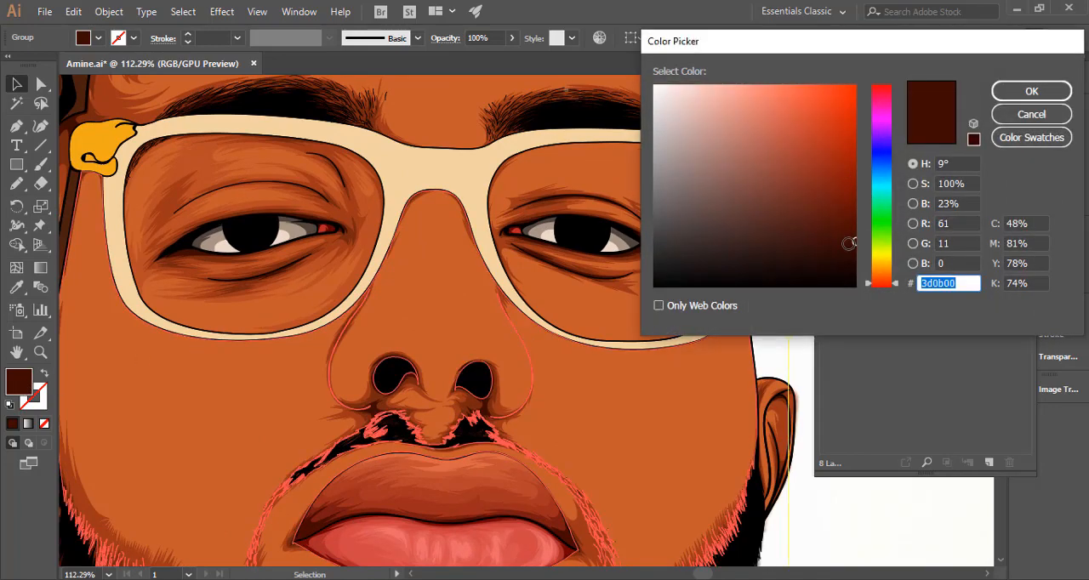
pyautogui.moveTo(850, 244); pyautogui.dragTo(852, 247)
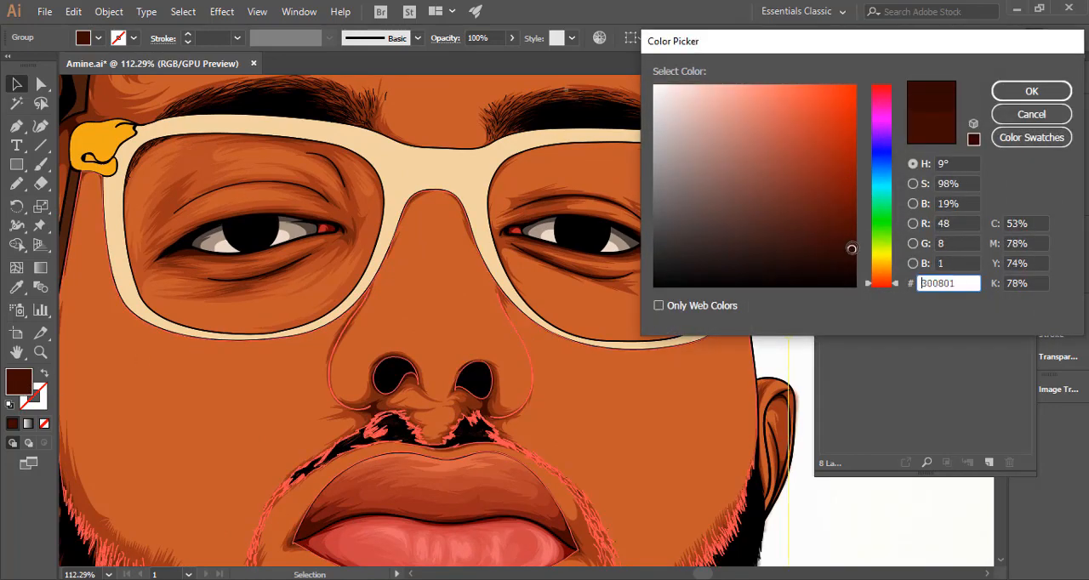
pyautogui.click(1028, 92)
pyautogui.hotkey('ctrl', '0')
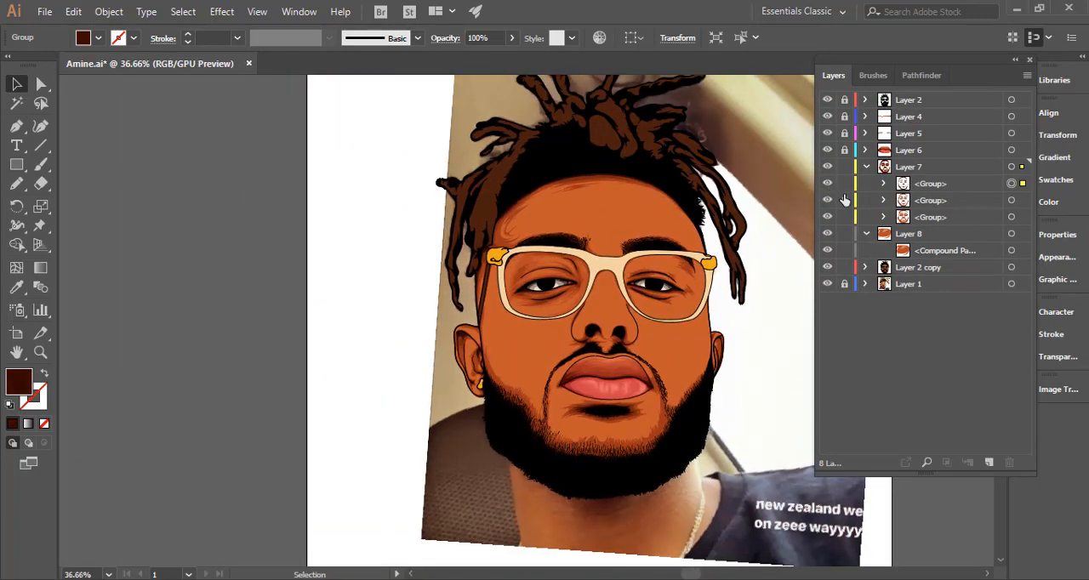
# Lock the shading groups in Layer 7 and load Layer 8's orange-brown fill for drawing on the forehead with the Pencil.
pyautogui.click(844, 184)
pyautogui.click(844, 200)
pyautogui.moveTo(653, 300); pyautogui.dragTo(496, 279)
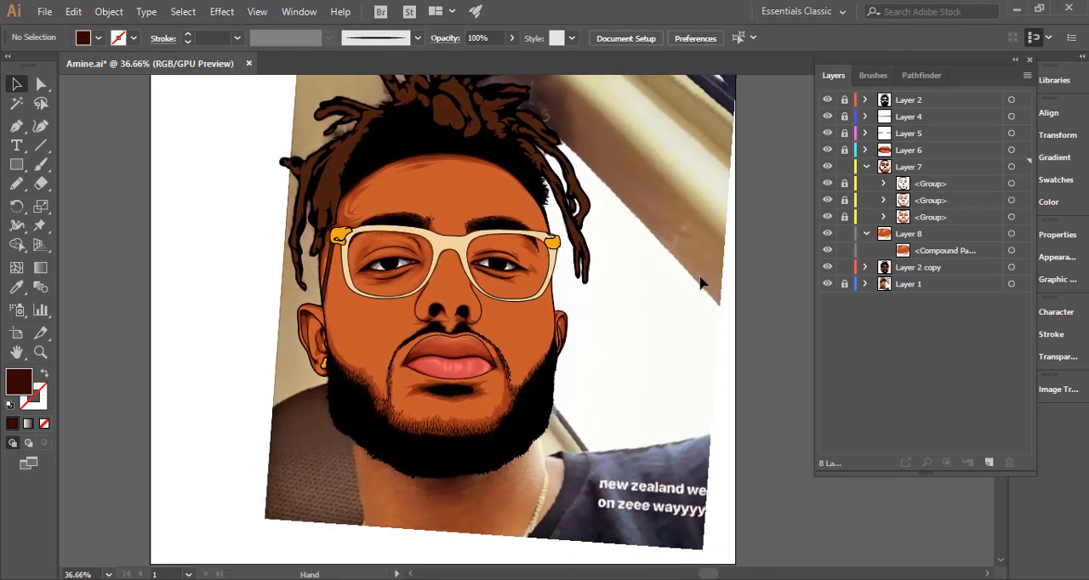
pyautogui.click(1011, 234)
pyautogui.click(16, 184)
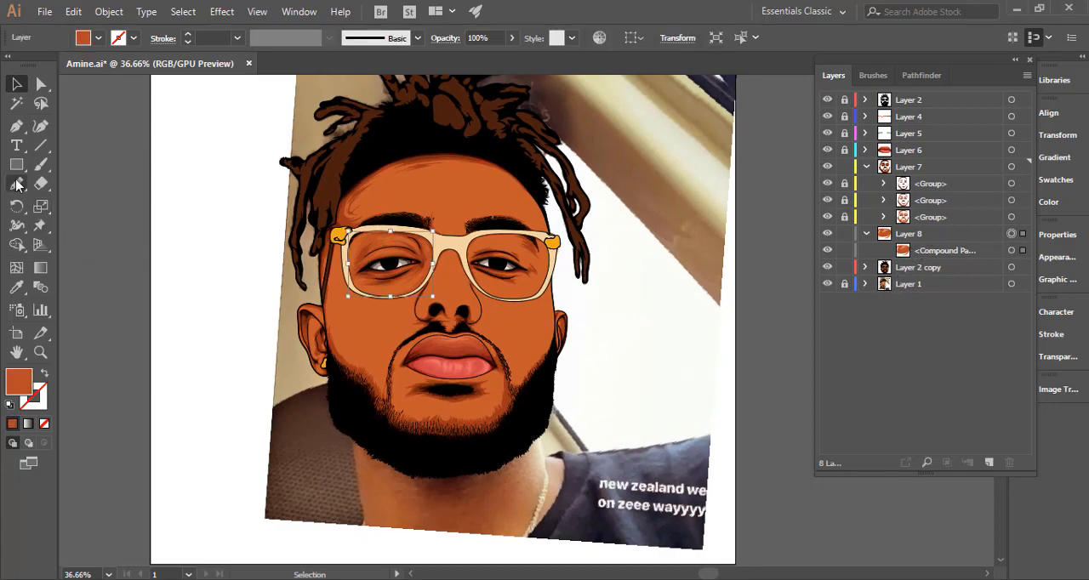
pyautogui.moveTo(375, 211); pyautogui.dragTo(645, 194)
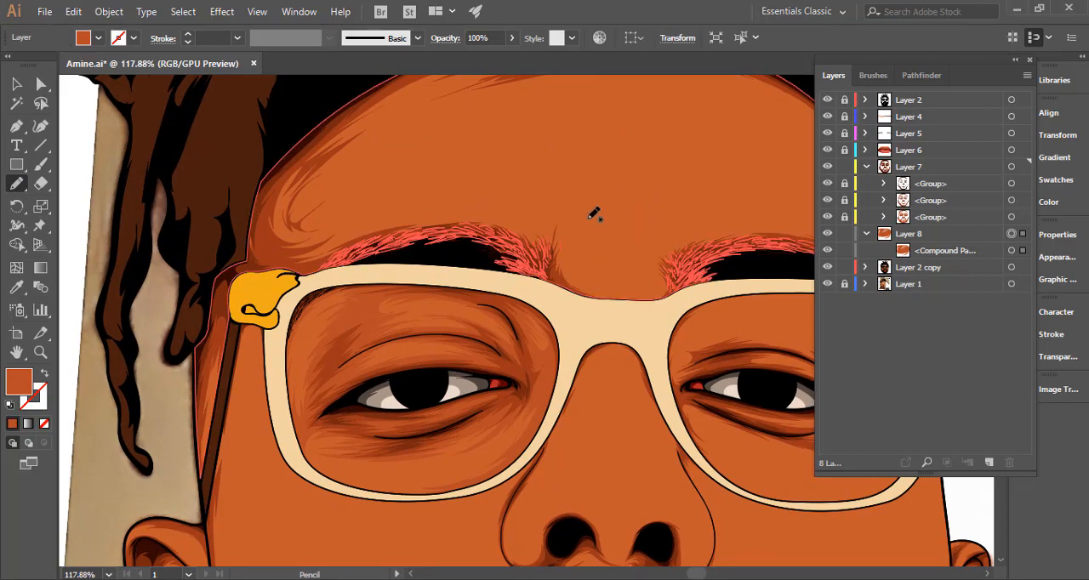
pyautogui.moveTo(496, 237); pyautogui.dragTo(341, 330)
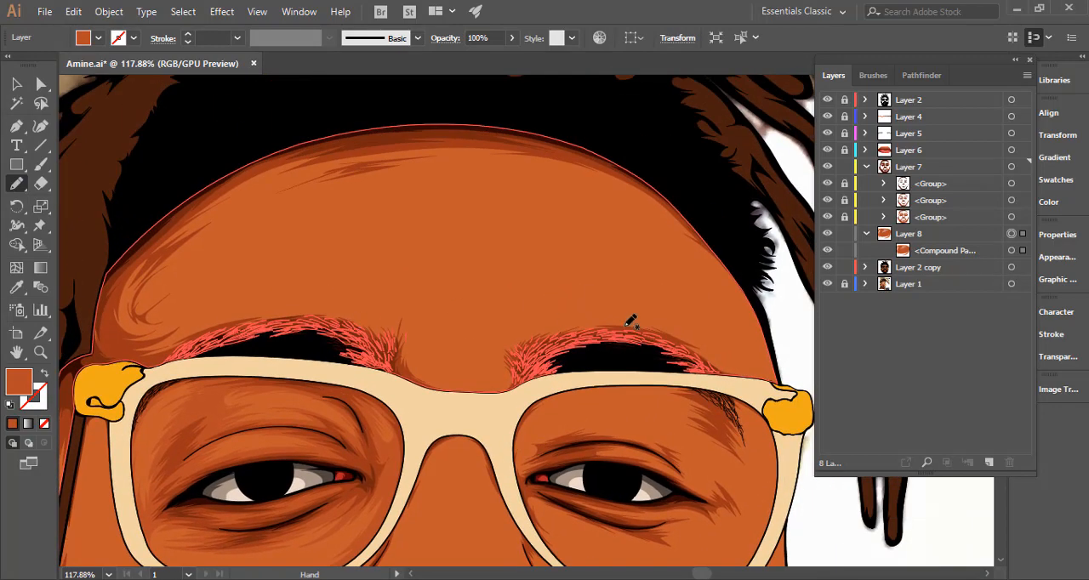
# Lock and hide Layer 2 copy to expose the reference photo, and make Layer 8 the active drawing layer.
pyautogui.click(843, 269)
pyautogui.click(827, 267)
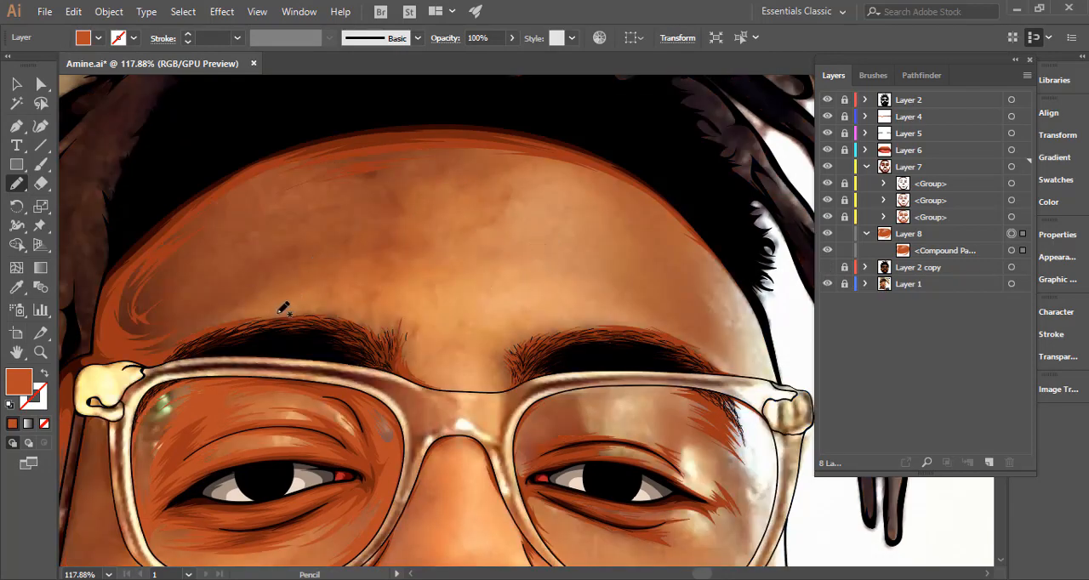
pyautogui.moveTo(282, 313)
pyautogui.mouseDown()
pyautogui.moveTo(209, 318)
pyautogui.moveTo(258, 313)
pyautogui.mouseUp()
pyautogui.hotkey('ctrl', 'z')
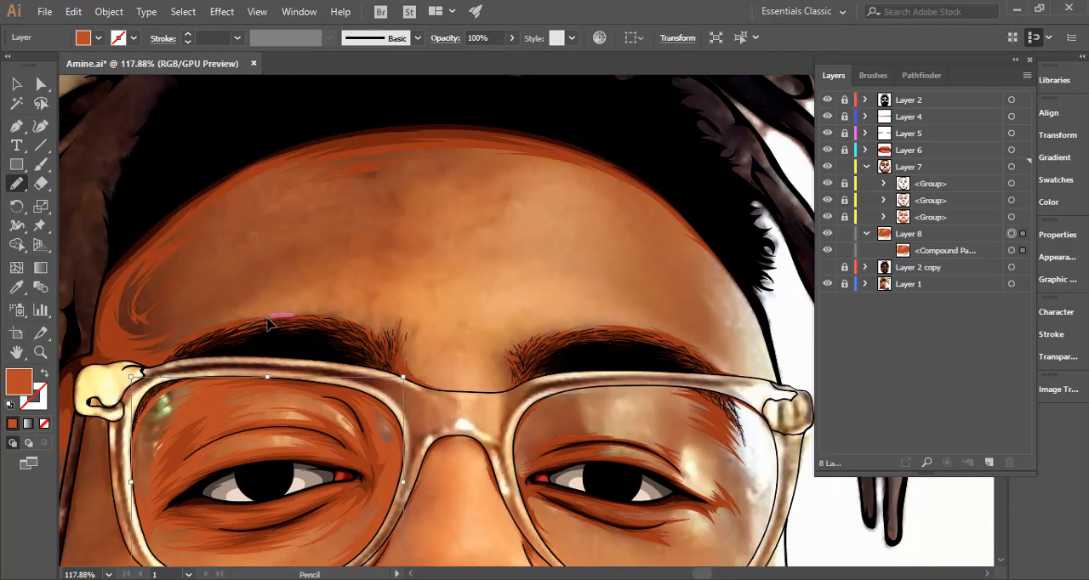
pyautogui.click(952, 238)
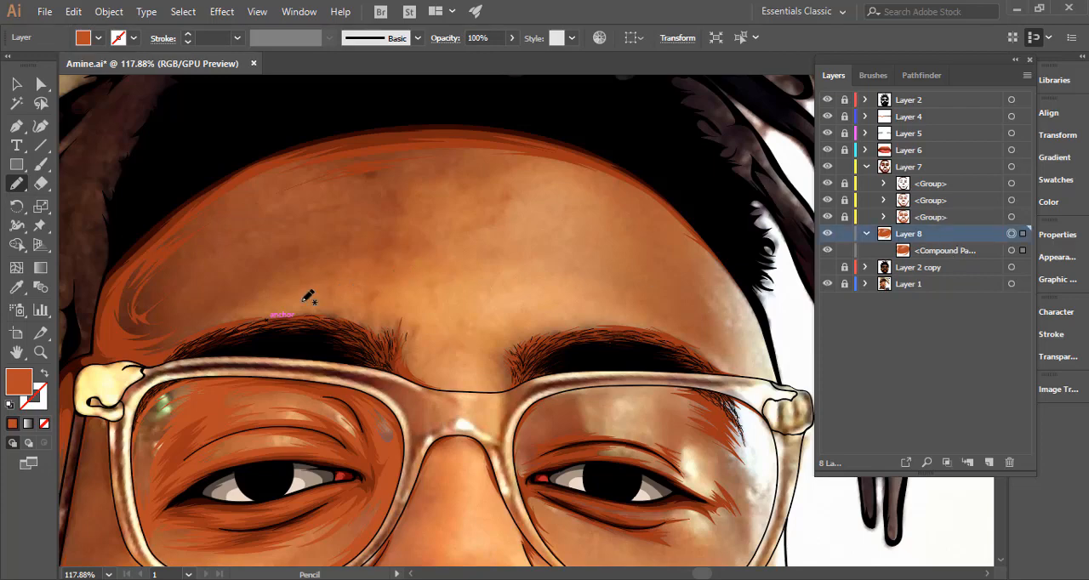
# Draw a jagged forehead shadow with the Pencil from above the left eyebrow along the hairline, looping back behind the hair to that eyebrow.
pyautogui.moveTo(267, 307)
pyautogui.mouseDown()
pyautogui.moveTo(202, 319)
pyautogui.moveTo(262, 286)
pyautogui.moveTo(189, 309)
pyautogui.moveTo(318, 245)
pyautogui.moveTo(238, 258)
pyautogui.moveTo(282, 187)
pyautogui.mouseUp()
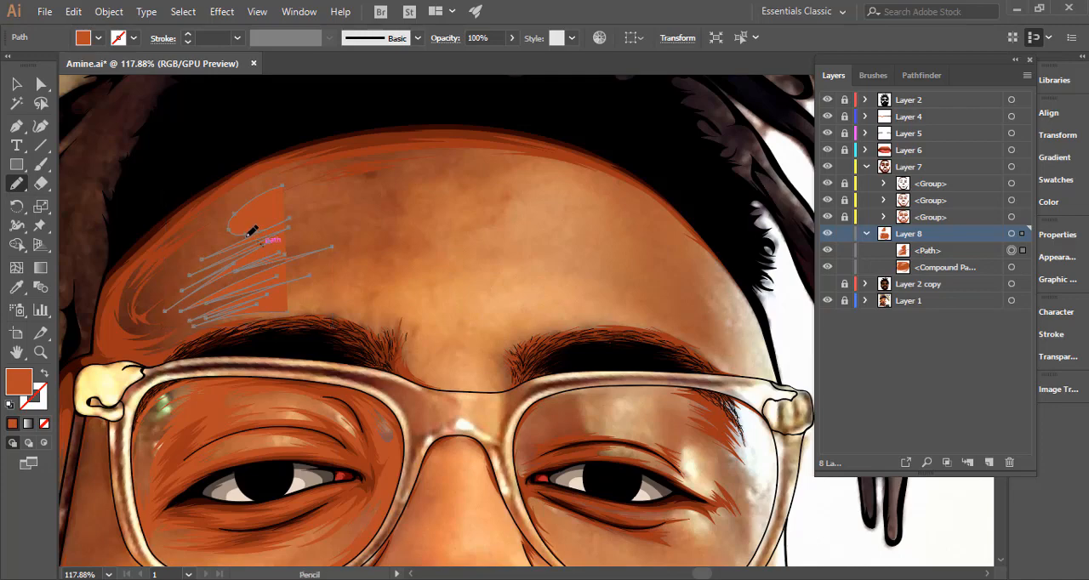
pyautogui.moveTo(272, 220)
pyautogui.mouseDown()
pyautogui.moveTo(234, 222)
pyautogui.moveTo(292, 191)
pyautogui.mouseUp()
pyautogui.moveTo(377, 174)
pyautogui.mouseDown()
pyautogui.moveTo(323, 205)
pyautogui.moveTo(416, 185)
pyautogui.mouseUp()
pyautogui.moveTo(652, 200); pyautogui.dragTo(653, 199)
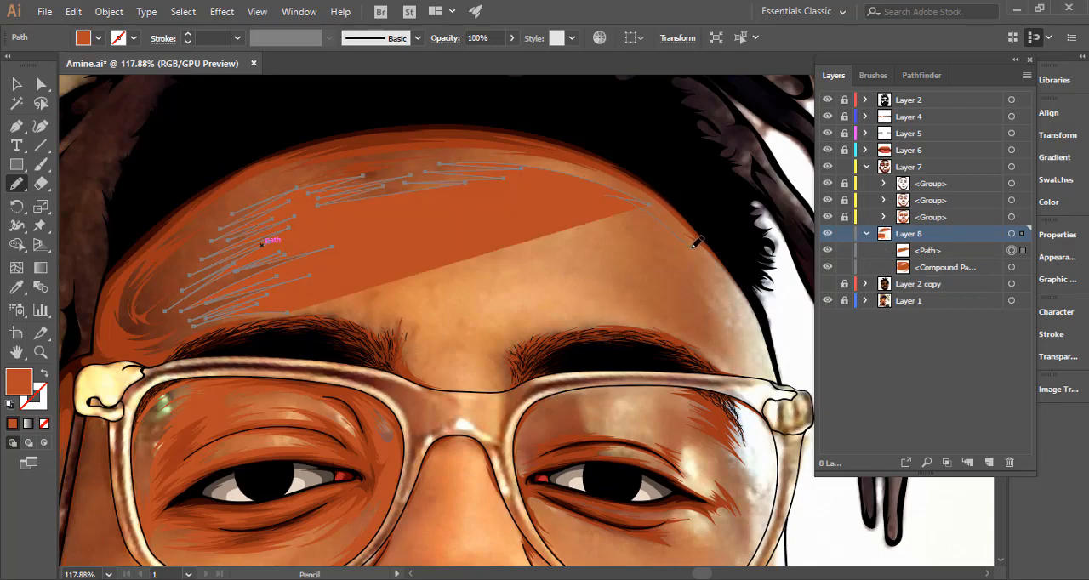
pyautogui.moveTo(729, 285)
pyautogui.mouseDown()
pyautogui.moveTo(768, 321)
pyautogui.moveTo(706, 218)
pyautogui.moveTo(637, 144)
pyautogui.moveTo(559, 104)
pyautogui.moveTo(405, 78)
pyautogui.moveTo(210, 118)
pyautogui.moveTo(152, 162)
pyautogui.moveTo(111, 290)
pyautogui.mouseUp()
pyautogui.moveTo(153, 353)
pyautogui.mouseDown()
pyautogui.moveTo(125, 352)
pyautogui.moveTo(240, 349)
pyautogui.mouseUp()
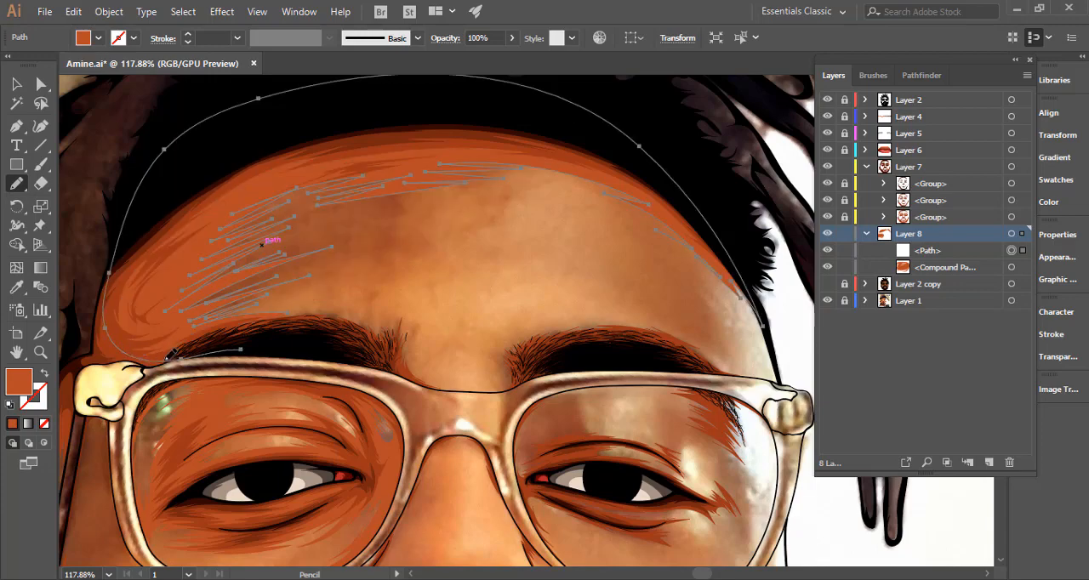
pyautogui.moveTo(175, 359); pyautogui.dragTo(342, 353)
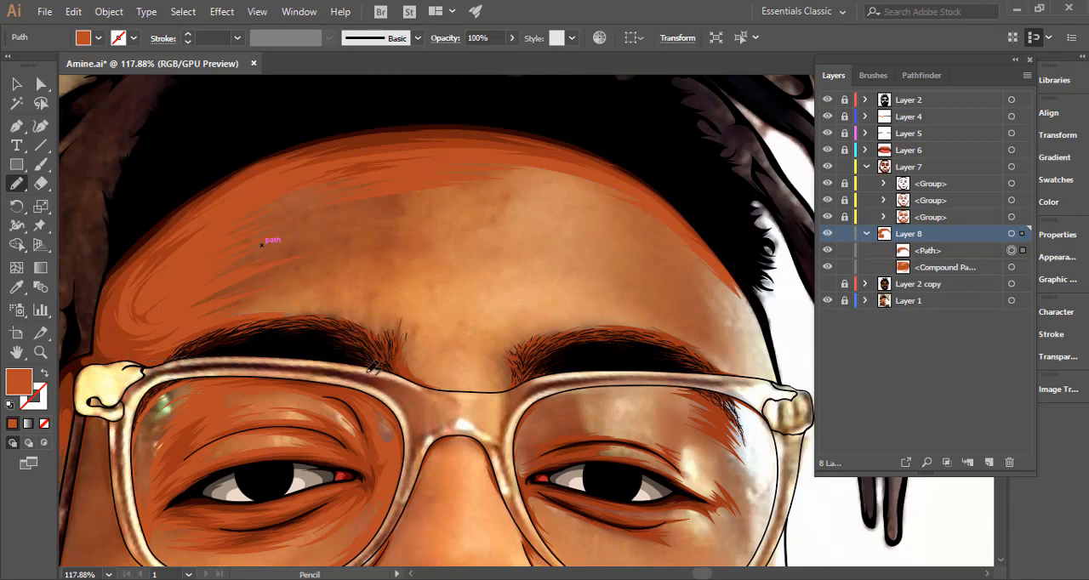
# Extend the forehead shadow with the Pencil beneath the left eyebrow to the nose bridge, ending in jagged points around the brow's inner end.
pyautogui.hotkey('ctrl', 'space')
pyautogui.moveTo(415, 382); pyautogui.dragTo(633, 376)
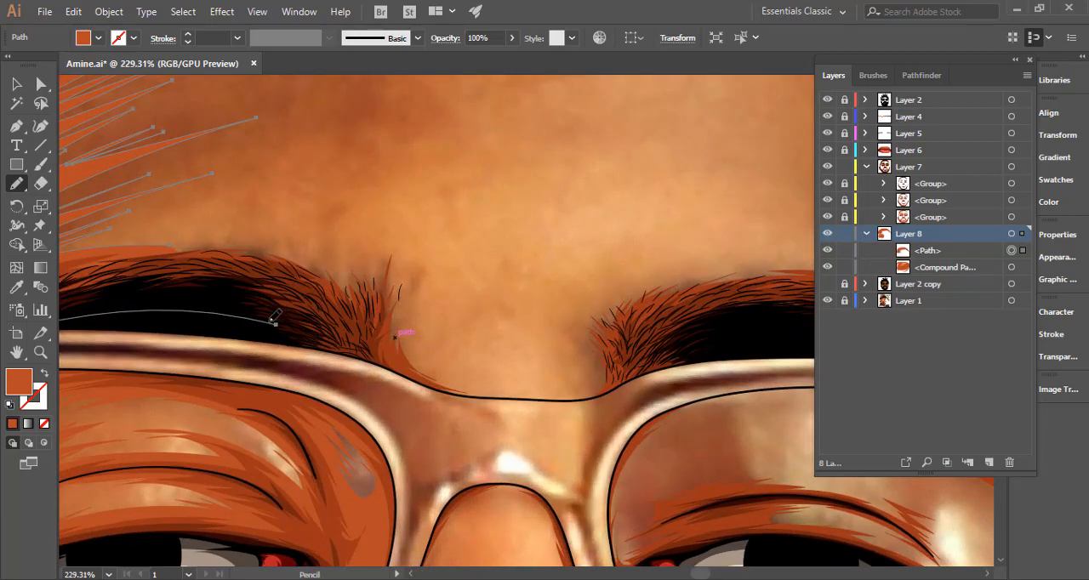
pyautogui.moveTo(284, 324)
pyautogui.mouseDown()
pyautogui.moveTo(444, 391)
pyautogui.moveTo(553, 400)
pyautogui.moveTo(467, 385)
pyautogui.moveTo(501, 385)
pyautogui.mouseUp()
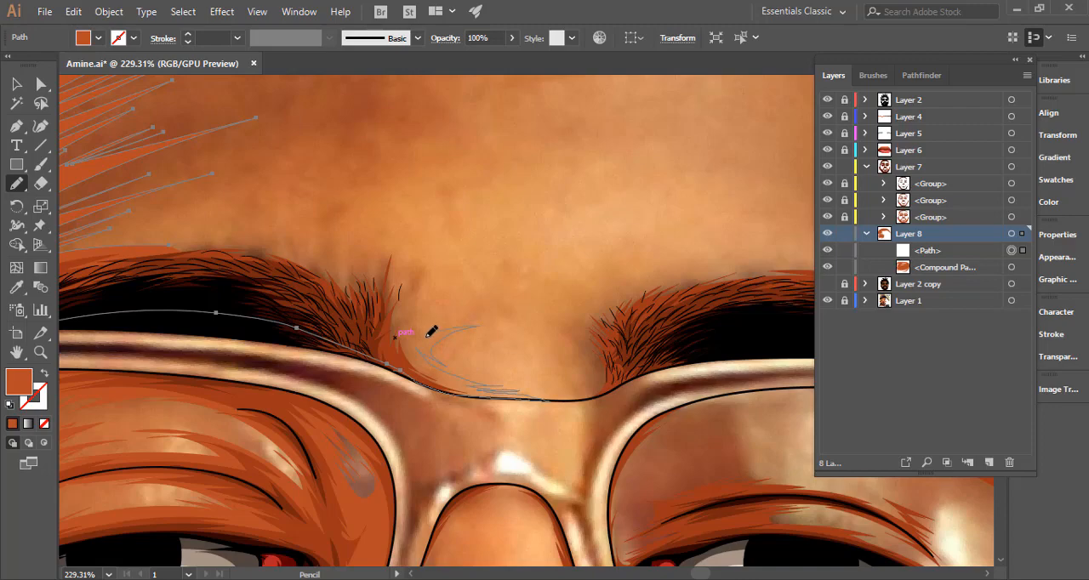
pyautogui.moveTo(435, 265)
pyautogui.mouseDown()
pyautogui.moveTo(422, 249)
pyautogui.moveTo(572, 325)
pyautogui.moveTo(654, 335)
pyautogui.mouseUp()
pyautogui.press('space')
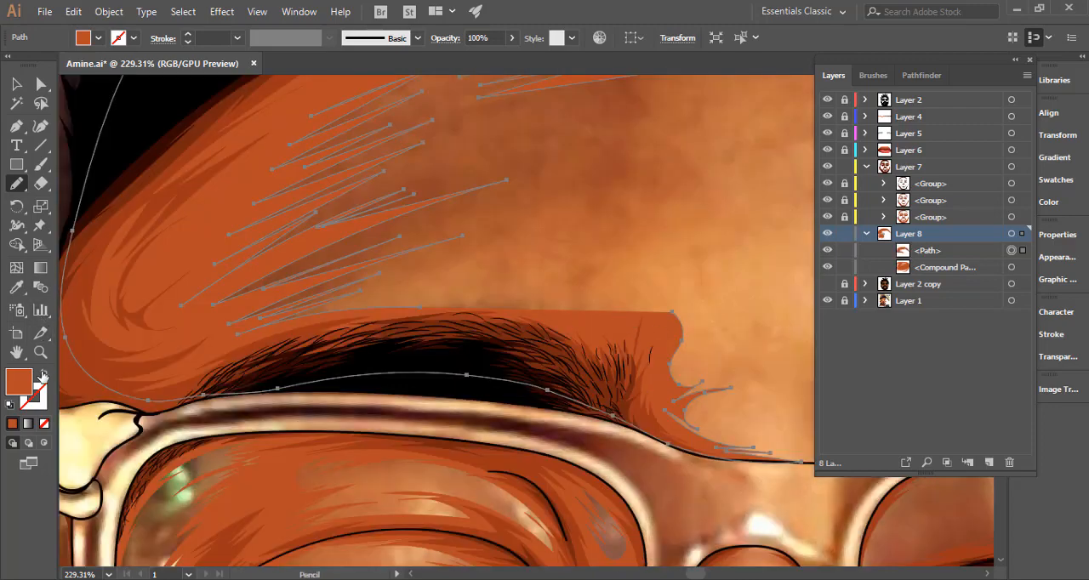
# Swap the forehead shadow's fill to a stroke and redraw its edge with jagged Pencil strokes along the top of the left eyebrow.
pyautogui.click(43, 373)
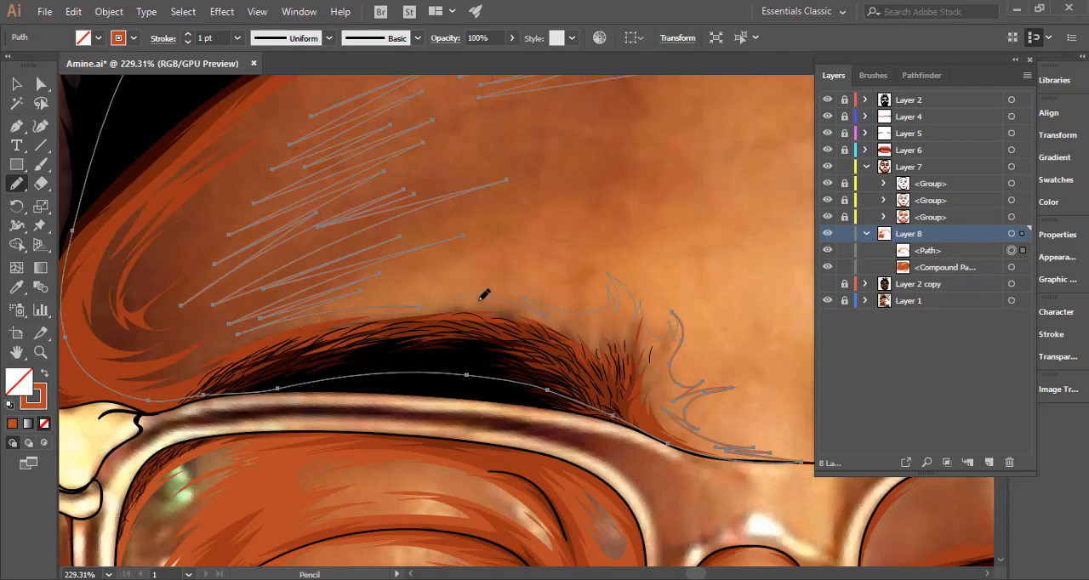
pyautogui.moveTo(438, 309); pyautogui.dragTo(411, 307)
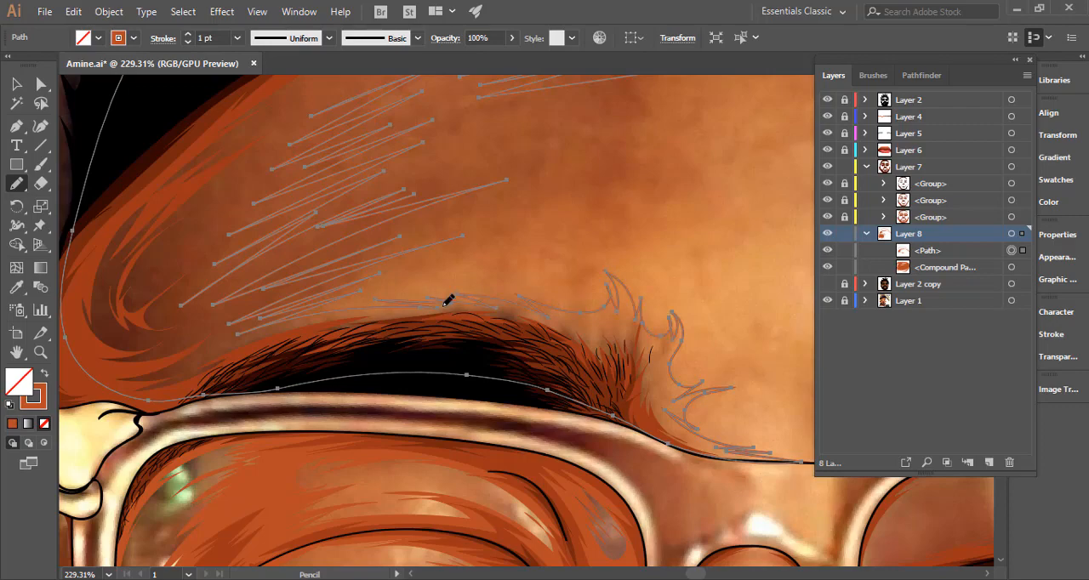
pyautogui.moveTo(561, 329); pyautogui.dragTo(132, 349)
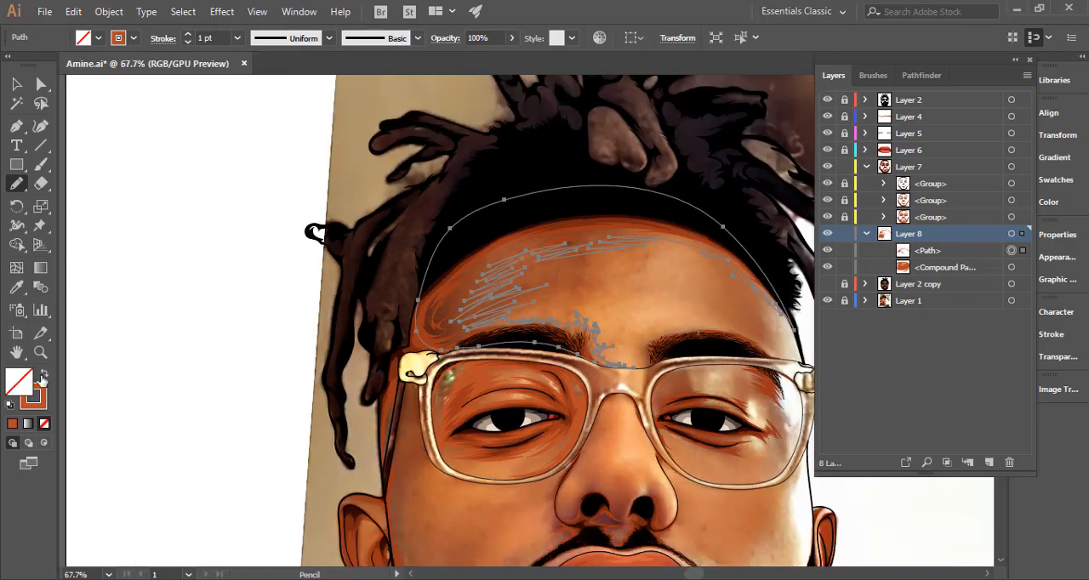
# Restore the forehead shadow's orange-brown fill and show Layer 2 copy to check the shading against the flat skin colour.
pyautogui.hotkey('shift', 'x')
pyautogui.hotkey('ctrl', 'shift', 'a')
pyautogui.scroll(-2, 506, 352)
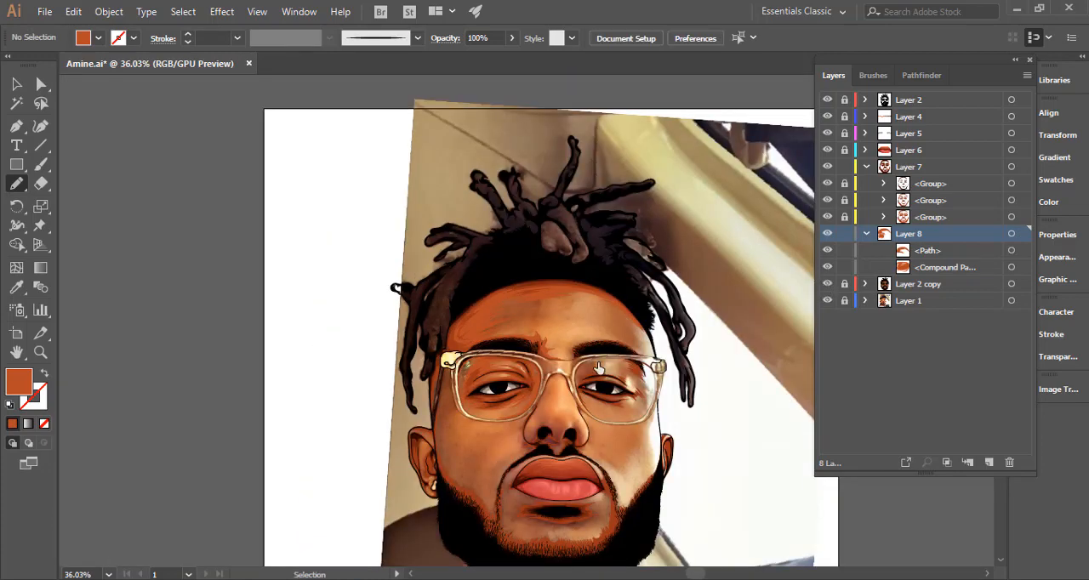
pyautogui.moveTo(583, 371); pyautogui.dragTo(534, 284)
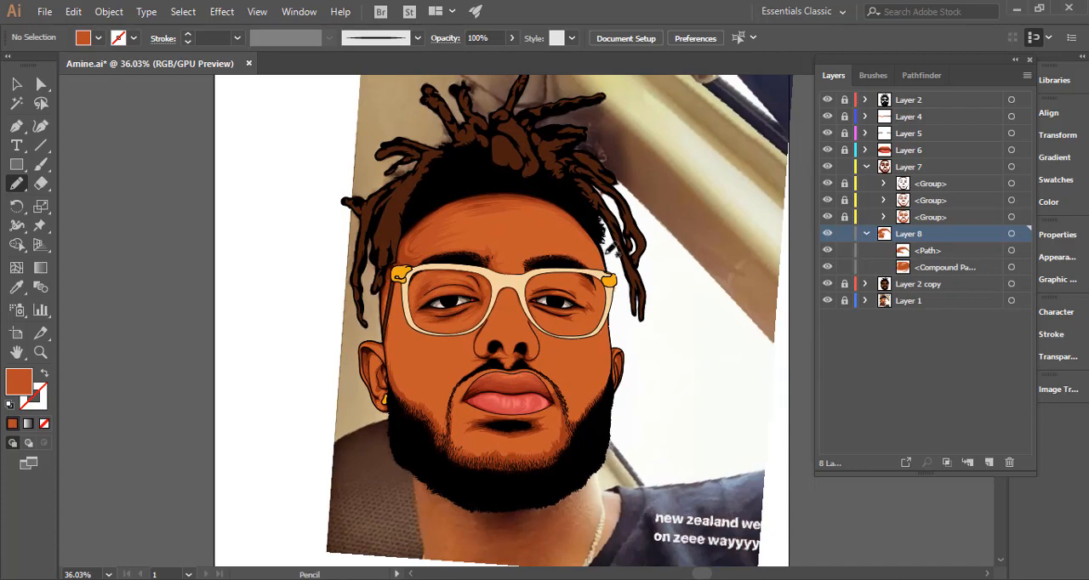
pyautogui.moveTo(510, 233); pyautogui.dragTo(681, 244)
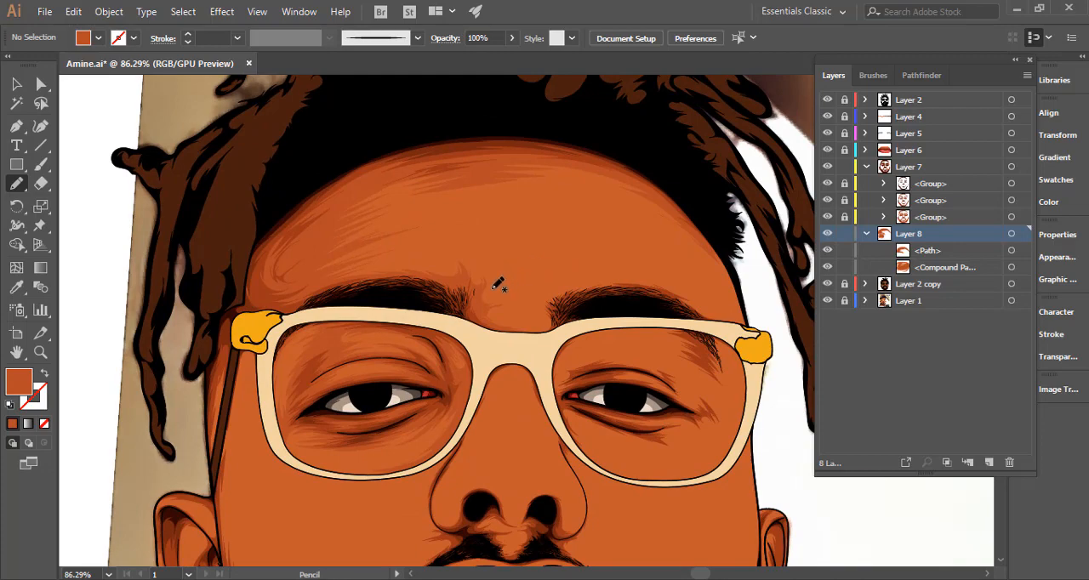
# Hide Layer 2 copy and draw a second jagged shadow from the right temple across the top of the right eyebrow.
pyautogui.click(828, 283)
pyautogui.moveTo(699, 298)
pyautogui.mouseDown()
pyautogui.moveTo(743, 334)
pyautogui.moveTo(716, 326)
pyautogui.moveTo(753, 329)
pyautogui.moveTo(718, 305)
pyautogui.moveTo(738, 314)
pyautogui.moveTo(691, 243)
pyautogui.moveTo(708, 254)
pyautogui.moveTo(628, 189)
pyautogui.mouseUp()
pyautogui.moveTo(656, 226)
pyautogui.mouseDown()
pyautogui.moveTo(593, 318)
pyautogui.moveTo(619, 327)
pyautogui.mouseUp()
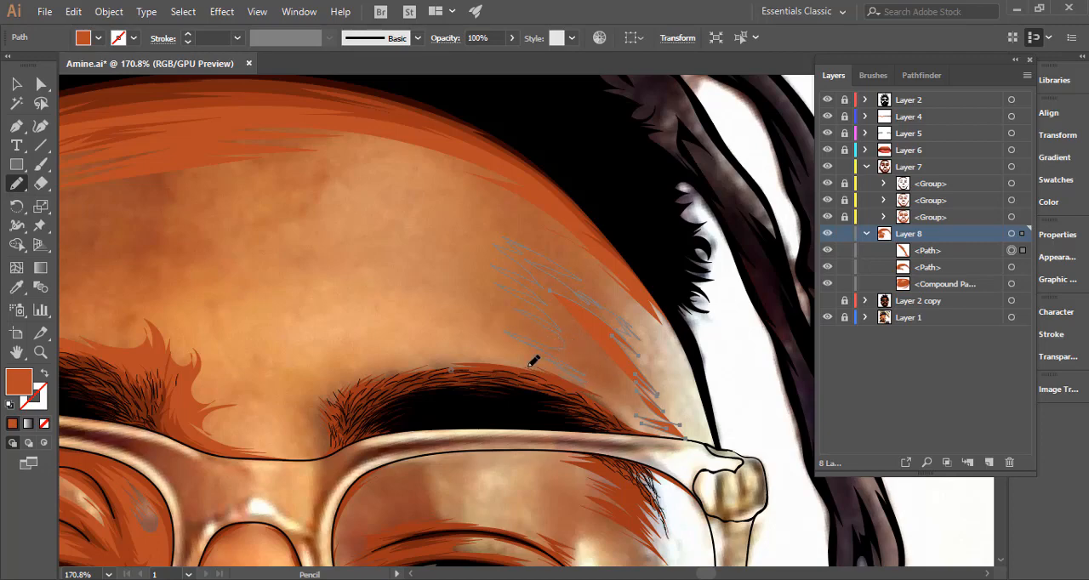
pyautogui.press('space')
pyautogui.moveTo(424, 361)
pyautogui.mouseDown()
pyautogui.moveTo(533, 358)
pyautogui.moveTo(468, 345)
pyautogui.mouseUp()
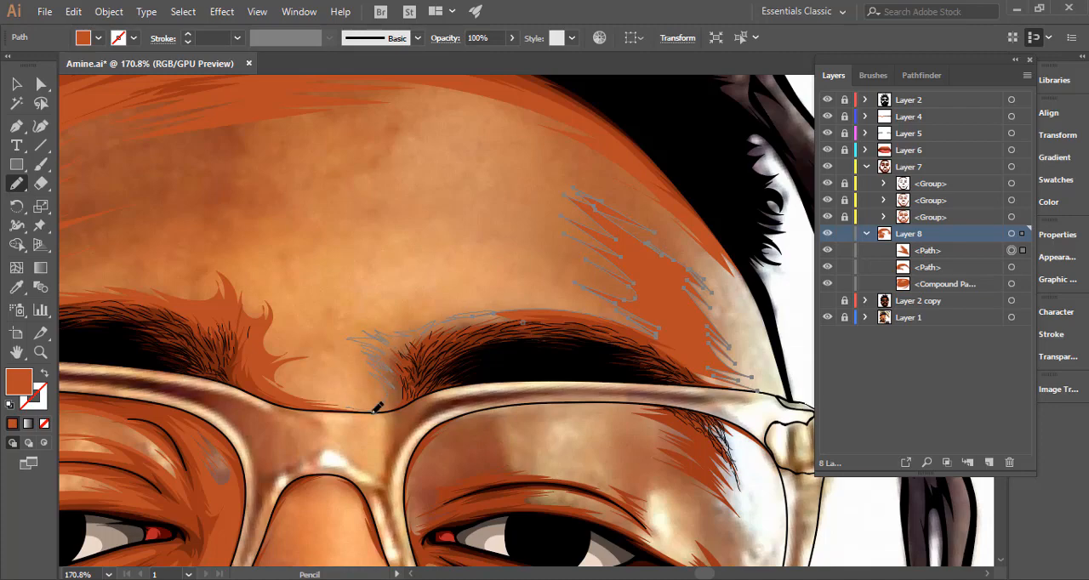
# Continue the right forehead shadow around the eyebrow's inner end to the nose bridge and back along the upper glasses frame.
pyautogui.scroll(5, 377, 408)
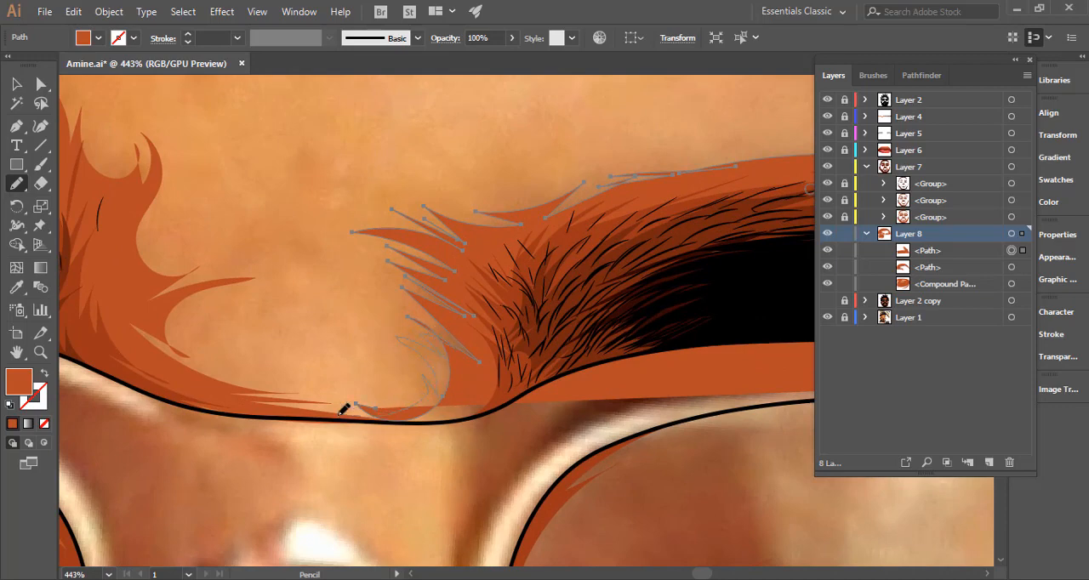
pyautogui.moveTo(361, 414); pyautogui.dragTo(472, 416)
pyautogui.moveTo(527, 387); pyautogui.dragTo(564, 370)
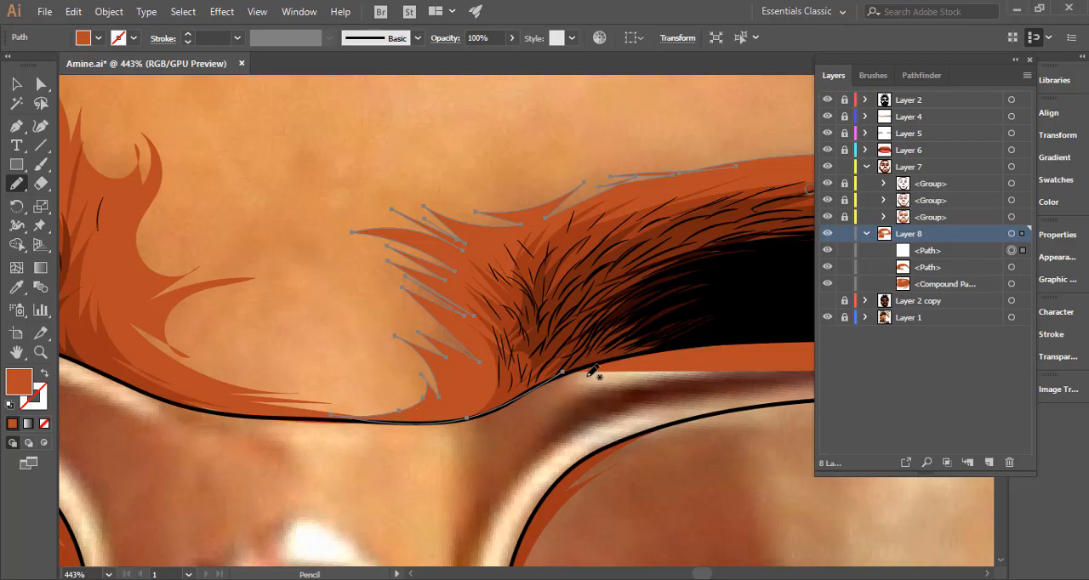
pyautogui.scroll(-3, 710, 348)
pyautogui.scroll(-5, 564, 351)
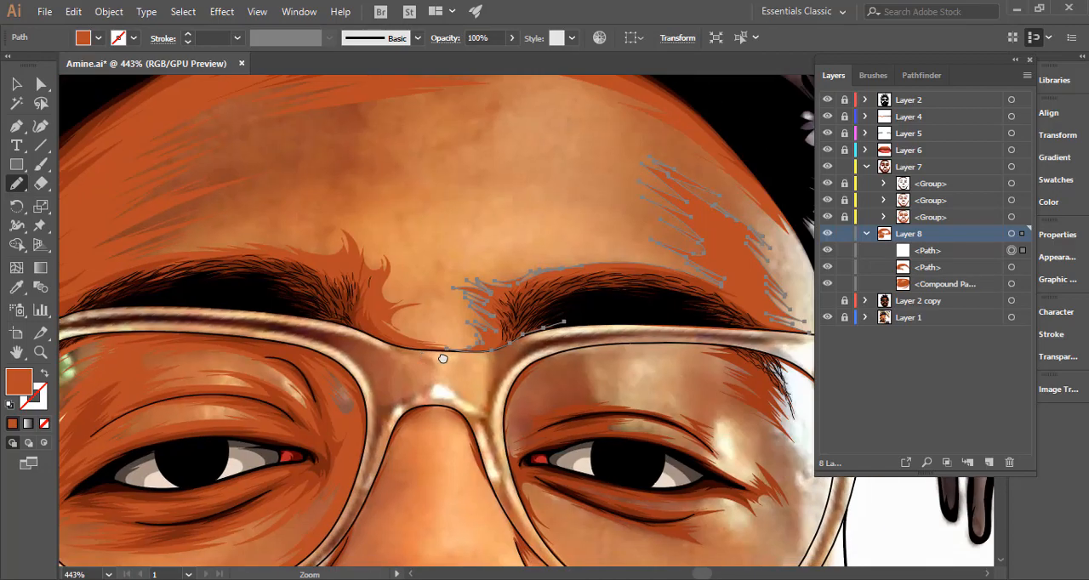
pyautogui.moveTo(525, 318)
pyautogui.mouseDown()
pyautogui.moveTo(566, 306)
pyautogui.moveTo(660, 308)
pyautogui.moveTo(793, 328)
pyautogui.mouseUp()
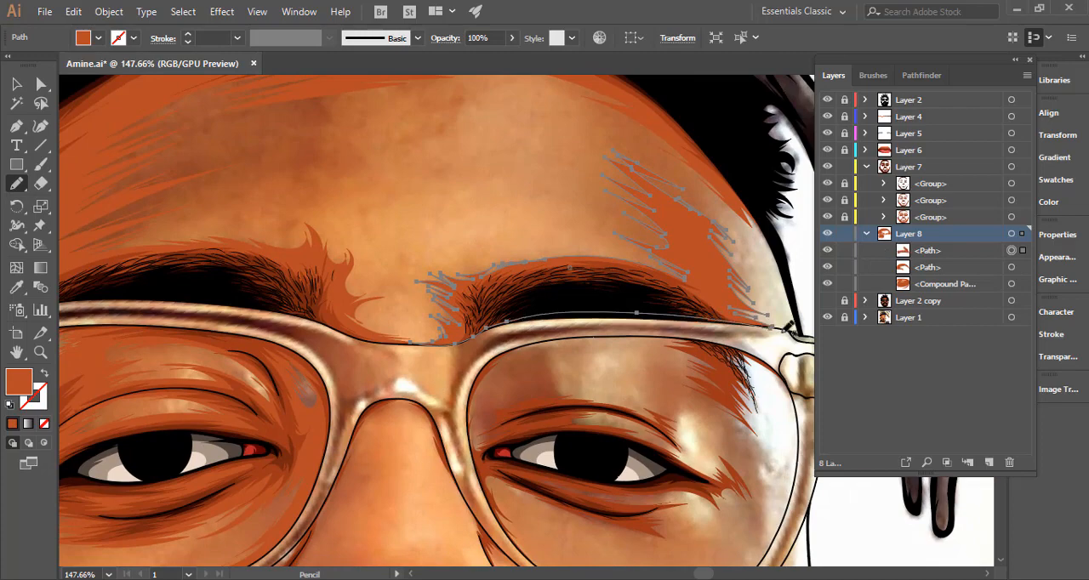
# Refine the right eyebrow shadow's lower edge along the glasses frame near the outer hinge, and show Layer 2 copy.
pyautogui.scroll(5, 603, 324)
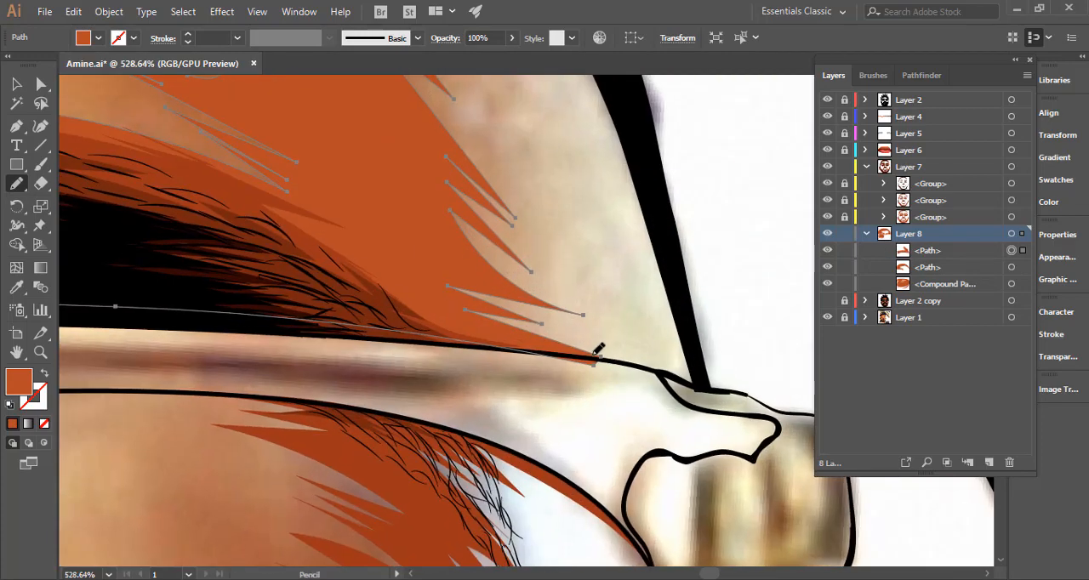
pyautogui.moveTo(410, 330)
pyautogui.mouseDown()
pyautogui.moveTo(614, 360)
pyautogui.moveTo(378, 329)
pyautogui.mouseUp()
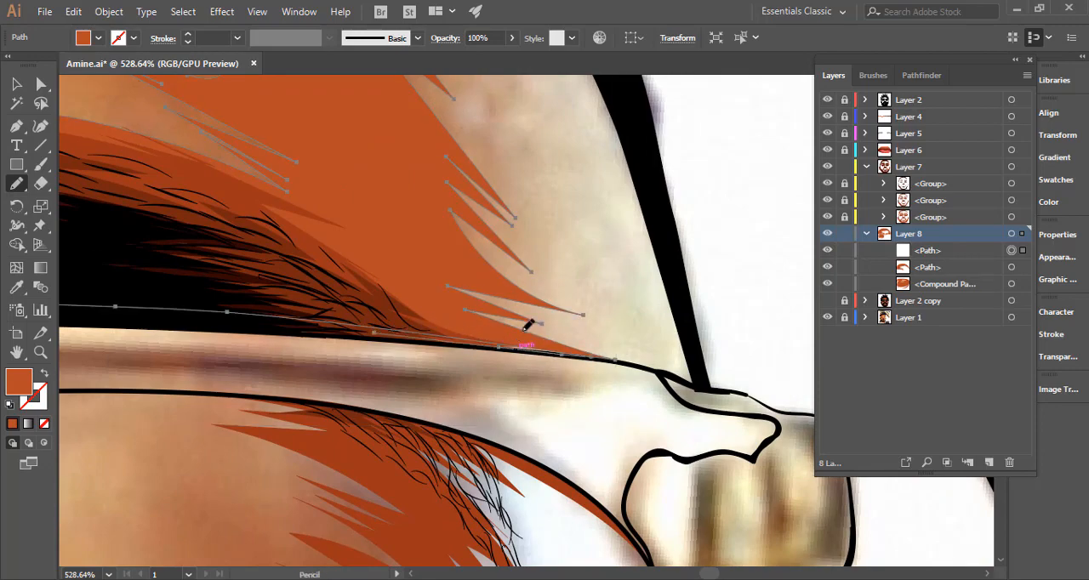
pyautogui.moveTo(525, 327)
pyautogui.mouseDown()
pyautogui.moveTo(465, 342)
pyautogui.moveTo(377, 330)
pyautogui.mouseUp()
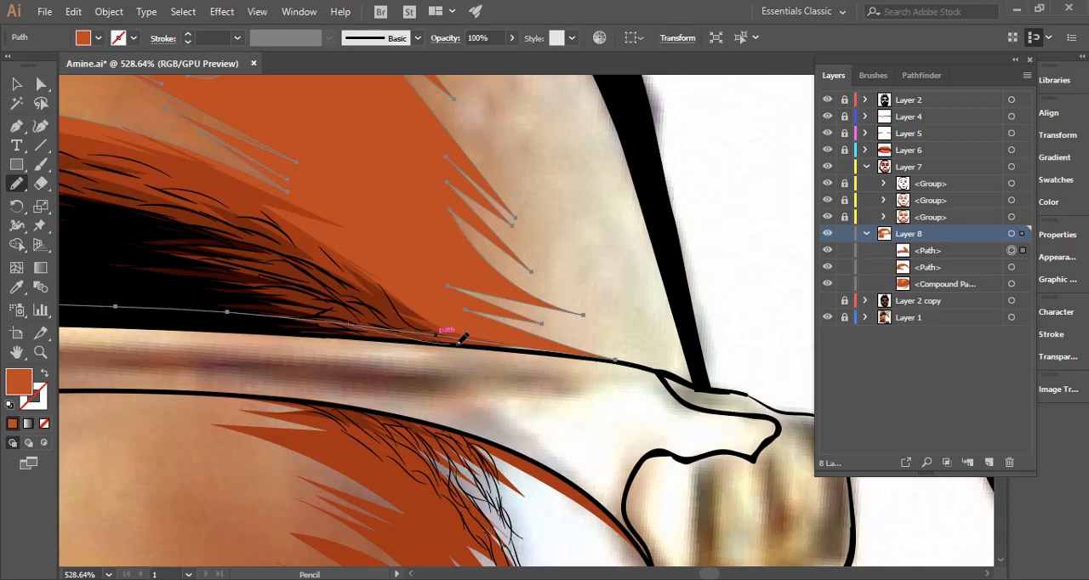
pyautogui.moveTo(555, 354)
pyautogui.mouseDown()
pyautogui.moveTo(641, 367)
pyautogui.moveTo(557, 341)
pyautogui.mouseUp()
pyautogui.moveTo(627, 378); pyautogui.dragTo(340, 339)
pyautogui.keyDown('ctrl'); pyautogui.click(664, 308); pyautogui.keyUp('ctrl')
pyautogui.moveTo(631, 342); pyautogui.dragTo(377, 332)
pyautogui.keyDown('ctrl'); pyautogui.keyDown('alt'); pyautogui.click(377, 331); pyautogui.keyUp('alt'); pyautogui.keyUp('ctrl')
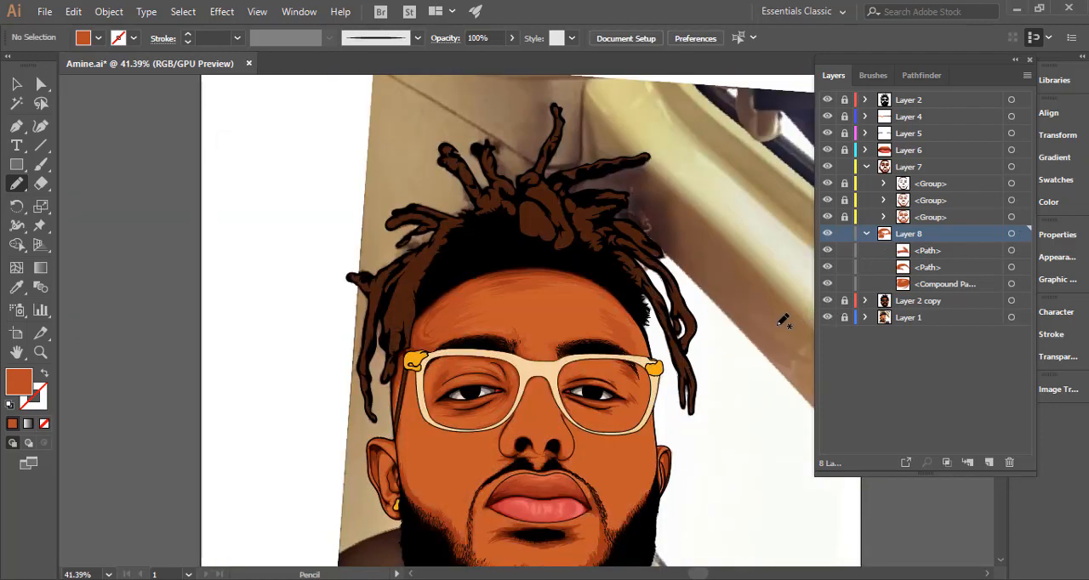
# Select the hairline shadow and redraw its right end with jagged Pencil strokes down to the temple.
pyautogui.moveTo(640, 309); pyautogui.dragTo(905, 365)
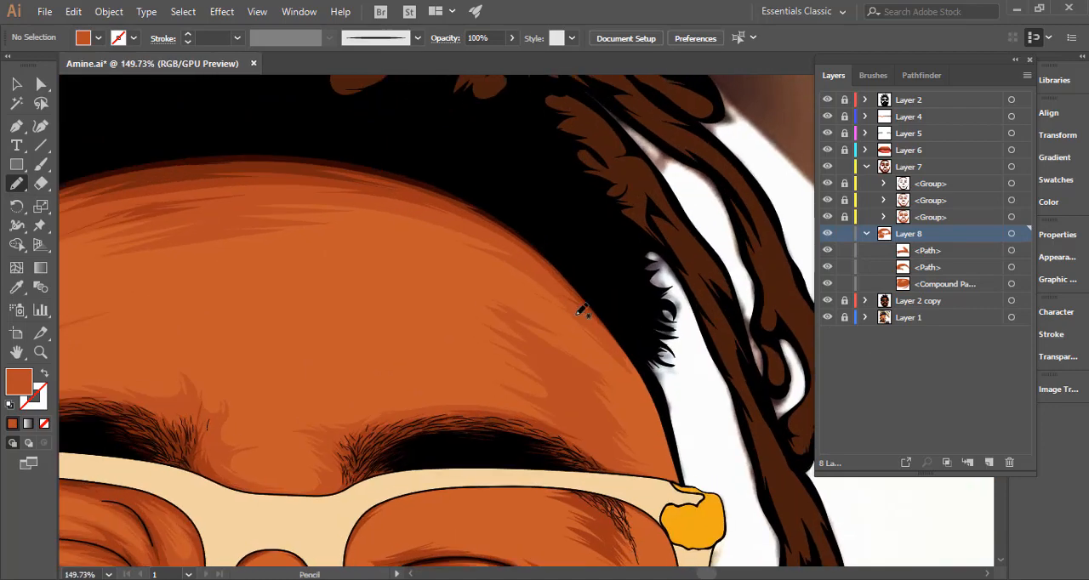
pyautogui.keyDown('ctrl'); pyautogui.click(576, 319); pyautogui.keyUp('ctrl')
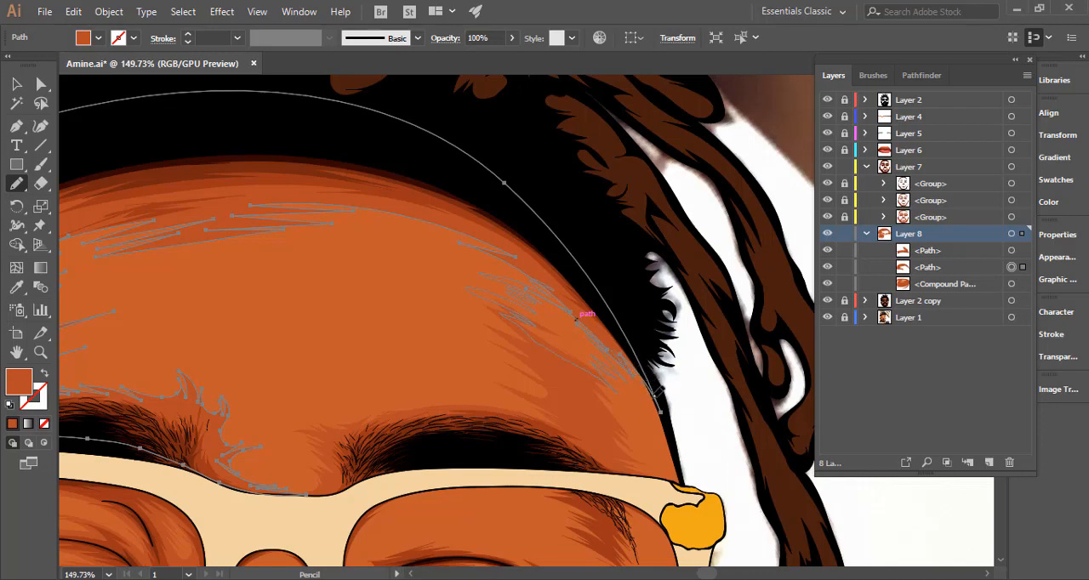
pyautogui.moveTo(653, 390); pyautogui.dragTo(657, 401)
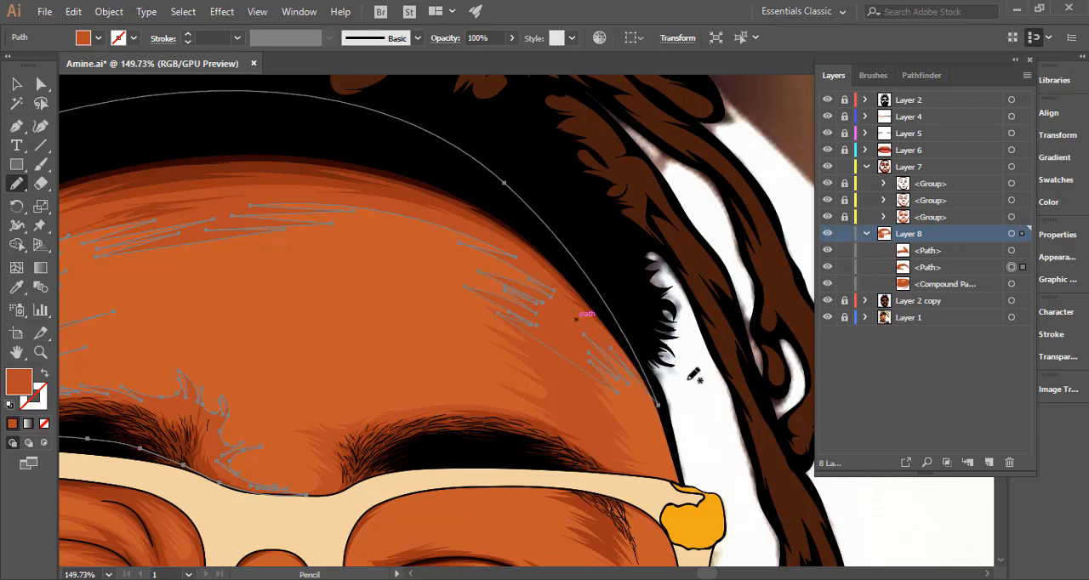
pyautogui.hotkey('ctrl', 'shift', 'a')
pyautogui.hotkey('ctrl', '1')
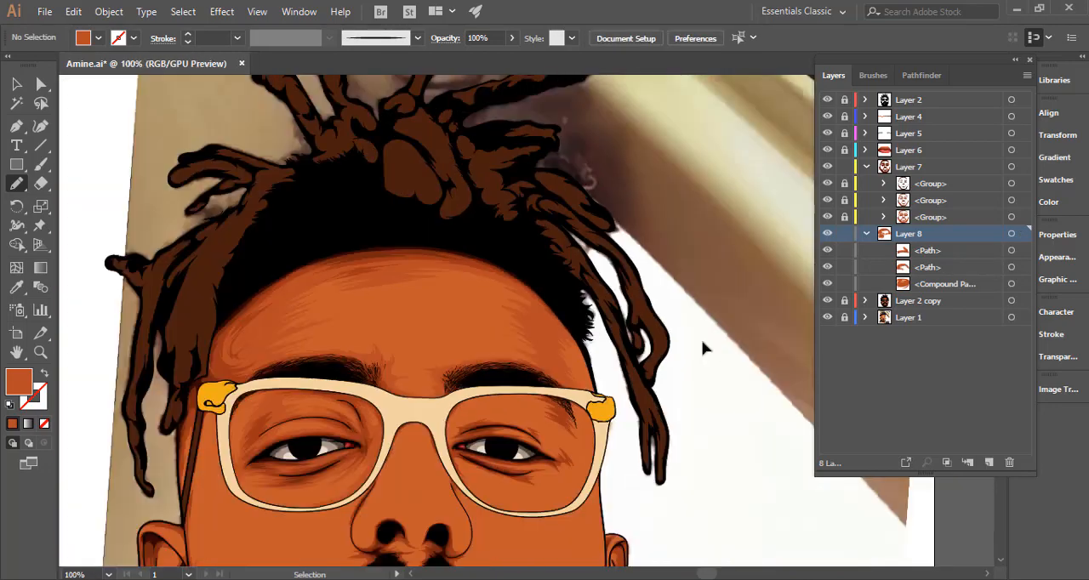
pyautogui.hotkey('ctrl', '-')
pyautogui.hotkey('ctrl', '-')
pyautogui.hotkey('ctrl', '-')
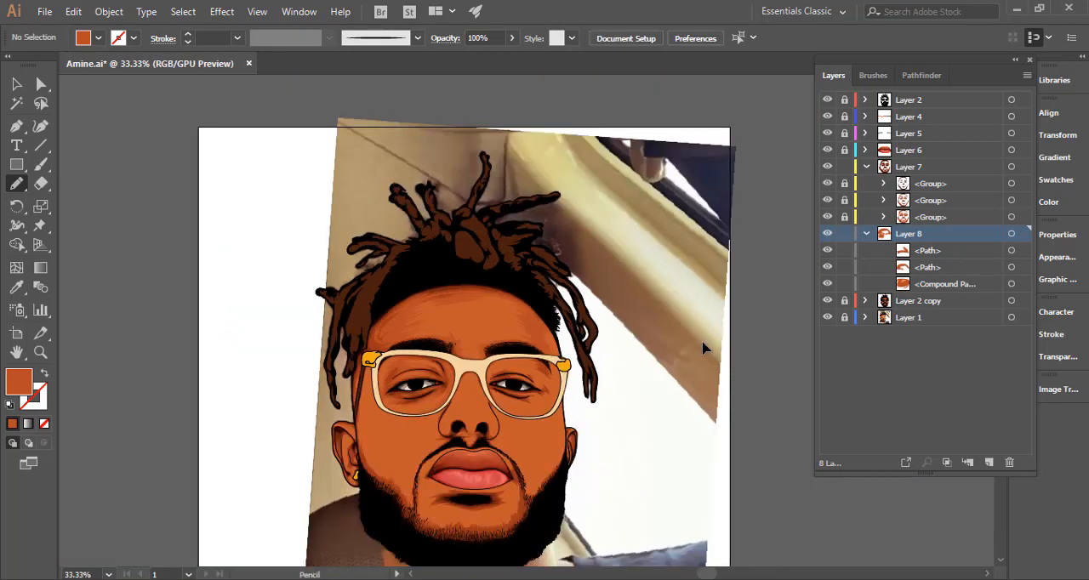
# Redraw the hairline shadow's inner edge across the upper right forehead with jagged strokes and view the whole portrait.
pyautogui.moveTo(509, 319); pyautogui.dragTo(730, 323)
pyautogui.keyDown('ctrl'); pyautogui.click(549, 277); pyautogui.keyUp('ctrl')
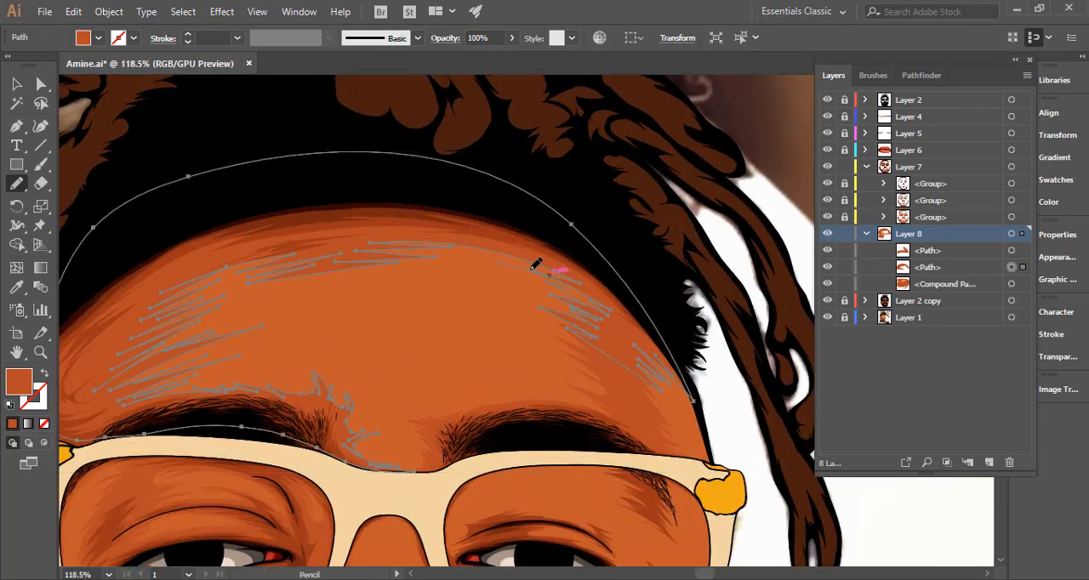
pyautogui.moveTo(462, 243); pyautogui.dragTo(452, 245)
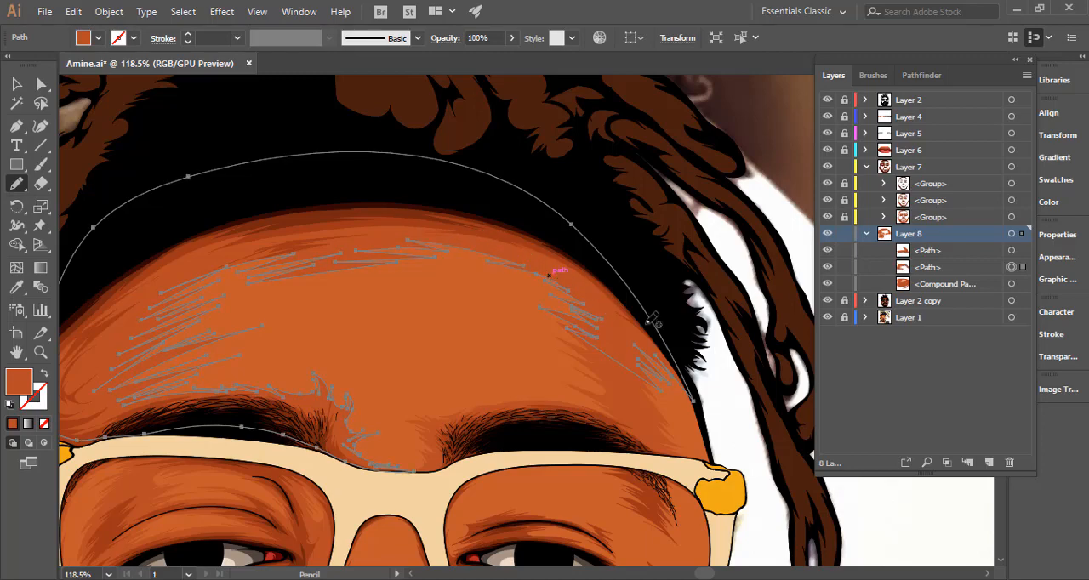
pyautogui.keyDown('ctrl'); pyautogui.click(717, 384); pyautogui.keyUp('ctrl')
pyautogui.hotkey('ctrl', '-')
pyautogui.hotkey('ctrl', '-')
pyautogui.hotkey('ctrl', '-')
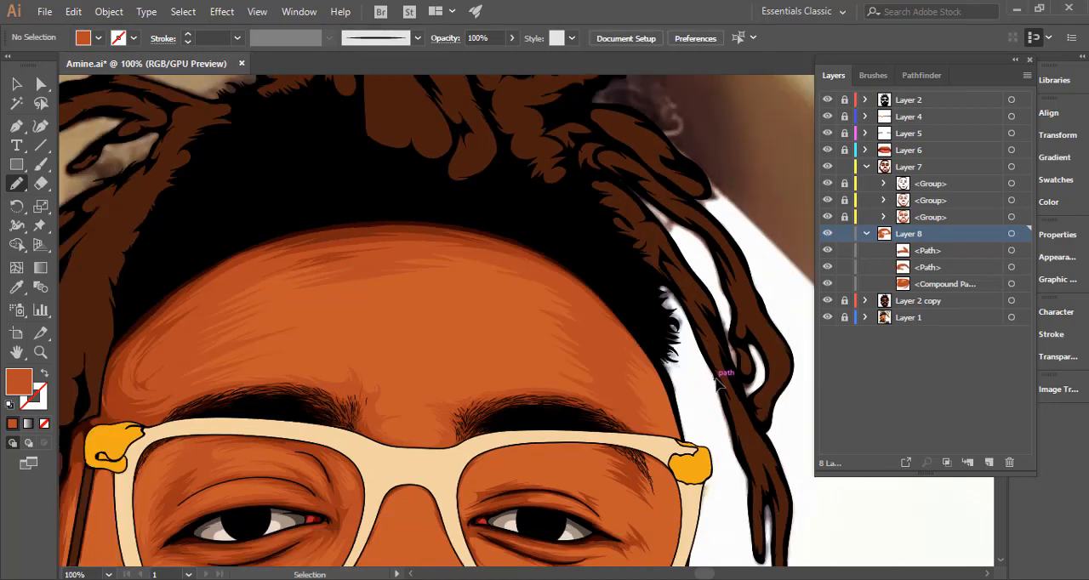
pyautogui.hotkey('ctrl', '-')
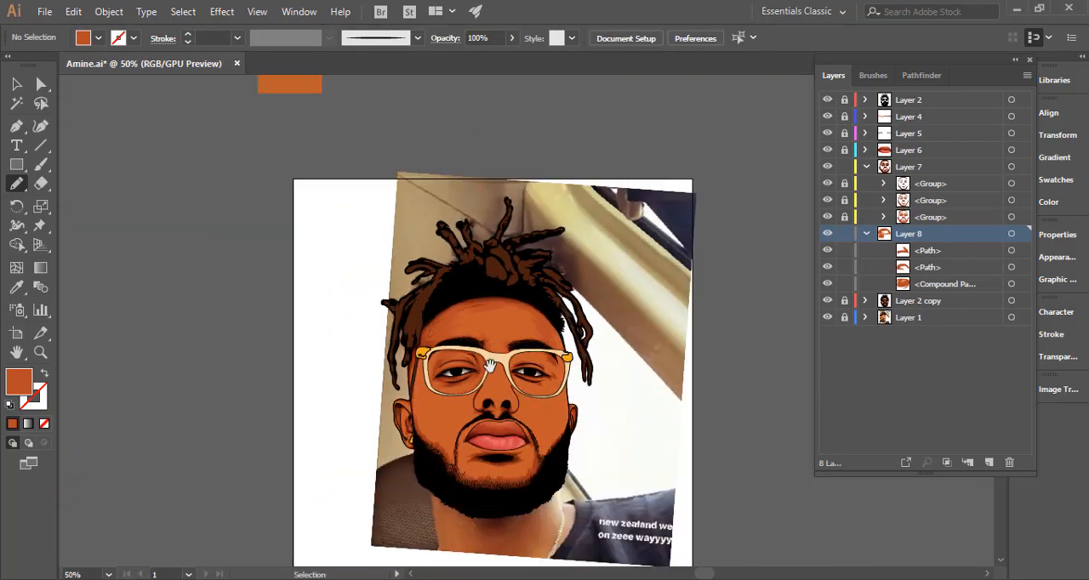
pyautogui.moveTo(494, 382)
pyautogui.mouseDown()
pyautogui.moveTo(482, 294)
pyautogui.moveTo(561, 271)
pyautogui.mouseUp()
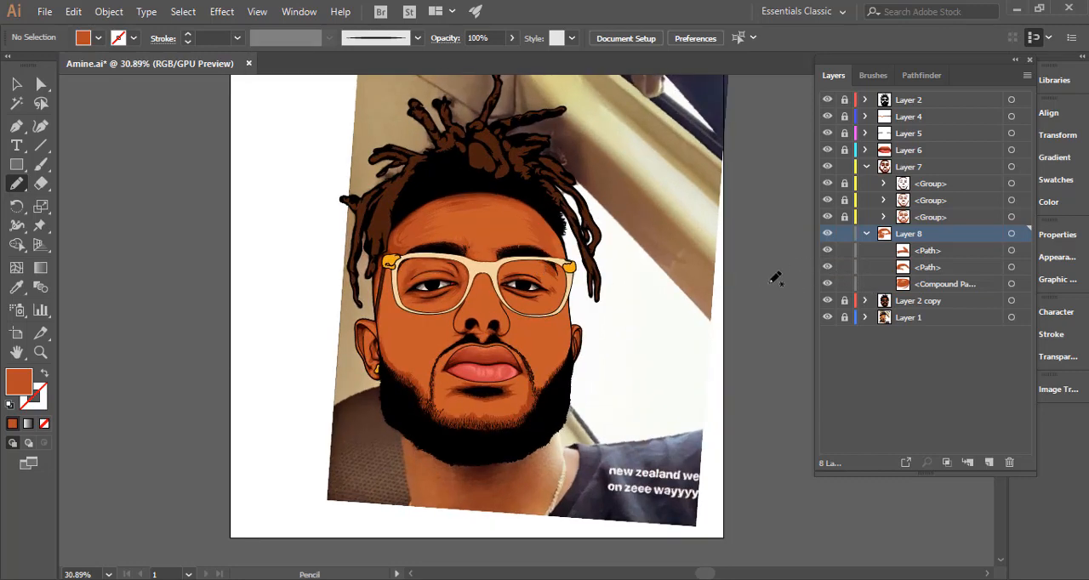
# Hide Layer 2 copy to expose the reference photo and select all of the shading in the collapsed Layer 8.
pyautogui.click(865, 234)
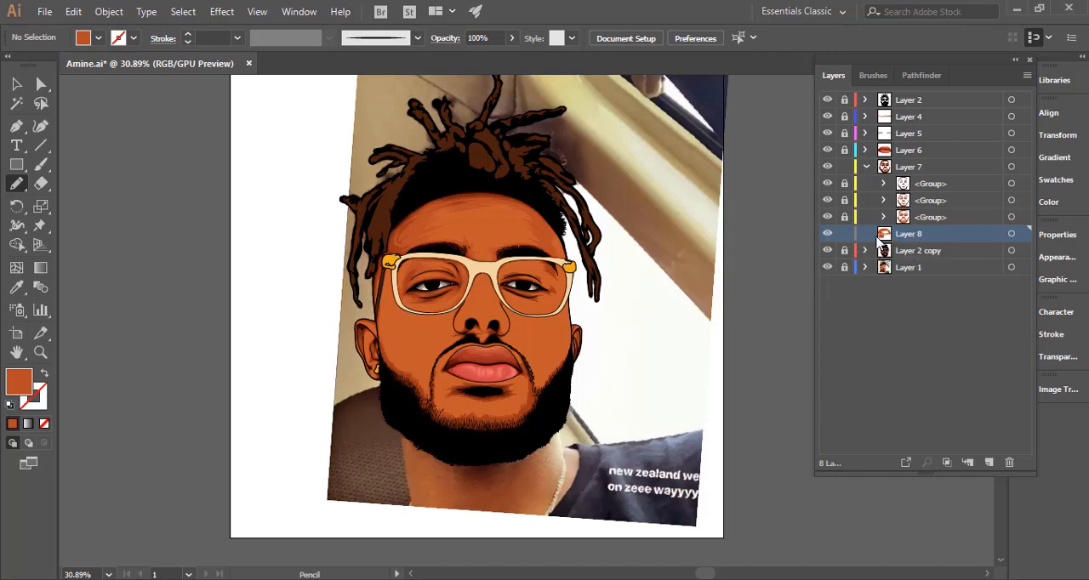
pyautogui.click(826, 251)
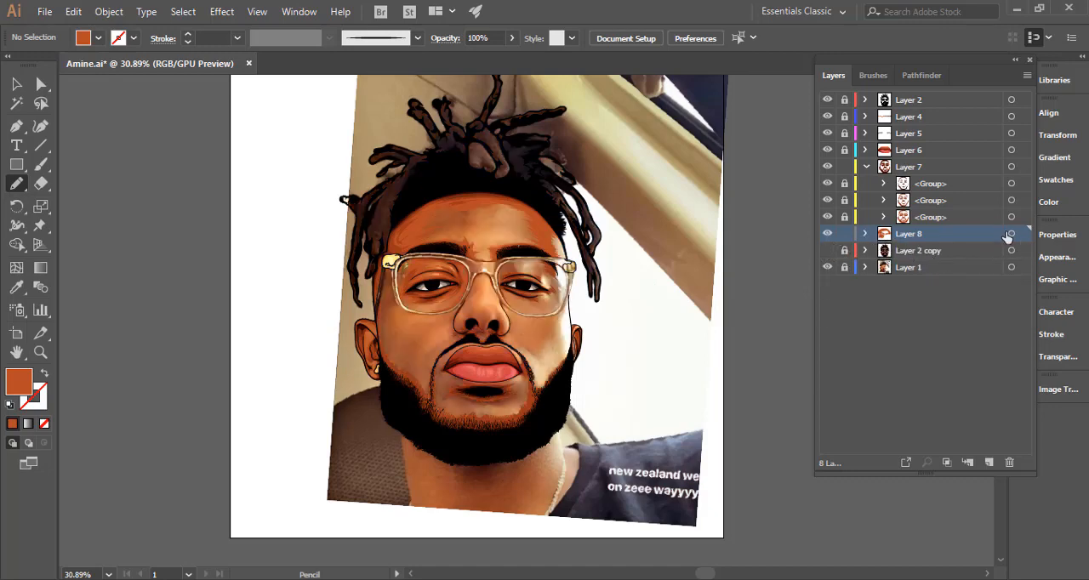
pyautogui.click(1011, 234)
# Draw jagged Pencil shading across the upper eyelid inside the right lens and swap its fill to a stroke.
pyautogui.moveTo(467, 245); pyautogui.dragTo(647, 254)
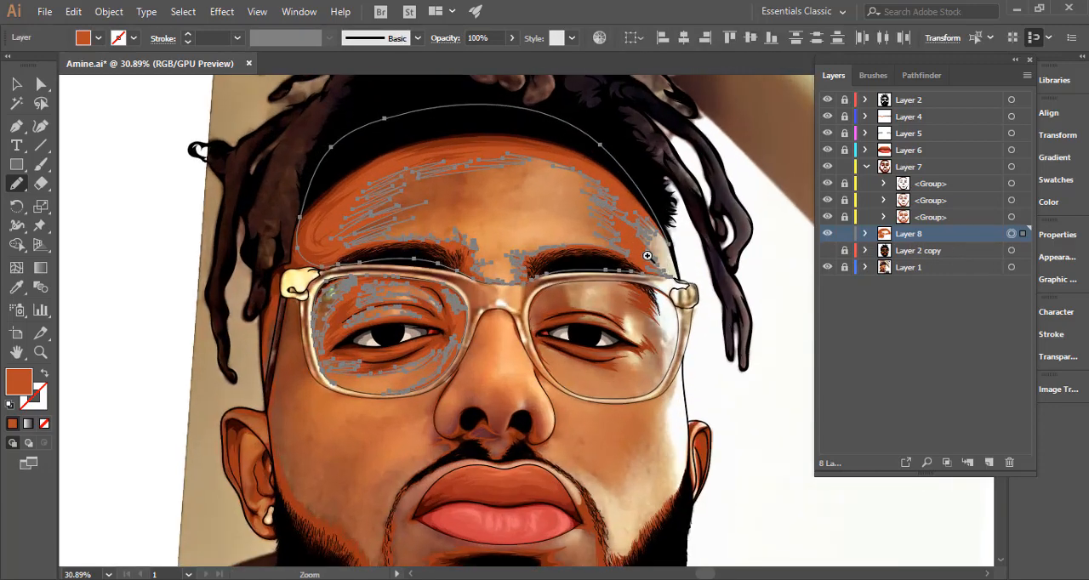
pyautogui.moveTo(605, 337); pyautogui.dragTo(570, 302)
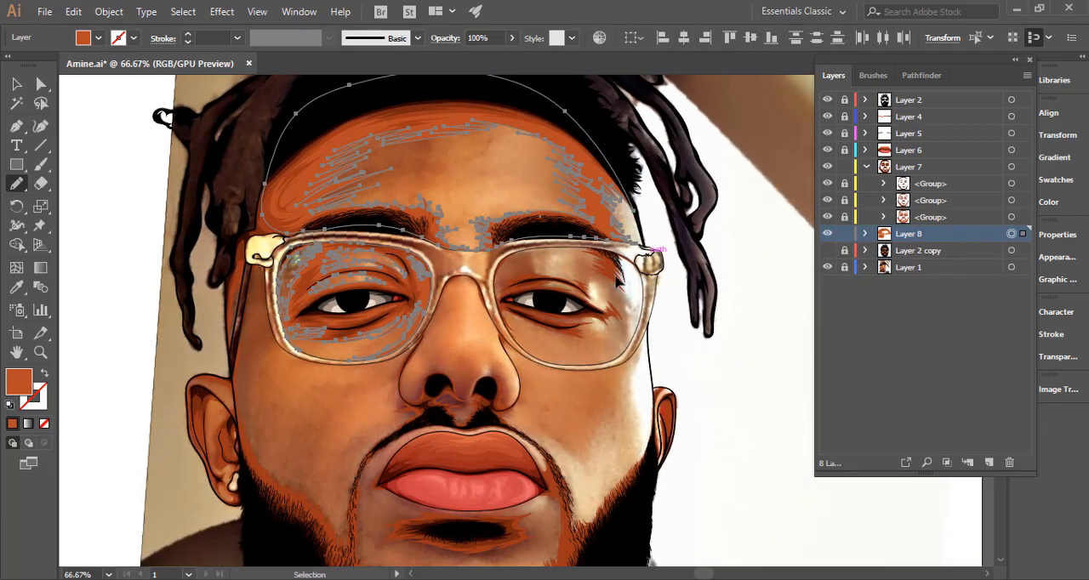
pyautogui.moveTo(606, 268); pyautogui.dragTo(787, 278)
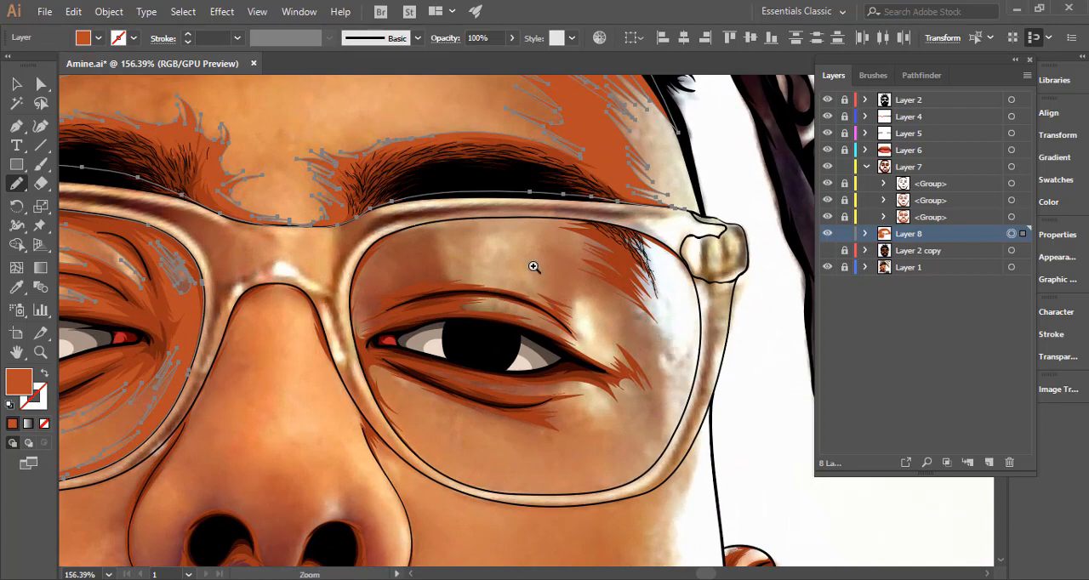
pyautogui.moveTo(516, 267); pyautogui.dragTo(570, 268)
pyautogui.moveTo(426, 278)
pyautogui.mouseDown()
pyautogui.moveTo(378, 283)
pyautogui.moveTo(438, 258)
pyautogui.moveTo(402, 263)
pyautogui.moveTo(419, 254)
pyautogui.moveTo(382, 247)
pyautogui.moveTo(468, 214)
pyautogui.moveTo(406, 223)
pyautogui.moveTo(422, 215)
pyautogui.moveTo(544, 207)
pyautogui.moveTo(498, 212)
pyautogui.moveTo(592, 227)
pyautogui.moveTo(536, 225)
pyautogui.moveTo(592, 253)
pyautogui.moveTo(575, 261)
pyautogui.moveTo(586, 272)
pyautogui.moveTo(502, 248)
pyautogui.mouseUp()
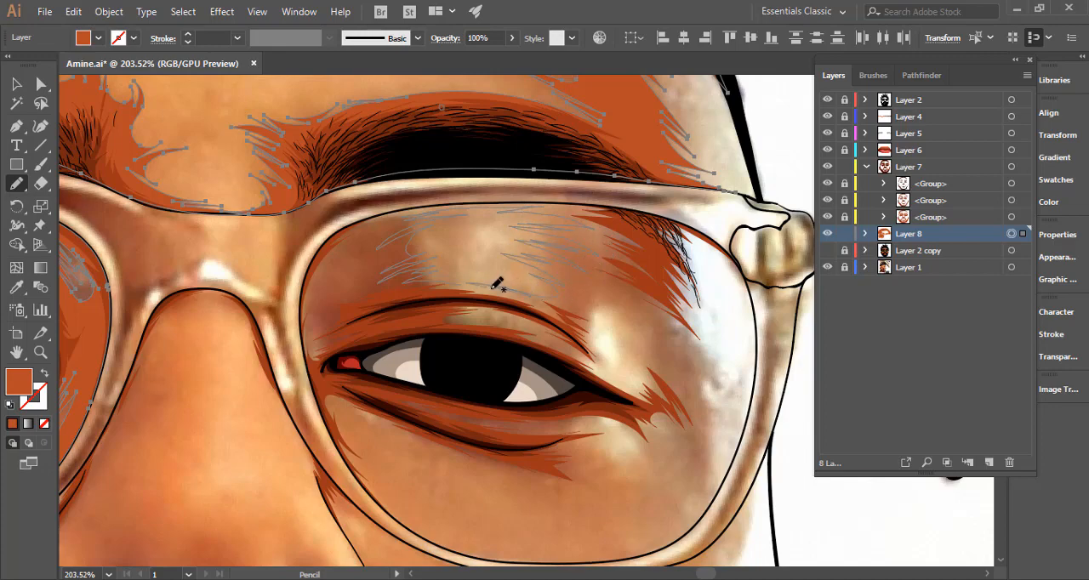
pyautogui.moveTo(430, 287)
pyautogui.mouseDown()
pyautogui.moveTo(430, 333)
pyautogui.moveTo(507, 335)
pyautogui.mouseUp()
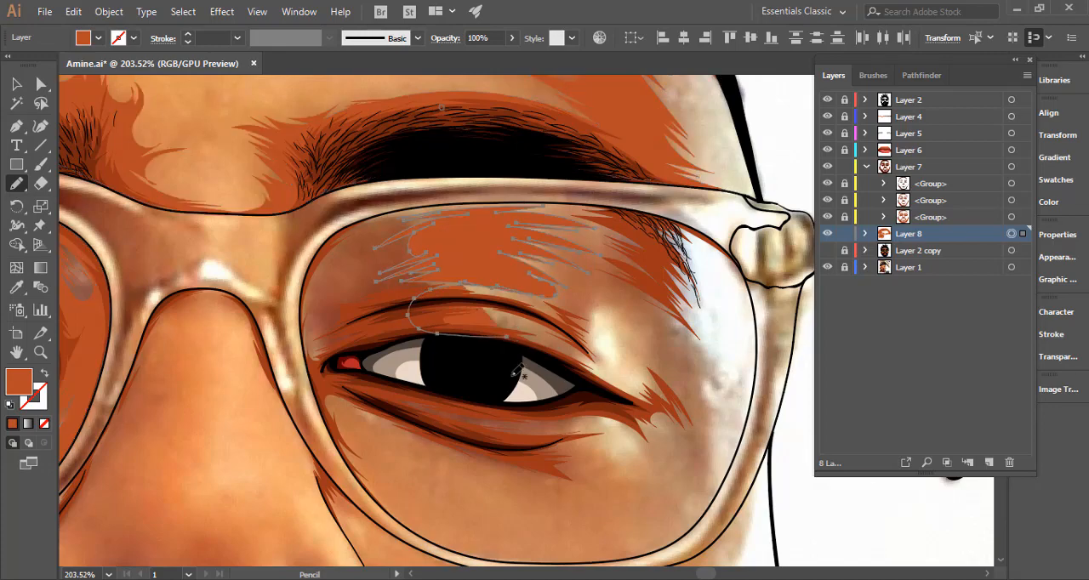
pyautogui.click(44, 372)
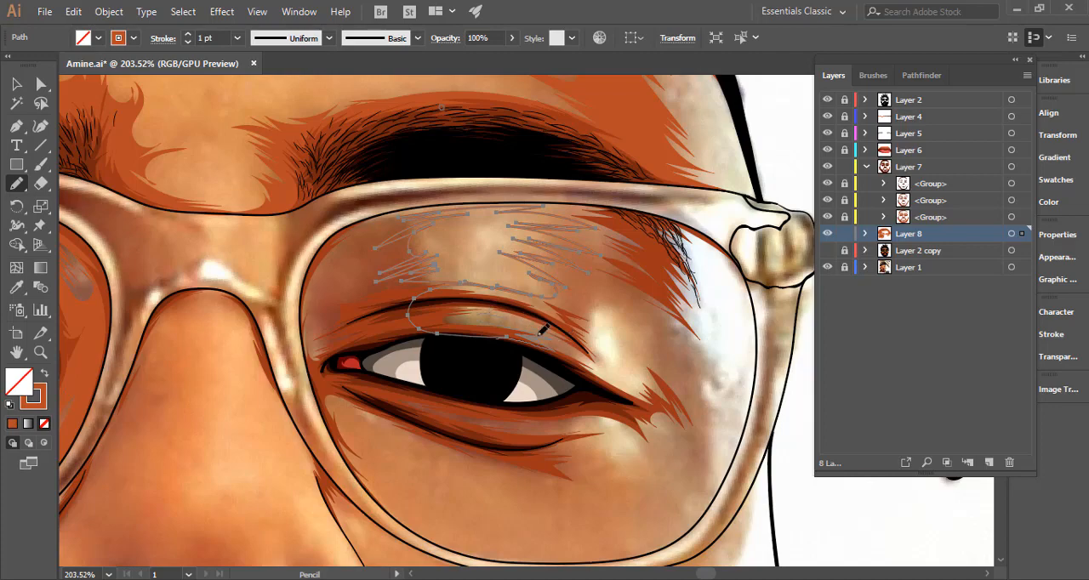
# Continue the jagged shadow outline around the right eye's outer corner and down the cheek toward the lower lens rim.
pyautogui.moveTo(525, 338)
pyautogui.mouseDown()
pyautogui.moveTo(629, 389)
pyautogui.moveTo(604, 371)
pyautogui.moveTo(613, 374)
pyautogui.moveTo(597, 358)
pyautogui.moveTo(622, 374)
pyautogui.moveTo(594, 348)
pyautogui.moveTo(587, 333)
pyautogui.moveTo(607, 350)
pyautogui.moveTo(611, 311)
pyautogui.mouseUp()
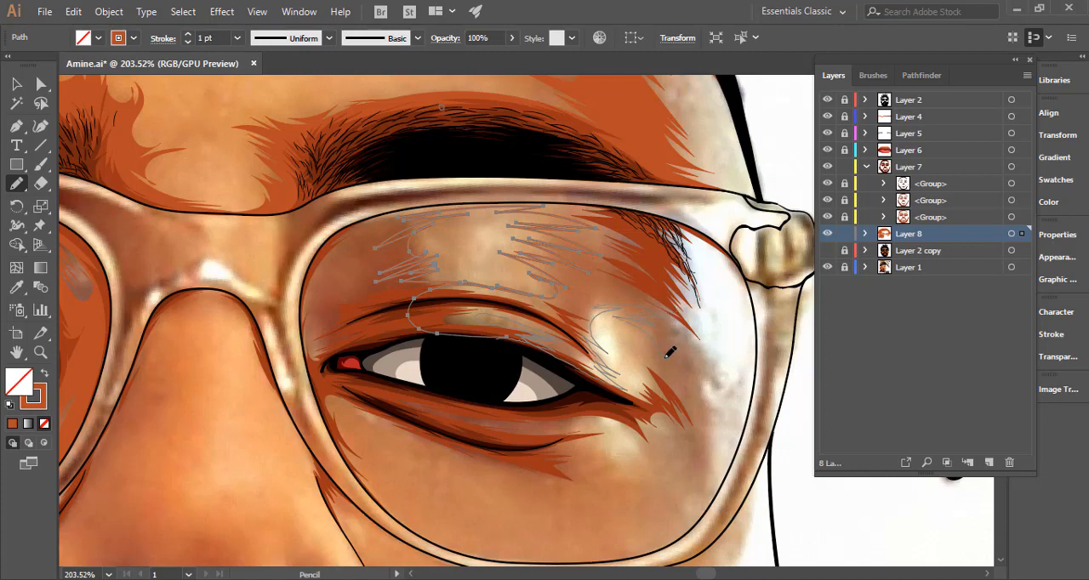
pyautogui.moveTo(624, 341)
pyautogui.mouseDown()
pyautogui.moveTo(649, 395)
pyautogui.moveTo(604, 384)
pyautogui.moveTo(613, 410)
pyautogui.moveTo(685, 414)
pyautogui.moveTo(628, 406)
pyautogui.moveTo(652, 391)
pyautogui.moveTo(636, 409)
pyautogui.moveTo(597, 414)
pyautogui.moveTo(667, 470)
pyautogui.mouseUp()
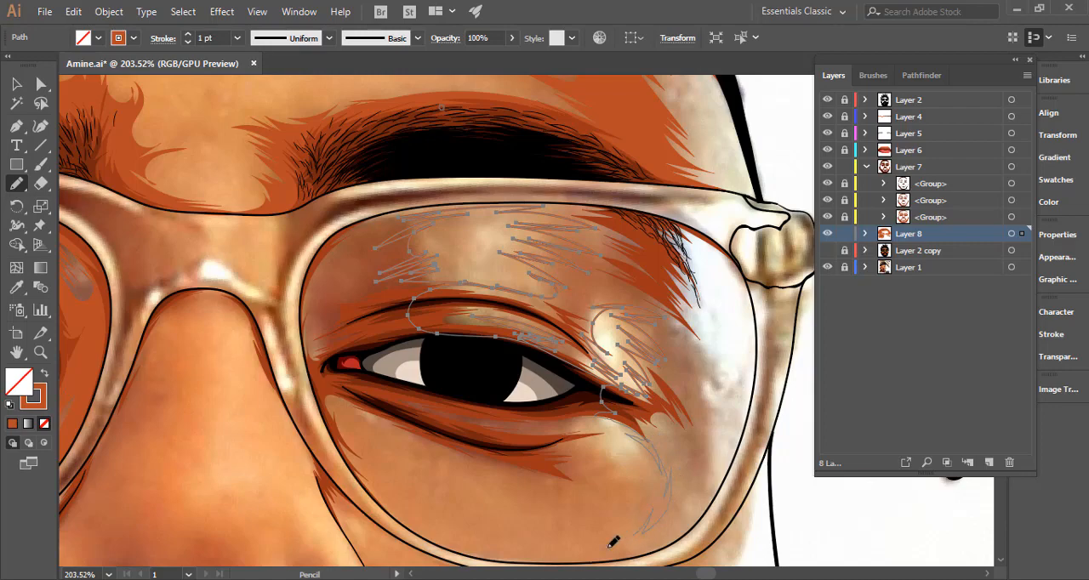
pyautogui.moveTo(612, 542); pyautogui.dragTo(587, 549)
# Extend the shadow outline along the right lens's lower rim and back up its outer side to the eyebrow's tail.
pyautogui.scroll(-4, 611, 532)
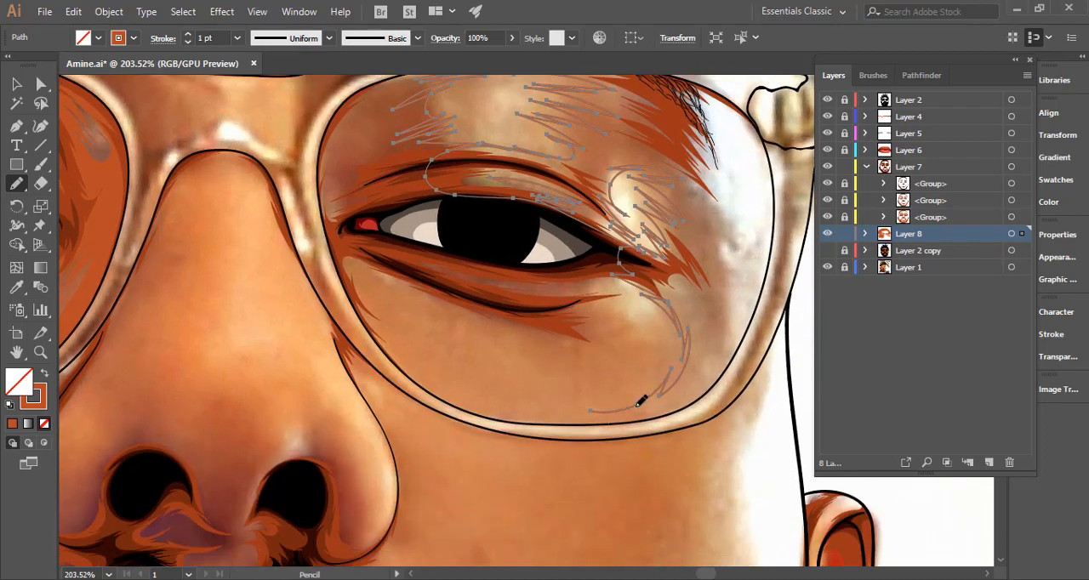
pyautogui.moveTo(526, 422)
pyautogui.mouseDown()
pyautogui.moveTo(666, 424)
pyautogui.moveTo(707, 409)
pyautogui.moveTo(747, 350)
pyautogui.mouseUp()
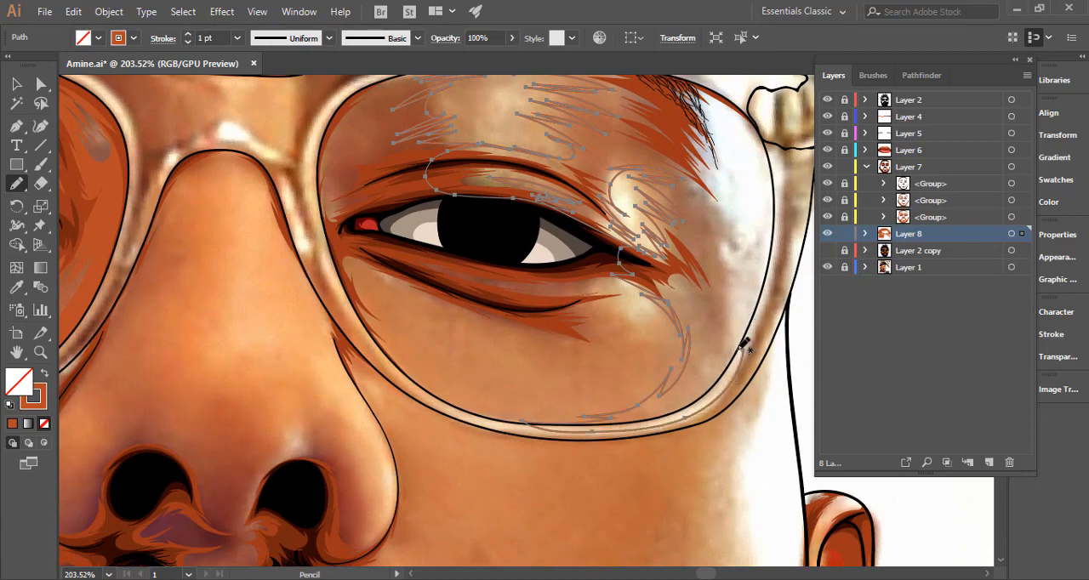
pyautogui.moveTo(757, 314)
pyautogui.mouseDown()
pyautogui.moveTo(715, 366)
pyautogui.moveTo(740, 319)
pyautogui.moveTo(728, 338)
pyautogui.moveTo(725, 255)
pyautogui.moveTo(737, 289)
pyautogui.moveTo(734, 255)
pyautogui.moveTo(741, 269)
pyautogui.moveTo(724, 211)
pyautogui.mouseUp()
pyautogui.scroll(1, 727, 311)
pyautogui.scroll(2, 727, 312)
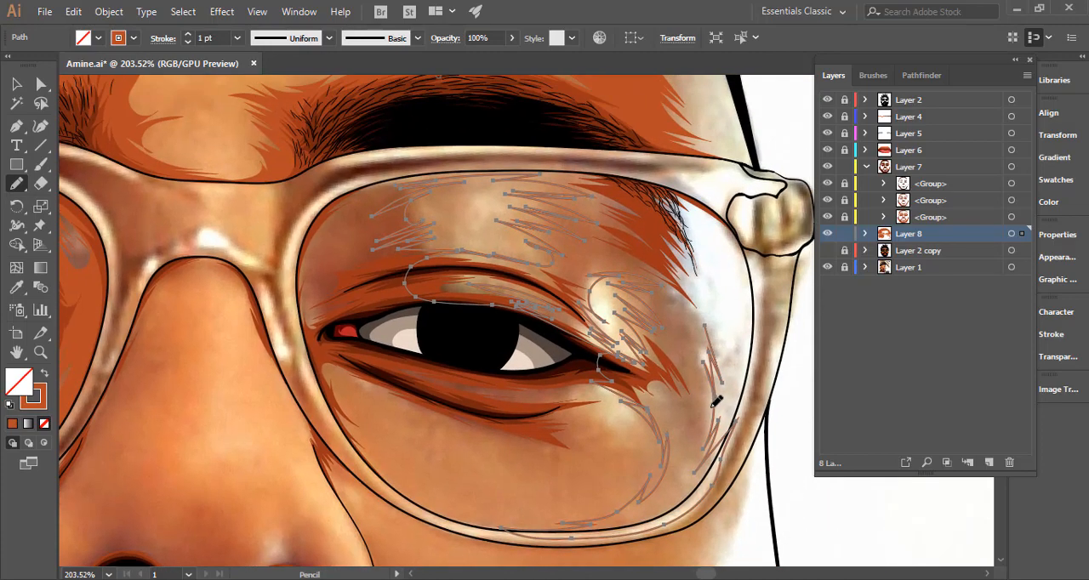
pyautogui.moveTo(719, 401)
pyautogui.mouseDown()
pyautogui.moveTo(705, 348)
pyautogui.moveTo(721, 389)
pyautogui.moveTo(723, 371)
pyautogui.moveTo(699, 317)
pyautogui.moveTo(714, 332)
pyautogui.moveTo(690, 283)
pyautogui.mouseUp()
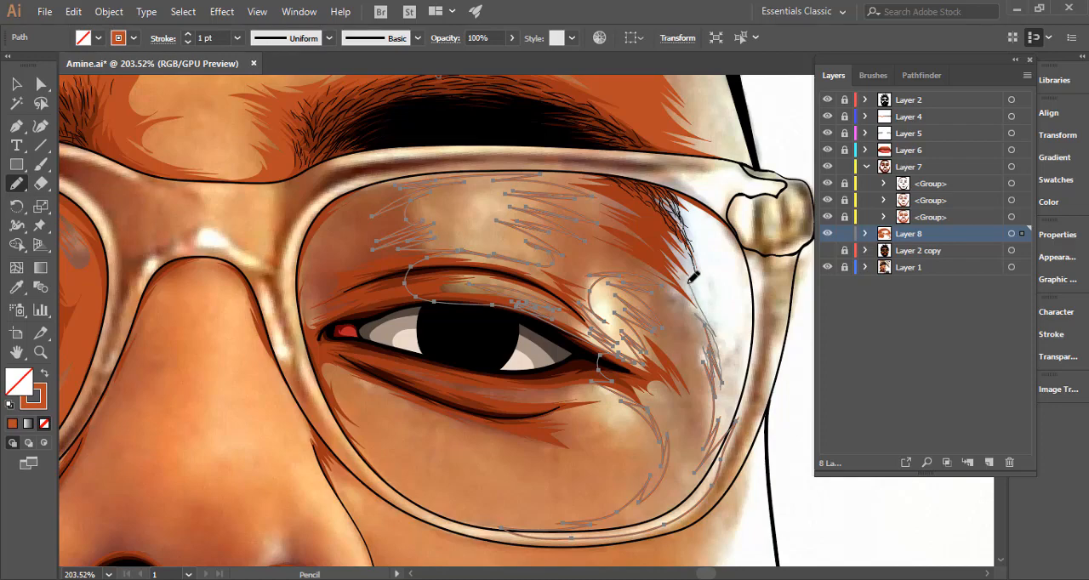
# Finish the shadow outline around the right lens's upper and inner rim, close it at the eye, and swap the stroke to a fill.
pyautogui.scroll(2, 707, 323)
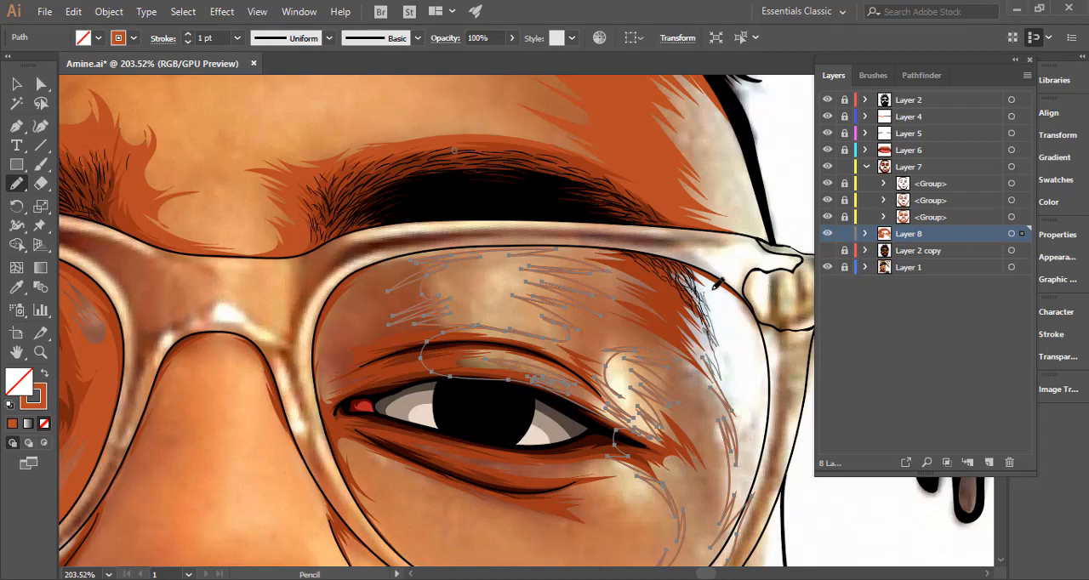
pyautogui.moveTo(713, 289)
pyautogui.mouseDown()
pyautogui.moveTo(753, 314)
pyautogui.moveTo(739, 307)
pyautogui.moveTo(764, 348)
pyautogui.moveTo(771, 391)
pyautogui.moveTo(751, 272)
pyautogui.mouseUp()
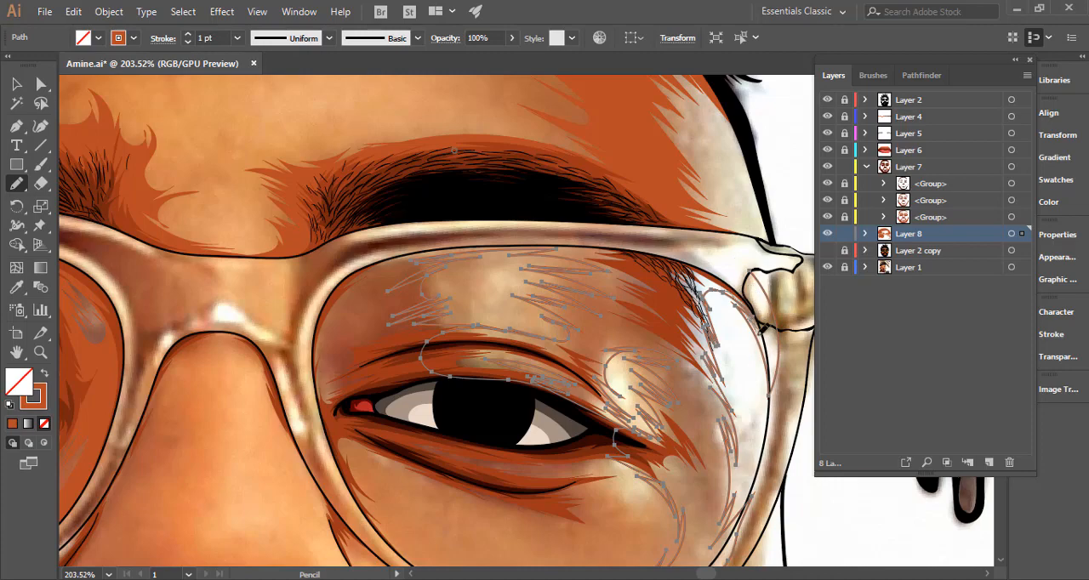
pyautogui.moveTo(766, 303)
pyautogui.mouseDown()
pyautogui.moveTo(695, 274)
pyautogui.moveTo(717, 321)
pyautogui.moveTo(696, 282)
pyautogui.moveTo(562, 267)
pyautogui.moveTo(426, 283)
pyautogui.moveTo(380, 296)
pyautogui.mouseUp()
pyautogui.moveTo(330, 343); pyautogui.dragTo(324, 409)
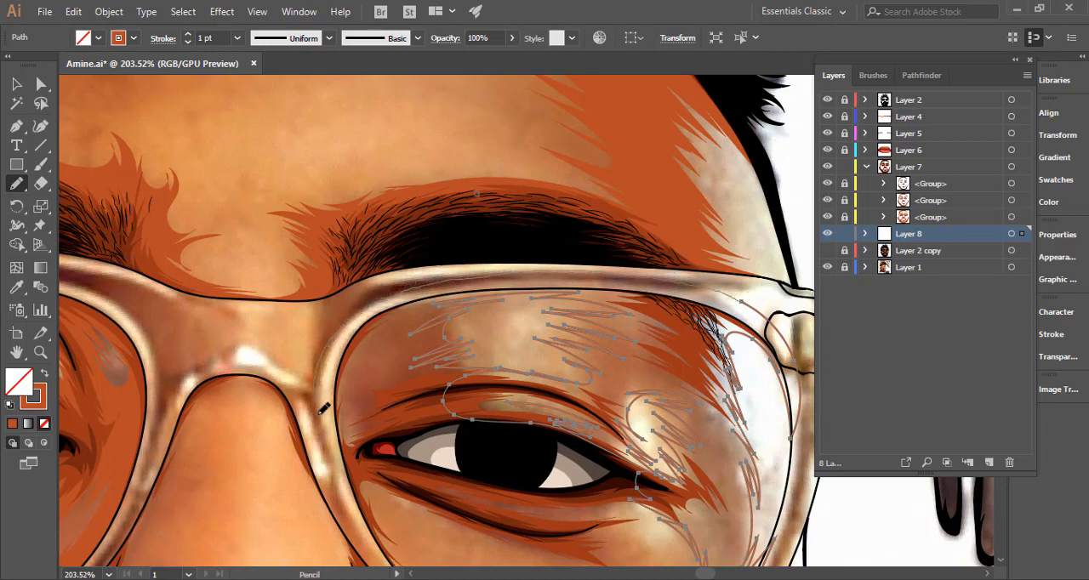
pyautogui.moveTo(355, 457); pyautogui.dragTo(349, 465)
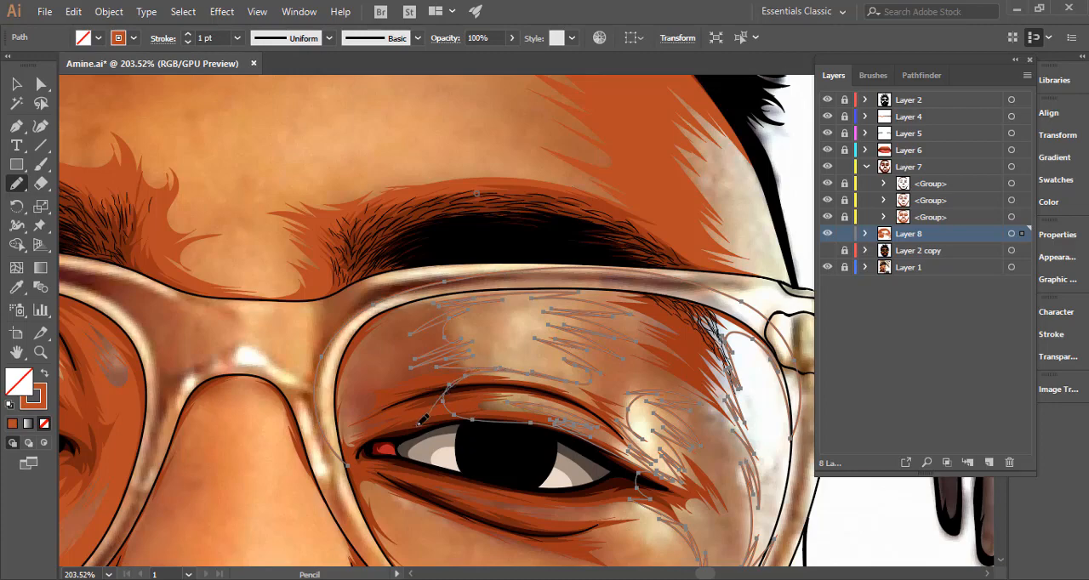
pyautogui.moveTo(421, 419); pyautogui.dragTo(350, 464)
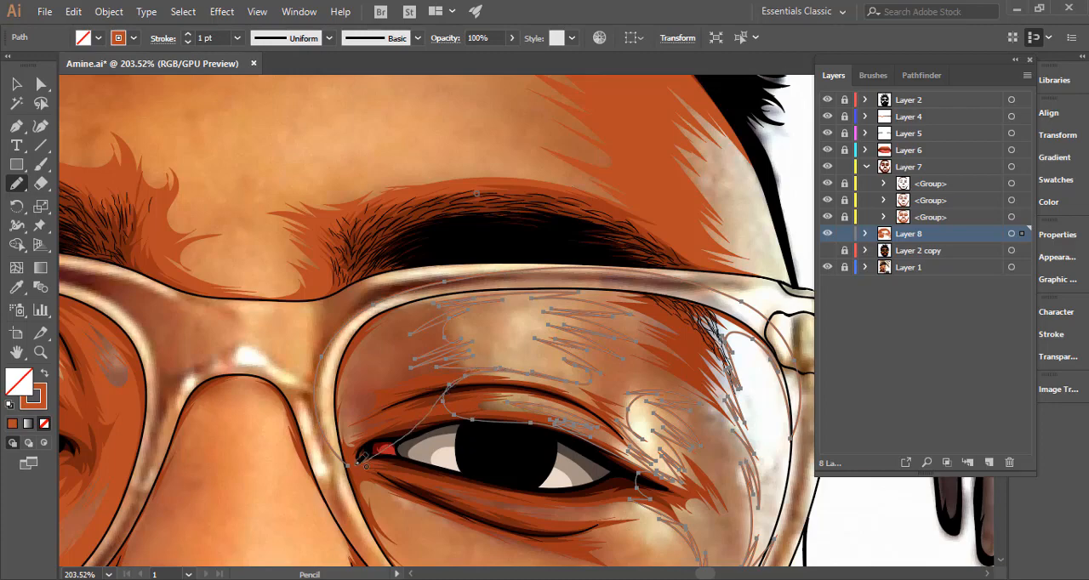
pyautogui.click(45, 374)
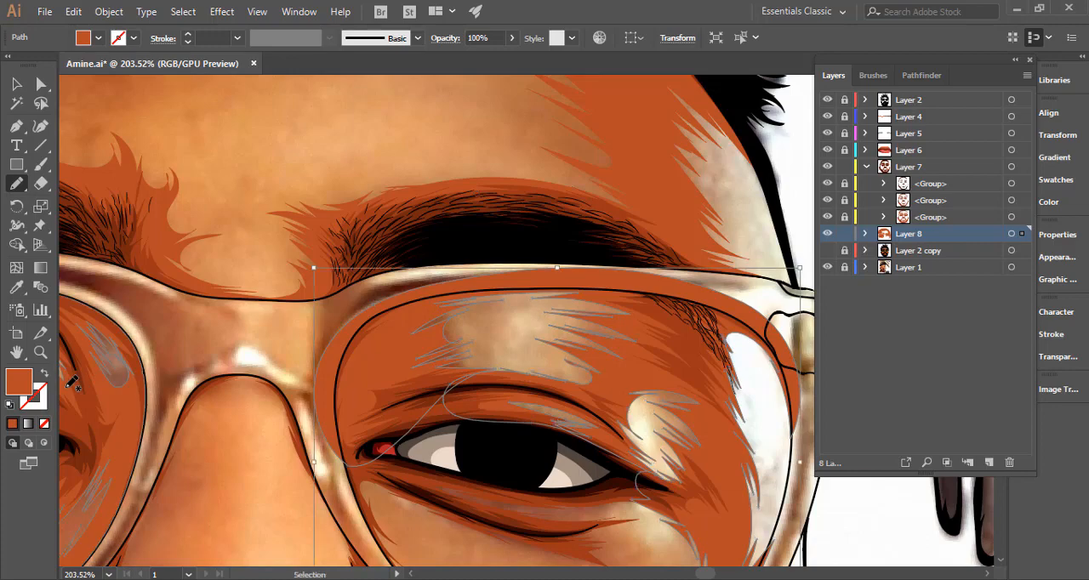
# Make the right lens shadow a compound path, then show and unlock Layer 2 copy.
pyautogui.press('v')
pyautogui.hotkey('ctrl', '8')
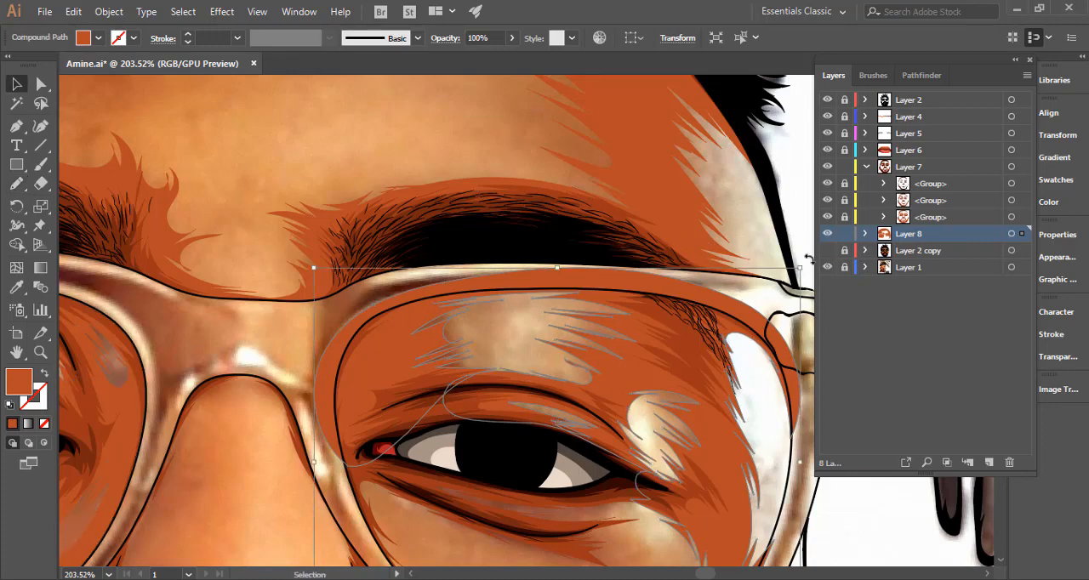
pyautogui.click(827, 250)
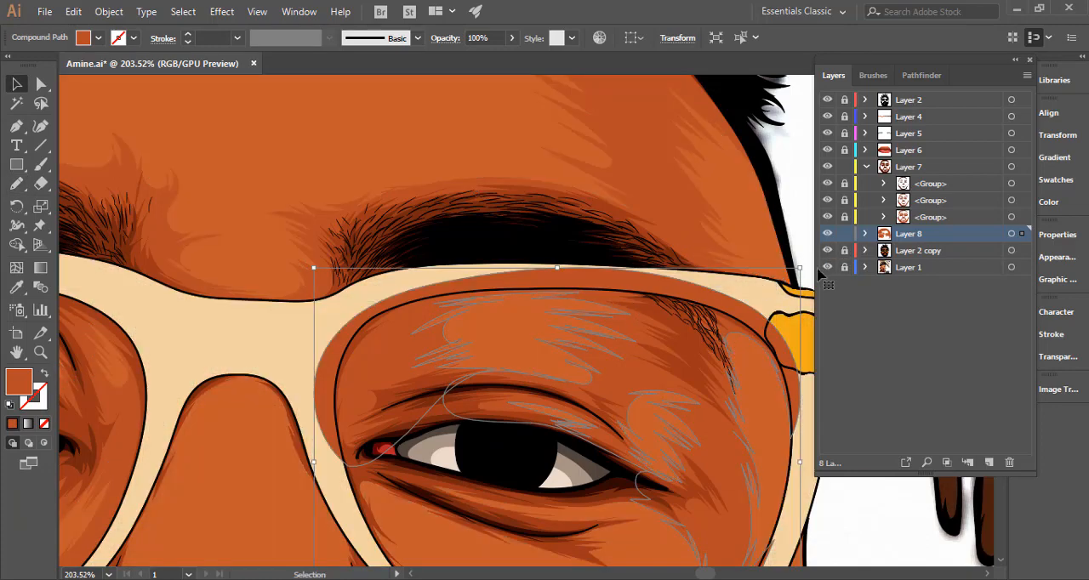
# Trim the shadow to the right lens and eye outlines with Shape Builder, deselect it, and view the whole portrait.
pyautogui.click(537, 393)
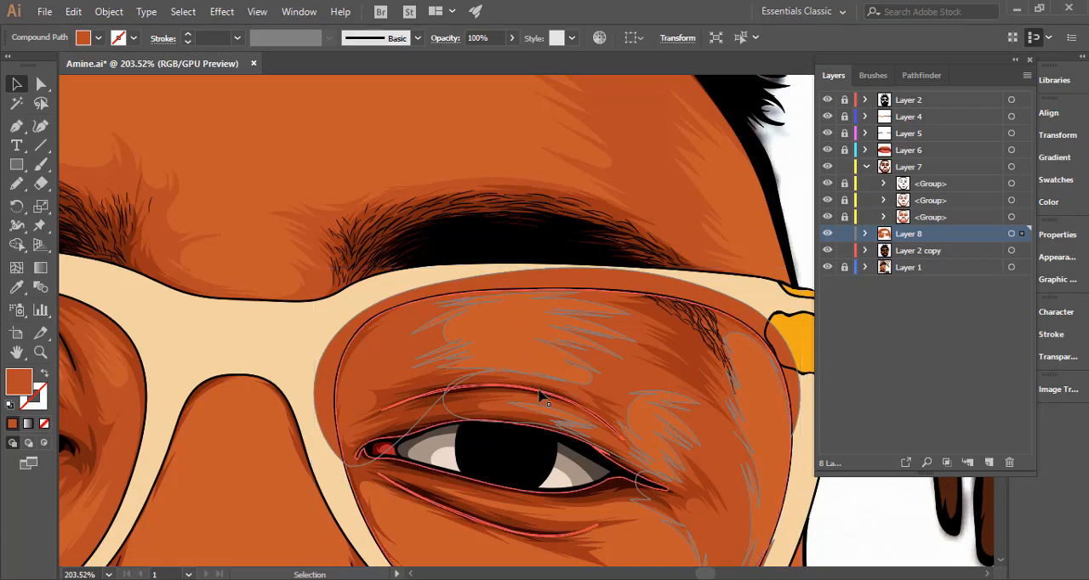
pyautogui.moveTo(542, 416); pyautogui.dragTo(468, 271)
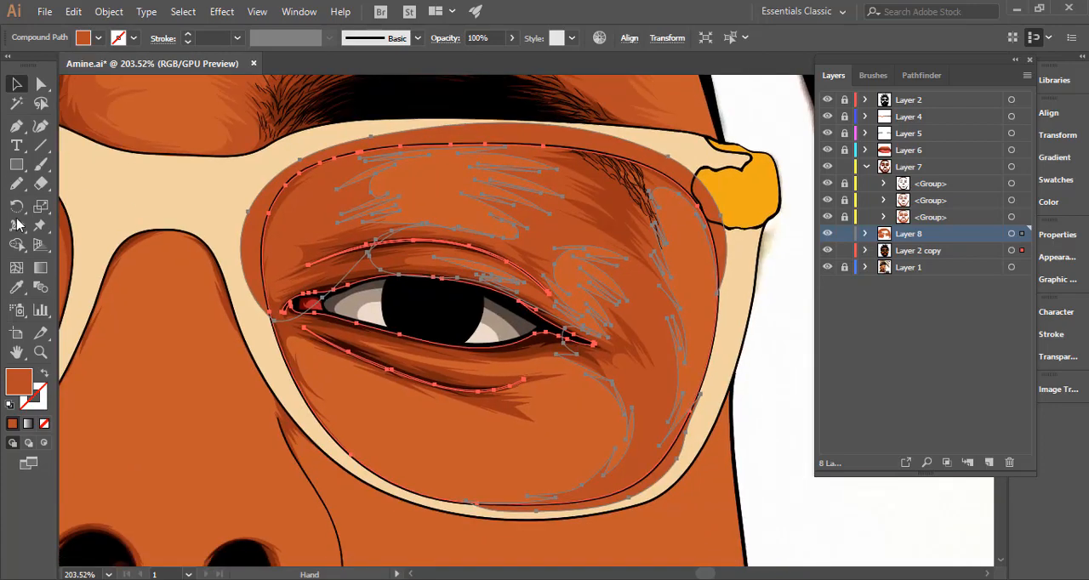
pyautogui.click(17, 243)
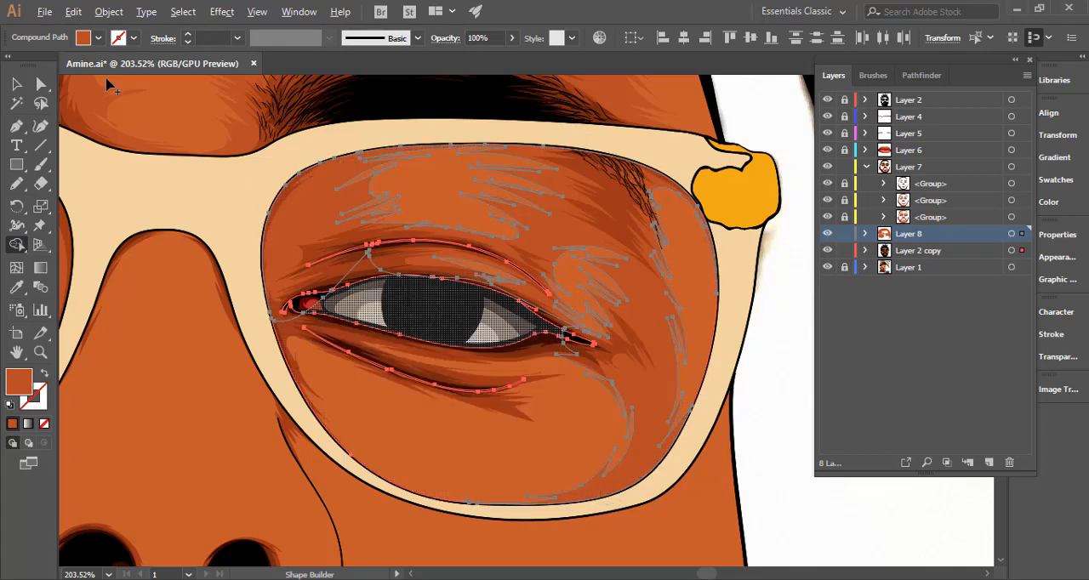
pyautogui.press('v')
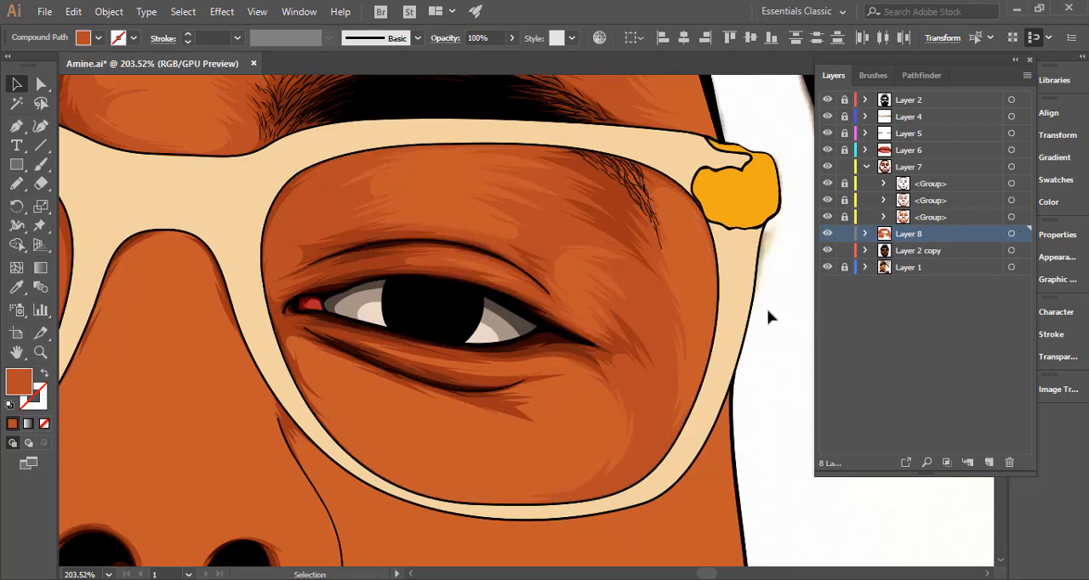
pyautogui.click(768, 316)
pyautogui.hotkey('ctrl', '-')
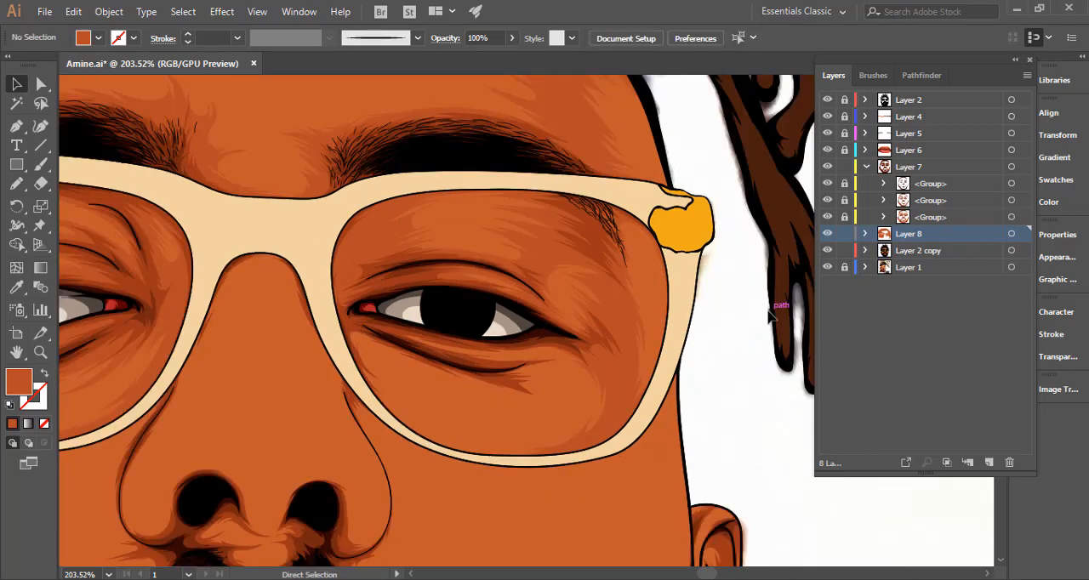
pyautogui.hotkey('ctrl', '-')
pyautogui.hotkey('ctrl', '-')
pyautogui.hotkey('ctrl', '-')
pyautogui.hotkey('ctrl', '-')
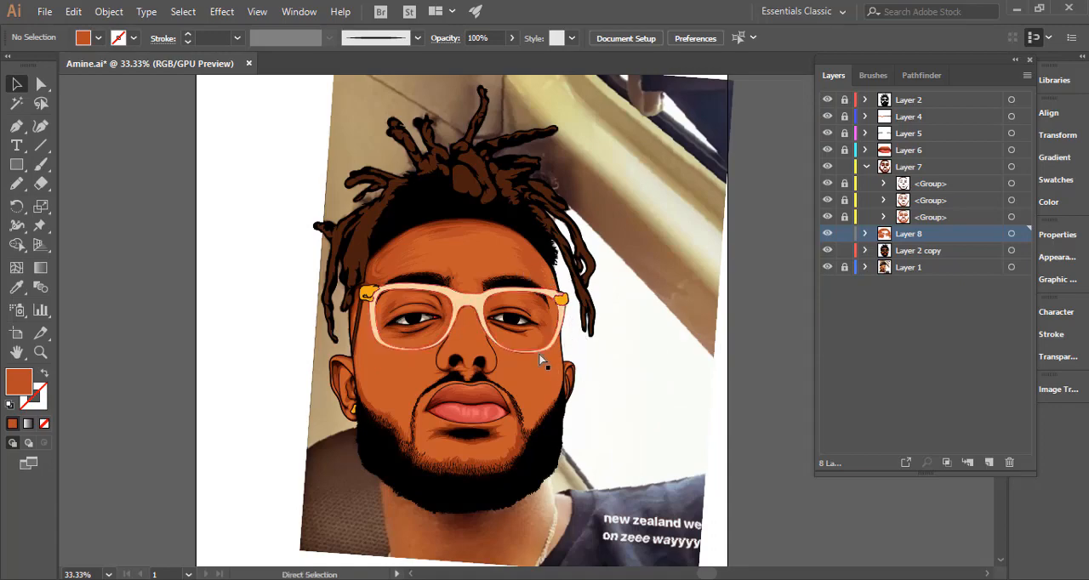
# Hide Layer 2 copy and draw a jagged Pencil shadow beneath the right eye, closed along the lens's inner lower rim.
pyautogui.moveTo(575, 372)
pyautogui.mouseDown()
pyautogui.moveTo(513, 370)
pyautogui.moveTo(698, 342)
pyautogui.moveTo(569, 332)
pyautogui.moveTo(627, 333)
pyautogui.mouseUp()
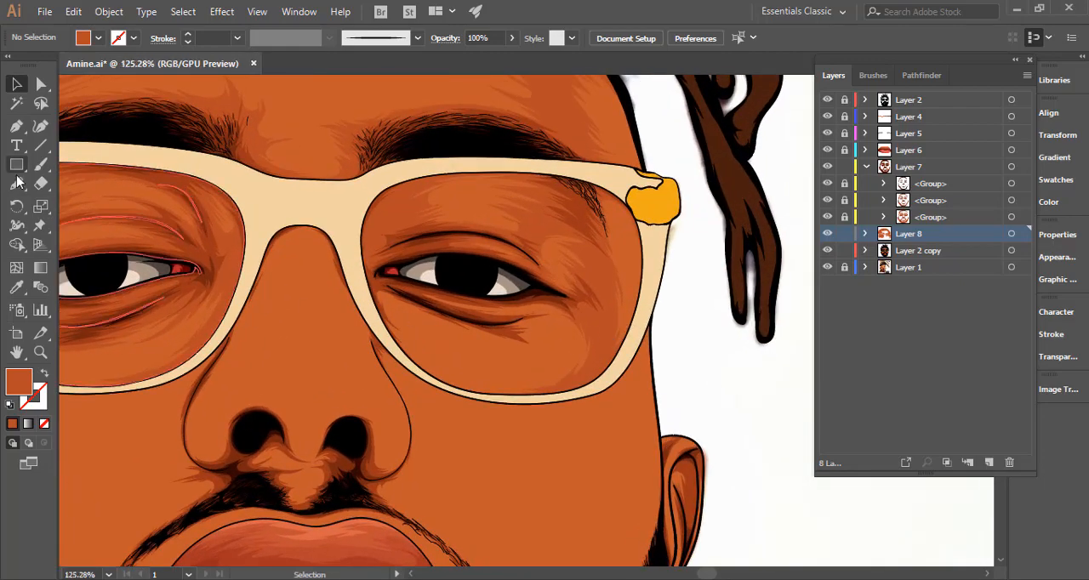
pyautogui.click(17, 184)
pyautogui.moveTo(562, 332); pyautogui.dragTo(634, 328)
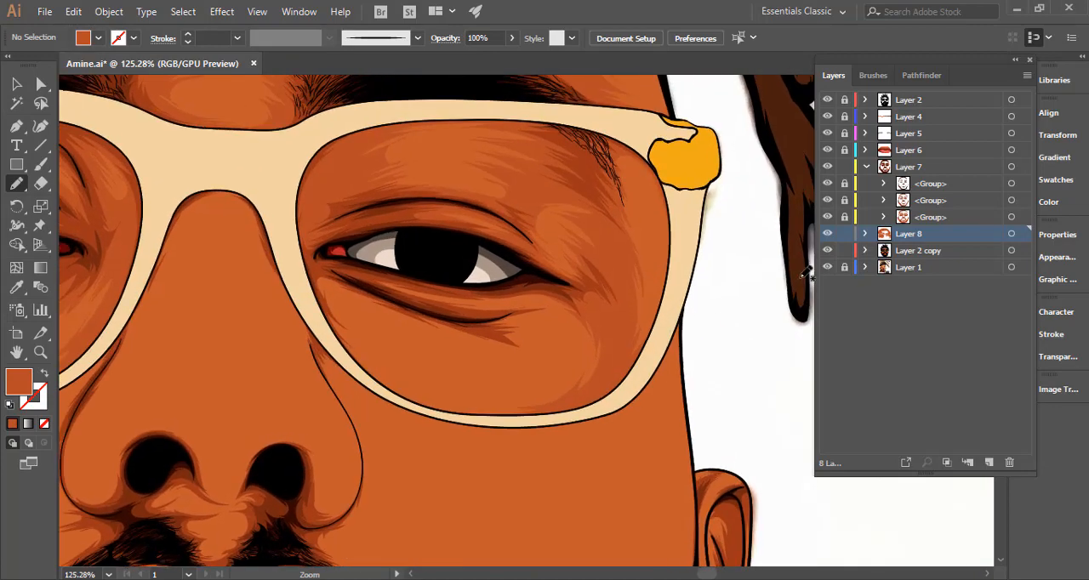
pyautogui.click(827, 250)
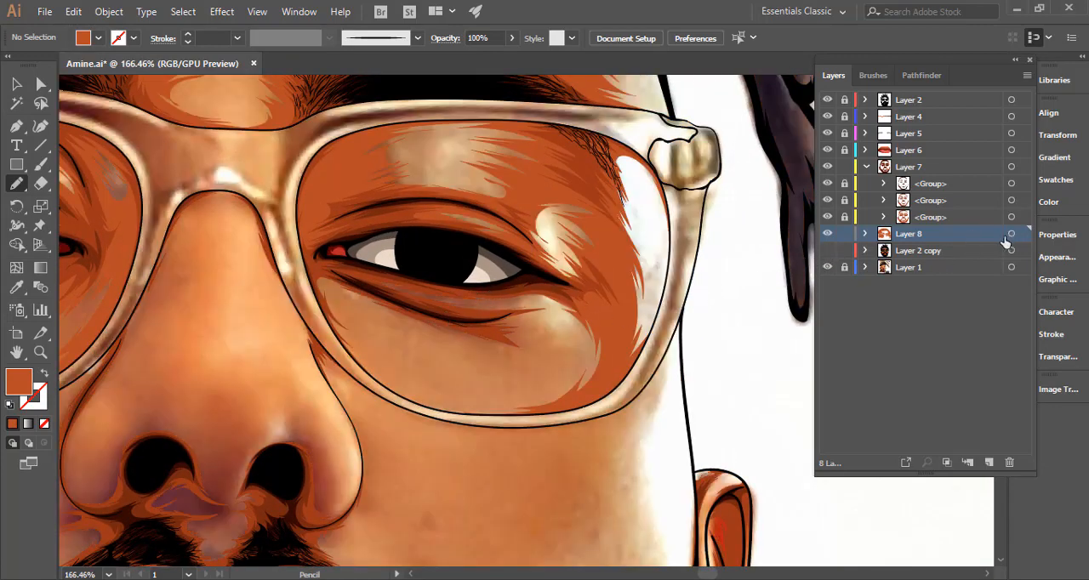
pyautogui.click(1010, 234)
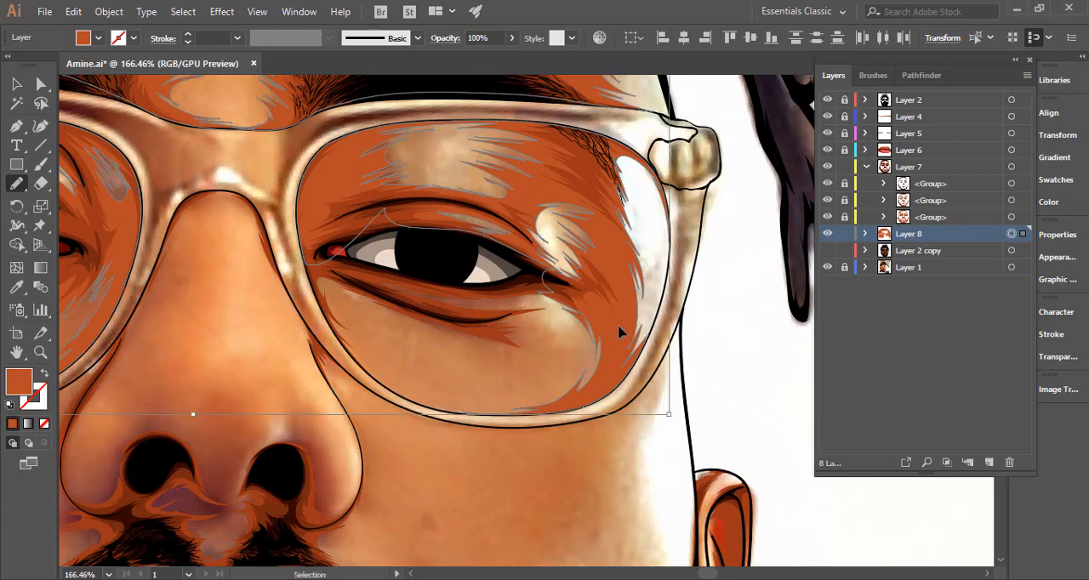
pyautogui.hotkey('ctrl', 'shift', 'a')
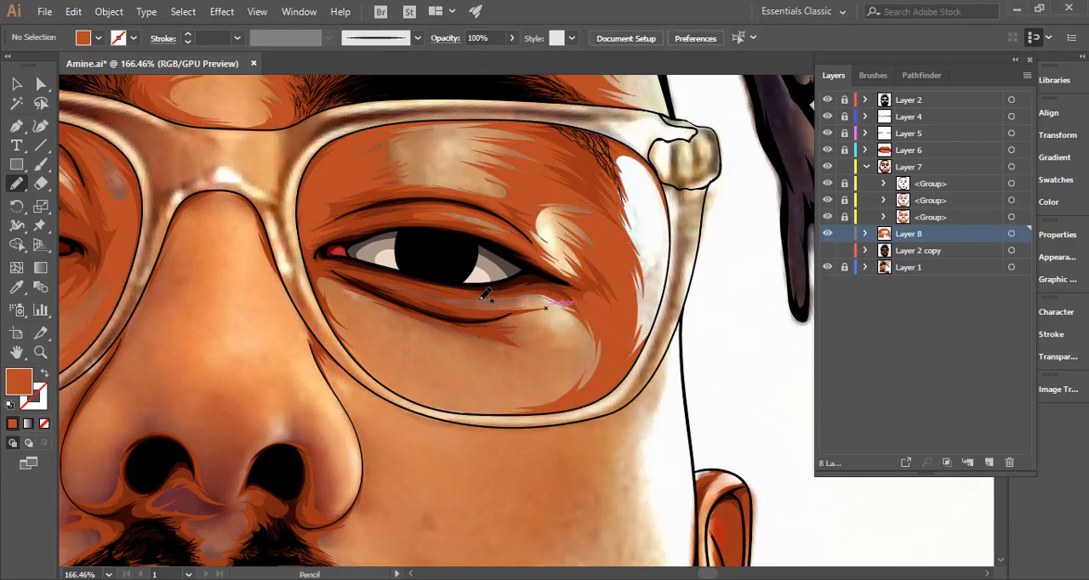
pyautogui.moveTo(480, 300)
pyautogui.mouseDown()
pyautogui.moveTo(568, 338)
pyautogui.moveTo(492, 346)
pyautogui.moveTo(344, 295)
pyautogui.moveTo(344, 306)
pyautogui.moveTo(382, 350)
pyautogui.moveTo(354, 347)
pyautogui.moveTo(426, 388)
pyautogui.moveTo(417, 391)
pyautogui.moveTo(511, 409)
pyautogui.moveTo(423, 406)
pyautogui.moveTo(508, 413)
pyautogui.mouseUp()
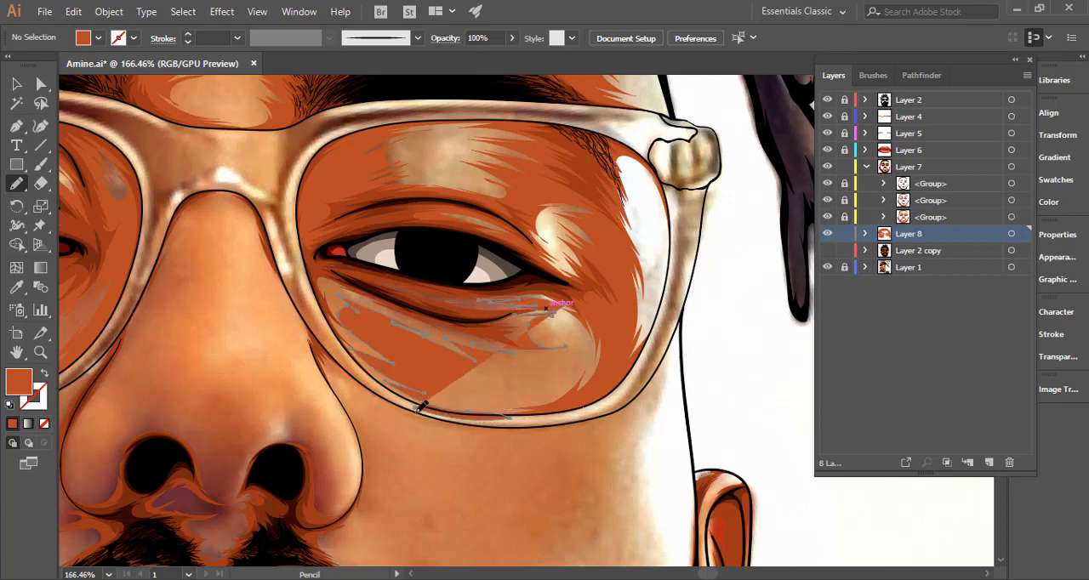
pyautogui.moveTo(401, 401)
pyautogui.mouseDown()
pyautogui.moveTo(320, 325)
pyautogui.moveTo(309, 270)
pyautogui.moveTo(332, 261)
pyautogui.moveTo(523, 272)
pyautogui.moveTo(573, 285)
pyautogui.moveTo(598, 308)
pyautogui.moveTo(587, 314)
pyautogui.moveTo(568, 306)
pyautogui.moveTo(598, 306)
pyautogui.mouseUp()
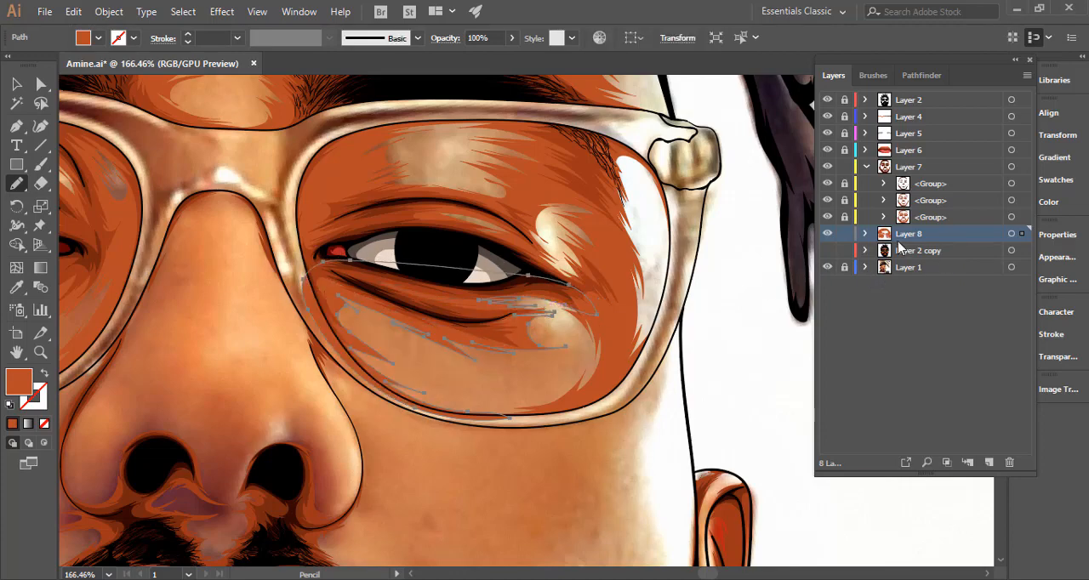
# Make the shadow beneath the right eye a compound path and show Layer 2 copy.
pyautogui.hotkey('ctrl', '8')
pyautogui.press('v')
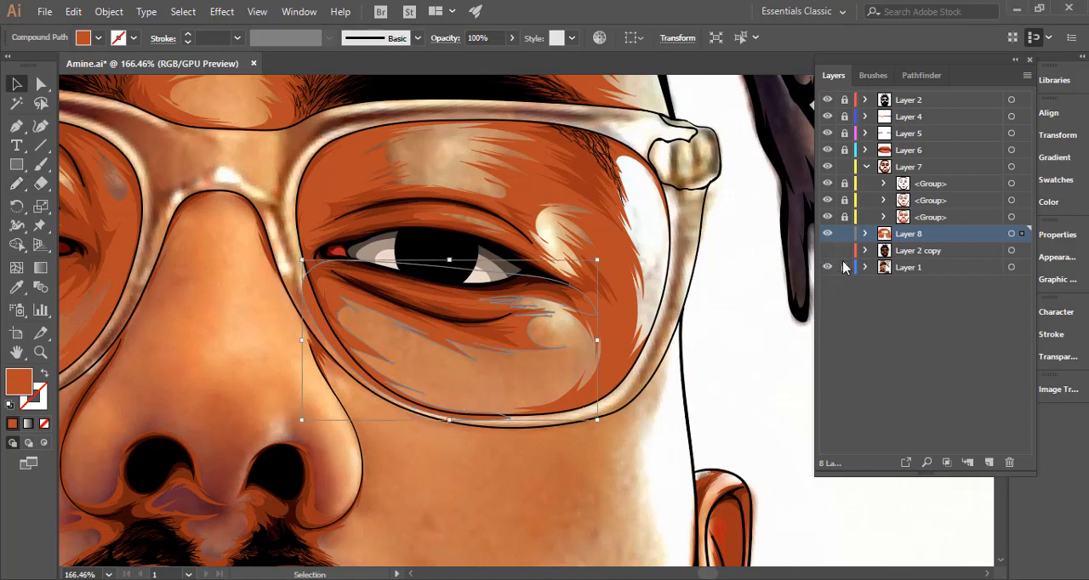
pyautogui.click(825, 251)
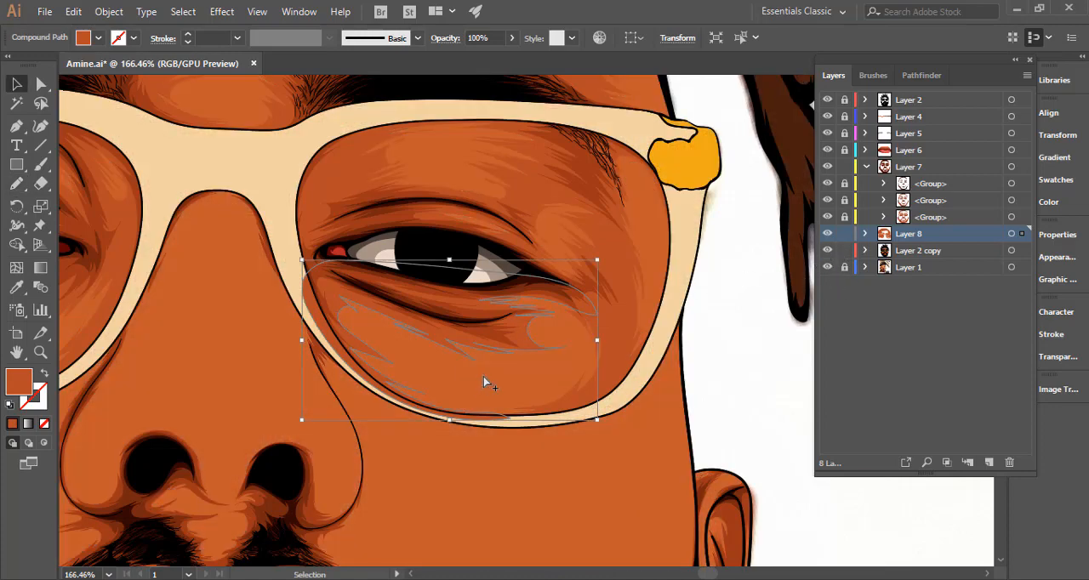
# Trim the under-eye shadow to the right lens outline with Shape Builder, deselect it, and view the whole portrait.
pyautogui.keyDown('shift'); pyautogui.click(481, 380); pyautogui.keyUp('shift')
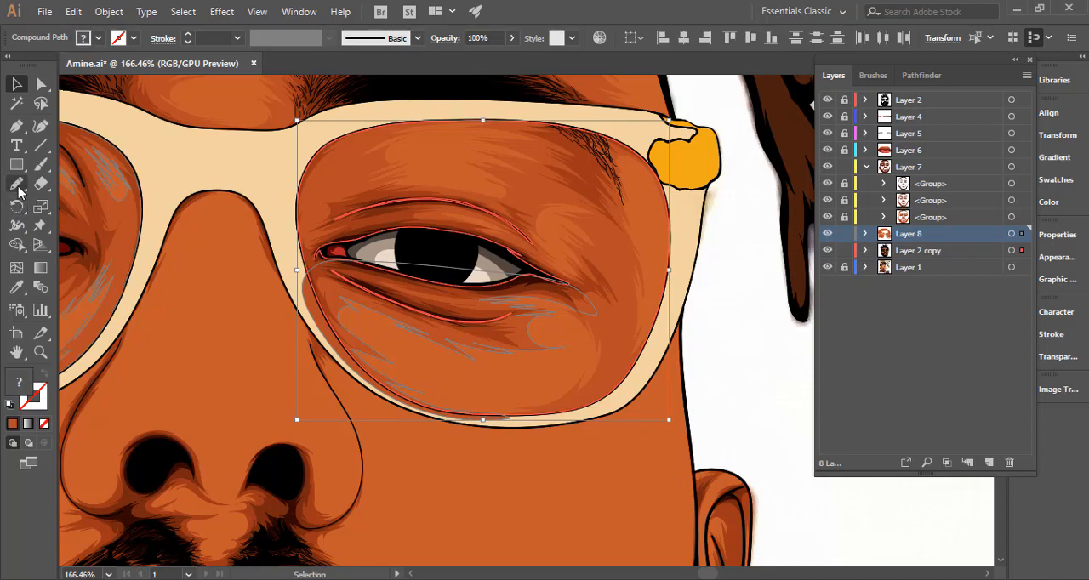
pyautogui.click(16, 244)
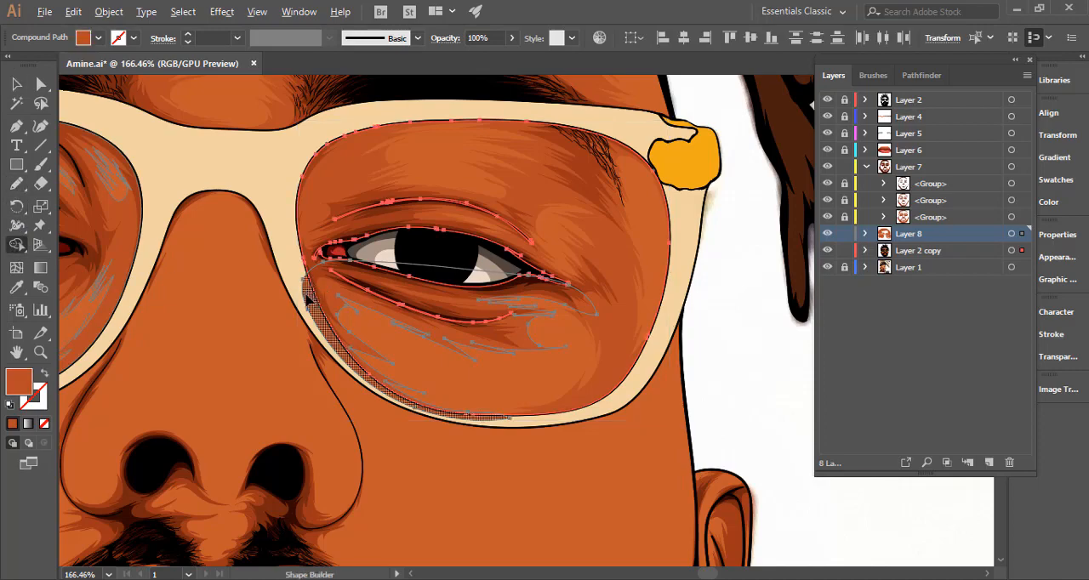
pyautogui.keyDown('alt'); pyautogui.click(314, 316); pyautogui.keyUp('alt')
pyautogui.click(16, 84)
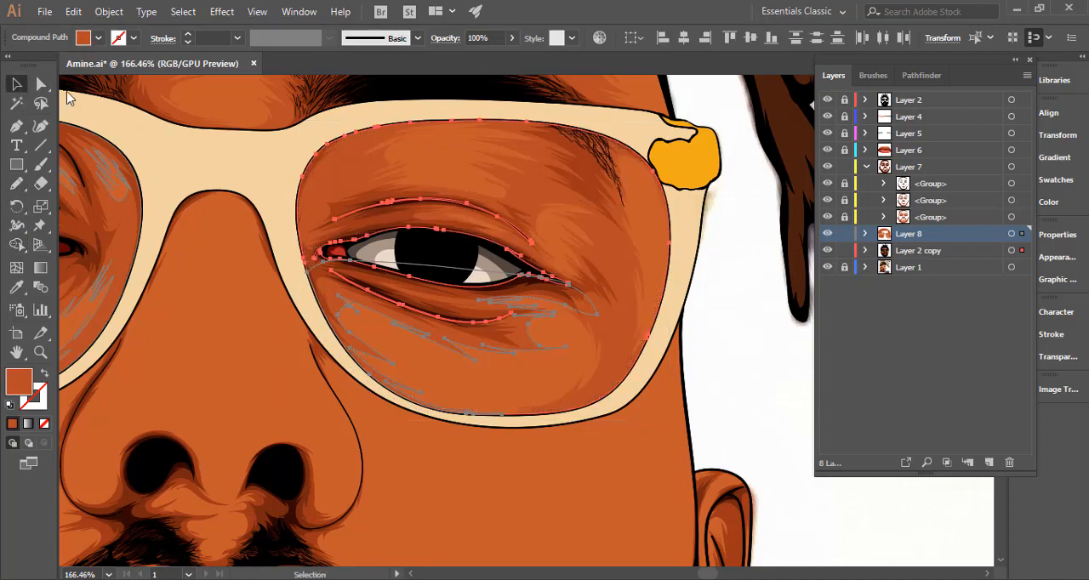
pyautogui.click(760, 346)
pyautogui.moveTo(693, 405); pyautogui.dragTo(465, 371)
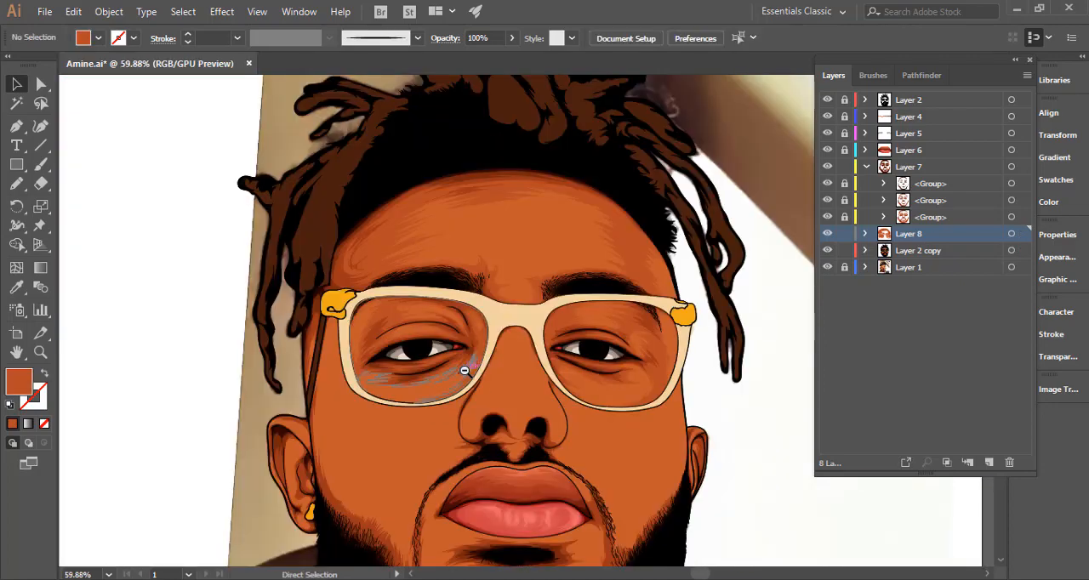
pyautogui.hotkey('ctrl', '0')
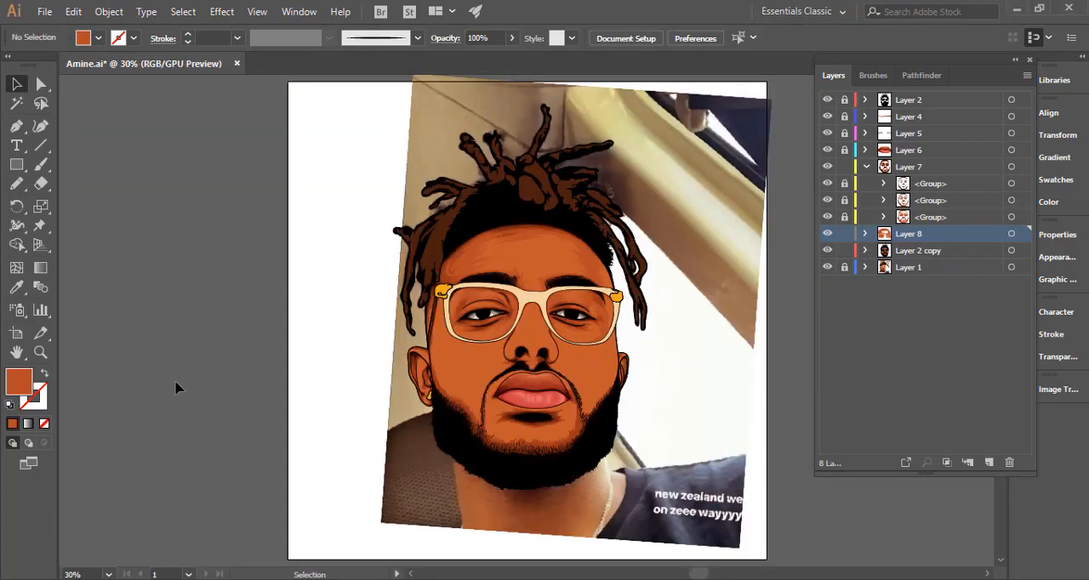
pyautogui.moveTo(349, 417); pyautogui.dragTo(297, 406)
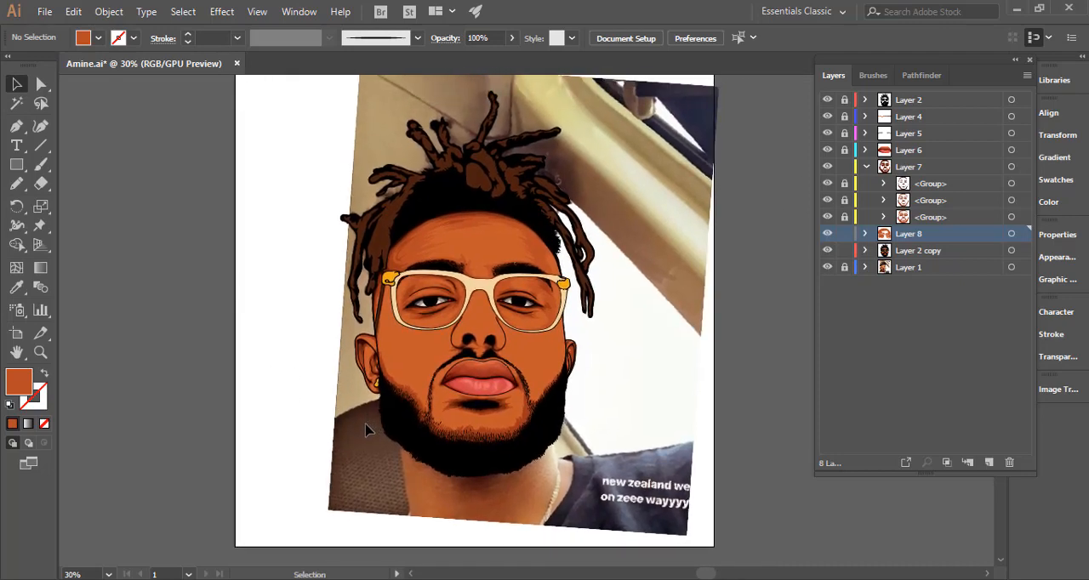
# Select all artwork on Layer 8 to check the existing shadows, switch to the Pencil tool, and hide Layer 2 copy.
pyautogui.click(1011, 234)
pyautogui.click(21, 187)
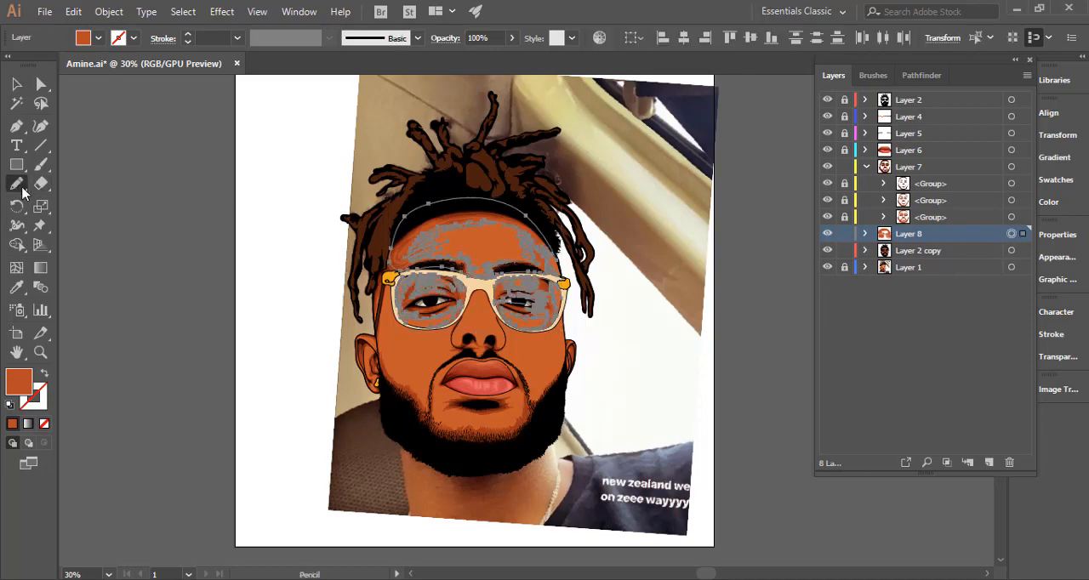
pyautogui.click(827, 251)
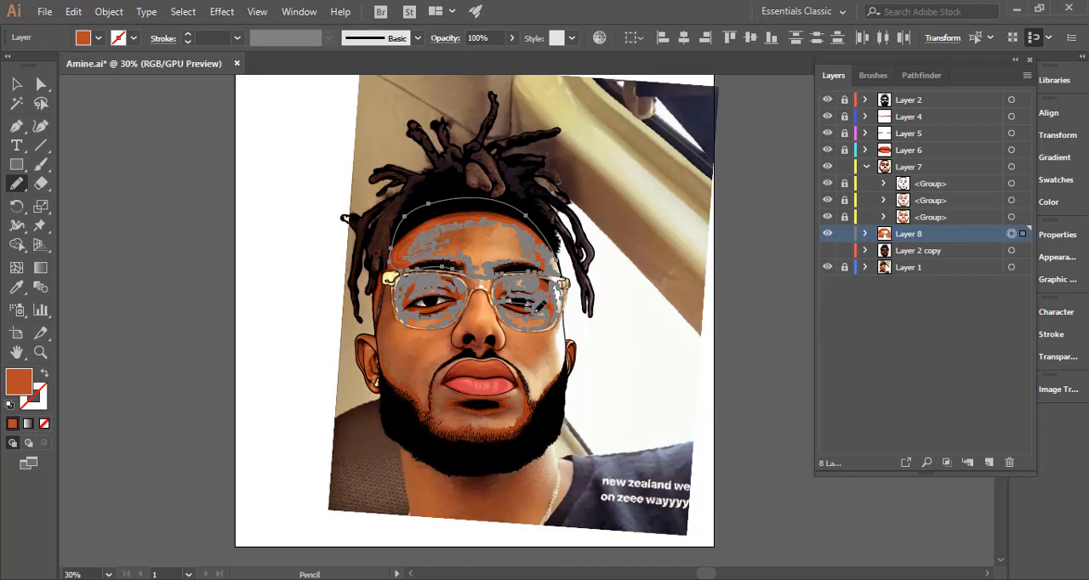
# Draw a Pencil shadow edge from the left nostril around the left nose wing and up the nose's left side.
pyautogui.keyDown('alt'); pyautogui.scroll(5, 495, 330); pyautogui.keyUp('alt')
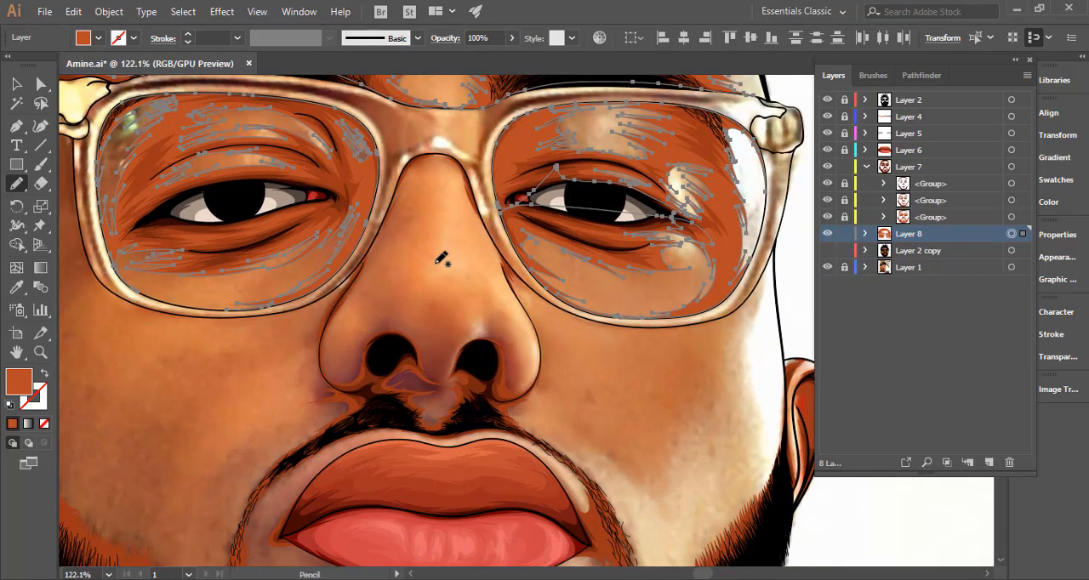
pyautogui.press('space')
pyautogui.moveTo(455, 252); pyautogui.dragTo(418, 205)
pyautogui.hotkey('ctrl', 'space')
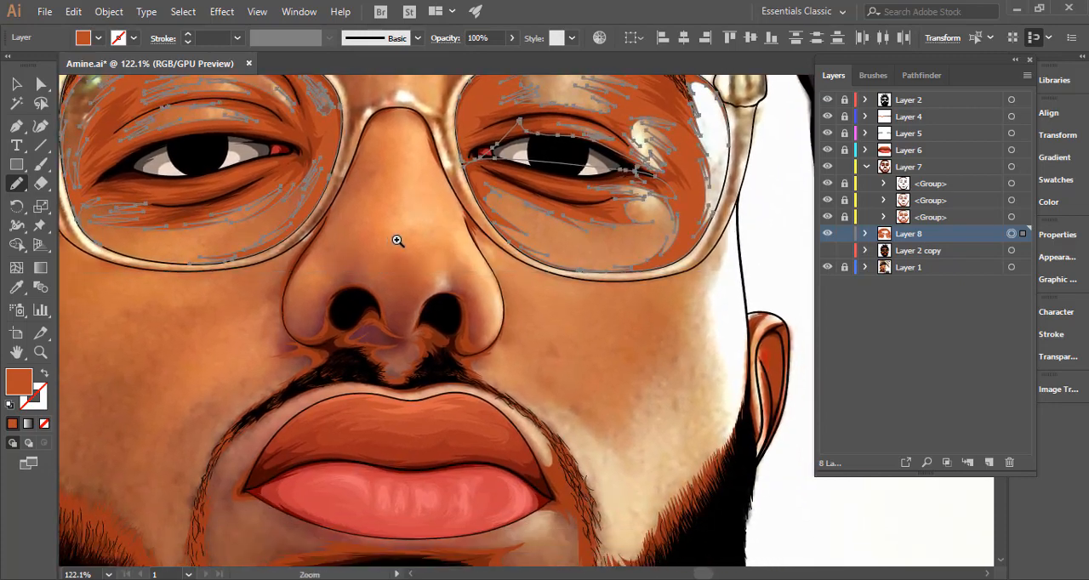
pyautogui.moveTo(397, 241); pyautogui.dragTo(511, 236)
pyautogui.press('space')
pyautogui.moveTo(442, 322); pyautogui.dragTo(530, 330)
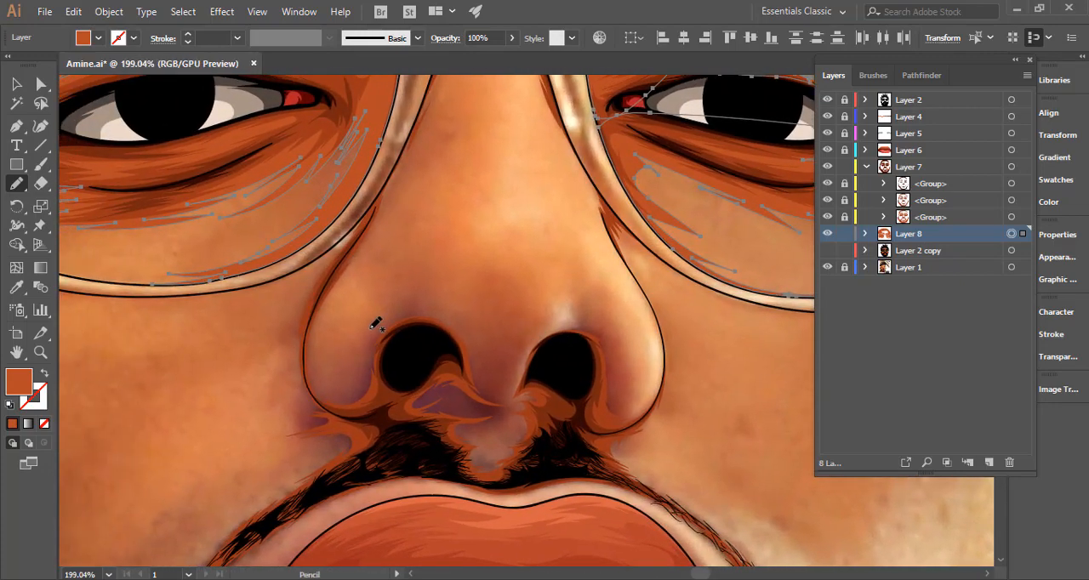
pyautogui.moveTo(383, 322)
pyautogui.mouseDown()
pyautogui.moveTo(355, 387)
pyautogui.moveTo(328, 387)
pyautogui.moveTo(344, 383)
pyautogui.moveTo(325, 377)
pyautogui.moveTo(316, 350)
pyautogui.mouseUp()
pyautogui.moveTo(391, 189)
pyautogui.mouseDown()
pyautogui.moveTo(403, 159)
pyautogui.moveTo(340, 340)
pyautogui.mouseUp()
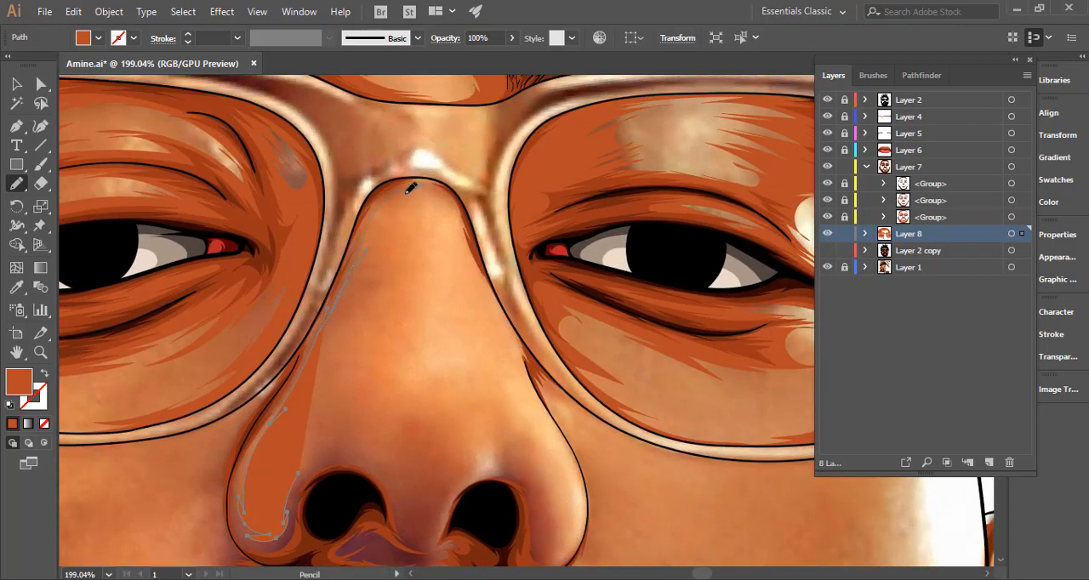
# Continue the shadow edge across the nose bridge below the glasses and down the nose's right side to the wing.
pyautogui.moveTo(449, 200); pyautogui.dragTo(485, 276)
pyautogui.moveTo(505, 312); pyautogui.dragTo(503, 309)
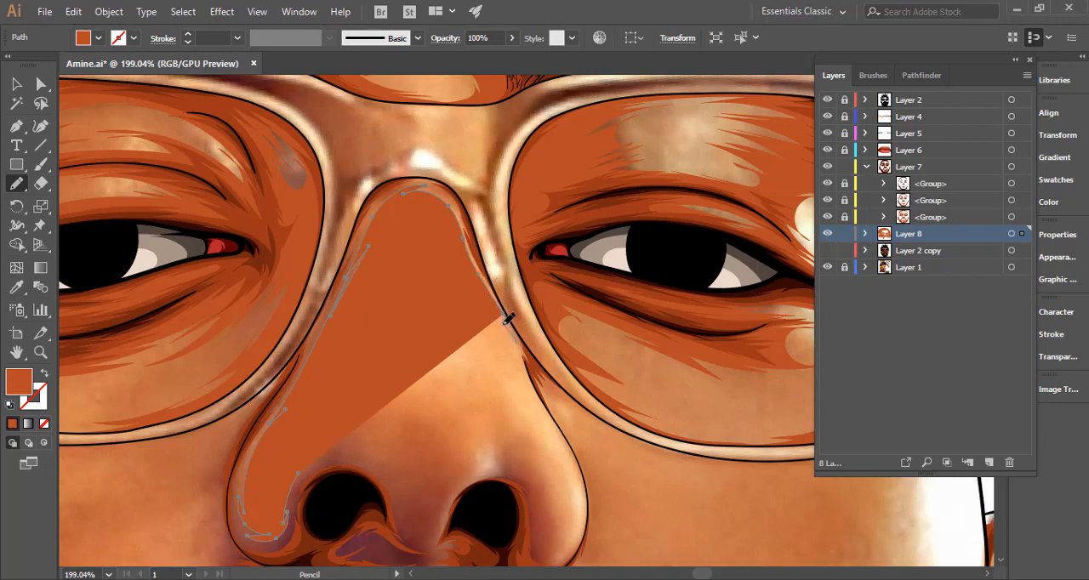
pyautogui.moveTo(506, 318); pyautogui.dragTo(551, 417)
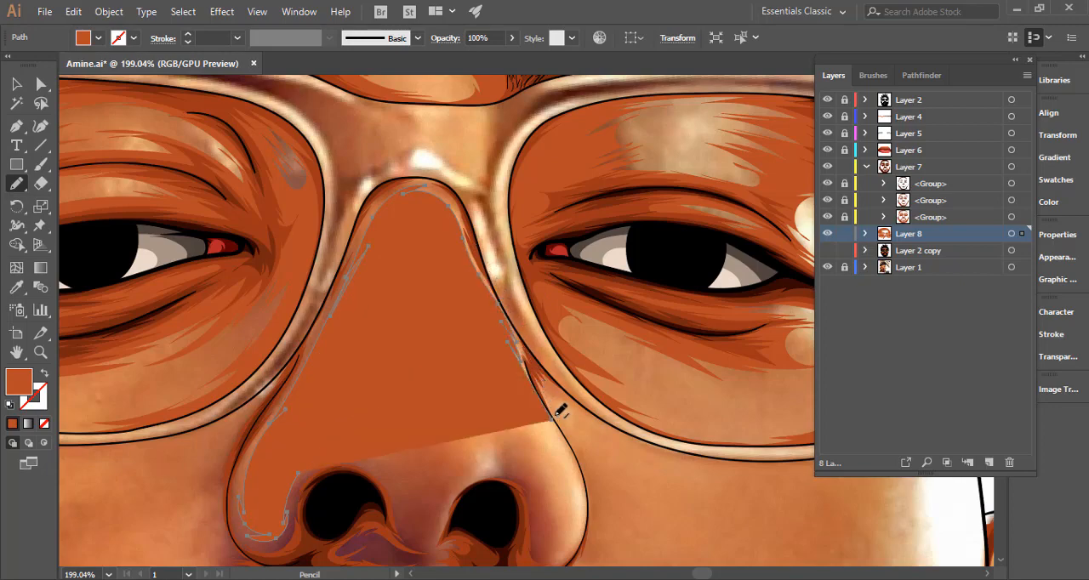
pyautogui.scroll(-4, 422, 239)
pyautogui.hscroll(3, 423, 239)
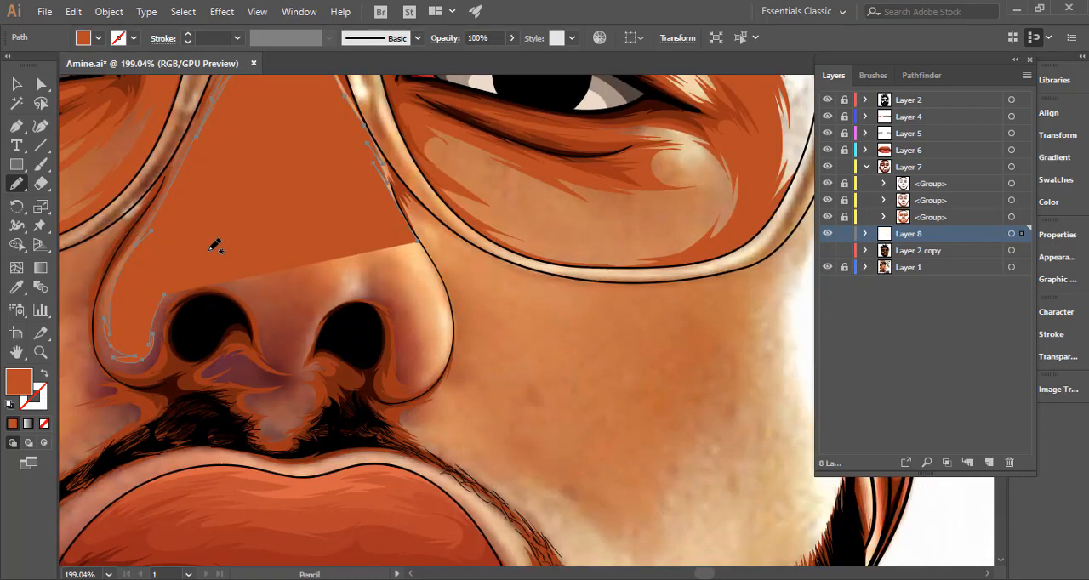
# Swap the fill to a stroke and extend the shadow edge around the right nose wing and over the right nostril.
pyautogui.click(41, 375)
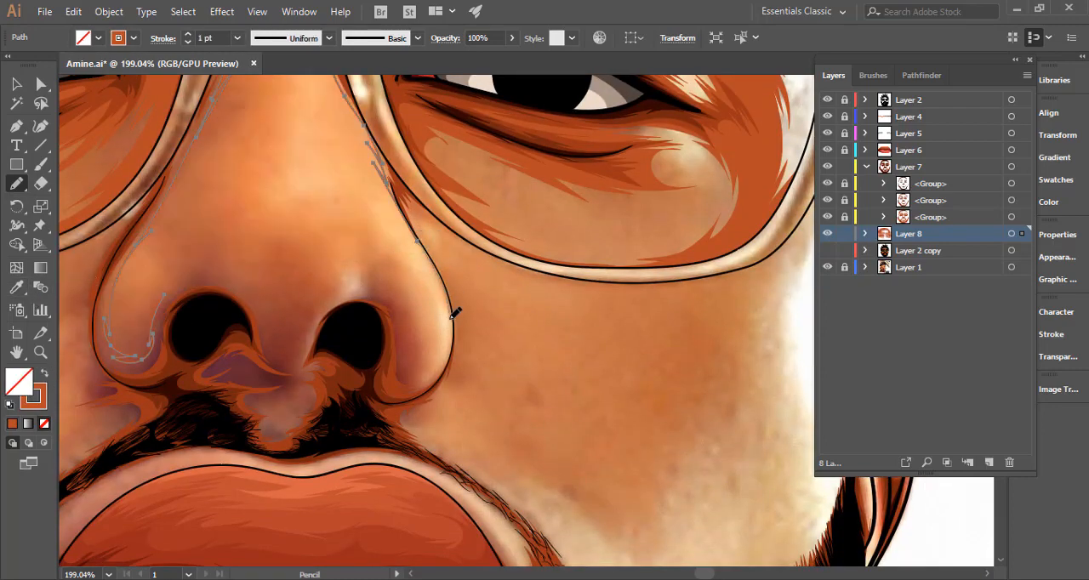
pyautogui.moveTo(456, 313); pyautogui.dragTo(441, 372)
pyautogui.moveTo(404, 312); pyautogui.dragTo(376, 284)
pyautogui.moveTo(302, 363)
pyautogui.mouseDown()
pyautogui.moveTo(280, 368)
pyautogui.moveTo(453, 354)
pyautogui.mouseUp()
pyautogui.press('space')
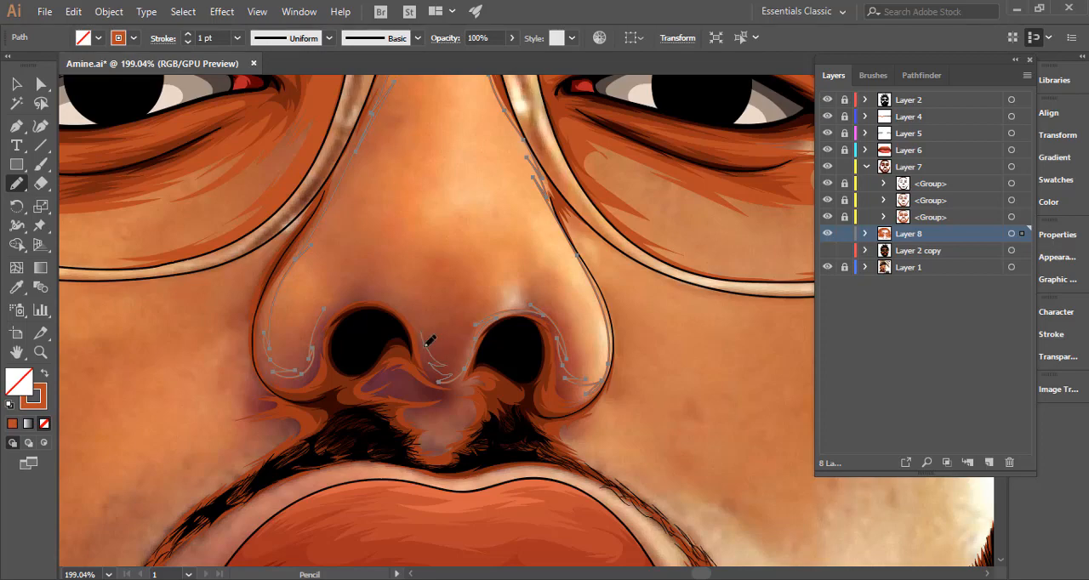
# Close the inner nose outline over the left nostril, then outline the philtrum highlight and the moustache's right side with jagged edges.
pyautogui.moveTo(428, 344); pyautogui.dragTo(441, 363)
pyautogui.moveTo(325, 317)
pyautogui.mouseDown()
pyautogui.moveTo(354, 420)
pyautogui.moveTo(383, 431)
pyautogui.moveTo(367, 431)
pyautogui.moveTo(390, 449)
pyautogui.moveTo(441, 459)
pyautogui.mouseUp()
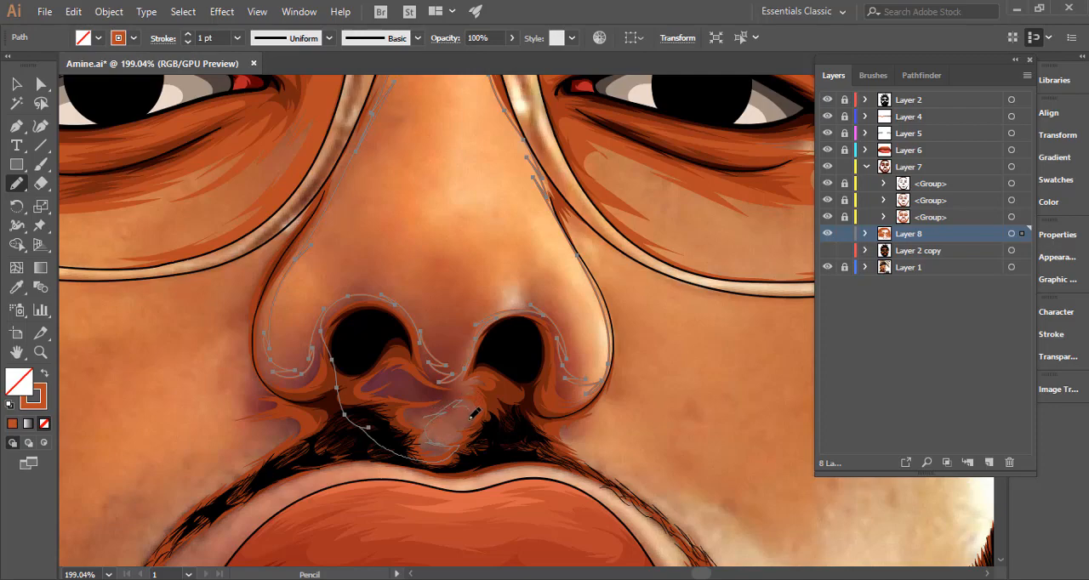
pyautogui.moveTo(455, 442); pyautogui.dragTo(502, 451)
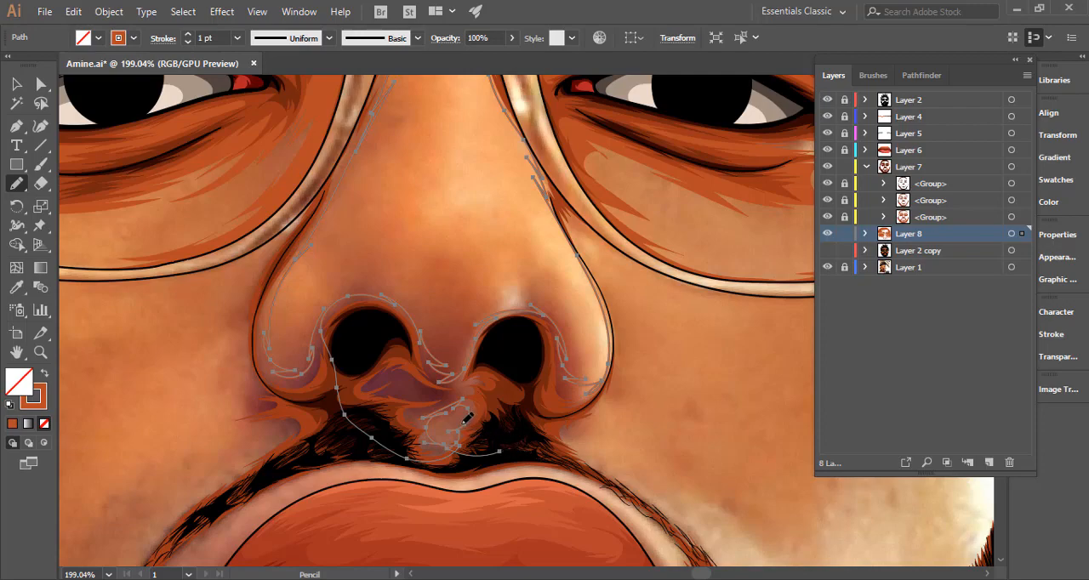
pyautogui.moveTo(450, 427)
pyautogui.mouseDown()
pyautogui.moveTo(511, 445)
pyautogui.moveTo(495, 457)
pyautogui.moveTo(606, 483)
pyautogui.mouseUp()
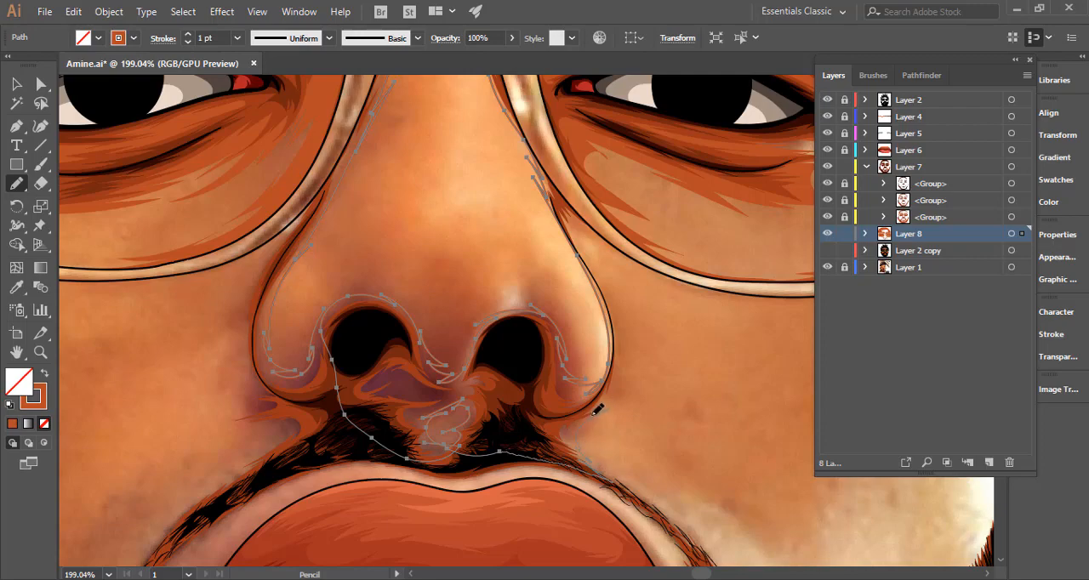
# Carry the shadow outline up outside the right nose wing and along the right lens's inner rim.
pyautogui.moveTo(602, 336)
pyautogui.mouseDown()
pyautogui.moveTo(576, 368)
pyautogui.moveTo(496, 417)
pyautogui.mouseUp()
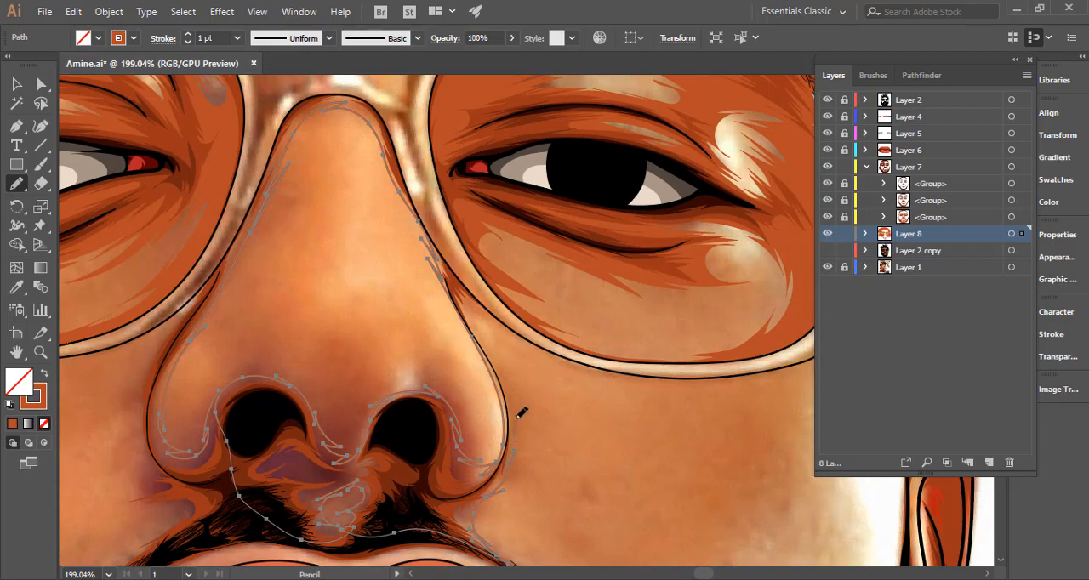
pyautogui.moveTo(503, 380)
pyautogui.mouseDown()
pyautogui.moveTo(466, 320)
pyautogui.moveTo(489, 338)
pyautogui.moveTo(469, 307)
pyautogui.mouseUp()
pyautogui.moveTo(593, 365)
pyautogui.mouseDown()
pyautogui.moveTo(484, 285)
pyautogui.moveTo(475, 318)
pyautogui.moveTo(461, 301)
pyautogui.moveTo(533, 424)
pyautogui.moveTo(555, 407)
pyautogui.moveTo(445, 255)
pyautogui.mouseUp()
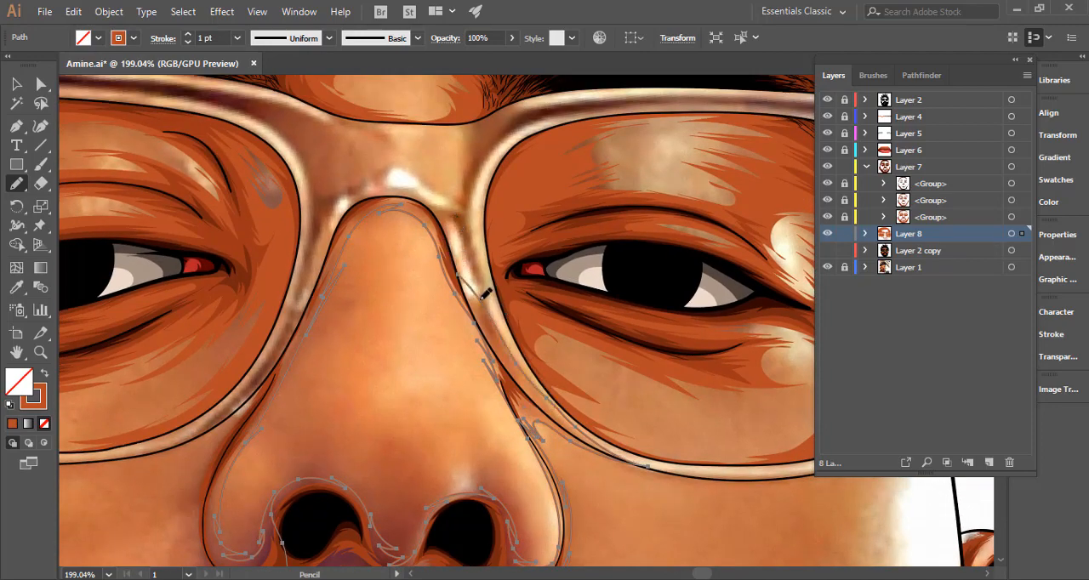
# Continue the outline over the bridge, down outside the left nose wing, and around the moustache's left side with jagged strokes.
pyautogui.moveTo(482, 296)
pyautogui.mouseDown()
pyautogui.moveTo(429, 191)
pyautogui.moveTo(387, 175)
pyautogui.moveTo(339, 186)
pyautogui.moveTo(306, 270)
pyautogui.mouseUp()
pyautogui.moveTo(266, 361)
pyautogui.mouseDown()
pyautogui.moveTo(250, 389)
pyautogui.moveTo(442, 281)
pyautogui.moveTo(473, 226)
pyautogui.mouseUp()
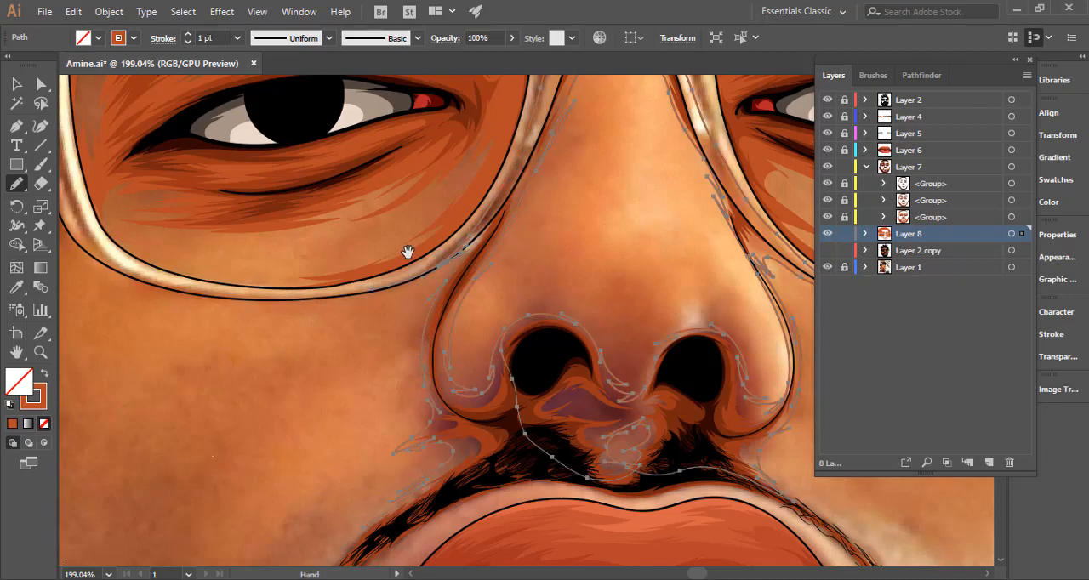
pyautogui.scroll(-5, 406, 250)
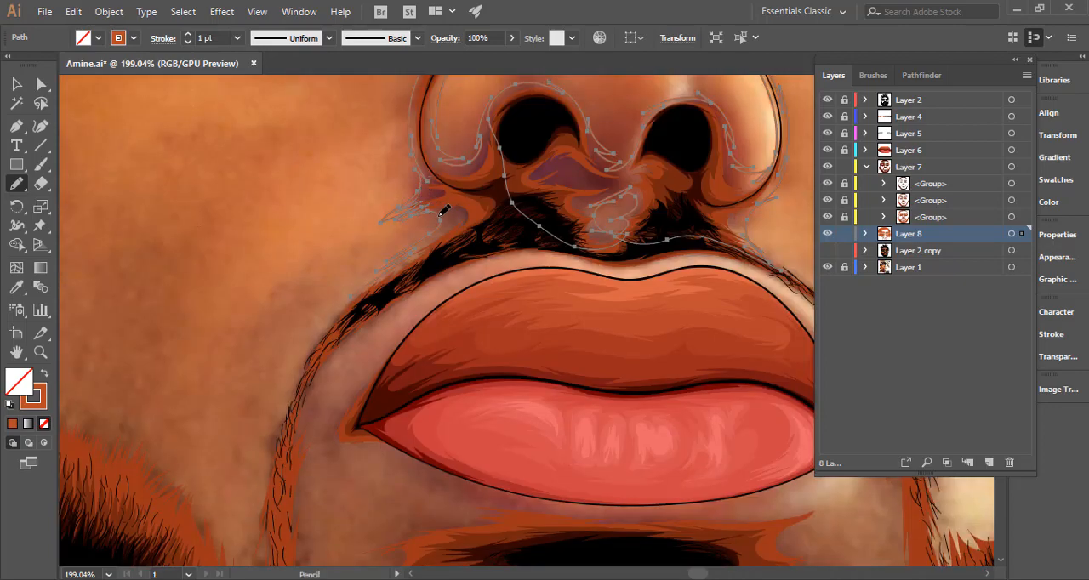
pyautogui.moveTo(442, 210); pyautogui.dragTo(455, 222)
pyautogui.moveTo(285, 414)
pyautogui.mouseDown()
pyautogui.moveTo(273, 504)
pyautogui.moveTo(285, 497)
pyautogui.moveTo(289, 510)
pyautogui.moveTo(320, 415)
pyautogui.mouseUp()
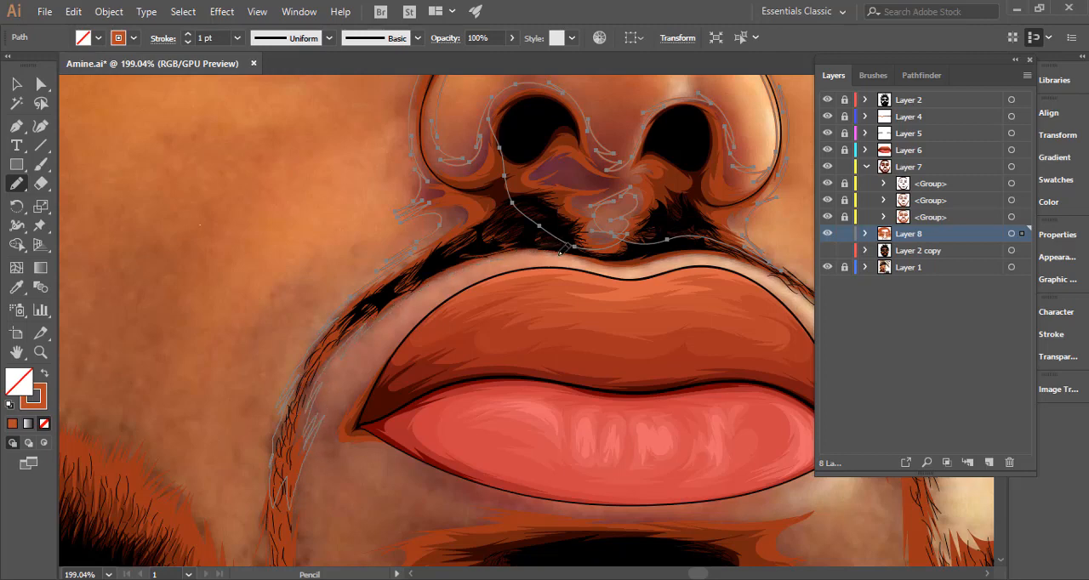
# Finish the shadow outline along the moustache's lower edge above the lips and close it at the left nostril.
pyautogui.moveTo(556, 222); pyautogui.dragTo(552, 218)
pyautogui.moveTo(563, 228)
pyautogui.mouseDown()
pyautogui.moveTo(418, 342)
pyautogui.moveTo(356, 375)
pyautogui.mouseUp()
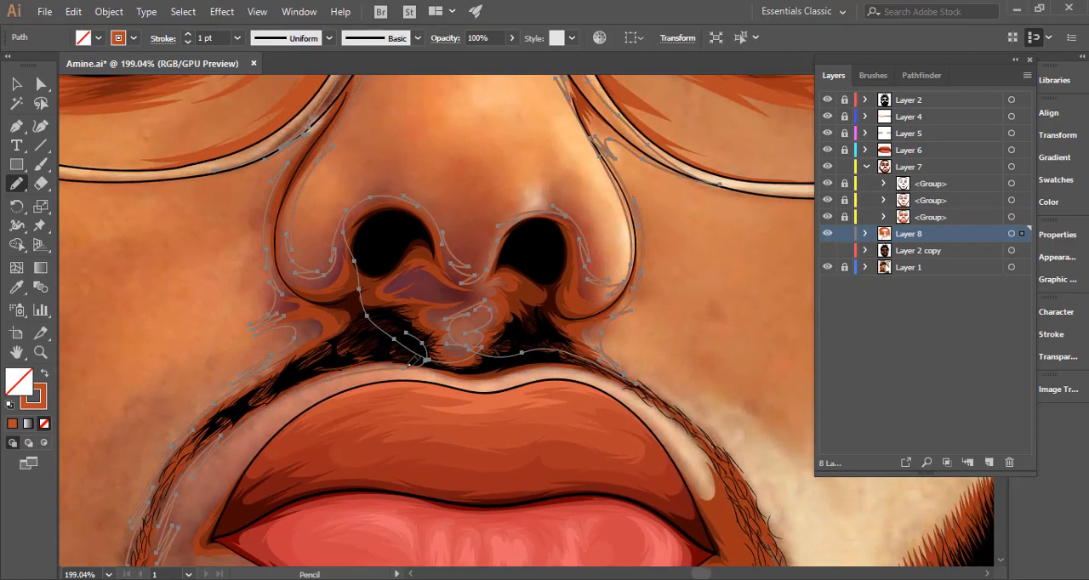
pyautogui.moveTo(431, 358); pyautogui.dragTo(407, 333)
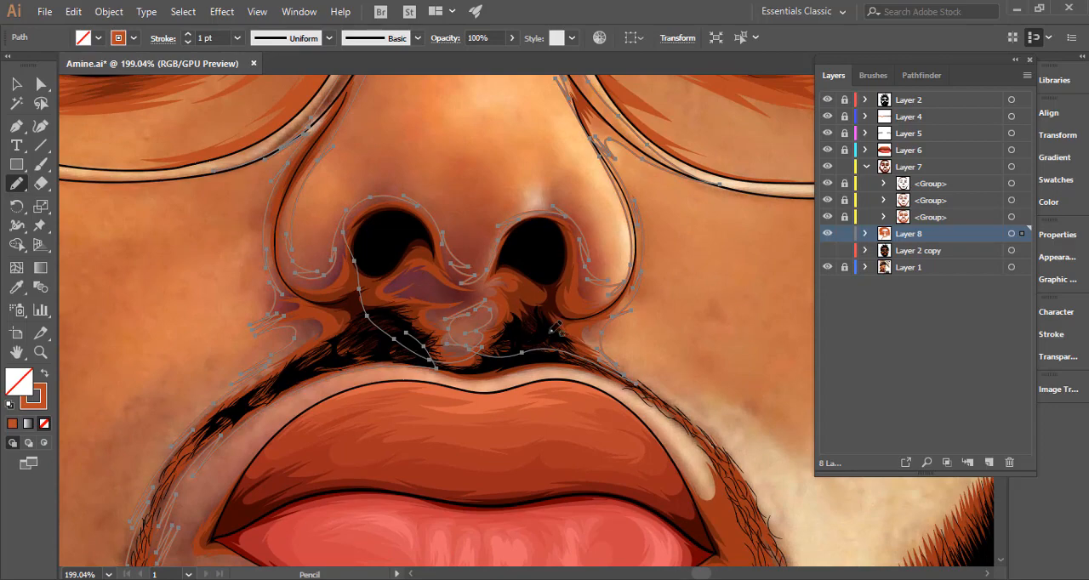
pyautogui.moveTo(485, 352); pyautogui.dragTo(435, 366)
pyautogui.moveTo(521, 371)
pyautogui.mouseDown()
pyautogui.moveTo(578, 357)
pyautogui.moveTo(618, 369)
pyautogui.mouseUp()
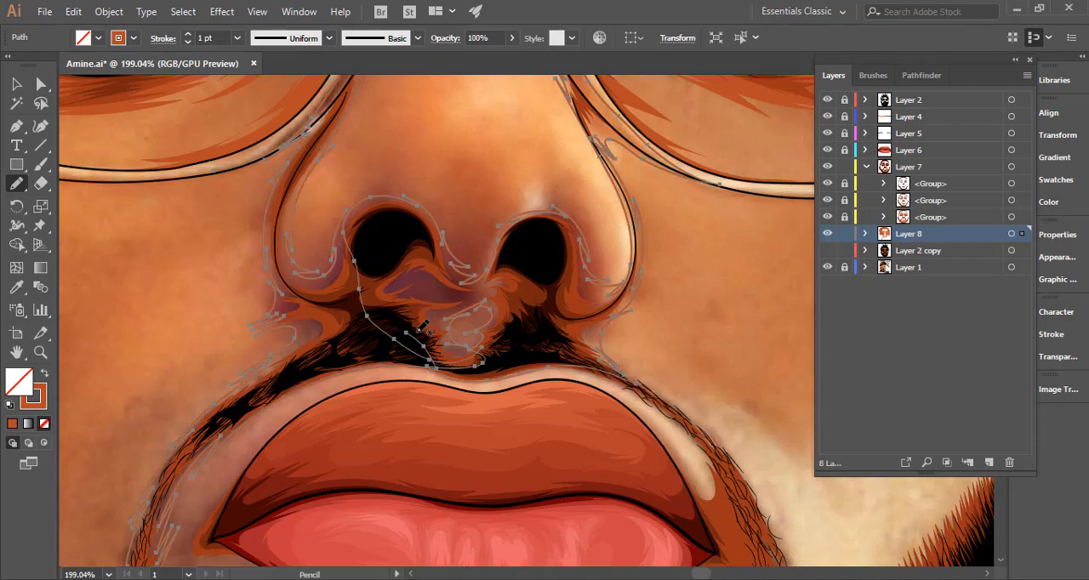
pyautogui.moveTo(410, 328)
pyautogui.mouseDown()
pyautogui.moveTo(369, 223)
pyautogui.moveTo(373, 197)
pyautogui.moveTo(356, 208)
pyautogui.mouseUp()
pyautogui.hotkey('ctrl', 'z')
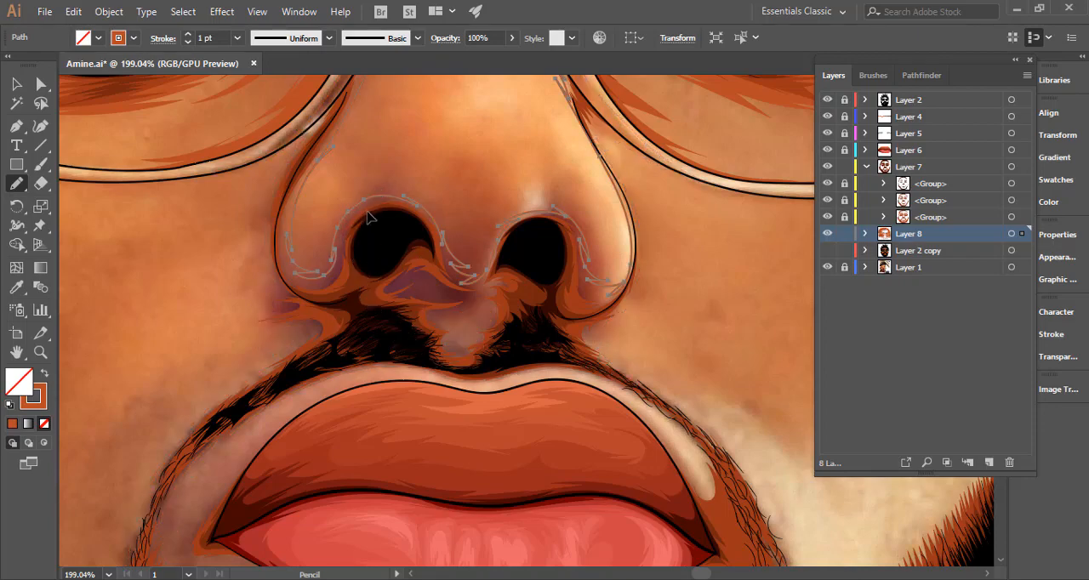
pyautogui.hotkey('ctrl', 'shift', 'z')
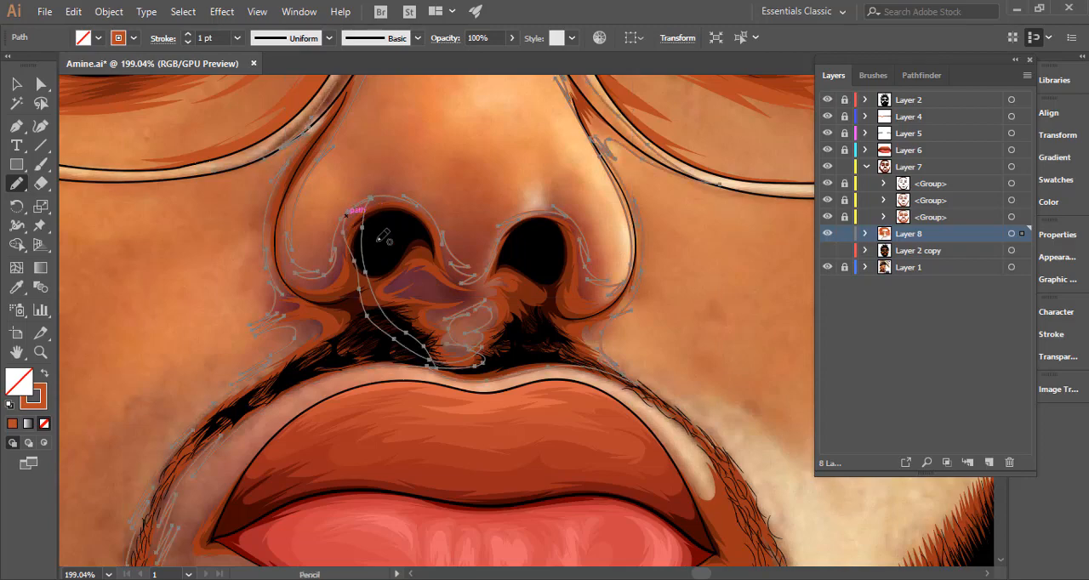
# Swap the nose shadow's stroke to a fill, deselect it, and view the whole portrait with Layer 2 copy shown.
pyautogui.click(44, 372)
pyautogui.keyDown('ctrl'); pyautogui.click(176, 333); pyautogui.keyUp('ctrl')
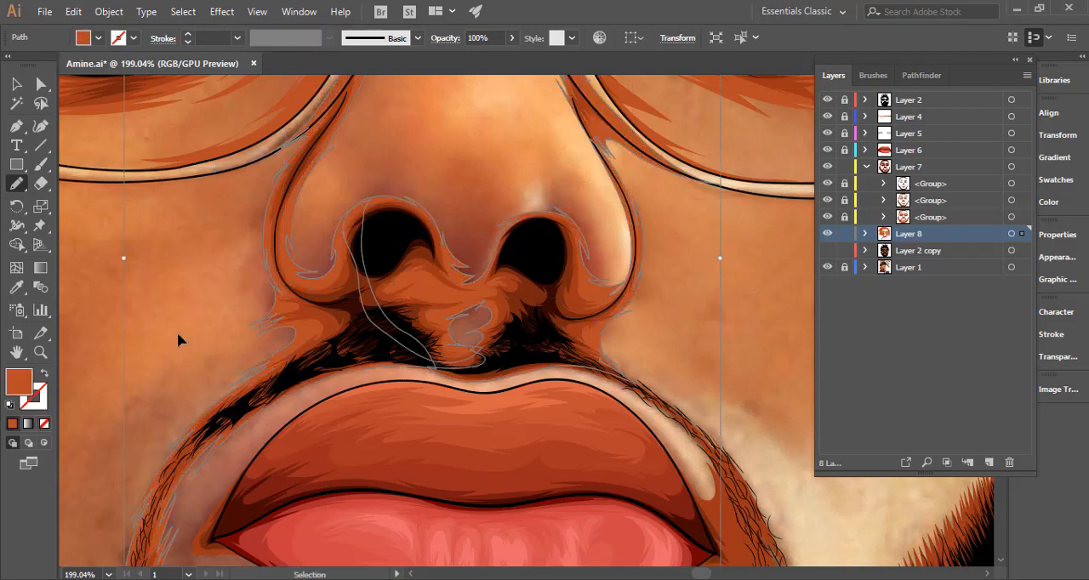
pyautogui.hotkey('ctrl', '-')
pyautogui.hotkey('ctrl', '-')
pyautogui.hotkey('ctrl', '-')
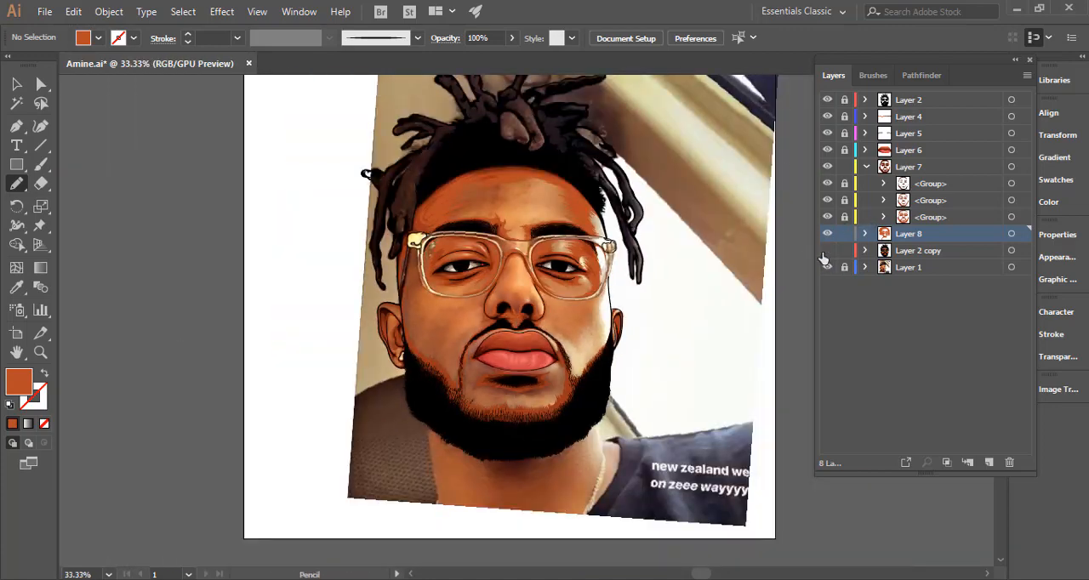
pyautogui.click(826, 268)
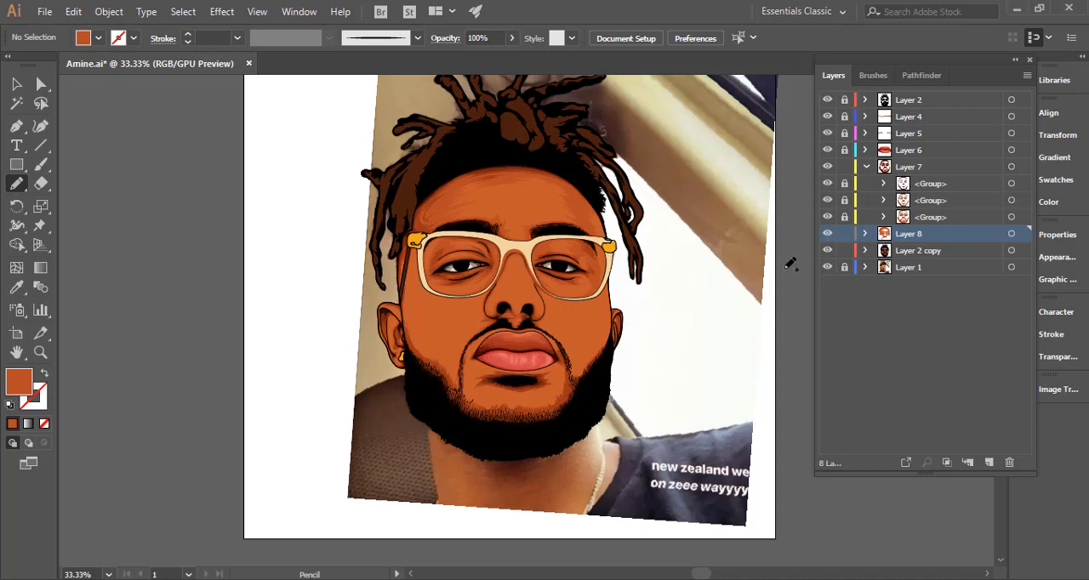
# Hide Layer 2 copy and check where Layer 8's existing shadow paths end around the moustache, leaving nothing selected.
pyautogui.hotkey('ctrl', 'z')
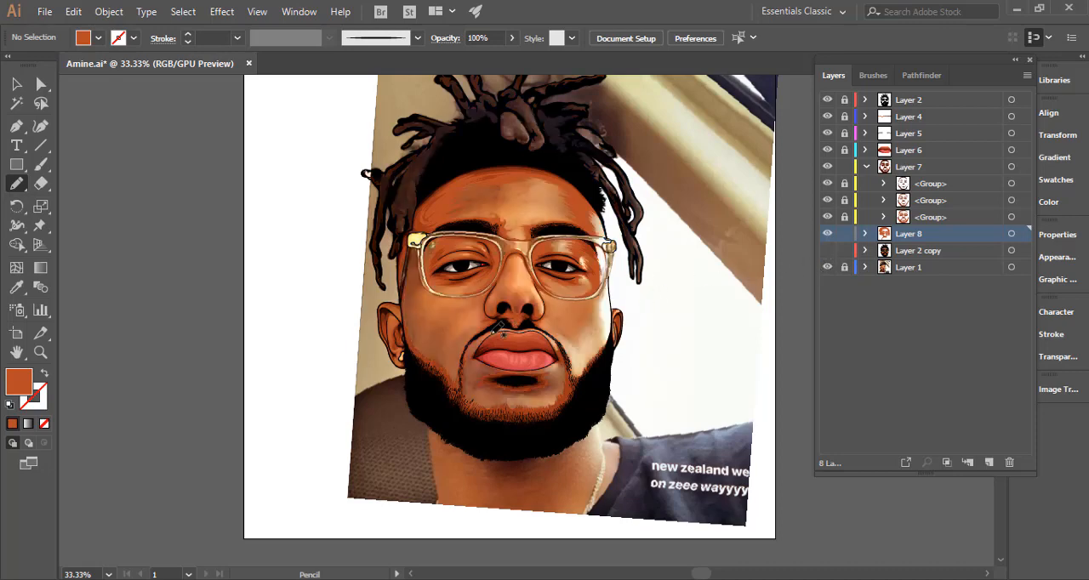
pyautogui.moveTo(453, 349); pyautogui.dragTo(683, 324)
pyautogui.moveTo(560, 397); pyautogui.dragTo(400, 355)
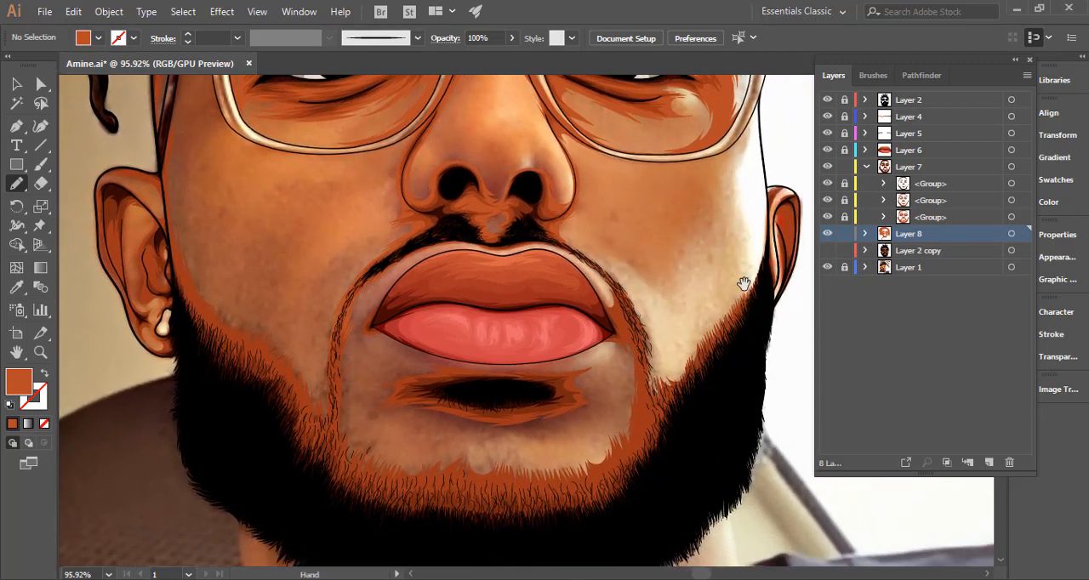
pyautogui.click(1011, 233)
pyautogui.moveTo(530, 360)
pyautogui.mouseDown()
pyautogui.moveTo(469, 365)
pyautogui.moveTo(523, 452)
pyautogui.moveTo(591, 453)
pyautogui.moveTo(585, 541)
pyautogui.mouseUp()
pyautogui.moveTo(547, 421); pyautogui.dragTo(423, 386)
pyautogui.scroll(-5, 596, 412)
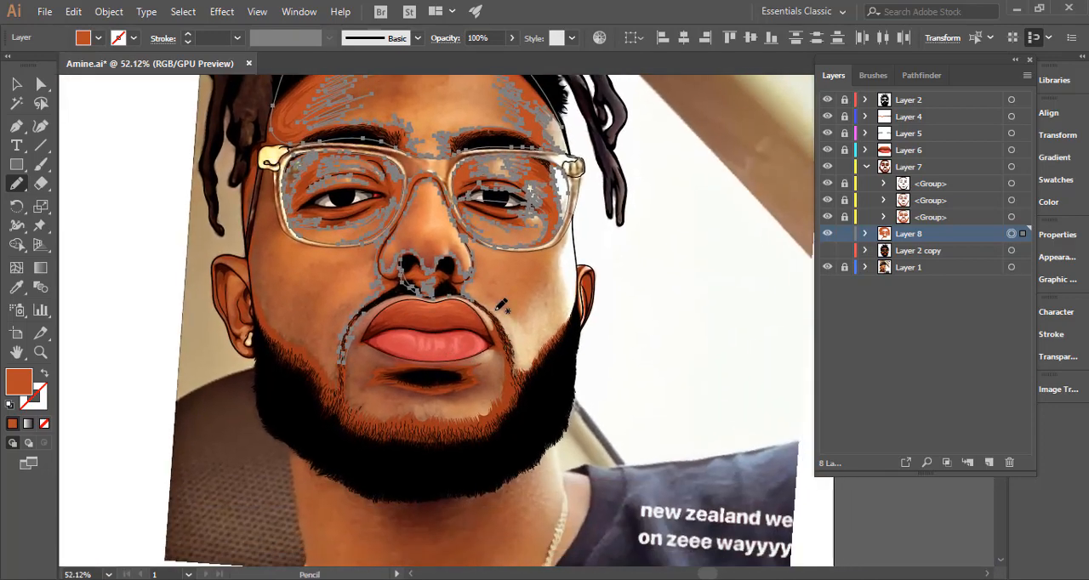
pyautogui.moveTo(462, 308); pyautogui.dragTo(715, 311)
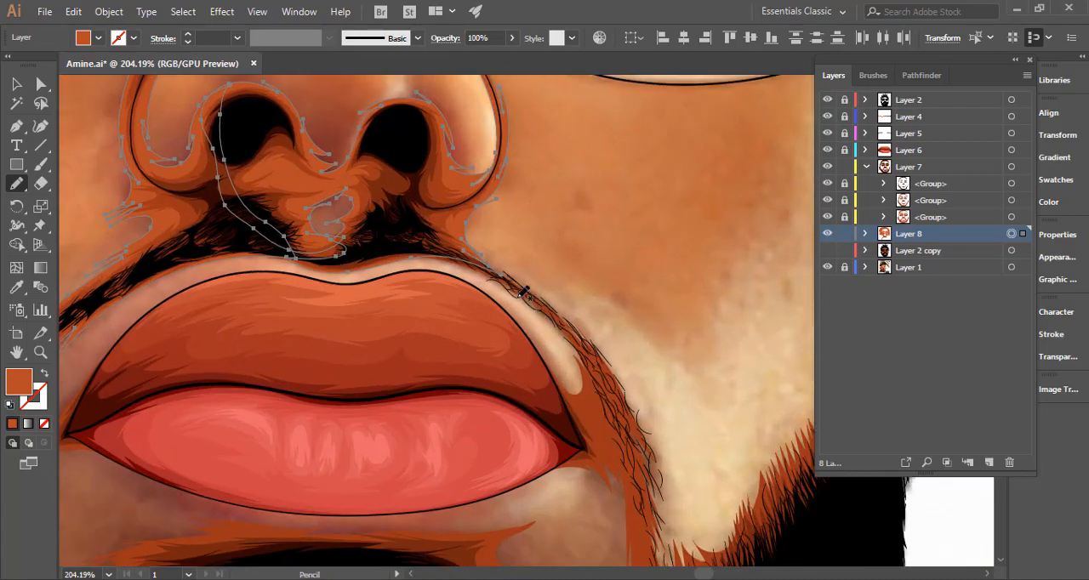
pyautogui.hotkey('ctrl', 'shift', 'a')
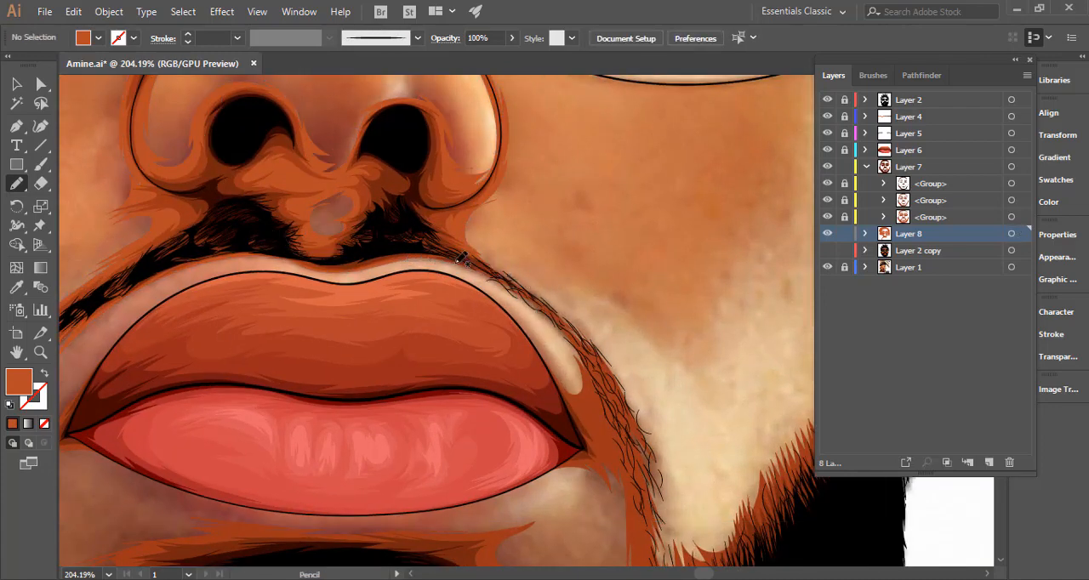
# Start a pencil shadow outline along the right half of the moustache and down across the lips to the right mouth corner.
pyautogui.moveTo(513, 281); pyautogui.dragTo(579, 347)
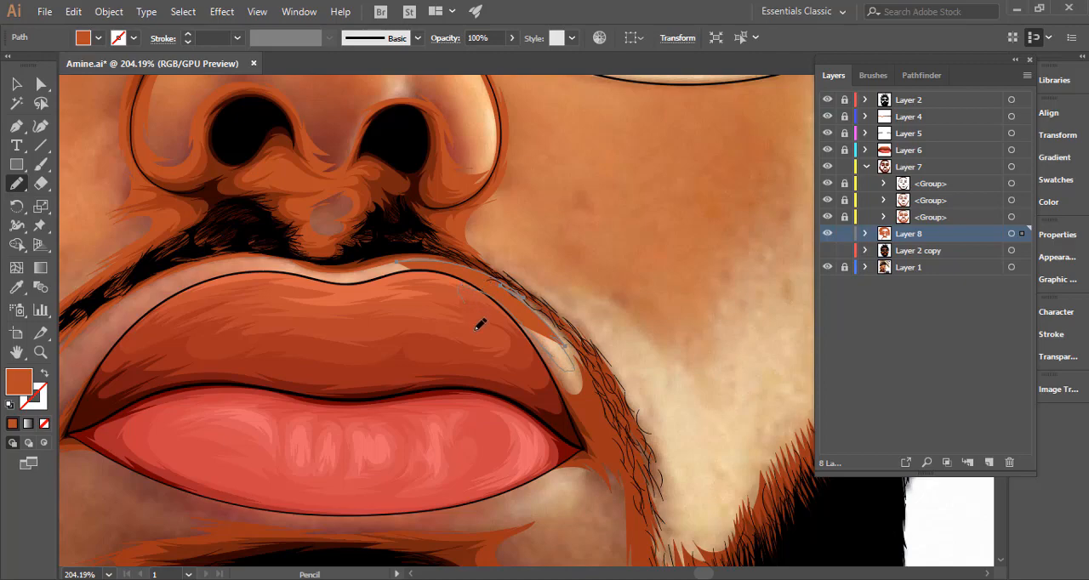
pyautogui.moveTo(475, 330)
pyautogui.mouseDown()
pyautogui.moveTo(489, 448)
pyautogui.moveTo(576, 337)
pyautogui.mouseUp()
pyautogui.press('space')
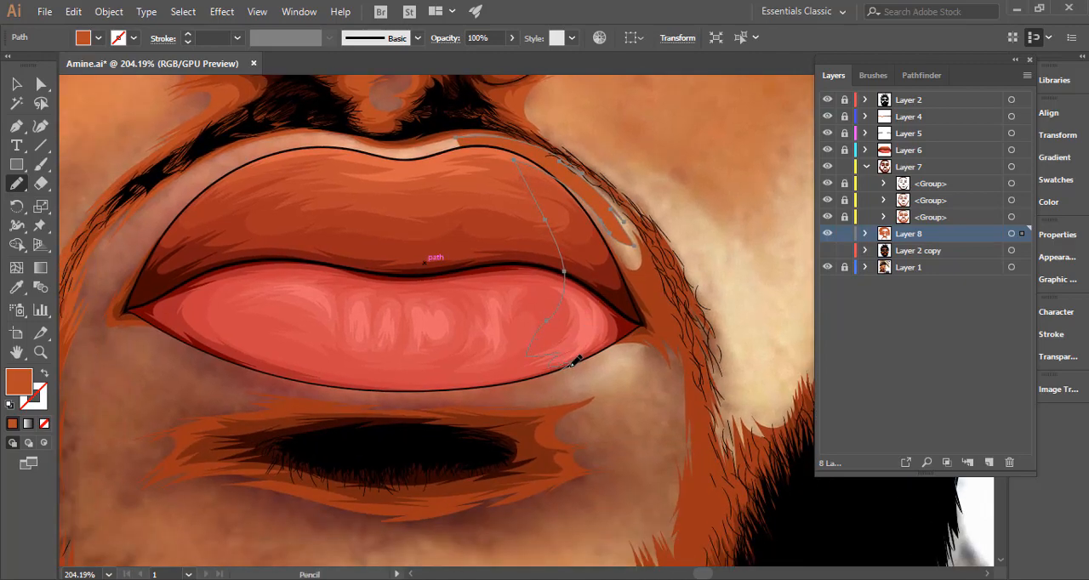
pyautogui.moveTo(570, 364)
pyautogui.mouseDown()
pyautogui.moveTo(634, 345)
pyautogui.moveTo(634, 356)
pyautogui.mouseUp()
pyautogui.moveTo(679, 440); pyautogui.dragTo(679, 440)
# Continue the outline down the chin's right side and along the beard's upper edge to mid-chin with jagged strokes.
pyautogui.press('space')
pyautogui.moveTo(679, 440); pyautogui.dragTo(627, 316)
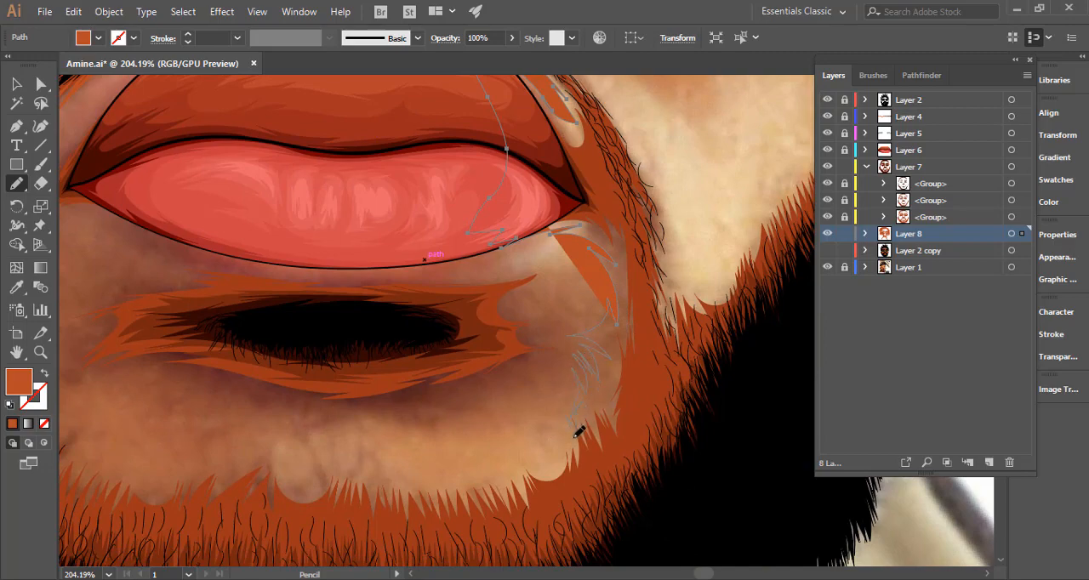
pyautogui.moveTo(538, 460)
pyautogui.mouseDown()
pyautogui.moveTo(499, 469)
pyautogui.moveTo(737, 389)
pyautogui.mouseUp()
pyautogui.press('space')
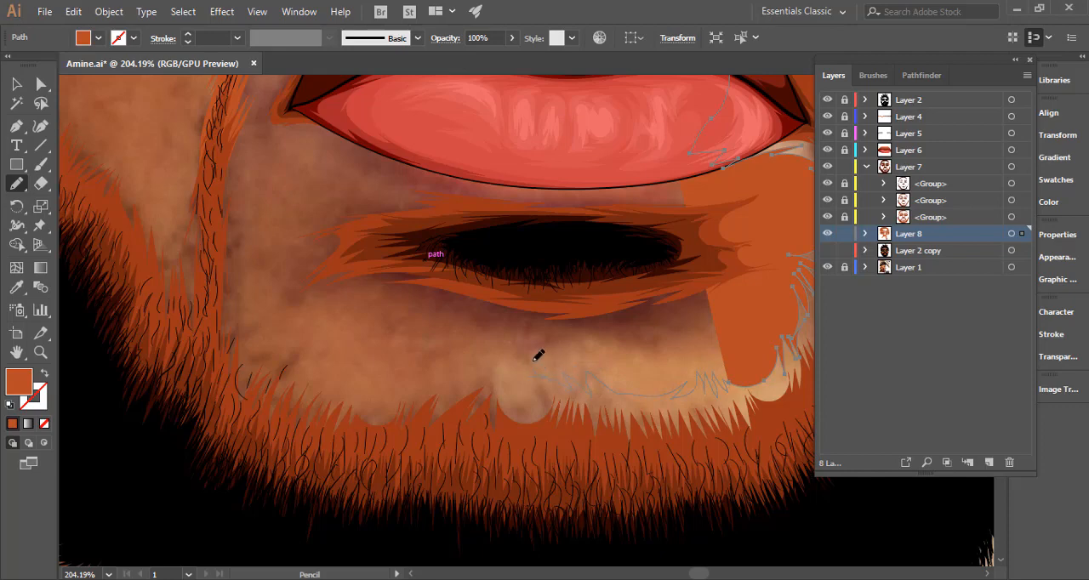
pyautogui.moveTo(542, 366); pyautogui.dragTo(528, 387)
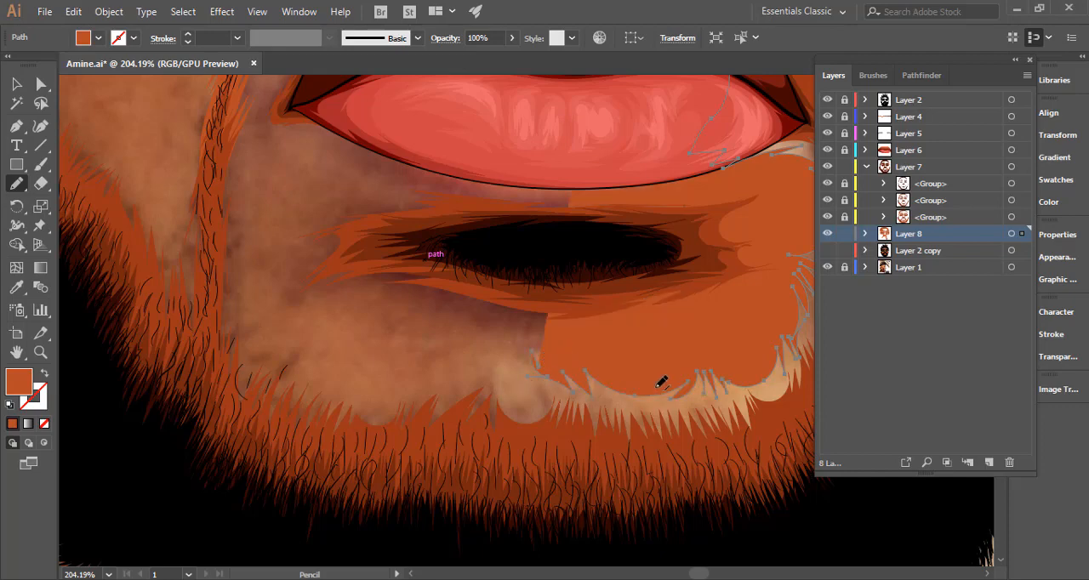
# Extend the jagged outline along the left half of the beard's upper edge and around the chin's lower left corner.
pyautogui.hscroll(-3, 657, 386)
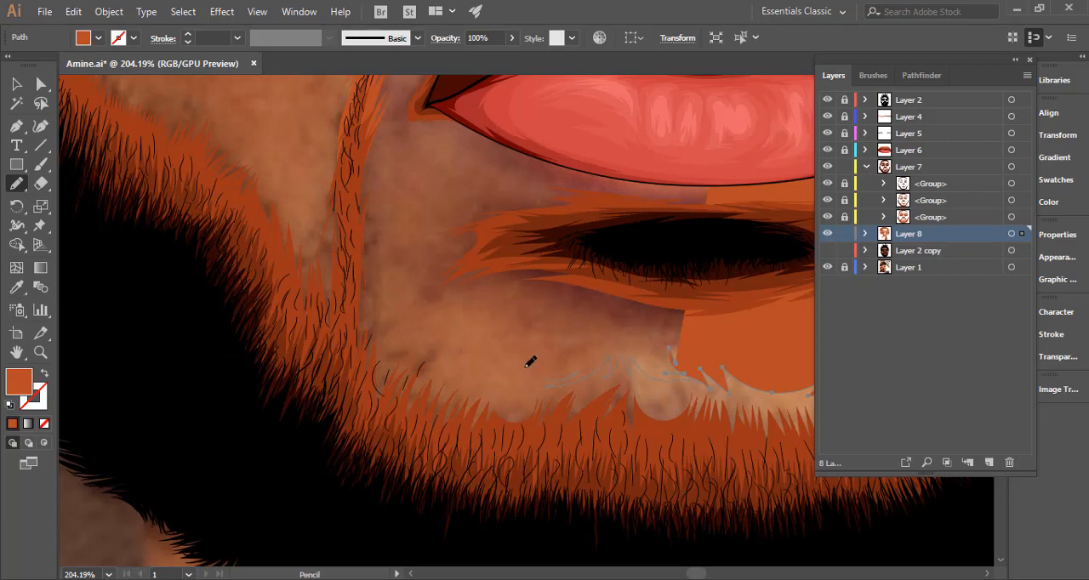
pyautogui.moveTo(442, 359); pyautogui.dragTo(434, 355)
pyautogui.press('space')
pyautogui.moveTo(510, 372); pyautogui.dragTo(349, 423)
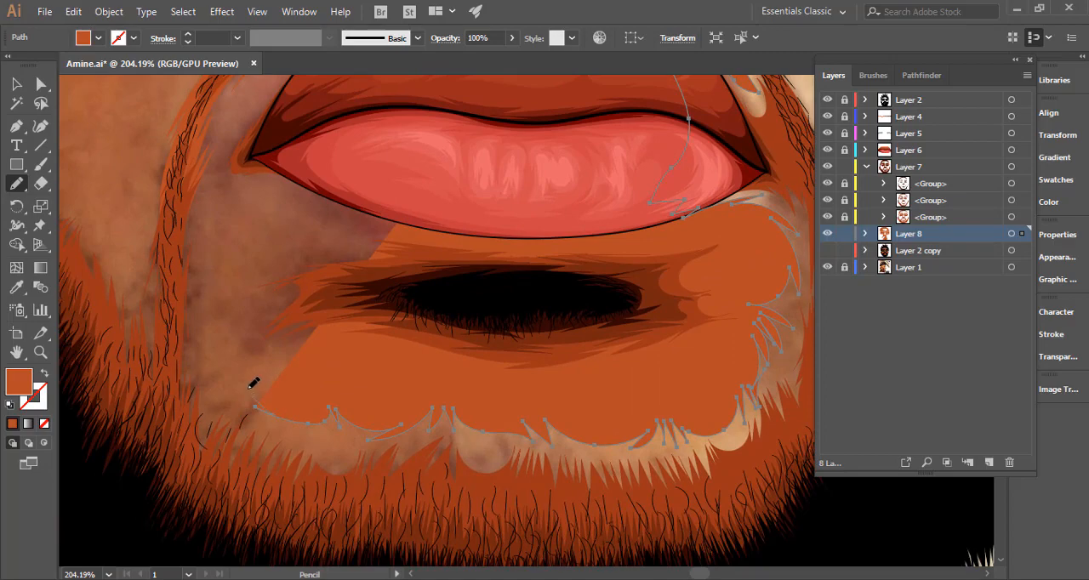
pyautogui.moveTo(253, 369); pyautogui.dragTo(249, 371)
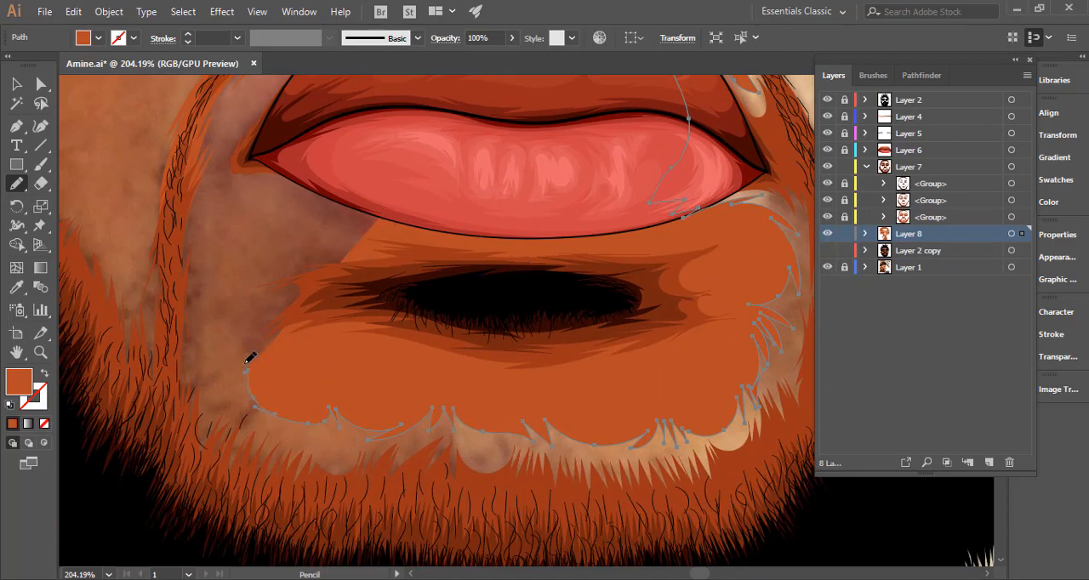
# Carry the outline up the chin's left side toward the moustache, displaying Layer 8's existing paths for alignment.
pyautogui.press('space')
pyautogui.moveTo(198, 309); pyautogui.dragTo(239, 454)
pyautogui.moveTo(231, 387); pyautogui.dragTo(245, 343)
pyautogui.click(1011, 233)
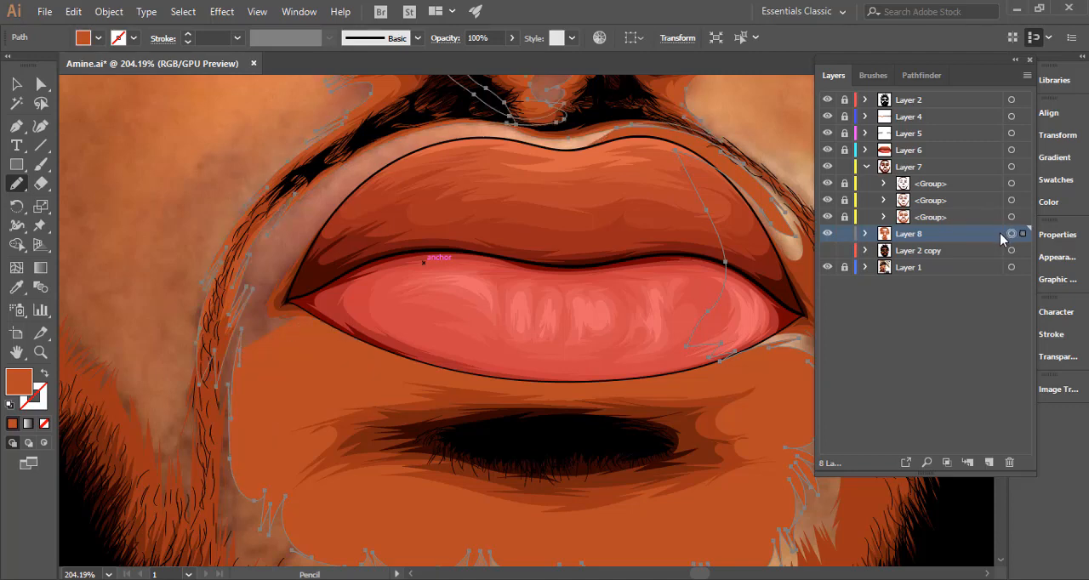
pyautogui.press('space')
pyautogui.moveTo(235, 408); pyautogui.dragTo(297, 328)
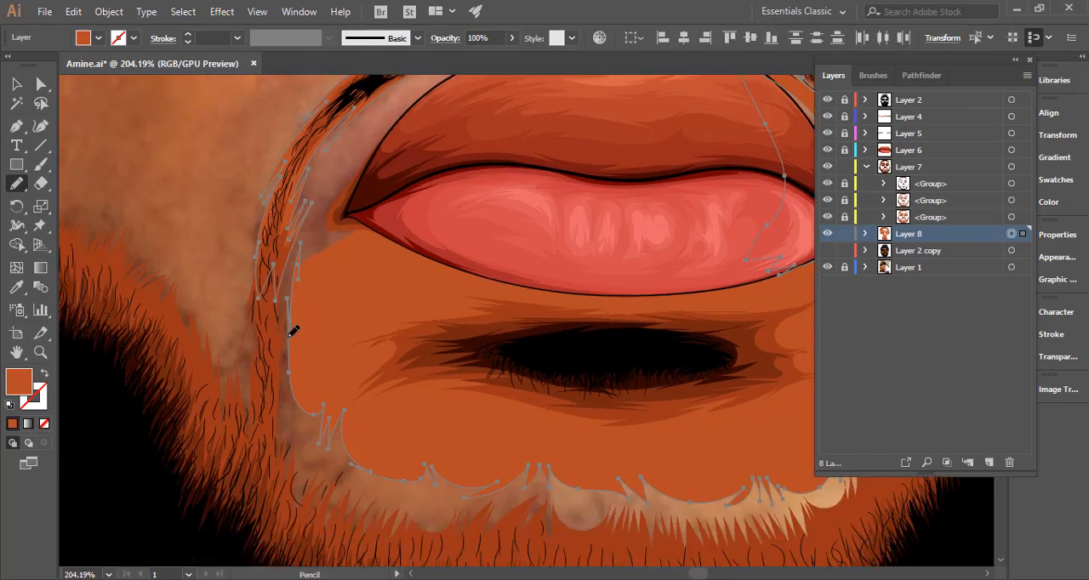
# Take the outline across the moustache's left end and up the beard edge on the left cheek with jagged strokes.
pyautogui.moveTo(290, 289)
pyautogui.mouseDown()
pyautogui.moveTo(294, 237)
pyautogui.moveTo(273, 280)
pyautogui.moveTo(275, 244)
pyautogui.moveTo(264, 256)
pyautogui.moveTo(245, 321)
pyautogui.moveTo(227, 336)
pyautogui.moveTo(240, 308)
pyautogui.moveTo(222, 326)
pyautogui.moveTo(189, 305)
pyautogui.moveTo(180, 268)
pyautogui.mouseUp()
pyautogui.press('space')
pyautogui.moveTo(211, 308)
pyautogui.mouseDown()
pyautogui.moveTo(445, 357)
pyautogui.moveTo(473, 353)
pyautogui.mouseUp()
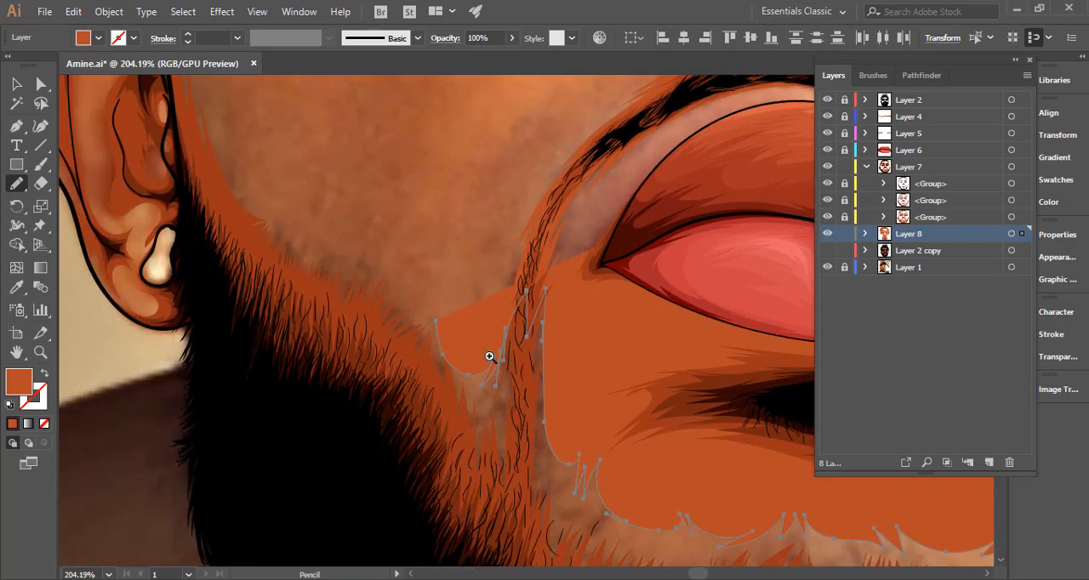
pyautogui.scroll(-2, 491, 356)
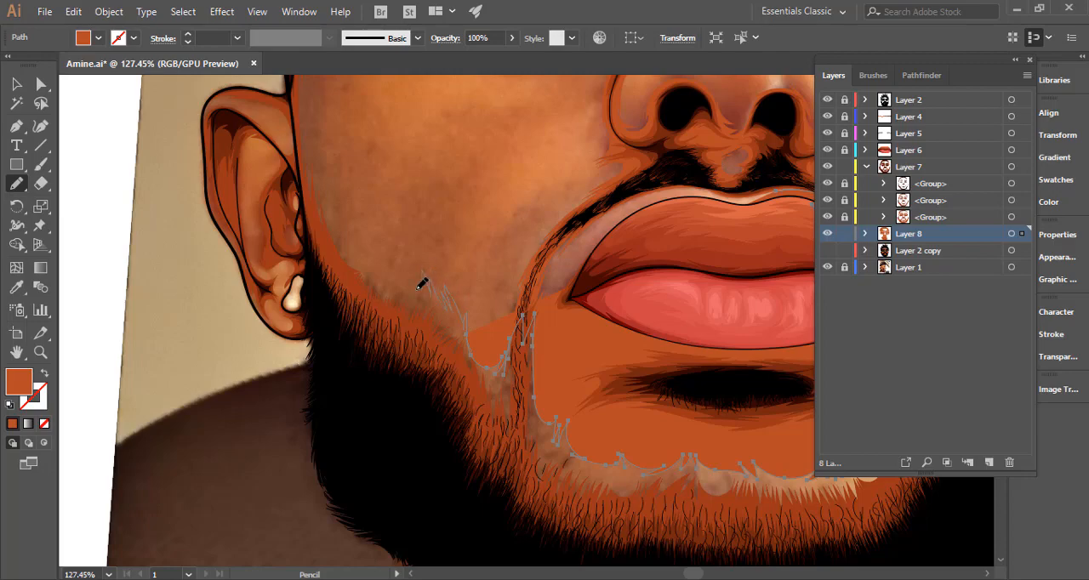
pyautogui.moveTo(422, 270)
pyautogui.mouseDown()
pyautogui.moveTo(382, 238)
pyautogui.moveTo(436, 281)
pyautogui.moveTo(479, 377)
pyautogui.mouseUp()
pyautogui.press('space')
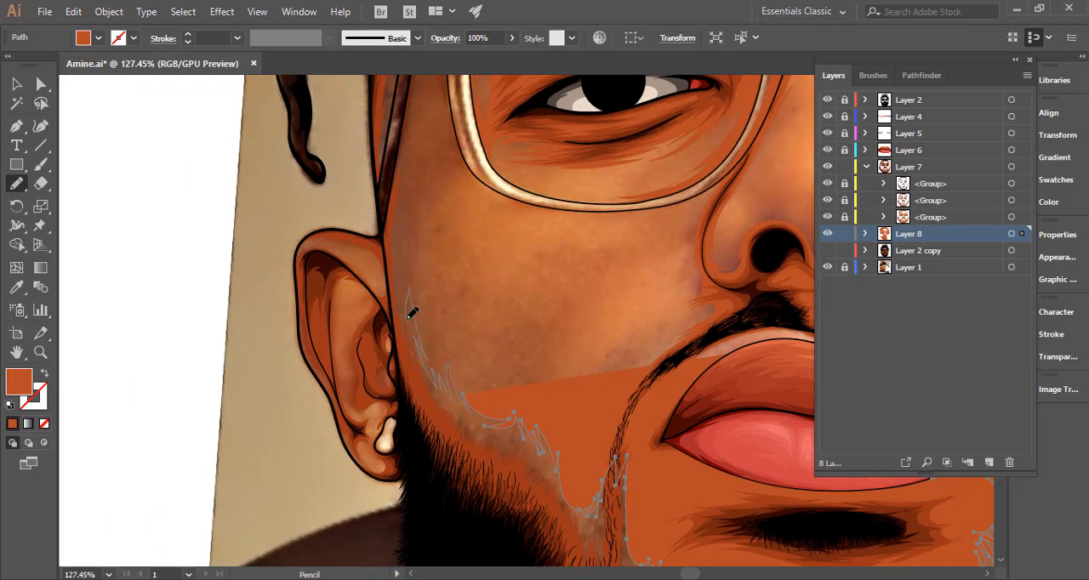
# Continue the outline up the left cheek beside the ear and under the left lens's lower rim.
pyautogui.press('space')
pyautogui.moveTo(418, 250); pyautogui.dragTo(439, 392)
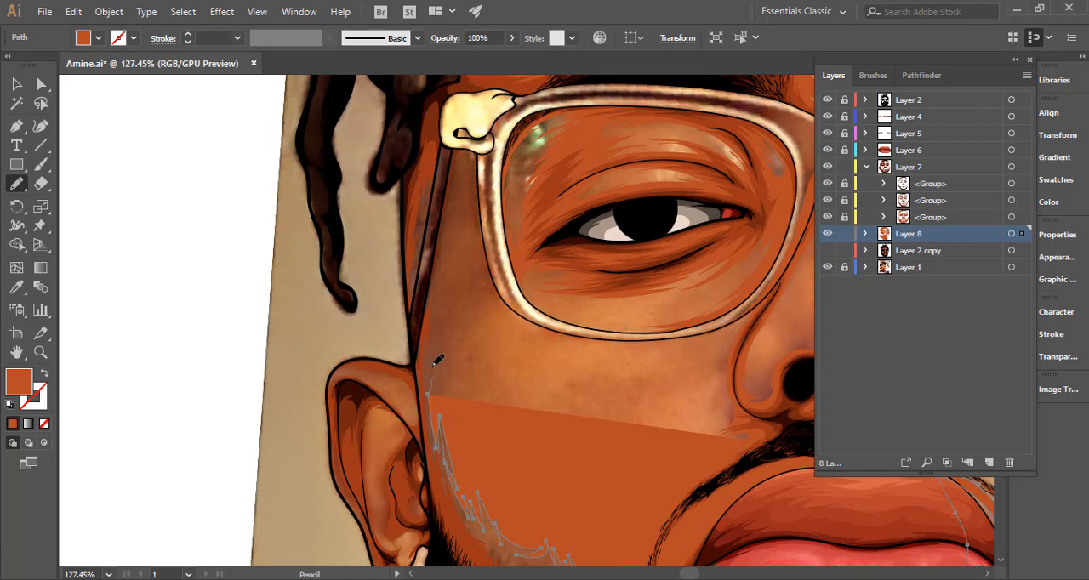
pyautogui.press('space')
pyautogui.moveTo(436, 360)
pyautogui.mouseDown()
pyautogui.moveTo(425, 460)
pyautogui.moveTo(452, 408)
pyautogui.mouseUp()
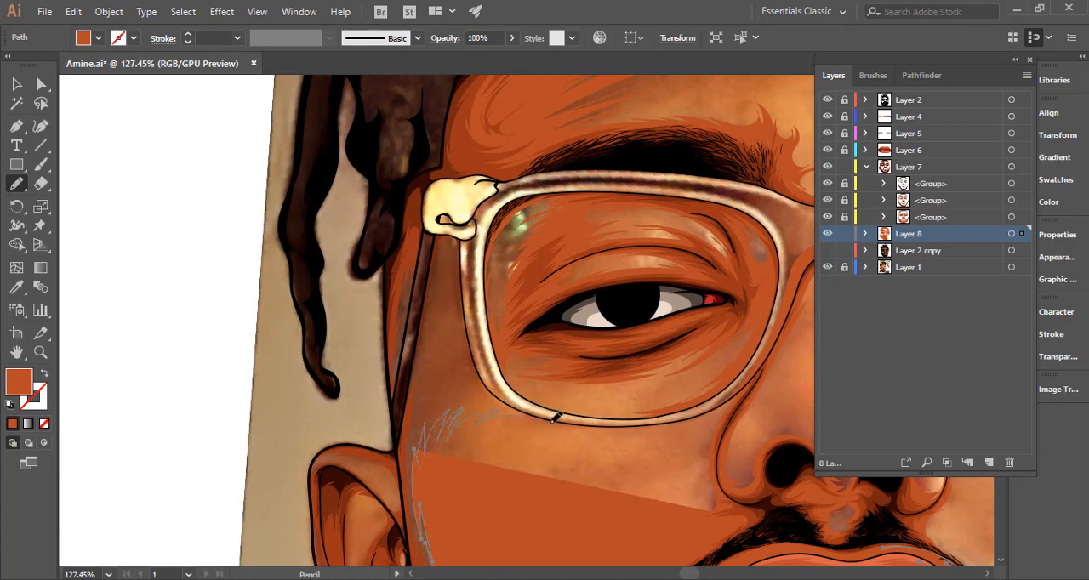
pyautogui.moveTo(553, 417); pyautogui.dragTo(596, 421)
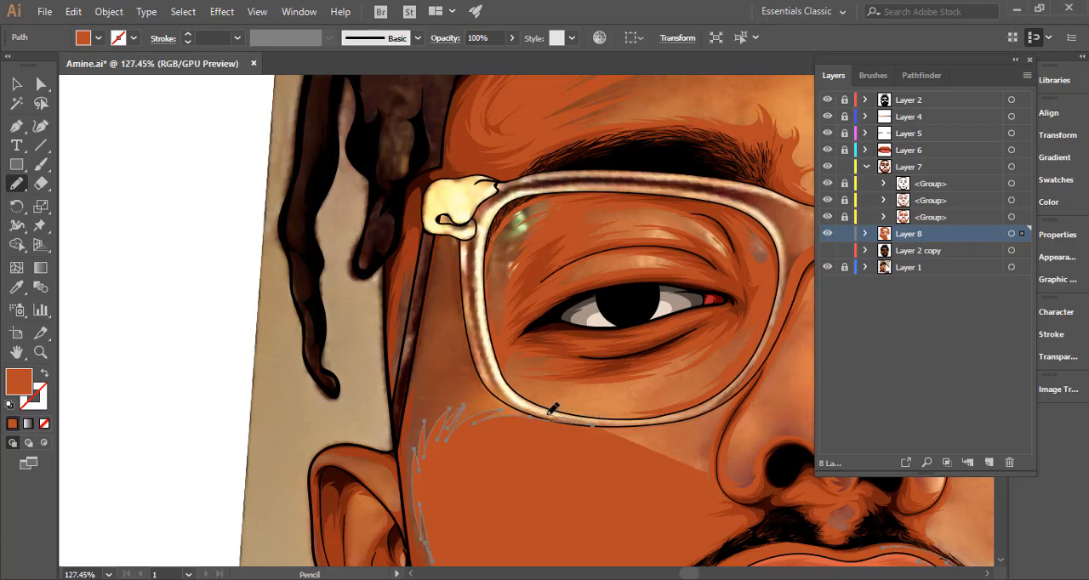
# Trace the outline up the left lens's outer rim, around the temple skin and down the face's outer edge.
pyautogui.moveTo(473, 331)
pyautogui.mouseDown()
pyautogui.moveTo(466, 308)
pyautogui.moveTo(438, 355)
pyautogui.mouseUp()
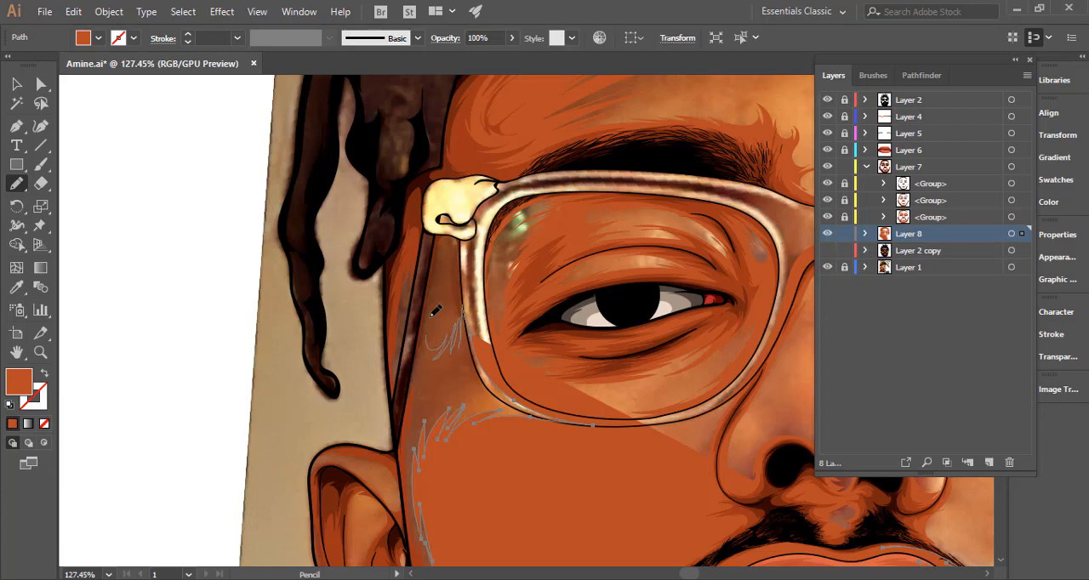
pyautogui.moveTo(431, 314)
pyautogui.mouseDown()
pyautogui.moveTo(445, 293)
pyautogui.moveTo(474, 311)
pyautogui.moveTo(481, 235)
pyautogui.moveTo(435, 211)
pyautogui.moveTo(425, 291)
pyautogui.moveTo(405, 254)
pyautogui.moveTo(434, 212)
pyautogui.moveTo(388, 322)
pyautogui.moveTo(390, 453)
pyautogui.moveTo(393, 118)
pyautogui.mouseUp()
pyautogui.press('space')
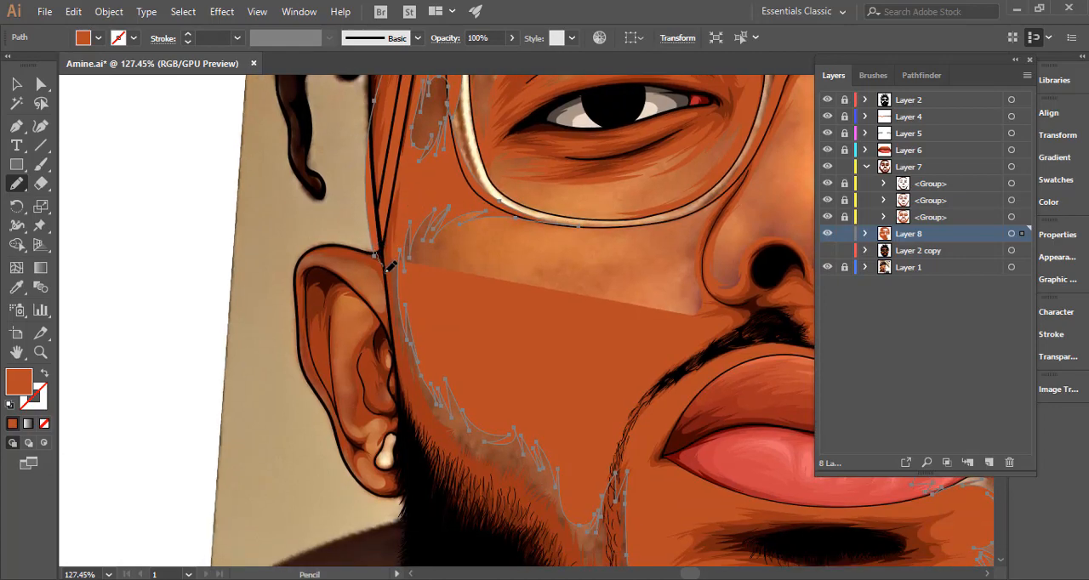
# Sweep the outline through the beard below the chin, up the right cheek's beard edge, and close it above the upper lip.
pyautogui.moveTo(393, 304)
pyautogui.mouseDown()
pyautogui.moveTo(426, 464)
pyautogui.moveTo(354, 265)
pyautogui.moveTo(424, 429)
pyautogui.moveTo(520, 510)
pyautogui.moveTo(322, 366)
pyautogui.moveTo(430, 430)
pyautogui.moveTo(691, 385)
pyautogui.moveTo(720, 306)
pyautogui.moveTo(704, 434)
pyautogui.moveTo(723, 462)
pyautogui.moveTo(749, 341)
pyautogui.moveTo(724, 371)
pyautogui.moveTo(699, 367)
pyautogui.moveTo(678, 293)
pyautogui.moveTo(719, 392)
pyautogui.mouseUp()
pyautogui.press('space')
pyautogui.press('space')
pyautogui.press('space')
pyautogui.press('space')
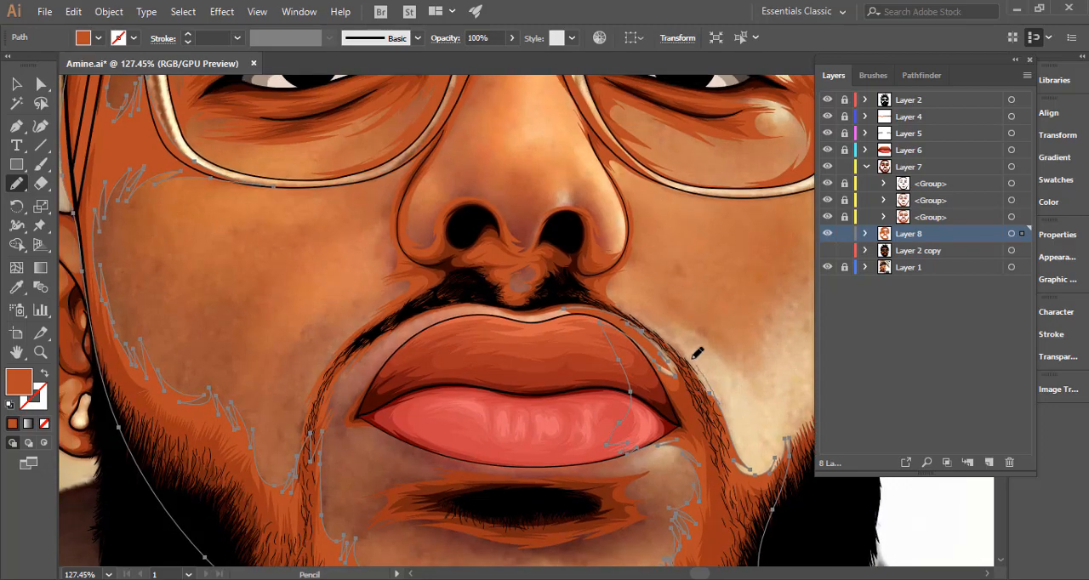
pyautogui.moveTo(632, 316)
pyautogui.mouseDown()
pyautogui.moveTo(600, 301)
pyautogui.moveTo(548, 307)
pyautogui.mouseUp()
pyautogui.moveTo(655, 342); pyautogui.dragTo(386, 374)
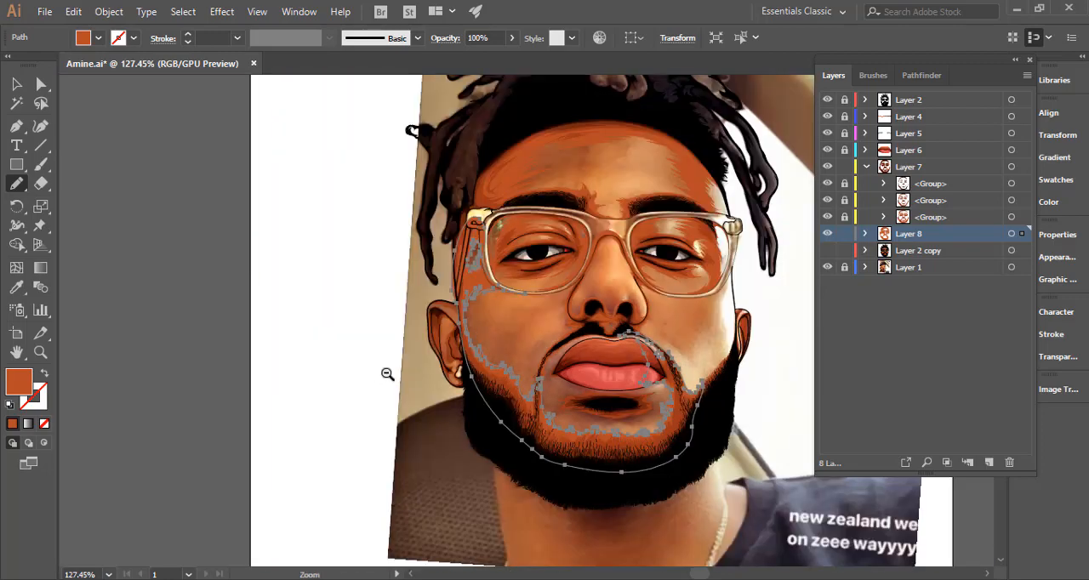
# Deselect the finished beard and cheek shadow and show Layer 2 copy under the portrait.
pyautogui.press('v')
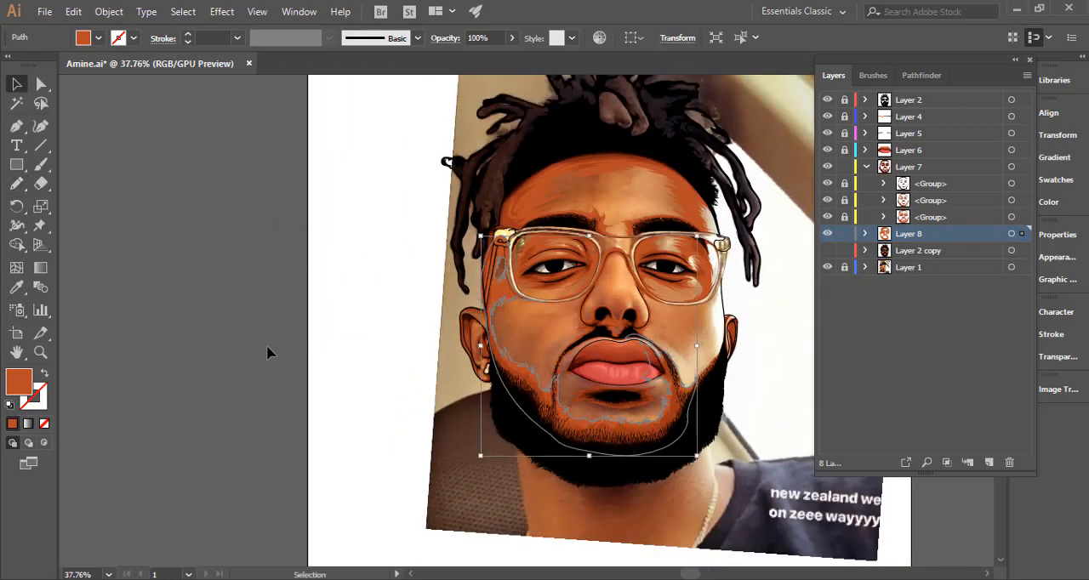
pyautogui.click(277, 341)
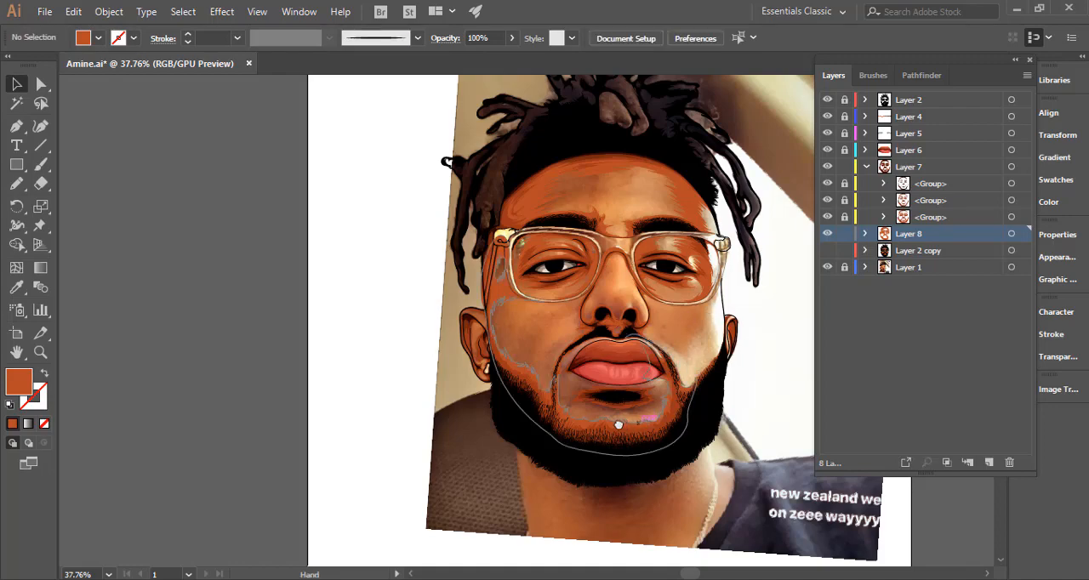
pyautogui.moveTo(666, 416); pyautogui.dragTo(591, 403)
pyautogui.click(827, 250)
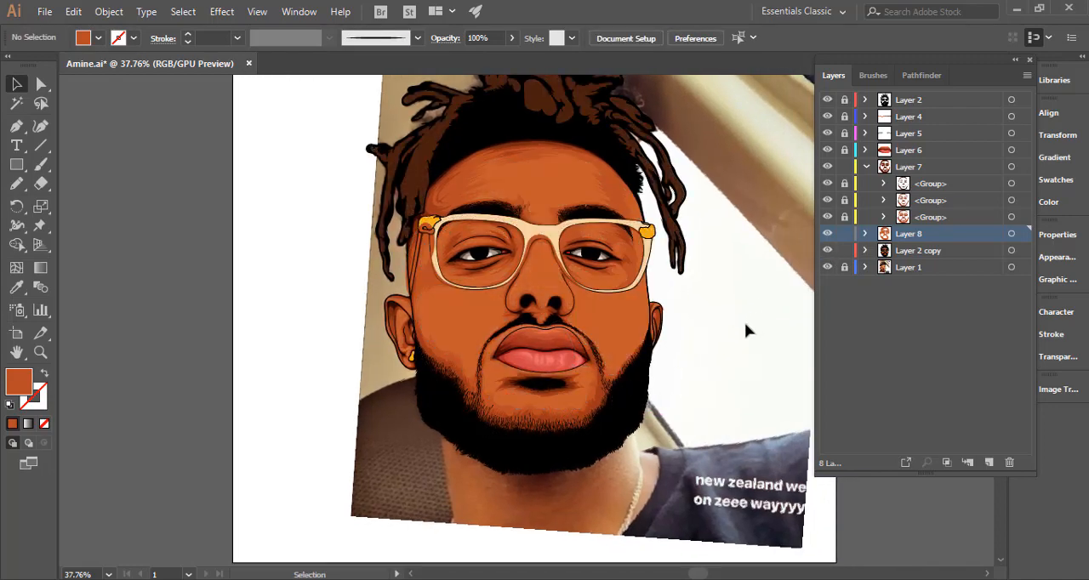
# Compare the lower-face shadows with Layer 2 copy hidden and shown, from the beard up to the glasses.
pyautogui.press('z')
pyautogui.moveTo(555, 429); pyautogui.dragTo(791, 352)
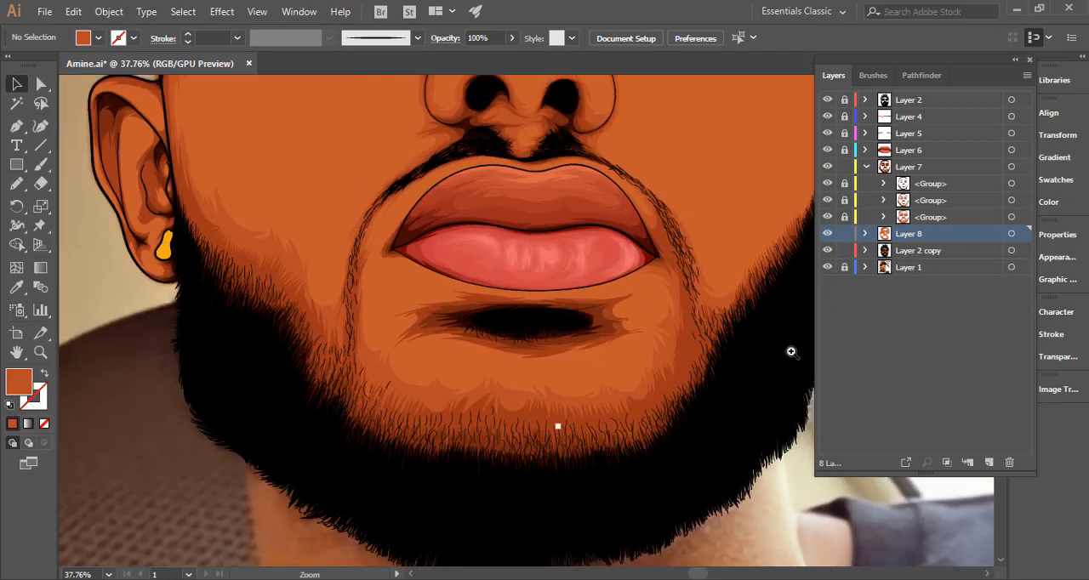
pyautogui.click(830, 251)
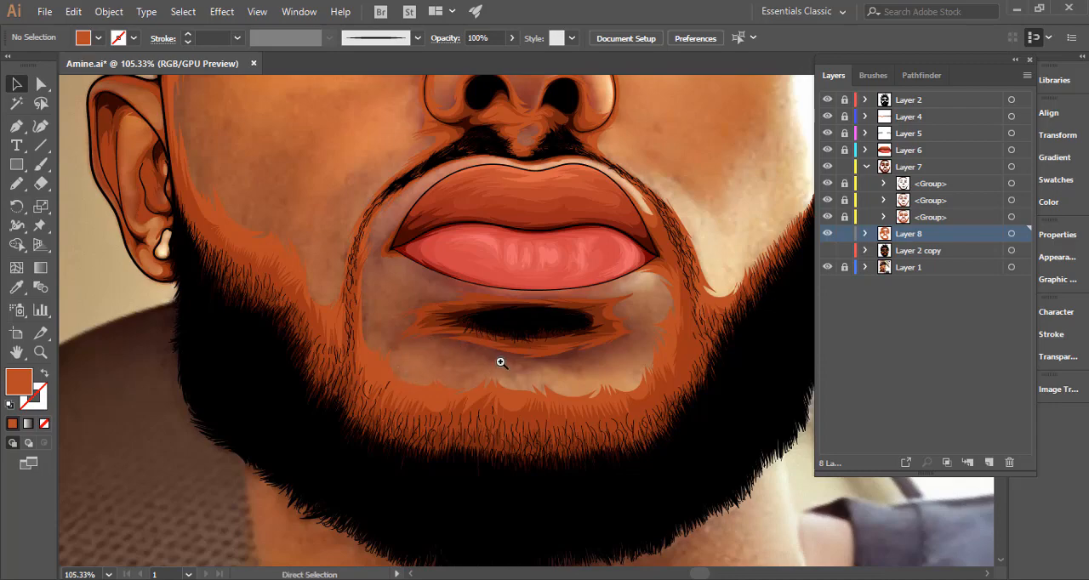
pyautogui.keyDown('ctrl'); pyautogui.keyDown('alt'); pyautogui.click(413, 372); pyautogui.keyUp('alt'); pyautogui.keyUp('ctrl')
pyautogui.keyDown('ctrl'); pyautogui.keyDown('alt'); pyautogui.click(412, 374); pyautogui.keyUp('alt'); pyautogui.keyUp('ctrl')
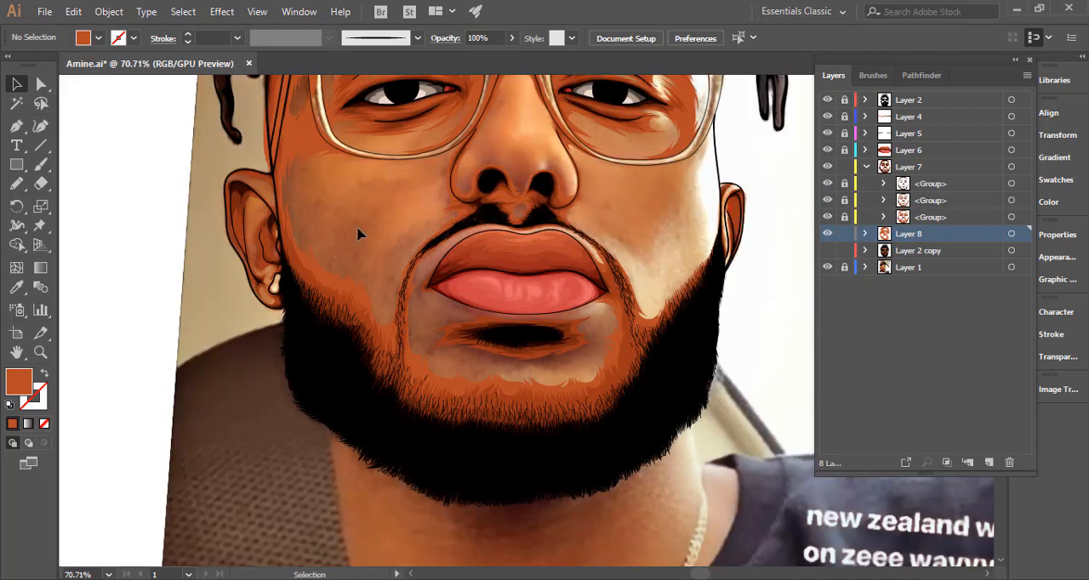
pyautogui.moveTo(334, 203); pyautogui.dragTo(377, 344)
pyautogui.click(827, 233)
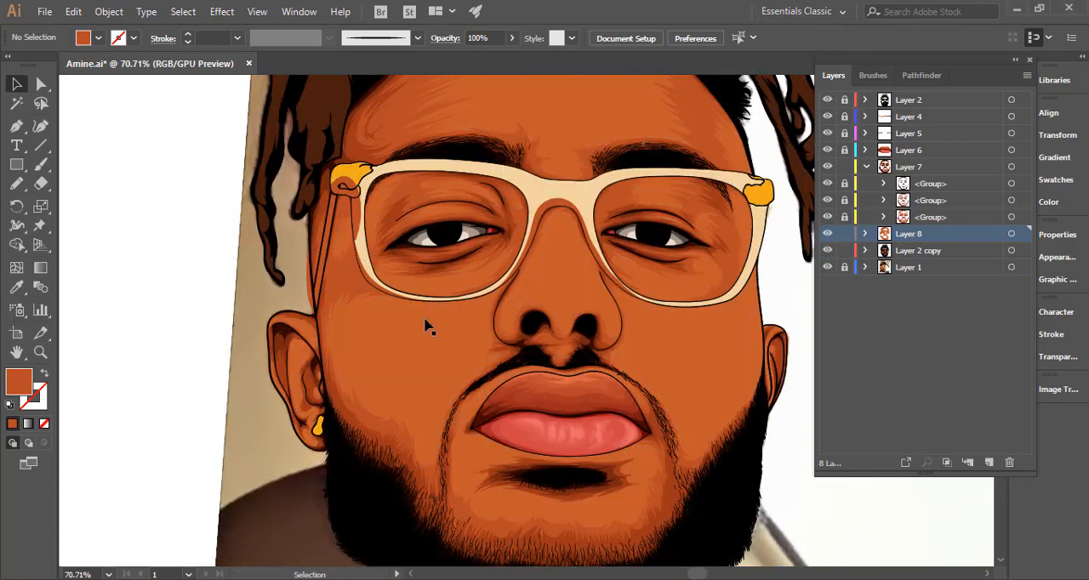
# Unlock Layer 2 copy, select its face shape with the cheek shadow, and try trimming the overlap at the left glasses arm with Shape Builder.
pyautogui.click(438, 387)
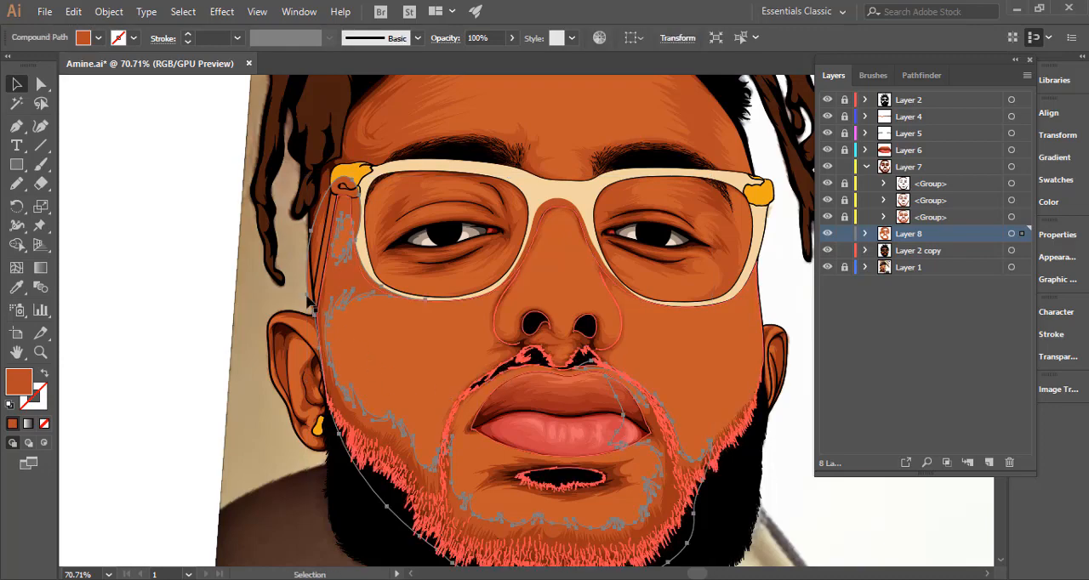
pyautogui.click(843, 250)
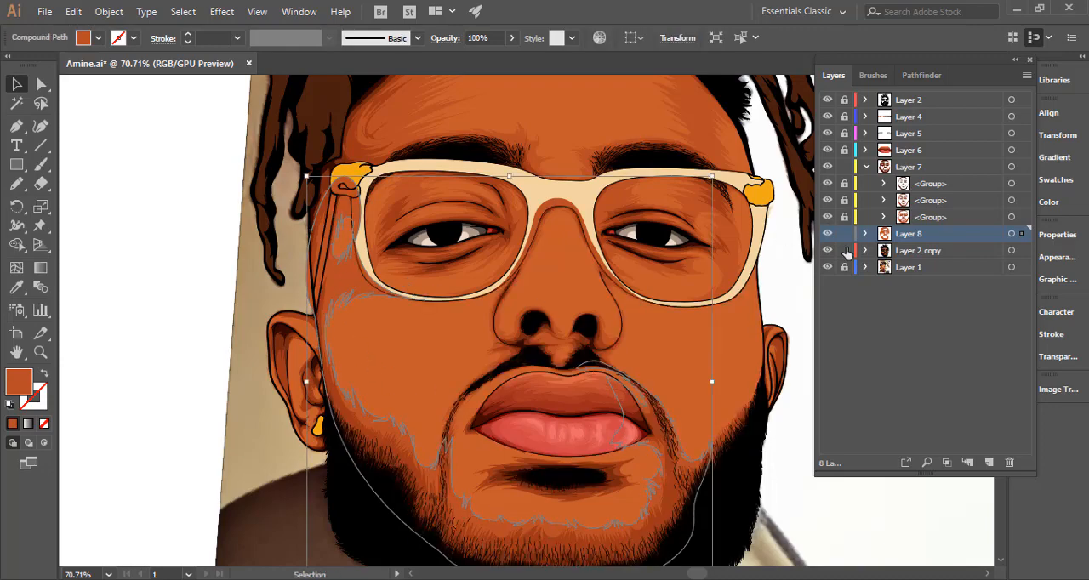
pyautogui.keyDown('shift'); pyautogui.click(413, 341); pyautogui.keyUp('shift')
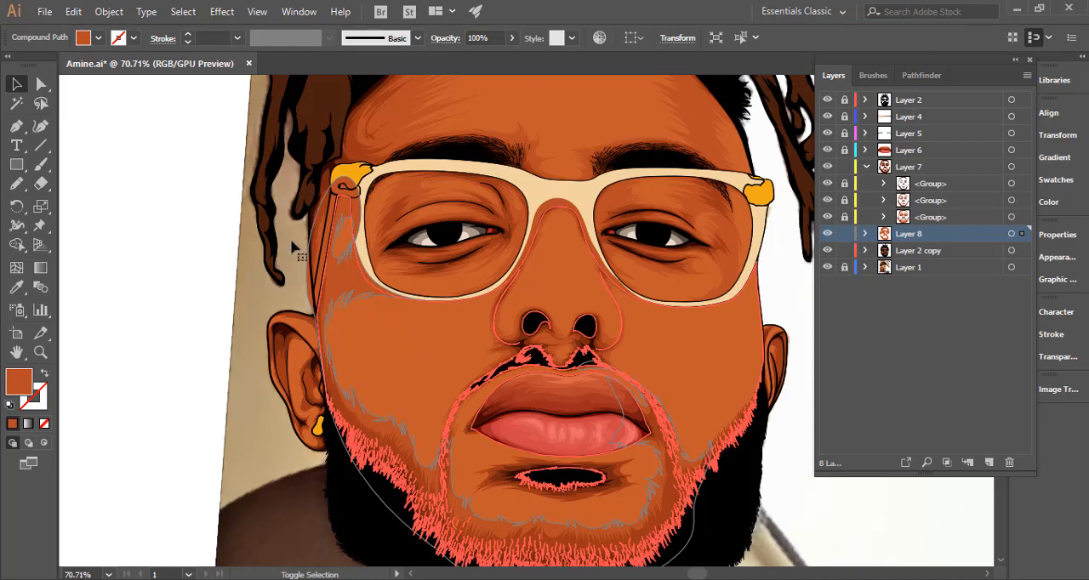
pyautogui.moveTo(397, 244); pyautogui.dragTo(469, 252)
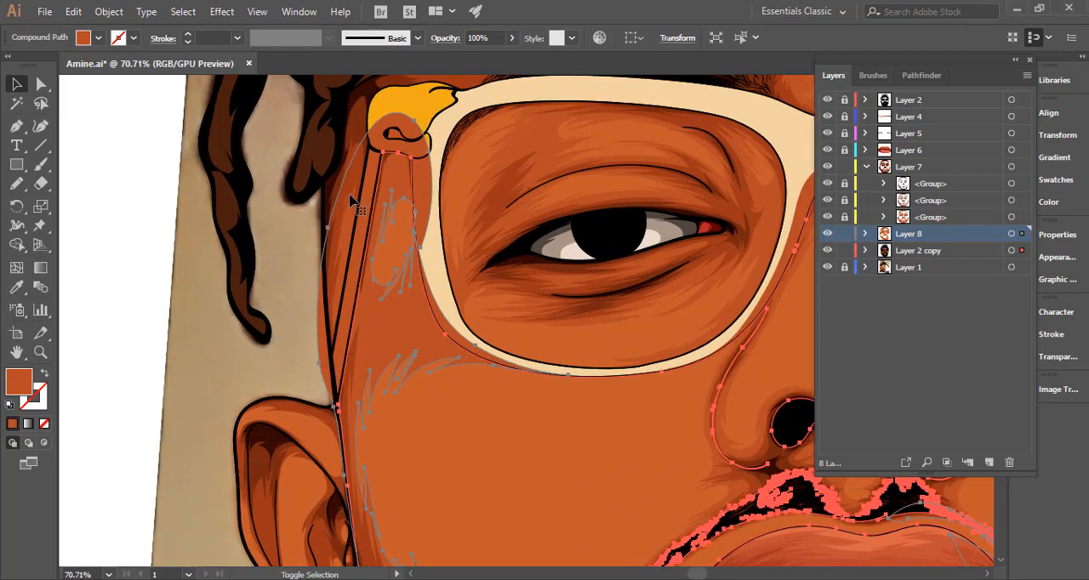
pyautogui.keyDown('shift'); pyautogui.click(337, 222); pyautogui.keyUp('shift')
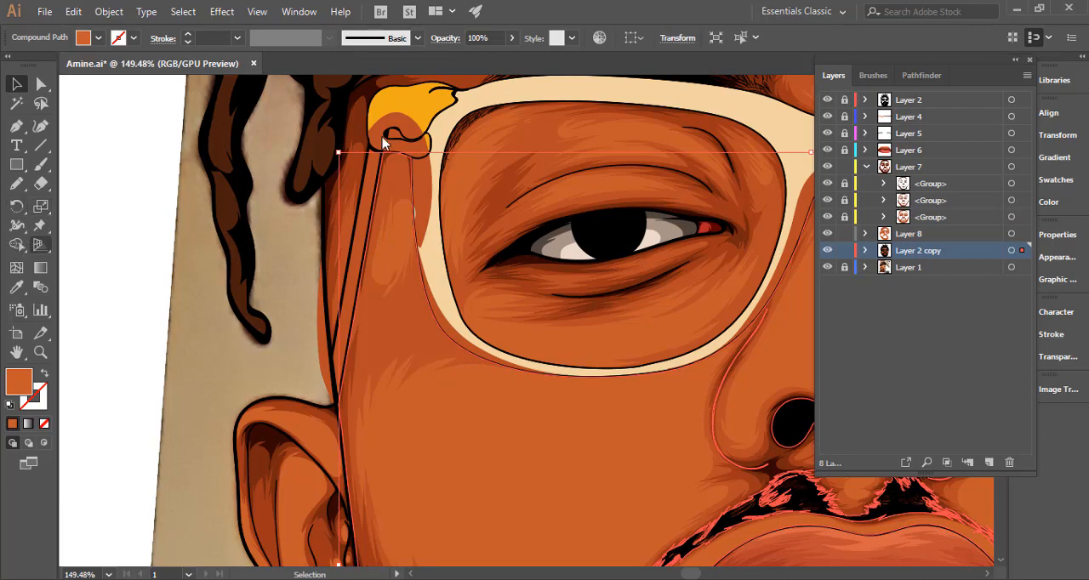
pyautogui.hotkey('shift', 'm')
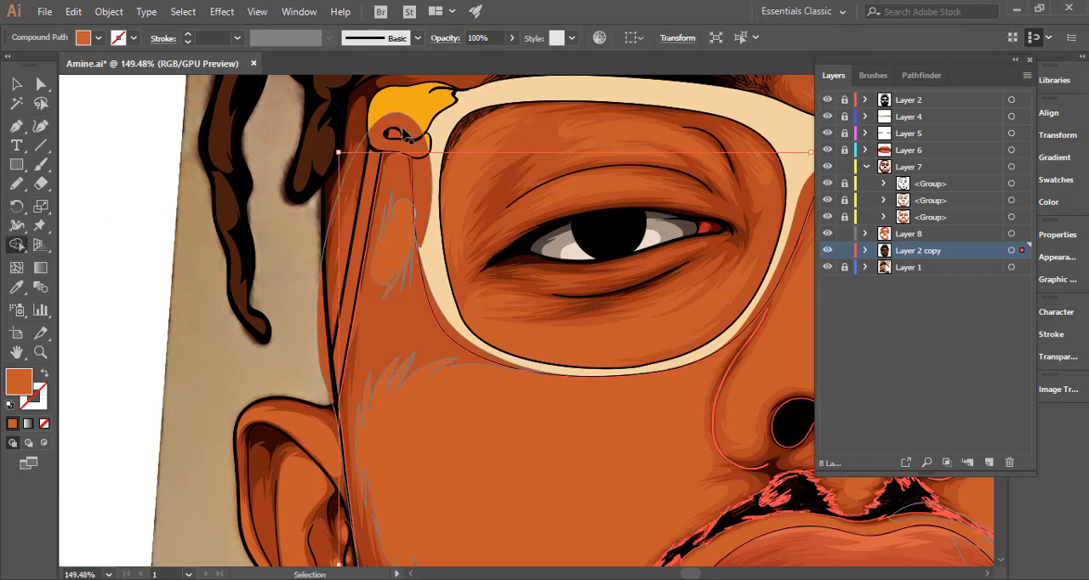
pyautogui.keyDown('ctrl'); pyautogui.keyDown('shift'); pyautogui.click(404, 131); pyautogui.keyUp('shift'); pyautogui.keyUp('ctrl')
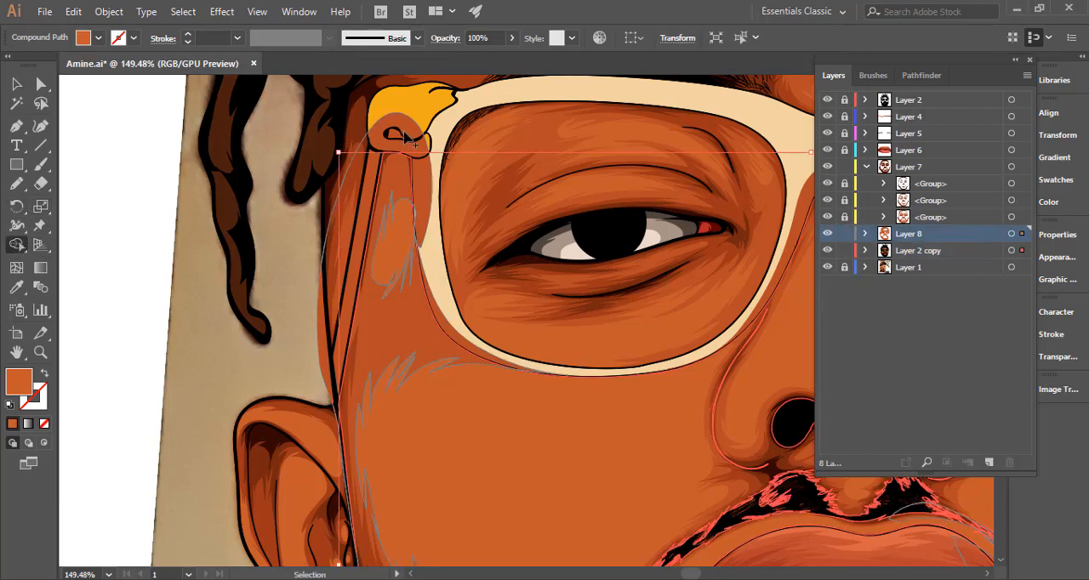
pyautogui.click(385, 202)
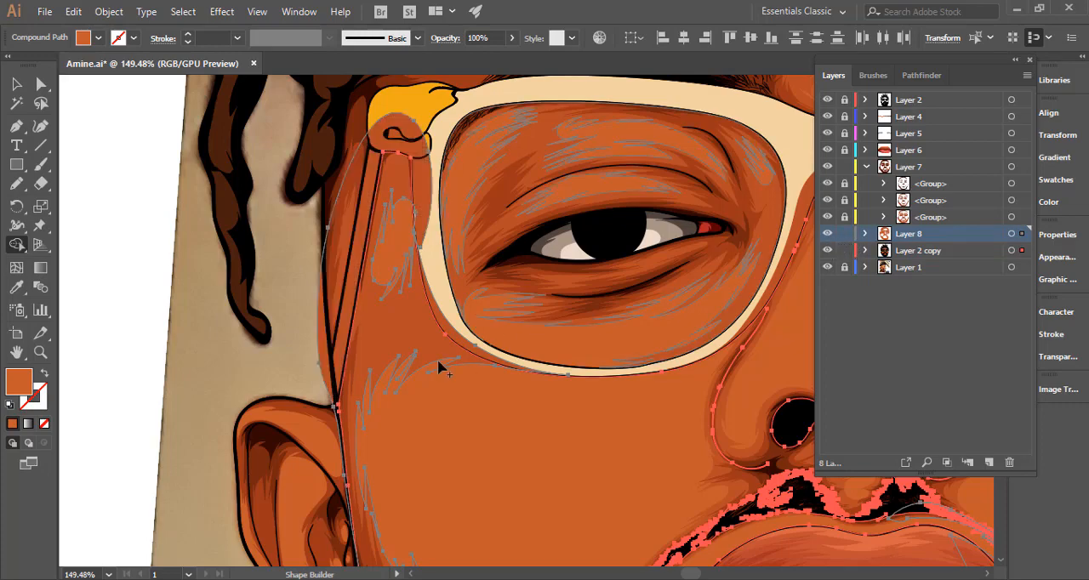
# Select the cheek shadow with all Layer 2 copy shapes and remove its overlap on the left glasses arm, hinge and rim using Shape Builder.
pyautogui.press('v')
pyautogui.click(138, 358)
pyautogui.click(463, 421)
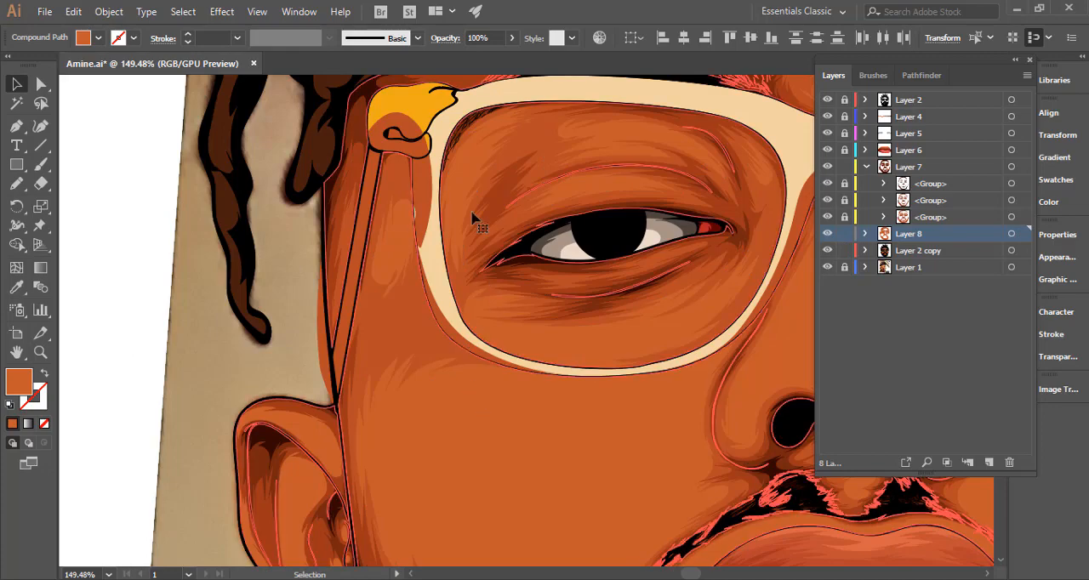
pyautogui.keyDown('shift'); pyautogui.click(422, 189); pyautogui.keyUp('shift')
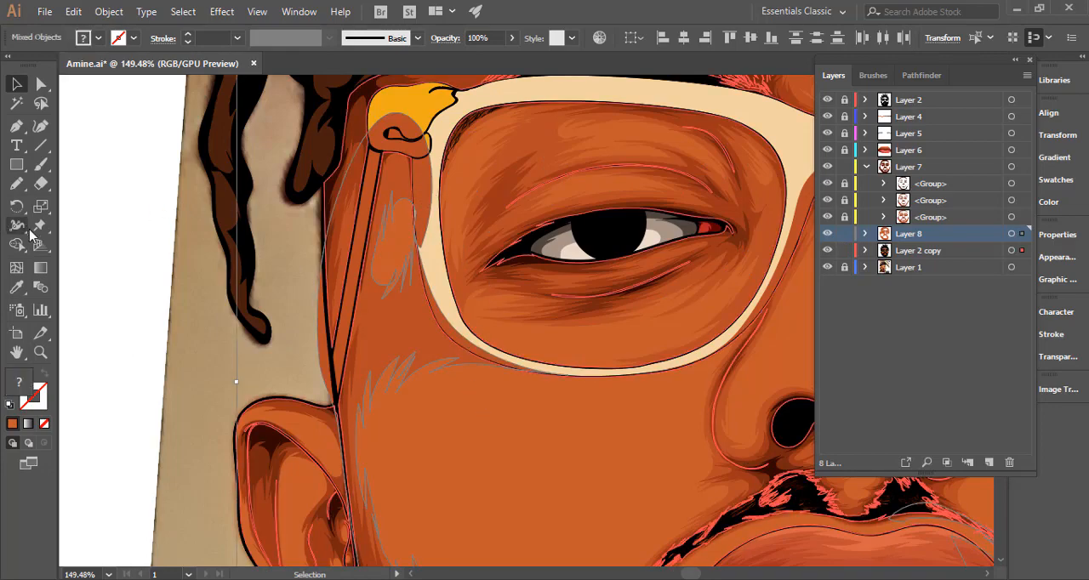
pyautogui.hotkey('shift', 'm')
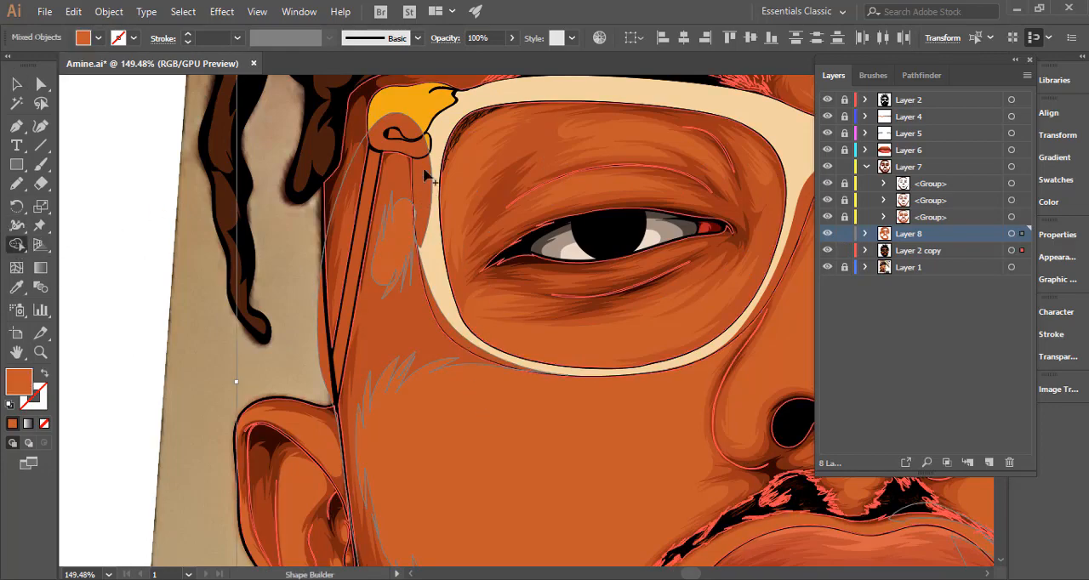
pyautogui.keyDown('alt'); pyautogui.click(423, 198); pyautogui.keyUp('alt')
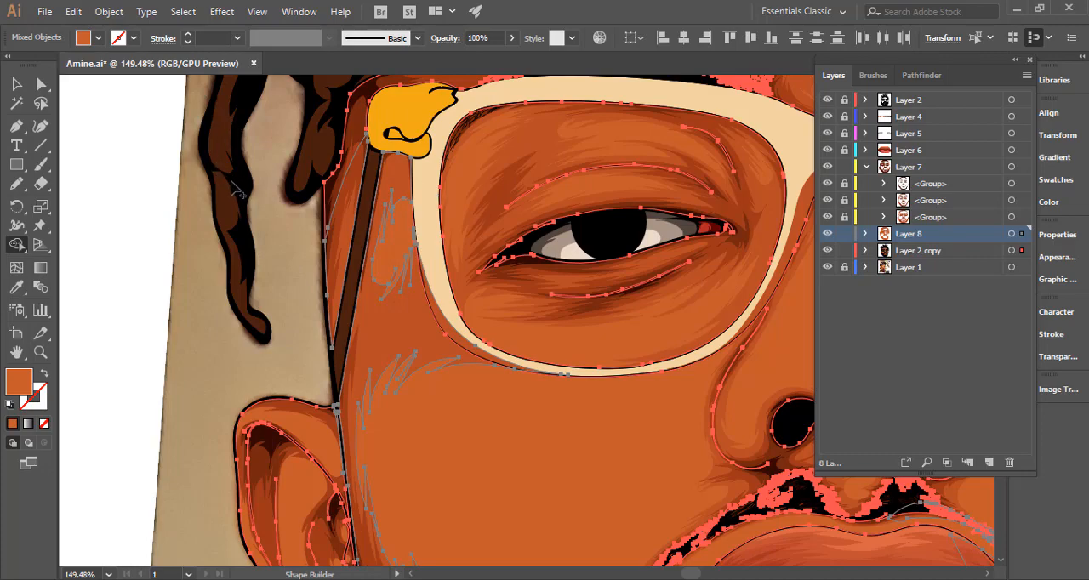
pyautogui.click(16, 85)
pyautogui.click(119, 175)
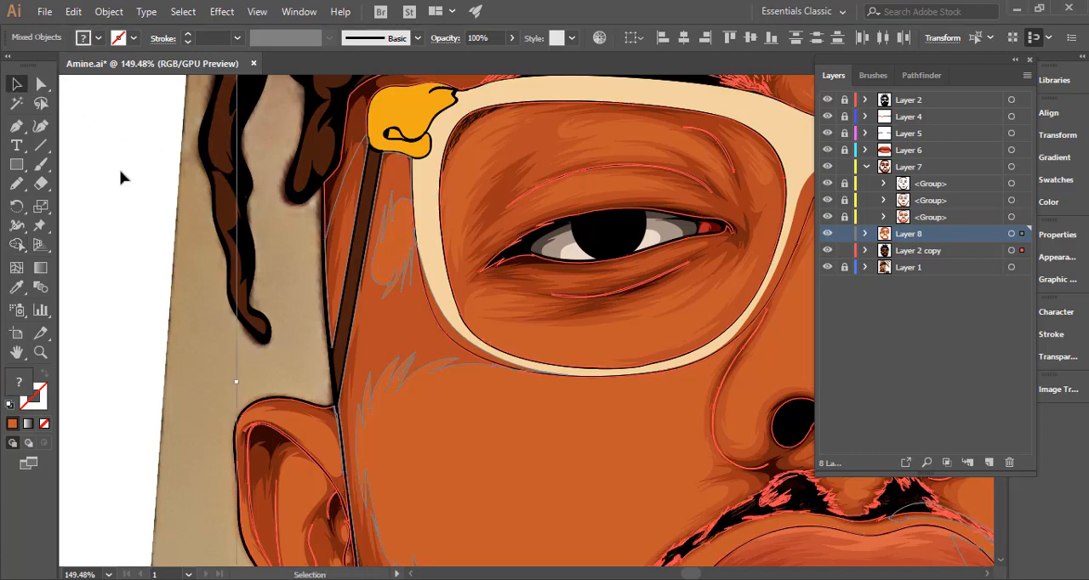
pyautogui.click(148, 182)
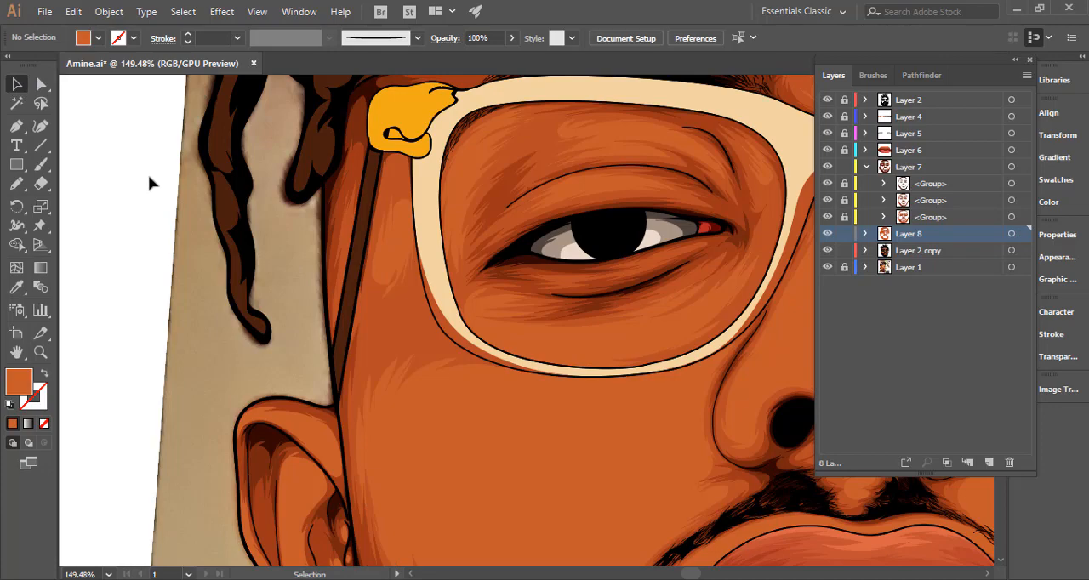
# Lock and hide Layer 2 copy to expose the photo, and highlight Layer 8's shadow outlines around the mouth and chin for Pencil work.
pyautogui.hotkey('ctrl', '1')
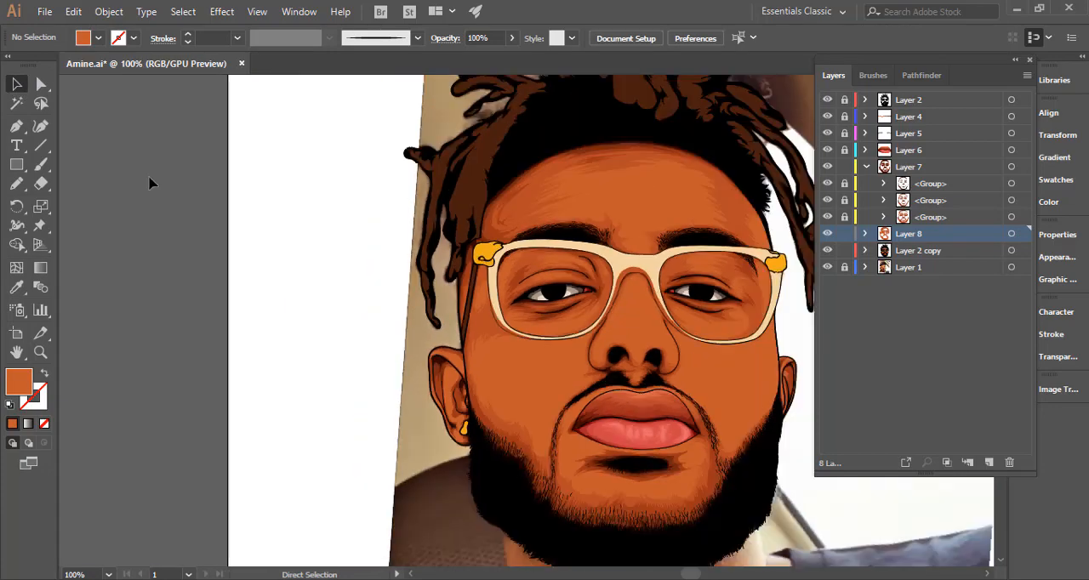
pyautogui.hotkey('ctrl', '-')
pyautogui.moveTo(505, 393); pyautogui.dragTo(373, 353)
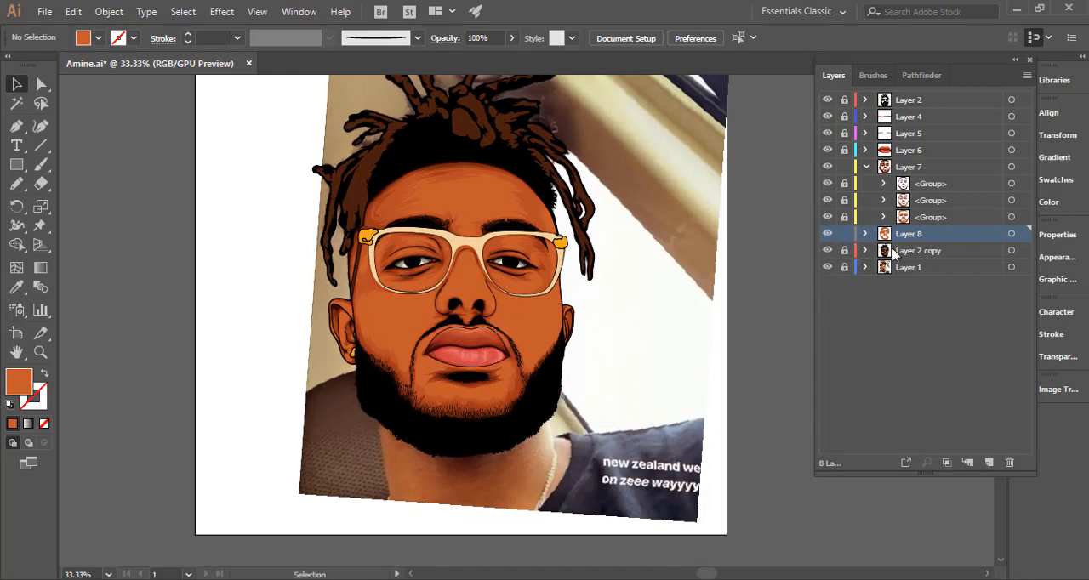
pyautogui.click(1011, 235)
pyautogui.moveTo(491, 416); pyautogui.dragTo(783, 359)
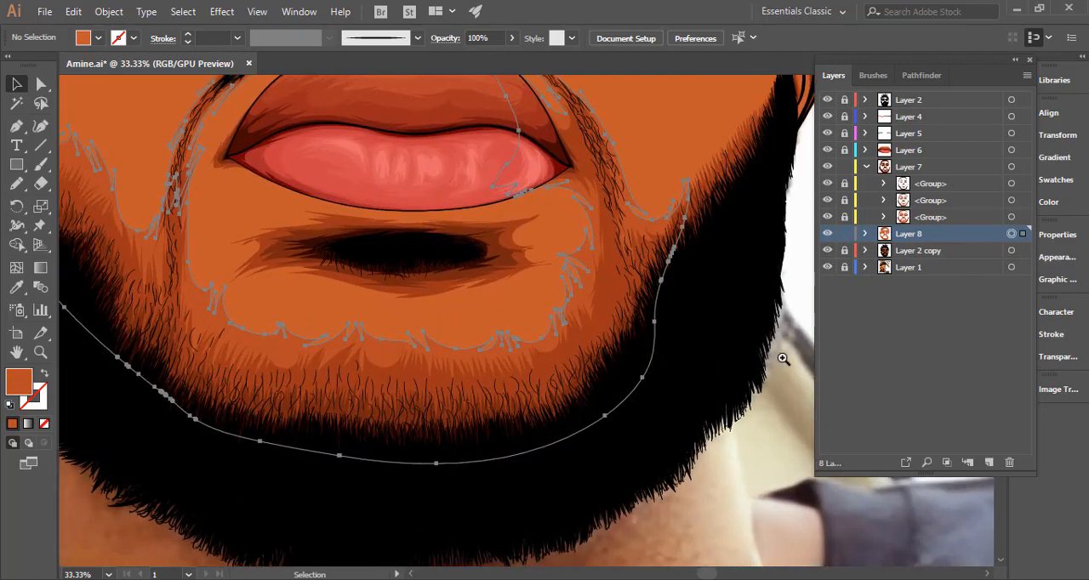
pyautogui.click(16, 184)
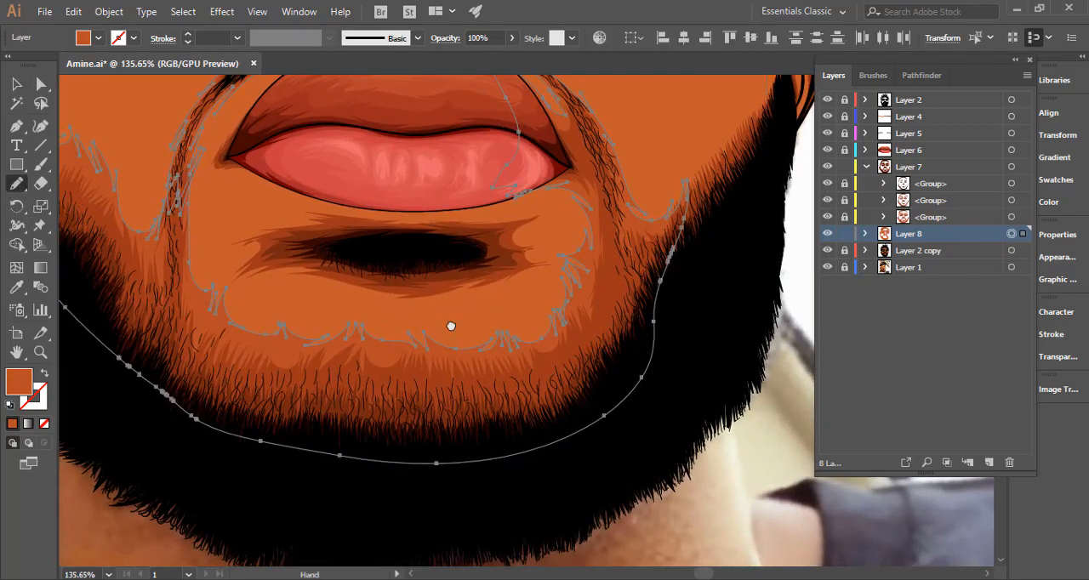
pyautogui.moveTo(450, 326); pyautogui.dragTo(489, 436)
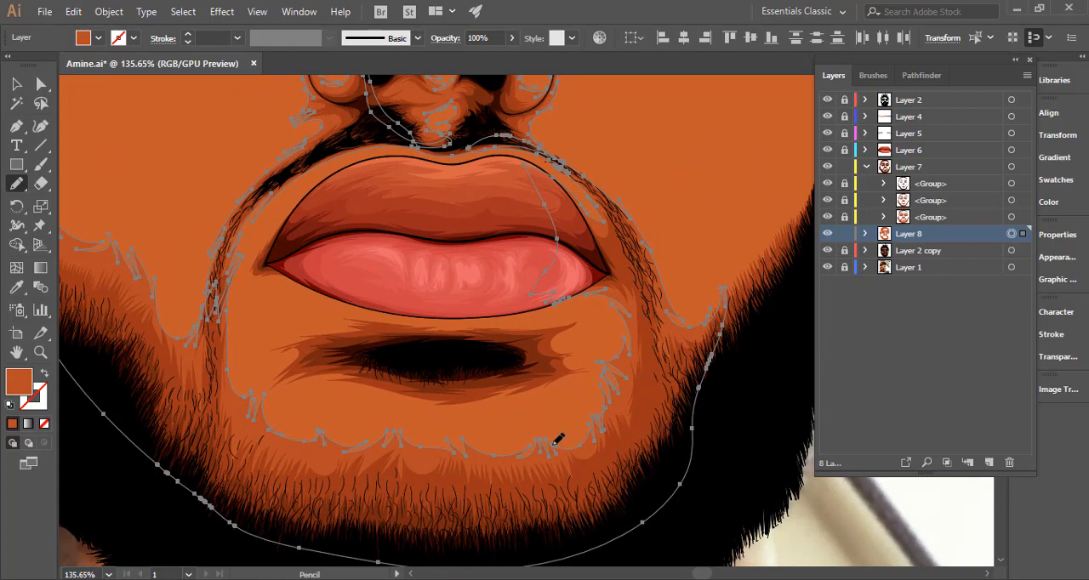
pyautogui.click(827, 250)
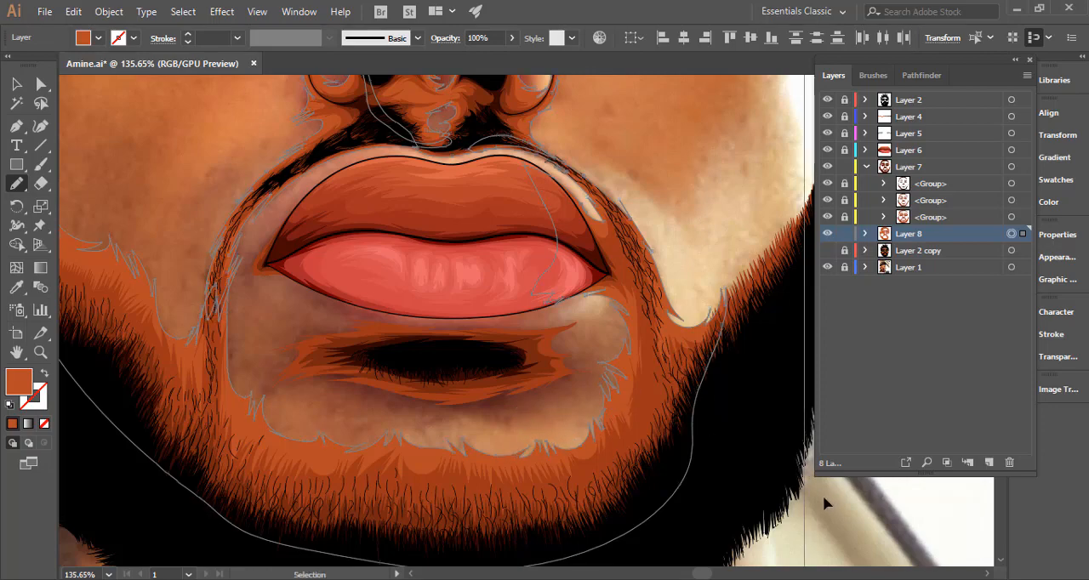
pyautogui.hotkey('ctrl', 'shift', 'a')
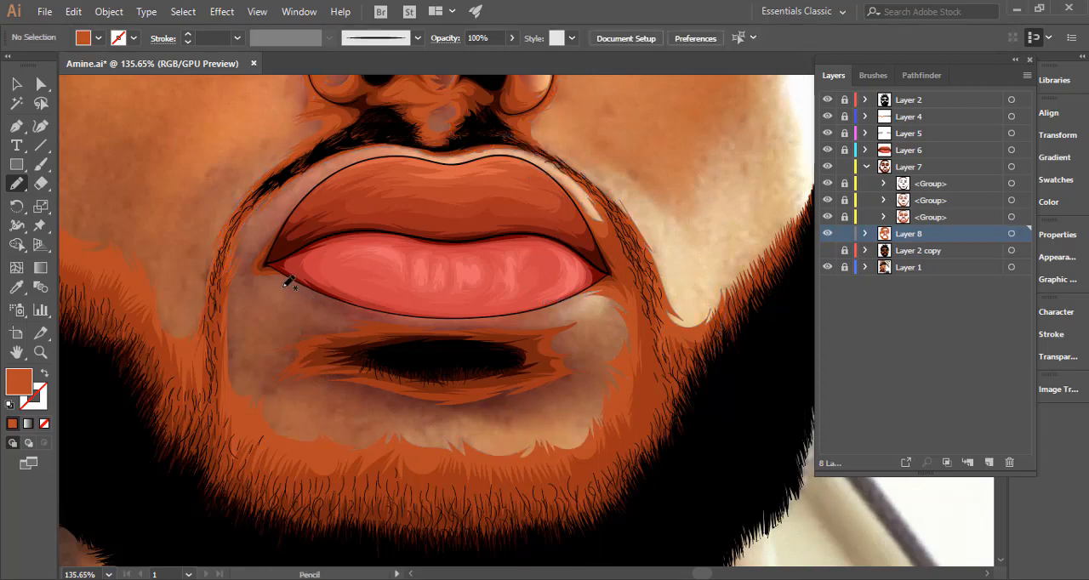
pyautogui.click(1011, 235)
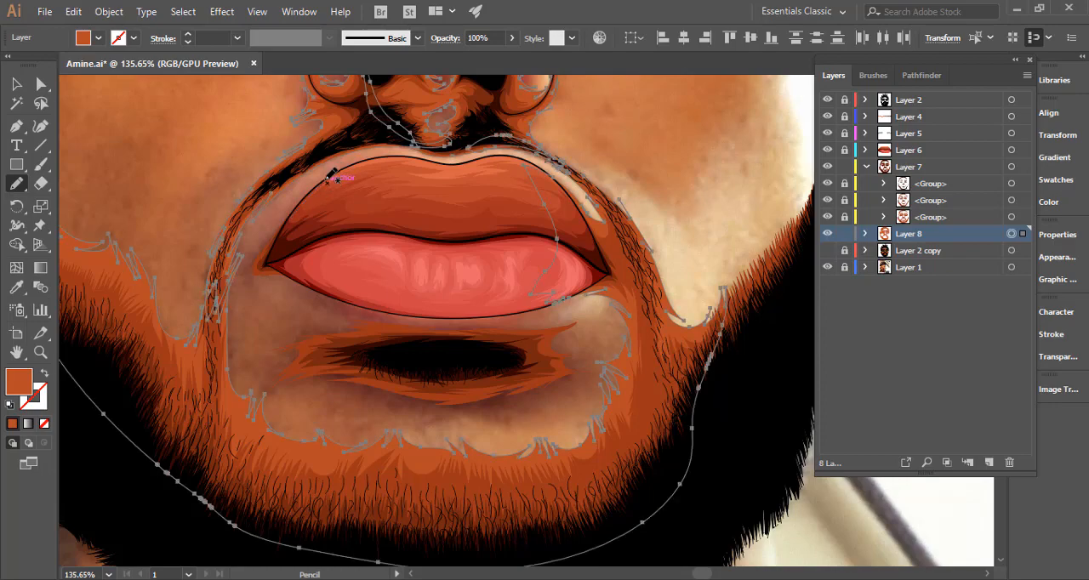
# Pencil a jagged shadow outline from the upper lip's left edge past the mouth corner to the chin, displaying it as an unfilled stroke.
pyautogui.moveTo(331, 177)
pyautogui.mouseDown()
pyautogui.moveTo(258, 246)
pyautogui.moveTo(262, 235)
pyautogui.moveTo(243, 248)
pyautogui.moveTo(241, 226)
pyautogui.moveTo(222, 254)
pyautogui.moveTo(223, 311)
pyautogui.moveTo(255, 280)
pyautogui.mouseUp()
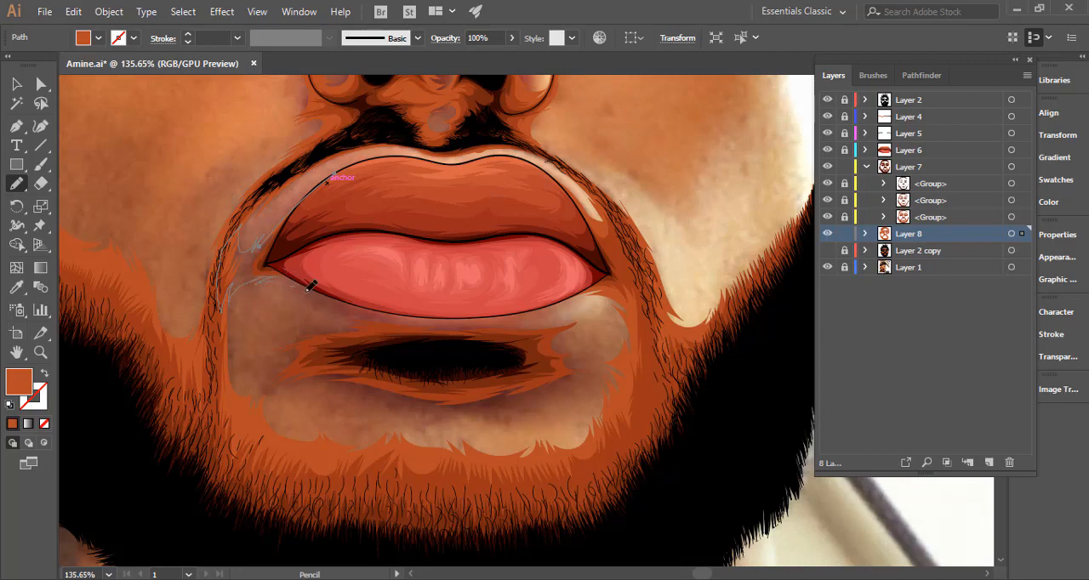
pyautogui.moveTo(343, 302)
pyautogui.mouseDown()
pyautogui.moveTo(305, 298)
pyautogui.moveTo(342, 311)
pyautogui.moveTo(320, 319)
pyautogui.mouseUp()
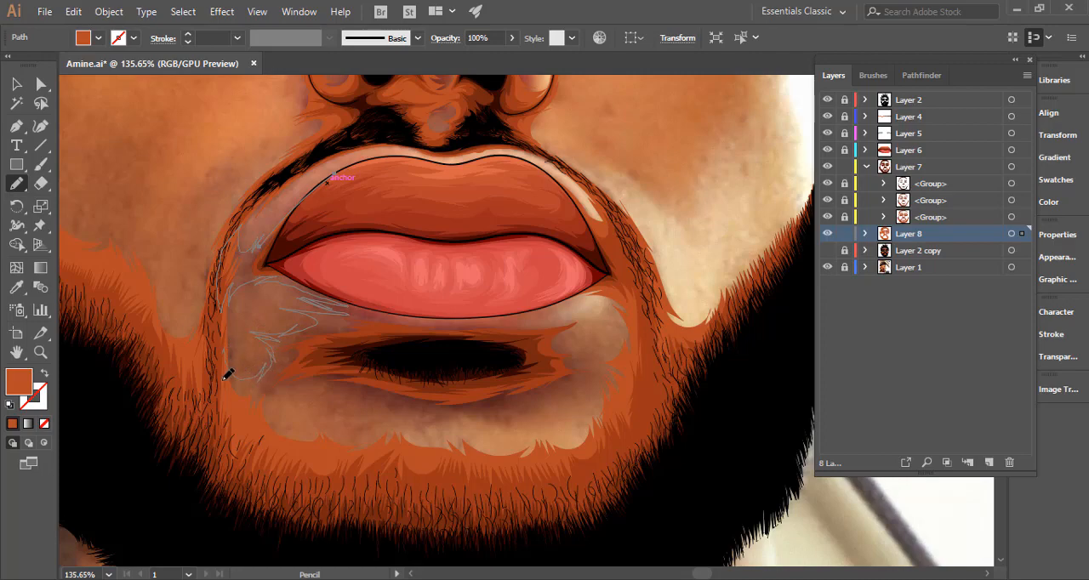
pyautogui.moveTo(298, 441); pyautogui.dragTo(292, 442)
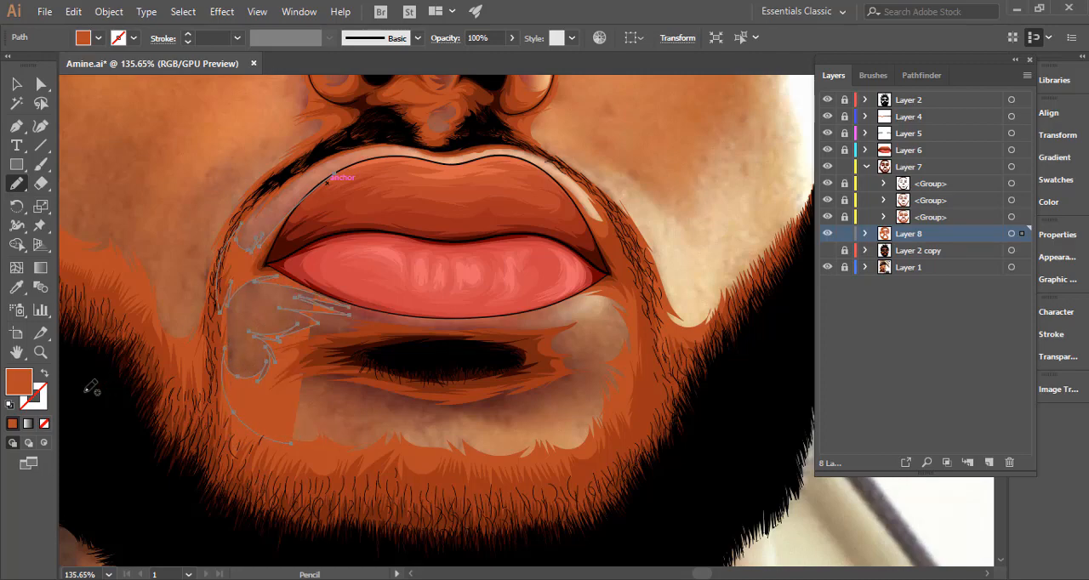
pyautogui.click(44, 373)
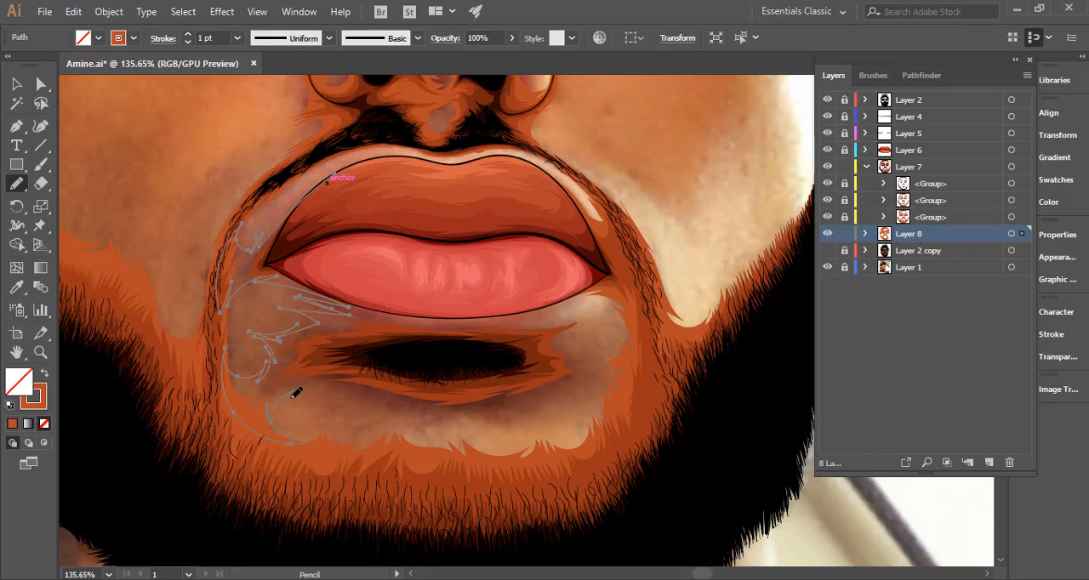
# Continue the outline beneath the lower-lip shadow and up the chin's right side, close it across the lips, and restore the brown fill.
pyautogui.moveTo(379, 404); pyautogui.dragTo(455, 405)
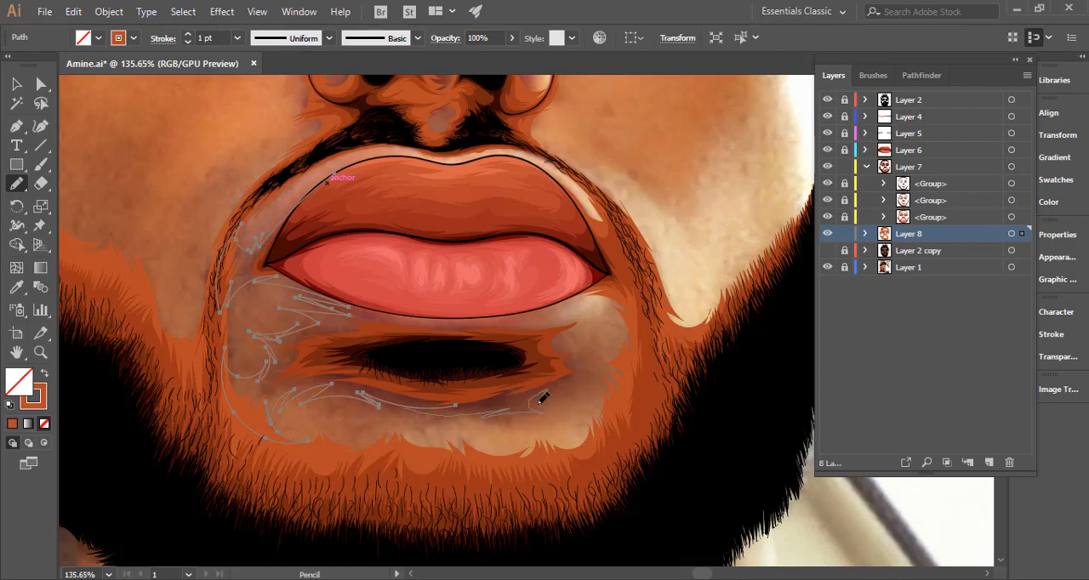
pyautogui.moveTo(594, 387); pyautogui.dragTo(596, 387)
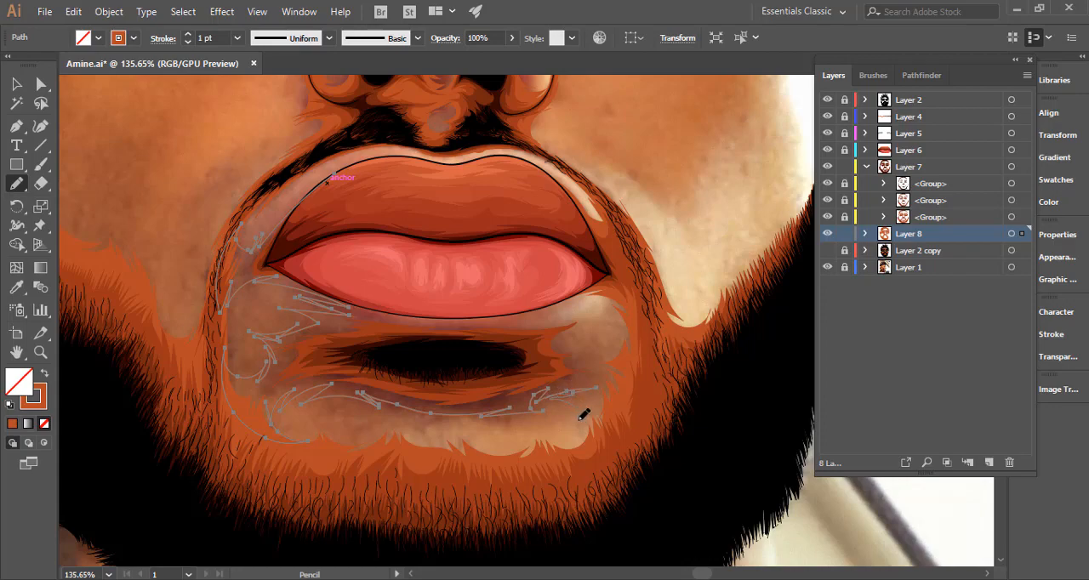
pyautogui.moveTo(623, 441)
pyautogui.mouseDown()
pyautogui.moveTo(642, 360)
pyautogui.moveTo(609, 341)
pyautogui.mouseUp()
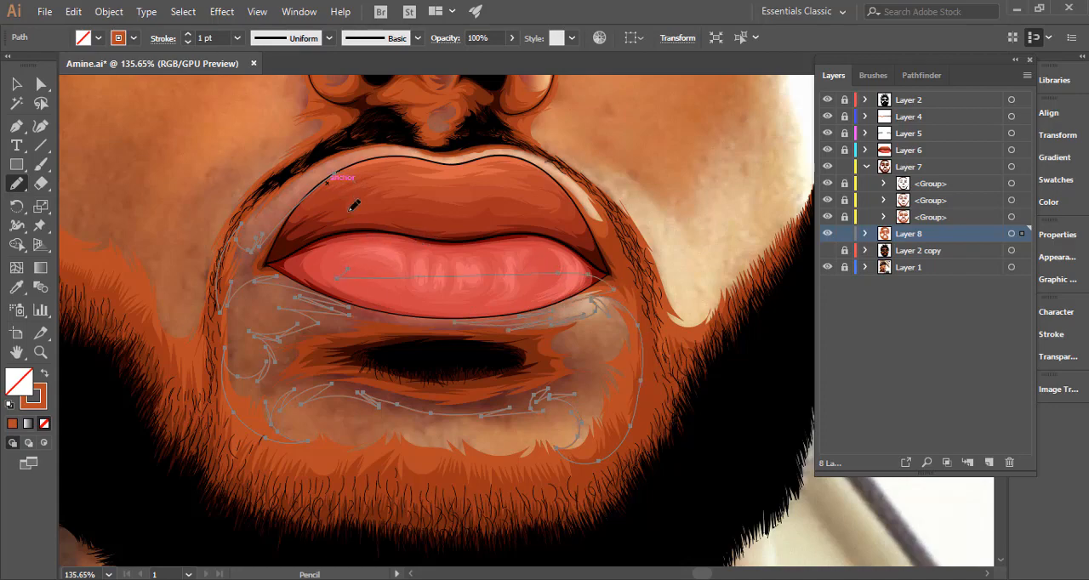
pyautogui.moveTo(351, 206)
pyautogui.mouseDown()
pyautogui.moveTo(355, 260)
pyautogui.moveTo(337, 277)
pyautogui.mouseUp()
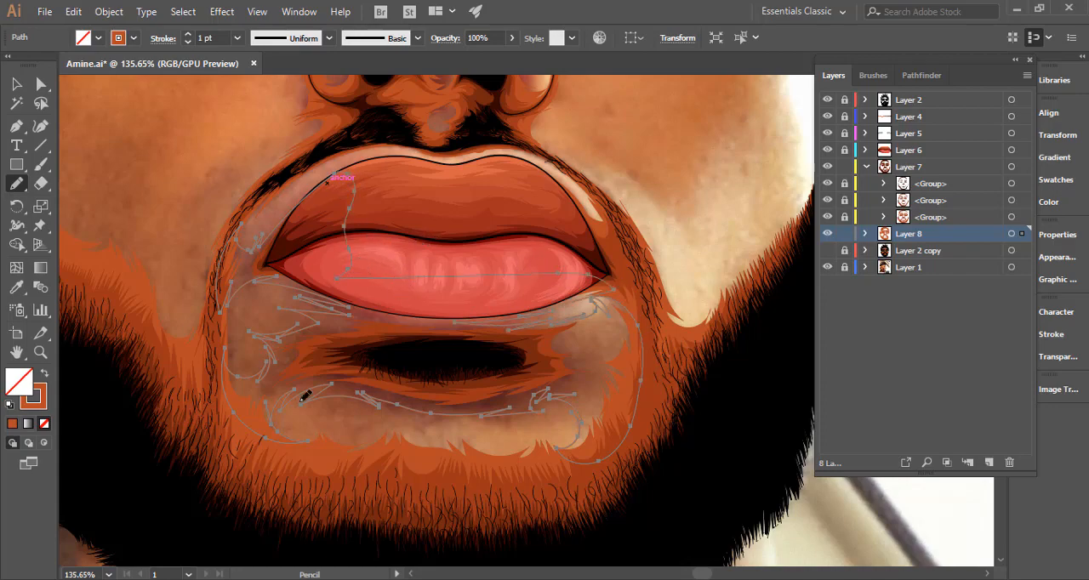
pyautogui.click(44, 375)
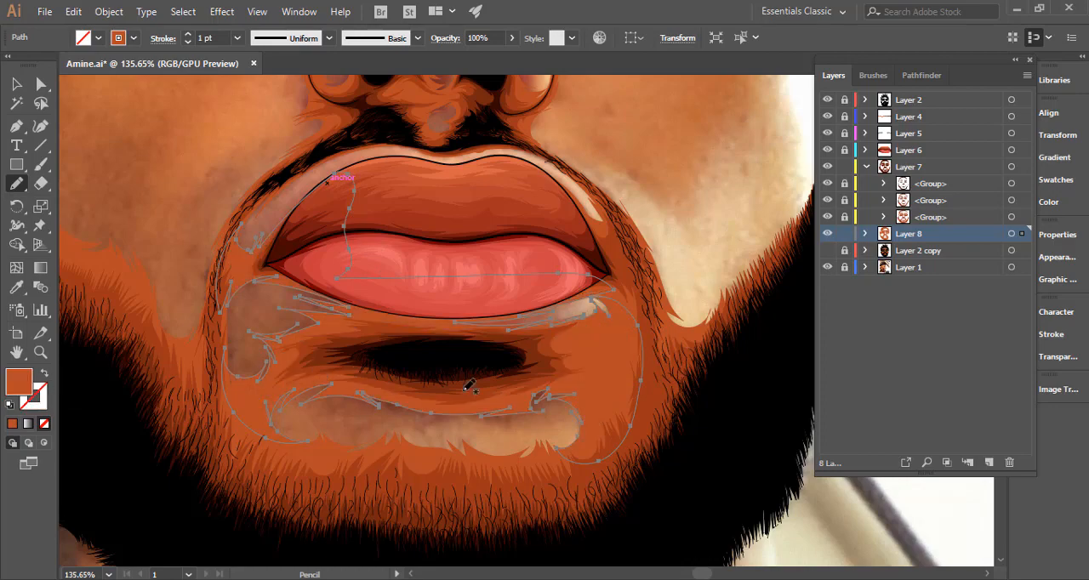
# Deselect the finished chin shadow, show Layer 2 copy again, and check the shading across the whole portrait and around the mouth.
pyautogui.keyDown('ctrl'); pyautogui.click(696, 451); pyautogui.keyUp('ctrl')
pyautogui.moveTo(524, 416); pyautogui.dragTo(435, 414)
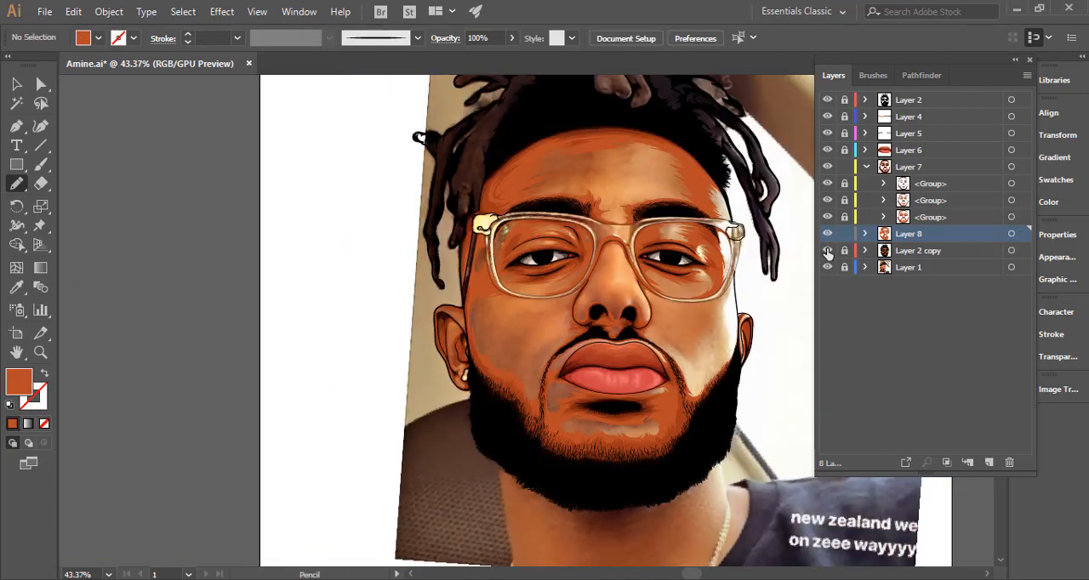
pyautogui.click(828, 251)
pyautogui.press('space')
pyautogui.moveTo(620, 339); pyautogui.dragTo(535, 281)
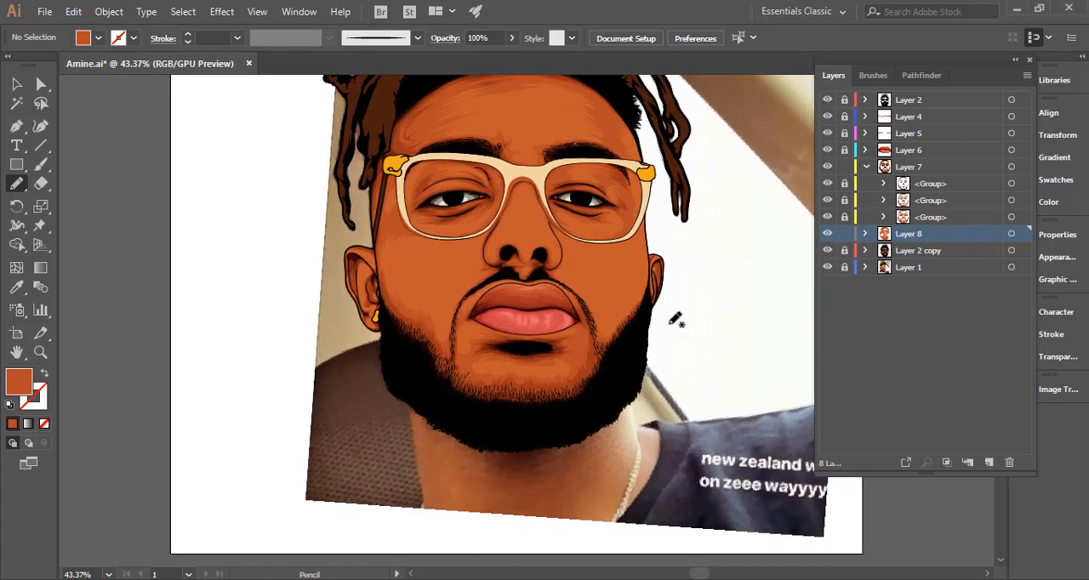
pyautogui.moveTo(684, 341); pyautogui.dragTo(659, 350)
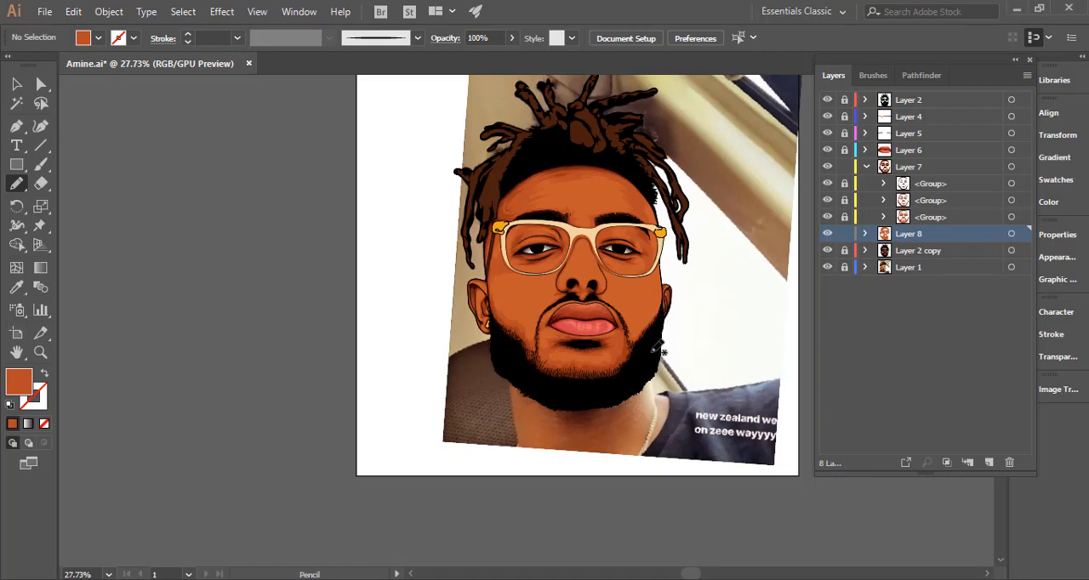
pyautogui.moveTo(630, 364); pyautogui.dragTo(931, 313)
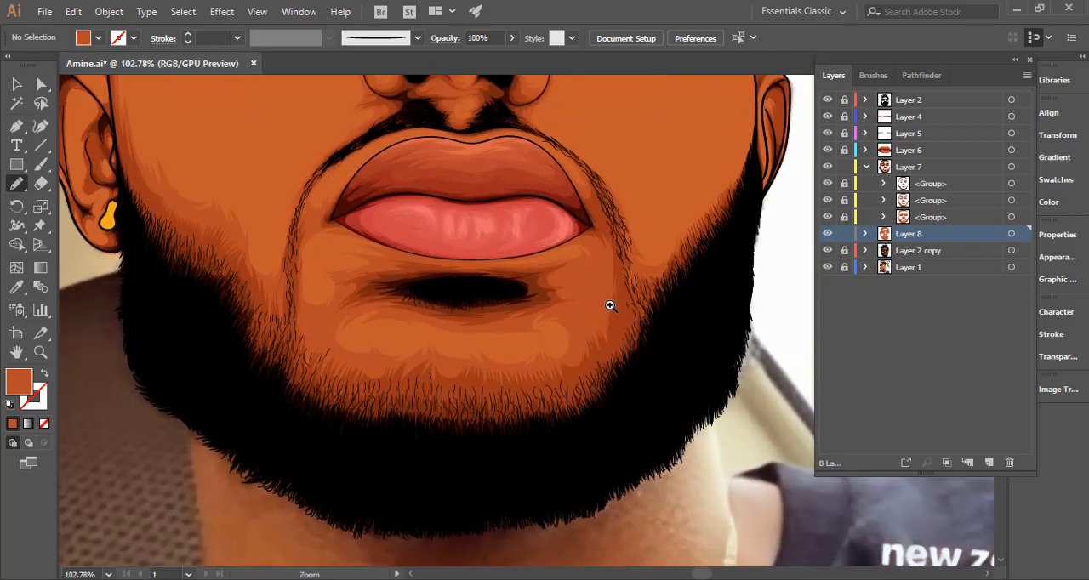
# Unlock the lowest group in Layer 7 and select its dark brown shadow around the chin for Pencil editing.
pyautogui.moveTo(607, 303); pyautogui.dragTo(703, 300)
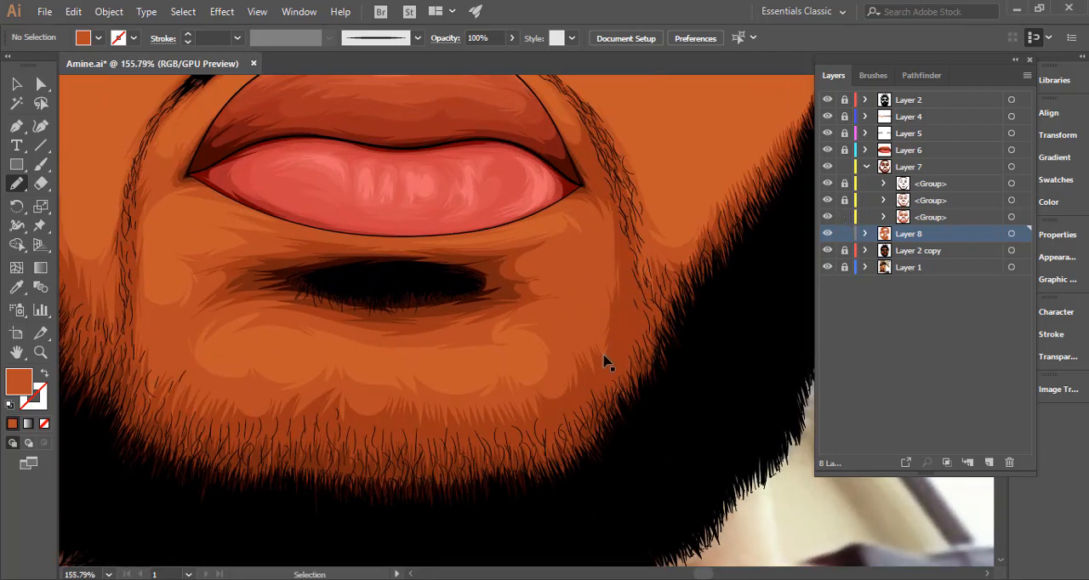
pyautogui.keyDown('ctrl'); pyautogui.click(602, 362); pyautogui.keyUp('ctrl')
pyautogui.keyDown('ctrl'); pyautogui.click(585, 375); pyautogui.keyUp('ctrl')
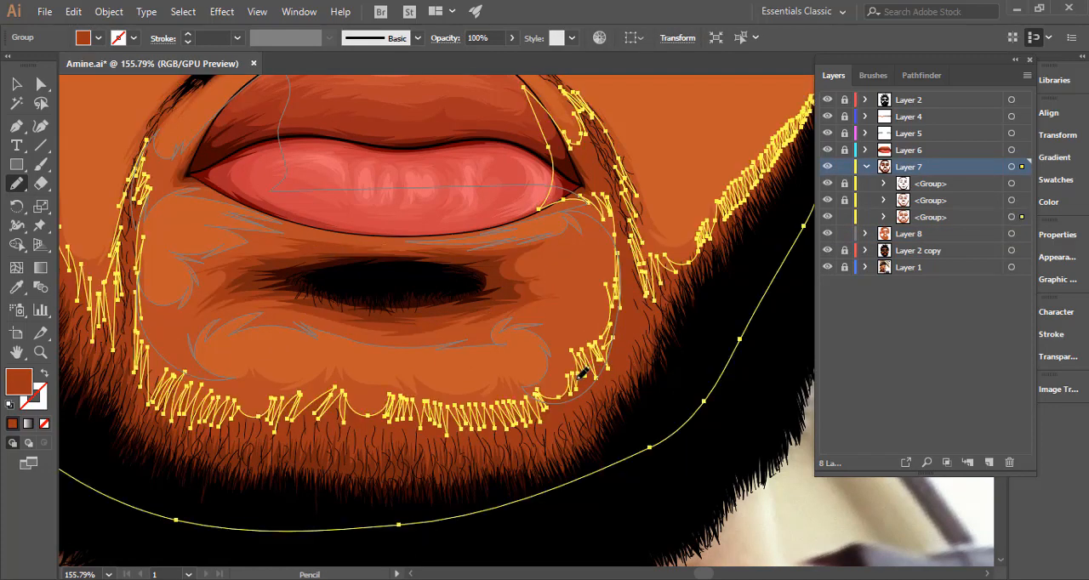
# Try to redraw the chin shadow's right edge with longer Pencil spikes running up towards the mouth corner.
pyautogui.moveTo(584, 338)
pyautogui.mouseDown()
pyautogui.moveTo(578, 316)
pyautogui.moveTo(596, 324)
pyautogui.moveTo(615, 240)
pyautogui.mouseUp()
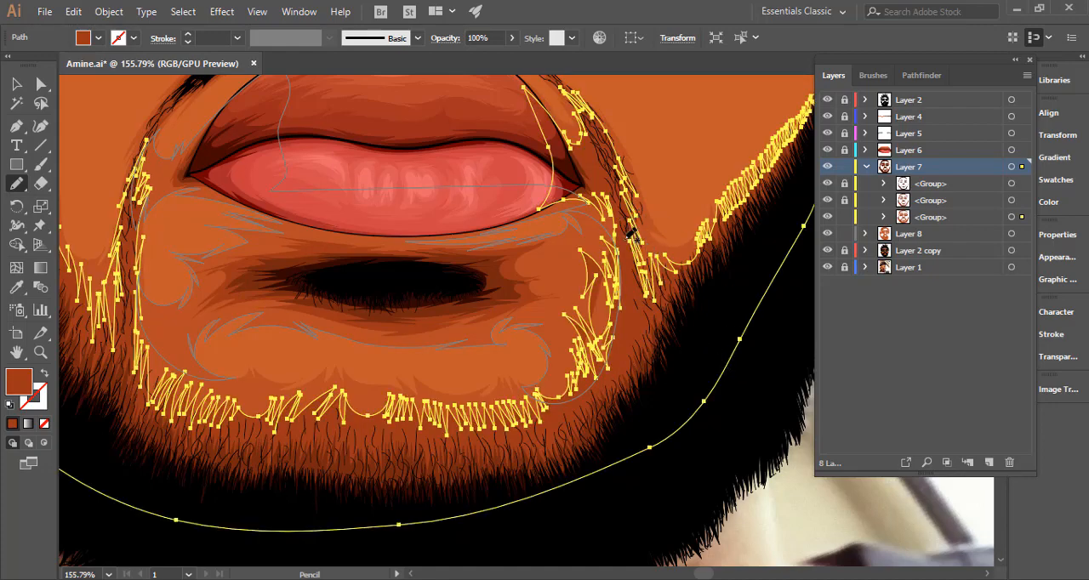
pyautogui.hotkey('ctrl', 'space')
pyautogui.moveTo(599, 239); pyautogui.dragTo(726, 266)
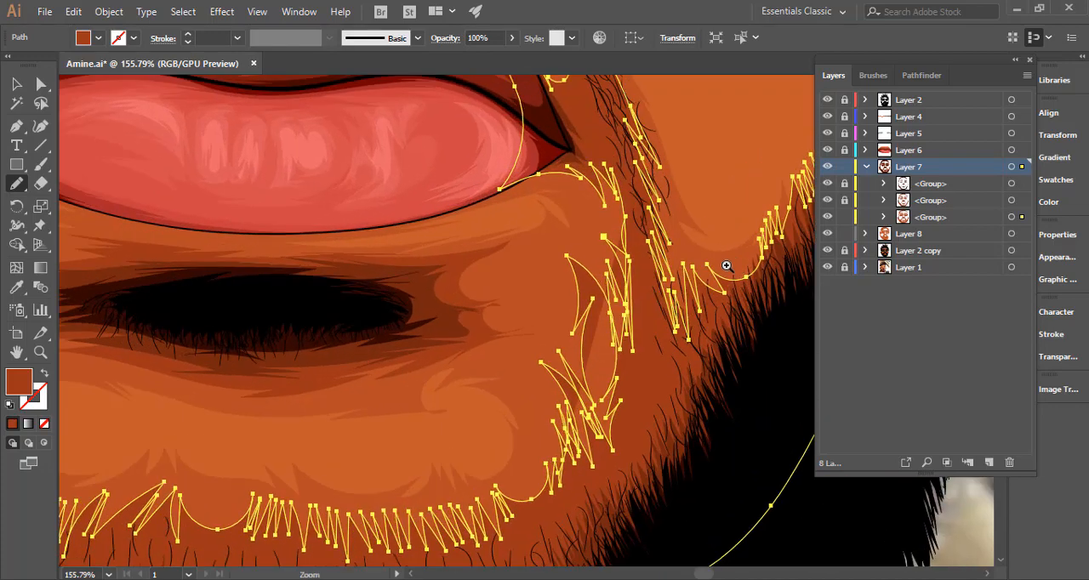
pyautogui.press('space')
pyautogui.moveTo(574, 347); pyautogui.dragTo(540, 213)
pyautogui.hotkey('ctrl', 'space')
pyautogui.moveTo(514, 352); pyautogui.dragTo(751, 311)
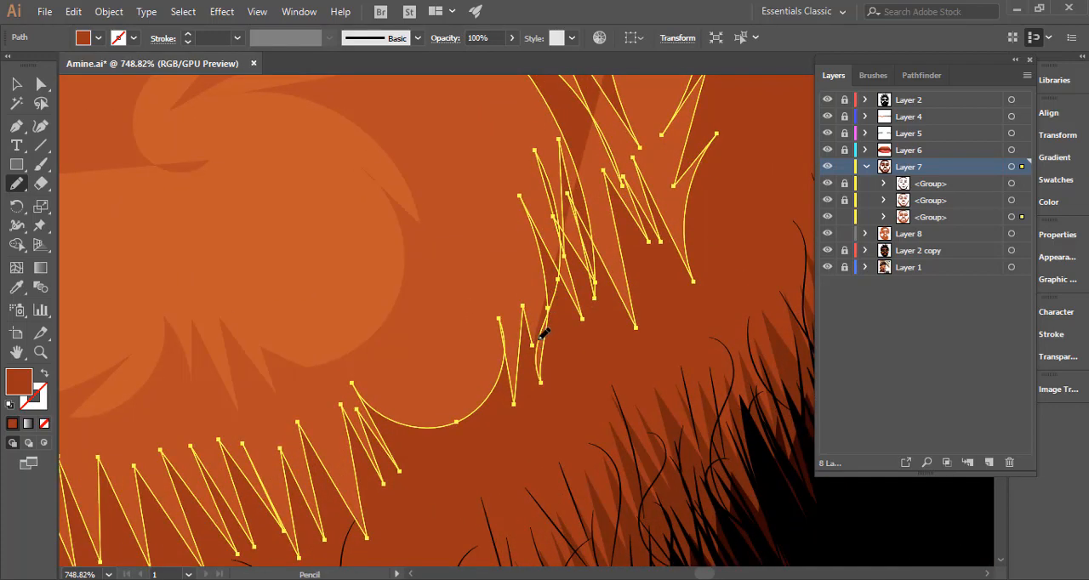
pyautogui.moveTo(539, 317)
pyautogui.mouseDown()
pyautogui.moveTo(521, 326)
pyautogui.moveTo(526, 363)
pyautogui.mouseUp()
pyautogui.hotkey('ctrl', 'space')
pyautogui.moveTo(630, 351)
pyautogui.mouseDown()
pyautogui.moveTo(396, 403)
pyautogui.moveTo(345, 401)
pyautogui.mouseUp()
pyautogui.keyDown('ctrl'); pyautogui.click(778, 488); pyautogui.keyUp('ctrl')
pyautogui.hotkey('ctrl', 'space')
pyautogui.moveTo(601, 424); pyautogui.dragTo(387, 413)
pyautogui.moveTo(705, 399); pyautogui.dragTo(961, 373)
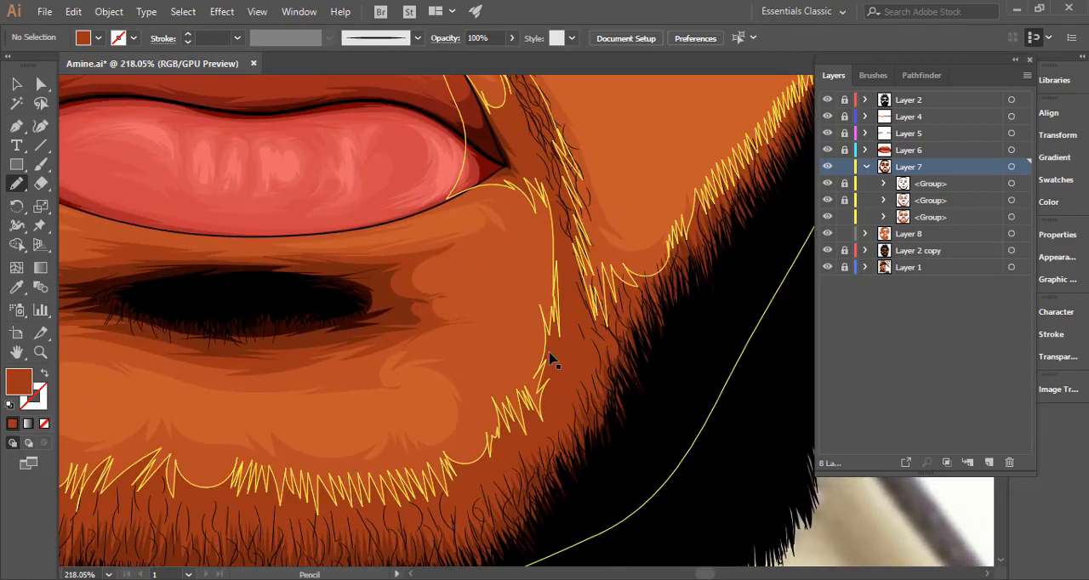
# Reselect the dark chin shadow, try reshaping its spikes at the lower right of the chin, and undo the faulty Pencil stroke.
pyautogui.keyDown('ctrl'); pyautogui.click(572, 366); pyautogui.keyUp('ctrl')
pyautogui.moveTo(483, 439); pyautogui.dragTo(766, 374)
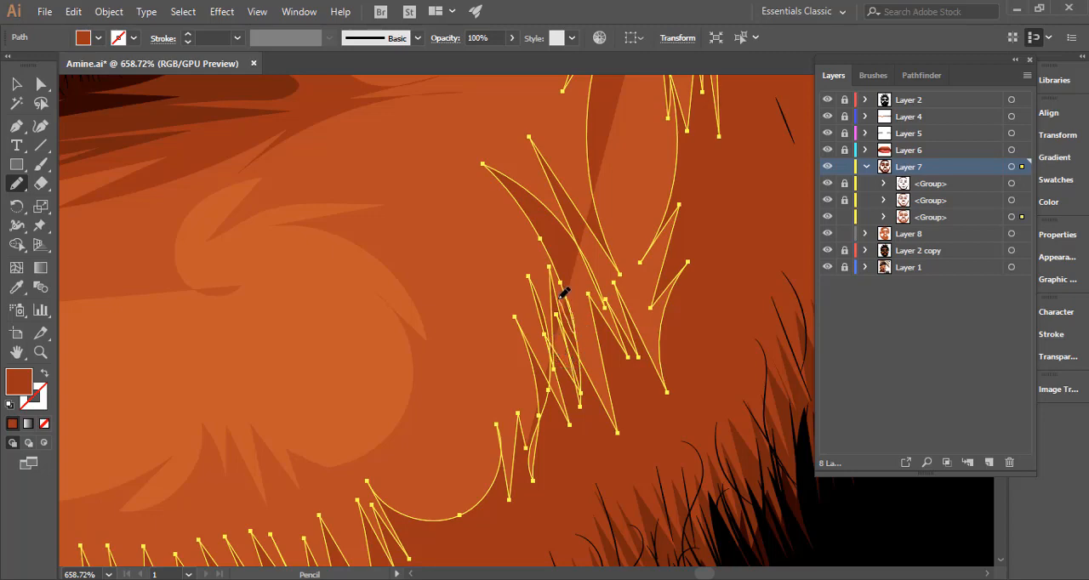
pyautogui.moveTo(562, 340)
pyautogui.mouseDown()
pyautogui.moveTo(539, 359)
pyautogui.moveTo(499, 361)
pyautogui.moveTo(531, 382)
pyautogui.moveTo(498, 369)
pyautogui.moveTo(518, 393)
pyautogui.moveTo(519, 413)
pyautogui.moveTo(508, 395)
pyautogui.moveTo(508, 443)
pyautogui.mouseUp()
pyautogui.moveTo(481, 499); pyautogui.dragTo(482, 497)
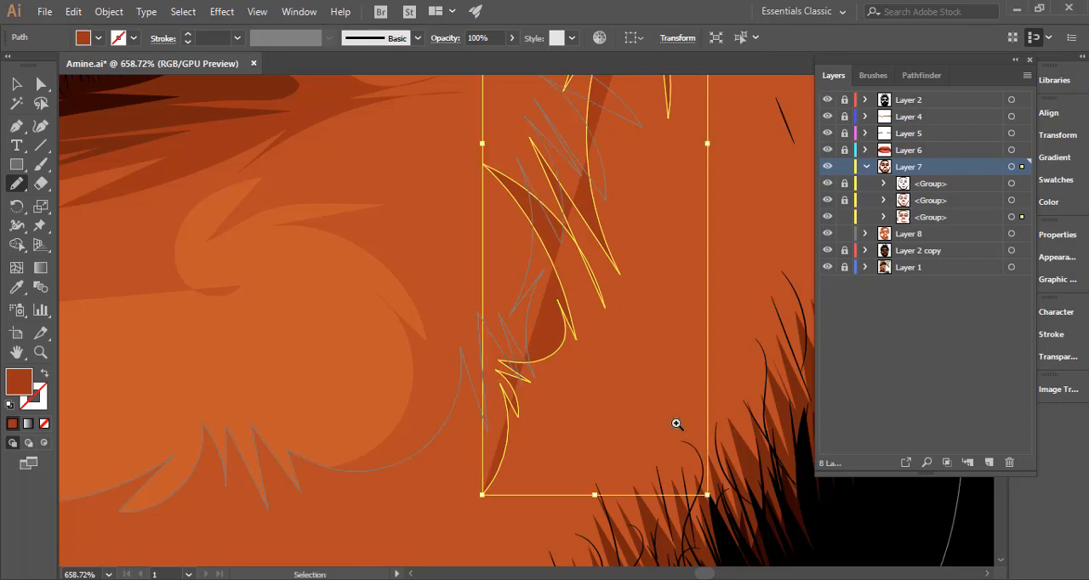
pyautogui.hotkey('ctrl', 'z')
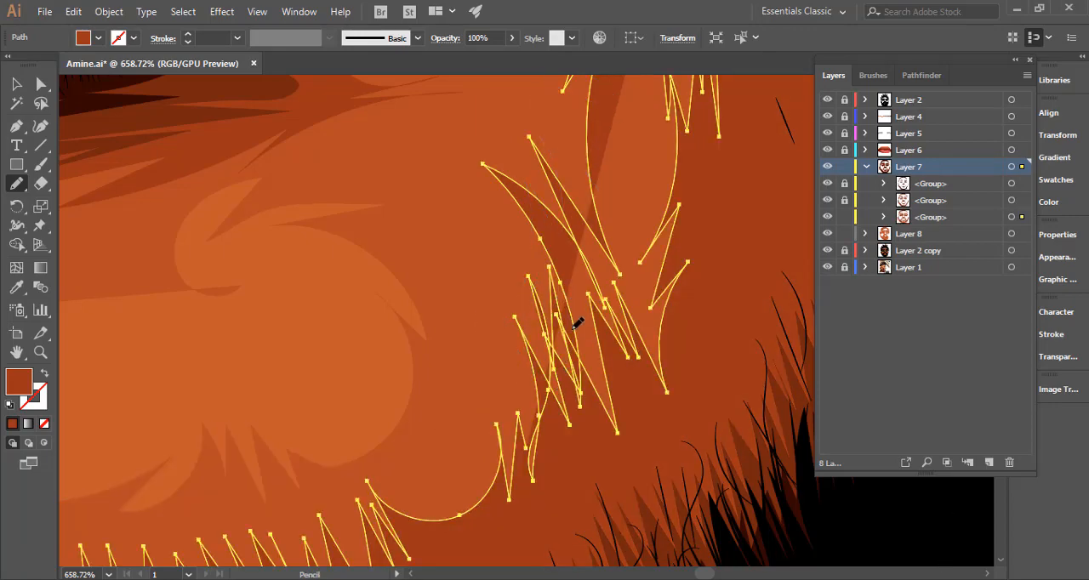
# Try again to rework the overlapping Pencil spikes where the long strokes meet the chin shadow's lower right edge.
pyautogui.moveTo(577, 324)
pyautogui.mouseDown()
pyautogui.moveTo(573, 360)
pyautogui.moveTo(550, 320)
pyautogui.moveTo(560, 392)
pyautogui.moveTo(547, 358)
pyautogui.moveTo(539, 441)
pyautogui.moveTo(533, 394)
pyautogui.moveTo(534, 445)
pyautogui.moveTo(518, 444)
pyautogui.moveTo(524, 381)
pyautogui.moveTo(575, 402)
pyautogui.mouseUp()
pyautogui.hotkey('ctrl', 'z')
pyautogui.moveTo(581, 357); pyautogui.dragTo(573, 328)
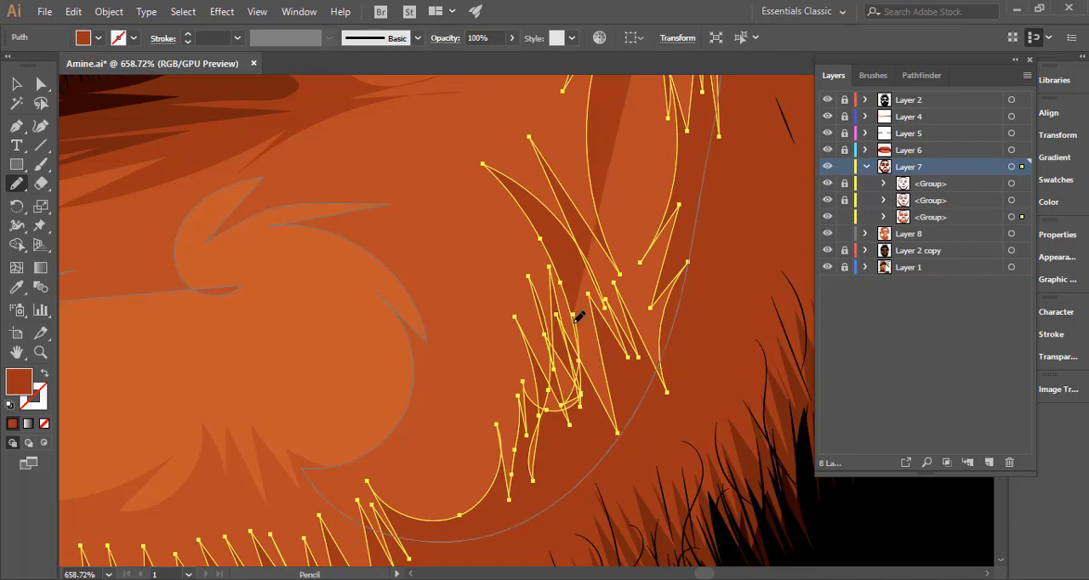
pyautogui.moveTo(625, 302); pyautogui.dragTo(520, 314)
pyautogui.moveTo(558, 375); pyautogui.dragTo(482, 558)
pyautogui.moveTo(569, 324); pyautogui.dragTo(493, 416)
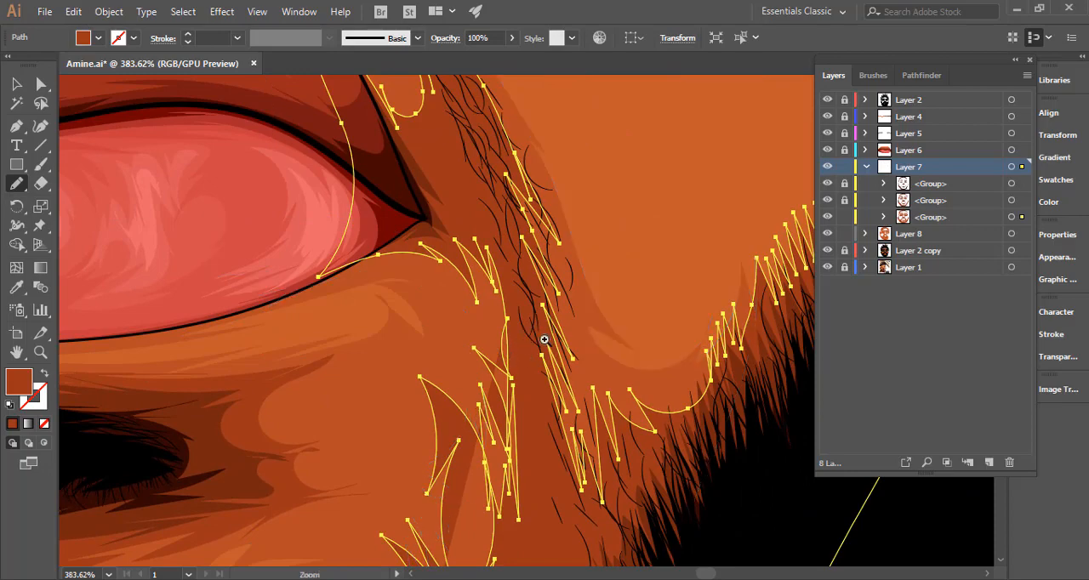
# Try joining the spiky edge to the shadow below the mouth corner, and undo the long spikes along the chin's right side.
pyautogui.moveTo(519, 338); pyautogui.dragTo(502, 322)
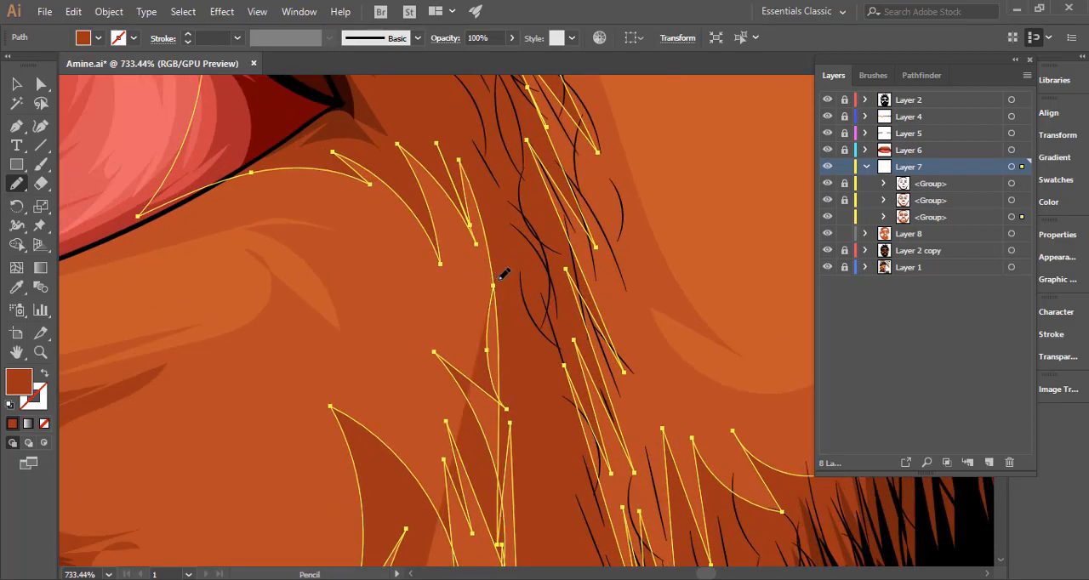
pyautogui.keyDown('alt'); pyautogui.click(558, 306); pyautogui.keyUp('alt')
pyautogui.moveTo(372, 334); pyautogui.dragTo(357, 334)
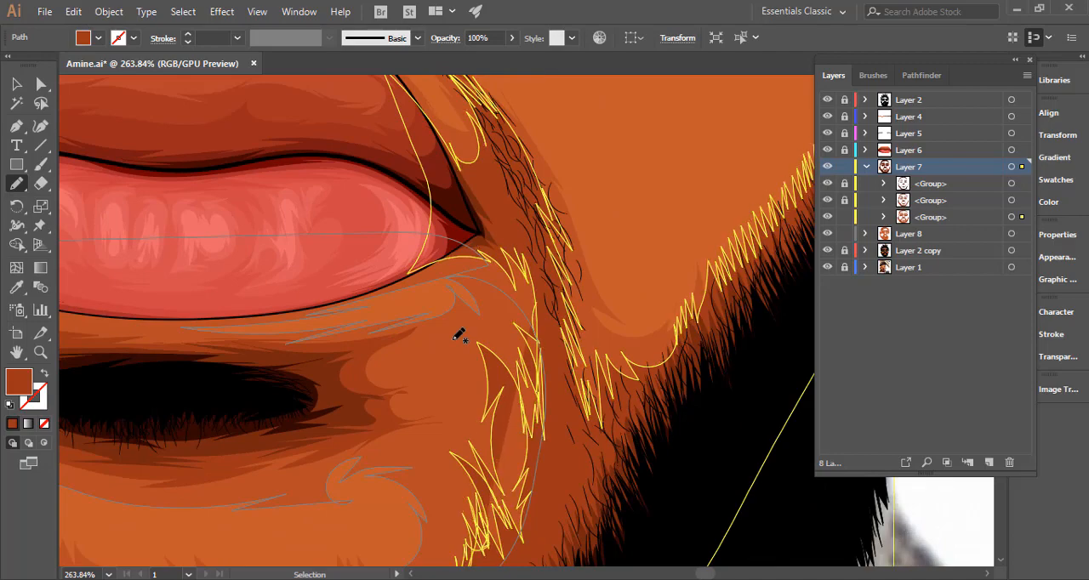
pyautogui.hotkey('ctrl', '-')
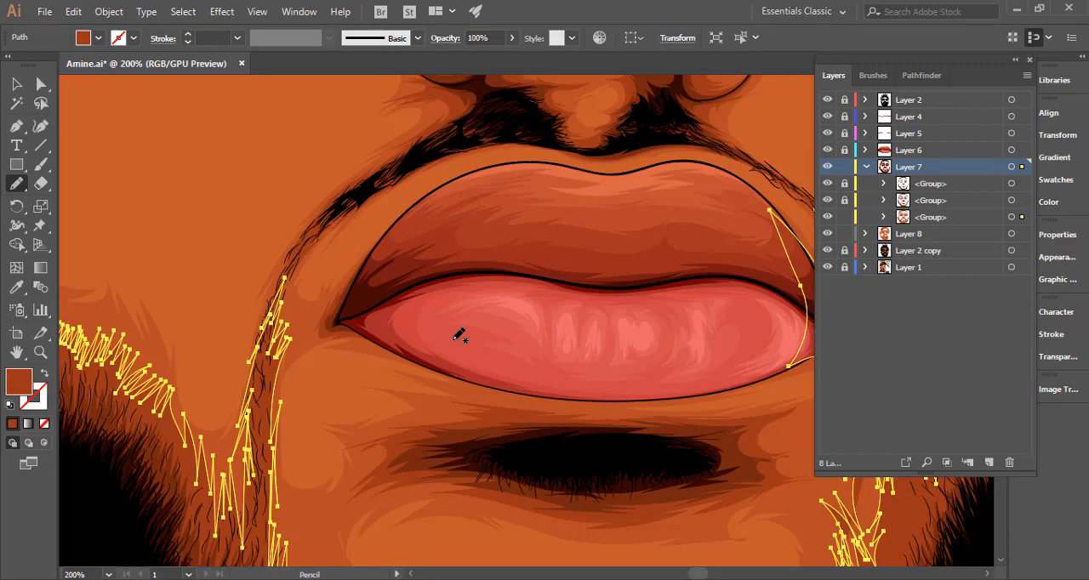
pyautogui.moveTo(691, 413); pyautogui.dragTo(389, 329)
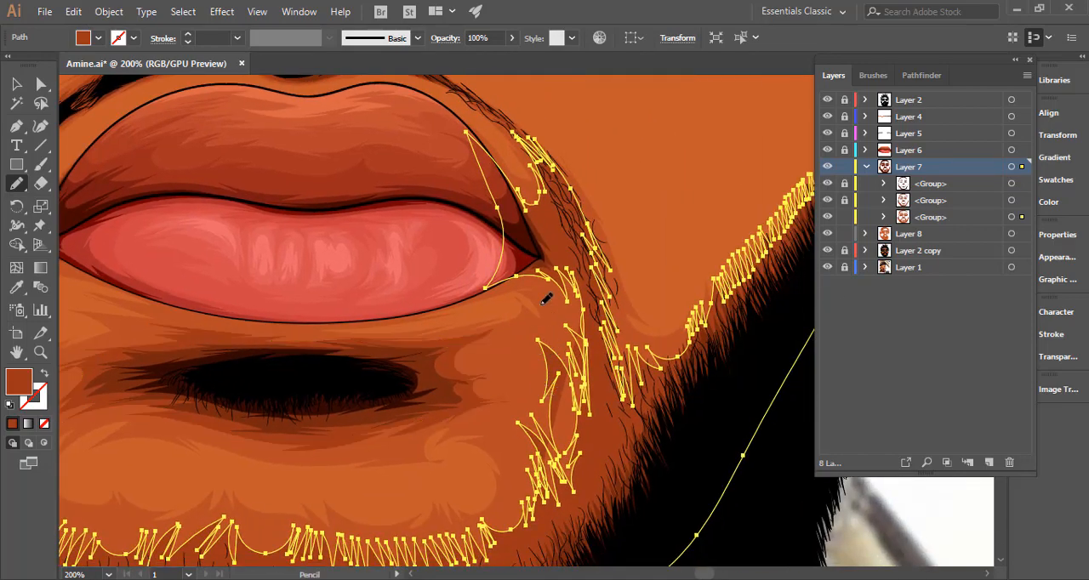
pyautogui.hotkey('ctrl', 'z')
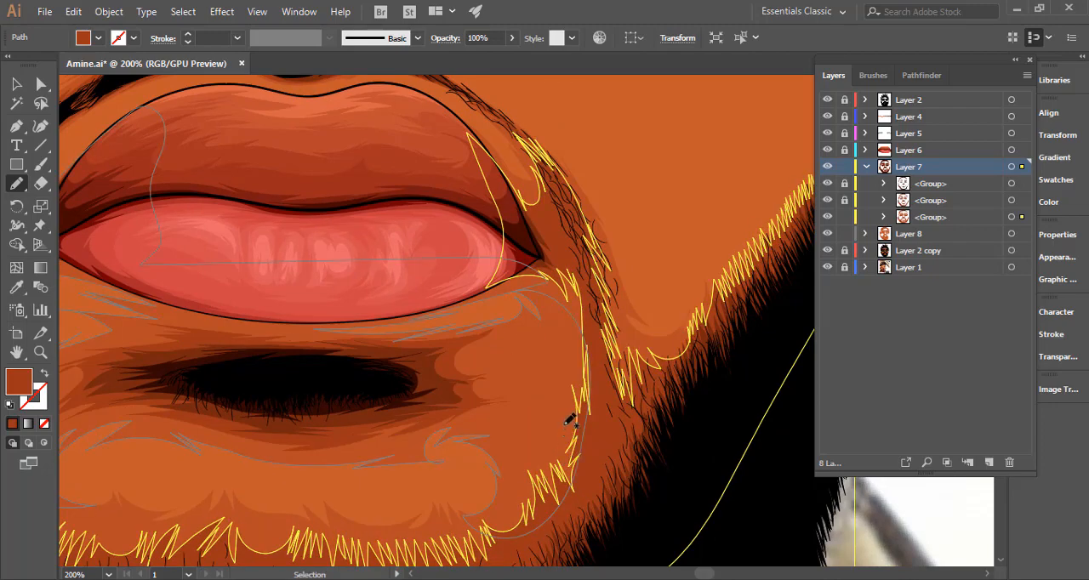
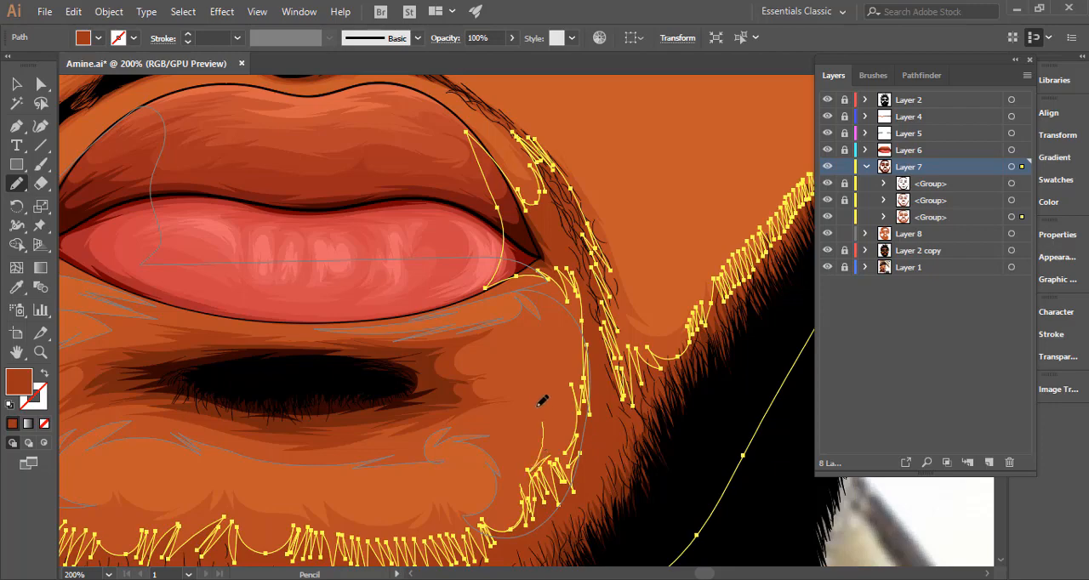
# Redraw the edge of the dark shading between the right mouth corner and the chin with the Pencil tool.
pyautogui.moveTo(536, 404)
pyautogui.mouseDown()
pyautogui.moveTo(561, 453)
pyautogui.moveTo(557, 415)
pyautogui.moveTo(568, 452)
pyautogui.moveTo(549, 376)
pyautogui.moveTo(576, 393)
pyautogui.moveTo(584, 383)
pyautogui.moveTo(579, 339)
pyautogui.moveTo(590, 308)
pyautogui.mouseUp()
pyautogui.moveTo(624, 361)
pyautogui.mouseDown()
pyautogui.moveTo(551, 369)
pyautogui.moveTo(565, 366)
pyautogui.mouseUp()
pyautogui.hotkey('ctrl', 'z')
pyautogui.moveTo(690, 393); pyautogui.dragTo(448, 408)
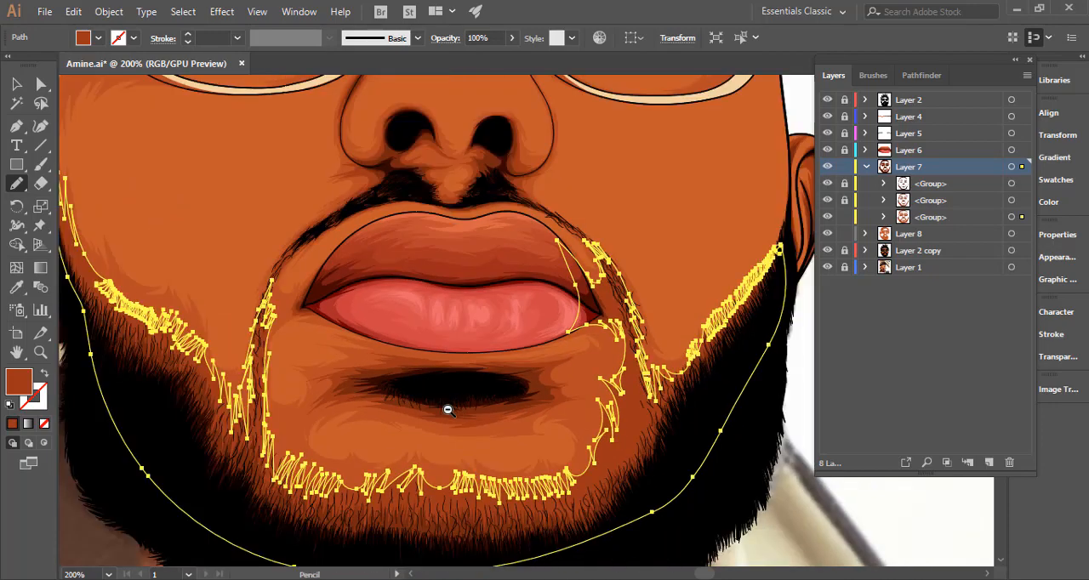
pyautogui.keyDown('ctrl'); pyautogui.click(774, 377); pyautogui.keyUp('ctrl')
pyautogui.moveTo(724, 418); pyautogui.dragTo(562, 439)
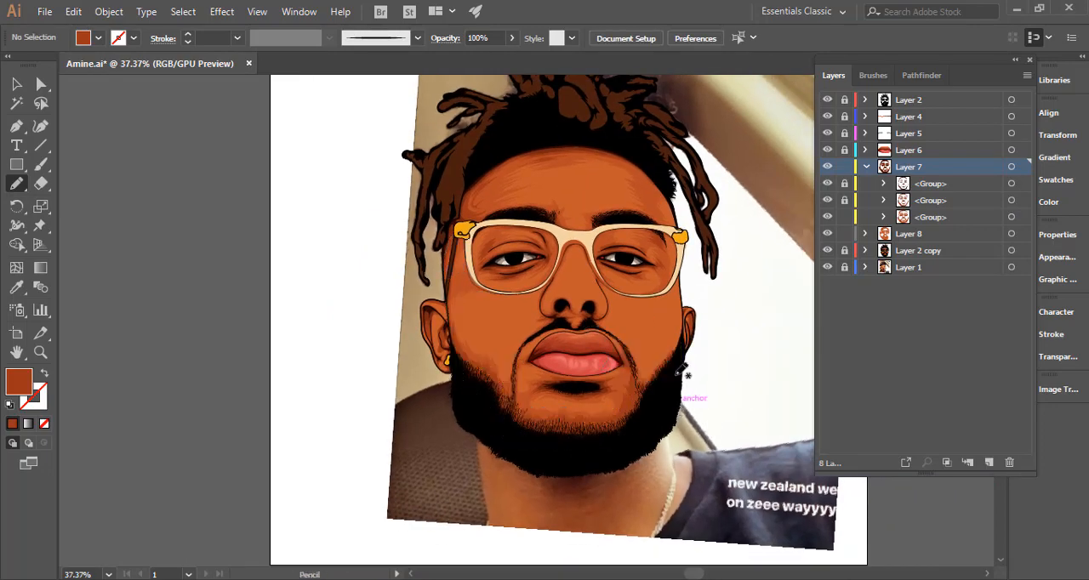
# Add jagged, hair-like pencil spikes to the dark shading edge along the right side of the chin.
pyautogui.moveTo(599, 345); pyautogui.dragTo(674, 301)
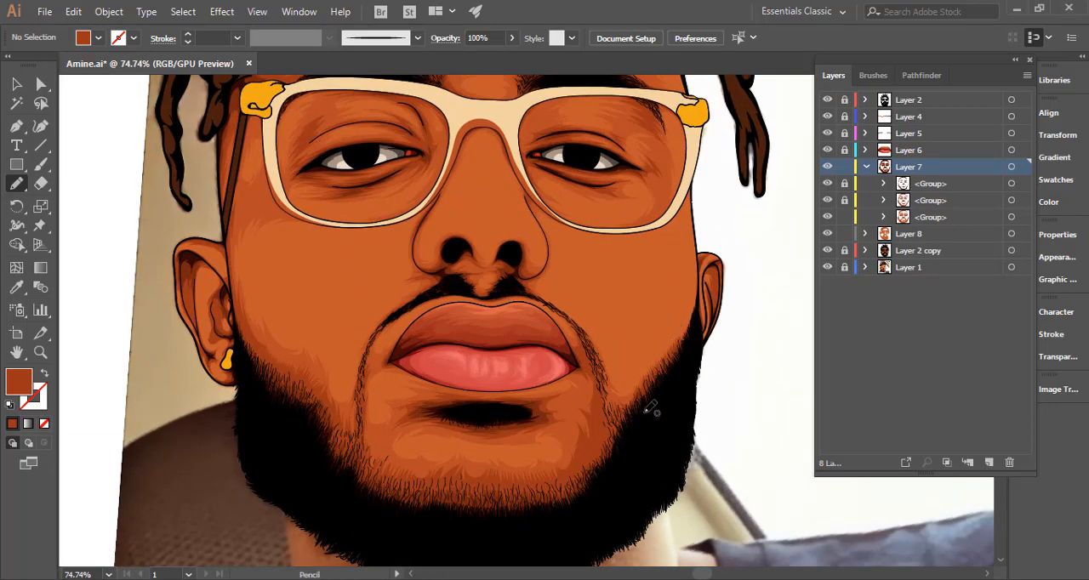
pyautogui.click(583, 464)
pyautogui.click(576, 452)
pyautogui.keyDown('ctrl'); pyautogui.click(553, 474); pyautogui.keyUp('ctrl')
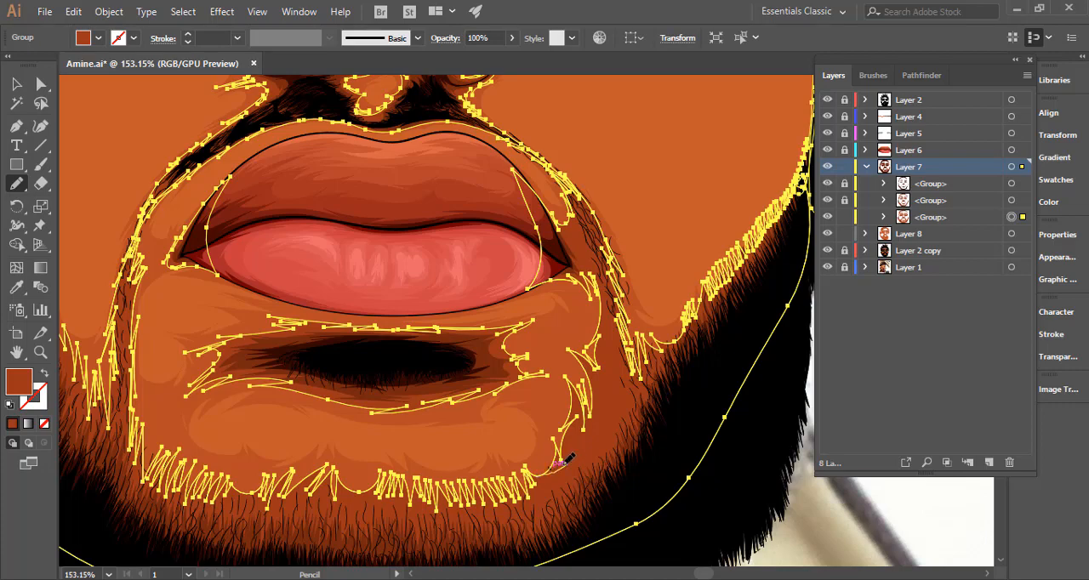
pyautogui.moveTo(575, 433)
pyautogui.mouseDown()
pyautogui.moveTo(577, 446)
pyautogui.moveTo(576, 404)
pyautogui.mouseUp()
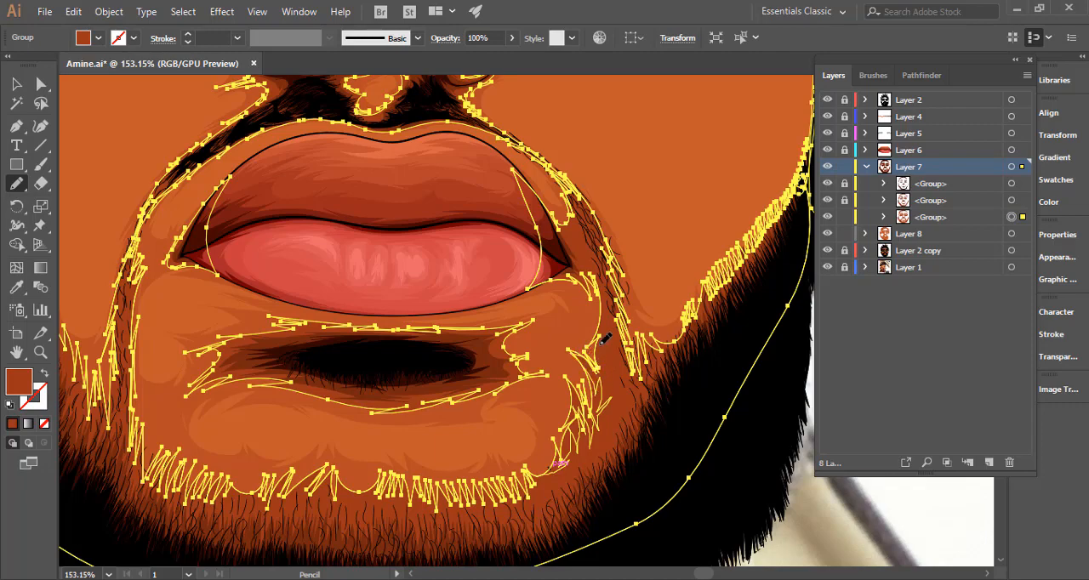
pyautogui.moveTo(600, 316); pyautogui.dragTo(599, 309)
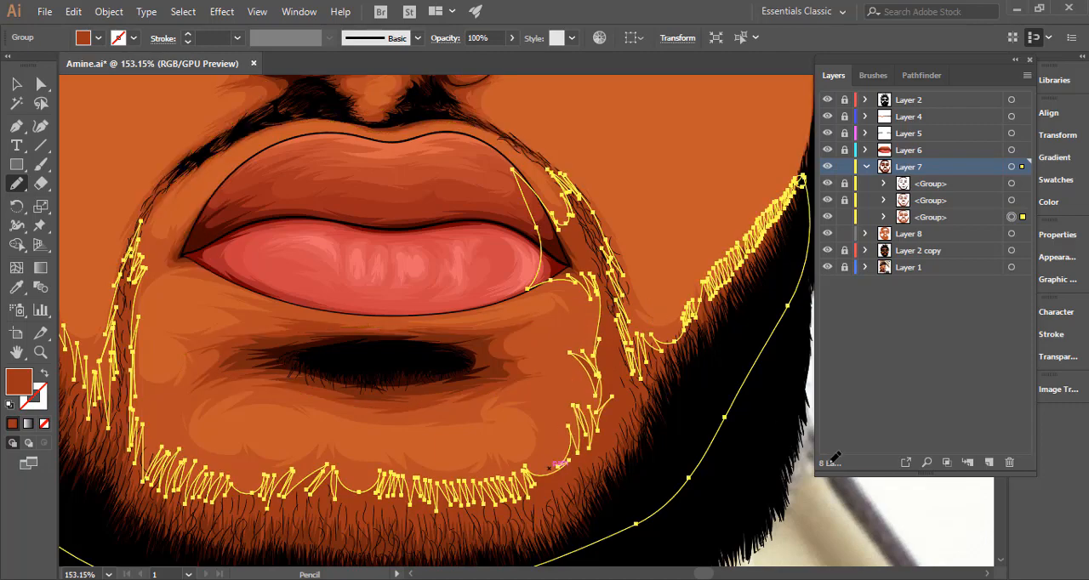
pyautogui.keyDown('ctrl'); pyautogui.click(821, 512); pyautogui.keyUp('ctrl')
# Reshape the right end of the shadow outline around the dark patch under the lower lip with tapered spikes.
pyautogui.scroll(-6, 715, 462)
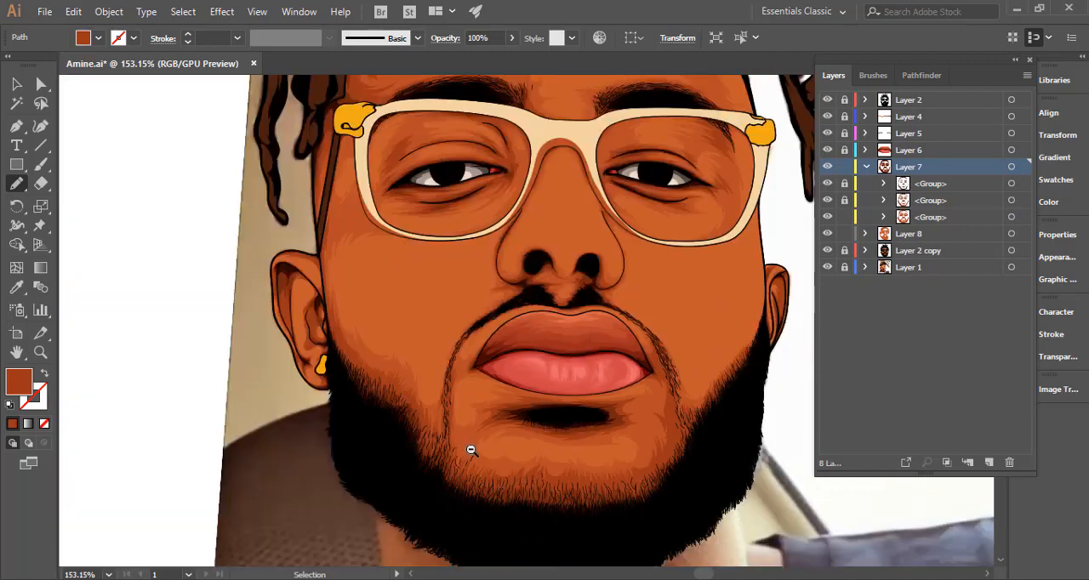
pyautogui.scroll(-3, 596, 454)
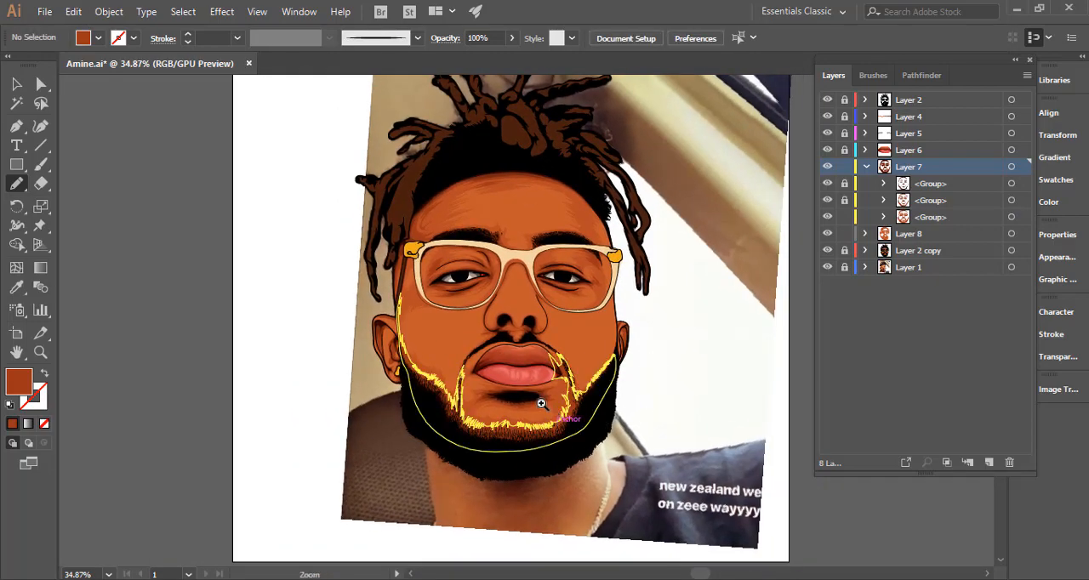
pyautogui.scroll(5, 666, 370)
pyautogui.scroll(3, 605, 391)
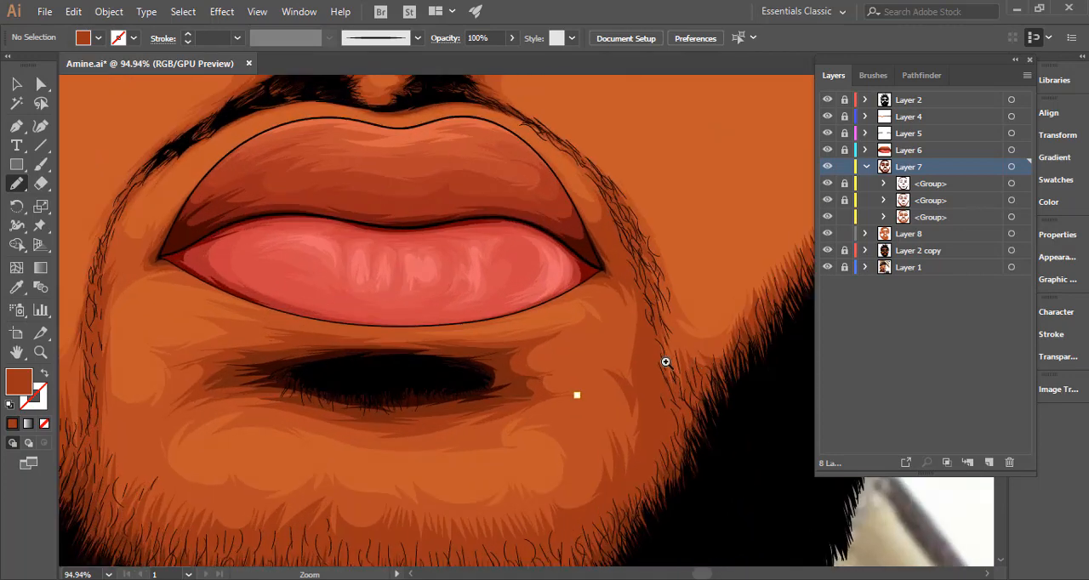
pyautogui.keyDown('ctrl'); pyautogui.click(547, 338); pyautogui.keyUp('ctrl')
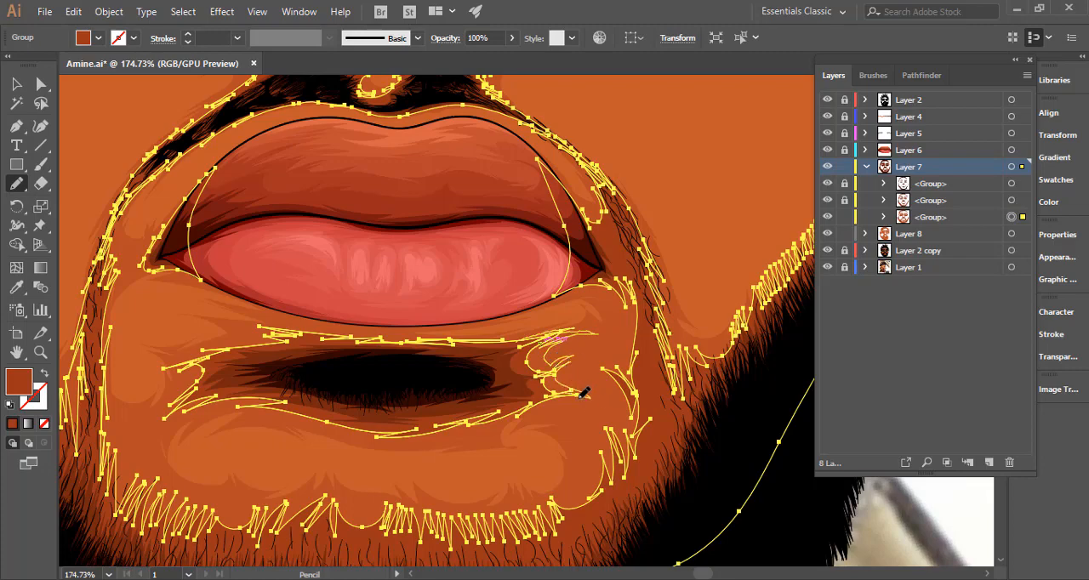
pyautogui.keyDown('ctrl'); pyautogui.click(549, 402); pyautogui.keyUp('ctrl')
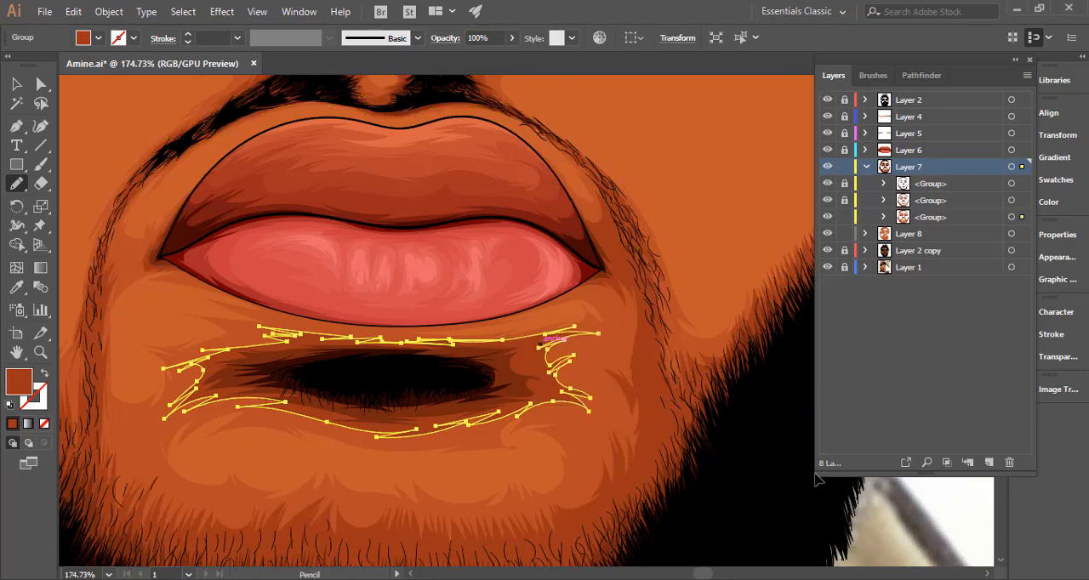
pyautogui.keyDown('ctrl'); pyautogui.click(915, 504); pyautogui.keyUp('ctrl')
# Lock the lowest group inside Layer 7.
pyautogui.hotkey('ctrl', '-')
pyautogui.hotkey('ctrl', '-')
pyautogui.hotkey('ctrl', '-')
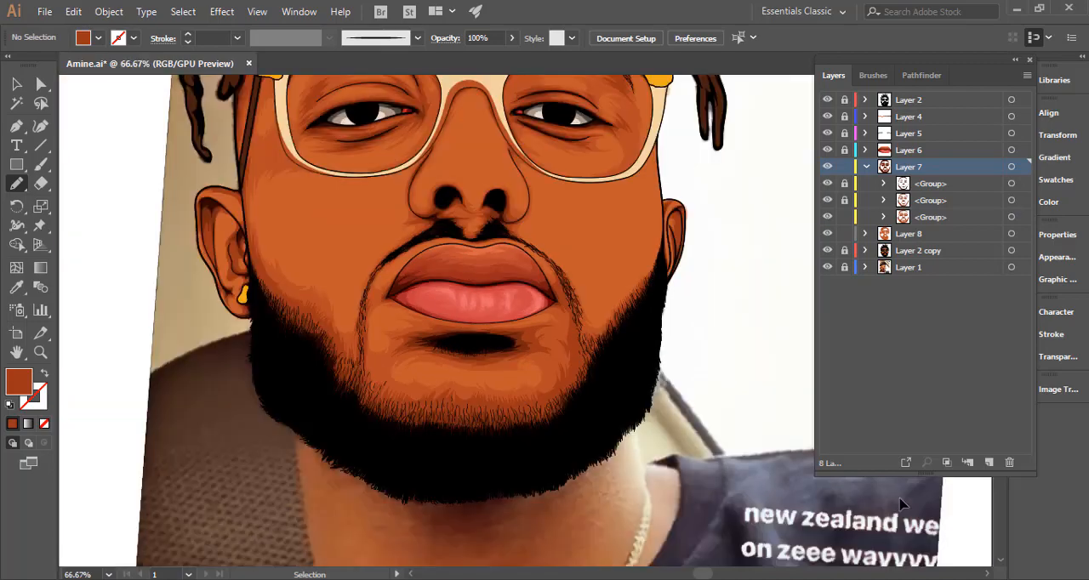
pyautogui.hotkey('ctrl', '-')
pyautogui.hotkey('ctrl', '-')
pyautogui.hotkey('ctrl', '-')
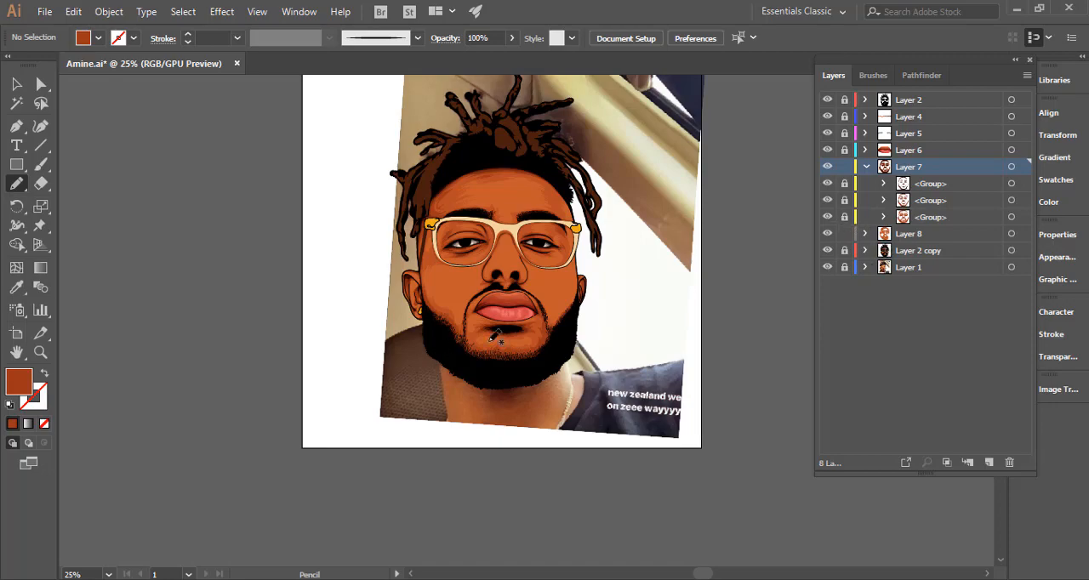
pyautogui.moveTo(532, 324); pyautogui.dragTo(703, 326)
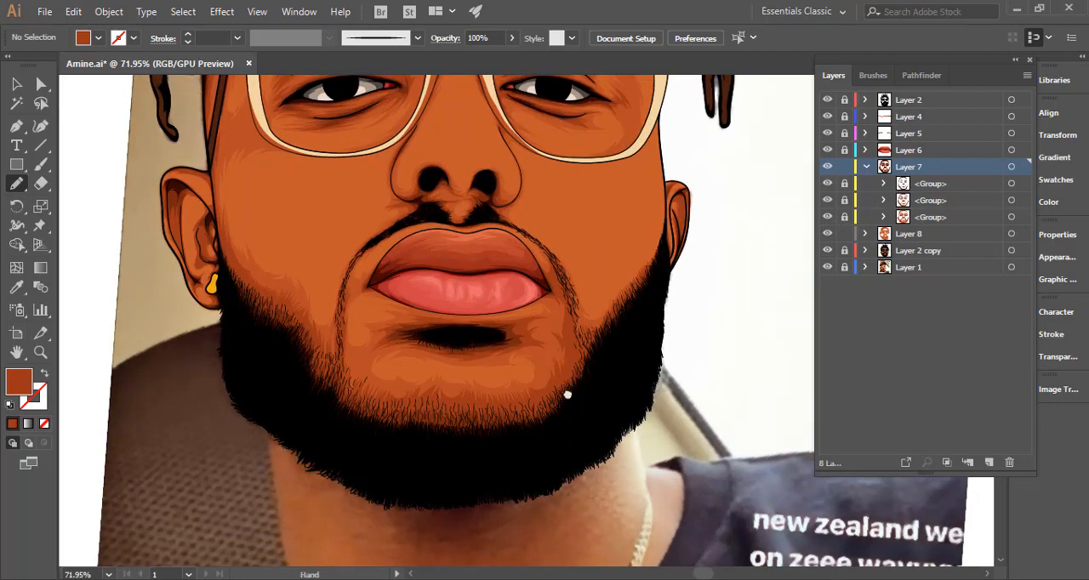
pyautogui.moveTo(549, 349)
pyautogui.mouseDown()
pyautogui.moveTo(579, 421)
pyautogui.moveTo(523, 413)
pyautogui.mouseUp()
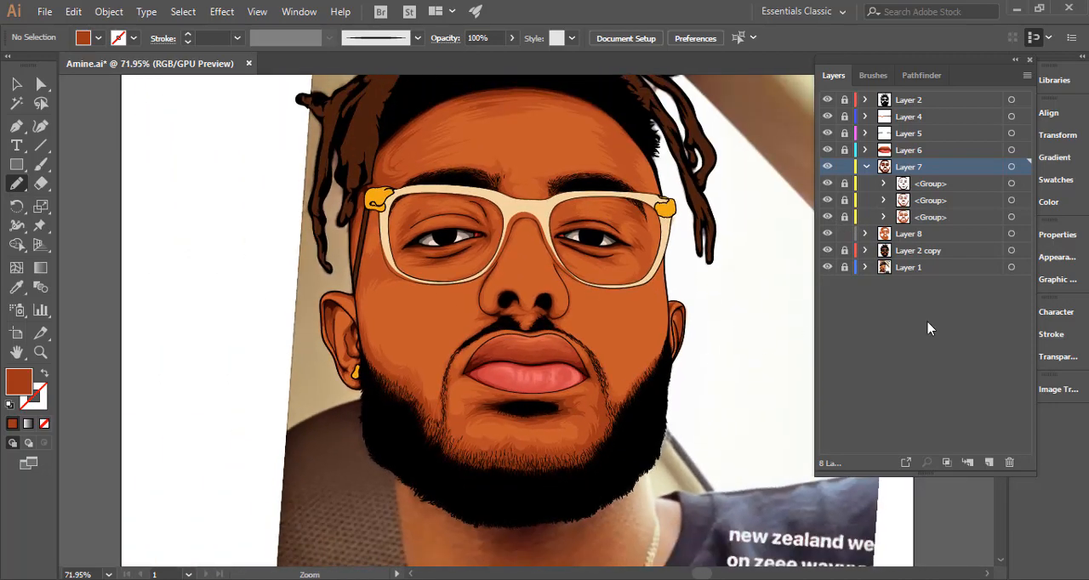
# Select the artwork on Layer 8 and hide Layer 2 copy to uncover the reference photo.
pyautogui.click(1010, 234)
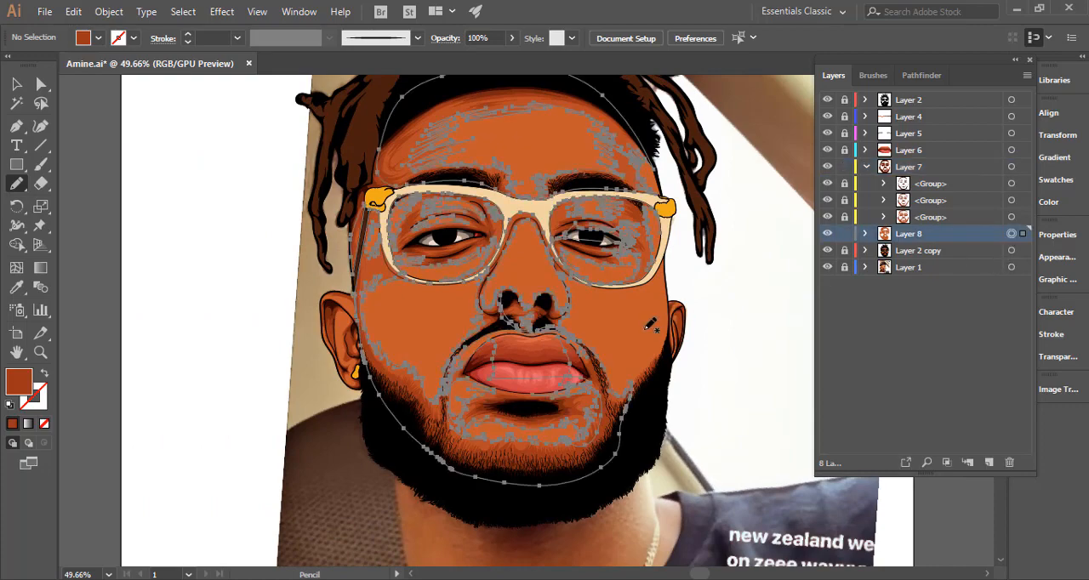
pyautogui.moveTo(634, 353); pyautogui.dragTo(598, 387)
pyautogui.click(827, 250)
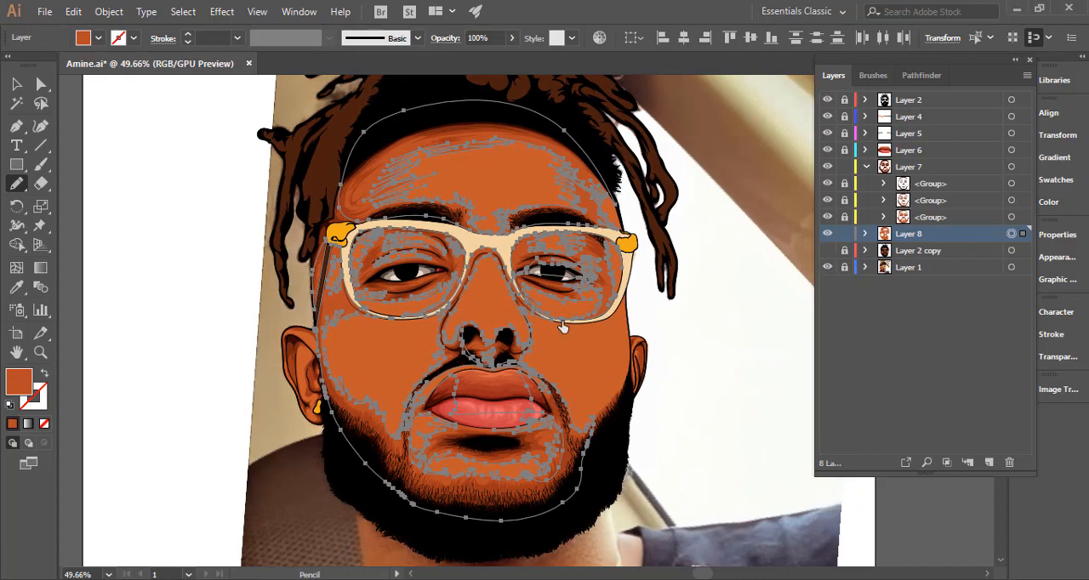
# Begin an orange-brown pencil shading shape on the right ear, running from its upper front edge down the inner ridge.
pyautogui.moveTo(584, 342); pyautogui.dragTo(798, 319)
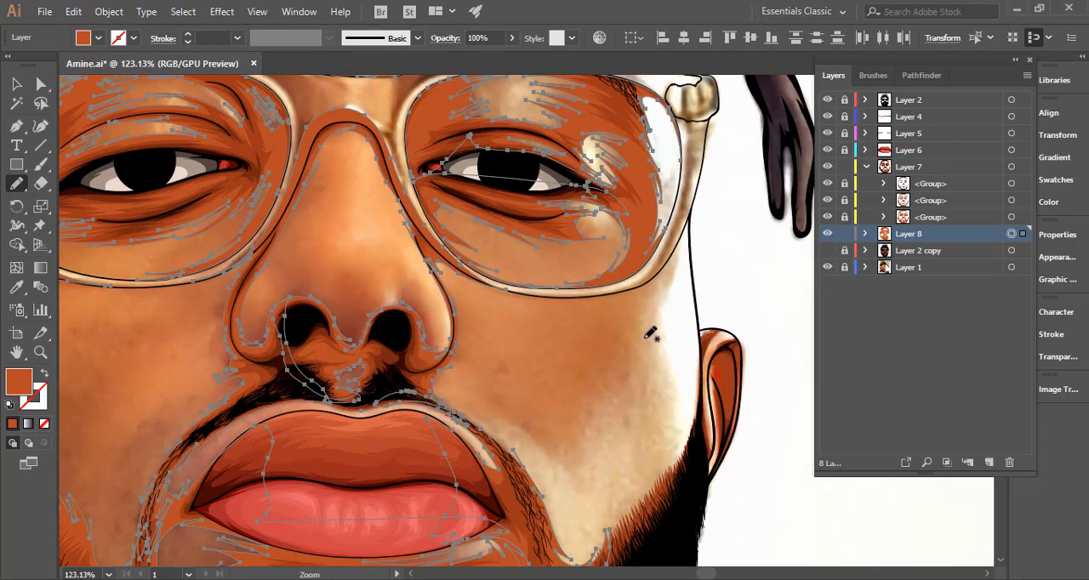
pyautogui.moveTo(650, 334); pyautogui.dragTo(569, 305)
pyautogui.moveTo(647, 296); pyautogui.dragTo(676, 246)
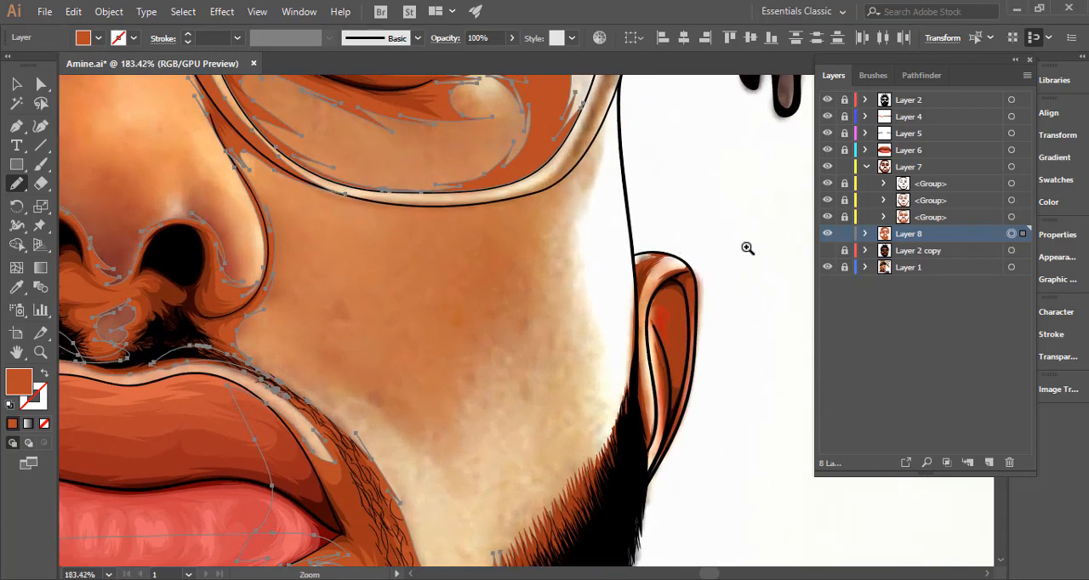
pyautogui.moveTo(747, 248); pyautogui.dragTo(868, 243)
pyautogui.moveTo(648, 221); pyautogui.dragTo(658, 275)
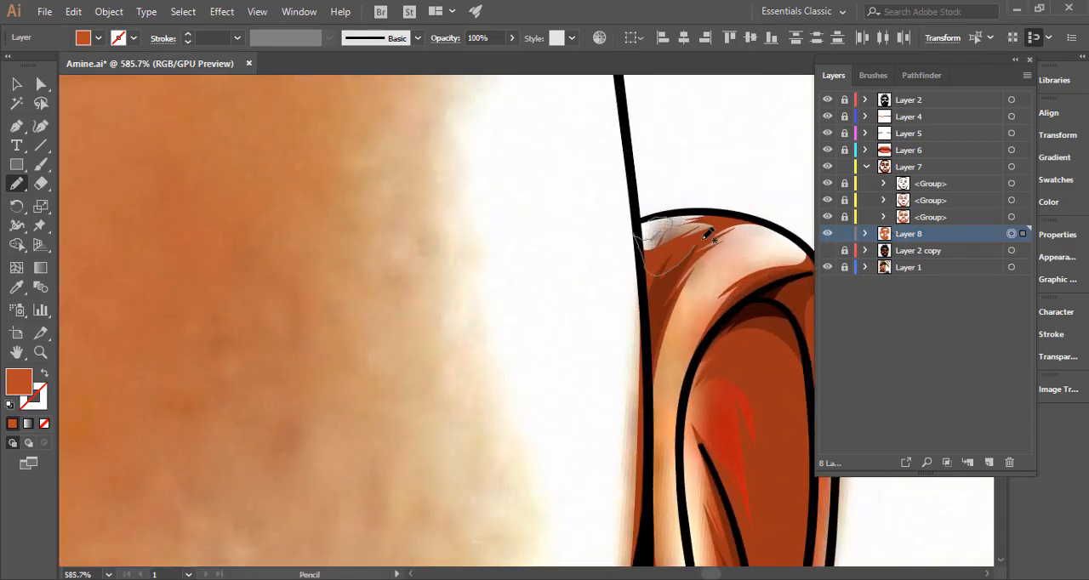
pyautogui.moveTo(733, 212)
pyautogui.mouseDown()
pyautogui.moveTo(660, 216)
pyautogui.moveTo(672, 259)
pyautogui.moveTo(486, 210)
pyautogui.mouseUp()
pyautogui.moveTo(597, 163)
pyautogui.mouseDown()
pyautogui.moveTo(562, 162)
pyautogui.moveTo(532, 183)
pyautogui.moveTo(474, 278)
pyautogui.moveTo(481, 483)
pyautogui.mouseUp()
pyautogui.moveTo(479, 413)
pyautogui.mouseDown()
pyautogui.moveTo(477, 226)
pyautogui.moveTo(475, 343)
pyautogui.mouseUp()
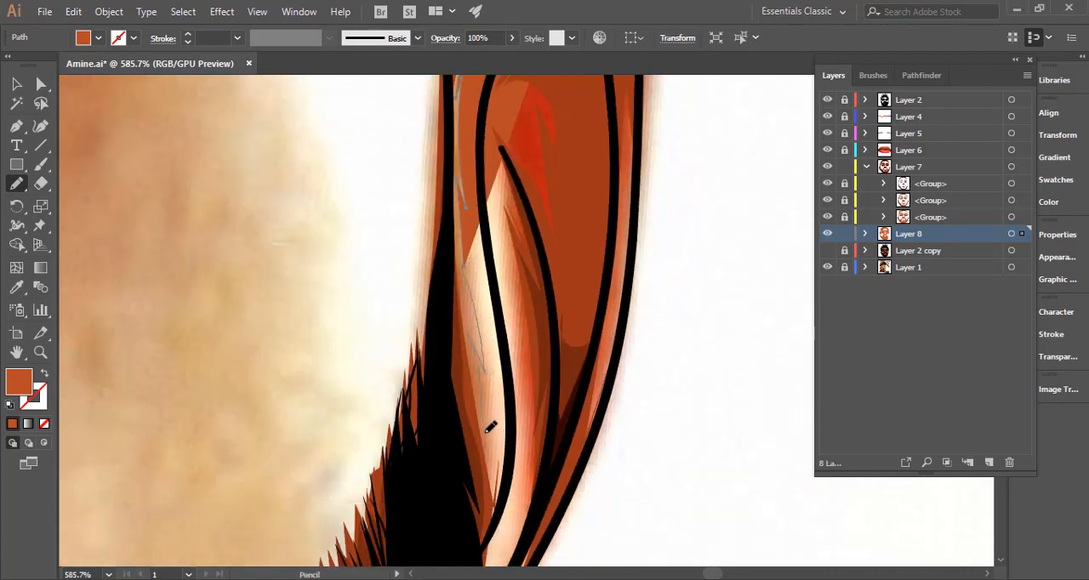
# Continue the ear shading around the bottom of the inner ridge and back up the front edge to close it.
pyautogui.moveTo(490, 428)
pyautogui.mouseDown()
pyautogui.moveTo(510, 409)
pyautogui.moveTo(505, 509)
pyautogui.mouseUp()
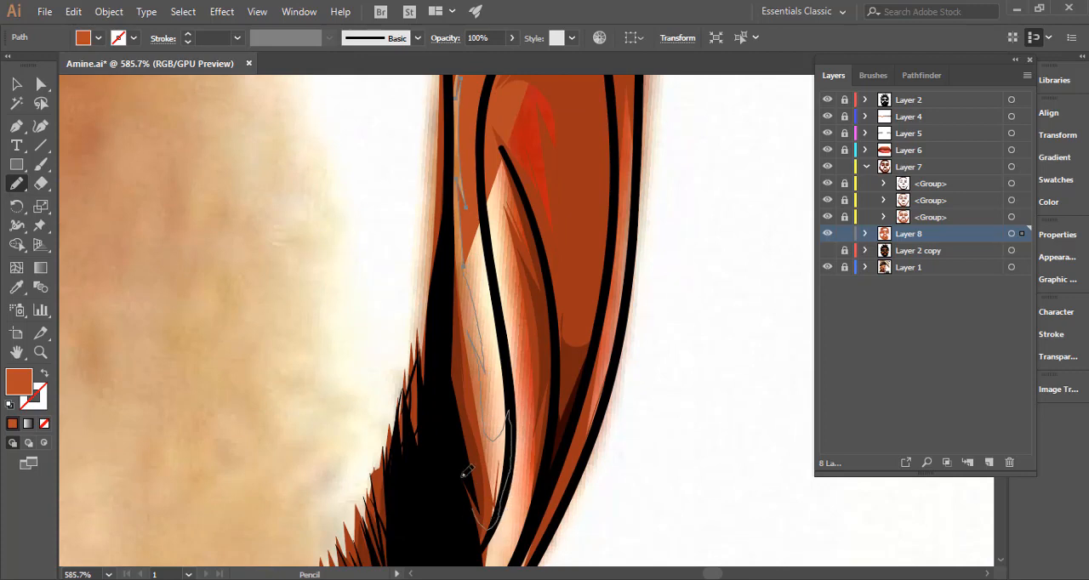
pyautogui.moveTo(466, 472); pyautogui.dragTo(428, 258)
pyautogui.moveTo(452, 407)
pyautogui.mouseDown()
pyautogui.moveTo(429, 381)
pyautogui.moveTo(417, 254)
pyautogui.moveTo(434, 429)
pyautogui.mouseUp()
pyautogui.moveTo(436, 386); pyautogui.dragTo(443, 231)
pyautogui.scroll(5, 469, 448)
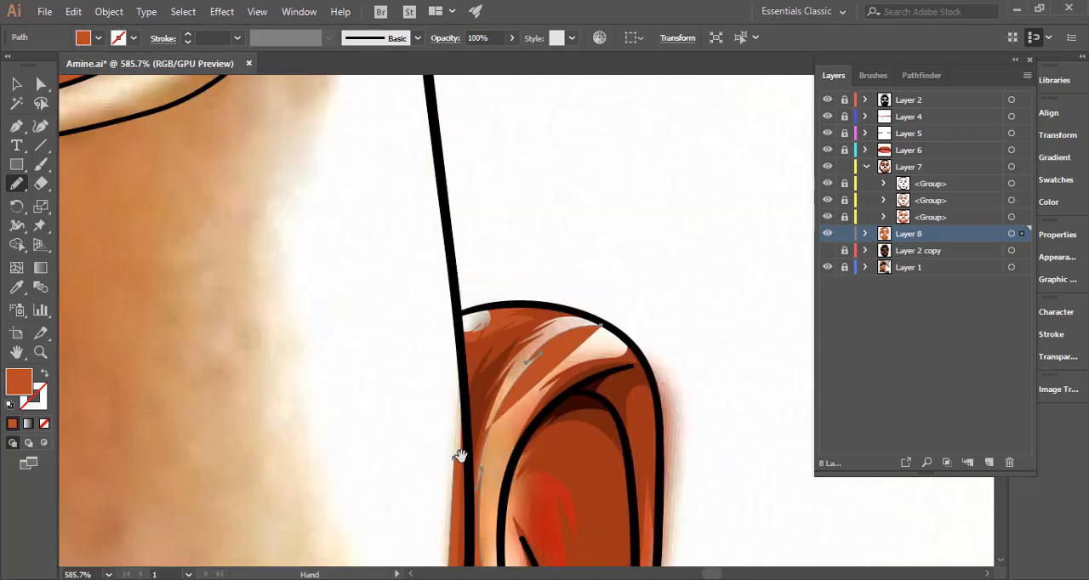
pyautogui.moveTo(453, 438); pyautogui.dragTo(456, 448)
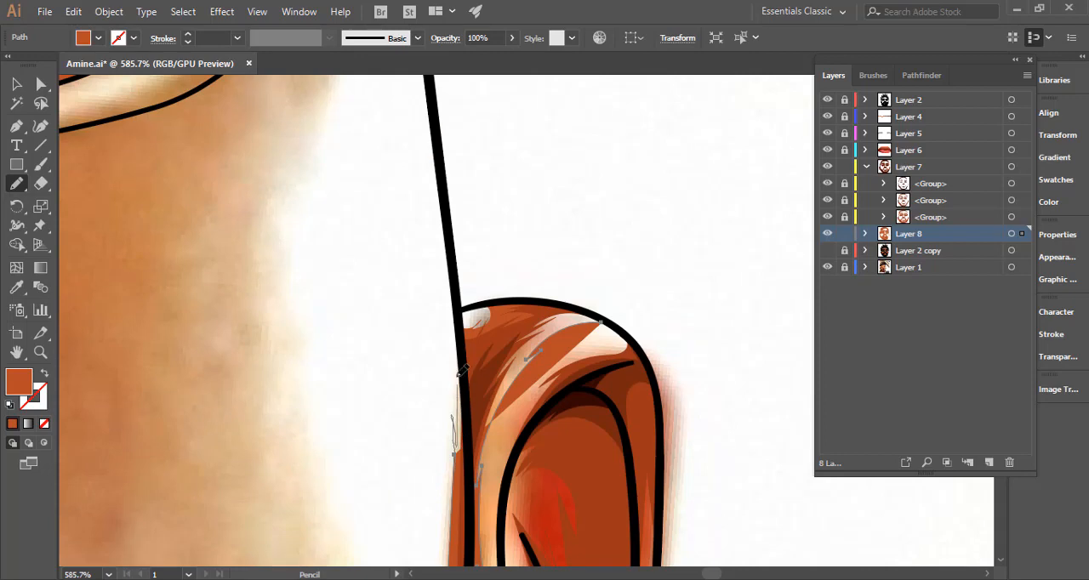
pyautogui.moveTo(556, 305); pyautogui.dragTo(601, 323)
# Draw a second shading outline with spikes down the ear's inner fold and around the lobe.
pyautogui.press('space')
pyautogui.moveTo(622, 358)
pyautogui.mouseDown()
pyautogui.moveTo(511, 218)
pyautogui.moveTo(511, 171)
pyautogui.mouseUp()
pyautogui.moveTo(527, 283); pyautogui.dragTo(513, 152)
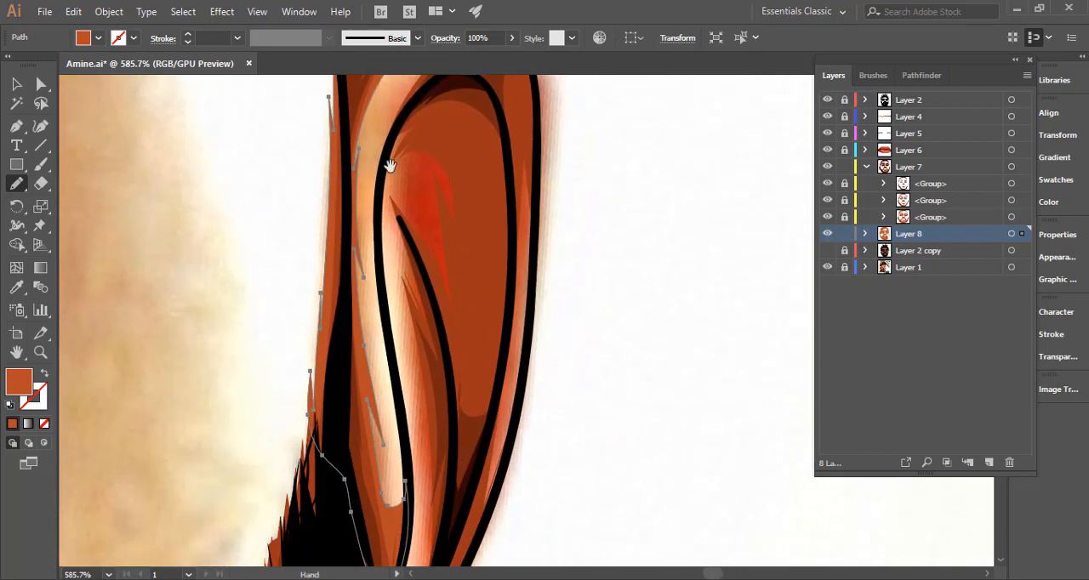
pyautogui.moveTo(383, 245)
pyautogui.mouseDown()
pyautogui.moveTo(397, 244)
pyautogui.moveTo(407, 317)
pyautogui.mouseUp()
pyautogui.moveTo(424, 418); pyautogui.dragTo(424, 421)
pyautogui.press('space')
pyautogui.moveTo(414, 348); pyautogui.dragTo(401, 146)
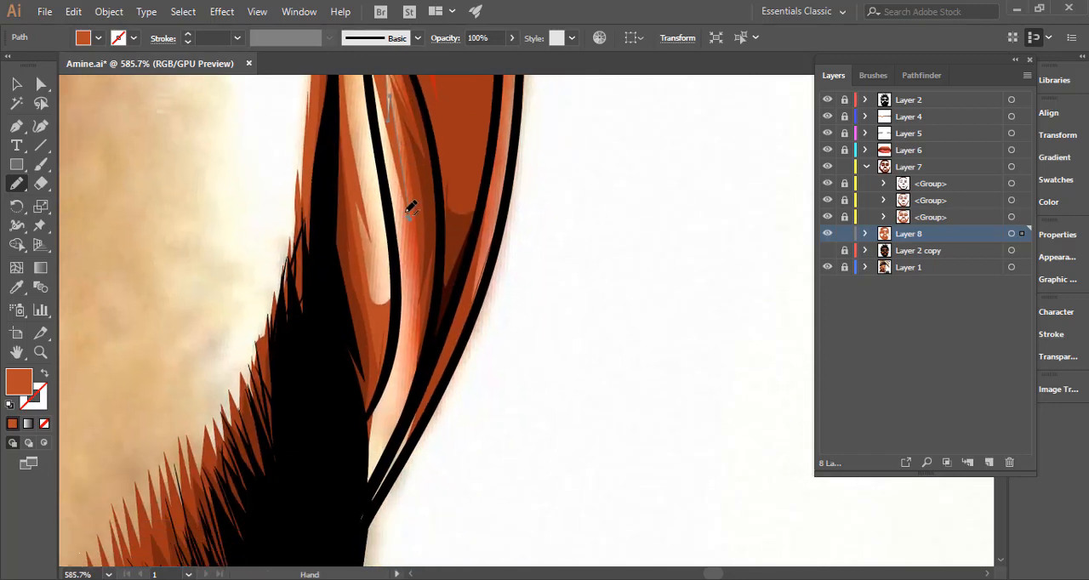
pyautogui.moveTo(416, 292)
pyautogui.mouseDown()
pyautogui.moveTo(412, 342)
pyautogui.moveTo(409, 318)
pyautogui.moveTo(385, 419)
pyautogui.moveTo(401, 410)
pyautogui.moveTo(384, 438)
pyautogui.moveTo(367, 441)
pyautogui.moveTo(358, 531)
pyautogui.moveTo(375, 509)
pyautogui.mouseUp()
pyautogui.moveTo(396, 468); pyautogui.dragTo(429, 405)
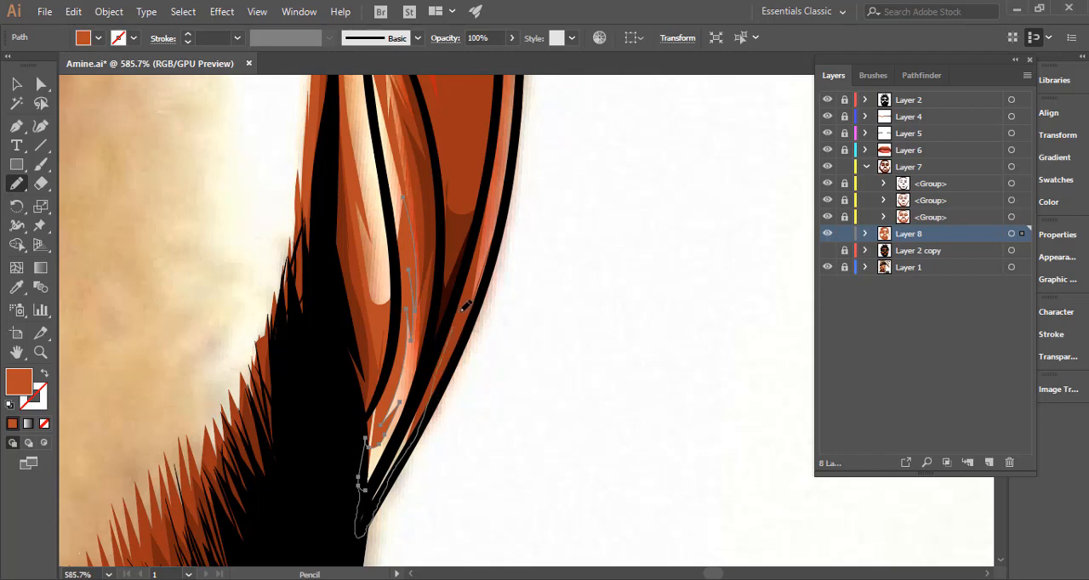
# Extend the second shading outline from the lobe up the ear's outer rim.
pyautogui.press('space')
pyautogui.moveTo(462, 311); pyautogui.dragTo(442, 440)
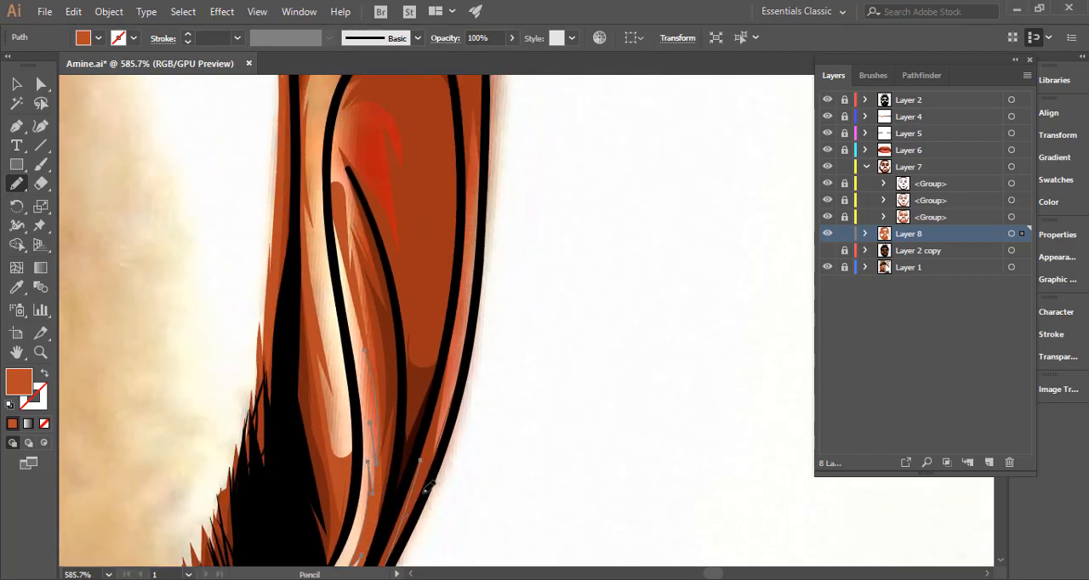
pyautogui.moveTo(426, 491)
pyautogui.mouseDown()
pyautogui.moveTo(465, 382)
pyautogui.moveTo(475, 298)
pyautogui.moveTo(479, 433)
pyautogui.moveTo(477, 441)
pyautogui.moveTo(487, 217)
pyautogui.mouseUp()
pyautogui.press('space')
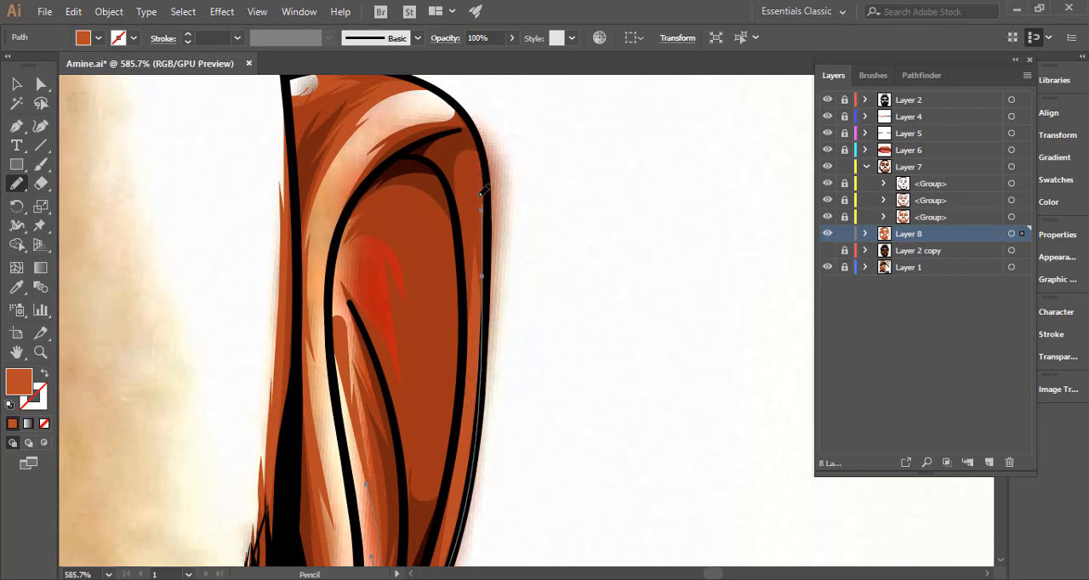
pyautogui.moveTo(423, 162); pyautogui.dragTo(423, 162)
pyautogui.hotkey('ctrl', 'space')
pyautogui.moveTo(473, 274); pyautogui.dragTo(365, 293)
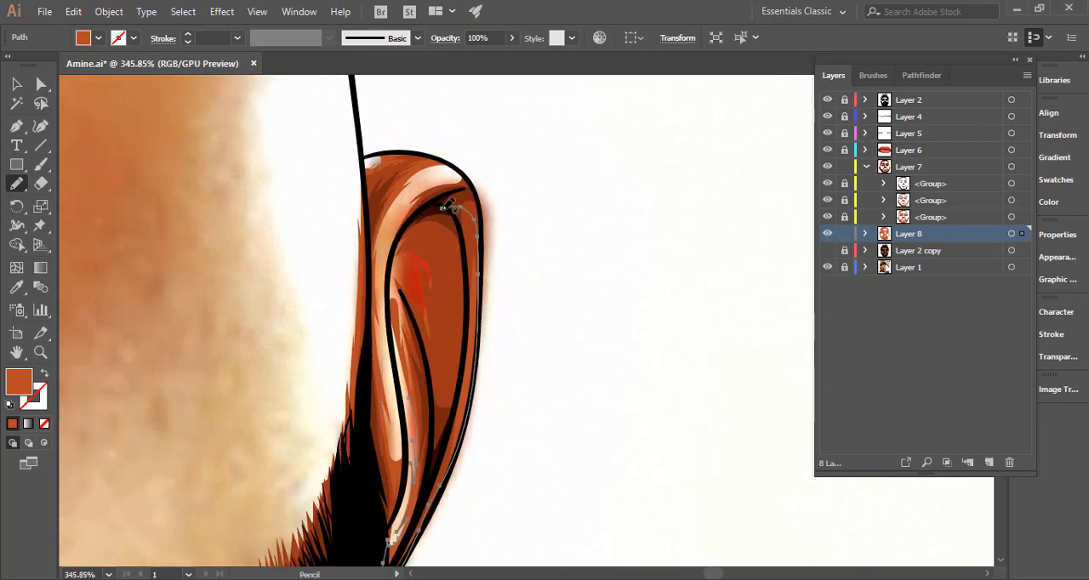
# Carry the second shading outline over the top of the ear and back down along the inner contour line.
pyautogui.moveTo(442, 209); pyautogui.dragTo(409, 222)
pyautogui.press('space')
pyautogui.moveTo(400, 292); pyautogui.dragTo(389, 185)
pyautogui.hotkey('ctrl', 'space')
pyautogui.moveTo(367, 235); pyautogui.dragTo(452, 210)
pyautogui.moveTo(396, 247); pyautogui.dragTo(398, 246)
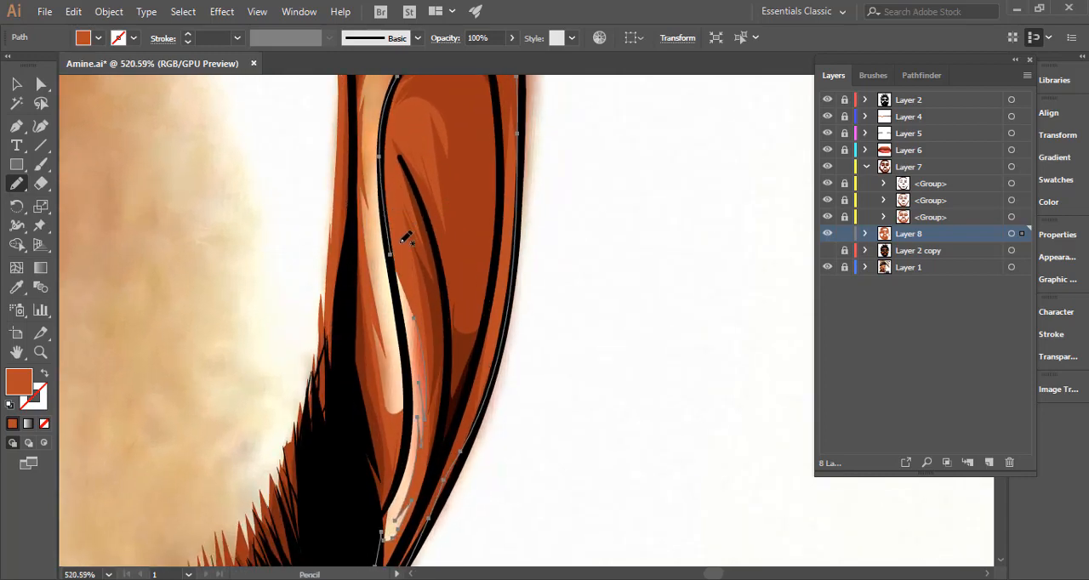
pyautogui.click(45, 375)
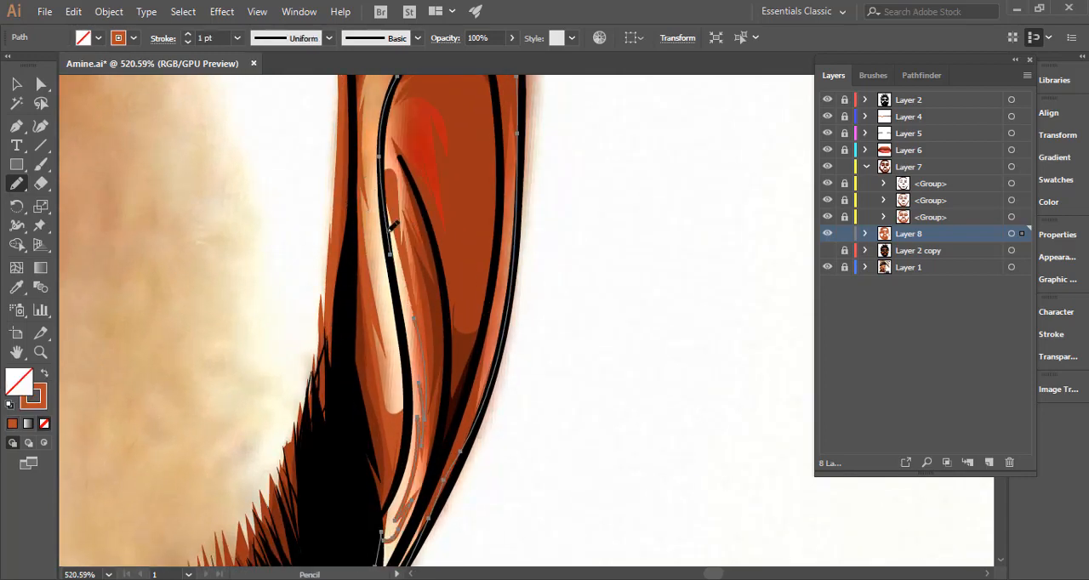
pyautogui.hotkey('shift', 'x')
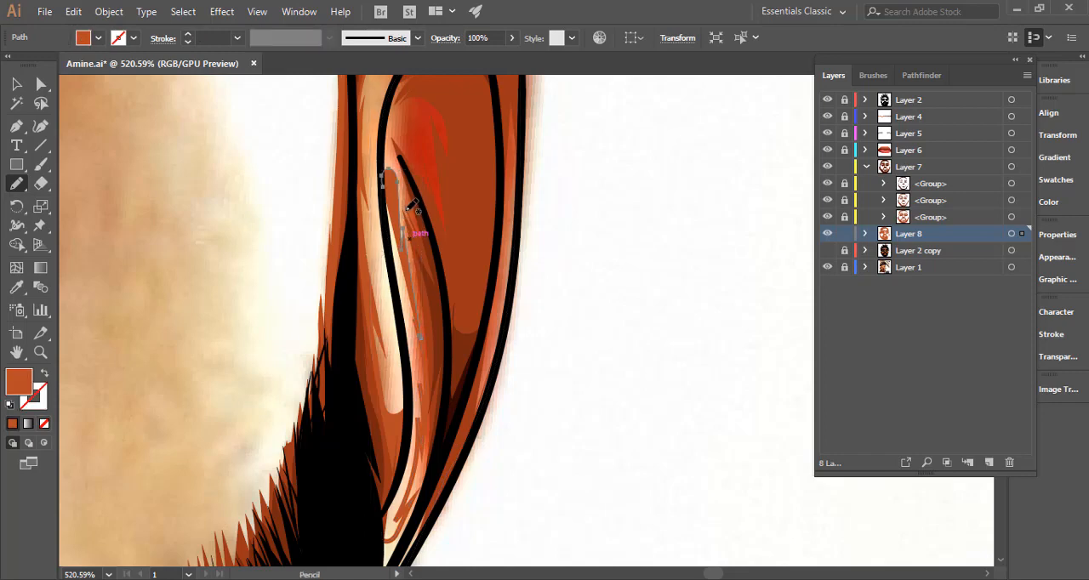
pyautogui.press('Delete')
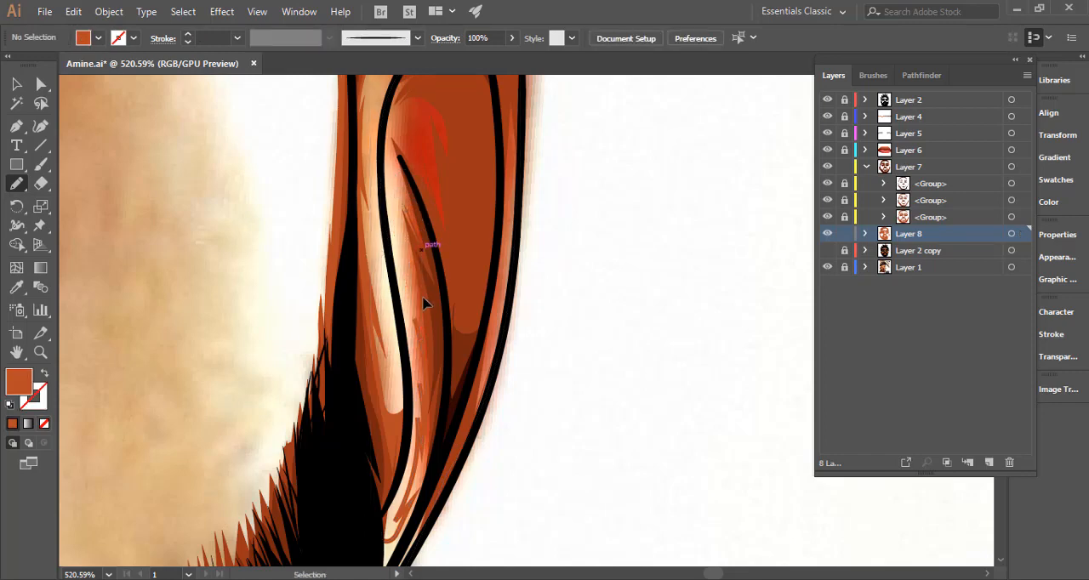
# Redraw the upper inner edge of the right ear's shading shape with spikes, then restore its orange fill and deselect it.
pyautogui.keyDown('ctrl'); pyautogui.click(426, 304); pyautogui.keyUp('ctrl')
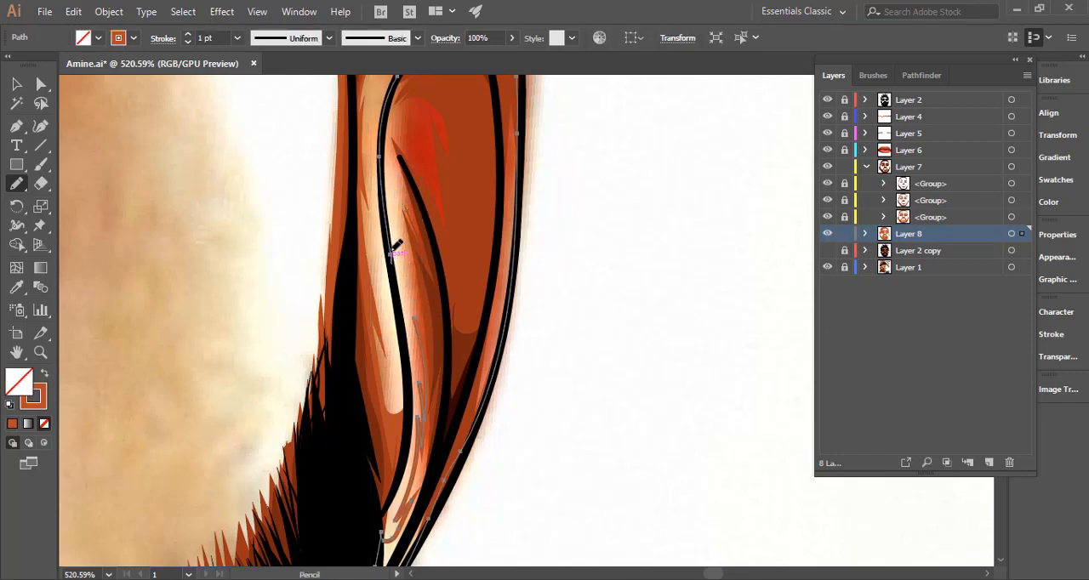
pyautogui.moveTo(387, 191); pyautogui.dragTo(397, 198)
pyautogui.moveTo(424, 334); pyautogui.dragTo(422, 339)
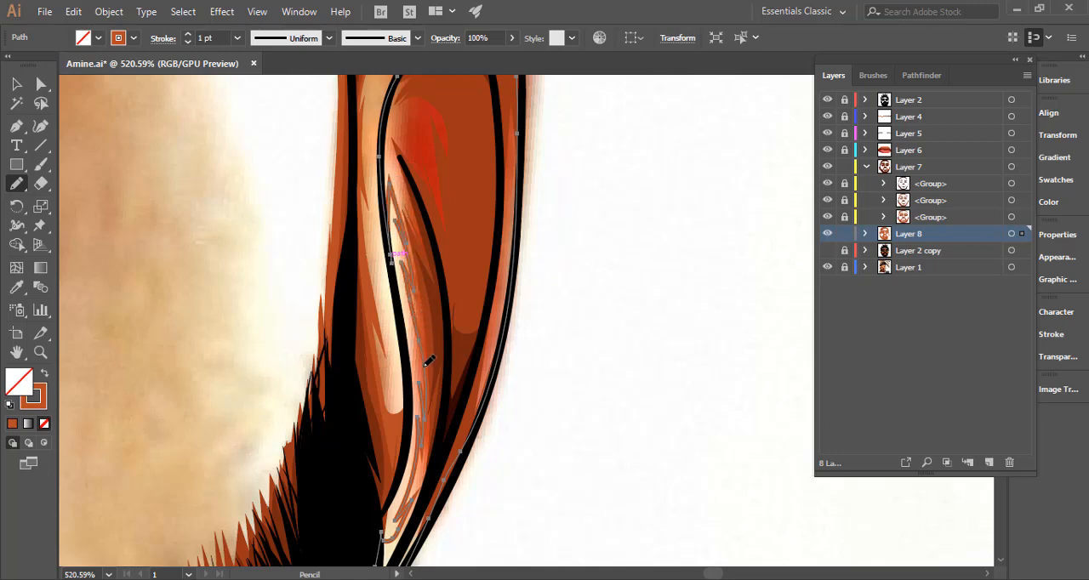
pyautogui.click(44, 373)
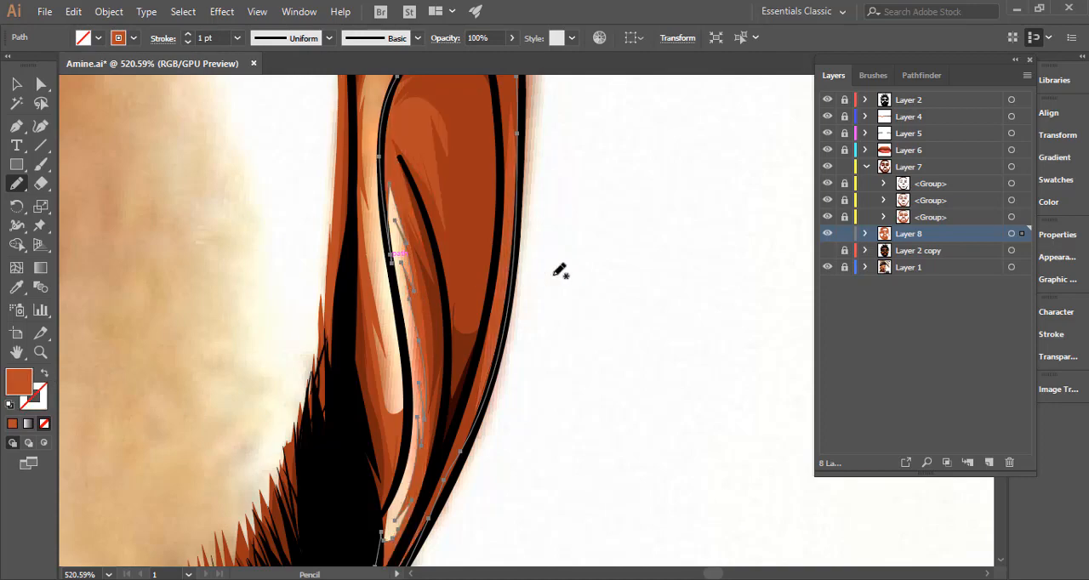
pyautogui.keyDown('ctrl'); pyautogui.click(576, 285); pyautogui.keyUp('ctrl')
# Check the shading against Layer 2 copy's base colours with Layer 8's artwork selected, then hide Layer 2 copy.
pyautogui.moveTo(596, 255); pyautogui.dragTo(342, 280)
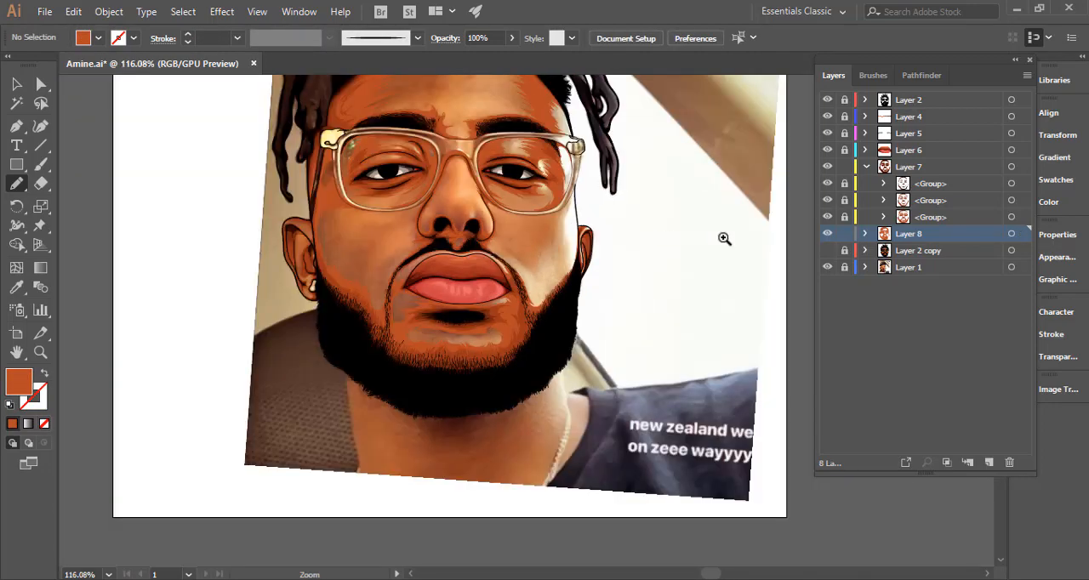
pyautogui.click(827, 250)
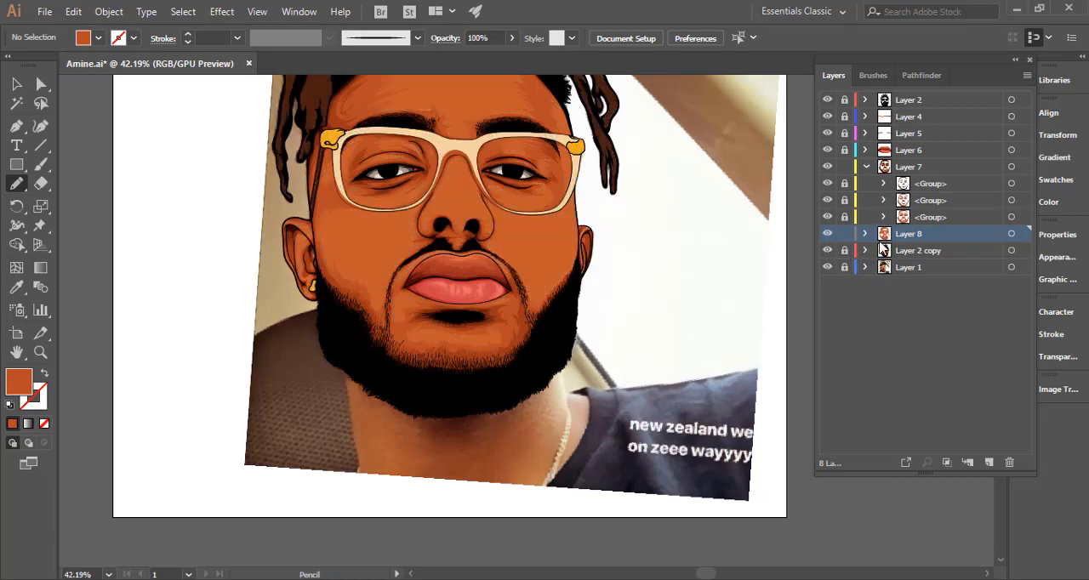
pyautogui.click(1011, 235)
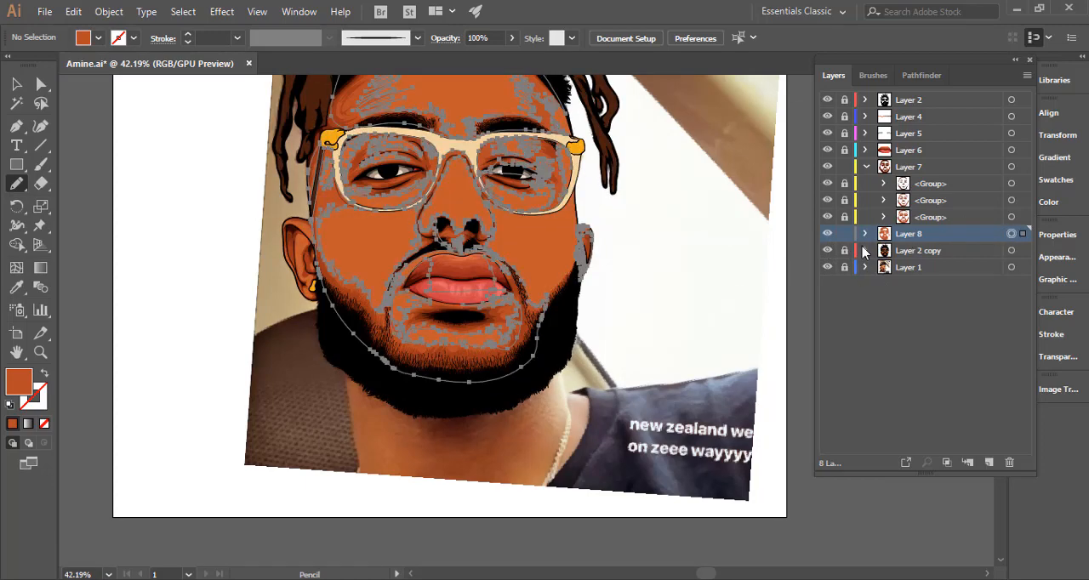
pyautogui.moveTo(289, 232); pyautogui.dragTo(430, 249)
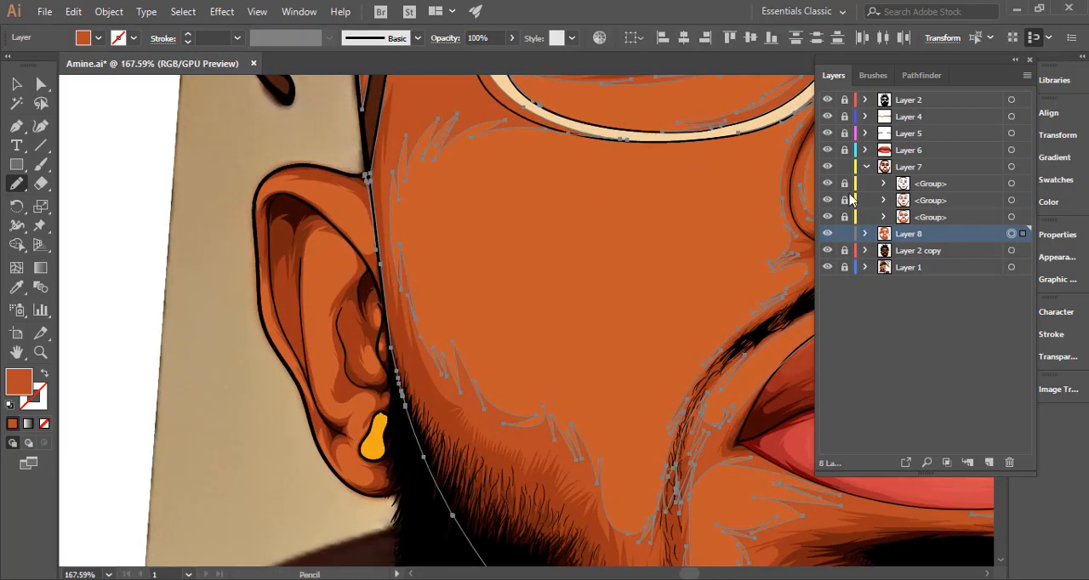
pyautogui.click(828, 252)
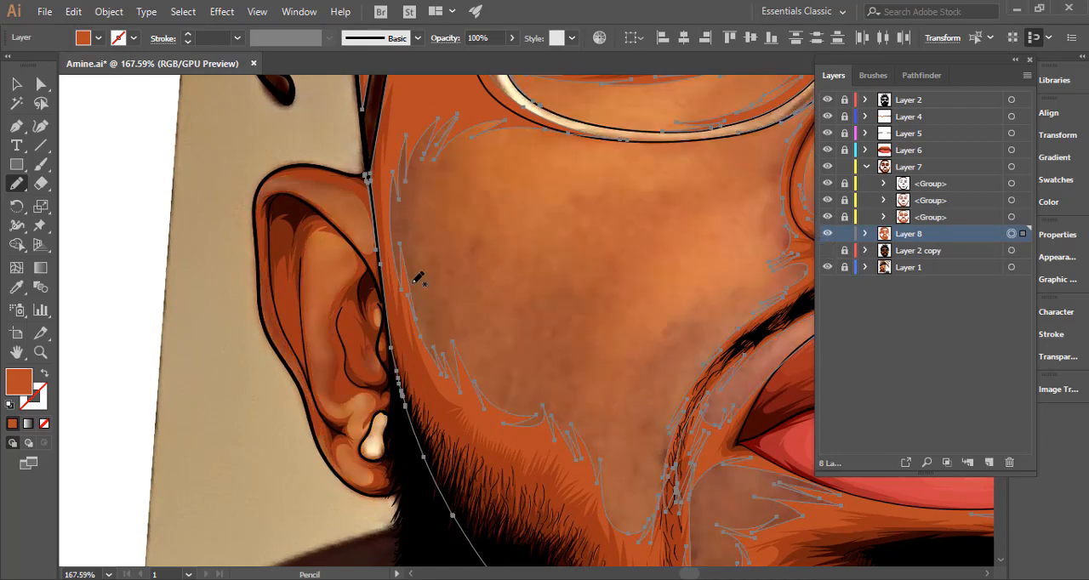
# Extend the face shading shape into the left ear's canal with a curved loop beside the beard, then deselect it.
pyautogui.moveTo(315, 290); pyautogui.dragTo(349, 214)
pyautogui.moveTo(461, 201); pyautogui.dragTo(526, 205)
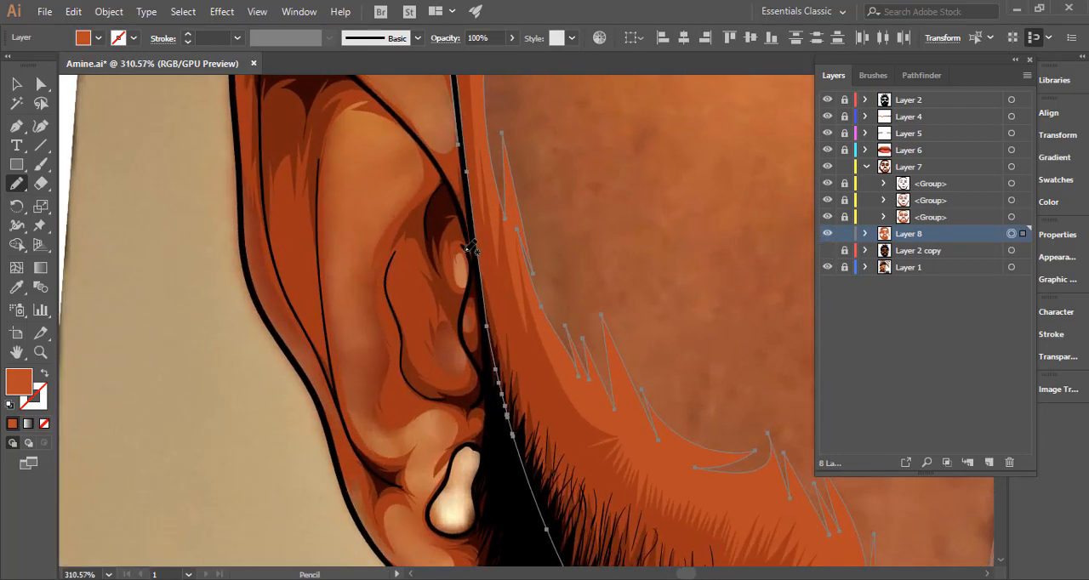
pyautogui.moveTo(418, 266); pyautogui.dragTo(440, 339)
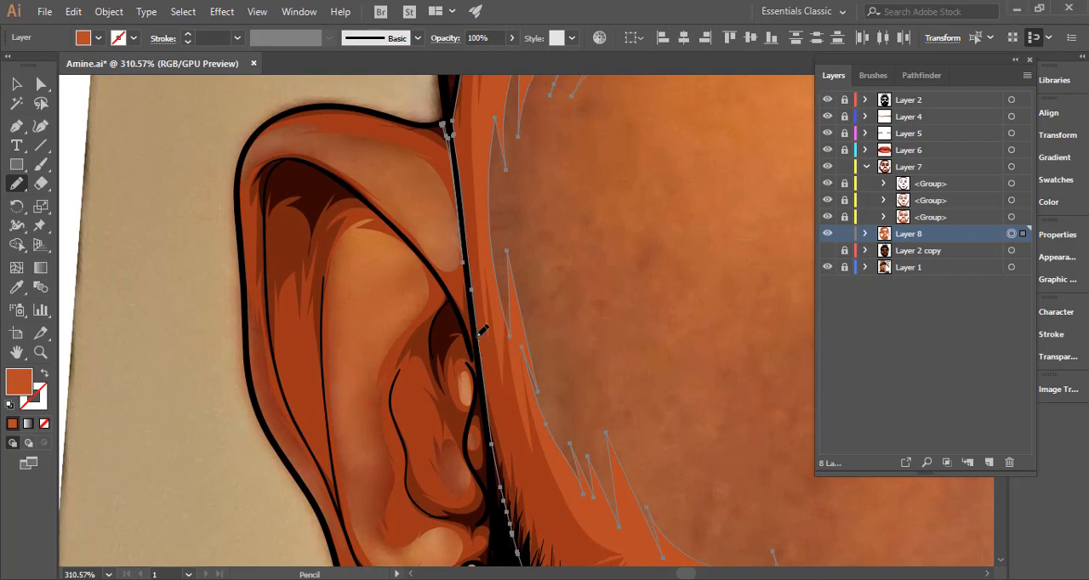
pyautogui.moveTo(493, 440); pyautogui.dragTo(466, 412)
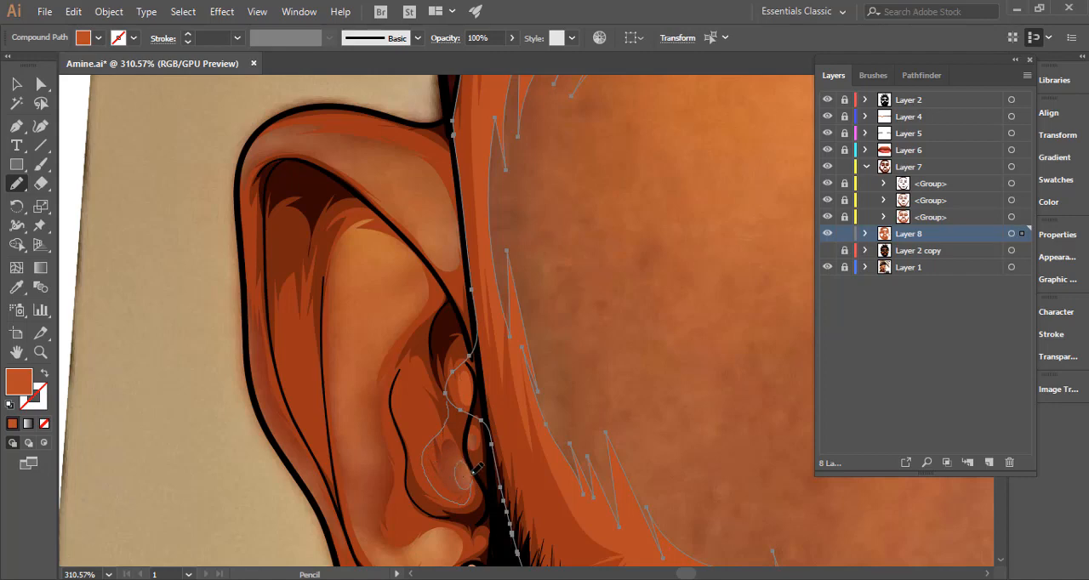
pyautogui.moveTo(506, 489); pyautogui.dragTo(410, 467)
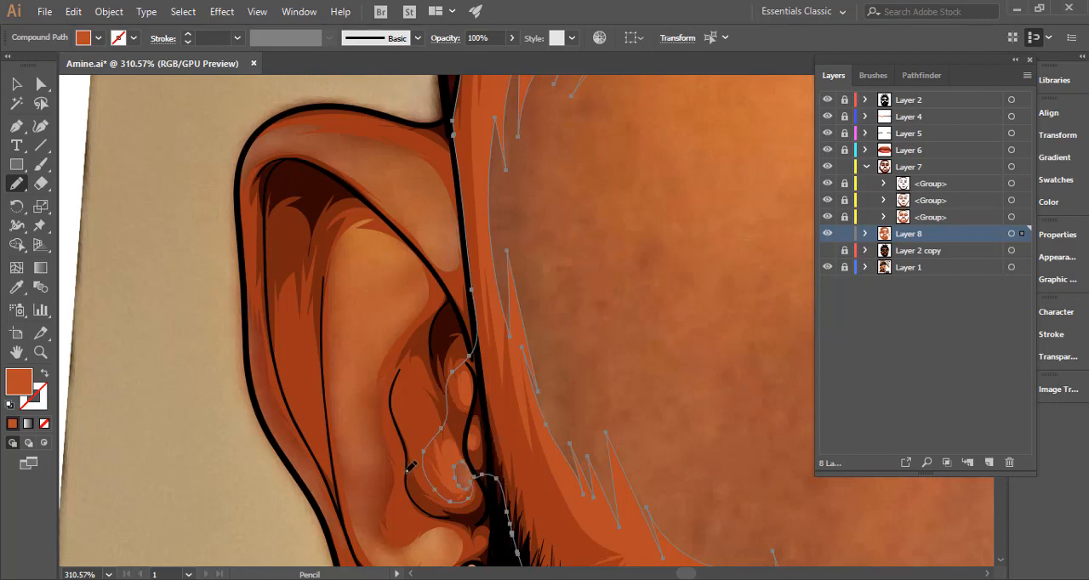
pyautogui.keyDown('ctrl'); pyautogui.click(173, 414); pyautogui.keyUp('ctrl')
# Draw a closed orange shading shape with spikes around the left ear's upper rim, leaving its centre open.
pyautogui.moveTo(394, 379); pyautogui.dragTo(260, 381)
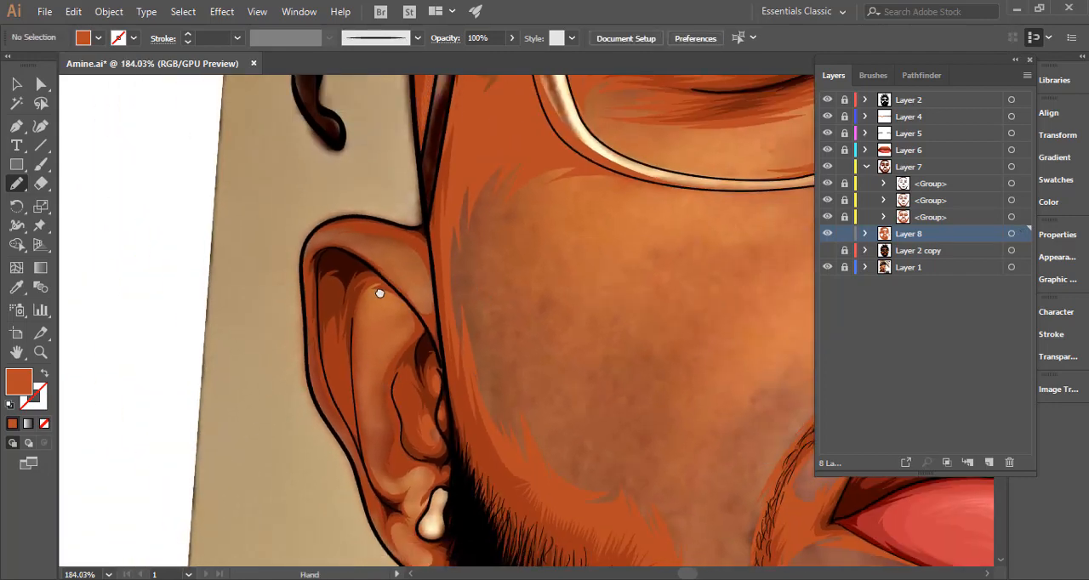
pyautogui.moveTo(380, 294); pyautogui.dragTo(422, 272)
pyautogui.moveTo(418, 224); pyautogui.dragTo(625, 197)
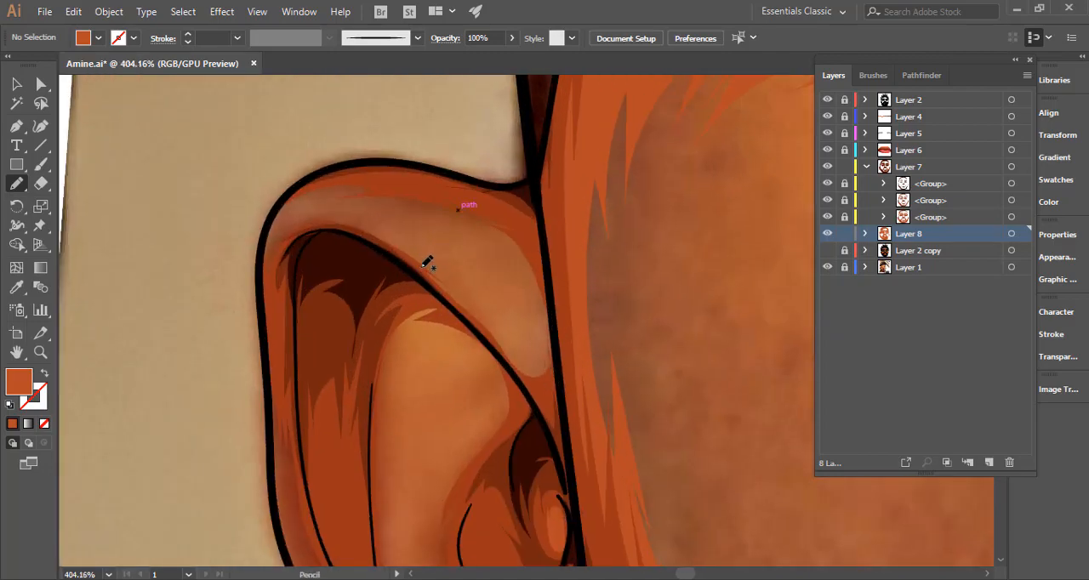
pyautogui.moveTo(427, 263)
pyautogui.mouseDown()
pyautogui.moveTo(358, 238)
pyautogui.moveTo(378, 236)
pyautogui.moveTo(298, 224)
pyautogui.moveTo(371, 195)
pyautogui.moveTo(426, 205)
pyautogui.moveTo(391, 207)
pyautogui.moveTo(468, 229)
pyautogui.moveTo(522, 265)
pyautogui.mouseUp()
pyautogui.hotkey('ctrl', 'z')
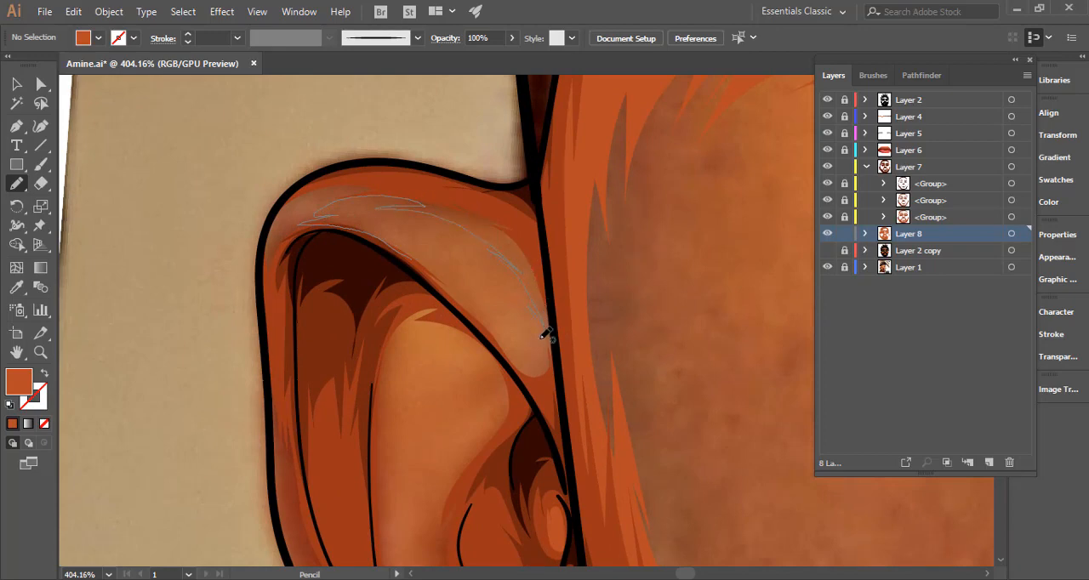
pyautogui.moveTo(541, 339); pyautogui.dragTo(473, 303)
pyautogui.moveTo(396, 249)
pyautogui.mouseDown()
pyautogui.moveTo(524, 381)
pyautogui.moveTo(572, 354)
pyautogui.moveTo(532, 217)
pyautogui.moveTo(383, 169)
pyautogui.moveTo(308, 180)
pyautogui.mouseUp()
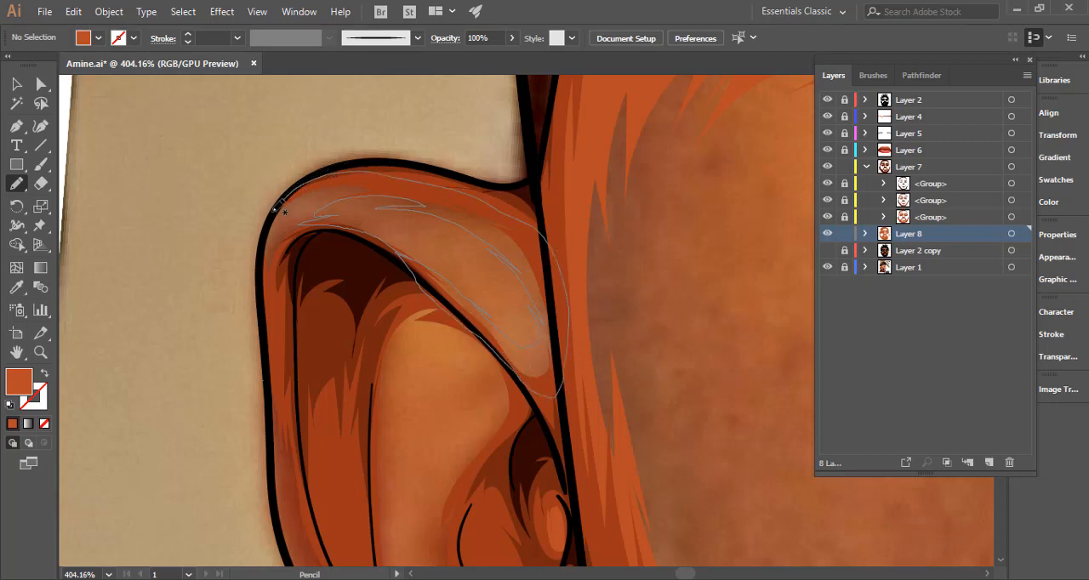
pyautogui.moveTo(262, 252)
pyautogui.mouseDown()
pyautogui.moveTo(286, 258)
pyautogui.moveTo(353, 213)
pyautogui.moveTo(517, 203)
pyautogui.mouseUp()
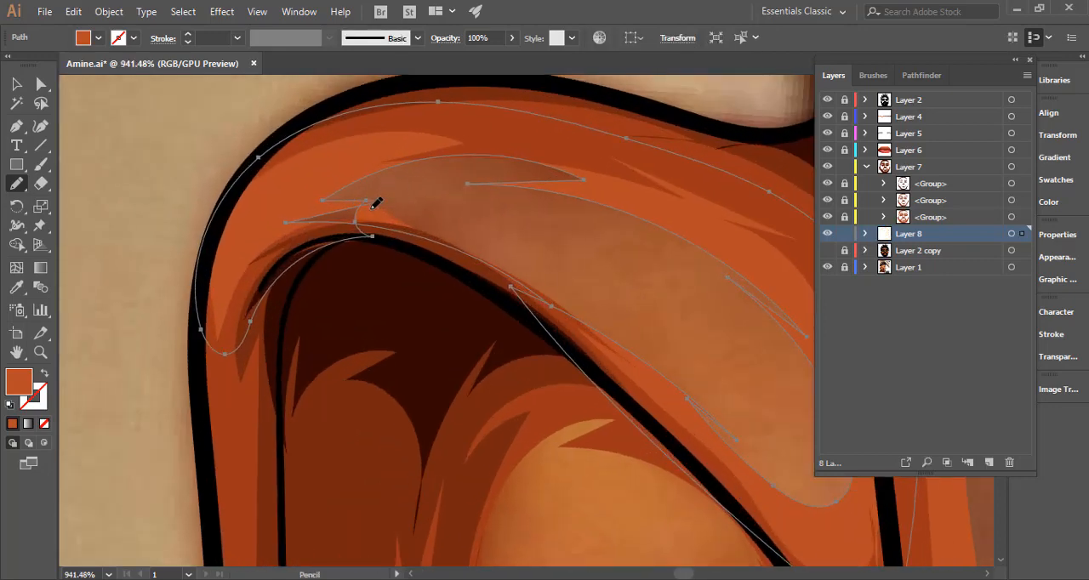
# Redraw the upper rim shading's lower edge and inner tips so they follow the fold more smoothly.
pyautogui.moveTo(360, 242)
pyautogui.mouseDown()
pyautogui.moveTo(413, 240)
pyautogui.moveTo(547, 305)
pyautogui.mouseUp()
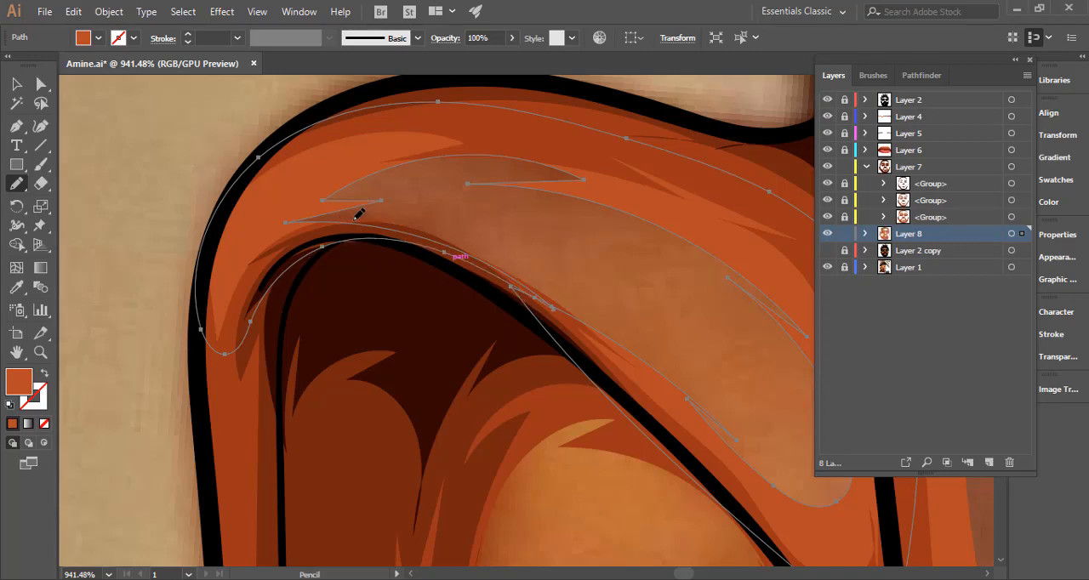
pyautogui.moveTo(373, 177); pyautogui.dragTo(391, 170)
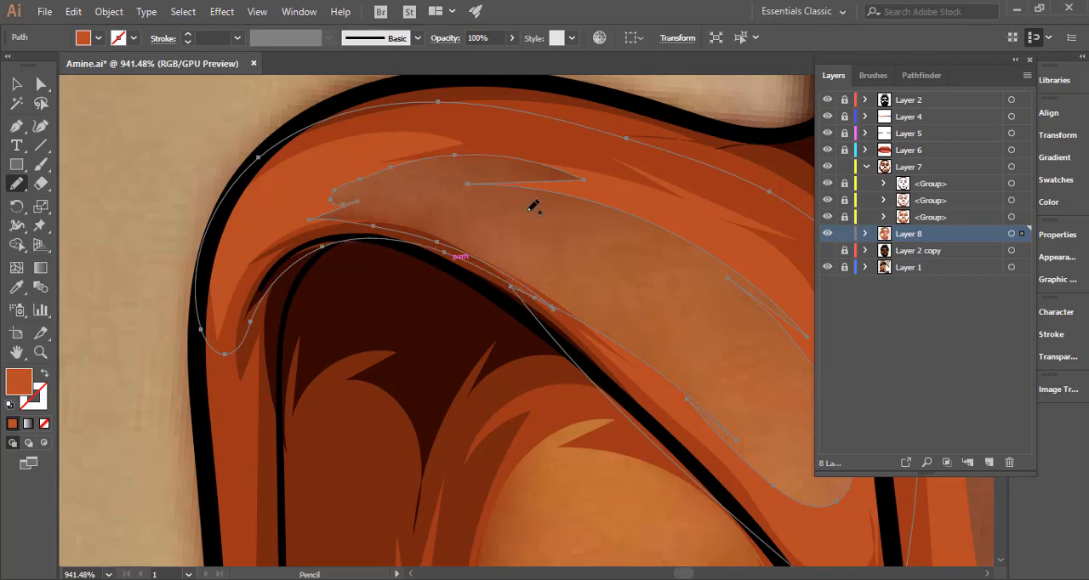
pyautogui.moveTo(457, 165); pyautogui.dragTo(628, 208)
pyautogui.moveTo(669, 287); pyautogui.dragTo(485, 283)
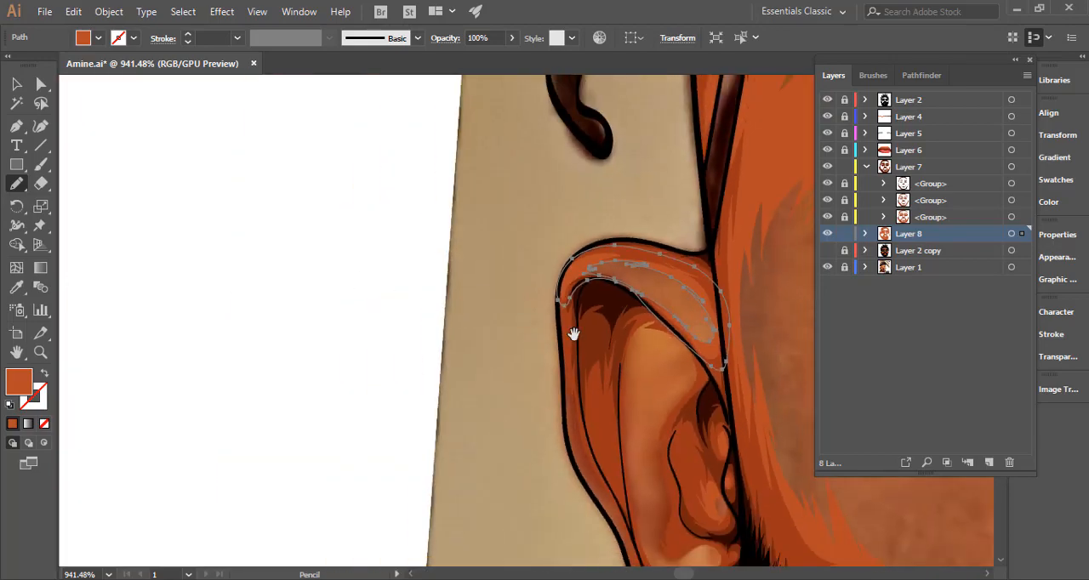
# Continue the shading down the left ear's outer rim and deselect the artwork.
pyautogui.moveTo(573, 332)
pyautogui.mouseDown()
pyautogui.moveTo(360, 179)
pyautogui.moveTo(352, 160)
pyautogui.mouseUp()
pyautogui.moveTo(388, 293)
pyautogui.mouseDown()
pyautogui.moveTo(503, 246)
pyautogui.moveTo(549, 241)
pyautogui.mouseUp()
pyautogui.moveTo(340, 274)
pyautogui.mouseDown()
pyautogui.moveTo(344, 233)
pyautogui.moveTo(370, 321)
pyautogui.moveTo(421, 382)
pyautogui.mouseUp()
pyautogui.moveTo(442, 432)
pyautogui.mouseDown()
pyautogui.moveTo(428, 424)
pyautogui.moveTo(446, 477)
pyautogui.moveTo(440, 372)
pyautogui.moveTo(360, 145)
pyautogui.moveTo(335, 132)
pyautogui.mouseUp()
pyautogui.moveTo(334, 174); pyautogui.dragTo(356, 279)
pyautogui.hotkey('ctrl', 'shift', 'a')
# Draw a spiked shading outline along the left ear's inner ridge, from its top curve down to the fold beside the earring.
pyautogui.moveTo(466, 361); pyautogui.dragTo(263, 341)
pyautogui.moveTo(510, 321); pyautogui.dragTo(388, 192)
pyautogui.moveTo(402, 117); pyautogui.dragTo(477, 119)
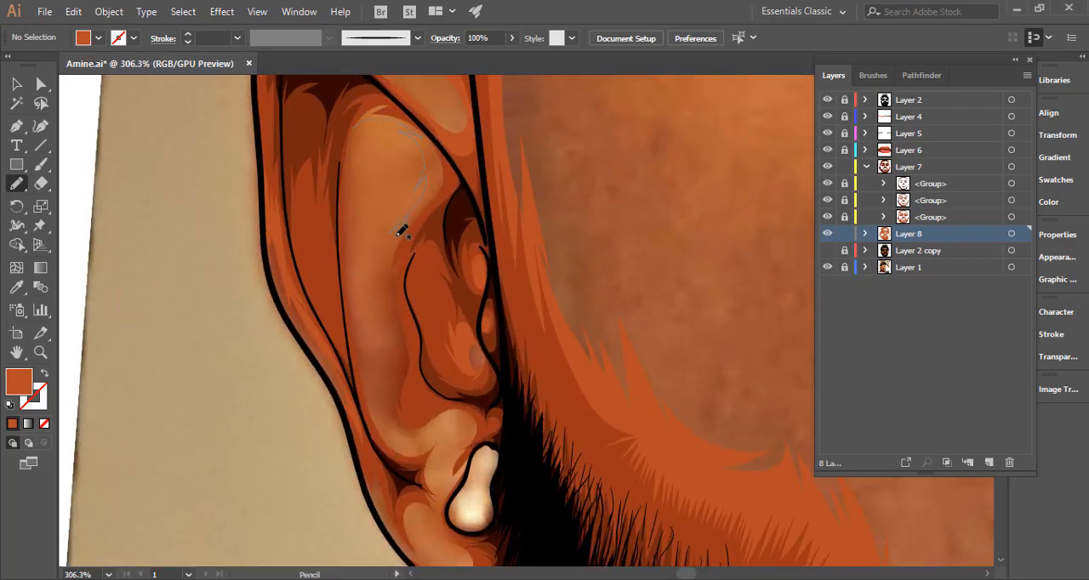
pyautogui.moveTo(394, 300); pyautogui.dragTo(395, 388)
pyautogui.moveTo(404, 426)
pyautogui.mouseDown()
pyautogui.moveTo(457, 412)
pyautogui.moveTo(463, 457)
pyautogui.moveTo(437, 482)
pyautogui.moveTo(440, 439)
pyautogui.mouseUp()
pyautogui.moveTo(374, 401); pyautogui.dragTo(383, 411)
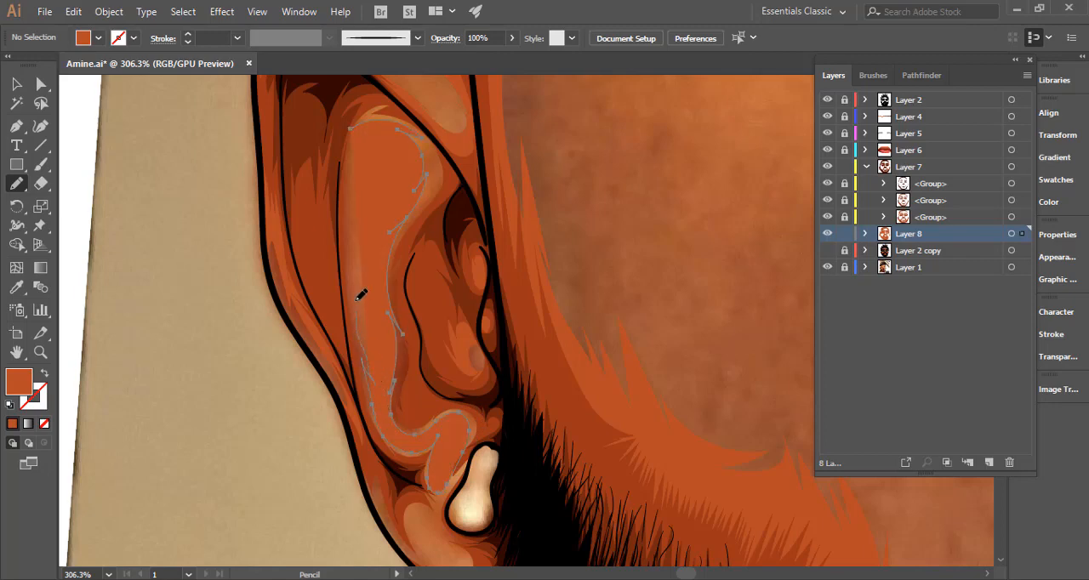
# Carry the inner ridge shading outline down the ear's outer side, around the lobe and back up the inner ear to close it.
pyautogui.moveTo(357, 221); pyautogui.dragTo(383, 341)
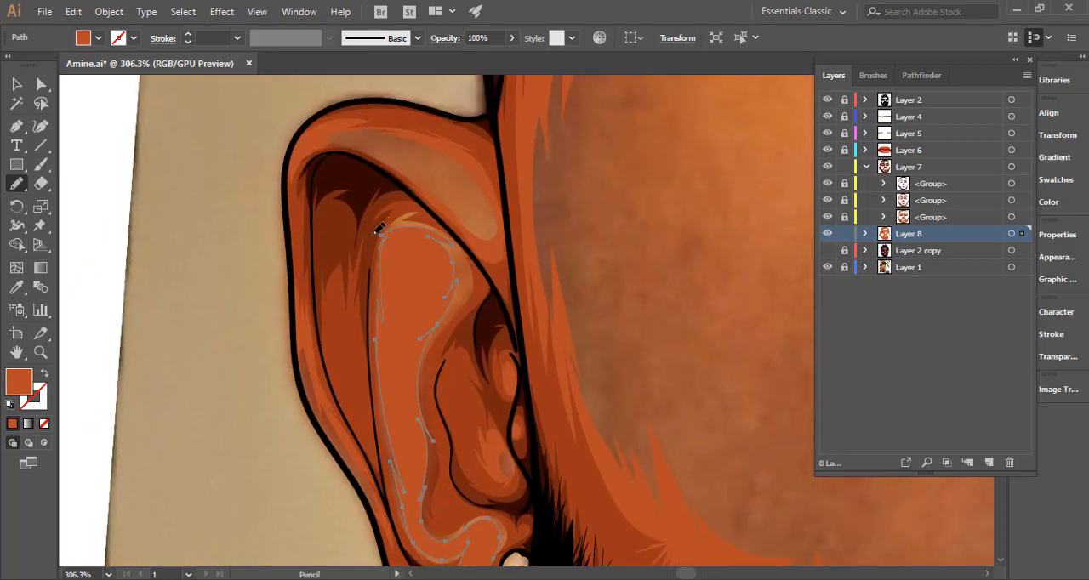
pyautogui.scroll(-3, 365, 235)
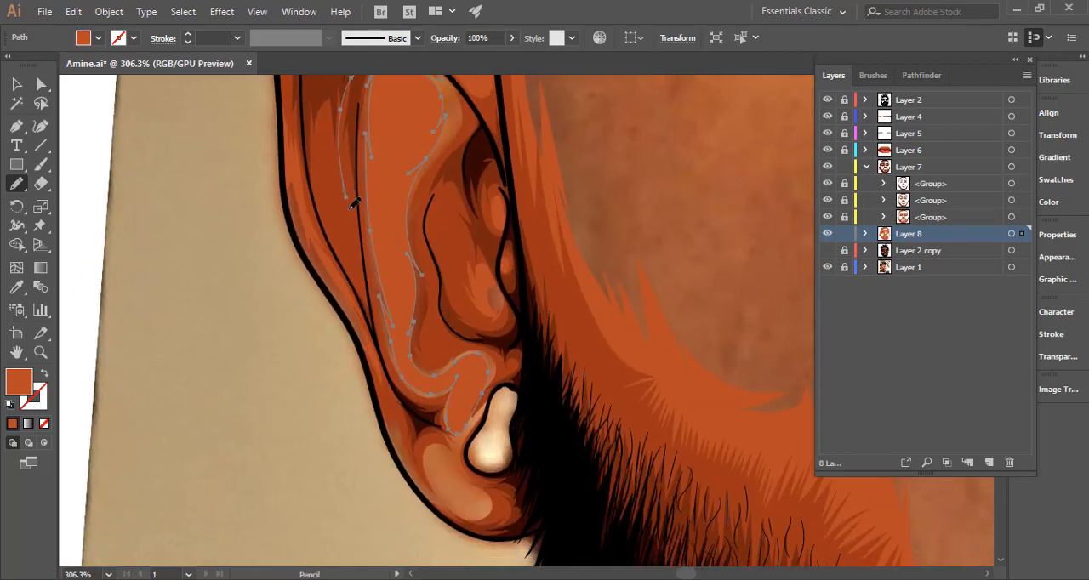
pyautogui.moveTo(394, 369); pyautogui.dragTo(344, 189)
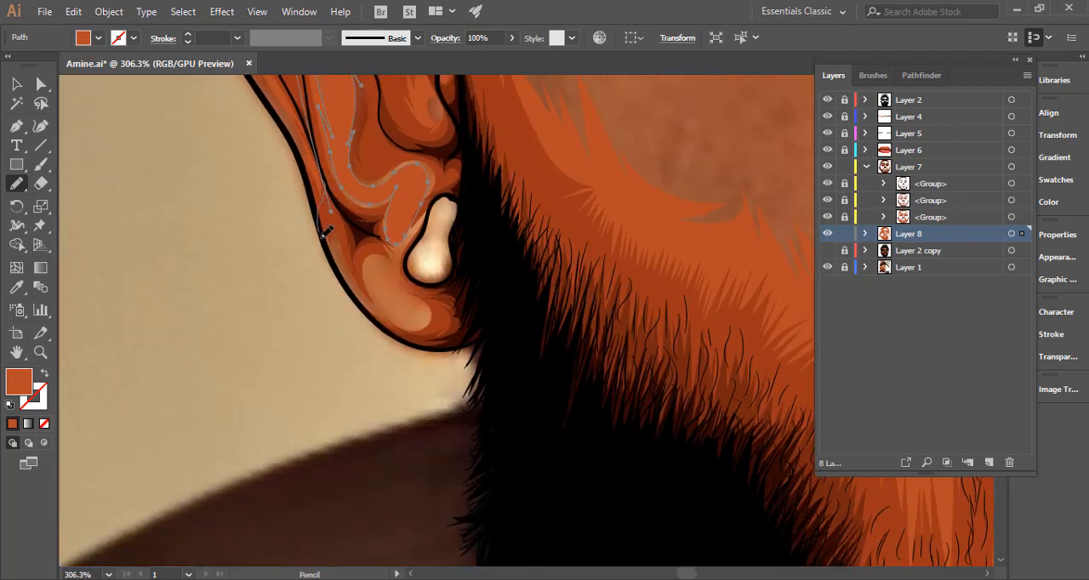
pyautogui.moveTo(326, 232)
pyautogui.mouseDown()
pyautogui.moveTo(348, 279)
pyautogui.moveTo(342, 253)
pyautogui.moveTo(365, 292)
pyautogui.moveTo(421, 328)
pyautogui.mouseUp()
pyautogui.moveTo(439, 329)
pyautogui.mouseDown()
pyautogui.moveTo(444, 290)
pyautogui.moveTo(405, 269)
pyautogui.moveTo(442, 190)
pyautogui.moveTo(431, 200)
pyautogui.moveTo(444, 179)
pyautogui.moveTo(430, 138)
pyautogui.moveTo(450, 298)
pyautogui.mouseUp()
pyautogui.moveTo(457, 364)
pyautogui.mouseDown()
pyautogui.moveTo(465, 308)
pyautogui.moveTo(424, 174)
pyautogui.moveTo(427, 151)
pyautogui.mouseUp()
pyautogui.moveTo(437, 146)
pyautogui.mouseDown()
pyautogui.moveTo(437, 350)
pyautogui.moveTo(451, 292)
pyautogui.mouseUp()
pyautogui.moveTo(425, 234)
pyautogui.mouseDown()
pyautogui.moveTo(371, 206)
pyautogui.moveTo(346, 220)
pyautogui.moveTo(337, 257)
pyautogui.moveTo(366, 229)
pyautogui.mouseUp()
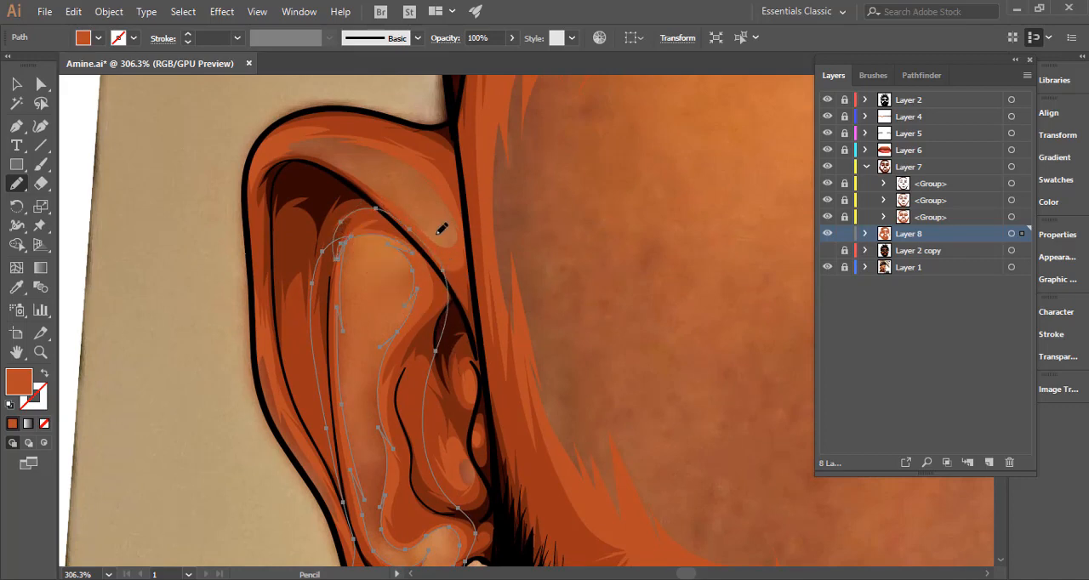
pyautogui.keyDown('ctrl'); pyautogui.click(237, 312); pyautogui.keyUp('ctrl')
# Fit the whole portrait in view, show Layer 2 copy beneath the shading and lock Layer 8.
pyautogui.hotkey('ctrl', '0')
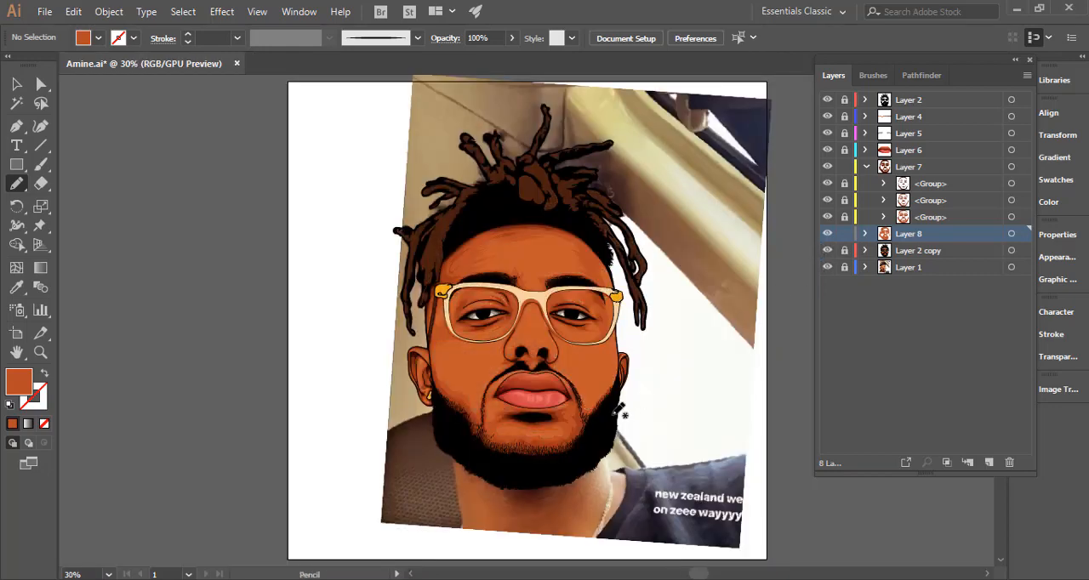
pyautogui.moveTo(624, 411); pyautogui.dragTo(582, 333)
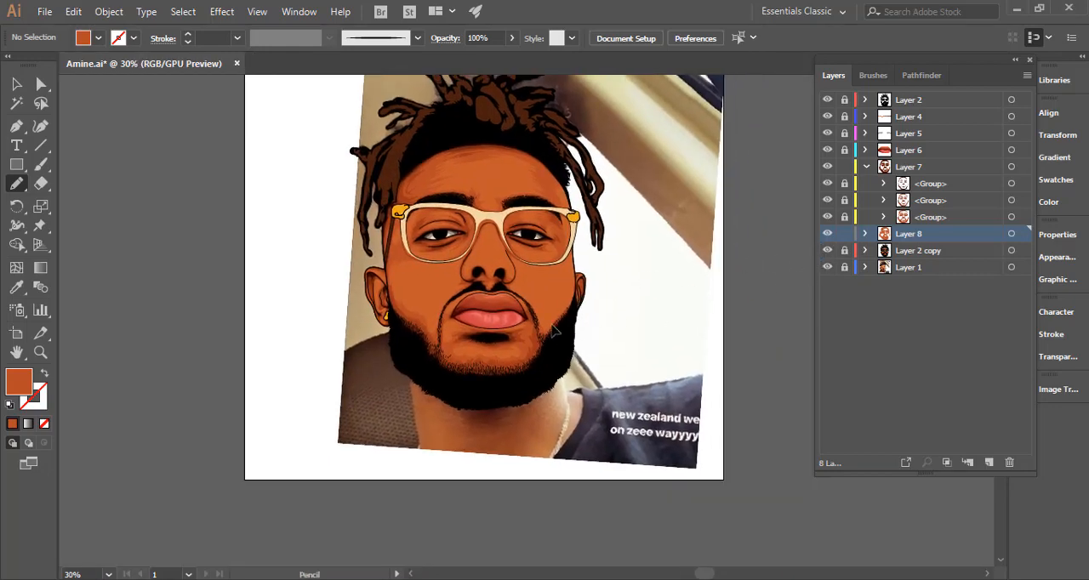
pyautogui.moveTo(616, 293); pyautogui.dragTo(703, 316)
pyautogui.moveTo(611, 331); pyautogui.dragTo(664, 393)
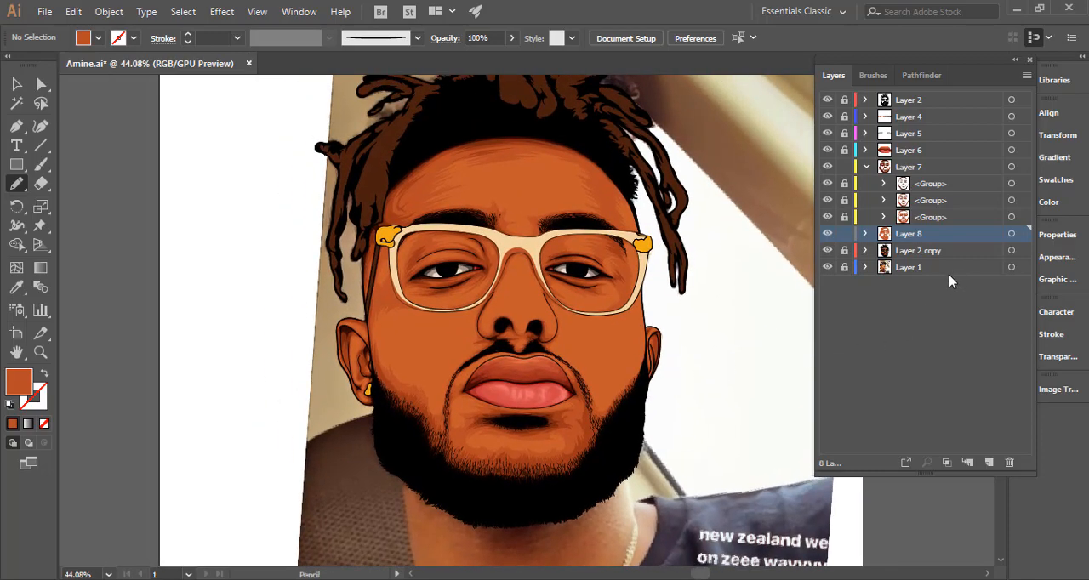
pyautogui.click(1011, 236)
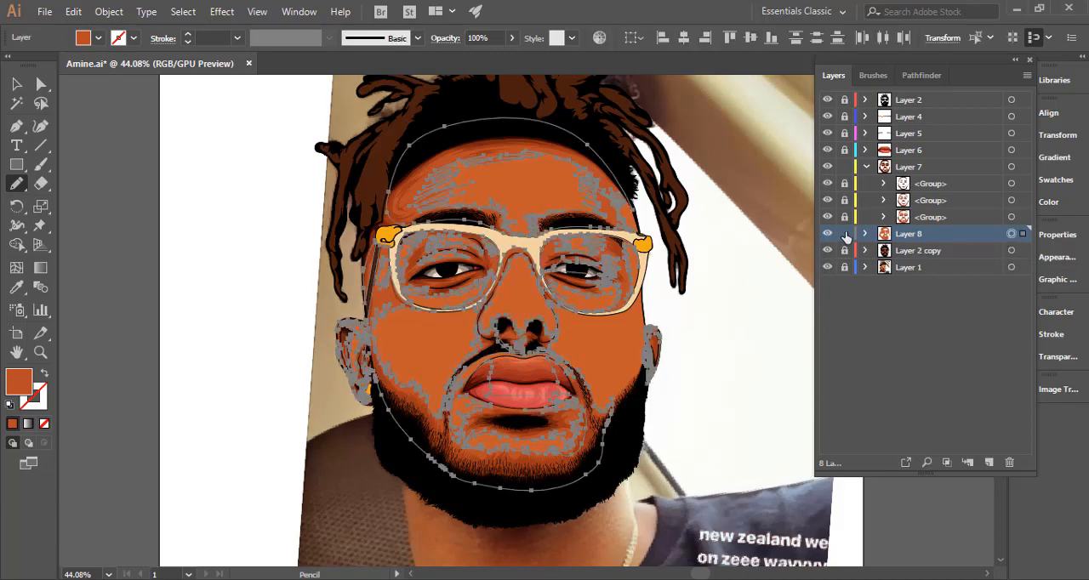
pyautogui.hotkey('ctrl', 'shift', 'a')
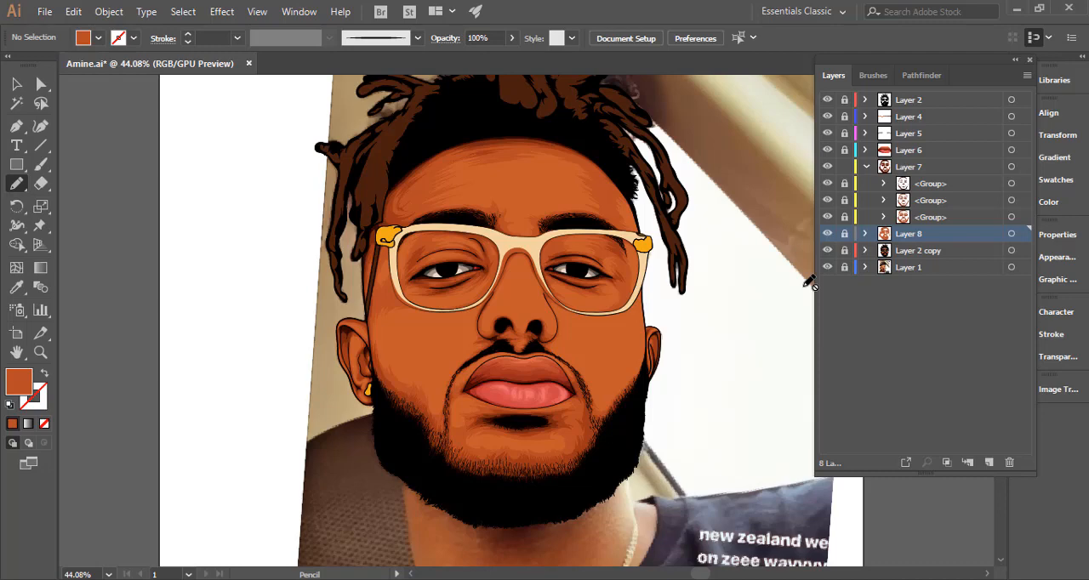
# Unlock Layer 8 and select all of its artwork.
pyautogui.press('XF86MonBrightnessUp')
pyautogui.click(844, 233)
pyautogui.click(1011, 233)
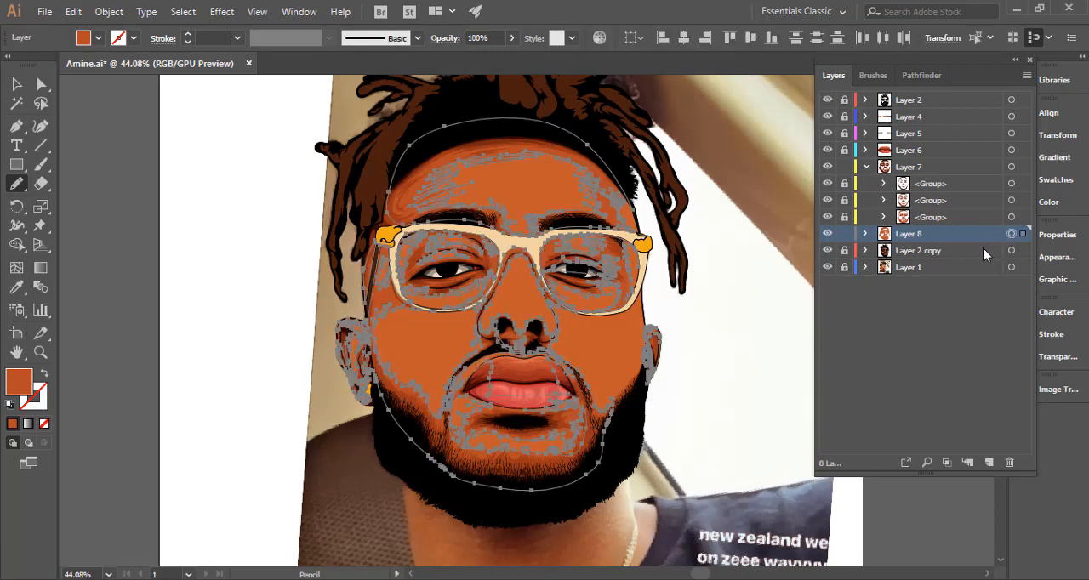
# Move Layer 8's grouped artwork into Layer 7 beneath its other groups and lock the moved group.
pyautogui.click(865, 233)
pyautogui.moveTo(893, 248); pyautogui.dragTo(842, 236)
pyautogui.click(843, 235)
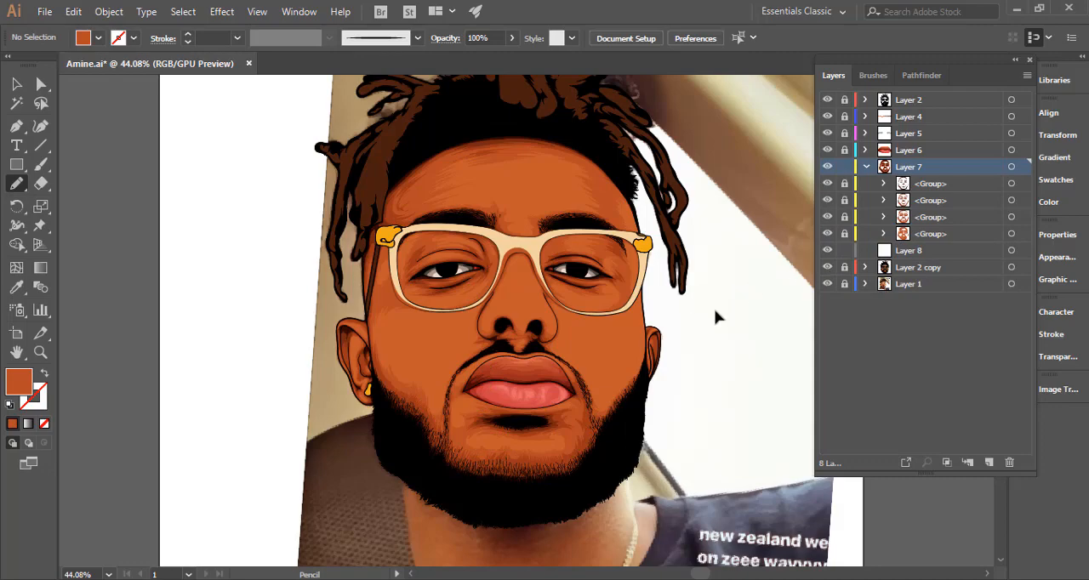
# Compare the portrait with and without the Layer 7 shading, leaving the shading shown.
pyautogui.moveTo(710, 313)
pyautogui.mouseDown()
pyautogui.moveTo(571, 329)
pyautogui.moveTo(583, 316)
pyautogui.mouseUp()
pyautogui.press('v')
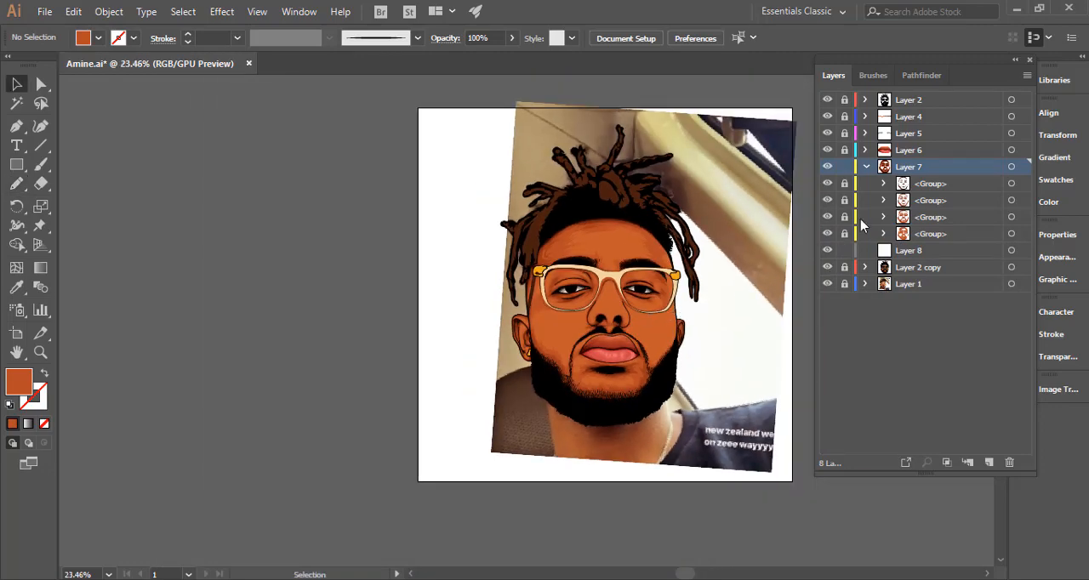
pyautogui.click(828, 169)
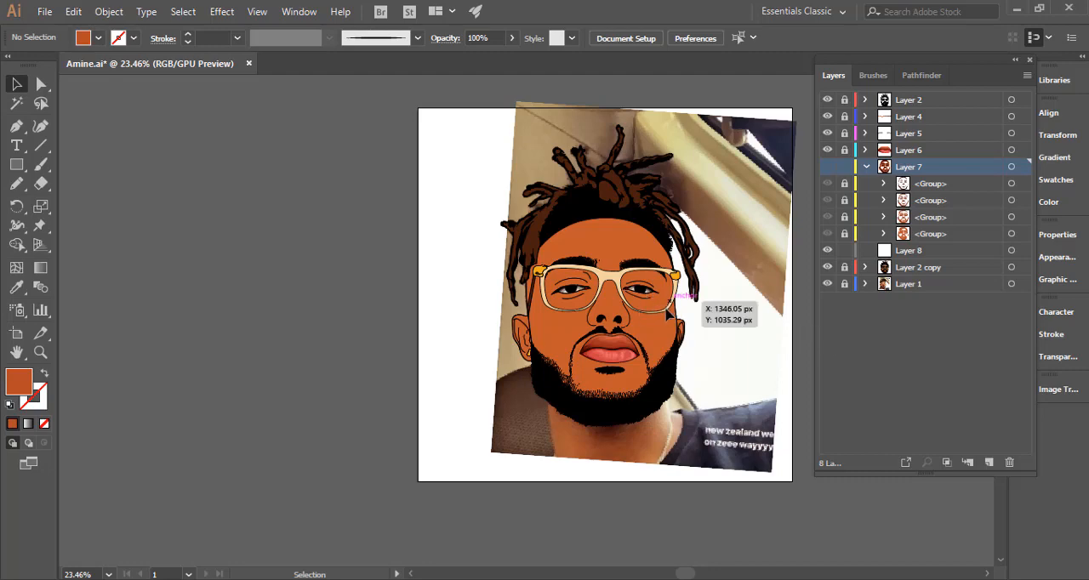
pyautogui.click(827, 167)
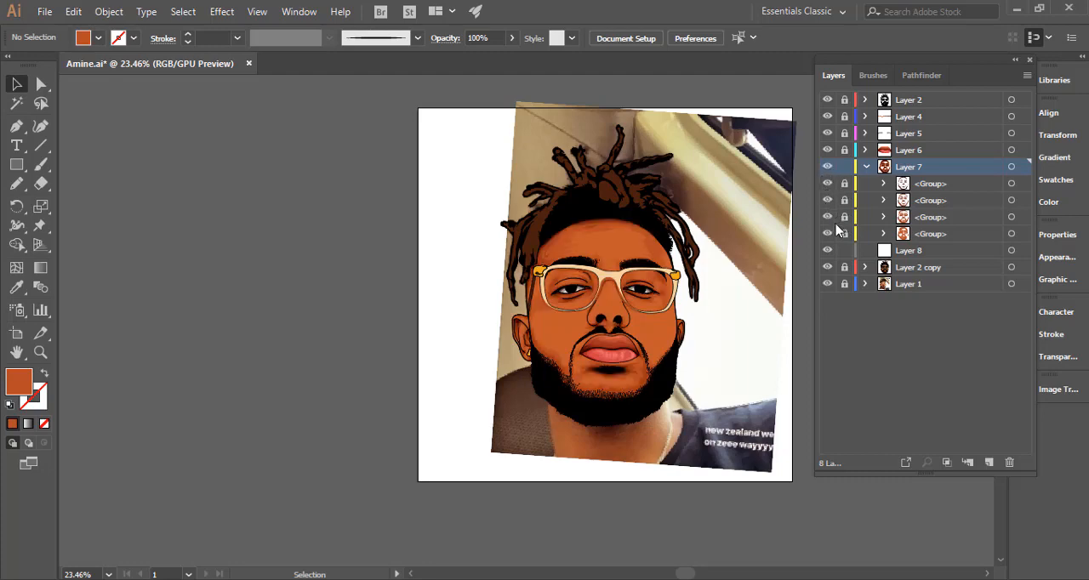
pyautogui.moveTo(688, 348); pyautogui.dragTo(646, 370)
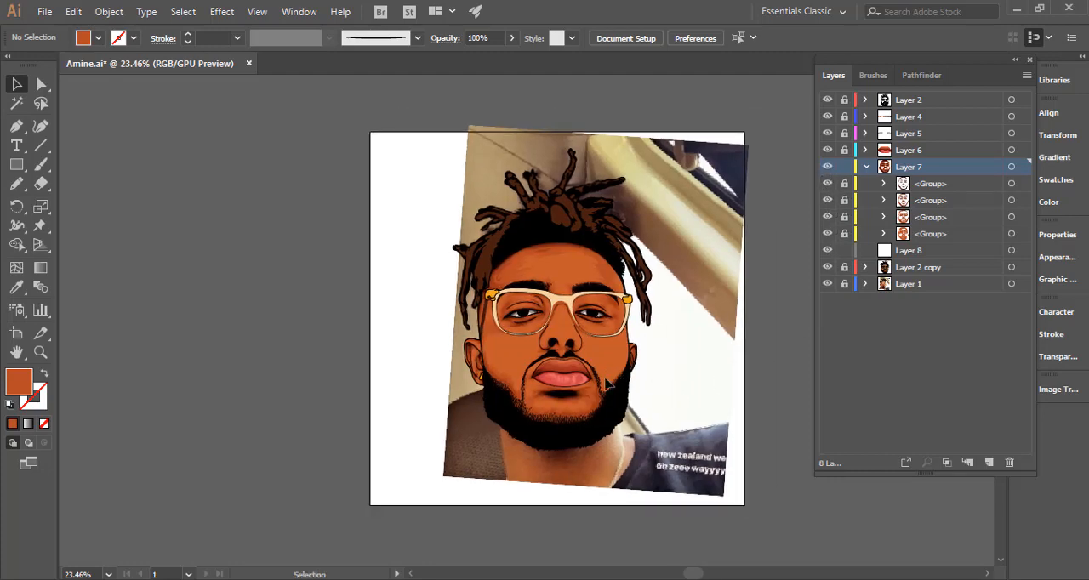
pyautogui.moveTo(577, 371); pyautogui.dragTo(741, 348)
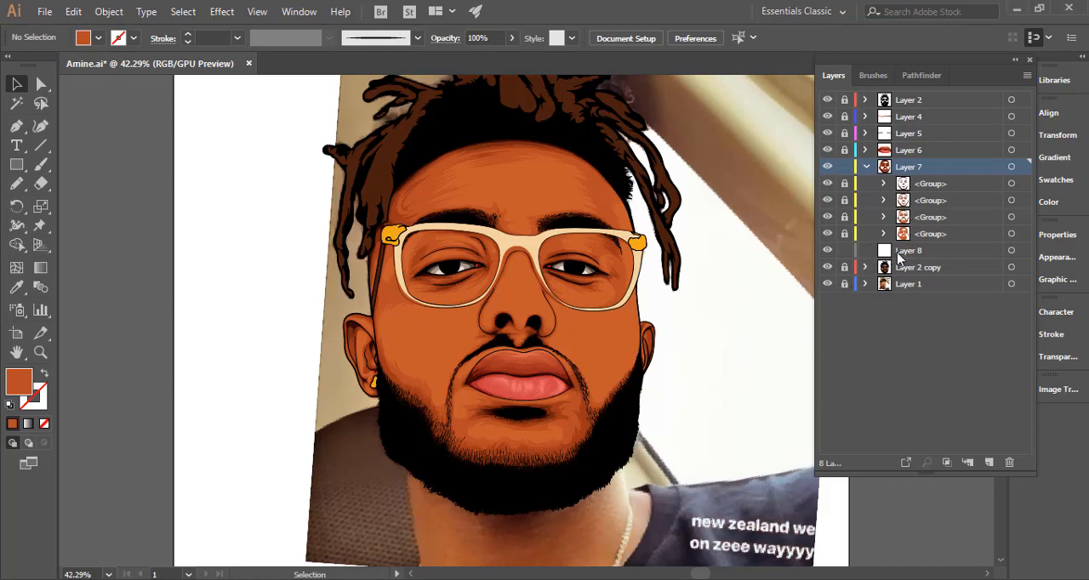
# Place Layer 8 above Layer 7, lock Layer 7 and hide Layer 2 copy so the reference photo shows beneath the shading.
pyautogui.moveTo(900, 256); pyautogui.dragTo(921, 161)
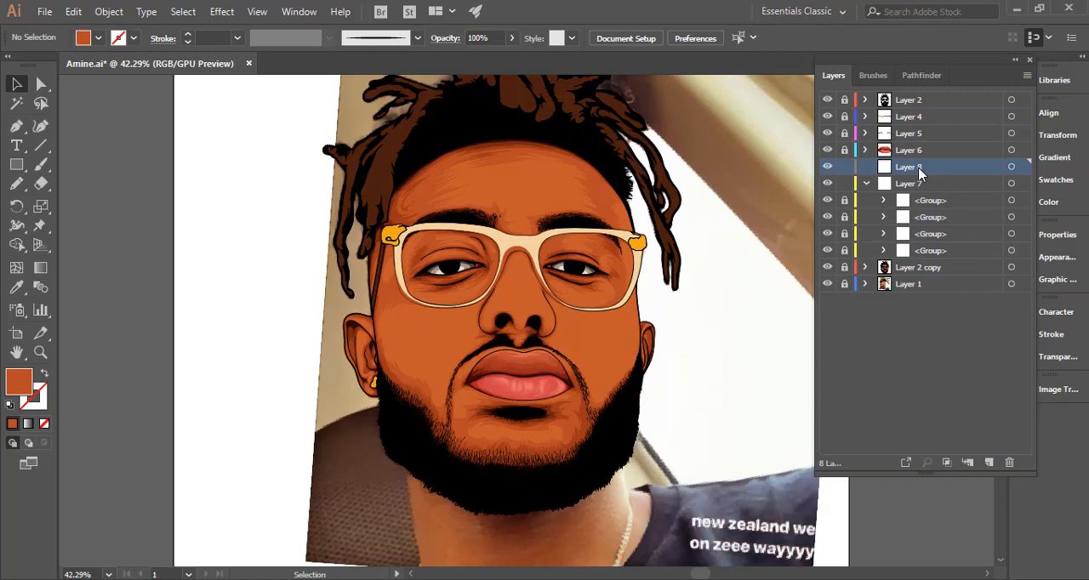
pyautogui.click(866, 185)
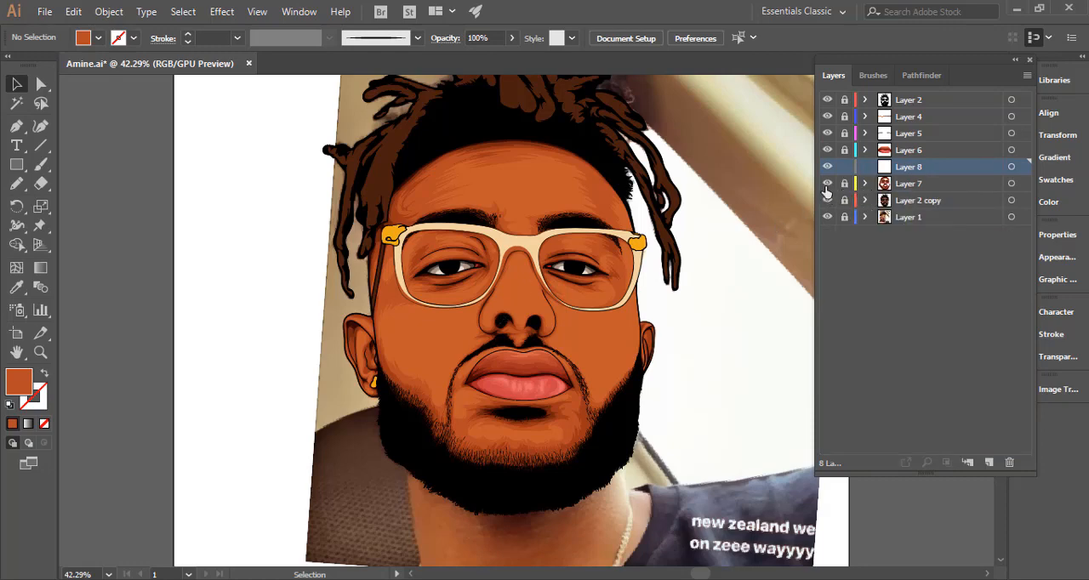
pyautogui.click(826, 184)
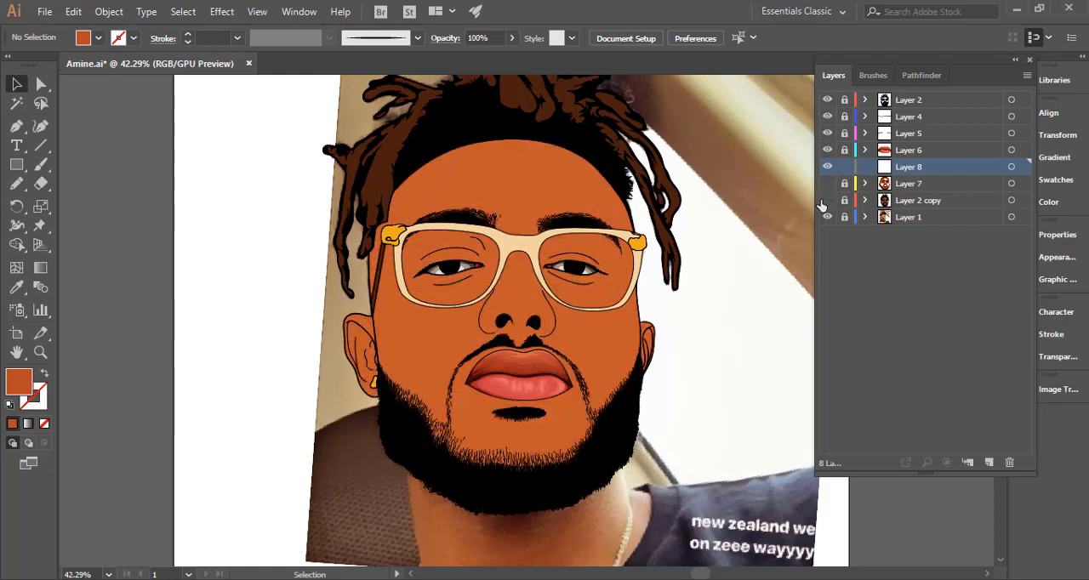
pyautogui.click(824, 201)
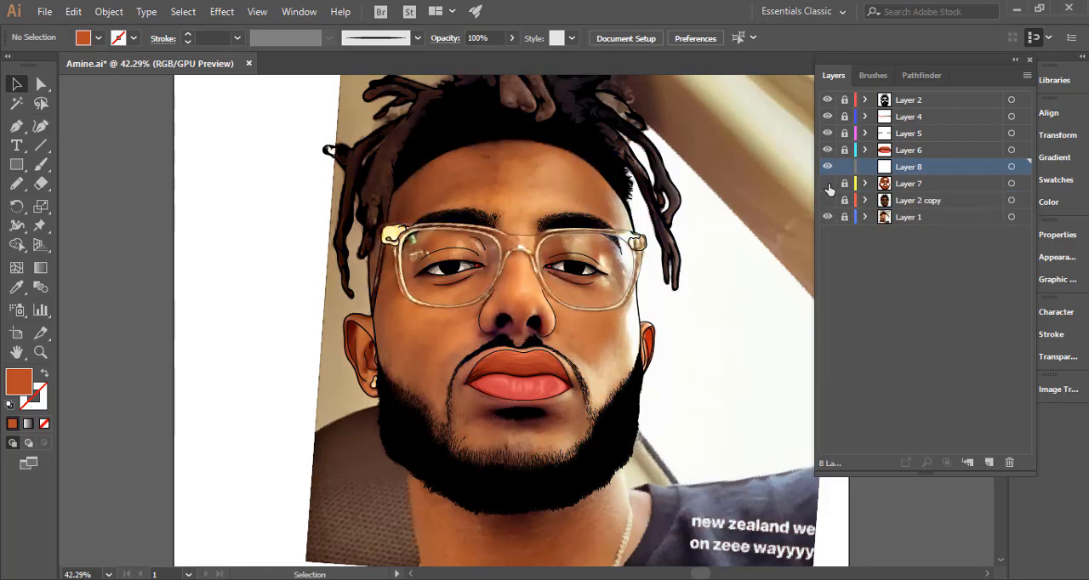
pyautogui.click(828, 200)
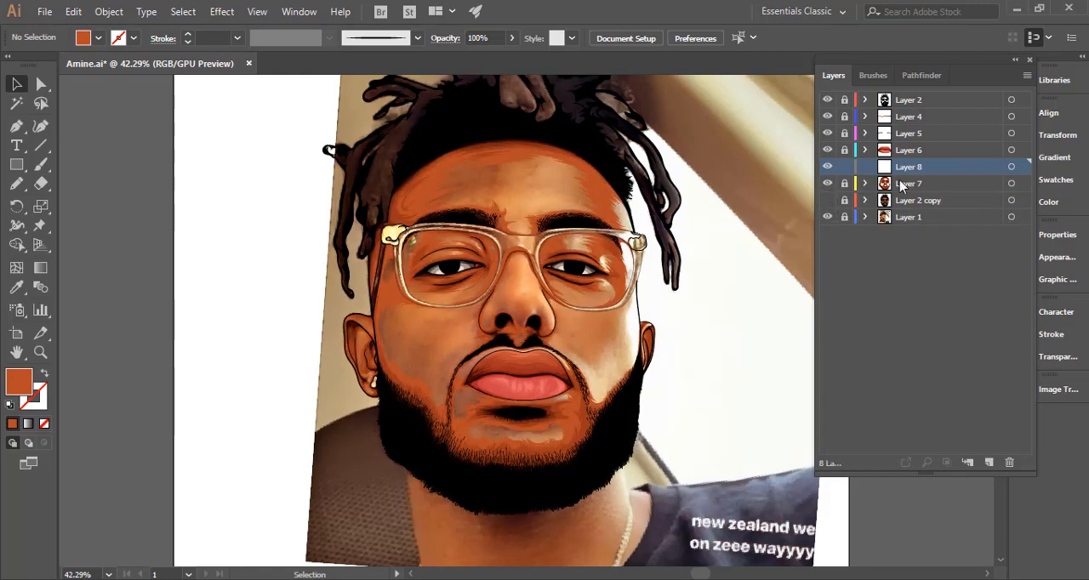
# Draw spiked orange Pencil shapes on Layer 8 over the centre of the forehead and down between the eyebrows.
pyautogui.hotkey('ctrl', 'space')
pyautogui.moveTo(606, 149); pyautogui.dragTo(769, 187)
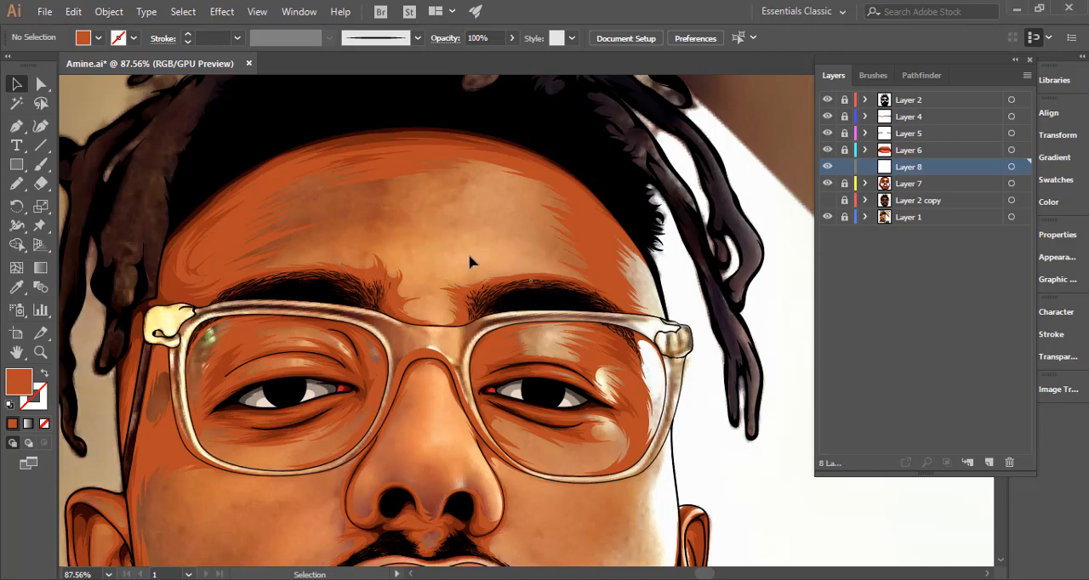
pyautogui.click(16, 183)
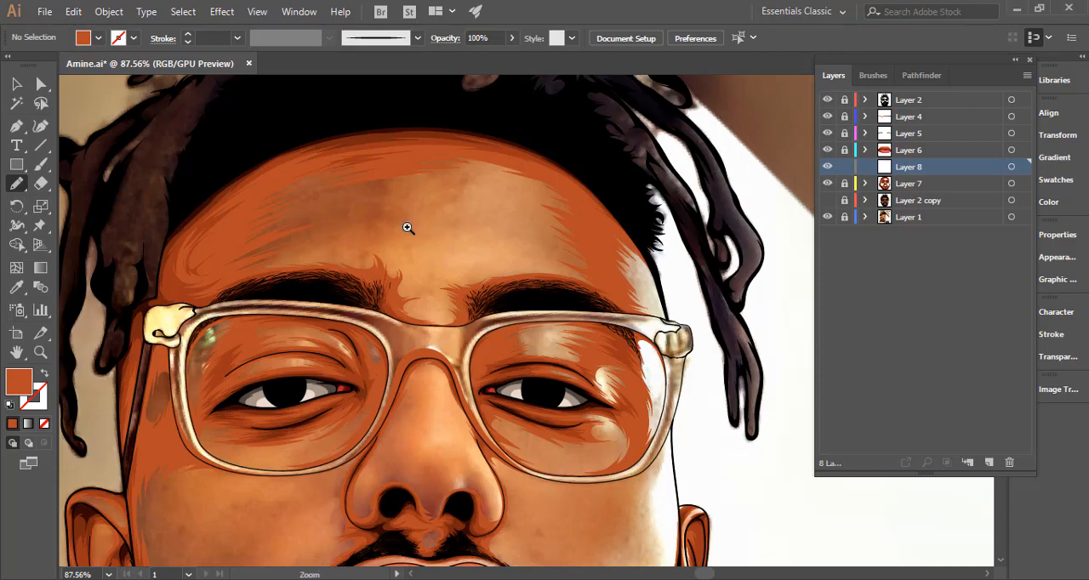
pyautogui.moveTo(408, 229); pyautogui.dragTo(475, 227)
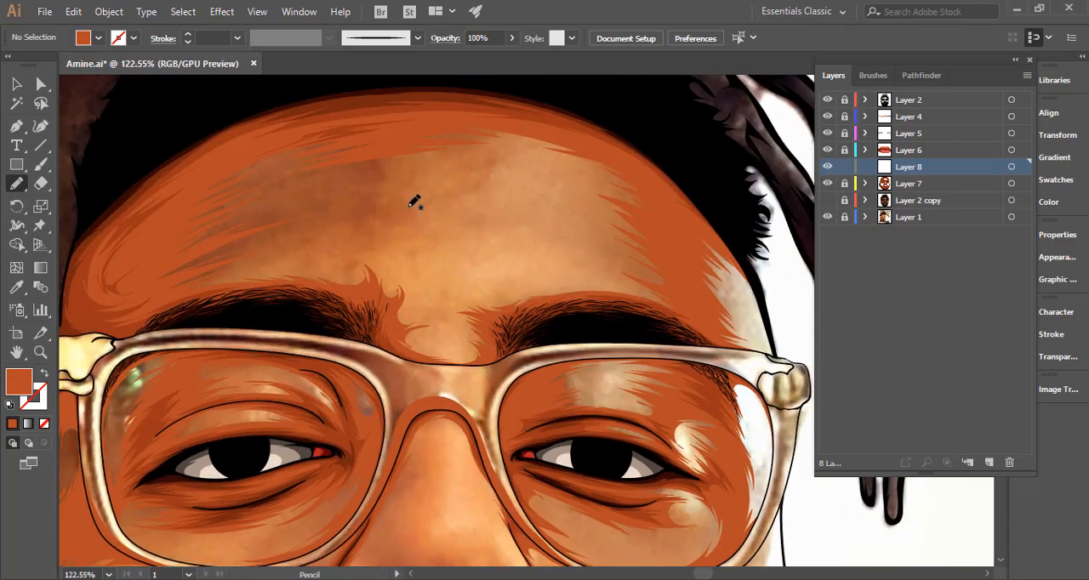
pyautogui.moveTo(387, 197)
pyautogui.mouseDown()
pyautogui.moveTo(442, 188)
pyautogui.moveTo(403, 180)
pyautogui.moveTo(503, 158)
pyautogui.moveTo(486, 150)
pyautogui.moveTo(534, 149)
pyautogui.moveTo(577, 165)
pyautogui.moveTo(534, 164)
pyautogui.moveTo(584, 176)
pyautogui.moveTo(548, 176)
pyautogui.moveTo(586, 187)
pyautogui.moveTo(527, 189)
pyautogui.moveTo(590, 199)
pyautogui.moveTo(492, 203)
pyautogui.moveTo(612, 228)
pyautogui.moveTo(551, 223)
pyautogui.moveTo(545, 235)
pyautogui.moveTo(614, 247)
pyautogui.moveTo(557, 248)
pyautogui.moveTo(593, 263)
pyautogui.moveTo(573, 267)
pyautogui.moveTo(630, 282)
pyautogui.moveTo(427, 301)
pyautogui.moveTo(418, 292)
pyautogui.moveTo(447, 284)
pyautogui.moveTo(379, 274)
pyautogui.moveTo(416, 278)
pyautogui.moveTo(384, 259)
pyautogui.moveTo(422, 246)
pyautogui.moveTo(369, 252)
pyautogui.moveTo(424, 233)
pyautogui.moveTo(357, 240)
pyautogui.moveTo(453, 208)
pyautogui.moveTo(367, 223)
pyautogui.moveTo(432, 206)
pyautogui.moveTo(419, 203)
pyautogui.moveTo(432, 227)
pyautogui.mouseUp()
pyautogui.moveTo(437, 321)
pyautogui.mouseDown()
pyautogui.moveTo(475, 331)
pyautogui.moveTo(447, 330)
pyautogui.moveTo(473, 345)
pyautogui.moveTo(423, 348)
pyautogui.moveTo(454, 342)
pyautogui.moveTo(420, 338)
pyautogui.moveTo(444, 310)
pyautogui.mouseUp()
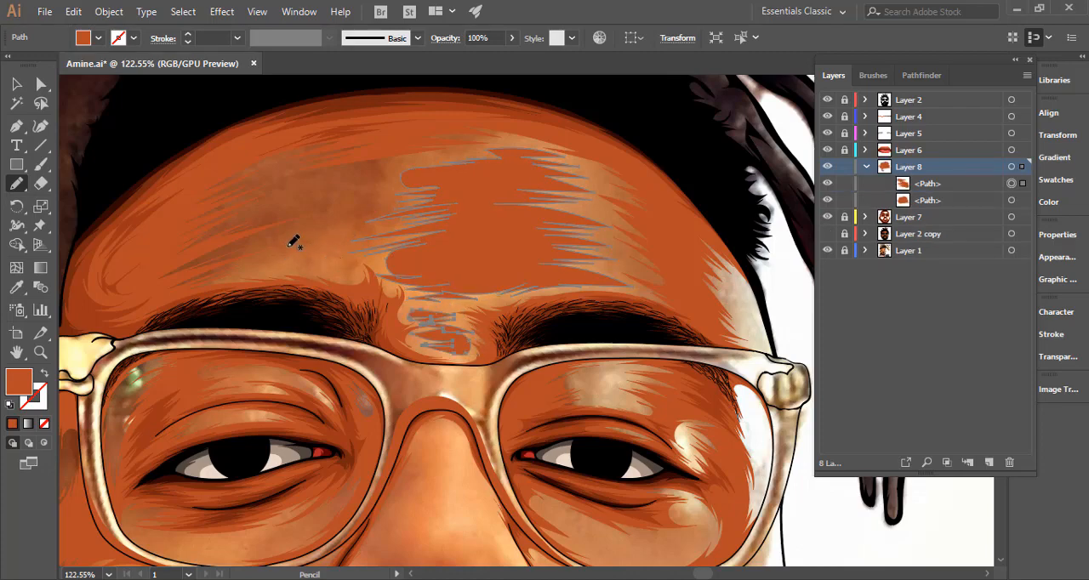
# Draw feathered orange shapes above the left eyebrow and along the right temple beside the hairline.
pyautogui.moveTo(258, 245)
pyautogui.mouseDown()
pyautogui.moveTo(307, 246)
pyautogui.moveTo(272, 257)
pyautogui.moveTo(362, 258)
pyautogui.moveTo(365, 270)
pyautogui.moveTo(234, 273)
pyautogui.mouseUp()
pyautogui.moveTo(262, 245)
pyautogui.mouseDown()
pyautogui.moveTo(296, 250)
pyautogui.moveTo(357, 274)
pyautogui.mouseUp()
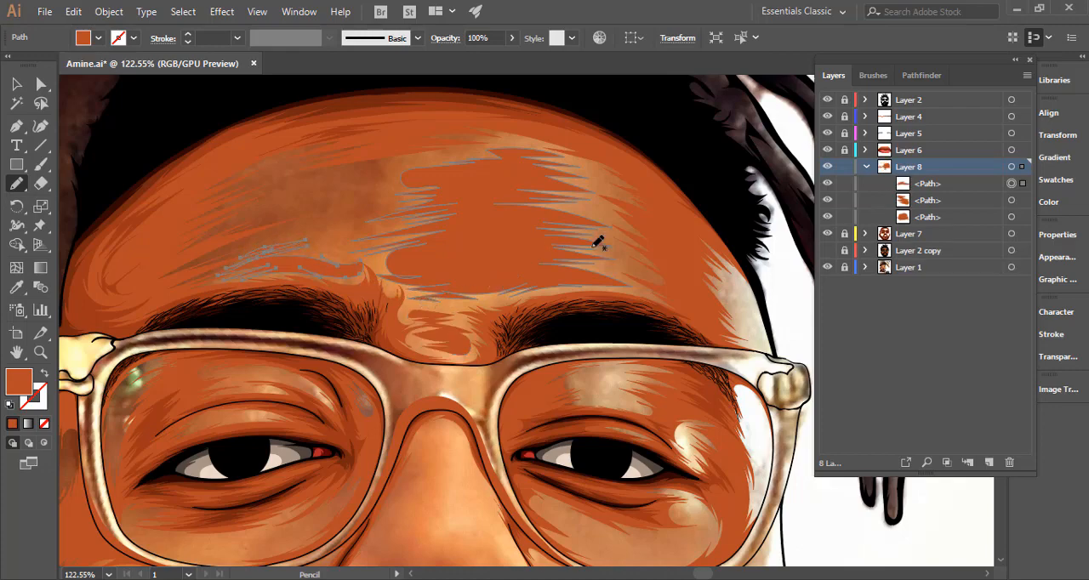
pyautogui.hscroll(4, 664, 311)
pyautogui.scroll(-2, 663, 310)
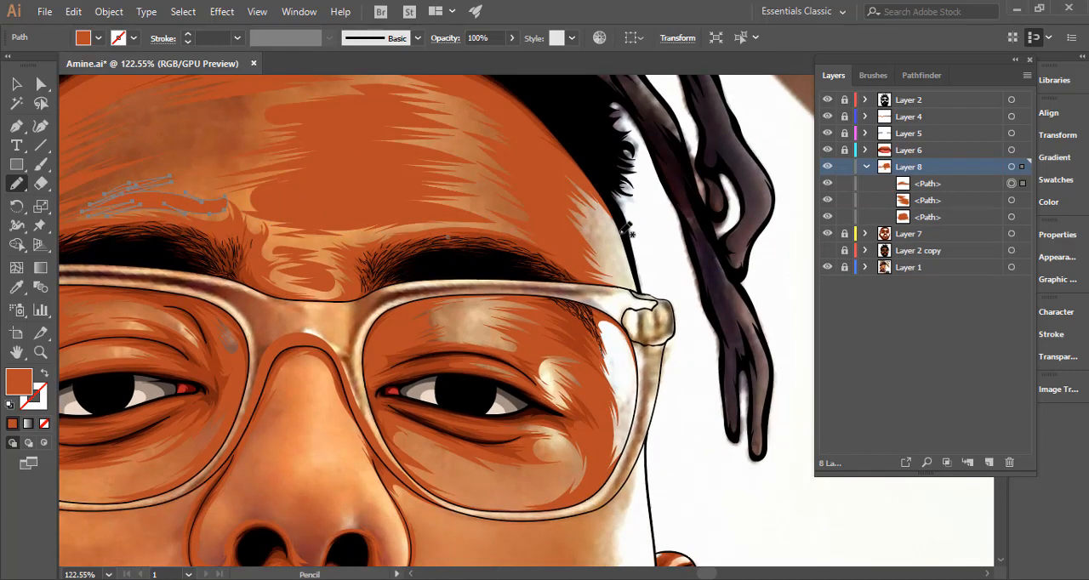
pyautogui.moveTo(624, 229)
pyautogui.mouseDown()
pyautogui.moveTo(586, 216)
pyautogui.moveTo(611, 262)
pyautogui.moveTo(598, 259)
pyautogui.moveTo(619, 277)
pyautogui.moveTo(608, 276)
pyautogui.moveTo(639, 288)
pyautogui.moveTo(624, 225)
pyautogui.mouseUp()
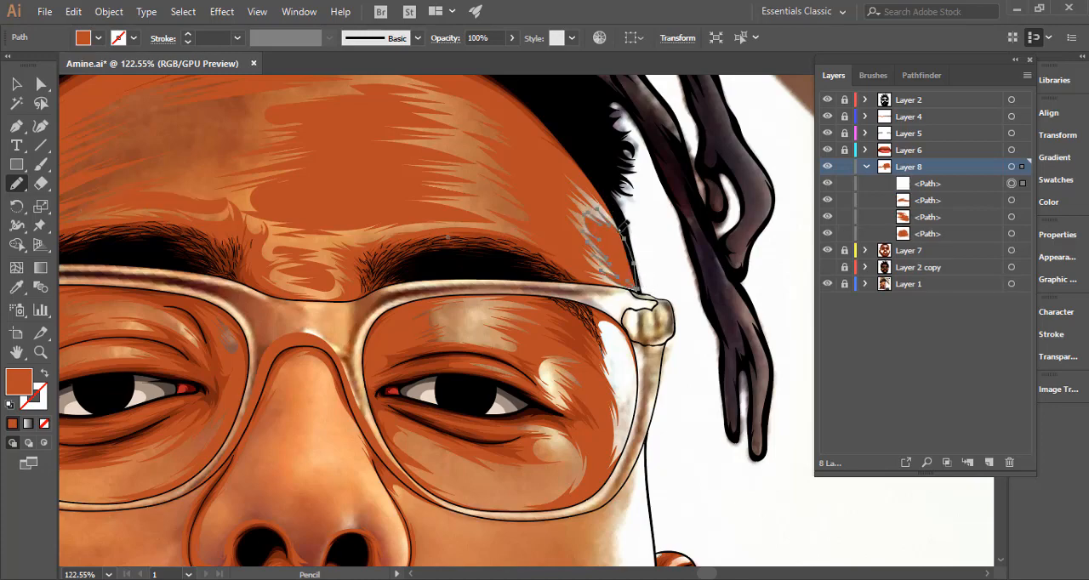
# Draw spiked shapes over the highlights at the right eye's outer corner and on its upper lid.
pyautogui.scroll(-3, 554, 311)
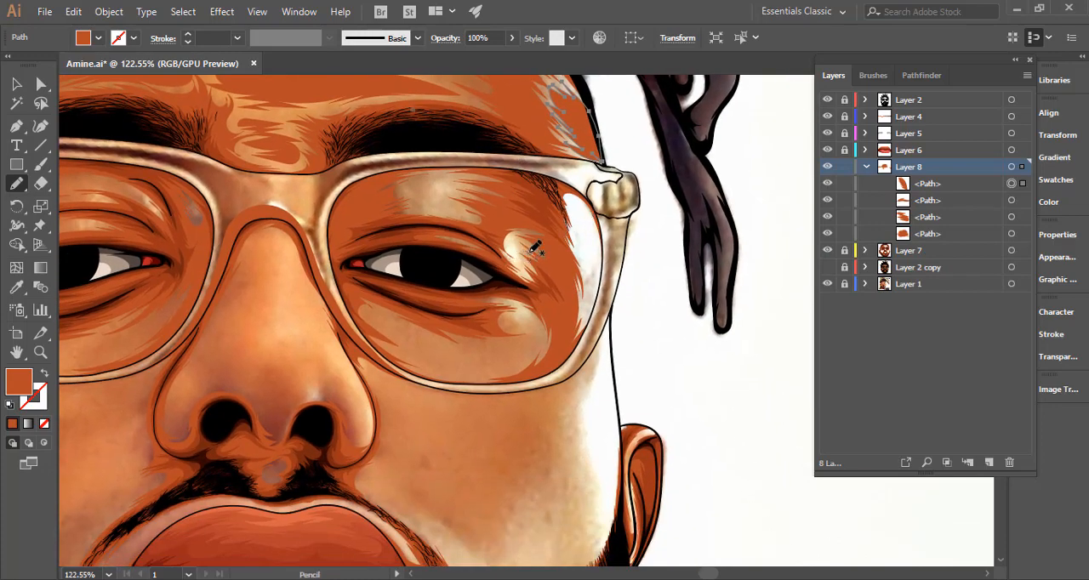
pyautogui.scroll(5, 535, 248)
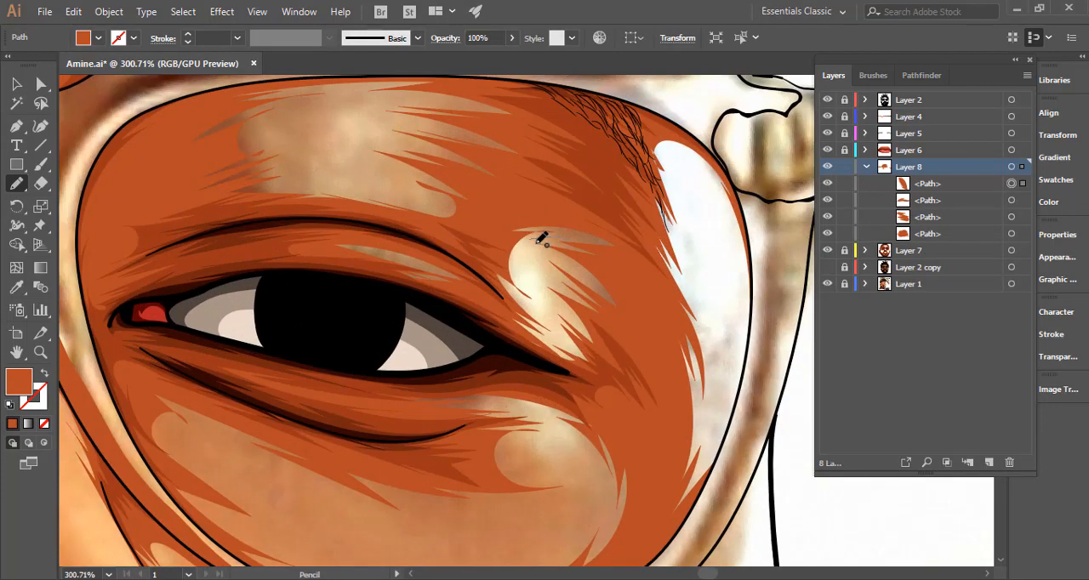
pyautogui.moveTo(541, 239)
pyautogui.mouseDown()
pyautogui.moveTo(565, 285)
pyautogui.moveTo(532, 281)
pyautogui.moveTo(573, 312)
pyautogui.moveTo(540, 299)
pyautogui.moveTo(572, 347)
pyautogui.moveTo(513, 288)
pyautogui.moveTo(544, 307)
pyautogui.moveTo(517, 265)
pyautogui.moveTo(538, 234)
pyautogui.mouseUp()
pyautogui.keyDown('ctrl'); pyautogui.click(464, 268); pyautogui.keyUp('ctrl')
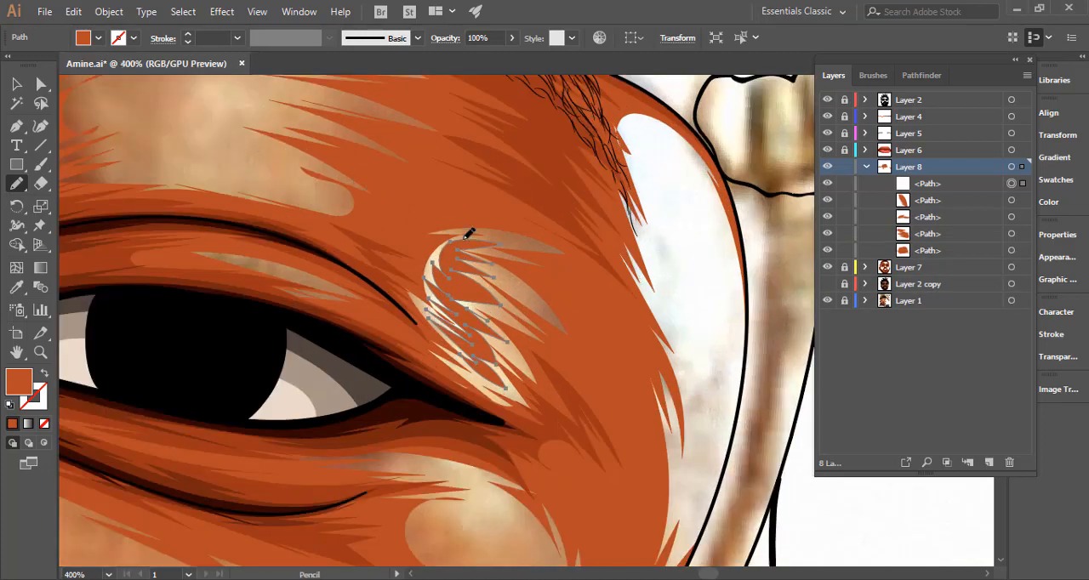
pyautogui.moveTo(505, 271)
pyautogui.mouseDown()
pyautogui.moveTo(371, 265)
pyautogui.moveTo(332, 164)
pyautogui.moveTo(369, 151)
pyautogui.moveTo(413, 222)
pyautogui.moveTo(309, 216)
pyautogui.moveTo(352, 204)
pyautogui.moveTo(309, 187)
pyautogui.mouseUp()
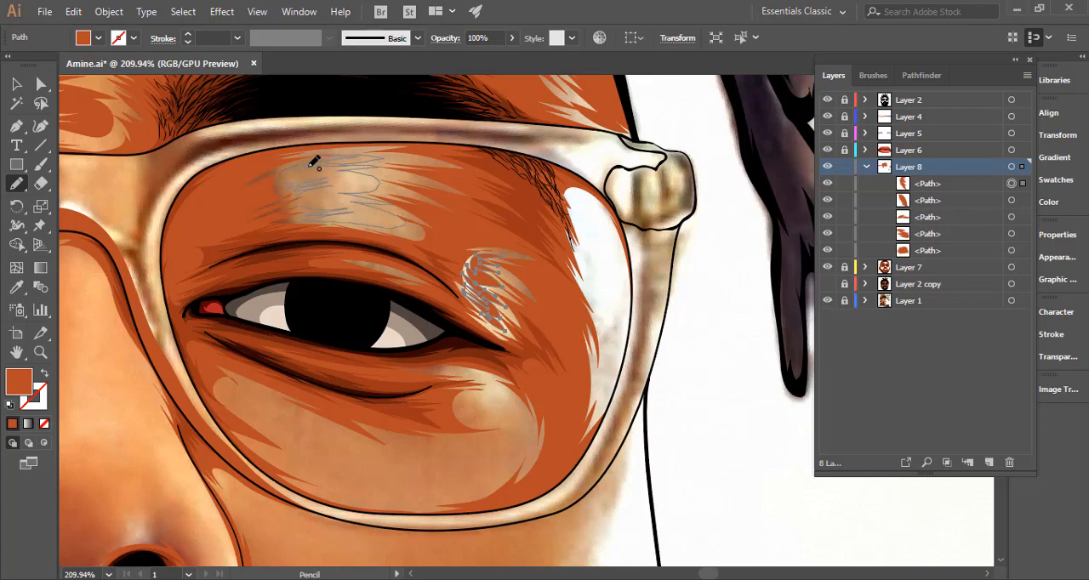
pyautogui.moveTo(414, 198); pyautogui.dragTo(417, 201)
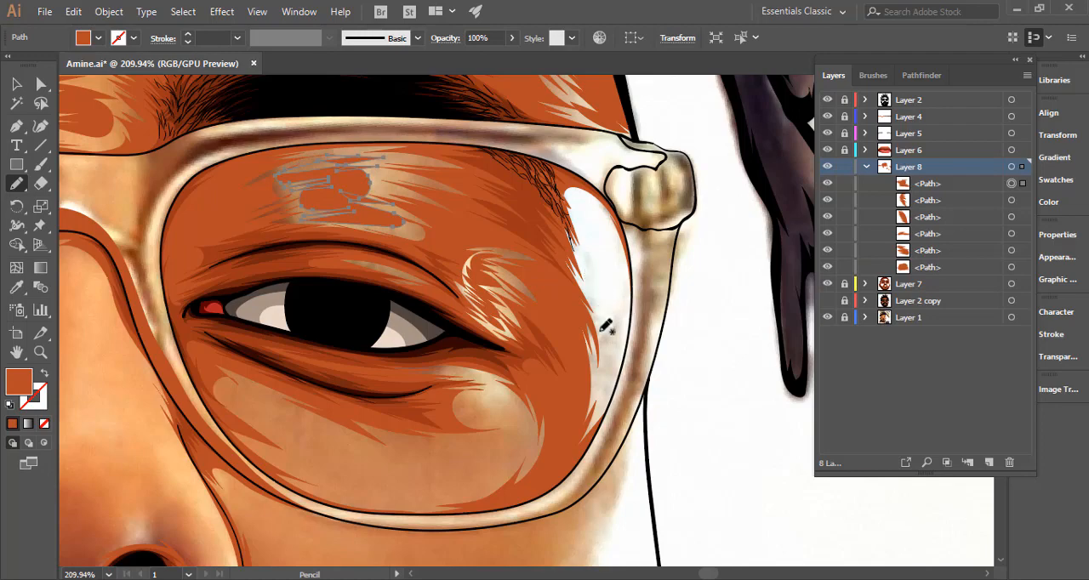
# Draw spiked shapes over the pale strip at the right lens's outer edge and the highlight below the eye's outer corner.
pyautogui.moveTo(605, 342)
pyautogui.mouseDown()
pyautogui.moveTo(583, 273)
pyautogui.moveTo(597, 286)
pyautogui.moveTo(580, 257)
pyautogui.moveTo(602, 281)
pyautogui.moveTo(581, 241)
pyautogui.moveTo(580, 199)
pyautogui.moveTo(611, 210)
pyautogui.moveTo(629, 244)
pyautogui.moveTo(620, 242)
pyautogui.moveTo(633, 313)
pyautogui.moveTo(617, 389)
pyautogui.moveTo(593, 432)
pyautogui.moveTo(609, 298)
pyautogui.mouseUp()
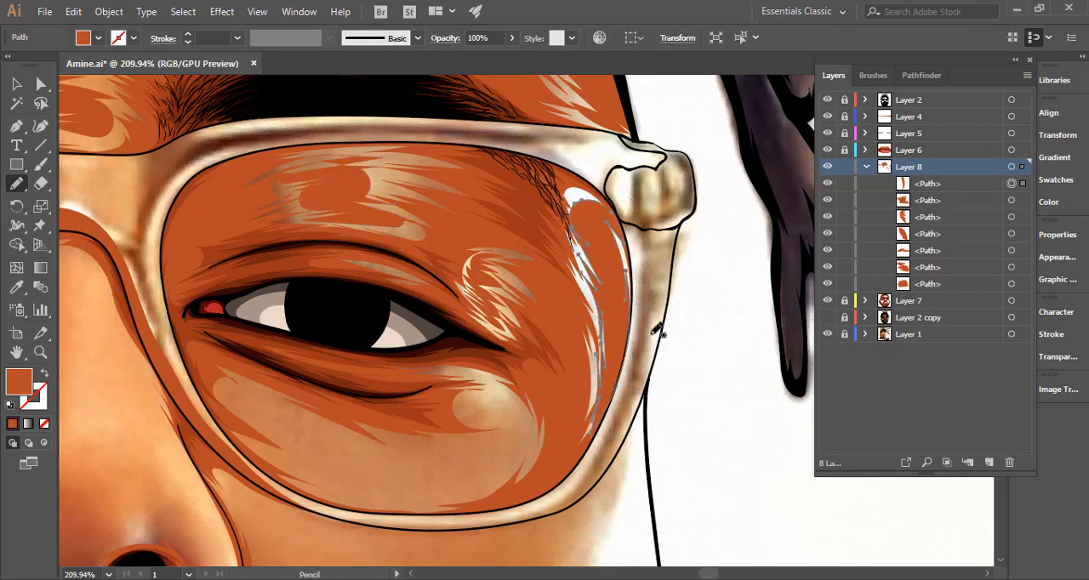
pyautogui.moveTo(662, 348); pyautogui.dragTo(470, 347)
pyautogui.moveTo(579, 394)
pyautogui.mouseDown()
pyautogui.moveTo(544, 280)
pyautogui.moveTo(708, 255)
pyautogui.mouseUp()
pyautogui.moveTo(612, 267)
pyautogui.mouseDown()
pyautogui.moveTo(595, 245)
pyautogui.moveTo(613, 235)
pyautogui.moveTo(562, 225)
pyautogui.moveTo(605, 226)
pyautogui.moveTo(641, 248)
pyautogui.moveTo(619, 240)
pyautogui.moveTo(648, 270)
pyautogui.moveTo(637, 257)
pyautogui.moveTo(648, 282)
pyautogui.moveTo(631, 310)
pyautogui.moveTo(643, 282)
pyautogui.moveTo(621, 308)
pyautogui.moveTo(636, 270)
pyautogui.moveTo(624, 287)
pyautogui.moveTo(631, 256)
pyautogui.mouseUp()
pyautogui.moveTo(518, 334); pyautogui.dragTo(617, 280)
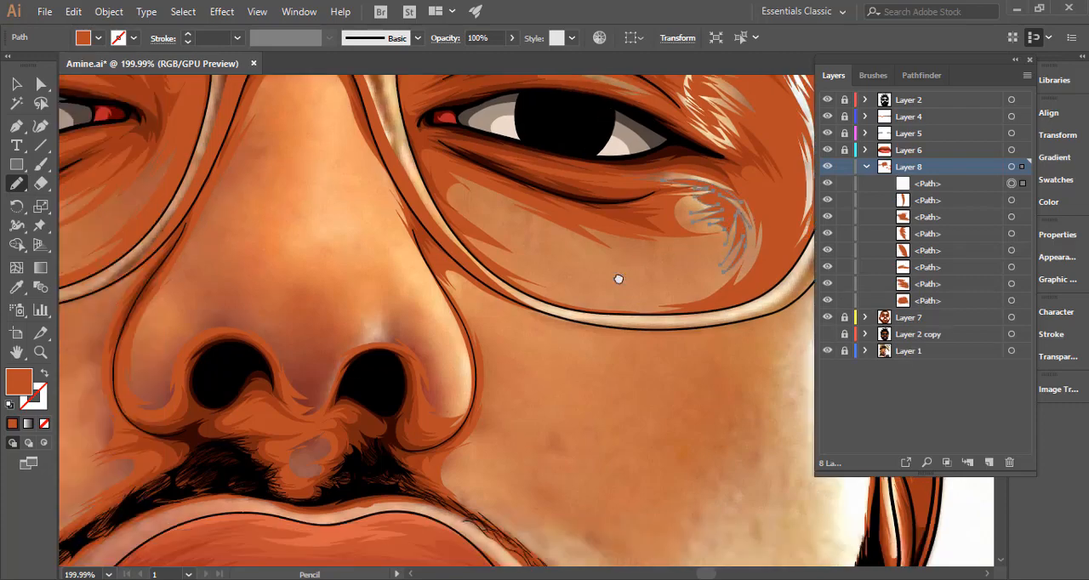
# Draw a small feathered shape beside the nose, just under the right lens's lower rim.
pyautogui.moveTo(638, 319); pyautogui.dragTo(468, 310)
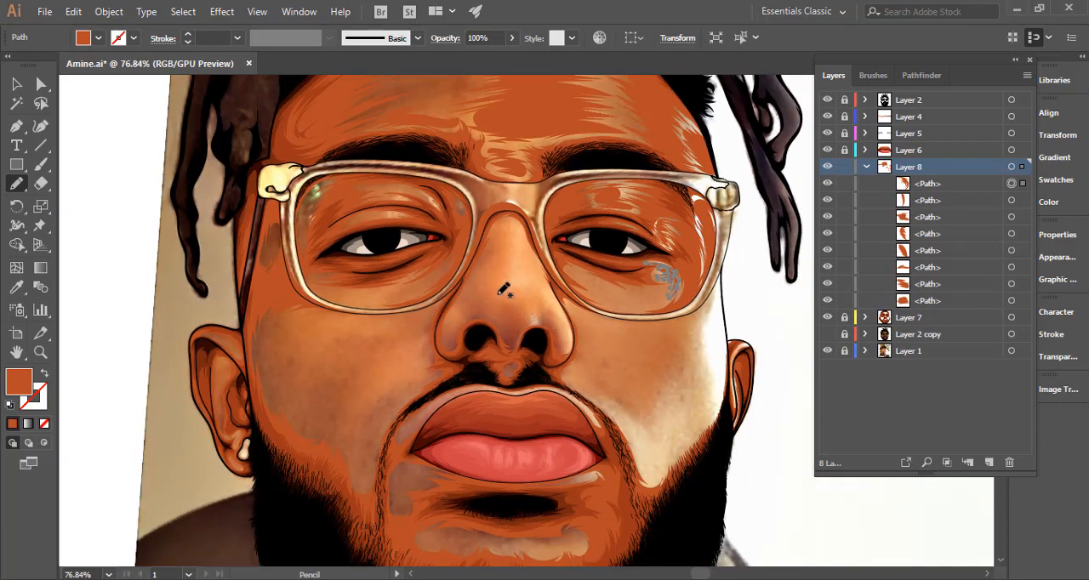
pyautogui.moveTo(610, 372)
pyautogui.mouseDown()
pyautogui.moveTo(537, 318)
pyautogui.moveTo(513, 282)
pyautogui.moveTo(724, 285)
pyautogui.mouseUp()
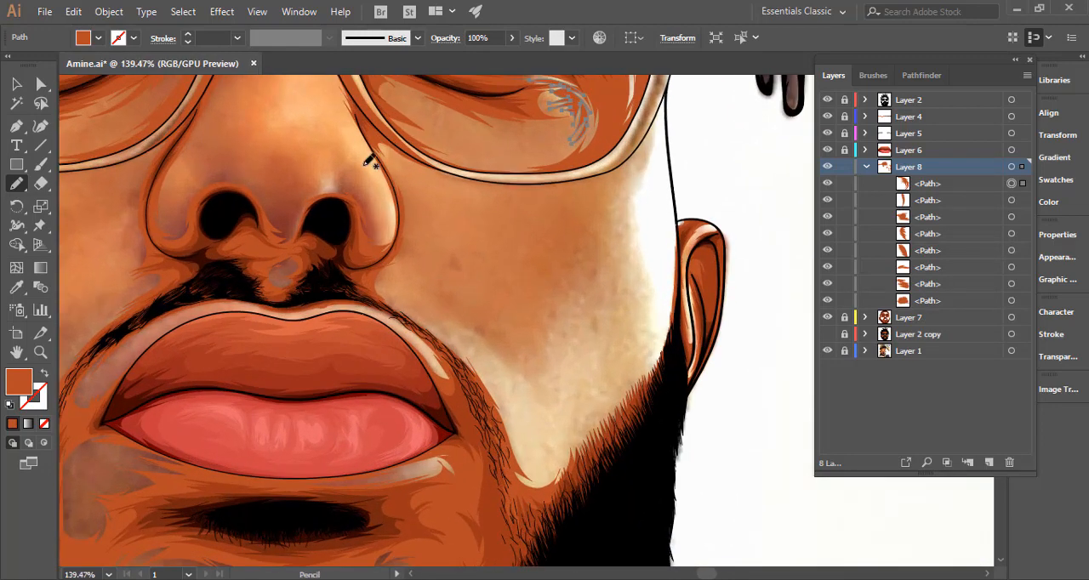
pyautogui.moveTo(408, 181)
pyautogui.mouseDown()
pyautogui.moveTo(423, 204)
pyautogui.moveTo(410, 171)
pyautogui.moveTo(495, 189)
pyautogui.moveTo(446, 182)
pyautogui.mouseUp()
pyautogui.moveTo(390, 154); pyautogui.dragTo(416, 212)
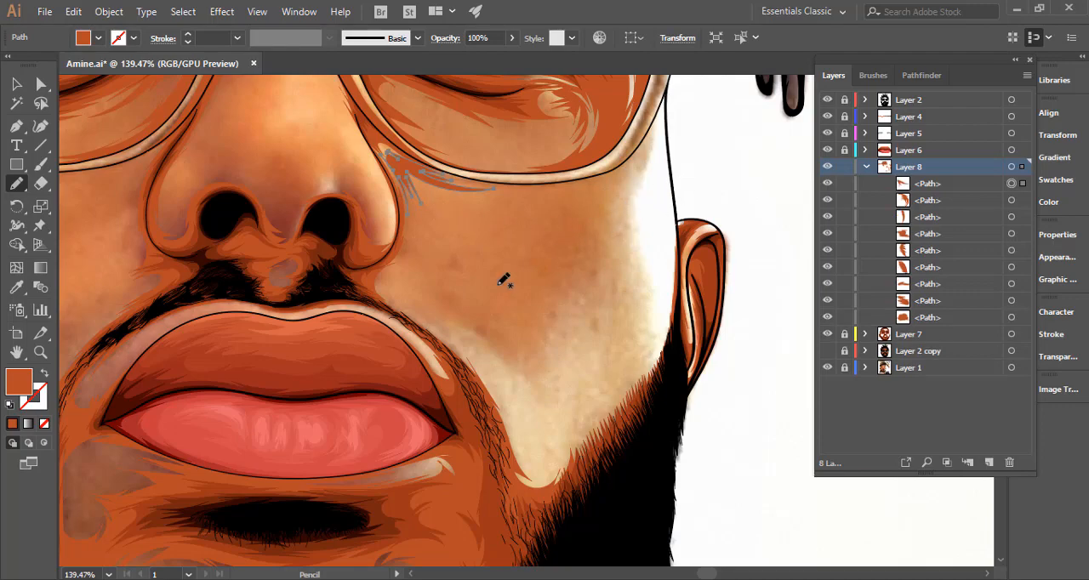
# Draw a large spiked shape over the right cheek, from beside the nostril up to the glasses and down along the beard edge.
pyautogui.moveTo(400, 299)
pyautogui.mouseDown()
pyautogui.moveTo(384, 281)
pyautogui.moveTo(408, 297)
pyautogui.moveTo(412, 263)
pyautogui.moveTo(417, 274)
pyautogui.moveTo(432, 254)
pyautogui.mouseUp()
pyautogui.moveTo(451, 315)
pyautogui.mouseDown()
pyautogui.moveTo(511, 362)
pyautogui.moveTo(475, 310)
pyautogui.moveTo(506, 343)
pyautogui.moveTo(491, 274)
pyautogui.mouseUp()
pyautogui.moveTo(566, 260)
pyautogui.mouseDown()
pyautogui.moveTo(593, 233)
pyautogui.moveTo(548, 292)
pyautogui.moveTo(591, 252)
pyautogui.moveTo(625, 190)
pyautogui.moveTo(619, 218)
pyautogui.moveTo(638, 160)
pyautogui.mouseUp()
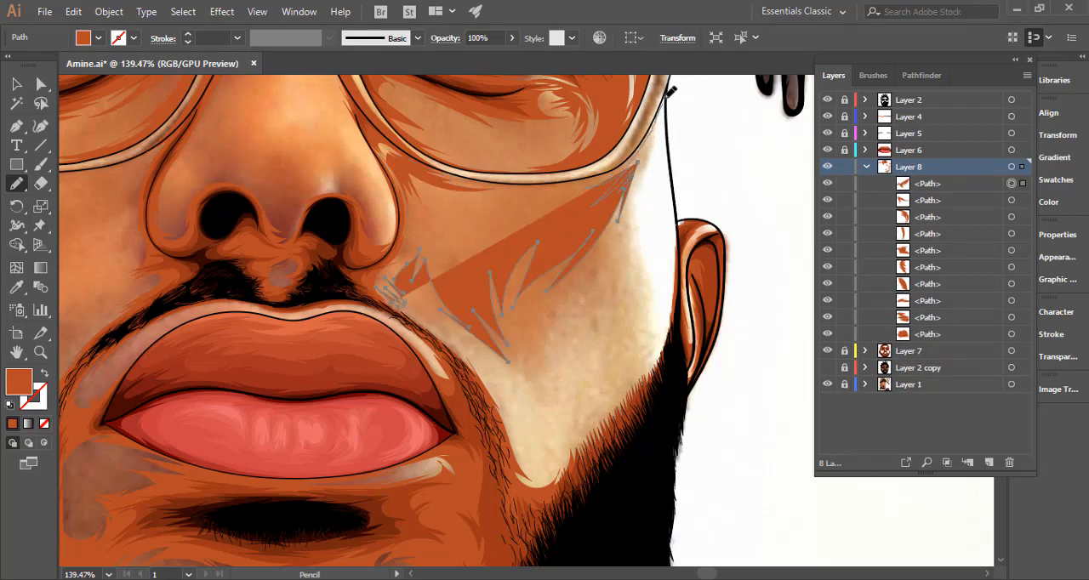
pyautogui.moveTo(674, 176)
pyautogui.mouseDown()
pyautogui.moveTo(620, 161)
pyautogui.moveTo(660, 218)
pyautogui.moveTo(682, 194)
pyautogui.moveTo(673, 182)
pyautogui.moveTo(669, 320)
pyautogui.moveTo(638, 371)
pyautogui.moveTo(644, 338)
pyautogui.moveTo(614, 401)
pyautogui.moveTo(624, 351)
pyautogui.moveTo(614, 388)
pyautogui.moveTo(565, 453)
pyautogui.moveTo(535, 465)
pyautogui.moveTo(445, 334)
pyautogui.moveTo(488, 368)
pyautogui.moveTo(430, 309)
pyautogui.mouseUp()
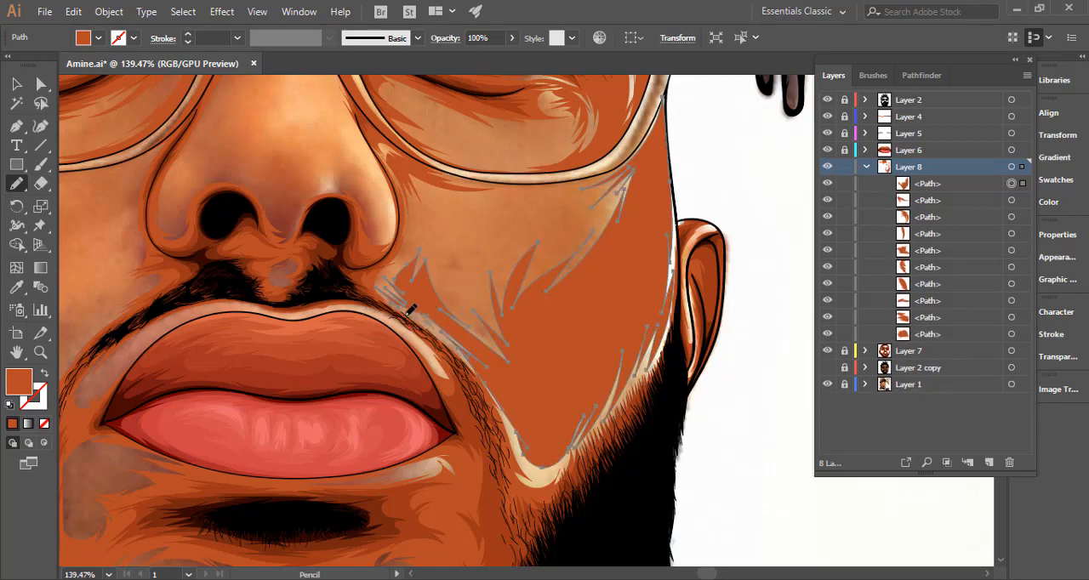
# Draw a feathered shape under the right eye along the inside of the lens's lower rim.
pyautogui.scroll(-4, 571, 325)
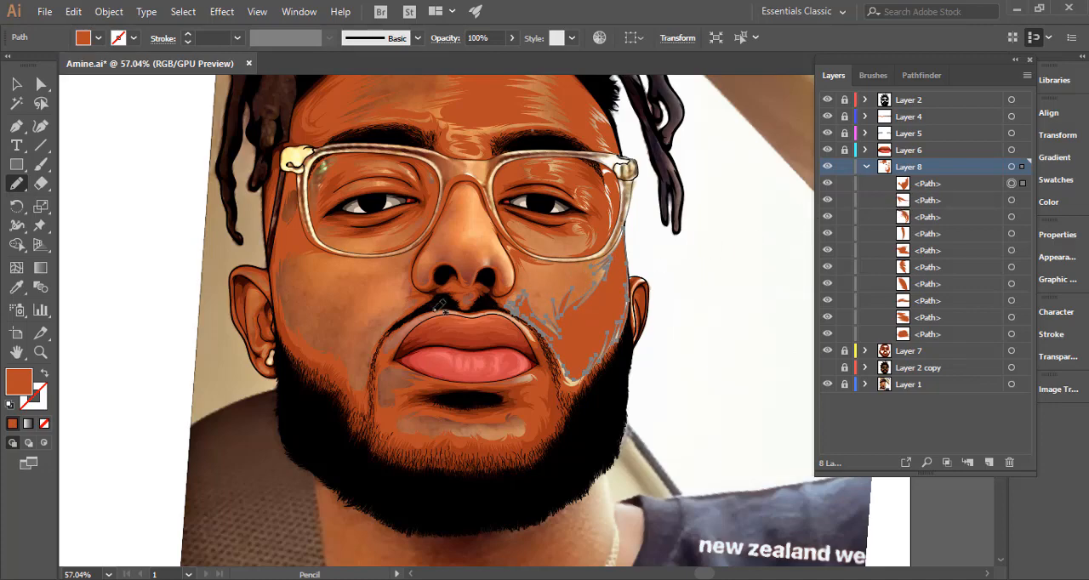
pyautogui.moveTo(313, 252); pyautogui.dragTo(443, 237)
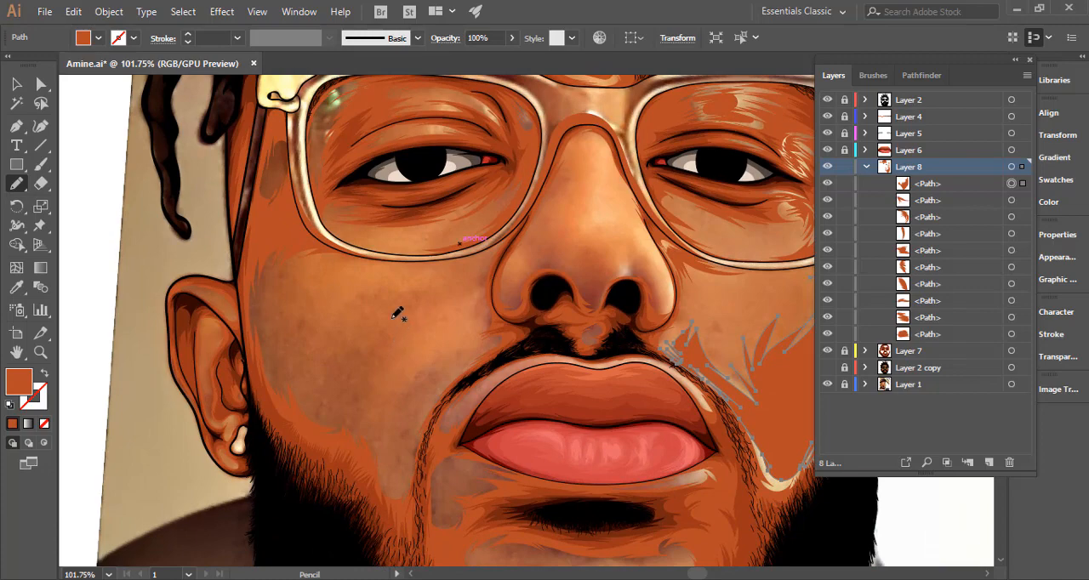
pyautogui.moveTo(564, 275); pyautogui.dragTo(402, 273)
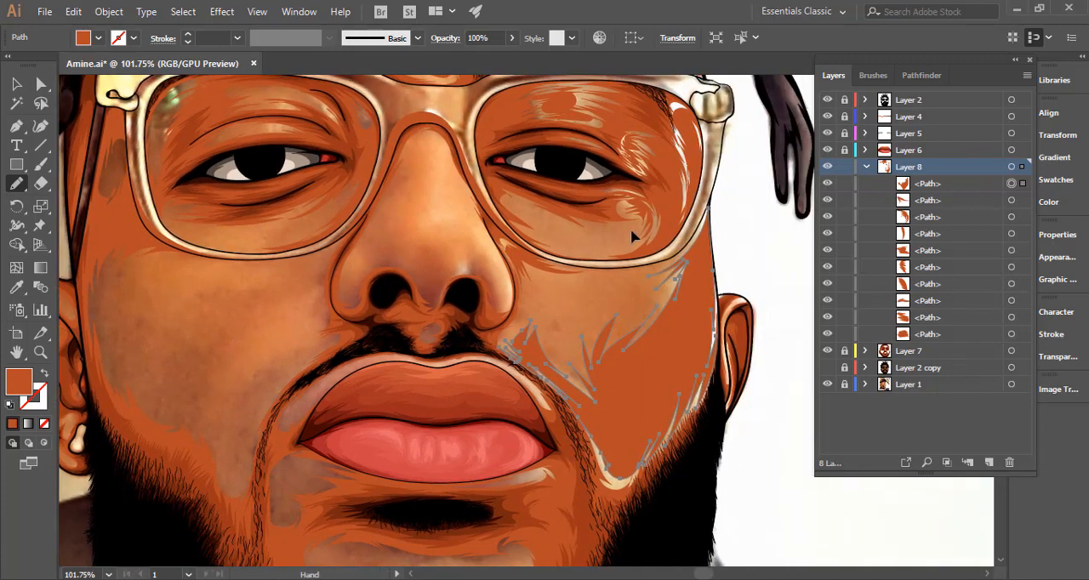
pyautogui.scroll(4, 632, 237)
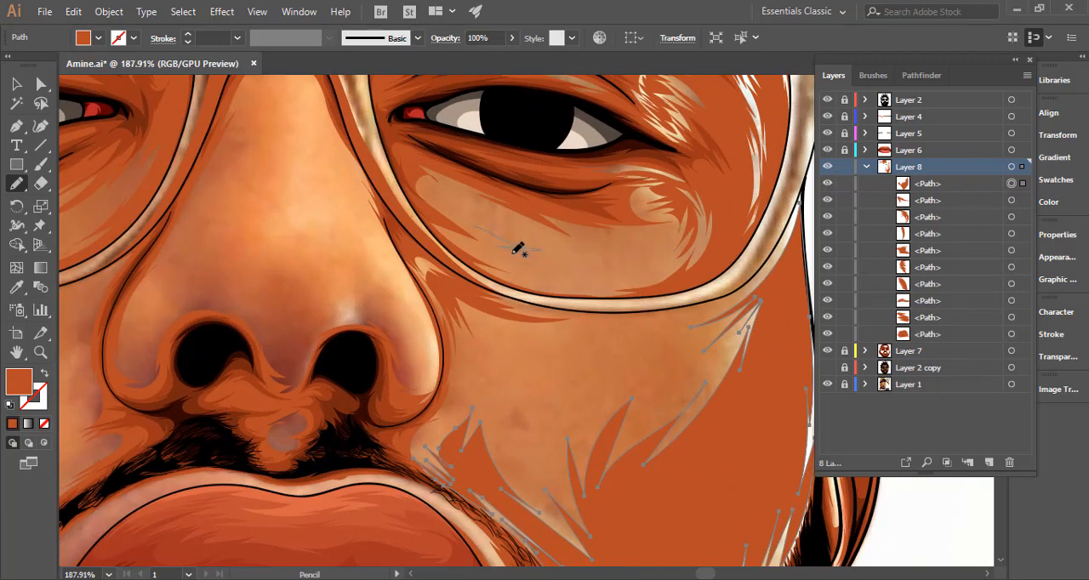
pyautogui.moveTo(513, 253)
pyautogui.mouseDown()
pyautogui.moveTo(629, 271)
pyautogui.moveTo(596, 276)
pyautogui.moveTo(623, 277)
pyautogui.moveTo(602, 284)
pyautogui.moveTo(528, 280)
pyautogui.moveTo(583, 292)
pyautogui.moveTo(537, 288)
pyautogui.moveTo(497, 271)
pyautogui.moveTo(530, 274)
pyautogui.moveTo(462, 250)
pyautogui.moveTo(486, 255)
pyautogui.moveTo(450, 237)
pyautogui.moveTo(493, 253)
pyautogui.moveTo(438, 211)
pyautogui.moveTo(470, 222)
pyautogui.mouseUp()
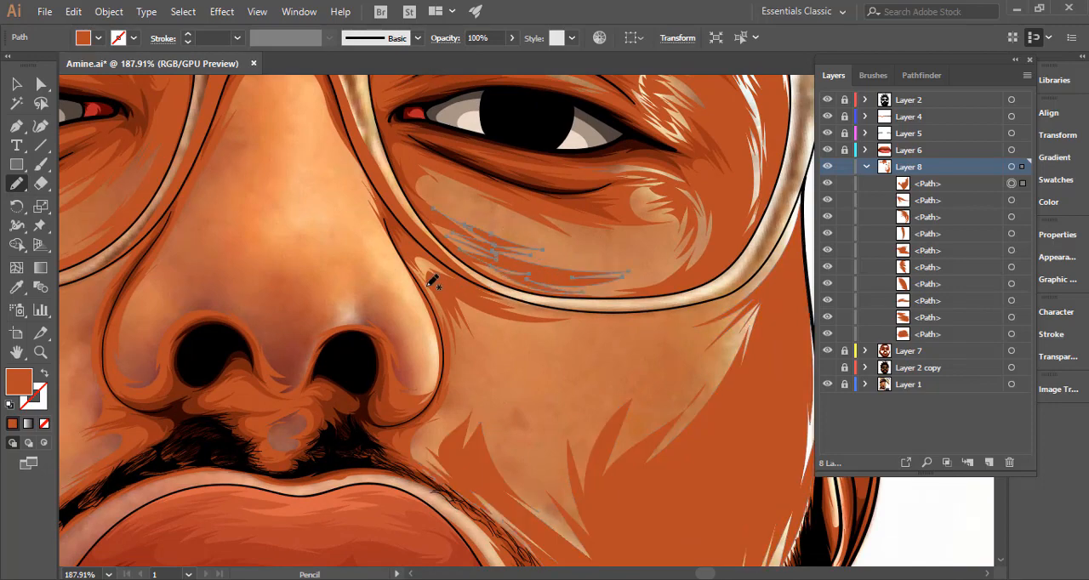
# Draw a small spiked shape along the left nostril's outer wing with the Pencil tool.
pyautogui.scroll(-3, 418, 287)
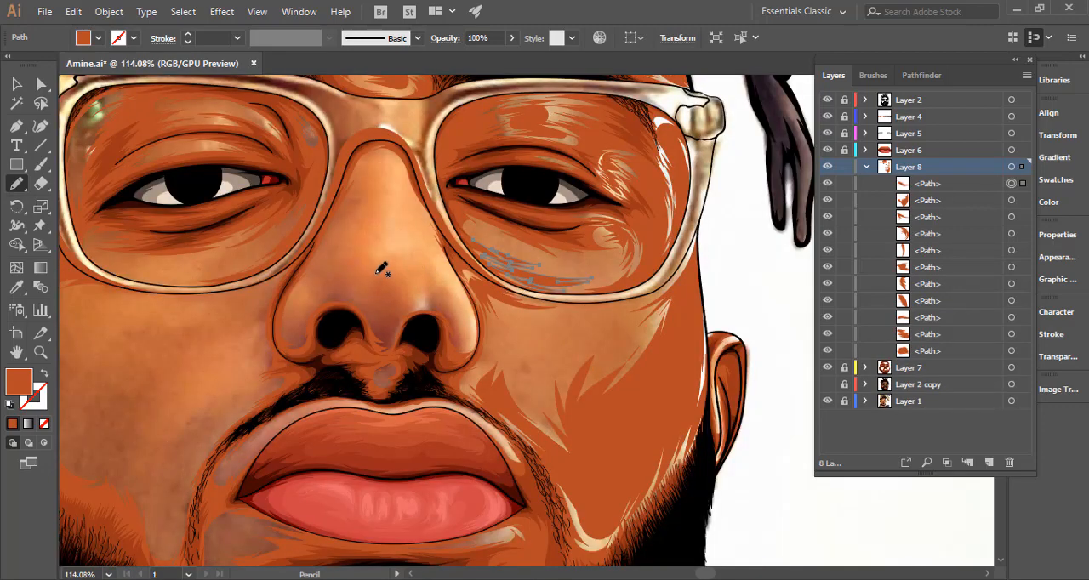
pyautogui.scroll(2, 317, 274)
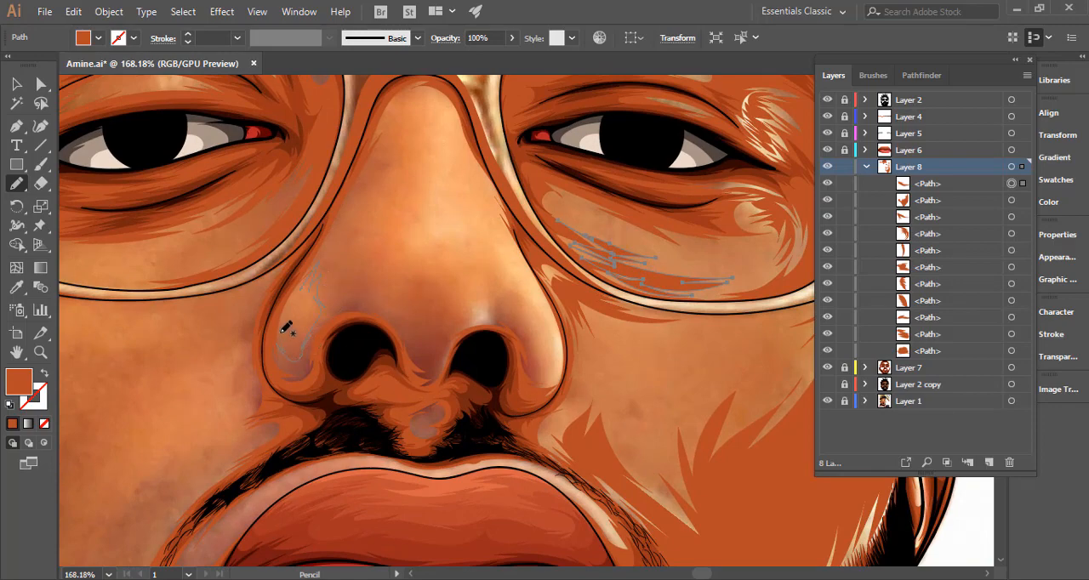
pyautogui.moveTo(291, 321); pyautogui.dragTo(314, 294)
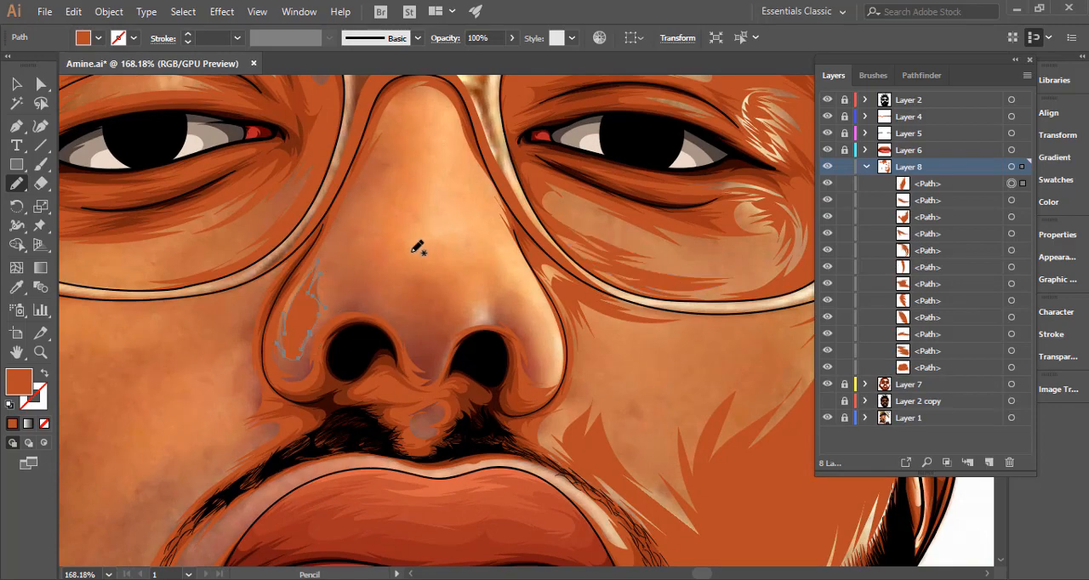
# Draw a large feathered shape over the nose, from the bridge down to the right nostril's wing and around the tip.
pyautogui.scroll(3, 378, 238)
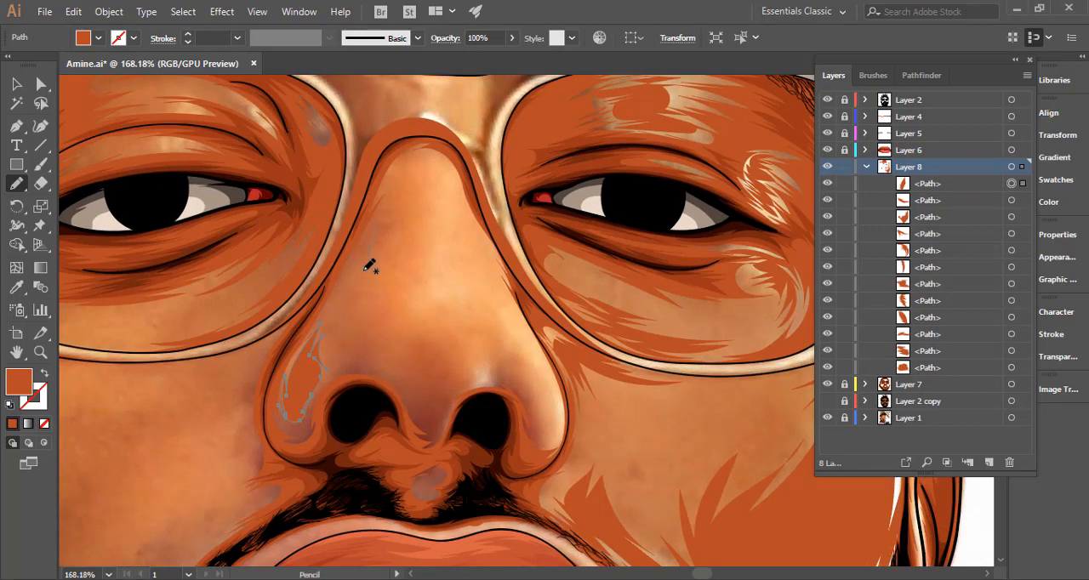
pyautogui.moveTo(370, 266); pyautogui.dragTo(360, 299)
pyautogui.moveTo(464, 339); pyautogui.dragTo(491, 346)
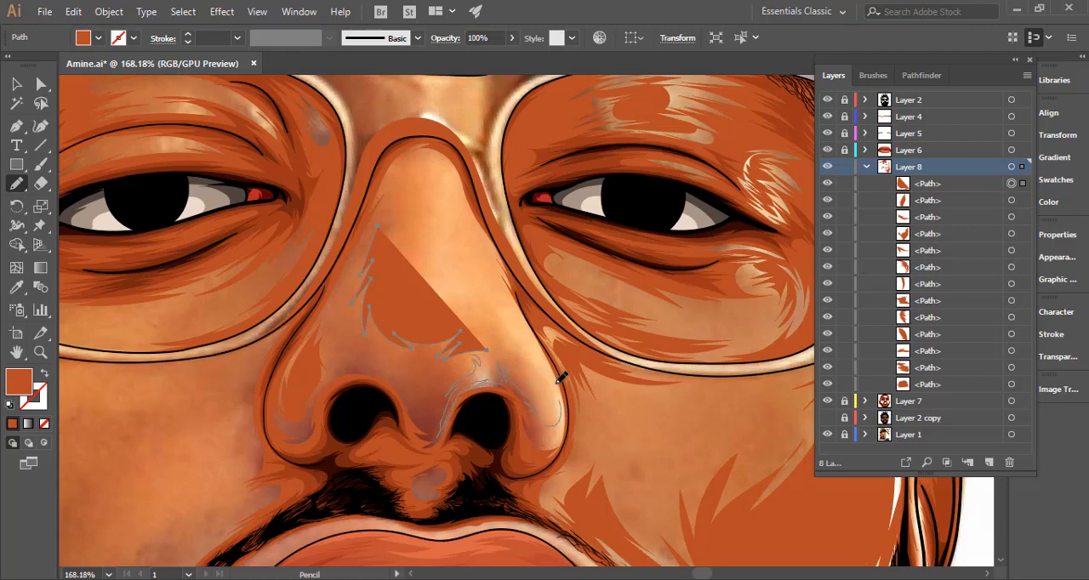
pyautogui.moveTo(536, 336)
pyautogui.mouseDown()
pyautogui.moveTo(517, 318)
pyautogui.moveTo(531, 289)
pyautogui.mouseUp()
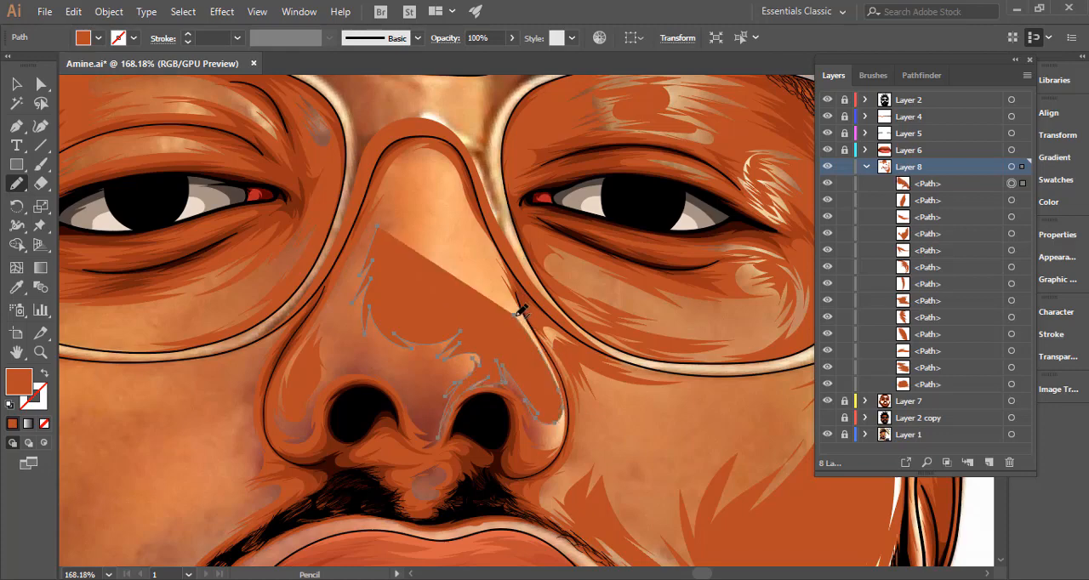
pyautogui.moveTo(527, 326)
pyautogui.mouseDown()
pyautogui.moveTo(476, 243)
pyautogui.moveTo(485, 261)
pyautogui.moveTo(460, 192)
pyautogui.mouseUp()
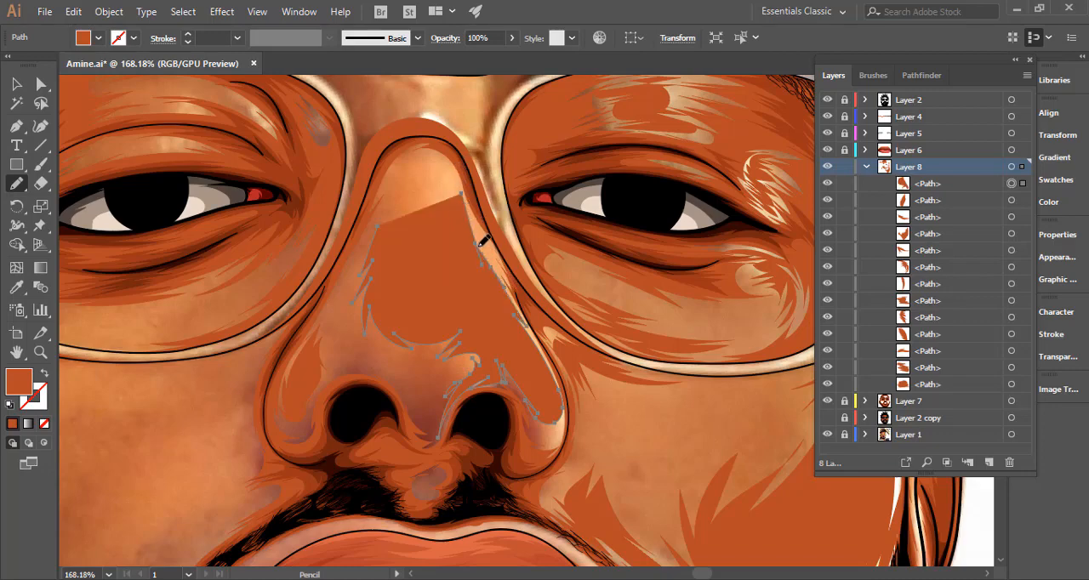
pyautogui.moveTo(480, 247); pyautogui.dragTo(467, 205)
pyautogui.moveTo(445, 162); pyautogui.dragTo(443, 162)
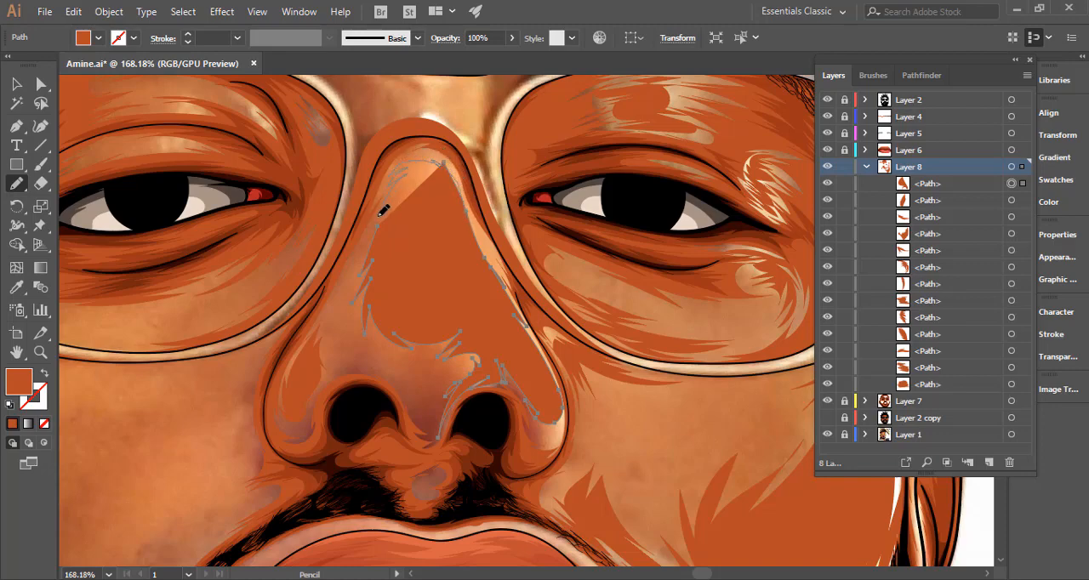
pyautogui.moveTo(382, 211); pyautogui.dragTo(434, 160)
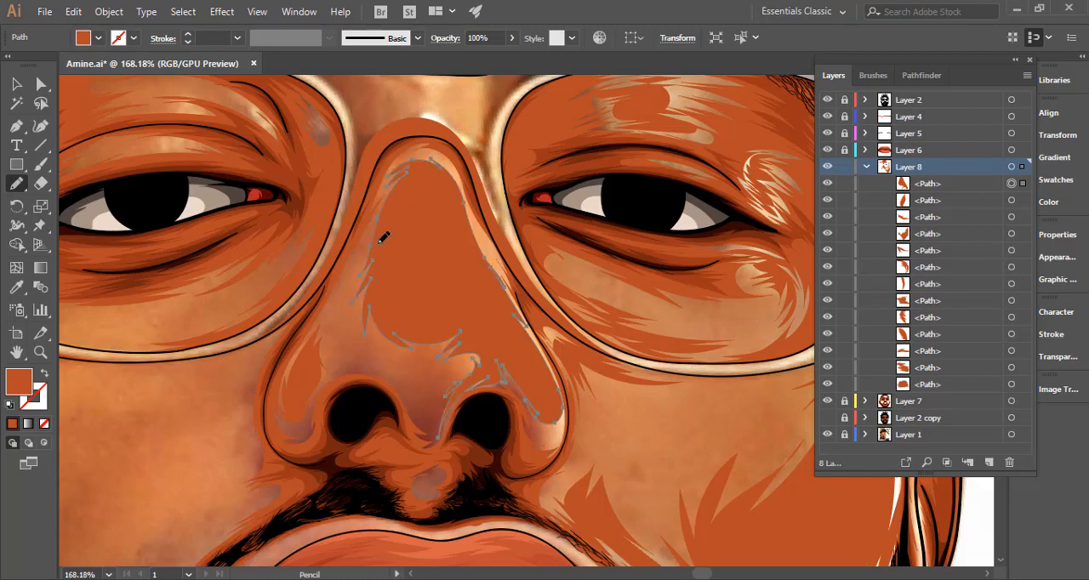
# Extend the nose shape into the pale highlight at the outer edge of the right nostril's wing.
pyautogui.scroll(-5, 479, 243)
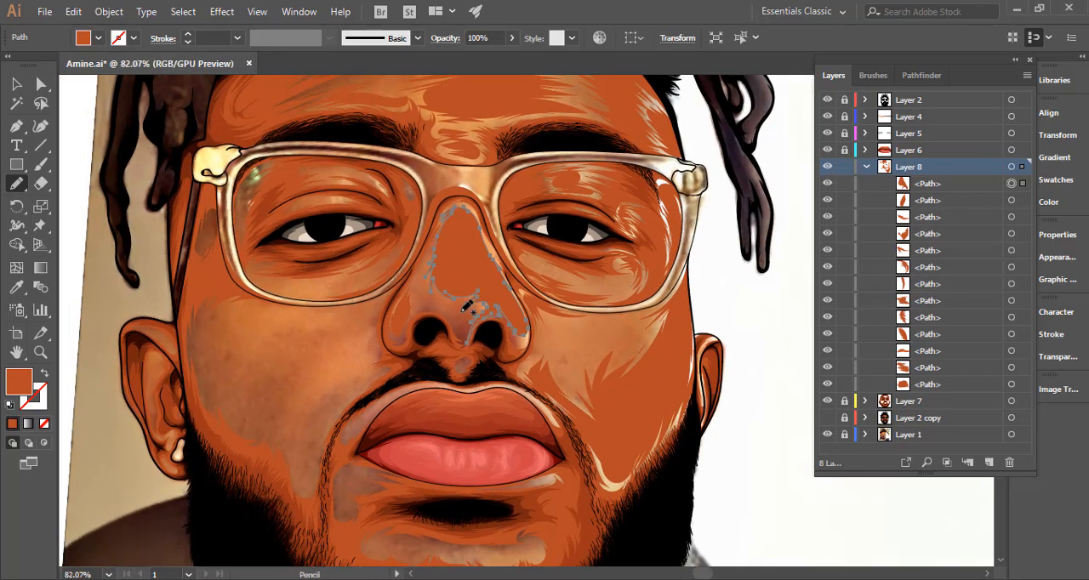
pyautogui.moveTo(465, 310); pyautogui.dragTo(515, 250)
pyautogui.moveTo(593, 288); pyautogui.dragTo(721, 256)
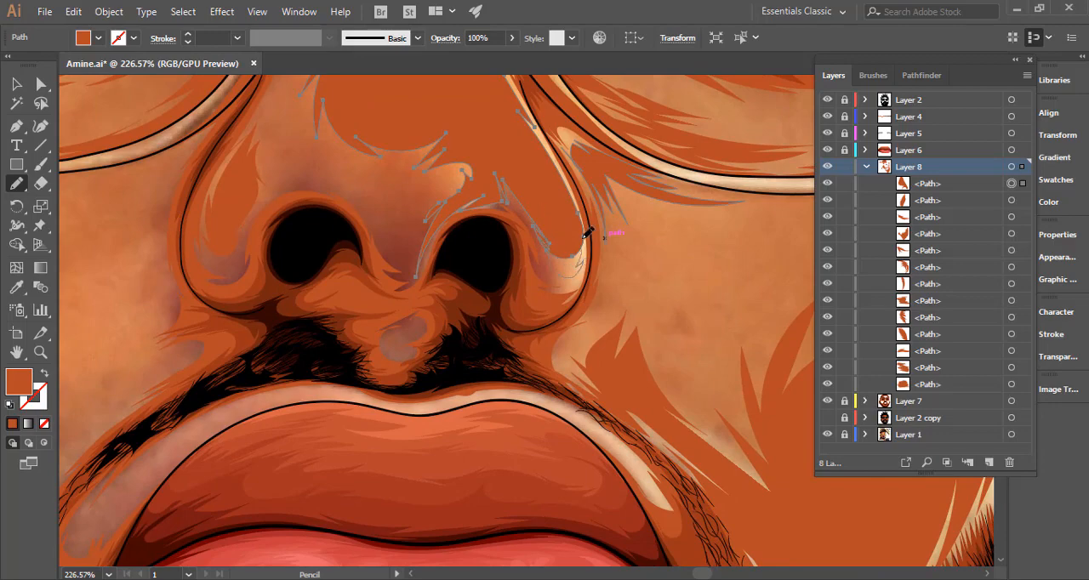
pyautogui.moveTo(584, 238); pyautogui.dragTo(577, 213)
# Draw two feathered shapes on the left cheek, one under the glasses' lower rim and one curving from beside the nose toward the beard.
pyautogui.moveTo(668, 252)
pyautogui.mouseDown()
pyautogui.moveTo(565, 252)
pyautogui.moveTo(587, 228)
pyautogui.mouseUp()
pyautogui.moveTo(664, 278)
pyautogui.mouseDown()
pyautogui.moveTo(539, 287)
pyautogui.moveTo(571, 285)
pyautogui.moveTo(627, 250)
pyautogui.mouseUp()
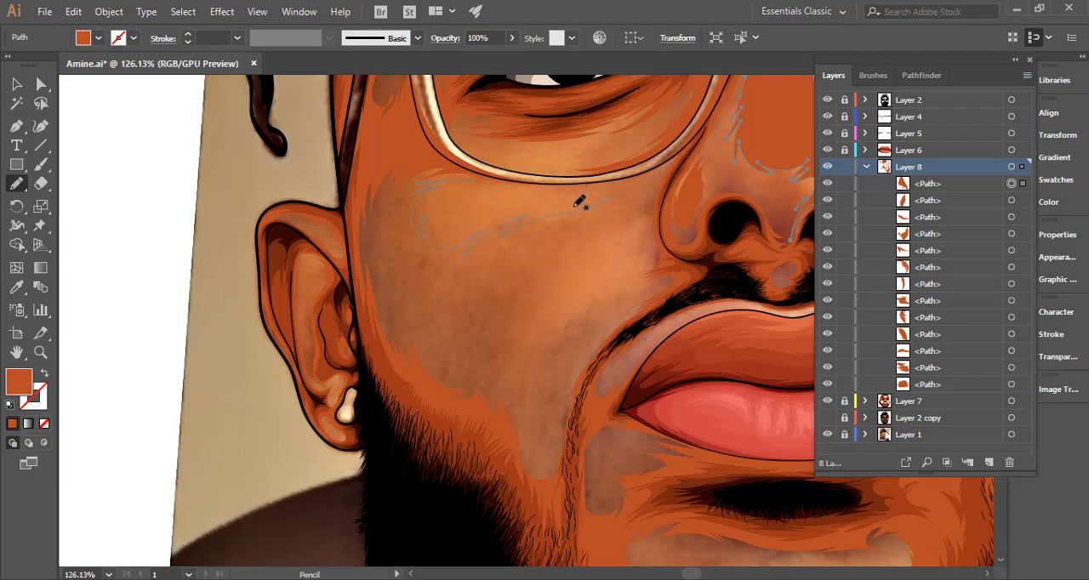
pyautogui.moveTo(579, 202)
pyautogui.mouseDown()
pyautogui.moveTo(623, 184)
pyautogui.moveTo(551, 198)
pyautogui.moveTo(591, 183)
pyautogui.moveTo(483, 186)
pyautogui.mouseUp()
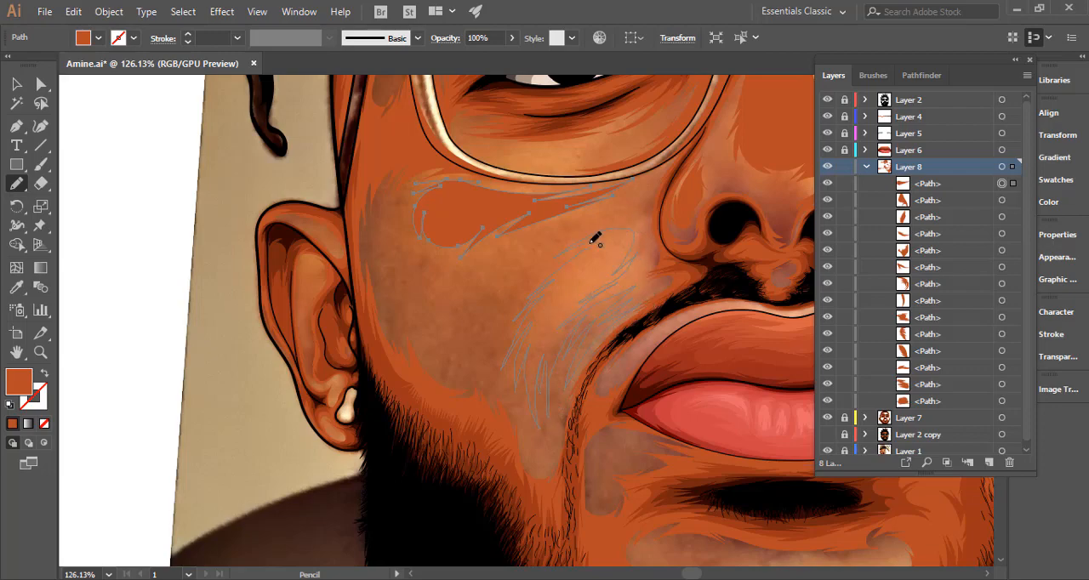
pyautogui.moveTo(589, 247); pyautogui.dragTo(596, 239)
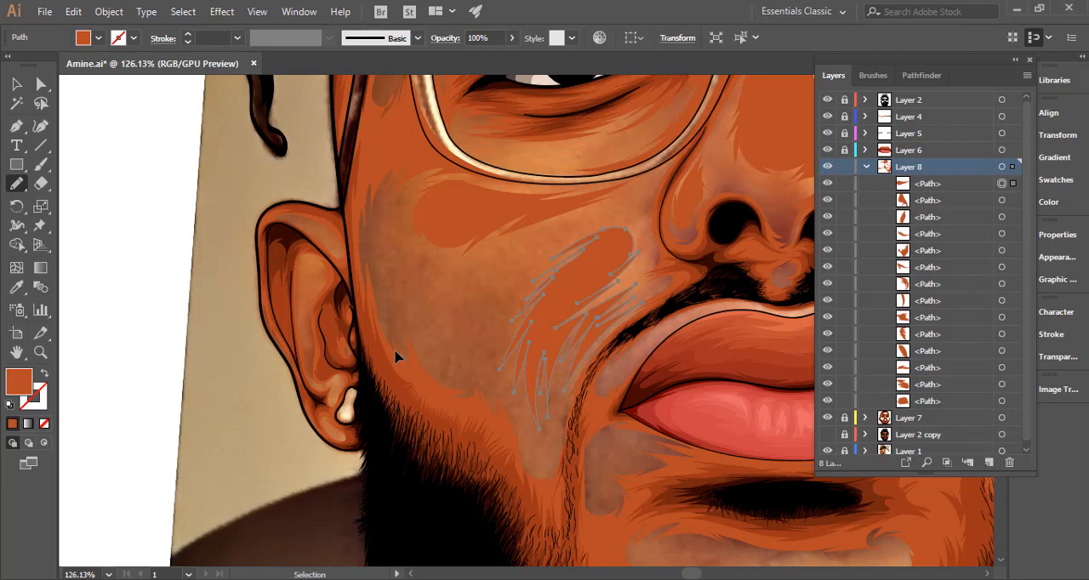
# Draw feathered shapes over the left and right parts of the pale strip across the chin.
pyautogui.moveTo(663, 286); pyautogui.dragTo(396, 351)
pyautogui.moveTo(625, 331); pyautogui.dragTo(428, 357)
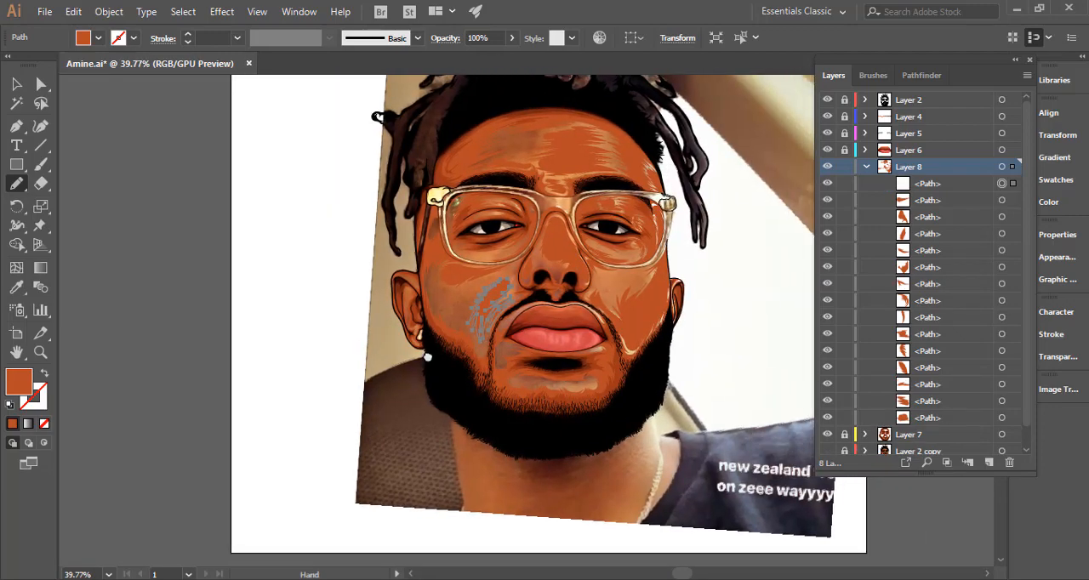
pyautogui.moveTo(601, 305); pyautogui.dragTo(541, 316)
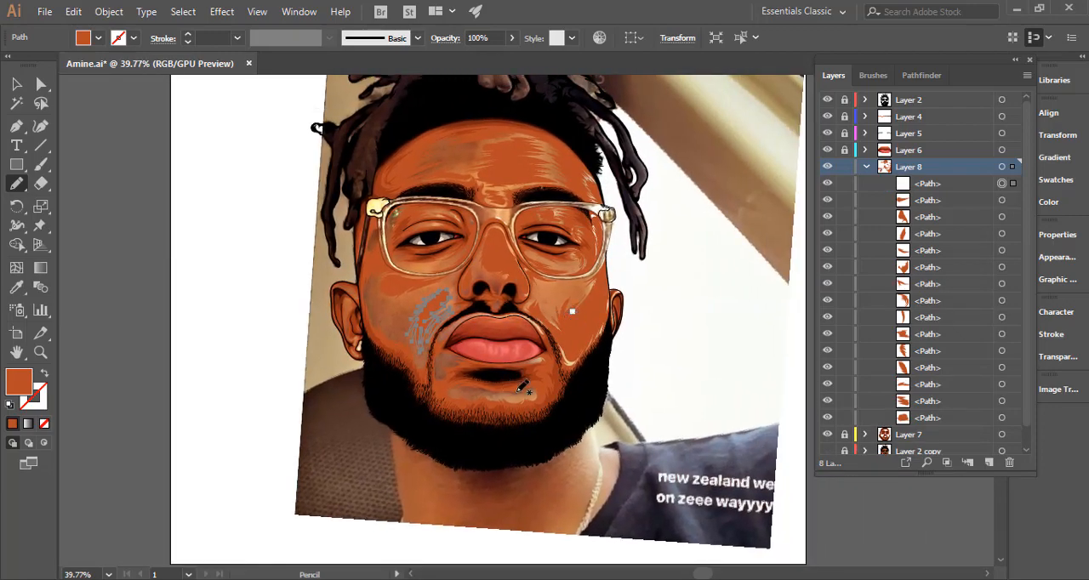
pyautogui.scroll(8, 521, 388)
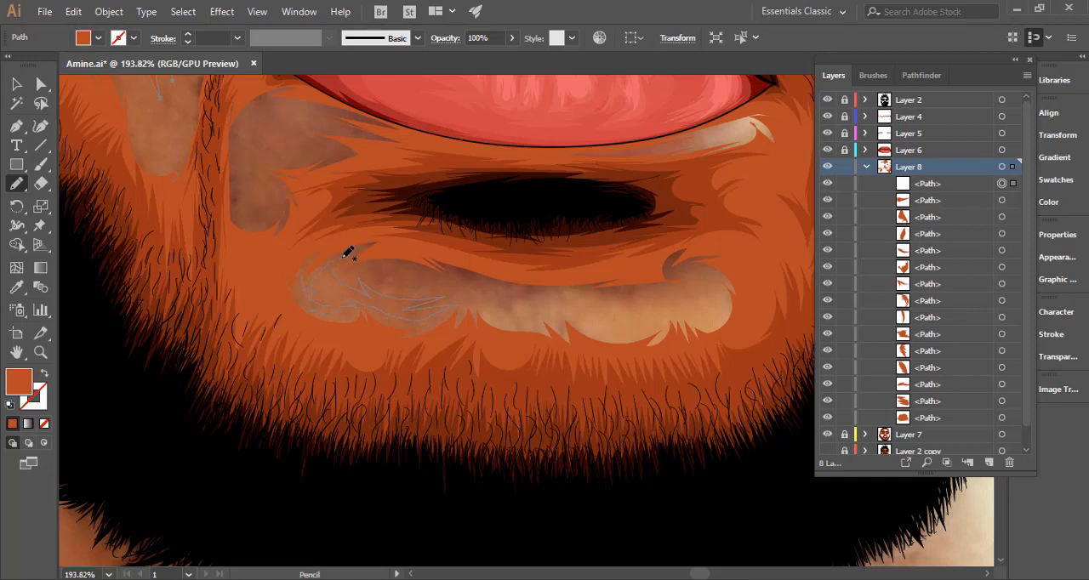
pyautogui.moveTo(332, 281); pyautogui.dragTo(370, 258)
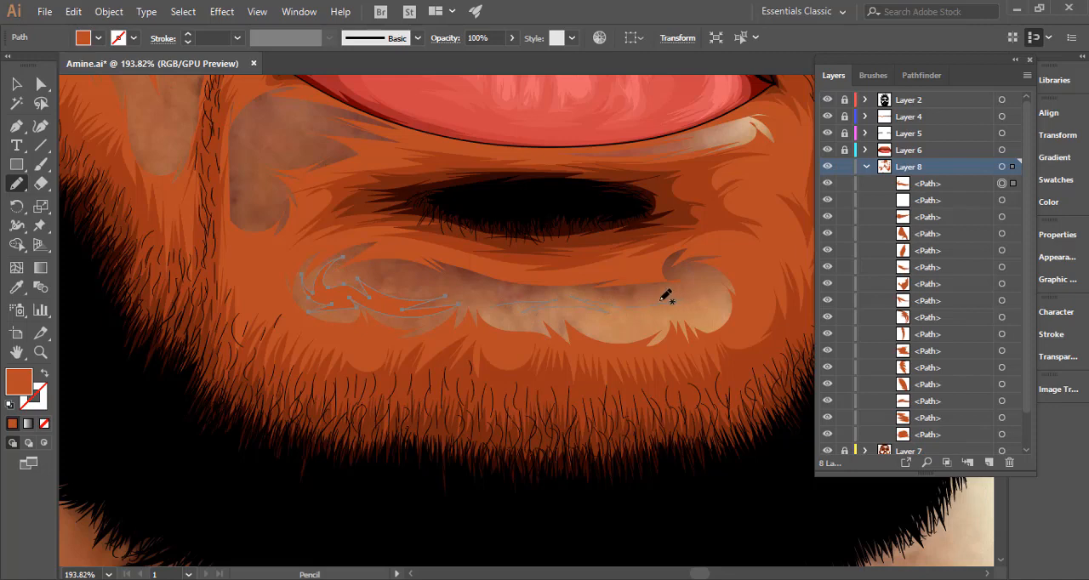
pyautogui.moveTo(715, 313)
pyautogui.mouseDown()
pyautogui.moveTo(650, 310)
pyautogui.moveTo(668, 327)
pyautogui.moveTo(592, 334)
pyautogui.moveTo(567, 320)
pyautogui.moveTo(524, 324)
pyautogui.moveTo(549, 316)
pyautogui.moveTo(483, 317)
pyautogui.moveTo(520, 300)
pyautogui.mouseUp()
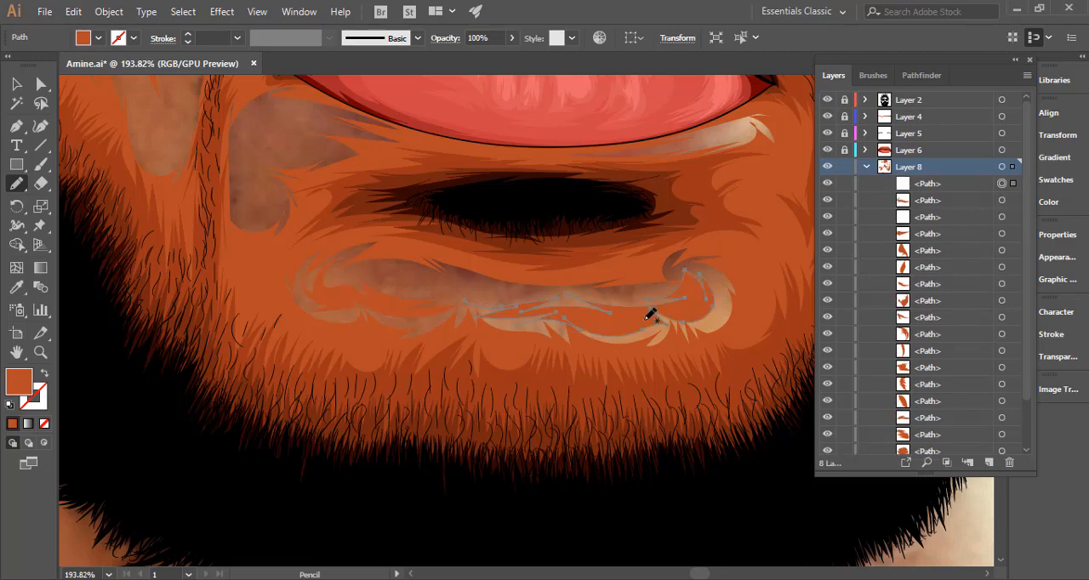
# Select all the shapes on Layer 8 and group them, collapse the layer, and show the Layer 2 copy layer.
pyautogui.hotkey('ctrl', 'space')
pyautogui.moveTo(665, 325)
pyautogui.mouseDown()
pyautogui.moveTo(319, 368)
pyautogui.moveTo(390, 331)
pyautogui.mouseUp()
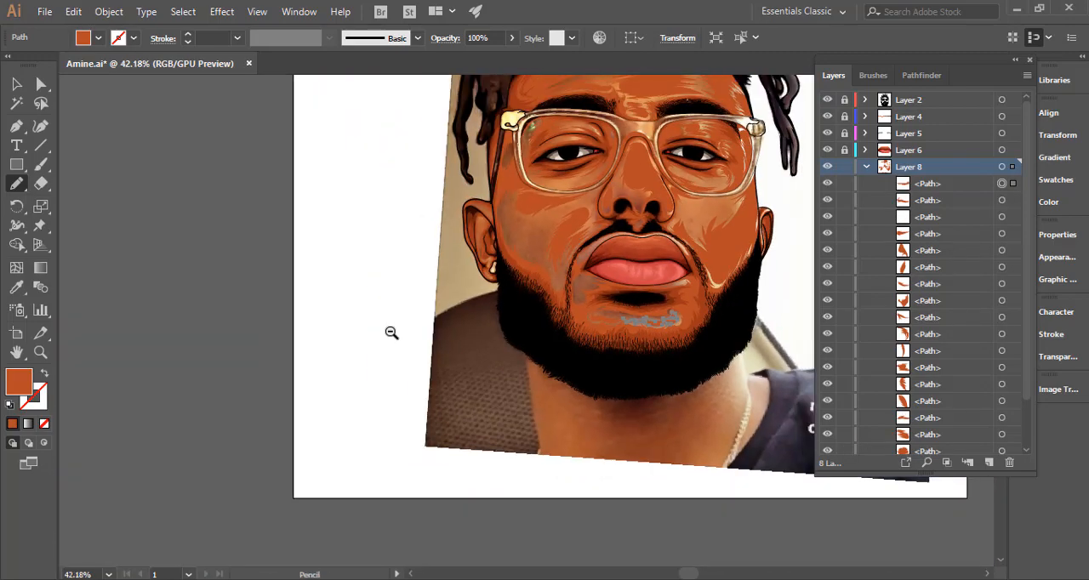
pyautogui.hotkey('ctrl', '0')
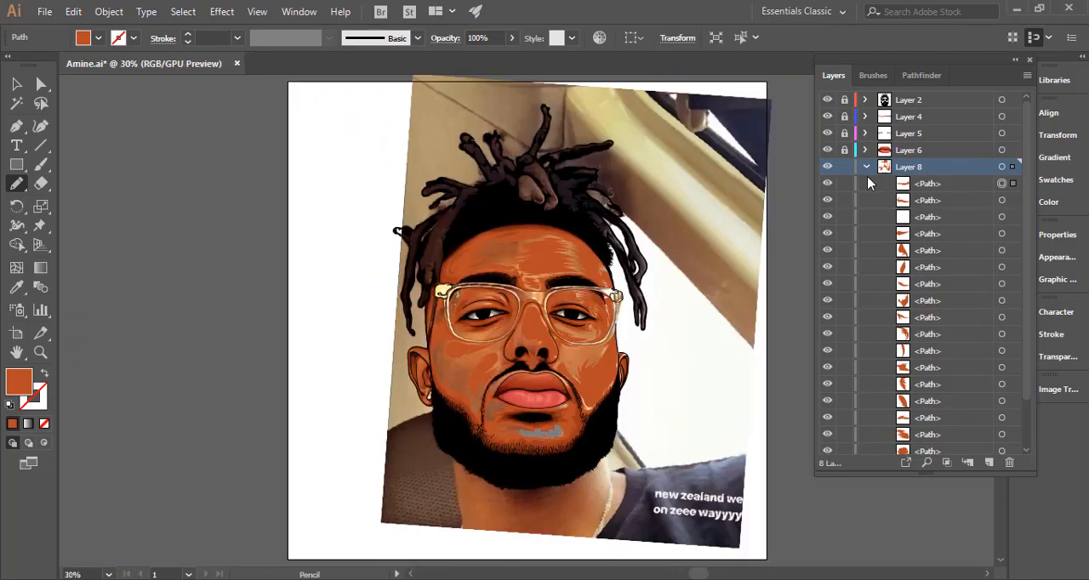
pyautogui.click(1001, 167)
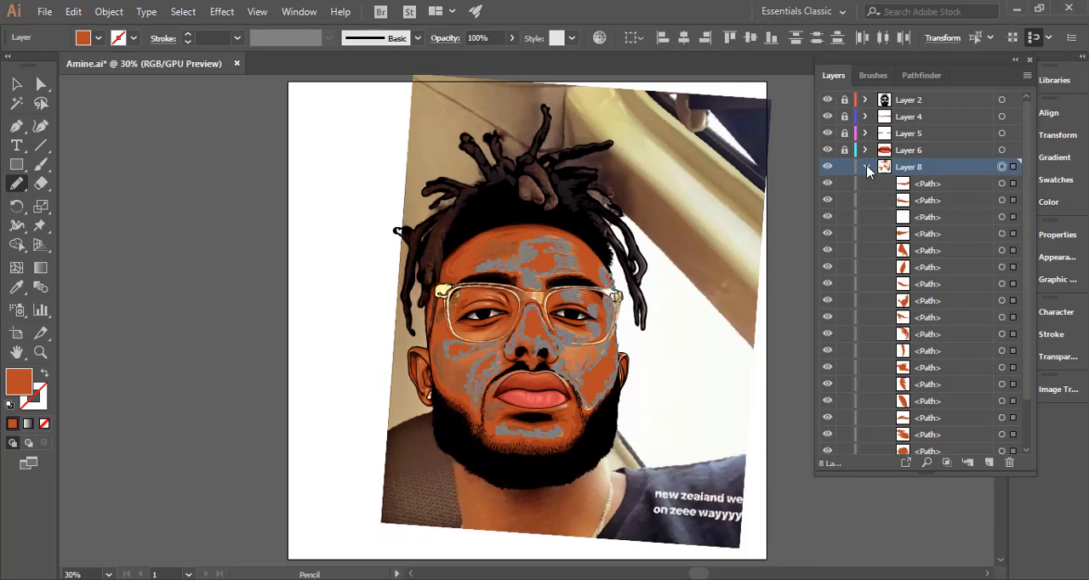
pyautogui.click(866, 168)
pyautogui.hotkey('ctrl', 'g')
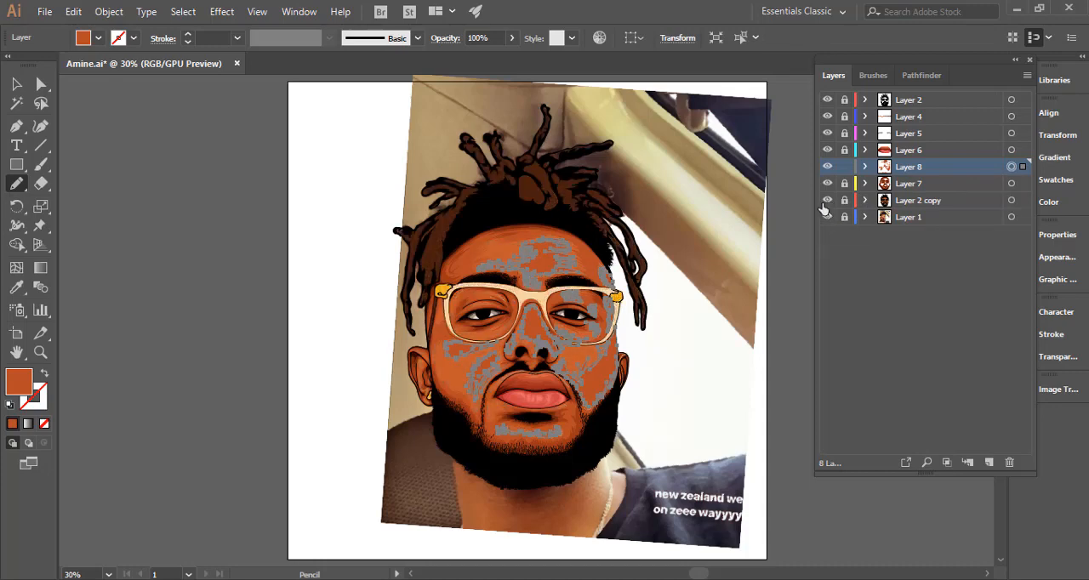
# Hide the selection edges and recolour the Layer 8 shapes with a lighter orange fill close to #cc5a33.
pyautogui.press('i')
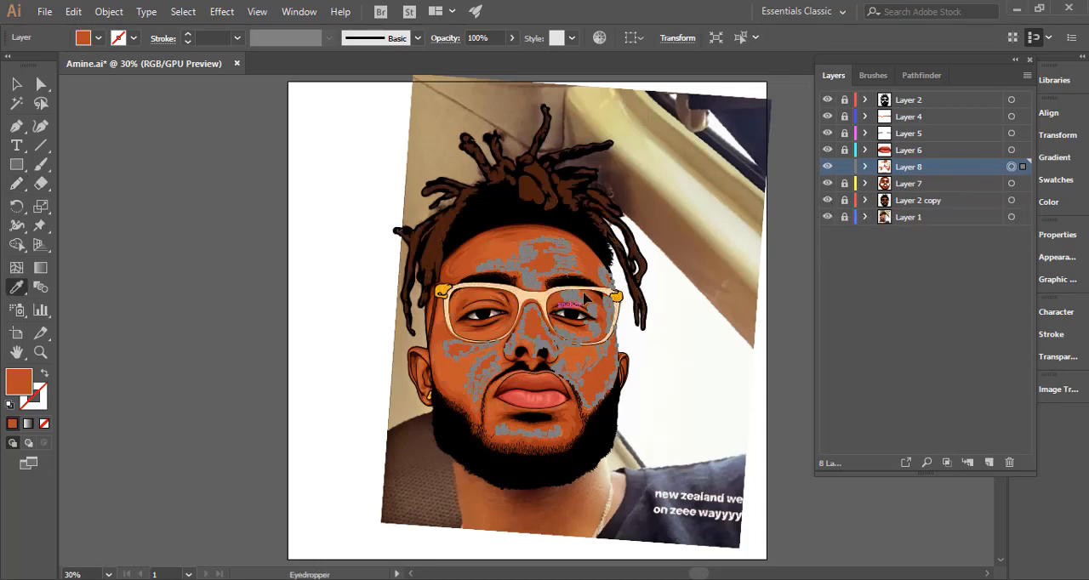
pyautogui.hotkey('ctrl', 'h')
pyautogui.moveTo(579, 272); pyautogui.dragTo(668, 275)
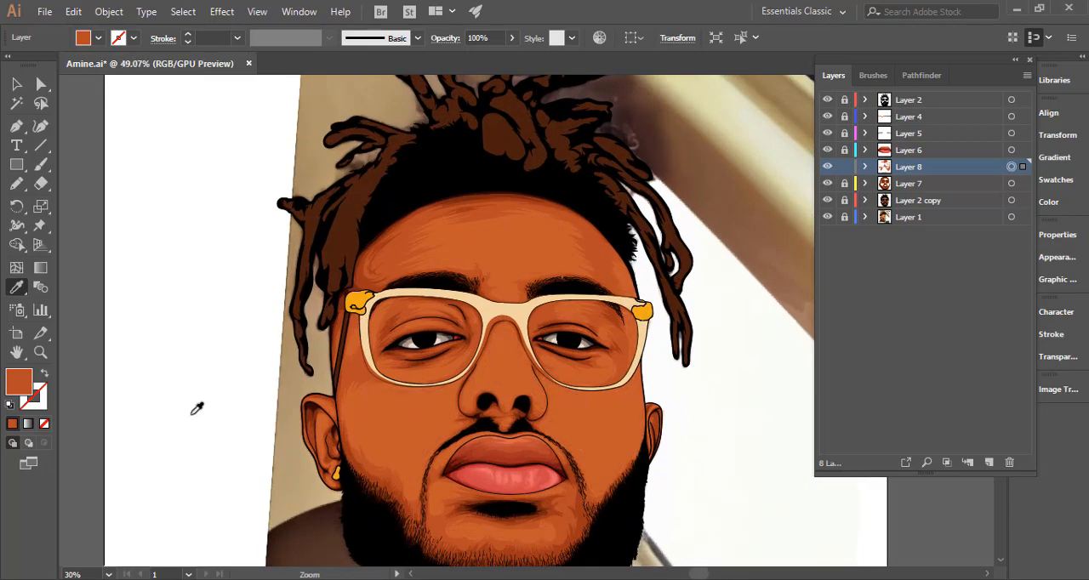
pyautogui.doubleClick(21, 380)
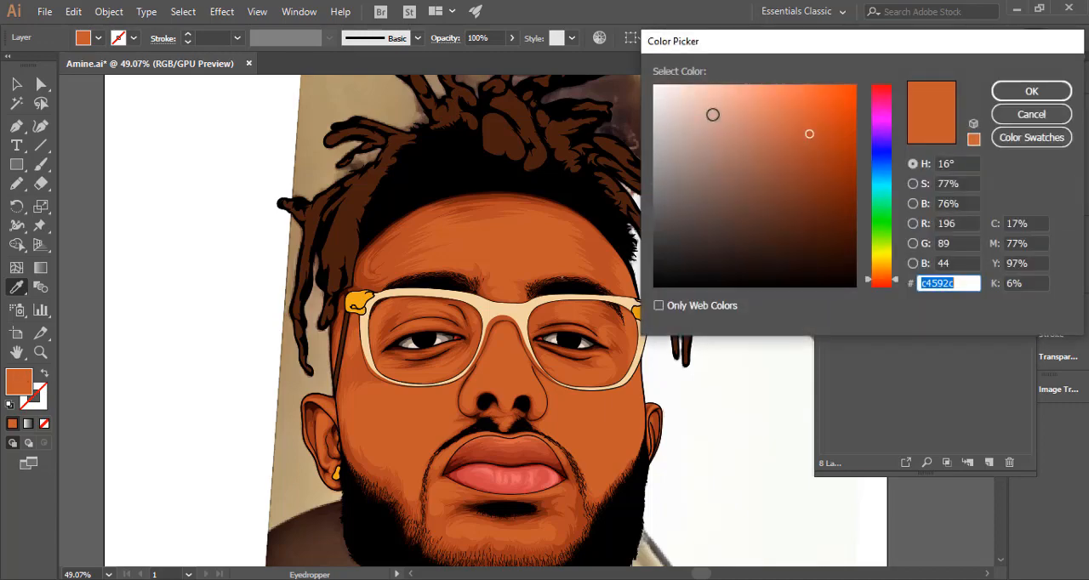
pyautogui.click(805, 121)
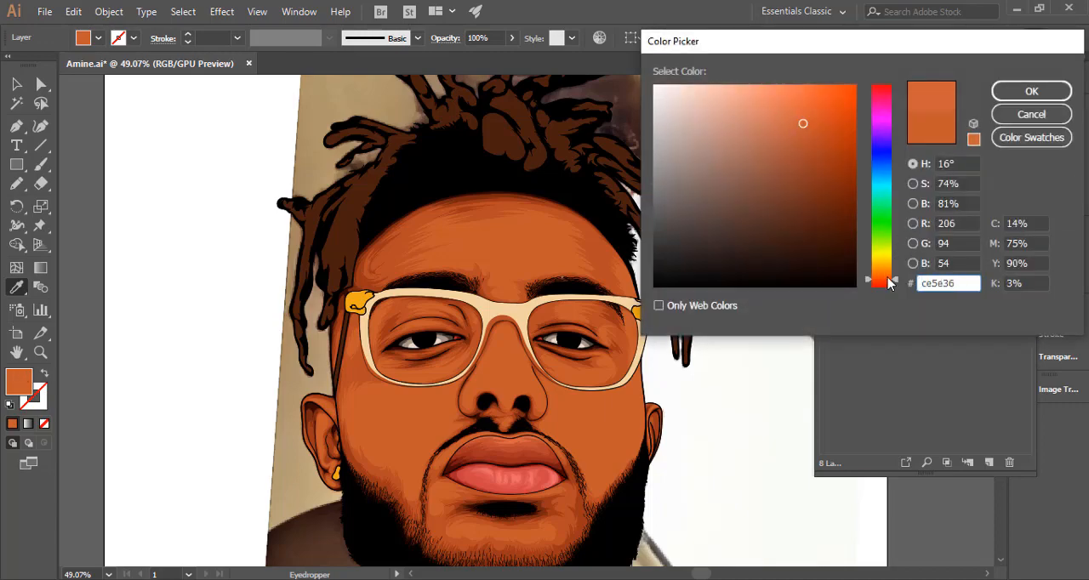
pyautogui.moveTo(896, 285); pyautogui.dragTo(896, 281)
pyautogui.click(923, 138)
pyautogui.moveTo(809, 132); pyautogui.dragTo(806, 125)
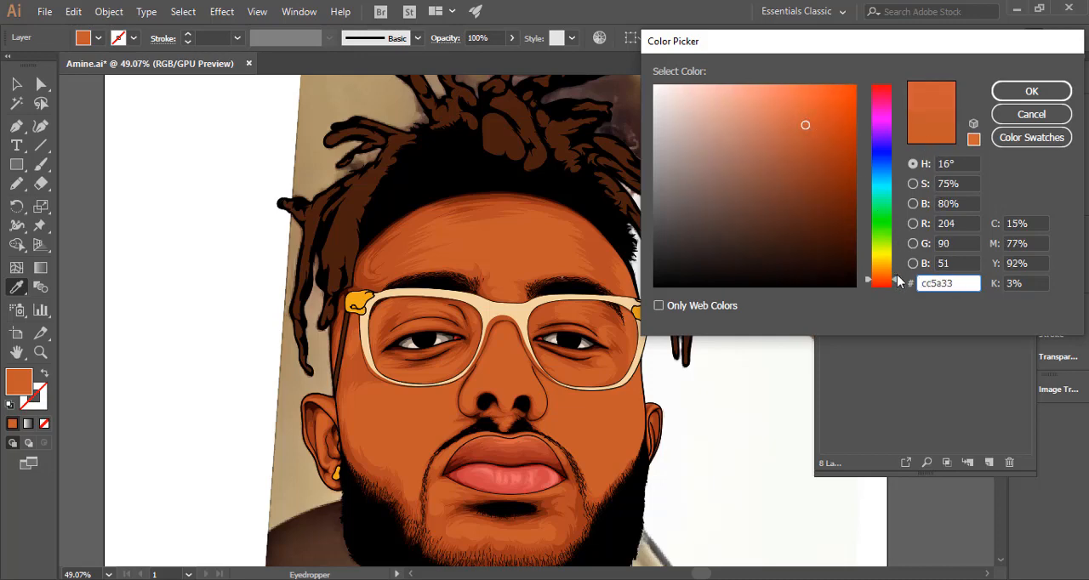
pyautogui.moveTo(896, 281); pyautogui.dragTo(896, 278)
pyautogui.click(1031, 91)
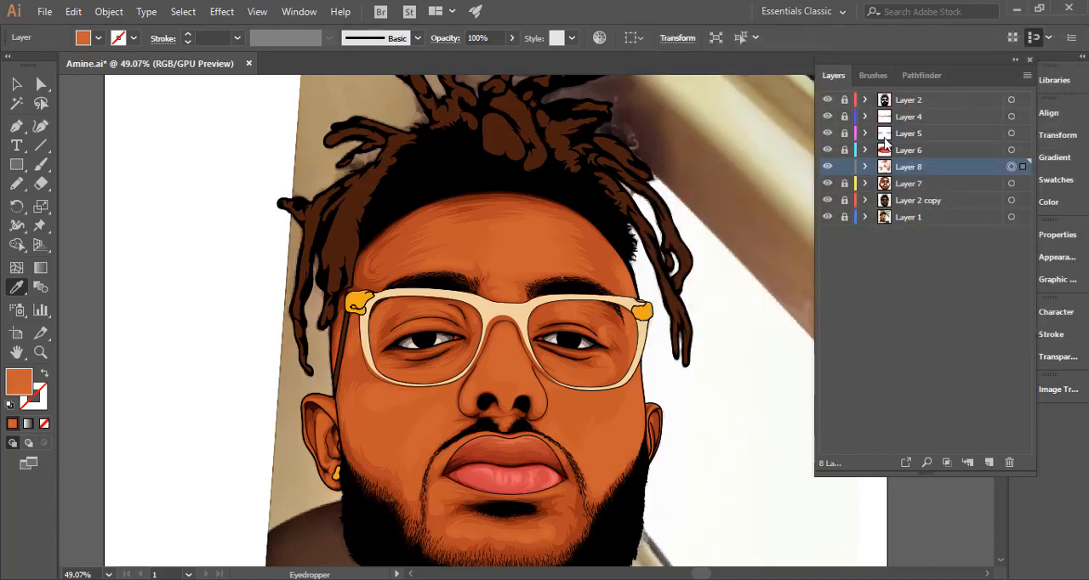
# Examine how the recoloured Layer 8 shading blends across the whole face and close up on the right cheek.
pyautogui.click(17, 84)
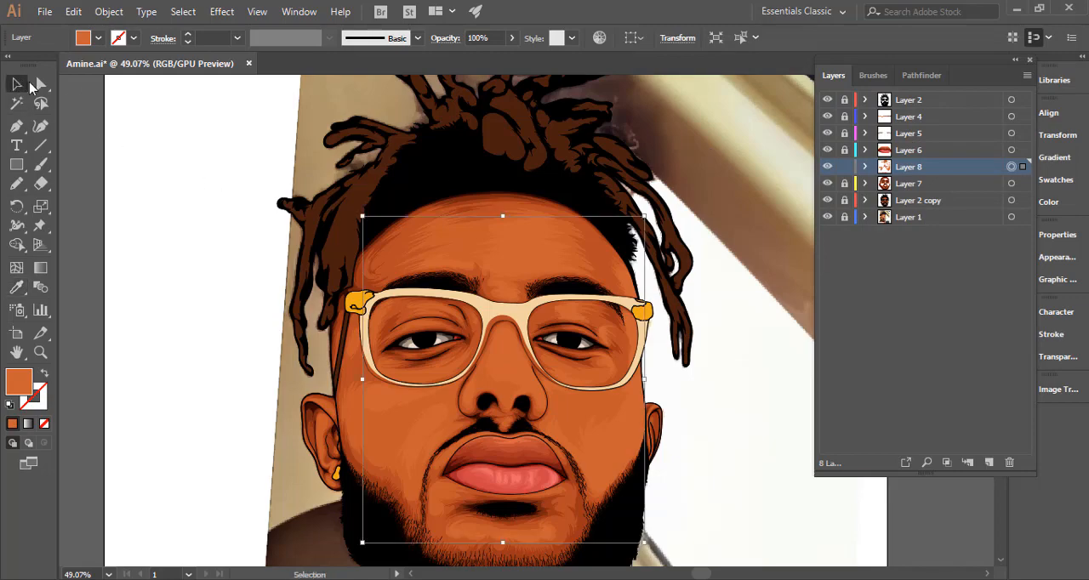
pyautogui.hotkey('ctrl', 'space')
pyautogui.moveTo(573, 338); pyautogui.dragTo(366, 340)
pyautogui.press('space')
pyautogui.moveTo(499, 413); pyautogui.dragTo(455, 326)
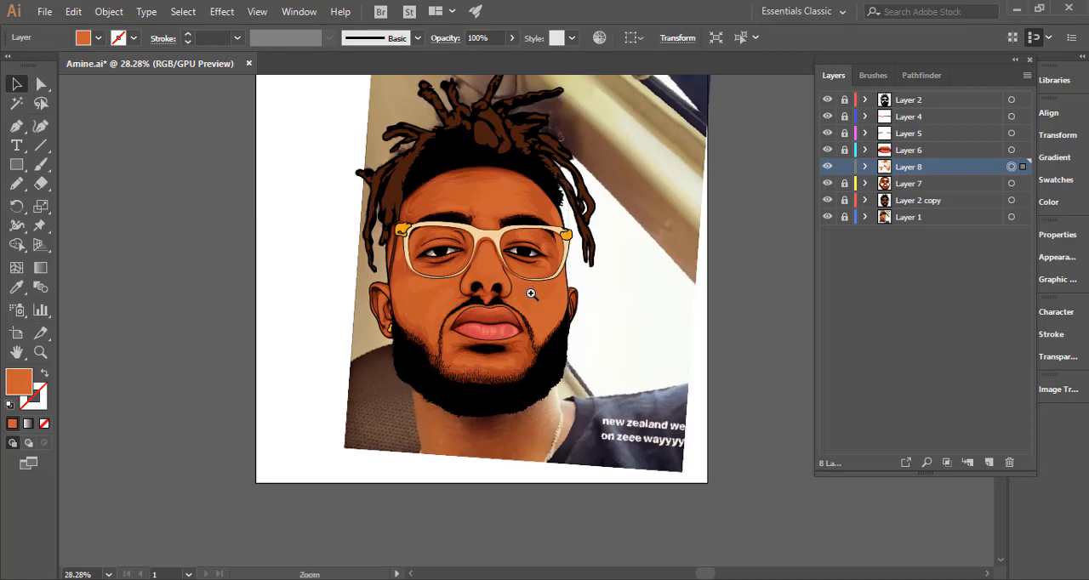
pyautogui.hotkey('ctrl', 'space')
pyautogui.moveTo(651, 292); pyautogui.dragTo(649, 354)
pyautogui.press('space')
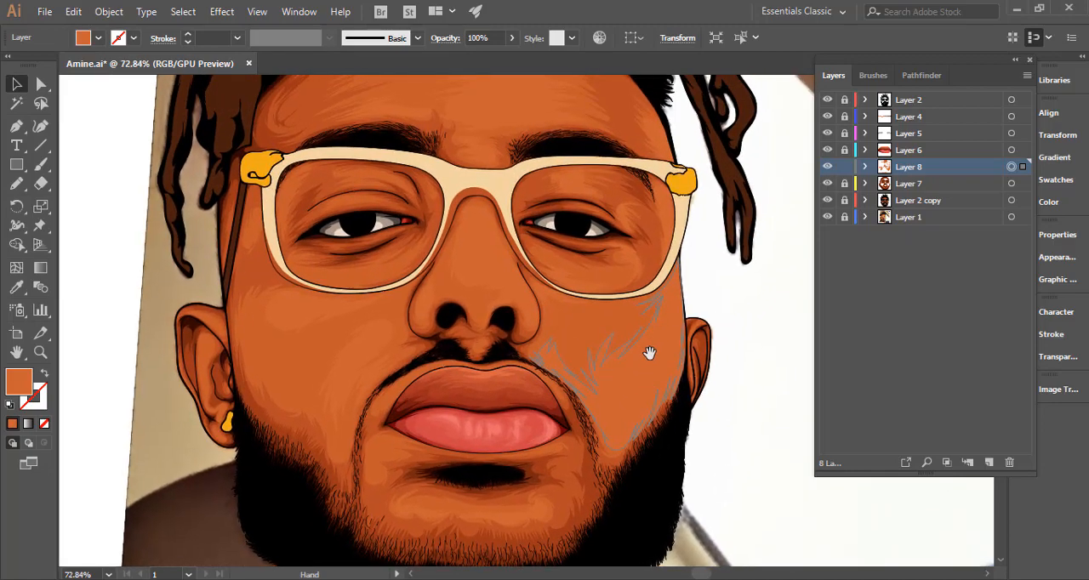
pyautogui.hotkey('ctrl', 'space')
pyautogui.moveTo(708, 328); pyautogui.dragTo(651, 335)
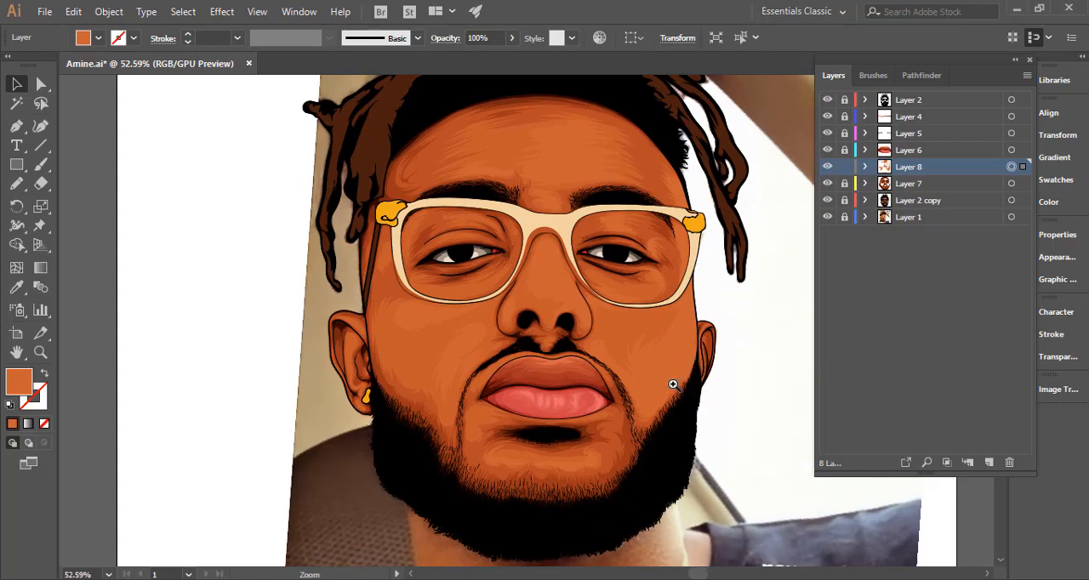
pyautogui.moveTo(672, 385); pyautogui.dragTo(570, 389)
pyautogui.moveTo(585, 339); pyautogui.dragTo(683, 338)
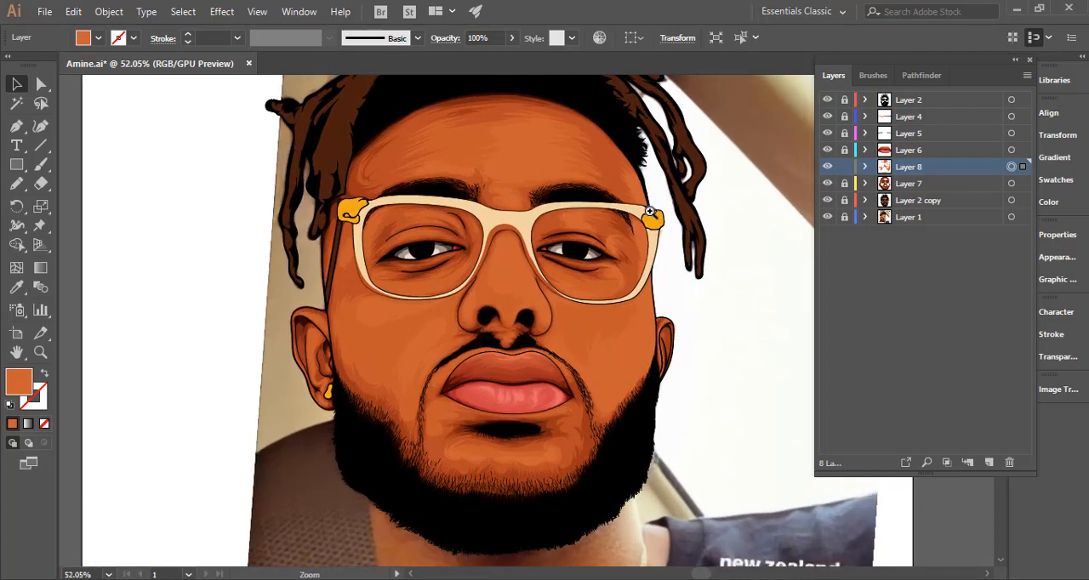
pyautogui.moveTo(653, 213)
pyautogui.mouseDown()
pyautogui.moveTo(683, 208)
pyautogui.moveTo(648, 210)
pyautogui.mouseUp()
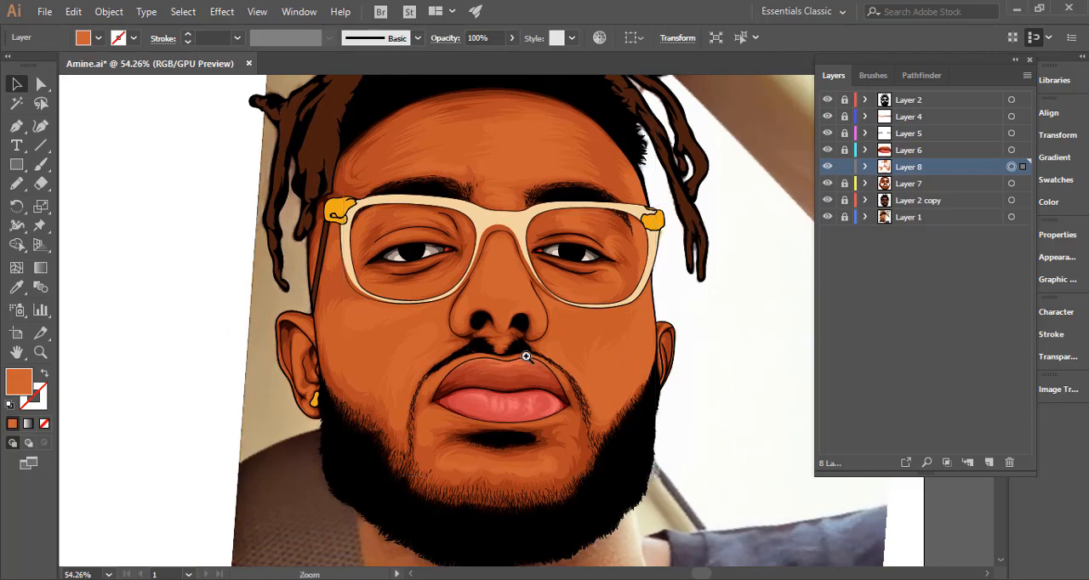
# Examine the recoloured Layer 8 shading across the whole portrait and close up around the nose and eyes.
pyautogui.hotkey('ctrl', '0')
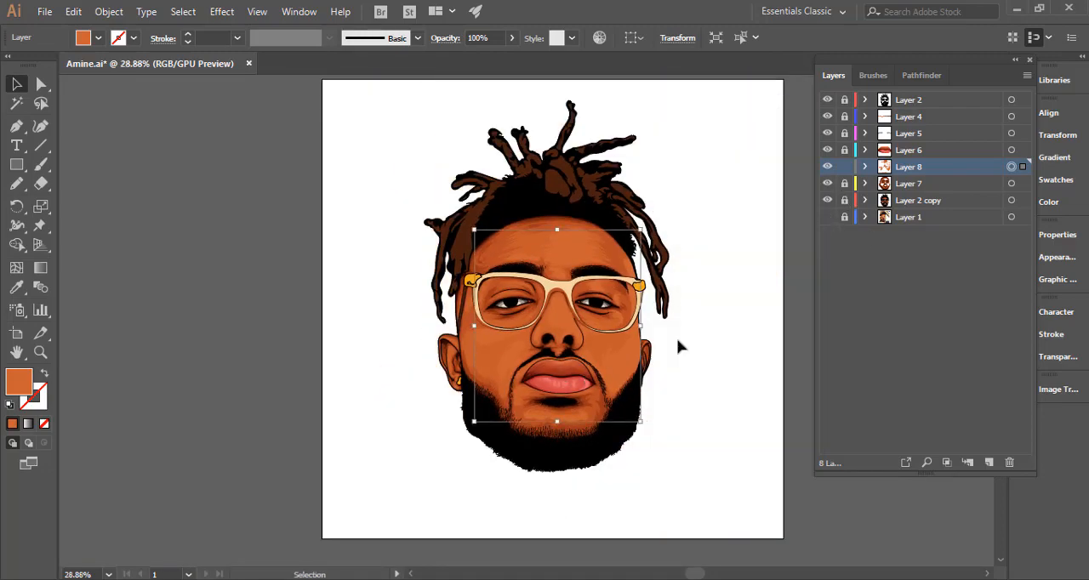
pyautogui.hotkey('ctrl', 'space')
pyautogui.moveTo(684, 364); pyautogui.dragTo(813, 336)
pyautogui.moveTo(588, 321); pyautogui.dragTo(533, 388)
pyautogui.click(619, 389)
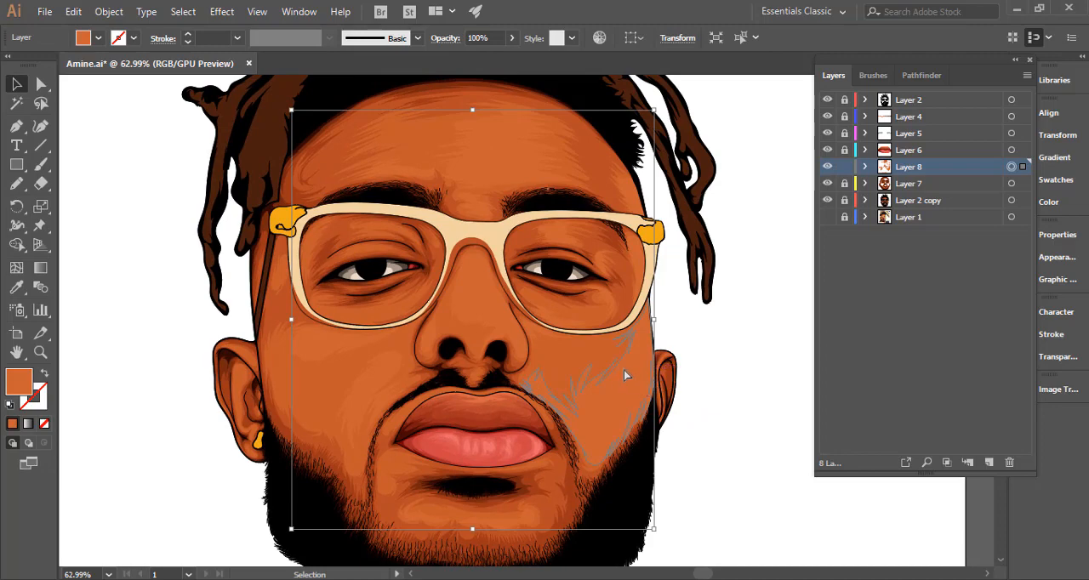
pyautogui.moveTo(476, 256); pyautogui.dragTo(637, 246)
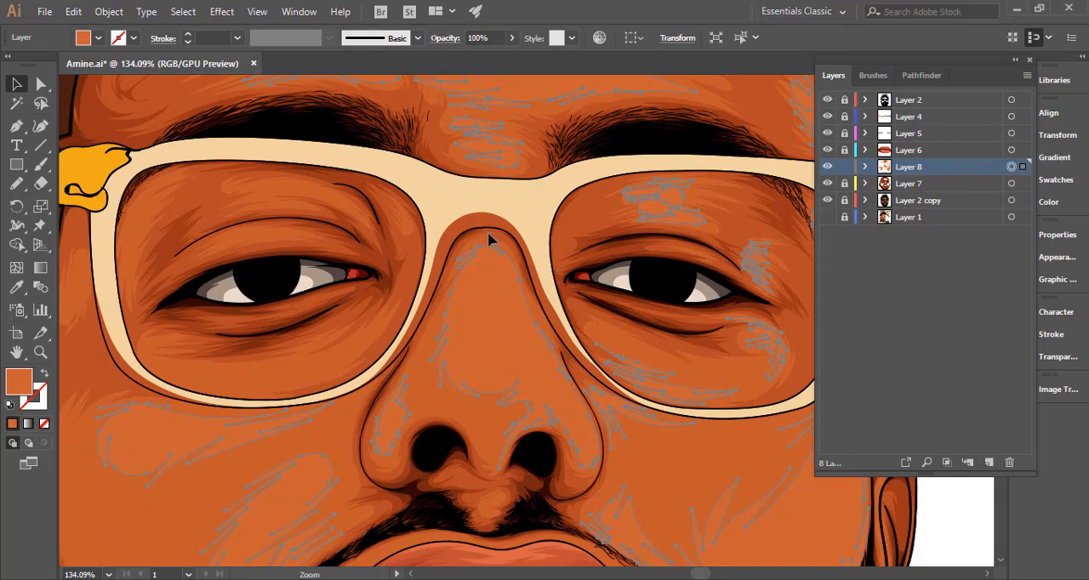
pyautogui.click(436, 319)
pyautogui.moveTo(438, 320); pyautogui.dragTo(228, 325)
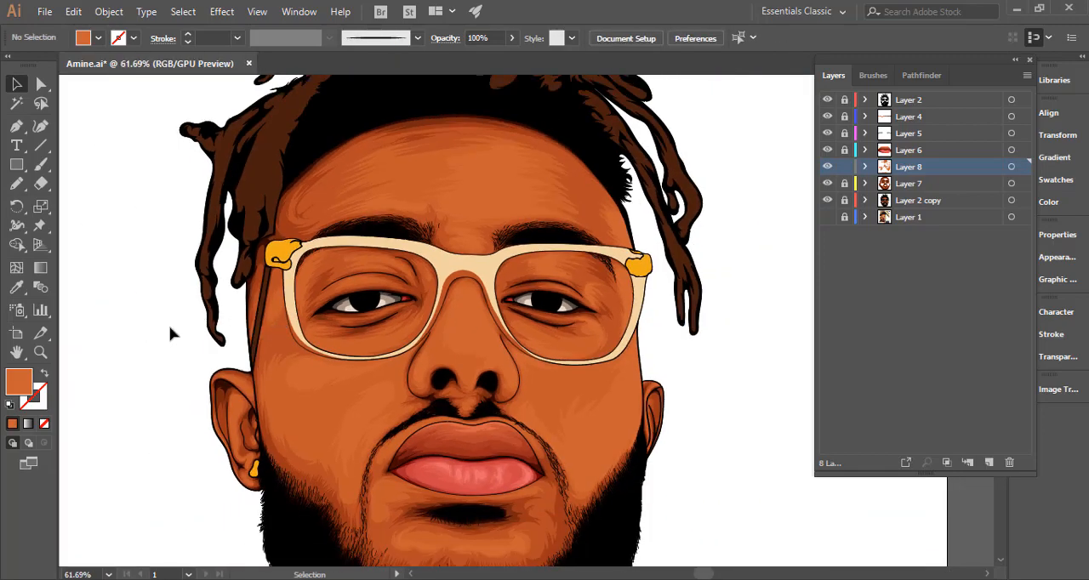
# Unlock the lowest group in Layer 7 and Layer 2 copy to reach the nose-bridge shading and the face outline.
pyautogui.moveTo(449, 285); pyautogui.dragTo(653, 261)
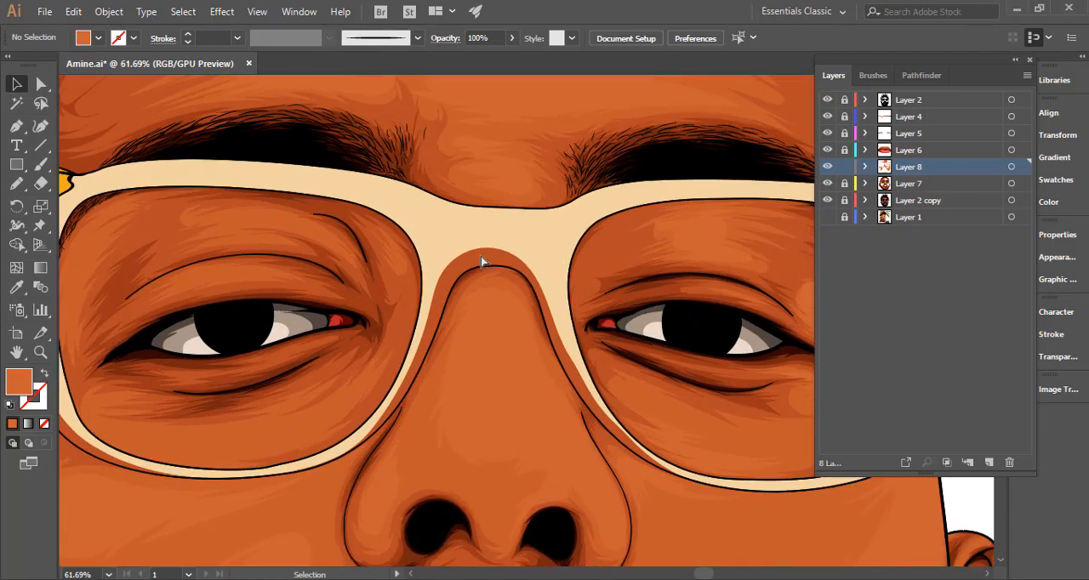
pyautogui.click(865, 183)
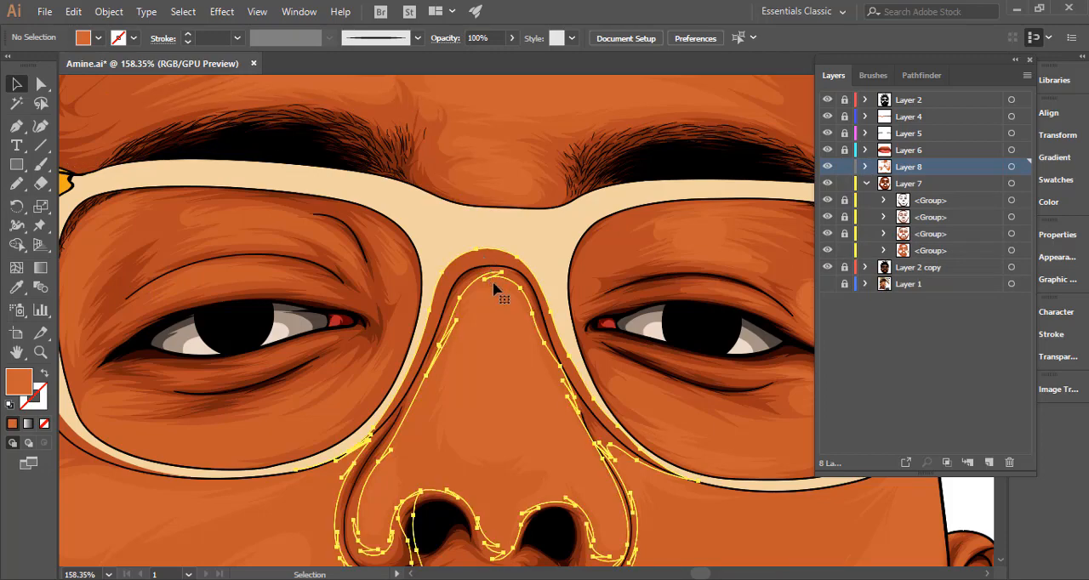
pyautogui.click(753, 280)
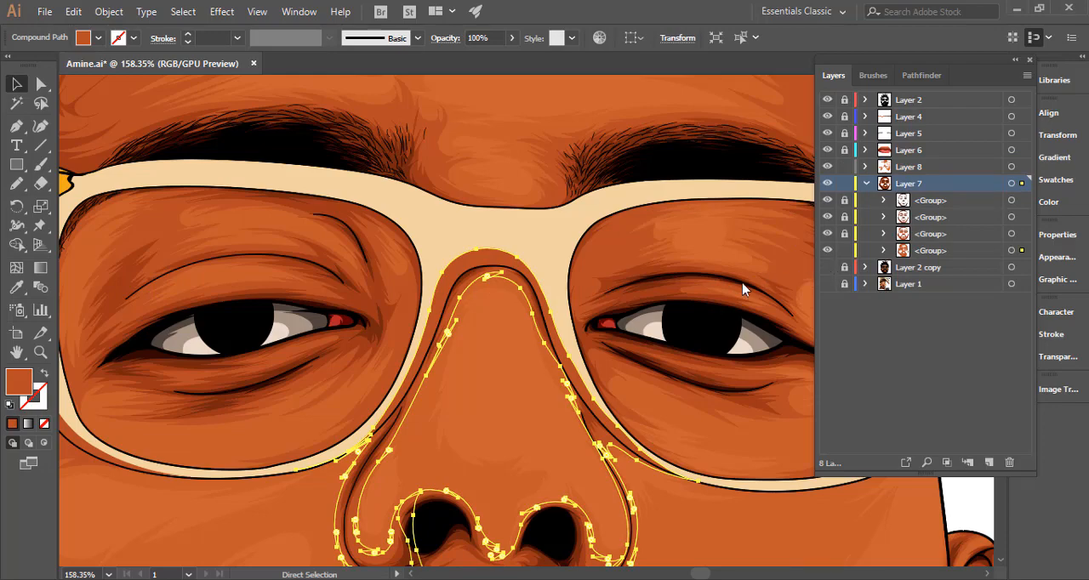
pyautogui.click(828, 269)
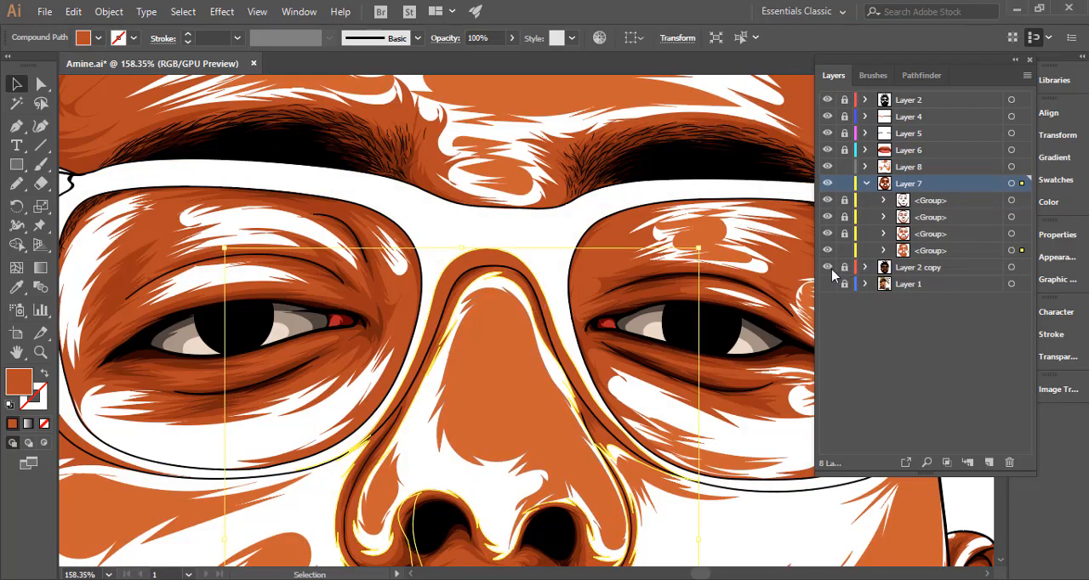
pyautogui.keyDown('shift'); pyautogui.click(510, 320); pyautogui.keyUp('shift')
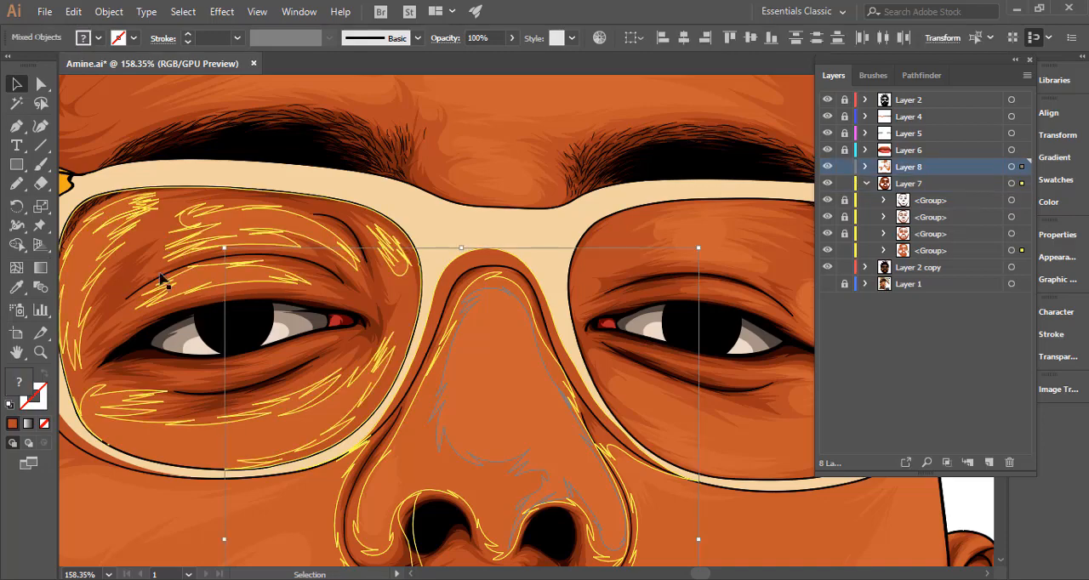
pyautogui.click(866, 268)
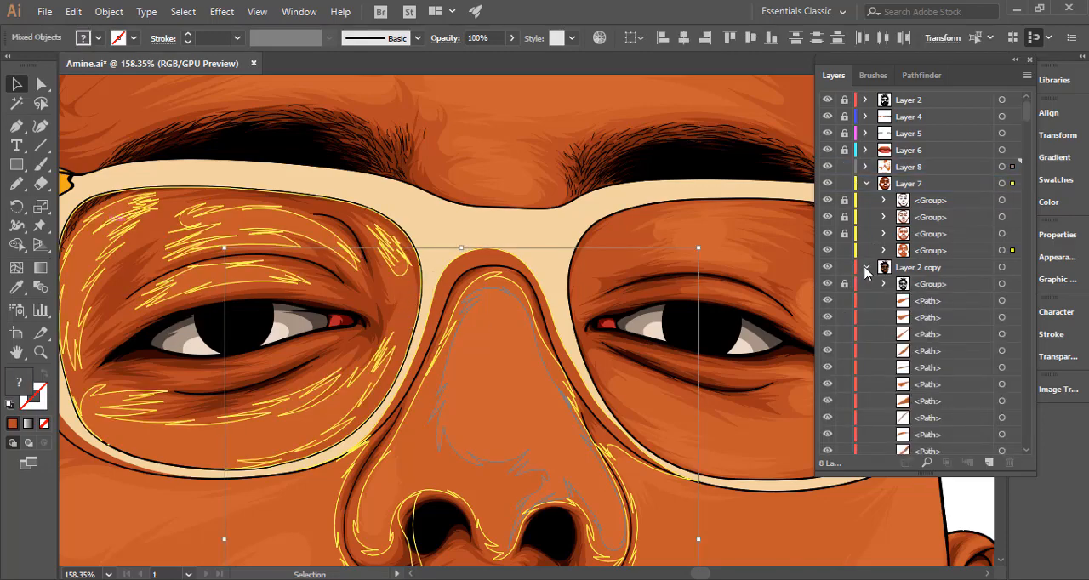
pyautogui.click(865, 269)
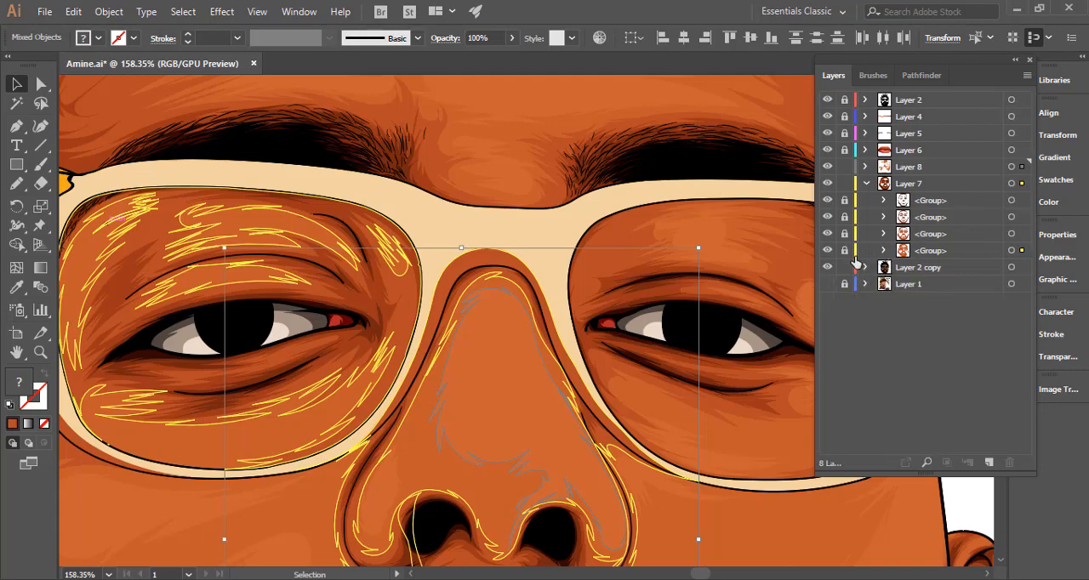
pyautogui.click(847, 252)
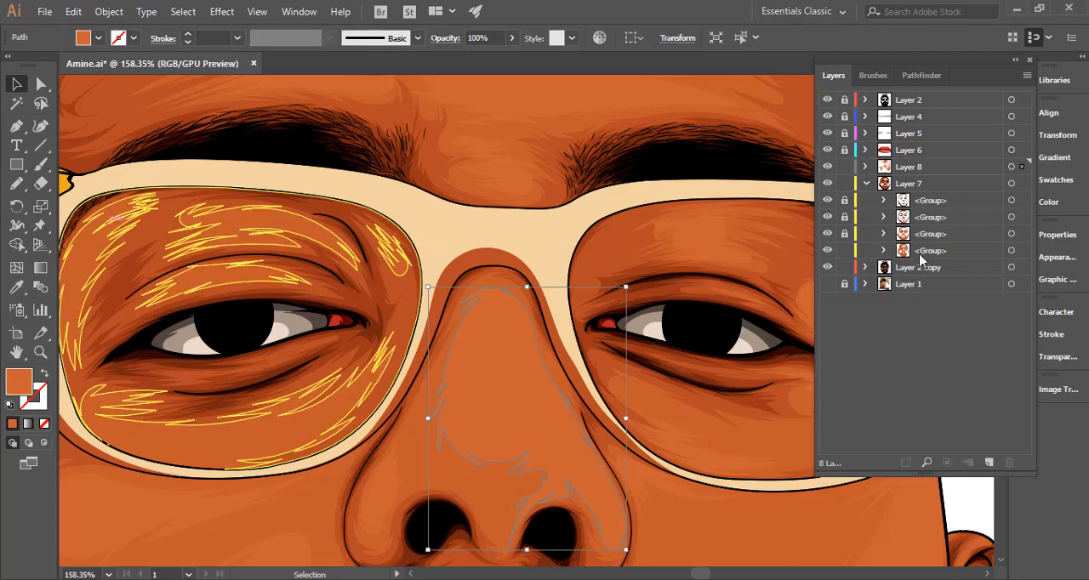
# Select the nose shading with the nose outline and remove the dark strip overlapping the glasses bridge using Shape Builder.
pyautogui.press('a')
pyautogui.click(499, 341)
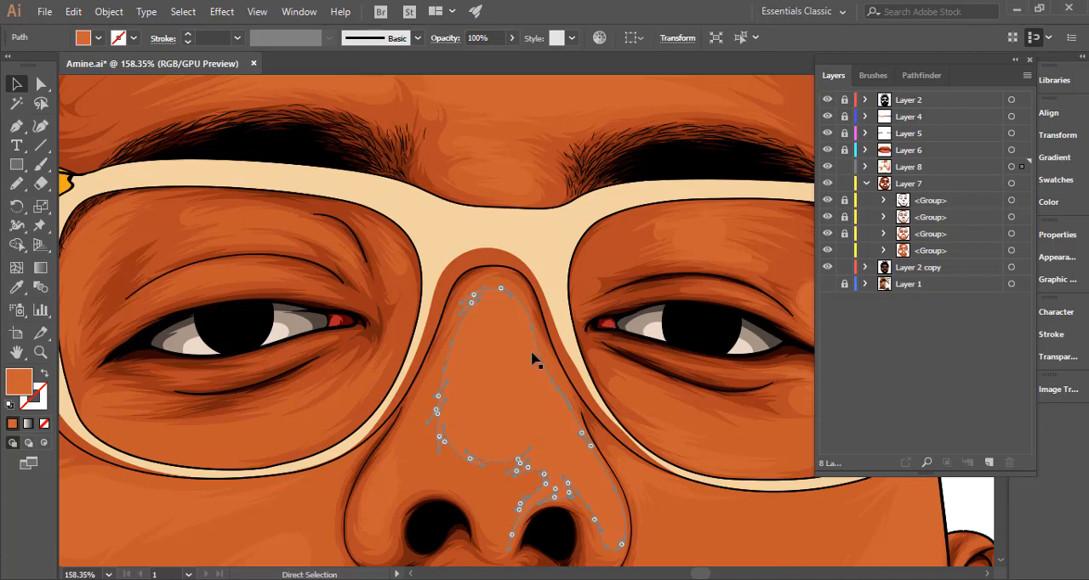
pyautogui.click(490, 300)
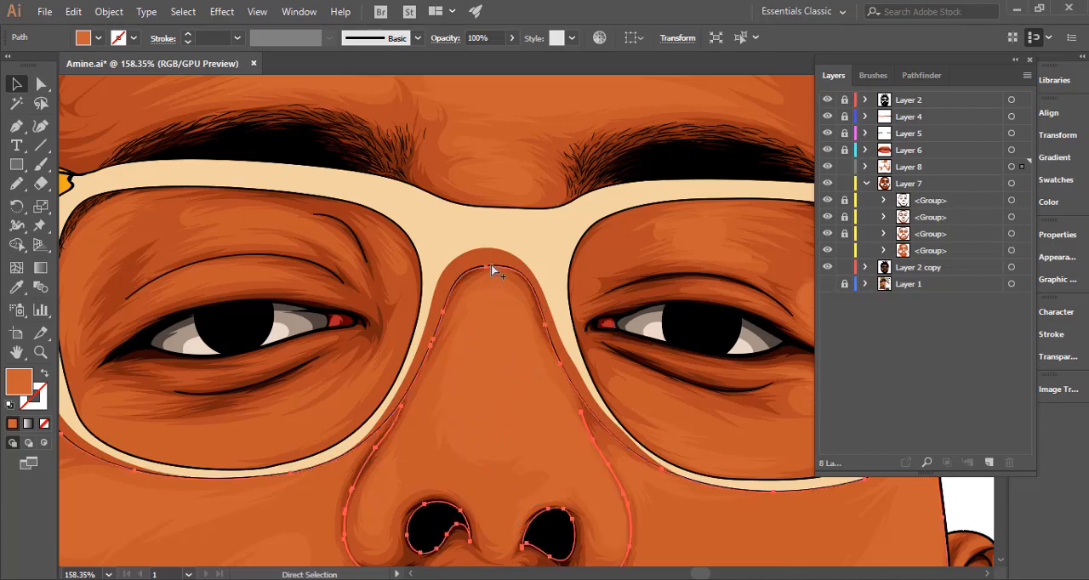
pyautogui.keyDown('shift'); pyautogui.click(494, 264); pyautogui.keyUp('shift')
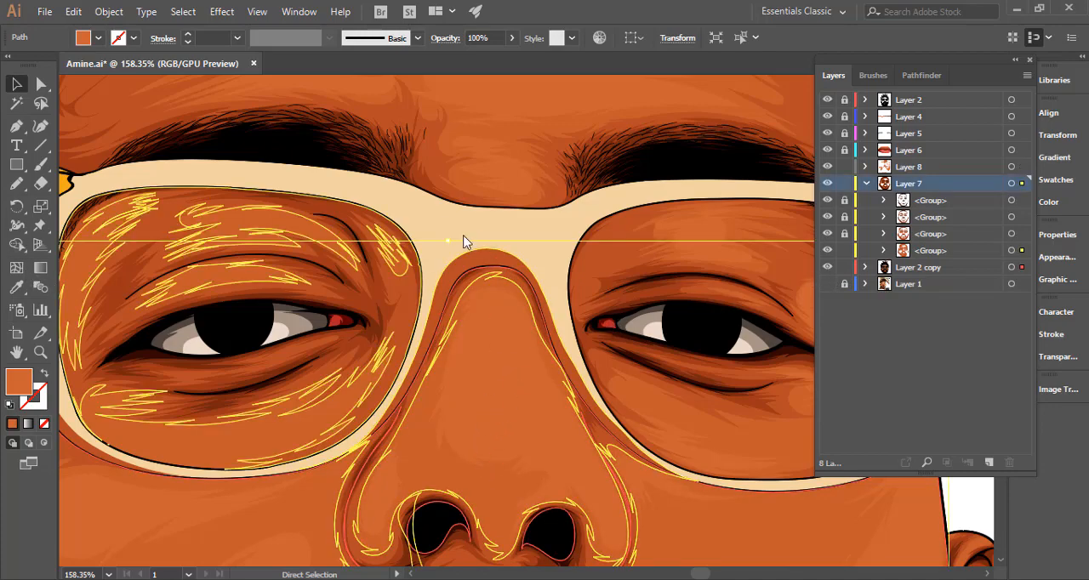
pyautogui.hotkey('shift', 'm')
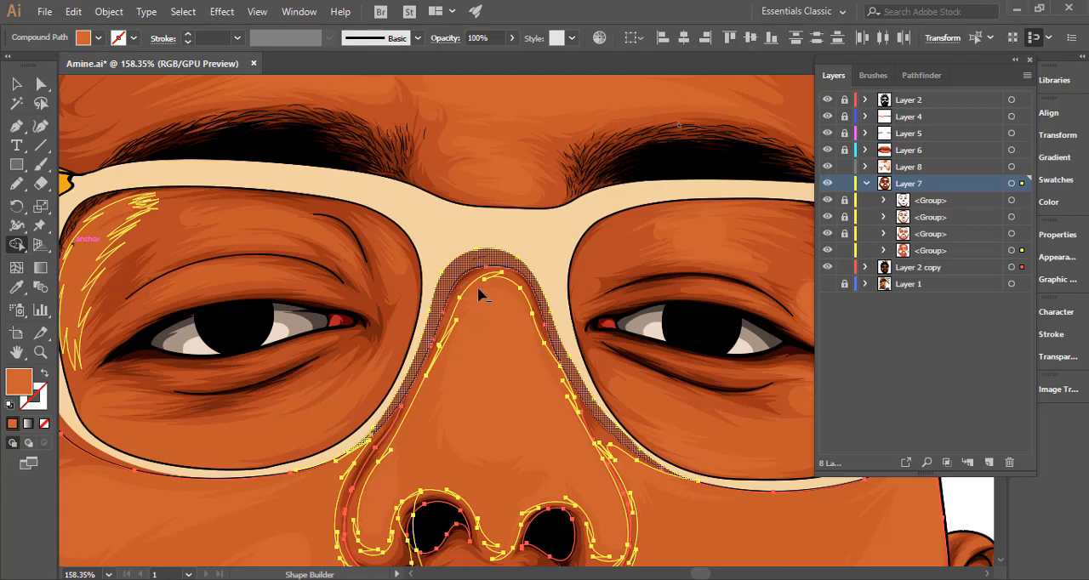
pyautogui.click(478, 288)
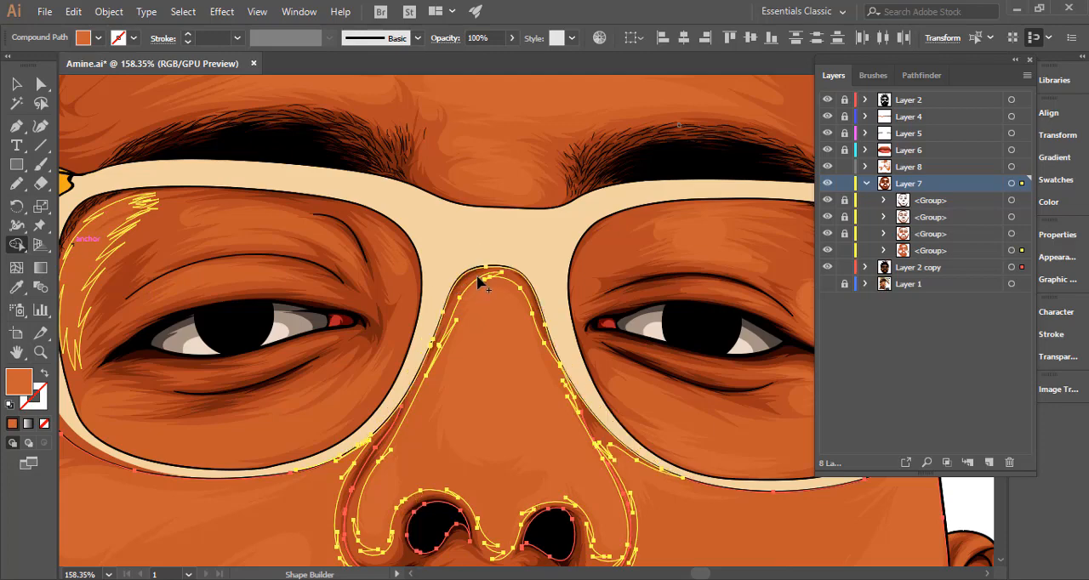
# Lock the lowest group in Layer 7 and the Layer 2 copy layer, then lock and collapse Layer 7.
pyautogui.click(845, 251)
pyautogui.click(845, 268)
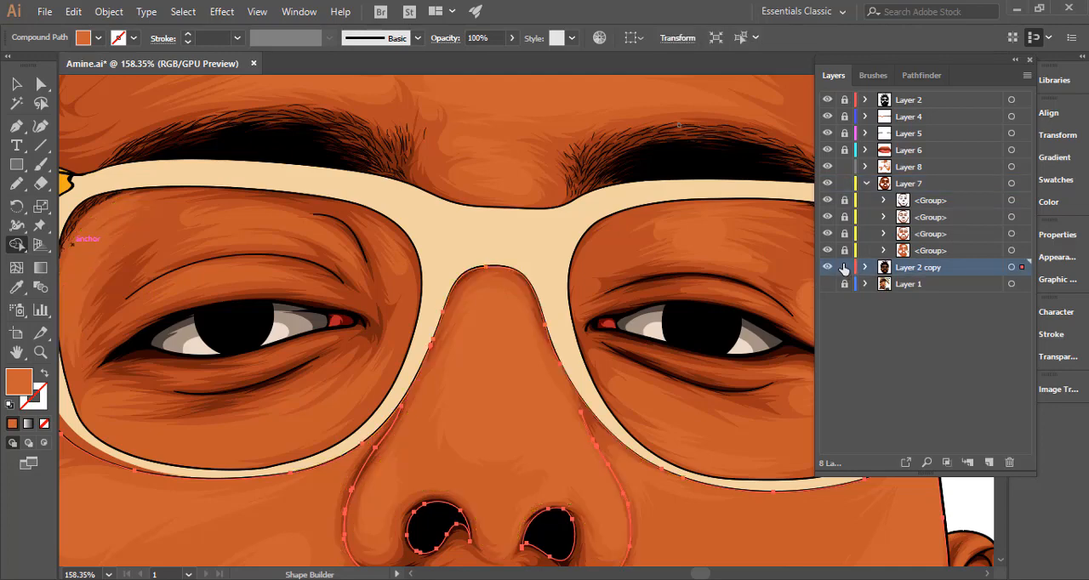
pyautogui.click(845, 184)
pyautogui.click(864, 184)
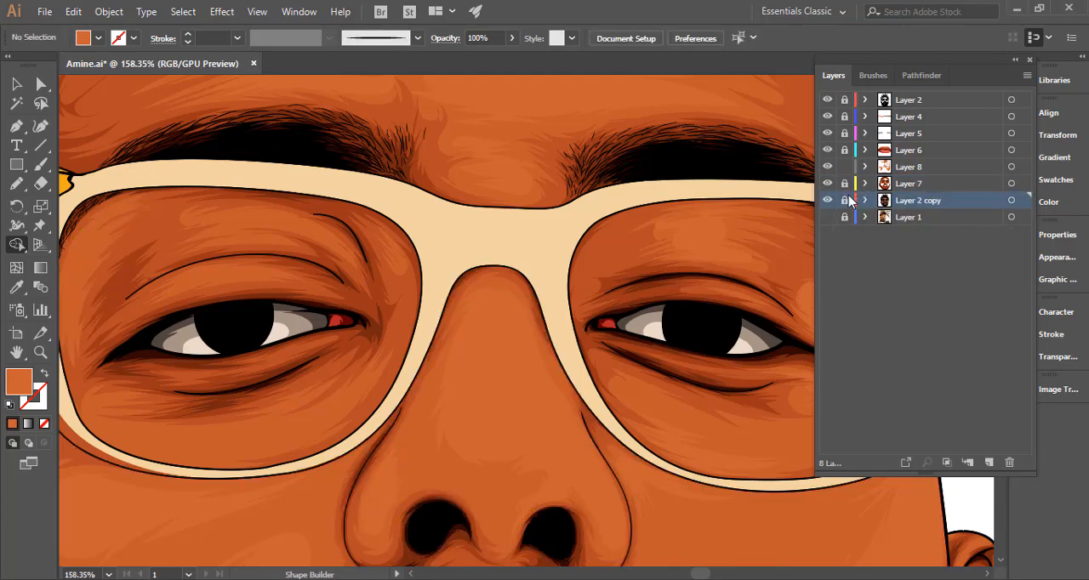
# Examine the skin shading across the whole portrait and close up on the cheeks, nose and mouth.
pyautogui.hotkey('ctrl', '0')
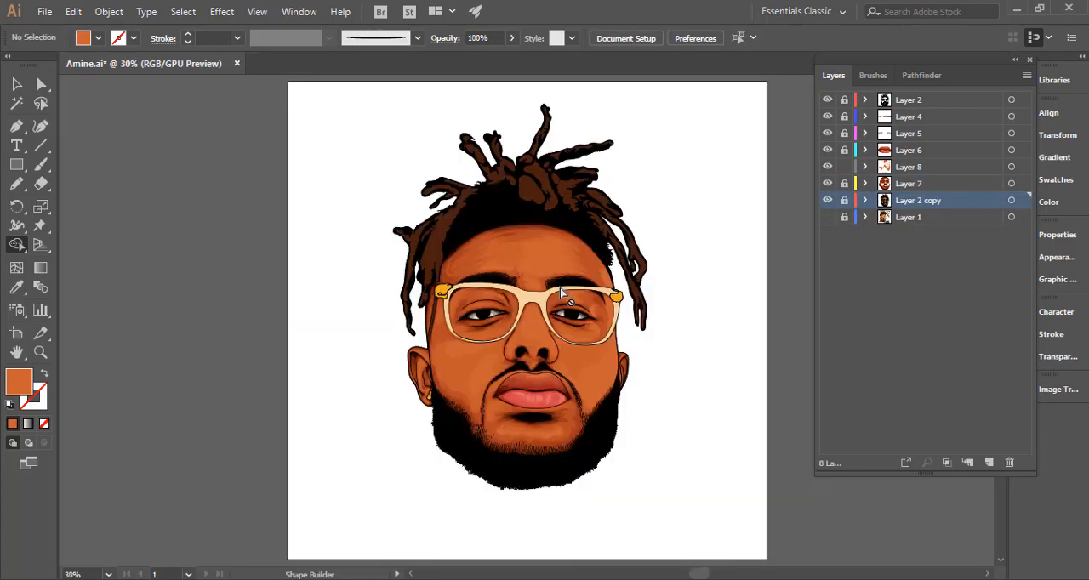
pyautogui.press('n')
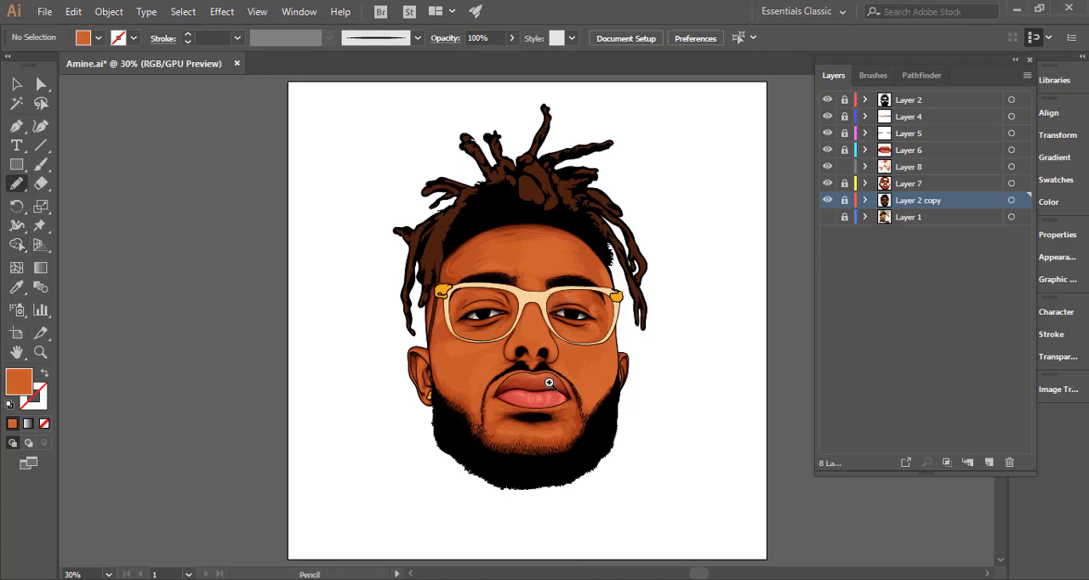
pyautogui.moveTo(553, 381)
pyautogui.mouseDown()
pyautogui.moveTo(718, 343)
pyautogui.moveTo(711, 339)
pyautogui.mouseUp()
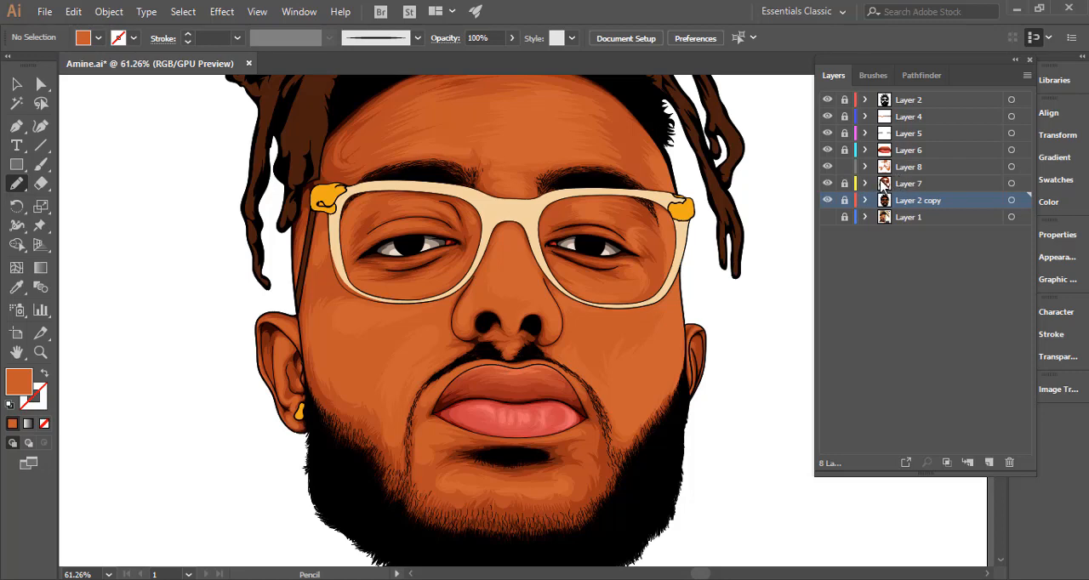
pyautogui.moveTo(651, 227); pyautogui.dragTo(640, 258)
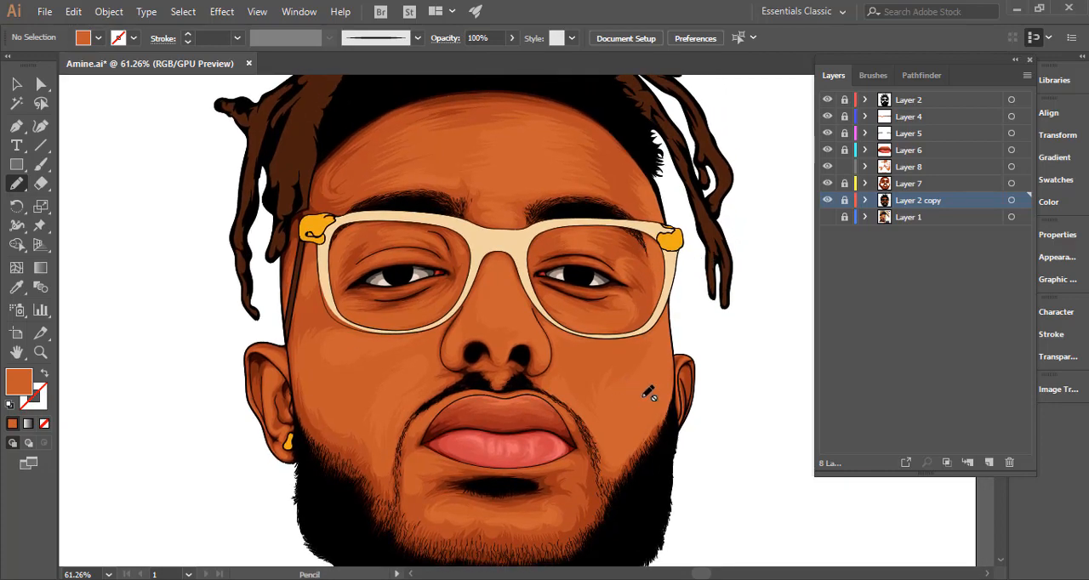
pyautogui.scroll(-3, 648, 393)
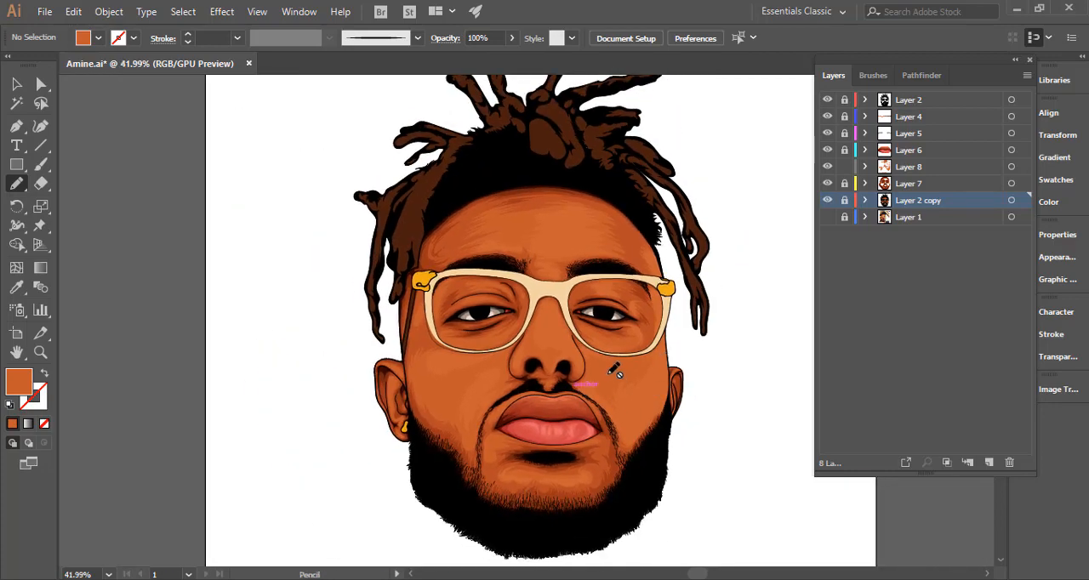
pyautogui.click(601, 319)
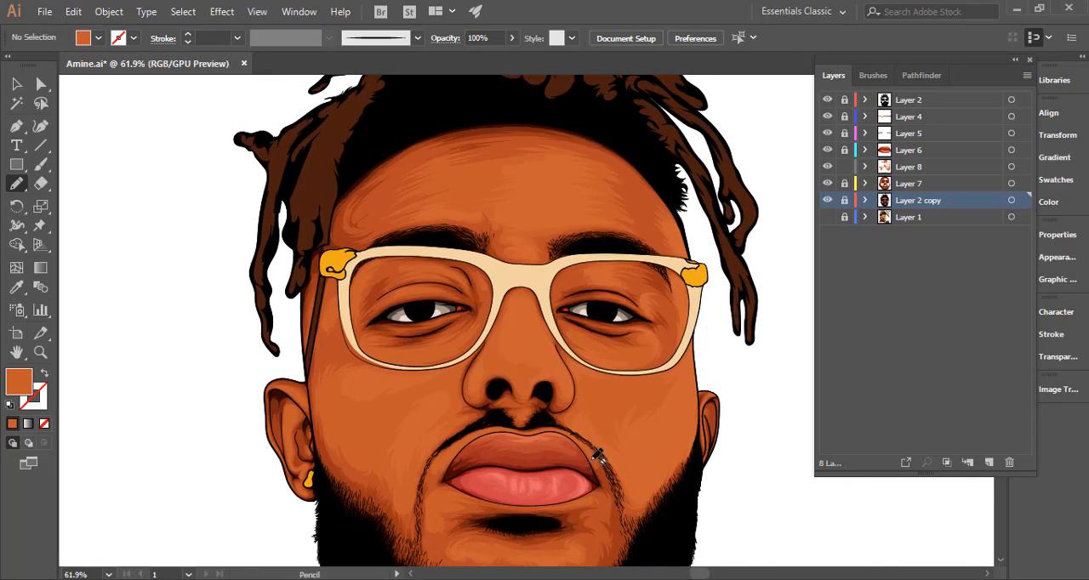
pyautogui.moveTo(555, 430); pyautogui.dragTo(548, 370)
pyautogui.moveTo(478, 362); pyautogui.dragTo(587, 338)
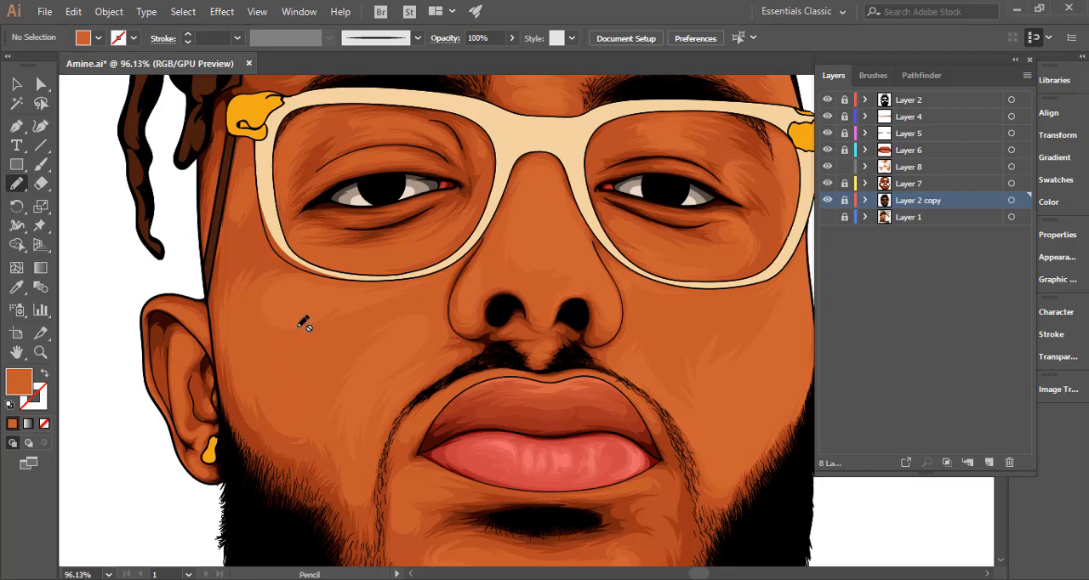
pyautogui.moveTo(434, 344)
pyautogui.mouseDown()
pyautogui.moveTo(315, 359)
pyautogui.moveTo(442, 332)
pyautogui.mouseUp()
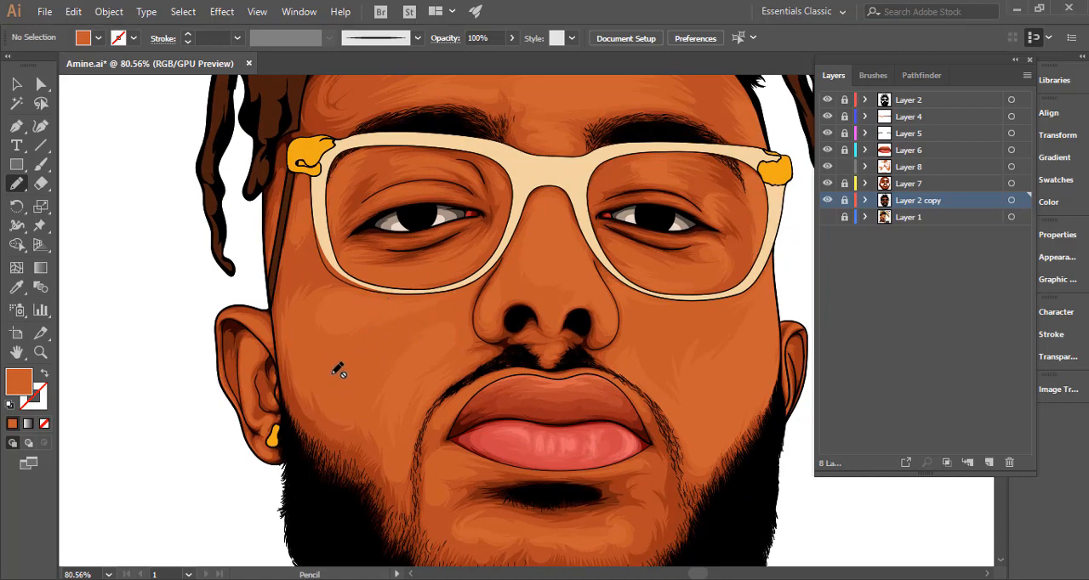
pyautogui.moveTo(416, 354); pyautogui.dragTo(183, 363)
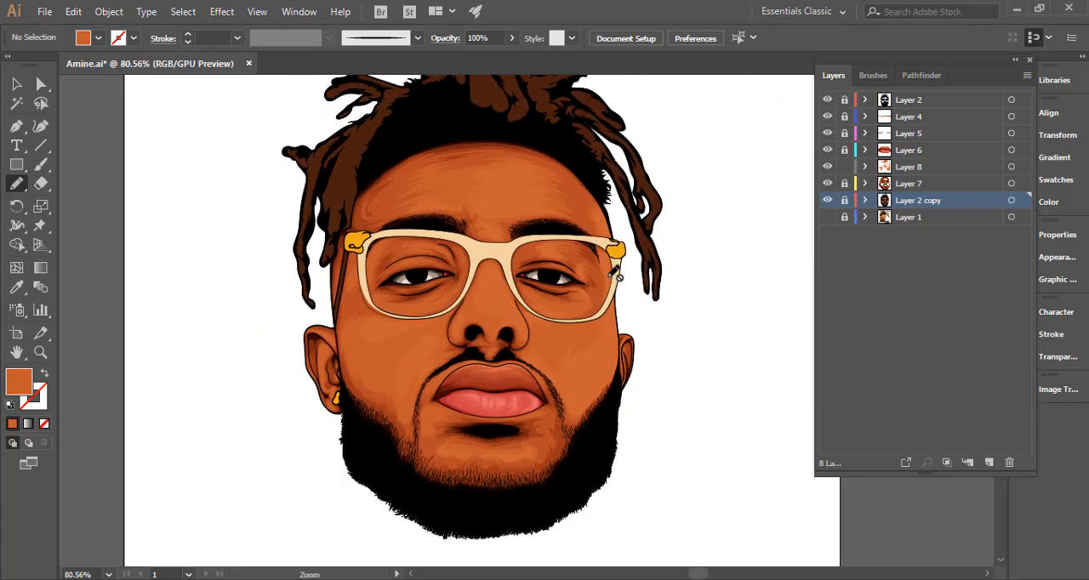
pyautogui.moveTo(554, 313); pyautogui.dragTo(564, 321)
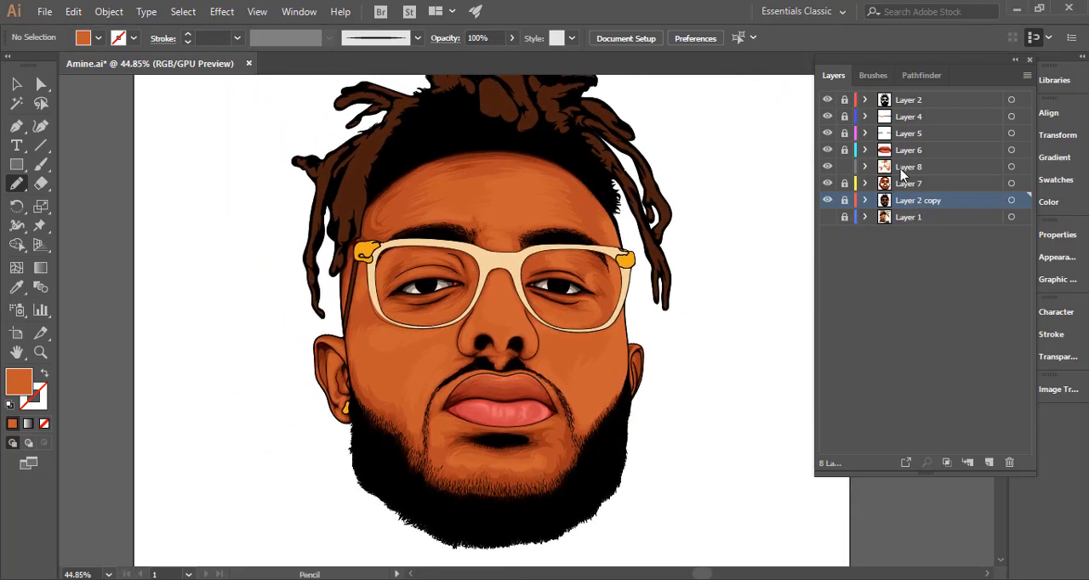
# Move the Layer 8 shading group to the top of Layer 7 and lock it, and nest the emptied Layer 8 below Layer 7's groups.
pyautogui.click(1011, 168)
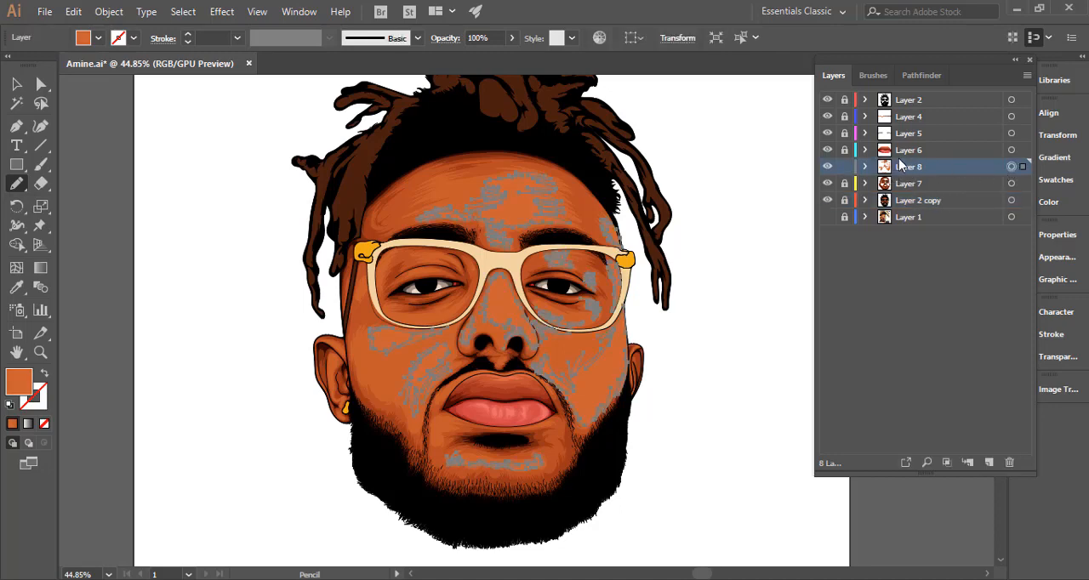
pyautogui.click(865, 168)
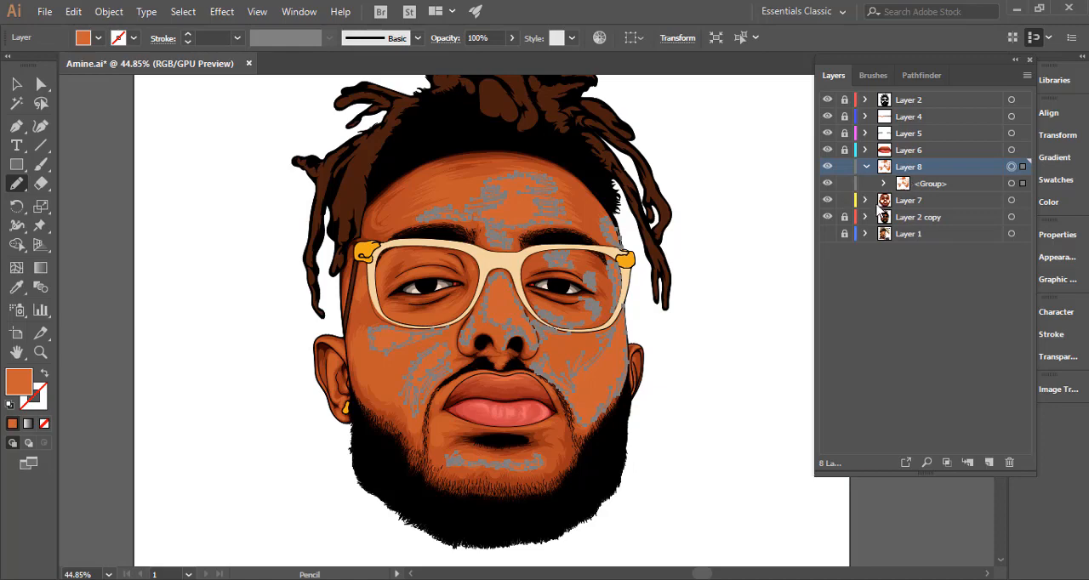
pyautogui.click(864, 200)
pyautogui.moveTo(918, 185); pyautogui.dragTo(917, 207)
pyautogui.click(844, 201)
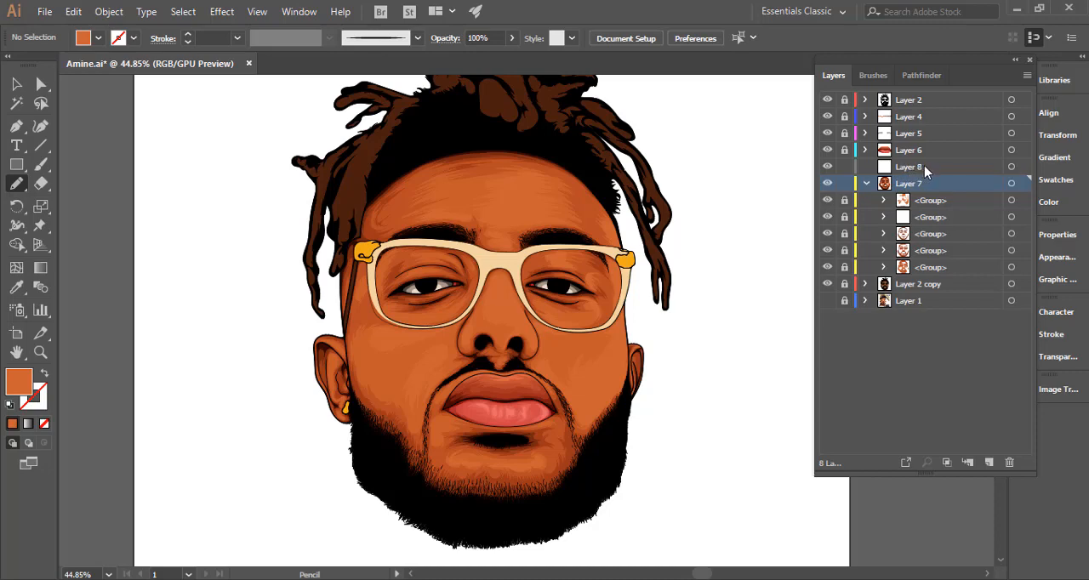
pyautogui.moveTo(922, 173); pyautogui.dragTo(929, 284)
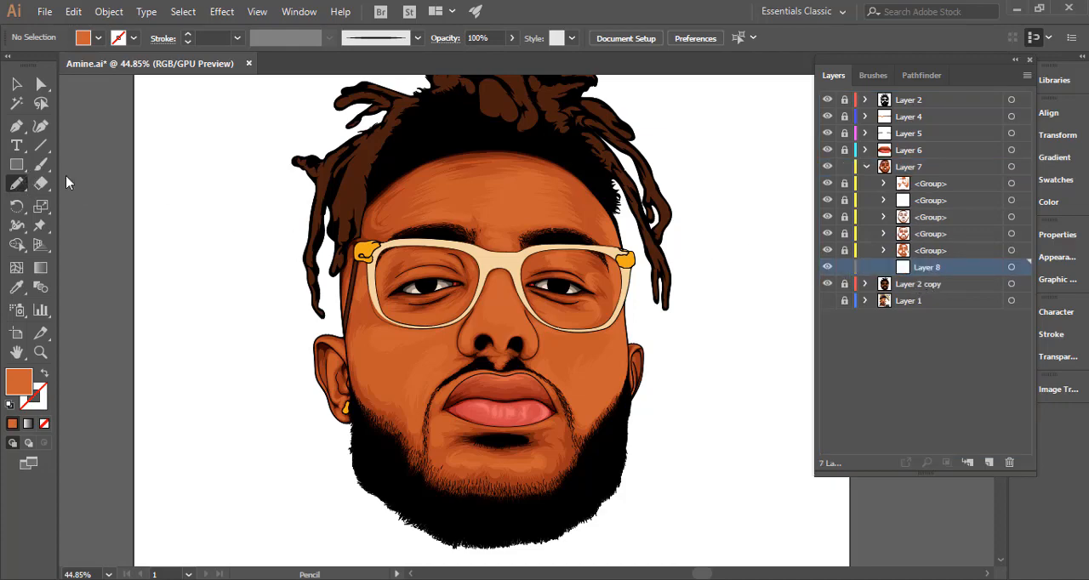
# Unlock the topmost group in Layer 7, redraw the lower-left edge of its forehead highlight near the inner brow, and relock the group.
pyautogui.moveTo(455, 206); pyautogui.dragTo(718, 235)
pyautogui.moveTo(644, 265); pyautogui.dragTo(584, 300)
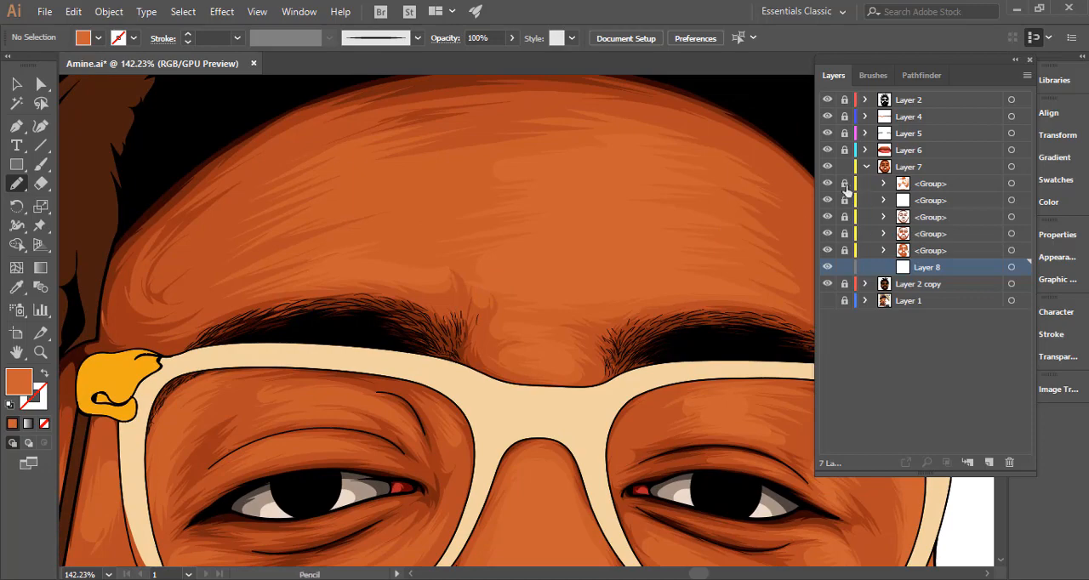
pyautogui.keyDown('ctrl'); pyautogui.click(489, 274); pyautogui.keyUp('ctrl')
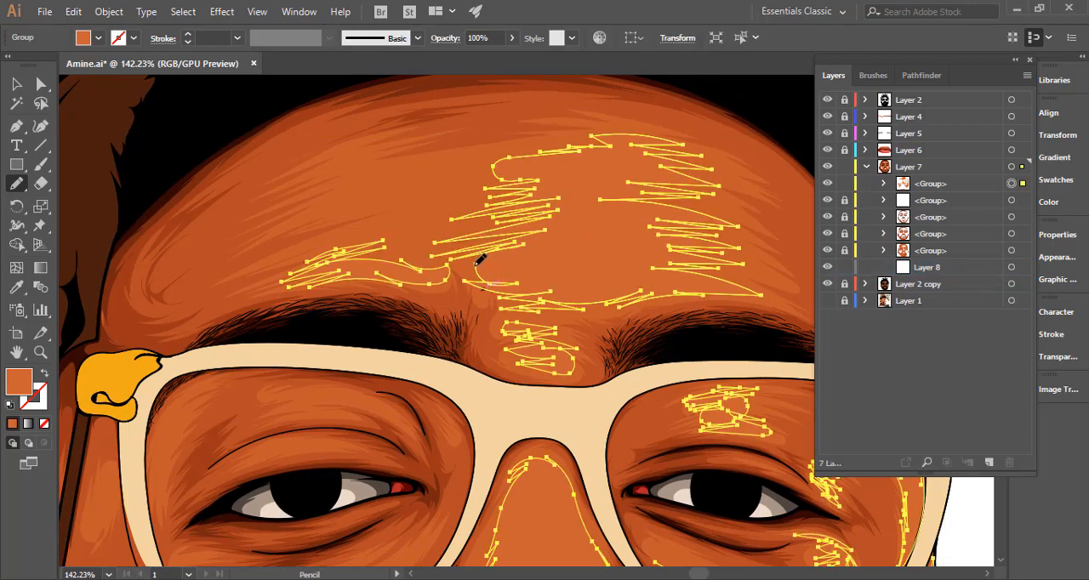
pyautogui.moveTo(482, 288); pyautogui.dragTo(509, 293)
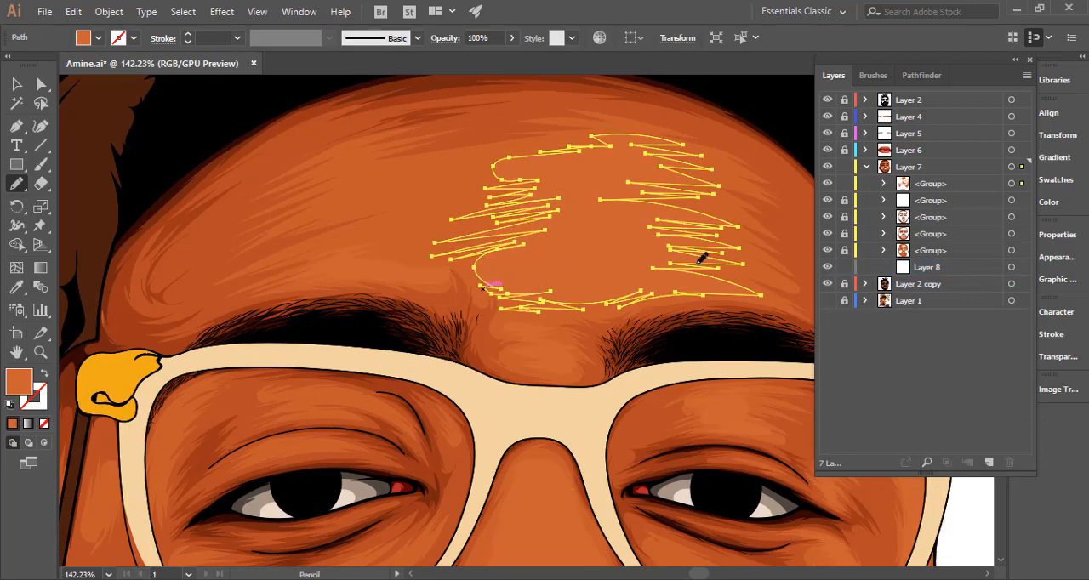
pyautogui.click(841, 187)
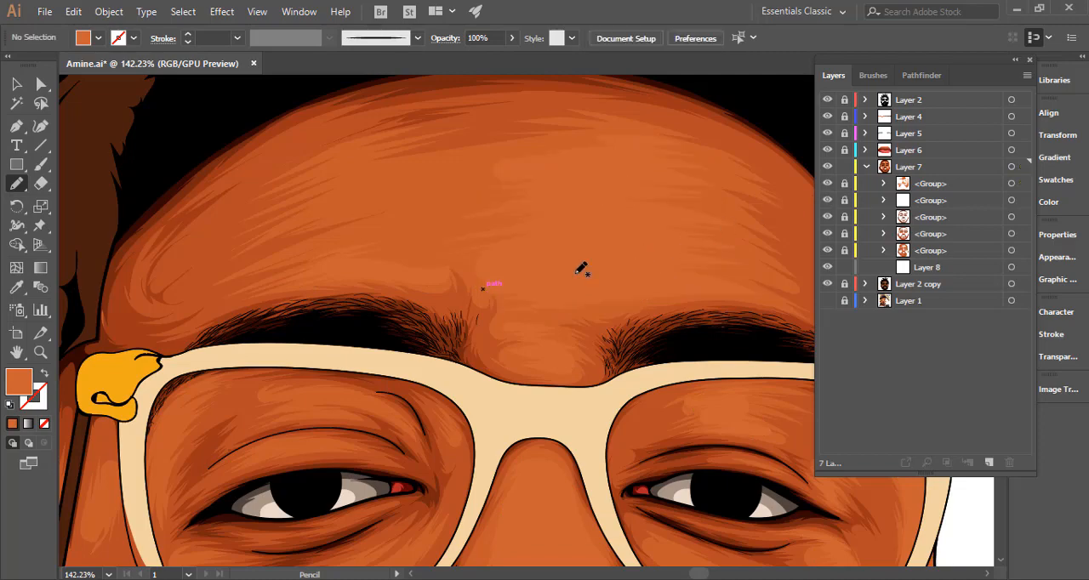
# With Layer 8 active, draw a jagged Pencil path around the central forehead highlight and down to the glasses frame beside the left brow.
pyautogui.click(924, 269)
pyautogui.moveTo(365, 283)
pyautogui.mouseDown()
pyautogui.moveTo(270, 284)
pyautogui.moveTo(313, 266)
pyautogui.moveTo(294, 268)
pyautogui.moveTo(336, 235)
pyautogui.moveTo(398, 211)
pyautogui.moveTo(348, 212)
pyautogui.moveTo(420, 193)
pyautogui.moveTo(369, 191)
pyautogui.moveTo(471, 168)
pyautogui.moveTo(392, 176)
pyautogui.moveTo(562, 139)
pyautogui.mouseUp()
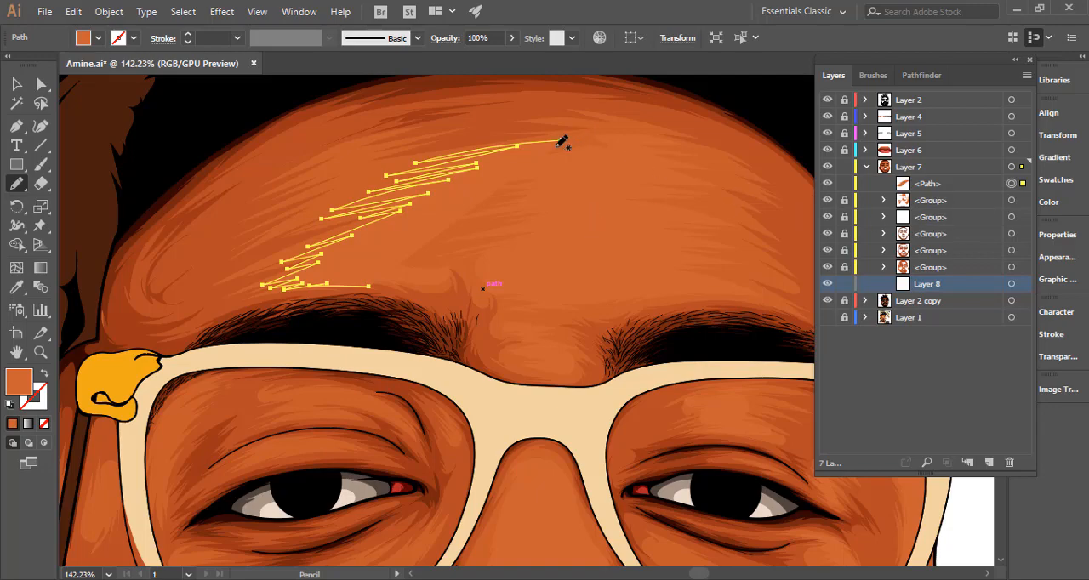
pyautogui.moveTo(583, 128)
pyautogui.mouseDown()
pyautogui.moveTo(664, 132)
pyautogui.moveTo(652, 134)
pyautogui.moveTo(719, 150)
pyautogui.moveTo(691, 152)
pyautogui.moveTo(744, 179)
pyautogui.moveTo(713, 188)
pyautogui.moveTo(706, 206)
pyautogui.moveTo(748, 221)
pyautogui.moveTo(723, 236)
pyautogui.moveTo(771, 255)
pyautogui.moveTo(743, 263)
pyautogui.moveTo(745, 280)
pyautogui.moveTo(771, 297)
pyautogui.moveTo(529, 317)
pyautogui.moveTo(498, 309)
pyautogui.moveTo(512, 300)
pyautogui.moveTo(475, 281)
pyautogui.moveTo(475, 293)
pyautogui.moveTo(451, 266)
pyautogui.moveTo(444, 287)
pyautogui.moveTo(370, 287)
pyautogui.moveTo(459, 355)
pyautogui.mouseUp()
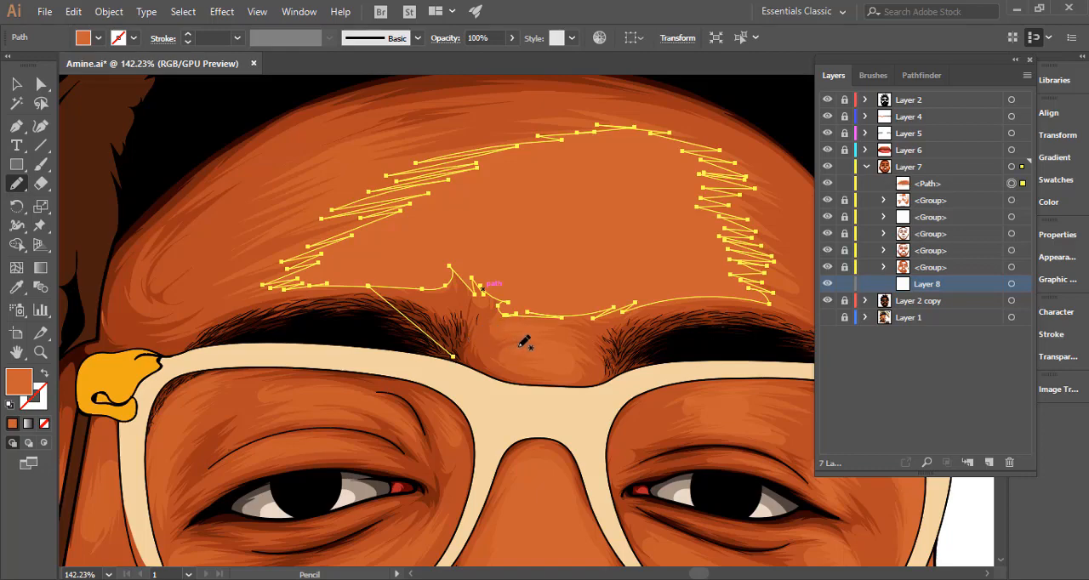
# Sample the darker orange skin tone beside the right inner eyebrow and use it as the path's stroke with no fill, ready for Pencil drawing.
pyautogui.press('i')
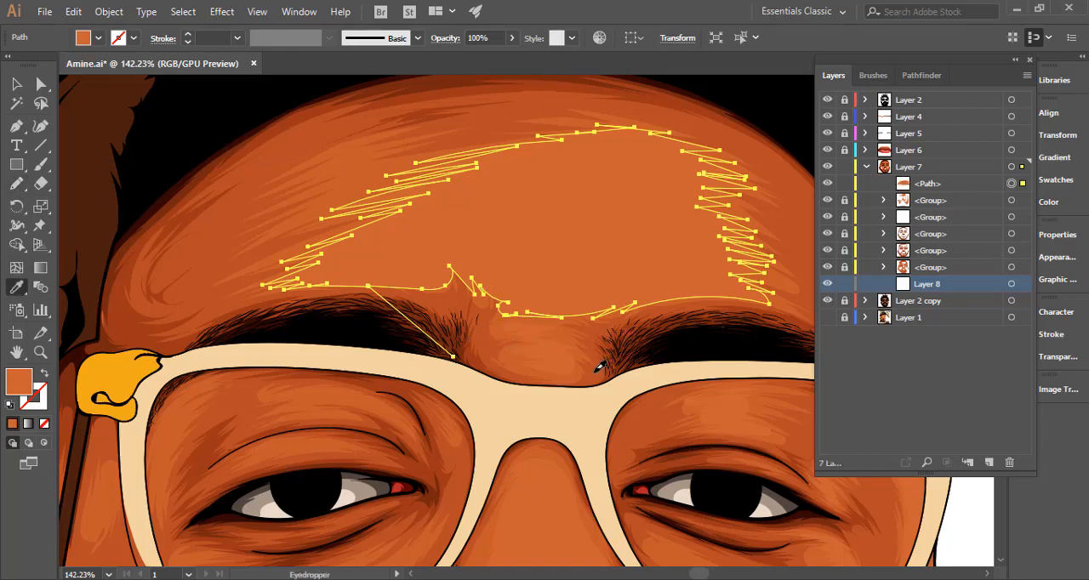
pyautogui.click(598, 371)
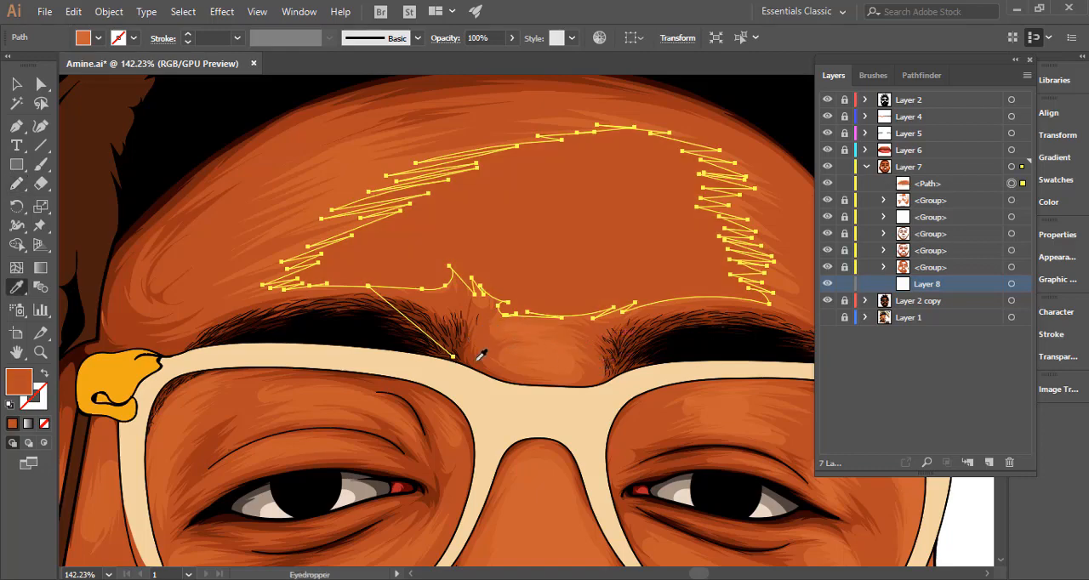
pyautogui.click(43, 373)
pyautogui.click(17, 185)
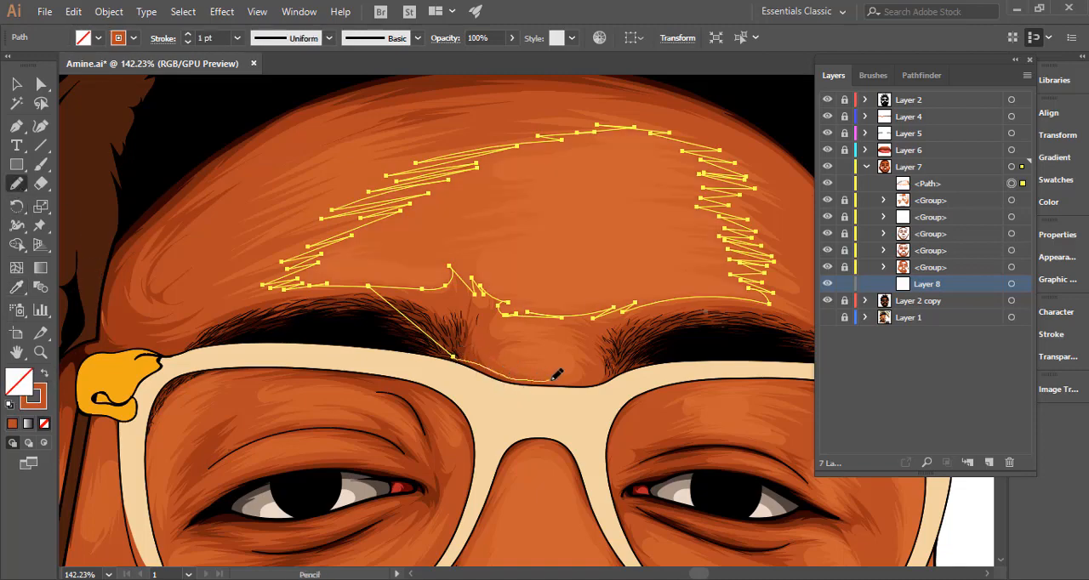
# Extend the path around the highlight between the eyebrows, along the right eyebrow and up the jagged edge of the right temple.
pyautogui.moveTo(536, 373); pyautogui.dragTo(515, 364)
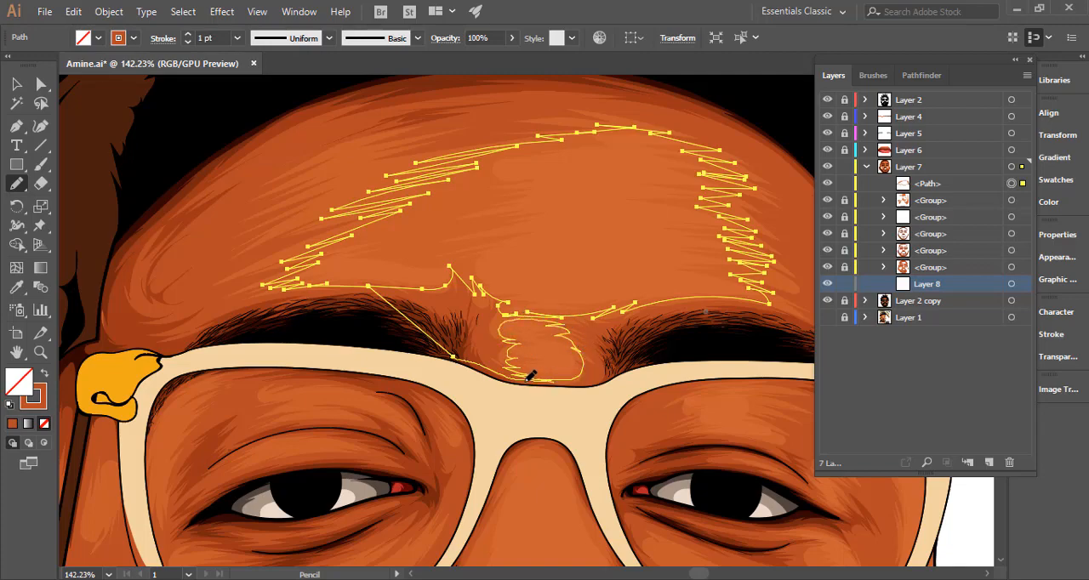
pyautogui.moveTo(526, 381); pyautogui.dragTo(522, 383)
pyautogui.moveTo(619, 366)
pyautogui.mouseDown()
pyautogui.moveTo(455, 390)
pyautogui.moveTo(531, 371)
pyautogui.moveTo(624, 374)
pyautogui.mouseUp()
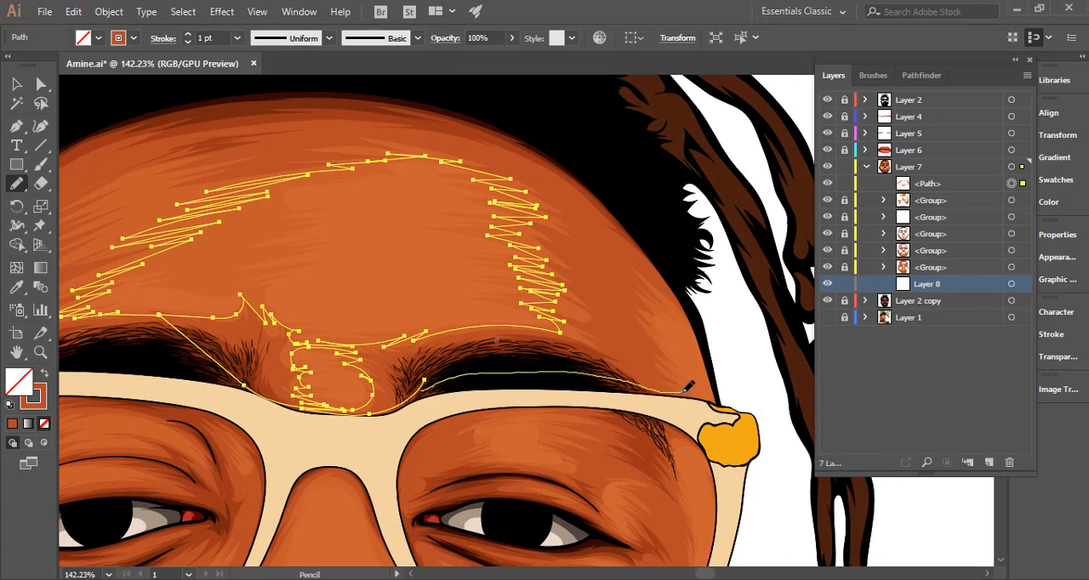
pyautogui.moveTo(690, 387); pyautogui.dragTo(690, 388)
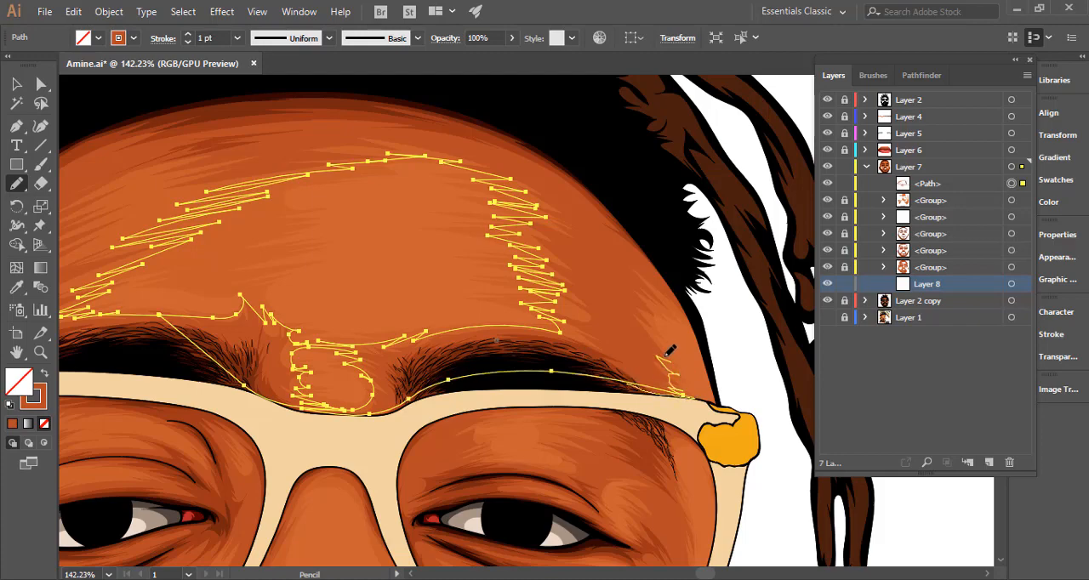
pyautogui.moveTo(648, 318)
pyautogui.mouseDown()
pyautogui.moveTo(670, 303)
pyautogui.moveTo(694, 318)
pyautogui.moveTo(658, 256)
pyautogui.mouseUp()
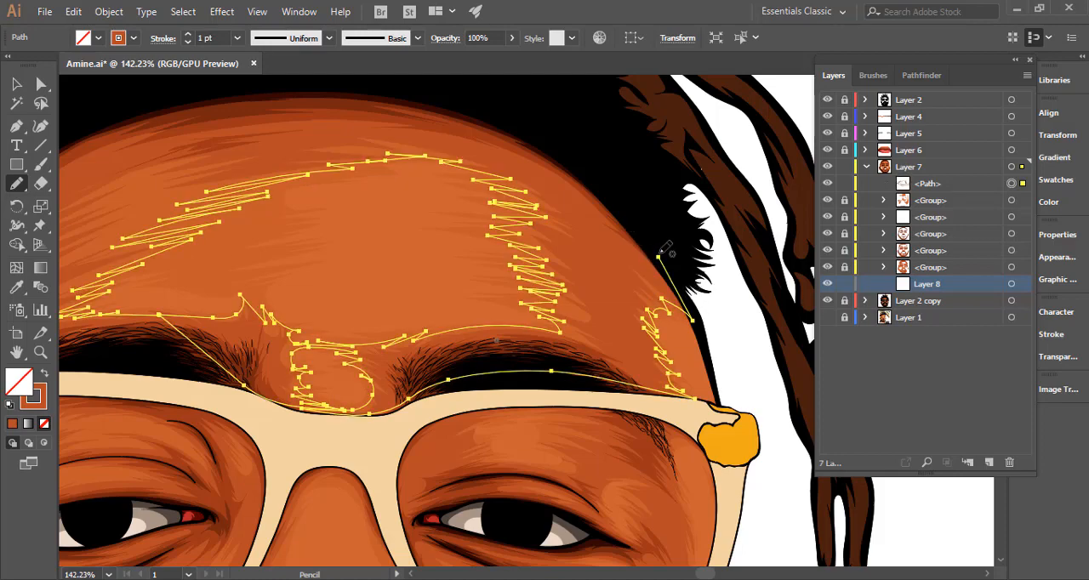
# Undo the detached stroke, carry the path over the hairline to the left temple, and close it along the left eyebrow.
pyautogui.moveTo(658, 252); pyautogui.dragTo(611, 195)
pyautogui.hotkey('ctrl', 'z')
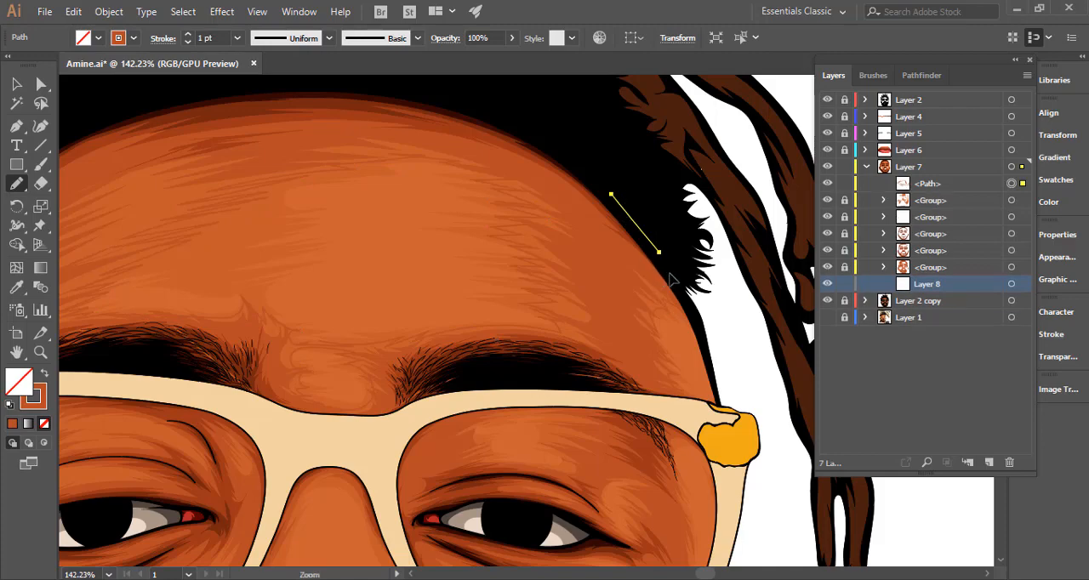
pyautogui.moveTo(656, 253); pyautogui.dragTo(589, 168)
pyautogui.moveTo(647, 224); pyautogui.dragTo(383, 210)
pyautogui.moveTo(545, 258); pyautogui.dragTo(659, 307)
pyautogui.moveTo(708, 245)
pyautogui.mouseDown()
pyautogui.moveTo(775, 279)
pyautogui.moveTo(630, 194)
pyautogui.moveTo(488, 188)
pyautogui.moveTo(313, 238)
pyautogui.moveTo(244, 286)
pyautogui.moveTo(203, 348)
pyautogui.mouseUp()
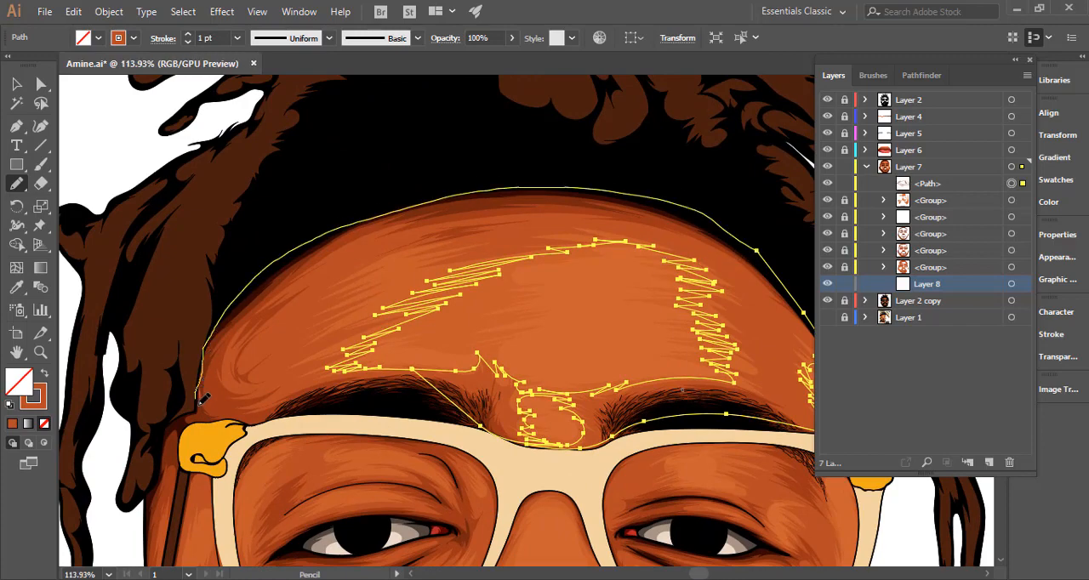
pyautogui.moveTo(204, 398)
pyautogui.mouseDown()
pyautogui.moveTo(234, 413)
pyautogui.moveTo(365, 405)
pyautogui.moveTo(416, 373)
pyautogui.mouseUp()
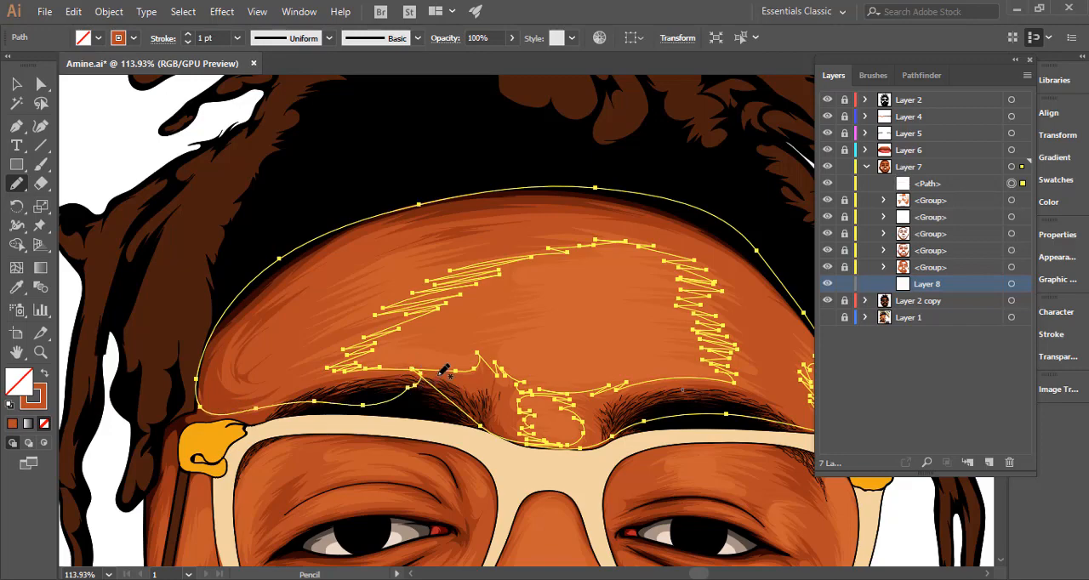
# Turn the forehead shape's stroke colour into its fill, set its opacity to 50%, and move it below the topmost group in Layer 7.
pyautogui.click(43, 374)
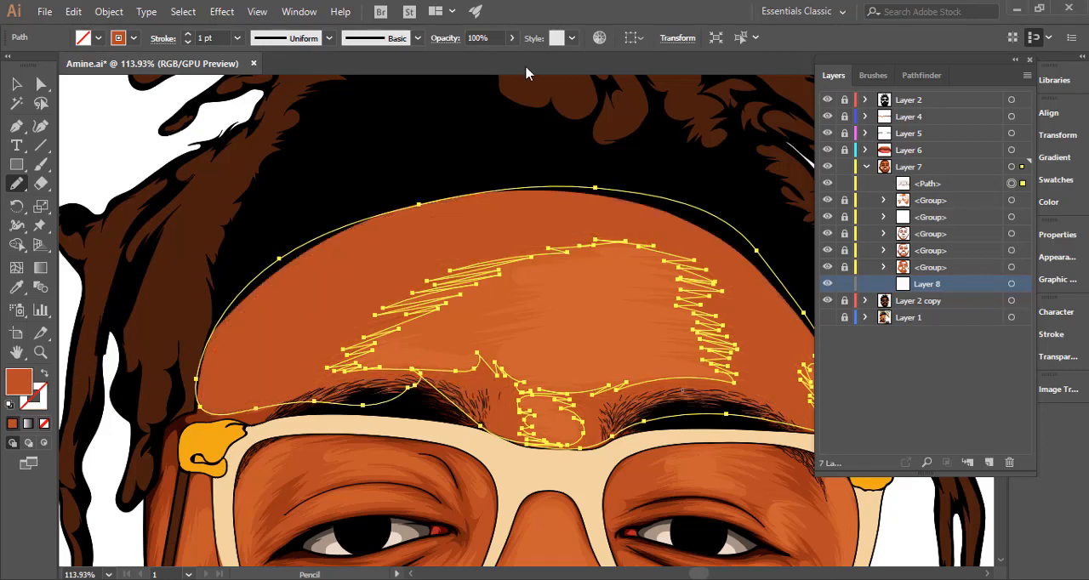
pyautogui.doubleClick(474, 38)
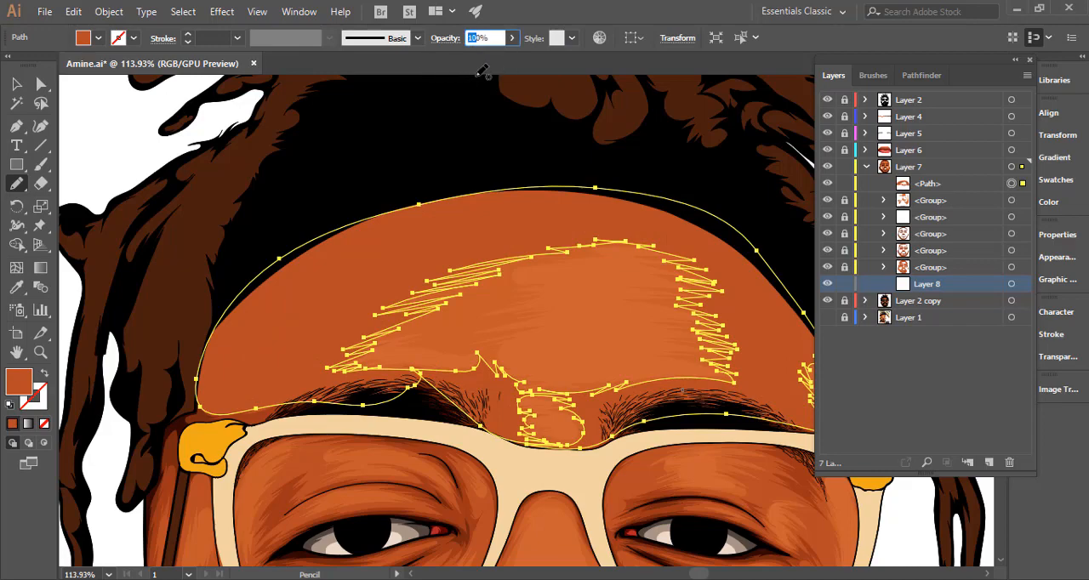
pyautogui.write('50')
pyautogui.press('Return')
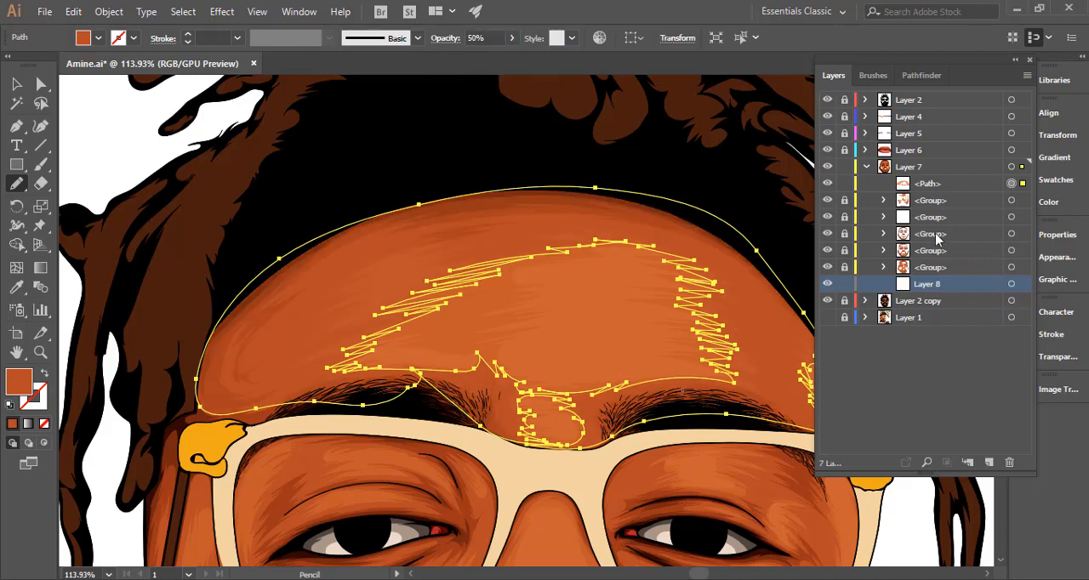
pyautogui.moveTo(946, 184); pyautogui.dragTo(936, 219)
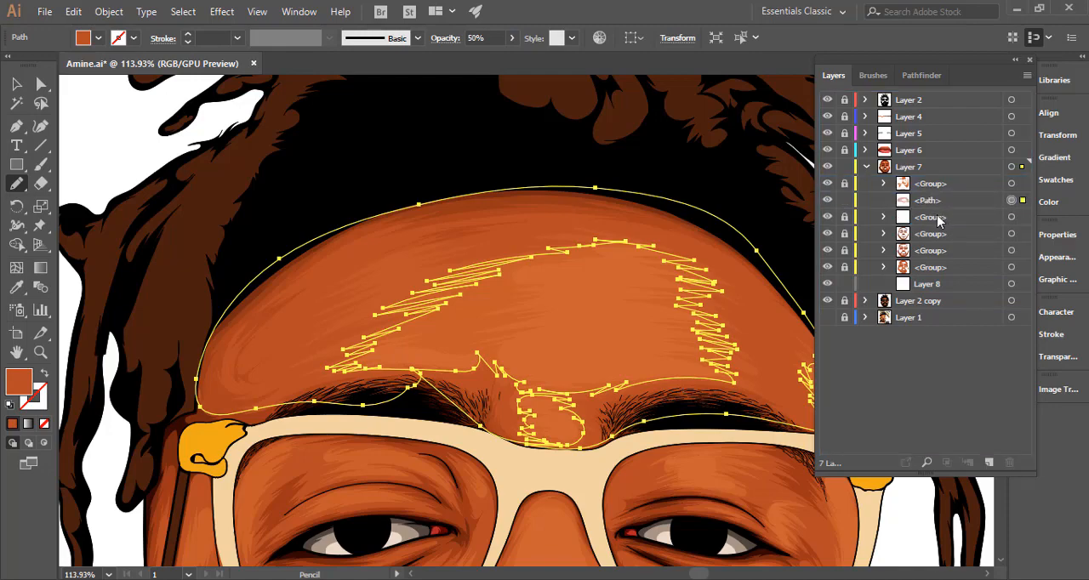
# Redraw the left edge of the forehead shading's inner cutout with denser jagged strokes above the left eyebrow.
pyautogui.keyDown('ctrl'); pyautogui.click(146, 146); pyautogui.keyUp('ctrl')
pyautogui.moveTo(425, 340); pyautogui.dragTo(132, 375)
pyautogui.moveTo(364, 383); pyautogui.dragTo(341, 271)
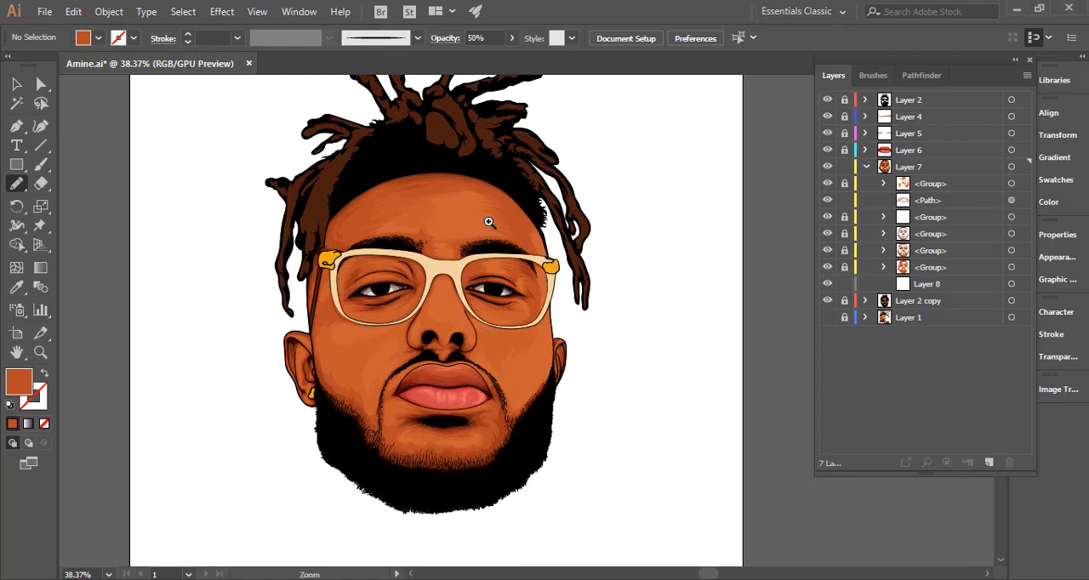
pyautogui.moveTo(491, 222)
pyautogui.mouseDown()
pyautogui.moveTo(688, 255)
pyautogui.moveTo(785, 214)
pyautogui.mouseUp()
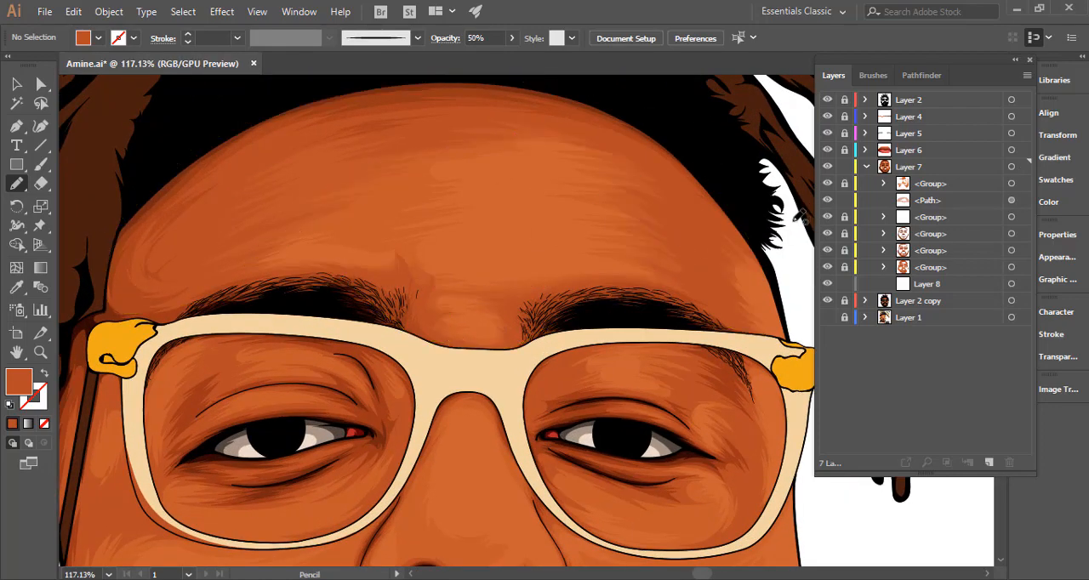
pyautogui.keyDown('ctrl'); pyautogui.click(351, 191); pyautogui.keyUp('ctrl')
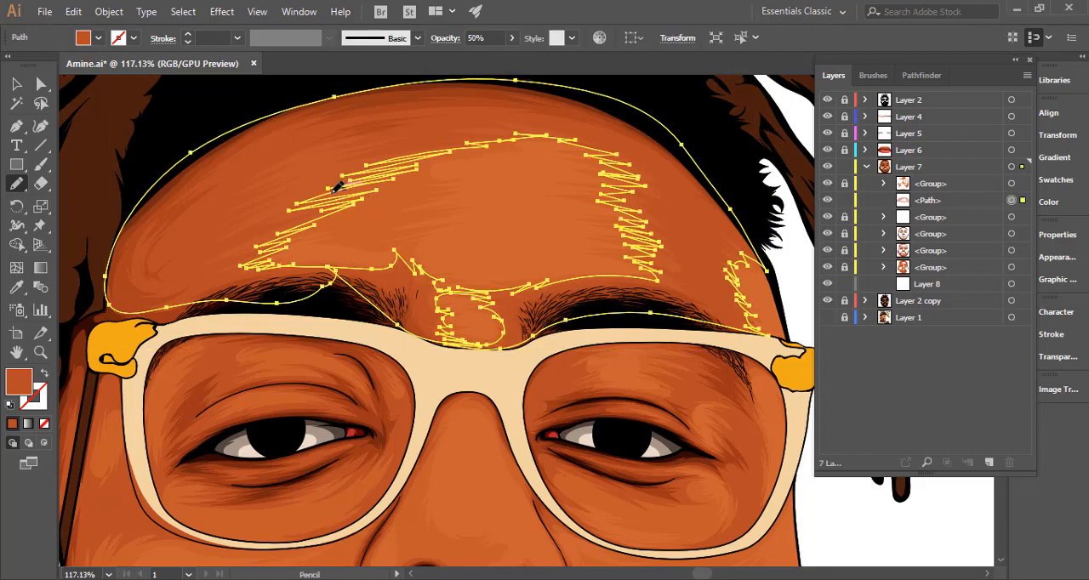
pyautogui.moveTo(345, 183)
pyautogui.mouseDown()
pyautogui.moveTo(371, 178)
pyautogui.moveTo(349, 217)
pyautogui.moveTo(415, 236)
pyautogui.moveTo(357, 223)
pyautogui.moveTo(289, 230)
pyautogui.mouseUp()
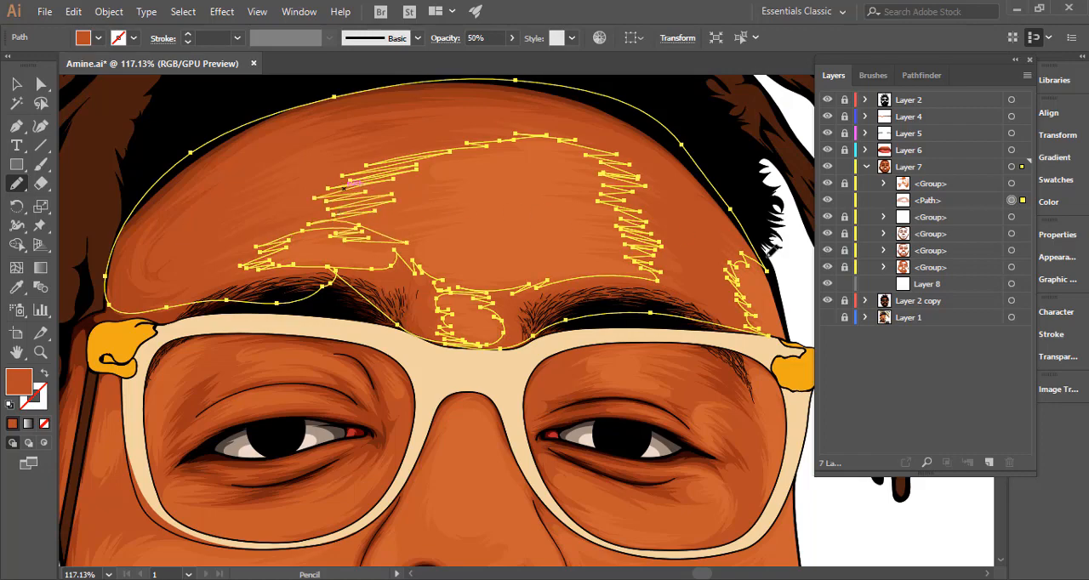
# Refine the cutout's left edge with extra jagged strokes that separate the central highlight from the one above the left eyebrow.
pyautogui.keyDown('ctrl'); pyautogui.click(786, 262); pyautogui.keyUp('ctrl')
pyautogui.moveTo(661, 287); pyautogui.dragTo(370, 280)
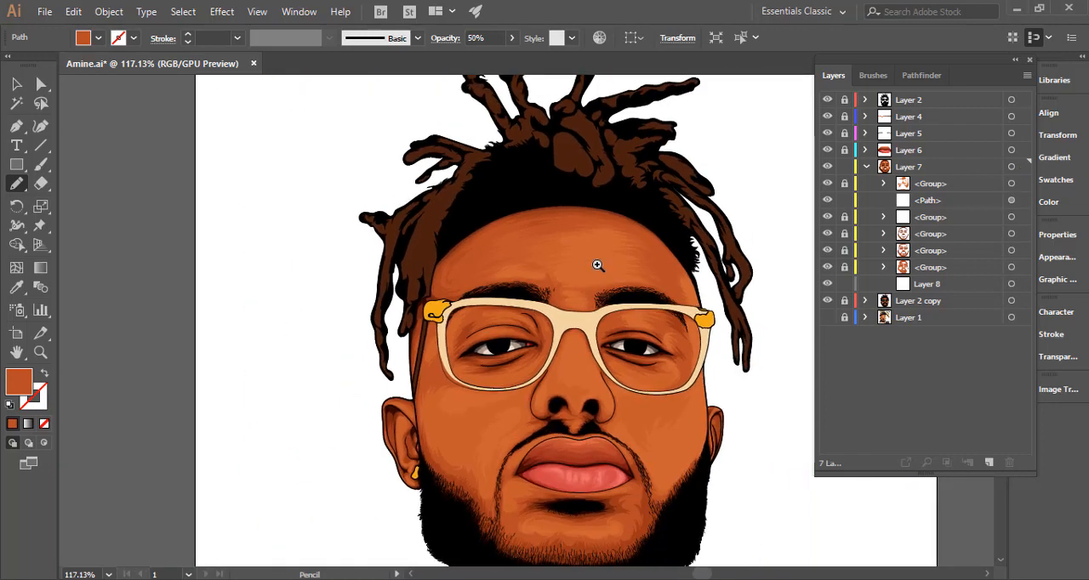
pyautogui.moveTo(598, 265); pyautogui.dragTo(894, 272)
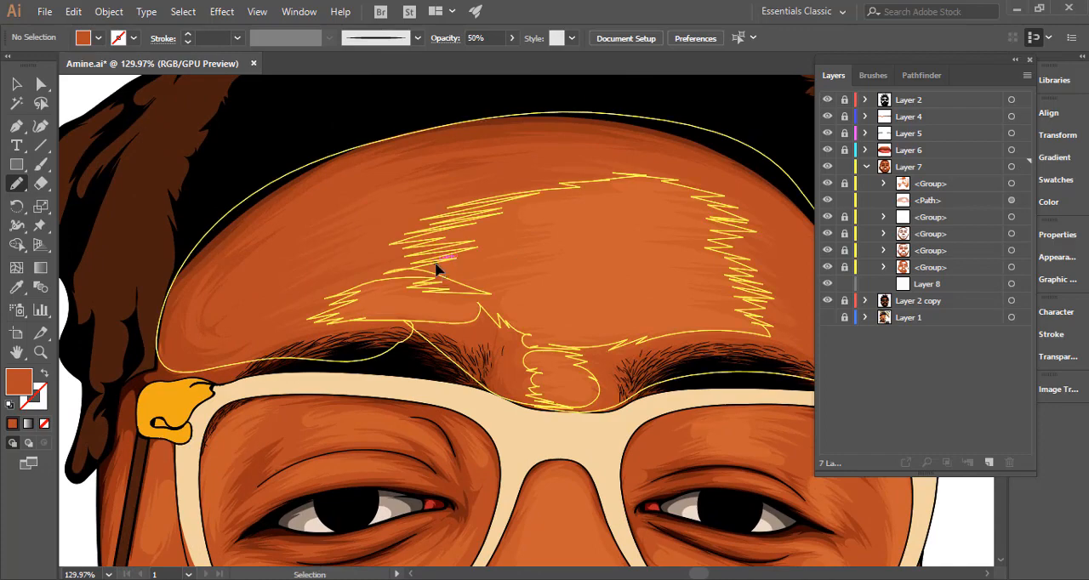
pyautogui.keyDown('ctrl'); pyautogui.click(437, 269); pyautogui.keyUp('ctrl')
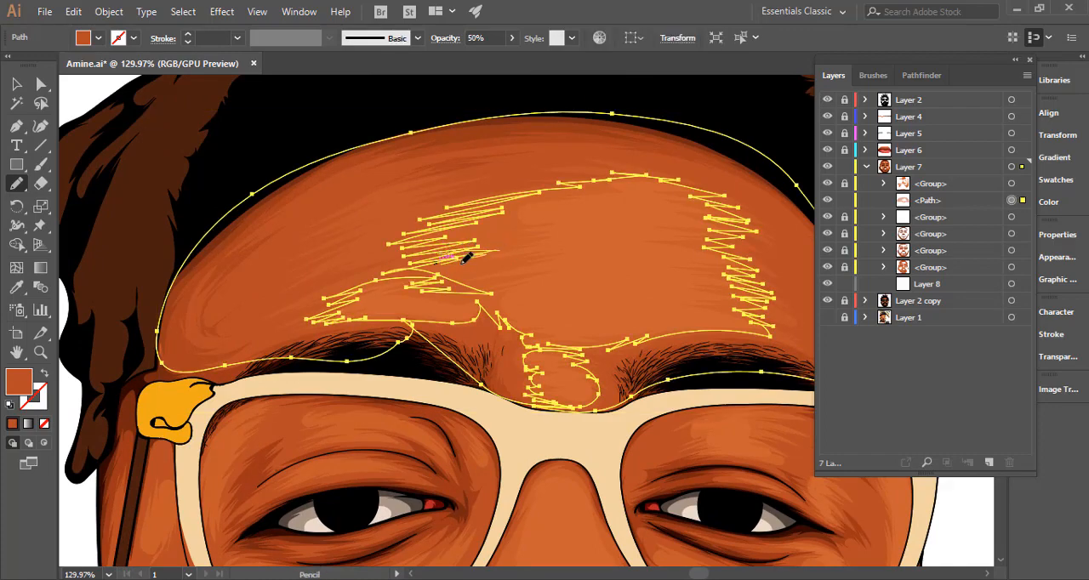
pyautogui.moveTo(466, 258)
pyautogui.mouseDown()
pyautogui.moveTo(494, 258)
pyautogui.moveTo(485, 284)
pyautogui.mouseUp()
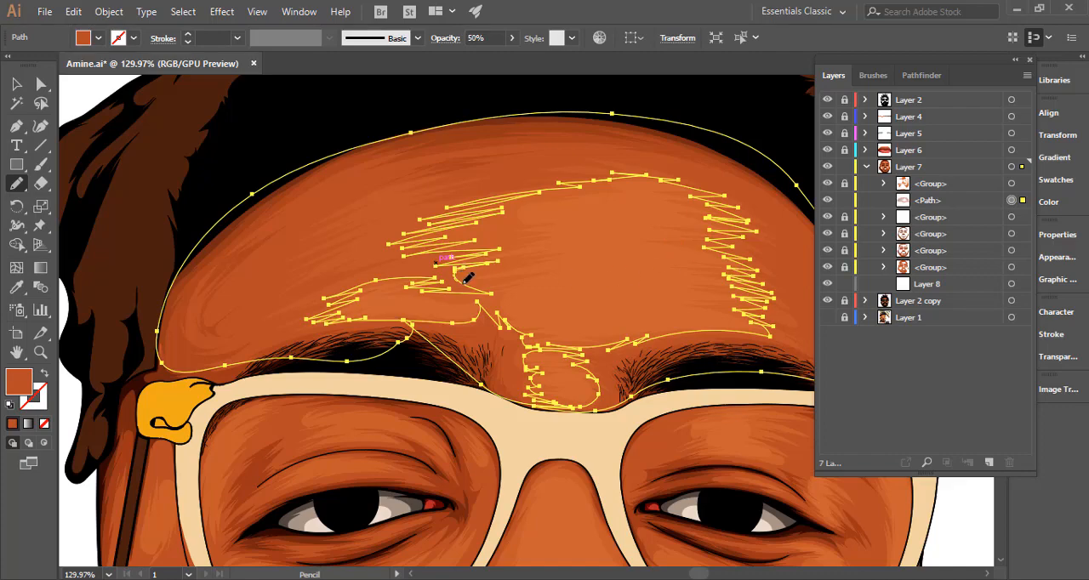
pyautogui.moveTo(476, 293)
pyautogui.mouseDown()
pyautogui.moveTo(451, 291)
pyautogui.moveTo(492, 293)
pyautogui.mouseUp()
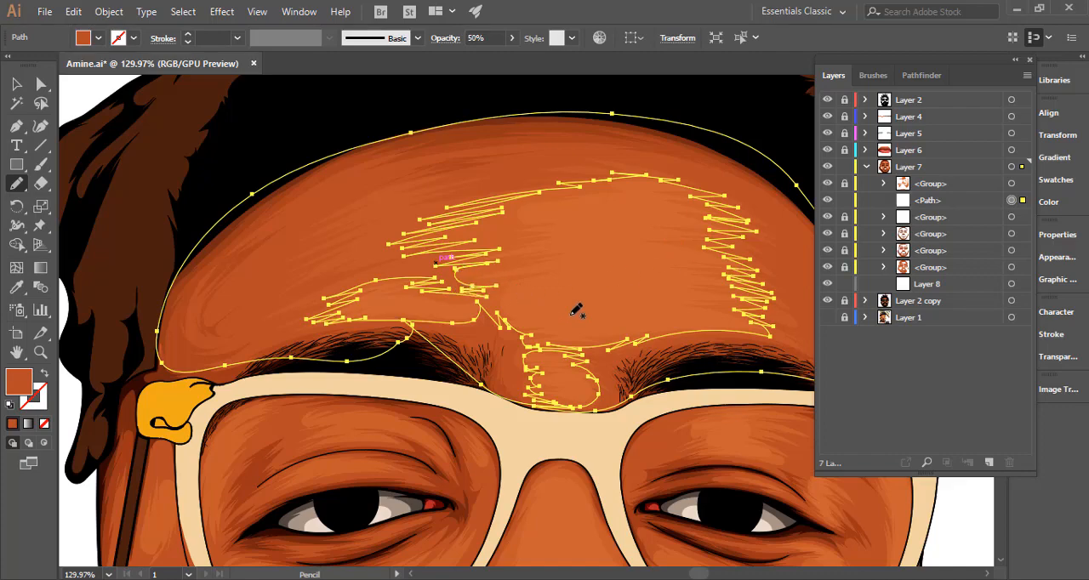
# Deselect the forehead shape and examine the shading across the whole portrait and close up on the left cheek, nose and lips.
pyautogui.hotkey('ctrl', 'shift', 'a')
pyautogui.scroll(-5, 536, 372)
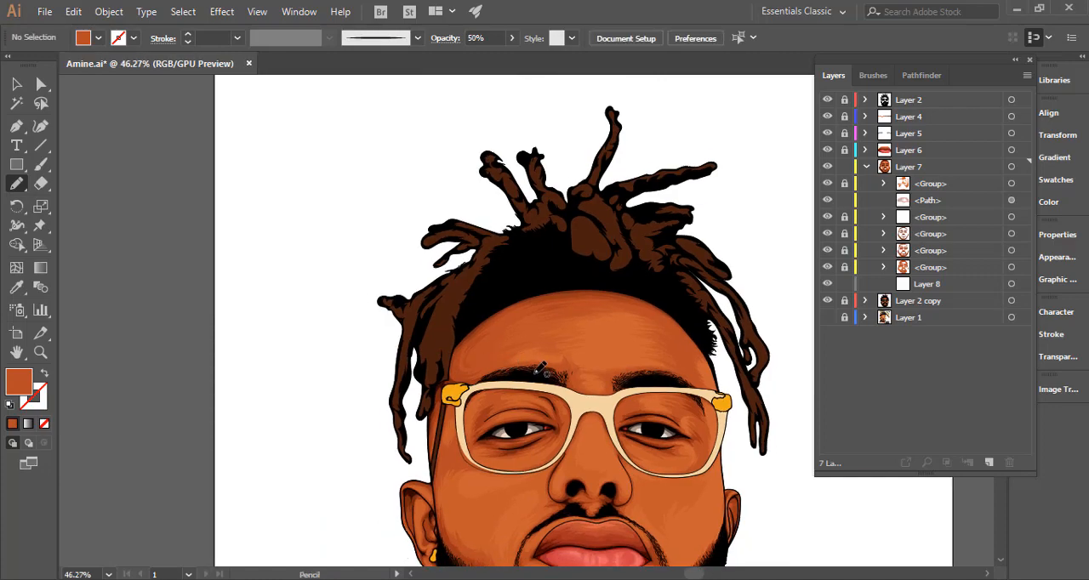
pyautogui.moveTo(621, 383); pyautogui.dragTo(473, 215)
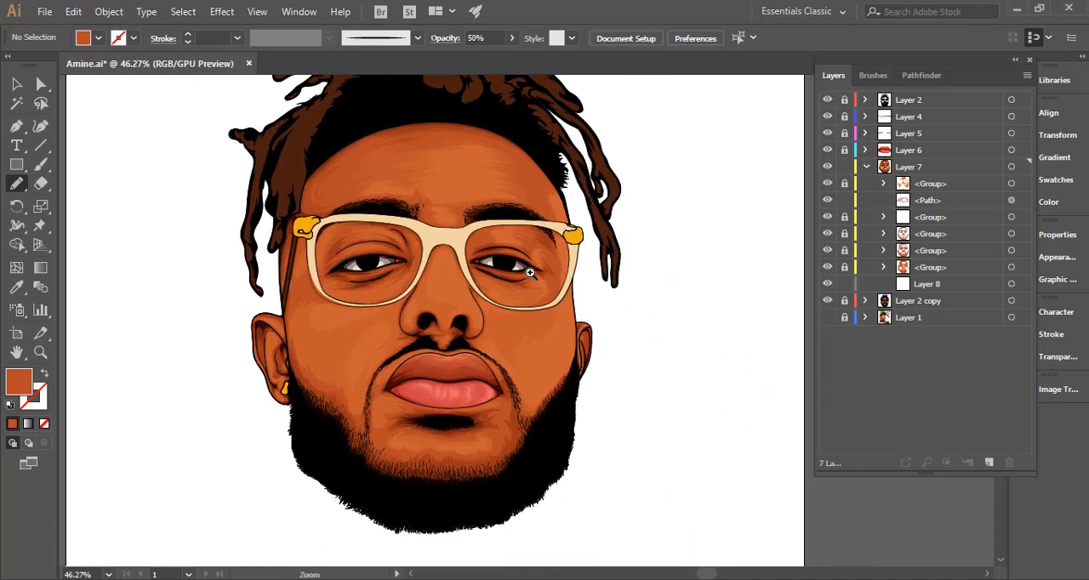
pyautogui.moveTo(530, 272); pyautogui.dragTo(470, 273)
pyautogui.moveTo(500, 226)
pyautogui.mouseDown()
pyautogui.moveTo(782, 247)
pyautogui.moveTo(678, 286)
pyautogui.moveTo(530, 292)
pyautogui.moveTo(567, 293)
pyautogui.moveTo(469, 220)
pyautogui.mouseUp()
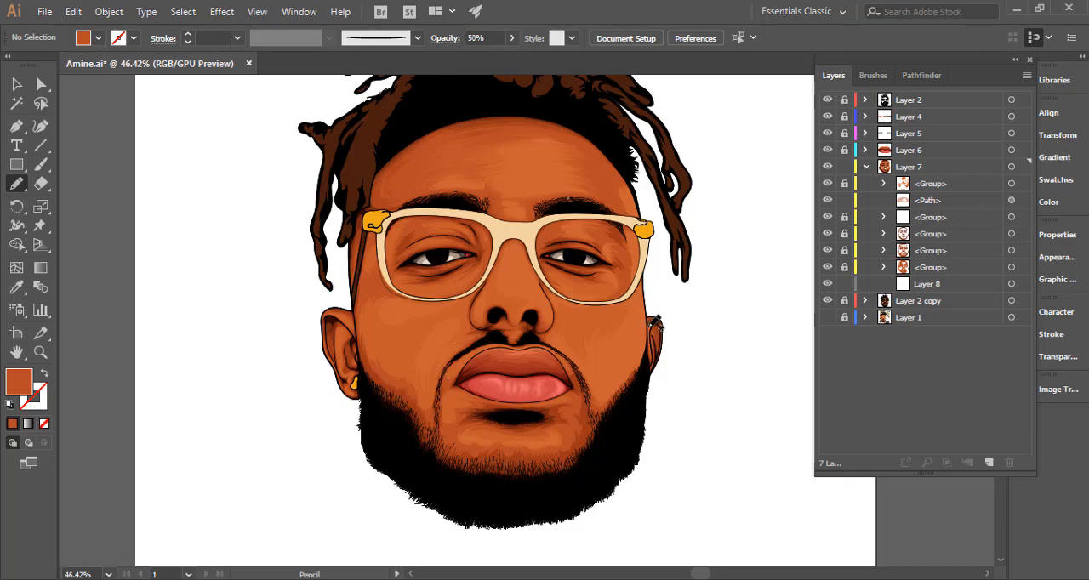
pyautogui.moveTo(648, 331); pyautogui.dragTo(513, 326)
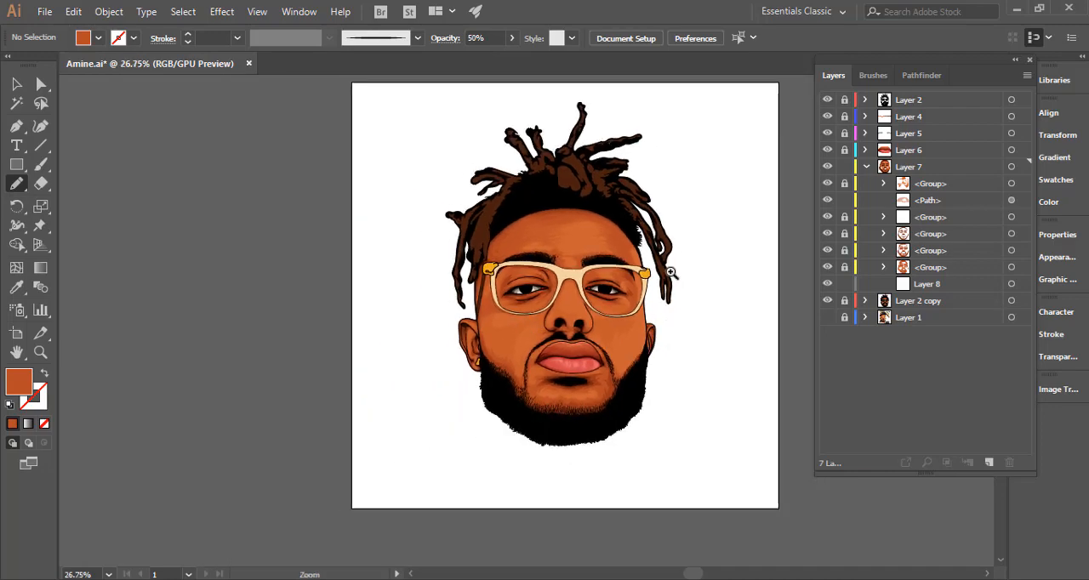
pyautogui.moveTo(671, 273); pyautogui.dragTo(765, 280)
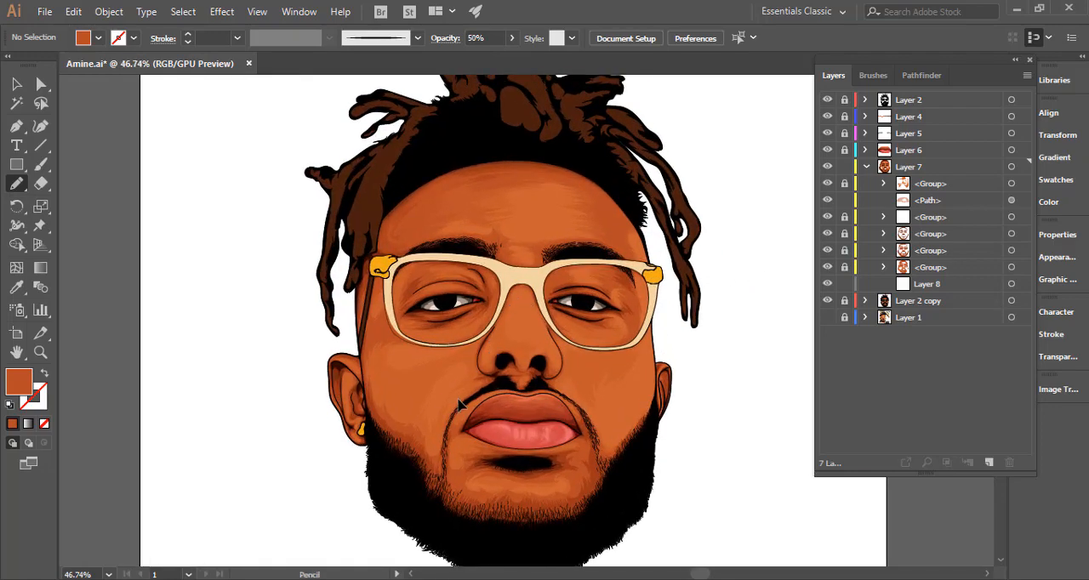
pyautogui.moveTo(428, 399); pyautogui.dragTo(645, 346)
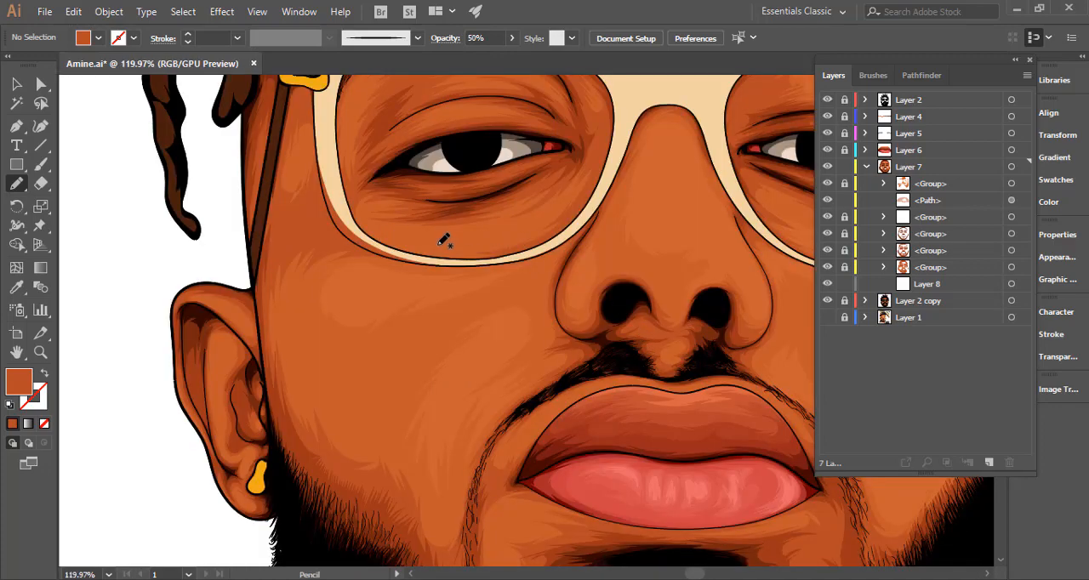
# Unlock the bottommost group in Layer 7 and redraw its left-cheek shading edge to follow the glasses frame's lower-left outline.
pyautogui.moveTo(426, 266); pyautogui.dragTo(459, 331)
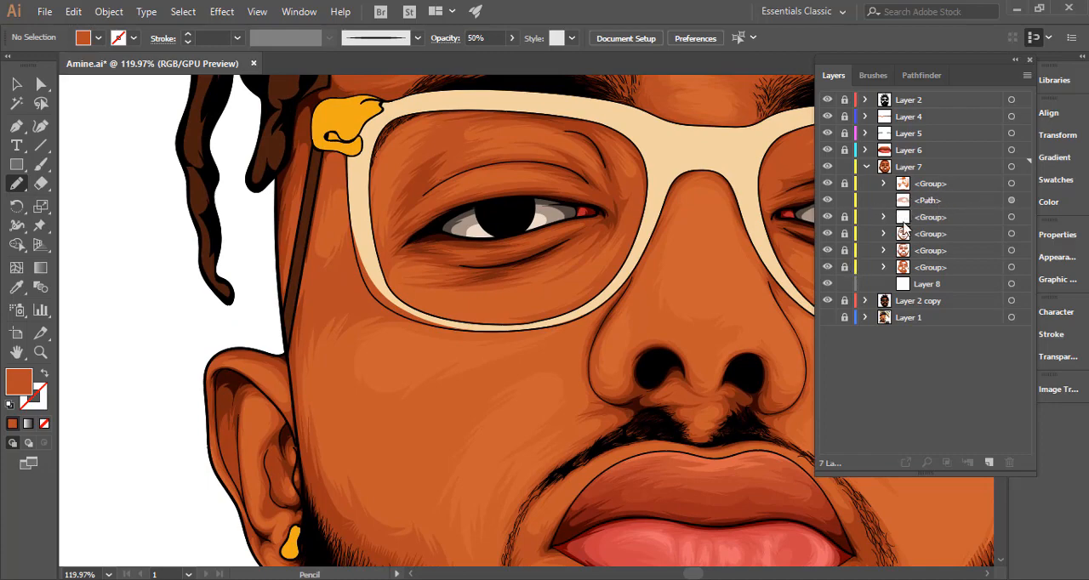
pyautogui.click(845, 268)
pyautogui.keyDown('ctrl'); pyautogui.click(382, 295); pyautogui.keyUp('ctrl')
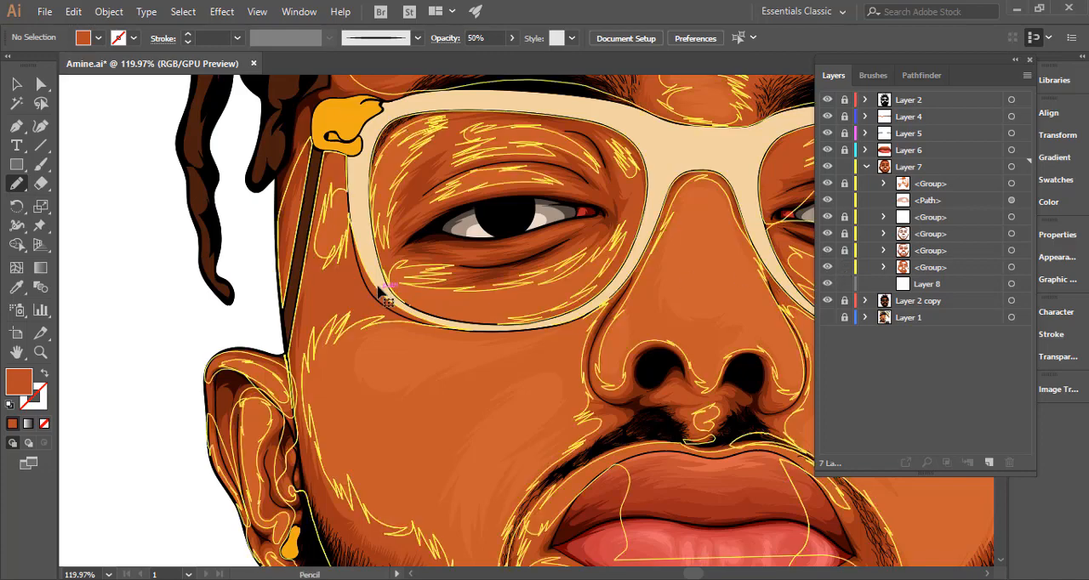
pyautogui.click(500, 282)
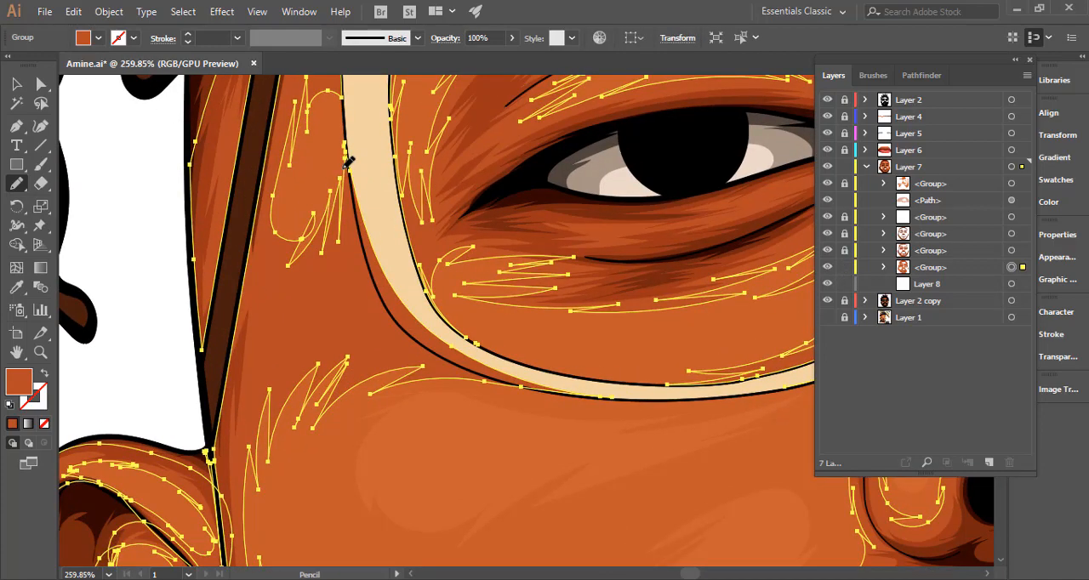
pyautogui.moveTo(346, 151); pyautogui.dragTo(371, 261)
pyautogui.moveTo(451, 359); pyautogui.dragTo(489, 378)
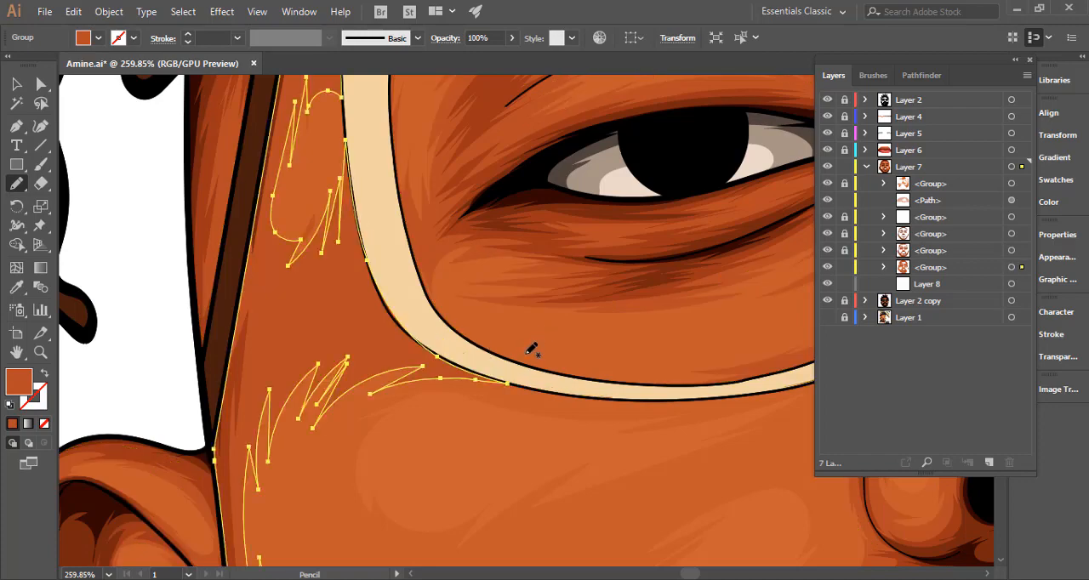
pyautogui.moveTo(370, 269)
pyautogui.mouseDown()
pyautogui.moveTo(389, 315)
pyautogui.moveTo(431, 349)
pyautogui.mouseUp()
pyautogui.moveTo(530, 396); pyautogui.dragTo(287, 377)
pyautogui.keyDown('ctrl'); pyautogui.click(303, 368); pyautogui.keyUp('ctrl')
pyautogui.moveTo(399, 401); pyautogui.dragTo(282, 328)
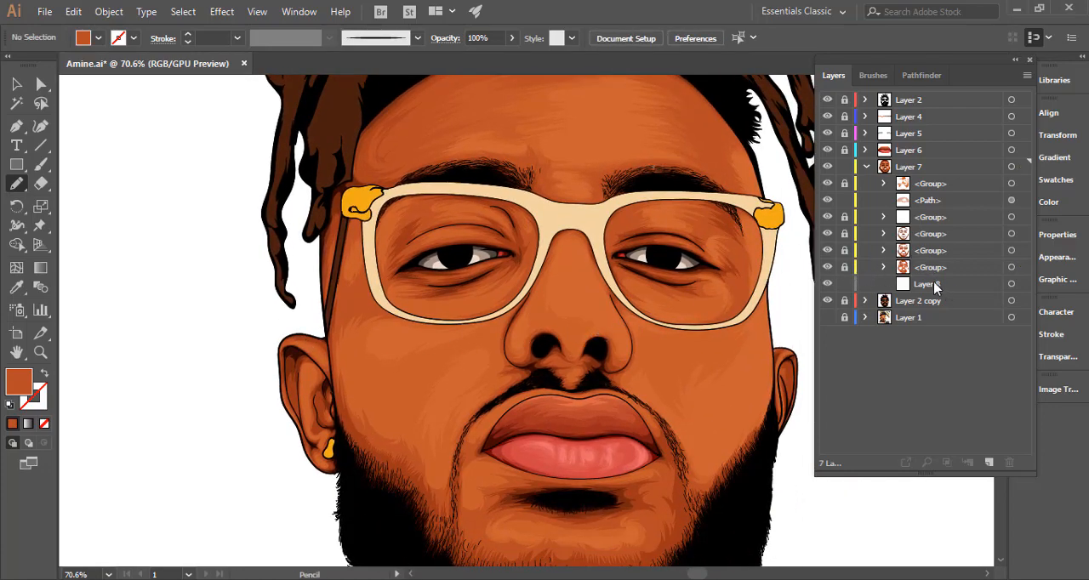
# Pencil a closed shadow shape with jagged left edges over the left upper eyelid, between the glasses frame and the eye.
pyautogui.click(1011, 201)
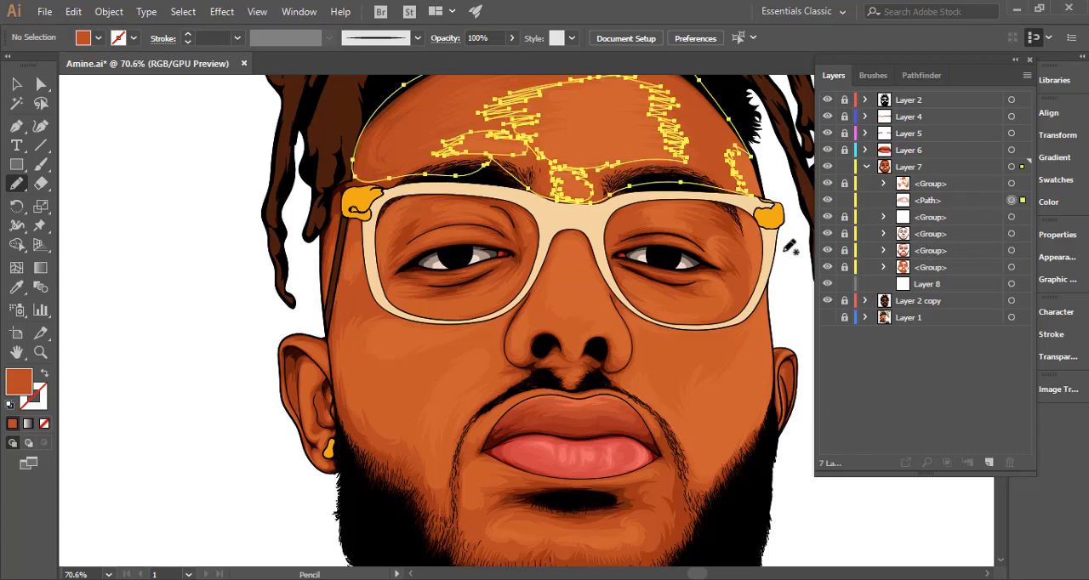
pyautogui.scroll(5, 433, 233)
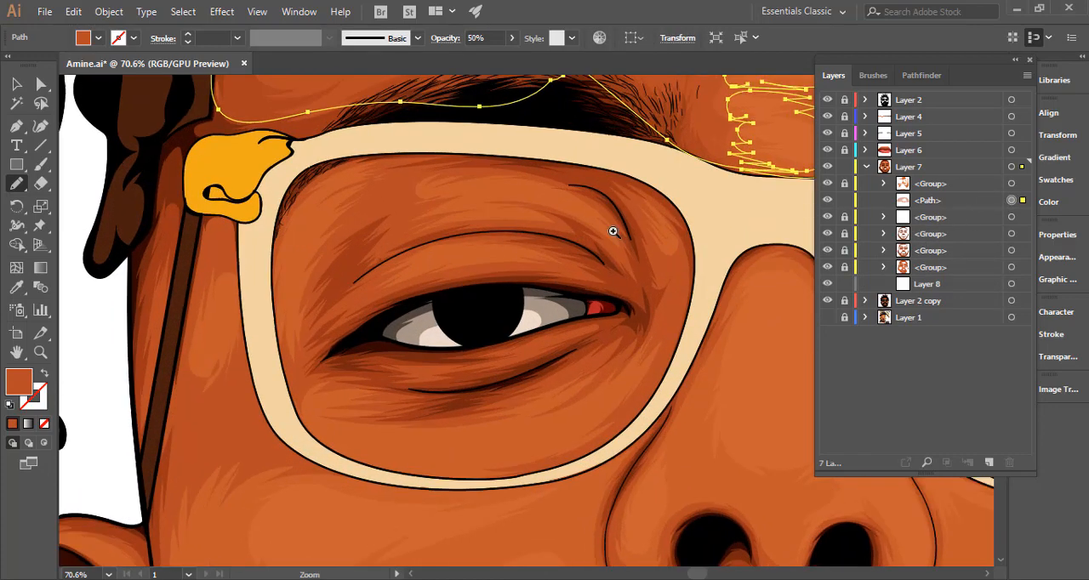
pyautogui.moveTo(486, 188)
pyautogui.mouseDown()
pyautogui.moveTo(460, 191)
pyautogui.moveTo(556, 190)
pyautogui.moveTo(599, 209)
pyautogui.moveTo(495, 198)
pyautogui.moveTo(484, 207)
pyautogui.moveTo(517, 212)
pyautogui.moveTo(458, 212)
pyautogui.moveTo(472, 200)
pyautogui.moveTo(411, 215)
pyautogui.moveTo(390, 238)
pyautogui.moveTo(410, 249)
pyautogui.moveTo(366, 296)
pyautogui.moveTo(451, 270)
pyautogui.moveTo(422, 261)
pyautogui.moveTo(478, 247)
pyautogui.moveTo(518, 254)
pyautogui.moveTo(422, 280)
pyautogui.moveTo(630, 289)
pyautogui.moveTo(669, 277)
pyautogui.moveTo(670, 250)
pyautogui.moveTo(677, 284)
pyautogui.mouseUp()
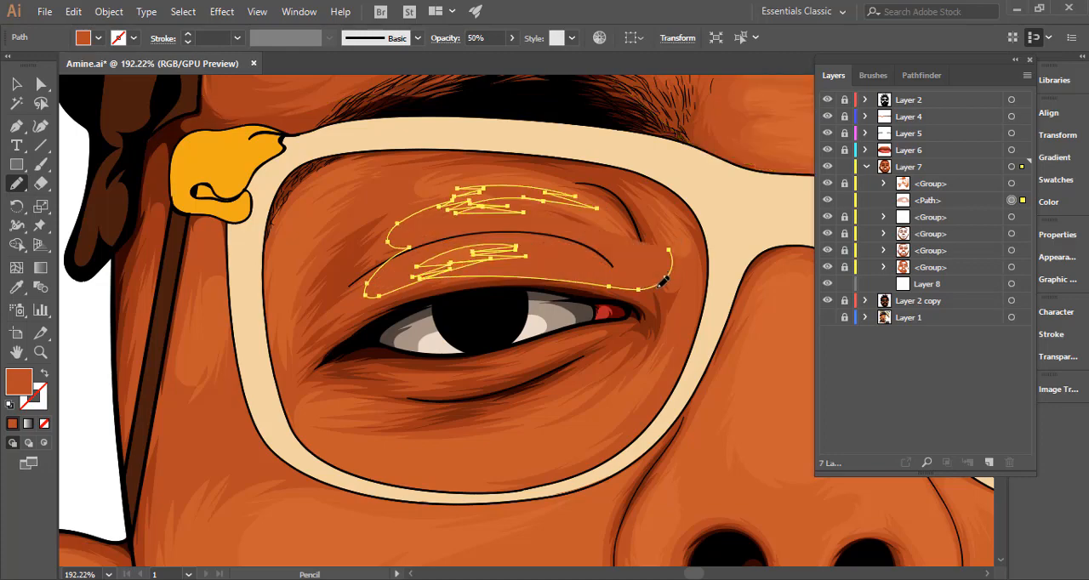
pyautogui.moveTo(698, 237)
pyautogui.mouseDown()
pyautogui.moveTo(672, 190)
pyautogui.moveTo(630, 175)
pyautogui.moveTo(516, 158)
pyautogui.moveTo(417, 169)
pyautogui.moveTo(381, 191)
pyautogui.moveTo(397, 207)
pyautogui.moveTo(488, 185)
pyautogui.mouseUp()
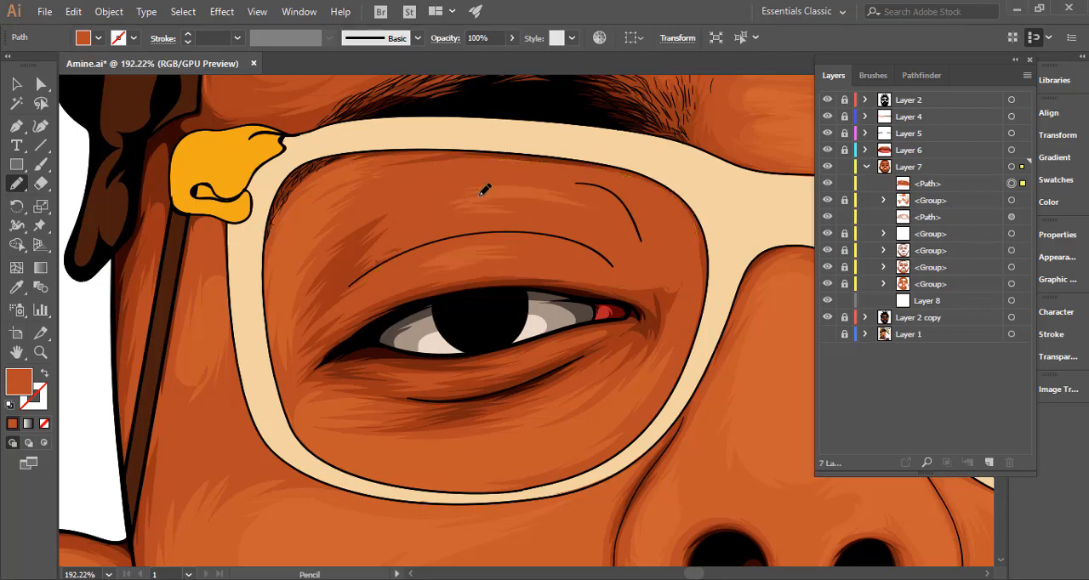
pyautogui.moveTo(567, 227); pyautogui.dragTo(489, 299)
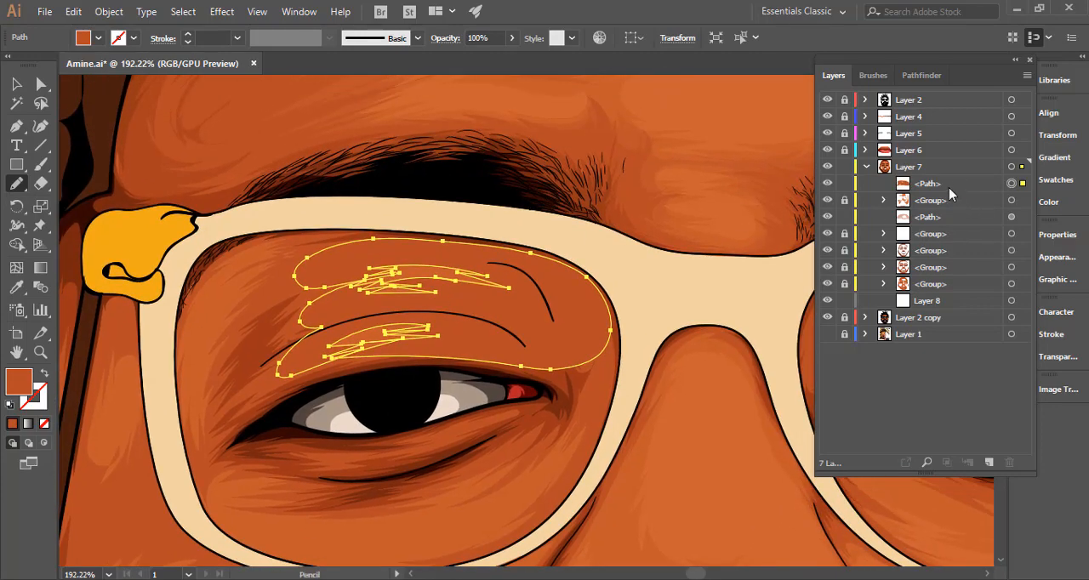
# Move the eyelid shadow below the topmost group in Layer 7, set its opacity to 50%, and deselect it to check the portrait.
pyautogui.moveTo(951, 194); pyautogui.dragTo(947, 214)
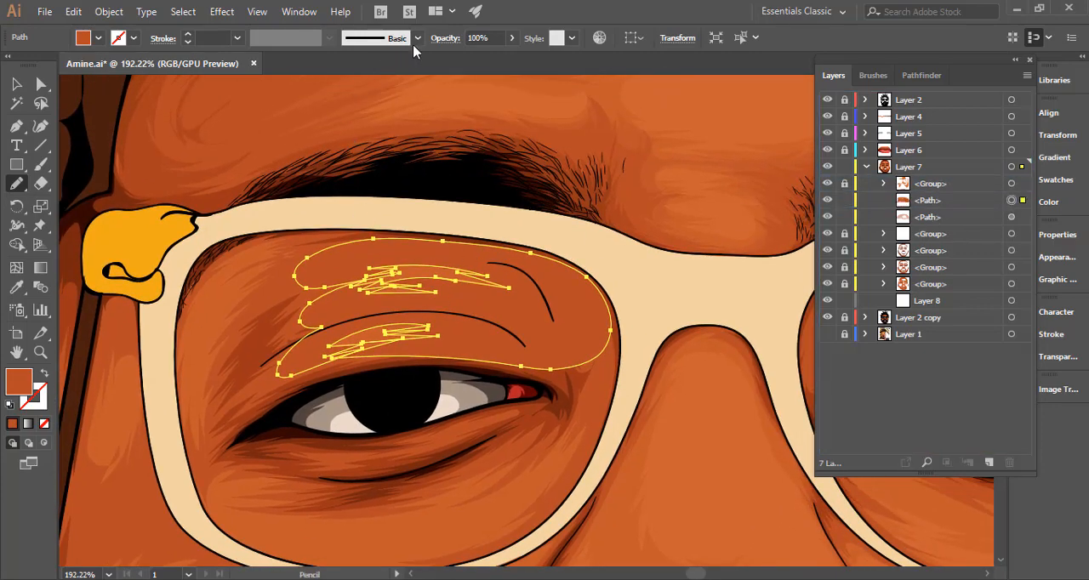
pyautogui.click(467, 38)
pyautogui.write('50')
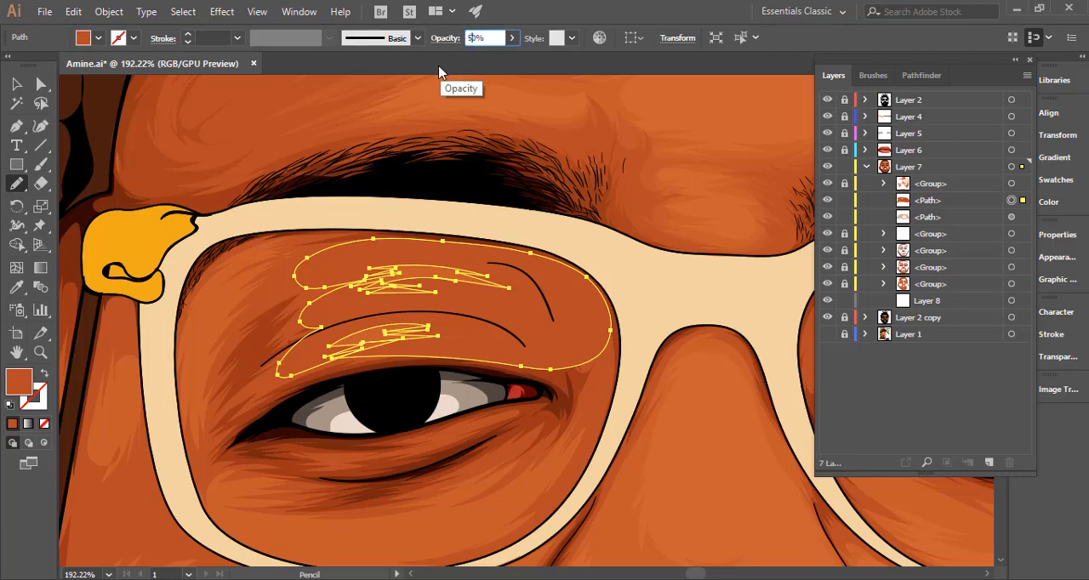
pyautogui.press('Return')
pyautogui.keyDown('ctrl'); pyautogui.keyDown('alt'); pyautogui.click(557, 322); pyautogui.keyUp('alt'); pyautogui.keyUp('ctrl')
pyautogui.moveTo(326, 329); pyautogui.dragTo(273, 304)
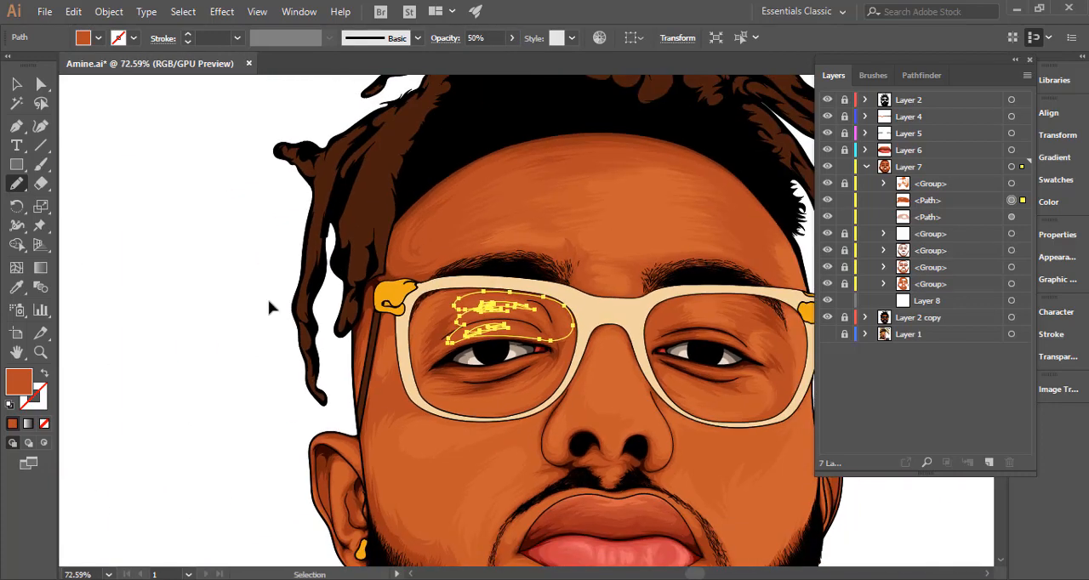
pyautogui.keyDown('ctrl'); pyautogui.click(272, 302); pyautogui.keyUp('ctrl')
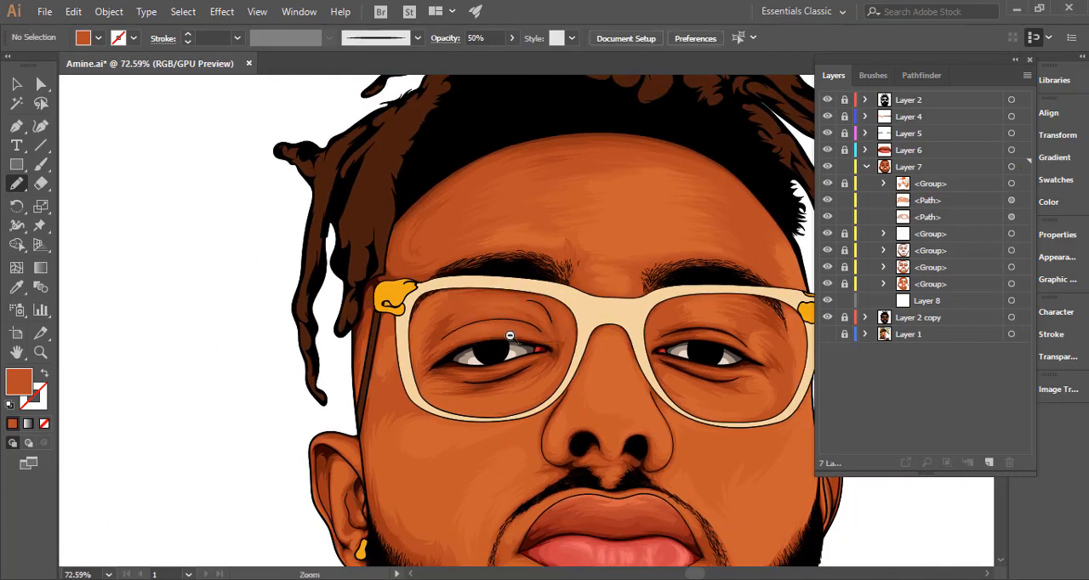
pyautogui.scroll(-2, 552, 335)
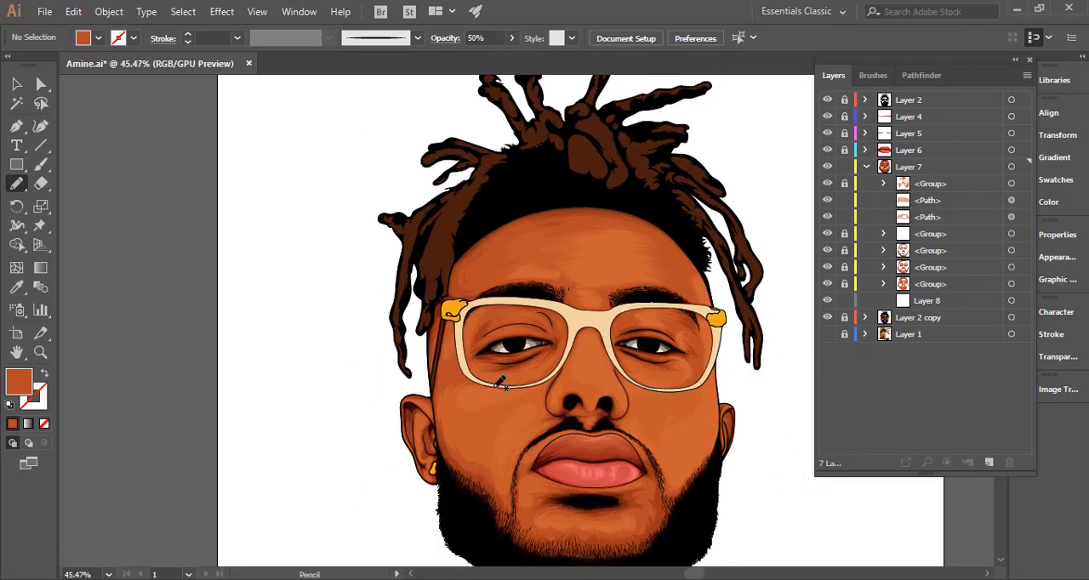
# Delete the two semi-transparent shadow paths, eyelid and forehead, from Layer 7.
pyautogui.click(976, 200)
pyautogui.moveTo(680, 339); pyautogui.dragTo(587, 329)
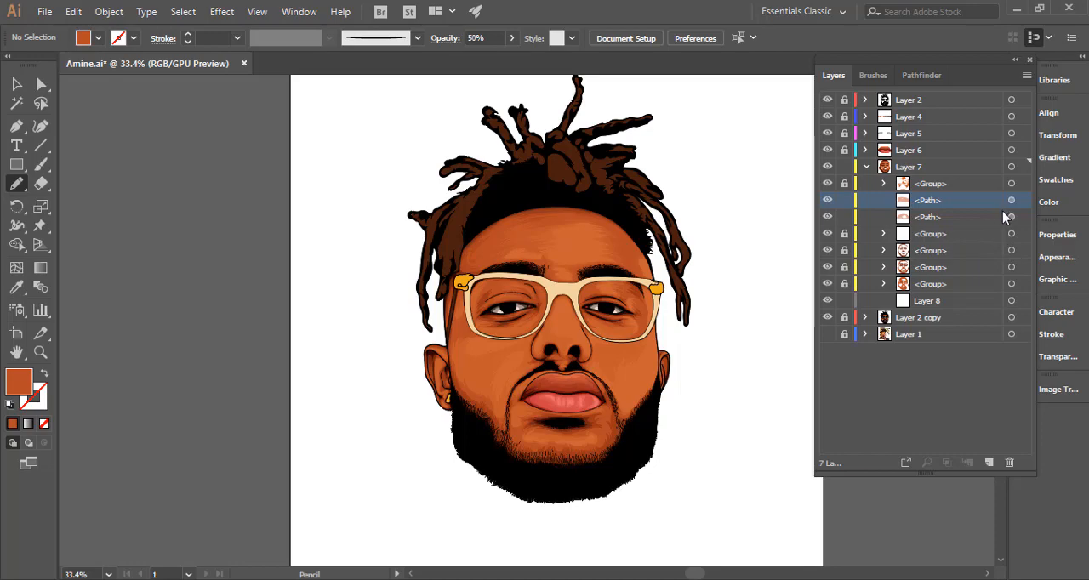
pyautogui.moveTo(620, 284)
pyautogui.mouseDown()
pyautogui.moveTo(732, 277)
pyautogui.moveTo(626, 285)
pyautogui.mouseUp()
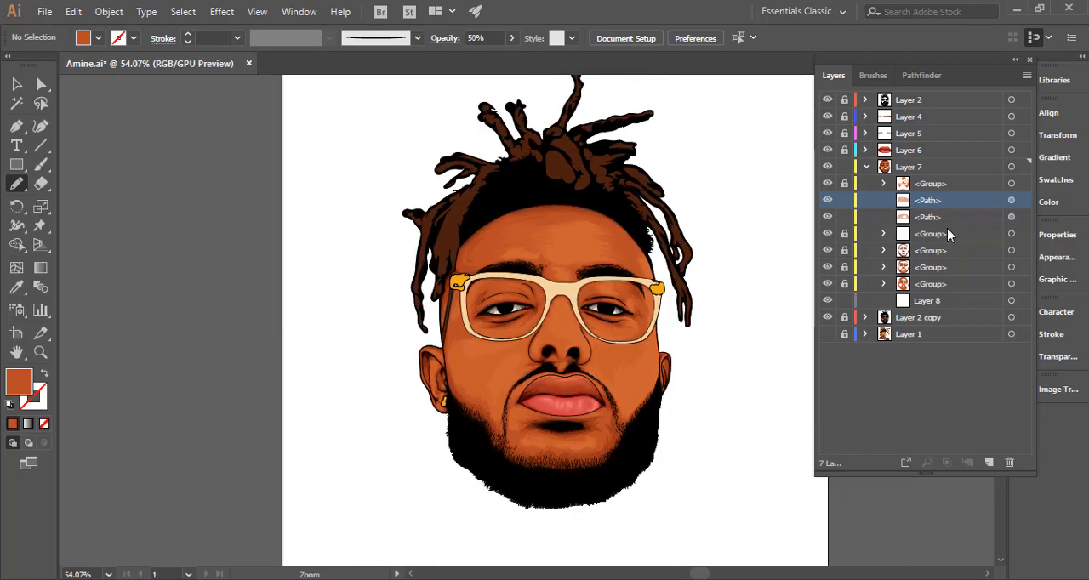
pyautogui.keyDown('shift'); pyautogui.click(972, 219); pyautogui.keyUp('shift')
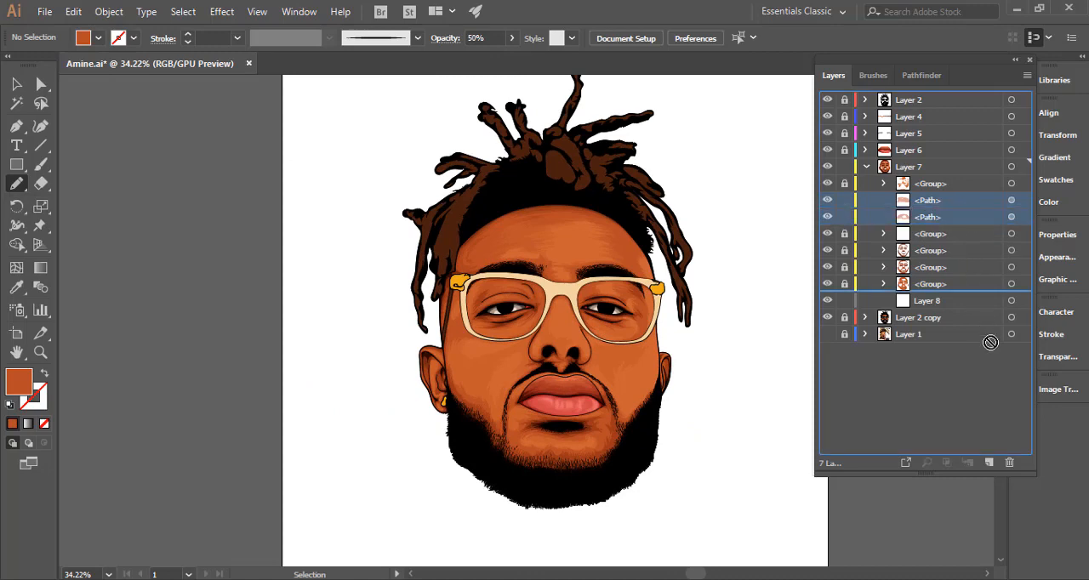
pyautogui.click(1011, 462)
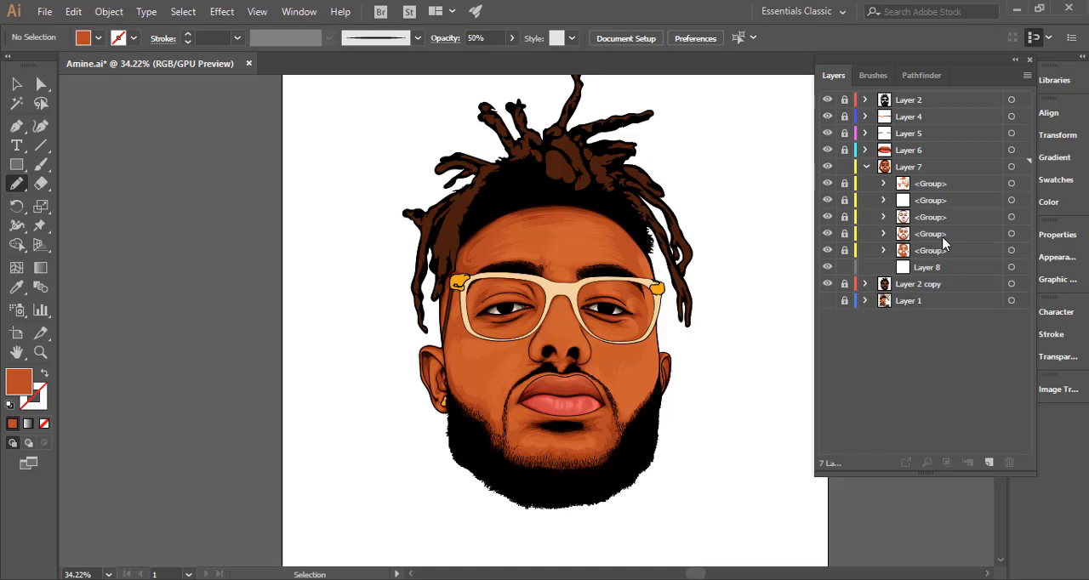
# Move the empty Layer 8 sublayer above all the groups in Layer 7.
pyautogui.hotkey('ctrl', 'space')
pyautogui.scroll(-1, 689, 339)
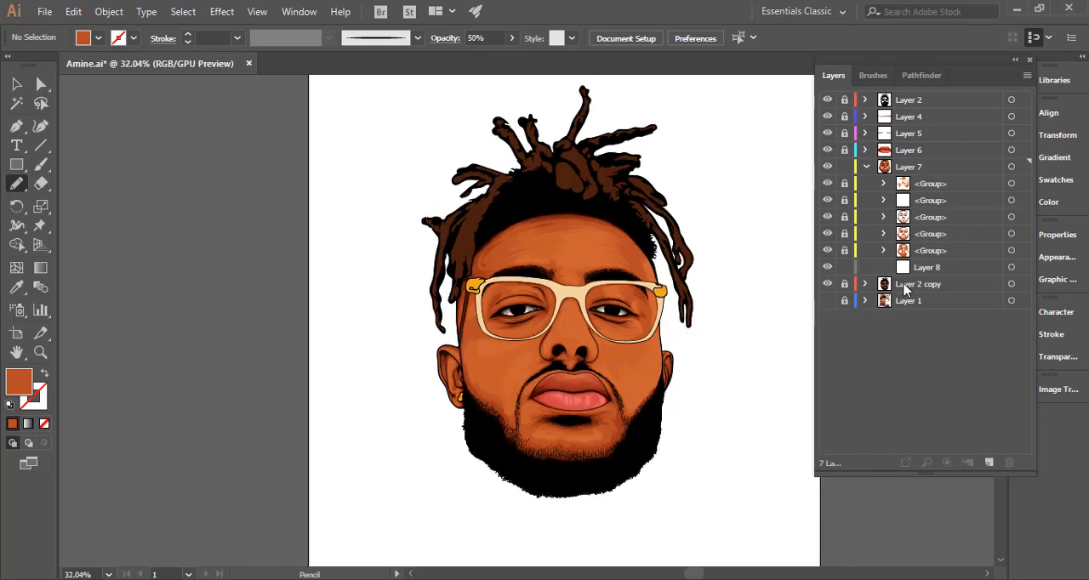
pyautogui.moveTo(931, 271); pyautogui.dragTo(935, 182)
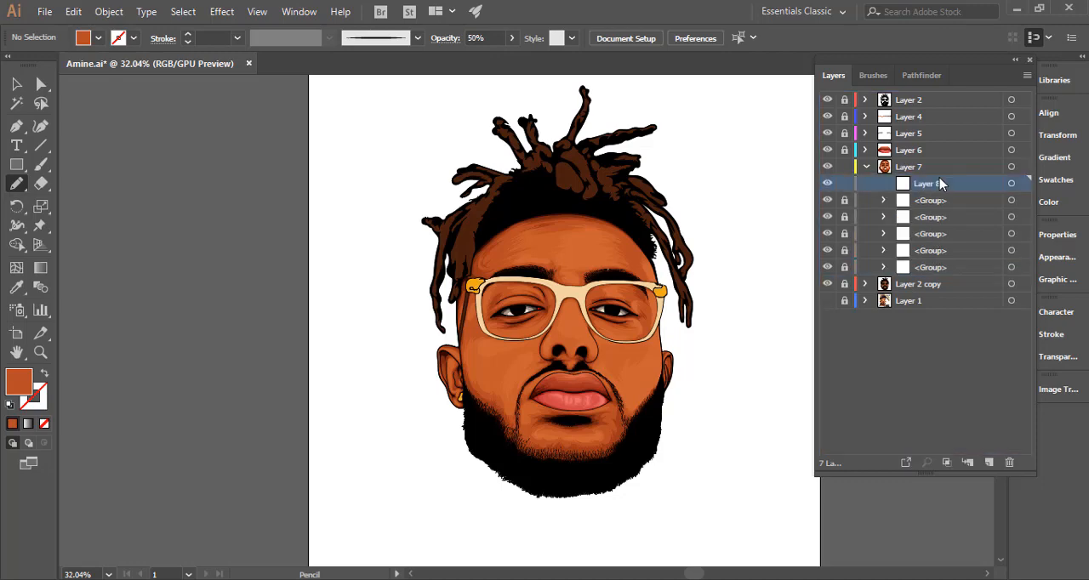
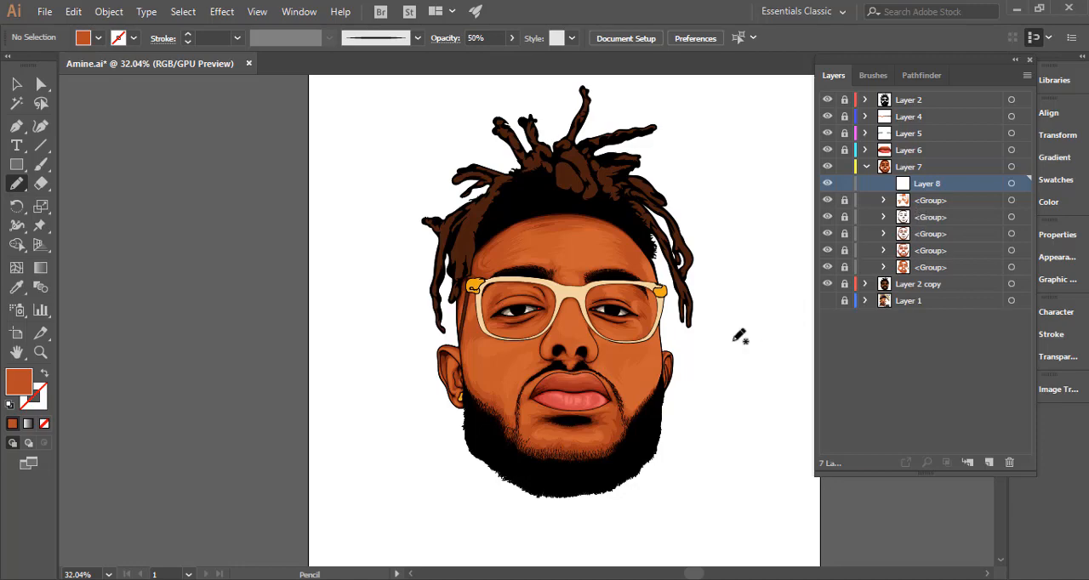
# Unlock the topmost group in Layer 7 and select all its highlight shapes.
pyautogui.press('z')
pyautogui.moveTo(618, 360); pyautogui.dragTo(775, 312)
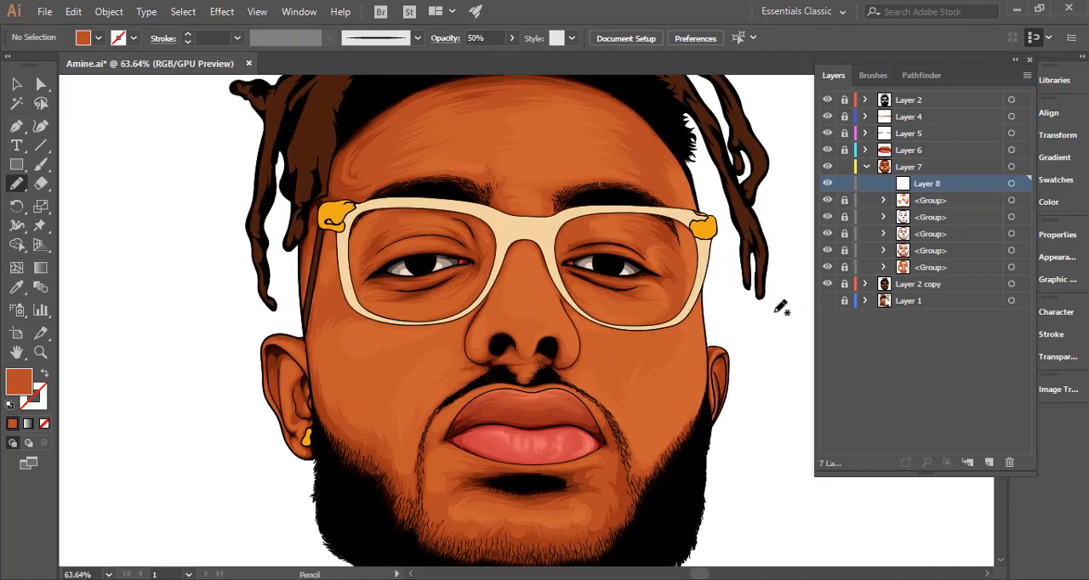
pyautogui.moveTo(555, 174); pyautogui.dragTo(760, 209)
pyautogui.hotkey('ctrl', 'space')
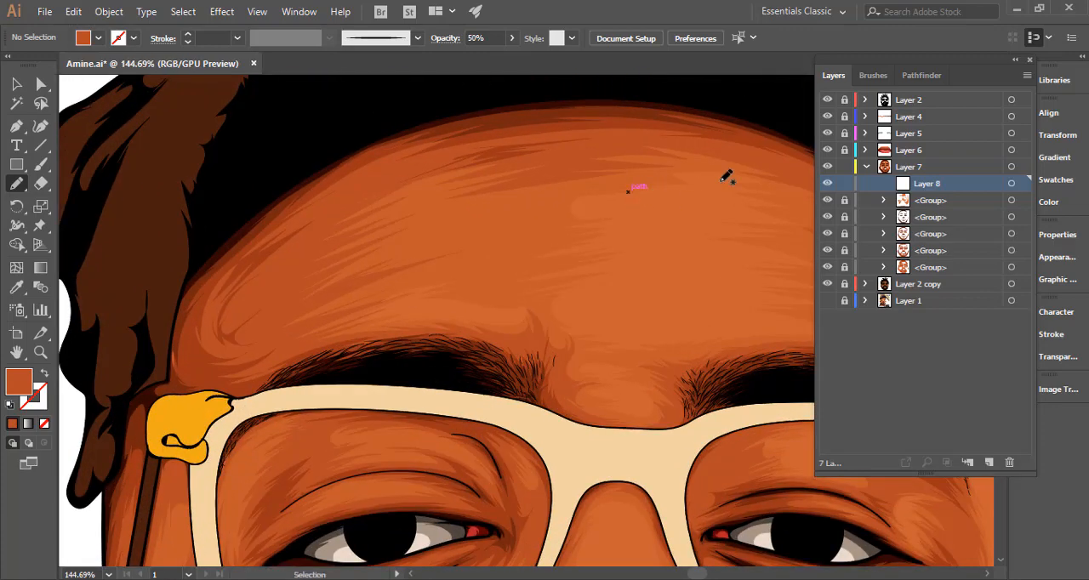
pyautogui.click(844, 200)
pyautogui.hotkey('ctrl', 'a')
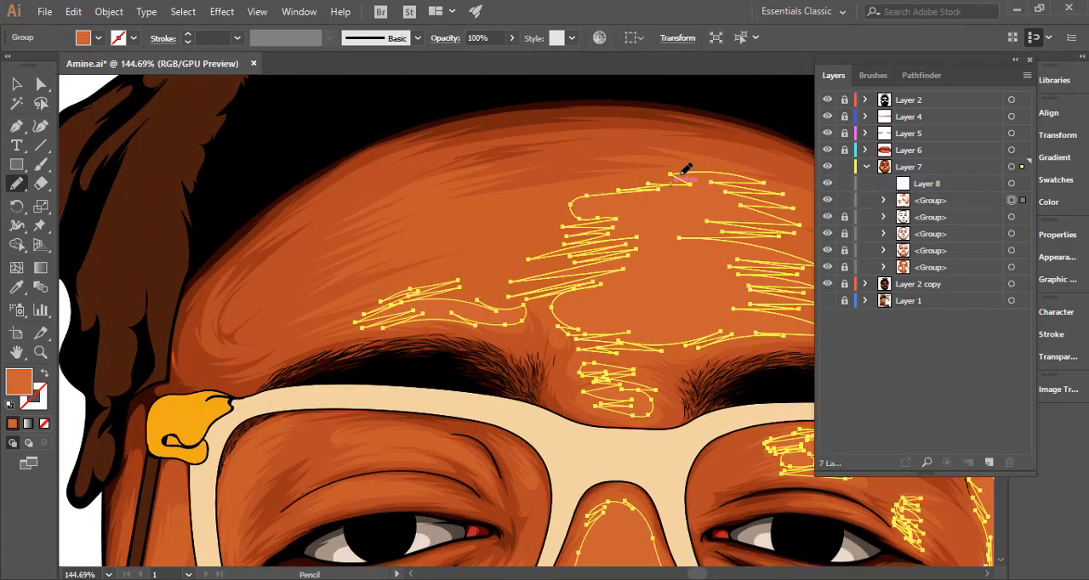
# Examine the selected highlight shapes across the forehead, and deselect them to view the whole portrait.
pyautogui.moveTo(649, 176)
pyautogui.mouseDown()
pyautogui.moveTo(494, 201)
pyautogui.moveTo(556, 198)
pyautogui.moveTo(430, 229)
pyautogui.moveTo(583, 228)
pyautogui.moveTo(496, 255)
pyautogui.moveTo(598, 251)
pyautogui.moveTo(479, 276)
pyautogui.moveTo(576, 281)
pyautogui.moveTo(508, 288)
pyautogui.moveTo(573, 282)
pyautogui.moveTo(529, 295)
pyautogui.moveTo(561, 313)
pyautogui.mouseUp()
pyautogui.keyDown('ctrl'); pyautogui.click(556, 313); pyautogui.keyUp('ctrl')
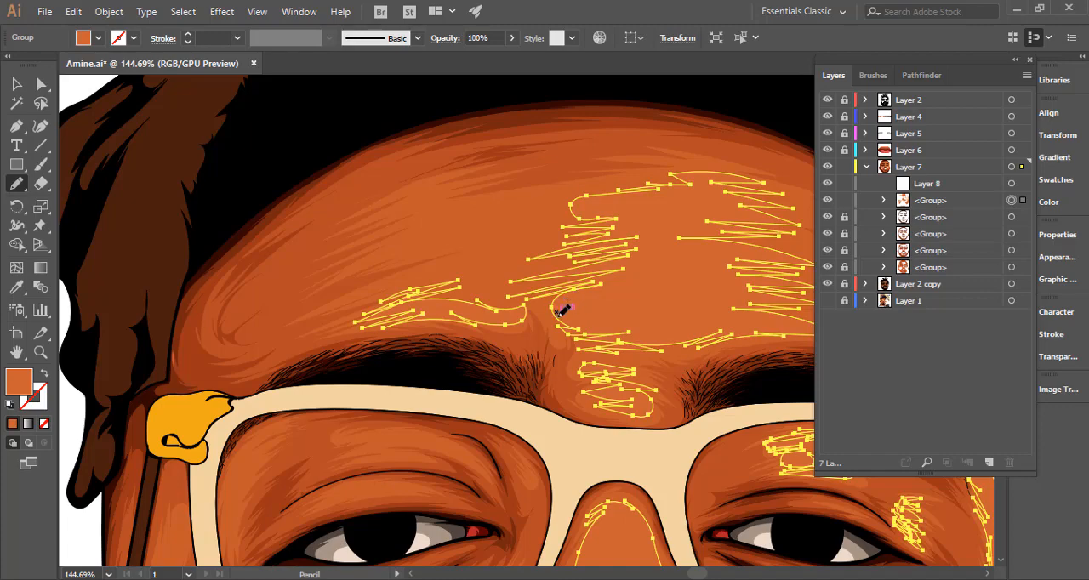
pyautogui.moveTo(553, 309)
pyautogui.mouseDown()
pyautogui.moveTo(564, 274)
pyautogui.moveTo(495, 284)
pyautogui.moveTo(599, 258)
pyautogui.moveTo(510, 267)
pyautogui.moveTo(463, 258)
pyautogui.moveTo(529, 237)
pyautogui.moveTo(469, 233)
pyautogui.moveTo(575, 200)
pyautogui.moveTo(439, 213)
pyautogui.moveTo(667, 182)
pyautogui.moveTo(636, 179)
pyautogui.moveTo(715, 178)
pyautogui.moveTo(669, 174)
pyautogui.moveTo(724, 176)
pyautogui.moveTo(795, 201)
pyautogui.moveTo(728, 196)
pyautogui.moveTo(790, 203)
pyautogui.moveTo(738, 203)
pyautogui.moveTo(800, 221)
pyautogui.mouseUp()
pyautogui.hotkey('ctrl', 'space')
pyautogui.moveTo(522, 273); pyautogui.dragTo(445, 289)
pyautogui.keyDown('ctrl'); pyautogui.click(365, 276); pyautogui.keyUp('ctrl')
pyautogui.press('space')
pyautogui.moveTo(557, 309); pyautogui.dragTo(403, 262)
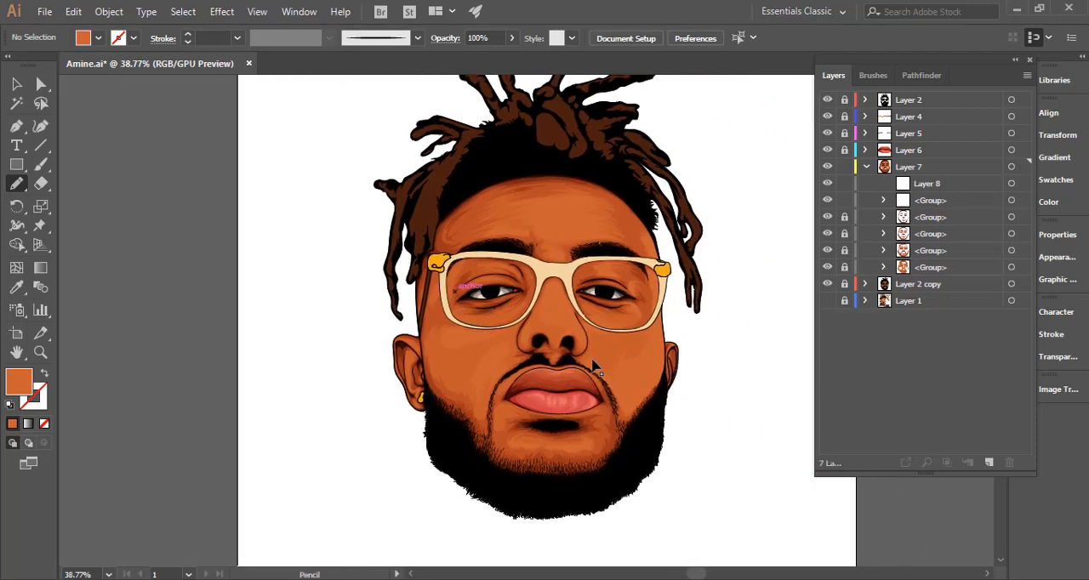
# Select the two light shapes on the left cheek, below the glasses and beside the moustache, and set their opacity to 70%.
pyautogui.hotkey('ctrl', 'space')
pyautogui.moveTo(527, 340); pyautogui.dragTo(662, 330)
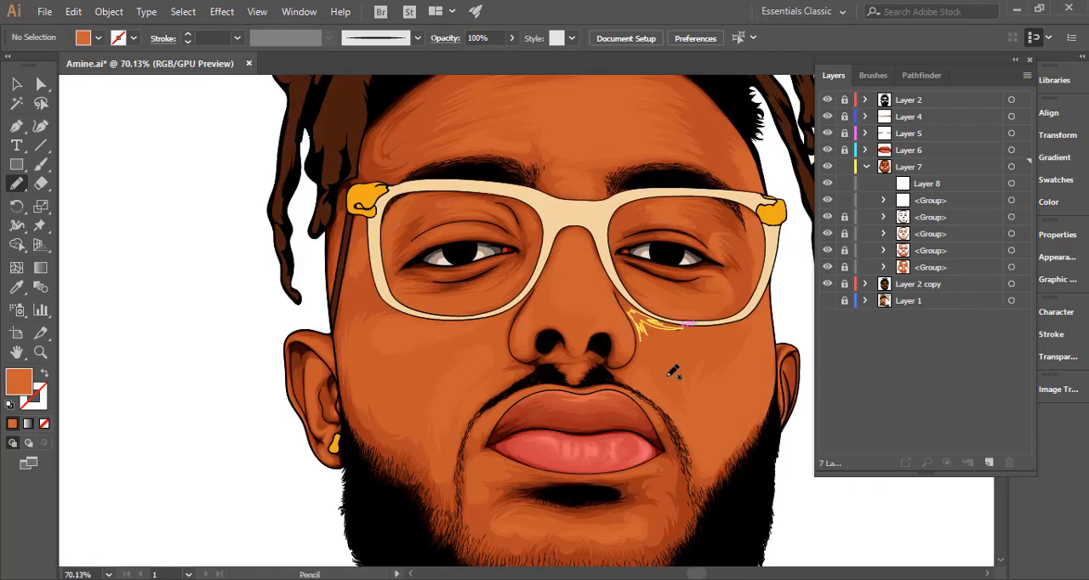
pyautogui.press('space')
pyautogui.moveTo(668, 376); pyautogui.dragTo(627, 346)
pyautogui.press('v')
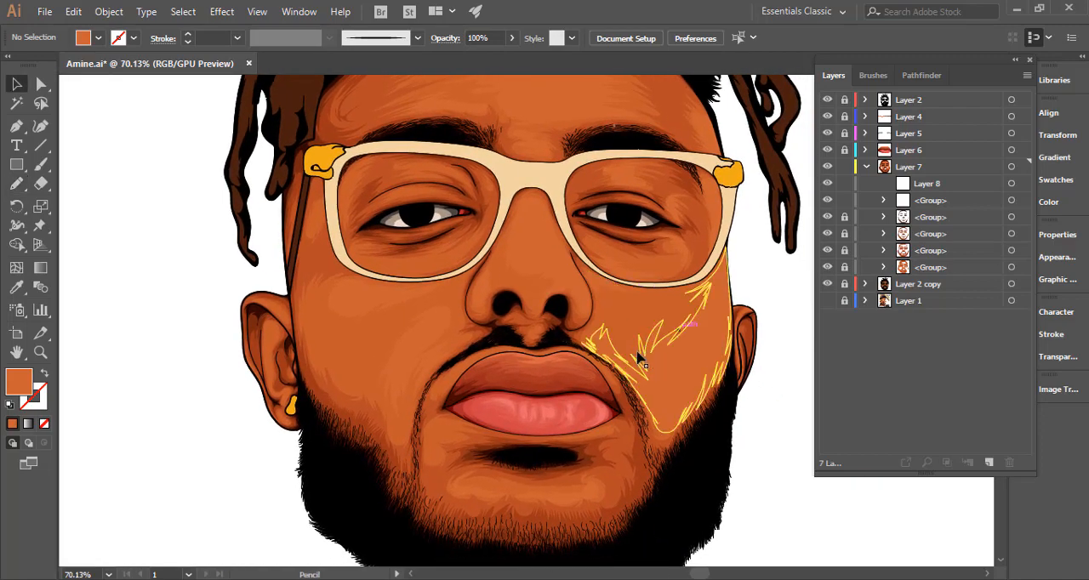
pyautogui.hotkey('ctrl', 'space')
pyautogui.moveTo(376, 311); pyautogui.dragTo(476, 341)
pyautogui.click(472, 336)
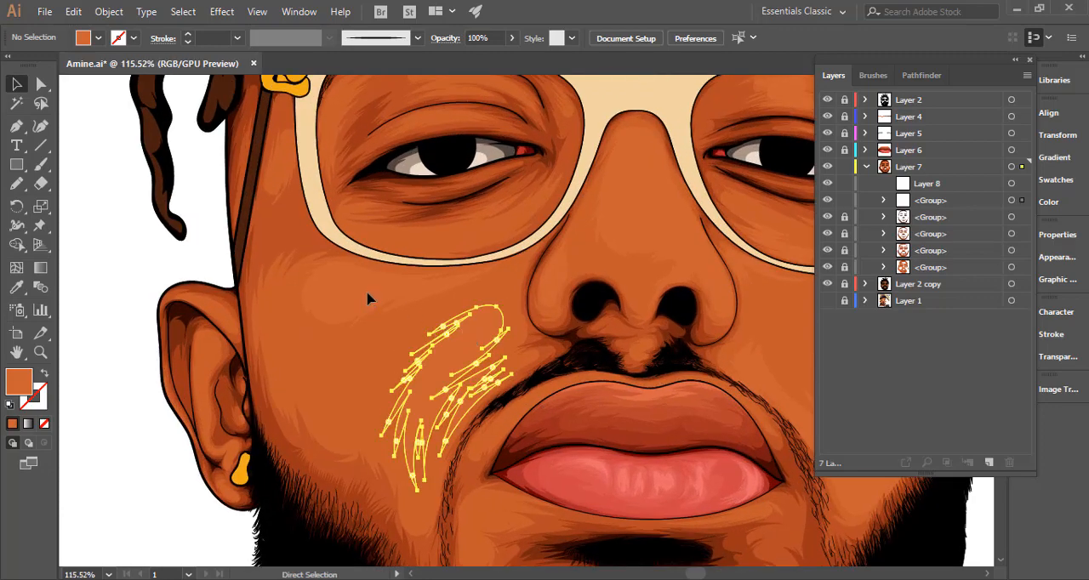
pyautogui.click(390, 329)
pyautogui.click(444, 42)
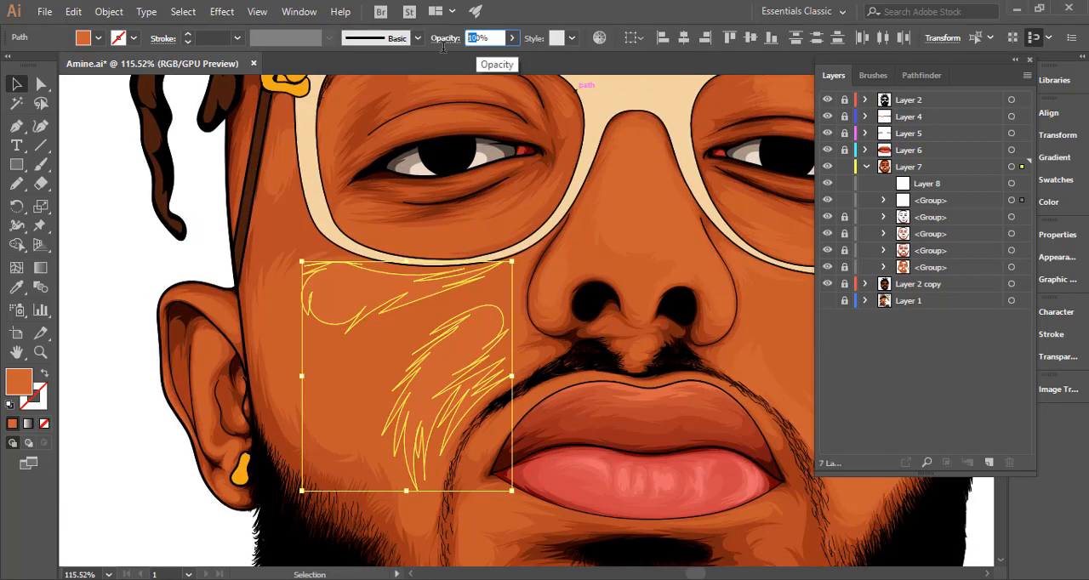
pyautogui.write('7')
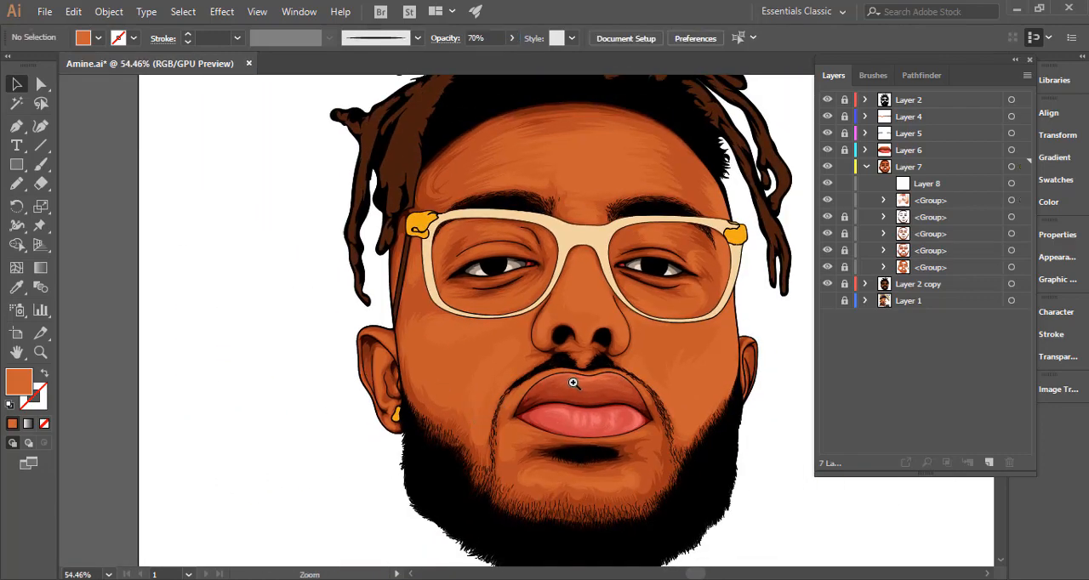
# Set the opacity of the two light left-cheek shapes to 50% and lock the topmost group in Layer 7.
pyautogui.click(518, 347)
pyautogui.click(515, 354)
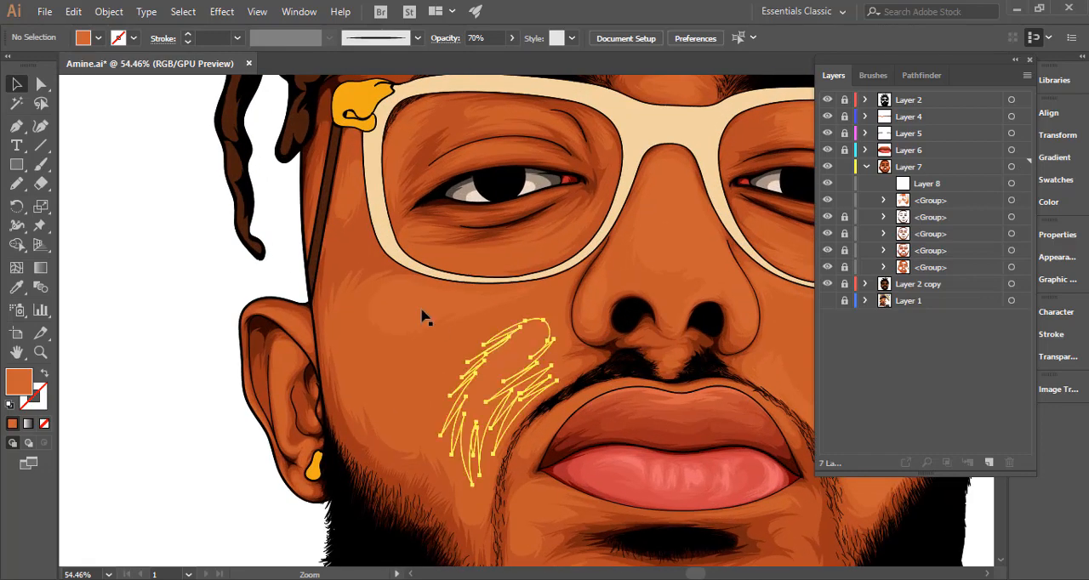
pyautogui.keyDown('shift'); pyautogui.click(423, 312); pyautogui.keyUp('shift')
pyautogui.moveTo(471, 38); pyautogui.dragTo(441, 59)
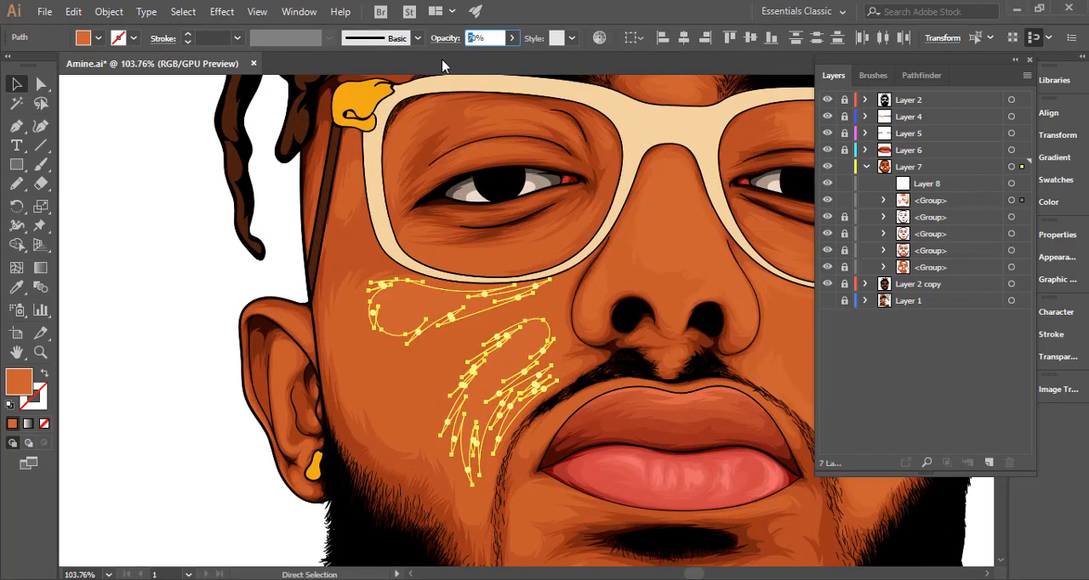
pyautogui.write('5')
pyautogui.hotkey('ctrl', '0')
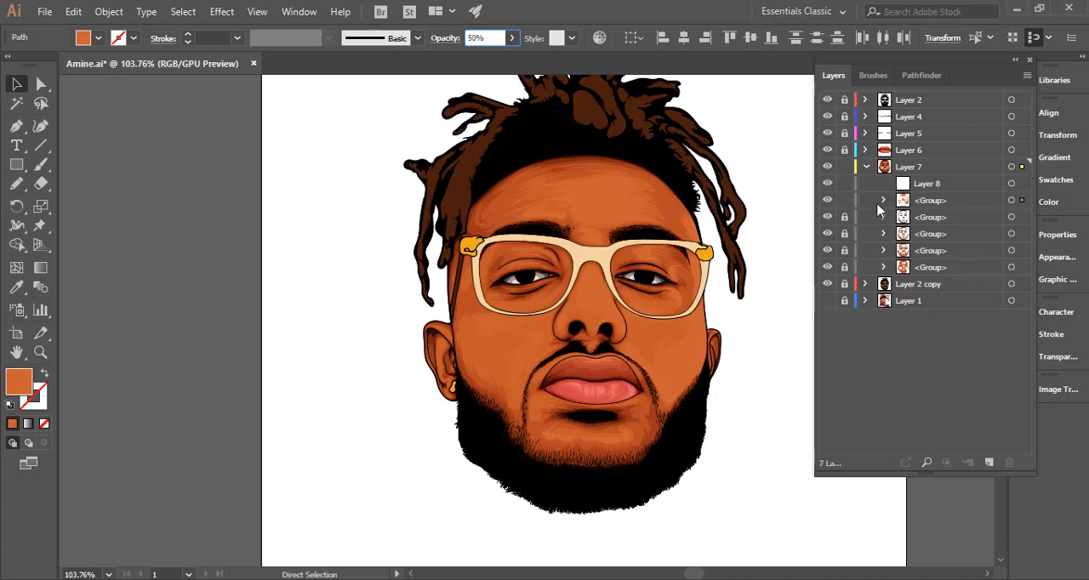
pyautogui.click(844, 200)
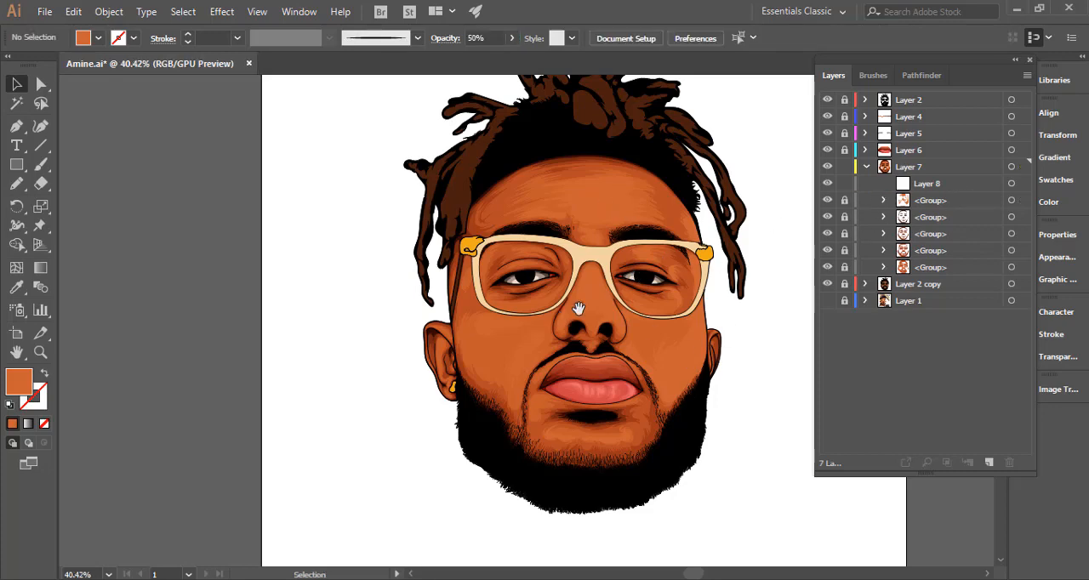
# Show the reference photo in Layer 1 and compare it with the shading by hiding the topmost group and toggling Layer 2 copy.
pyautogui.moveTo(579, 308); pyautogui.dragTo(536, 303)
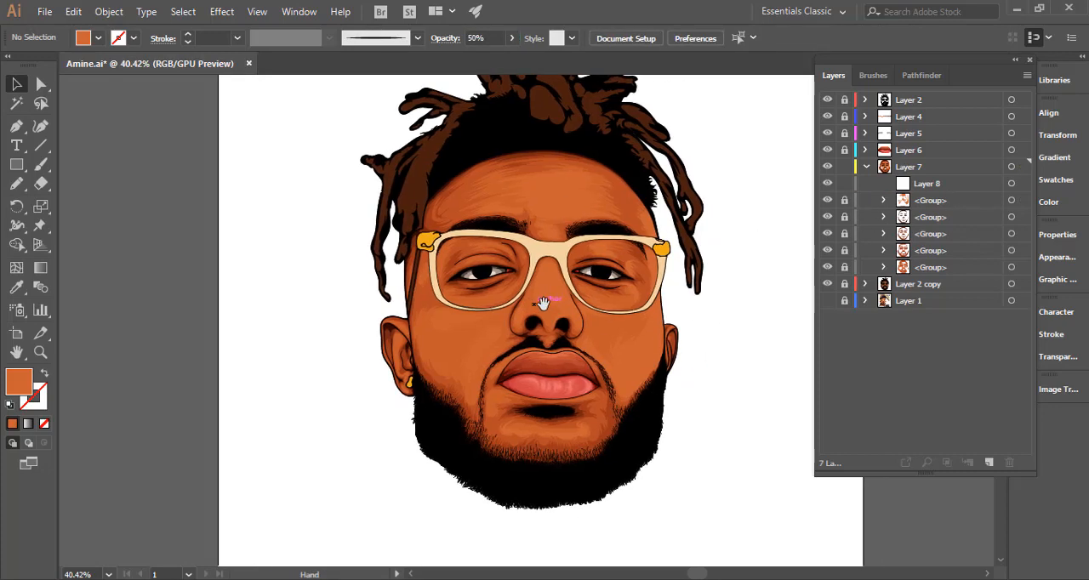
pyautogui.click(827, 200)
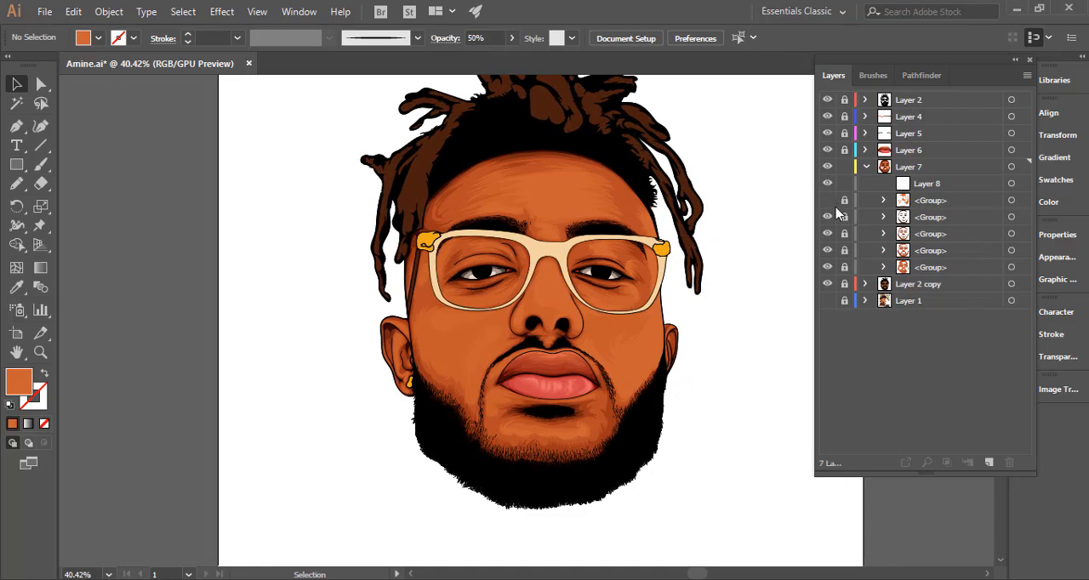
pyautogui.click(827, 267)
pyautogui.click(828, 268)
pyautogui.click(828, 284)
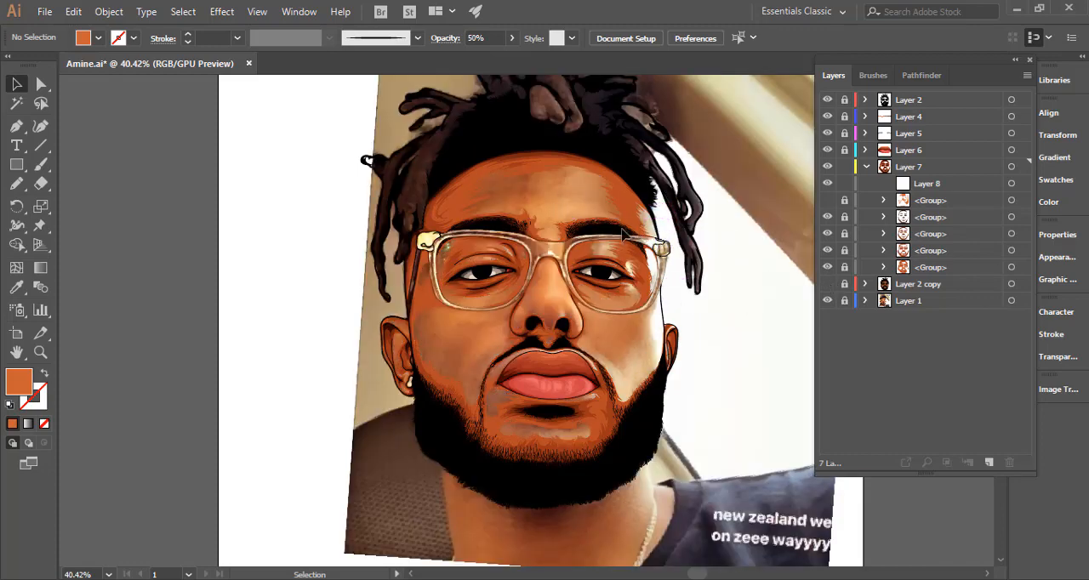
pyautogui.click(828, 284)
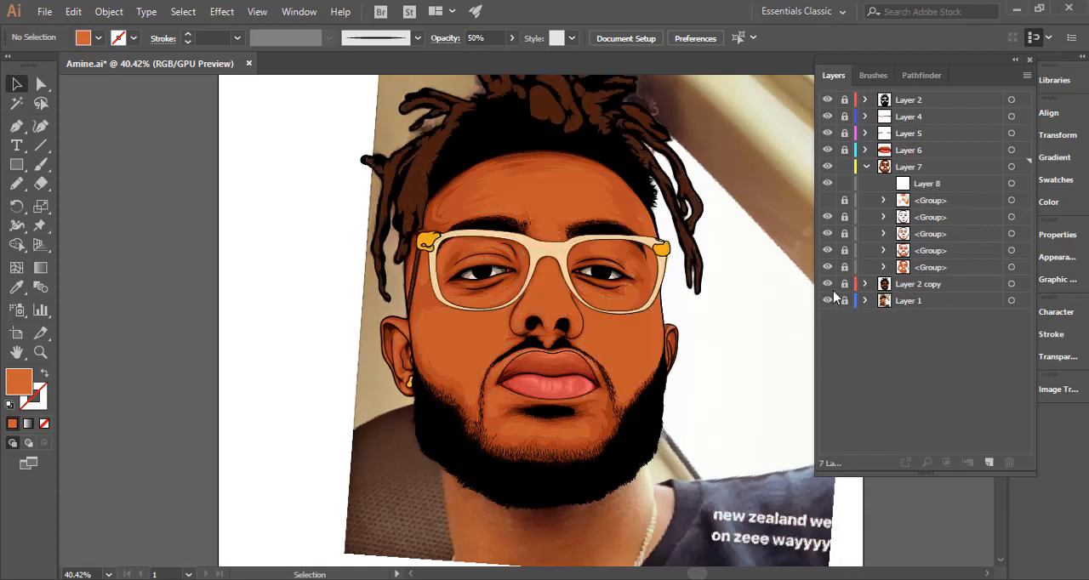
# Compare the face shading with the reference photo by toggling the topmost and lowest groups in Layer 7 and Layer 2 copy.
pyautogui.click(17, 184)
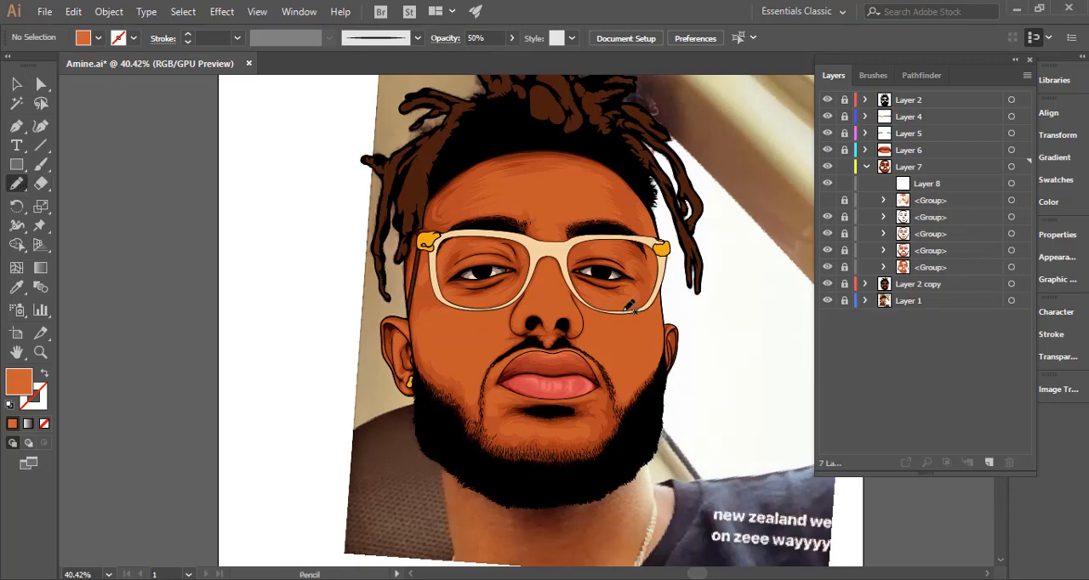
pyautogui.hotkey('ctrl', 'space')
pyautogui.moveTo(664, 322)
pyautogui.mouseDown()
pyautogui.moveTo(734, 315)
pyautogui.moveTo(862, 240)
pyautogui.mouseUp()
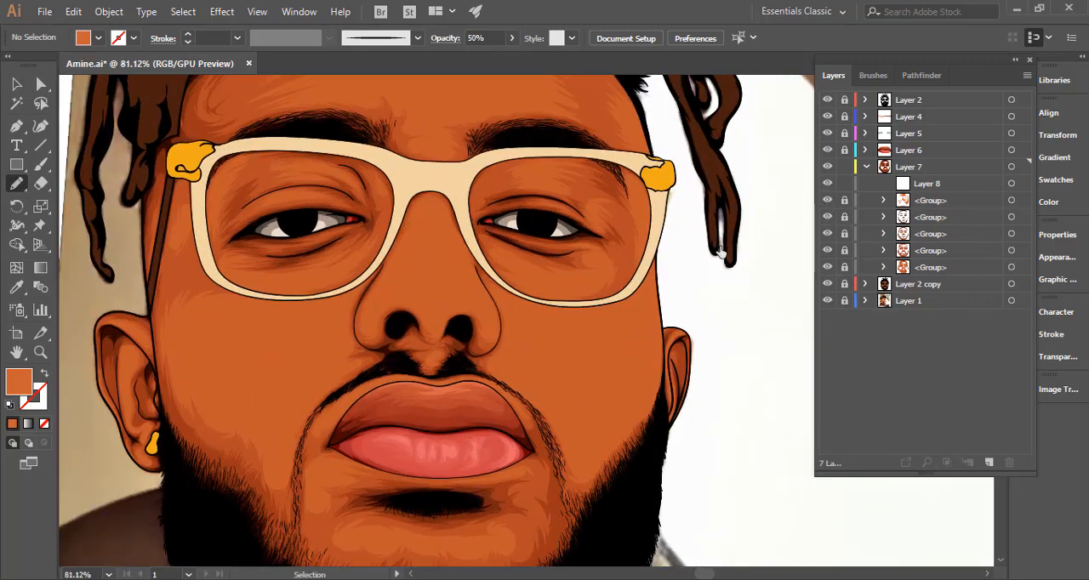
pyautogui.moveTo(595, 333); pyautogui.dragTo(601, 344)
pyautogui.press('space')
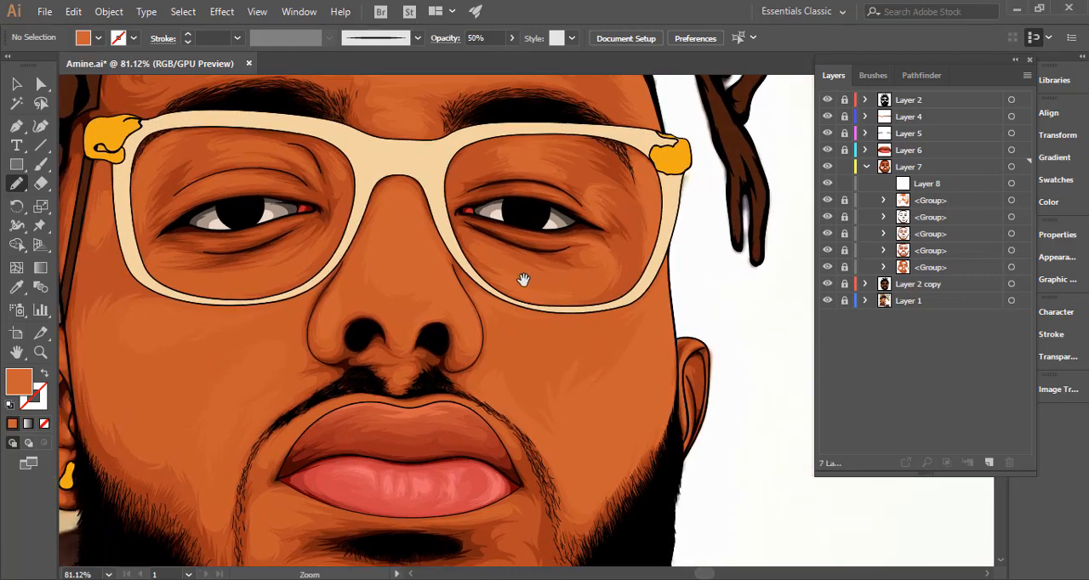
pyautogui.moveTo(537, 268); pyautogui.dragTo(554, 311)
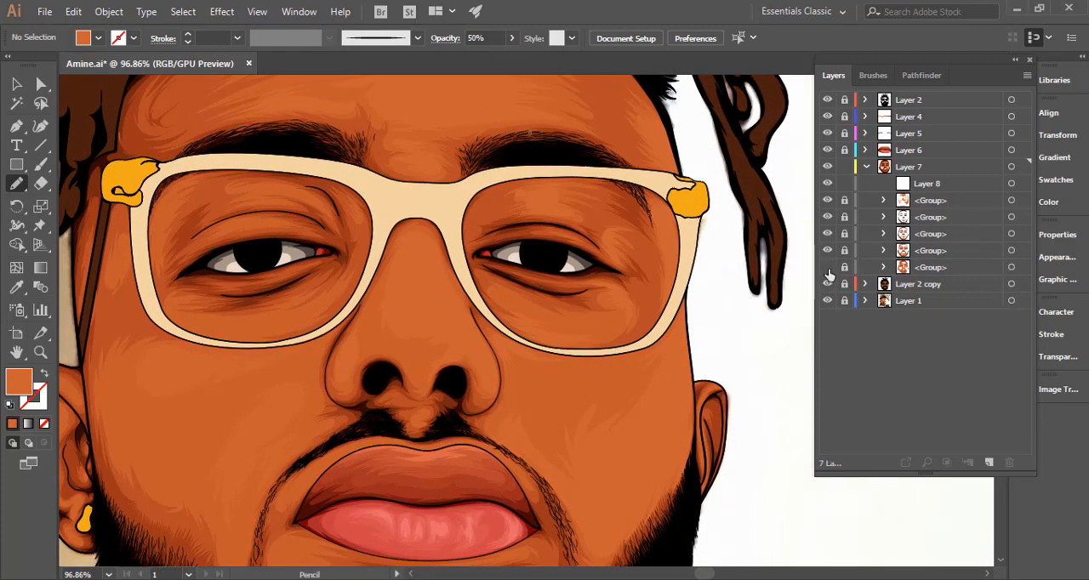
pyautogui.click(828, 268)
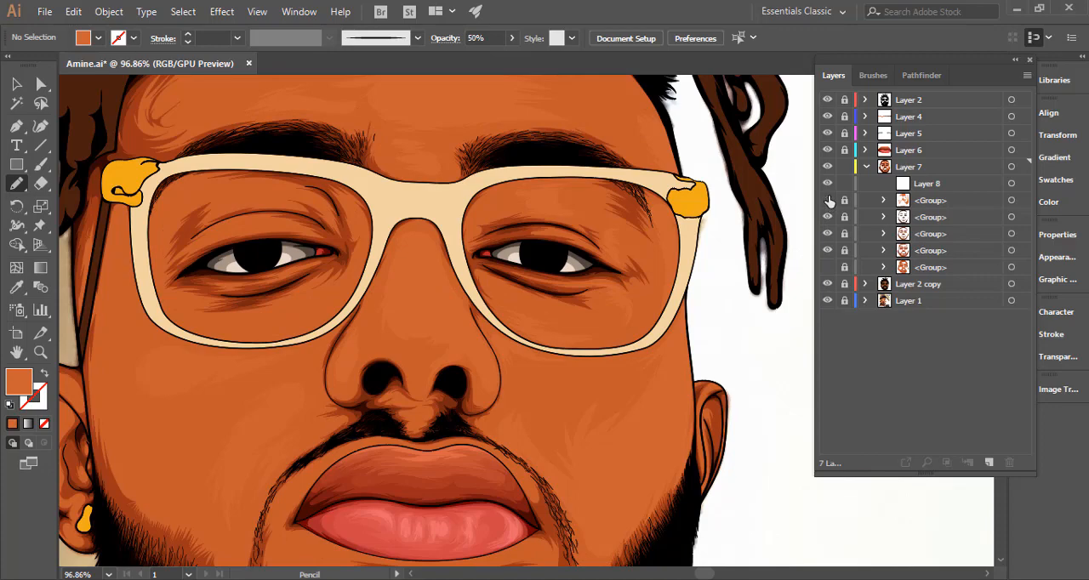
pyautogui.click(828, 202)
pyautogui.click(828, 202)
pyautogui.click(828, 285)
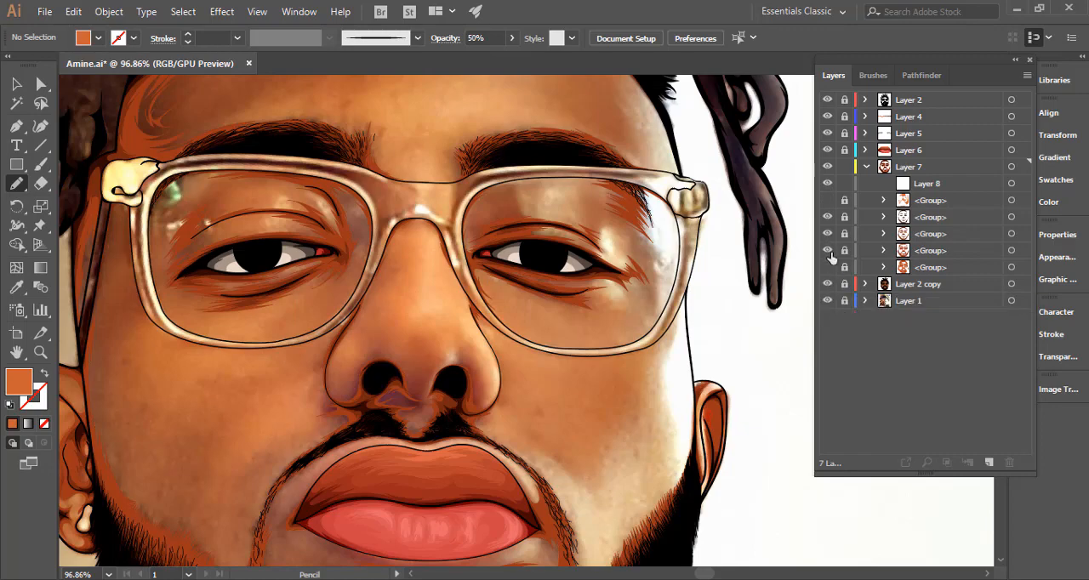
pyautogui.click(828, 267)
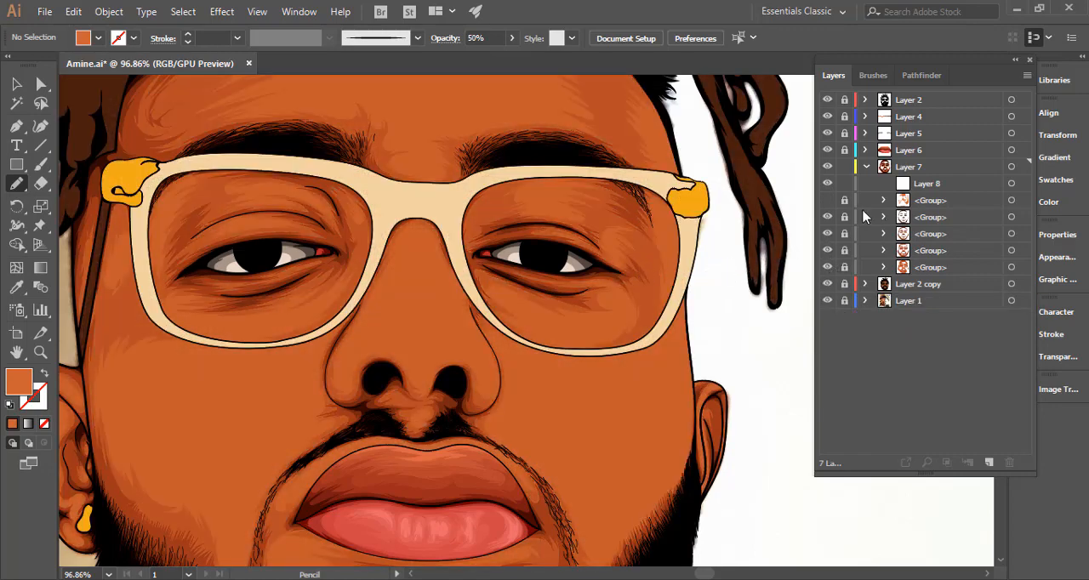
# Show the topmost group and pencil a closed highlight shape with jagged sides on the middle of the forehead in Layer 8.
pyautogui.click(930, 191)
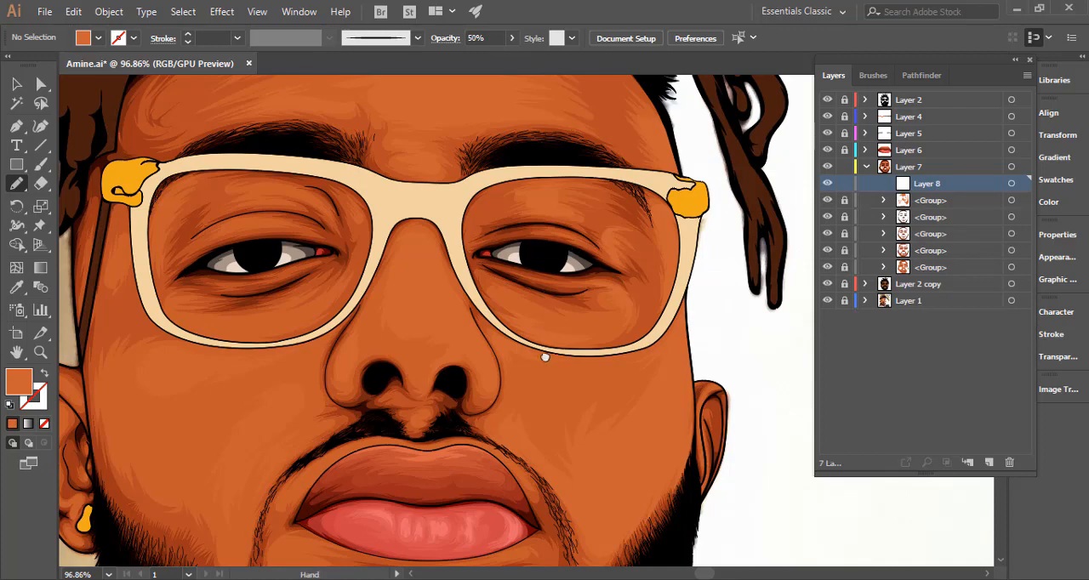
pyautogui.scroll(3, 544, 348)
pyautogui.scroll(5, 554, 226)
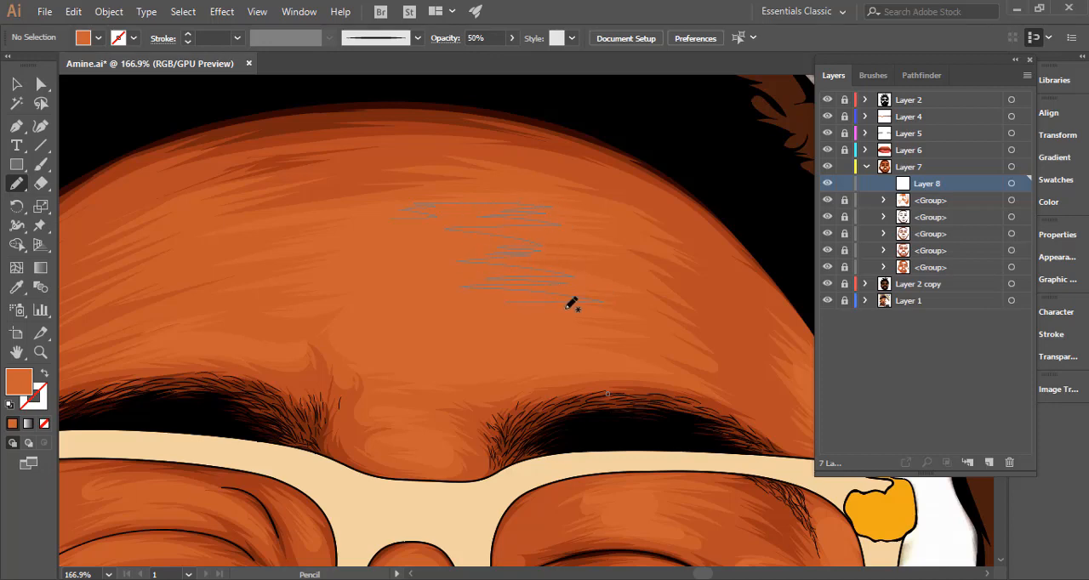
pyautogui.moveTo(523, 332); pyautogui.dragTo(539, 355)
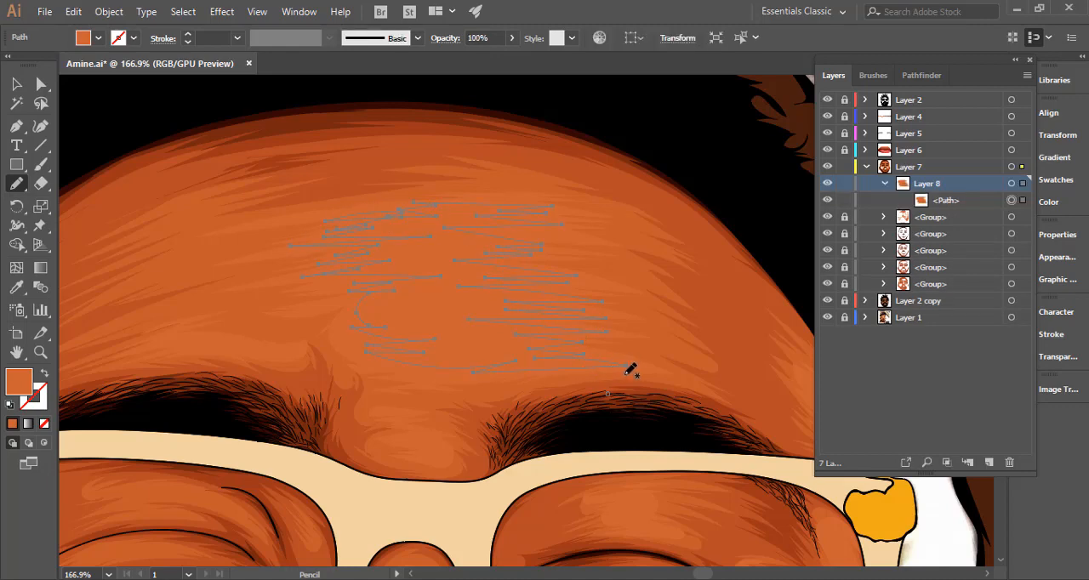
pyautogui.moveTo(614, 373); pyautogui.dragTo(486, 367)
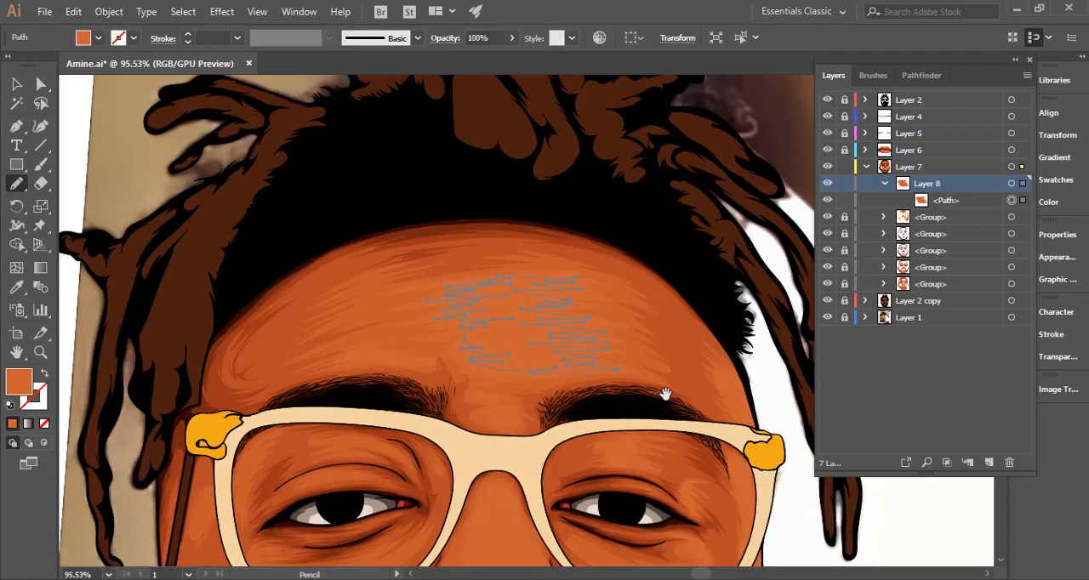
# Pencil a narrow closed highlight with a jagged inner edge along the right temple, just above the glasses hinge.
pyautogui.moveTo(595, 333); pyautogui.dragTo(586, 292)
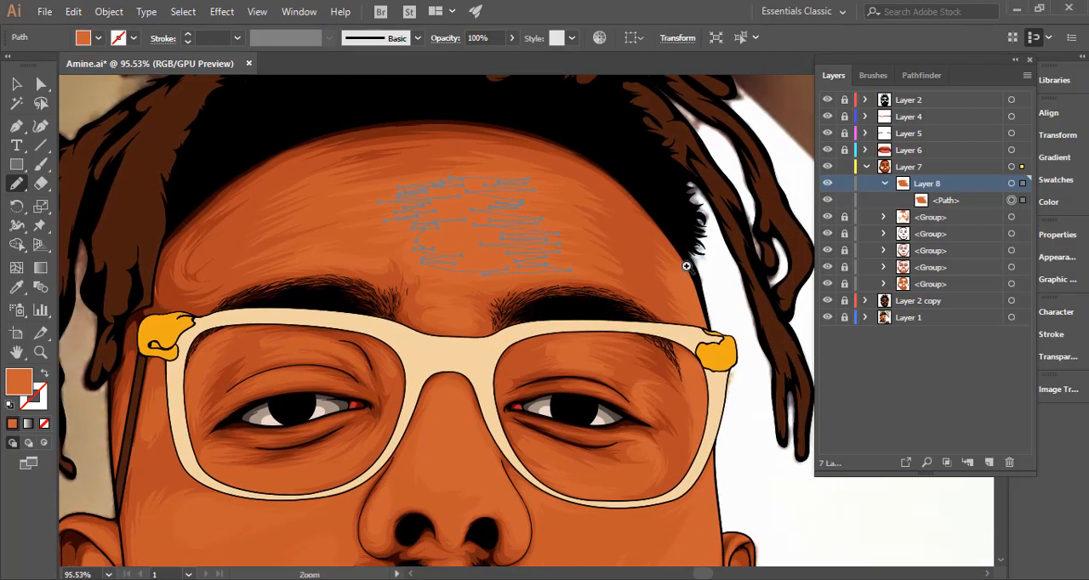
pyautogui.moveTo(698, 266); pyautogui.dragTo(863, 297)
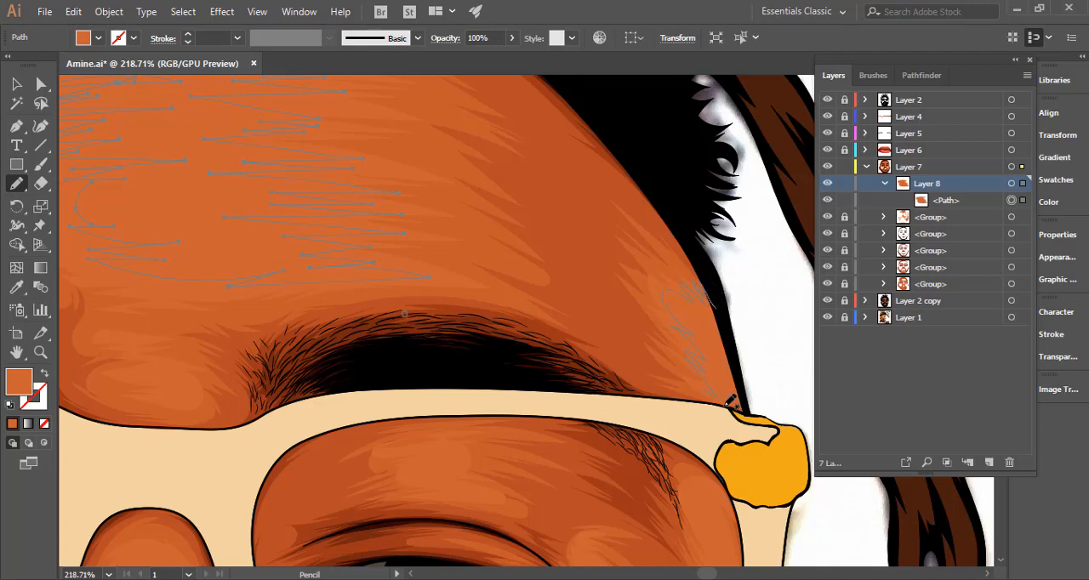
pyautogui.moveTo(730, 402)
pyautogui.mouseDown()
pyautogui.moveTo(745, 409)
pyautogui.moveTo(725, 317)
pyautogui.mouseUp()
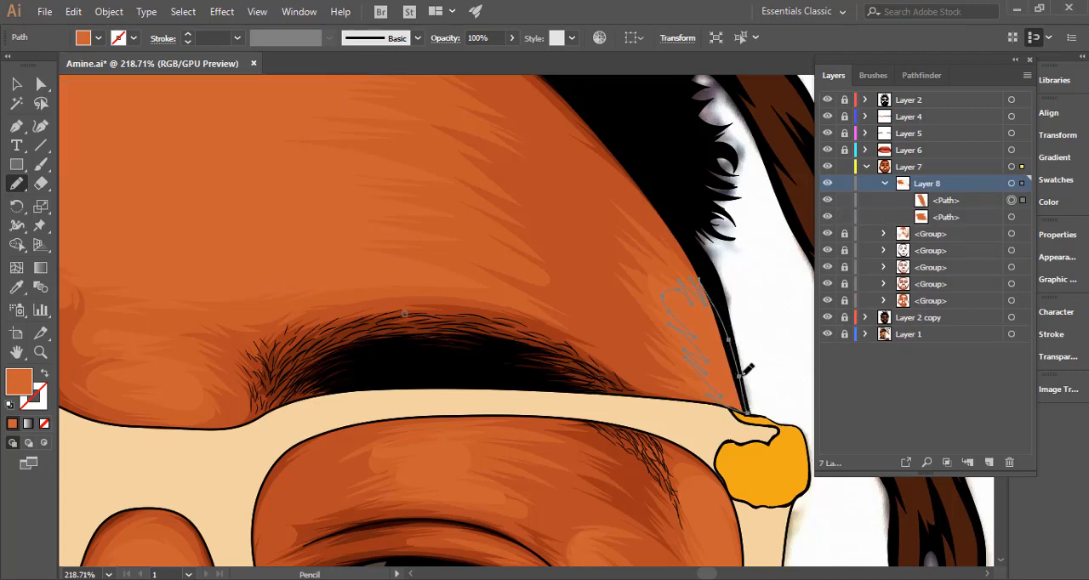
# Pencil a narrow closed highlight with a jagged inner edge inside the right lens, along its outer rim, in Layer 8.
pyautogui.moveTo(703, 401); pyautogui.dragTo(637, 309)
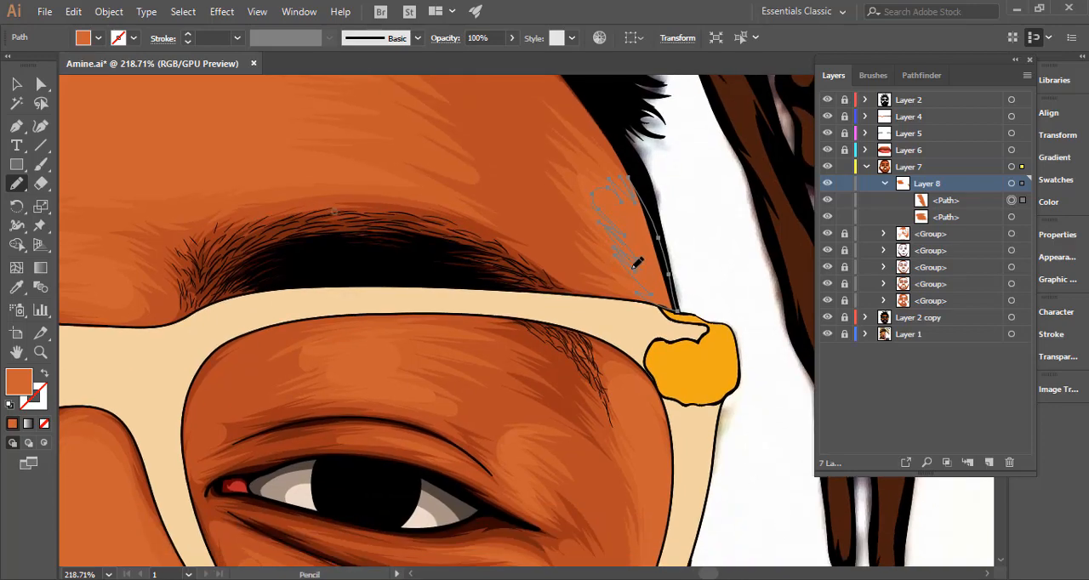
pyautogui.scroll(-1, 647, 357)
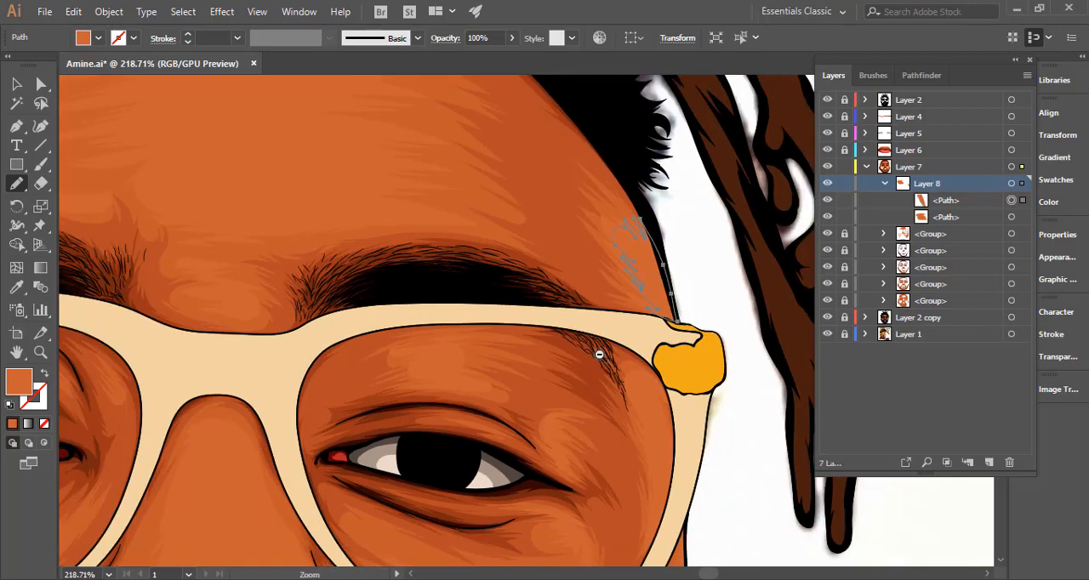
pyautogui.moveTo(637, 388); pyautogui.dragTo(600, 245)
pyautogui.moveTo(625, 280); pyautogui.dragTo(655, 260)
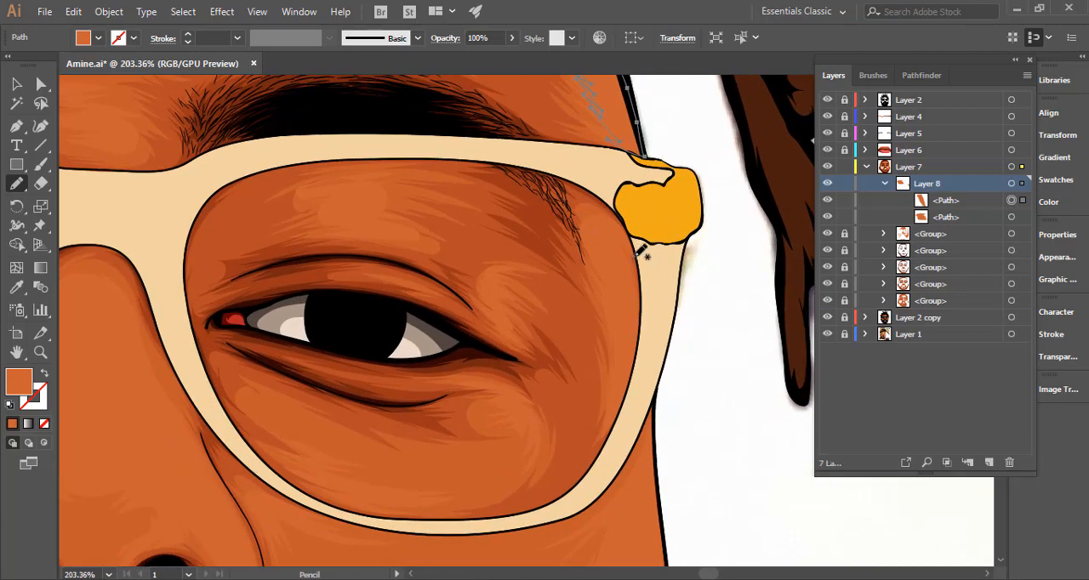
pyautogui.moveTo(618, 228); pyautogui.dragTo(599, 224)
pyautogui.moveTo(621, 371)
pyautogui.mouseDown()
pyautogui.moveTo(615, 423)
pyautogui.moveTo(642, 338)
pyautogui.moveTo(640, 231)
pyautogui.mouseUp()
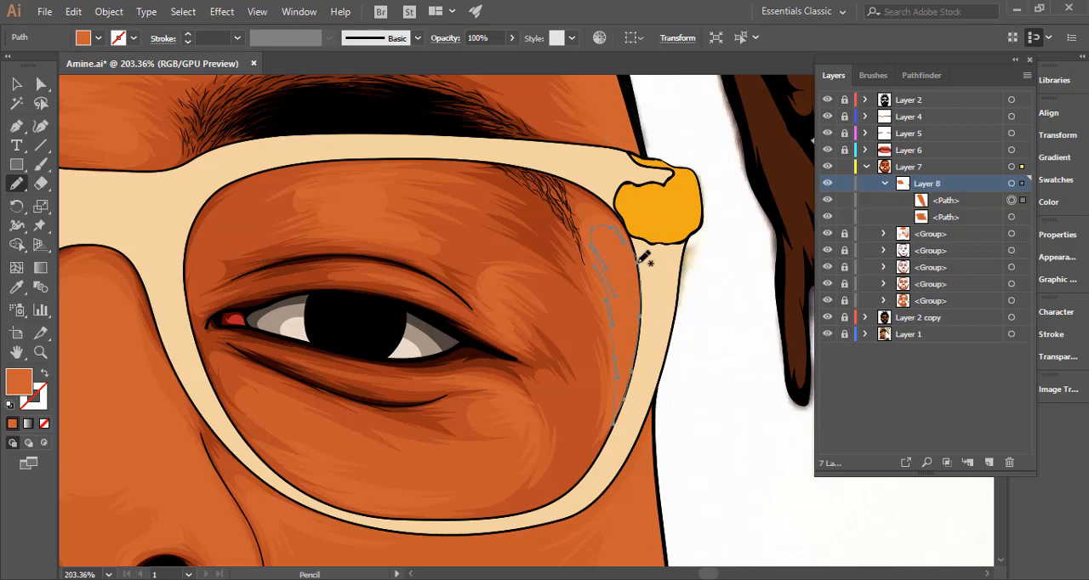
# Target all highlight paths in Layer 8 and change their fill to the lighter orange #db7340.
pyautogui.moveTo(658, 333); pyautogui.dragTo(855, 257)
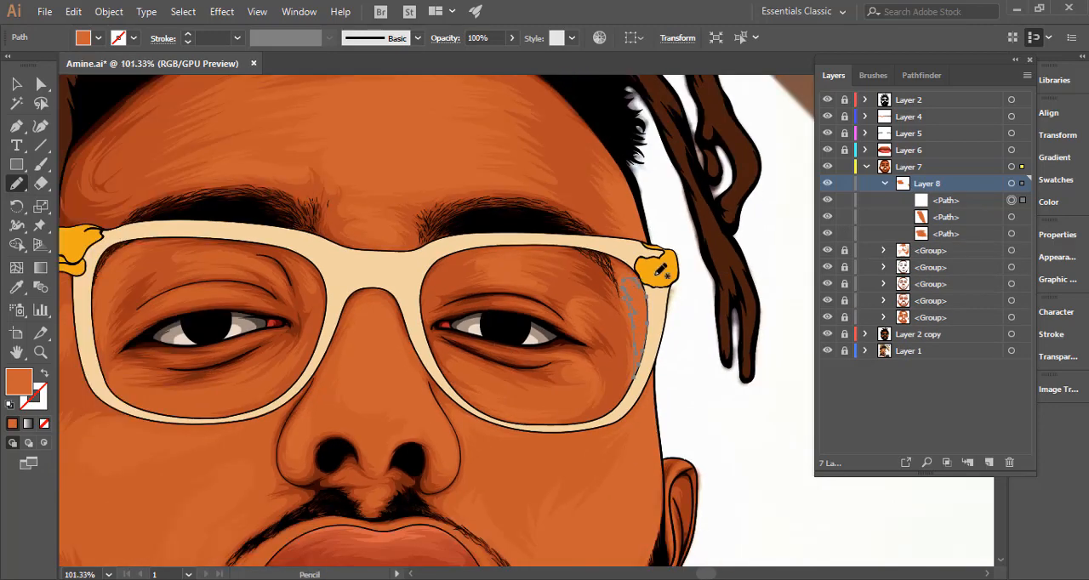
pyautogui.click(1011, 184)
pyautogui.moveTo(599, 262); pyautogui.dragTo(621, 367)
pyautogui.press('i')
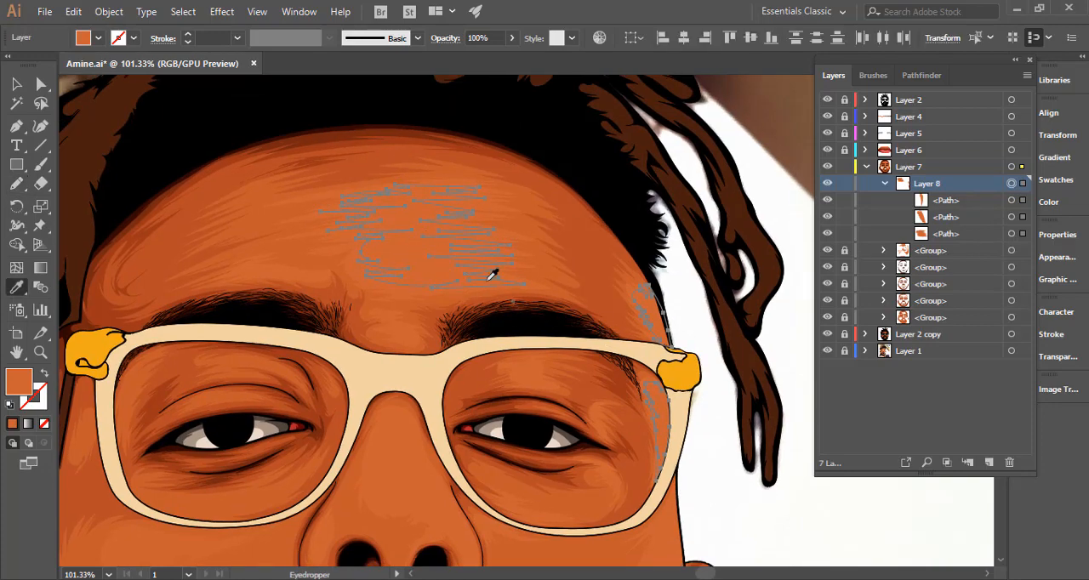
pyautogui.keyDown('ctrl'); pyautogui.click(572, 269); pyautogui.keyUp('ctrl')
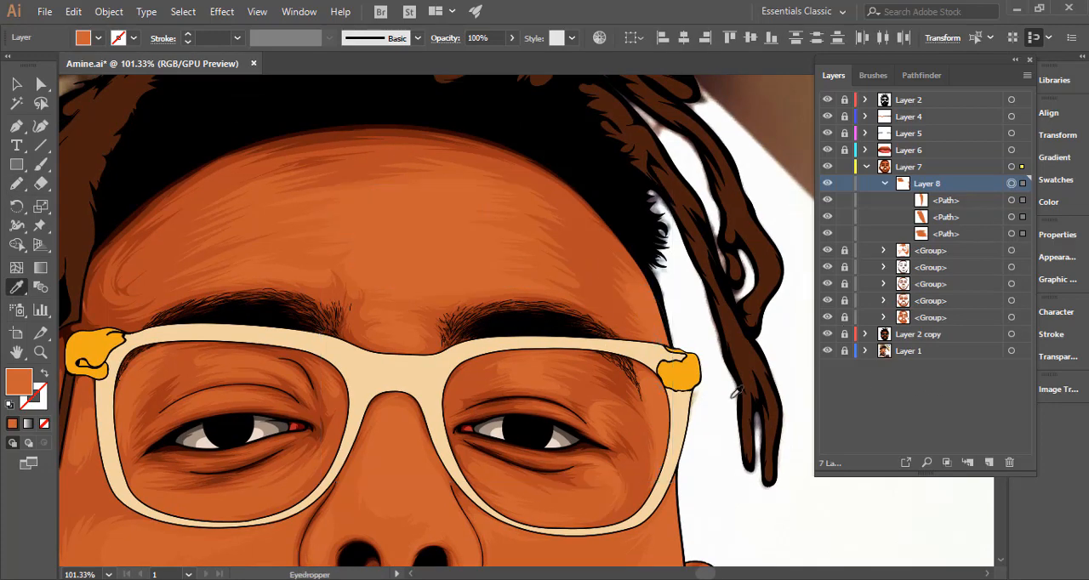
pyautogui.doubleClick(27, 380)
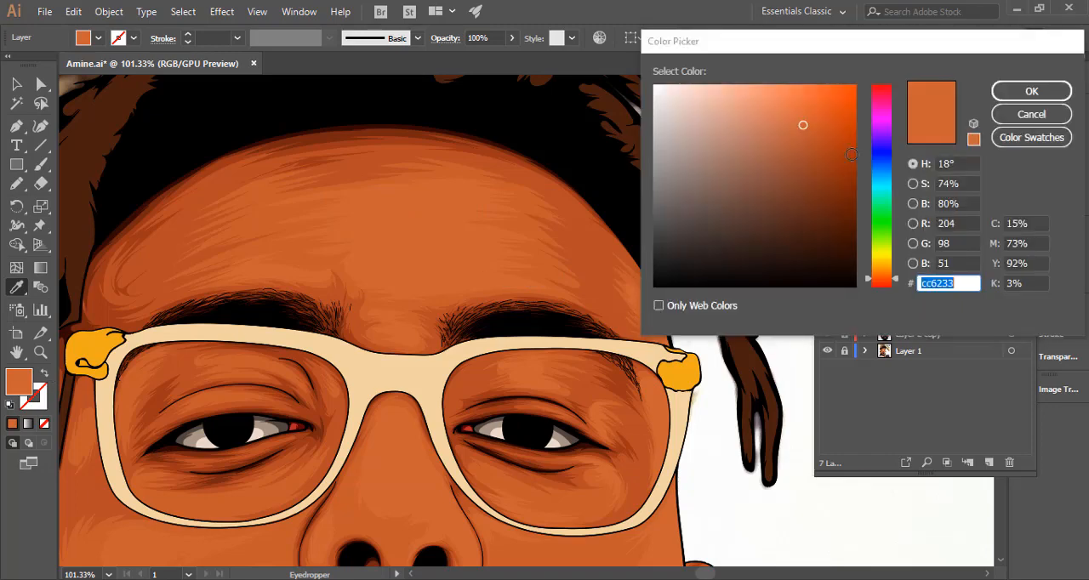
pyautogui.click(798, 113)
pyautogui.click(797, 112)
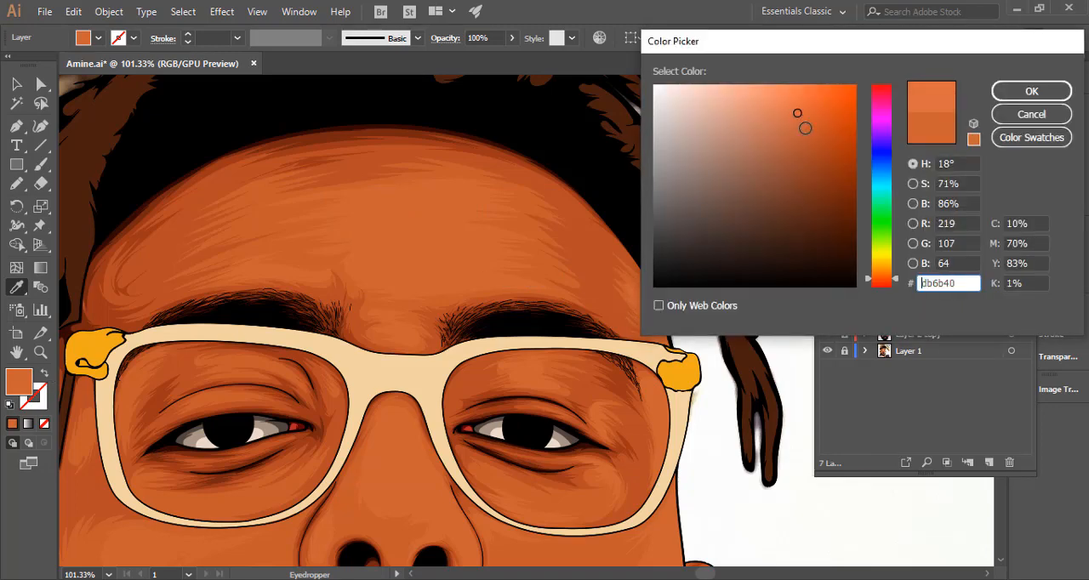
pyautogui.moveTo(898, 278); pyautogui.dragTo(898, 276)
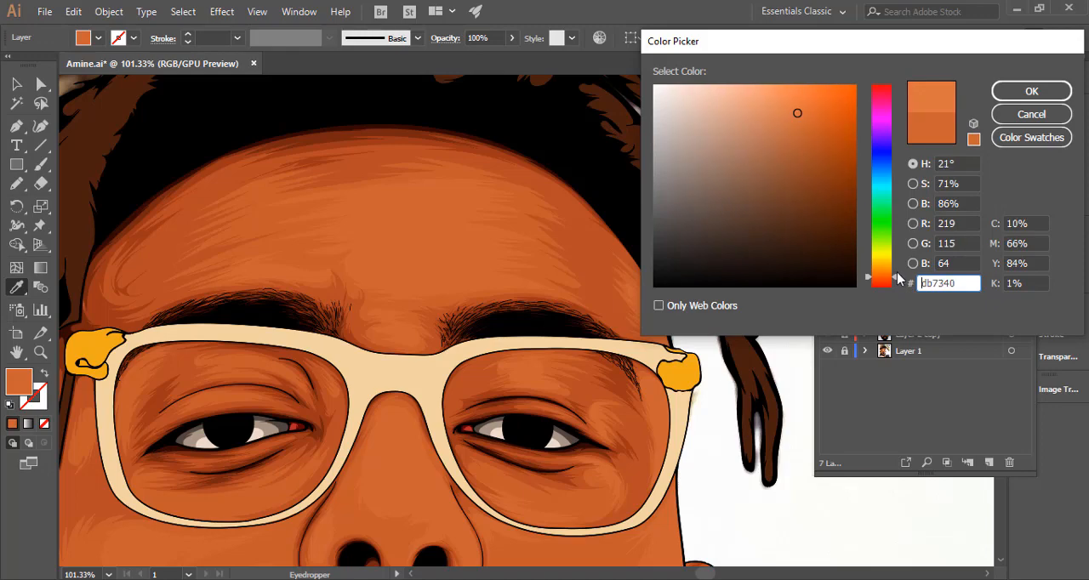
pyautogui.click(1031, 90)
pyautogui.keyDown('ctrl'); pyautogui.keyDown('alt'); pyautogui.click(481, 289); pyautogui.keyUp('alt'); pyautogui.keyUp('ctrl')
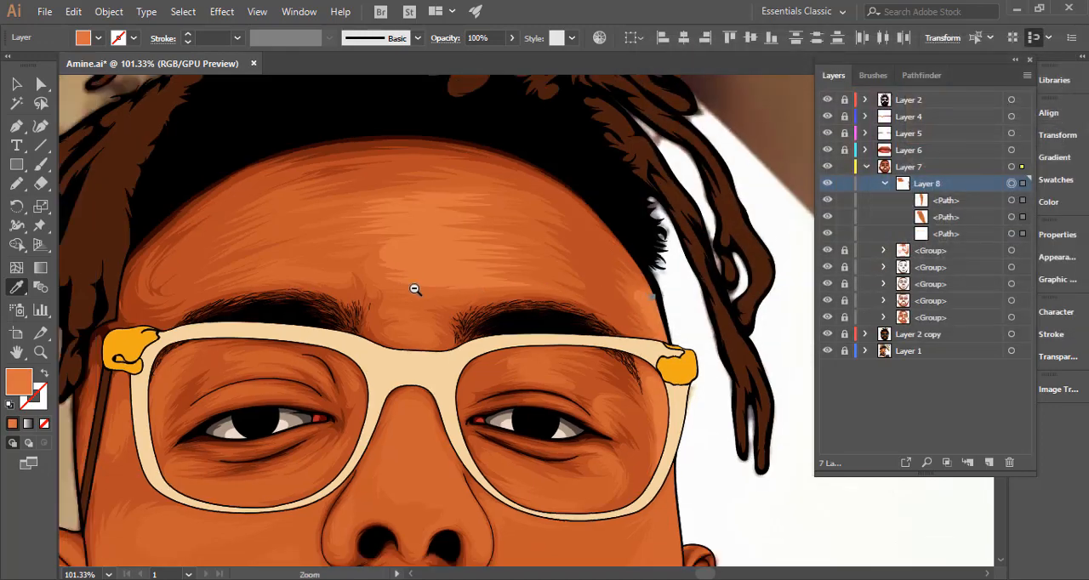
pyautogui.keyDown('ctrl'); pyautogui.keyDown('alt'); pyautogui.click(391, 288); pyautogui.keyUp('alt'); pyautogui.keyUp('ctrl')
pyautogui.keyDown('ctrl'); pyautogui.keyDown('alt'); pyautogui.click(405, 285); pyautogui.keyUp('alt'); pyautogui.keyUp('ctrl')
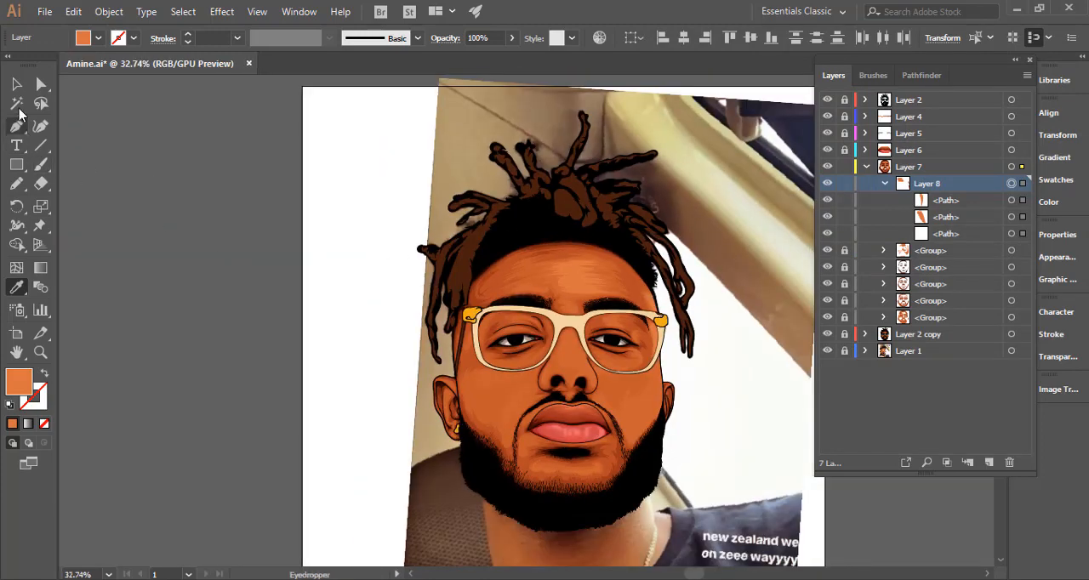
# Select only the forehead highlight, set its opacity to 50%, and deselect it.
pyautogui.click(17, 85)
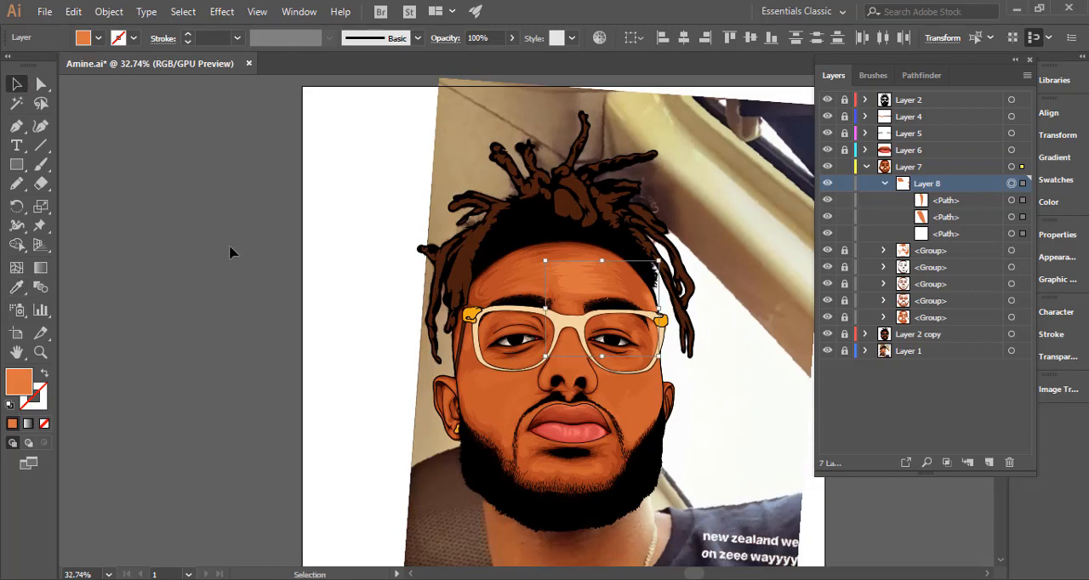
pyautogui.moveTo(570, 287); pyautogui.dragTo(652, 278)
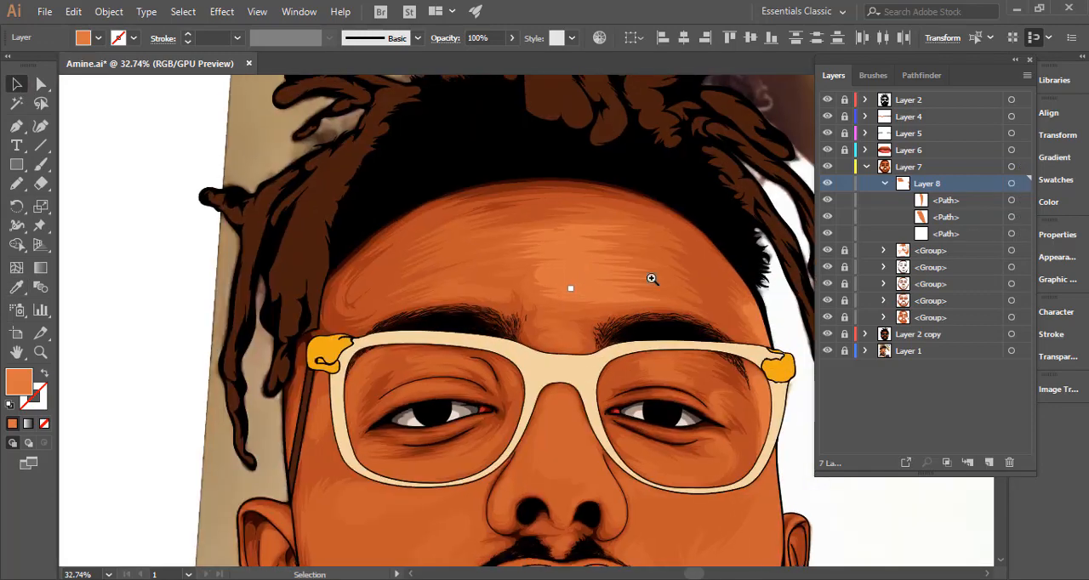
pyautogui.click(581, 276)
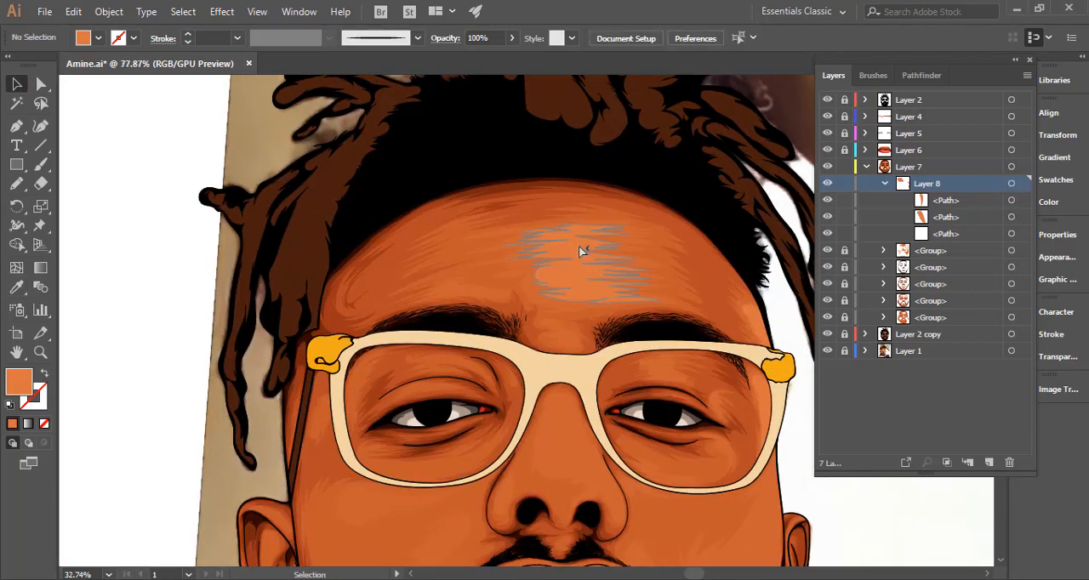
pyautogui.click(477, 38)
pyautogui.write('50')
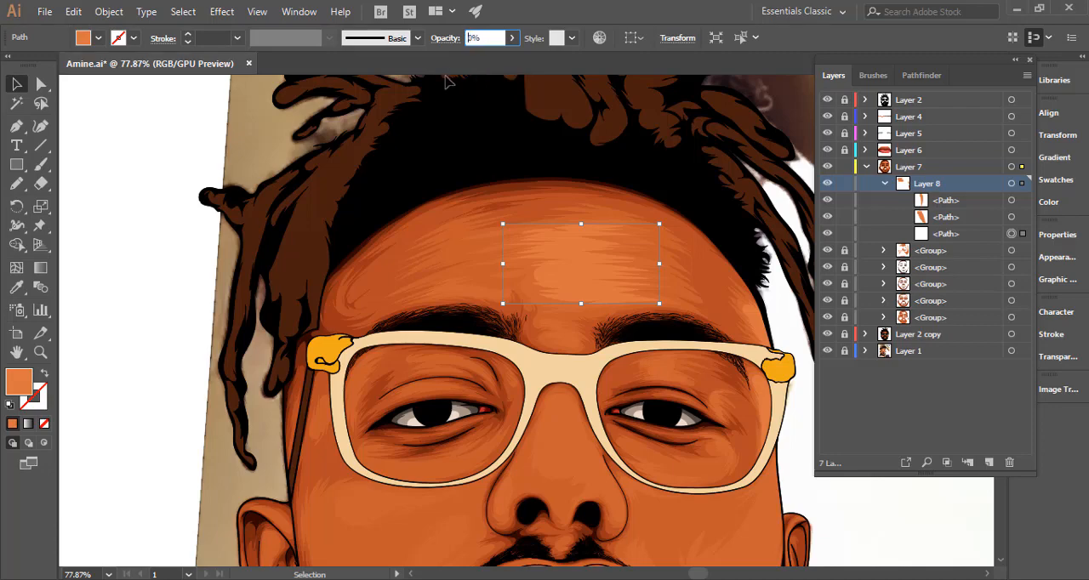
pyautogui.press('Return')
pyautogui.hotkey('ctrl', 'space')
pyautogui.moveTo(474, 325); pyautogui.dragTo(334, 329)
pyautogui.moveTo(444, 363); pyautogui.dragTo(388, 232)
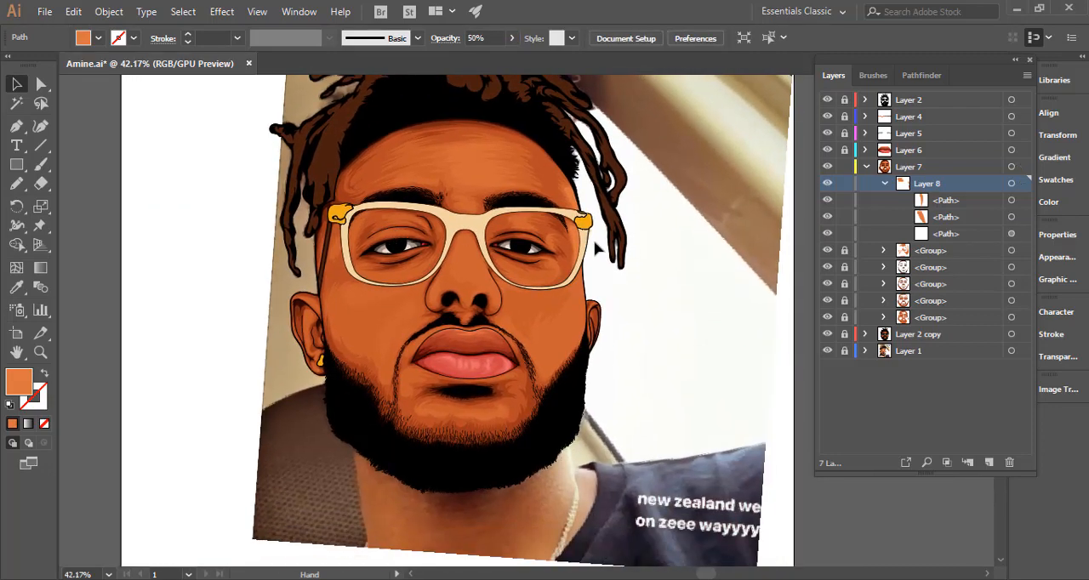
pyautogui.click(92, 200)
pyautogui.click(17, 184)
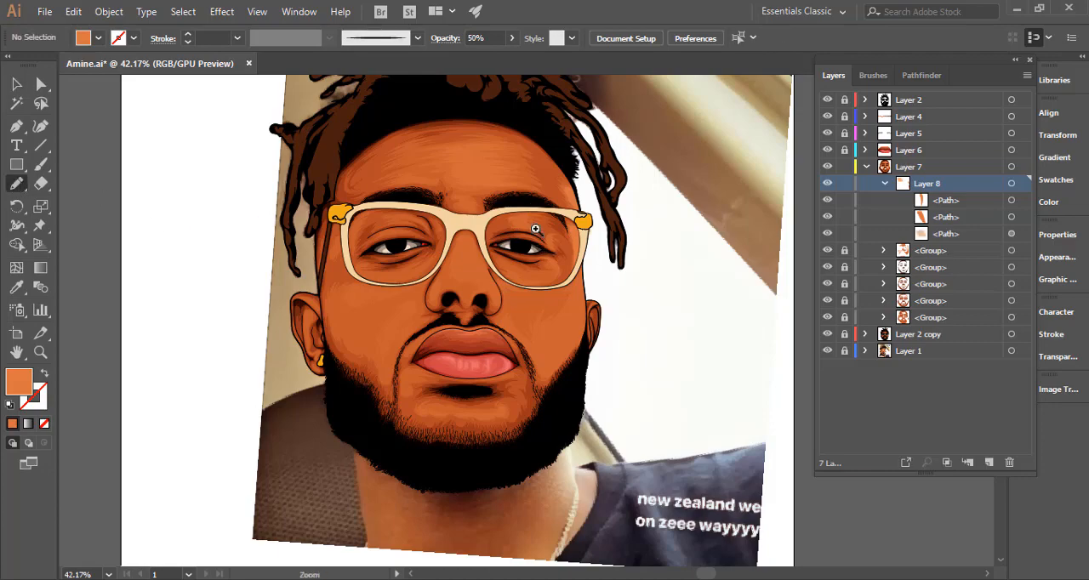
pyautogui.scroll(5, 531, 228)
pyautogui.scroll(4, 510, 189)
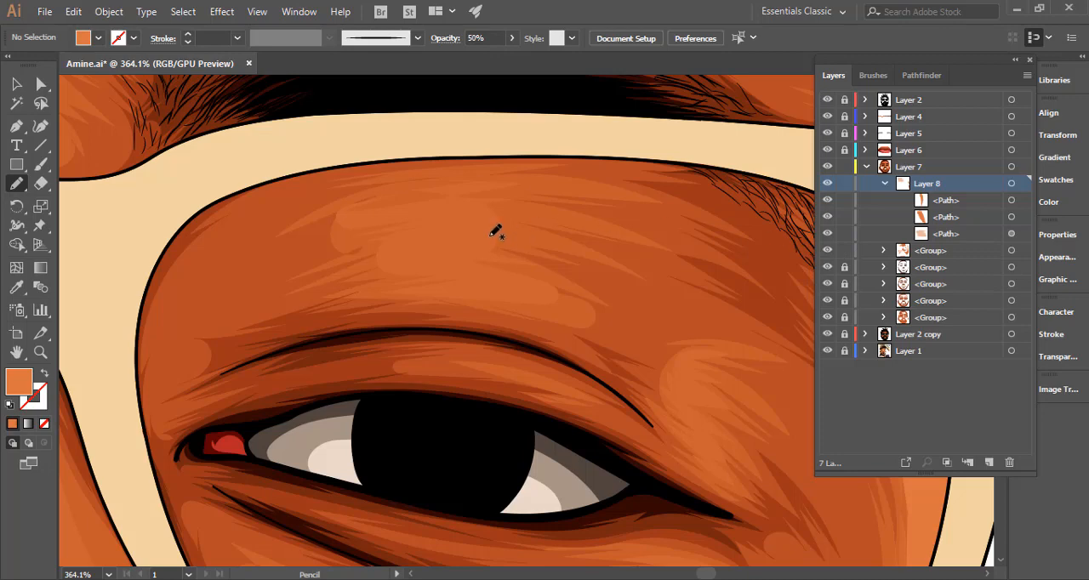
pyautogui.moveTo(495, 230); pyautogui.dragTo(486, 214)
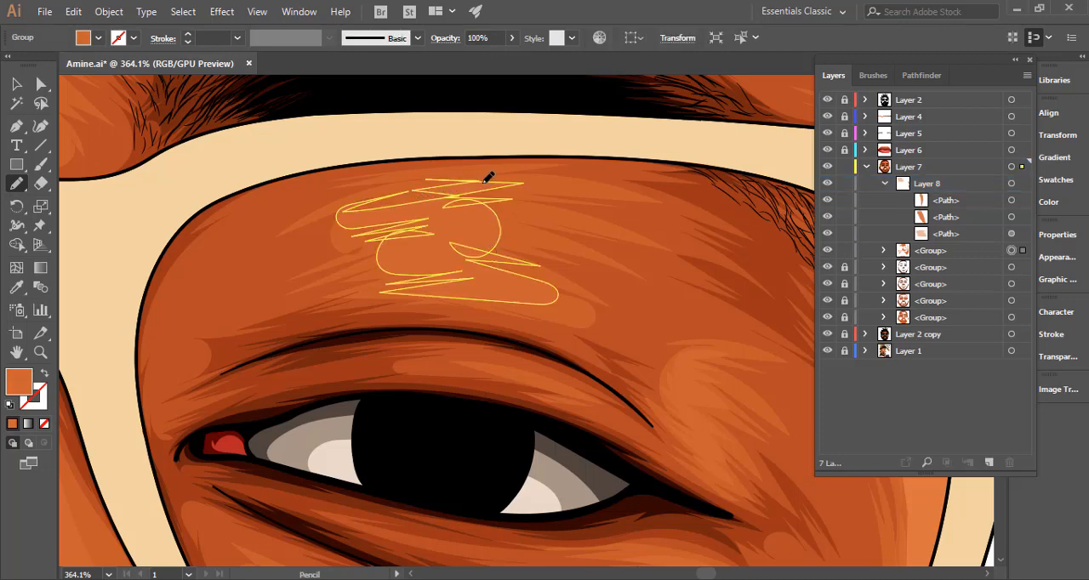
pyautogui.moveTo(515, 178)
pyautogui.mouseDown()
pyautogui.moveTo(555, 188)
pyautogui.moveTo(509, 205)
pyautogui.moveTo(569, 217)
pyautogui.moveTo(513, 219)
pyautogui.moveTo(548, 235)
pyautogui.moveTo(507, 230)
pyautogui.moveTo(531, 253)
pyautogui.moveTo(496, 253)
pyautogui.moveTo(550, 271)
pyautogui.moveTo(531, 277)
pyautogui.moveTo(560, 294)
pyautogui.moveTo(565, 311)
pyautogui.moveTo(484, 297)
pyautogui.moveTo(524, 278)
pyautogui.mouseUp()
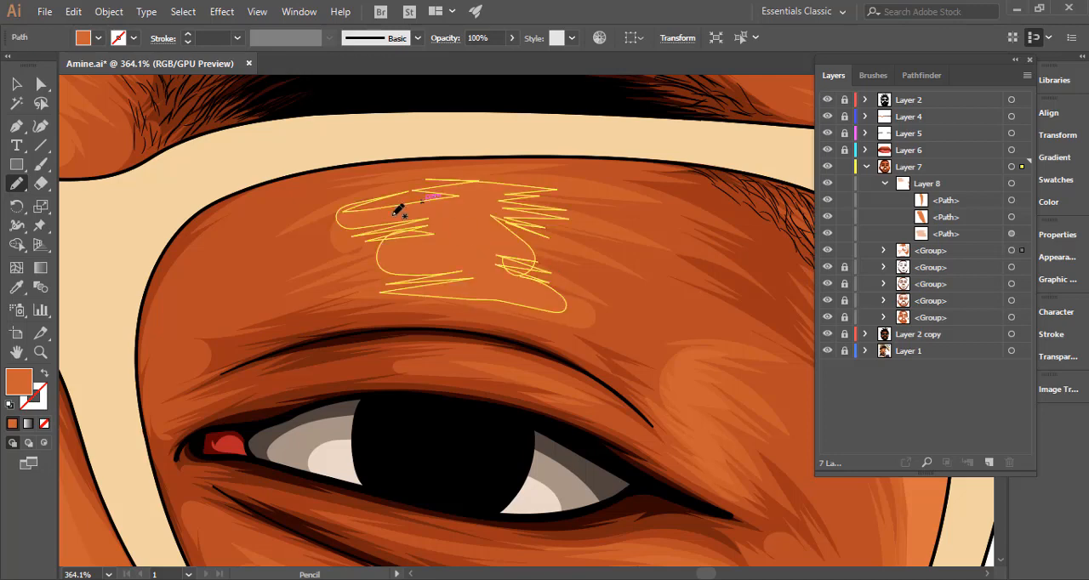
pyautogui.moveTo(349, 200)
pyautogui.mouseDown()
pyautogui.moveTo(397, 187)
pyautogui.moveTo(401, 197)
pyautogui.moveTo(482, 178)
pyautogui.moveTo(521, 187)
pyautogui.mouseUp()
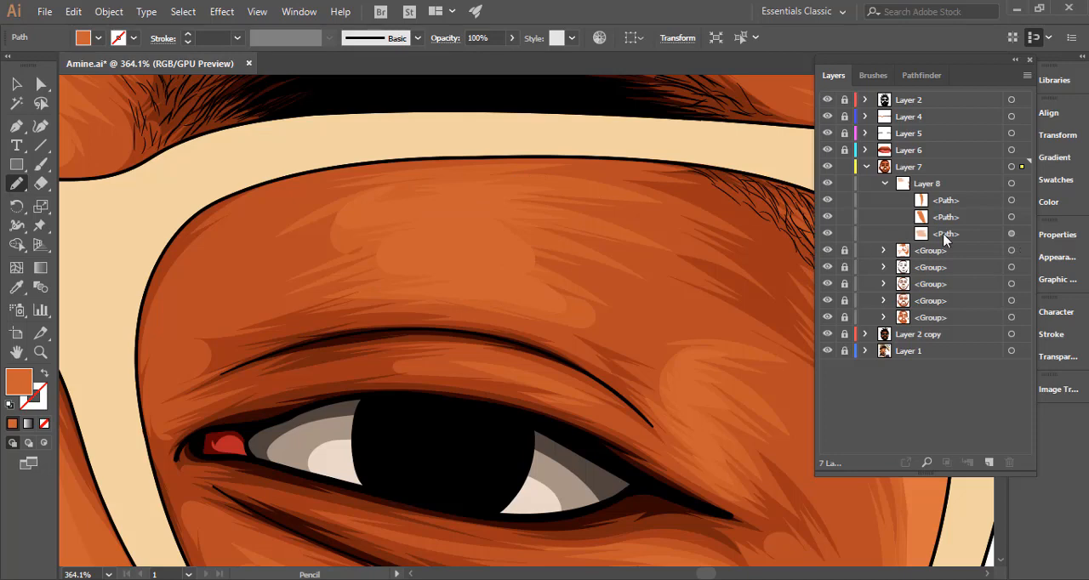
pyautogui.hotkey('ctrl', 'shift', 'a')
pyautogui.hotkey('ctrl', 'z')
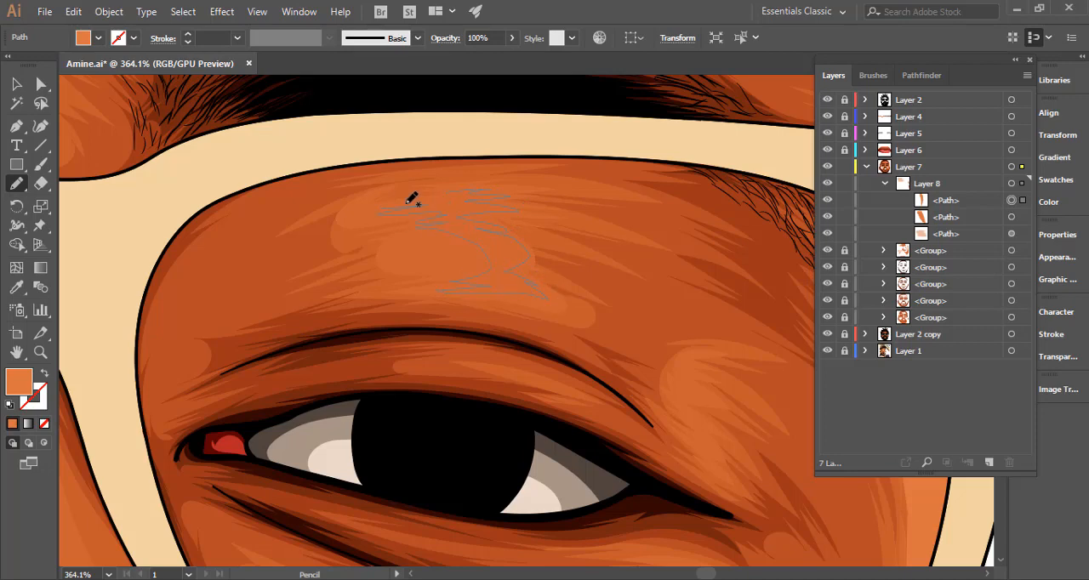
# Pencil closed light orange highlights with jagged edges above the right eyelid crease and beside that eye's outer corner in Layer 8.
pyautogui.moveTo(509, 198); pyautogui.dragTo(507, 198)
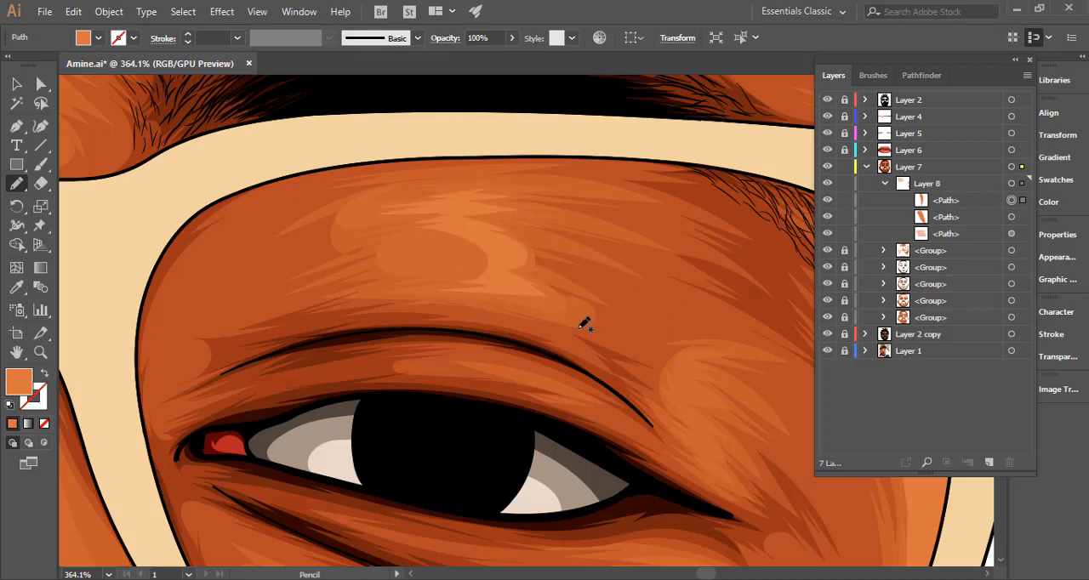
pyautogui.moveTo(672, 325); pyautogui.dragTo(535, 326)
pyautogui.moveTo(637, 343); pyautogui.dragTo(472, 270)
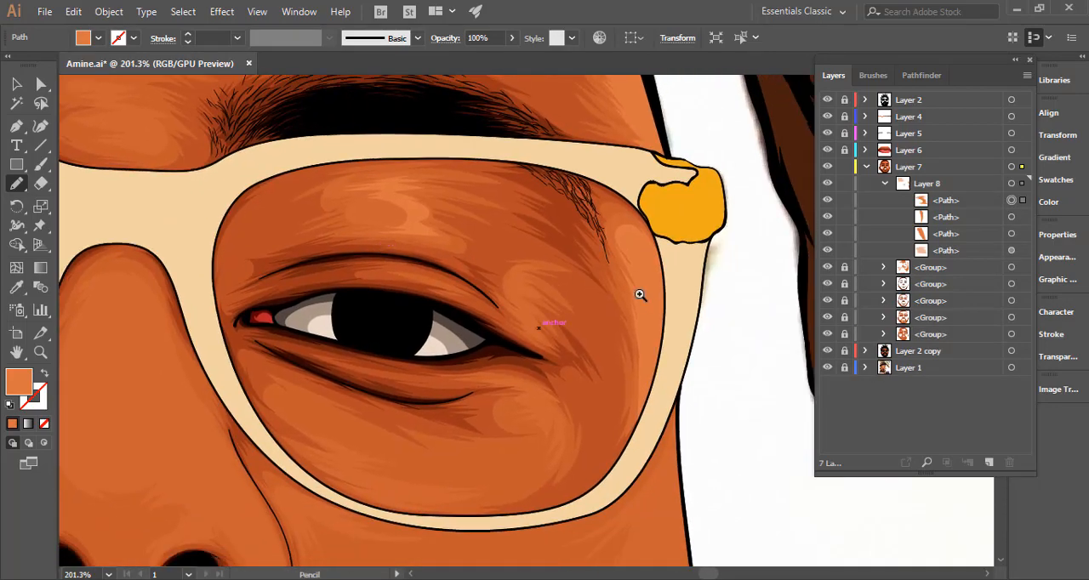
pyautogui.moveTo(640, 295); pyautogui.dragTo(675, 303)
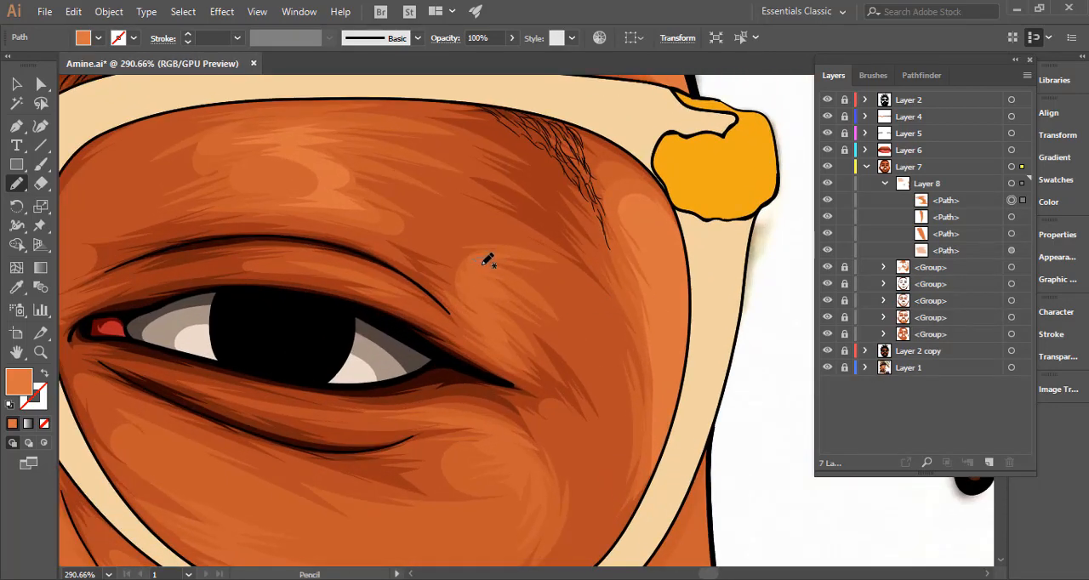
pyautogui.moveTo(482, 265)
pyautogui.mouseDown()
pyautogui.moveTo(466, 283)
pyautogui.moveTo(473, 317)
pyautogui.mouseUp()
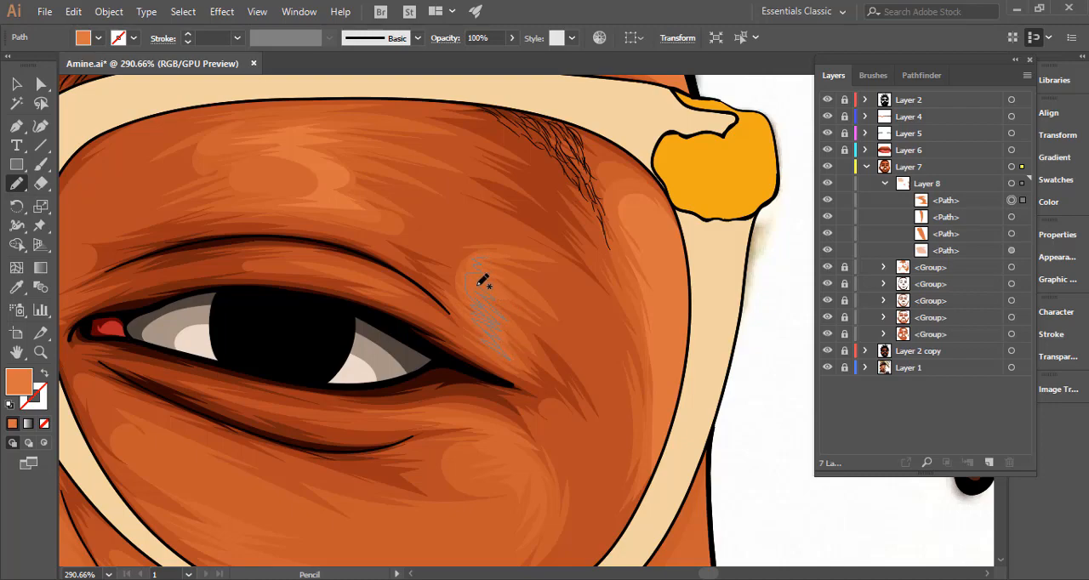
pyautogui.moveTo(482, 282)
pyautogui.mouseDown()
pyautogui.moveTo(500, 260)
pyautogui.moveTo(478, 252)
pyautogui.moveTo(555, 282)
pyautogui.moveTo(582, 219)
pyautogui.moveTo(529, 270)
pyautogui.mouseUp()
# Pencil a curved closed highlight with a jagged inner edge on the skin below the right eye's outer corner.
pyautogui.scroll(-4, 561, 304)
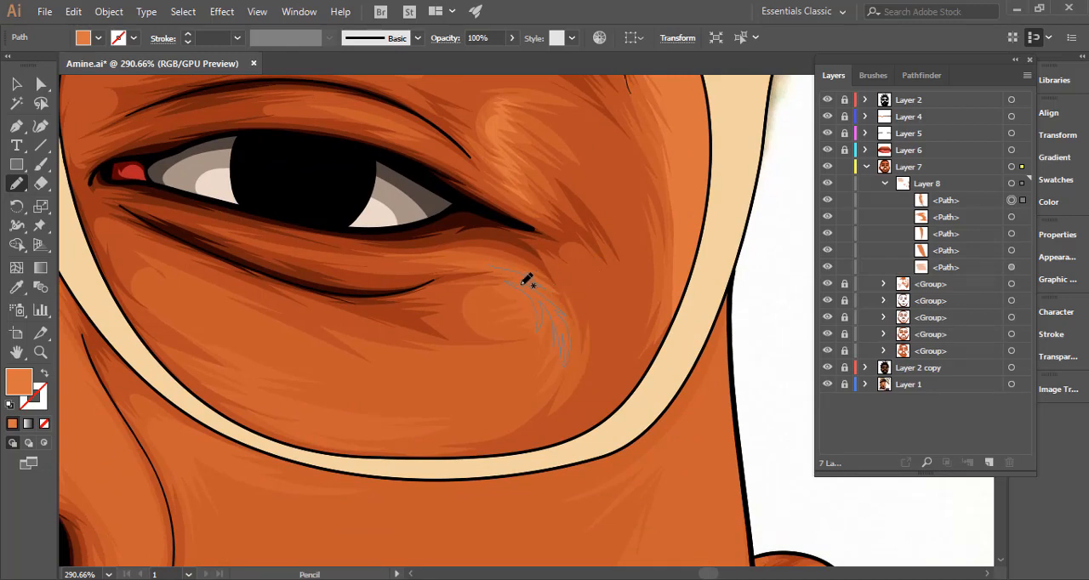
pyautogui.moveTo(504, 266); pyautogui.dragTo(485, 259)
pyautogui.hotkey('ctrl', 'space')
pyautogui.moveTo(597, 313)
pyautogui.mouseDown()
pyautogui.moveTo(290, 342)
pyautogui.moveTo(442, 332)
pyautogui.moveTo(416, 338)
pyautogui.mouseUp()
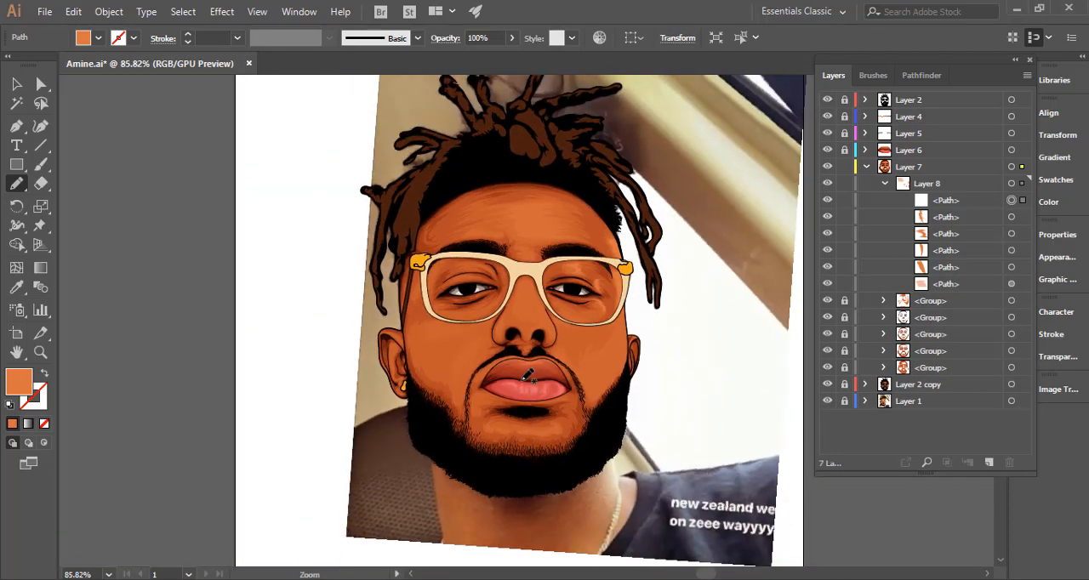
# Pencil a small jagged highlight on the cheek beside the nose's right side, just under the glasses rim.
pyautogui.press('space')
pyautogui.moveTo(550, 384); pyautogui.dragTo(516, 317)
pyautogui.hotkey('ctrl', 'space')
pyautogui.moveTo(564, 285)
pyautogui.mouseDown()
pyautogui.moveTo(814, 288)
pyautogui.moveTo(847, 301)
pyautogui.mouseUp()
pyautogui.moveTo(391, 156)
pyautogui.mouseDown()
pyautogui.moveTo(491, 214)
pyautogui.moveTo(459, 257)
pyautogui.mouseUp()
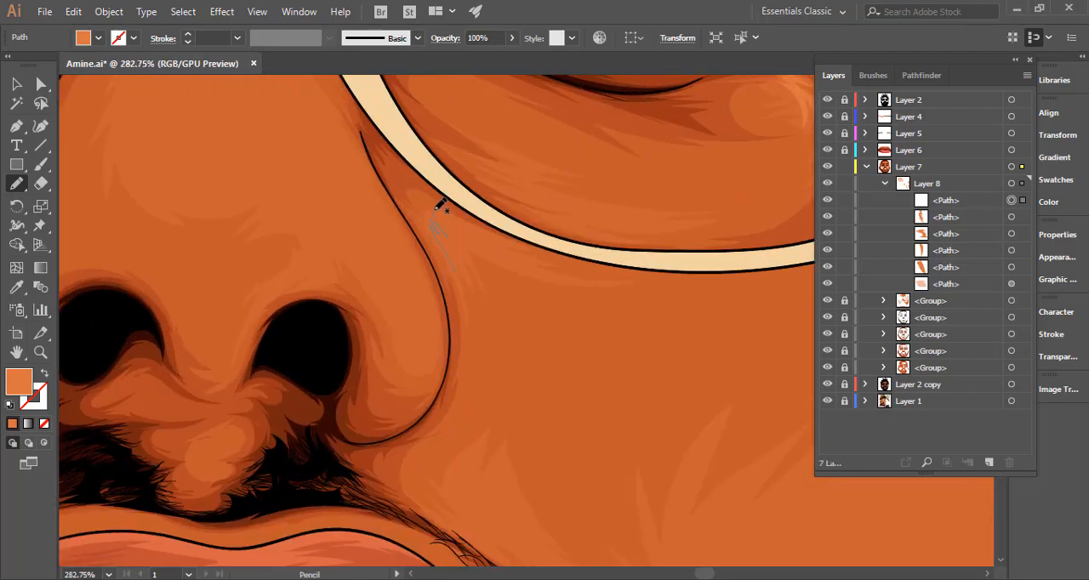
pyautogui.moveTo(440, 206)
pyautogui.mouseDown()
pyautogui.moveTo(531, 250)
pyautogui.moveTo(472, 234)
pyautogui.moveTo(519, 266)
pyautogui.moveTo(449, 252)
pyautogui.mouseUp()
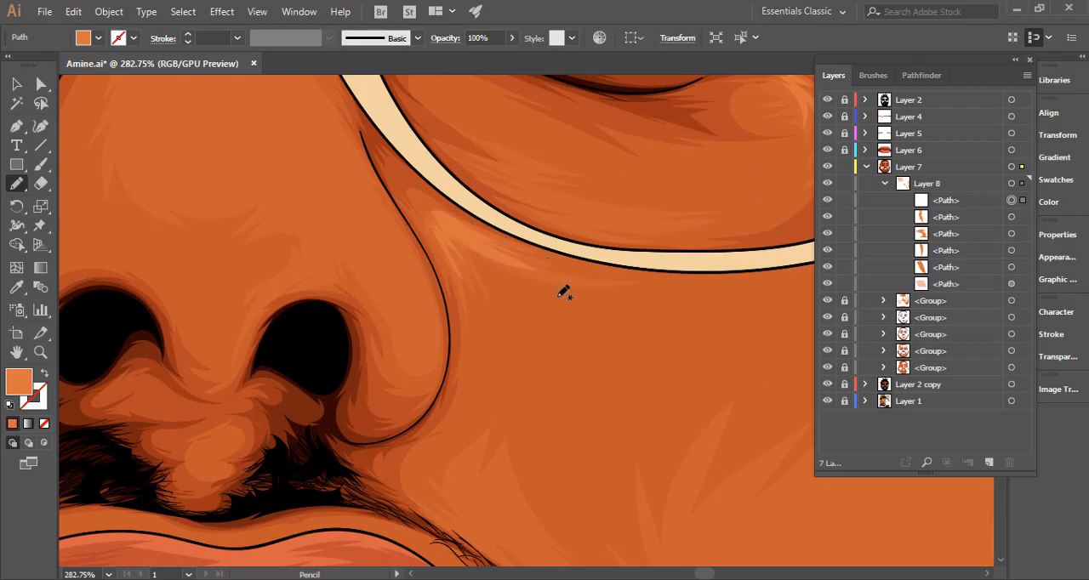
# Pencil a slim diagonal highlight on the right cheek along the outer edge of the moustache, from below the nostril downward.
pyautogui.hotkey('ctrl', 'space')
pyautogui.moveTo(566, 300)
pyautogui.mouseDown()
pyautogui.moveTo(329, 326)
pyautogui.moveTo(228, 351)
pyautogui.mouseUp()
pyautogui.press('space')
pyautogui.moveTo(624, 346)
pyautogui.mouseDown()
pyautogui.moveTo(519, 290)
pyautogui.moveTo(475, 249)
pyautogui.mouseUp()
pyautogui.hotkey('ctrl', 'space')
pyautogui.moveTo(529, 206); pyautogui.dragTo(655, 213)
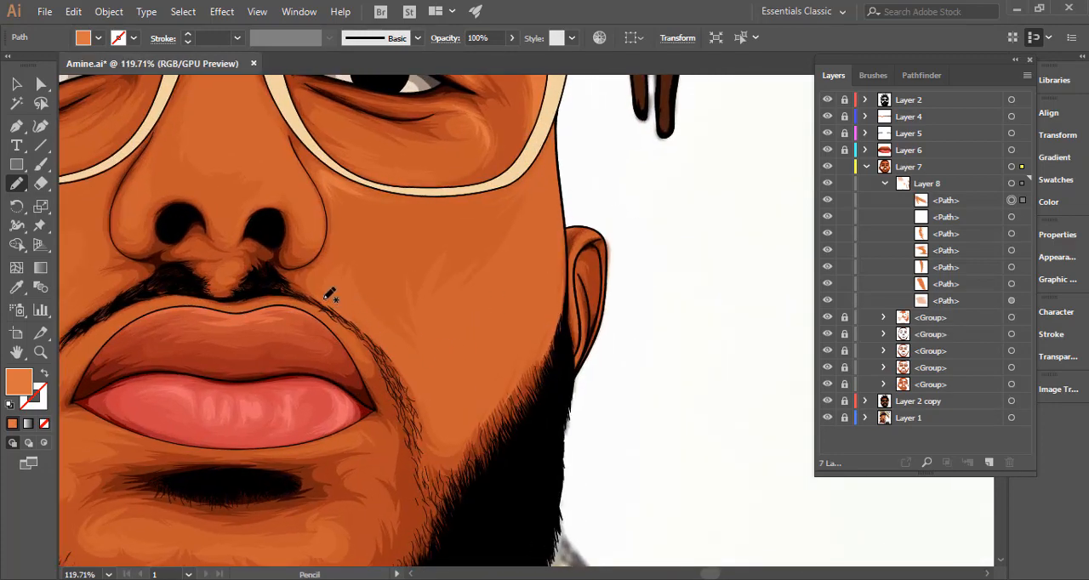
pyautogui.moveTo(394, 348); pyautogui.dragTo(403, 363)
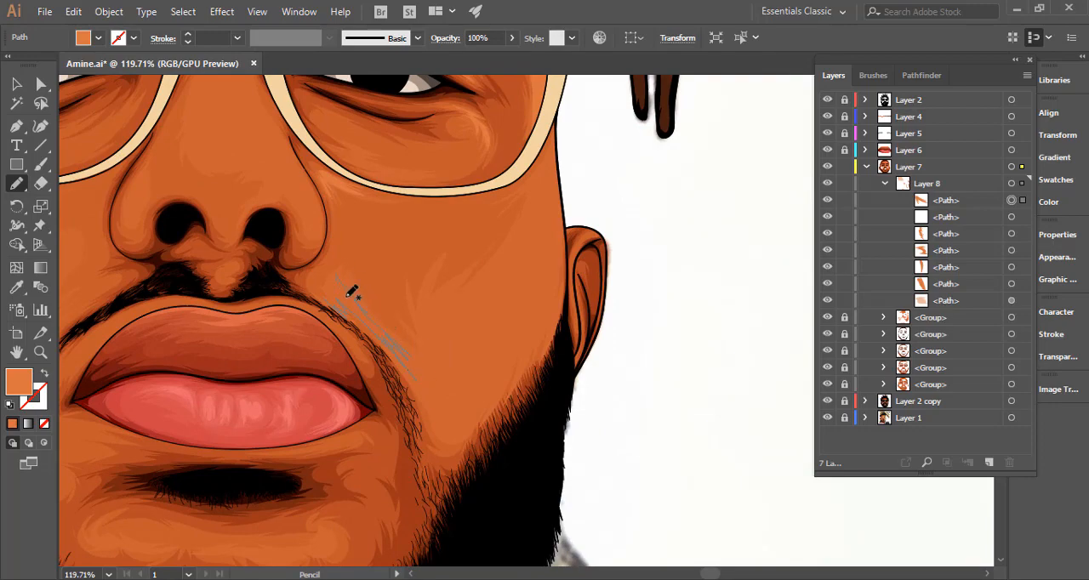
pyautogui.moveTo(361, 316); pyautogui.dragTo(366, 318)
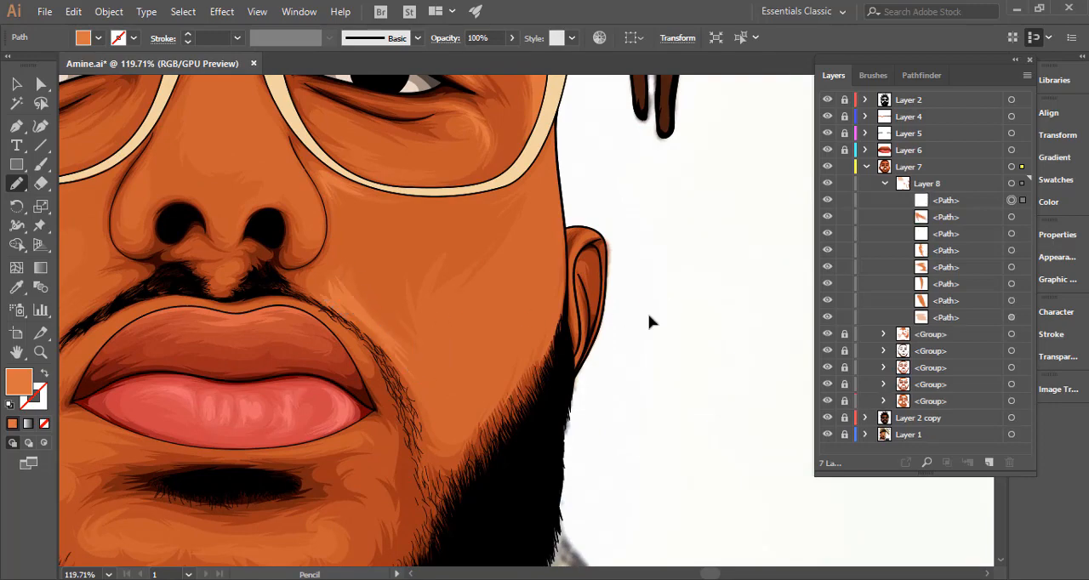
# Pencil a long diagonal highlight with jagged strokes from the lower right cheek up to the glasses frame.
pyautogui.hotkey('ctrl', 'space')
pyautogui.moveTo(589, 350); pyautogui.dragTo(364, 382)
pyautogui.press('space')
pyautogui.moveTo(525, 370)
pyautogui.mouseDown()
pyautogui.moveTo(423, 311)
pyautogui.moveTo(653, 297)
pyautogui.mouseUp()
pyautogui.hotkey('ctrl', 'space')
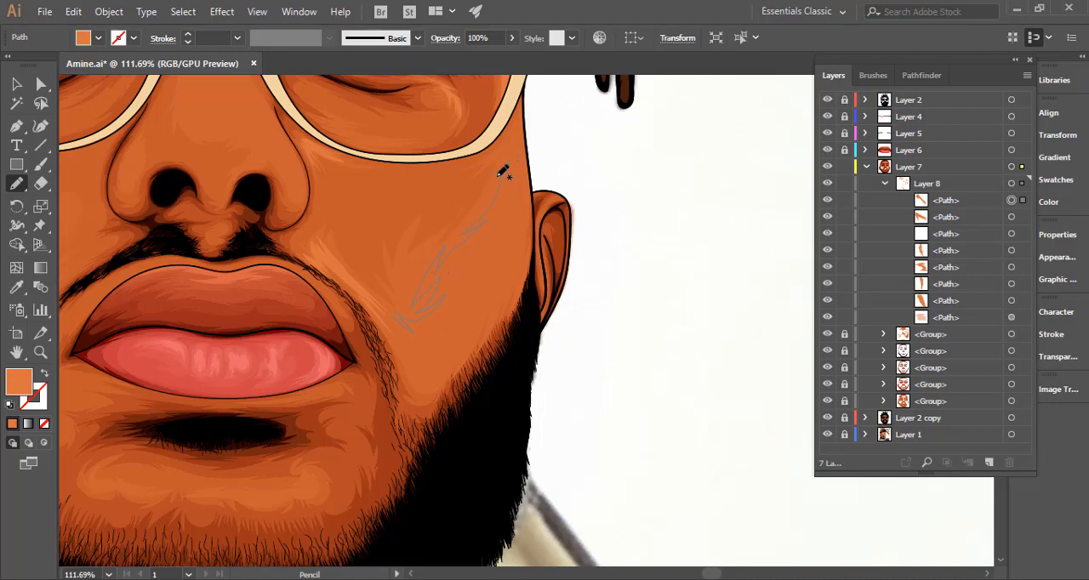
pyautogui.moveTo(514, 142); pyautogui.dragTo(529, 95)
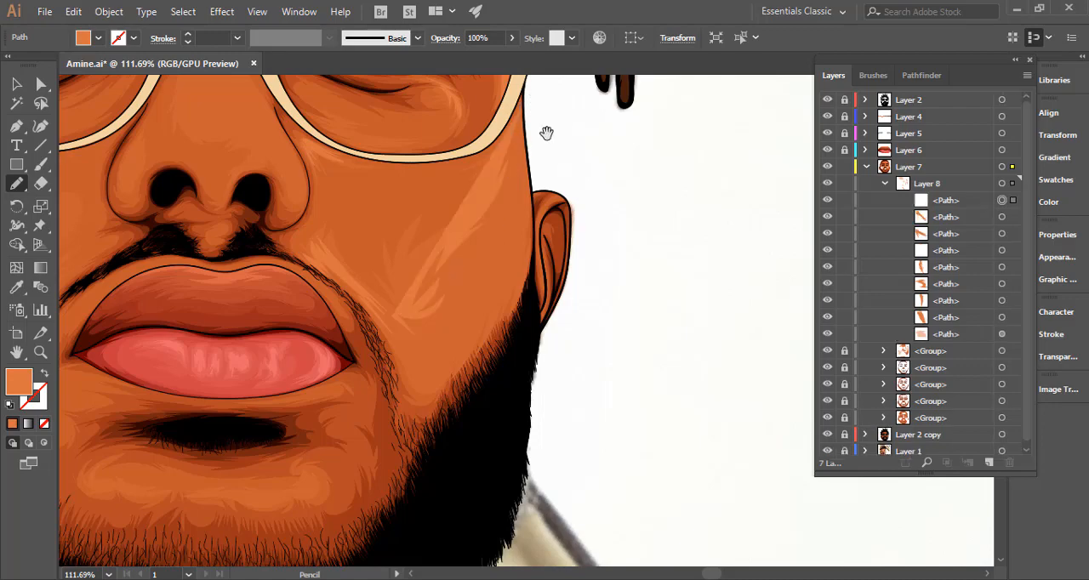
# Extend the diagonal cheek highlight outward to the face outline between the glasses frame and the ear.
pyautogui.press('space')
pyautogui.moveTo(547, 133); pyautogui.dragTo(516, 272)
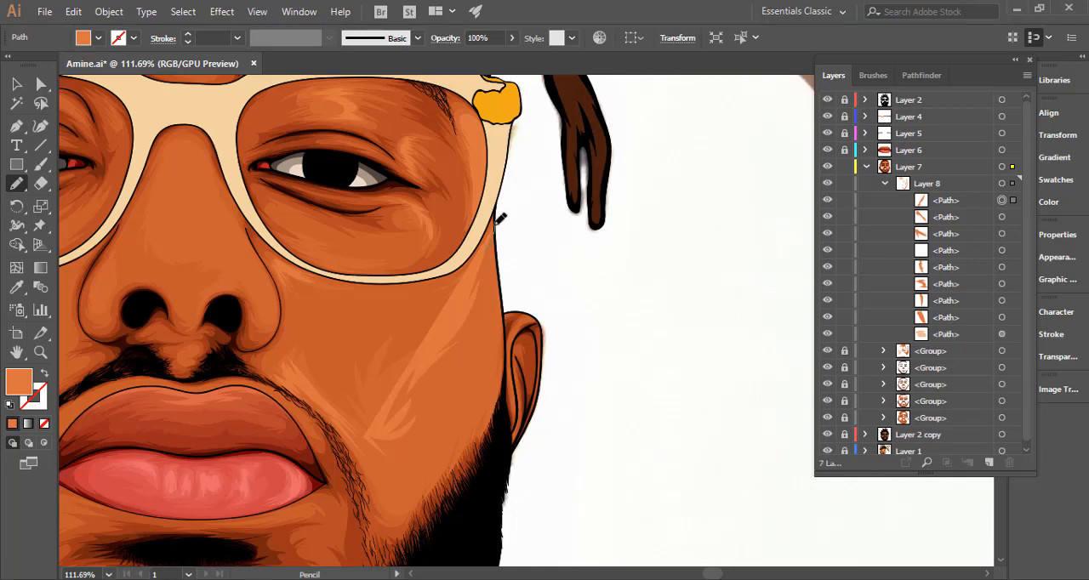
pyautogui.moveTo(498, 222); pyautogui.dragTo(505, 331)
pyautogui.moveTo(498, 269); pyautogui.dragTo(507, 329)
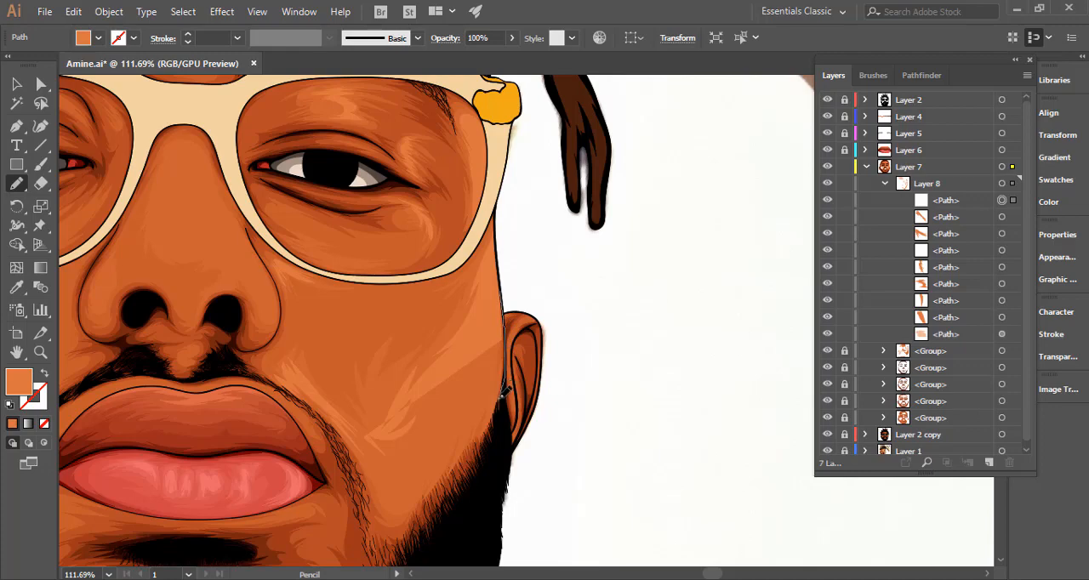
# Extend the right cheek highlight down along the beard edge and back toward the moustache with jagged strokes.
pyautogui.moveTo(501, 396); pyautogui.dragTo(501, 398)
pyautogui.moveTo(506, 365); pyautogui.dragTo(547, 219)
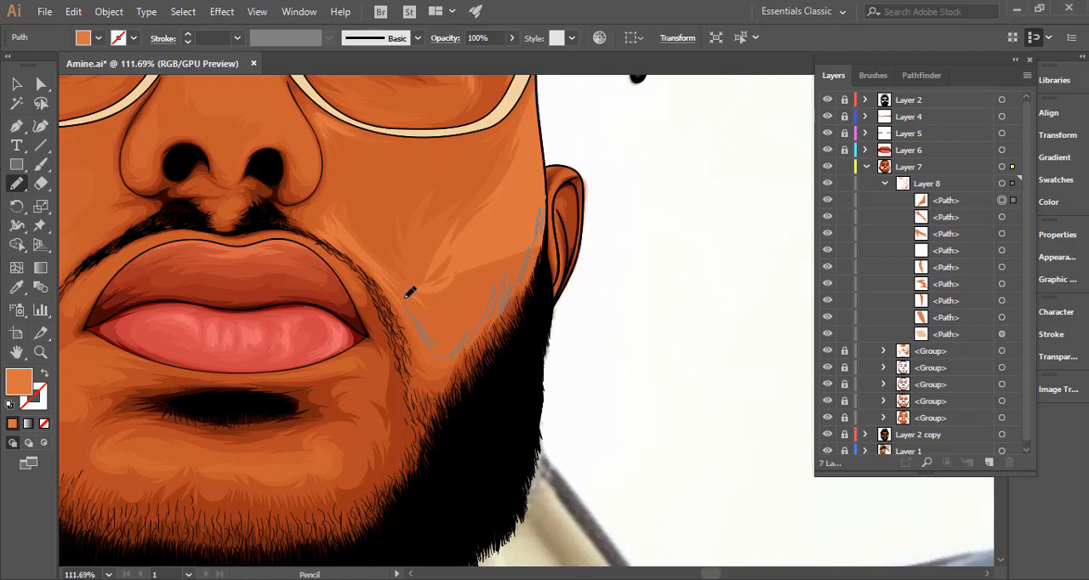
pyautogui.moveTo(419, 293); pyautogui.dragTo(488, 299)
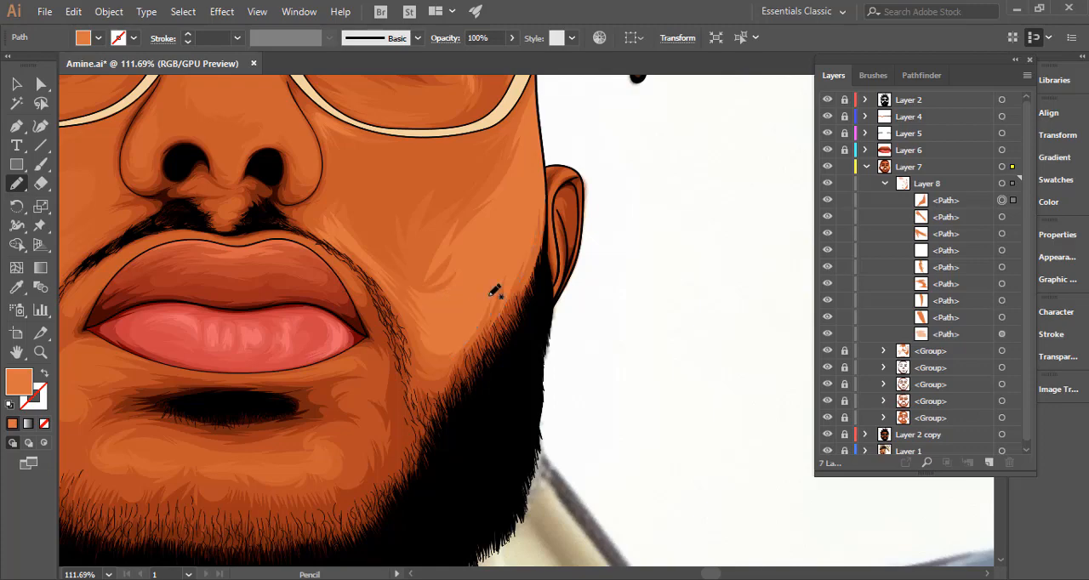
pyautogui.moveTo(554, 298); pyautogui.dragTo(273, 343)
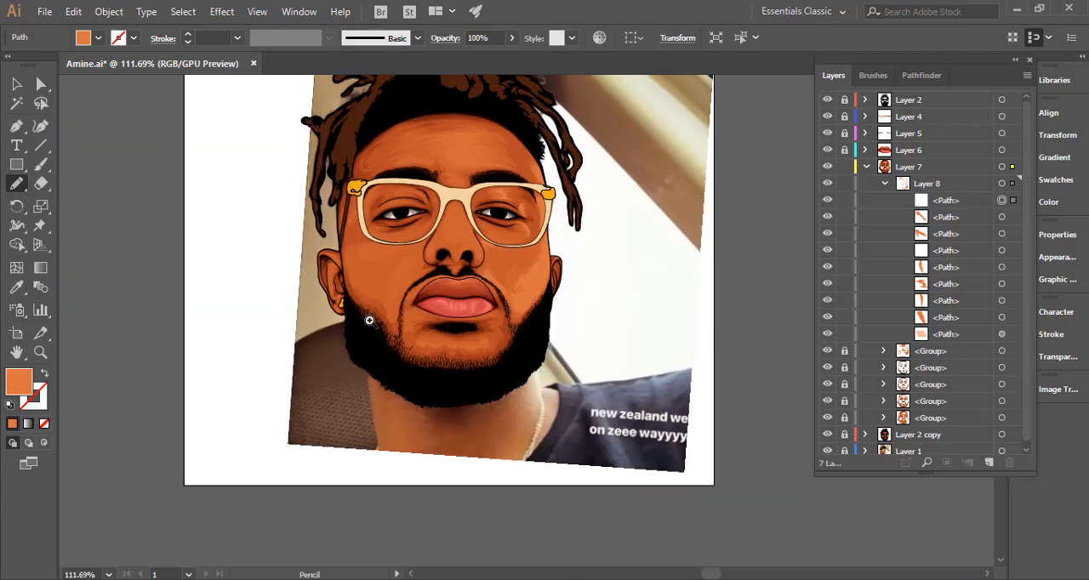
pyautogui.moveTo(534, 329); pyautogui.dragTo(598, 326)
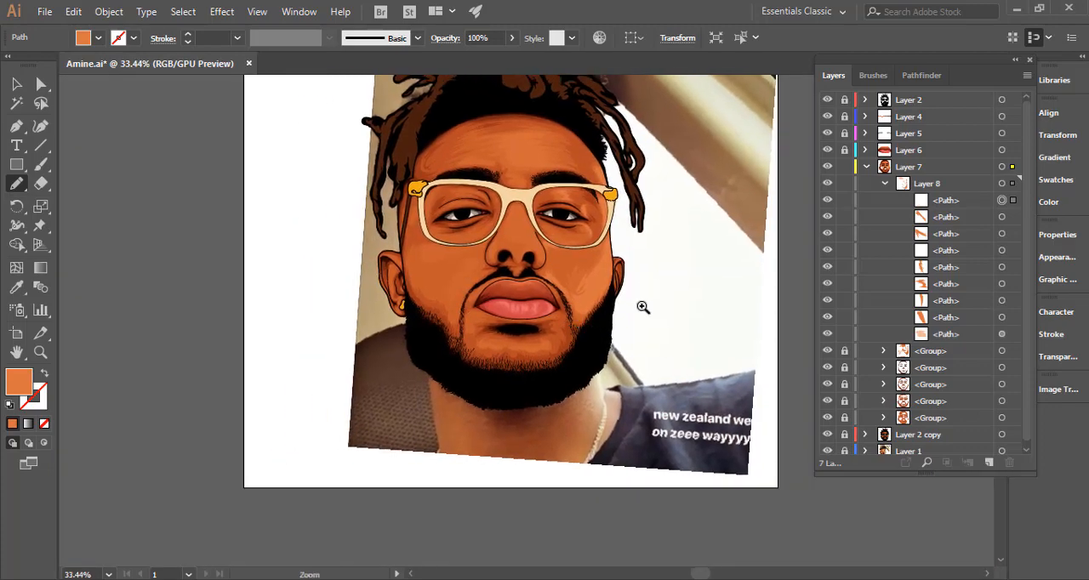
pyautogui.scroll(-1, 641, 306)
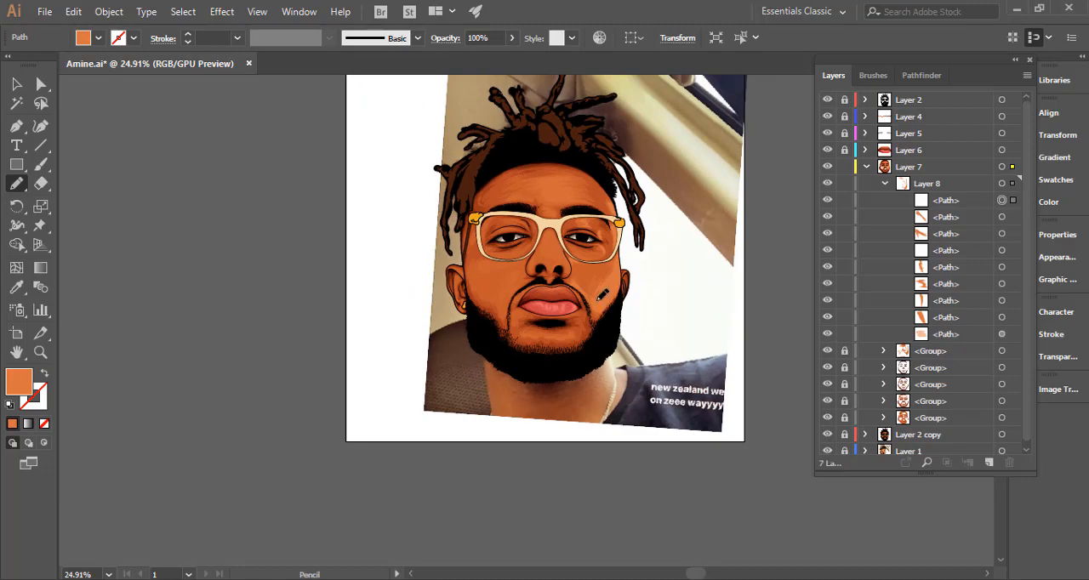
# Reshape the lower tip of the cheek highlight between the moustache and the beard, and deselect it.
pyautogui.moveTo(604, 322)
pyautogui.mouseDown()
pyautogui.moveTo(755, 289)
pyautogui.moveTo(915, 280)
pyautogui.mouseUp()
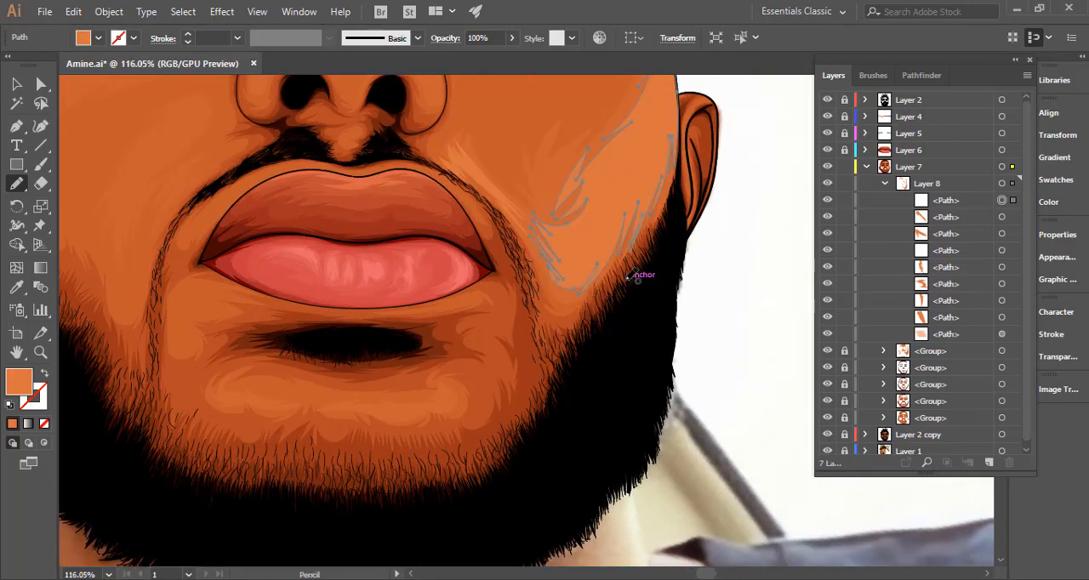
pyautogui.moveTo(584, 293); pyautogui.dragTo(514, 311)
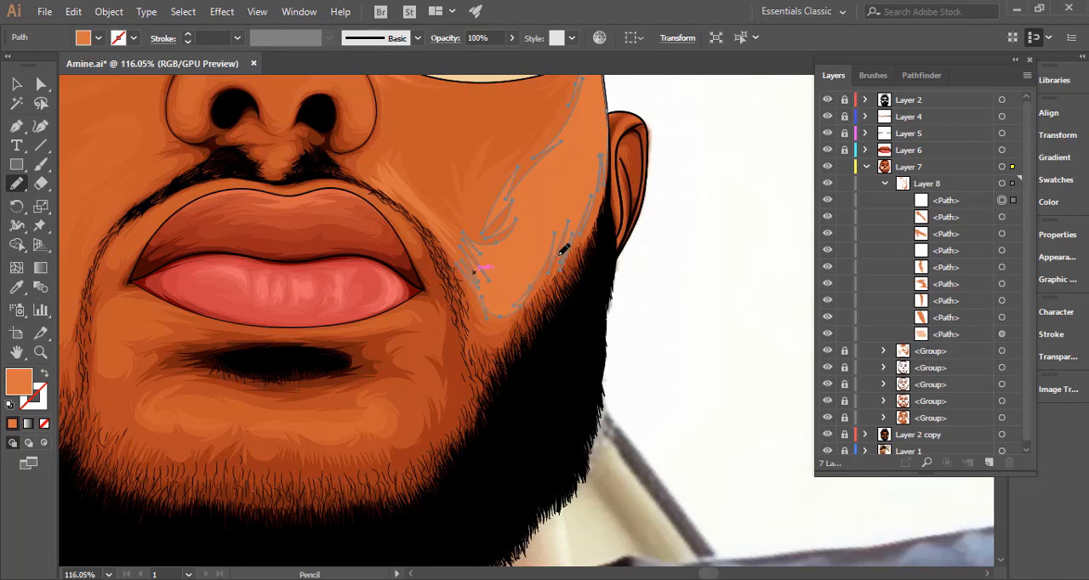
pyautogui.moveTo(693, 282); pyautogui.dragTo(492, 299)
pyautogui.hotkey('ctrl', '0')
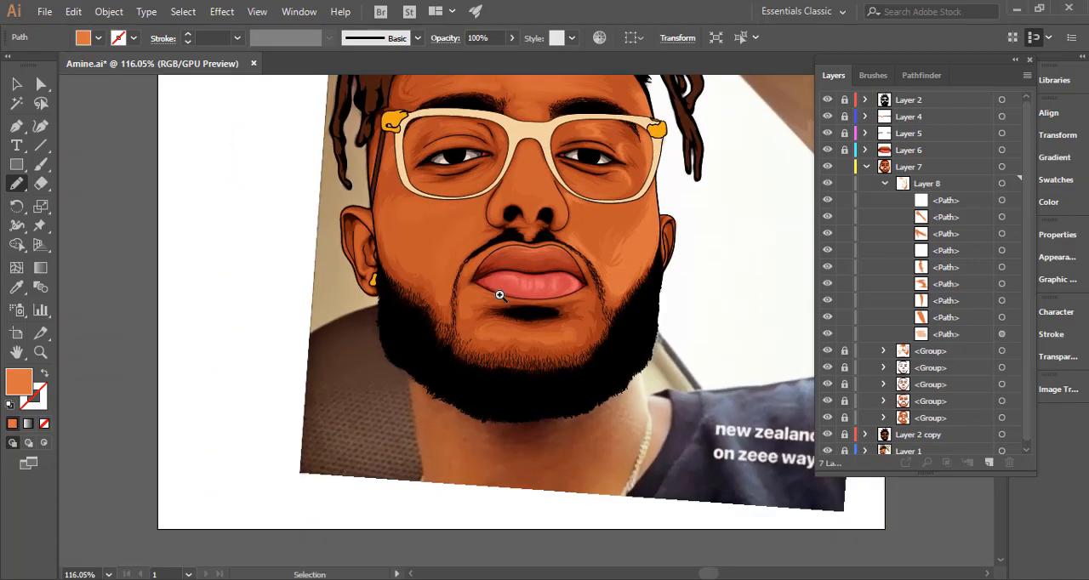
# Pencil a thin curved highlight across the chin below the lower lip's shadow, ending on the chin's right side.
pyautogui.moveTo(548, 350); pyautogui.dragTo(507, 320)
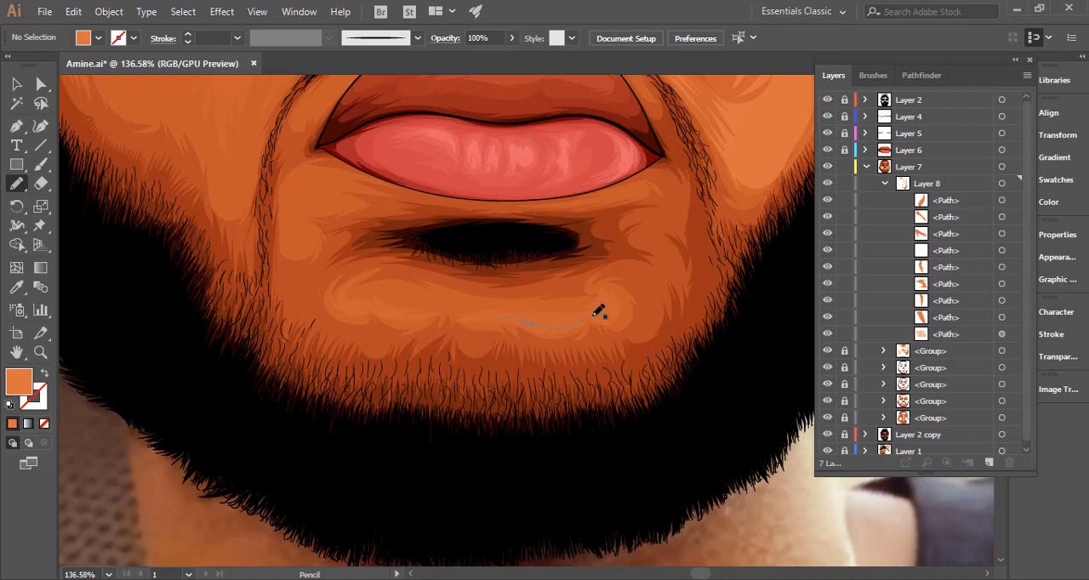
pyautogui.moveTo(609, 301); pyautogui.dragTo(605, 297)
pyautogui.moveTo(545, 323)
pyautogui.mouseDown()
pyautogui.moveTo(486, 318)
pyautogui.moveTo(551, 314)
pyautogui.mouseUp()
pyautogui.scroll(-4, 661, 357)
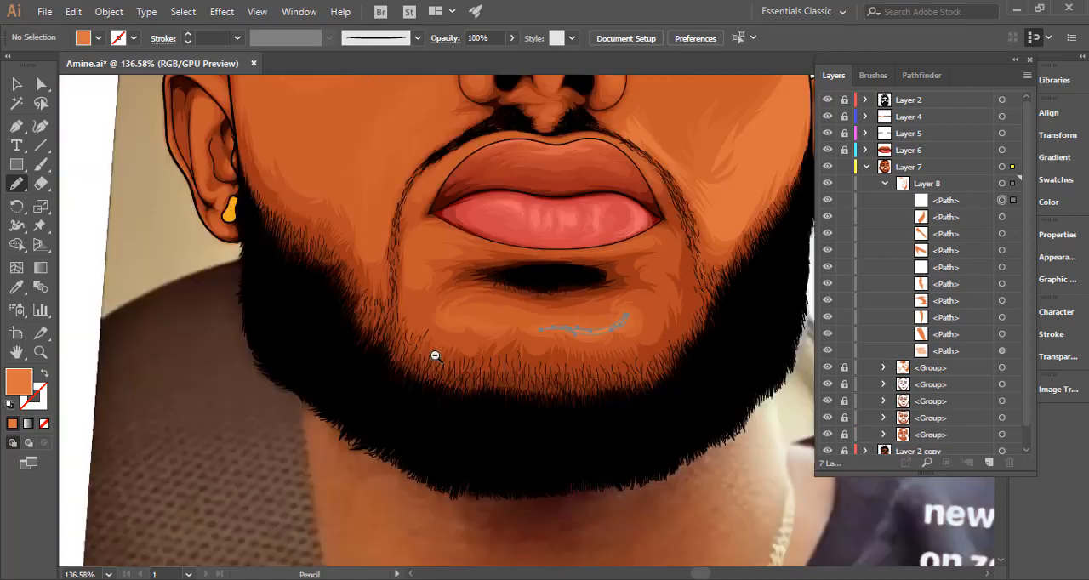
pyautogui.keyDown('ctrl'); pyautogui.click(762, 302); pyautogui.keyUp('ctrl')
pyautogui.moveTo(675, 342); pyautogui.dragTo(523, 396)
pyautogui.scroll(-3, 589, 341)
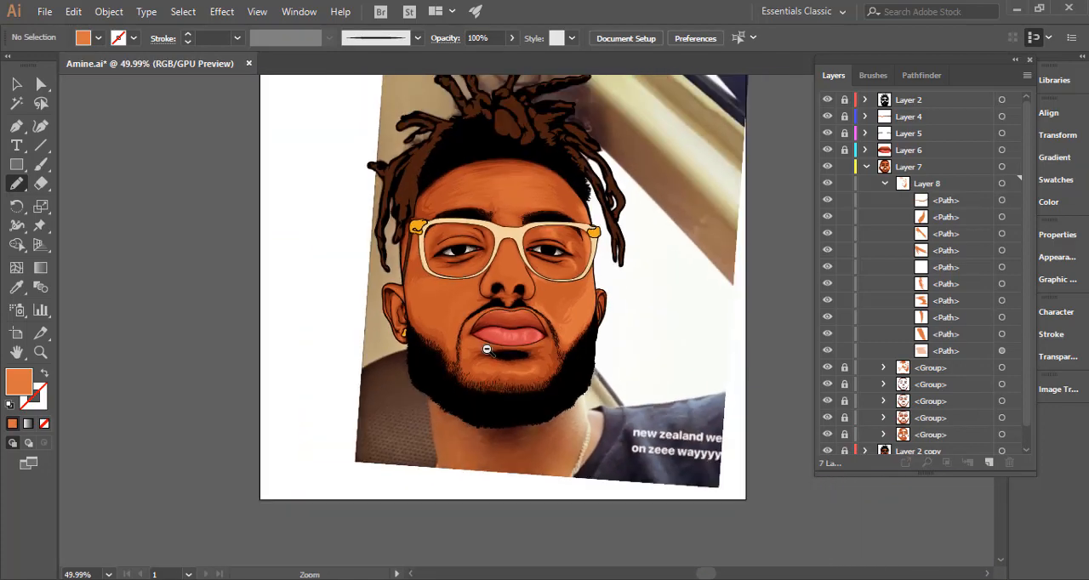
# Pencil two adjoining highlights with jagged horizontal strokes across the centre of the forehead, one above the other.
pyautogui.moveTo(520, 201); pyautogui.dragTo(647, 289)
pyautogui.moveTo(519, 154); pyautogui.dragTo(616, 172)
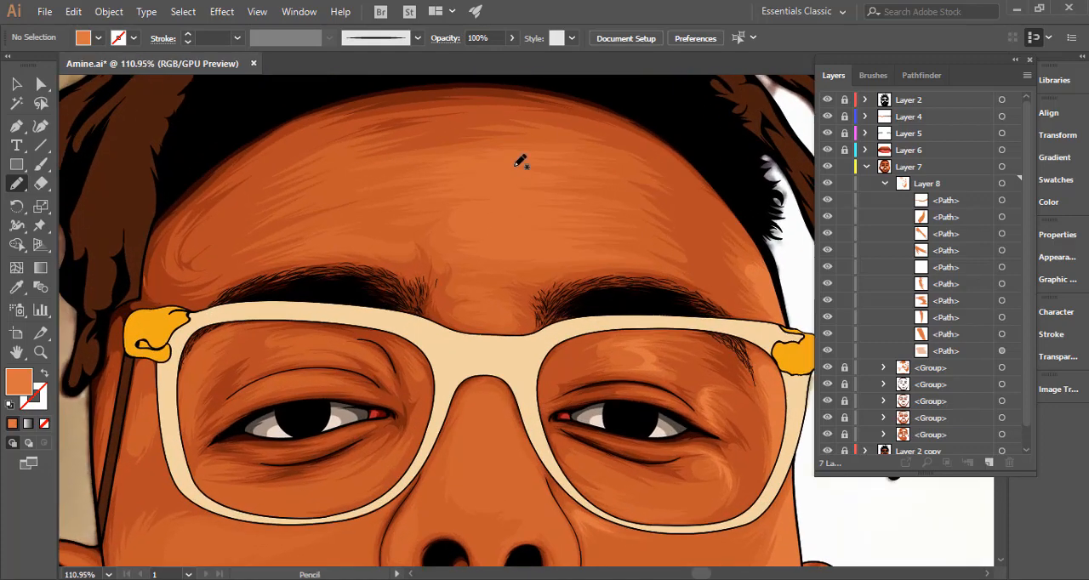
pyautogui.moveTo(502, 168); pyautogui.dragTo(564, 197)
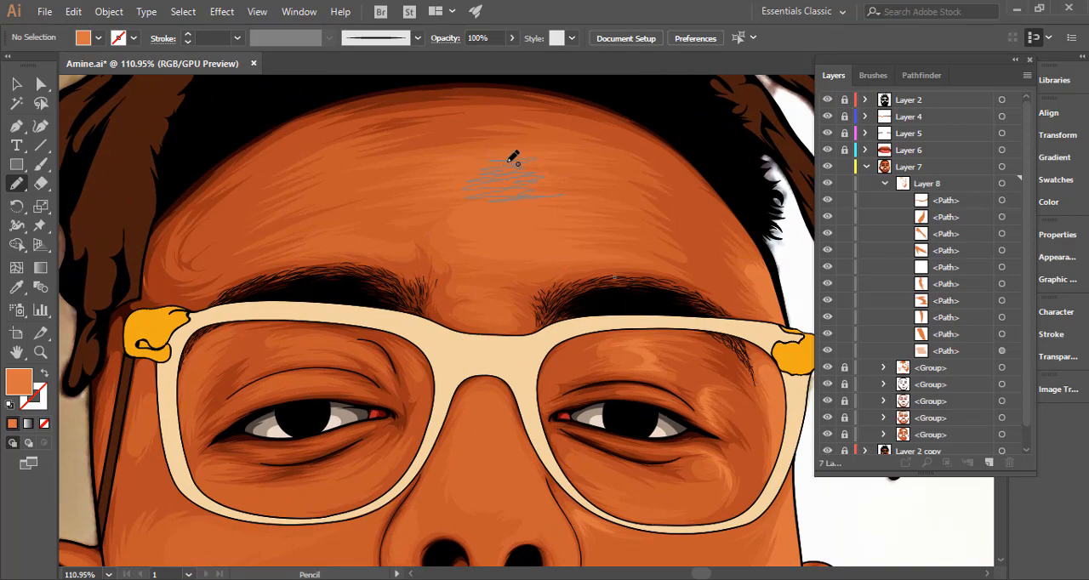
pyautogui.moveTo(513, 157); pyautogui.dragTo(596, 179)
pyautogui.hotkey('ctrl', 'z')
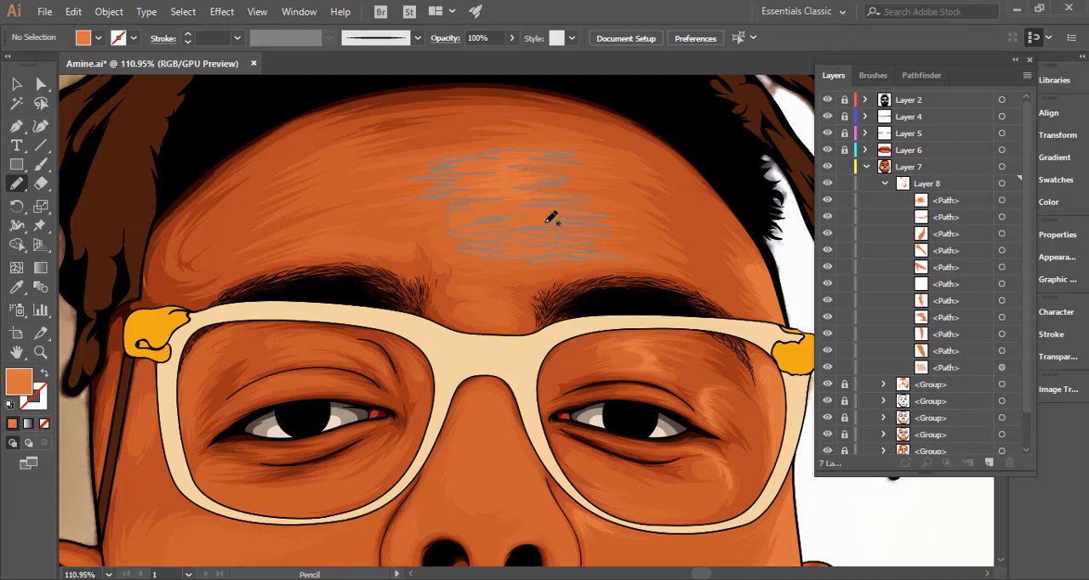
pyautogui.moveTo(514, 216); pyautogui.dragTo(521, 213)
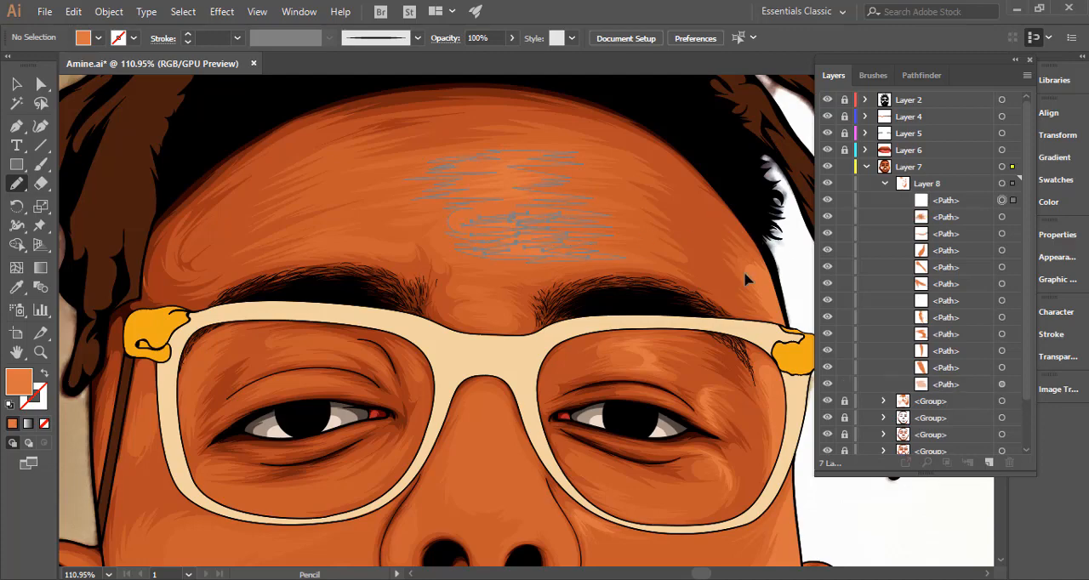
pyautogui.keyDown('ctrl'); pyautogui.click(745, 277); pyautogui.keyUp('ctrl')
pyautogui.moveTo(713, 303); pyautogui.dragTo(501, 300)
pyautogui.moveTo(562, 332); pyautogui.dragTo(499, 254)
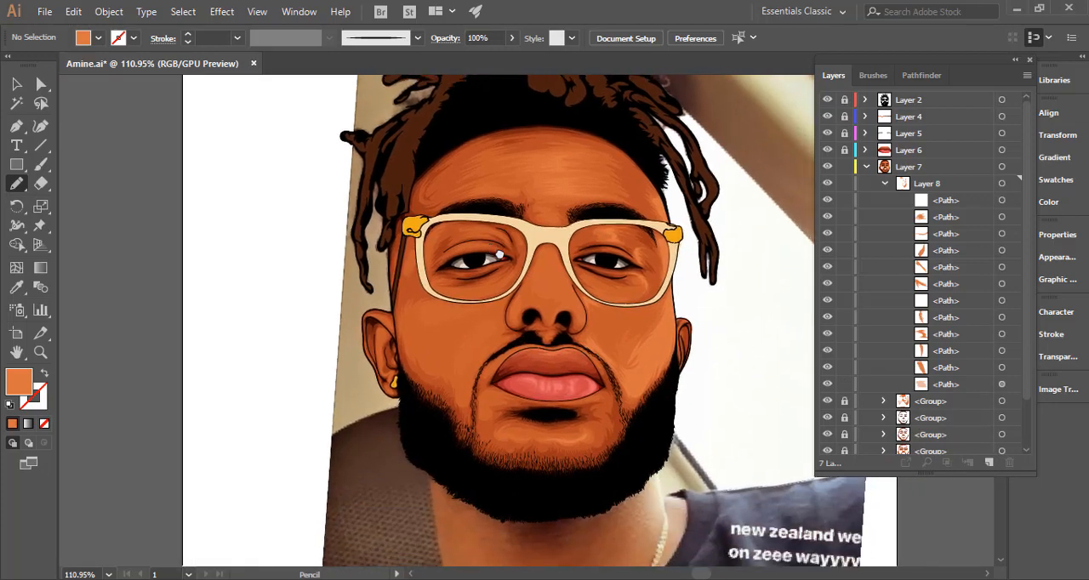
pyautogui.scroll(-5, 612, 292)
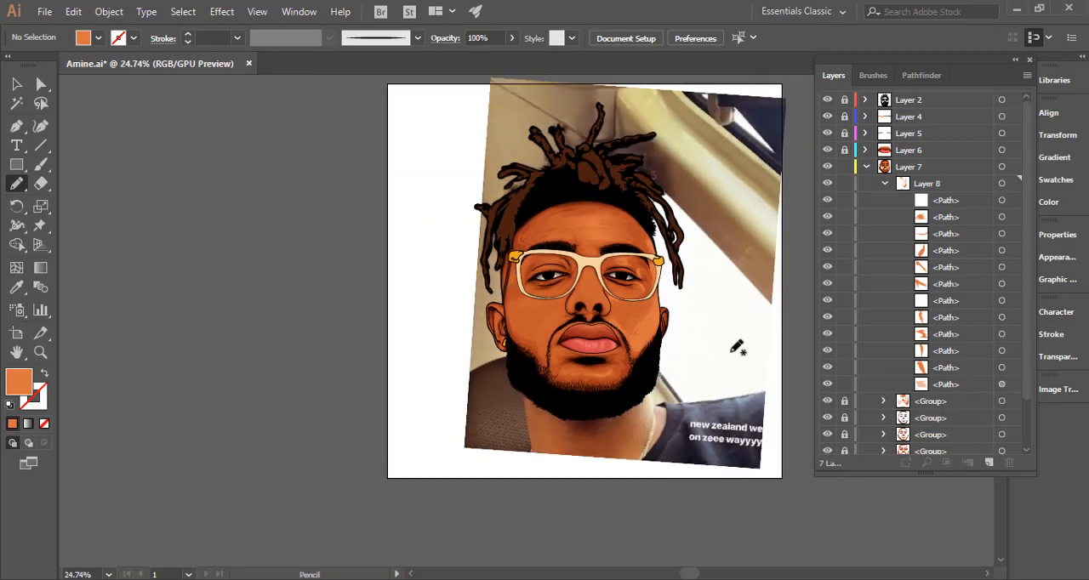
# Pencil a highlight from the nose bridge down to the right nostril wing and reshape its upper and right edges.
pyautogui.scroll(4, 595, 314)
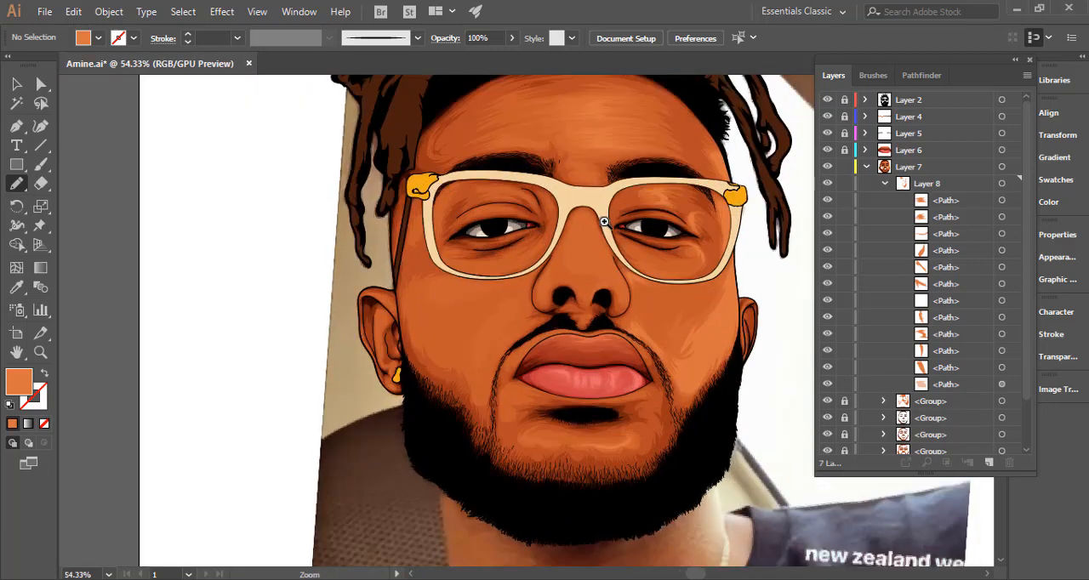
pyautogui.scroll(3, 604, 222)
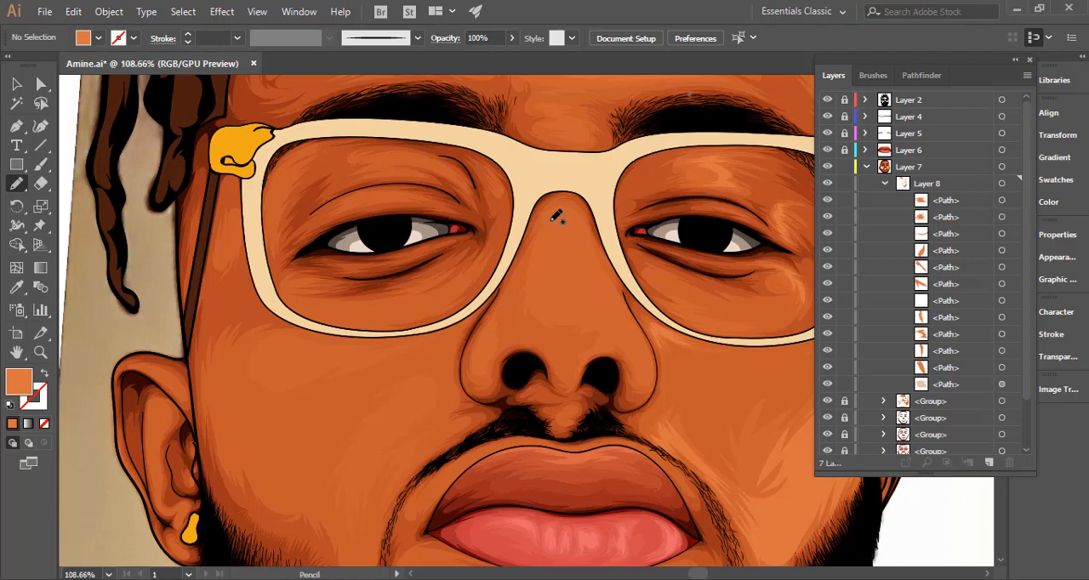
pyautogui.moveTo(549, 272); pyautogui.dragTo(542, 276)
pyautogui.moveTo(600, 317)
pyautogui.mouseDown()
pyautogui.moveTo(599, 349)
pyautogui.moveTo(633, 332)
pyautogui.moveTo(518, 296)
pyautogui.moveTo(546, 297)
pyautogui.moveTo(520, 286)
pyautogui.mouseUp()
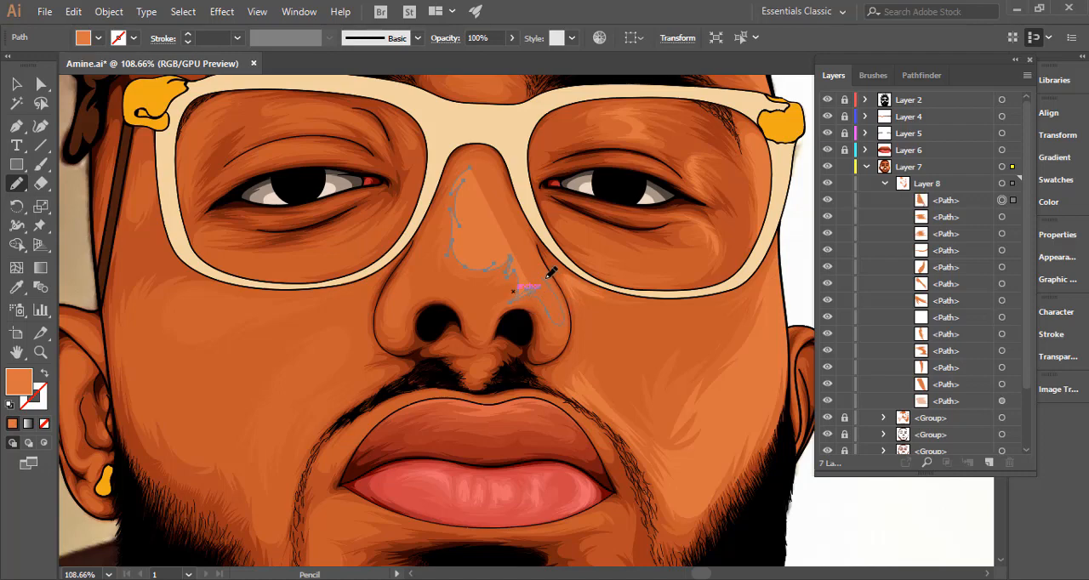
pyautogui.moveTo(527, 243); pyautogui.dragTo(560, 333)
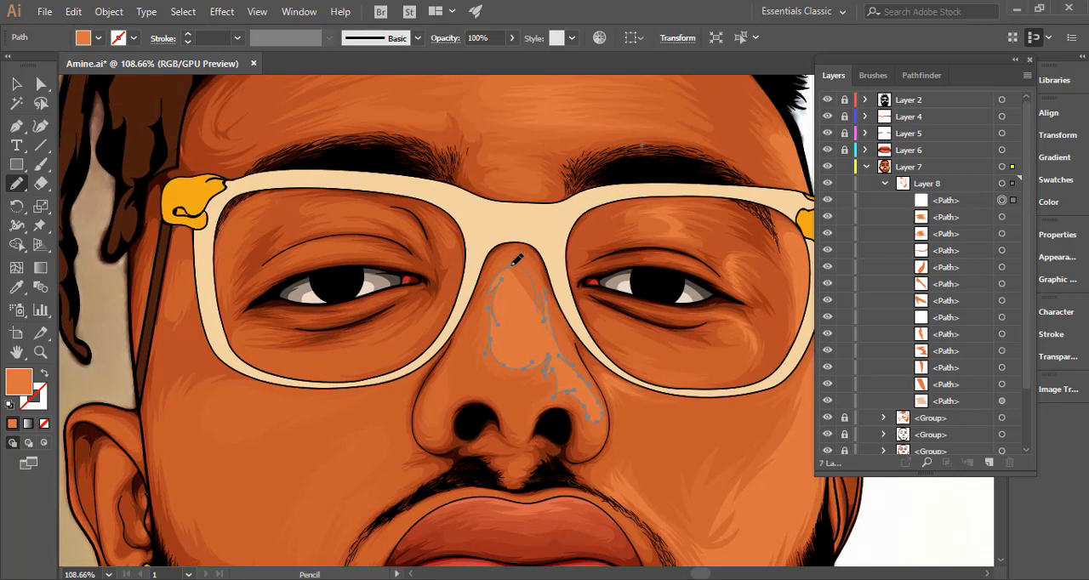
pyautogui.keyDown('ctrl'); pyautogui.keyDown('alt'); pyautogui.click(474, 331); pyautogui.keyUp('alt'); pyautogui.keyUp('ctrl')
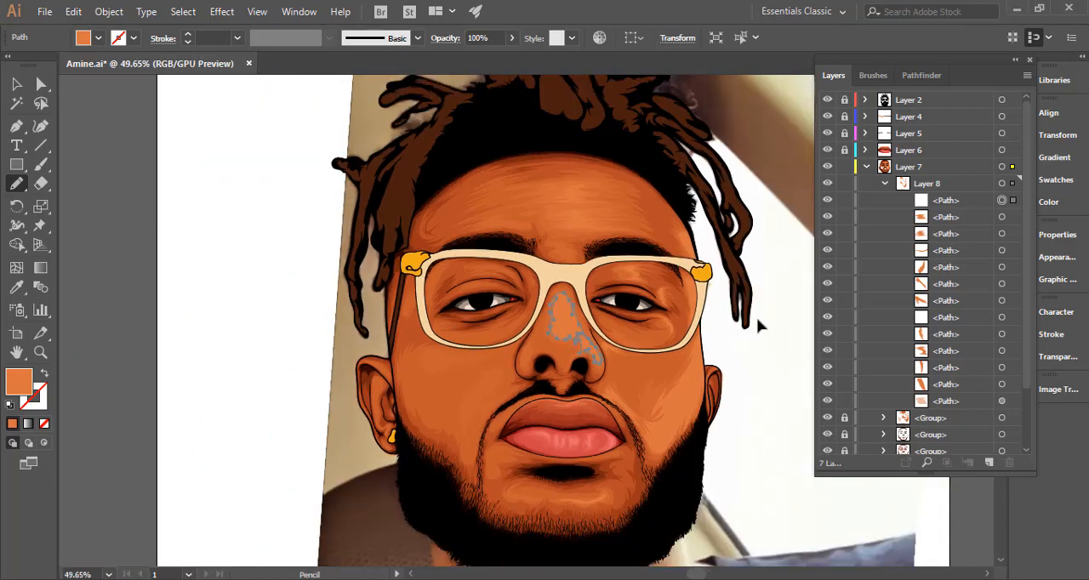
pyautogui.moveTo(685, 358); pyautogui.dragTo(478, 351)
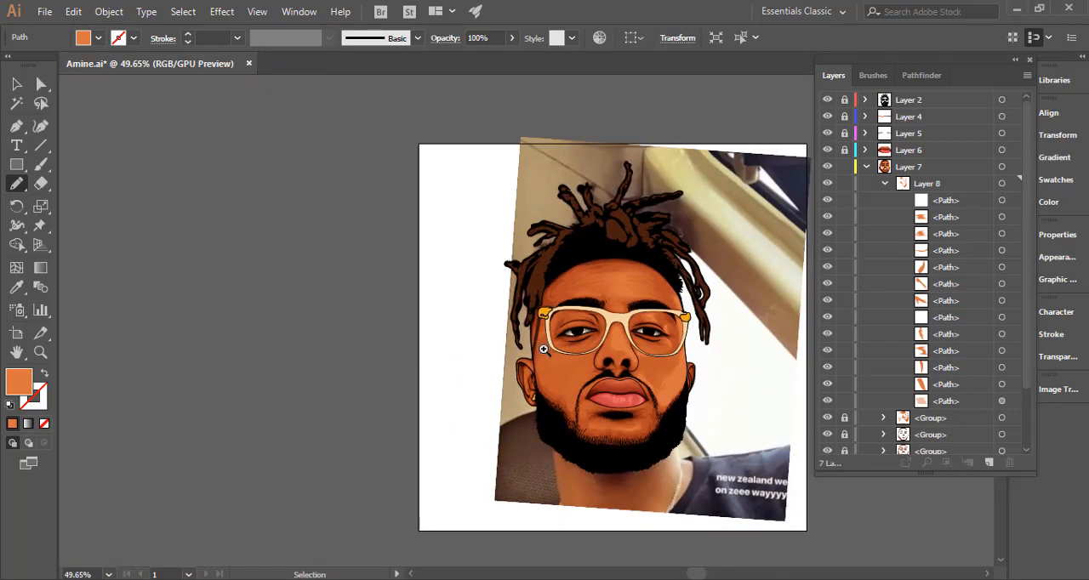
pyautogui.hotkey('ctrl', 'shift', 'a')
# Redraw the right edge of the nose highlight with jagged strokes between the bridge and the nostril wing.
pyautogui.moveTo(617, 351)
pyautogui.mouseDown()
pyautogui.moveTo(501, 275)
pyautogui.moveTo(771, 246)
pyautogui.mouseUp()
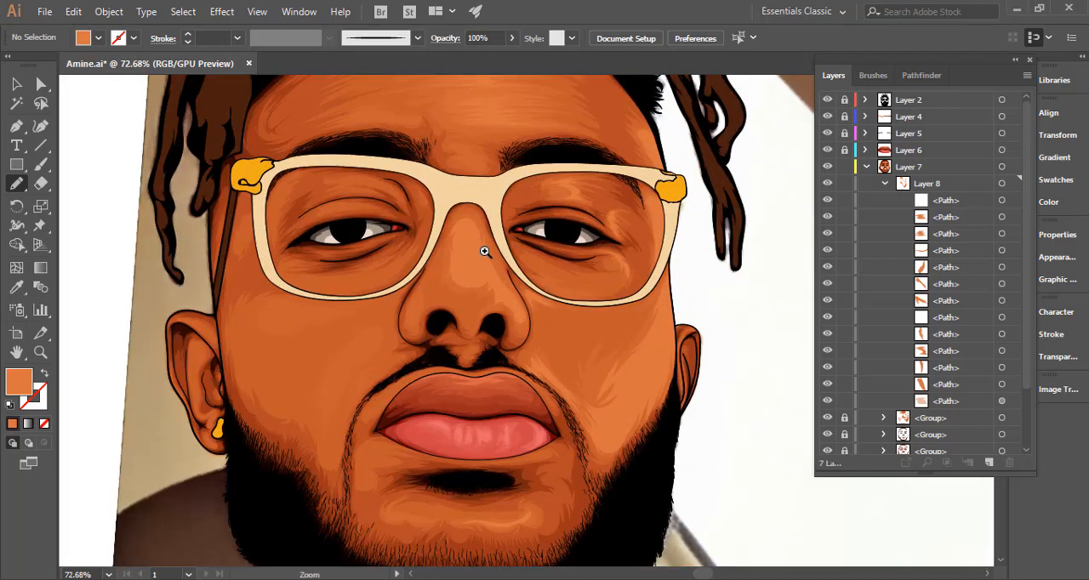
pyautogui.moveTo(485, 251); pyautogui.dragTo(649, 250)
pyautogui.keyDown('ctrl'); pyautogui.click(496, 265); pyautogui.keyUp('ctrl')
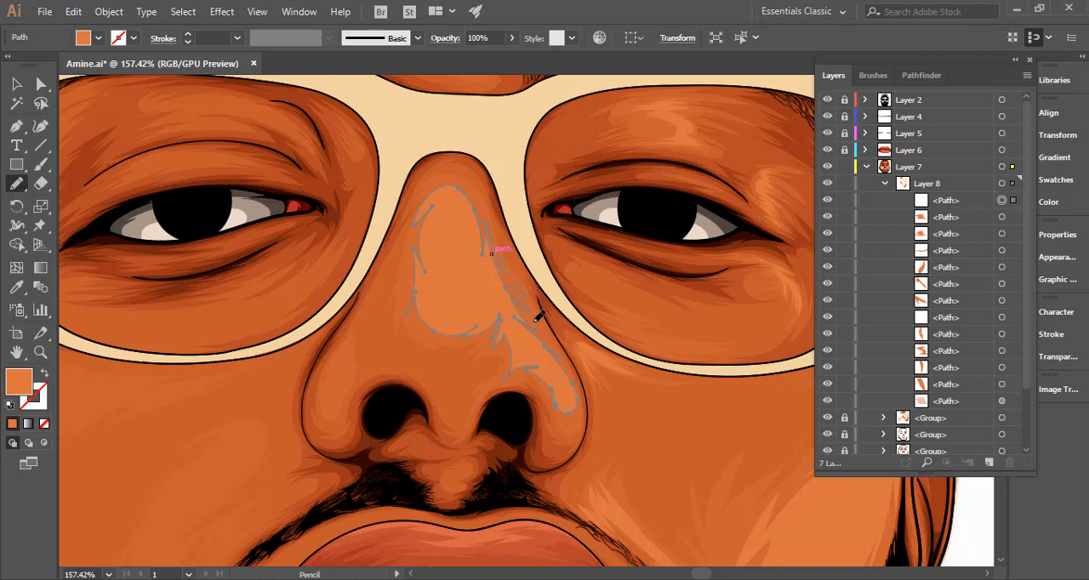
pyautogui.moveTo(644, 353); pyautogui.dragTo(440, 335)
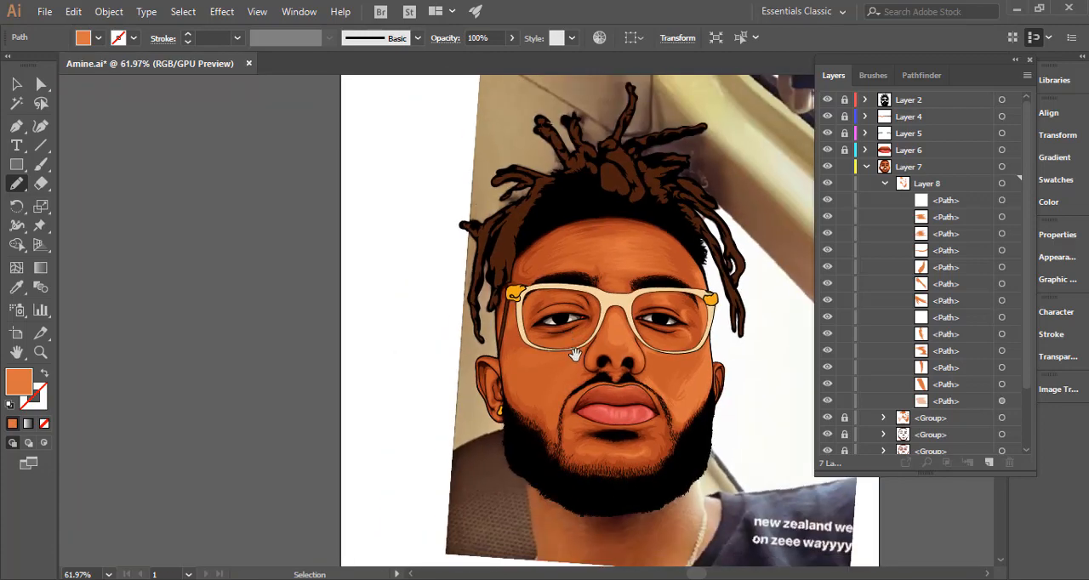
pyautogui.moveTo(575, 355); pyautogui.dragTo(524, 259)
pyautogui.hotkey('ctrl', 'shift', 'a')
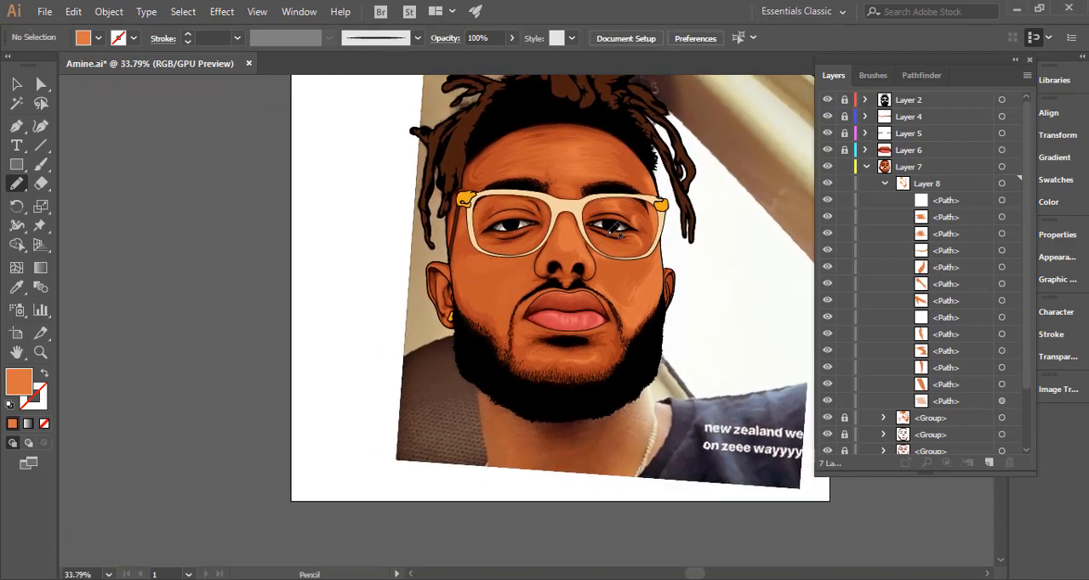
# Reshape the upper left edge of the nose highlight along the bridge, and deselect it.
pyautogui.moveTo(551, 219); pyautogui.dragTo(767, 233)
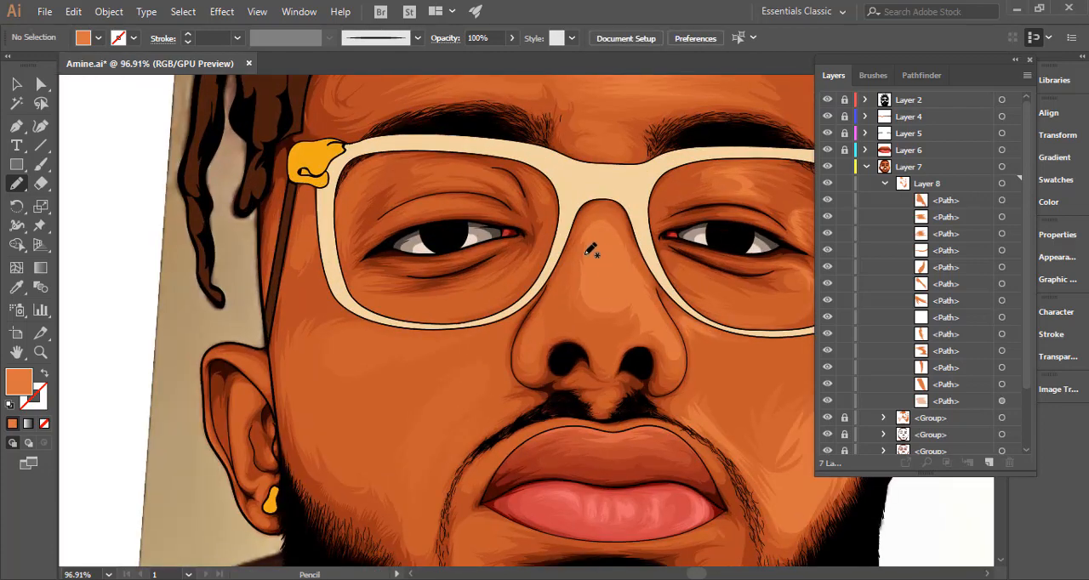
pyautogui.keyDown('ctrl'); pyautogui.click(583, 274); pyautogui.keyUp('ctrl')
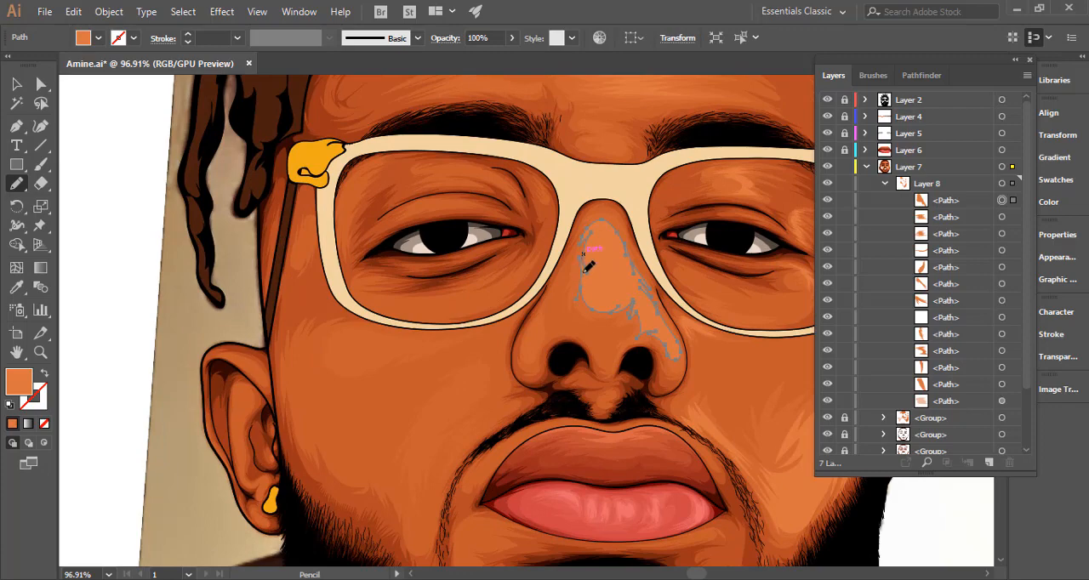
pyautogui.moveTo(594, 226)
pyautogui.mouseDown()
pyautogui.moveTo(621, 227)
pyautogui.moveTo(624, 241)
pyautogui.mouseUp()
pyautogui.keyDown('ctrl'); pyautogui.click(194, 329); pyautogui.keyUp('ctrl')
pyautogui.moveTo(472, 306); pyautogui.dragTo(255, 305)
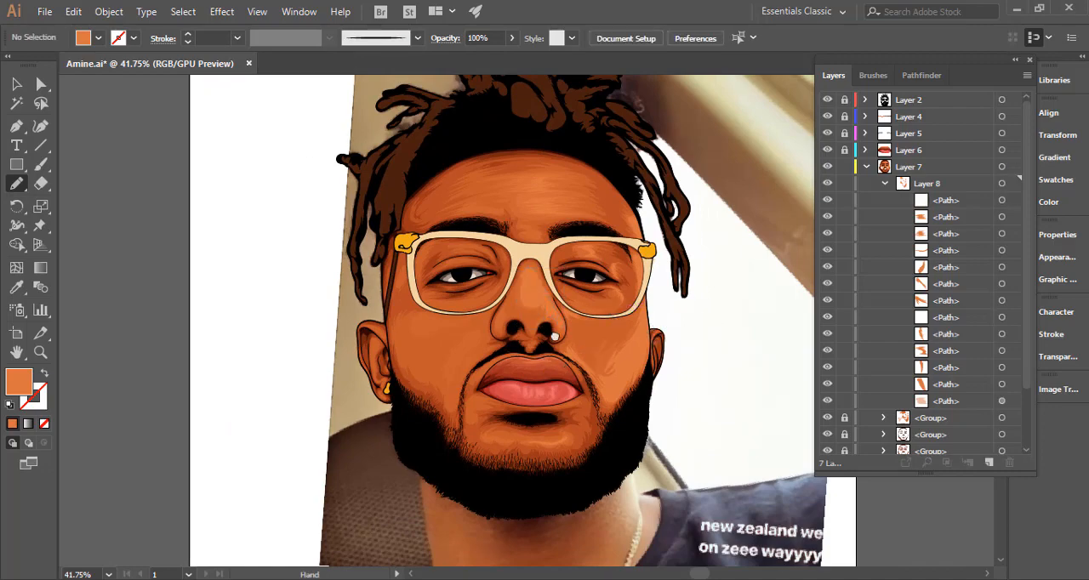
pyautogui.moveTo(546, 377); pyautogui.dragTo(555, 302)
pyautogui.keyDown('ctrl'); pyautogui.keyDown('alt'); pyautogui.click(646, 301); pyautogui.keyUp('alt'); pyautogui.keyUp('ctrl')
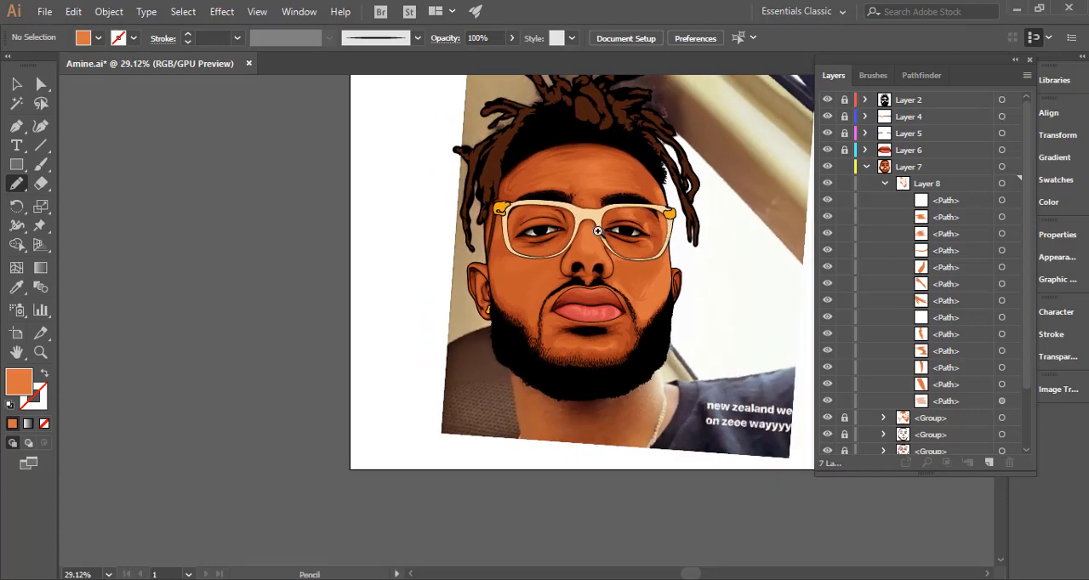
# Pencil a thin curved highlight beneath the left eyebrow inside the glasses frame and reduce its opacity.
pyautogui.moveTo(527, 222); pyautogui.dragTo(782, 218)
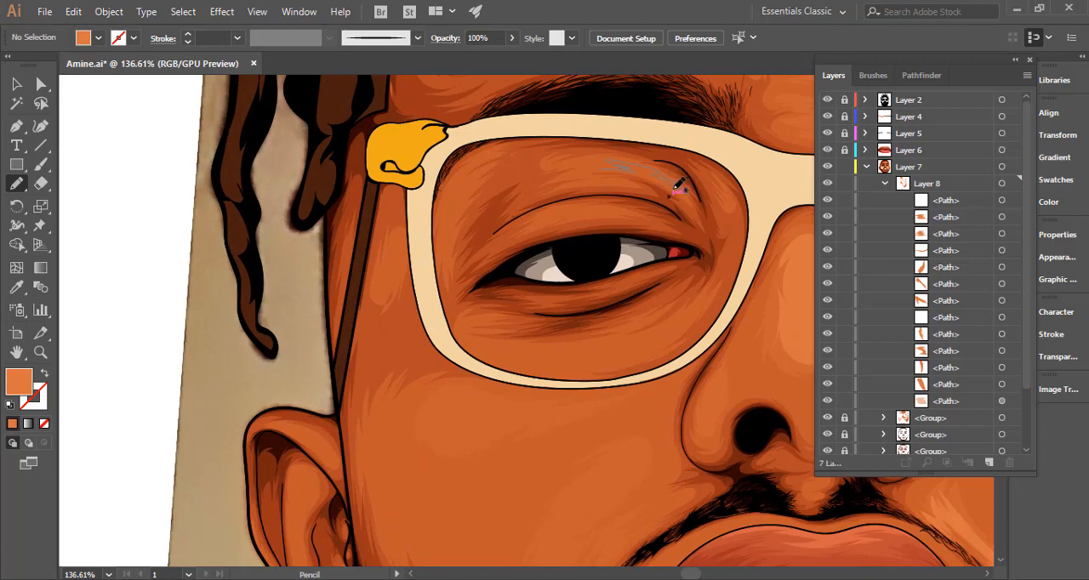
pyautogui.moveTo(614, 164)
pyautogui.mouseDown()
pyautogui.moveTo(692, 228)
pyautogui.moveTo(513, 274)
pyautogui.mouseUp()
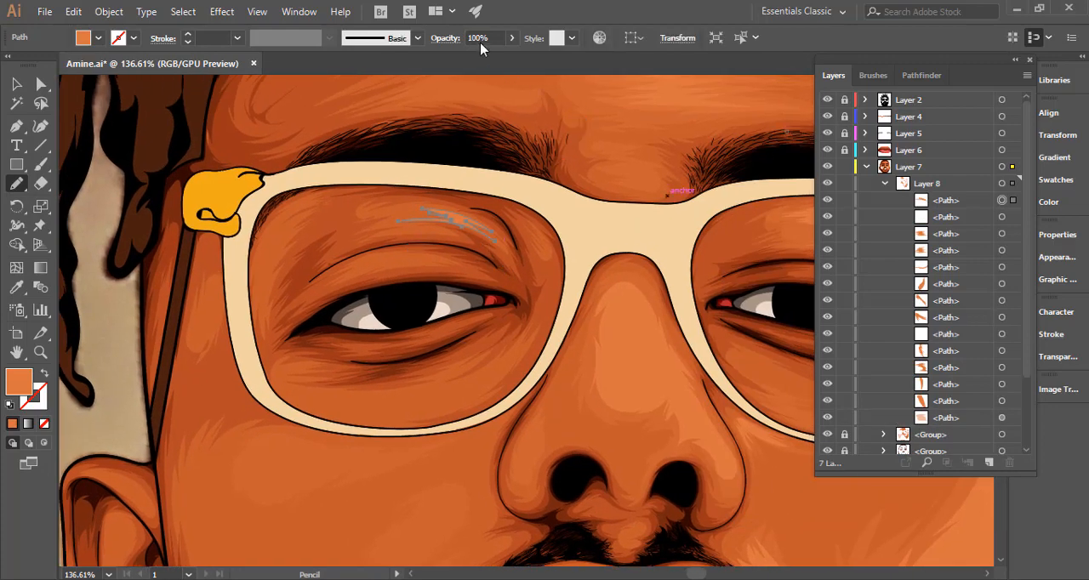
pyautogui.moveTo(479, 40); pyautogui.dragTo(442, 52)
pyautogui.write('5')
pyautogui.press('Return')
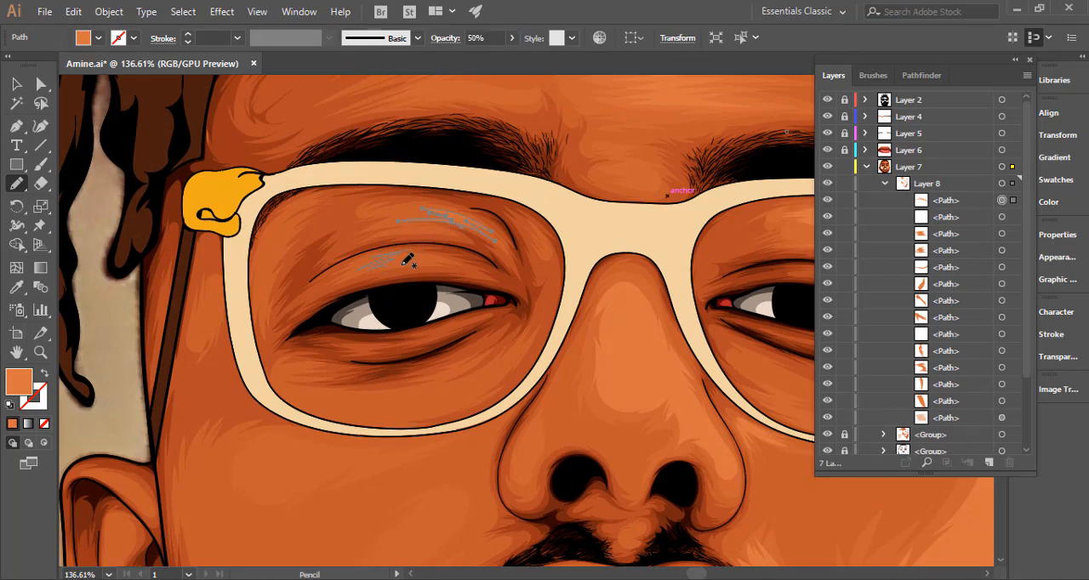
# Pencil a second small highlight on the left eye's upper lid, just above the crease, and deselect it.
pyautogui.moveTo(435, 253); pyautogui.dragTo(375, 263)
pyautogui.moveTo(526, 272); pyautogui.dragTo(217, 304)
pyautogui.keyDown('ctrl'); pyautogui.click(311, 285); pyautogui.keyUp('ctrl')
pyautogui.moveTo(454, 306); pyautogui.dragTo(348, 301)
# Set the nose highlight's opacity to 50%.
pyautogui.moveTo(514, 314)
pyautogui.mouseDown()
pyautogui.moveTo(416, 257)
pyautogui.moveTo(533, 244)
pyautogui.moveTo(713, 276)
pyautogui.mouseUp()
pyautogui.keyDown('ctrl'); pyautogui.click(432, 257); pyautogui.keyUp('ctrl')
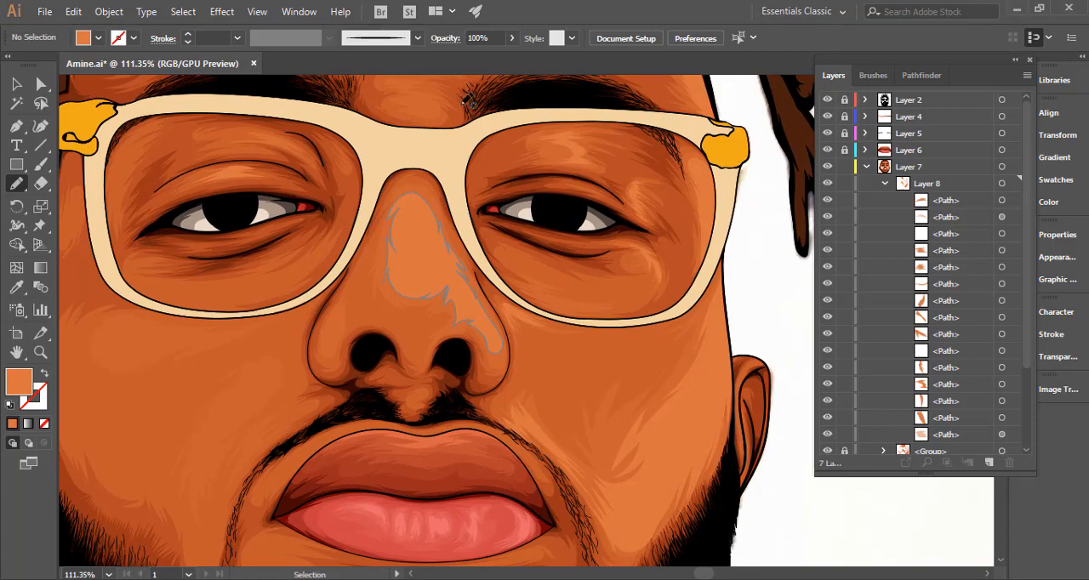
pyautogui.click(473, 38)
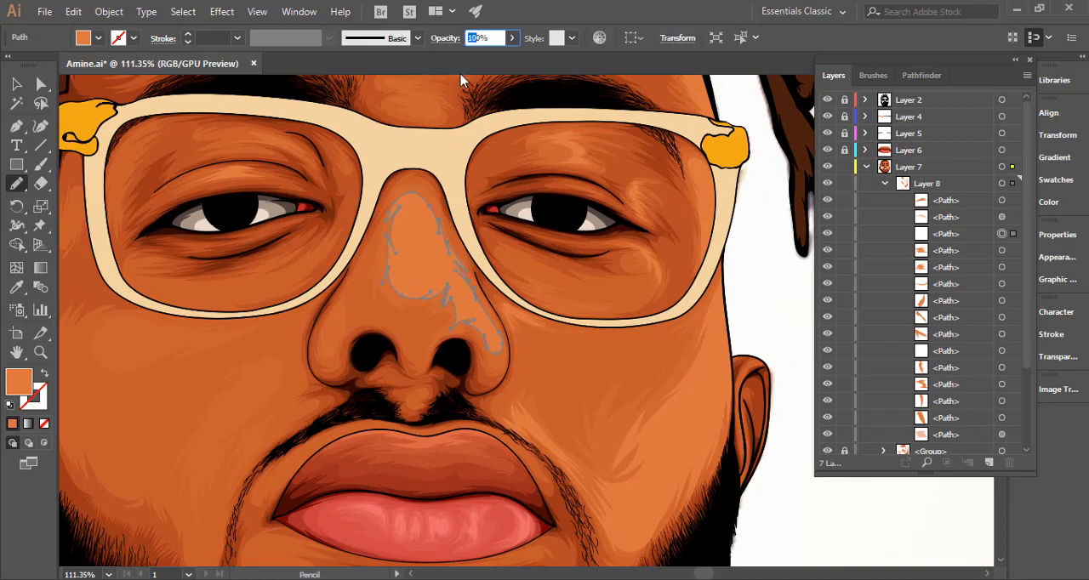
pyautogui.write('50')
pyautogui.press('Return')
pyautogui.press('ctrl')
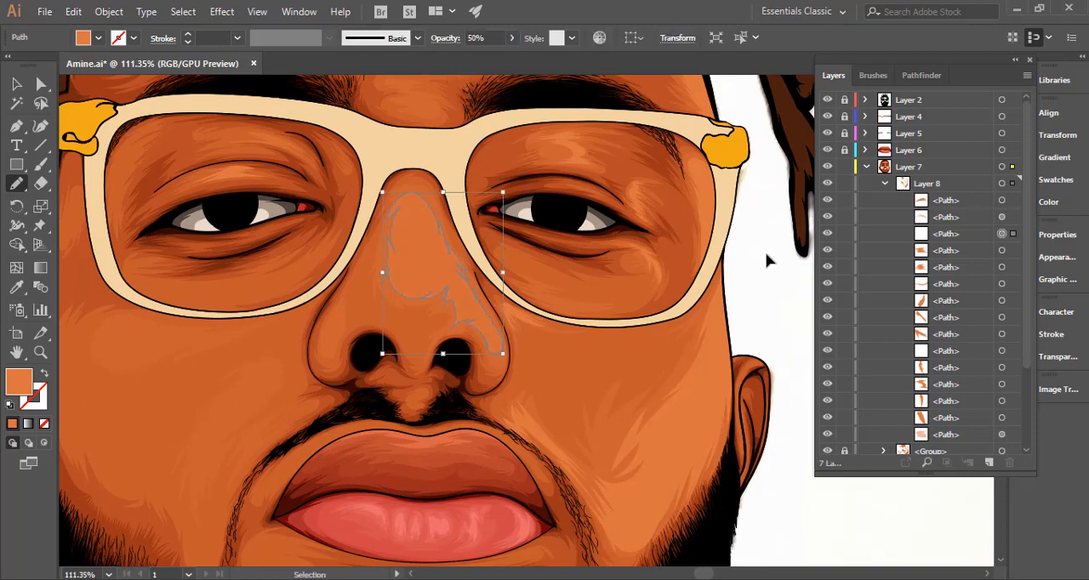
# Pencil a smaller elongated highlight down the nose bridge inside the 50% opacity shape and refine its upper edge.
pyautogui.keyDown('ctrl'); pyautogui.click(767, 255); pyautogui.keyUp('ctrl')
pyautogui.hotkey('ctrl', 'space')
pyautogui.moveTo(422, 223); pyautogui.dragTo(500, 221)
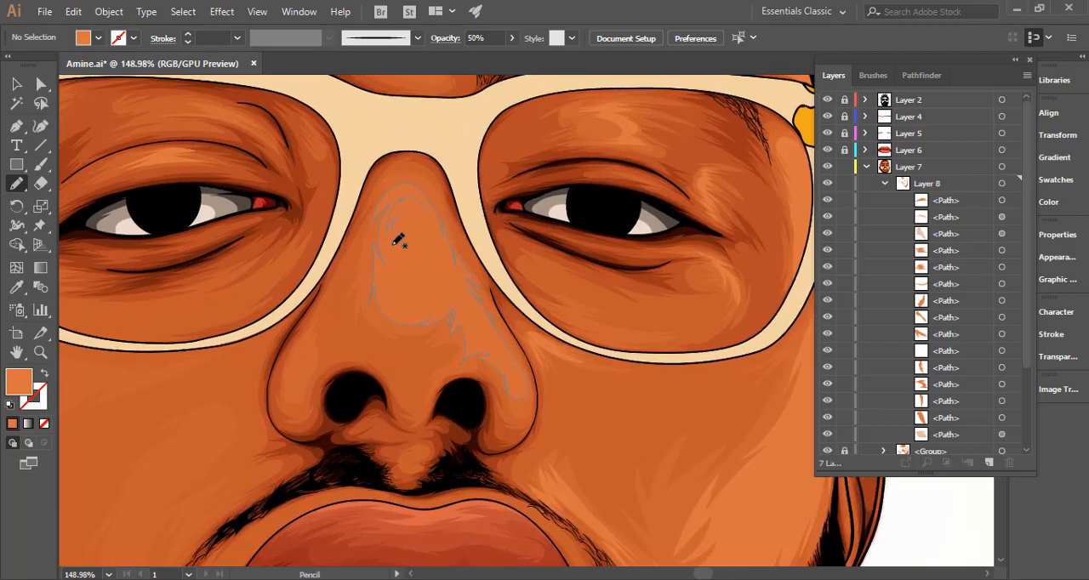
pyautogui.moveTo(407, 265)
pyautogui.mouseDown()
pyautogui.moveTo(391, 236)
pyautogui.moveTo(395, 248)
pyautogui.mouseUp()
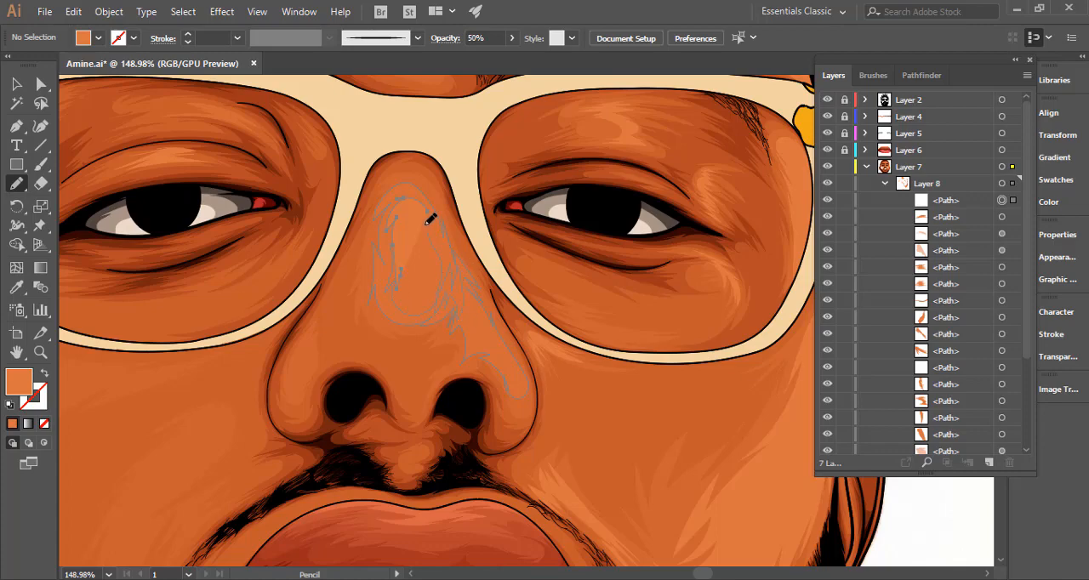
pyautogui.moveTo(431, 201); pyautogui.dragTo(432, 204)
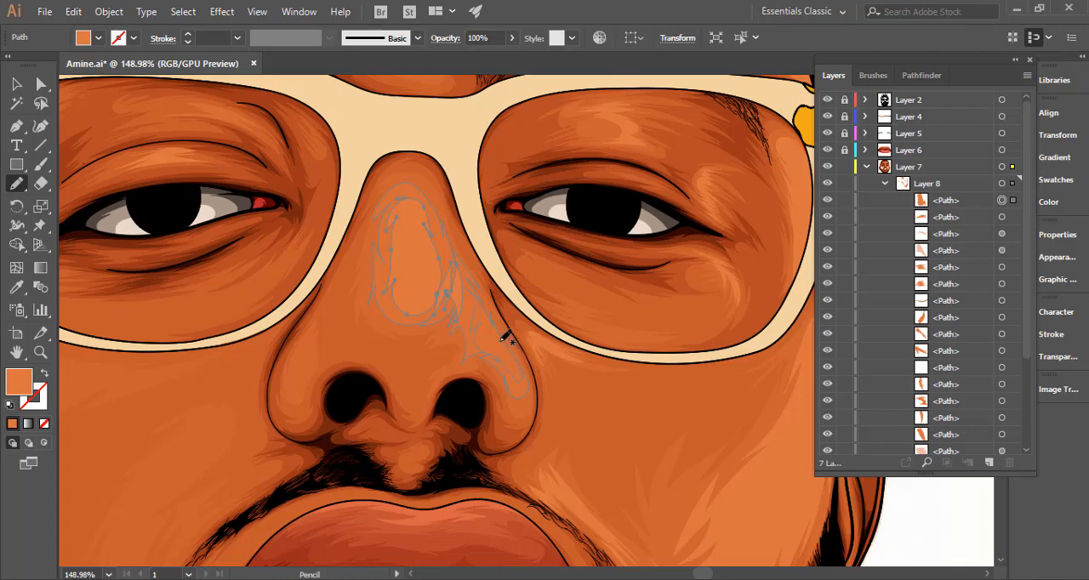
# Pencil a slim highlight on the right side of the nose above the nostril, refine its outline and deselect it.
pyautogui.moveTo(478, 306); pyautogui.dragTo(485, 323)
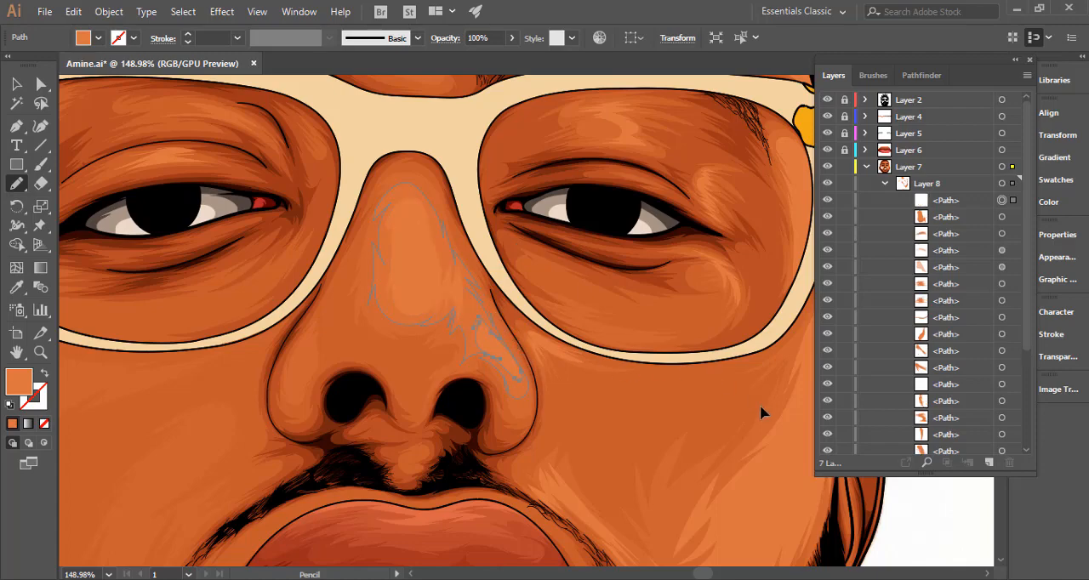
pyautogui.hotkey('ctrl', 'shift', 'a')
pyautogui.moveTo(688, 421); pyautogui.dragTo(337, 403)
pyautogui.moveTo(531, 381); pyautogui.dragTo(441, 250)
pyautogui.moveTo(547, 247); pyautogui.dragTo(668, 249)
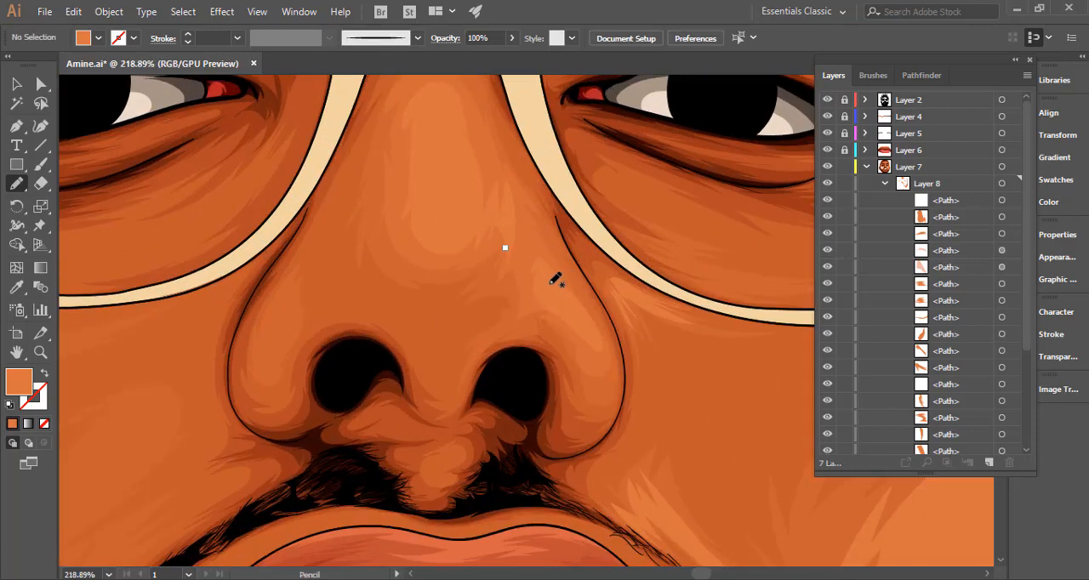
pyautogui.moveTo(551, 284); pyautogui.dragTo(538, 264)
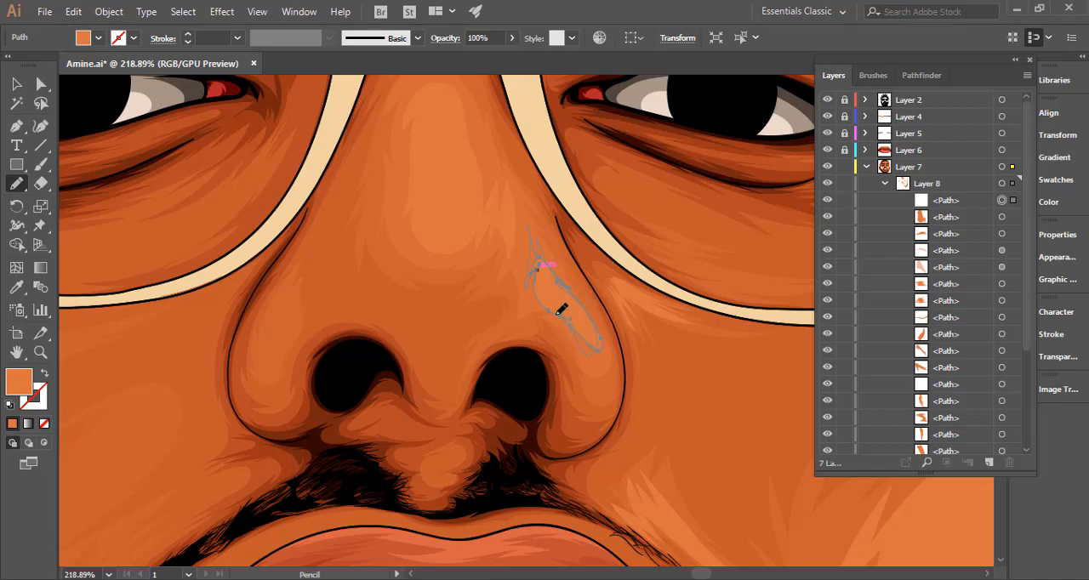
pyautogui.moveTo(530, 282); pyautogui.dragTo(535, 277)
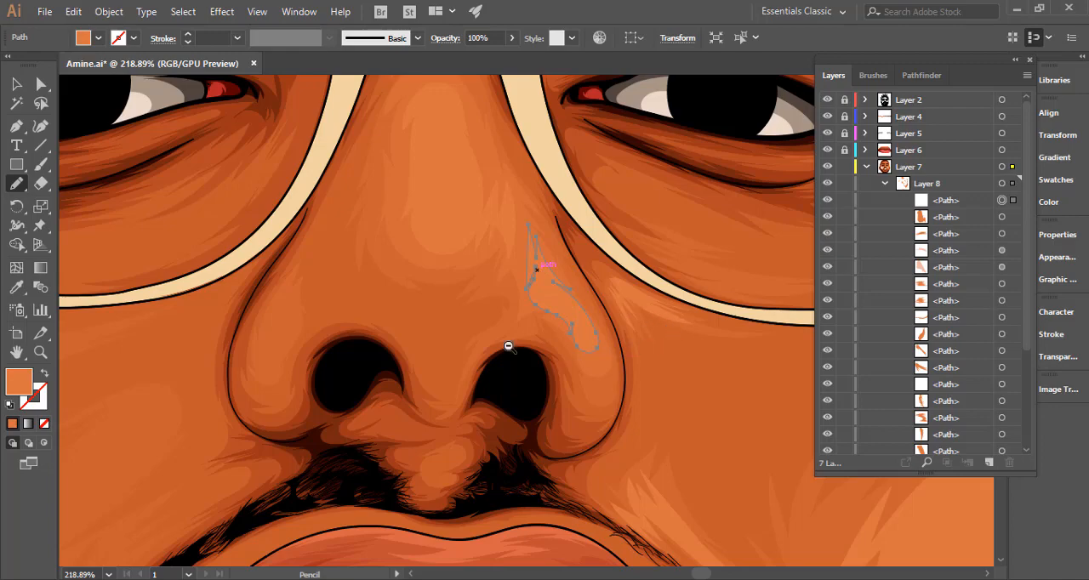
pyautogui.moveTo(509, 346); pyautogui.dragTo(241, 318)
pyautogui.keyDown('ctrl'); pyautogui.click(231, 304); pyautogui.keyUp('ctrl')
# Reshape the lower inner edge of the right cheek highlight near the mustache and deselect it.
pyautogui.moveTo(508, 316); pyautogui.dragTo(374, 305)
pyautogui.moveTo(559, 299); pyautogui.dragTo(475, 239)
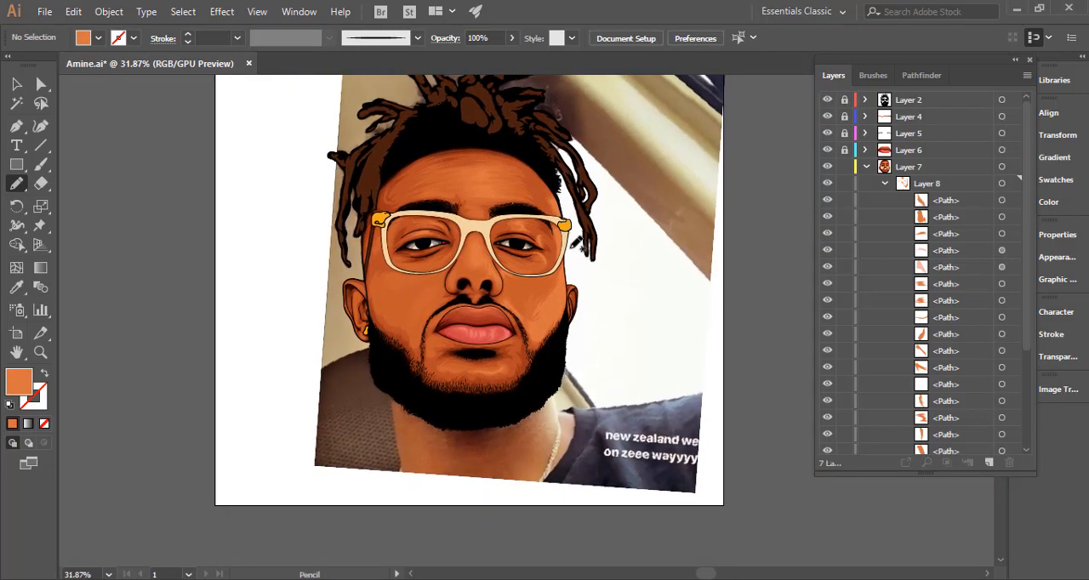
pyautogui.moveTo(595, 329)
pyautogui.mouseDown()
pyautogui.moveTo(555, 327)
pyautogui.moveTo(554, 296)
pyautogui.mouseUp()
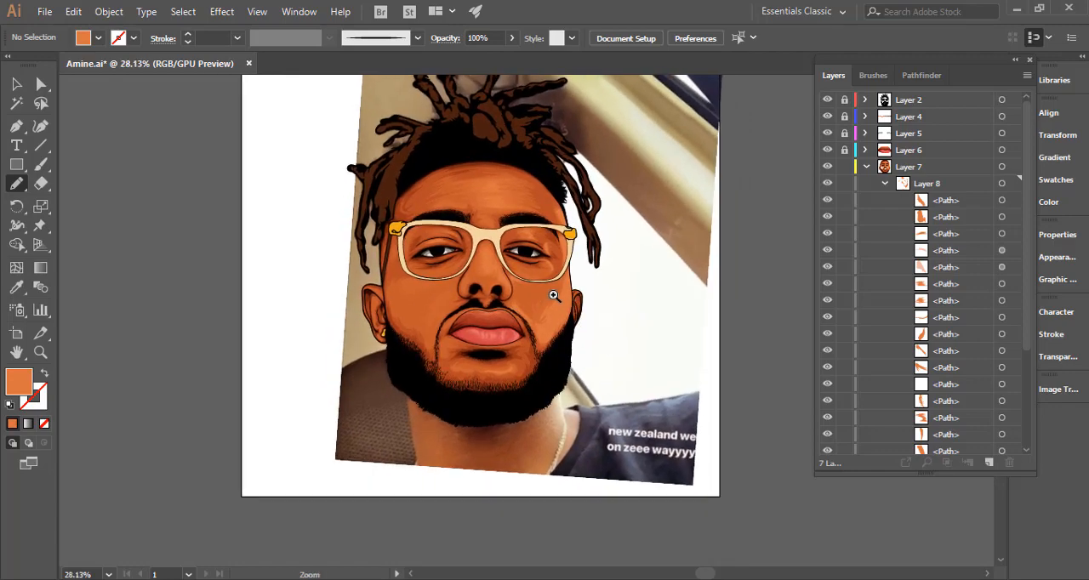
pyautogui.moveTo(598, 339); pyautogui.dragTo(805, 319)
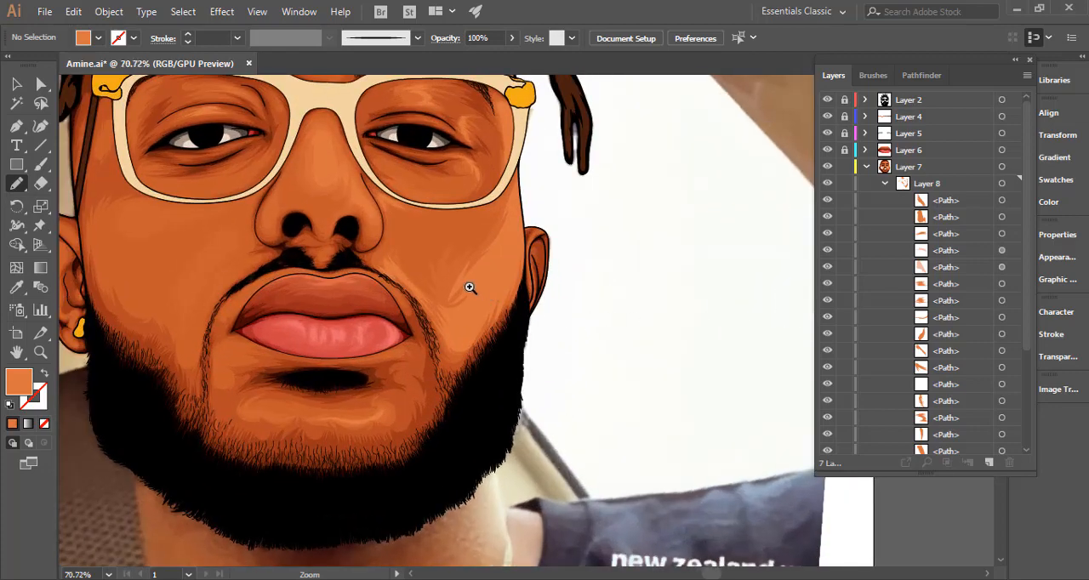
pyautogui.moveTo(524, 265); pyautogui.dragTo(608, 268)
pyautogui.keyDown('ctrl'); pyautogui.click(479, 276); pyautogui.keyUp('ctrl')
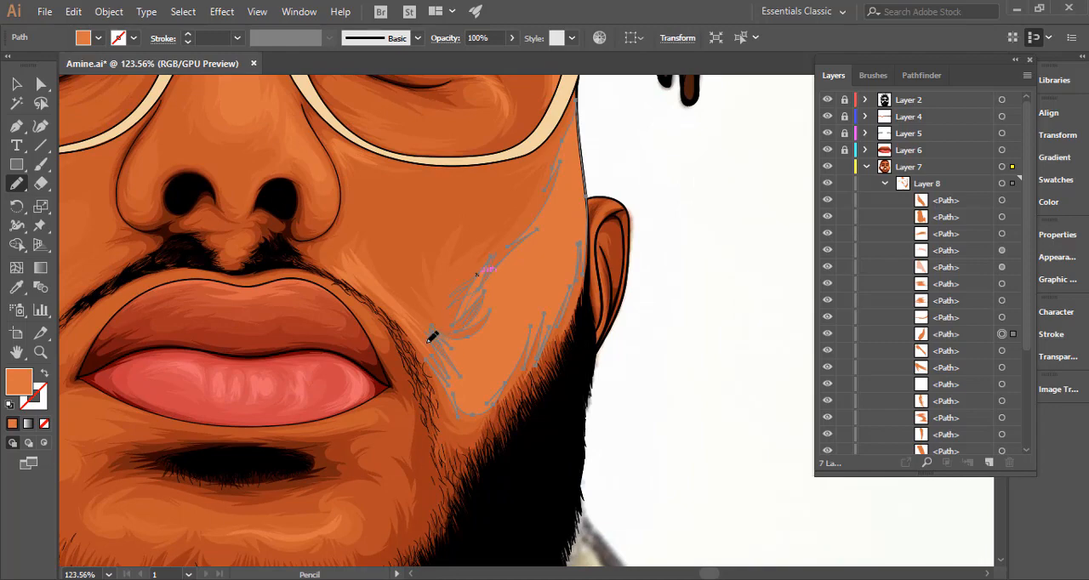
pyautogui.moveTo(444, 365); pyautogui.dragTo(445, 367)
pyautogui.keyDown('ctrl'); pyautogui.click(692, 309); pyautogui.keyUp('ctrl')
# Reshape the thin chin highlight below the lower lip and deselect it.
pyautogui.moveTo(694, 313); pyautogui.dragTo(370, 342)
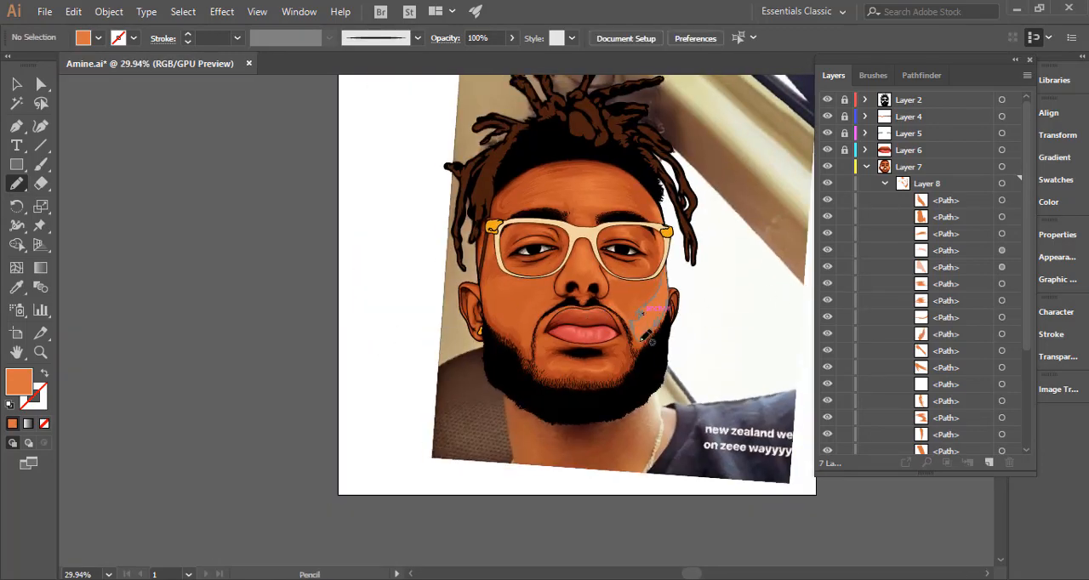
pyautogui.scroll(4, 612, 360)
pyautogui.moveTo(644, 365); pyautogui.dragTo(597, 364)
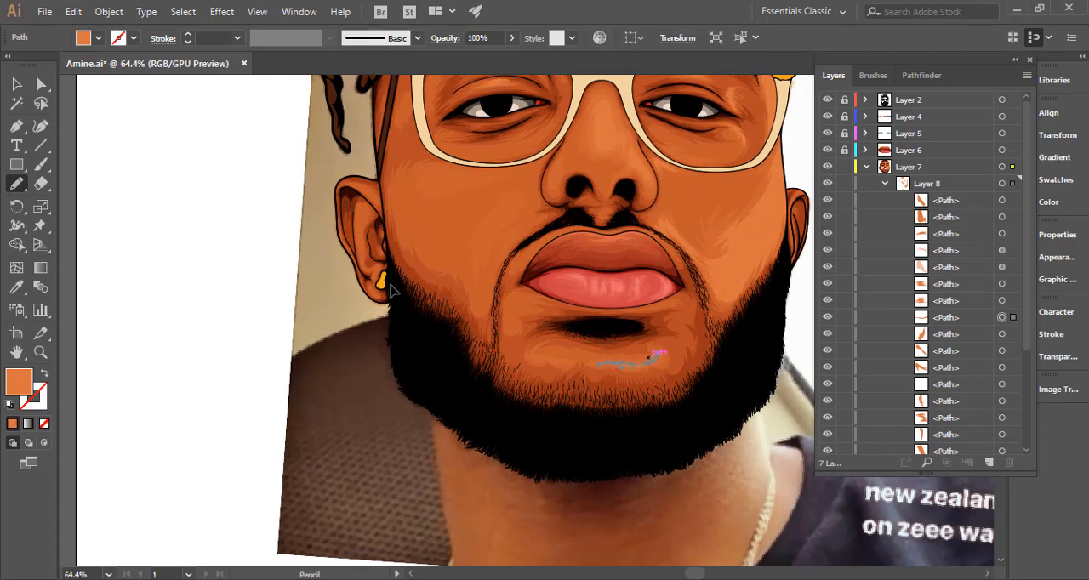
pyautogui.keyDown('ctrl'); pyautogui.click(349, 281); pyautogui.keyUp('ctrl')
pyautogui.moveTo(511, 288); pyautogui.dragTo(350, 295)
pyautogui.moveTo(514, 310); pyautogui.dragTo(470, 333)
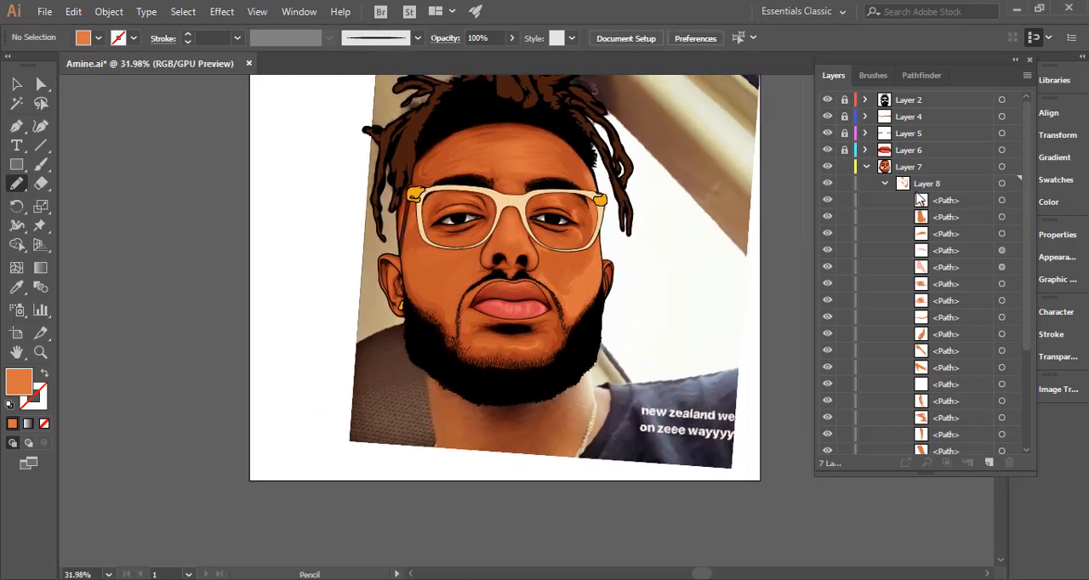
# Group all highlight paths in Layer 8, keeping the group inside that layer, and lock the group.
pyautogui.click(1001, 183)
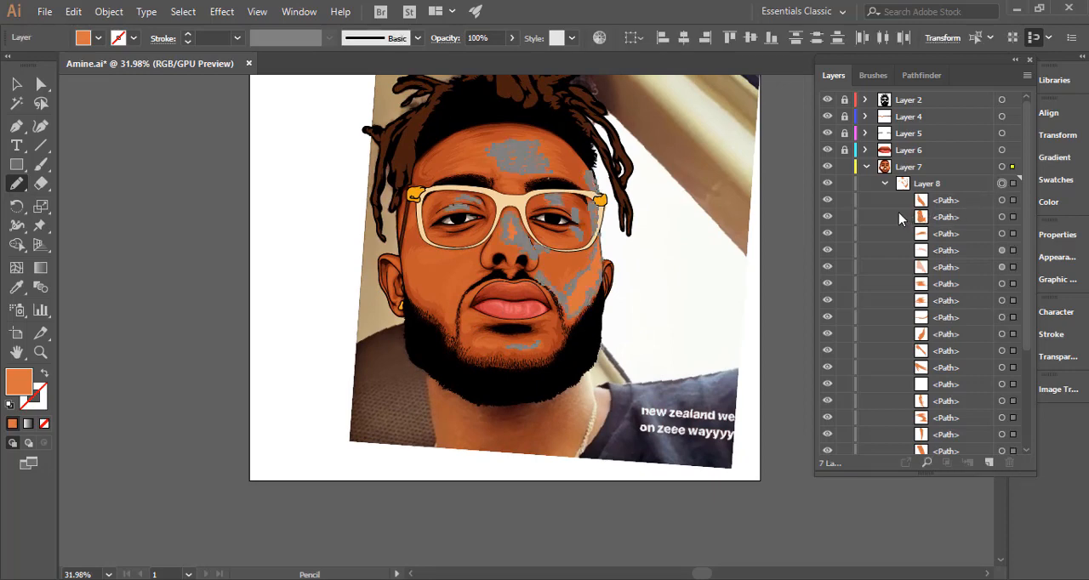
pyautogui.hotkey('ctrl', 'g')
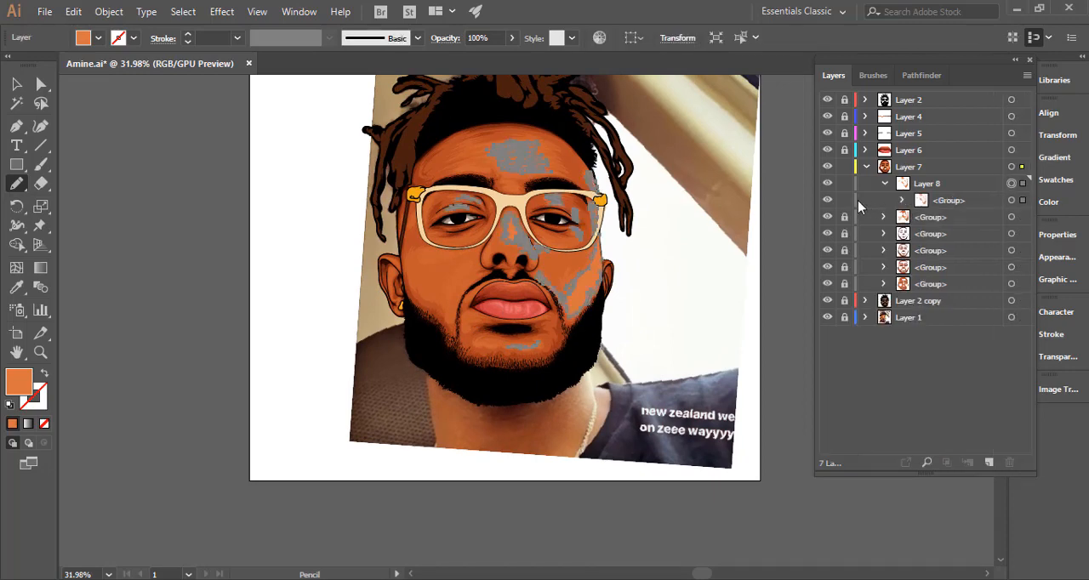
pyautogui.moveTo(925, 198); pyautogui.dragTo(916, 216)
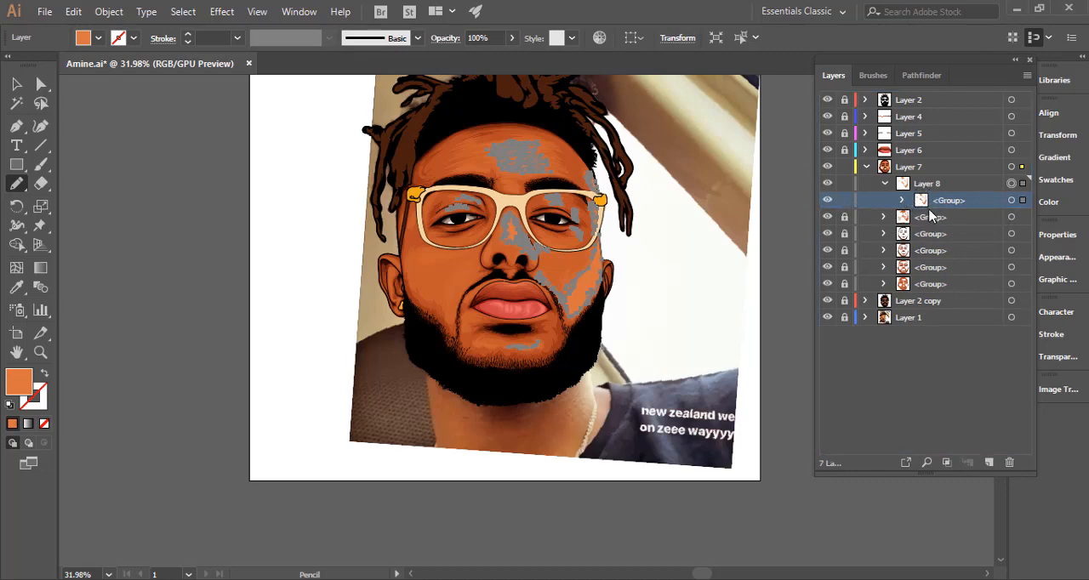
pyautogui.moveTo(930, 211); pyautogui.dragTo(912, 186)
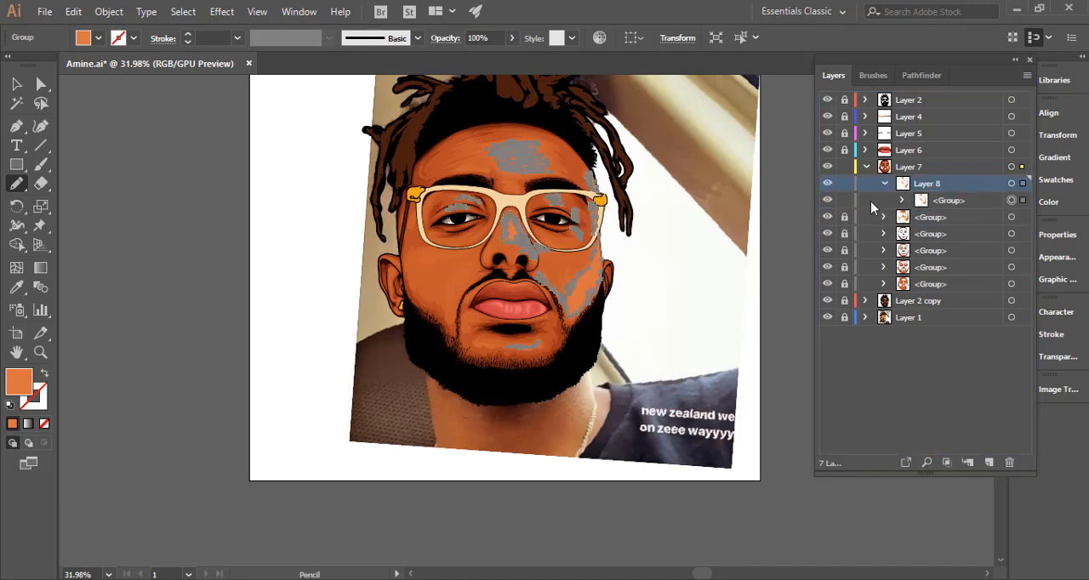
# Pencil two smaller highlights on the nose, a narrow one down the bridge and a slim one above the right nostril.
pyautogui.moveTo(662, 318); pyautogui.dragTo(565, 308)
pyautogui.moveTo(614, 227); pyautogui.dragTo(810, 235)
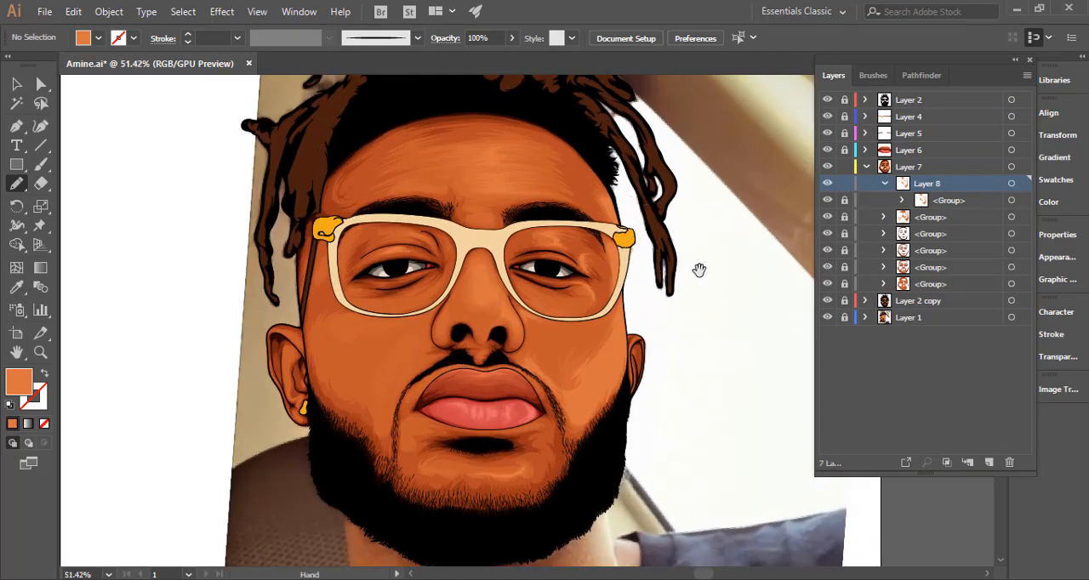
pyautogui.moveTo(628, 237); pyautogui.dragTo(700, 274)
pyautogui.moveTo(630, 335); pyautogui.dragTo(561, 241)
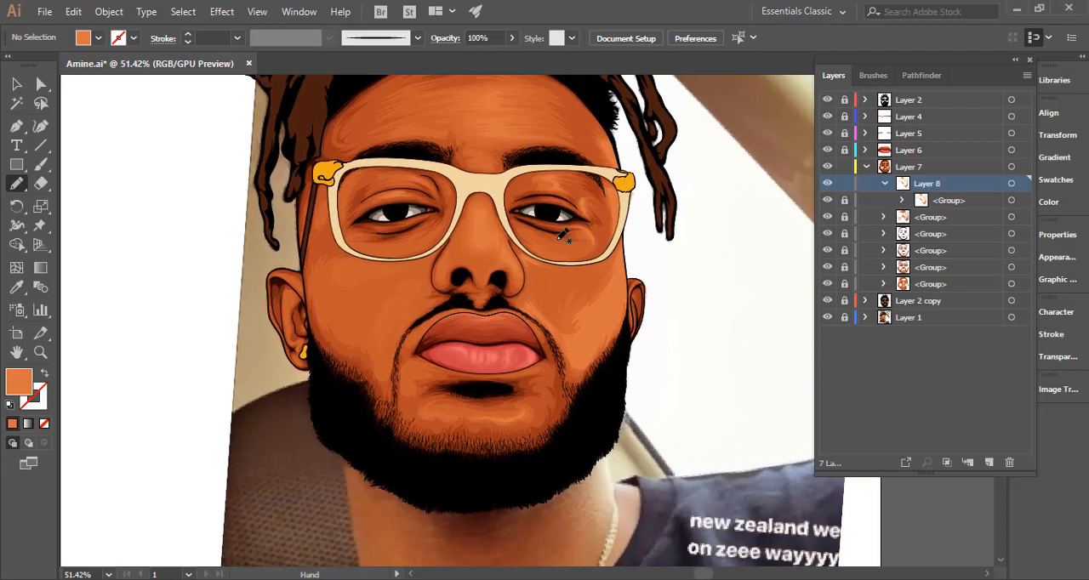
pyautogui.moveTo(547, 207); pyautogui.dragTo(650, 235)
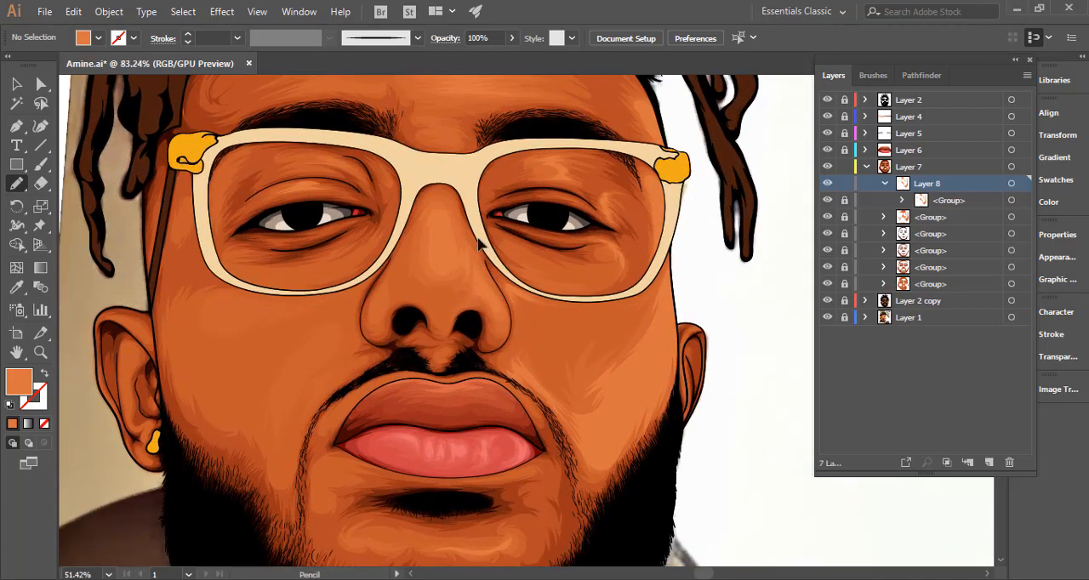
pyautogui.moveTo(467, 228); pyautogui.dragTo(596, 234)
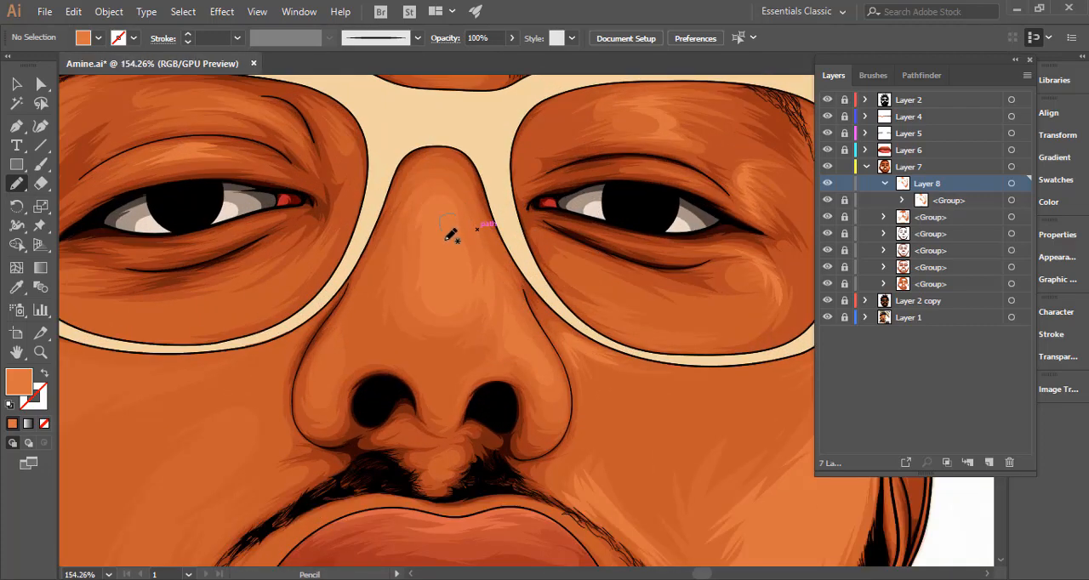
pyautogui.moveTo(441, 264)
pyautogui.mouseDown()
pyautogui.moveTo(443, 298)
pyautogui.moveTo(455, 298)
pyautogui.moveTo(467, 283)
pyautogui.moveTo(462, 262)
pyautogui.mouseUp()
pyautogui.moveTo(460, 212); pyautogui.dragTo(448, 222)
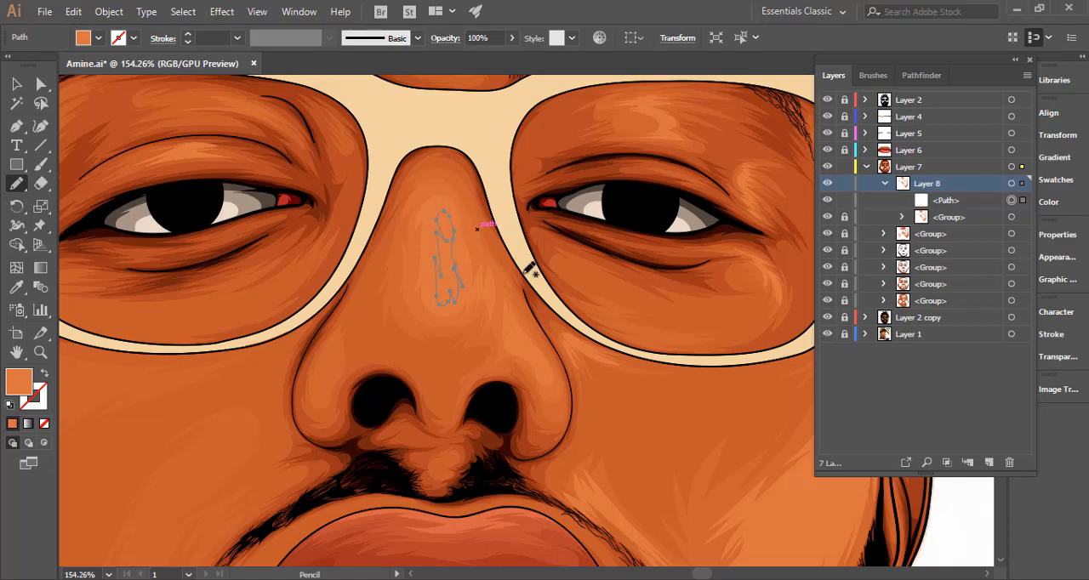
pyautogui.moveTo(516, 325)
pyautogui.mouseDown()
pyautogui.moveTo(550, 367)
pyautogui.moveTo(512, 308)
pyautogui.moveTo(519, 336)
pyautogui.mouseUp()
pyautogui.scroll(-3, 594, 369)
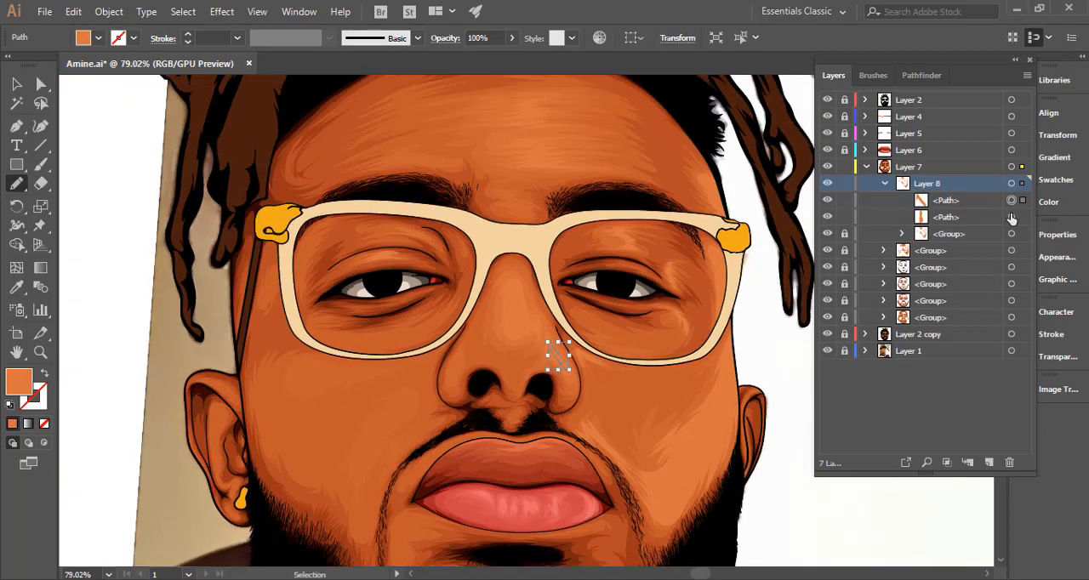
# Select both new nose highlights and set their fill to the lighter orange #e5804c.
pyautogui.keyDown('shift'); pyautogui.click(1010, 217); pyautogui.keyUp('shift')
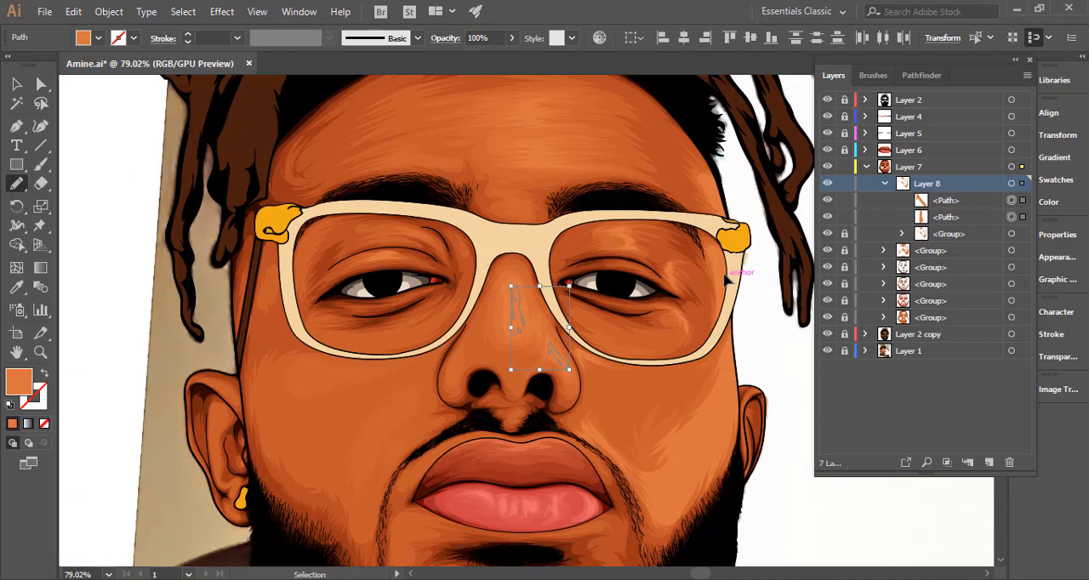
pyautogui.press('i')
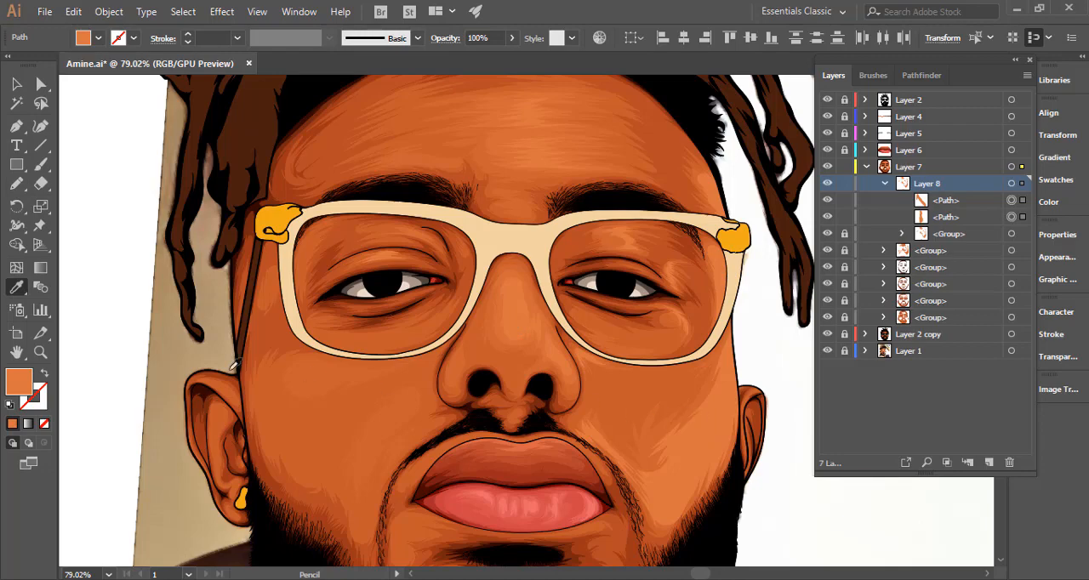
pyautogui.doubleClick(23, 390)
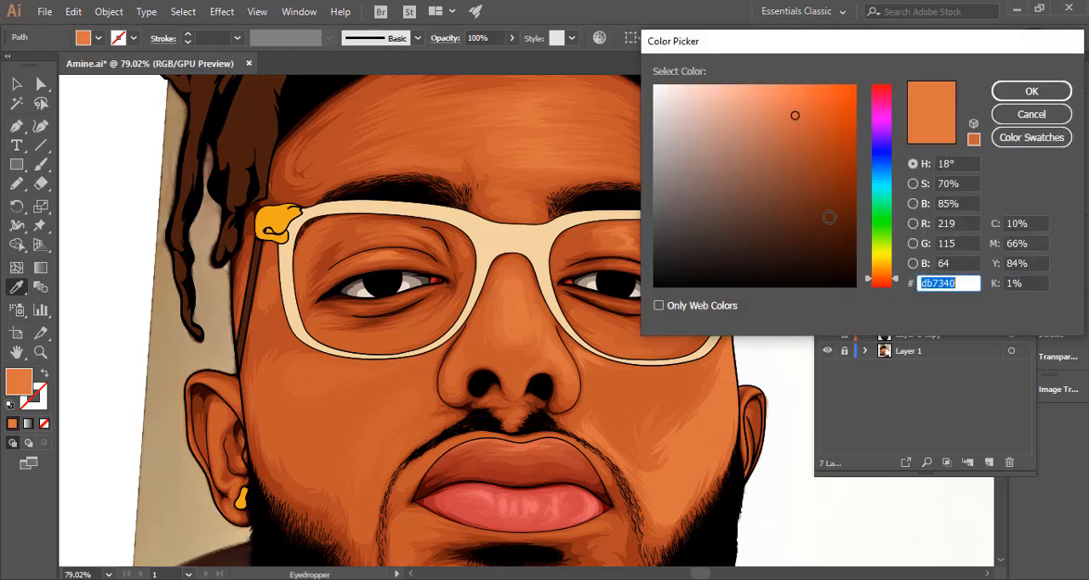
pyautogui.moveTo(795, 113); pyautogui.dragTo(790, 103)
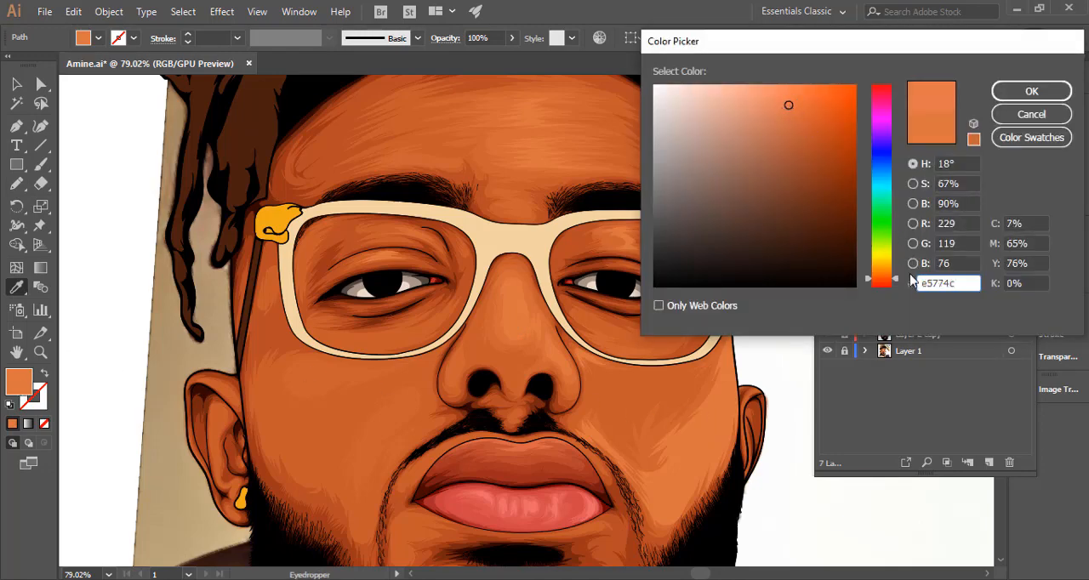
pyautogui.moveTo(895, 283); pyautogui.dragTo(895, 277)
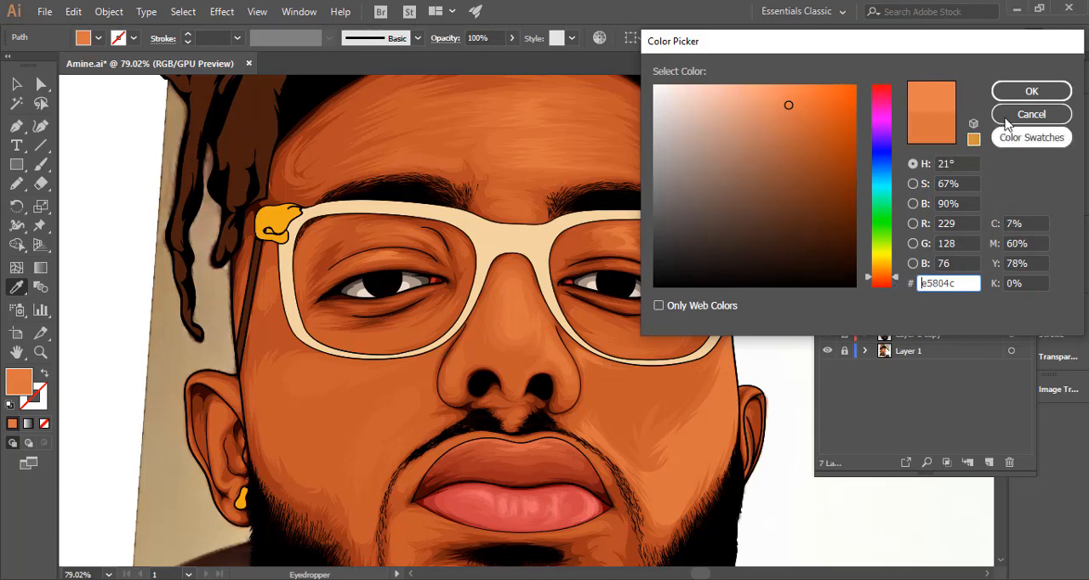
pyautogui.click(1031, 91)
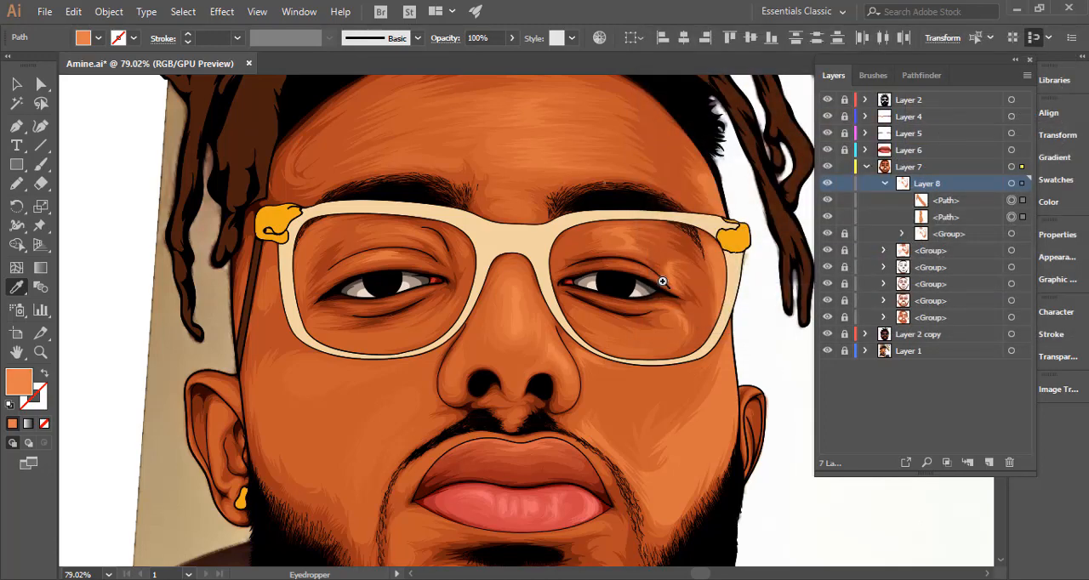
pyautogui.scroll(-3, 662, 281)
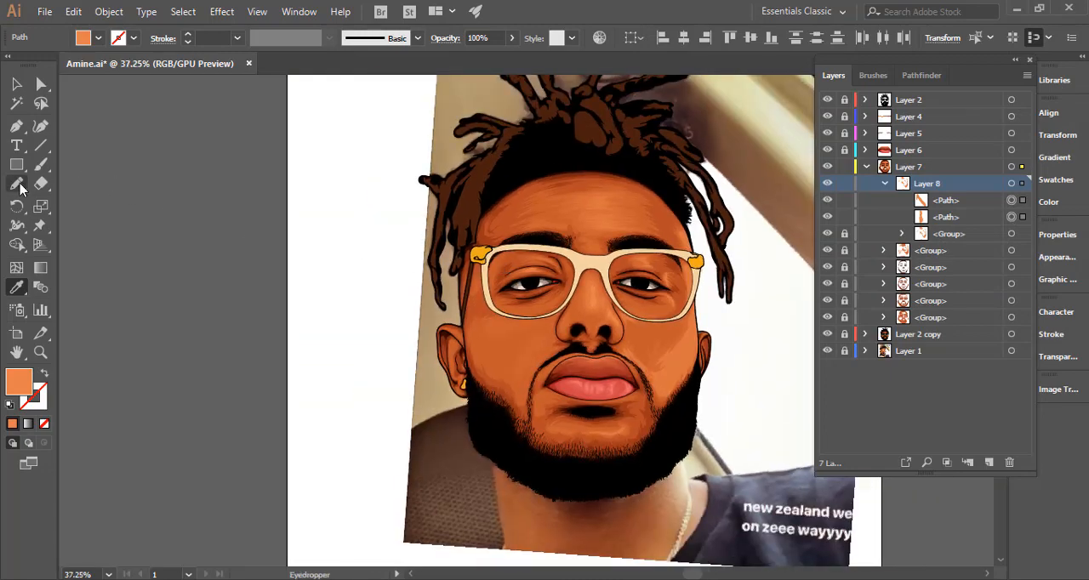
# Pencil a large lighter orange highlight on the right cheek, following the face edge and beard line, and refine its inner edge.
pyautogui.click(20, 187)
pyautogui.moveTo(679, 341); pyautogui.dragTo(516, 273)
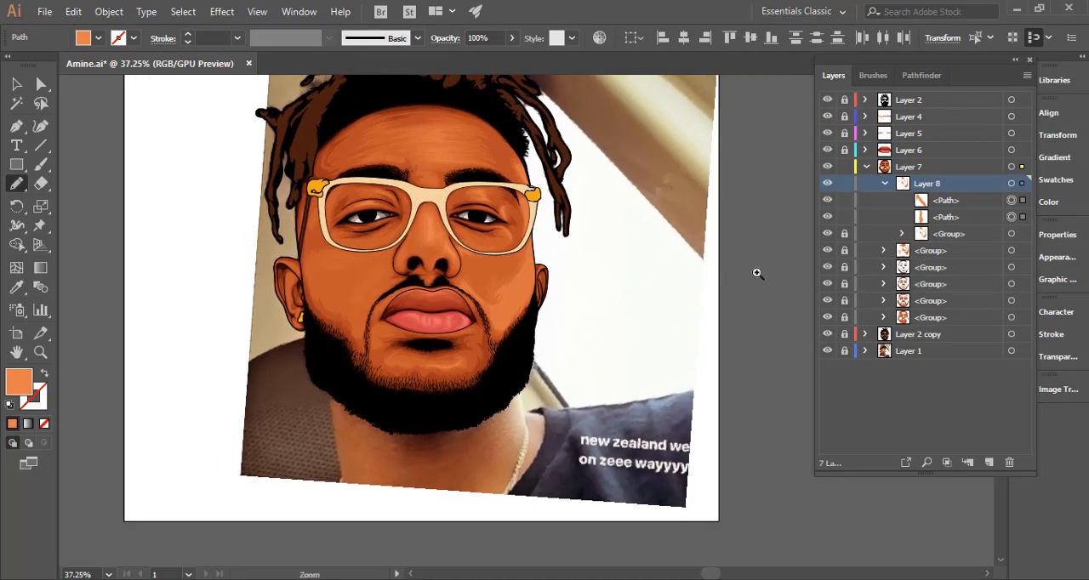
pyautogui.moveTo(515, 273); pyautogui.dragTo(805, 280)
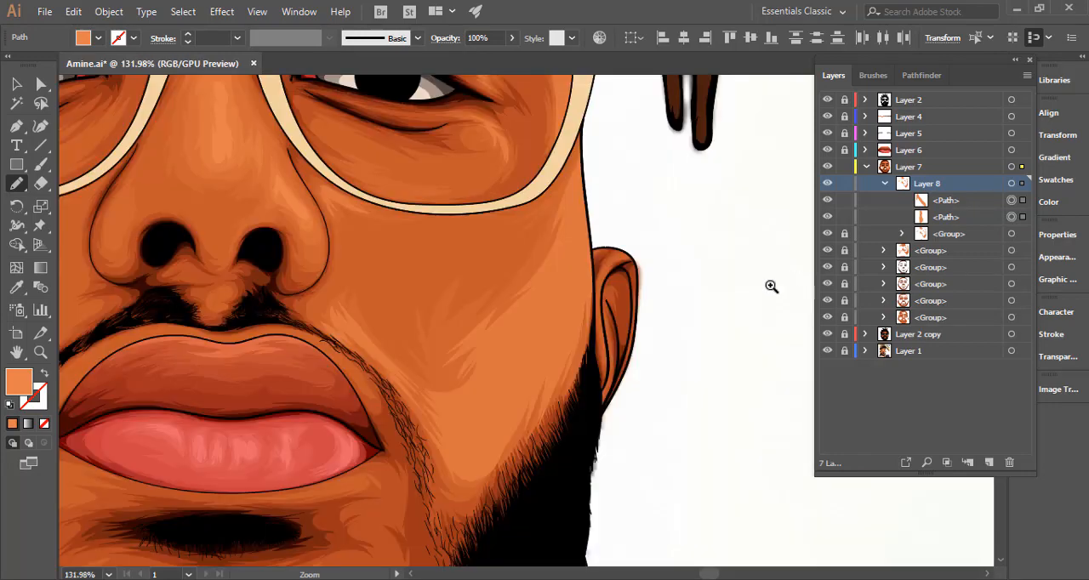
pyautogui.moveTo(465, 411)
pyautogui.mouseDown()
pyautogui.moveTo(486, 370)
pyautogui.moveTo(458, 417)
pyautogui.moveTo(456, 449)
pyautogui.moveTo(468, 463)
pyautogui.mouseUp()
pyautogui.moveTo(549, 359)
pyautogui.mouseDown()
pyautogui.moveTo(570, 332)
pyautogui.moveTo(555, 379)
pyautogui.moveTo(596, 251)
pyautogui.mouseUp()
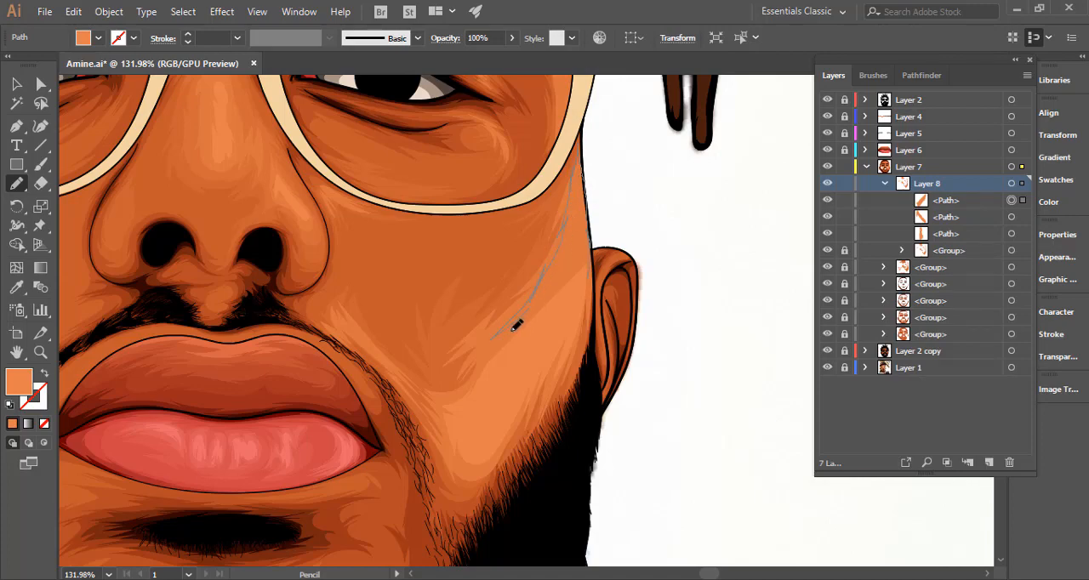
pyautogui.moveTo(497, 354); pyautogui.dragTo(478, 377)
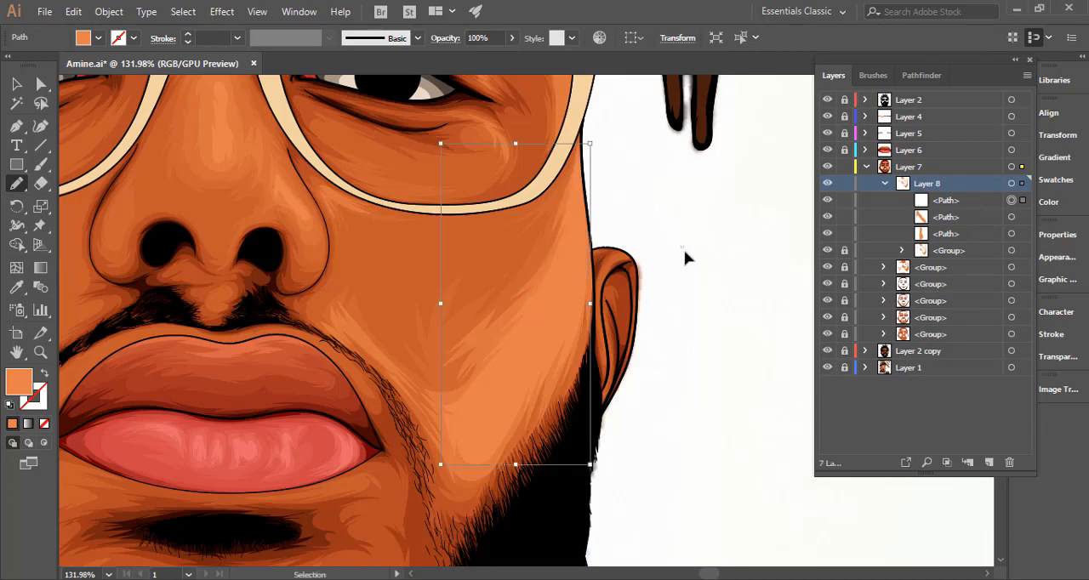
# Deselect the cheek highlight and pencil a narrow lighter orange highlight beside the right eye, along the inside of the lens's outer edge.
pyautogui.moveTo(495, 318); pyautogui.dragTo(412, 341)
pyautogui.hotkey('ctrl', 'shift', 'a')
pyautogui.moveTo(633, 286); pyautogui.dragTo(506, 316)
pyautogui.moveTo(660, 270); pyautogui.dragTo(752, 270)
pyautogui.moveTo(621, 210); pyautogui.dragTo(856, 249)
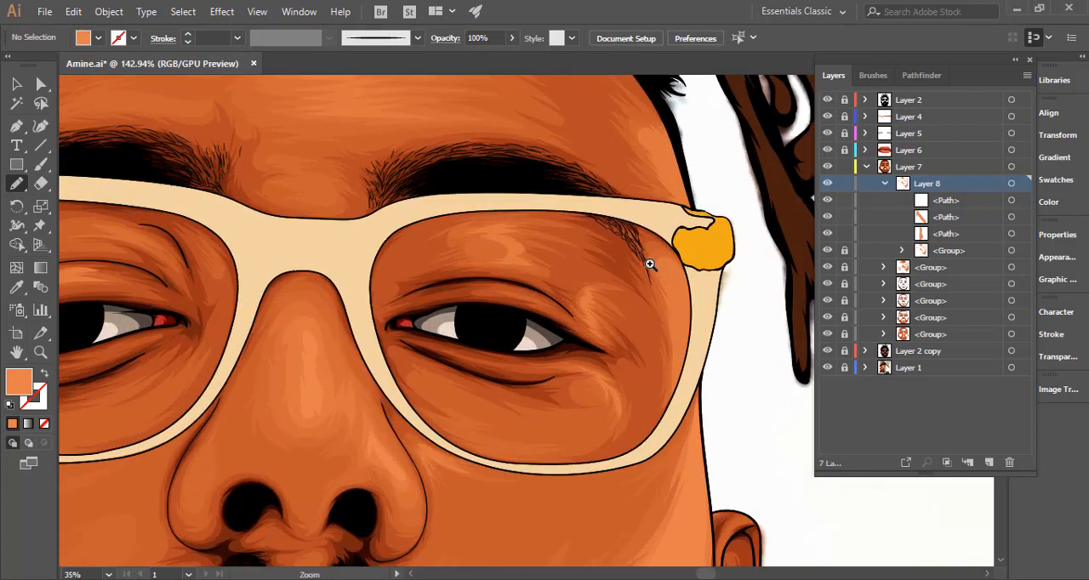
pyautogui.moveTo(663, 257)
pyautogui.mouseDown()
pyautogui.moveTo(683, 297)
pyautogui.moveTo(673, 291)
pyautogui.moveTo(676, 388)
pyautogui.moveTo(695, 298)
pyautogui.moveTo(689, 287)
pyautogui.moveTo(621, 283)
pyautogui.mouseUp()
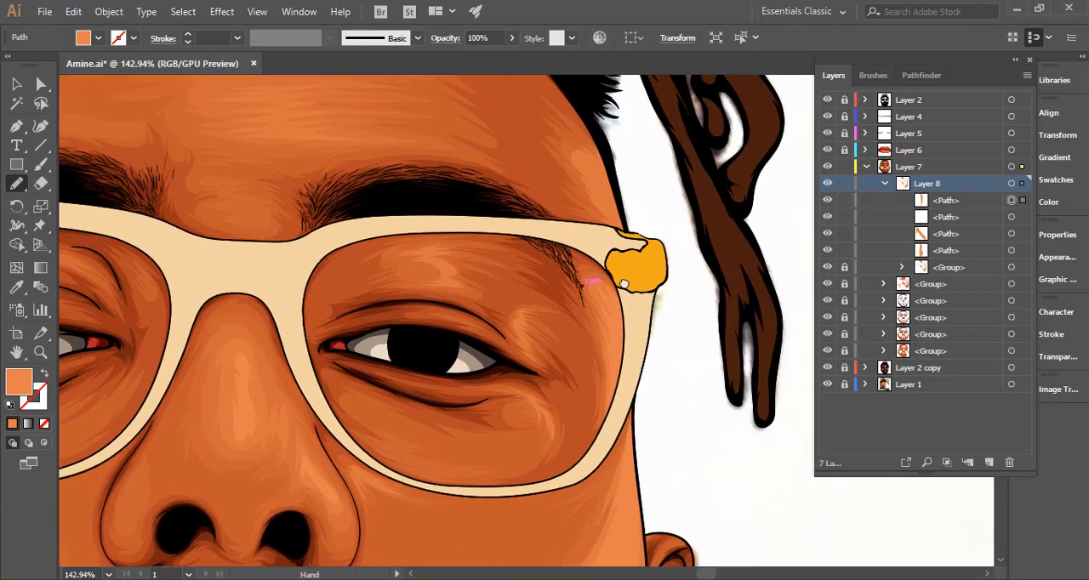
# Pencil a lighter orange highlight on the right temple above the glasses hinge and refine its edge along the face outline.
pyautogui.moveTo(615, 208); pyautogui.dragTo(631, 275)
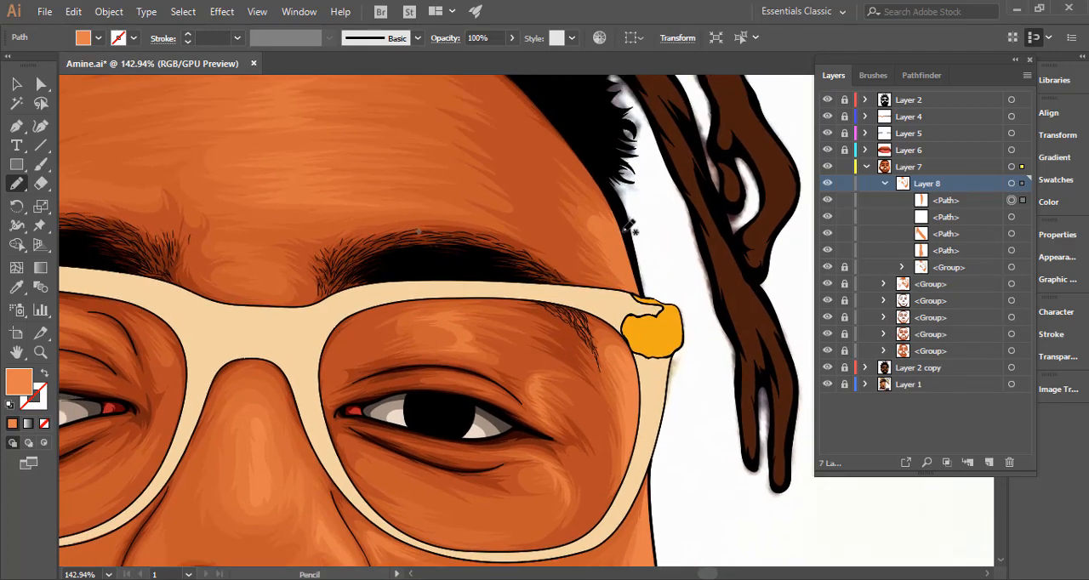
pyautogui.moveTo(594, 216)
pyautogui.mouseDown()
pyautogui.moveTo(632, 276)
pyautogui.moveTo(610, 257)
pyautogui.moveTo(630, 287)
pyautogui.moveTo(622, 281)
pyautogui.moveTo(644, 297)
pyautogui.moveTo(634, 223)
pyautogui.mouseUp()
pyautogui.moveTo(670, 319); pyautogui.dragTo(717, 283)
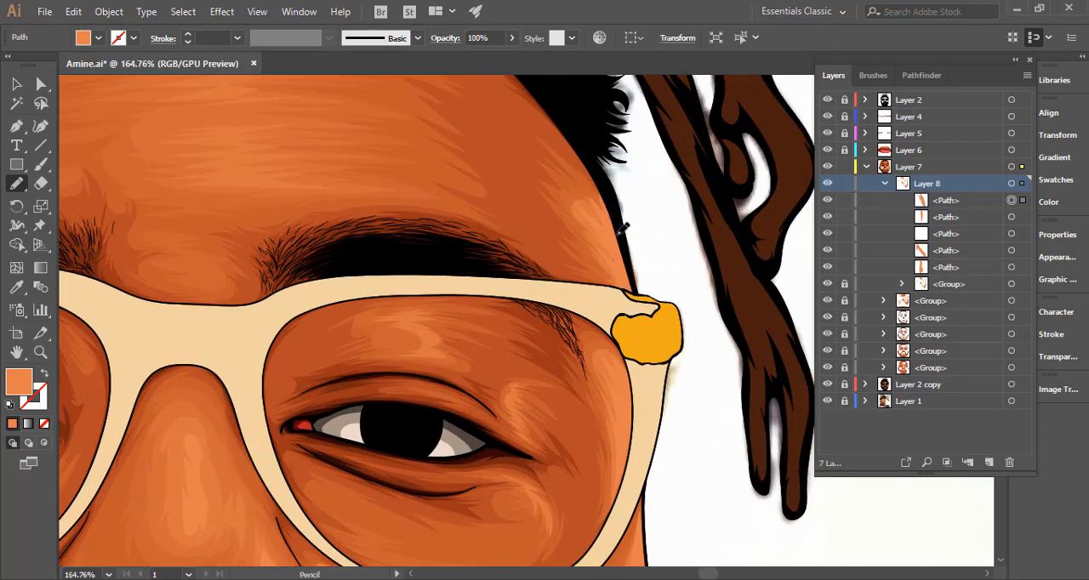
pyautogui.moveTo(622, 222); pyautogui.dragTo(640, 293)
# Try grouping everything in Layer 8 together with its existing highlight group, and ungroup it again.
pyautogui.moveTo(668, 329); pyautogui.dragTo(335, 373)
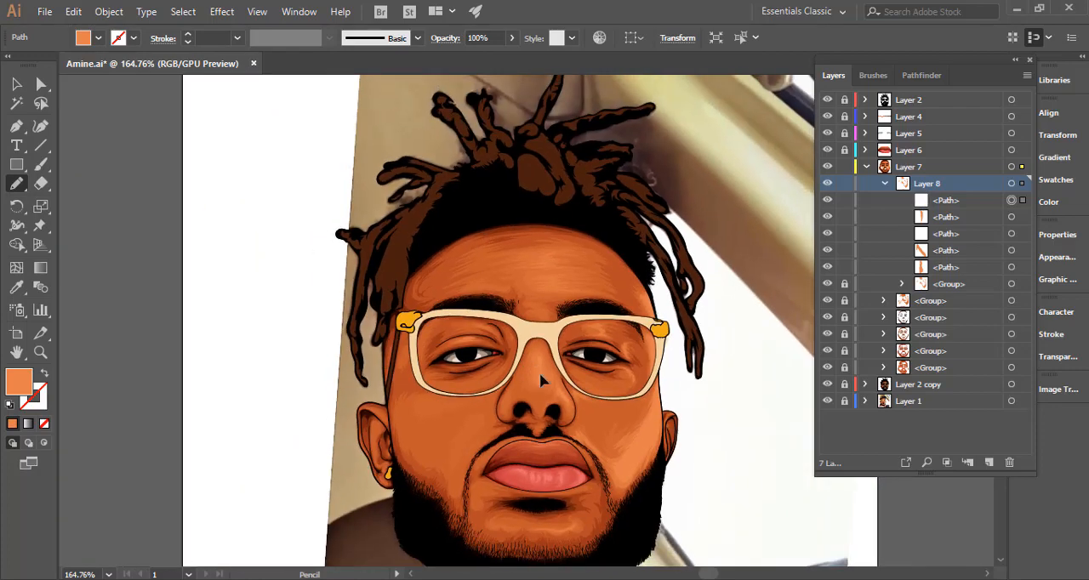
pyautogui.moveTo(549, 328); pyautogui.dragTo(515, 187)
pyautogui.moveTo(627, 380); pyautogui.dragTo(430, 414)
pyautogui.press('v')
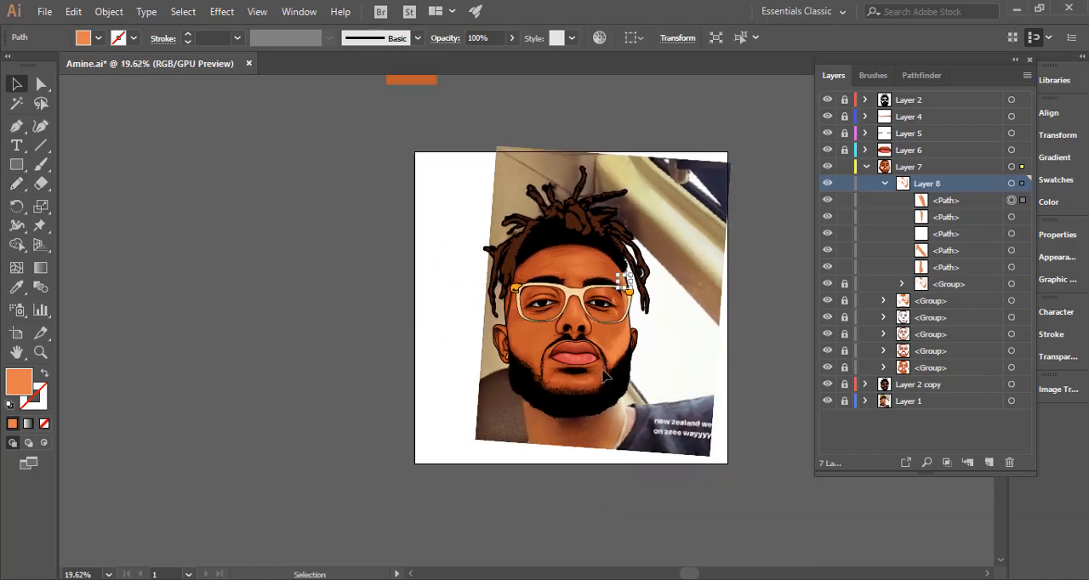
pyautogui.moveTo(607, 376); pyautogui.dragTo(530, 340)
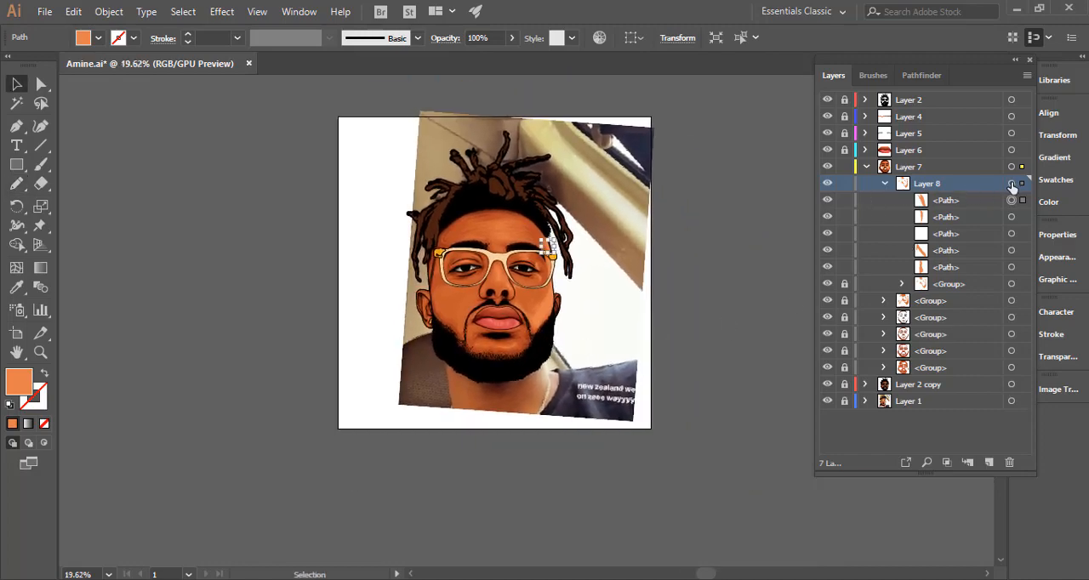
pyautogui.hotkey('ctrl', 'a')
pyautogui.hotkey('ctrl', 'g')
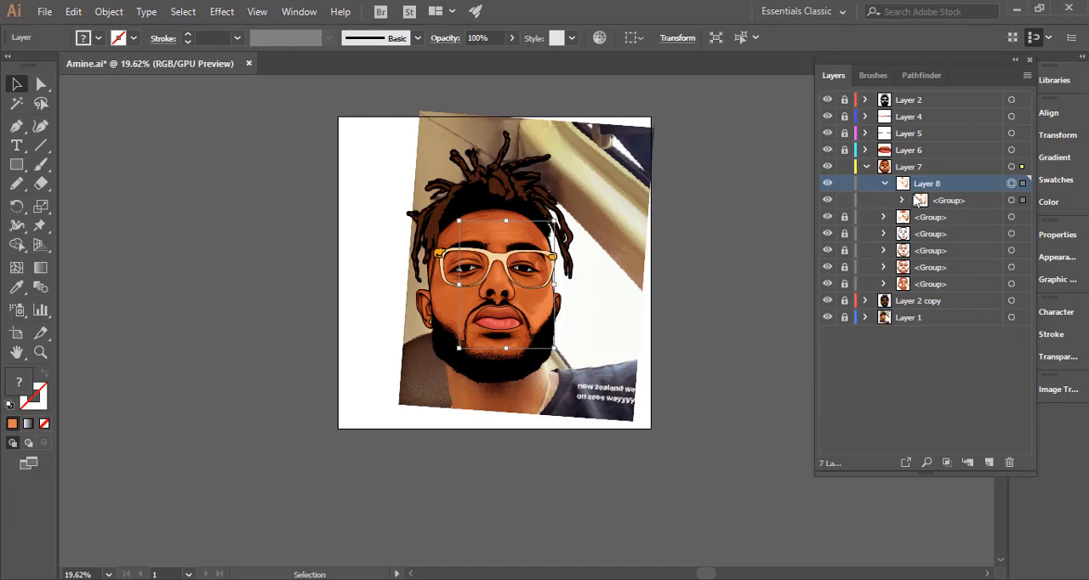
pyautogui.click(902, 200)
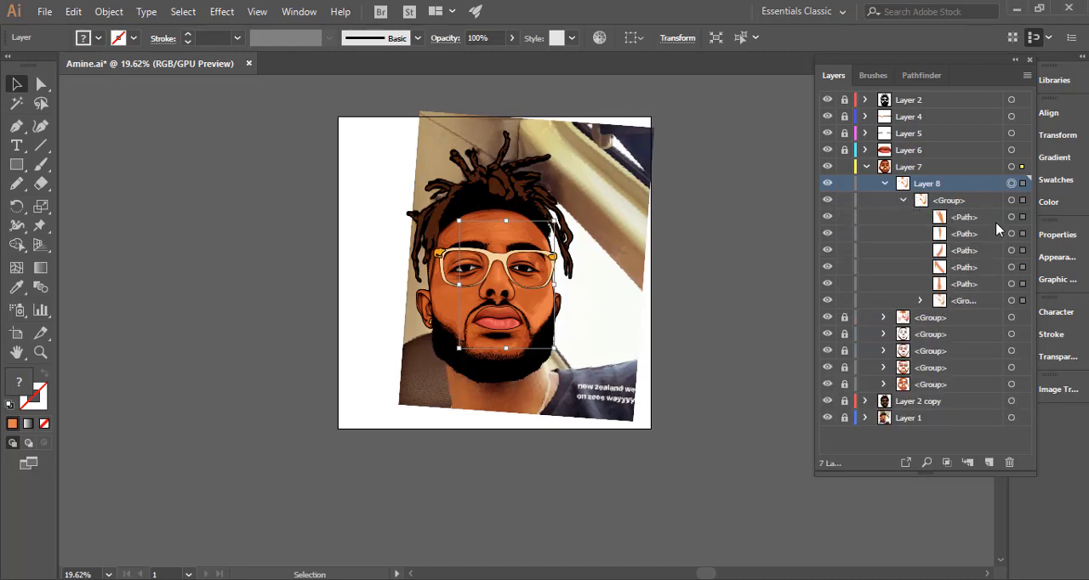
pyautogui.hotkey('ctrl', 'shift', 'g')
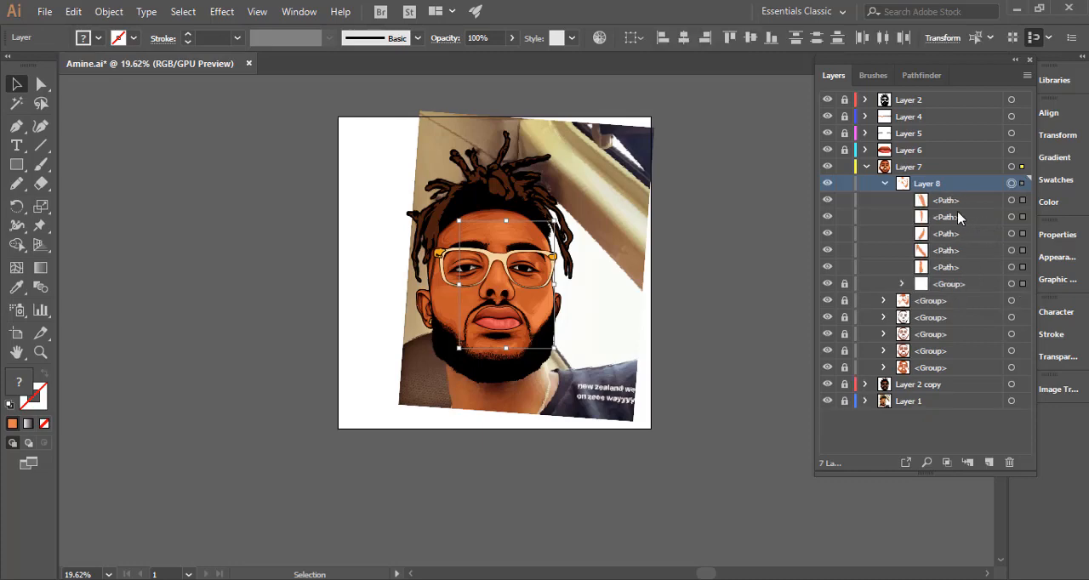
# Group only the five new highlight paths in Layer 8, lock that group, and collapse and lock Layer 8.
pyautogui.keyDown('shift'); pyautogui.click(1024, 285); pyautogui.keyUp('shift')
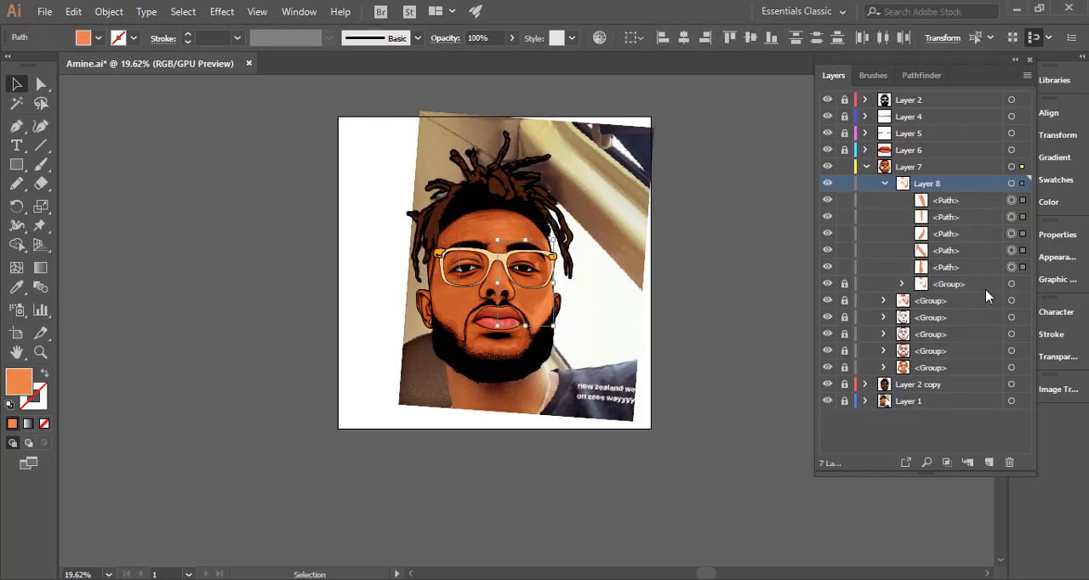
pyautogui.hotkey('ctrl', 'g')
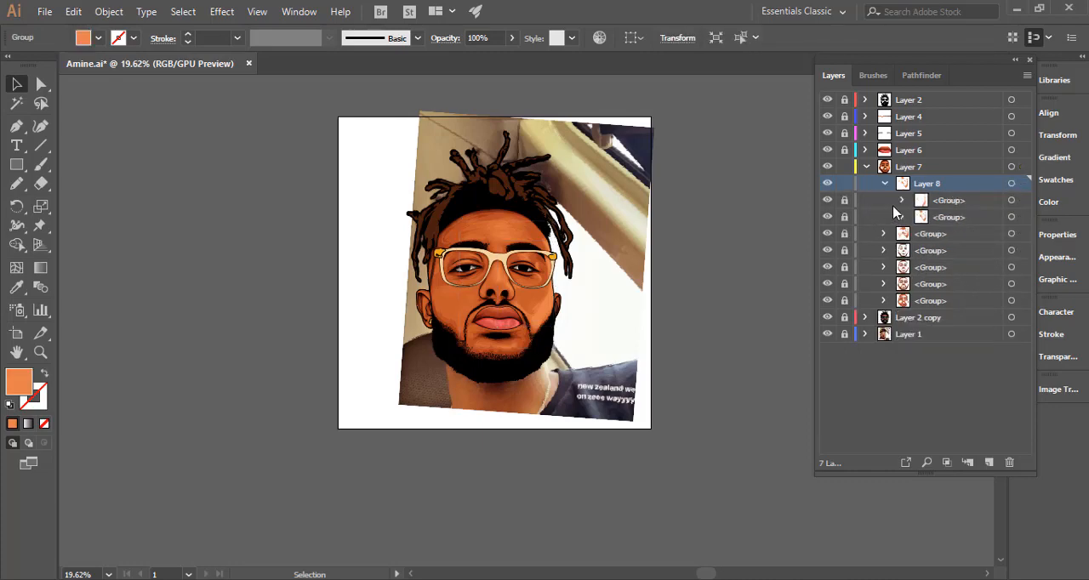
pyautogui.hotkey('ctrl', 'shift', 'a')
pyautogui.click(884, 186)
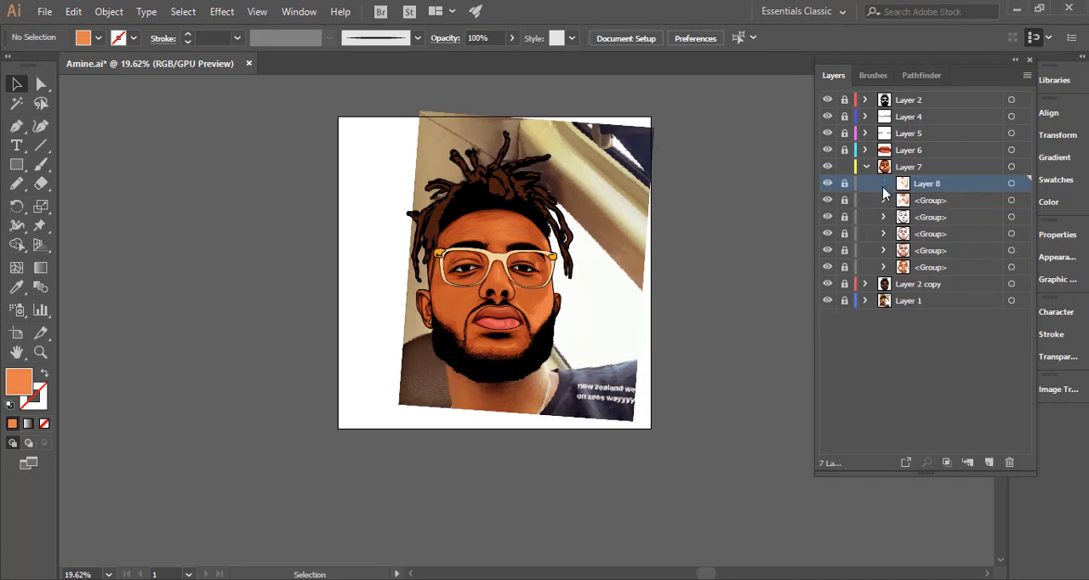
# Hide the reference photo in Layer 1 to show the portrait on the plain artboard.
pyautogui.hotkey('ctrl', 'space')
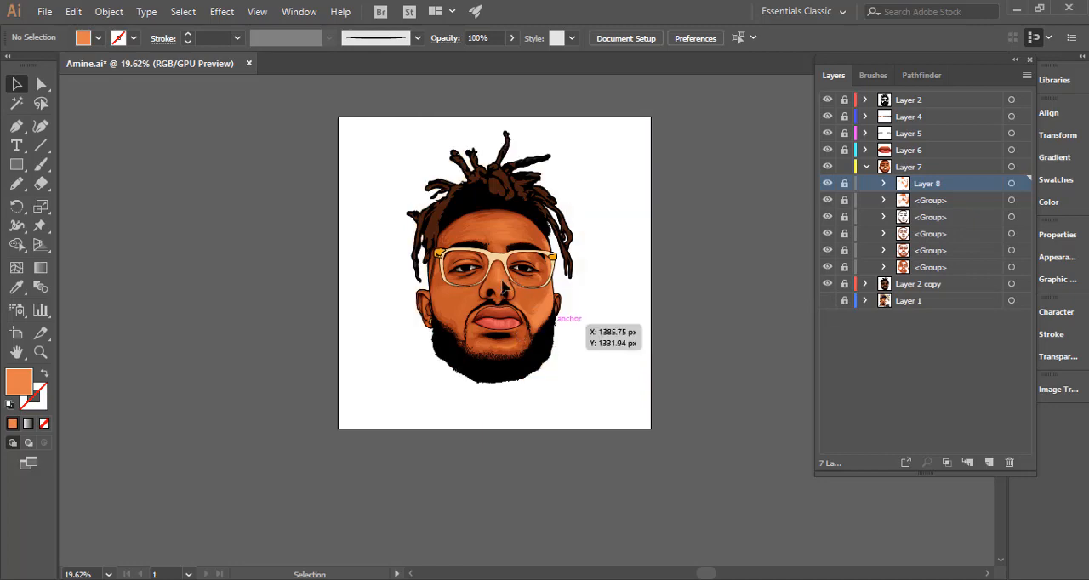
pyautogui.hotkey('ctrl', 'space')
pyautogui.moveTo(624, 274); pyautogui.dragTo(591, 312)
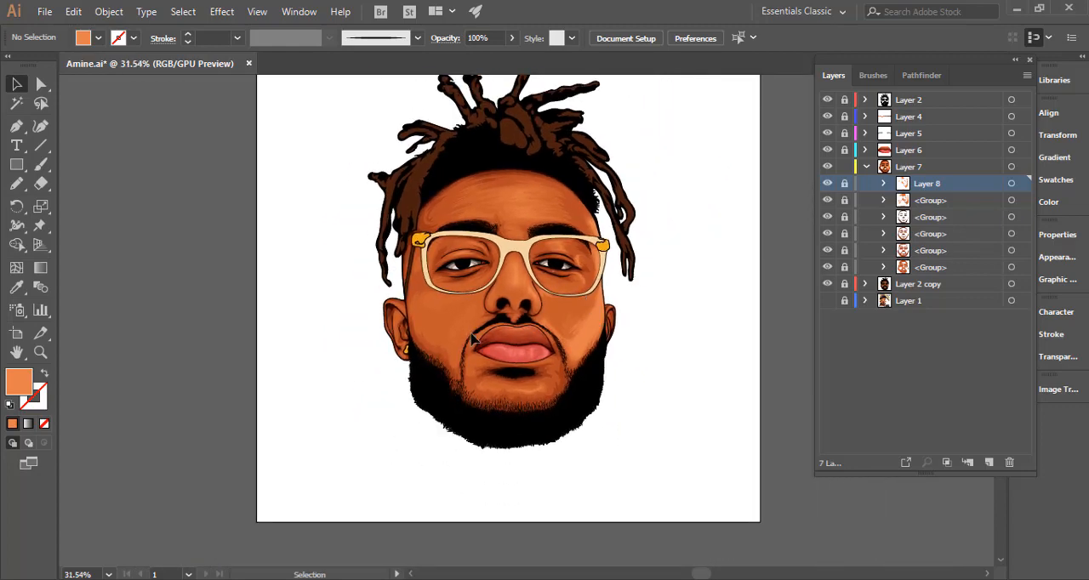
# Unlock Layer 8 and the group below it, take that group's orange fill, and pencil a highlight along the right ear's upper rim.
pyautogui.hotkey('ctrl', 'space')
pyautogui.moveTo(471, 333); pyautogui.dragTo(989, 302)
pyautogui.moveTo(648, 292); pyautogui.dragTo(845, 194)
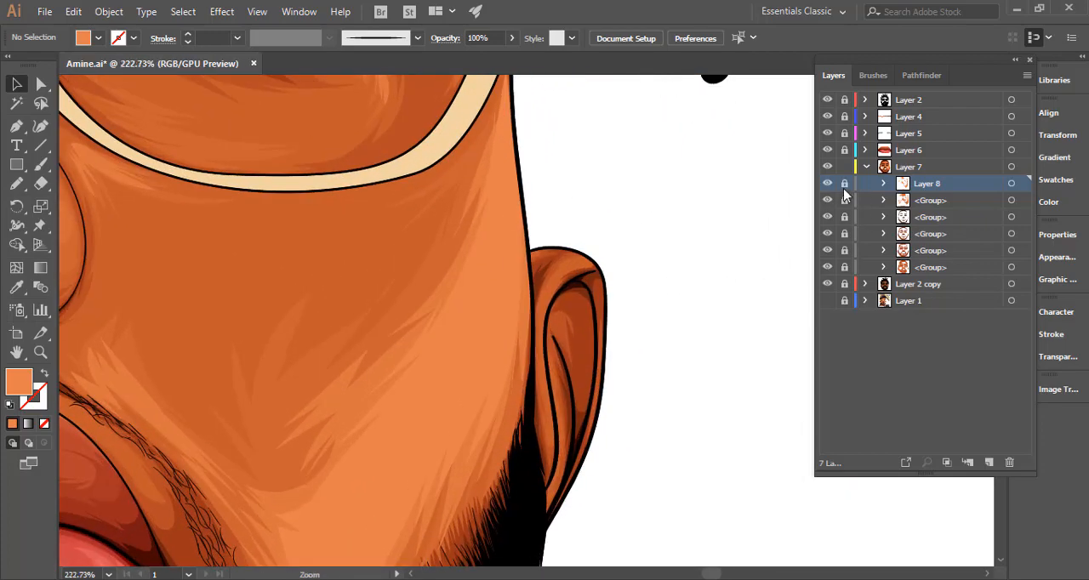
pyautogui.click(844, 201)
pyautogui.click(1010, 200)
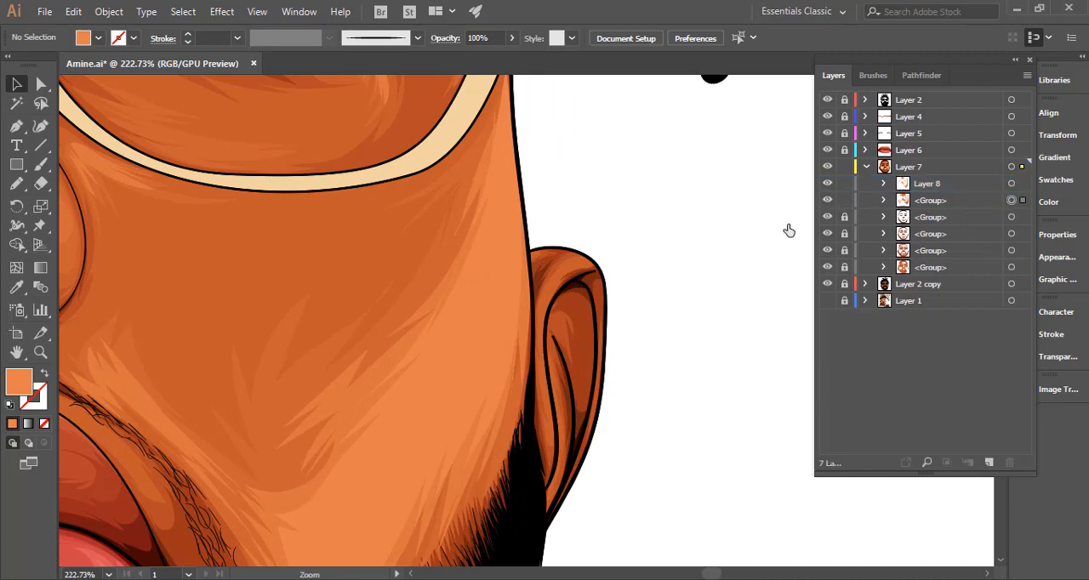
pyautogui.click(16, 184)
pyautogui.scroll(2, 579, 291)
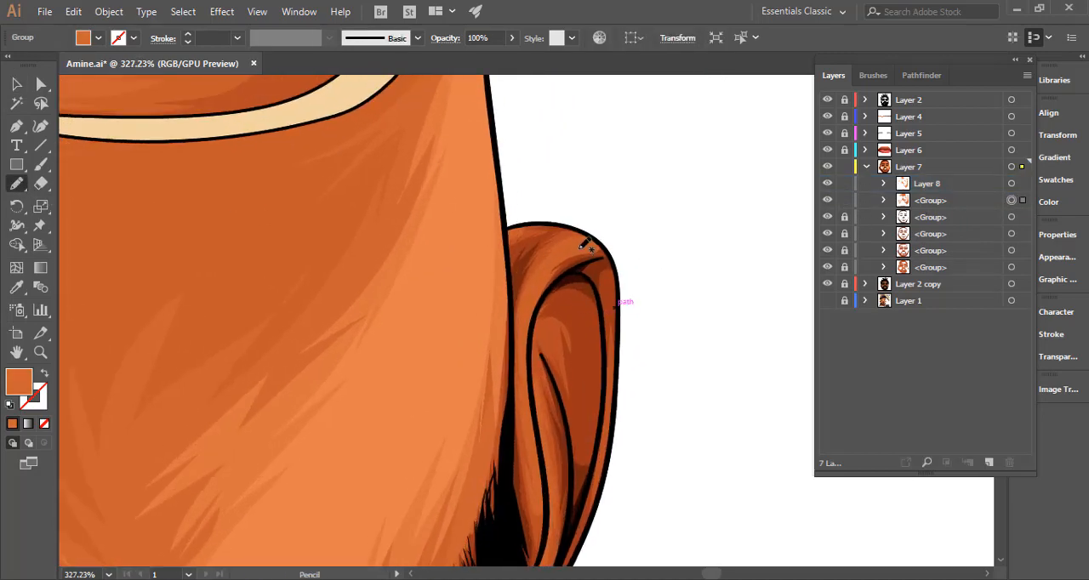
pyautogui.moveTo(573, 238)
pyautogui.mouseDown()
pyautogui.moveTo(601, 240)
pyautogui.moveTo(555, 258)
pyautogui.moveTo(527, 358)
pyautogui.moveTo(529, 393)
pyautogui.moveTo(528, 318)
pyautogui.moveTo(545, 262)
pyautogui.moveTo(584, 241)
pyautogui.mouseUp()
pyautogui.scroll(-2, 559, 315)
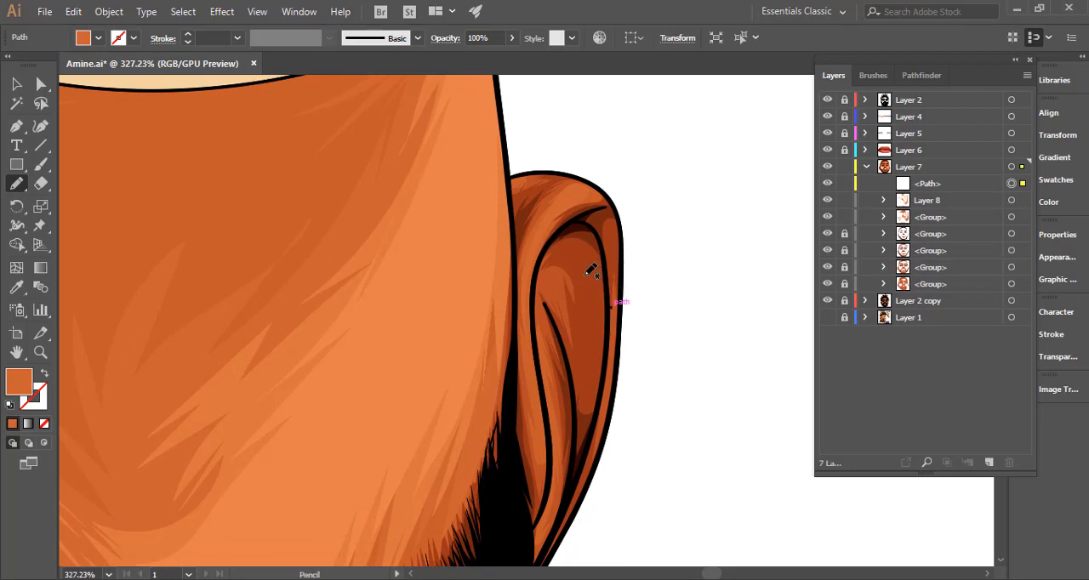
# Recolour the right ear's rim highlight with the medium orange sampled from the cheek, hide the selection edges and refine its upper end.
pyautogui.press('i')
pyautogui.click(455, 264)
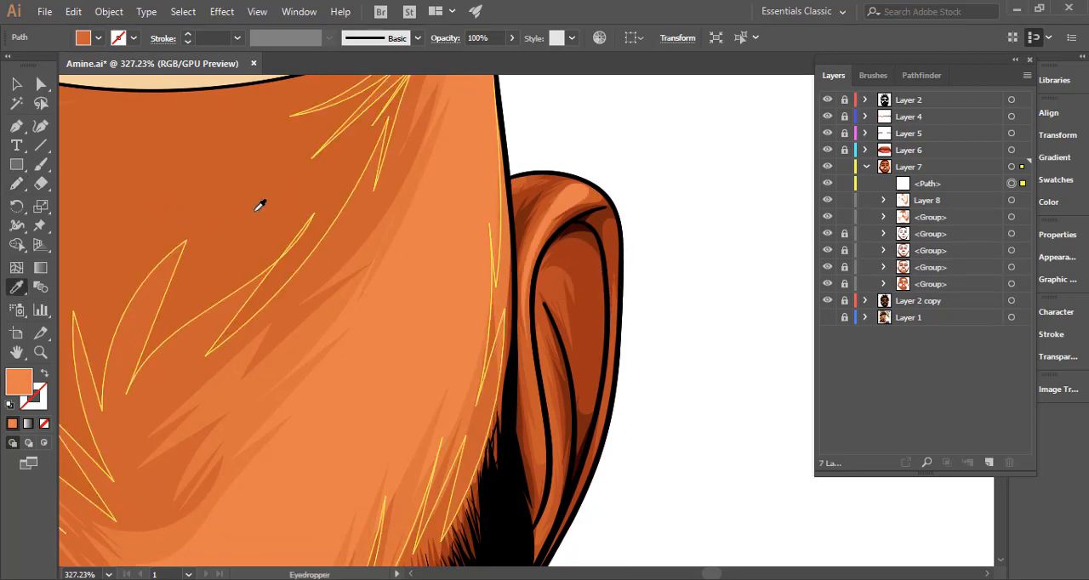
pyautogui.hotkey('ctrl', 'h')
pyautogui.hotkey('ctrl', 'h')
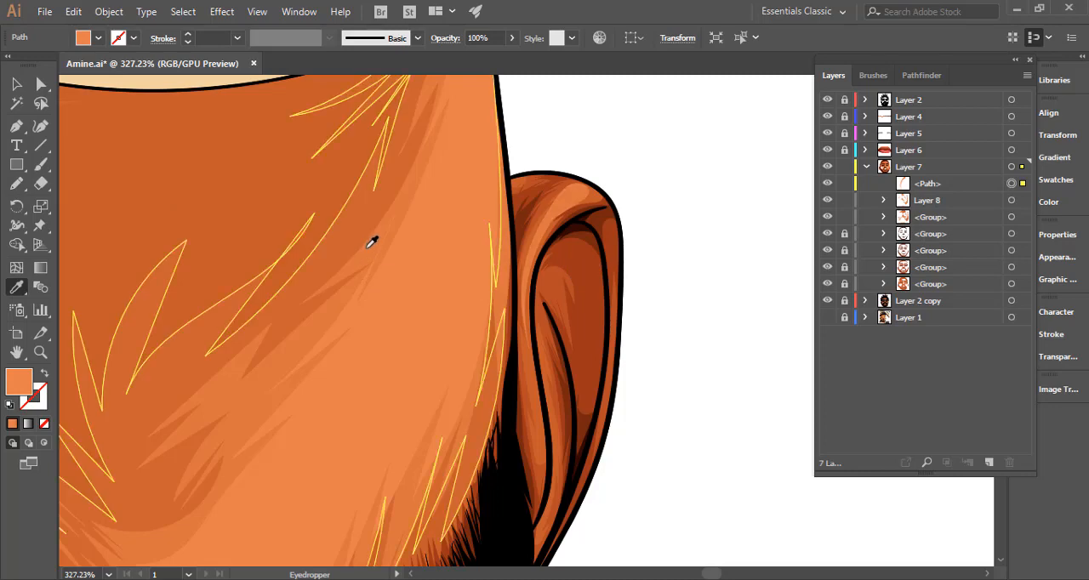
pyautogui.click(17, 185)
pyautogui.hotkey('ctrl', 'h')
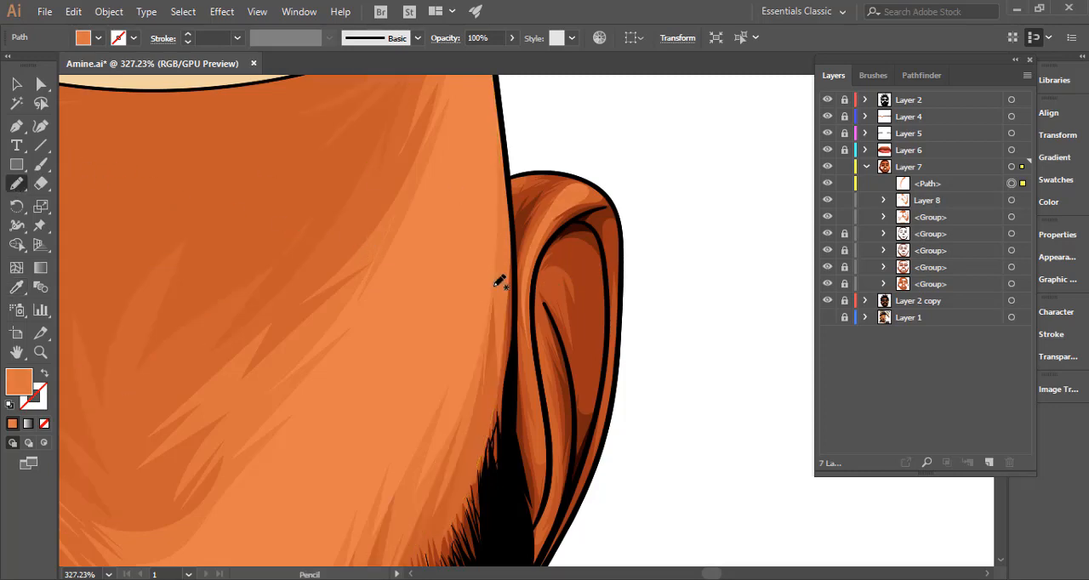
pyautogui.moveTo(554, 210); pyautogui.dragTo(555, 201)
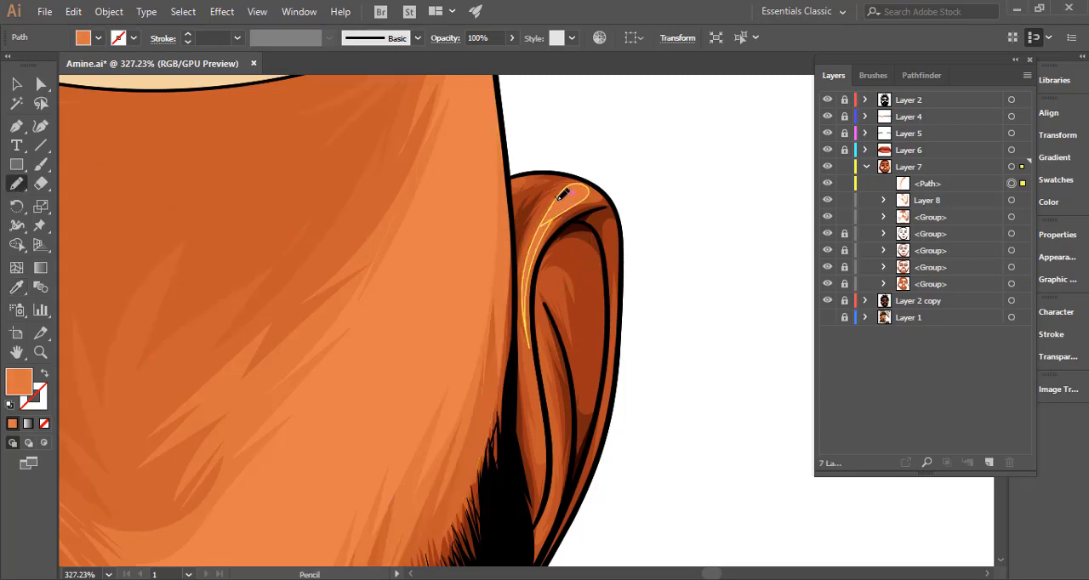
pyautogui.hotkey('ctrl', 'h')
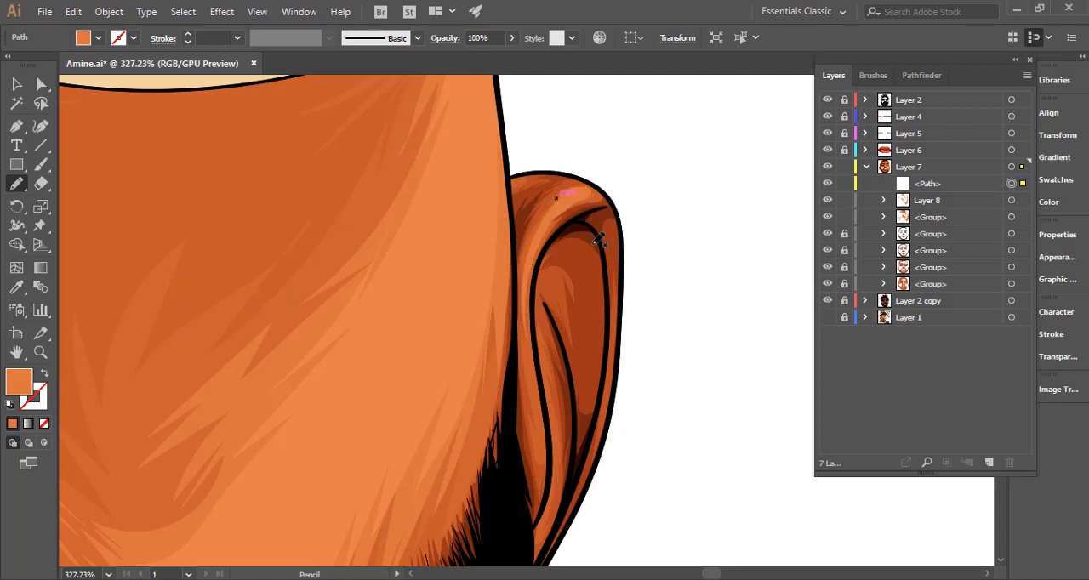
# Pencil two medium orange highlights in the right ear, a small jagged one in the hollow and one along the inner fold.
pyautogui.moveTo(545, 289)
pyautogui.mouseDown()
pyautogui.moveTo(558, 302)
pyautogui.moveTo(546, 269)
pyautogui.moveTo(553, 305)
pyautogui.mouseUp()
pyautogui.scroll(-3, 557, 300)
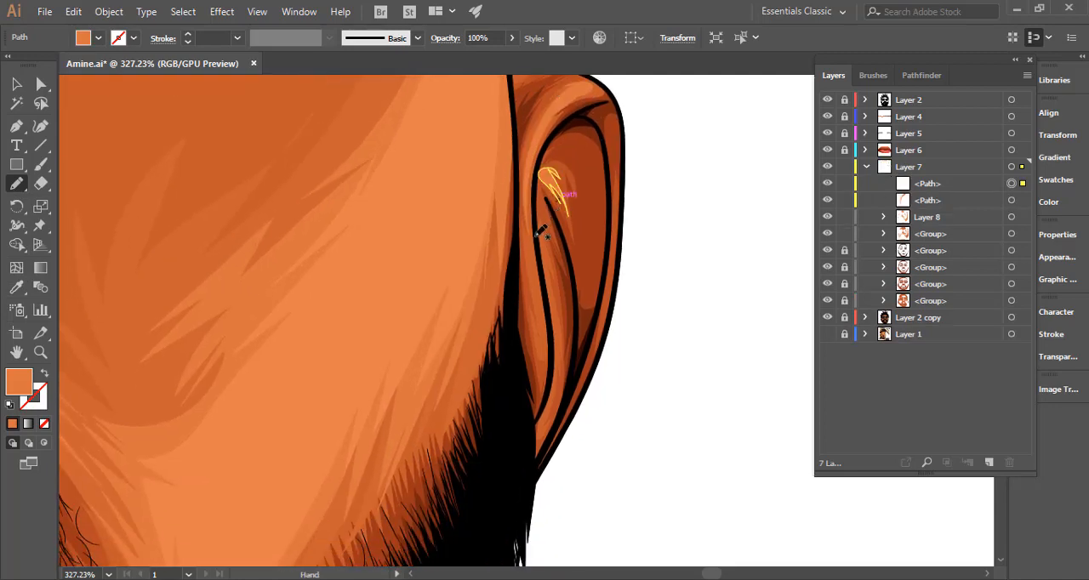
pyautogui.moveTo(529, 237)
pyautogui.mouseDown()
pyautogui.moveTo(547, 341)
pyautogui.moveTo(536, 333)
pyautogui.moveTo(532, 223)
pyautogui.mouseUp()
# Pencil a long medium orange highlight down the inner ridge of the left ear and refine its outline.
pyautogui.moveTo(564, 317); pyautogui.dragTo(573, 215)
pyautogui.moveTo(634, 301); pyautogui.dragTo(510, 278)
pyautogui.moveTo(635, 263); pyautogui.dragTo(444, 297)
pyautogui.moveTo(315, 245); pyautogui.dragTo(594, 253)
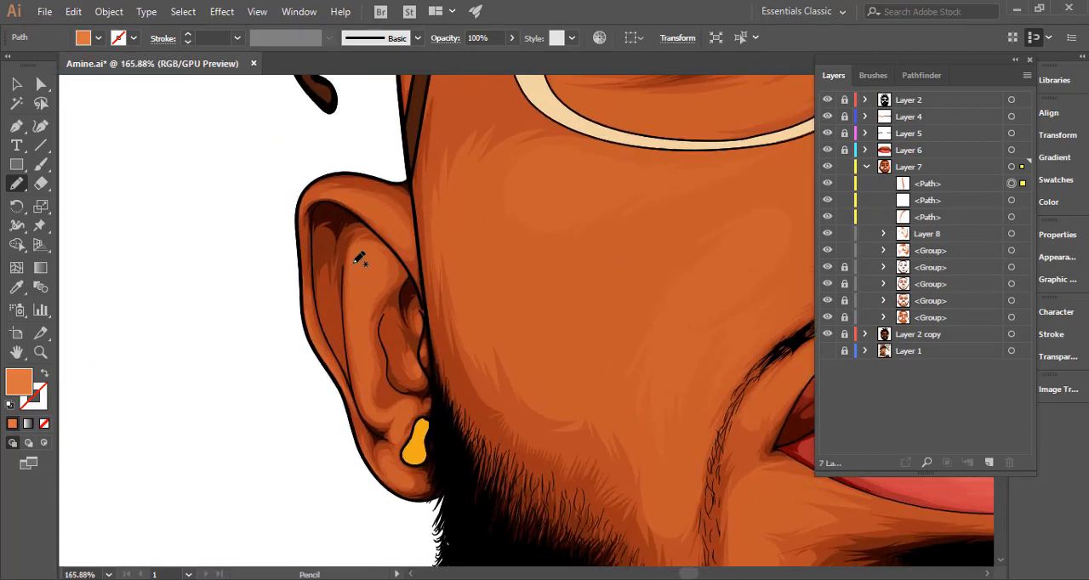
pyautogui.moveTo(354, 259)
pyautogui.mouseDown()
pyautogui.moveTo(361, 284)
pyautogui.moveTo(374, 274)
pyautogui.moveTo(359, 324)
pyautogui.moveTo(370, 404)
pyautogui.mouseUp()
pyautogui.moveTo(366, 360); pyautogui.dragTo(358, 265)
# Pencil a medium orange highlight across the upper rim of the left ear.
pyautogui.moveTo(428, 292); pyautogui.dragTo(255, 334)
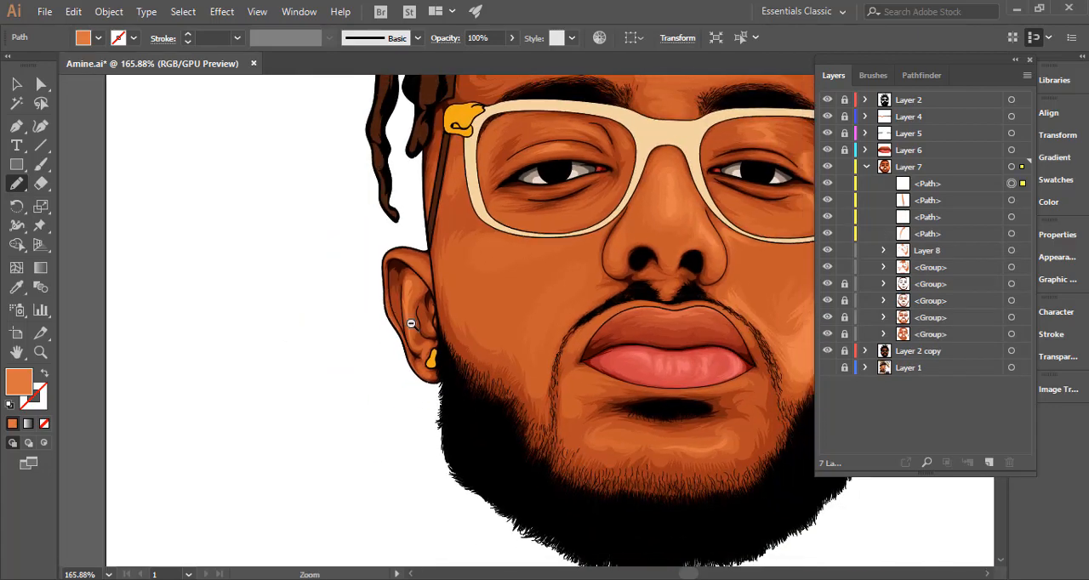
pyautogui.press('i')
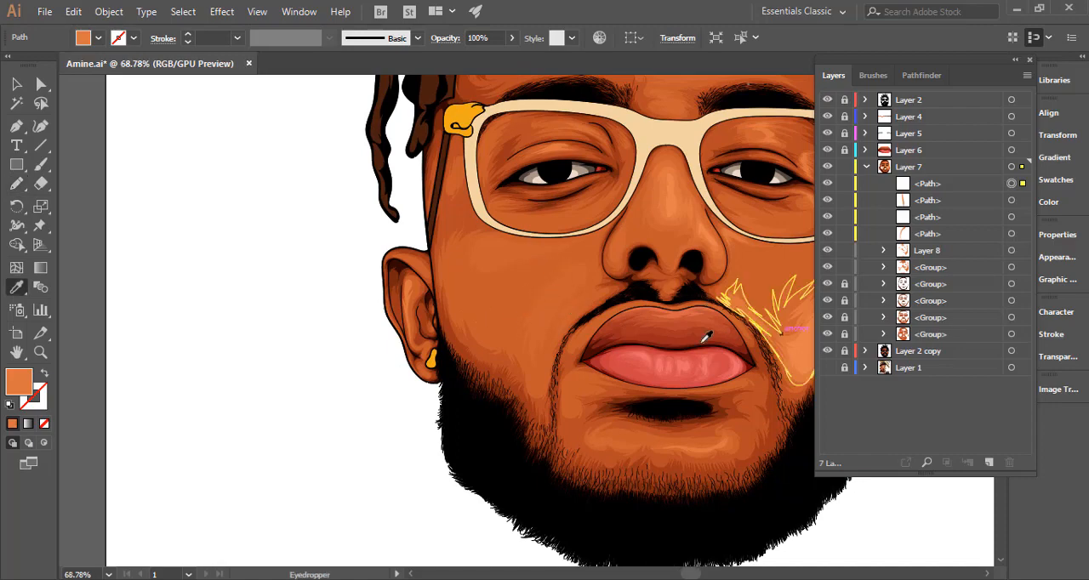
pyautogui.moveTo(775, 322); pyautogui.dragTo(650, 298)
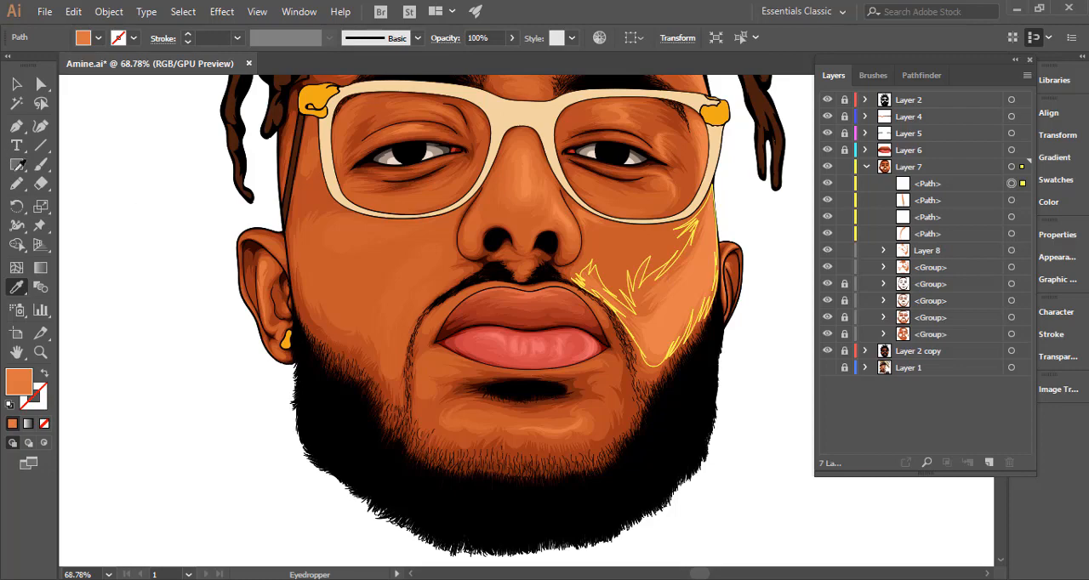
pyautogui.press('n')
pyautogui.scroll(5, 282, 271)
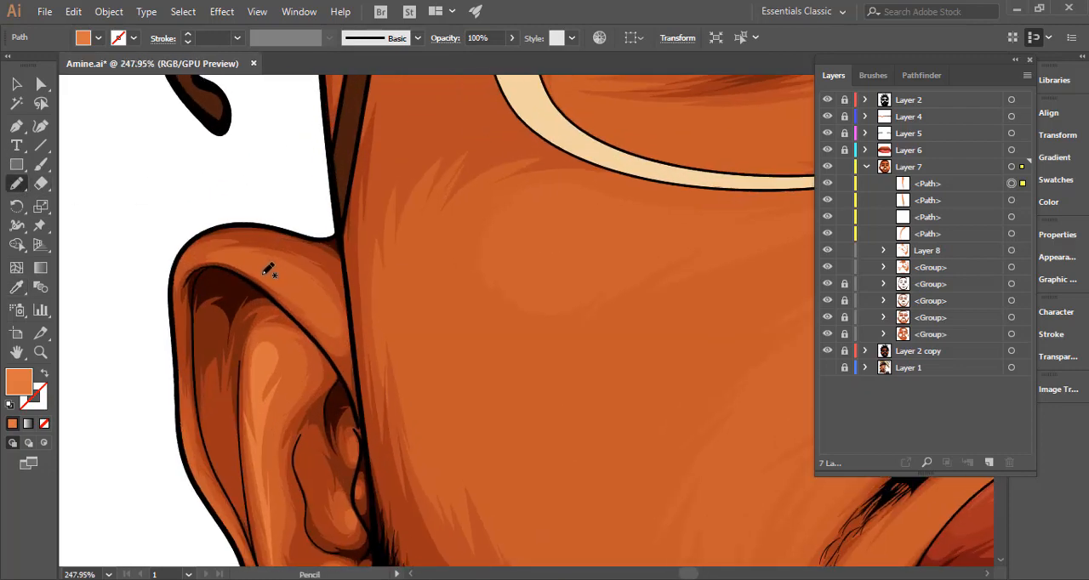
pyautogui.moveTo(259, 269)
pyautogui.mouseDown()
pyautogui.moveTo(315, 294)
pyautogui.moveTo(305, 293)
pyautogui.moveTo(325, 314)
pyautogui.moveTo(268, 285)
pyautogui.moveTo(296, 299)
pyautogui.moveTo(247, 257)
pyautogui.mouseUp()
pyautogui.scroll(-5, 338, 315)
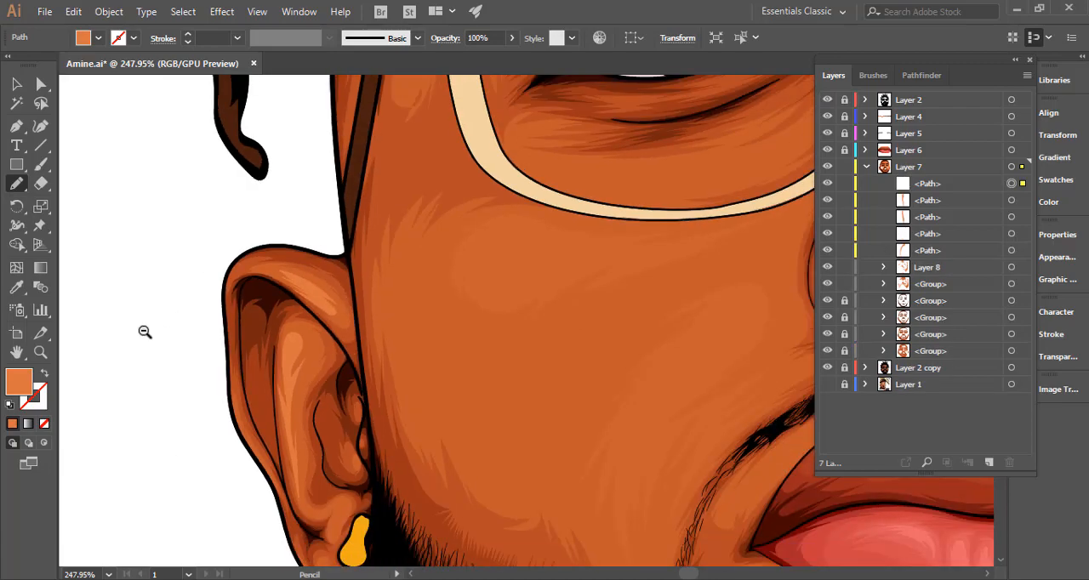
pyautogui.scroll(-6, 503, 315)
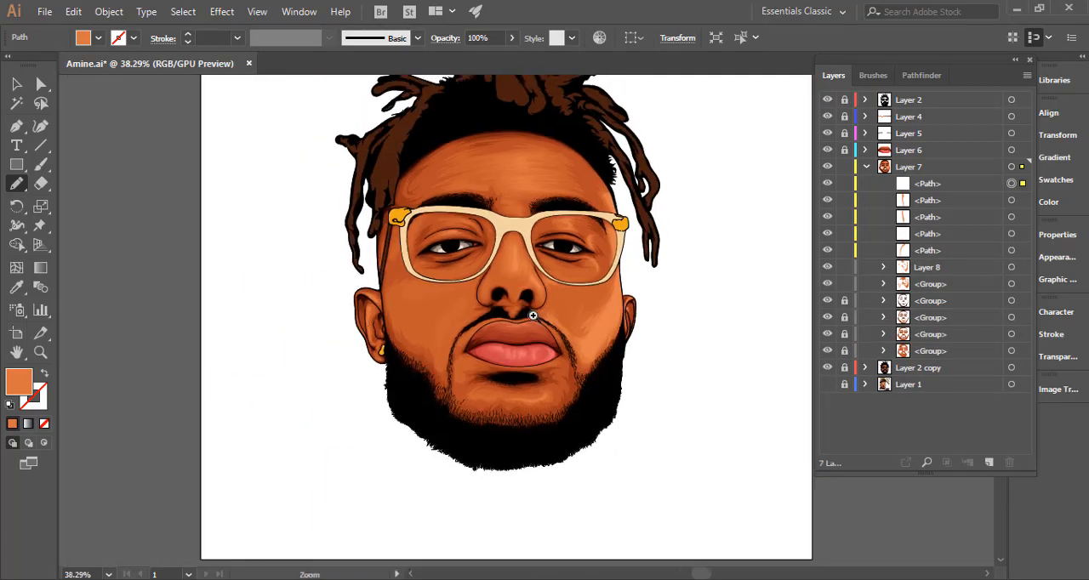
# Move the five loose ear highlight paths in Layer 7 into Layer 8 and clear the selection.
pyautogui.press('v')
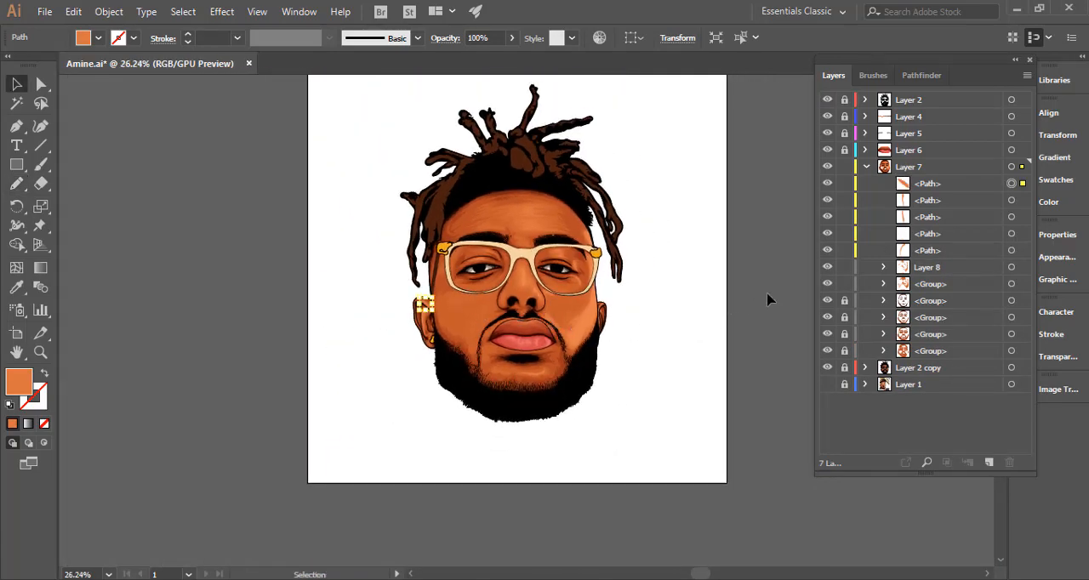
pyautogui.click(943, 184)
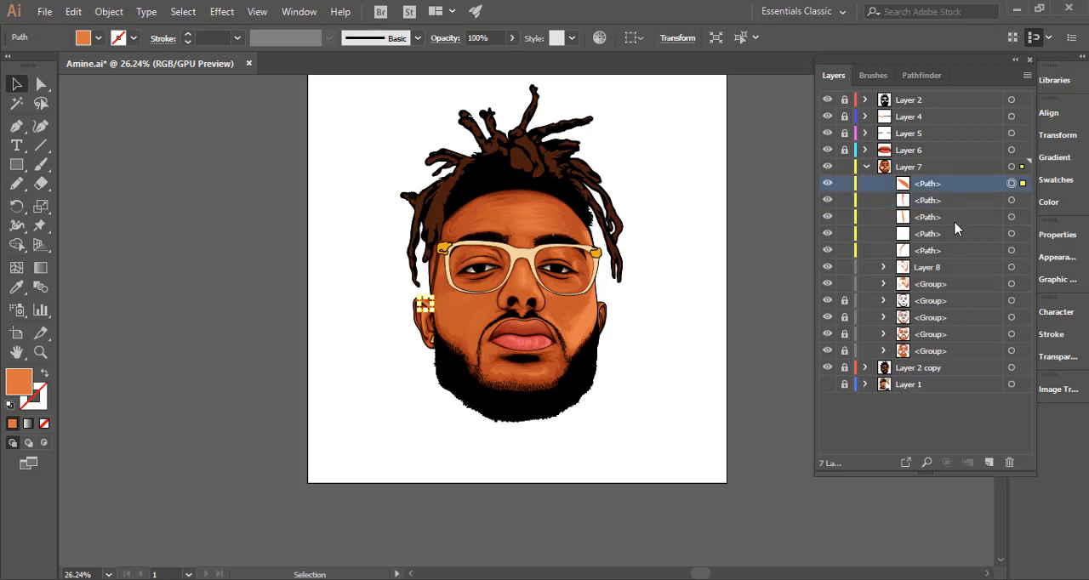
pyautogui.keyDown('shift'); pyautogui.click(952, 217); pyautogui.keyUp('shift')
pyautogui.keyDown('shift'); pyautogui.click(955, 235); pyautogui.keyUp('shift')
pyautogui.keyDown('shift'); pyautogui.click(954, 245); pyautogui.keyUp('shift')
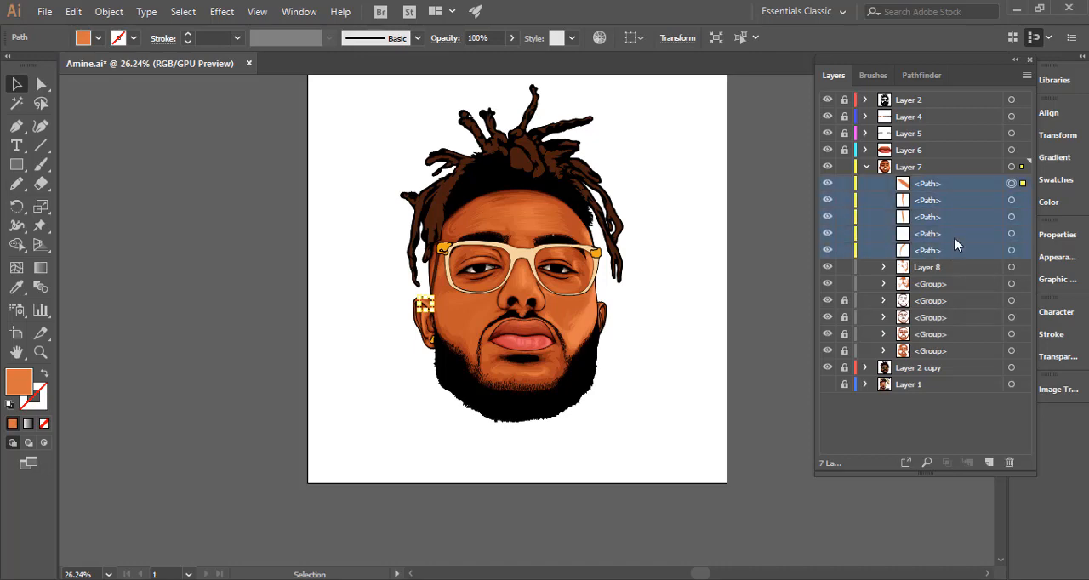
pyautogui.moveTo(956, 247); pyautogui.dragTo(956, 270)
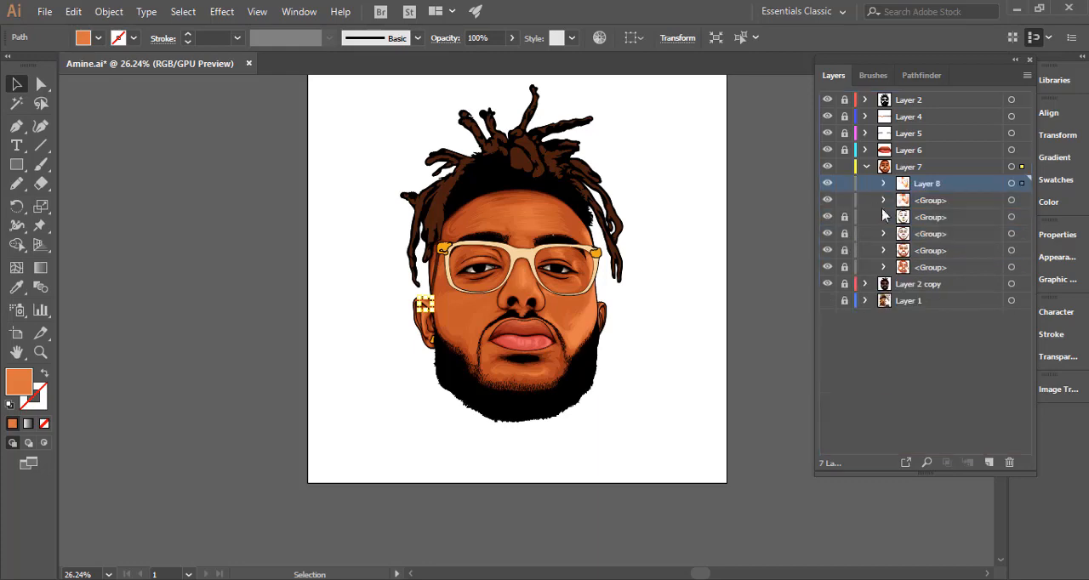
pyautogui.hotkey('ctrl', 'shift', 'a')
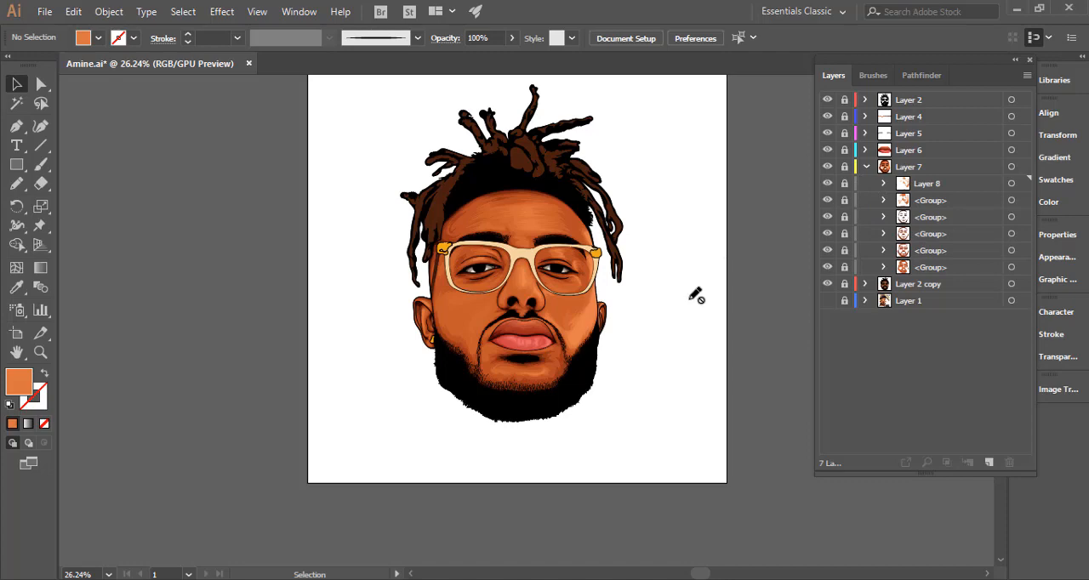
# Lock and collapse Layer 7, and add a new empty layer directly above Layer 2 copy.
pyautogui.click(867, 167)
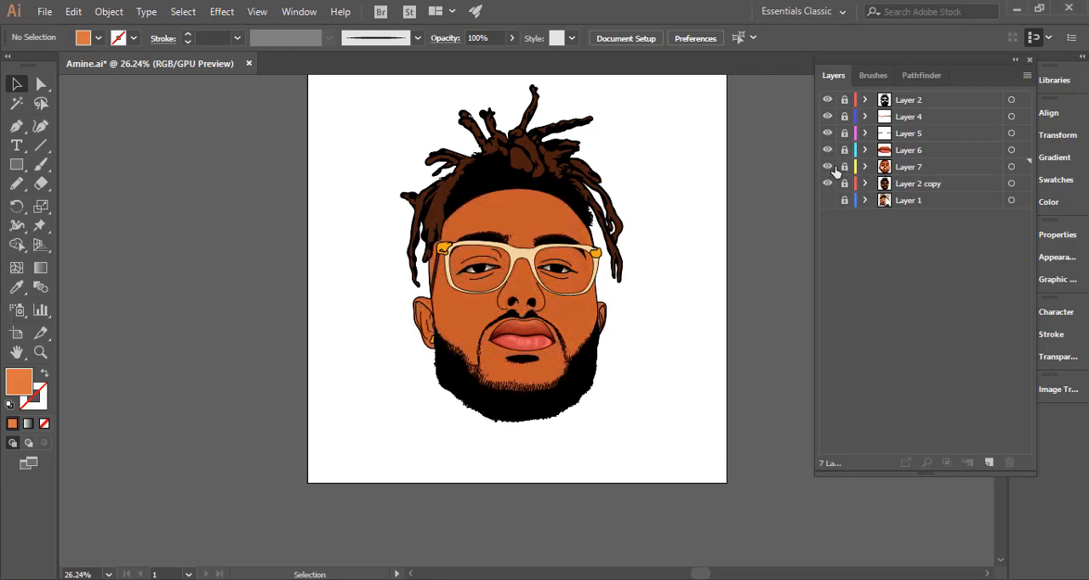
pyautogui.click(906, 192)
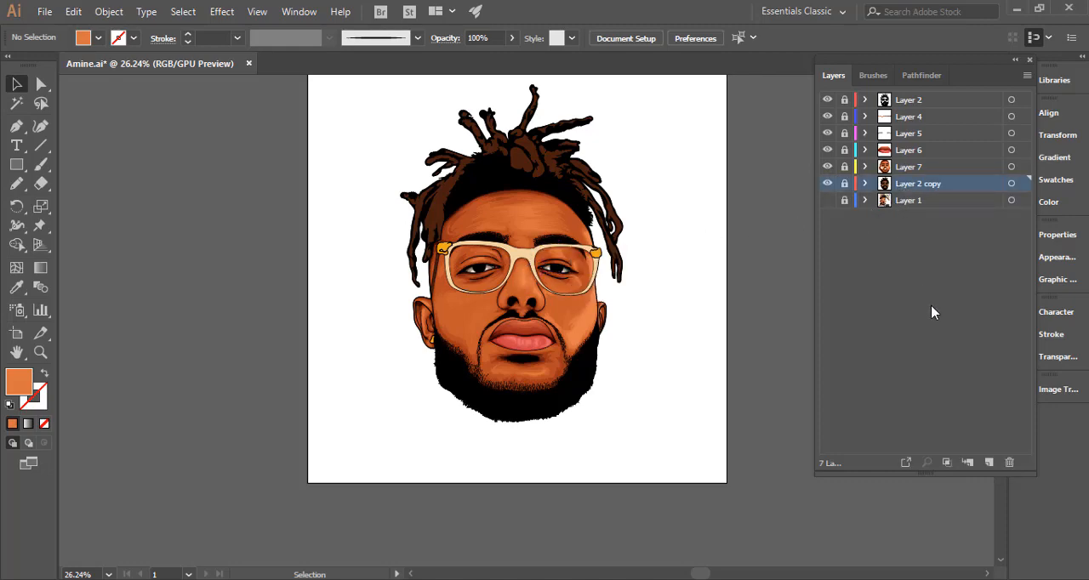
pyautogui.click(989, 462)
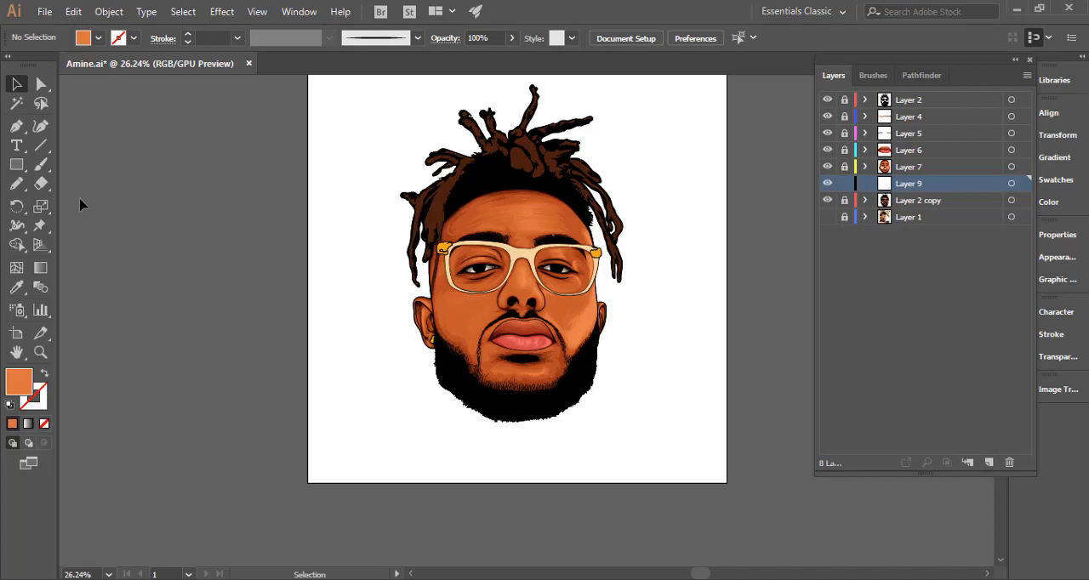
# Pencil a shadow shape around the edge of the left ear's earring on Layer 9 and fill it with dark orange #9e3500.
pyautogui.click(16, 183)
pyautogui.moveTo(420, 335)
pyautogui.mouseDown()
pyautogui.moveTo(491, 329)
pyautogui.moveTo(475, 329)
pyautogui.moveTo(441, 393)
pyautogui.moveTo(459, 383)
pyautogui.moveTo(452, 403)
pyautogui.moveTo(472, 409)
pyautogui.moveTo(492, 381)
pyautogui.moveTo(497, 409)
pyautogui.moveTo(451, 431)
pyautogui.moveTo(430, 419)
pyautogui.moveTo(422, 386)
pyautogui.moveTo(481, 296)
pyautogui.moveTo(512, 306)
pyautogui.moveTo(509, 357)
pyautogui.mouseUp()
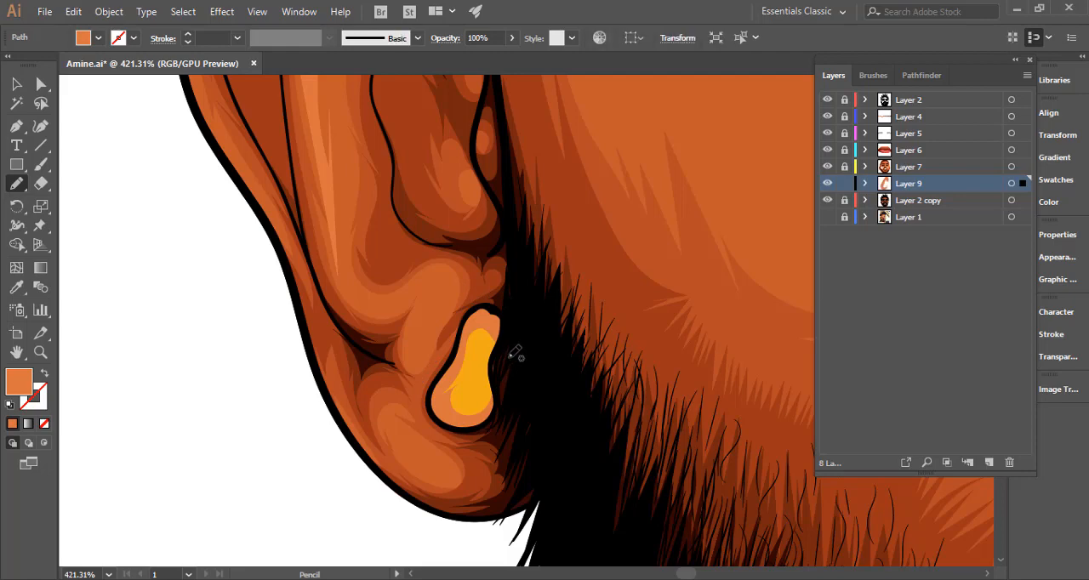
pyautogui.press('i')
pyautogui.click(478, 357)
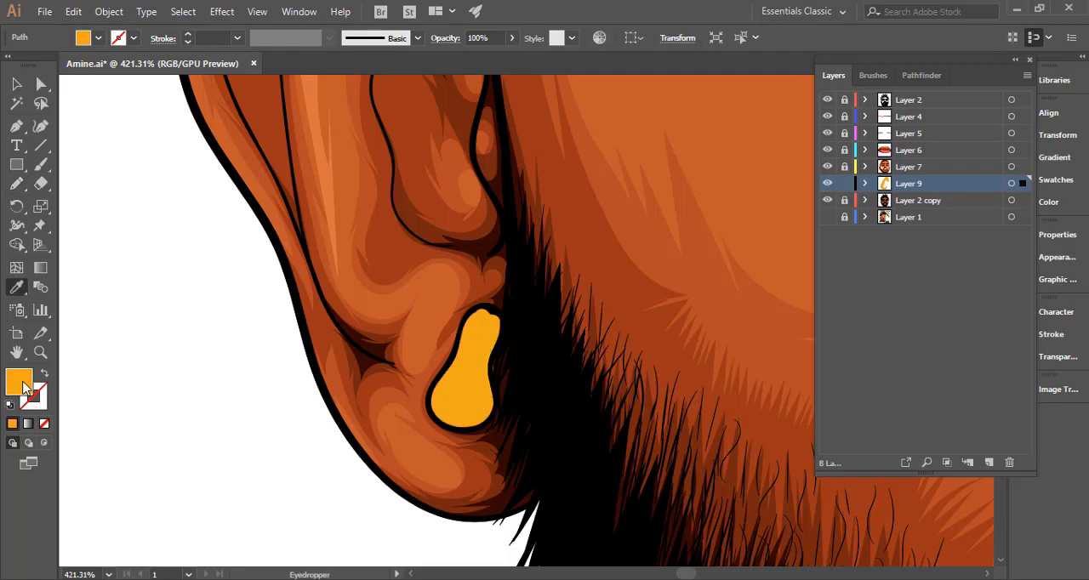
pyautogui.doubleClick(24, 385)
pyautogui.click(855, 161)
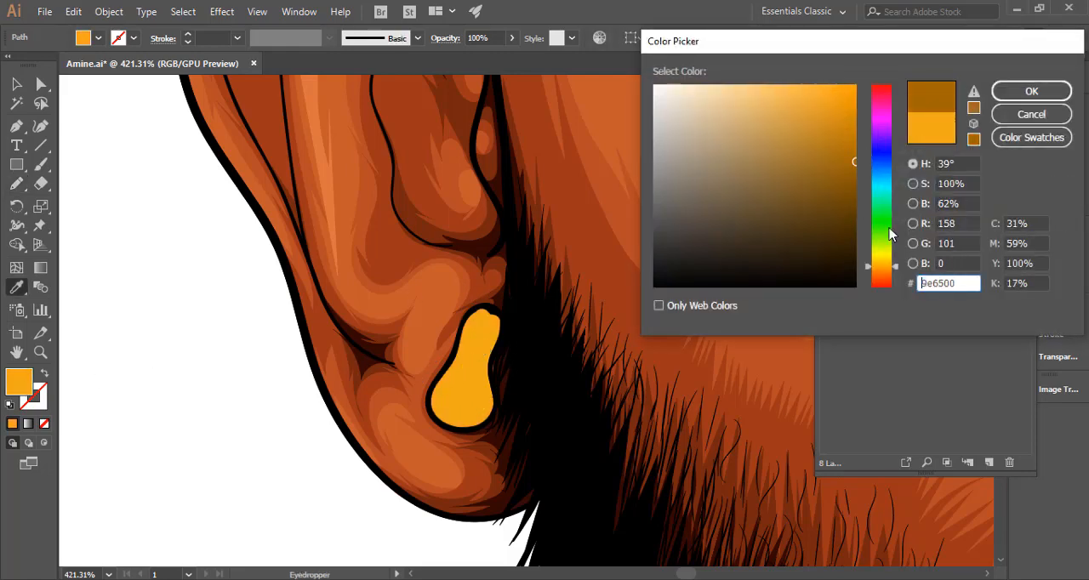
pyautogui.moveTo(889, 266); pyautogui.dragTo(891, 276)
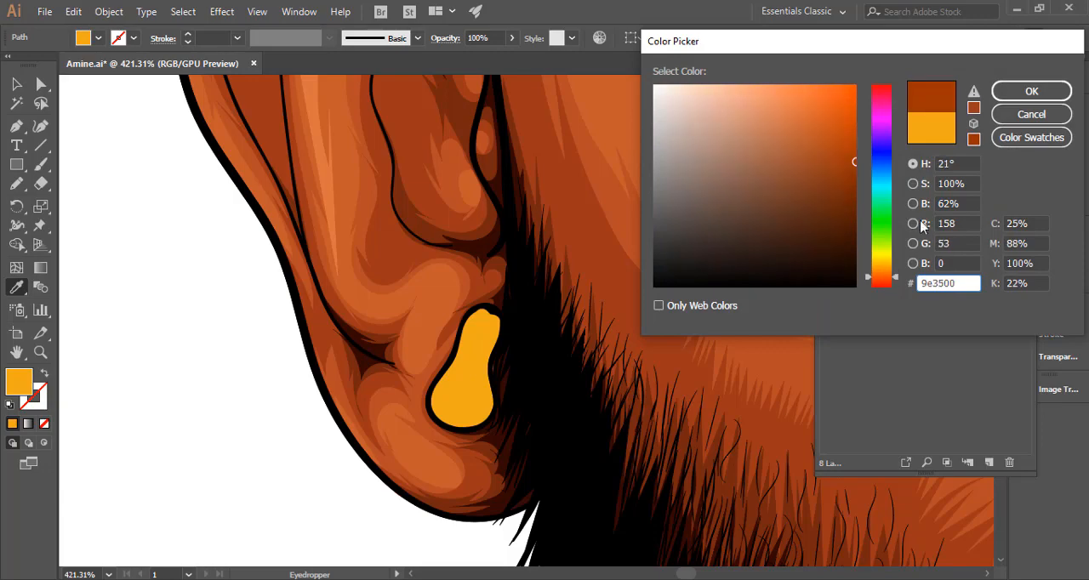
pyautogui.click(1004, 92)
# Unlock Layer 2 copy and recolour the yellow hinge pieces at both ends of the glasses to orange #ed8e1d.
pyautogui.moveTo(551, 322); pyautogui.dragTo(326, 323)
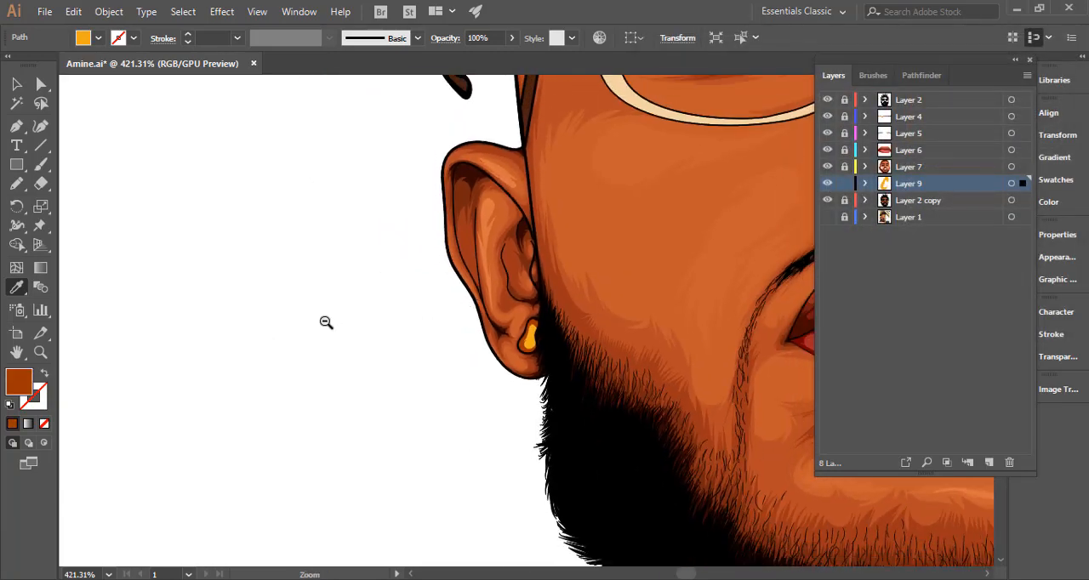
pyautogui.moveTo(593, 314); pyautogui.dragTo(459, 318)
pyautogui.moveTo(581, 318); pyautogui.dragTo(587, 297)
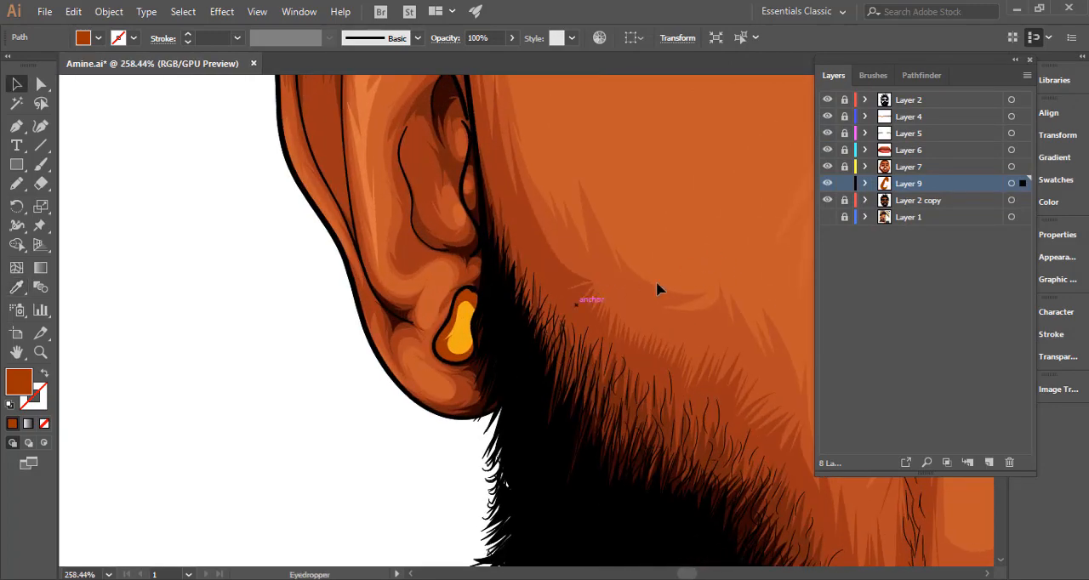
pyautogui.moveTo(655, 297); pyautogui.dragTo(353, 321)
pyautogui.moveTo(633, 241); pyautogui.dragTo(469, 333)
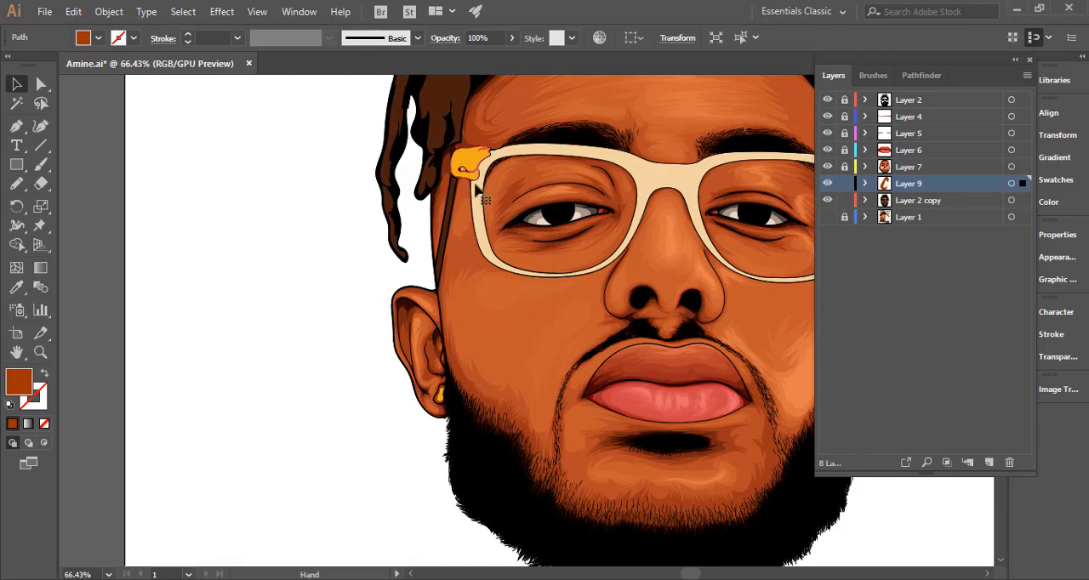
pyautogui.click(552, 272)
pyautogui.moveTo(614, 276); pyautogui.dragTo(440, 284)
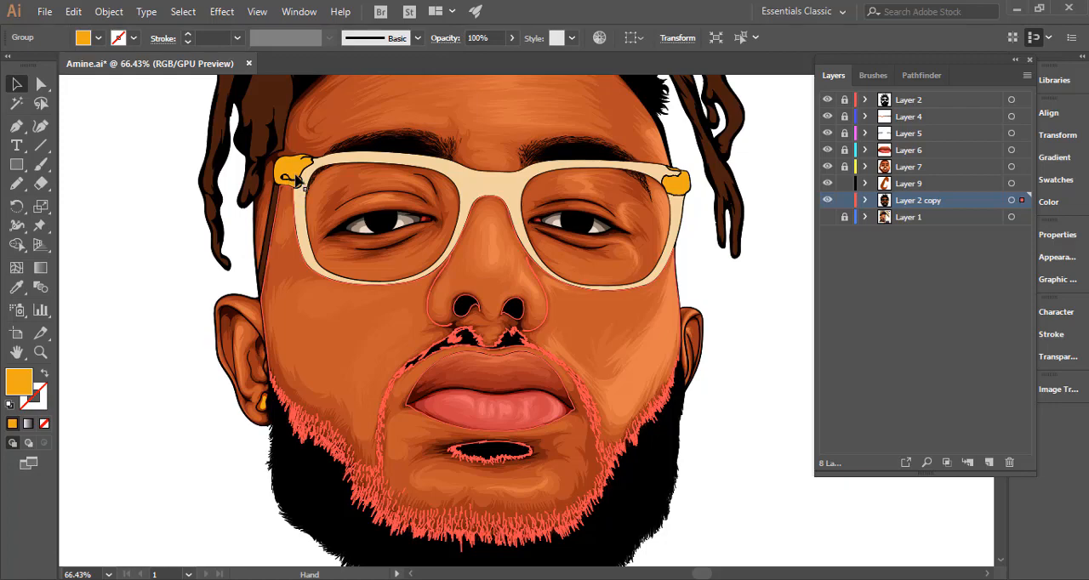
pyautogui.click(303, 183)
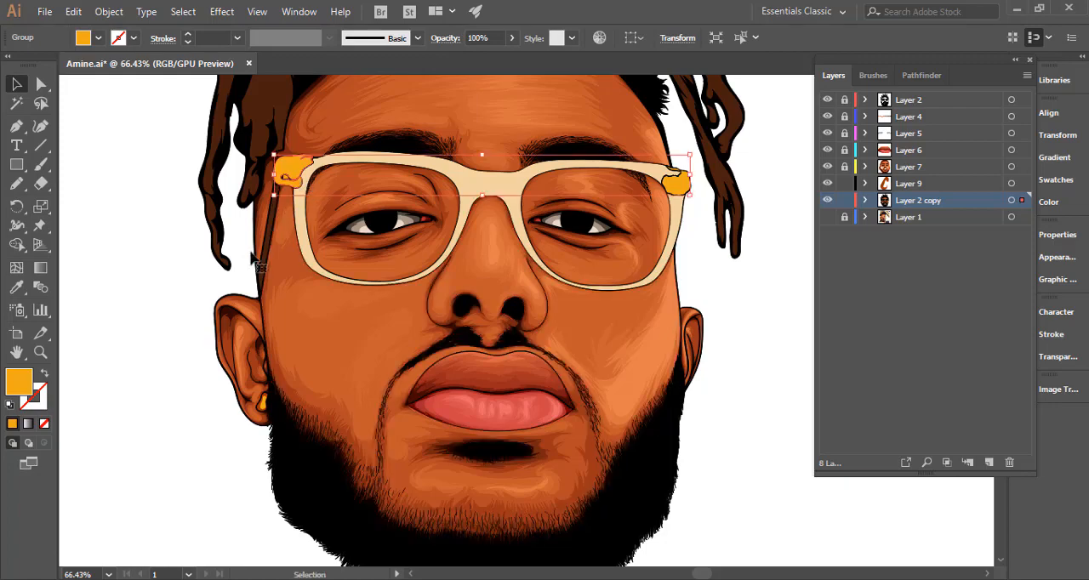
pyautogui.doubleClick(19, 383)
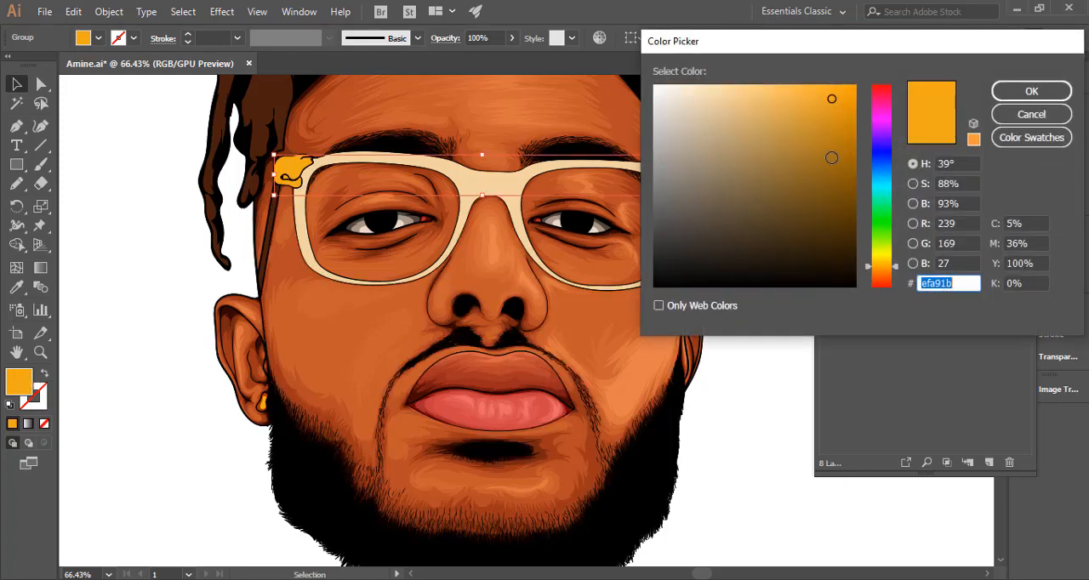
pyautogui.moveTo(881, 267); pyautogui.dragTo(881, 270)
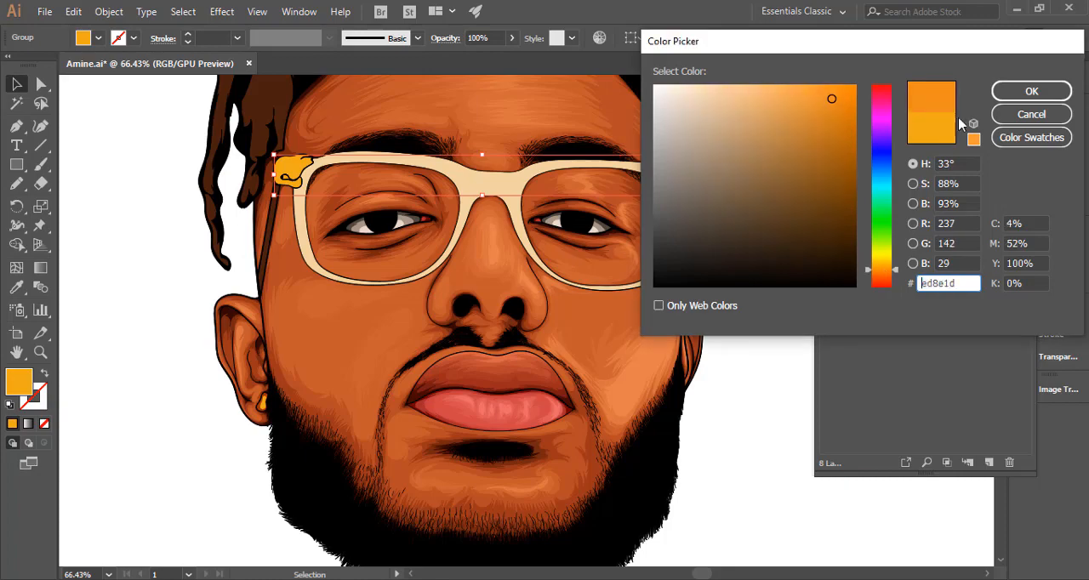
pyautogui.click(1013, 91)
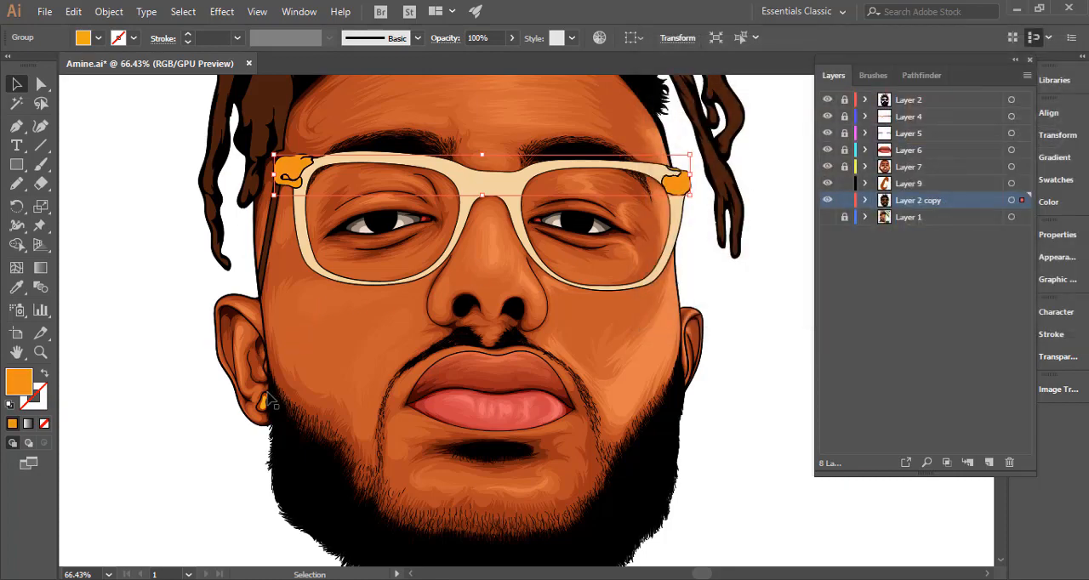
# Recolour the yellow earring with the orange sampled from the glasses' hinge, clear the selection and lock Layer 2 copy again.
pyautogui.scroll(3, 270, 415)
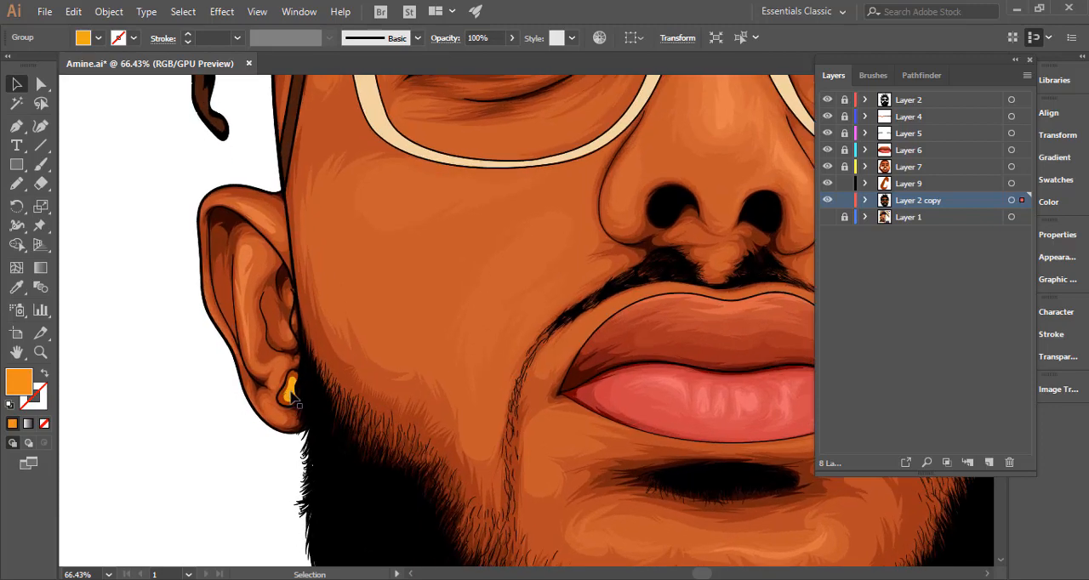
pyautogui.scroll(-3, 275, 358)
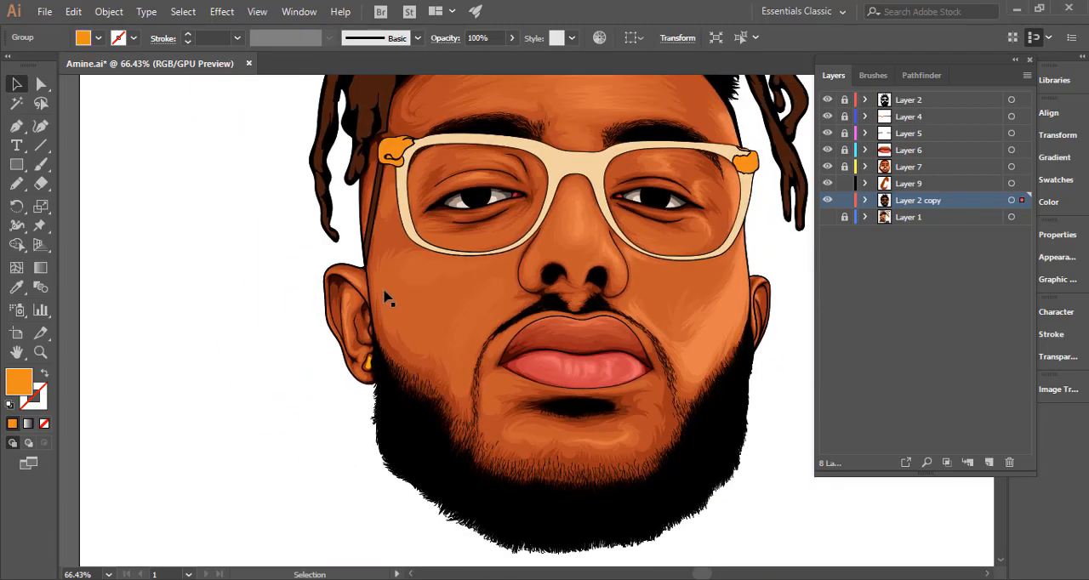
pyautogui.press('i')
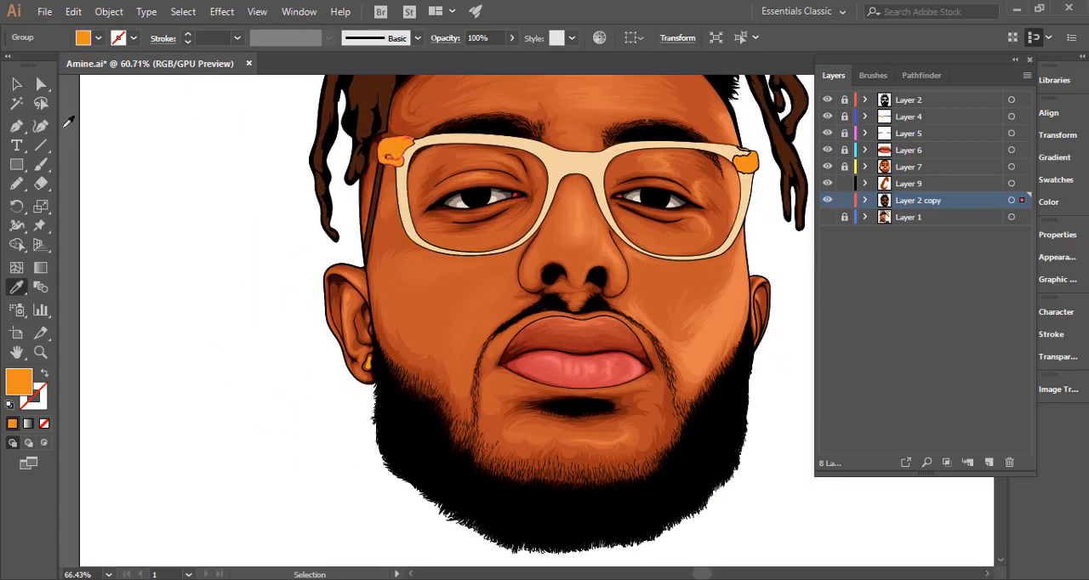
pyautogui.press('y')
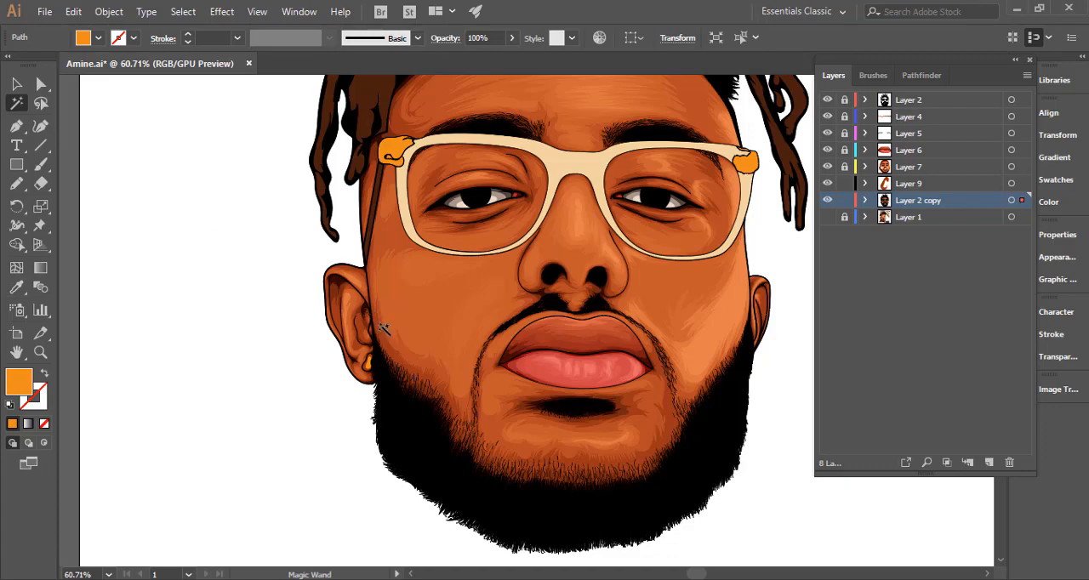
pyautogui.moveTo(363, 379)
pyautogui.mouseDown()
pyautogui.moveTo(574, 337)
pyautogui.moveTo(331, 350)
pyautogui.mouseUp()
pyautogui.click(18, 185)
pyautogui.moveTo(441, 264); pyautogui.dragTo(309, 375)
pyautogui.hotkey('ctrl', 'shift', 'a')
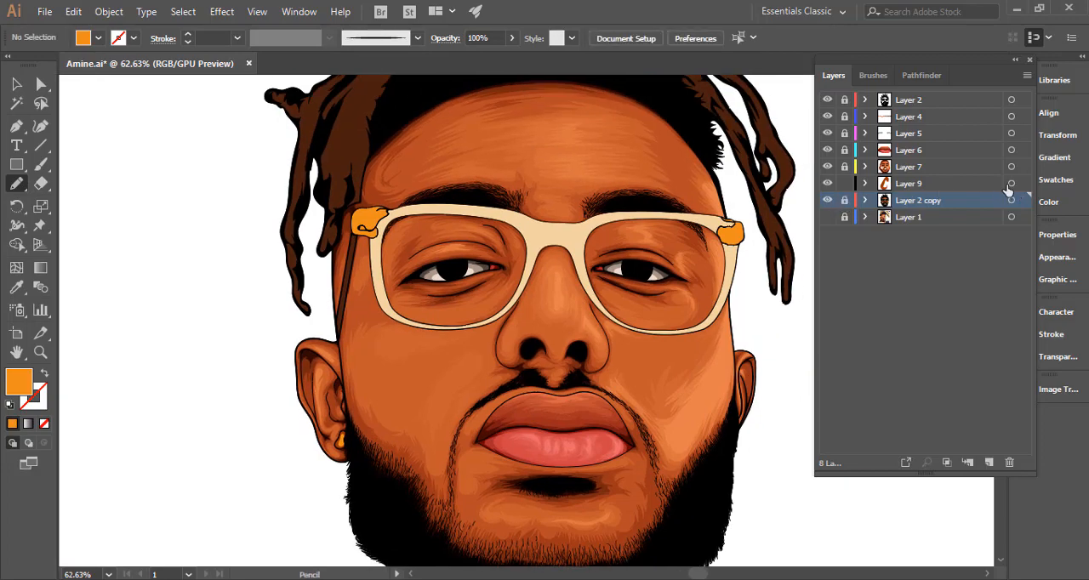
# Show the reference photo on Layer 1 and examine the left hinge by briefly hiding Layer 2 copy.
pyautogui.moveTo(352, 222); pyautogui.dragTo(679, 204)
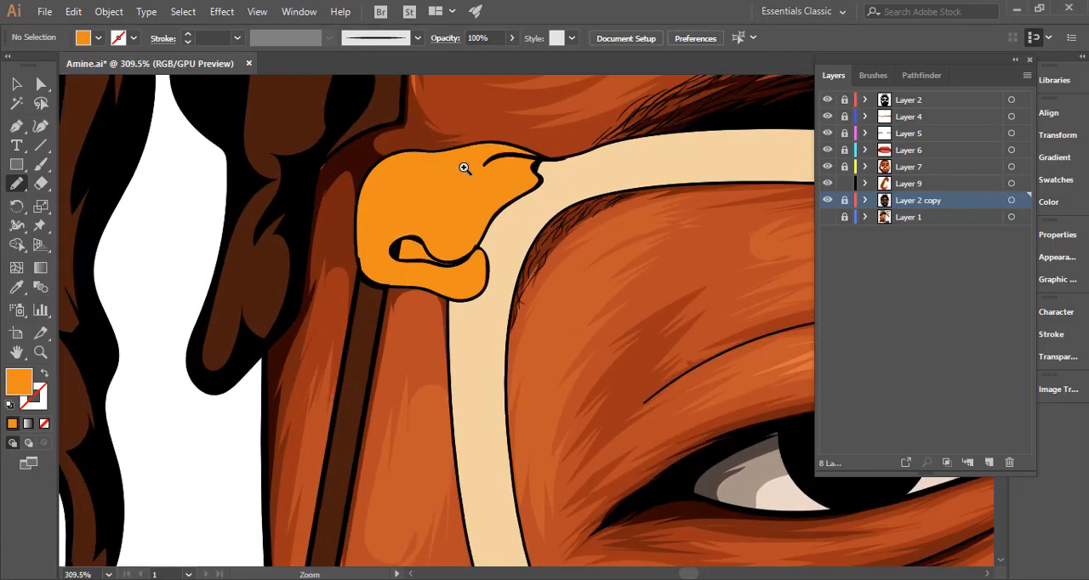
pyautogui.moveTo(473, 244); pyautogui.dragTo(441, 390)
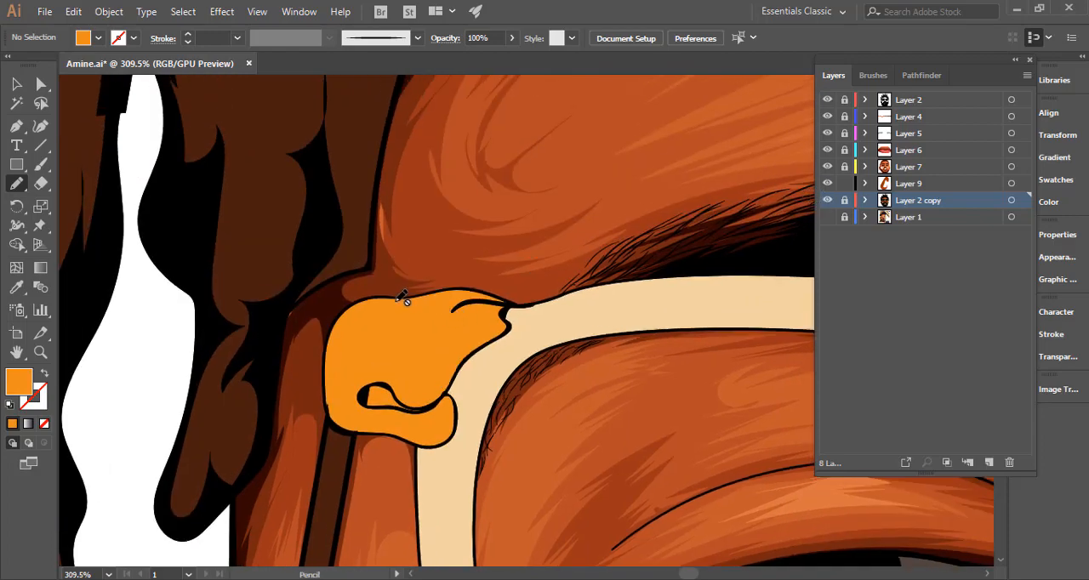
pyautogui.click(828, 201)
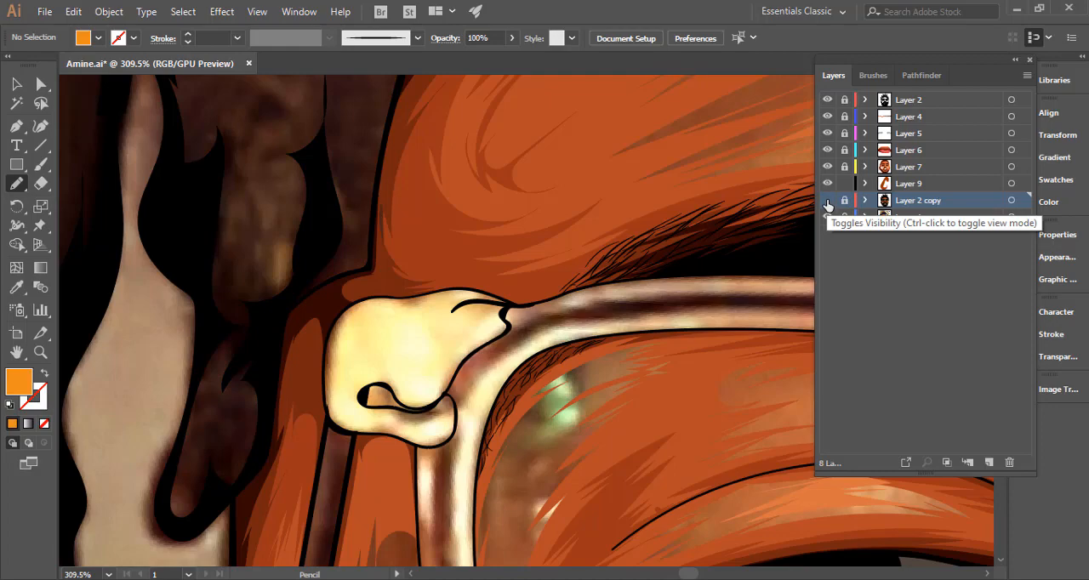
pyautogui.click(827, 201)
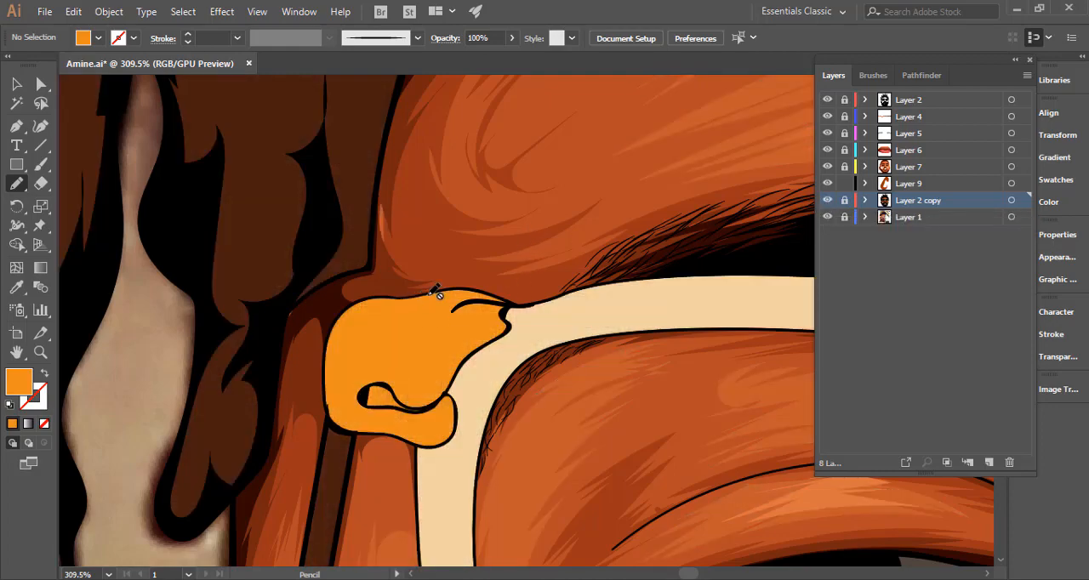
# Pencil a jagged shadow shape around the edge and curl of the glasses' left hinge on Layer 9 and refine its upper outline.
pyautogui.click(922, 185)
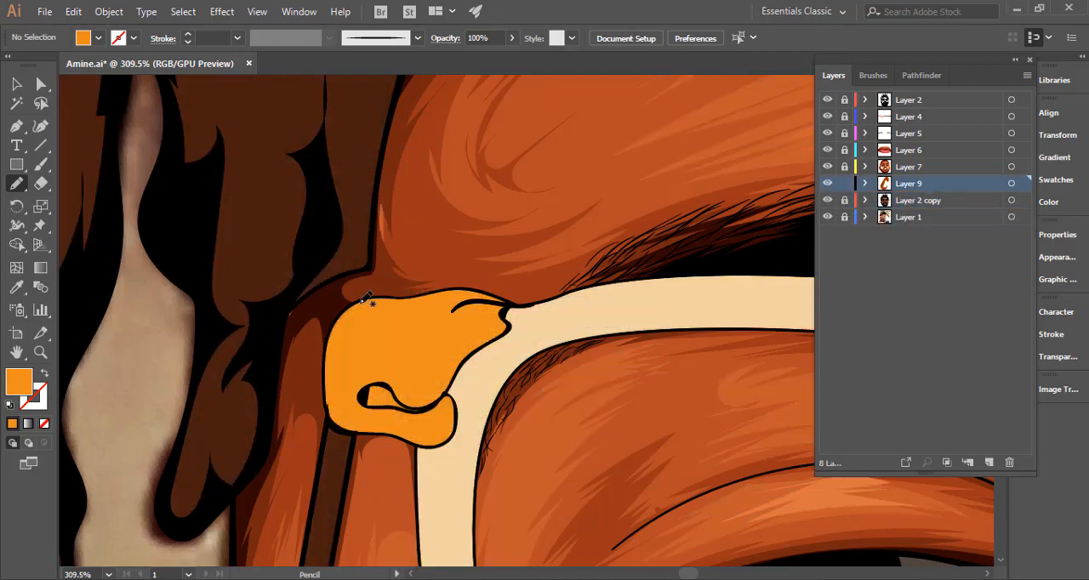
pyautogui.moveTo(425, 296)
pyautogui.mouseDown()
pyautogui.moveTo(467, 286)
pyautogui.moveTo(445, 320)
pyautogui.moveTo(475, 308)
pyautogui.moveTo(489, 330)
pyautogui.moveTo(452, 357)
pyautogui.moveTo(424, 403)
pyautogui.moveTo(384, 380)
pyautogui.moveTo(375, 410)
pyautogui.mouseUp()
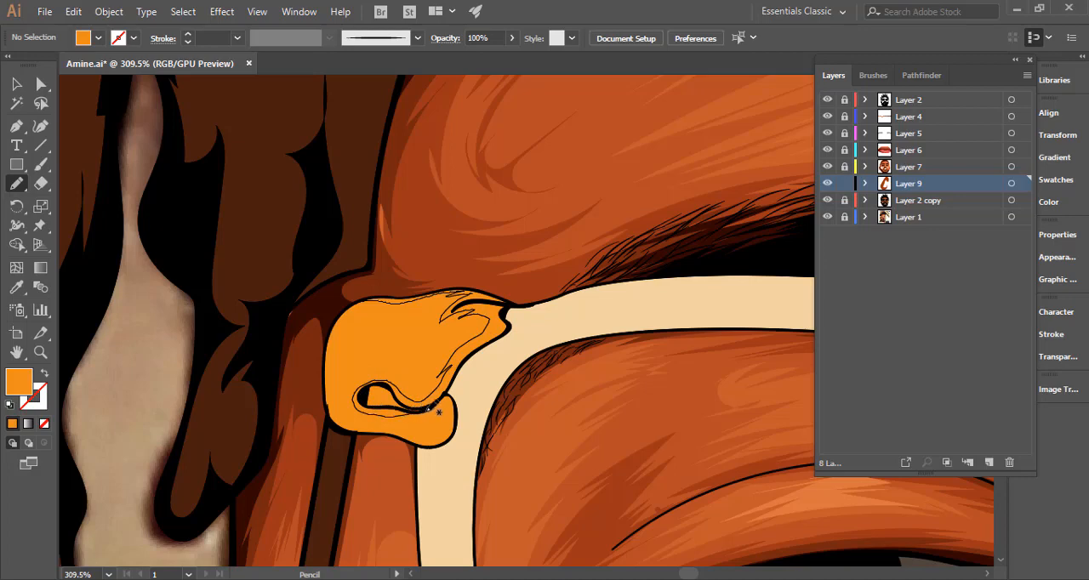
pyautogui.moveTo(442, 405)
pyautogui.mouseDown()
pyautogui.moveTo(431, 438)
pyautogui.moveTo(347, 420)
pyautogui.moveTo(331, 374)
pyautogui.moveTo(344, 393)
pyautogui.moveTo(335, 364)
pyautogui.moveTo(348, 323)
pyautogui.moveTo(335, 343)
pyautogui.moveTo(368, 300)
pyautogui.moveTo(325, 321)
pyautogui.moveTo(320, 414)
pyautogui.mouseUp()
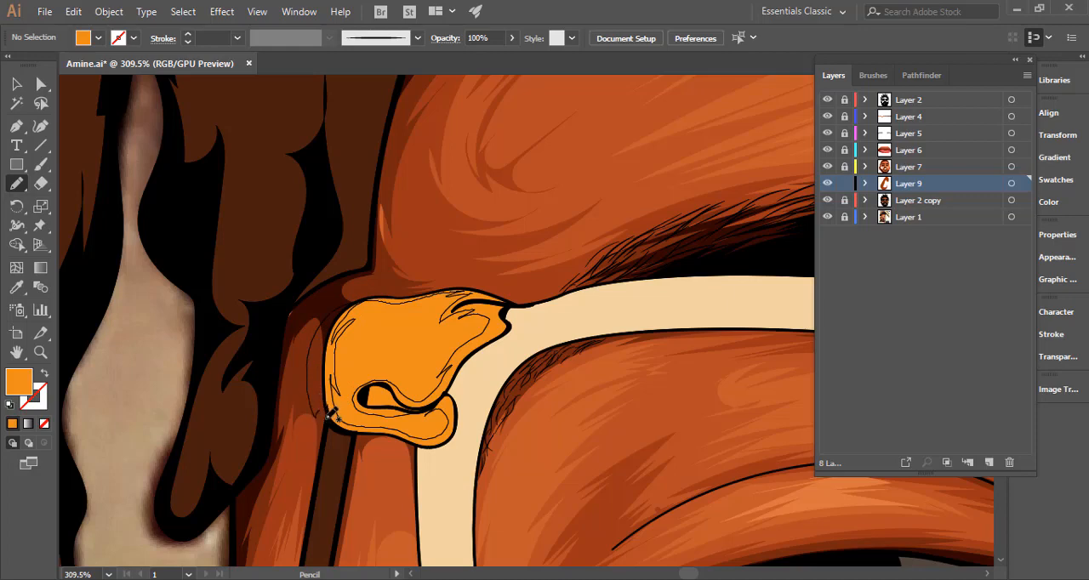
pyautogui.moveTo(402, 444)
pyautogui.mouseDown()
pyautogui.moveTo(456, 434)
pyautogui.moveTo(454, 393)
pyautogui.moveTo(469, 388)
pyautogui.moveTo(464, 423)
pyautogui.mouseUp()
pyautogui.keyDown('ctrl'); pyautogui.click(465, 427); pyautogui.keyUp('ctrl')
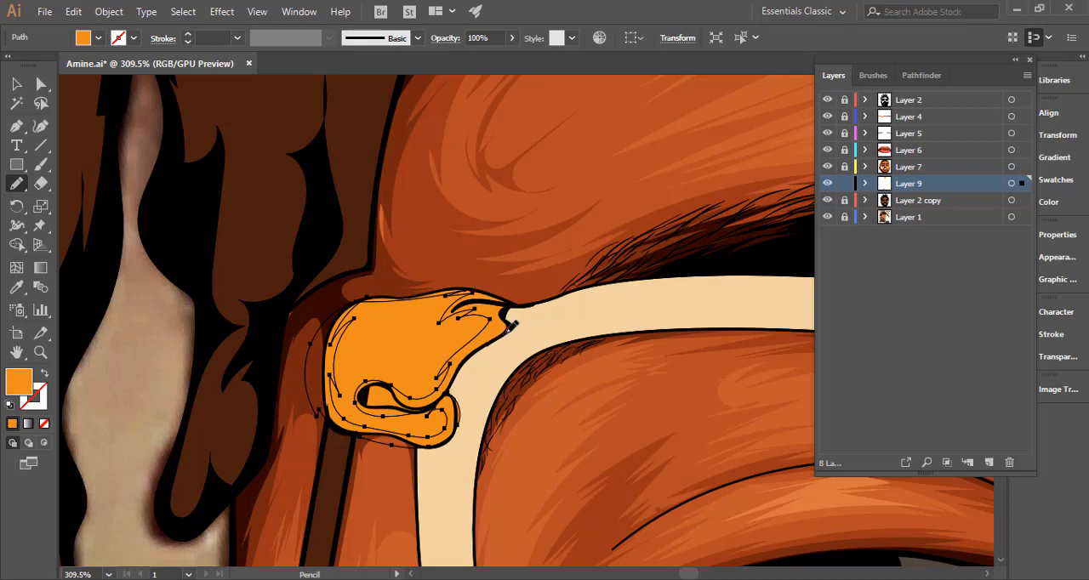
pyautogui.moveTo(508, 309)
pyautogui.mouseDown()
pyautogui.moveTo(510, 298)
pyautogui.moveTo(511, 325)
pyautogui.moveTo(517, 300)
pyautogui.mouseUp()
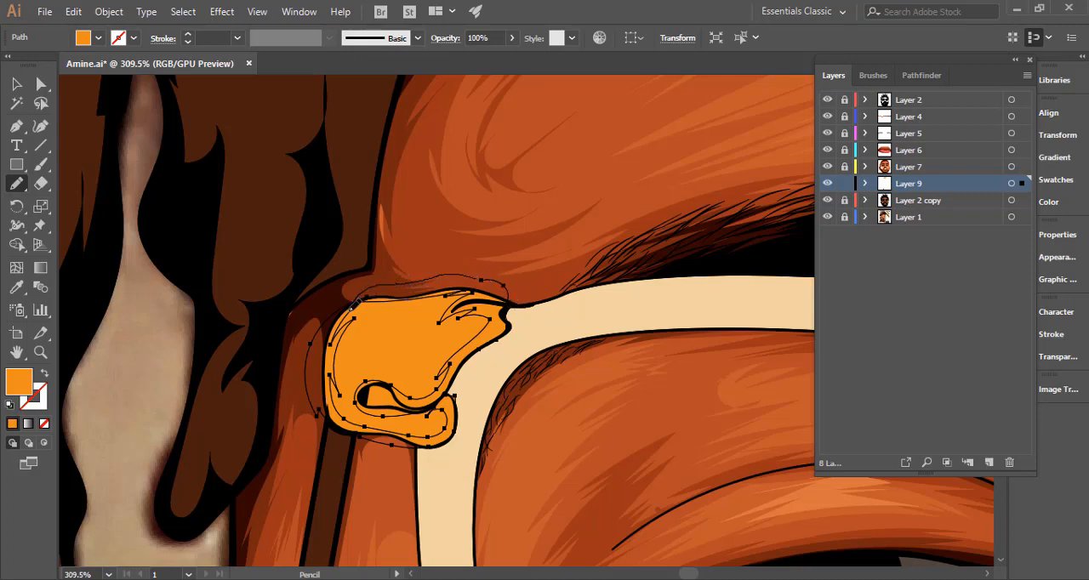
pyautogui.moveTo(351, 308); pyautogui.dragTo(349, 310)
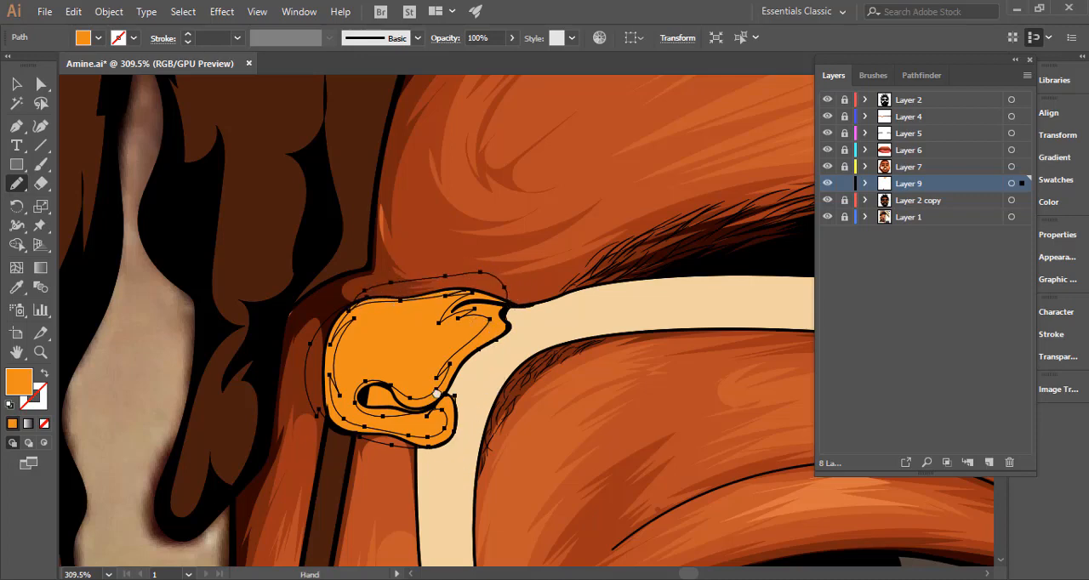
# Recolour the left hinge's shadow shape with the dark reddish brown sampled from the earring's shading and clear the selection.
pyautogui.scroll(-3, 442, 366)
pyautogui.scroll(-6, 301, 411)
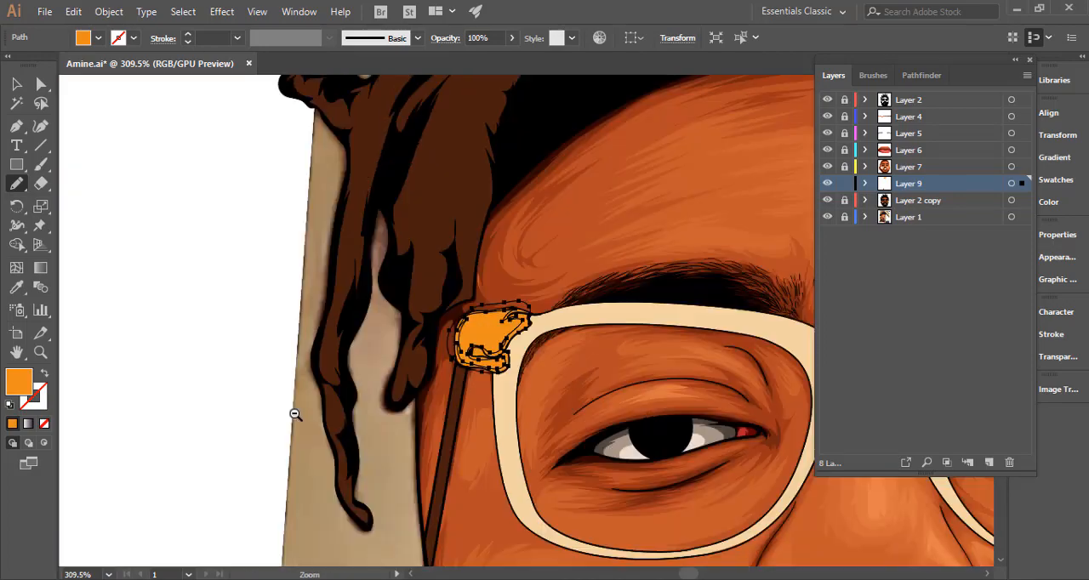
pyautogui.press('i')
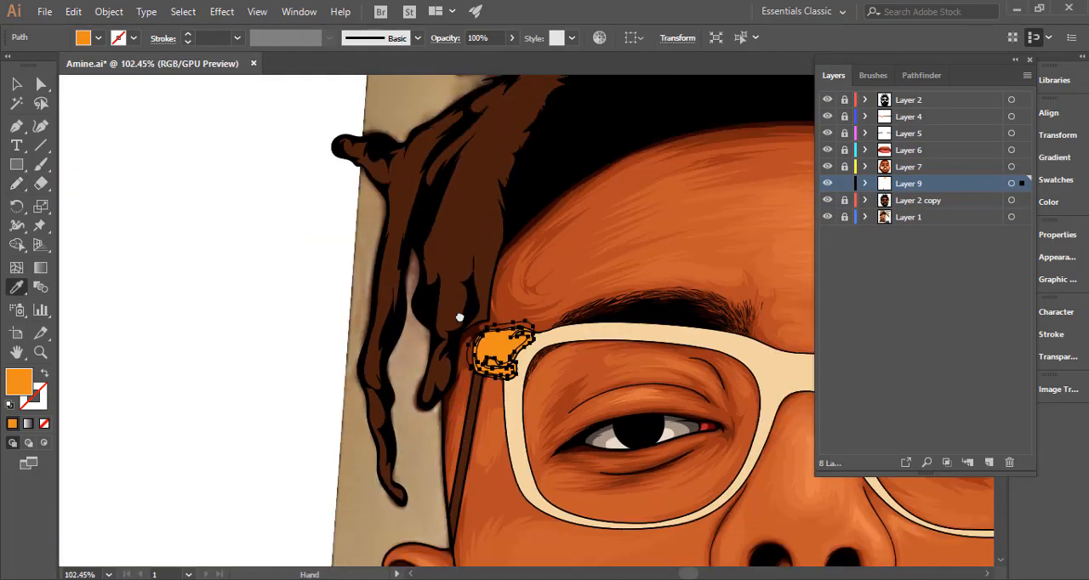
pyautogui.scroll(-6, 510, 281)
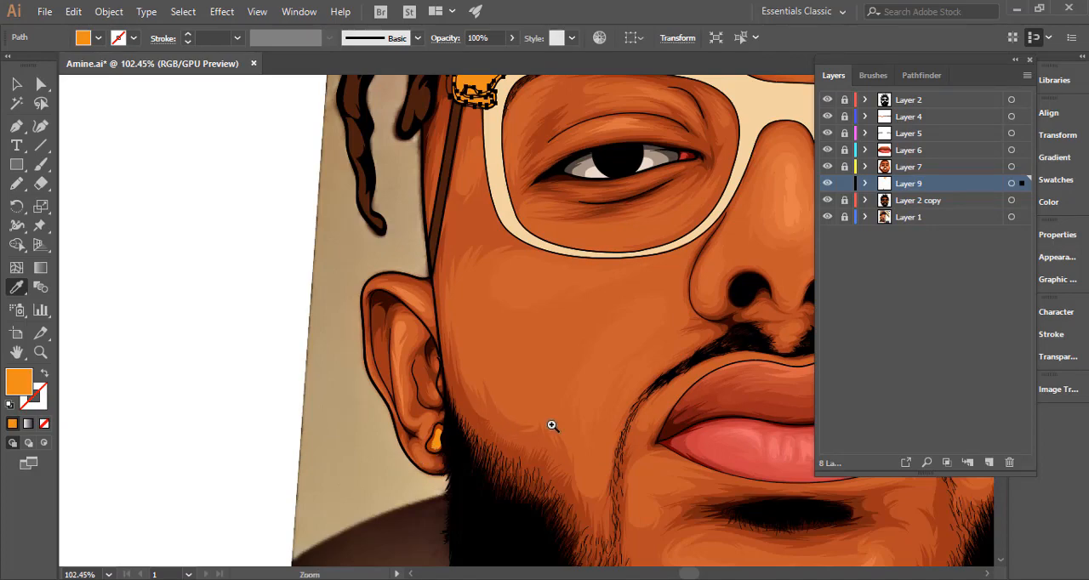
pyautogui.scroll(5, 434, 439)
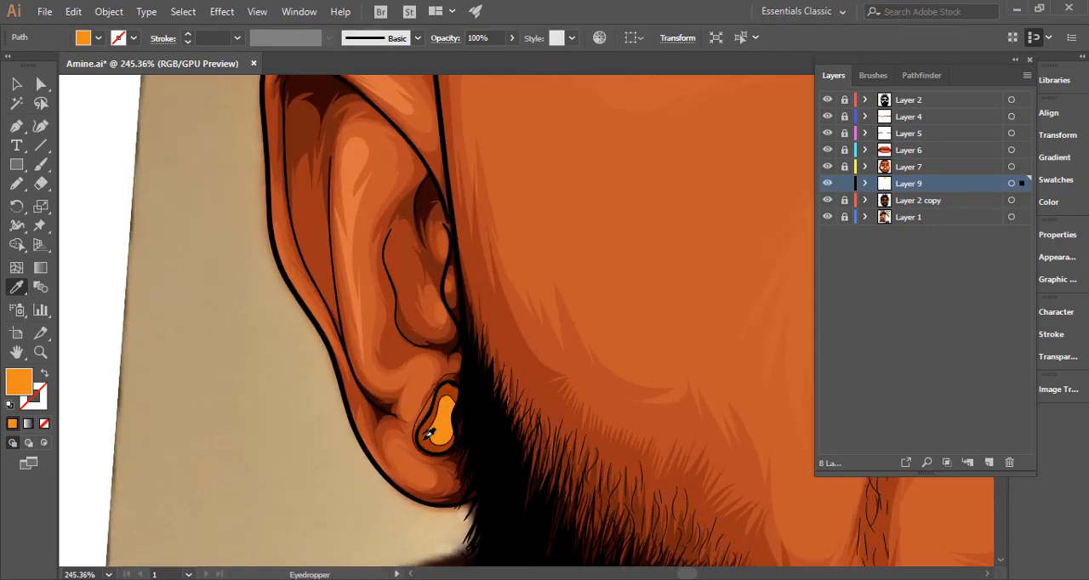
pyautogui.click(427, 438)
pyautogui.moveTo(577, 383); pyautogui.dragTo(247, 400)
pyautogui.press('n')
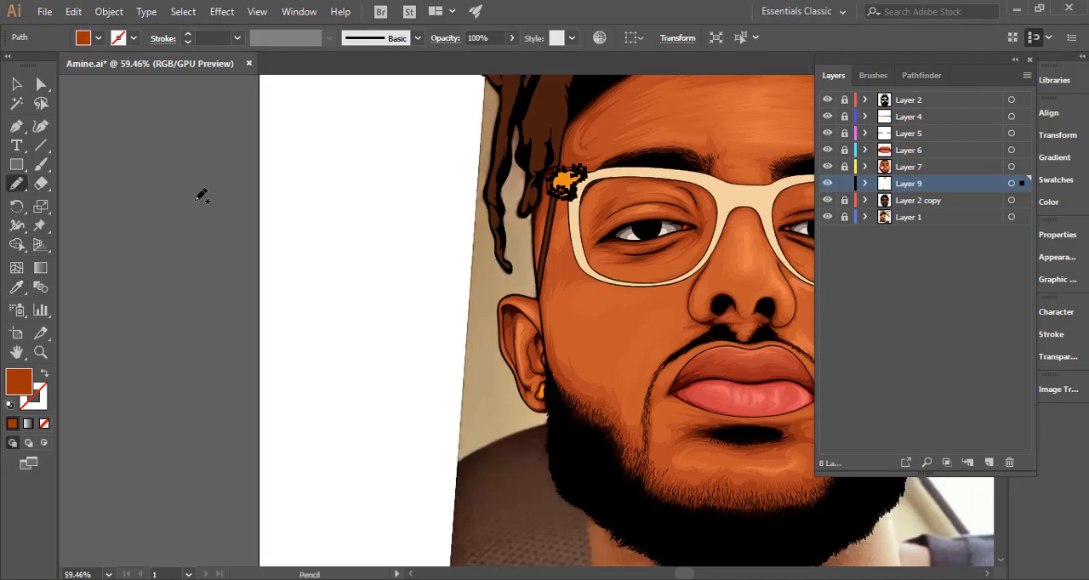
pyautogui.hotkey('ctrl', 'shift', 'a')
# Pencil a dark brown shadow shape with jagged inner edges around the rim of the glasses' right hinge on Layer 9.
pyautogui.moveTo(515, 337); pyautogui.dragTo(316, 395)
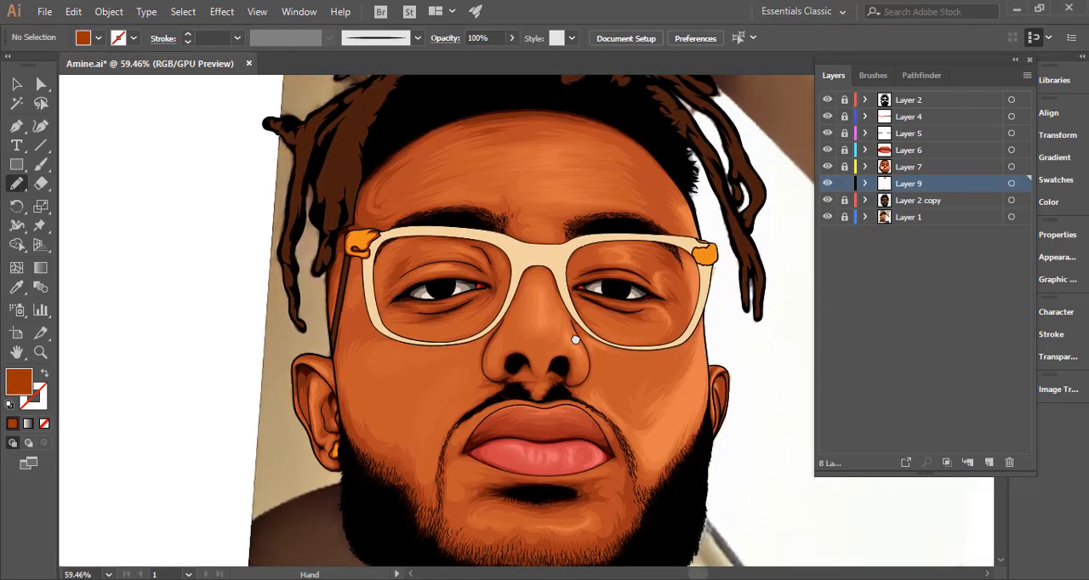
pyautogui.moveTo(625, 318); pyautogui.dragTo(566, 341)
pyautogui.moveTo(786, 277)
pyautogui.mouseDown()
pyautogui.moveTo(987, 286)
pyautogui.moveTo(964, 275)
pyautogui.mouseUp()
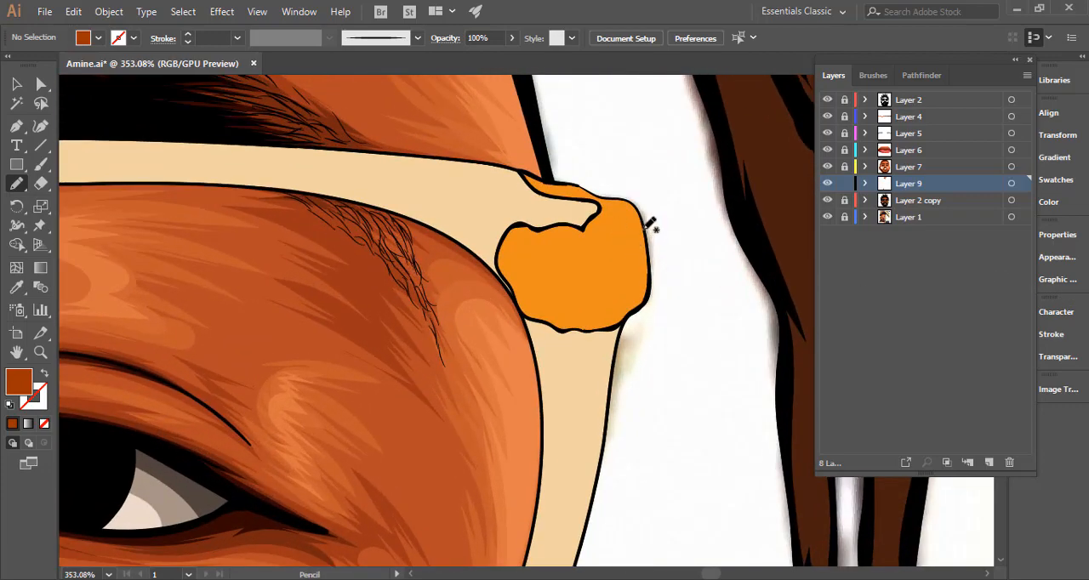
pyautogui.moveTo(644, 226)
pyautogui.mouseDown()
pyautogui.moveTo(622, 197)
pyautogui.moveTo(583, 236)
pyautogui.moveTo(529, 235)
pyautogui.moveTo(521, 270)
pyautogui.moveTo(538, 306)
pyautogui.moveTo(618, 319)
pyautogui.moveTo(647, 273)
pyautogui.moveTo(648, 247)
pyautogui.moveTo(657, 268)
pyautogui.moveTo(578, 372)
pyautogui.moveTo(466, 195)
pyautogui.moveTo(565, 148)
pyautogui.mouseUp()
pyautogui.moveTo(652, 163)
pyautogui.mouseDown()
pyautogui.moveTo(670, 211)
pyautogui.moveTo(657, 247)
pyautogui.moveTo(651, 209)
pyautogui.mouseUp()
# Trim the right hinge's shadow to the hinge outline with Shape Builder, briefly unlocking Layer 2 copy to include the orange hinge piece.
pyautogui.press('v')
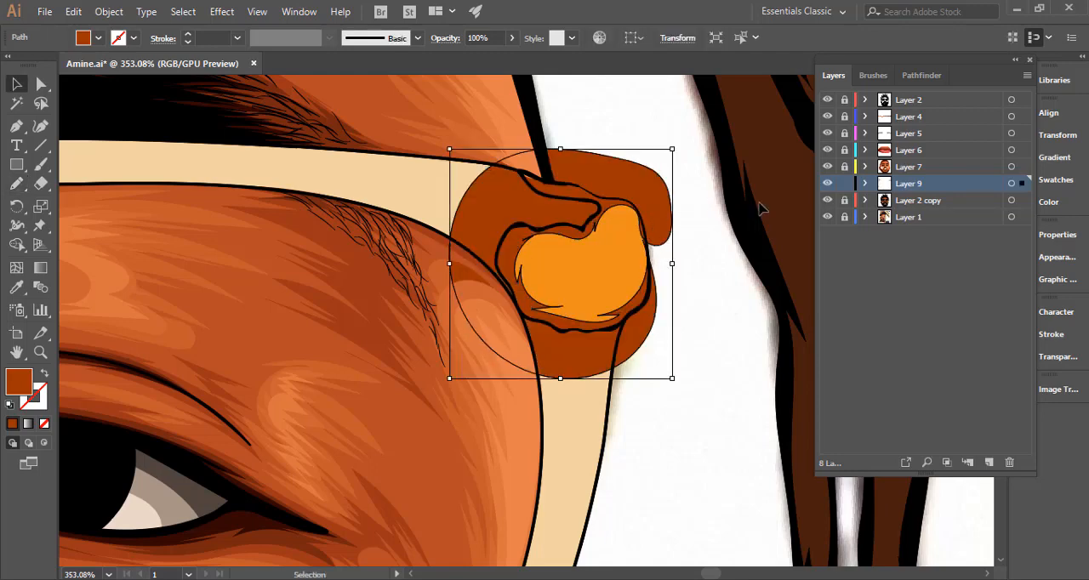
pyautogui.keyDown('shift'); pyautogui.click(608, 270); pyautogui.keyUp('shift')
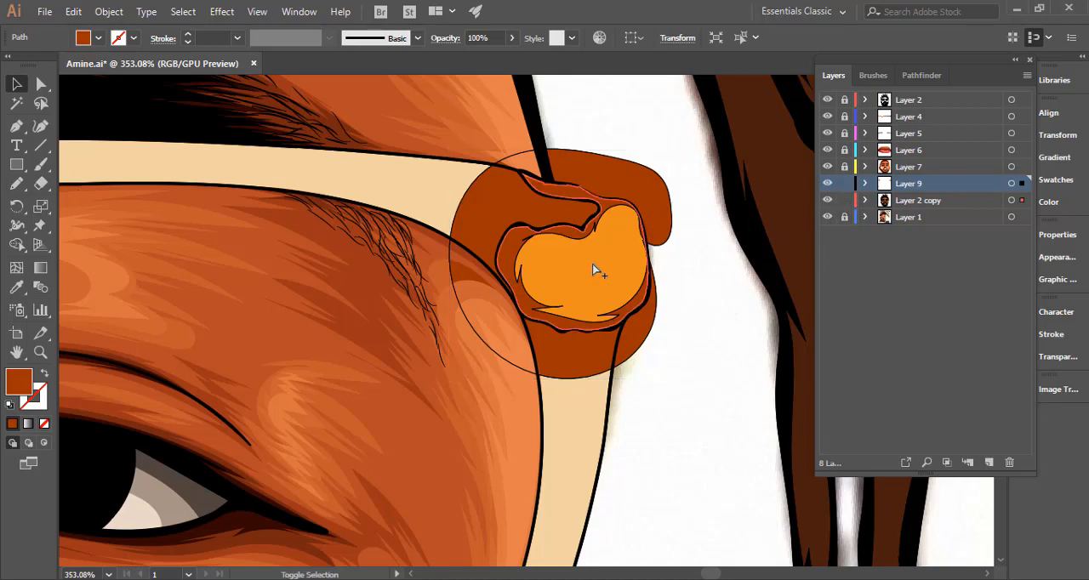
pyautogui.hotkey('shift', 'm')
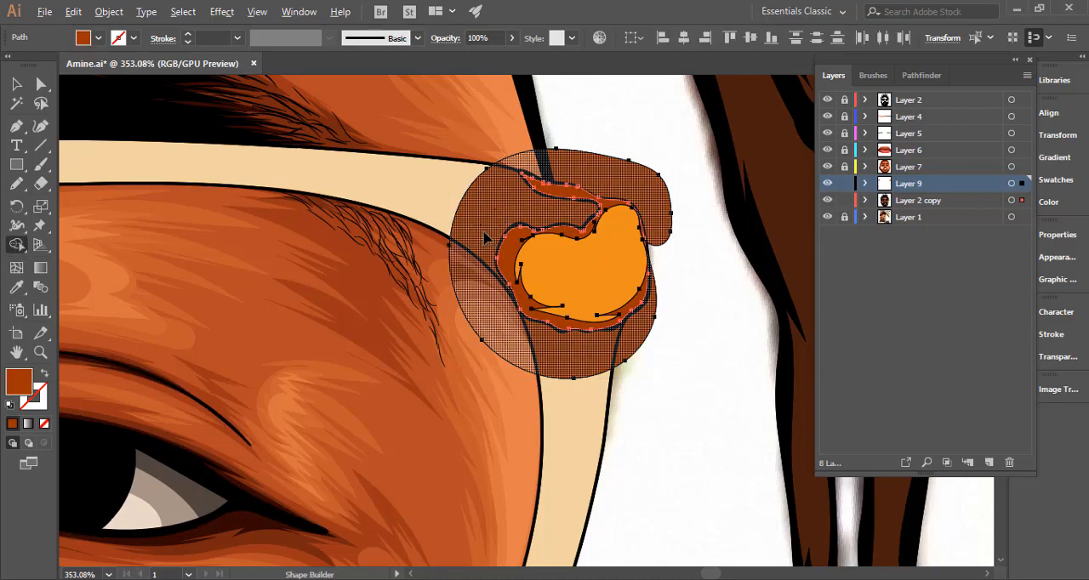
pyautogui.keyDown('alt'); pyautogui.click(485, 239); pyautogui.keyUp('alt')
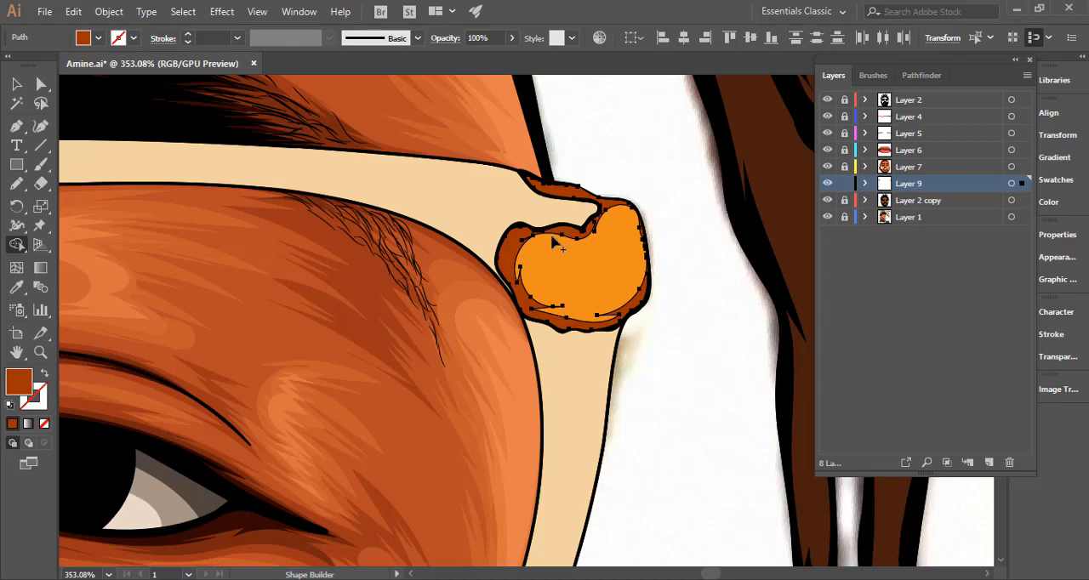
pyautogui.press('v')
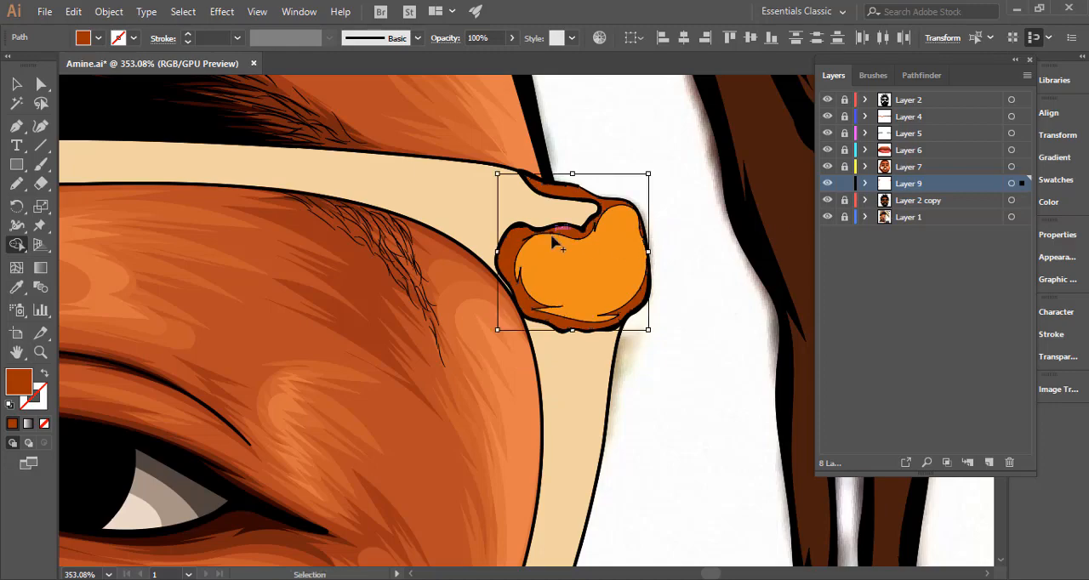
# Select all the shading on Layer 9, group it, lock the group and clear the selection.
pyautogui.hotkey('ctrl', '0')
pyautogui.click(1011, 184)
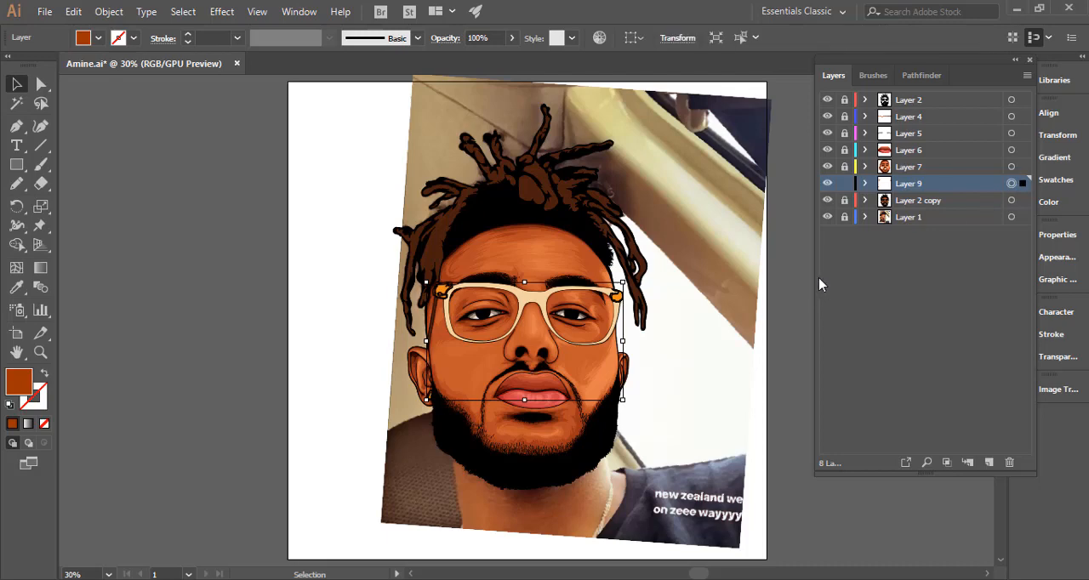
pyautogui.click(865, 183)
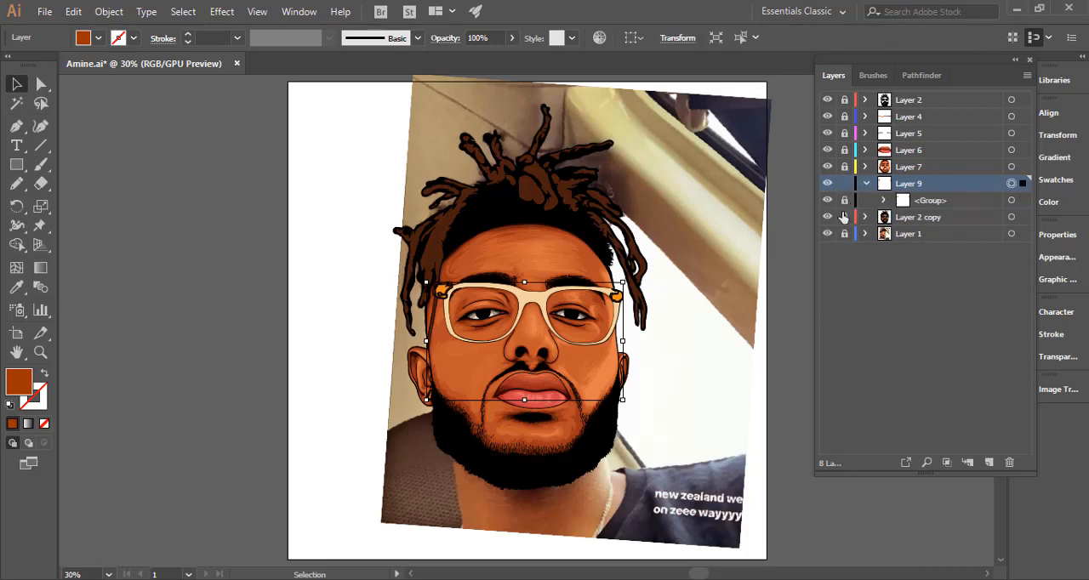
pyautogui.click(715, 315)
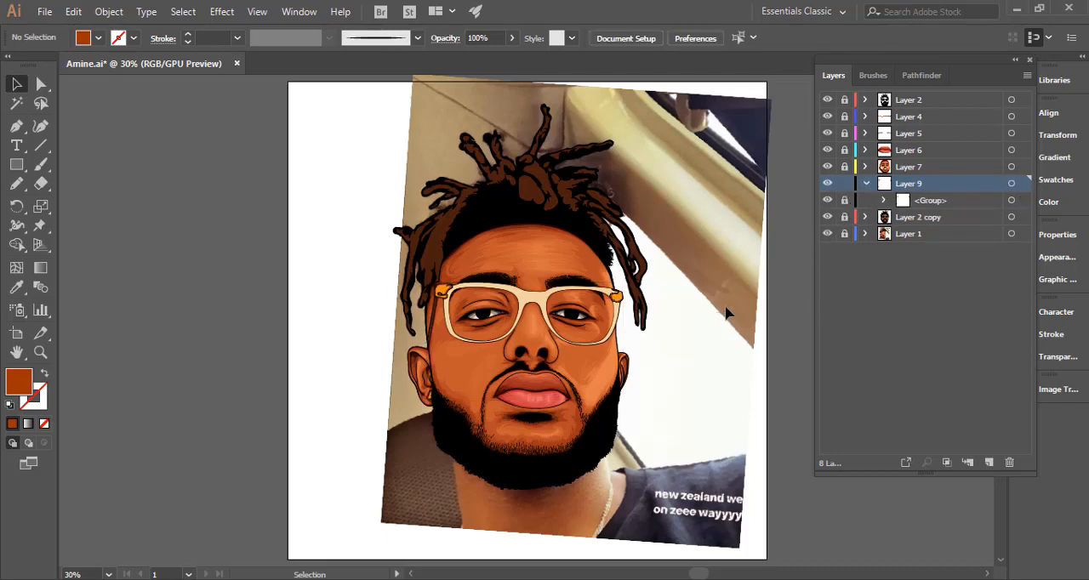
# Pencil a narrow highlight shape inside the earring on Layer 9 and fill it with the earring's sampled orange.
pyautogui.click(16, 184)
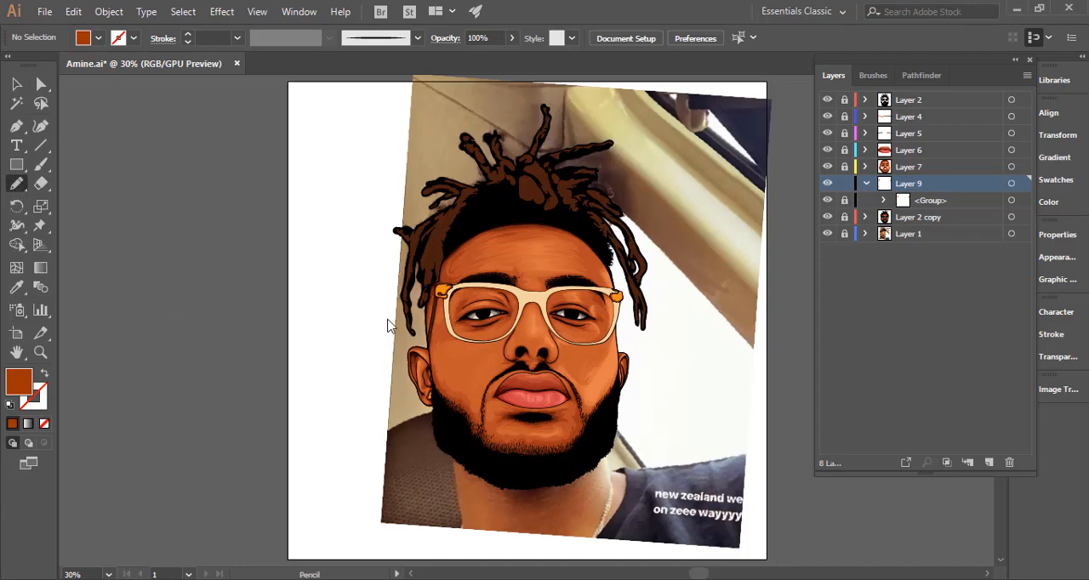
pyautogui.moveTo(436, 407); pyautogui.dragTo(991, 332)
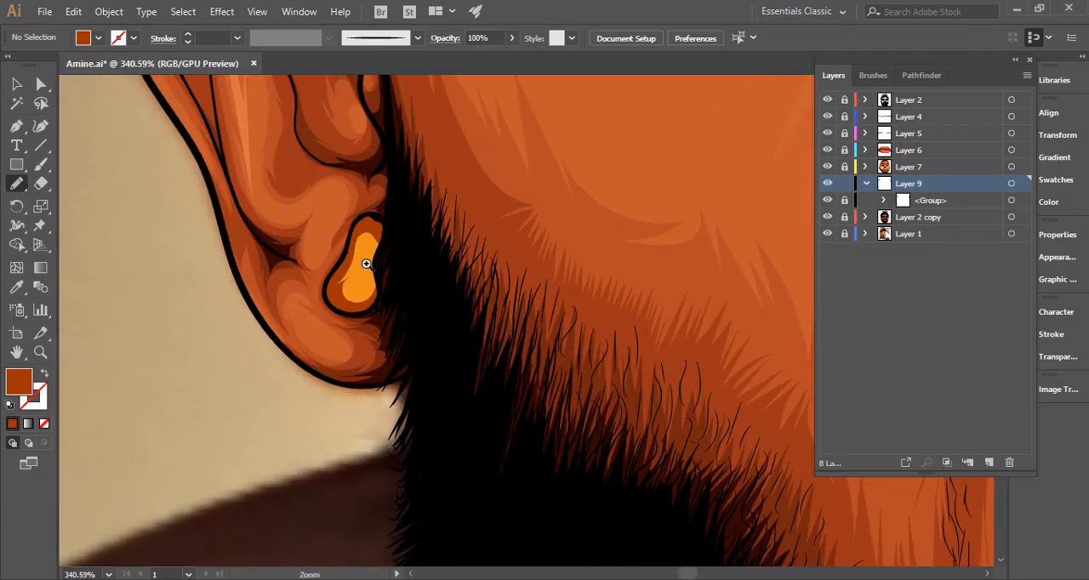
pyautogui.moveTo(372, 251)
pyautogui.mouseDown()
pyautogui.moveTo(351, 290)
pyautogui.moveTo(360, 280)
pyautogui.moveTo(370, 288)
pyautogui.moveTo(375, 237)
pyautogui.mouseUp()
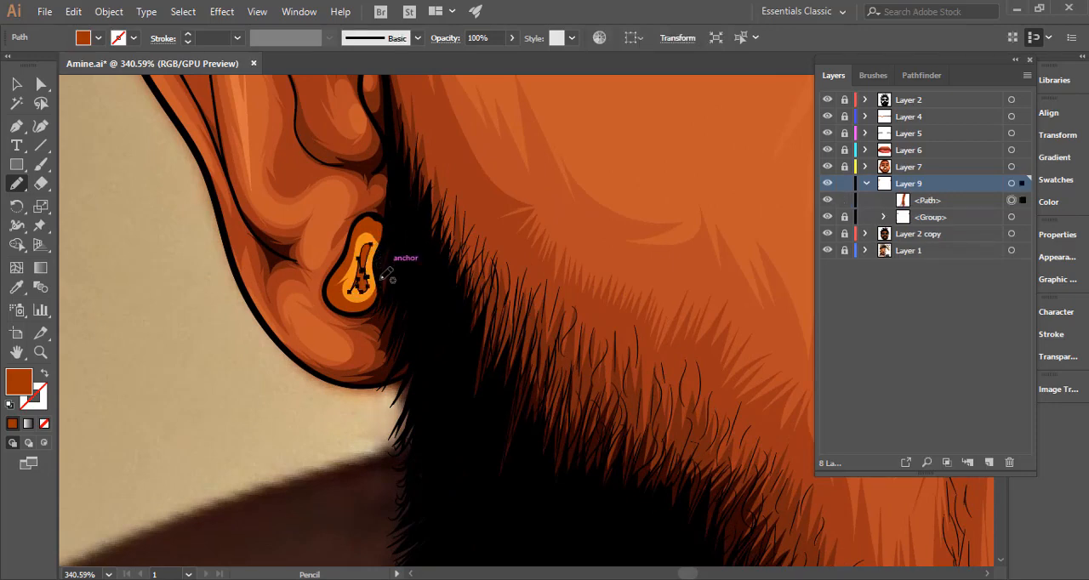
pyautogui.press('i')
pyautogui.click(360, 243)
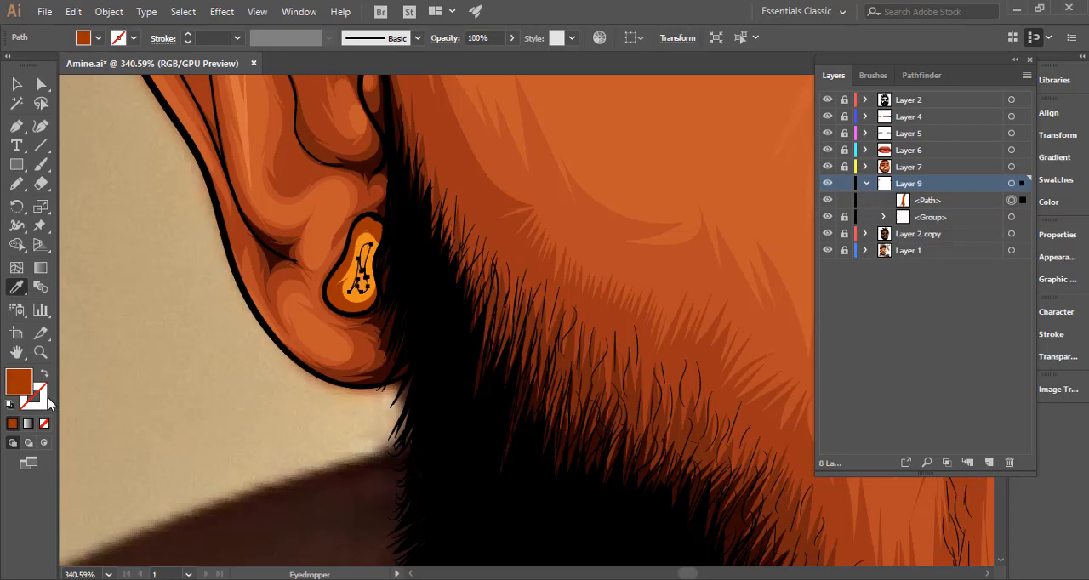
# Try a lighter orange fill on the earring highlight, check it against the face and undo the colour change.
pyautogui.doubleClick(25, 383)
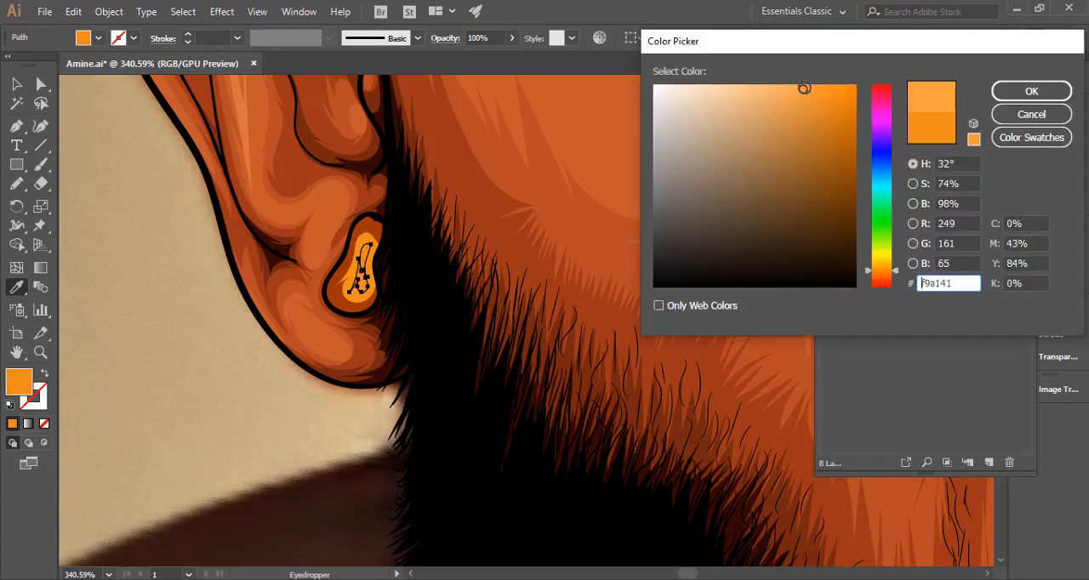
pyautogui.moveTo(804, 89); pyautogui.dragTo(792, 84)
pyautogui.moveTo(886, 268); pyautogui.dragTo(885, 272)
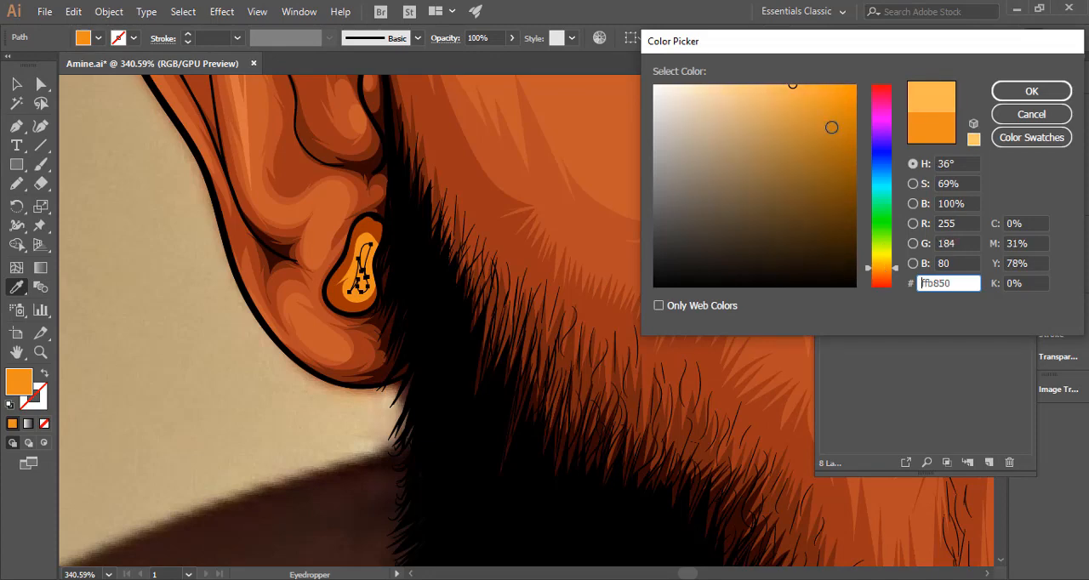
pyautogui.moveTo(793, 85); pyautogui.dragTo(789, 84)
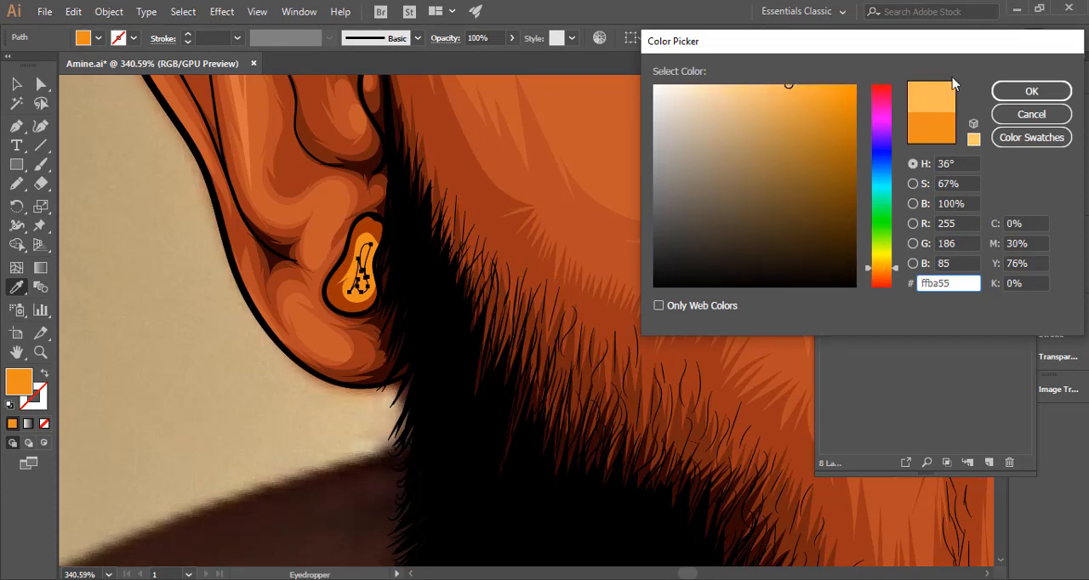
pyautogui.click(997, 91)
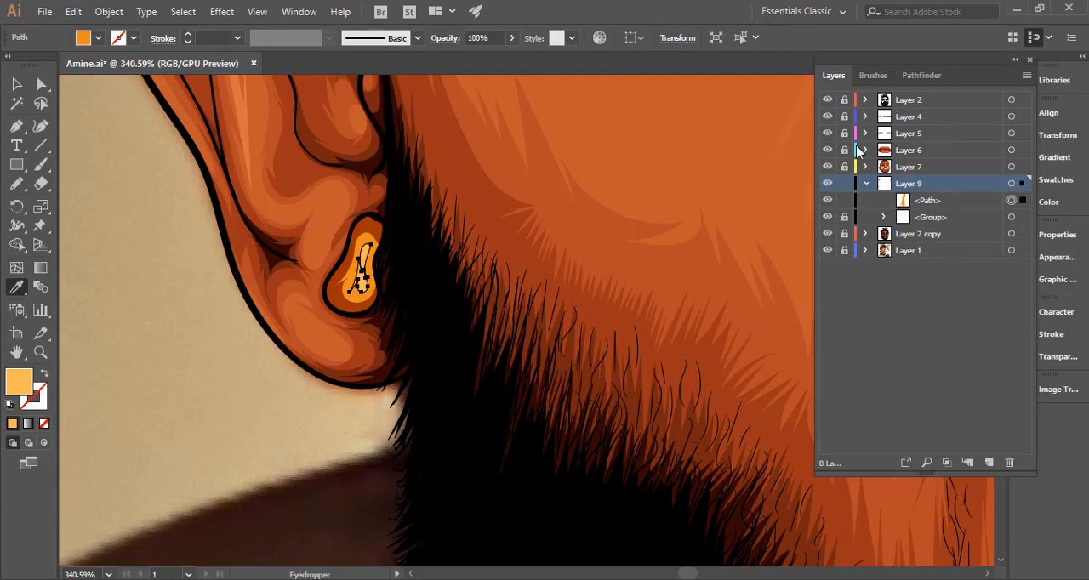
pyautogui.keyDown('ctrl'); pyautogui.click(212, 349); pyautogui.keyUp('ctrl')
pyautogui.moveTo(493, 294); pyautogui.dragTo(230, 315)
pyautogui.moveTo(539, 223); pyautogui.dragTo(423, 250)
pyautogui.moveTo(510, 244); pyautogui.dragTo(723, 248)
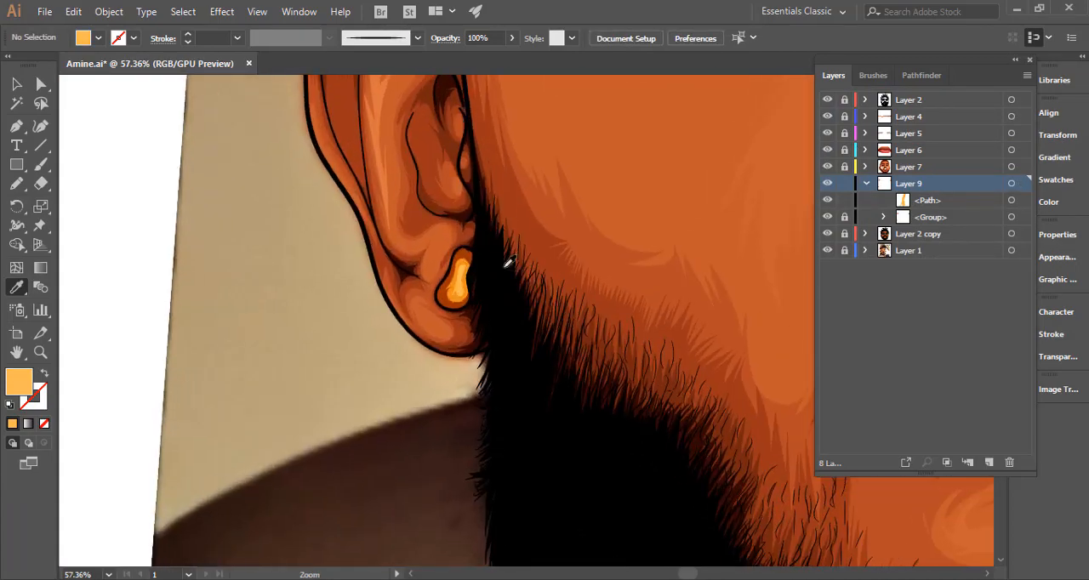
pyautogui.hotkey('ctrl', 'z')
pyautogui.hotkey('ctrl', 'z')
# Set the earring highlight's fill to pale peach #ffd19f and clear the selection.
pyautogui.doubleClick(19, 382)
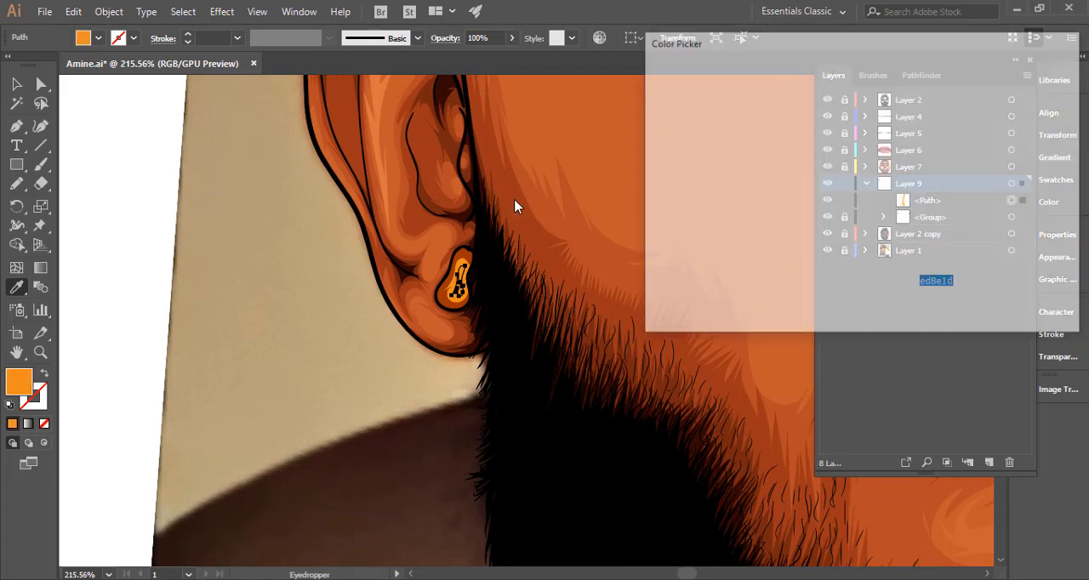
pyautogui.click(725, 81)
pyautogui.moveTo(725, 82); pyautogui.dragTo(730, 80)
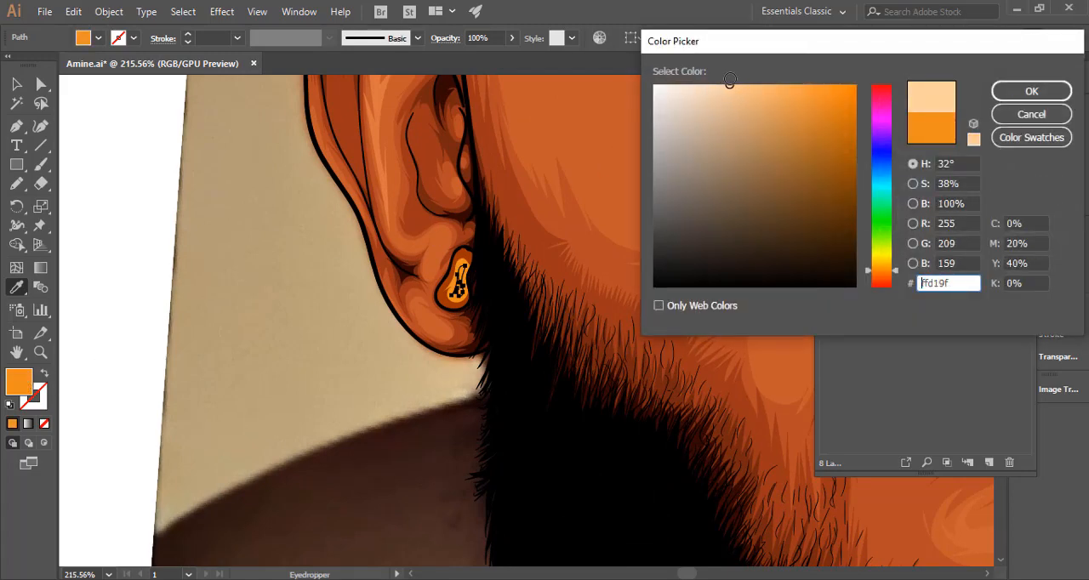
pyautogui.moveTo(881, 274); pyautogui.dragTo(886, 267)
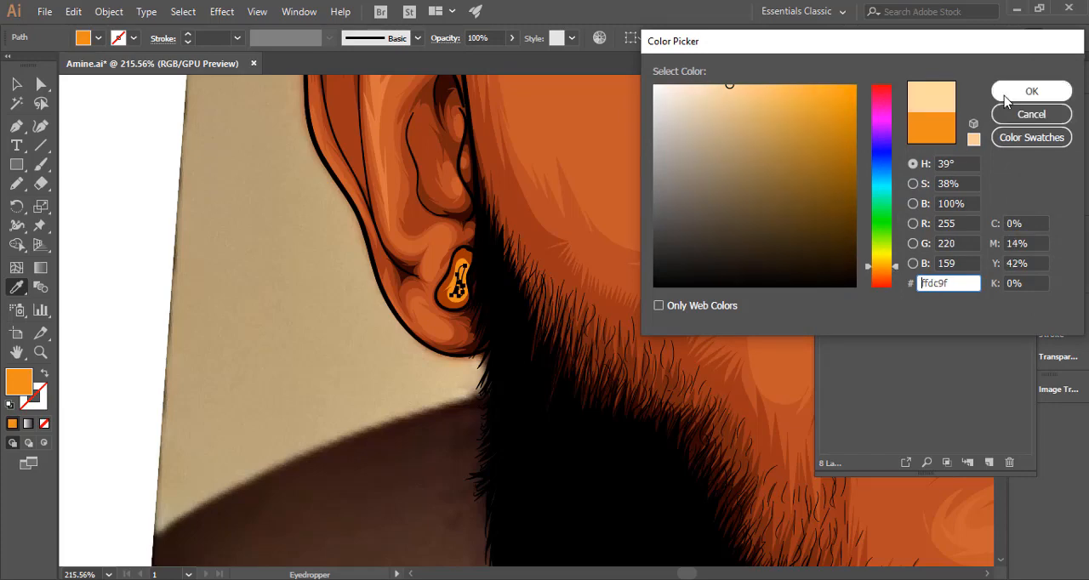
pyautogui.click(879, 269)
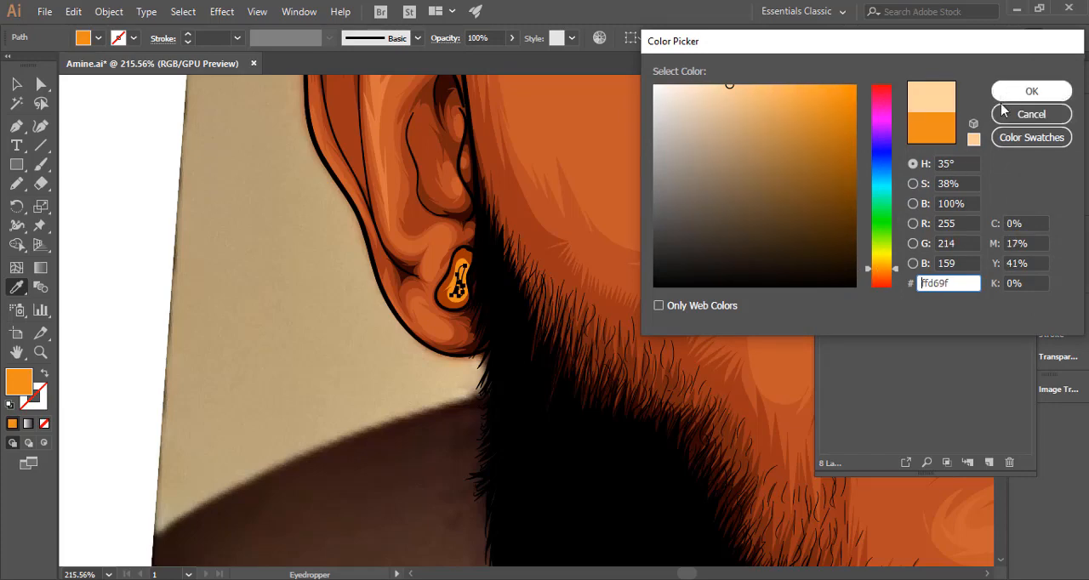
pyautogui.click(881, 276)
pyautogui.moveTo(880, 273); pyautogui.dragTo(887, 272)
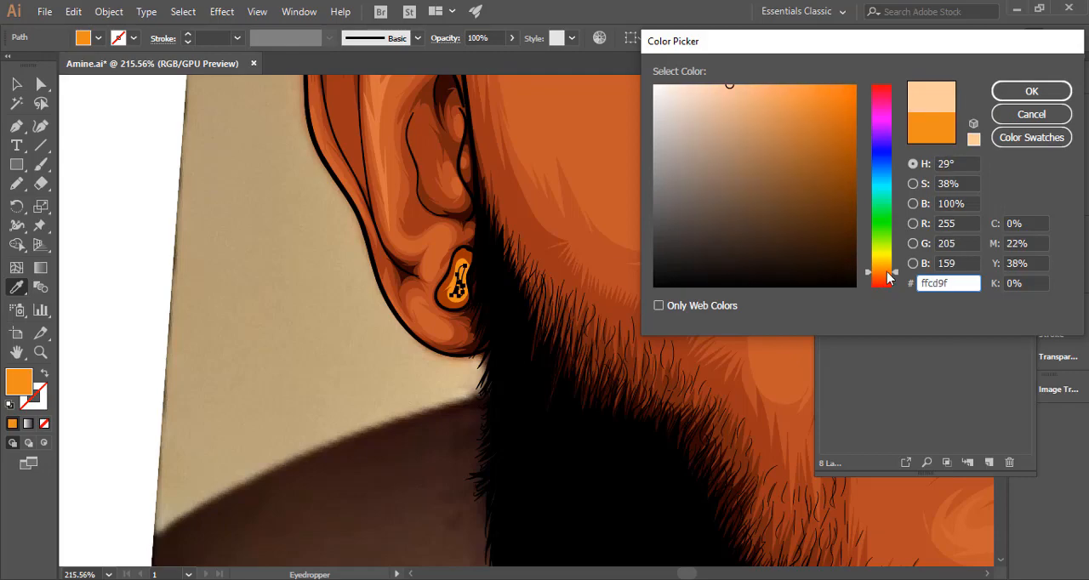
pyautogui.click(1019, 92)
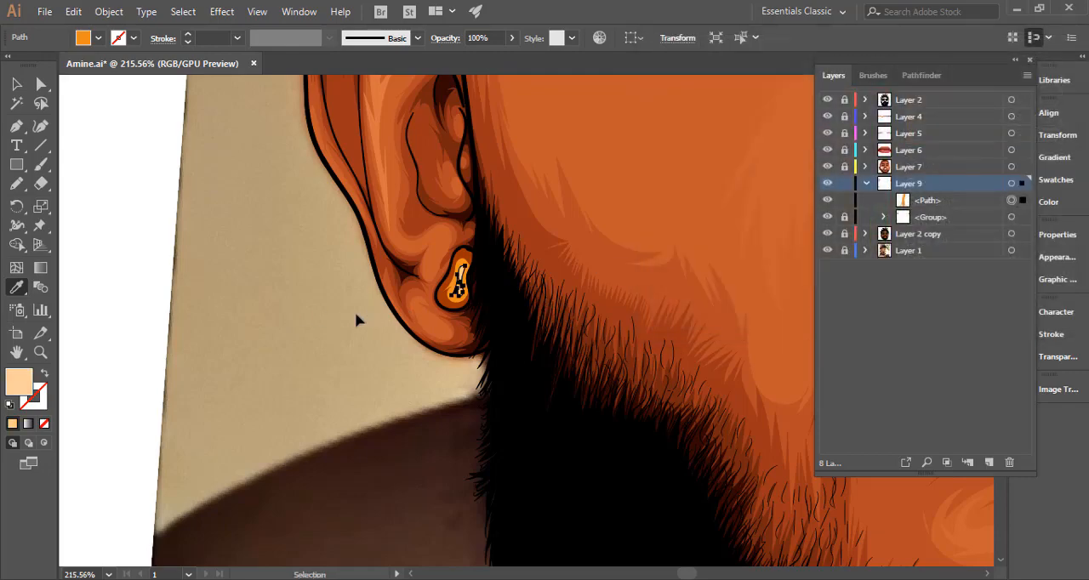
pyautogui.keyDown('ctrl'); pyautogui.click(357, 321); pyautogui.keyUp('ctrl')
# Check the left hinge against the reference photo and pencil a jagged peach highlight across its body and lower curl on Layer 9.
pyautogui.moveTo(316, 322); pyautogui.dragTo(265, 329)
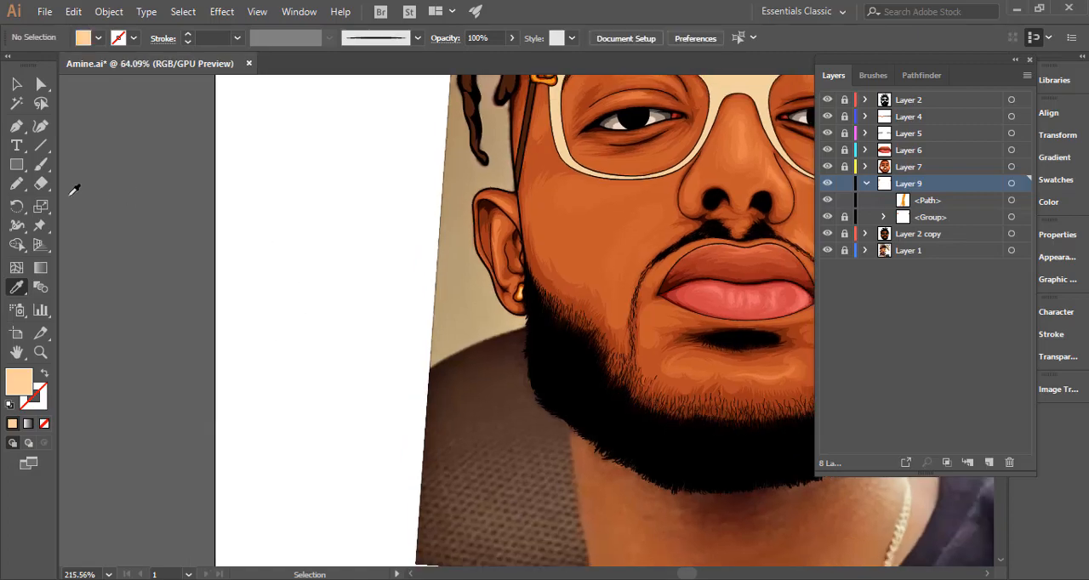
pyautogui.click(17, 188)
pyautogui.moveTo(571, 206)
pyautogui.mouseDown()
pyautogui.moveTo(476, 377)
pyautogui.moveTo(480, 394)
pyautogui.mouseUp()
pyautogui.moveTo(447, 248)
pyautogui.mouseDown()
pyautogui.moveTo(663, 264)
pyautogui.moveTo(836, 251)
pyautogui.mouseUp()
pyautogui.click(831, 235)
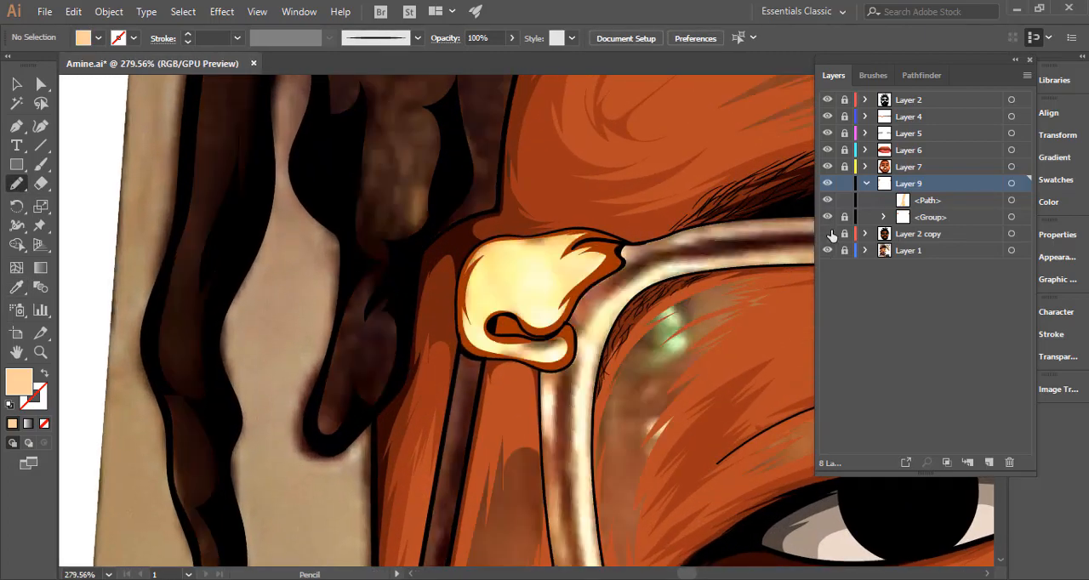
pyautogui.click(831, 235)
pyautogui.moveTo(460, 350); pyautogui.dragTo(612, 357)
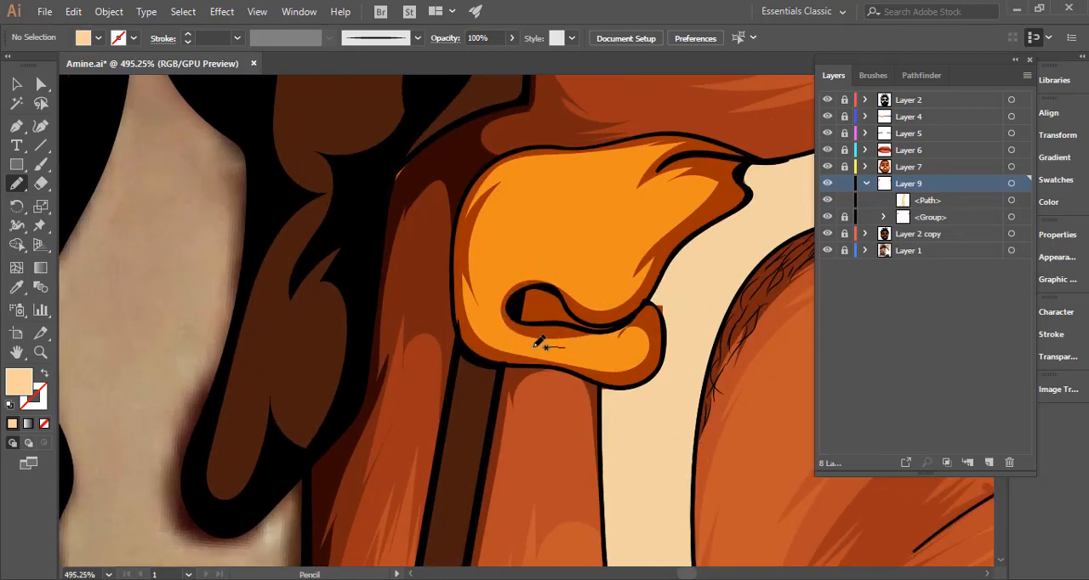
pyautogui.moveTo(495, 291)
pyautogui.mouseDown()
pyautogui.moveTo(532, 269)
pyautogui.moveTo(585, 283)
pyautogui.moveTo(643, 229)
pyautogui.moveTo(619, 239)
pyautogui.moveTo(657, 210)
pyautogui.moveTo(653, 191)
pyautogui.moveTo(604, 218)
pyautogui.moveTo(618, 189)
pyautogui.moveTo(543, 214)
pyautogui.moveTo(627, 157)
pyautogui.moveTo(529, 165)
pyautogui.moveTo(501, 206)
pyautogui.moveTo(524, 196)
pyautogui.moveTo(478, 267)
pyautogui.moveTo(483, 237)
pyautogui.moveTo(480, 322)
pyautogui.moveTo(506, 346)
pyautogui.moveTo(628, 365)
pyautogui.mouseUp()
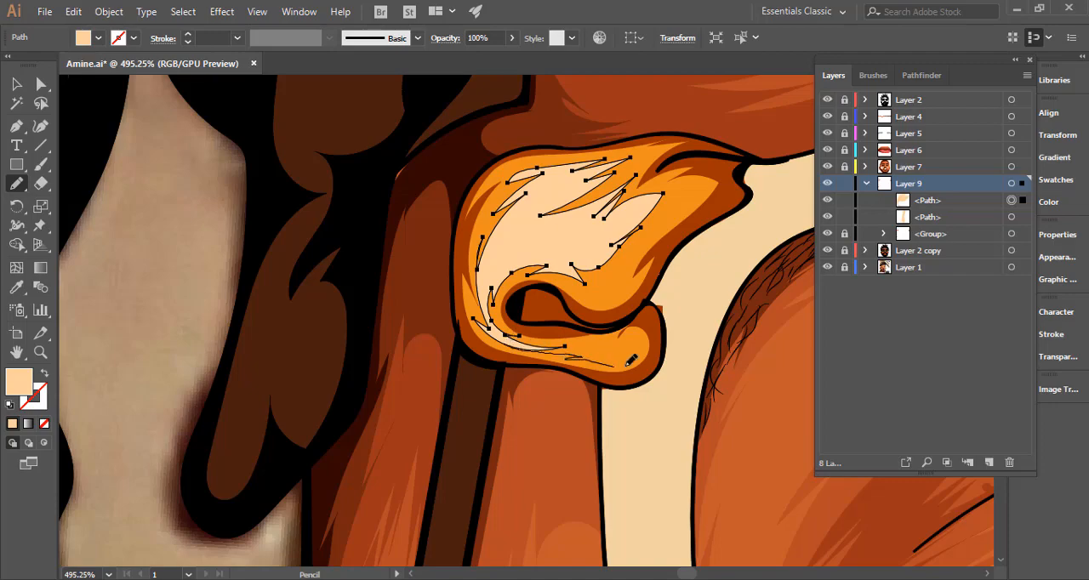
pyautogui.moveTo(561, 346); pyautogui.dragTo(531, 345)
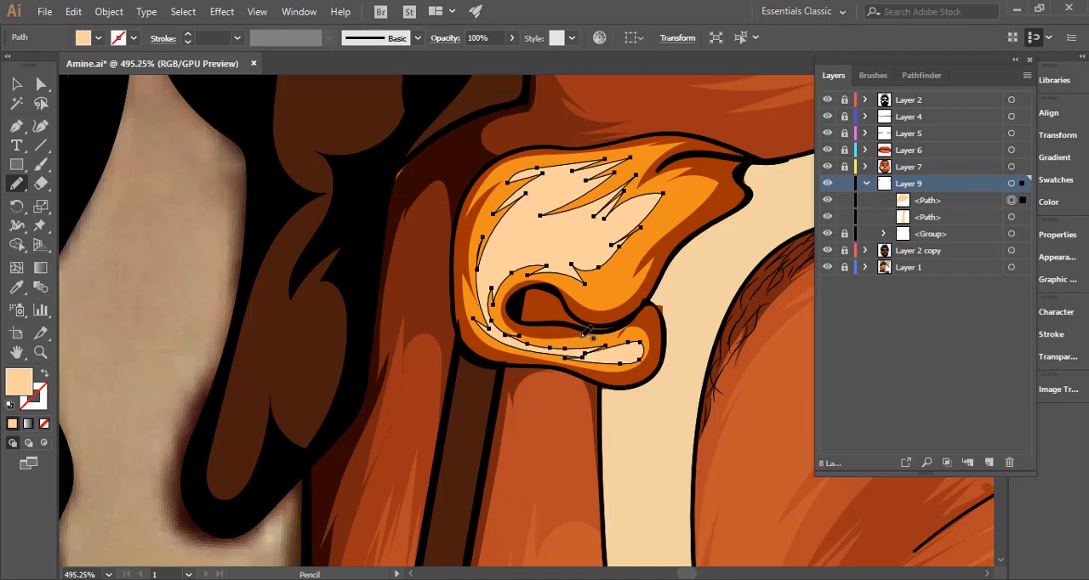
pyautogui.moveTo(676, 342); pyautogui.dragTo(382, 363)
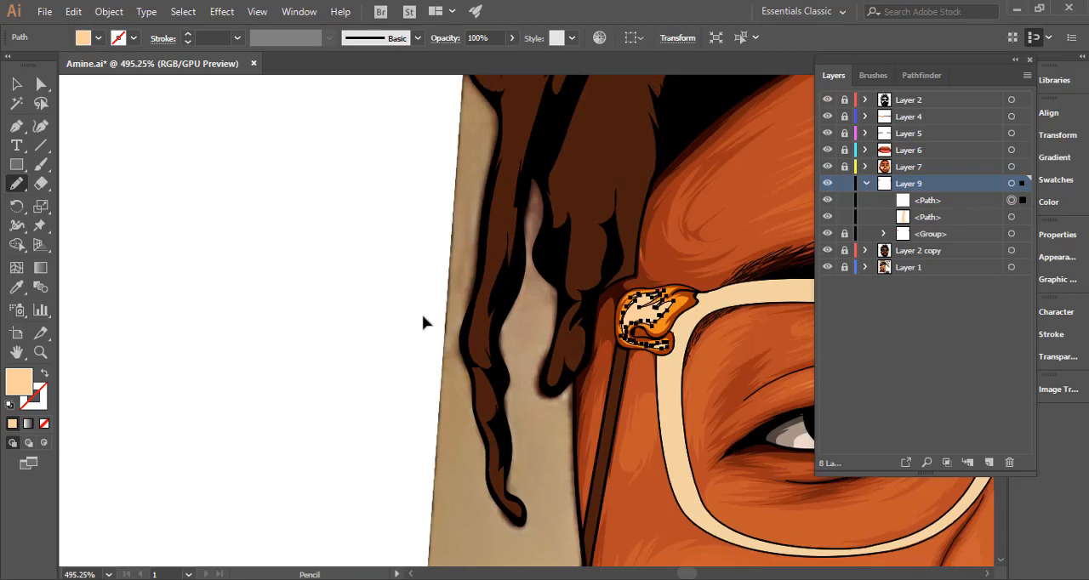
# Set the fill of the earring and left hinge highlight paths on Layer 9 to light orange #fcc48b.
pyautogui.keyDown('ctrl'); pyautogui.click(445, 313); pyautogui.keyUp('ctrl')
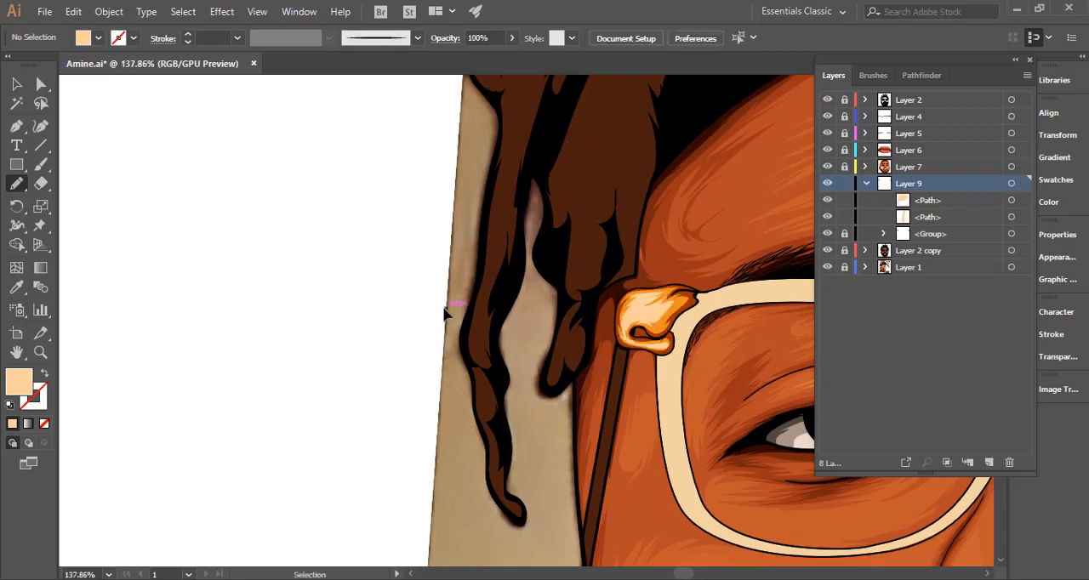
pyautogui.hotkey('ctrl', '0')
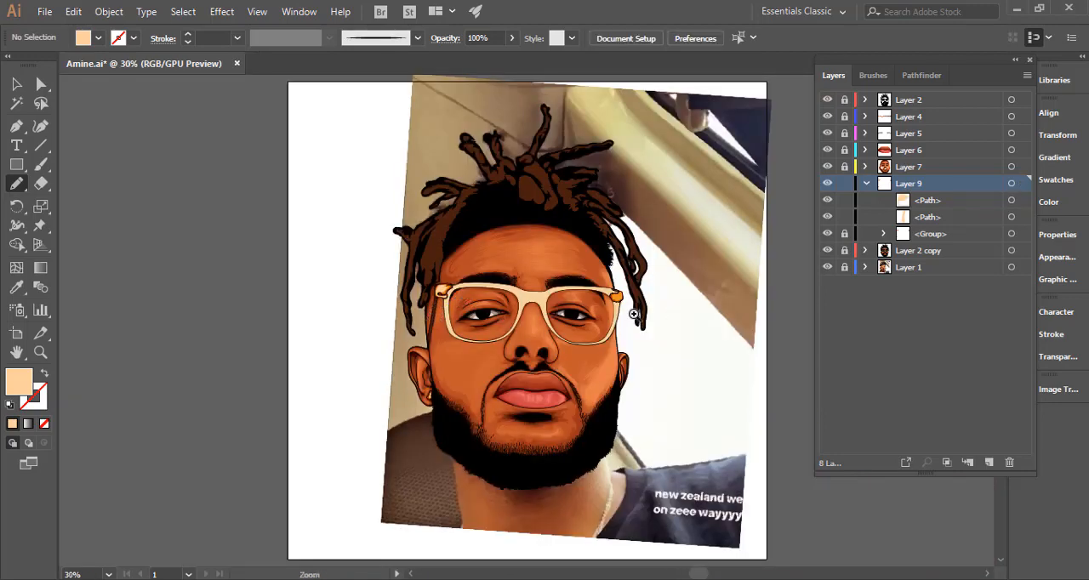
pyautogui.moveTo(450, 298); pyautogui.dragTo(915, 287)
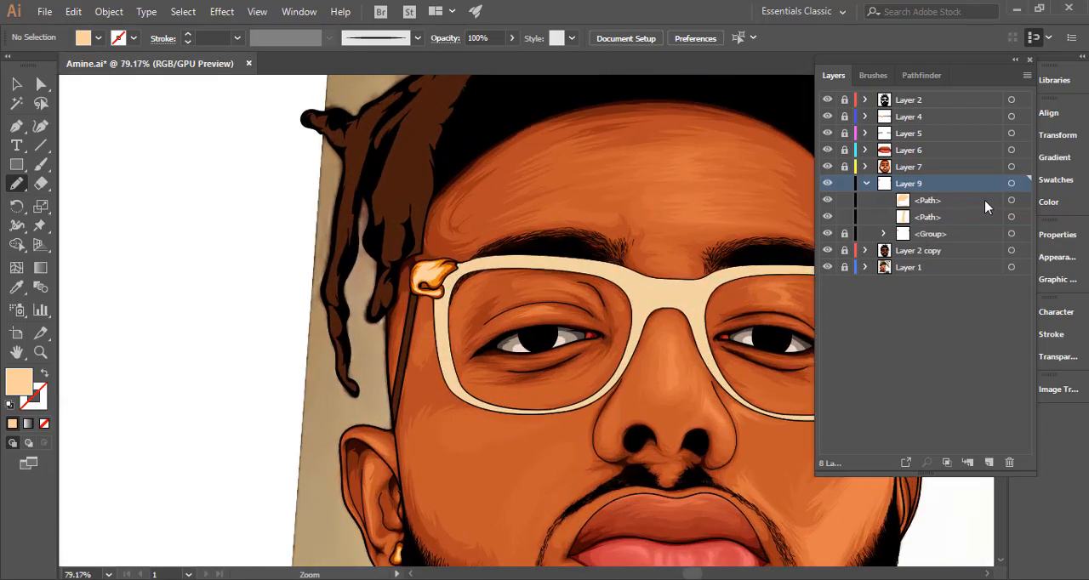
pyautogui.click(1011, 201)
pyautogui.keyDown('shift'); pyautogui.click(1011, 218); pyautogui.keyUp('shift')
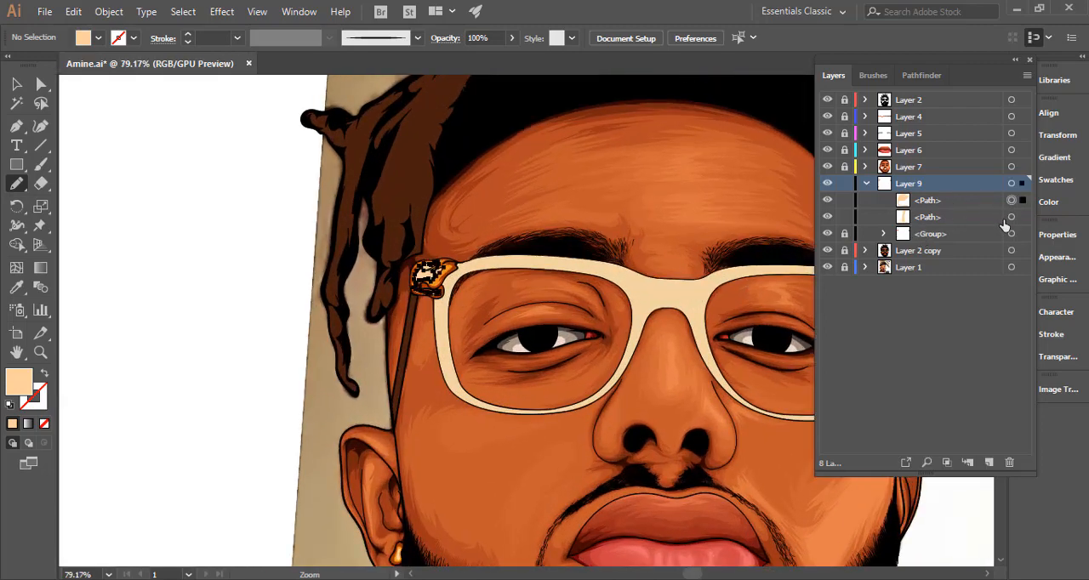
pyautogui.keyDown('ctrl'); pyautogui.click(133, 350); pyautogui.keyUp('ctrl')
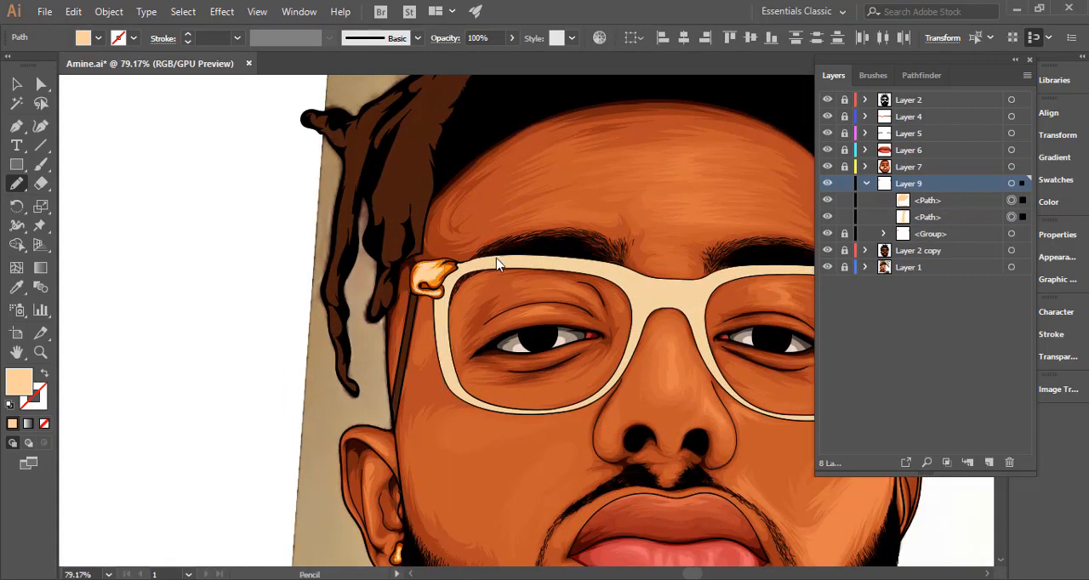
pyautogui.moveTo(739, 94); pyautogui.dragTo(745, 87)
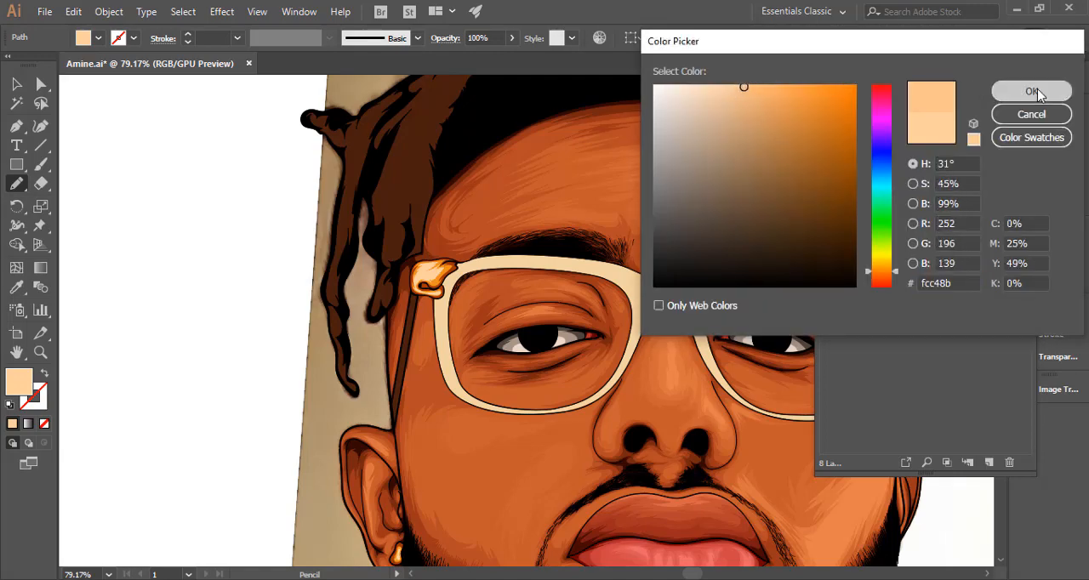
pyautogui.click(1032, 91)
# Deepen the fill of the earring and left hinge highlights to #ffbe83.
pyautogui.moveTo(581, 332); pyautogui.dragTo(502, 322)
pyautogui.doubleClick(18, 388)
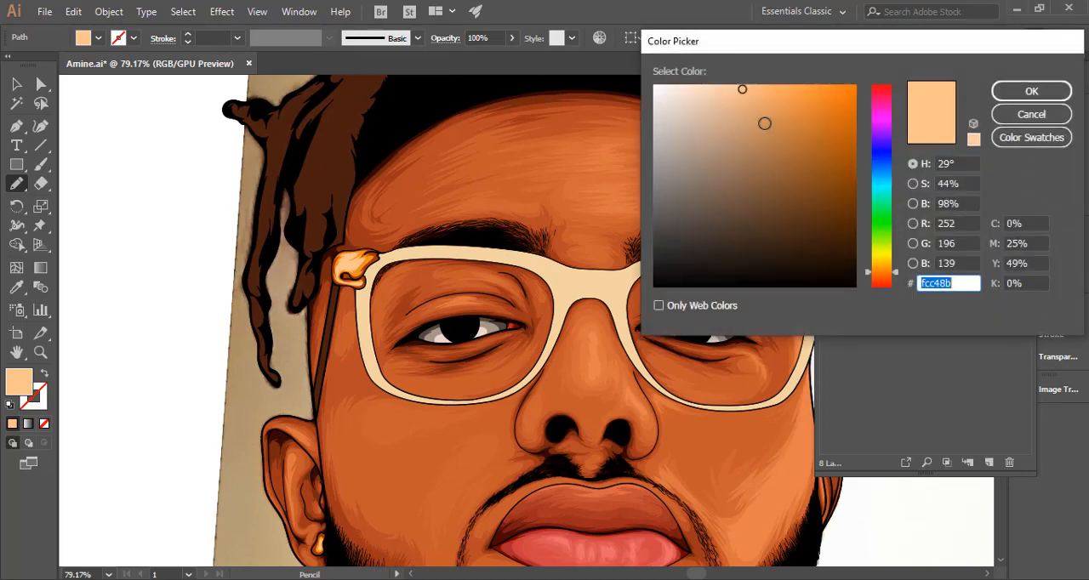
pyautogui.moveTo(765, 123); pyautogui.dragTo(753, 82)
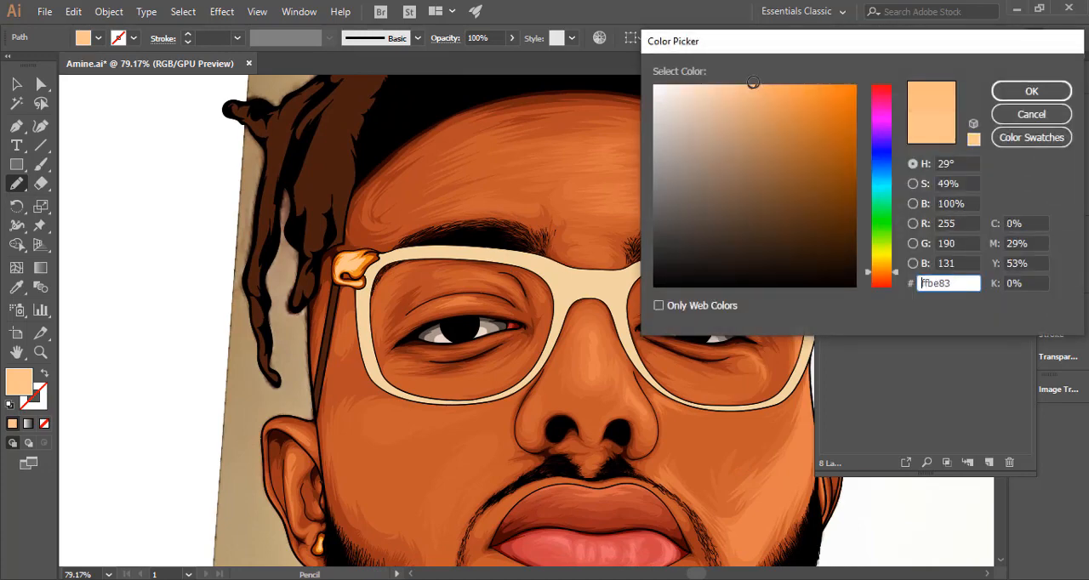
pyautogui.click(995, 92)
# Pencil a rounded #ffbe83 highlight across the body of the glasses' right hinge on Layer 9 and clear the selection.
pyautogui.moveTo(546, 334); pyautogui.dragTo(491, 273)
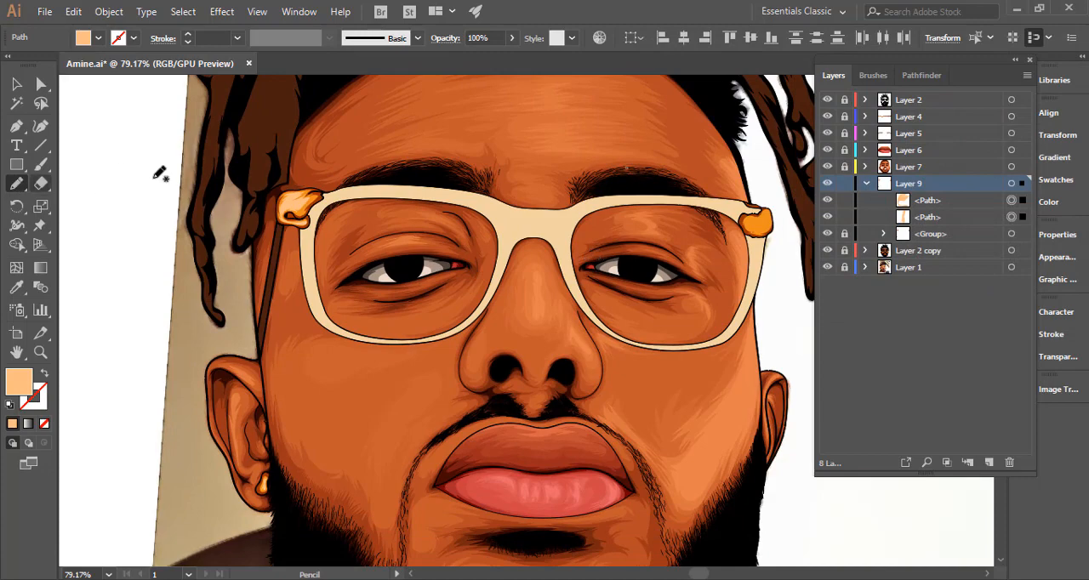
pyautogui.moveTo(759, 227)
pyautogui.mouseDown()
pyautogui.moveTo(614, 265)
pyautogui.moveTo(714, 257)
pyautogui.mouseUp()
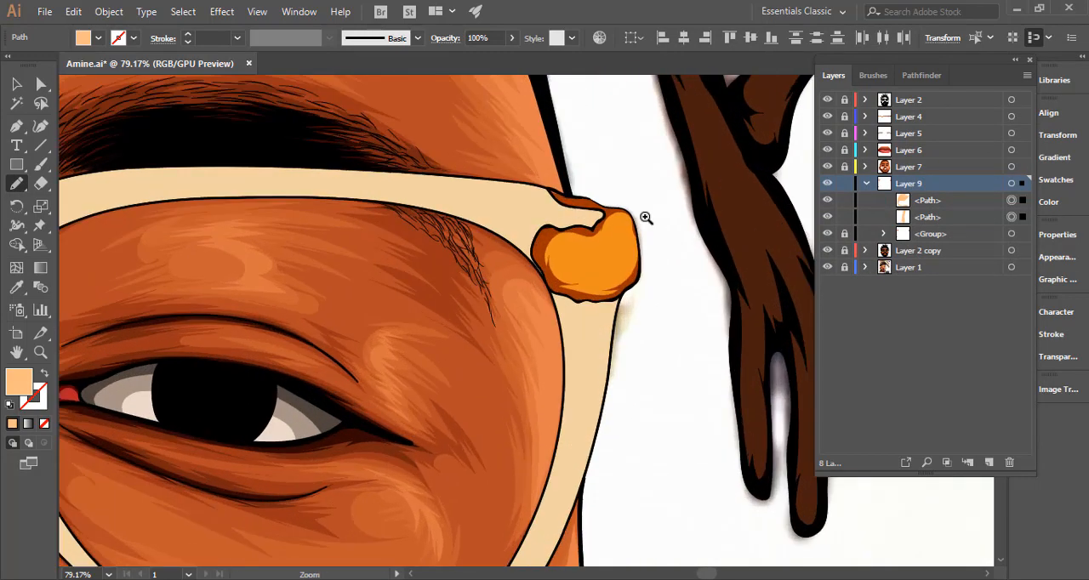
pyautogui.moveTo(636, 226)
pyautogui.mouseDown()
pyautogui.moveTo(565, 245)
pyautogui.moveTo(559, 268)
pyautogui.moveTo(572, 282)
pyautogui.moveTo(602, 284)
pyautogui.moveTo(631, 262)
pyautogui.moveTo(624, 275)
pyautogui.moveTo(640, 217)
pyautogui.mouseUp()
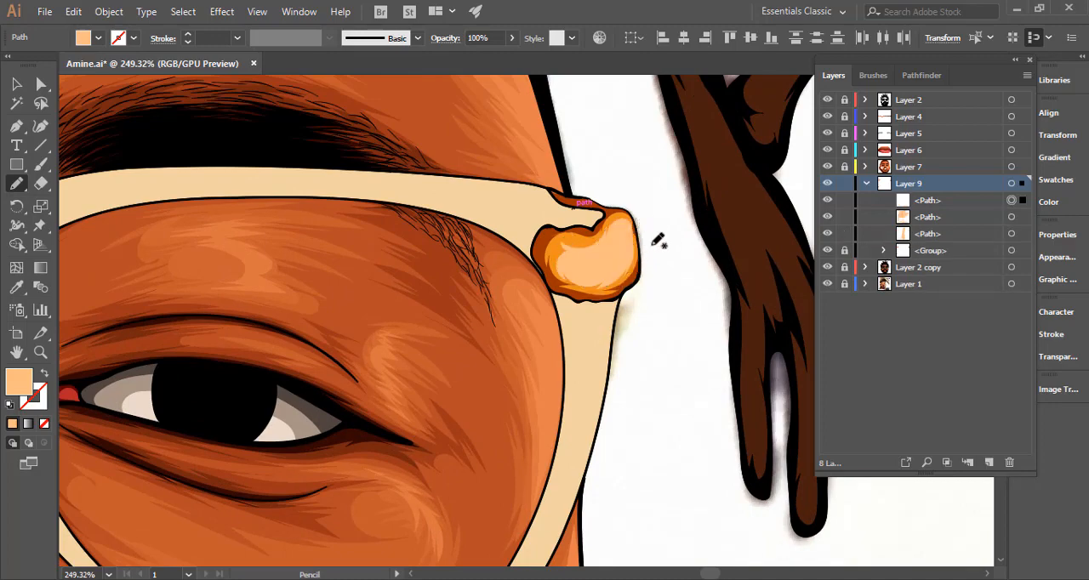
pyautogui.press('ctrl')
pyautogui.keyDown('ctrl'); pyautogui.click(665, 248); pyautogui.keyUp('ctrl')
# Group the three earring and hinge highlight paths on Layer 9 and lock the group.
pyautogui.hotkey('ctrl', '0')
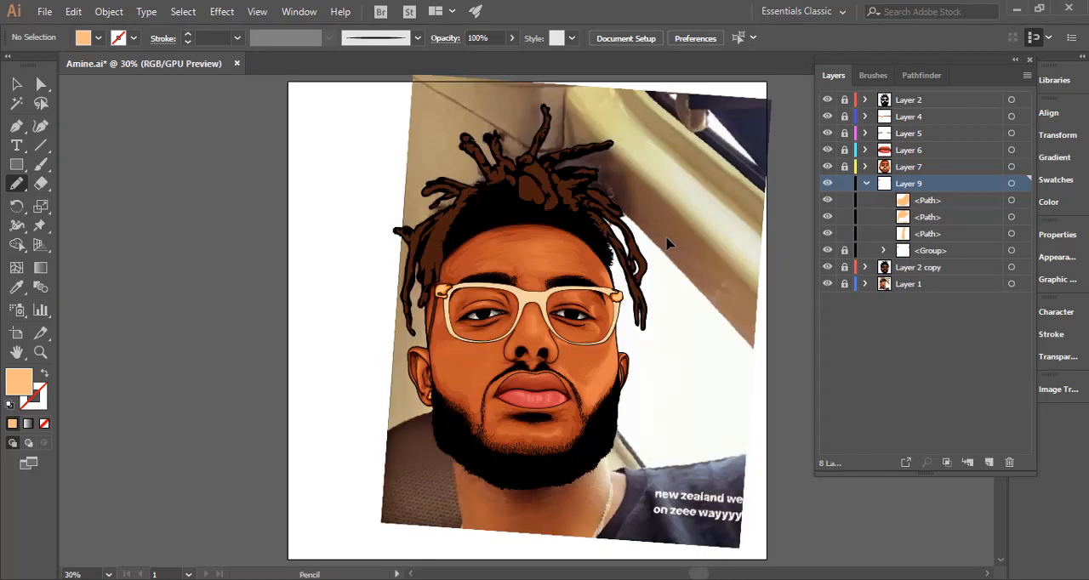
pyautogui.press('v')
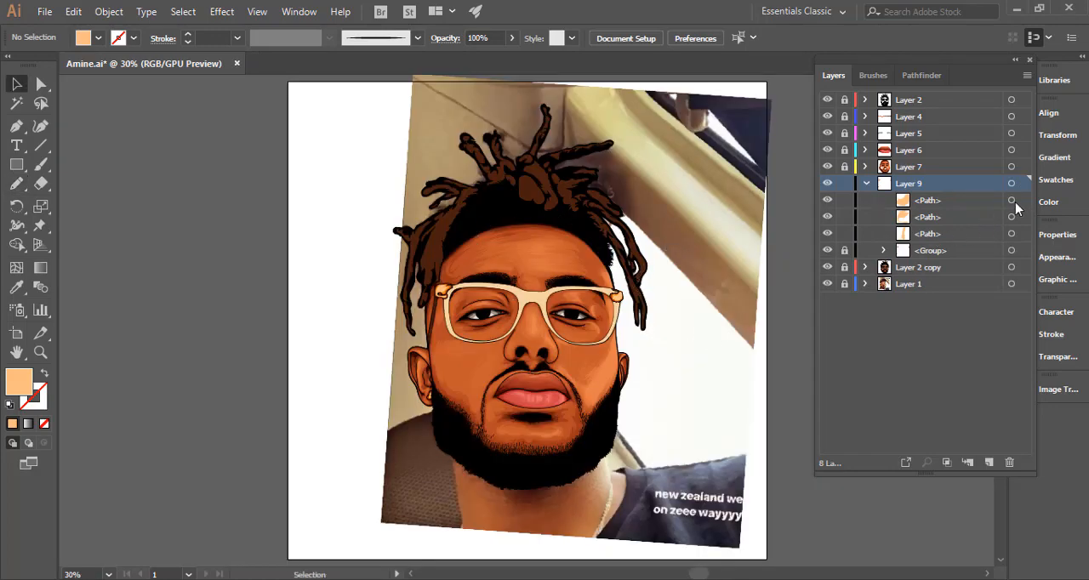
pyautogui.click(1011, 183)
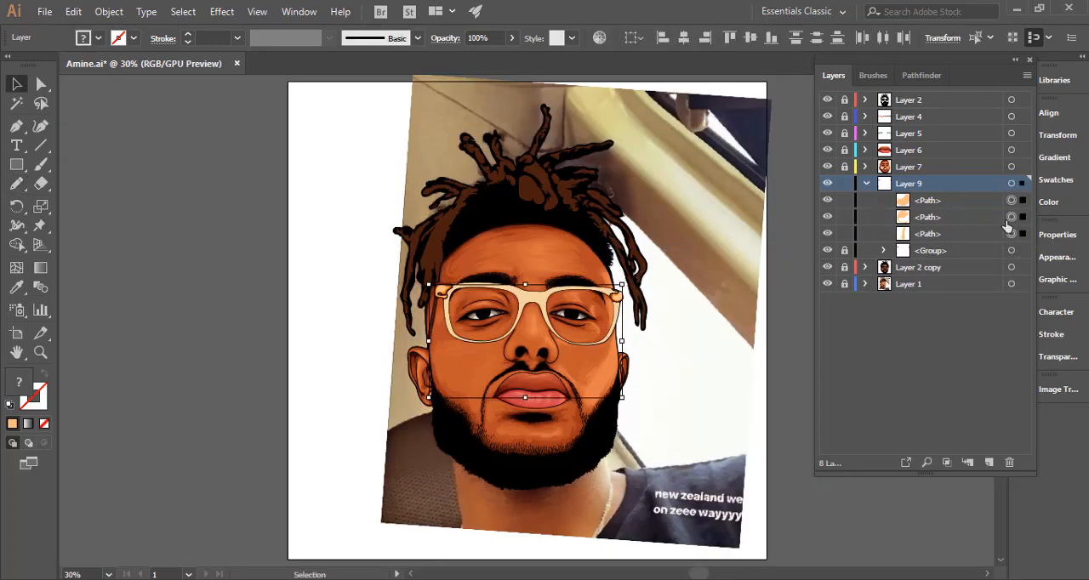
pyautogui.hotkey('ctrl', 'g')
pyautogui.hotkey('ctrl', '2')
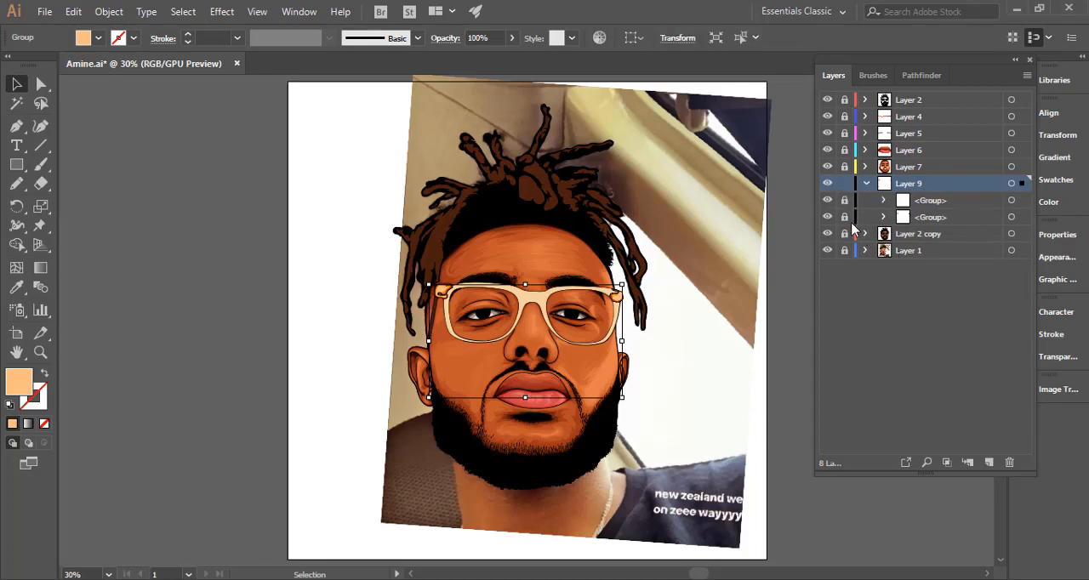
# Unlock the highlight group, redraw the right hinge highlight's edges with jagged notches using the Pencil tool, and lock the group again.
pyautogui.moveTo(531, 365); pyautogui.dragTo(501, 342)
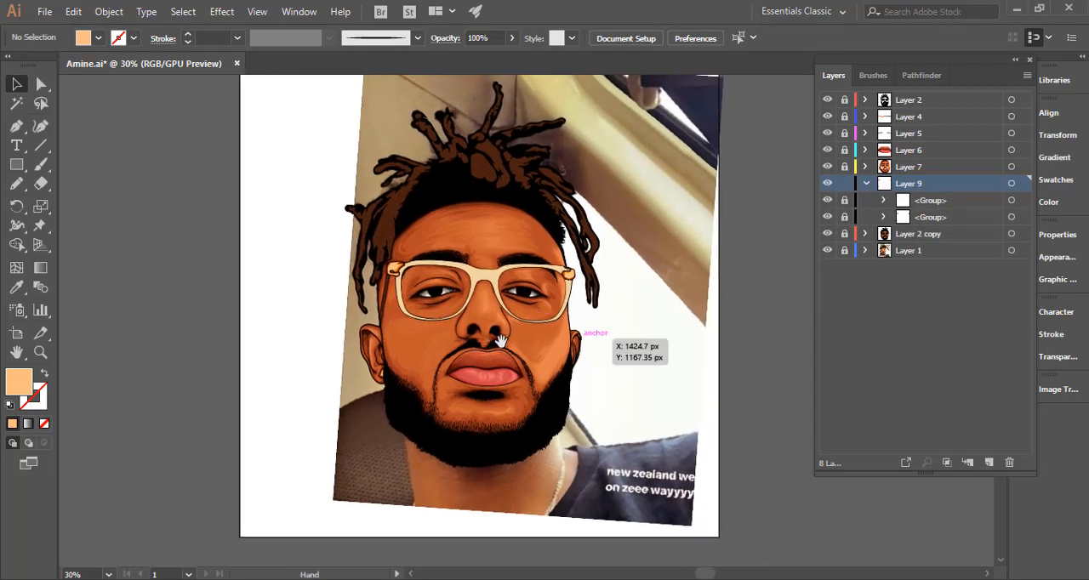
pyautogui.moveTo(515, 304); pyautogui.dragTo(632, 299)
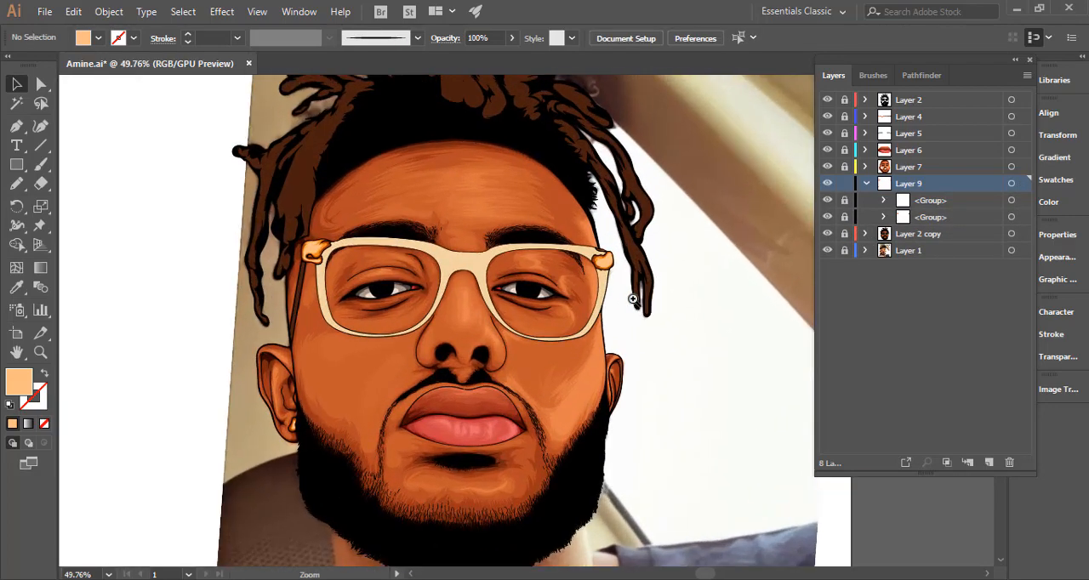
pyautogui.moveTo(630, 258); pyautogui.dragTo(720, 287)
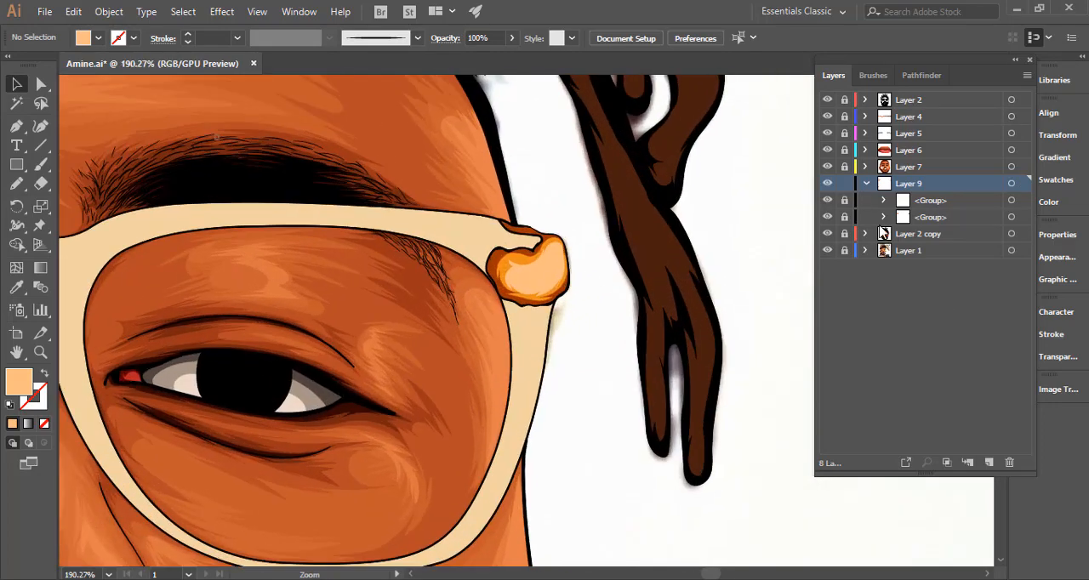
pyautogui.click(551, 272)
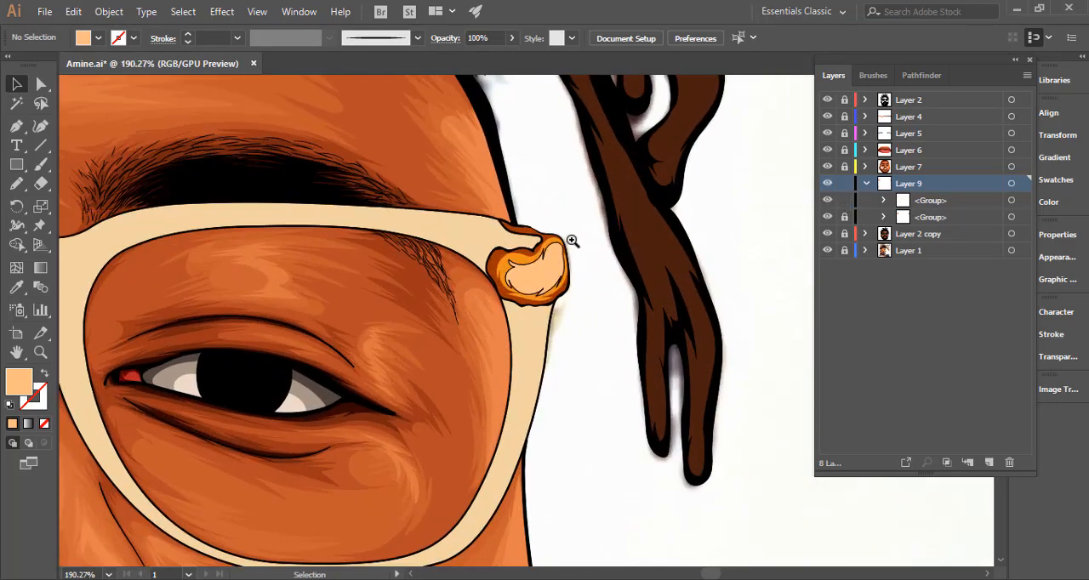
pyautogui.moveTo(569, 236); pyautogui.dragTo(698, 236)
pyautogui.click(18, 184)
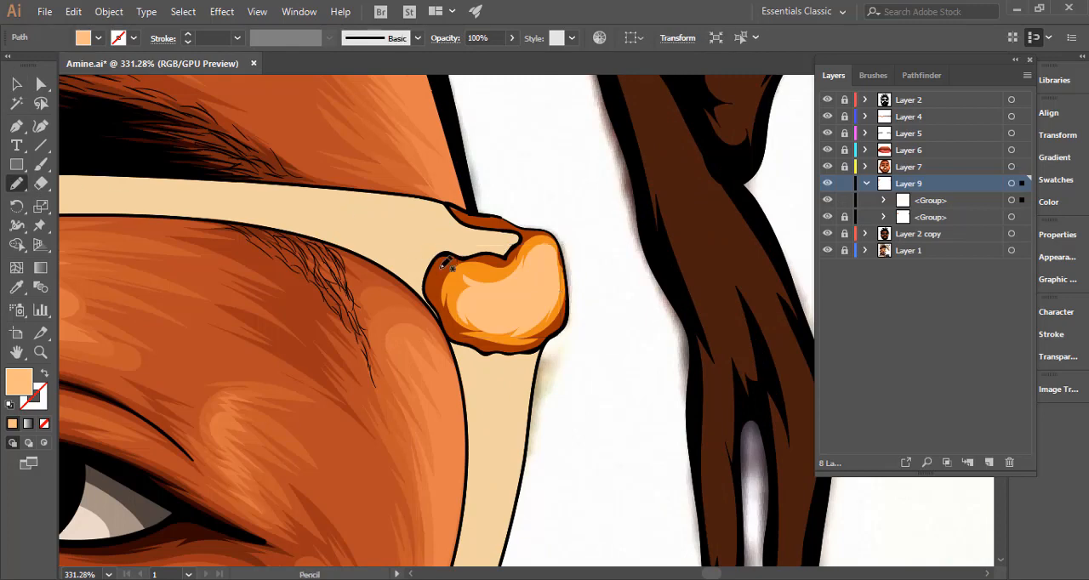
pyautogui.keyDown('ctrl'); pyautogui.click(505, 286); pyautogui.keyUp('ctrl')
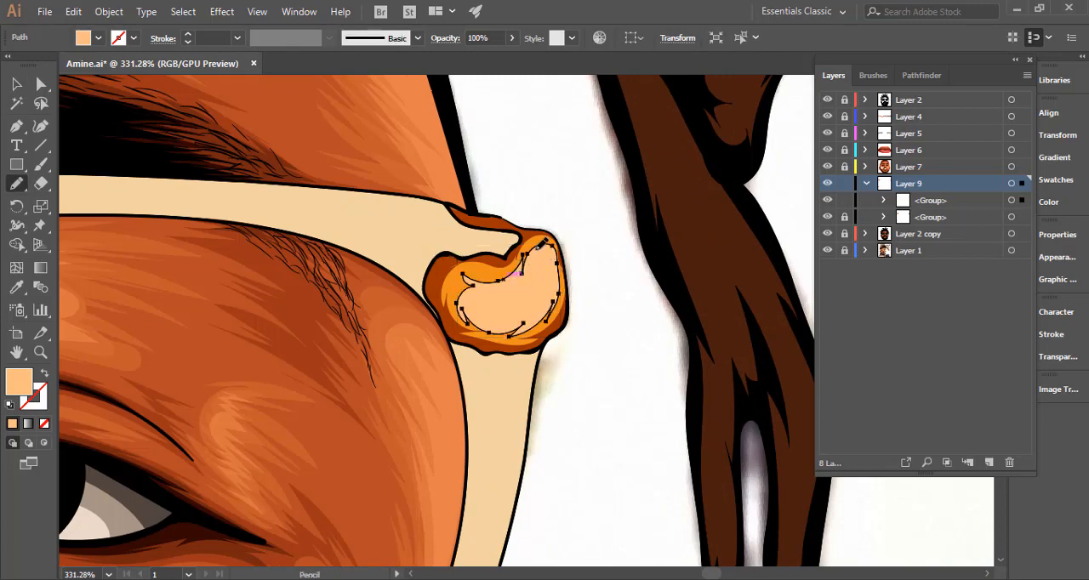
pyautogui.moveTo(550, 271)
pyautogui.mouseDown()
pyautogui.moveTo(520, 291)
pyautogui.moveTo(552, 270)
pyautogui.moveTo(548, 315)
pyautogui.mouseUp()
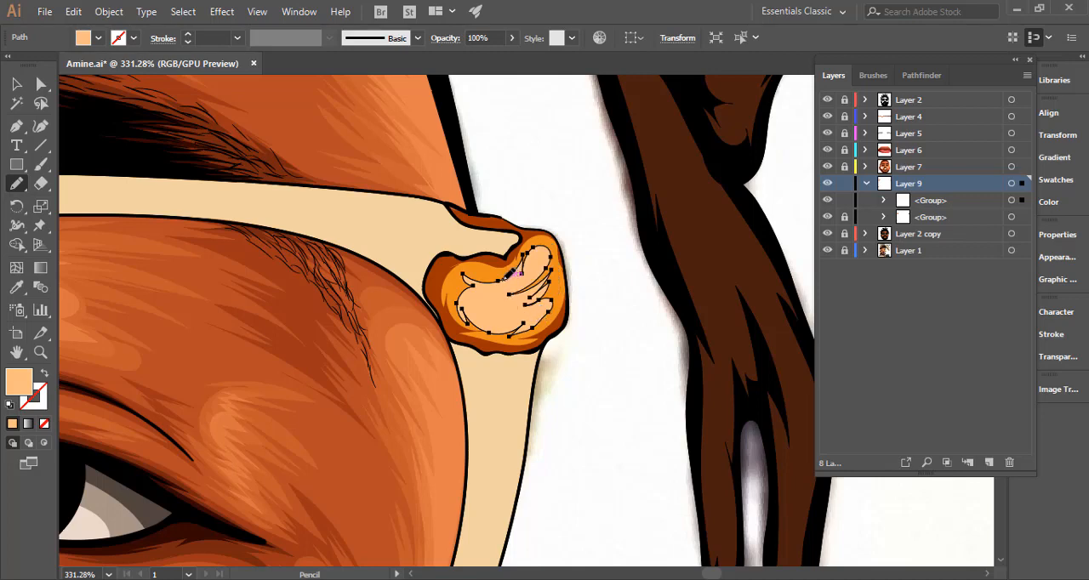
pyautogui.moveTo(467, 290)
pyautogui.mouseDown()
pyautogui.moveTo(489, 313)
pyautogui.moveTo(463, 312)
pyautogui.moveTo(503, 319)
pyautogui.moveTo(488, 329)
pyautogui.moveTo(509, 333)
pyautogui.moveTo(552, 313)
pyautogui.mouseUp()
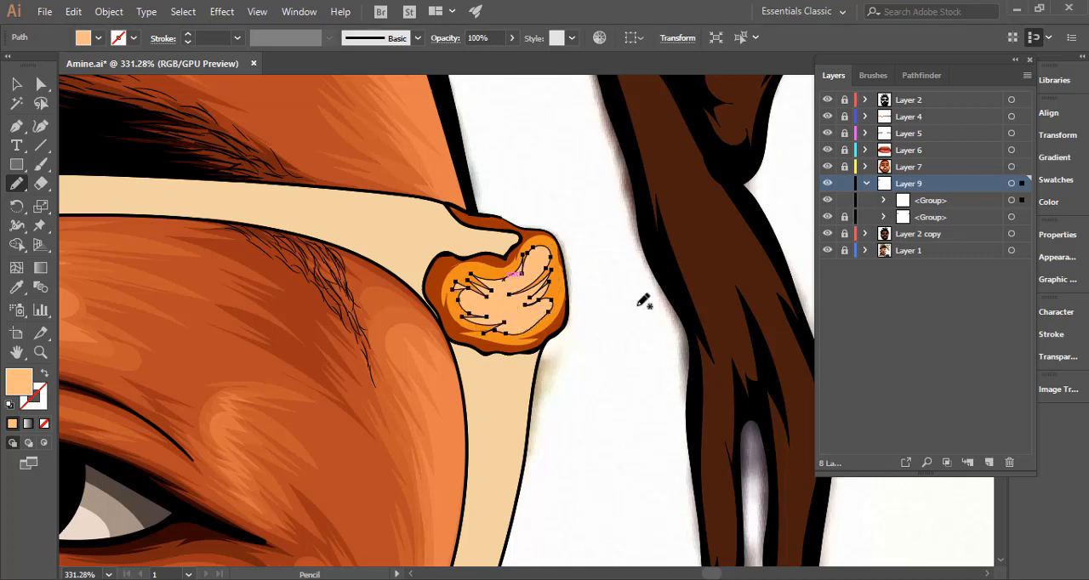
pyautogui.keyDown('ctrl'); pyautogui.click(773, 217); pyautogui.keyUp('ctrl')
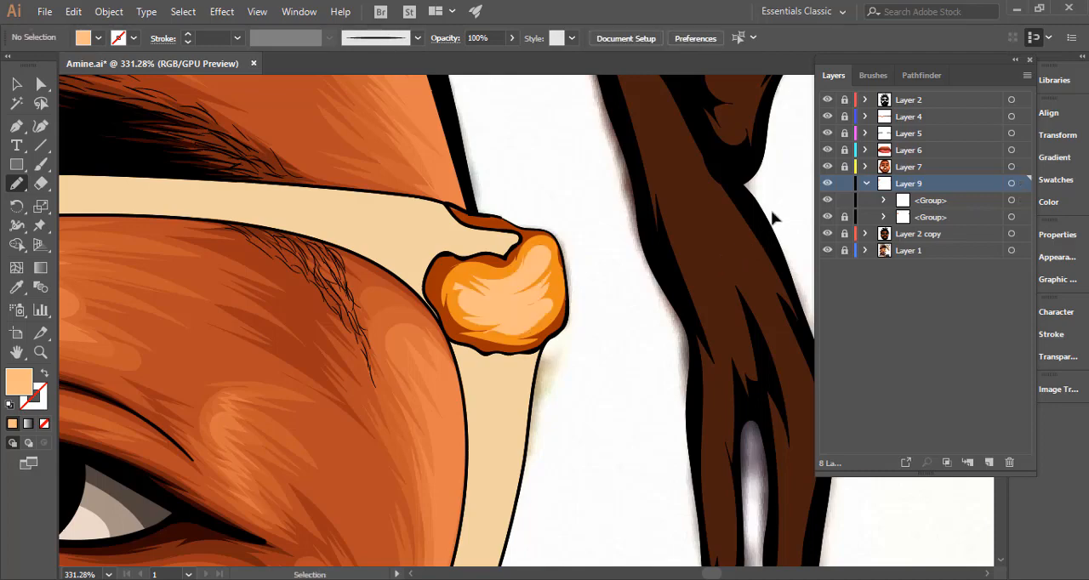
pyautogui.hotkey('ctrl', '0')
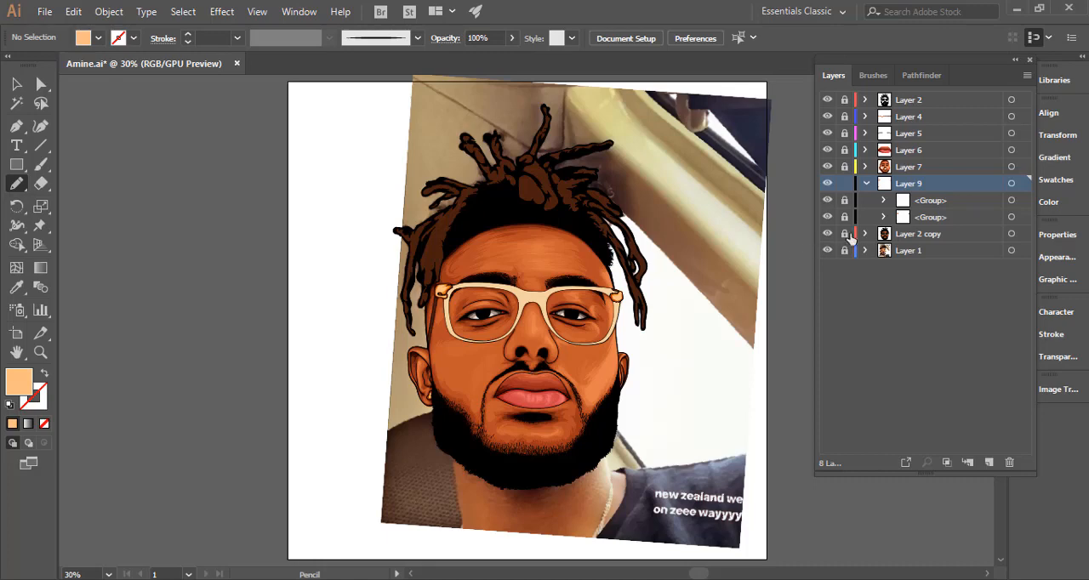
# Temporarily hide Layer 2 copy to examine the glasses frame in the reference photo, and show the layer again.
pyautogui.moveTo(642, 368); pyautogui.dragTo(629, 346)
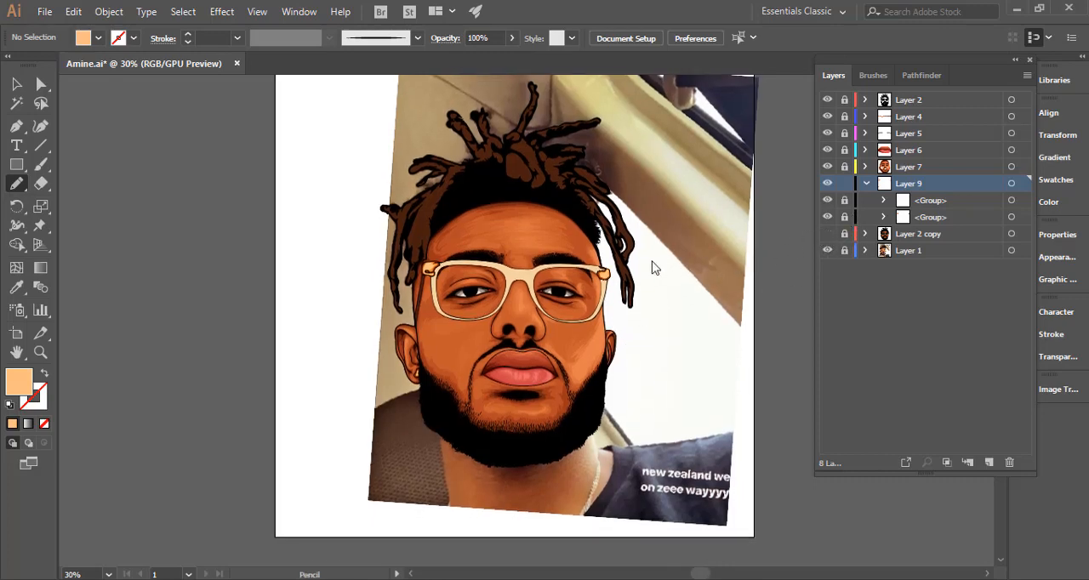
pyautogui.moveTo(534, 267); pyautogui.dragTo(800, 282)
pyautogui.moveTo(732, 264); pyautogui.dragTo(737, 265)
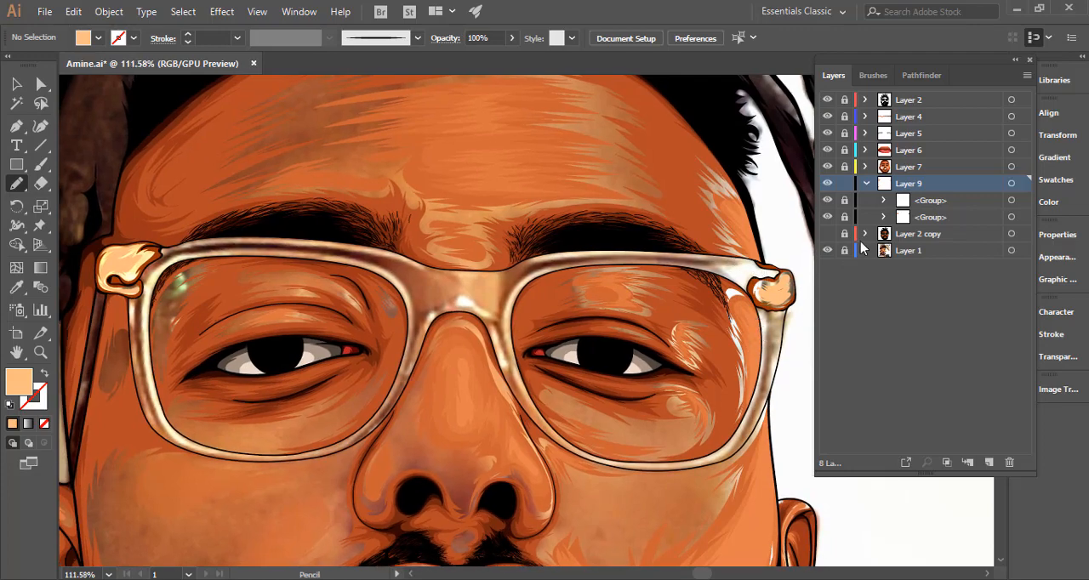
pyautogui.click(827, 250)
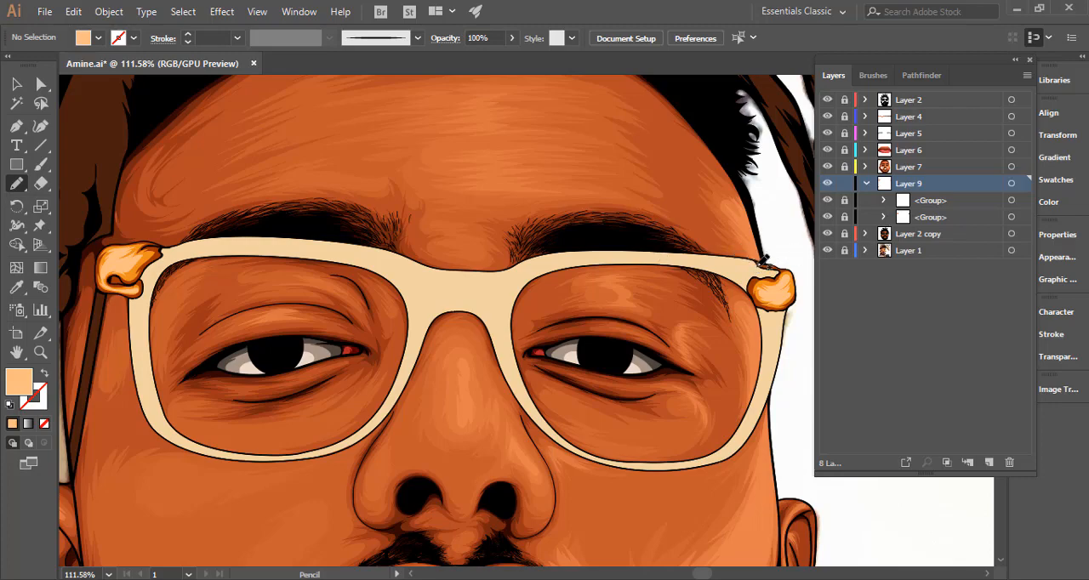
# Pencil a shadow path on Layer 9 along the glasses' upper rim from the right hinge to the left hinge and down the left rim.
pyautogui.moveTo(774, 270)
pyautogui.mouseDown()
pyautogui.moveTo(739, 270)
pyautogui.moveTo(753, 262)
pyautogui.moveTo(676, 256)
pyautogui.moveTo(693, 254)
pyautogui.moveTo(583, 254)
pyautogui.moveTo(511, 271)
pyautogui.mouseUp()
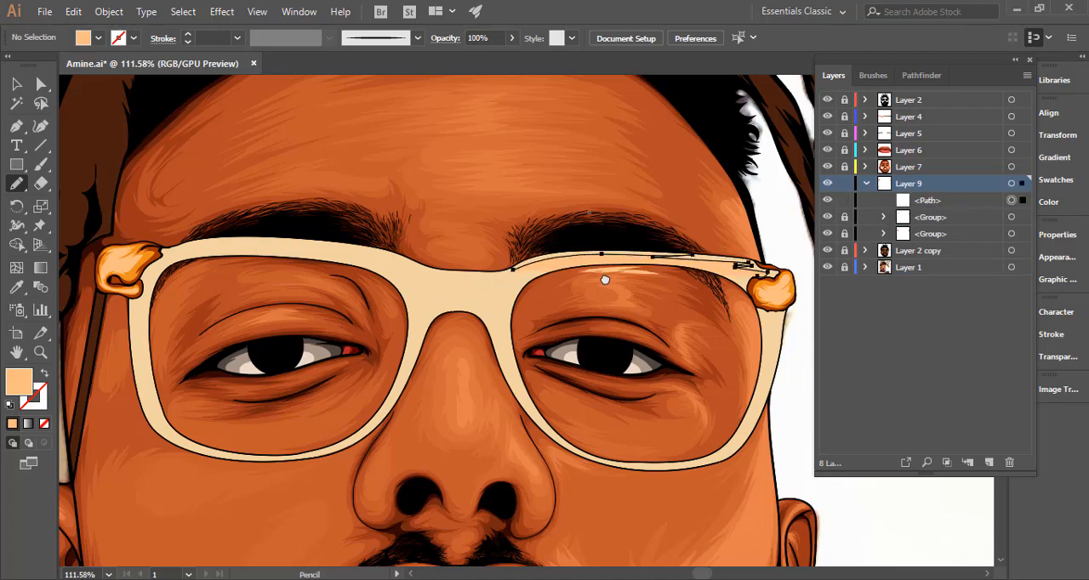
pyautogui.hscroll(-5, 661, 284)
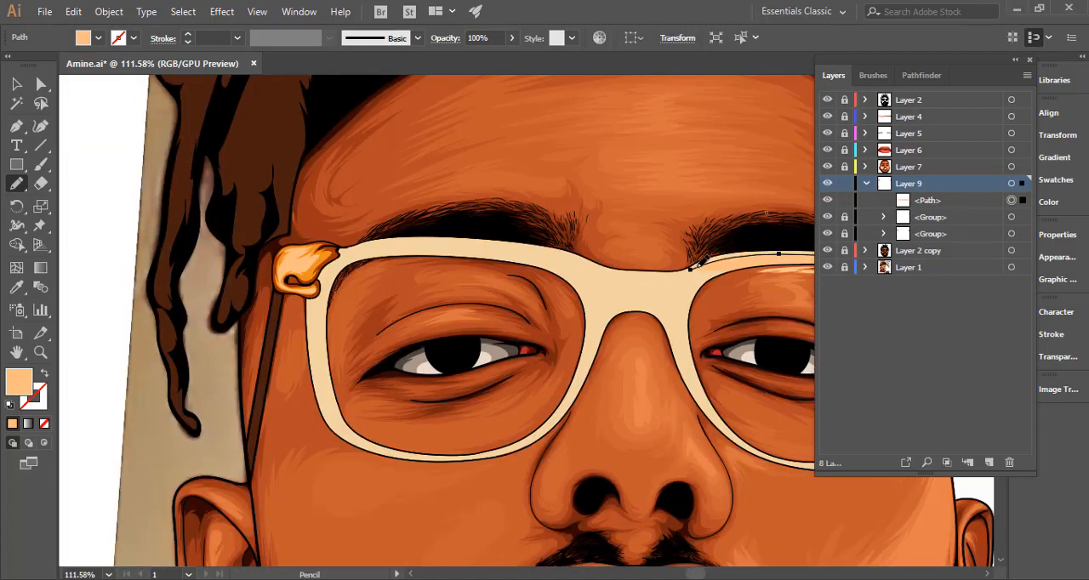
pyautogui.moveTo(687, 271); pyautogui.dragTo(651, 274)
pyautogui.moveTo(537, 244)
pyautogui.mouseDown()
pyautogui.moveTo(368, 242)
pyautogui.moveTo(336, 257)
pyautogui.moveTo(330, 274)
pyautogui.moveTo(377, 251)
pyautogui.moveTo(467, 255)
pyautogui.mouseUp()
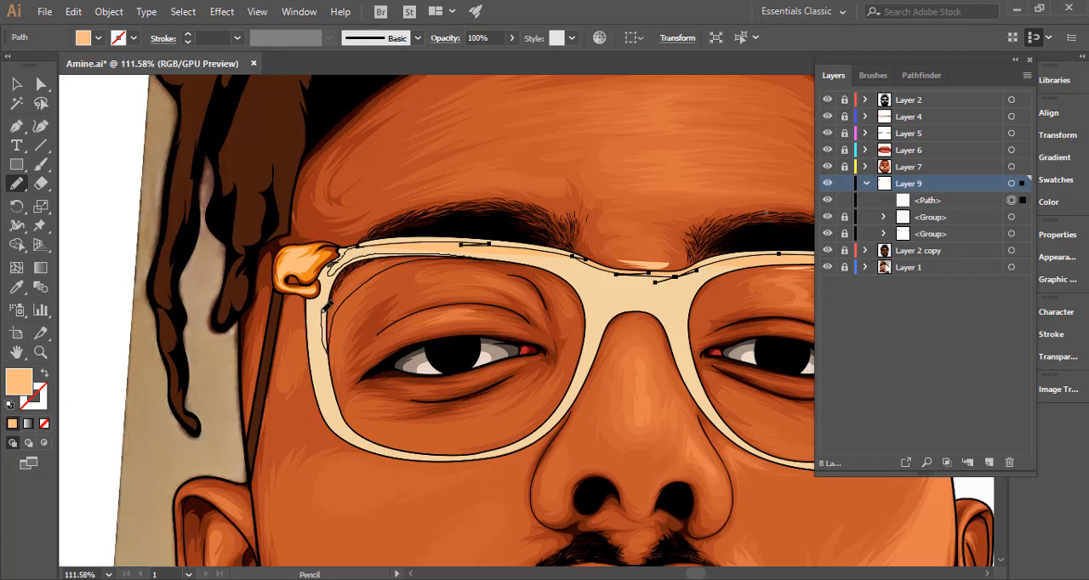
pyautogui.moveTo(316, 342)
pyautogui.mouseDown()
pyautogui.moveTo(324, 400)
pyautogui.moveTo(347, 424)
pyautogui.mouseUp()
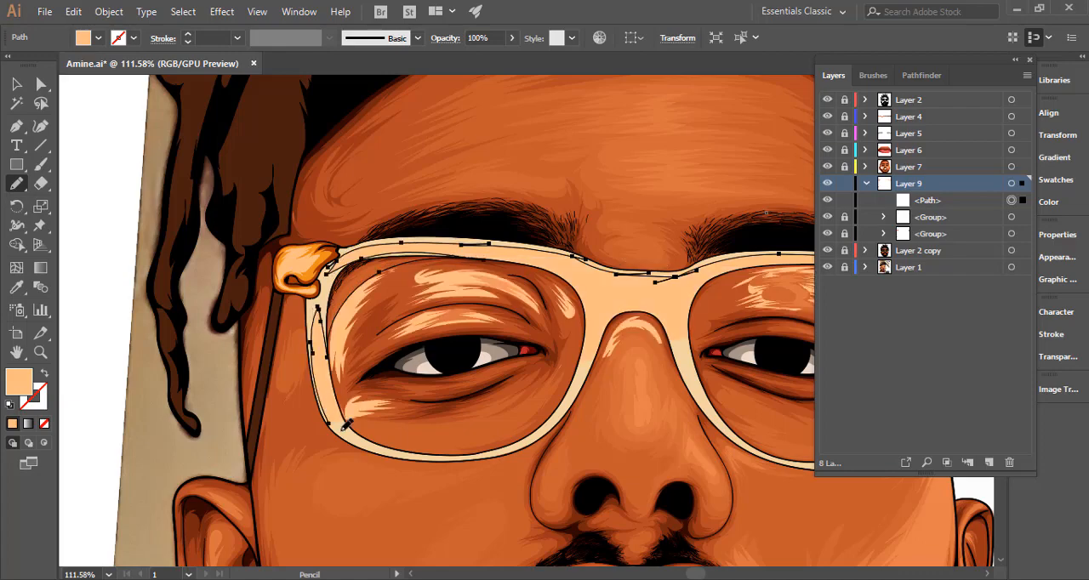
# Continue the shadow path with tapered notches around the left lens's lower rim and up to the nose bridge.
pyautogui.scroll(-5, 332, 318)
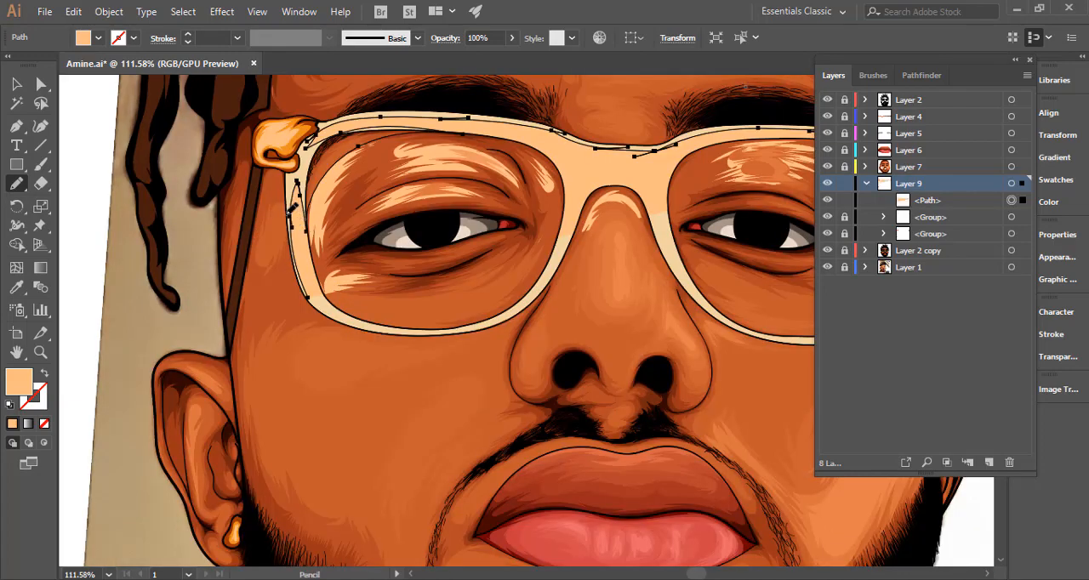
pyautogui.moveTo(312, 184); pyautogui.dragTo(333, 299)
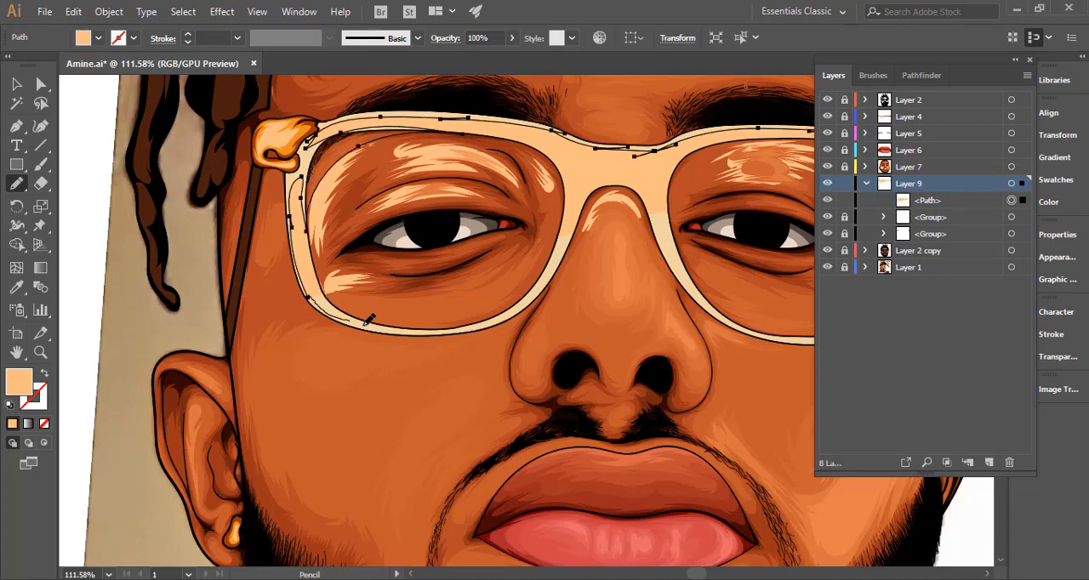
pyautogui.moveTo(377, 322)
pyautogui.mouseDown()
pyautogui.moveTo(464, 319)
pyautogui.moveTo(503, 304)
pyautogui.mouseUp()
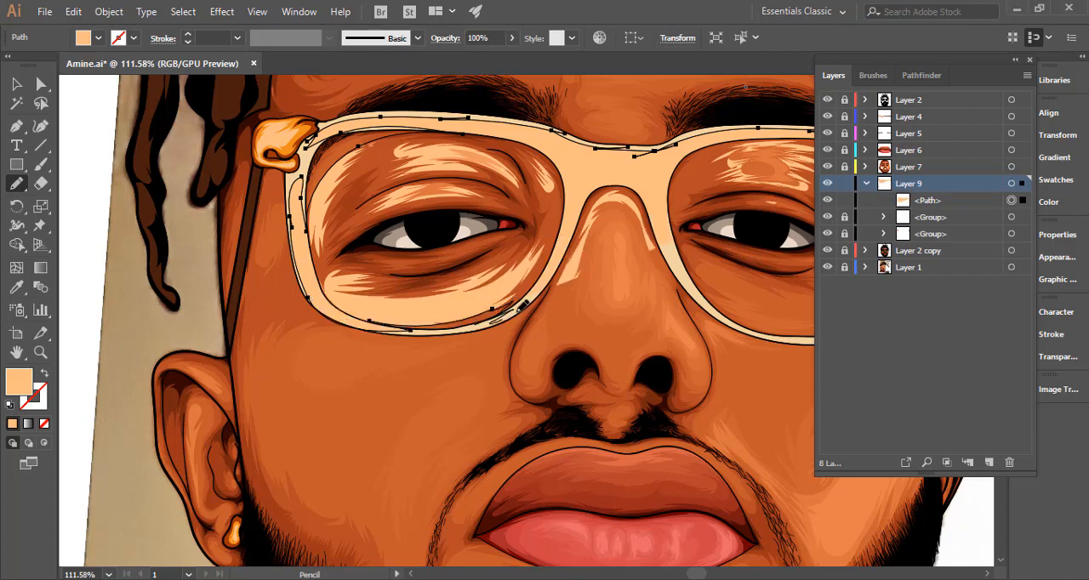
pyautogui.moveTo(555, 271); pyautogui.dragTo(564, 253)
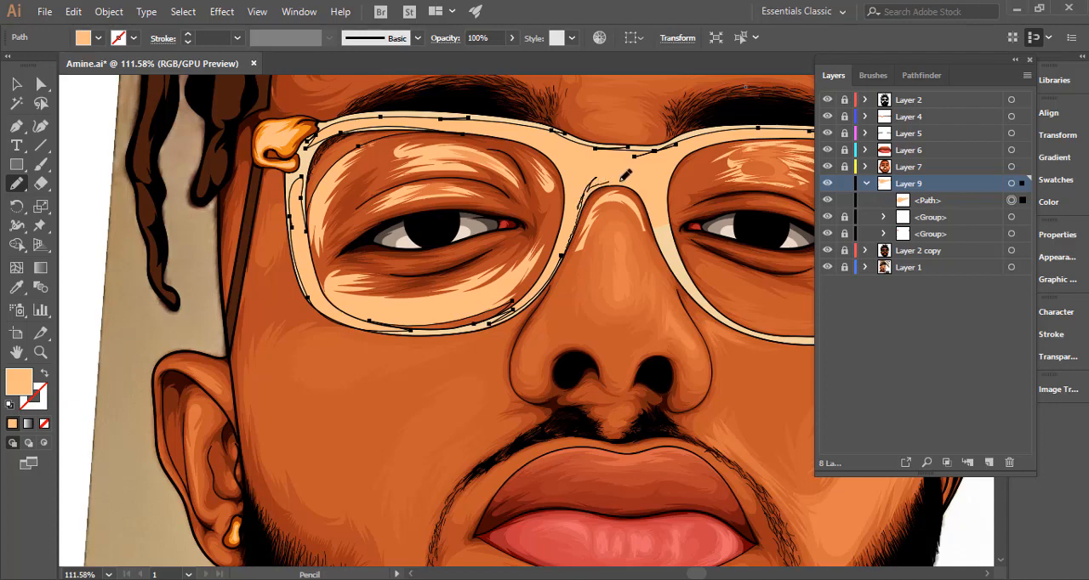
# Pencil the shadow path's edge over the underside of the nose bridge and down the right lens's inner rim, smoothing the arch.
pyautogui.moveTo(626, 175)
pyautogui.mouseDown()
pyautogui.moveTo(648, 181)
pyautogui.moveTo(652, 218)
pyautogui.mouseUp()
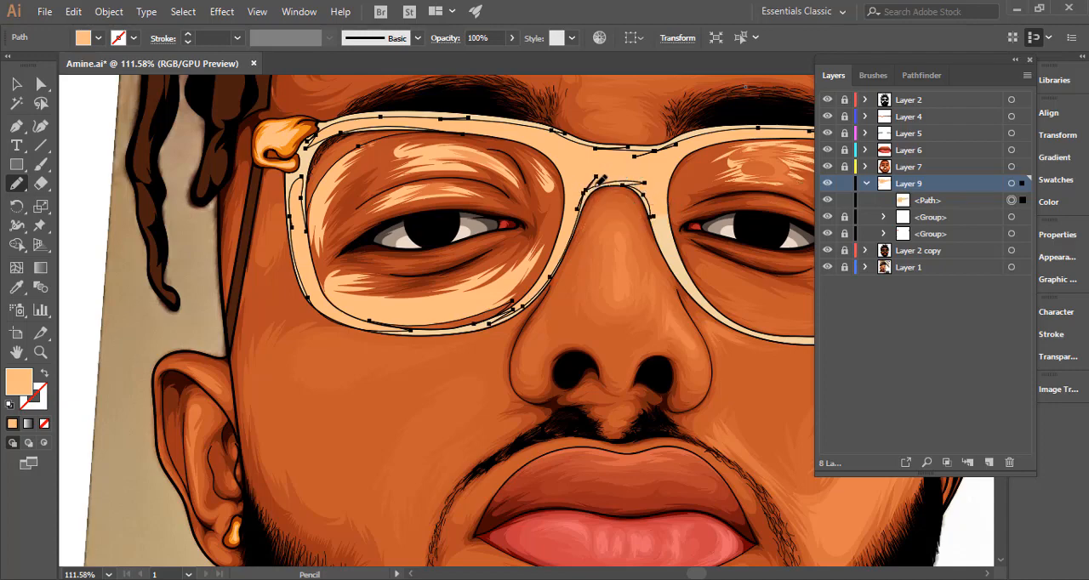
pyautogui.moveTo(601, 178)
pyautogui.mouseDown()
pyautogui.moveTo(644, 183)
pyautogui.moveTo(672, 259)
pyautogui.mouseUp()
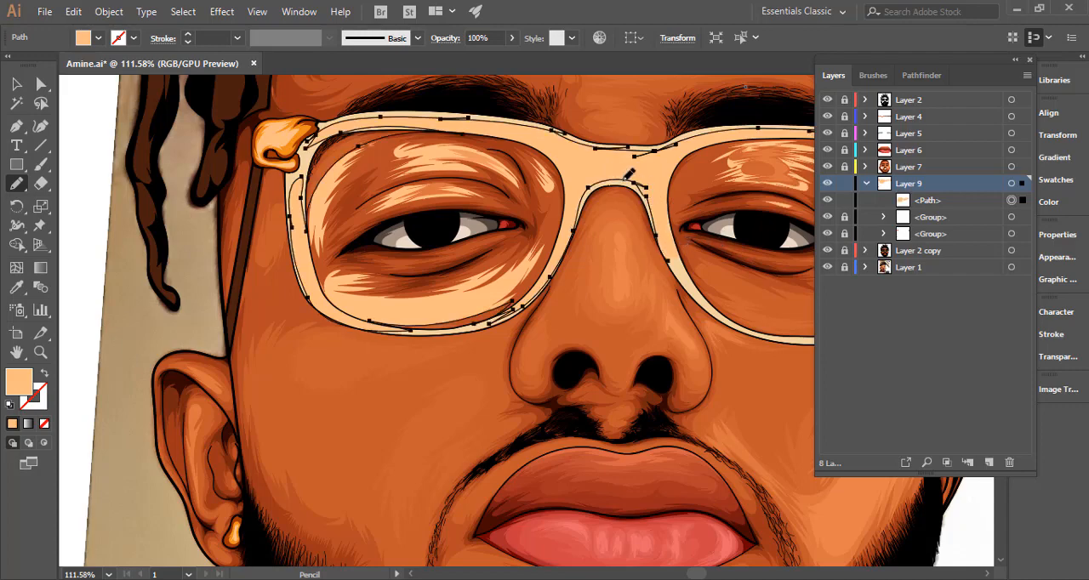
pyautogui.moveTo(645, 198)
pyautogui.mouseDown()
pyautogui.moveTo(670, 270)
pyautogui.moveTo(498, 267)
pyautogui.mouseUp()
pyautogui.press('space')
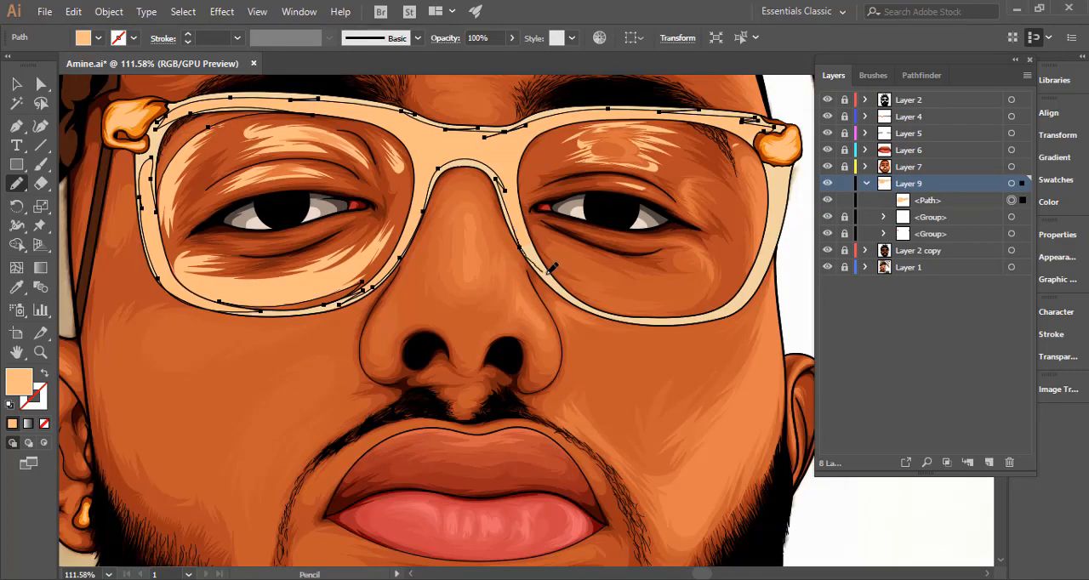
# Extend the shadow path along the right lens's lower rim and up its outer side to the right hinge.
pyautogui.moveTo(550, 264)
pyautogui.mouseDown()
pyautogui.moveTo(602, 292)
pyautogui.moveTo(617, 319)
pyautogui.moveTo(599, 294)
pyautogui.mouseUp()
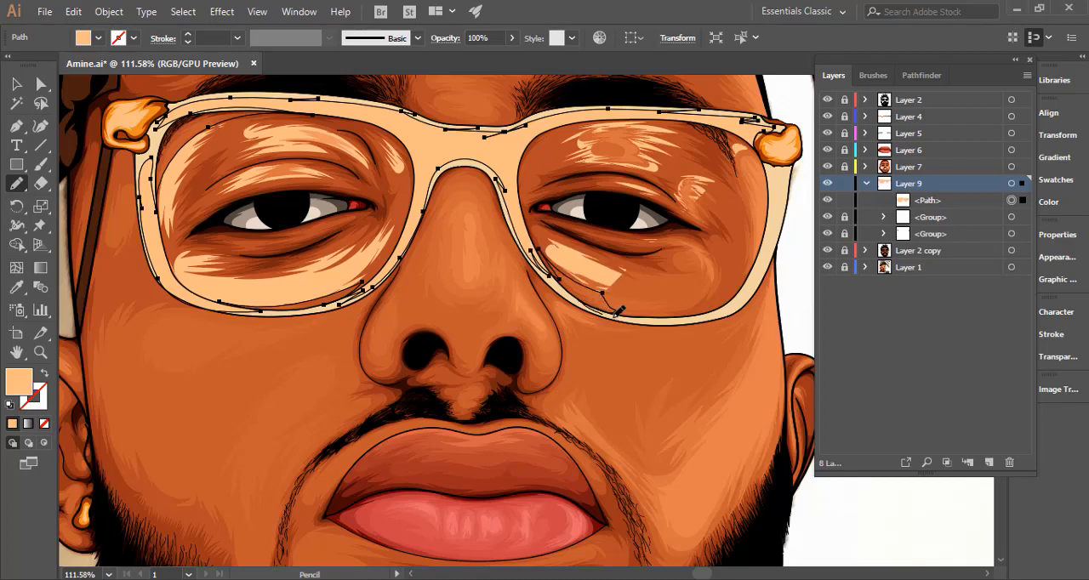
pyautogui.moveTo(713, 311); pyautogui.dragTo(716, 313)
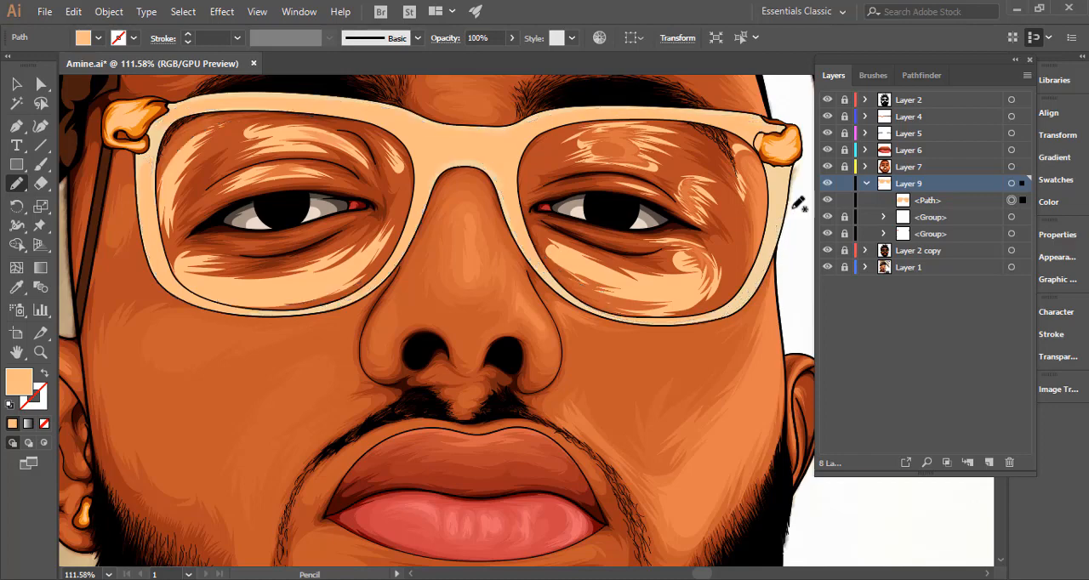
pyautogui.moveTo(743, 218)
pyautogui.mouseDown()
pyautogui.moveTo(610, 320)
pyautogui.moveTo(651, 295)
pyautogui.mouseUp()
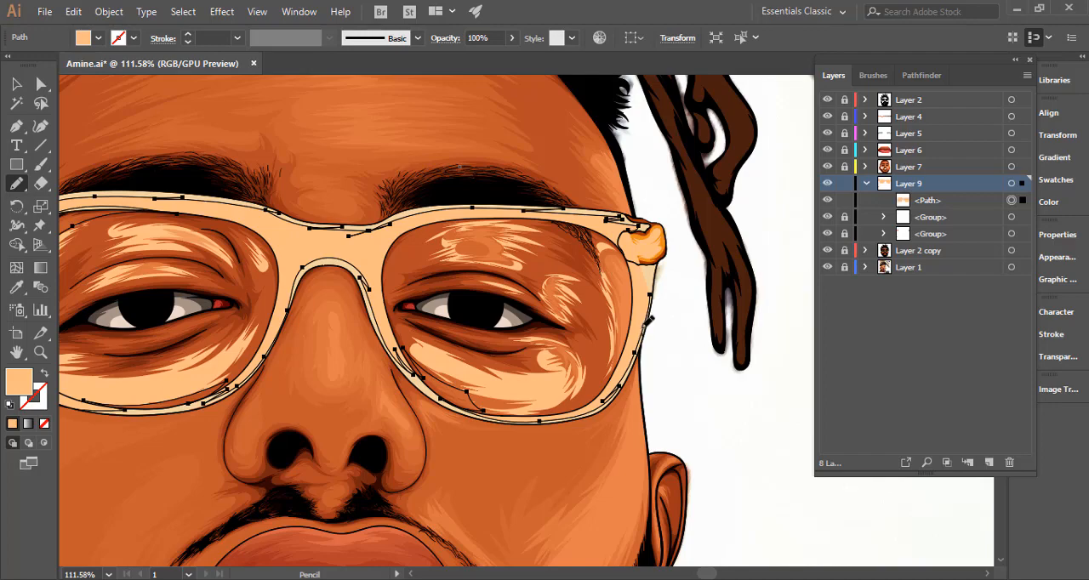
pyautogui.moveTo(641, 335)
pyautogui.mouseDown()
pyautogui.moveTo(655, 273)
pyautogui.moveTo(645, 265)
pyautogui.moveTo(630, 337)
pyautogui.moveTo(629, 300)
pyautogui.mouseUp()
# Pencil the path's outer boundary loosely outside the frame, across both cheeks and the nose and up past the left hinge.
pyautogui.moveTo(630, 248)
pyautogui.mouseDown()
pyautogui.moveTo(676, 282)
pyautogui.moveTo(665, 357)
pyautogui.moveTo(610, 447)
pyautogui.moveTo(433, 466)
pyautogui.moveTo(350, 370)
pyautogui.moveTo(272, 382)
pyautogui.moveTo(224, 445)
pyautogui.moveTo(161, 444)
pyautogui.mouseUp()
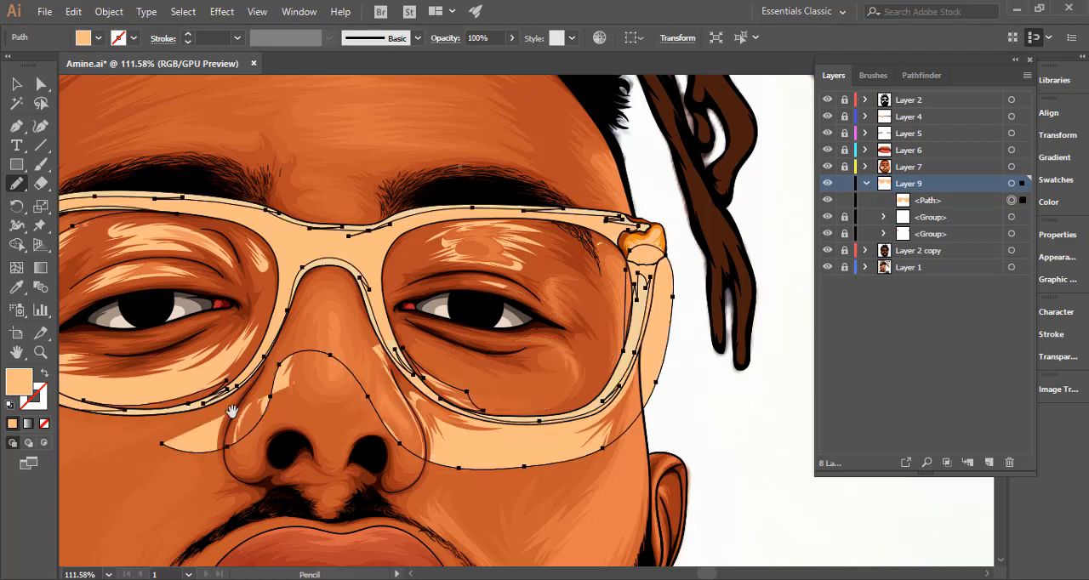
pyautogui.moveTo(232, 415); pyautogui.dragTo(531, 332)
pyautogui.moveTo(466, 357)
pyautogui.mouseDown()
pyautogui.moveTo(308, 338)
pyautogui.moveTo(281, 285)
pyautogui.moveTo(290, 215)
pyautogui.moveTo(334, 233)
pyautogui.moveTo(315, 338)
pyautogui.moveTo(258, 361)
pyautogui.mouseUp()
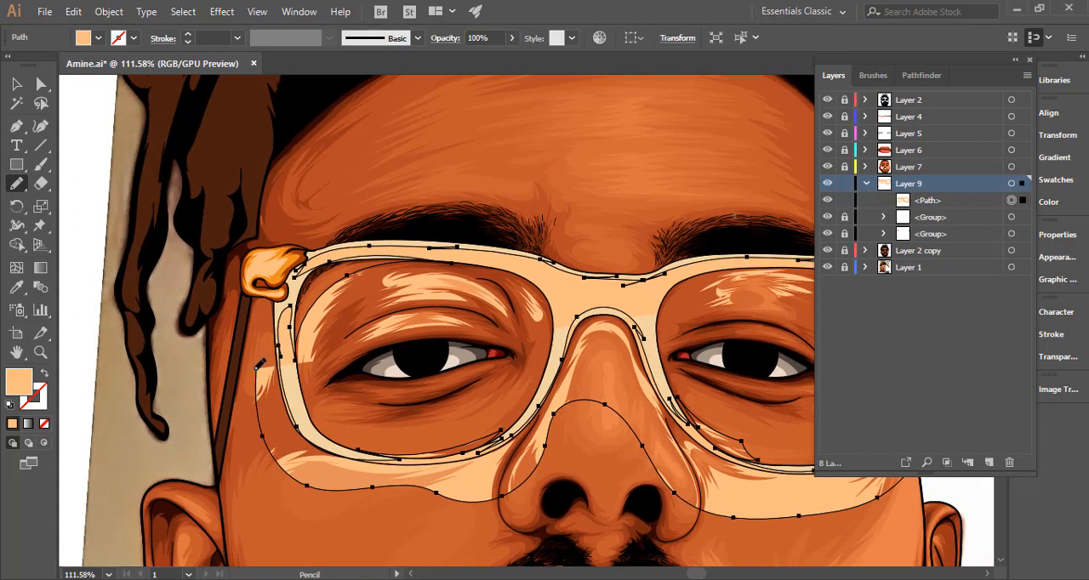
pyautogui.moveTo(271, 267)
pyautogui.mouseDown()
pyautogui.moveTo(321, 227)
pyautogui.moveTo(449, 211)
pyautogui.moveTo(642, 250)
pyautogui.mouseUp()
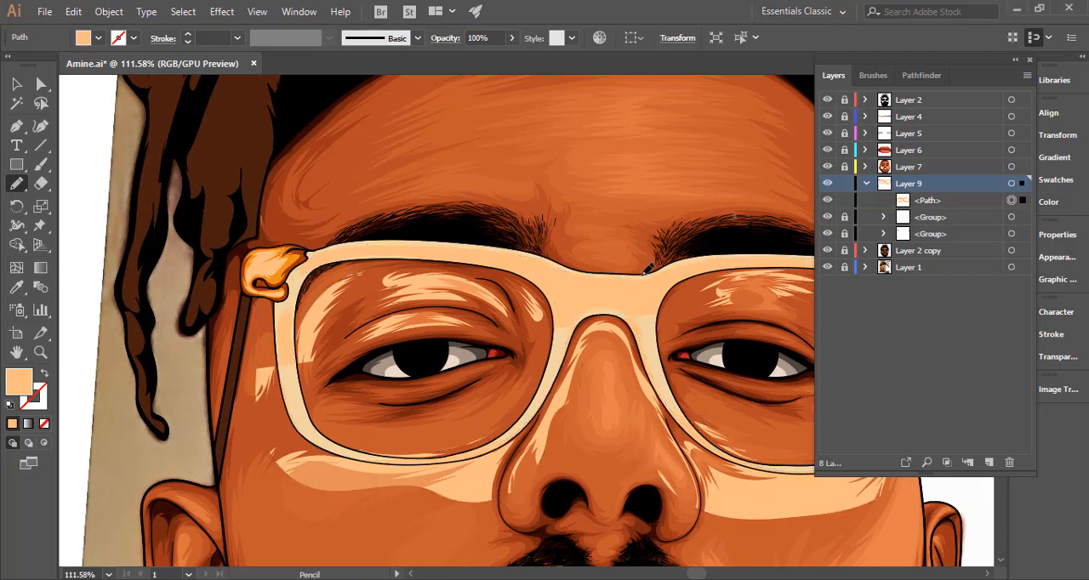
# Undo the stray segments above the bridge, then redraw the outer boundary over the brows and close the path at the right hinge.
pyautogui.moveTo(609, 303)
pyautogui.mouseDown()
pyautogui.moveTo(488, 331)
pyautogui.moveTo(493, 316)
pyautogui.moveTo(527, 304)
pyautogui.mouseUp()
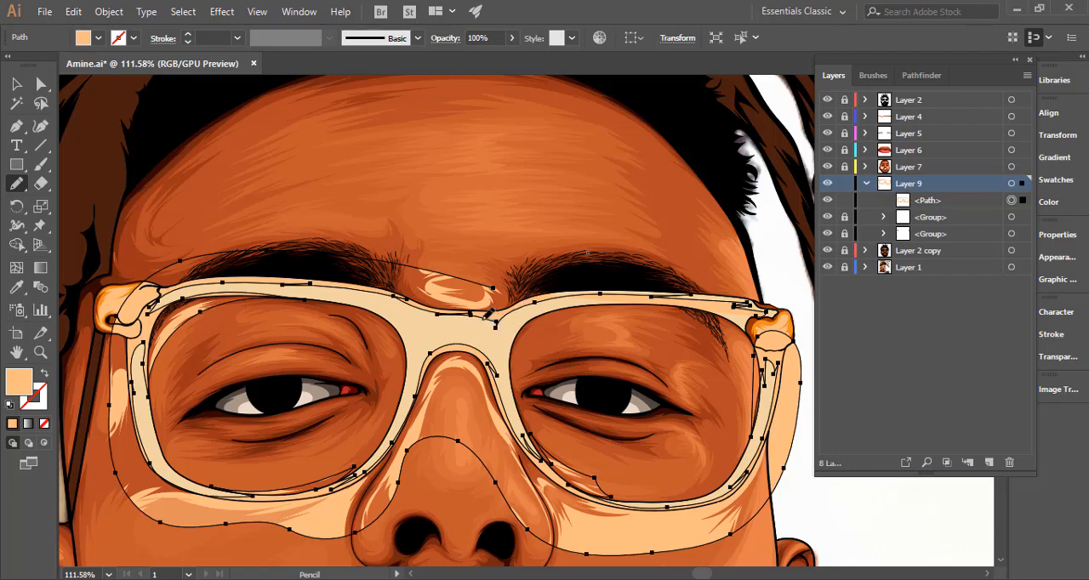
pyautogui.hotkey('ctrl', 'z')
pyautogui.hotkey('ctrl', 'z')
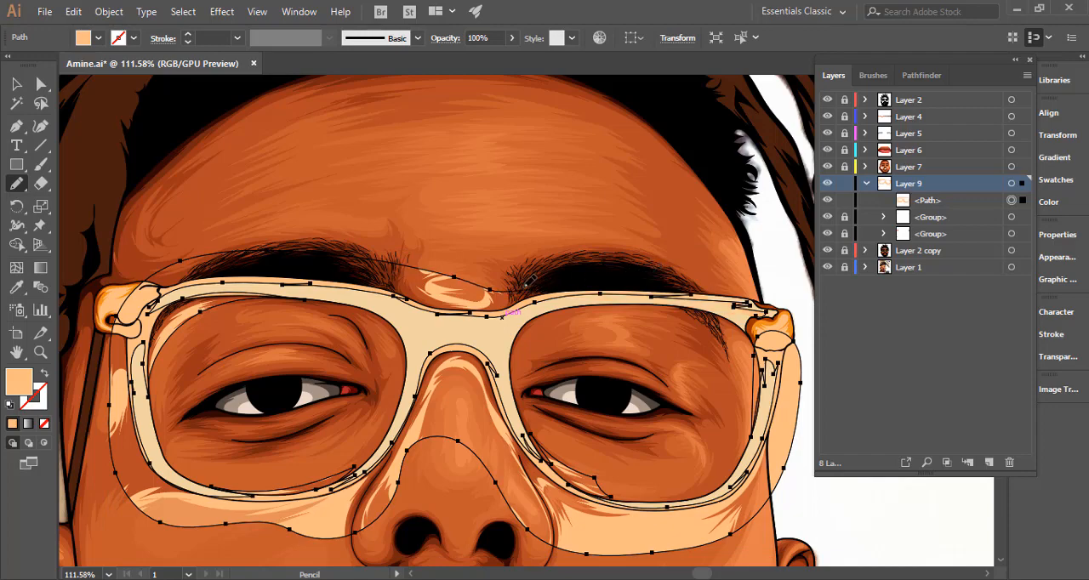
pyautogui.moveTo(728, 273)
pyautogui.mouseDown()
pyautogui.moveTo(787, 291)
pyautogui.moveTo(784, 322)
pyautogui.moveTo(764, 311)
pyautogui.mouseUp()
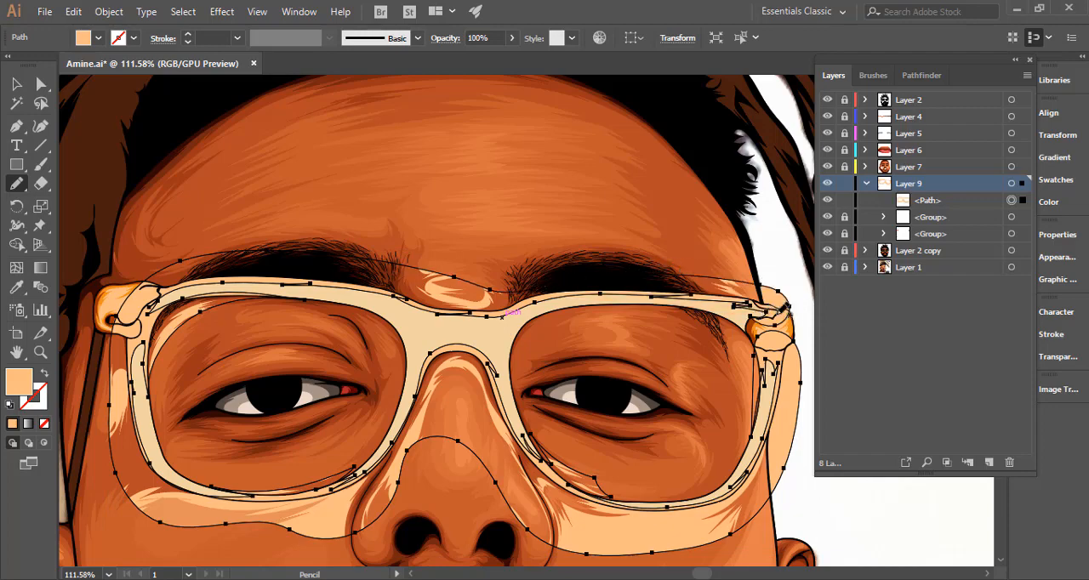
# Sample the glasses frame's cream color for the shadow path and darken its fill to brown #9b683e.
pyautogui.press('i')
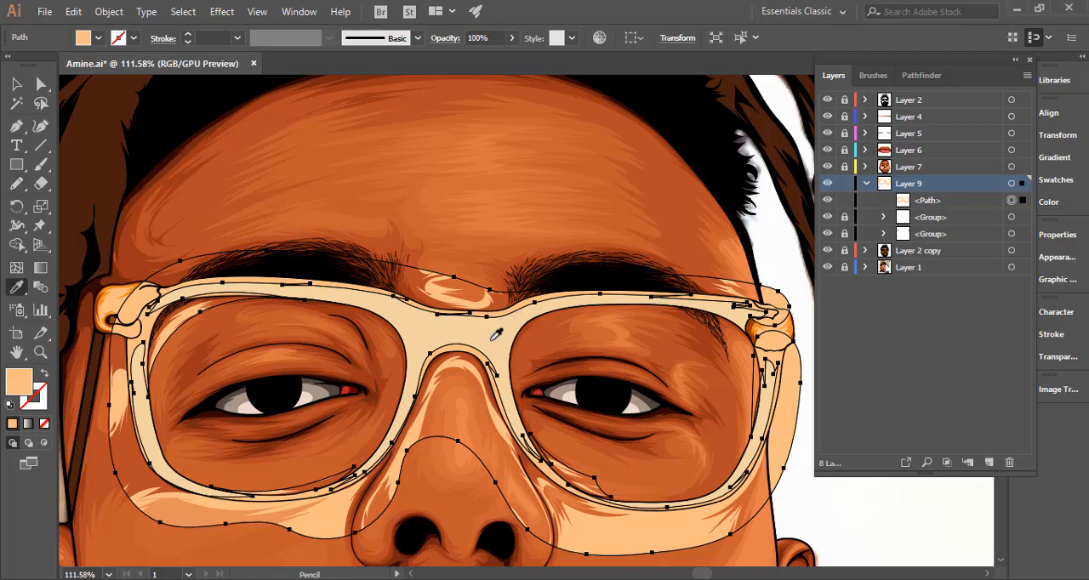
pyautogui.click(494, 338)
pyautogui.doubleClick(20, 383)
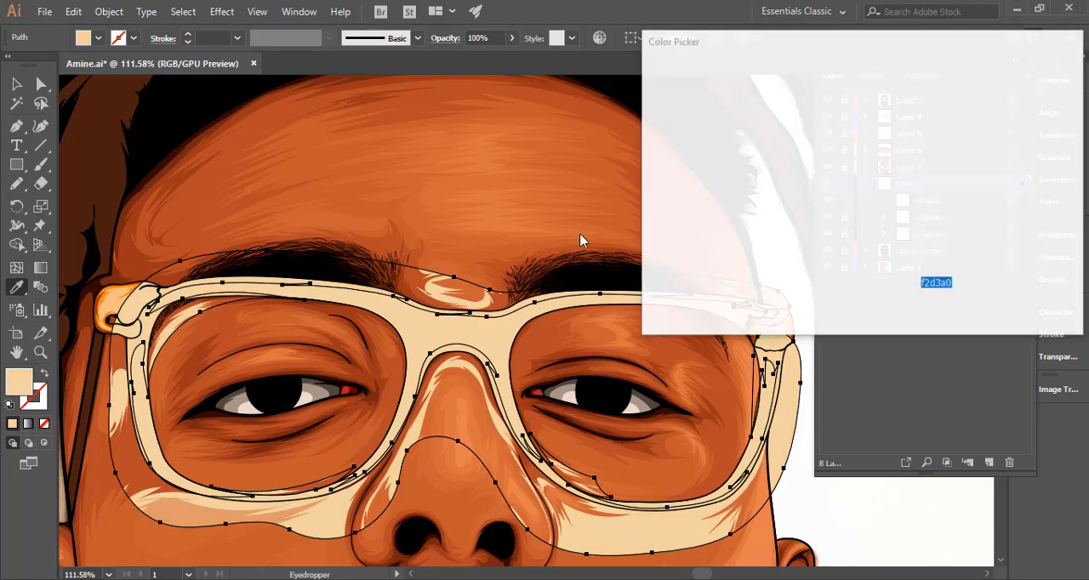
pyautogui.moveTo(883, 270); pyautogui.dragTo(885, 274)
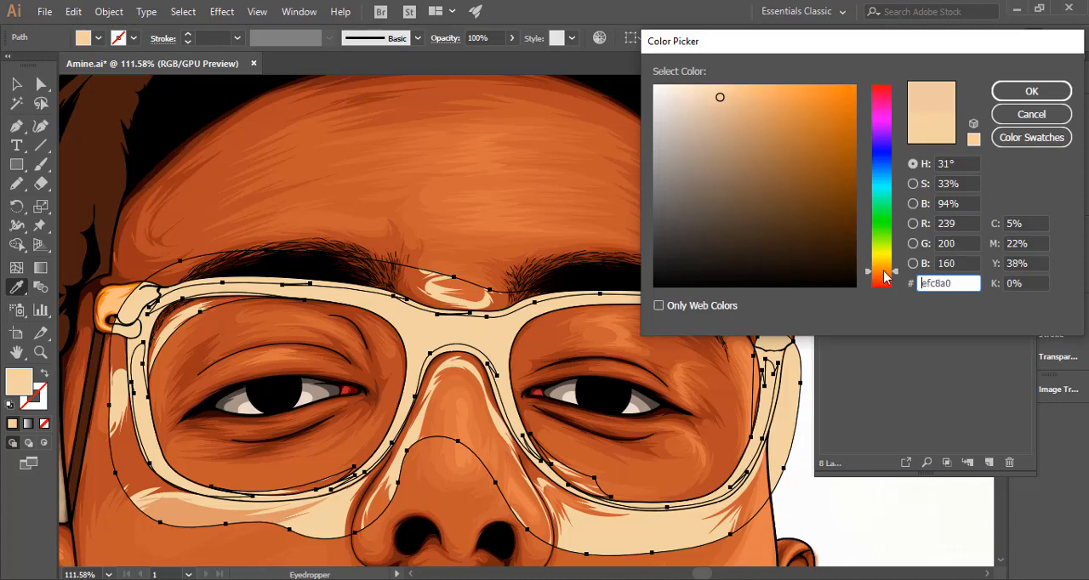
pyautogui.moveTo(761, 140)
pyautogui.mouseDown()
pyautogui.moveTo(771, 151)
pyautogui.moveTo(758, 155)
pyautogui.moveTo(799, 128)
pyautogui.moveTo(764, 162)
pyautogui.mouseUp()
pyautogui.click(927, 126)
pyautogui.moveTo(776, 161); pyautogui.dragTo(774, 163)
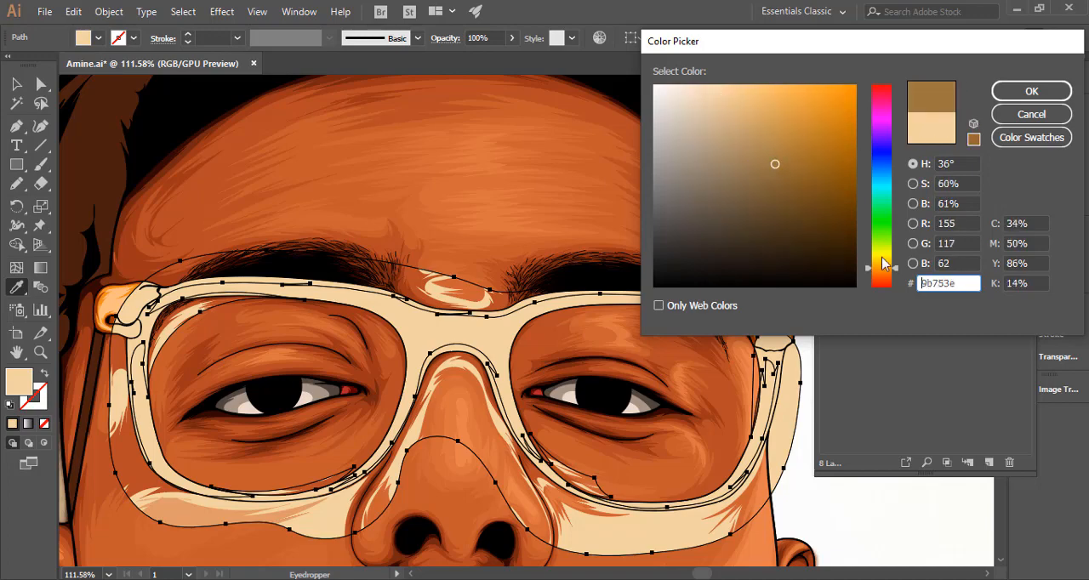
pyautogui.moveTo(880, 266); pyautogui.dragTo(881, 272)
pyautogui.click(1004, 91)
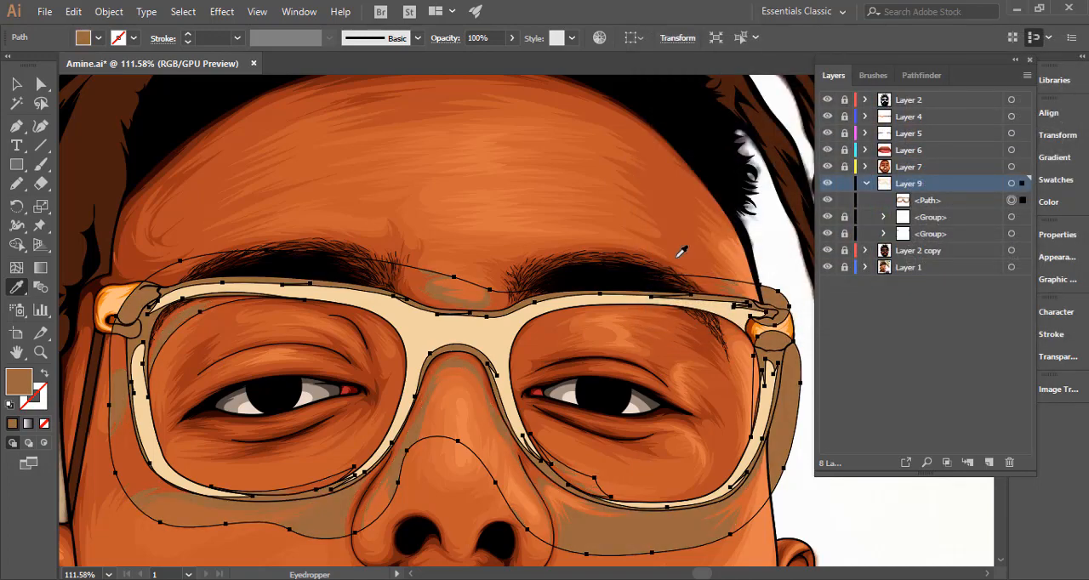
# Make the brown shadow path a compound path, unlock Layer 2 copy and add the frame's line art to the selection.
pyautogui.hotkey('ctrl', 'space')
pyautogui.keyDown('ctrl'); pyautogui.keyDown('alt'); pyautogui.click(559, 308); pyautogui.keyUp('alt'); pyautogui.keyUp('ctrl')
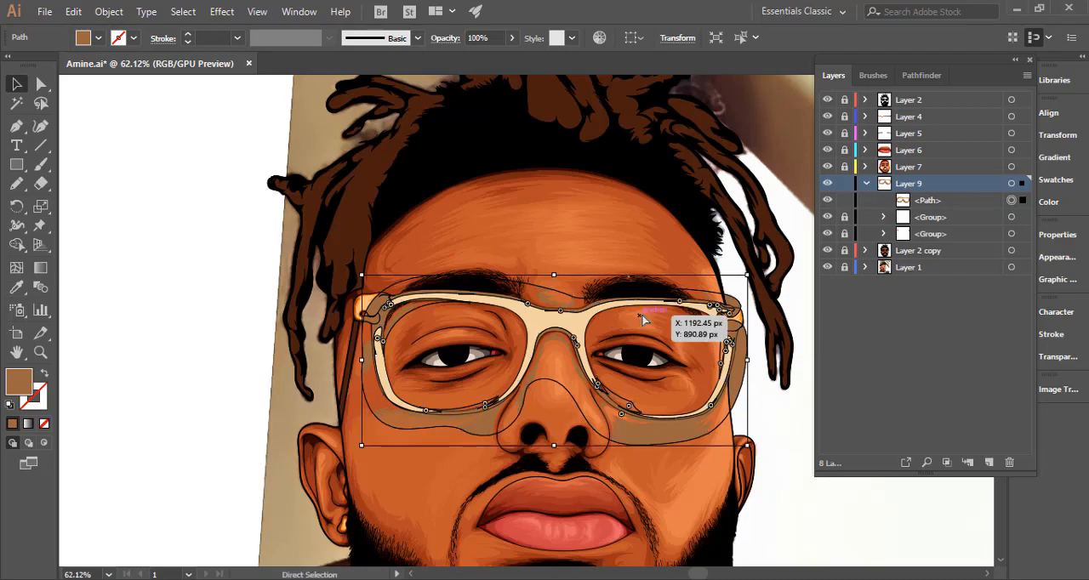
pyautogui.hotkey('ctrl', '8')
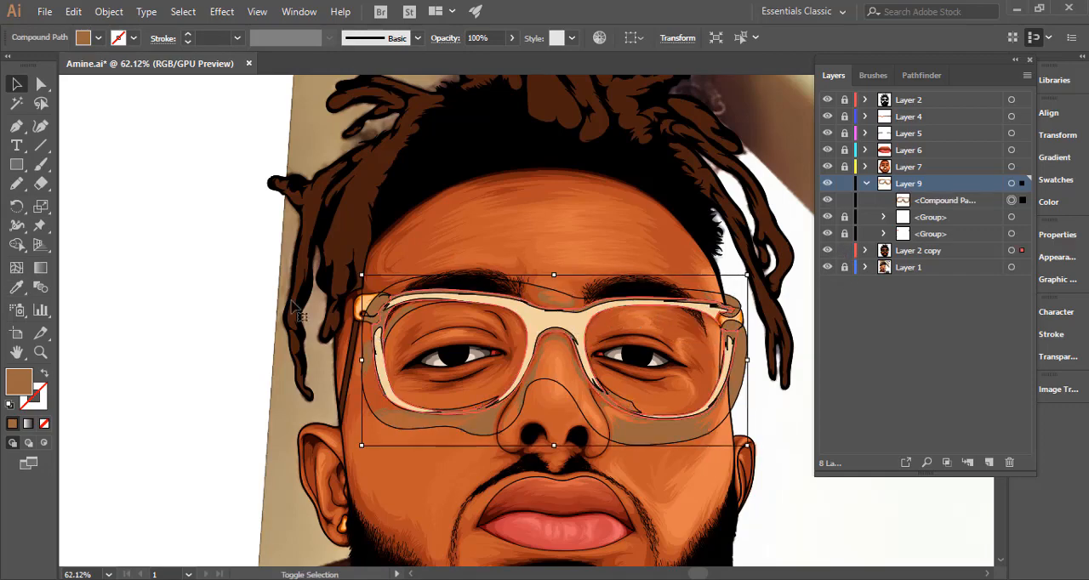
# Trim away the shadow outside the glasses frame with Shape Builder, clear the selection and lock Layer 2 copy.
pyautogui.hotkey('shift', 'm')
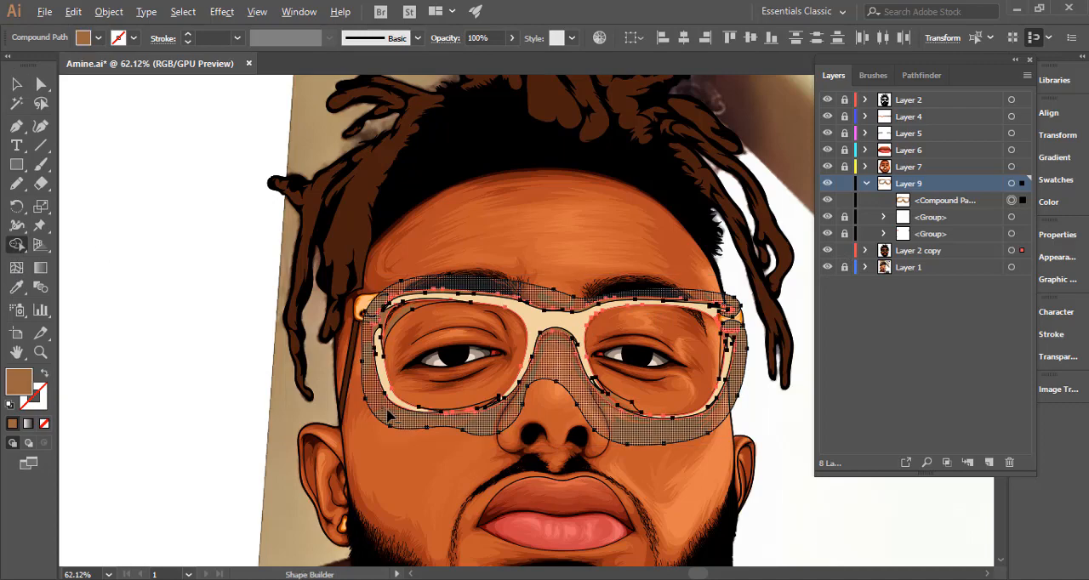
pyautogui.click(388, 415)
pyautogui.click(16, 83)
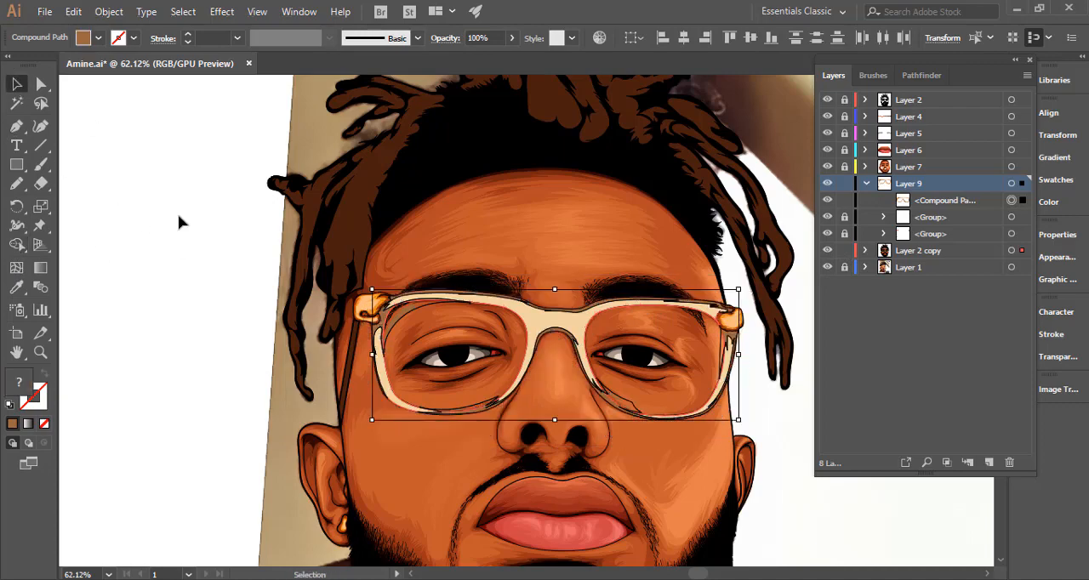
pyautogui.click(179, 223)
pyautogui.moveTo(519, 337); pyautogui.dragTo(417, 357)
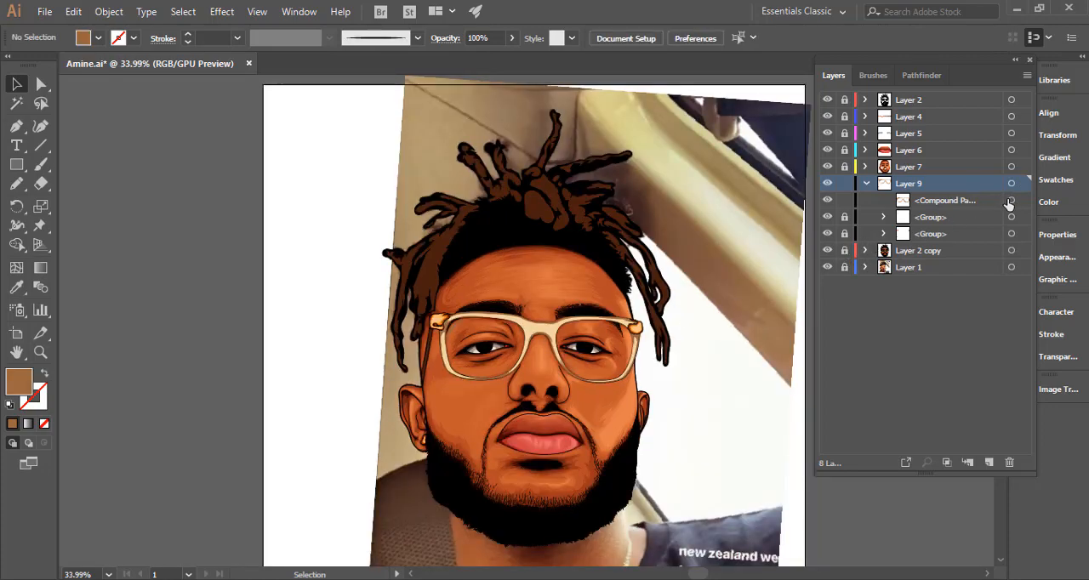
# Select the frame shadow compound path on Layer 9 and change its fill to a lighter, more saturated orange-brown.
pyautogui.click(1011, 200)
pyautogui.moveTo(576, 343); pyautogui.dragTo(685, 328)
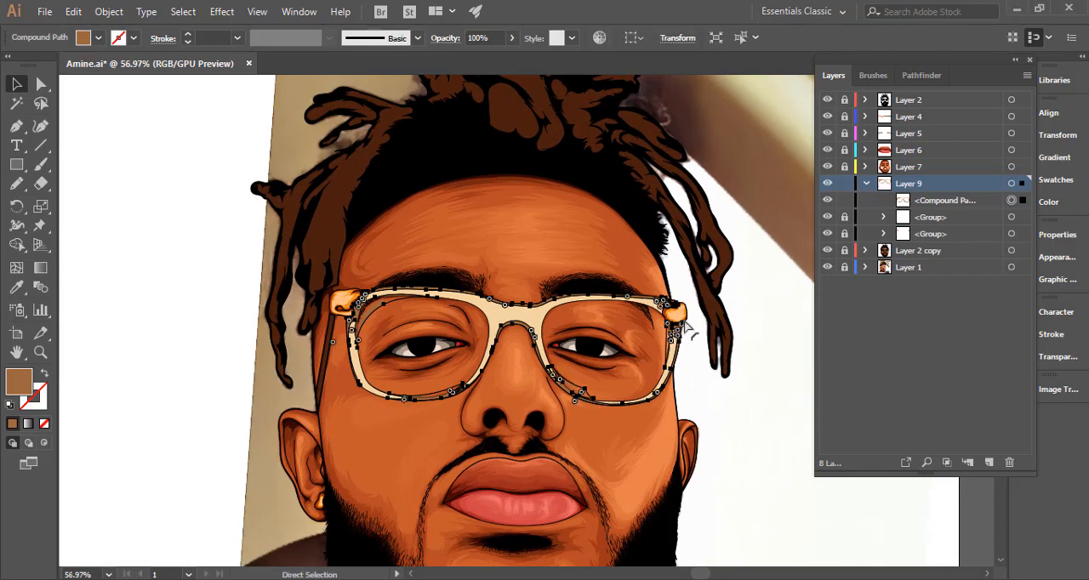
pyautogui.press('v')
pyautogui.doubleClick(21, 383)
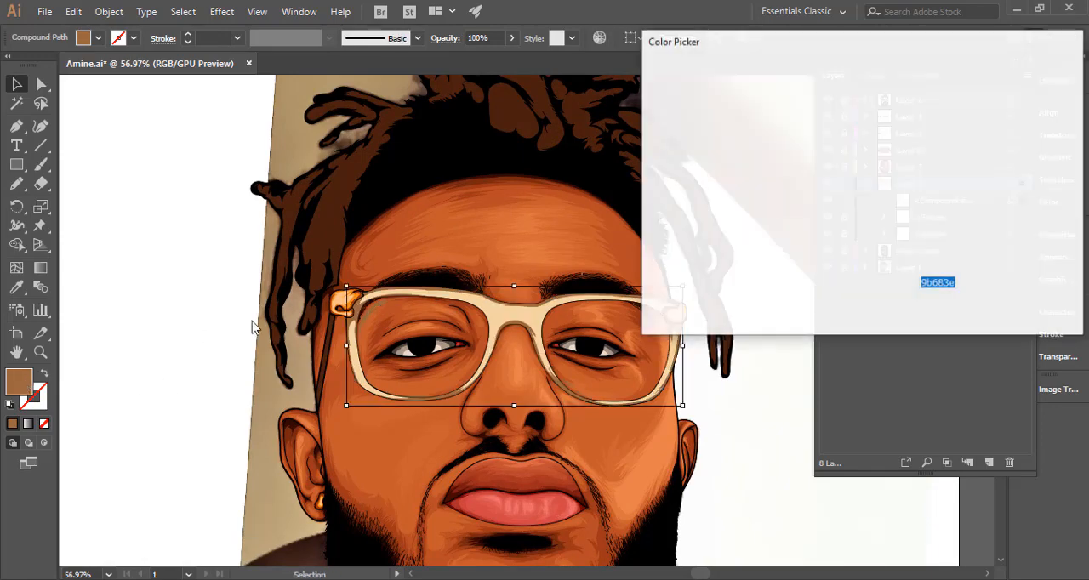
pyautogui.click(994, 95)
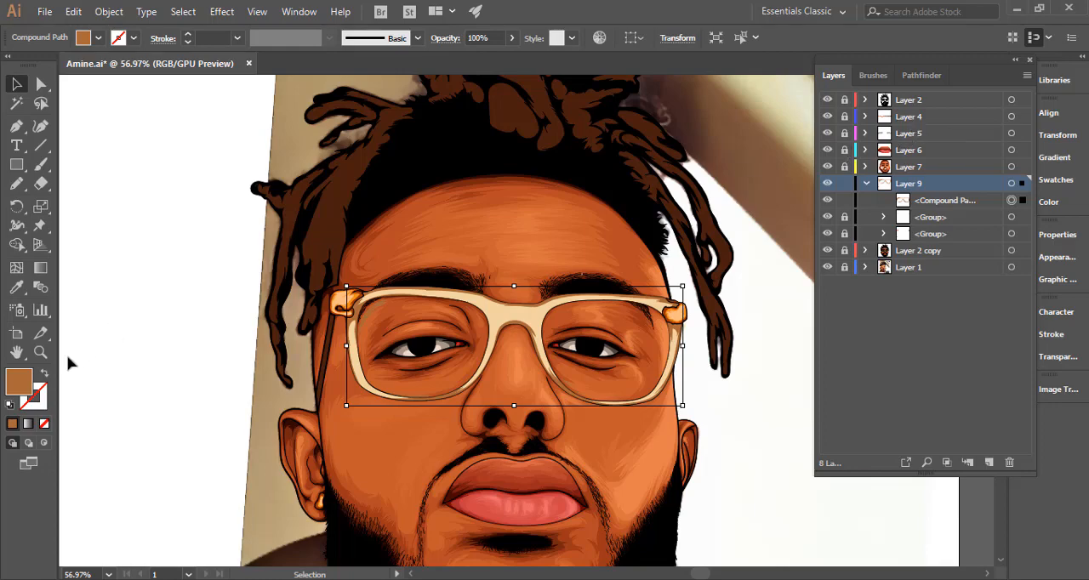
pyautogui.doubleClick(20, 383)
pyautogui.moveTo(792, 151); pyautogui.dragTo(787, 134)
pyautogui.click(1021, 92)
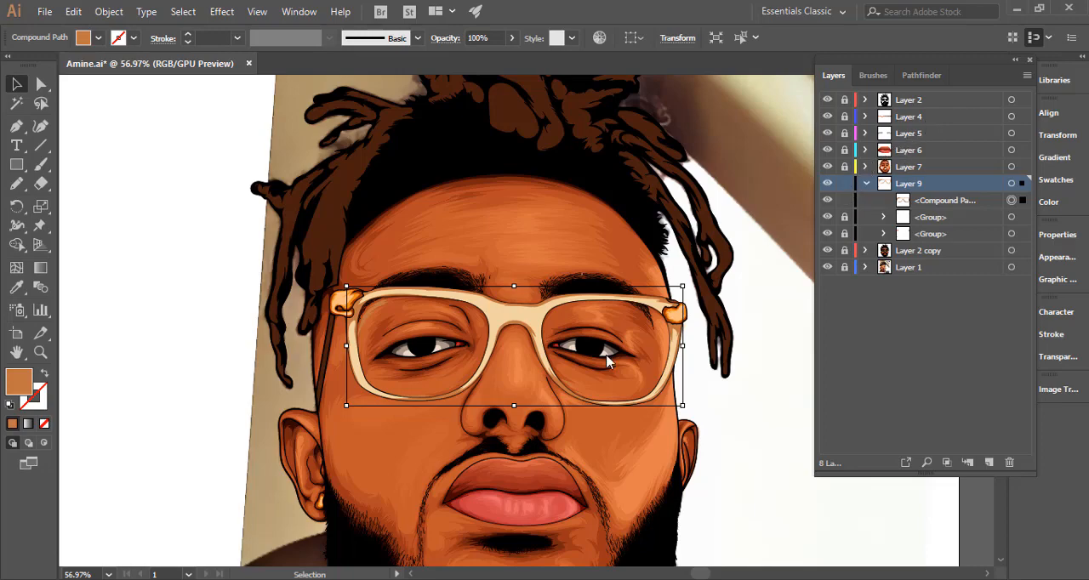
pyautogui.scroll(-3, 609, 363)
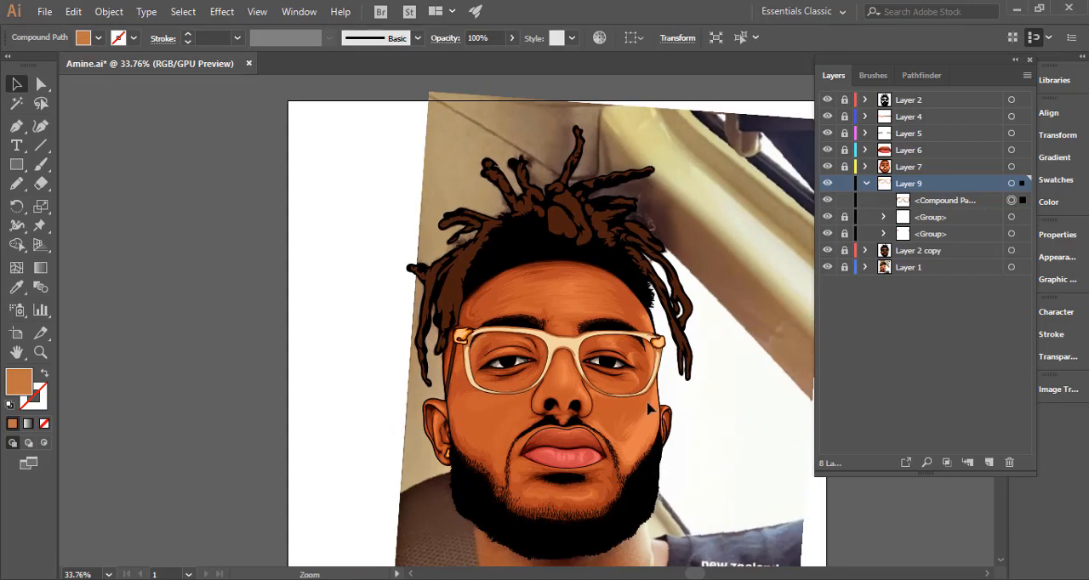
# Set the fill of the glasses frame's shadow compound path to #bc6e39.
pyautogui.doubleClick(20, 384)
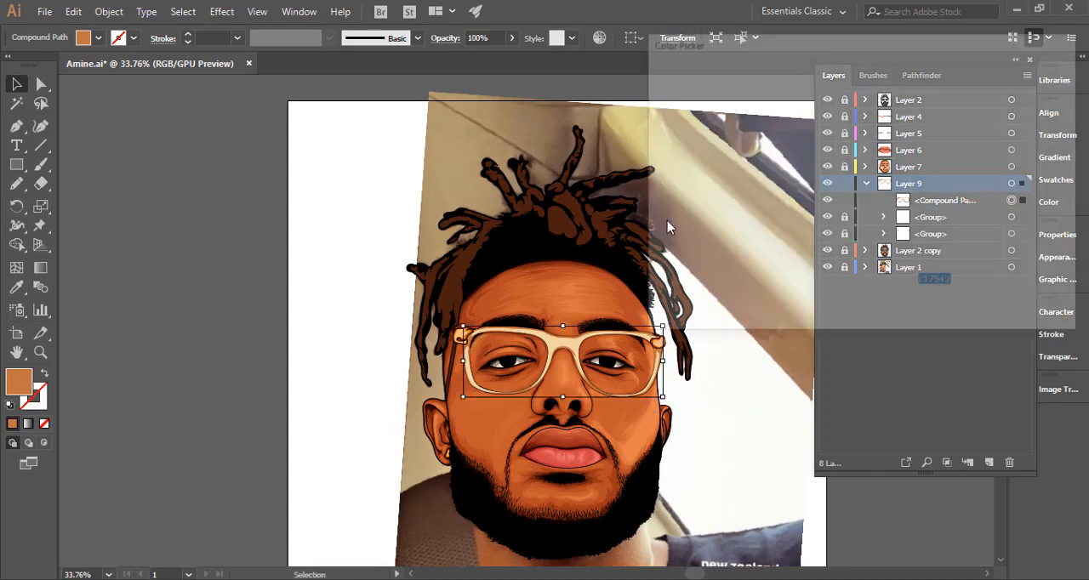
pyautogui.moveTo(788, 143); pyautogui.dragTo(795, 136)
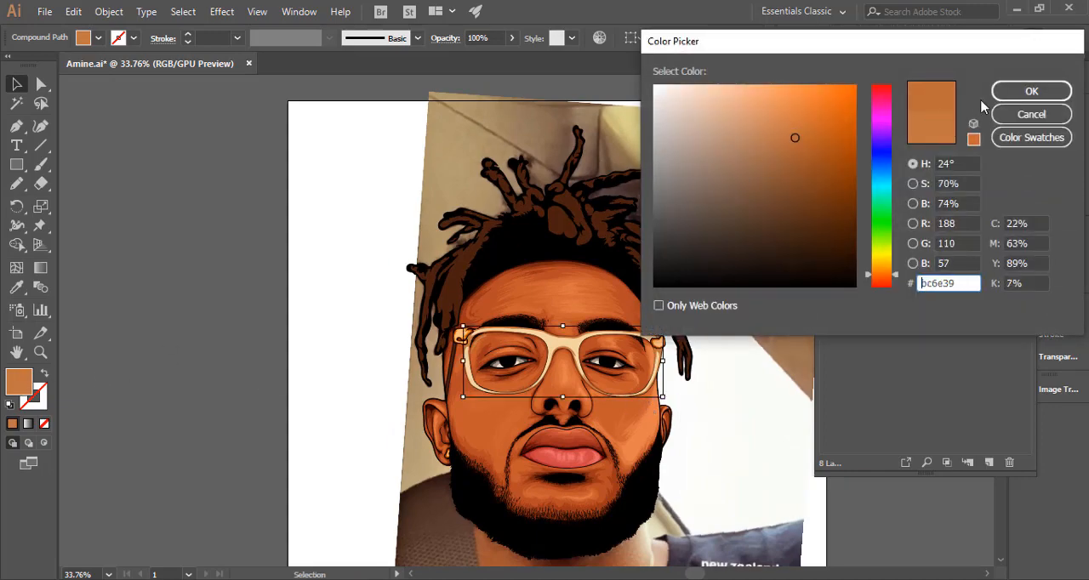
pyautogui.click(1031, 91)
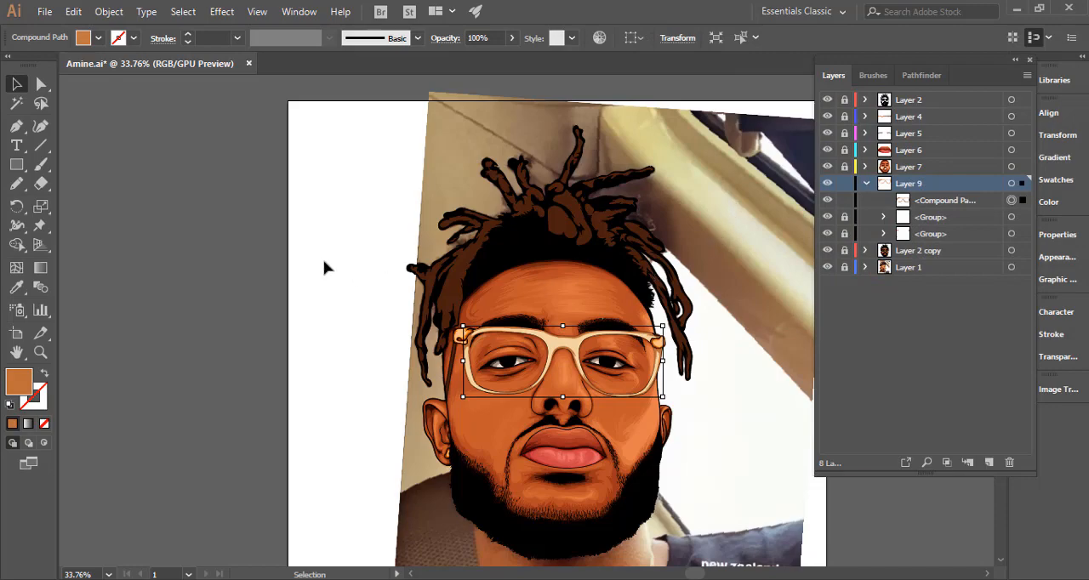
# Lock the shadow compound path and draw a Pencil highlight along the outer and lower rim of the right-hand lens.
pyautogui.click(16, 183)
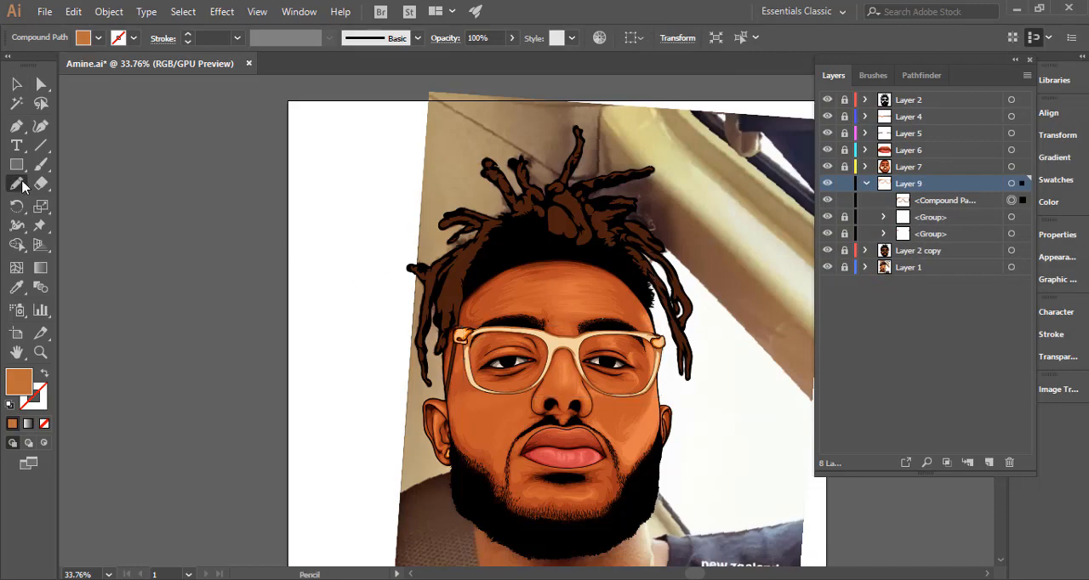
pyautogui.keyDown('ctrl'); pyautogui.click(294, 323); pyautogui.keyUp('ctrl')
pyautogui.moveTo(429, 347); pyautogui.dragTo(295, 350)
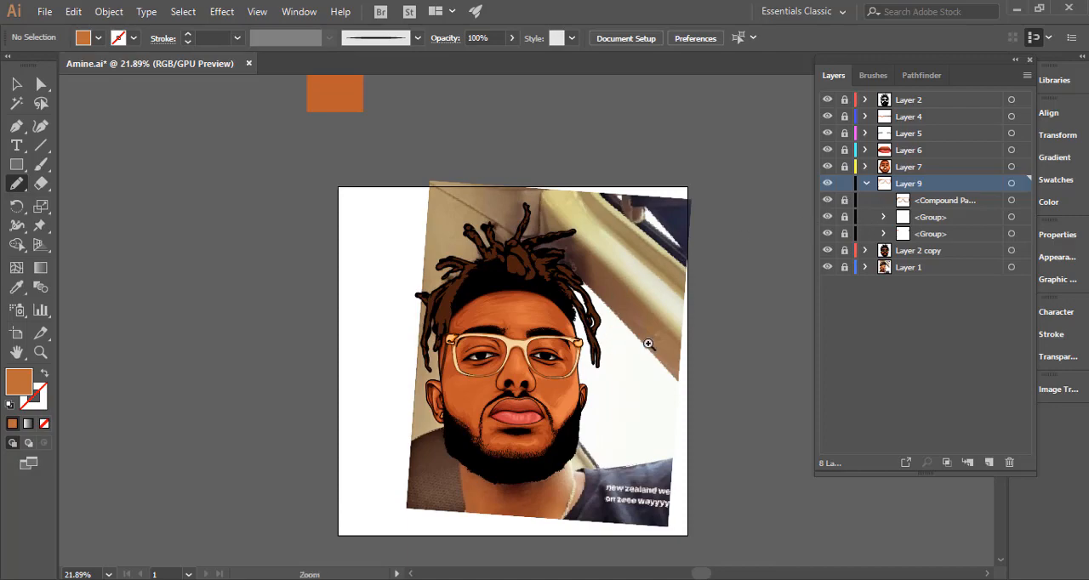
pyautogui.moveTo(553, 367); pyautogui.dragTo(997, 296)
pyautogui.moveTo(675, 357); pyautogui.dragTo(599, 359)
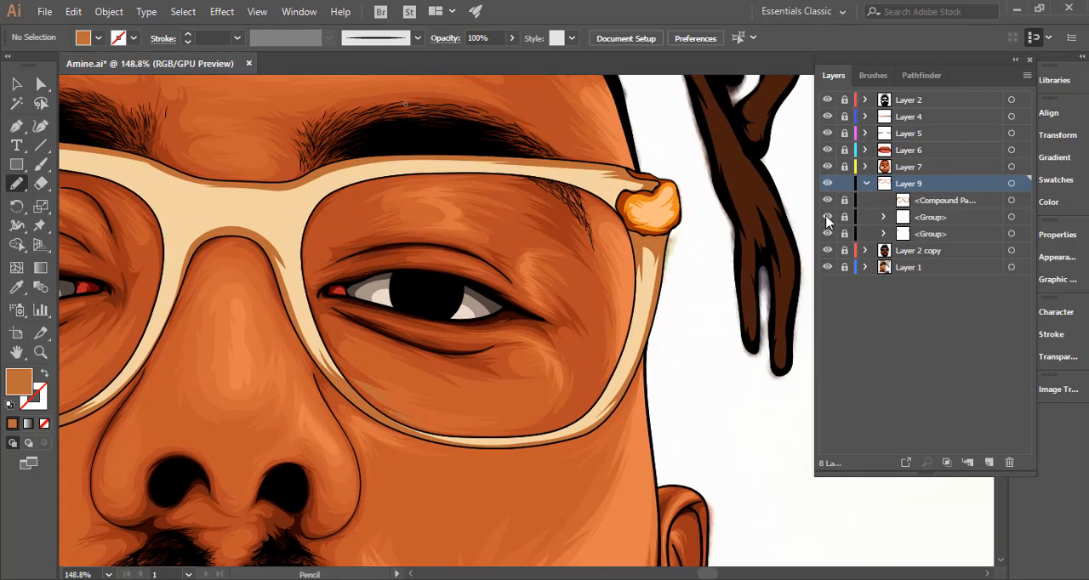
pyautogui.keyDown('ctrl'); pyautogui.click(647, 257); pyautogui.keyUp('ctrl')
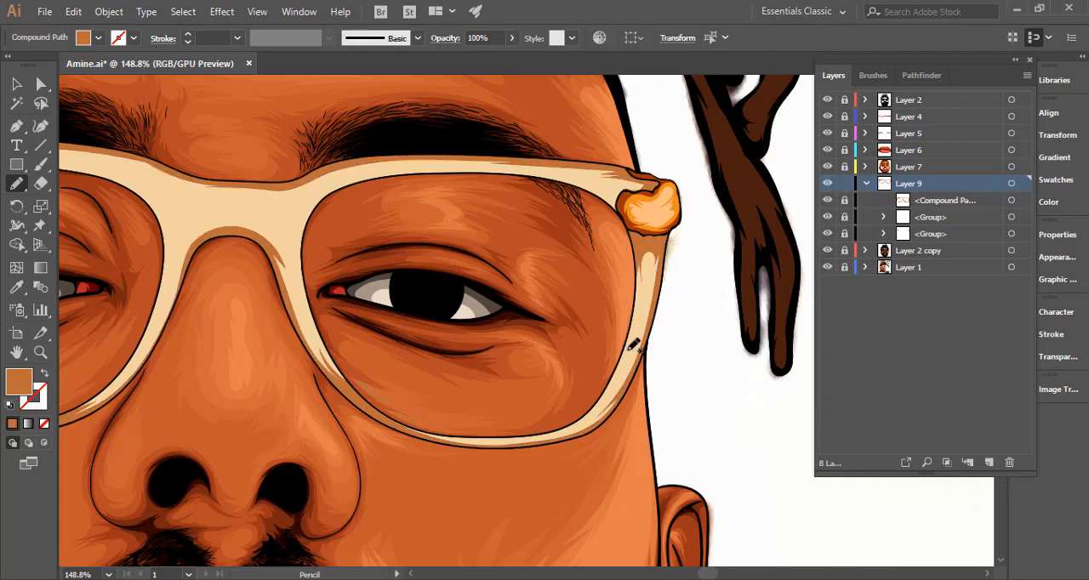
pyautogui.hotkey('ctrl', 'shift', 'a')
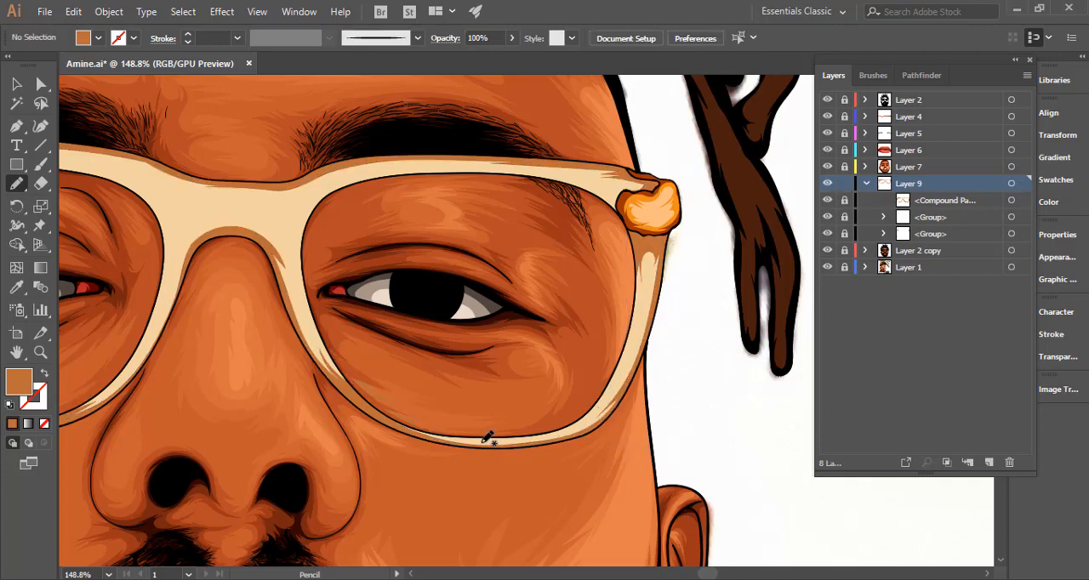
pyautogui.moveTo(484, 441)
pyautogui.mouseDown()
pyautogui.moveTo(581, 428)
pyautogui.moveTo(619, 388)
pyautogui.moveTo(655, 315)
pyautogui.mouseUp()
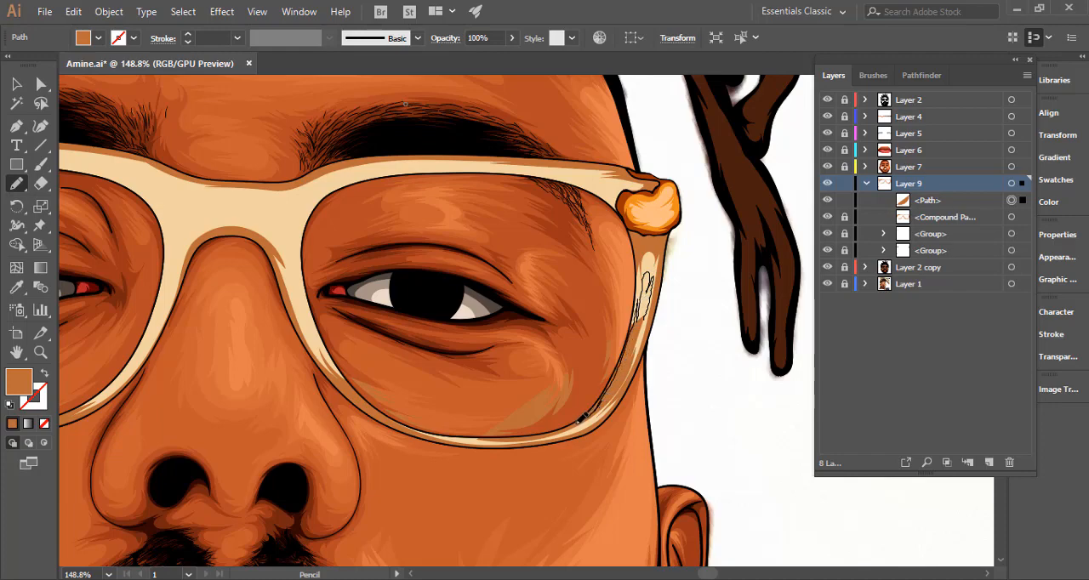
pyautogui.moveTo(490, 439); pyautogui.dragTo(493, 440)
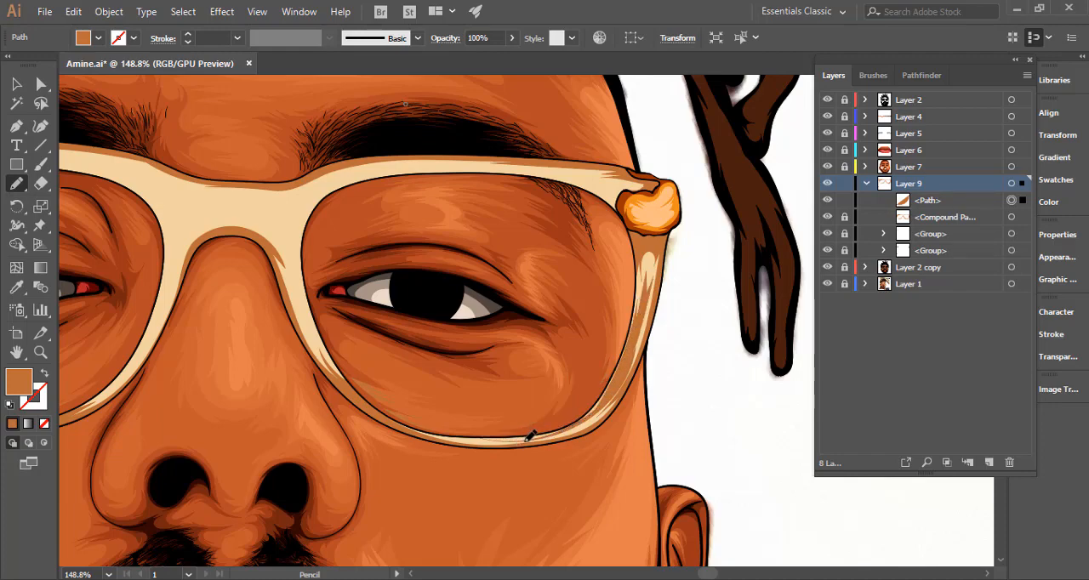
# Fill the new rim highlight with a very pale cream and clear the selection.
pyautogui.doubleClick(28, 383)
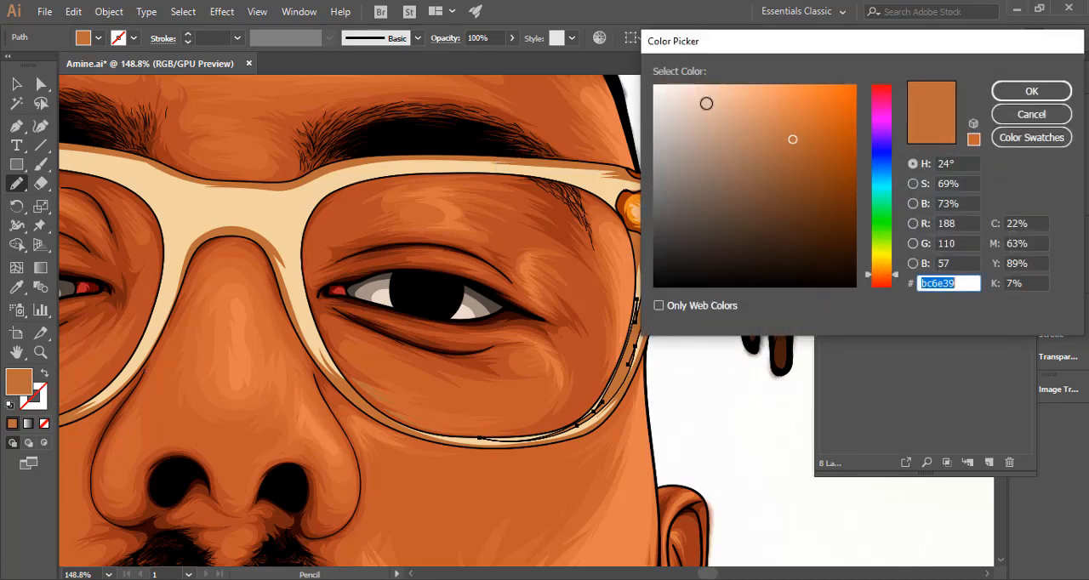
pyautogui.write('fcf2eb')
pyautogui.click(1032, 91)
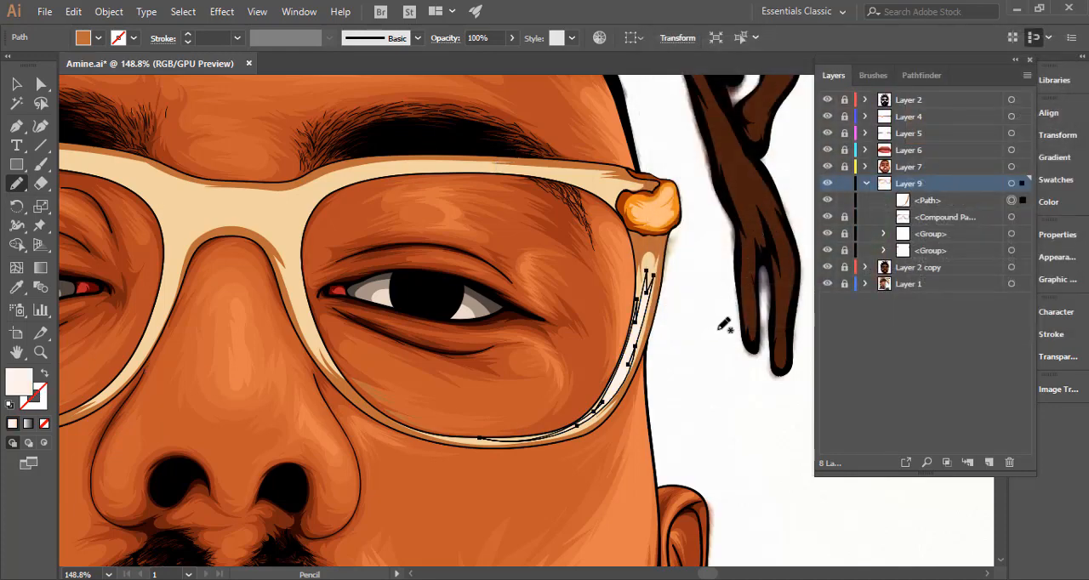
pyautogui.keyDown('ctrl'); pyautogui.click(720, 374); pyautogui.keyUp('ctrl')
pyautogui.hotkey('ctrl', '0')
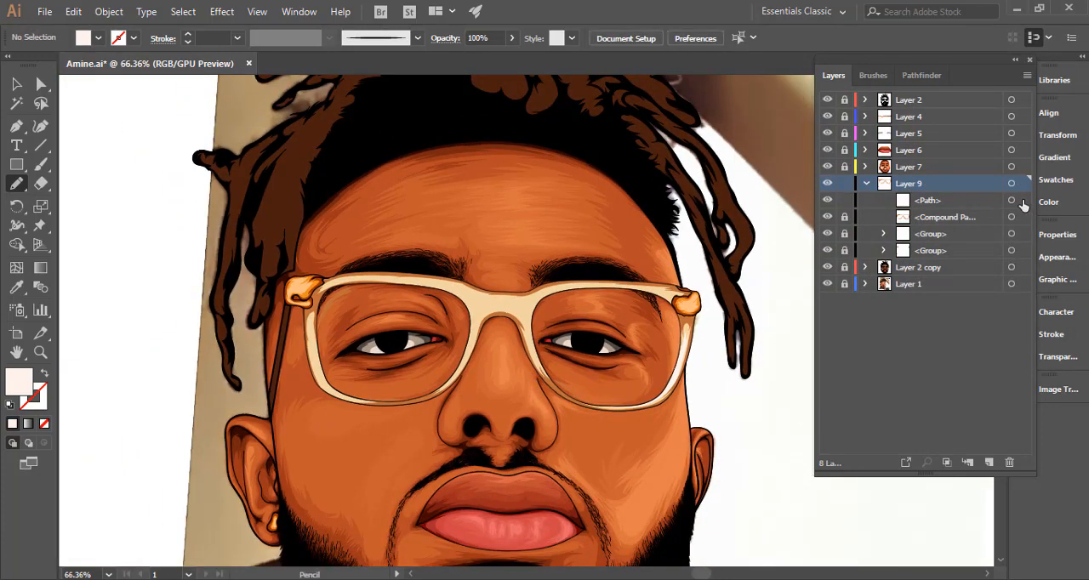
# Reselect the right-hand rim highlight, set its fill to white #ffffff and clear the selection.
pyautogui.keyDown('ctrl'); pyautogui.click(646, 281); pyautogui.keyUp('ctrl')
pyautogui.doubleClick(21, 380)
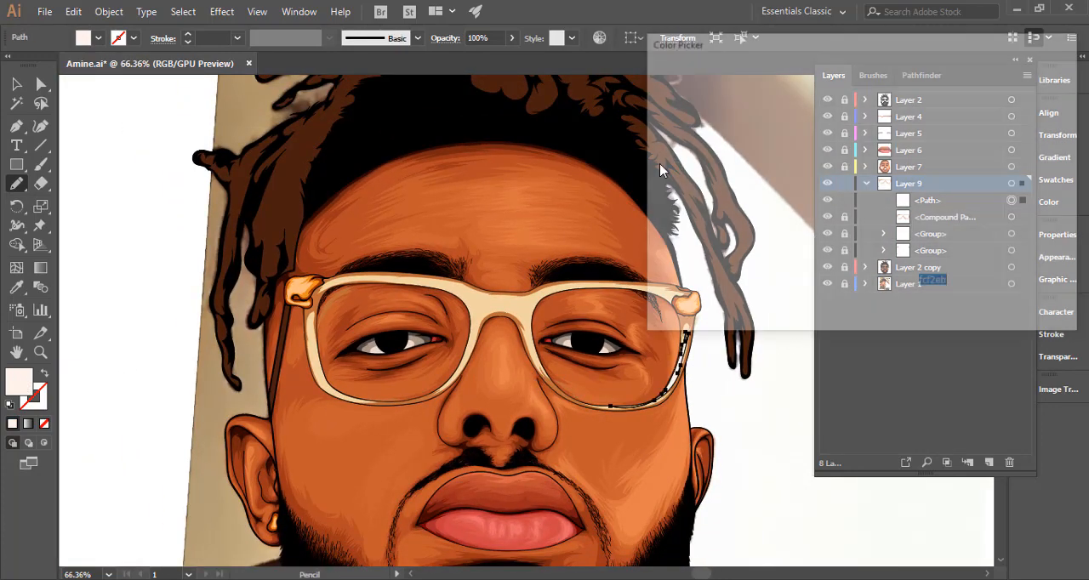
pyautogui.write('ffffff')
pyautogui.click(1029, 91)
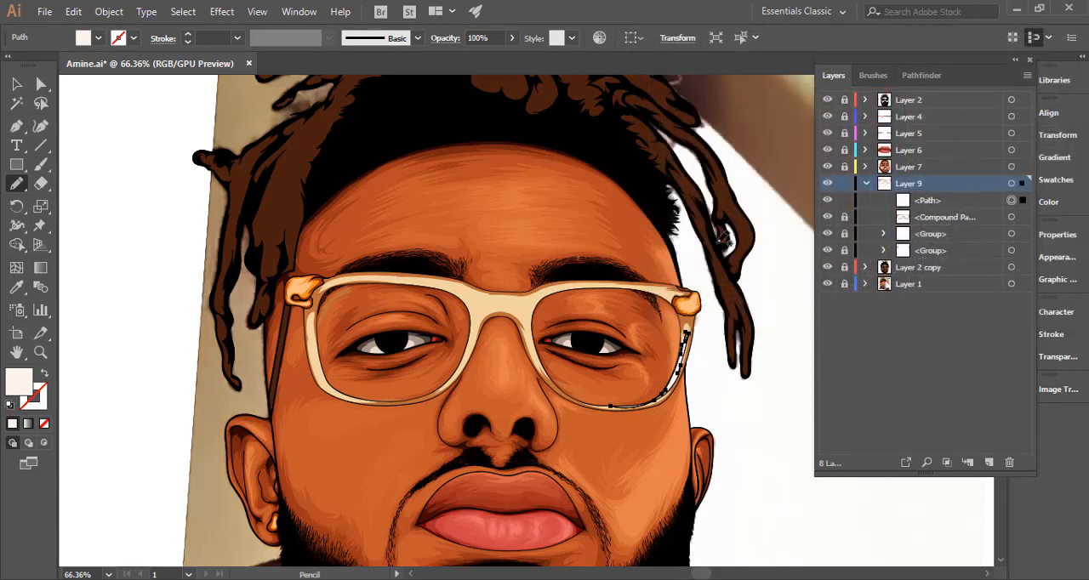
pyautogui.keyDown('ctrl'); pyautogui.click(775, 265); pyautogui.keyUp('ctrl')
# Draw a white Pencil highlight along the top rim and nose side of the right-hand lens frame, then deselect it.
pyautogui.moveTo(660, 298); pyautogui.dragTo(931, 315)
pyautogui.moveTo(446, 278)
pyautogui.mouseDown()
pyautogui.moveTo(619, 277)
pyautogui.moveTo(598, 275)
pyautogui.moveTo(677, 299)
pyautogui.moveTo(670, 292)
pyautogui.moveTo(694, 291)
pyautogui.moveTo(570, 268)
pyautogui.moveTo(457, 276)
pyautogui.moveTo(478, 270)
pyautogui.moveTo(379, 299)
pyautogui.moveTo(398, 289)
pyautogui.moveTo(369, 326)
pyautogui.moveTo(351, 294)
pyautogui.moveTo(337, 294)
pyautogui.moveTo(361, 330)
pyautogui.moveTo(352, 337)
pyautogui.moveTo(395, 434)
pyautogui.moveTo(388, 391)
pyautogui.mouseUp()
pyautogui.hotkey('ctrl', 'z')
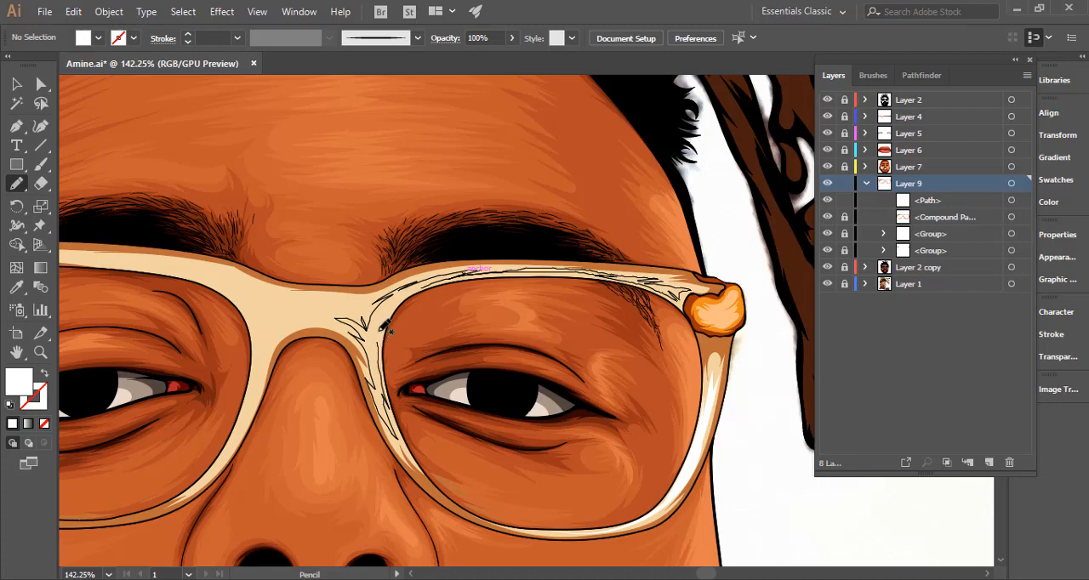
pyautogui.moveTo(418, 295); pyautogui.dragTo(450, 278)
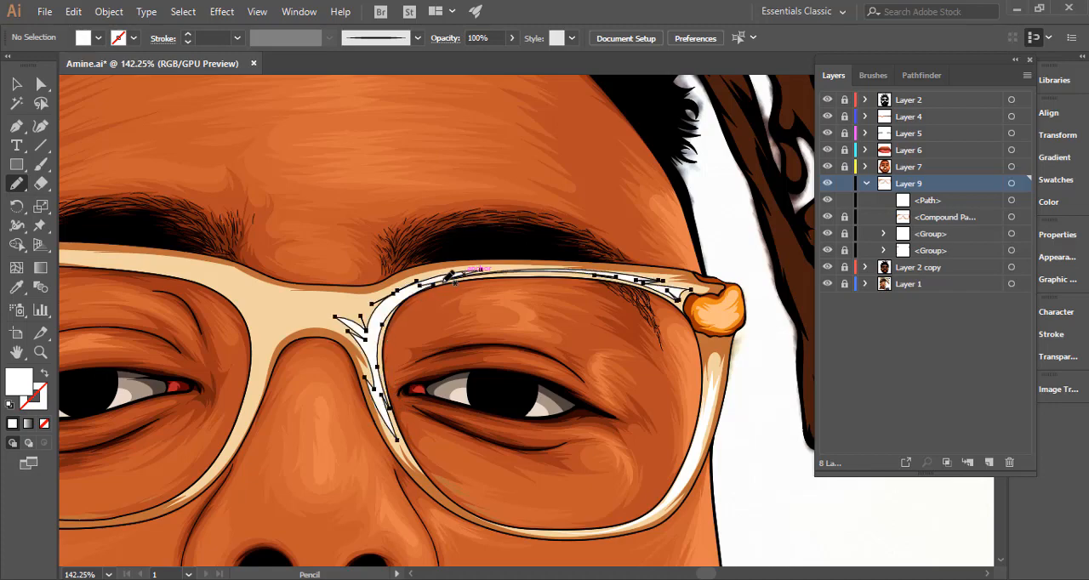
pyautogui.keyDown('ctrl'); pyautogui.click(719, 246); pyautogui.keyUp('ctrl')
# Draw a white Pencil highlight along the left-hand lens's top rim, extending it across the bridge and down the nose side.
pyautogui.moveTo(686, 278); pyautogui.dragTo(457, 304)
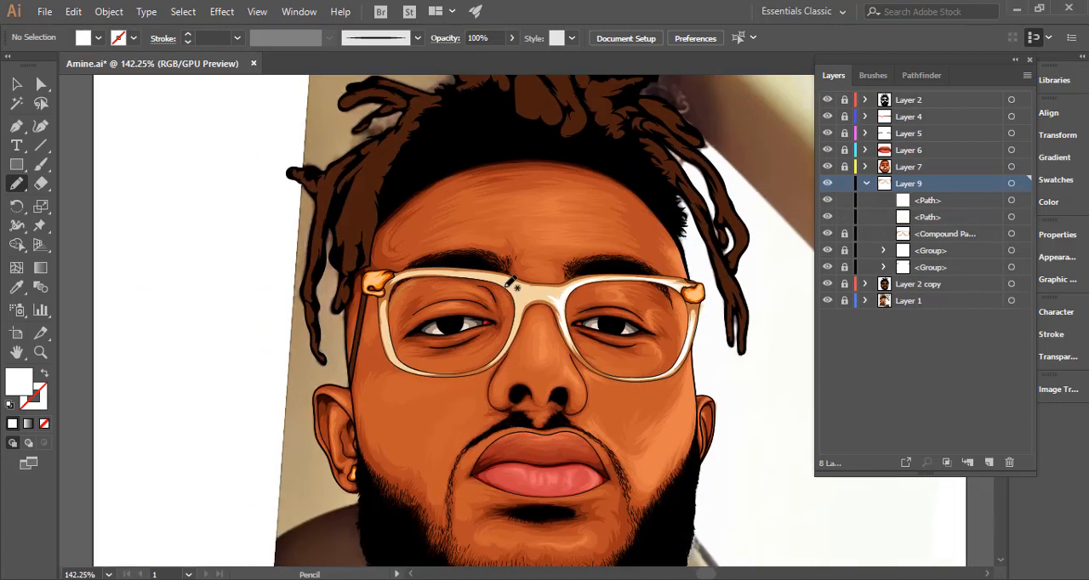
pyautogui.moveTo(522, 263)
pyautogui.mouseDown()
pyautogui.moveTo(605, 315)
pyautogui.moveTo(558, 317)
pyautogui.moveTo(575, 307)
pyautogui.moveTo(526, 288)
pyautogui.moveTo(397, 279)
pyautogui.mouseUp()
pyautogui.moveTo(494, 311); pyautogui.dragTo(592, 343)
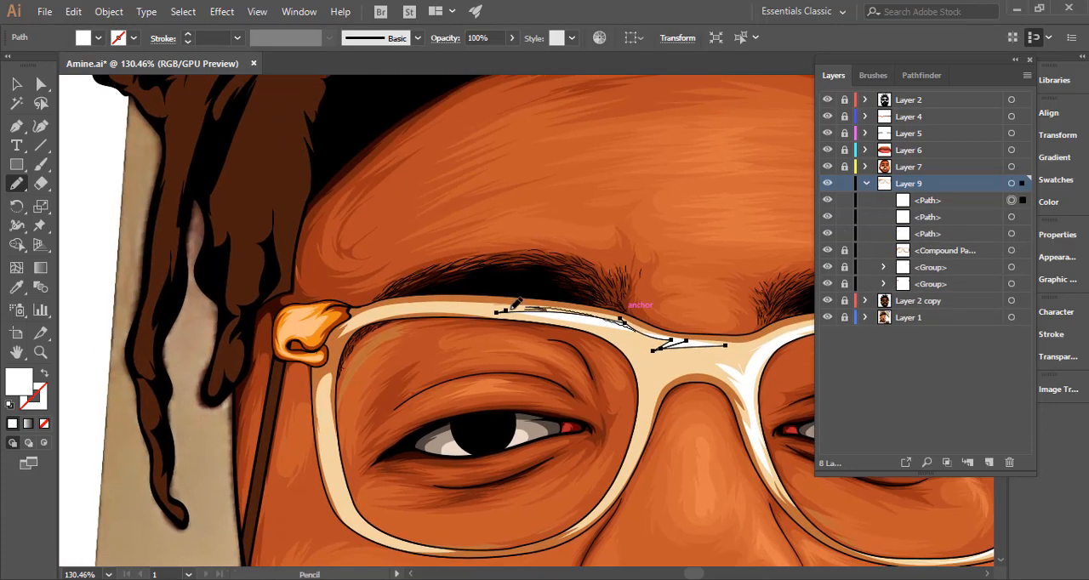
pyautogui.moveTo(432, 304)
pyautogui.mouseDown()
pyautogui.moveTo(370, 316)
pyautogui.moveTo(447, 307)
pyautogui.mouseUp()
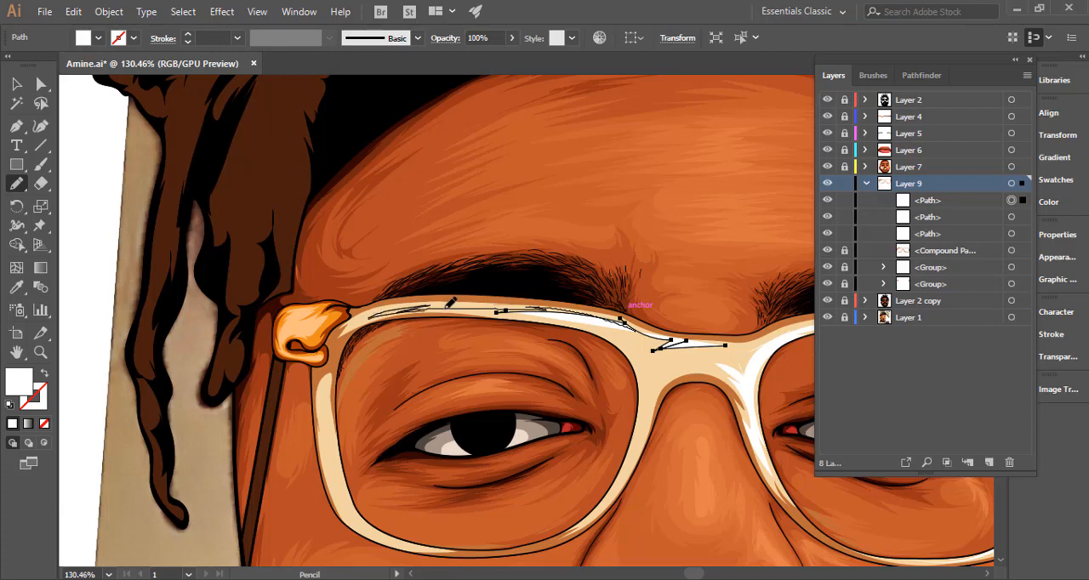
pyautogui.moveTo(521, 308)
pyautogui.mouseDown()
pyautogui.moveTo(552, 306)
pyautogui.moveTo(401, 306)
pyautogui.moveTo(357, 317)
pyautogui.moveTo(492, 302)
pyautogui.moveTo(451, 306)
pyautogui.moveTo(601, 326)
pyautogui.moveTo(588, 326)
pyautogui.moveTo(640, 347)
pyautogui.mouseUp()
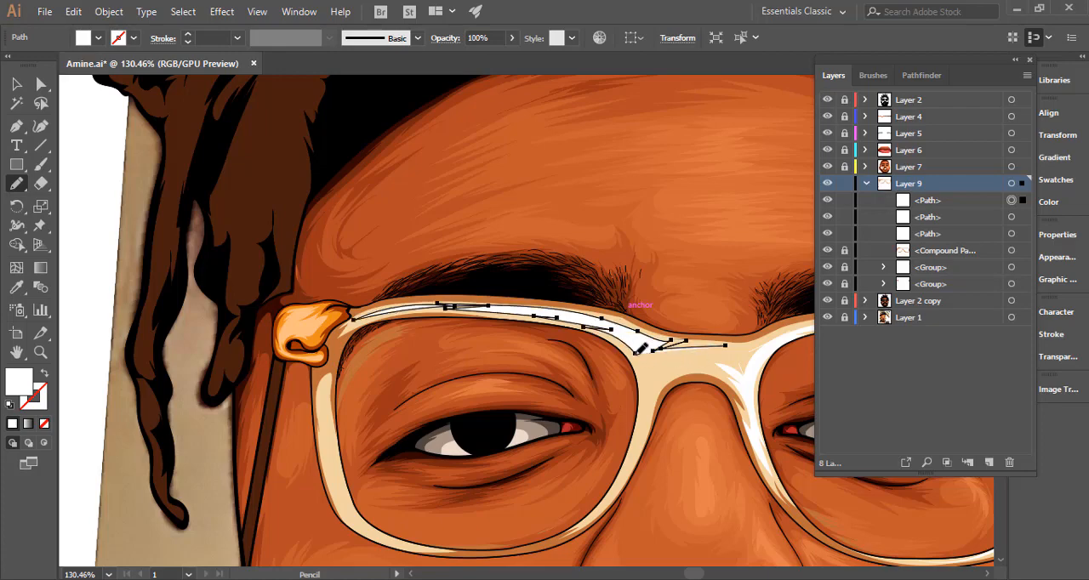
pyautogui.moveTo(642, 414)
pyautogui.mouseDown()
pyautogui.moveTo(626, 470)
pyautogui.moveTo(652, 397)
pyautogui.moveTo(650, 417)
pyautogui.moveTo(681, 363)
pyautogui.moveTo(660, 370)
pyautogui.moveTo(725, 356)
pyautogui.moveTo(699, 349)
pyautogui.moveTo(731, 353)
pyautogui.mouseUp()
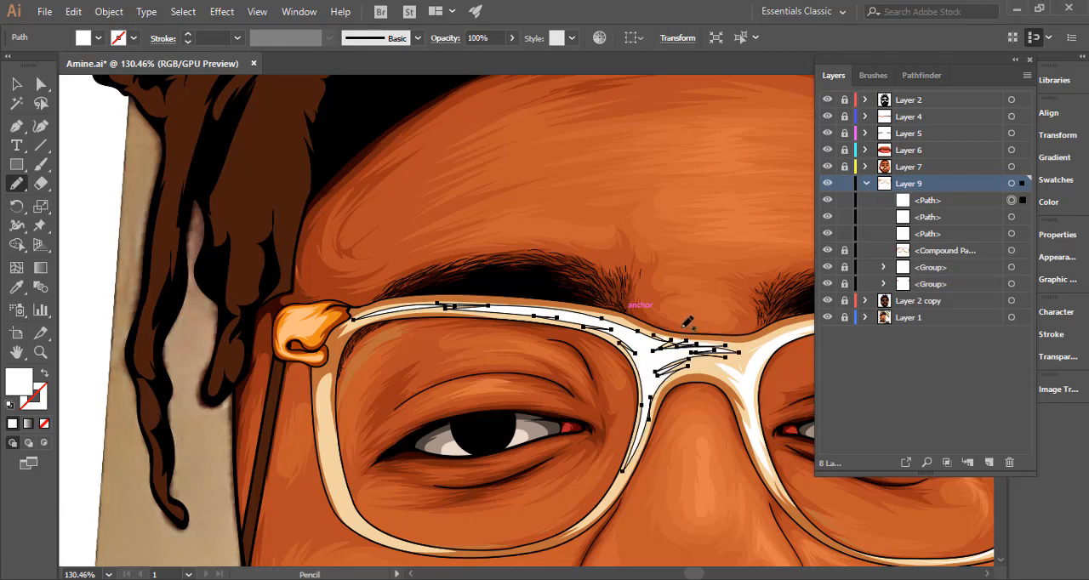
pyautogui.moveTo(697, 345)
pyautogui.mouseDown()
pyautogui.moveTo(708, 345)
pyautogui.moveTo(395, 366)
pyautogui.mouseUp()
pyautogui.keyDown('ctrl'); pyautogui.click(718, 298); pyautogui.keyUp('ctrl')
# Add a small white highlight on the lower nose-side rim of the left-hand lens with the Pencil tool.
pyautogui.moveTo(598, 345); pyautogui.dragTo(519, 239)
pyautogui.moveTo(559, 300); pyautogui.dragTo(734, 310)
pyautogui.moveTo(643, 376); pyautogui.dragTo(542, 468)
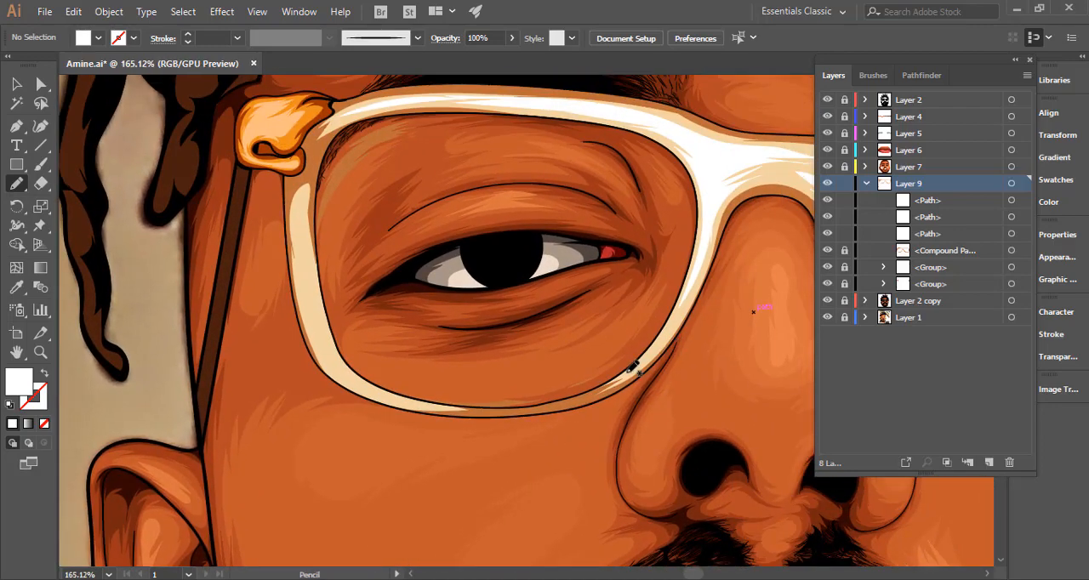
pyautogui.moveTo(633, 367)
pyautogui.mouseDown()
pyautogui.moveTo(682, 316)
pyautogui.moveTo(618, 382)
pyautogui.moveTo(634, 366)
pyautogui.mouseUp()
pyautogui.moveTo(436, 368); pyautogui.dragTo(578, 420)
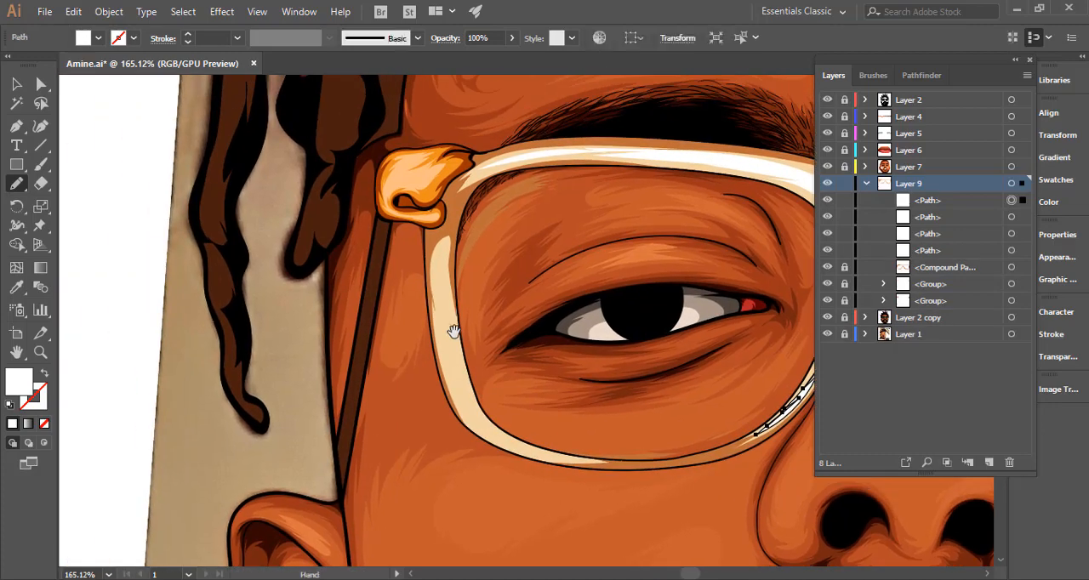
pyautogui.moveTo(441, 329)
pyautogui.mouseDown()
pyautogui.moveTo(434, 257)
pyautogui.moveTo(438, 275)
pyautogui.moveTo(446, 256)
pyautogui.moveTo(456, 329)
pyautogui.mouseUp()
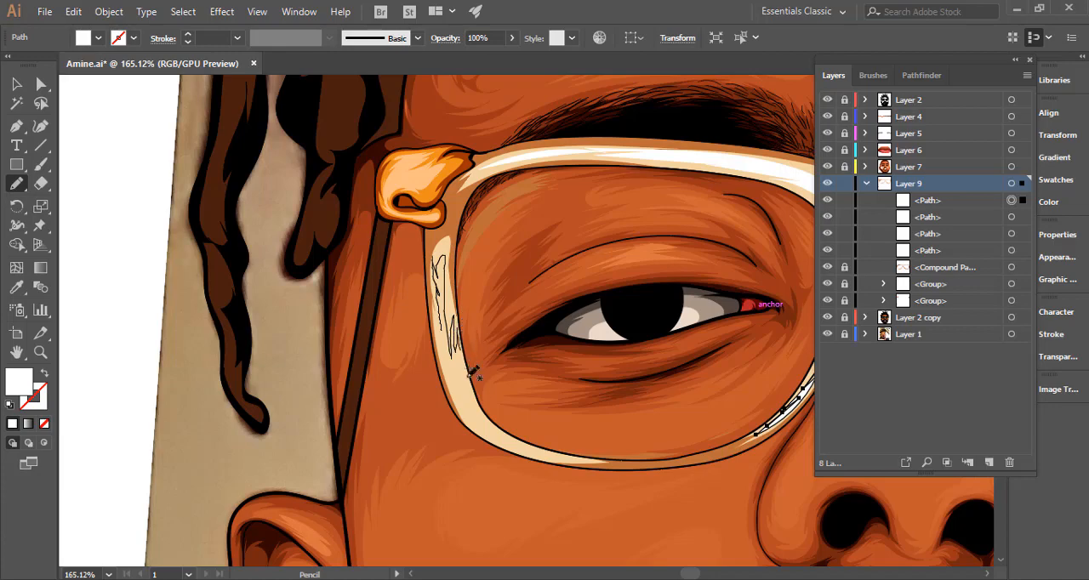
pyautogui.moveTo(471, 373); pyautogui.dragTo(504, 425)
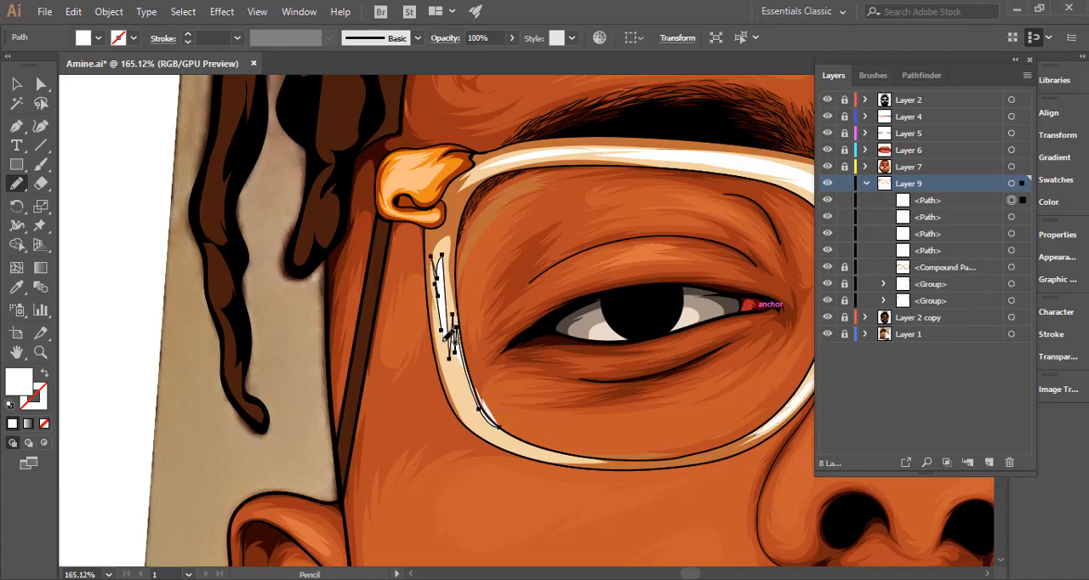
pyautogui.hotkey('ctrl', 'z')
# Draw and refine a white Pencil highlight down the outer side and along the lower rim of the left-hand lens.
pyautogui.moveTo(445, 362)
pyautogui.mouseDown()
pyautogui.moveTo(436, 269)
pyautogui.moveTo(446, 269)
pyautogui.moveTo(455, 358)
pyautogui.moveTo(455, 335)
pyautogui.moveTo(479, 410)
pyautogui.moveTo(497, 432)
pyautogui.mouseUp()
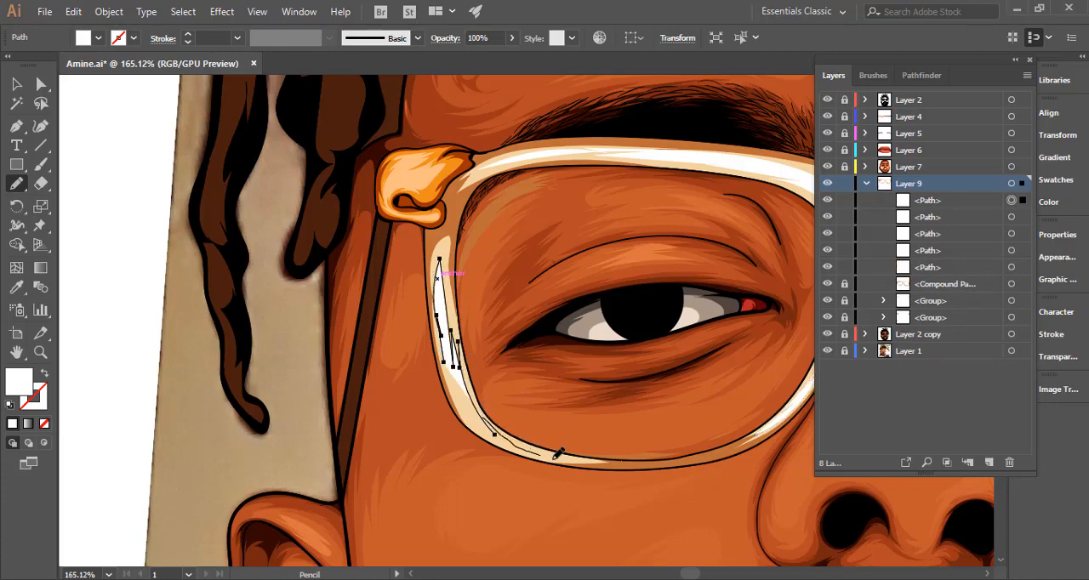
pyautogui.moveTo(559, 455)
pyautogui.mouseDown()
pyautogui.moveTo(499, 430)
pyautogui.moveTo(568, 455)
pyautogui.moveTo(479, 432)
pyautogui.moveTo(473, 390)
pyautogui.moveTo(503, 440)
pyautogui.moveTo(454, 394)
pyautogui.moveTo(461, 400)
pyautogui.moveTo(441, 292)
pyautogui.mouseUp()
pyautogui.moveTo(443, 333)
pyautogui.mouseDown()
pyautogui.moveTo(441, 271)
pyautogui.moveTo(458, 284)
pyautogui.moveTo(437, 297)
pyautogui.moveTo(436, 286)
pyautogui.moveTo(450, 331)
pyautogui.mouseUp()
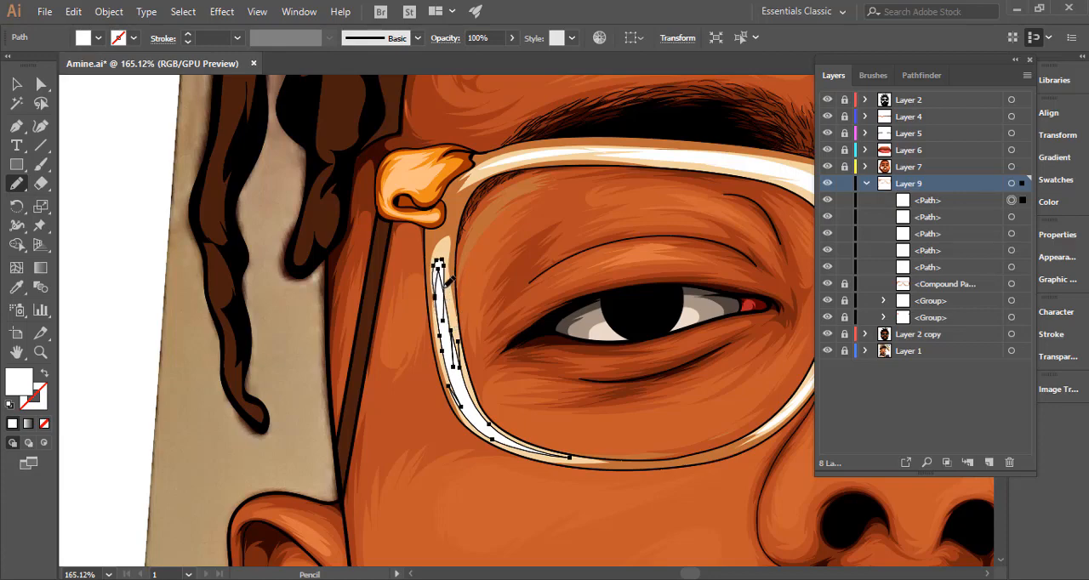
pyautogui.moveTo(443, 289); pyautogui.dragTo(450, 321)
pyautogui.keyDown('ctrl'); pyautogui.click(157, 321); pyautogui.keyUp('ctrl')
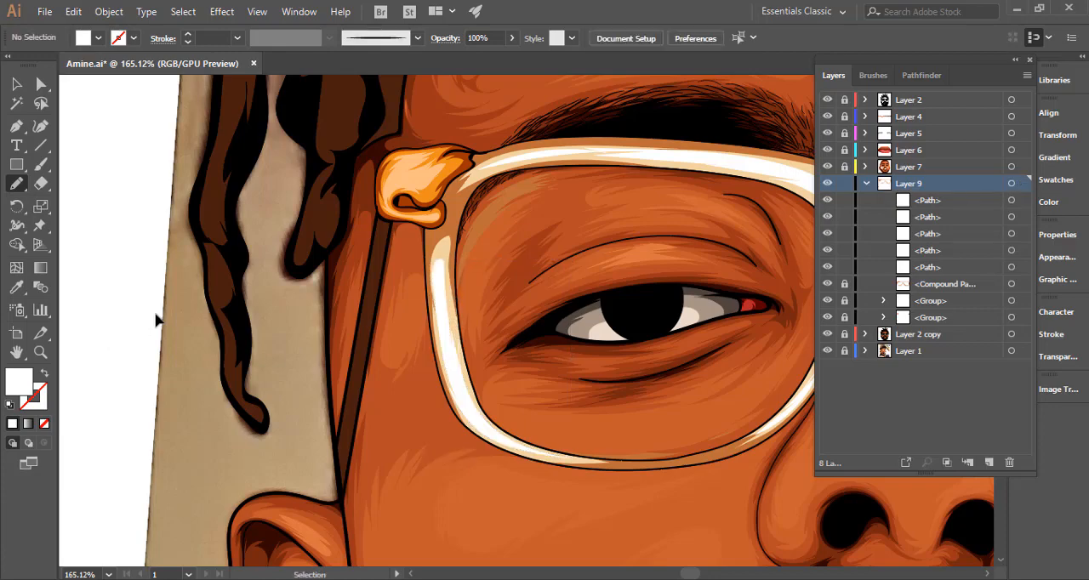
# Hide the reference photo on Layer 1 and check the white glasses highlights against the whole portrait and up close.
pyautogui.hotkey('ctrl', '0')
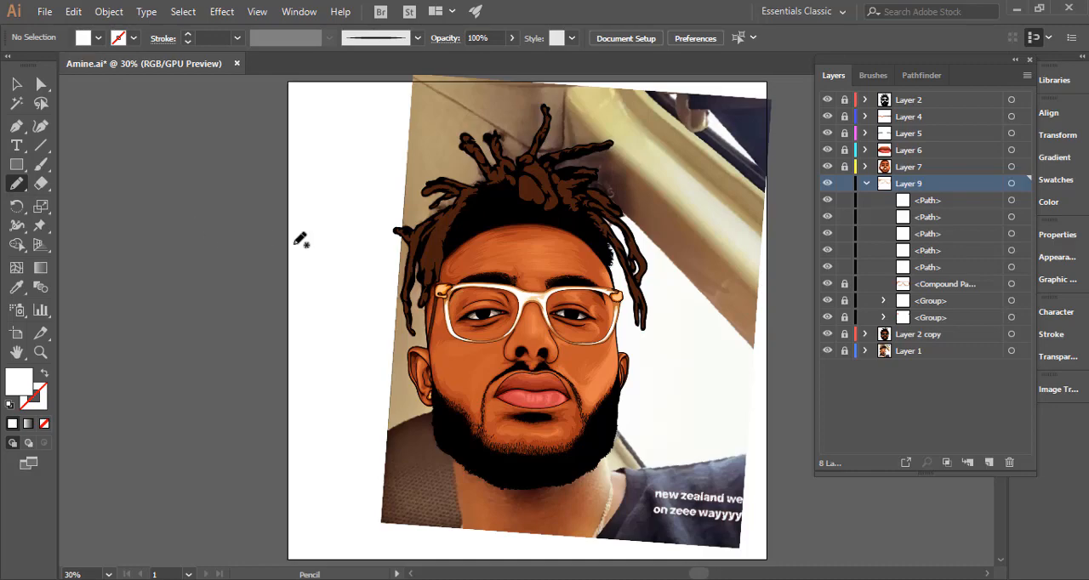
pyautogui.hotkey('ctrl', 'space')
pyautogui.moveTo(552, 301); pyautogui.dragTo(737, 311)
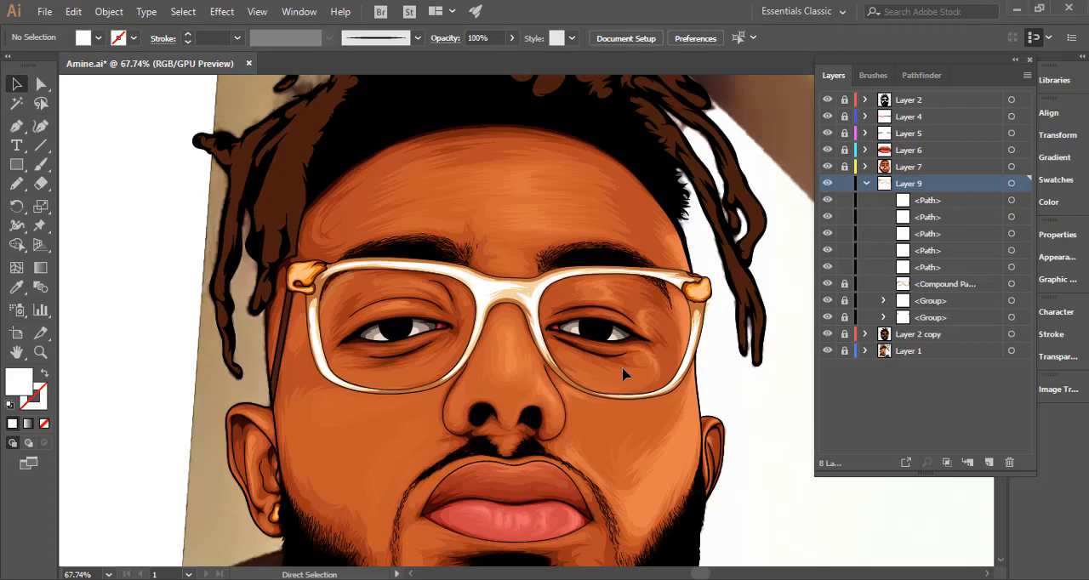
pyautogui.hotkey('ctrl', 'space')
pyautogui.moveTo(701, 380); pyautogui.dragTo(565, 378)
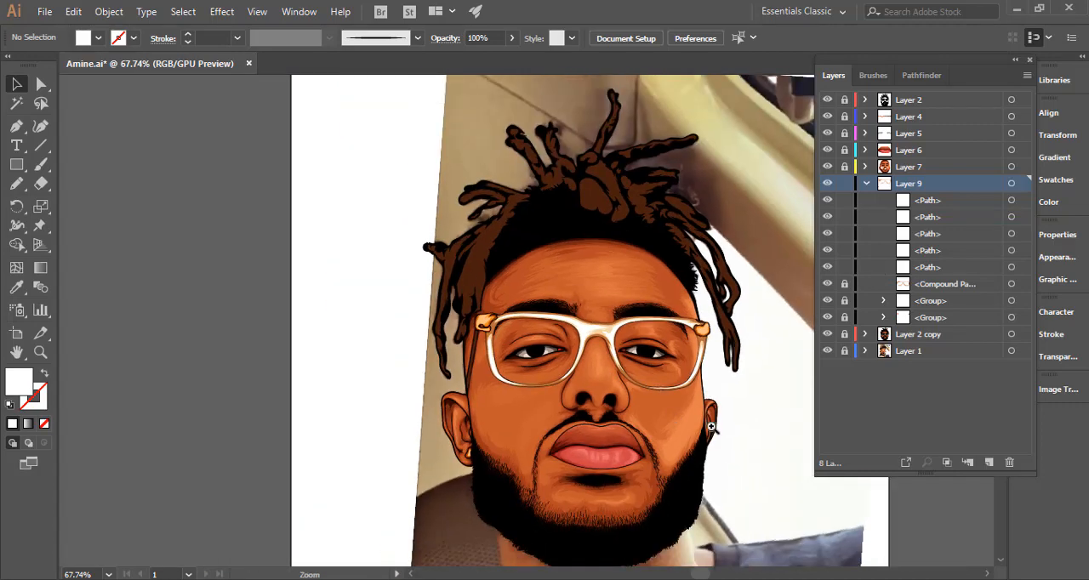
pyautogui.moveTo(711, 427); pyautogui.dragTo(546, 343)
pyautogui.press('space')
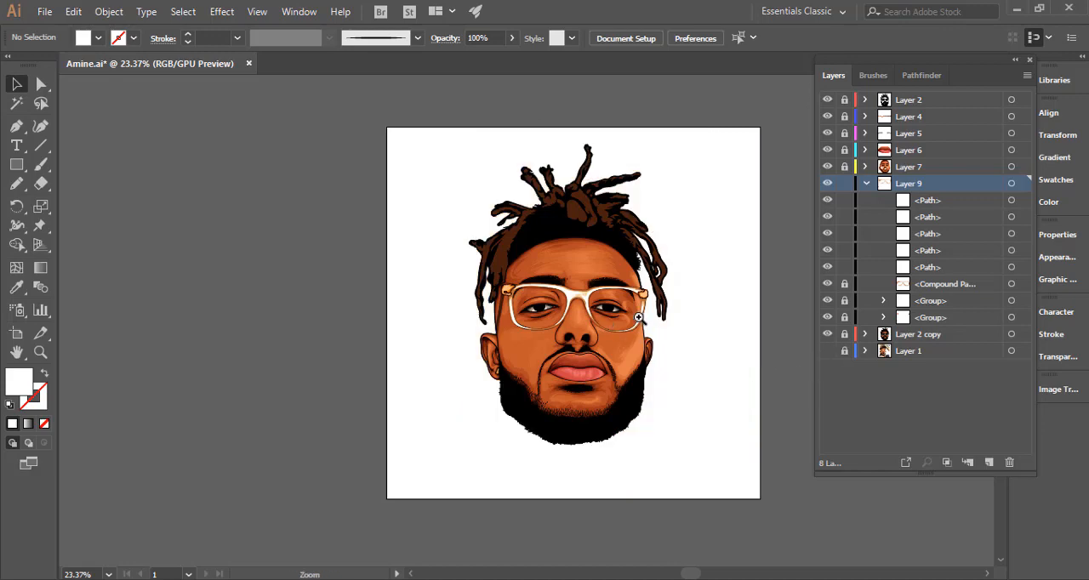
pyautogui.moveTo(605, 320); pyautogui.dragTo(703, 325)
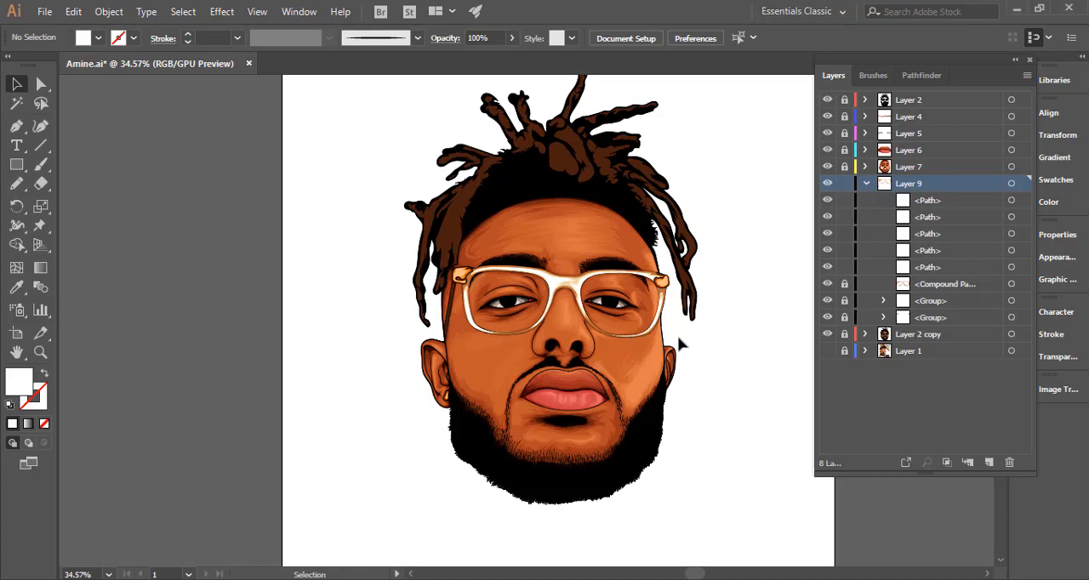
pyautogui.scroll(3, 621, 289)
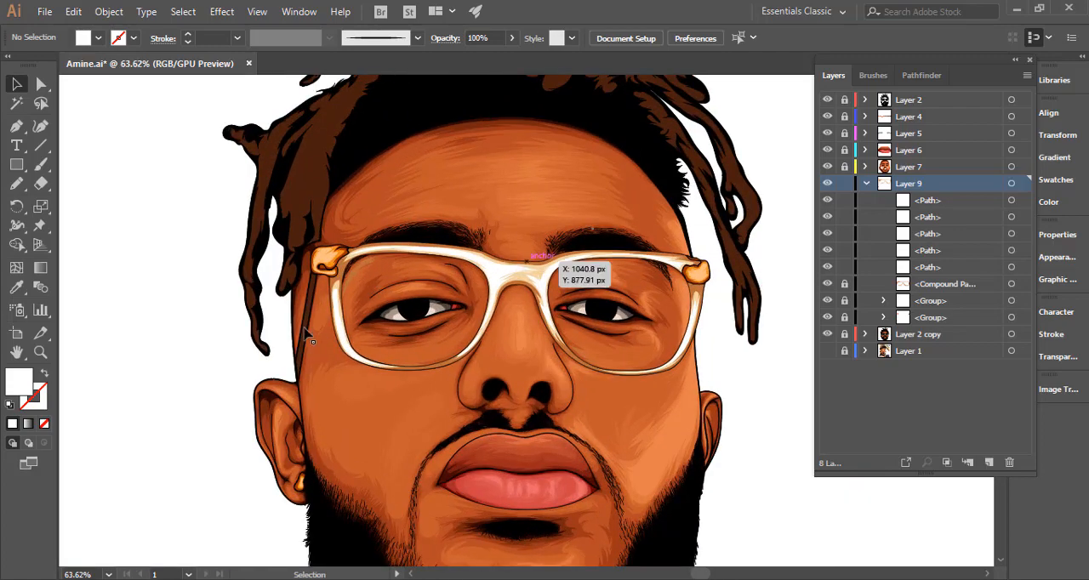
# Examine the shading around the hinge and left-hand lens up close, comparing the portrait with Layer 9 hidden and shown.
pyautogui.scroll(5, 519, 247)
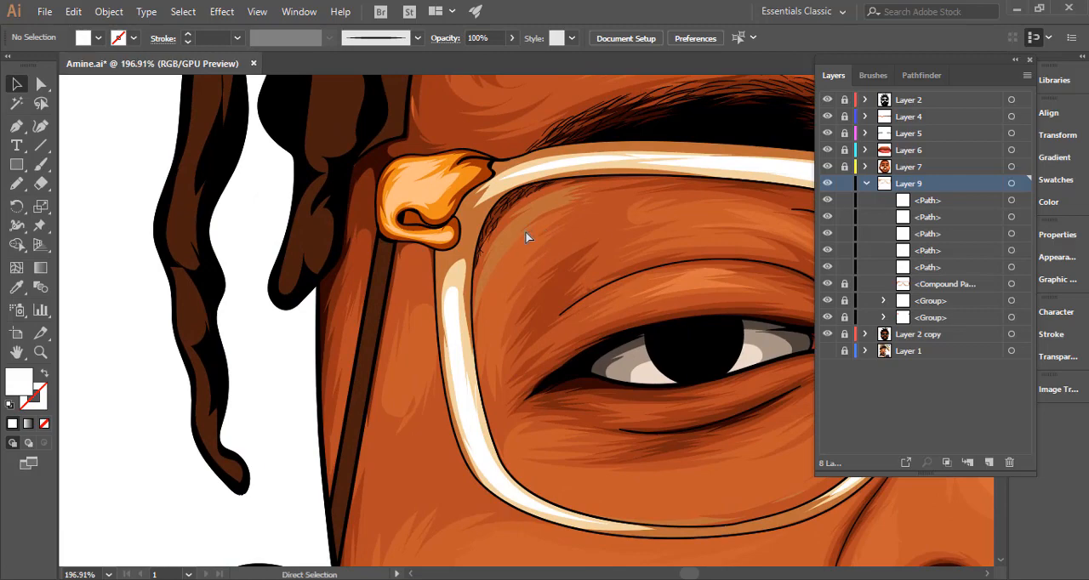
pyautogui.moveTo(639, 324); pyautogui.dragTo(396, 319)
pyautogui.moveTo(578, 349); pyautogui.dragTo(398, 359)
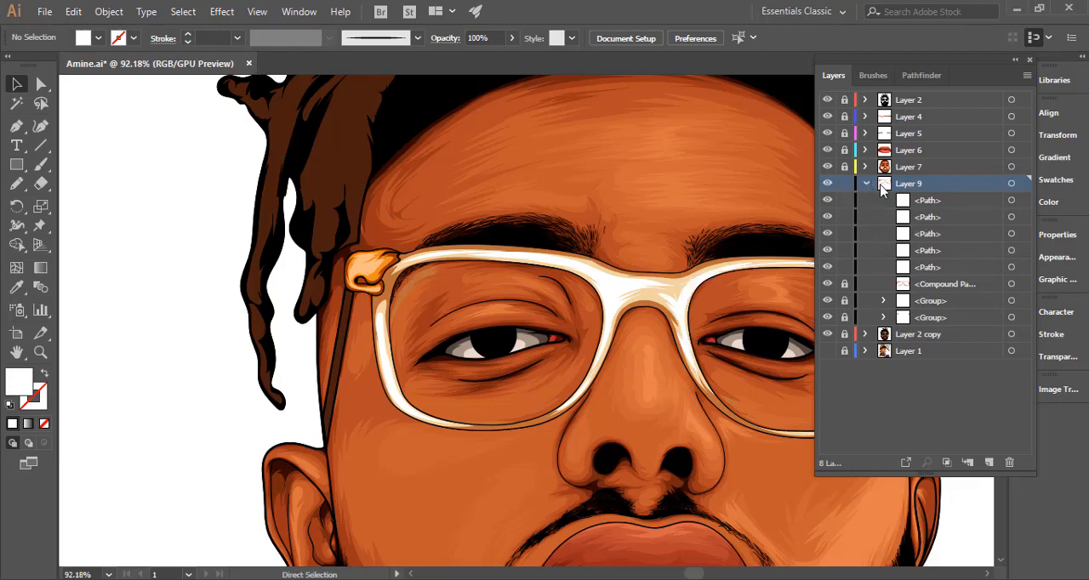
pyautogui.click(828, 184)
pyautogui.click(828, 184)
pyautogui.moveTo(399, 266); pyautogui.dragTo(525, 266)
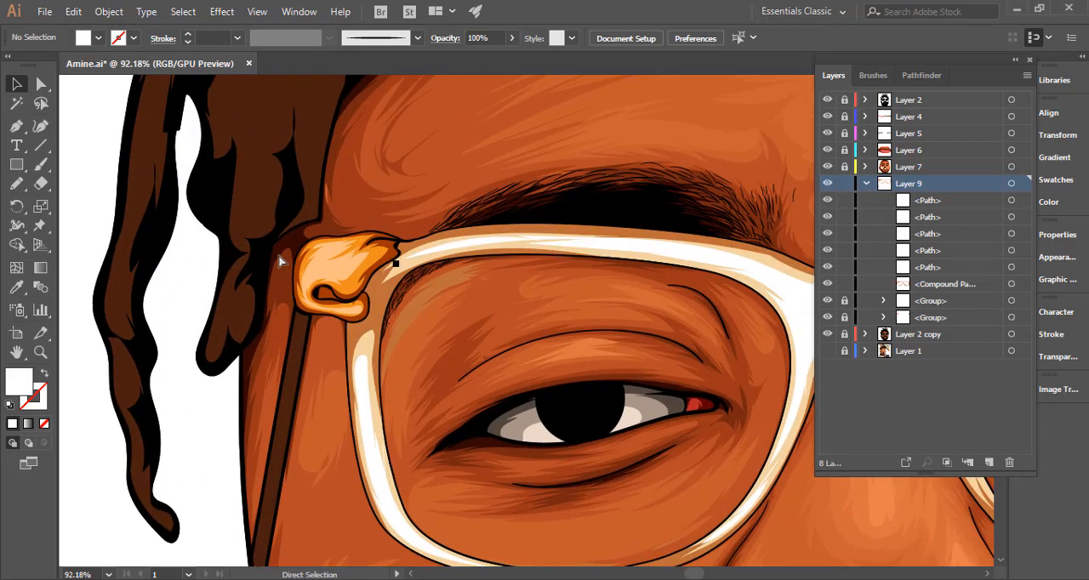
# Redraw the edge of the brown shadow compound path beneath the left-hand lens's upper rim with the Pencil tool.
pyautogui.click(16, 185)
pyautogui.keyDown('ctrl'); pyautogui.click(425, 307); pyautogui.keyUp('ctrl')
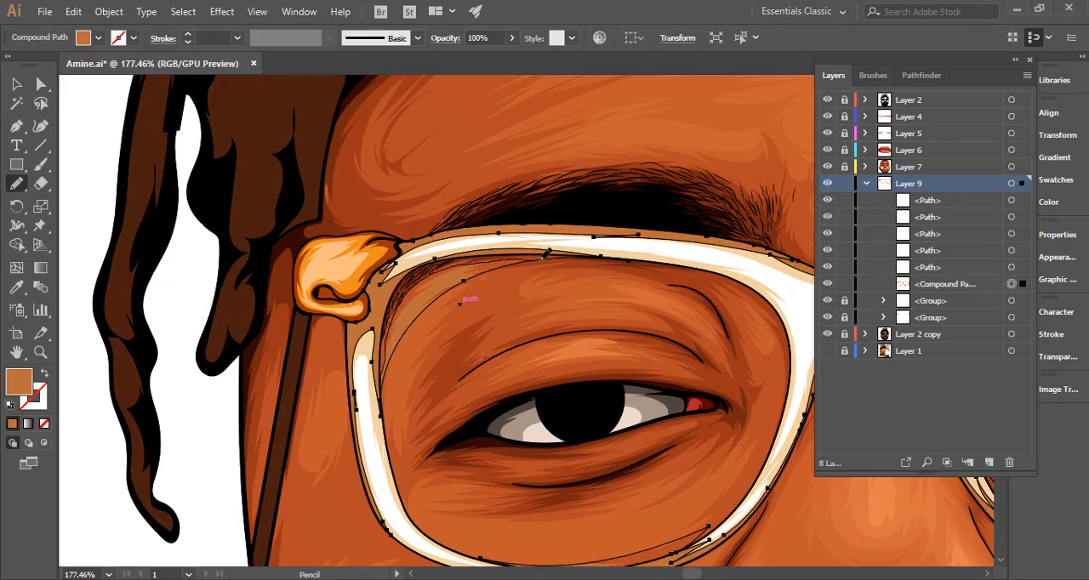
pyautogui.moveTo(542, 258); pyautogui.dragTo(547, 259)
pyautogui.moveTo(642, 347)
pyautogui.mouseDown()
pyautogui.moveTo(352, 355)
pyautogui.moveTo(382, 341)
pyautogui.moveTo(367, 354)
pyautogui.mouseUp()
# Select the entire brown shadow compound path on Layer 9 and toggle the display of its selection edges.
pyautogui.press('v')
pyautogui.moveTo(252, 348); pyautogui.dragTo(232, 338)
pyautogui.click(1010, 284)
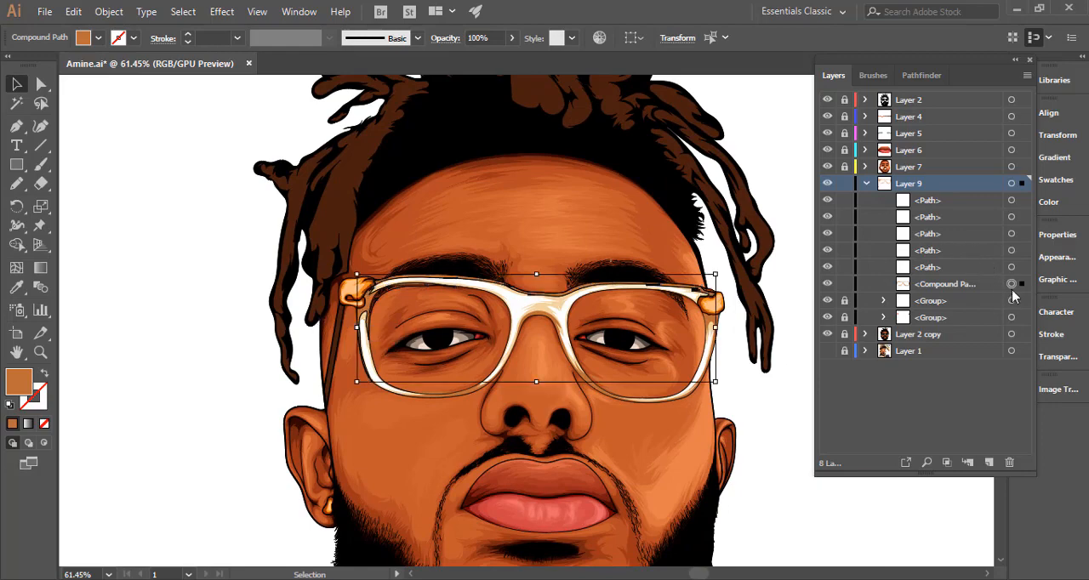
pyautogui.click(1010, 284)
pyautogui.hotkey('ctrl', 'h')
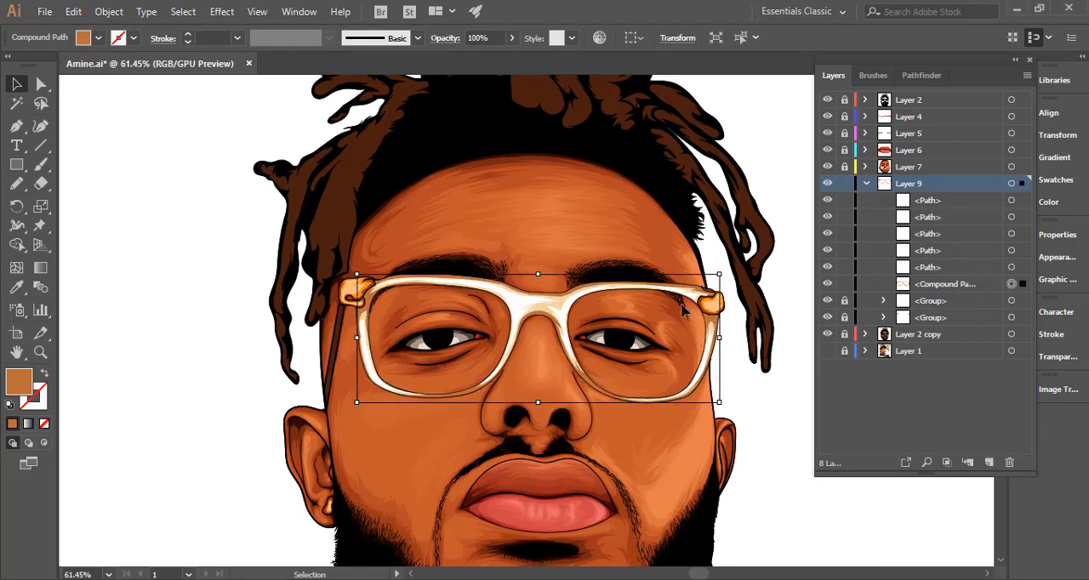
# Try the orange fill colour ce7720 on the glasses' shadow compound path.
pyautogui.doubleClick(20, 383)
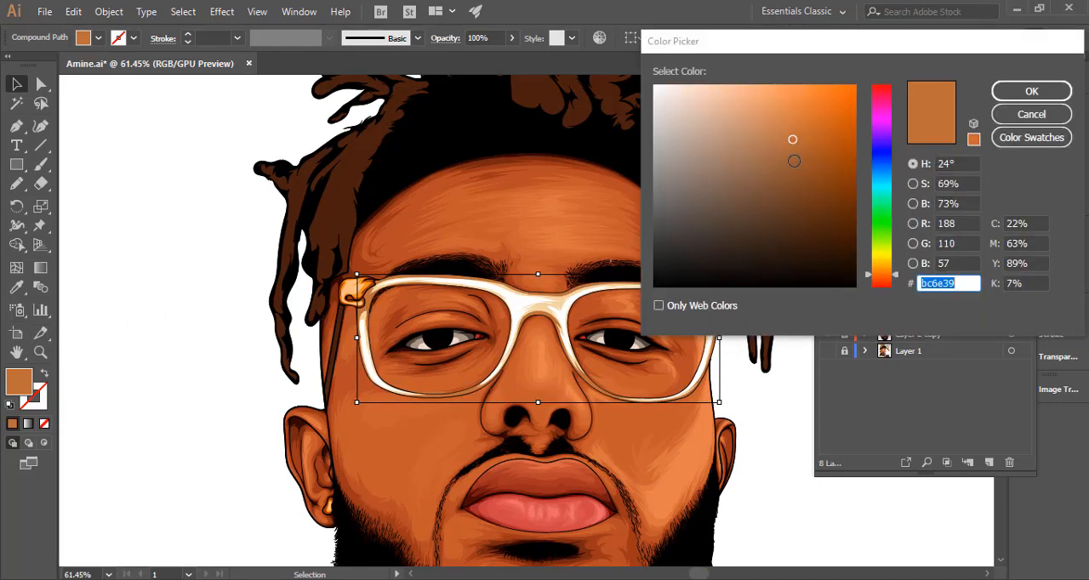
pyautogui.moveTo(782, 143); pyautogui.dragTo(774, 154)
pyautogui.moveTo(883, 274)
pyautogui.mouseDown()
pyautogui.moveTo(883, 264)
pyautogui.moveTo(891, 285)
pyautogui.moveTo(886, 269)
pyautogui.mouseUp()
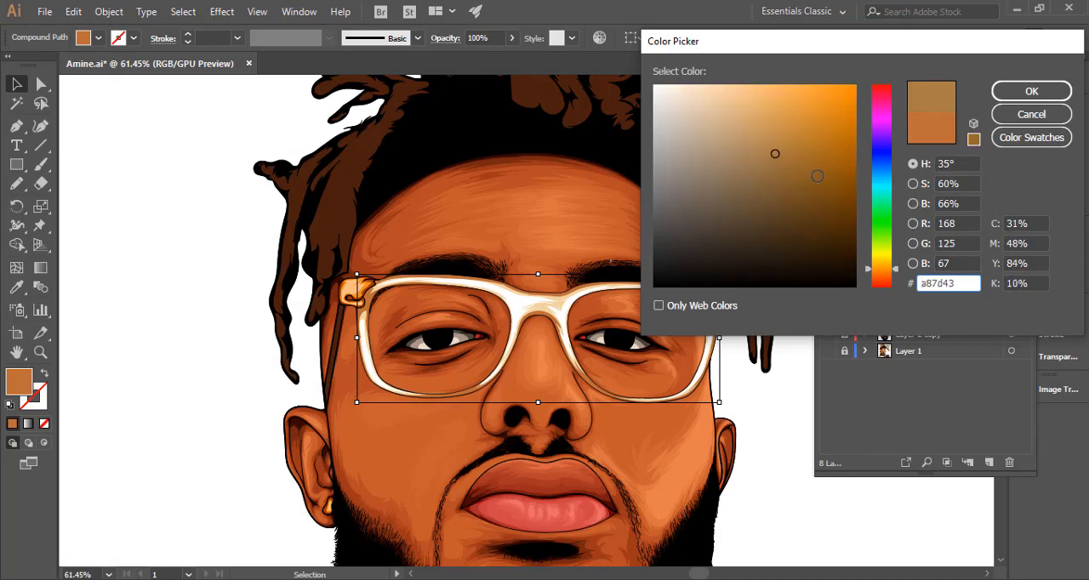
pyautogui.click(805, 140)
pyautogui.moveTo(806, 139)
pyautogui.mouseDown()
pyautogui.moveTo(795, 129)
pyautogui.moveTo(817, 139)
pyautogui.mouseUp()
pyautogui.moveTo(883, 270); pyautogui.dragTo(883, 271)
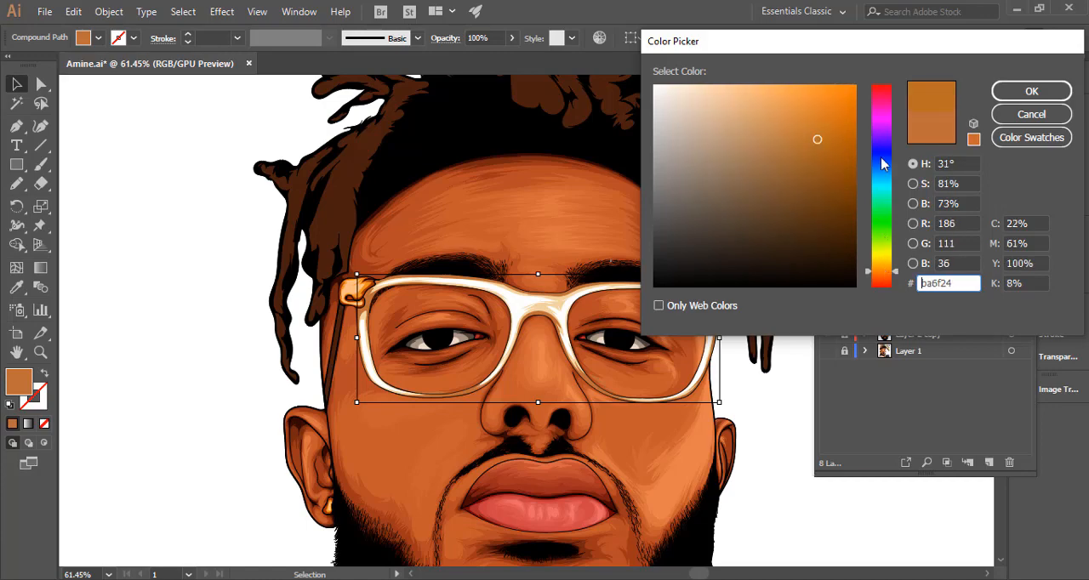
pyautogui.click(828, 122)
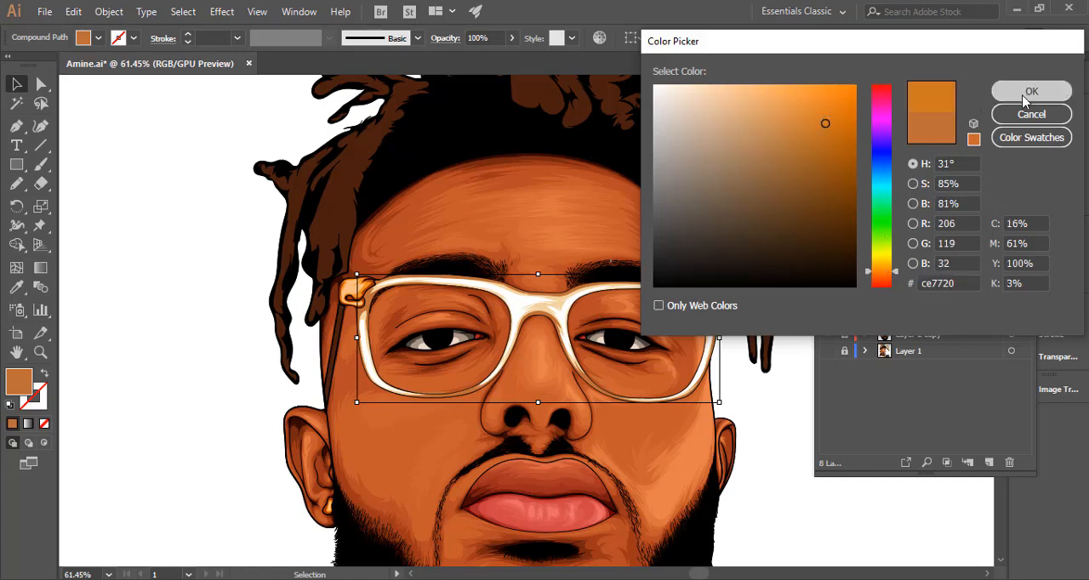
pyautogui.click(1031, 91)
pyautogui.press('a')
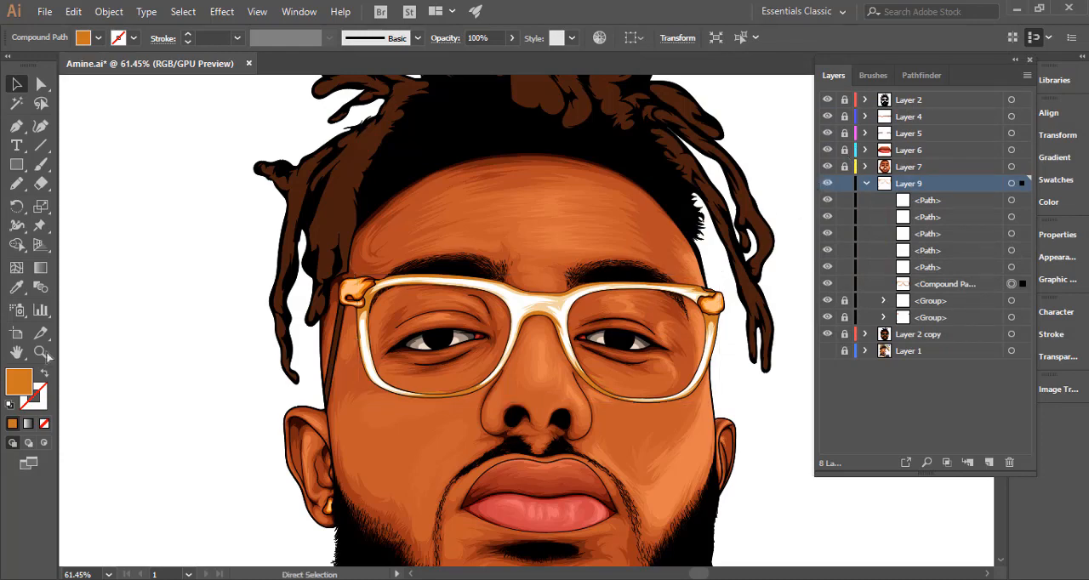
# Try the darker brown fill colour b7642c on the glasses' shadow compound path.
pyautogui.doubleClick(21, 385)
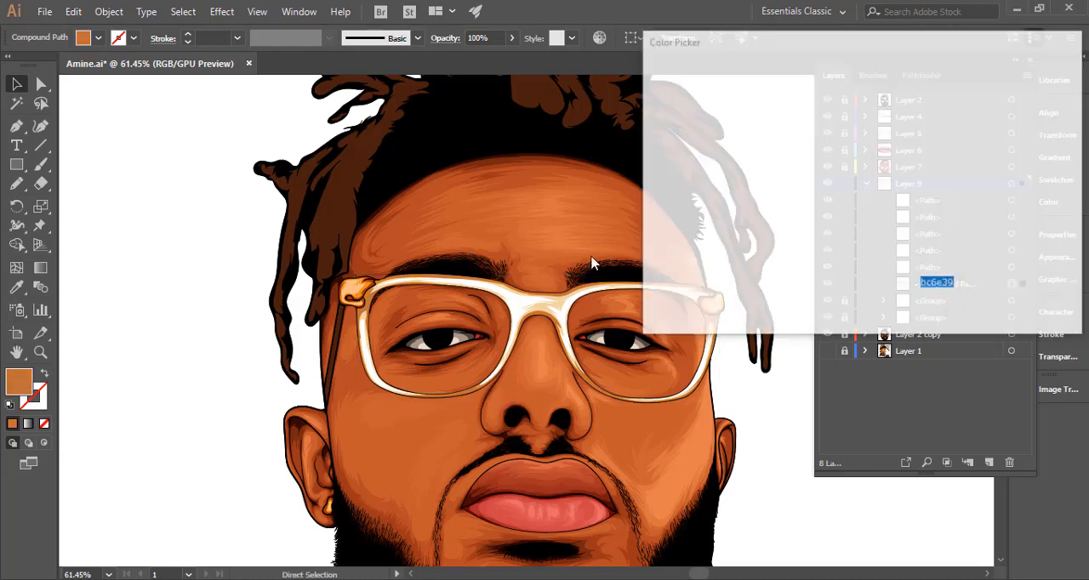
pyautogui.click(808, 141)
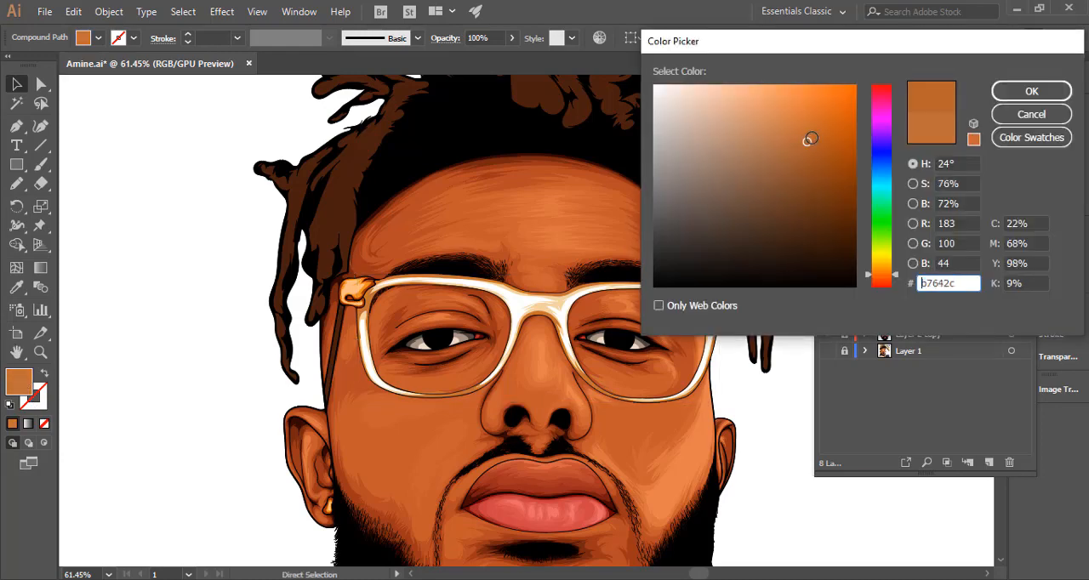
pyautogui.click(1016, 91)
pyautogui.moveTo(538, 280); pyautogui.dragTo(473, 240)
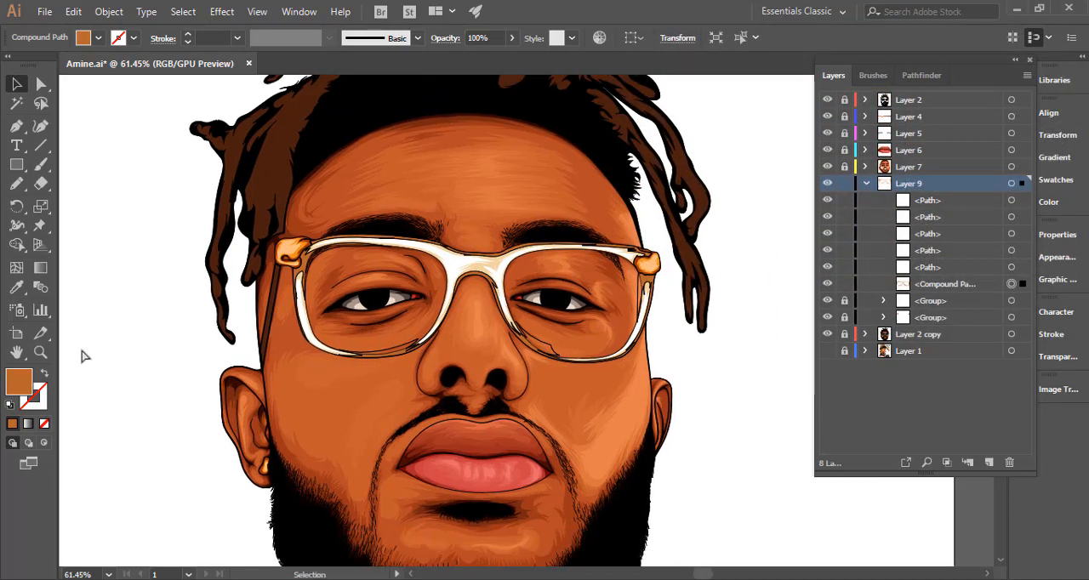
# Set the fill colour of the glasses' shadow compound path to ce783e and deselect it.
pyautogui.doubleClick(22, 384)
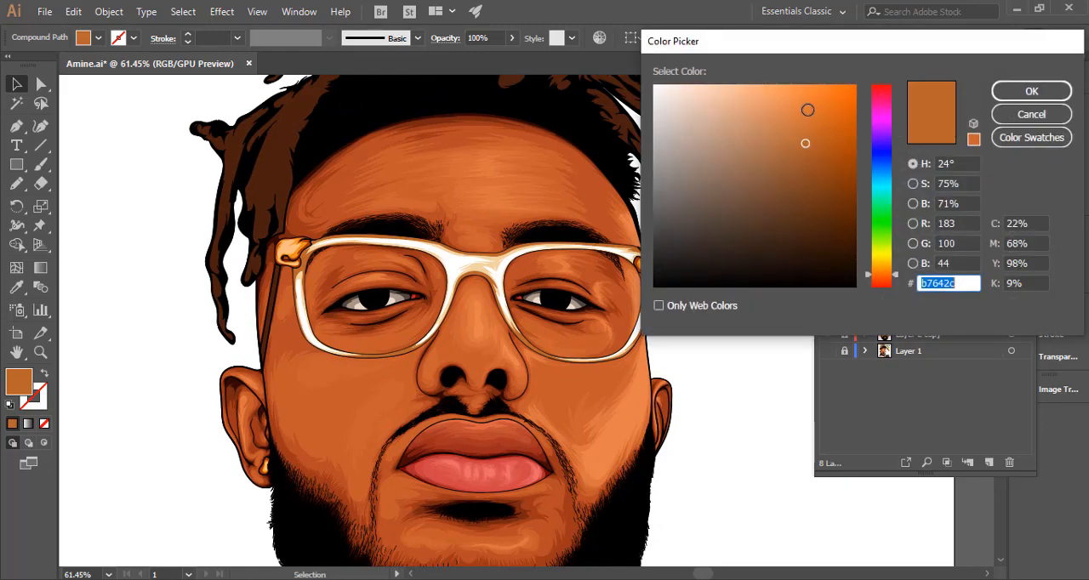
pyautogui.moveTo(785, 124); pyautogui.dragTo(791, 123)
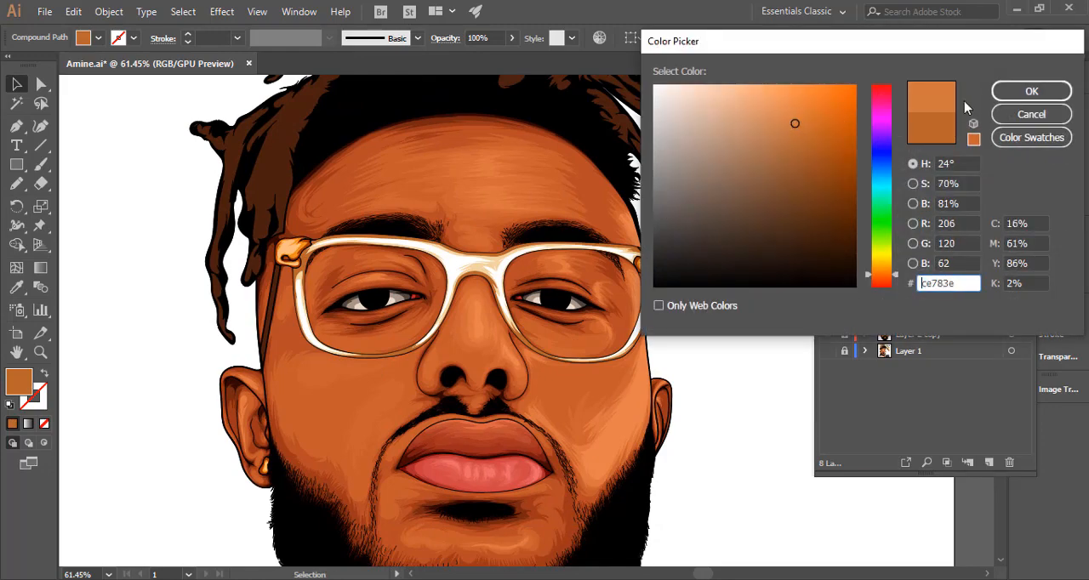
pyautogui.click(1031, 91)
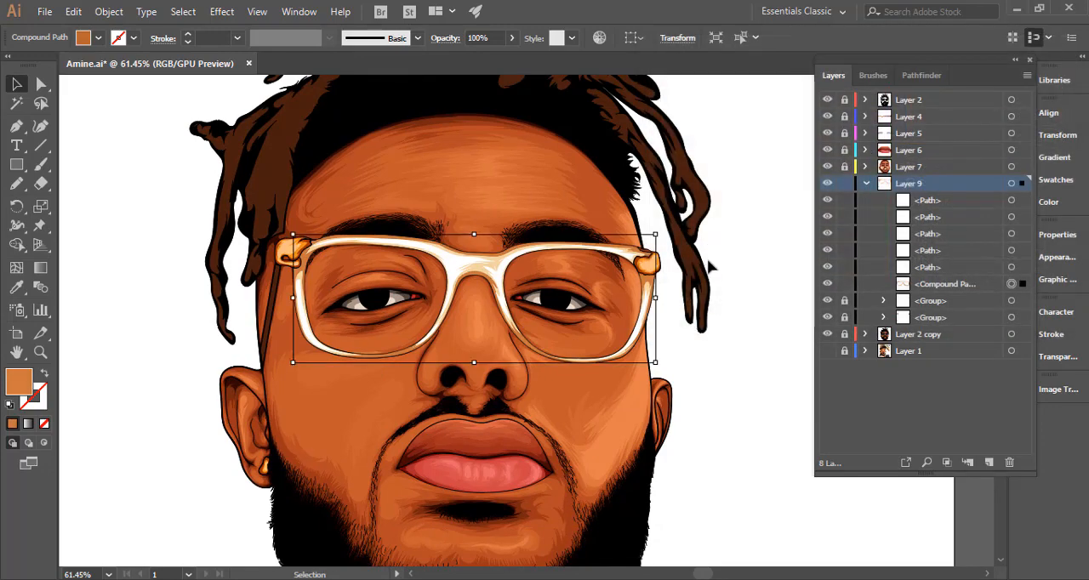
pyautogui.click(733, 298)
pyautogui.press('a')
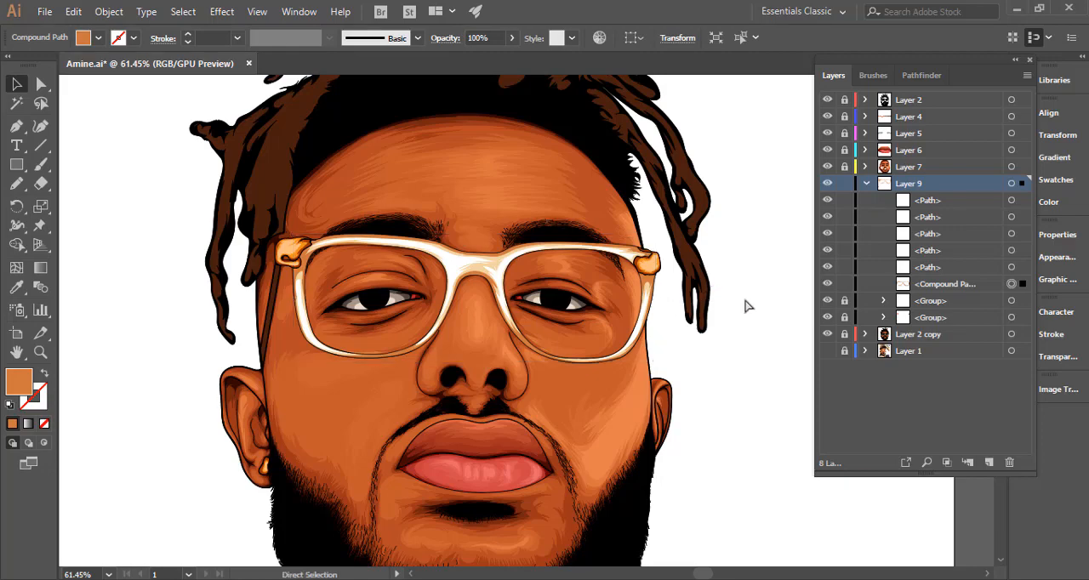
pyautogui.moveTo(702, 342); pyautogui.dragTo(557, 340)
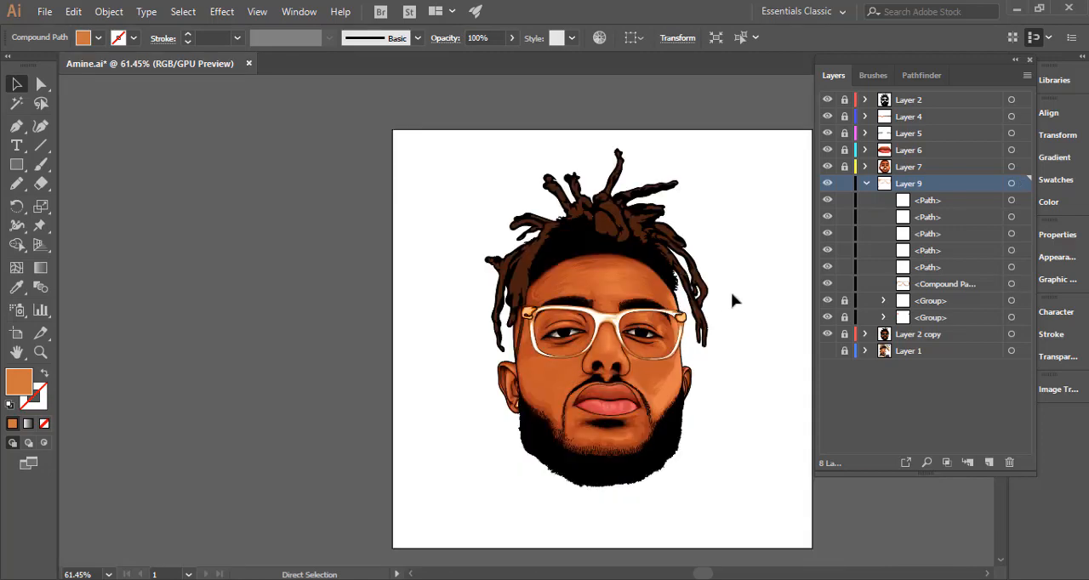
pyautogui.click(734, 297)
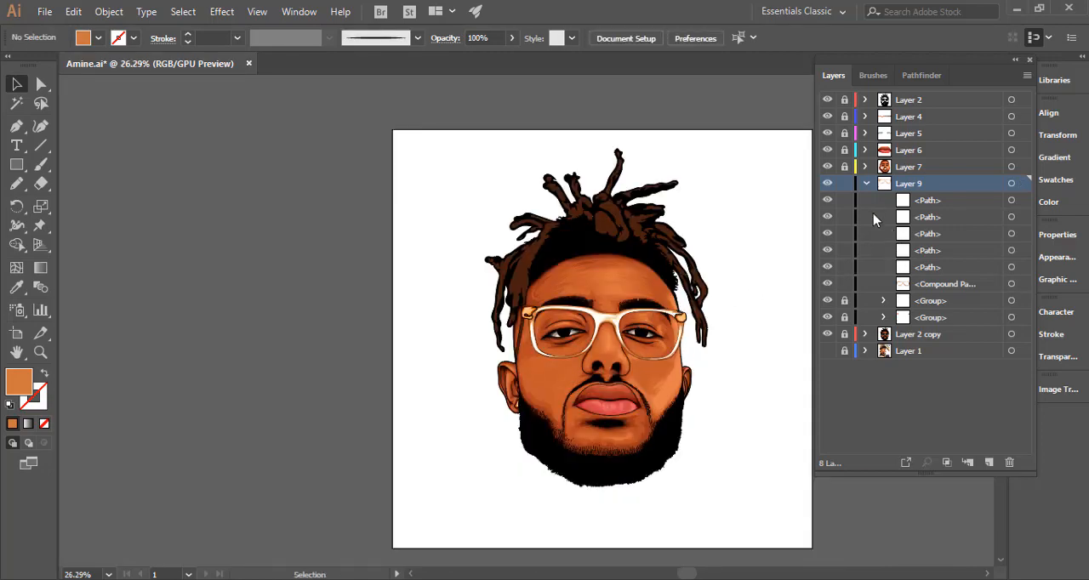
# Group the five white highlight paths on Layer 9, then lock and collapse the layer.
pyautogui.hotkey('ctrl', 'a')
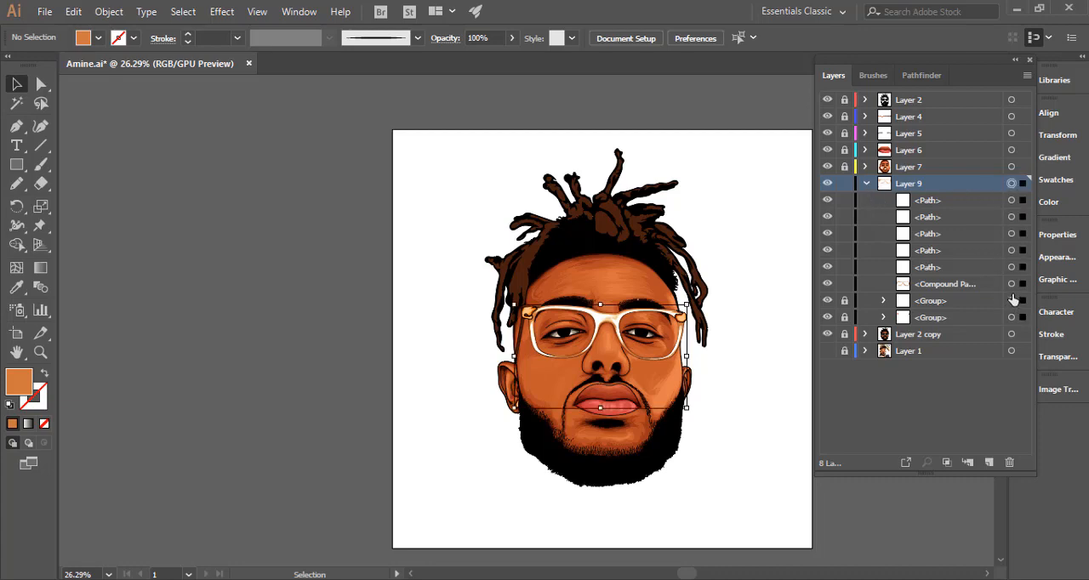
pyautogui.keyDown('shift'); pyautogui.click(1022, 285); pyautogui.keyUp('shift')
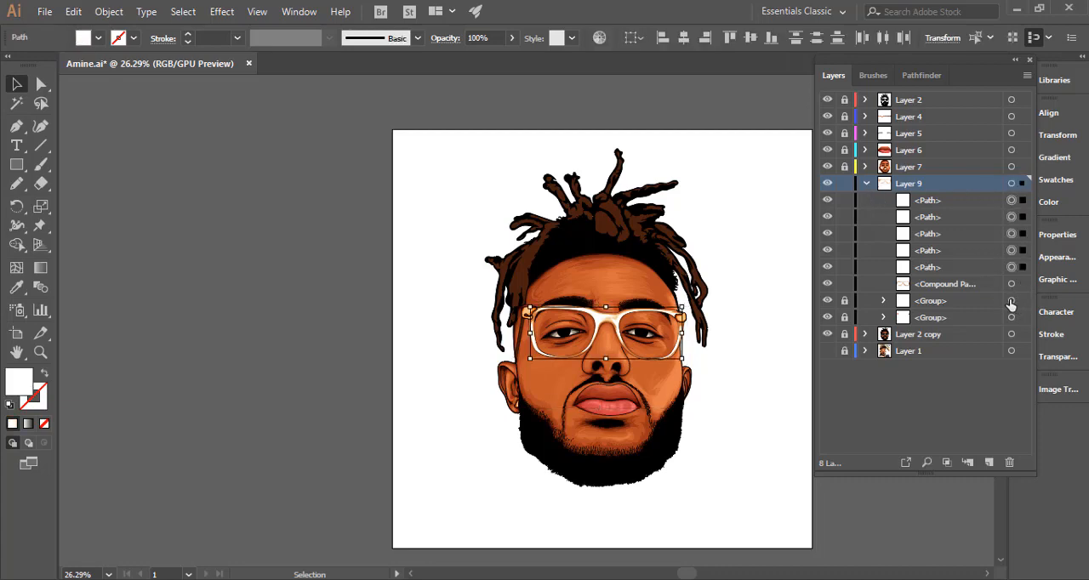
pyautogui.hotkey('ctrl', 'g')
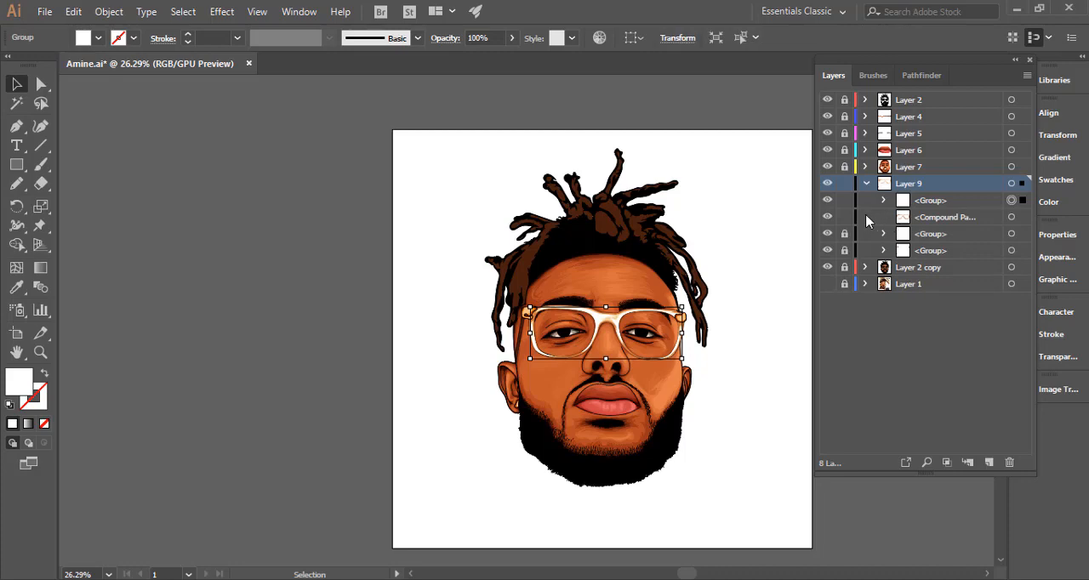
pyautogui.click(844, 202)
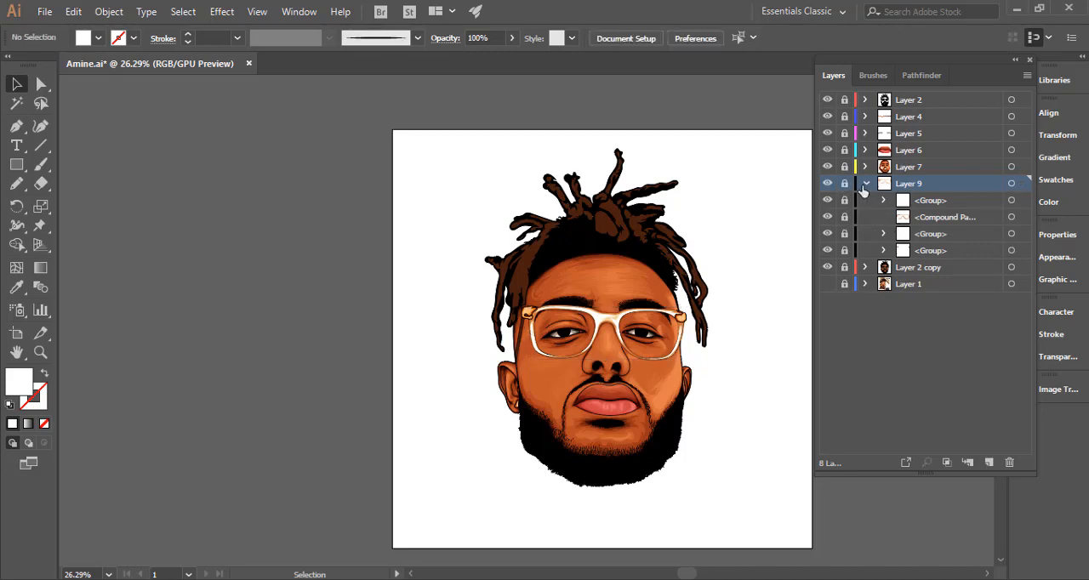
pyautogui.click(865, 184)
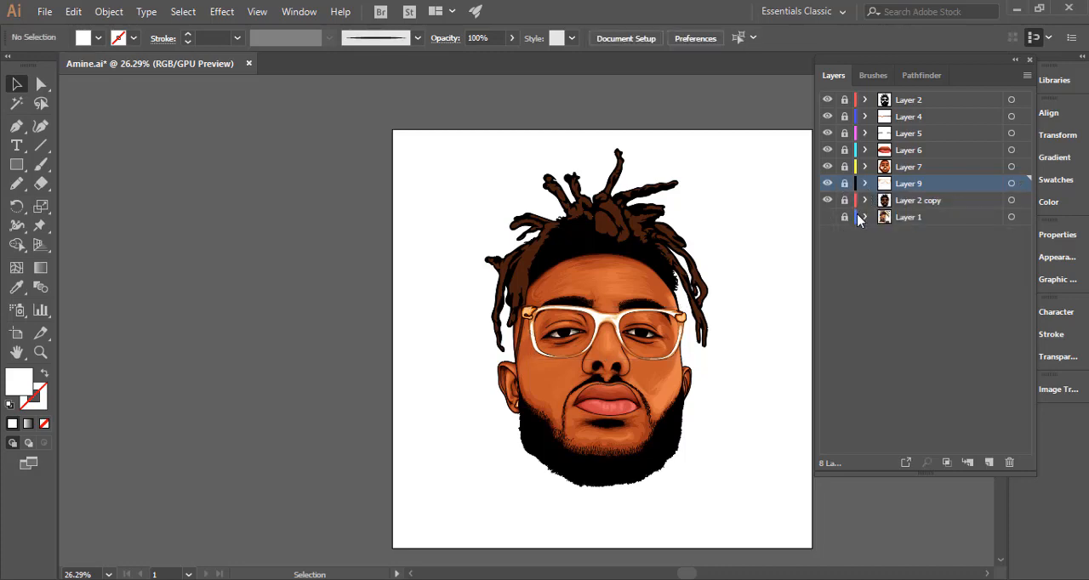
# Show the reference photo on Layer 1 and temporarily hide the artwork layers to examine the glasses and eyes up close.
pyautogui.moveTo(598, 369); pyautogui.dragTo(529, 346)
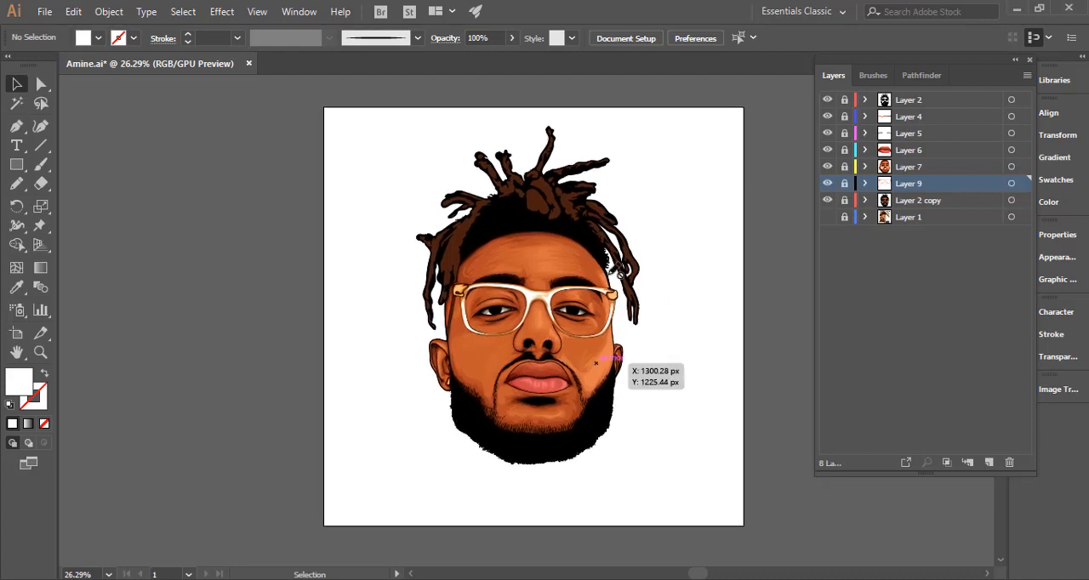
pyautogui.click(827, 201)
pyautogui.moveTo(831, 135); pyautogui.dragTo(831, 195)
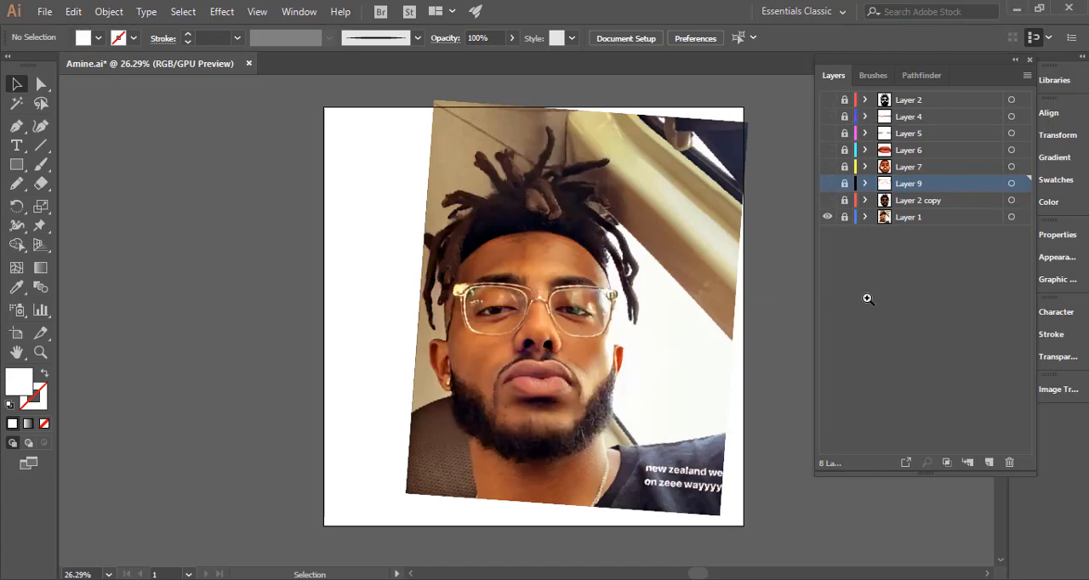
pyautogui.moveTo(587, 289); pyautogui.dragTo(881, 300)
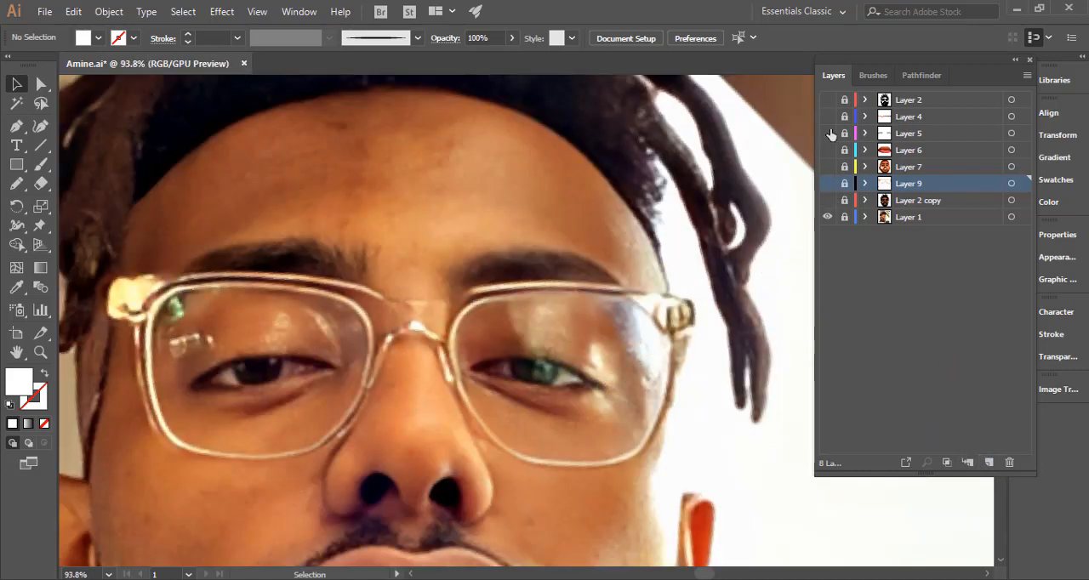
pyautogui.moveTo(827, 99); pyautogui.dragTo(841, 213)
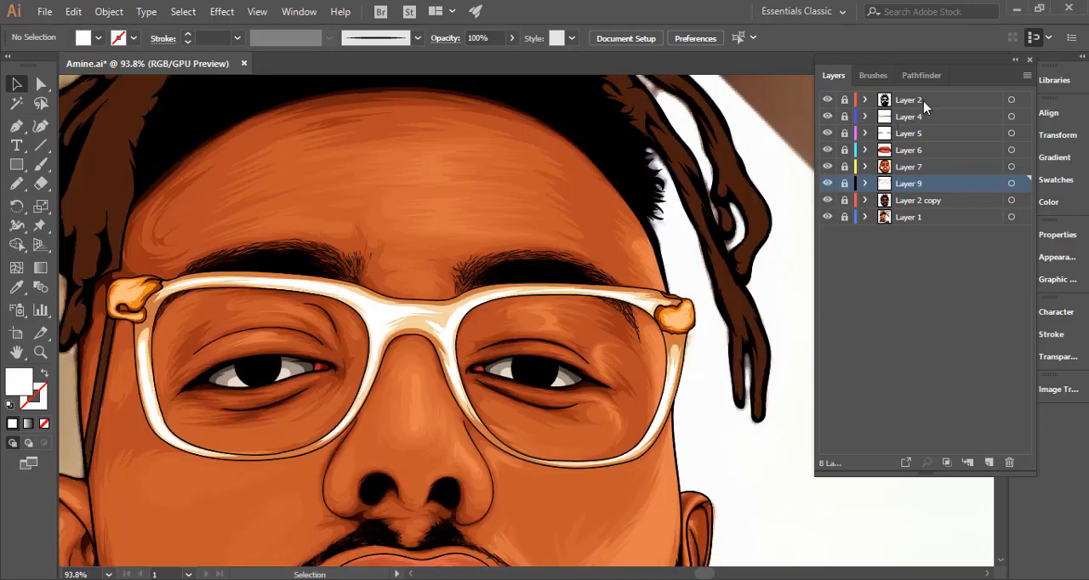
# Add a new layer above Layer 2 and draw a white bean-shaped Pencil shape inside the right-hand eye's black iris.
pyautogui.click(924, 106)
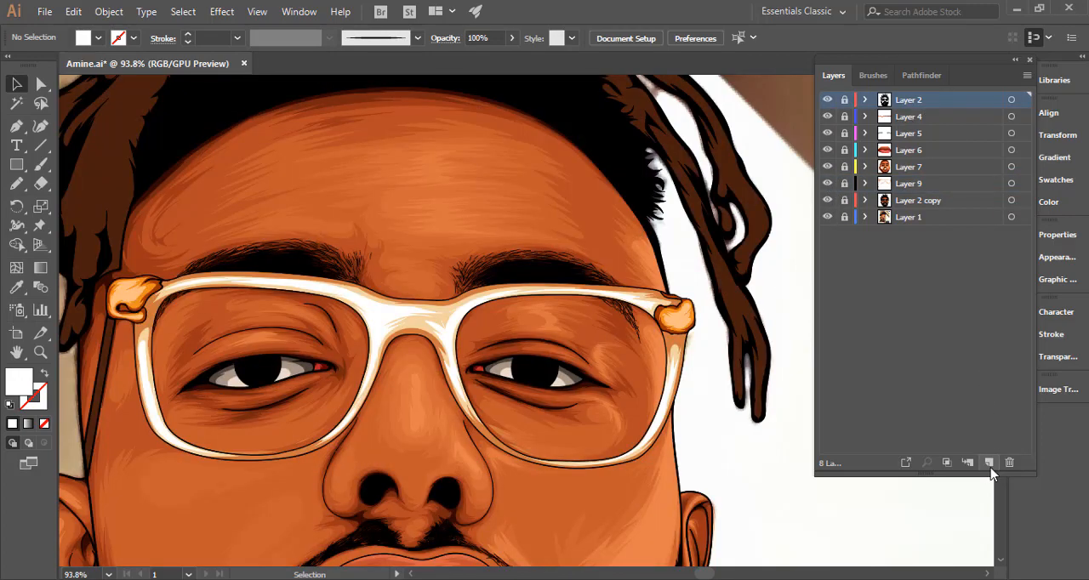
pyautogui.click(989, 463)
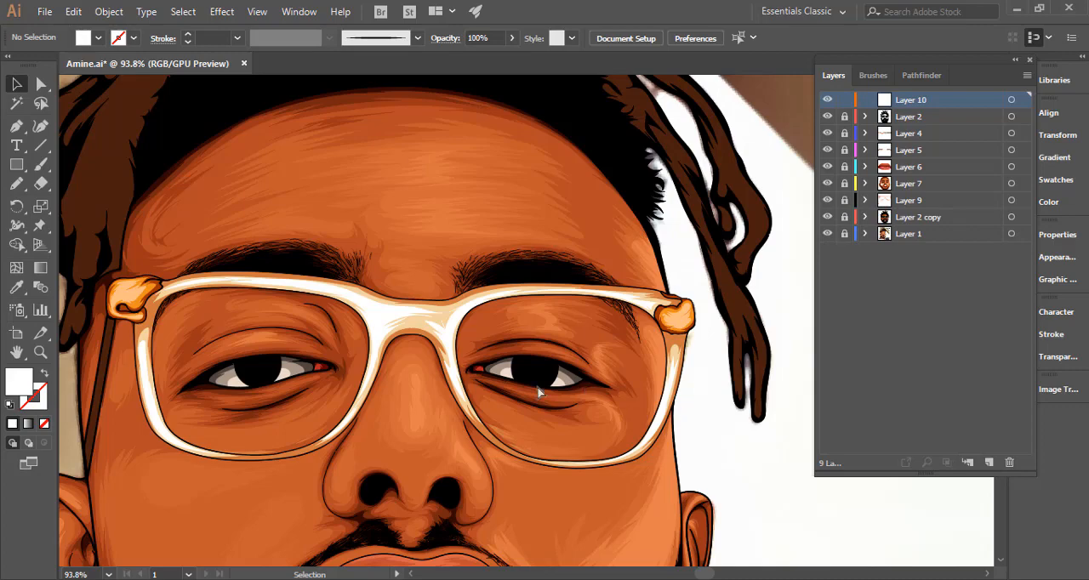
pyautogui.scroll(5, 538, 392)
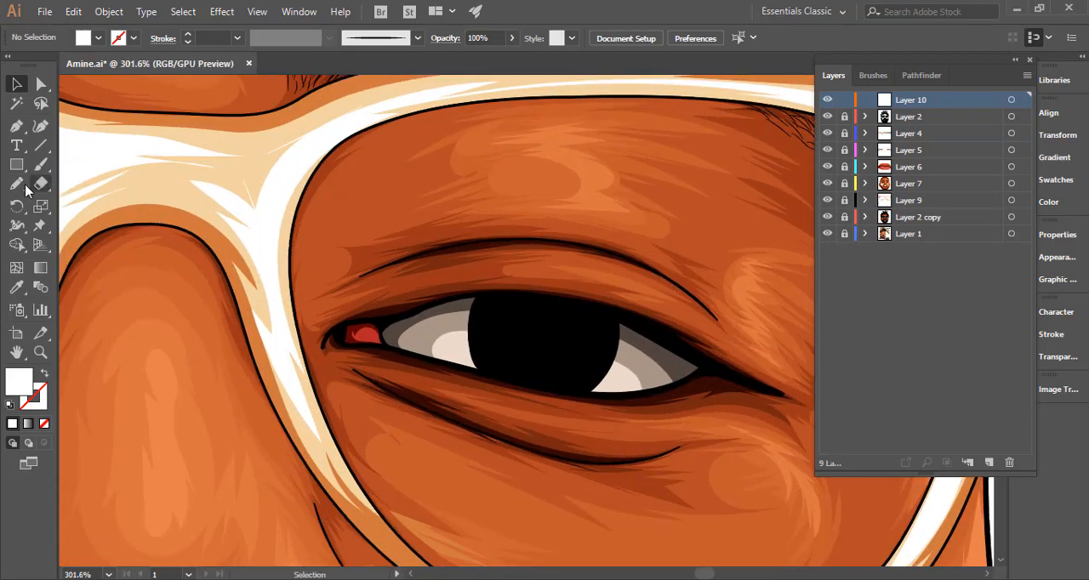
pyautogui.click(17, 184)
pyautogui.moveTo(555, 351); pyautogui.dragTo(660, 370)
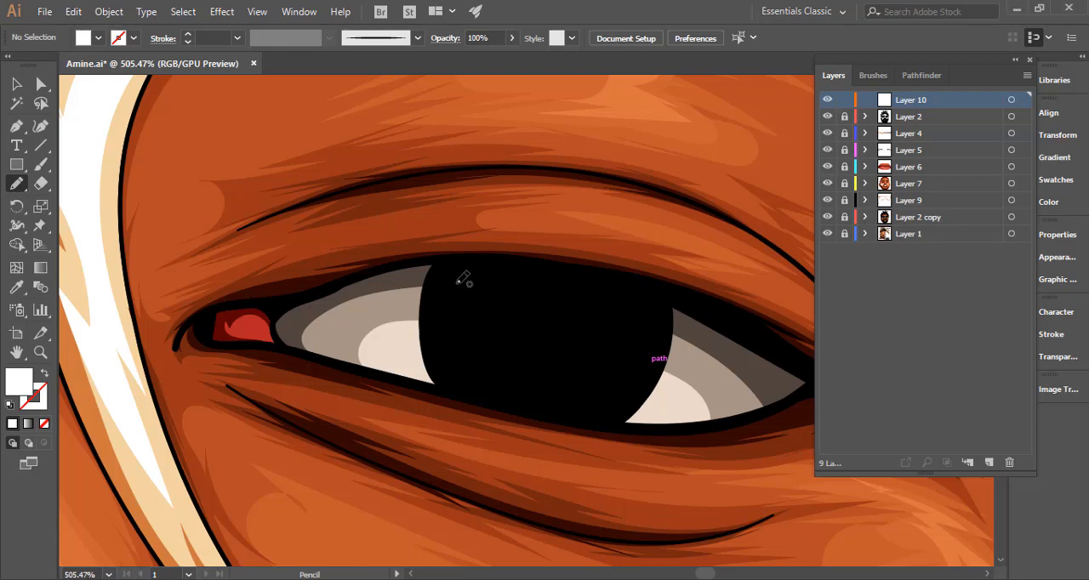
pyautogui.moveTo(453, 291)
pyautogui.mouseDown()
pyautogui.moveTo(510, 286)
pyautogui.moveTo(567, 316)
pyautogui.moveTo(631, 300)
pyautogui.moveTo(648, 321)
pyautogui.moveTo(645, 353)
pyautogui.moveTo(620, 391)
pyautogui.moveTo(585, 408)
pyautogui.moveTo(499, 391)
pyautogui.moveTo(467, 373)
pyautogui.moveTo(451, 343)
pyautogui.moveTo(448, 312)
pyautogui.moveTo(459, 285)
pyautogui.mouseUp()
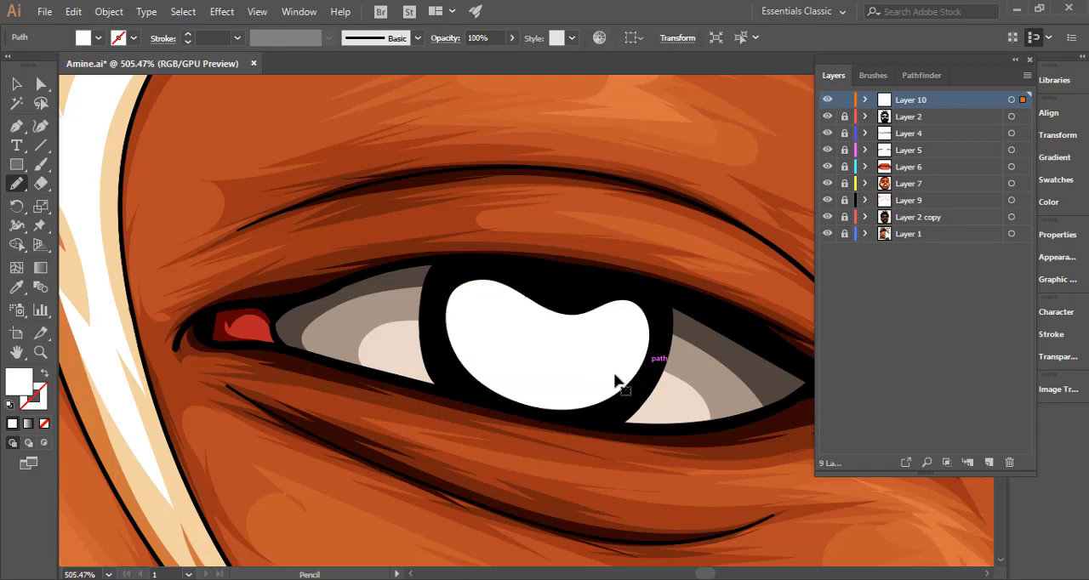
# Redraw the left and lower edges of the white iris shape with the Pencil tool to fill more of the black iris.
pyautogui.hotkey('ctrl', 'h')
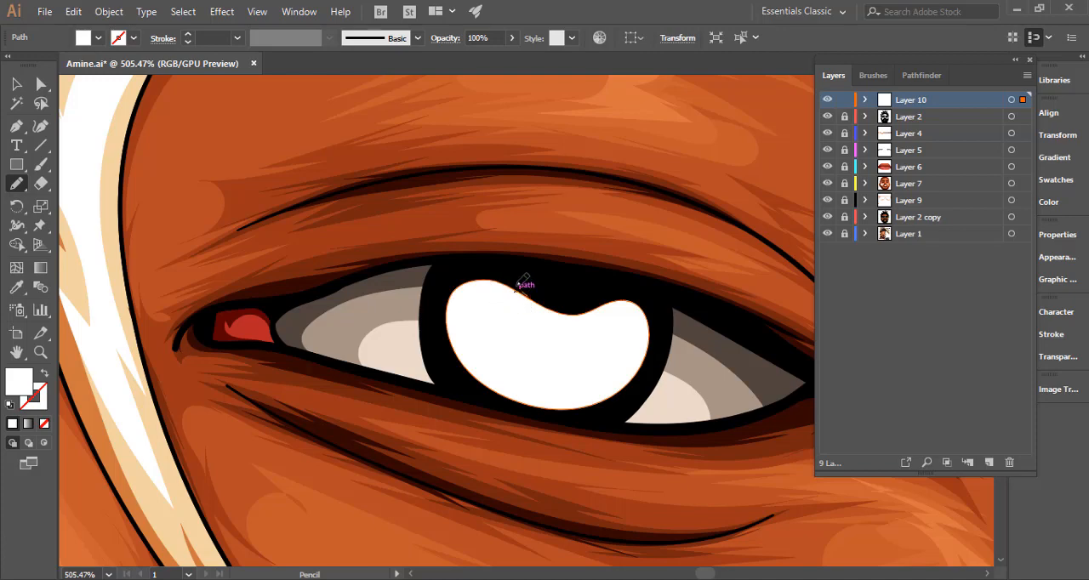
pyautogui.moveTo(463, 275)
pyautogui.mouseDown()
pyautogui.moveTo(435, 315)
pyautogui.moveTo(446, 369)
pyautogui.moveTo(514, 406)
pyautogui.moveTo(606, 411)
pyautogui.mouseUp()
pyautogui.moveTo(534, 413)
pyautogui.mouseDown()
pyautogui.moveTo(563, 414)
pyautogui.moveTo(651, 341)
pyautogui.mouseUp()
pyautogui.moveTo(564, 415); pyautogui.dragTo(637, 384)
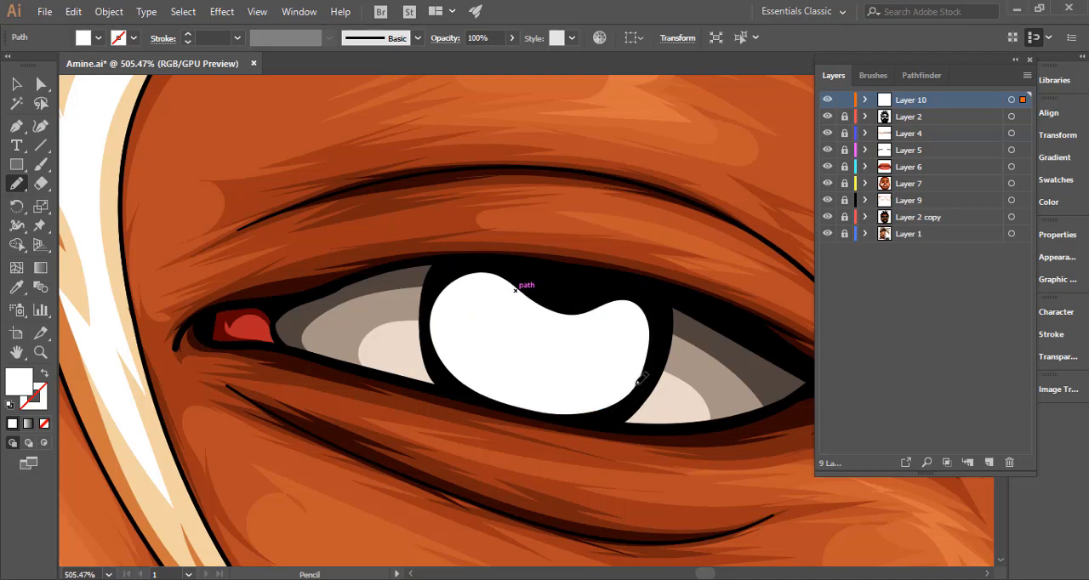
pyautogui.press('ctrl')
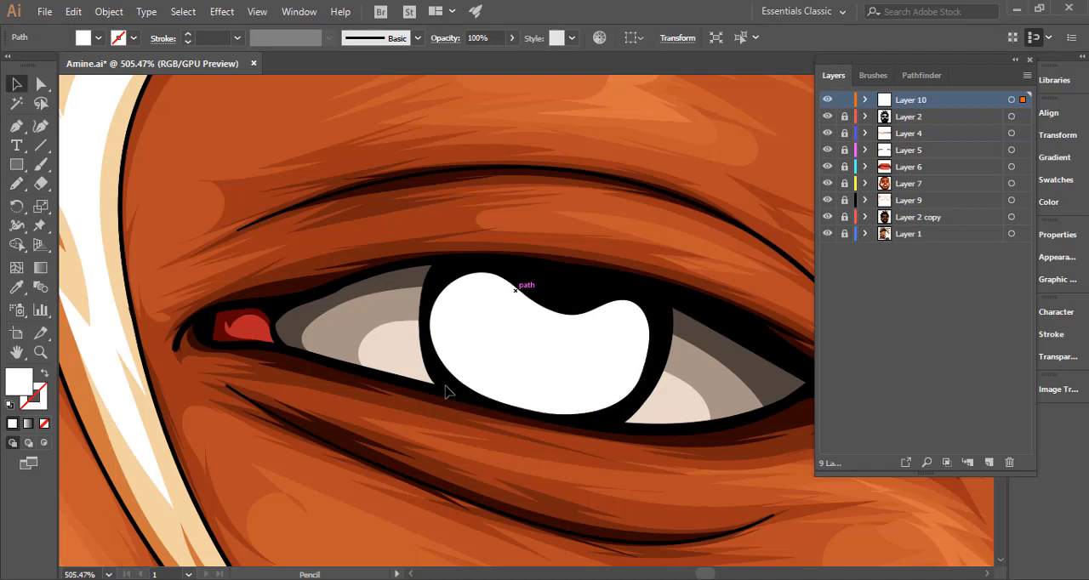
# Scale the white iris shape down slightly from its lower-left corner, rotate it a few degrees counterclockwise and deselect it.
pyautogui.press('v')
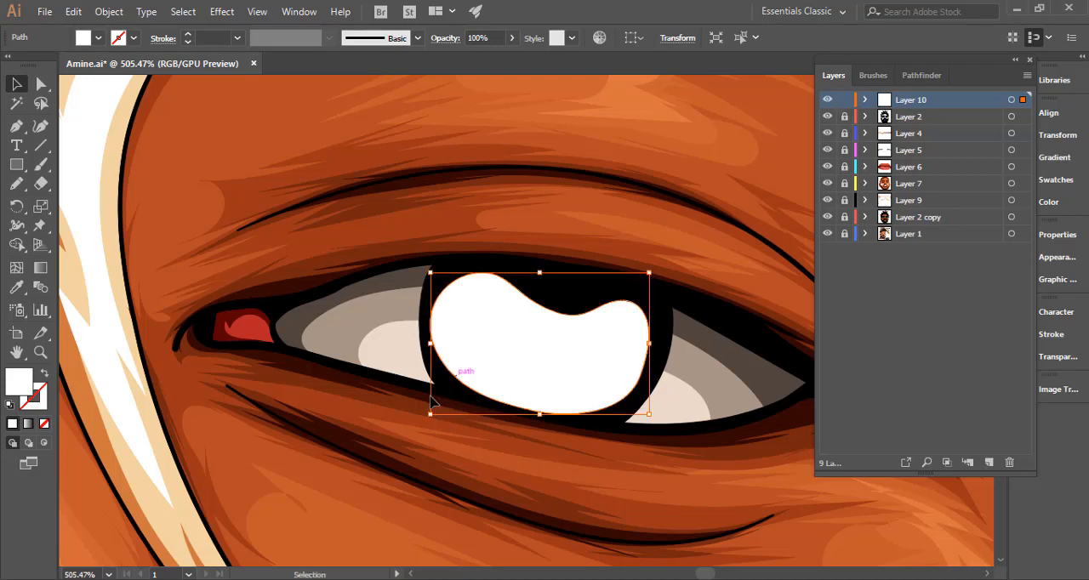
pyautogui.moveTo(442, 408); pyautogui.dragTo(441, 411)
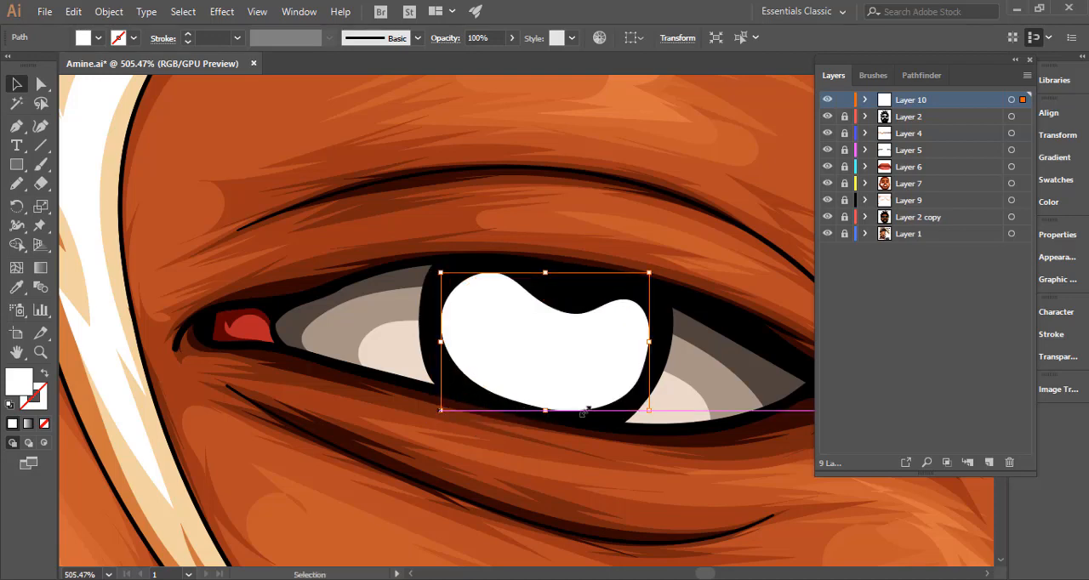
pyautogui.moveTo(650, 415); pyautogui.dragTo(661, 414)
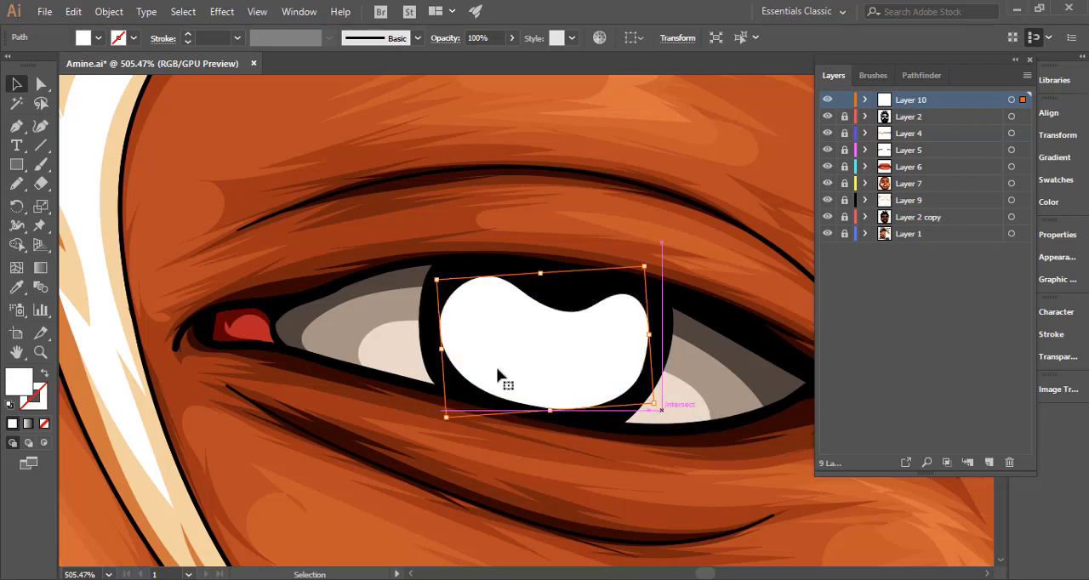
pyautogui.click(13, 83)
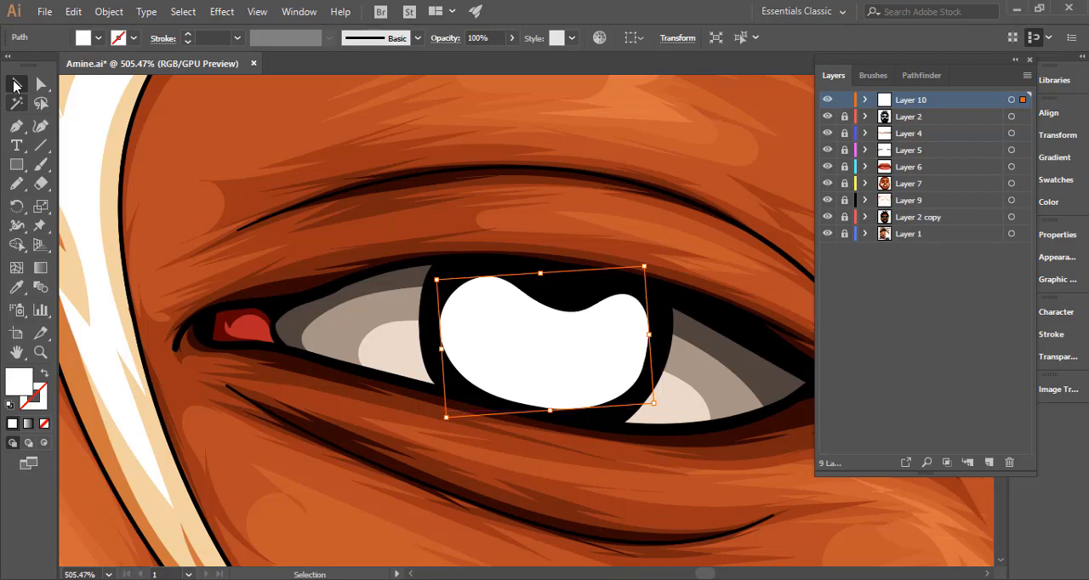
pyautogui.hotkey('ctrl', '-')
pyautogui.hotkey('ctrl', '-')
pyautogui.hotkey('ctrl', '-')
pyautogui.hotkey('ctrl', '-')
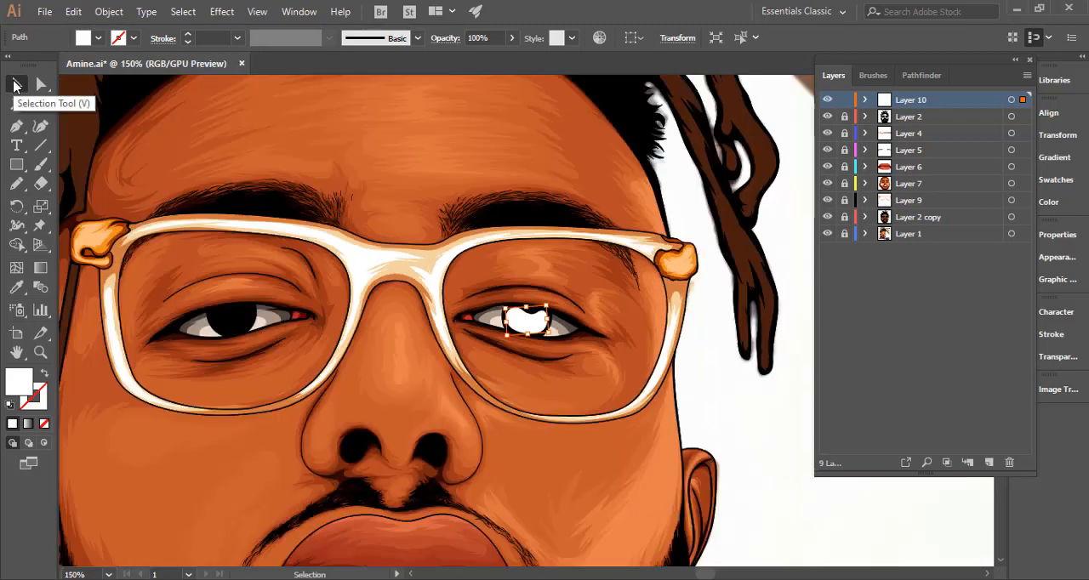
pyautogui.hotkey('ctrl', '-')
pyautogui.hotkey('ctrl', '-')
pyautogui.click(724, 405)
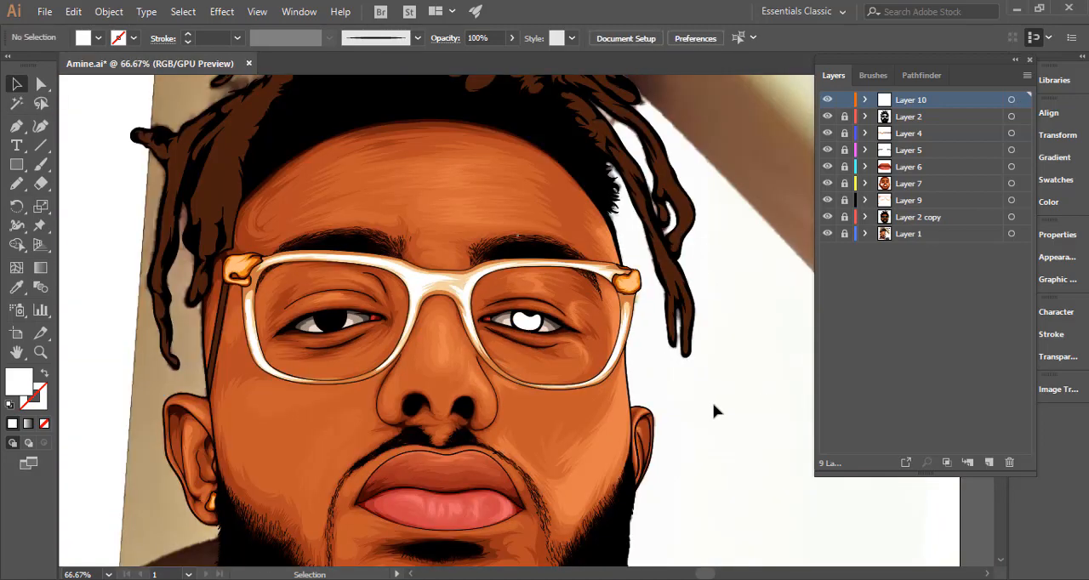
# Change the fill of the white iris shape in the right-hand eye to a dark brown.
pyautogui.moveTo(531, 321); pyautogui.dragTo(953, 374)
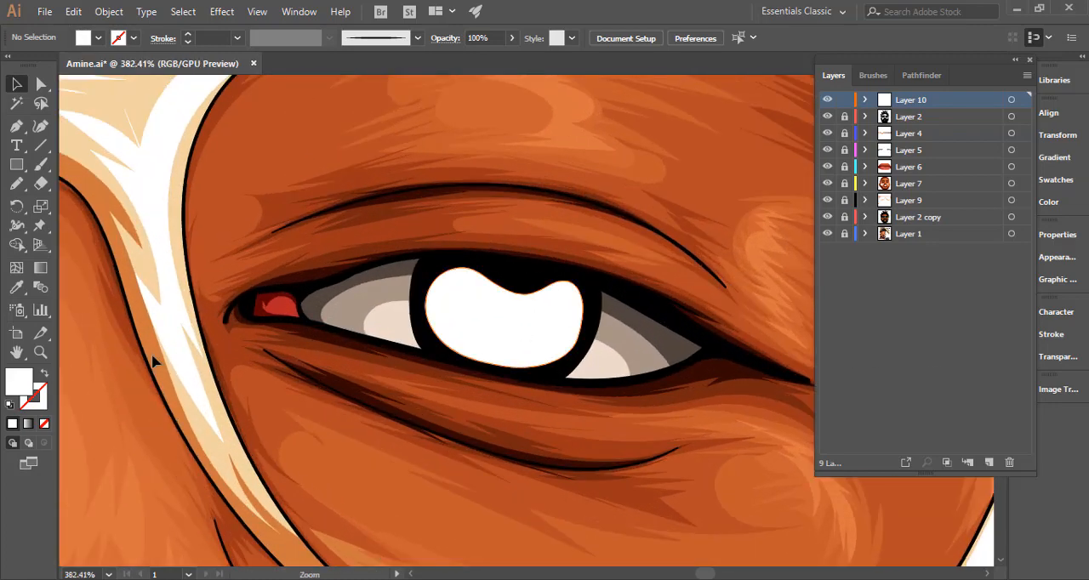
pyautogui.doubleClick(26, 390)
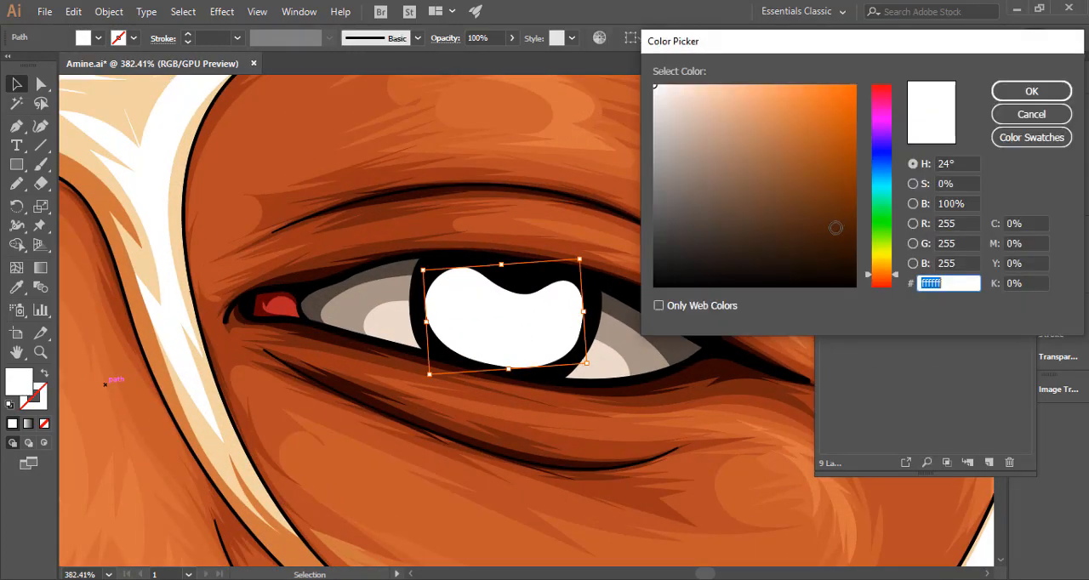
pyautogui.moveTo(824, 224); pyautogui.dragTo(830, 229)
pyautogui.click(883, 279)
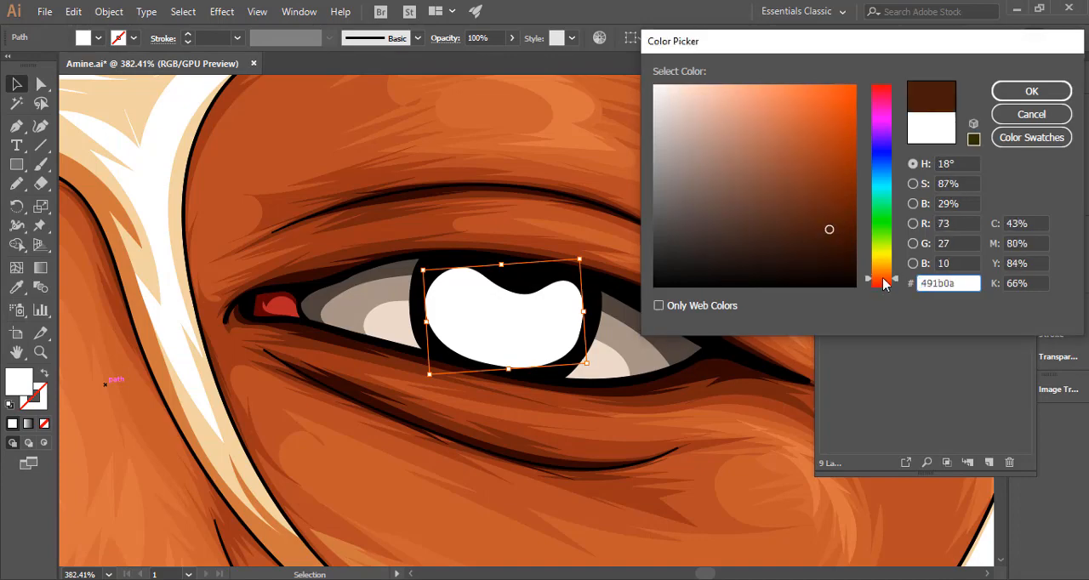
pyautogui.moveTo(882, 276); pyautogui.dragTo(882, 277)
pyautogui.moveTo(828, 233); pyautogui.dragTo(830, 223)
pyautogui.click(1031, 91)
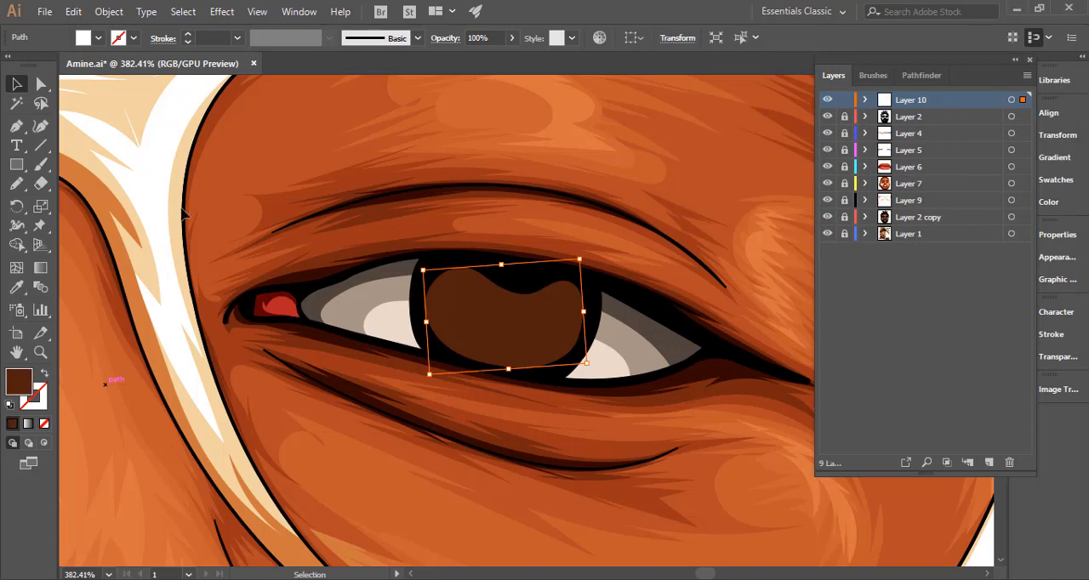
# Draw a 24 px circle as the pupil over the brown iris shape, centre it and sample black from the eye outline as its fill.
pyautogui.moveTo(16, 164); pyautogui.dragTo(70, 199)
pyautogui.moveTo(485, 265); pyautogui.dragTo(554, 333)
pyautogui.press('v')
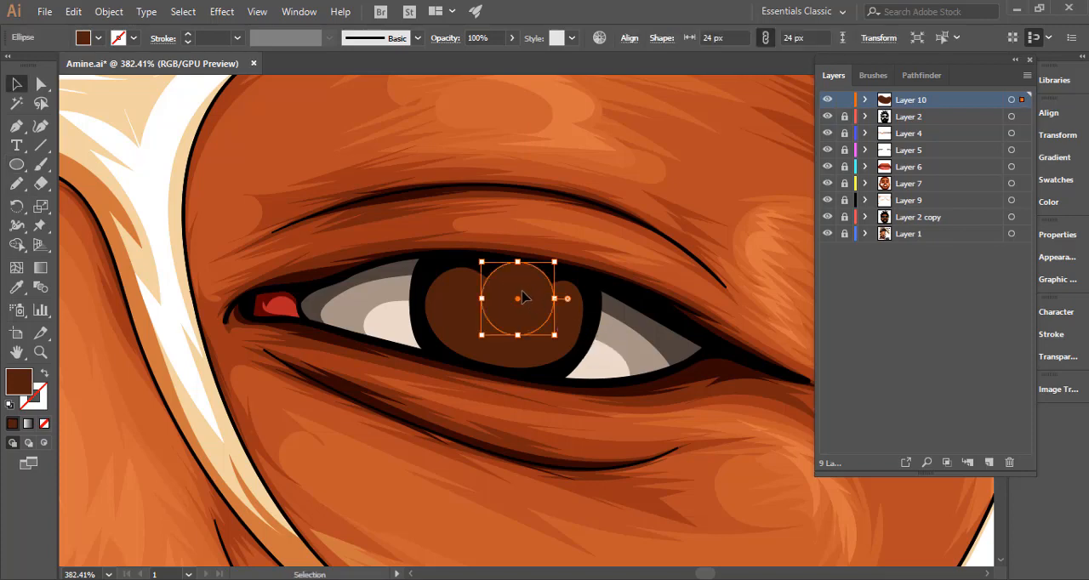
pyautogui.moveTo(524, 296); pyautogui.dragTo(521, 297)
pyautogui.press('i')
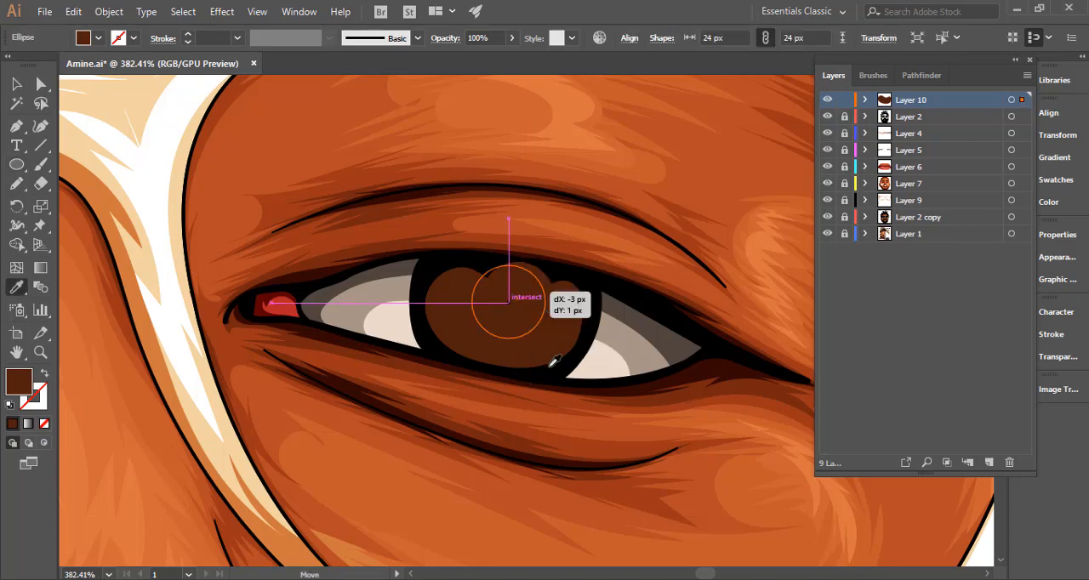
pyautogui.click(540, 349)
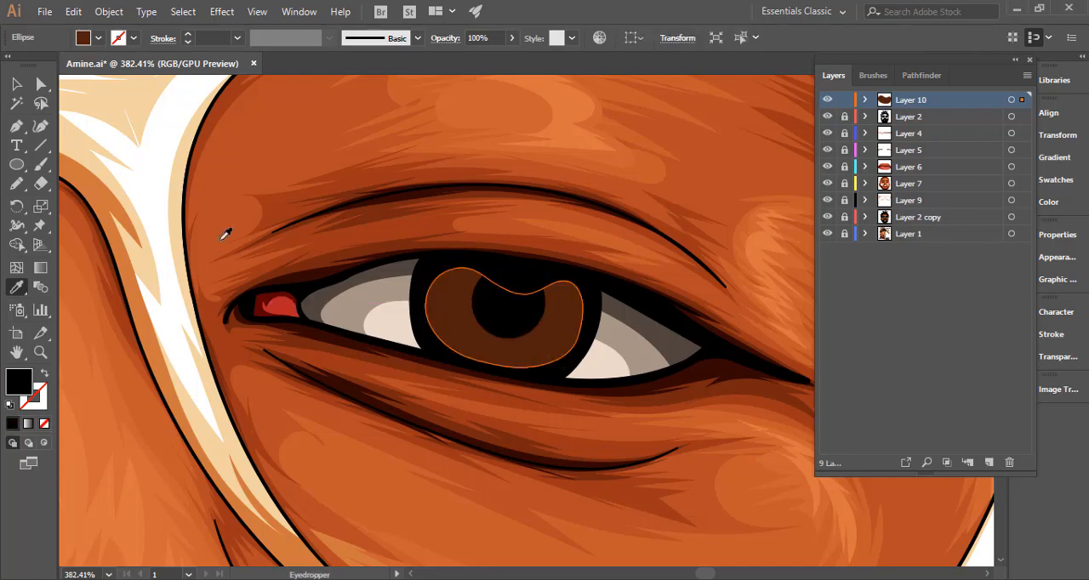
pyautogui.hotkey('ctrl', 'shift', 'a')
# Flatten the upper edge of the brown iris shape and round out its right side with the Pencil tool, then deselect it.
pyautogui.press('n')
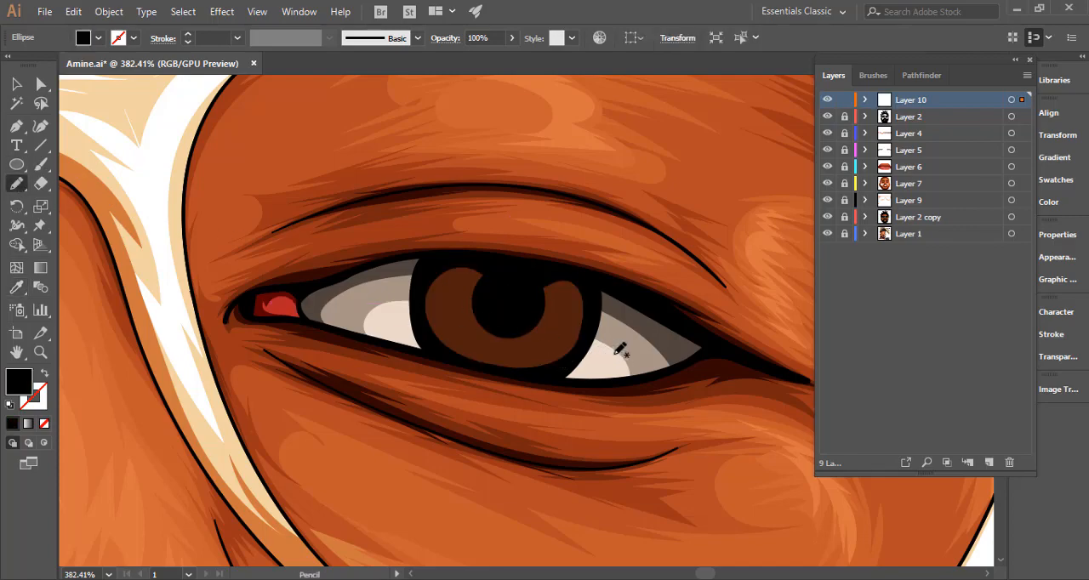
pyautogui.moveTo(431, 349); pyautogui.dragTo(304, 356)
pyautogui.moveTo(599, 337); pyautogui.dragTo(375, 353)
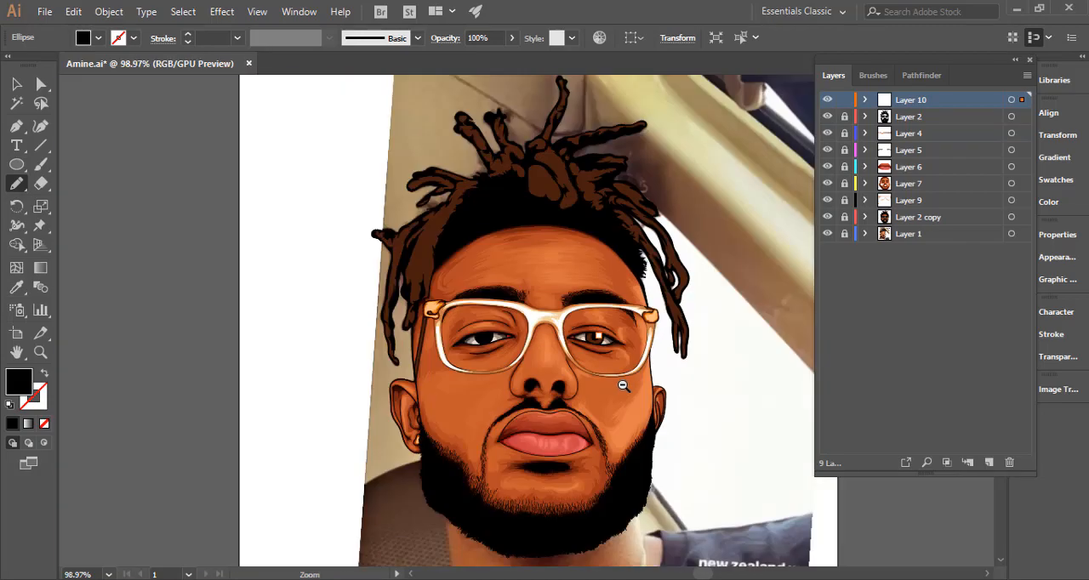
pyautogui.moveTo(623, 374); pyautogui.dragTo(903, 370)
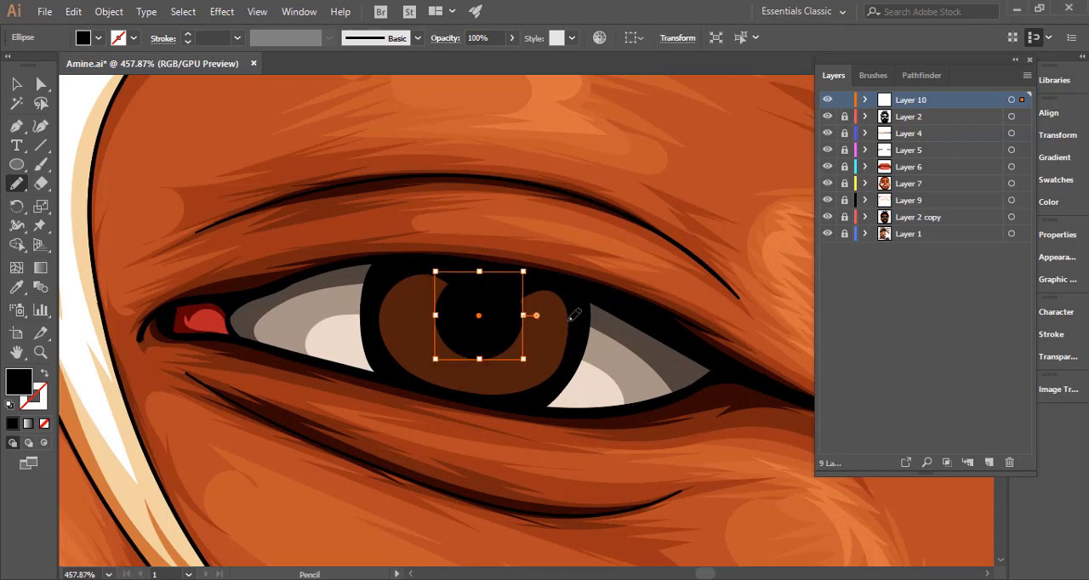
pyautogui.keyDown('ctrl'); pyautogui.click(568, 322); pyautogui.keyUp('ctrl')
pyautogui.keyDown('ctrl'); pyautogui.click(562, 332); pyautogui.keyUp('ctrl')
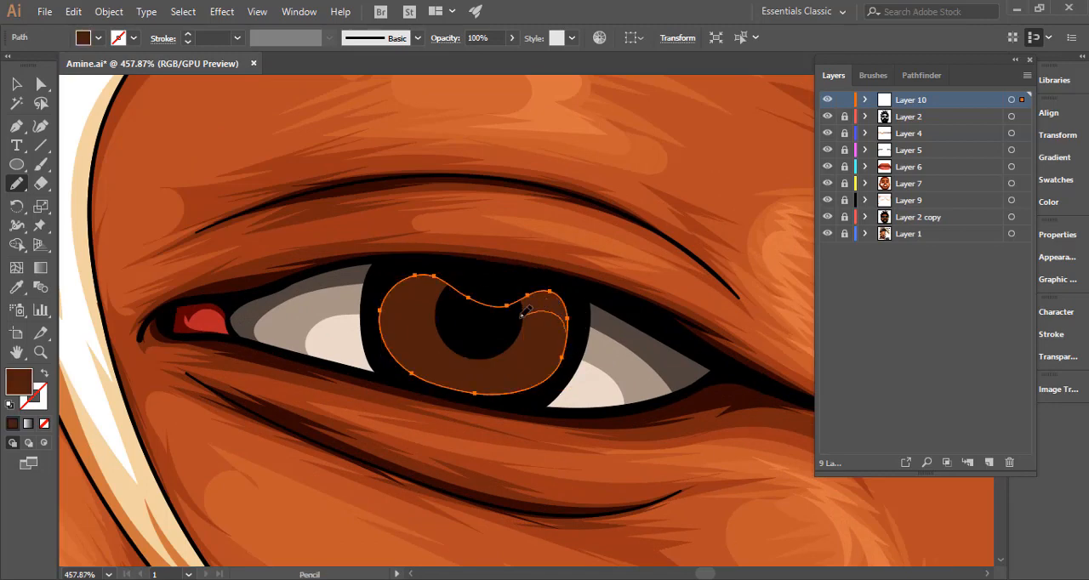
pyautogui.moveTo(524, 313)
pyautogui.mouseDown()
pyautogui.moveTo(463, 308)
pyautogui.moveTo(423, 284)
pyautogui.moveTo(391, 297)
pyautogui.mouseUp()
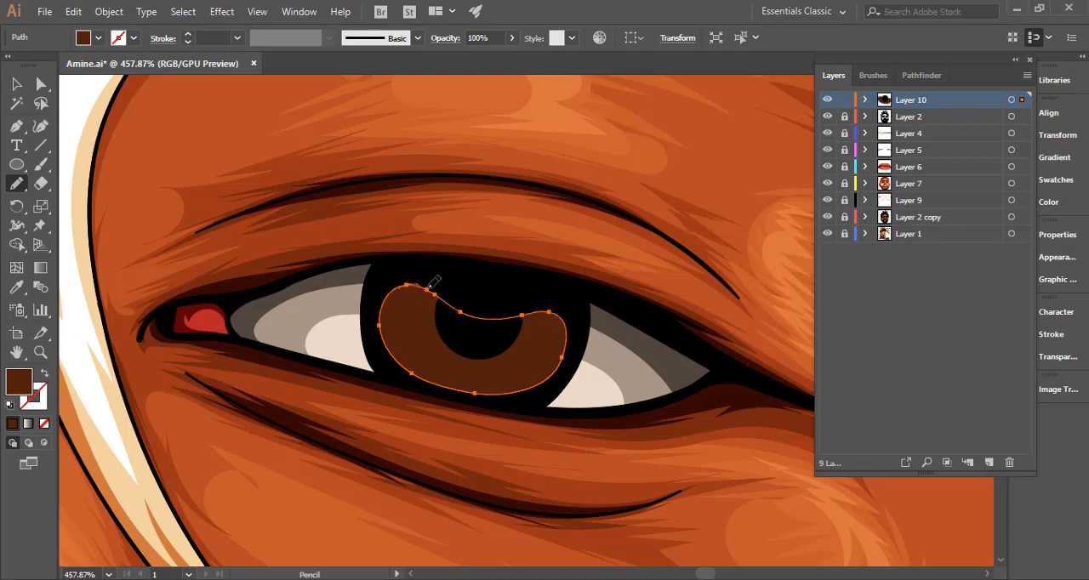
pyautogui.moveTo(473, 301); pyautogui.dragTo(521, 311)
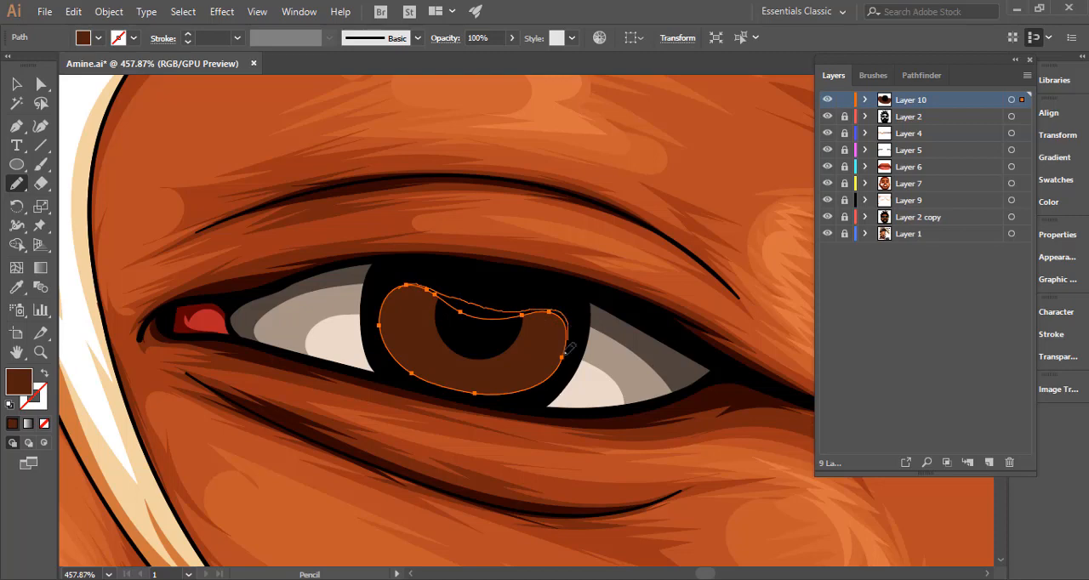
pyautogui.moveTo(568, 352); pyautogui.dragTo(577, 354)
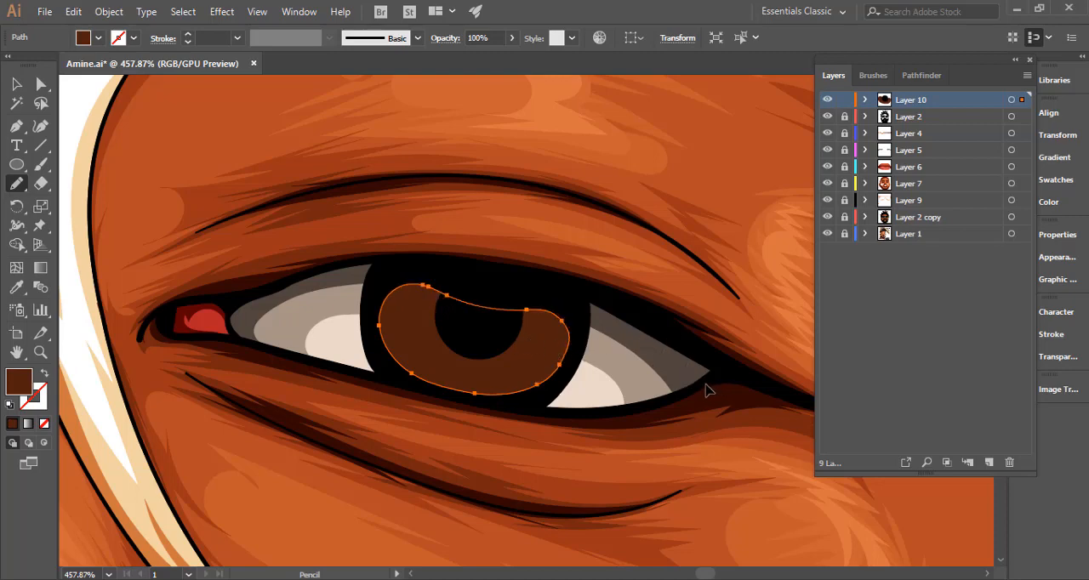
pyautogui.hotkey('ctrl', 'shift', 'a')
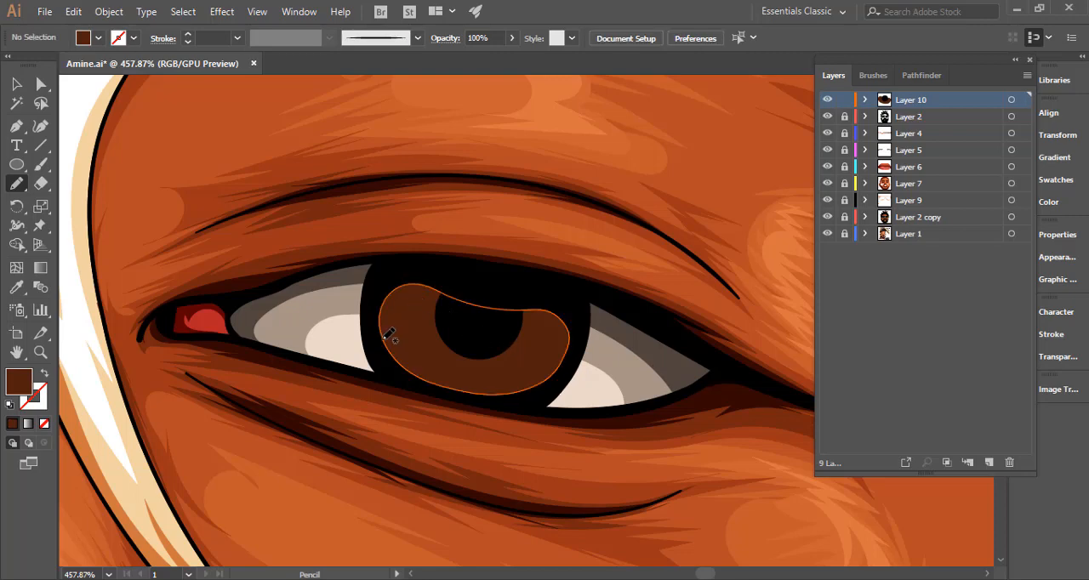
# Draw a closed Pencil shadow shape over the upper part and right side of the iris and set its fill to 260b04.
pyautogui.moveTo(388, 334)
pyautogui.mouseDown()
pyautogui.moveTo(414, 302)
pyautogui.moveTo(539, 331)
pyautogui.moveTo(555, 363)
pyautogui.moveTo(544, 382)
pyautogui.moveTo(576, 355)
pyautogui.moveTo(580, 328)
pyautogui.moveTo(559, 299)
pyautogui.moveTo(450, 261)
pyautogui.moveTo(386, 280)
pyautogui.moveTo(389, 336)
pyautogui.mouseUp()
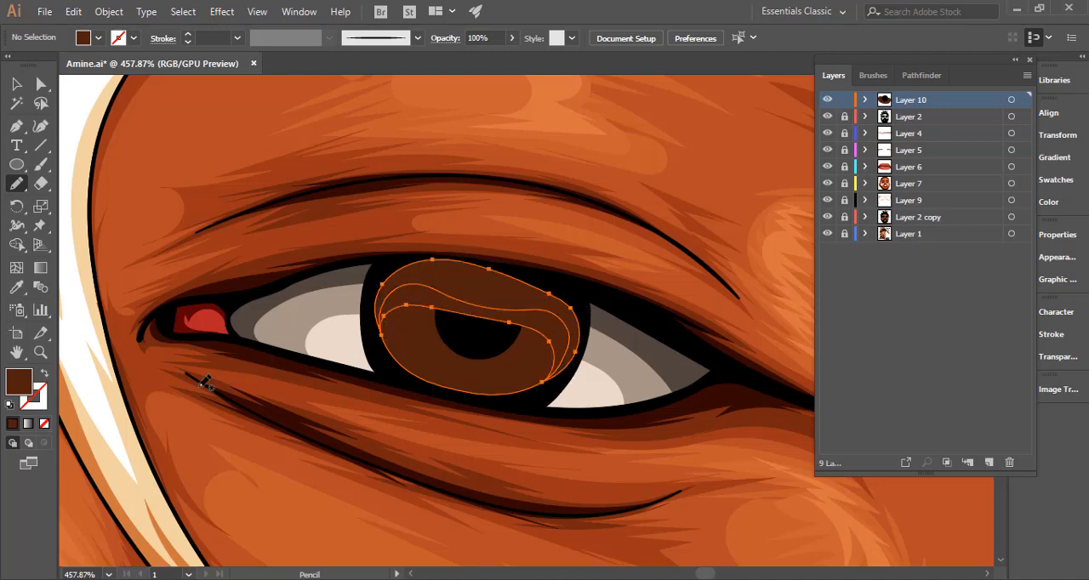
pyautogui.doubleClick(23, 386)
pyautogui.moveTo(839, 245); pyautogui.dragTo(841, 250)
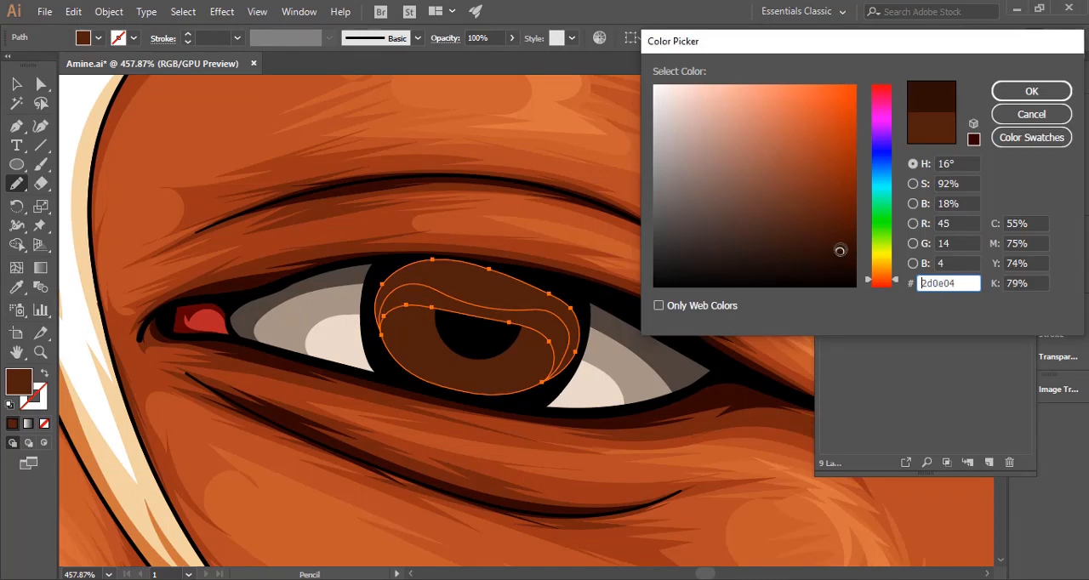
pyautogui.click(1029, 91)
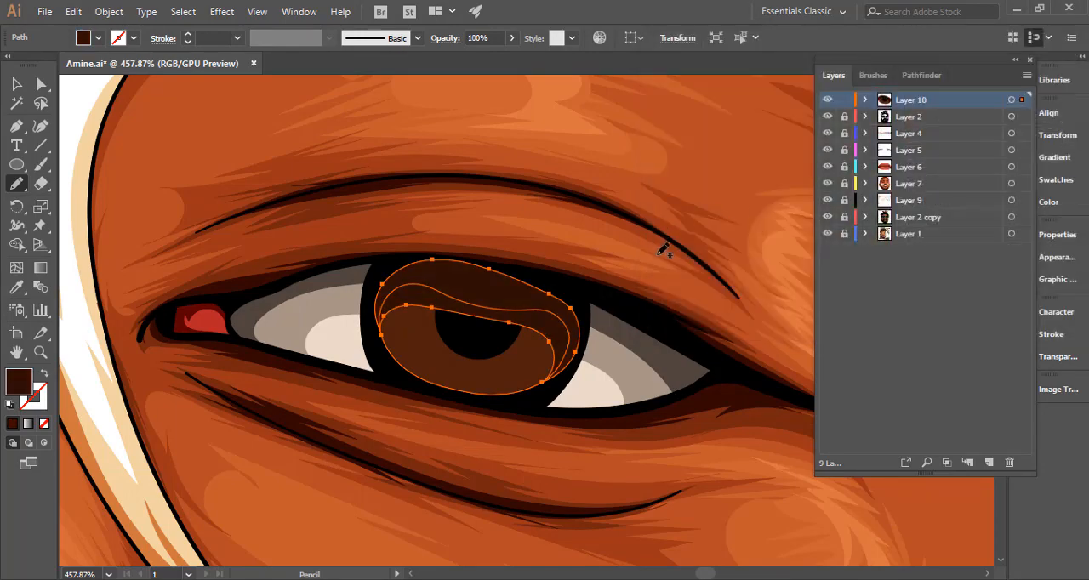
pyautogui.doubleClick(20, 383)
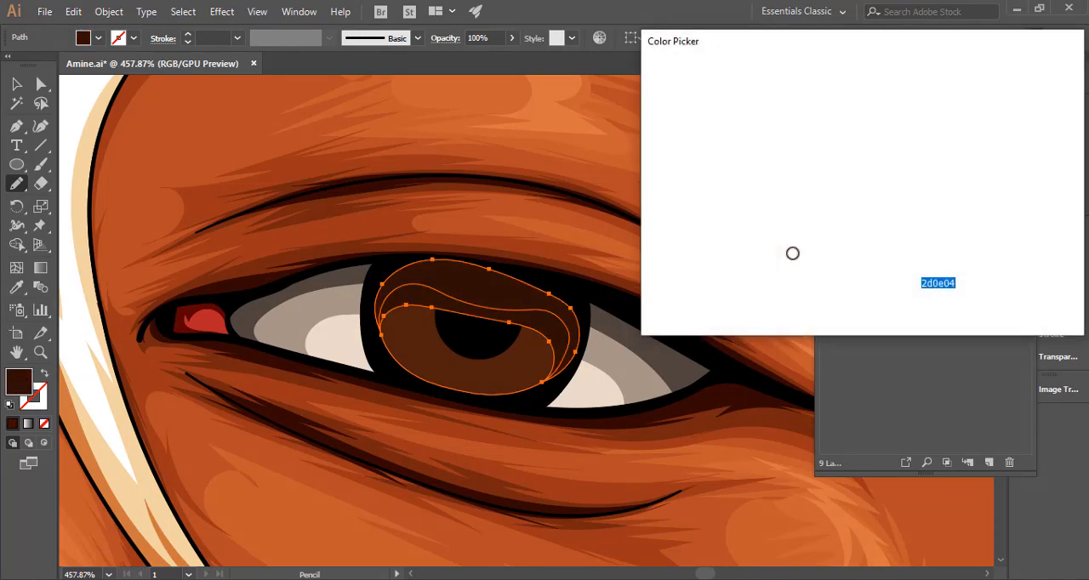
pyautogui.moveTo(841, 266); pyautogui.dragTo(837, 256)
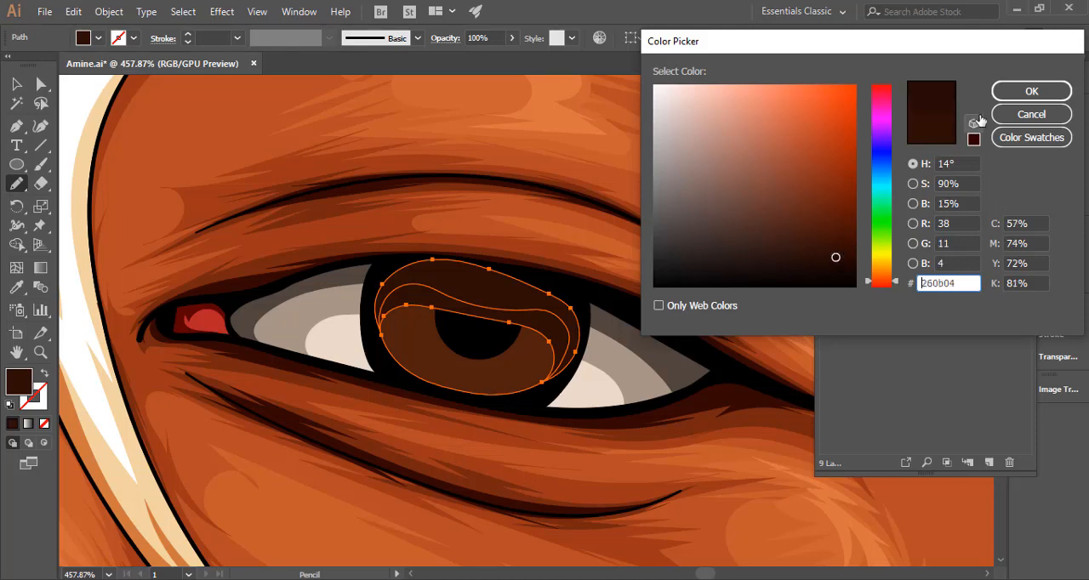
pyautogui.click(1031, 91)
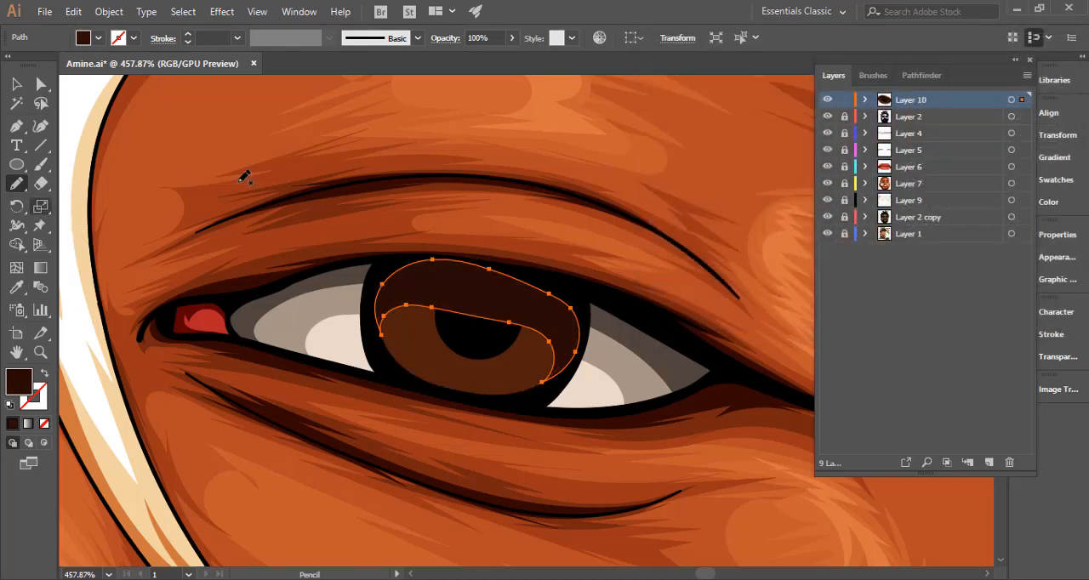
# Trim the shadow shape to the brown iris outline with the Shape Builder and delete the leftover sliver path from Layer 10.
pyautogui.click(863, 101)
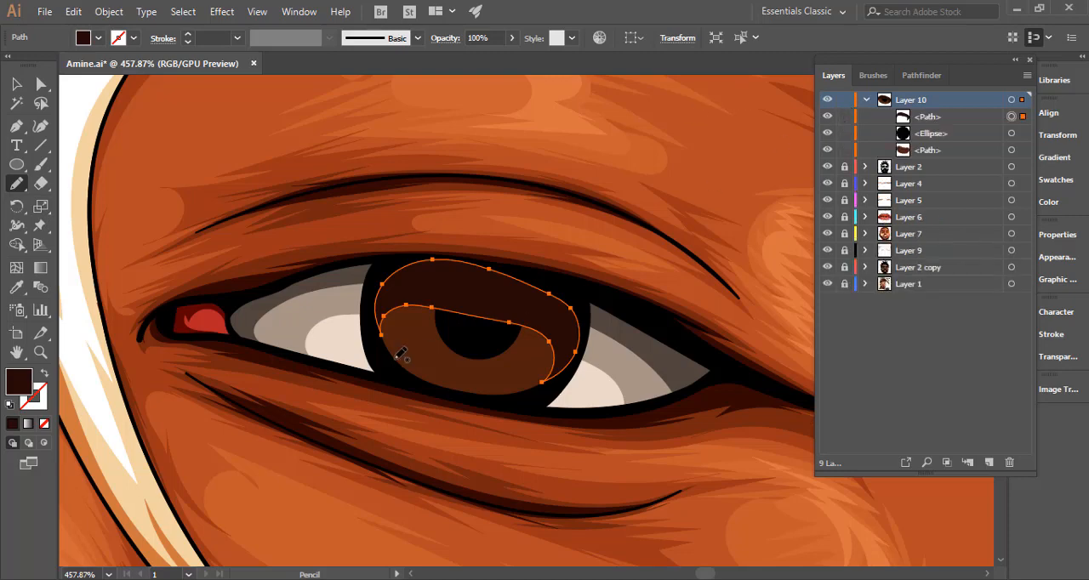
pyautogui.press('v')
pyautogui.keyDown('shift'); pyautogui.click(440, 364); pyautogui.keyUp('shift')
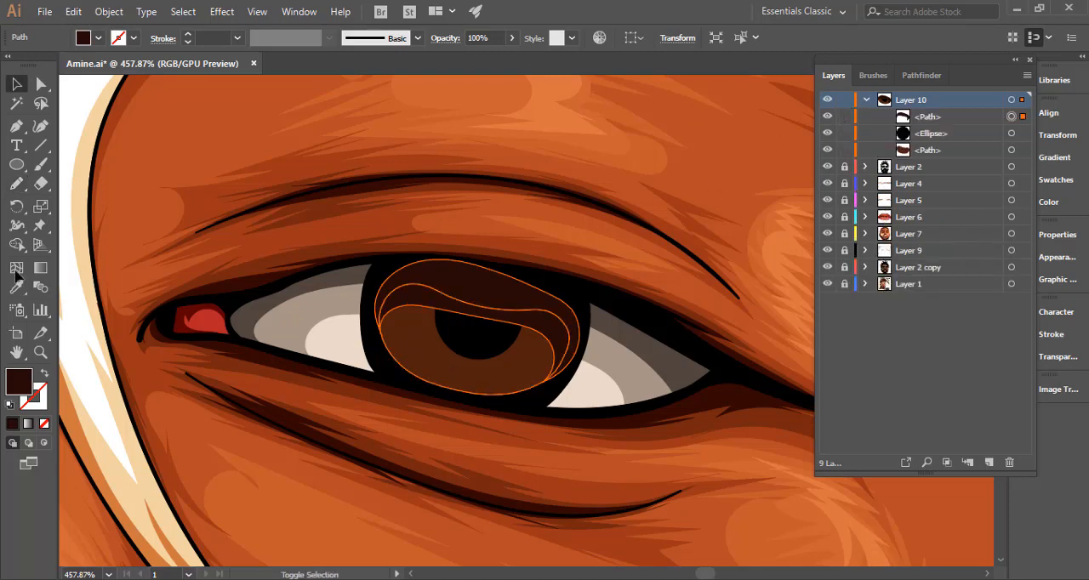
pyautogui.click(16, 244)
pyautogui.click(415, 278)
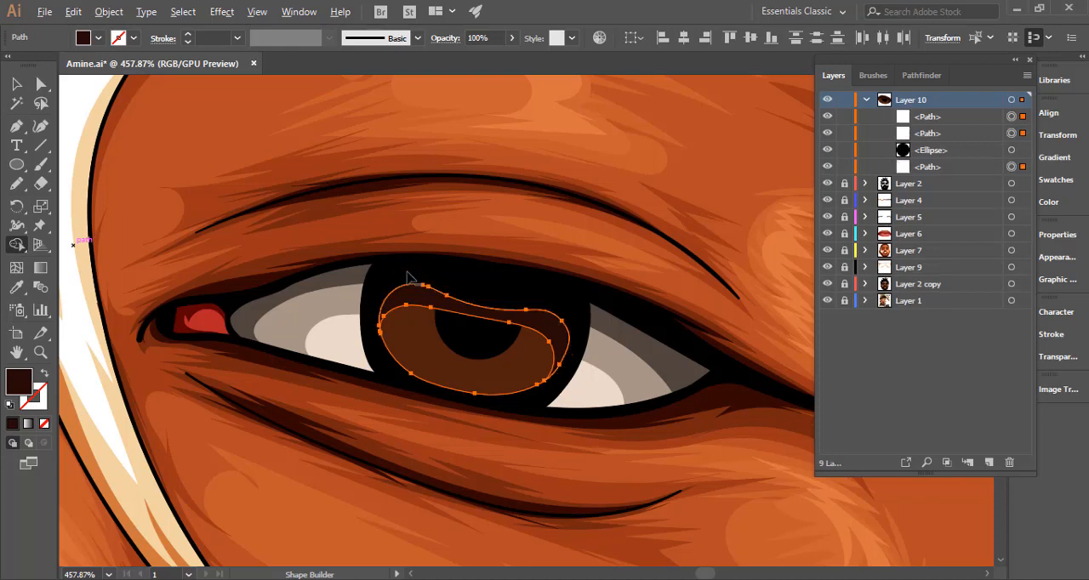
pyautogui.click(16, 84)
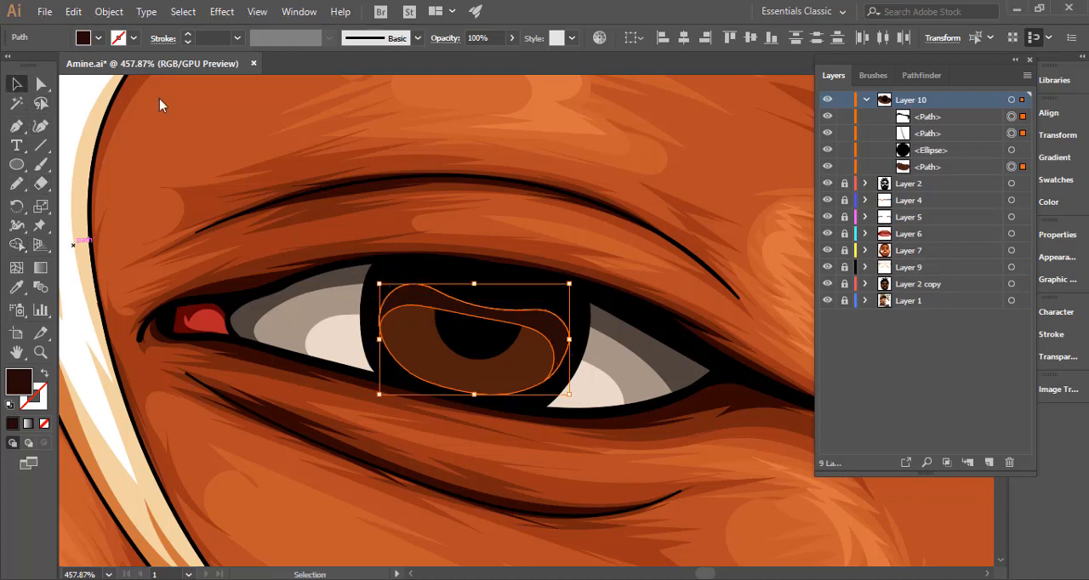
pyautogui.click(1011, 134)
pyautogui.press('Delete')
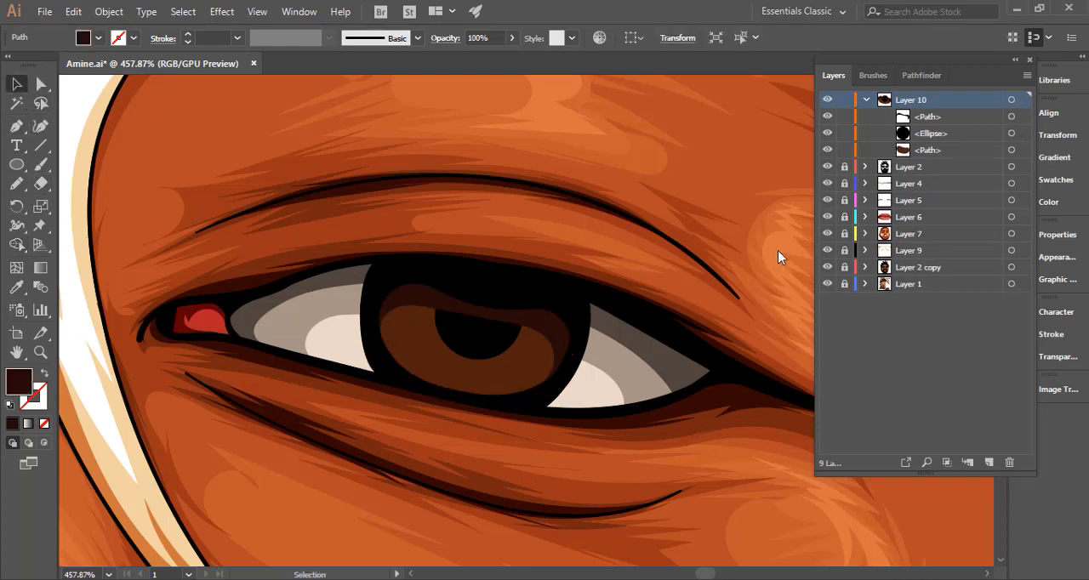
# Move the black pupil ellipse above the iris shadow path in Layer 10's stacking order.
pyautogui.moveTo(931, 133); pyautogui.dragTo(927, 112)
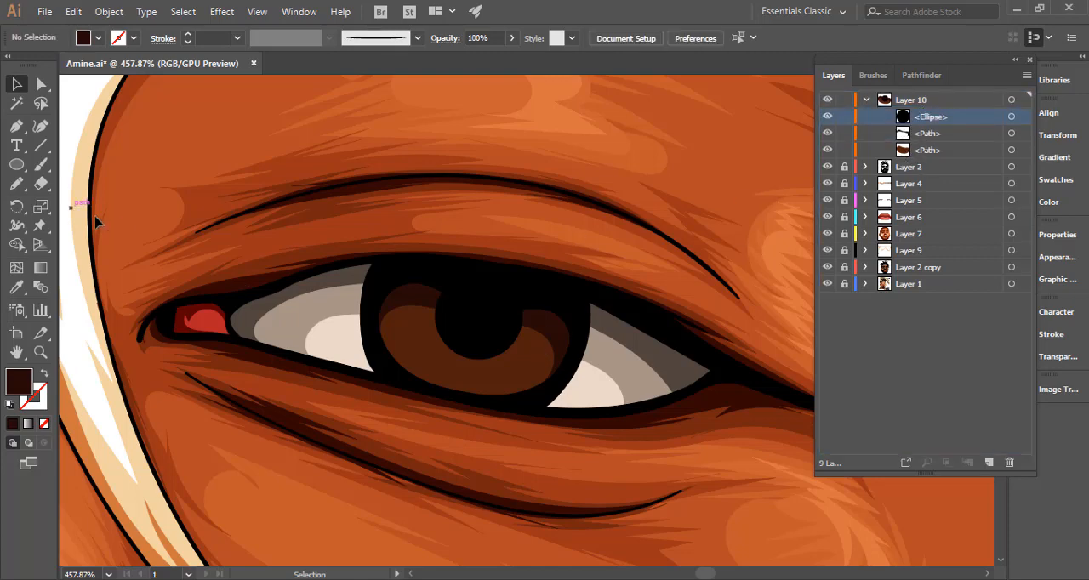
pyautogui.click(16, 183)
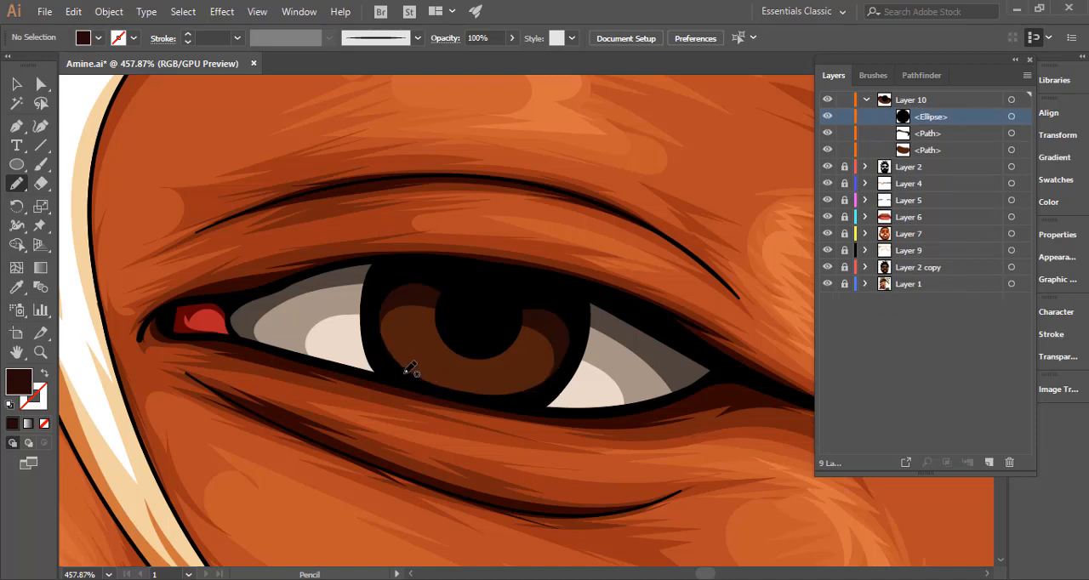
pyautogui.moveTo(410, 367)
pyautogui.mouseDown()
pyautogui.moveTo(396, 336)
pyautogui.moveTo(413, 330)
pyautogui.moveTo(517, 350)
pyautogui.mouseUp()
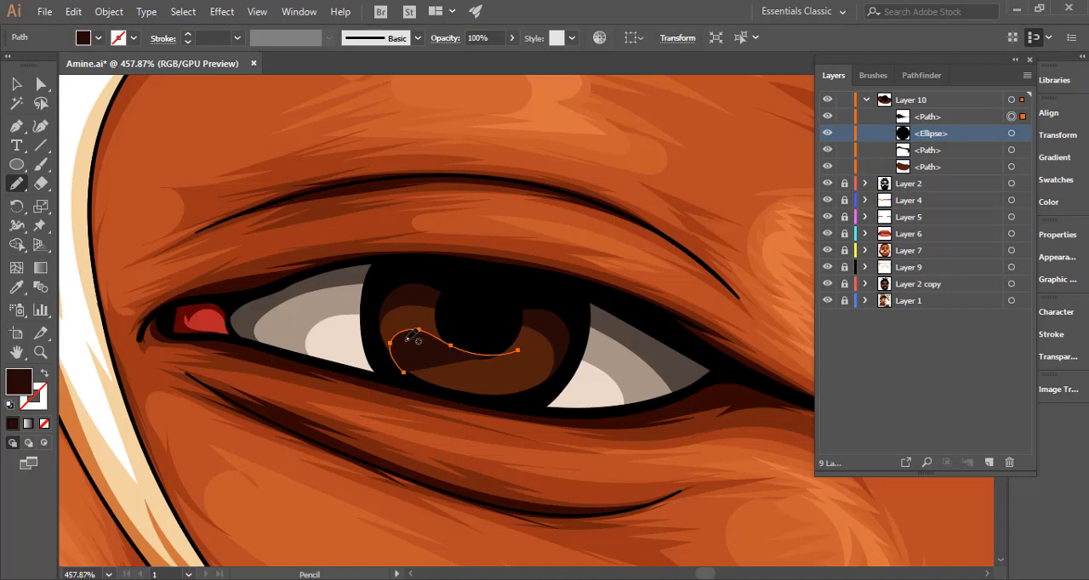
pyautogui.press('ctrl')
pyautogui.hotkey('ctrl', 'z')
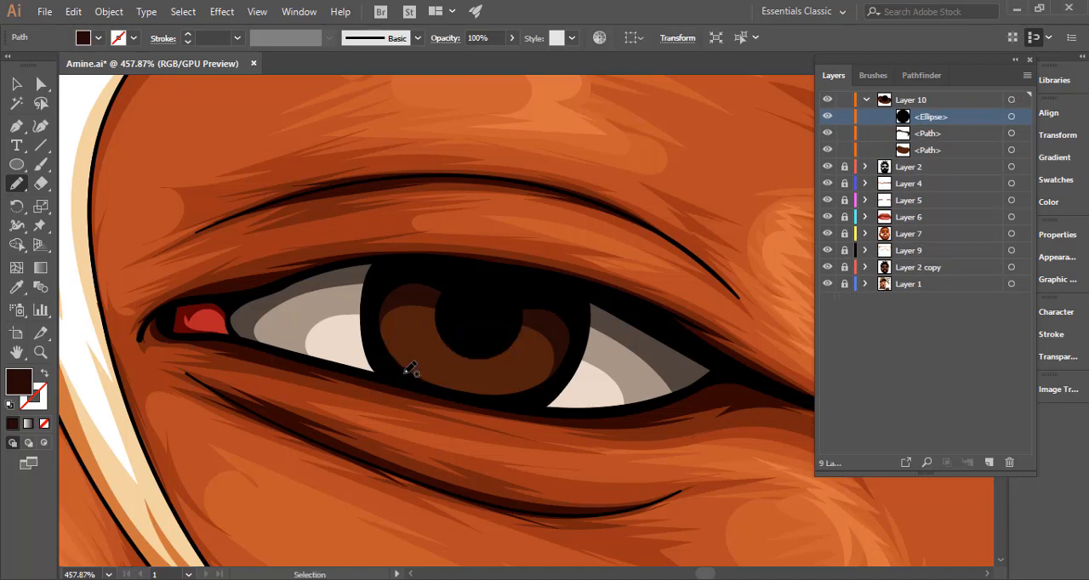
# Draw a closed Pencil shape across the lower part of the iris and fill it with 7a361e, starting from the sampled iris brown.
pyautogui.moveTo(401, 371)
pyautogui.mouseDown()
pyautogui.moveTo(388, 336)
pyautogui.moveTo(406, 325)
pyautogui.moveTo(530, 340)
pyautogui.moveTo(546, 362)
pyautogui.moveTo(513, 393)
pyautogui.moveTo(451, 397)
pyautogui.moveTo(404, 371)
pyautogui.mouseUp()
pyautogui.press('i')
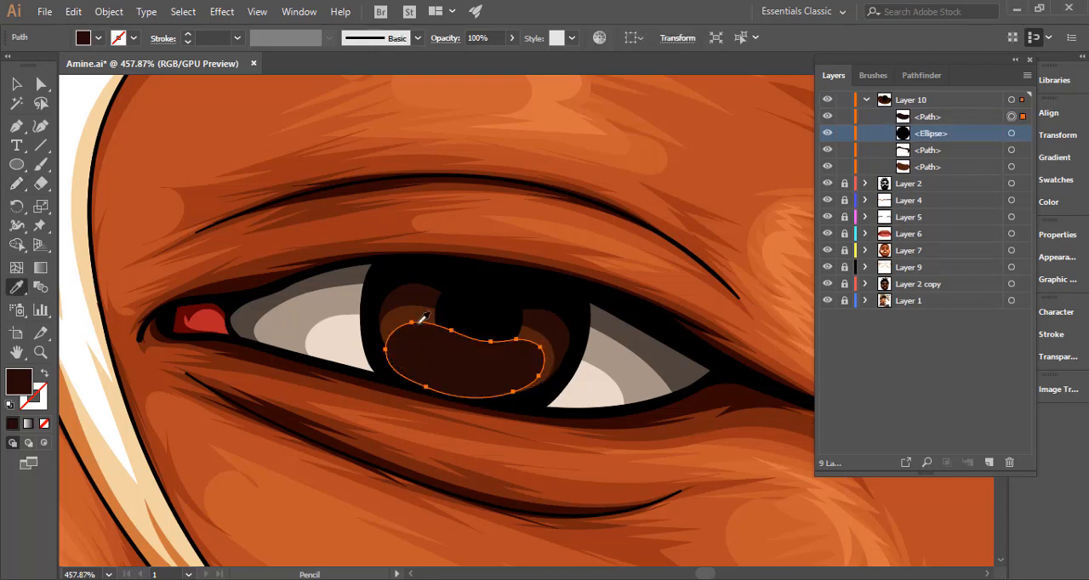
pyautogui.click(416, 310)
pyautogui.doubleClick(19, 380)
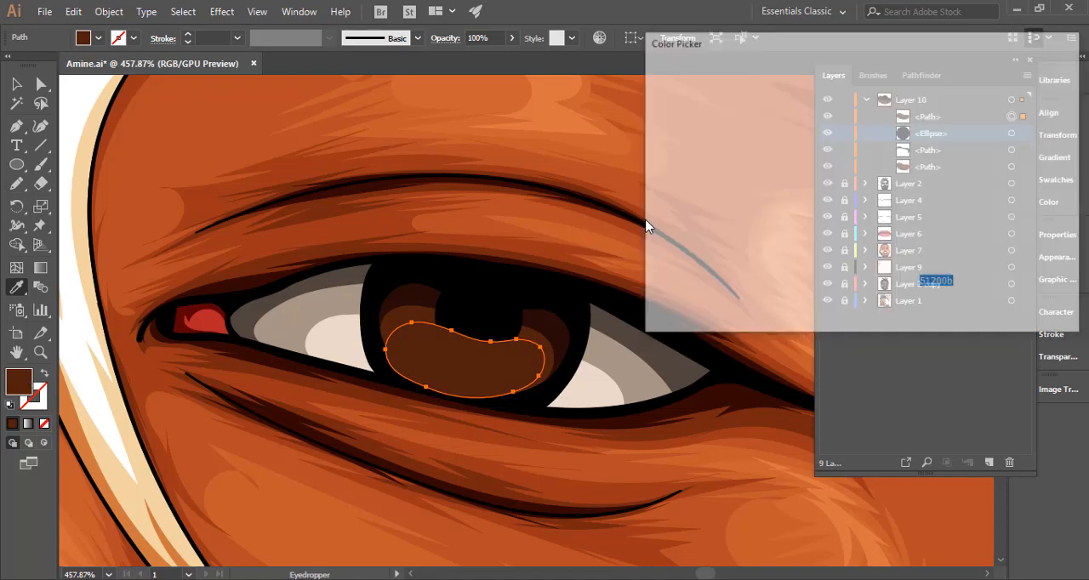
pyautogui.moveTo(808, 184); pyautogui.dragTo(806, 191)
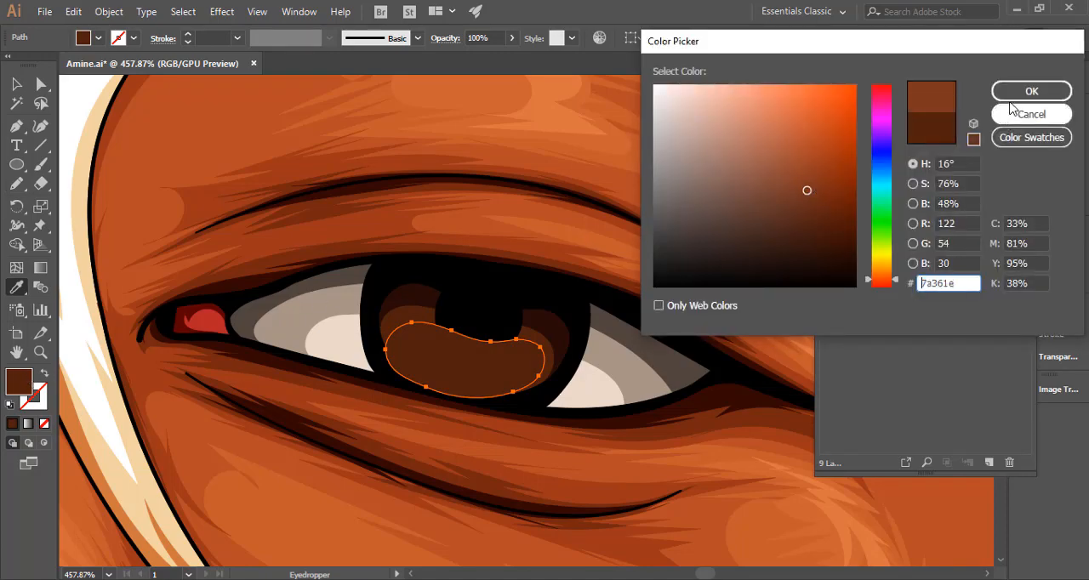
pyautogui.click(998, 97)
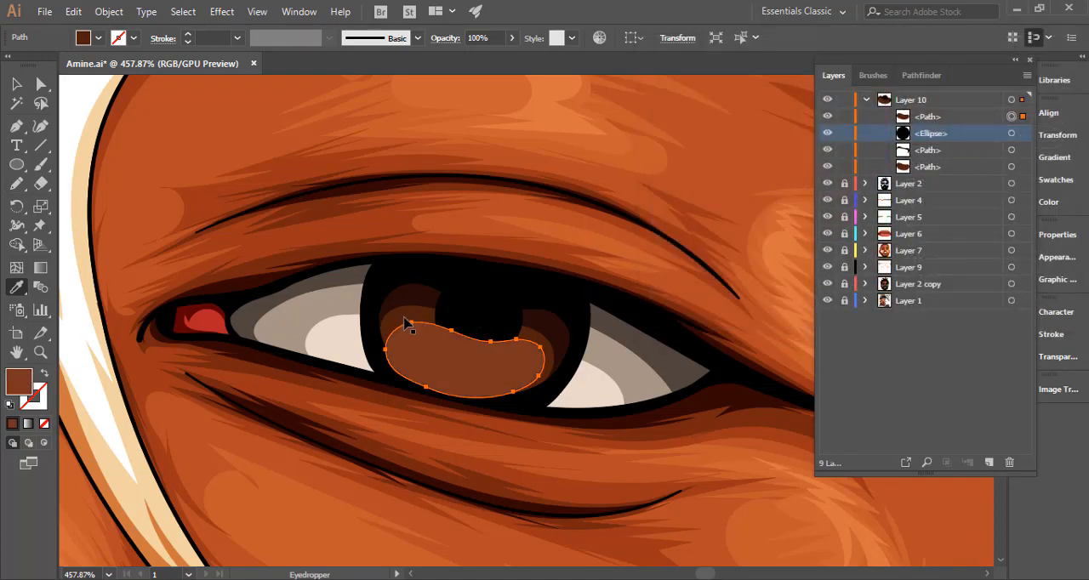
# Trim the lighter brown shape to the iris outline with the Shape Builder and move the pupil ellipse above it in Layer 10.
pyautogui.press('ctrl')
pyautogui.keyDown('shift'); pyautogui.click(376, 318); pyautogui.keyUp('shift')
pyautogui.hotkey('shift', 'm')
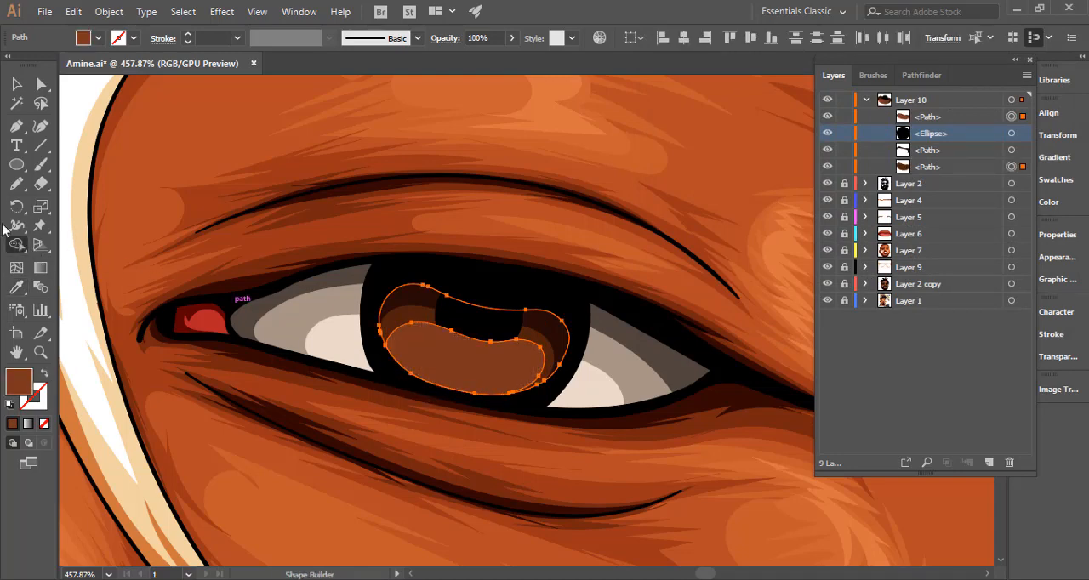
pyautogui.click(17, 183)
pyautogui.hotkey('ctrl', 'shift', 'a')
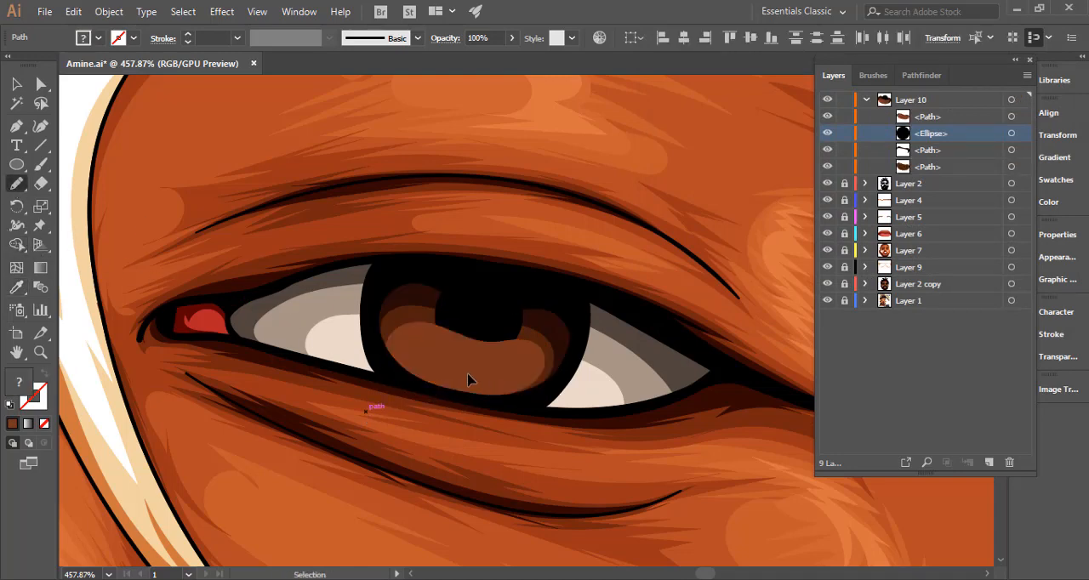
pyautogui.moveTo(927, 132); pyautogui.dragTo(928, 115)
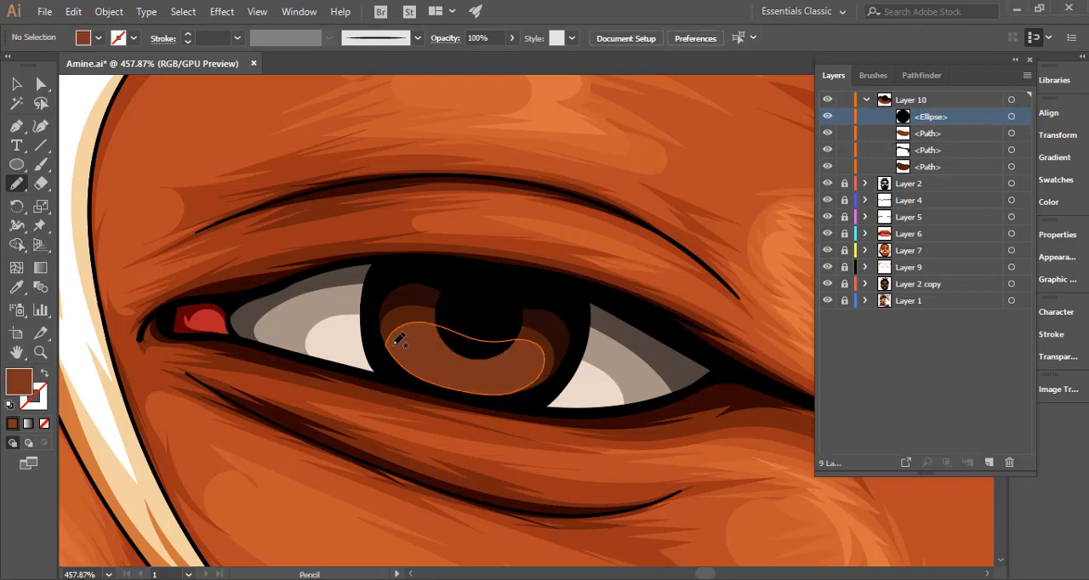
# Draw a smaller curved Pencil shape inside the lower iris highlight, fill it with a84e33 and deselect it.
pyautogui.moveTo(588, 455)
pyautogui.keyDown('ctrl'); pyautogui.mouseDown()
pyautogui.moveTo(316, 414)
pyautogui.moveTo(478, 446)
pyautogui.moveTo(386, 440)
pyautogui.mouseUp(); pyautogui.keyUp('ctrl')
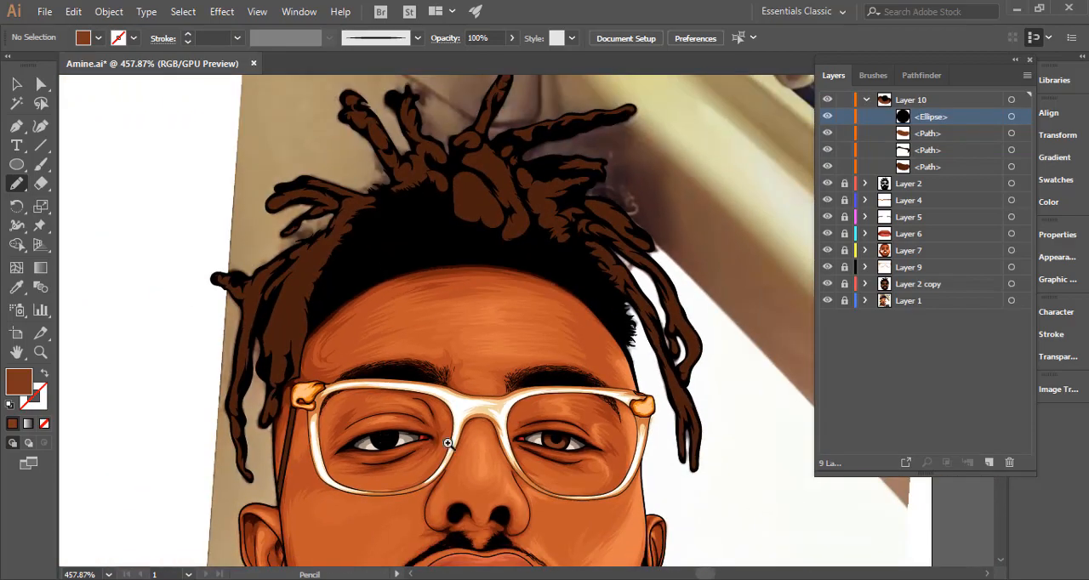
pyautogui.keyDown('ctrl'); pyautogui.moveTo(555, 467); pyautogui.dragTo(839, 468); pyautogui.keyUp('ctrl')
pyautogui.keyDown('ctrl'); pyautogui.moveTo(564, 396); pyautogui.dragTo(828, 441); pyautogui.keyUp('ctrl')
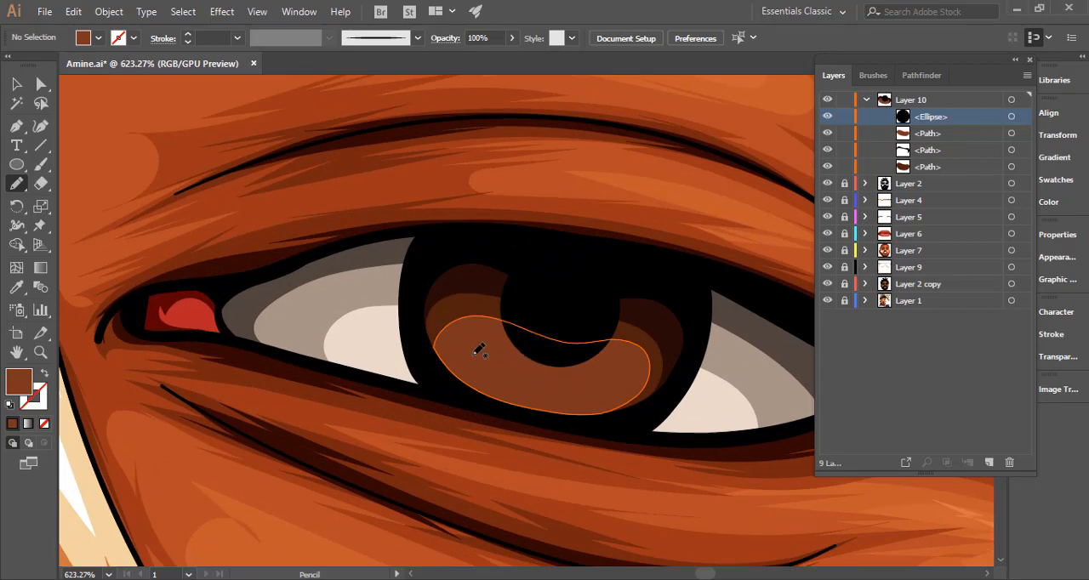
pyautogui.moveTo(465, 374)
pyautogui.mouseDown()
pyautogui.moveTo(456, 330)
pyautogui.moveTo(481, 326)
pyautogui.moveTo(542, 367)
pyautogui.moveTo(527, 366)
pyautogui.moveTo(597, 370)
pyautogui.moveTo(581, 367)
pyautogui.moveTo(620, 353)
pyautogui.moveTo(643, 369)
pyautogui.moveTo(606, 402)
pyautogui.moveTo(572, 409)
pyautogui.moveTo(479, 386)
pyautogui.moveTo(502, 357)
pyautogui.mouseUp()
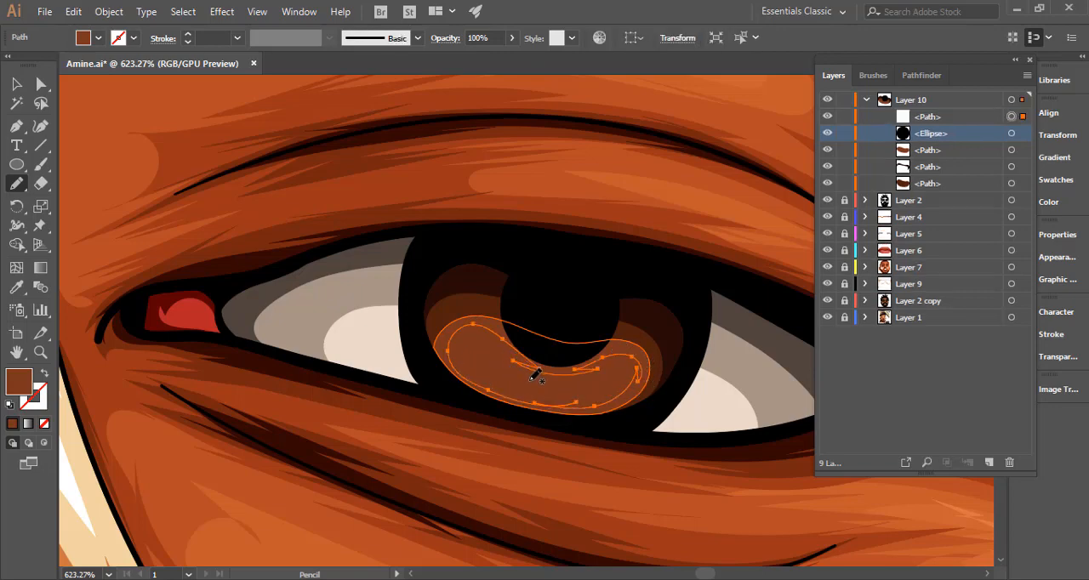
pyautogui.press('o')
pyautogui.press('i')
pyautogui.click(511, 367)
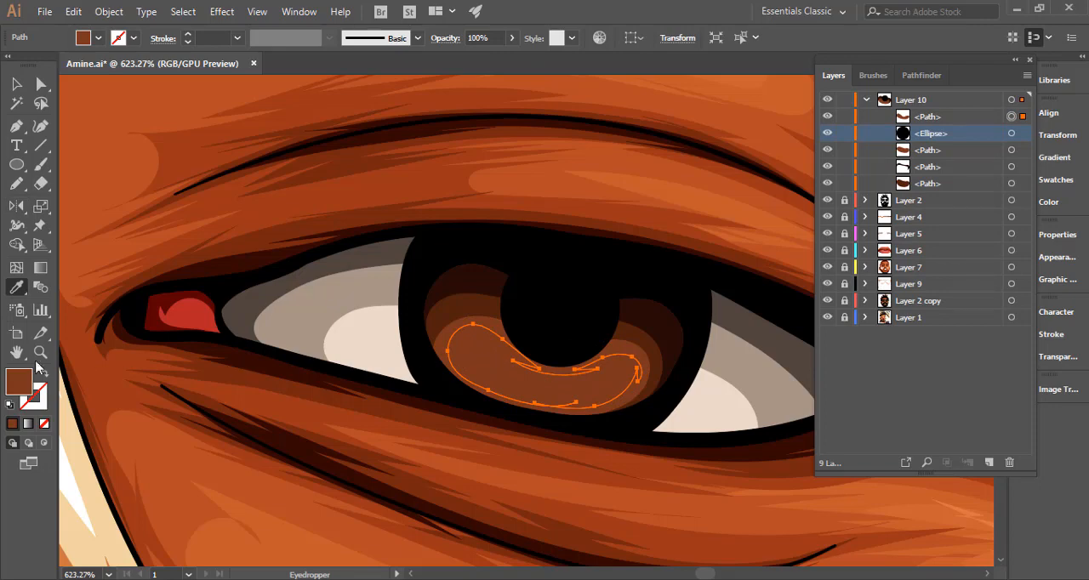
pyautogui.doubleClick(21, 383)
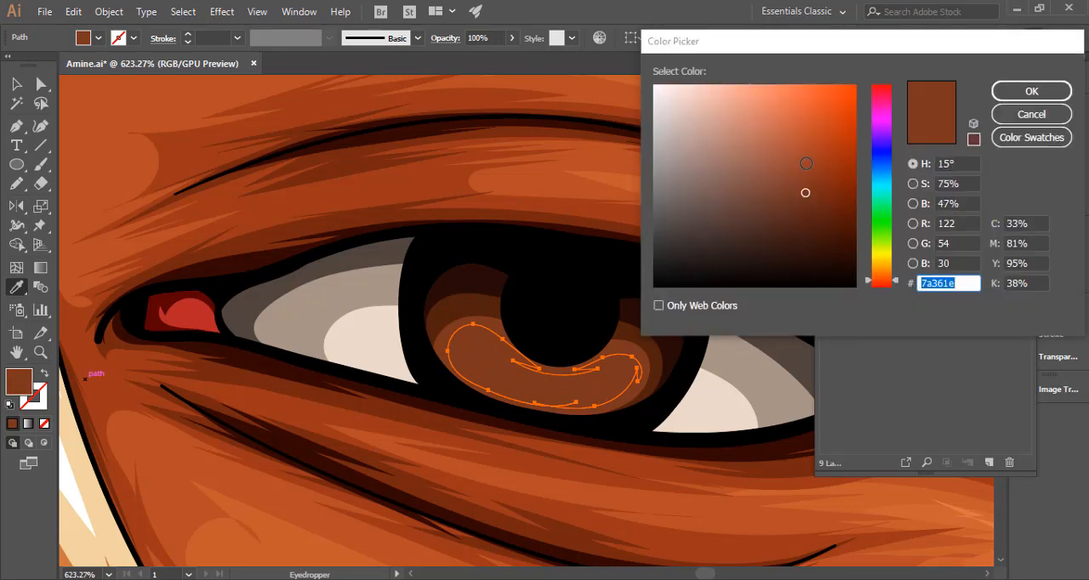
pyautogui.write('a84e33')
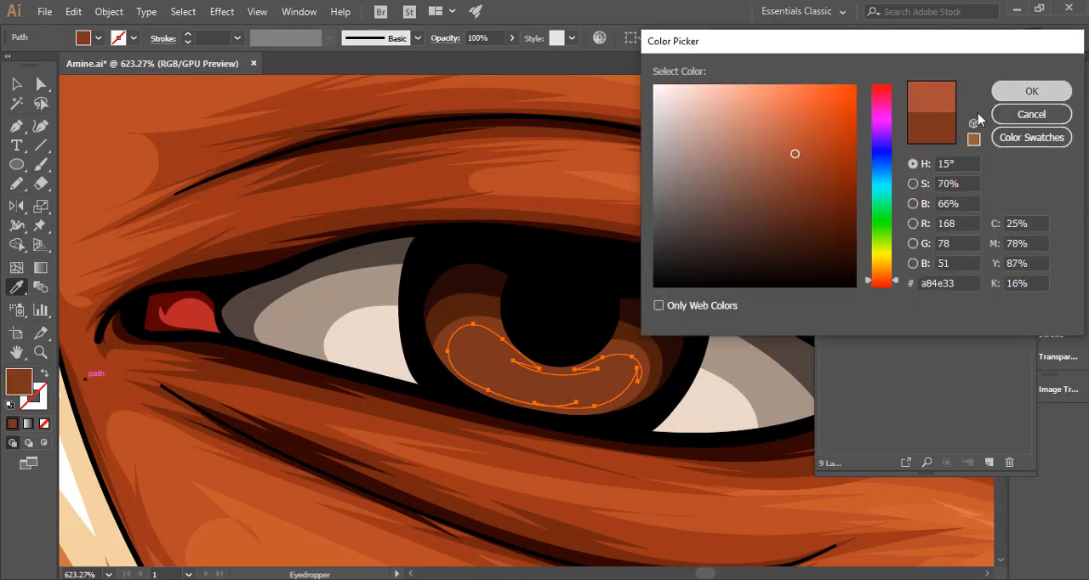
pyautogui.click(1032, 91)
pyautogui.click(19, 185)
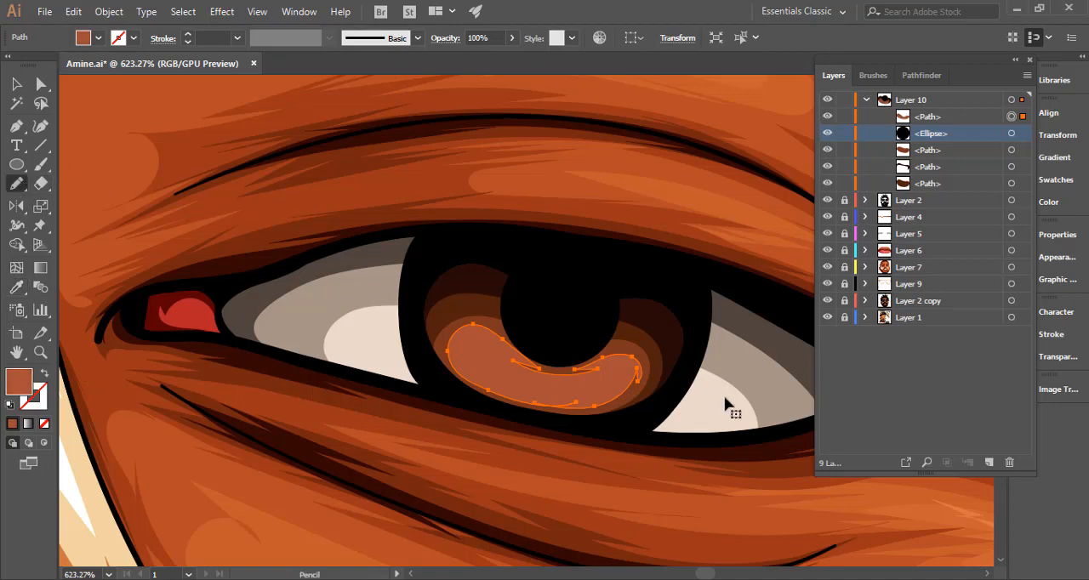
pyautogui.keyDown('ctrl'); pyautogui.click(707, 428); pyautogui.keyUp('ctrl')
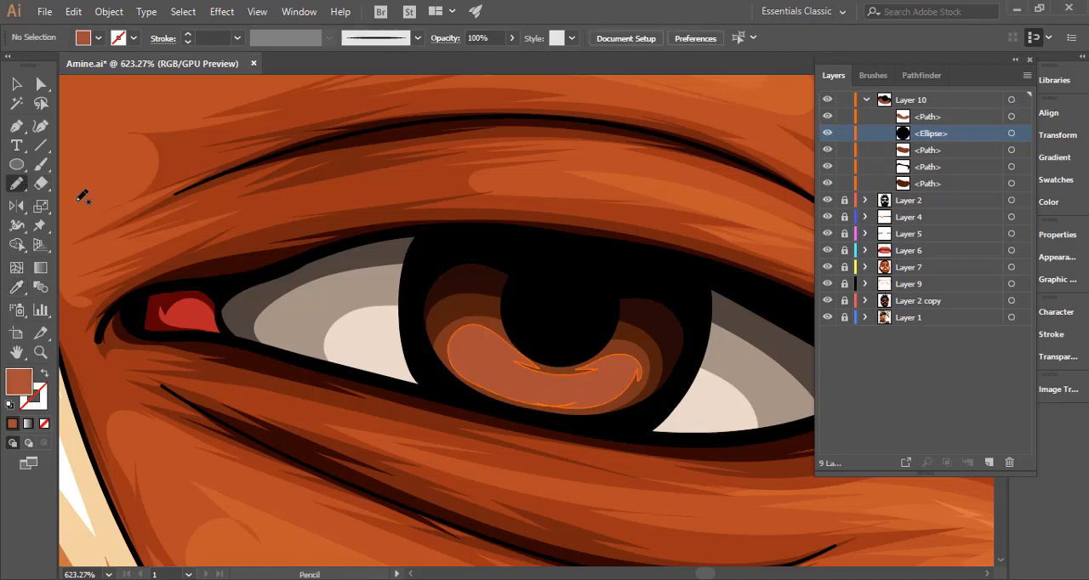
# Draw a 3 px circle on the left part of the iris highlight and give it a lighter orange fill.
pyautogui.click(16, 164)
pyautogui.moveTo(474, 350); pyautogui.dragTo(490, 366)
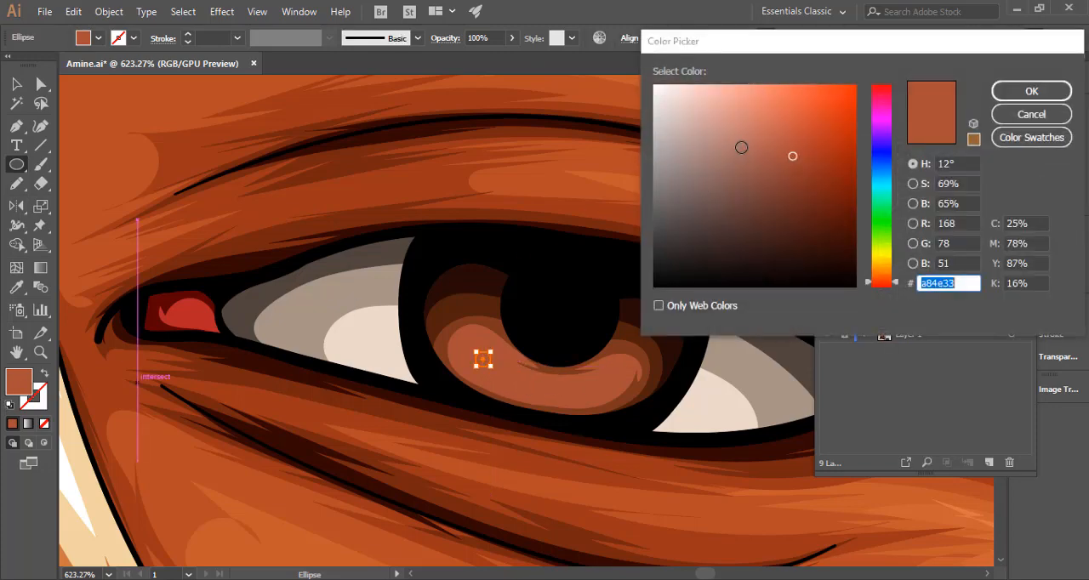
pyautogui.moveTo(779, 118); pyautogui.dragTo(778, 125)
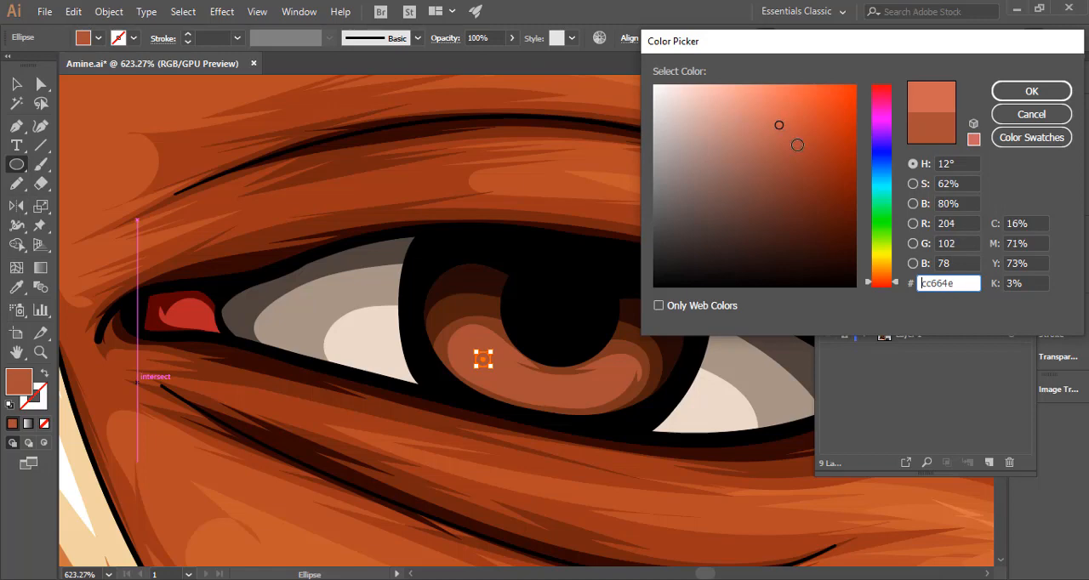
pyautogui.click(891, 282)
pyautogui.click(1031, 91)
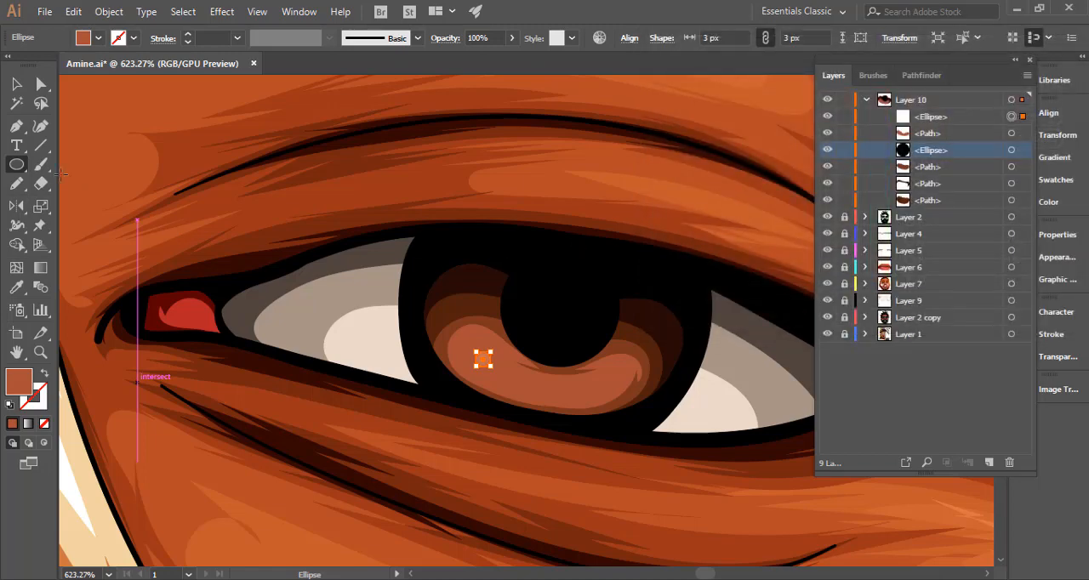
# Draw a thin, jagged Pencil highlight in the same light orange along the lower iris beneath the pupil, then deselect it.
pyautogui.click(15, 187)
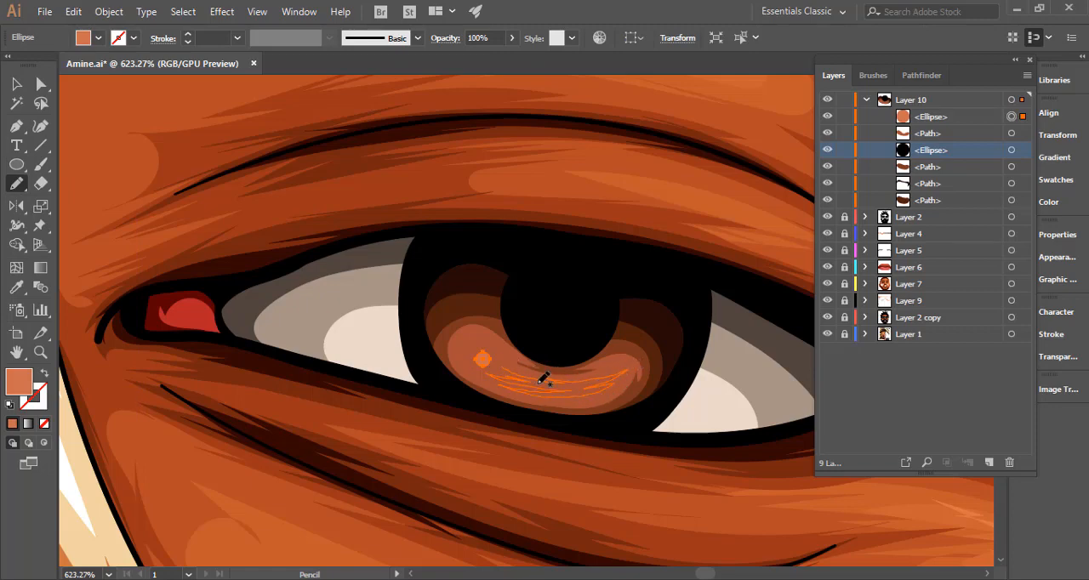
pyautogui.moveTo(544, 378); pyautogui.dragTo(521, 362)
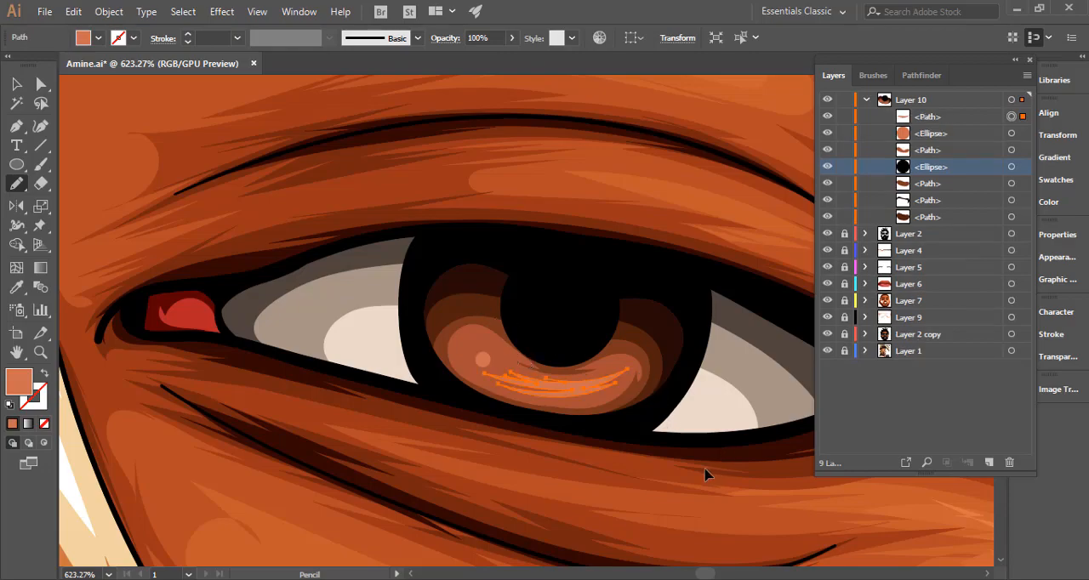
pyautogui.keyDown('ctrl'); pyautogui.click(664, 464); pyautogui.keyUp('ctrl')
# Duplicate the small orange circle, enlarge one copy to 5 px and place both copies side by side on the iris highlight's left part.
pyautogui.moveTo(561, 442); pyautogui.dragTo(361, 403)
pyautogui.moveTo(530, 431)
pyautogui.mouseDown()
pyautogui.moveTo(421, 409)
pyautogui.moveTo(634, 421)
pyautogui.mouseUp()
pyautogui.press('v')
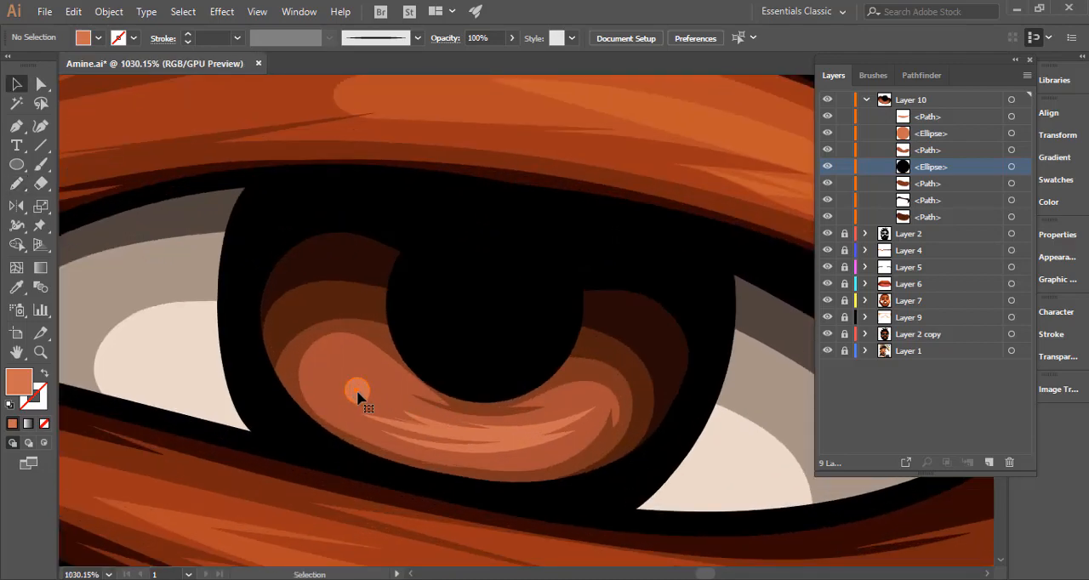
pyautogui.moveTo(357, 389); pyautogui.dragTo(354, 346)
pyautogui.moveTo(373, 403); pyautogui.dragTo(378, 393)
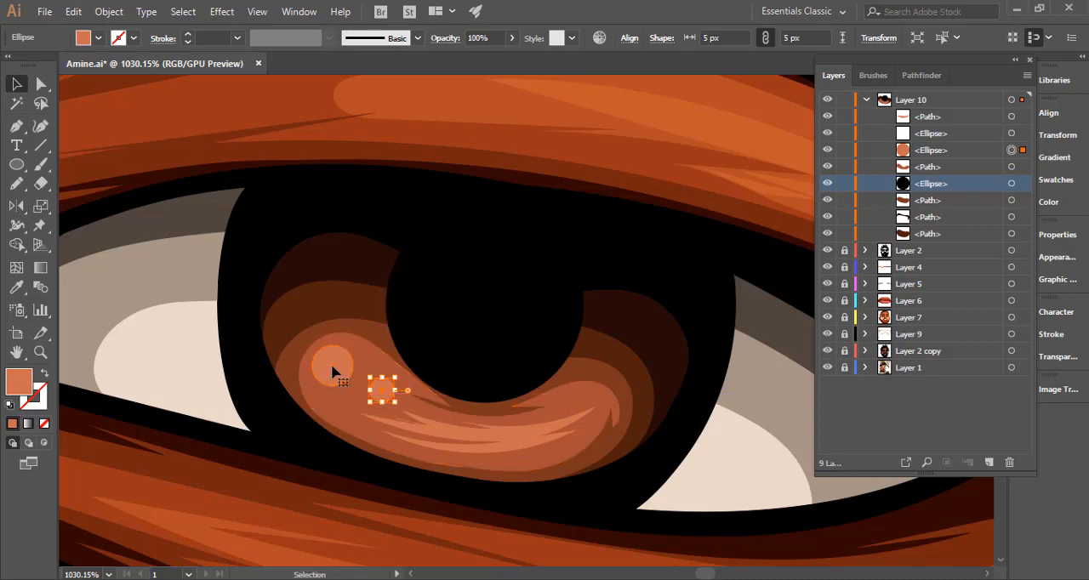
pyautogui.moveTo(332, 366); pyautogui.dragTo(336, 384)
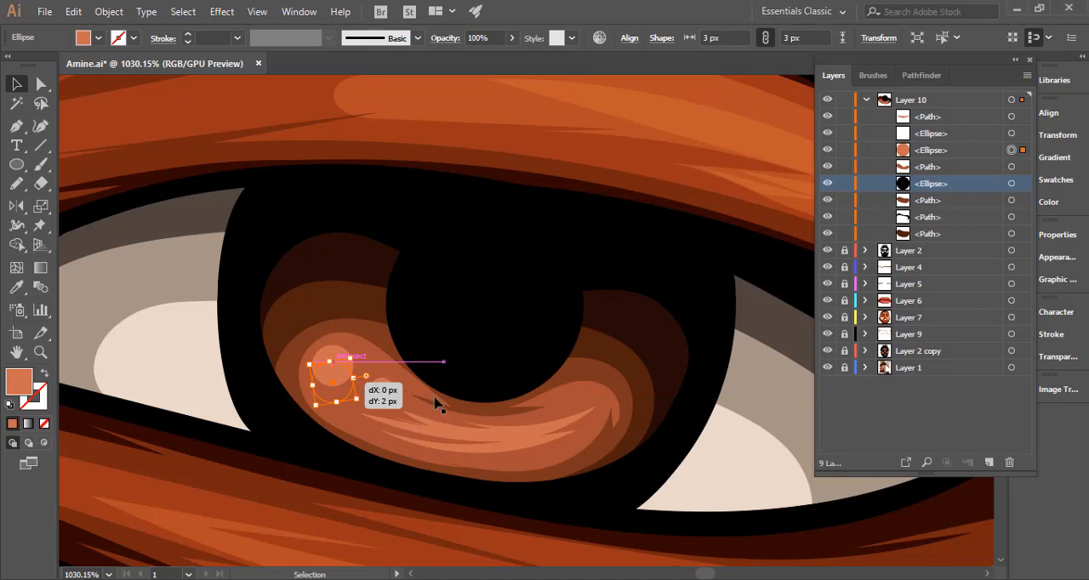
# Examine the shaded right-hand iris against the whole portrait and up close, including the extent of the Layer 10 artwork.
pyautogui.hotkey('ctrl', '0')
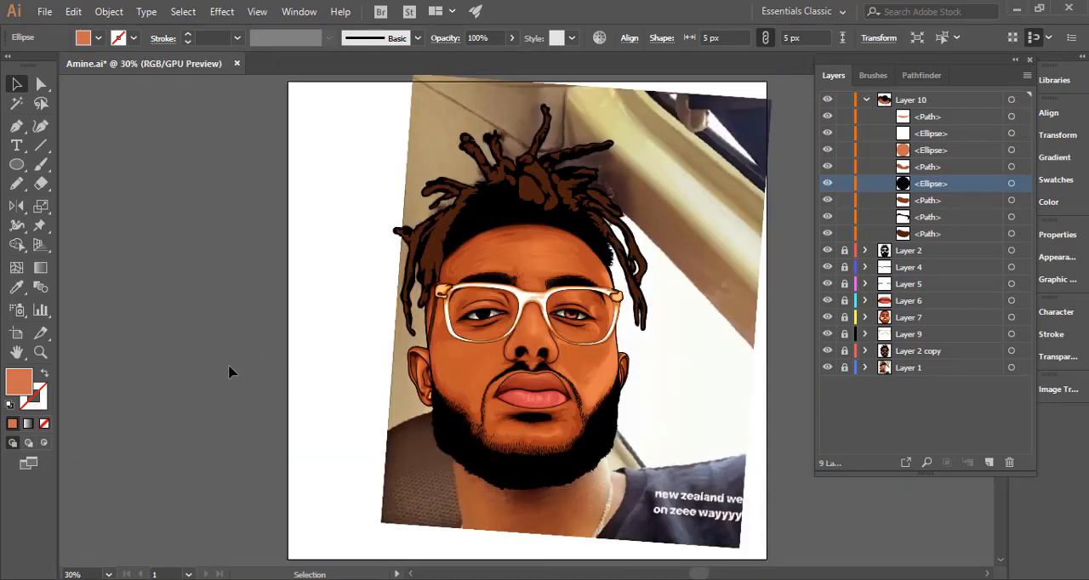
pyautogui.click(240, 375)
pyautogui.hotkey('ctrl', 'space')
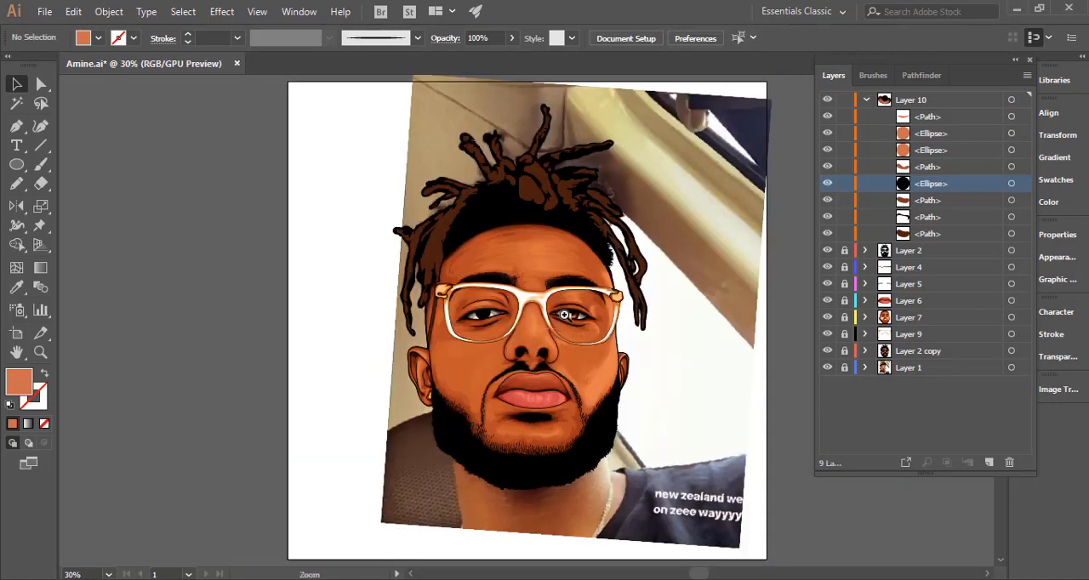
pyautogui.moveTo(567, 316); pyautogui.dragTo(758, 328)
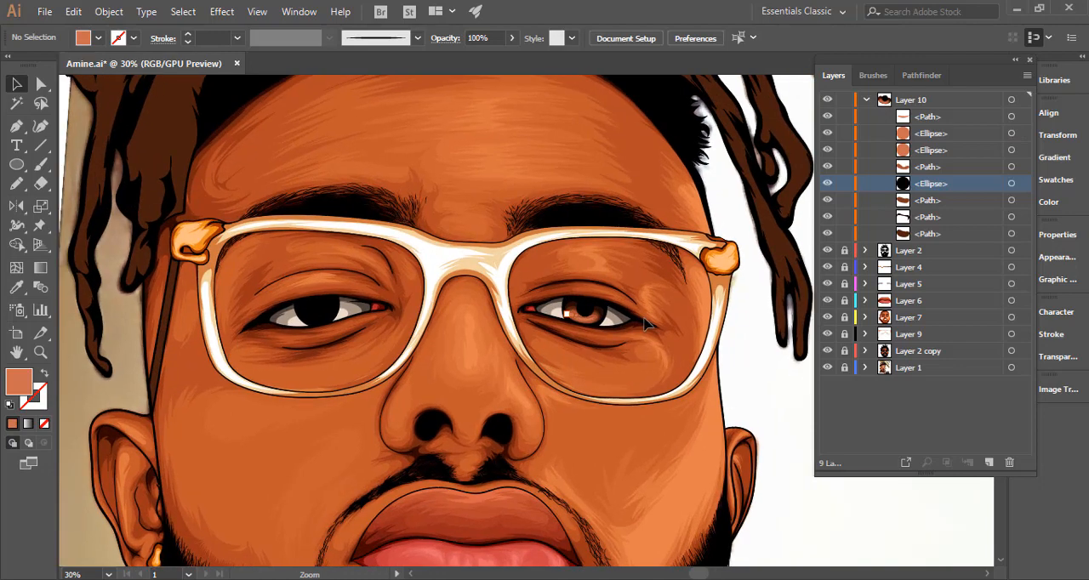
pyautogui.moveTo(601, 316); pyautogui.dragTo(749, 328)
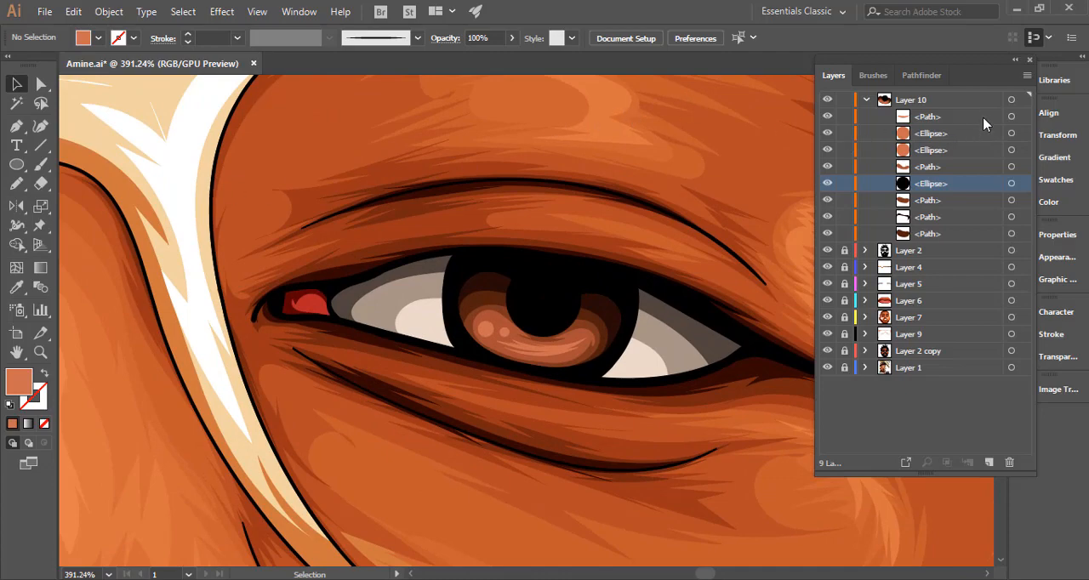
pyautogui.hotkey('ctrl', 'a')
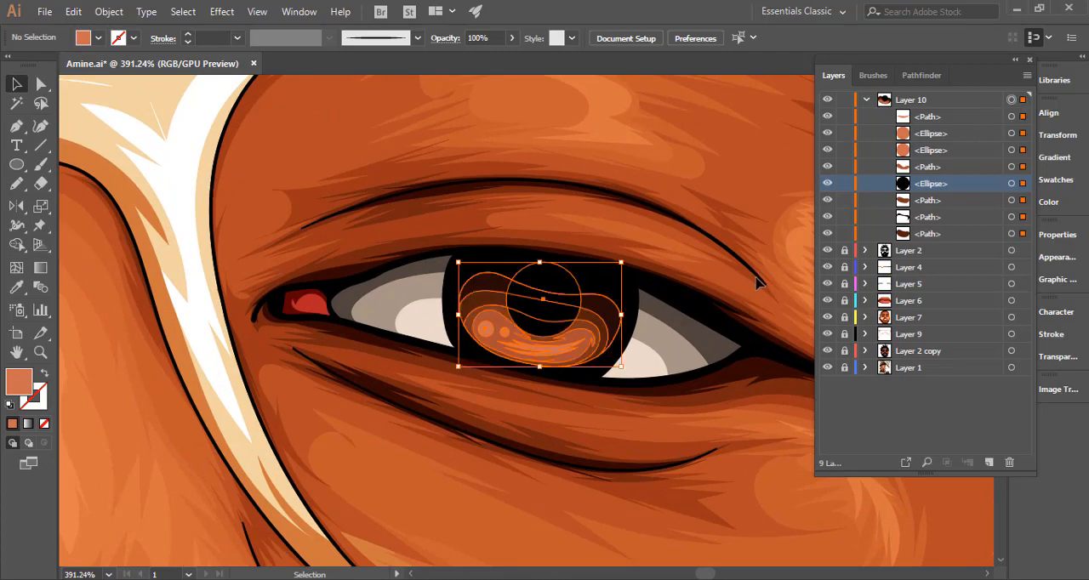
pyautogui.click(716, 282)
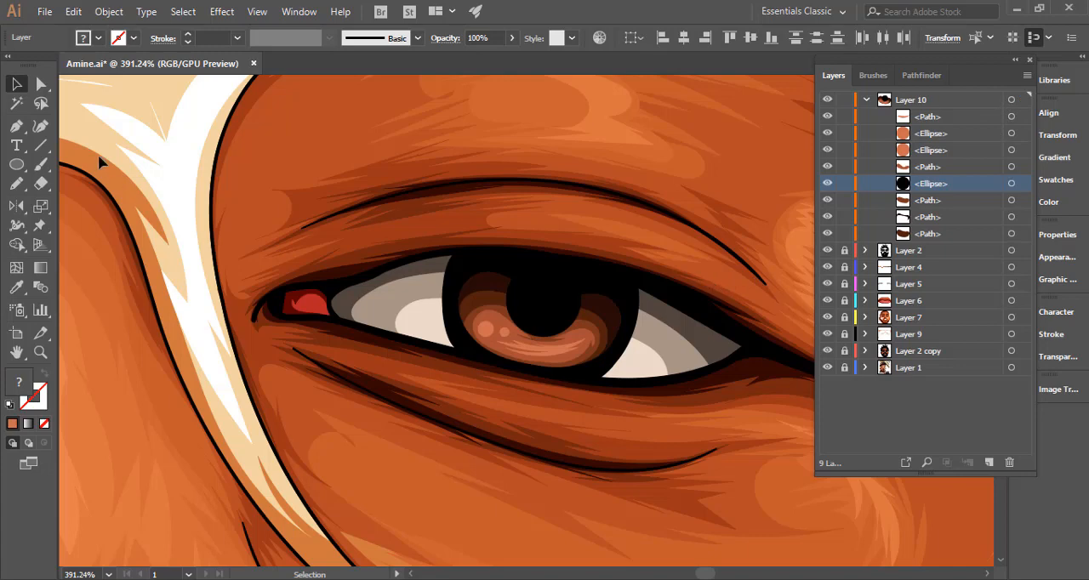
# Draw a thin, slightly tilted 12 × 2 px ellipse across the pupil's right edge and nudge it down a little.
pyautogui.click(18, 168)
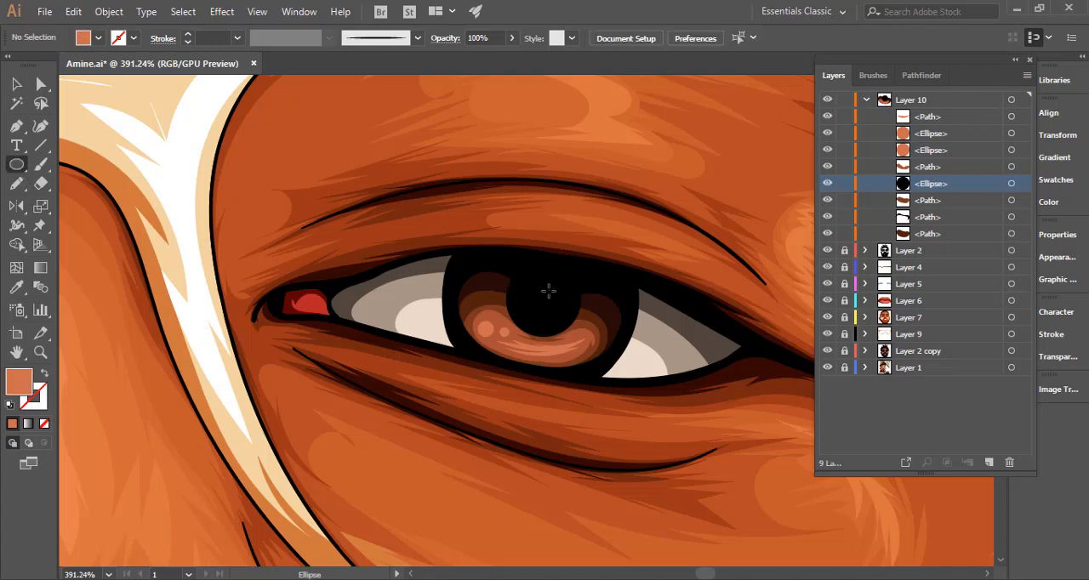
pyautogui.moveTo(553, 295); pyautogui.dragTo(604, 310)
pyautogui.press('v')
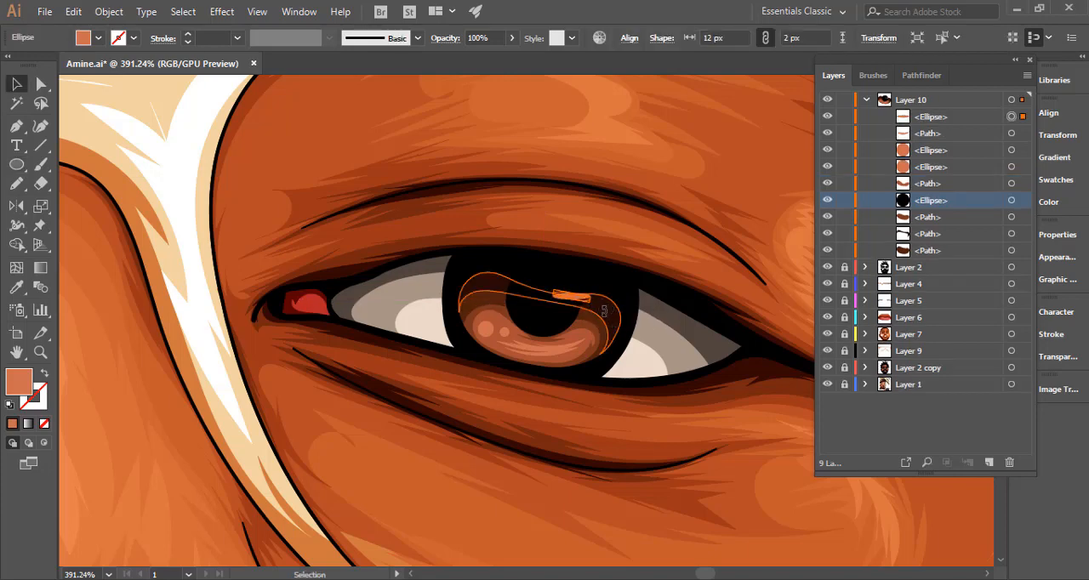
pyautogui.press('Down')
pyautogui.press('Down')
pyautogui.press('Down')
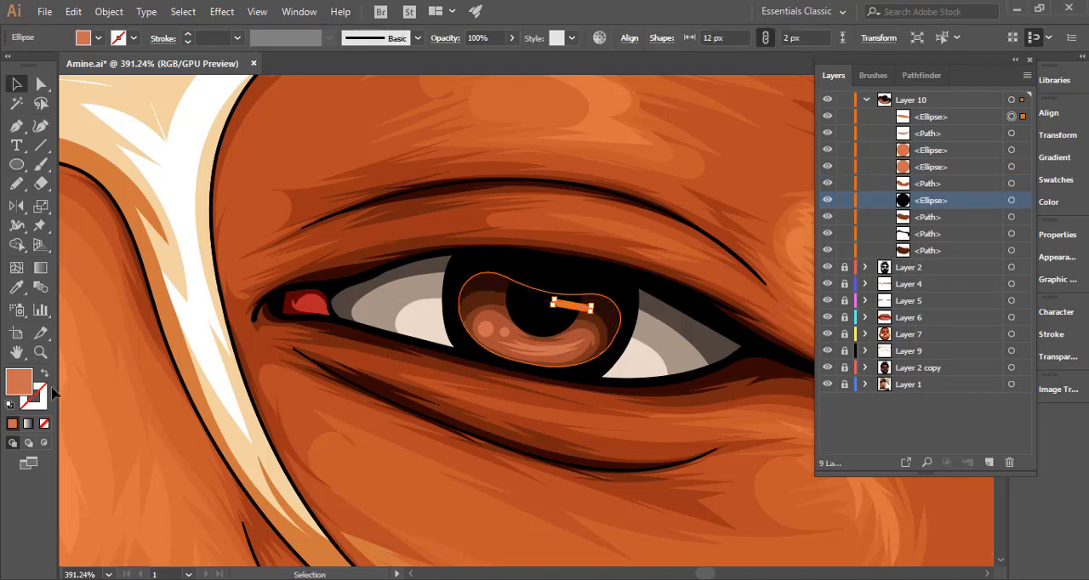
# Fill the thin ellipse on the pupil with white, ffffff, deselect it and check it against the whole portrait.
pyautogui.doubleClick(19, 382)
pyautogui.write('ffffff')
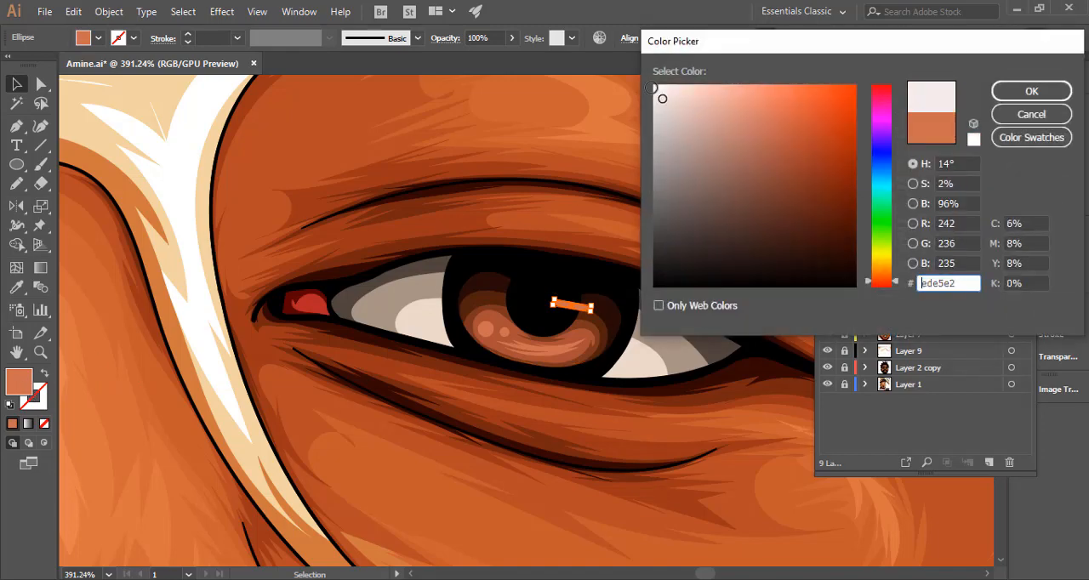
pyautogui.click(1027, 91)
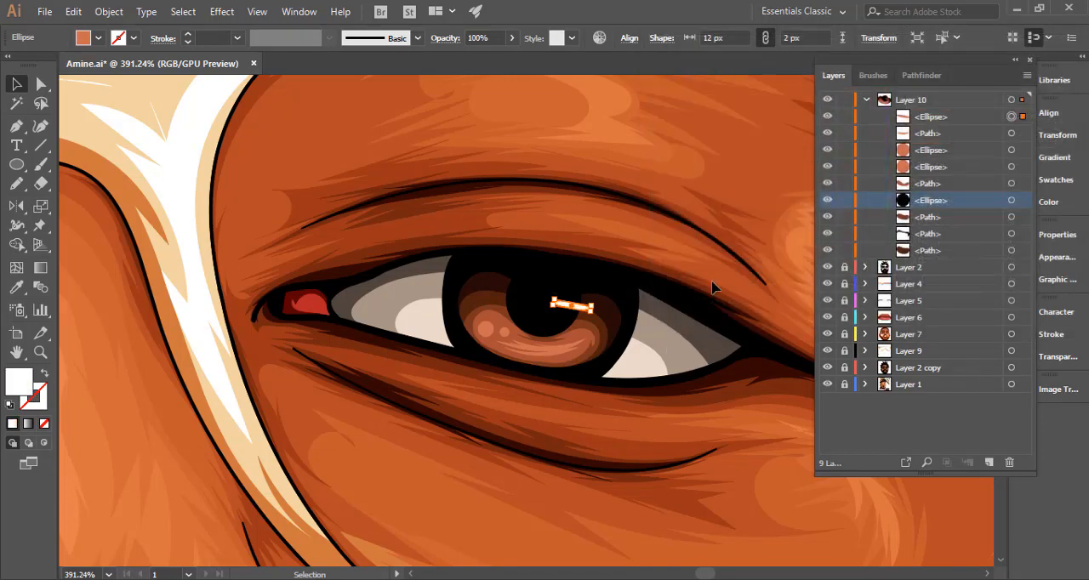
pyautogui.click(712, 283)
pyautogui.hotkey('ctrl', '-')
pyautogui.hotkey('ctrl', '-')
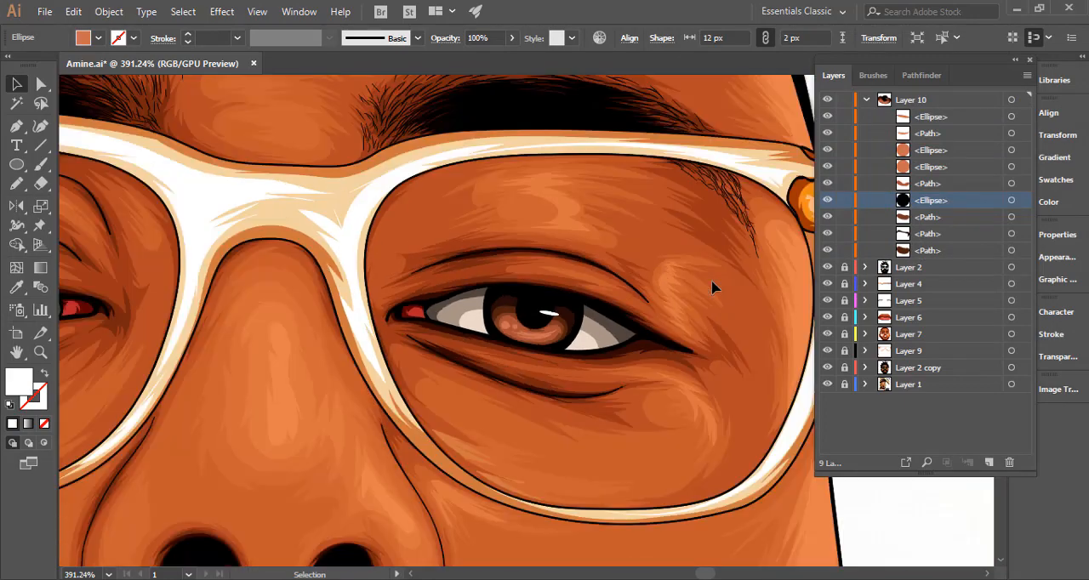
pyautogui.hotkey('ctrl', '-')
pyautogui.hotkey('ctrl', '-')
pyautogui.hotkey('ctrl', '0')
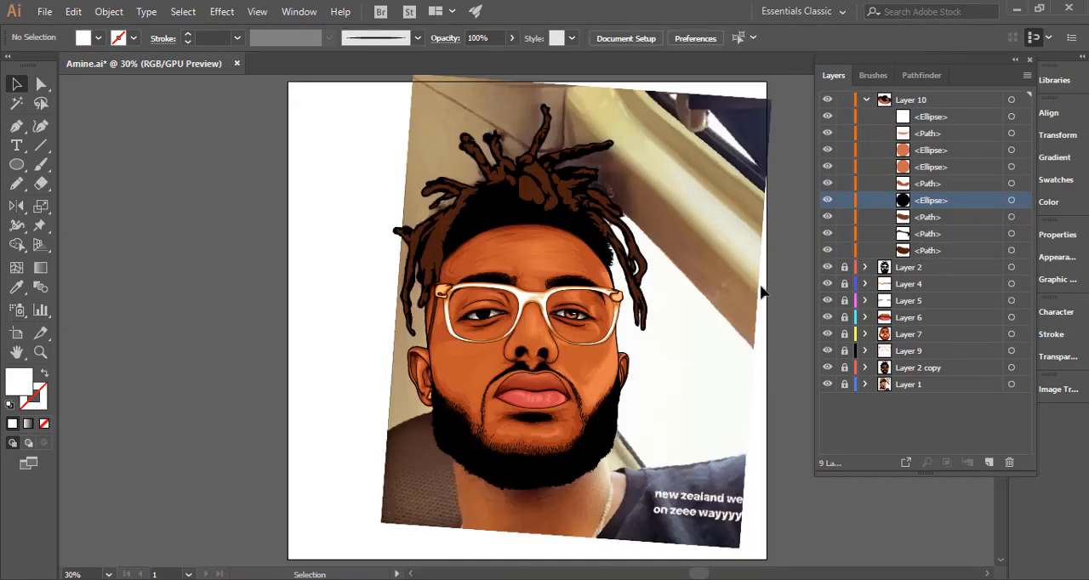
# Reduce the white ellipse's opacity to 50%, deselect it and check the effect on the full portrait.
pyautogui.hotkey('ctrl', 'space')
pyautogui.moveTo(568, 313); pyautogui.dragTo(1021, 378)
pyautogui.click(638, 324)
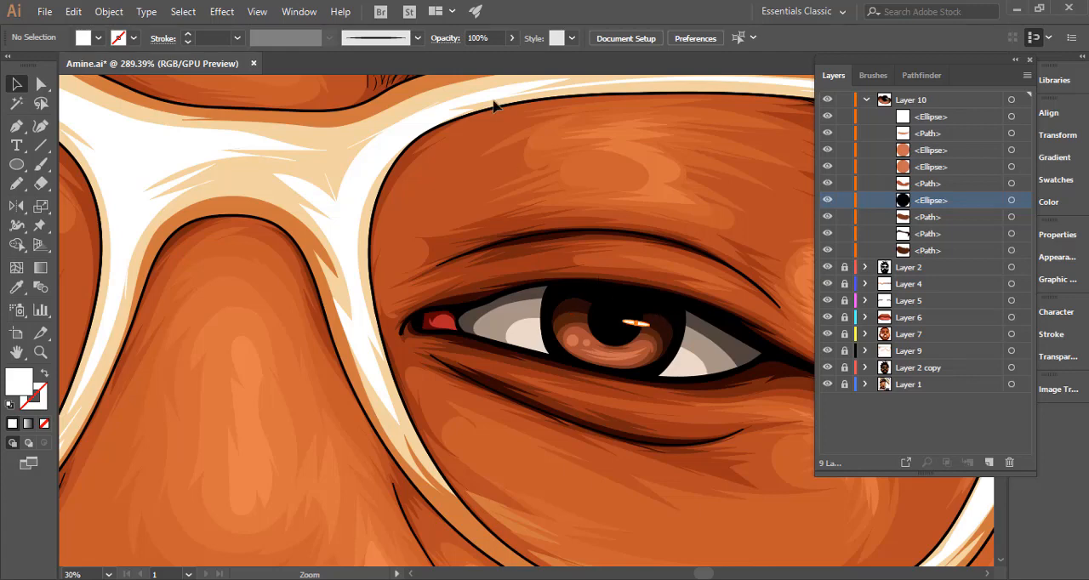
pyautogui.click(472, 38)
pyautogui.write('5')
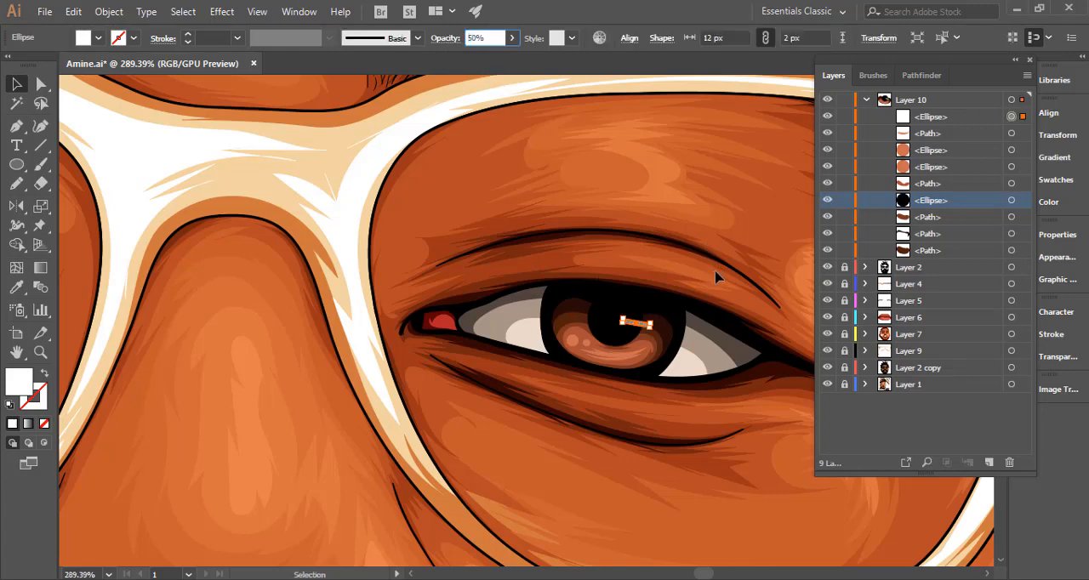
pyautogui.click(664, 246)
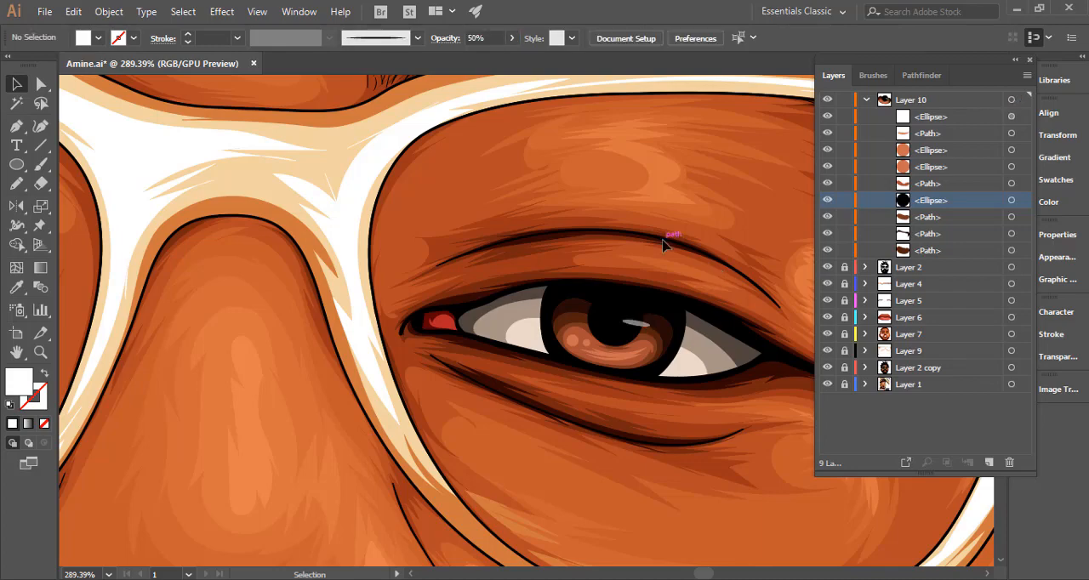
pyautogui.hotkey('ctrl', '0')
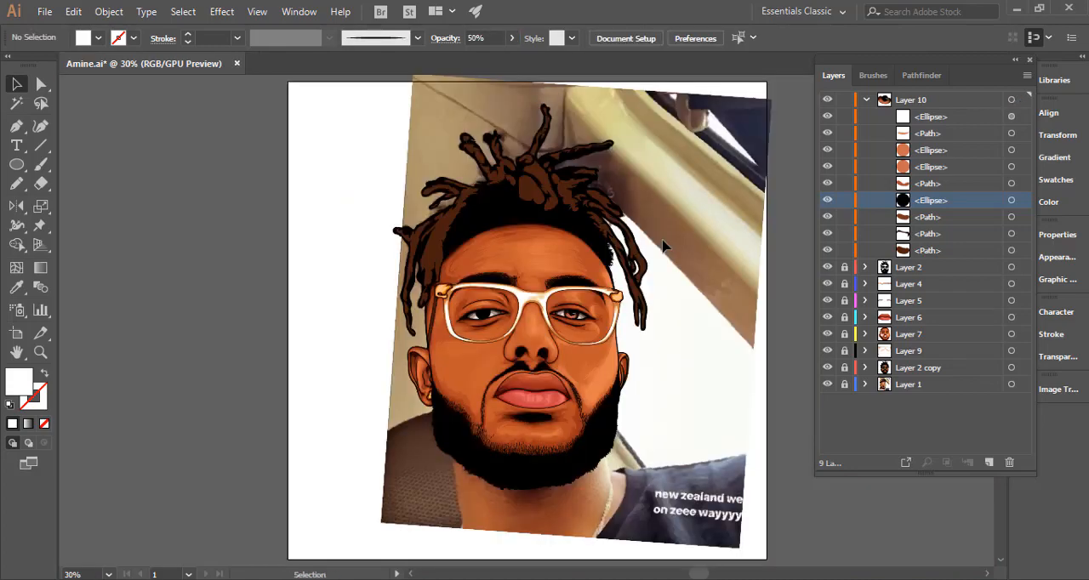
# Delete the semi-transparent white ellipse from the pupil.
pyautogui.moveTo(578, 312); pyautogui.dragTo(903, 338)
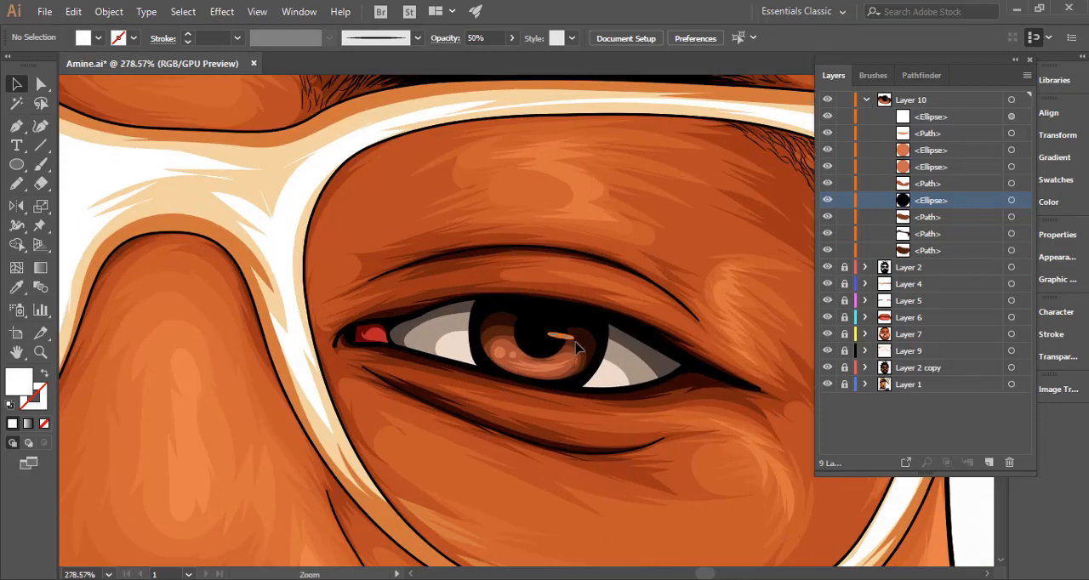
pyautogui.click(600, 343)
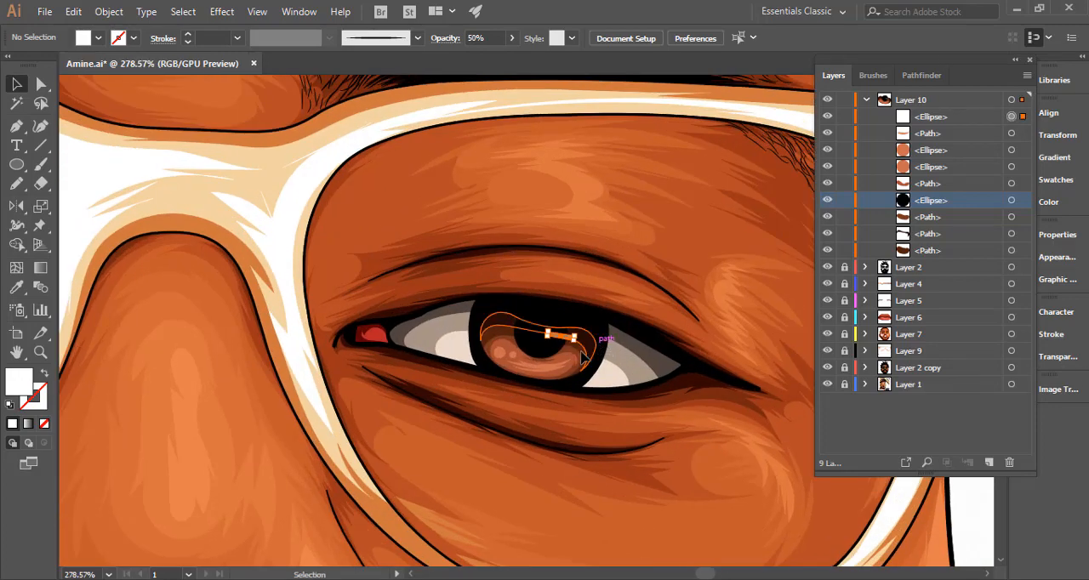
pyautogui.press('Delete')
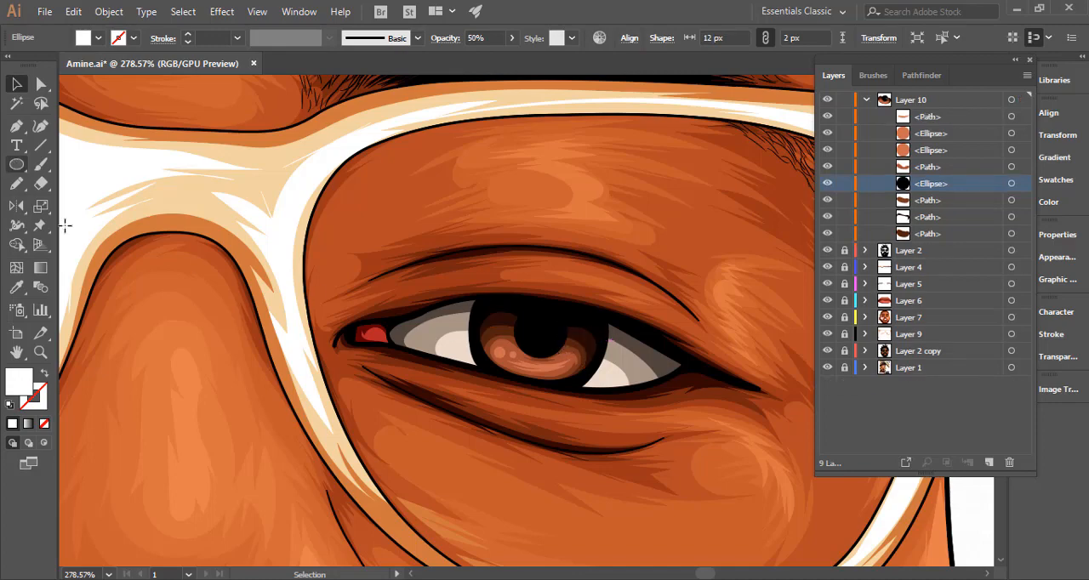
# Draw a jagged white light reflection with the Pencil tool over the lower right part of the pupil.
pyautogui.press('n')
pyautogui.scroll(3, 606, 349)
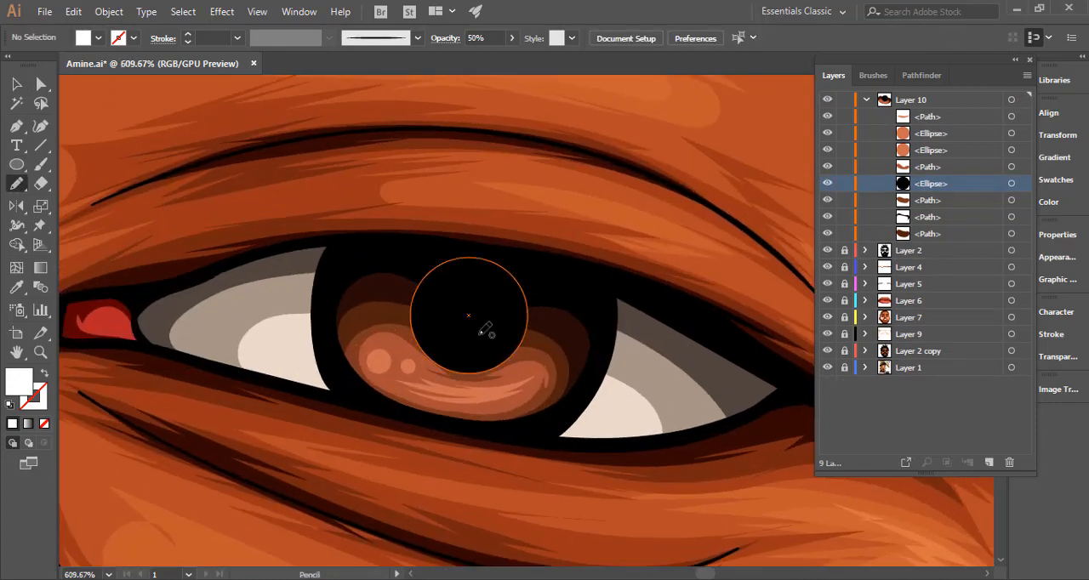
pyautogui.moveTo(504, 311)
pyautogui.mouseDown()
pyautogui.moveTo(528, 347)
pyautogui.moveTo(490, 354)
pyautogui.moveTo(455, 339)
pyautogui.moveTo(507, 327)
pyautogui.moveTo(502, 314)
pyautogui.moveTo(500, 336)
pyautogui.mouseUp()
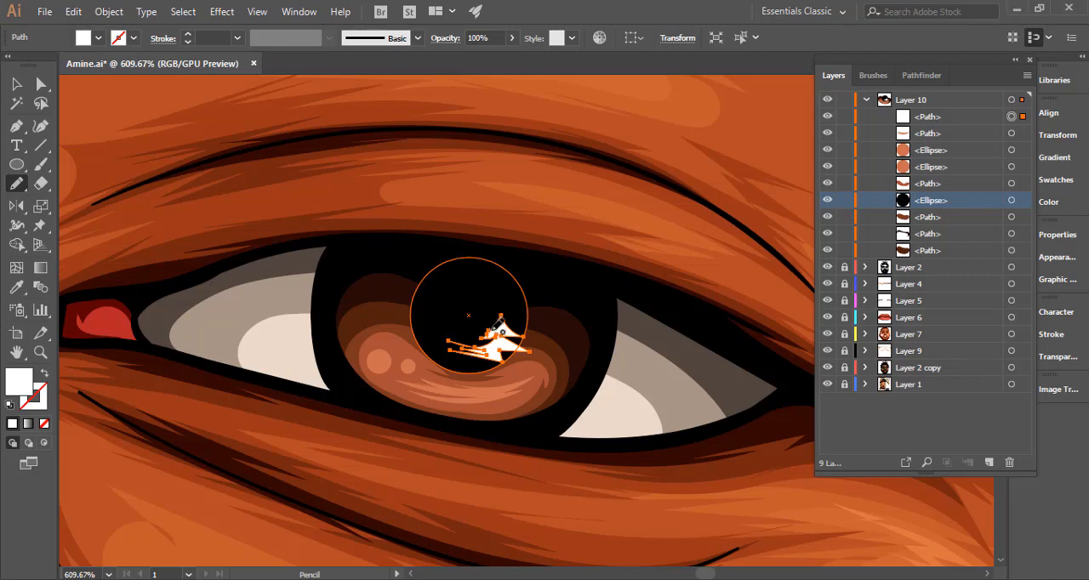
pyautogui.hotkey('ctrl', 'z')
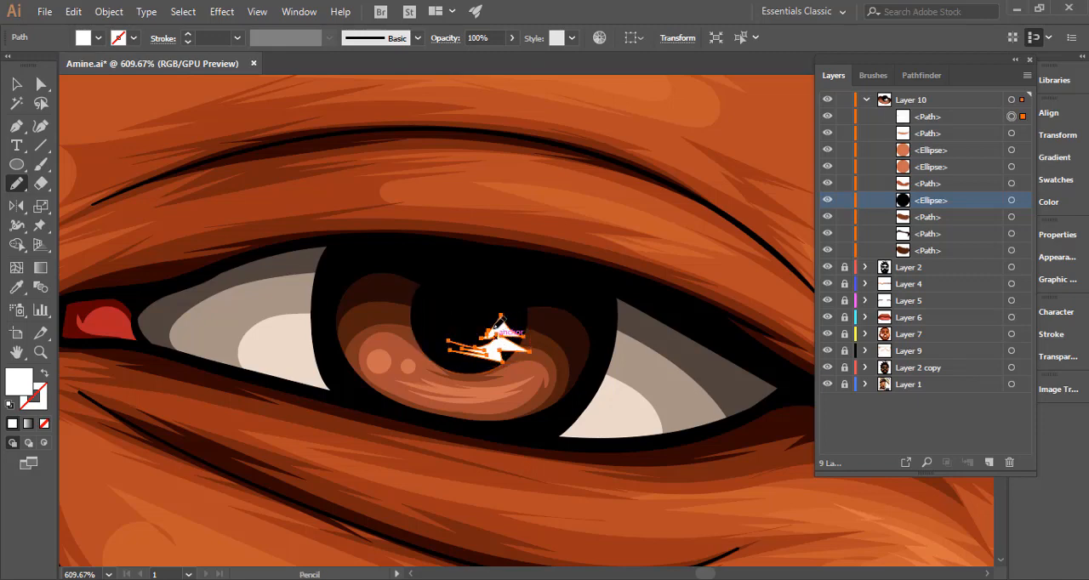
pyautogui.keyDown('ctrl'); pyautogui.click(627, 319); pyautogui.keyUp('ctrl')
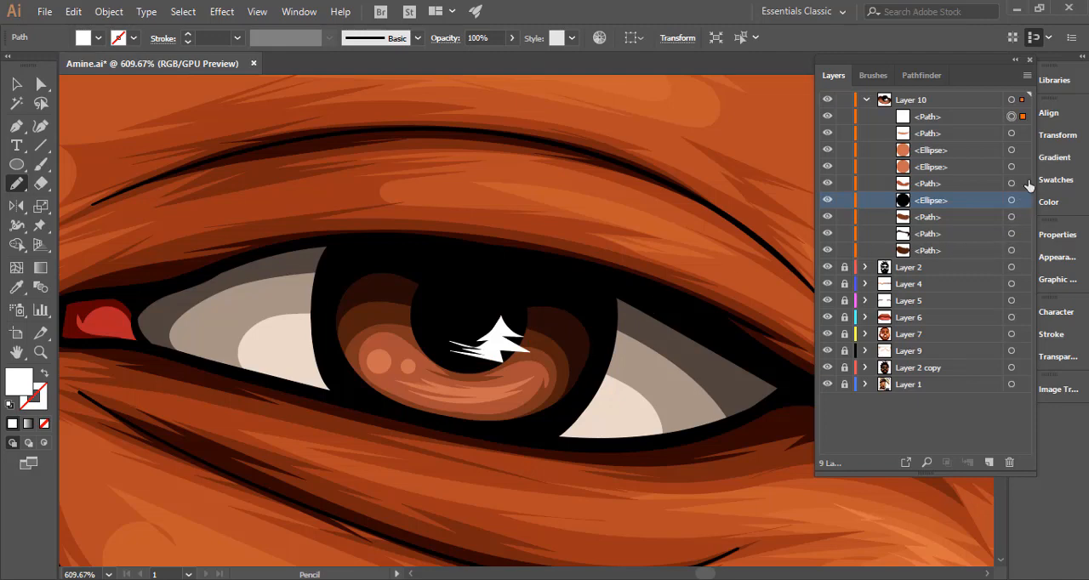
# Give the jagged reflection a linear gradient from white to white, with the end stop at 0% opacity.
pyautogui.click(1053, 158)
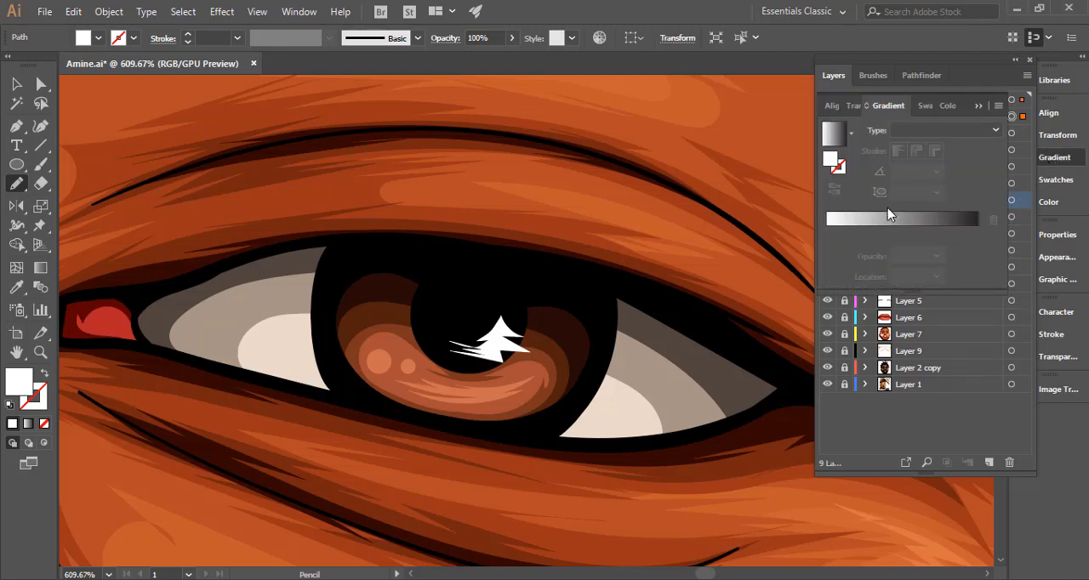
pyautogui.click(903, 228)
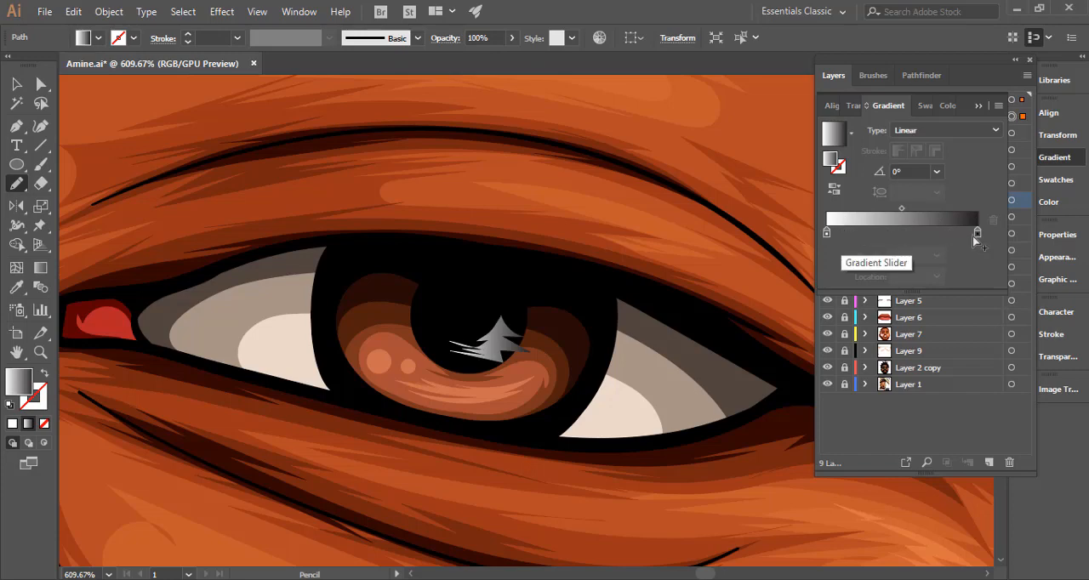
pyautogui.moveTo(827, 234); pyautogui.dragTo(874, 234)
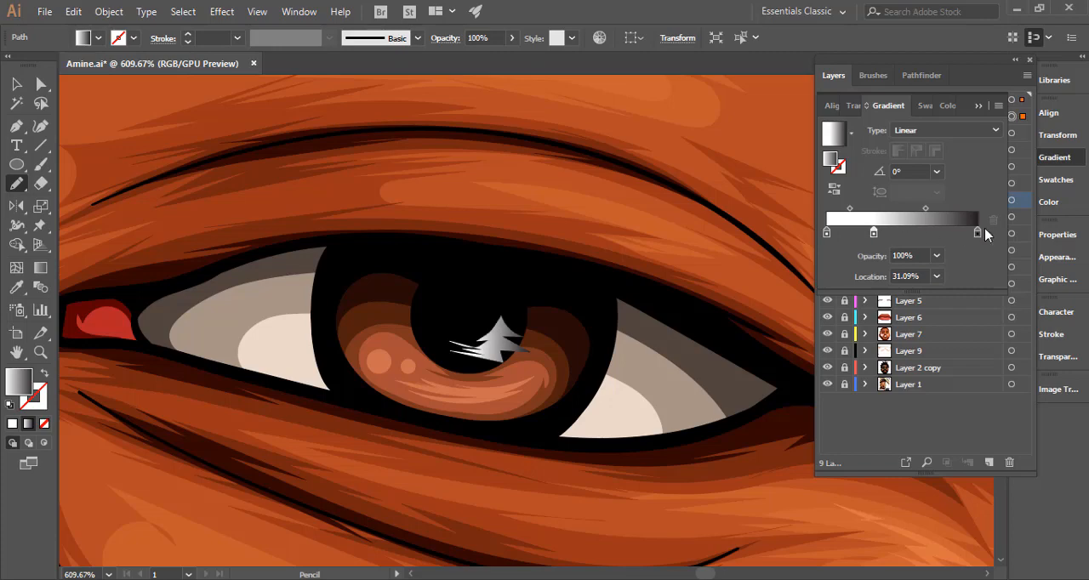
pyautogui.moveTo(979, 234); pyautogui.dragTo(978, 263)
pyautogui.click(872, 235)
pyautogui.moveTo(874, 235); pyautogui.dragTo(978, 235)
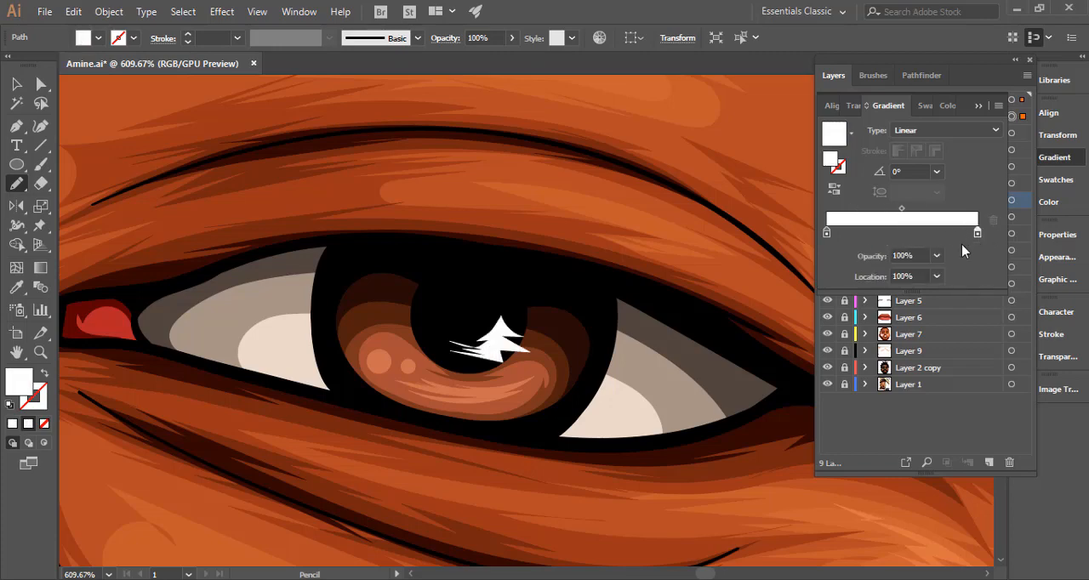
pyautogui.click(936, 265)
pyautogui.click(948, 272)
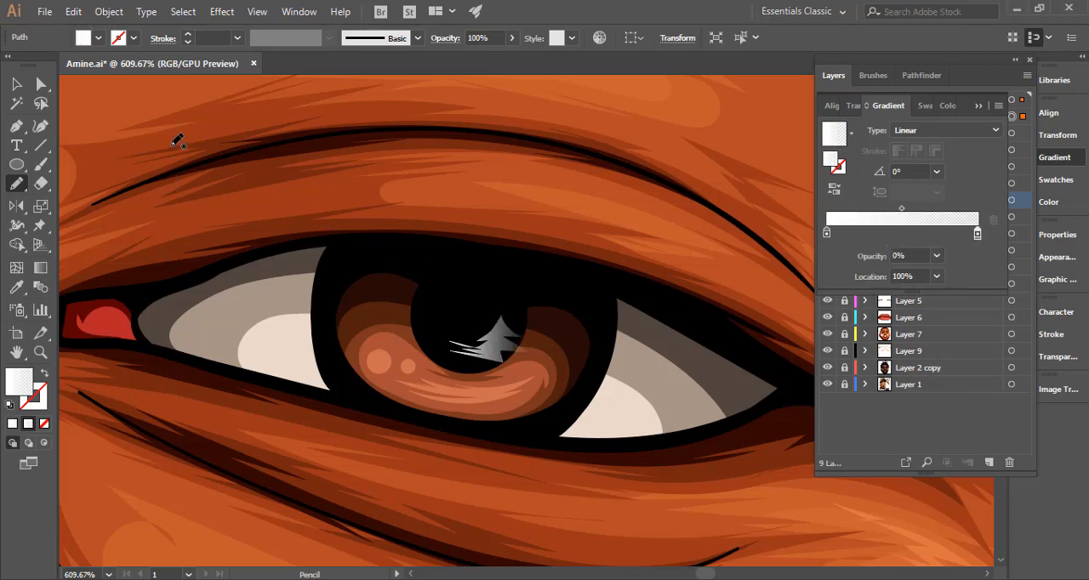
# Redirect the reflection's gradient to 68.4°, starting at the lower edge of the iris and fading out toward the pupil's upper right.
pyautogui.click(40, 267)
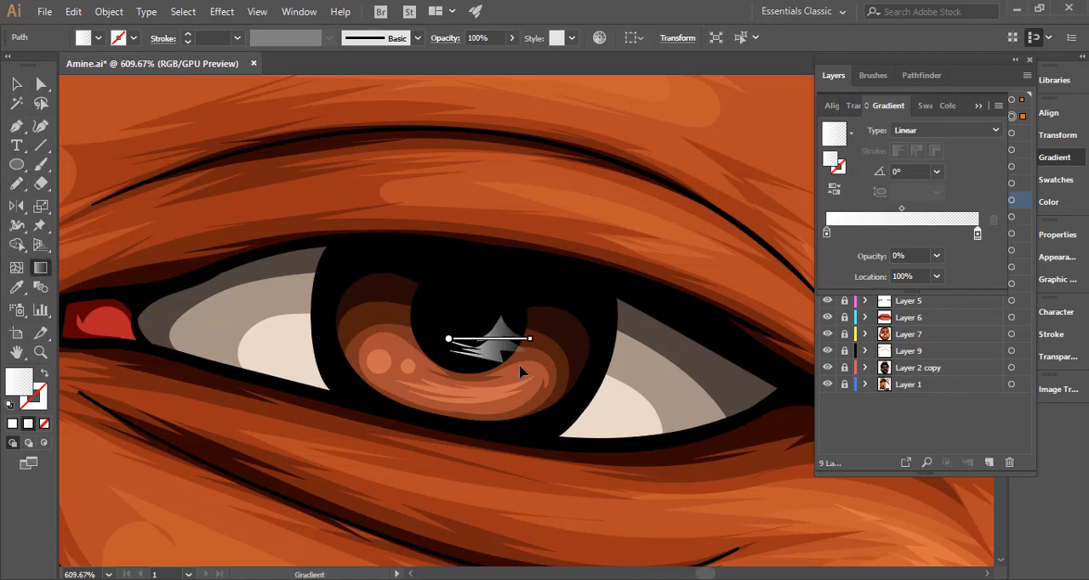
pyautogui.moveTo(514, 305)
pyautogui.mouseDown()
pyautogui.moveTo(488, 401)
pyautogui.moveTo(475, 387)
pyautogui.mouseUp()
pyautogui.moveTo(506, 340)
pyautogui.mouseDown()
pyautogui.moveTo(499, 371)
pyautogui.moveTo(487, 366)
pyautogui.mouseUp()
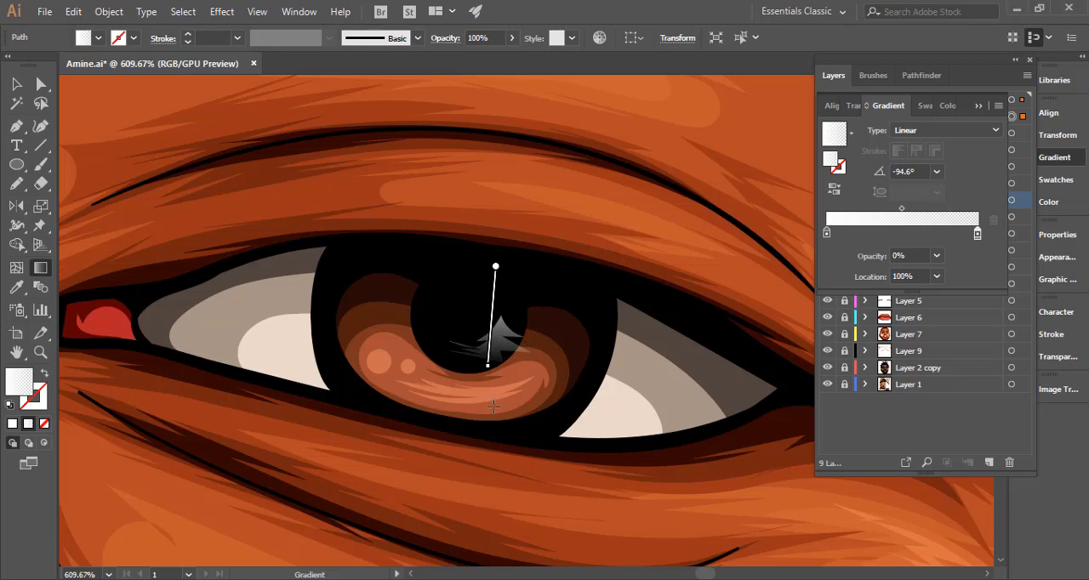
pyautogui.moveTo(464, 401)
pyautogui.mouseDown()
pyautogui.moveTo(505, 318)
pyautogui.moveTo(503, 333)
pyautogui.moveTo(504, 302)
pyautogui.mouseUp()
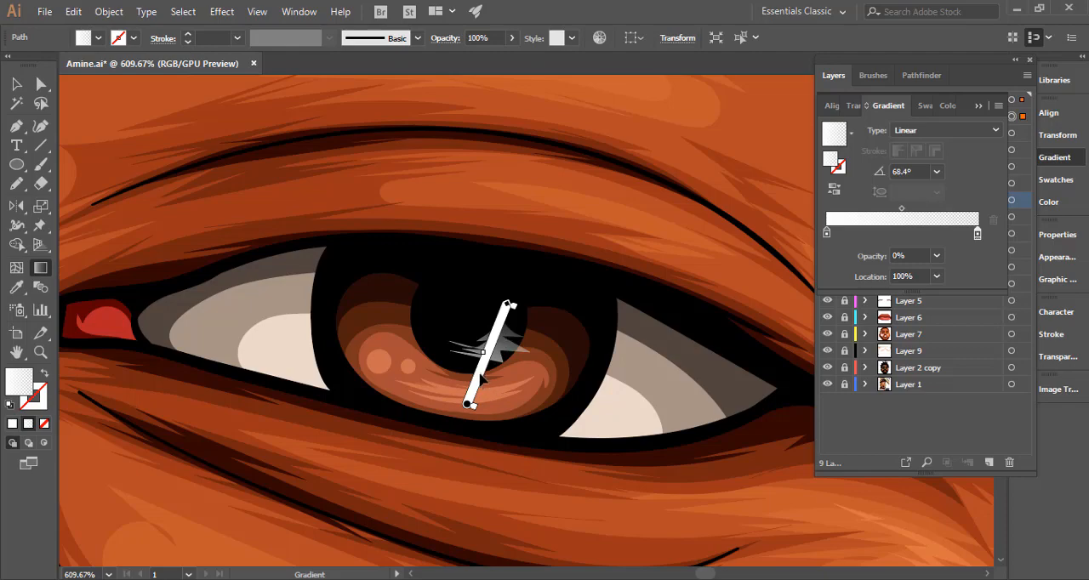
pyautogui.moveTo(476, 371); pyautogui.dragTo(476, 382)
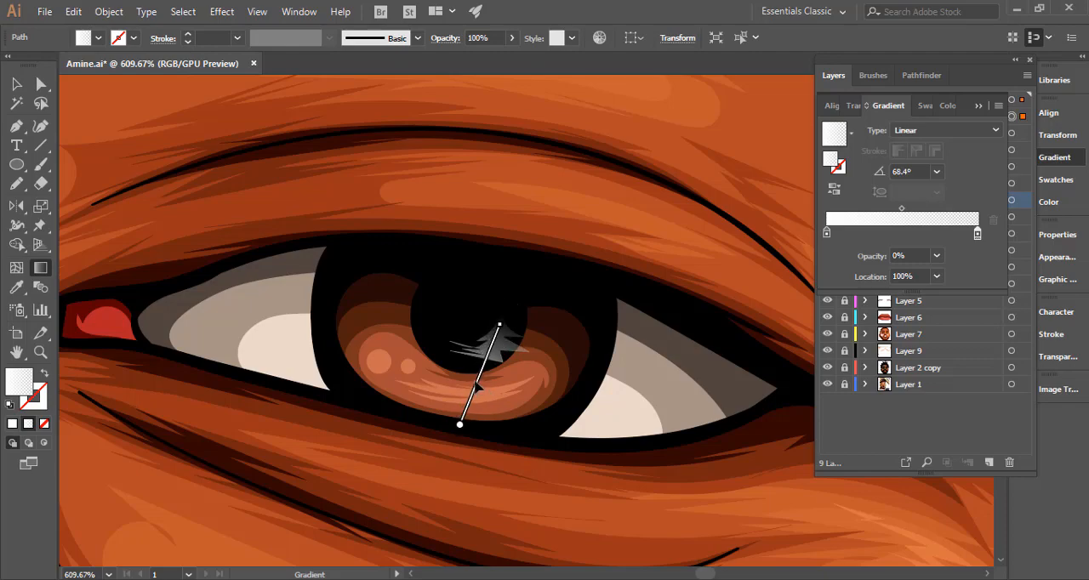
pyautogui.keyDown('ctrl'); pyautogui.keyDown('alt'); pyautogui.click(522, 399); pyautogui.keyUp('alt'); pyautogui.keyUp('ctrl')
# Draw two small circles with the same fading white gradient, one at the pupil's left side and a 2 px one near its centre.
pyautogui.moveTo(166, 413); pyautogui.dragTo(127, 414)
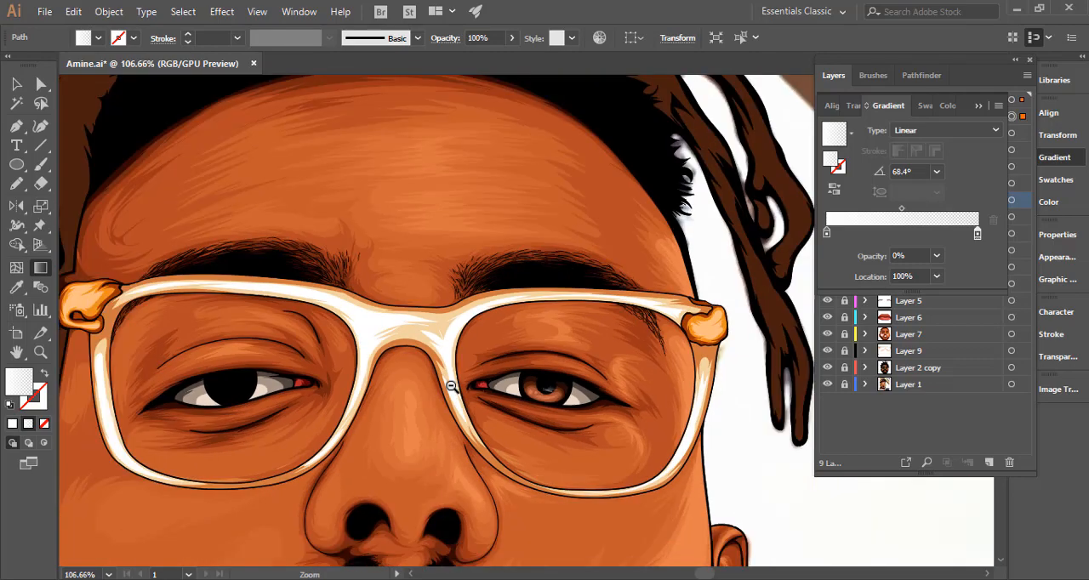
pyautogui.moveTo(452, 384); pyautogui.dragTo(311, 391)
pyautogui.moveTo(742, 384); pyautogui.dragTo(966, 354)
pyautogui.press('v')
pyautogui.press('l')
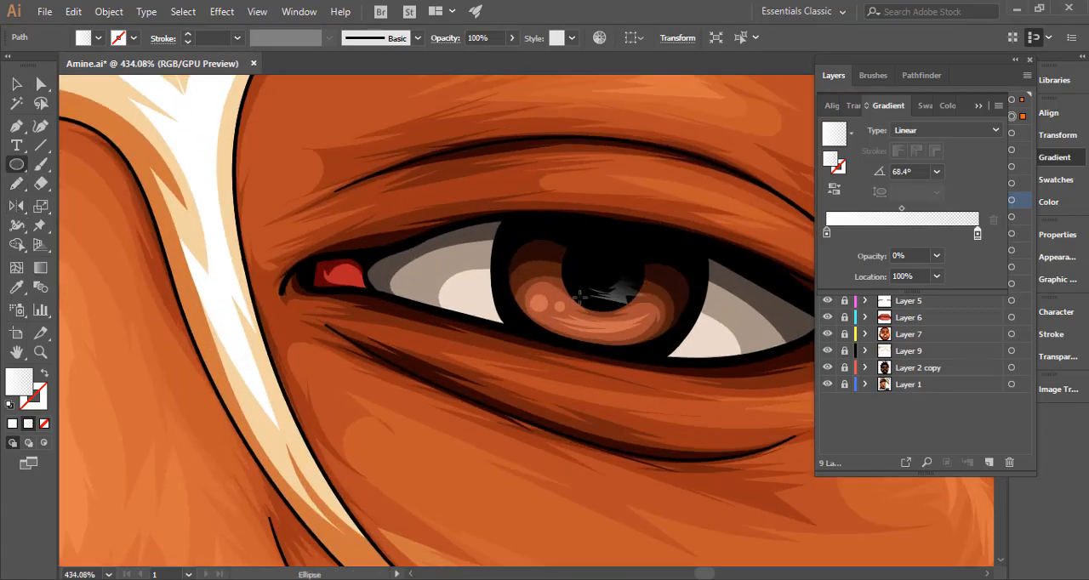
pyautogui.moveTo(567, 255); pyautogui.dragTo(602, 271)
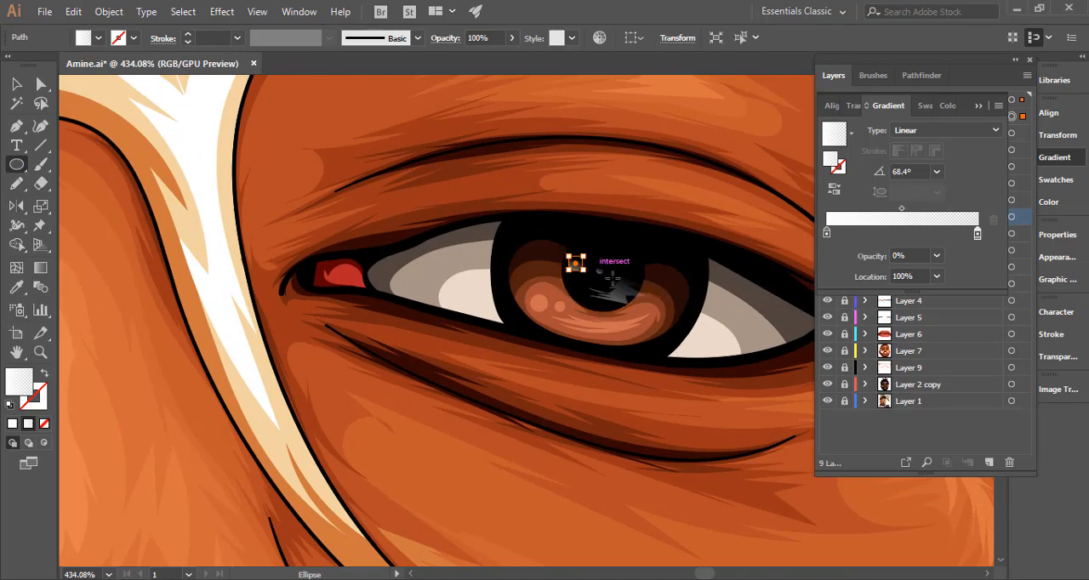
pyautogui.moveTo(651, 334); pyautogui.dragTo(287, 344)
pyautogui.moveTo(532, 353); pyautogui.dragTo(390, 351)
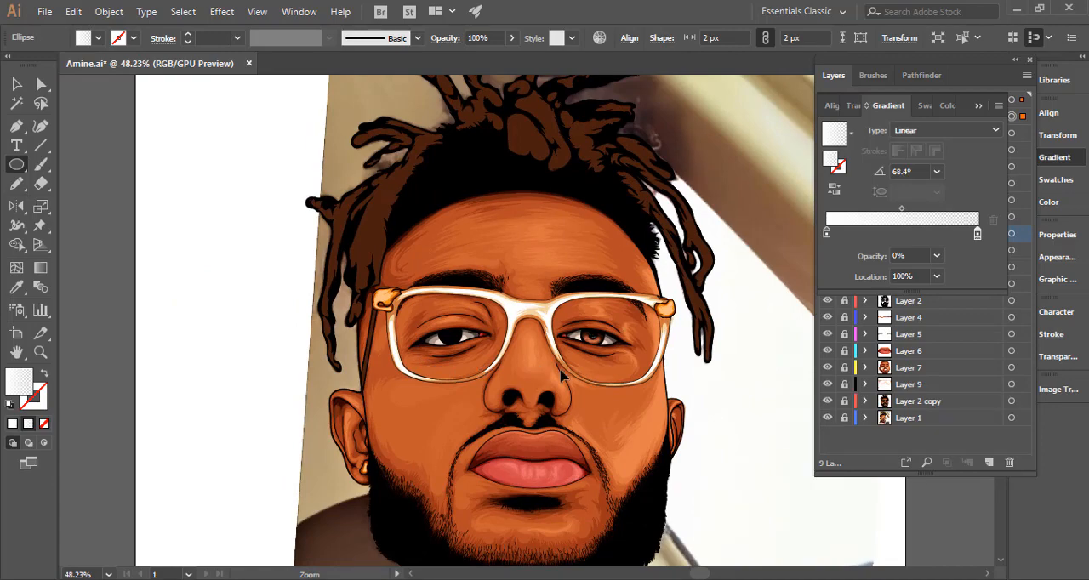
# Move the larger gradient circle up and left onto the pupil's edge, deselect it and check the eye in the portrait.
pyautogui.scroll(8, 589, 342)
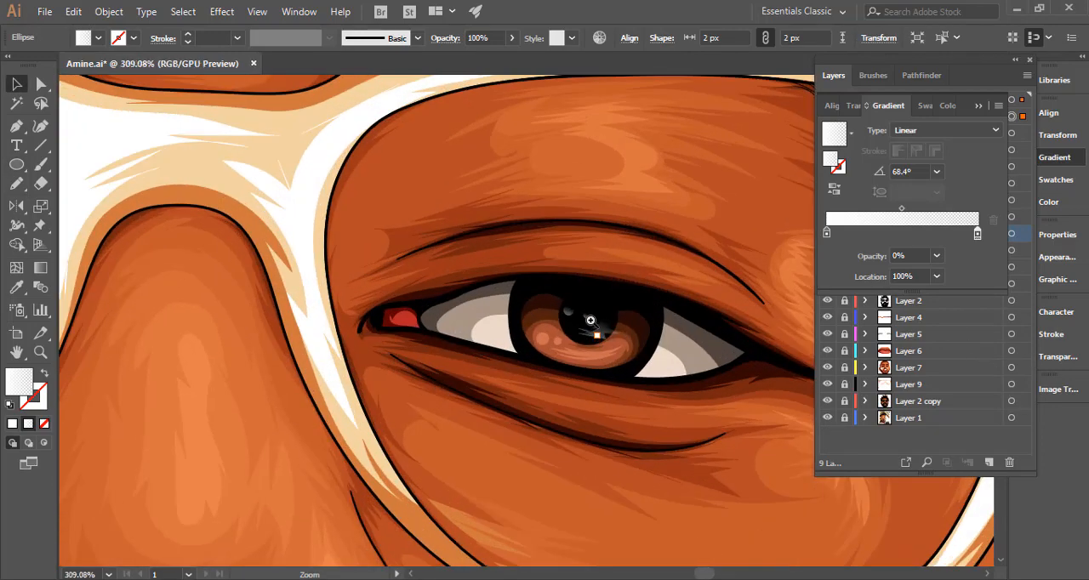
pyautogui.moveTo(586, 315); pyautogui.dragTo(566, 309)
pyautogui.moveTo(609, 379); pyautogui.dragTo(132, 398)
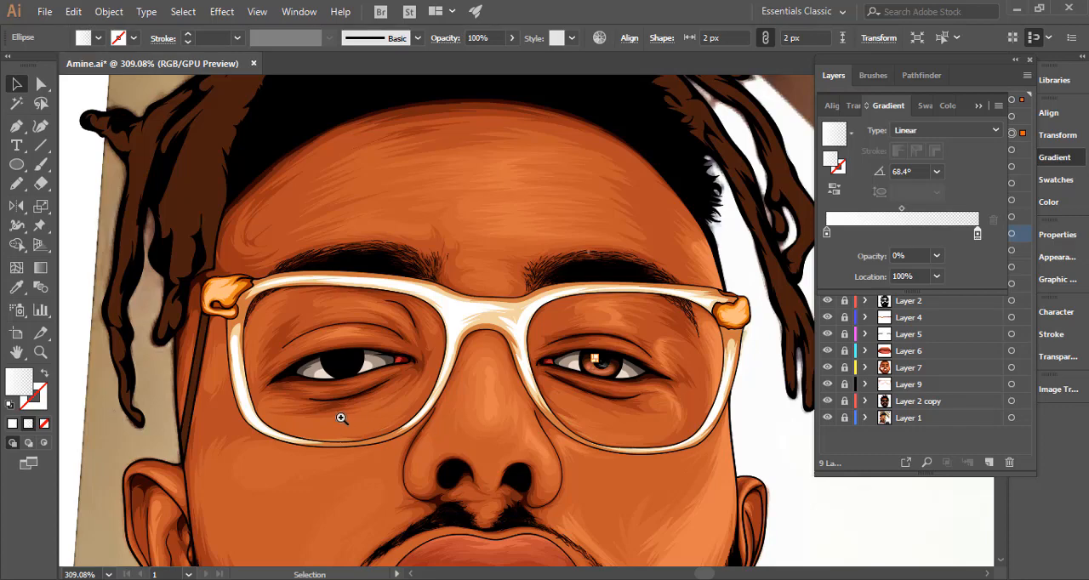
pyautogui.moveTo(341, 419); pyautogui.dragTo(299, 416)
pyautogui.click(298, 416)
pyautogui.moveTo(424, 433); pyautogui.dragTo(431, 302)
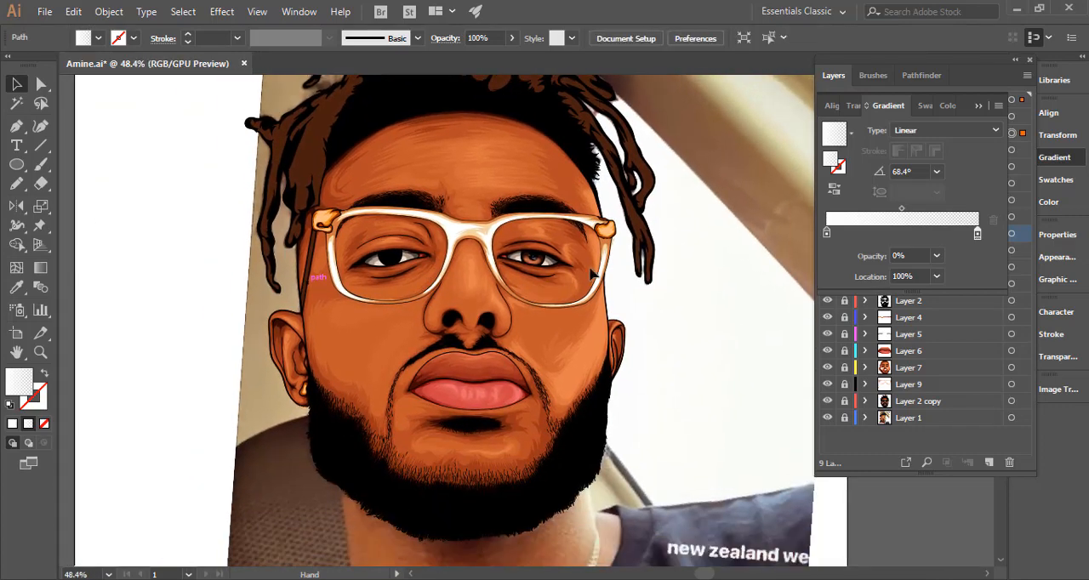
# Select the two small gradient circles on the right-hand eye's pupil.
pyautogui.moveTo(522, 254); pyautogui.dragTo(940, 305)
pyautogui.moveTo(603, 283); pyautogui.dragTo(857, 322)
pyautogui.hotkey('ctrl', 'z')
pyautogui.click(613, 282)
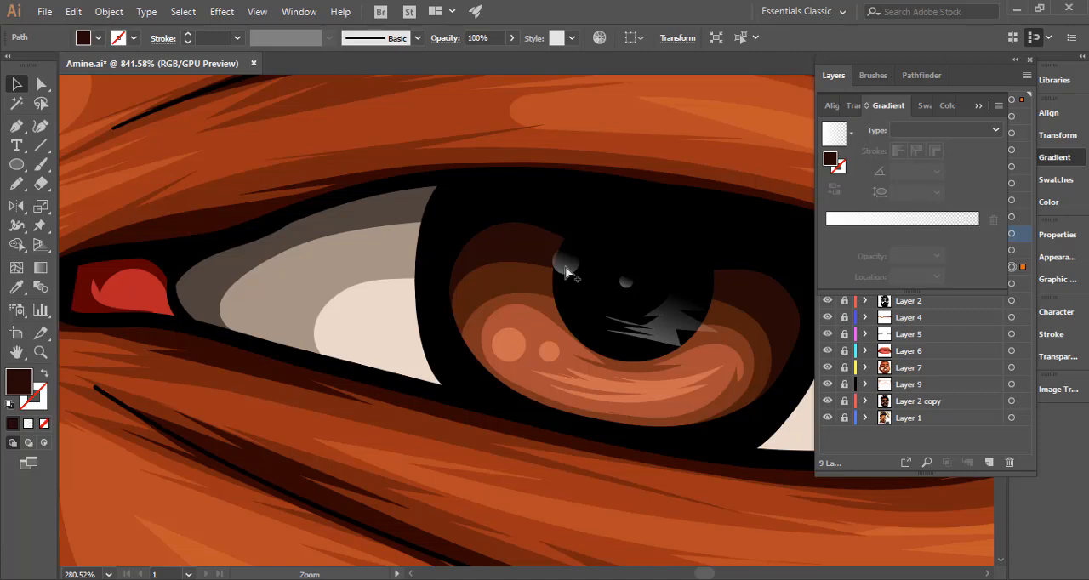
pyautogui.keyDown('shift'); pyautogui.click(566, 270); pyautogui.keyUp('shift')
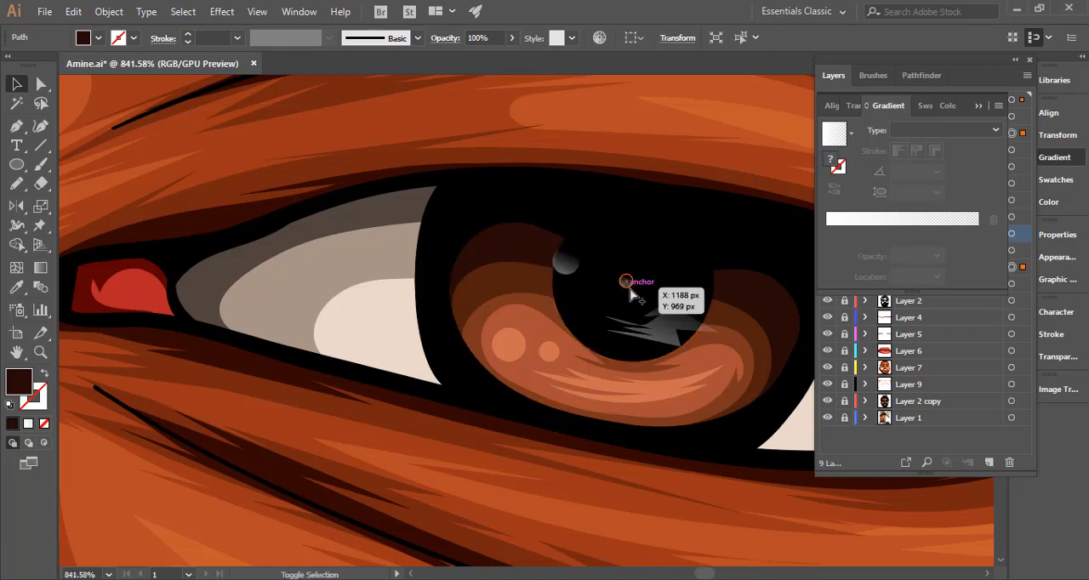
pyautogui.keyDown('shift'); pyautogui.click(562, 281); pyautogui.keyUp('shift')
pyautogui.keyDown('shift'); pyautogui.click(566, 273); pyautogui.keyUp('shift')
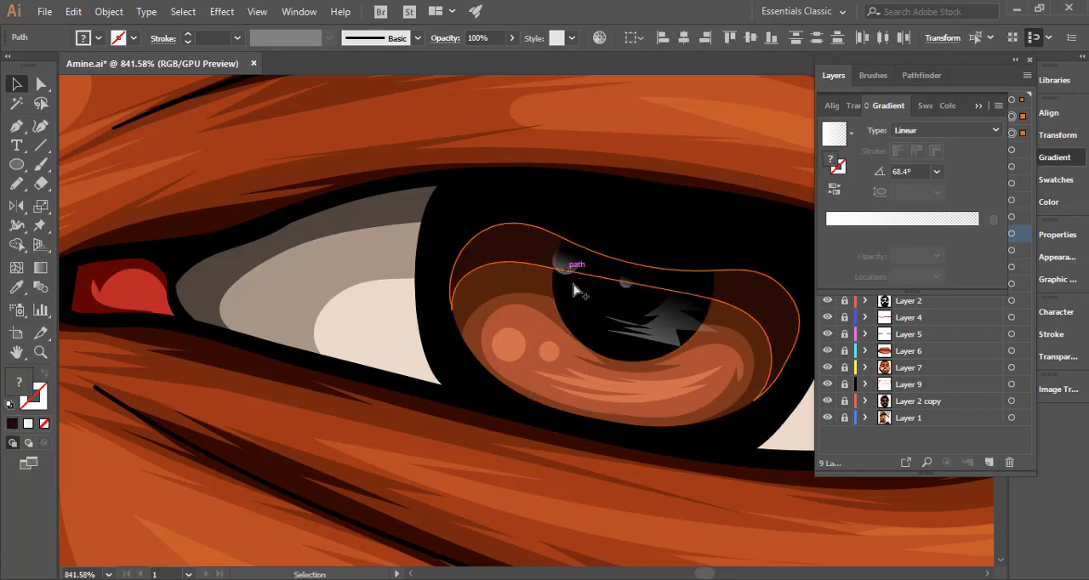
pyautogui.keyDown('shift'); pyautogui.click(607, 296); pyautogui.keyUp('shift')
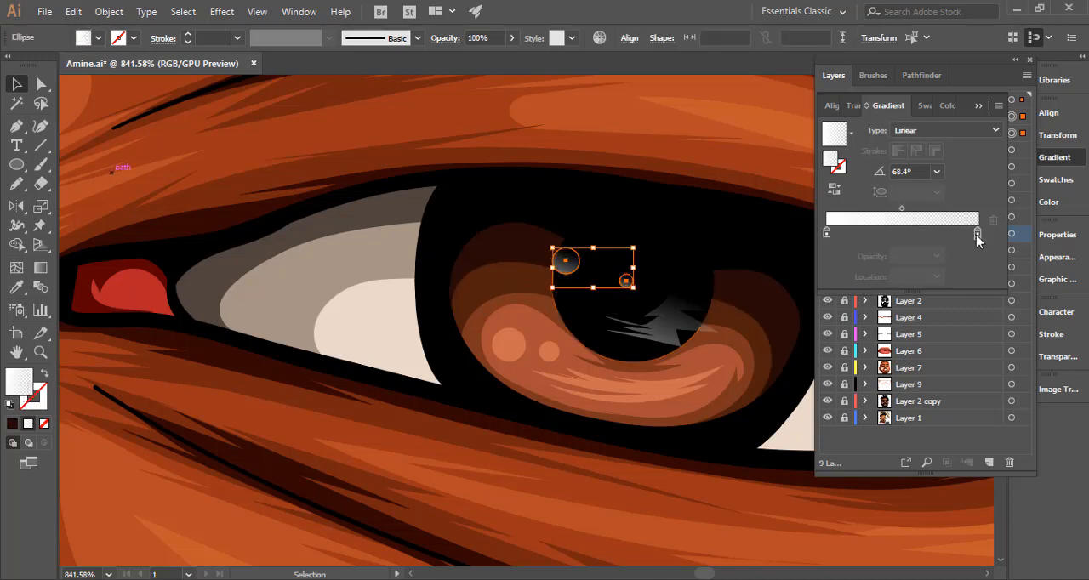
pyautogui.click(977, 234)
pyautogui.click(936, 256)
pyautogui.click(950, 278)
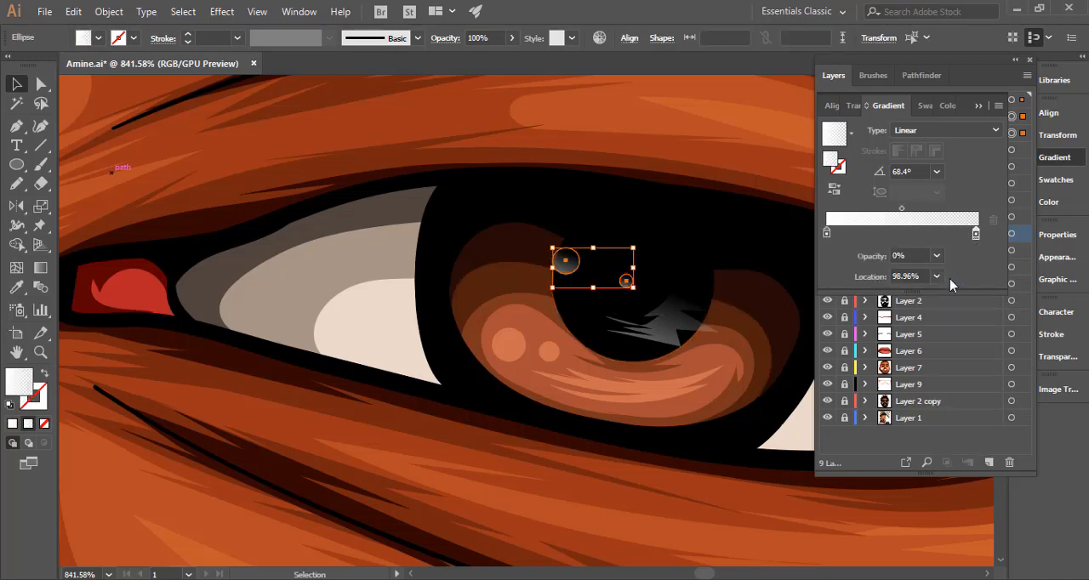
pyautogui.click(936, 255)
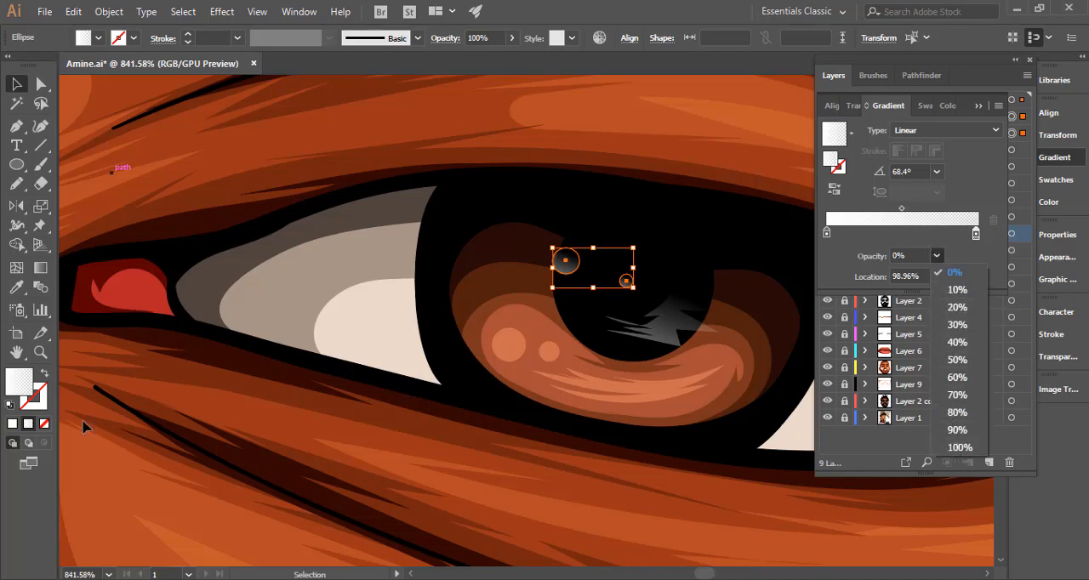
pyautogui.click(8, 428)
# Replace the fading gradient of both pupil circles with a solid white fill and deselect them.
pyautogui.click(12, 423)
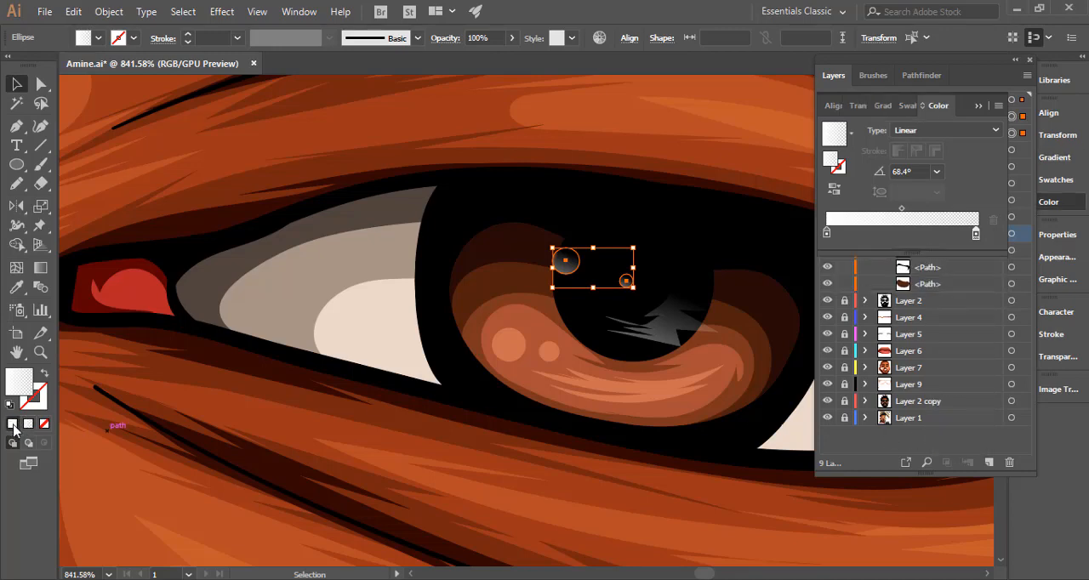
pyautogui.keyDown('ctrl'); pyautogui.keyDown('alt'); pyautogui.click(395, 371); pyautogui.keyUp('alt'); pyautogui.keyUp('ctrl')
pyautogui.moveTo(207, 375); pyautogui.dragTo(224, 355)
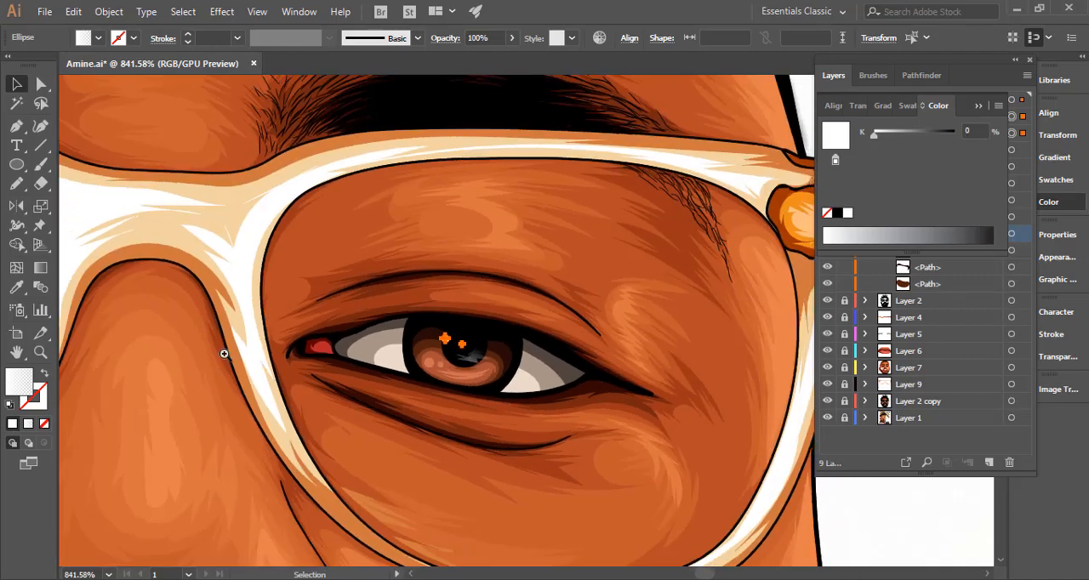
pyautogui.moveTo(474, 376); pyautogui.dragTo(206, 372)
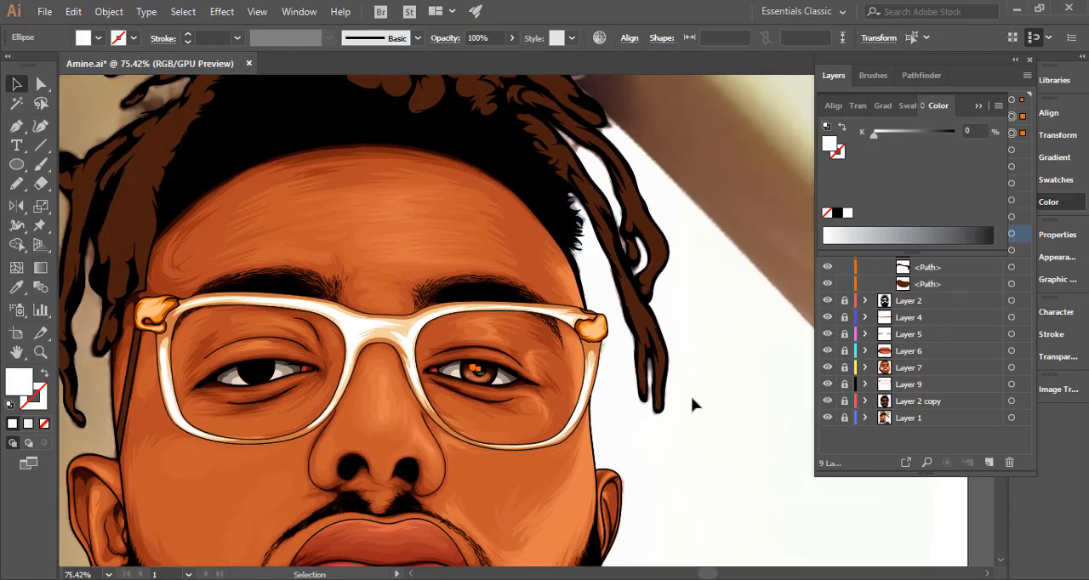
pyautogui.click(691, 396)
pyautogui.hotkey('ctrl', '0')
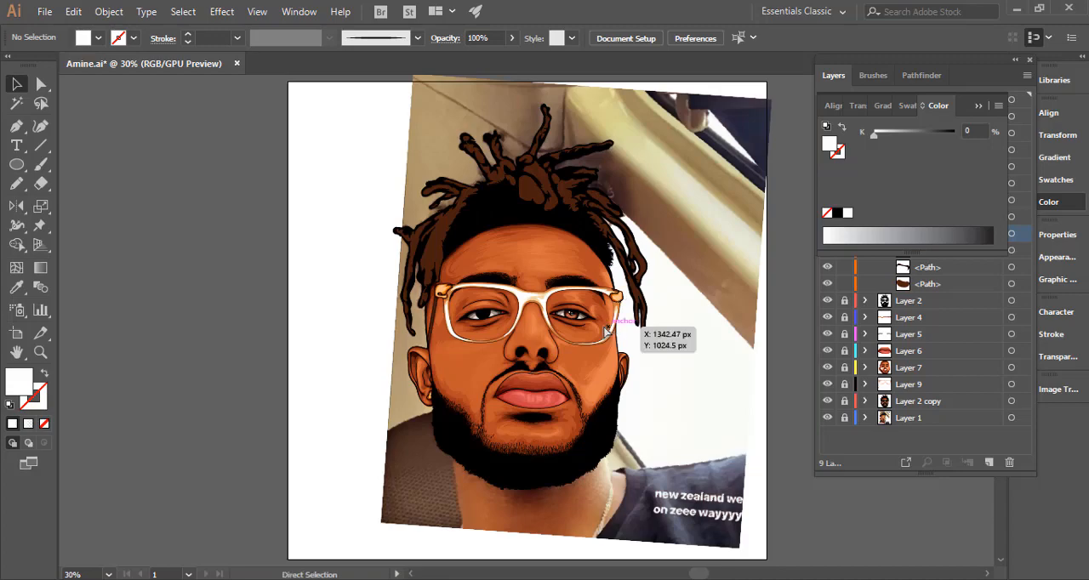
# Lower the opacity of both white pupil circles to 70%.
pyautogui.hotkey('ctrl', 'space')
pyautogui.moveTo(652, 312); pyautogui.dragTo(773, 327)
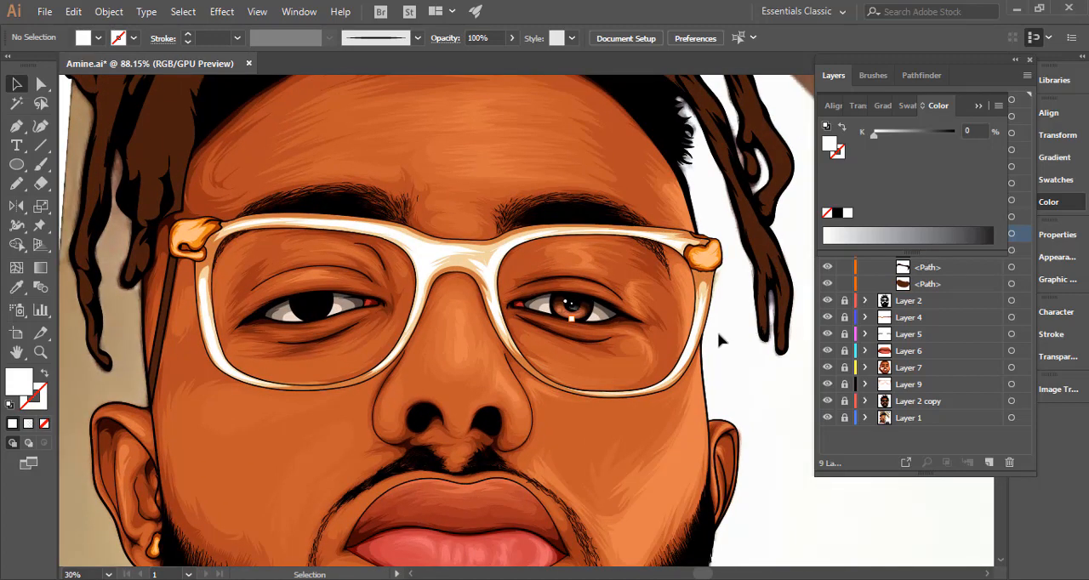
pyautogui.moveTo(619, 372)
pyautogui.mouseDown()
pyautogui.moveTo(576, 382)
pyautogui.moveTo(639, 374)
pyautogui.mouseUp()
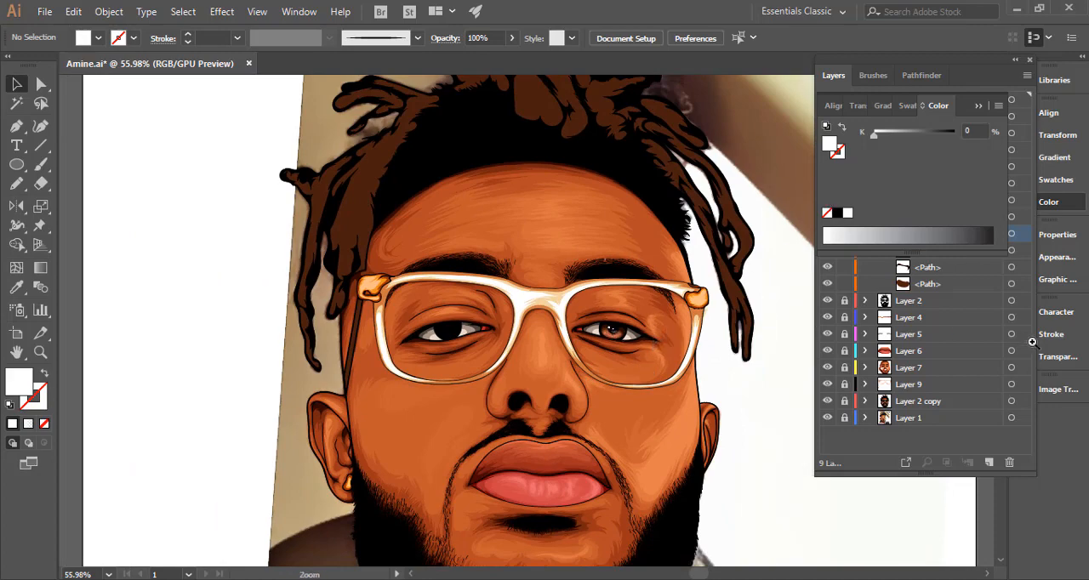
pyautogui.moveTo(607, 332); pyautogui.dragTo(647, 310)
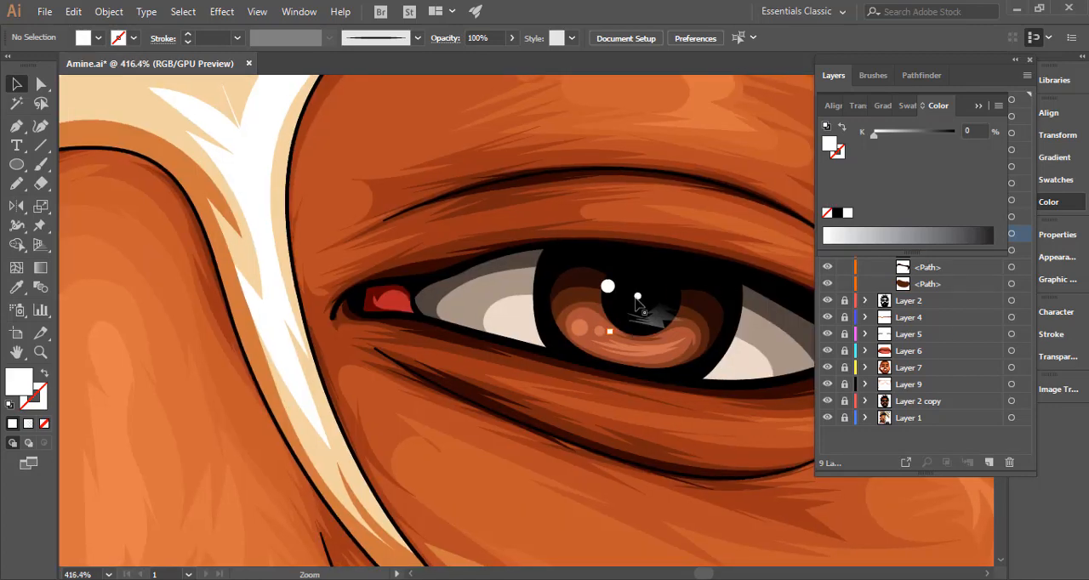
pyautogui.click(608, 287)
pyautogui.click(512, 38)
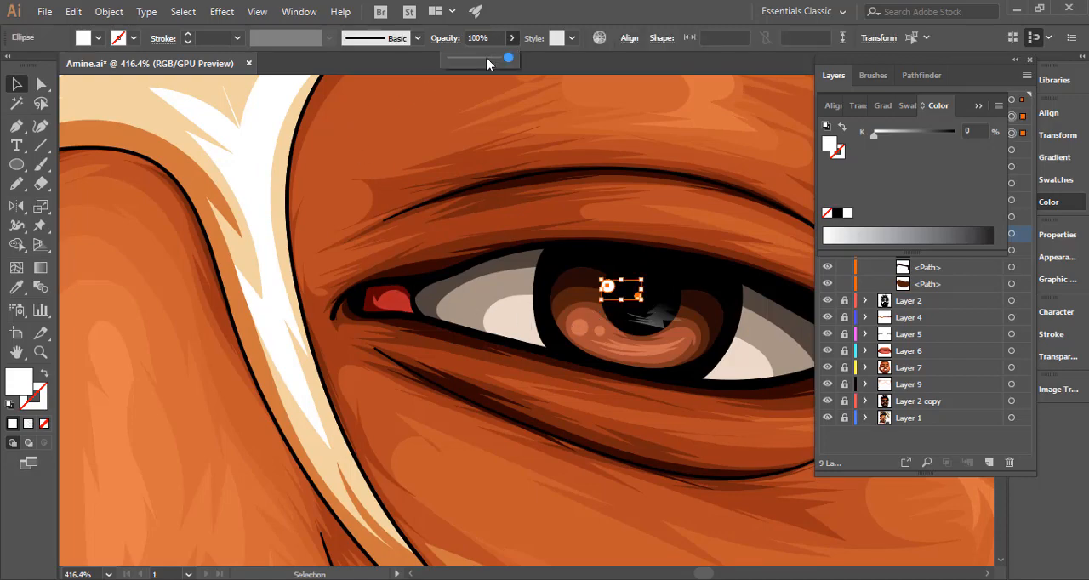
pyautogui.moveTo(511, 57); pyautogui.dragTo(492, 57)
pyautogui.moveTo(676, 434); pyautogui.dragTo(237, 443)
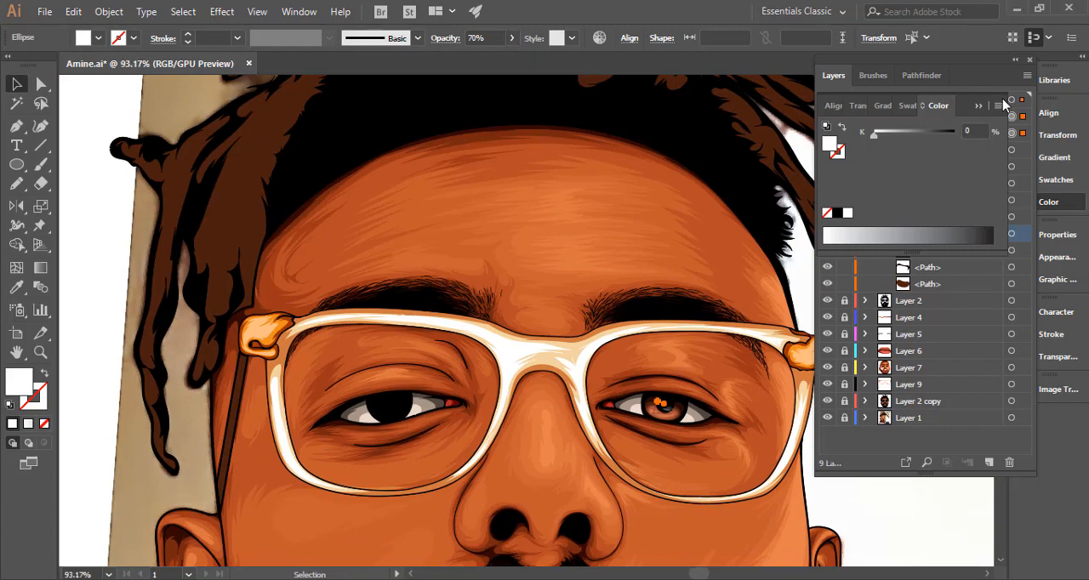
# Select all the iris and pupil artwork on Layer 10 and combine it into one group.
pyautogui.click(980, 106)
pyautogui.hotkey('ctrl', 'shift', 'a')
pyautogui.click(1011, 100)
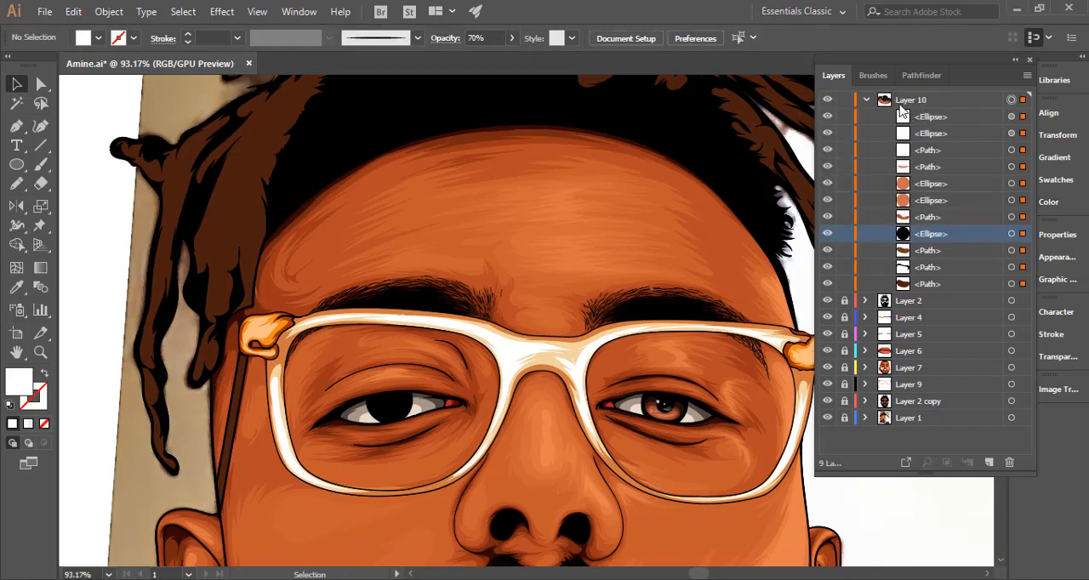
pyautogui.click(866, 99)
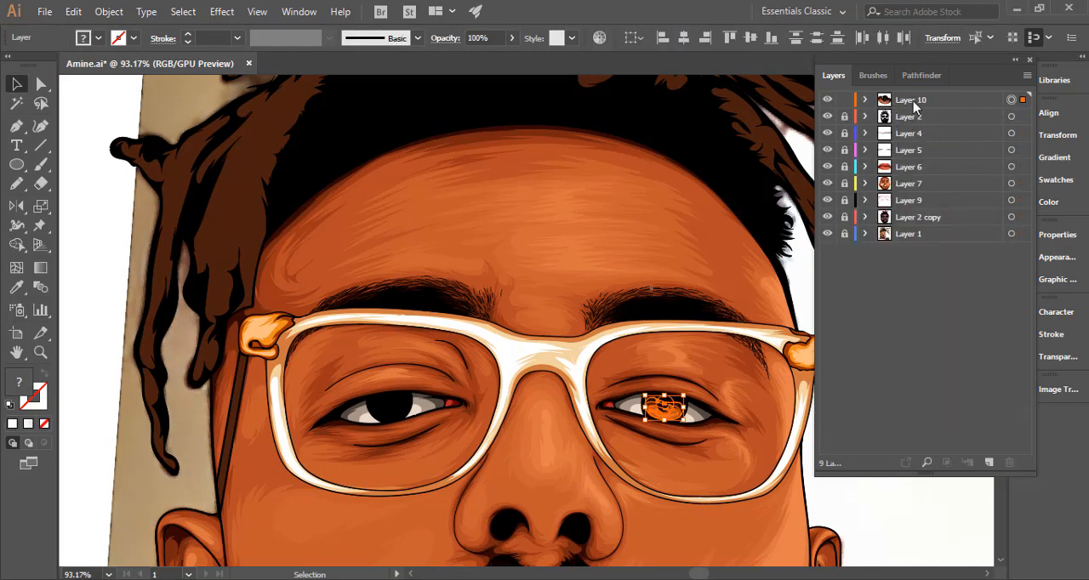
pyautogui.click(865, 102)
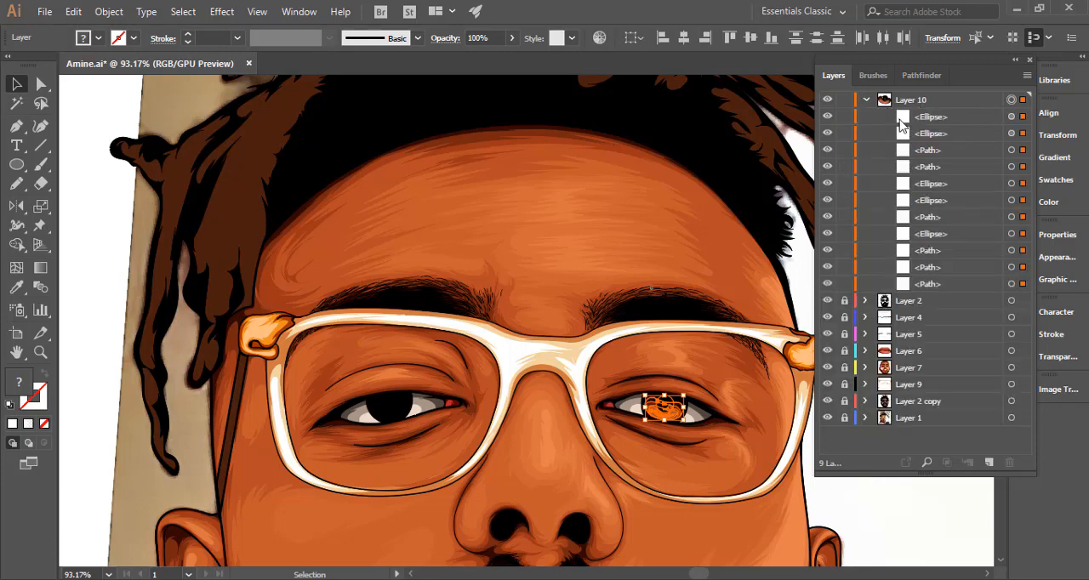
pyautogui.click(883, 117)
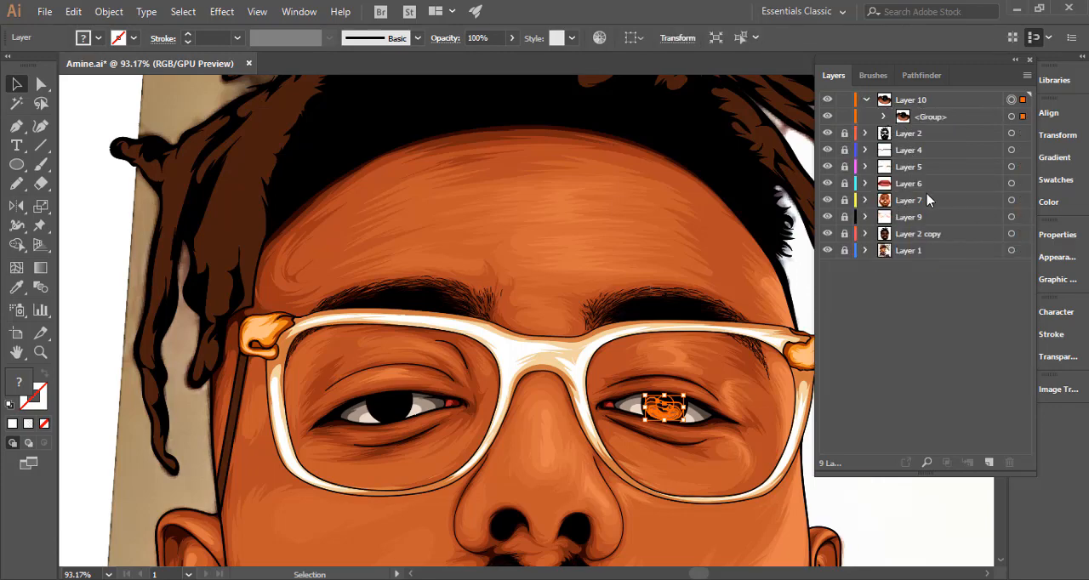
# Duplicate the iris group within Layer 10 and move the copy onto the left-hand eye.
pyautogui.click(946, 119)
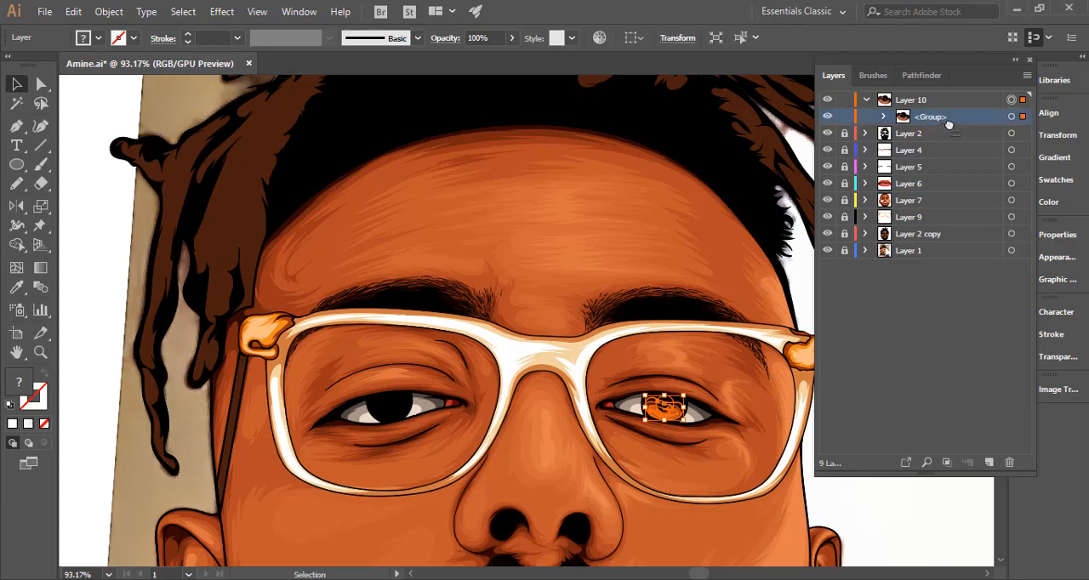
pyautogui.click(989, 462)
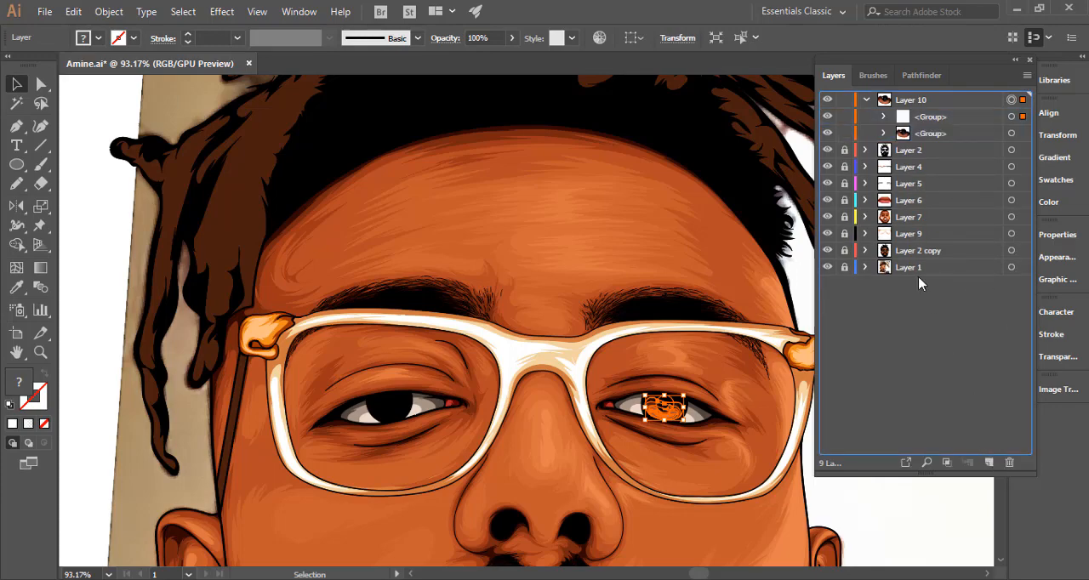
pyautogui.moveTo(666, 409); pyautogui.dragTo(749, 385)
pyautogui.hotkey('ctrl', 'space')
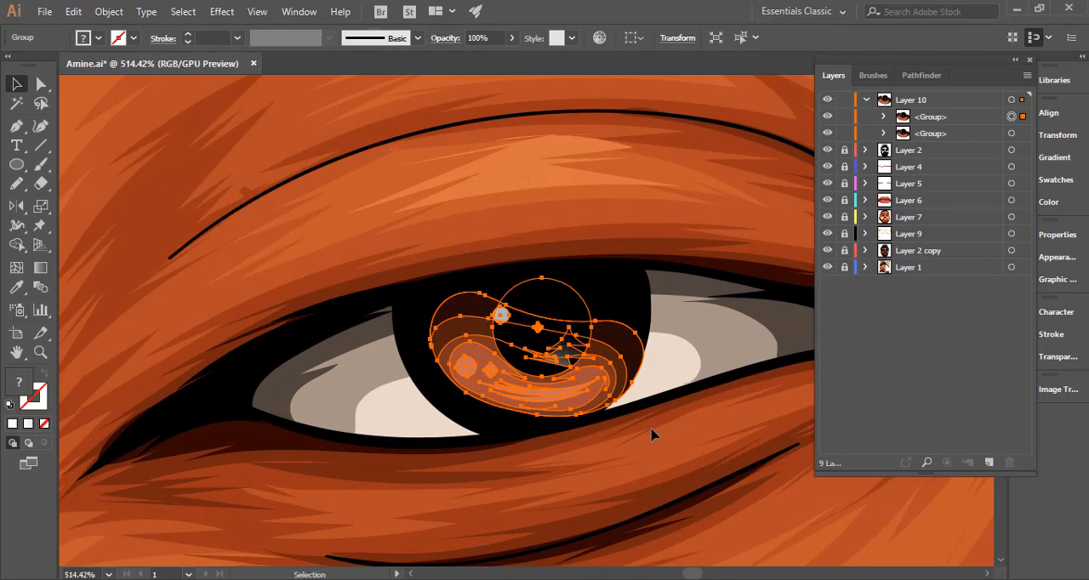
# Rotate the copied iris group counterclockwise until level, fit it inside the left-hand eye's iris and deselect it.
pyautogui.moveTo(651, 433); pyautogui.dragTo(666, 404)
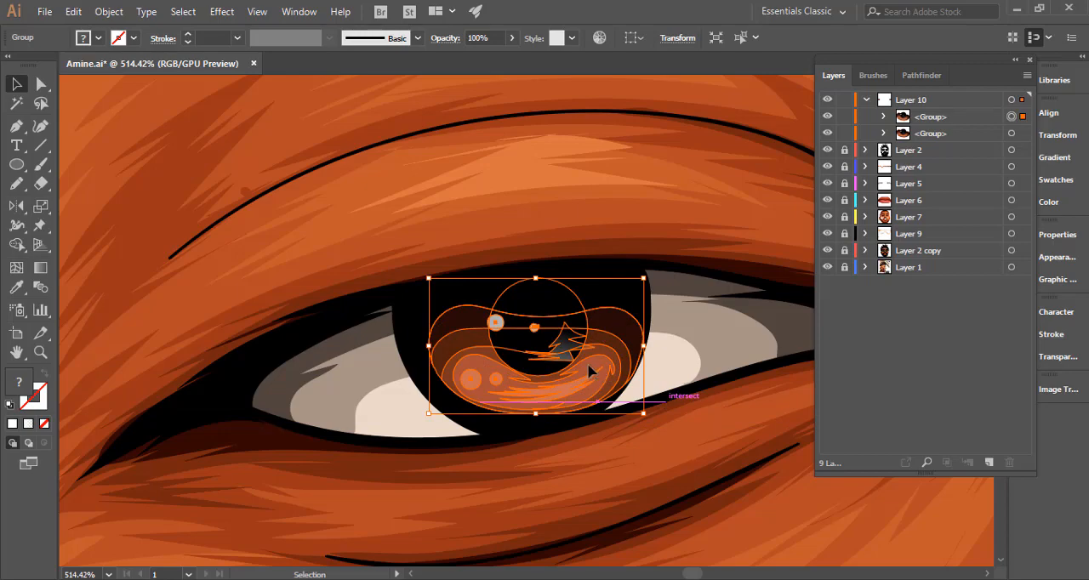
pyautogui.moveTo(588, 370); pyautogui.dragTo(547, 351)
pyautogui.hotkey('ctrl', 'space')
pyautogui.moveTo(651, 430); pyautogui.dragTo(368, 413)
pyautogui.moveTo(611, 415); pyautogui.dragTo(419, 416)
pyautogui.press('space')
pyautogui.moveTo(582, 432); pyautogui.dragTo(590, 379)
pyautogui.hotkey('ctrl', 'space')
pyautogui.click(132, 417)
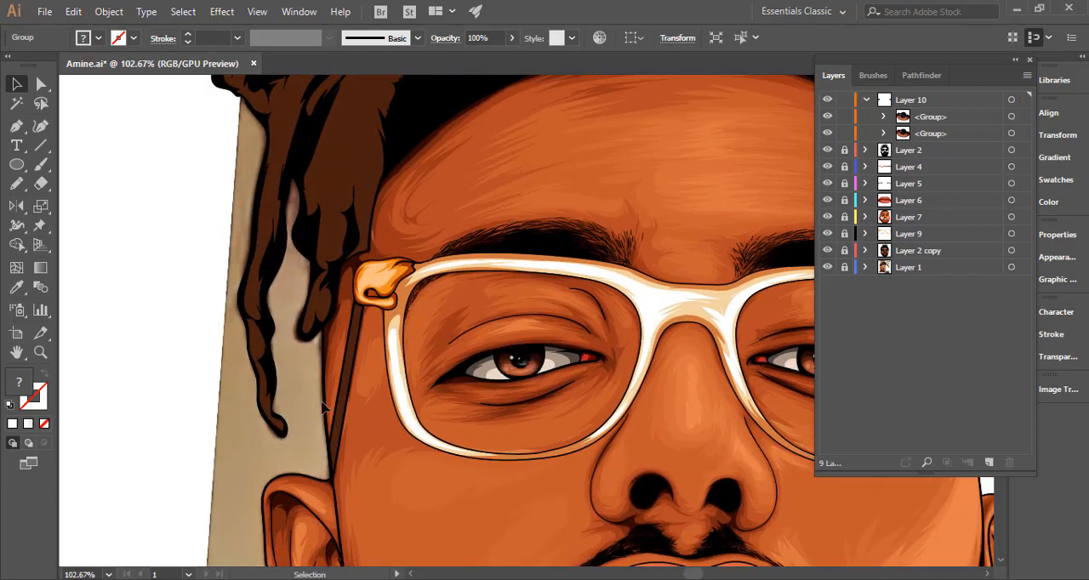
# Examine both detailed eyes in the whole portrait, comparing their position and look from far and near.
pyautogui.hscroll(3, 321, 410)
pyautogui.hotkey('ctrl', 'space')
pyautogui.moveTo(548, 411); pyautogui.dragTo(365, 402)
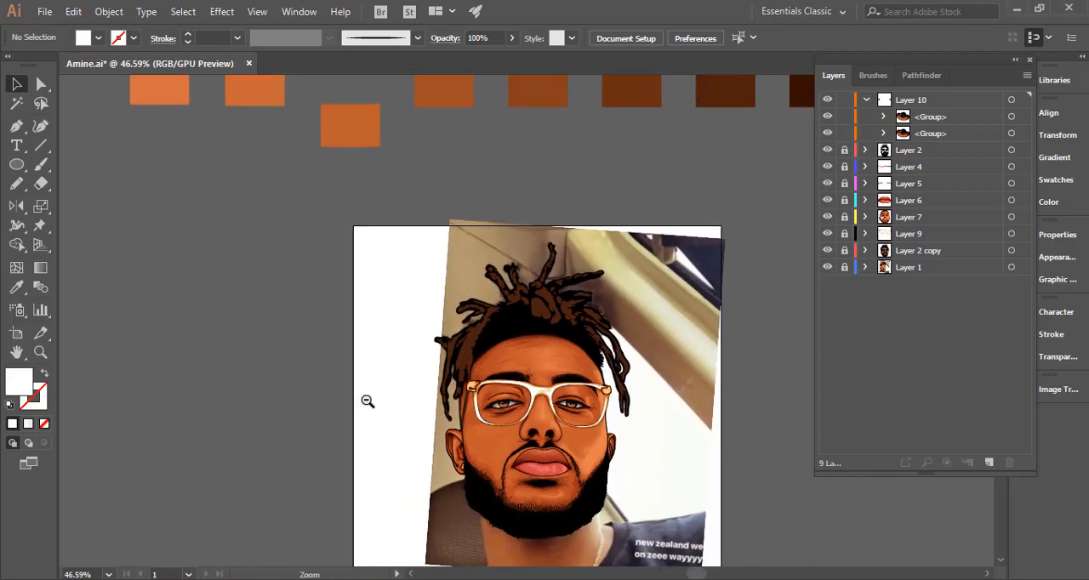
pyautogui.press('space')
pyautogui.moveTo(458, 451); pyautogui.dragTo(422, 353)
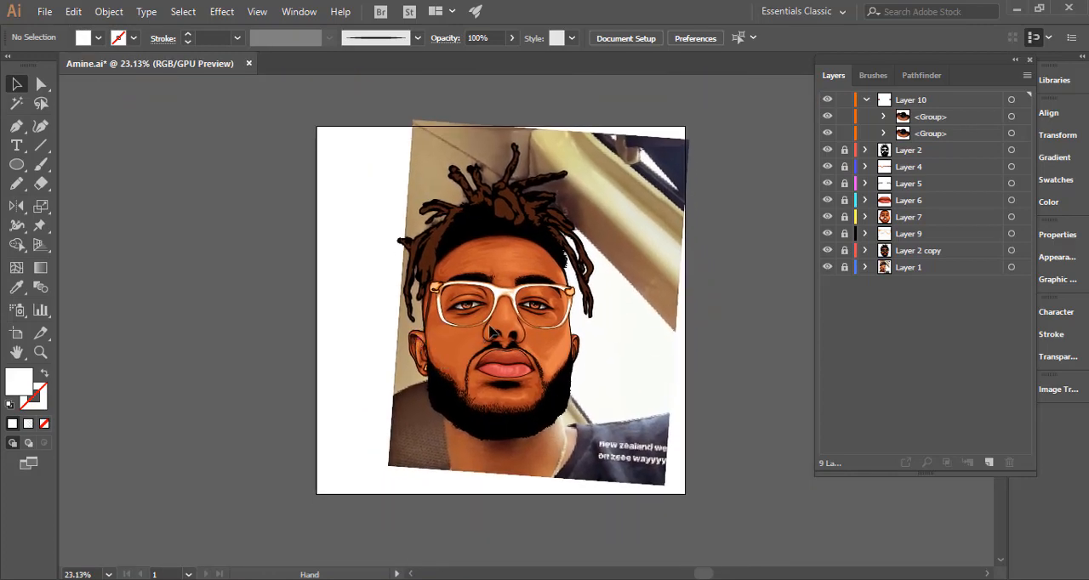
pyautogui.hotkey('ctrl', 'space')
pyautogui.moveTo(534, 307); pyautogui.dragTo(607, 308)
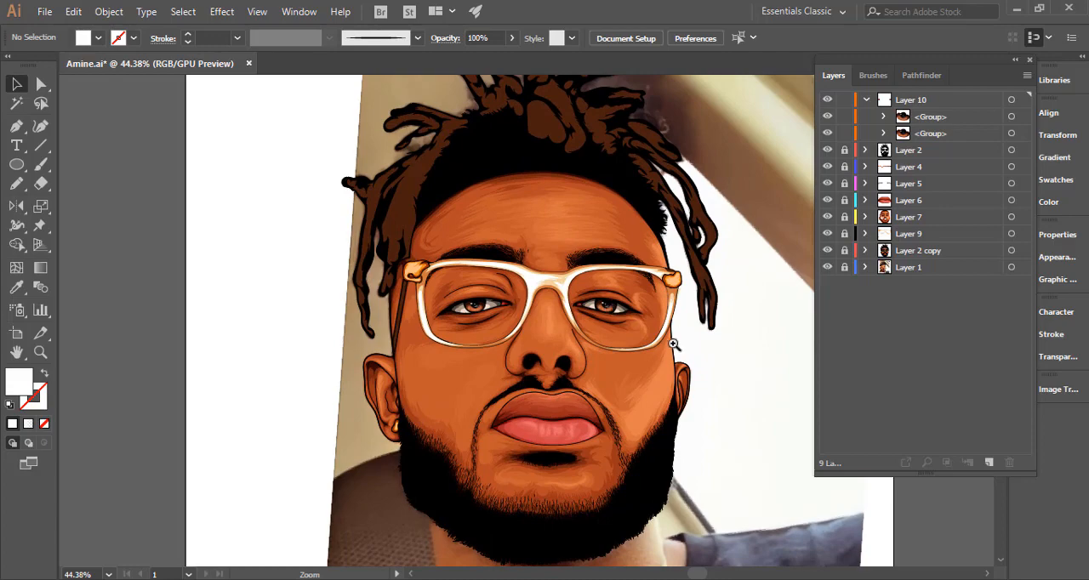
pyautogui.moveTo(652, 389); pyautogui.dragTo(607, 378)
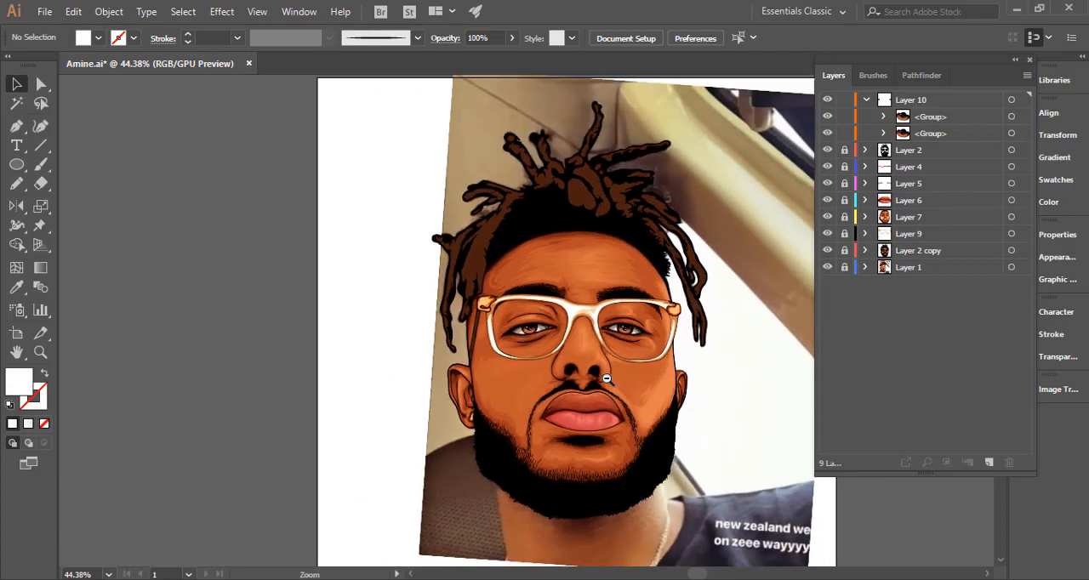
# Collapse and lock Layer 10.
pyautogui.click(865, 100)
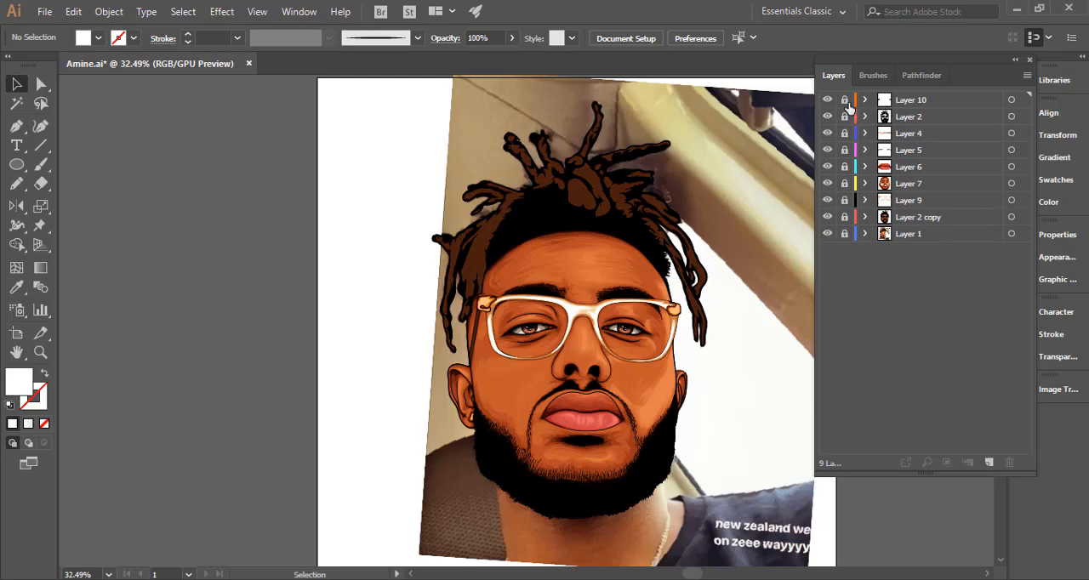
pyautogui.click(865, 100)
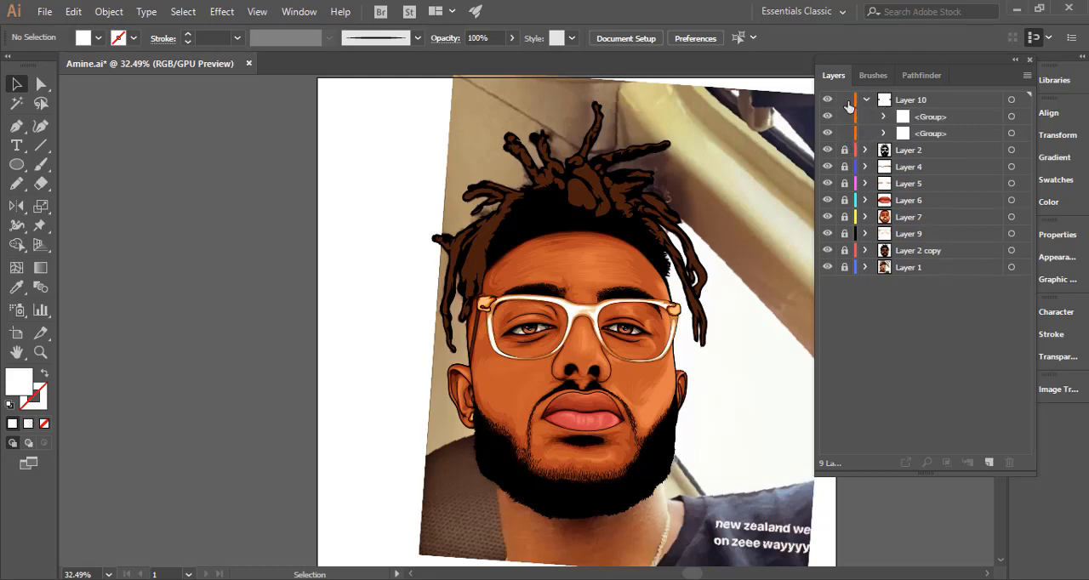
pyautogui.click(865, 101)
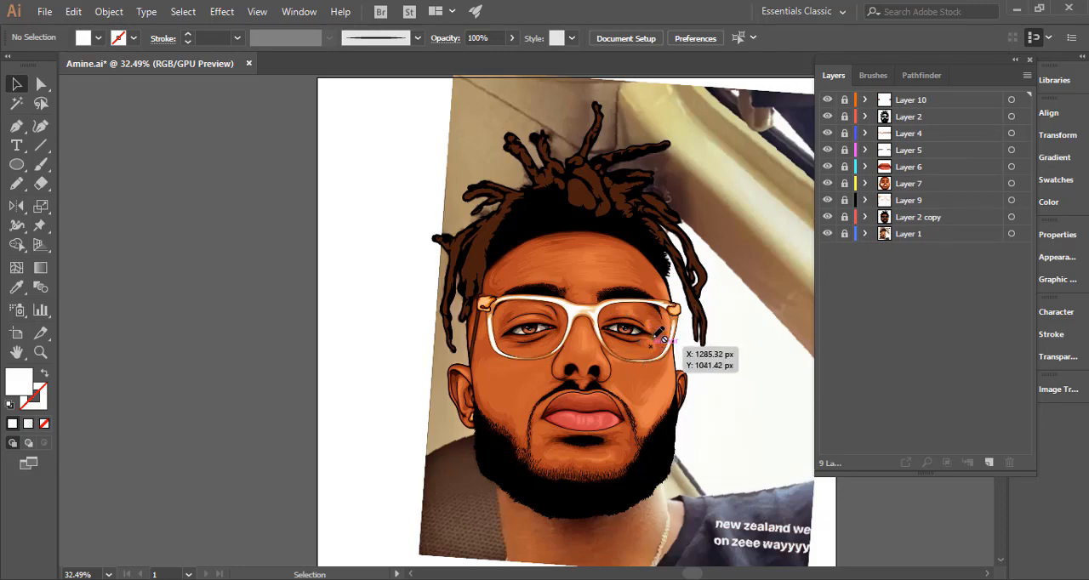
# Unlock Layer 2 and Layer 10 and select the iris group in the left-hand eye.
pyautogui.moveTo(664, 339); pyautogui.dragTo(1050, 350)
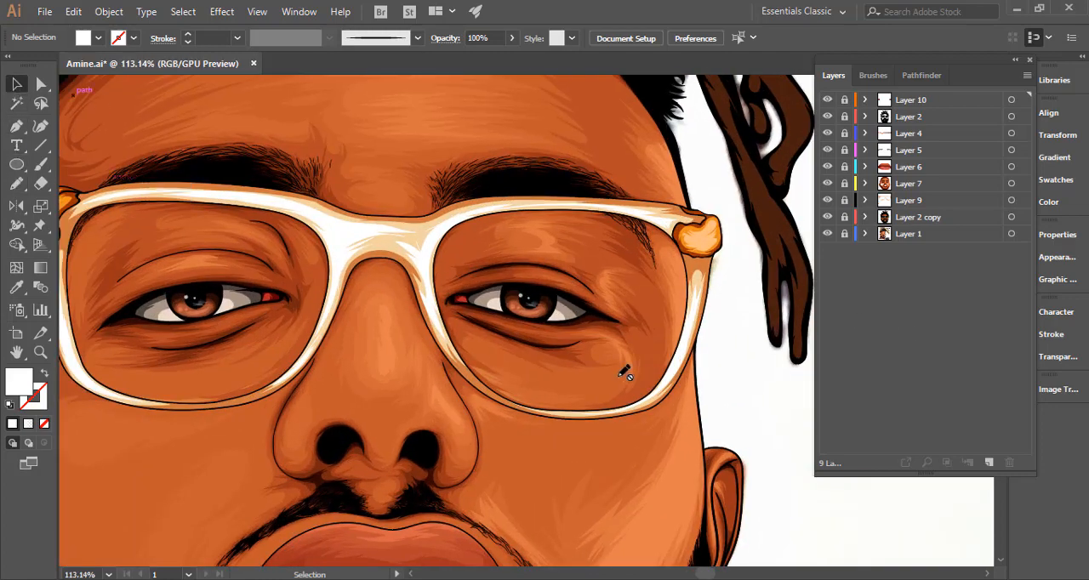
pyautogui.moveTo(588, 356); pyautogui.dragTo(619, 354)
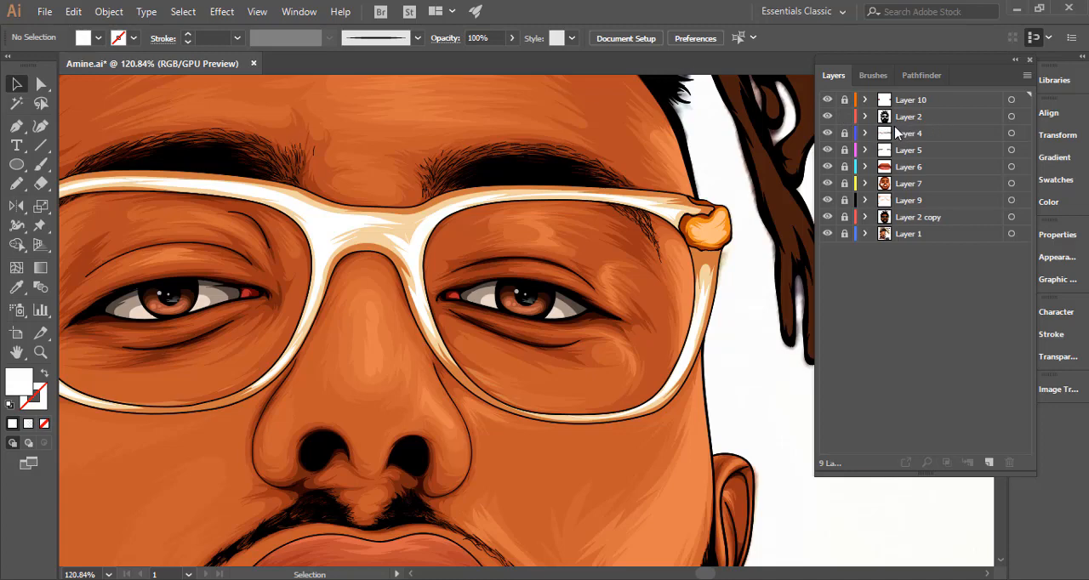
pyautogui.moveTo(386, 345); pyautogui.dragTo(577, 318)
pyautogui.moveTo(361, 283); pyautogui.dragTo(677, 275)
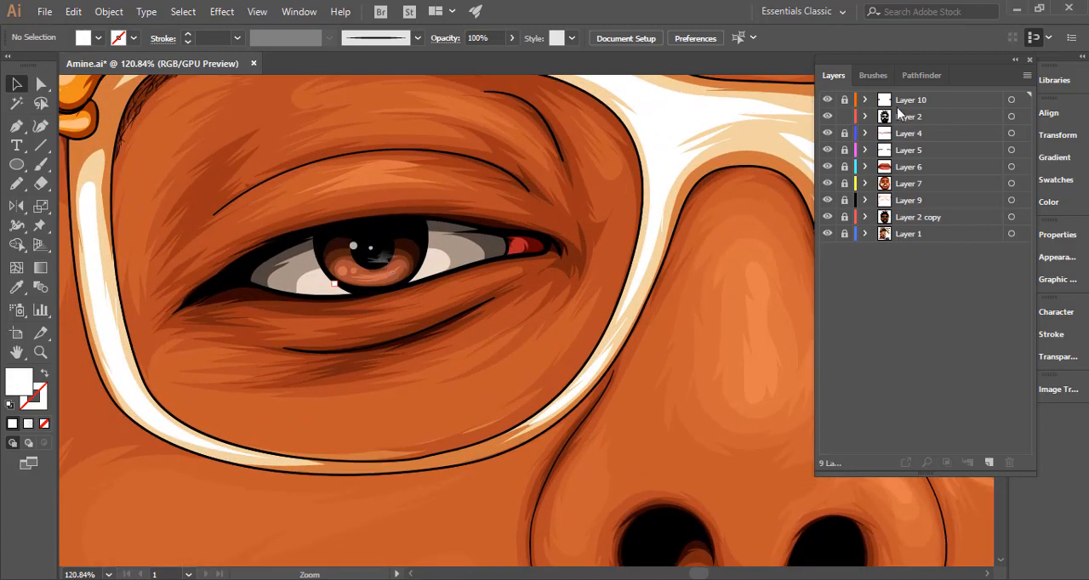
pyautogui.click(404, 265)
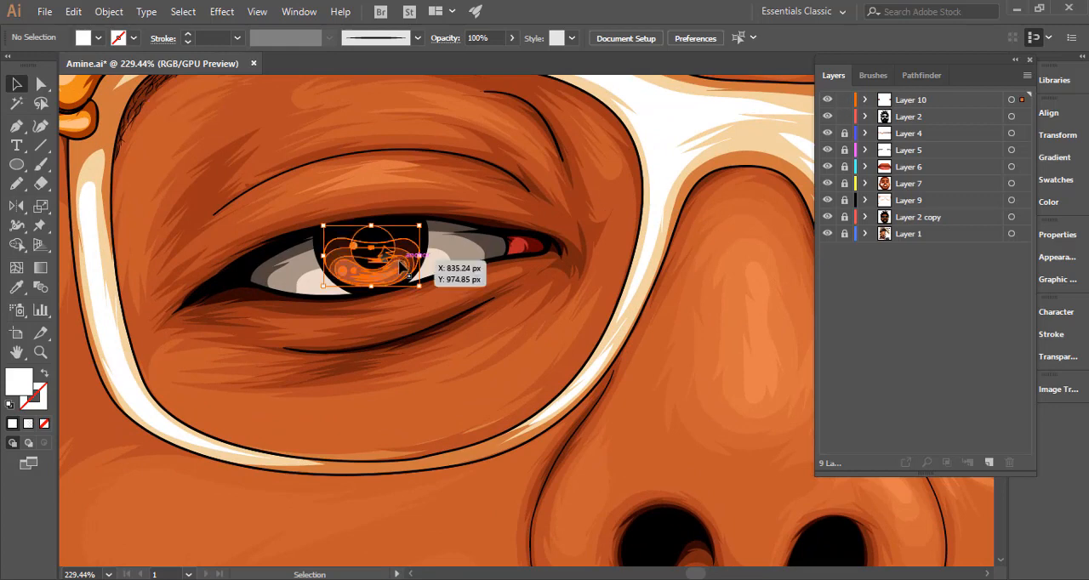
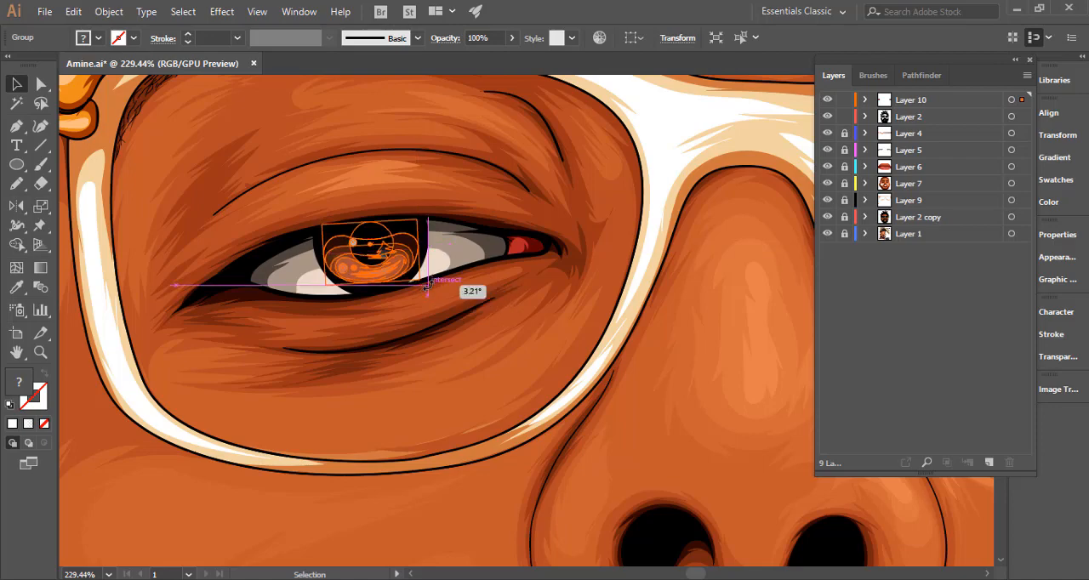
# Lock Layer 10, expand Layer 2 and bring both black lens outlines of the glasses to the front.
pyautogui.scroll(-5, 682, 348)
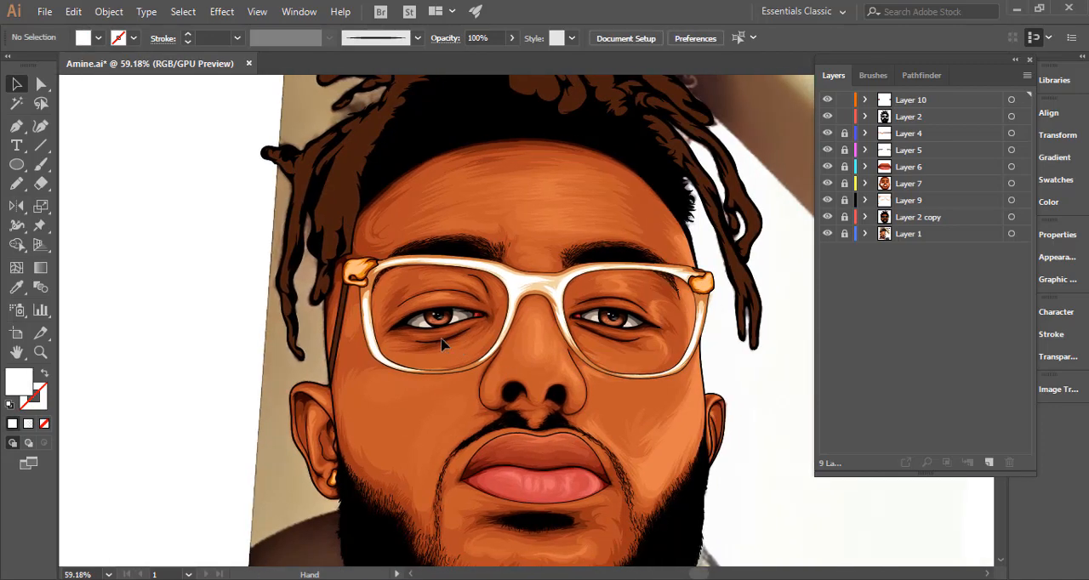
pyautogui.click(865, 116)
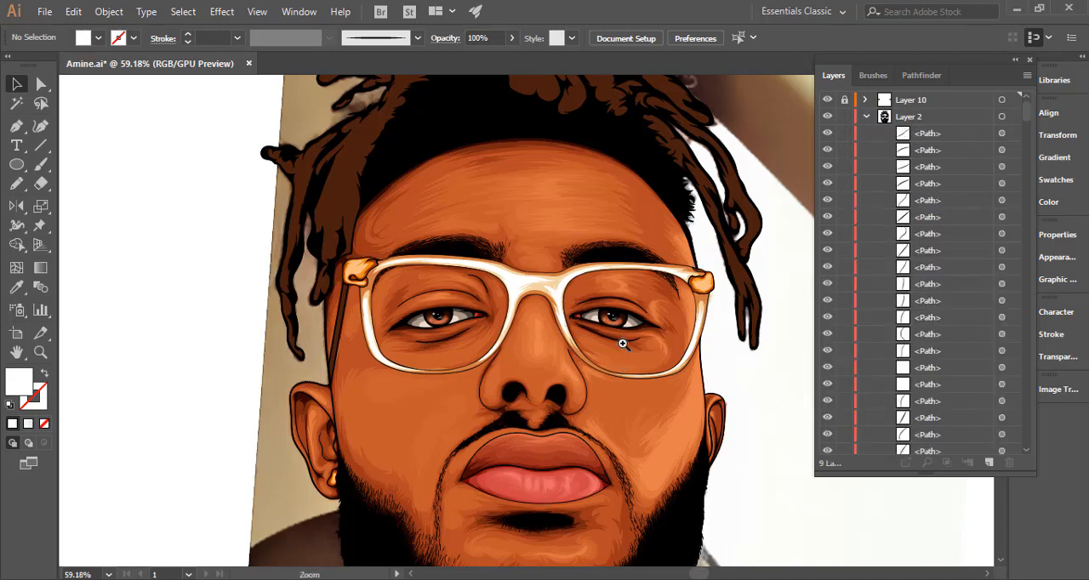
pyautogui.moveTo(622, 344); pyautogui.dragTo(698, 340)
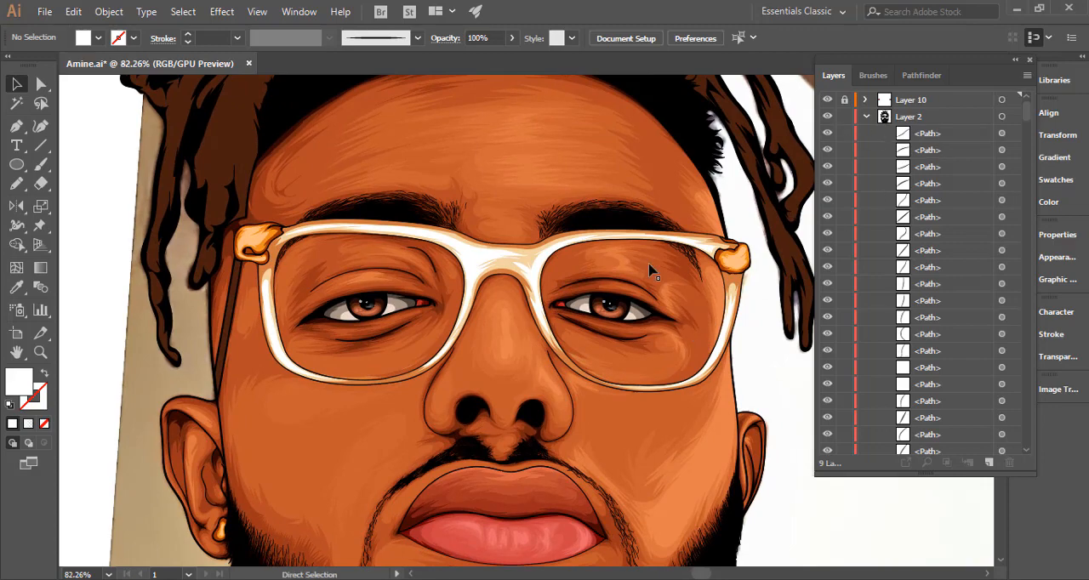
pyautogui.moveTo(573, 279); pyautogui.dragTo(701, 275)
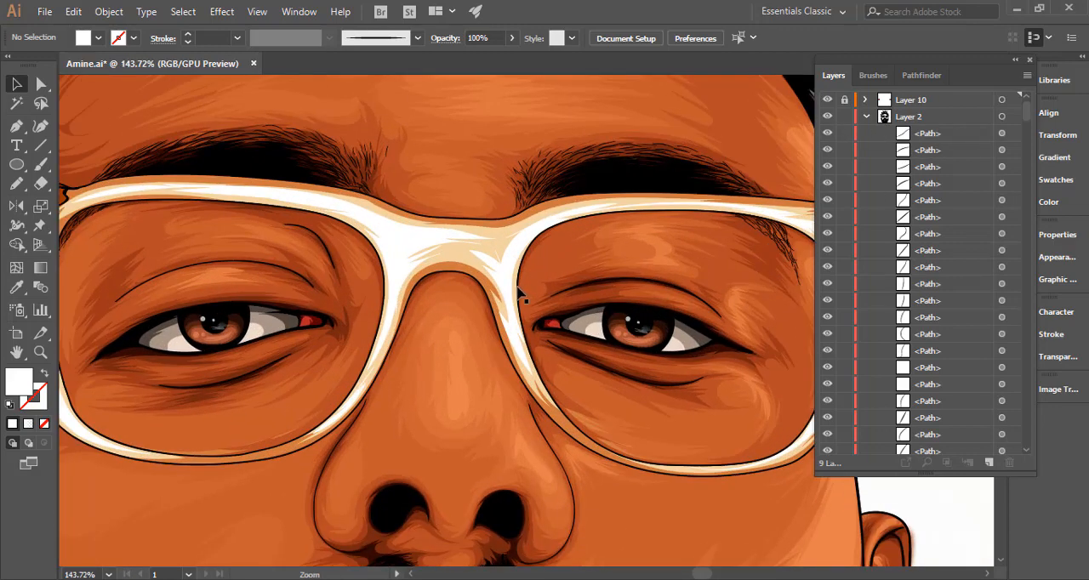
pyautogui.click(523, 286)
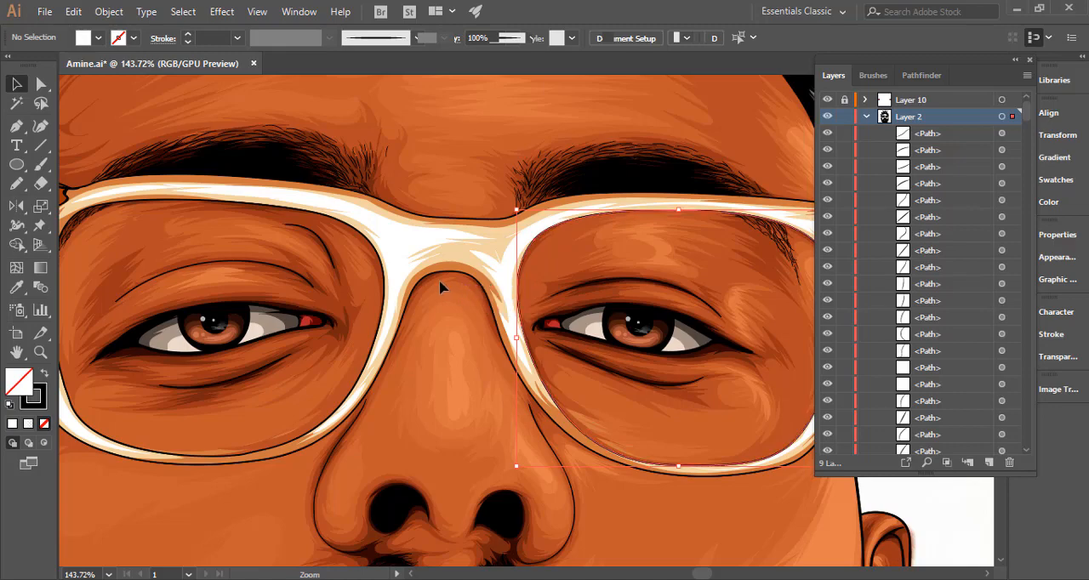
pyautogui.keyDown('shift'); pyautogui.click(387, 298); pyautogui.keyUp('shift')
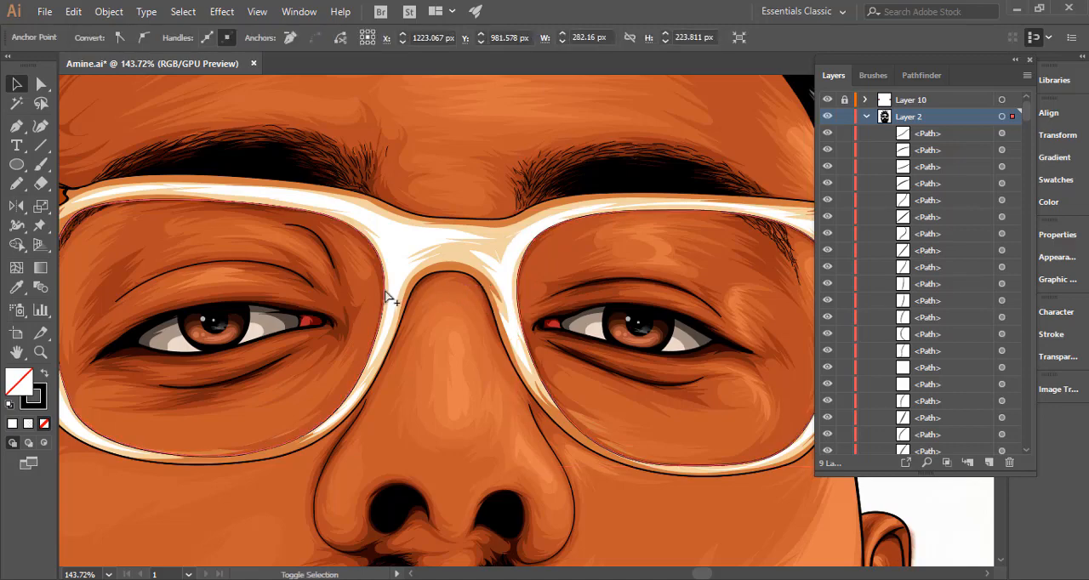
pyautogui.keyDown('shift'); pyautogui.click(382, 287); pyautogui.keyUp('shift')
pyautogui.rightClick(383, 288)
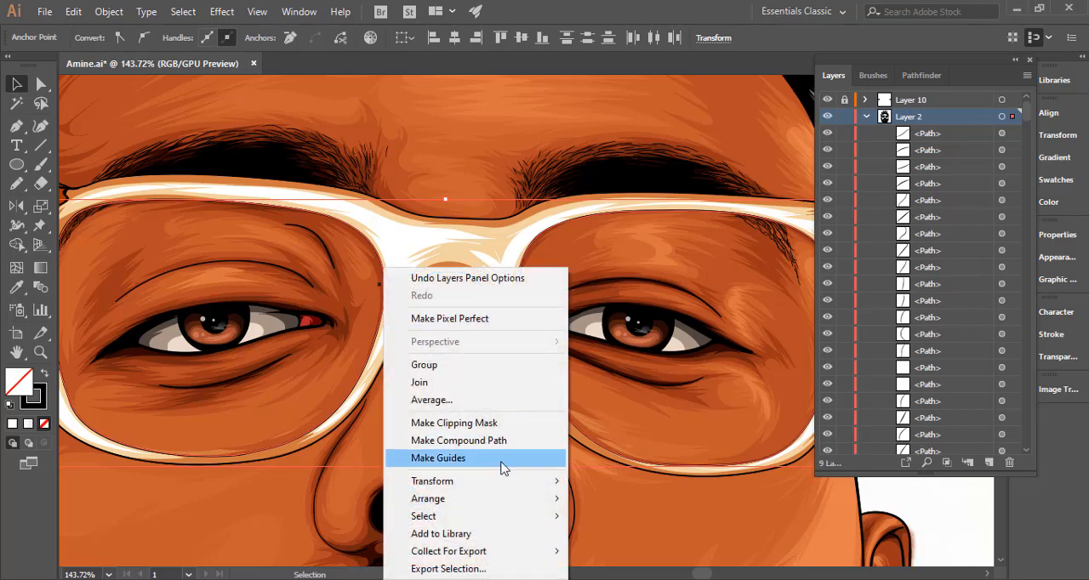
pyautogui.moveTo(537, 510)
pyautogui.click(618, 498)
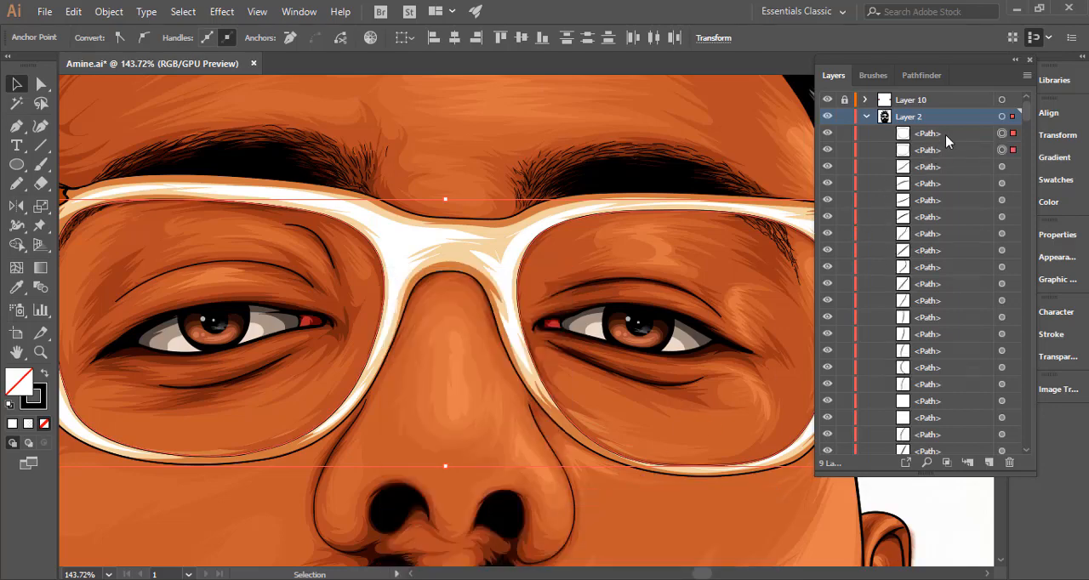
# Duplicate the two lens outline paths within Layer 2.
pyautogui.click(946, 135)
pyautogui.keyDown('shift'); pyautogui.click(962, 150); pyautogui.keyUp('shift')
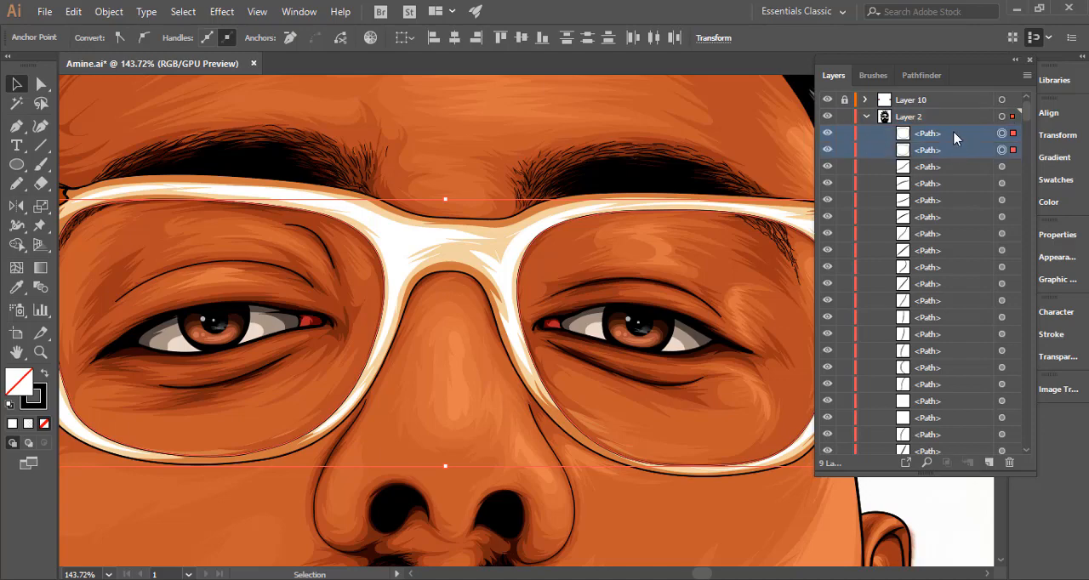
pyautogui.moveTo(954, 138); pyautogui.dragTo(990, 462)
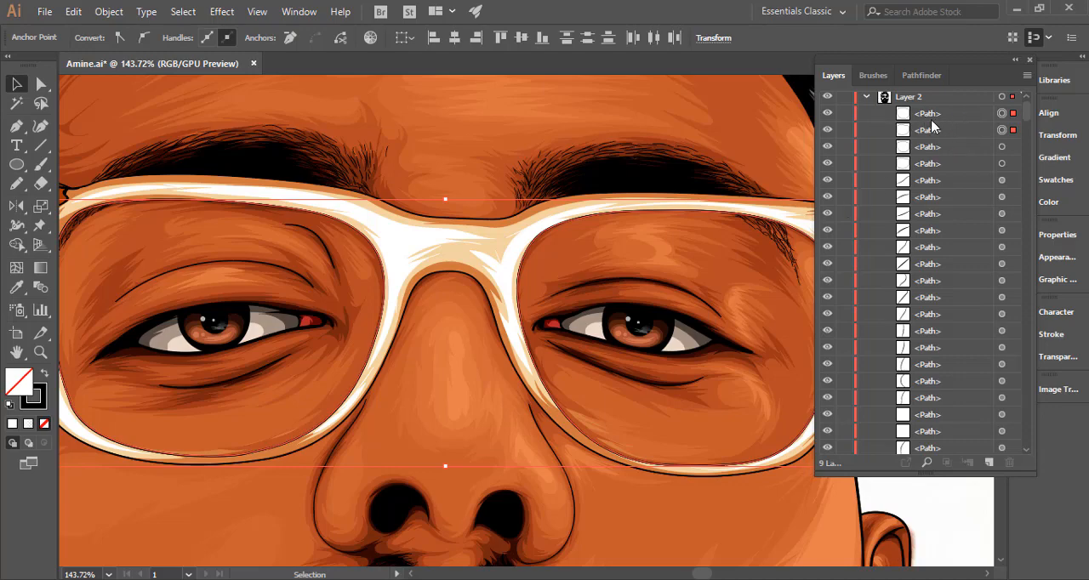
# Fill the lower pair of lens paths with white ffffff and no stroke, and move Layer 10 directly beneath them inside Layer 2.
pyautogui.click(1002, 147)
pyautogui.keyDown('shift'); pyautogui.click(1002, 164); pyautogui.keyUp('shift')
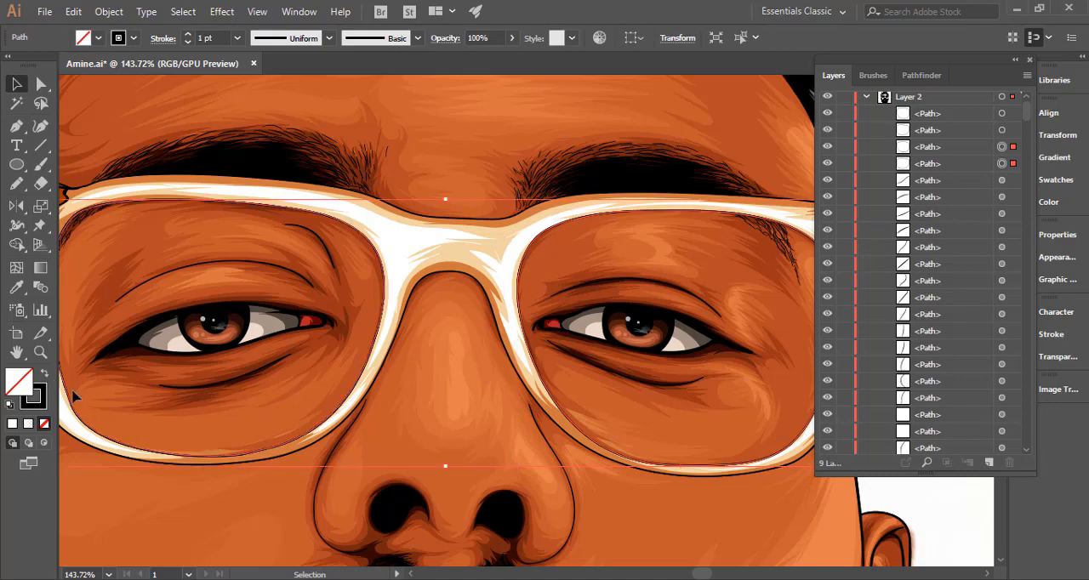
pyautogui.click(43, 374)
pyautogui.doubleClick(19, 383)
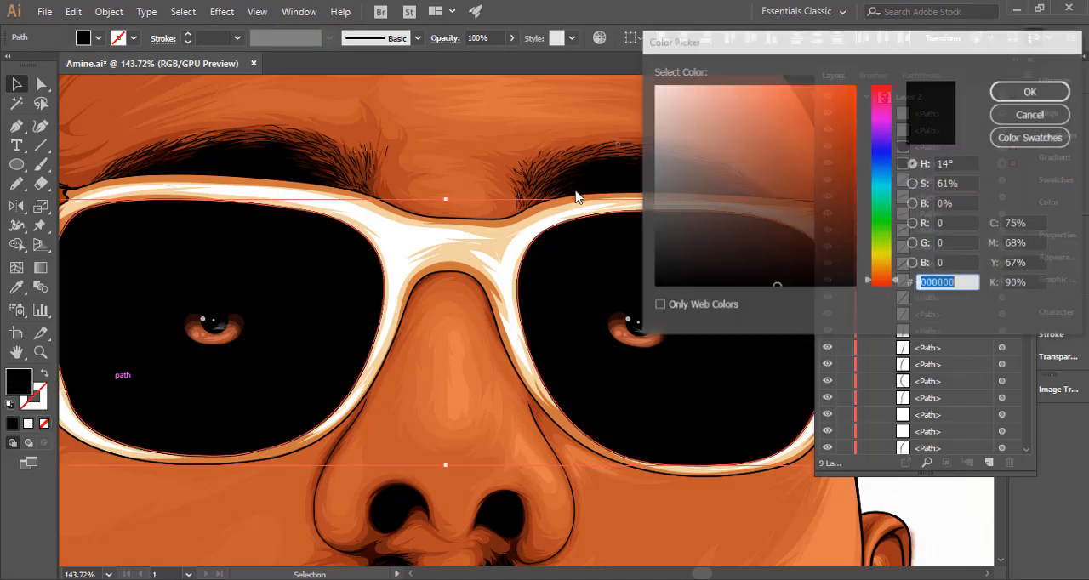
pyautogui.write('ffffff')
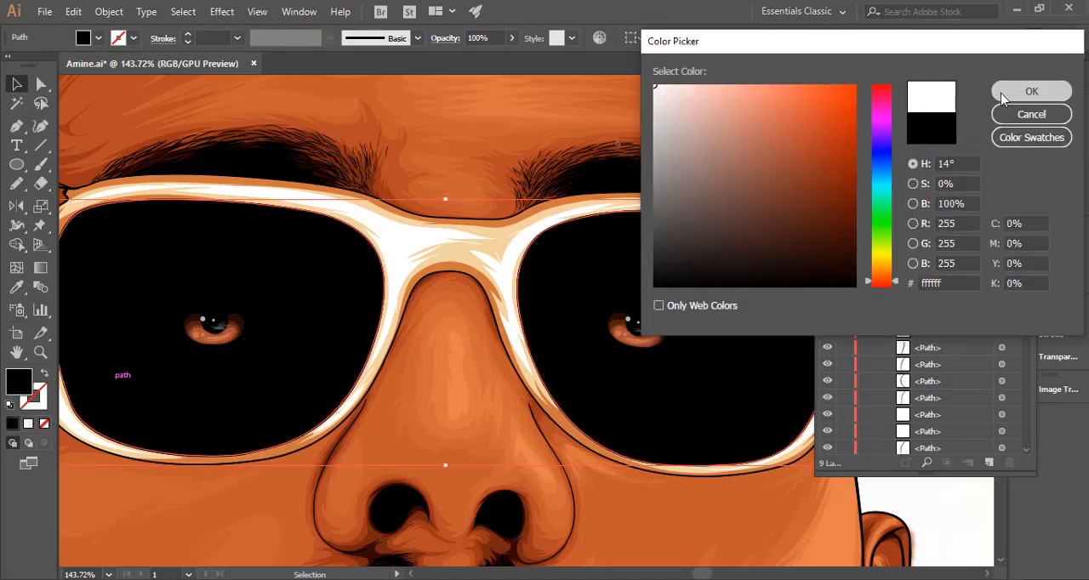
pyautogui.click(1003, 98)
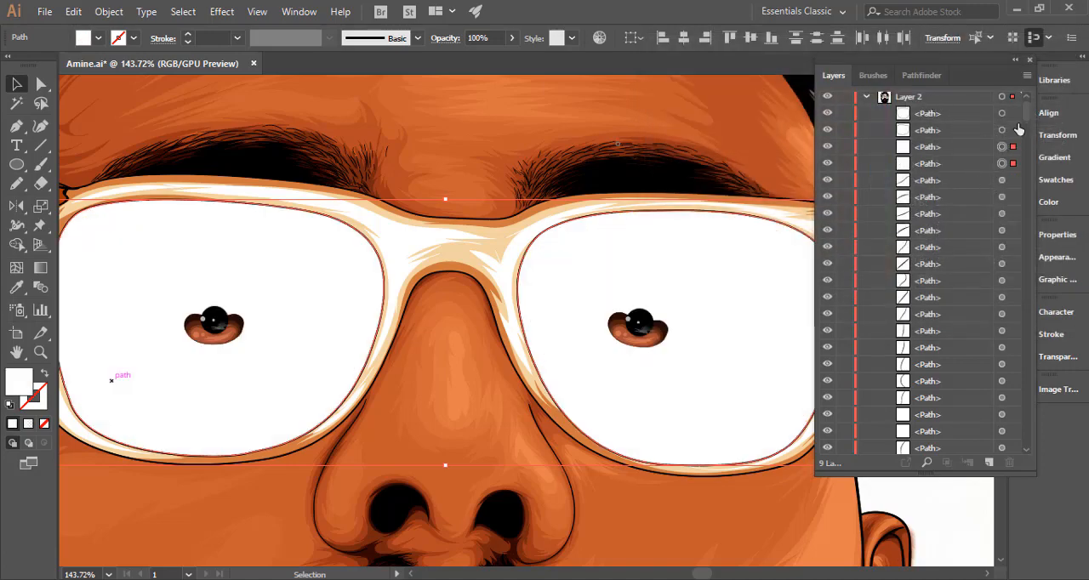
pyautogui.scroll(1, 941, 111)
pyautogui.moveTo(943, 102); pyautogui.dragTo(947, 196)
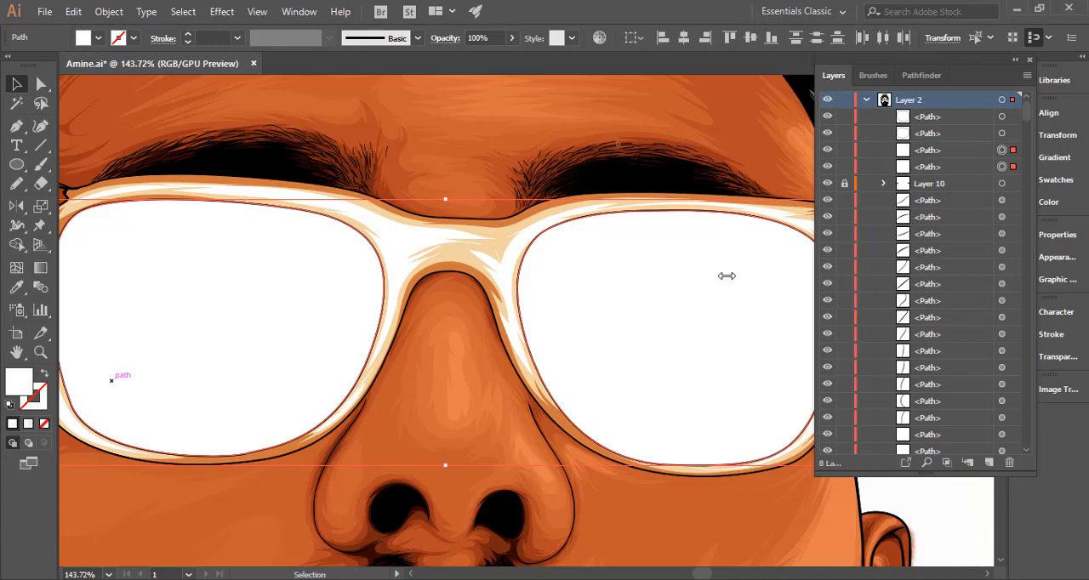
# Try 30% opacity on the two white lens shapes, settle on 25%, and deselect them to check the whole portrait.
pyautogui.keyDown('ctrl'); pyautogui.keyDown('alt'); pyautogui.click(502, 352); pyautogui.keyUp('alt'); pyautogui.keyUp('ctrl')
pyautogui.moveTo(426, 346); pyautogui.dragTo(420, 347)
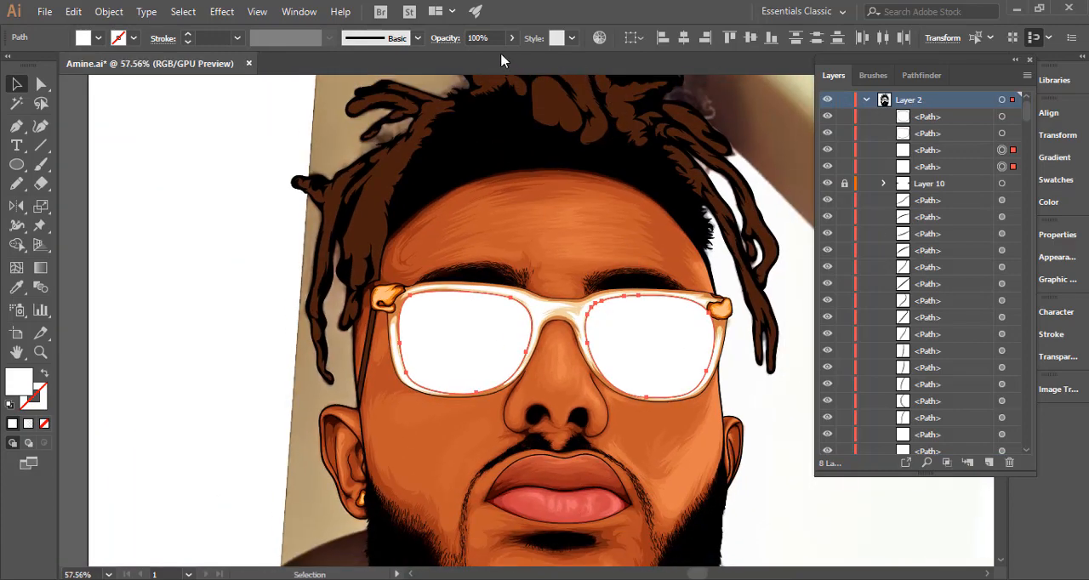
pyautogui.moveTo(478, 37); pyautogui.dragTo(415, 57)
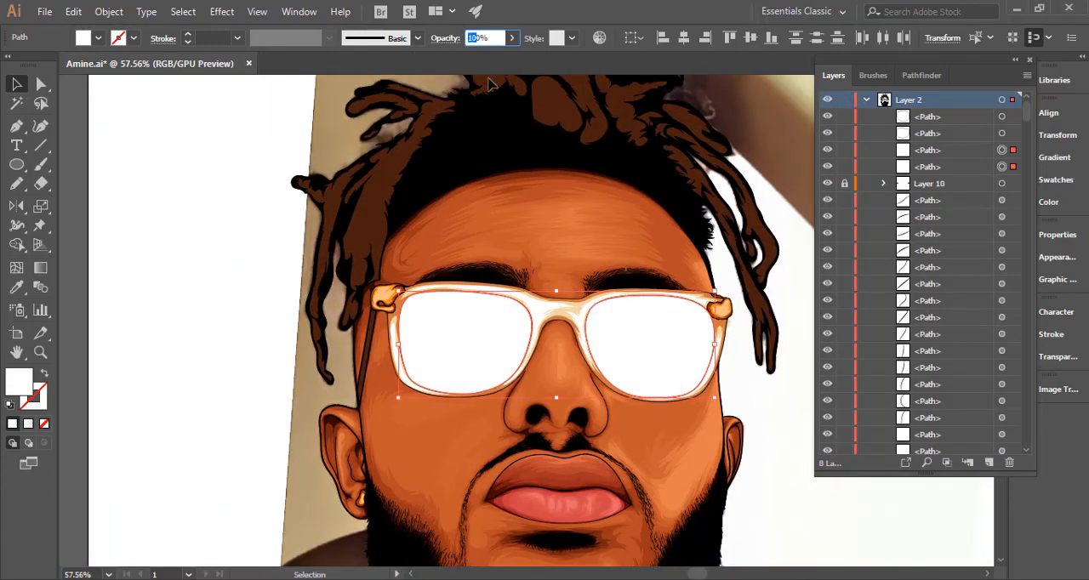
pyautogui.write('3')
pyautogui.press('Return')
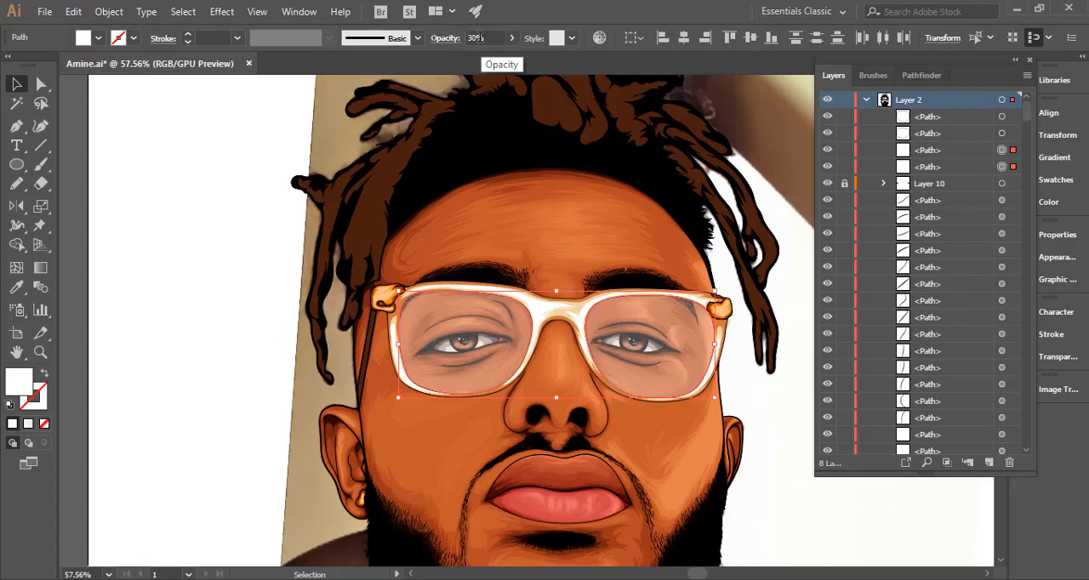
pyautogui.moveTo(482, 38); pyautogui.dragTo(441, 42)
pyautogui.write('25')
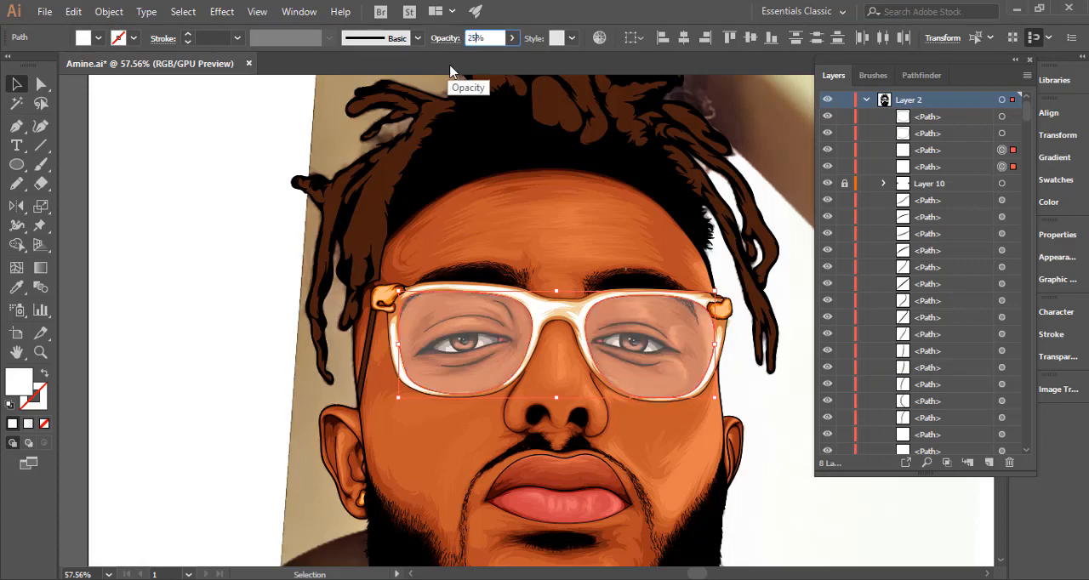
pyautogui.press('Return')
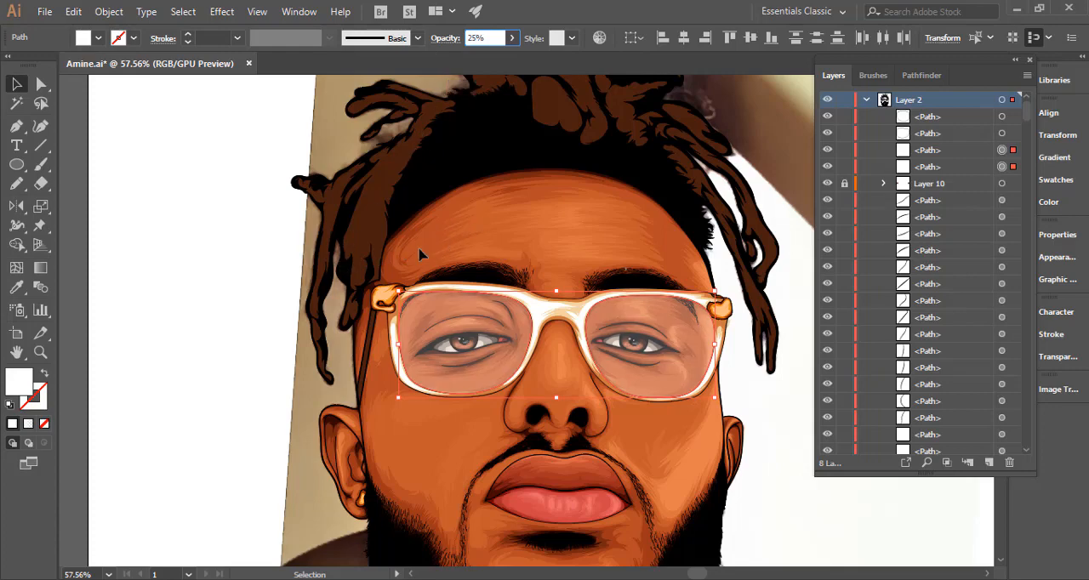
pyautogui.click(272, 297)
pyautogui.hotkey('ctrl', '-')
pyautogui.hotkey('ctrl', '-')
pyautogui.hotkey('ctrl', '-')
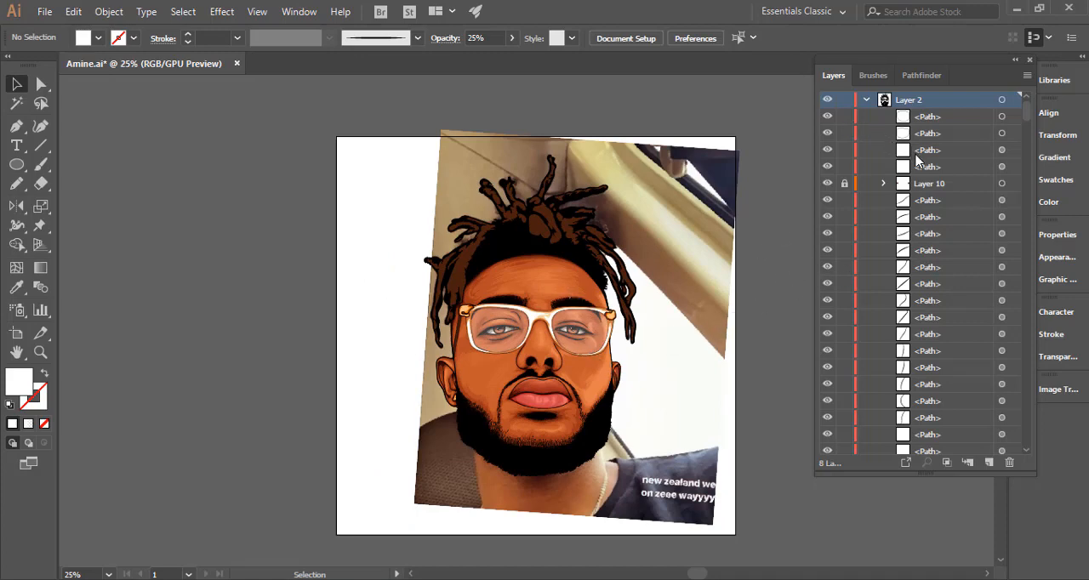
# Unlock Layer 10 and sketch a jagged white reflection with the Pencil tool across the upper part of the right-hand lens.
pyautogui.hotkey('ctrl', 'space')
pyautogui.moveTo(527, 336); pyautogui.dragTo(745, 302)
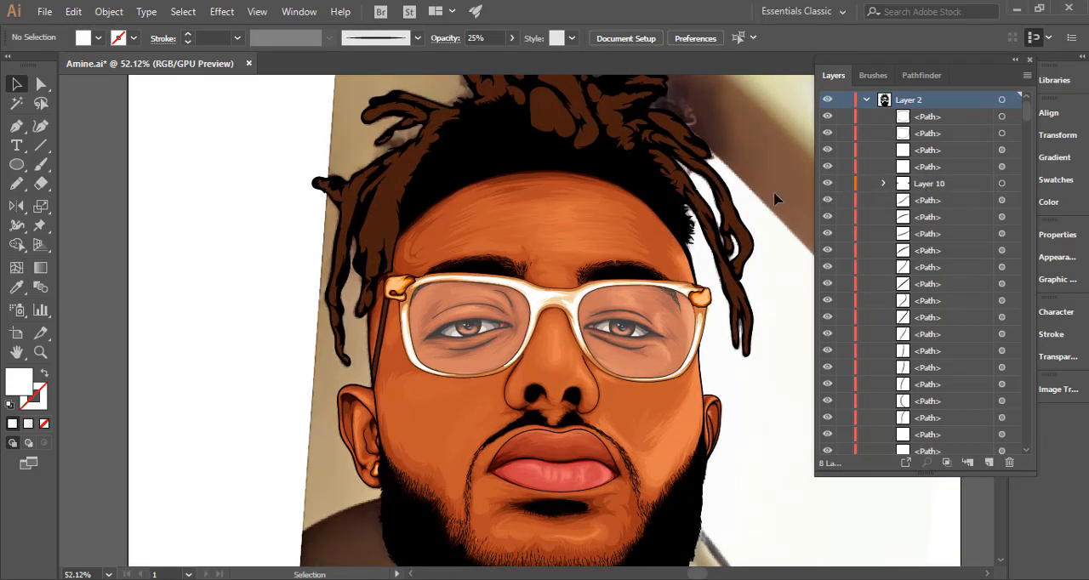
pyautogui.click(16, 183)
pyautogui.hotkey('ctrl', 'space')
pyautogui.moveTo(628, 306); pyautogui.dragTo(766, 301)
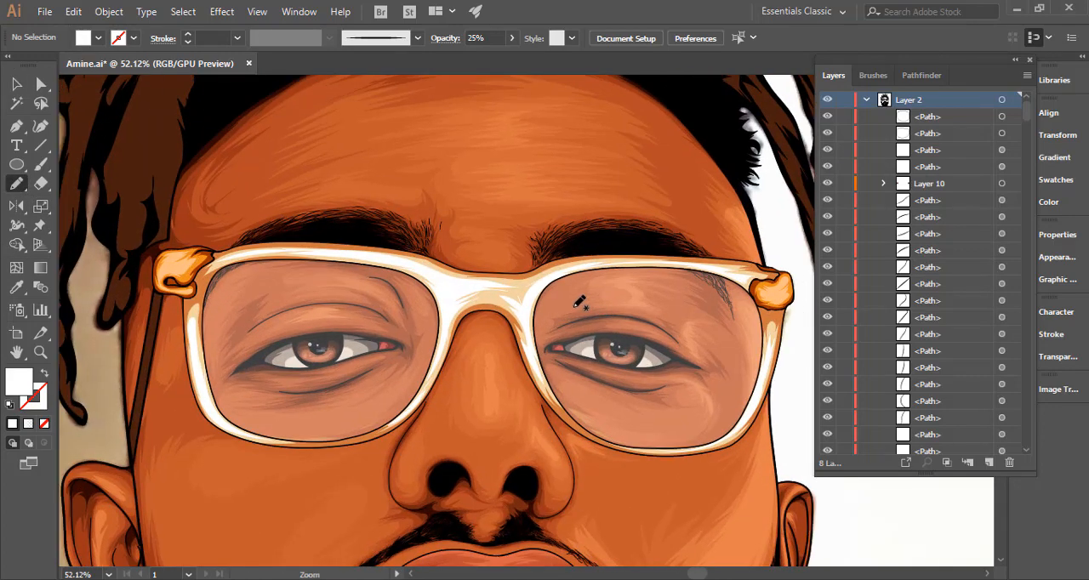
pyautogui.moveTo(563, 313)
pyautogui.mouseDown()
pyautogui.moveTo(649, 317)
pyautogui.moveTo(631, 333)
pyautogui.moveTo(717, 339)
pyautogui.moveTo(695, 309)
pyautogui.moveTo(712, 308)
pyautogui.moveTo(644, 284)
pyautogui.moveTo(591, 292)
pyautogui.mouseUp()
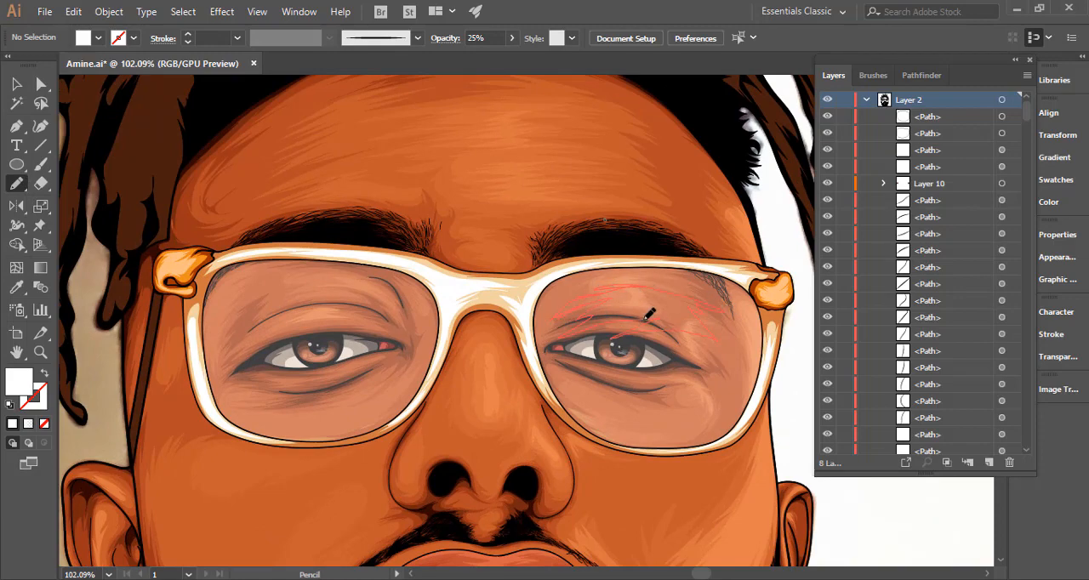
pyautogui.moveTo(648, 315); pyautogui.dragTo(588, 300)
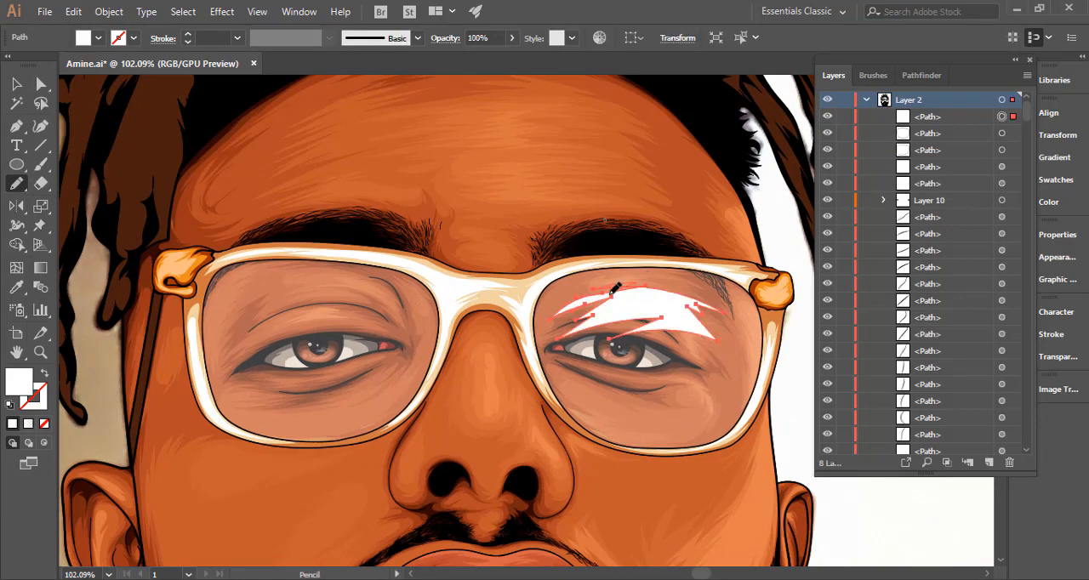
pyautogui.hotkey('ctrl', 'z')
pyautogui.moveTo(639, 284); pyautogui.dragTo(699, 293)
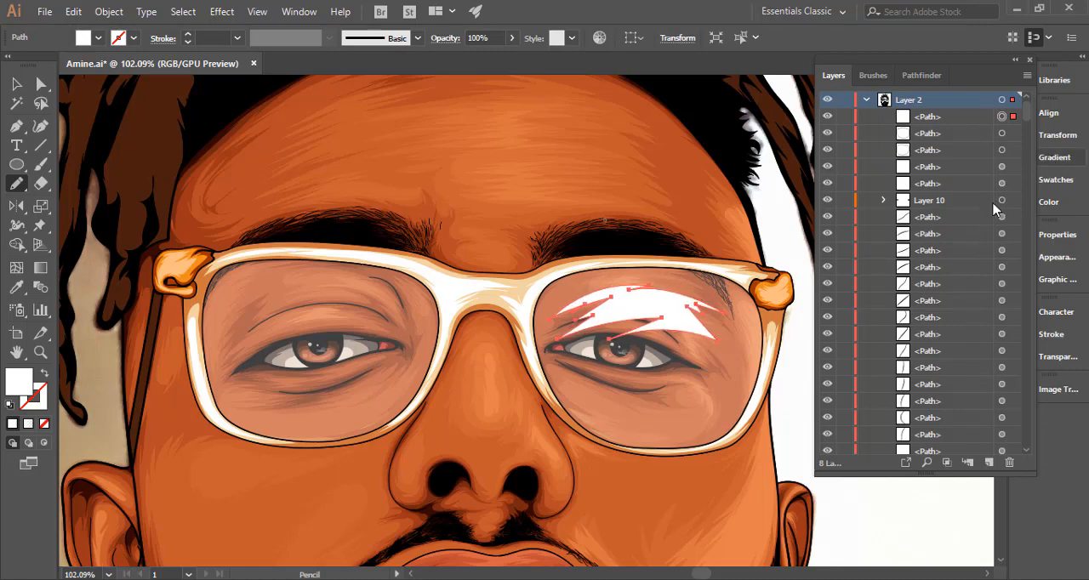
# Give the reflection a linear white-to-transparent gradient running diagonally at about -29.8° across the lens, and deselect it.
pyautogui.click(898, 223)
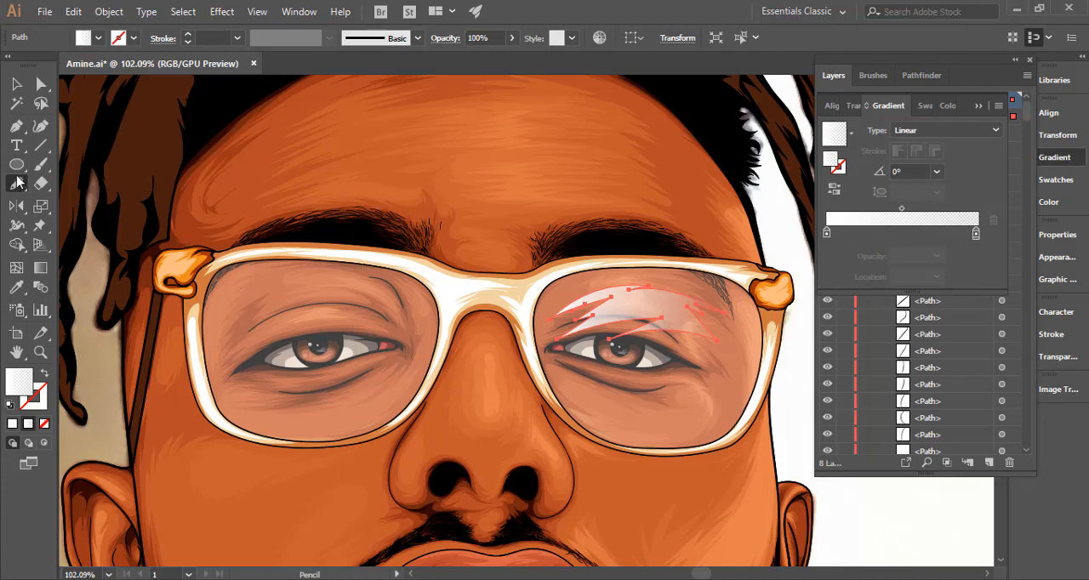
pyautogui.click(40, 267)
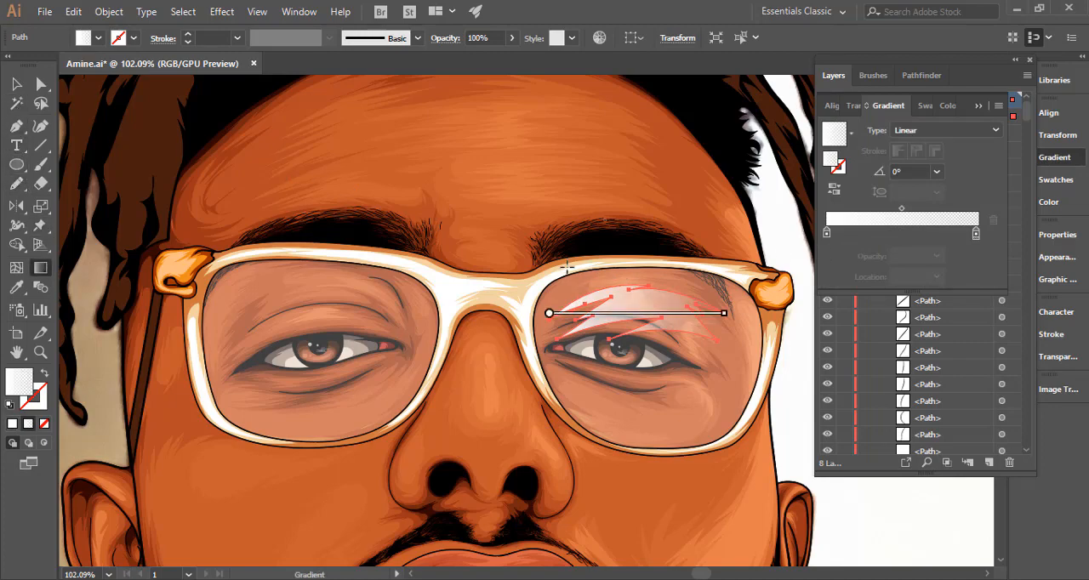
pyautogui.moveTo(517, 257)
pyautogui.mouseDown()
pyautogui.moveTo(702, 353)
pyautogui.moveTo(691, 361)
pyautogui.mouseUp()
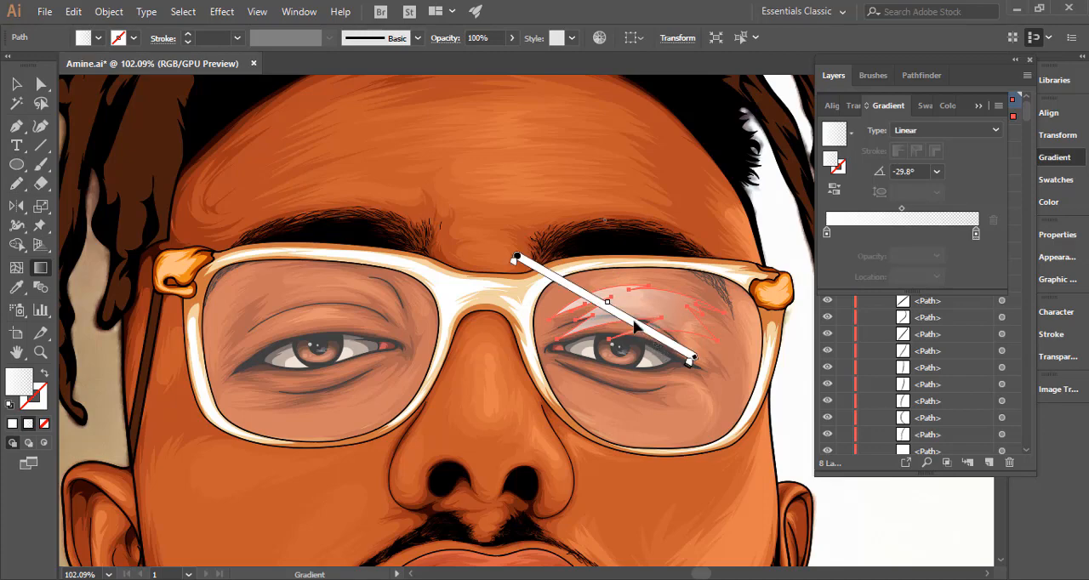
pyautogui.hotkey('ctrl', 'space')
pyautogui.moveTo(699, 417); pyautogui.dragTo(323, 387)
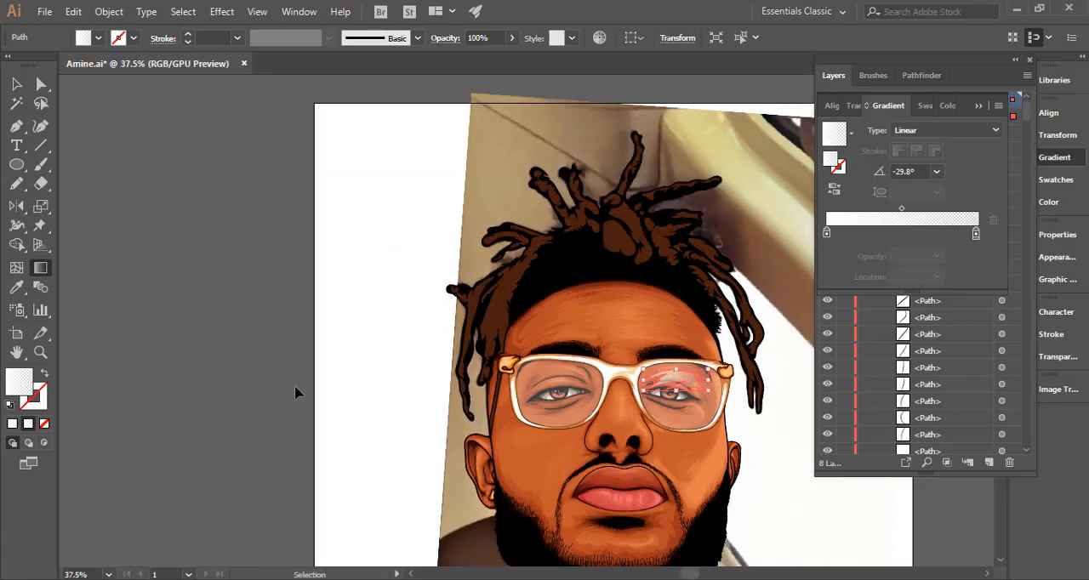
pyautogui.keyDown('ctrl'); pyautogui.click(295, 393); pyautogui.keyUp('ctrl')
pyautogui.press('space')
pyautogui.moveTo(463, 426); pyautogui.dragTo(326, 318)
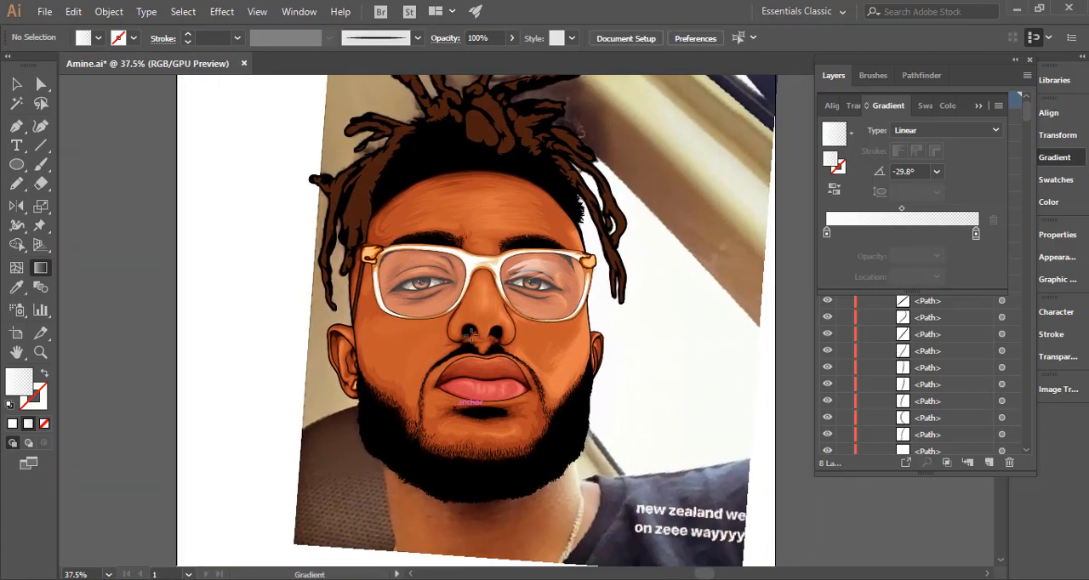
# Reverse the right-hand lens reflection's gradient and redraw it diagonally towards the lens's lower outer corner at about -40.1°.
pyautogui.press('v')
pyautogui.hotkey('ctrl', 'space')
pyautogui.moveTo(451, 269); pyautogui.dragTo(614, 287)
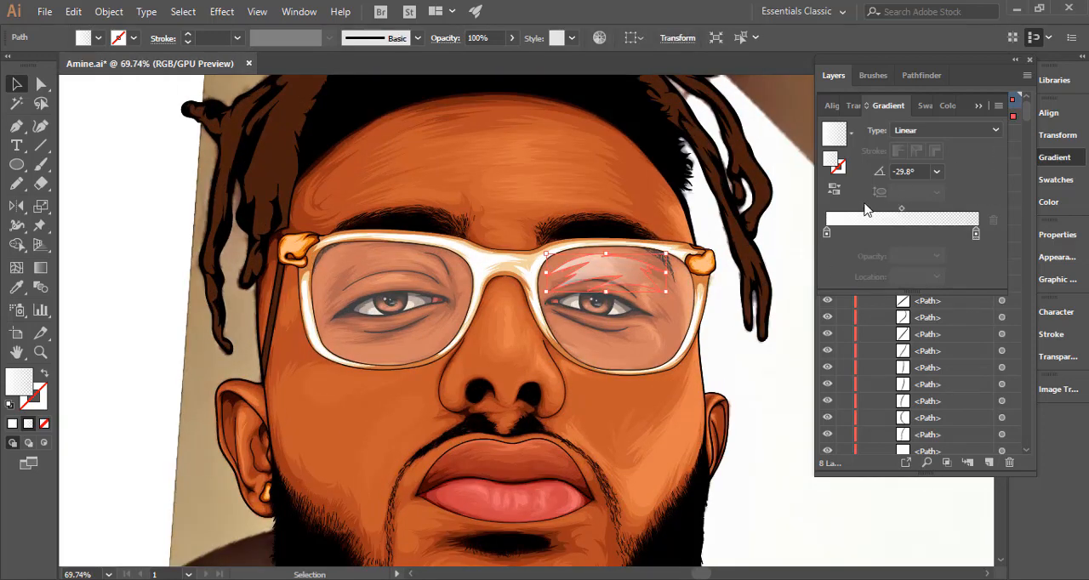
pyautogui.click(834, 189)
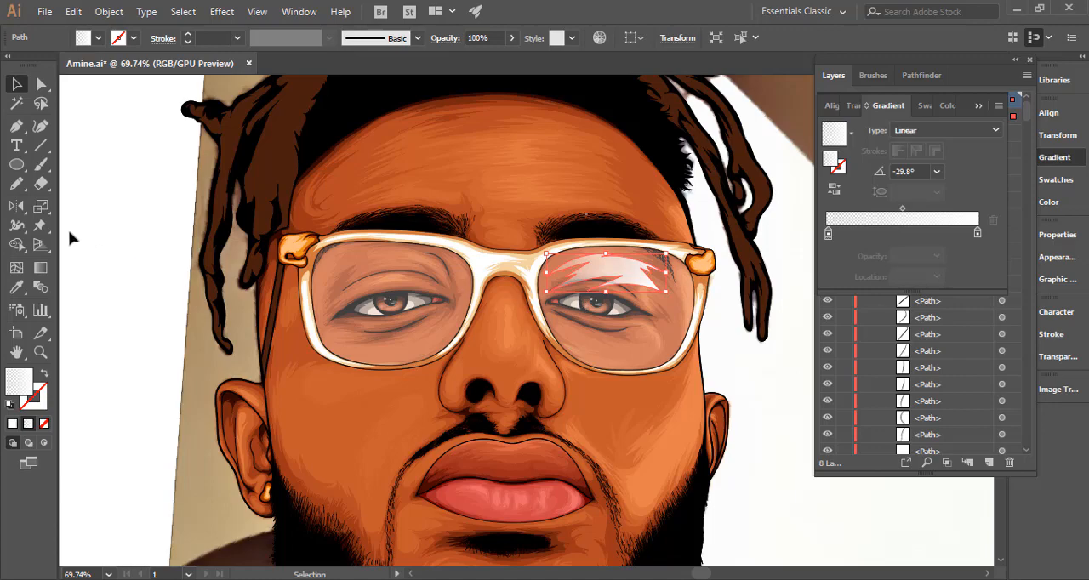
pyautogui.click(40, 268)
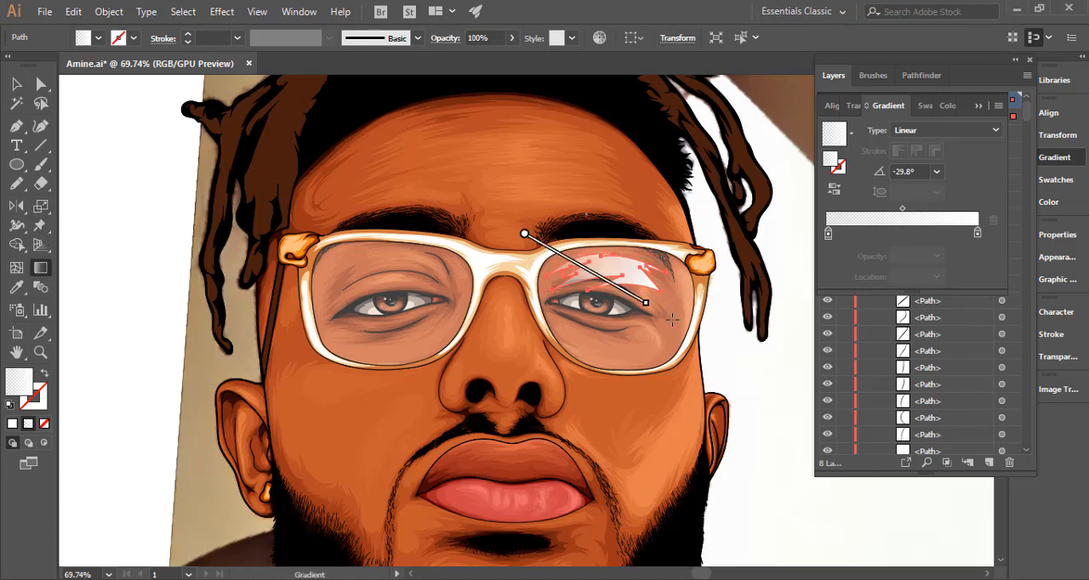
pyautogui.moveTo(677, 338)
pyautogui.mouseDown()
pyautogui.moveTo(539, 235)
pyautogui.moveTo(657, 323)
pyautogui.moveTo(618, 280)
pyautogui.moveTo(613, 287)
pyautogui.moveTo(686, 347)
pyautogui.mouseUp()
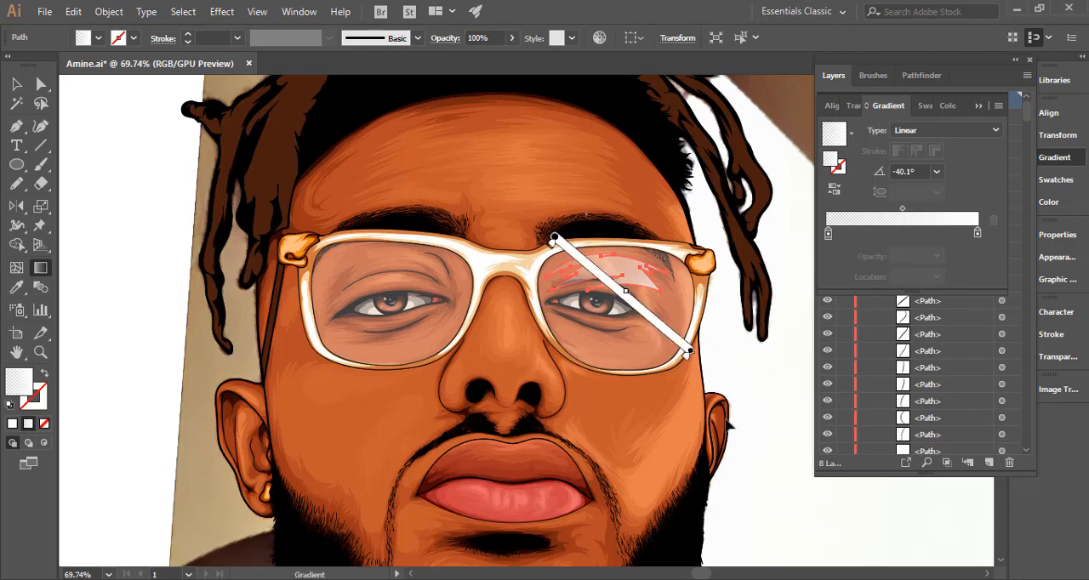
# Deselect the right-hand lens reflection and check how the glasses read against the whole portrait.
pyautogui.moveTo(728, 423); pyautogui.dragTo(516, 354)
pyautogui.keyDown('ctrl'); pyautogui.click(516, 355); pyautogui.keyUp('ctrl')
pyautogui.moveTo(585, 400); pyautogui.dragTo(487, 326)
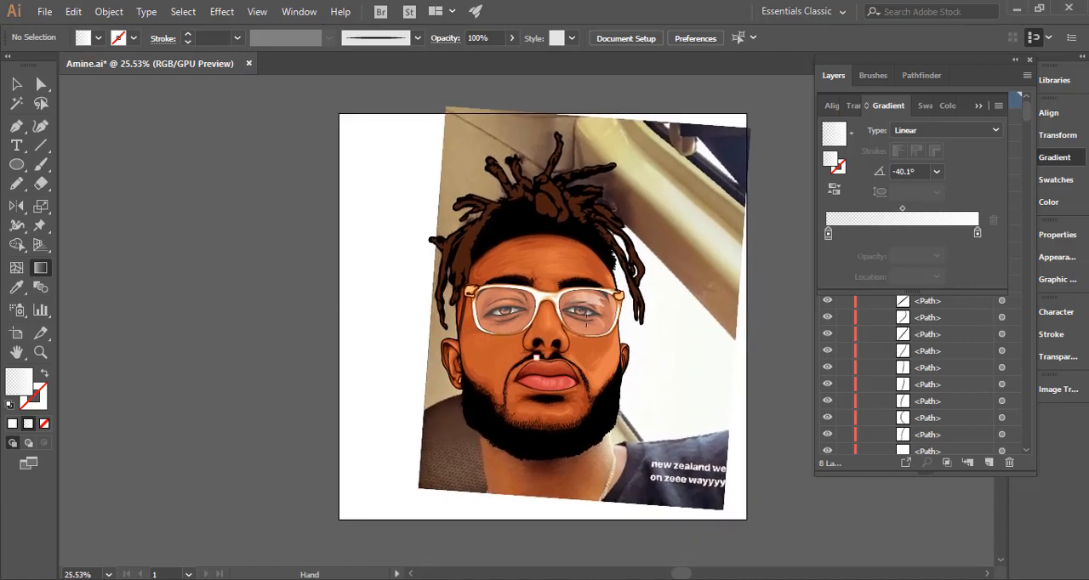
pyautogui.moveTo(584, 295); pyautogui.dragTo(805, 318)
pyautogui.keyDown('ctrl'); pyautogui.click(612, 319); pyautogui.keyUp('ctrl')
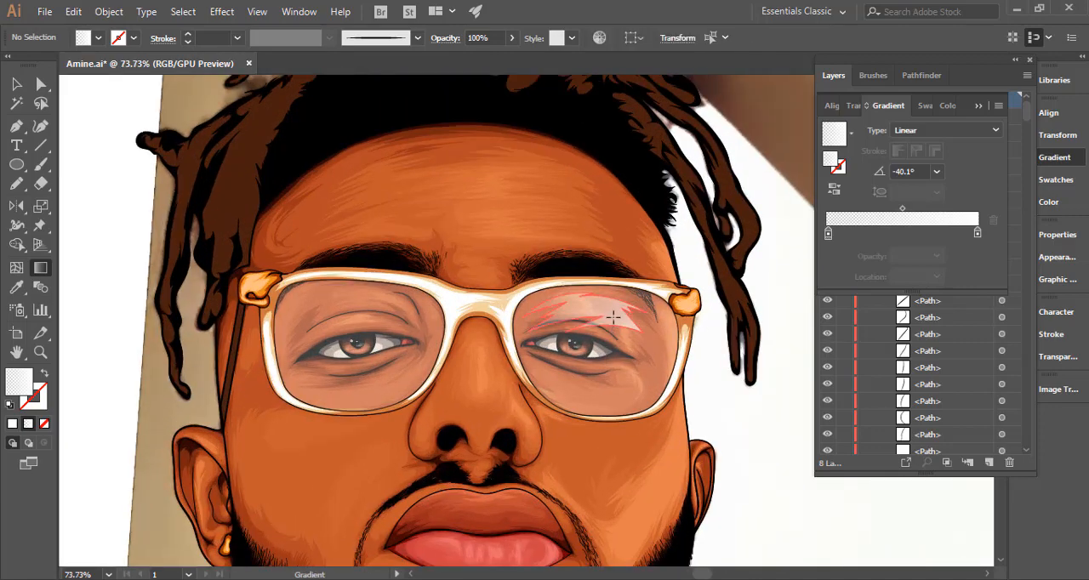
pyautogui.moveTo(615, 347)
pyautogui.mouseDown()
pyautogui.moveTo(644, 341)
pyautogui.moveTo(637, 364)
pyautogui.moveTo(656, 377)
pyautogui.moveTo(580, 352)
pyautogui.mouseUp()
pyautogui.keyDown('ctrl'); pyautogui.click(705, 395); pyautogui.keyUp('ctrl')
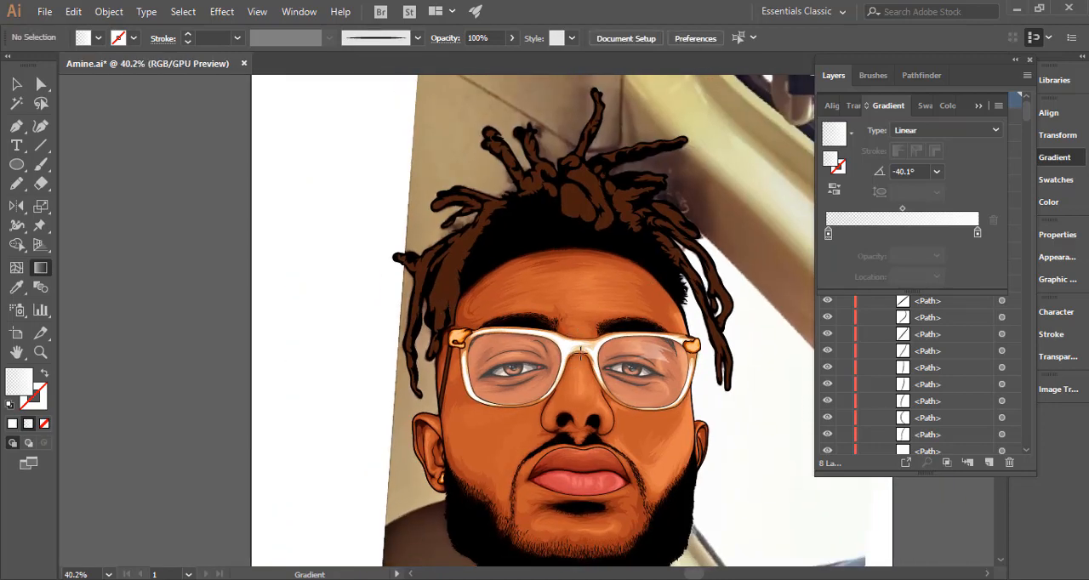
# Try gradient angles of -90° and -60° on the right-hand lens reflection, settle on -120°, and deselect it.
pyautogui.press('v')
pyautogui.scroll(2, 678, 361)
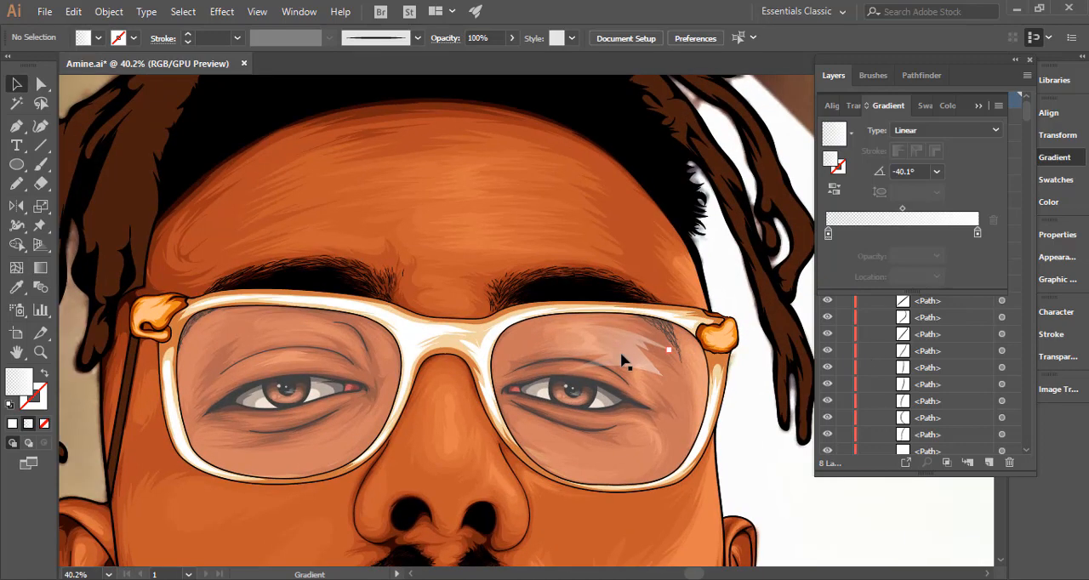
pyautogui.click(936, 174)
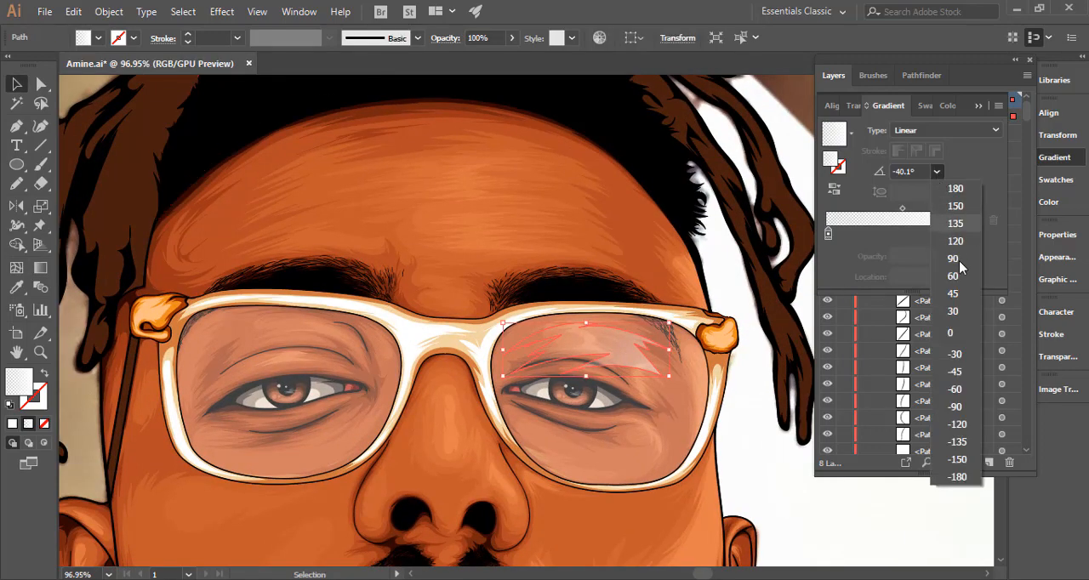
pyautogui.click(956, 407)
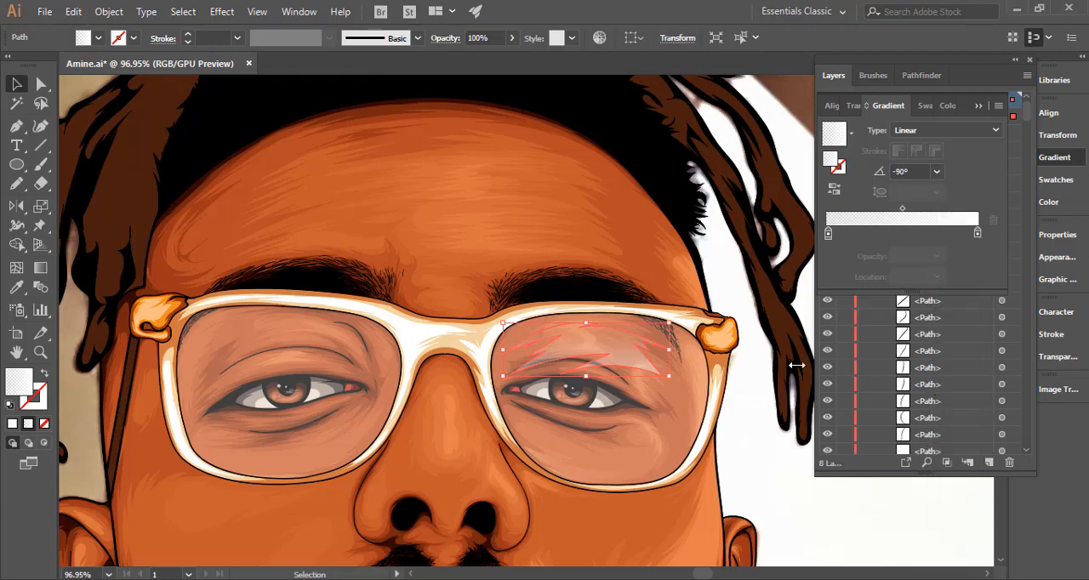
pyautogui.click(936, 173)
pyautogui.click(957, 390)
pyautogui.click(937, 171)
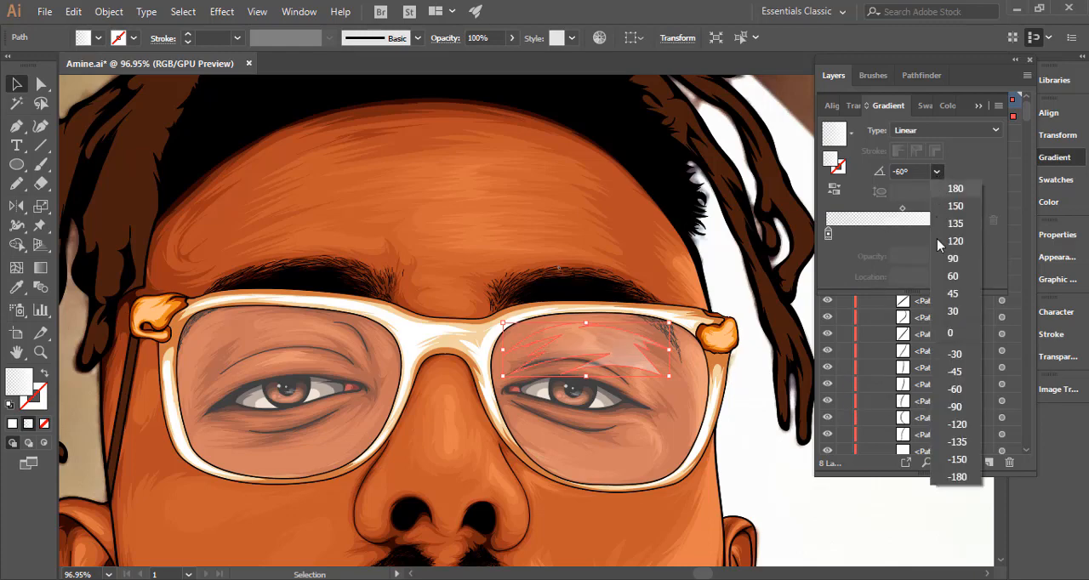
pyautogui.click(966, 432)
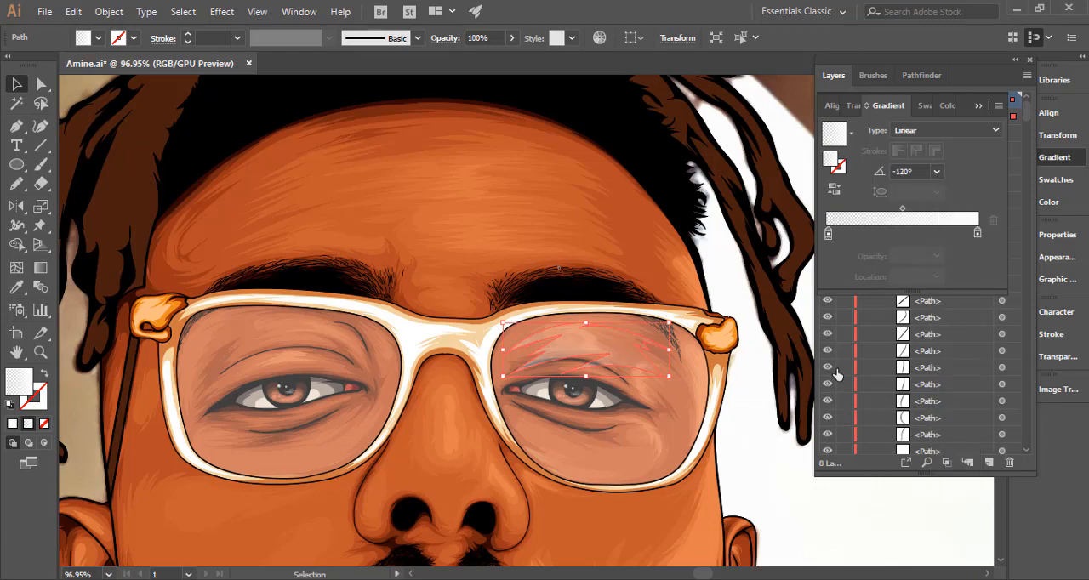
pyautogui.click(649, 450)
pyautogui.moveTo(675, 435); pyautogui.dragTo(558, 237)
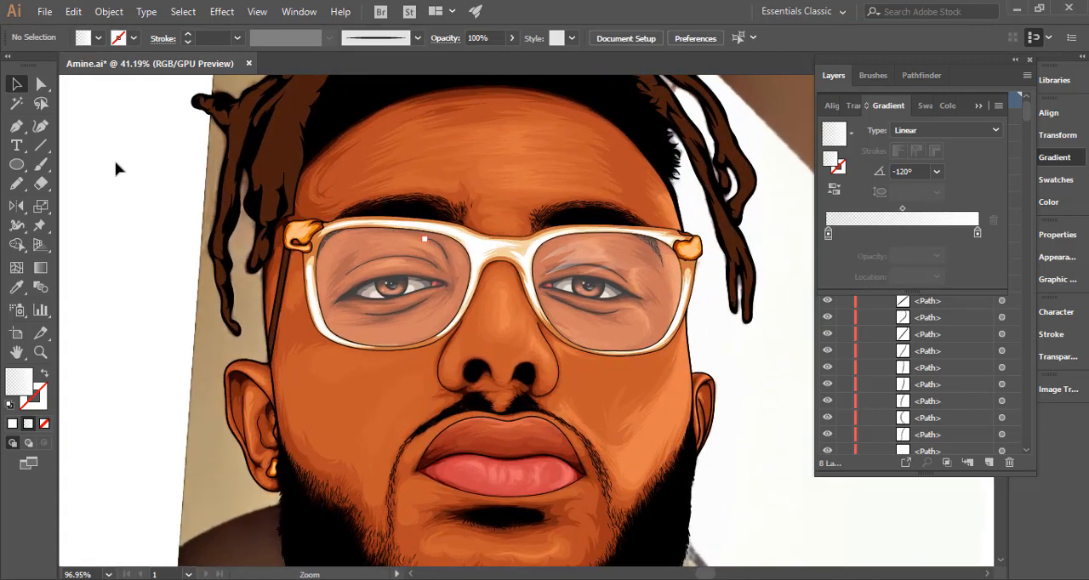
# Sketch jagged gradient-filled reflections with the Pencil tool on the lower and upper parts of the left-hand lens, and deselect them.
pyautogui.click(16, 184)
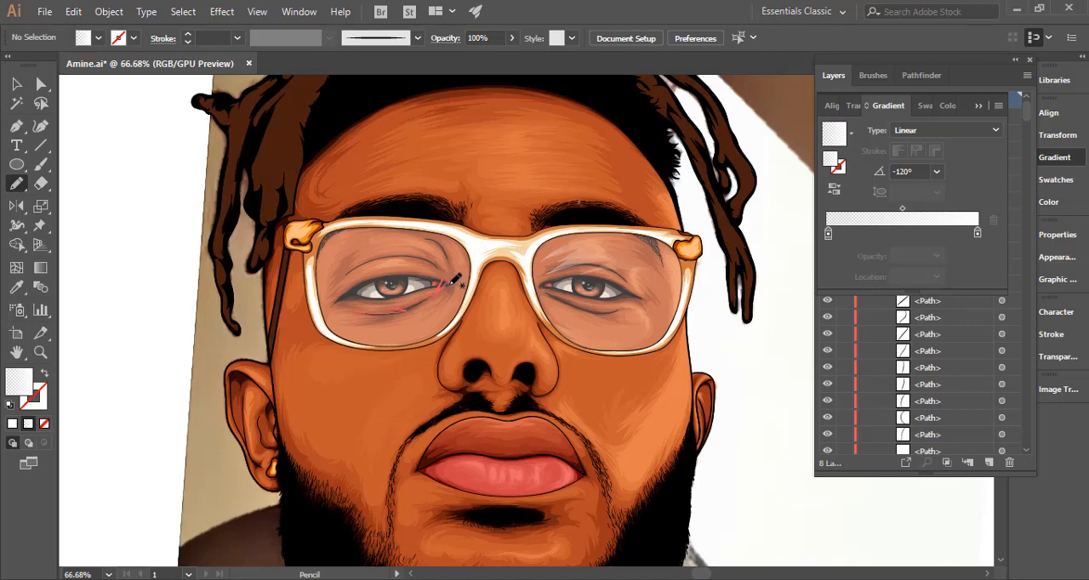
pyautogui.moveTo(450, 284)
pyautogui.mouseDown()
pyautogui.moveTo(423, 323)
pyautogui.moveTo(426, 312)
pyautogui.moveTo(376, 332)
pyautogui.moveTo(397, 319)
pyautogui.moveTo(357, 316)
pyautogui.moveTo(397, 318)
pyautogui.mouseUp()
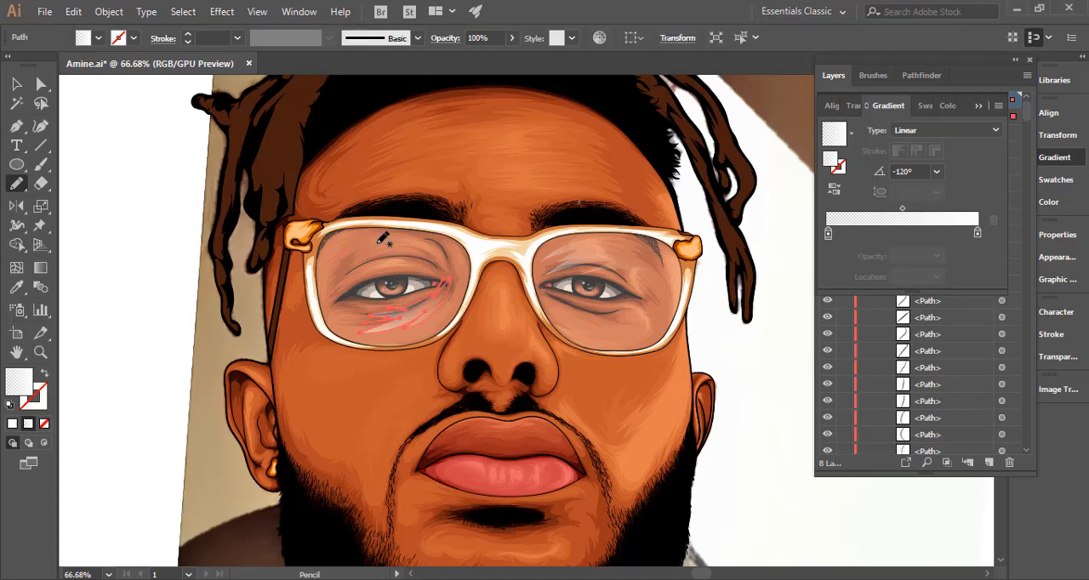
pyautogui.moveTo(384, 240)
pyautogui.mouseDown()
pyautogui.moveTo(398, 235)
pyautogui.moveTo(360, 228)
pyautogui.moveTo(324, 272)
pyautogui.mouseUp()
pyautogui.hotkey('ctrl', 'shift', 'a')
pyautogui.moveTo(457, 403); pyautogui.dragTo(284, 389)
# Try a -60° gradient angle on the left-hand lens's lower reflection, settle on -150°, and deselect it.
pyautogui.press('v')
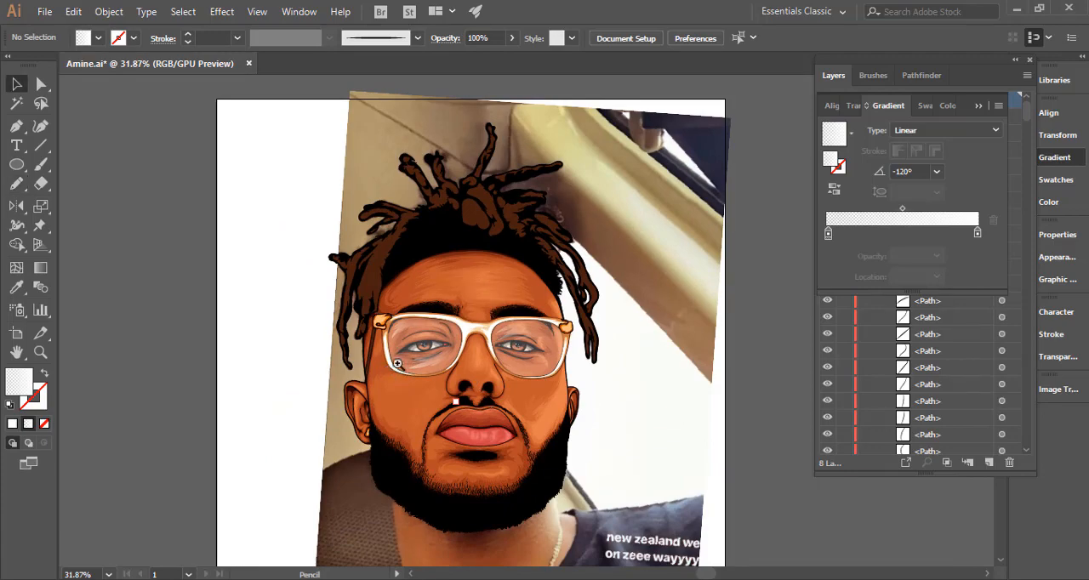
pyautogui.moveTo(396, 364); pyautogui.dragTo(586, 365)
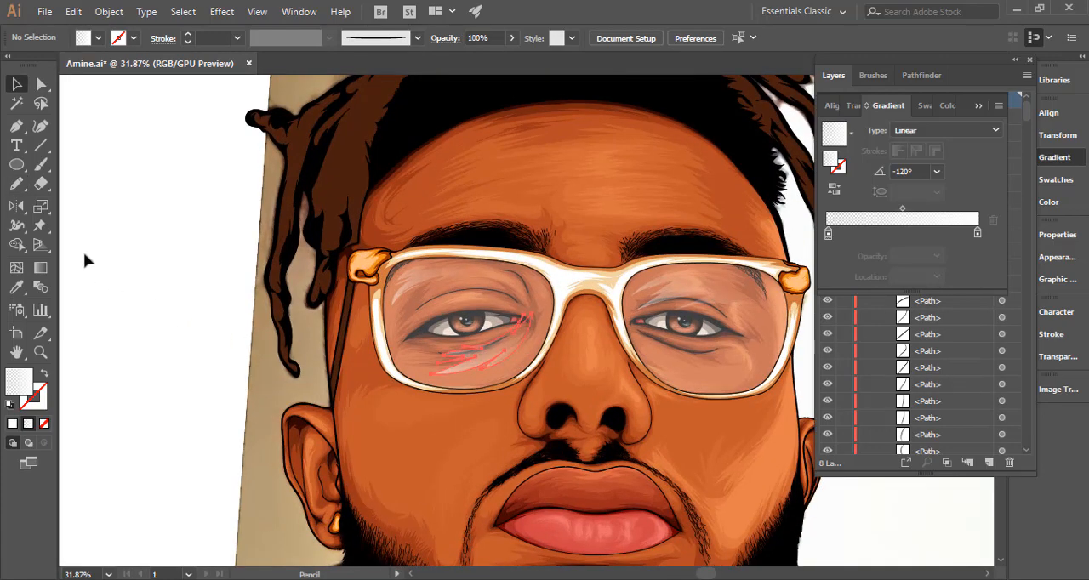
pyautogui.click(936, 171)
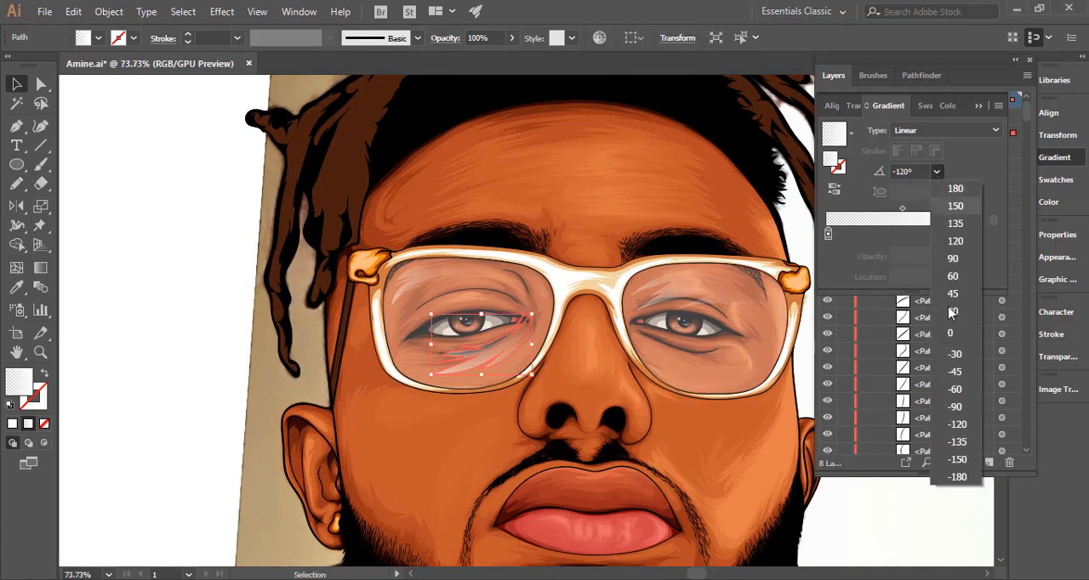
pyautogui.click(953, 391)
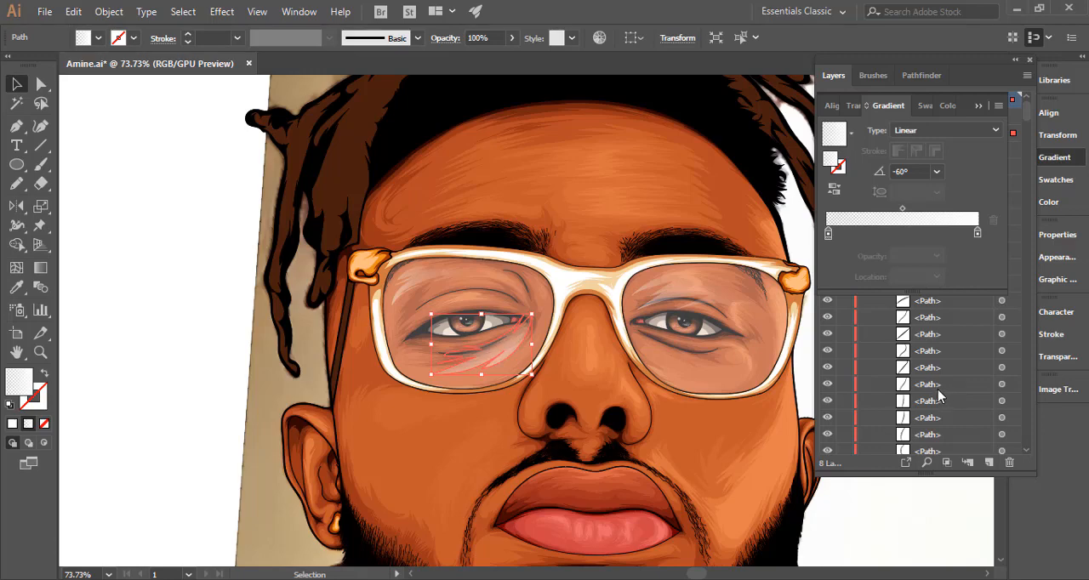
pyautogui.click(936, 171)
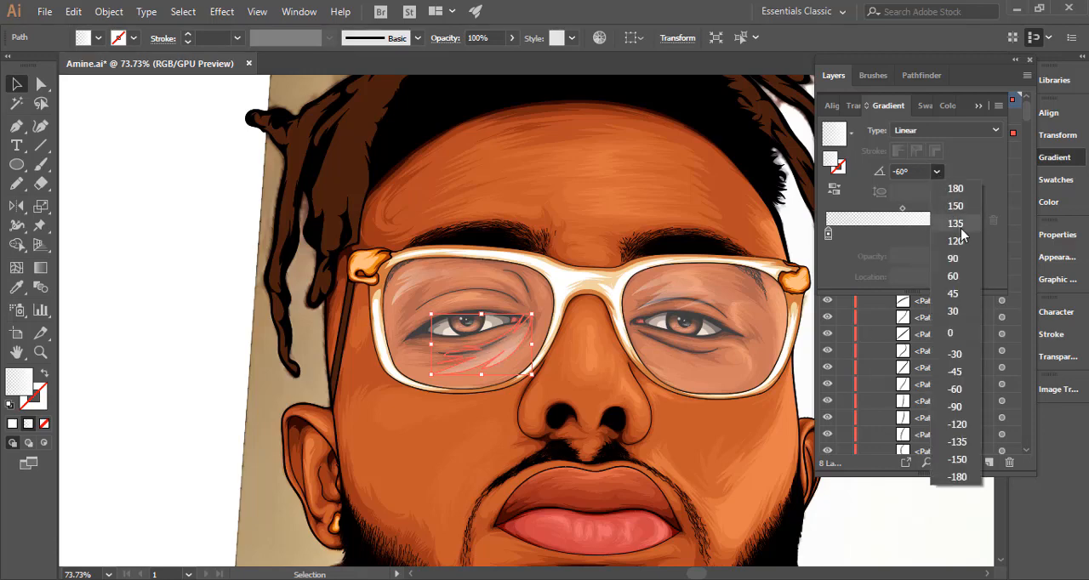
pyautogui.click(957, 459)
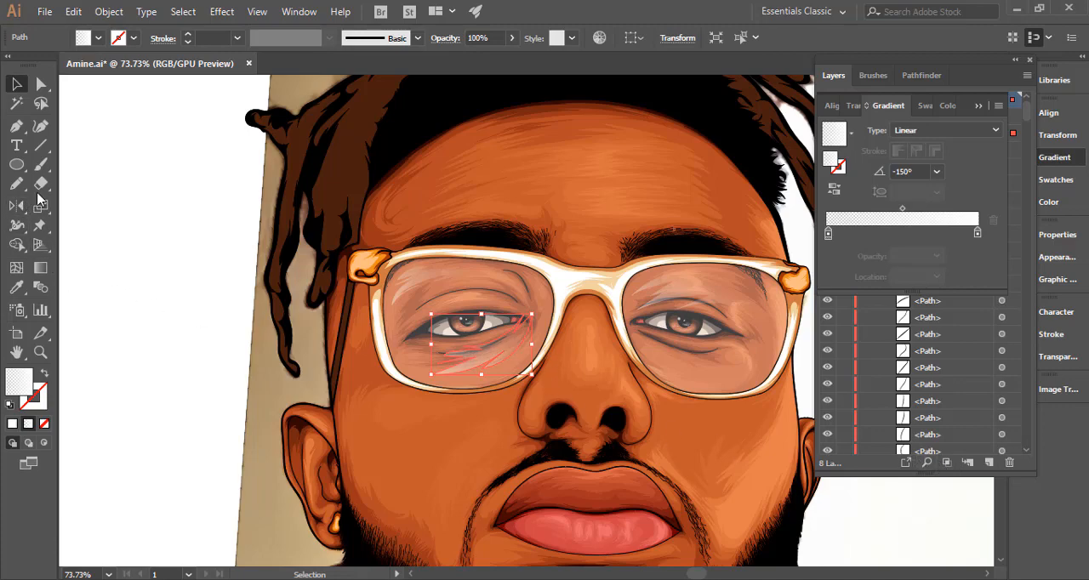
pyautogui.click(40, 267)
pyautogui.moveTo(455, 368); pyautogui.dragTo(443, 385)
pyautogui.moveTo(467, 405); pyautogui.dragTo(281, 397)
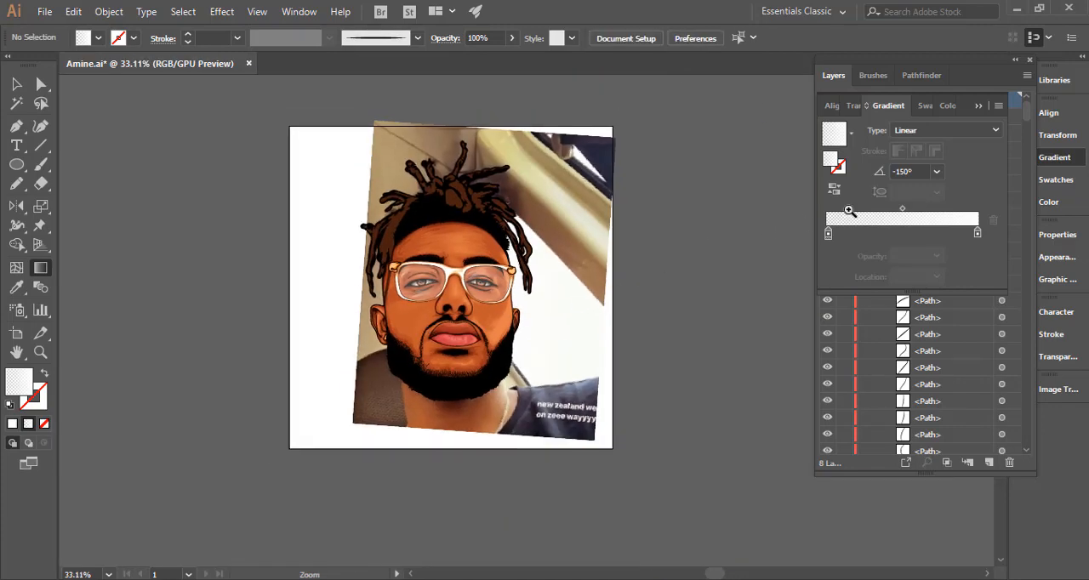
# Group the three topmost reflection paths in Layer 2.
pyautogui.press('v')
pyautogui.click(978, 106)
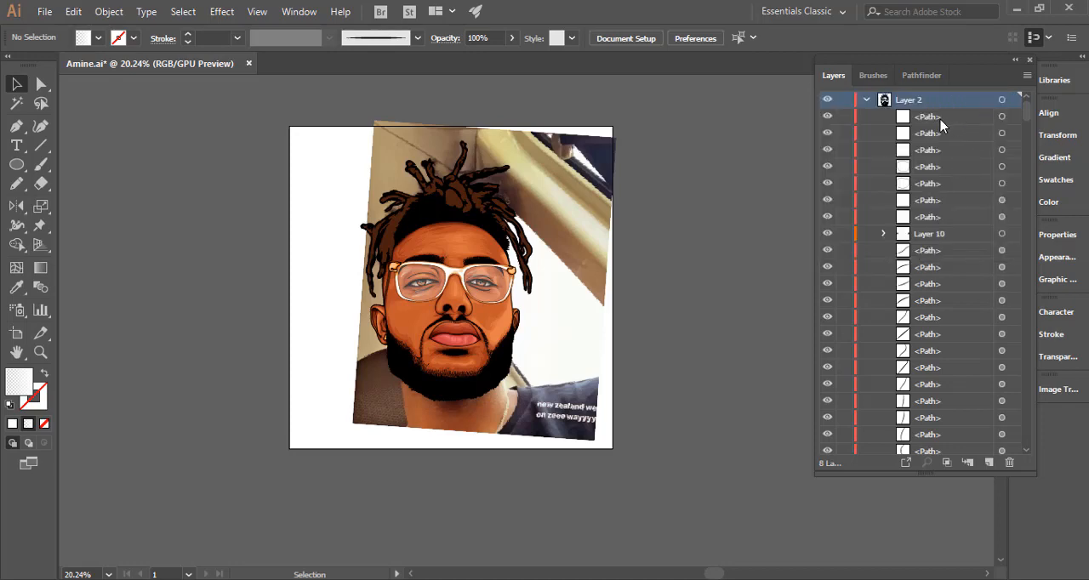
pyautogui.click(1002, 117)
pyautogui.keyDown('shift'); pyautogui.click(1001, 134); pyautogui.keyUp('shift')
pyautogui.keyDown('shift'); pyautogui.click(1001, 150); pyautogui.keyUp('shift')
pyautogui.hotkey('ctrl', 'g')
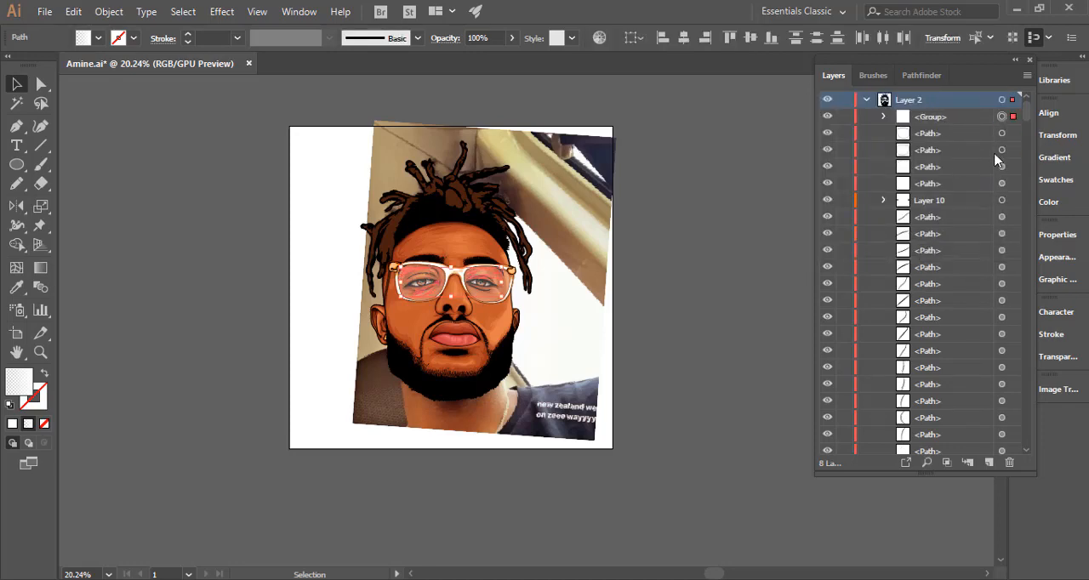
# Combine the reflection group and the four paths directly below it in Layer 2 into a single group.
pyautogui.keyDown('shift'); pyautogui.click(1002, 133); pyautogui.keyUp('shift')
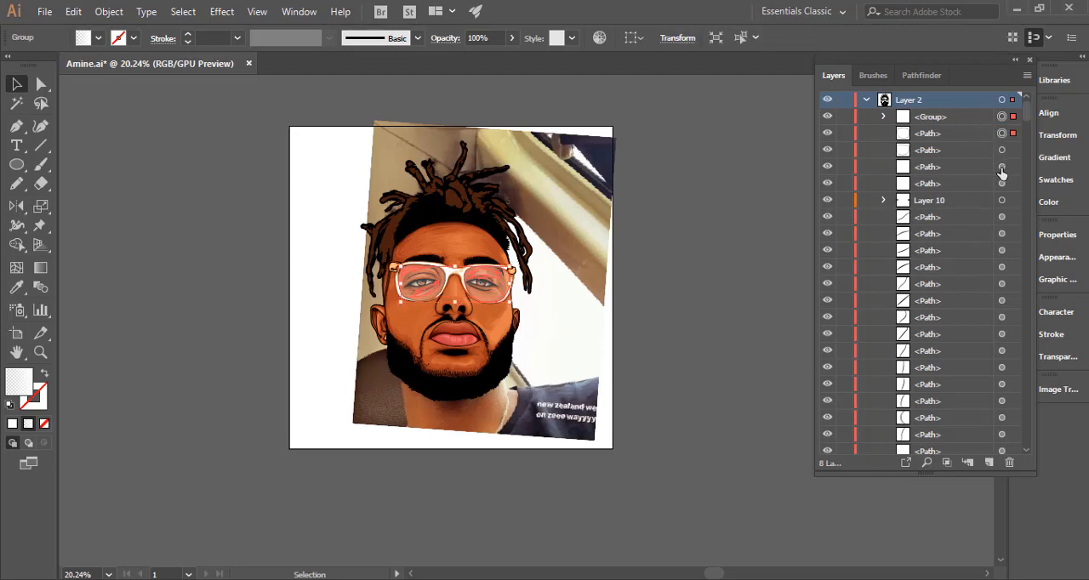
pyautogui.keyDown('shift'); pyautogui.click(1002, 151); pyautogui.keyUp('shift')
pyautogui.keyDown('shift'); pyautogui.click(1001, 167); pyautogui.keyUp('shift')
pyautogui.keyDown('shift'); pyautogui.click(1001, 184); pyautogui.keyUp('shift')
pyautogui.hotkey('ctrl', 'g')
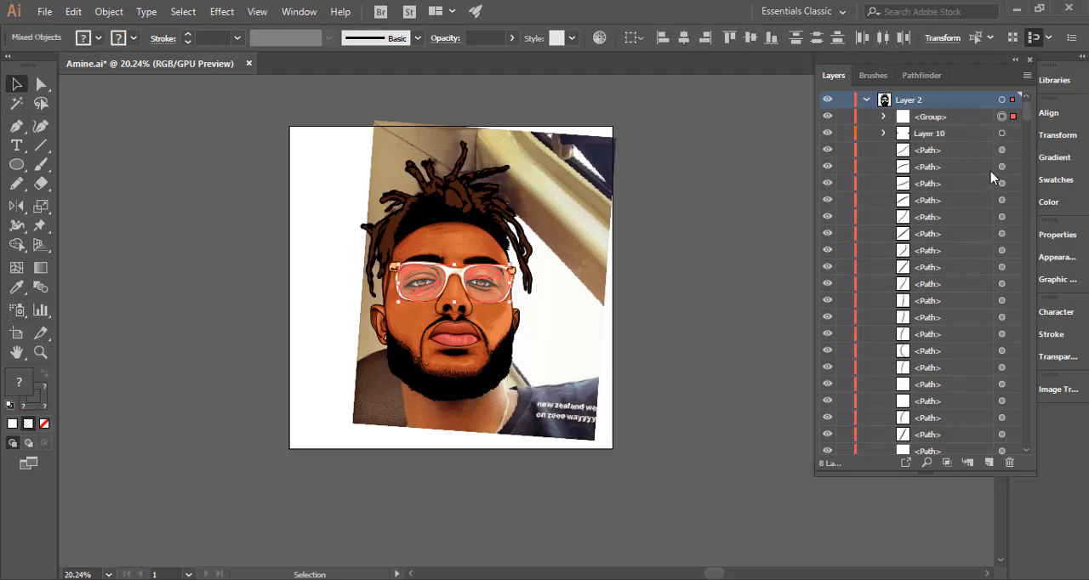
# Group the lens artwork together with the contents of Layer 10.
pyautogui.keyDown('shift'); pyautogui.click(1001, 134); pyautogui.keyUp('shift')
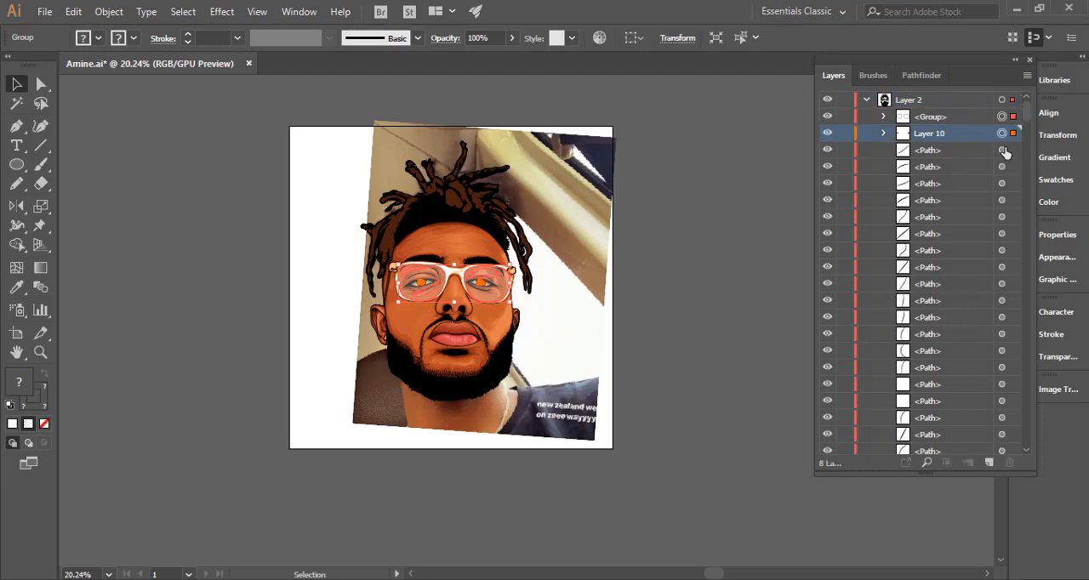
pyautogui.keyDown('shift'); pyautogui.click(1002, 150); pyautogui.keyUp('shift')
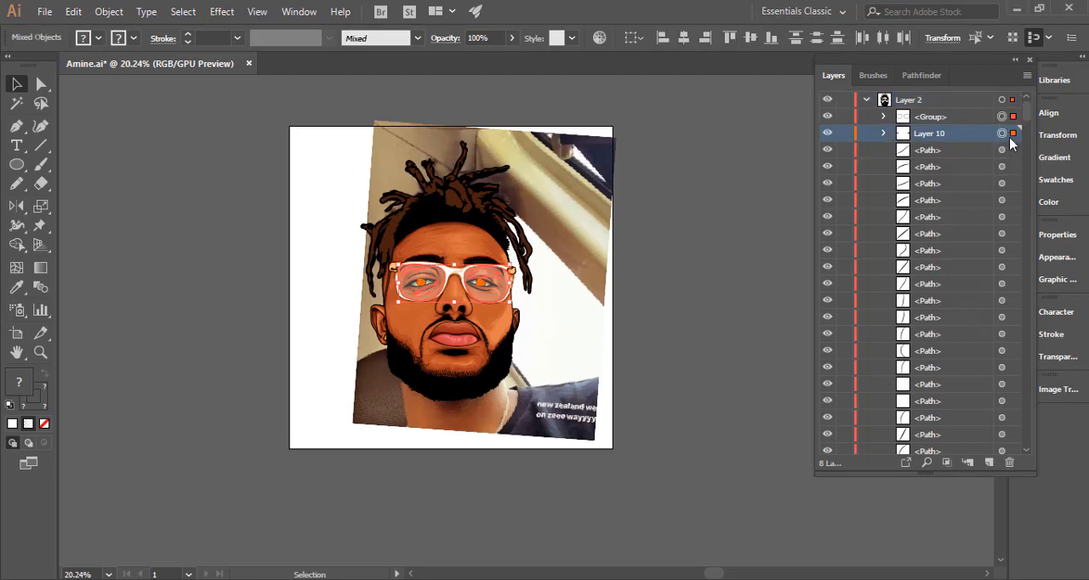
pyautogui.keyDown('shift'); pyautogui.click(1001, 150); pyautogui.keyUp('shift')
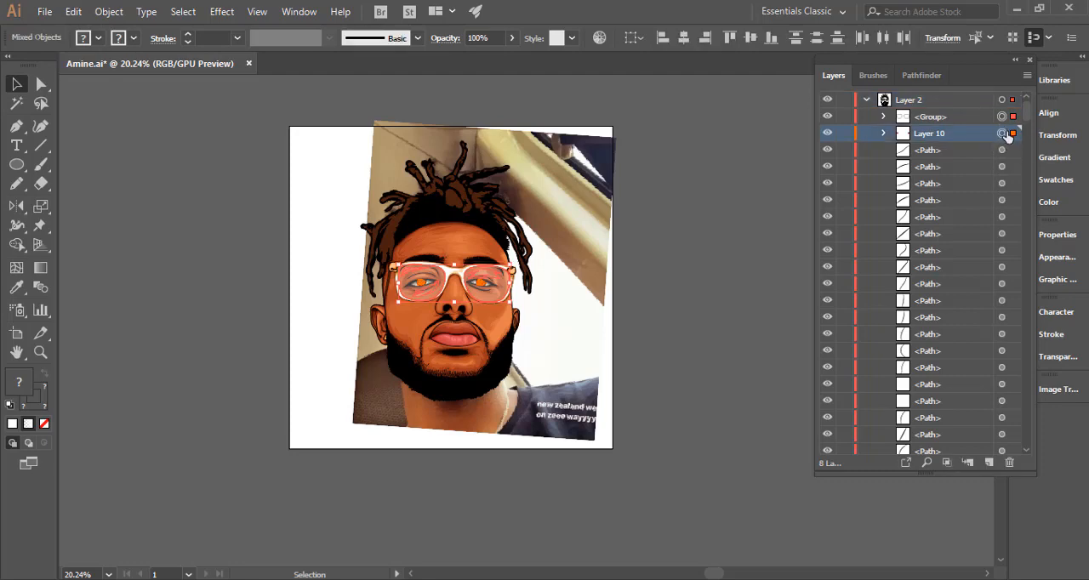
pyautogui.hotkey('ctrl', 'g')
pyautogui.click(938, 130)
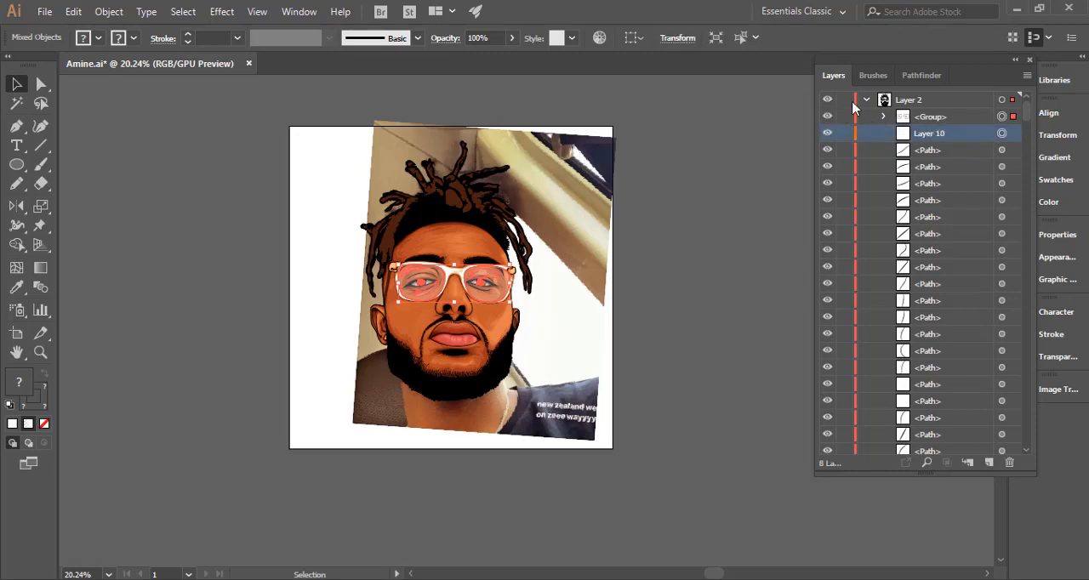
# Collapse and lock Layer 2, hide the reference photo in Layer 1, and add a new layer directly above Layer 2 copy.
pyautogui.click(885, 101)
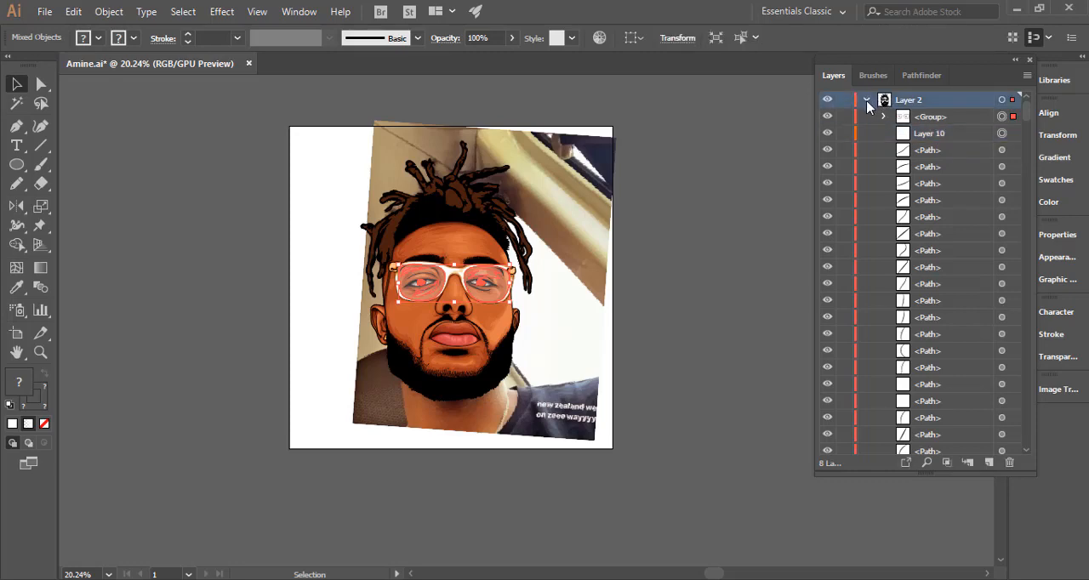
pyautogui.click(866, 101)
pyautogui.click(846, 101)
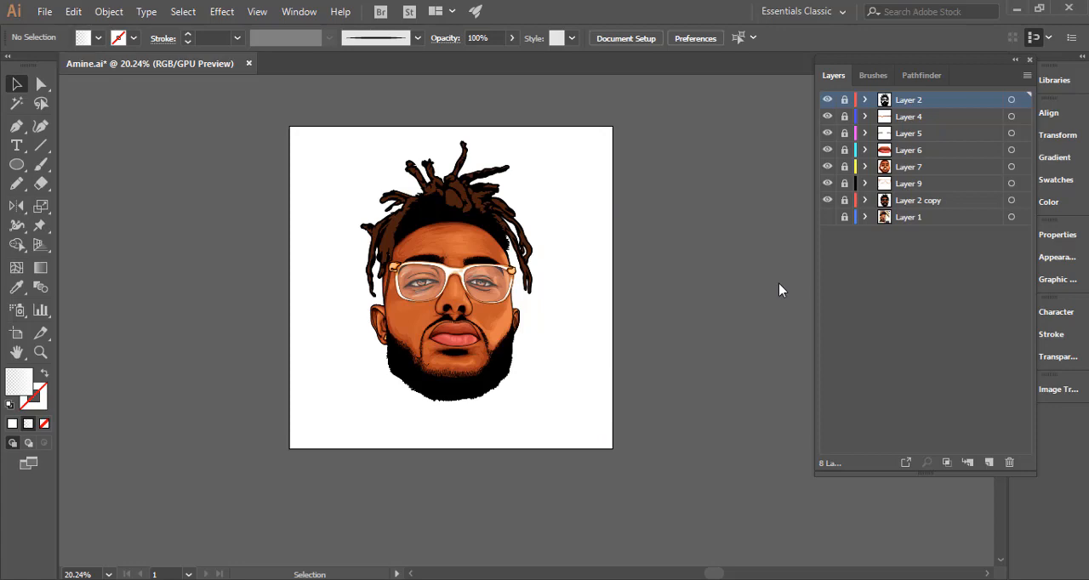
pyautogui.click(913, 201)
pyautogui.click(989, 463)
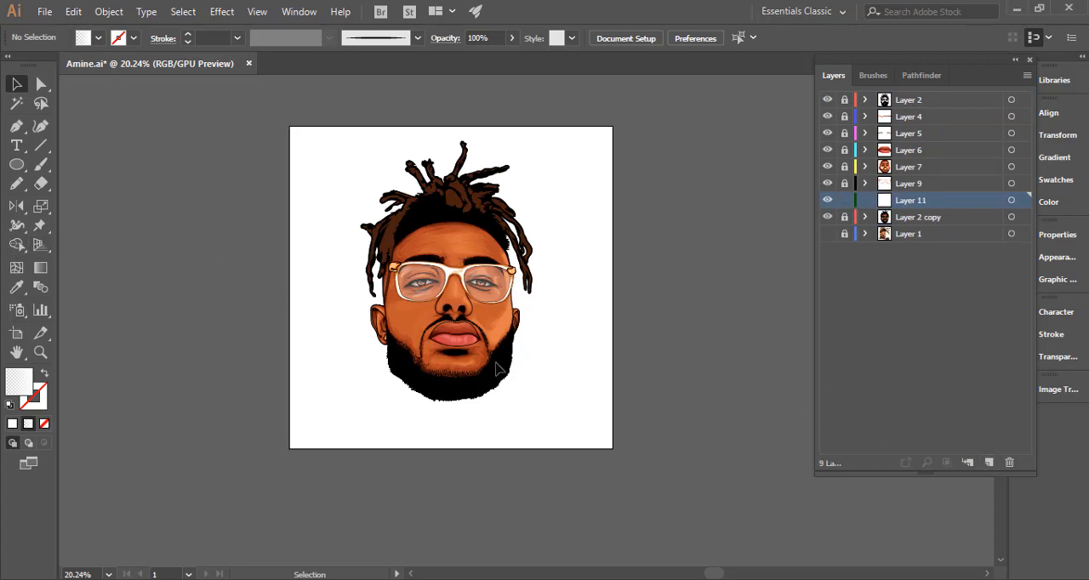
# Unlock Layer 2 copy and recolour the dreadlocks' brown fill, trying RGB 84, 24, 5 and settling on #562605.
pyautogui.hotkey('ctrl', 'space')
pyautogui.moveTo(443, 288); pyautogui.dragTo(532, 378)
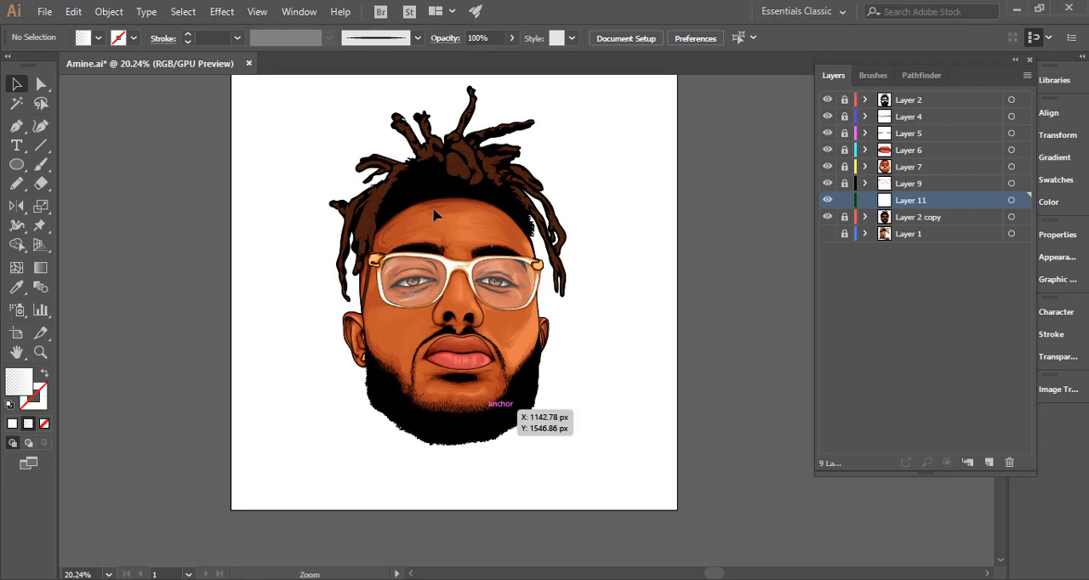
pyautogui.click(457, 170)
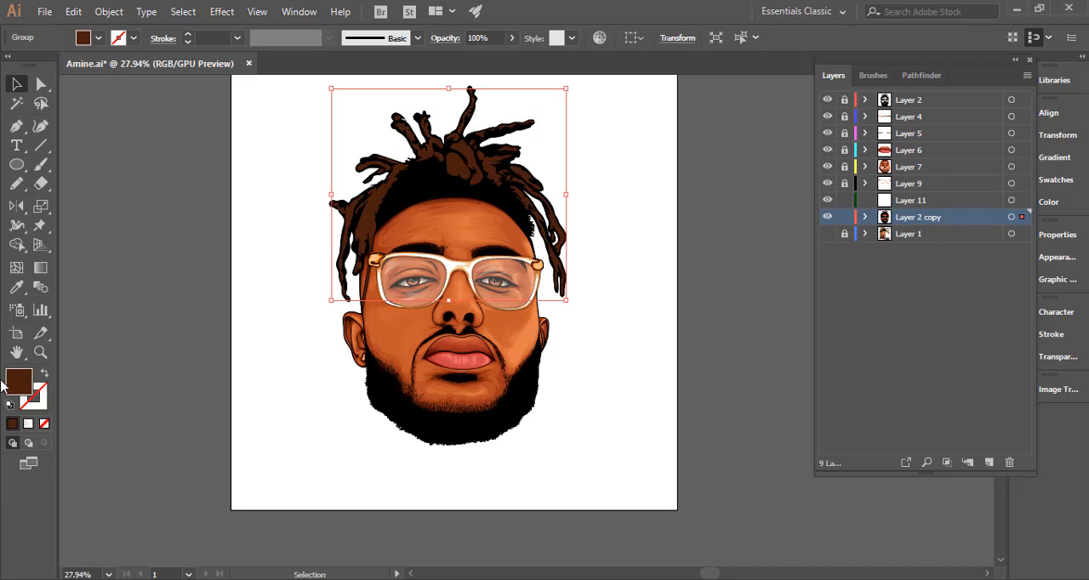
pyautogui.doubleClick(18, 381)
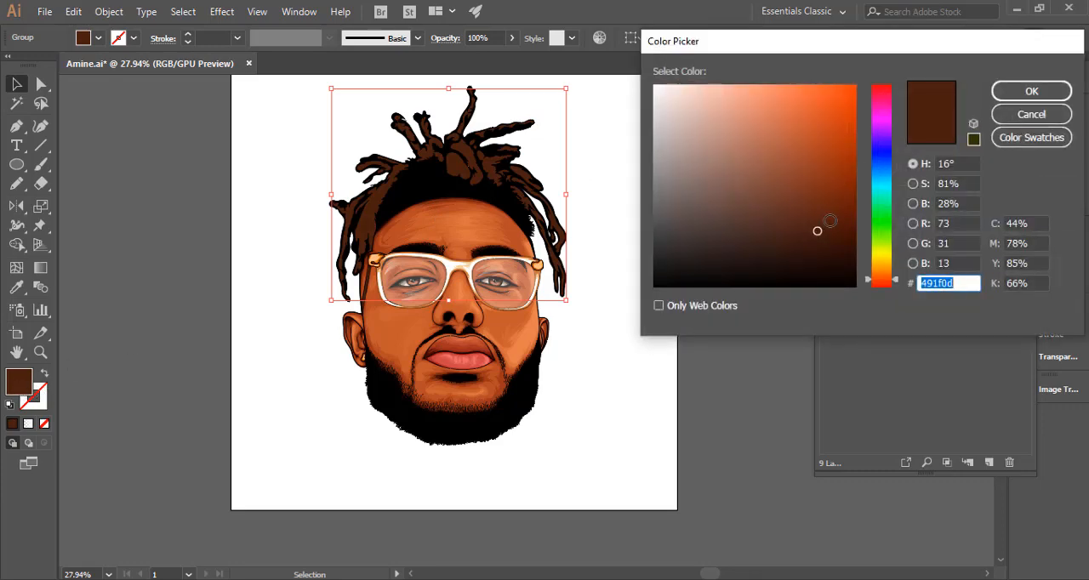
pyautogui.moveTo(830, 221); pyautogui.dragTo(840, 218)
pyautogui.click(1032, 91)
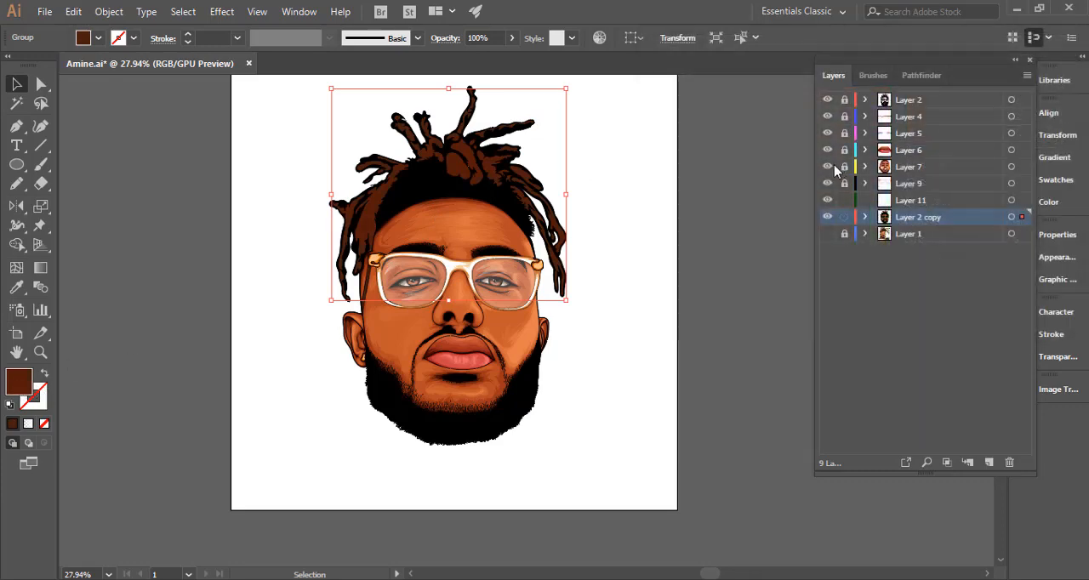
pyautogui.doubleClick(18, 381)
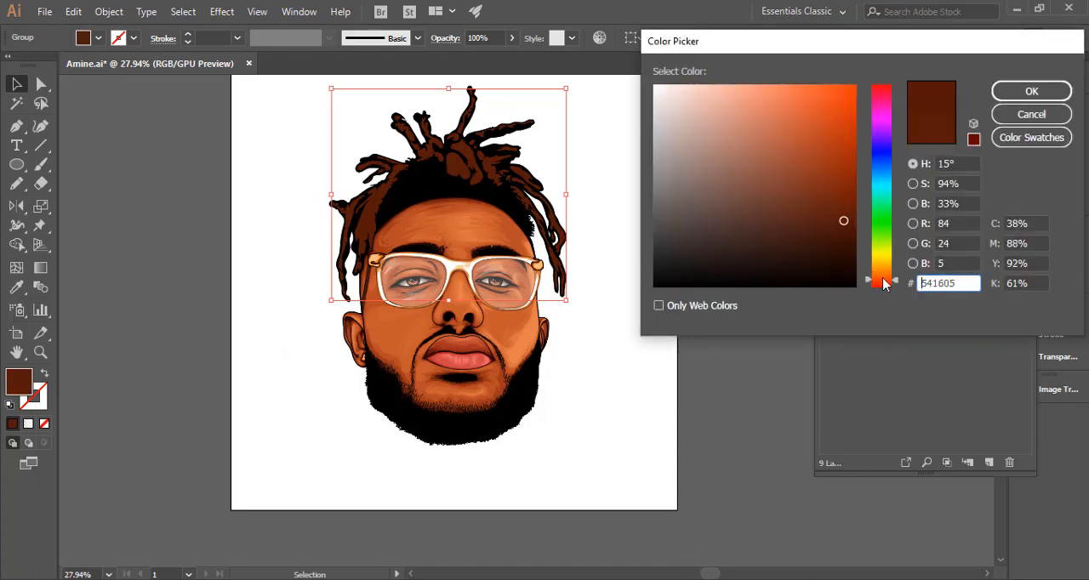
pyautogui.moveTo(843, 222)
pyautogui.mouseDown()
pyautogui.moveTo(841, 200)
pyautogui.moveTo(844, 219)
pyautogui.mouseUp()
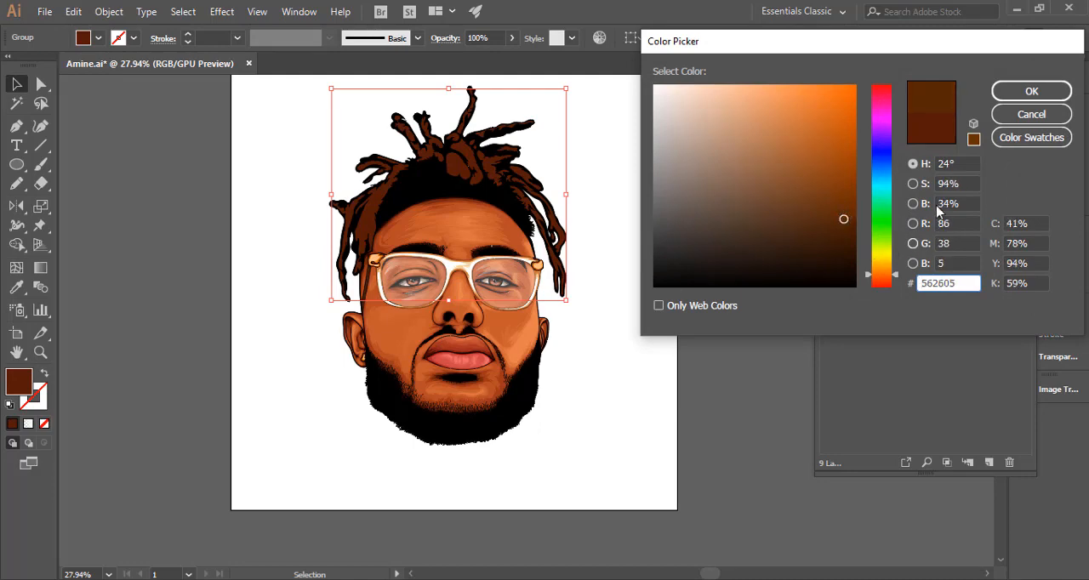
pyautogui.click(1008, 92)
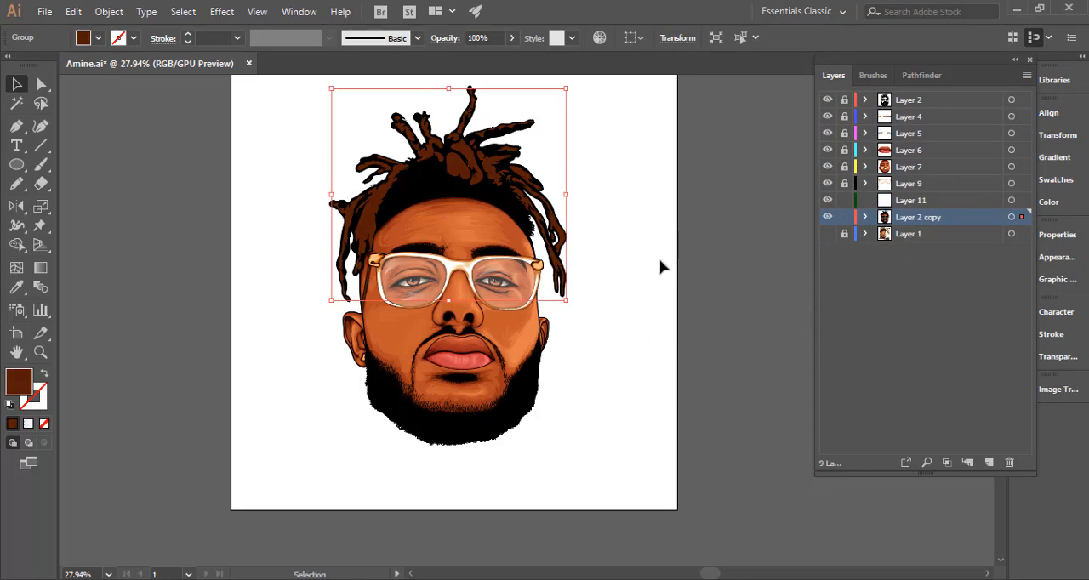
# Lock Layer 2 copy, reveal the reference photo in Layer 1, and hide Layer 2 copy.
pyautogui.click(844, 219)
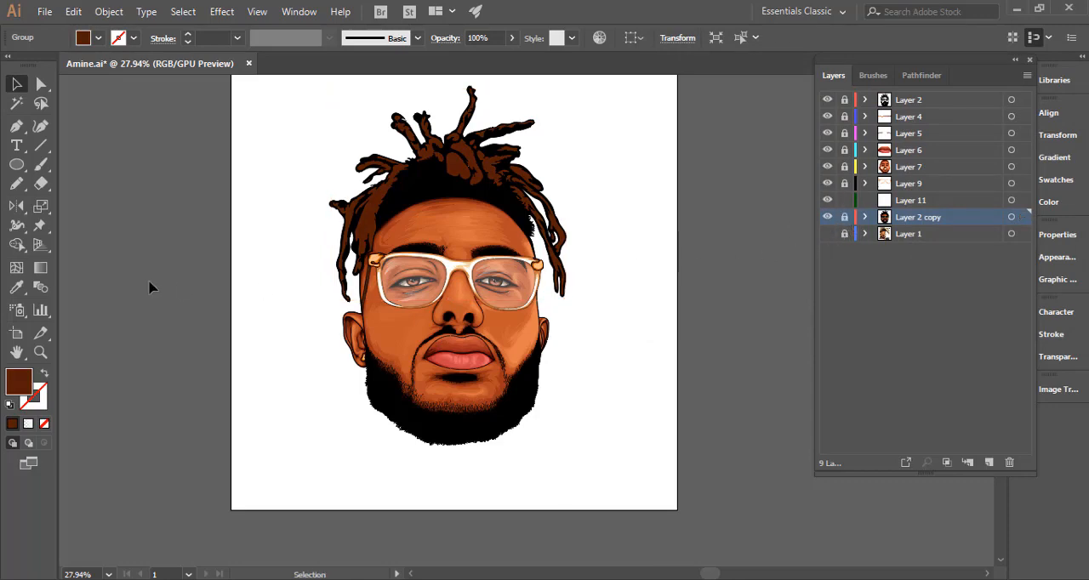
pyautogui.click(17, 183)
pyautogui.keyDown('ctrl'); pyautogui.keyDown('alt'); pyautogui.click(466, 292); pyautogui.keyUp('alt'); pyautogui.keyUp('ctrl')
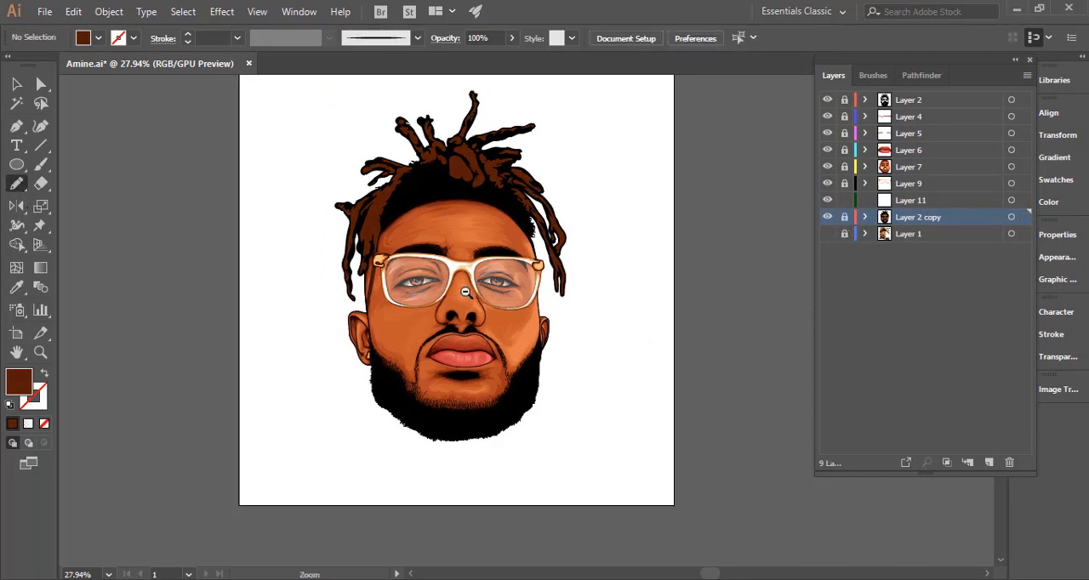
pyautogui.keyDown('ctrl'); pyautogui.keyDown('alt'); pyautogui.click(465, 292); pyautogui.keyUp('alt'); pyautogui.keyUp('ctrl')
pyautogui.keyDown('ctrl'); pyautogui.keyDown('alt'); pyautogui.click(440, 302); pyautogui.keyUp('alt'); pyautogui.keyUp('ctrl')
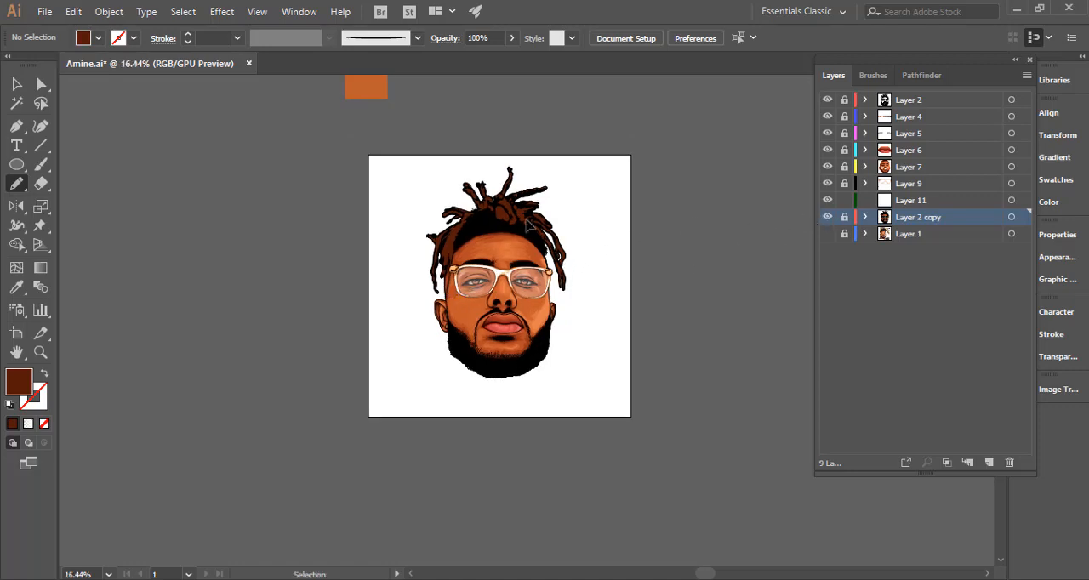
pyautogui.moveTo(497, 200); pyautogui.dragTo(644, 215)
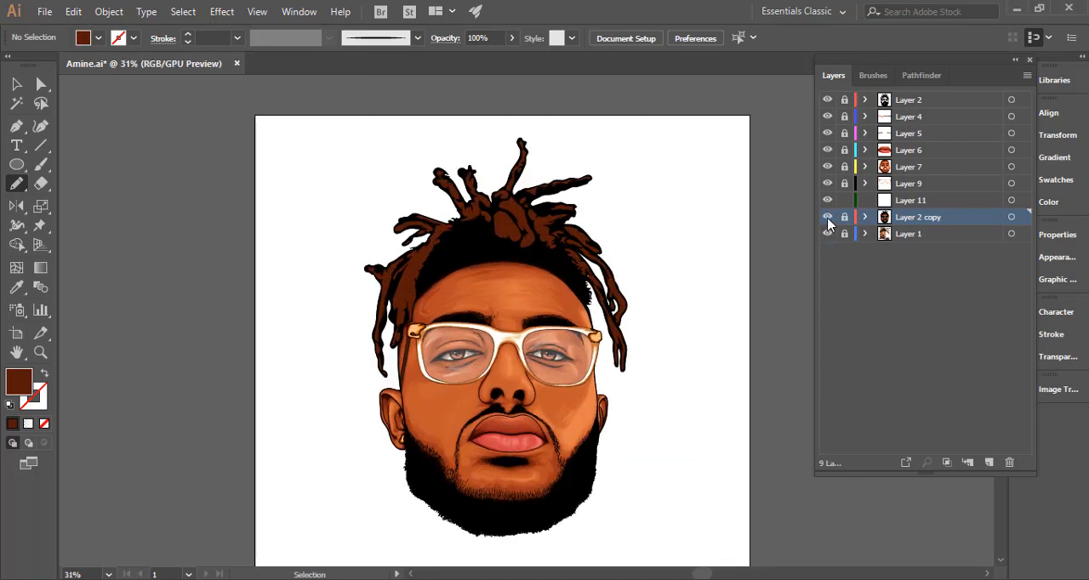
pyautogui.click(827, 219)
pyautogui.click(826, 221)
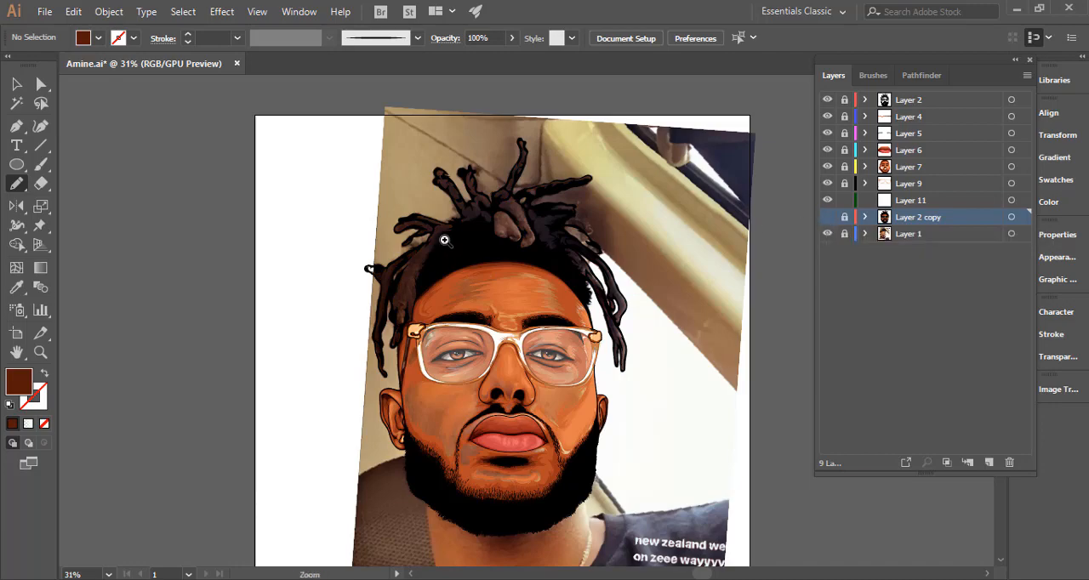
# On Layer 11, draw freehand Pencil highlight shapes along the two short upright dreadlocks on the left of the head, following the photo.
pyautogui.moveTo(466, 230); pyautogui.dragTo(732, 212)
pyautogui.moveTo(613, 274); pyautogui.dragTo(567, 397)
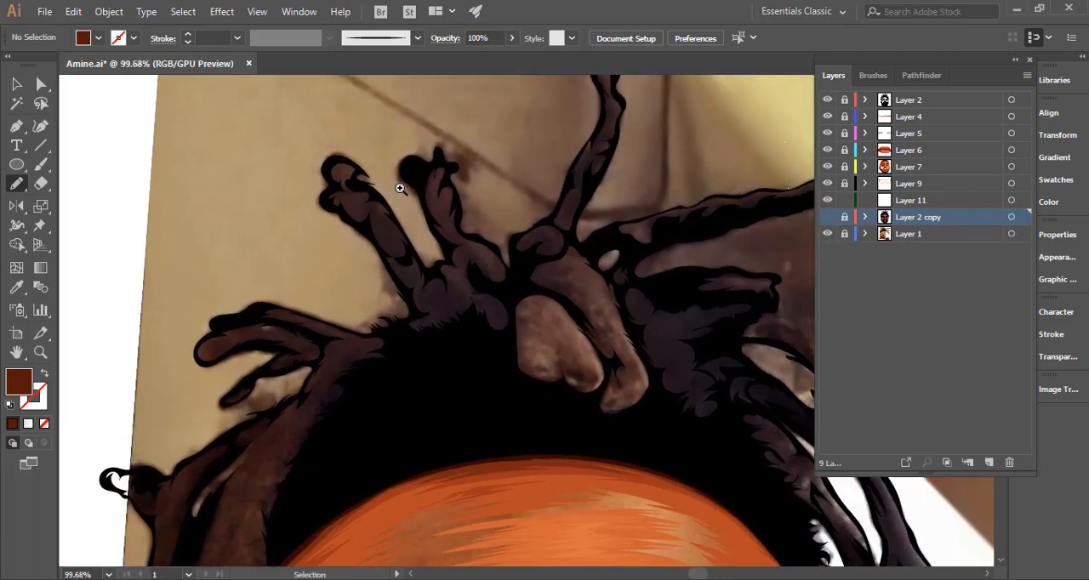
pyautogui.moveTo(400, 188); pyautogui.dragTo(527, 242)
pyautogui.moveTo(306, 155)
pyautogui.mouseDown()
pyautogui.moveTo(294, 162)
pyautogui.moveTo(312, 175)
pyautogui.moveTo(302, 155)
pyautogui.mouseUp()
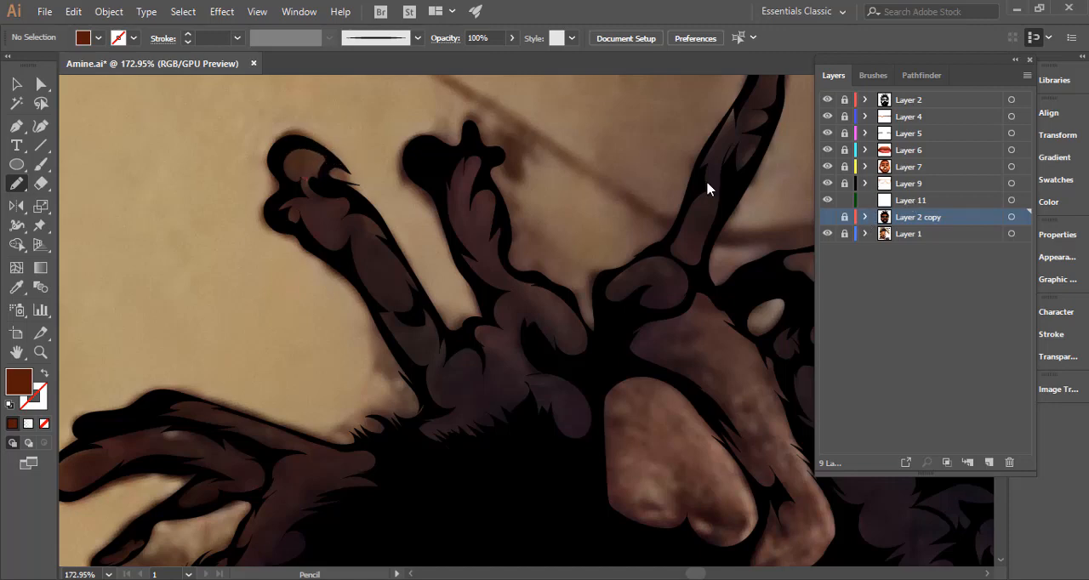
pyautogui.click(919, 200)
pyautogui.moveTo(301, 154)
pyautogui.mouseDown()
pyautogui.moveTo(301, 178)
pyautogui.moveTo(316, 151)
pyautogui.moveTo(302, 157)
pyautogui.mouseUp()
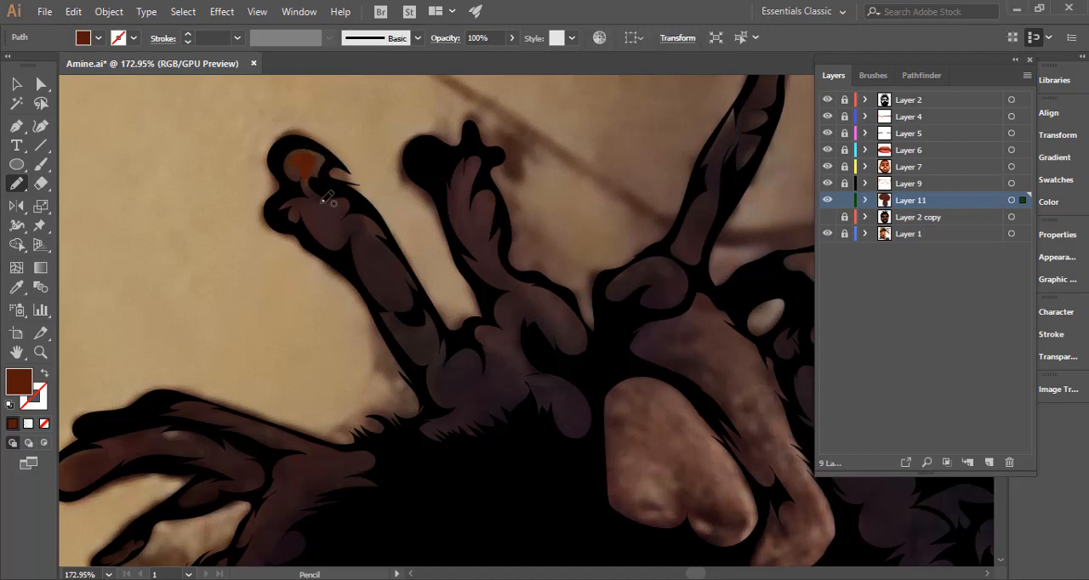
pyautogui.moveTo(322, 202)
pyautogui.mouseDown()
pyautogui.moveTo(370, 237)
pyautogui.moveTo(364, 218)
pyautogui.moveTo(330, 202)
pyautogui.moveTo(354, 214)
pyautogui.moveTo(413, 299)
pyautogui.moveTo(390, 247)
pyautogui.mouseUp()
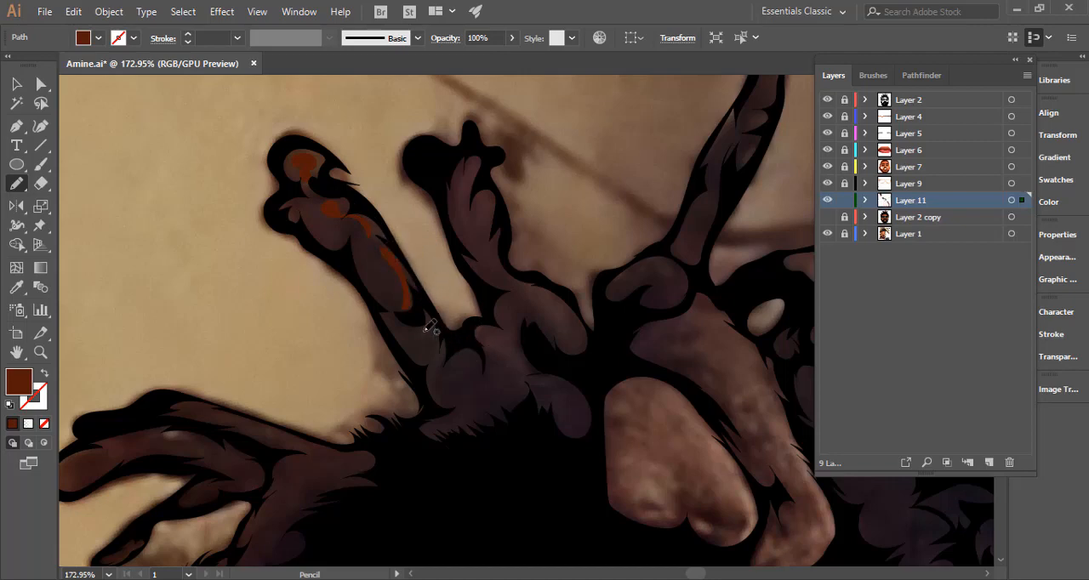
pyautogui.moveTo(410, 329)
pyautogui.mouseDown()
pyautogui.moveTo(438, 361)
pyautogui.moveTo(438, 337)
pyautogui.mouseUp()
pyautogui.moveTo(468, 167)
pyautogui.mouseDown()
pyautogui.moveTo(460, 228)
pyautogui.moveTo(472, 227)
pyautogui.moveTo(483, 252)
pyautogui.moveTo(479, 201)
pyautogui.moveTo(463, 211)
pyautogui.moveTo(468, 175)
pyautogui.mouseUp()
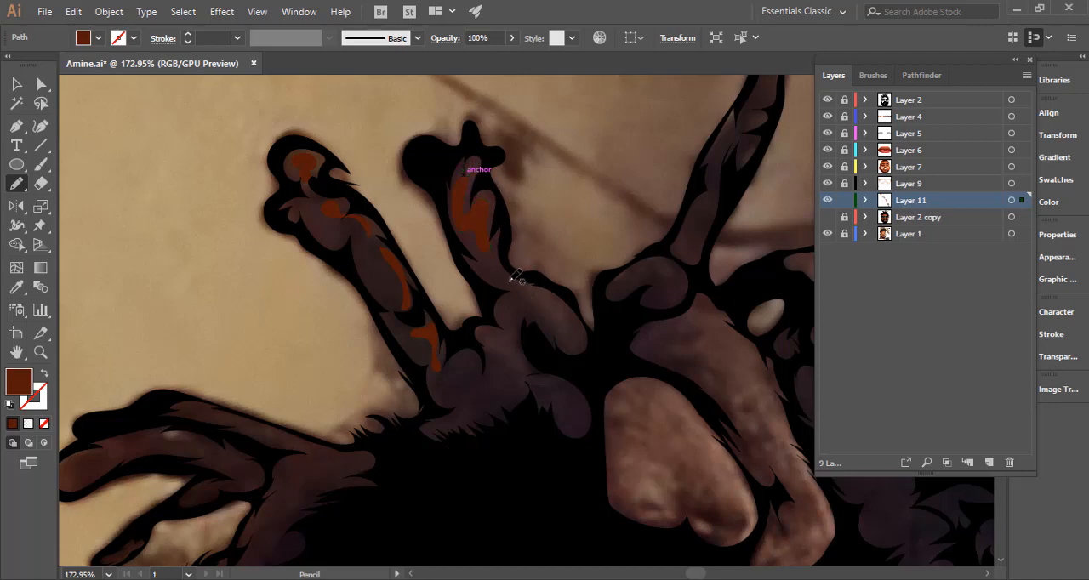
pyautogui.moveTo(581, 320); pyautogui.dragTo(513, 281)
# Draw Pencil highlight shapes along the tall central dreadlock, from the rounded lock at its base up to its tip.
pyautogui.press('space')
pyautogui.moveTo(541, 327)
pyautogui.mouseDown()
pyautogui.moveTo(451, 320)
pyautogui.moveTo(401, 369)
pyautogui.mouseUp()
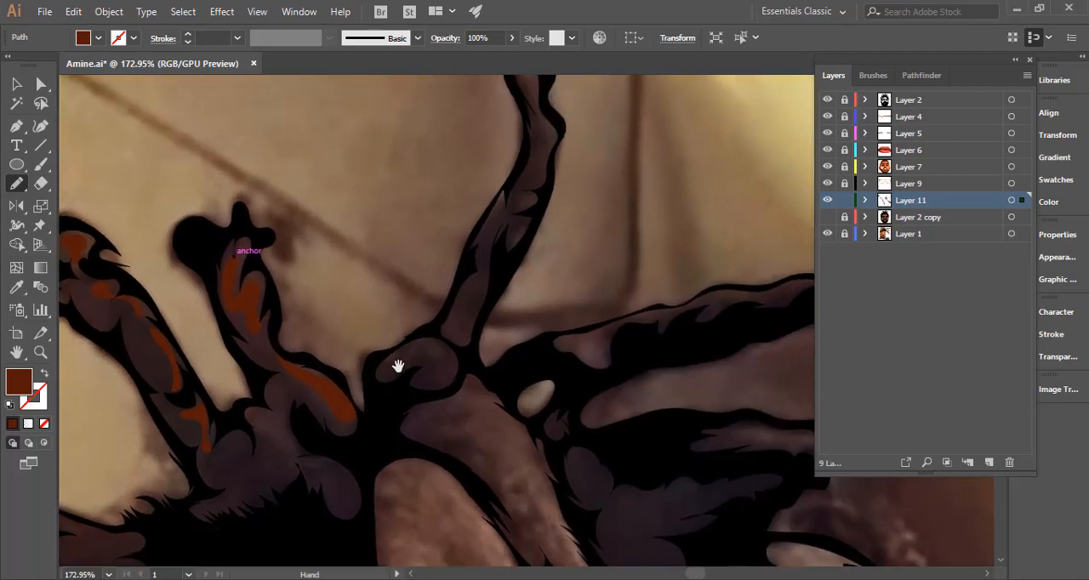
pyautogui.moveTo(486, 286); pyautogui.dragTo(479, 403)
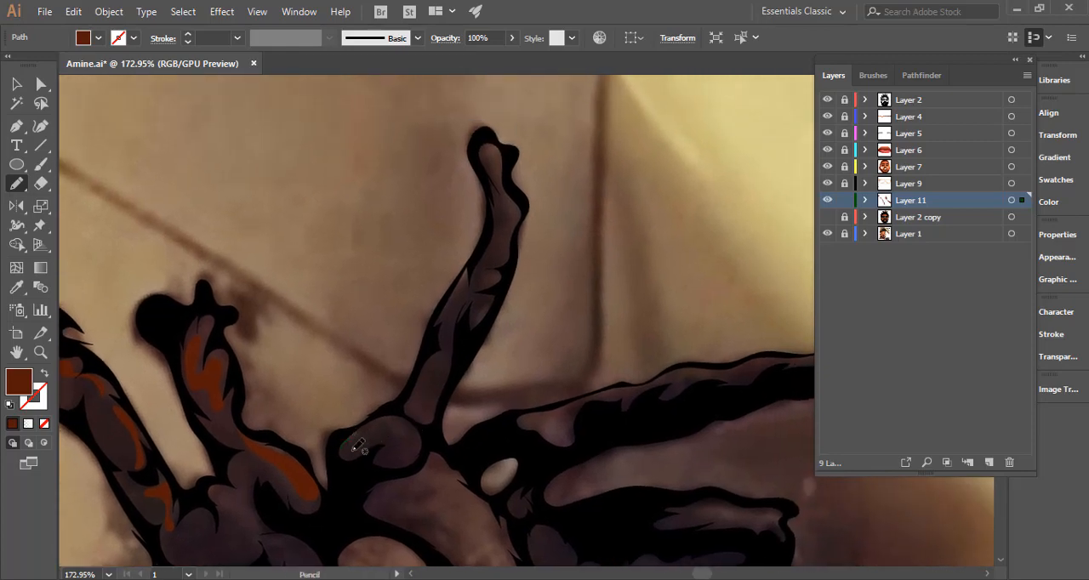
pyautogui.moveTo(357, 448)
pyautogui.mouseDown()
pyautogui.moveTo(407, 434)
pyautogui.moveTo(407, 420)
pyautogui.moveTo(360, 432)
pyautogui.mouseUp()
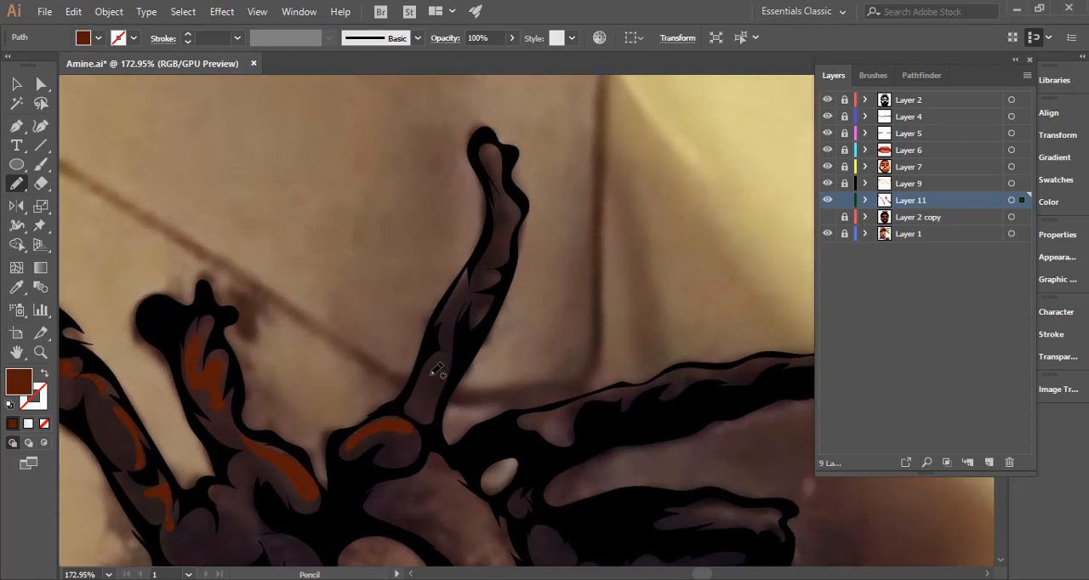
pyautogui.moveTo(433, 375)
pyautogui.mouseDown()
pyautogui.moveTo(423, 389)
pyautogui.moveTo(446, 335)
pyautogui.mouseUp()
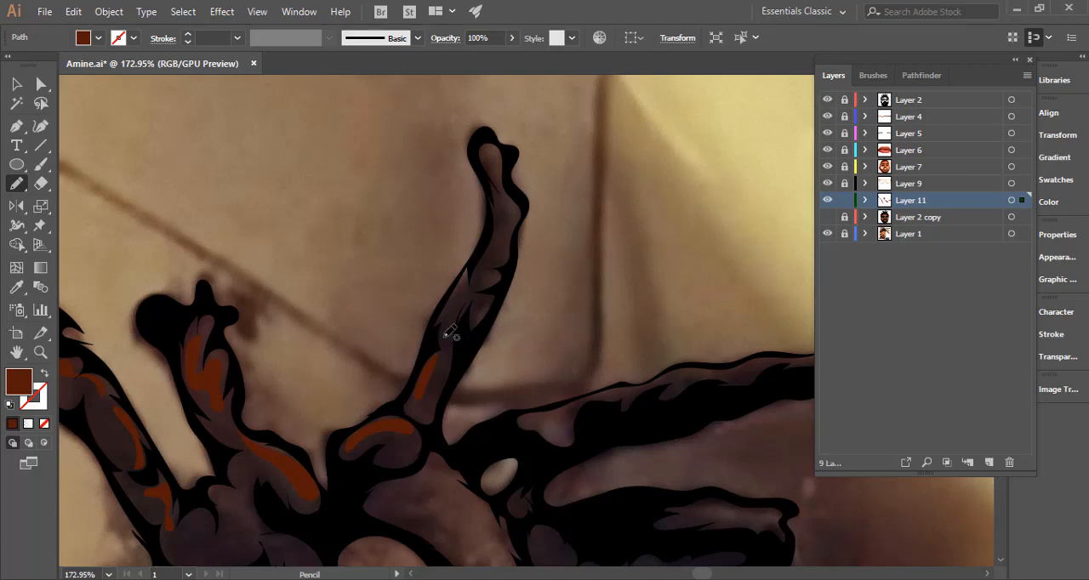
pyautogui.moveTo(490, 284); pyautogui.dragTo(464, 348)
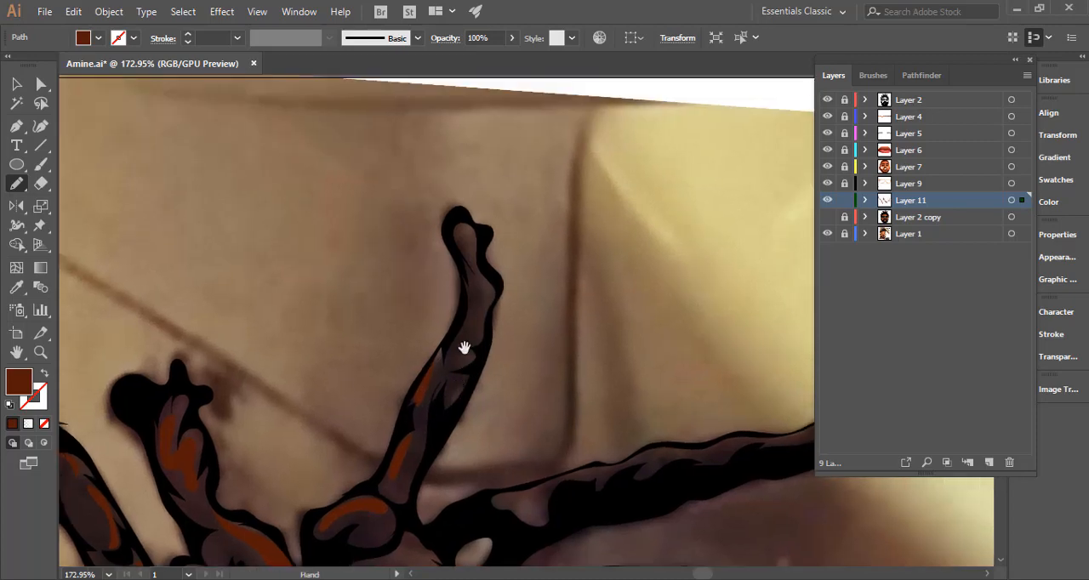
pyautogui.moveTo(461, 230)
pyautogui.mouseDown()
pyautogui.moveTo(481, 324)
pyautogui.moveTo(458, 371)
pyautogui.moveTo(484, 329)
pyautogui.mouseUp()
pyautogui.moveTo(496, 287)
pyautogui.mouseDown()
pyautogui.moveTo(479, 242)
pyautogui.moveTo(489, 238)
pyautogui.mouseUp()
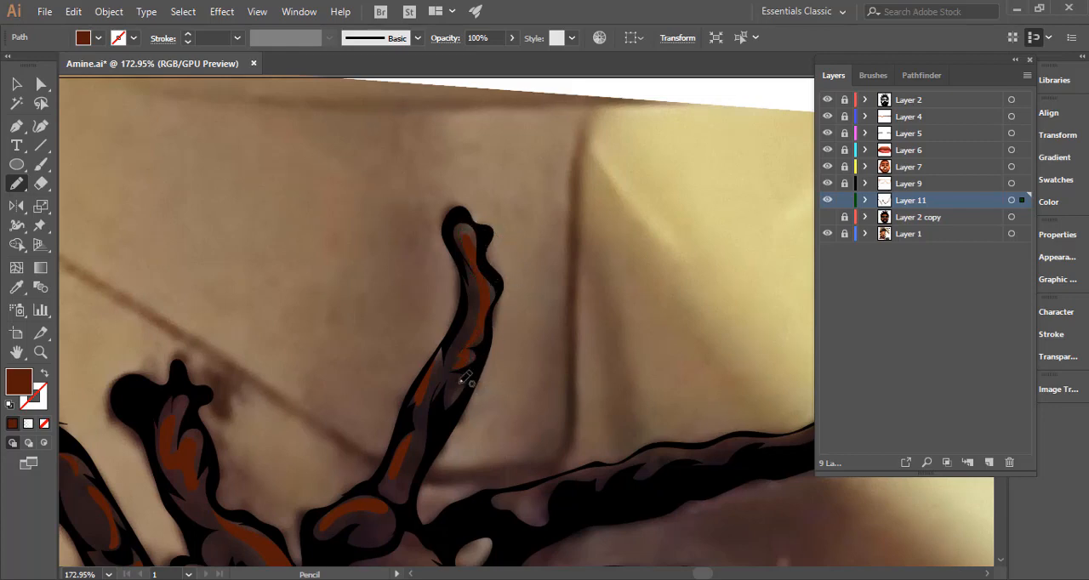
# Fill the small oval patch and draw Pencil highlight shapes along the long dreadlock extending to the upper right.
pyautogui.scroll(-5, 528, 238)
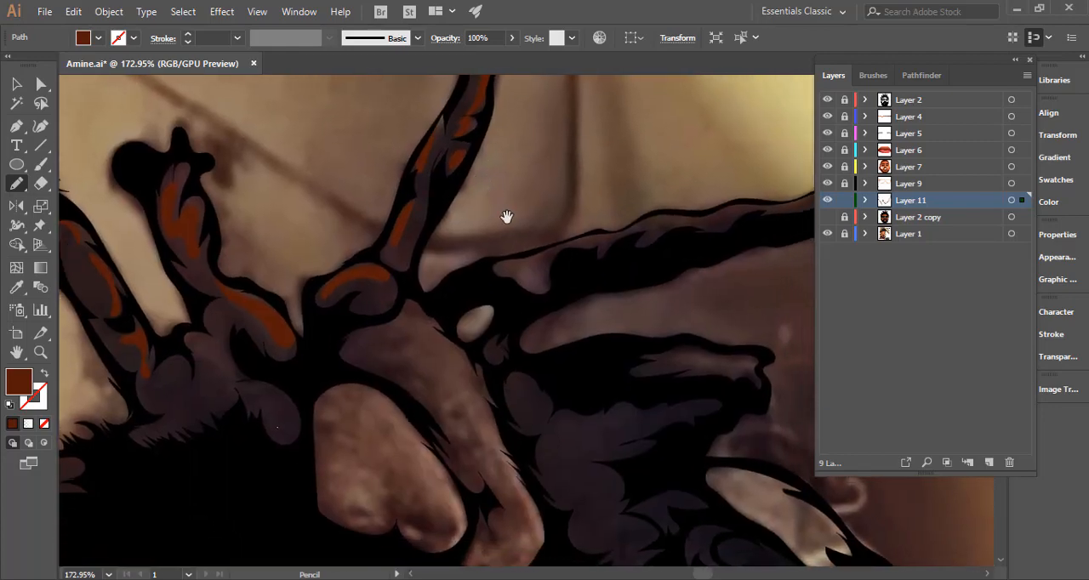
pyautogui.moveTo(460, 330)
pyautogui.mouseDown()
pyautogui.moveTo(496, 311)
pyautogui.moveTo(486, 306)
pyautogui.moveTo(460, 330)
pyautogui.mouseUp()
pyautogui.moveTo(520, 295); pyautogui.dragTo(413, 342)
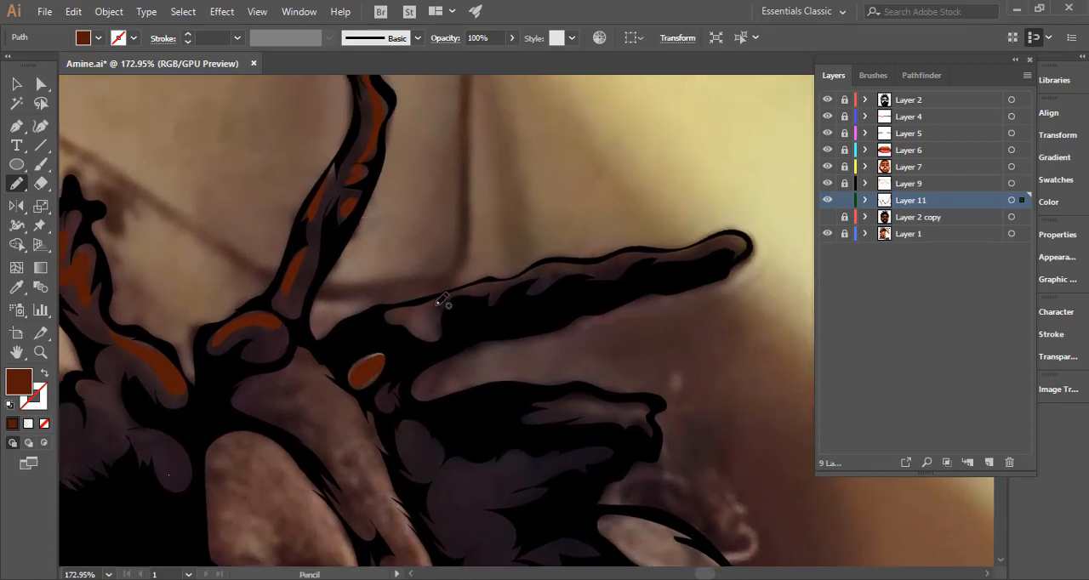
pyautogui.moveTo(437, 304)
pyautogui.mouseDown()
pyautogui.moveTo(395, 314)
pyautogui.moveTo(444, 333)
pyautogui.moveTo(438, 304)
pyautogui.mouseUp()
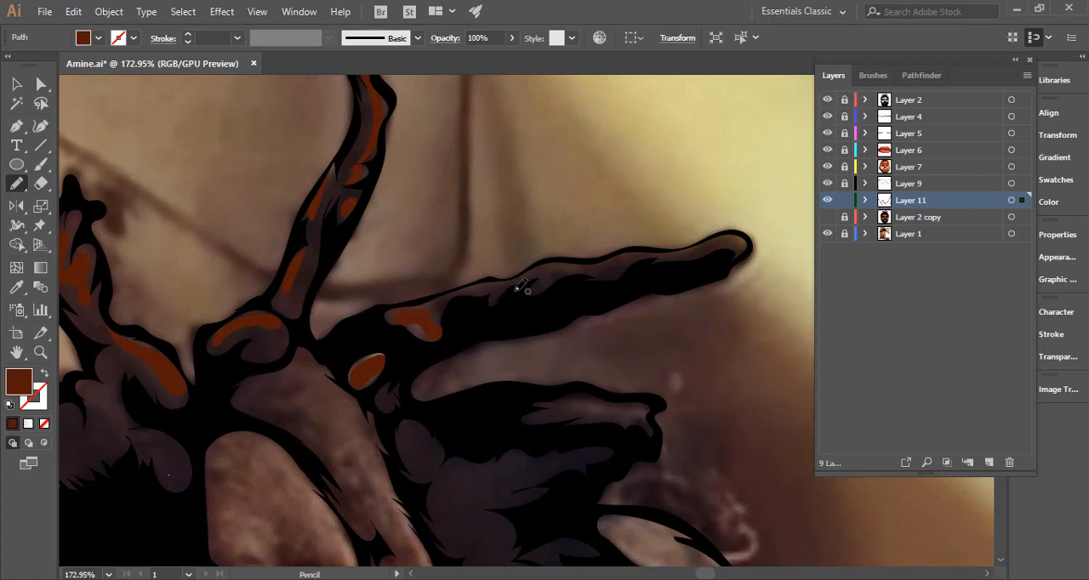
pyautogui.moveTo(515, 290)
pyautogui.mouseDown()
pyautogui.moveTo(467, 289)
pyautogui.moveTo(510, 284)
pyautogui.moveTo(476, 286)
pyautogui.mouseUp()
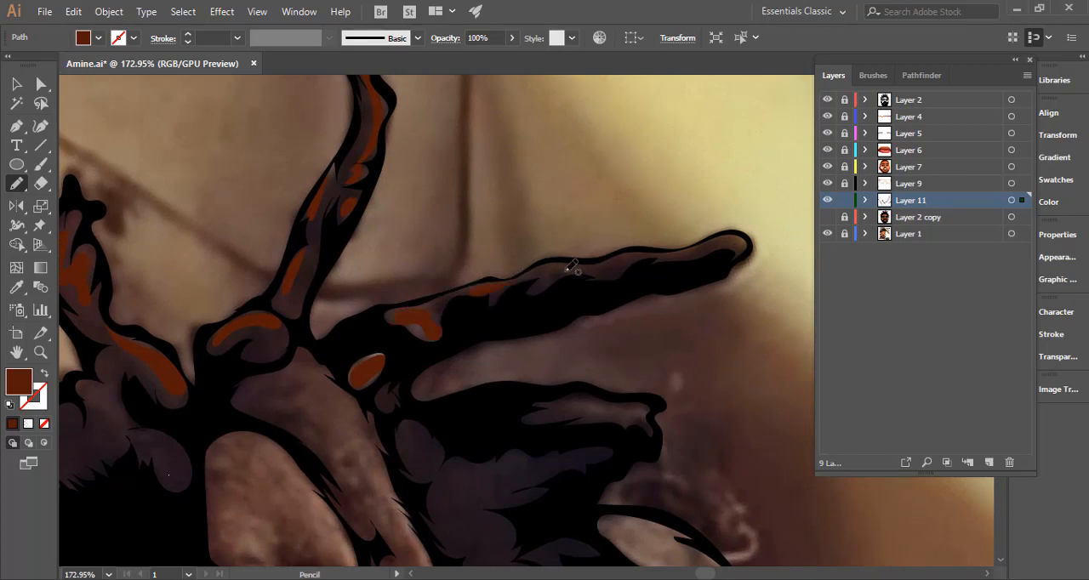
pyautogui.moveTo(567, 271)
pyautogui.mouseDown()
pyautogui.moveTo(538, 267)
pyautogui.moveTo(621, 255)
pyautogui.moveTo(561, 259)
pyautogui.mouseUp()
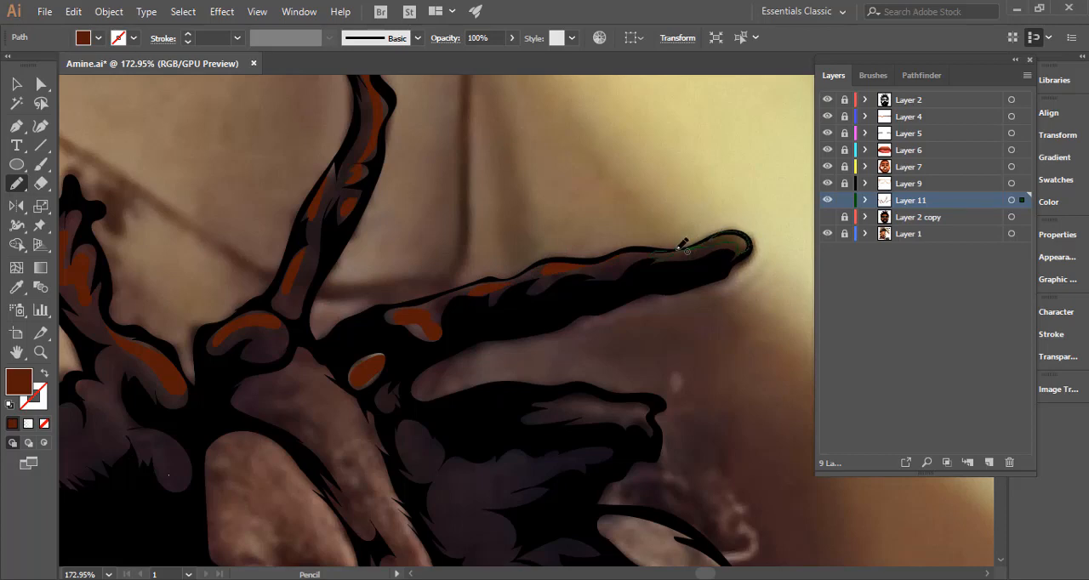
pyautogui.moveTo(682, 245); pyautogui.dragTo(680, 249)
# Show Layer 2 copy and recolour all the Layer 11 highlight shapes to #9e472d.
pyautogui.scroll(-5, 637, 353)
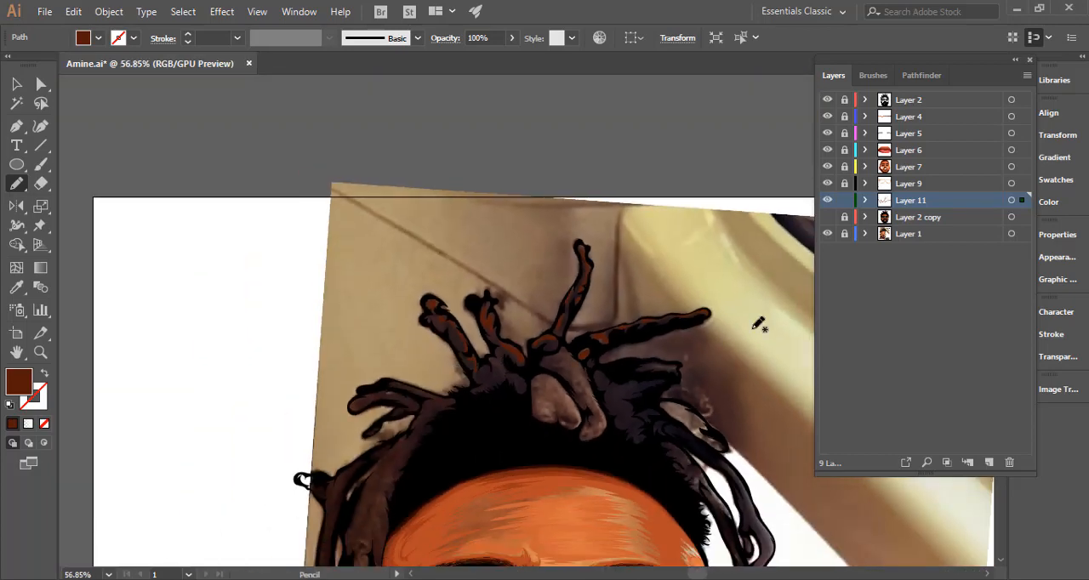
pyautogui.click(1011, 200)
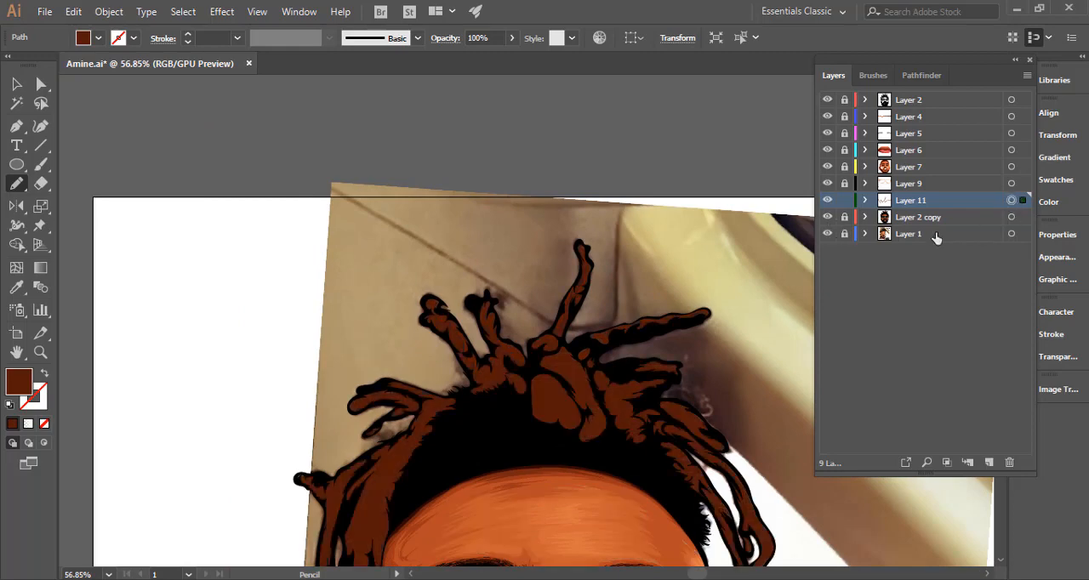
pyautogui.press('i')
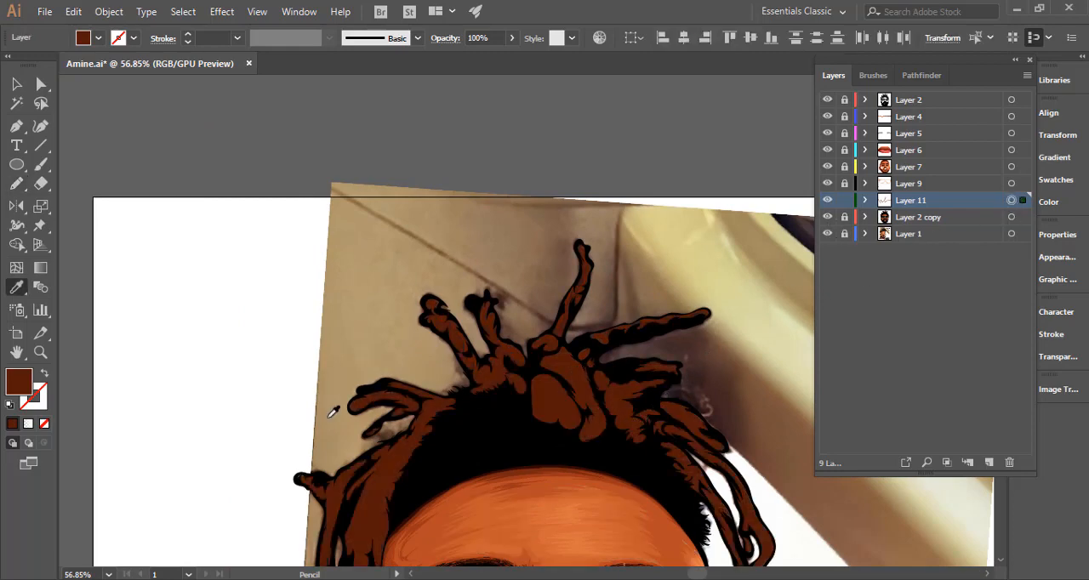
pyautogui.doubleClick(19, 387)
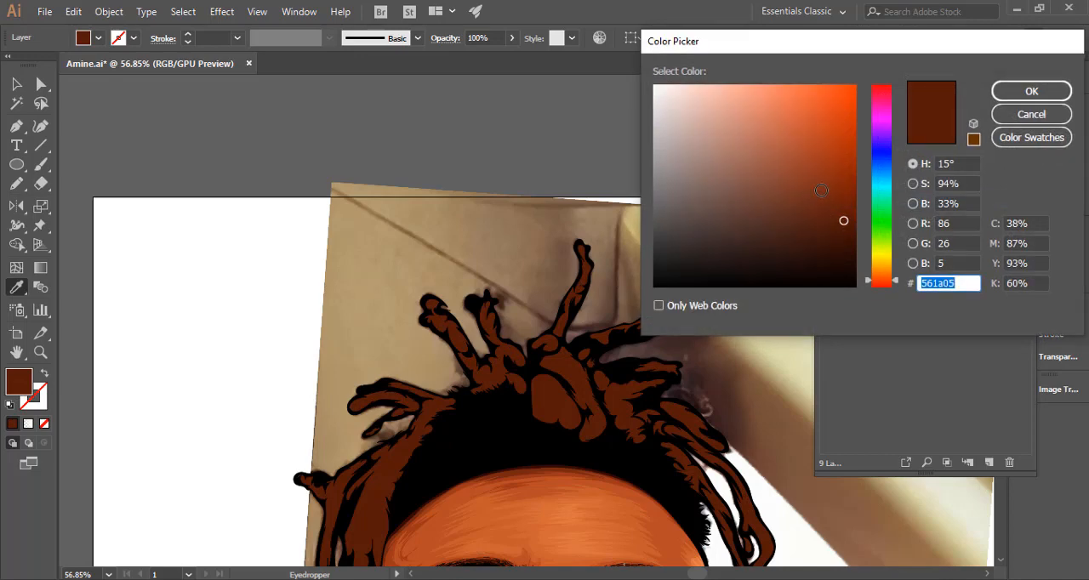
pyautogui.moveTo(844, 219)
pyautogui.mouseDown()
pyautogui.moveTo(812, 161)
pyautogui.moveTo(800, 161)
pyautogui.mouseUp()
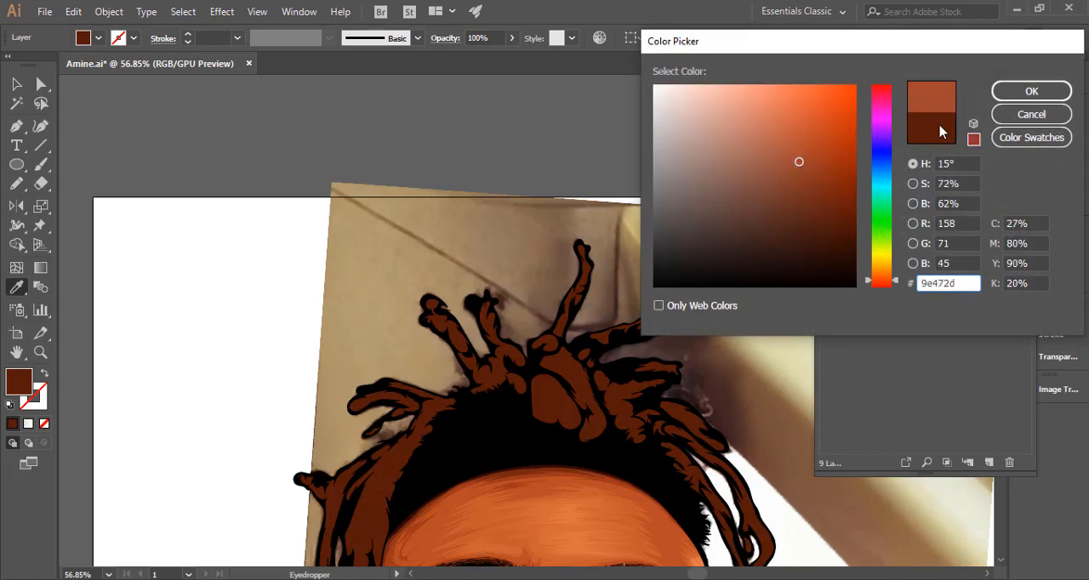
pyautogui.click(1031, 91)
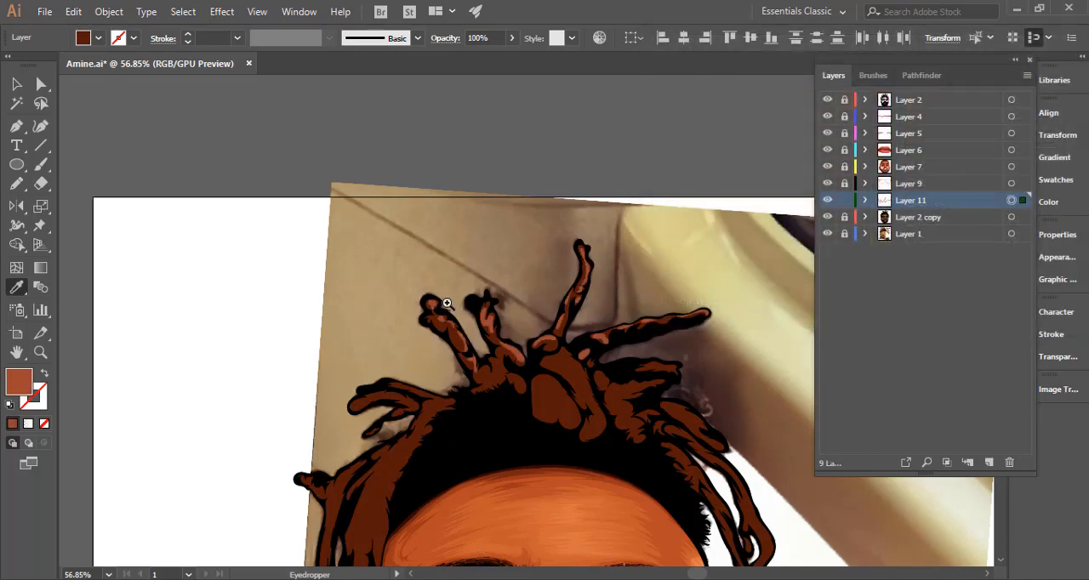
# Unlock Layer 2 copy and darken the dreadlocks' brown fill, trying #351105 and settling on #421203.
pyautogui.moveTo(611, 268); pyautogui.dragTo(435, 308)
pyautogui.moveTo(540, 346); pyautogui.dragTo(507, 278)
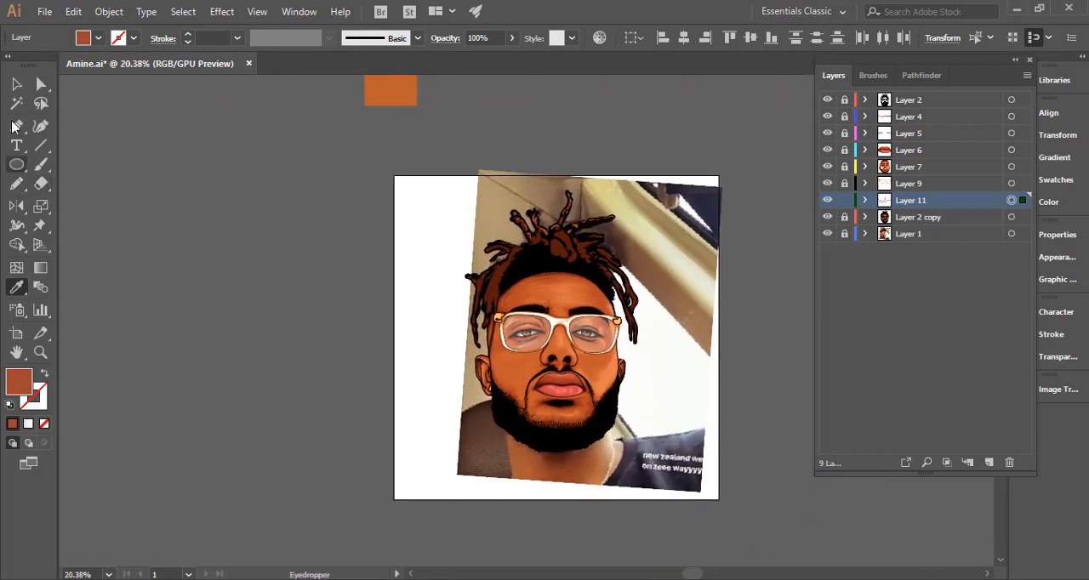
pyautogui.click(15, 85)
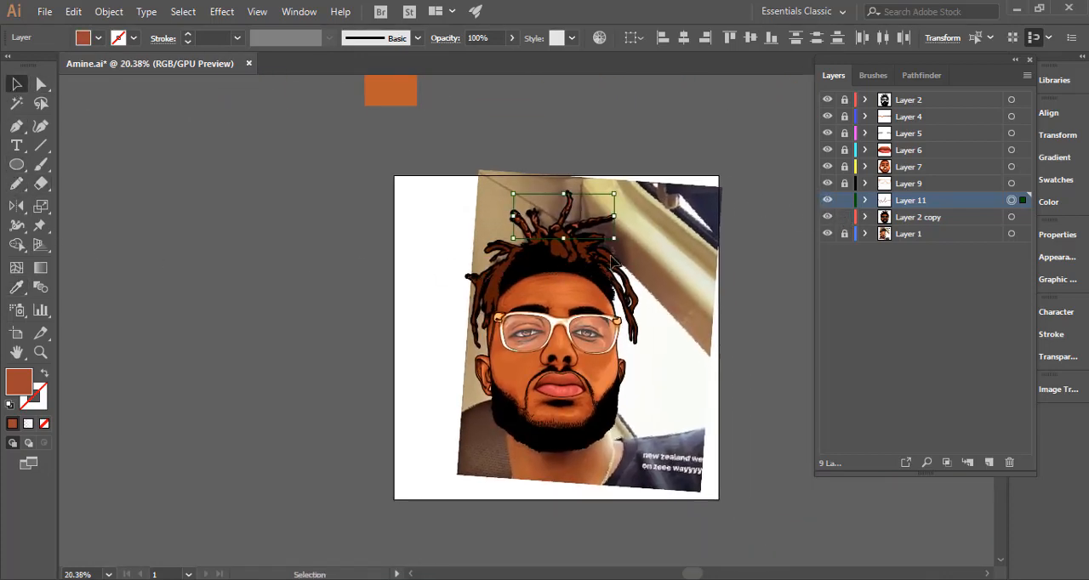
pyautogui.click(492, 291)
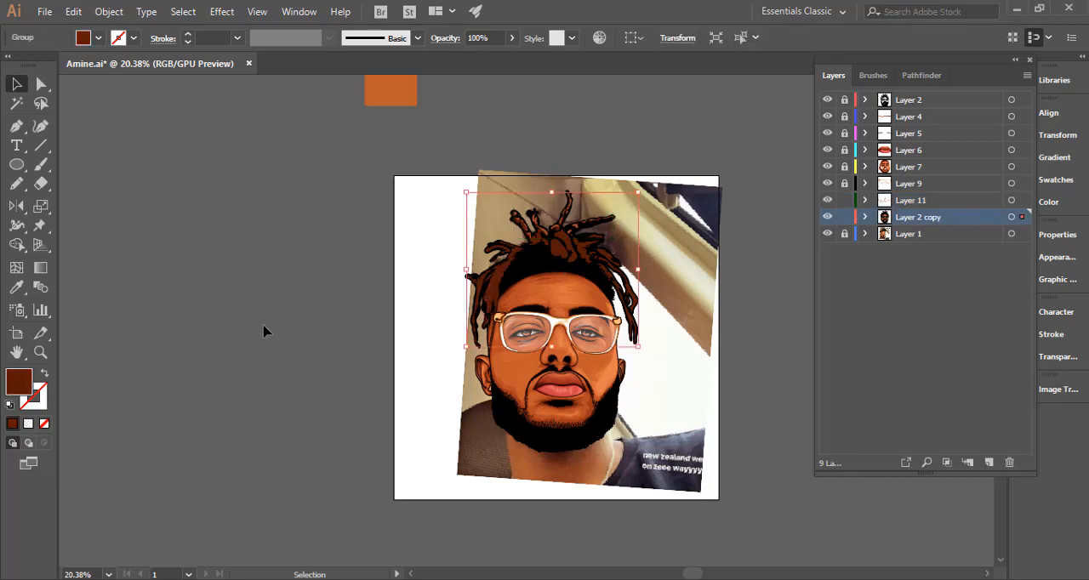
pyautogui.doubleClick(20, 382)
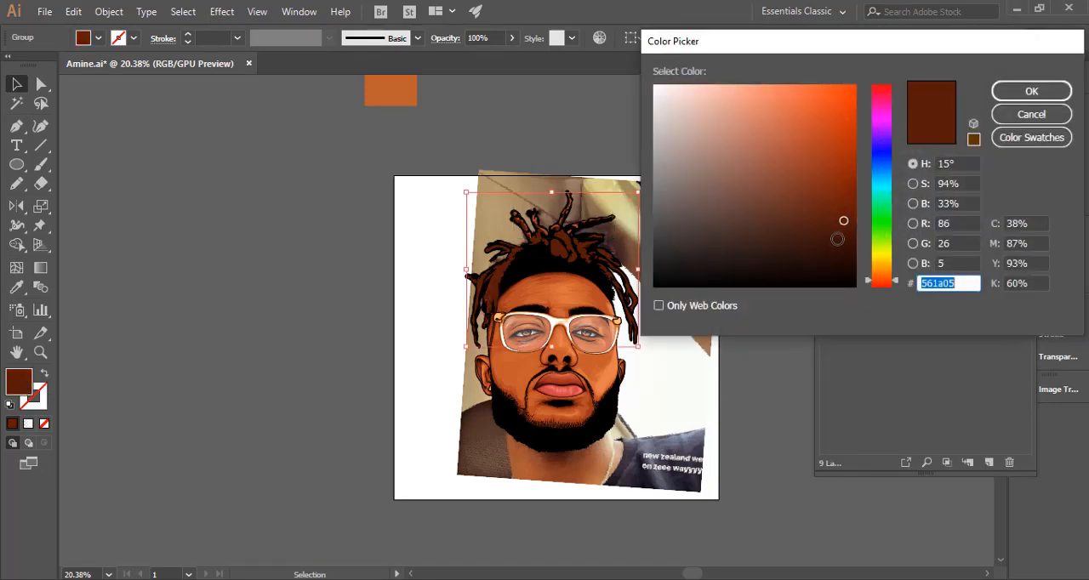
pyautogui.write('3d1306')
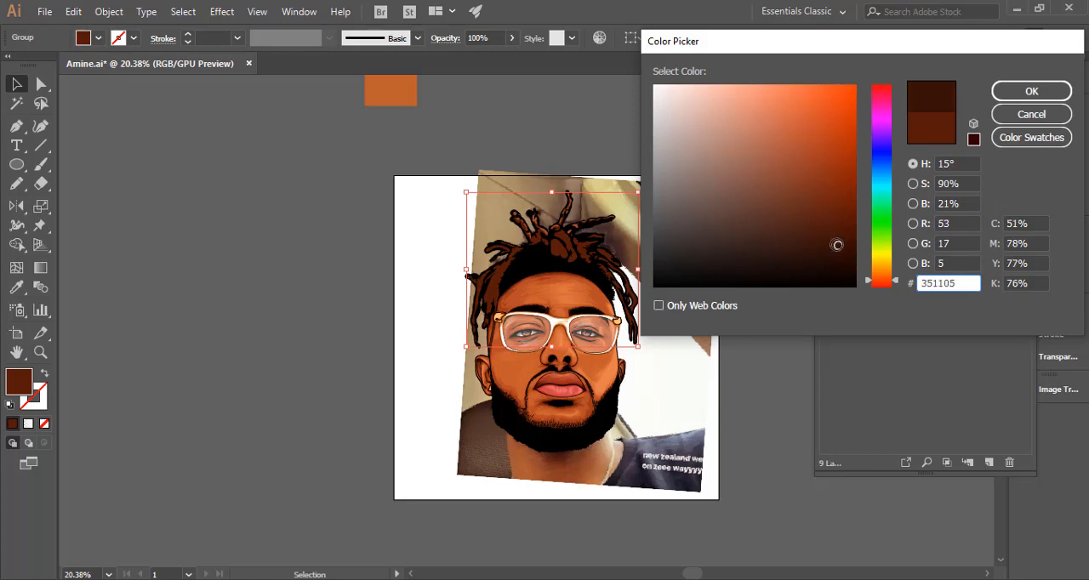
pyautogui.click(1005, 91)
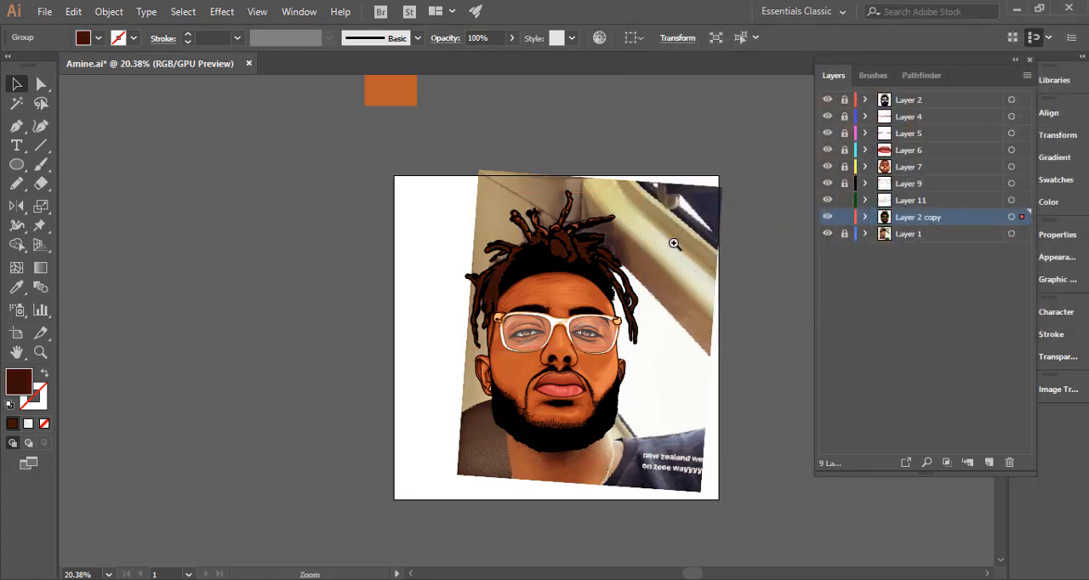
pyautogui.moveTo(676, 243); pyautogui.dragTo(698, 252)
pyautogui.hotkey('ctrl', 'z')
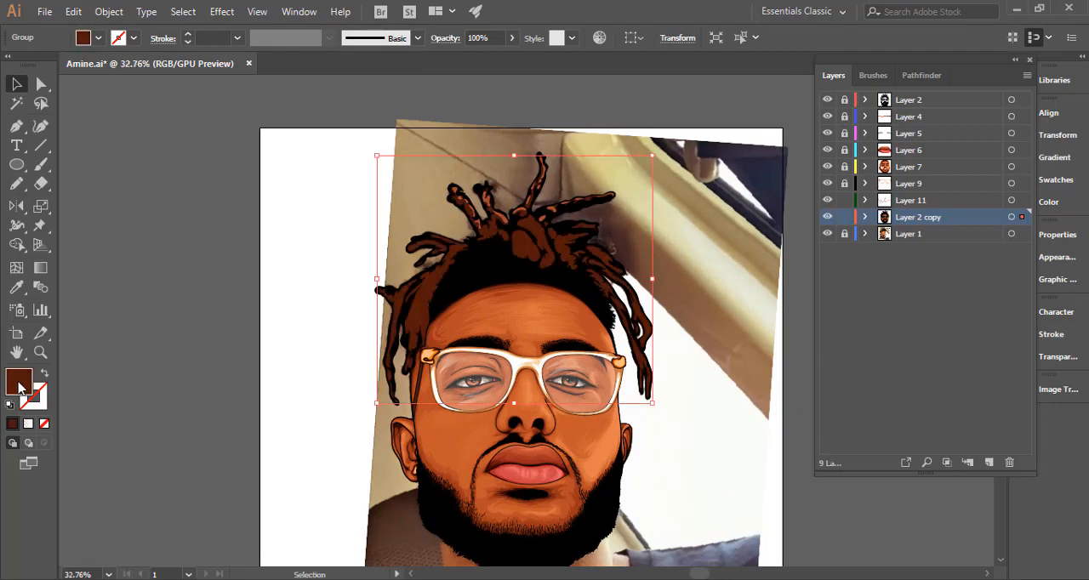
pyautogui.doubleClick(20, 387)
pyautogui.write('421203')
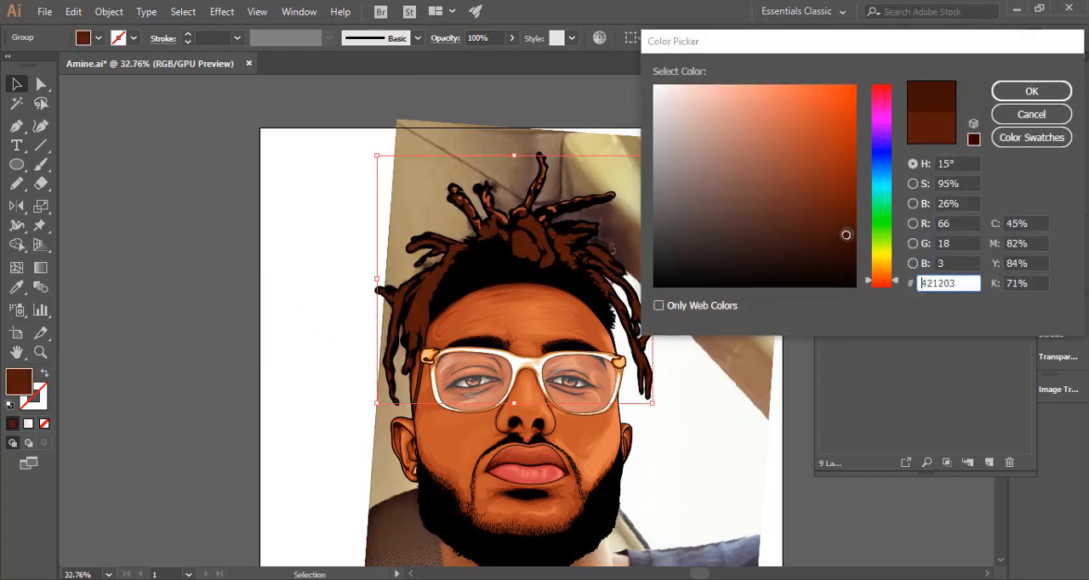
pyautogui.click(1006, 91)
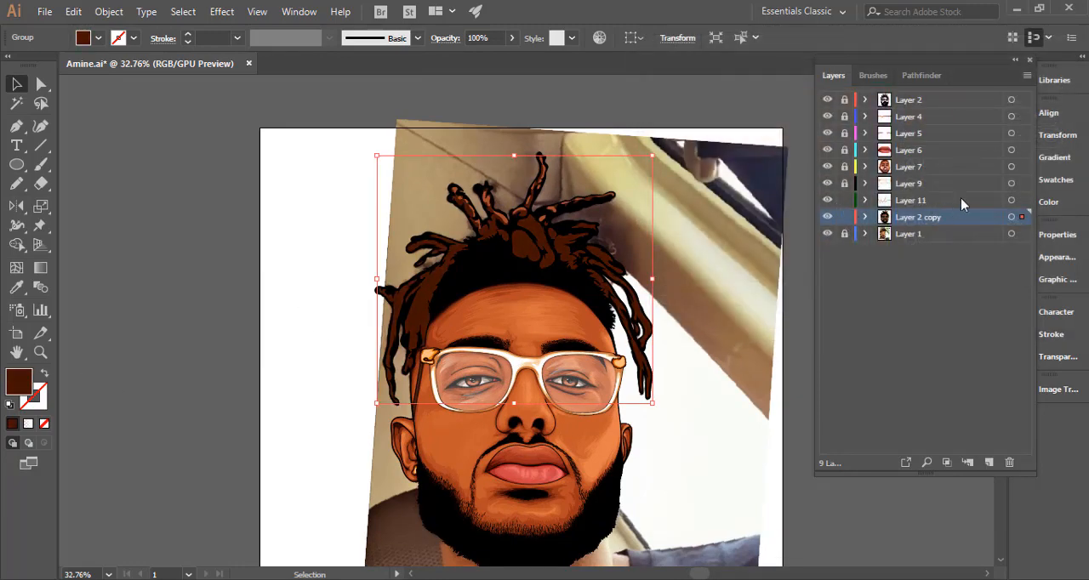
# Recolour all the Layer 11 highlight shapes from a sample of the dreadlocks' brown, trying #6d2411 and settling on #7f2918.
pyautogui.click(1011, 200)
pyautogui.press('i')
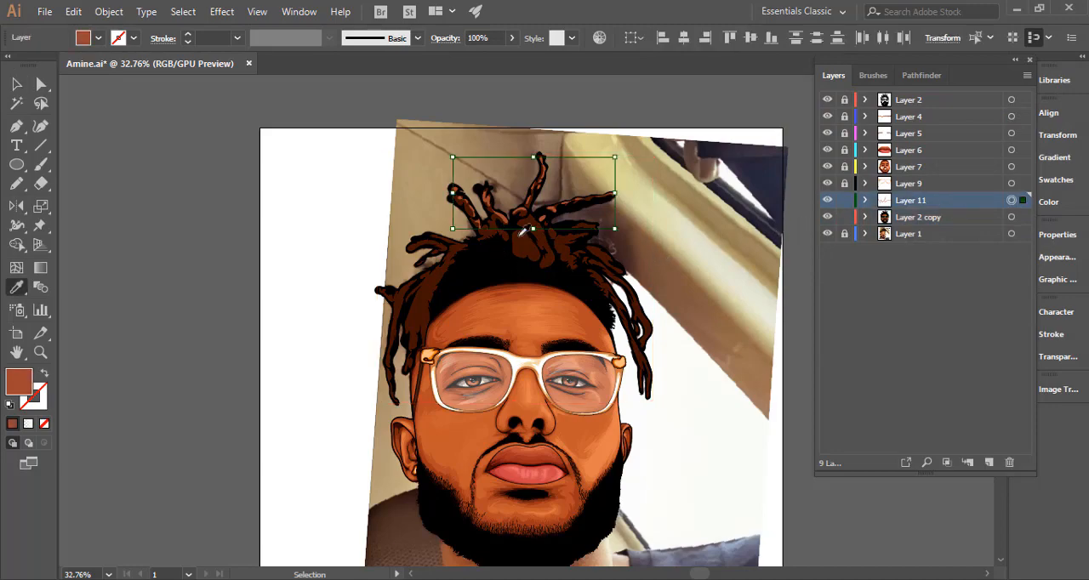
pyautogui.click(525, 241)
pyautogui.doubleClick(18, 383)
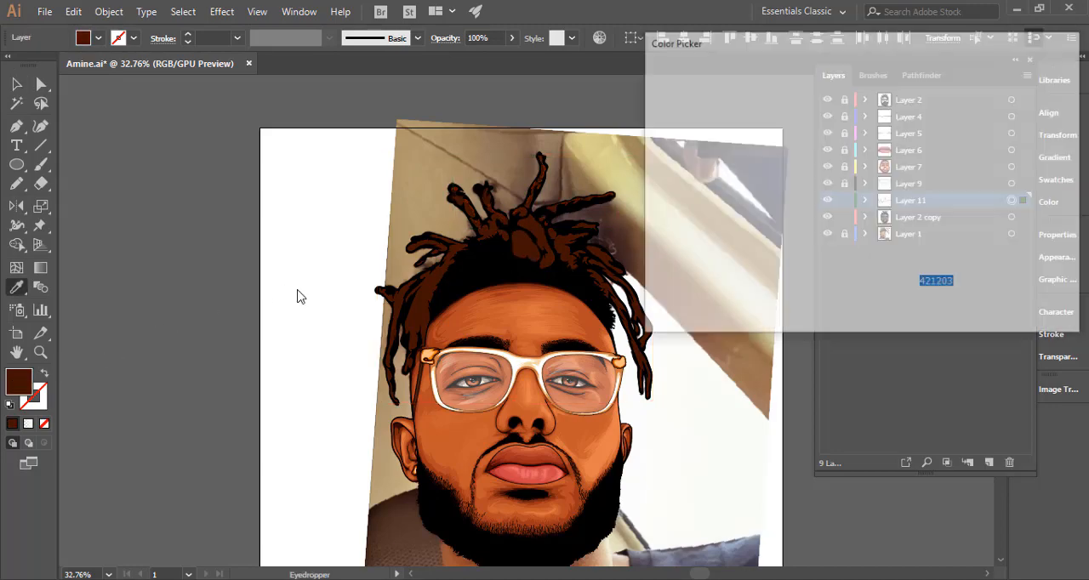
pyautogui.moveTo(825, 223); pyautogui.dragTo(826, 200)
pyautogui.click(1032, 91)
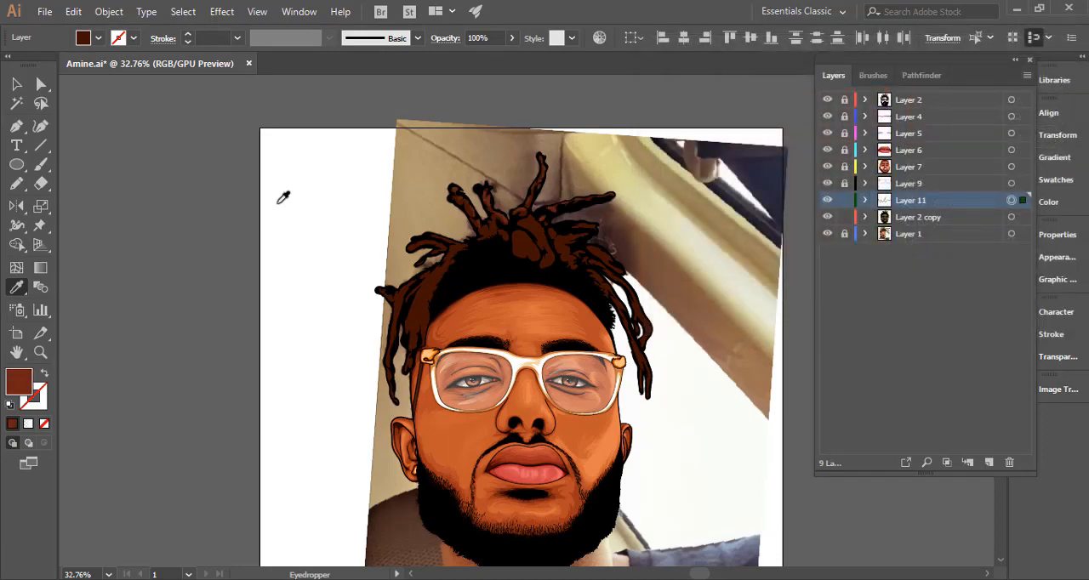
pyautogui.doubleClick(28, 380)
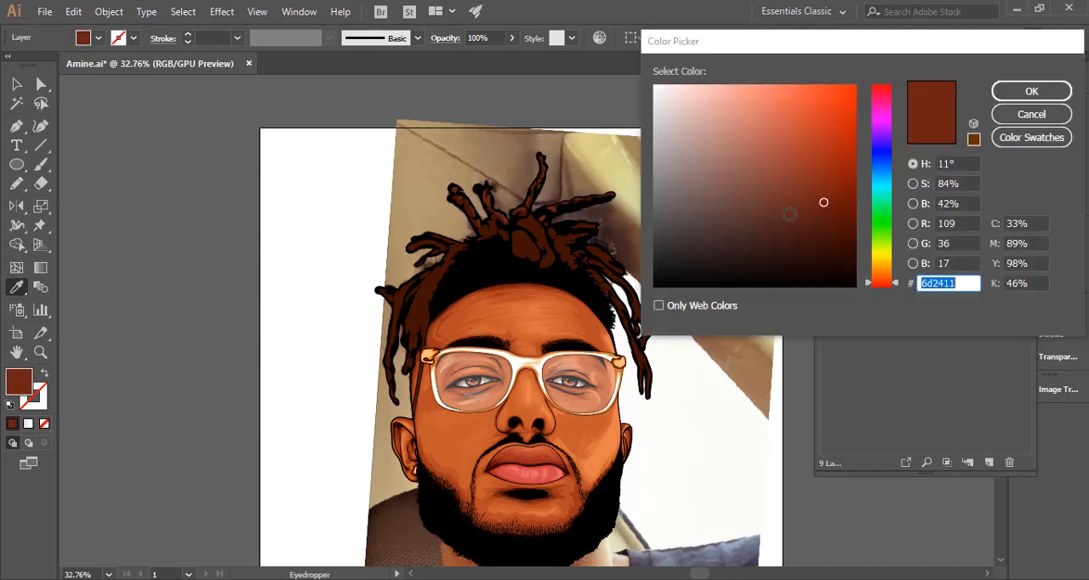
pyautogui.moveTo(821, 196); pyautogui.dragTo(817, 187)
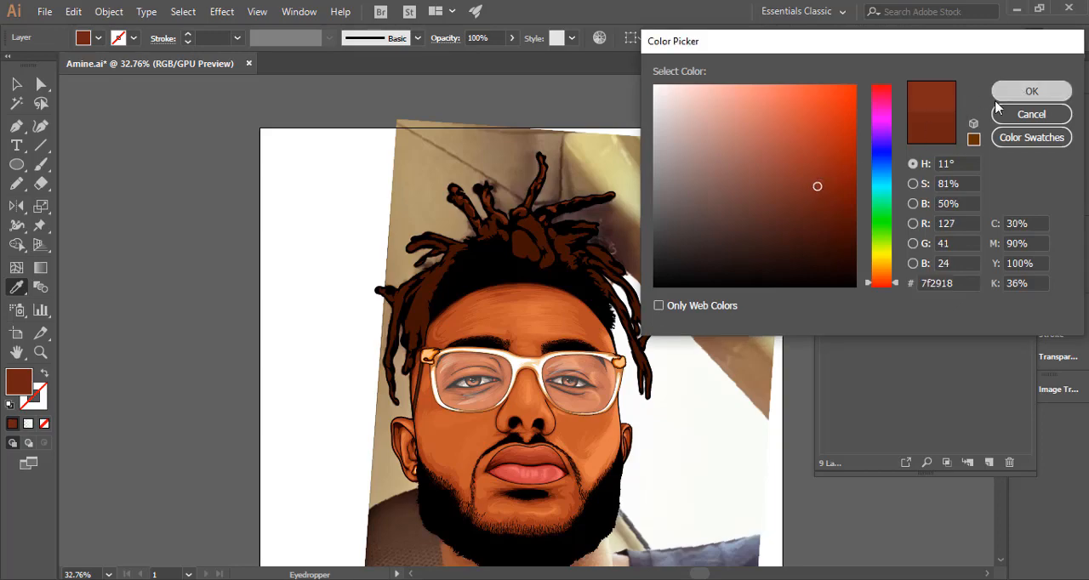
pyautogui.click(1031, 91)
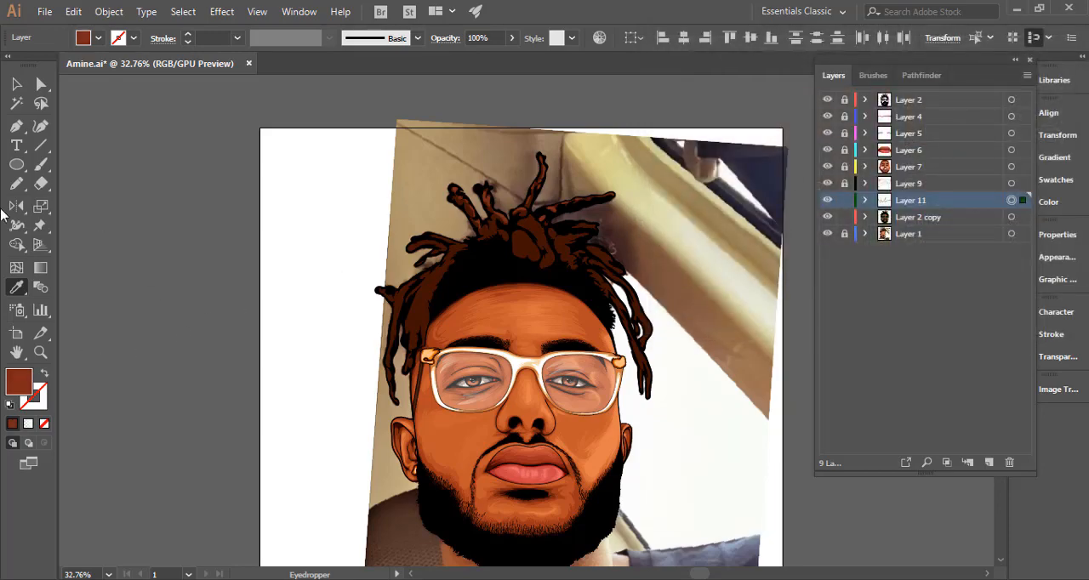
# Lock and hide Layer 2 copy, and draw Pencil highlight shapes along the thick curved lock falling over the centre of the hairline.
pyautogui.click(17, 183)
pyautogui.keyDown('ctrl'); pyautogui.keyDown('alt'); pyautogui.click(524, 308); pyautogui.keyUp('alt'); pyautogui.keyUp('ctrl')
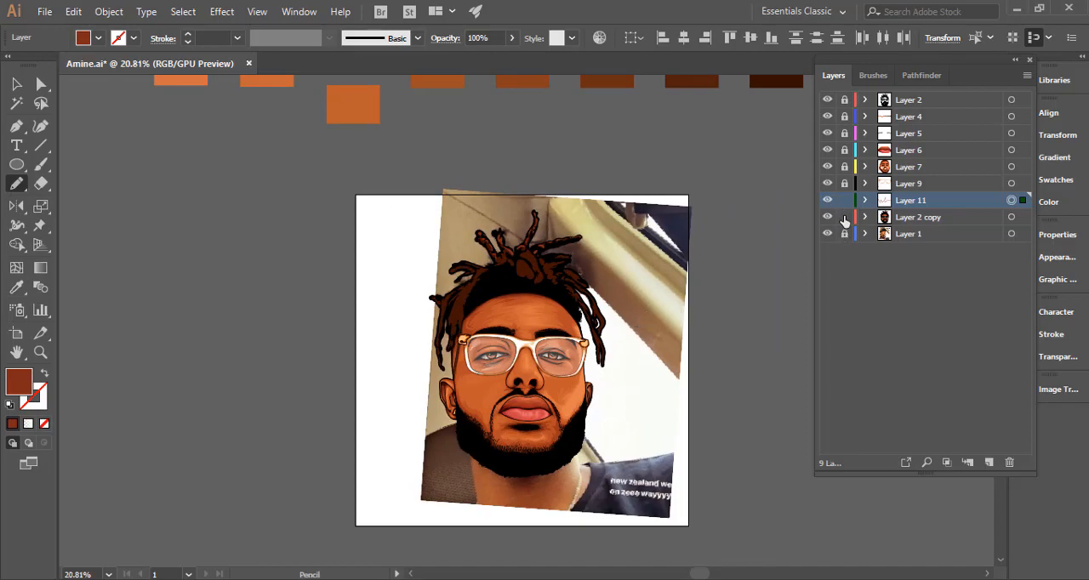
pyautogui.moveTo(538, 241); pyautogui.dragTo(864, 243)
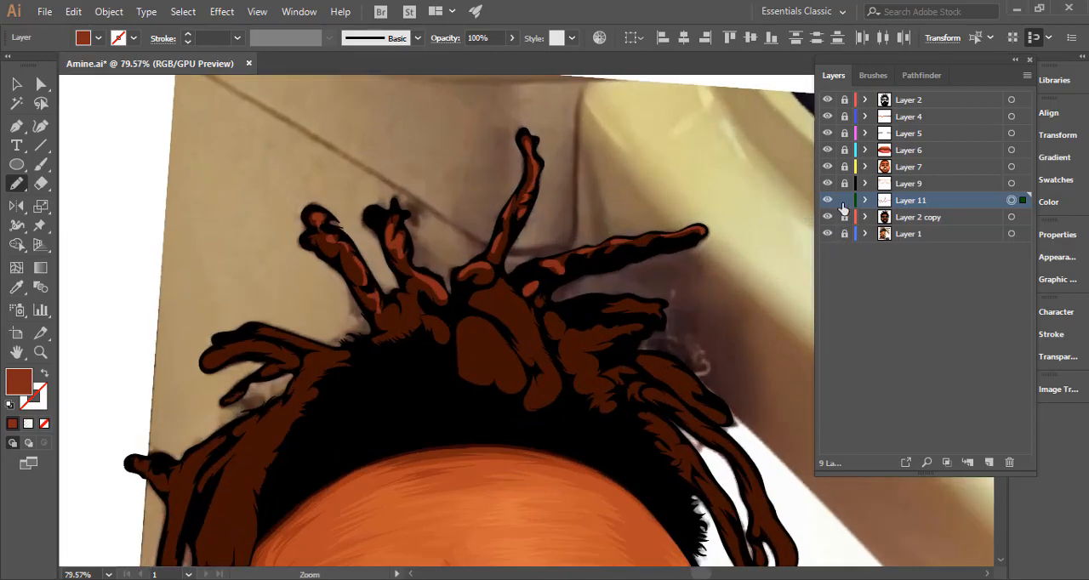
pyautogui.click(826, 218)
pyautogui.scroll(2, 518, 314)
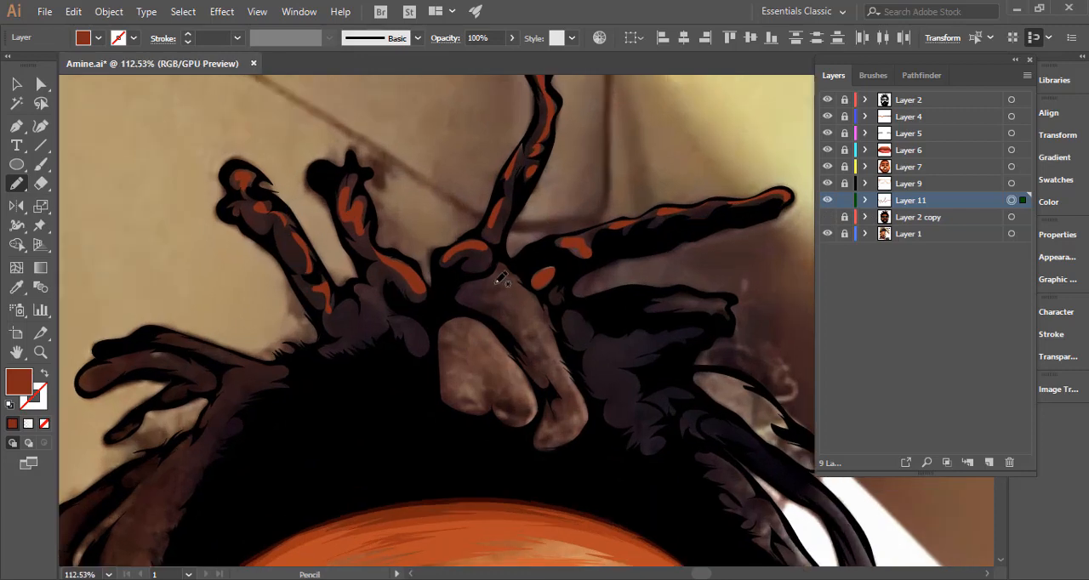
pyautogui.moveTo(505, 303)
pyautogui.mouseDown()
pyautogui.moveTo(543, 352)
pyautogui.moveTo(565, 414)
pyautogui.moveTo(549, 441)
pyautogui.moveTo(587, 396)
pyautogui.moveTo(523, 284)
pyautogui.mouseUp()
pyautogui.moveTo(682, 276); pyautogui.dragTo(794, 247)
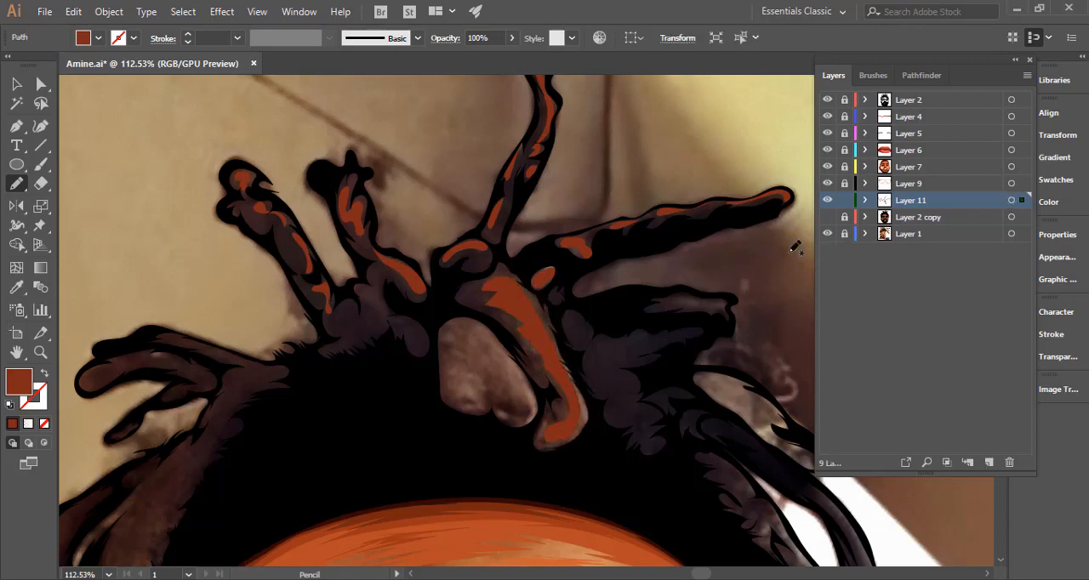
pyautogui.keyDown('ctrl'); pyautogui.click(491, 297); pyautogui.keyUp('ctrl')
pyautogui.moveTo(545, 366); pyautogui.dragTo(549, 369)
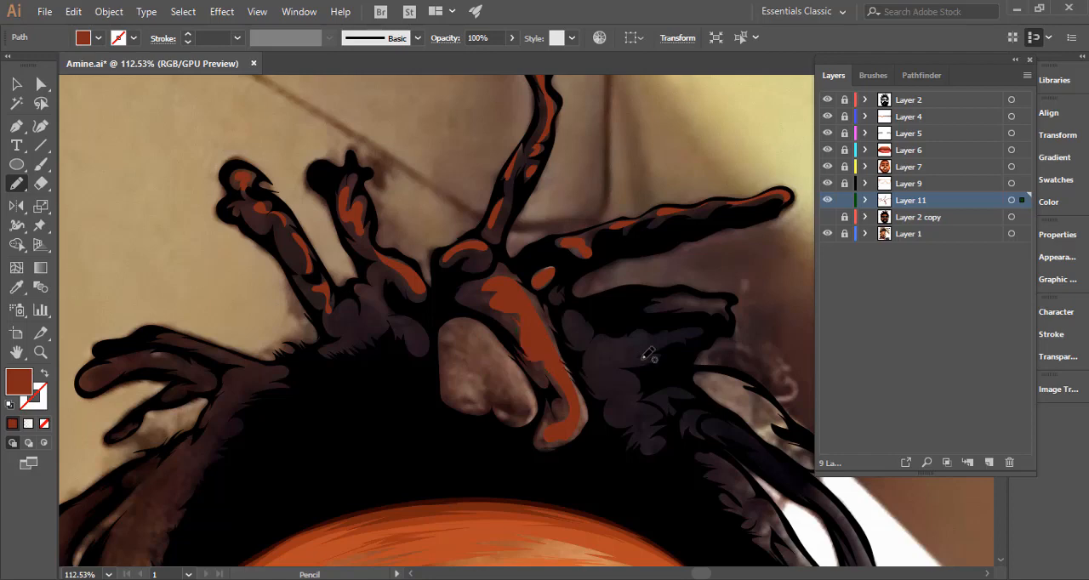
# Preview the highlights over the brown base, and fill the heart-shaped lock at the hairline with a Pencil highlight shape.
pyautogui.moveTo(633, 357); pyautogui.dragTo(453, 354)
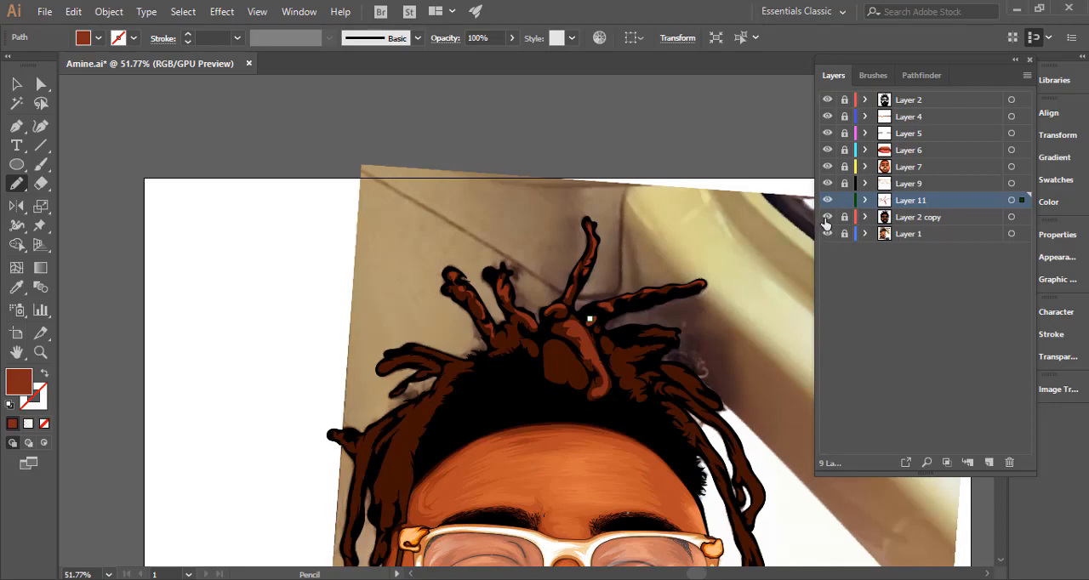
pyautogui.moveTo(559, 367); pyautogui.dragTo(669, 355)
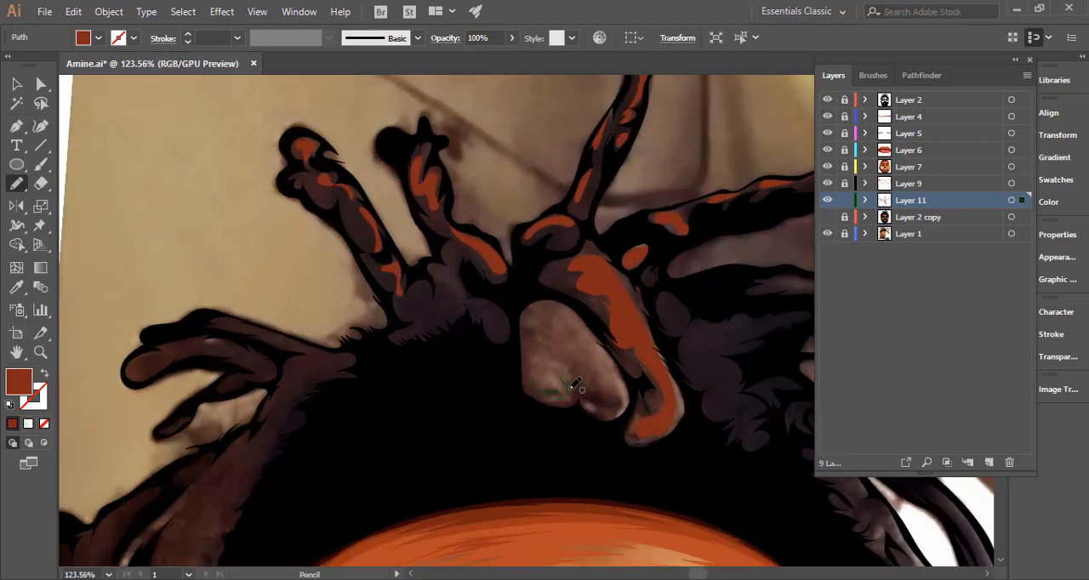
pyautogui.moveTo(627, 407)
pyautogui.mouseDown()
pyautogui.moveTo(578, 333)
pyautogui.moveTo(597, 342)
pyautogui.moveTo(531, 308)
pyautogui.mouseUp()
pyautogui.moveTo(549, 387); pyautogui.dragTo(551, 390)
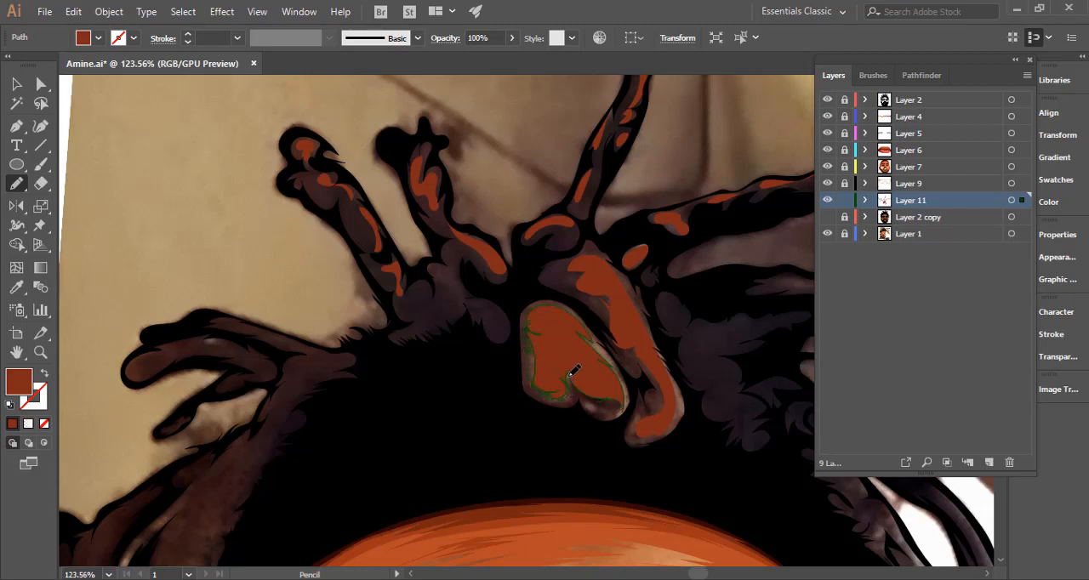
pyautogui.hotkey('ctrl', 'shift', 'a')
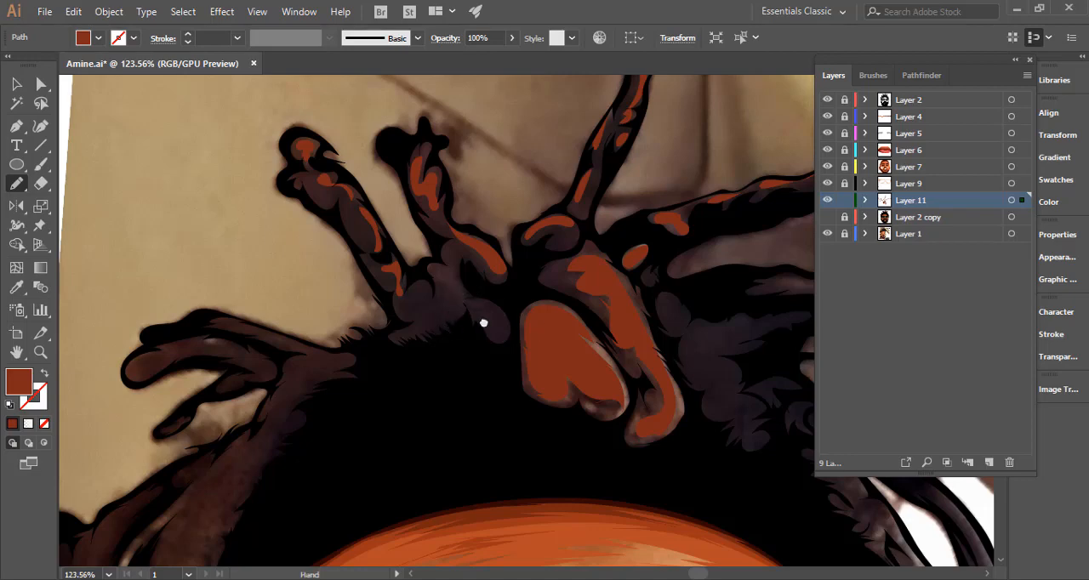
# Draw Pencil highlight shapes at the base of the short upper locks and along the finger-like dreadlocks on the upper left.
pyautogui.moveTo(451, 321); pyautogui.dragTo(596, 283)
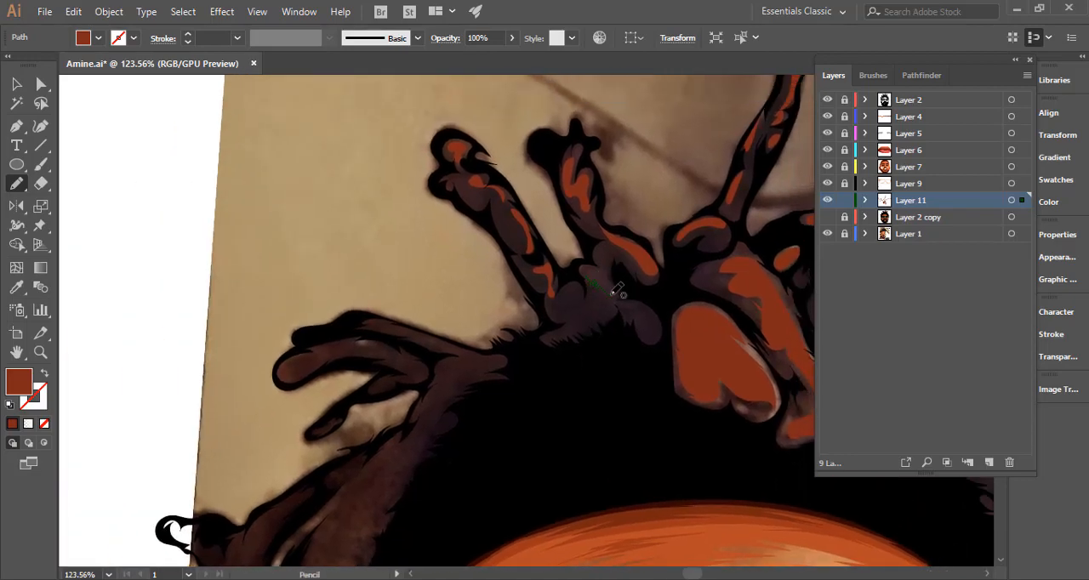
pyautogui.moveTo(411, 327)
pyautogui.mouseDown()
pyautogui.moveTo(492, 310)
pyautogui.moveTo(506, 296)
pyautogui.moveTo(552, 315)
pyautogui.mouseUp()
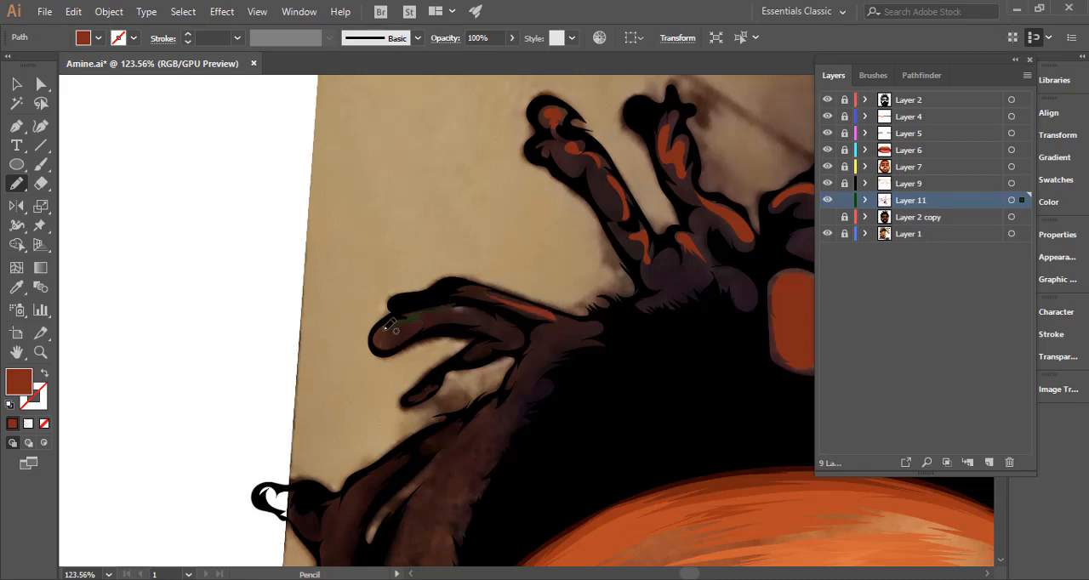
pyautogui.moveTo(409, 333)
pyautogui.mouseDown()
pyautogui.moveTo(478, 314)
pyautogui.moveTo(461, 319)
pyautogui.moveTo(499, 326)
pyautogui.moveTo(464, 303)
pyautogui.mouseUp()
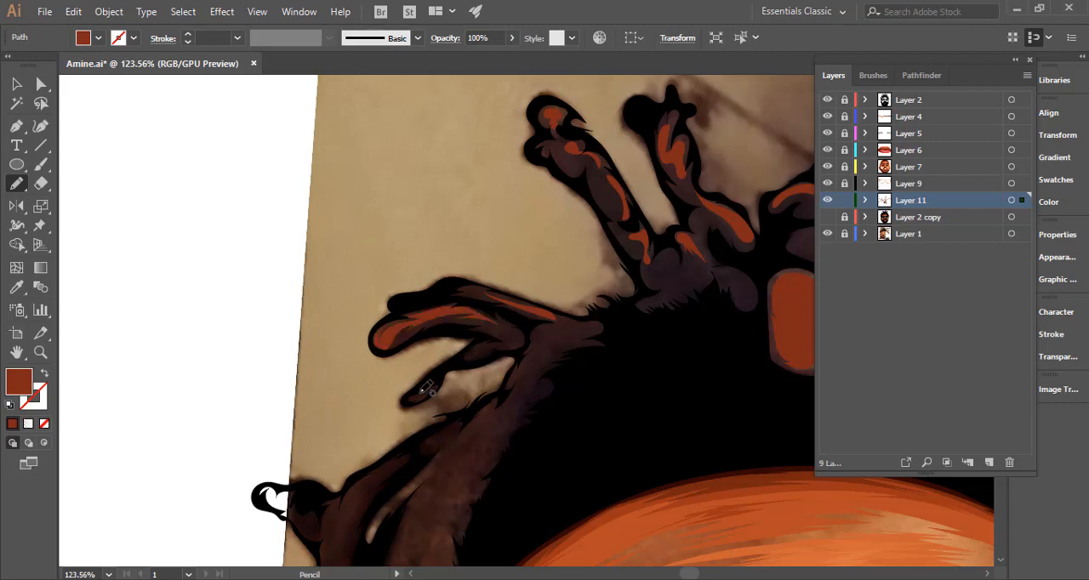
# Draw long Pencil highlight strands down the left dreadlocks from the hairline, just below the finger-like locks.
pyautogui.scroll(-5, 479, 311)
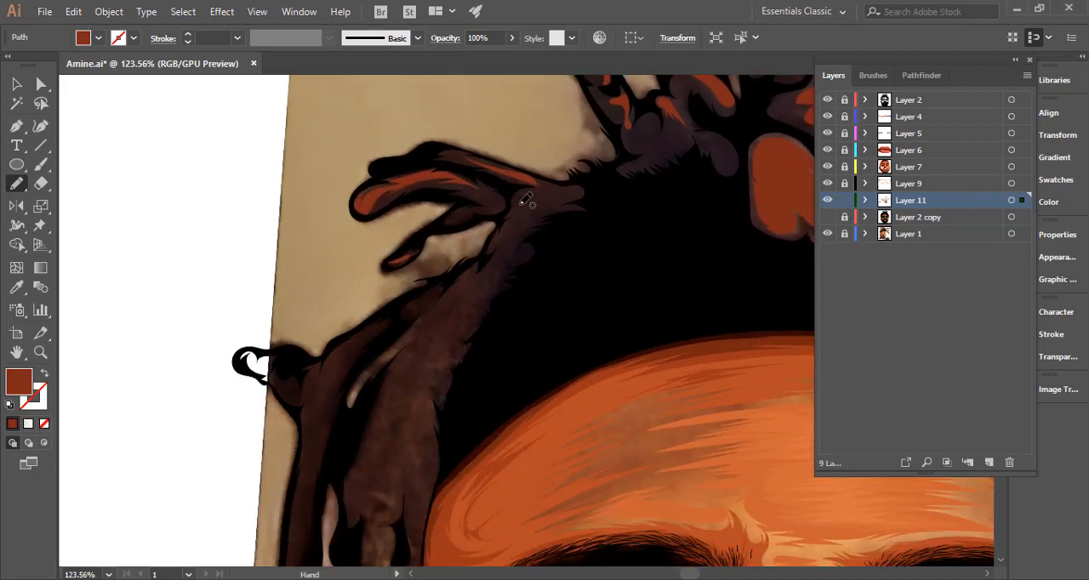
pyautogui.moveTo(473, 212)
pyautogui.mouseDown()
pyautogui.moveTo(503, 205)
pyautogui.moveTo(491, 199)
pyautogui.moveTo(530, 223)
pyautogui.moveTo(521, 228)
pyautogui.moveTo(540, 192)
pyautogui.moveTo(527, 190)
pyautogui.moveTo(471, 285)
pyautogui.moveTo(535, 192)
pyautogui.mouseUp()
pyautogui.moveTo(451, 291)
pyautogui.mouseDown()
pyautogui.moveTo(351, 396)
pyautogui.moveTo(457, 285)
pyautogui.mouseUp()
pyautogui.moveTo(416, 372); pyautogui.dragTo(479, 263)
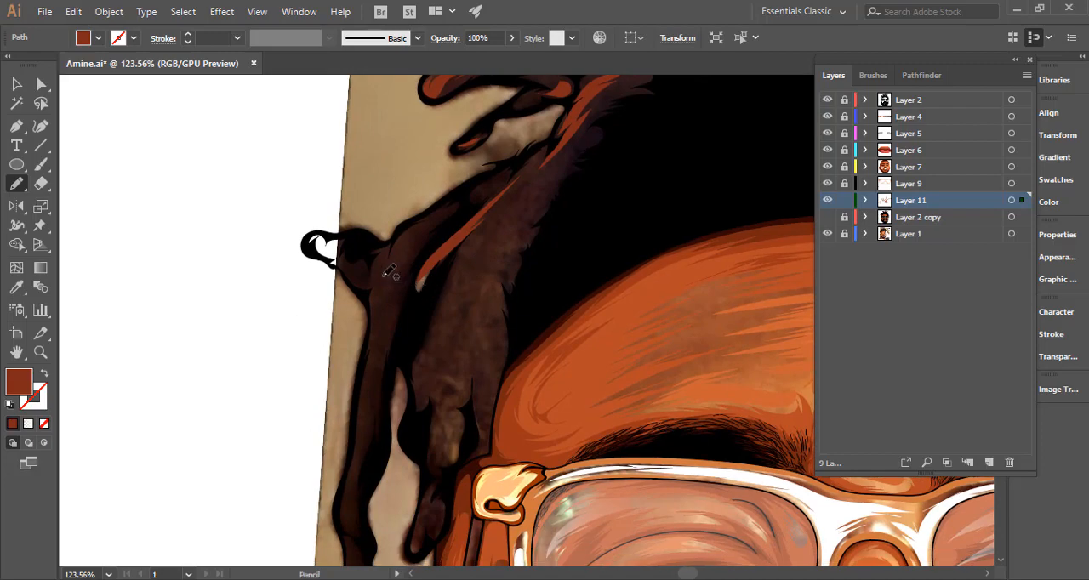
# Draw Pencil highlight shapes down the outermost left dreadlock to its tip and on the short inner lock beside the glasses hinge.
pyautogui.moveTo(439, 328); pyautogui.dragTo(374, 340)
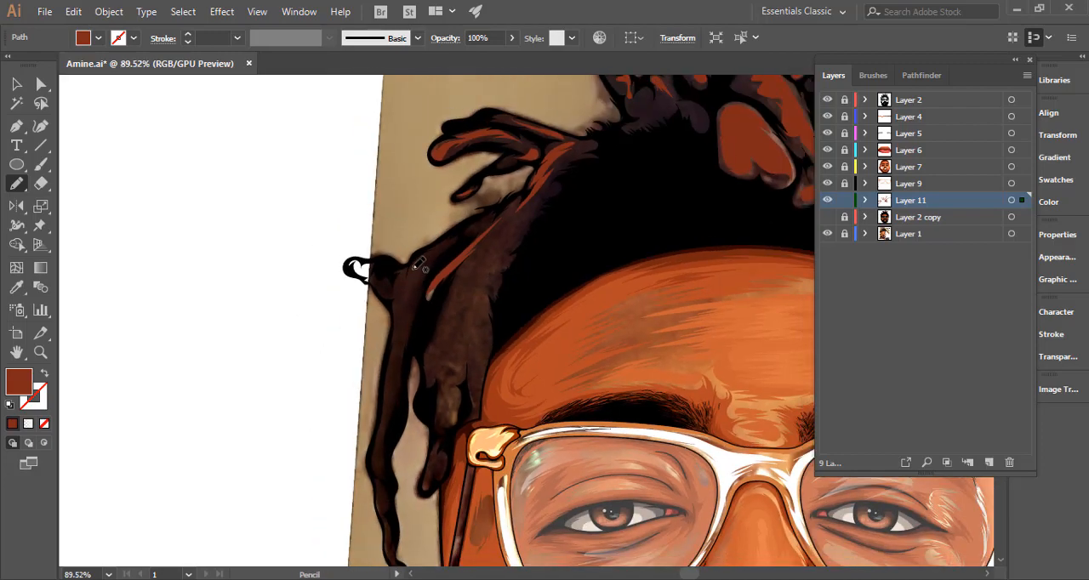
pyautogui.moveTo(411, 272)
pyautogui.mouseDown()
pyautogui.moveTo(398, 368)
pyautogui.moveTo(426, 263)
pyautogui.moveTo(416, 265)
pyautogui.moveTo(403, 218)
pyautogui.moveTo(399, 248)
pyautogui.mouseUp()
pyautogui.scroll(-3, 414, 298)
pyautogui.moveTo(388, 288)
pyautogui.mouseDown()
pyautogui.moveTo(372, 337)
pyautogui.moveTo(384, 385)
pyautogui.moveTo(393, 289)
pyautogui.mouseUp()
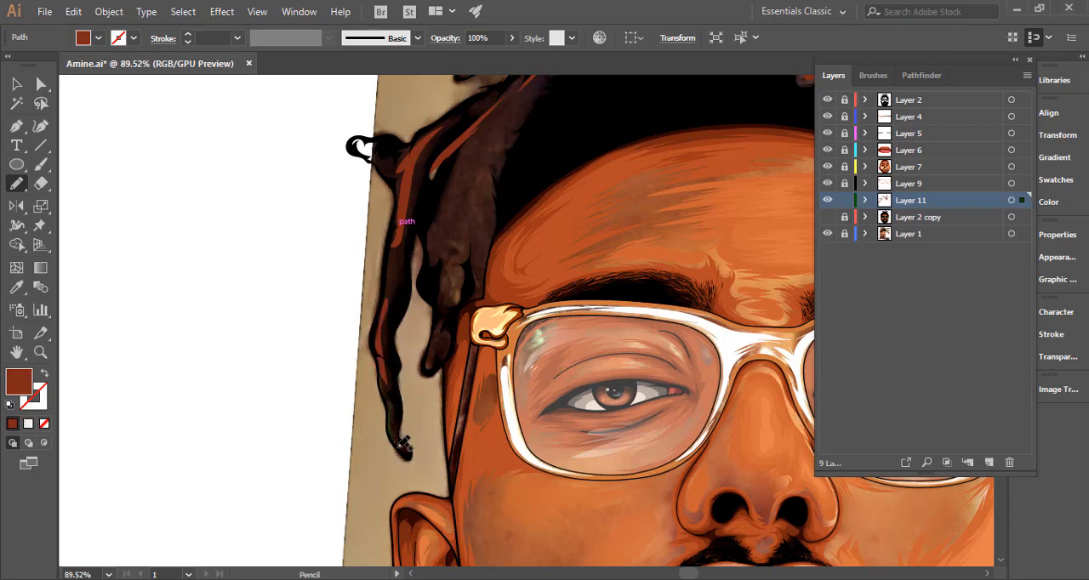
pyautogui.moveTo(392, 392); pyautogui.dragTo(394, 394)
pyautogui.hscroll(3, 409, 352)
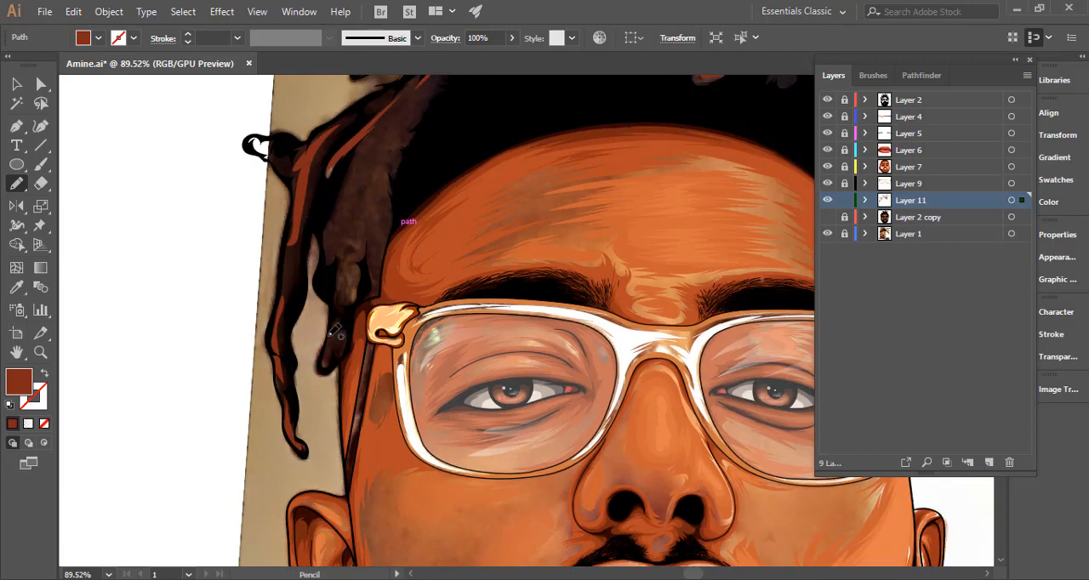
pyautogui.moveTo(349, 331)
pyautogui.mouseDown()
pyautogui.moveTo(347, 351)
pyautogui.moveTo(336, 324)
pyautogui.moveTo(332, 368)
pyautogui.moveTo(338, 337)
pyautogui.moveTo(374, 317)
pyautogui.mouseUp()
# Check the Pencil tool options and draw highlight shapes on the wide left lock above the glasses hinge.
pyautogui.moveTo(352, 229); pyautogui.dragTo(325, 369)
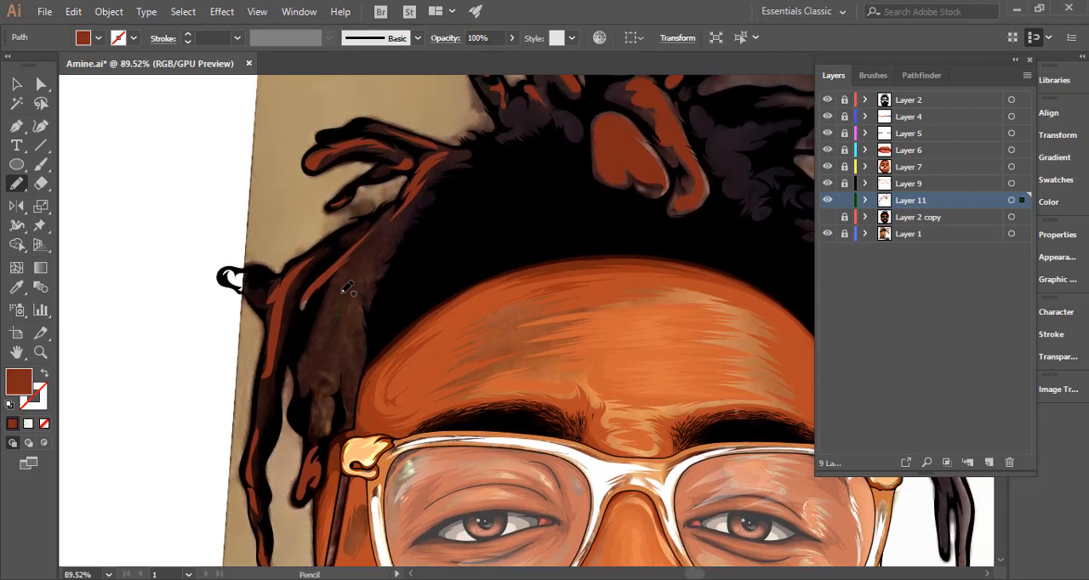
pyautogui.moveTo(344, 289); pyautogui.dragTo(317, 342)
pyautogui.moveTo(323, 430)
pyautogui.mouseDown()
pyautogui.moveTo(337, 325)
pyautogui.moveTo(354, 307)
pyautogui.moveTo(344, 391)
pyautogui.mouseUp()
pyautogui.doubleClick(15, 183)
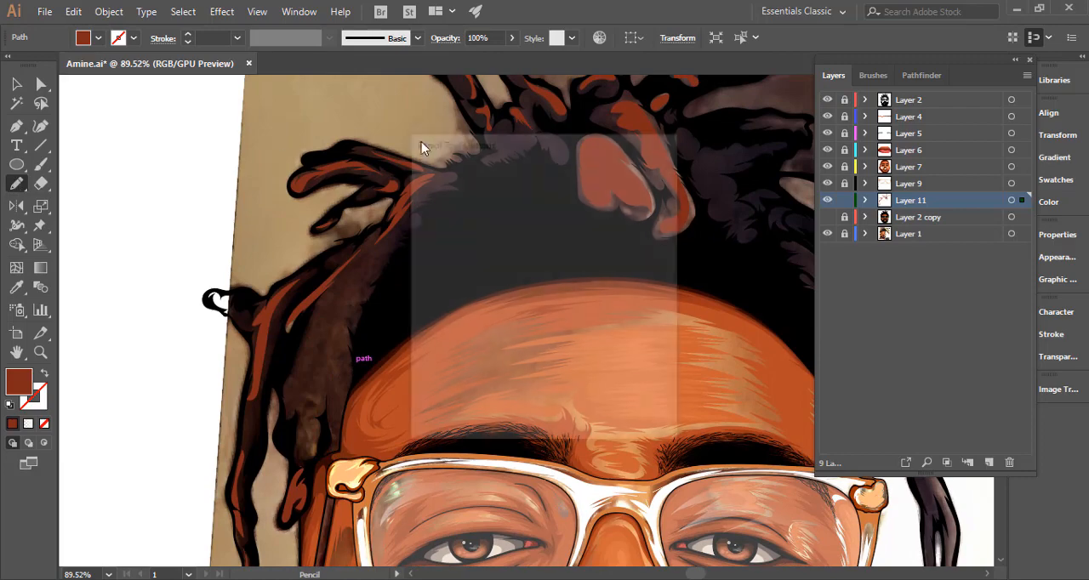
pyautogui.click(551, 413)
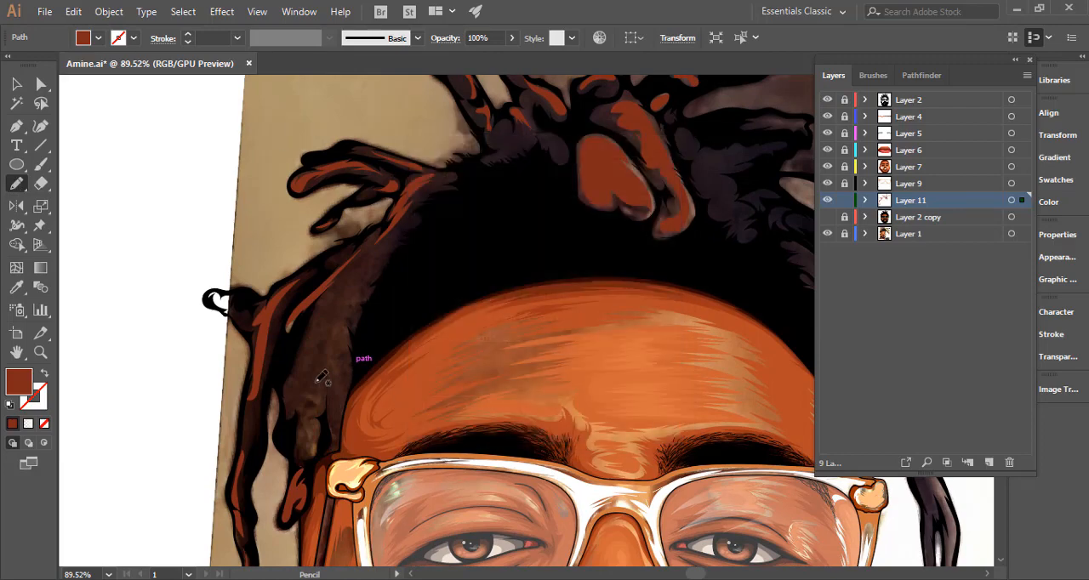
pyautogui.moveTo(333, 298)
pyautogui.mouseDown()
pyautogui.moveTo(293, 393)
pyautogui.moveTo(322, 428)
pyautogui.mouseUp()
pyautogui.moveTo(331, 295)
pyautogui.mouseDown()
pyautogui.moveTo(331, 336)
pyautogui.moveTo(332, 407)
pyautogui.moveTo(345, 417)
pyautogui.moveTo(350, 319)
pyautogui.moveTo(364, 279)
pyautogui.mouseUp()
# Draw Pencil highlight shapes on the two short stubby locks at the upper right, below the long extended dreadlock.
pyautogui.moveTo(488, 321); pyautogui.dragTo(332, 342)
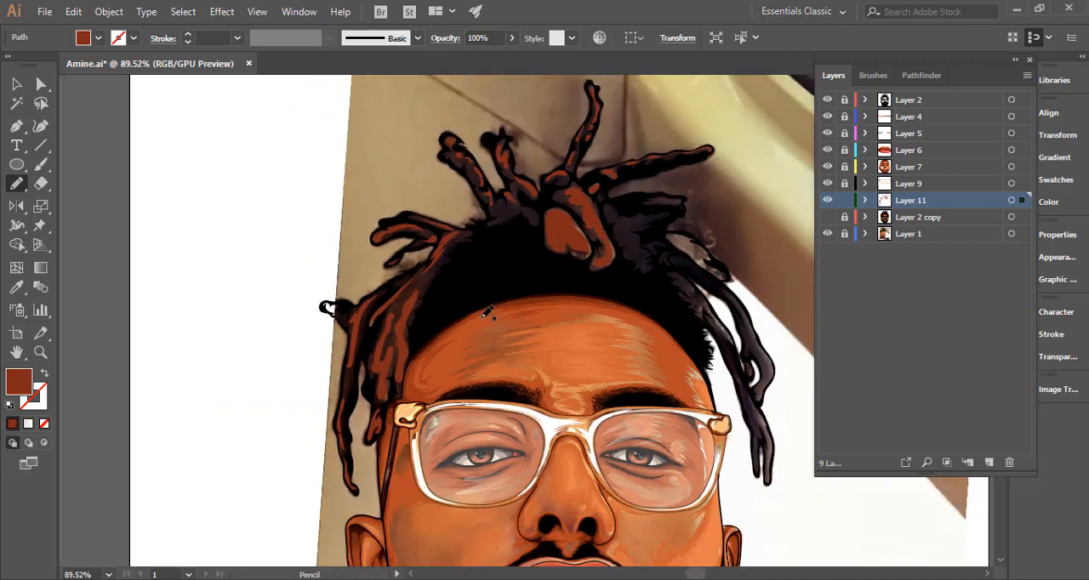
pyautogui.moveTo(543, 335); pyautogui.dragTo(349, 354)
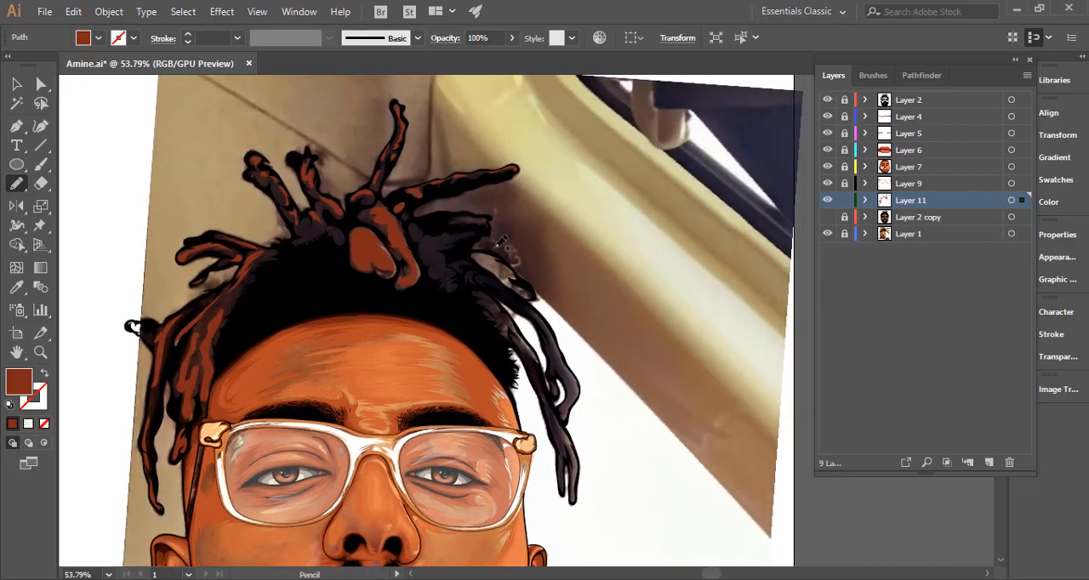
pyautogui.moveTo(456, 215); pyautogui.dragTo(631, 241)
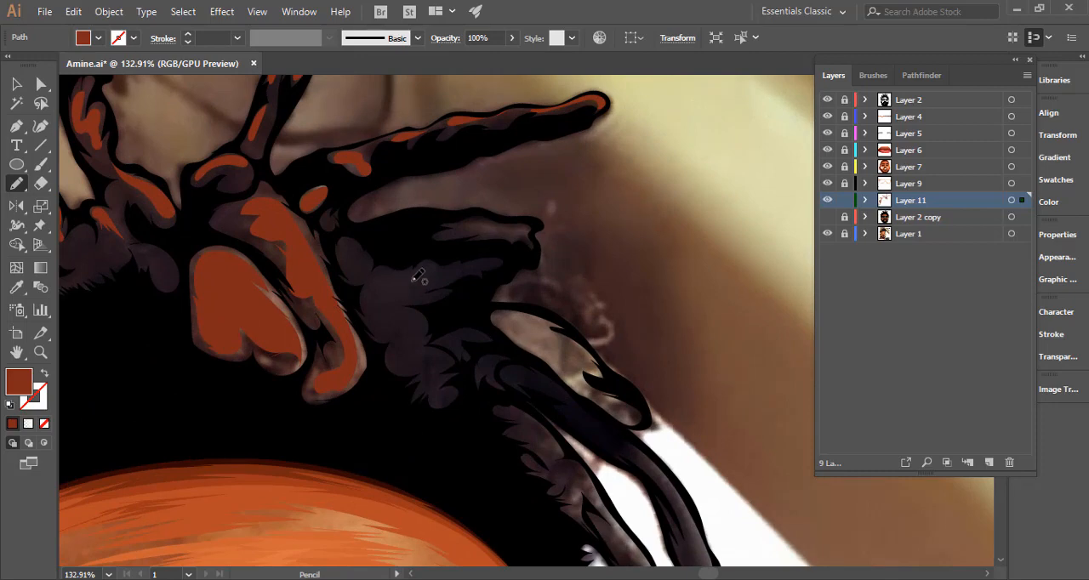
pyautogui.moveTo(377, 287)
pyautogui.mouseDown()
pyautogui.moveTo(377, 306)
pyautogui.moveTo(442, 264)
pyautogui.moveTo(378, 275)
pyautogui.mouseUp()
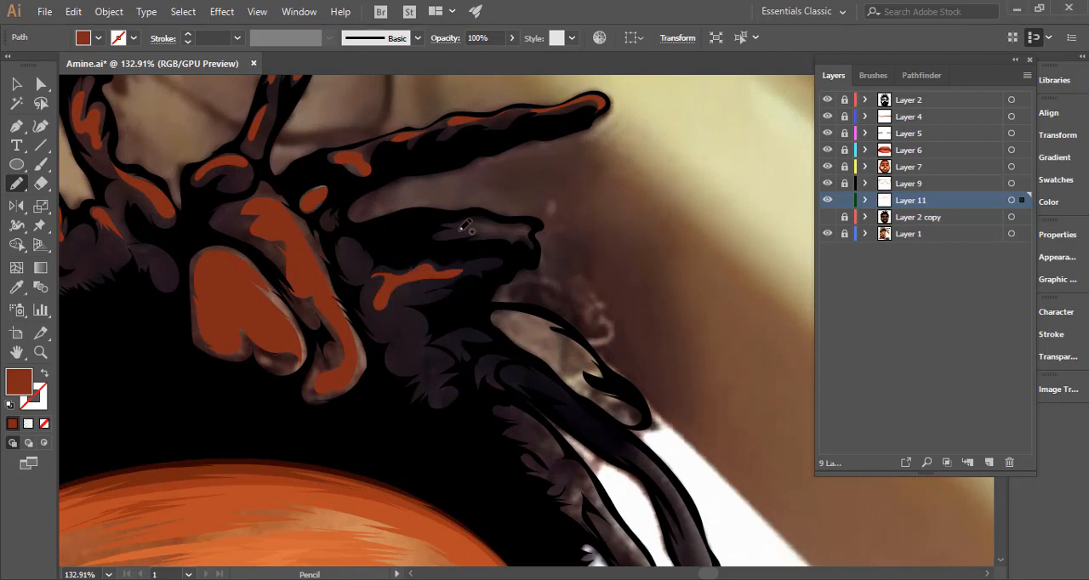
pyautogui.moveTo(509, 228); pyautogui.dragTo(457, 227)
# Draw Pencil highlight shapes in the leaf-shaped lock on the right and in the narrow gap between the dreadlocks below it.
pyautogui.press('space')
pyautogui.moveTo(543, 313); pyautogui.dragTo(387, 224)
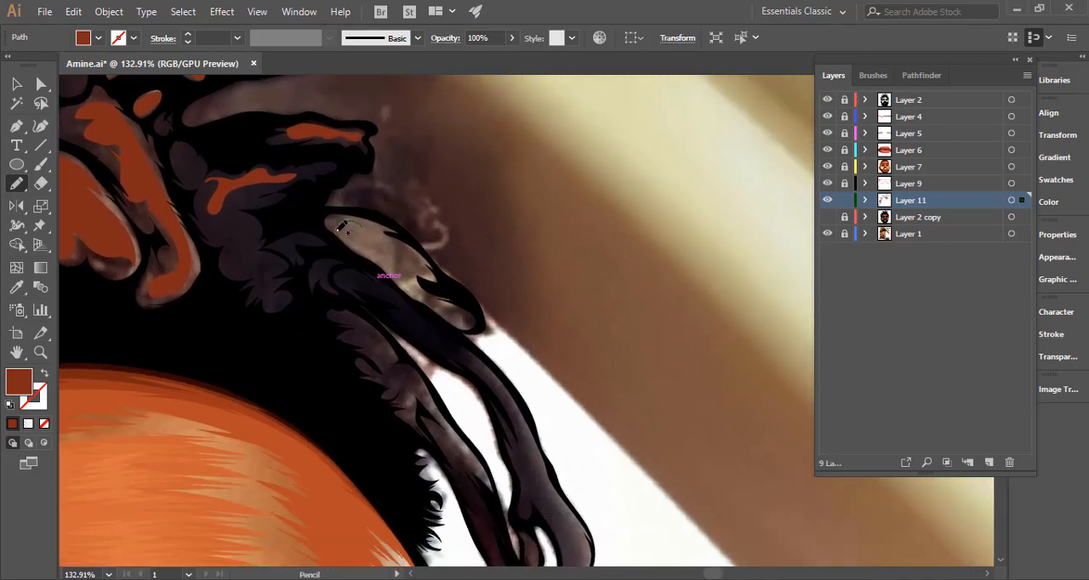
pyautogui.moveTo(393, 261)
pyautogui.mouseDown()
pyautogui.moveTo(443, 320)
pyautogui.moveTo(464, 320)
pyautogui.moveTo(420, 282)
pyautogui.moveTo(415, 266)
pyautogui.moveTo(429, 263)
pyautogui.moveTo(387, 228)
pyautogui.mouseUp()
pyautogui.press('space')
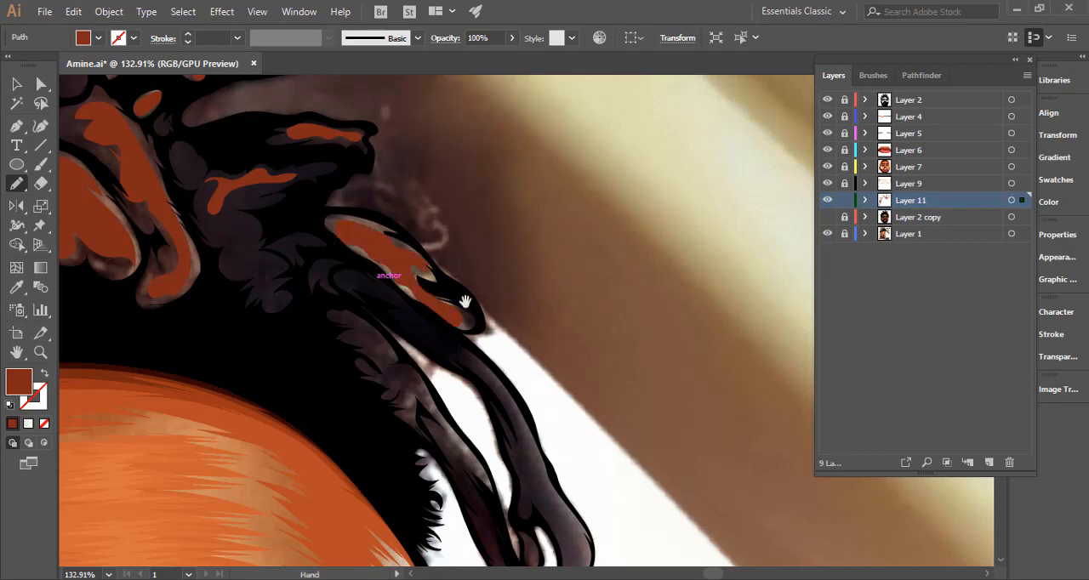
pyautogui.moveTo(464, 302); pyautogui.dragTo(407, 150)
pyautogui.moveTo(349, 195)
pyautogui.mouseDown()
pyautogui.moveTo(411, 270)
pyautogui.moveTo(447, 351)
pyautogui.moveTo(428, 257)
pyautogui.moveTo(371, 199)
pyautogui.mouseUp()
# Draw Pencil highlight shapes down the narrow white gap between the right dreadlocks and inside the small loop at its lower end.
pyautogui.press('space')
pyautogui.moveTo(502, 312); pyautogui.dragTo(458, 160)
pyautogui.moveTo(452, 245)
pyautogui.mouseDown()
pyautogui.moveTo(434, 274)
pyautogui.moveTo(442, 245)
pyautogui.mouseUp()
pyautogui.press('space')
pyautogui.moveTo(446, 303)
pyautogui.mouseDown()
pyautogui.moveTo(461, 262)
pyautogui.moveTo(471, 303)
pyautogui.mouseUp()
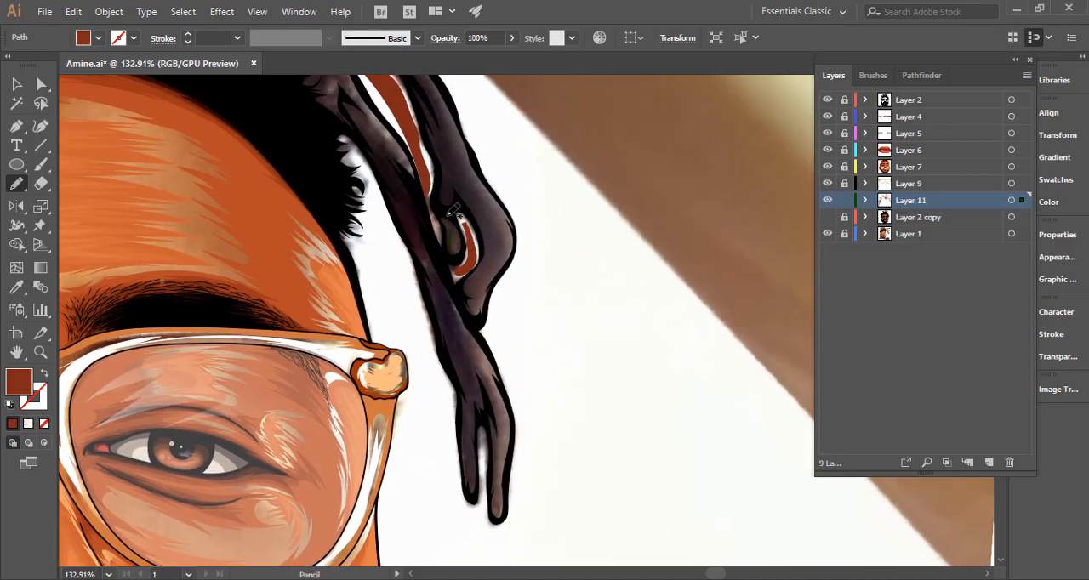
pyautogui.moveTo(452, 210); pyautogui.dragTo(471, 272)
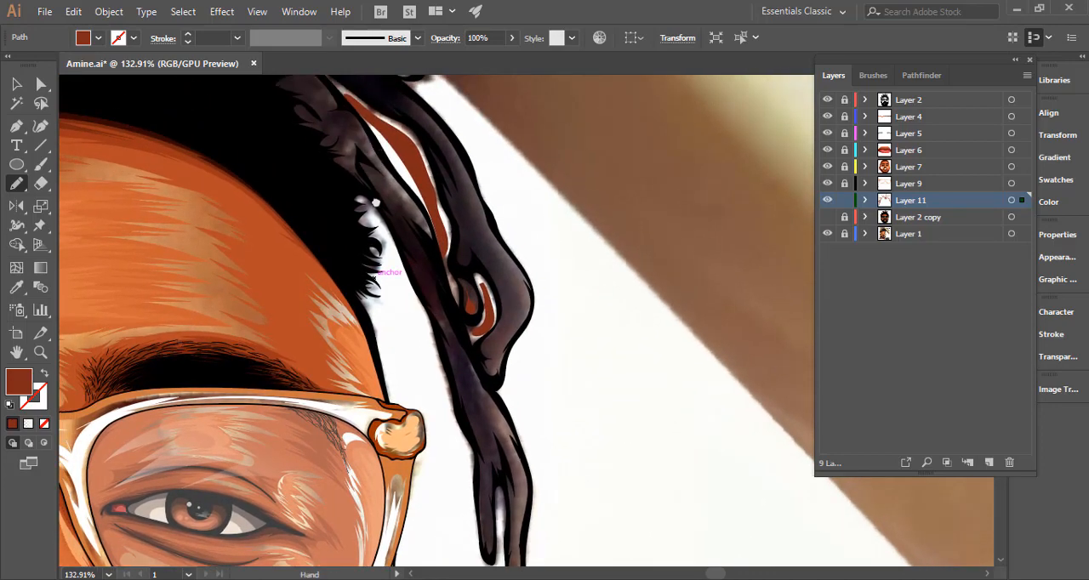
# Draw Pencil highlight shapes along the inner right dreadlock beside the hairline and down both of its forked tips.
pyautogui.moveTo(352, 146); pyautogui.dragTo(357, 260)
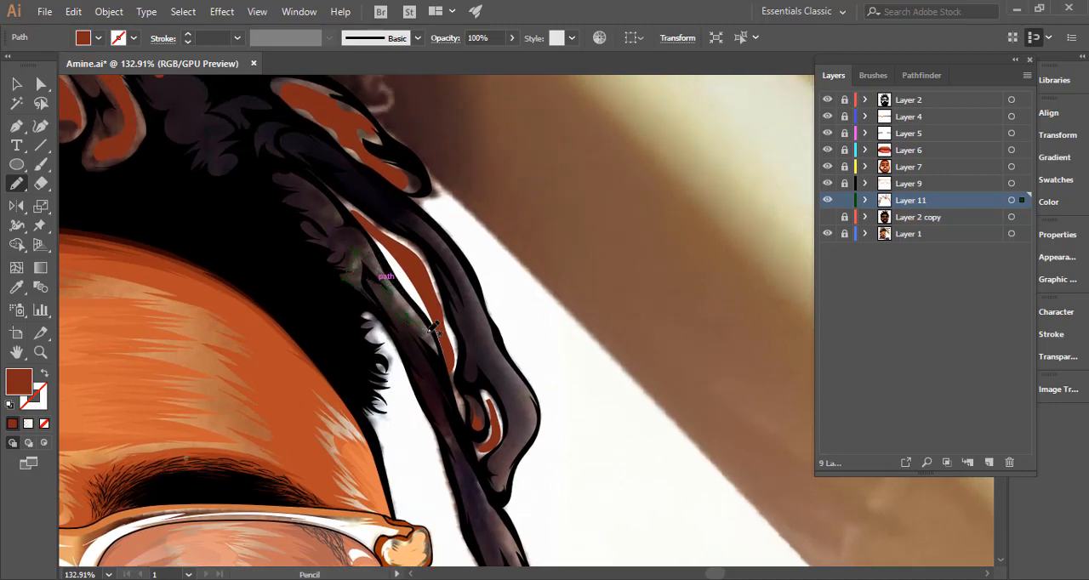
pyautogui.moveTo(354, 242); pyautogui.dragTo(352, 245)
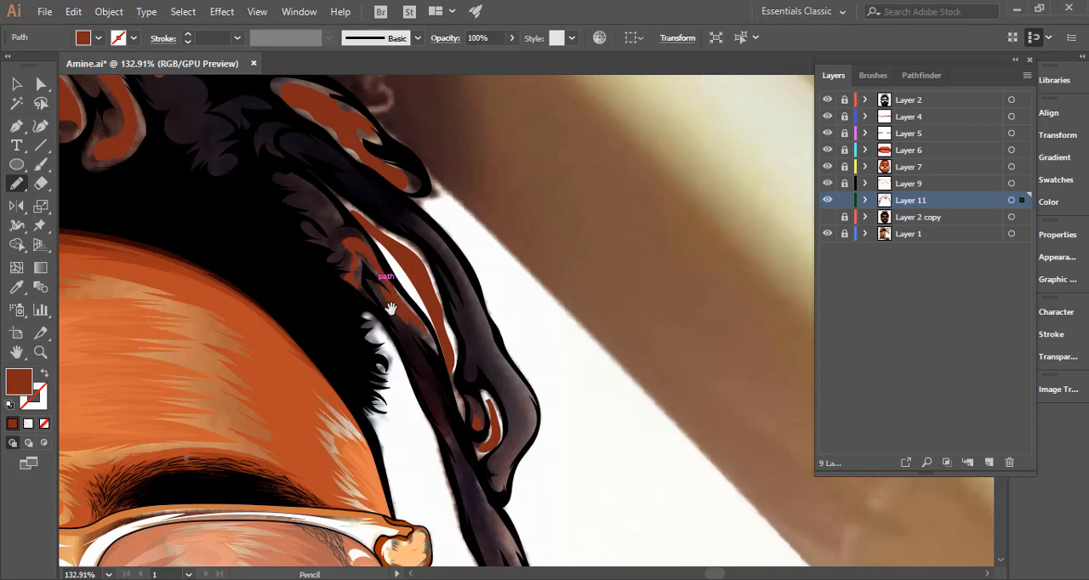
pyautogui.press('space')
pyautogui.moveTo(385, 277); pyautogui.dragTo(322, 91)
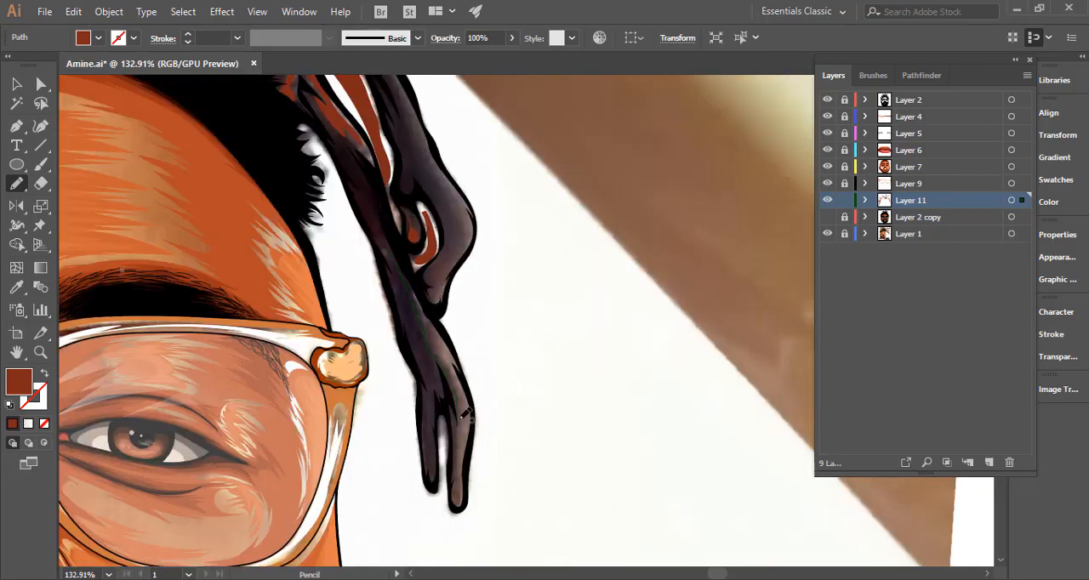
pyautogui.moveTo(458, 483)
pyautogui.mouseDown()
pyautogui.moveTo(467, 397)
pyautogui.moveTo(447, 340)
pyautogui.moveTo(392, 252)
pyautogui.moveTo(407, 274)
pyautogui.mouseUp()
pyautogui.press('space')
pyautogui.moveTo(421, 346); pyautogui.dragTo(400, 208)
pyautogui.moveTo(402, 260)
pyautogui.mouseDown()
pyautogui.moveTo(408, 336)
pyautogui.moveTo(409, 219)
pyautogui.mouseUp()
pyautogui.moveTo(407, 306); pyautogui.dragTo(407, 313)
pyautogui.hotkey('ctrl', 'space')
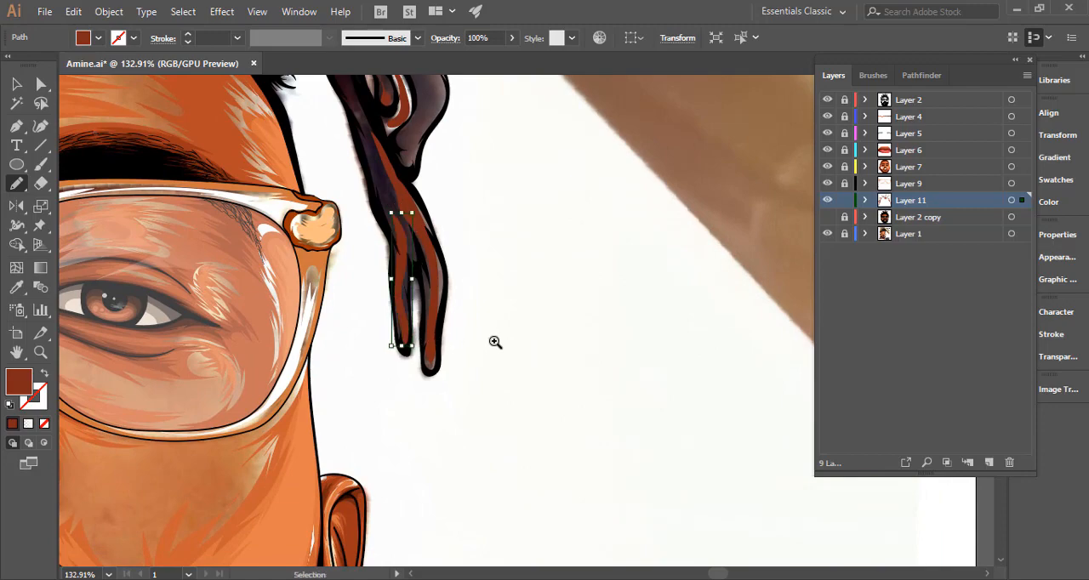
pyautogui.moveTo(496, 343); pyautogui.dragTo(263, 360)
pyautogui.moveTo(157, 374); pyautogui.dragTo(156, 375)
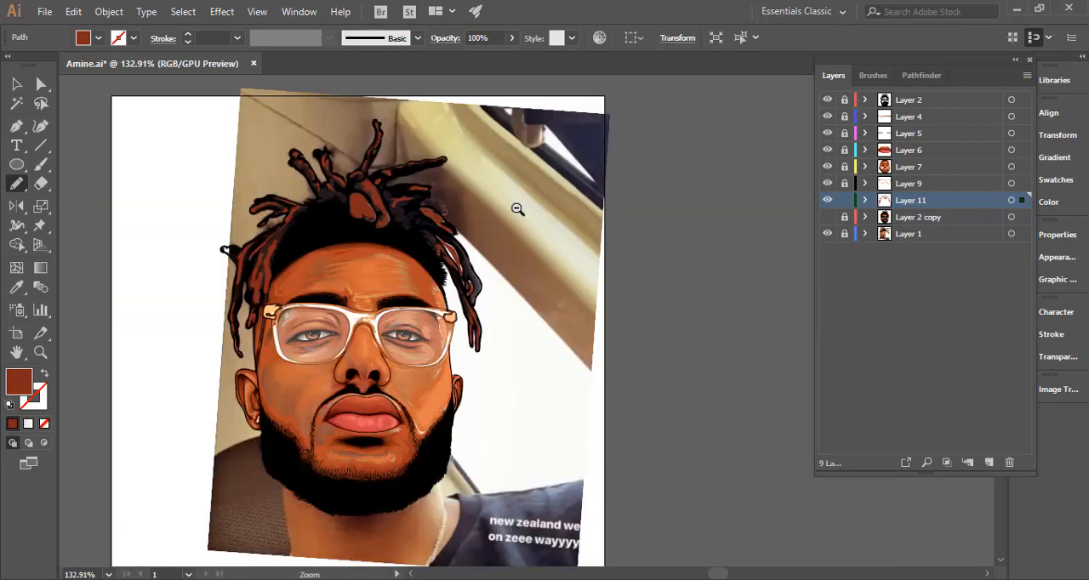
# Draw a long highlight shape down the outer right dreadlock to its tip, and show the Layer 2 copy artwork.
pyautogui.moveTo(473, 266); pyautogui.dragTo(733, 218)
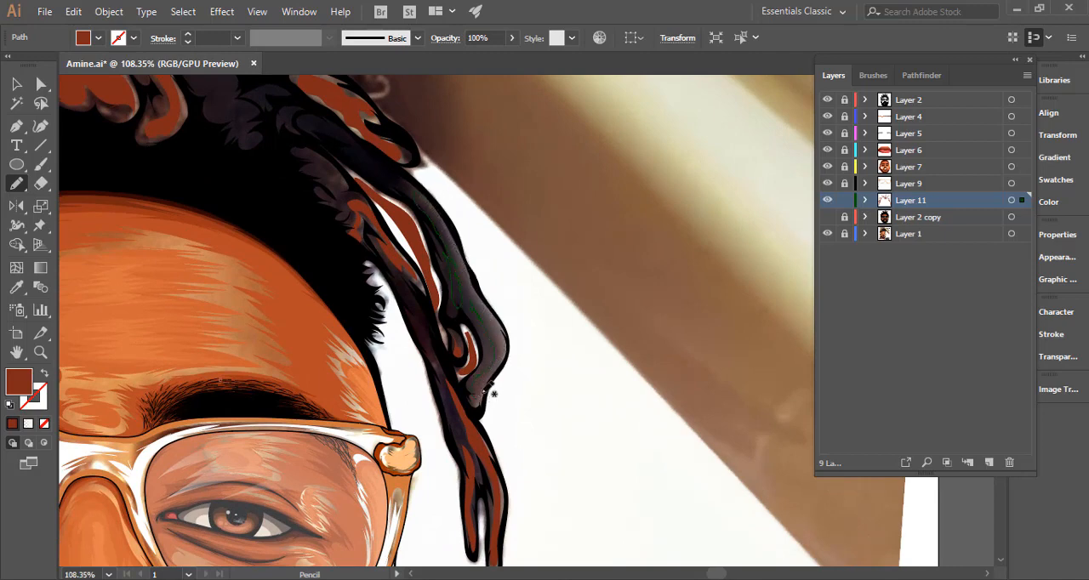
pyautogui.moveTo(487, 391)
pyautogui.mouseDown()
pyautogui.moveTo(509, 352)
pyautogui.moveTo(497, 312)
pyautogui.moveTo(427, 194)
pyautogui.mouseUp()
pyautogui.moveTo(641, 314); pyautogui.dragTo(315, 324)
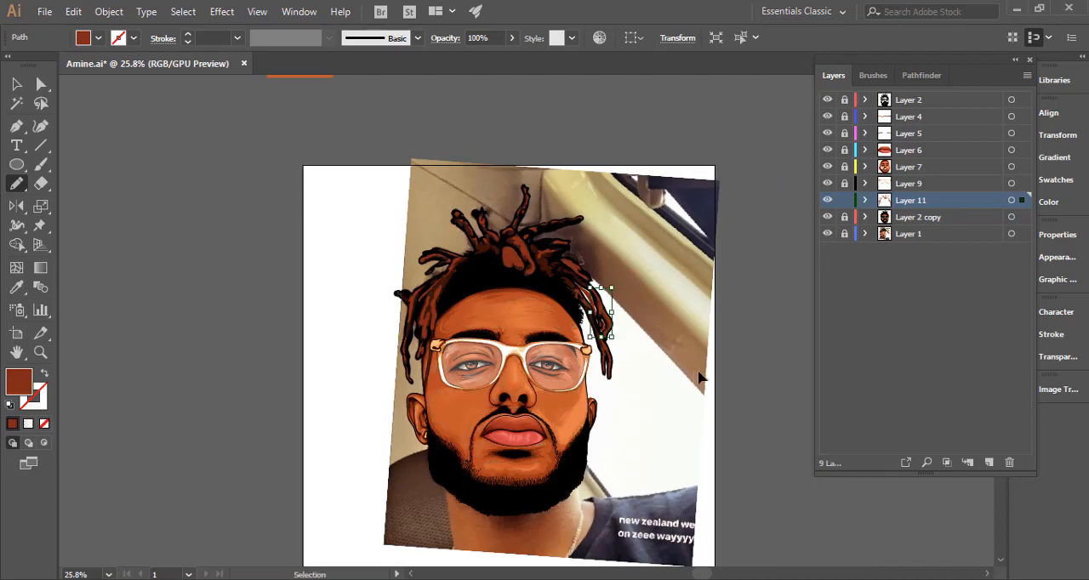
pyautogui.keyDown('ctrl'); pyautogui.click(693, 376); pyautogui.keyUp('ctrl')
pyautogui.moveTo(666, 425); pyautogui.dragTo(631, 413)
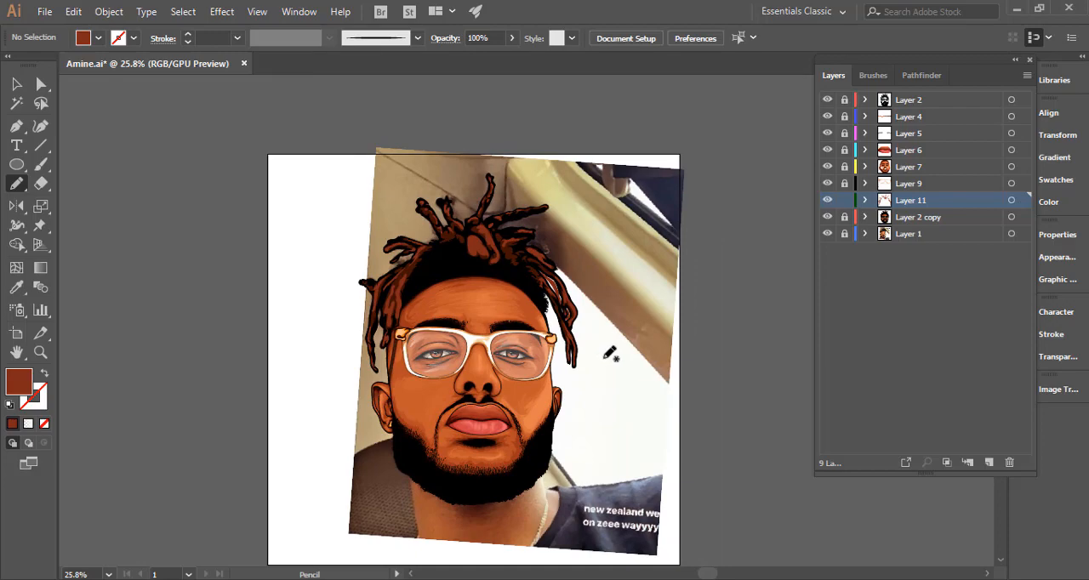
# Redraw the outlines of the highlight shapes on the wide left lock above the glasses hinge.
pyautogui.moveTo(444, 284); pyautogui.dragTo(532, 285)
pyautogui.moveTo(364, 269); pyautogui.dragTo(438, 254)
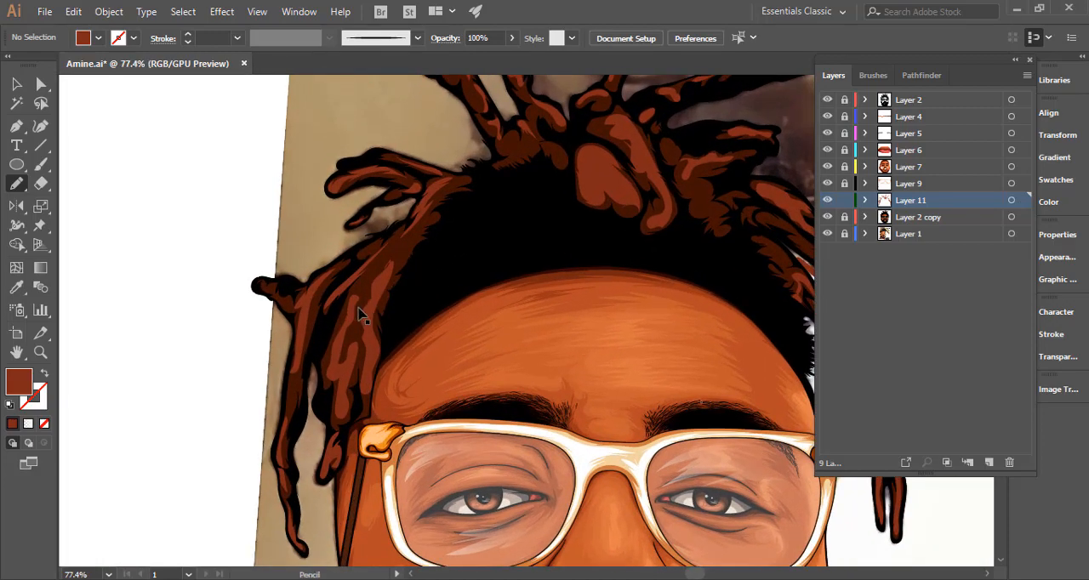
pyautogui.moveTo(361, 322)
pyautogui.mouseDown()
pyautogui.moveTo(366, 308)
pyautogui.moveTo(359, 315)
pyautogui.mouseUp()
pyautogui.keyDown('ctrl'); pyautogui.click(344, 342); pyautogui.keyUp('ctrl')
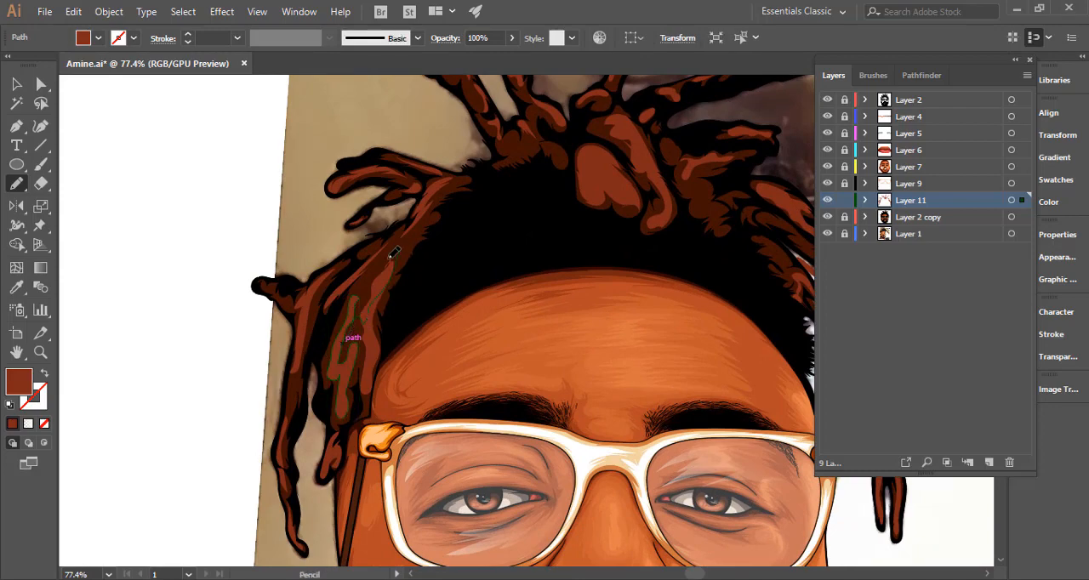
pyautogui.moveTo(355, 300)
pyautogui.mouseDown()
pyautogui.moveTo(340, 338)
pyautogui.moveTo(294, 366)
pyautogui.moveTo(256, 368)
pyautogui.mouseUp()
pyautogui.keyDown('ctrl'); pyautogui.click(177, 332); pyautogui.keyUp('ctrl')
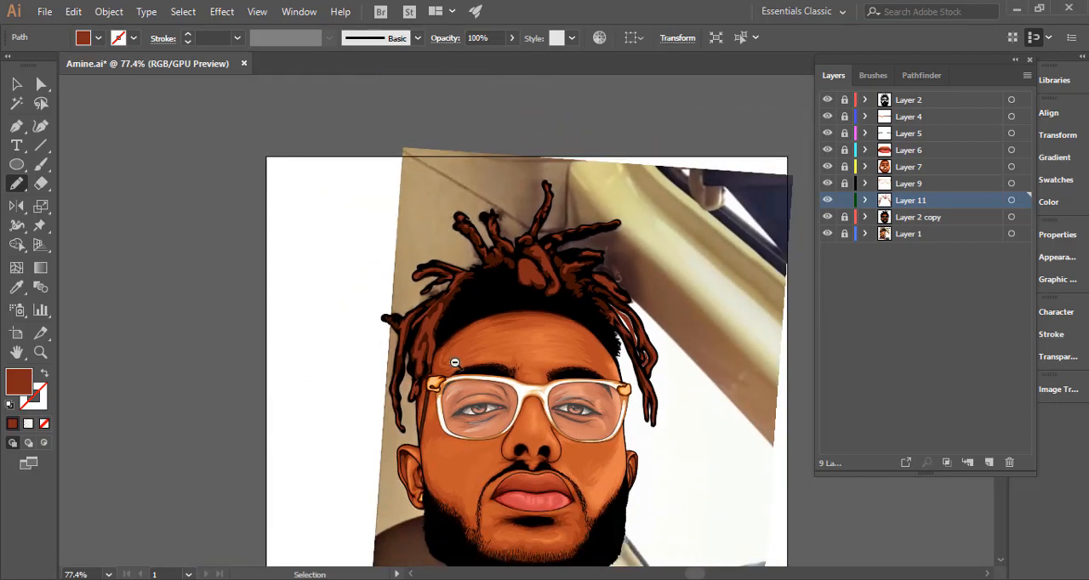
pyautogui.hotkey('ctrl', 'space')
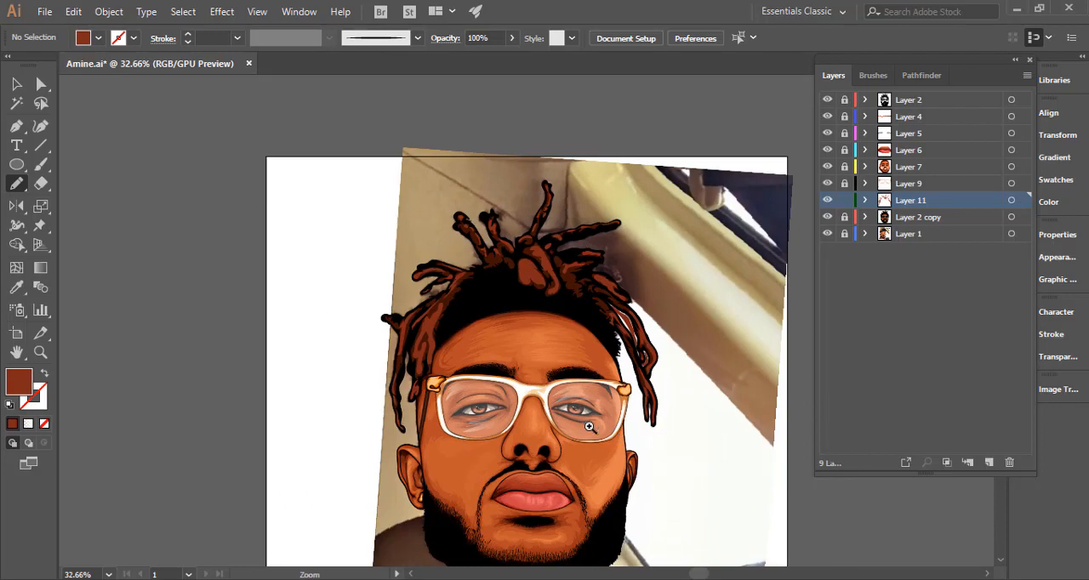
pyautogui.click(426, 345)
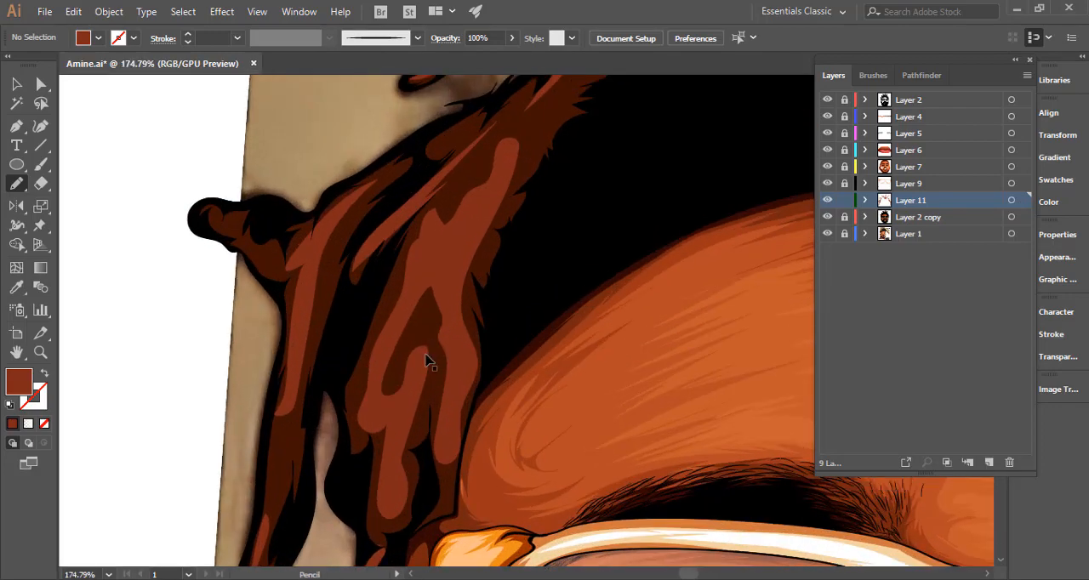
pyautogui.keyDown('ctrl'); pyautogui.click(428, 361); pyautogui.keyUp('ctrl')
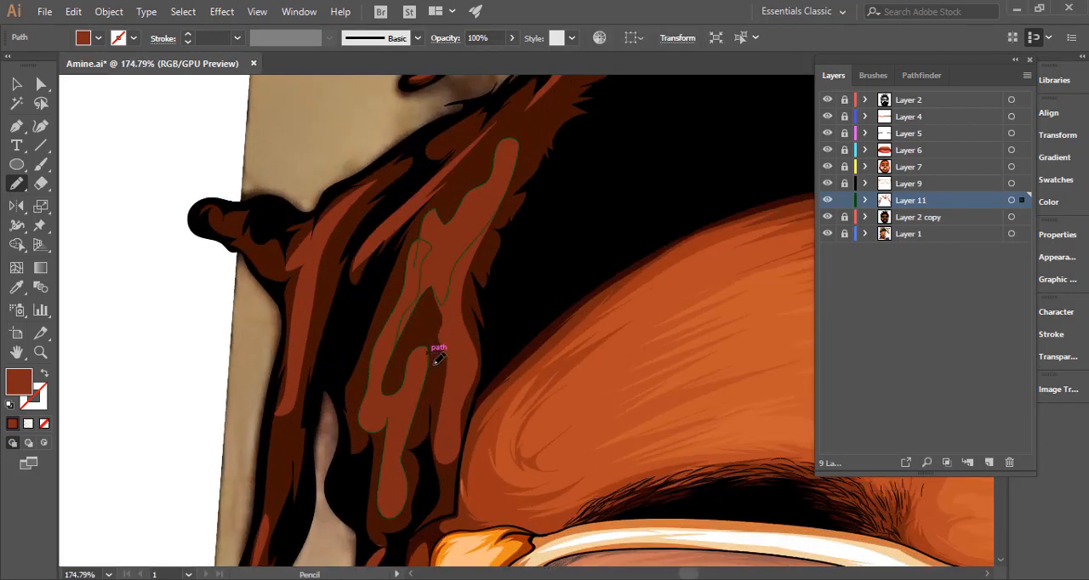
pyautogui.moveTo(409, 271); pyautogui.dragTo(400, 301)
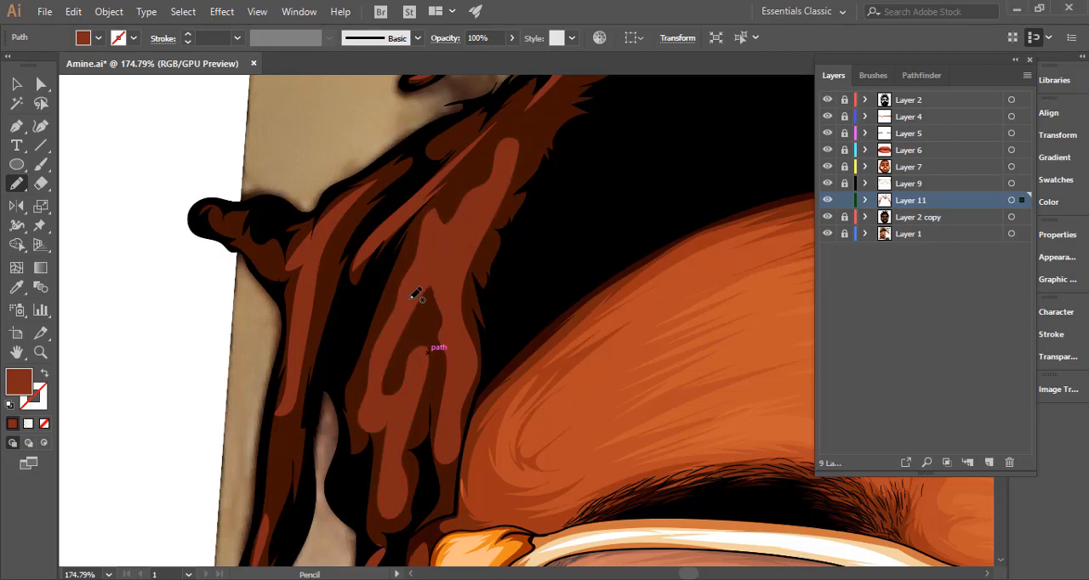
pyautogui.keyDown('ctrl'); pyautogui.click(445, 332); pyautogui.keyUp('ctrl')
pyautogui.moveTo(467, 221); pyautogui.dragTo(460, 239)
pyautogui.moveTo(530, 376); pyautogui.dragTo(380, 358)
pyautogui.press('space')
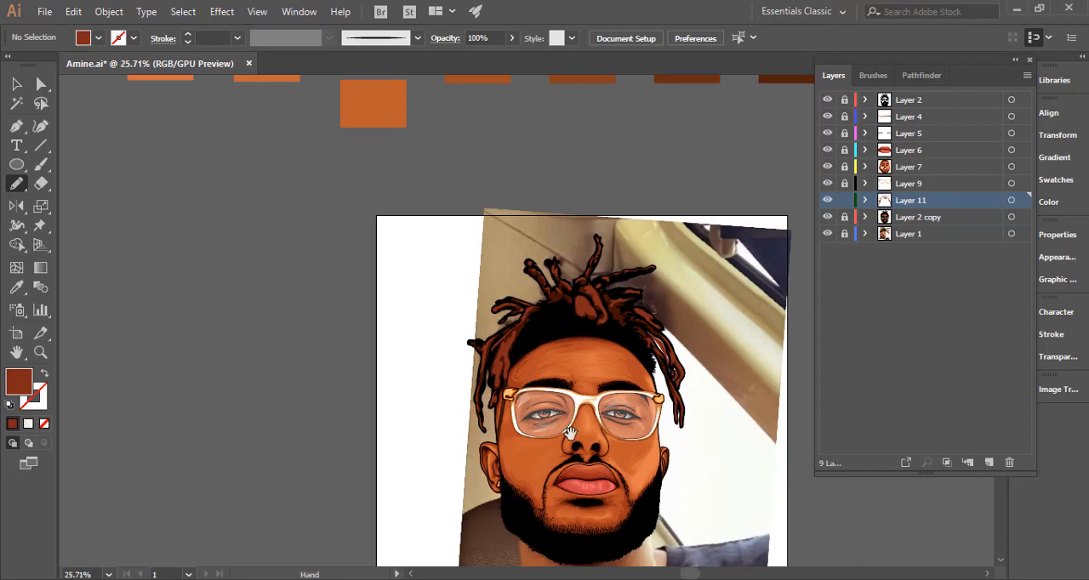
pyautogui.moveTo(478, 378); pyautogui.dragTo(371, 312)
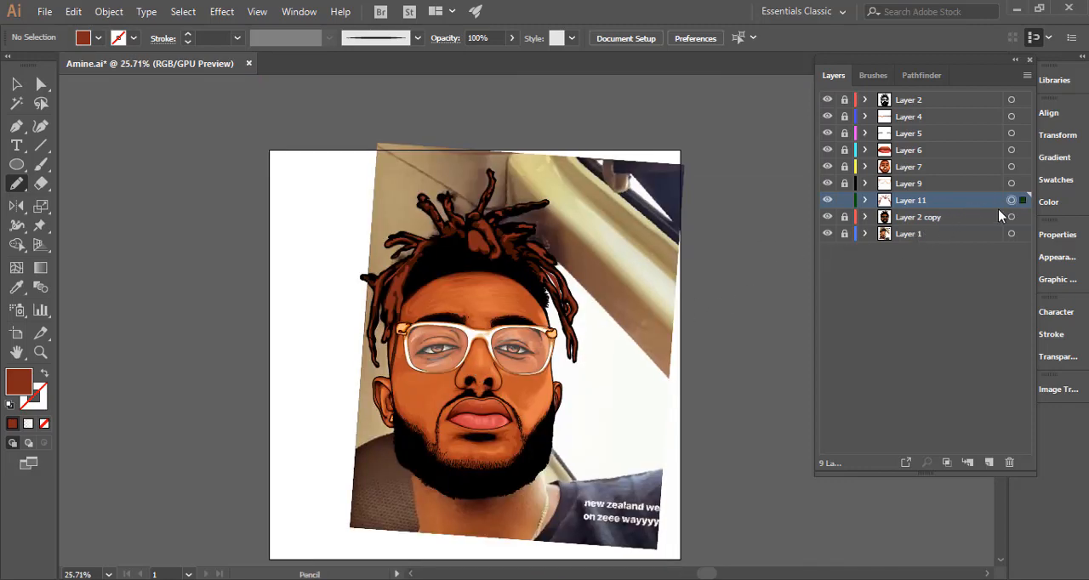
# Remove the stray highlight shapes that spill into the white gaps between the right dreadlocks.
pyautogui.hotkey('ctrl', 'space')
pyautogui.moveTo(549, 288); pyautogui.dragTo(754, 292)
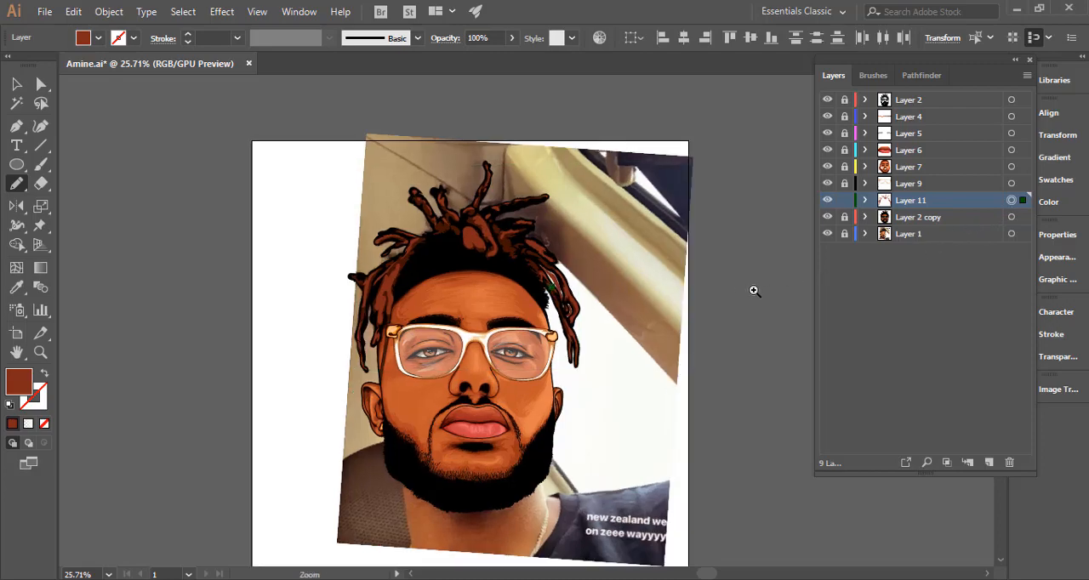
pyautogui.moveTo(583, 287); pyautogui.dragTo(573, 262)
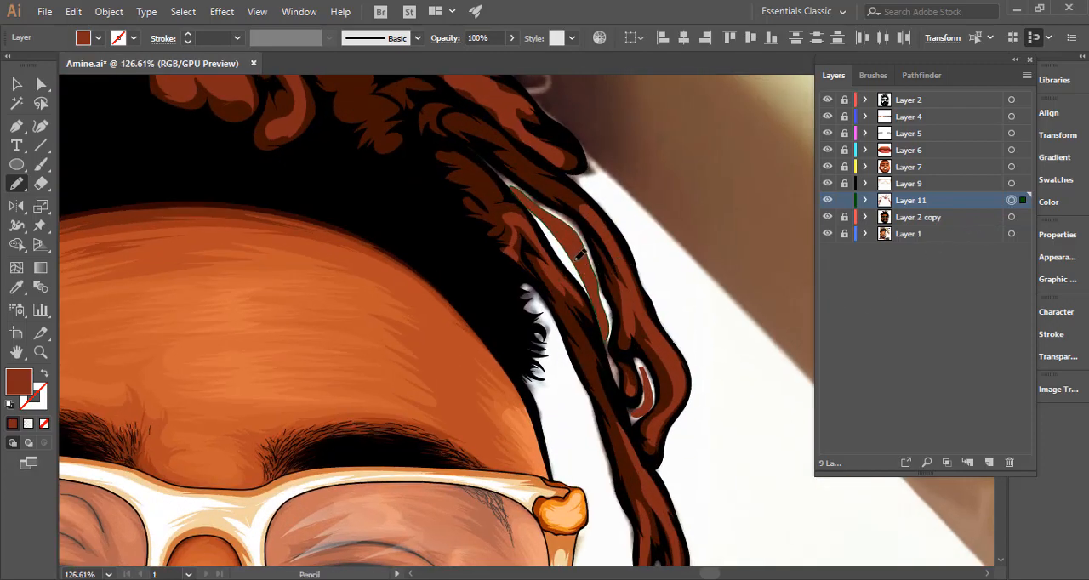
pyautogui.hotkey('ctrl', 'z')
pyautogui.hotkey('ctrl', 'shift', 'a')
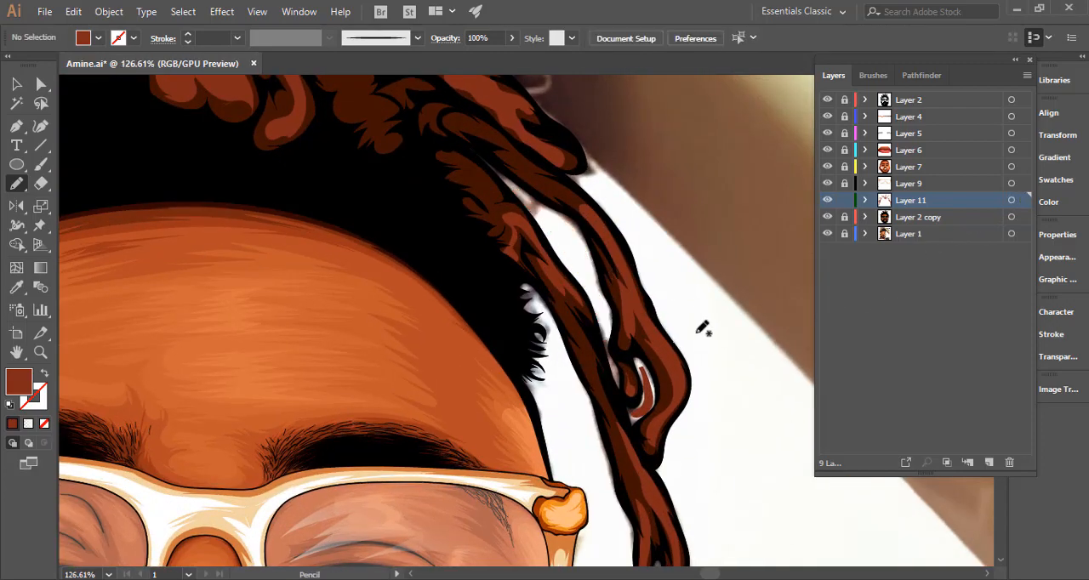
pyautogui.moveTo(648, 393)
pyautogui.mouseDown()
pyautogui.moveTo(638, 376)
pyautogui.moveTo(656, 387)
pyautogui.moveTo(451, 348)
pyautogui.mouseUp()
pyautogui.hotkey('ctrl', 'shift', 'a')
pyautogui.hotkey('ctrl', 'space')
pyautogui.hotkey('ctrl', 'space')
pyautogui.moveTo(693, 377); pyautogui.dragTo(589, 371)
pyautogui.press('space')
pyautogui.moveTo(682, 394); pyautogui.dragTo(620, 315)
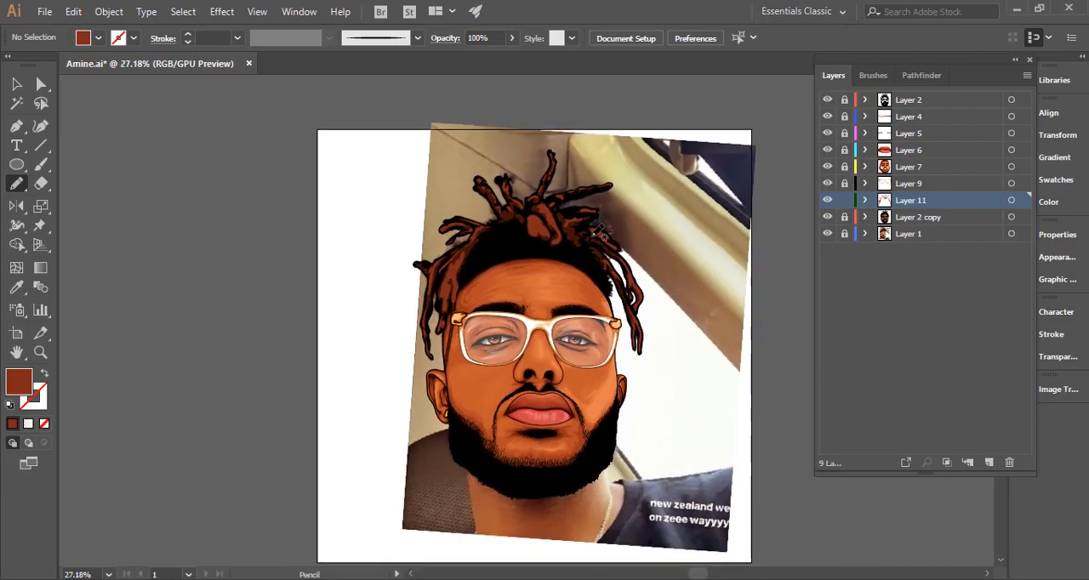
# Extend the highlight on the lower stubby lock at the upper right down toward the hairline.
pyautogui.hotkey('ctrl', 'space')
pyautogui.moveTo(565, 210); pyautogui.dragTo(753, 278)
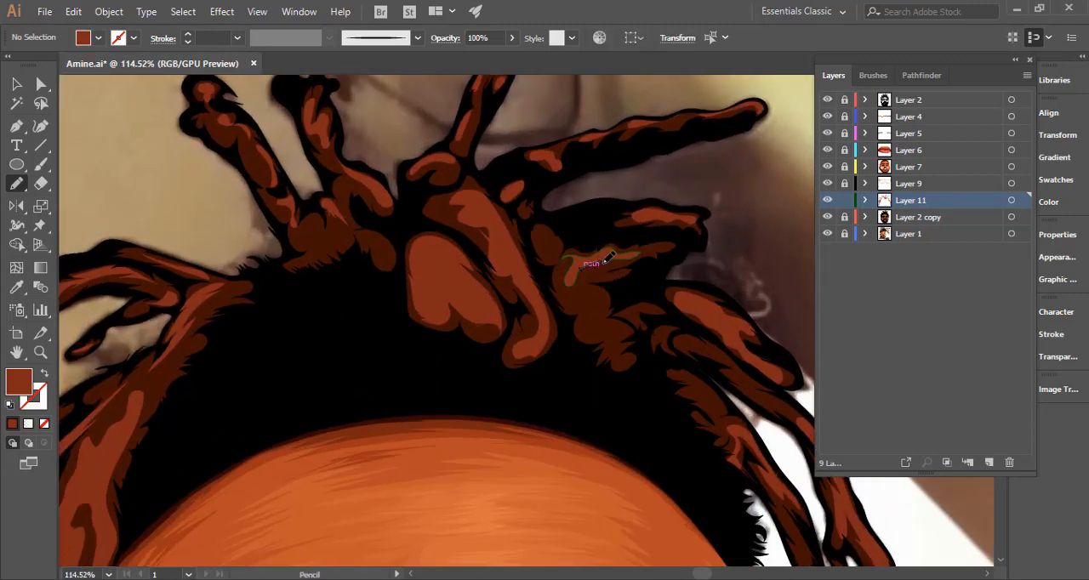
pyautogui.moveTo(605, 261); pyautogui.dragTo(621, 257)
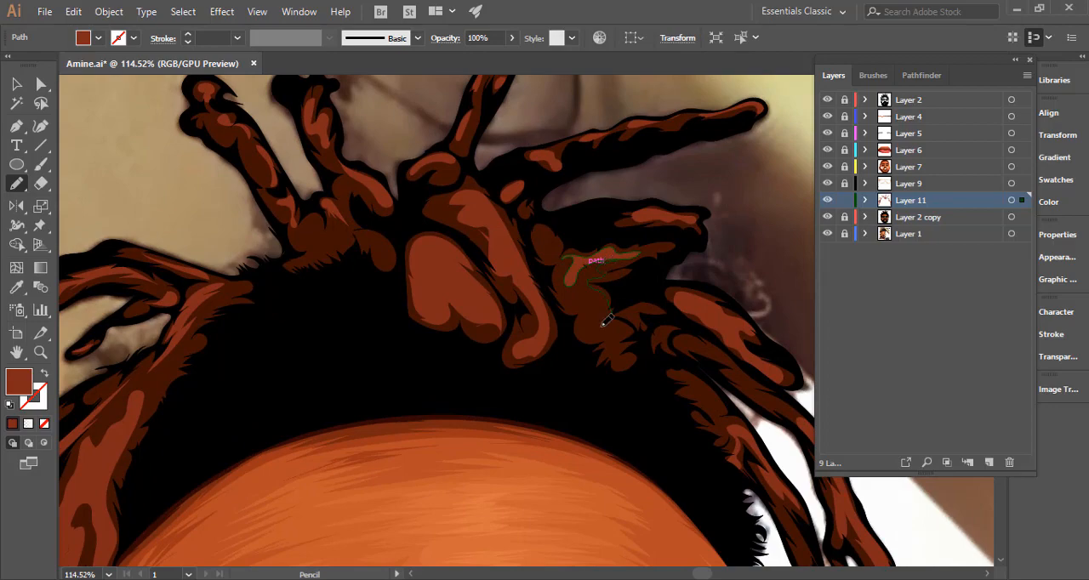
pyautogui.hotkey('ctrl', 'alt', 'space')
pyautogui.moveTo(586, 329)
pyautogui.mouseDown()
pyautogui.moveTo(540, 346)
pyautogui.moveTo(373, 353)
pyautogui.mouseUp()
pyautogui.press('space')
pyautogui.moveTo(552, 382); pyautogui.dragTo(485, 294)
# Group all Layer 11 highlight shapes, lock the group, and hide the reference photo on Layer 1.
pyautogui.click(1011, 201)
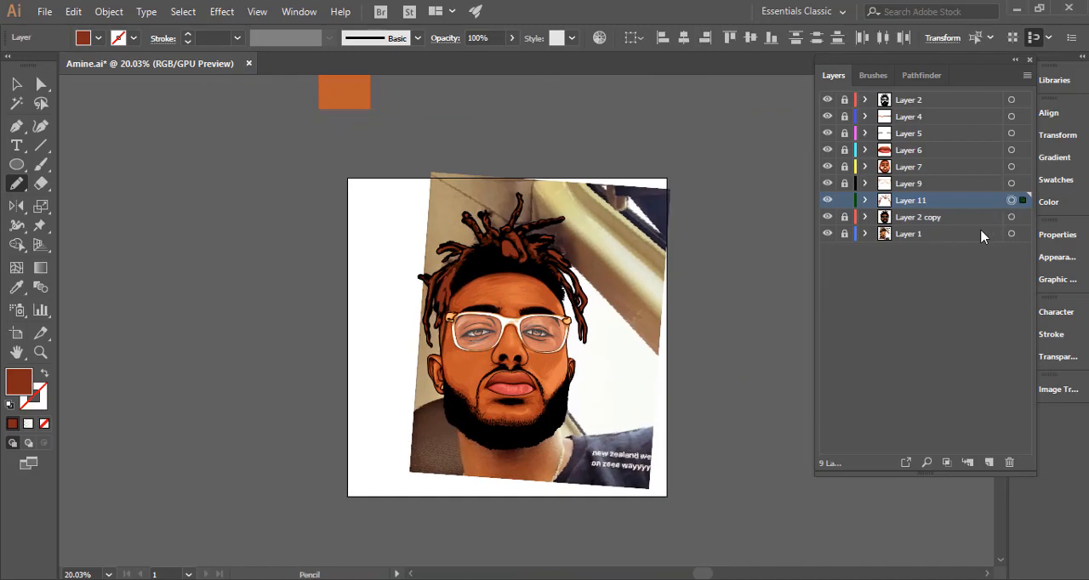
pyautogui.click(864, 200)
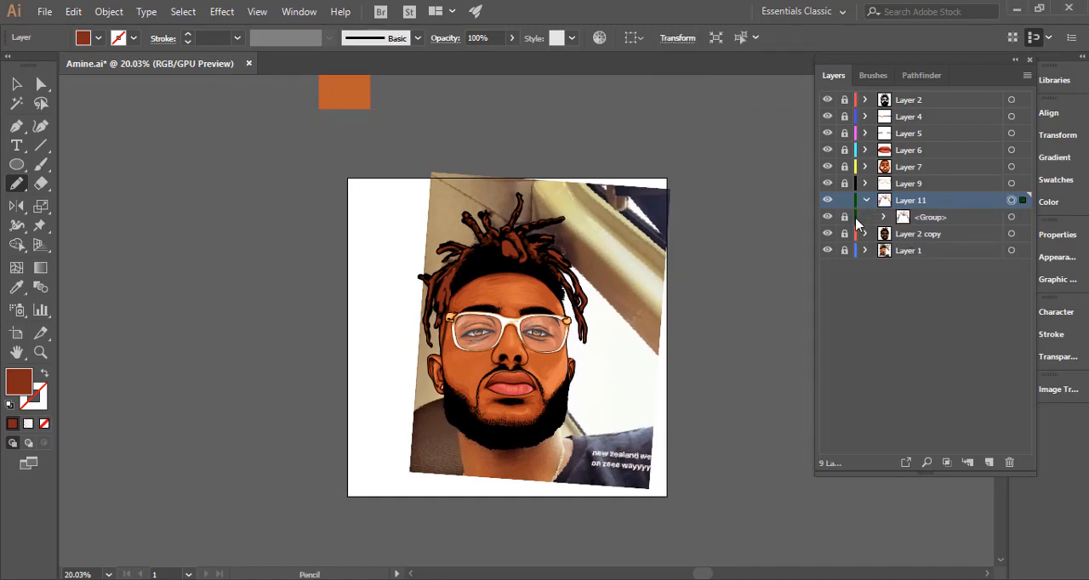
pyautogui.hotkey('ctrl', 'shift', 'a')
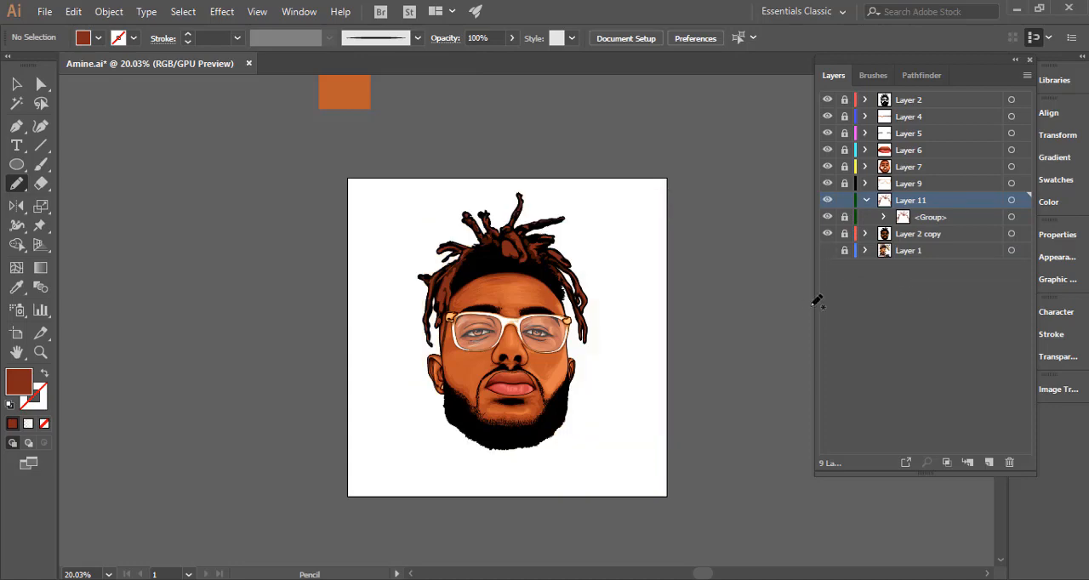
pyautogui.moveTo(613, 329); pyautogui.dragTo(649, 339)
pyautogui.hotkey('ctrl', 'z')
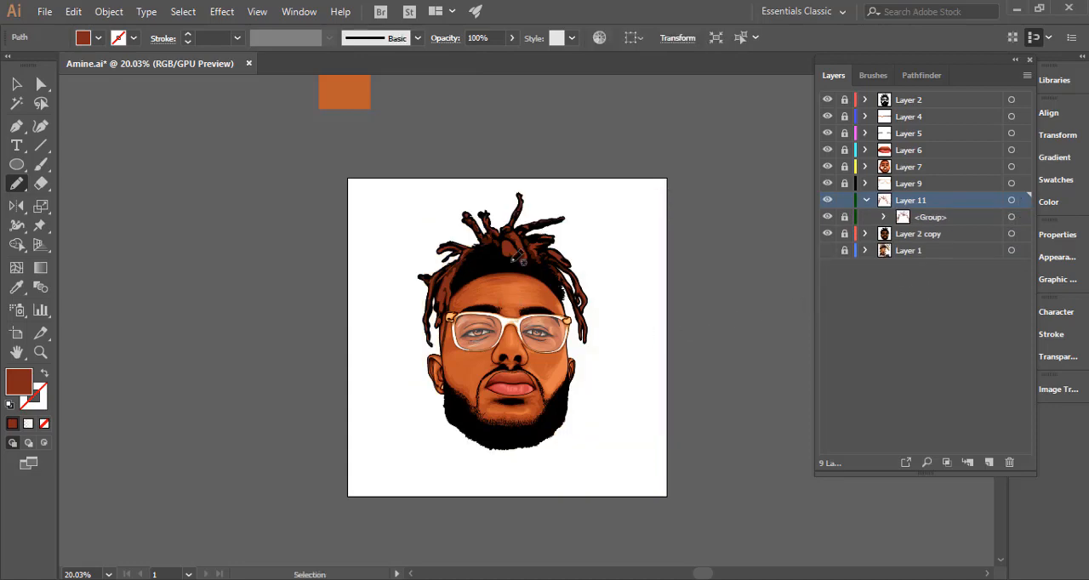
# Draw an inner highlight shape with the Pencil in the heart-shaped lock at the front centre and set its fill to #b2402d.
pyautogui.moveTo(495, 243); pyautogui.dragTo(927, 280)
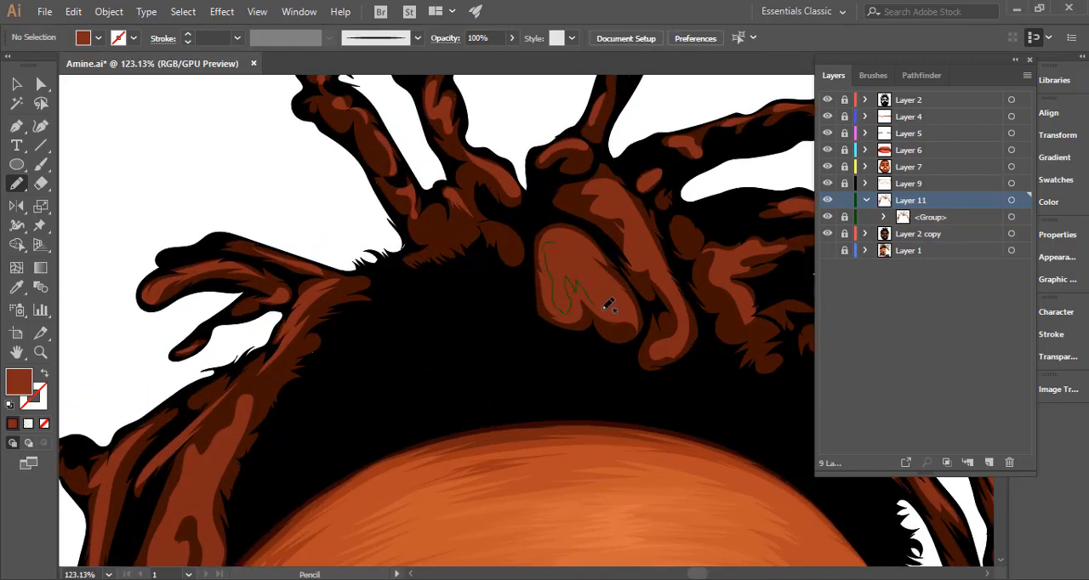
pyautogui.moveTo(609, 275)
pyautogui.mouseDown()
pyautogui.moveTo(563, 242)
pyautogui.moveTo(558, 255)
pyautogui.moveTo(560, 237)
pyautogui.moveTo(583, 260)
pyautogui.mouseUp()
pyautogui.press('i')
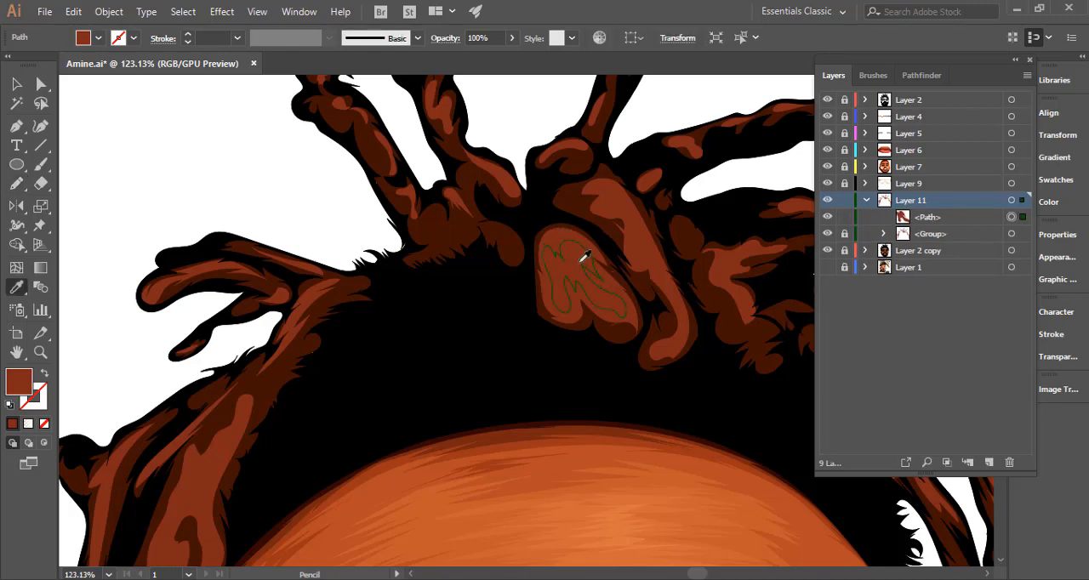
pyautogui.doubleClick(18, 381)
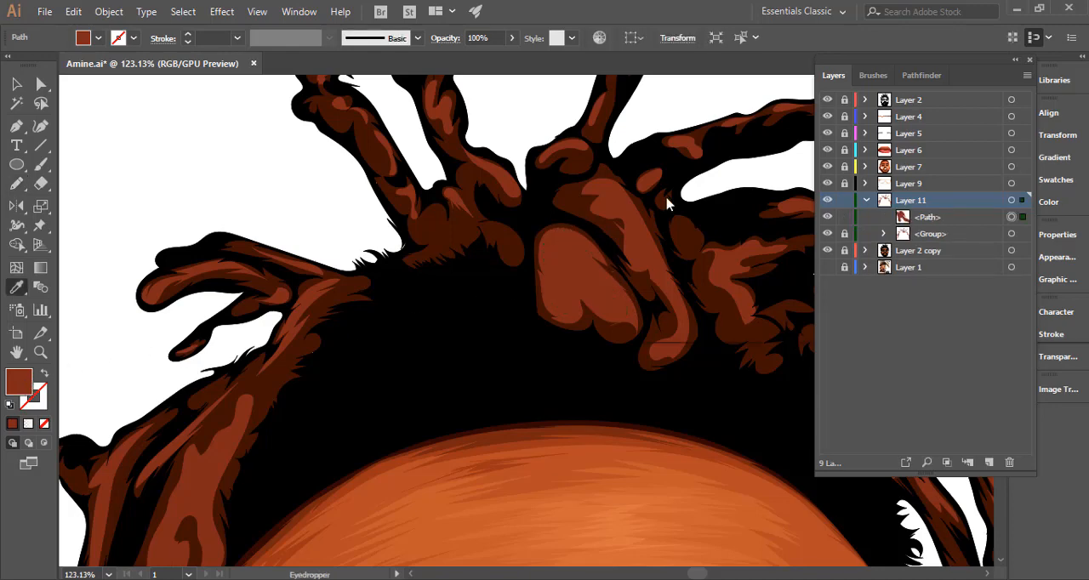
pyautogui.click(800, 151)
pyautogui.click(804, 146)
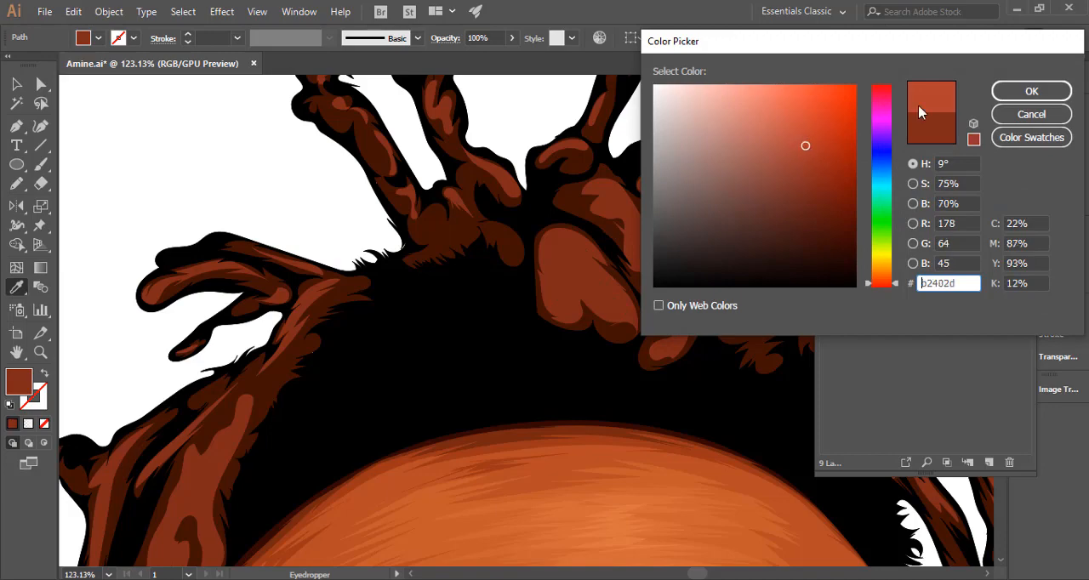
pyautogui.click(1030, 91)
pyautogui.moveTo(664, 293); pyautogui.dragTo(168, 224)
pyautogui.click(20, 185)
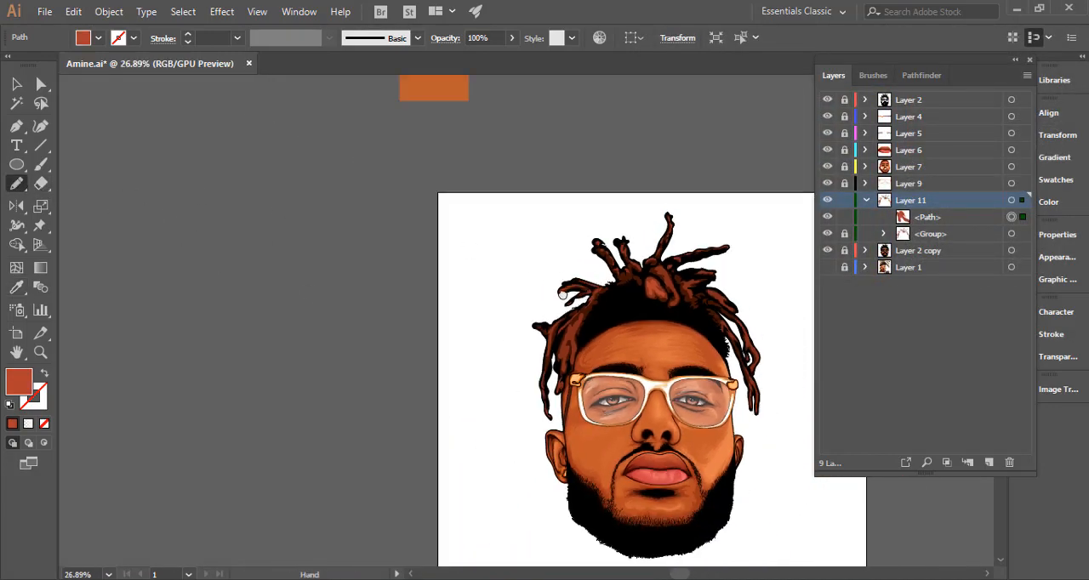
pyautogui.moveTo(563, 295); pyautogui.dragTo(360, 252)
pyautogui.moveTo(458, 219); pyautogui.dragTo(940, 291)
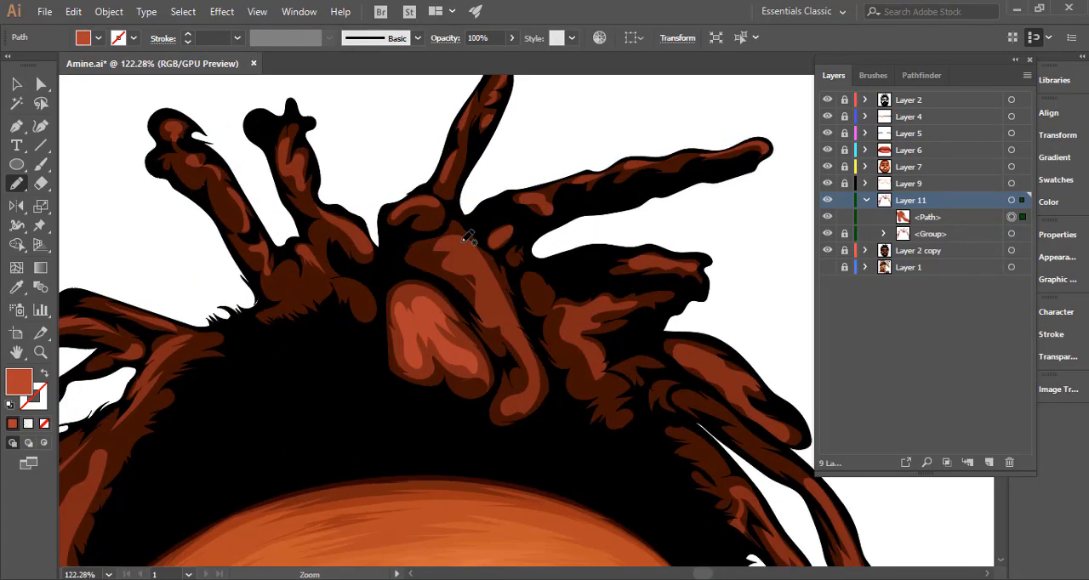
# Draw brighter inner highlights along the long curved lock beside the heart-shaped lock and on the rounded lock above it.
pyautogui.moveTo(497, 318); pyautogui.dragTo(522, 344)
pyautogui.moveTo(531, 401)
pyautogui.mouseDown()
pyautogui.moveTo(514, 310)
pyautogui.moveTo(473, 223)
pyautogui.mouseUp()
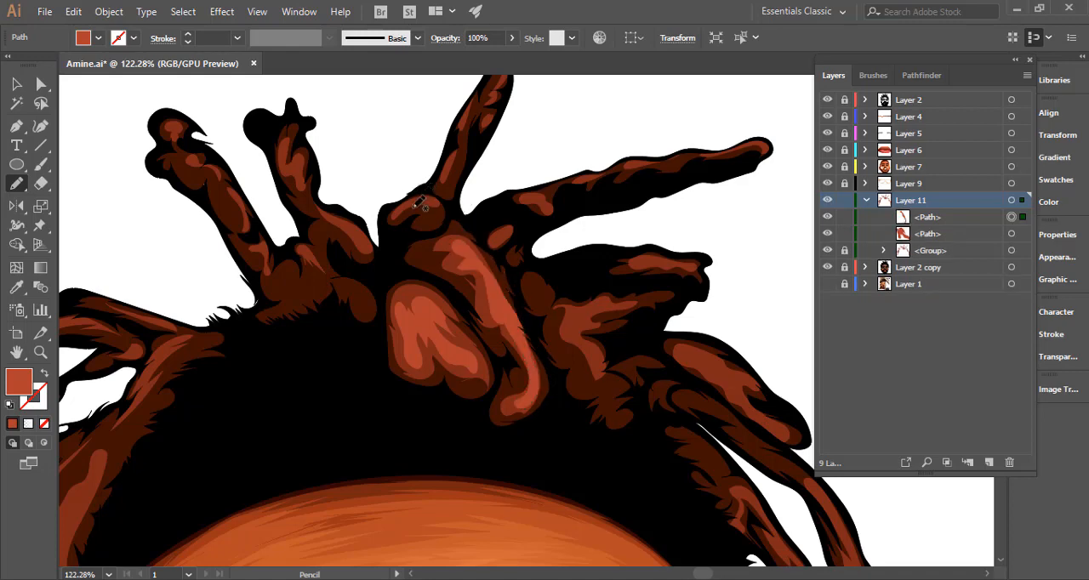
pyautogui.moveTo(421, 195); pyautogui.dragTo(401, 204)
# Draw brighter Pencil highlights up the tall upright lock at the crown, from its base to the forked tip.
pyautogui.moveTo(417, 347); pyautogui.dragTo(366, 467)
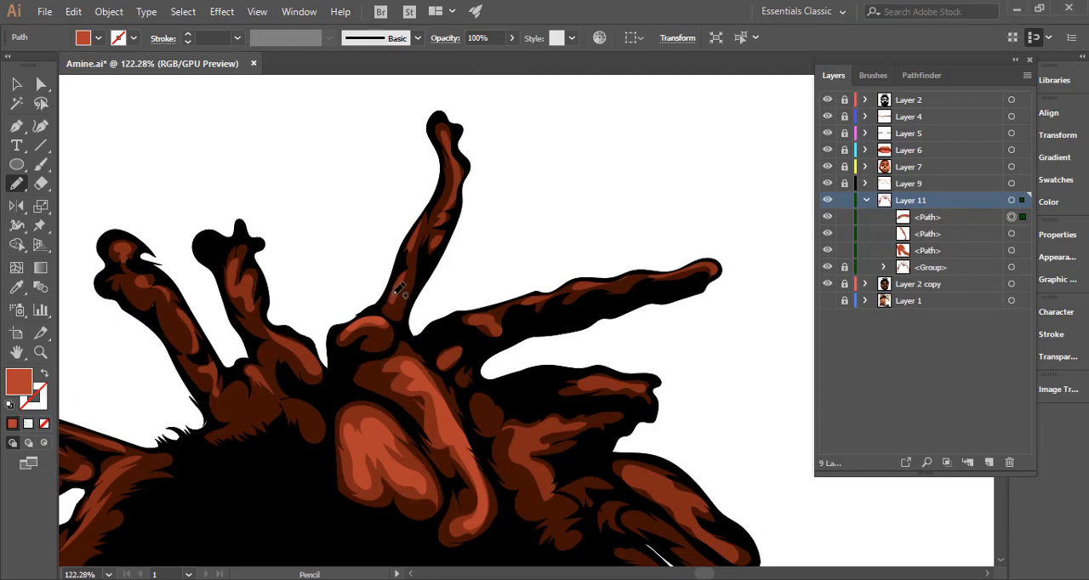
pyautogui.moveTo(393, 303)
pyautogui.mouseDown()
pyautogui.moveTo(400, 284)
pyautogui.moveTo(397, 294)
pyautogui.mouseUp()
pyautogui.moveTo(415, 246); pyautogui.dragTo(423, 230)
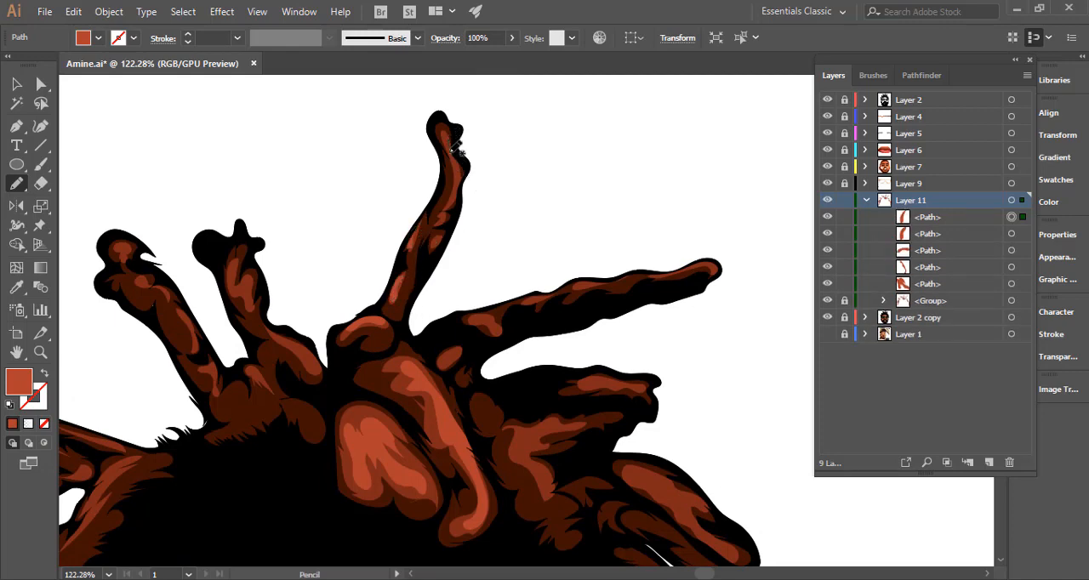
pyautogui.moveTo(466, 193); pyautogui.dragTo(456, 138)
# Add brighter highlights along the long lock extending to the right and in the small oval patch beneath its base.
pyautogui.moveTo(466, 240)
pyautogui.mouseDown()
pyautogui.moveTo(420, 167)
pyautogui.moveTo(429, 227)
pyautogui.moveTo(421, 210)
pyautogui.moveTo(440, 224)
pyautogui.moveTo(427, 209)
pyautogui.moveTo(493, 209)
pyautogui.moveTo(477, 191)
pyautogui.moveTo(567, 172)
pyautogui.moveTo(482, 192)
pyautogui.mouseUp()
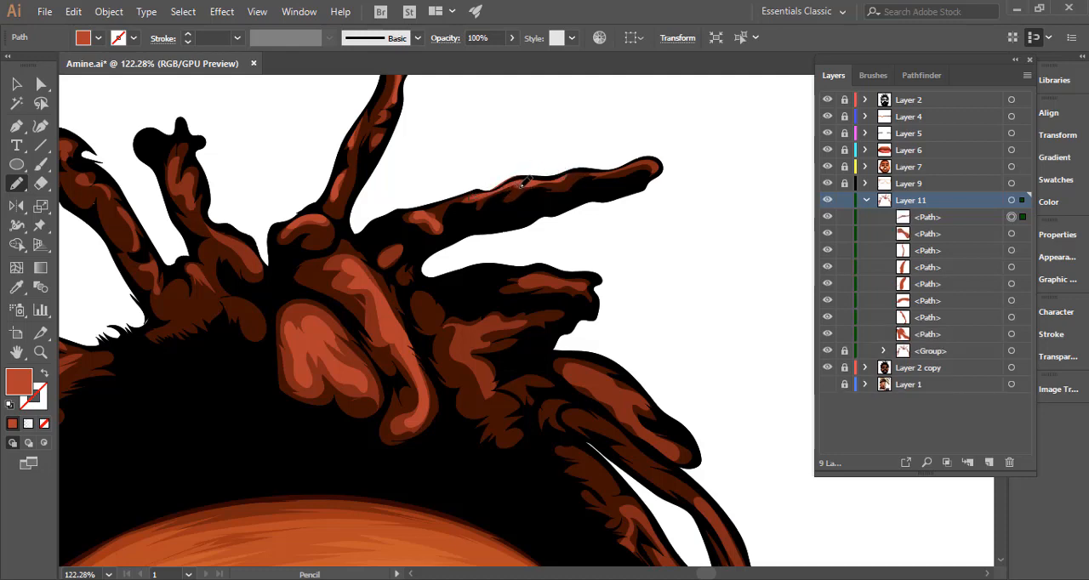
pyautogui.moveTo(597, 172)
pyautogui.mouseDown()
pyautogui.moveTo(645, 164)
pyautogui.moveTo(609, 169)
pyautogui.moveTo(606, 190)
pyautogui.mouseUp()
pyautogui.moveTo(396, 247)
pyautogui.mouseDown()
pyautogui.moveTo(398, 257)
pyautogui.moveTo(405, 249)
pyautogui.mouseUp()
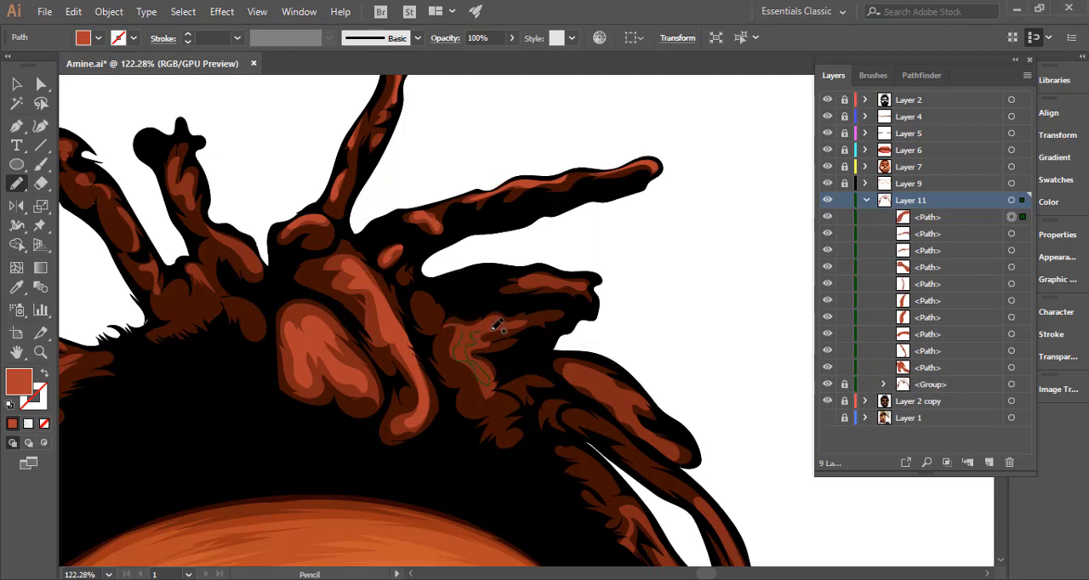
# Draw brighter inner highlights on the two stubby locks at the upper right, undoing the stray stroke.
pyautogui.moveTo(488, 342); pyautogui.dragTo(489, 340)
pyautogui.moveTo(549, 359); pyautogui.dragTo(403, 306)
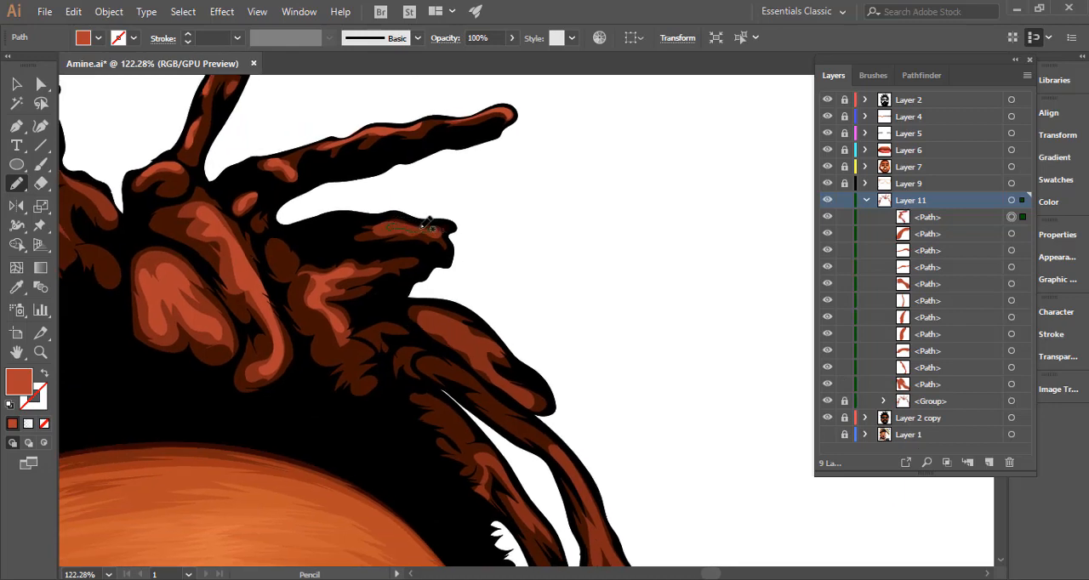
pyautogui.moveTo(428, 222)
pyautogui.mouseDown()
pyautogui.moveTo(400, 222)
pyautogui.moveTo(457, 231)
pyautogui.mouseUp()
pyautogui.hotkey('ctrl', 'z')
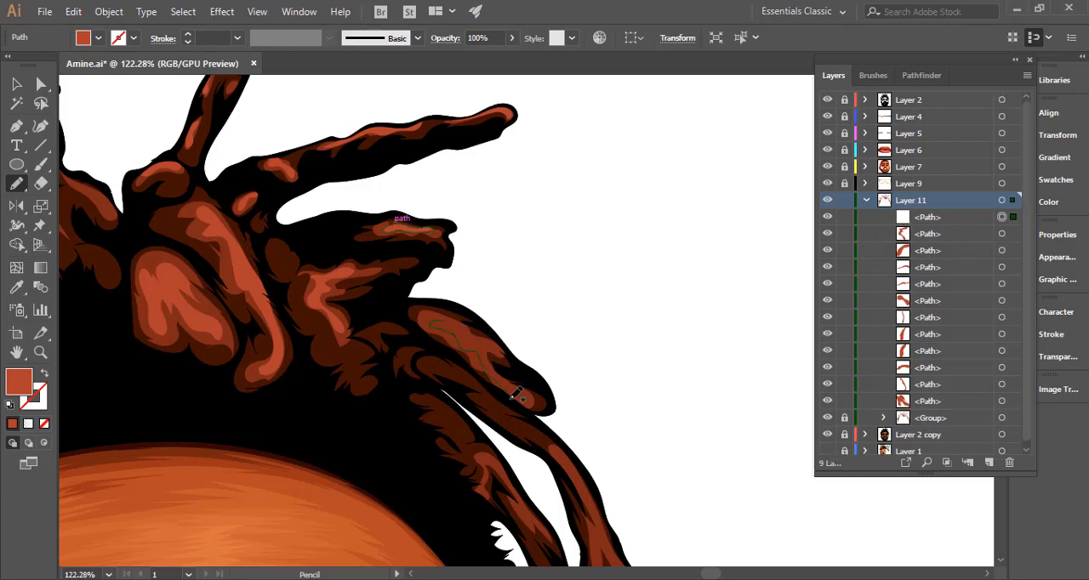
# Draw brighter highlights on the thick drooping right lock and down the outer hanging lock beside the forehead.
pyautogui.moveTo(502, 340)
pyautogui.mouseDown()
pyautogui.moveTo(462, 321)
pyautogui.moveTo(570, 384)
pyautogui.moveTo(563, 413)
pyautogui.mouseUp()
pyautogui.moveTo(573, 365)
pyautogui.mouseDown()
pyautogui.moveTo(479, 205)
pyautogui.moveTo(482, 141)
pyautogui.mouseUp()
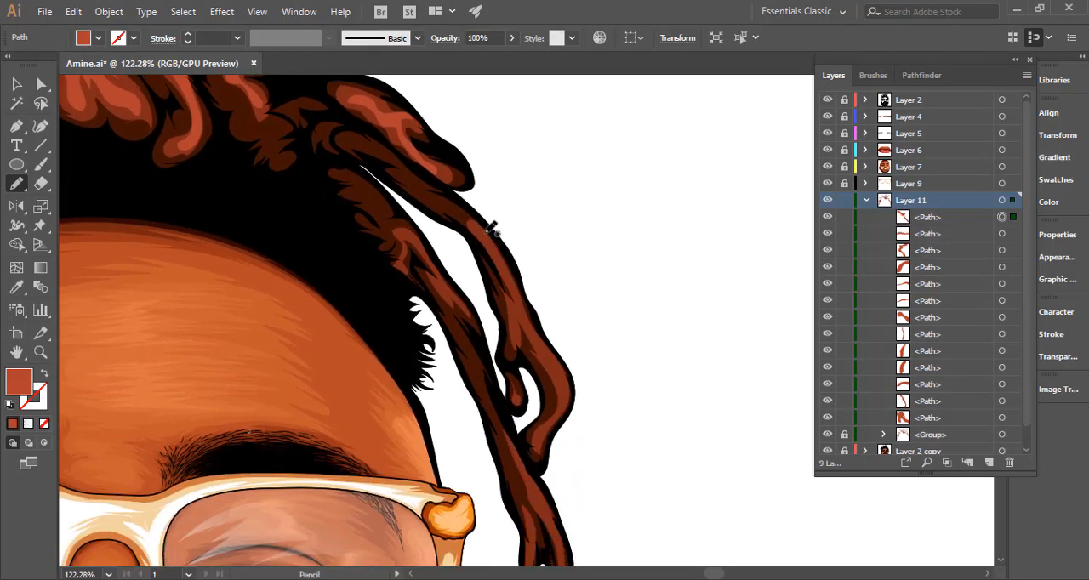
pyautogui.moveTo(480, 233)
pyautogui.mouseDown()
pyautogui.moveTo(519, 299)
pyautogui.moveTo(522, 331)
pyautogui.moveTo(530, 324)
pyautogui.moveTo(564, 401)
pyautogui.moveTo(539, 442)
pyautogui.moveTo(571, 396)
pyautogui.moveTo(493, 236)
pyautogui.moveTo(521, 257)
pyautogui.mouseUp()
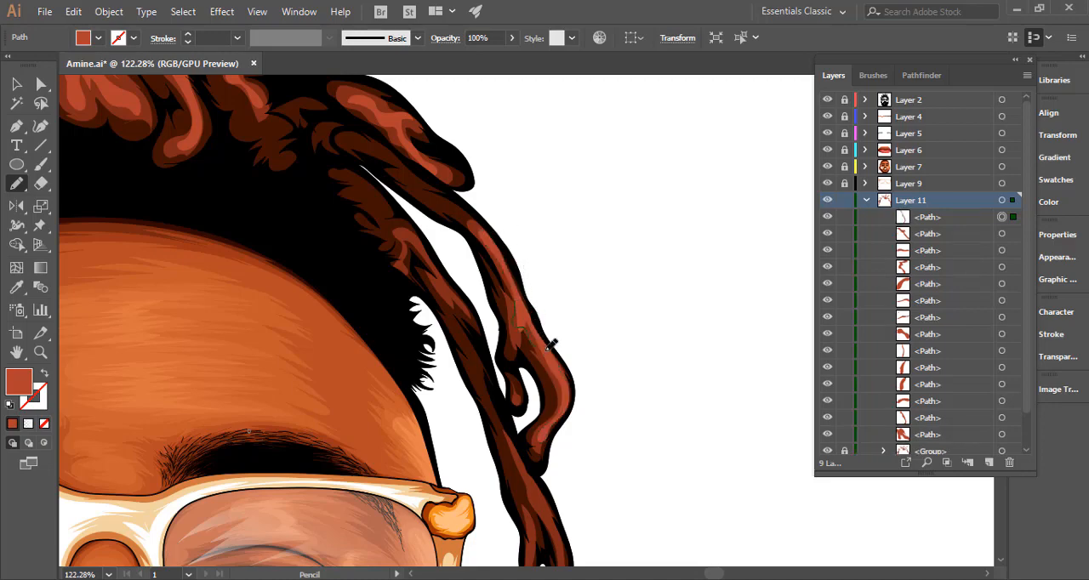
# Add brighter highlights along the lowest right hanging lock and its forked strands beside the glasses.
pyautogui.scroll(-5, 561, 357)
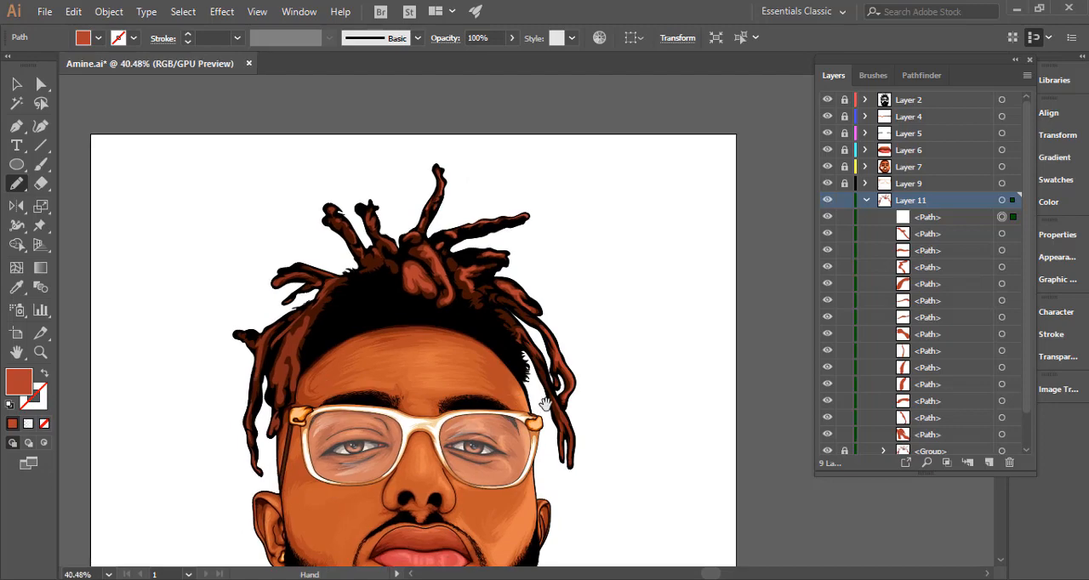
pyautogui.scroll(-2, 545, 403)
pyautogui.scroll(5, 590, 298)
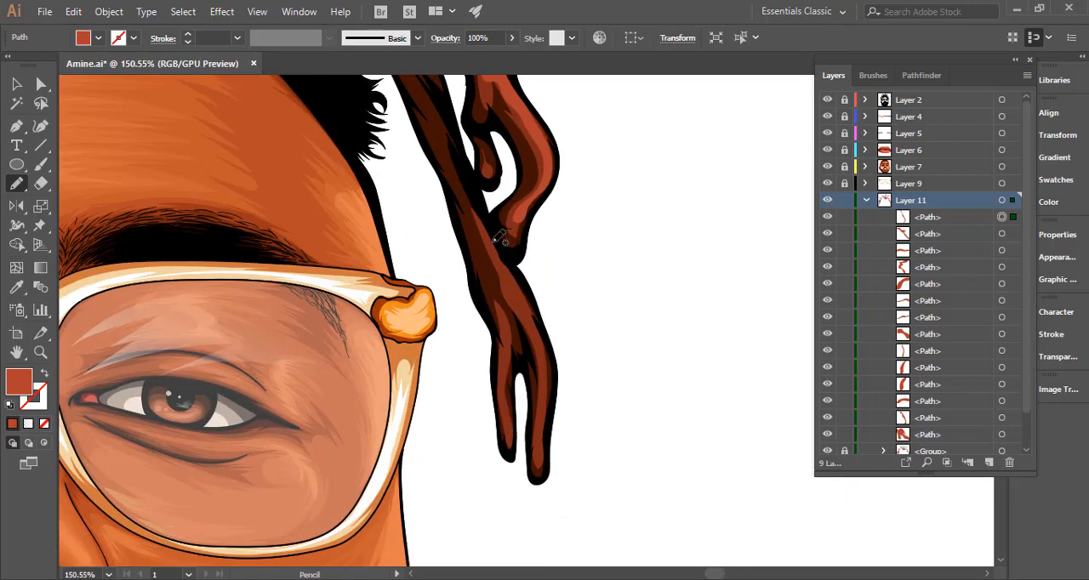
pyautogui.moveTo(490, 243); pyautogui.dragTo(519, 298)
pyautogui.moveTo(541, 349); pyautogui.dragTo(538, 460)
pyautogui.moveTo(548, 339); pyautogui.dragTo(492, 228)
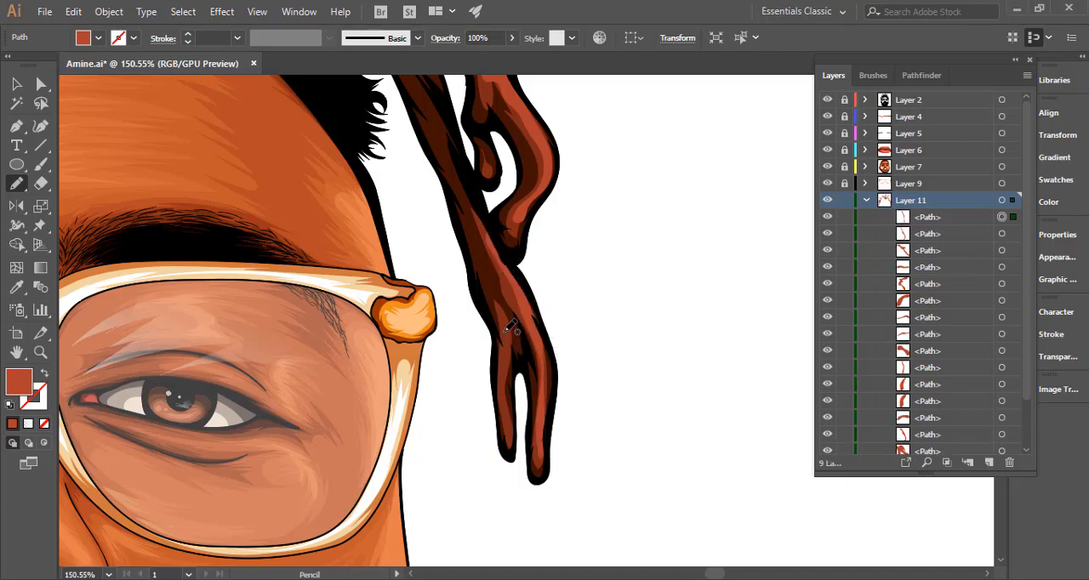
pyautogui.moveTo(506, 321)
pyautogui.mouseDown()
pyautogui.moveTo(512, 435)
pyautogui.moveTo(514, 330)
pyautogui.moveTo(550, 338)
pyautogui.moveTo(288, 340)
pyautogui.mouseUp()
# Draw brighter inner highlights on the two upright locks at the upper left, including the leftmost lock's rounded tip.
pyautogui.moveTo(483, 281); pyautogui.dragTo(545, 344)
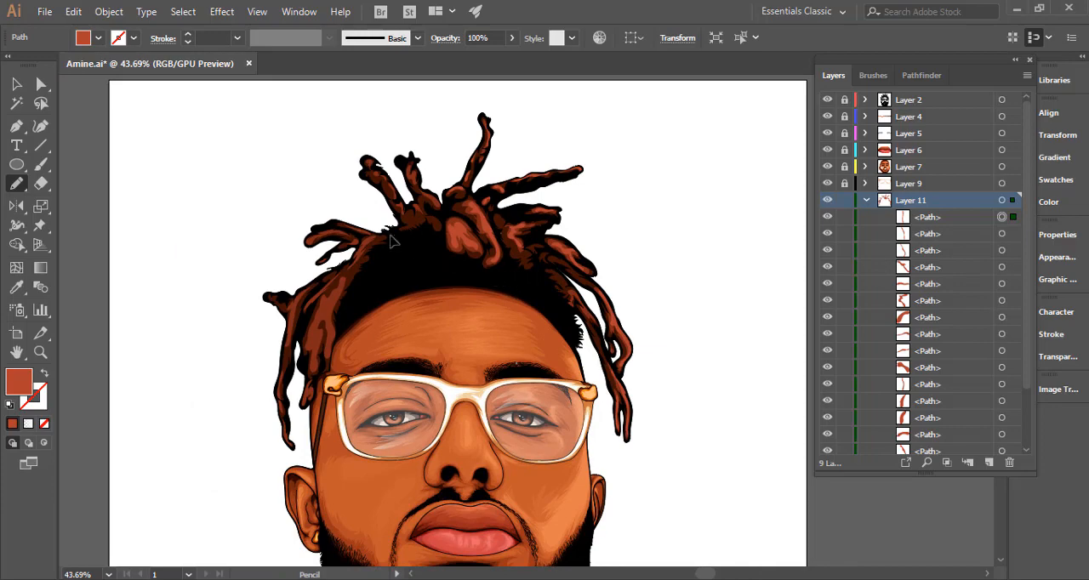
pyautogui.moveTo(384, 168)
pyautogui.keyDown('ctrl'); pyautogui.mouseDown()
pyautogui.moveTo(583, 212)
pyautogui.moveTo(527, 246)
pyautogui.mouseUp(); pyautogui.keyUp('ctrl')
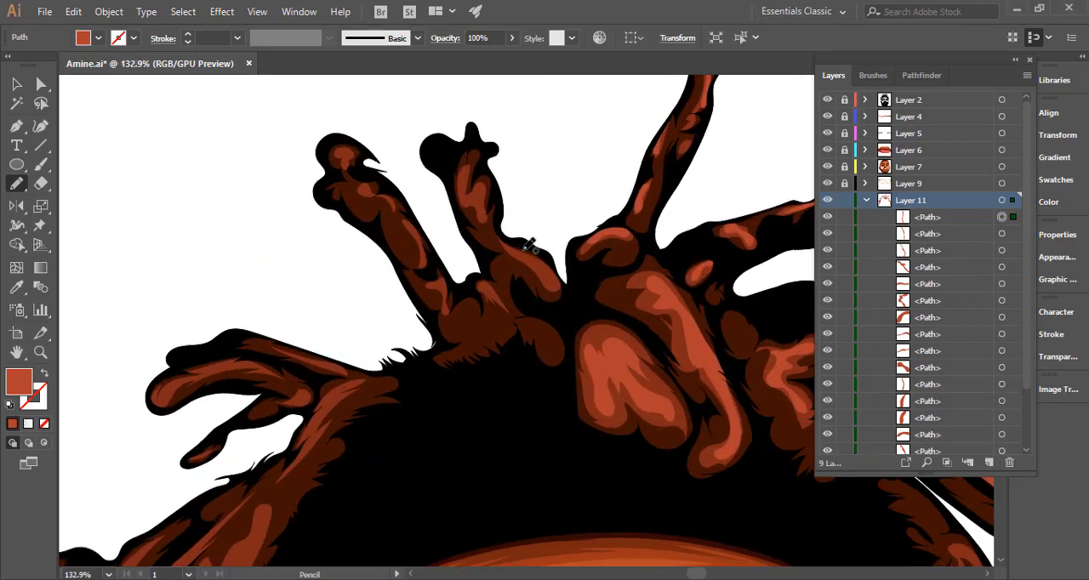
pyautogui.moveTo(555, 279); pyautogui.dragTo(512, 248)
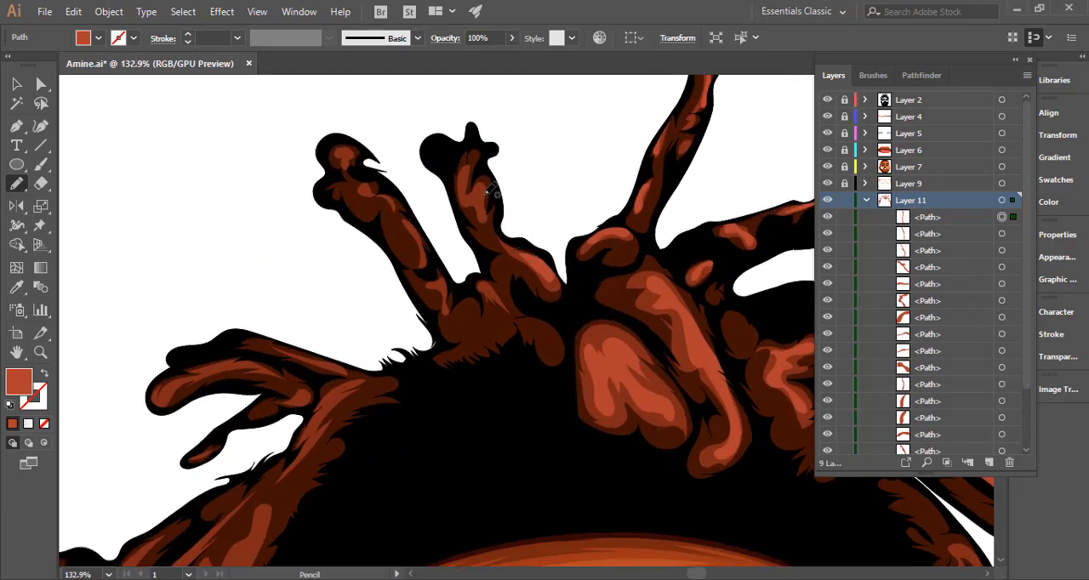
pyautogui.moveTo(462, 181)
pyautogui.mouseDown()
pyautogui.moveTo(480, 208)
pyautogui.moveTo(484, 192)
pyautogui.moveTo(471, 197)
pyautogui.moveTo(465, 169)
pyautogui.mouseUp()
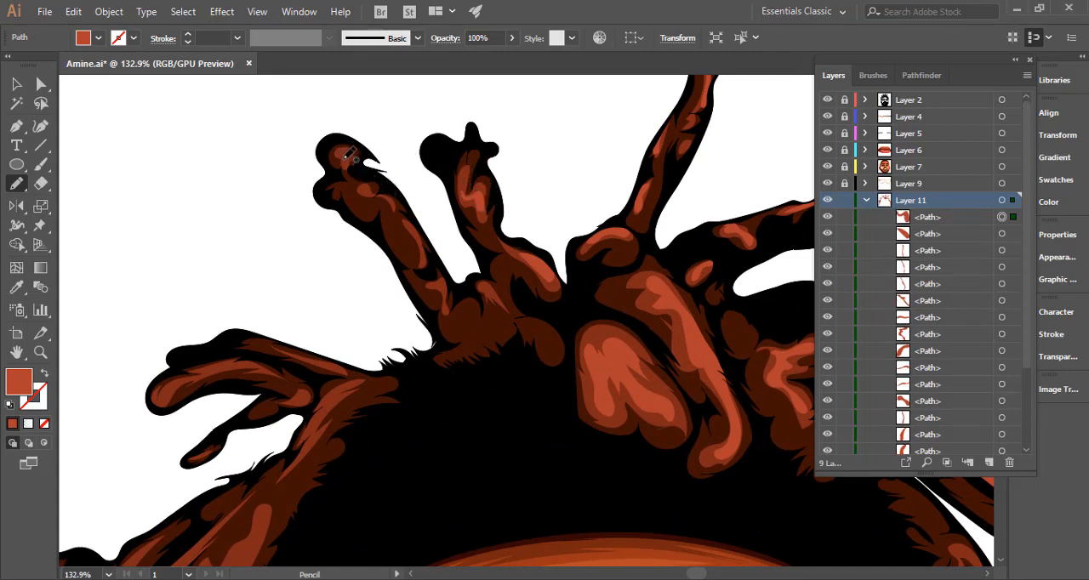
pyautogui.moveTo(346, 149); pyautogui.dragTo(352, 160)
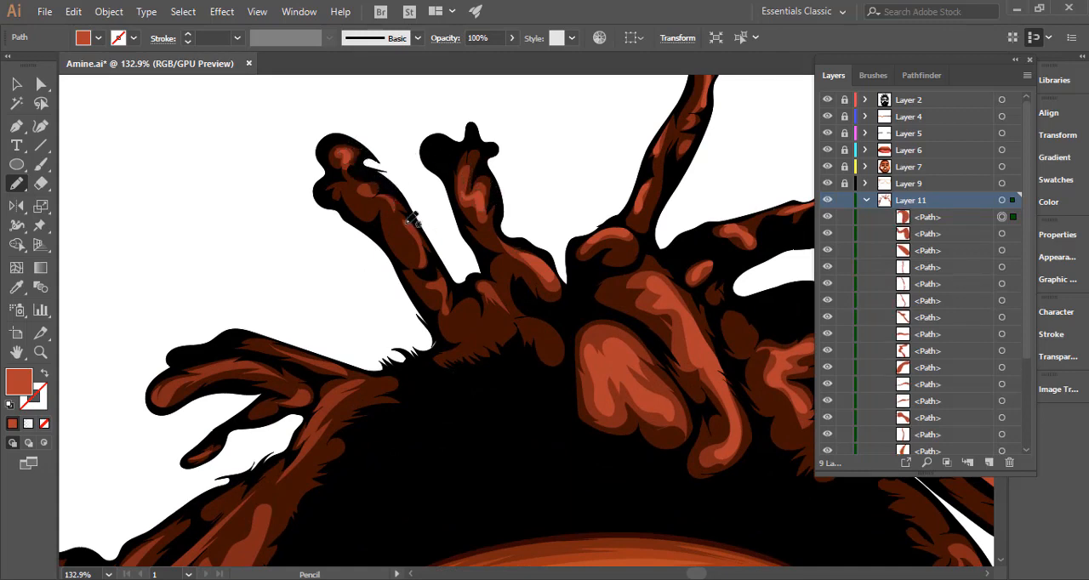
pyautogui.moveTo(406, 222)
pyautogui.mouseDown()
pyautogui.moveTo(424, 253)
pyautogui.moveTo(408, 223)
pyautogui.moveTo(439, 279)
pyautogui.mouseUp()
# Add brighter highlights to the branching locks on the left side of the head and the root where they join.
pyautogui.moveTo(411, 351)
pyautogui.mouseDown()
pyautogui.moveTo(593, 201)
pyautogui.moveTo(598, 208)
pyautogui.mouseUp()
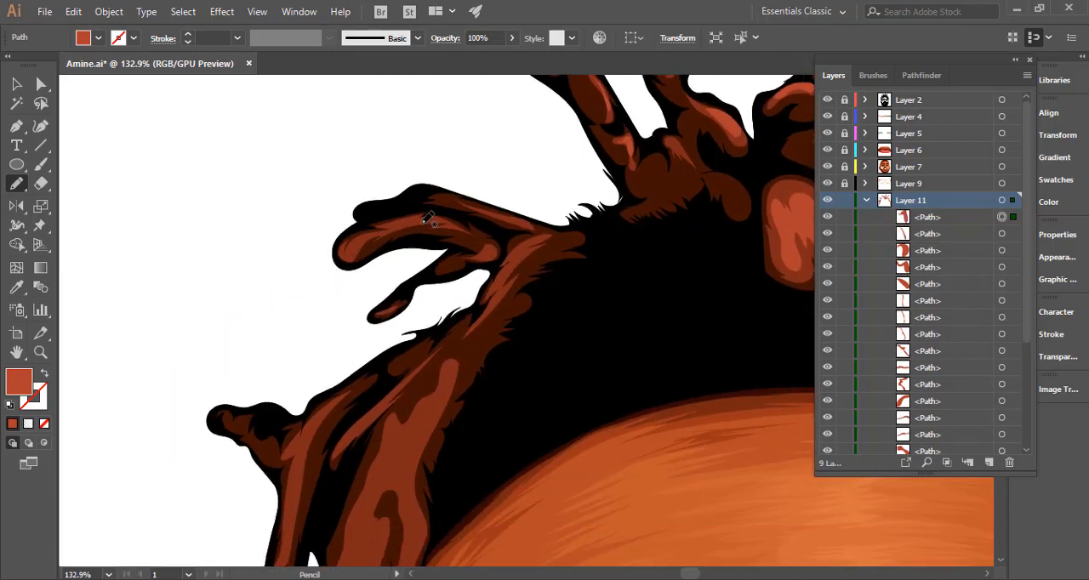
pyautogui.moveTo(349, 252)
pyautogui.mouseDown()
pyautogui.moveTo(409, 223)
pyautogui.moveTo(478, 228)
pyautogui.moveTo(508, 265)
pyautogui.moveTo(490, 305)
pyautogui.moveTo(507, 286)
pyautogui.mouseUp()
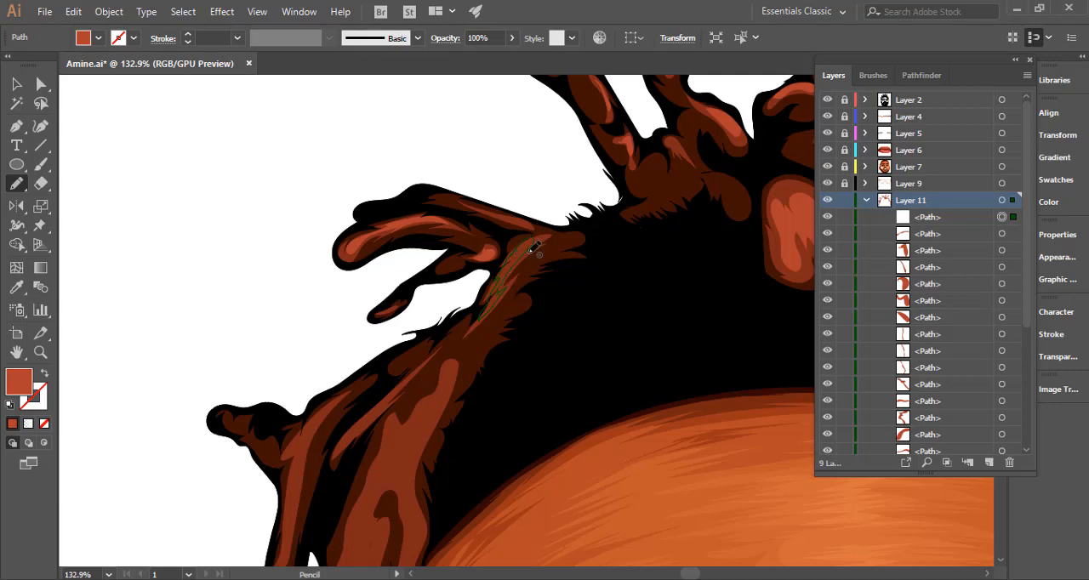
pyautogui.moveTo(531, 249); pyautogui.dragTo(536, 240)
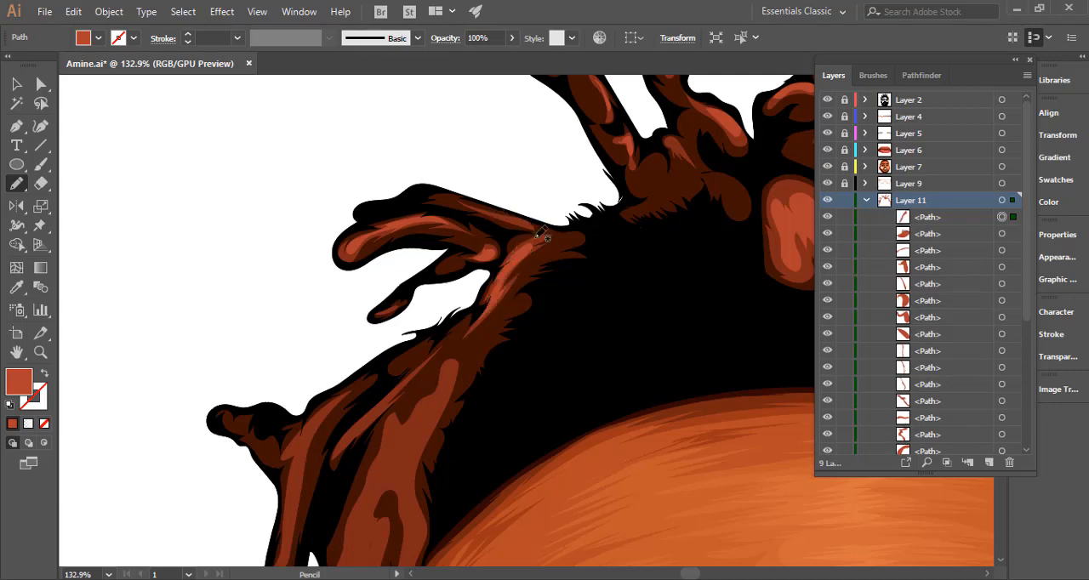
pyautogui.moveTo(498, 206)
pyautogui.mouseDown()
pyautogui.moveTo(529, 221)
pyautogui.moveTo(492, 213)
pyautogui.mouseUp()
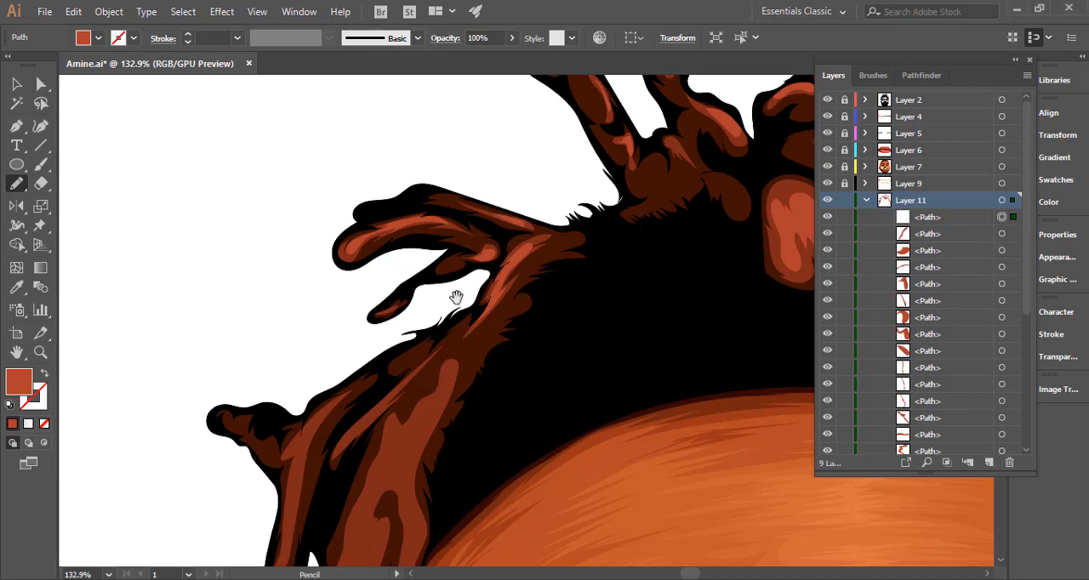
# Draw brighter highlights on the thin diagonal strand and the upper part of the outer left hanging lock.
pyautogui.moveTo(368, 402)
pyautogui.mouseDown()
pyautogui.moveTo(424, 282)
pyautogui.moveTo(417, 263)
pyautogui.mouseUp()
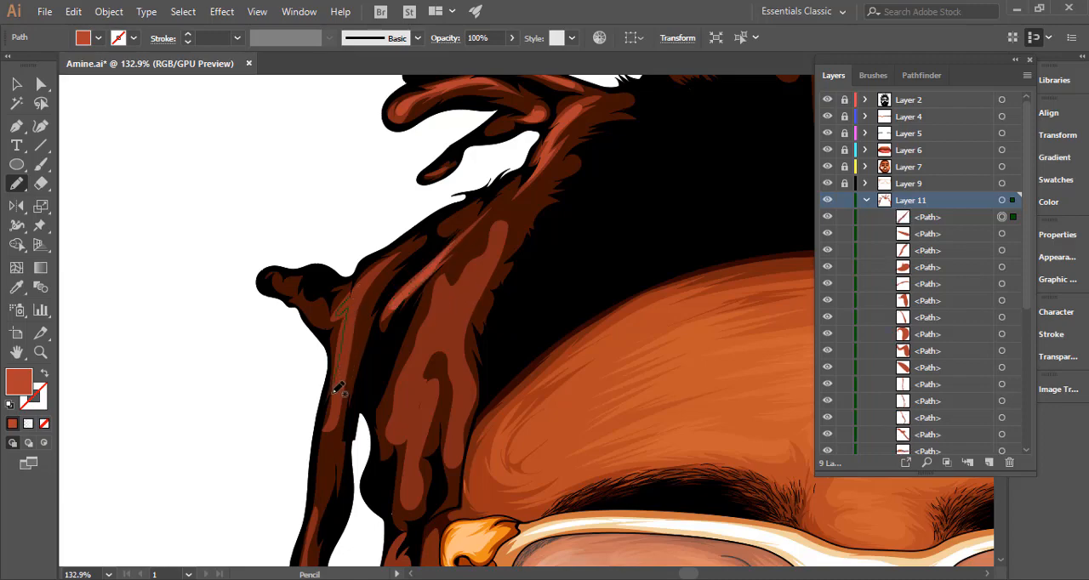
pyautogui.moveTo(336, 390); pyautogui.dragTo(352, 344)
pyautogui.moveTo(369, 284); pyautogui.dragTo(352, 309)
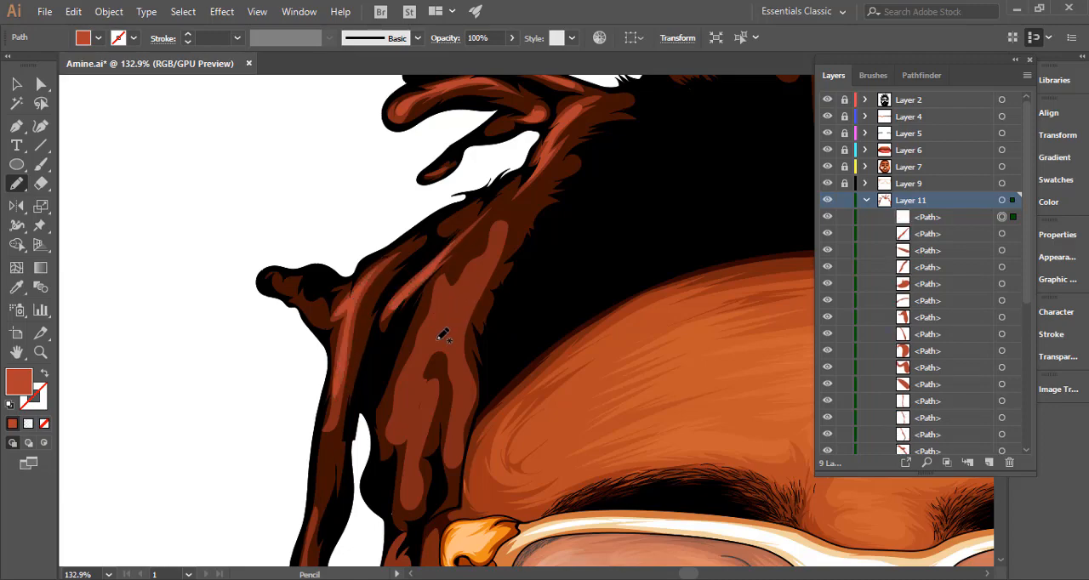
# Draw brighter inner highlights in the broad lock hanging over the left temple, around its dark central curl.
pyautogui.press('space')
pyautogui.moveTo(433, 325); pyautogui.dragTo(400, 187)
pyautogui.moveTo(456, 124); pyautogui.dragTo(443, 157)
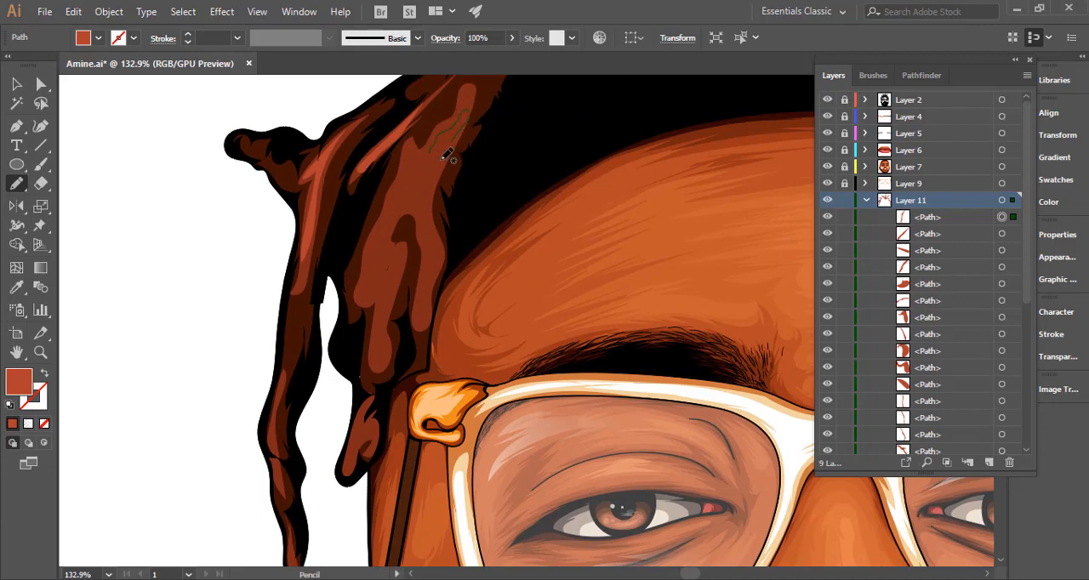
pyautogui.moveTo(435, 222); pyautogui.dragTo(431, 291)
pyautogui.moveTo(398, 274); pyautogui.dragTo(377, 284)
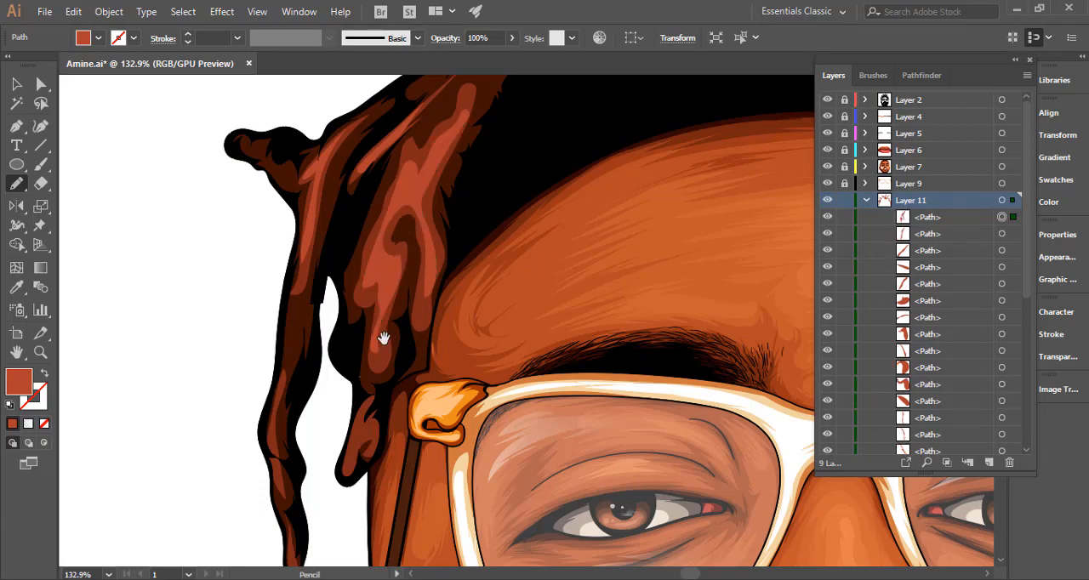
# Add brighter highlights to the short lock tip beside the glasses hinge and the lower outer left hanging lock.
pyautogui.moveTo(392, 337); pyautogui.dragTo(492, 204)
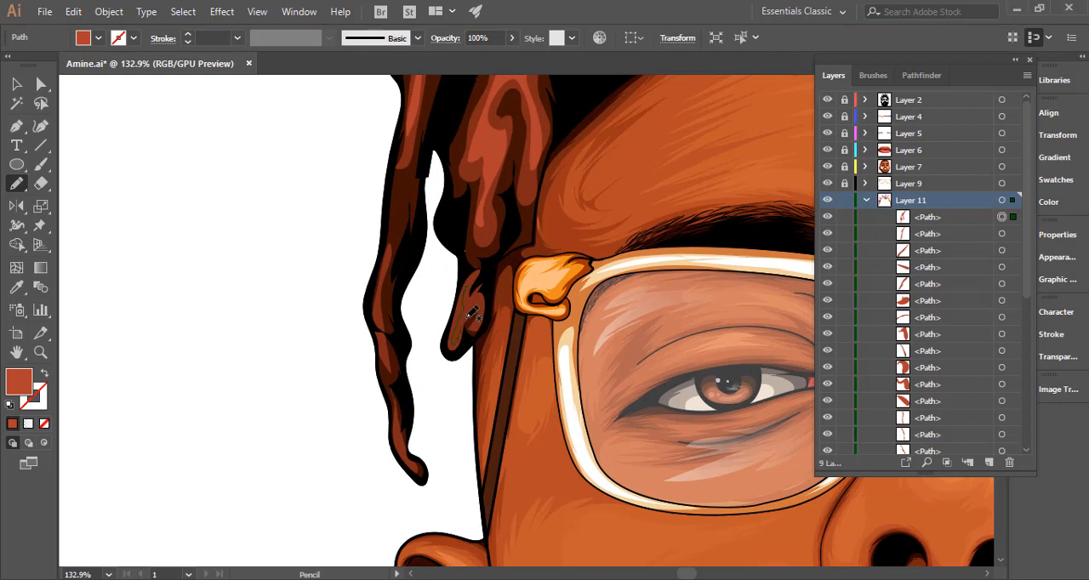
pyautogui.moveTo(468, 315); pyautogui.dragTo(473, 281)
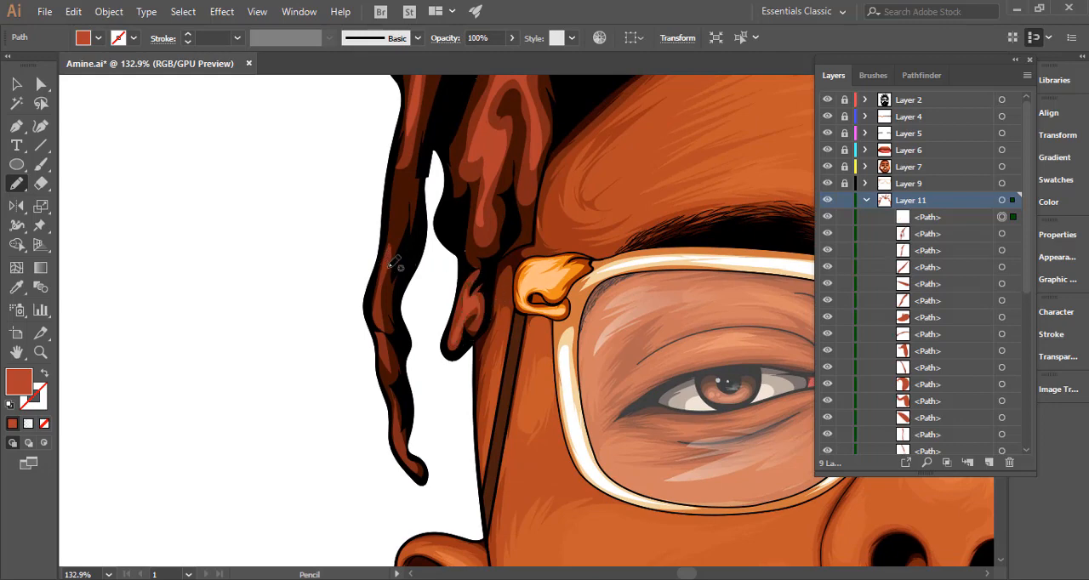
pyautogui.moveTo(384, 350); pyautogui.dragTo(381, 295)
pyautogui.moveTo(385, 260); pyautogui.dragTo(387, 265)
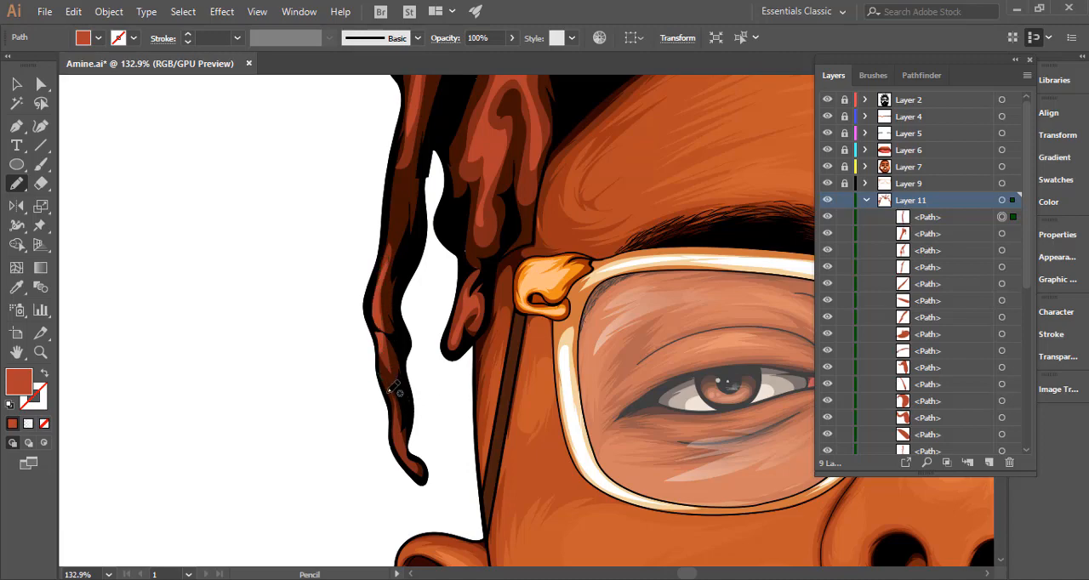
pyautogui.moveTo(405, 430)
pyautogui.mouseDown()
pyautogui.moveTo(417, 461)
pyautogui.moveTo(391, 396)
pyautogui.moveTo(418, 366)
pyautogui.mouseUp()
# Group all the new bright highlight paths on Layer 11 separately from the existing group, lock the group, and clear the selection.
pyautogui.moveTo(483, 351); pyautogui.dragTo(206, 342)
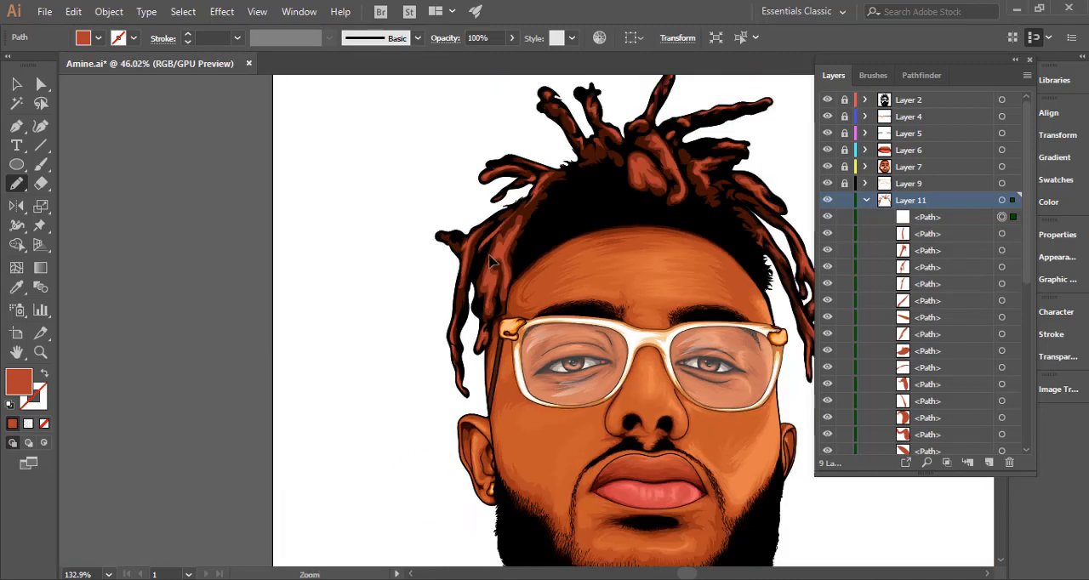
pyautogui.hotkey('ctrl', '0')
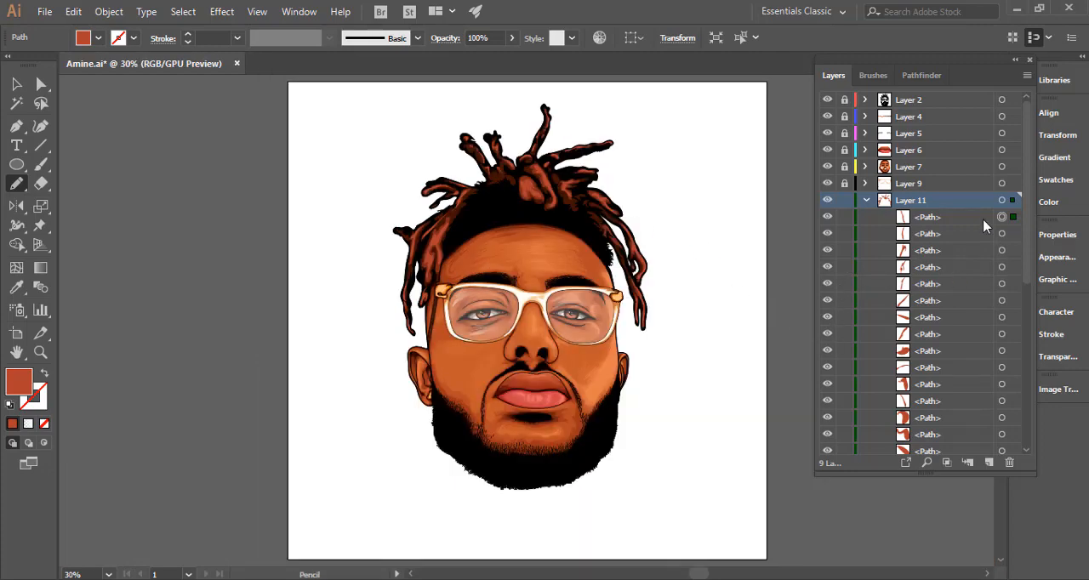
pyautogui.click(1002, 200)
pyautogui.moveTo(1026, 257); pyautogui.dragTo(1015, 437)
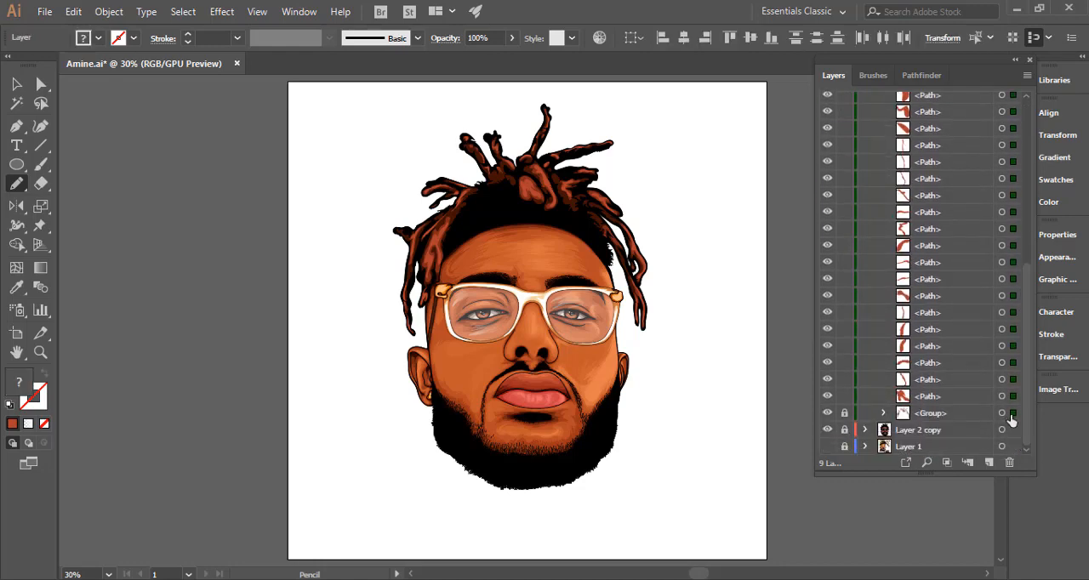
pyautogui.keyDown('shift'); pyautogui.click(1012, 414); pyautogui.keyUp('shift')
pyautogui.hotkey('ctrl', 'g')
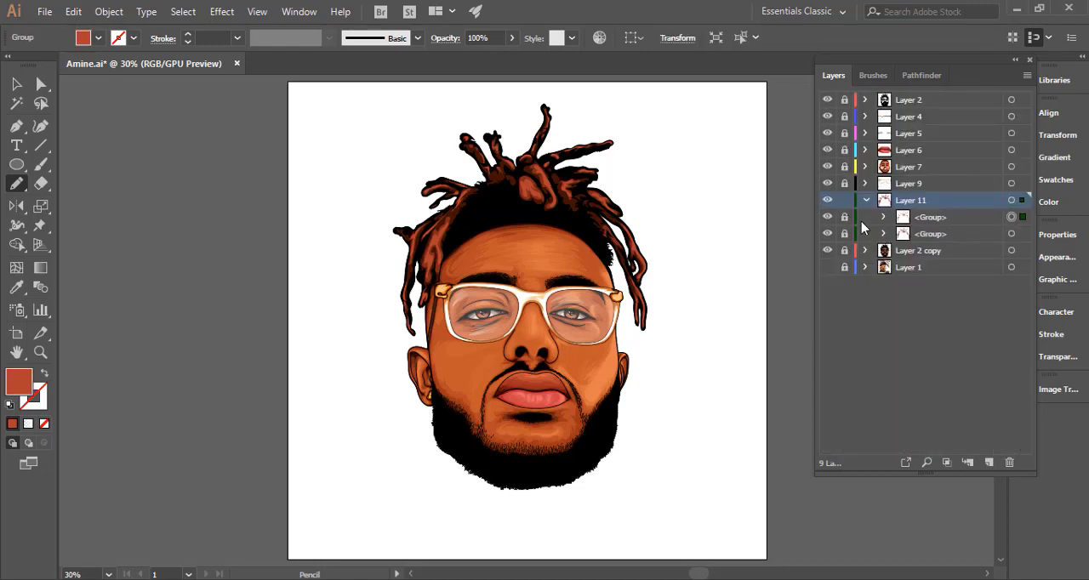
pyautogui.hotkey('ctrl', 'shift', 'a')
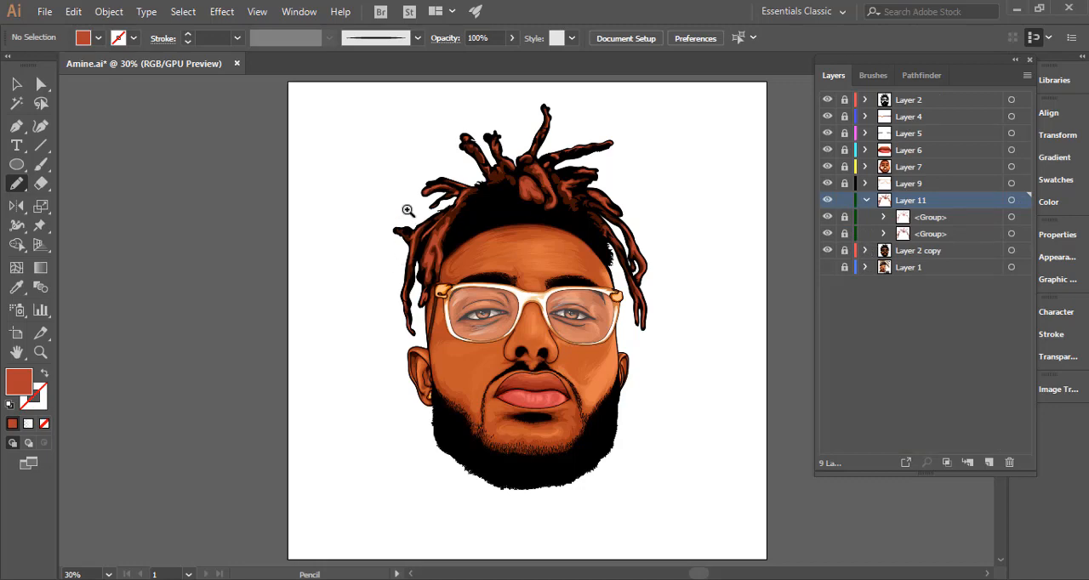
# Draw an inner highlight path in the broad lock over the left temple, around the lower side of its dark curl.
pyautogui.moveTo(408, 212); pyautogui.dragTo(742, 248)
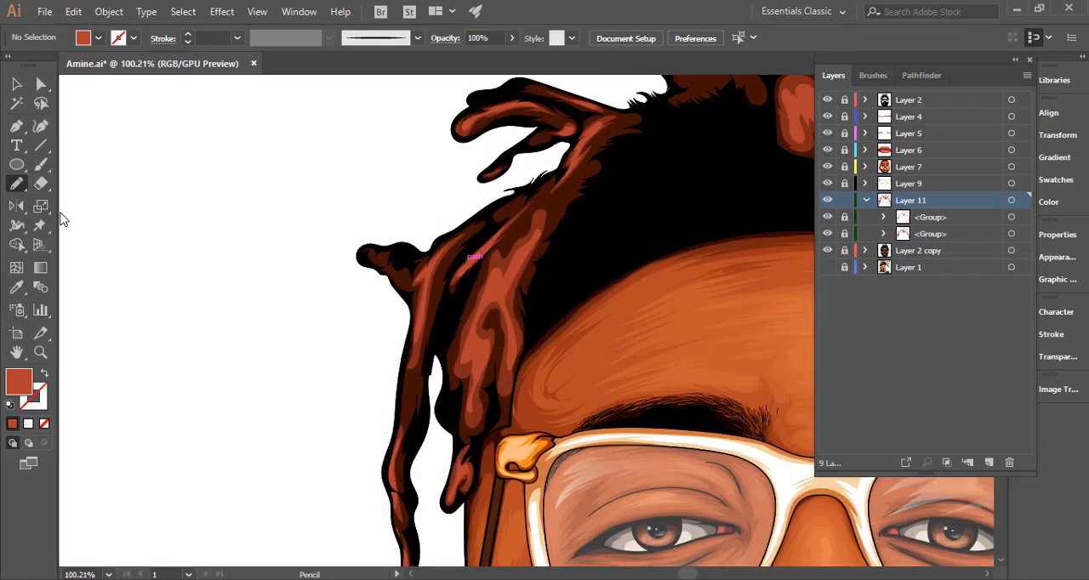
pyautogui.moveTo(456, 332); pyautogui.dragTo(492, 330)
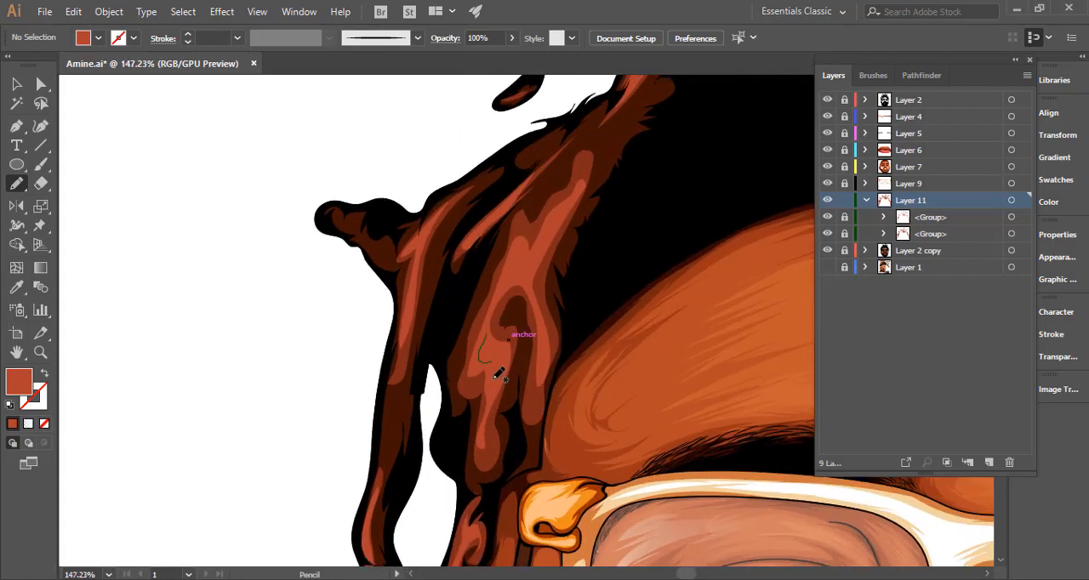
pyautogui.moveTo(494, 378)
pyautogui.mouseDown()
pyautogui.moveTo(491, 322)
pyautogui.moveTo(486, 338)
pyautogui.moveTo(517, 344)
pyautogui.mouseUp()
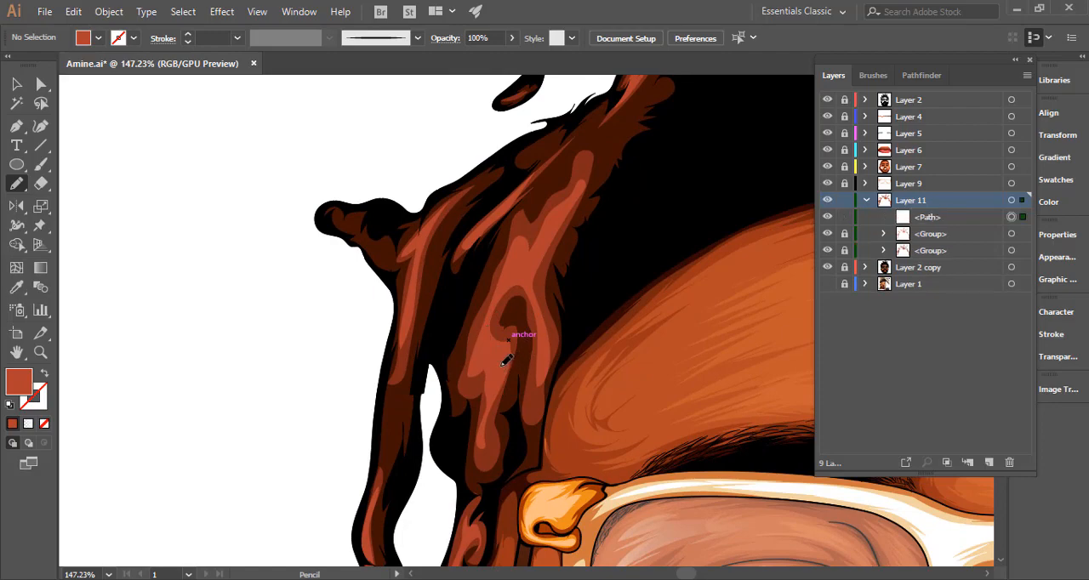
# Change the new highlight path's fill to a lighter coral red.
pyautogui.press('i')
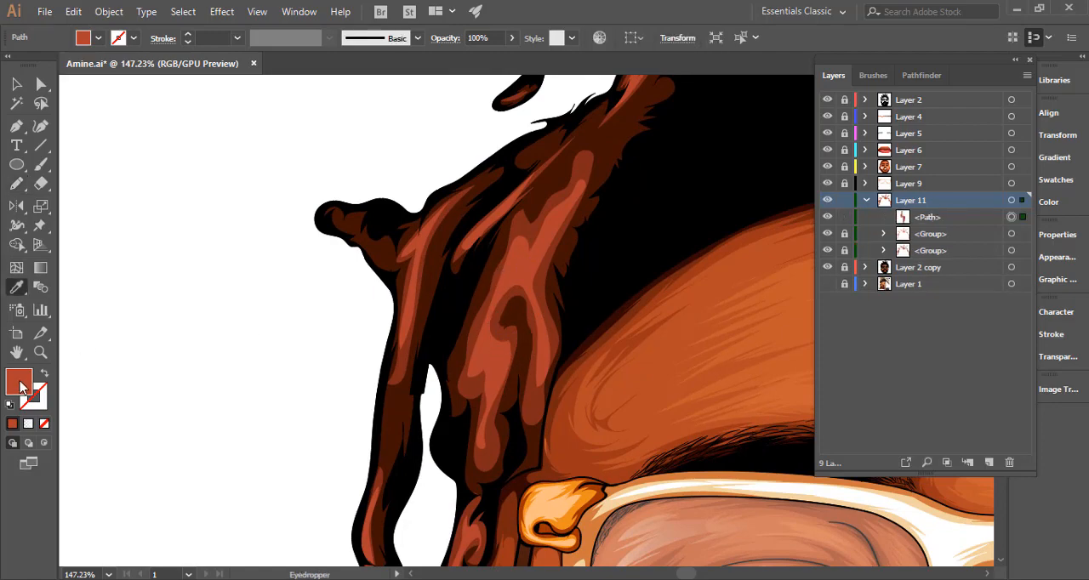
pyautogui.doubleClick(21, 387)
pyautogui.moveTo(778, 107); pyautogui.dragTo(785, 107)
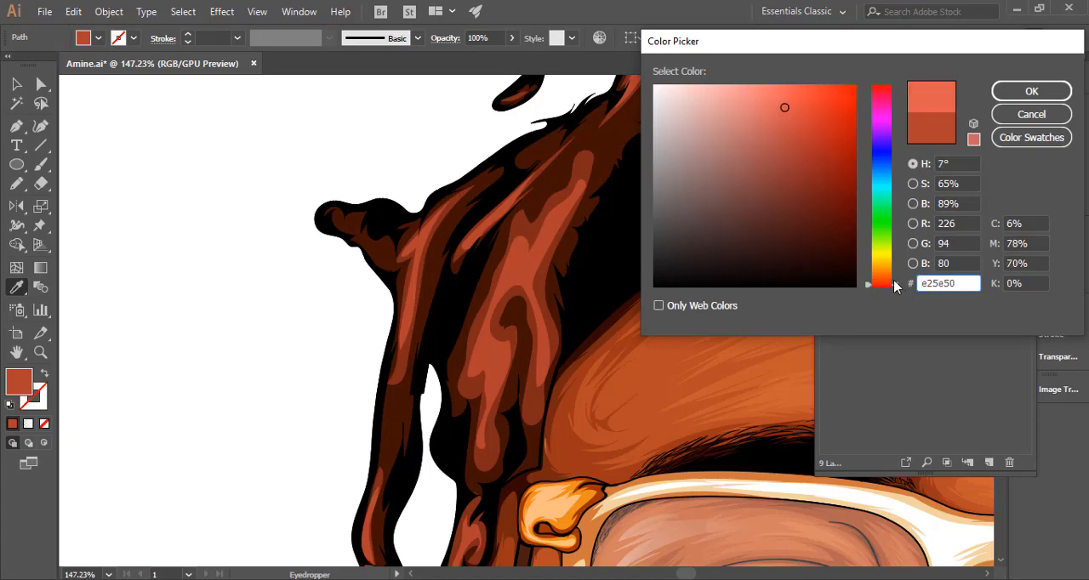
pyautogui.moveTo(895, 287); pyautogui.dragTo(898, 284)
pyautogui.click(1005, 96)
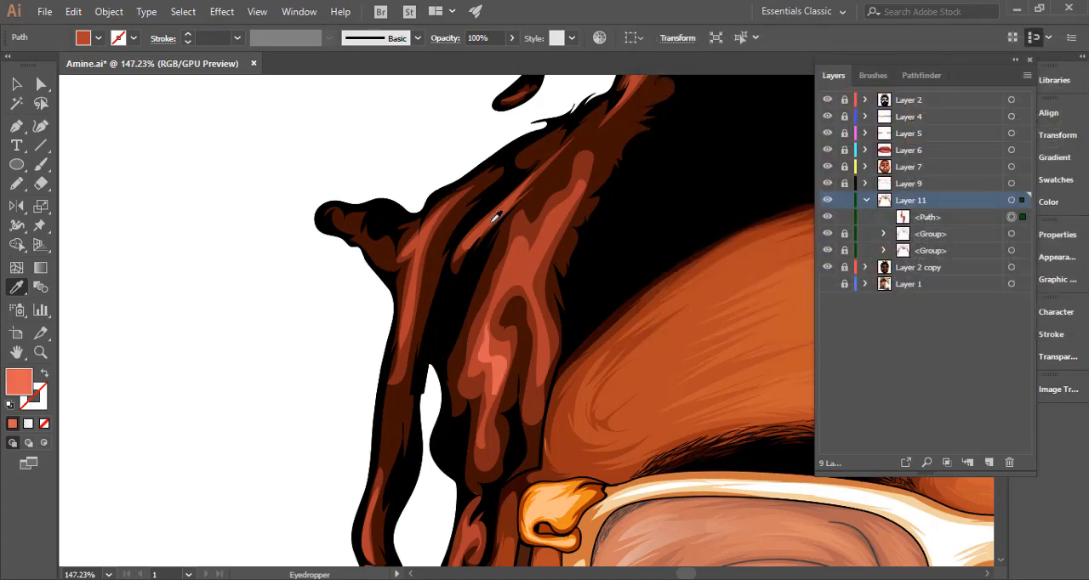
# Draw coral highlights on the upper part and inner edge of the broad lock over the left temple.
pyautogui.moveTo(570, 264); pyautogui.dragTo(299, 313)
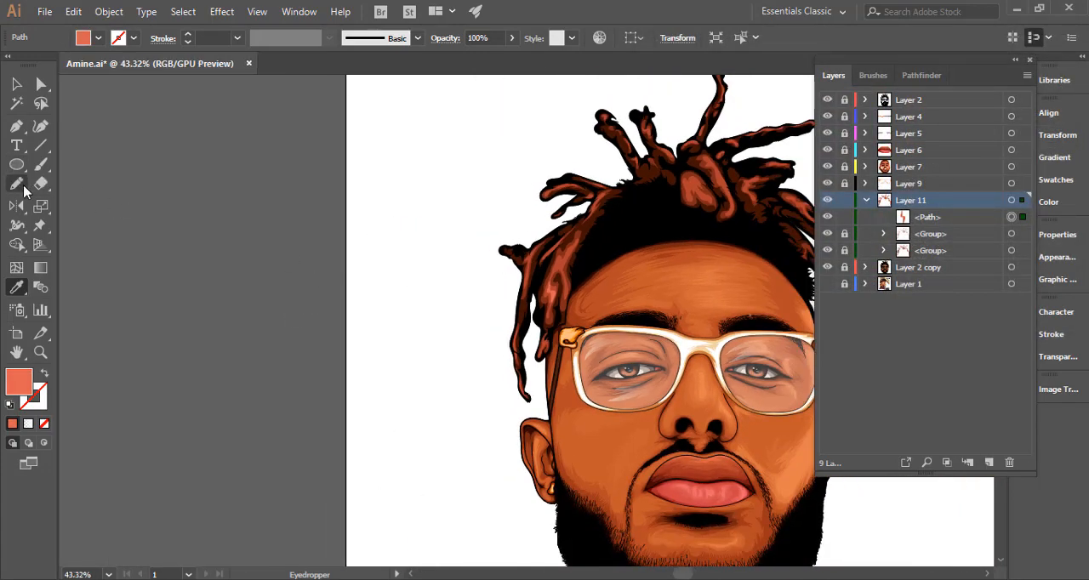
pyautogui.click(17, 184)
pyautogui.hscroll(5, 382, 258)
pyautogui.click(377, 271)
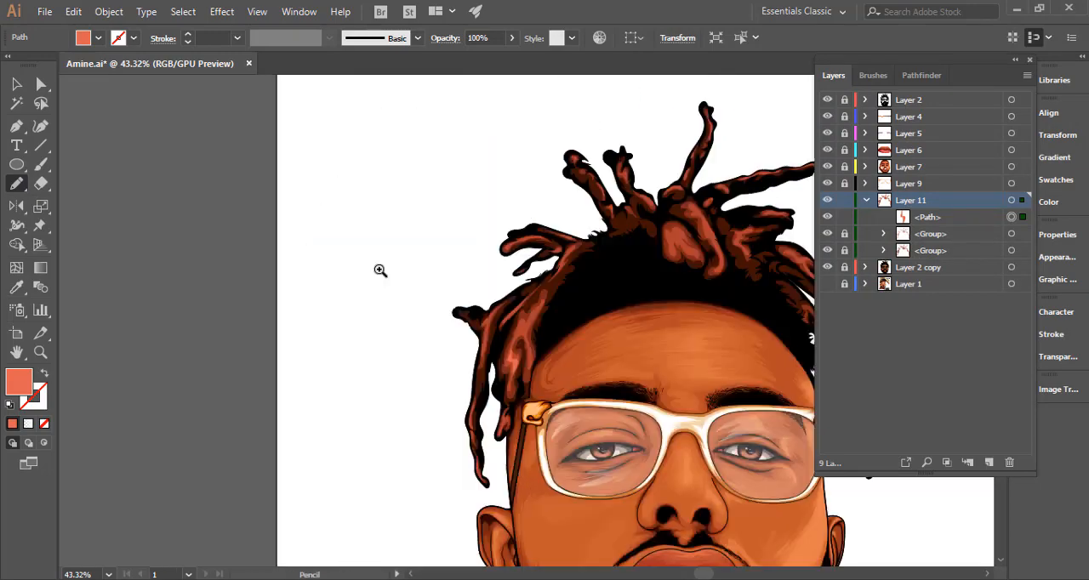
pyautogui.click(376, 270)
pyautogui.moveTo(525, 305); pyautogui.dragTo(538, 201)
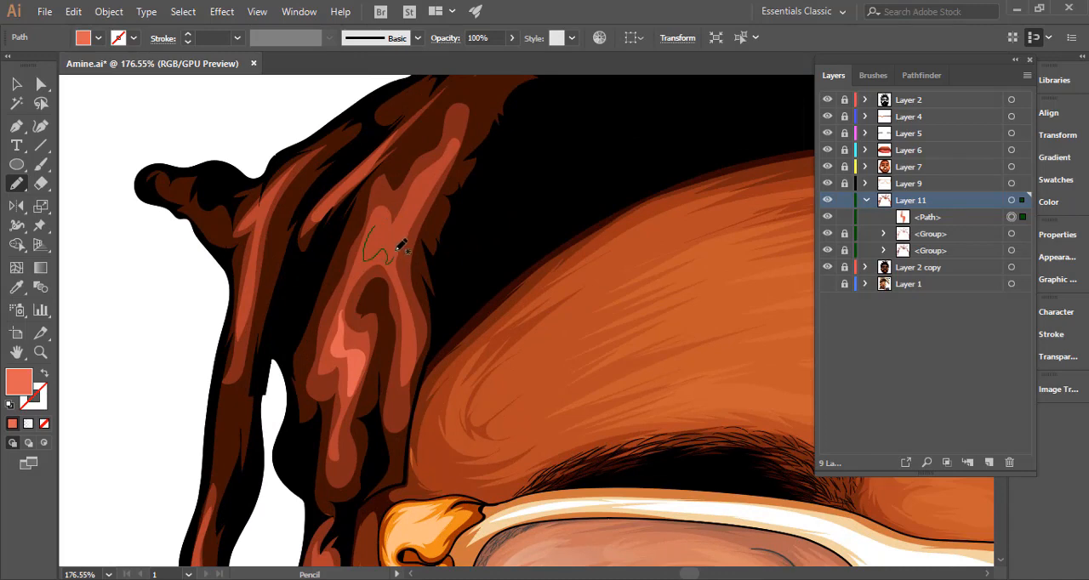
pyautogui.moveTo(381, 225); pyautogui.dragTo(383, 228)
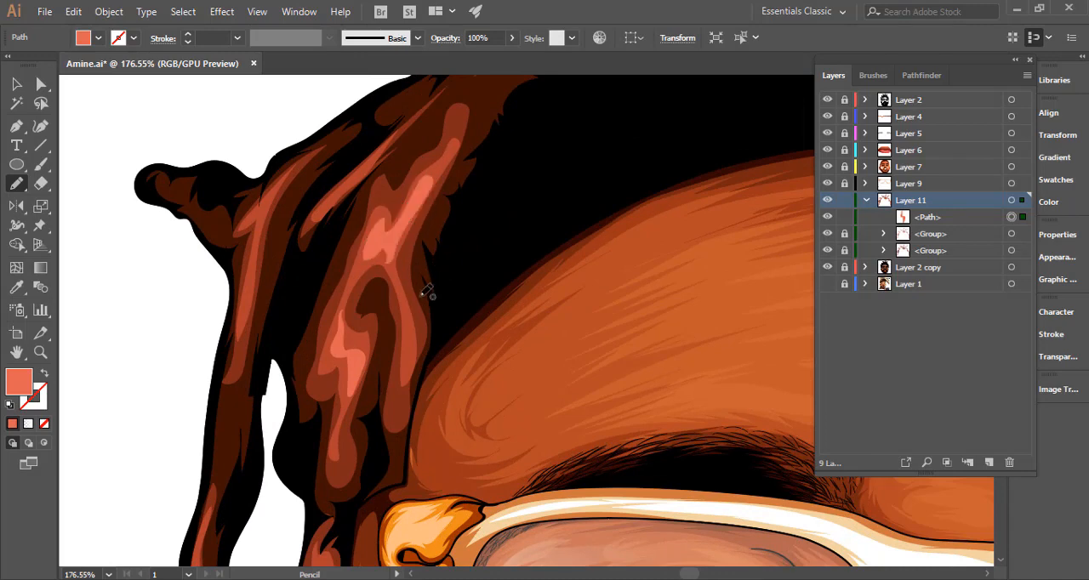
pyautogui.moveTo(409, 329); pyautogui.dragTo(416, 347)
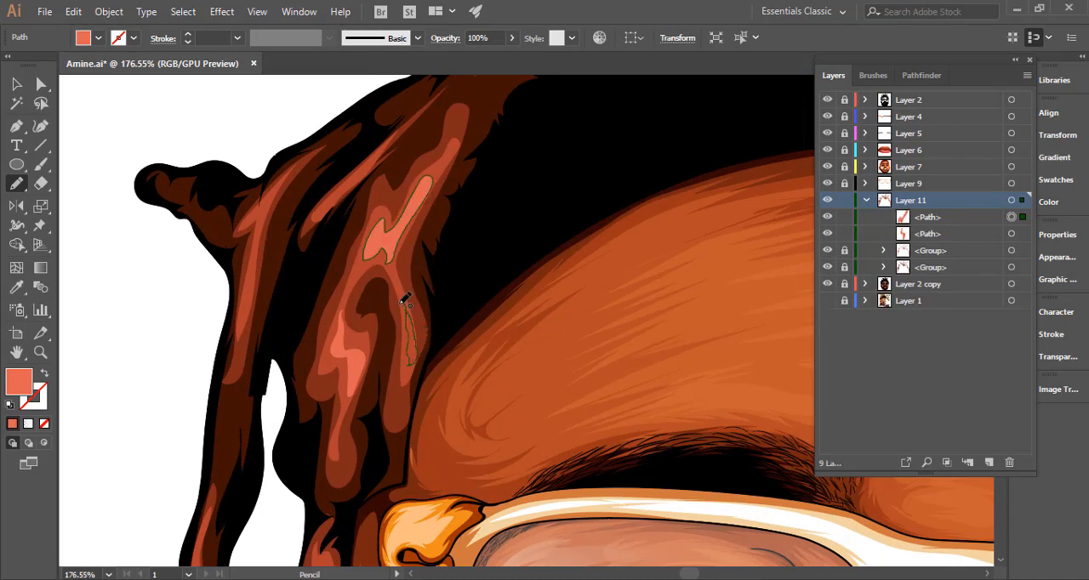
pyautogui.moveTo(404, 302); pyautogui.dragTo(405, 303)
# Add thin coral highlights down the outer left hanging lock, from its upper fork to the lower tip.
pyautogui.scroll(-6, 231, 308)
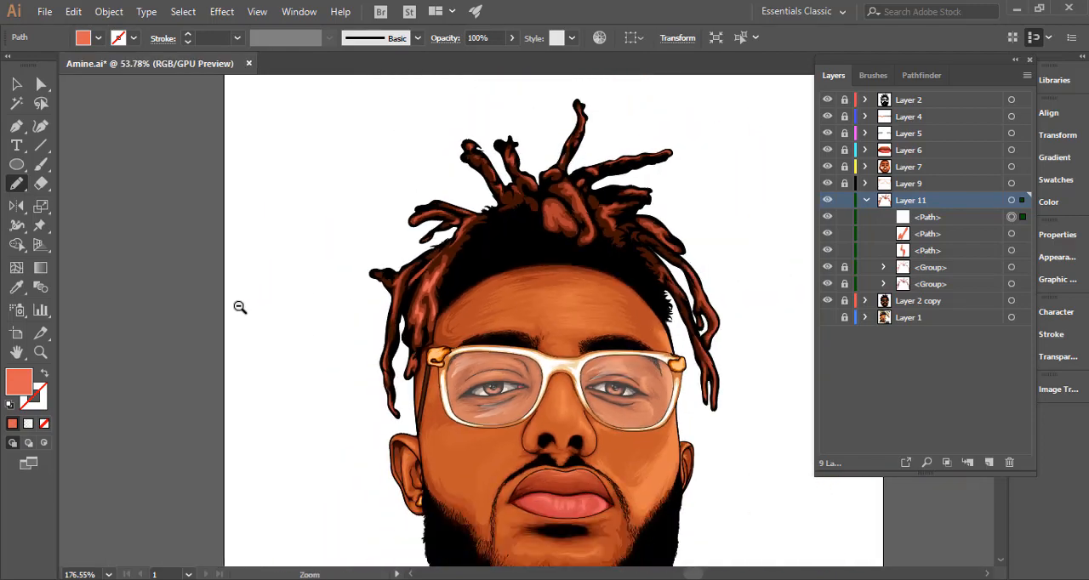
pyautogui.scroll(-3, 240, 307)
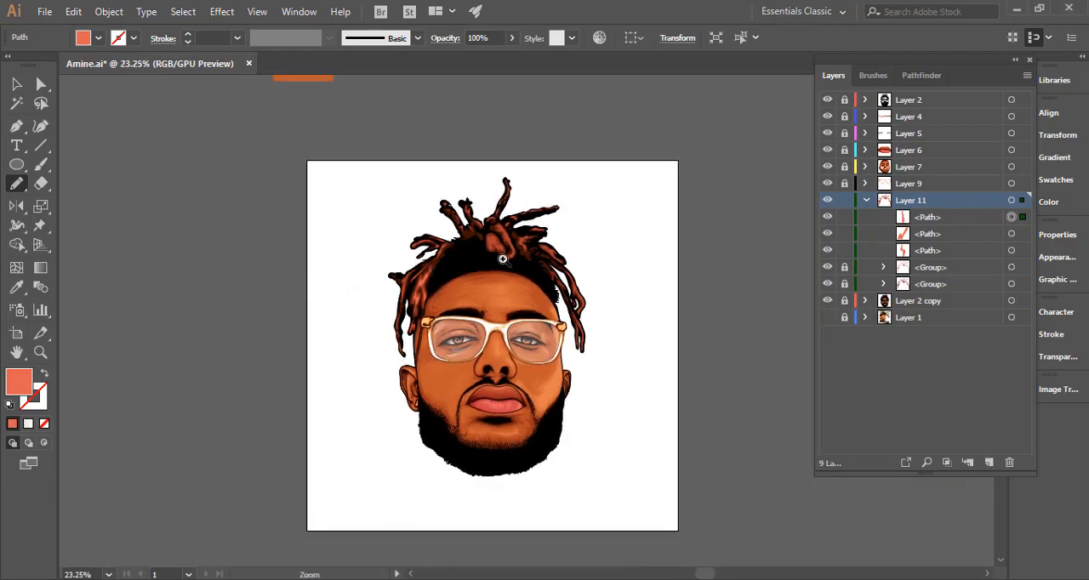
pyautogui.scroll(6, 377, 293)
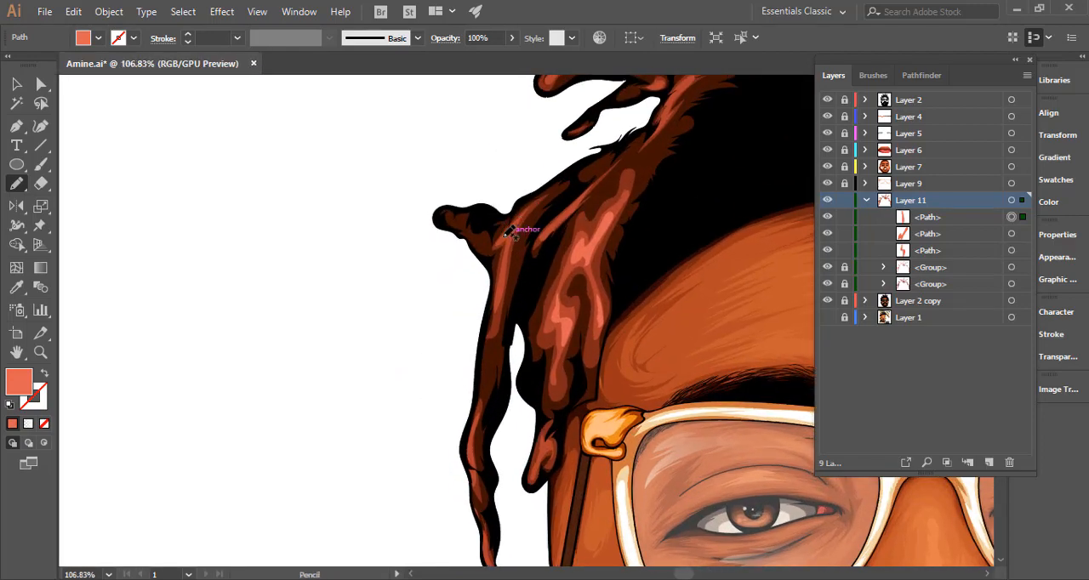
pyautogui.moveTo(510, 252)
pyautogui.mouseDown()
pyautogui.moveTo(516, 226)
pyautogui.moveTo(518, 236)
pyautogui.mouseUp()
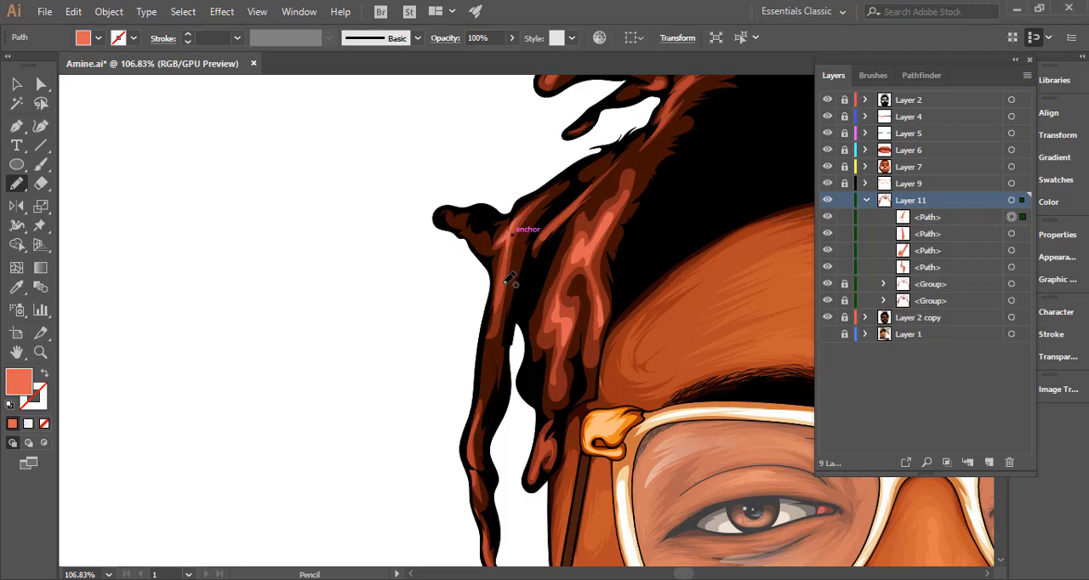
pyautogui.moveTo(504, 290)
pyautogui.mouseDown()
pyautogui.moveTo(516, 264)
pyautogui.moveTo(502, 305)
pyautogui.mouseUp()
pyautogui.scroll(-4, 462, 275)
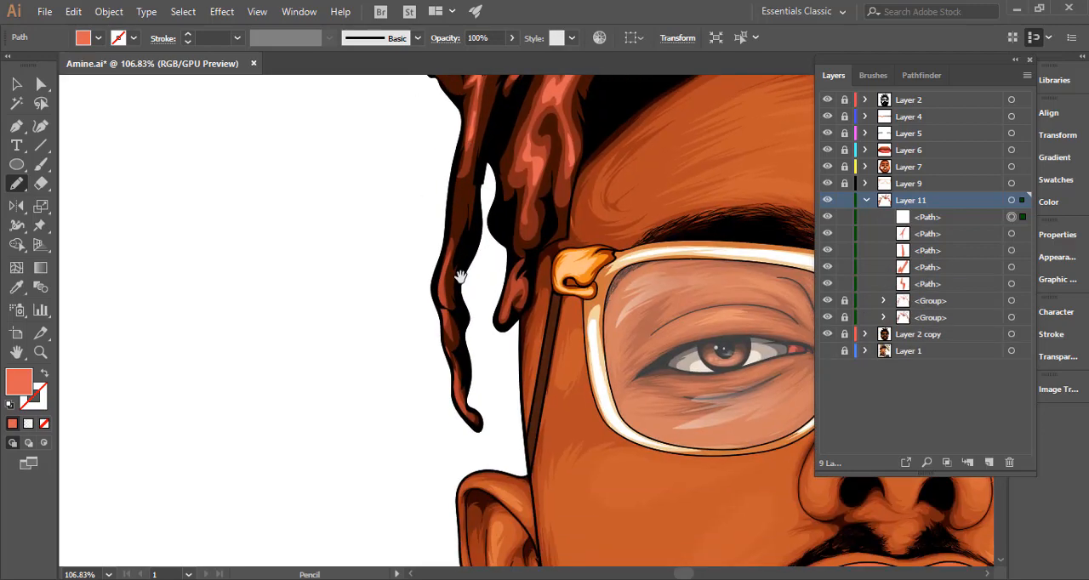
pyautogui.moveTo(446, 283); pyautogui.dragTo(441, 251)
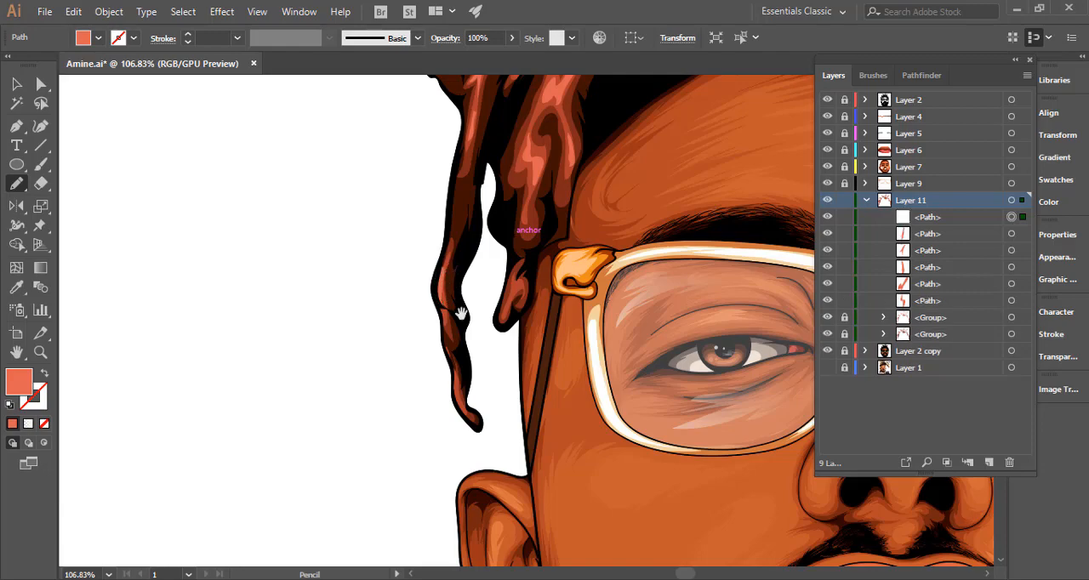
pyautogui.moveTo(462, 311)
pyautogui.mouseDown()
pyautogui.moveTo(452, 251)
pyautogui.moveTo(430, 288)
pyautogui.moveTo(426, 280)
pyautogui.moveTo(436, 344)
pyautogui.moveTo(424, 285)
pyautogui.moveTo(455, 293)
pyautogui.mouseUp()
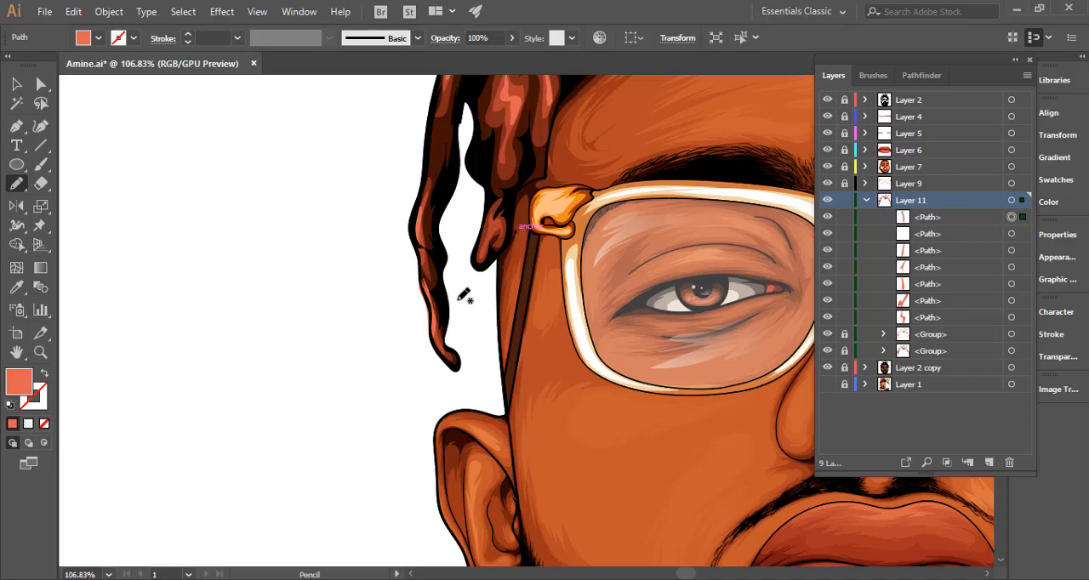
# Draw coral highlights along the arch and rounded tip of the curved lock sticking out at the upper left.
pyautogui.keyDown('ctrl'); pyautogui.keyDown('alt'); pyautogui.click(579, 298); pyautogui.keyUp('alt'); pyautogui.keyUp('ctrl')
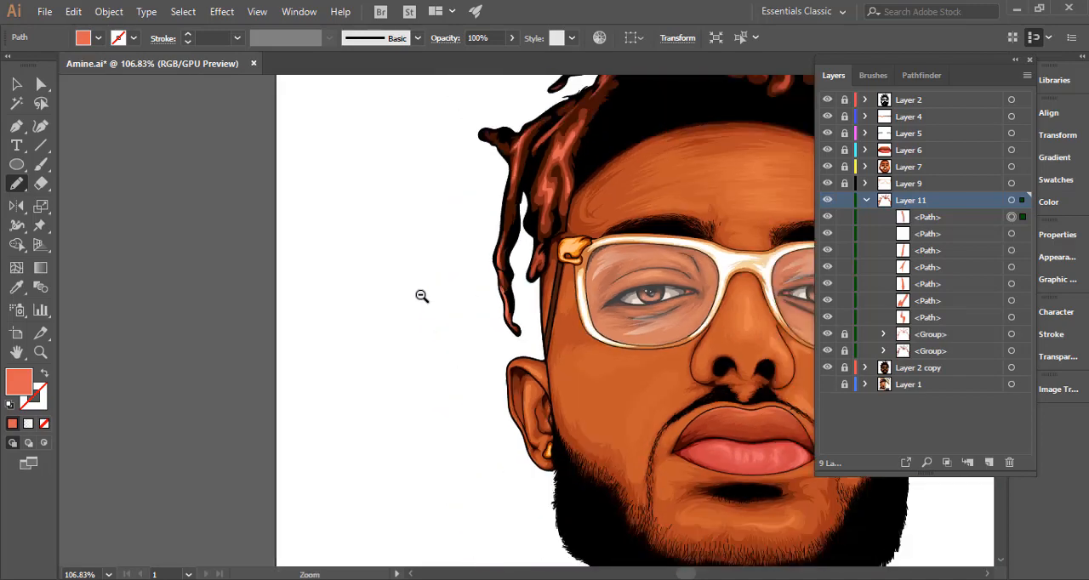
pyautogui.moveTo(422, 296); pyautogui.dragTo(396, 296)
pyautogui.moveTo(625, 193); pyautogui.dragTo(463, 381)
pyautogui.moveTo(390, 260); pyautogui.dragTo(668, 261)
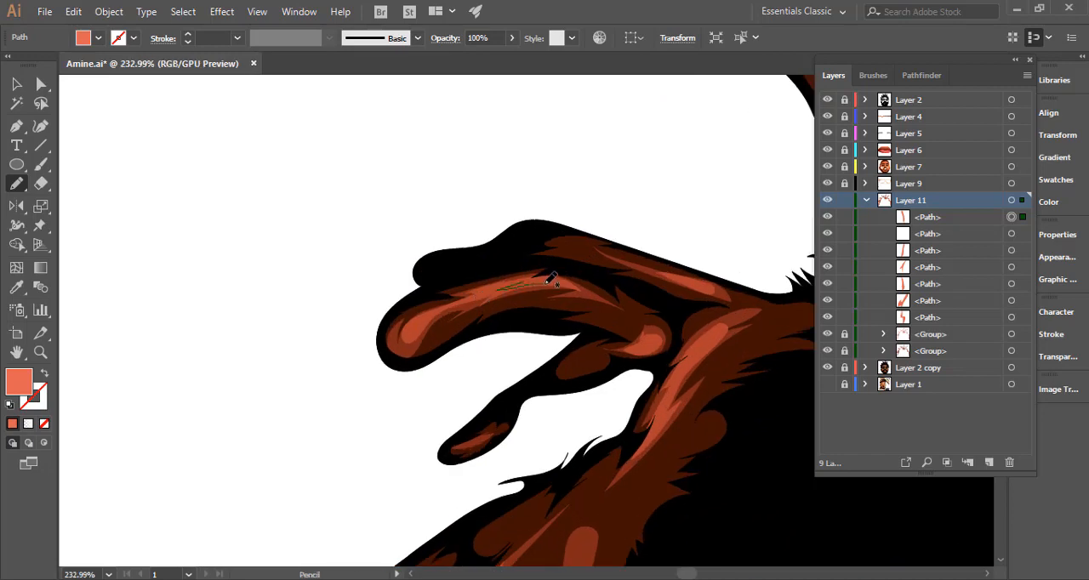
pyautogui.moveTo(515, 281); pyautogui.dragTo(480, 290)
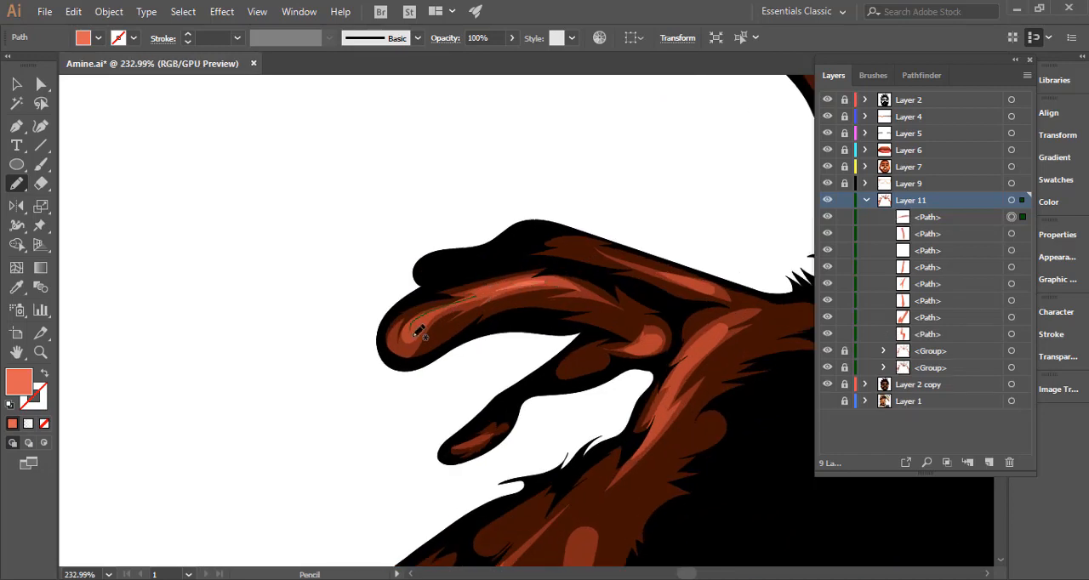
# Add coral highlights to the curved lock's inner end and the strand joining it to the hairline.
pyautogui.moveTo(557, 317); pyautogui.dragTo(360, 323)
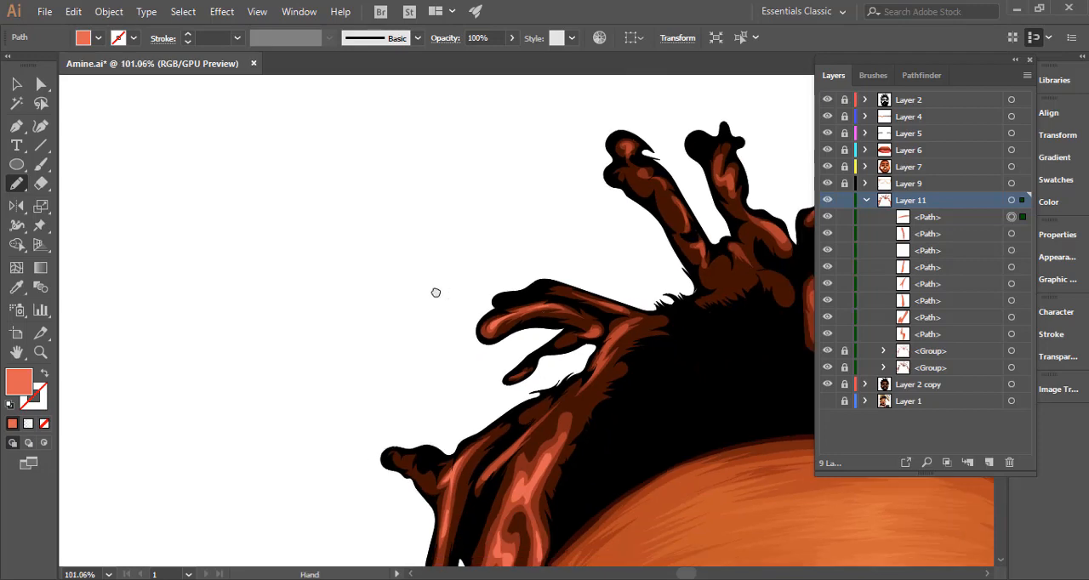
pyautogui.moveTo(609, 341); pyautogui.dragTo(557, 272)
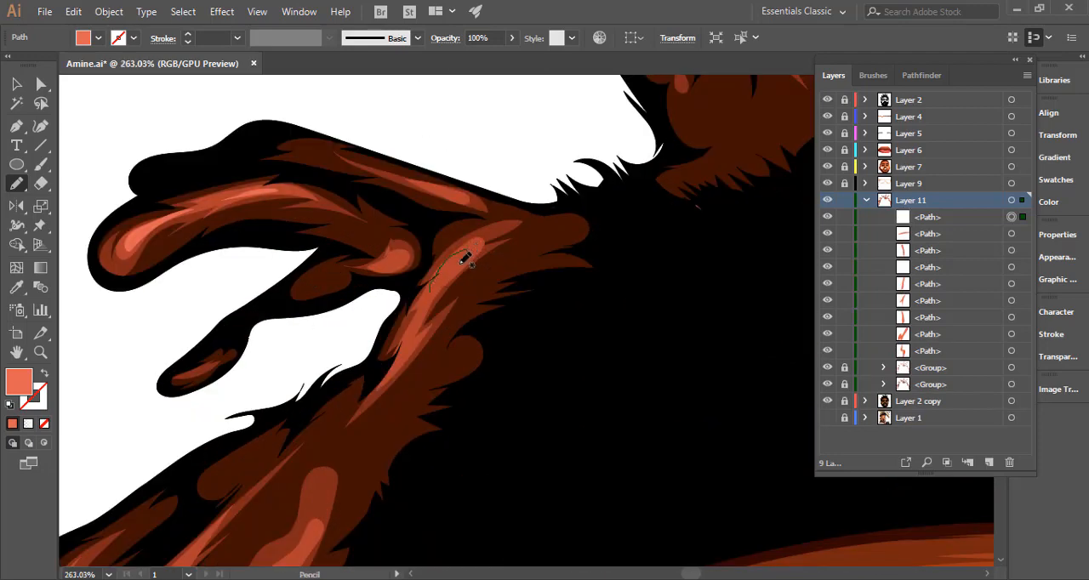
pyautogui.moveTo(434, 289); pyautogui.dragTo(434, 272)
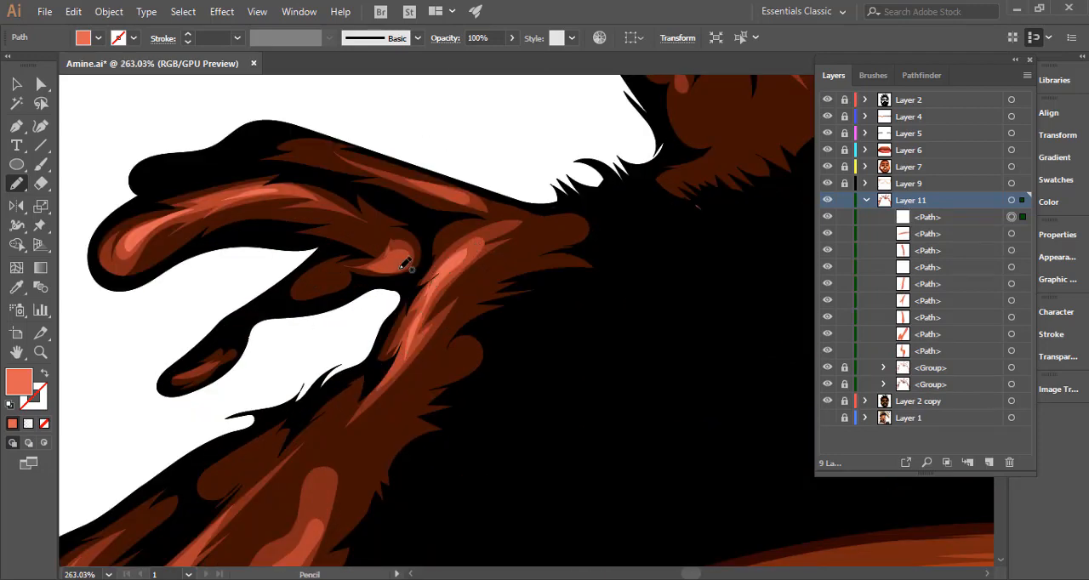
# Draw coral highlights on the shorter upright lock, the bulge at its base, and the curl below the tallest lock.
pyautogui.moveTo(511, 286); pyautogui.dragTo(274, 291)
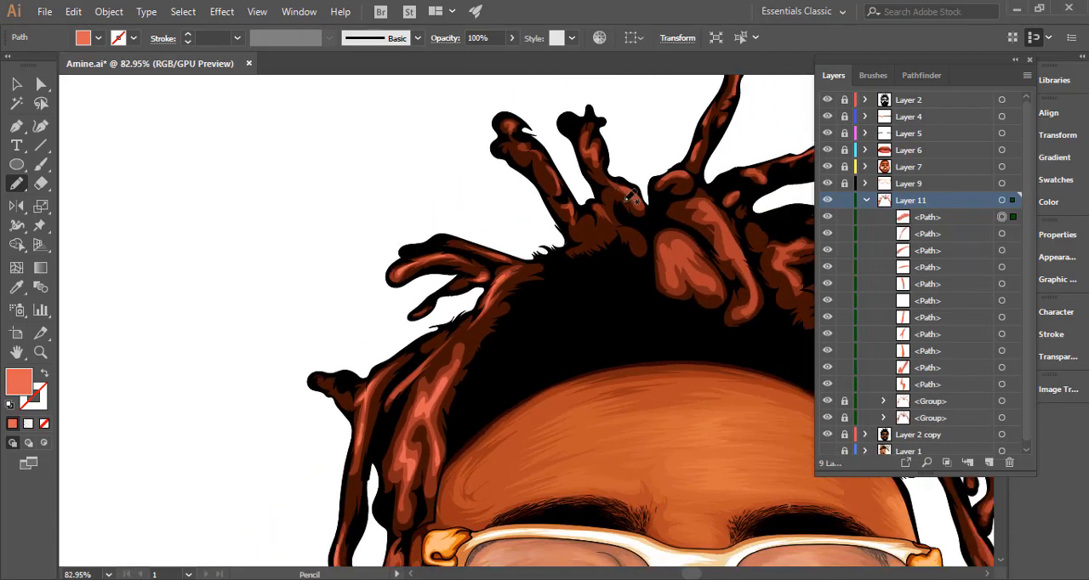
pyautogui.moveTo(623, 235); pyautogui.dragTo(433, 271)
pyautogui.moveTo(433, 189); pyautogui.dragTo(614, 192)
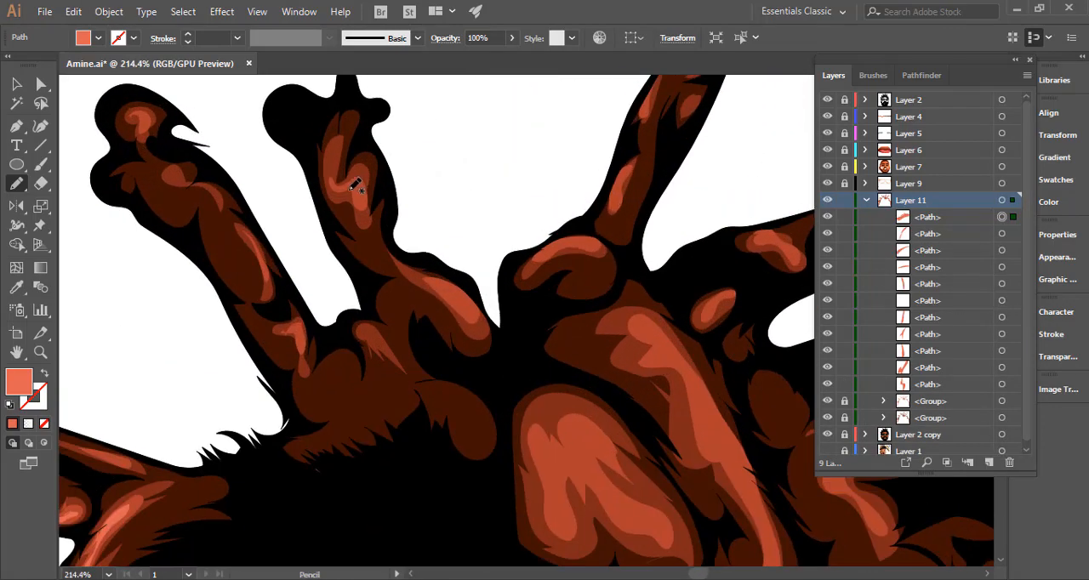
pyautogui.moveTo(368, 195); pyautogui.dragTo(365, 183)
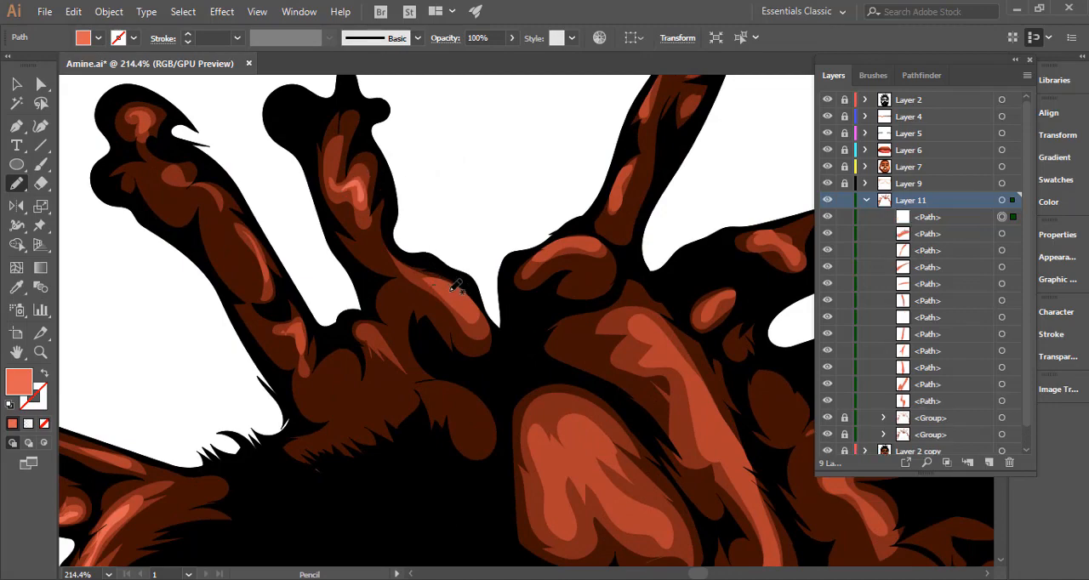
pyautogui.moveTo(459, 280); pyautogui.dragTo(458, 286)
pyautogui.moveTo(561, 364); pyautogui.dragTo(437, 360)
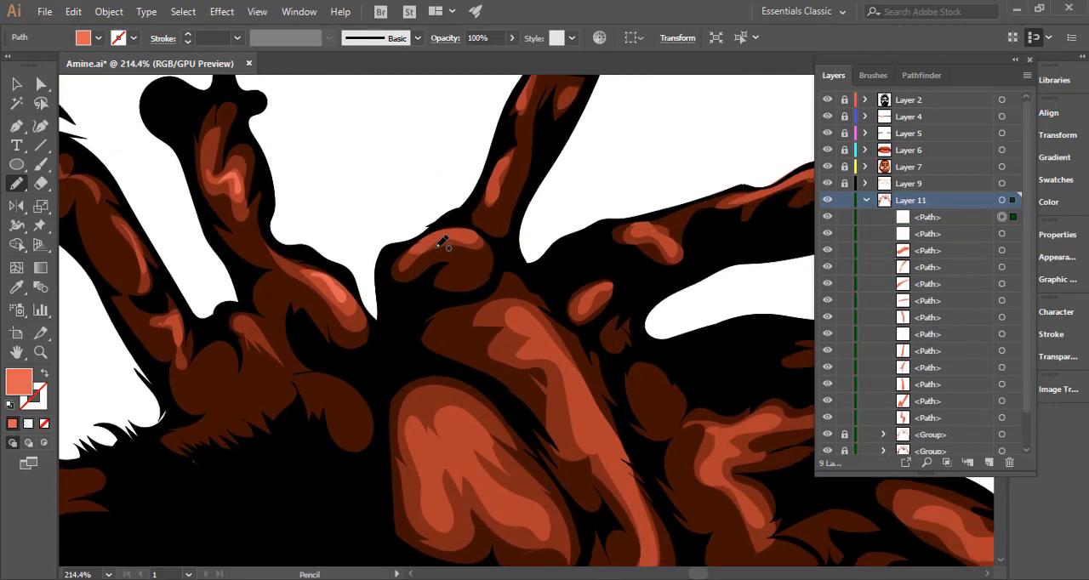
pyautogui.moveTo(462, 225); pyautogui.dragTo(466, 232)
# Draw coral highlights inside the large lobed lock above the forehead and along the long curved lock beside it.
pyautogui.moveTo(503, 316); pyautogui.dragTo(410, 166)
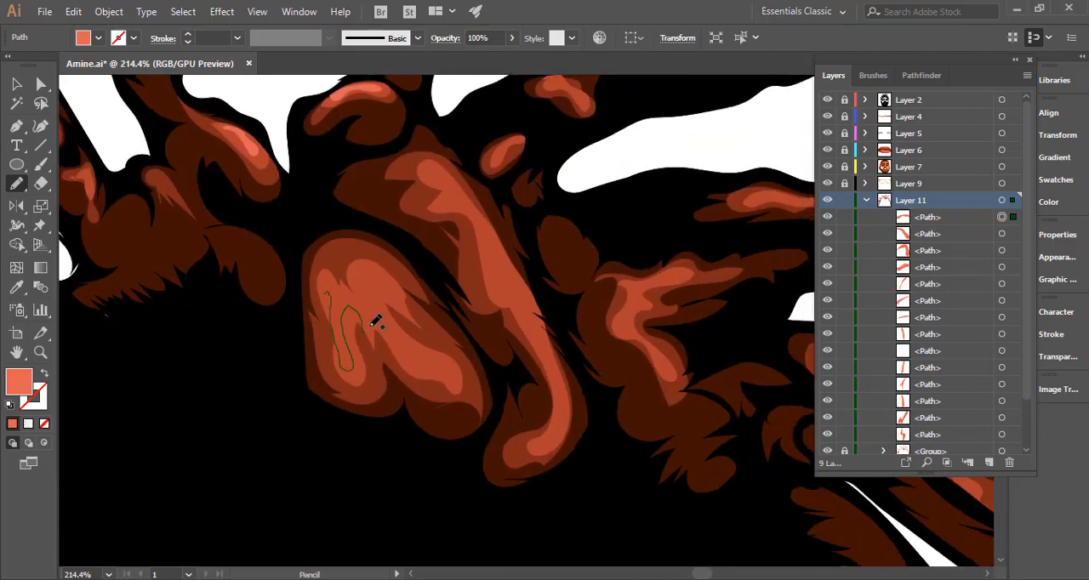
pyautogui.moveTo(439, 373)
pyautogui.mouseDown()
pyautogui.moveTo(384, 317)
pyautogui.moveTo(373, 274)
pyautogui.moveTo(367, 299)
pyautogui.moveTo(336, 293)
pyautogui.mouseUp()
pyautogui.moveTo(433, 177); pyautogui.dragTo(445, 197)
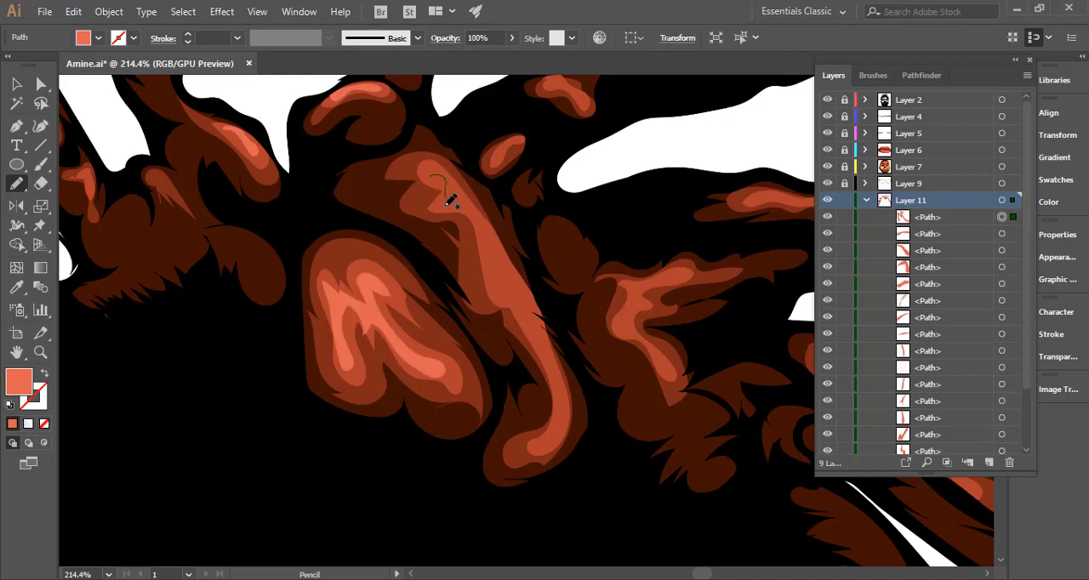
pyautogui.moveTo(499, 273)
pyautogui.mouseDown()
pyautogui.moveTo(495, 244)
pyautogui.moveTo(451, 176)
pyautogui.mouseUp()
pyautogui.moveTo(527, 308); pyautogui.dragTo(541, 337)
pyautogui.moveTo(559, 415)
pyautogui.mouseDown()
pyautogui.moveTo(573, 402)
pyautogui.moveTo(547, 322)
pyautogui.moveTo(541, 330)
pyautogui.mouseUp()
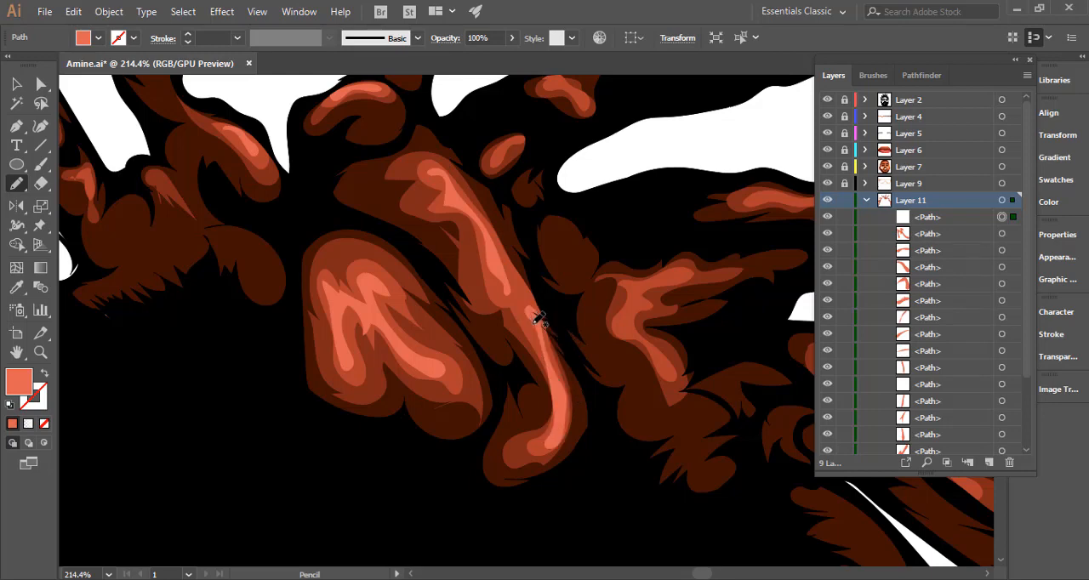
# Add coral highlights to the forked lock right of the long curved one, along its upper branch and lower branch.
pyautogui.moveTo(623, 330); pyautogui.dragTo(474, 344)
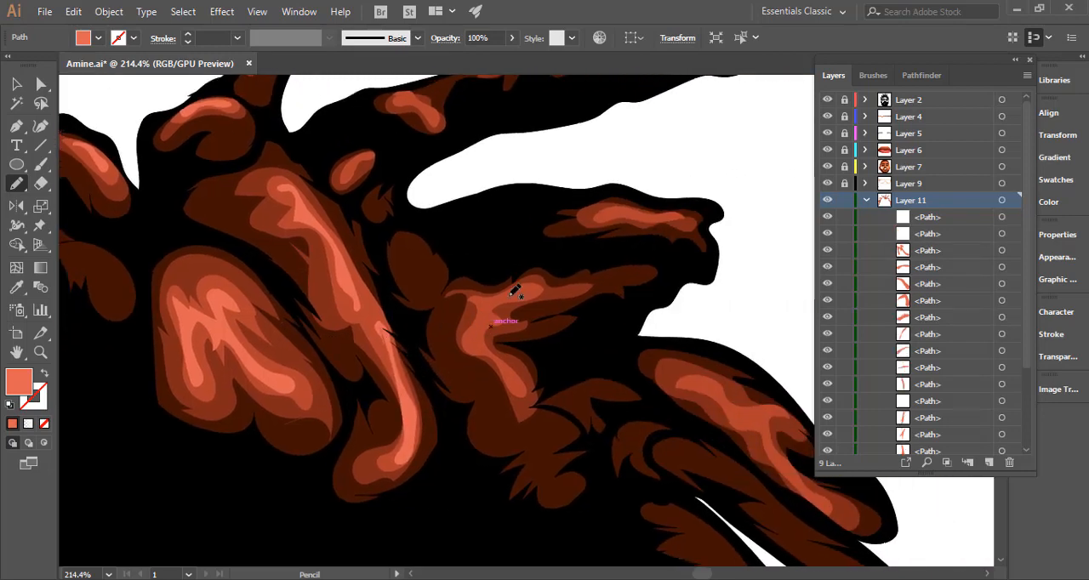
pyautogui.moveTo(501, 296)
pyautogui.mouseDown()
pyautogui.moveTo(534, 288)
pyautogui.moveTo(501, 295)
pyautogui.moveTo(486, 342)
pyautogui.mouseUp()
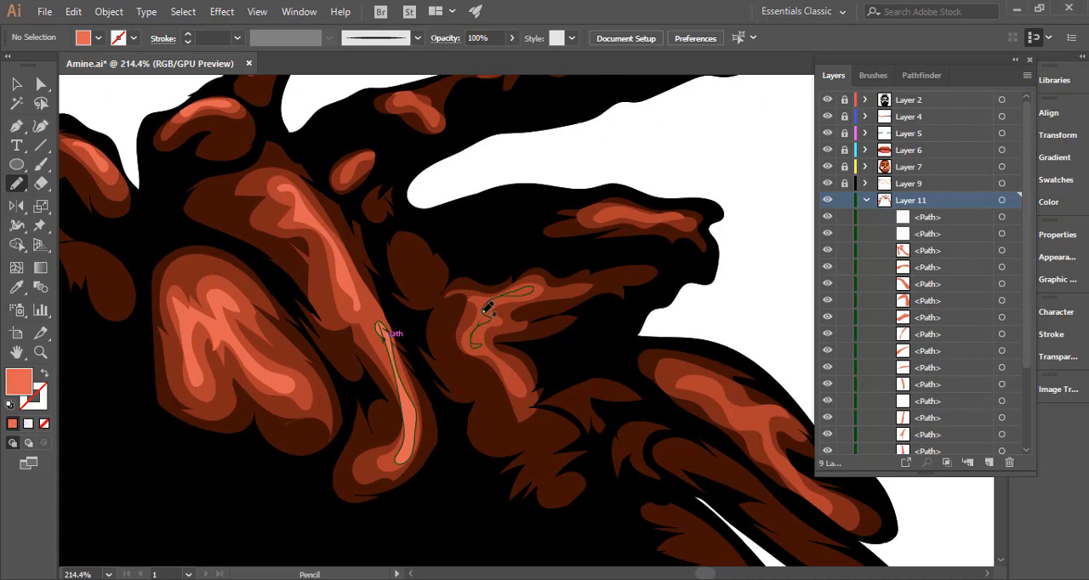
pyautogui.moveTo(518, 299); pyautogui.dragTo(520, 296)
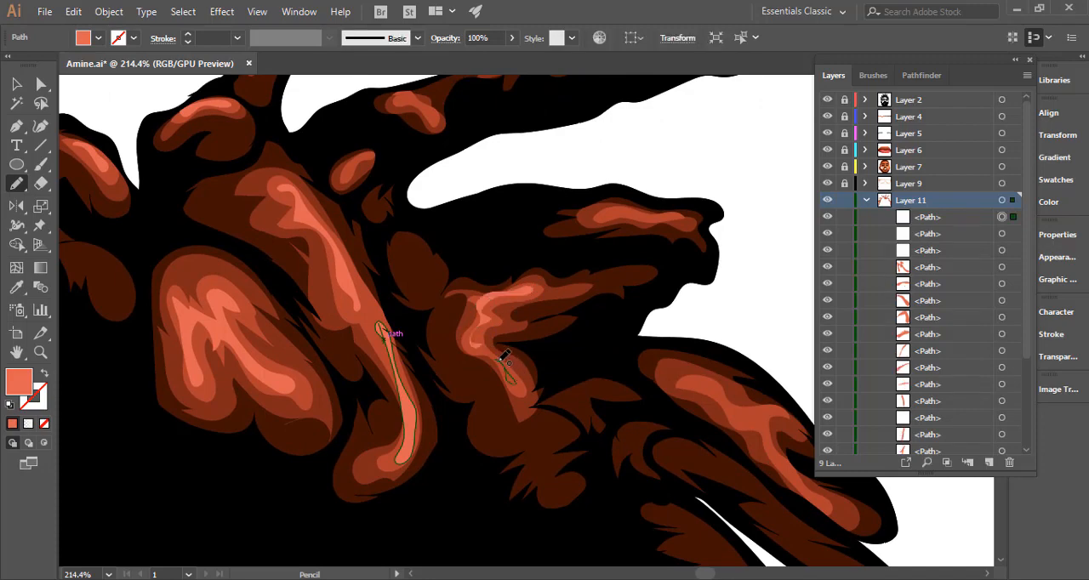
pyautogui.moveTo(501, 354); pyautogui.dragTo(345, 341)
pyautogui.moveTo(463, 175); pyautogui.dragTo(632, 187)
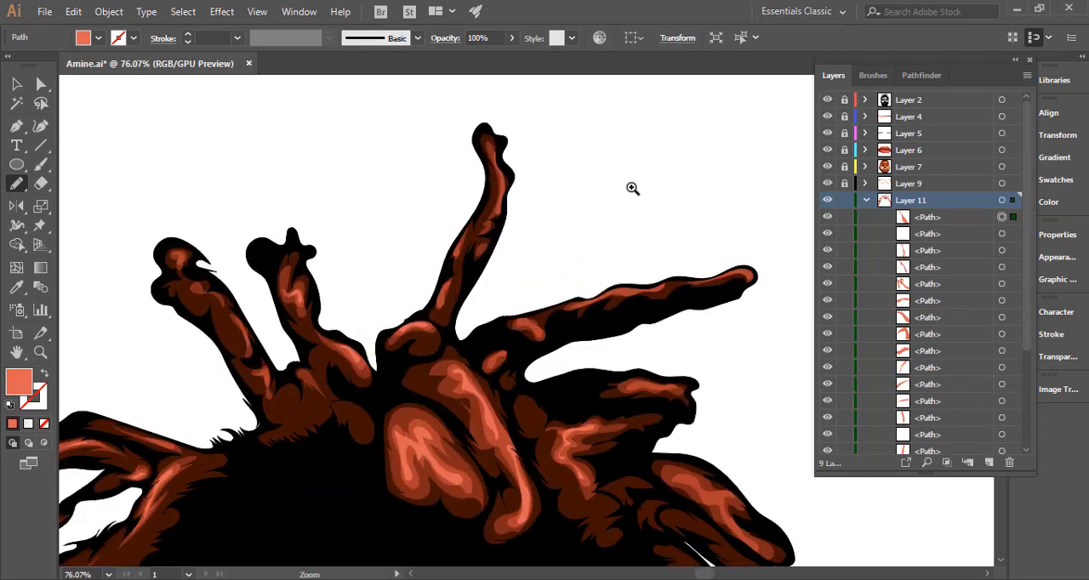
# Draw coral highlights along the tallest upright lock, from its upper stem to the patches near its base.
pyautogui.moveTo(534, 167)
pyautogui.mouseDown()
pyautogui.moveTo(538, 205)
pyautogui.moveTo(523, 145)
pyautogui.mouseUp()
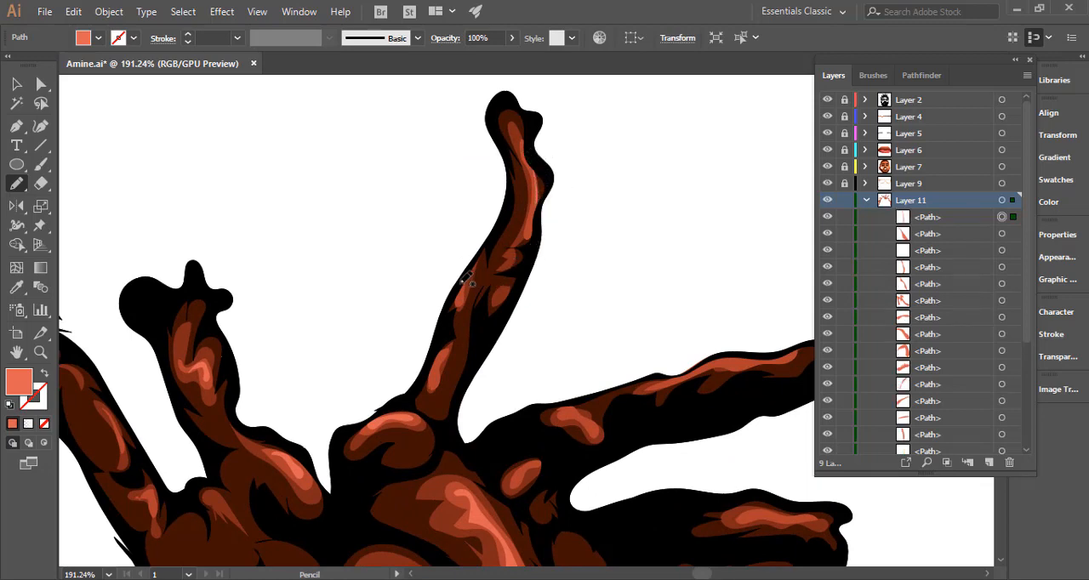
pyautogui.moveTo(466, 293); pyautogui.dragTo(457, 302)
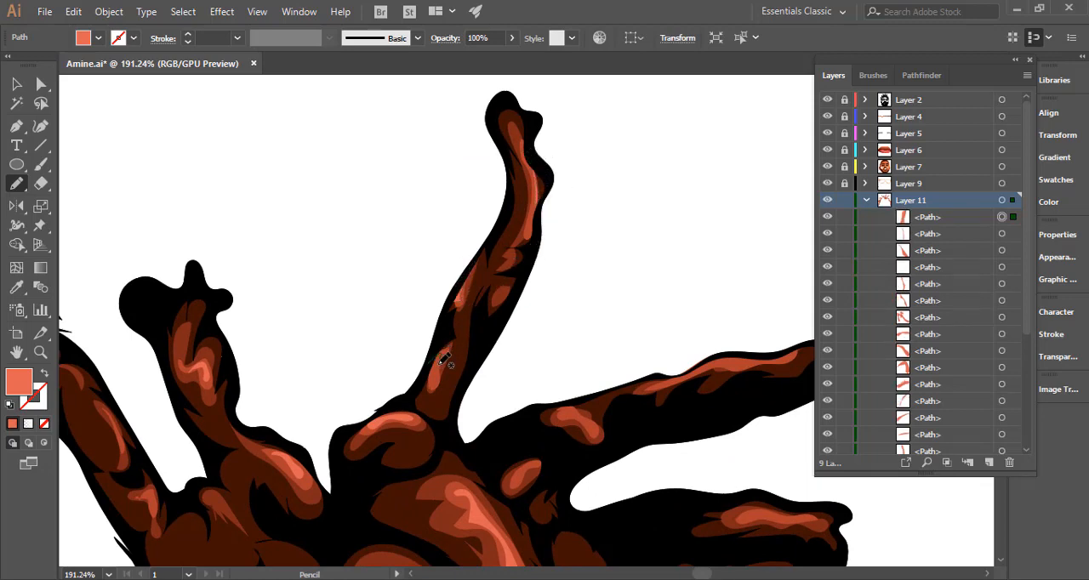
# Draw coral highlights along the upper edge and at the tip of the long lock that stretches out from the crown.
pyautogui.moveTo(527, 389)
pyautogui.mouseDown()
pyautogui.moveTo(420, 299)
pyautogui.moveTo(393, 299)
pyautogui.mouseUp()
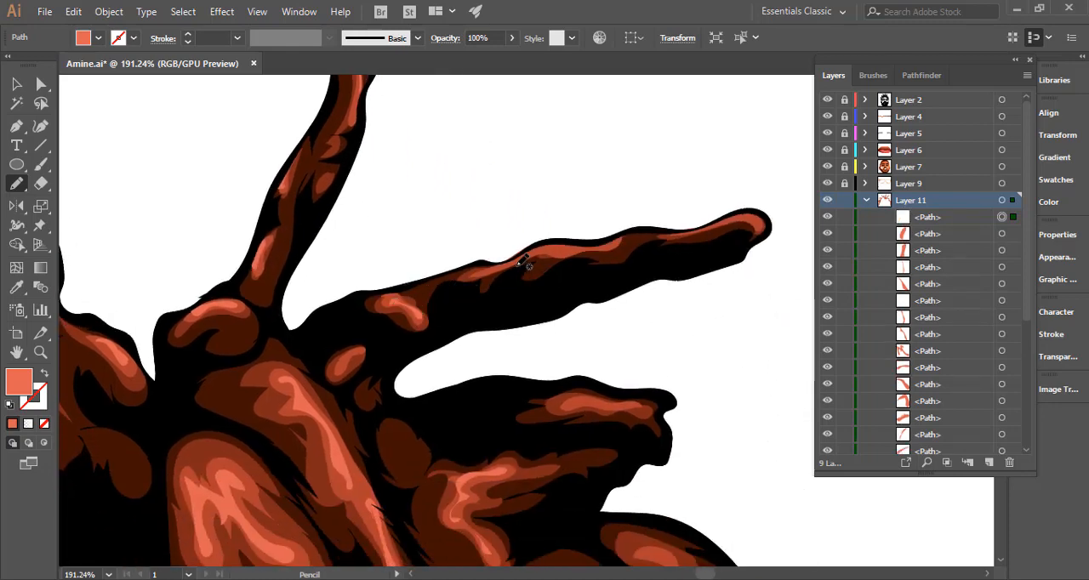
pyautogui.moveTo(495, 268)
pyautogui.mouseDown()
pyautogui.moveTo(609, 242)
pyautogui.moveTo(550, 239)
pyautogui.moveTo(504, 262)
pyautogui.mouseUp()
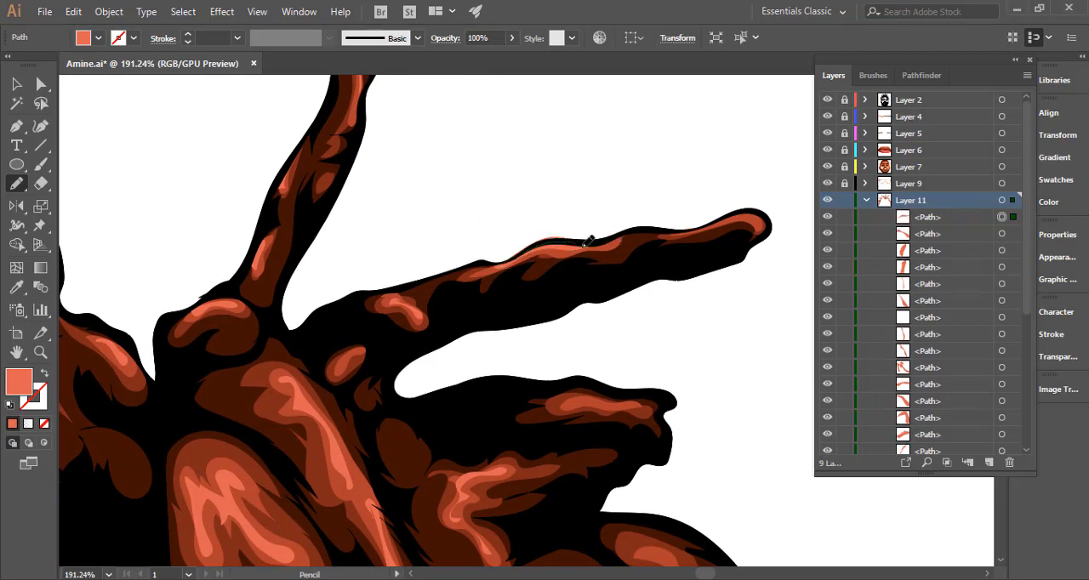
pyautogui.moveTo(584, 246); pyautogui.dragTo(611, 249)
pyautogui.hotkey('ctrl', 'z')
pyautogui.hotkey('ctrl', 'z')
pyautogui.hotkey('ctrl', 'z')
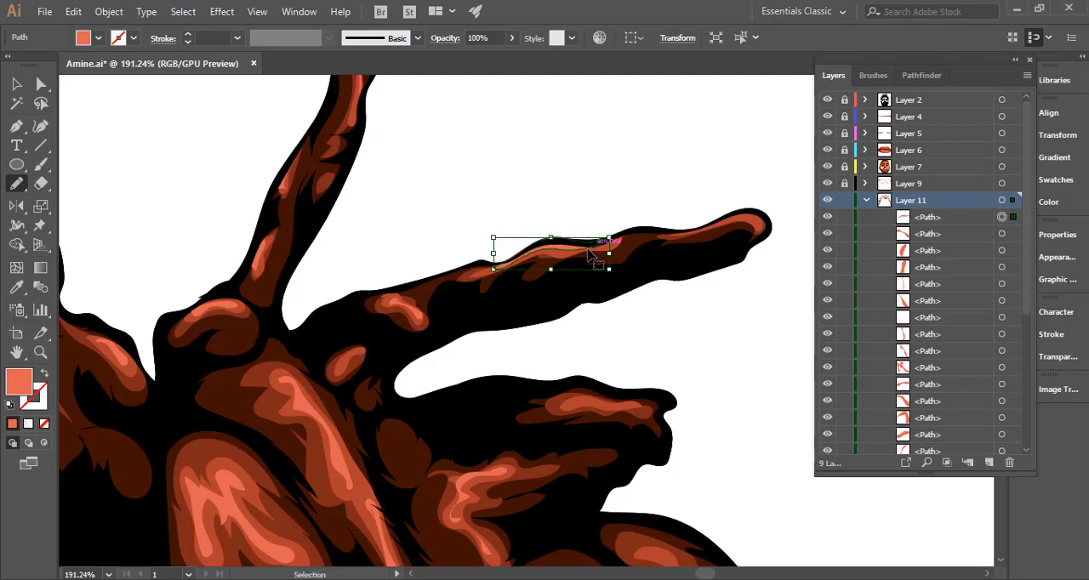
pyautogui.moveTo(523, 254); pyautogui.dragTo(510, 261)
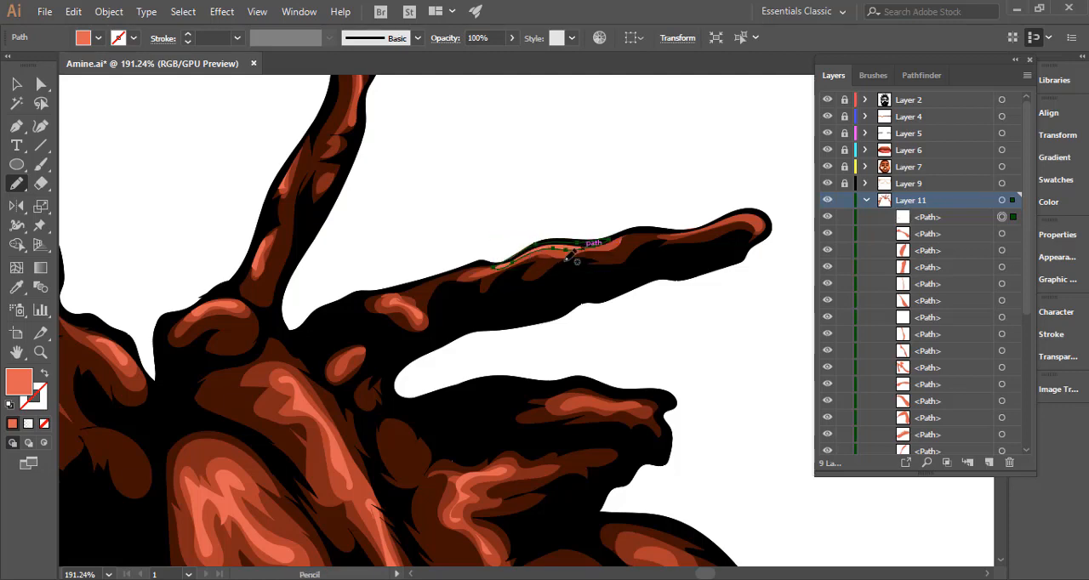
pyautogui.keyDown('ctrl'); pyautogui.click(576, 264); pyautogui.keyUp('ctrl')
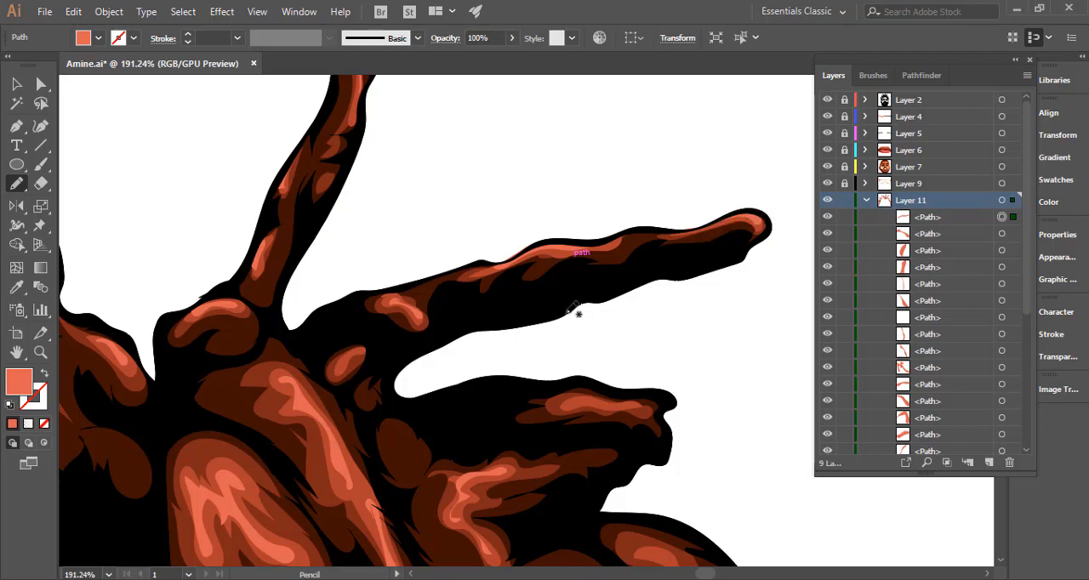
# Add coral highlights to the short blunt lock below the long outstretched one and to the thick forked lock beneath it.
pyautogui.moveTo(575, 311); pyautogui.dragTo(516, 173)
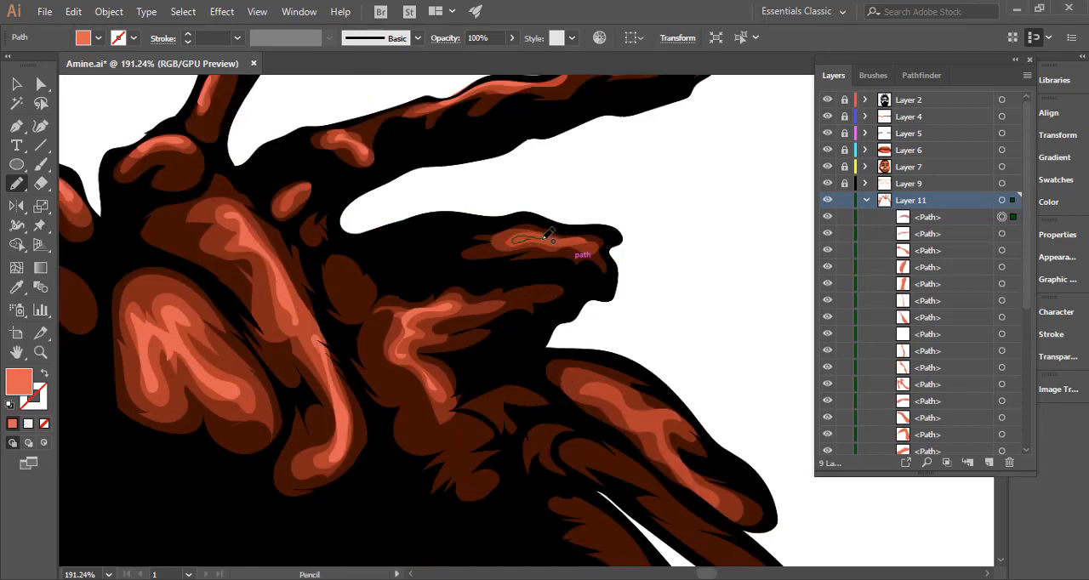
pyautogui.moveTo(557, 240); pyautogui.dragTo(541, 238)
pyautogui.moveTo(602, 281)
pyautogui.mouseDown()
pyautogui.moveTo(467, 167)
pyautogui.moveTo(467, 151)
pyautogui.mouseUp()
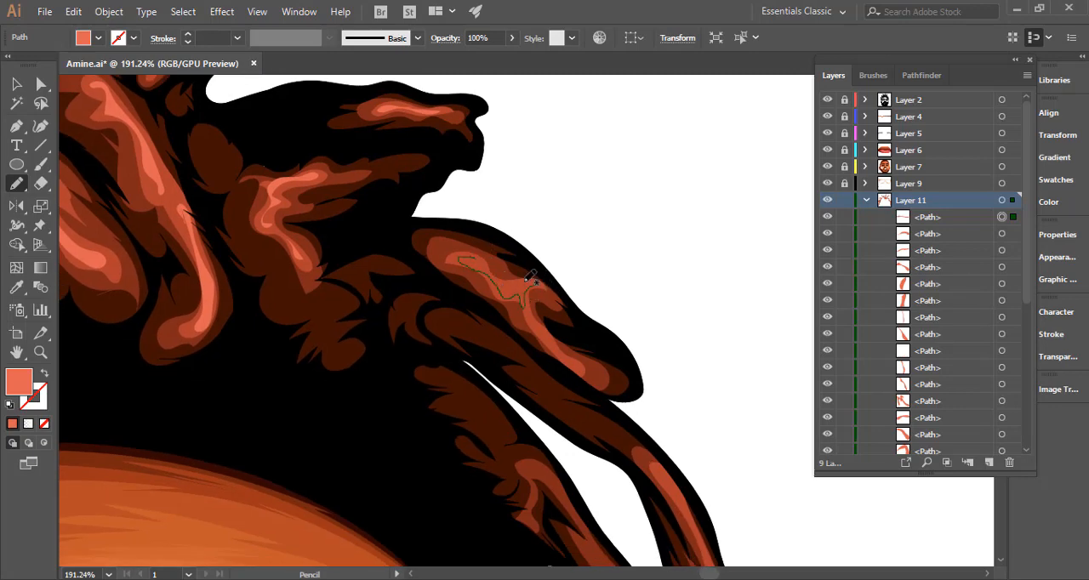
pyautogui.moveTo(549, 330)
pyautogui.mouseDown()
pyautogui.moveTo(445, 196)
pyautogui.moveTo(418, 183)
pyautogui.mouseUp()
# Draw coral highlights down the outer hanging lock and around the bend at its lower end.
pyautogui.moveTo(588, 332)
pyautogui.mouseDown()
pyautogui.moveTo(483, 199)
pyautogui.moveTo(483, 151)
pyautogui.moveTo(481, 209)
pyautogui.moveTo(520, 304)
pyautogui.moveTo(474, 146)
pyautogui.moveTo(444, 145)
pyautogui.mouseUp()
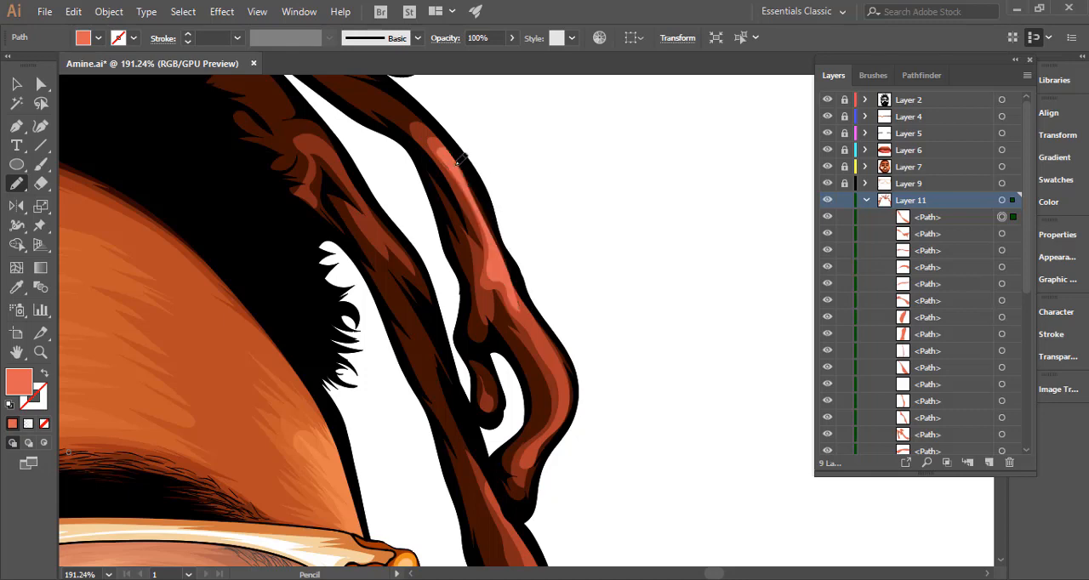
pyautogui.moveTo(515, 270); pyautogui.dragTo(479, 190)
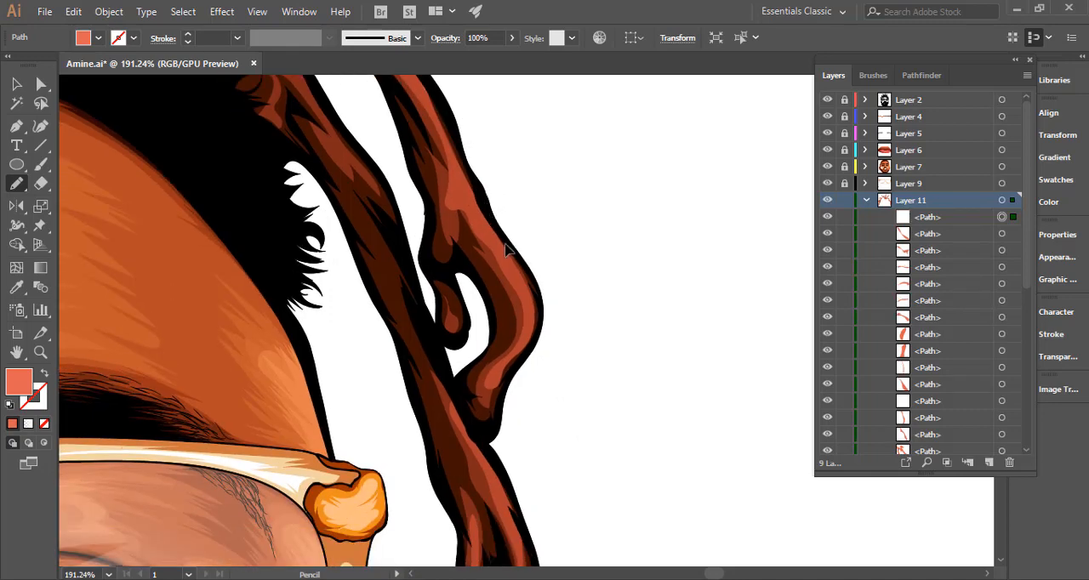
pyautogui.moveTo(505, 236)
pyautogui.mouseDown()
pyautogui.moveTo(529, 297)
pyautogui.moveTo(526, 342)
pyautogui.moveTo(498, 381)
pyautogui.moveTo(516, 384)
pyautogui.moveTo(539, 352)
pyautogui.moveTo(547, 309)
pyautogui.moveTo(501, 231)
pyautogui.mouseUp()
# Add coral highlights to the split lower end of the hanging lock beside the glasses, along both prongs.
pyautogui.moveTo(569, 294); pyautogui.dragTo(360, 272)
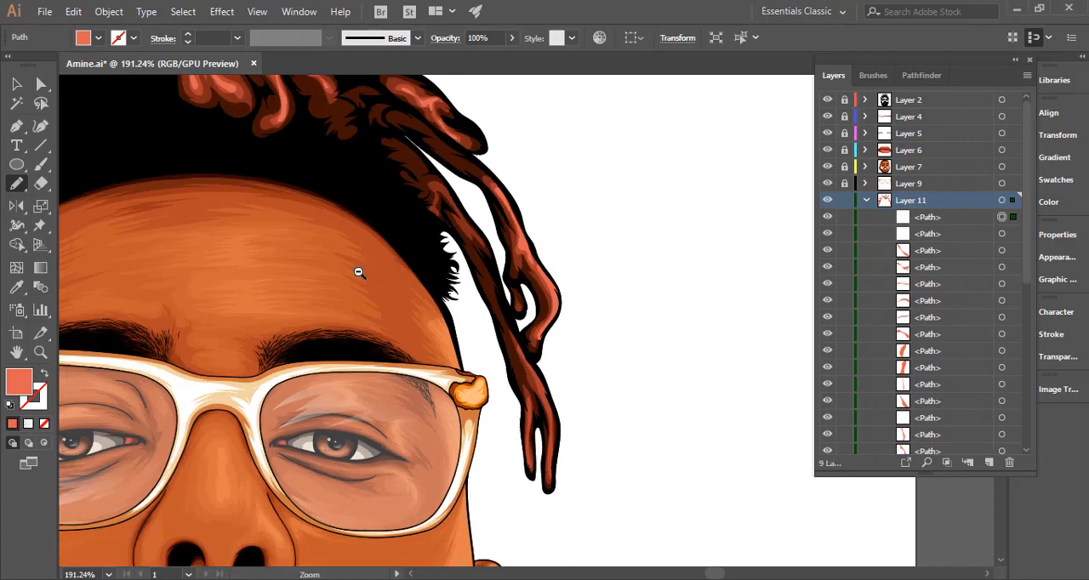
pyautogui.moveTo(506, 303); pyautogui.dragTo(601, 205)
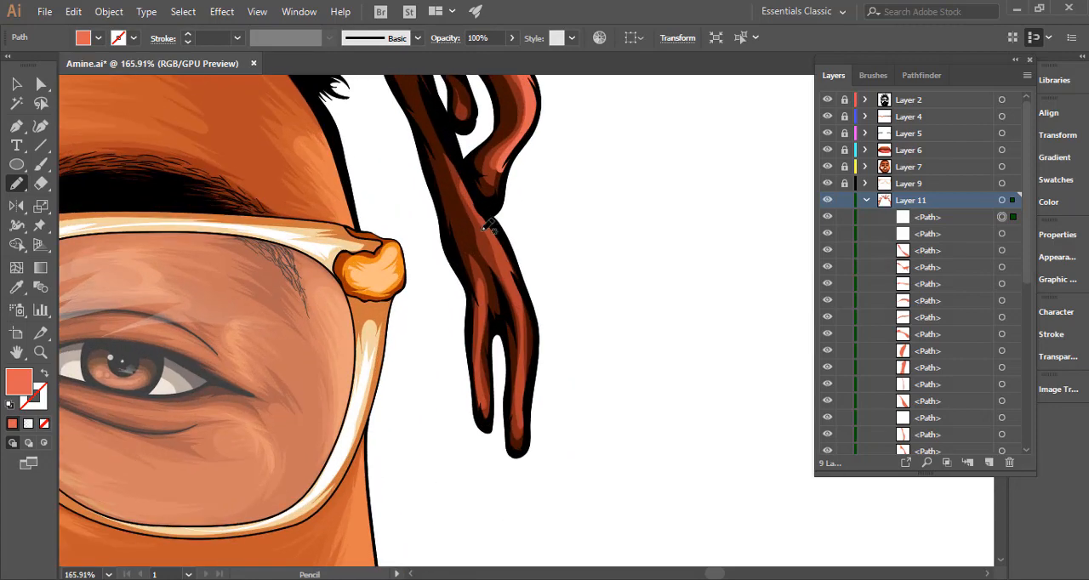
pyautogui.moveTo(487, 213)
pyautogui.mouseDown()
pyautogui.moveTo(528, 308)
pyautogui.moveTo(524, 412)
pyautogui.moveTo(531, 300)
pyautogui.moveTo(499, 213)
pyautogui.moveTo(511, 228)
pyautogui.mouseUp()
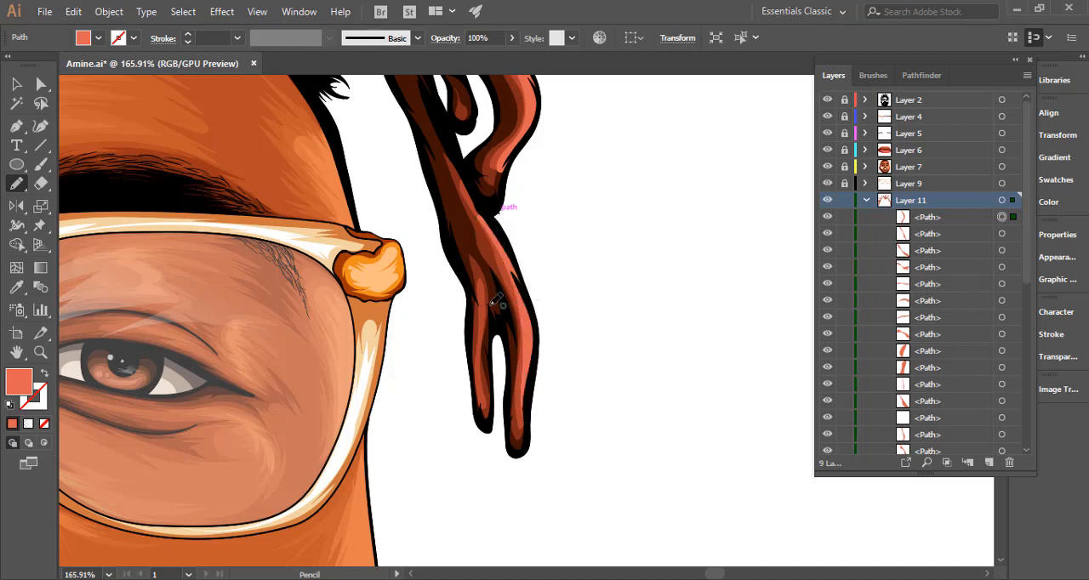
pyautogui.moveTo(493, 313)
pyautogui.mouseDown()
pyautogui.moveTo(483, 381)
pyautogui.moveTo(491, 303)
pyautogui.moveTo(483, 317)
pyautogui.mouseUp()
# Draw a coral highlight on the upper part of the inner hanging lock near the hairline.
pyautogui.moveTo(551, 300)
pyautogui.mouseDown()
pyautogui.moveTo(293, 293)
pyautogui.moveTo(418, 227)
pyautogui.mouseUp()
pyautogui.moveTo(533, 207)
pyautogui.mouseDown()
pyautogui.moveTo(559, 274)
pyautogui.moveTo(877, 310)
pyautogui.mouseUp()
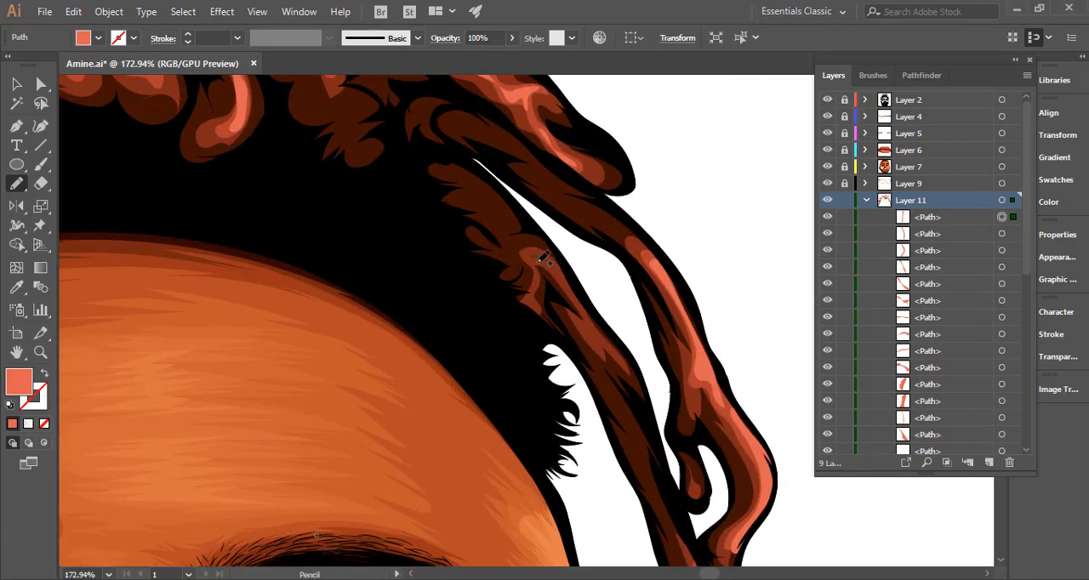
pyautogui.moveTo(537, 259)
pyautogui.mouseDown()
pyautogui.moveTo(580, 312)
pyautogui.moveTo(569, 275)
pyautogui.moveTo(539, 259)
pyautogui.mouseUp()
# Select all the ungrouped coral highlight paths on Layer 11 and group them above the two locked groups.
pyautogui.moveTo(455, 327); pyautogui.dragTo(375, 303)
pyautogui.hotkey('ctrl', '0')
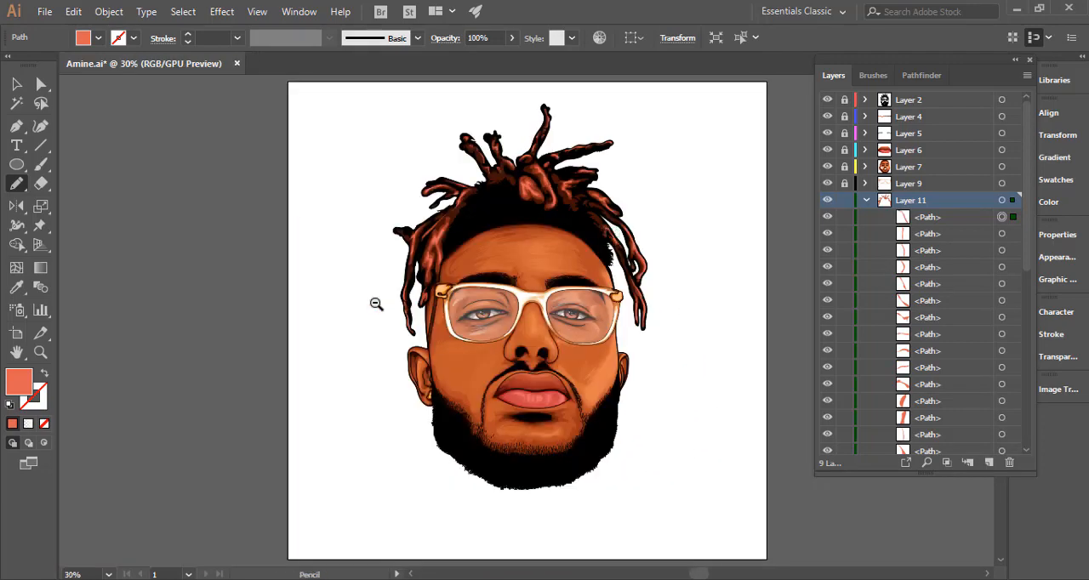
pyautogui.moveTo(516, 272); pyautogui.dragTo(488, 273)
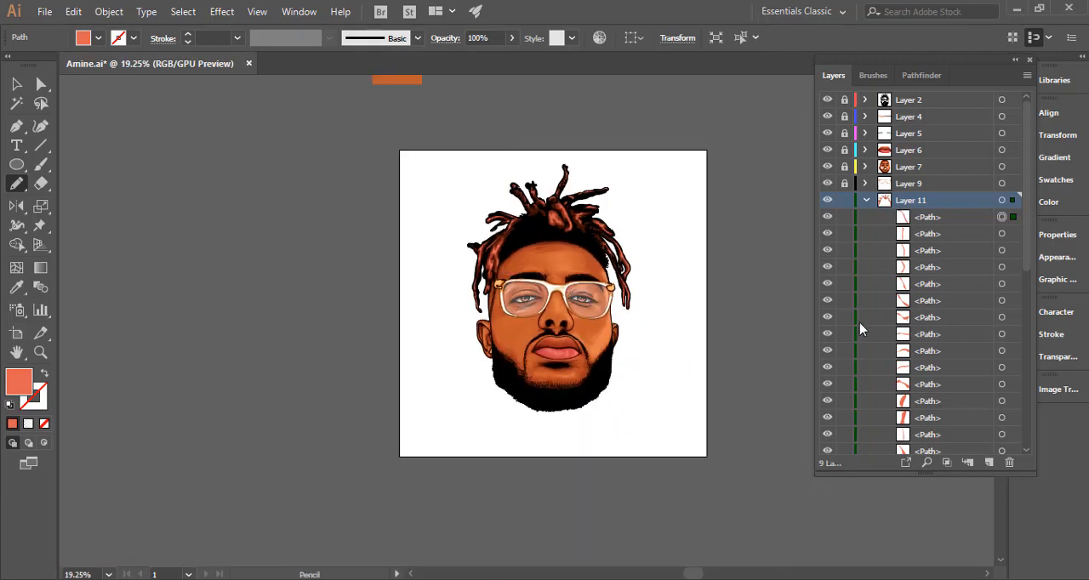
pyautogui.click(1001, 202)
pyautogui.scroll(-5, 1009, 306)
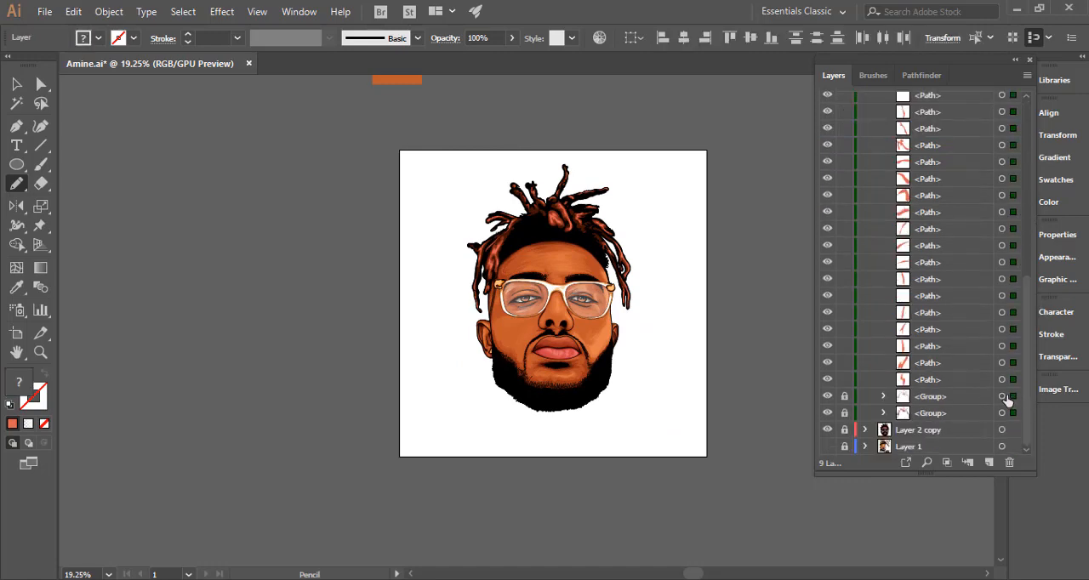
pyautogui.hotkey('ctrl', 'a')
pyautogui.hotkey('ctrl', 'g')
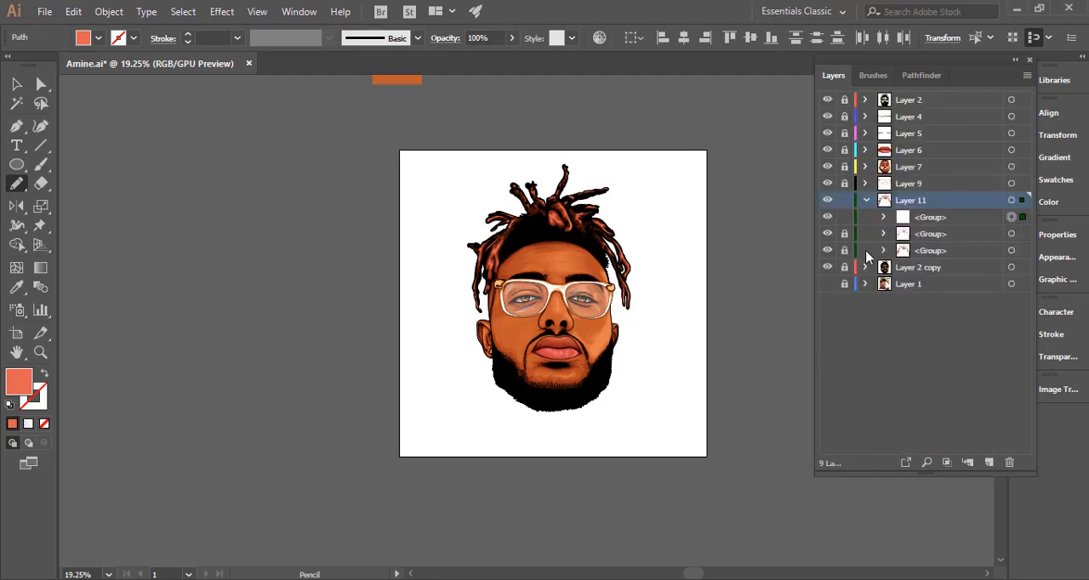
# Deselect everything, collapse and lock Layer 11, and add a new layer directly above Layer 2 copy.
pyautogui.hotkey('ctrl', 'shift', 'a')
pyautogui.click(864, 202)
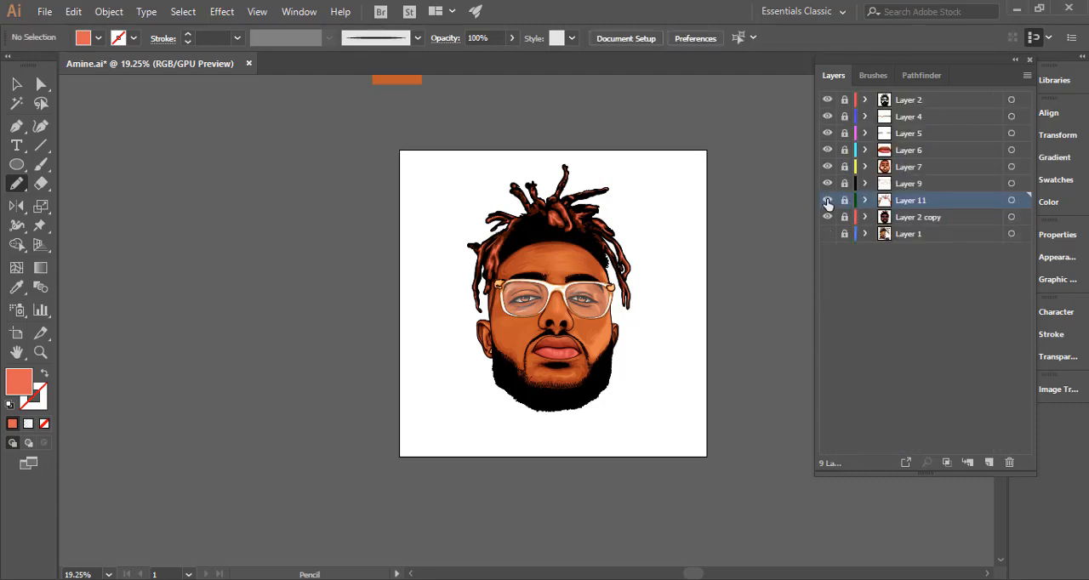
pyautogui.click(828, 201)
pyautogui.click(879, 219)
pyautogui.click(989, 462)
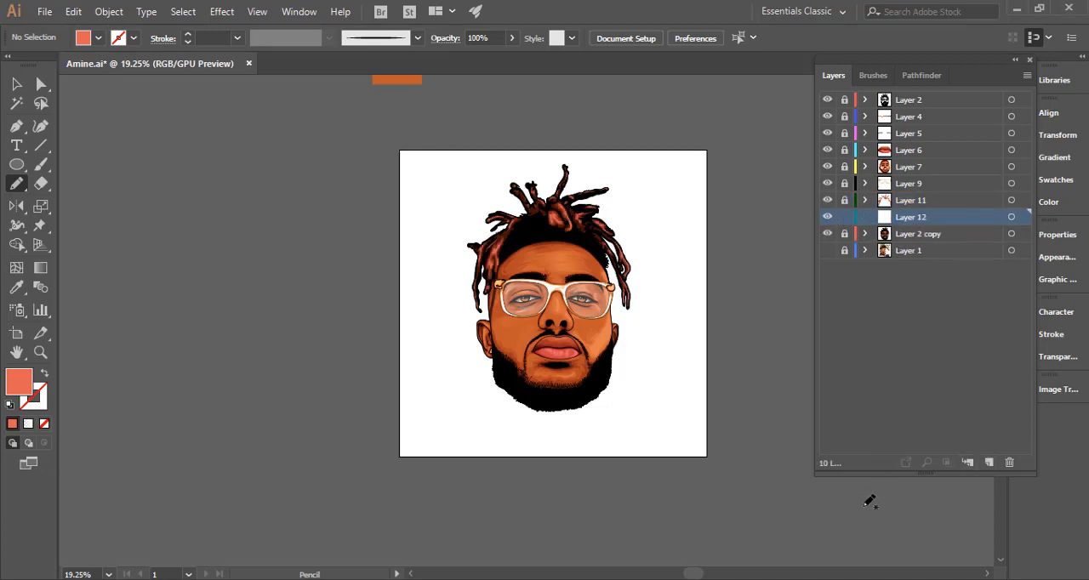
pyautogui.click(862, 562)
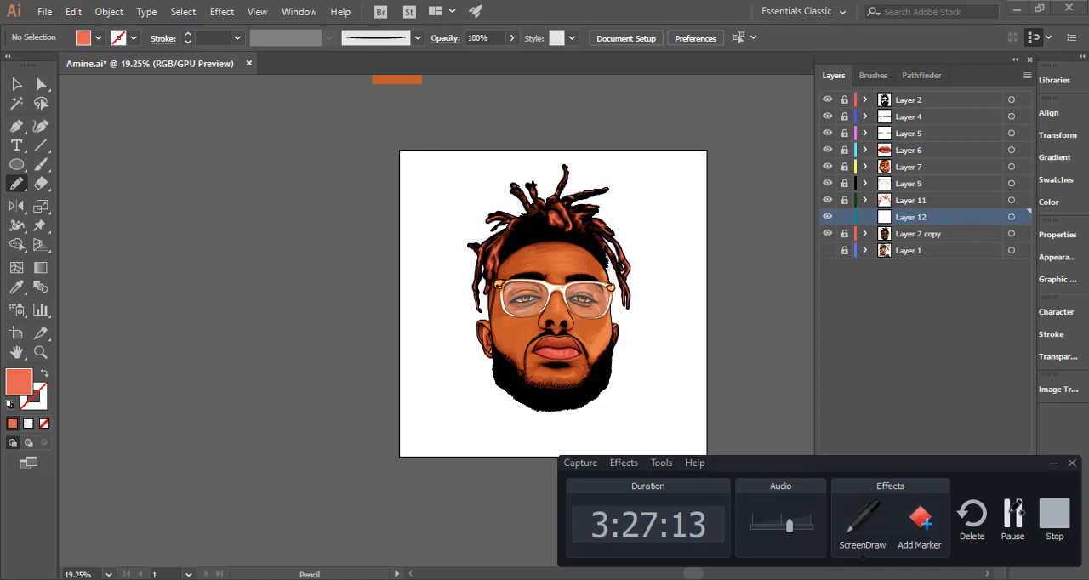
pyautogui.click(1006, 521)
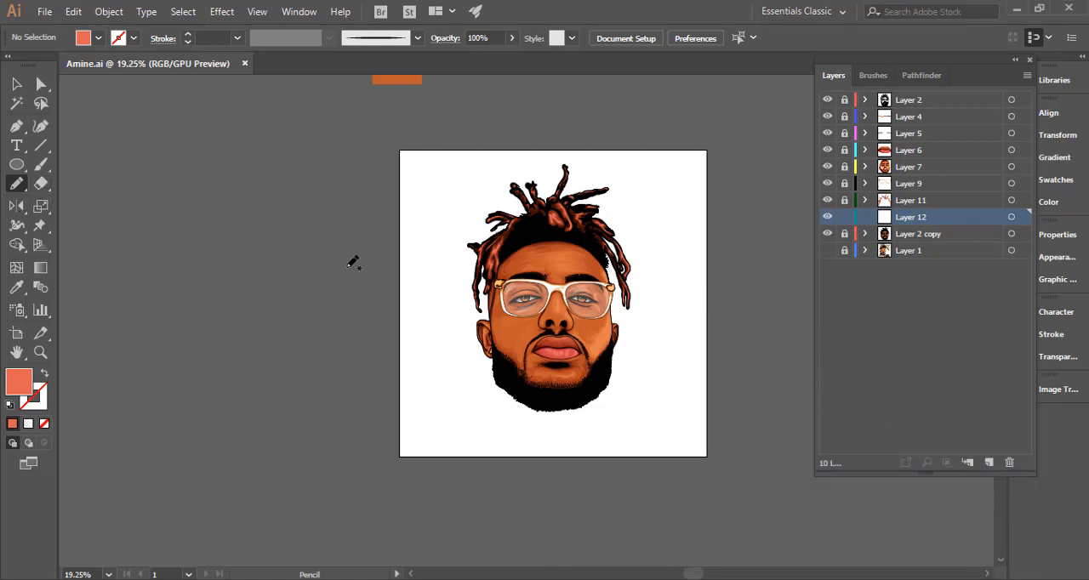
# Switch to the Paintbrush tool with Layer 12 active, ready to paint on the portrait.
pyautogui.click(607, 340)
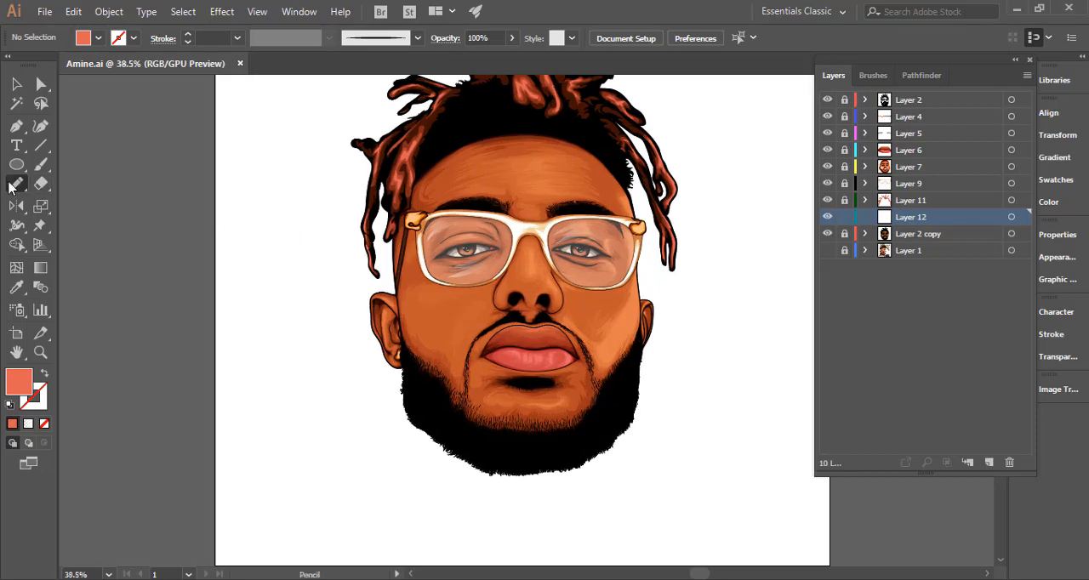
pyautogui.click(47, 166)
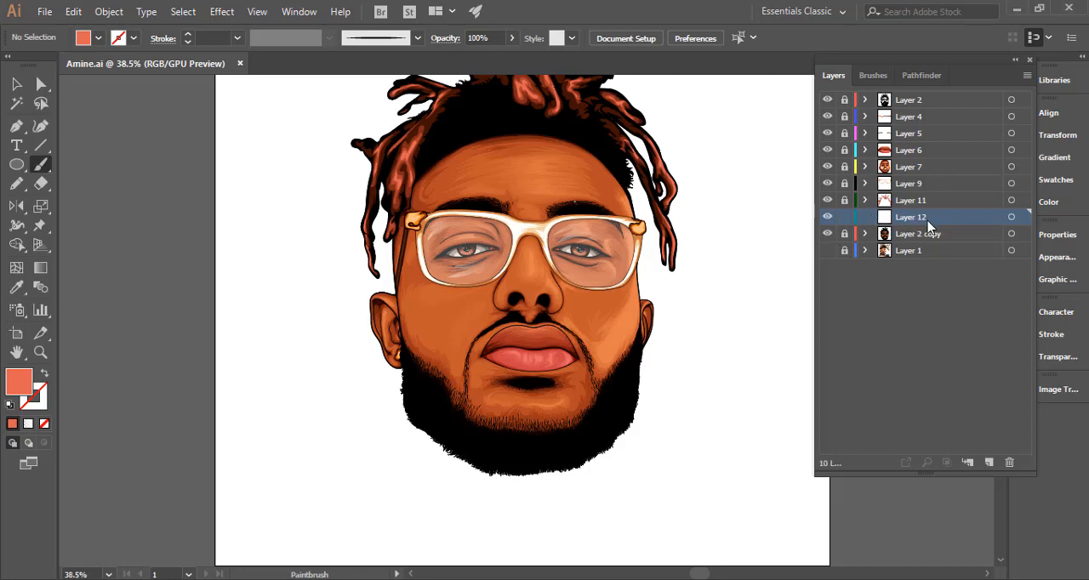
# Move Layer 12 to the top of the layer stack and nest Layer 2 through Layer 2 copy inside it.
pyautogui.moveTo(943, 152); pyautogui.dragTo(943, 93)
pyautogui.moveTo(941, 92); pyautogui.dragTo(941, 94)
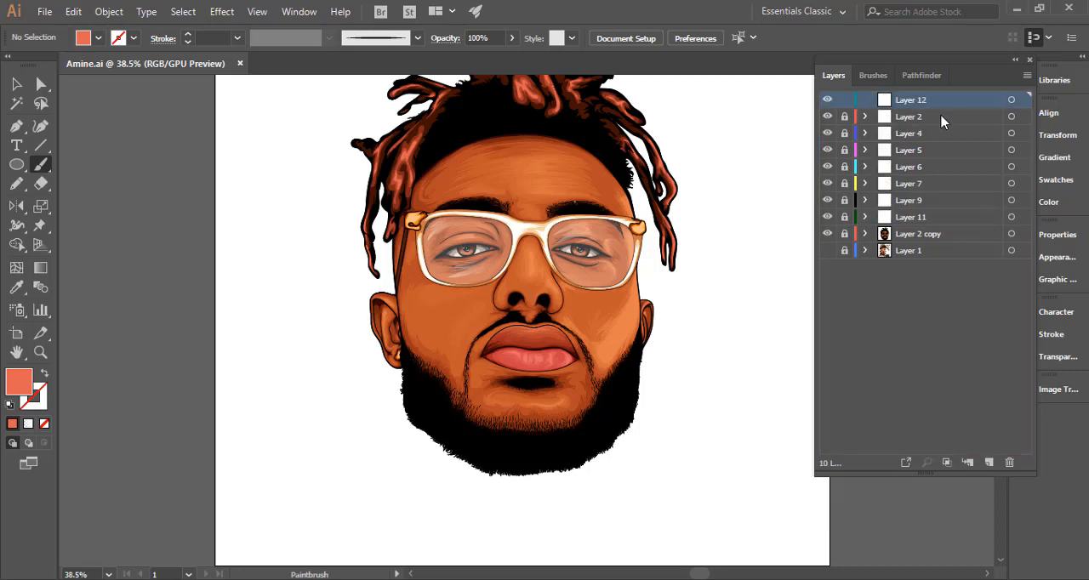
pyautogui.click(935, 124)
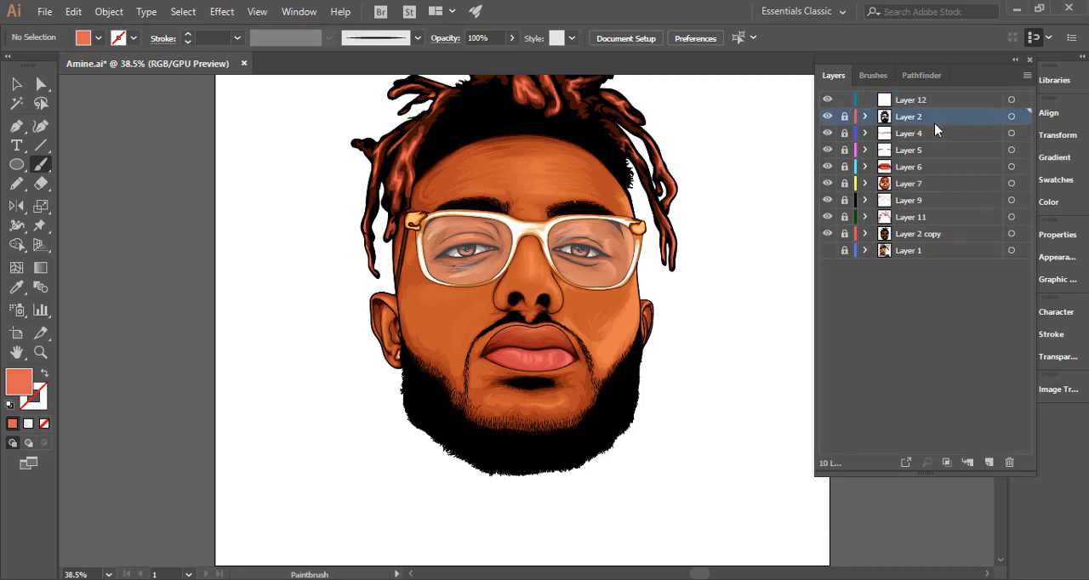
pyautogui.keyDown('shift'); pyautogui.click(939, 234); pyautogui.keyUp('shift')
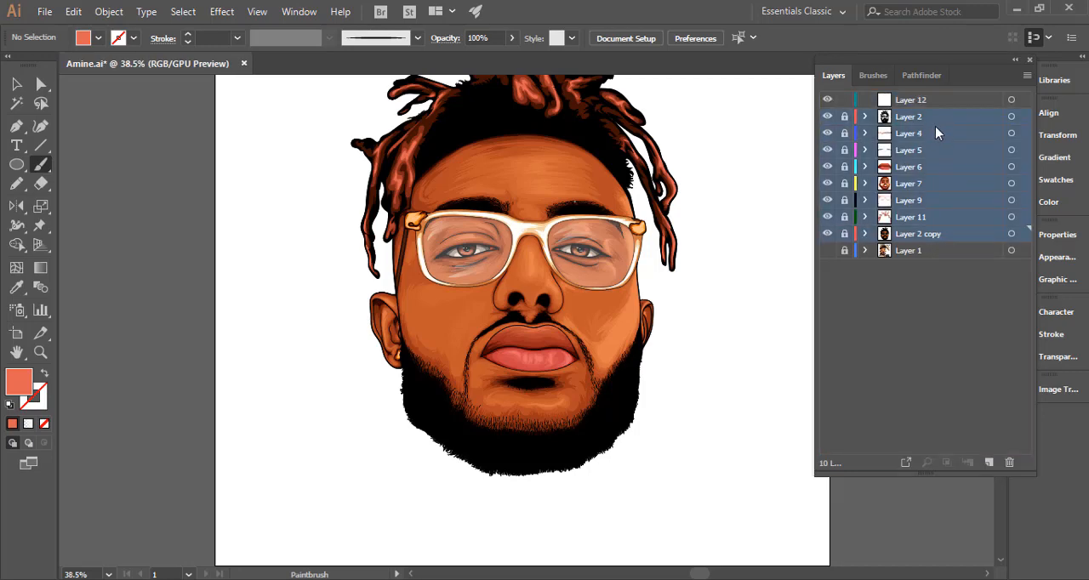
pyautogui.moveTo(935, 126); pyautogui.dragTo(848, 103)
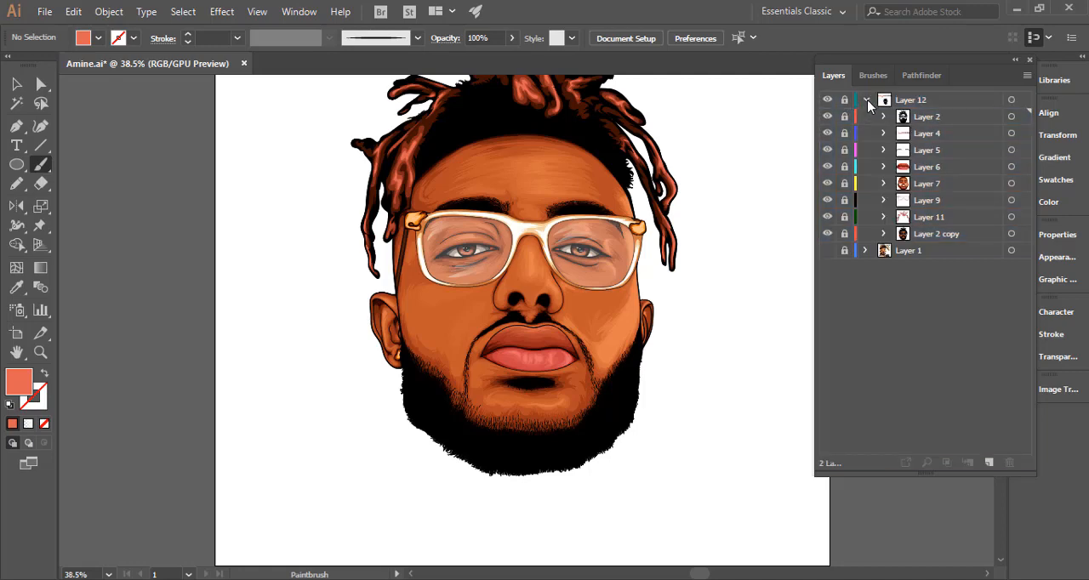
pyautogui.click(867, 100)
# Add a new layer above Layer 12, show the reference photo on Layer 1 and hide Layer 12.
pyautogui.click(989, 462)
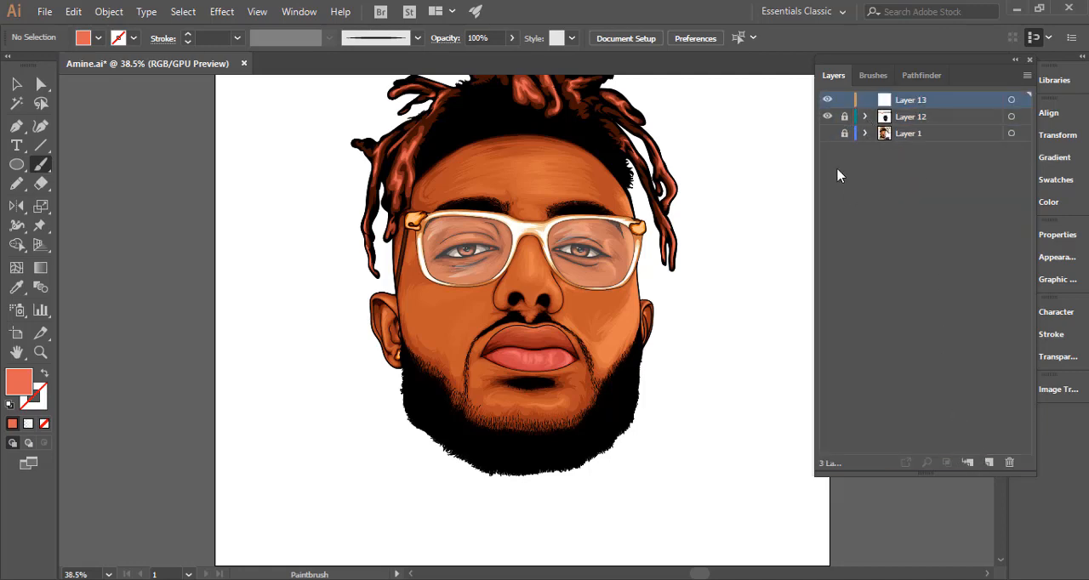
pyautogui.click(829, 117)
pyautogui.click(827, 118)
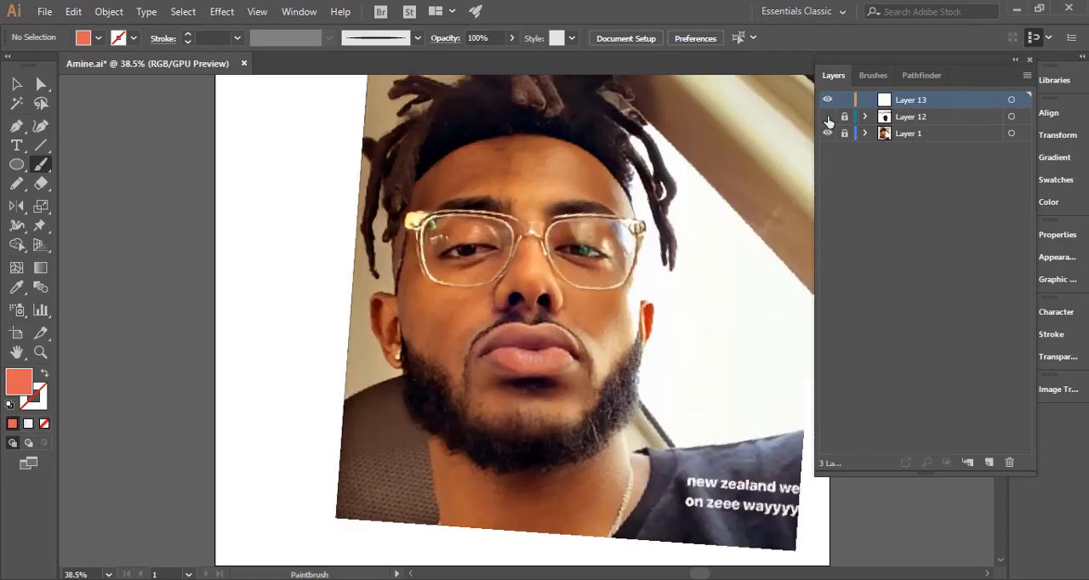
pyautogui.click(828, 117)
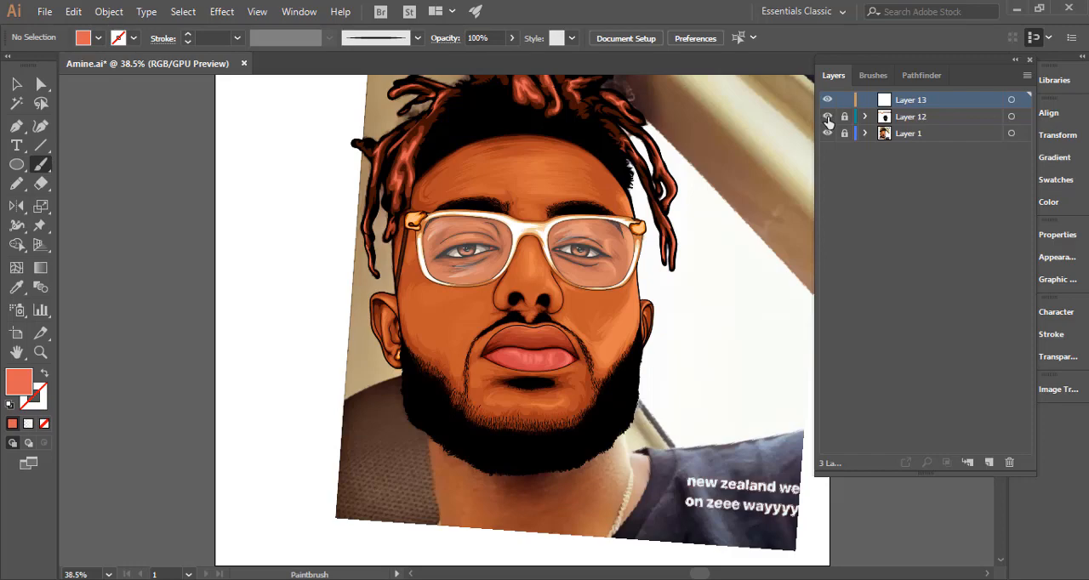
pyautogui.click(828, 118)
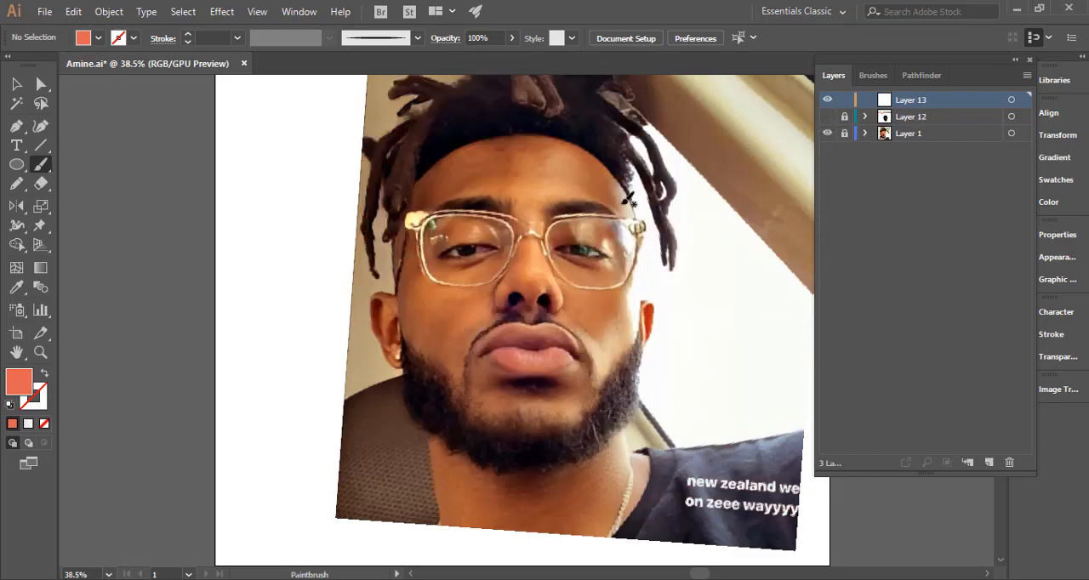
# Inspect the beard and neck area of the reference photo and show Layer 12's artwork over it again.
pyautogui.hotkey('ctrl', 'space')
pyautogui.moveTo(566, 208); pyautogui.dragTo(657, 206)
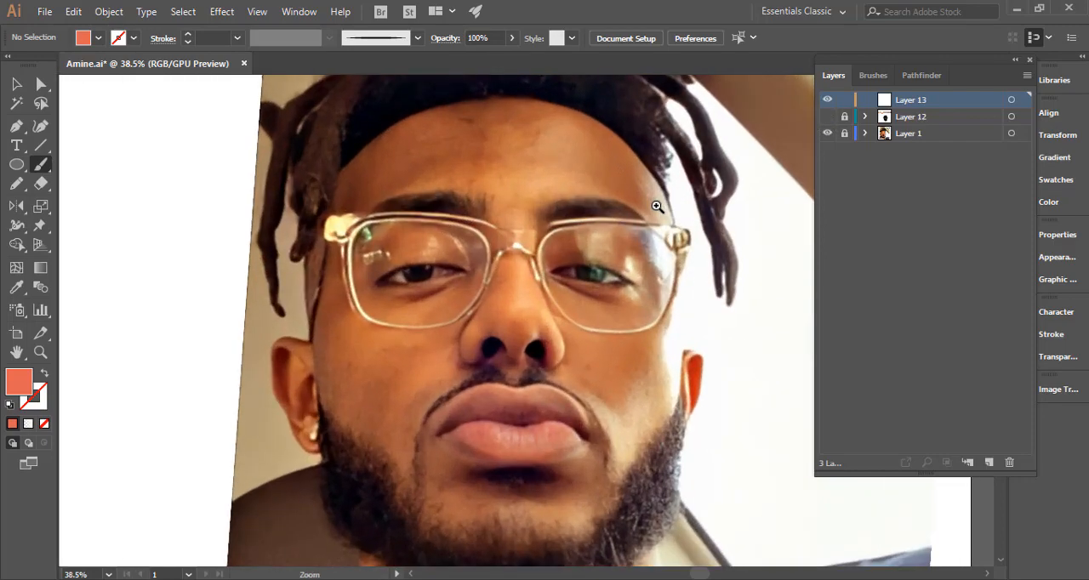
pyautogui.press('space')
pyautogui.moveTo(640, 367); pyautogui.dragTo(628, 196)
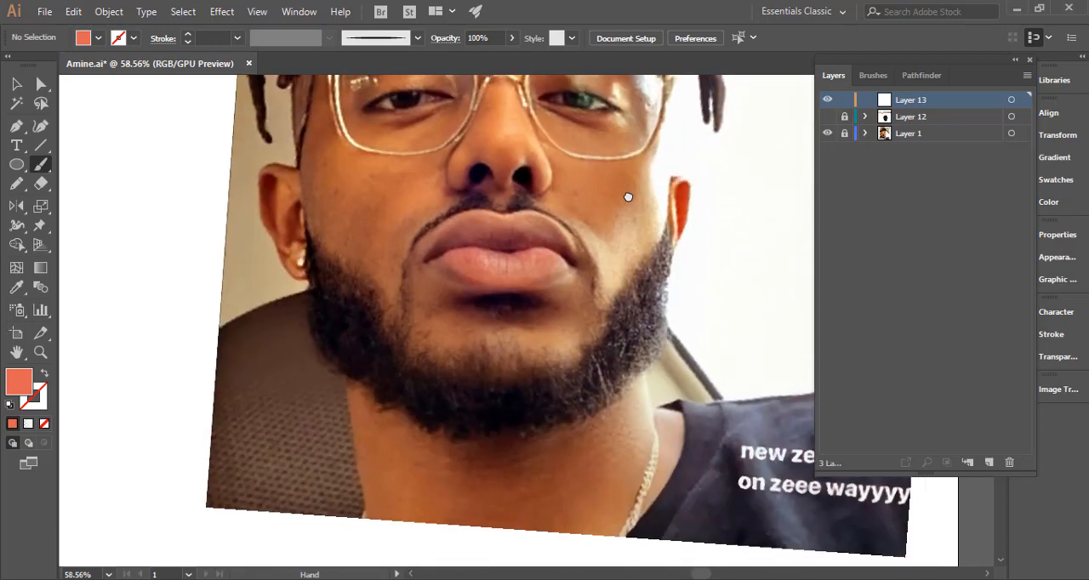
pyautogui.click(826, 118)
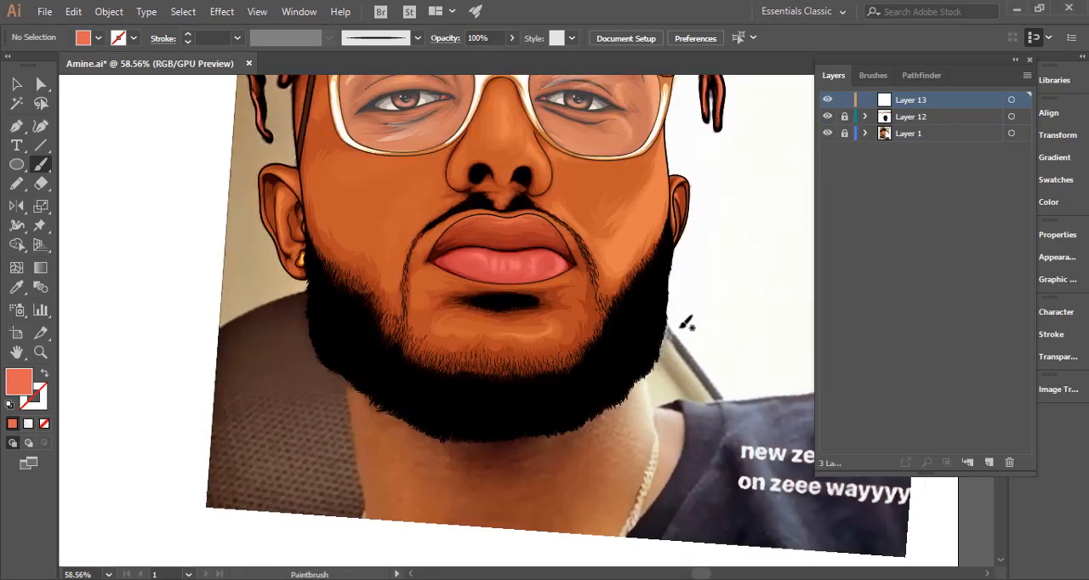
pyautogui.moveTo(687, 312); pyautogui.dragTo(649, 314)
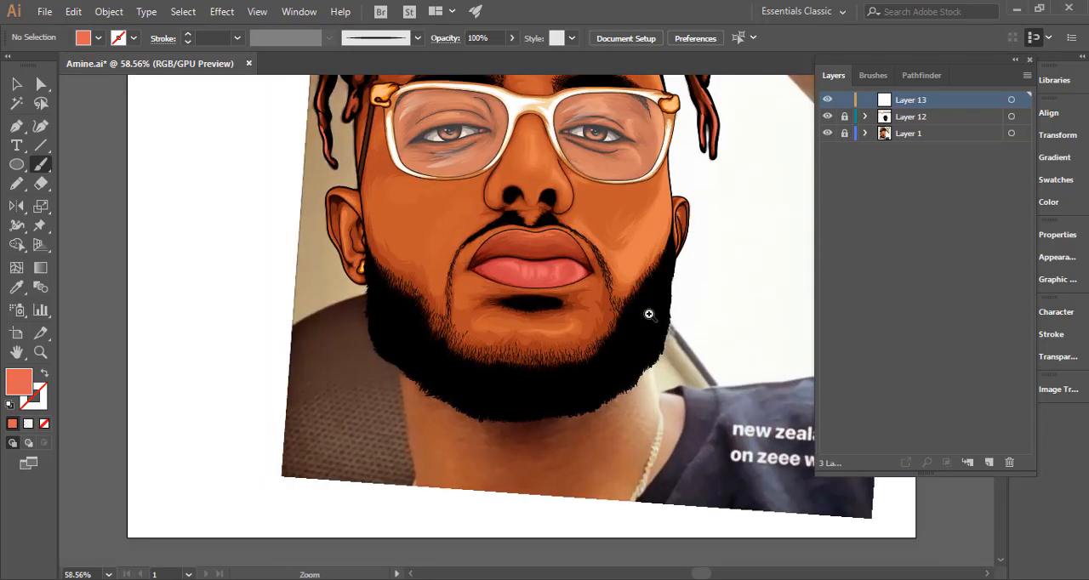
pyautogui.moveTo(592, 334); pyautogui.dragTo(605, 348)
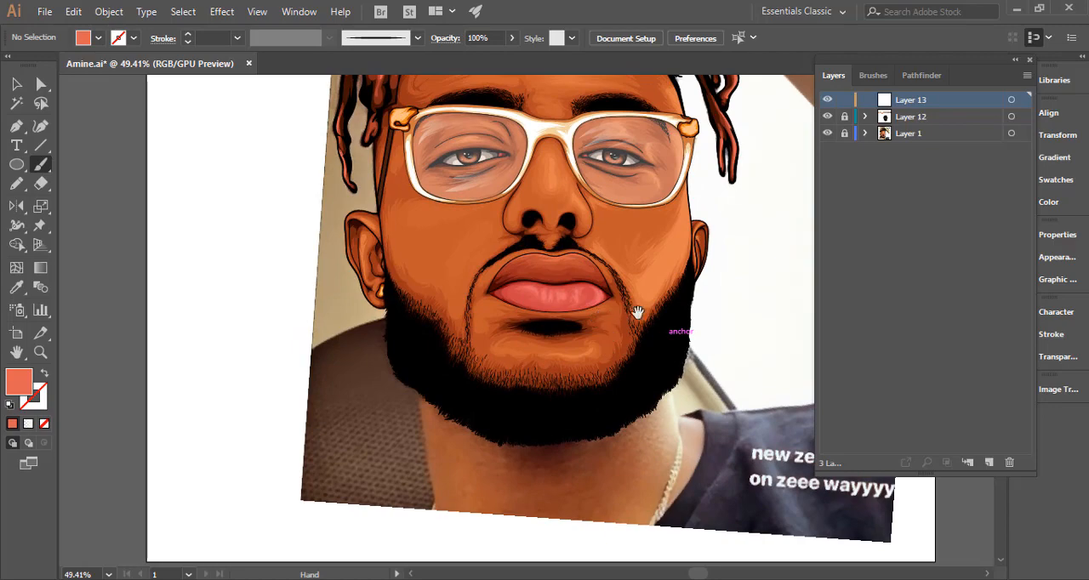
pyautogui.scroll(2, 662, 316)
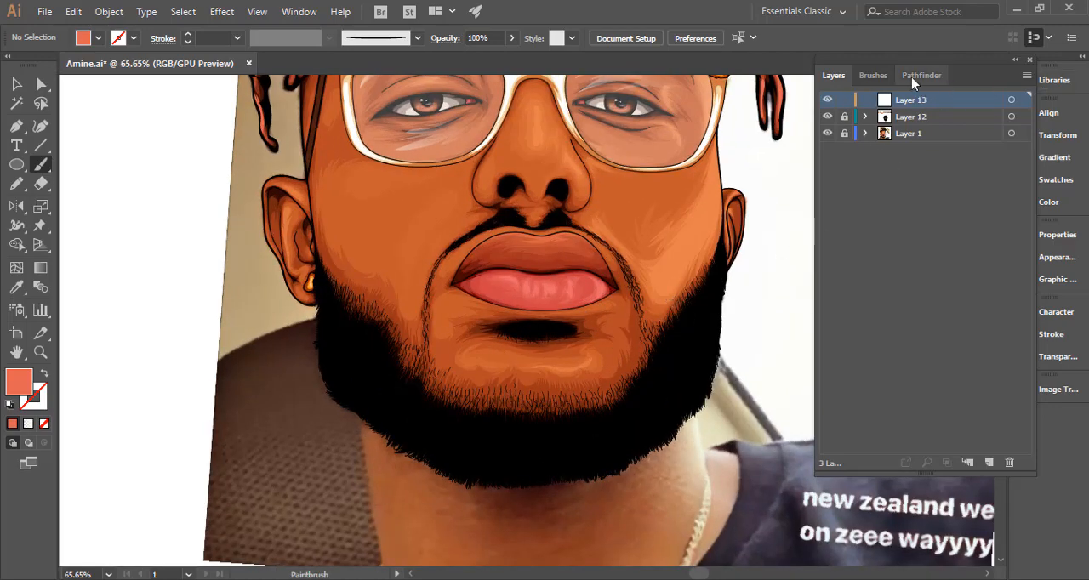
# Choose the small round calligraphic brush at the end of the brush set for the Paintbrush.
pyautogui.click(875, 75)
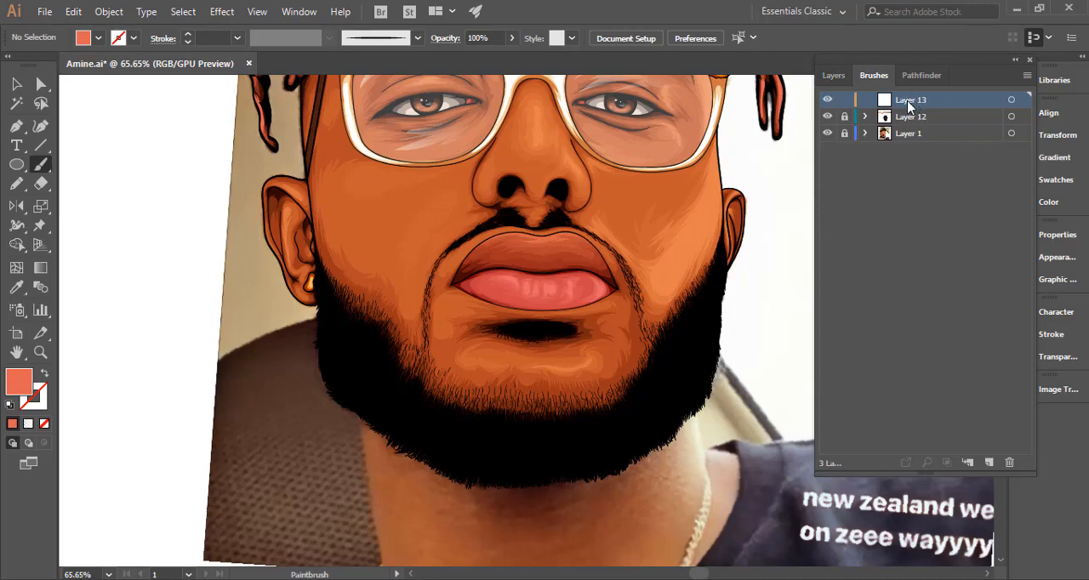
pyautogui.click(938, 104)
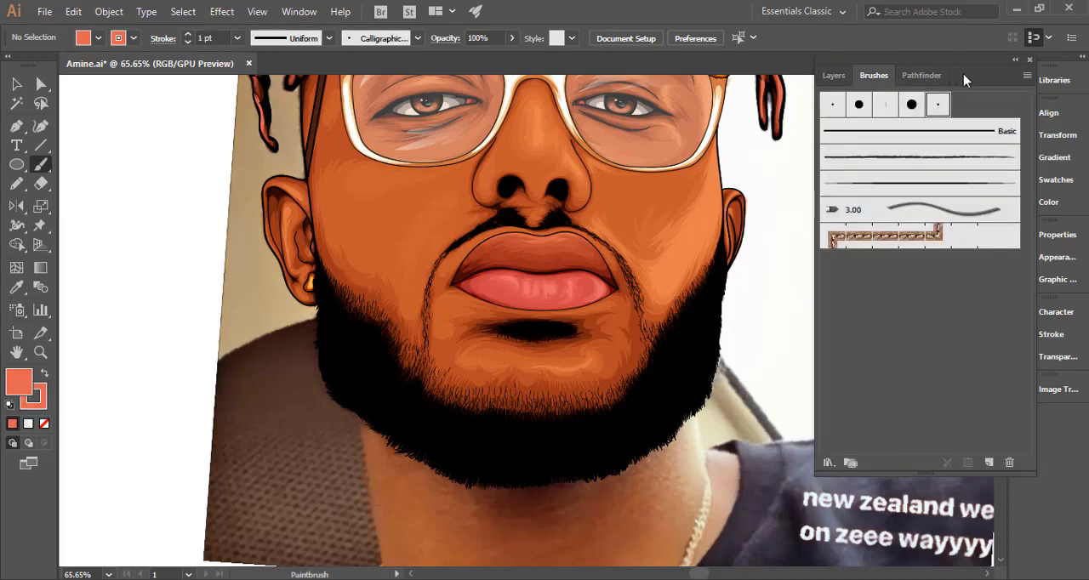
pyautogui.click(834, 75)
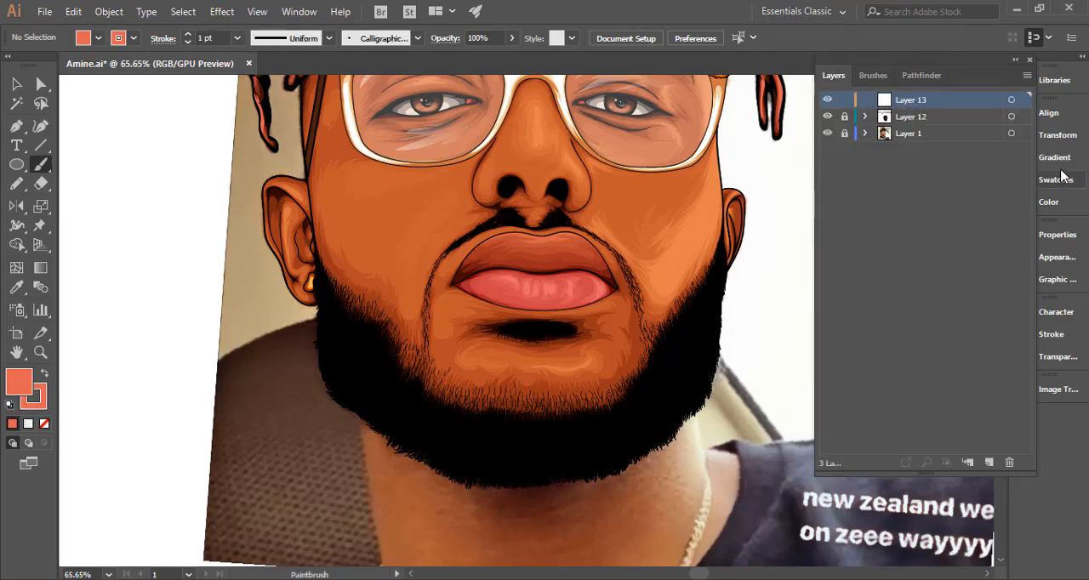
# Apply the preset linear white-to-black gradient to the fill.
pyautogui.click(1062, 238)
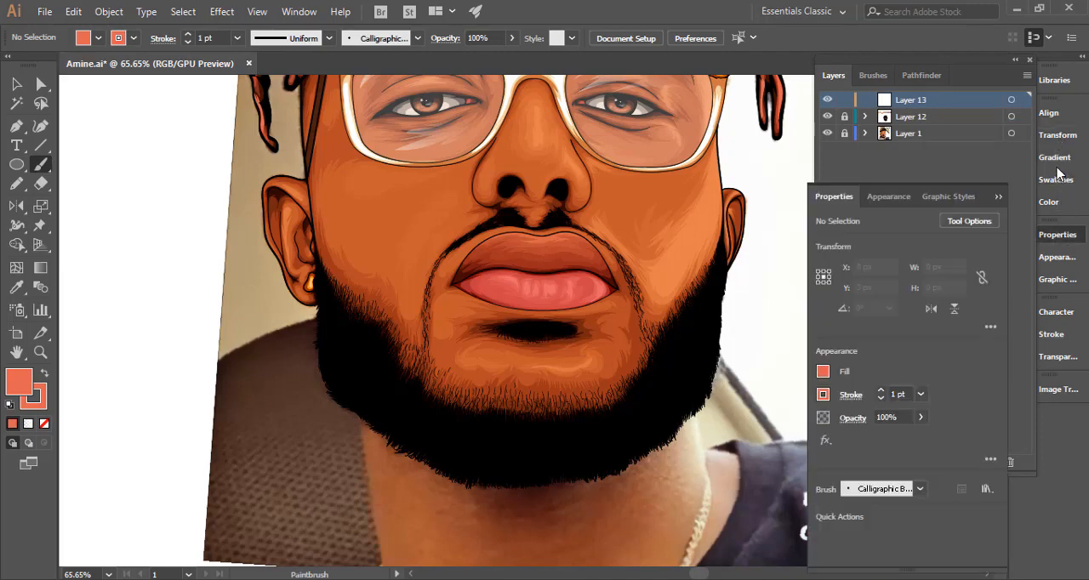
pyautogui.click(1054, 163)
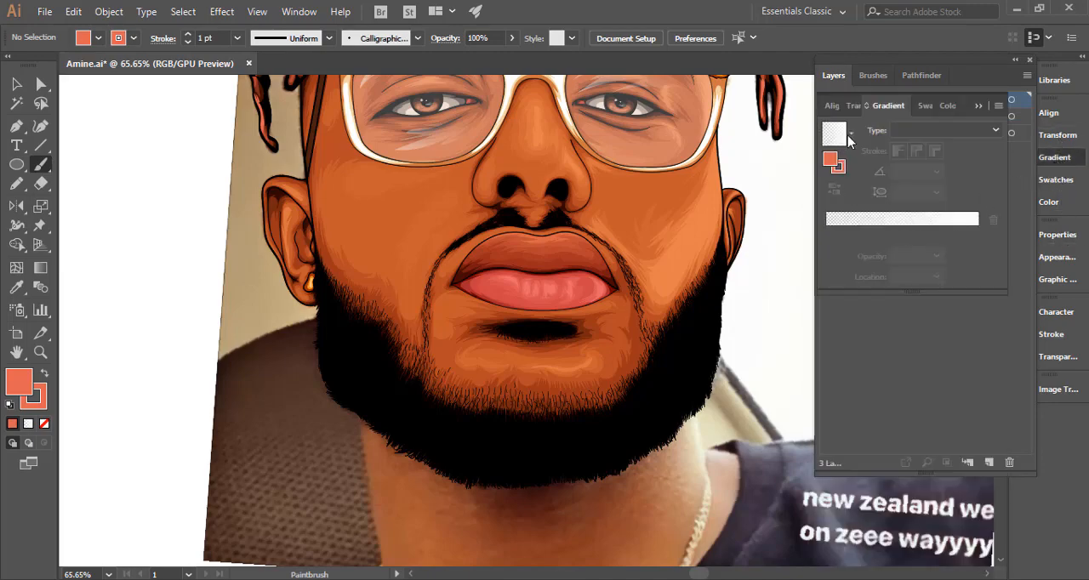
pyautogui.click(852, 135)
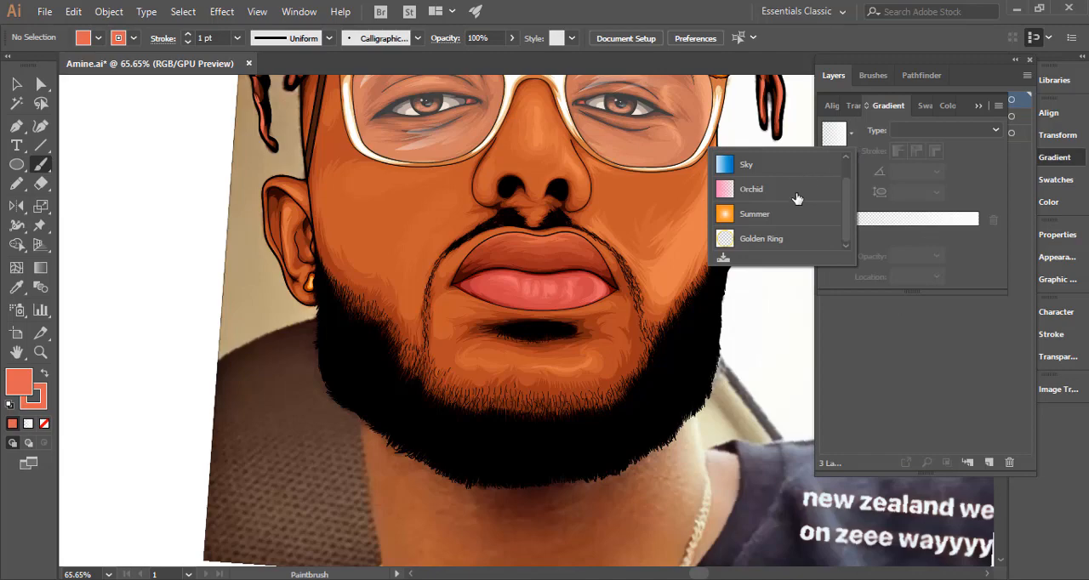
pyautogui.moveTo(847, 212); pyautogui.dragTo(843, 175)
pyautogui.click(842, 163)
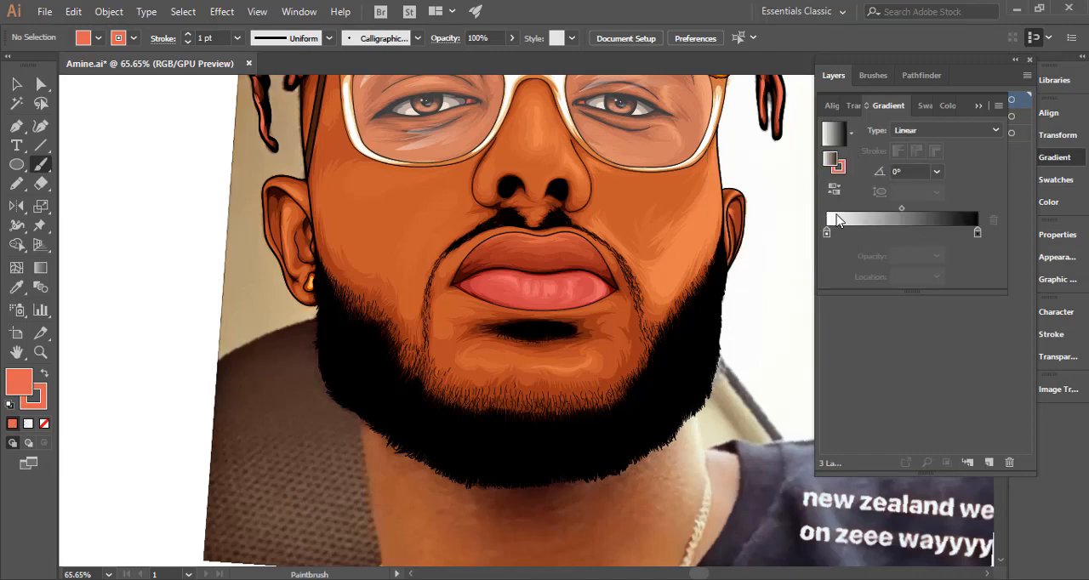
# Set the stroke to none and swap fill and stroke so the gradient applies to the stroke.
pyautogui.click(45, 409)
pyautogui.press('/')
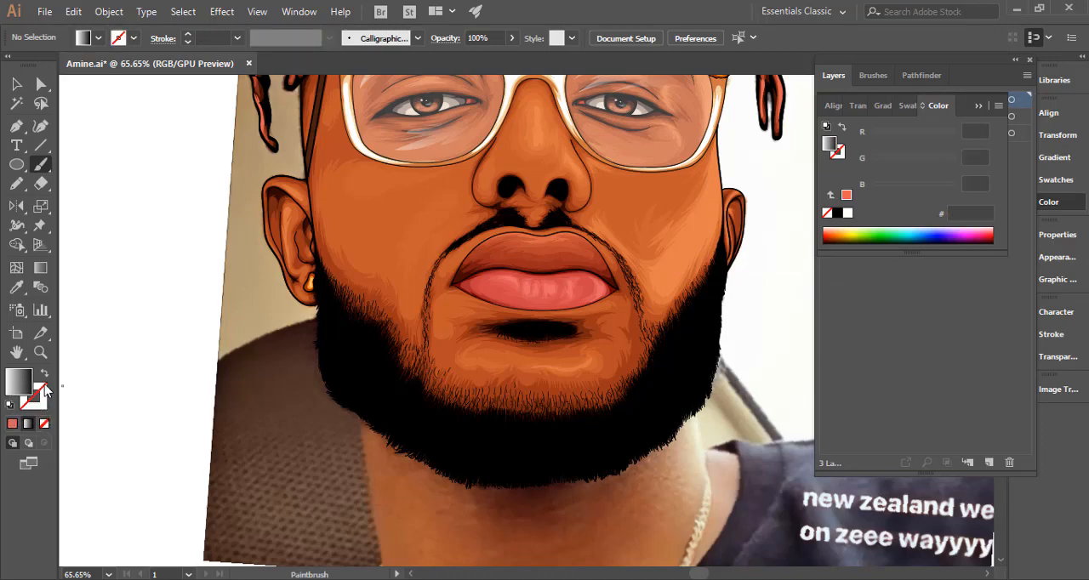
pyautogui.click(45, 374)
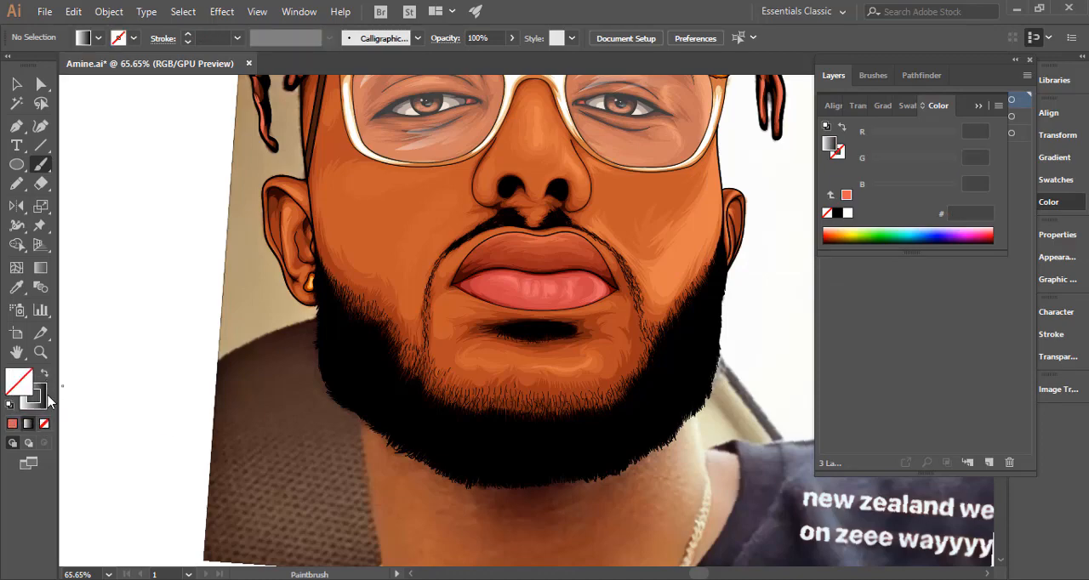
pyautogui.click(890, 106)
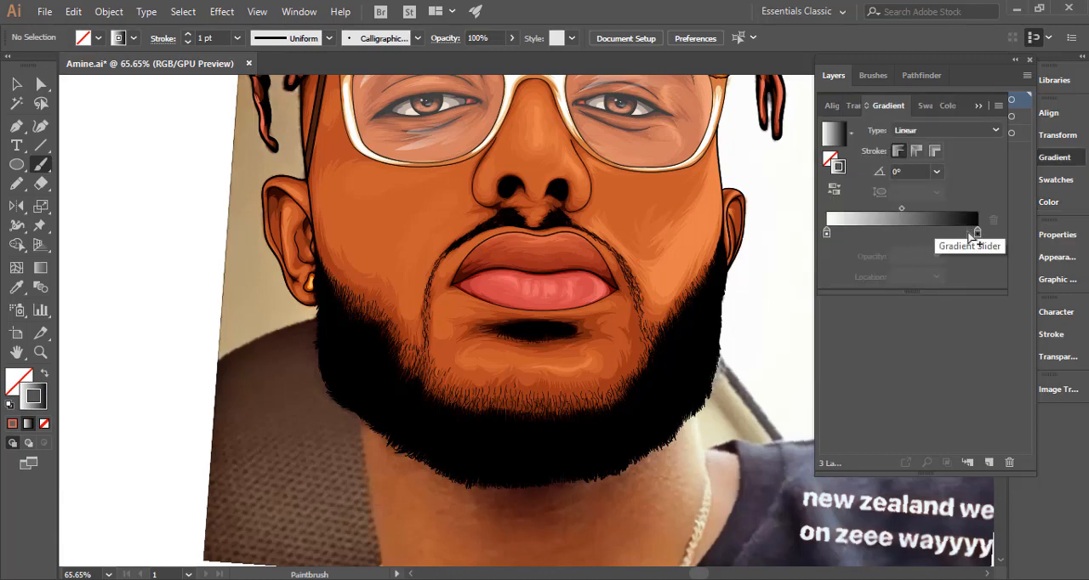
# Rearrange the stroke gradient to black at both ends with white at about 50%, and pull the midpoints toward the centre.
pyautogui.moveTo(977, 240); pyautogui.dragTo(918, 236)
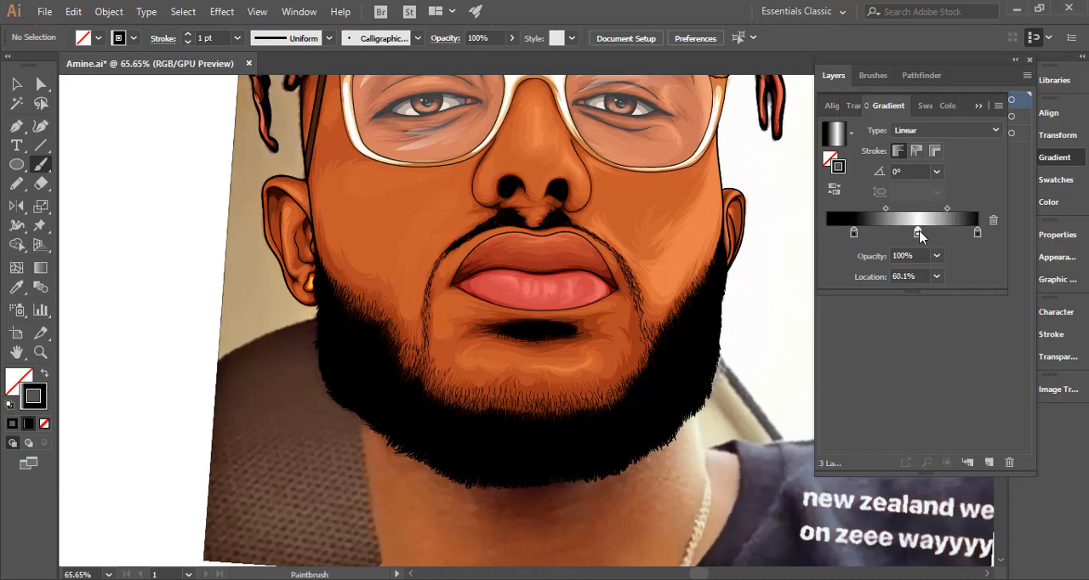
pyautogui.moveTo(849, 236); pyautogui.dragTo(828, 237)
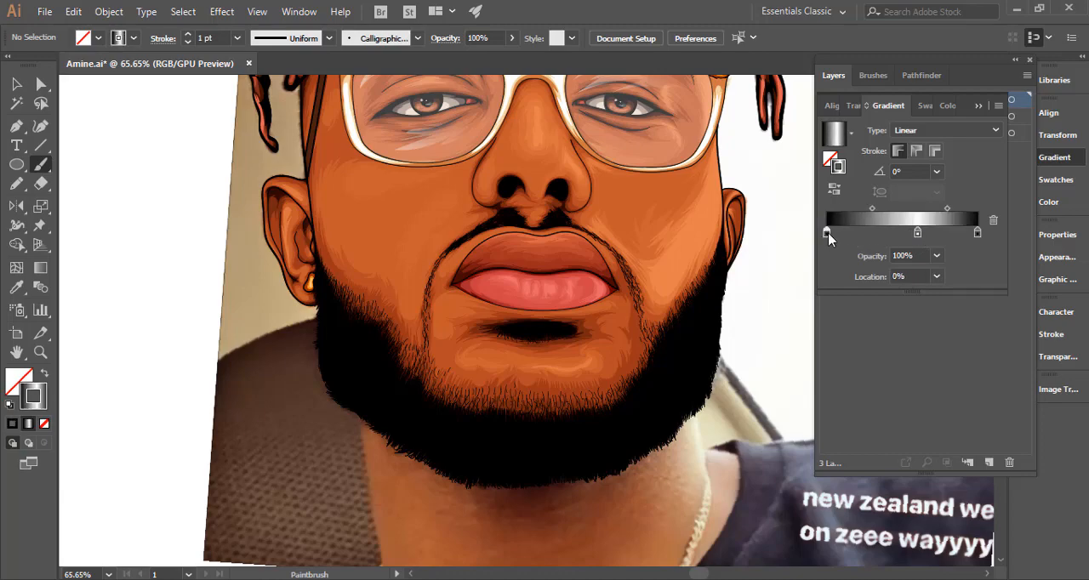
pyautogui.doubleClick(832, 239)
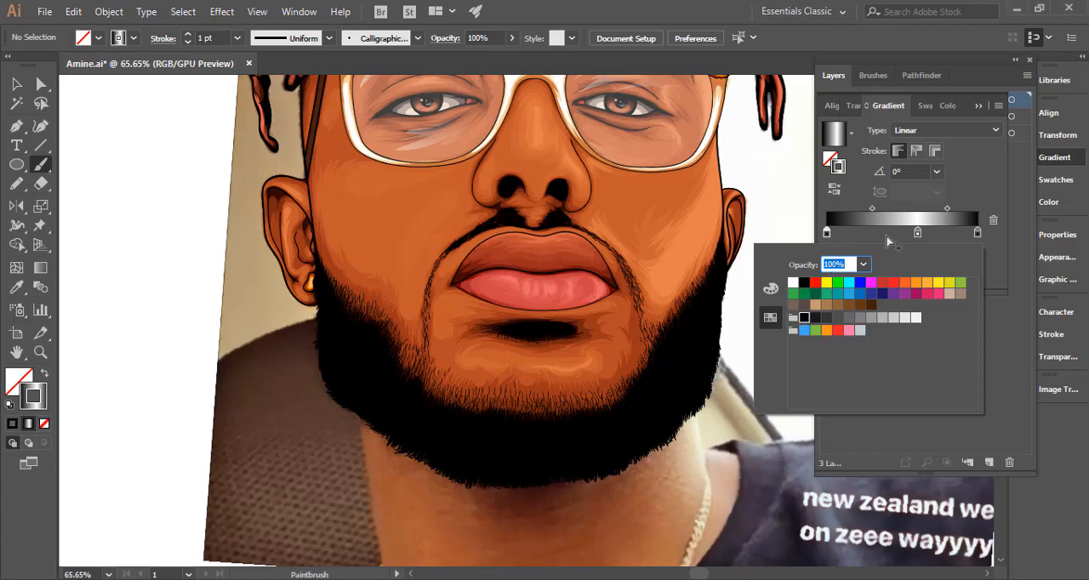
pyautogui.click(934, 211)
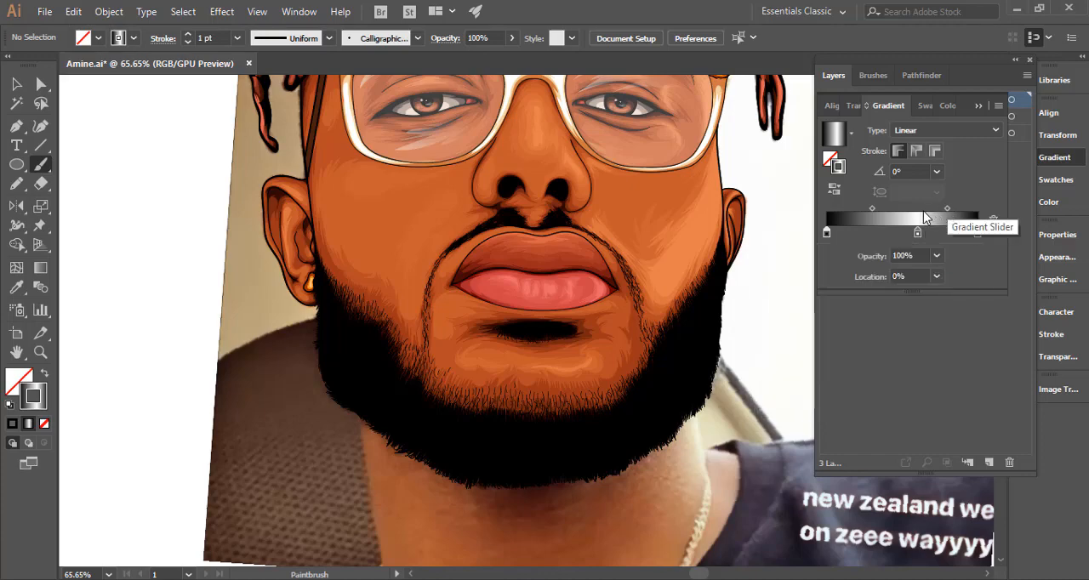
pyautogui.moveTo(917, 239); pyautogui.dragTo(898, 238)
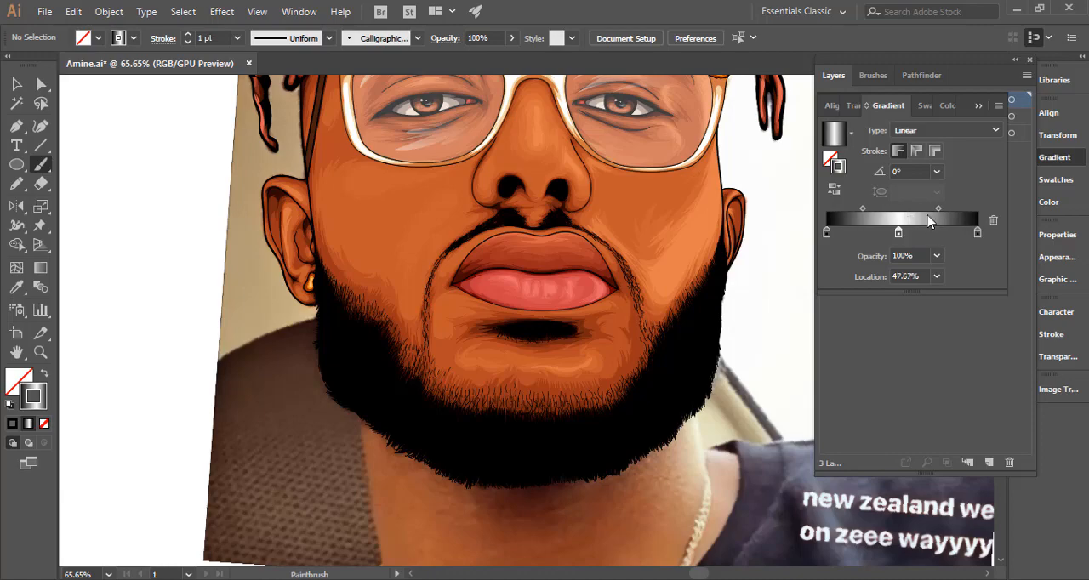
pyautogui.moveTo(938, 209); pyautogui.dragTo(904, 239)
# Recolour the gradient's centre stop with the brown swatch just before the darkest brown.
pyautogui.doubleClick(904, 238)
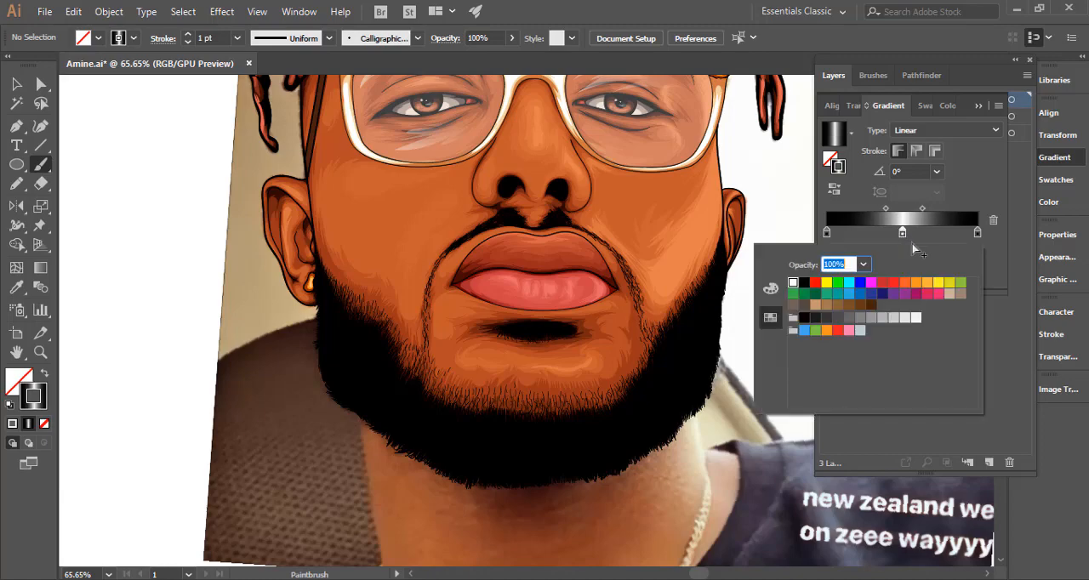
pyautogui.click(867, 307)
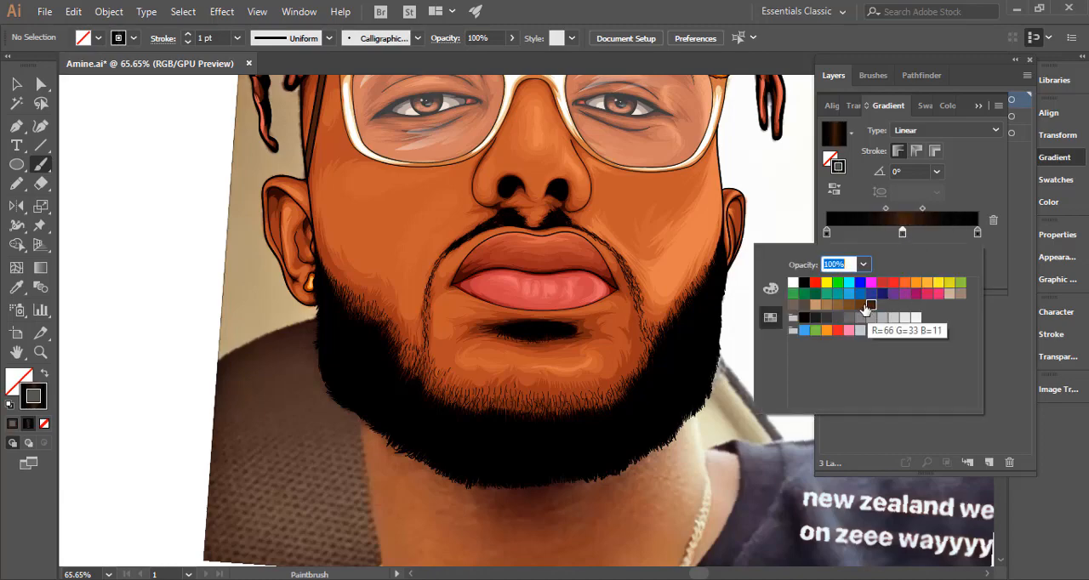
pyautogui.click(860, 308)
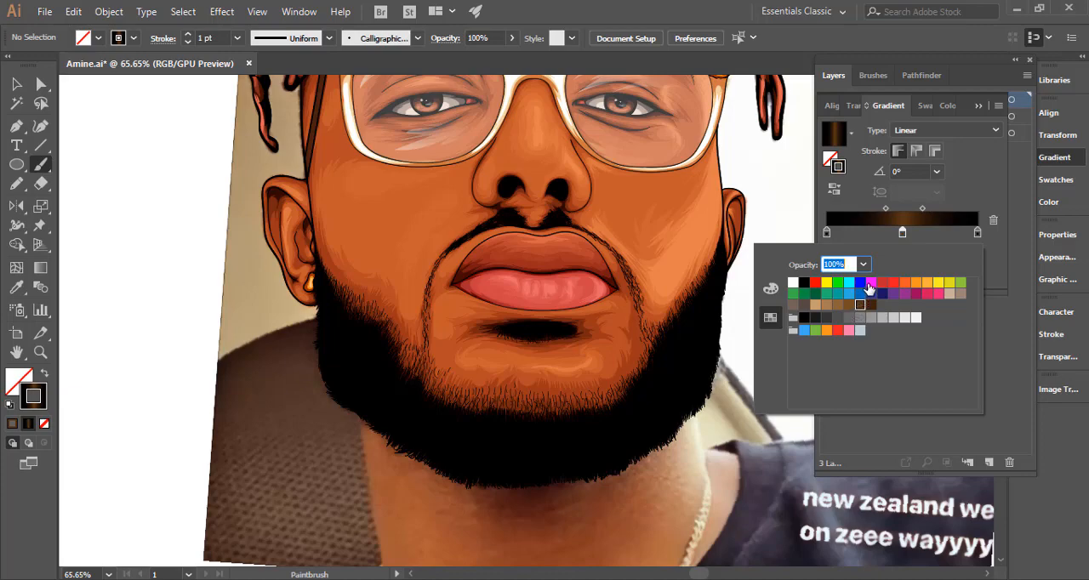
pyautogui.keyDown('ctrl'); pyautogui.click(161, 172); pyautogui.keyUp('ctrl')
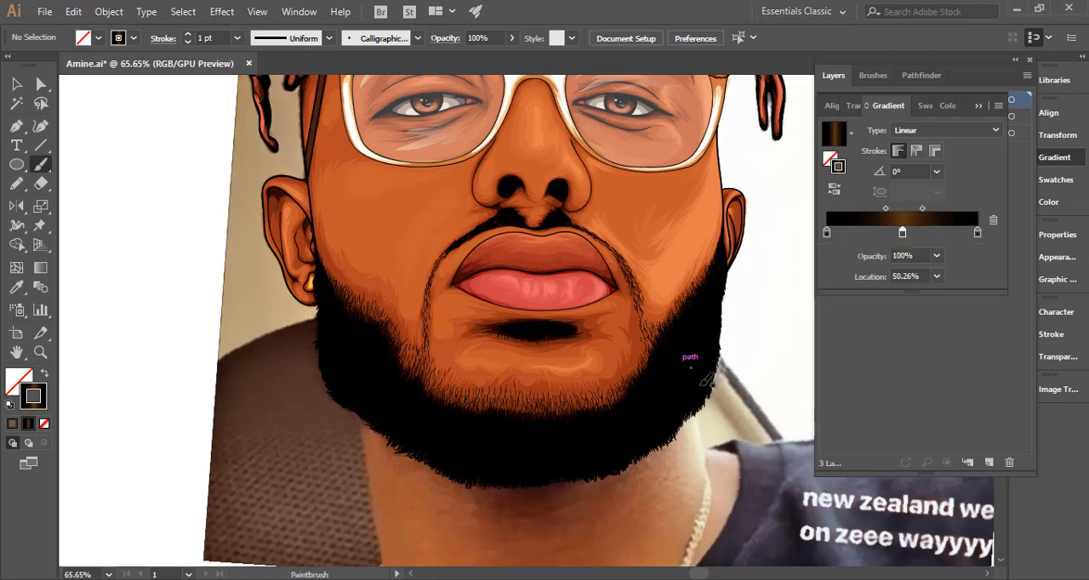
pyautogui.hotkey('ctrl', 'space')
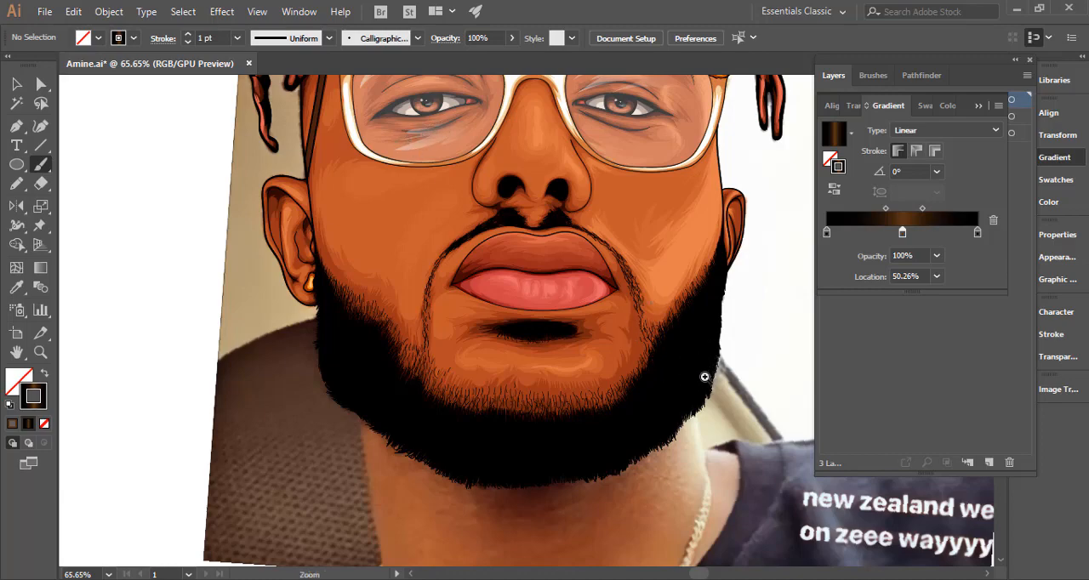
pyautogui.moveTo(667, 388); pyautogui.dragTo(751, 367)
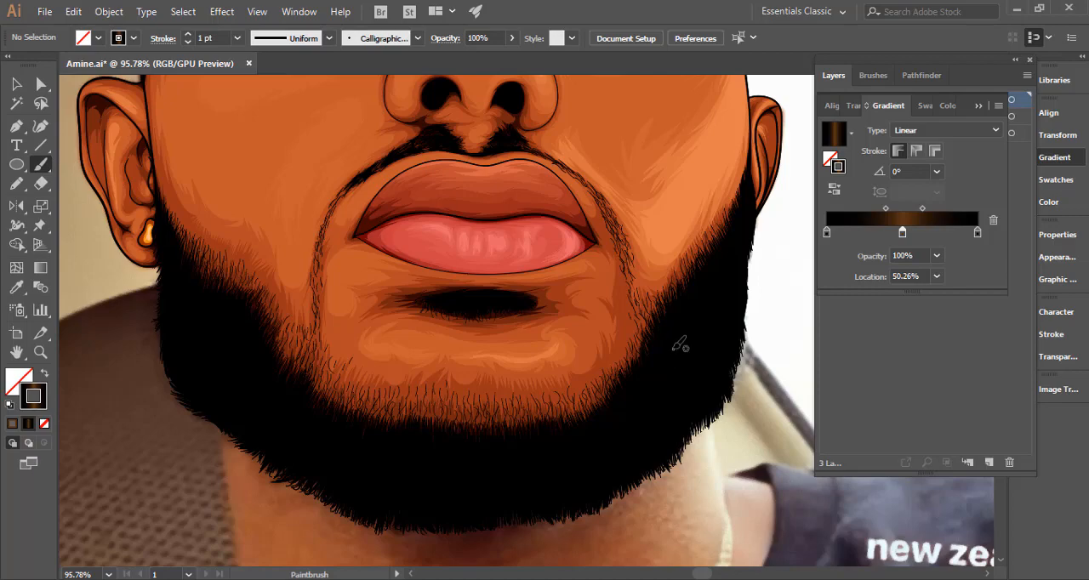
# Paint short black-brown hair strokes with the Paintbrush down the right cheek and jaw of the beard.
pyautogui.moveTo(696, 350); pyautogui.dragTo(689, 315)
pyautogui.hotkey('ctrl', 'z')
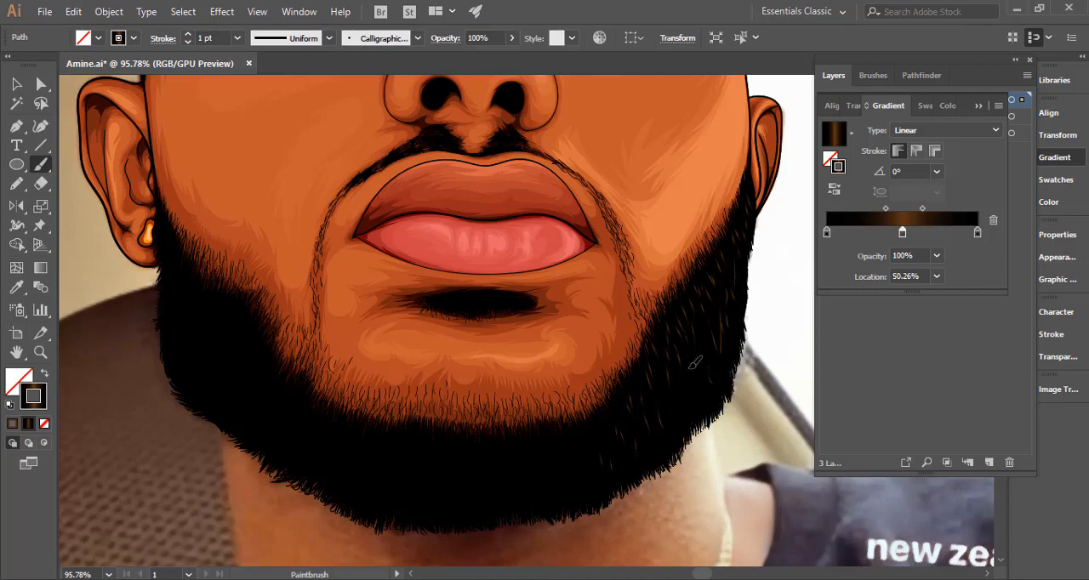
pyautogui.moveTo(694, 412); pyautogui.dragTo(682, 369)
pyautogui.moveTo(710, 311); pyautogui.dragTo(717, 342)
pyautogui.moveTo(722, 315); pyautogui.dragTo(723, 329)
pyautogui.scroll(-3, 672, 289)
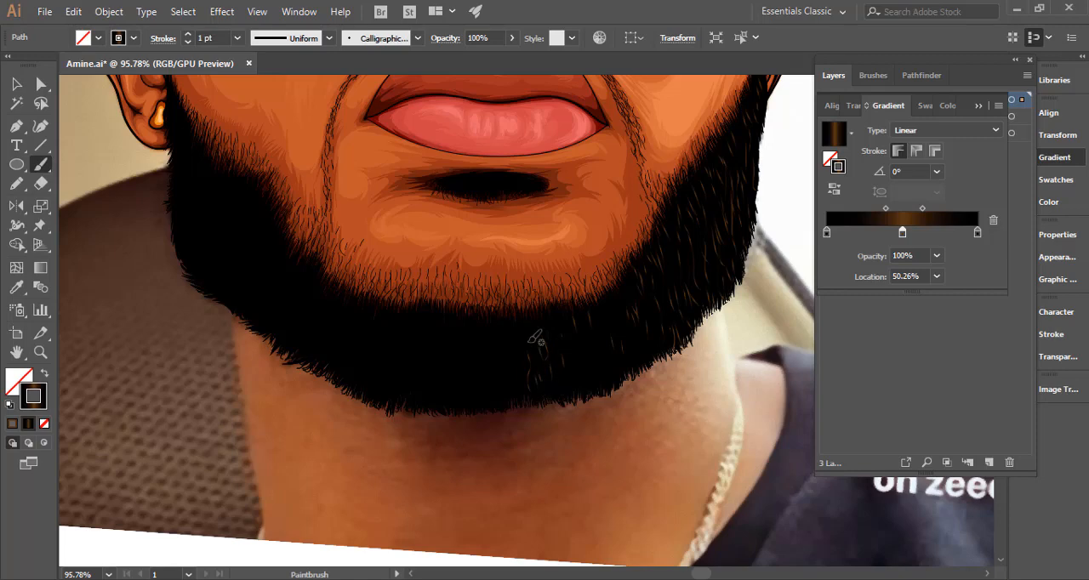
# Add more gradient hair strokes along the lower right jaw, continuing toward the chin.
pyautogui.moveTo(519, 330); pyautogui.dragTo(519, 349)
pyautogui.moveTo(563, 310); pyautogui.dragTo(575, 374)
pyautogui.moveTo(587, 342); pyautogui.dragTo(591, 365)
pyautogui.moveTo(589, 311); pyautogui.dragTo(595, 346)
pyautogui.moveTo(630, 256); pyautogui.dragTo(637, 303)
pyautogui.moveTo(588, 357)
pyautogui.mouseDown()
pyautogui.moveTo(595, 382)
pyautogui.moveTo(619, 375)
pyautogui.mouseUp()
# Select all the painted hair strokes on Layer 13 and hide their selection edges.
pyautogui.keyDown('ctrl'); pyautogui.keyDown('alt'); pyautogui.click(714, 351); pyautogui.keyUp('alt'); pyautogui.keyUp('ctrl')
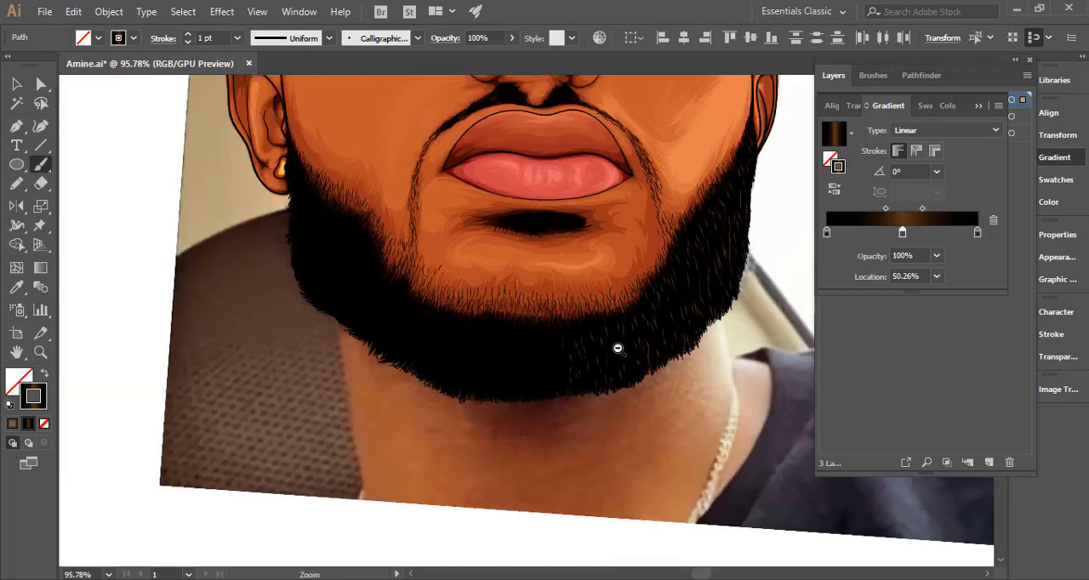
pyautogui.keyDown('ctrl'); pyautogui.keyDown('alt'); pyautogui.click(617, 349); pyautogui.keyUp('alt'); pyautogui.keyUp('ctrl')
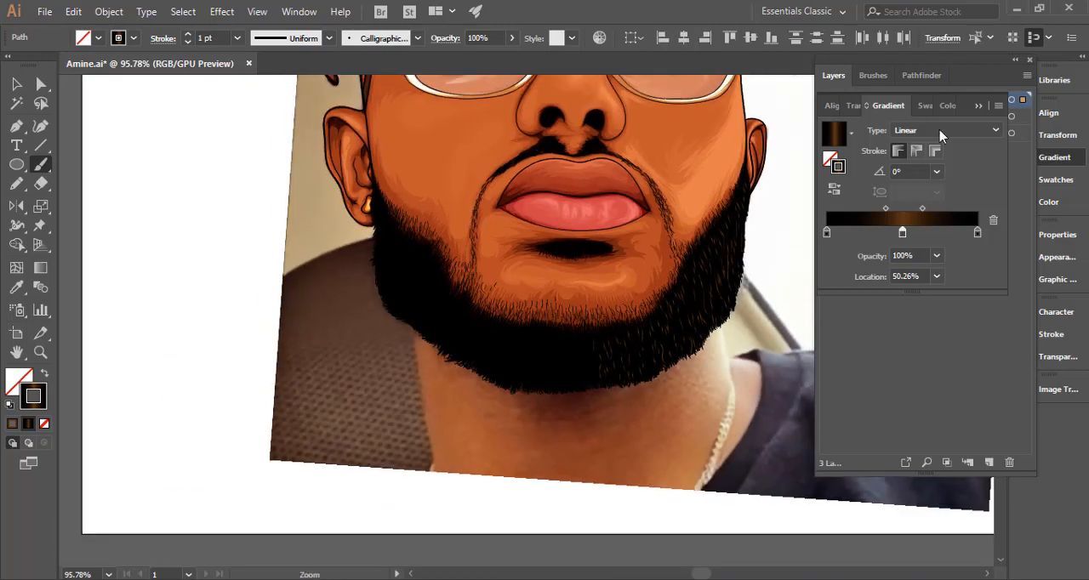
pyautogui.click(979, 108)
pyautogui.hotkey('ctrl', 'h')
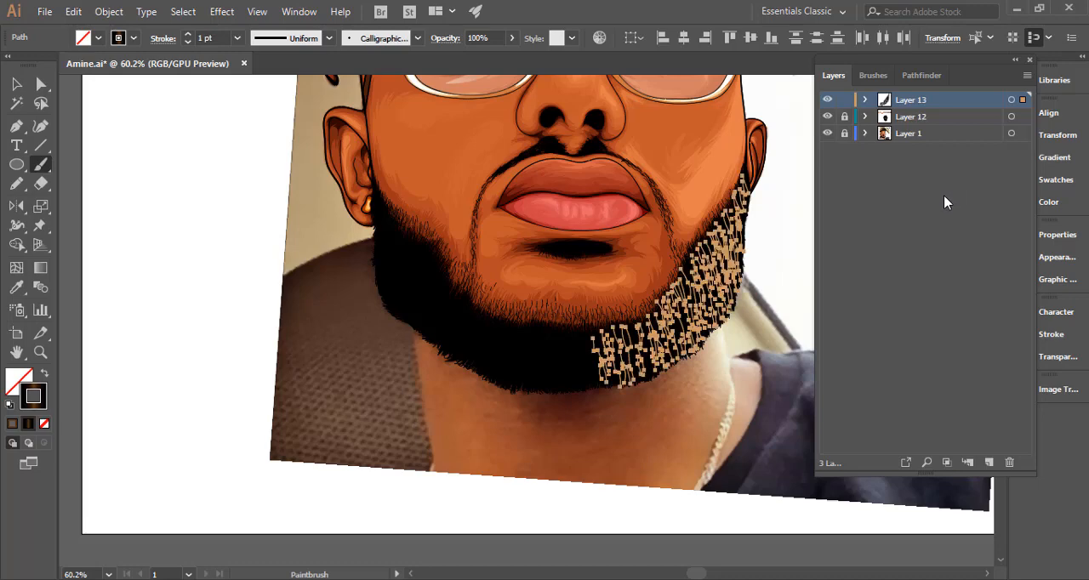
pyautogui.hotkey('ctrl', 'h')
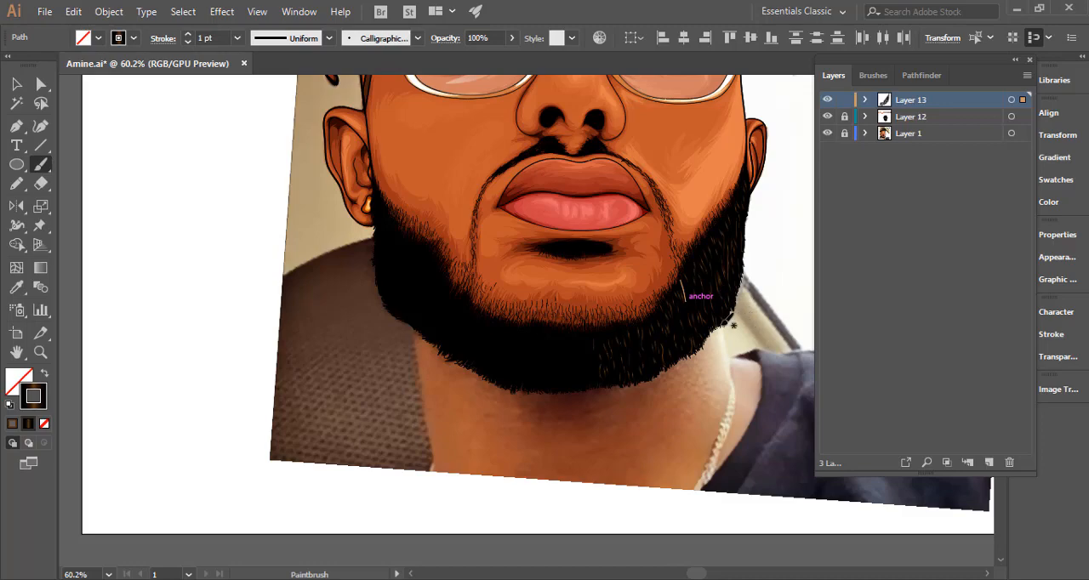
# Try the next lighter brown swatch on the selected hairs' centre gradient stop, and return to the brown just before the darkest.
pyautogui.hotkey('ctrl', 'space')
pyautogui.moveTo(699, 328); pyautogui.dragTo(825, 298)
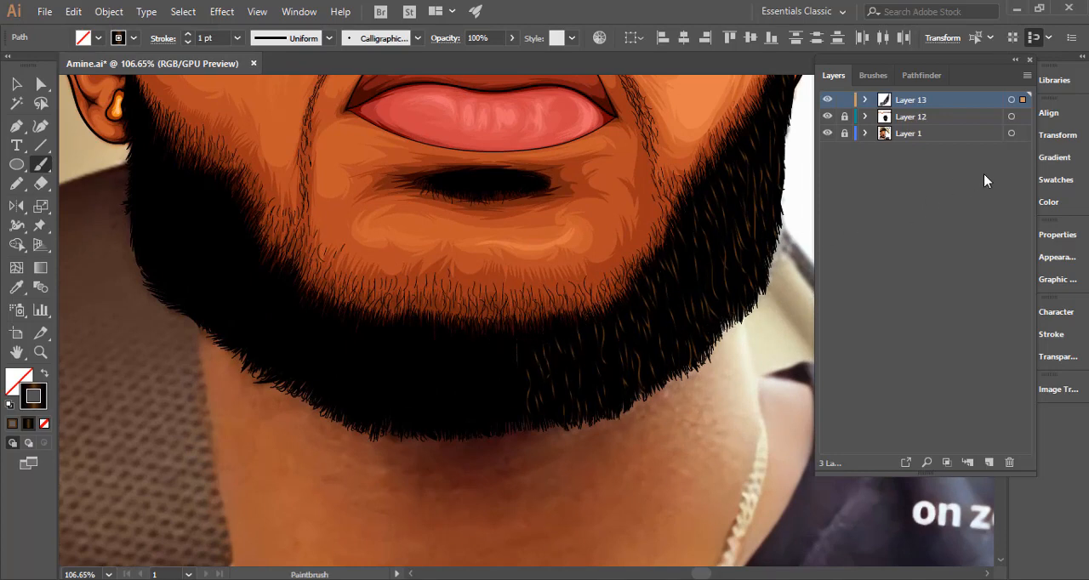
pyautogui.click(1055, 157)
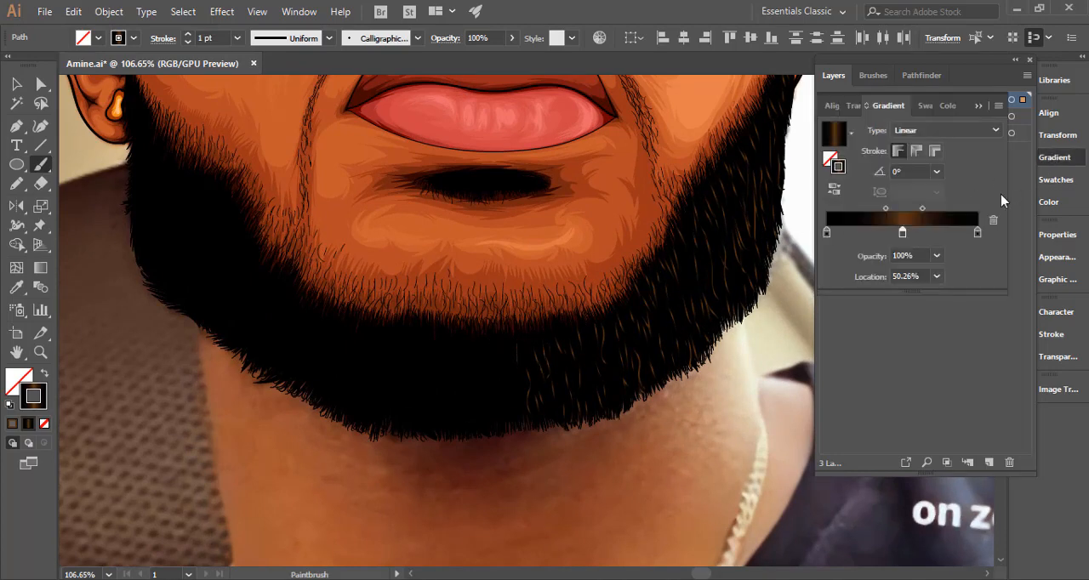
pyautogui.doubleClick(902, 234)
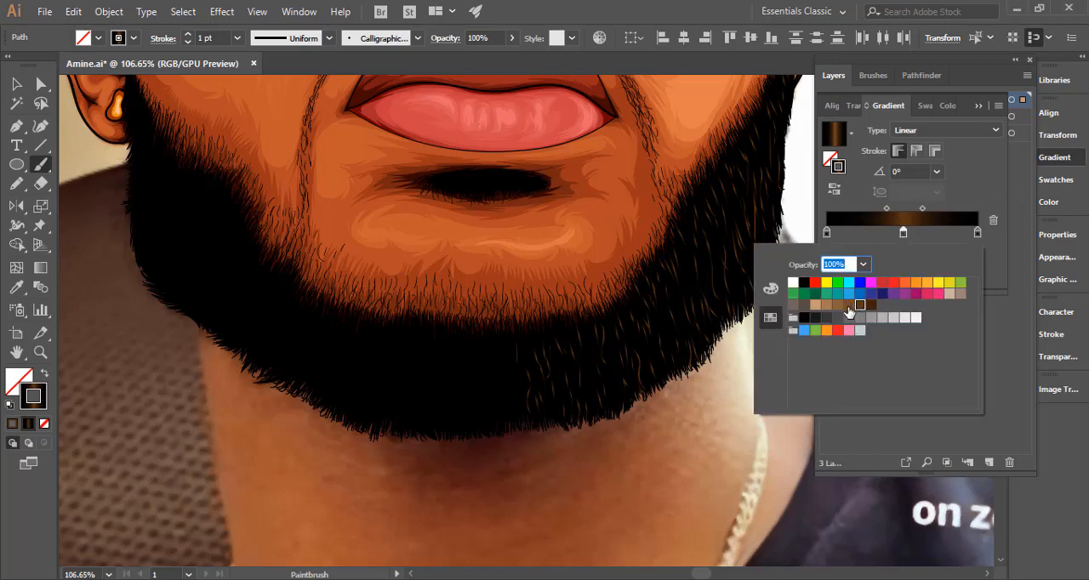
pyautogui.click(848, 305)
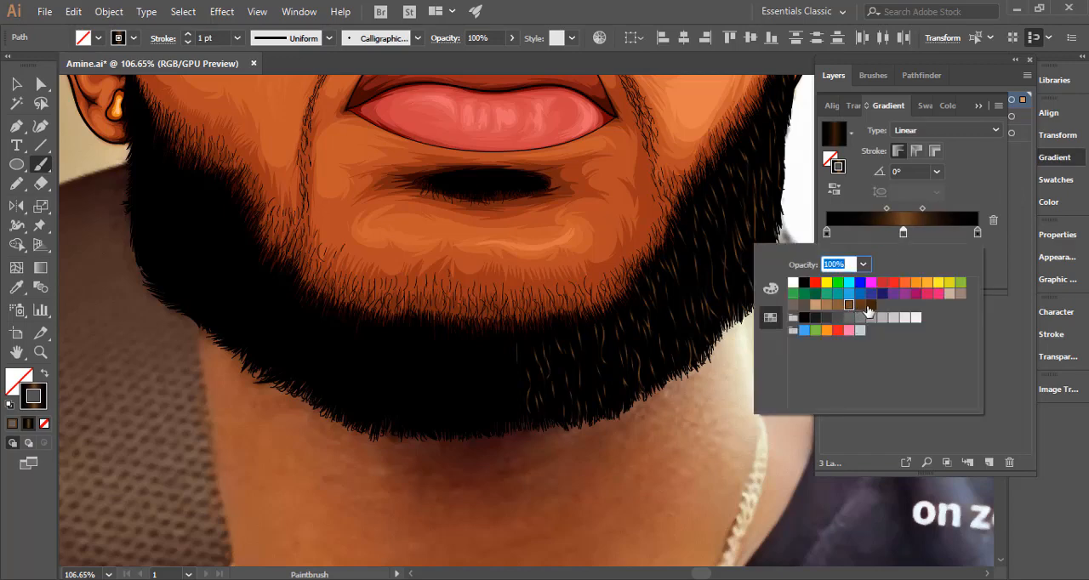
pyautogui.click(859, 305)
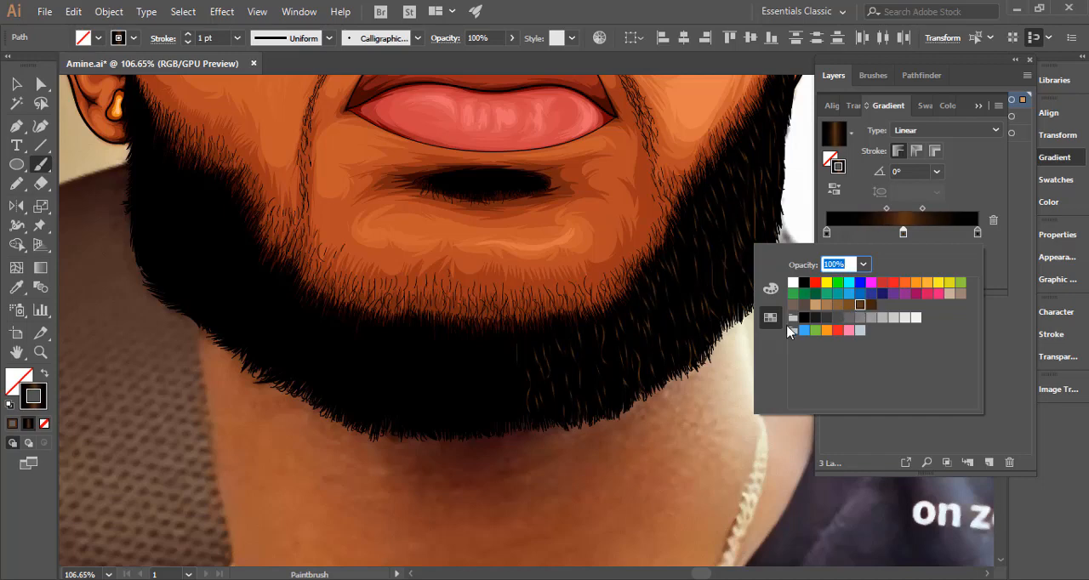
# Try custom brown #724013 and the darkest brown on the centre stop, and restore the brown swatch just before the darkest.
pyautogui.click(770, 289)
pyautogui.moveTo(863, 325); pyautogui.dragTo(881, 298)
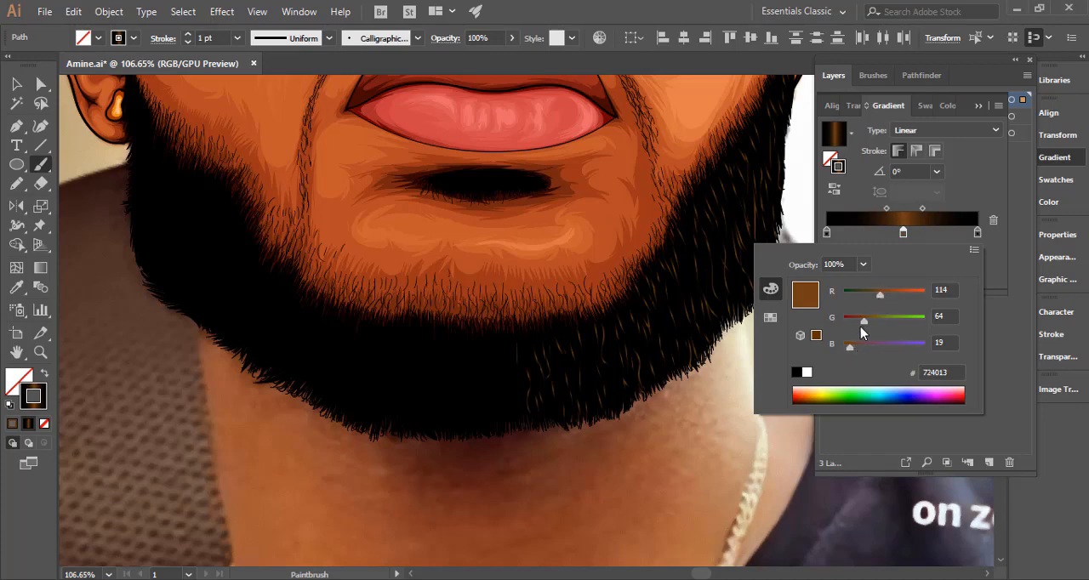
pyautogui.click(770, 317)
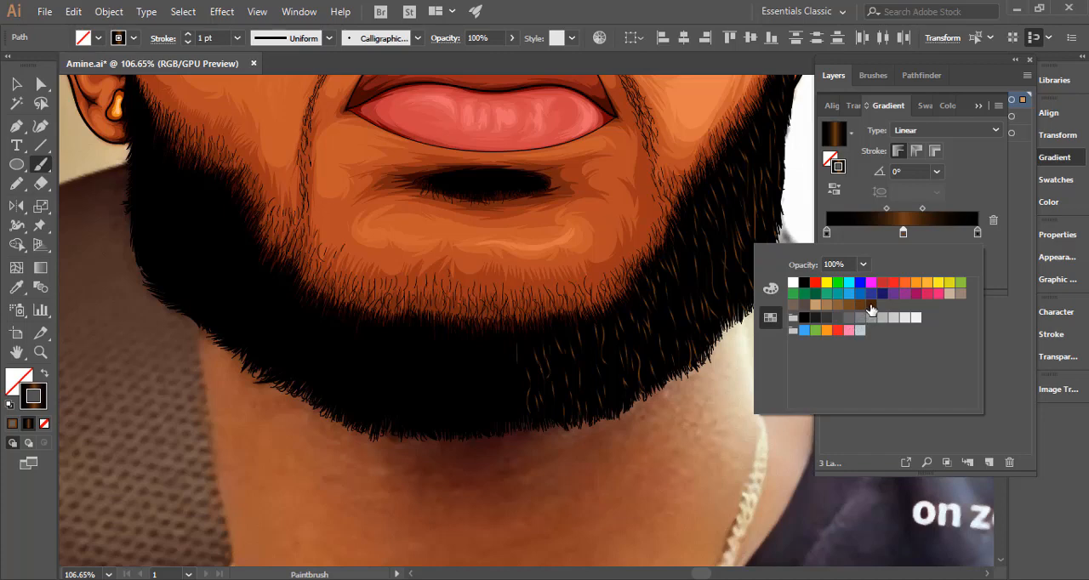
pyautogui.click(870, 306)
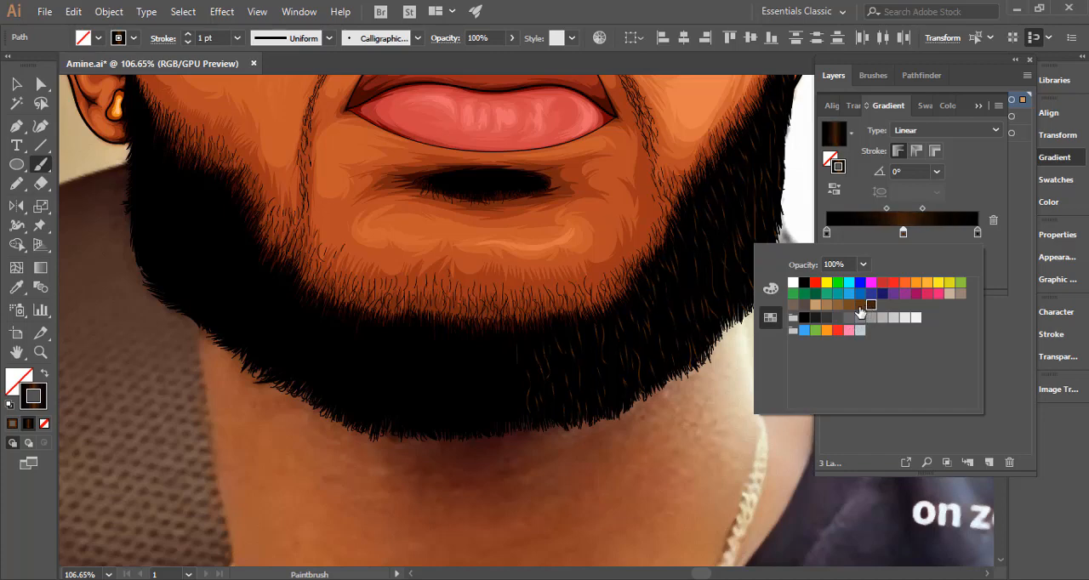
pyautogui.click(859, 307)
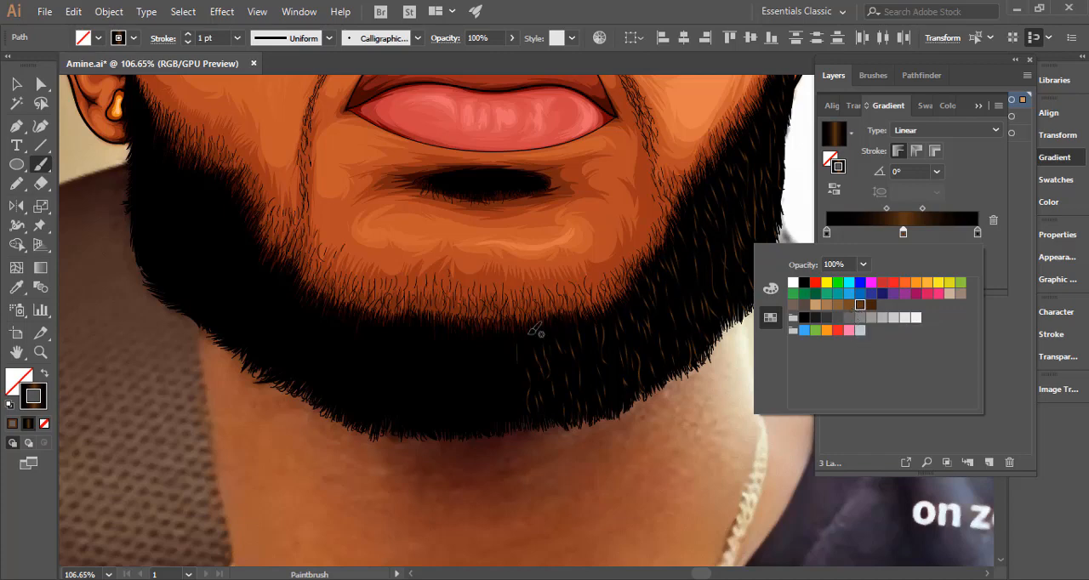
pyautogui.click(495, 357)
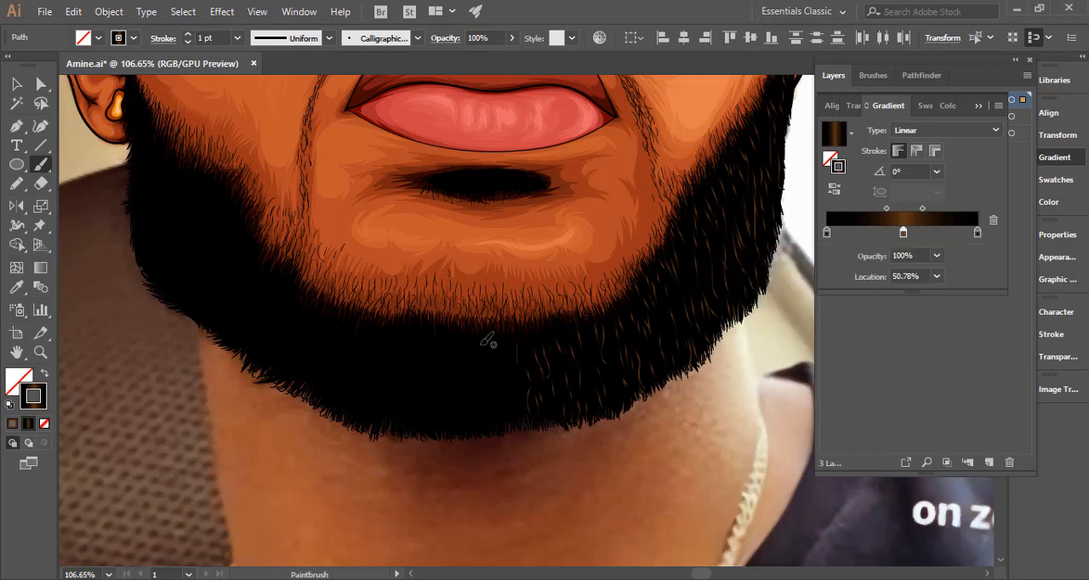
# Undo the trial strokes on the chin and paint short gradient hairs across the middle of the chin beard.
pyautogui.moveTo(492, 349); pyautogui.dragTo(493, 370)
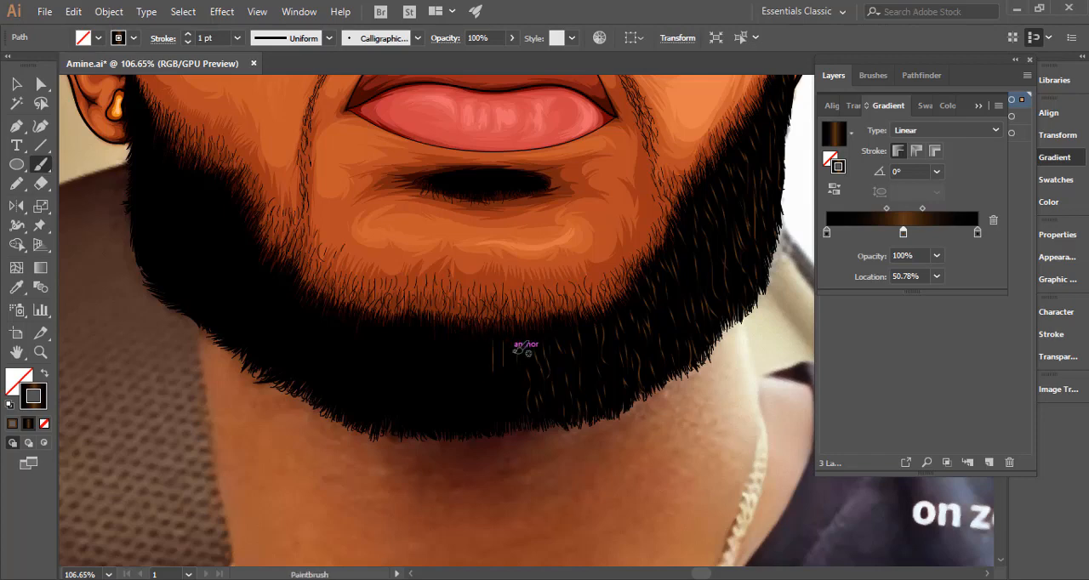
pyautogui.hotkey('ctrl', 'z')
pyautogui.hotkey('ctrl', 'z')
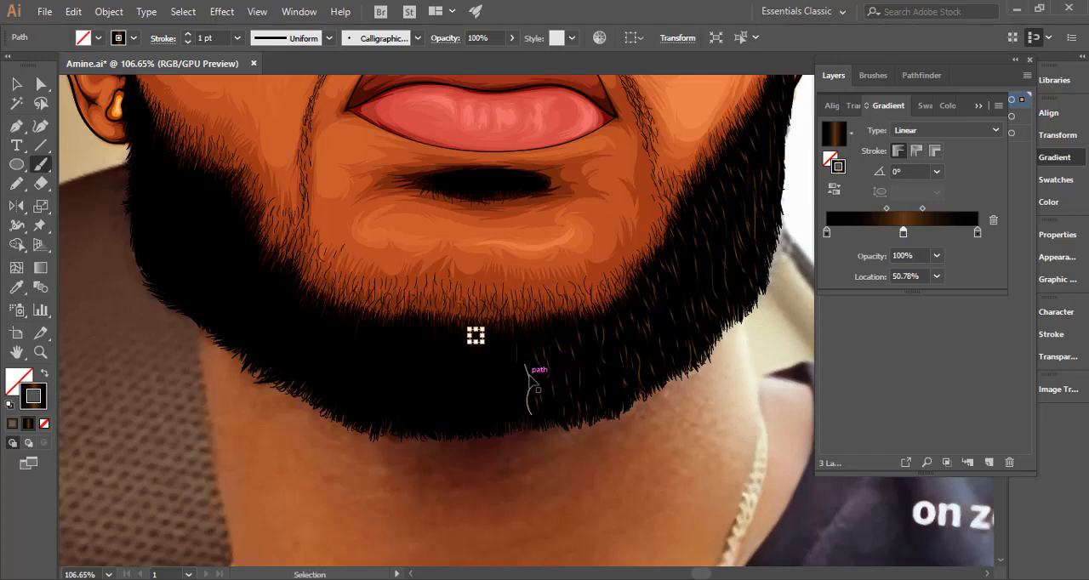
pyautogui.keyDown('ctrl'); pyautogui.click(527, 371); pyautogui.keyUp('ctrl')
pyautogui.moveTo(501, 355)
pyautogui.mouseDown()
pyautogui.moveTo(494, 405)
pyautogui.moveTo(484, 343)
pyautogui.moveTo(465, 369)
pyautogui.mouseUp()
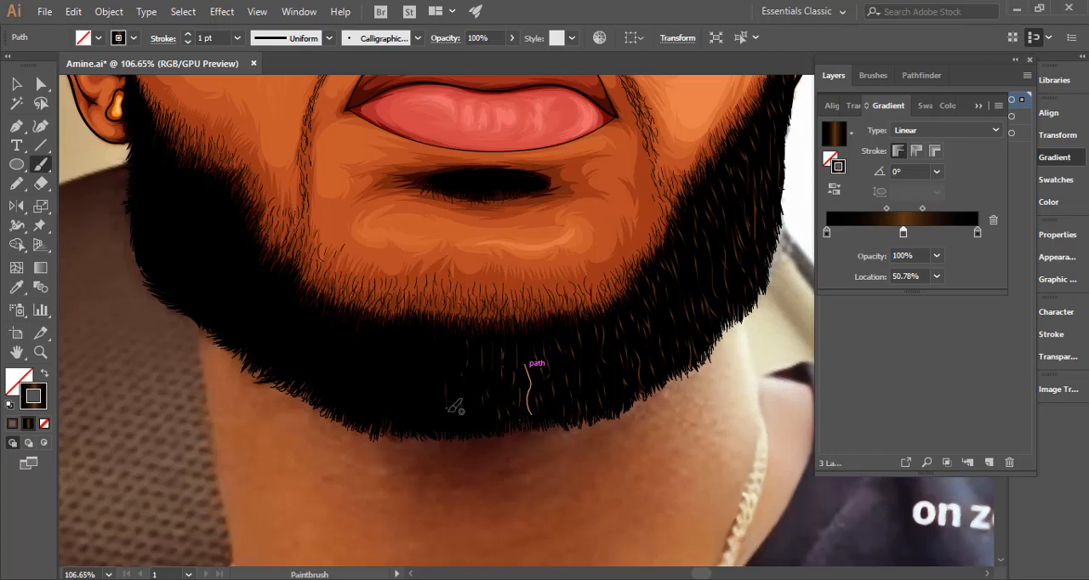
# Paint gradient hair strokes down the left sideburn and cheek of the beard, starting below the earring.
pyautogui.moveTo(524, 402); pyautogui.dragTo(700, 462)
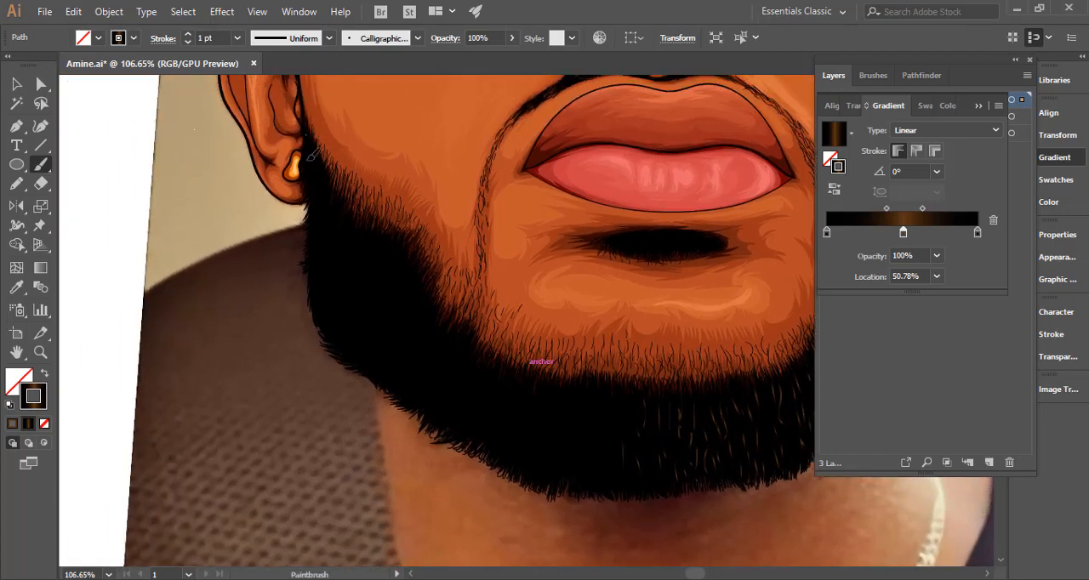
pyautogui.moveTo(318, 175)
pyautogui.mouseDown()
pyautogui.moveTo(328, 251)
pyautogui.moveTo(330, 206)
pyautogui.moveTo(350, 252)
pyautogui.mouseUp()
pyautogui.moveTo(339, 209)
pyautogui.mouseDown()
pyautogui.moveTo(343, 249)
pyautogui.moveTo(366, 235)
pyautogui.moveTo(373, 268)
pyautogui.mouseUp()
pyautogui.moveTo(387, 243)
pyautogui.mouseDown()
pyautogui.moveTo(386, 272)
pyautogui.moveTo(397, 277)
pyautogui.moveTo(360, 312)
pyautogui.mouseUp()
pyautogui.moveTo(349, 277)
pyautogui.mouseDown()
pyautogui.moveTo(346, 310)
pyautogui.moveTo(331, 294)
pyautogui.moveTo(322, 320)
pyautogui.mouseUp()
pyautogui.moveTo(338, 248)
pyautogui.mouseDown()
pyautogui.moveTo(339, 296)
pyautogui.moveTo(353, 293)
pyautogui.mouseUp()
pyautogui.scroll(-2, 426, 358)
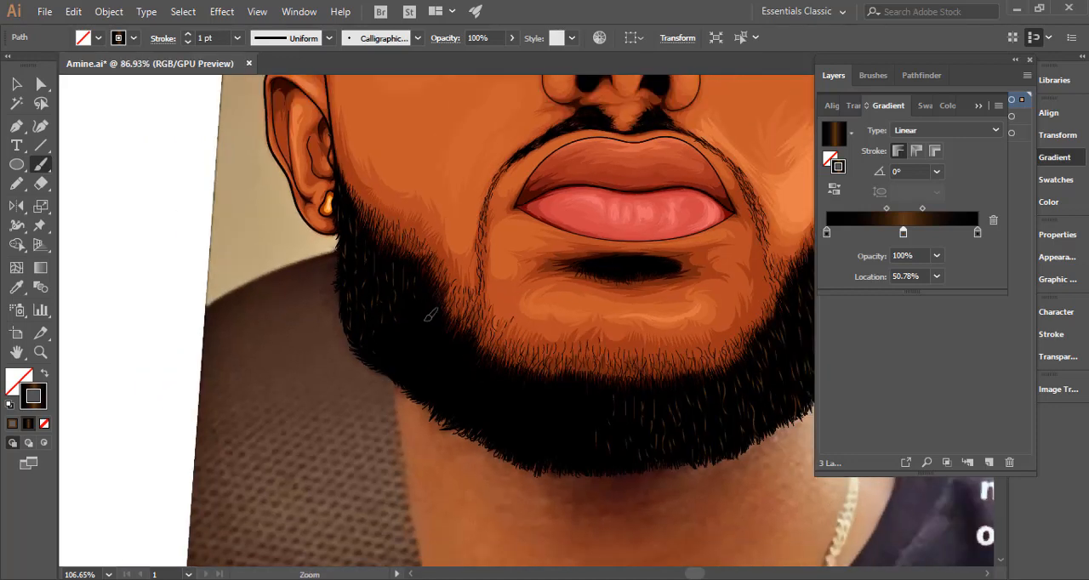
# Continue the gradient hair strokes along the lower left jaw and across to the chin.
pyautogui.moveTo(399, 339)
pyautogui.mouseDown()
pyautogui.moveTo(396, 371)
pyautogui.moveTo(397, 333)
pyautogui.moveTo(425, 381)
pyautogui.moveTo(456, 350)
pyautogui.moveTo(463, 383)
pyautogui.moveTo(515, 410)
pyautogui.mouseUp()
pyautogui.moveTo(531, 396)
pyautogui.mouseDown()
pyautogui.moveTo(529, 424)
pyautogui.moveTo(571, 431)
pyautogui.mouseUp()
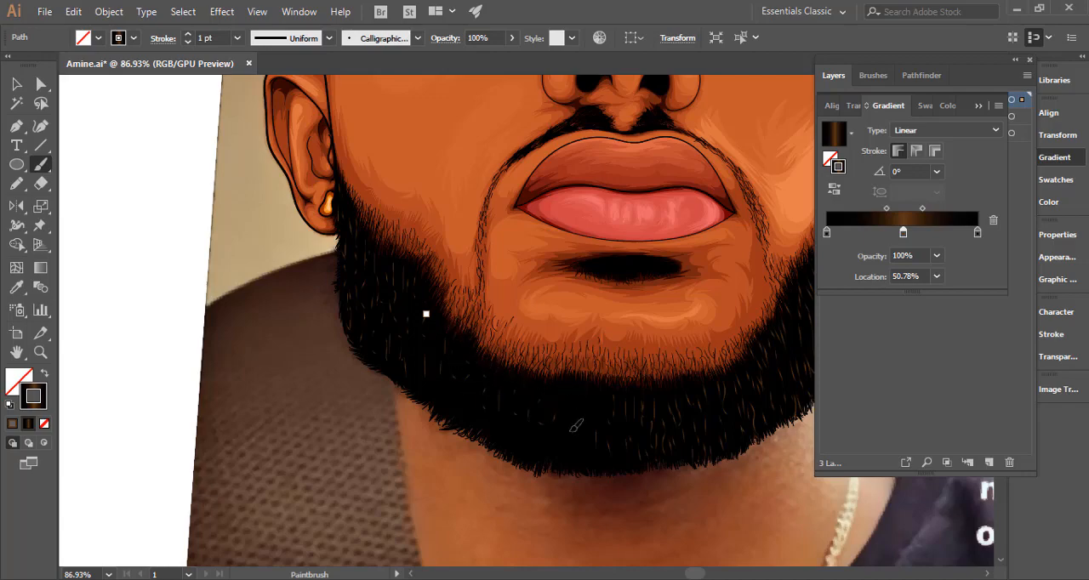
pyautogui.scroll(-3, 583, 429)
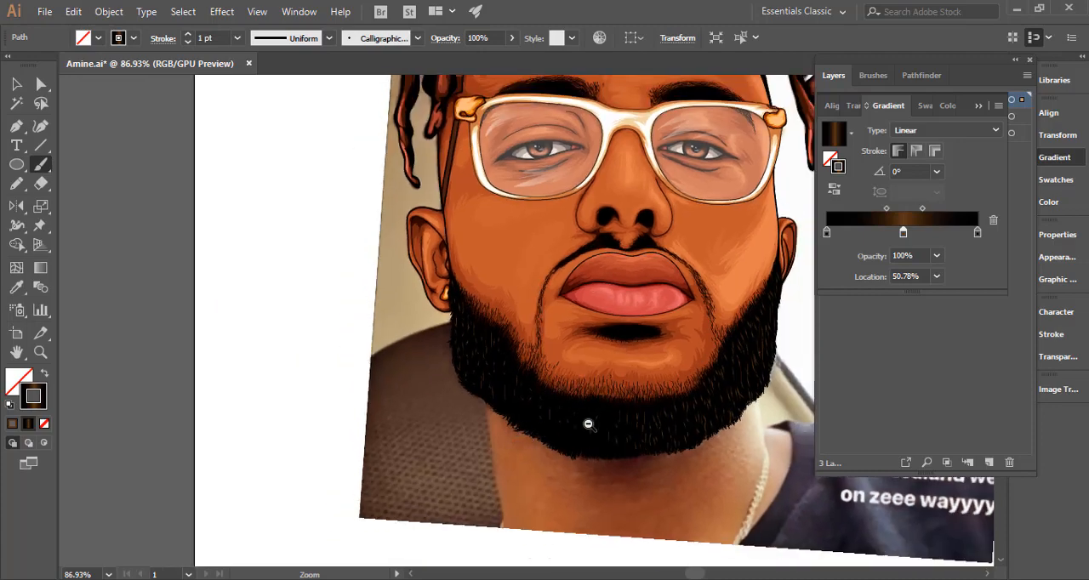
pyautogui.scroll(3, 572, 416)
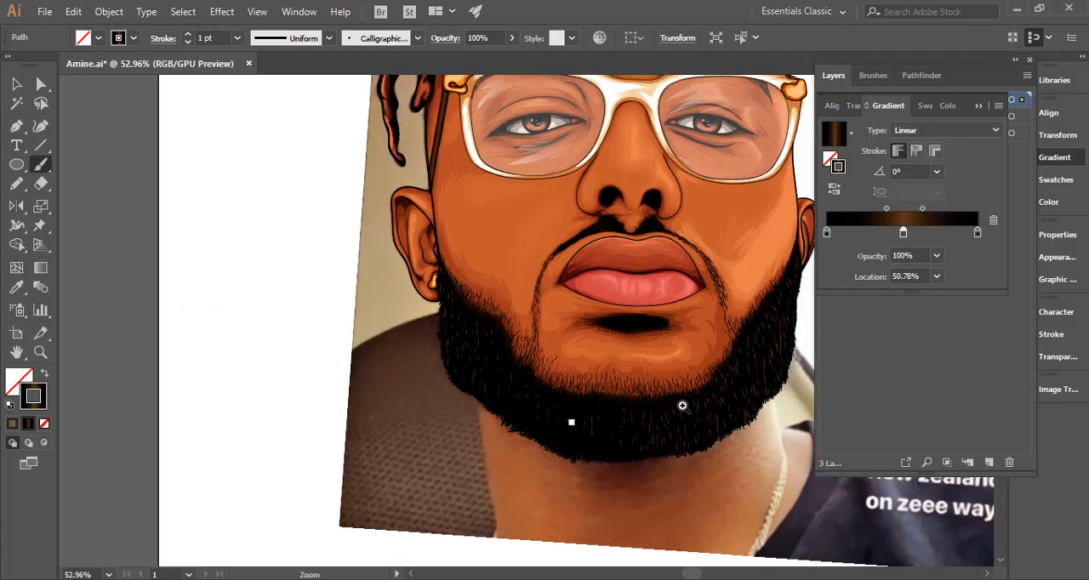
pyautogui.moveTo(593, 391)
pyautogui.mouseDown()
pyautogui.moveTo(565, 387)
pyautogui.moveTo(559, 411)
pyautogui.moveTo(540, 367)
pyautogui.moveTo(543, 396)
pyautogui.moveTo(643, 393)
pyautogui.moveTo(635, 418)
pyautogui.moveTo(618, 400)
pyautogui.moveTo(634, 395)
pyautogui.moveTo(616, 424)
pyautogui.mouseUp()
pyautogui.moveTo(636, 397); pyautogui.dragTo(640, 424)
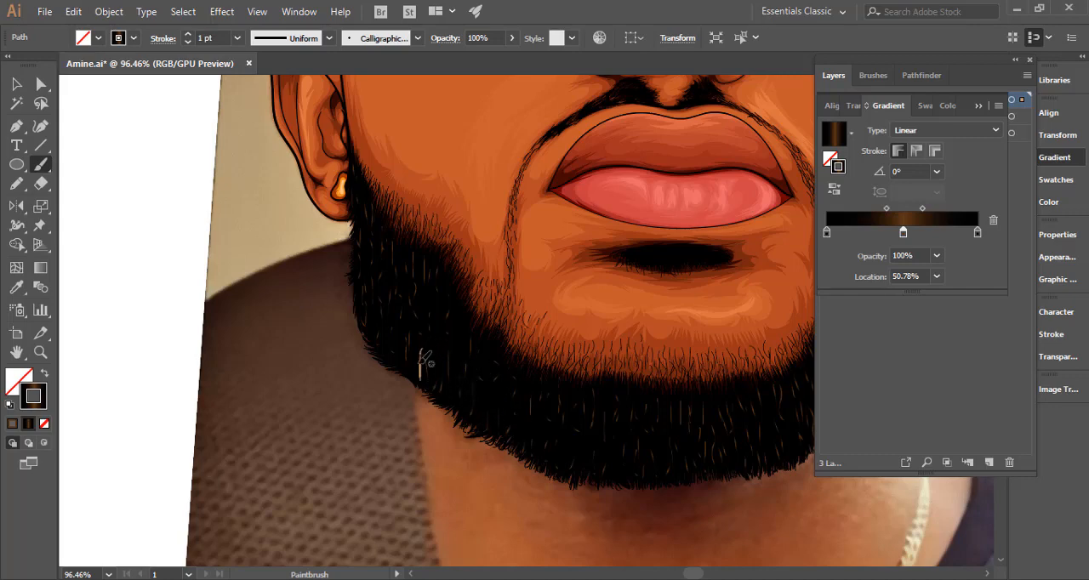
# Fill the remaining gaps in the left cheek, left jaw and lower chin edge with more gradient hairs.
pyautogui.moveTo(431, 293); pyautogui.dragTo(420, 326)
pyautogui.moveTo(457, 271); pyautogui.dragTo(435, 382)
pyautogui.moveTo(506, 394)
pyautogui.mouseDown()
pyautogui.moveTo(511, 428)
pyautogui.moveTo(552, 467)
pyautogui.moveTo(586, 471)
pyautogui.mouseUp()
pyautogui.moveTo(563, 463)
pyautogui.mouseDown()
pyautogui.moveTo(570, 424)
pyautogui.moveTo(618, 474)
pyautogui.moveTo(631, 431)
pyautogui.moveTo(672, 455)
pyautogui.moveTo(672, 470)
pyautogui.mouseUp()
pyautogui.moveTo(689, 459)
pyautogui.mouseDown()
pyautogui.moveTo(686, 436)
pyautogui.moveTo(480, 381)
pyautogui.mouseUp()
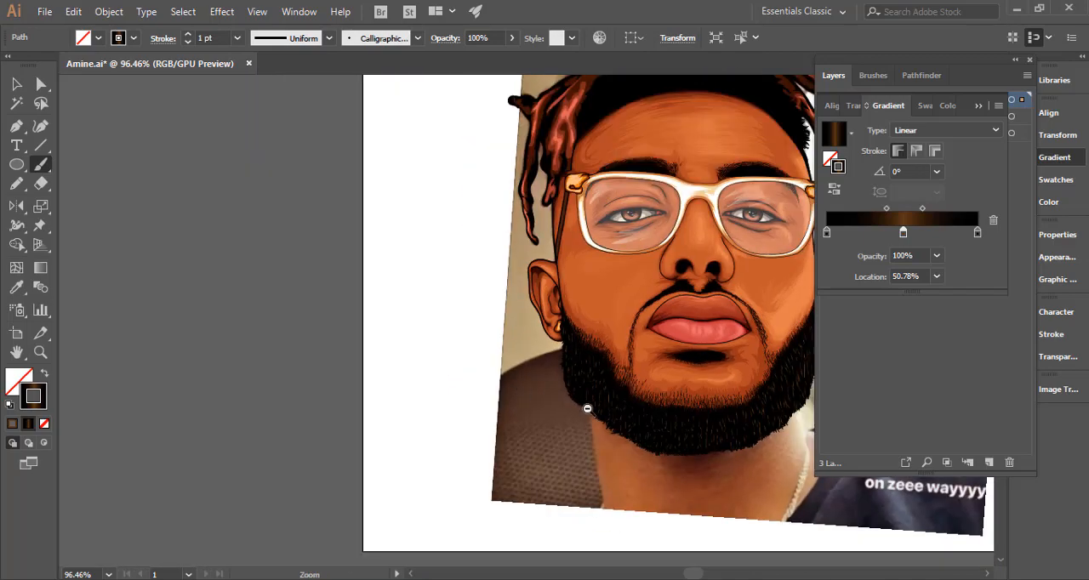
# Select all the beard hair strokes across the whole beard and hide their selection edges.
pyautogui.moveTo(592, 435); pyautogui.dragTo(467, 420)
pyautogui.click(511, 375)
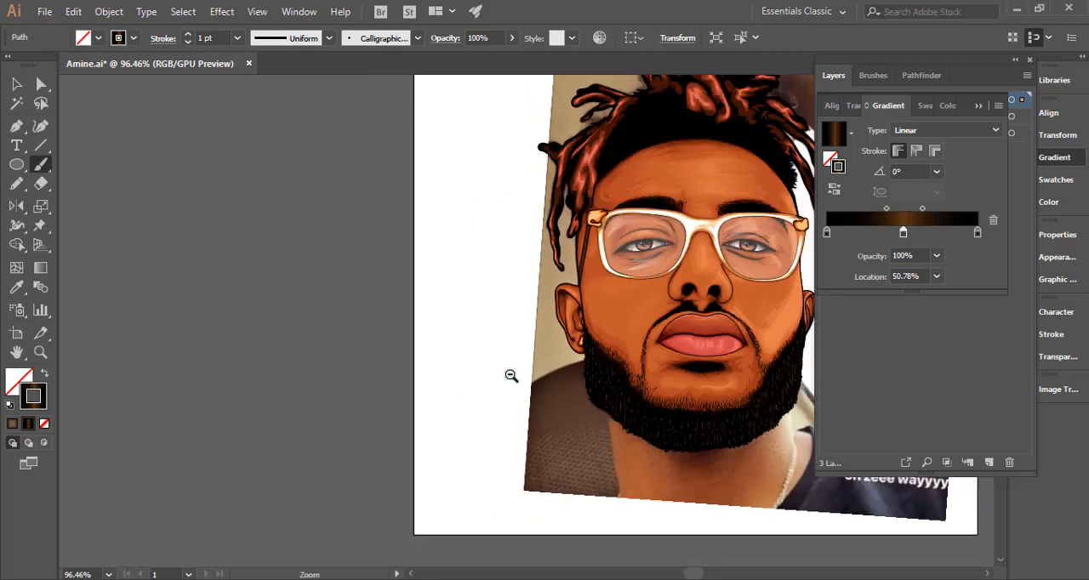
pyautogui.hotkey('ctrl', '-')
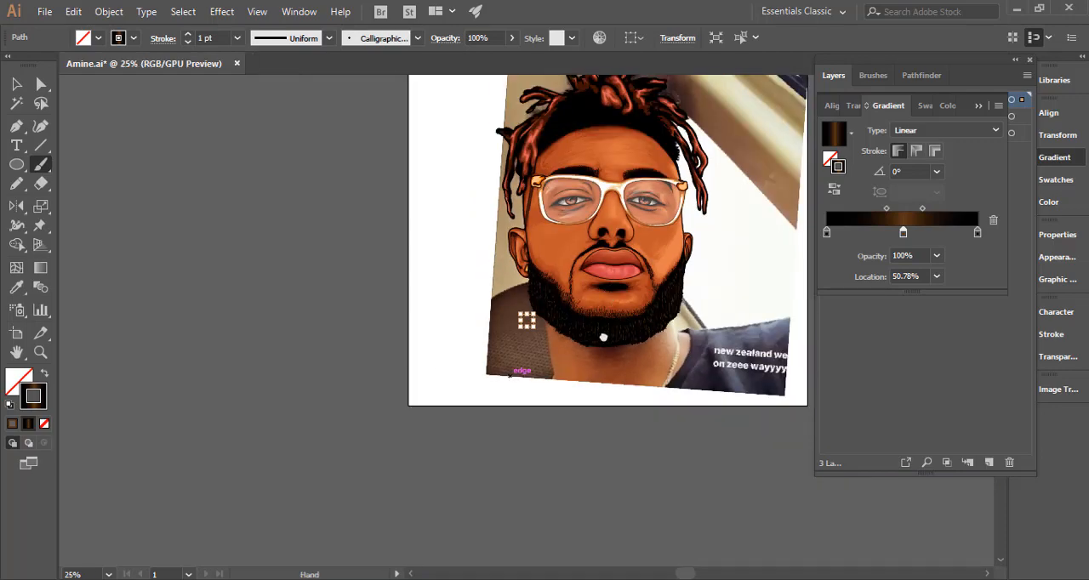
pyautogui.moveTo(603, 338); pyautogui.dragTo(601, 338)
pyautogui.moveTo(659, 296); pyautogui.dragTo(693, 326)
pyautogui.hotkey('ctrl', 'a')
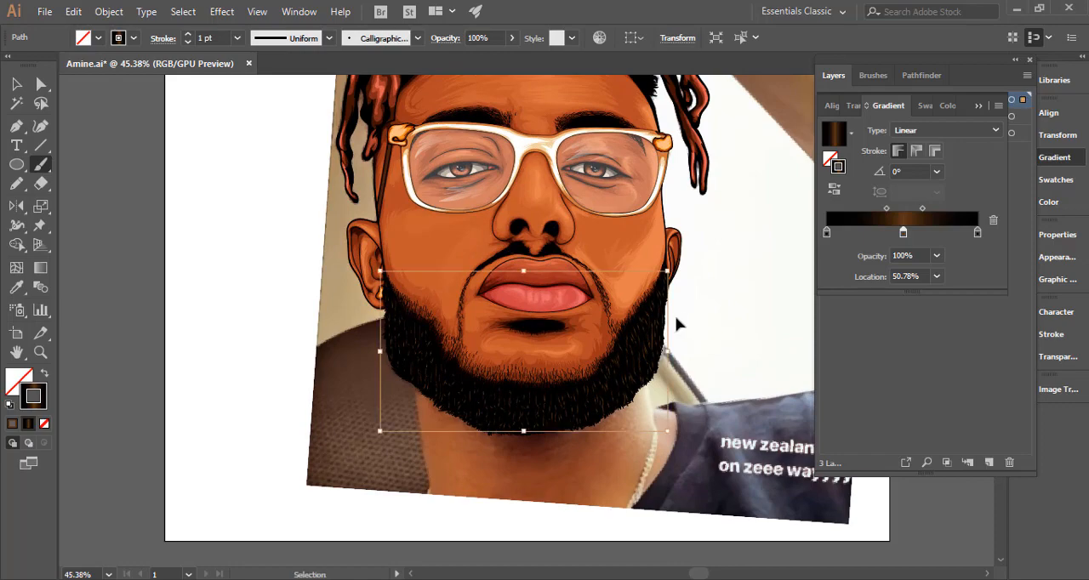
pyautogui.hotkey('ctrl', 'h')
pyautogui.hotkey('ctrl', 'h')
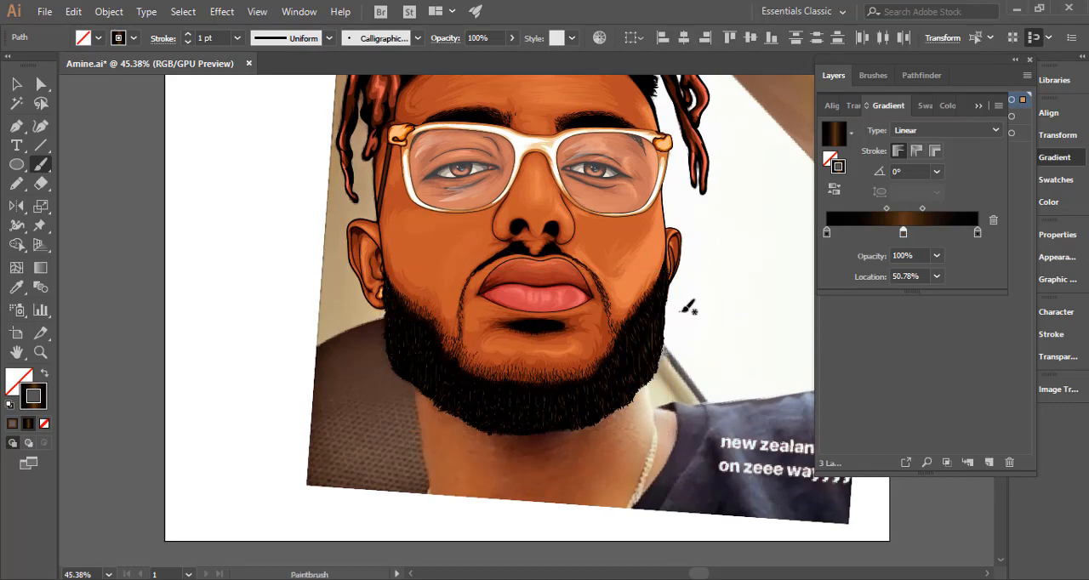
# Try light, medium and dark grey swatches as the middle gradient stop colour of the selected beard strokes.
pyautogui.doubleClick(904, 233)
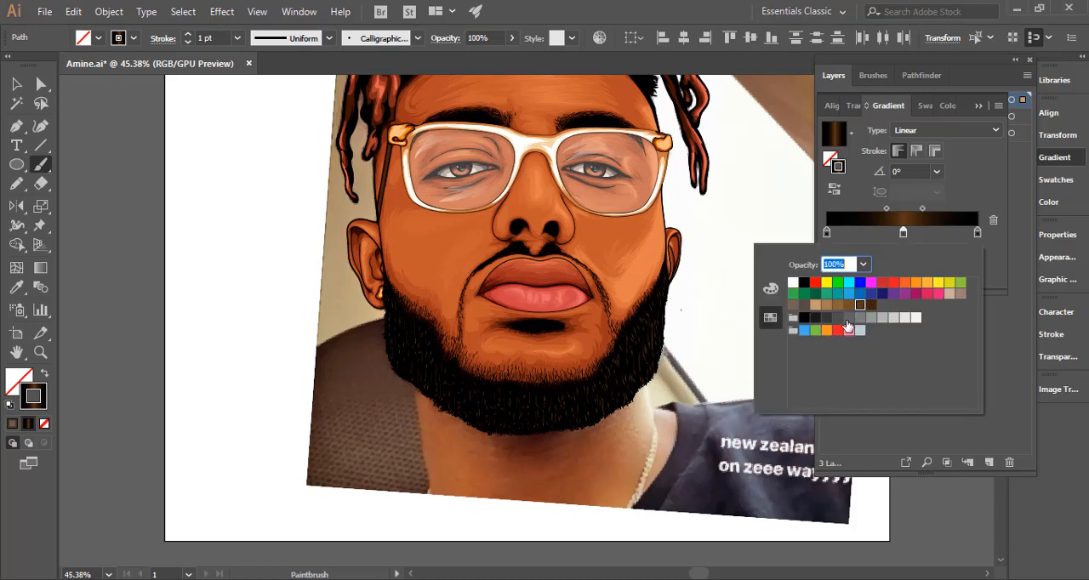
pyautogui.click(895, 319)
pyautogui.click(891, 320)
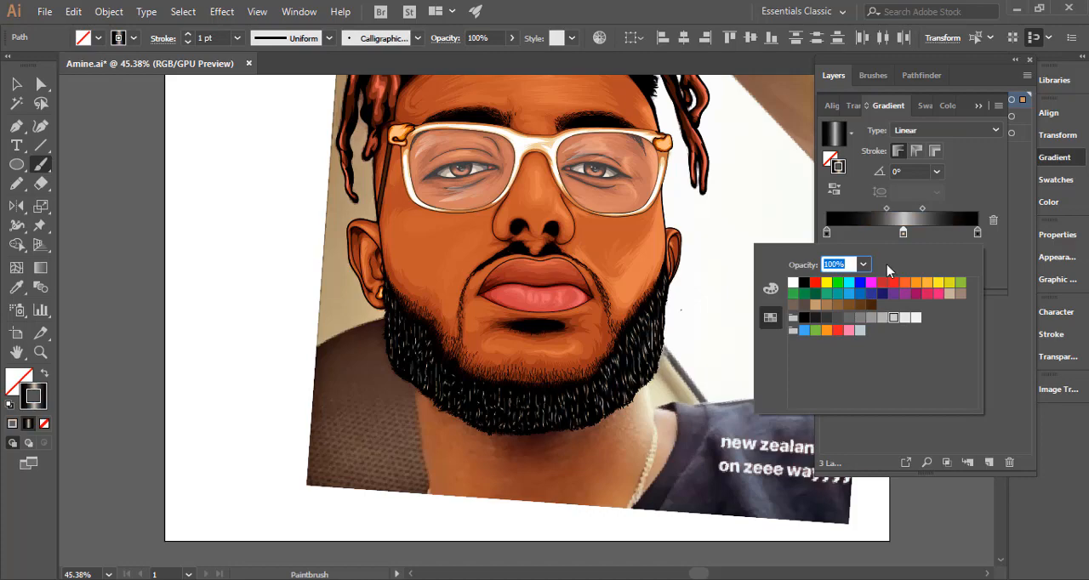
pyautogui.click(858, 320)
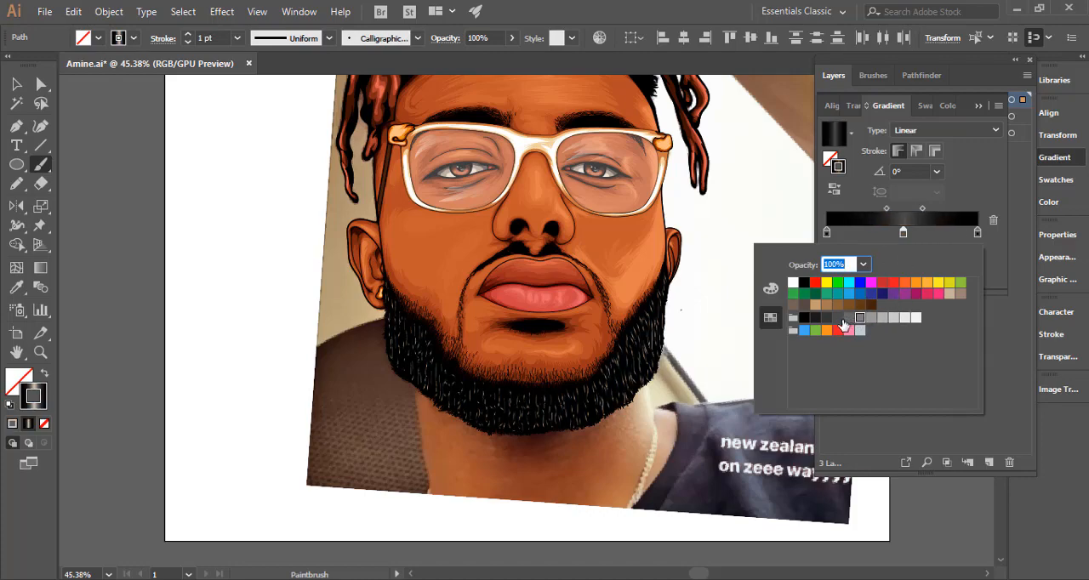
pyautogui.click(841, 320)
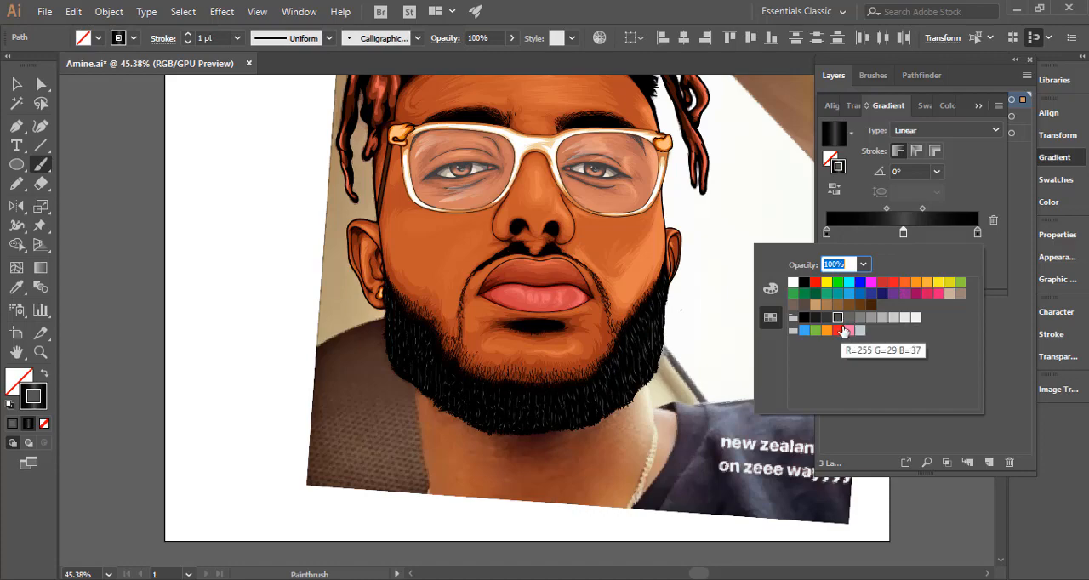
# Set the strokes' middle gradient stop to a reddish brown of R 119, G 72, B 60 and return to the layer list.
pyautogui.click(770, 288)
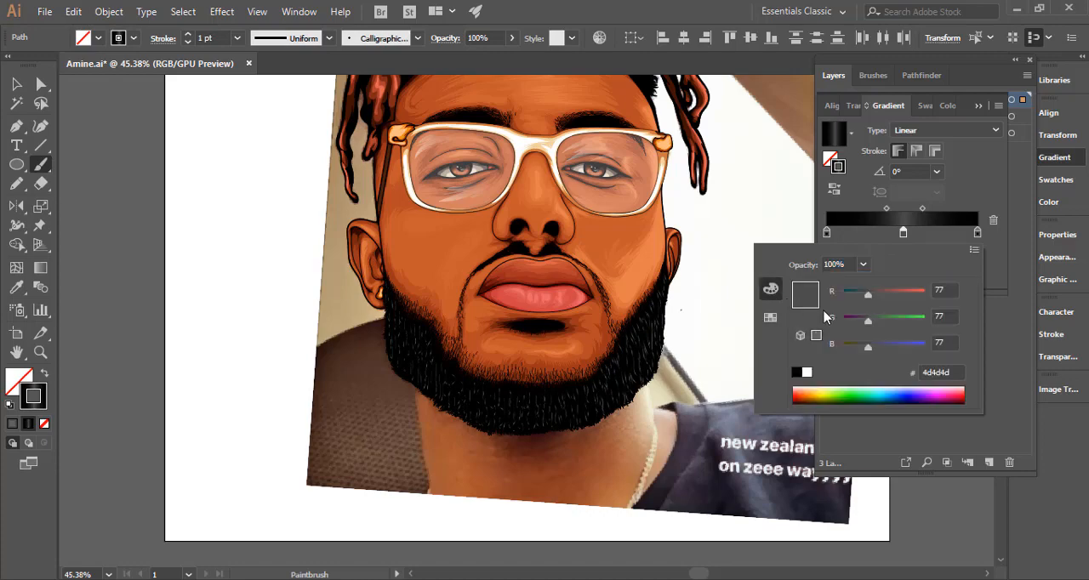
pyautogui.moveTo(868, 353); pyautogui.dragTo(864, 354)
pyautogui.moveTo(881, 292); pyautogui.dragTo(885, 293)
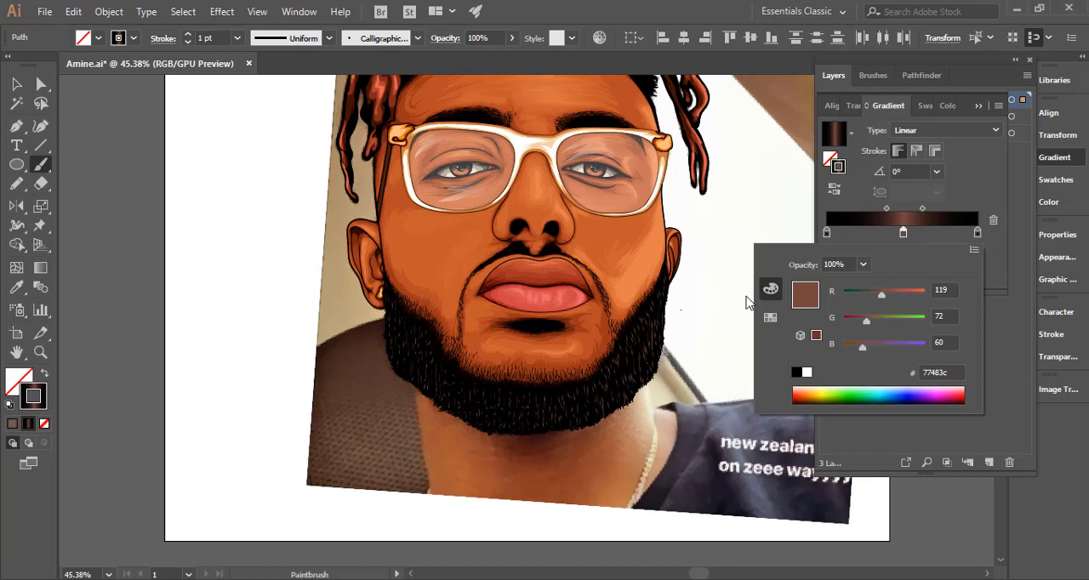
pyautogui.keyDown('ctrl'); pyautogui.click(258, 312); pyautogui.keyUp('ctrl')
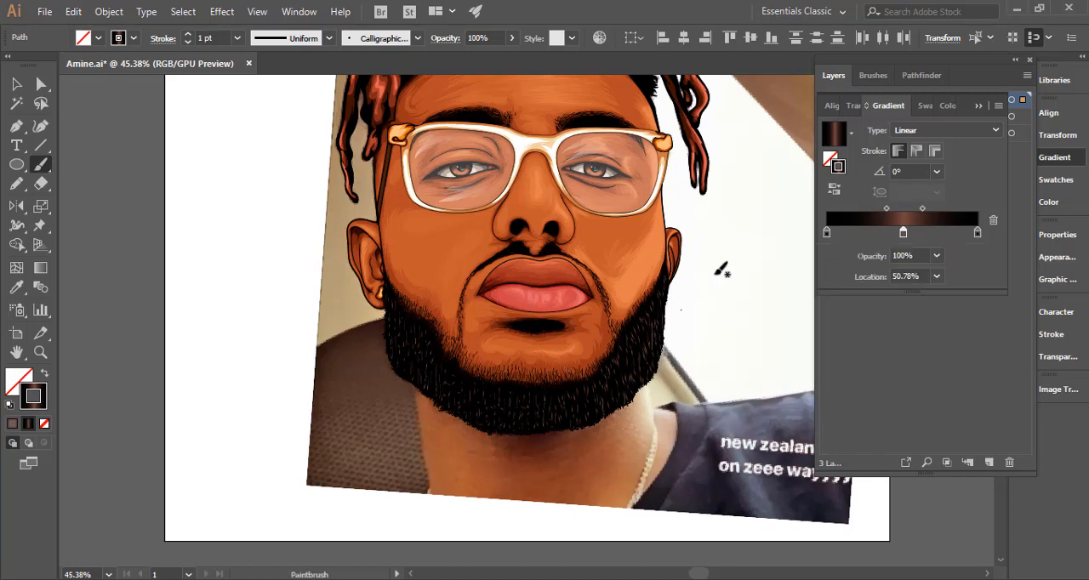
pyautogui.click(849, 76)
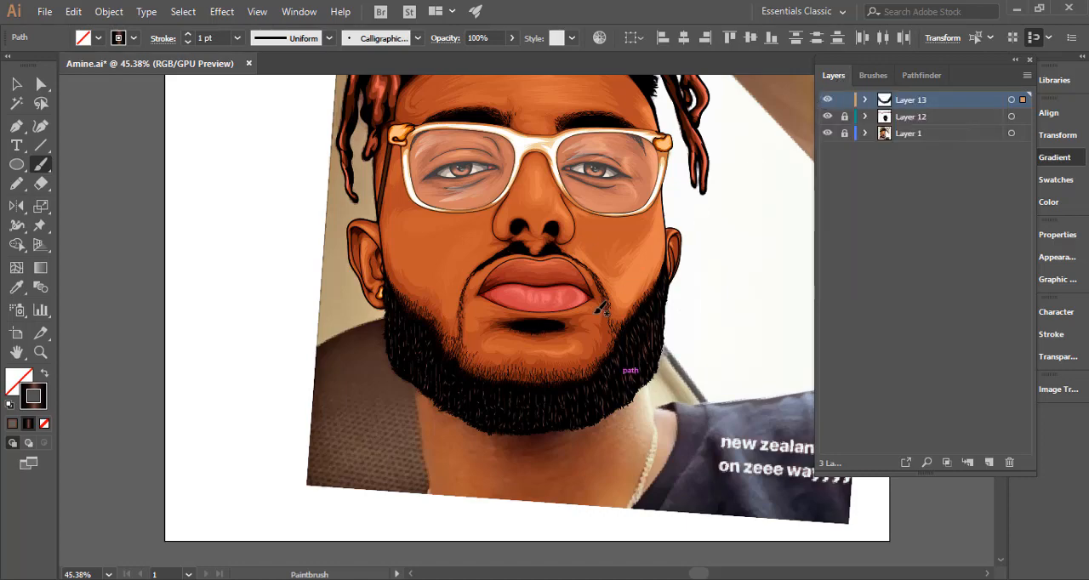
# Paint short gradient hair strokes over the black hair on the left side of the hairline, above the forehead.
pyautogui.moveTo(576, 223); pyautogui.dragTo(571, 401)
pyautogui.moveTo(487, 174); pyautogui.dragTo(601, 224)
pyautogui.moveTo(421, 180)
pyautogui.mouseDown()
pyautogui.moveTo(423, 200)
pyautogui.moveTo(386, 252)
pyautogui.moveTo(340, 291)
pyautogui.mouseUp()
pyautogui.moveTo(346, 244)
pyautogui.mouseDown()
pyautogui.moveTo(344, 264)
pyautogui.moveTo(361, 258)
pyautogui.mouseUp()
pyautogui.moveTo(372, 224); pyautogui.dragTo(372, 242)
pyautogui.moveTo(379, 203); pyautogui.dragTo(390, 220)
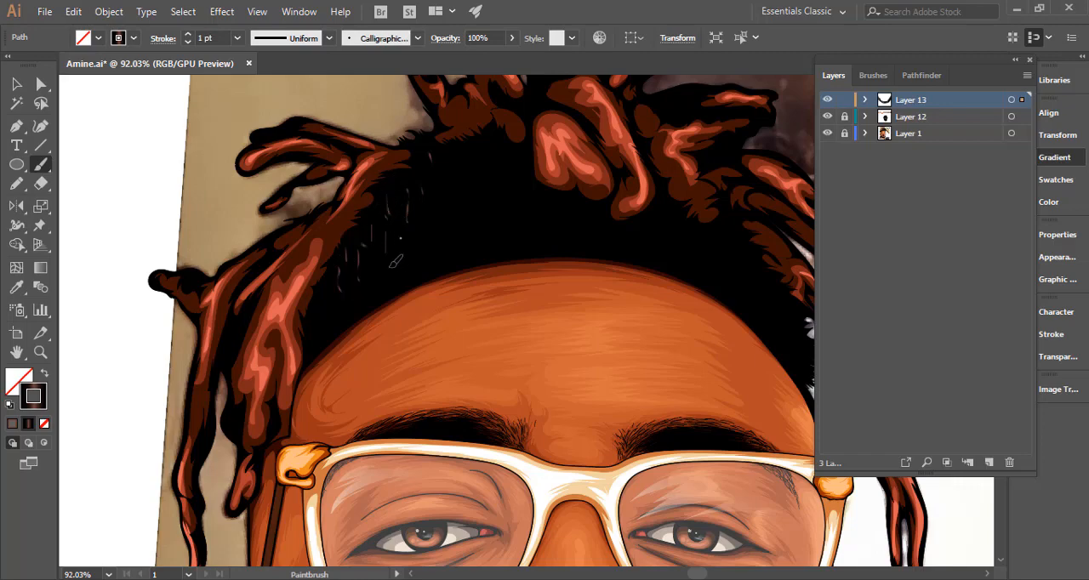
pyautogui.moveTo(369, 270); pyautogui.dragTo(372, 293)
pyautogui.moveTo(340, 297); pyautogui.dragTo(343, 316)
pyautogui.moveTo(327, 282)
pyautogui.mouseDown()
pyautogui.moveTo(330, 331)
pyautogui.moveTo(316, 336)
pyautogui.moveTo(318, 306)
pyautogui.moveTo(312, 355)
pyautogui.moveTo(330, 331)
pyautogui.moveTo(328, 278)
pyautogui.moveTo(328, 303)
pyautogui.moveTo(364, 315)
pyautogui.mouseUp()
pyautogui.moveTo(385, 274); pyautogui.dragTo(385, 295)
pyautogui.moveTo(429, 207); pyautogui.dragTo(429, 260)
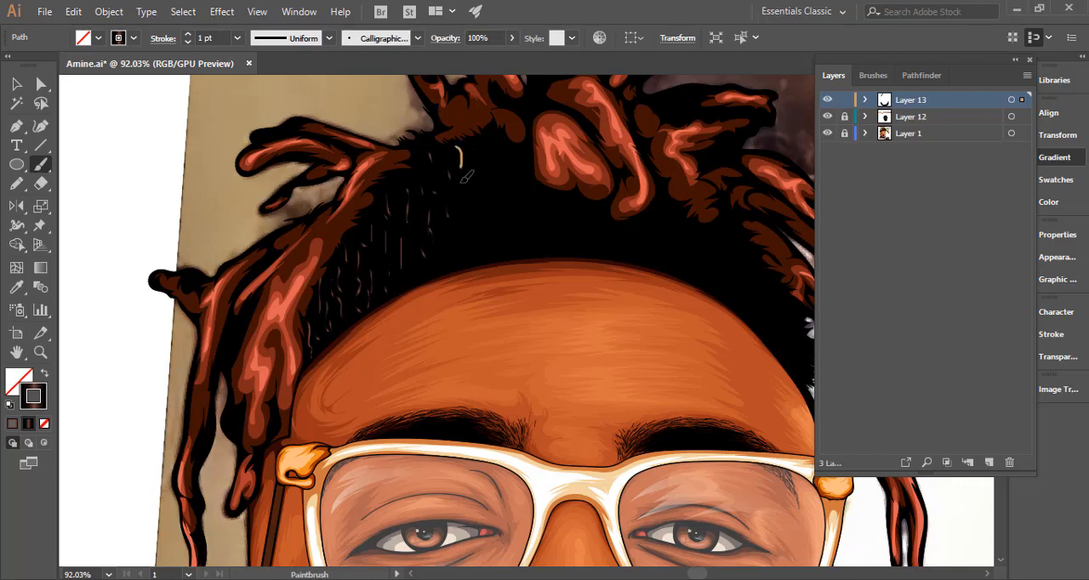
# Continue the gradient hair strokes across the middle of the black hair, beneath the central dreadlocks.
pyautogui.moveTo(460, 150)
pyautogui.mouseDown()
pyautogui.moveTo(460, 174)
pyautogui.moveTo(523, 191)
pyautogui.mouseUp()
pyautogui.moveTo(481, 153); pyautogui.dragTo(483, 185)
pyautogui.moveTo(473, 204); pyautogui.dragTo(476, 228)
pyautogui.moveTo(465, 224); pyautogui.dragTo(451, 258)
pyautogui.moveTo(446, 244)
pyautogui.mouseDown()
pyautogui.moveTo(452, 263)
pyautogui.moveTo(514, 247)
pyautogui.mouseUp()
pyautogui.moveTo(526, 201)
pyautogui.mouseDown()
pyautogui.moveTo(528, 225)
pyautogui.moveTo(491, 222)
pyautogui.mouseUp()
pyautogui.moveTo(538, 212); pyautogui.dragTo(562, 230)
pyautogui.moveTo(538, 188); pyautogui.dragTo(538, 209)
pyautogui.moveTo(548, 211)
pyautogui.mouseDown()
pyautogui.moveTo(553, 227)
pyautogui.moveTo(593, 237)
pyautogui.mouseUp()
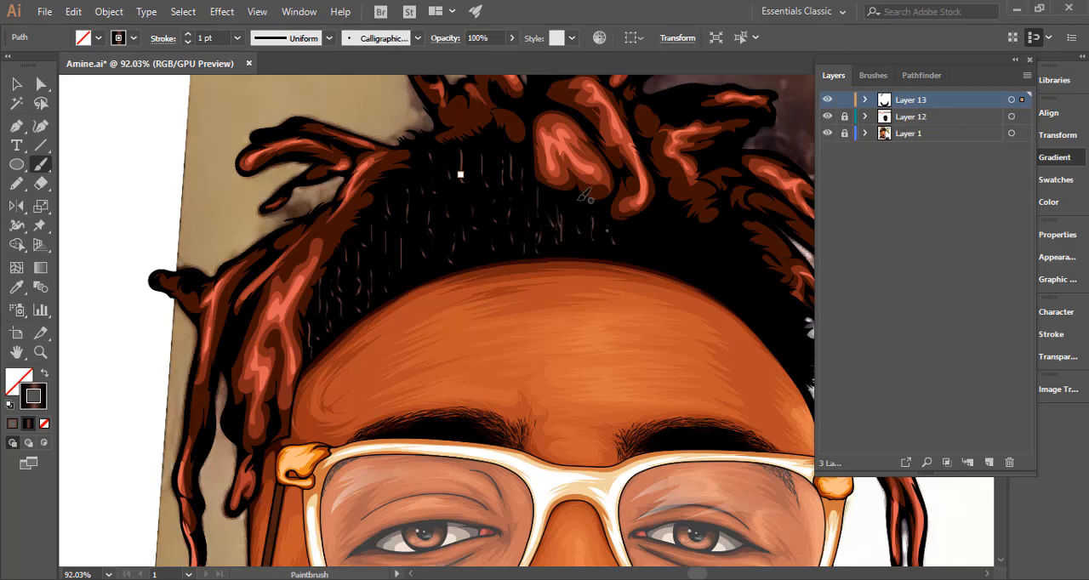
# Extend the gradient hair strokes along the right side of the hairline and down to the right temple.
pyautogui.moveTo(579, 199)
pyautogui.mouseDown()
pyautogui.moveTo(580, 221)
pyautogui.moveTo(615, 250)
pyautogui.moveTo(650, 229)
pyautogui.mouseUp()
pyautogui.moveTo(636, 227); pyautogui.dragTo(636, 241)
pyautogui.moveTo(665, 195); pyautogui.dragTo(665, 212)
pyautogui.moveTo(682, 224)
pyautogui.mouseDown()
pyautogui.moveTo(684, 243)
pyautogui.moveTo(663, 262)
pyautogui.mouseUp()
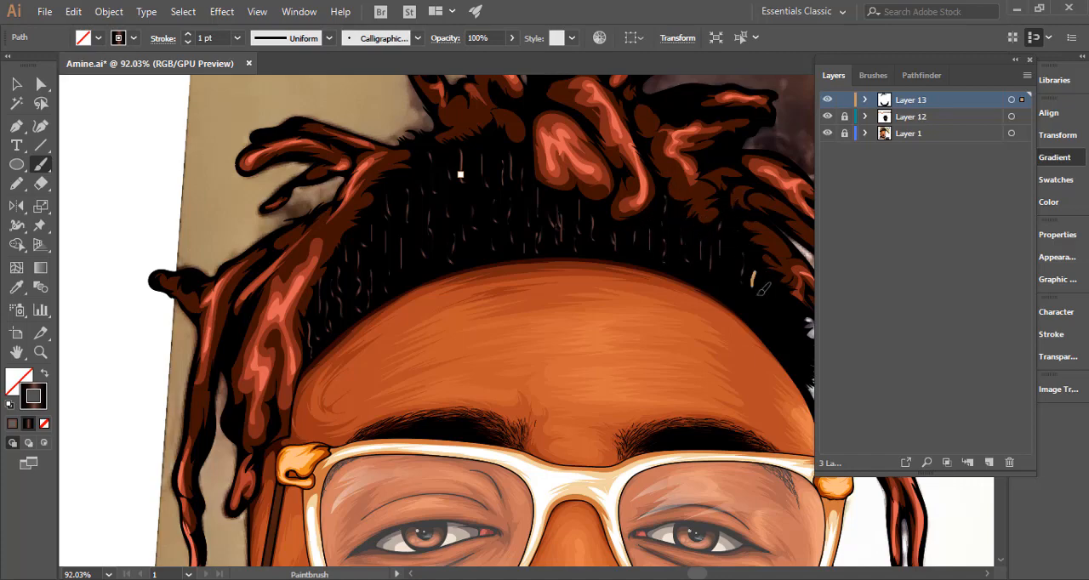
pyautogui.moveTo(763, 309)
pyautogui.mouseDown()
pyautogui.moveTo(763, 297)
pyautogui.moveTo(789, 317)
pyautogui.moveTo(617, 253)
pyautogui.moveTo(591, 219)
pyautogui.mouseUp()
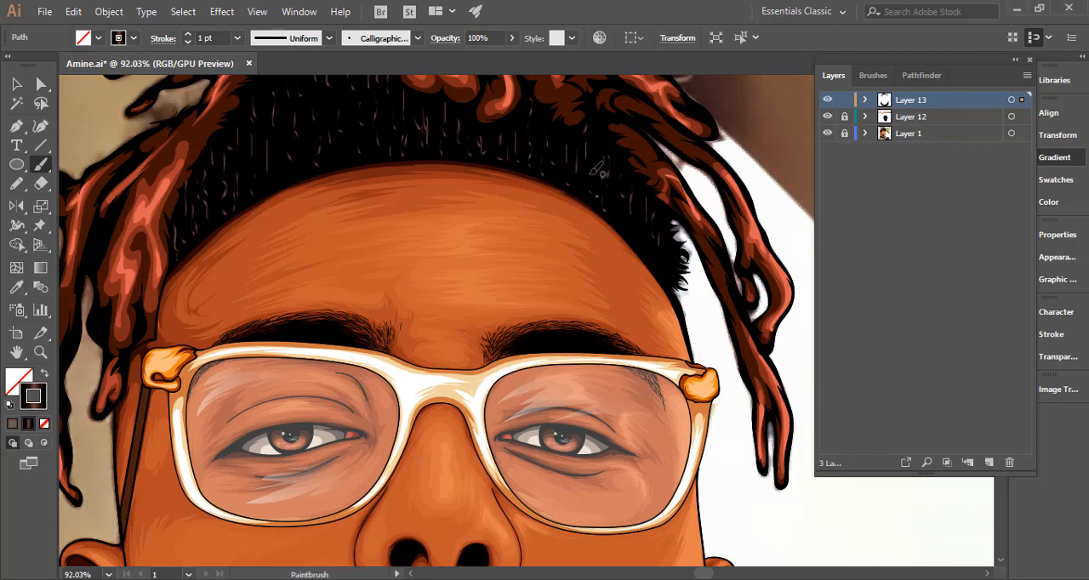
pyautogui.moveTo(644, 238); pyautogui.dragTo(647, 254)
pyautogui.hotkey('ctrl', 'z')
# Deselect the hair strokes and hide the reference photo on Layer 1.
pyautogui.hotkey('ctrl', 'space')
pyautogui.moveTo(663, 289)
pyautogui.mouseDown()
pyautogui.moveTo(326, 245)
pyautogui.moveTo(369, 255)
pyautogui.mouseUp()
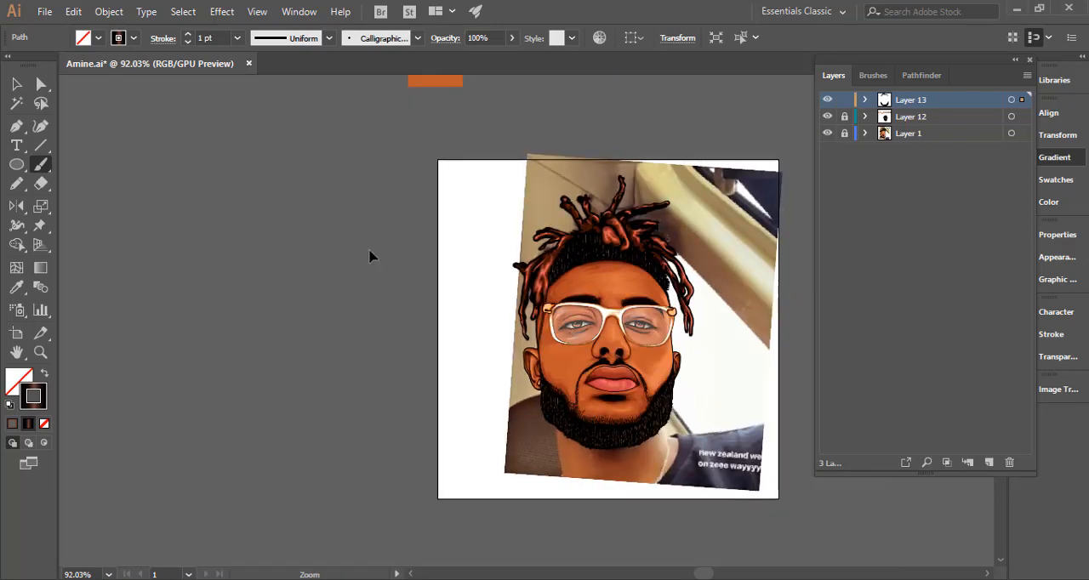
pyautogui.press('v')
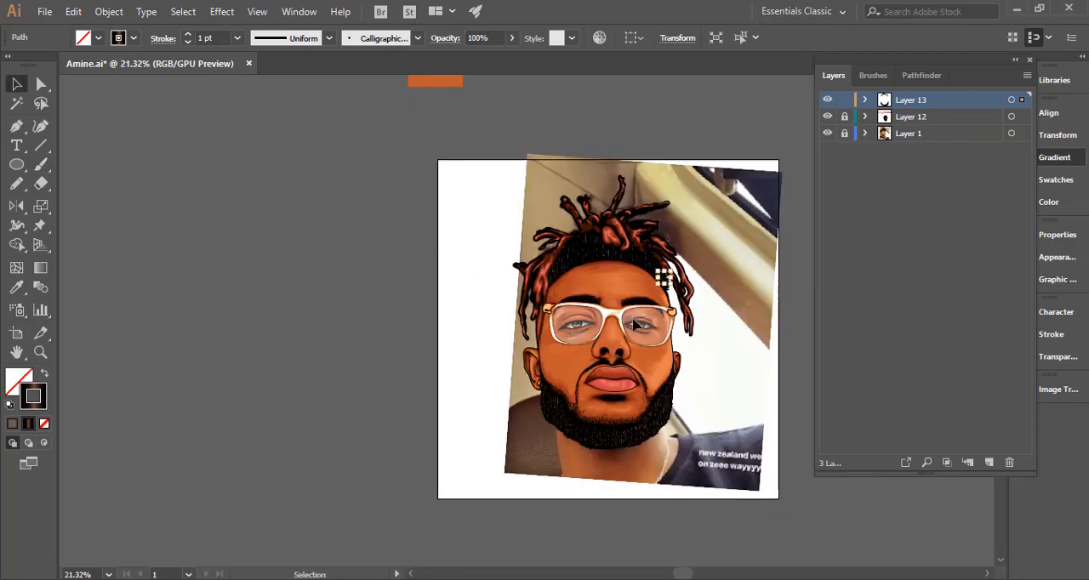
pyautogui.press('space')
pyautogui.moveTo(623, 270); pyautogui.dragTo(503, 198)
pyautogui.hotkey('ctrl', 'space')
pyautogui.moveTo(532, 165); pyautogui.dragTo(792, 165)
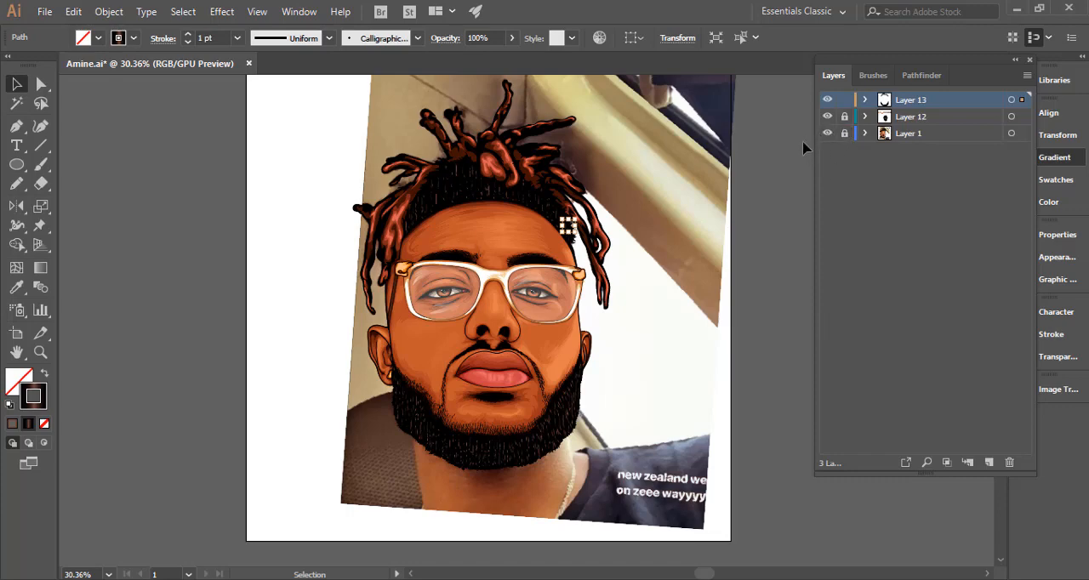
pyautogui.click(730, 228)
pyautogui.click(827, 136)
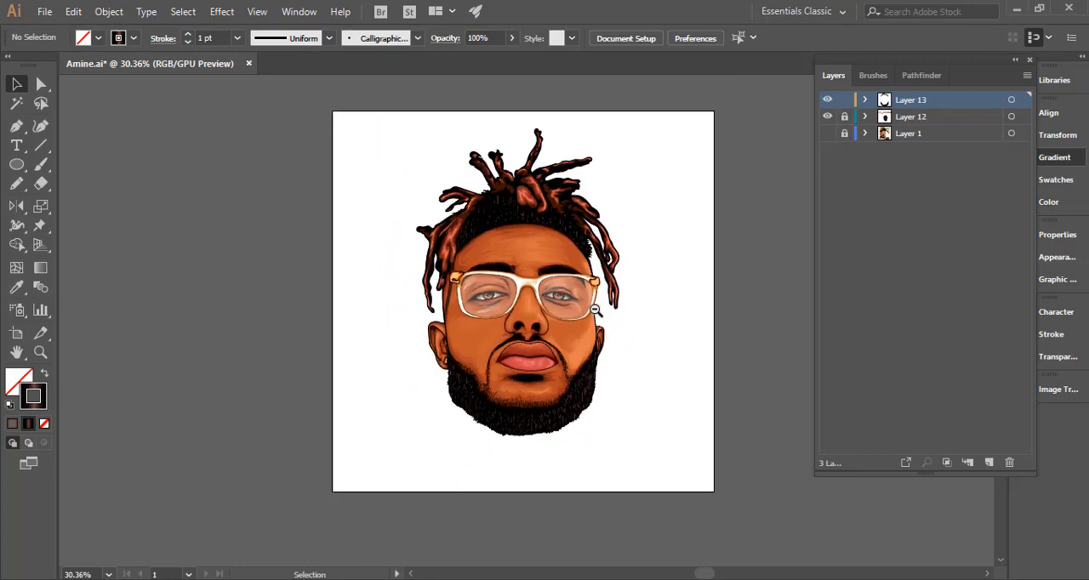
# Select all the hair strokes on Layer 13 to check their coverage, clear the selection and inspect the whole portrait.
pyautogui.scroll(-1, 648, 304)
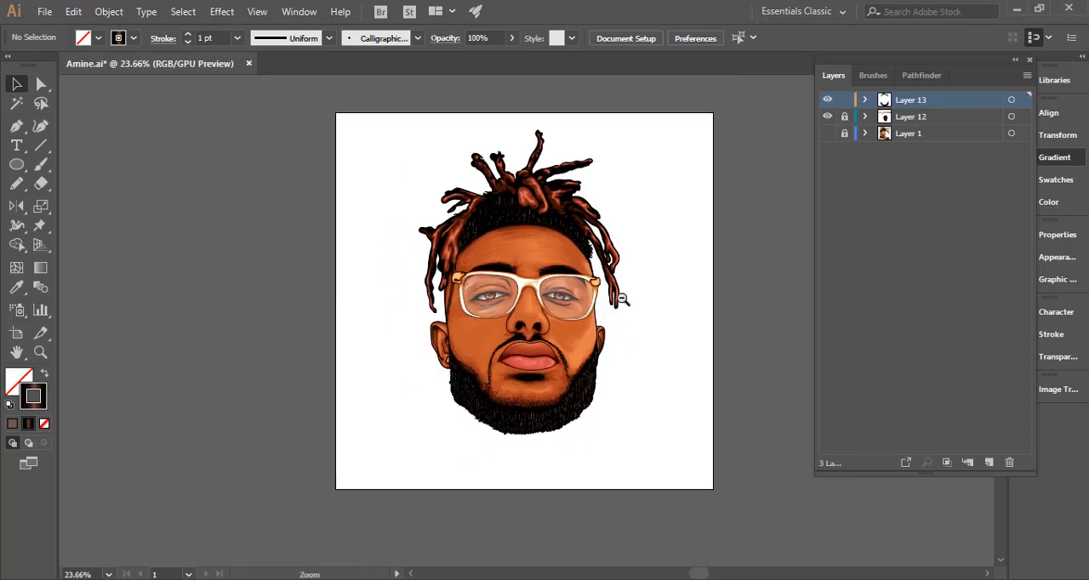
pyautogui.click(1011, 100)
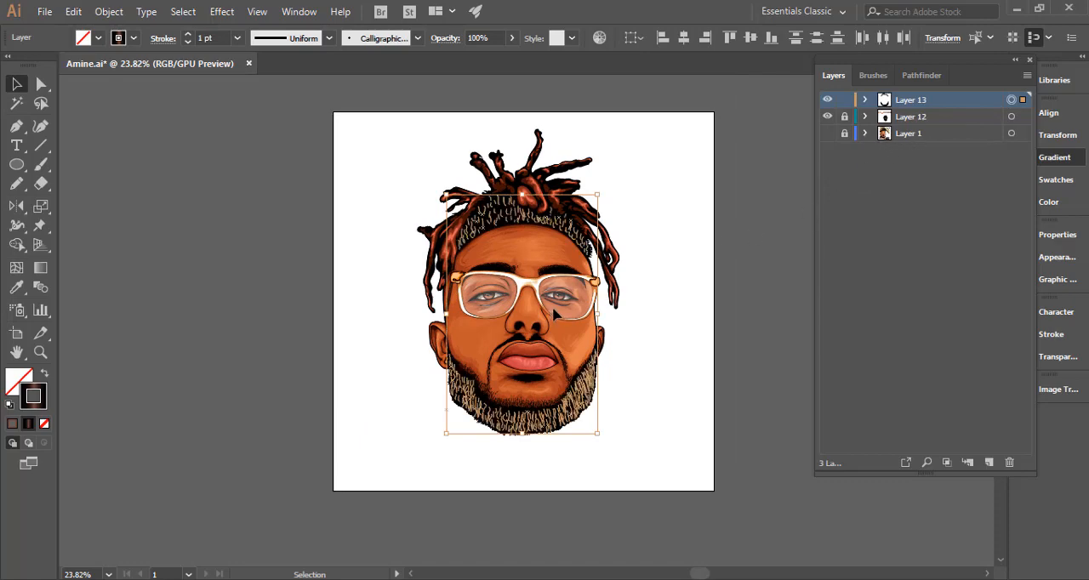
pyautogui.click(667, 293)
pyautogui.moveTo(521, 245); pyautogui.dragTo(563, 263)
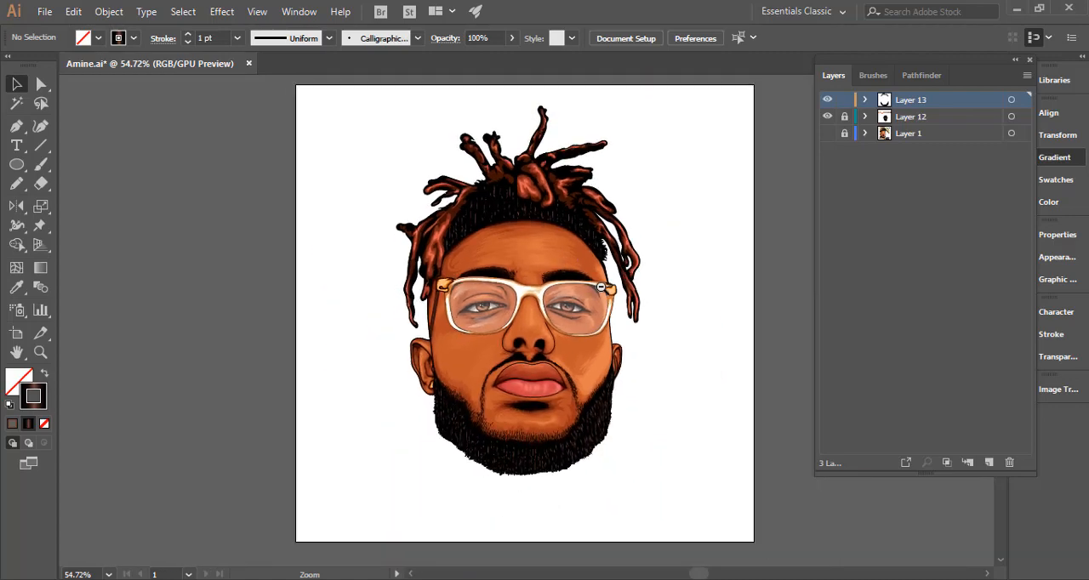
pyautogui.moveTo(596, 295); pyautogui.dragTo(635, 308)
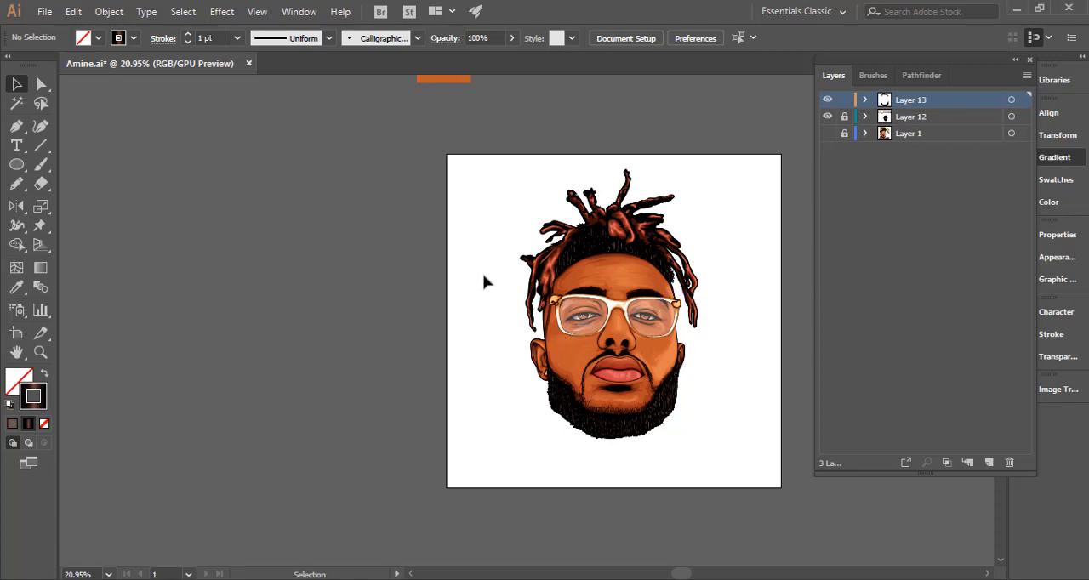
pyautogui.moveTo(528, 319); pyautogui.dragTo(420, 304)
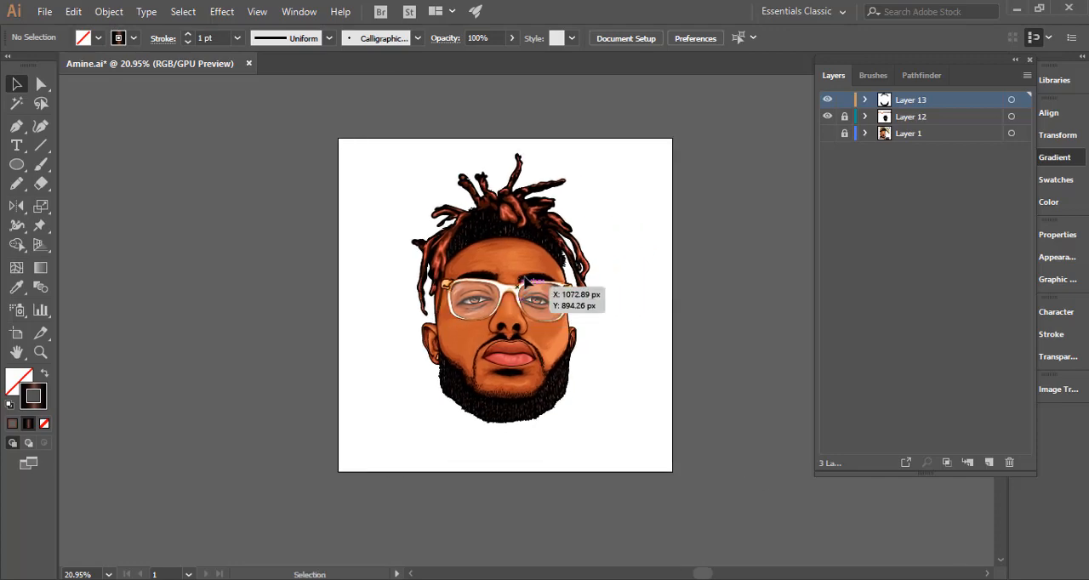
# Paint additional gradient hairs with the Paintbrush along the beard's upper edge, from left jaw across the chin to right jaw, and deselect.
pyautogui.moveTo(520, 406); pyautogui.dragTo(827, 382)
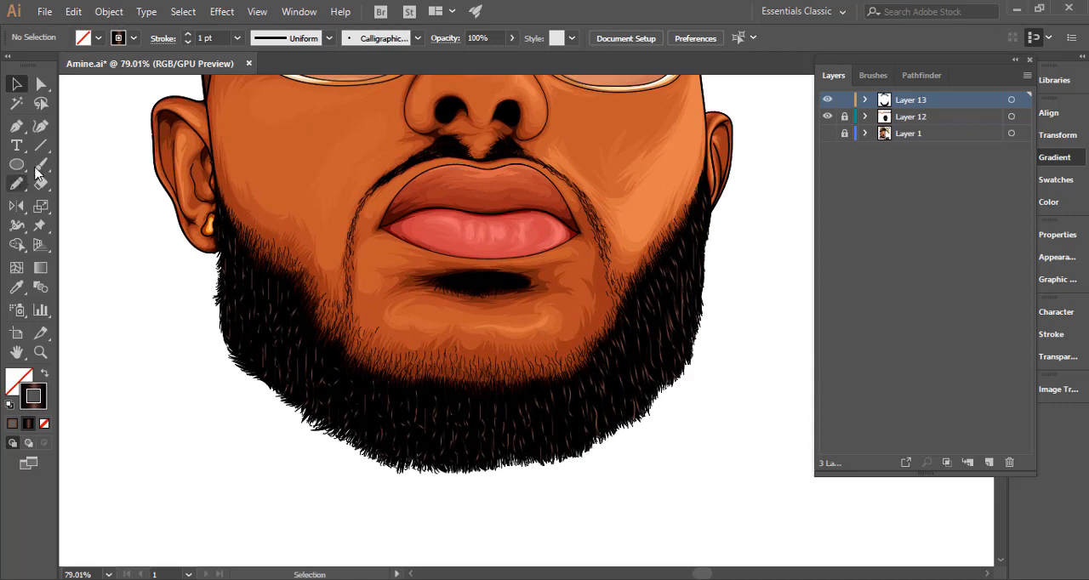
pyautogui.click(40, 164)
pyautogui.moveTo(301, 345); pyautogui.dragTo(305, 314)
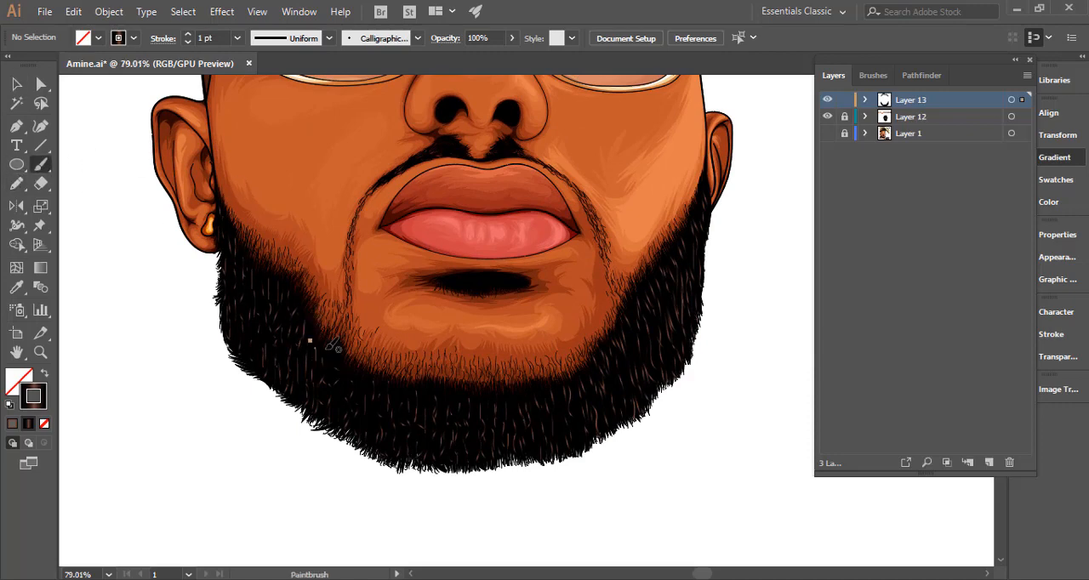
pyautogui.moveTo(335, 350); pyautogui.dragTo(332, 371)
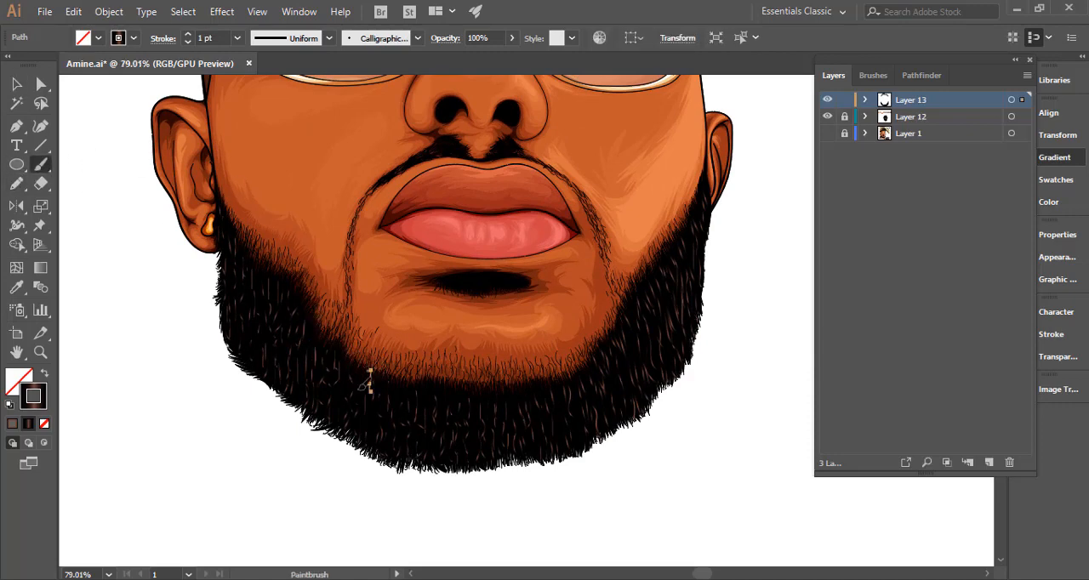
pyautogui.moveTo(424, 383)
pyautogui.mouseDown()
pyautogui.moveTo(467, 392)
pyautogui.moveTo(460, 402)
pyautogui.moveTo(465, 382)
pyautogui.moveTo(451, 406)
pyautogui.moveTo(483, 408)
pyautogui.mouseUp()
pyautogui.moveTo(491, 389)
pyautogui.mouseDown()
pyautogui.moveTo(531, 386)
pyautogui.moveTo(535, 398)
pyautogui.moveTo(520, 404)
pyautogui.moveTo(542, 397)
pyautogui.moveTo(551, 378)
pyautogui.moveTo(565, 394)
pyautogui.moveTo(588, 383)
pyautogui.mouseUp()
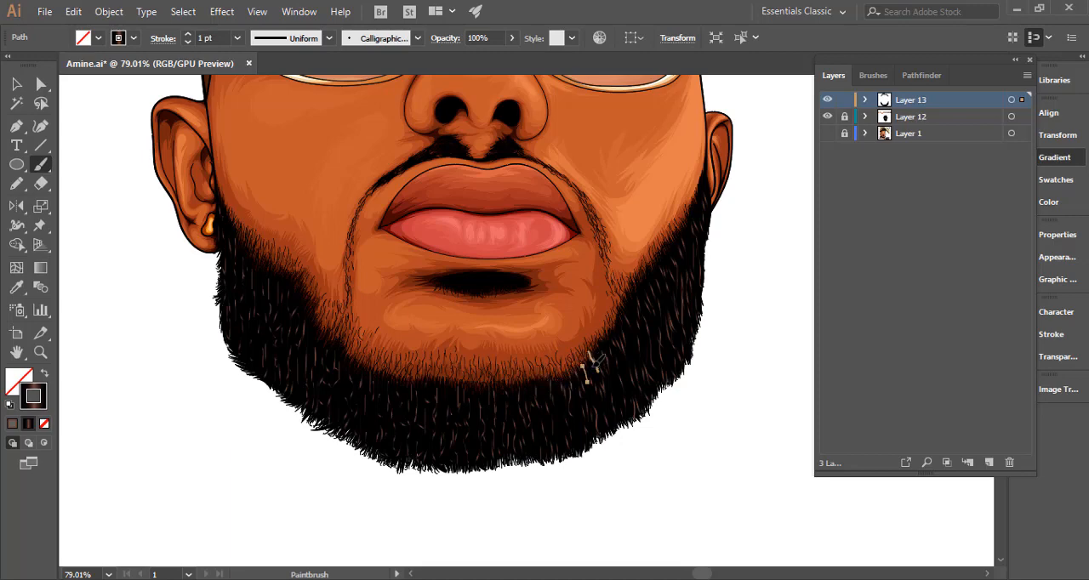
pyautogui.moveTo(597, 347); pyautogui.dragTo(603, 363)
pyautogui.moveTo(609, 325); pyautogui.dragTo(614, 337)
pyautogui.moveTo(623, 299); pyautogui.dragTo(637, 365)
pyautogui.keyDown('ctrl'); pyautogui.click(713, 347); pyautogui.keyUp('ctrl')
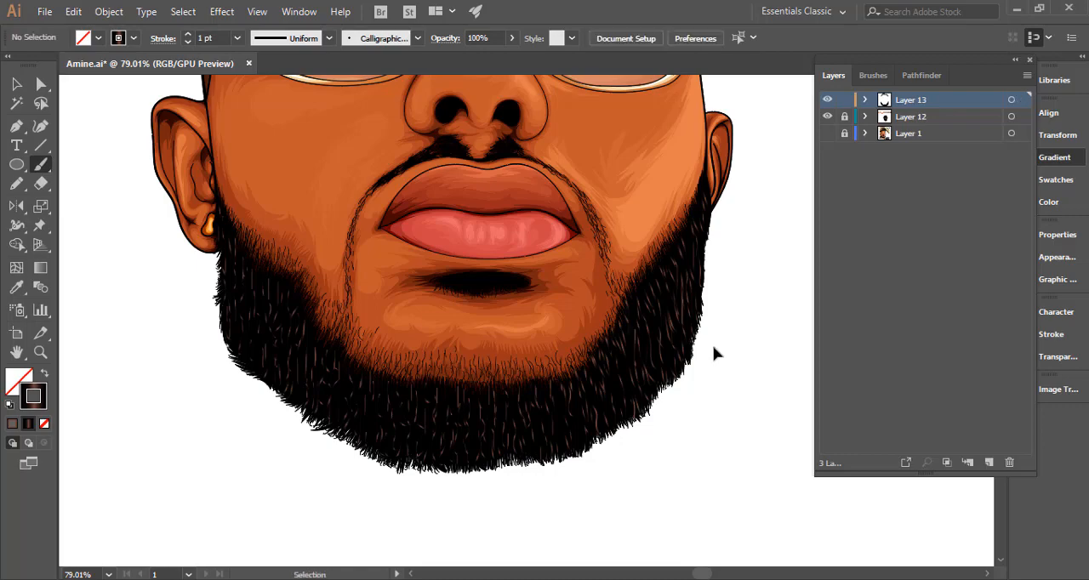
pyautogui.hotkey('ctrl', '0')
pyautogui.press('v')
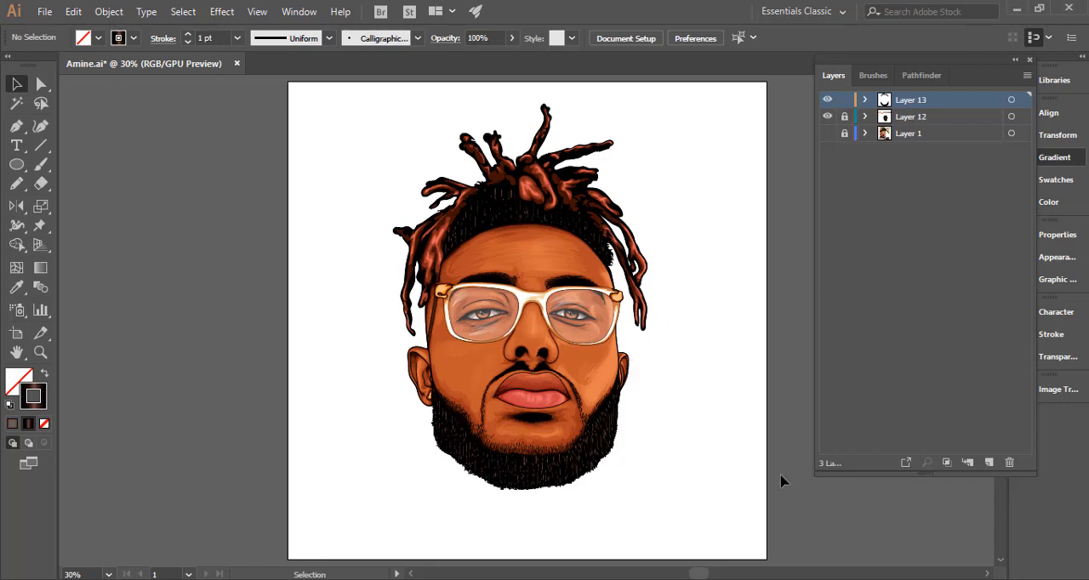
pyautogui.hotkey('ctrl', 'space')
pyautogui.moveTo(760, 442); pyautogui.dragTo(699, 440)
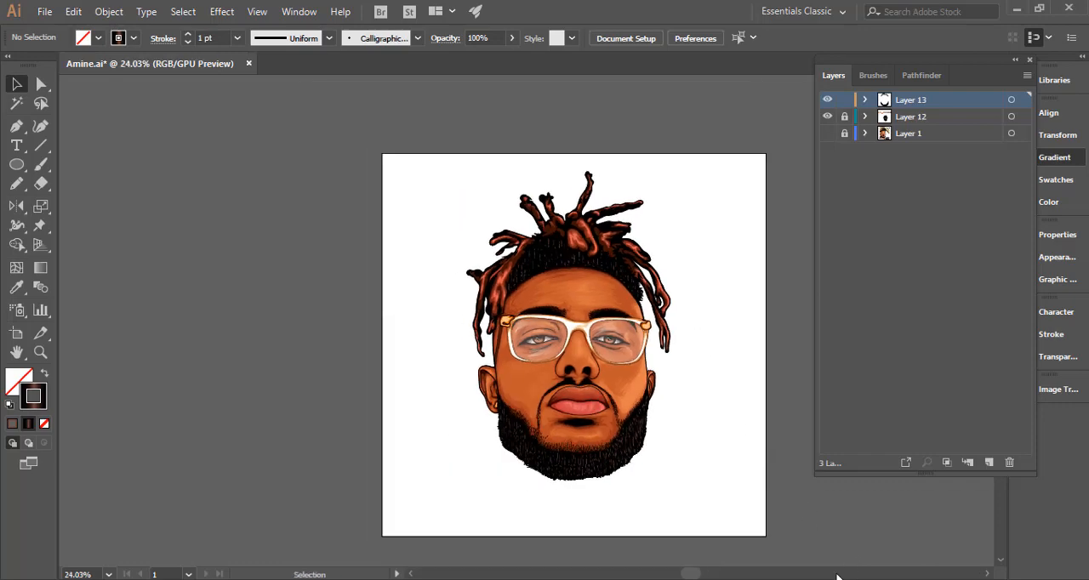